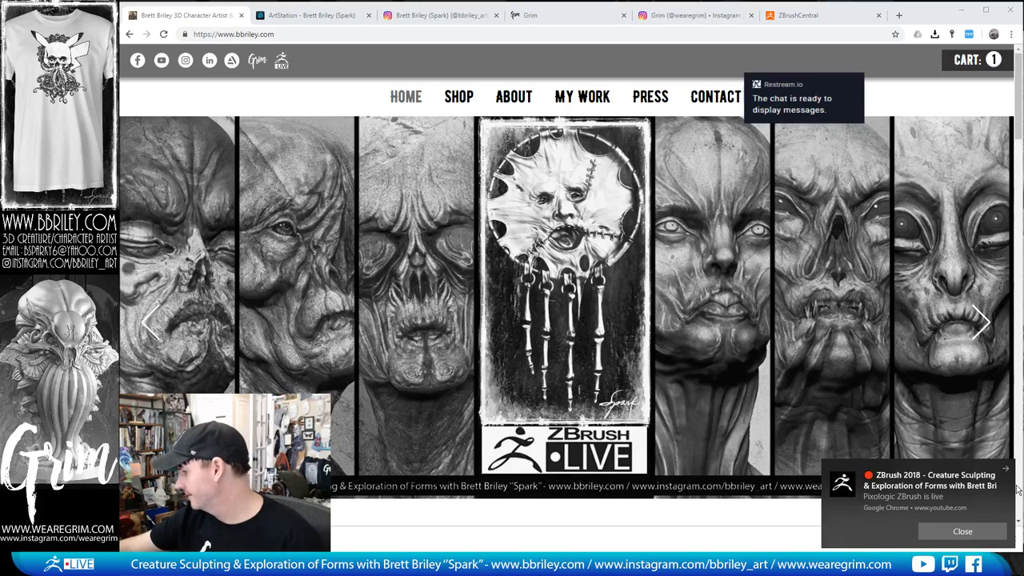
Step: Dismiss the live-stream notification and move the chat settings window off the recorded screen
click(1006, 470)
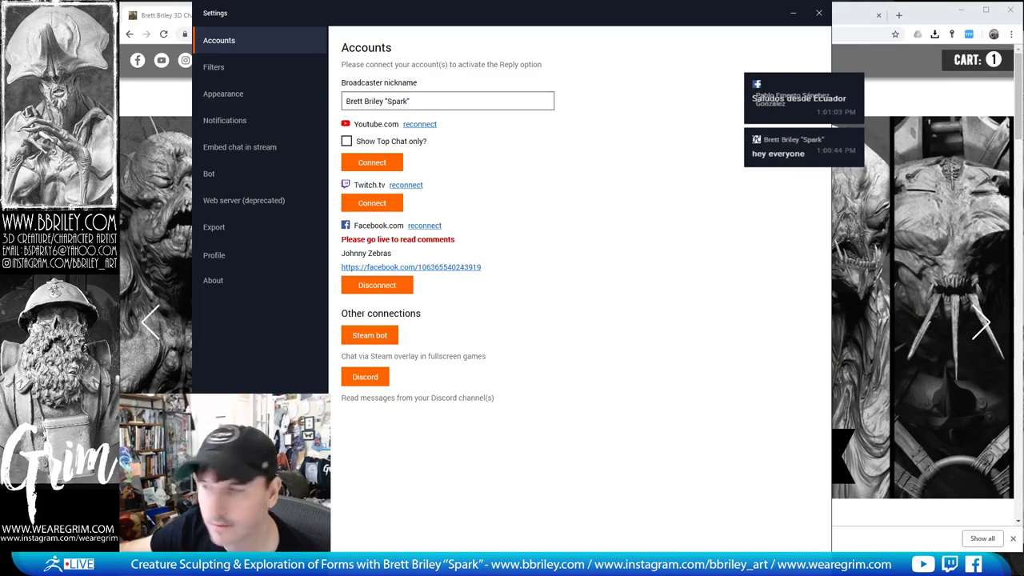
drag(472, 23, 0, 32)
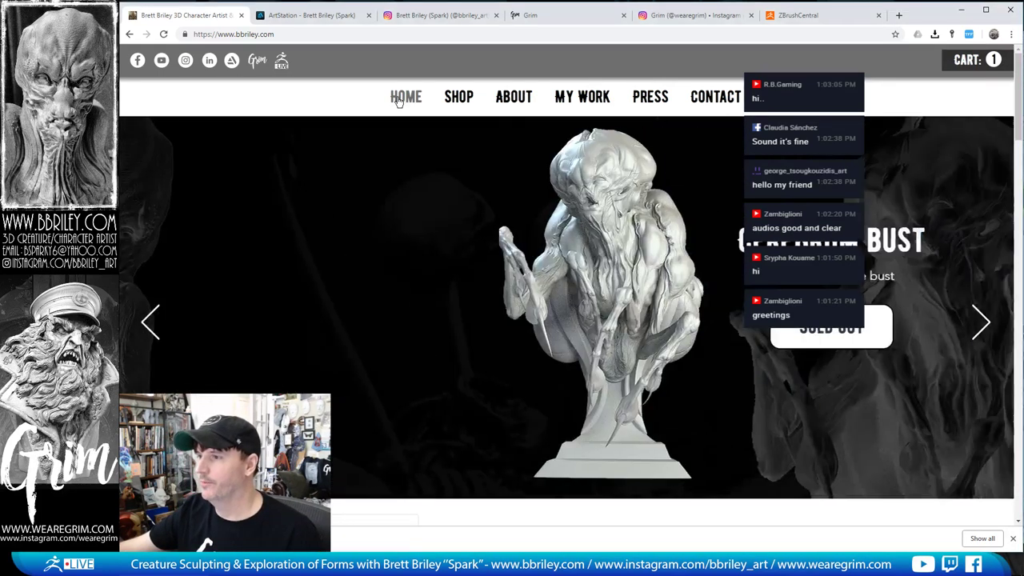
Step: Look over the artist website's home page and the busts and T-shirts in its shop
scroll(518, 368, down, 10)
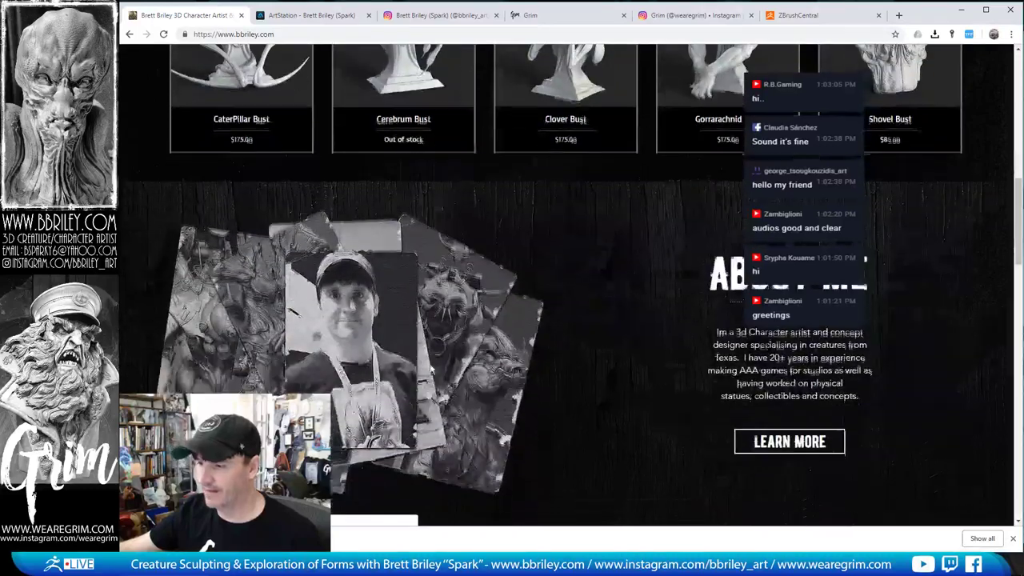
scroll(519, 360, up, 10)
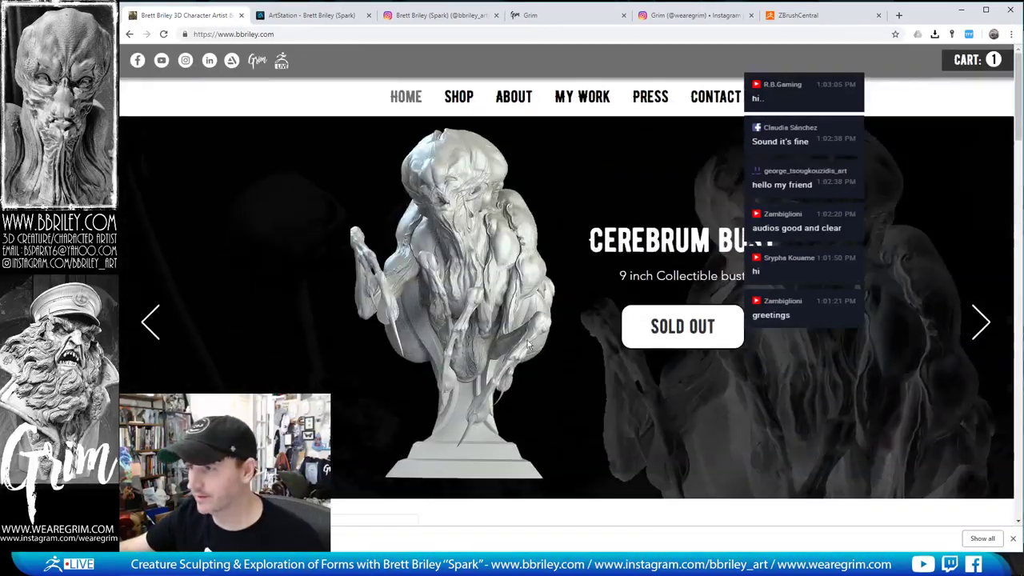
click(460, 99)
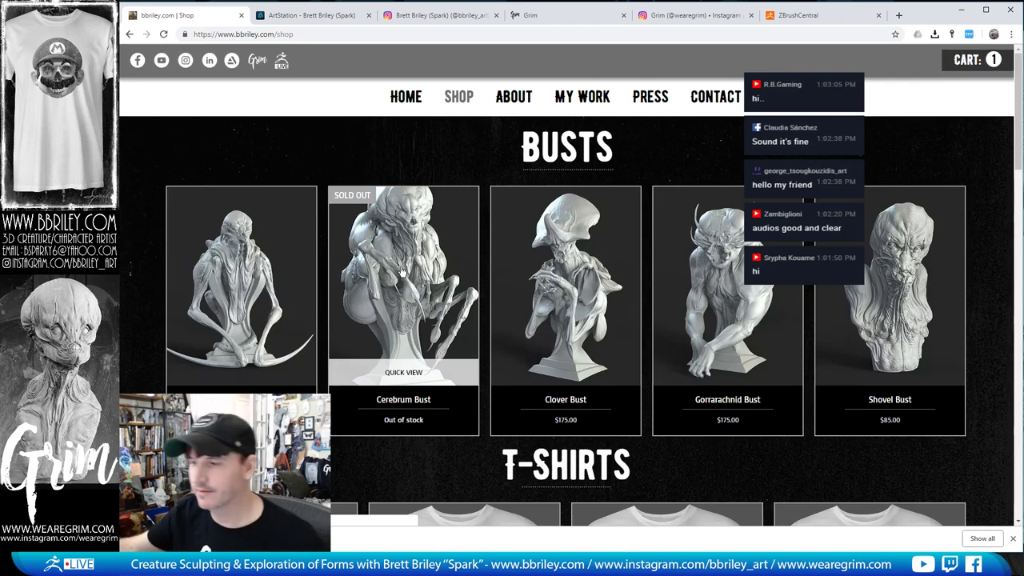
scroll(628, 354, down, 3)
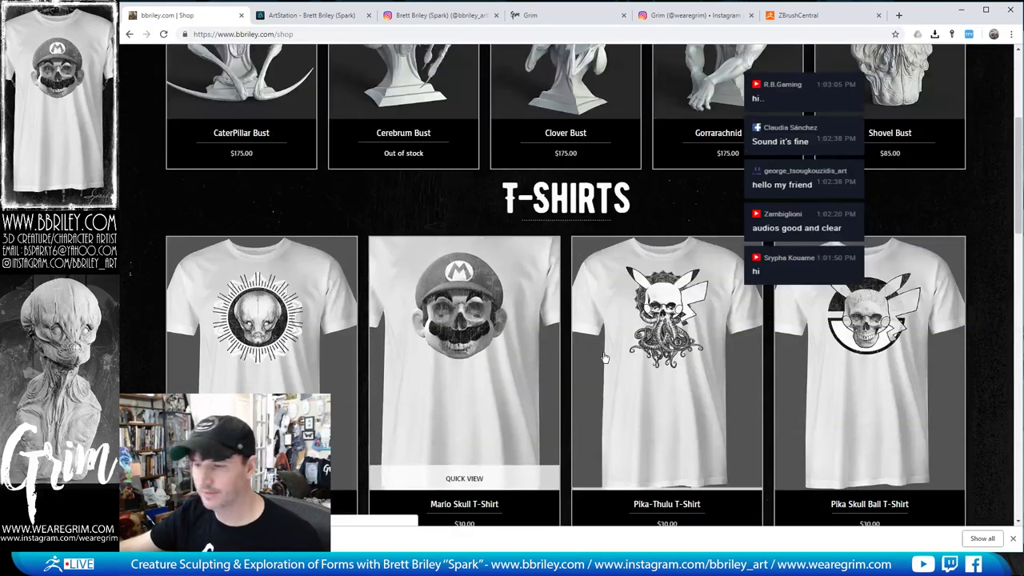
scroll(604, 358, down, 3)
scroll(605, 358, up, 7)
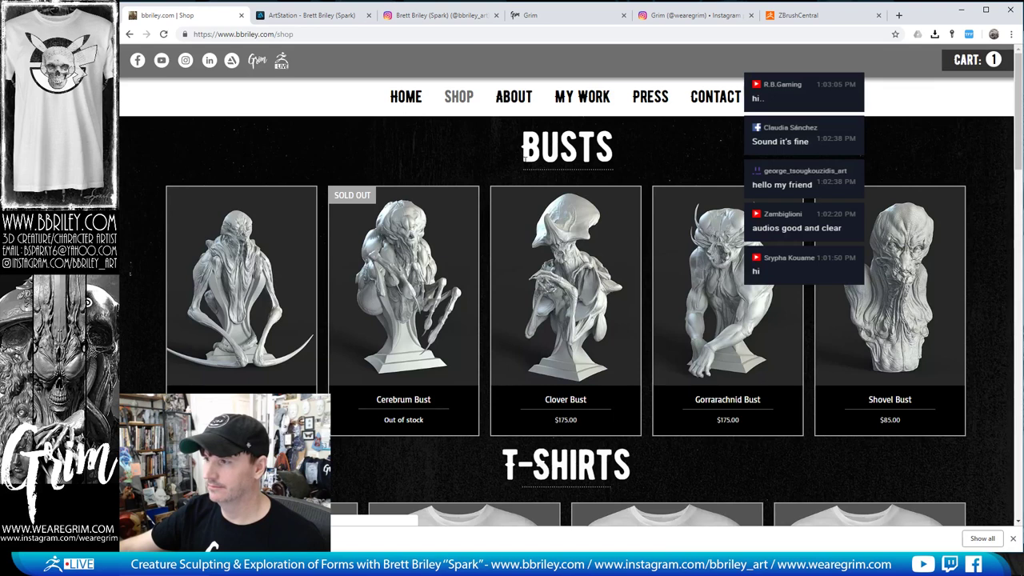
Step: Open the website's About page and look through the biography, client logos and game covers
click(577, 99)
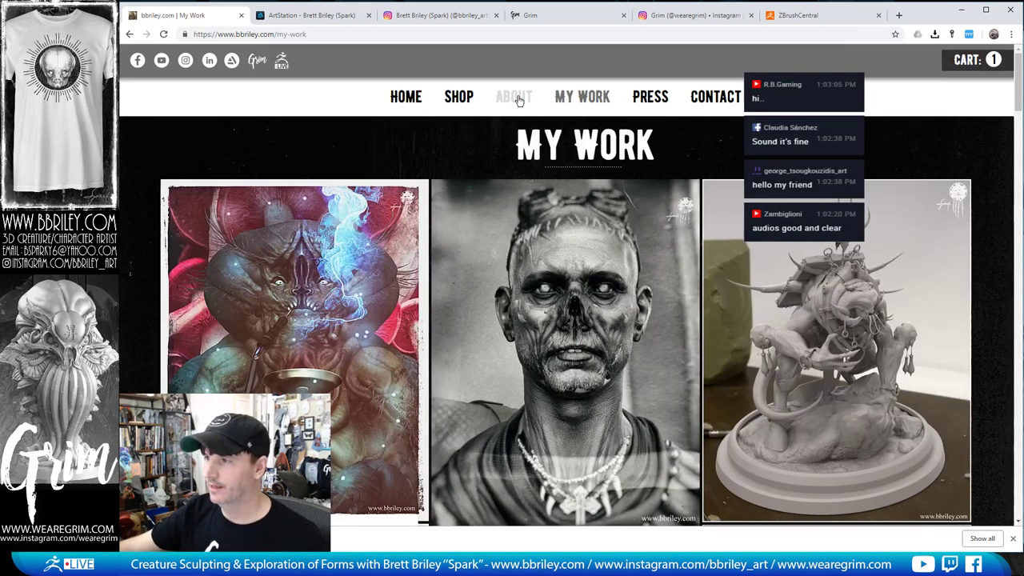
click(518, 99)
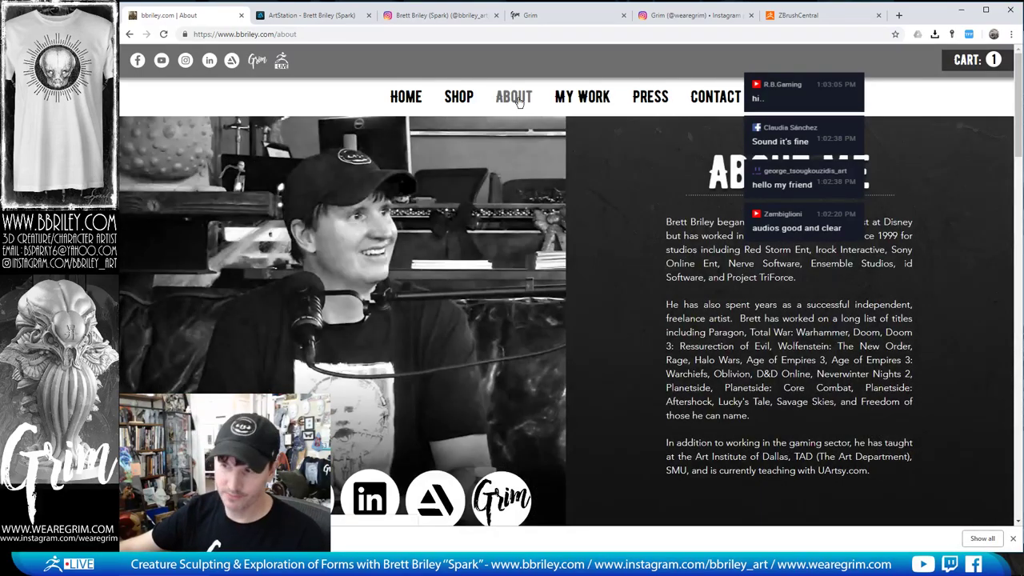
scroll(459, 294, down, 2)
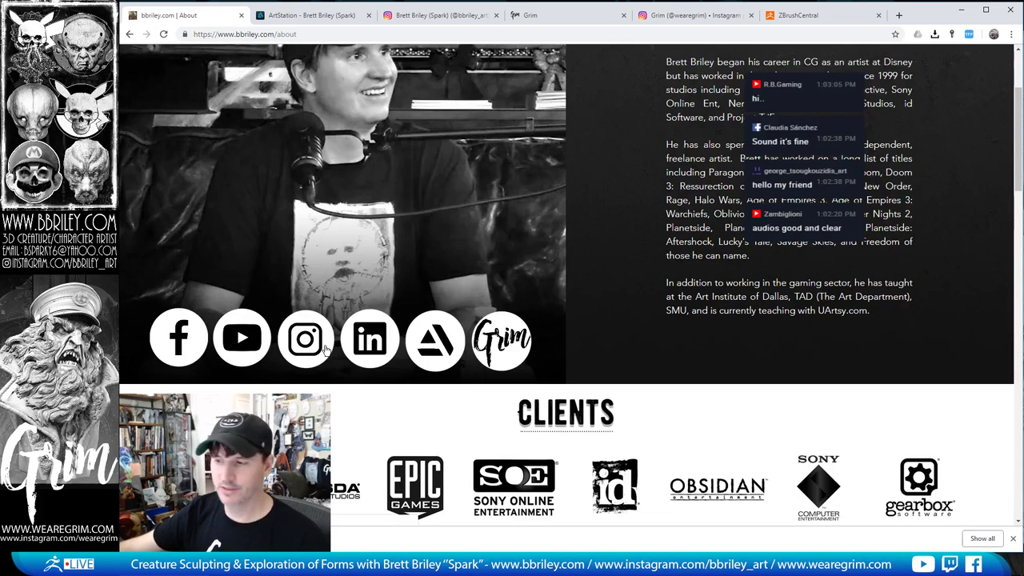
scroll(418, 323, down, 9)
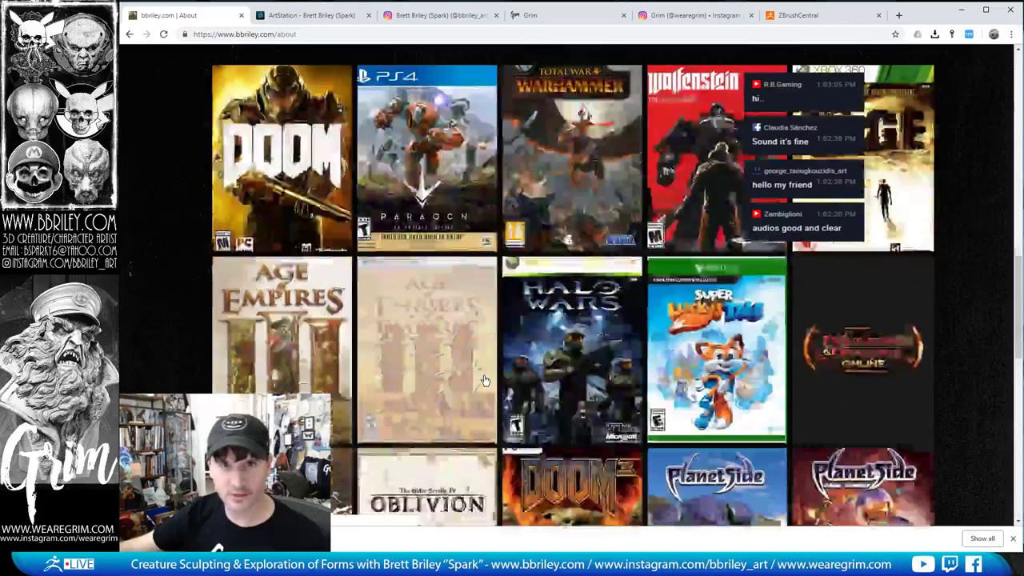
scroll(484, 380, up, 8)
scroll(484, 380, up, 4)
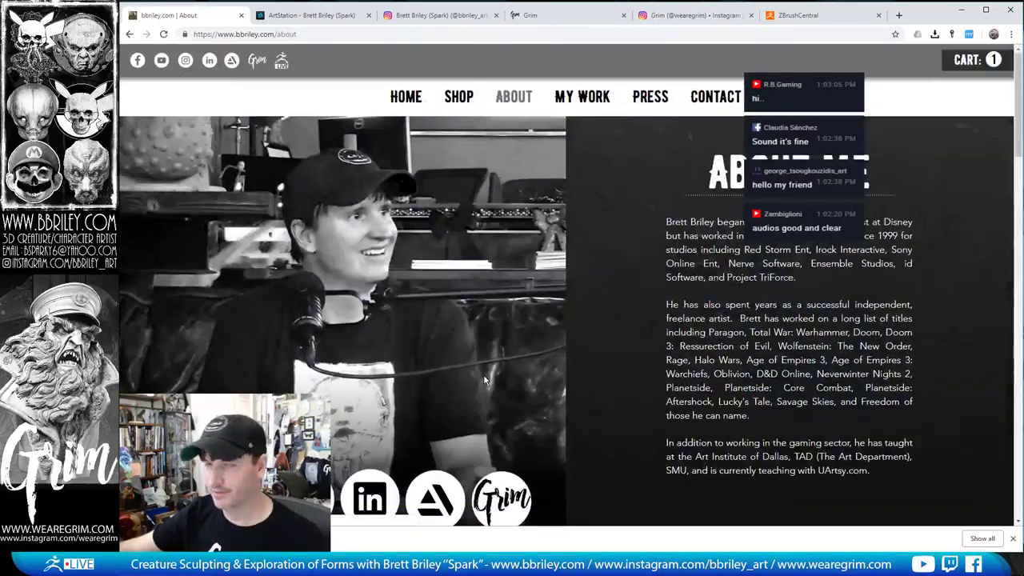
Step: Open the 360 Spins section of the work gallery and rotate the sculpted alien head to view it
click(578, 99)
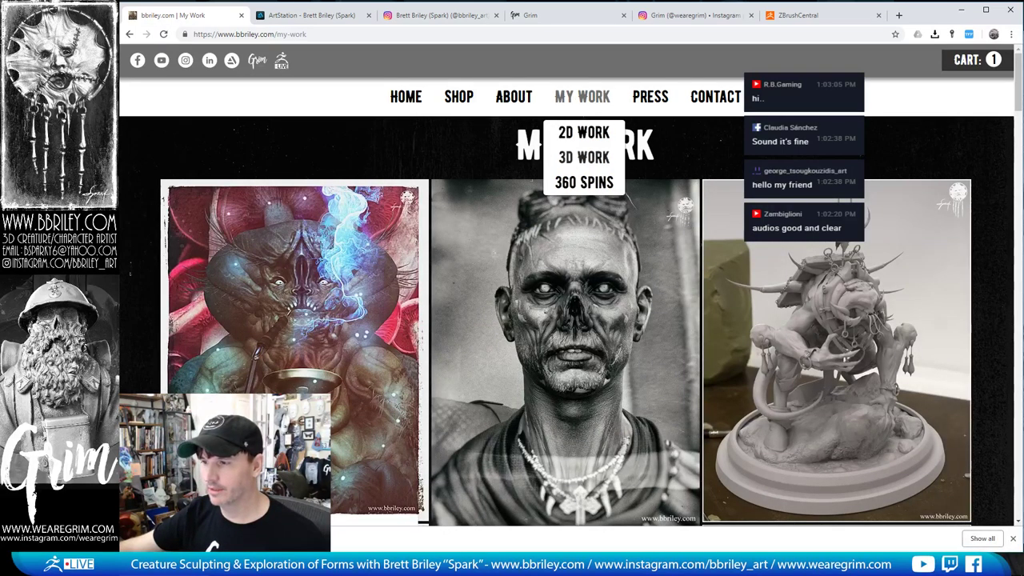
click(601, 185)
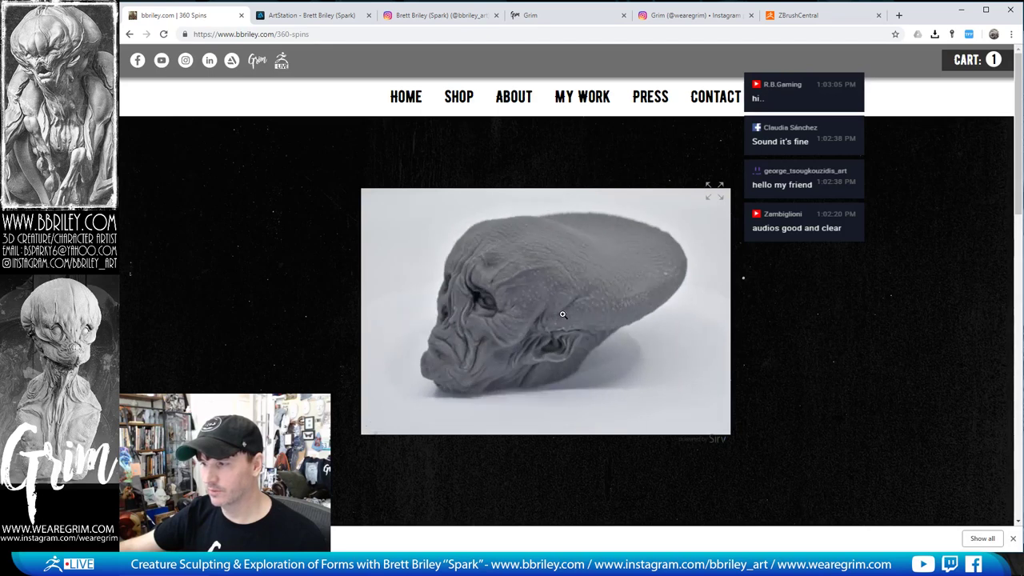
drag(481, 293, 566, 313)
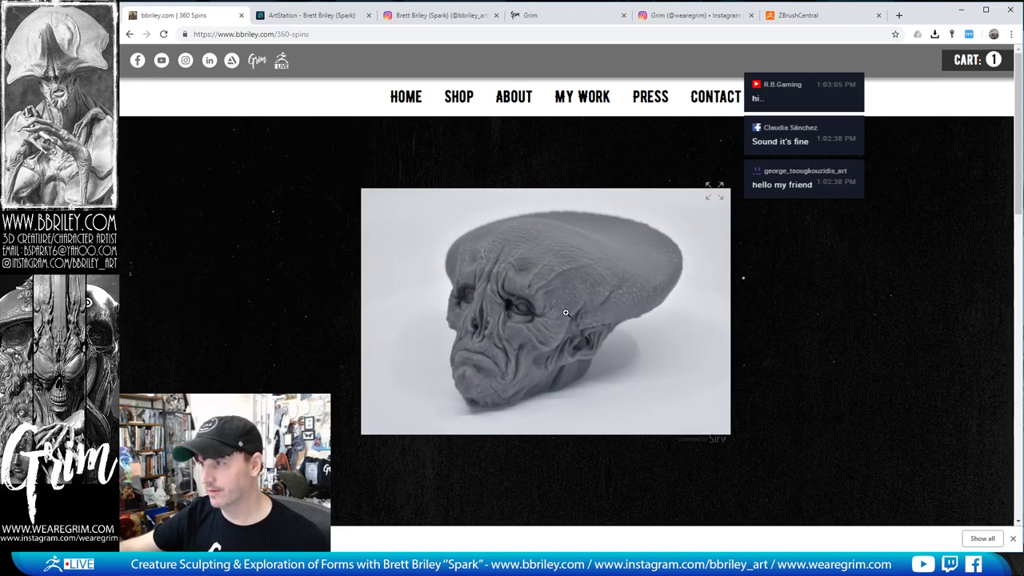
Step: Look through the videos on the Press page and open the Contact page
click(650, 97)
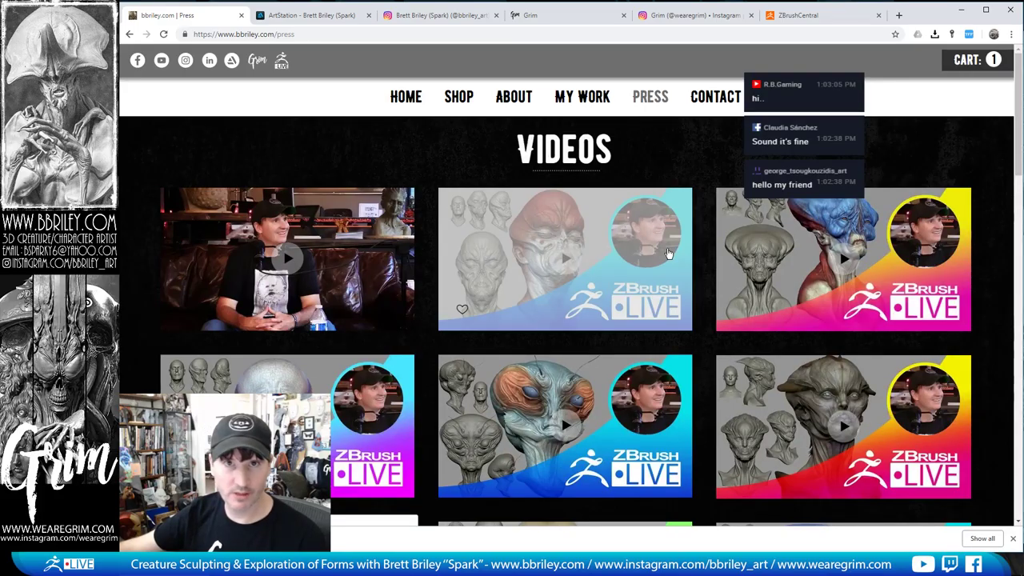
scroll(669, 253, down, 4)
scroll(669, 253, up, 5)
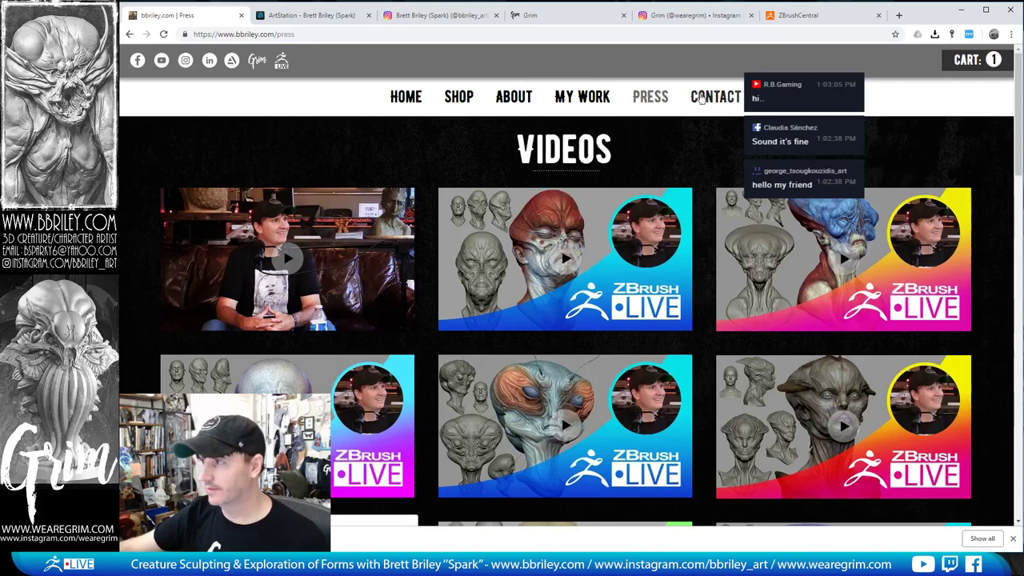
click(715, 96)
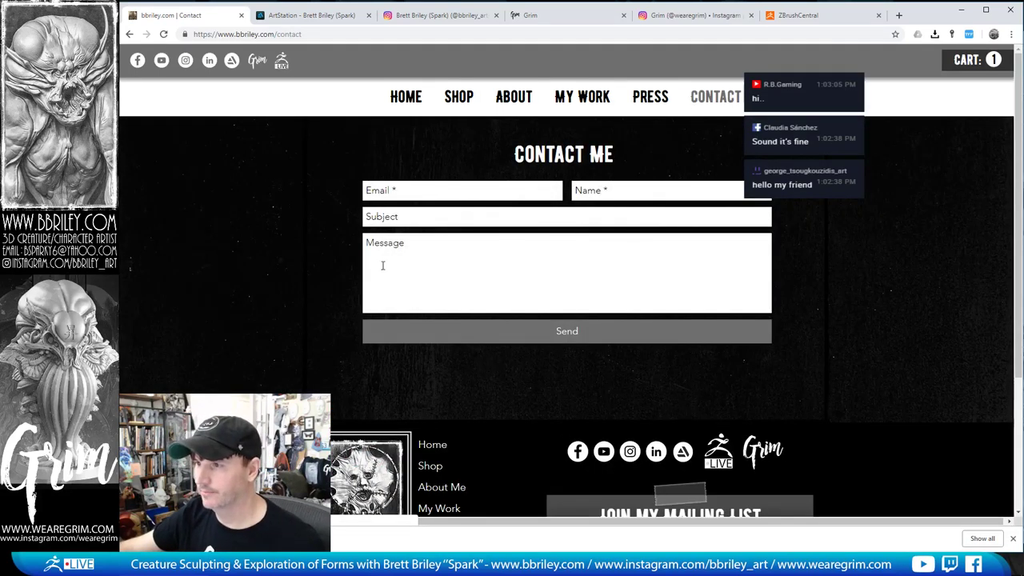
Step: Switch to the artist's ArtStation profile and look through the portfolio artwork
click(316, 16)
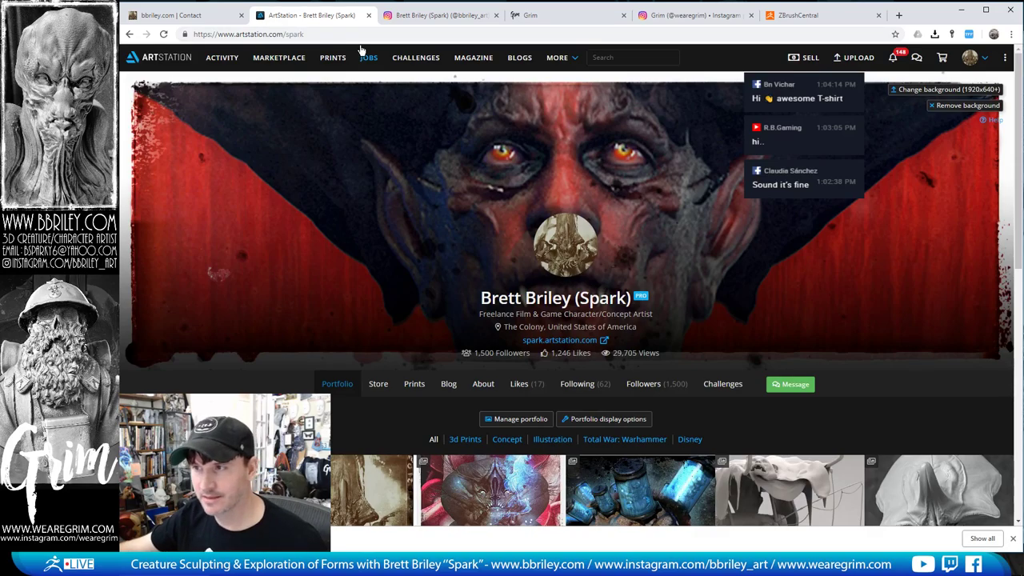
scroll(391, 120, down, 5)
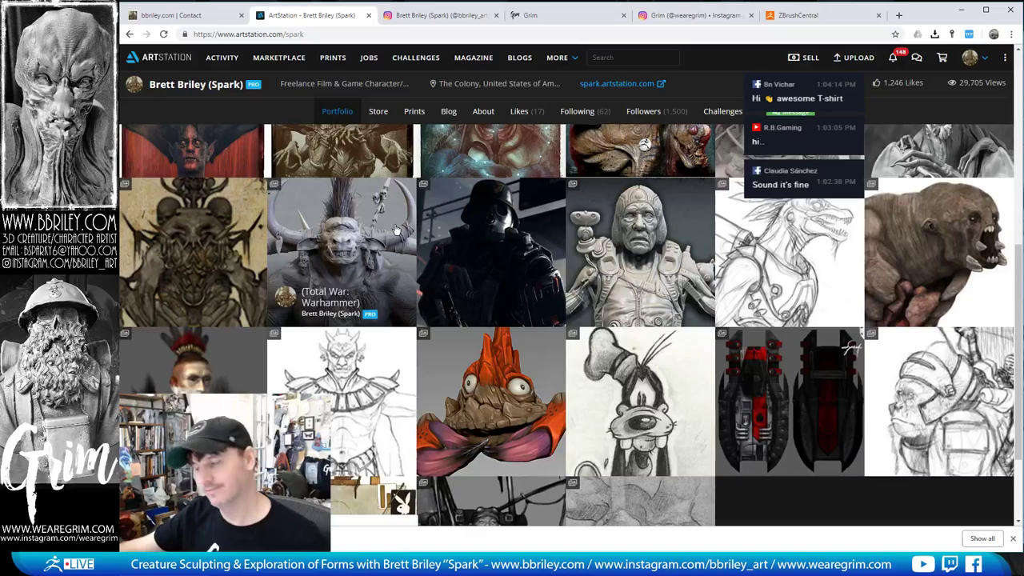
scroll(396, 230, down, 2)
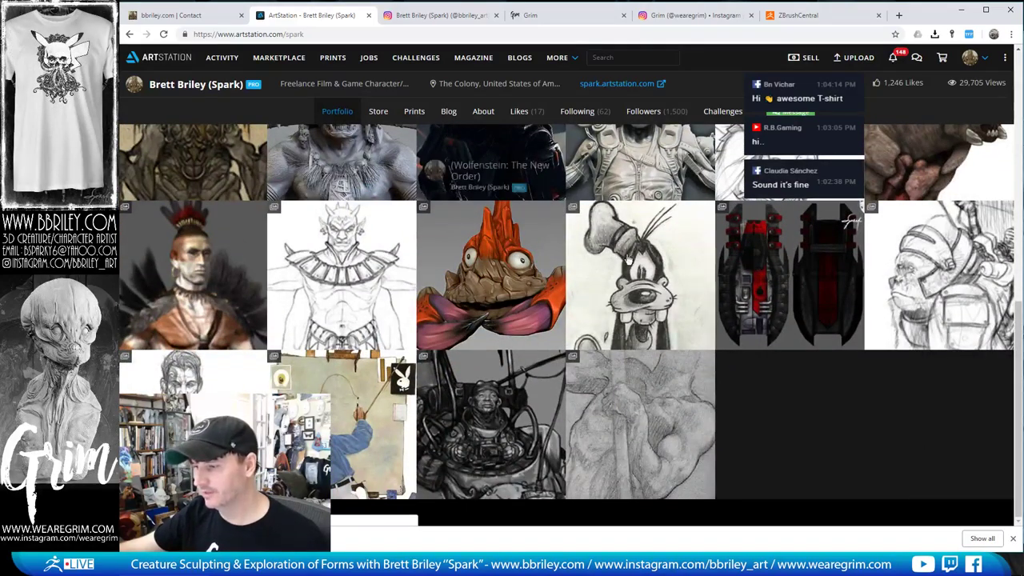
scroll(627, 259, up, 7)
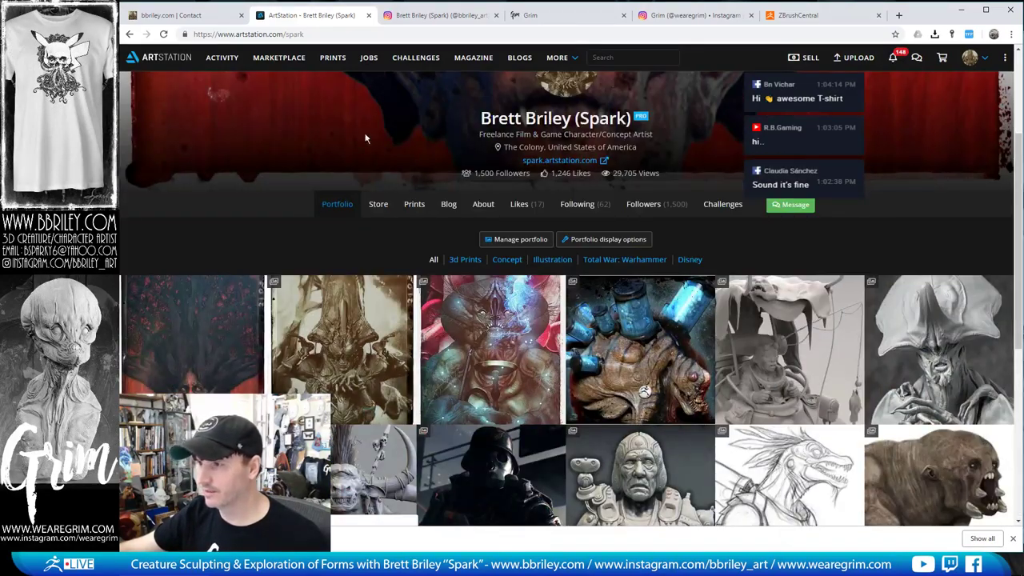
Step: Switch to the artist's Instagram profile and look through the posts
click(425, 18)
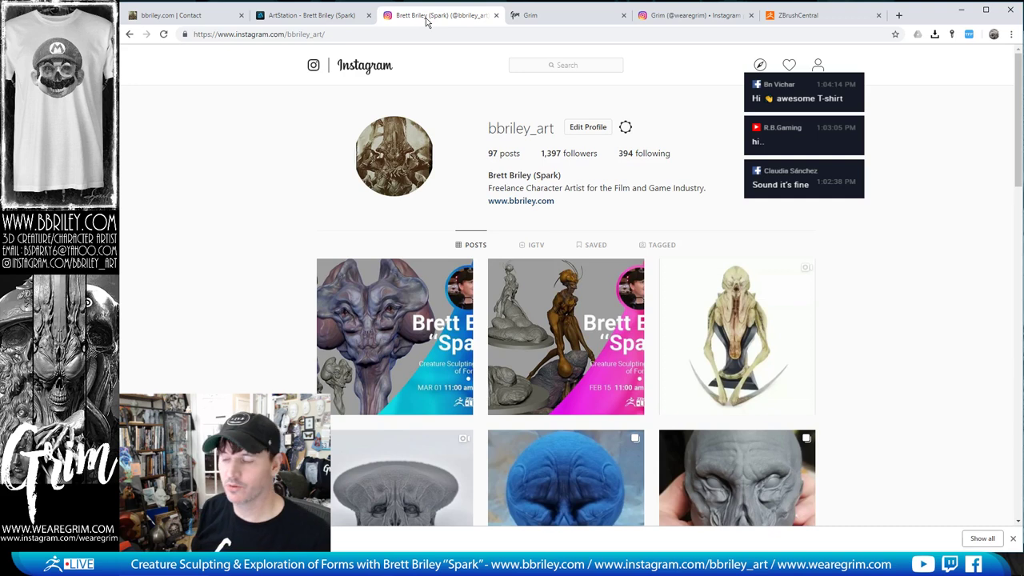
scroll(552, 200, down, 3)
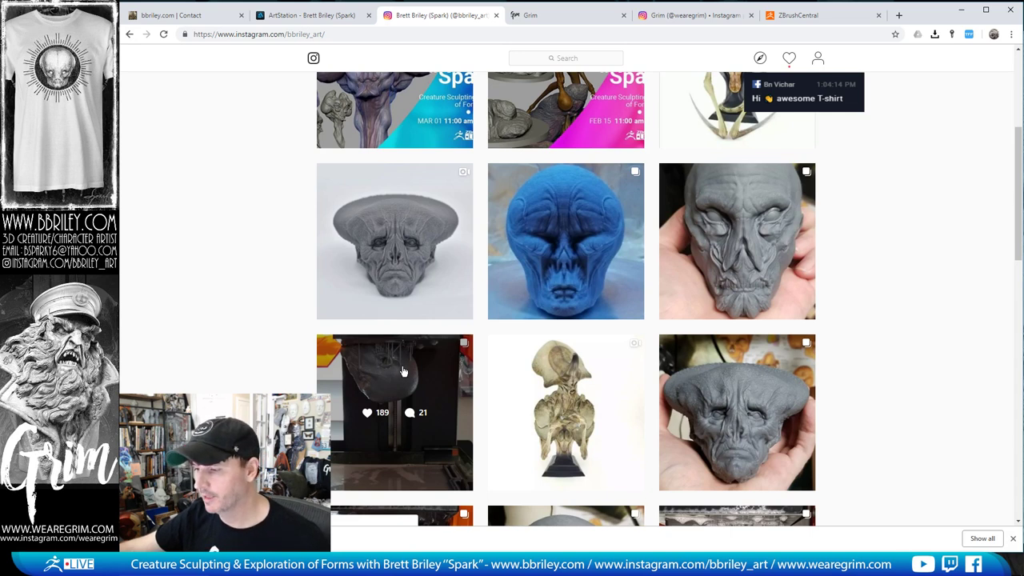
scroll(552, 240, up, 4)
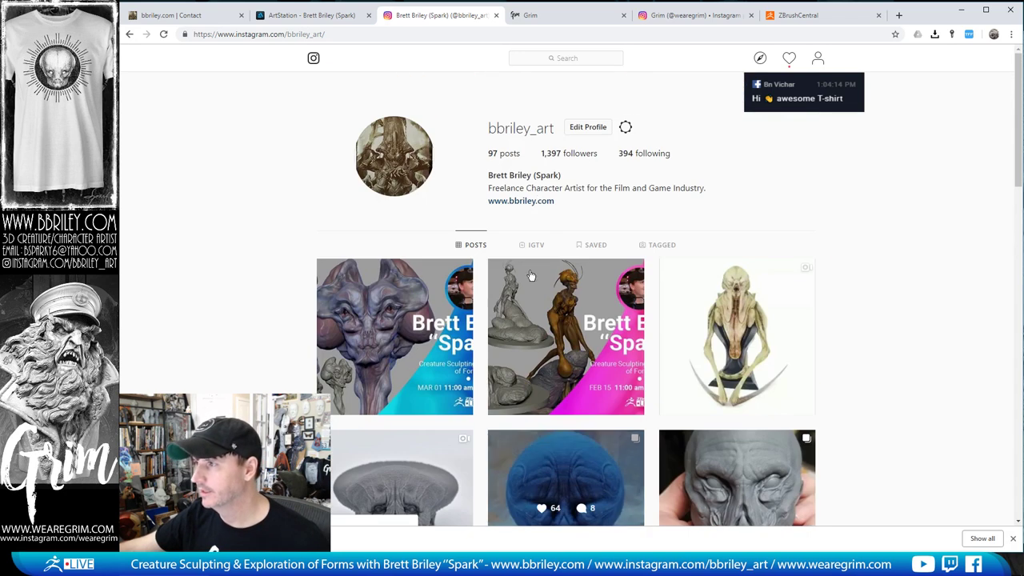
Step: Switch to the Grim website and look over the home page's new releases, team members and Instagram section
click(570, 19)
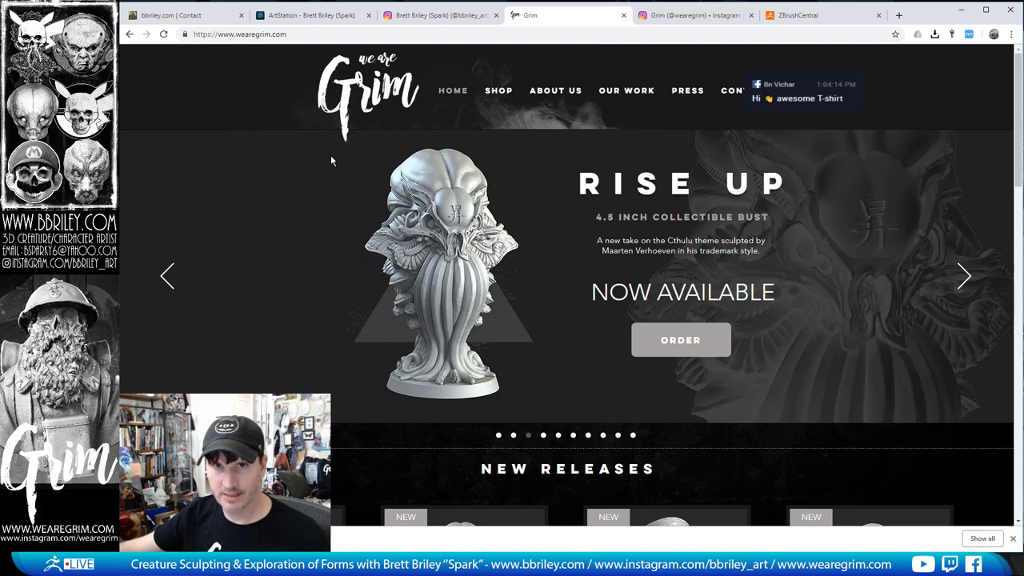
scroll(331, 160, down, 3)
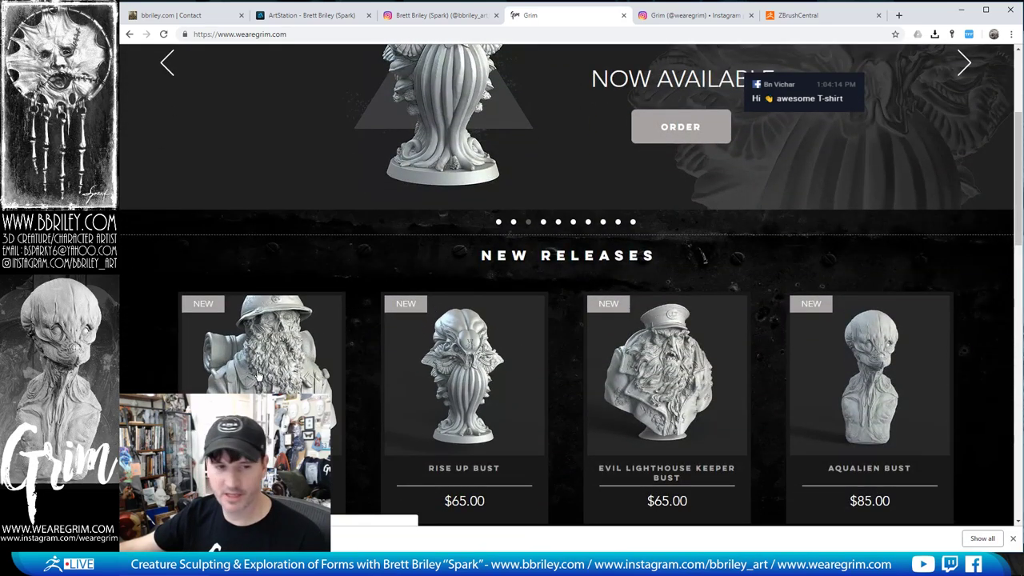
scroll(418, 374, down, 1)
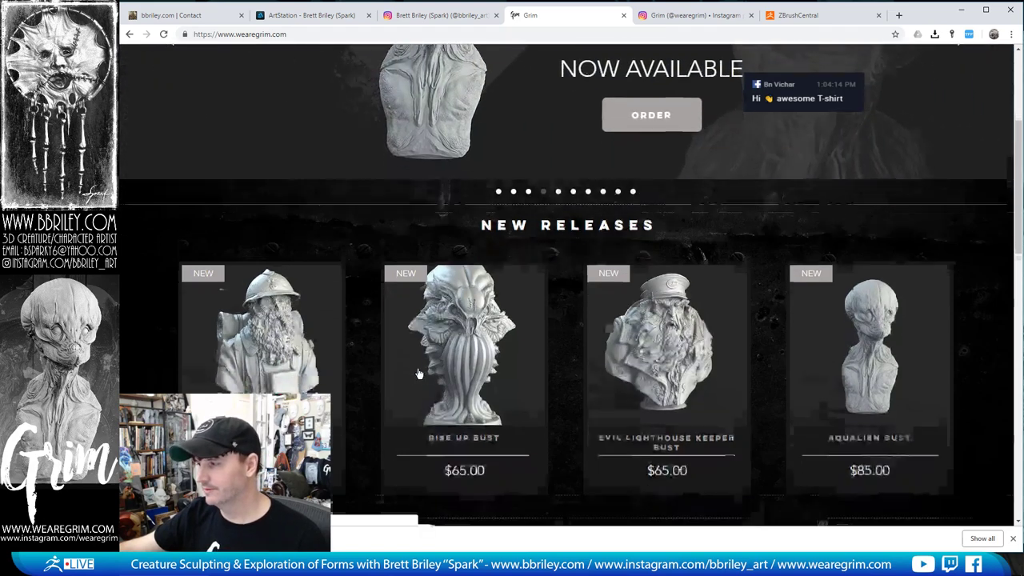
scroll(417, 373, down, 5)
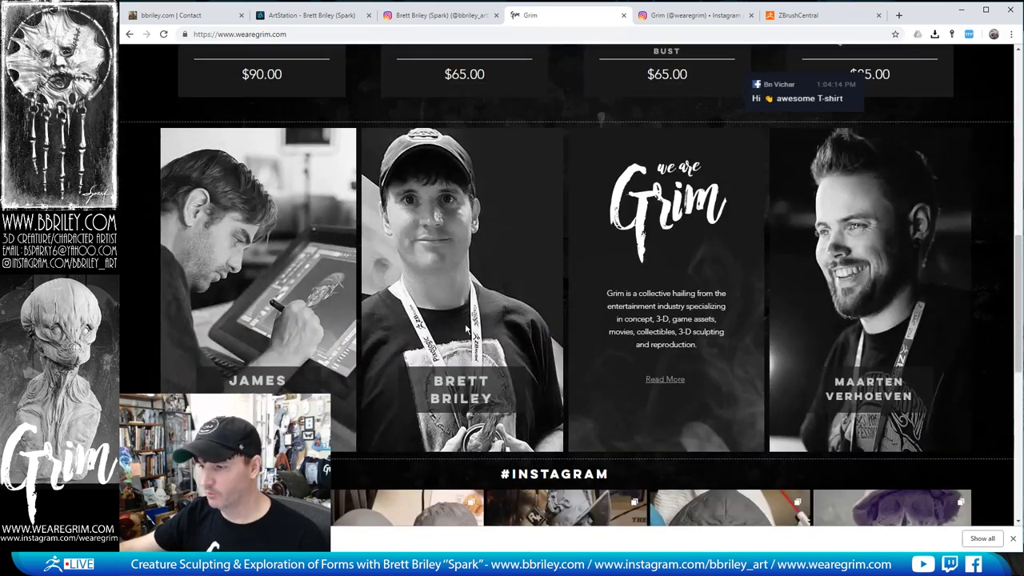
scroll(467, 329, down, 3)
scroll(454, 285, up, 7)
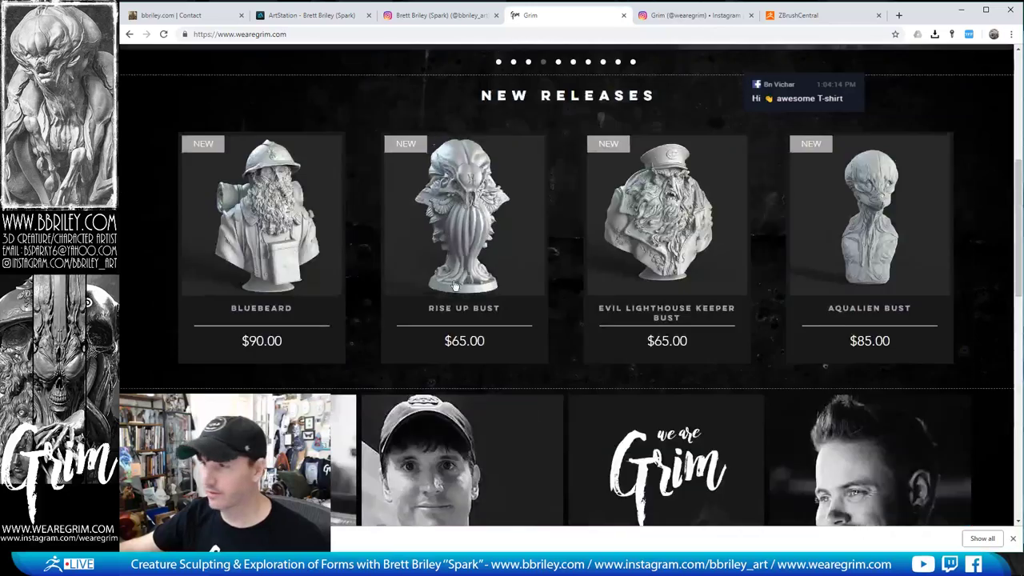
scroll(454, 286, up, 5)
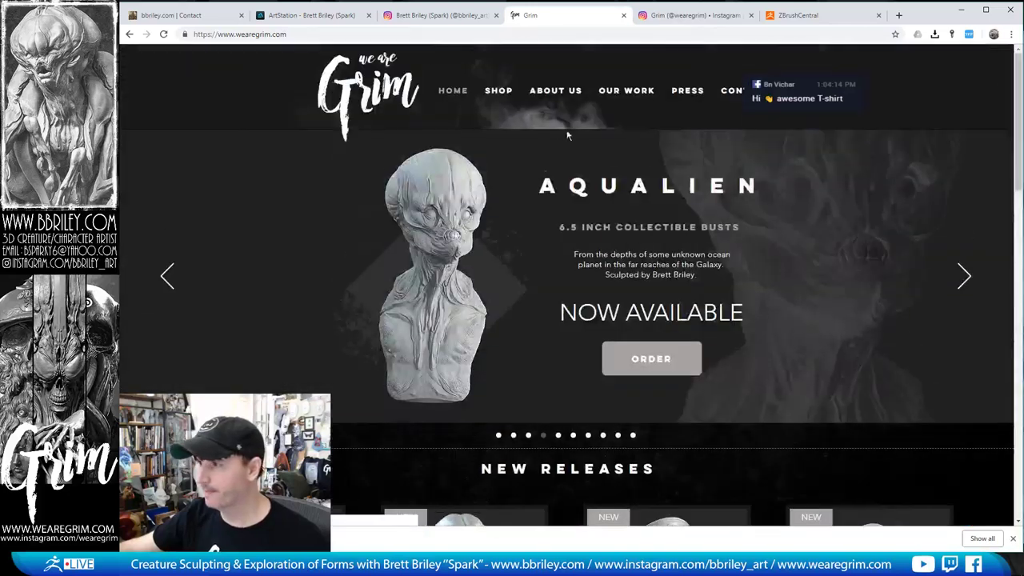
Step: Open the Grim shop and look through the collectible busts on offer
click(502, 92)
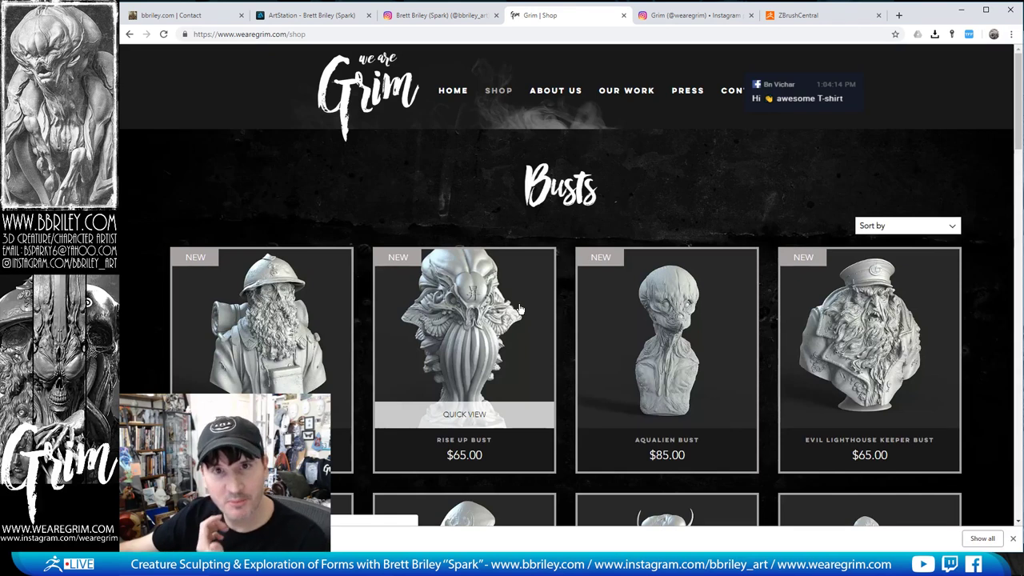
scroll(516, 308, down, 2)
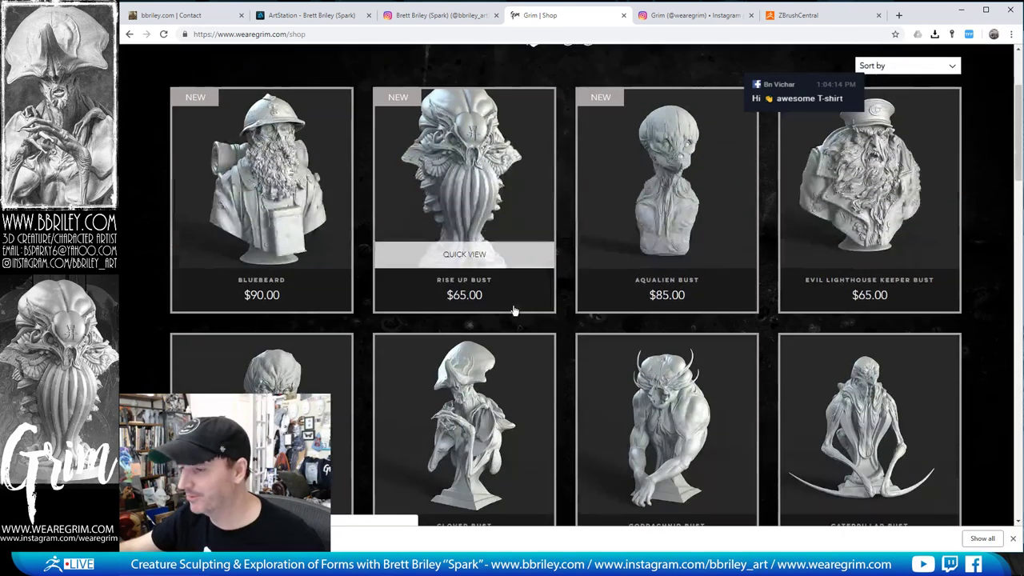
scroll(537, 452, down, 3)
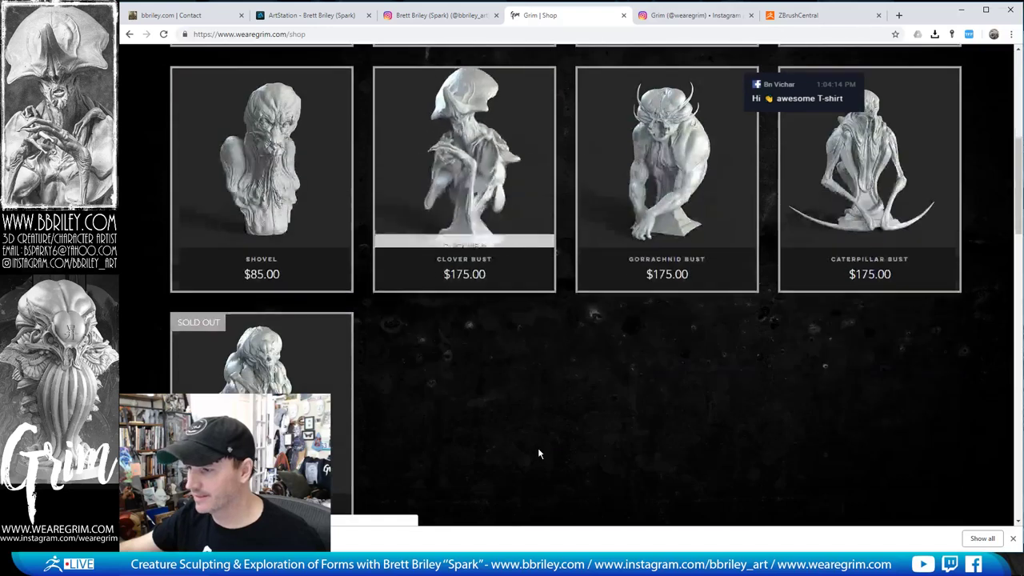
scroll(539, 428, up, 5)
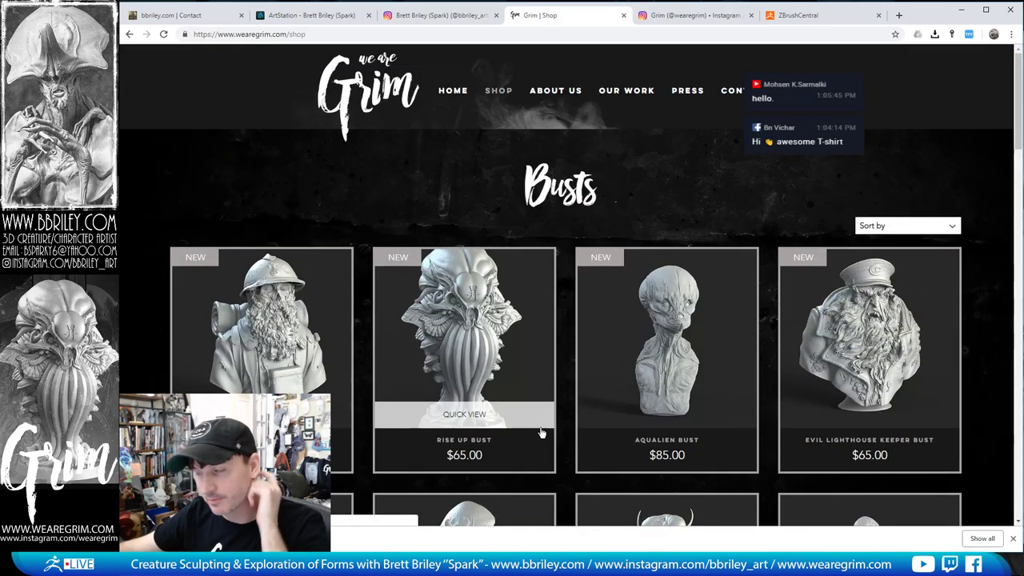
Step: Open the Our Work page of the Grim website and look through the gallery of completed pieces
click(625, 113)
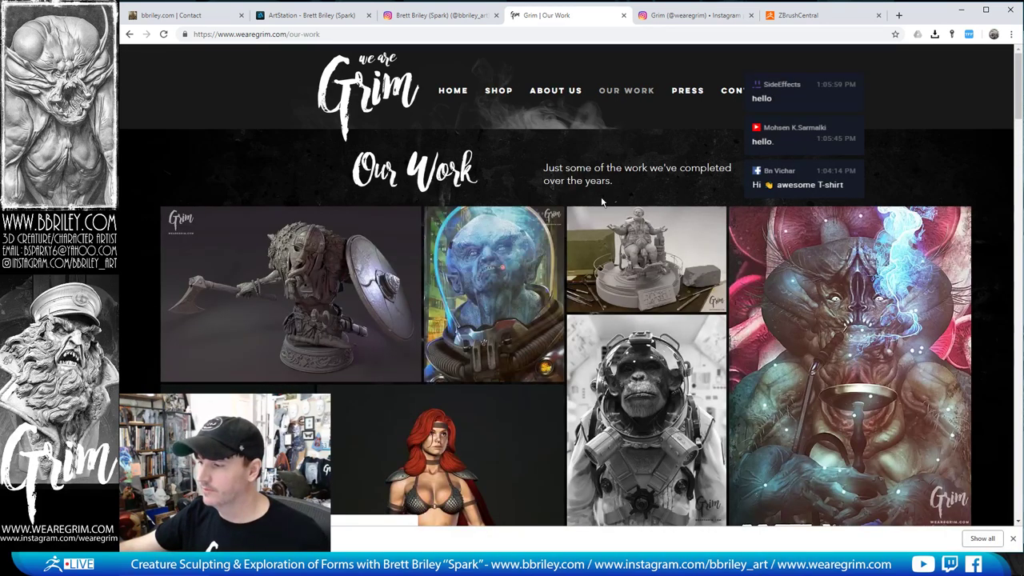
scroll(490, 86, down, 3)
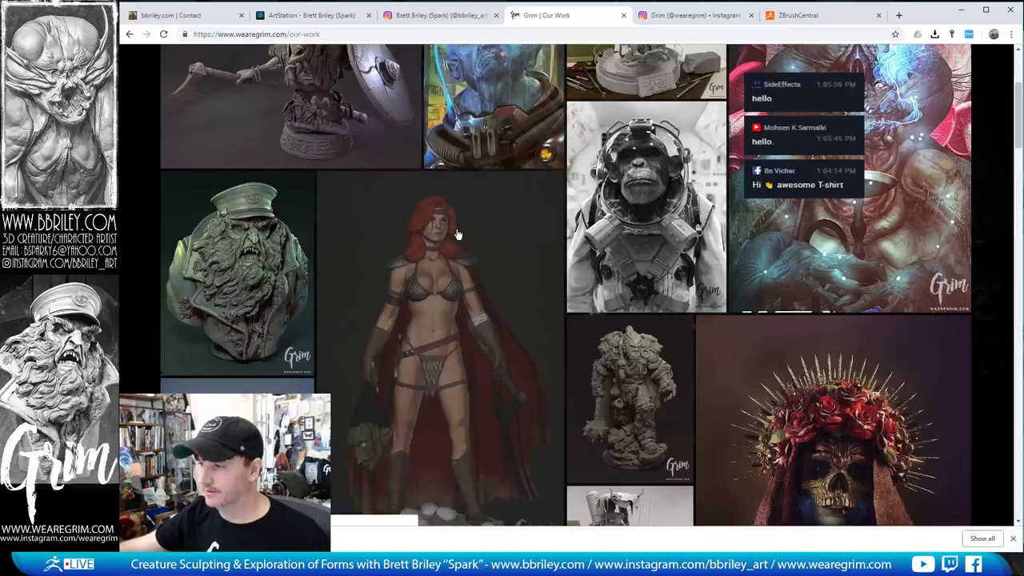
scroll(460, 232, down, 6)
scroll(460, 233, up, 10)
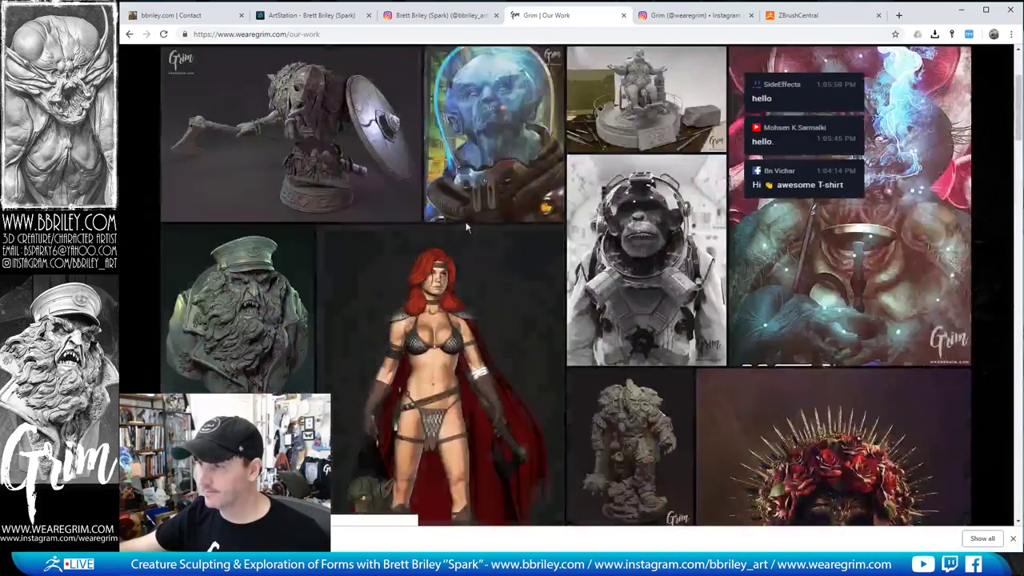
Step: Look over Grim's Press page, the Grim Instagram profile and the ZBrushCentral site
click(686, 92)
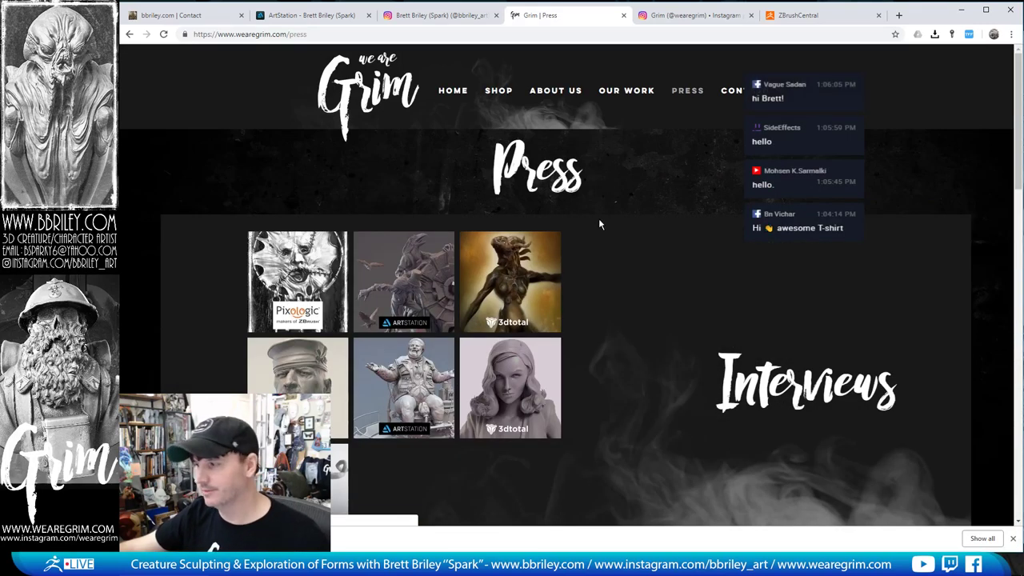
click(684, 15)
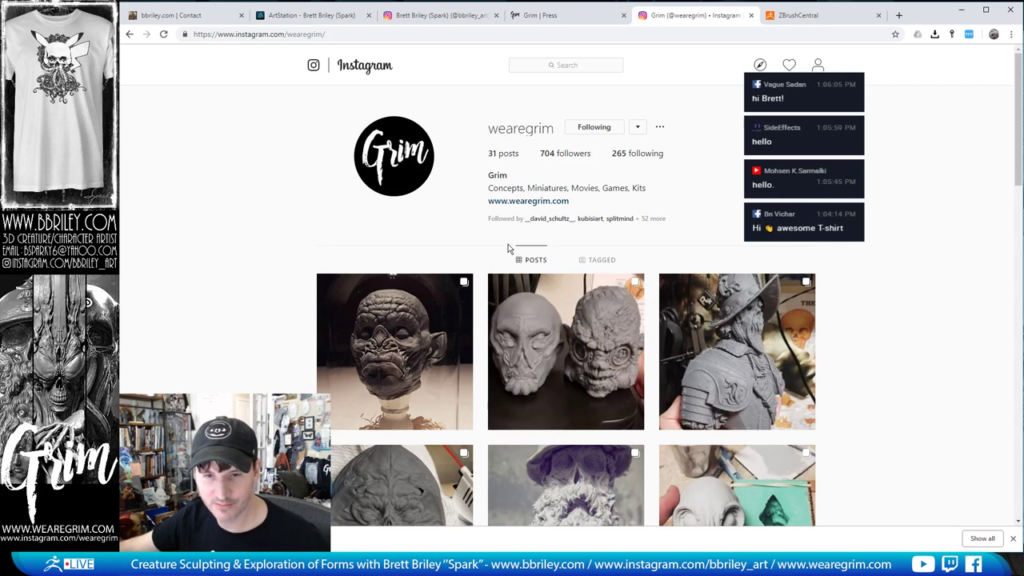
click(782, 16)
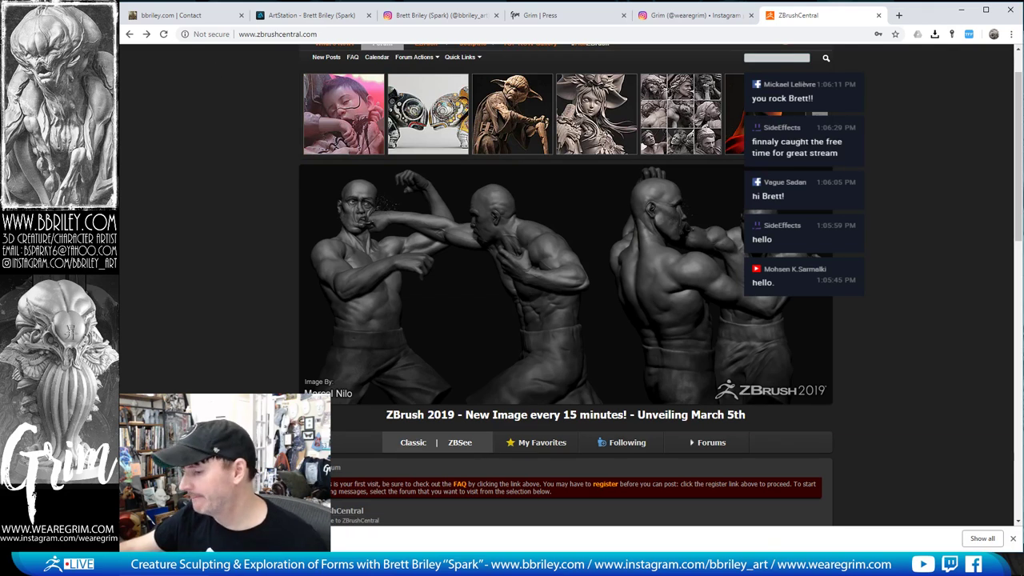
Step: Switch to ZBrush, turn on local symmetry and display the polygon wireframe on the head
key(alt+Tab)
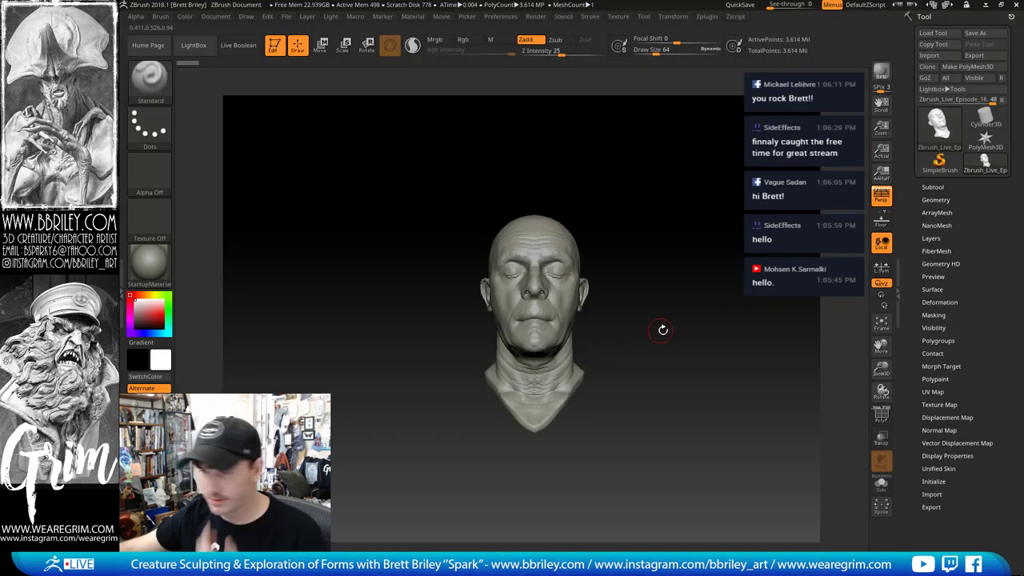
mouse_move(679, 333)
mouse_down()
mouse_move(690, 318)
mouse_move(695, 338)
mouse_move(731, 345)
mouse_move(712, 337)
mouse_up()
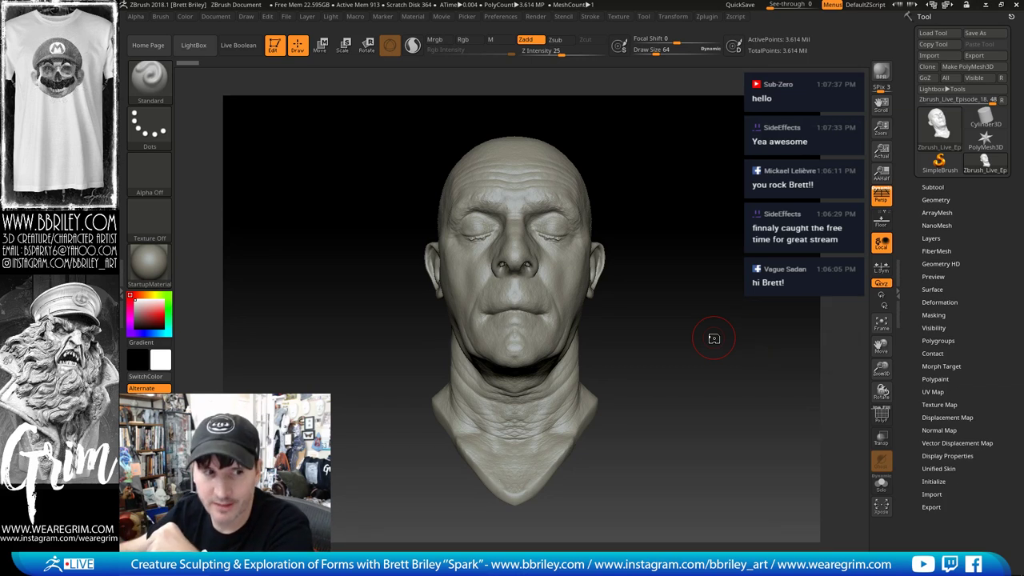
click(881, 268)
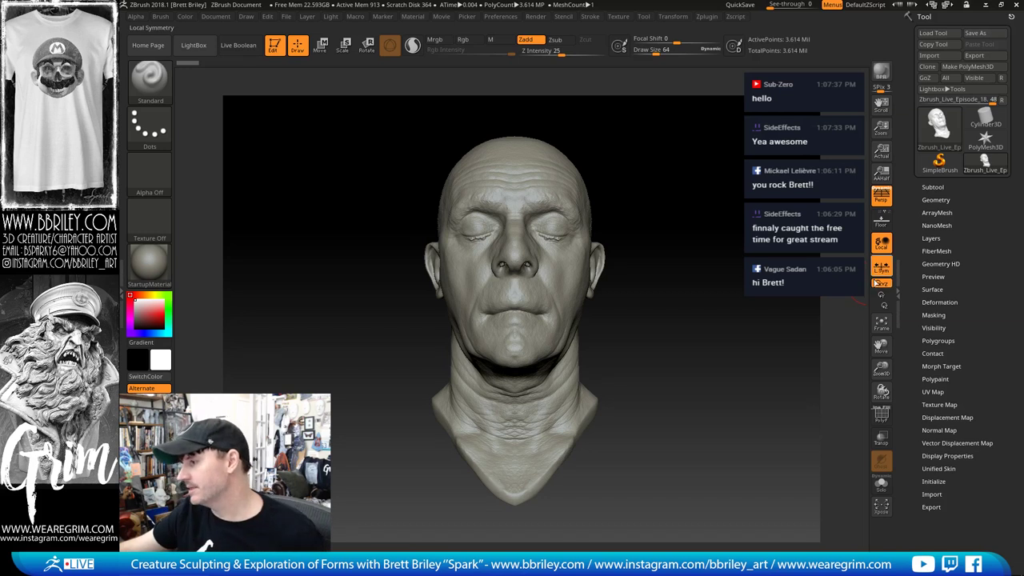
click(881, 414)
drag(719, 297, 752, 296)
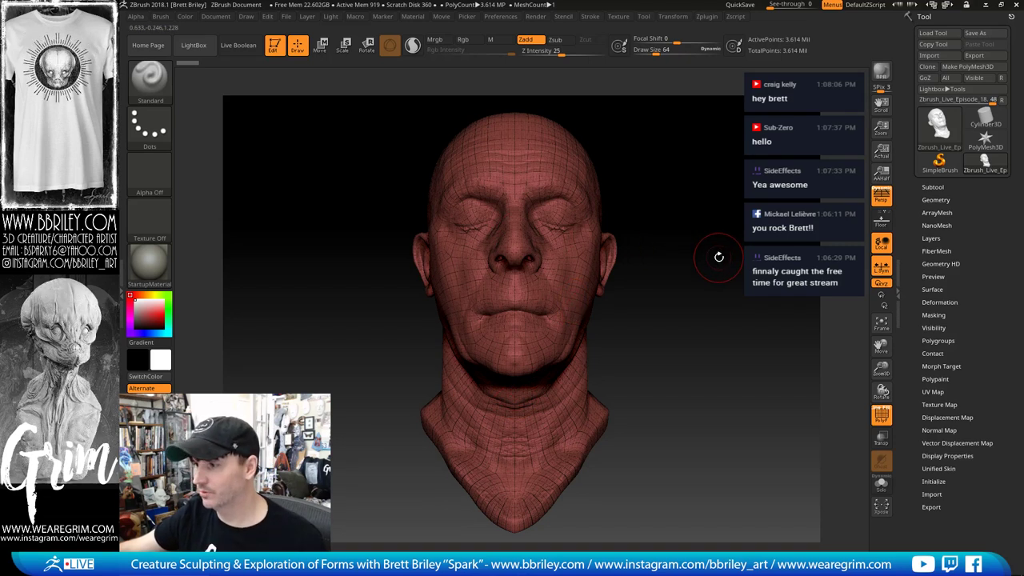
Step: Step the head mesh down five subdivision levels to show its coarse topology
right_drag(715, 258, 770, 288)
key(shift)
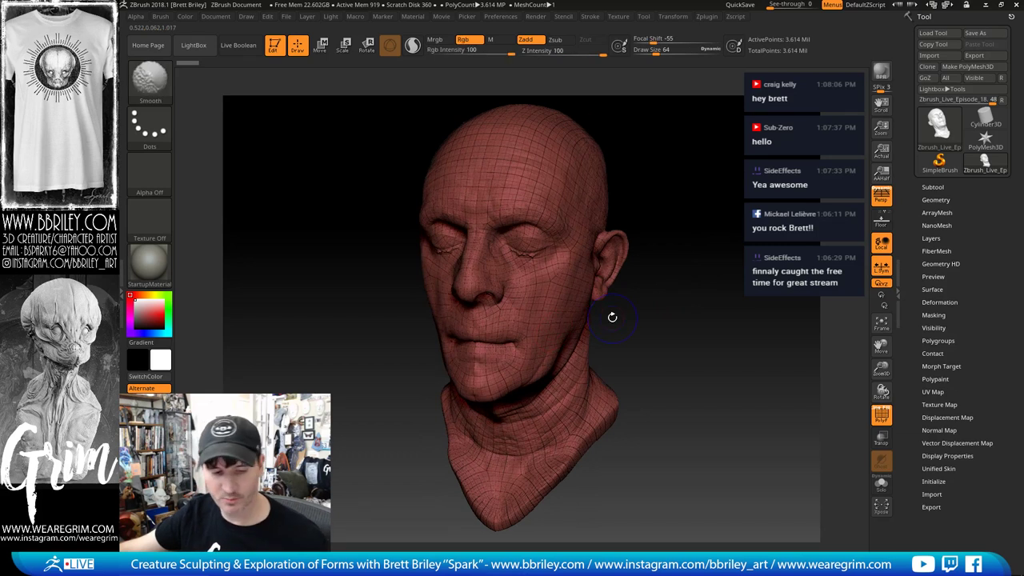
key(shift+d)
key(shift+d)
key(shift+d)
key(shift+d)
key(shift+d)
drag(622, 309, 680, 299)
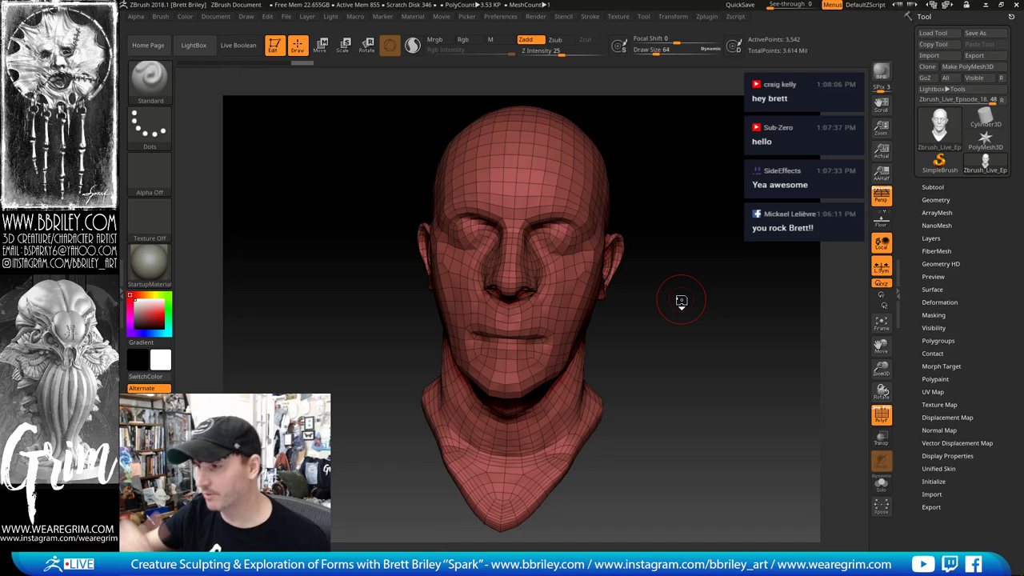
Step: Step the head mesh back up five subdivision levels to its full-detail version
key(d)
key(d)
key(d)
key(d)
key(d)
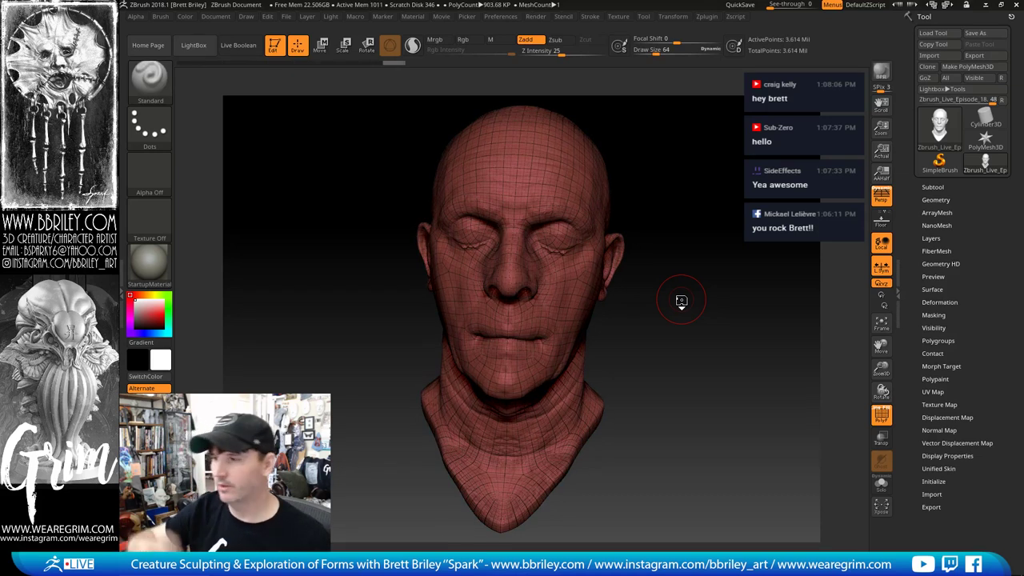
Step: Lower the head mesh by three subdivision levels in a straight front view
shift+drag(707, 272, 713, 261)
key(shift+d)
key(shift+d)
key(shift+d)
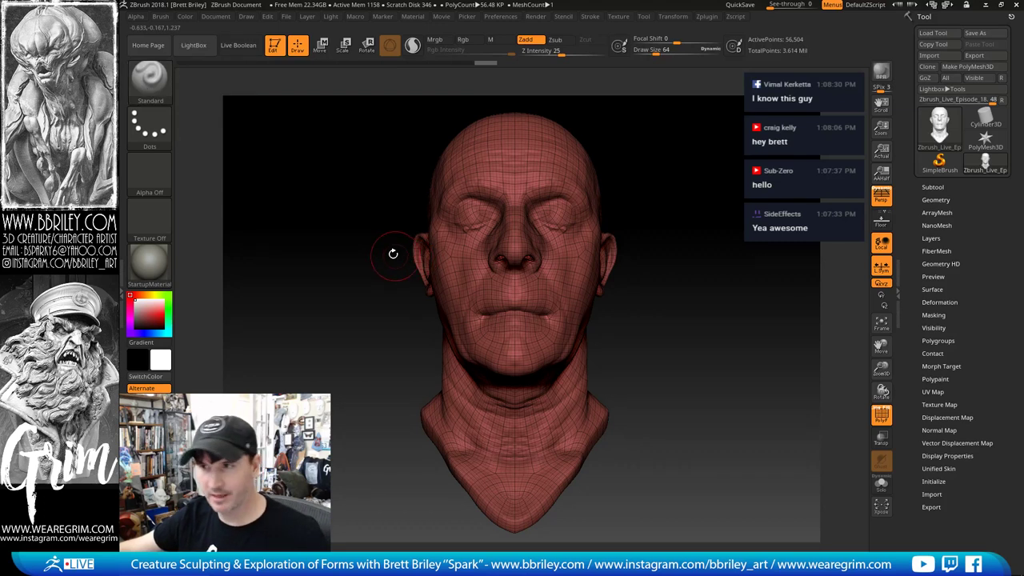
Step: Demonstrate quick brush selection by switching from the Standard brush to TrimDynamic
key(b)
key(m)
key(v)
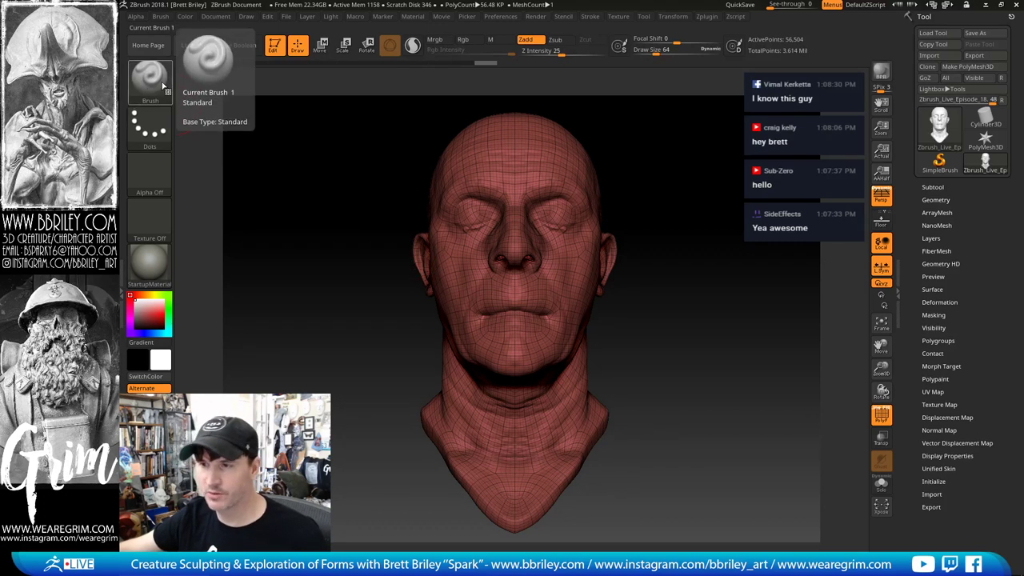
key(b)
key(t)
key(d)
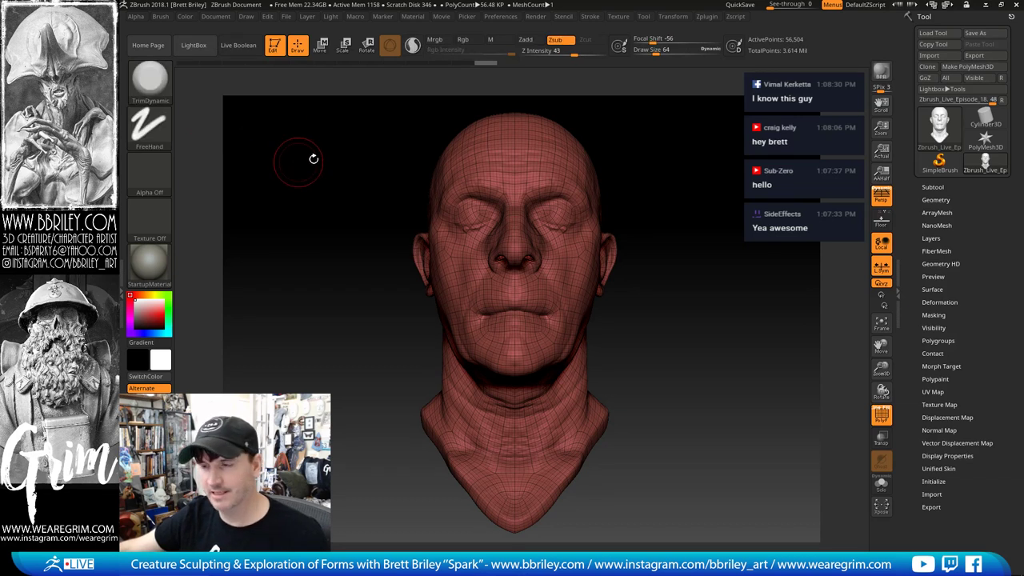
key(b)
key(p)
key(i)
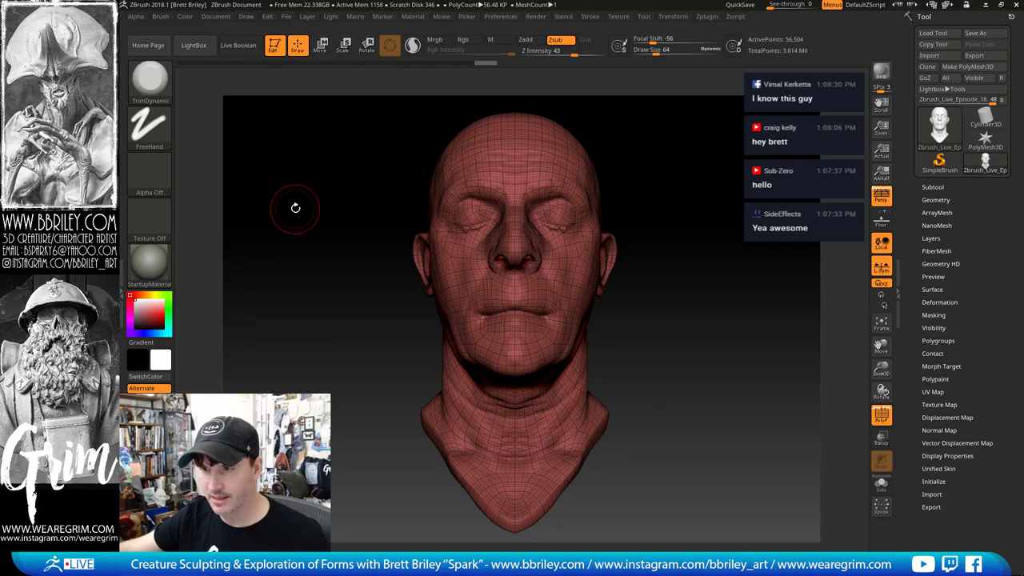
Step: Select the Clay brush and change to the DamStandard brush
key(b)
key(c)
key(l)
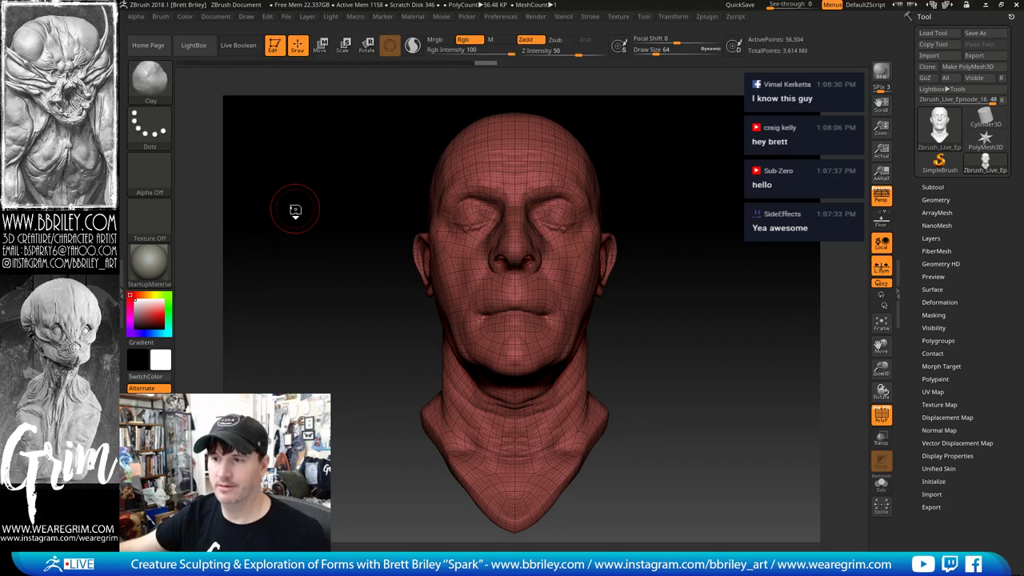
key(b)
key(i)
key(n)
key(7)
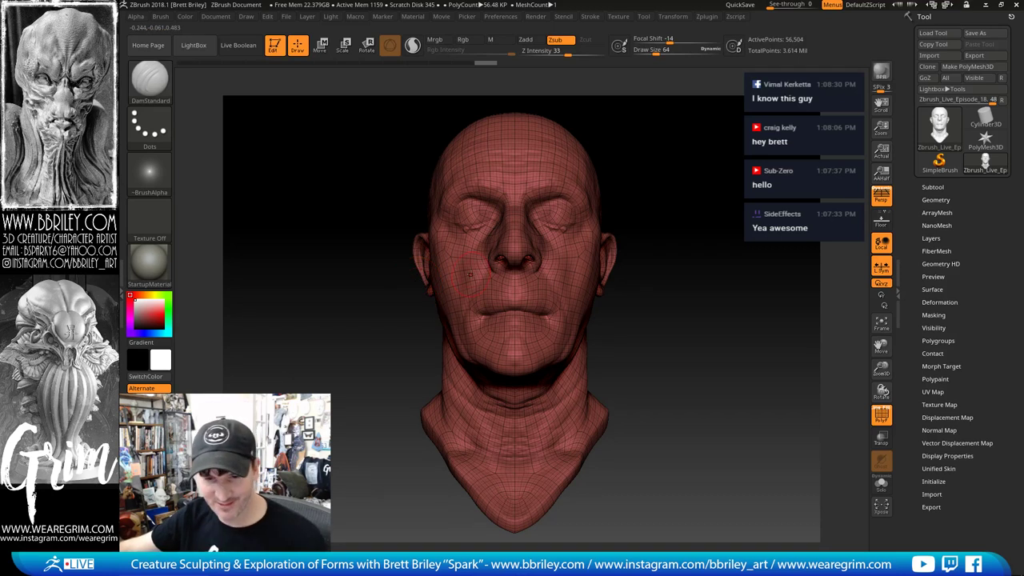
mouse_move(656, 231)
mouse_down()
mouse_move(692, 259)
mouse_move(672, 264)
mouse_up()
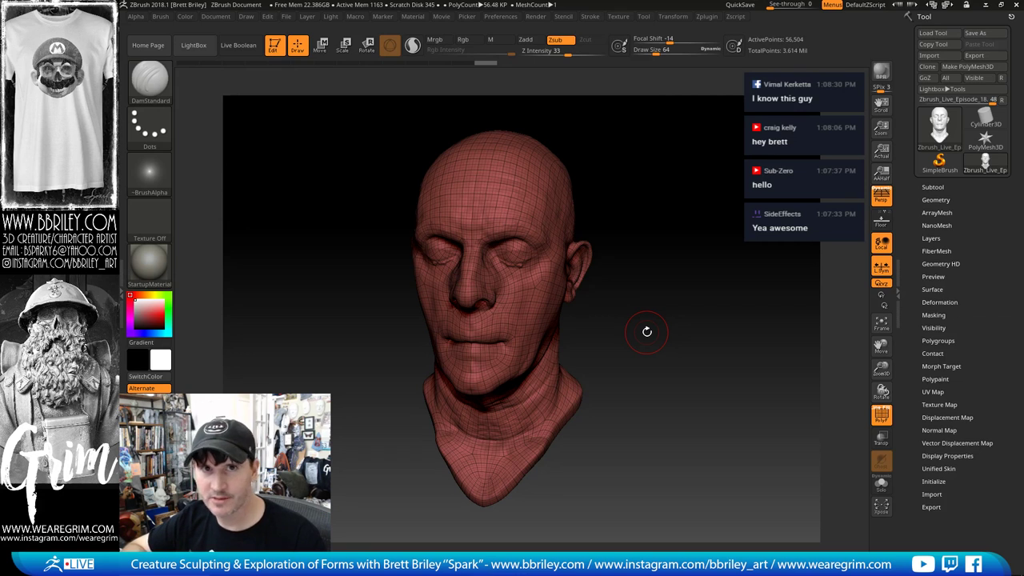
drag(647, 331, 686, 206)
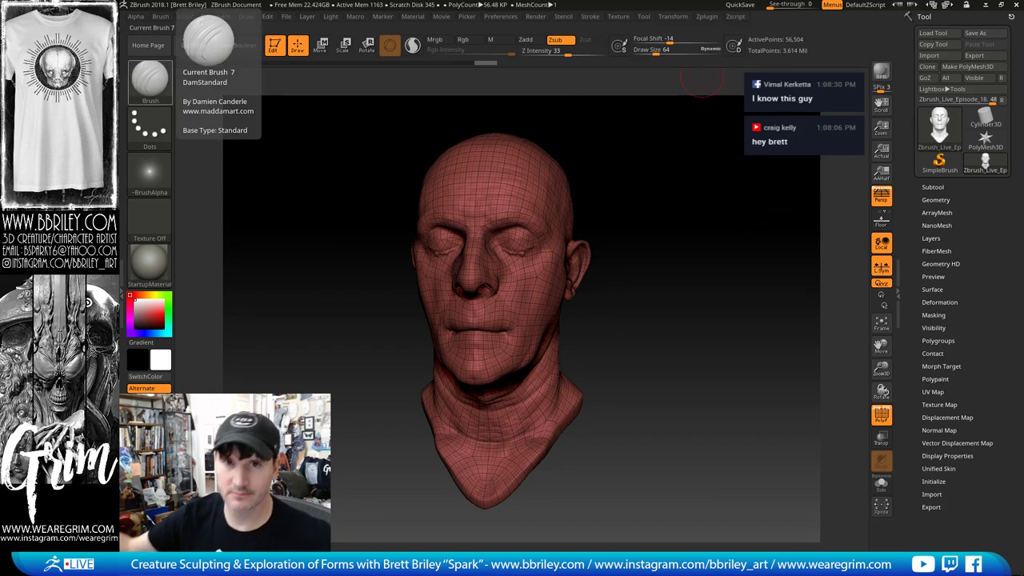
mouse_move(604, 224)
mouse_down()
mouse_move(659, 206)
mouse_move(584, 236)
mouse_up()
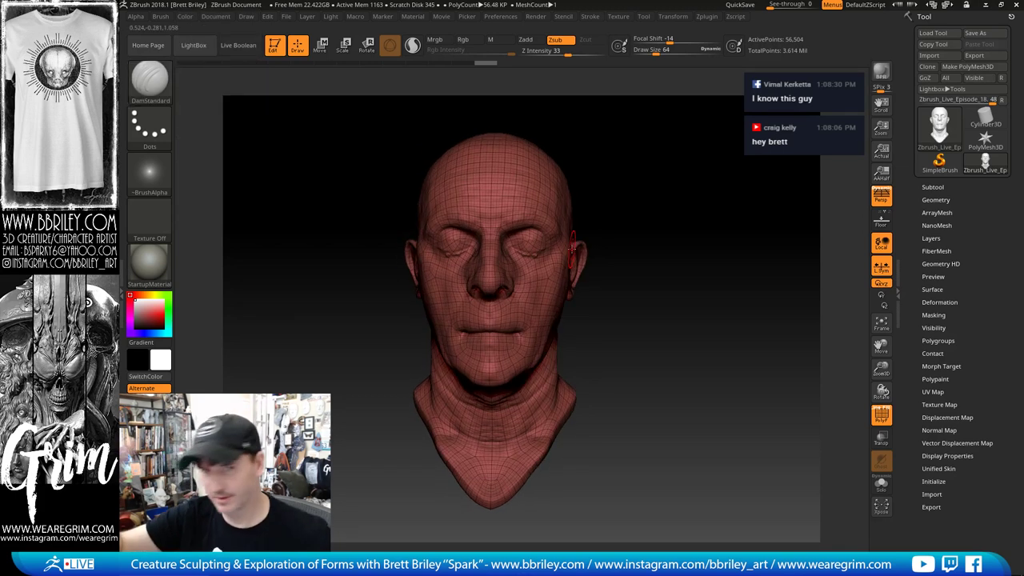
drag(589, 176, 523, 246)
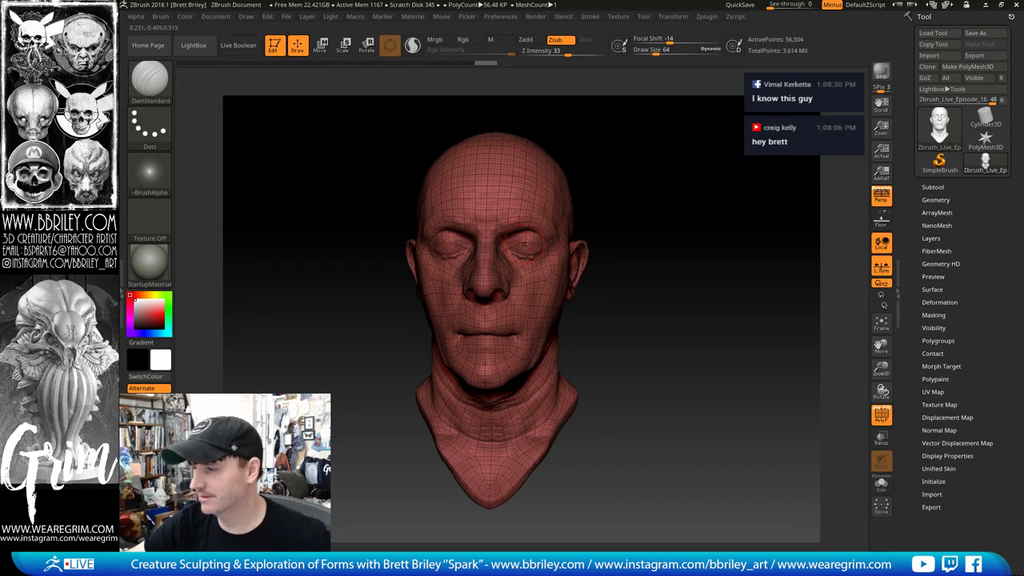
Step: Flatten and reshape the cranium and forehead with the Move brush, using draw sizes of about 231 and 138
key(b)
key(m)
key(v)
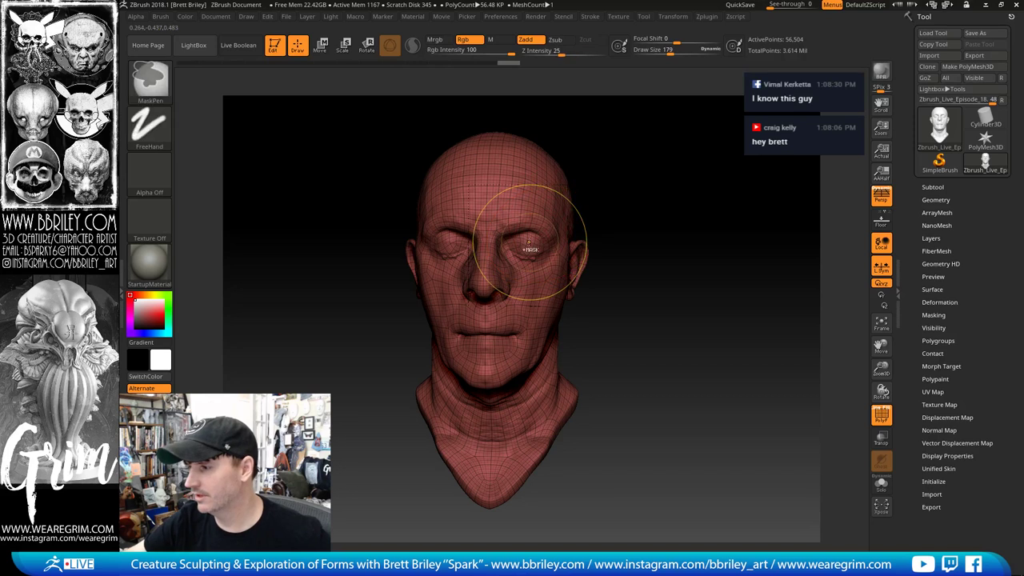
mouse_move(635, 177)
alt+mouse_down()
mouse_move(648, 174)
mouse_move(637, 164)
mouse_move(568, 192)
alt+mouse_up()
key(s)
drag(552, 212, 561, 213)
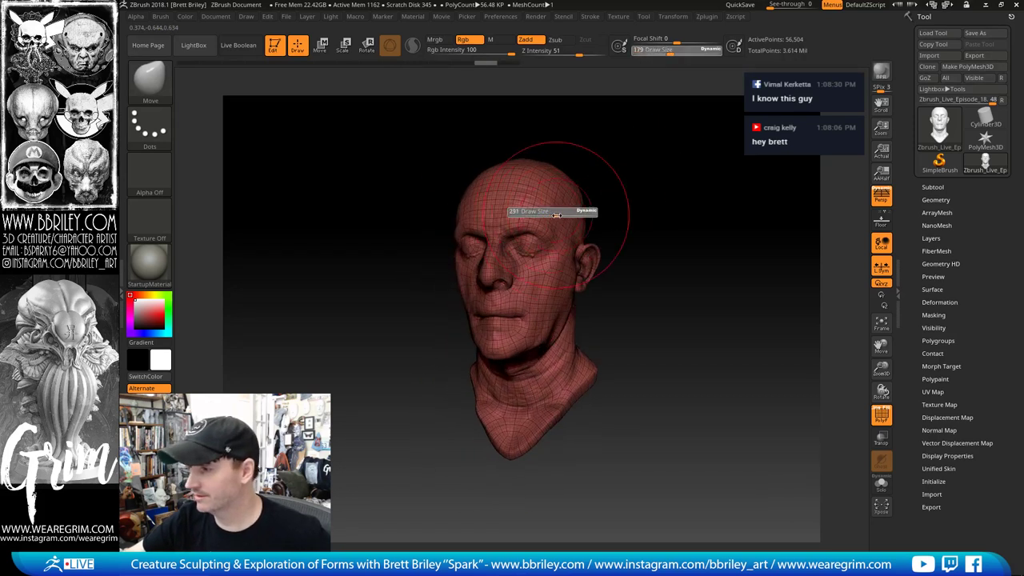
mouse_move(569, 166)
mouse_down()
mouse_move(608, 140)
mouse_move(632, 142)
mouse_move(480, 274)
mouse_move(500, 277)
mouse_up()
key(s)
drag(501, 272, 508, 273)
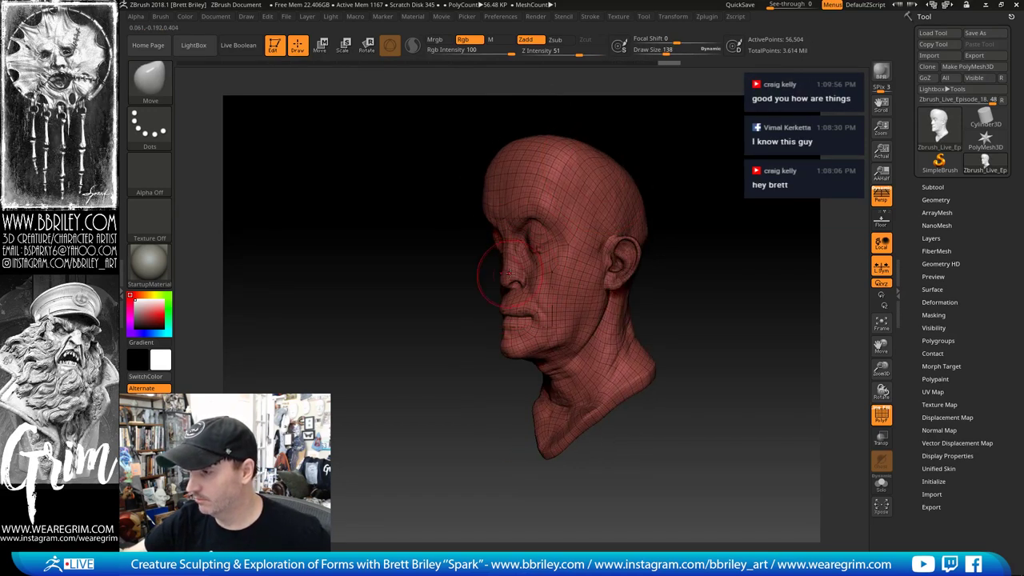
Step: Lower the head mesh by one more subdivision level and frame it in the view
mouse_move(651, 178)
mouse_down()
mouse_move(705, 157)
mouse_move(709, 170)
mouse_up()
key(shift+d)
key(shift+d)
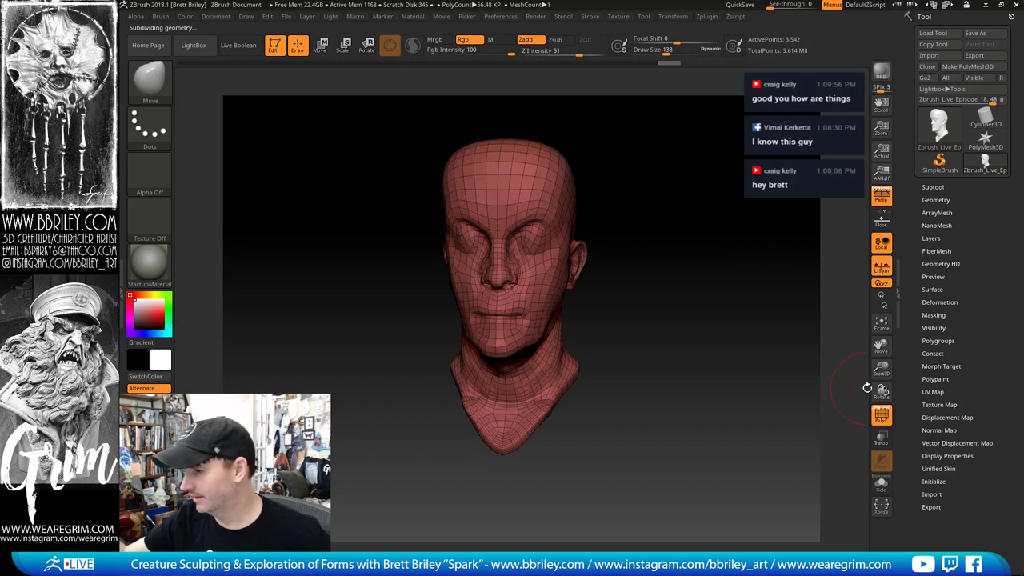
drag(778, 331, 699, 245)
key(d)
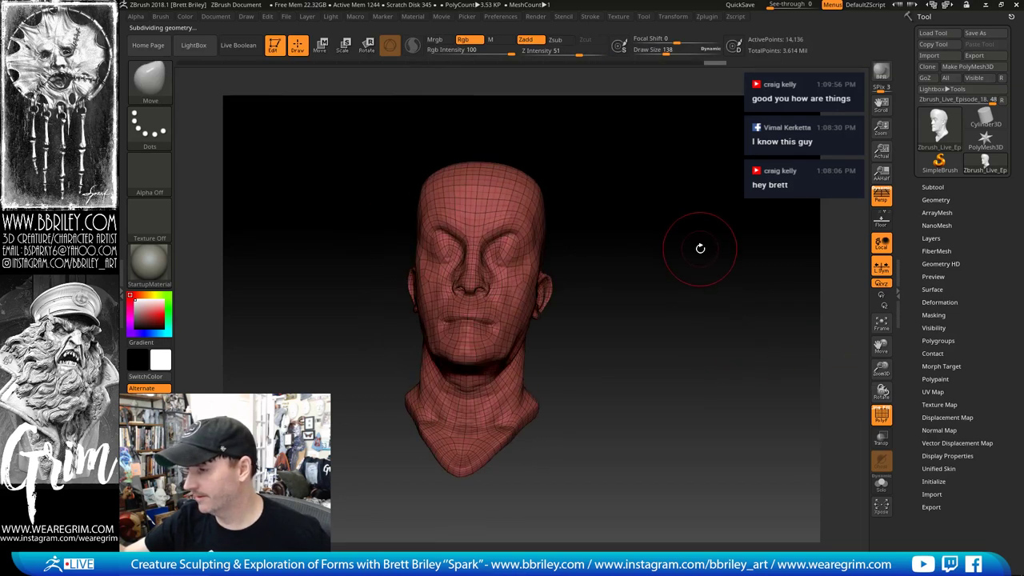
key(f)
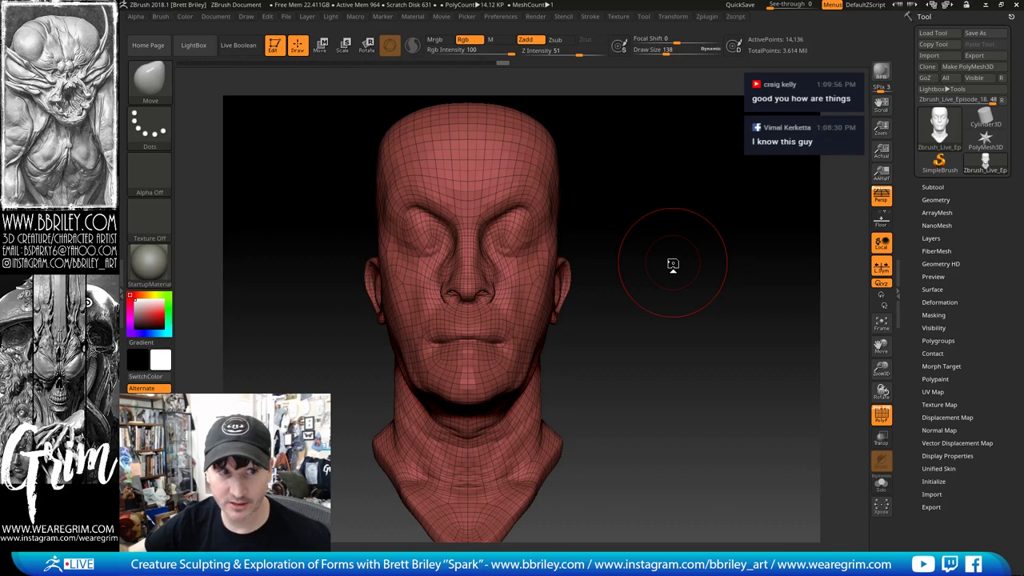
Step: Reshape the nose with the Move brush at draw sizes of 90 and 62
drag(642, 202, 676, 204)
key(s)
drag(453, 292, 447, 292)
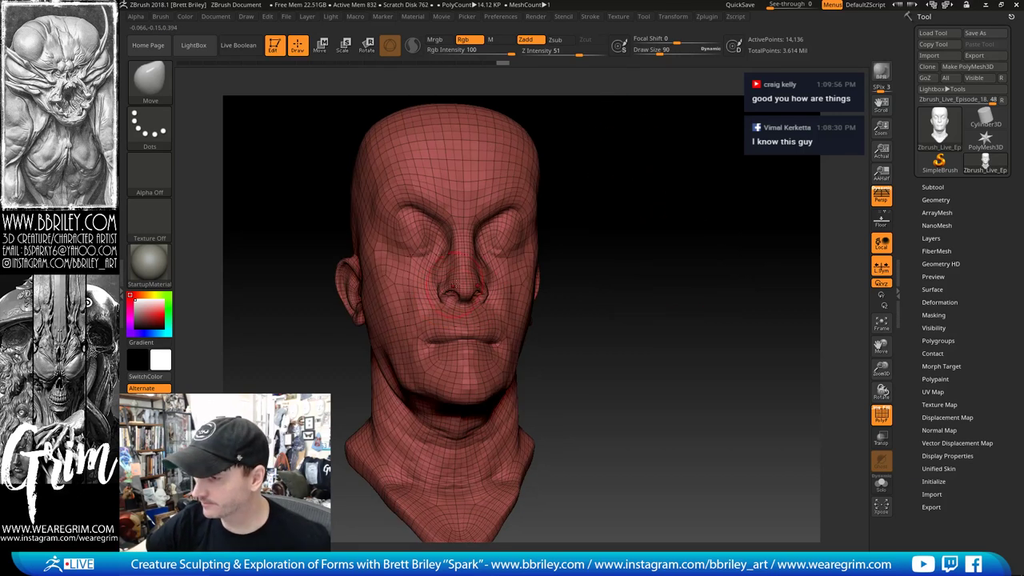
drag(620, 191, 588, 207)
key(bracketleft)
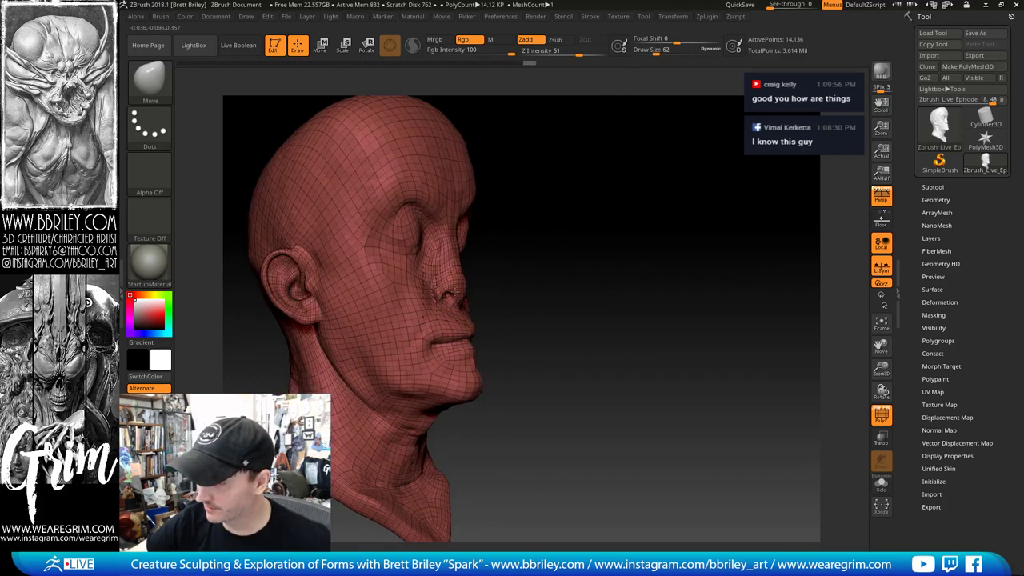
drag(556, 228, 448, 238)
alt+drag(696, 184, 571, 200)
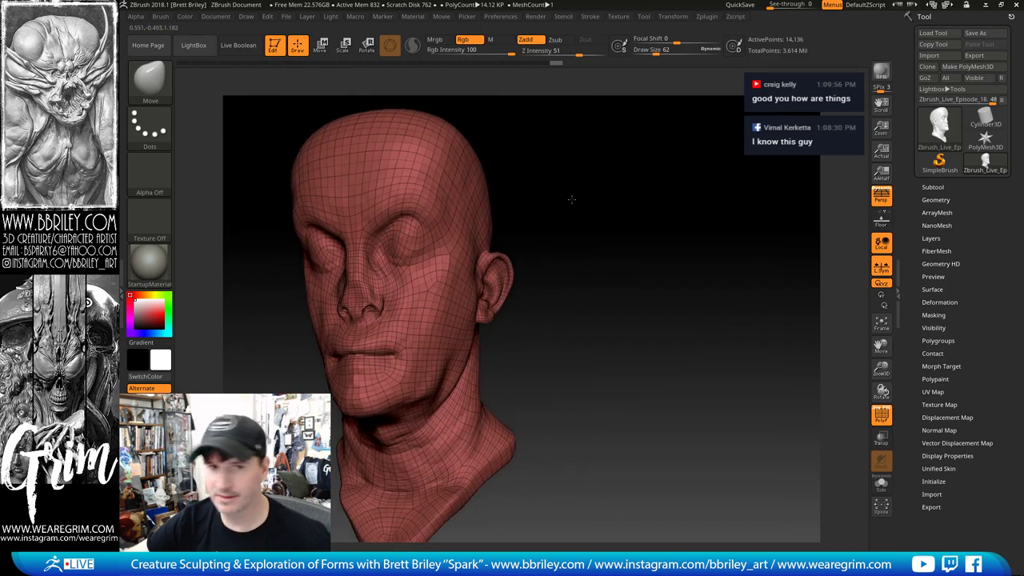
Step: Reshape the side of the head, the face and the mouth with the Move brush at draw sizes of 148 and 98
drag(640, 198, 552, 231)
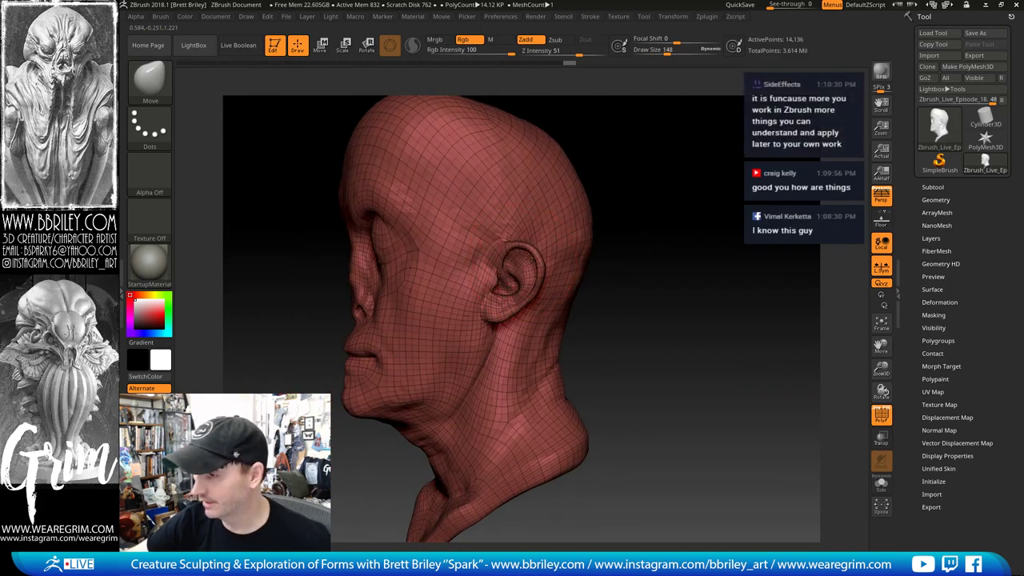
key(bracketright)
key(bracketright)
key(bracketright)
drag(626, 154, 431, 286)
key(bracketleft)
key(bracketleft)
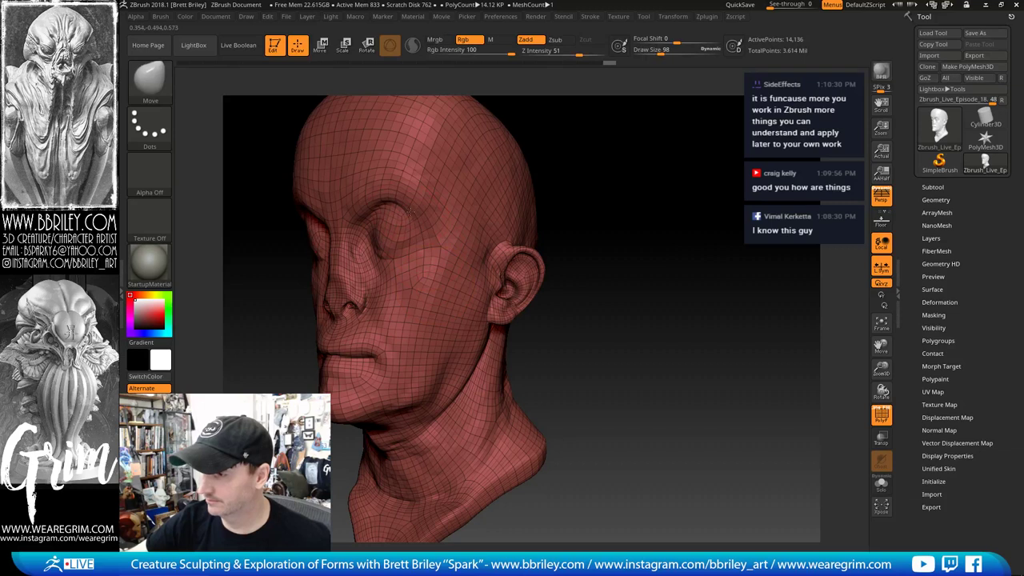
mouse_move(528, 160)
mouse_down()
mouse_move(567, 153)
mouse_move(597, 171)
mouse_move(579, 180)
mouse_up()
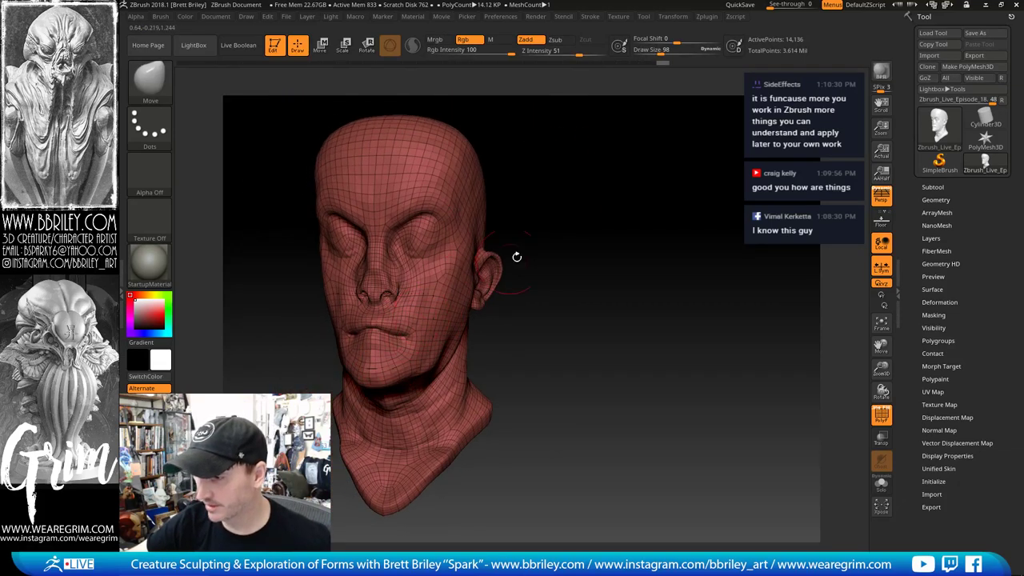
Step: Pull the lips and jaw into a more protruding profile with the Move brush, using a draw size of about 138
drag(517, 256, 378, 335)
drag(618, 198, 552, 207)
key(s)
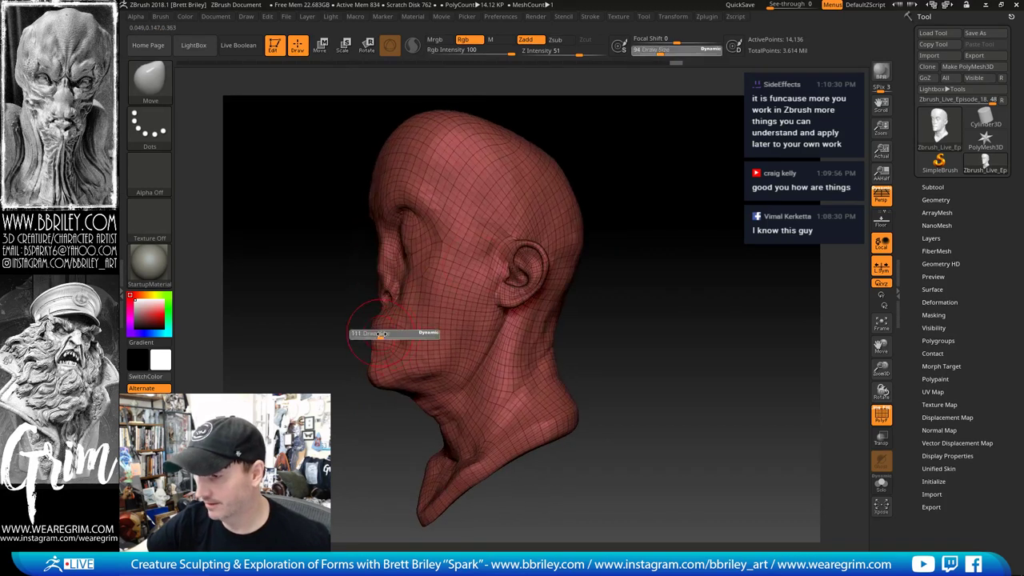
drag(375, 337, 381, 336)
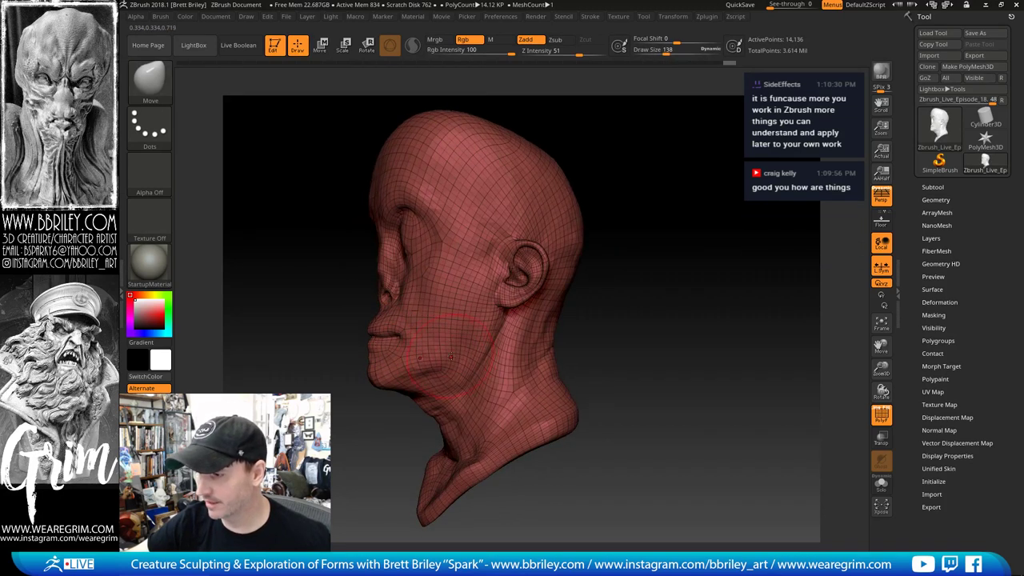
drag(612, 168, 643, 148)
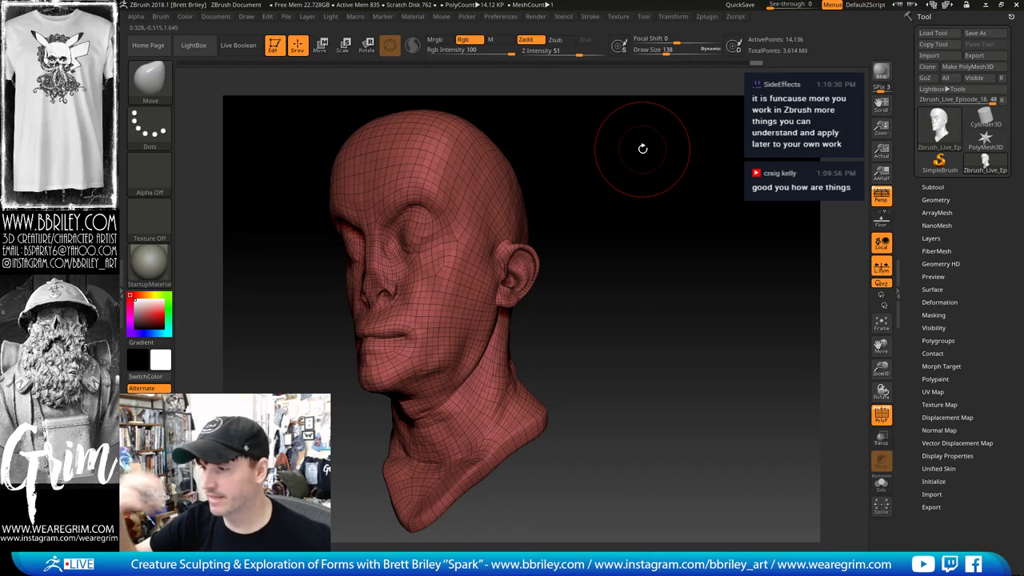
Step: Build up the cheekbone and the side of the face beneath the eye with the Clay brush
mouse_move(580, 114)
mouse_down()
mouse_move(589, 154)
mouse_move(601, 156)
mouse_up()
key(b)
key(c)
key(l)
key(s)
click(441, 269)
mouse_move(453, 276)
mouse_down()
mouse_move(420, 271)
mouse_move(416, 282)
mouse_move(460, 240)
mouse_move(494, 180)
mouse_move(576, 160)
mouse_move(514, 166)
mouse_move(560, 172)
mouse_up()
Step: Reshape the broad forms of the cranium and face with the Move brush at a draw size of 184
key(b)
key(m)
key(v)
key(s)
click(492, 232)
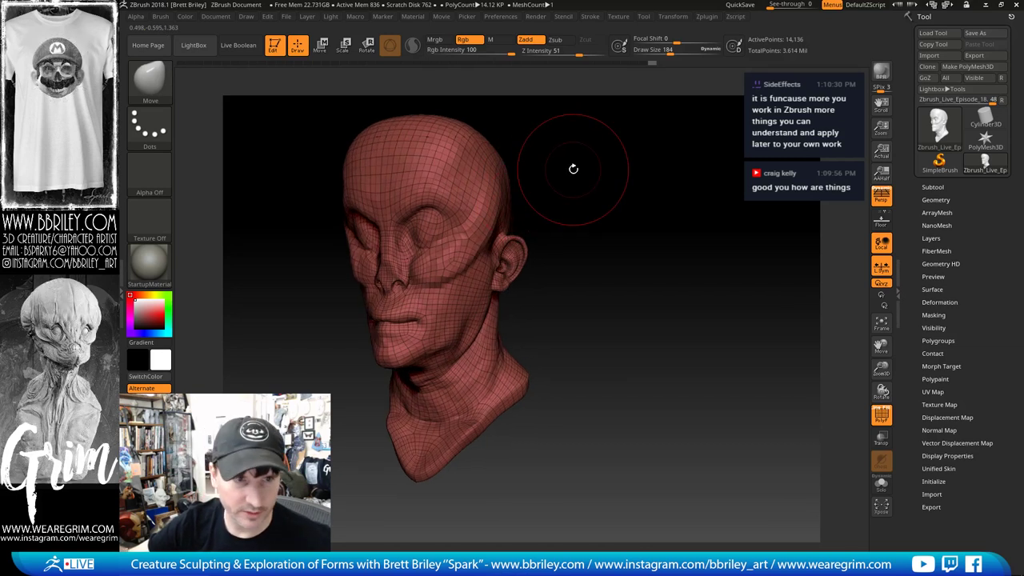
Step: Reshape the ear with the Move brush at draw sizes of 90 and 83
drag(589, 231, 528, 240)
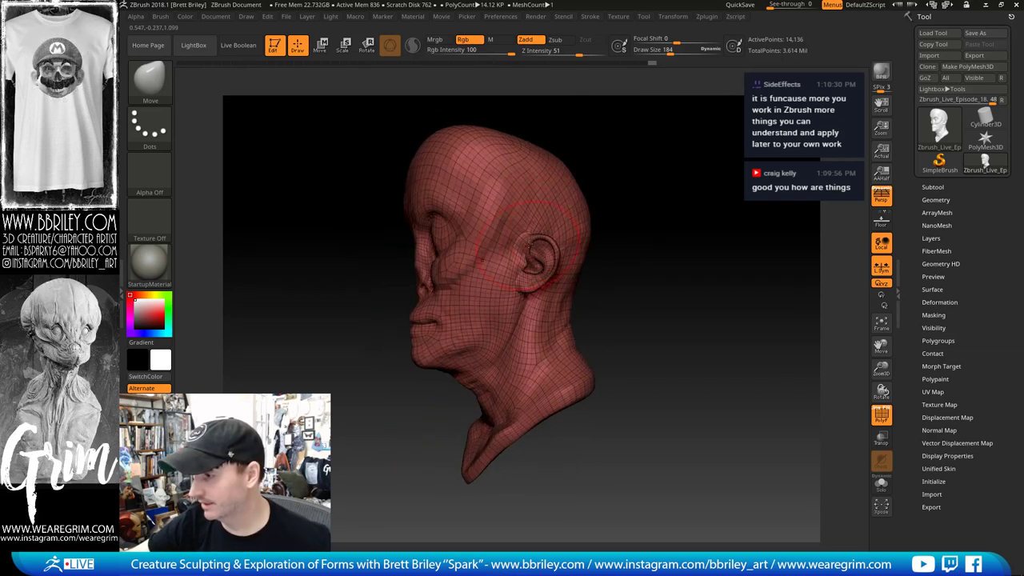
key(s)
click(534, 264)
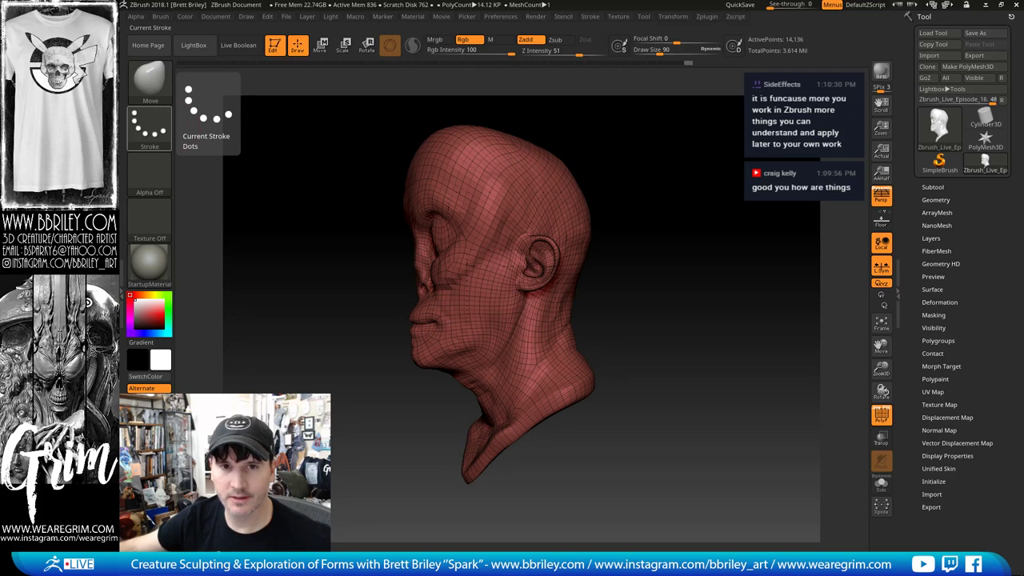
drag(649, 200, 620, 206)
key(s)
click(537, 277)
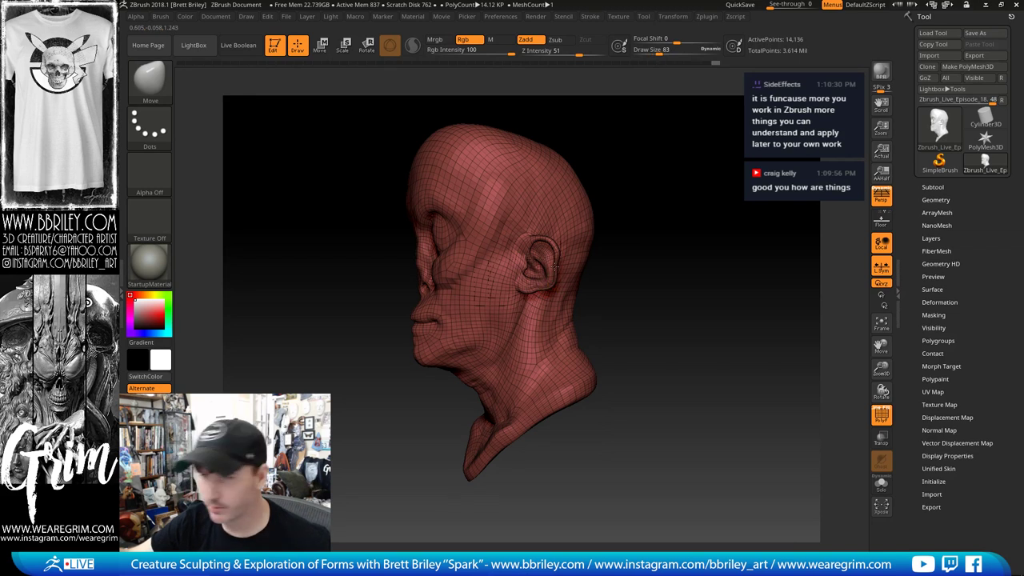
drag(550, 243, 555, 258)
drag(643, 155, 663, 157)
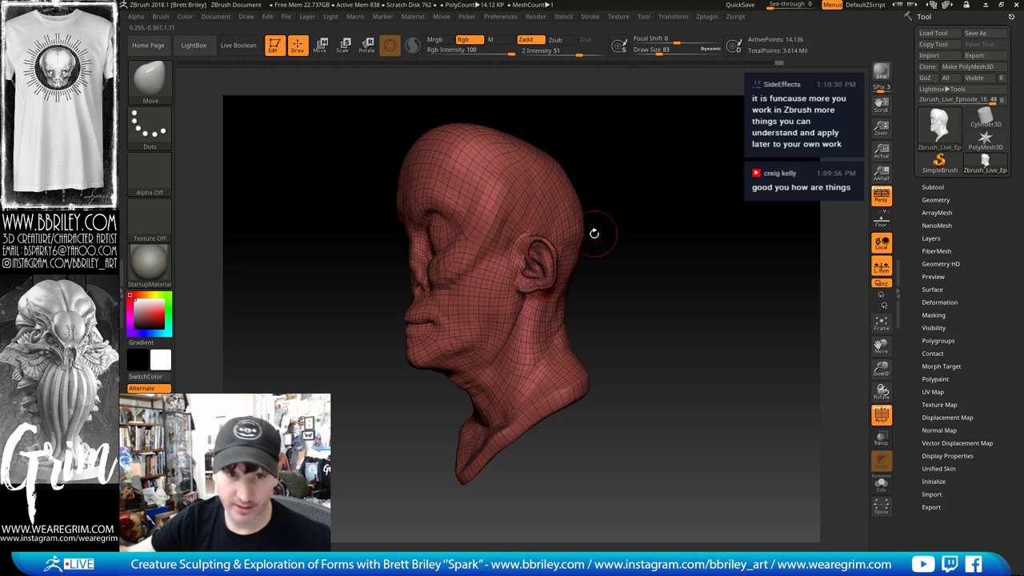
right_drag(593, 233, 656, 169)
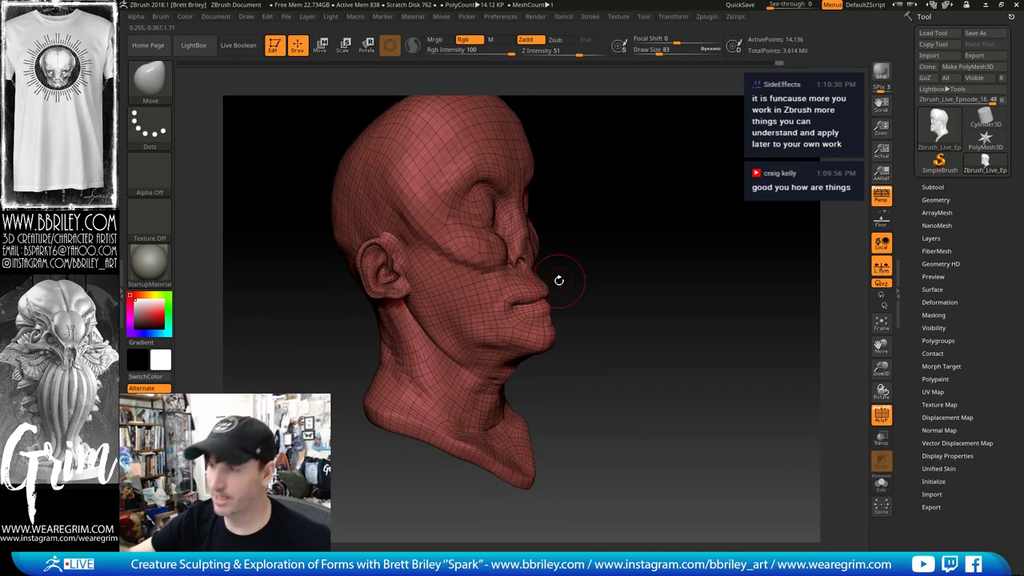
Step: Hide the wireframe and sculpt the cheek in front of the ear with the Clay brush at a draw size of 79
drag(559, 280, 570, 280)
key(b)
key(c)
key(l)
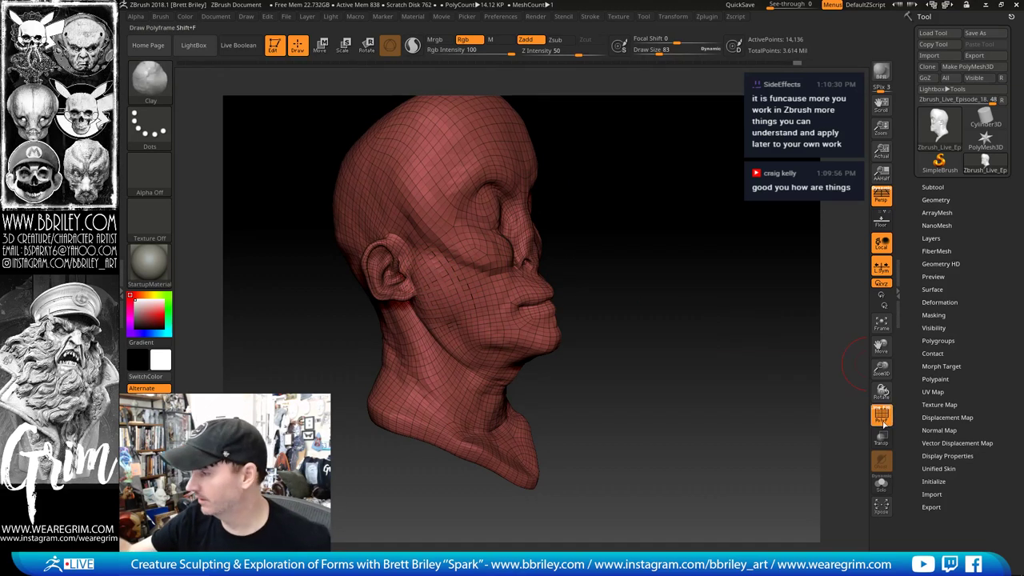
click(880, 416)
right_drag(787, 320, 384, 292)
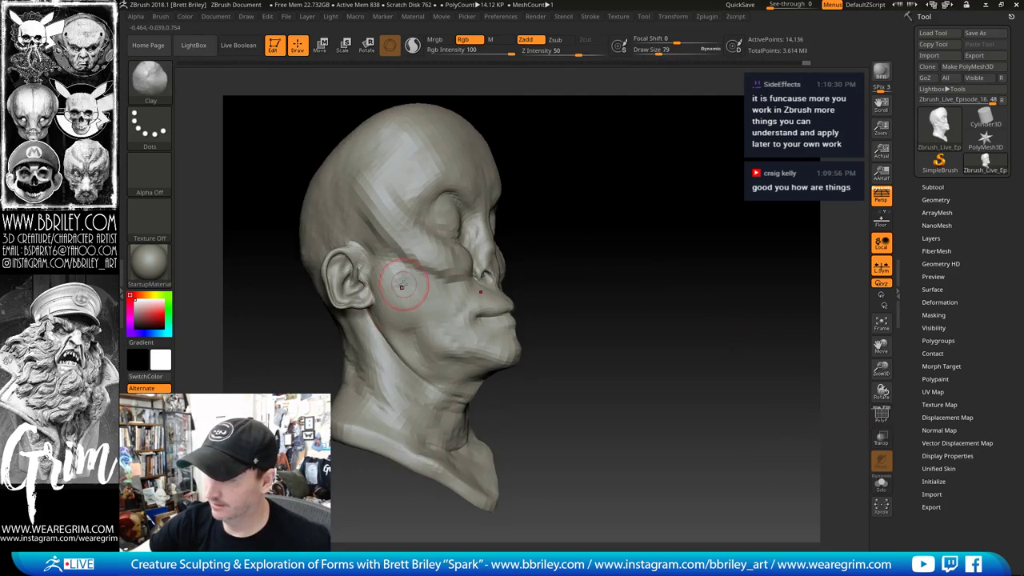
Step: Show the wireframe, smooth the brow area, and step the mesh down one subdivision level and back up
click(881, 417)
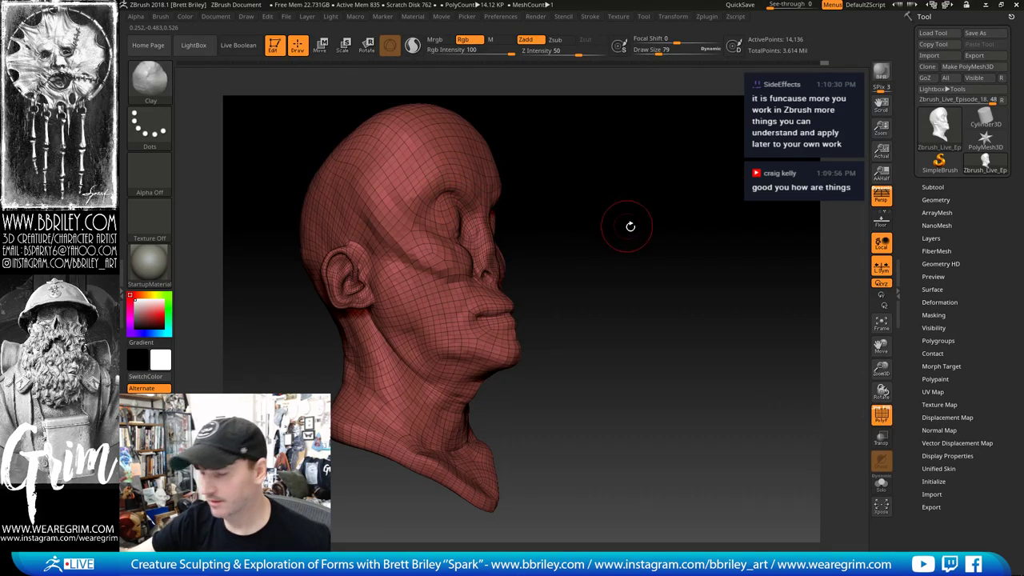
shift+drag(500, 183, 518, 207)
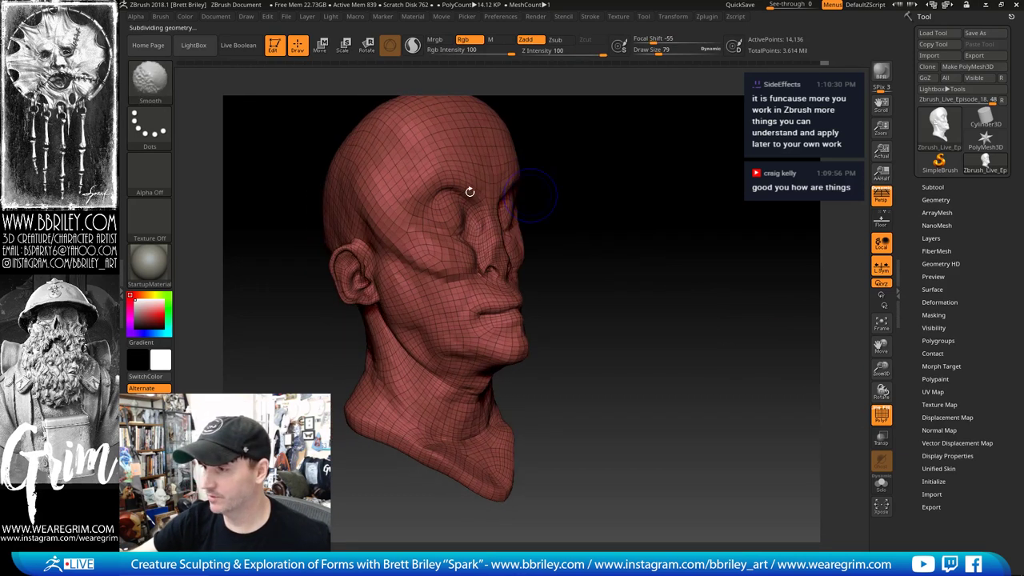
key(shift+d)
drag(576, 159, 520, 165)
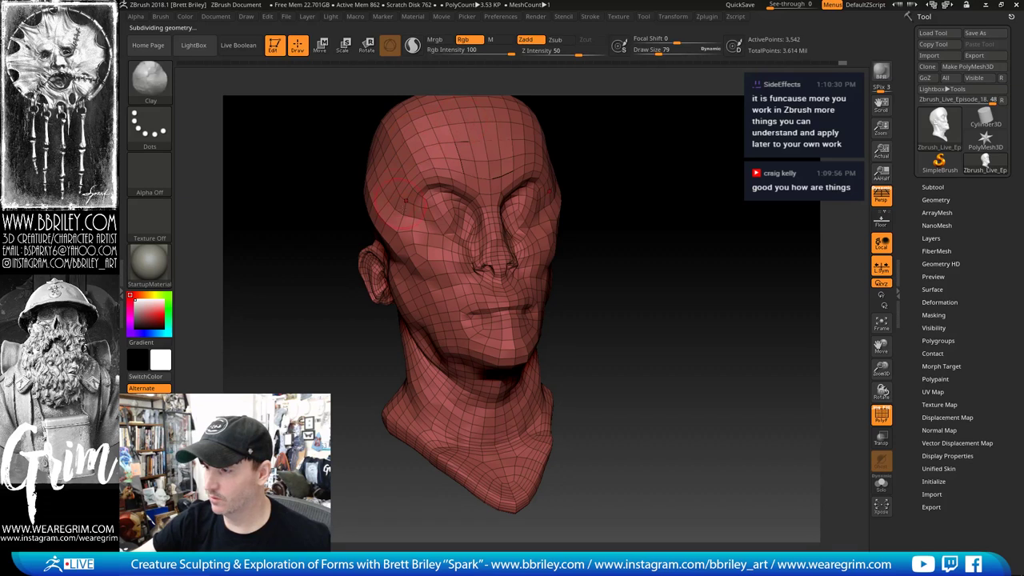
key(d)
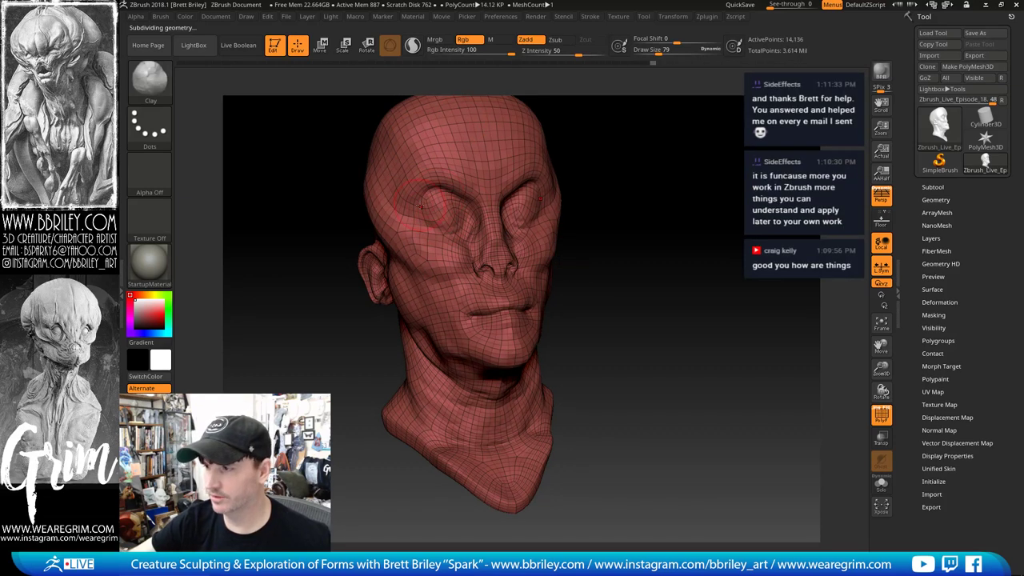
Step: Toggle the polyframe display on the head mesh, leaving the wireframe hidden
click(879, 414)
click(879, 415)
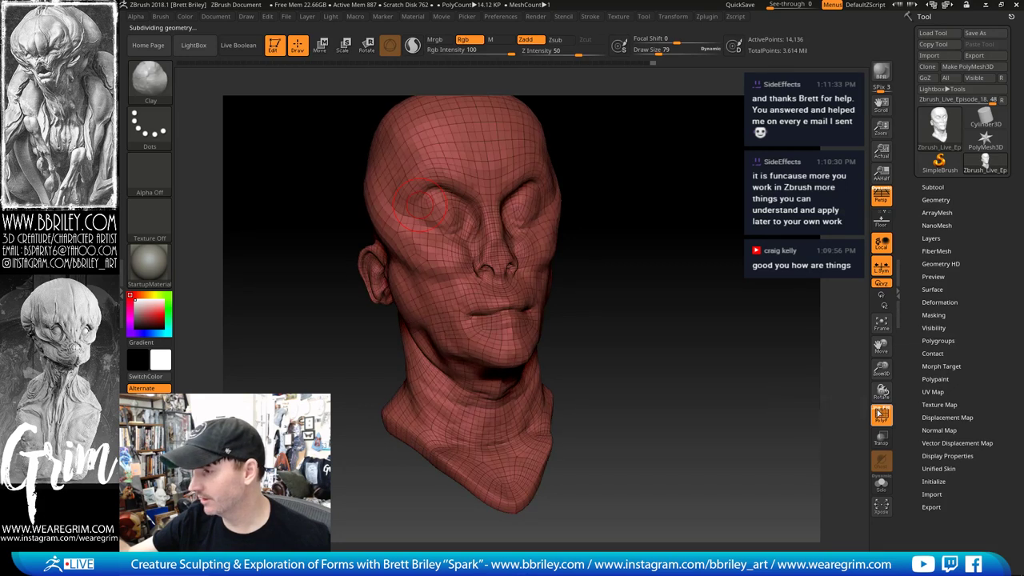
click(879, 414)
click(887, 412)
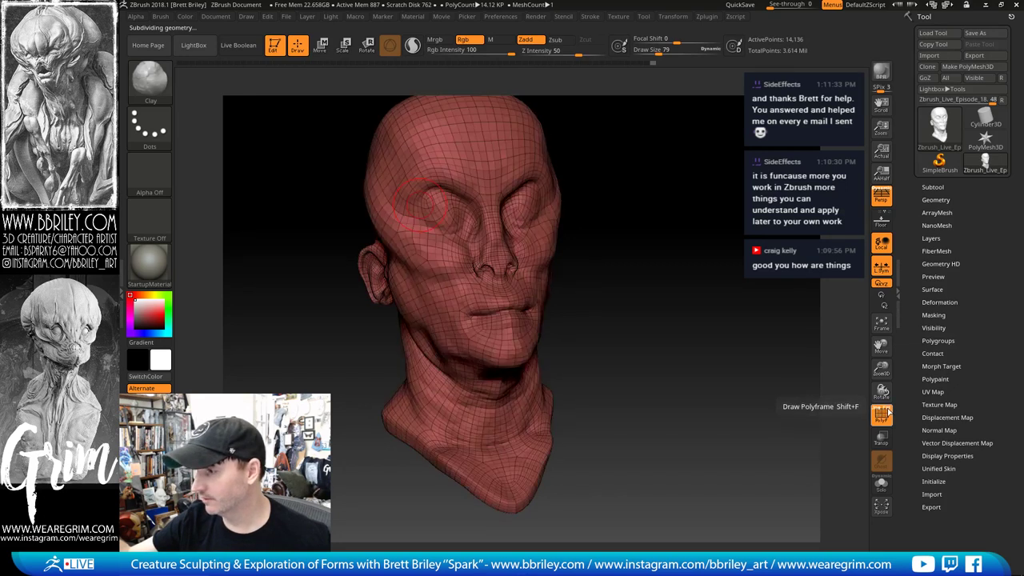
click(886, 411)
click(885, 412)
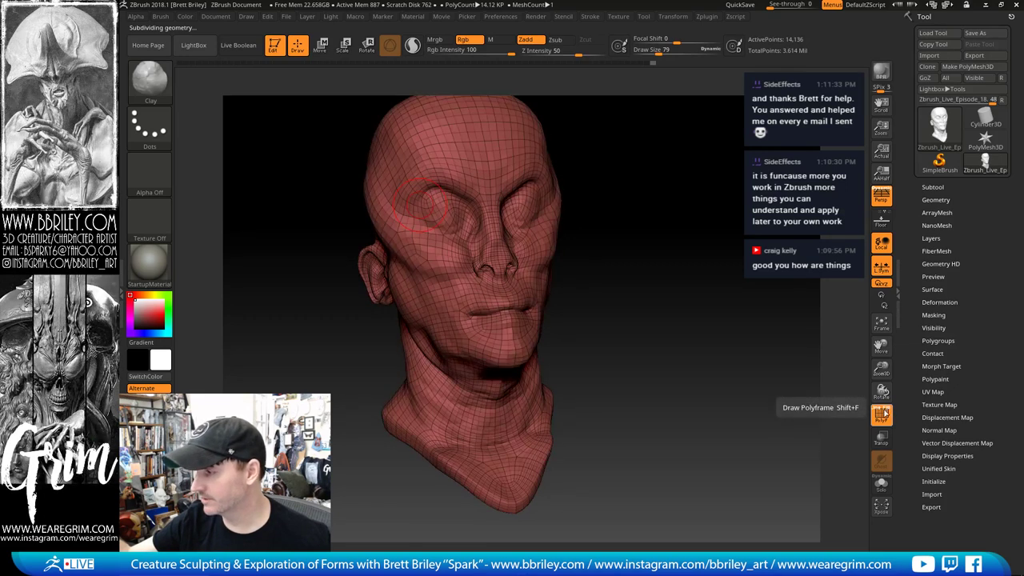
click(883, 413)
click(884, 414)
click(884, 419)
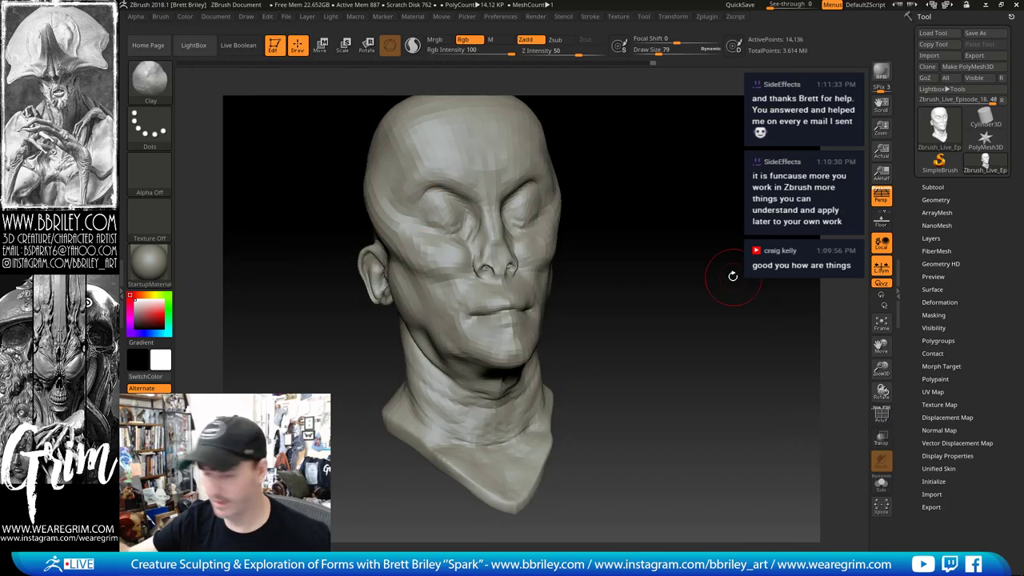
mouse_move(732, 276)
mouse_down()
mouse_move(744, 274)
mouse_move(735, 272)
mouse_up()
drag(647, 214, 652, 214)
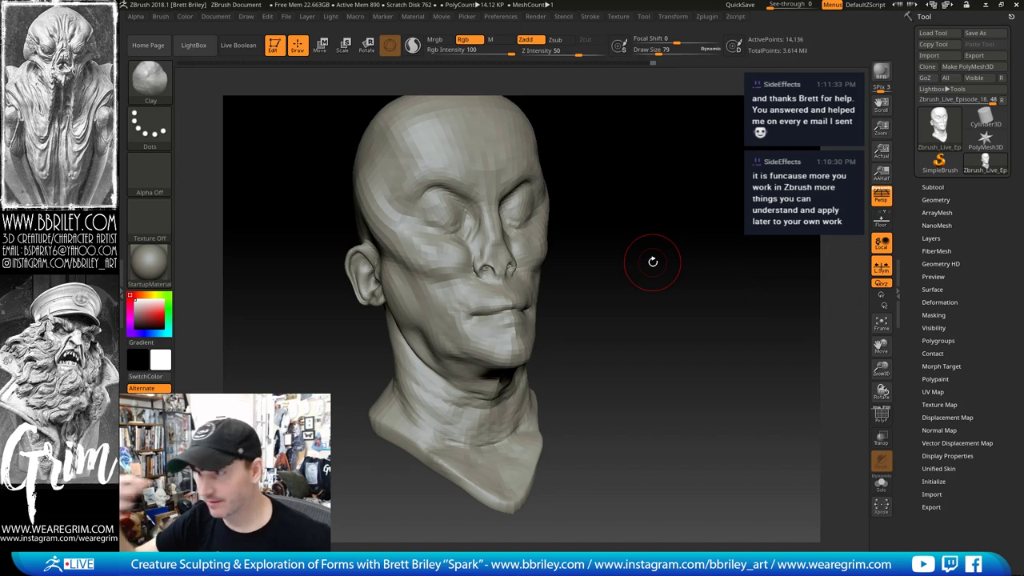
Step: Reshape the brow and the sides of the forehead with the Move brush at a draw size of 102
drag(643, 179, 544, 224)
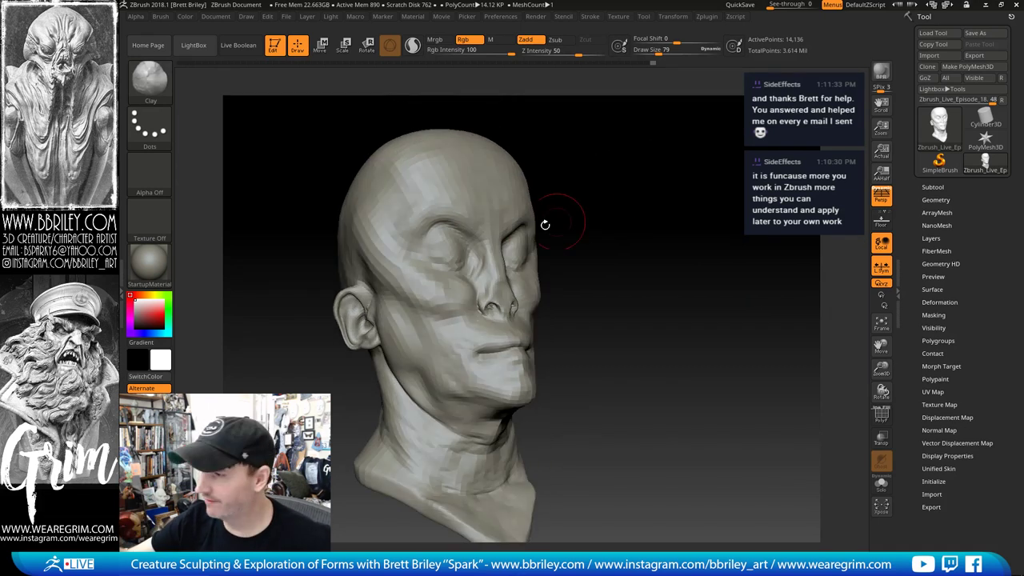
key(b)
key(m)
key(v)
key(s)
drag(470, 218, 465, 218)
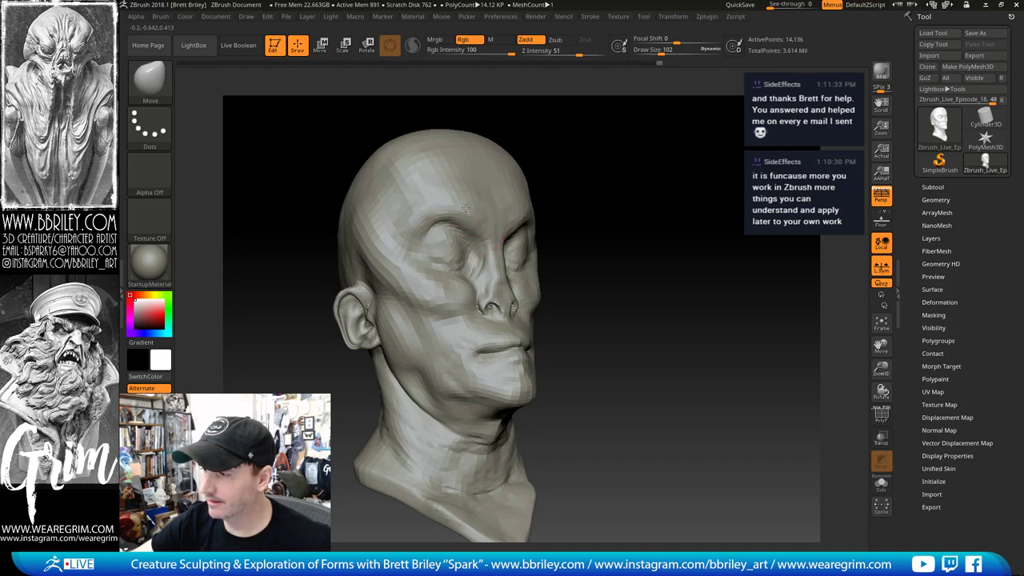
drag(648, 164, 572, 184)
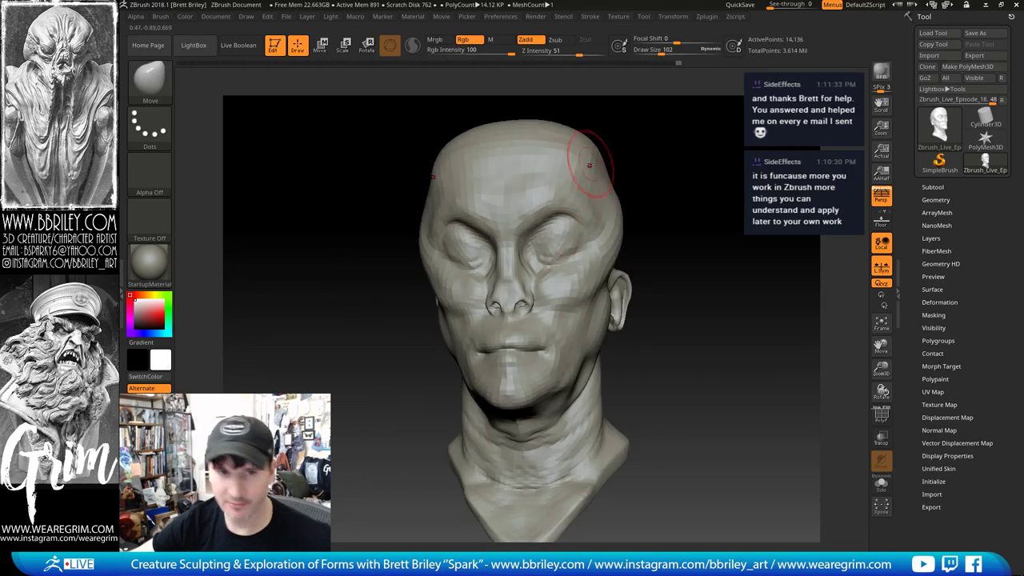
mouse_move(620, 138)
right_down()
mouse_move(632, 155)
mouse_move(615, 161)
right_up()
Step: Sculpt the eye forms with the Standard brush at draw size 44, and carve the eyelid creases with DamStandard at 25
key(s)
drag(553, 242, 542, 244)
key(b)
key(s)
key(t)
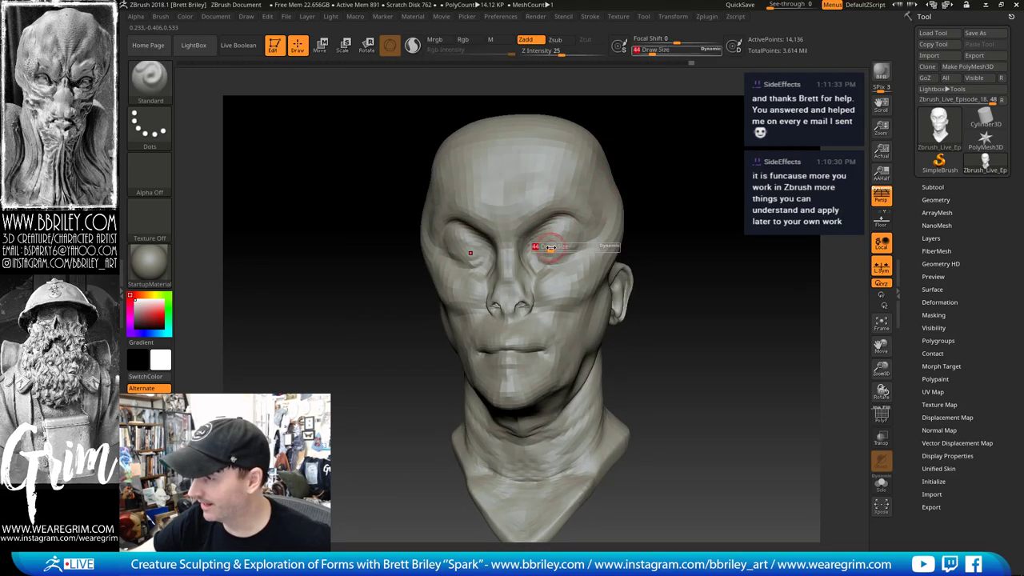
key(b)
key(d)
key(s)
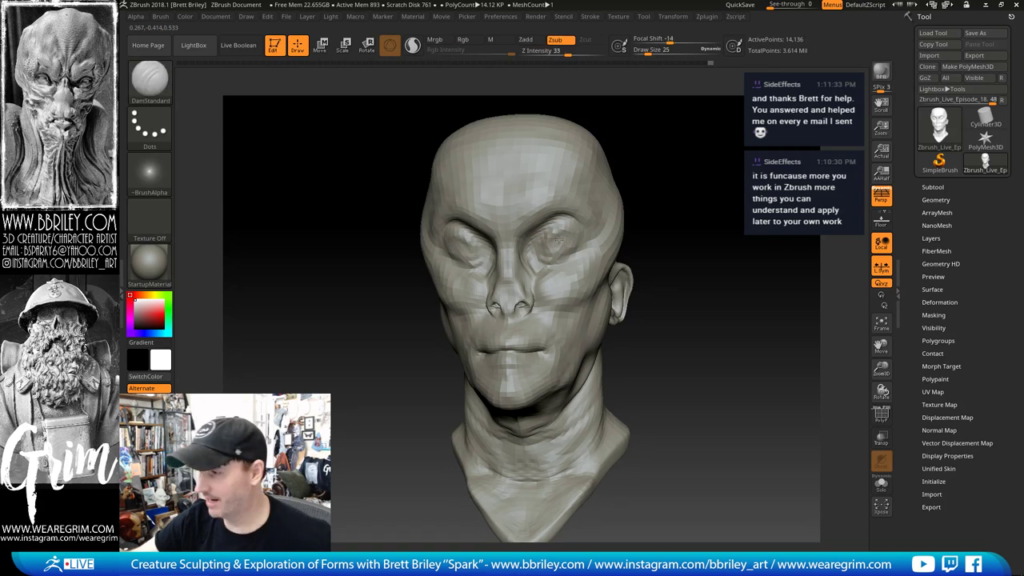
Step: Adjust the eyelids with the Move brush at a draw size of 25 and the nose at 72
key(b)
key(m)
key(v)
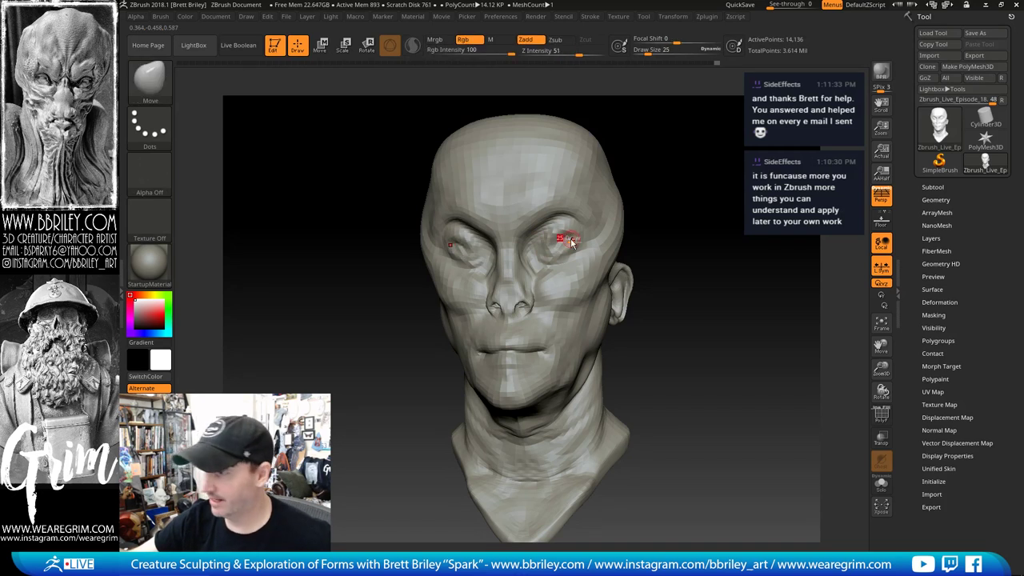
drag(655, 150, 506, 298)
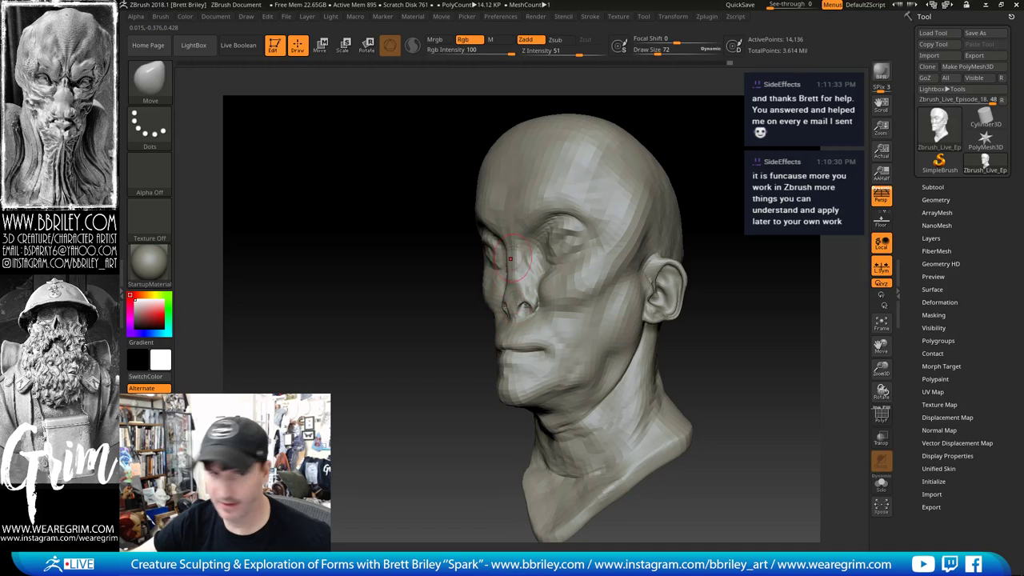
Step: Build up and smooth the nose with the Clay brush at draw size 53, and refine the nostrils with Move at 27
key(b)
key(c)
key(l)
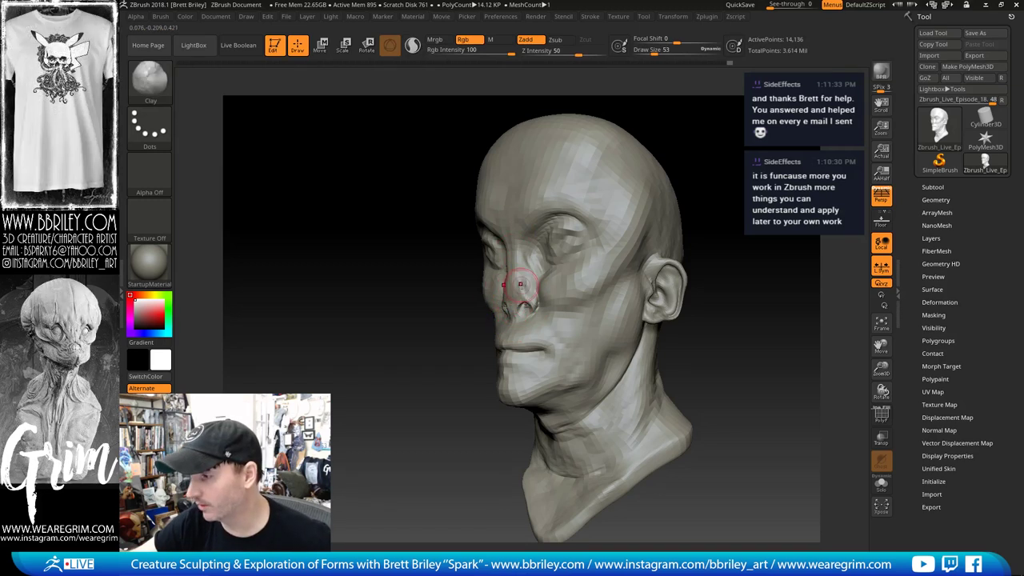
shift+drag(534, 311, 527, 310)
key(b)
key(m)
key(v)
drag(376, 312, 496, 310)
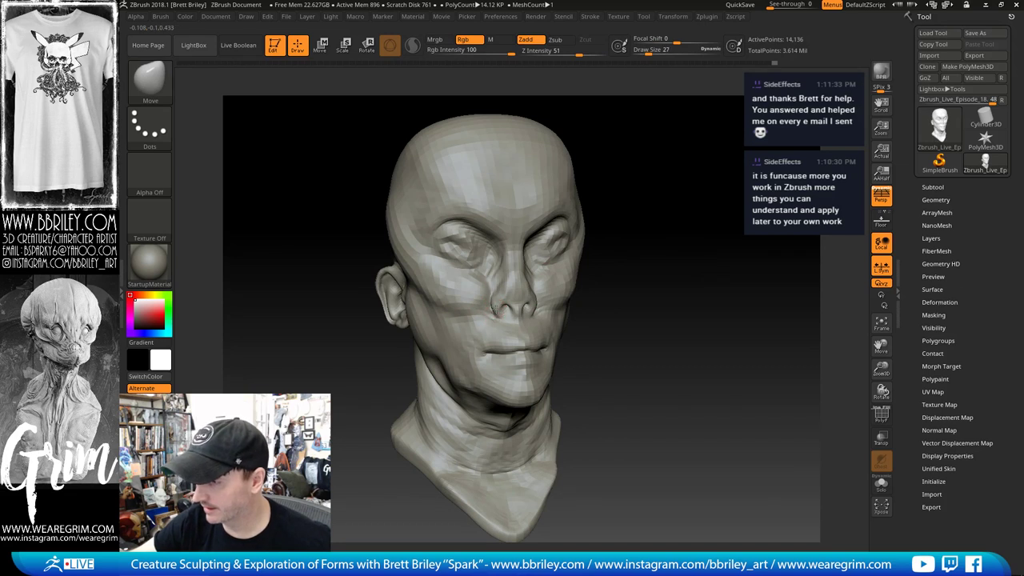
Step: Carve the creases around the nostrils with the DamStandard brush at a draw size of 29
key(b)
key(d)
key(s)
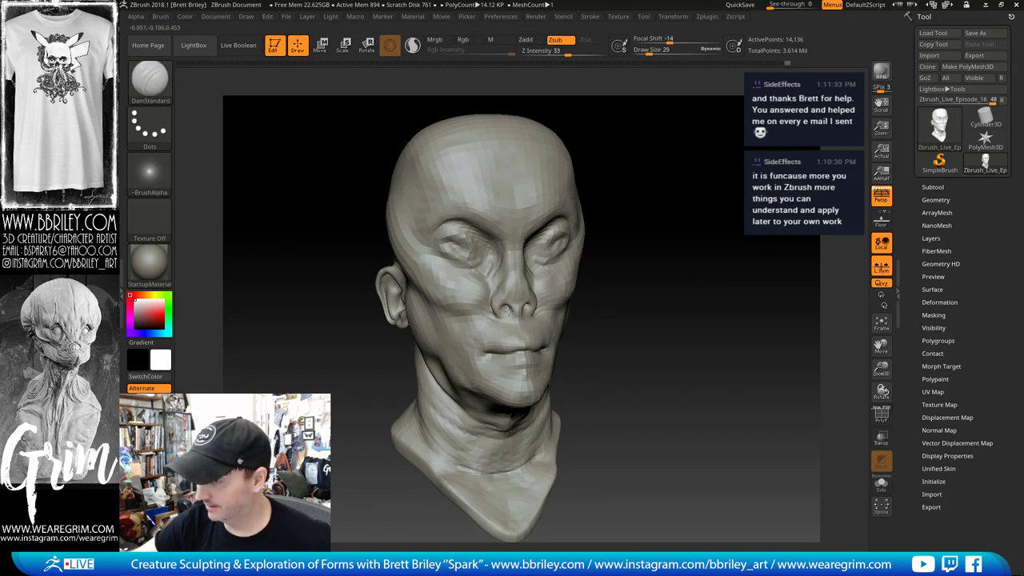
mouse_move(610, 213)
right_down()
mouse_move(634, 200)
mouse_move(656, 210)
mouse_move(632, 228)
right_up()
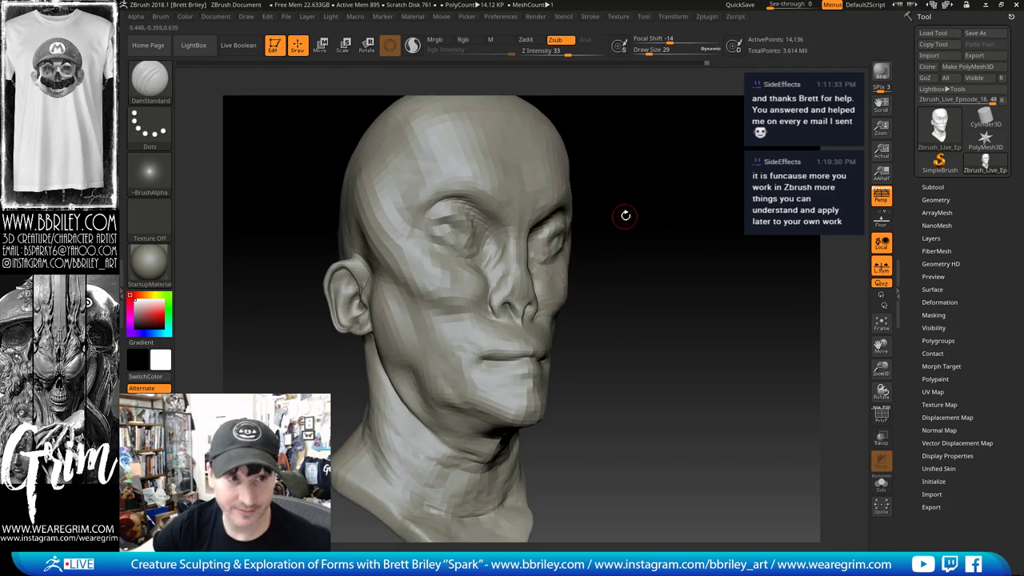
drag(626, 216, 630, 208)
Step: Refine the wings of the nose with the Standard and DamStandard brushes at draw size 15
key(b)
key(s)
key(t)
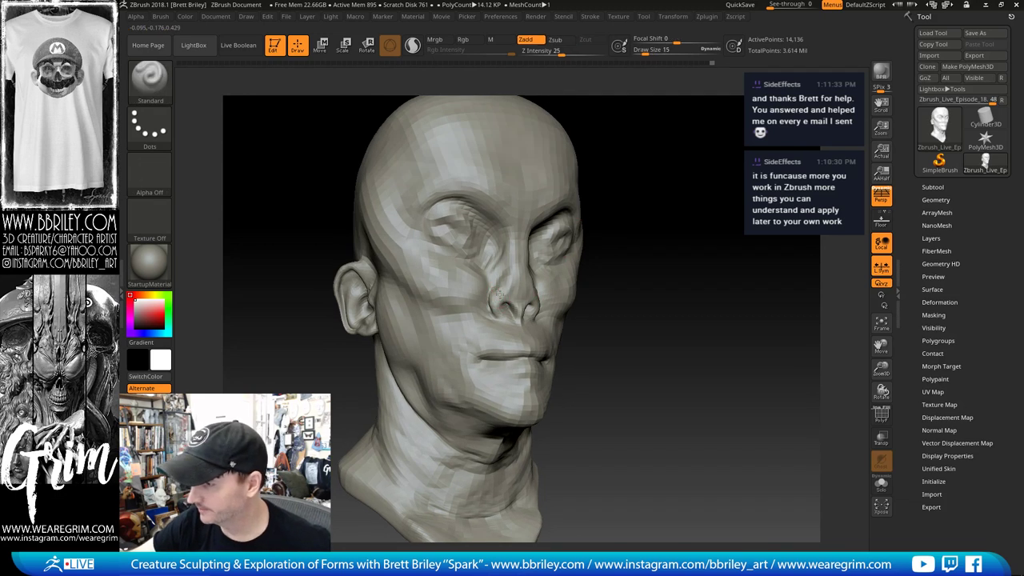
key(b)
key(d)
key(s)
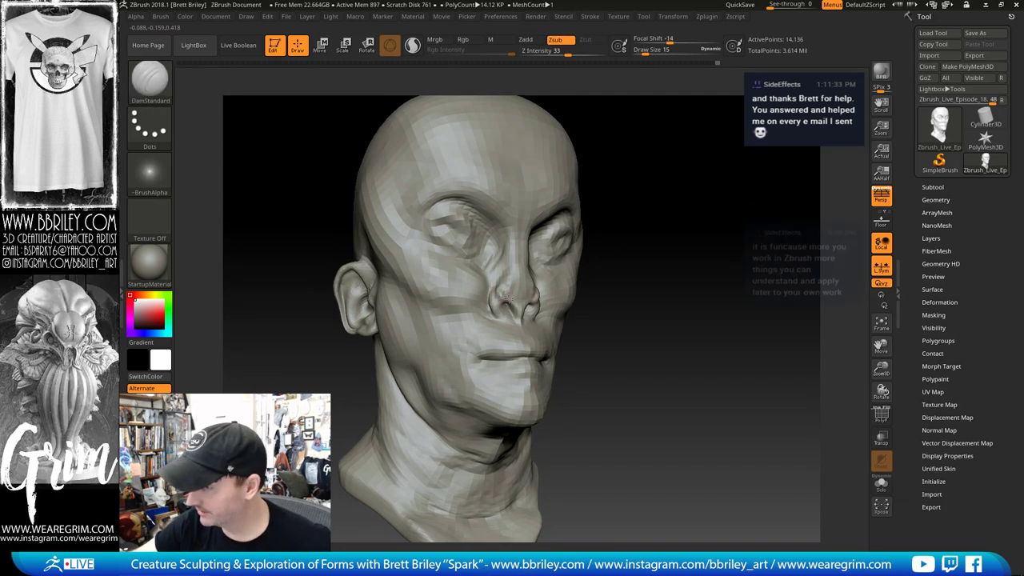
Step: Sculpt the nostril edges and recess the nostril openings with the Standard brush at draw size 15
key(b)
key(s)
key(t)
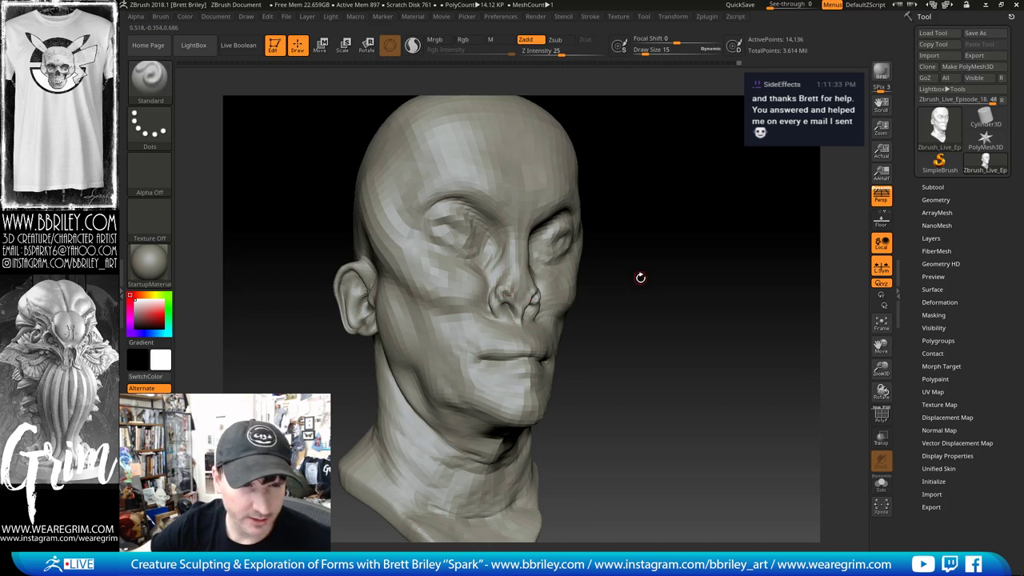
right_drag(662, 189, 502, 302)
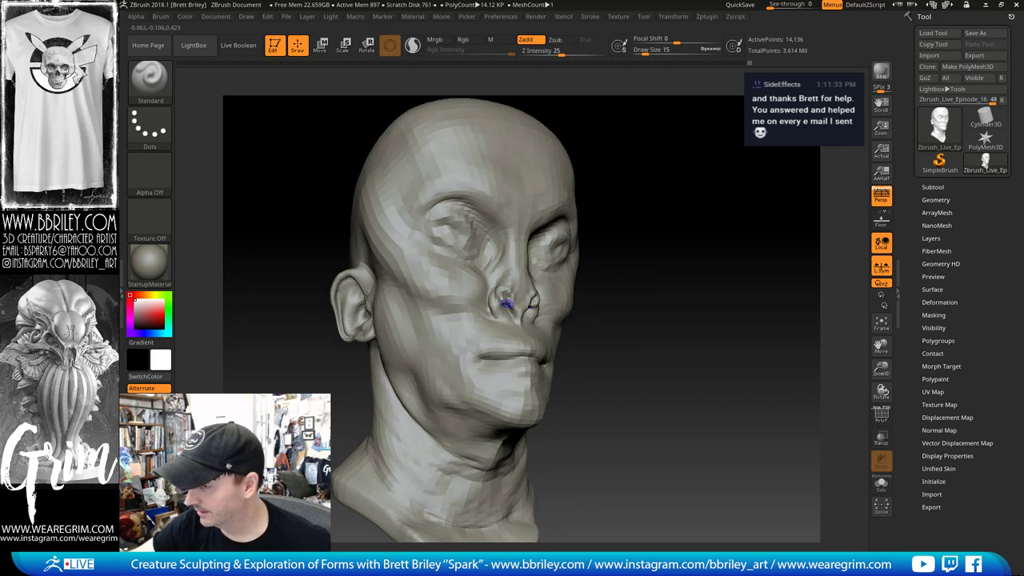
alt+drag(507, 303, 514, 316)
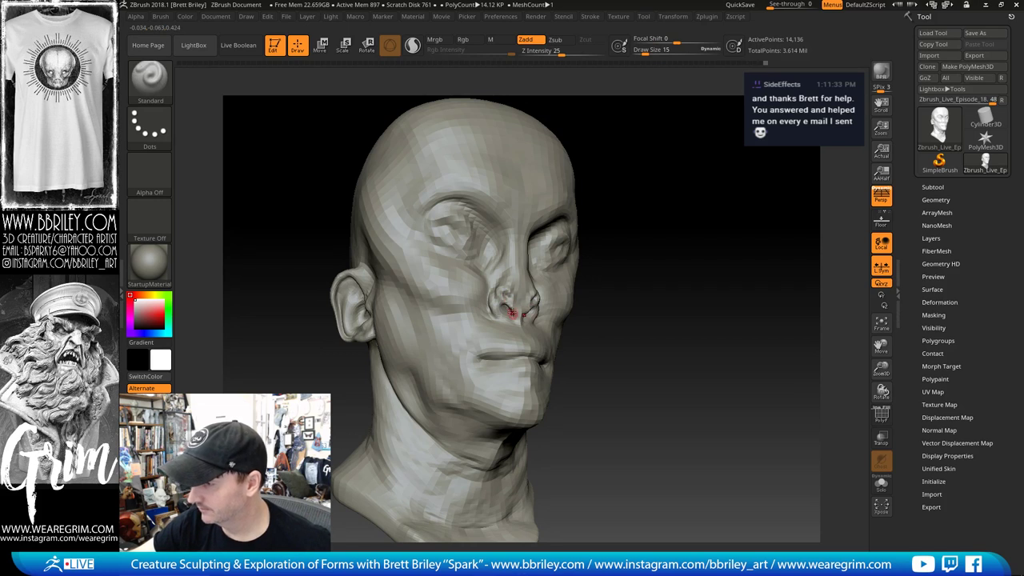
drag(614, 184, 610, 218)
Step: Build up the nose bridge with the Clay brush at draw size 29, and refine the nose with Standard at 32
key(b)
key(c)
key(l)
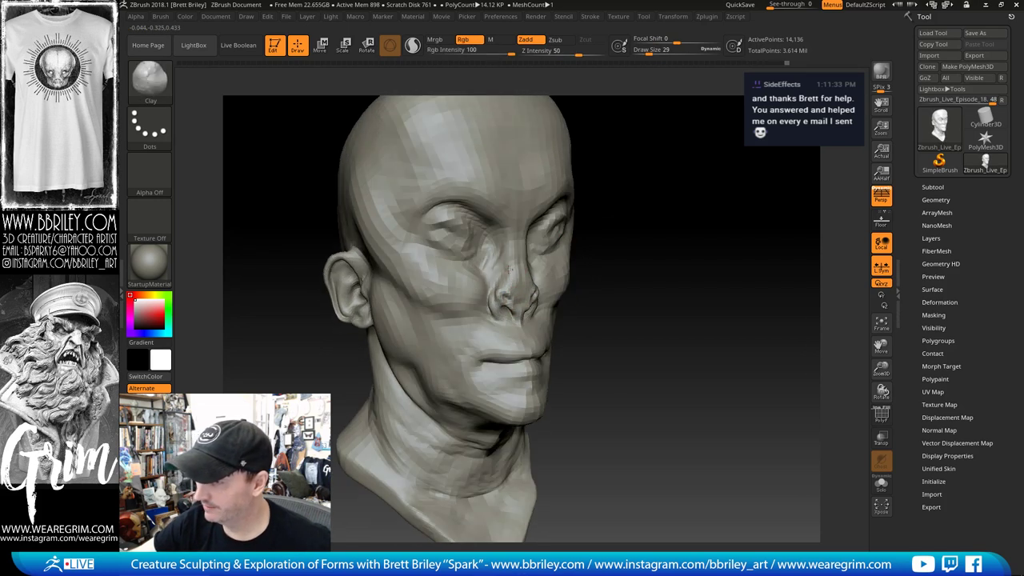
right_drag(509, 268, 533, 266)
mouse_move(707, 129)
right_down()
mouse_move(497, 302)
mouse_move(664, 256)
mouse_move(522, 328)
right_up()
key(b)
key(s)
key(t)
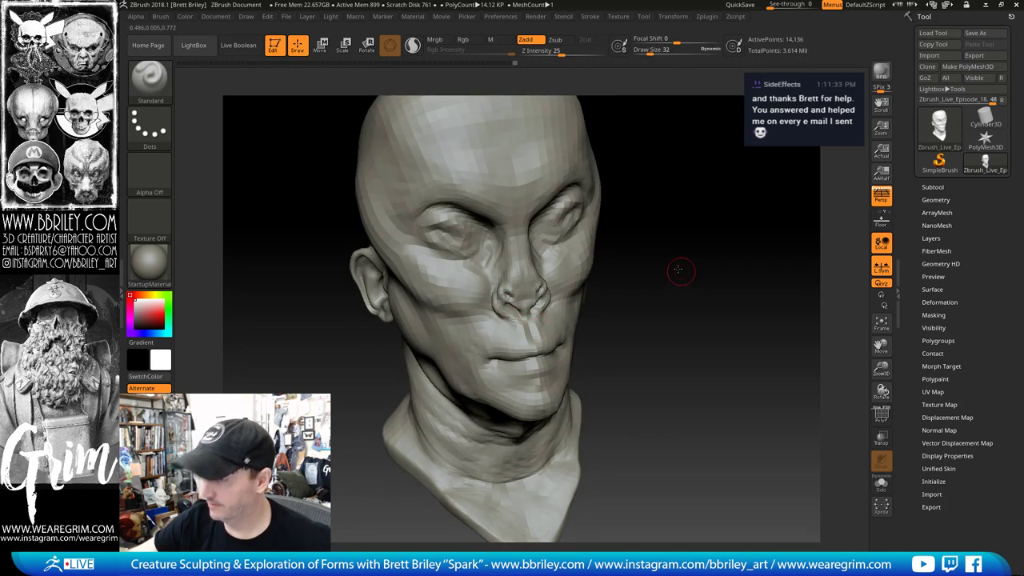
mouse_move(678, 270)
right_down()
mouse_move(678, 187)
mouse_move(690, 182)
mouse_move(580, 263)
right_up()
Step: Adjust the cheeks and mid-face with the Move brush at a draw size of 68
key(b)
key(m)
key(v)
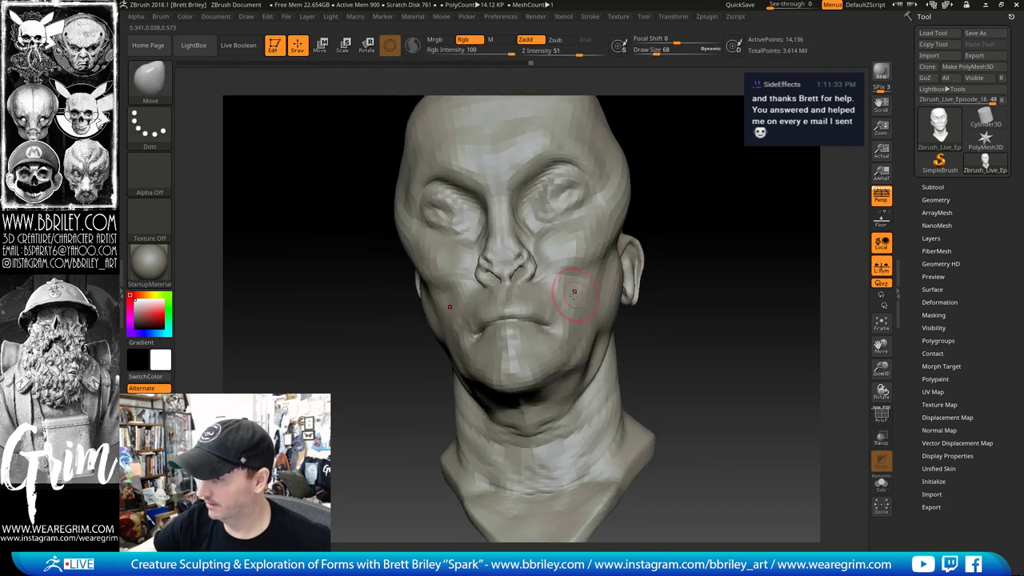
mouse_move(679, 244)
right_down()
mouse_move(685, 212)
mouse_move(693, 242)
mouse_move(670, 184)
mouse_move(503, 292)
mouse_move(472, 251)
right_up()
Step: Build up the cheekbone with the Clay brush at draw size 59, and swell the side of the head with Inflat
key(s)
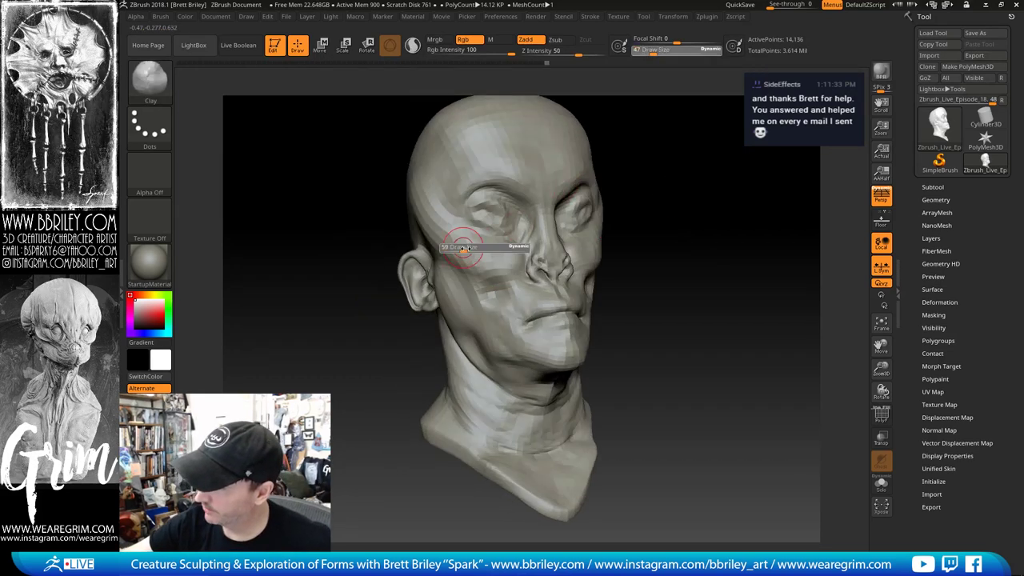
click(469, 250)
key(b)
key(i)
key(n)
mouse_move(434, 216)
mouse_down()
mouse_move(434, 172)
mouse_move(438, 239)
mouse_up()
right_drag(709, 175, 652, 228)
Step: Reshape the temples and sides of the skull with the Move brush at draw size 102
key(b)
key(m)
key(v)
right_drag(584, 222, 550, 210)
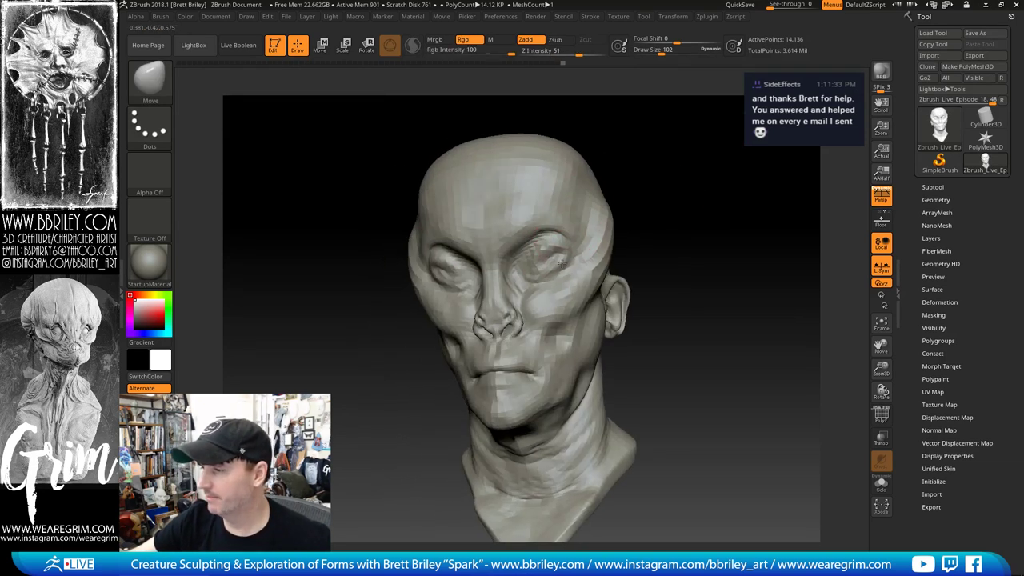
right_drag(632, 141, 614, 144)
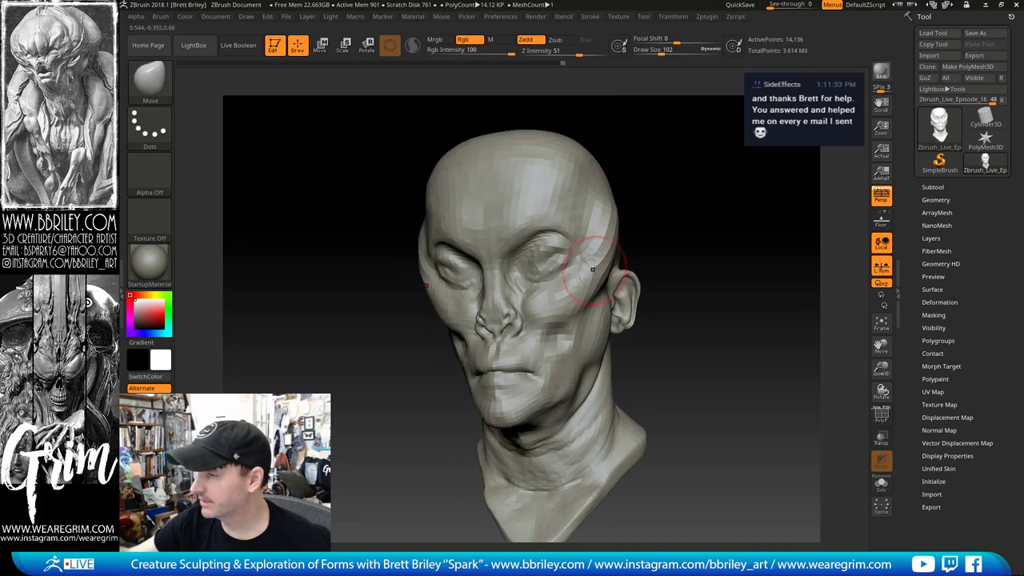
Step: Try to push the temple area upward with the Move brush at draw size 65, and undo the strokes
key(bracketleft)
key(bracketleft)
drag(596, 256, 594, 243)
key(ctrl+z)
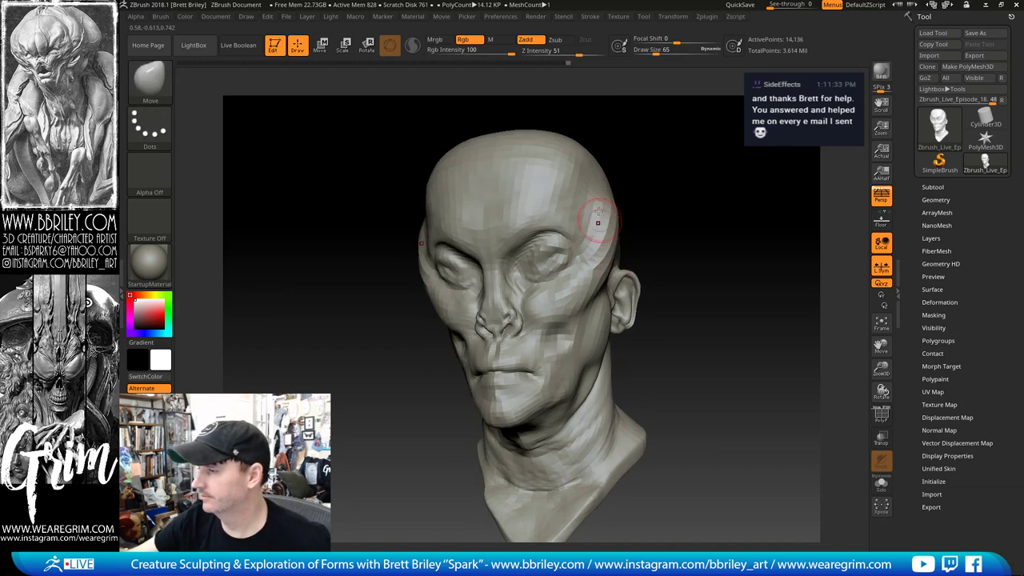
right_drag(646, 173, 631, 176)
key(ctrl+z)
Step: Swell the ridge between temple and ear with the Inflat brush, and shape it with Move at draw size 98
key(b)
key(i)
key(n)
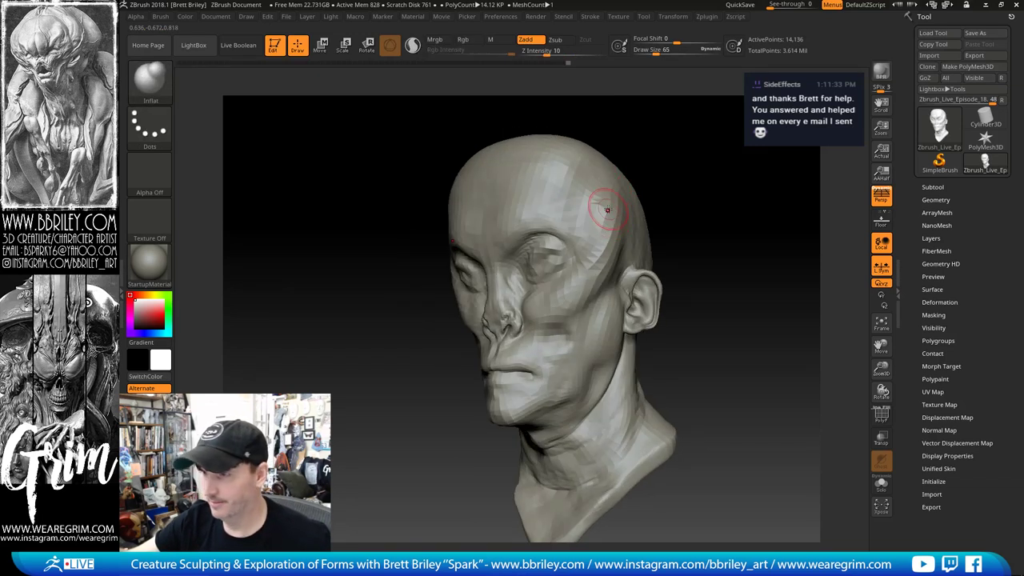
right_drag(623, 216, 629, 206)
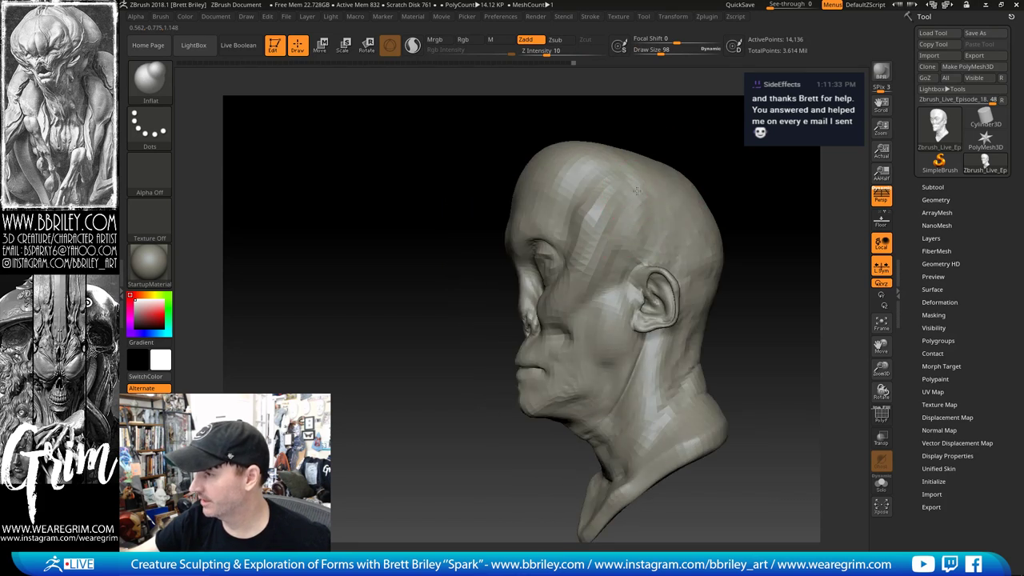
key(b)
key(m)
key(v)
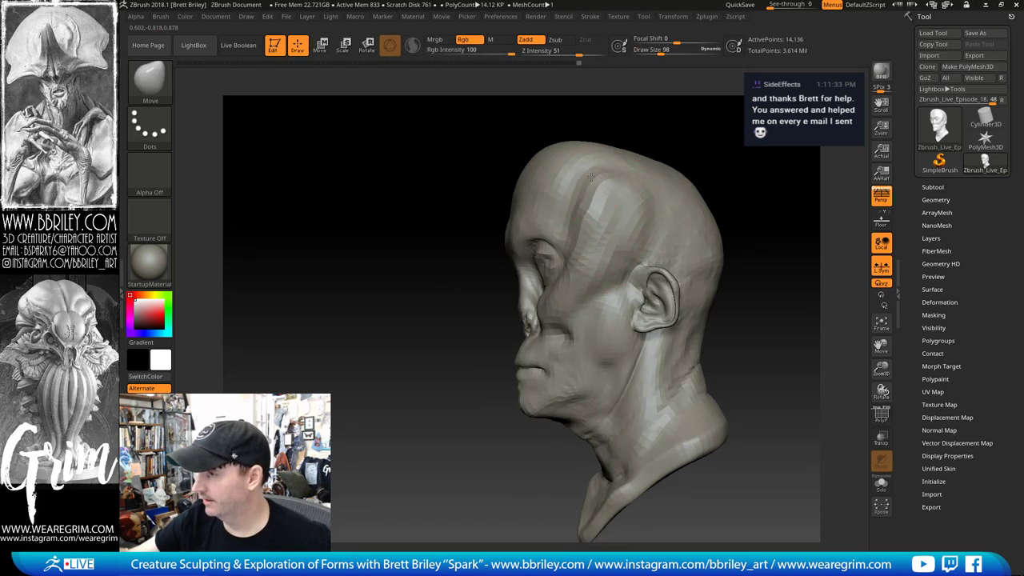
mouse_move(708, 157)
right_down()
mouse_move(715, 155)
mouse_move(670, 201)
right_up()
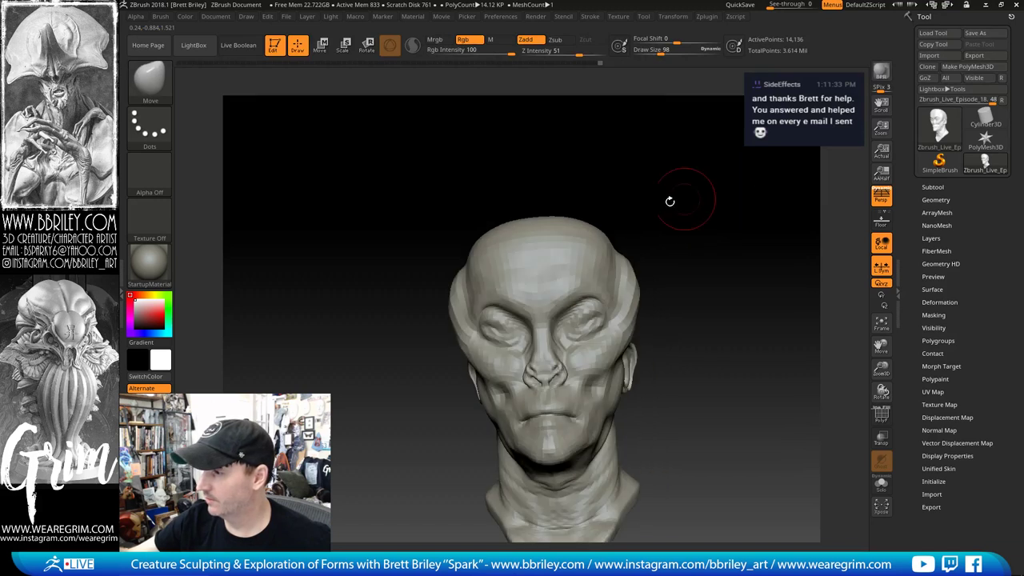
Step: Pull up two lobes on top of the skull with the Move brush at draw size 111
key(s)
drag(588, 222, 595, 222)
mouse_move(571, 221)
mouse_down()
mouse_move(576, 192)
mouse_move(559, 207)
mouse_up()
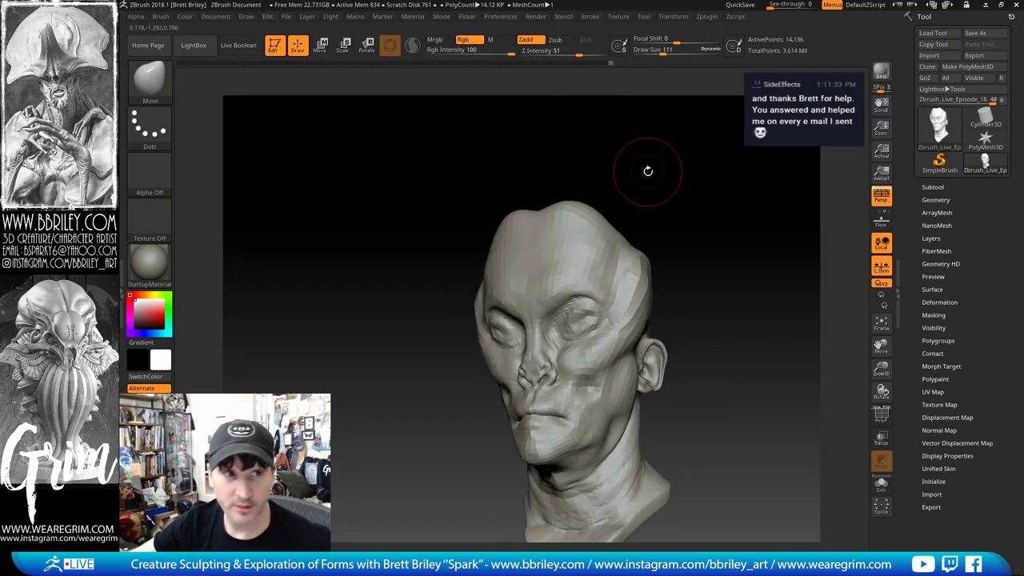
drag(649, 172, 553, 206)
mouse_move(582, 175)
mouse_down()
mouse_move(587, 183)
mouse_move(621, 172)
mouse_up()
Step: Reshape the forehead and the two skull lobes with the Move brush at draw size 184
key(b)
key(i)
key(n)
key(b)
key(m)
key(v)
key(s)
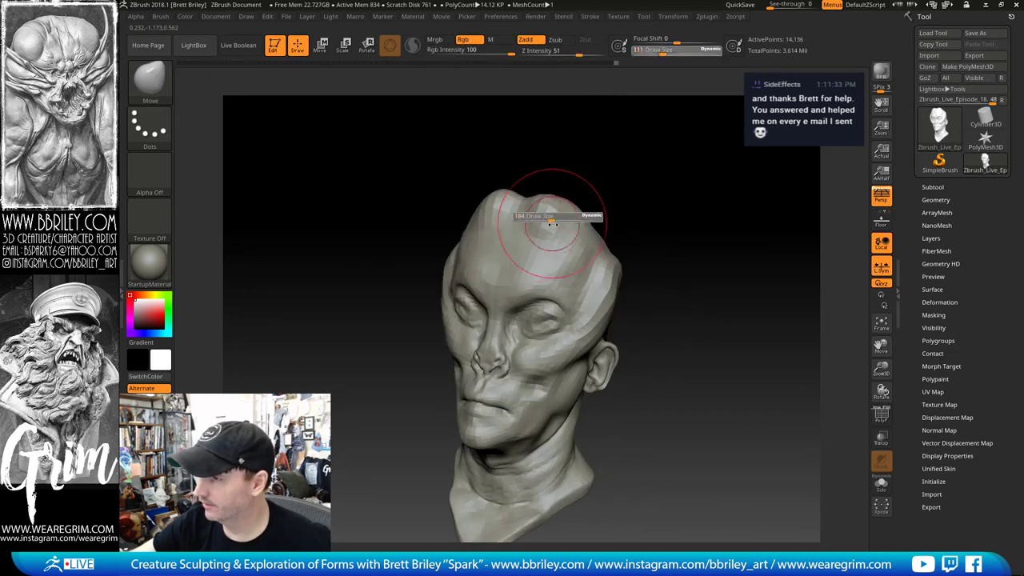
mouse_move(549, 219)
mouse_down()
mouse_move(558, 217)
mouse_move(531, 238)
mouse_up()
drag(594, 161, 606, 176)
Step: Carve a groove down the upper forehead between the two skull lobes with the DamStandard brush
key(b)
key(d)
key(s)
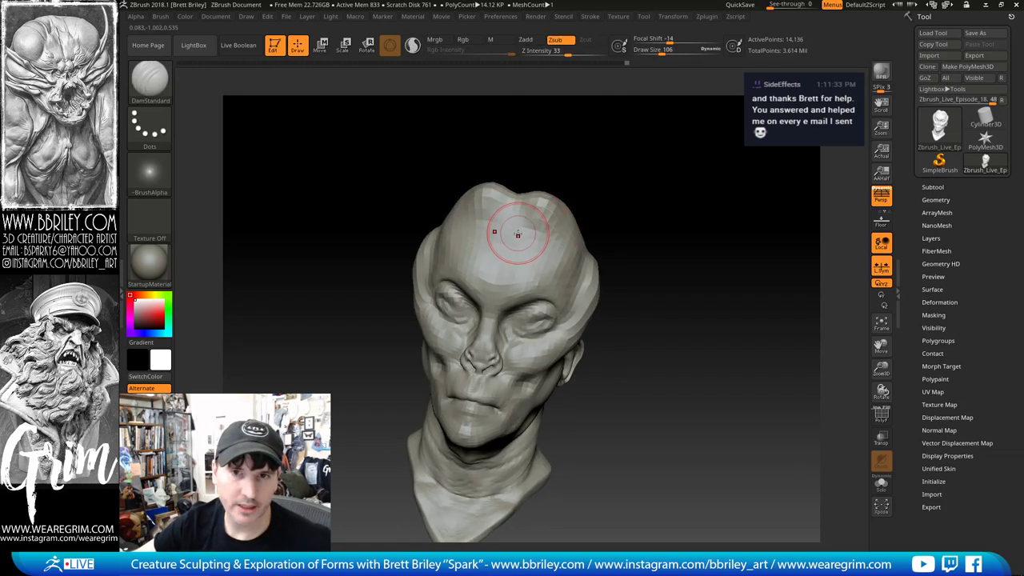
key(s)
drag(508, 229, 506, 230)
drag(510, 189, 512, 184)
drag(588, 167, 610, 201)
drag(513, 198, 495, 240)
mouse_move(599, 163)
mouse_down()
mouse_move(603, 131)
mouse_move(589, 154)
mouse_up()
Step: Pull the two skull lobes taller with the Move brush at draw size 196
key(b)
key(m)
key(v)
key(s)
drag(544, 202, 556, 202)
mouse_move(594, 171)
mouse_down()
mouse_move(586, 180)
mouse_move(566, 171)
mouse_up()
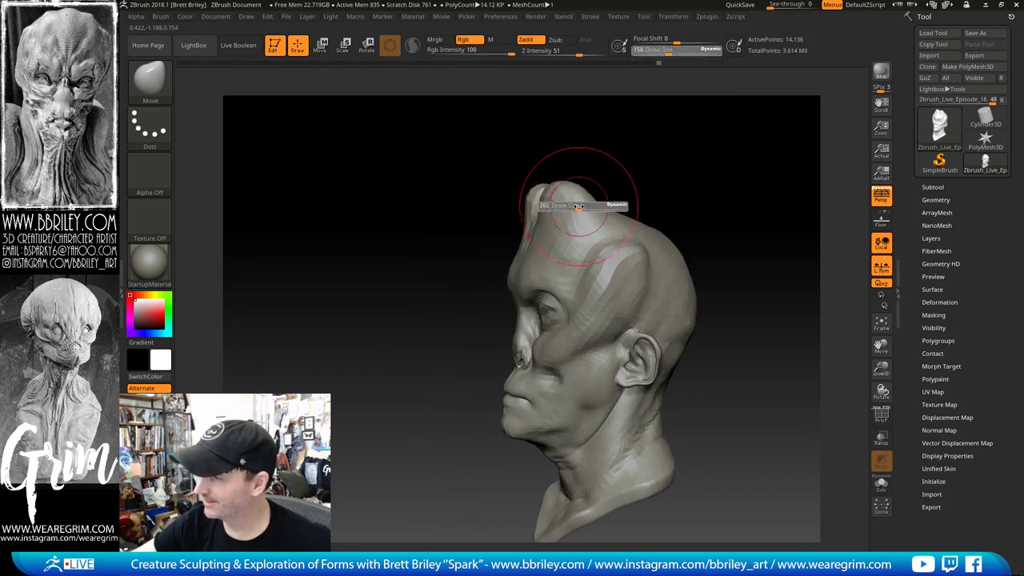
mouse_move(628, 158)
mouse_down()
mouse_move(712, 152)
mouse_move(688, 163)
mouse_up()
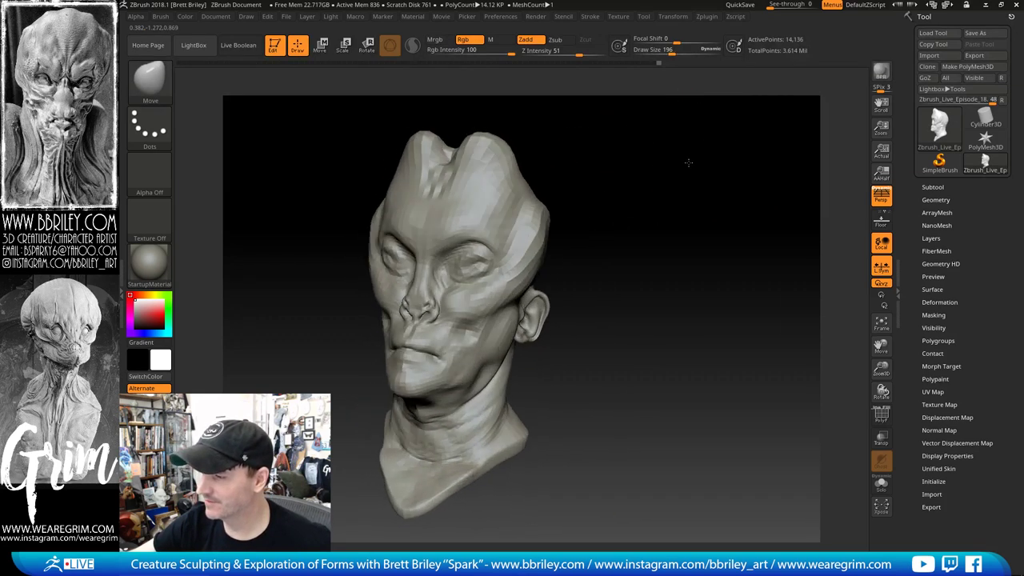
Step: Reshape the neck and shoulder base from the front with the Move brush, up to draw size 335
mouse_move(690, 272)
alt+mouse_down()
mouse_move(661, 169)
mouse_move(680, 165)
alt+mouse_up()
key(s)
mouse_move(430, 361)
mouse_down()
mouse_move(447, 363)
mouse_move(448, 388)
mouse_up()
key(s)
drag(467, 335, 456, 316)
key(s)
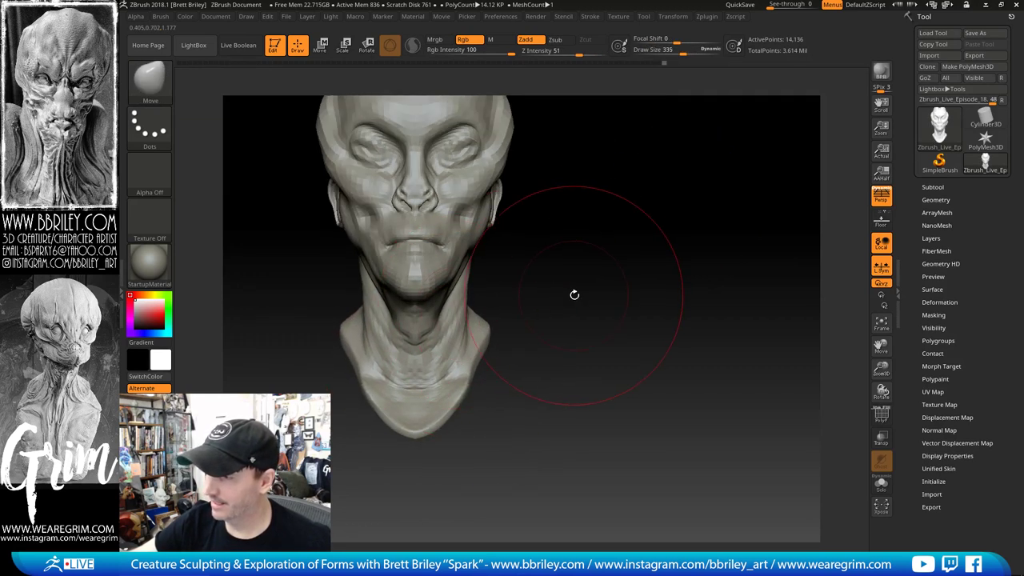
Step: Lengthen and slim the neck with the Move brush at draw sizes 492 and 305
drag(574, 293, 544, 299)
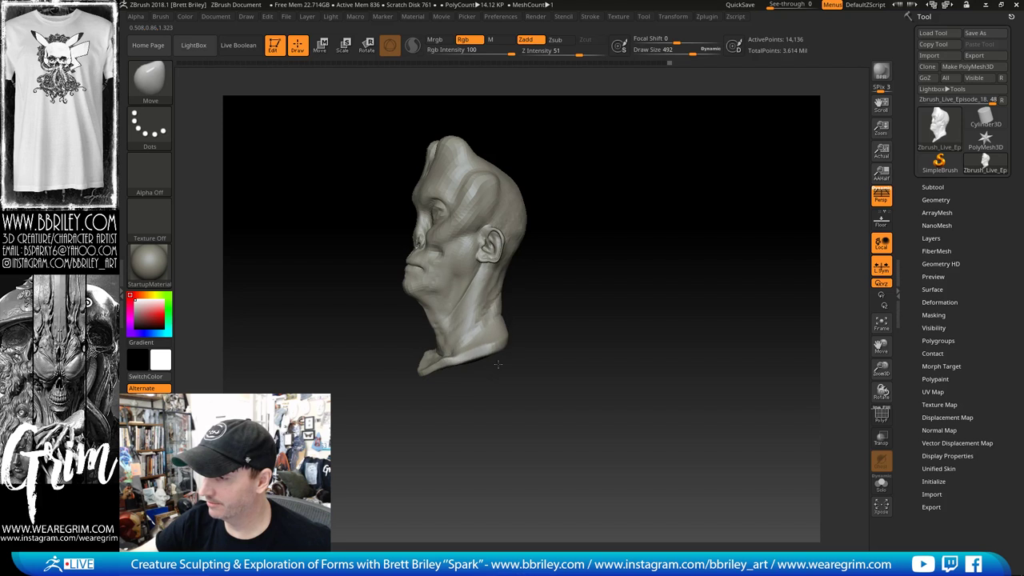
key(s)
mouse_move(492, 307)
mouse_down()
mouse_move(533, 315)
mouse_move(581, 277)
mouse_move(622, 272)
mouse_up()
key(s)
drag(455, 323, 450, 324)
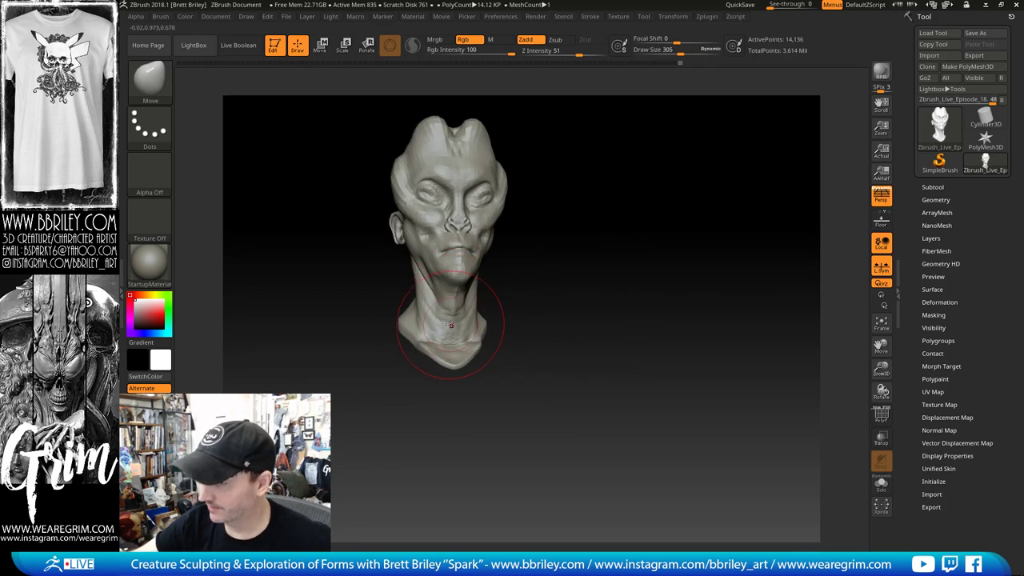
Step: Adjust the throat and the lower front of the bust with the Move brush at draw sizes 174 and 148
drag(460, 397, 462, 395)
mouse_move(529, 318)
mouse_down()
mouse_move(490, 328)
mouse_move(507, 340)
mouse_move(468, 339)
mouse_up()
key(s)
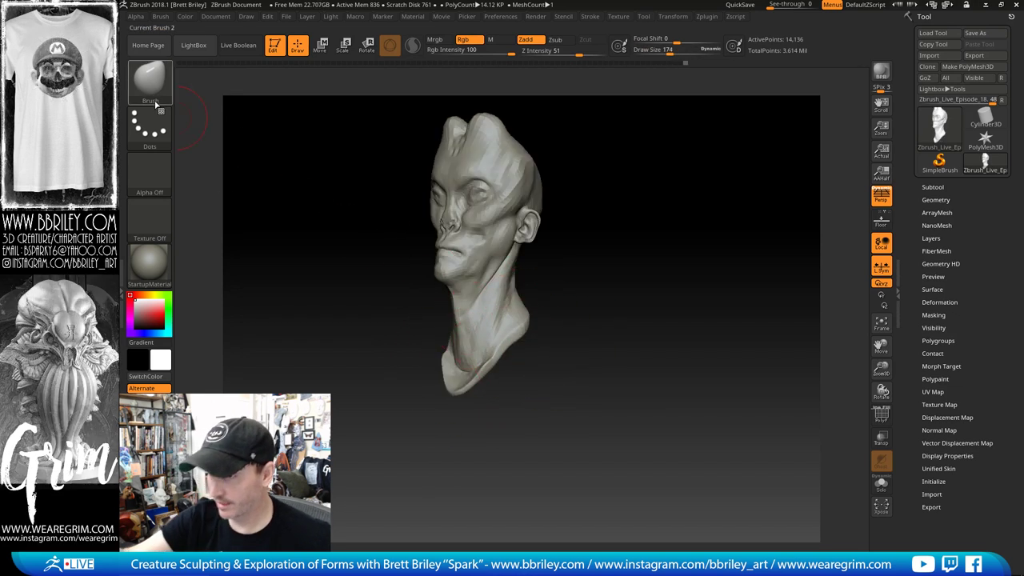
key(b)
key(m)
key(v)
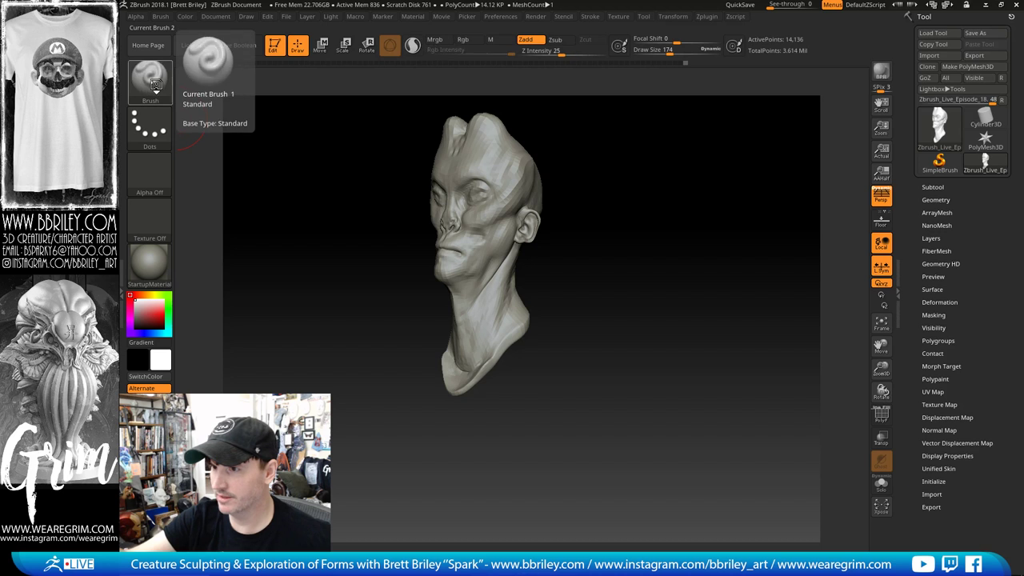
mouse_move(529, 261)
mouse_down()
mouse_move(494, 272)
mouse_move(488, 306)
mouse_up()
key(s)
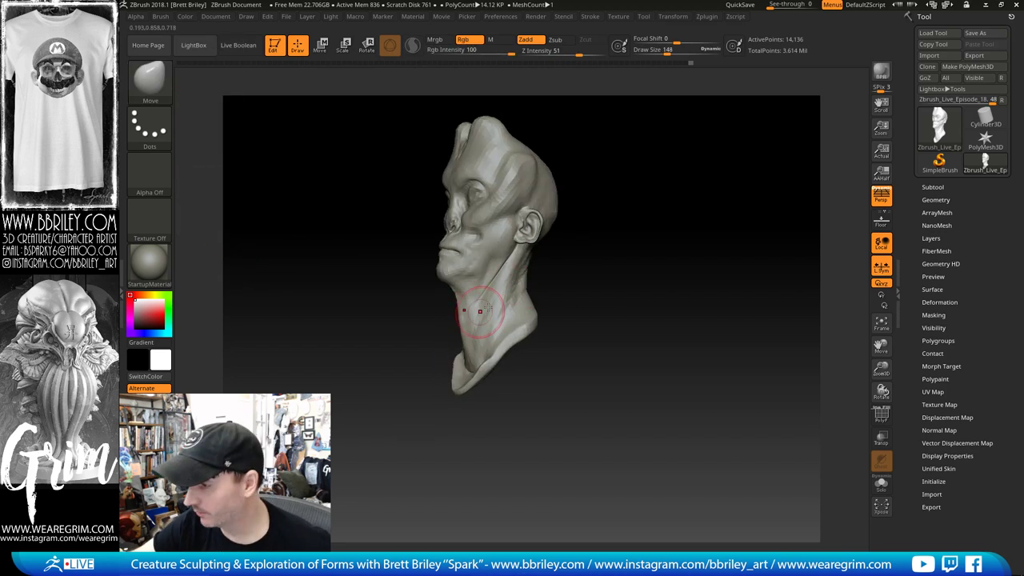
Step: Pull the chest tip of the bust downward and narrow the shoulders with the Move brush at draw size 232
right_drag(488, 308, 518, 310)
drag(472, 384, 475, 421)
key(s)
mouse_move(493, 368)
mouse_down()
mouse_move(552, 352)
mouse_move(520, 304)
mouse_up()
key([)
key([)
key([)
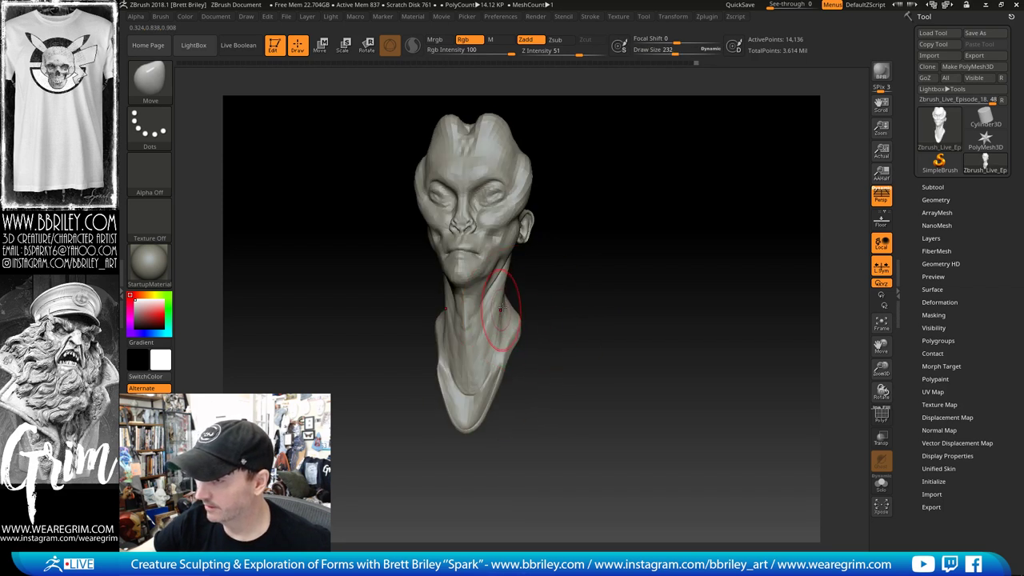
Step: Reshape the back of the head and neck with the Move brush at draw size 342
mouse_move(580, 248)
mouse_down()
mouse_move(594, 231)
mouse_move(552, 232)
mouse_move(601, 227)
mouse_move(558, 237)
mouse_up()
key(])
key(s)
drag(560, 269, 565, 270)
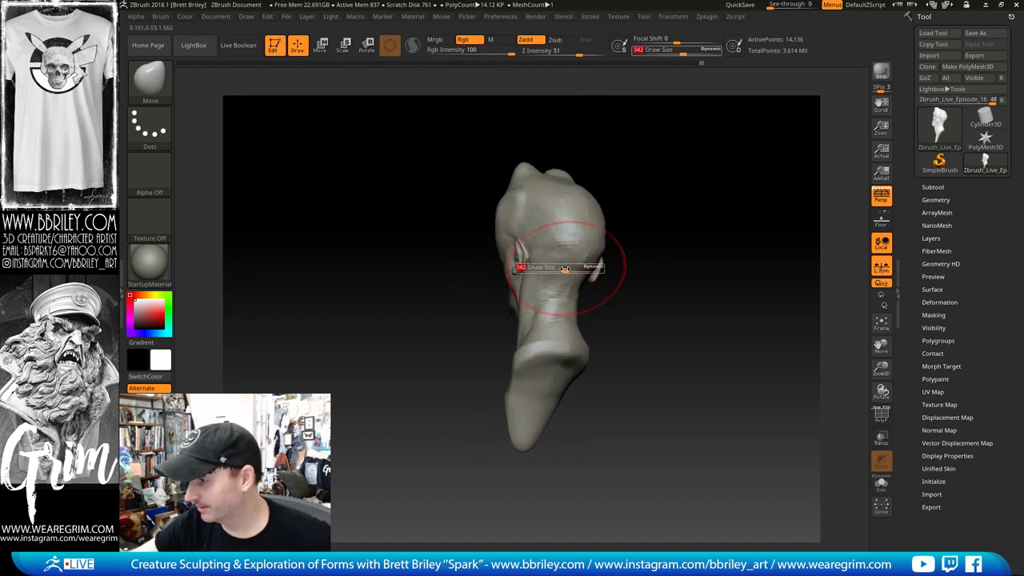
drag(615, 240, 658, 237)
drag(581, 177, 620, 186)
Step: Adjust the ear and the jaw corner below it with the Move brush at draw size 138
key(s)
drag(535, 243, 525, 243)
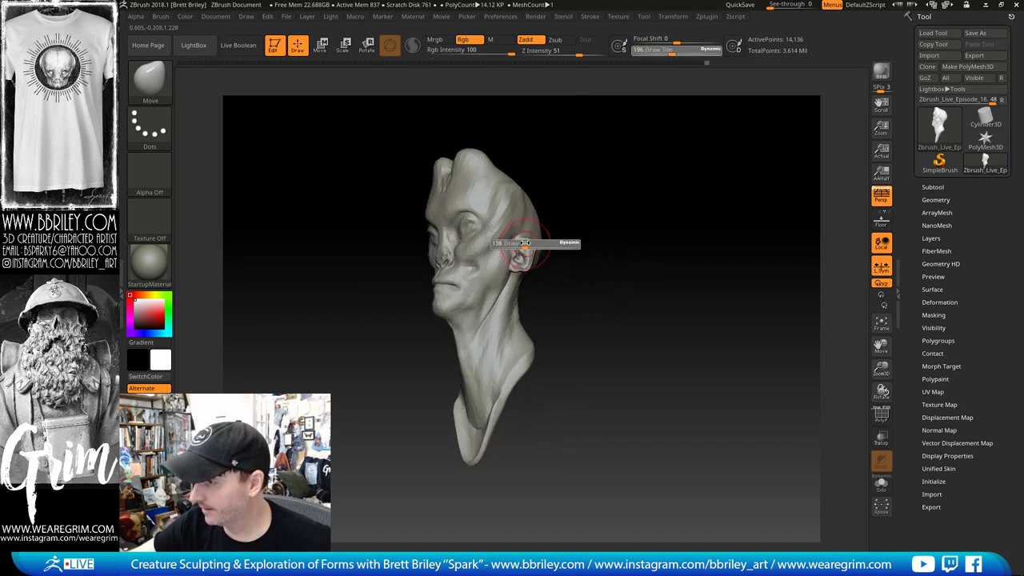
drag(555, 196, 501, 251)
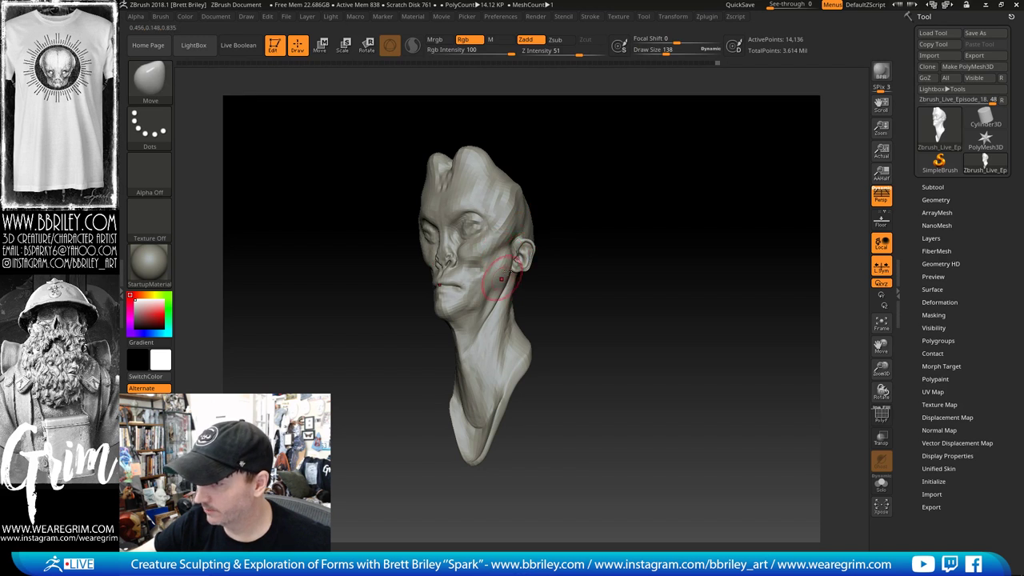
mouse_move(611, 189)
mouse_down()
mouse_move(594, 185)
mouse_move(584, 221)
mouse_up()
mouse_move(584, 221)
mouse_down()
mouse_move(608, 218)
mouse_move(602, 242)
mouse_up()
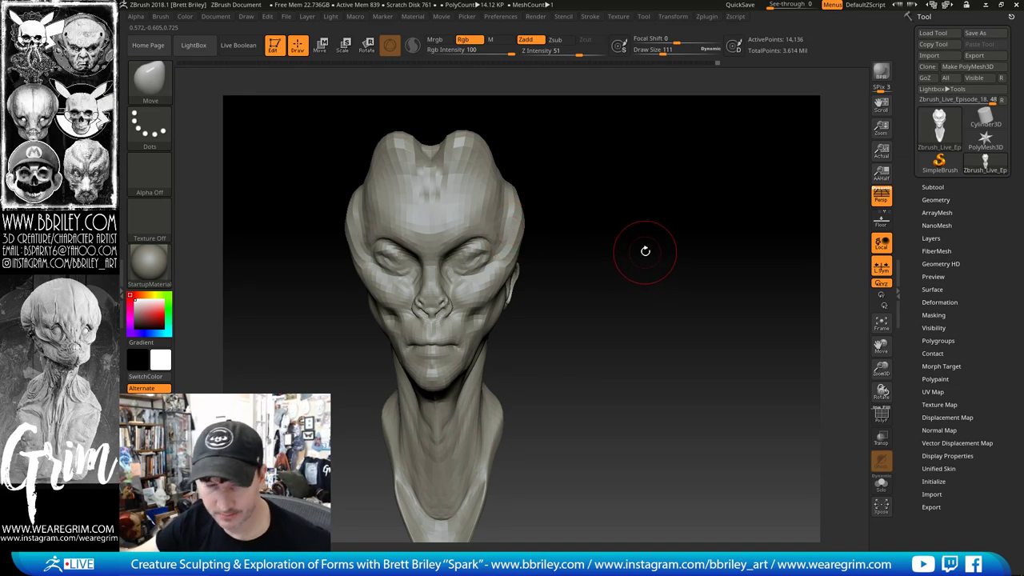
Step: Shape the jaw with the Move brush at draw size 86, and carve the cheek hollow with DamStandard at 86
mouse_move(644, 252)
mouse_down()
mouse_move(629, 233)
mouse_move(460, 342)
mouse_up()
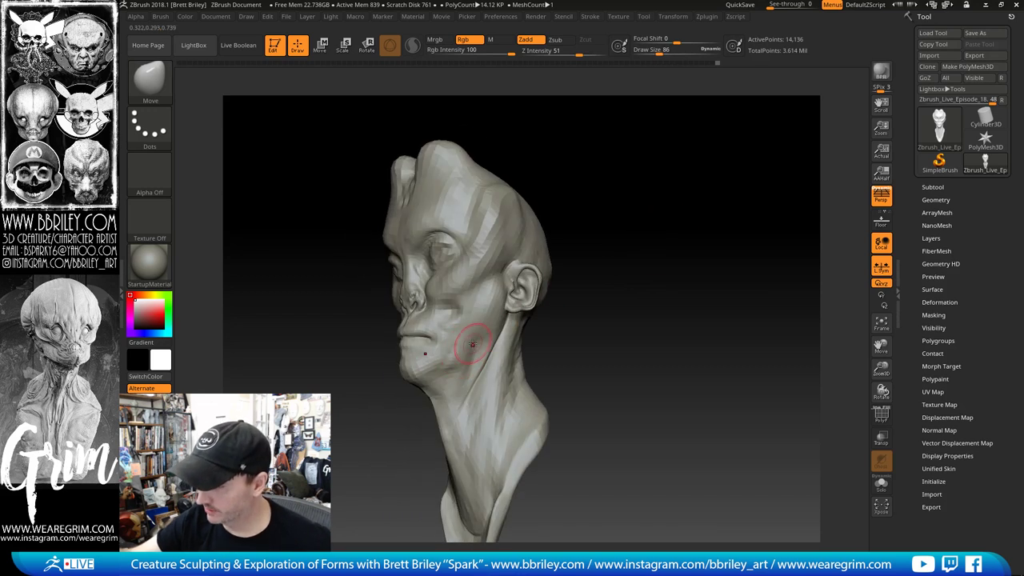
key(b)
key(d)
key(s)
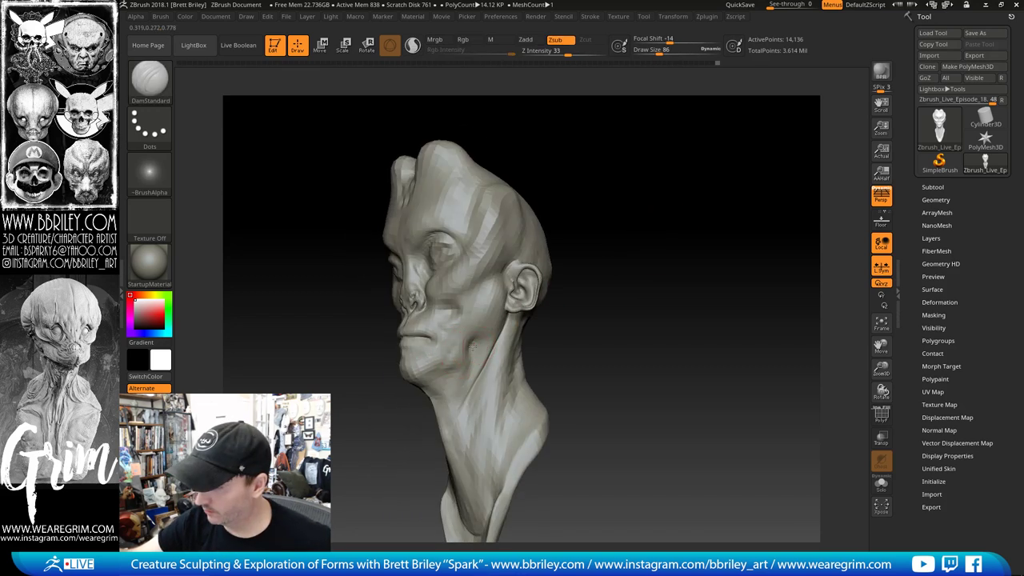
drag(758, 107, 663, 229)
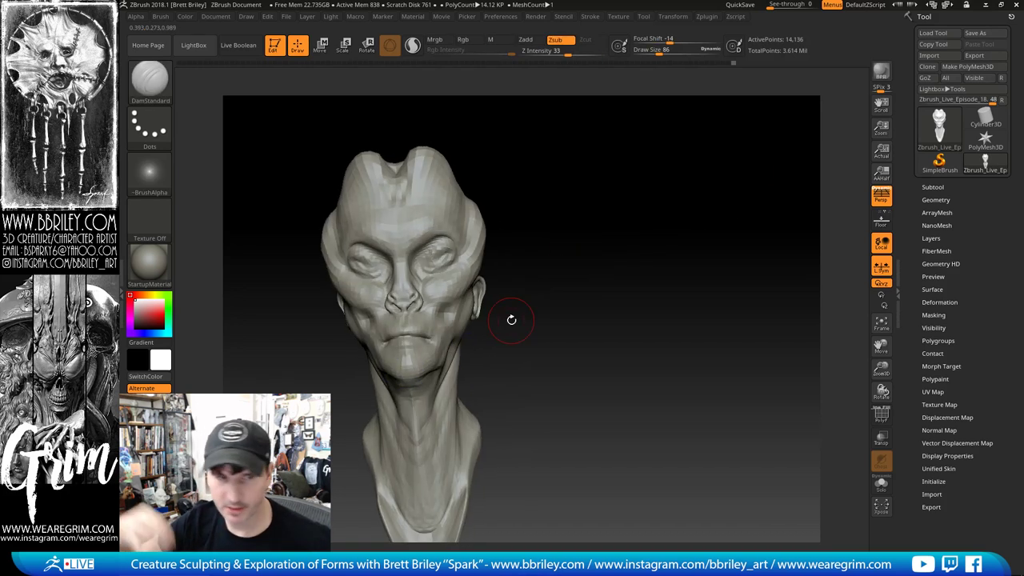
Step: Build up the chin with the Clay brush at draw size 50, and adjust the mouth with the Move brush at 39
key(b)
key(c)
key(l)
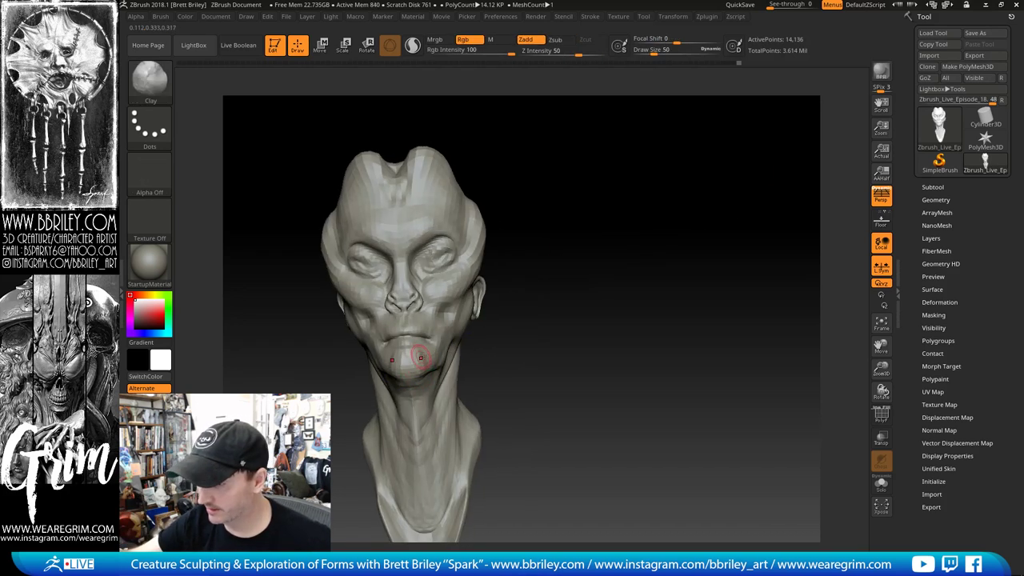
mouse_move(552, 294)
mouse_down()
mouse_move(508, 333)
mouse_move(503, 314)
mouse_up()
key(b)
key(m)
key(v)
key(s)
click(407, 347)
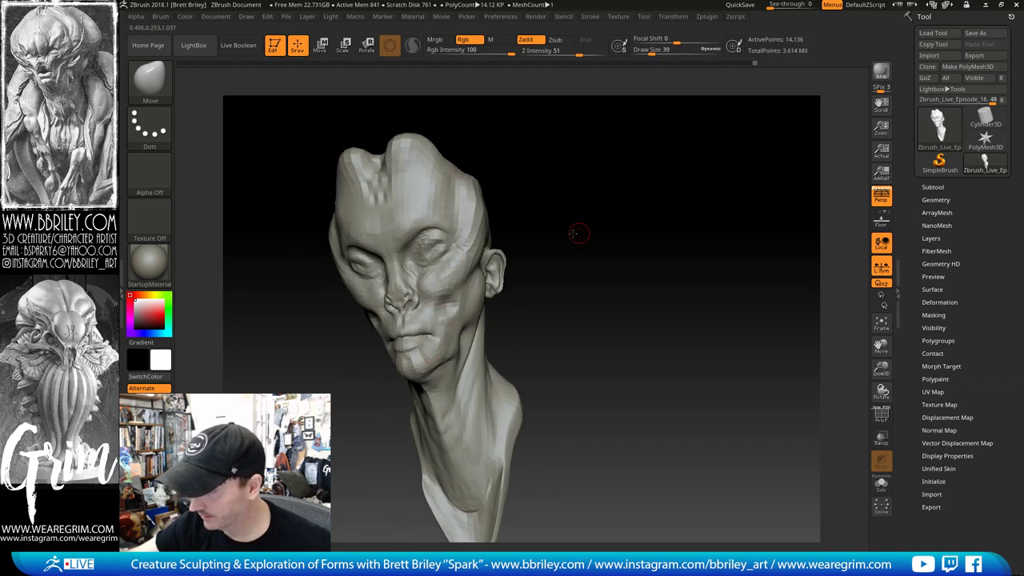
Step: Refine the profile of the lips and chin with the Move brush at draw size 72
drag(573, 233, 544, 224)
drag(678, 178, 627, 194)
key(bracketright)
key(bracketright)
key(bracketright)
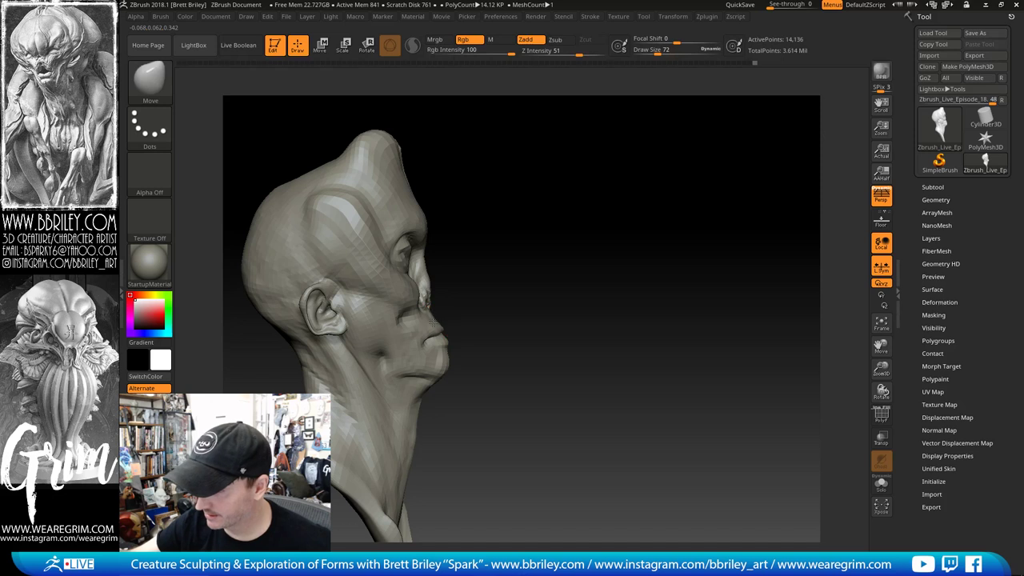
drag(503, 284, 524, 322)
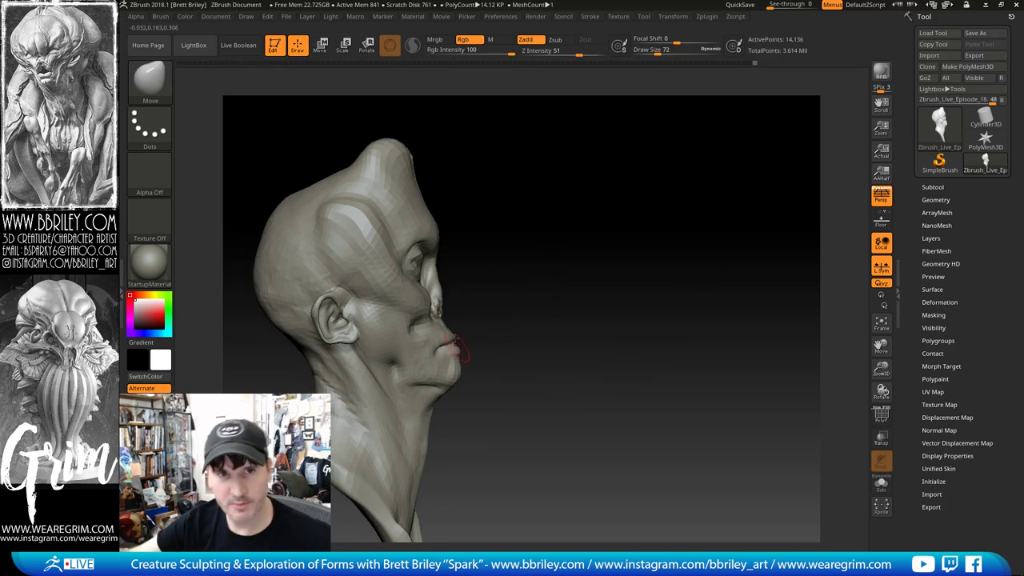
mouse_move(635, 256)
mouse_down()
mouse_move(563, 211)
mouse_move(307, 254)
mouse_move(328, 284)
mouse_up()
key(bracketright)
key(bracketright)
key(bracketright)
key(bracketright)
mouse_move(484, 133)
mouse_down()
mouse_move(502, 131)
mouse_move(487, 168)
mouse_up()
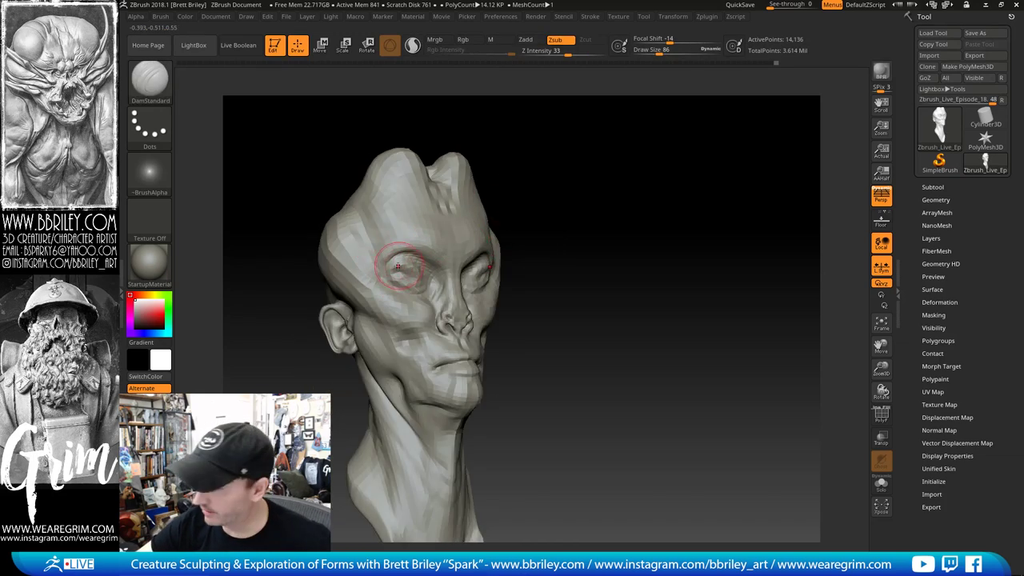
Step: Define the groove from the outer eye corner up the temple with the Standard brush at draw size 34
key(b)
key(s)
key(t)
key(s)
drag(398, 267, 384, 265)
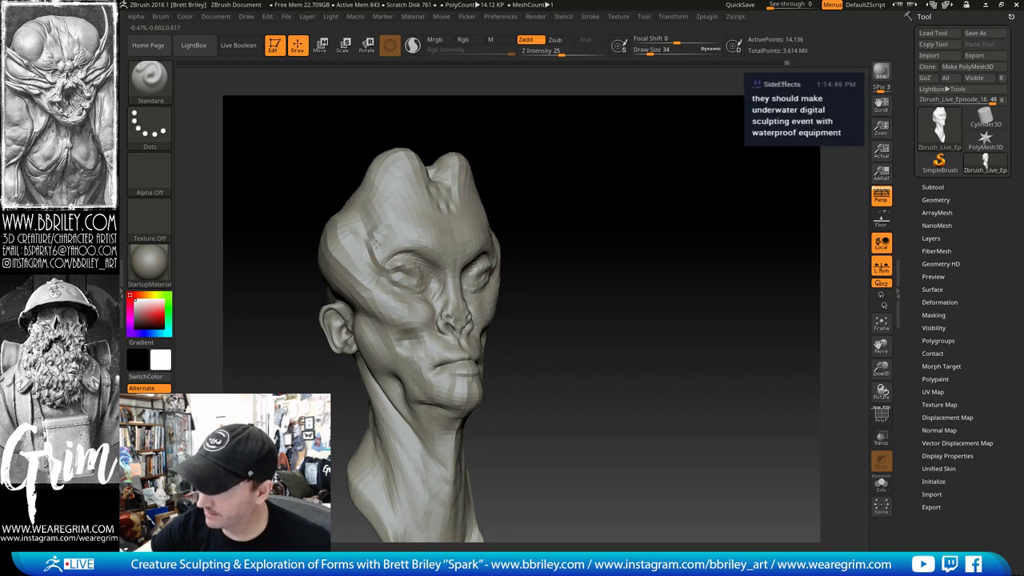
Step: Swell the temple edge with the Inflat brush at draw size 65 and the brow at draw size 34
key(b)
key(i)
key(n)
key(s)
click(374, 239)
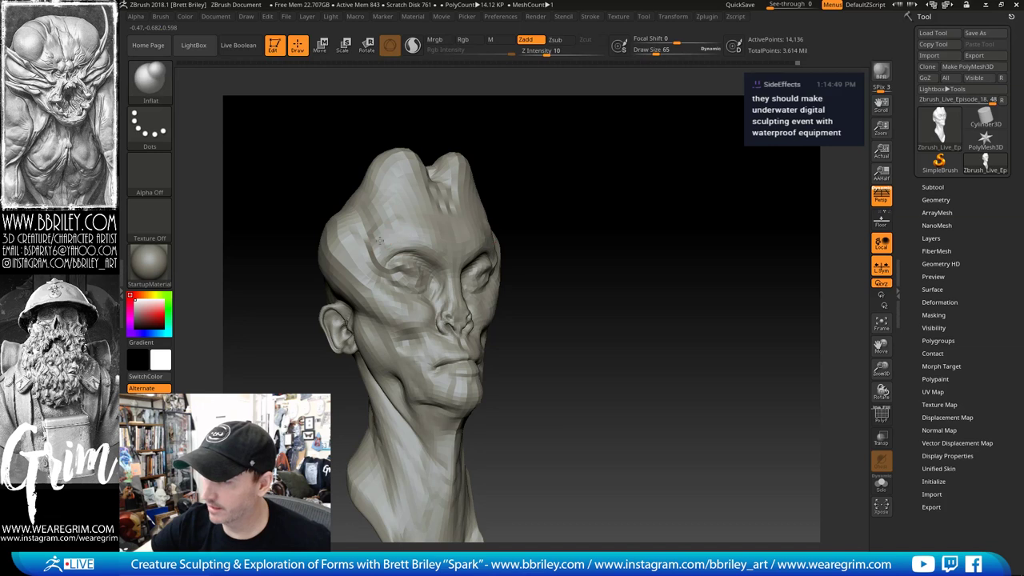
mouse_move(570, 160)
mouse_down()
mouse_move(581, 161)
mouse_move(590, 184)
mouse_move(568, 185)
mouse_up()
key(s)
click(435, 243)
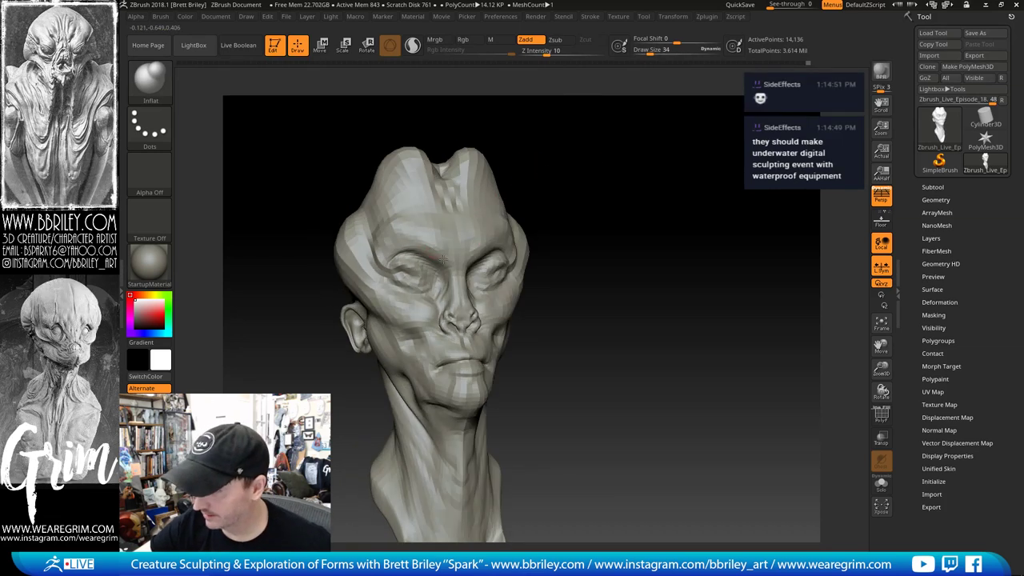
Step: Carve brow furrows and vertical forehead creases with the DamStandard brush at draw size 34
key(b)
key(d)
key(s)
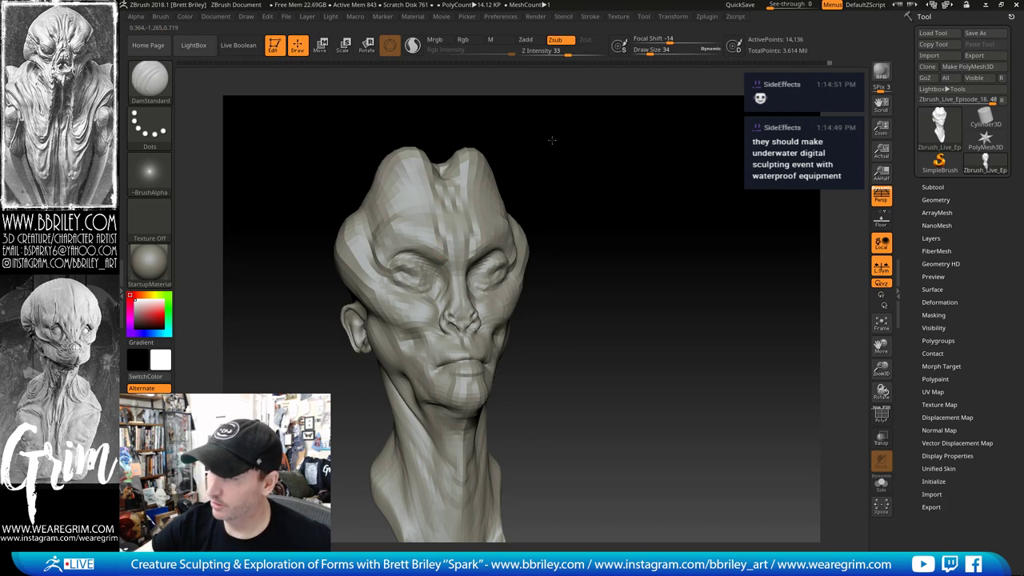
alt+drag(553, 140, 563, 176)
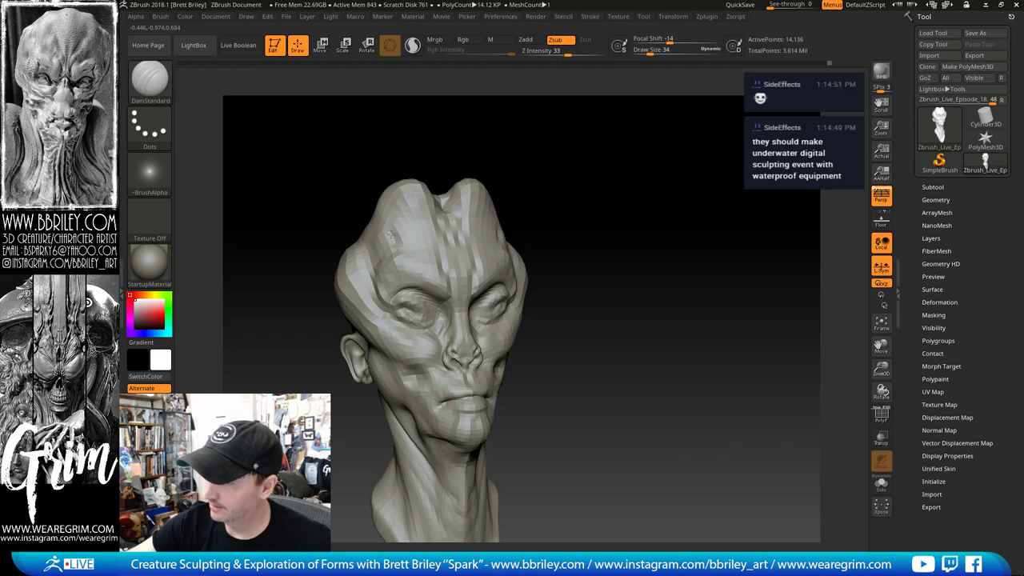
Step: Sculpt bumps on the outer sides of the upper skull lobes with the Standard brush at draw size 34, and subdivide the mesh
key(b)
key(s)
key(t)
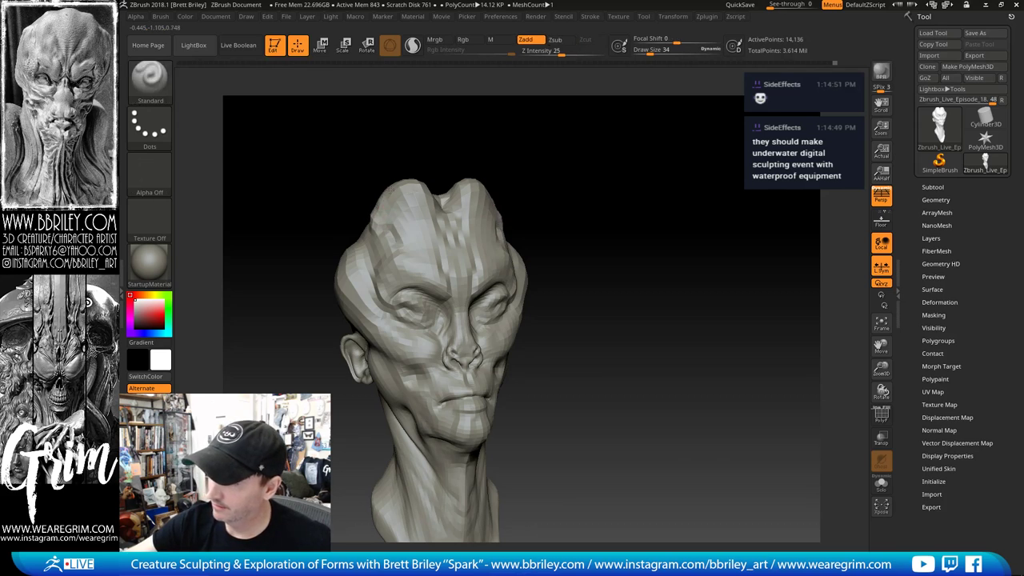
key(s)
mouse_move(375, 217)
mouse_down()
mouse_move(386, 217)
mouse_move(374, 229)
mouse_up()
key(s)
key(ctrl+d)
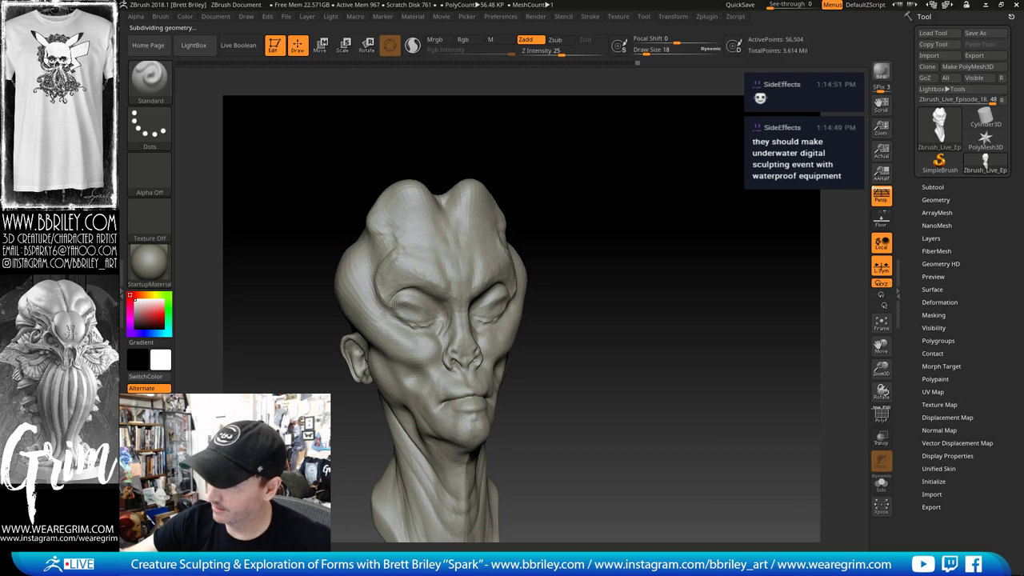
Step: Reshape the eyelids and eye corners with the Move brush at draw sizes 39 and 27
mouse_move(550, 188)
mouse_down()
mouse_move(578, 171)
mouse_move(563, 217)
mouse_up()
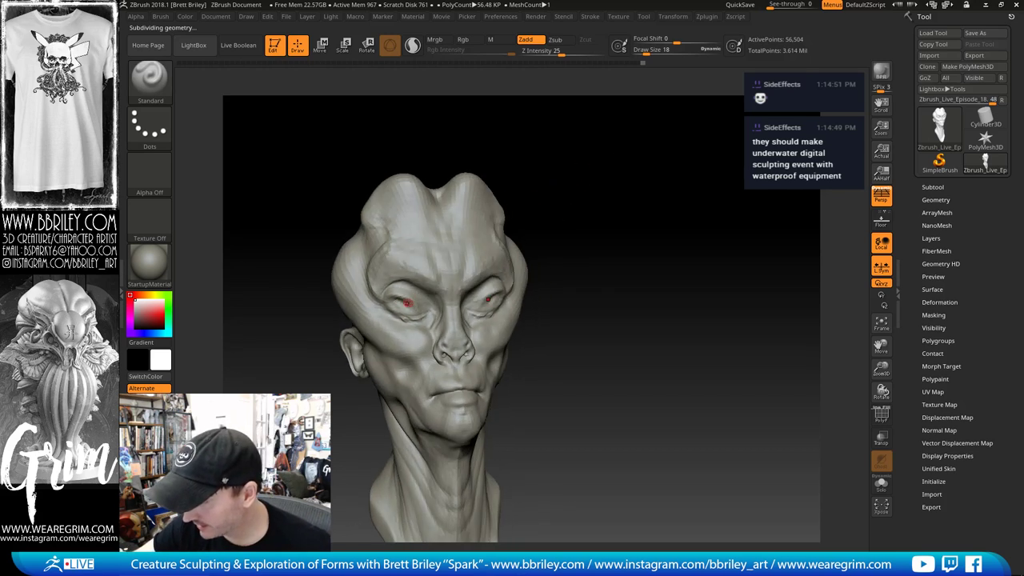
key(b)
key(m)
key(v)
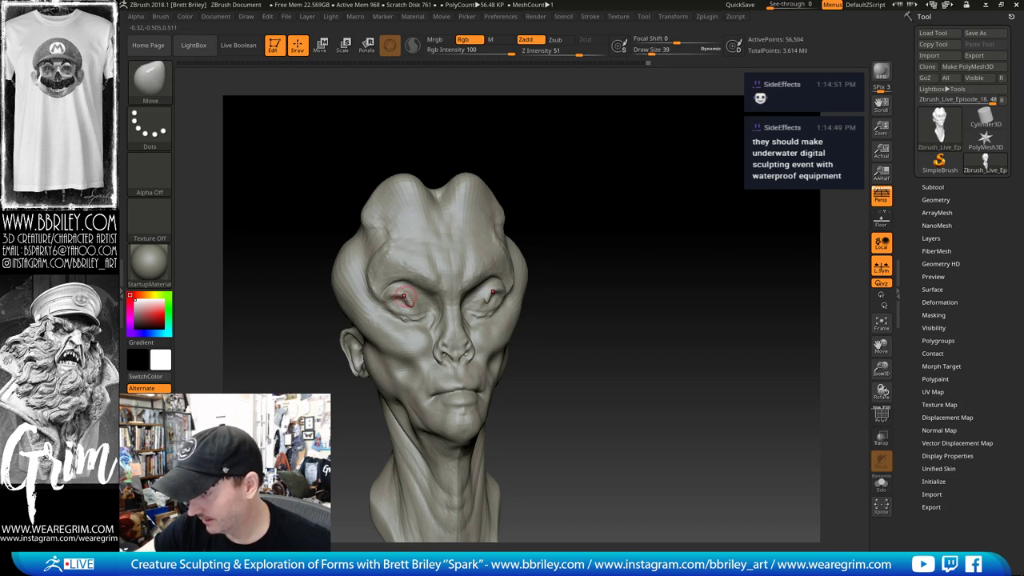
drag(404, 296, 417, 300)
key([)
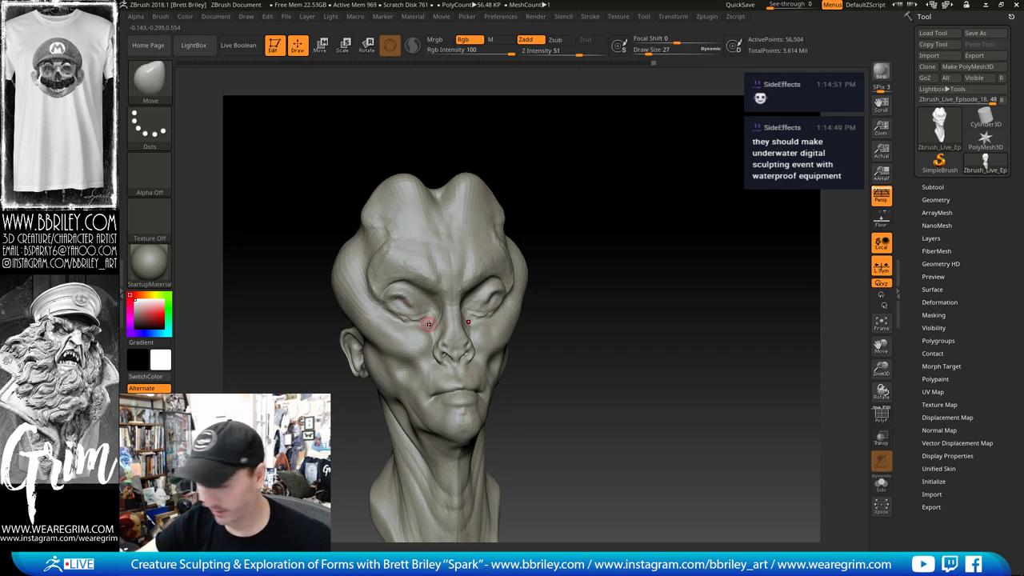
Step: Detail the inner eye corners and eyelids with the DamStandard and Clay brushes at draw size 27
key(b)
key(d)
key(s)
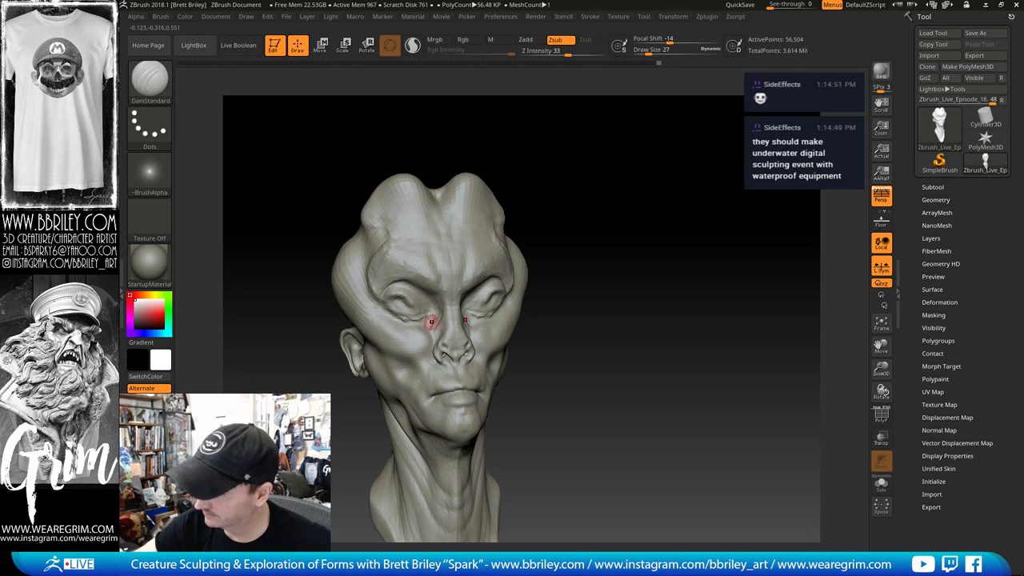
key(b)
key(c)
key(l)
key(b)
key(d)
key(s)
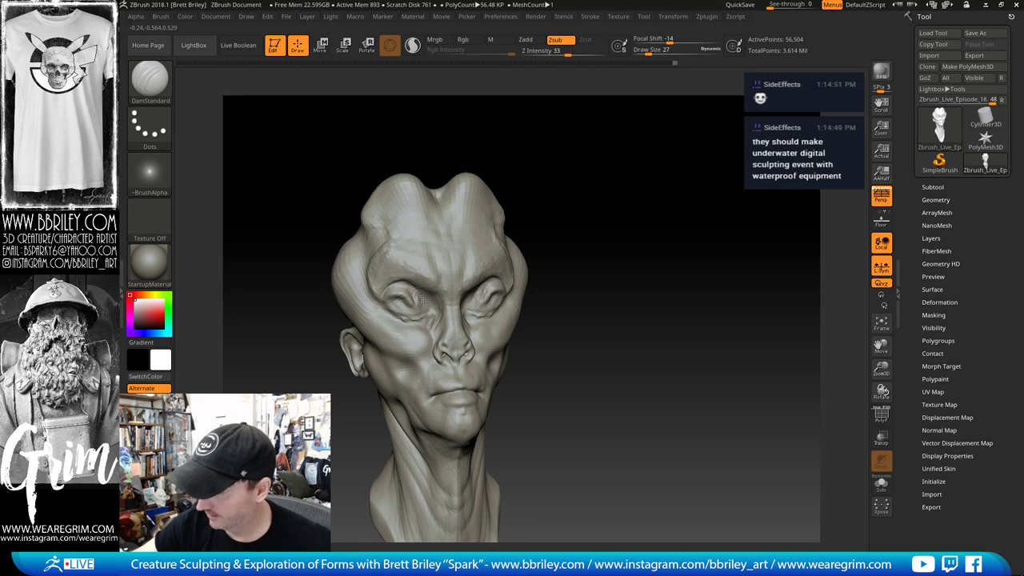
Step: Carve creases into the eyebrows and between the brows with the DamStandard brush at draw size 27
drag(519, 210, 460, 282)
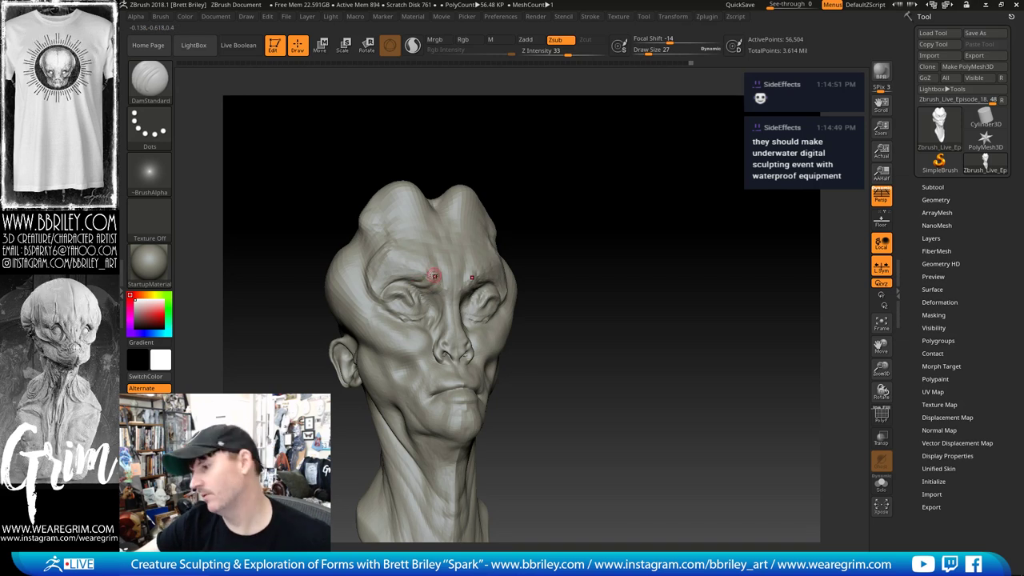
shift+drag(571, 167, 454, 276)
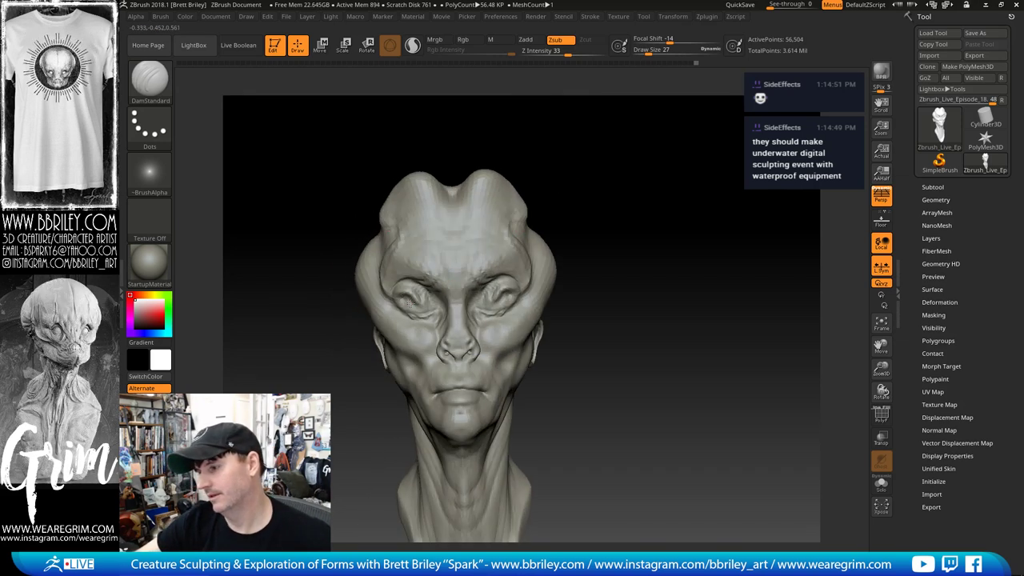
drag(580, 163, 407, 302)
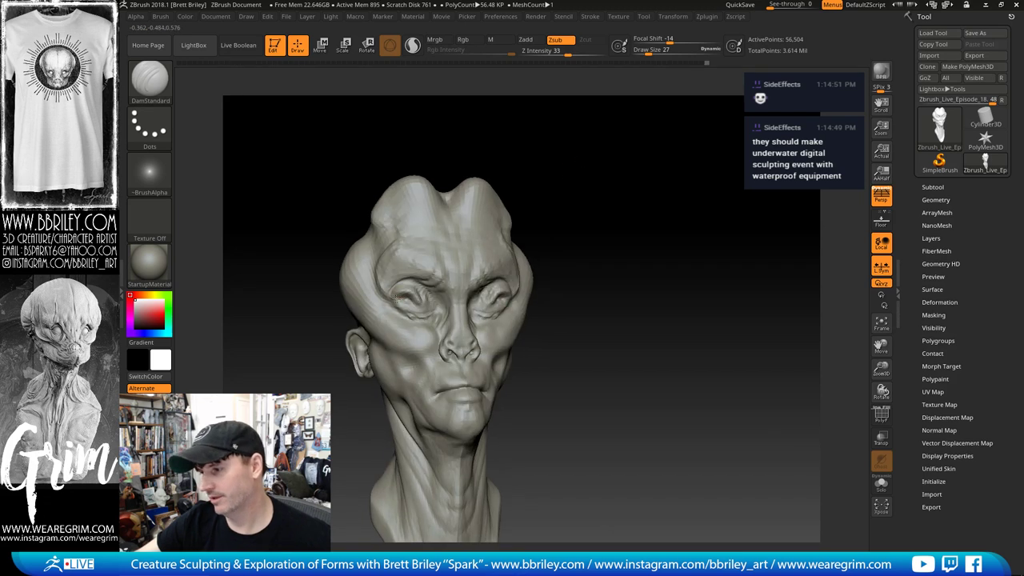
Step: Build up the brow and under-eye forms with the Clay brush at draw size 27, and smooth the side skull lobe
key(b)
key(c)
key(l)
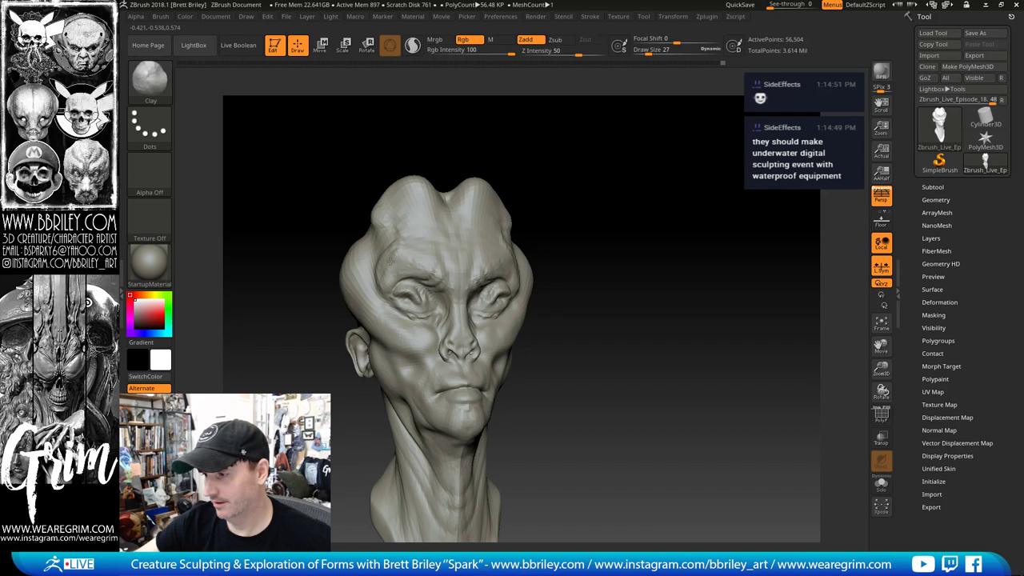
drag(592, 206, 417, 328)
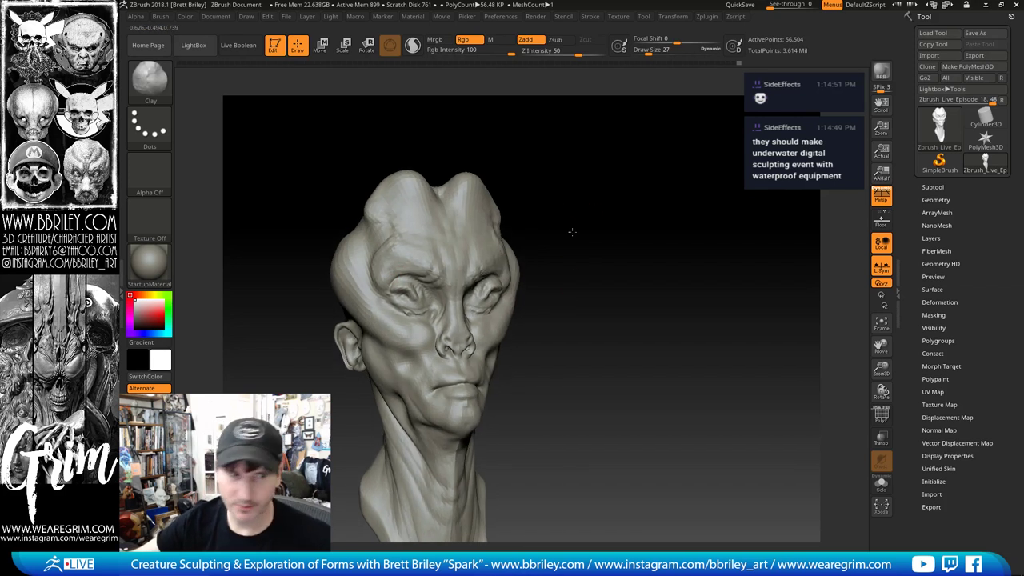
drag(572, 232, 549, 231)
shift+drag(347, 268, 364, 306)
drag(362, 165, 428, 172)
Step: Adjust the rounded side lobe above the ear with the Move brush at draw size 124
key(b)
key(m)
key(v)
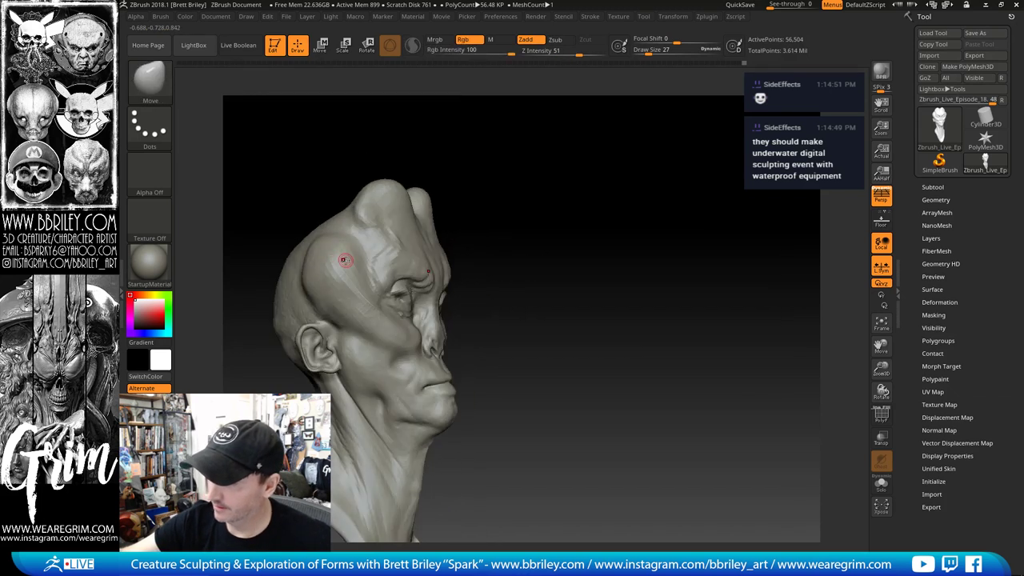
key(bracketright)
key(bracketright)
key(bracketright)
key(bracketright)
key(bracketright)
key(bracketright)
key(bracketright)
key(bracketright)
key(bracketright)
key(bracketright)
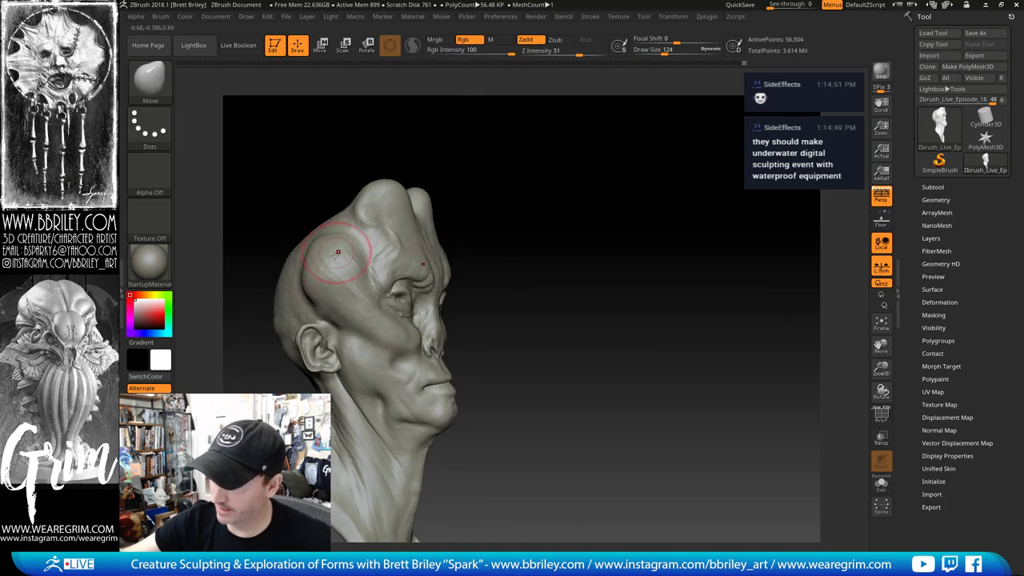
Step: Carve a crease into the side lobe above the ear with the DamStandard brush at draw size 50
key(b)
key(d)
key(s)
key(bracketleft)
key(bracketleft)
key(bracketleft)
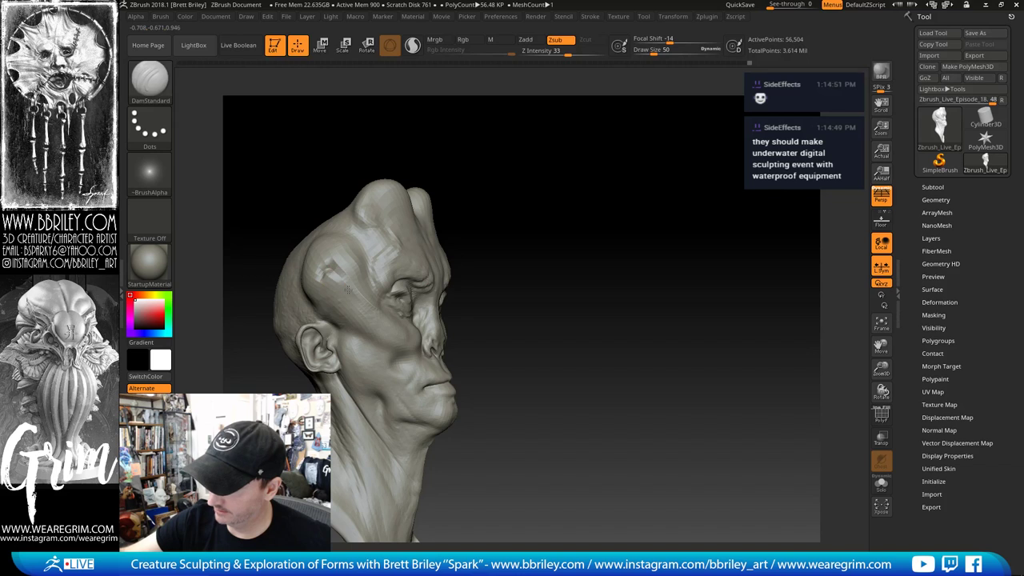
Step: Sculpt folds running from the side lobe toward the cheek with the Standard brush at draw size 29
key(b)
key(s)
key(t)
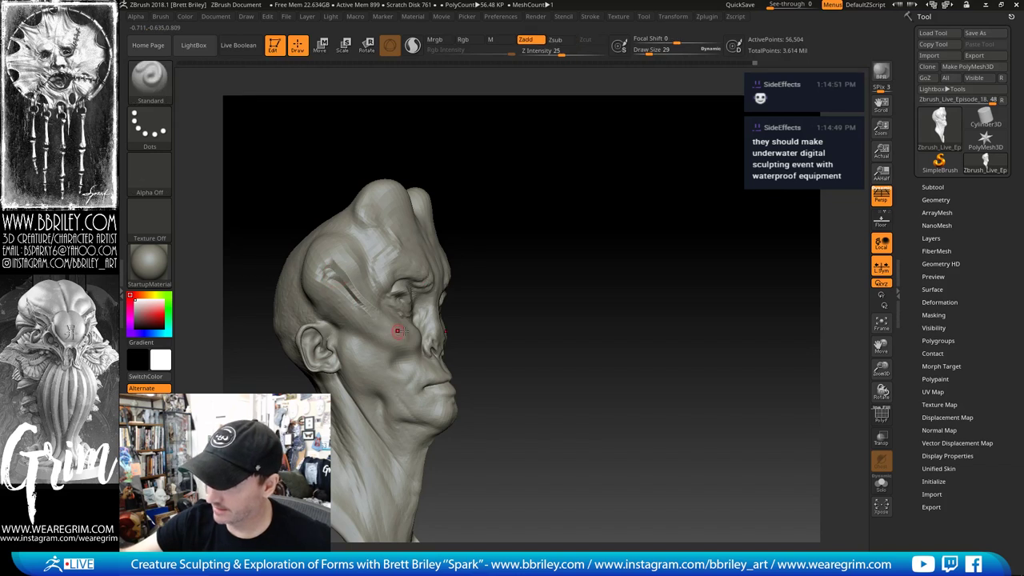
drag(513, 209, 444, 220)
drag(558, 140, 322, 280)
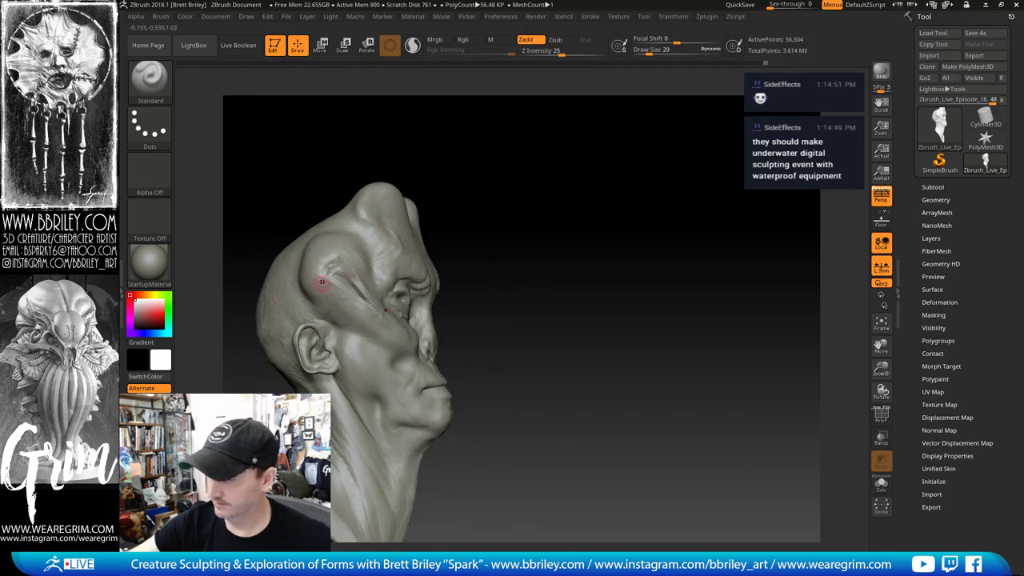
mouse_move(534, 272)
mouse_down()
mouse_move(628, 227)
mouse_move(599, 232)
mouse_up()
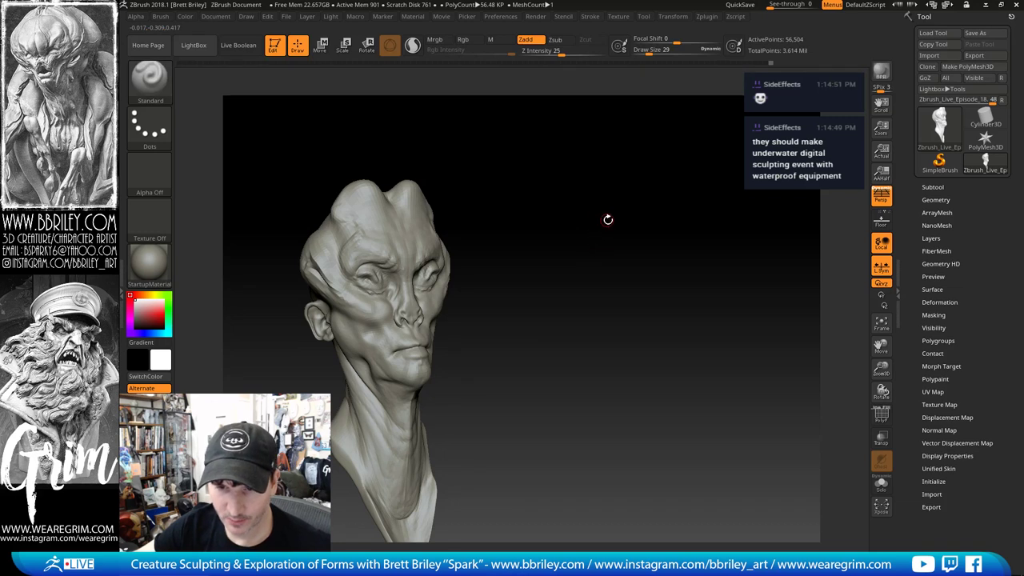
Step: Build up the temple and cheek with the Clay brush at draw size 39, and smooth the cheek
drag(608, 220, 563, 218)
key(b)
key(c)
key(l)
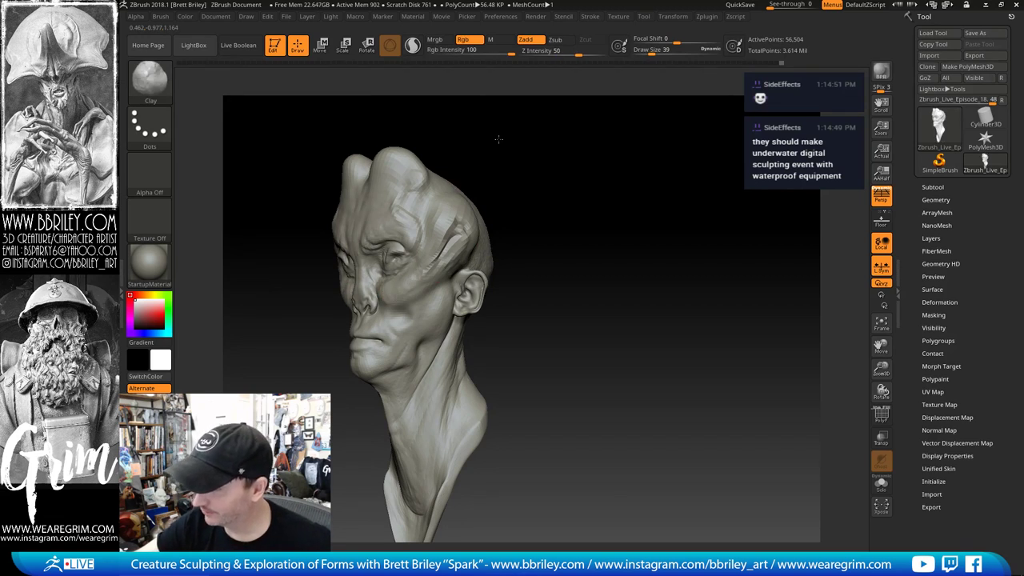
drag(499, 139, 540, 142)
key(shift)
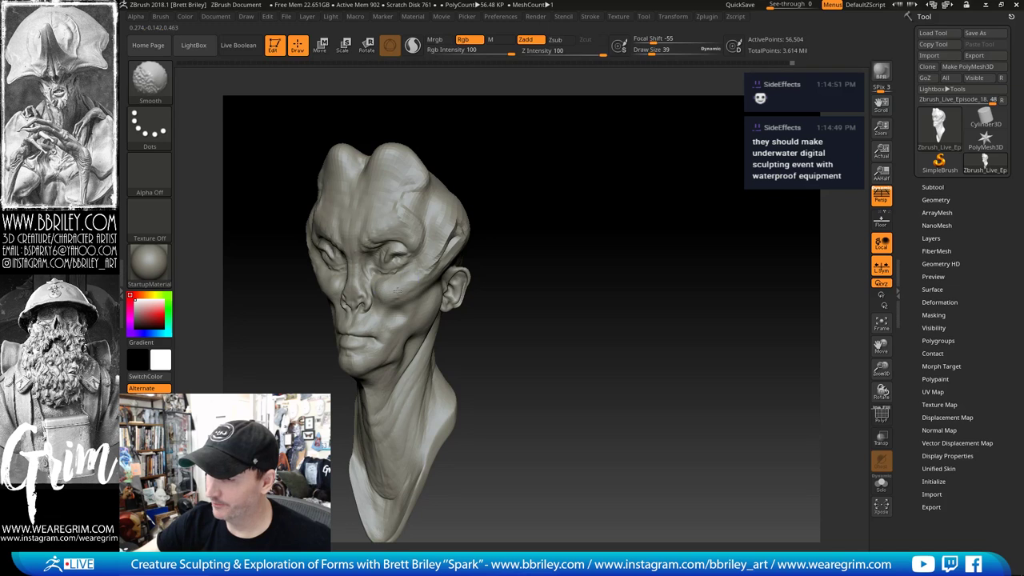
Step: Adjust the overall proportions of the head and neck with the Move brush at draw size 213
mouse_move(552, 240)
mouse_down()
mouse_move(571, 173)
mouse_move(530, 199)
mouse_move(571, 206)
mouse_move(395, 382)
mouse_up()
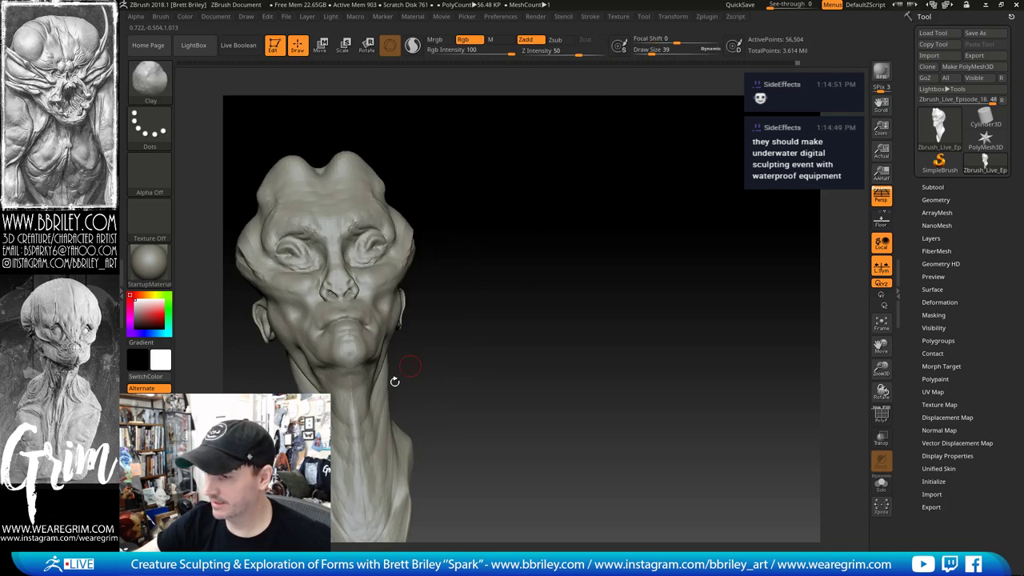
key(b)
key(m)
key(v)
mouse_move(469, 325)
mouse_down()
mouse_move(603, 307)
mouse_move(640, 282)
mouse_move(670, 288)
mouse_move(620, 268)
mouse_up()
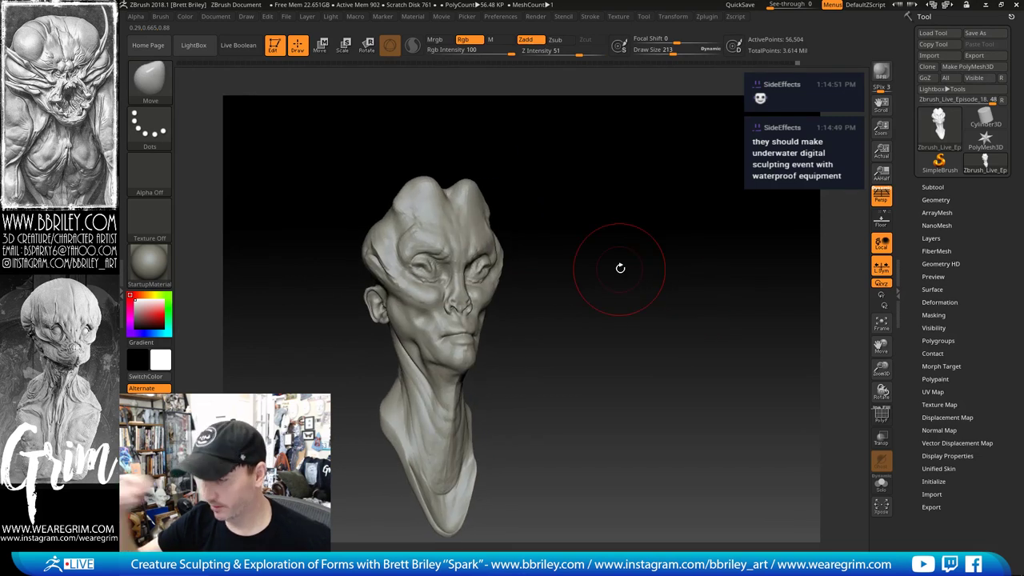
Step: Append a Sphere3D subtool to the bust and make the sphere the active subtool
click(928, 186)
drag(798, 343, 744, 340)
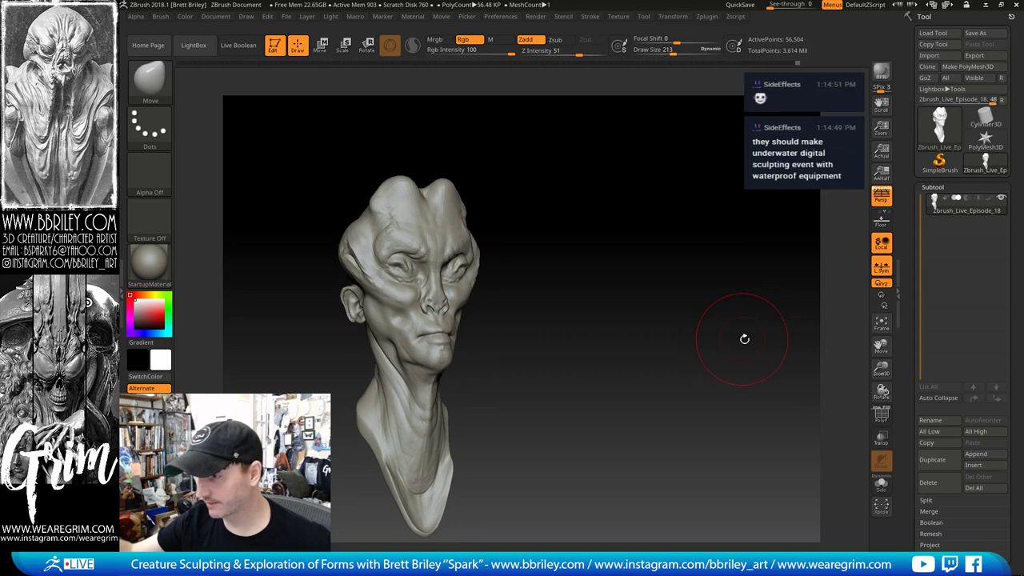
click(976, 454)
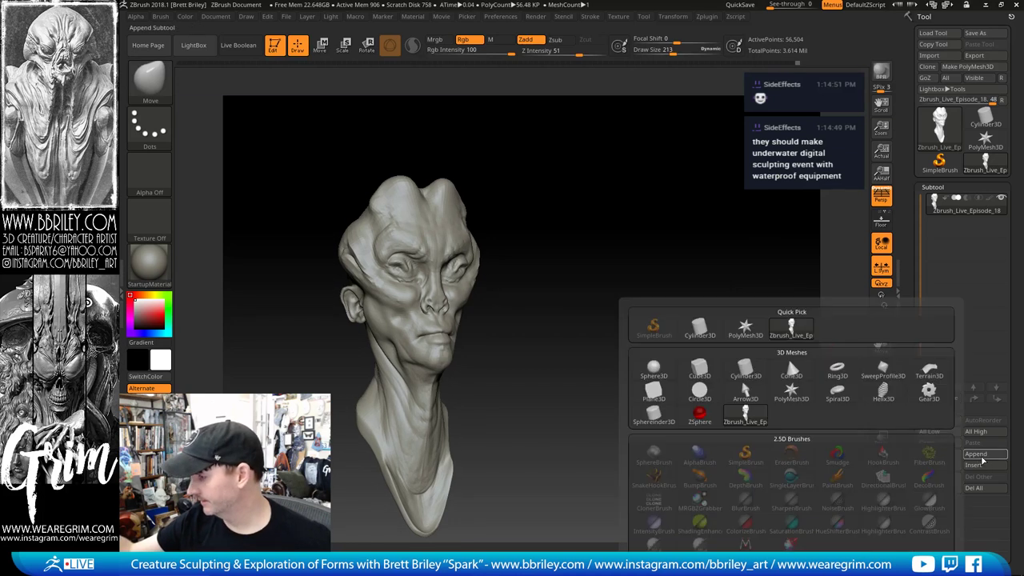
click(652, 371)
drag(681, 344, 725, 334)
alt+click(593, 304)
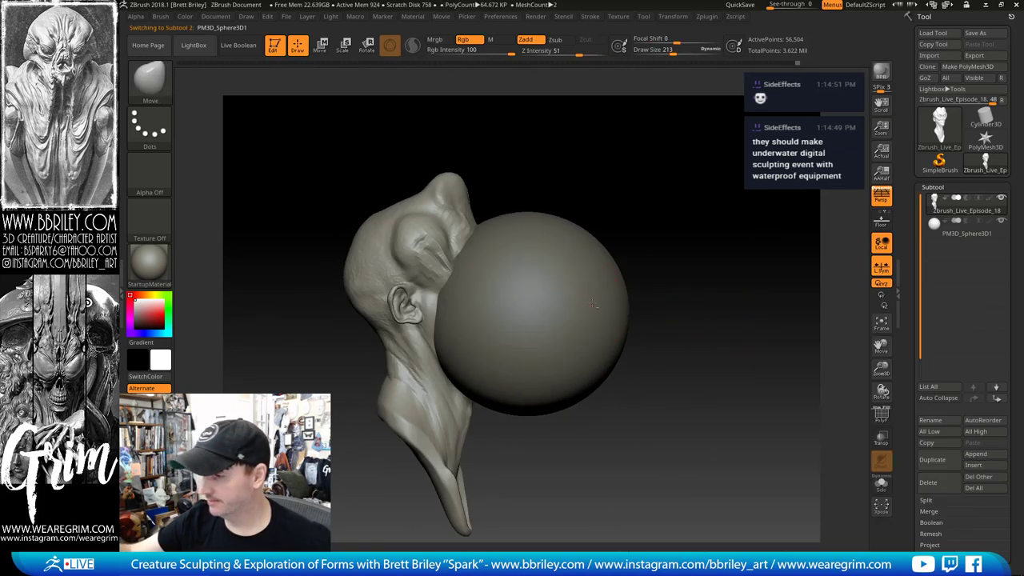
Step: Move the sphere onto the back of the bust's skull with the transform gizmo
alt+click(593, 304)
key(w)
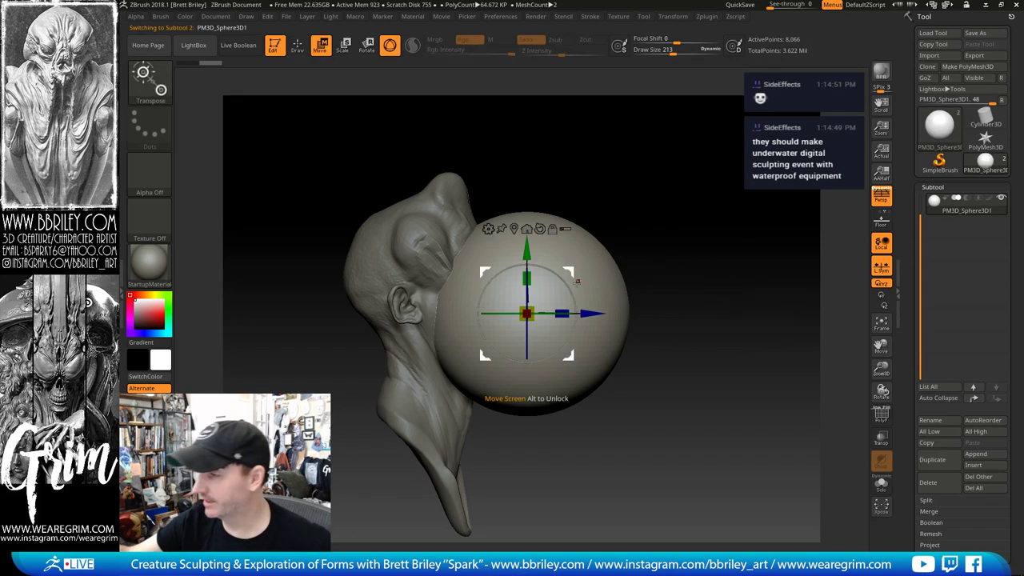
drag(520, 312, 373, 240)
drag(428, 186, 422, 222)
mouse_move(608, 192)
mouse_down()
mouse_move(528, 192)
mouse_move(492, 216)
mouse_move(591, 210)
mouse_move(589, 274)
mouse_up()
key(q)
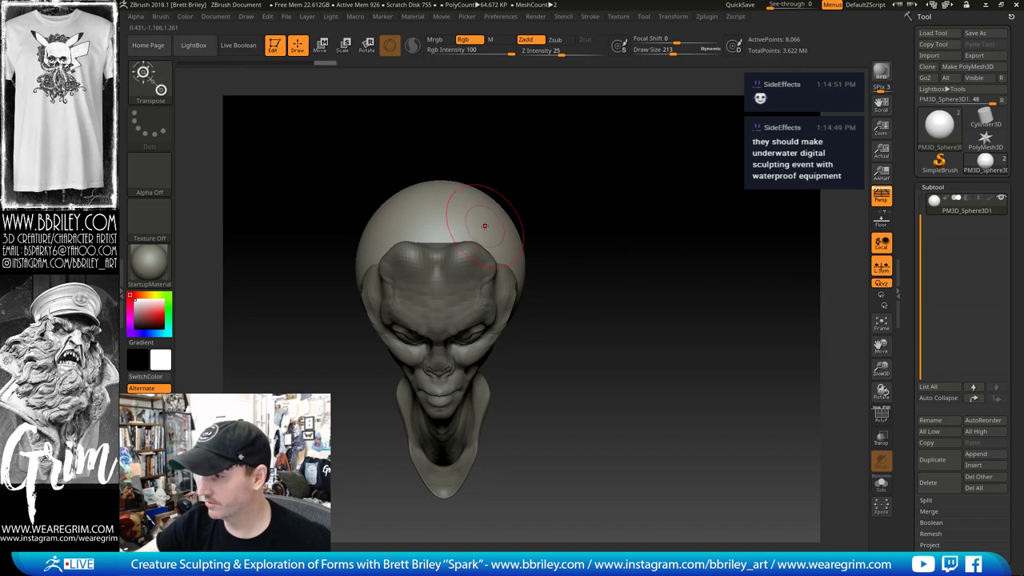
Step: Fine-tune the sphere's depth and width over the back of the skull with the transform gizmo
mouse_move(508, 197)
mouse_down()
mouse_move(395, 130)
mouse_move(525, 170)
mouse_up()
key(w)
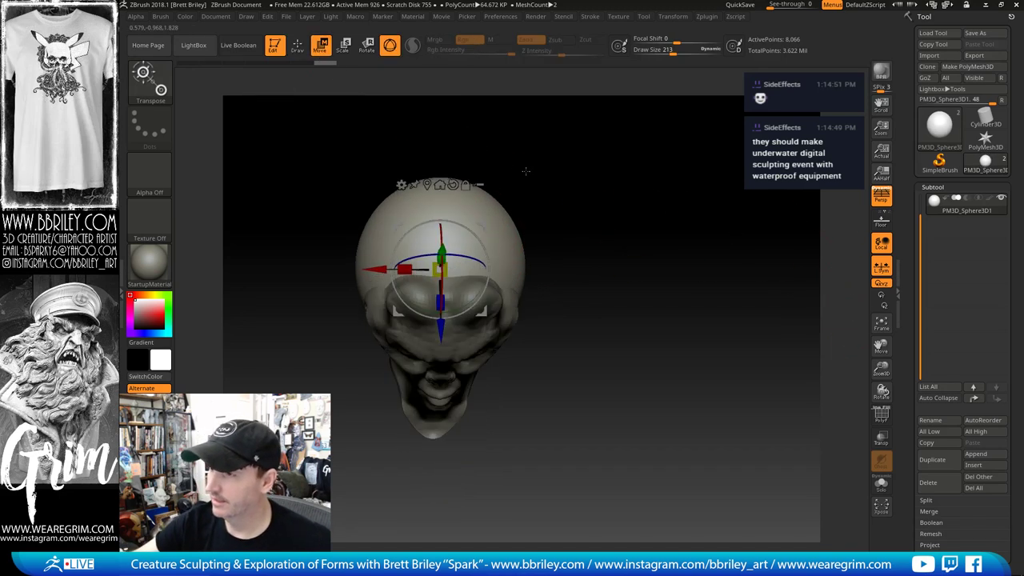
drag(441, 330, 441, 321)
drag(405, 262, 397, 261)
mouse_move(600, 152)
mouse_down()
mouse_move(569, 107)
mouse_move(566, 159)
mouse_up()
key(q)
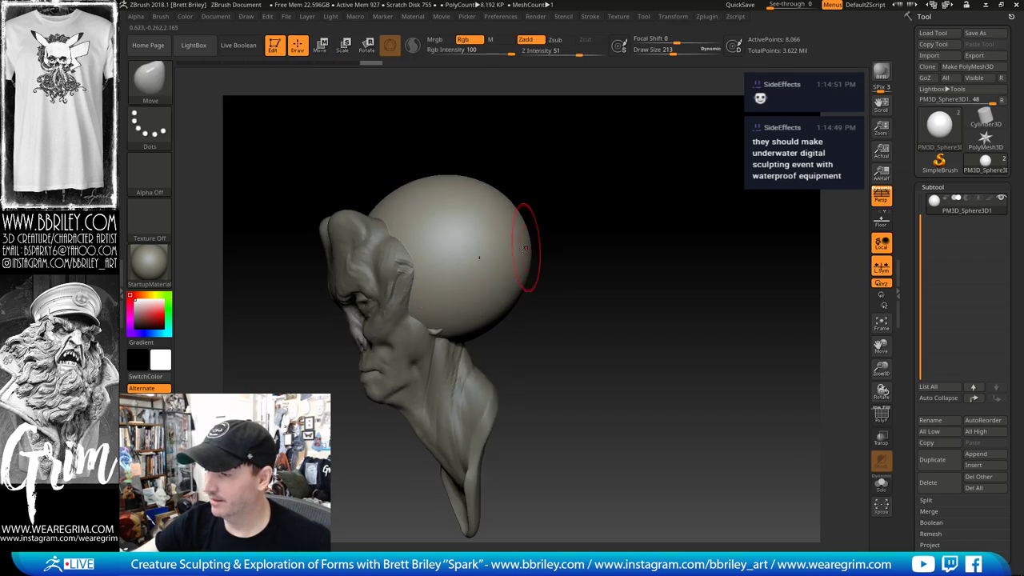
Step: Turn on the polyframe display and examine the sphere's topology around its pole
drag(568, 232, 606, 235)
click(881, 415)
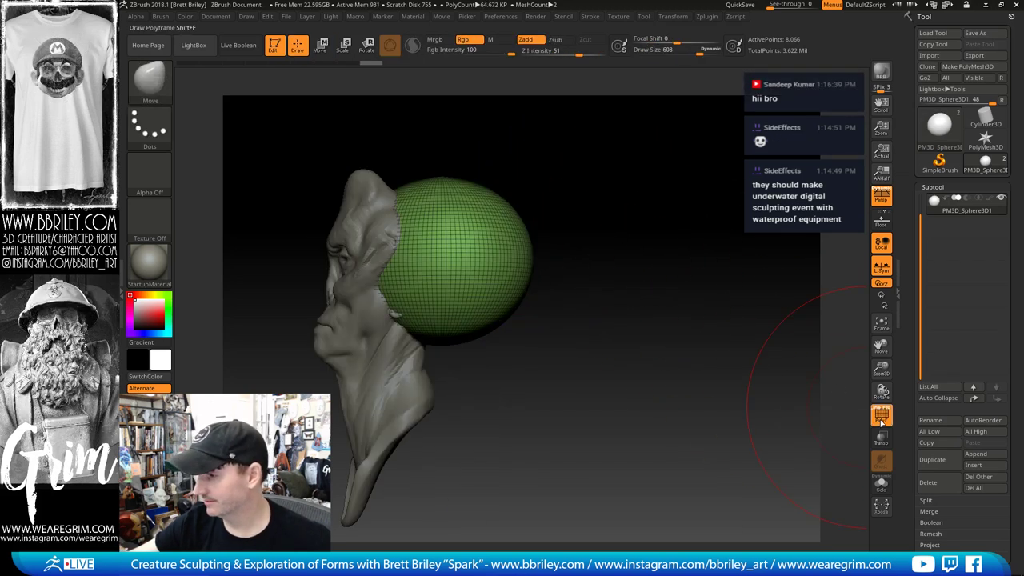
drag(790, 352, 632, 323)
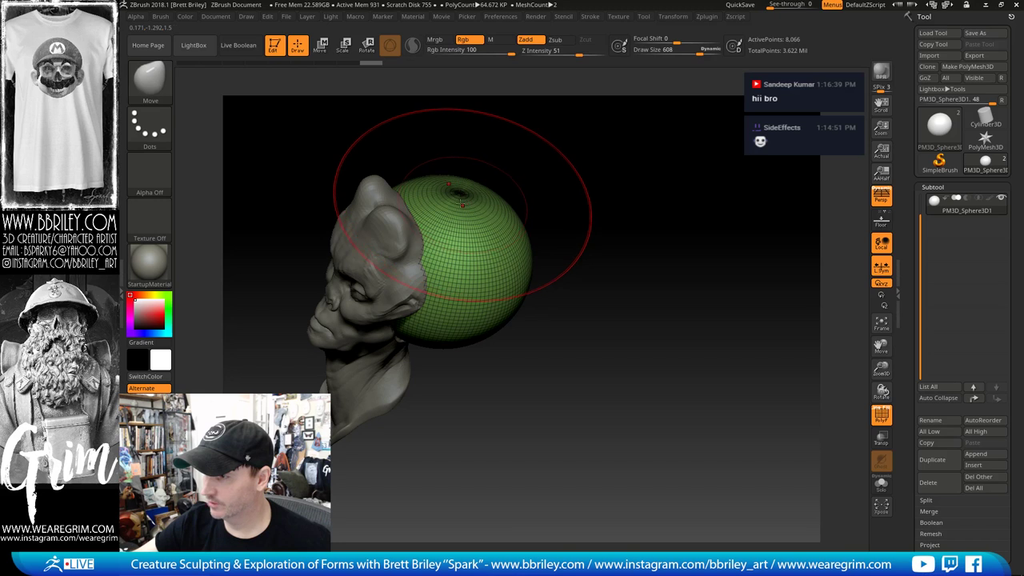
mouse_move(578, 192)
mouse_down()
mouse_move(633, 189)
mouse_move(583, 229)
mouse_up()
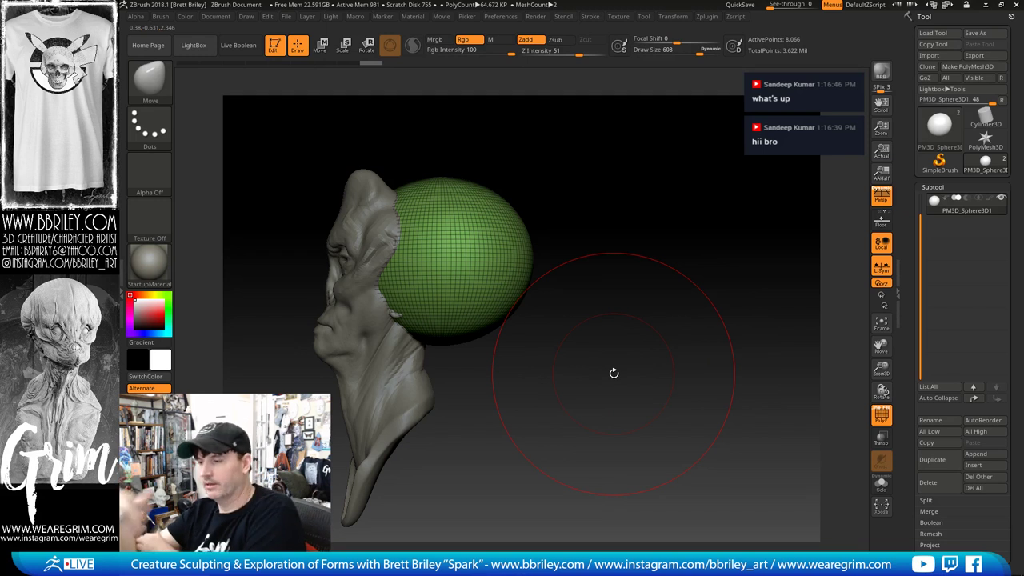
Step: Reinitialize the sphere subtool as a QSphere with X, Y and Z resolution 2, and activate the Move gizmo
drag(910, 296, 922, 163)
drag(917, 185, 916, 170)
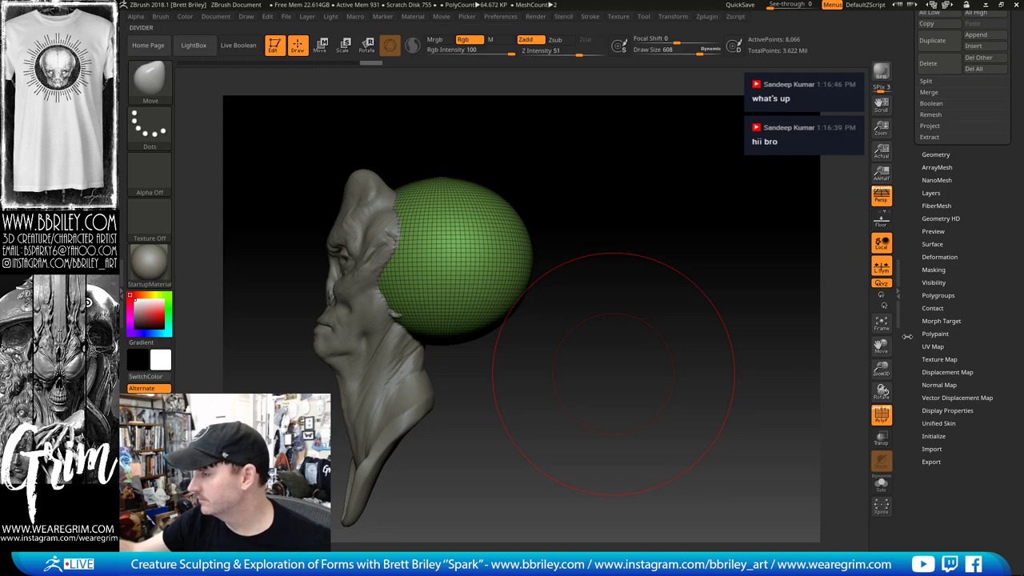
click(933, 436)
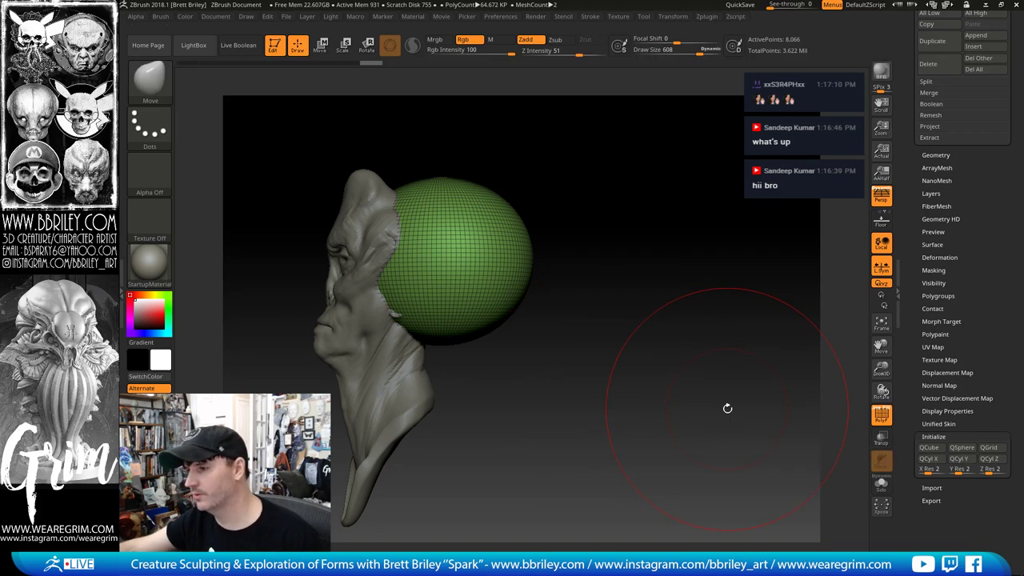
click(962, 447)
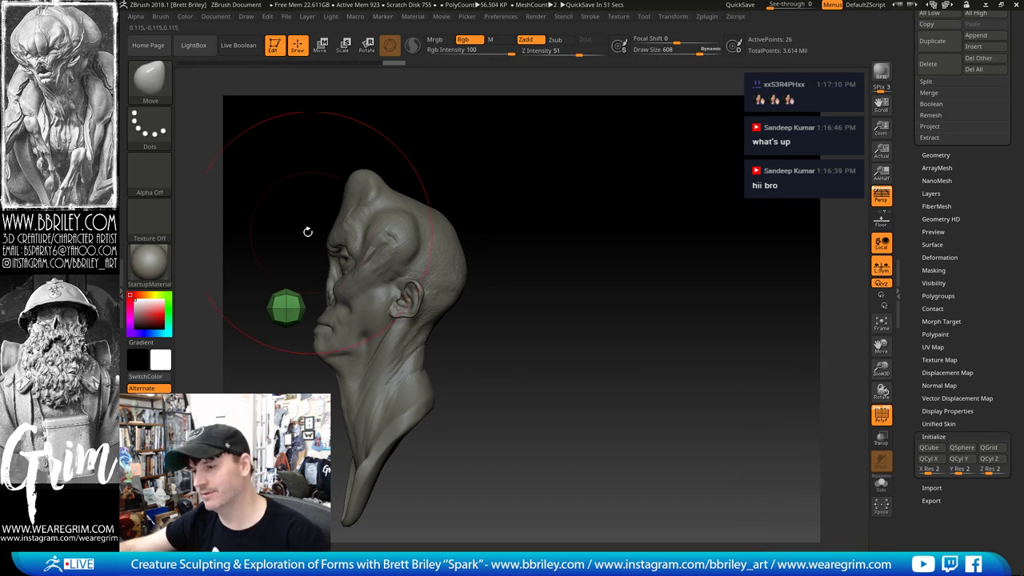
click(320, 44)
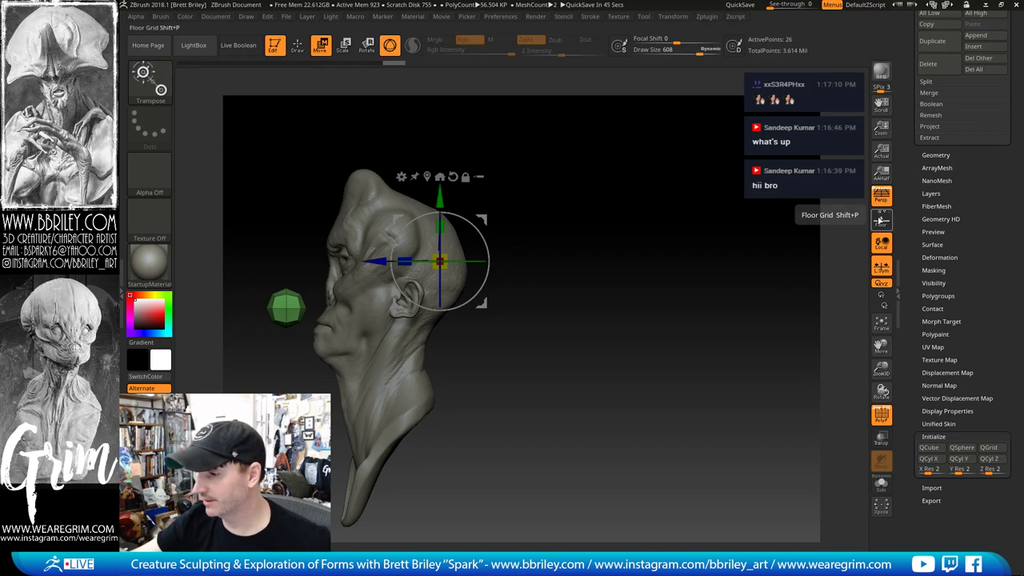
click(880, 219)
drag(804, 256, 764, 271)
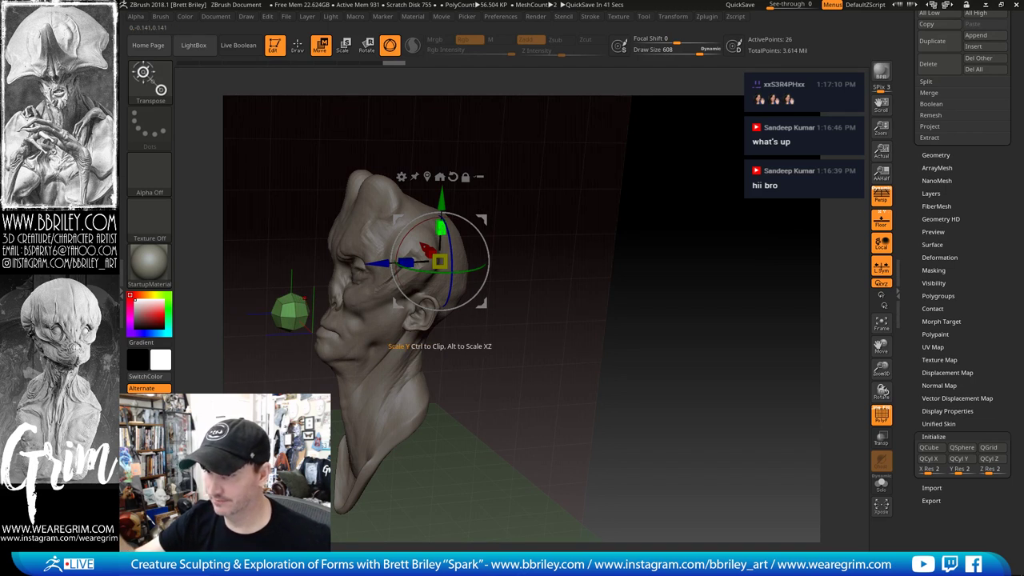
key(p)
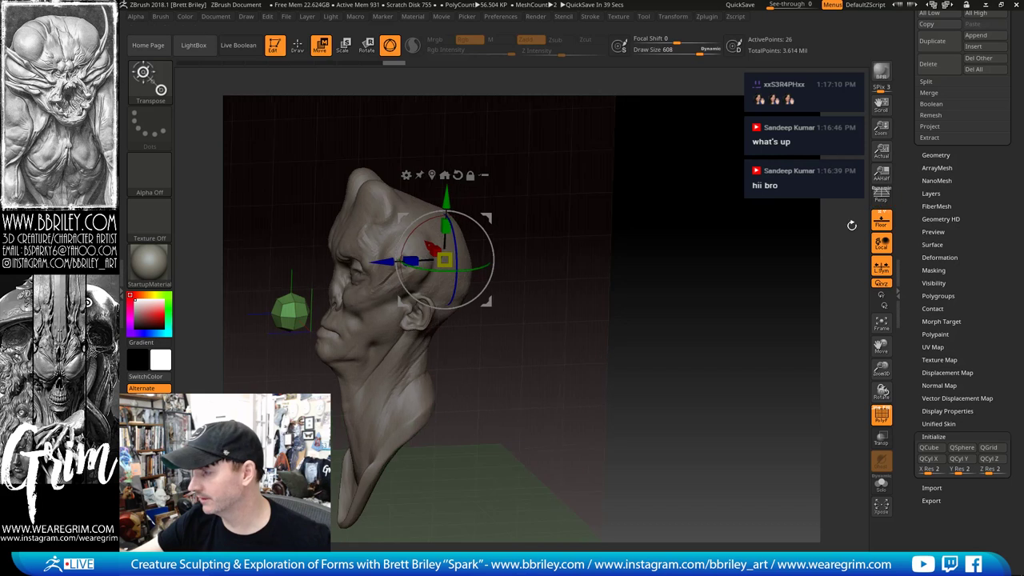
click(880, 197)
click(881, 218)
shift+drag(752, 258, 691, 238)
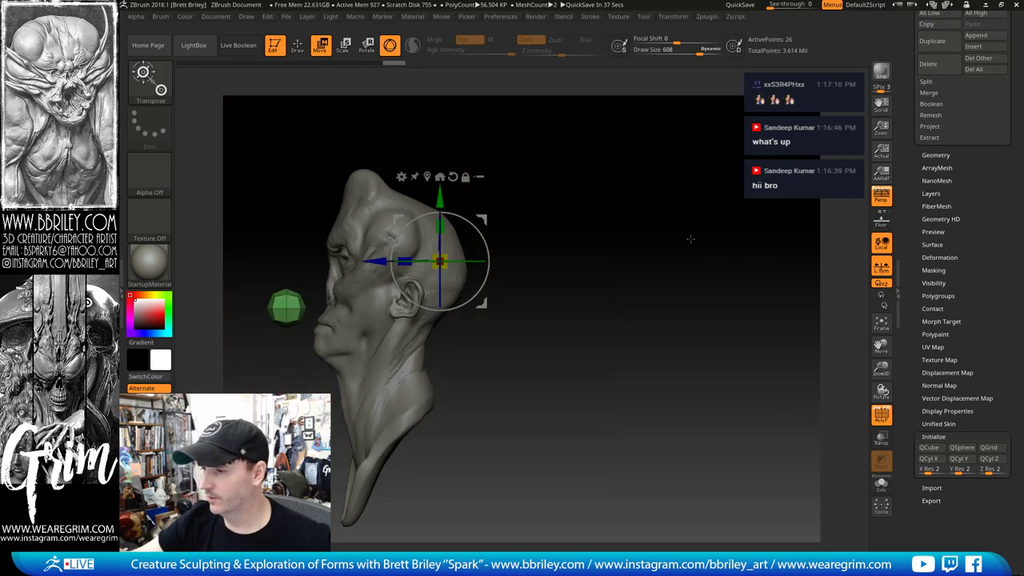
Step: Center the gizmo on the QSphere's unmasked mesh and move the QSphere into the back of the skull
alt+drag(489, 200, 563, 196)
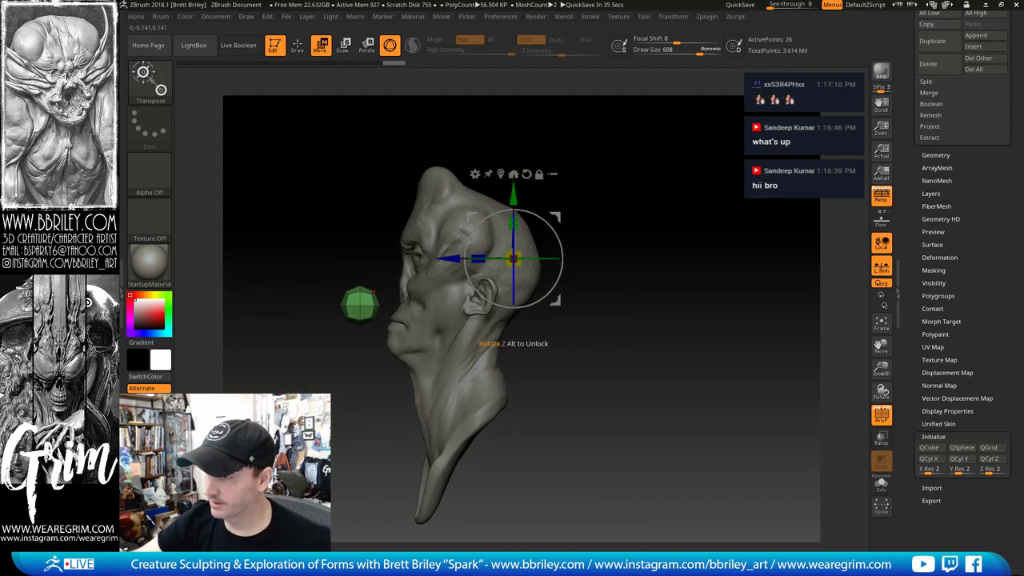
drag(615, 214, 676, 249)
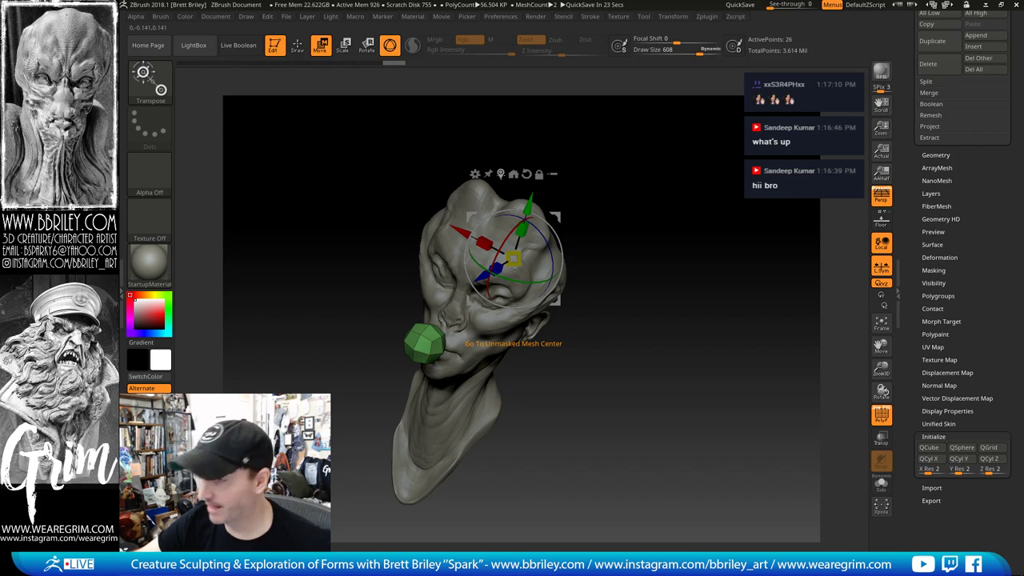
click(501, 174)
drag(642, 182, 569, 188)
drag(423, 343, 435, 336)
drag(489, 286, 616, 225)
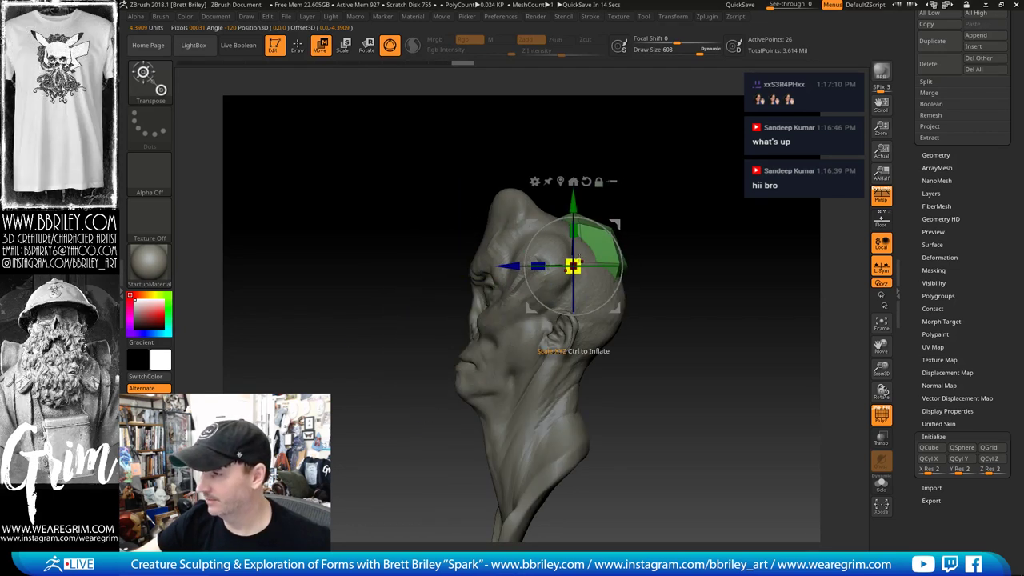
Step: Scale the QSphere up uniformly until it forms a large cranium behind the forehead lobes
drag(574, 265, 699, 194)
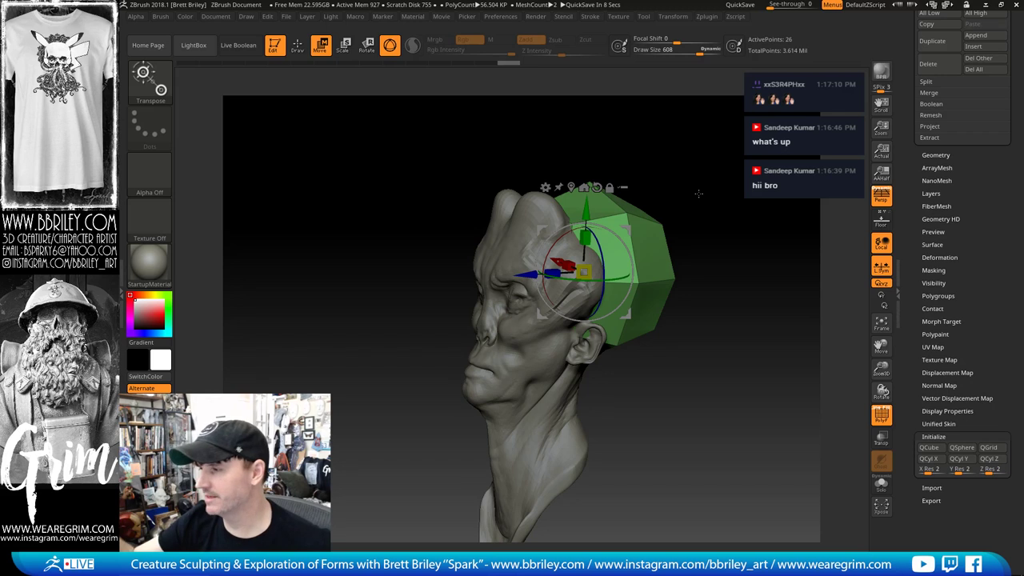
mouse_move(698, 193)
mouse_down()
mouse_move(705, 223)
mouse_move(675, 234)
mouse_up()
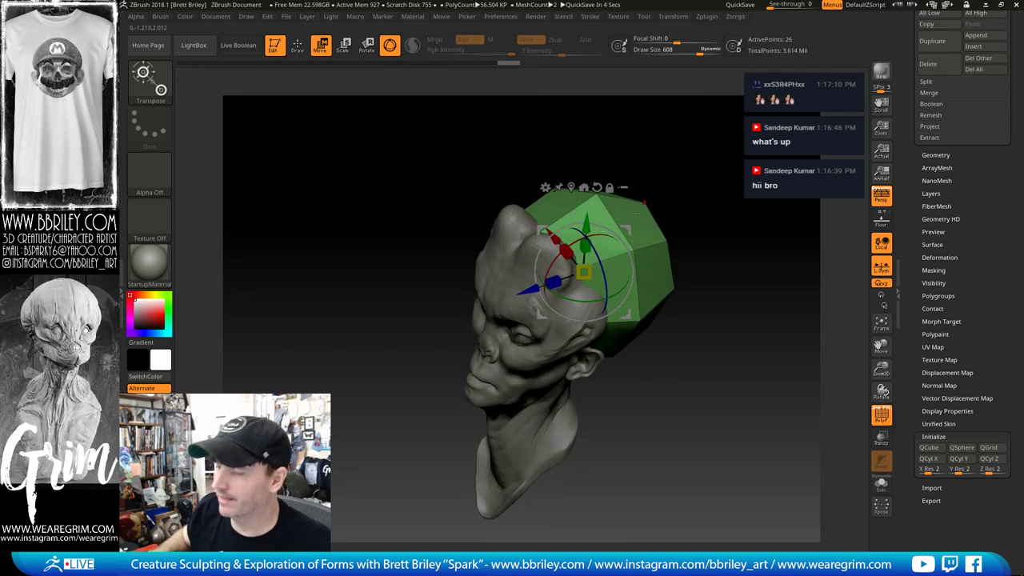
mouse_move(635, 211)
mouse_down()
mouse_move(600, 244)
mouse_move(600, 262)
mouse_up()
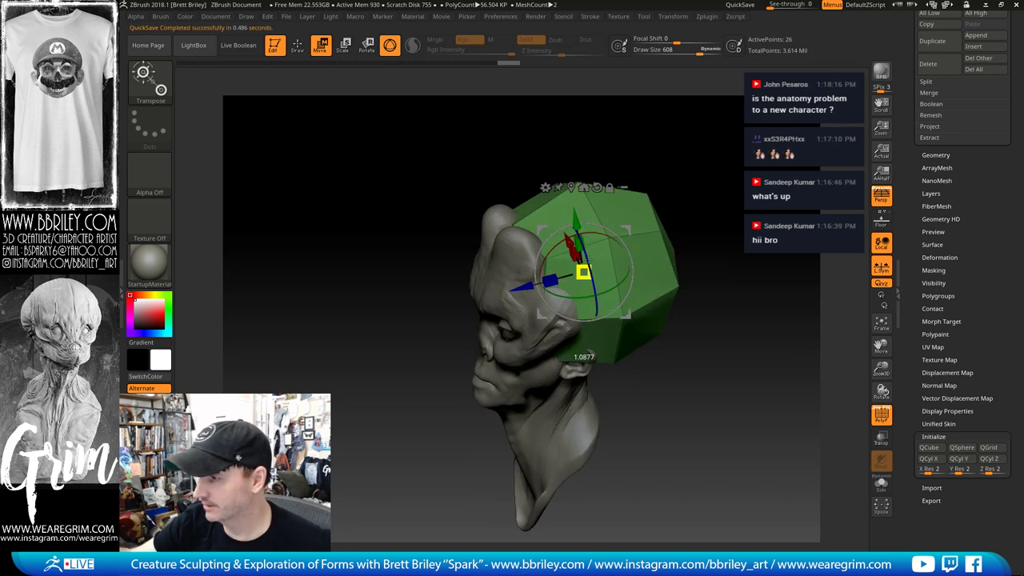
mouse_move(688, 165)
mouse_down()
mouse_move(708, 159)
mouse_move(731, 176)
mouse_move(640, 204)
mouse_up()
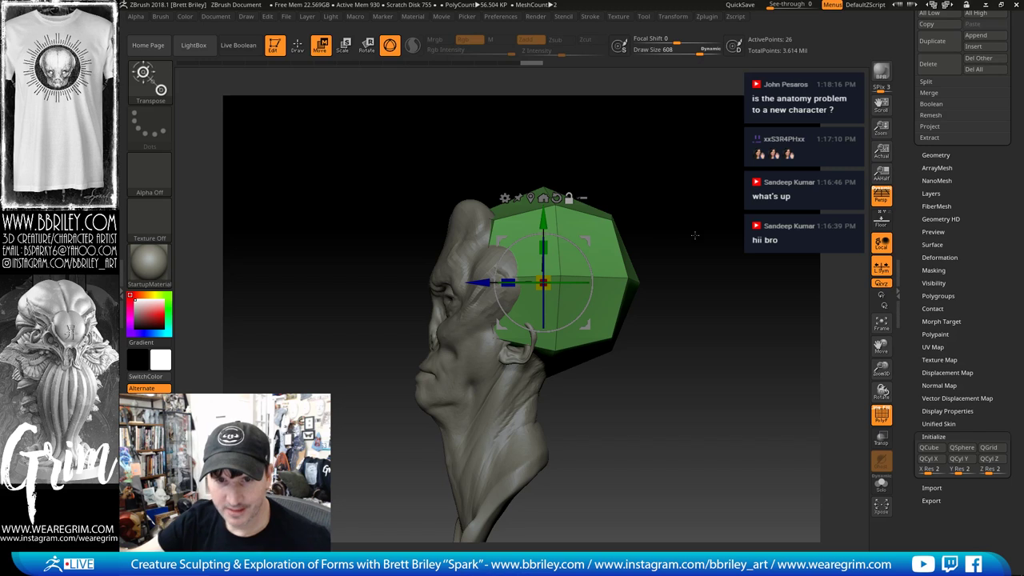
mouse_move(719, 203)
mouse_down()
mouse_move(730, 193)
mouse_move(735, 218)
mouse_move(700, 230)
mouse_move(707, 236)
mouse_up()
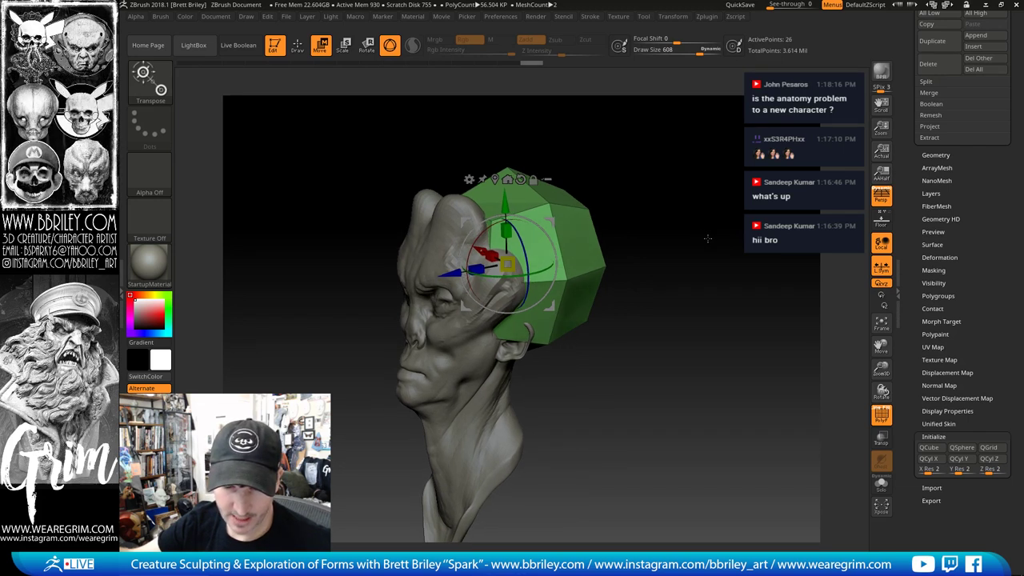
Step: Activate Dynamic Subdiv on the low-poly QSphere cranium
drag(707, 238, 704, 228)
key(d)
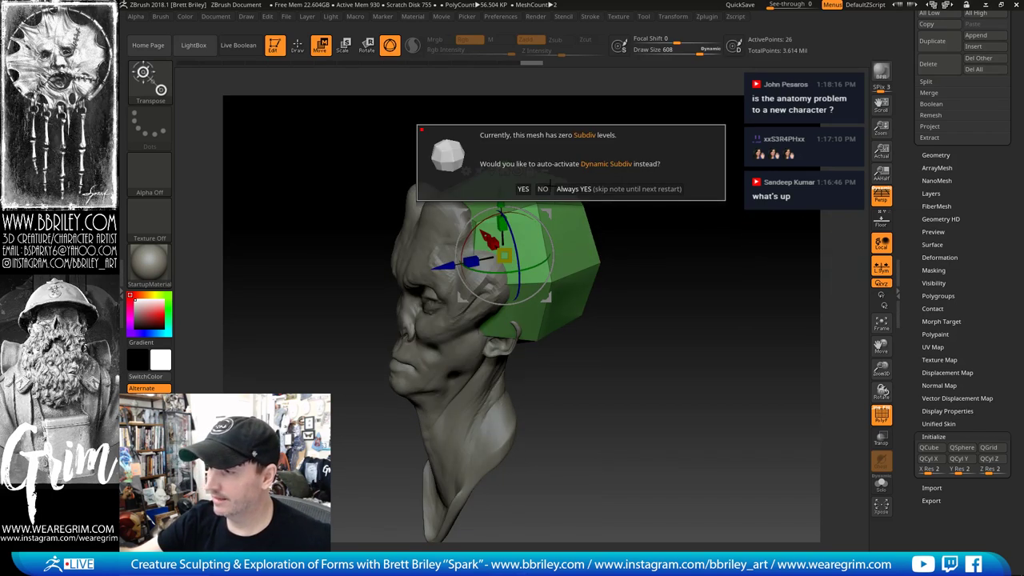
click(545, 189)
drag(628, 243, 622, 228)
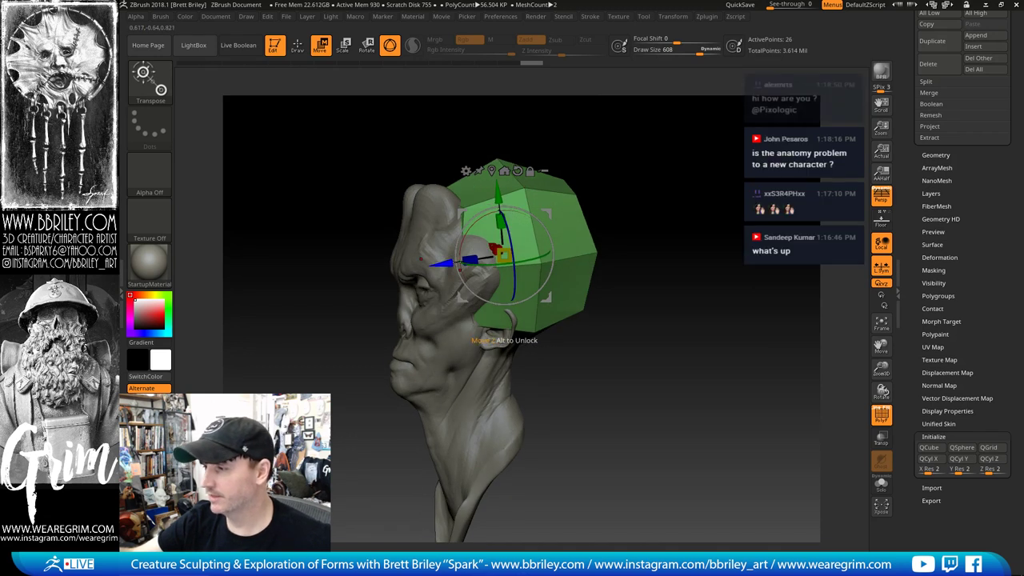
key(d)
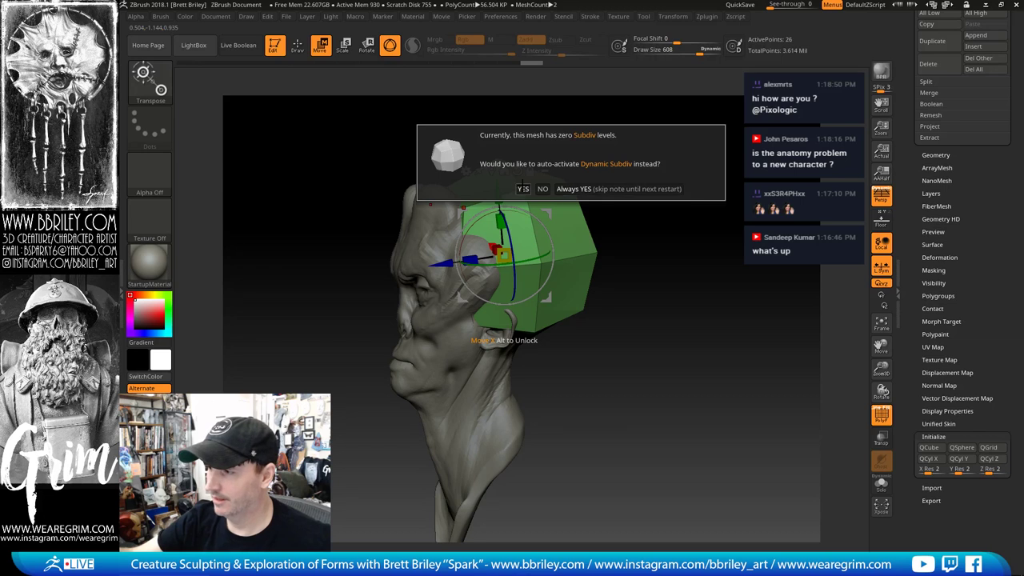
click(522, 188)
drag(612, 236, 605, 297)
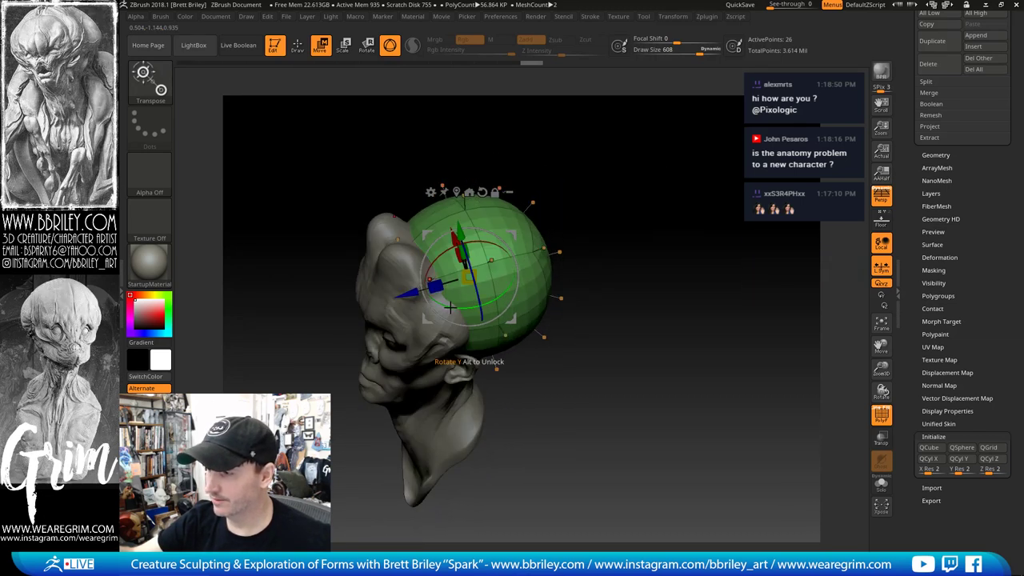
Step: Set the QSphere's Dynamic Subdiv SmoothSubdiv level to 4
click(928, 156)
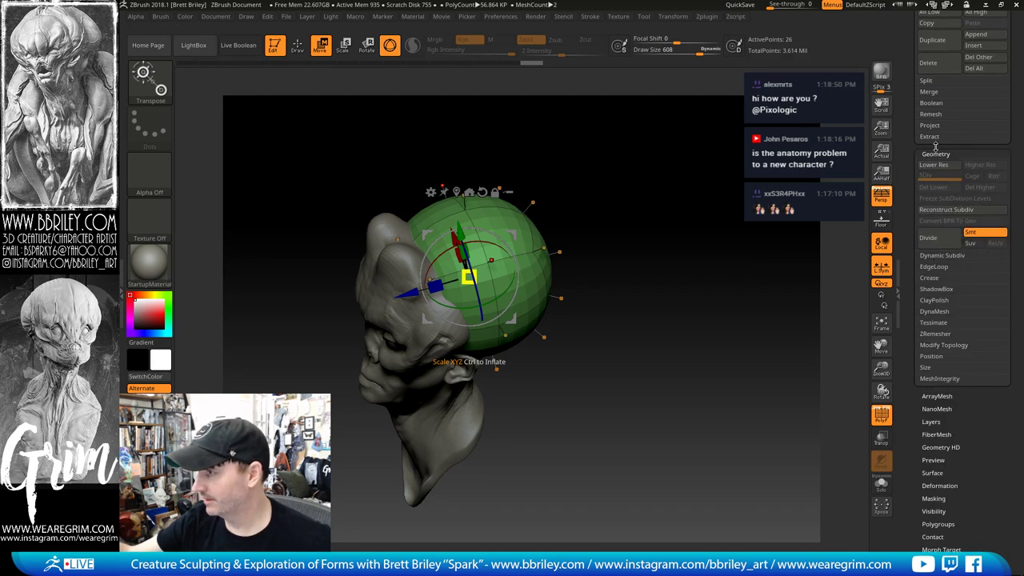
click(935, 256)
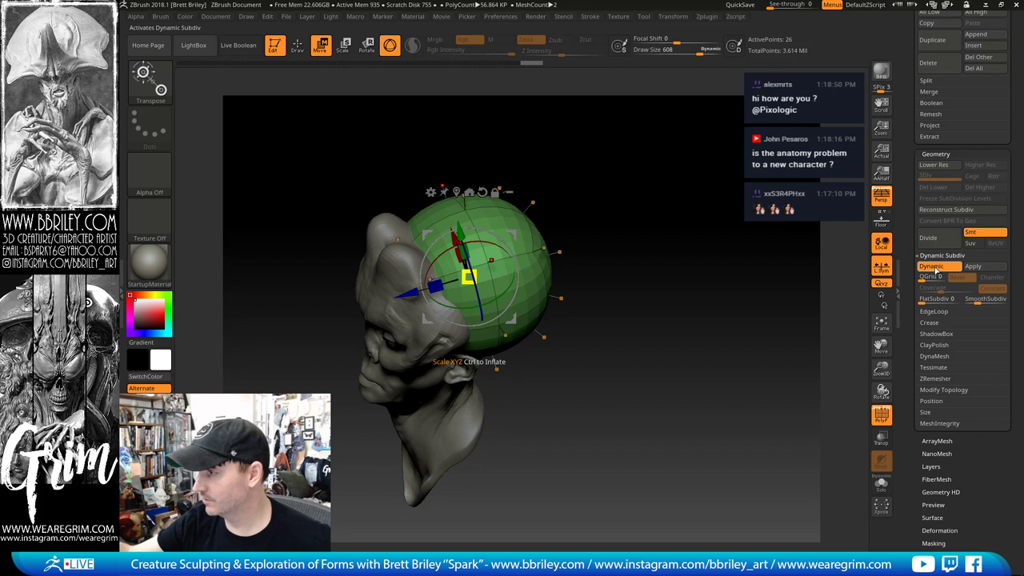
click(933, 267)
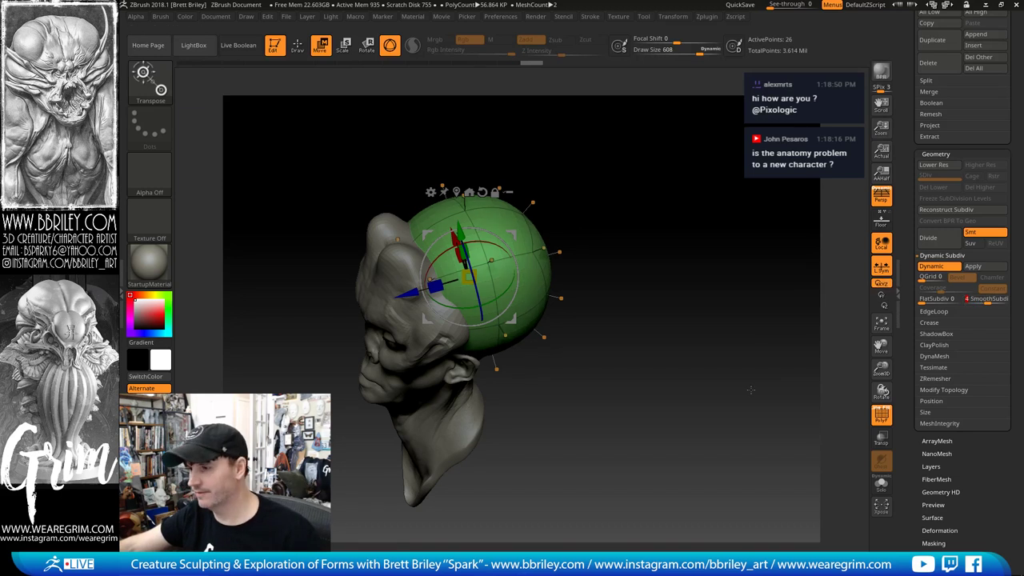
Step: Compare the QSphere cranium with Dynamic Subdiv on and off, and with the polyframe shown and hidden
drag(764, 386, 747, 335)
click(879, 418)
key(shift+d)
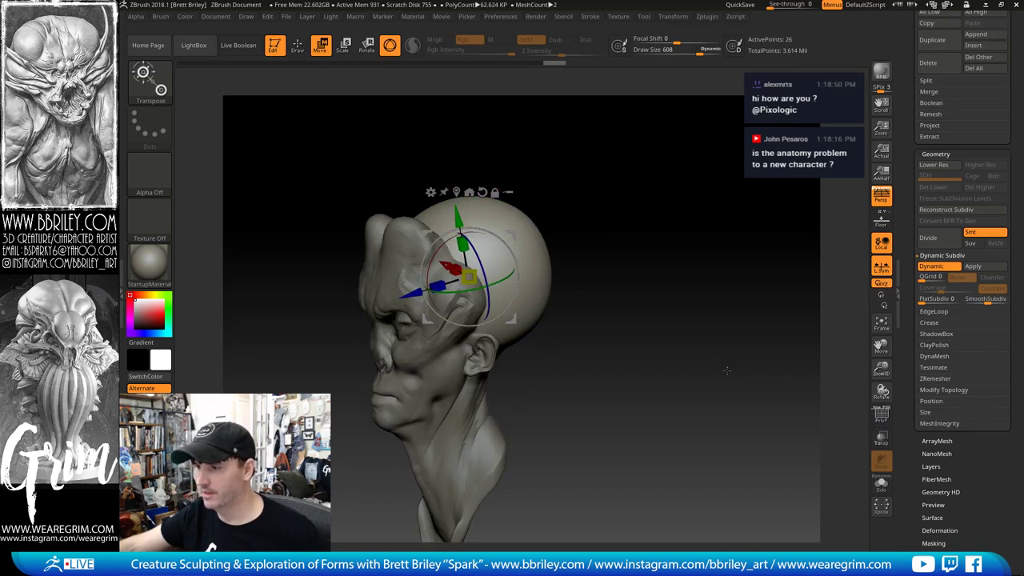
click(885, 417)
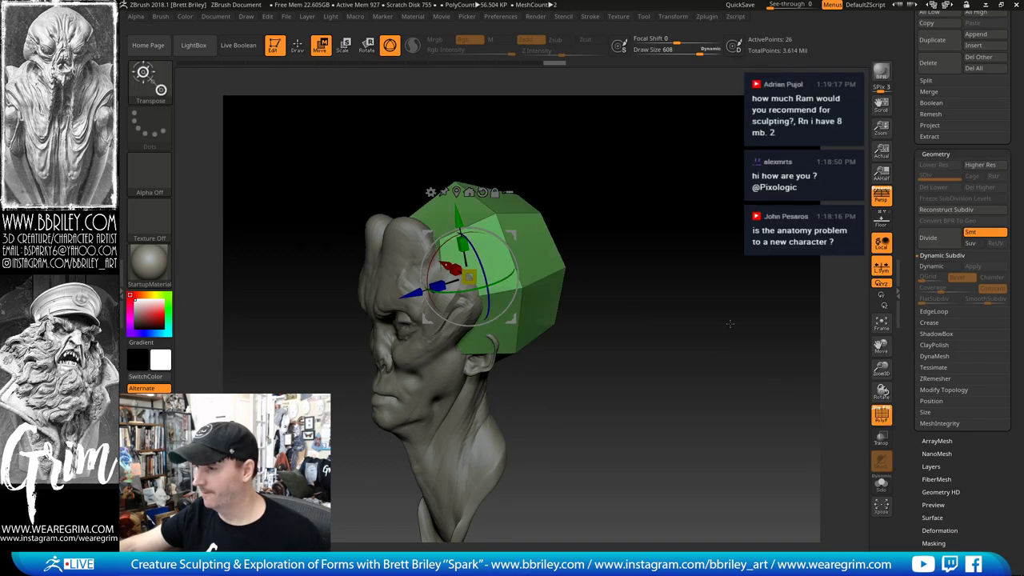
drag(731, 322, 680, 346)
drag(610, 227, 632, 244)
key(d)
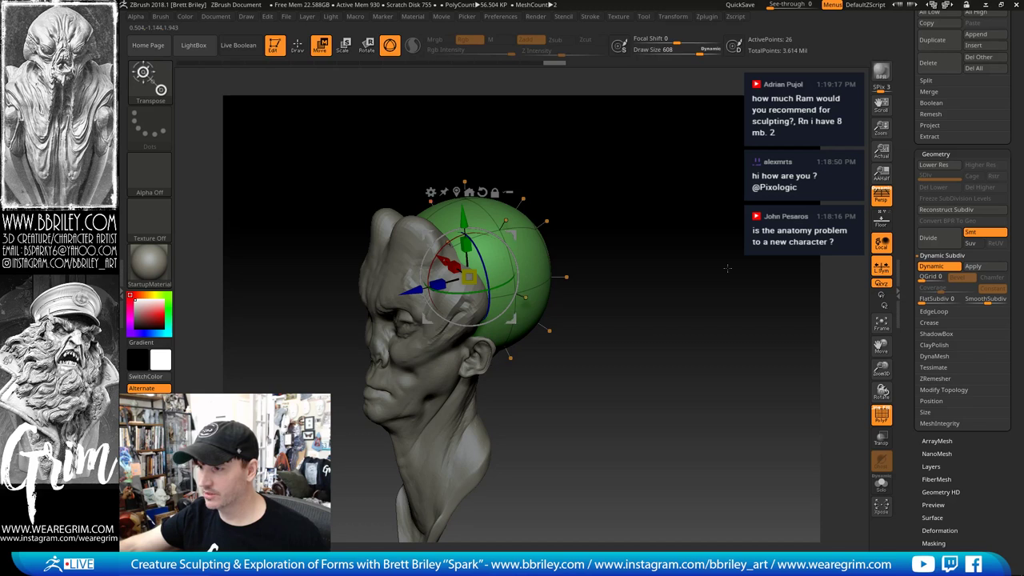
Step: Leave the transform gizmo for draw mode with the Move brush and set the draw size to 422
drag(727, 269, 718, 322)
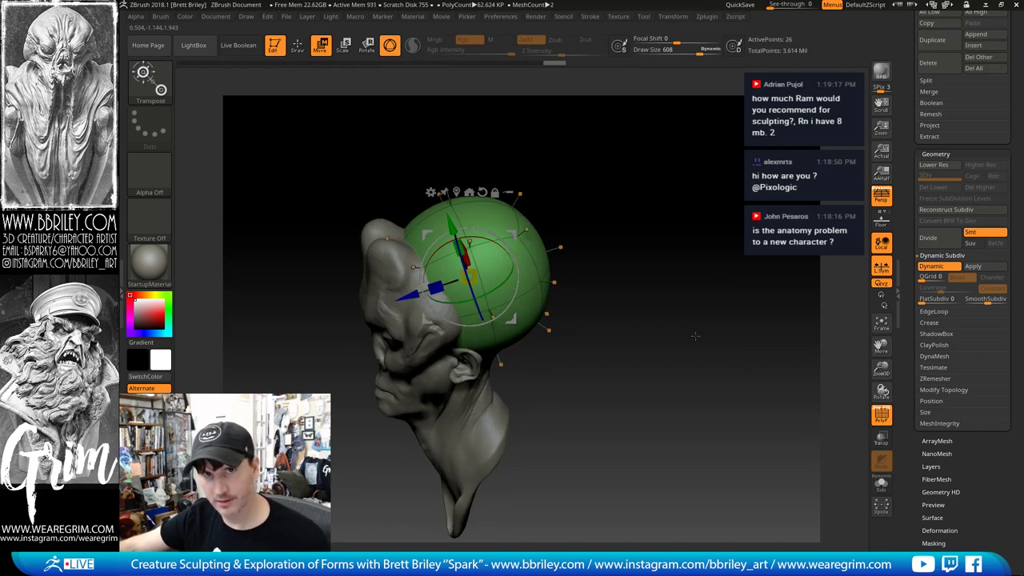
drag(708, 370, 647, 348)
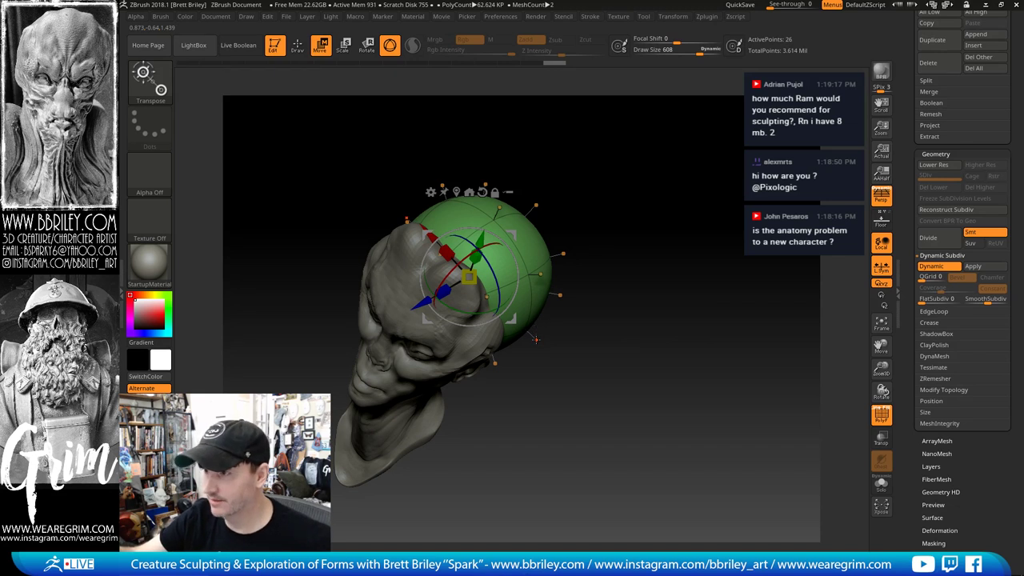
mouse_move(640, 241)
mouse_down()
mouse_move(606, 237)
mouse_move(591, 217)
mouse_move(534, 304)
mouse_up()
key(q)
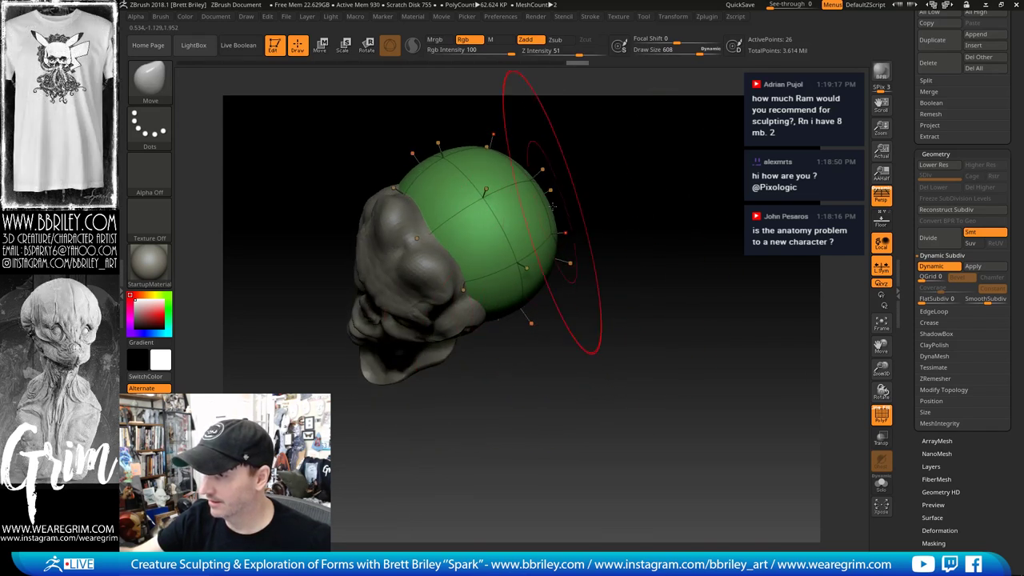
mouse_move(558, 213)
mouse_down()
mouse_move(653, 165)
mouse_move(633, 205)
mouse_up()
key(s)
drag(548, 257, 531, 257)
Step: Turn off Dynamic Subdiv and hide the polyframe to examine the cranium's low-poly base form
key(shift+d)
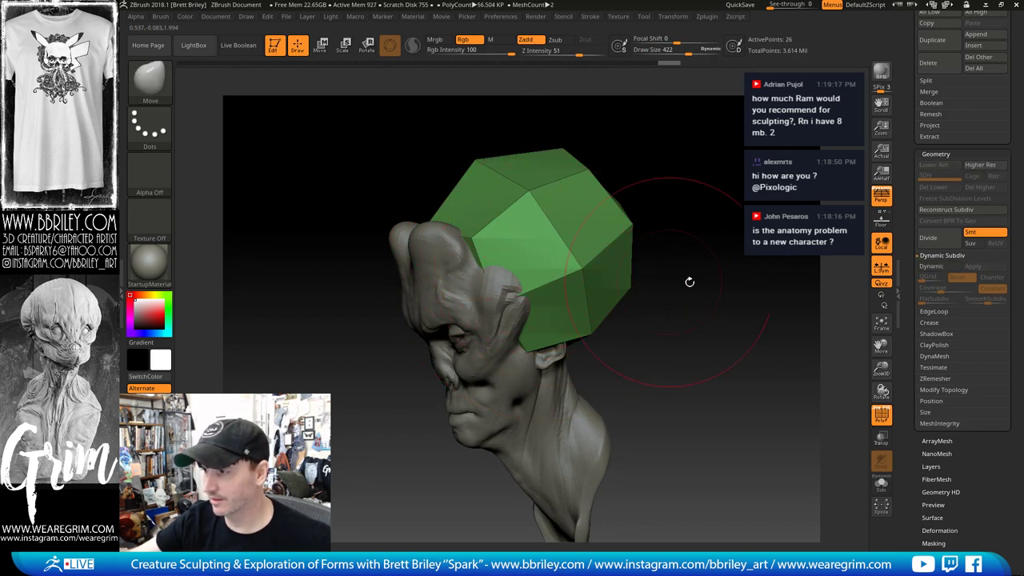
click(874, 416)
drag(685, 240, 685, 251)
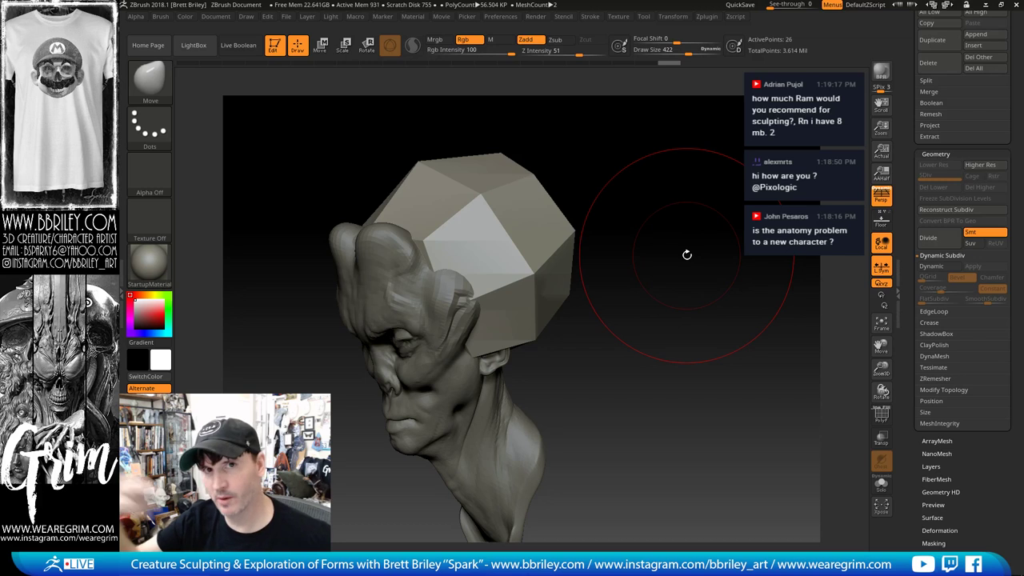
drag(625, 150, 664, 240)
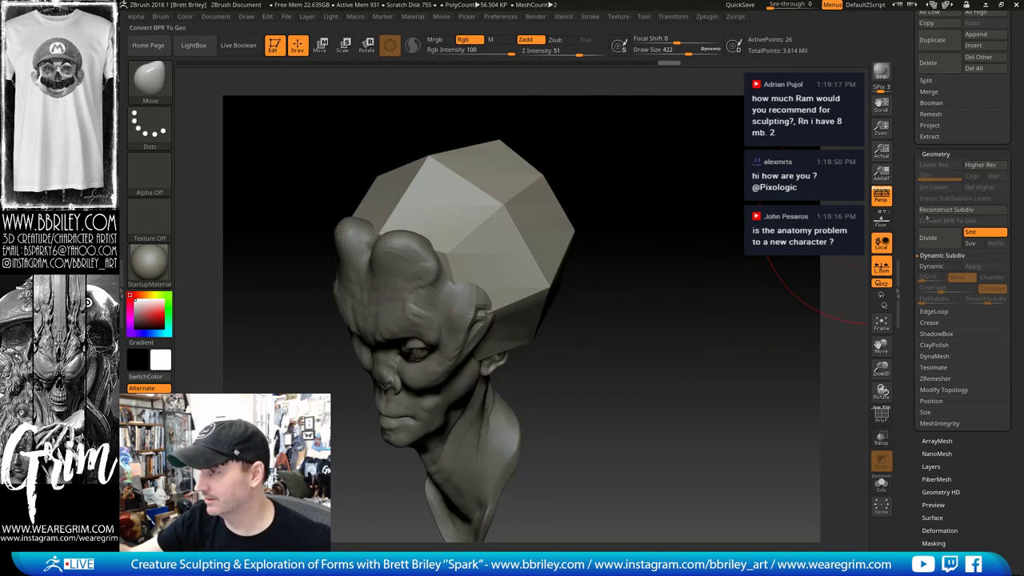
Step: Reduce the draw size to 148 and try the Pinch brush before switching to the Standard brush
key(bracketleft)
key(bracketleft)
key(bracketleft)
key(bracketleft)
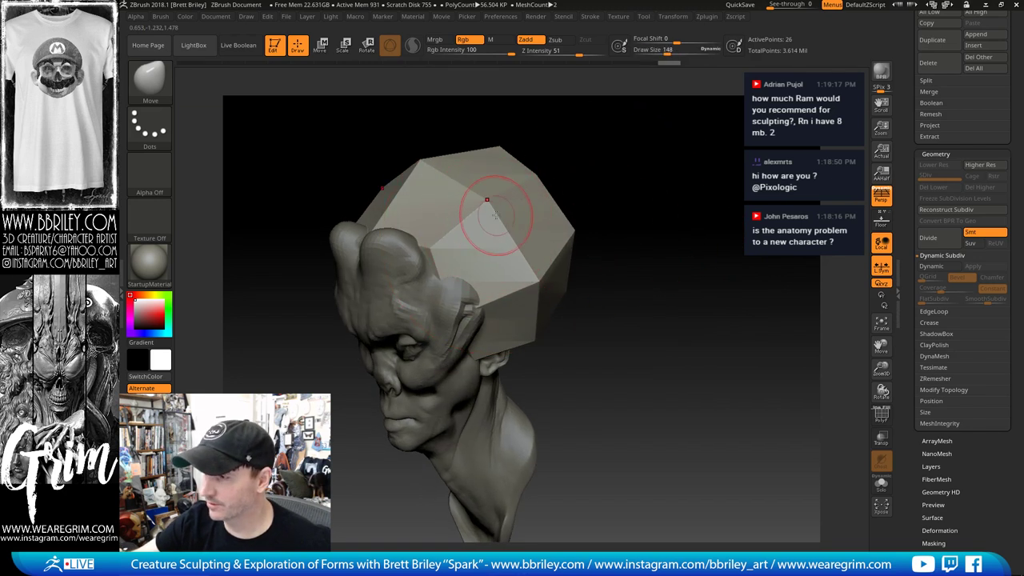
key(b)
key(p)
key(i)
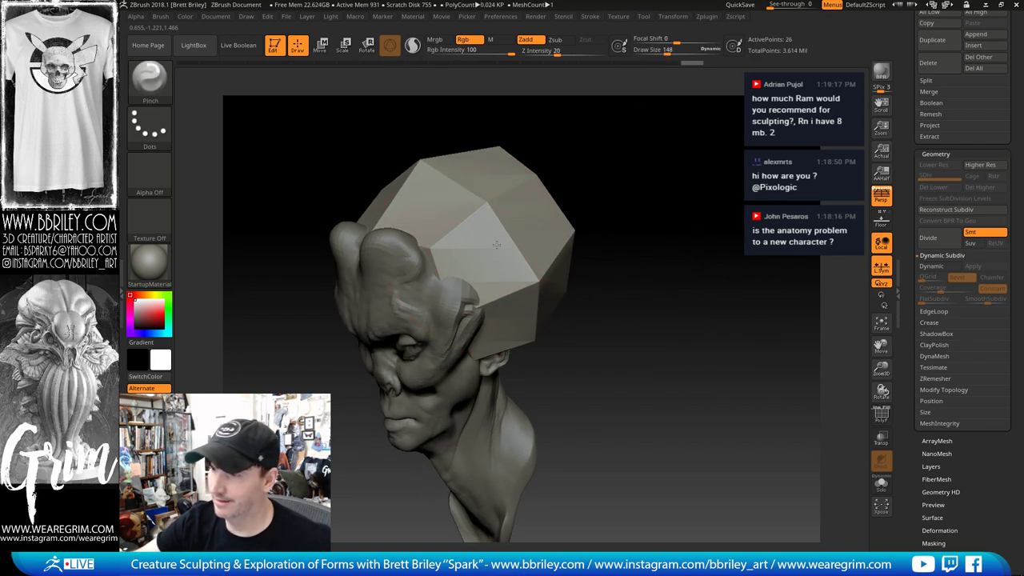
key(b)
key(s)
key(t)
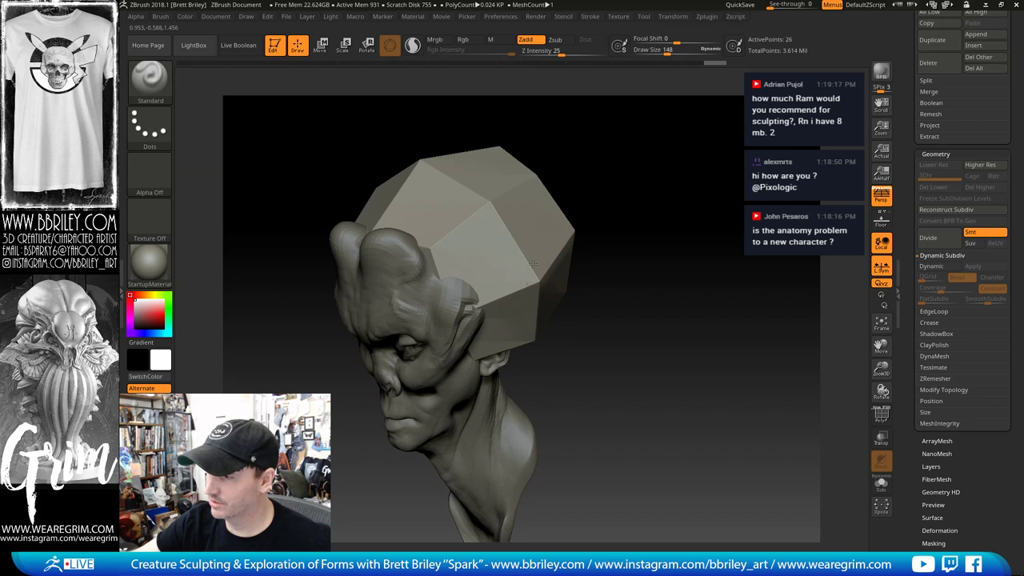
Step: Turn Dynamic Subdiv back on for the cranium and compare the smoothed form with its low-poly version
key(d)
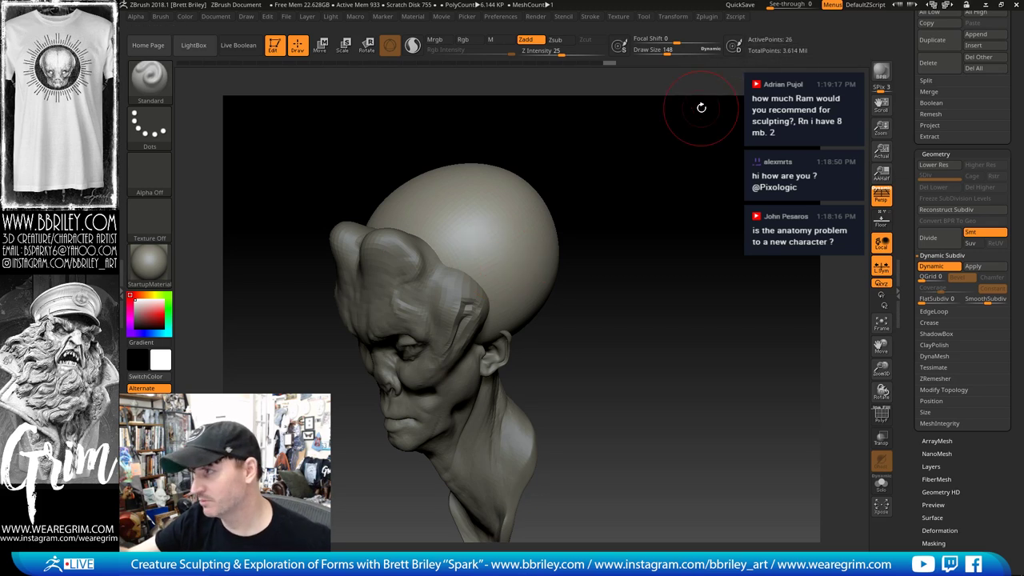
mouse_move(637, 204)
mouse_down()
mouse_move(600, 242)
mouse_move(620, 189)
mouse_move(608, 245)
mouse_move(611, 213)
mouse_move(592, 218)
mouse_up()
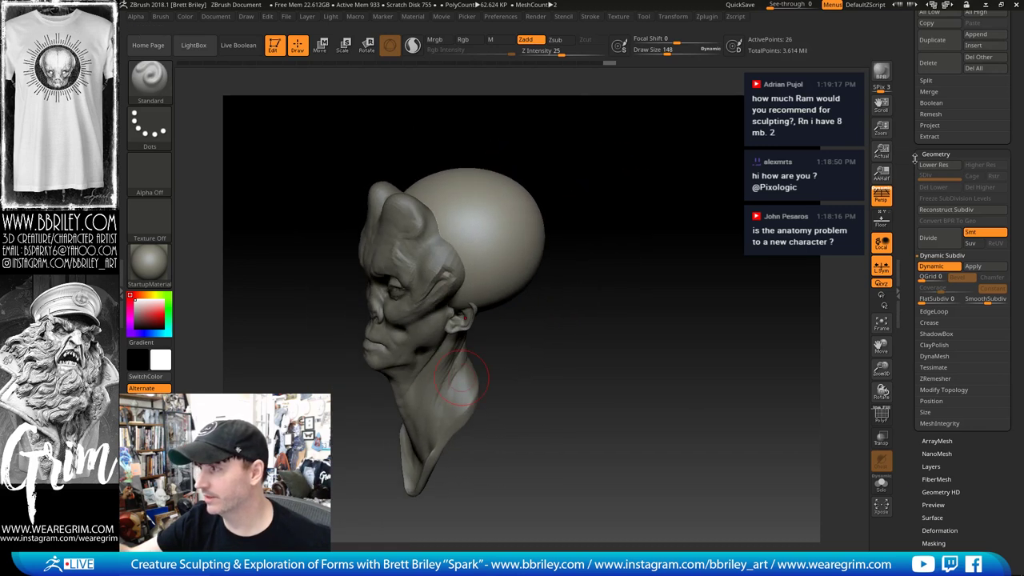
drag(915, 159, 914, 433)
drag(912, 94, 914, 241)
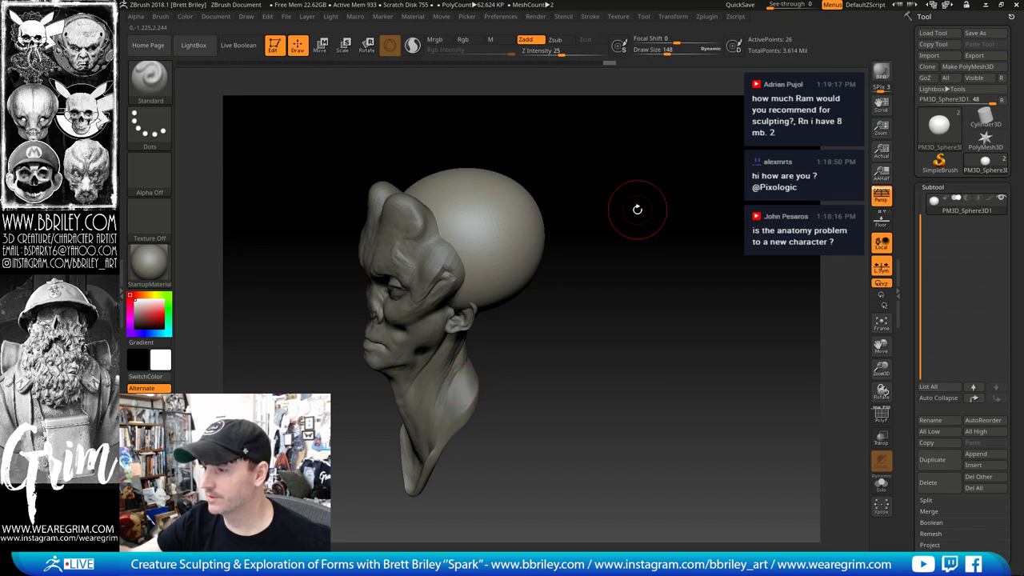
mouse_move(637, 209)
mouse_down()
mouse_move(640, 187)
mouse_move(631, 211)
mouse_move(654, 231)
mouse_move(652, 203)
mouse_up()
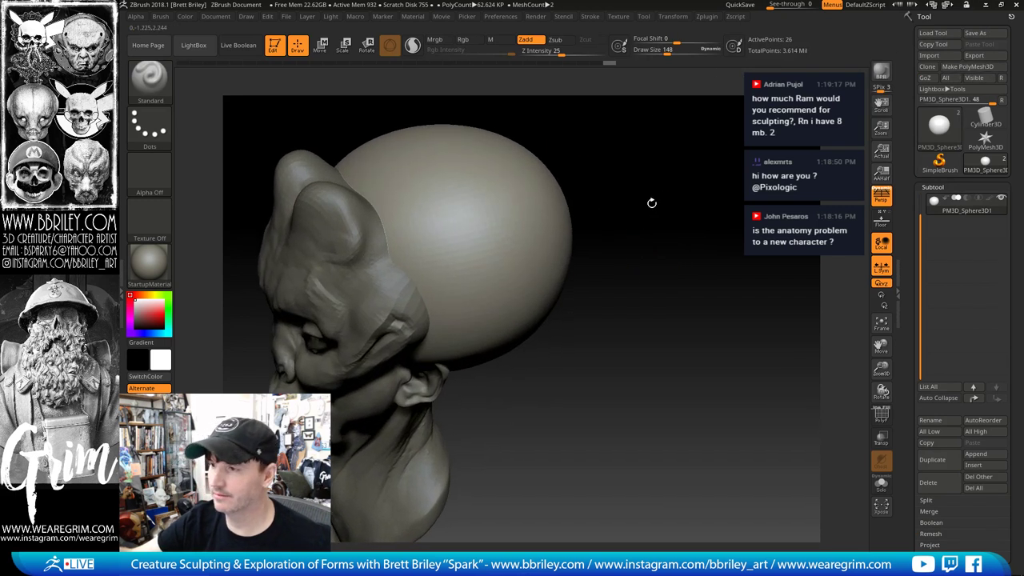
key(shift+d)
key(d)
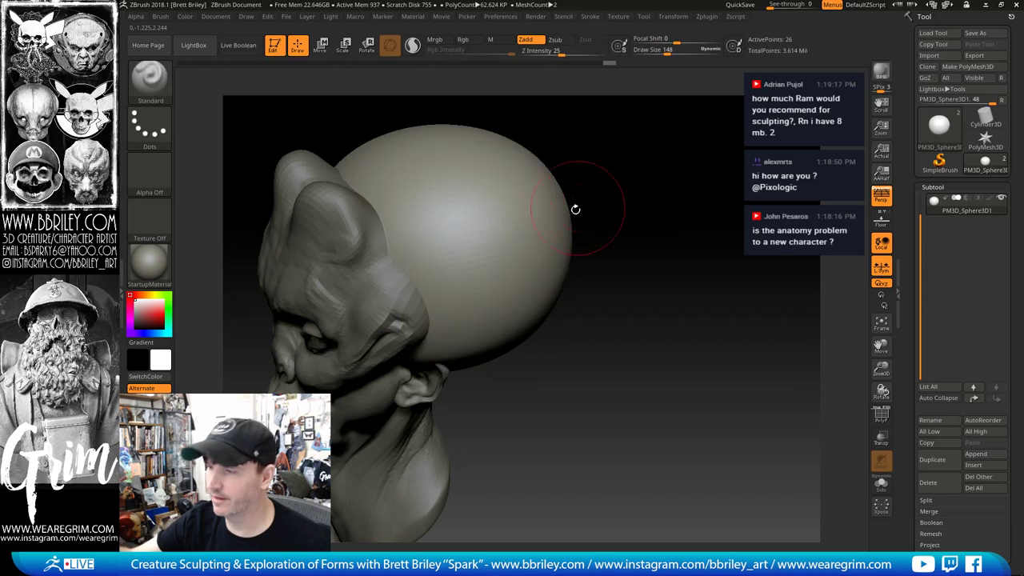
Step: Select the ZModeler brush from the 3D sculpting brushes
click(159, 84)
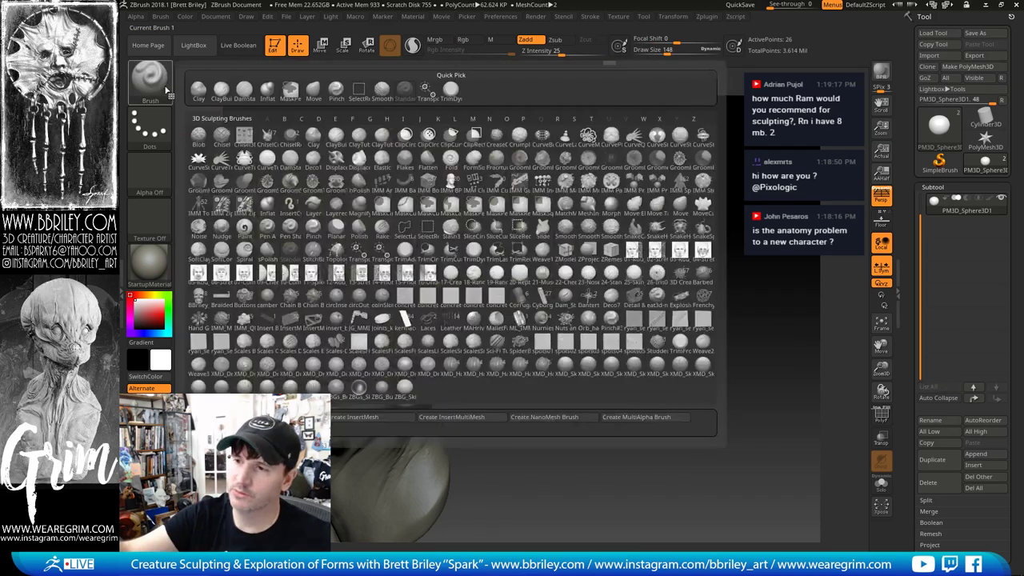
key(z)
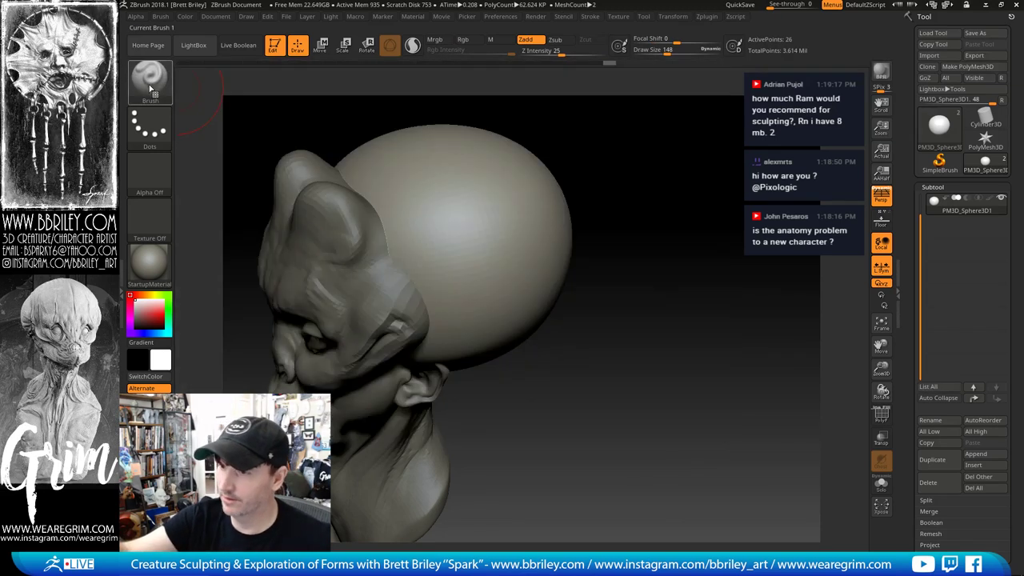
click(149, 84)
key(z)
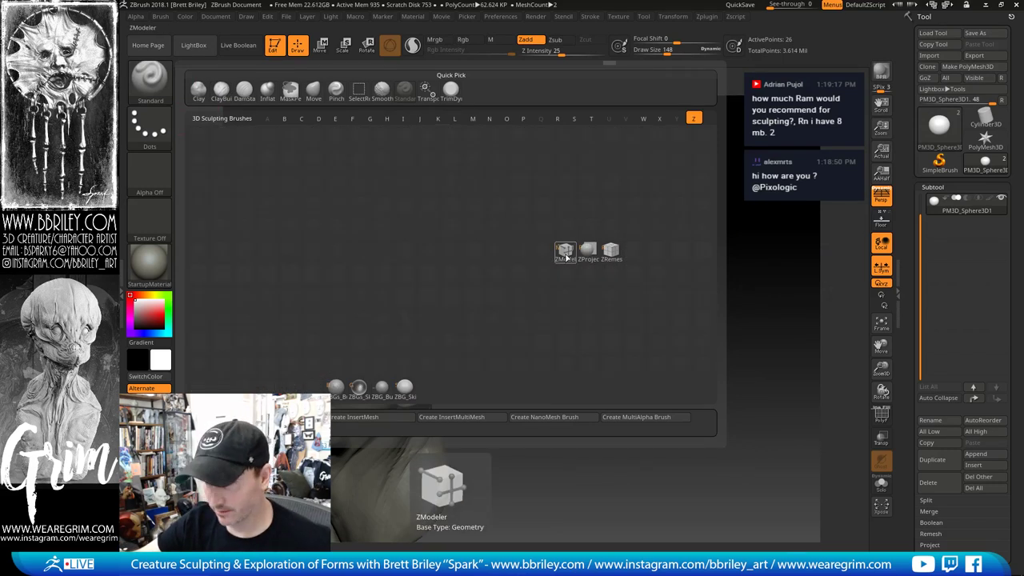
click(565, 253)
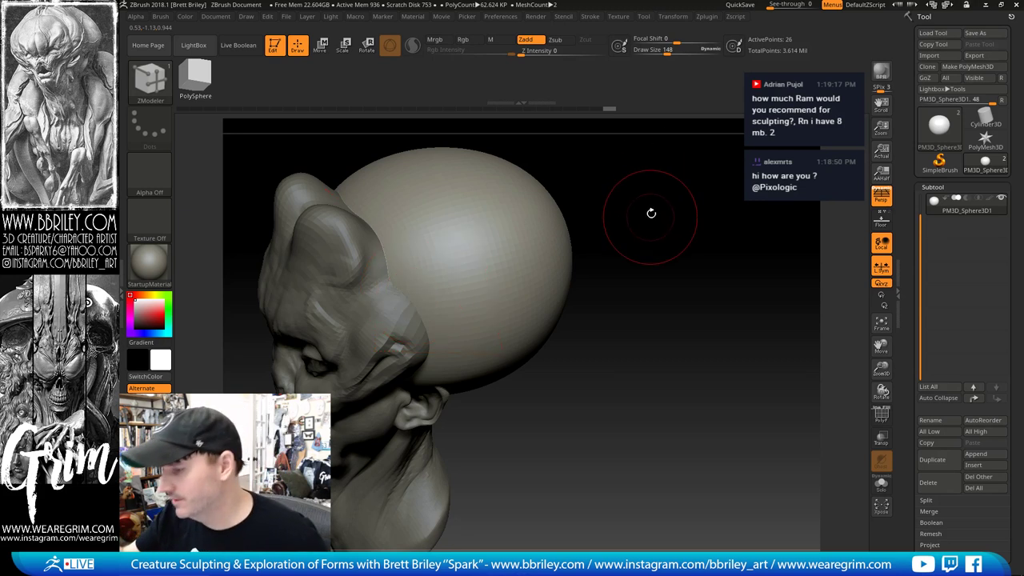
Step: Show the polyframe on the cranium and review the ZModeler actions available for its polygons, points and edges
mouse_move(647, 213)
mouse_down()
mouse_move(647, 182)
mouse_move(457, 268)
mouse_up()
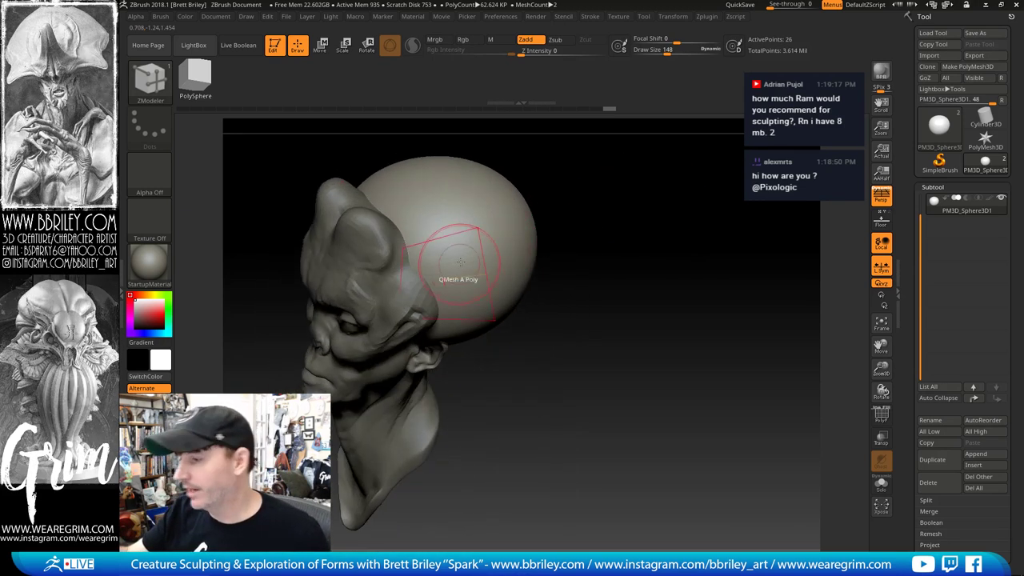
click(880, 413)
drag(669, 248, 532, 250)
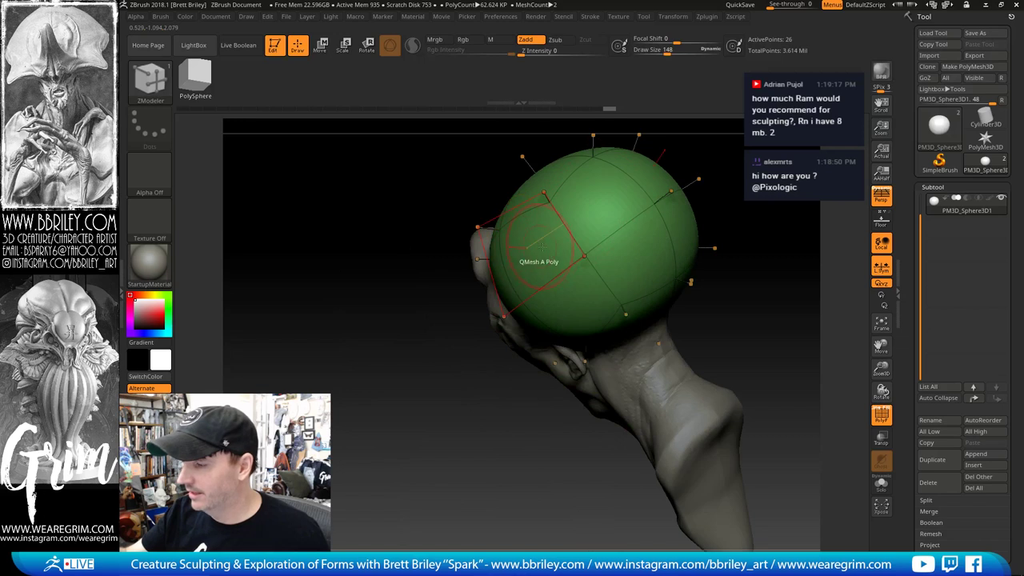
drag(644, 227, 720, 210)
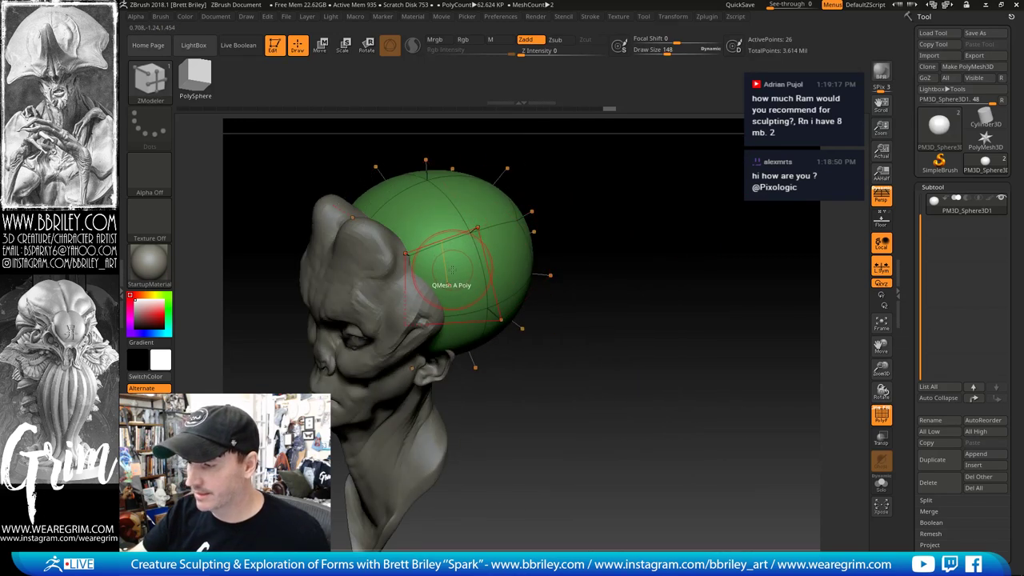
key(space)
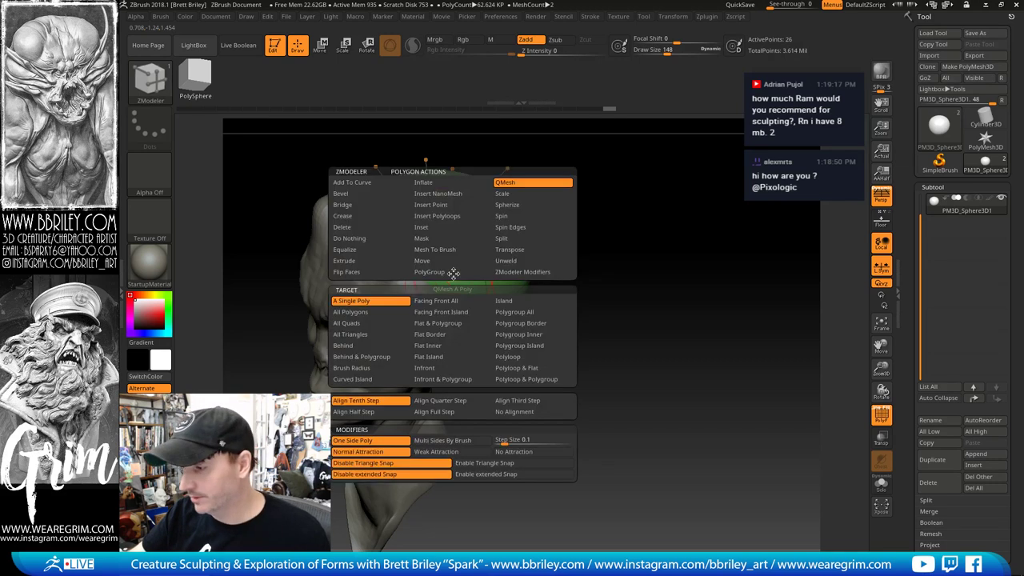
click(431, 322)
key(space)
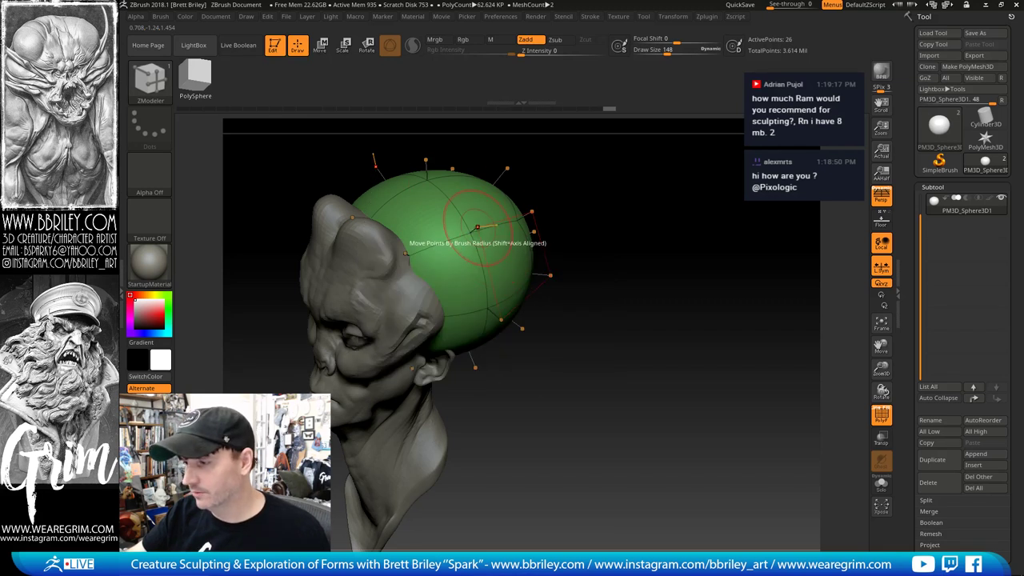
key(space)
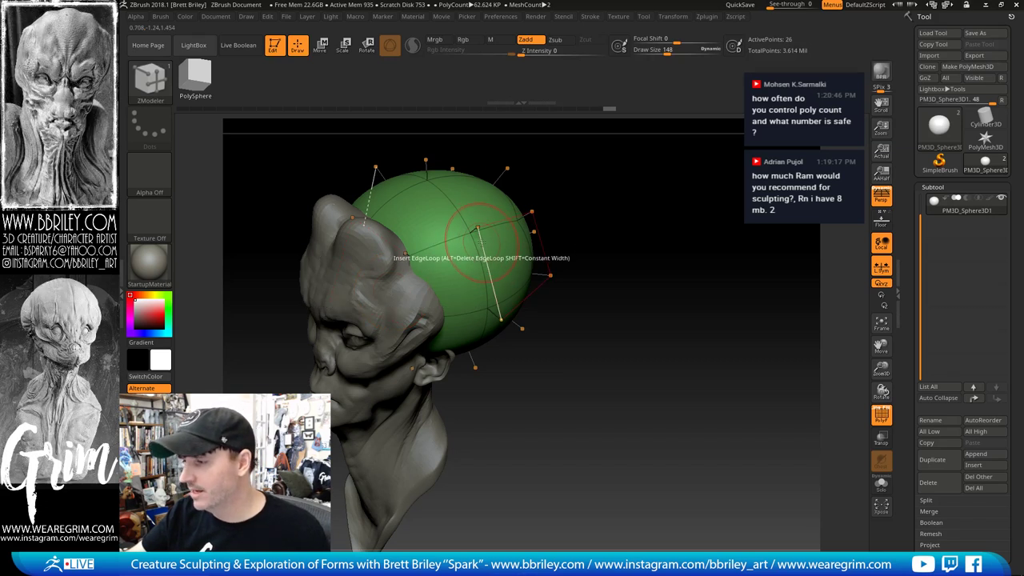
mouse_move(613, 171)
mouse_down()
mouse_move(582, 169)
mouse_move(601, 172)
mouse_up()
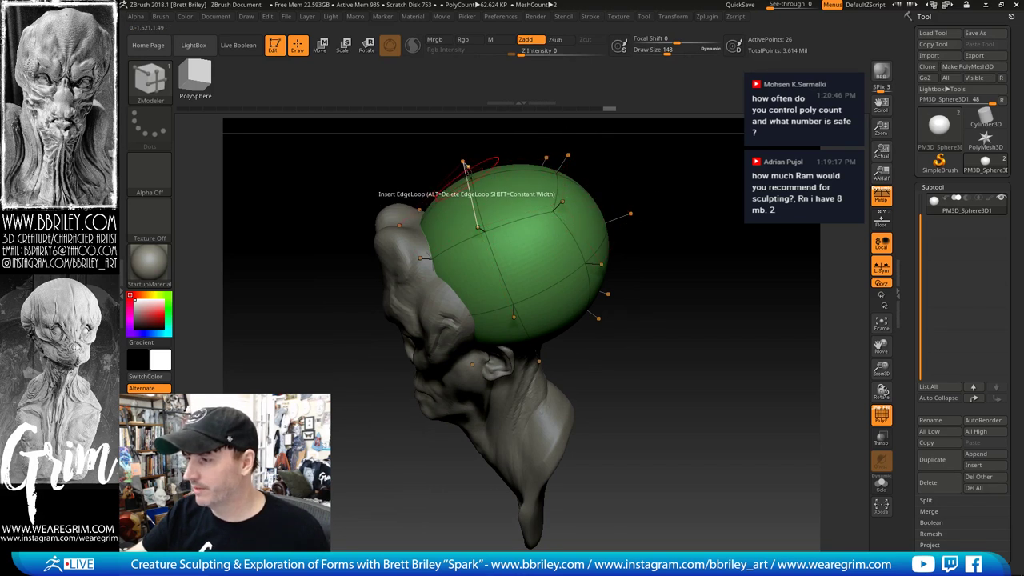
drag(645, 165, 629, 153)
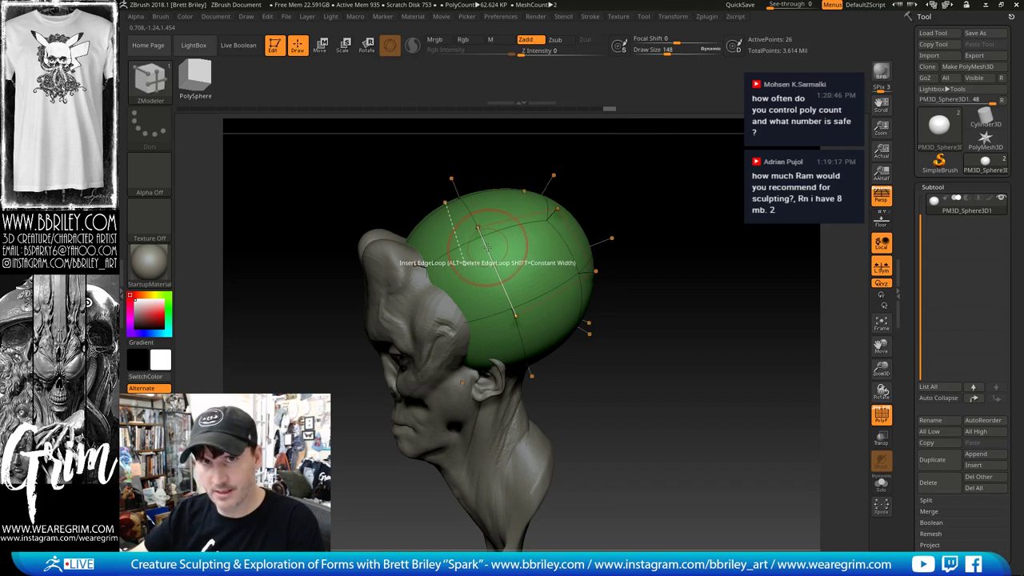
Step: Insert a ZModeler edge loop around the cranium just beside the existing edge on its upper side
key(space)
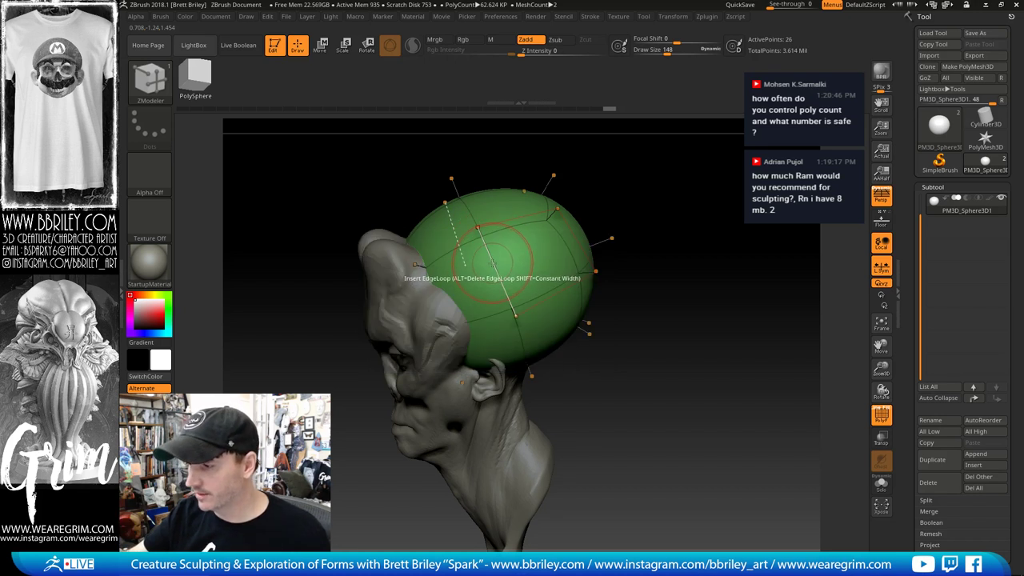
click(483, 218)
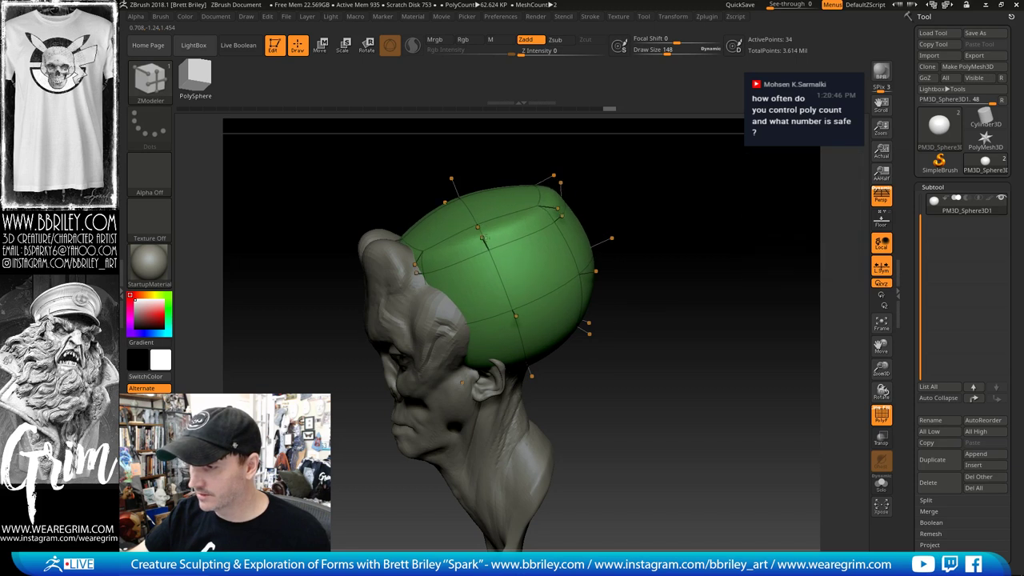
drag(659, 183, 590, 221)
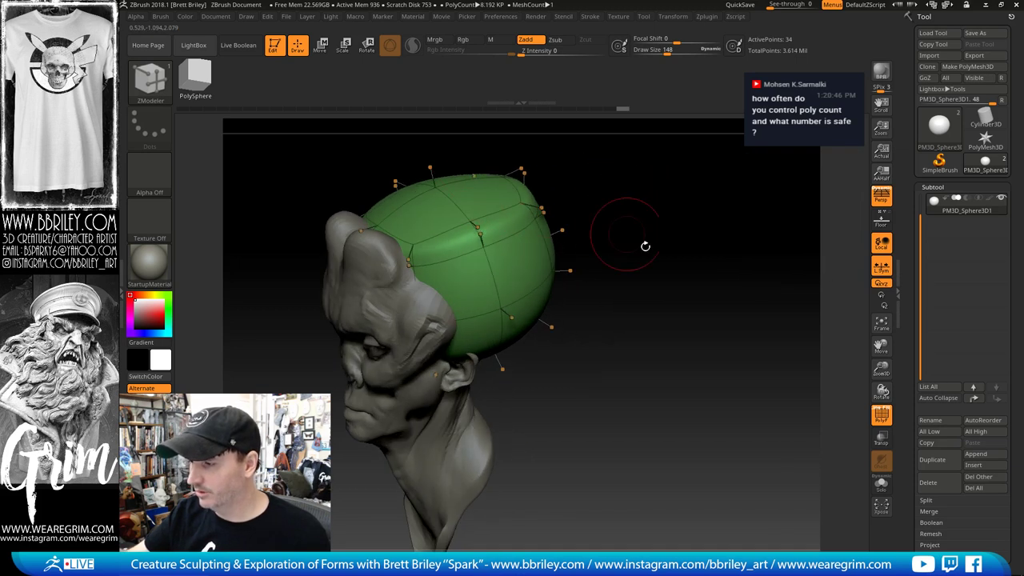
Step: Hide the polyframe and insert further edge loops close to the cranium's existing edges to sharpen its upper and lower rims
click(881, 415)
mouse_move(720, 296)
mouse_down()
mouse_move(709, 285)
mouse_move(736, 231)
mouse_move(690, 286)
mouse_move(712, 208)
mouse_move(699, 176)
mouse_move(683, 221)
mouse_move(668, 213)
mouse_move(376, 304)
mouse_move(499, 287)
mouse_up()
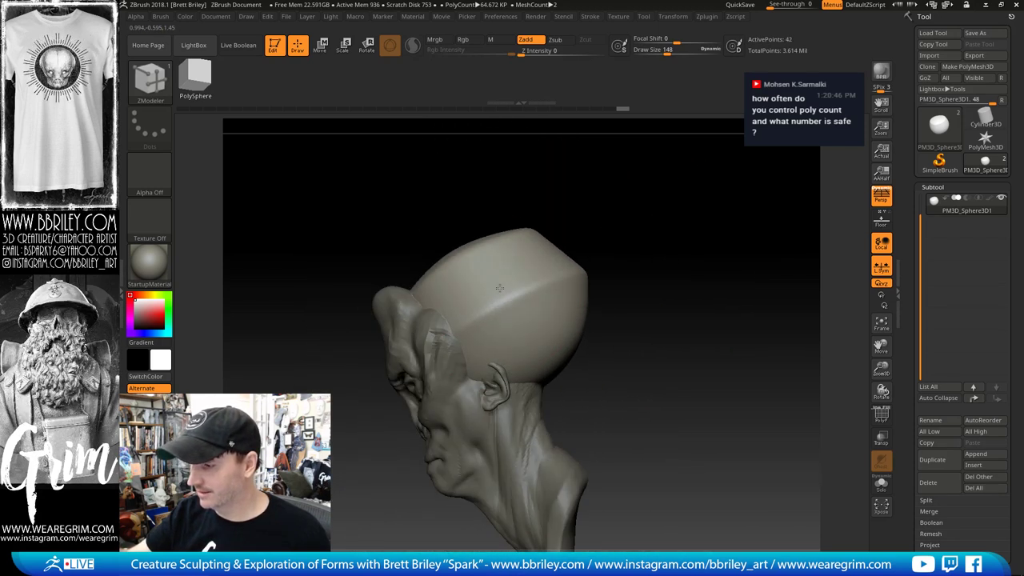
click(498, 296)
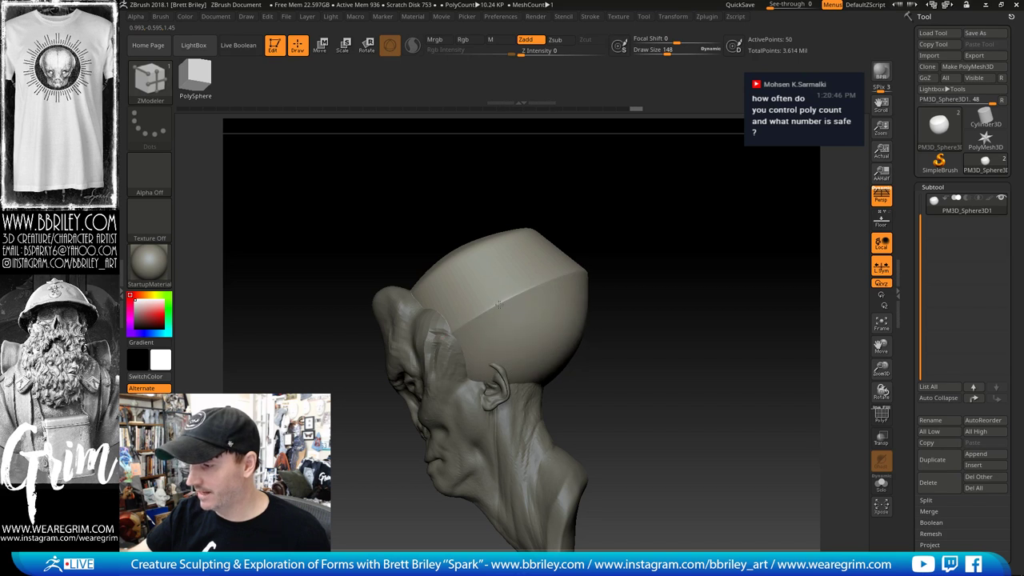
click(504, 320)
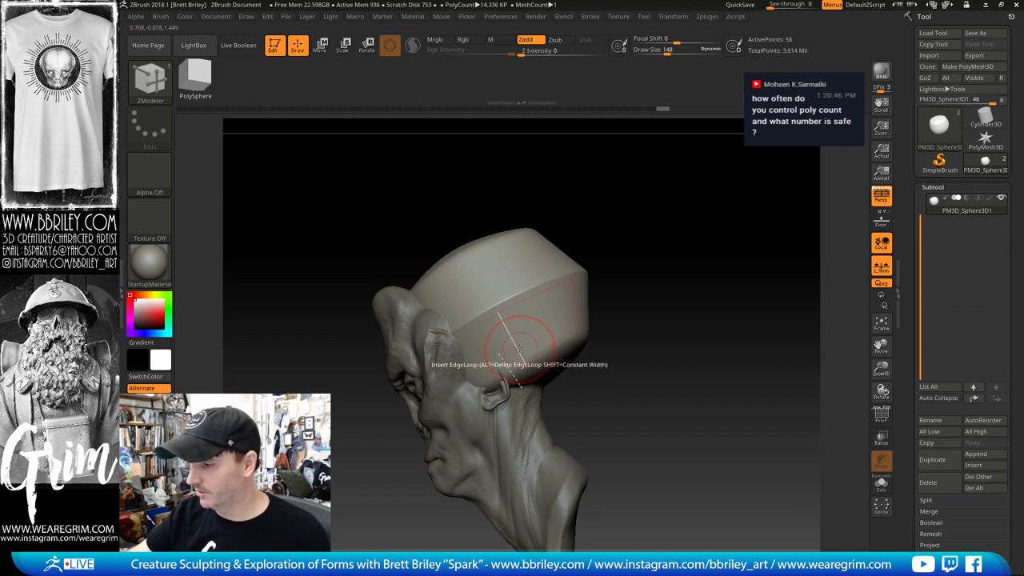
click(518, 345)
drag(645, 277, 696, 268)
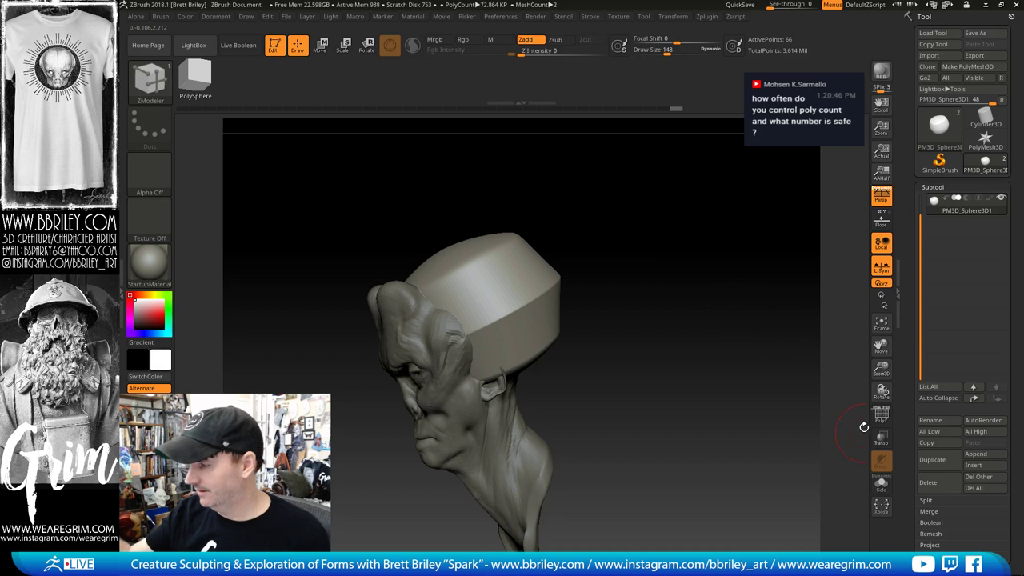
Step: Turn off Dynamic Subdiv and show the polyframe to examine the inserted edge loops on the low-poly cranium
key(shift+d)
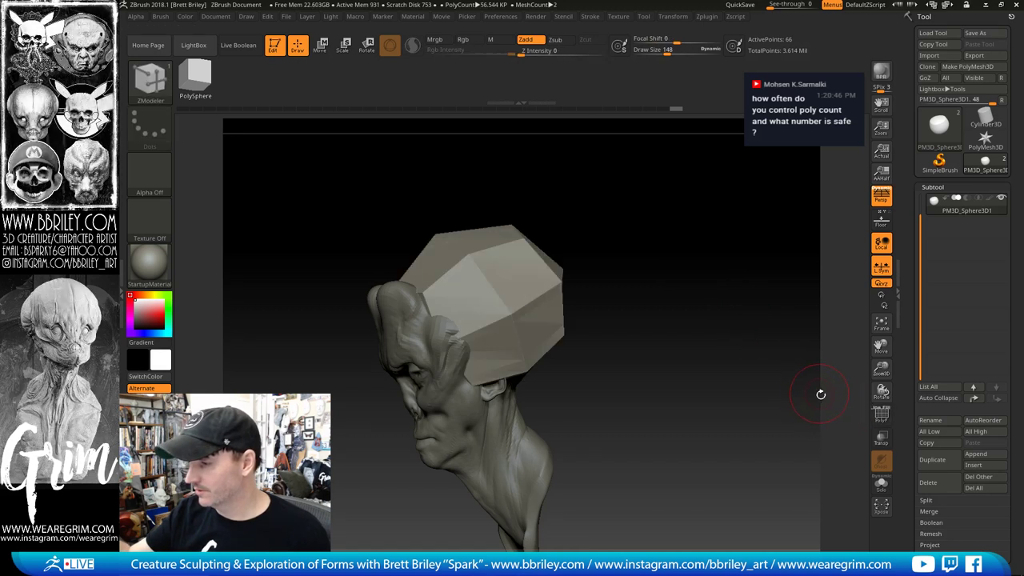
click(880, 416)
drag(725, 323, 606, 304)
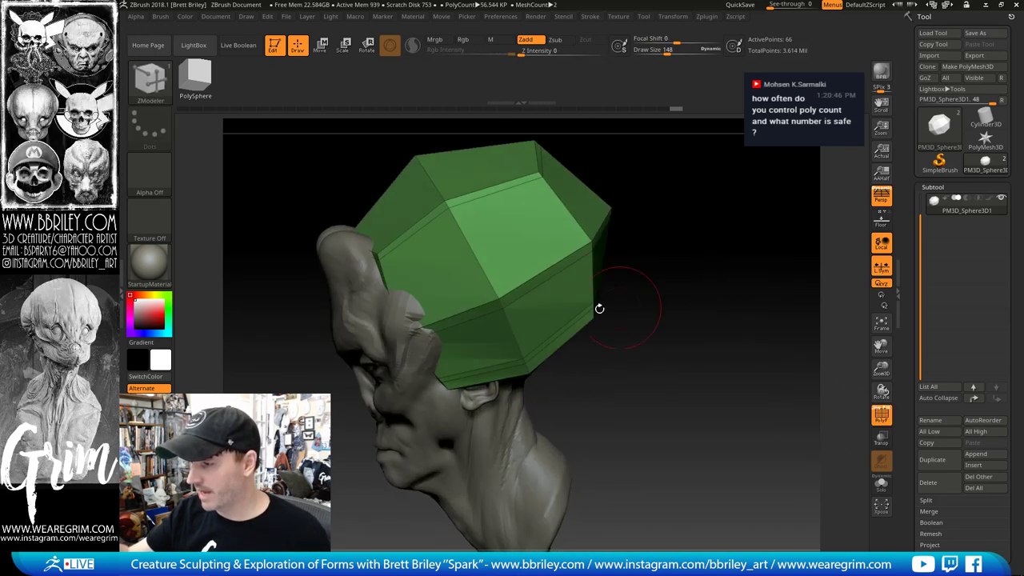
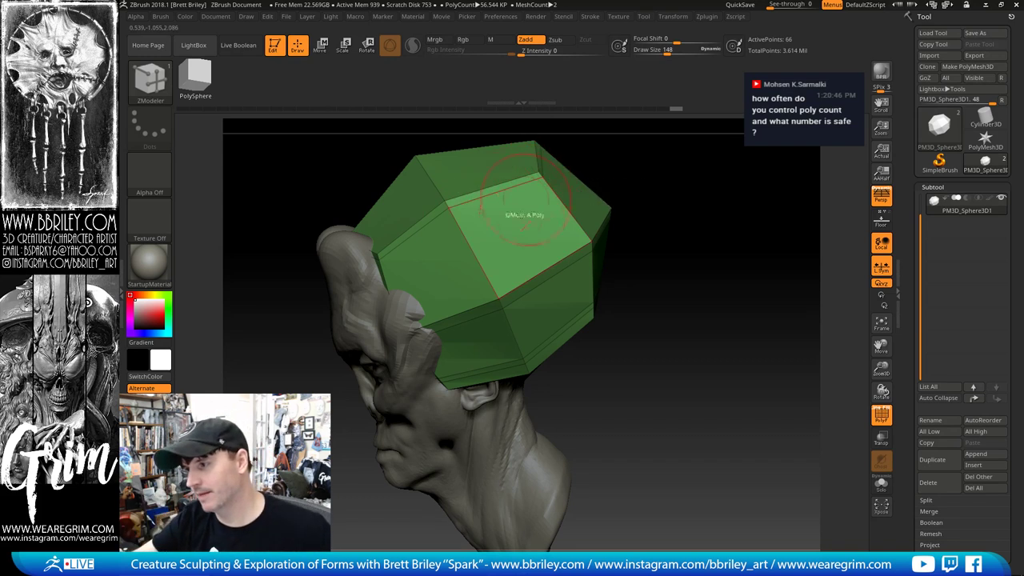
Step: Undo the edge loops inserted on the cranium and turn off Dynamic Subdiv to return to its plain low-poly form
drag(720, 222, 726, 216)
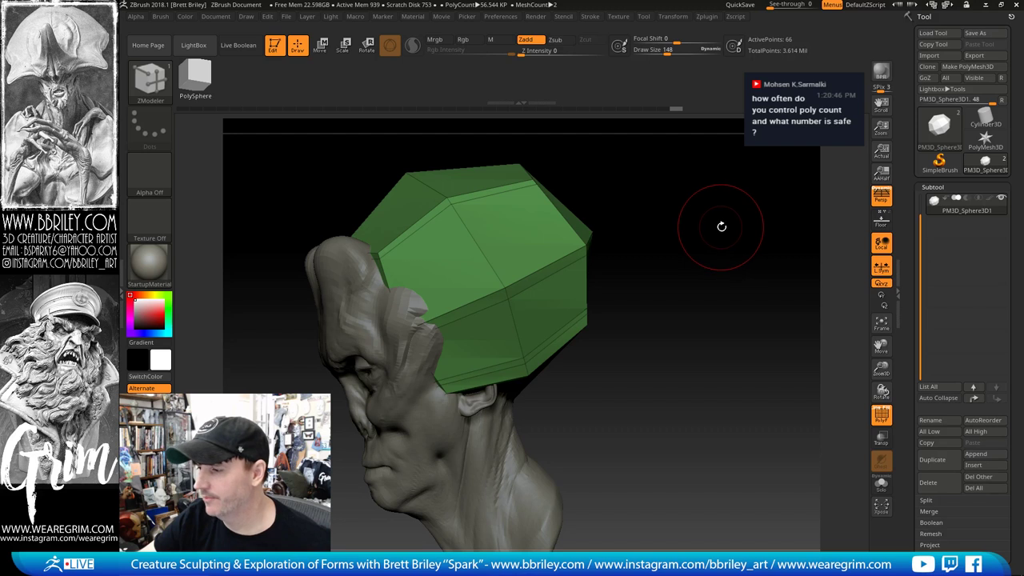
drag(723, 228, 726, 238)
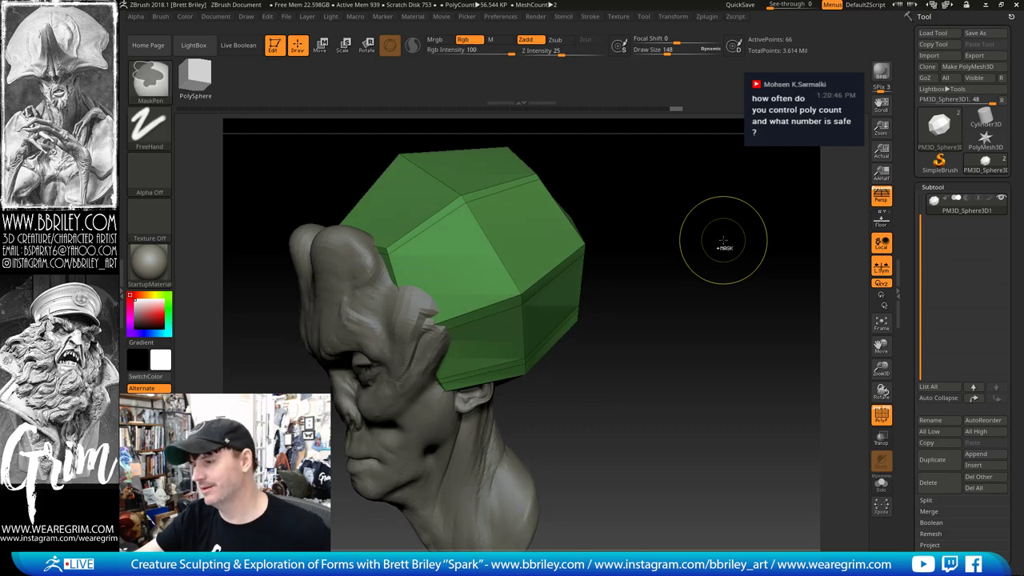
key(ctrl+z)
key(ctrl+z)
key(ctrl+z)
key(ctrl+z)
key(ctrl+z)
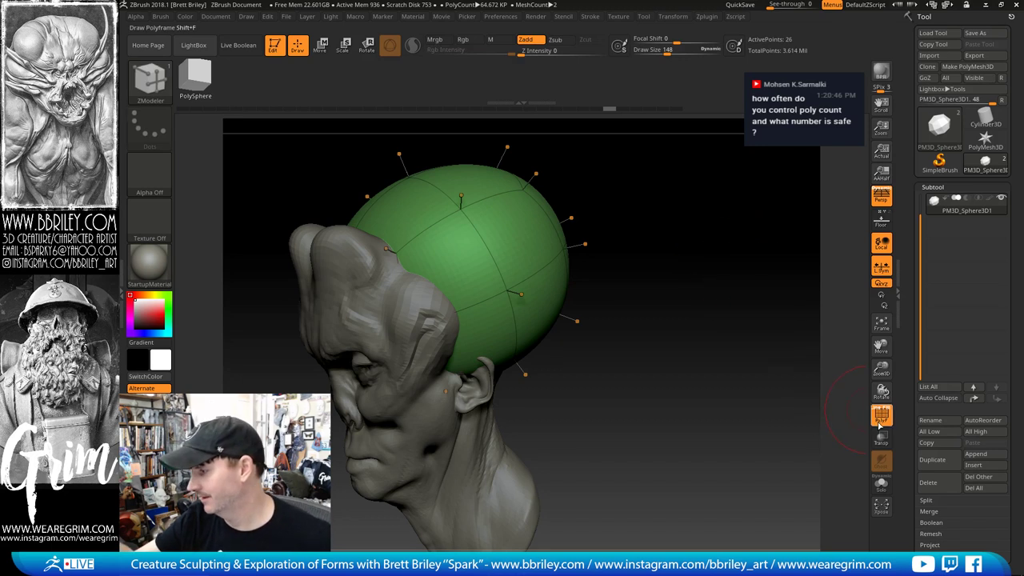
key(shift+d)
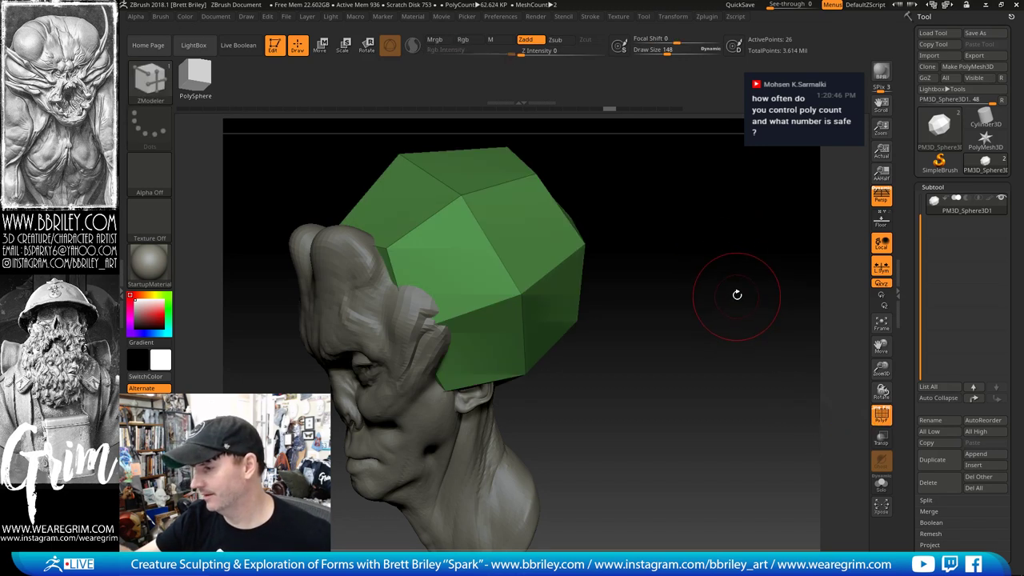
drag(737, 294, 727, 259)
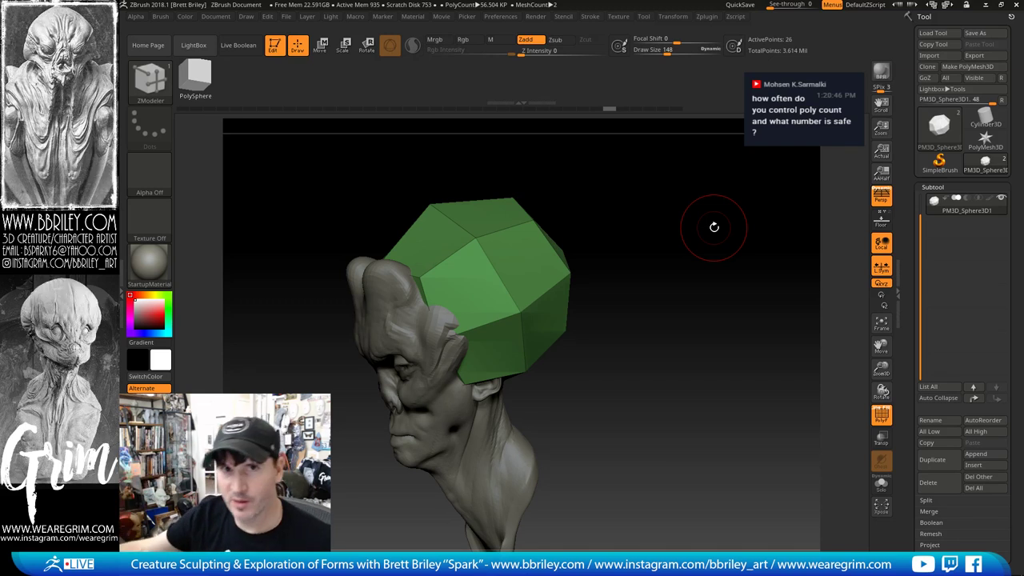
Step: Switch from ZModeler to the Standard brush while viewing the low-poly cranium and head in profile
mouse_move(622, 354)
mouse_down()
mouse_move(485, 386)
mouse_move(719, 394)
mouse_move(651, 398)
mouse_move(651, 411)
mouse_move(653, 394)
mouse_up()
key(b)
key(s)
key(t)
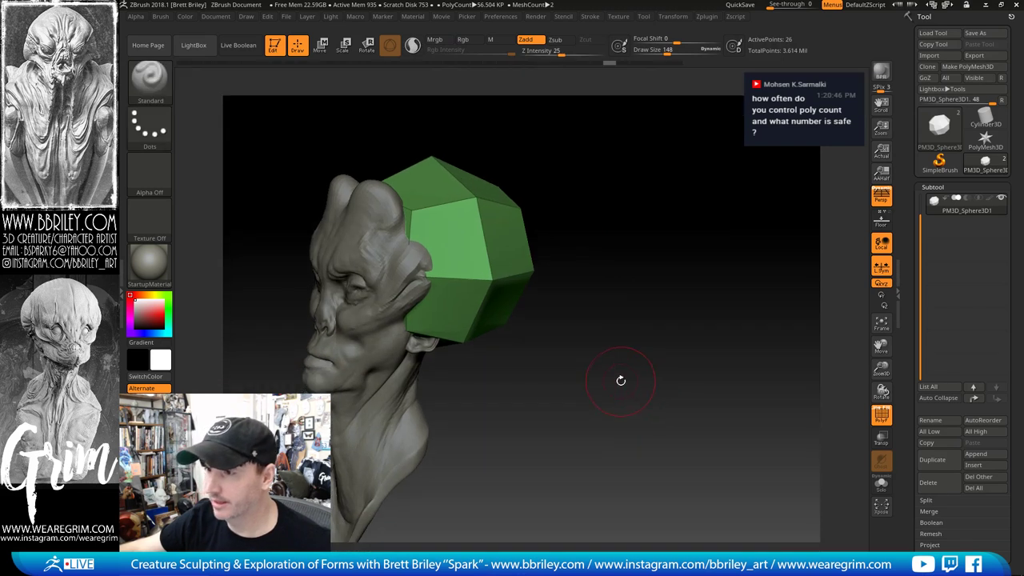
drag(607, 367, 649, 400)
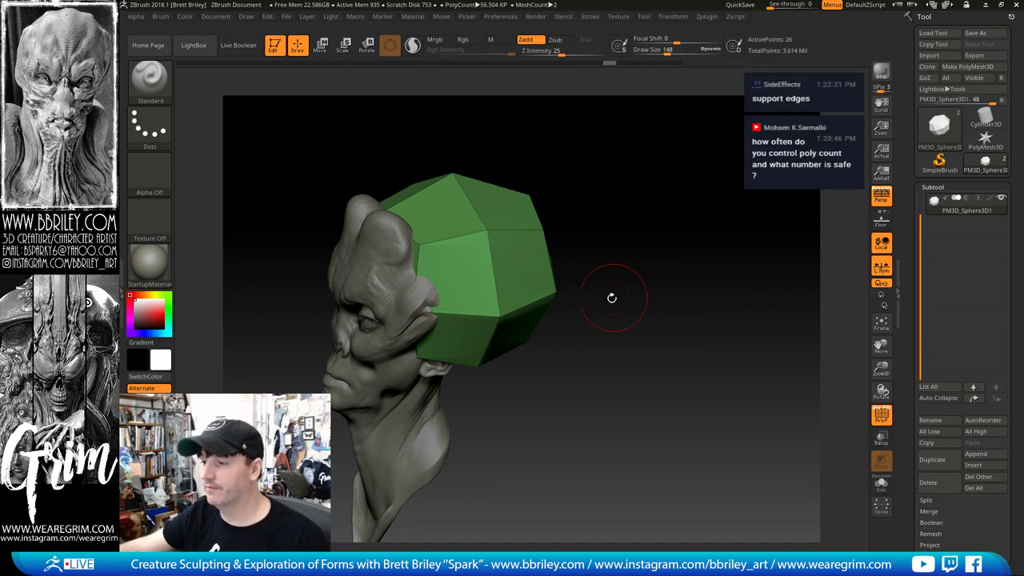
Step: Clone the low-poly cranium as its own tool and append the clone to the bust's subtools
click(982, 162)
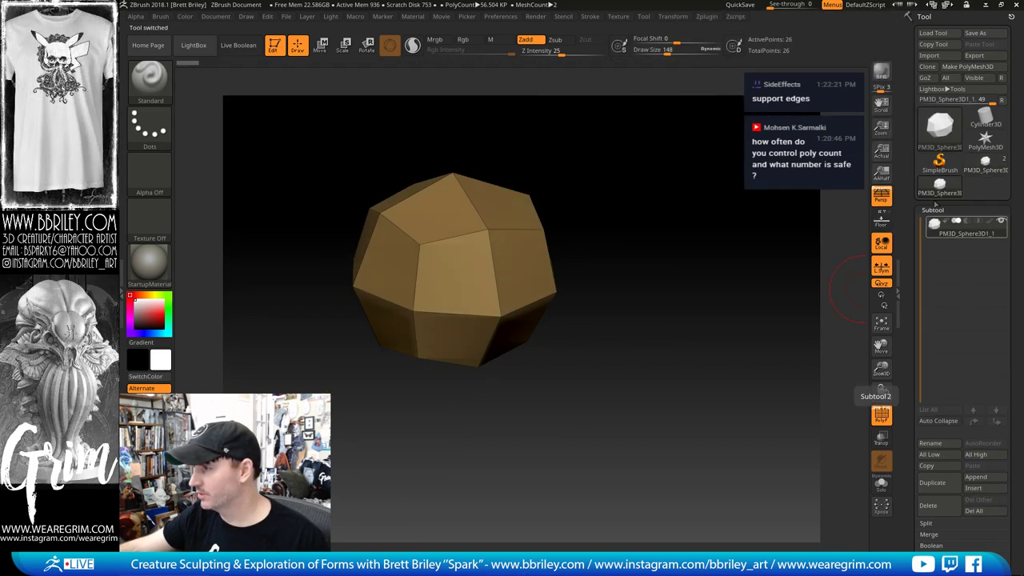
click(978, 169)
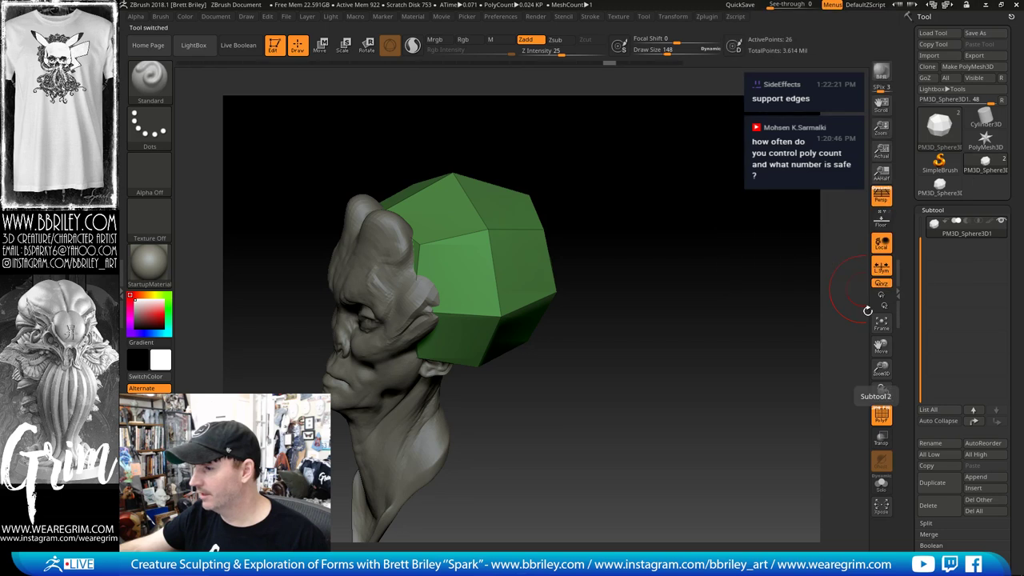
click(976, 477)
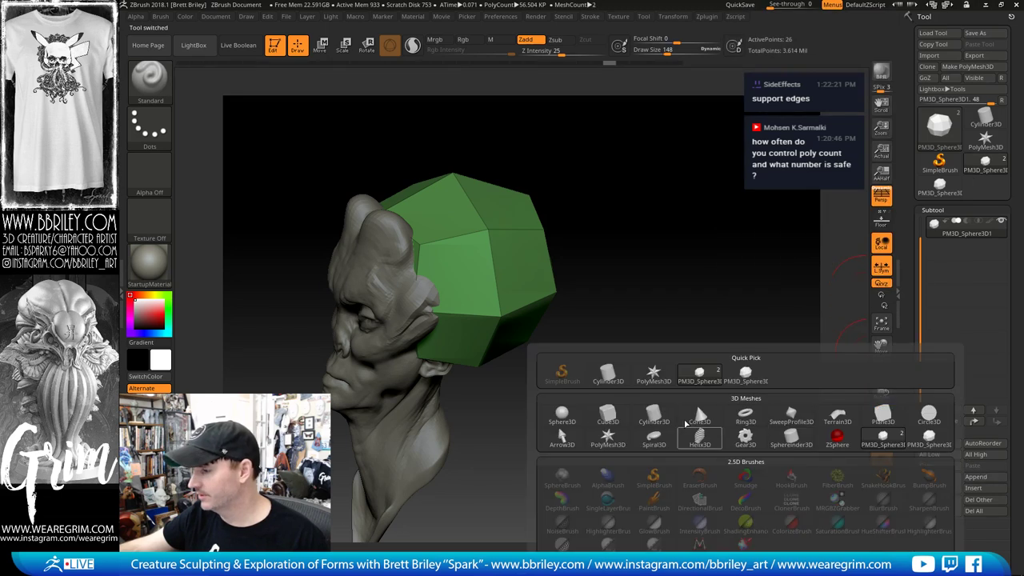
click(745, 374)
Step: Move the original cranium below its copy in the subtool order, then select the copy and hide the original
click(958, 256)
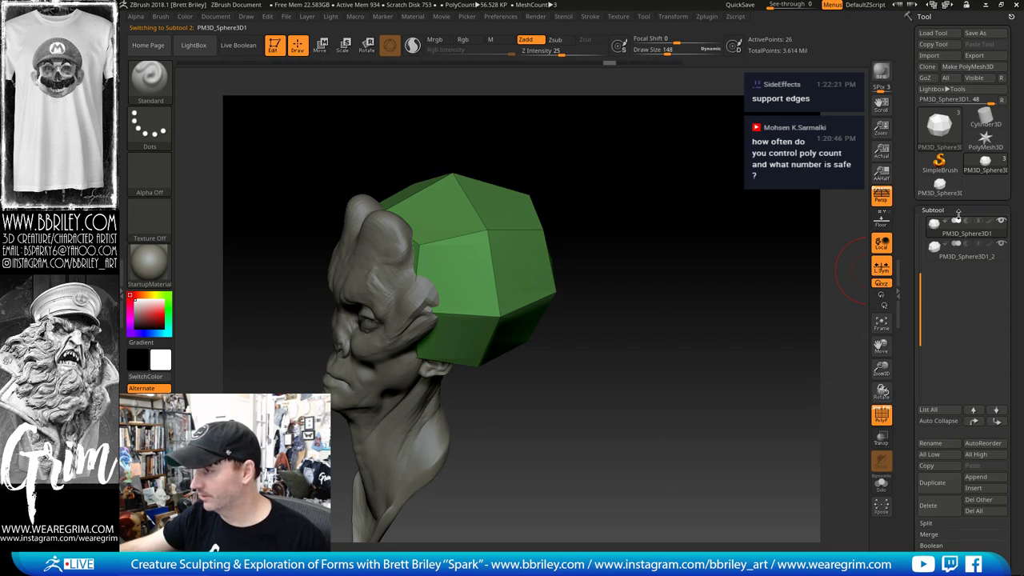
click(994, 424)
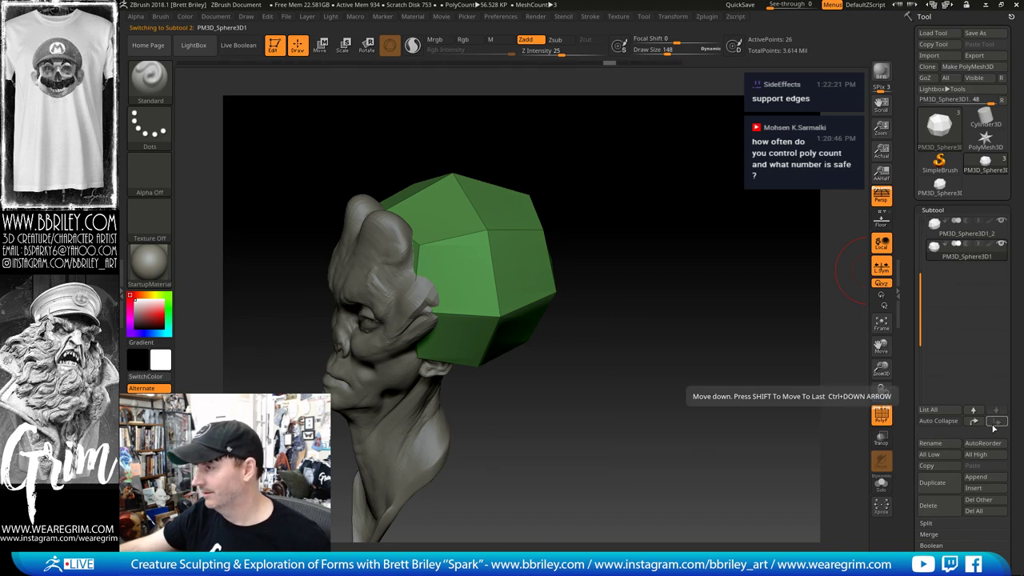
click(987, 231)
click(999, 244)
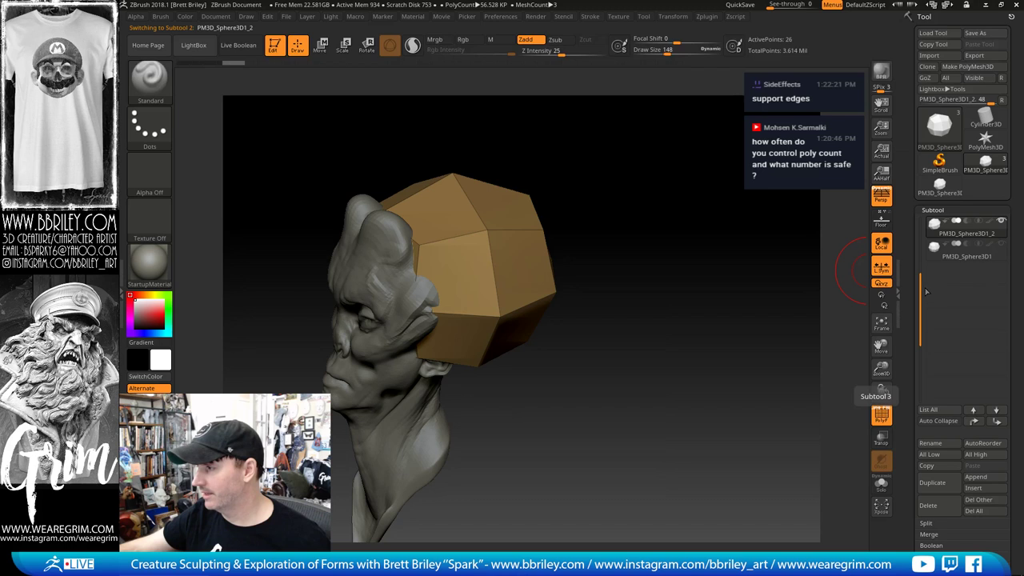
drag(919, 288, 915, 218)
Step: Subdivide the copied cranium to level 5 and inspect the real subdivided mesh with the polyframe shown
drag(768, 251, 674, 290)
key(ctrl+d)
key(ctrl+d)
click(881, 416)
key(ctrl+d)
click(880, 415)
drag(769, 327, 694, 370)
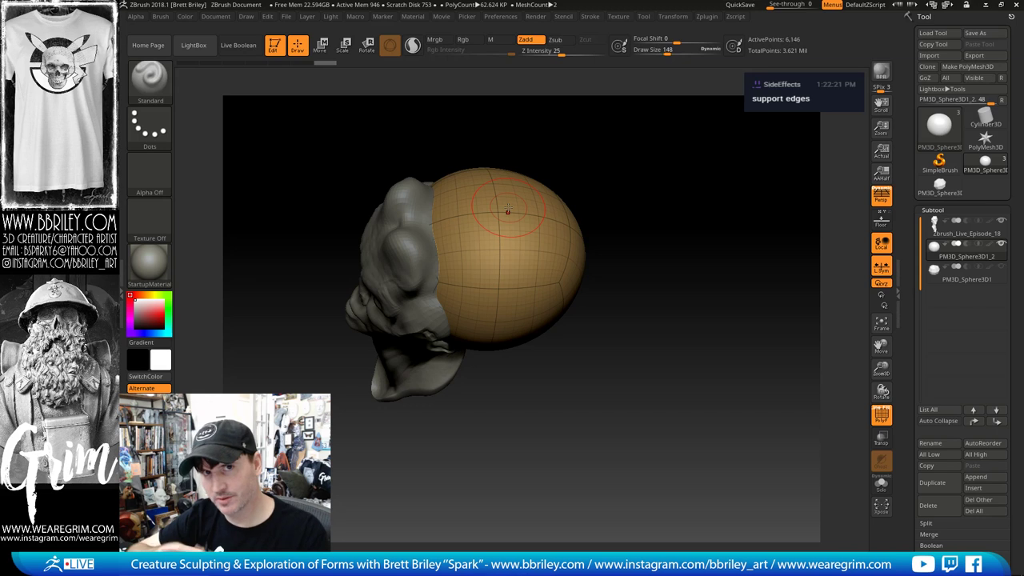
drag(699, 223, 775, 357)
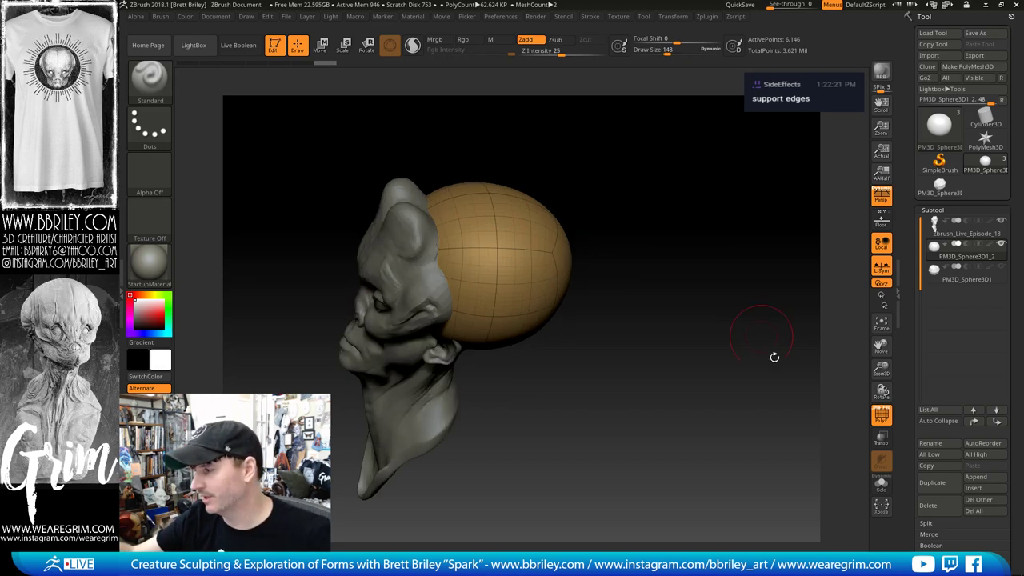
drag(700, 332, 860, 412)
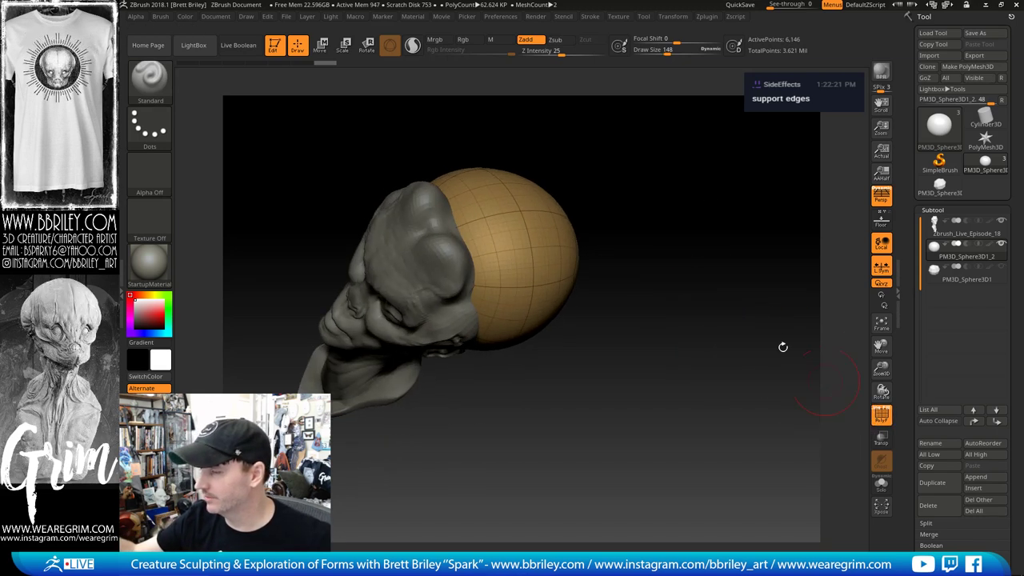
Step: Subdivide the copied cranium to level 7, hide the polyframe and bring up its Geometry subdivision settings
drag(783, 347, 728, 245)
key(ctrl+d)
key(ctrl+d)
drag(679, 201, 798, 335)
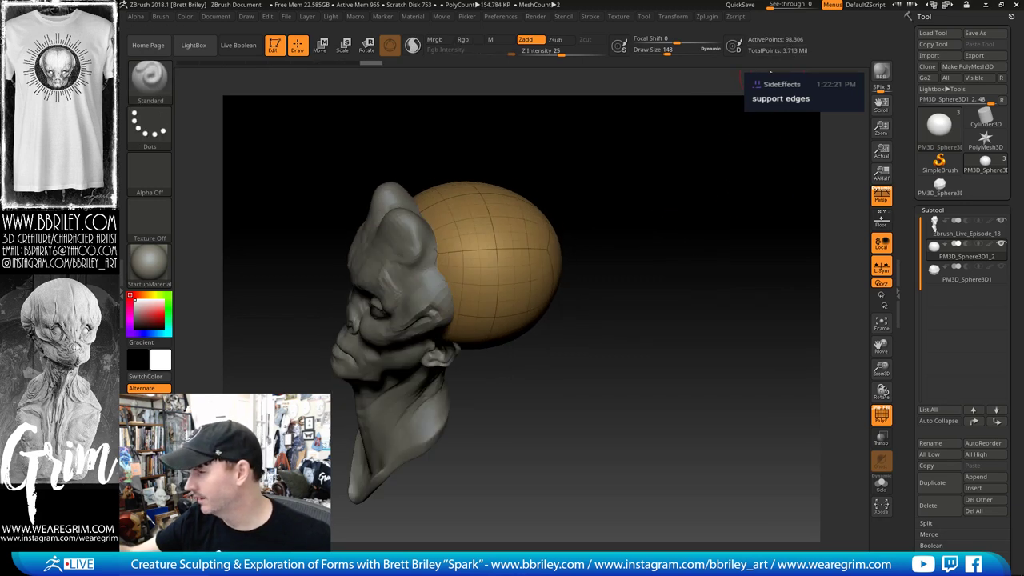
click(881, 414)
drag(734, 341, 749, 347)
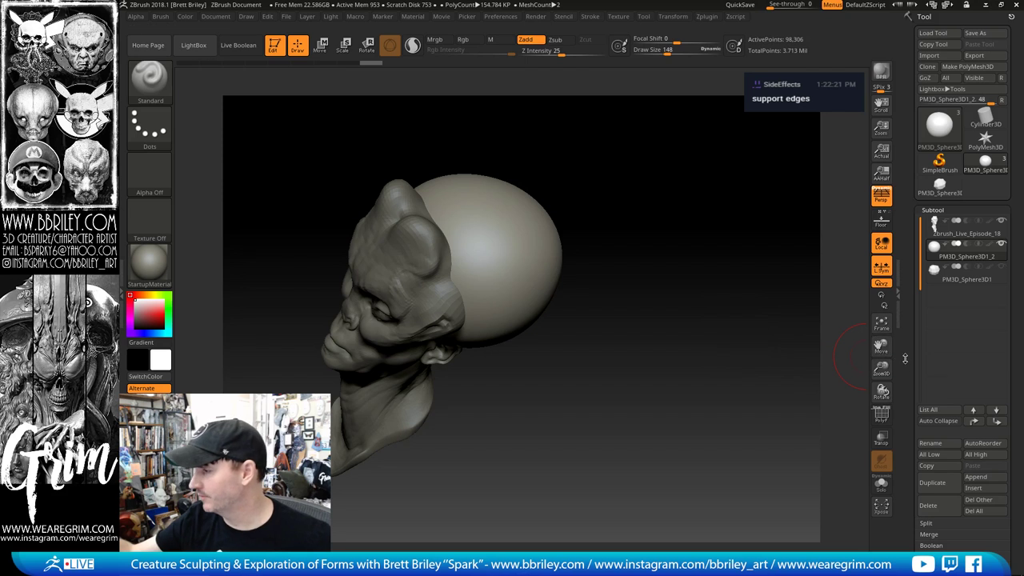
scroll(920, 352, down, 5)
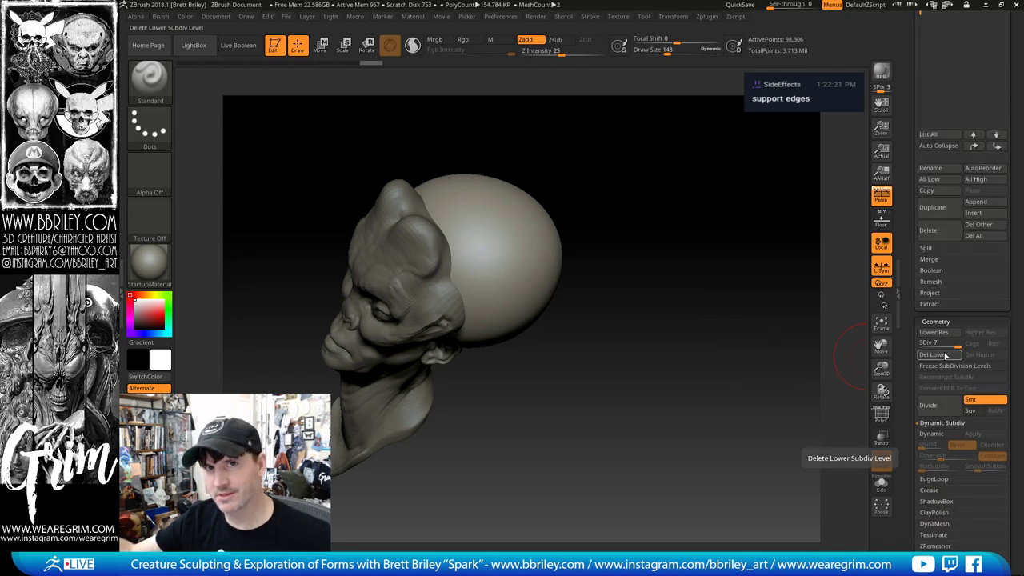
Step: Reshape the back of the cranium with the Move brush at draw size 474
mouse_move(688, 238)
mouse_down()
mouse_move(670, 172)
mouse_move(756, 224)
mouse_move(729, 262)
mouse_move(706, 261)
mouse_up()
drag(605, 251, 592, 265)
key(b)
key(m)
key(v)
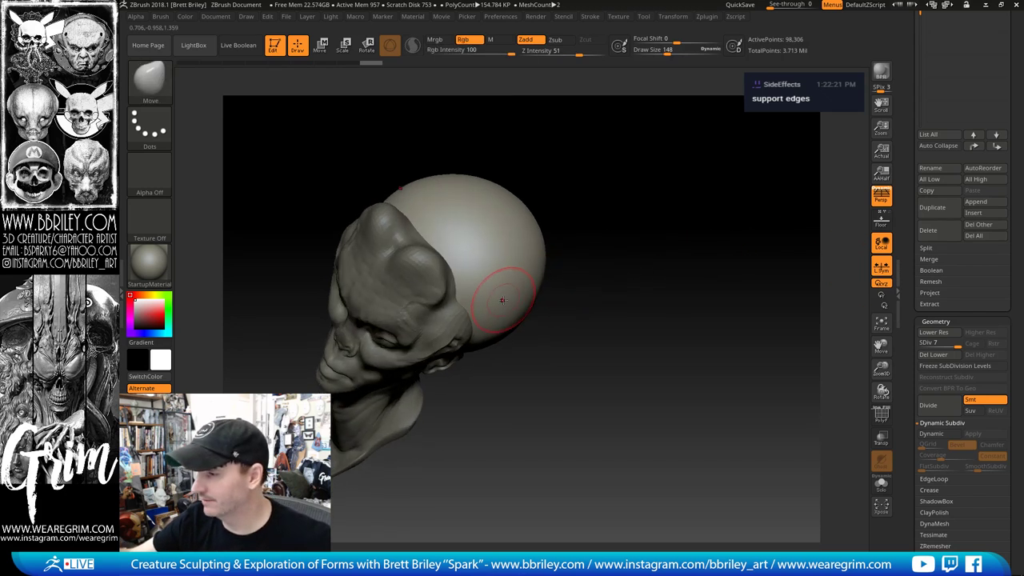
key(s)
drag(504, 297, 526, 302)
mouse_move(581, 213)
mouse_down()
mouse_move(545, 231)
mouse_move(560, 240)
mouse_up()
mouse_move(583, 277)
mouse_down()
mouse_move(601, 265)
mouse_move(661, 276)
mouse_up()
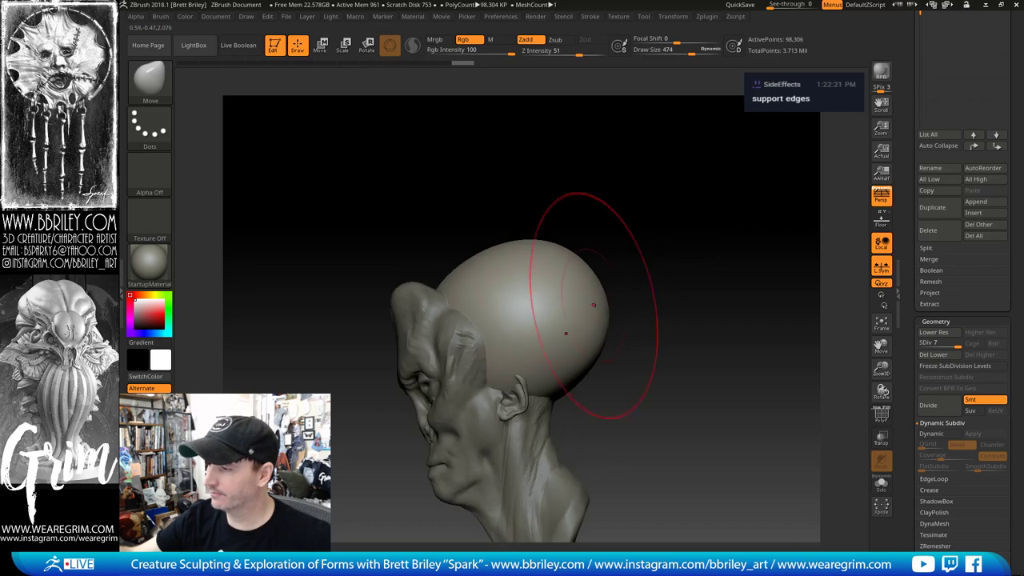
mouse_move(647, 226)
alt+mouse_down()
mouse_move(607, 173)
mouse_move(594, 199)
mouse_move(632, 176)
alt+mouse_up()
Step: Build up a flat round patch on the side of the cranium with the Clay brush at draw size 168
key(b)
key(c)
key(l)
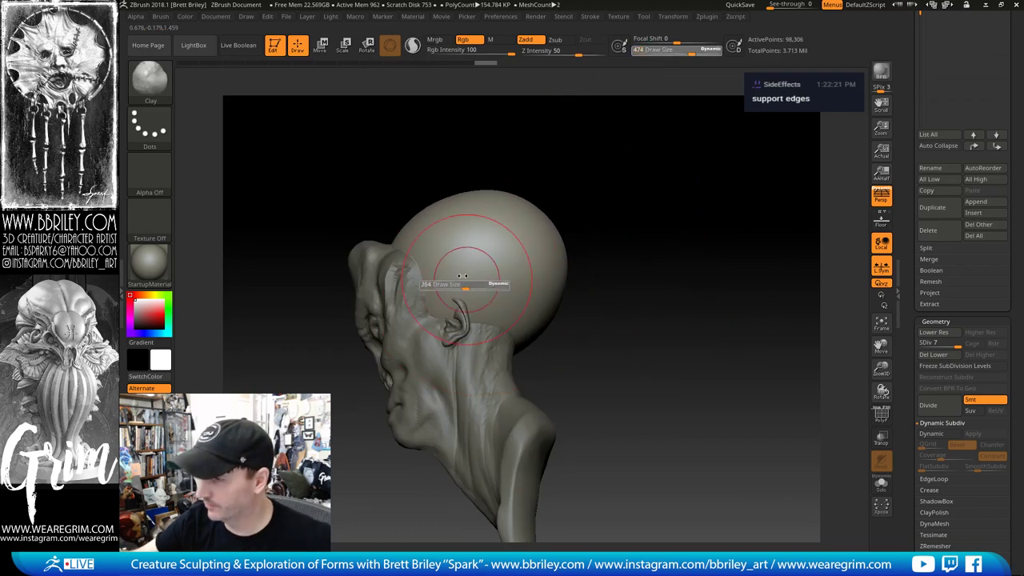
mouse_move(584, 200)
mouse_down()
mouse_move(651, 126)
mouse_move(679, 160)
mouse_move(676, 139)
mouse_move(707, 125)
mouse_up()
key(s)
drag(569, 232, 564, 232)
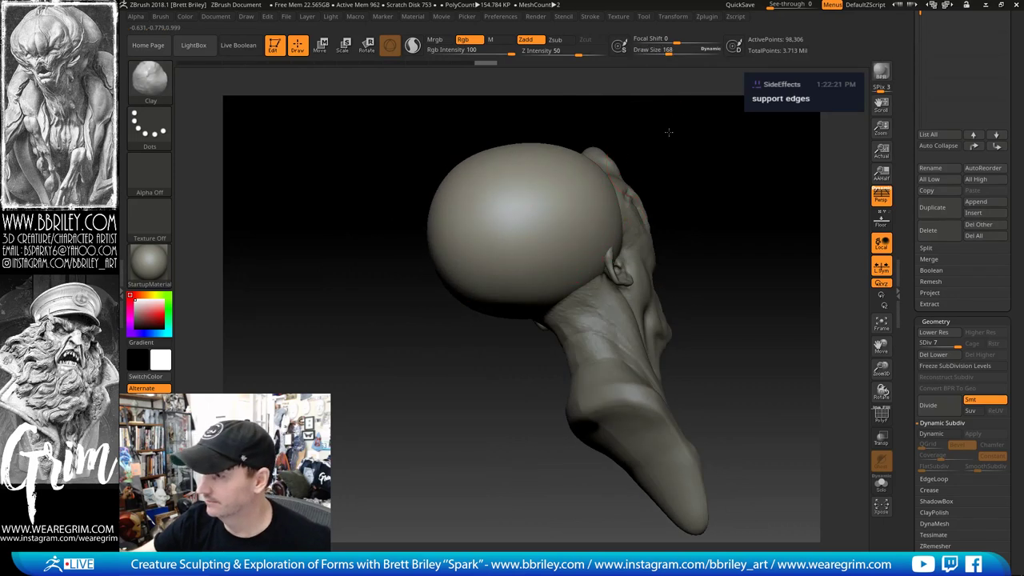
drag(668, 130, 642, 134)
click(537, 236)
drag(724, 148, 668, 240)
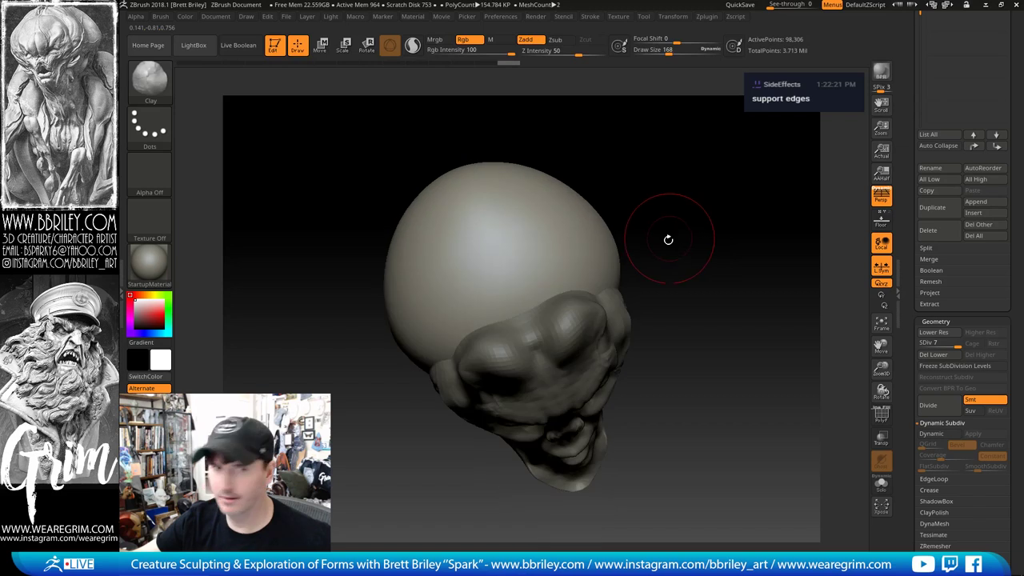
mouse_move(611, 203)
mouse_down()
mouse_move(627, 171)
mouse_move(619, 151)
mouse_up()
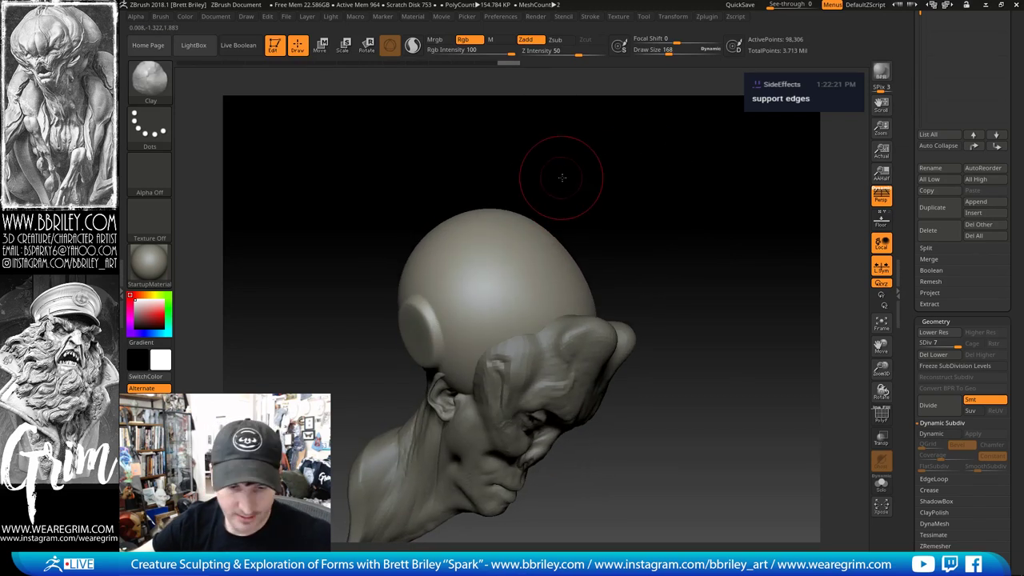
Step: Switch to the DamStandard brush and step the cranium down to subdivision level 5
key(b)
key(d)
key(s)
key(shift+d)
key(shift+d)
Step: Carve a vertical crease down the side of the cranium with DamStandard at draw size 44
key(s)
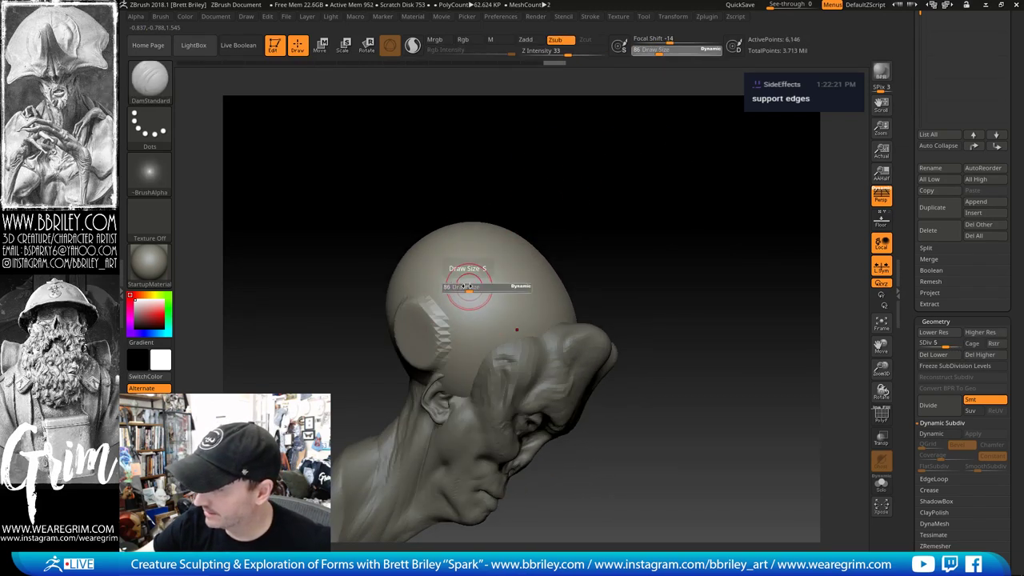
click(461, 288)
key(b)
key(s)
key(t)
key(b)
key(d)
key(s)
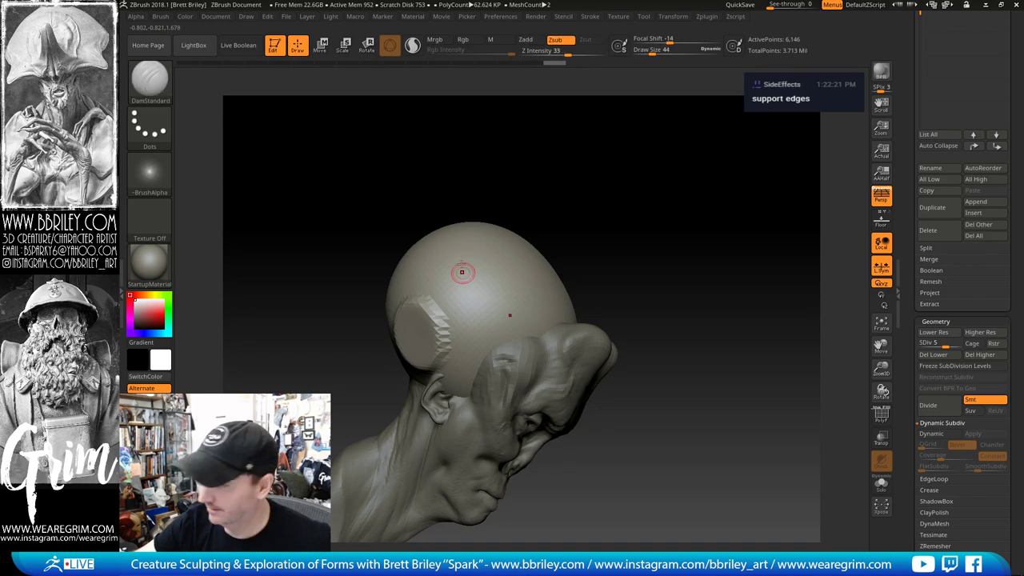
drag(514, 432, 524, 422)
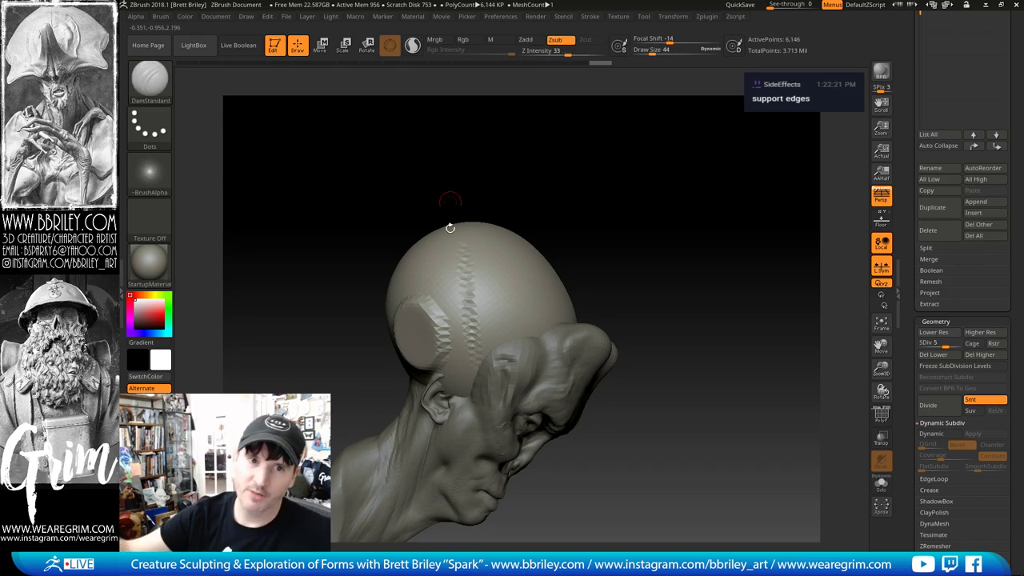
Step: Build up the cranium's side above the ear, in front of the round patch, with the Clay brush at draw size 94
drag(570, 181, 541, 189)
key(b)
key(c)
key(l)
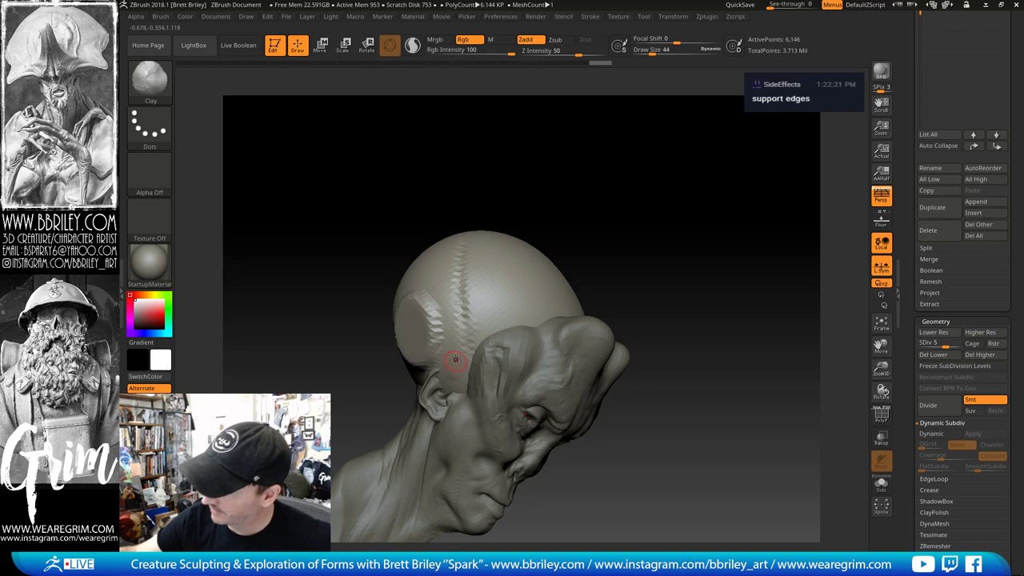
drag(454, 359, 476, 342)
key(s)
drag(460, 369, 462, 356)
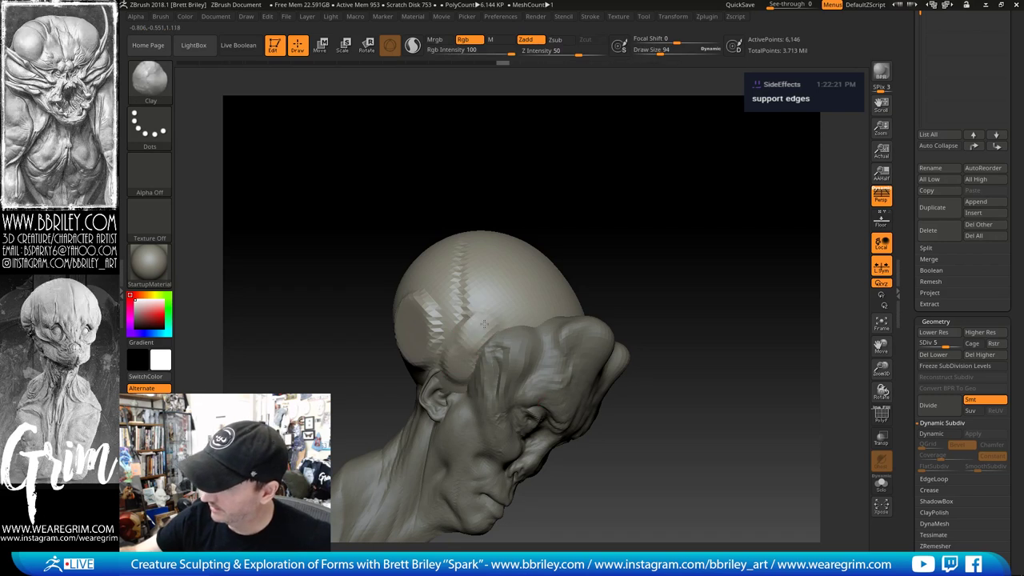
right_drag(485, 304, 453, 321)
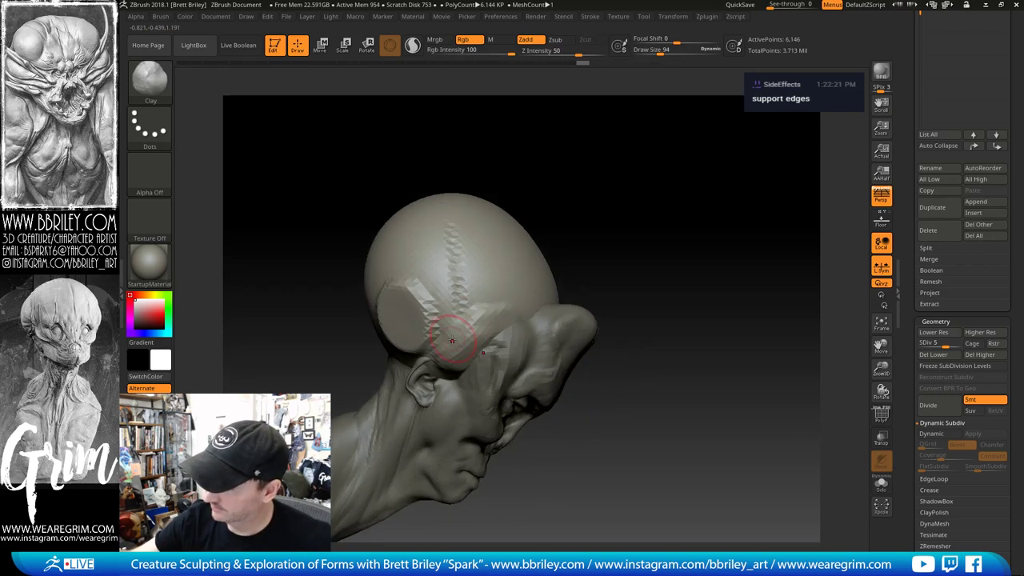
drag(553, 174, 450, 371)
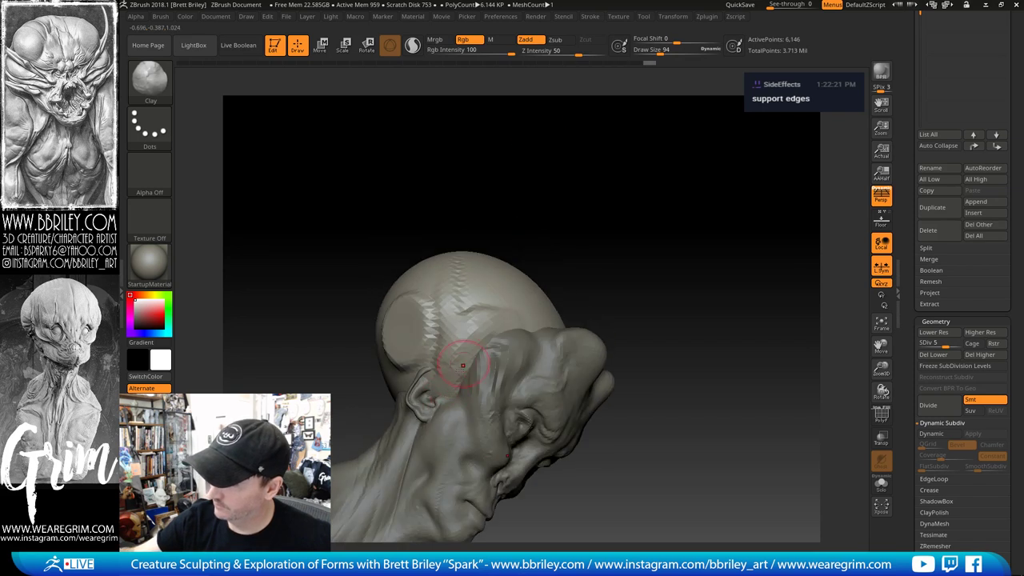
drag(520, 213, 534, 220)
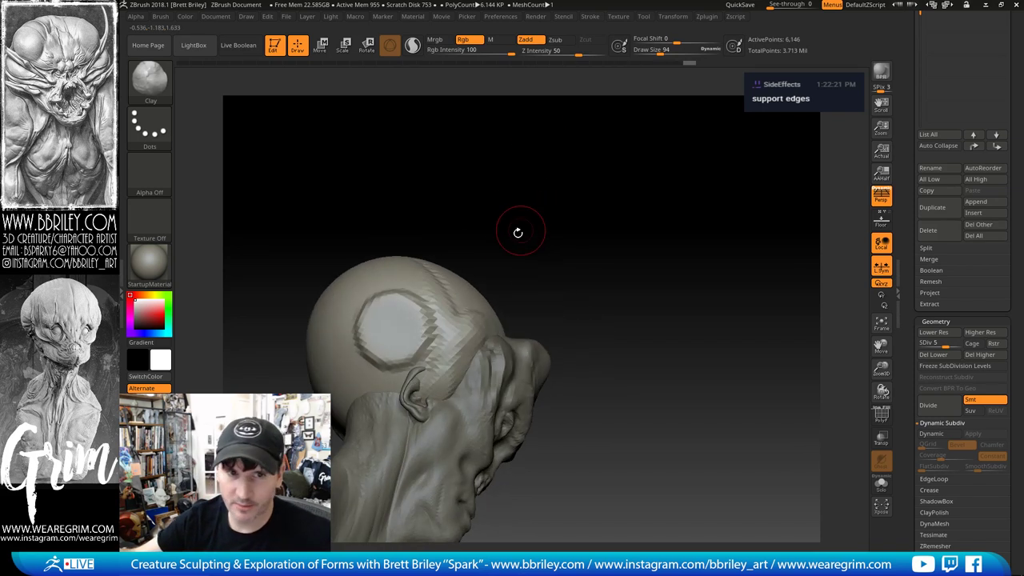
key(b)
key(d)
key(s)
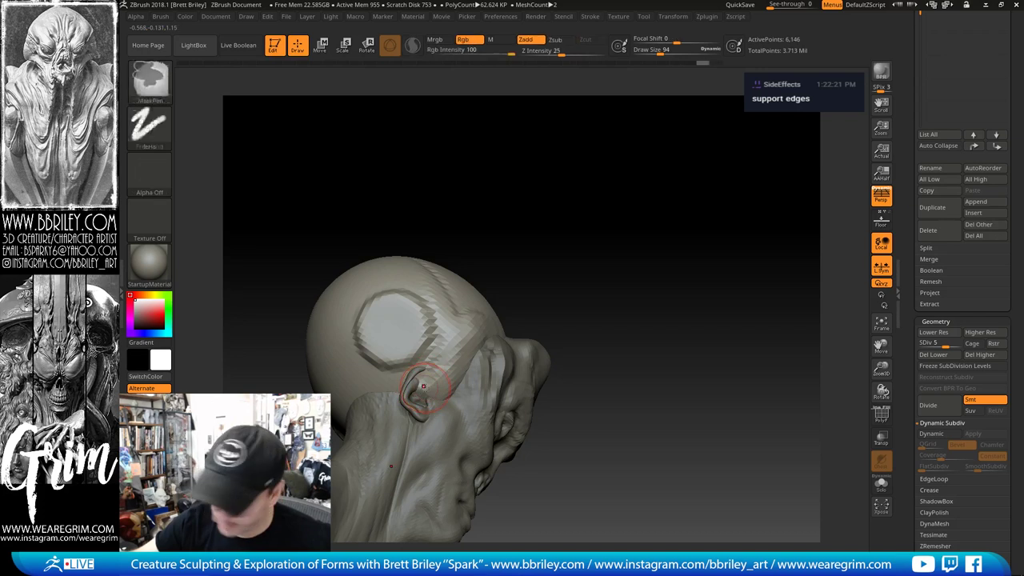
key(b)
key(c)
key(l)
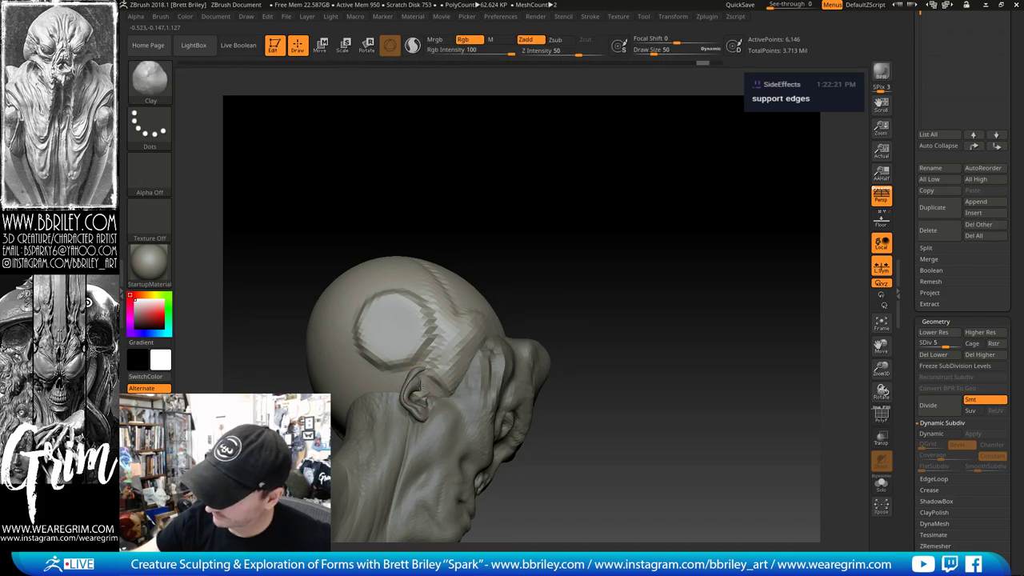
Step: Carve long arching grooves into the back of the cranium with the DamStandard brush at draw size 50
drag(475, 239, 522, 196)
key(b)
key(d)
key(s)
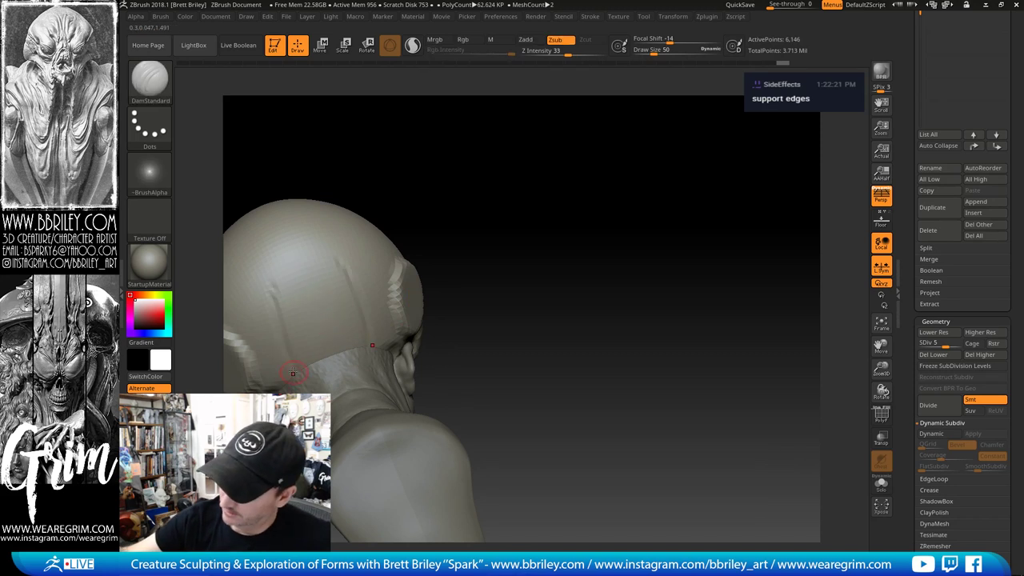
mouse_move(292, 372)
mouse_down()
mouse_move(274, 320)
mouse_move(273, 266)
mouse_move(272, 346)
mouse_up()
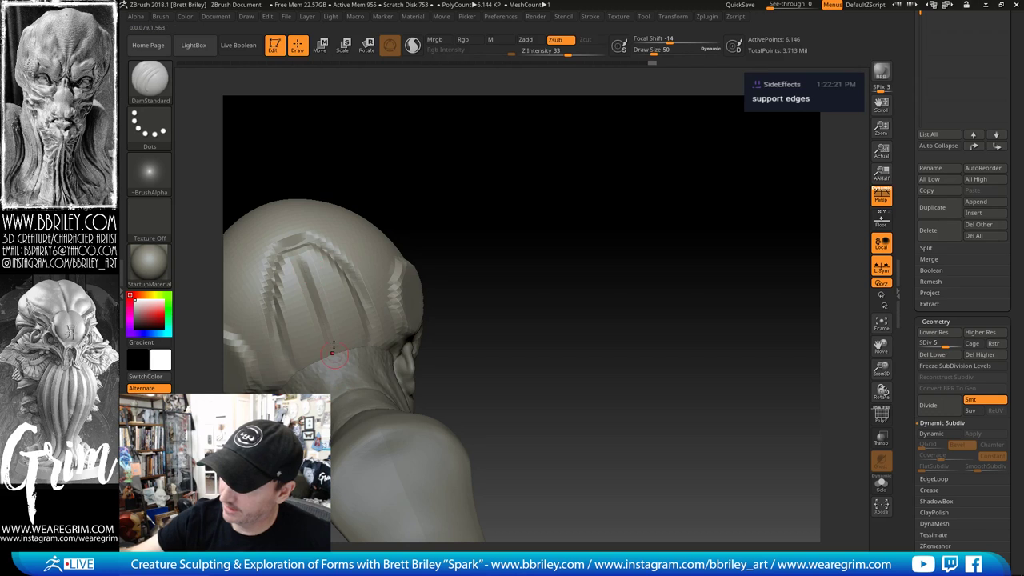
Step: Raise two round pads at the base of the cranium's back with Clay at draw size 72 on subdivision level 6
key(b)
key(c)
key(l)
key(d)
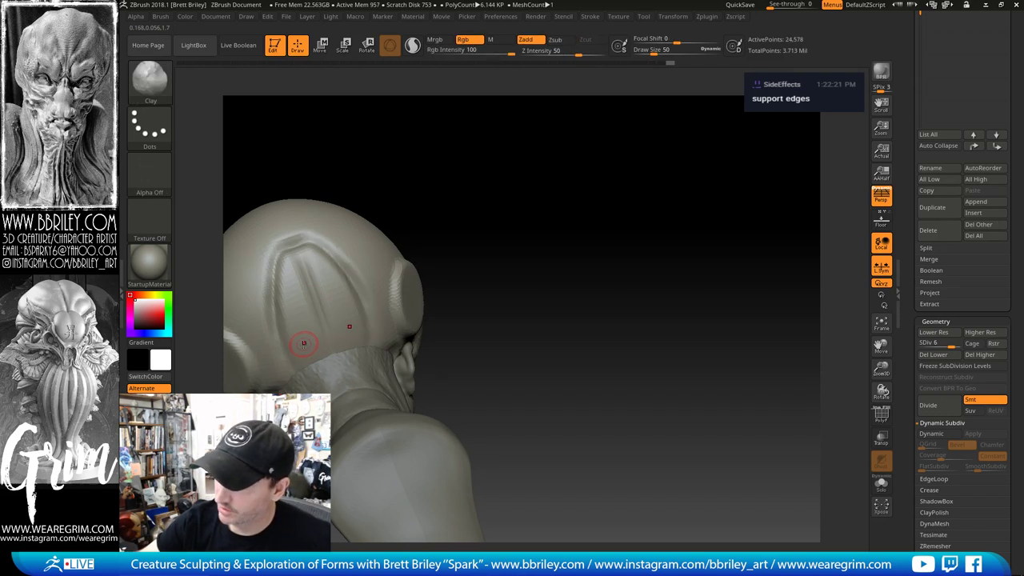
key(s)
drag(304, 344, 309, 346)
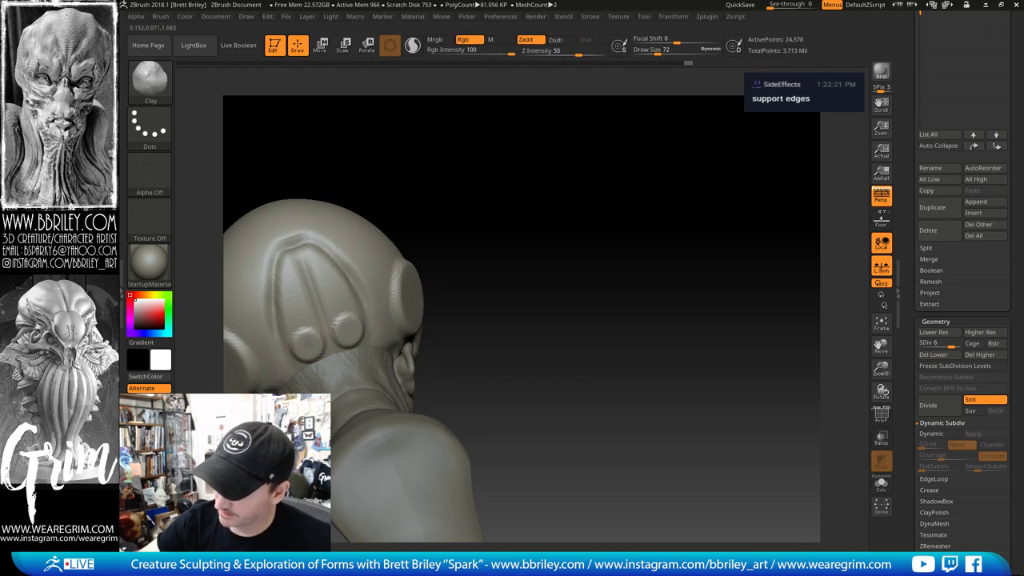
Step: Sculpt a concentric ring inside the round patch on the cranium's side with the Clay brush at draw size 106
mouse_move(475, 192)
mouse_down()
mouse_move(519, 176)
mouse_move(528, 192)
mouse_move(538, 180)
mouse_up()
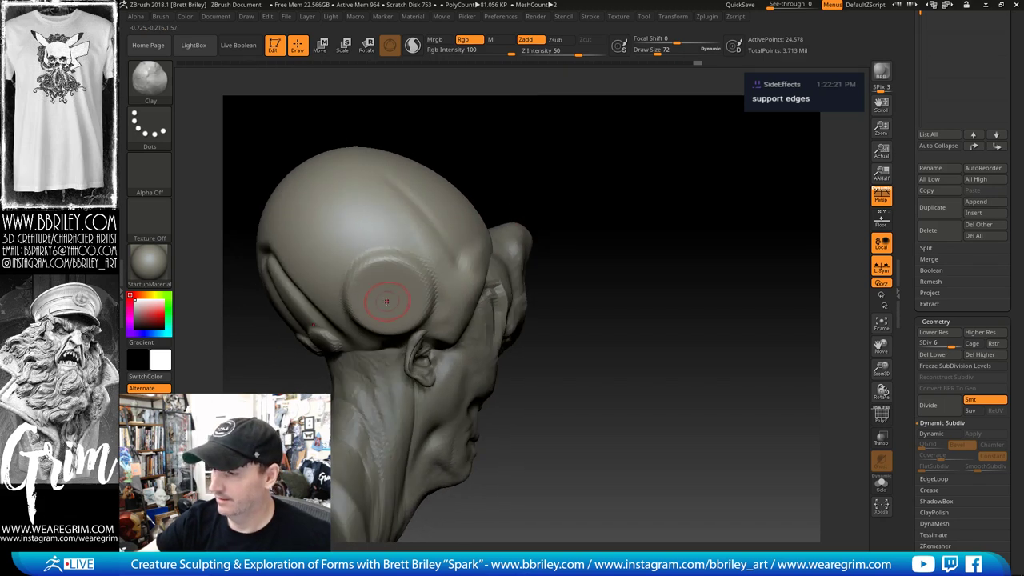
key(bracketright)
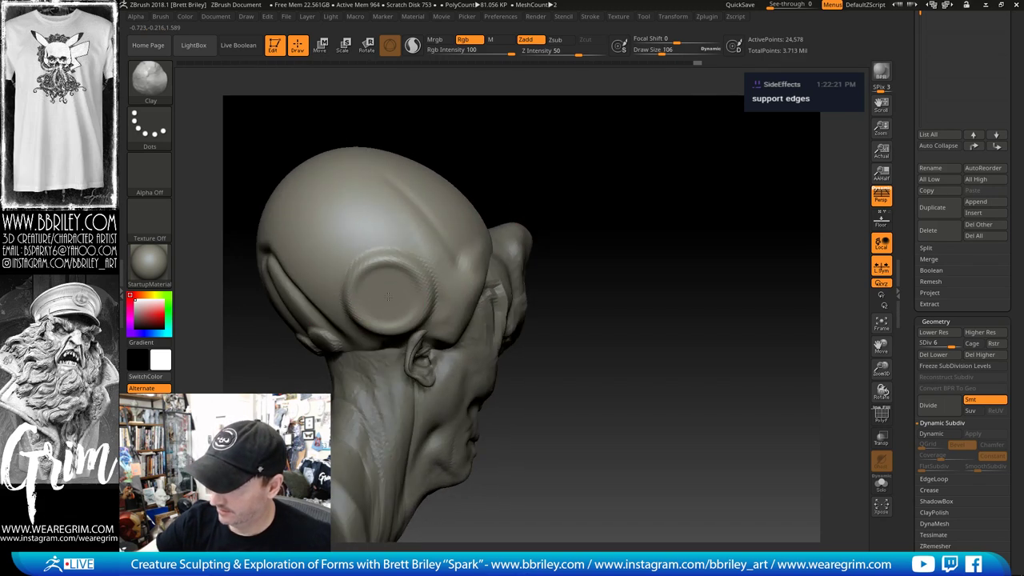
drag(508, 162, 473, 183)
drag(382, 297, 385, 296)
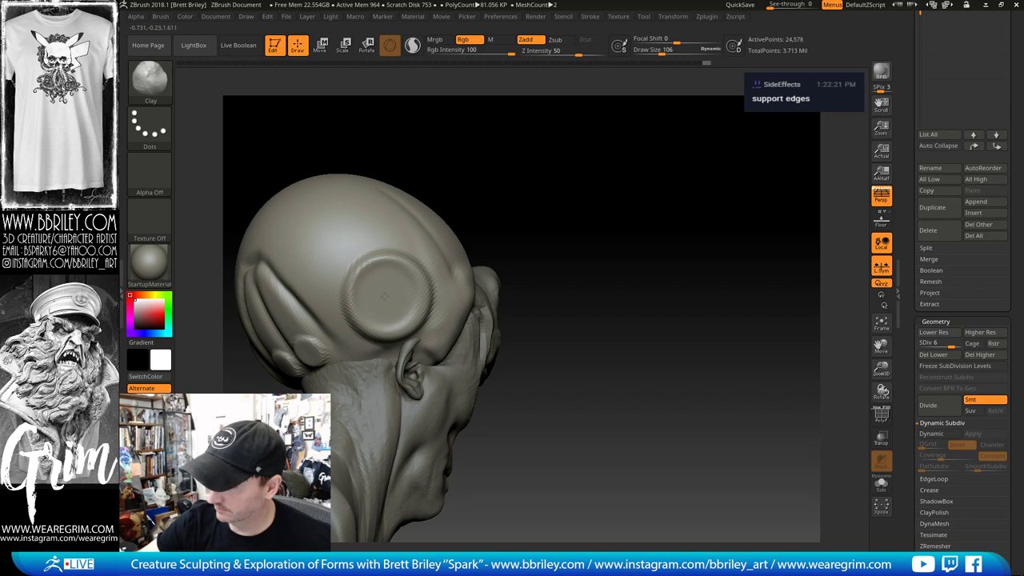
drag(439, 172, 435, 192)
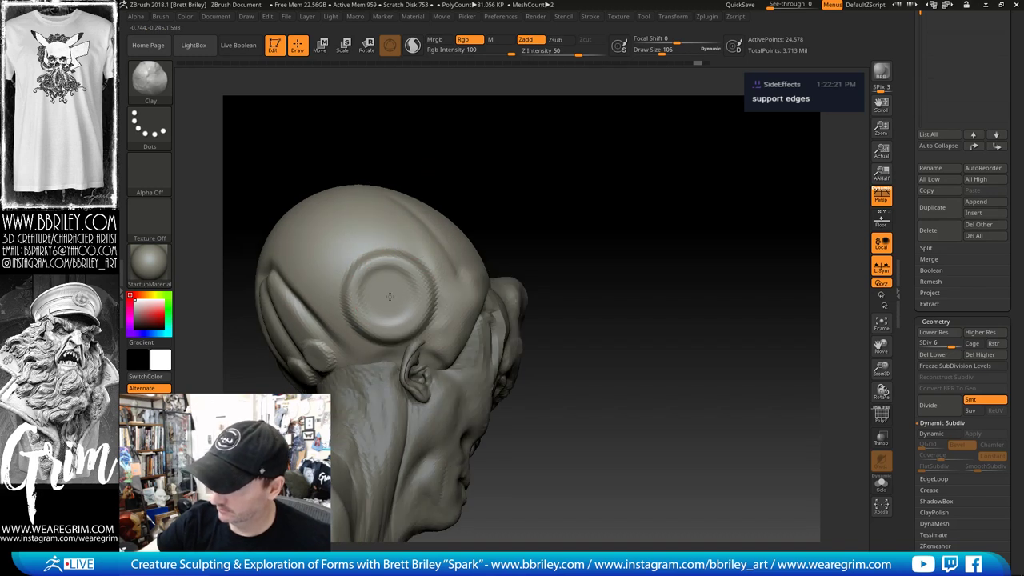
Step: Flatten the upper front of the cranium into broad planes with the TrimDynamic brush at draw size 291
mouse_move(574, 158)
mouse_down()
mouse_move(663, 167)
mouse_move(581, 240)
mouse_up()
key(b)
key(t)
key(d)
mouse_move(445, 325)
mouse_down()
mouse_move(436, 297)
mouse_move(411, 281)
mouse_move(406, 267)
mouse_move(416, 264)
mouse_up()
mouse_move(509, 200)
mouse_down()
mouse_move(573, 146)
mouse_move(597, 151)
mouse_move(490, 285)
mouse_up()
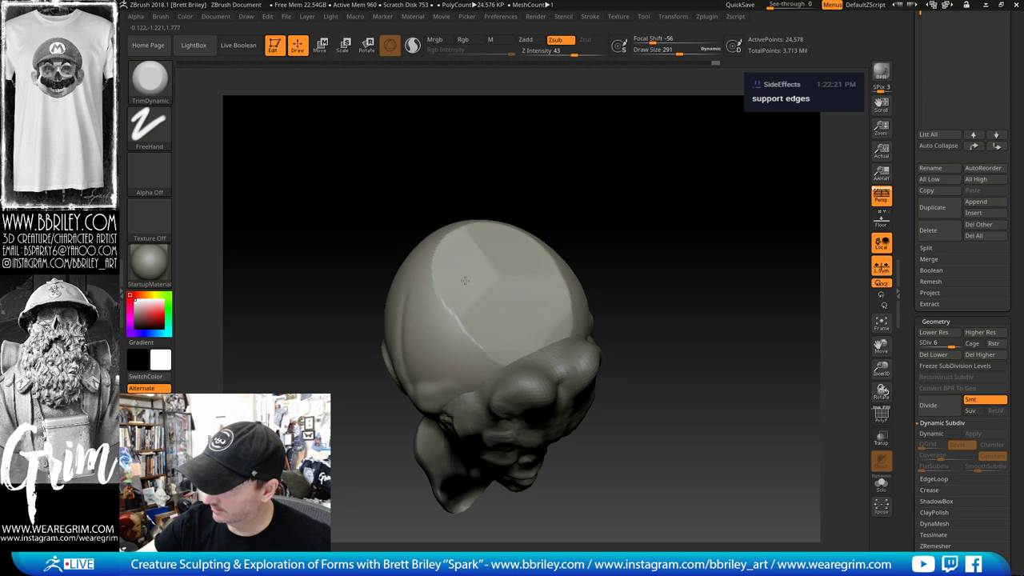
Step: Turn off perspective and trim the flattened area above the brow further with TrimDynamic
drag(525, 205, 721, 188)
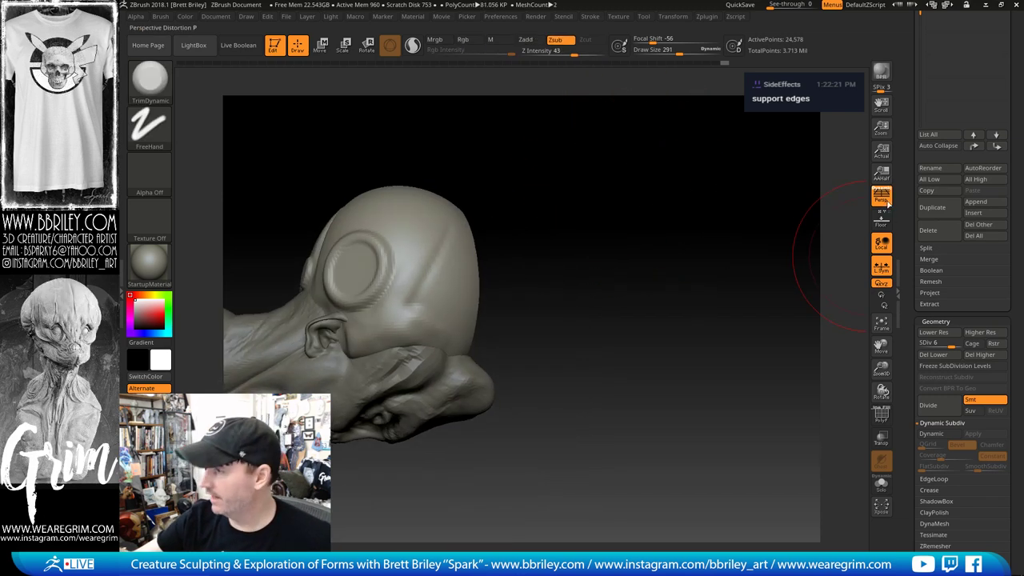
click(886, 205)
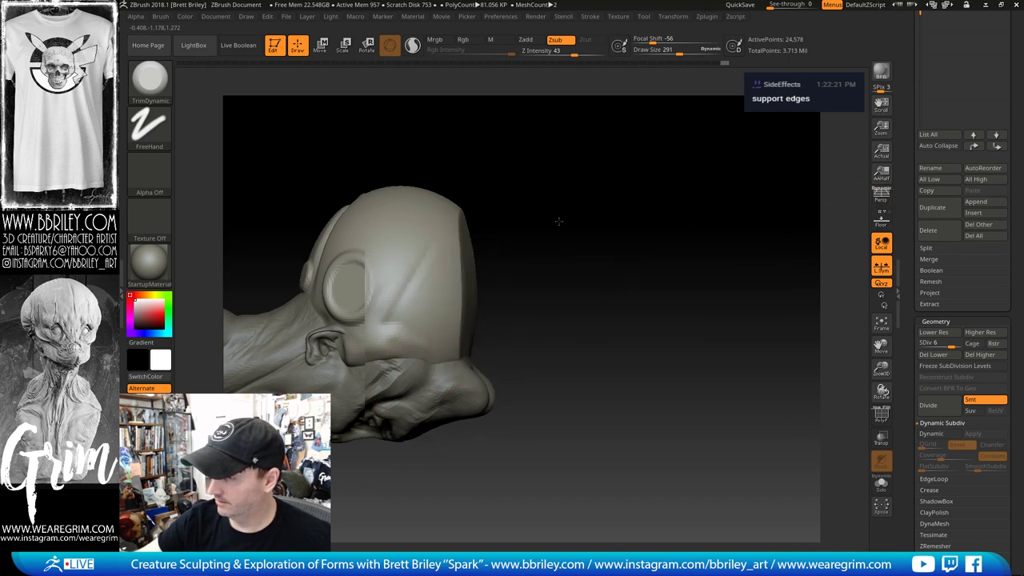
mouse_move(555, 221)
mouse_down()
mouse_move(527, 226)
mouse_move(452, 272)
mouse_move(442, 291)
mouse_up()
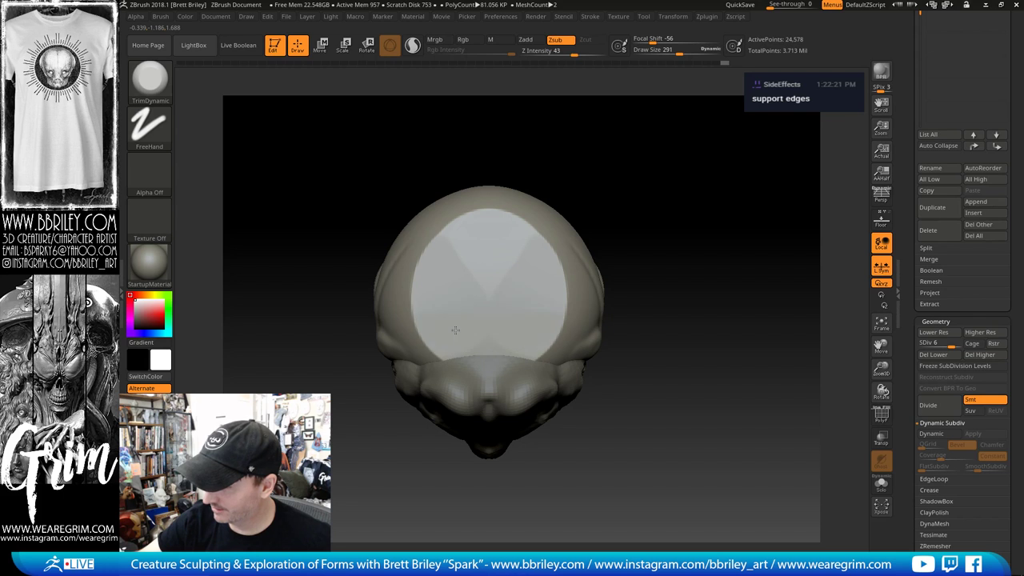
mouse_move(470, 255)
mouse_down()
mouse_move(661, 167)
mouse_move(670, 176)
mouse_up()
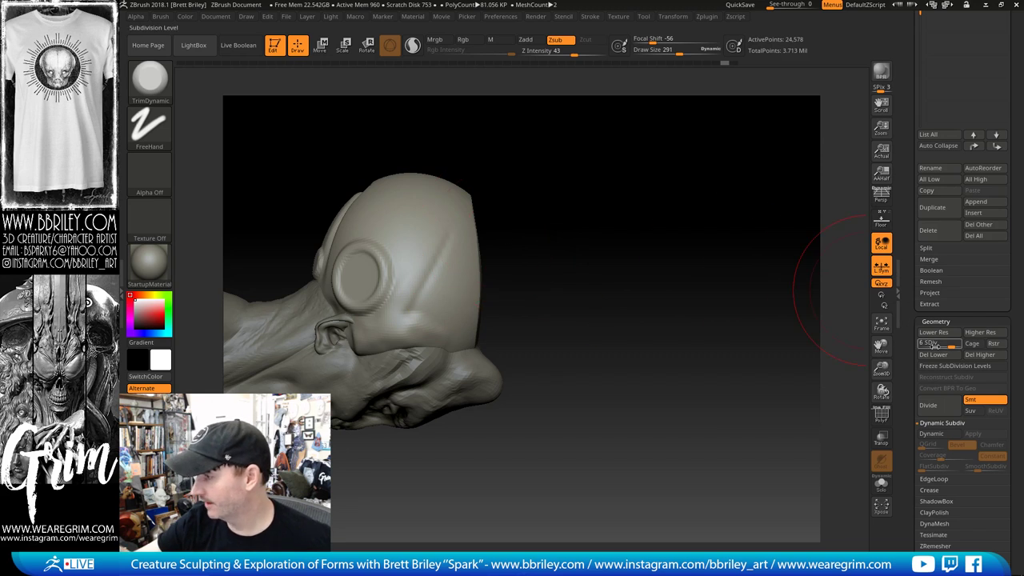
Step: Step the cranium up to subdivision level 7 and choose TrimCurve in place of the SelectRect brush
key(d)
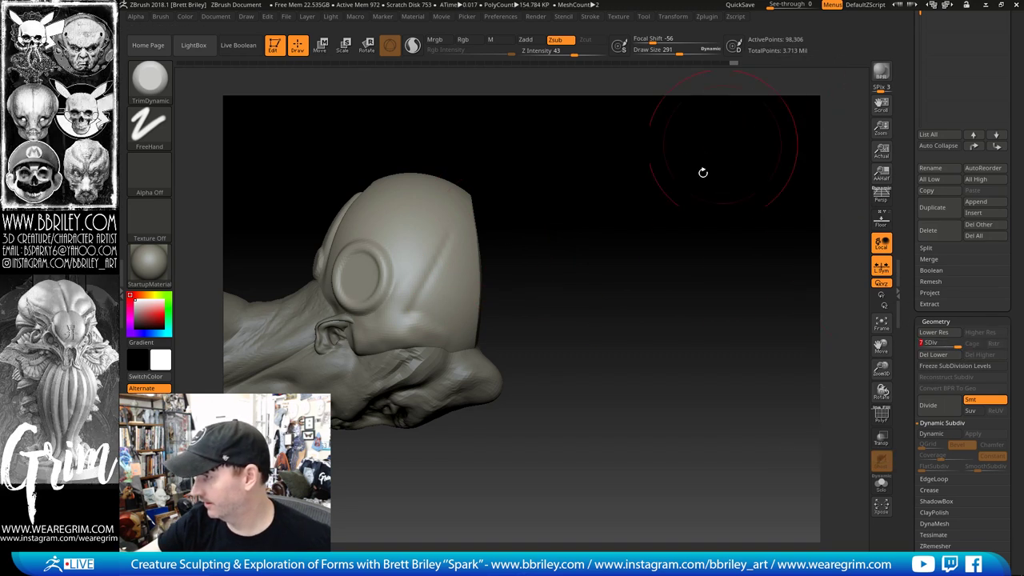
key(ctrl)
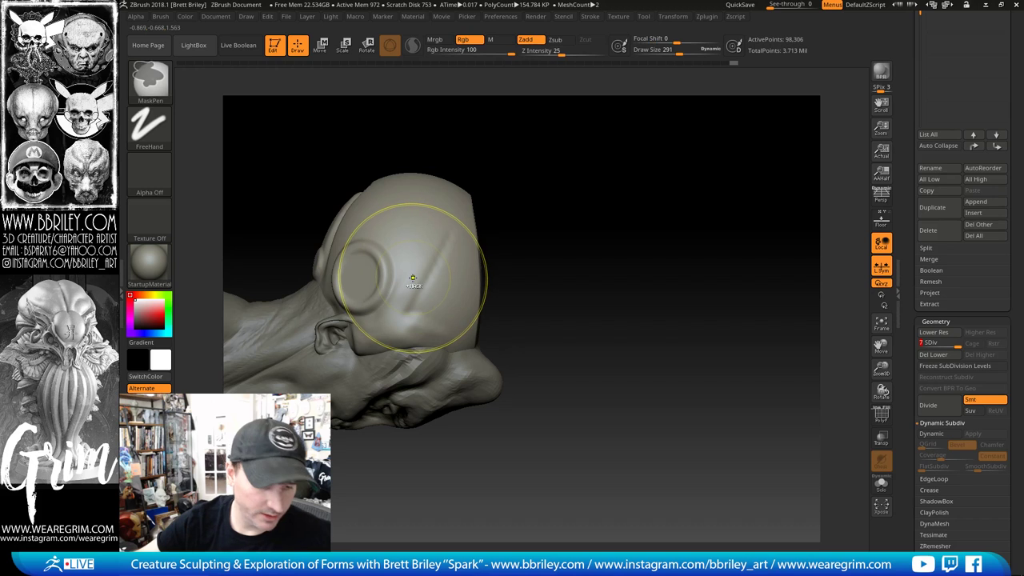
key(ctrl+shift)
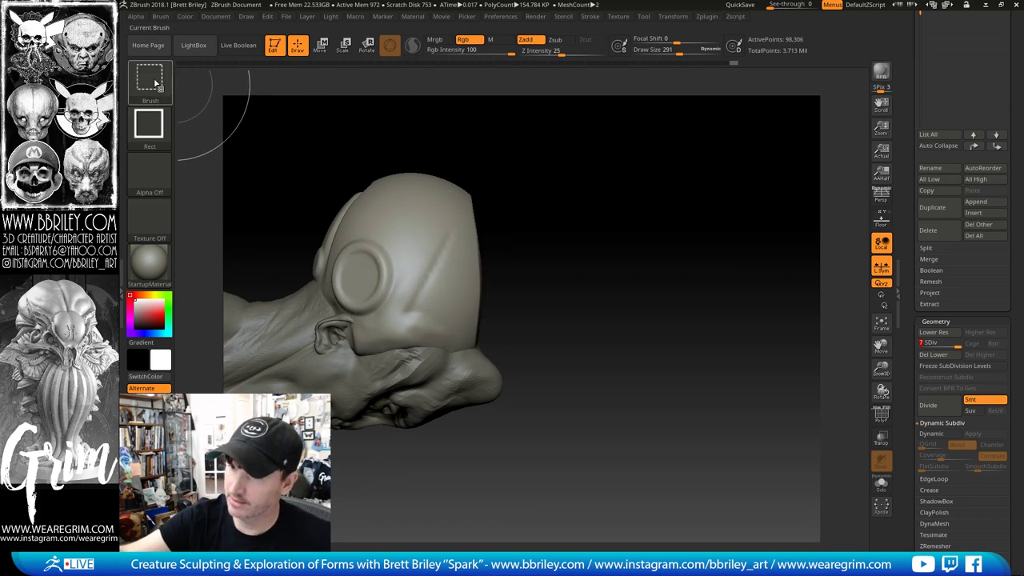
mouse_move(158, 86)
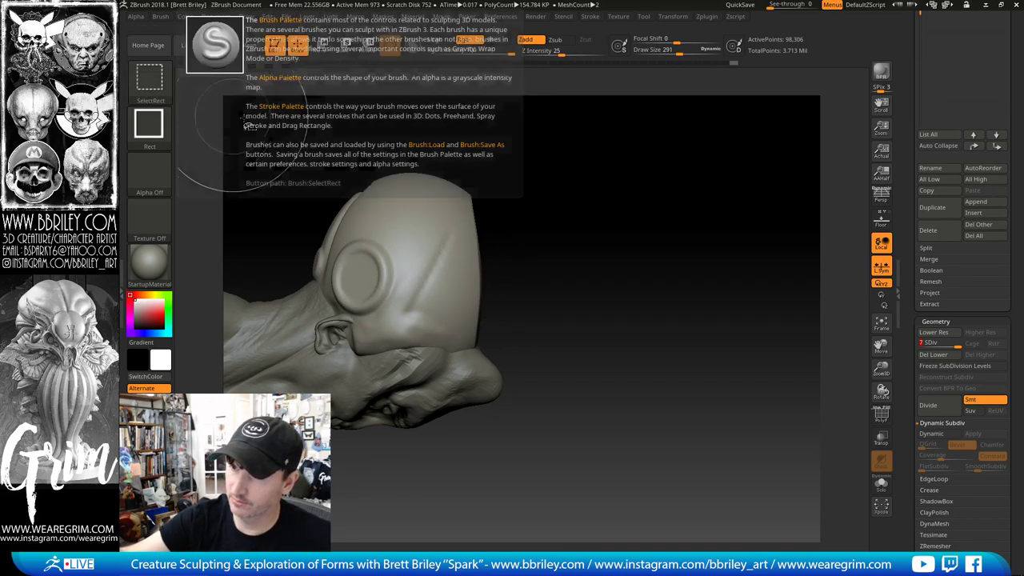
mouse_move(307, 156)
ctrl+shift+mouse_down()
mouse_move(411, 297)
mouse_move(336, 173)
ctrl+shift+mouse_up()
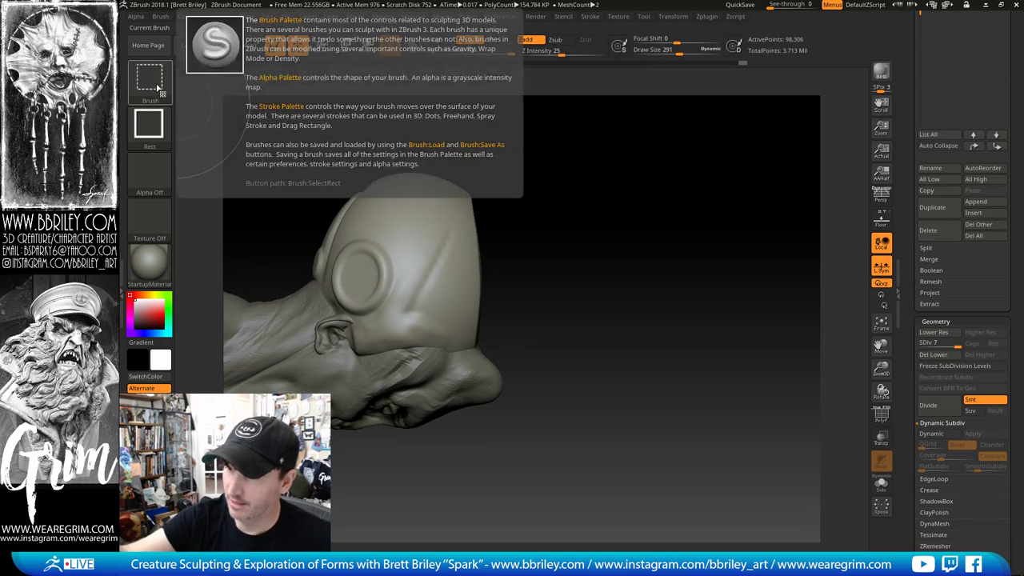
click(167, 88)
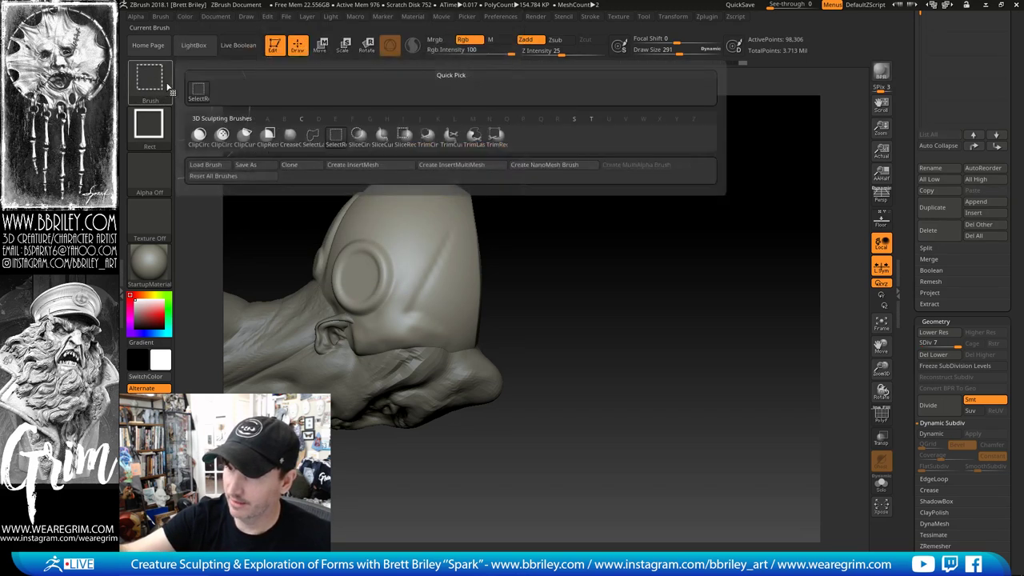
ctrl+shift+click(454, 142)
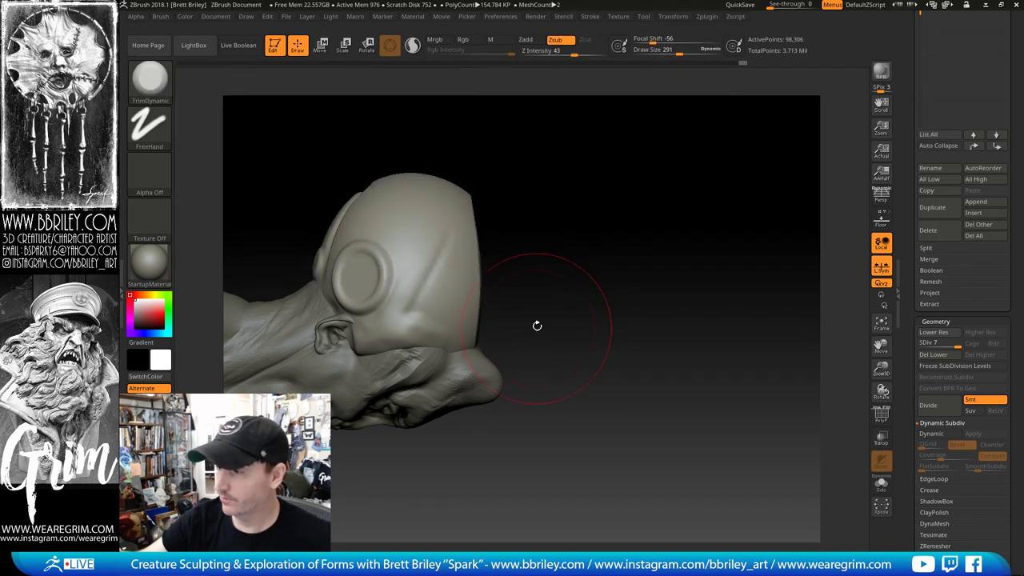
Step: Display the polyframe on the cranium and try to slice off its front with a straight vertical TrimCurve cut
drag(552, 293, 528, 233)
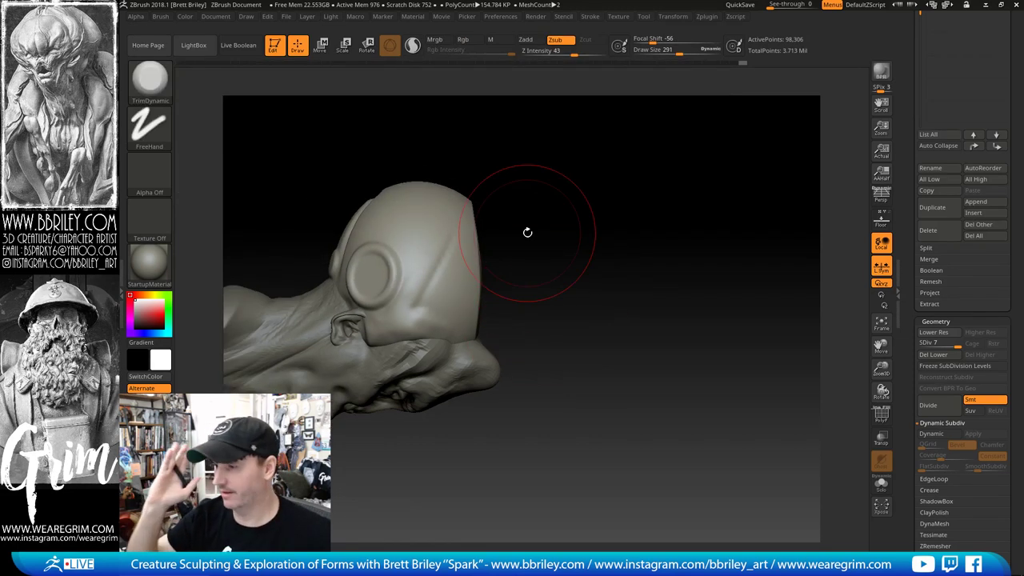
click(881, 414)
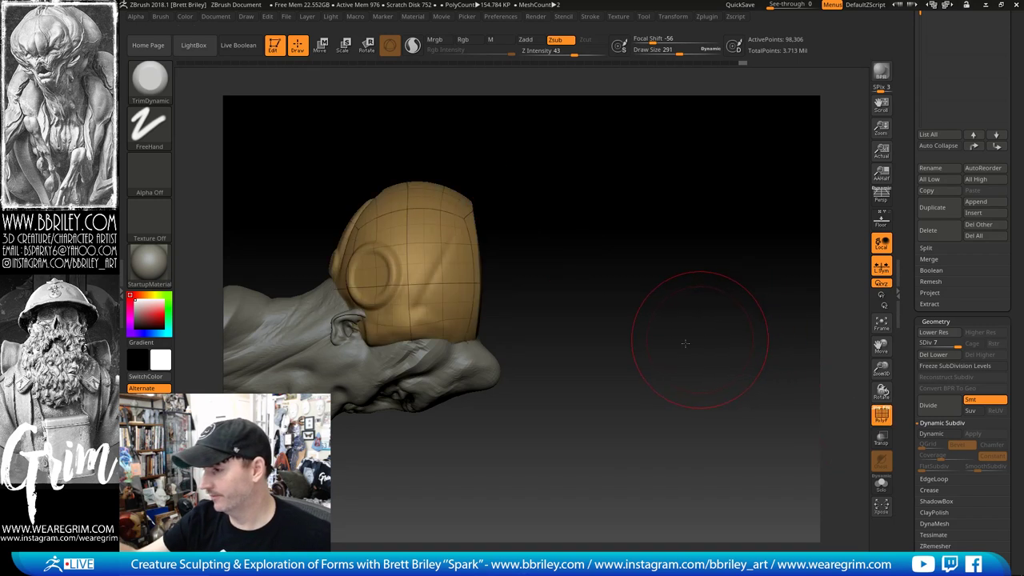
drag(686, 342, 460, 250)
drag(581, 216, 595, 201)
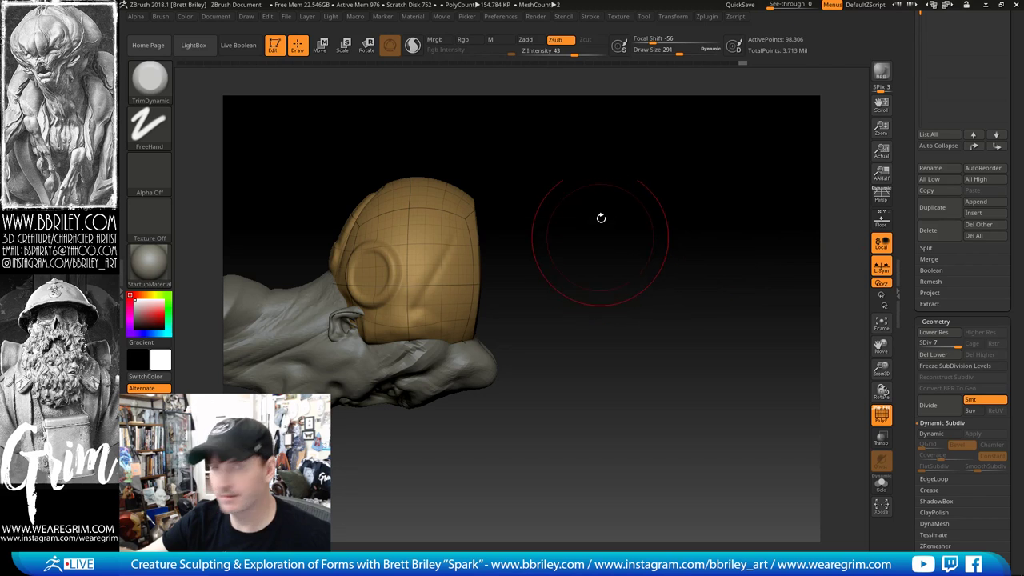
drag(642, 228, 642, 234)
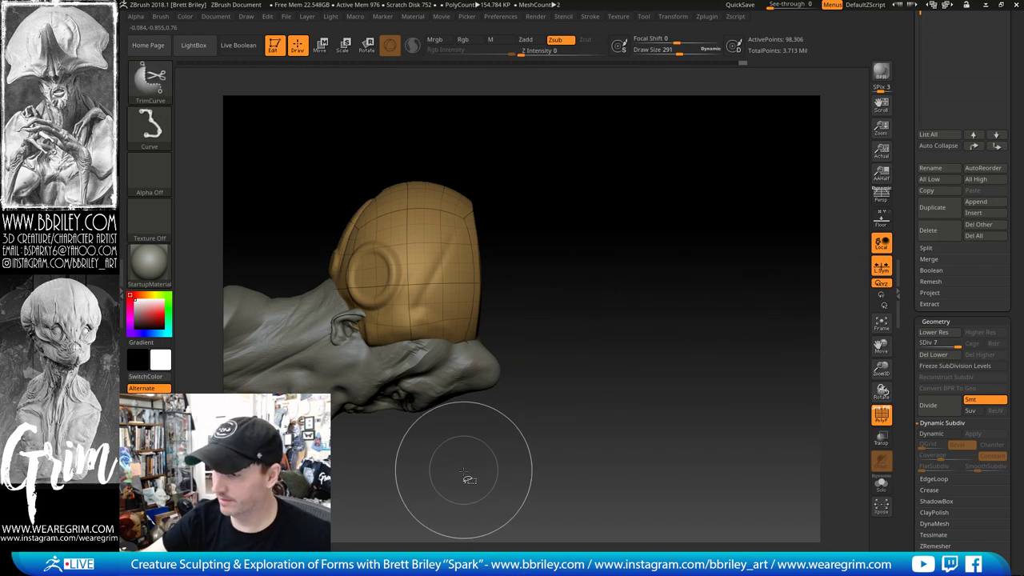
ctrl+shift+drag(457, 467, 458, 276)
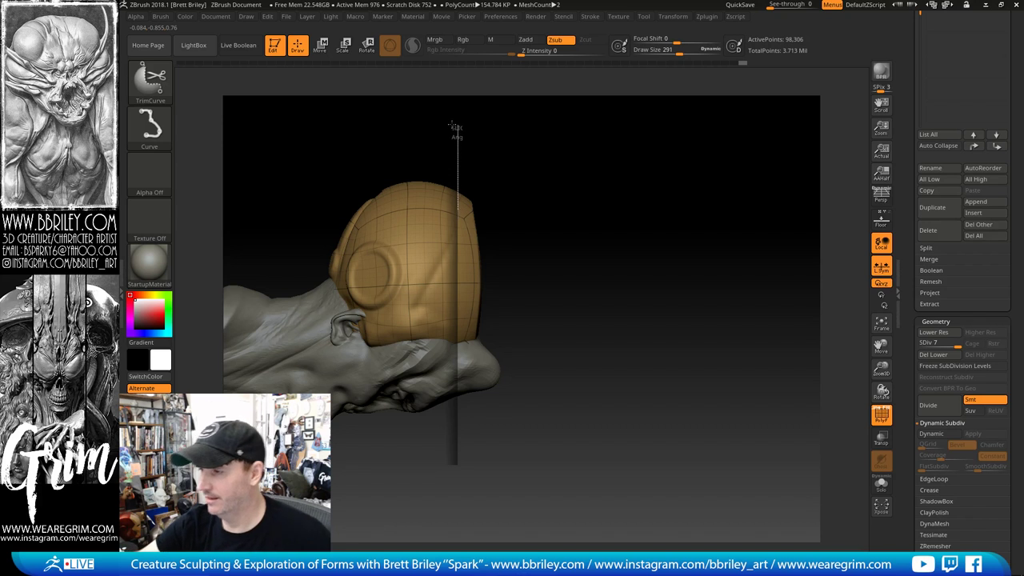
ctrl+shift+drag(452, 125, 451, 464)
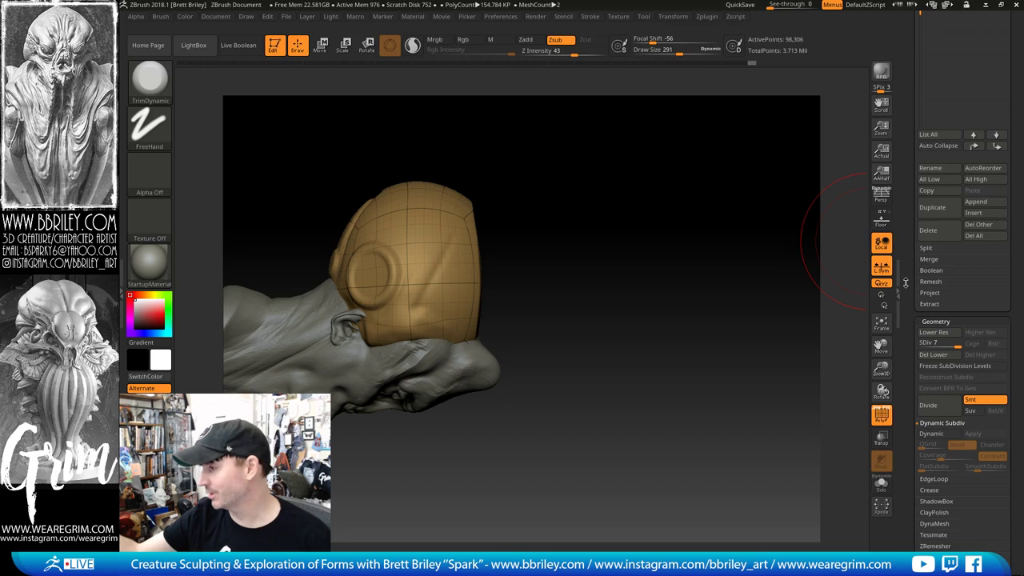
Step: Lower the cranium to subdivision level 6, delete the higher level and freeze the subdivision levels
click(933, 337)
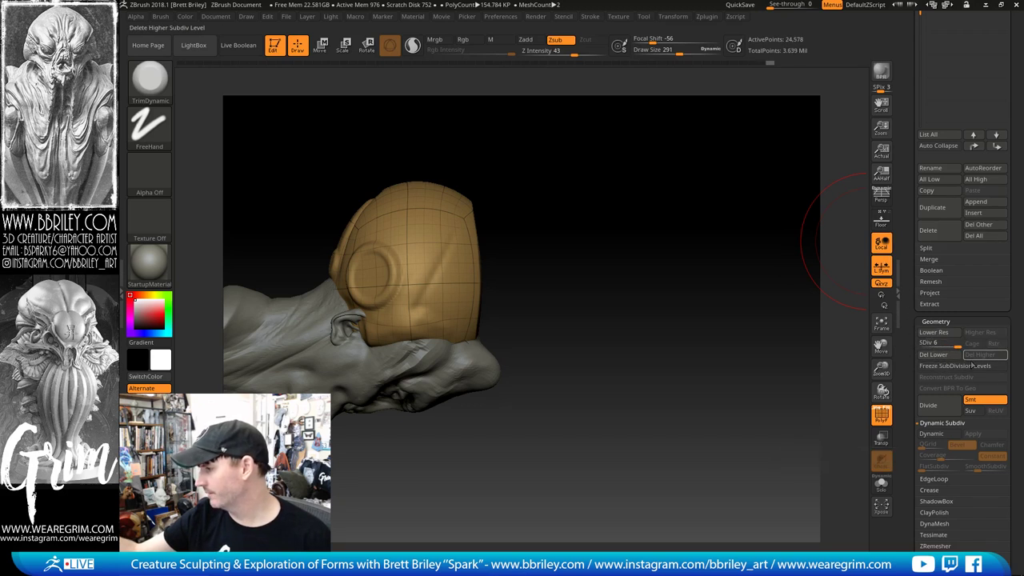
click(968, 365)
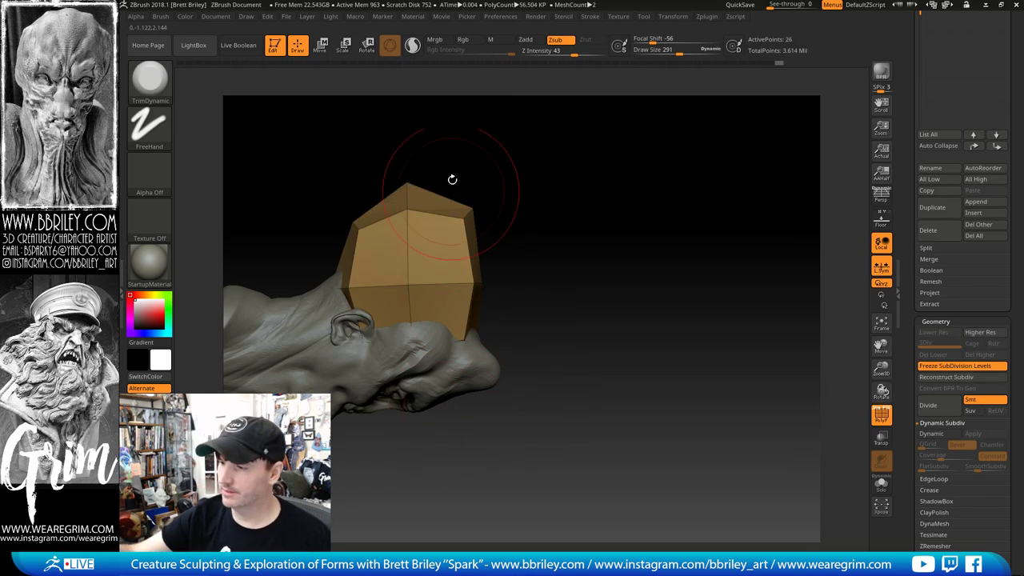
Step: Try a TrimCurve path with a soft curve and a sharp corner in the empty space in front of the cranium
mouse_move(471, 476)
ctrl+shift+mouse_down()
mouse_move(466, 188)
mouse_move(549, 151)
mouse_move(521, 407)
mouse_move(541, 243)
ctrl+shift+mouse_up()
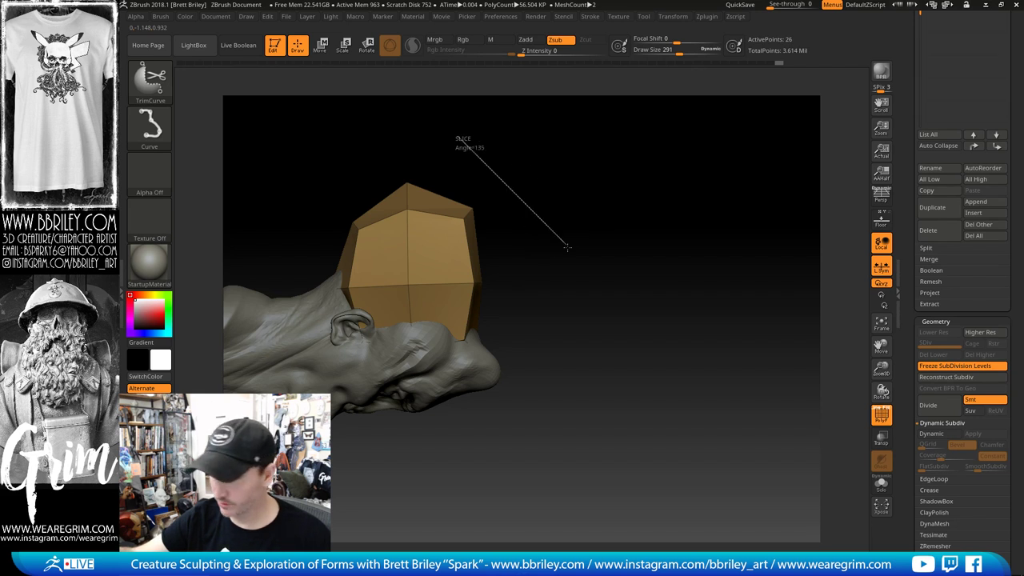
ctrl+shift+drag(566, 248, 591, 248)
mouse_move(522, 305)
ctrl+shift+mouse_down()
mouse_move(442, 360)
mouse_move(501, 335)
mouse_move(452, 356)
mouse_move(544, 297)
mouse_move(490, 333)
ctrl+shift+mouse_up()
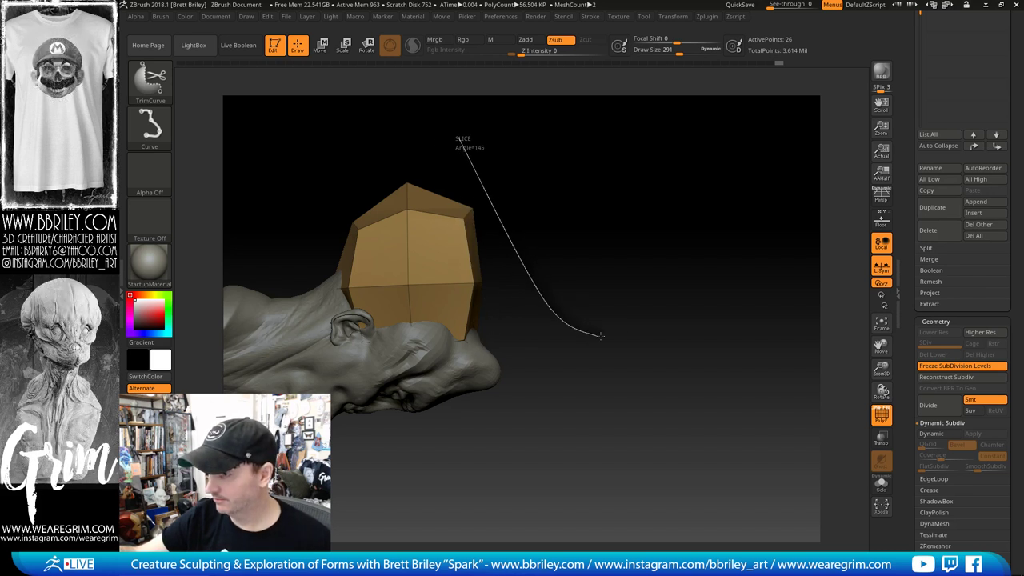
mouse_move(601, 335)
ctrl+shift+mouse_down()
mouse_move(655, 211)
mouse_move(560, 348)
mouse_move(598, 432)
mouse_move(648, 252)
ctrl+shift+mouse_up()
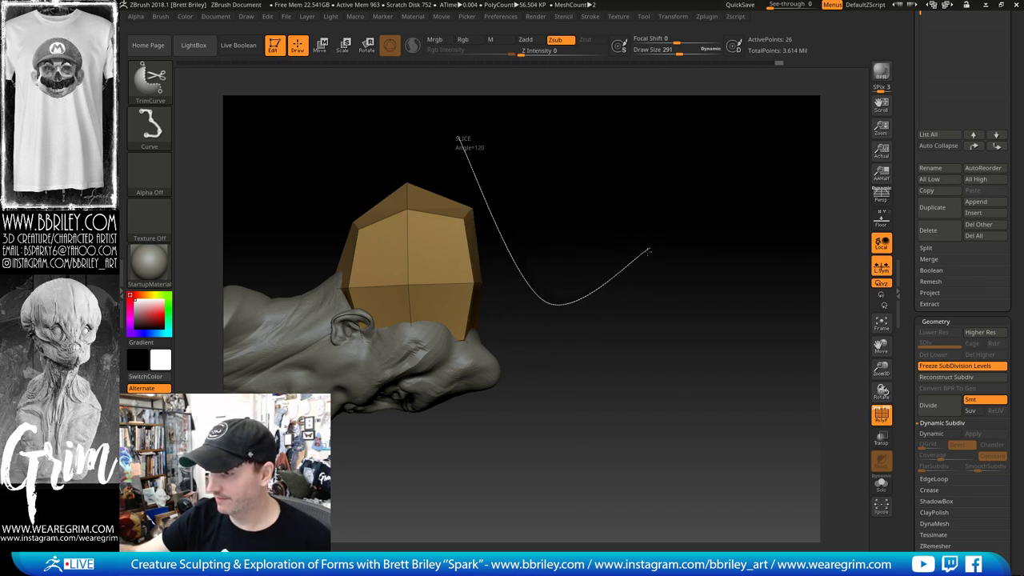
mouse_move(662, 315)
ctrl+shift+mouse_down()
mouse_move(585, 414)
mouse_move(632, 343)
ctrl+shift+mouse_up()
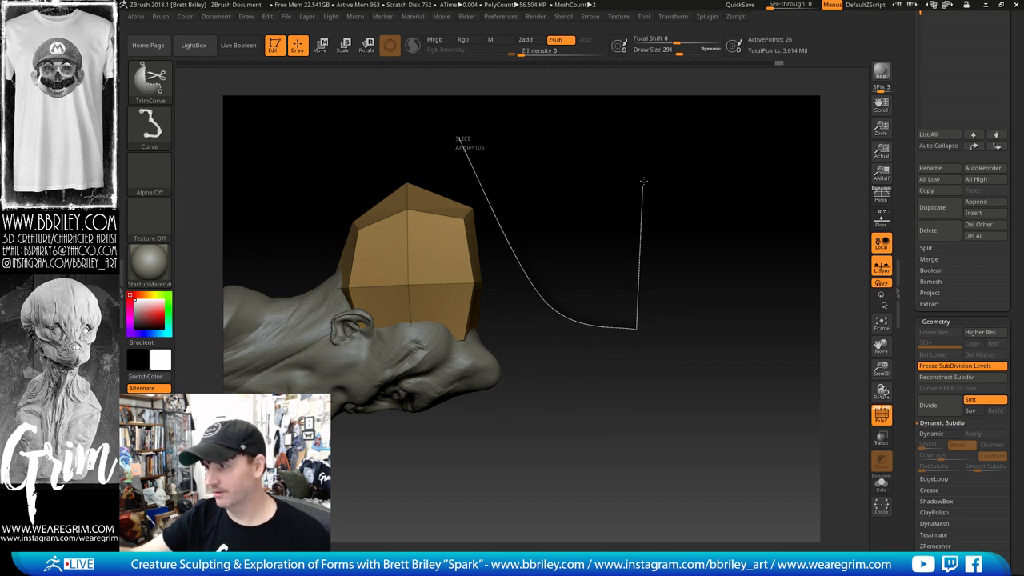
ctrl+shift+drag(643, 180, 657, 194)
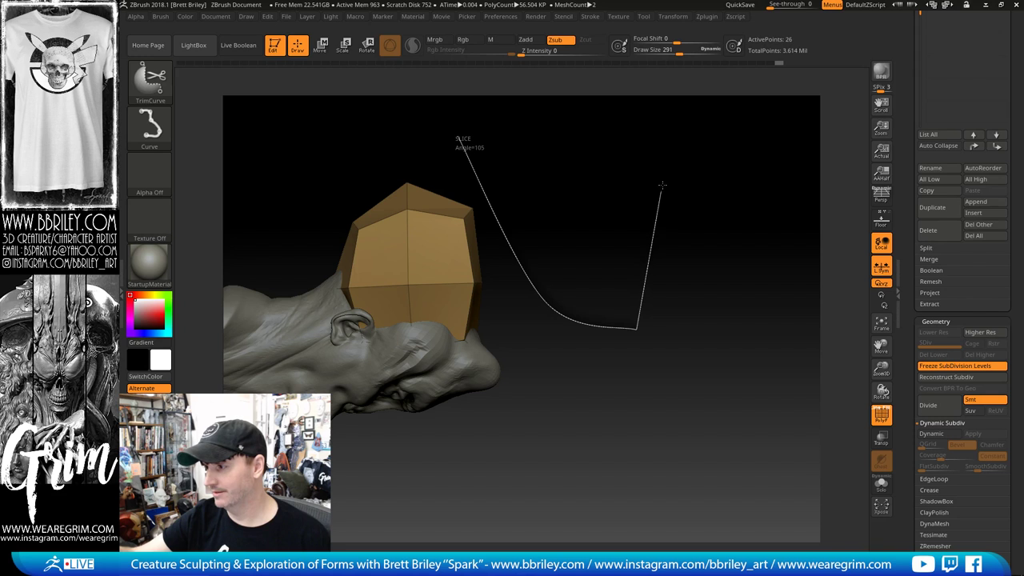
ctrl+shift+drag(662, 186, 661, 185)
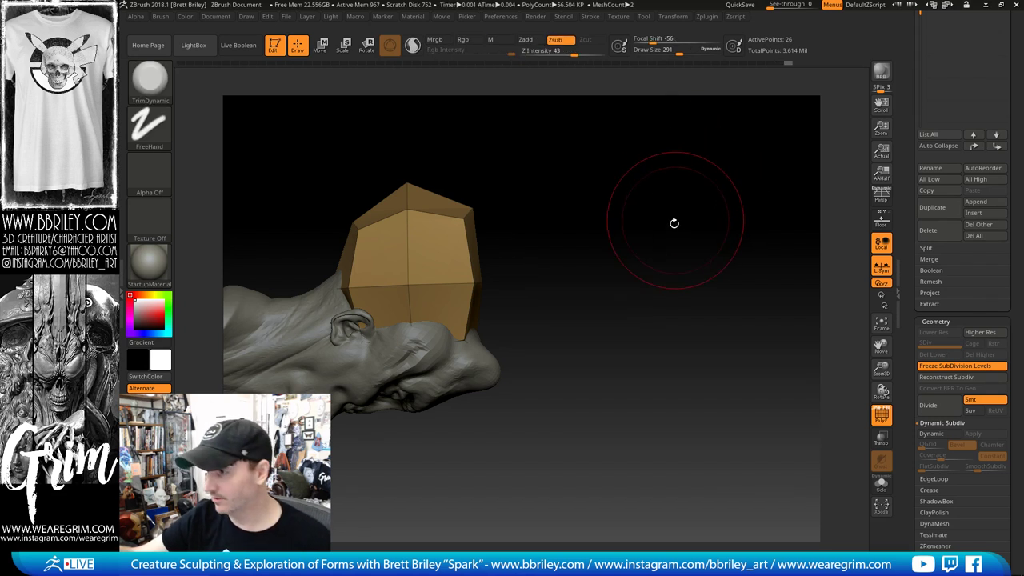
Step: Slice off the front of the low-resolution cranium with a straight vertical TrimCurve cut and check the flat cap
key(ctrl+shift)
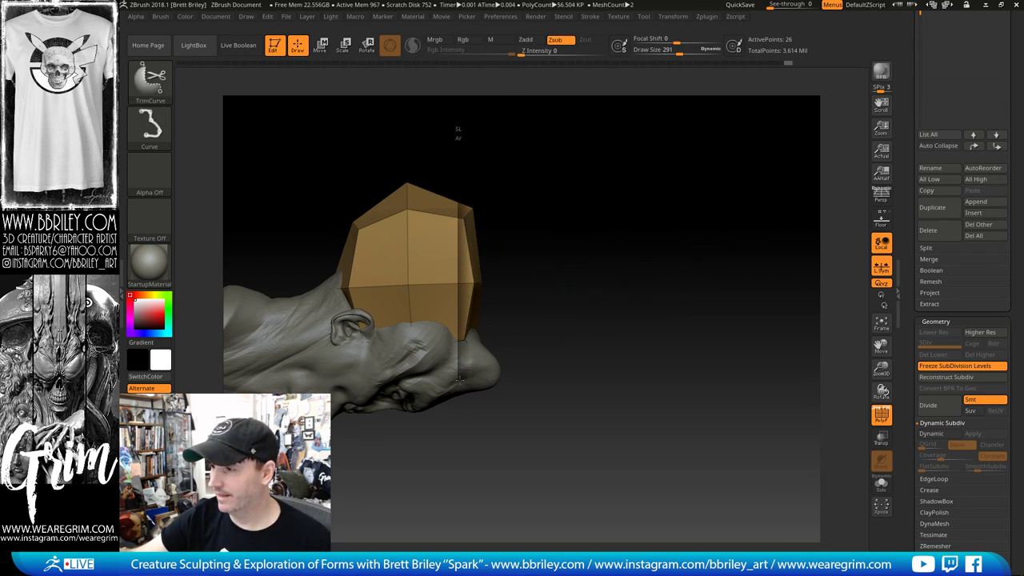
ctrl+shift+drag(459, 378, 457, 432)
drag(519, 405, 579, 257)
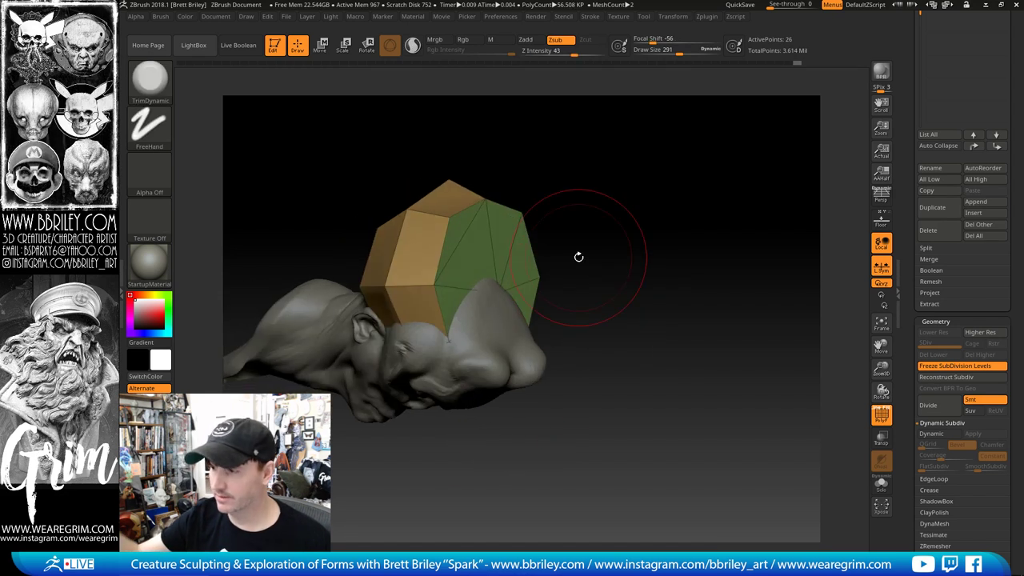
drag(677, 205, 702, 200)
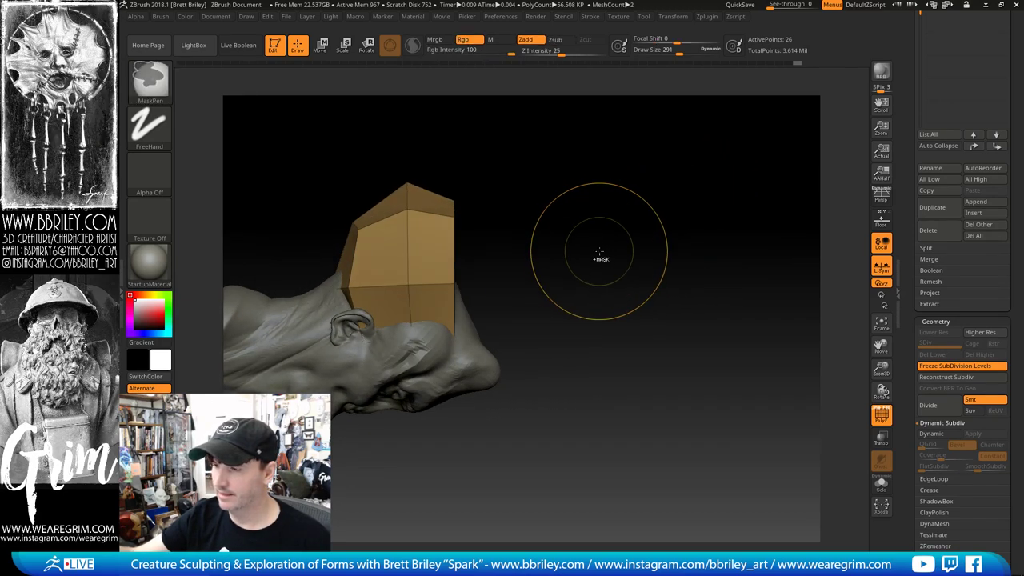
Step: Undo the trim and cut vertically through the cranium's front again, keeping the front slab as a separate polygroup
key(ctrl+z)
ctrl+shift+drag(448, 152, 454, 443)
mouse_move(519, 404)
mouse_down()
mouse_move(646, 275)
mouse_move(625, 256)
mouse_move(656, 281)
mouse_up()
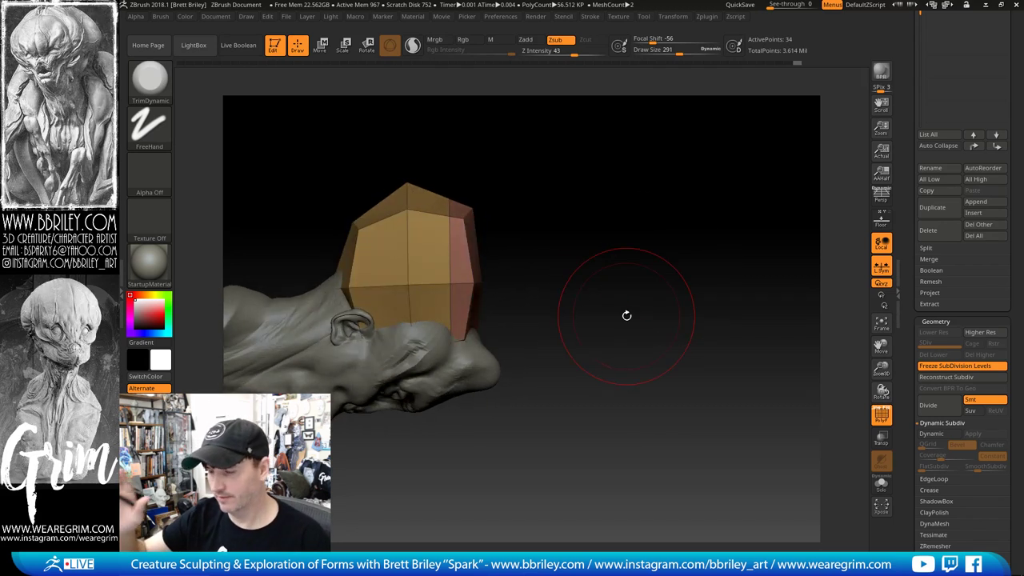
mouse_move(626, 315)
mouse_down()
mouse_move(775, 245)
mouse_move(754, 254)
mouse_up()
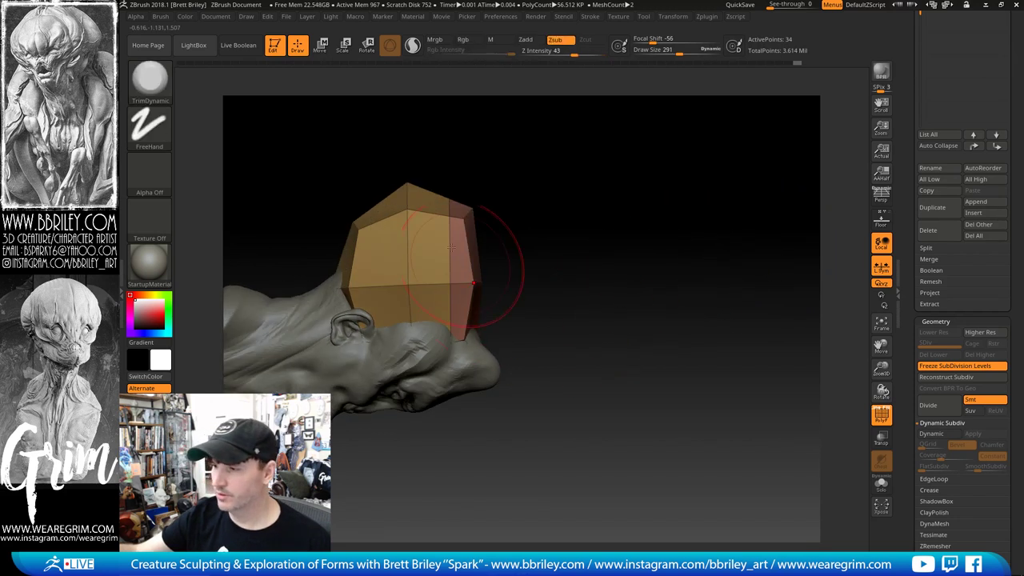
mouse_move(628, 210)
mouse_down()
mouse_move(580, 224)
mouse_move(549, 261)
mouse_move(632, 200)
mouse_move(617, 209)
mouse_up()
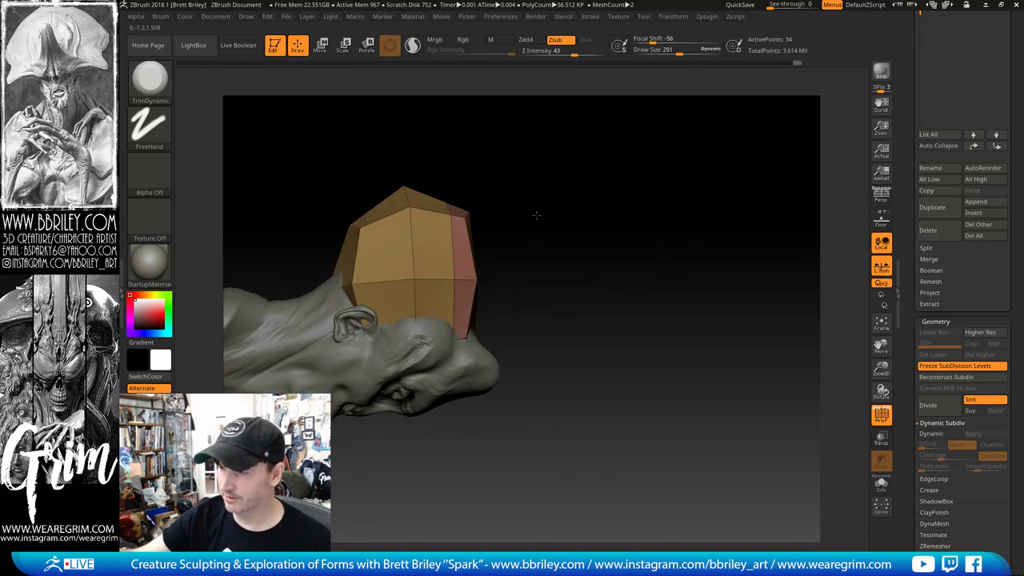
drag(537, 215, 539, 218)
Step: Isolate the front slab, choose the SelectLasso brush and center the Move gizmo on the unmasked mesh
ctrl+shift+click(462, 272)
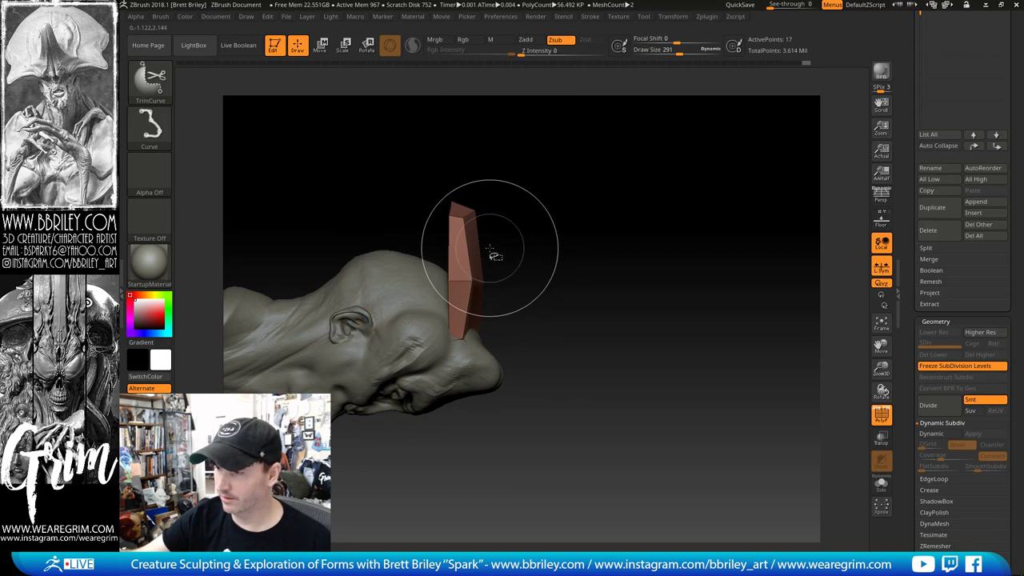
click(144, 77)
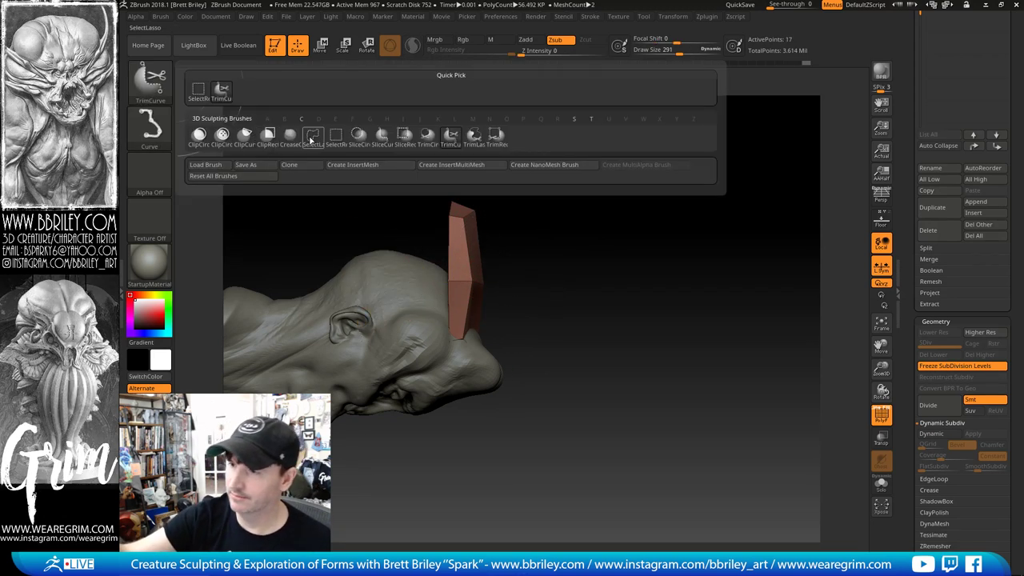
click(310, 140)
key(w)
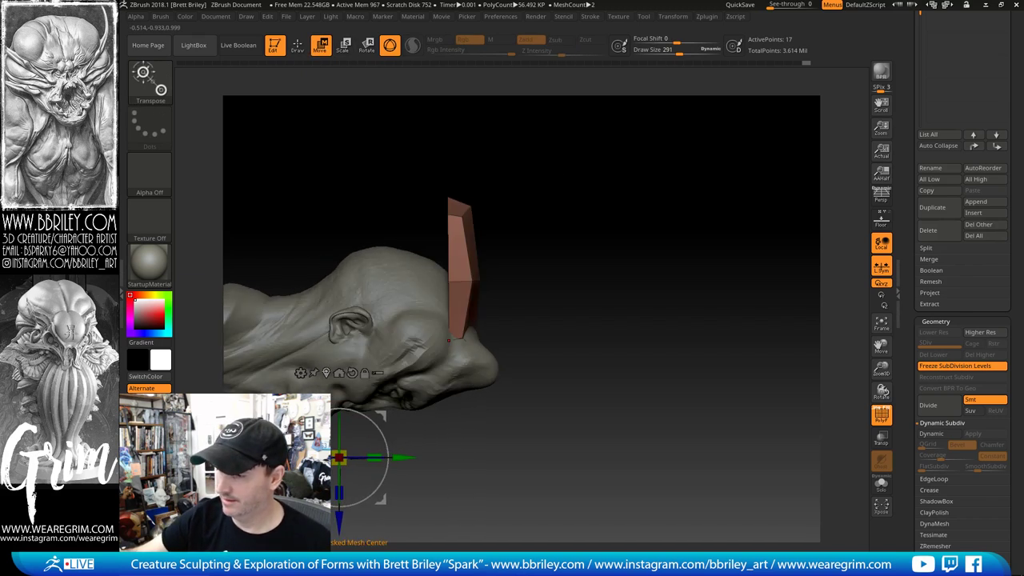
click(325, 373)
shift+drag(608, 254, 576, 238)
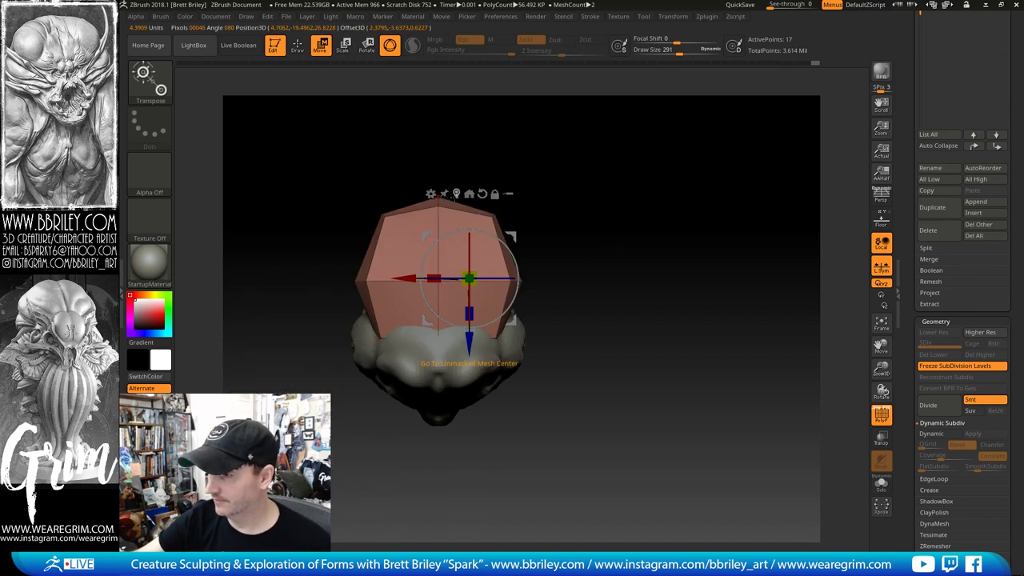
click(456, 195)
Step: Scale the isolated front slab down uniformly with the gizmo and show the whole cranium again
drag(544, 184, 604, 186)
drag(438, 277, 437, 283)
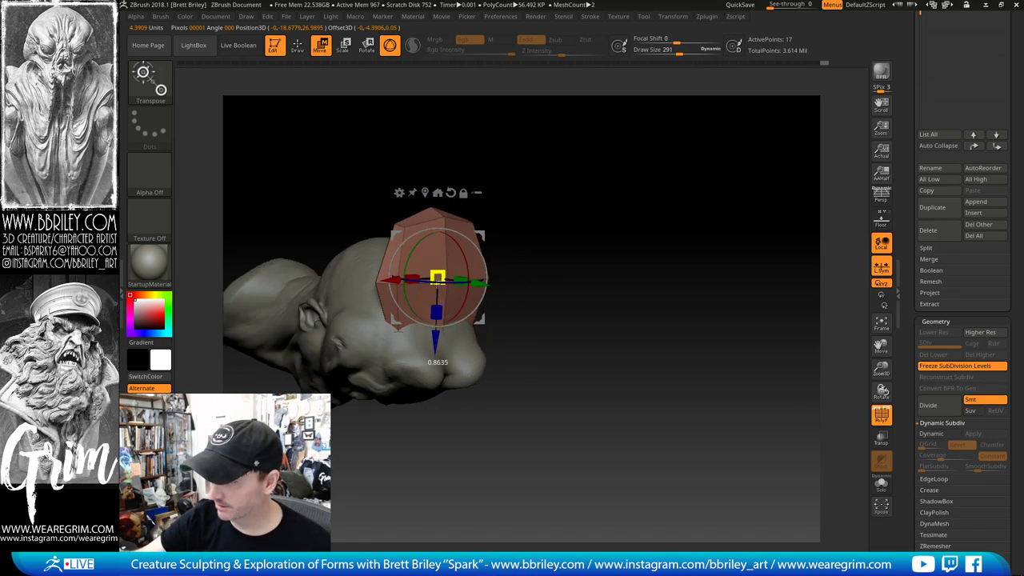
ctrl+shift+click(570, 226)
drag(629, 217, 680, 197)
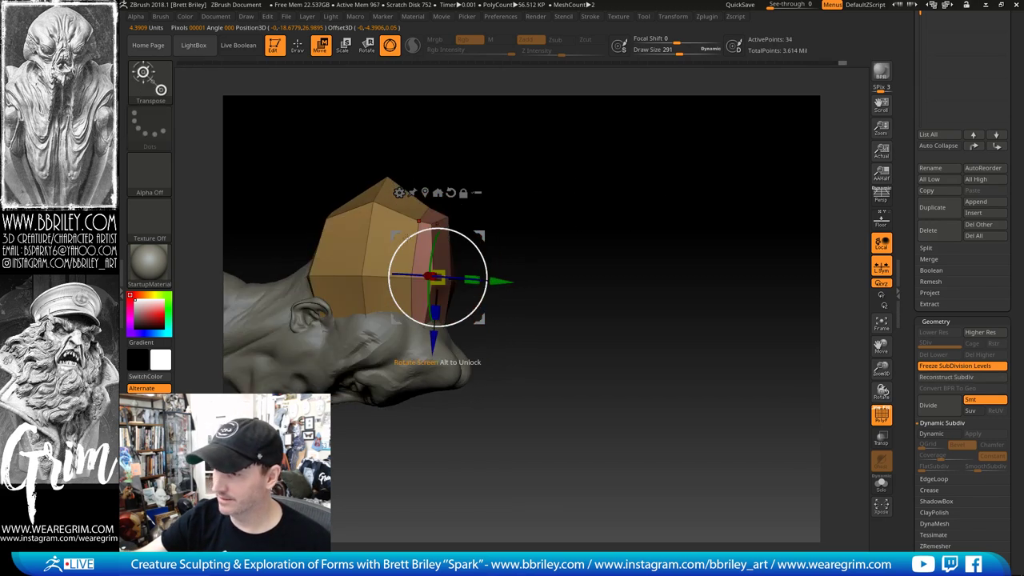
drag(531, 200, 546, 222)
Step: Undo the scaling, then shrink the isolated front slab again and push it back along the front-to-back axis
ctrl+shift+click(393, 236)
key(ctrl+z)
ctrl+drag(379, 149, 432, 438)
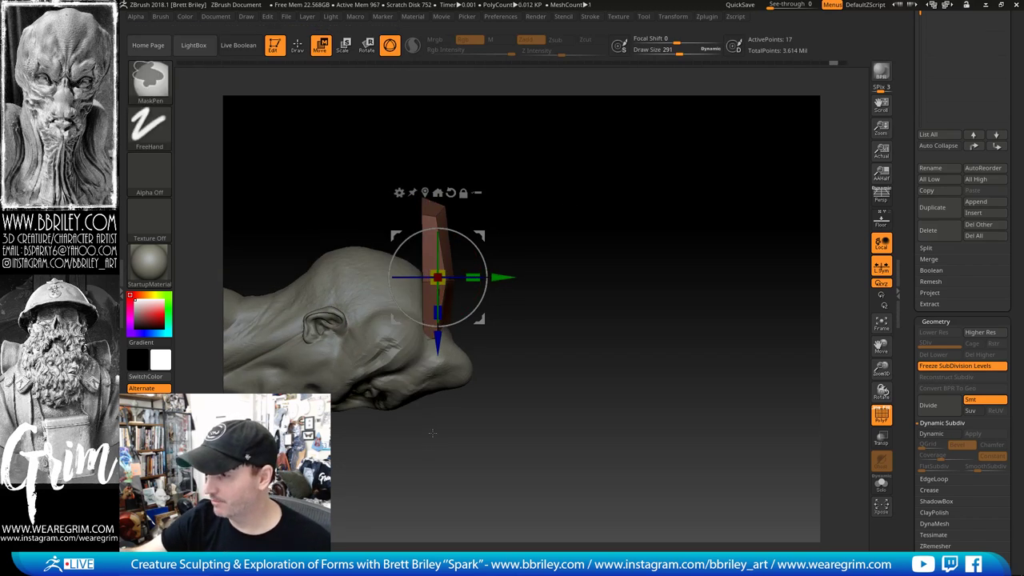
drag(578, 258, 524, 246)
drag(438, 277, 436, 289)
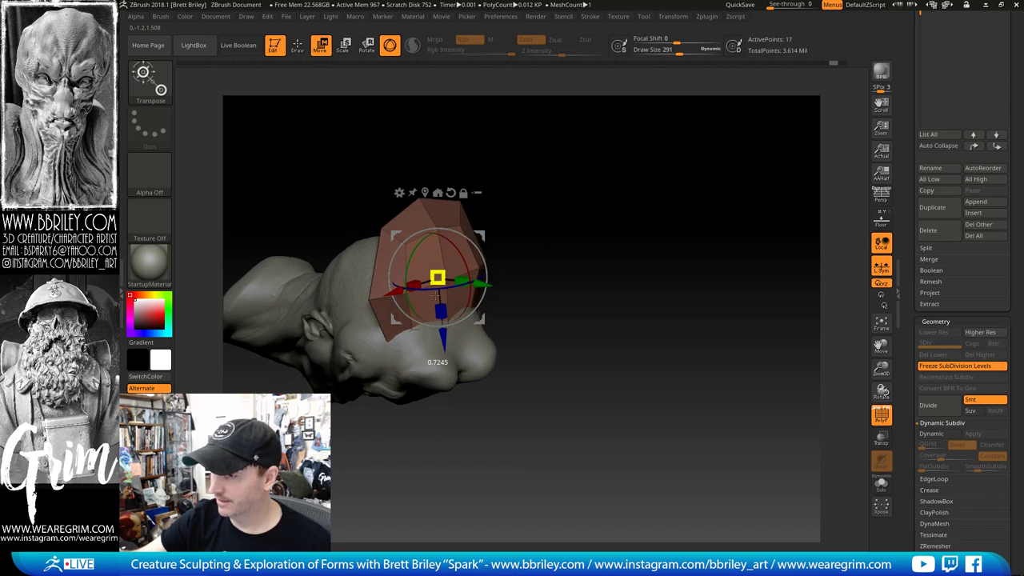
drag(514, 277, 484, 286)
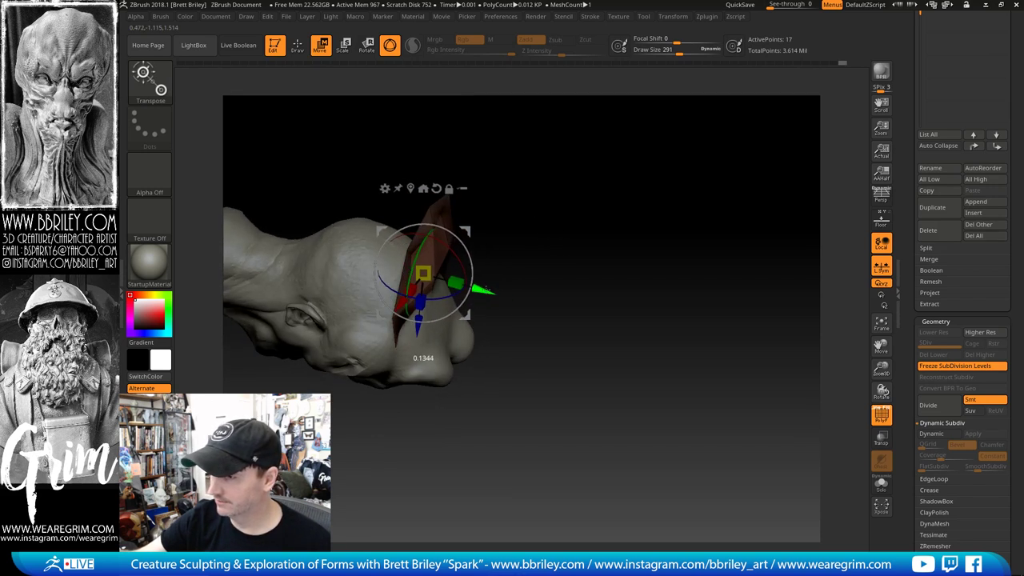
Step: Show the whole cranium and adjust the front slab's depth along the front-to-back axis with the gizmo
drag(588, 220, 568, 189)
ctrl+shift+click(624, 215)
mouse_move(629, 217)
mouse_down()
mouse_move(656, 203)
mouse_move(644, 208)
mouse_up()
mouse_move(588, 225)
mouse_down()
mouse_move(565, 219)
mouse_move(595, 232)
mouse_up()
mouse_move(596, 225)
mouse_down()
mouse_move(572, 217)
mouse_move(576, 226)
mouse_move(588, 214)
mouse_up()
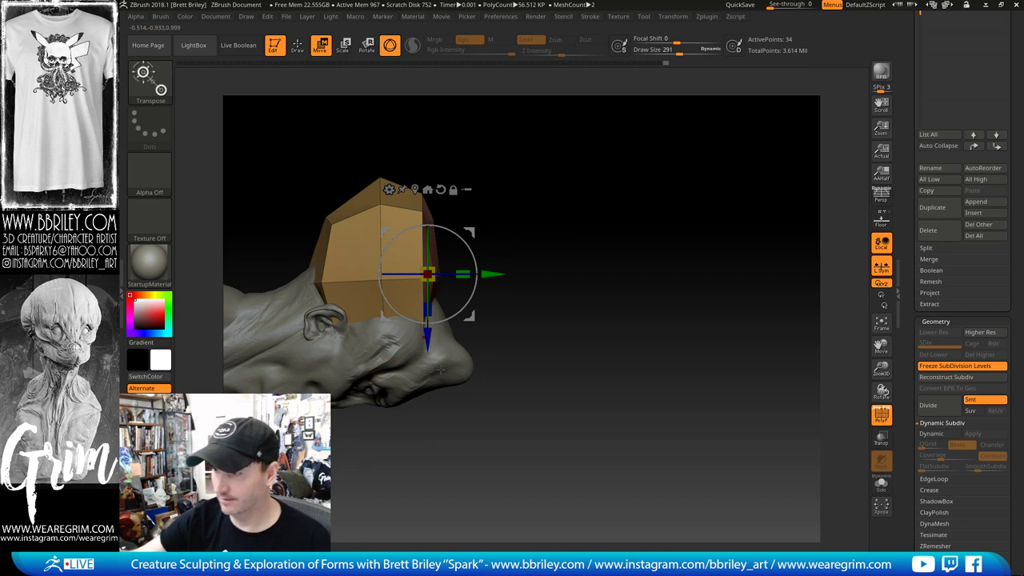
mouse_move(464, 271)
mouse_down()
mouse_move(447, 273)
mouse_move(472, 269)
mouse_up()
Step: Undo the gizmo edits on the front slab and bring back the full cranium
key(ctrl+z)
key(ctrl+z)
key(ctrl+z)
key(ctrl+z)
key(ctrl+z)
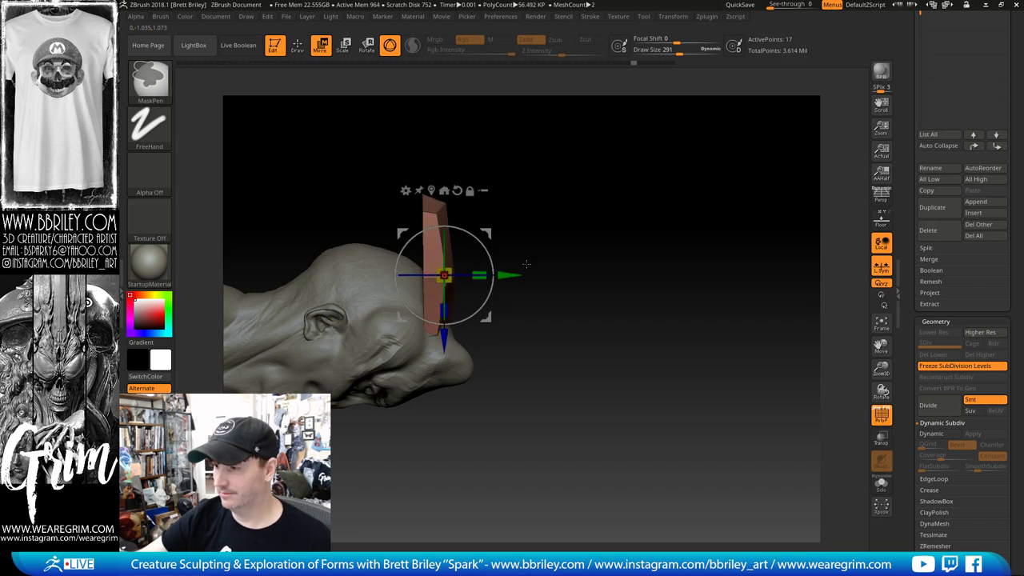
ctrl+shift+click(526, 264)
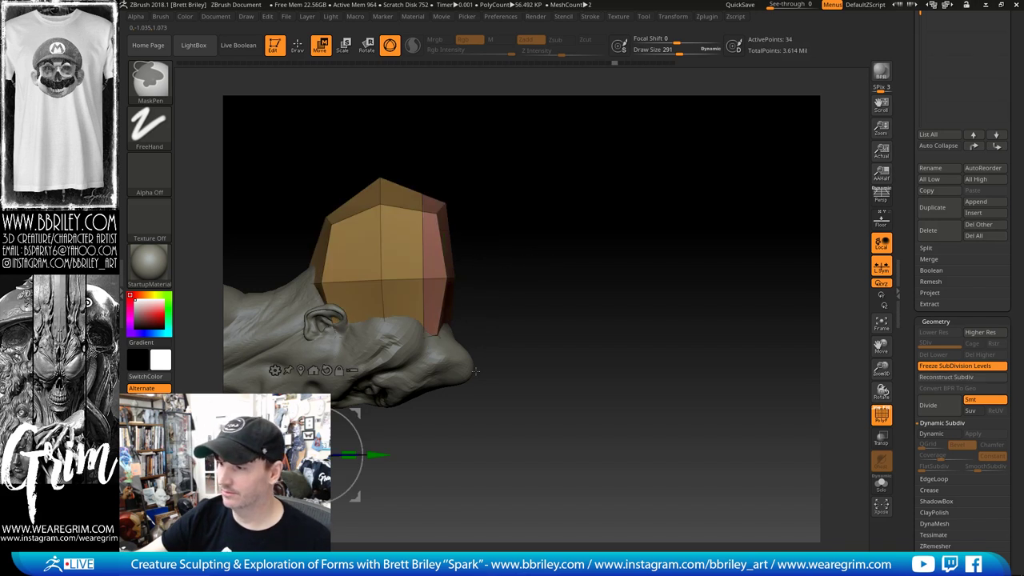
Step: Choose the TrimCurve brush, cut off the cranium's front with a vertical line and frame the result
key(ctrl+shift)
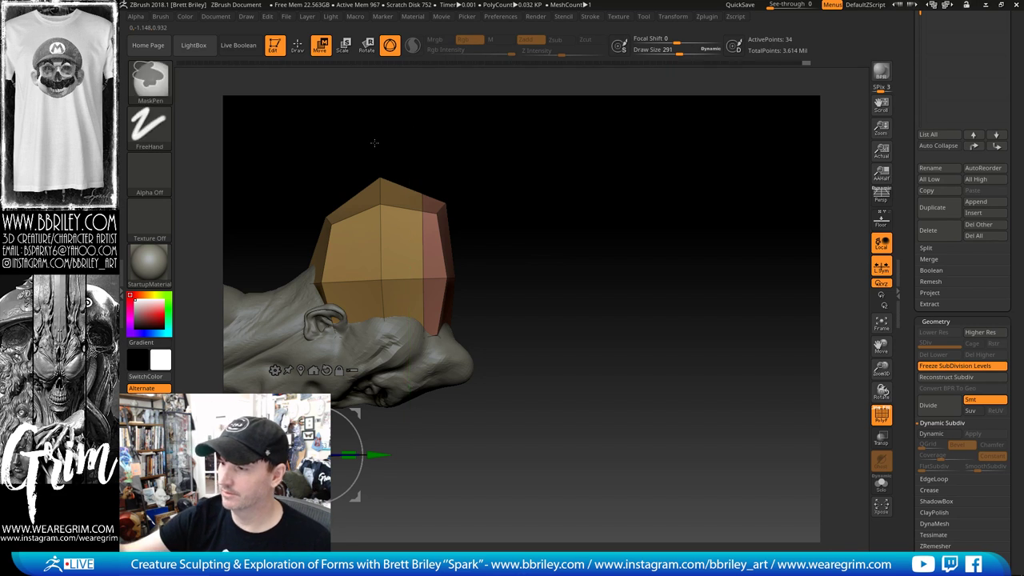
click(150, 77)
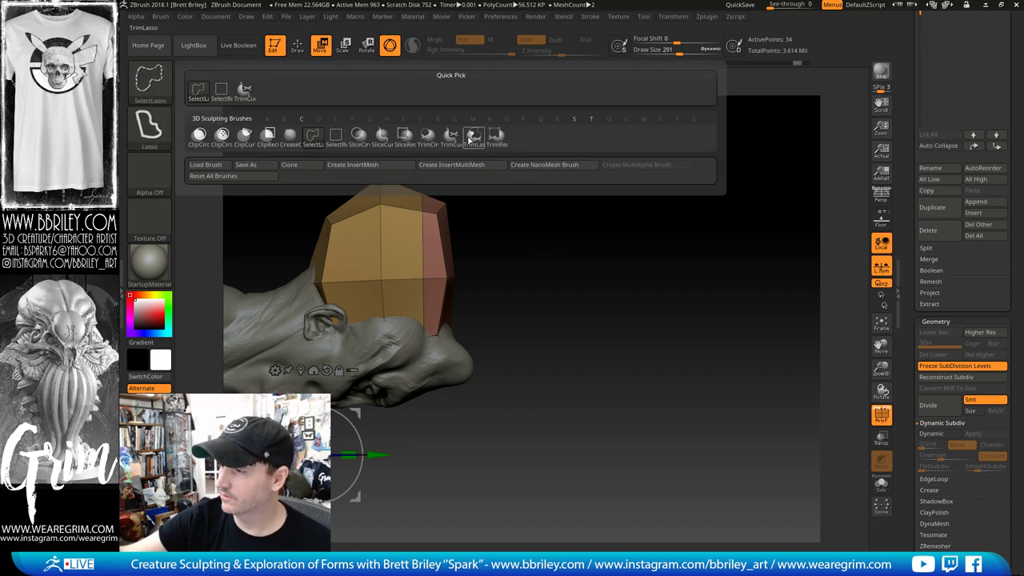
click(452, 135)
mouse_move(424, 494)
ctrl+shift+mouse_down()
mouse_move(423, 127)
mouse_move(525, 133)
mouse_move(458, 430)
mouse_move(466, 328)
mouse_move(410, 495)
ctrl+shift+mouse_up()
drag(616, 352, 550, 338)
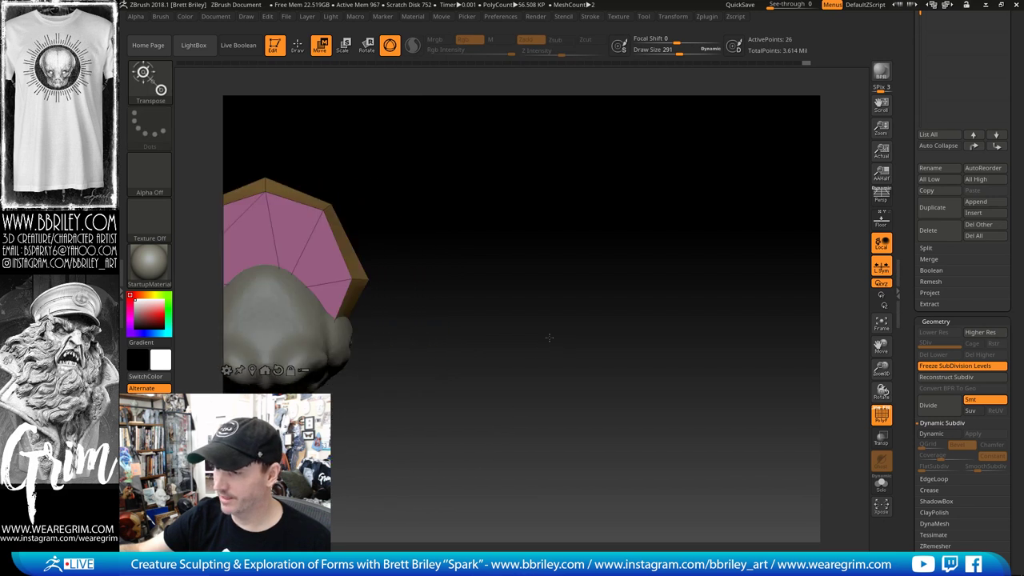
key(f)
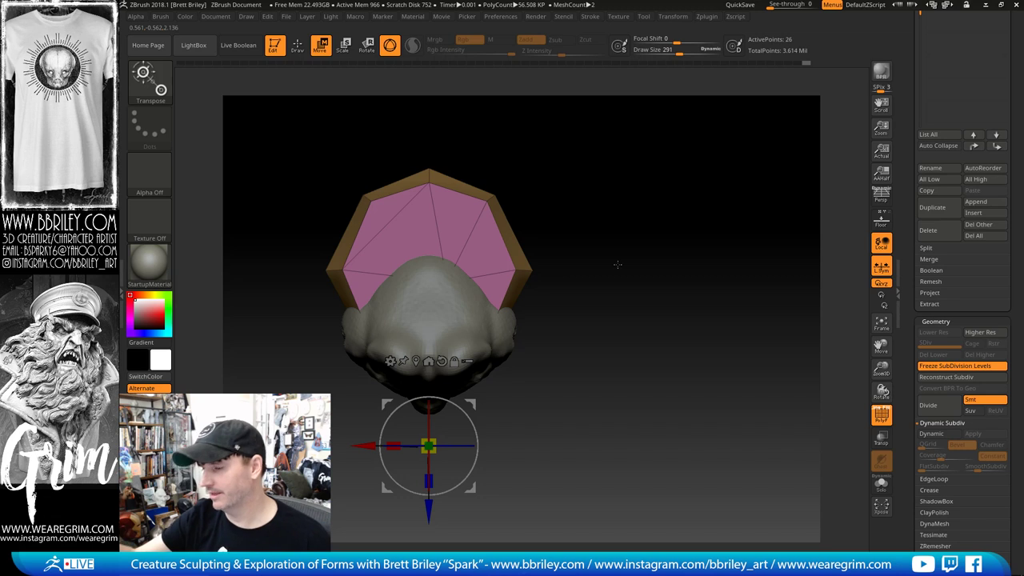
mouse_move(616, 264)
mouse_down()
mouse_move(626, 177)
mouse_move(688, 181)
mouse_move(587, 205)
mouse_up()
Step: Return to Draw mode, turn off Freeze SubDivision Levels to restore the cranium's detail, and inspect the cut front
click(302, 49)
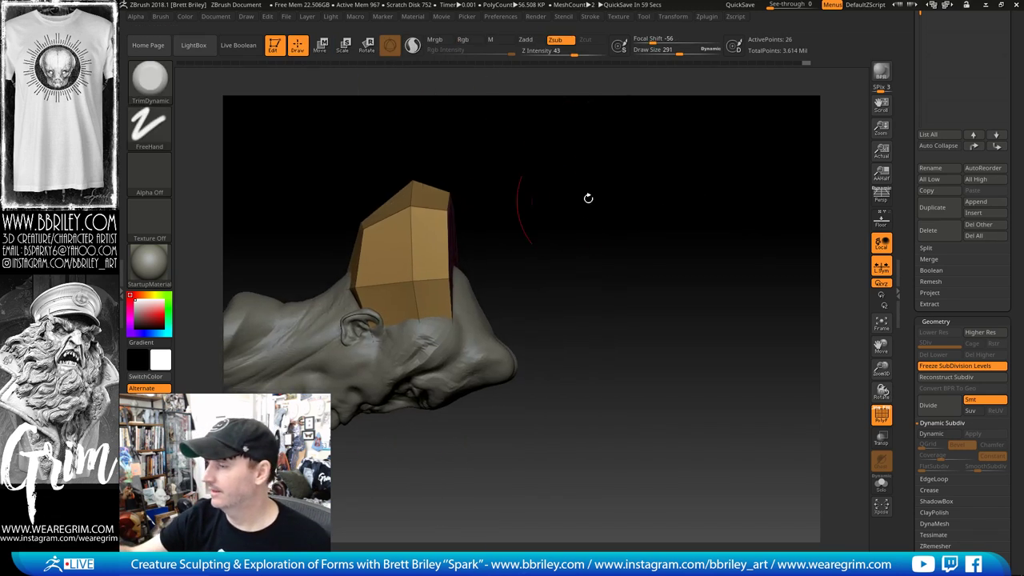
click(926, 366)
click(924, 365)
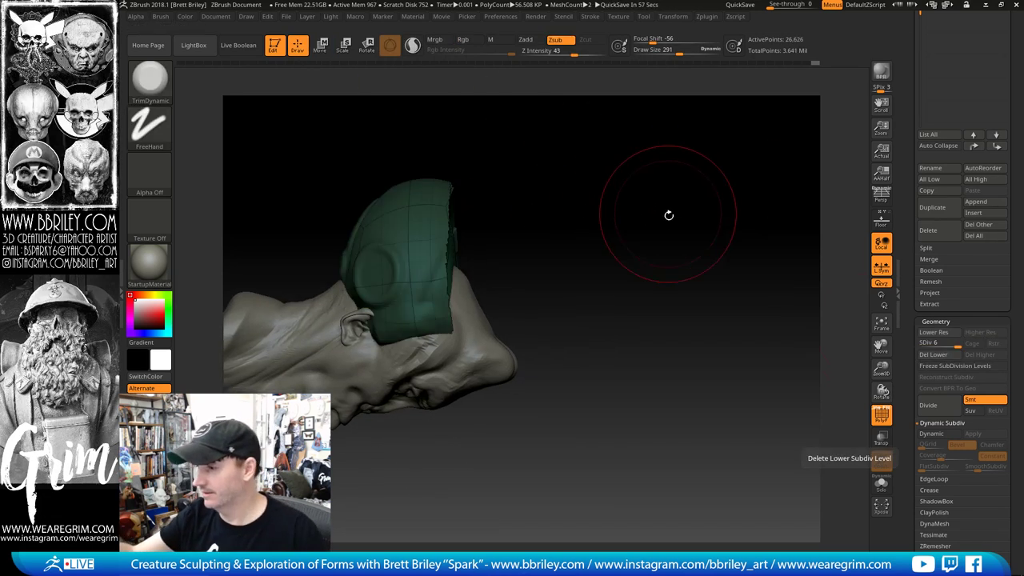
drag(696, 222, 677, 210)
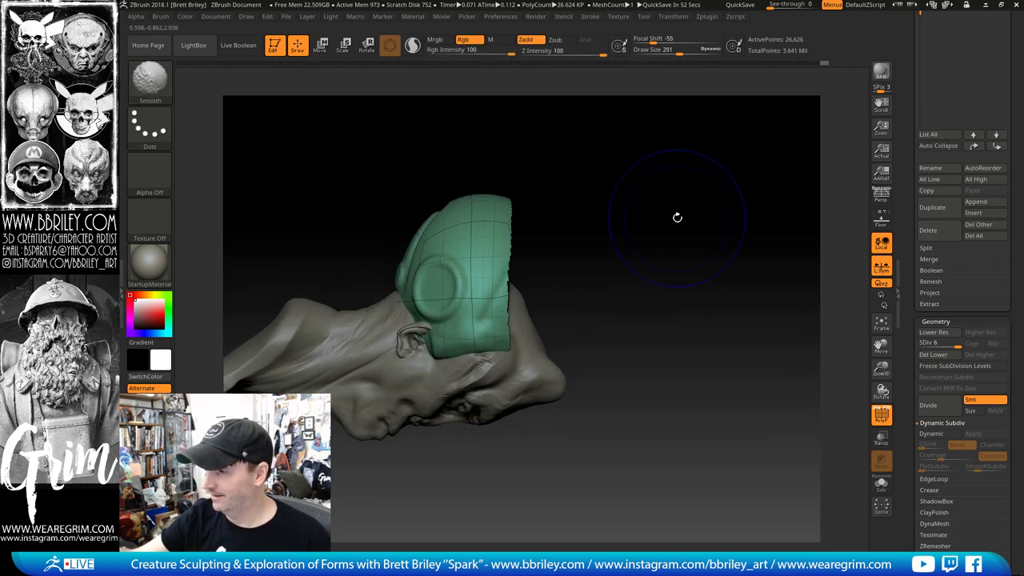
drag(627, 290, 690, 235)
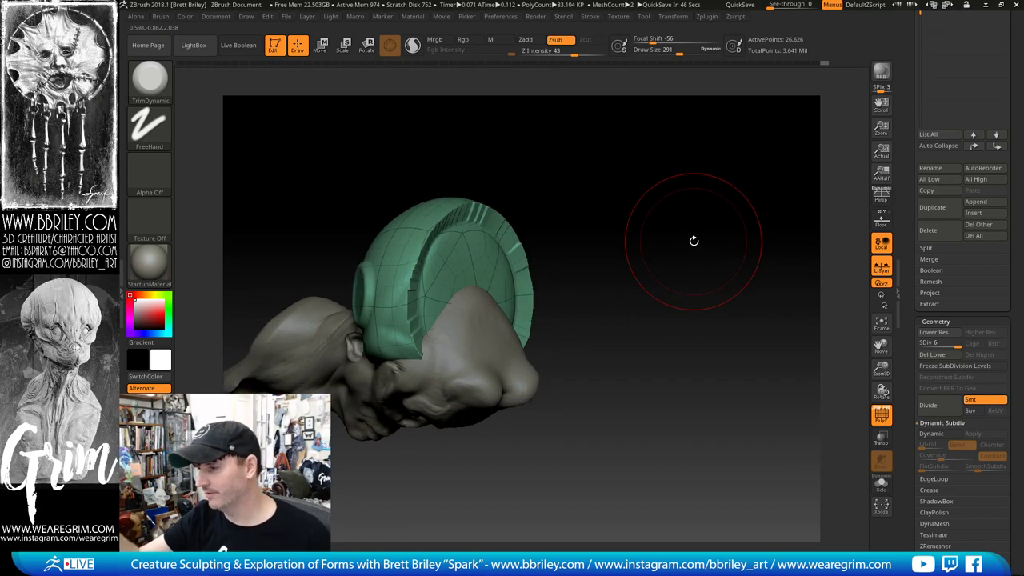
drag(743, 208, 752, 211)
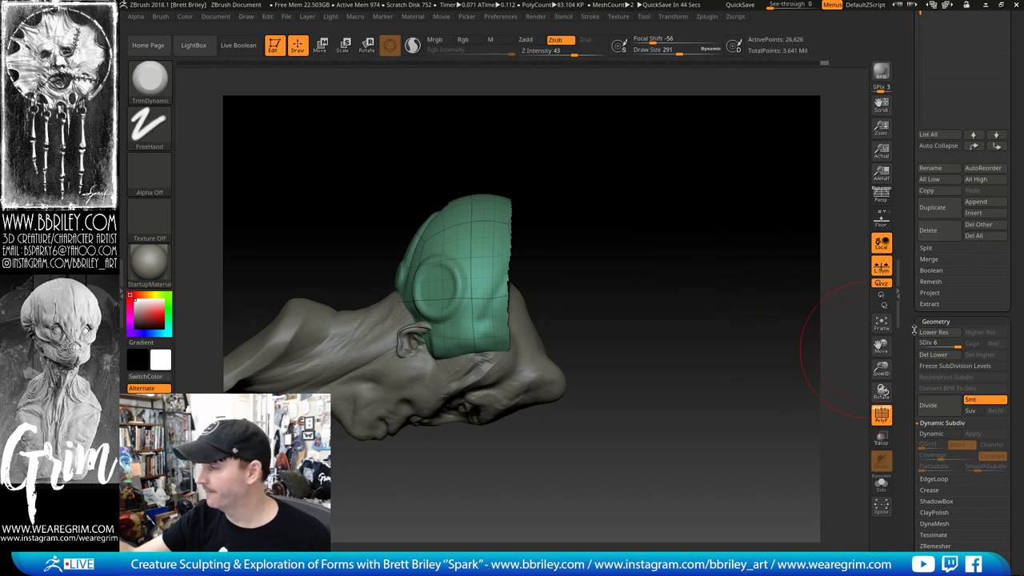
Step: Undo the frozen-level trimming to restore the cranium's rounded front at subdivision level 6
key(ctrl+z)
key(ctrl+z)
key(ctrl+z)
key(ctrl+z)
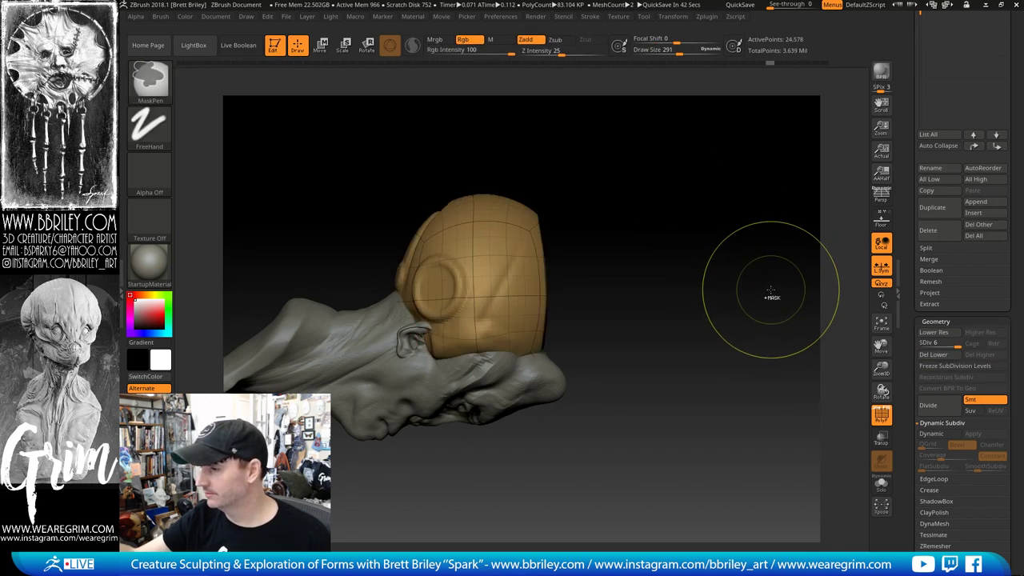
drag(789, 290, 754, 299)
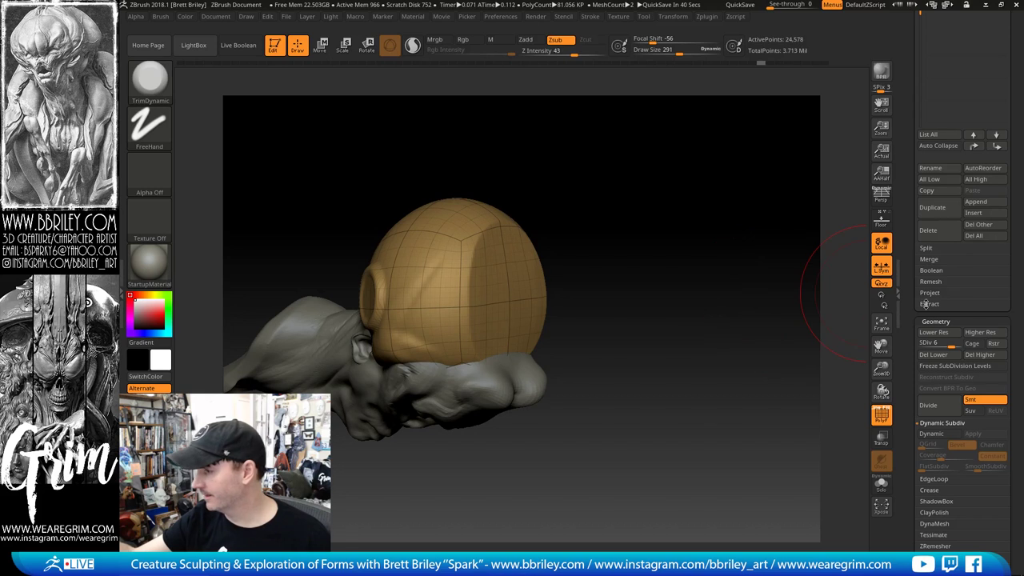
Step: Delete the cranium's lower subdivision levels and slice off its front with a straight vertical TrimCurve cut
click(947, 354)
drag(800, 329, 746, 319)
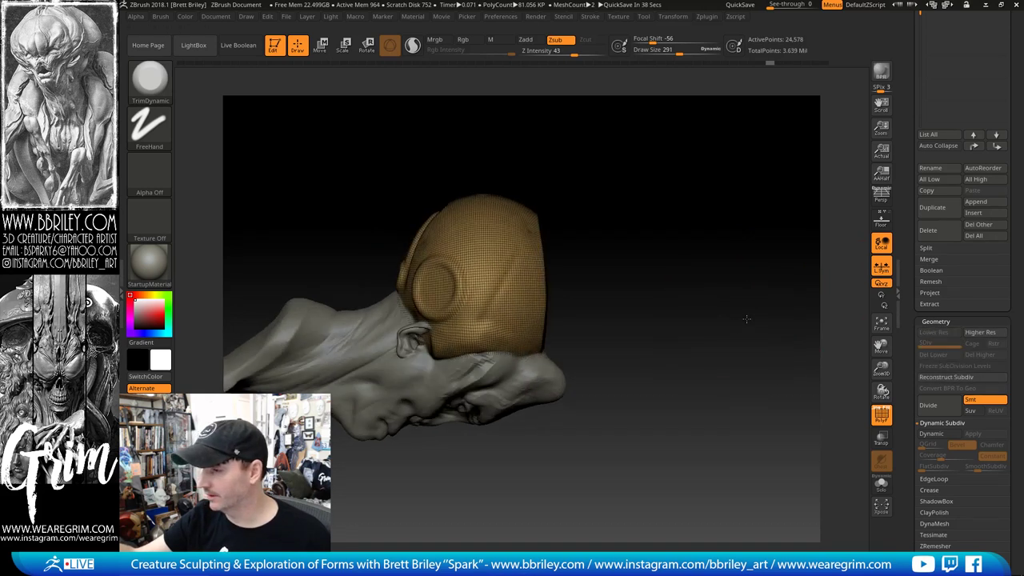
click(881, 415)
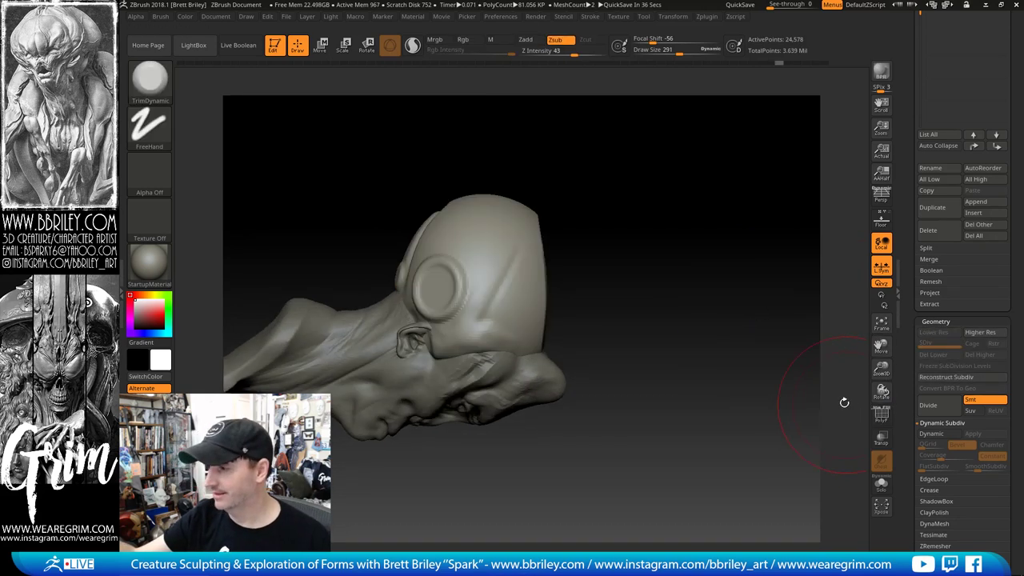
drag(646, 361, 540, 334)
mouse_move(502, 449)
ctrl+shift+mouse_down()
mouse_move(505, 149)
mouse_move(588, 441)
mouse_move(587, 296)
mouse_move(487, 485)
mouse_move(501, 448)
ctrl+shift+mouse_up()
drag(697, 349, 600, 317)
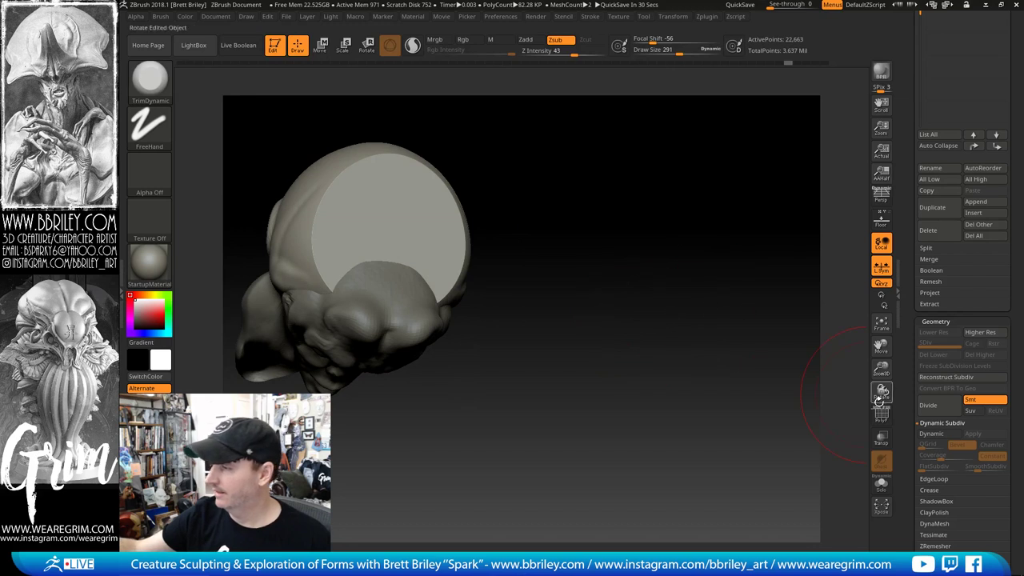
click(880, 414)
drag(807, 385, 674, 304)
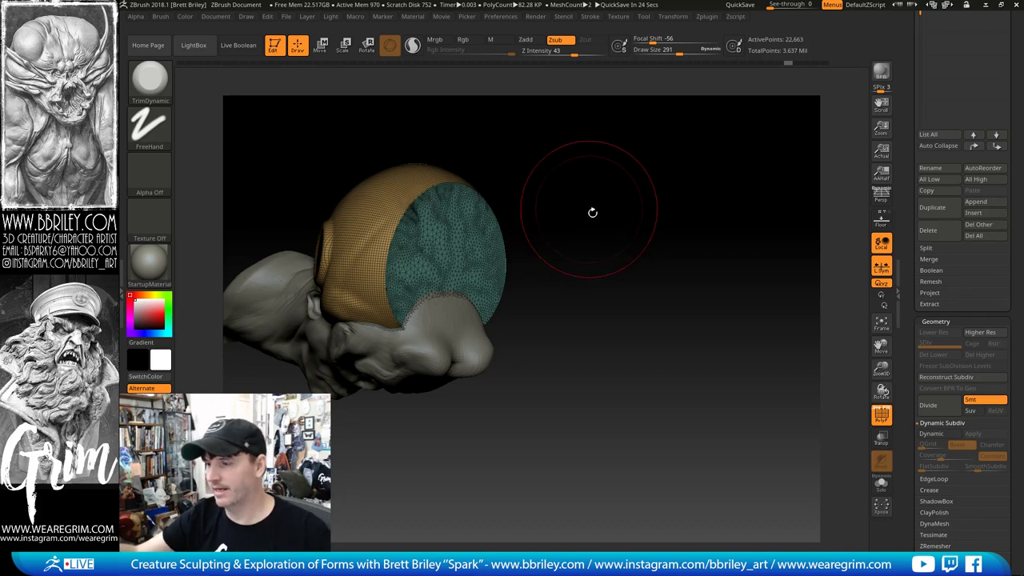
drag(592, 211, 675, 207)
click(884, 420)
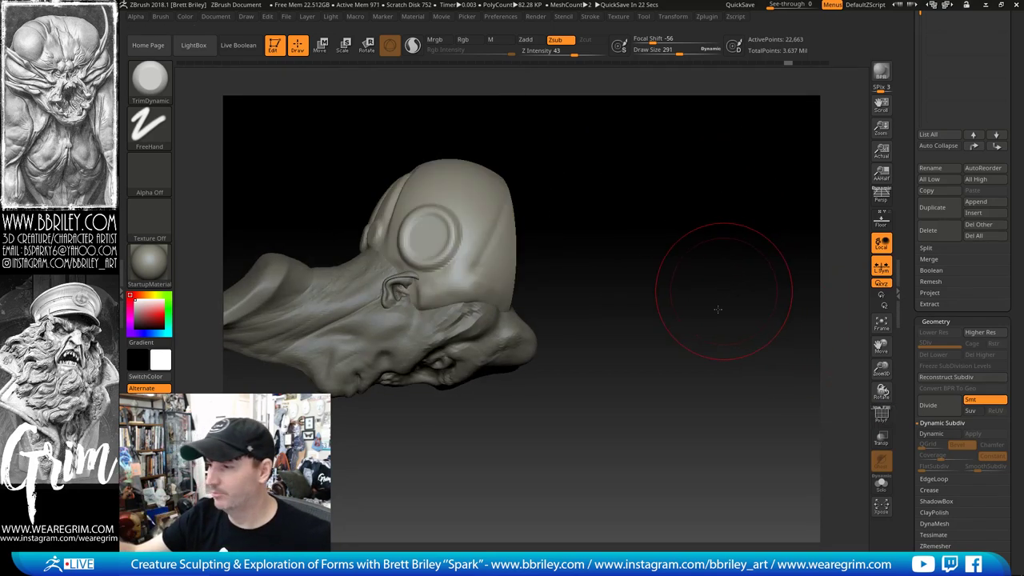
Step: Carve the diagonal groove deeper along the cranium's side, from behind the ear to the cut edge, using DamStandard at draw size 50
mouse_move(719, 294)
mouse_down()
mouse_move(641, 240)
mouse_move(574, 249)
mouse_up()
key(b)
key(d)
key(s)
key(s)
drag(455, 309, 442, 309)
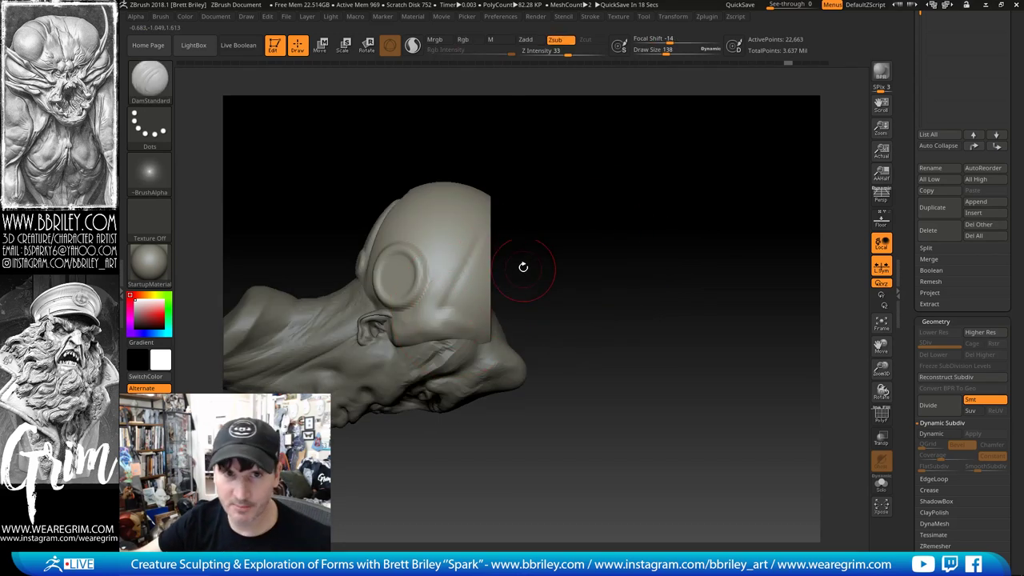
key(bracketleft)
key(bracketleft)
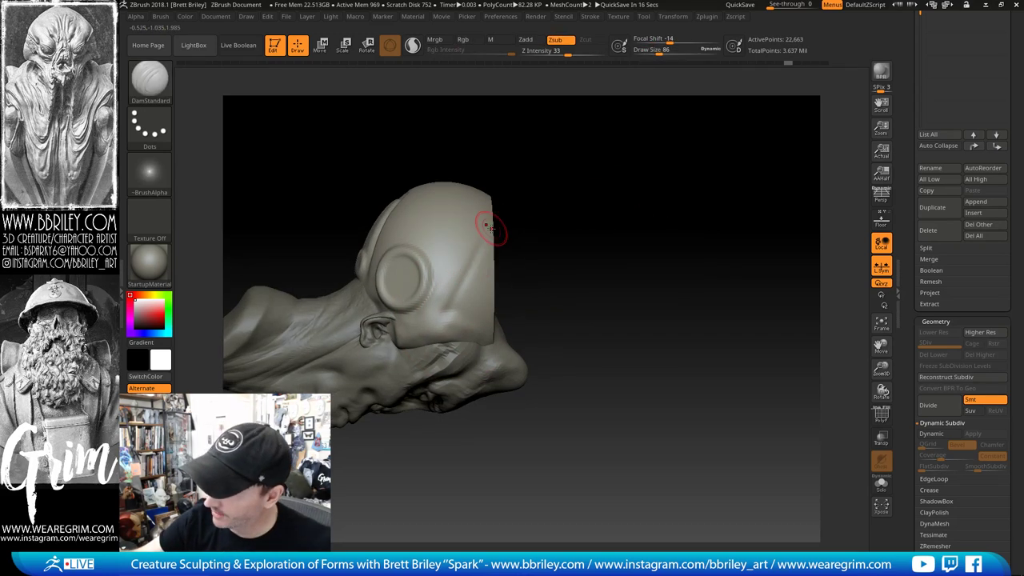
key(s)
mouse_move(491, 229)
mouse_down()
mouse_move(463, 283)
mouse_move(514, 206)
mouse_up()
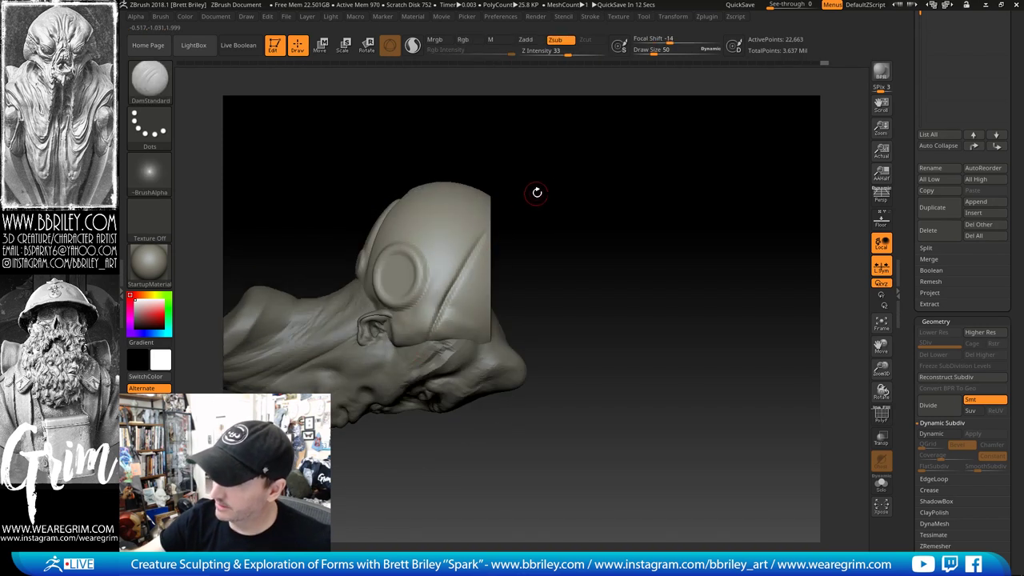
Step: Append a sphere to the sculpt as a new subtool
mouse_move(537, 192)
mouse_down()
mouse_move(644, 199)
mouse_move(593, 254)
mouse_up()
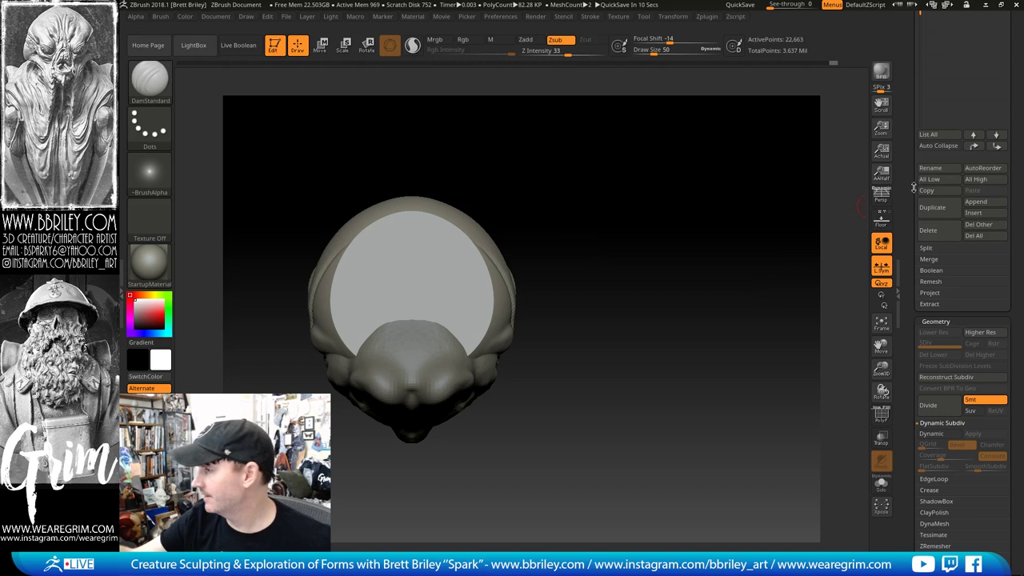
drag(914, 187, 915, 255)
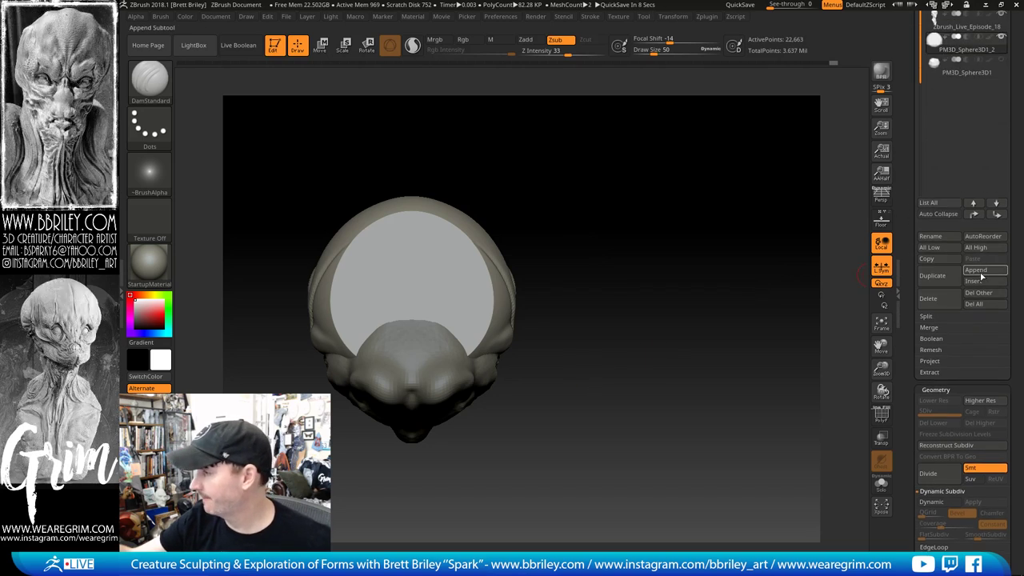
click(979, 272)
click(561, 334)
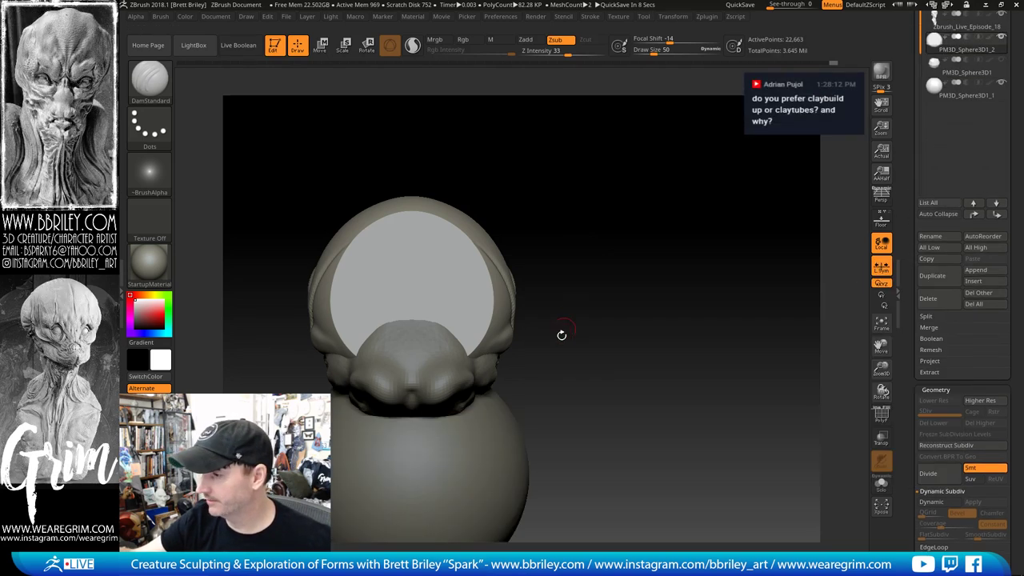
Step: Select the appended sphere and move it with the gizmo up into the cranium's open front, behind the forehead
alt+click(491, 451)
click(321, 46)
alt+drag(539, 286, 560, 149)
drag(432, 339, 437, 397)
drag(432, 404, 432, 223)
shift+drag(560, 230, 647, 231)
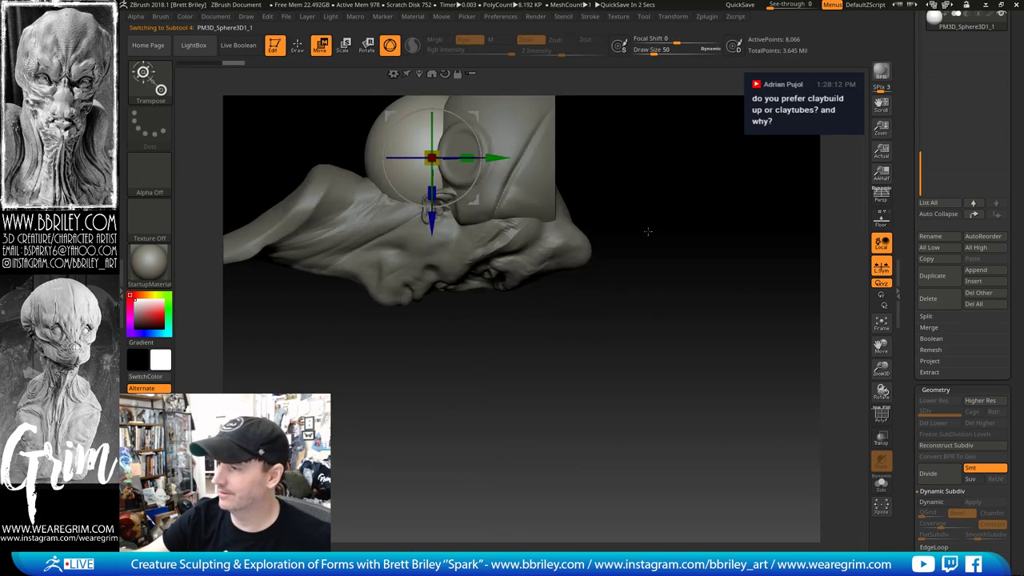
right_drag(648, 231, 608, 267)
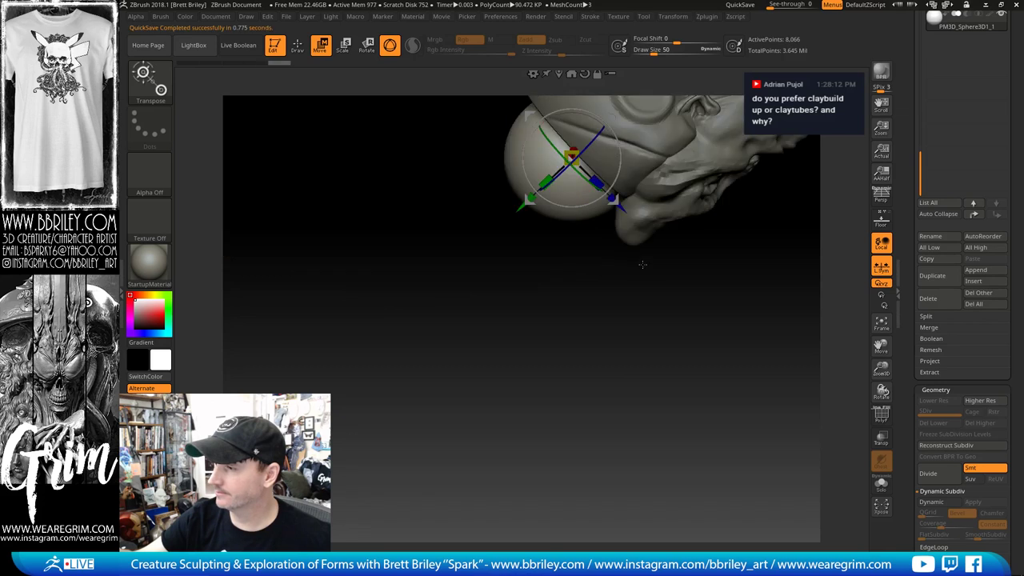
drag(692, 205, 663, 347)
drag(475, 268, 539, 325)
drag(714, 225, 617, 246)
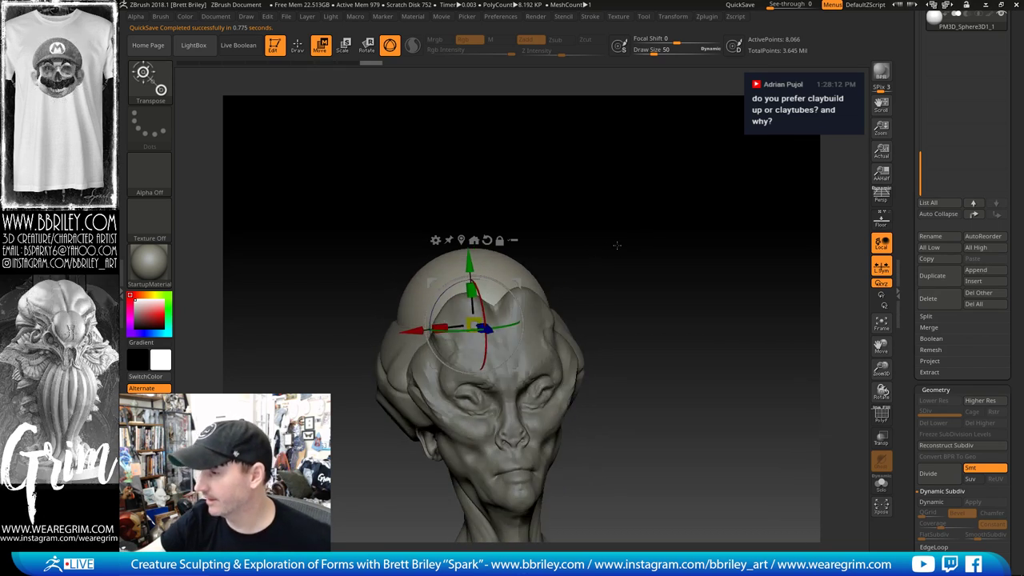
right_drag(617, 246, 498, 290)
Step: Return to Draw mode and flatten the sphere's front above the forehead with TrimDynamic at draw size 207
key(q)
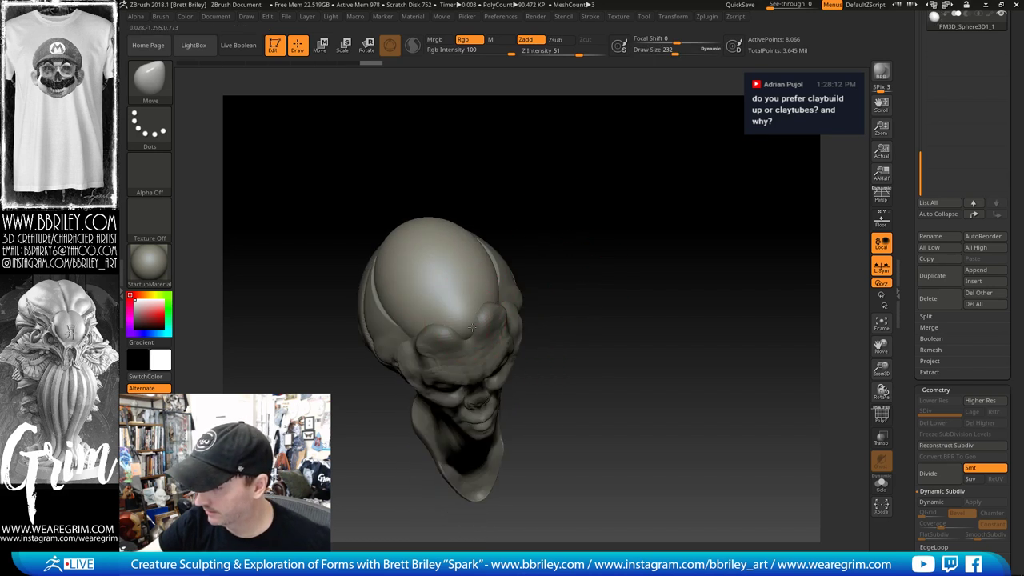
right_drag(520, 247, 542, 182)
key(b)
key(t)
key(d)
mouse_move(520, 179)
mouse_down()
mouse_move(512, 222)
mouse_move(486, 235)
mouse_move(493, 229)
mouse_up()
key(s)
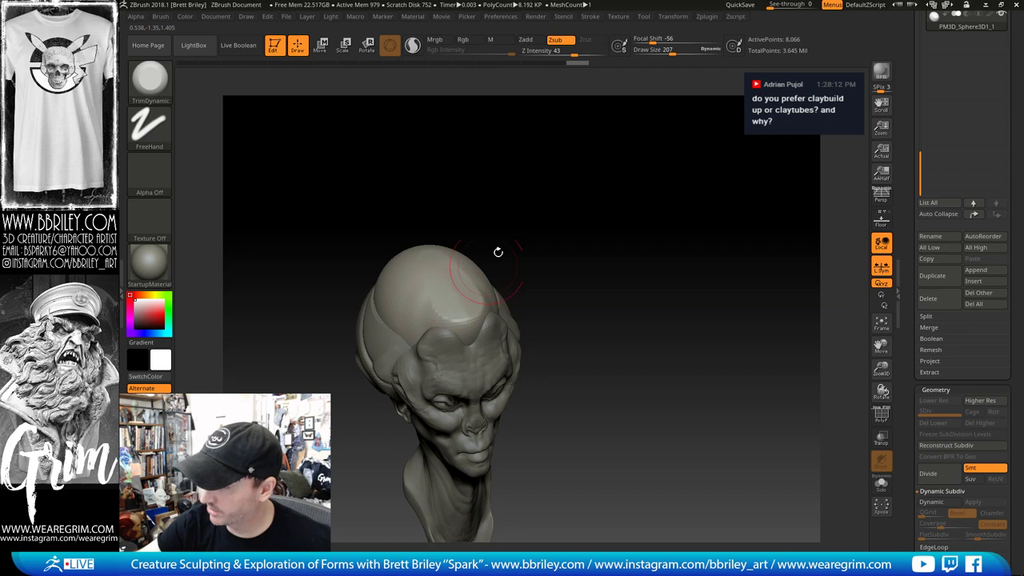
Step: Shape the sphere with the Move brush at draw size 264 so it slopes forward to the forehead
right_drag(498, 252, 466, 338)
key(b)
key(m)
key(v)
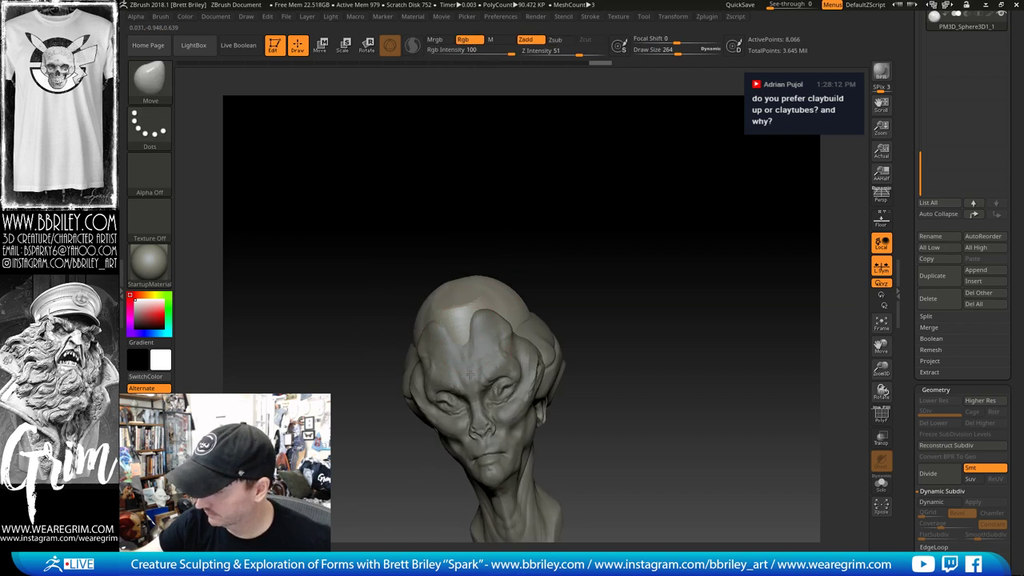
mouse_move(471, 373)
right_down()
mouse_move(589, 235)
mouse_move(533, 232)
mouse_move(576, 242)
mouse_move(600, 191)
mouse_move(622, 219)
mouse_move(653, 216)
mouse_move(636, 196)
mouse_move(587, 235)
right_up()
Step: Select the cranium subtool and pull its front edge forward over the temple with the Move brush
alt+click(499, 299)
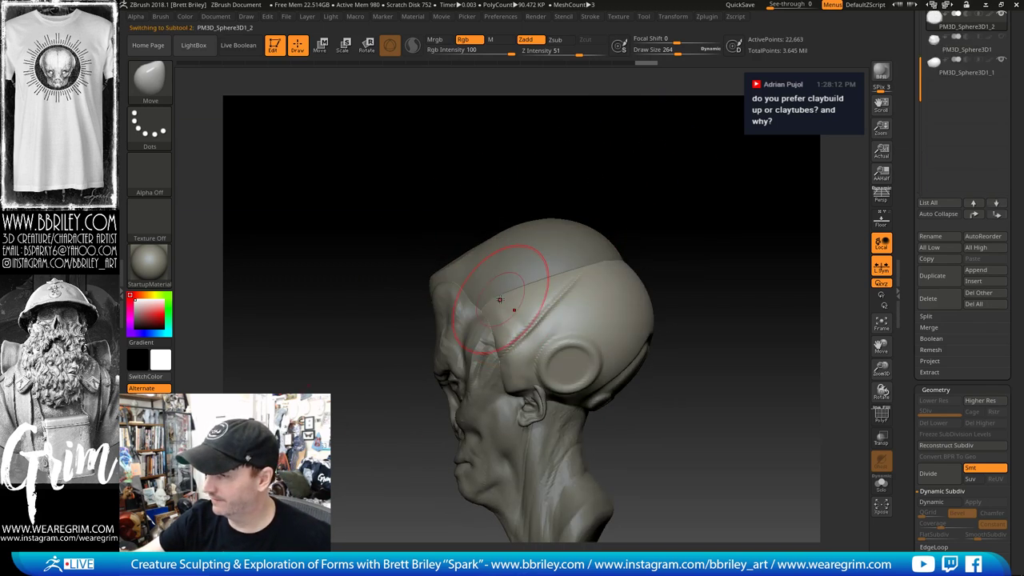
key(b)
key(c)
key(l)
right_drag(521, 221, 499, 240)
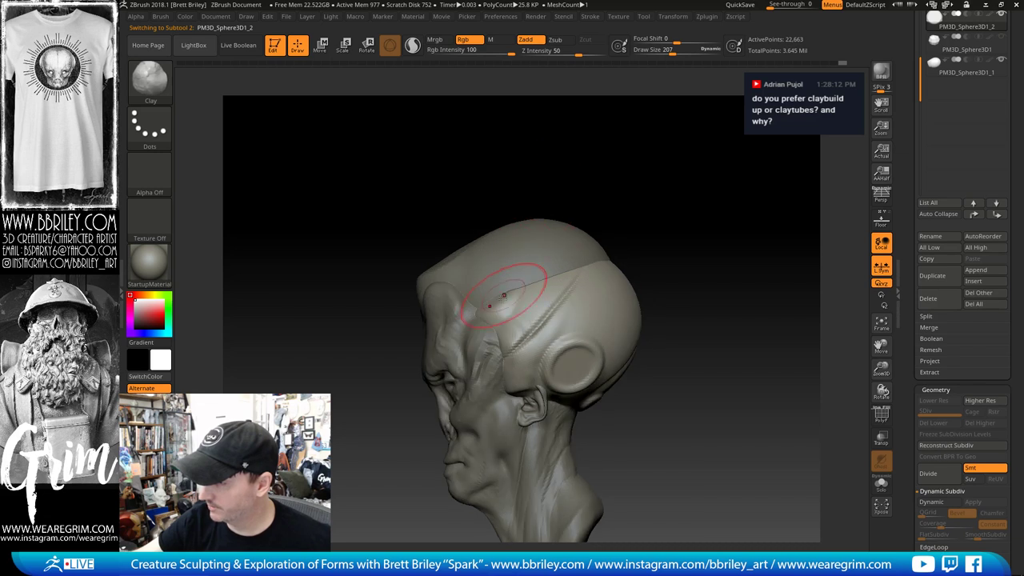
key(b)
key(m)
key(v)
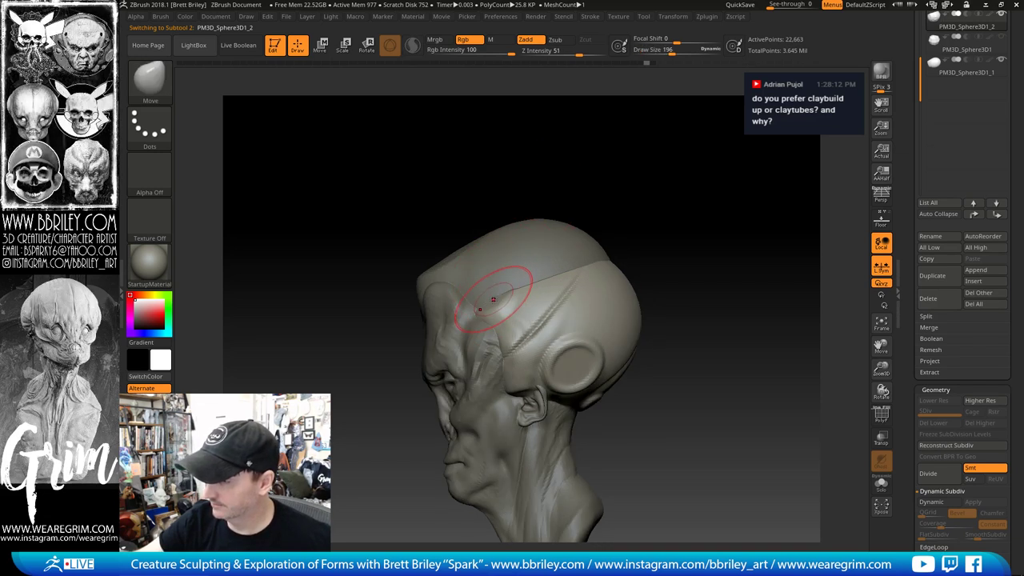
mouse_move(553, 171)
right_down()
mouse_move(519, 283)
mouse_move(525, 278)
mouse_move(500, 312)
right_up()
key(s)
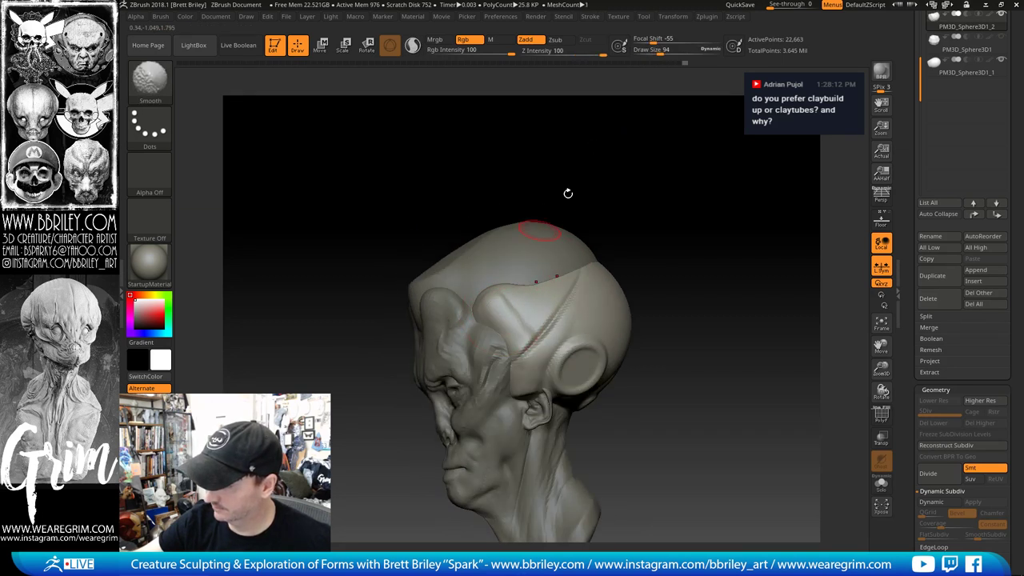
Step: Smooth the cranium's extended temple edge and build a small round knob at its front tip with the Clay brush
right_drag(568, 193, 611, 212)
shift+drag(512, 307, 505, 317)
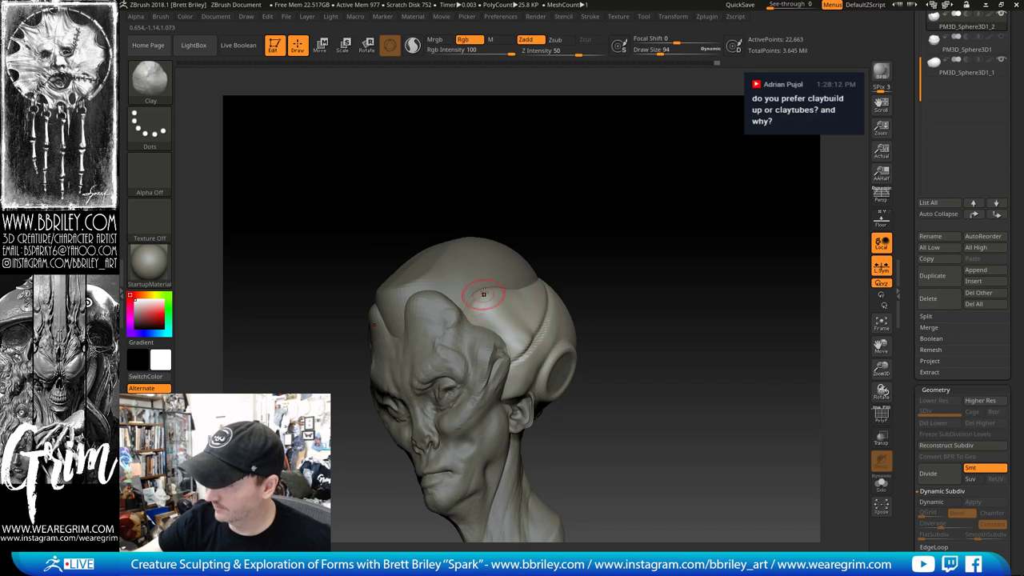
mouse_move(483, 294)
right_down()
mouse_move(531, 179)
mouse_move(469, 296)
right_up()
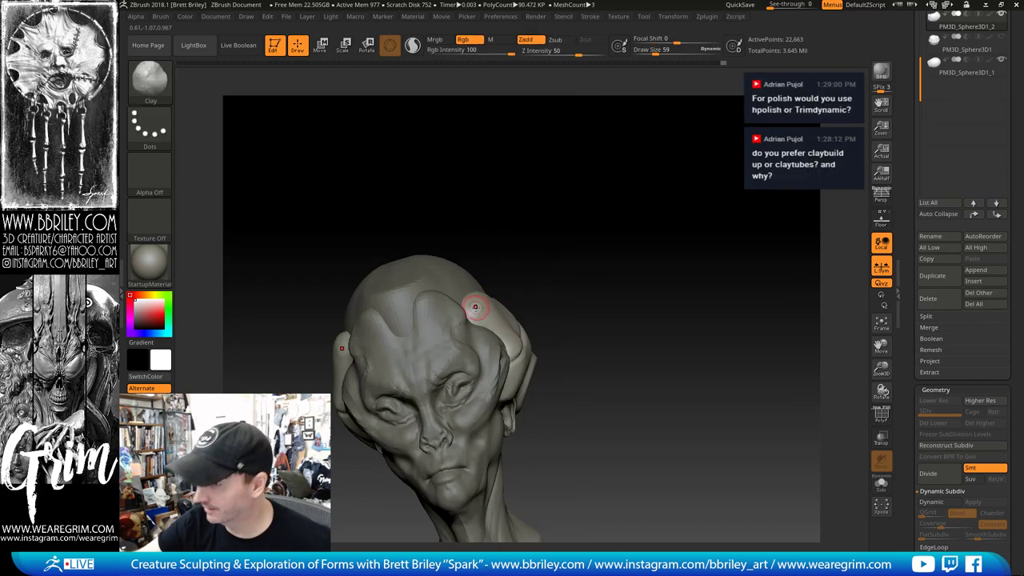
right_drag(506, 241, 489, 269)
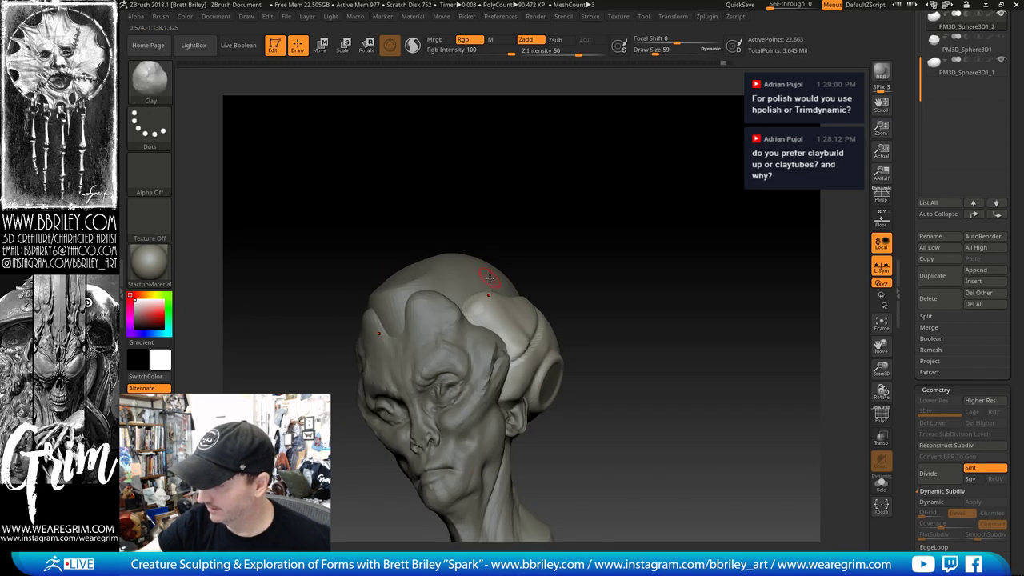
mouse_move(476, 306)
right_down()
mouse_move(533, 235)
mouse_move(551, 238)
mouse_move(603, 202)
mouse_move(621, 222)
mouse_move(444, 282)
right_up()
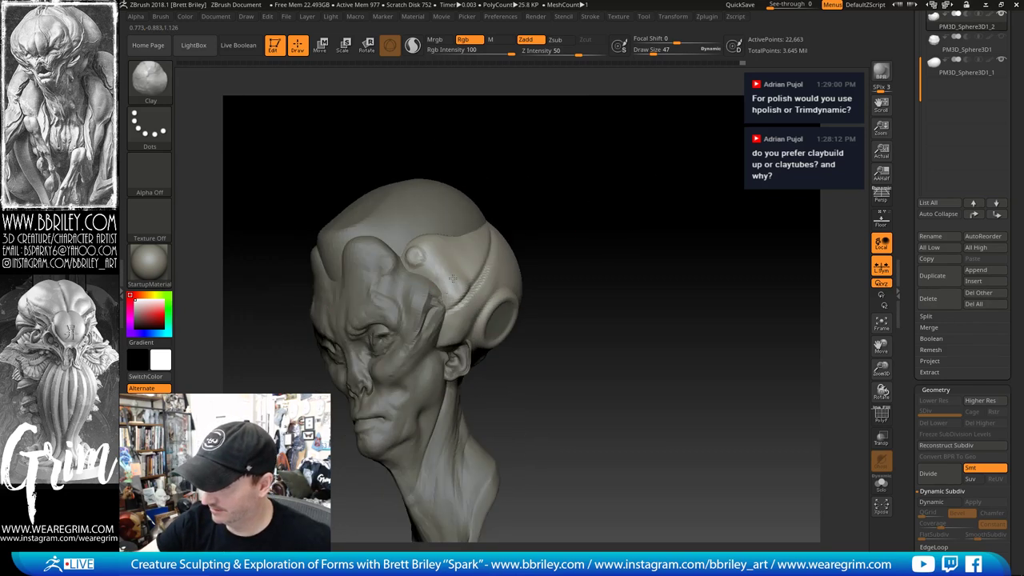
key(shift)
Step: Select the head subtool and adjust its raised forehead lobes with the Move brush at draw size 138
alt+right_drag(464, 183, 482, 272)
alt+click(483, 277)
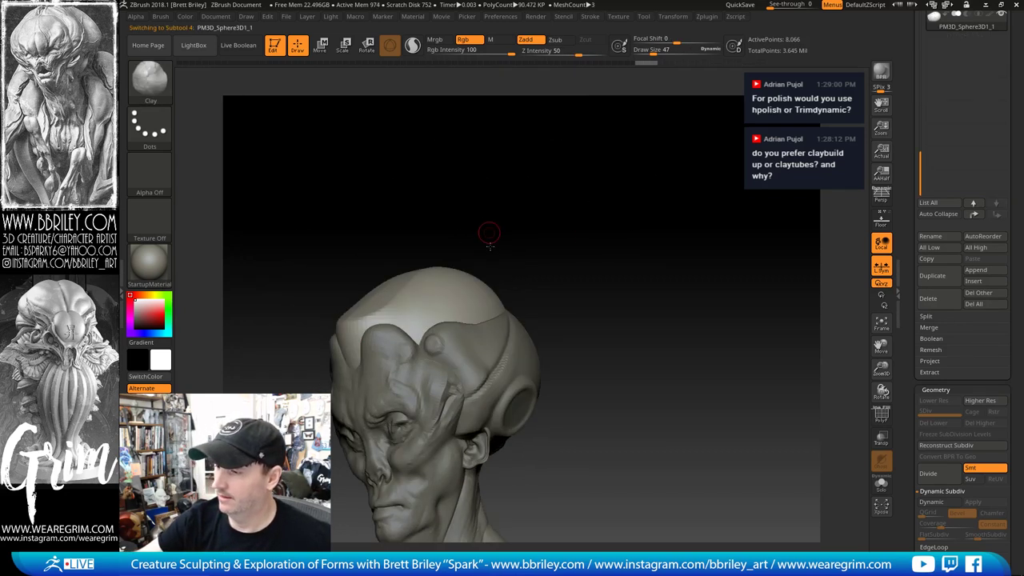
right_drag(489, 235, 548, 276)
mouse_move(524, 172)
right_down()
mouse_move(489, 180)
mouse_move(503, 210)
right_up()
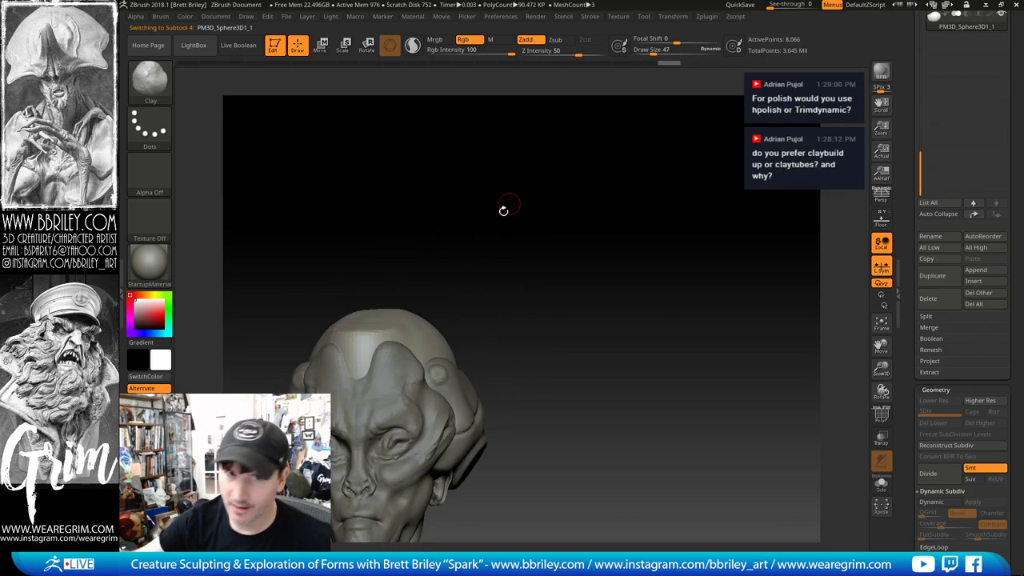
alt+click(373, 366)
key(b)
key(m)
key(v)
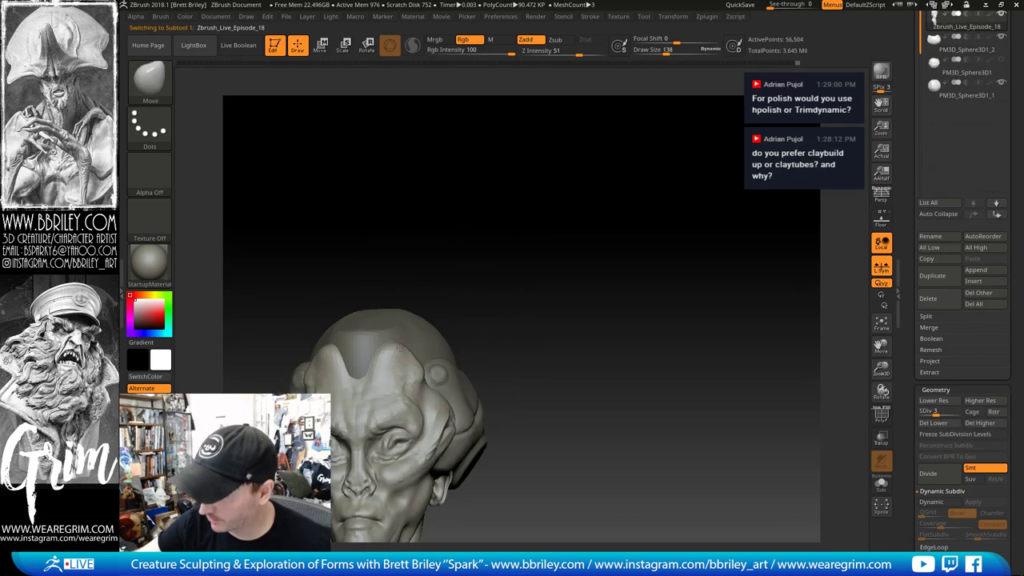
drag(425, 303, 408, 343)
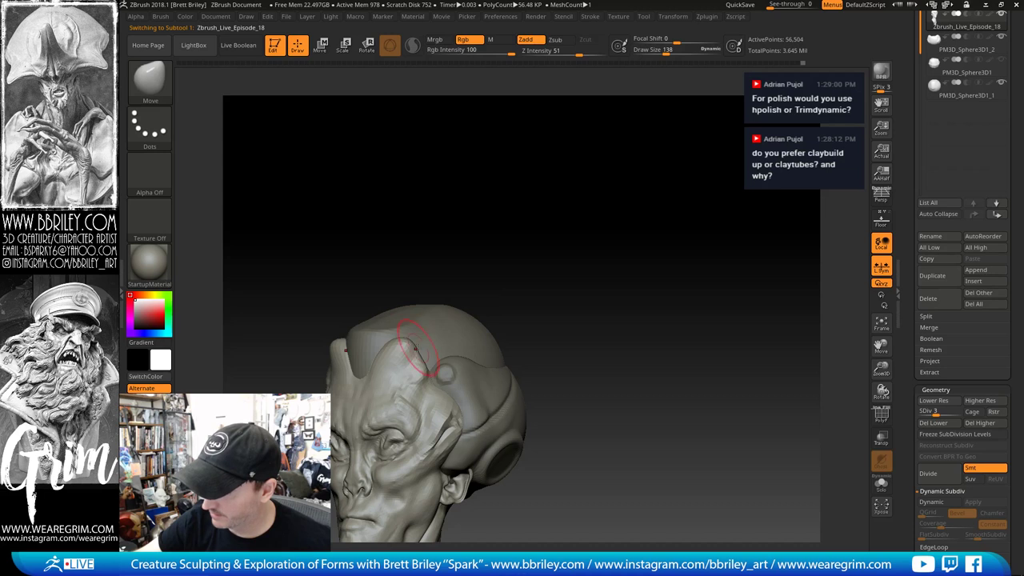
Step: Reduce the Move brush's draw size to 124 and refine the shape of the forehead lobes
drag(500, 262, 529, 278)
alt+drag(529, 278, 524, 233)
key(s)
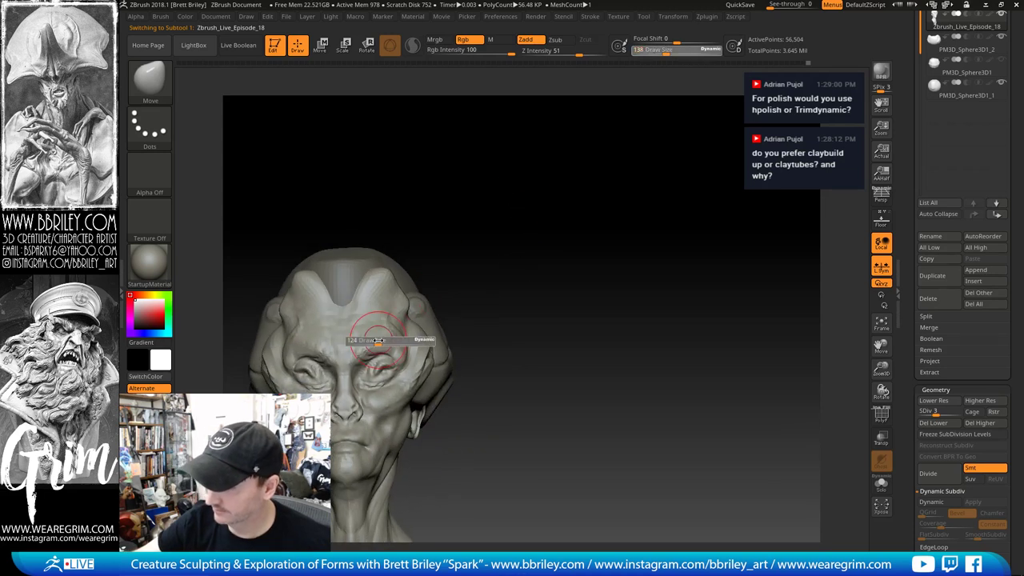
drag(390, 339, 387, 339)
drag(456, 258, 432, 263)
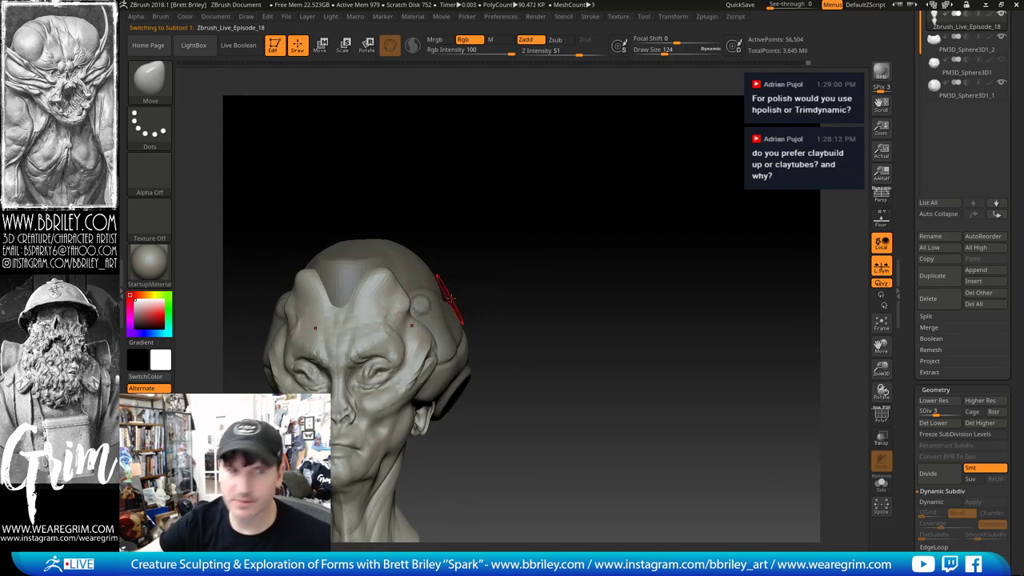
Step: Build up the upper forehead ridge with the Clay brush and carve its crease with DamStandard
drag(500, 293, 453, 298)
key(b)
key(c)
key(l)
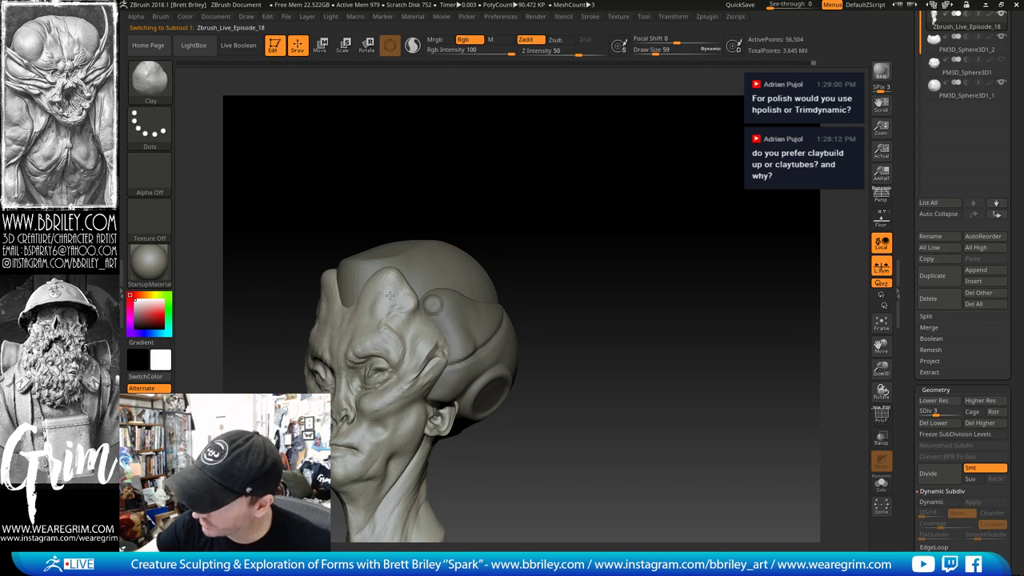
key(b)
key(d)
key(s)
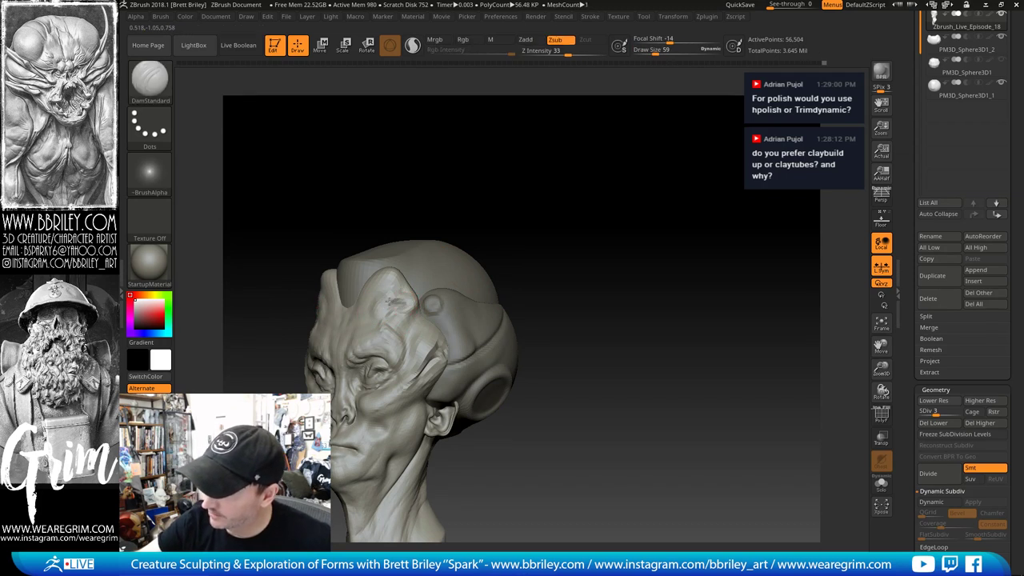
Step: Swell the forehead and brow forms with the Inflat brush at draw size 59
key(b)
key(i)
key(n)
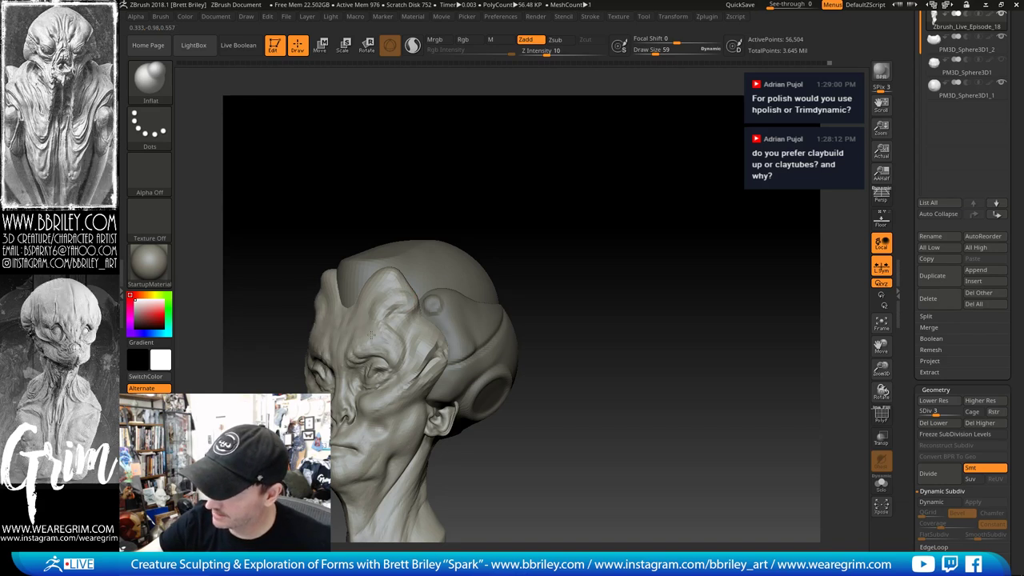
drag(430, 188, 346, 344)
Step: Reshape the inner brow with the Move brush at draw size 75
key(b)
key(m)
key(v)
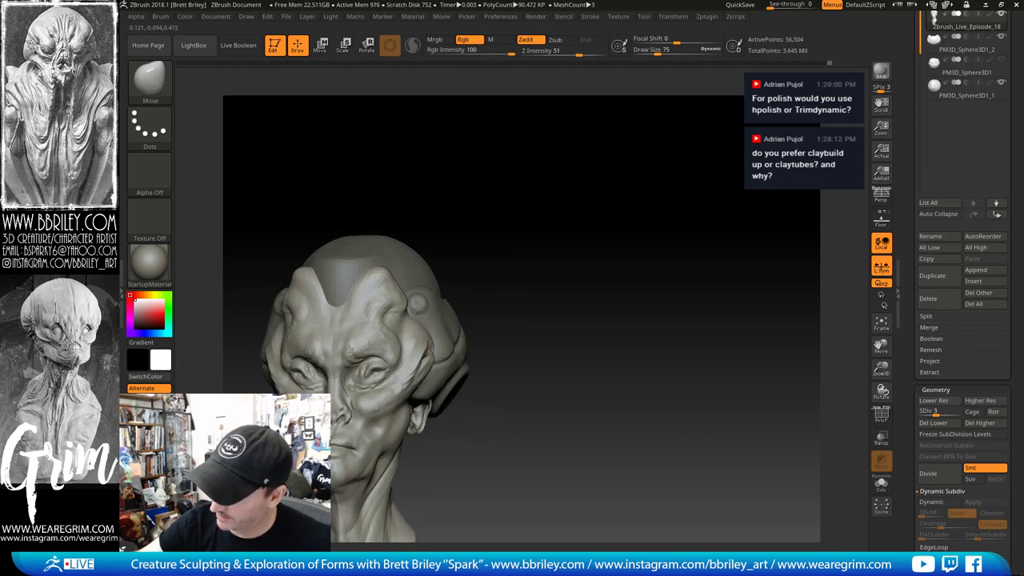
mouse_move(459, 185)
mouse_down()
mouse_move(480, 192)
mouse_move(432, 268)
mouse_up()
Step: Add volume around the outer brow and temple with the Clay brush and smooth the transition
key(b)
key(c)
key(l)
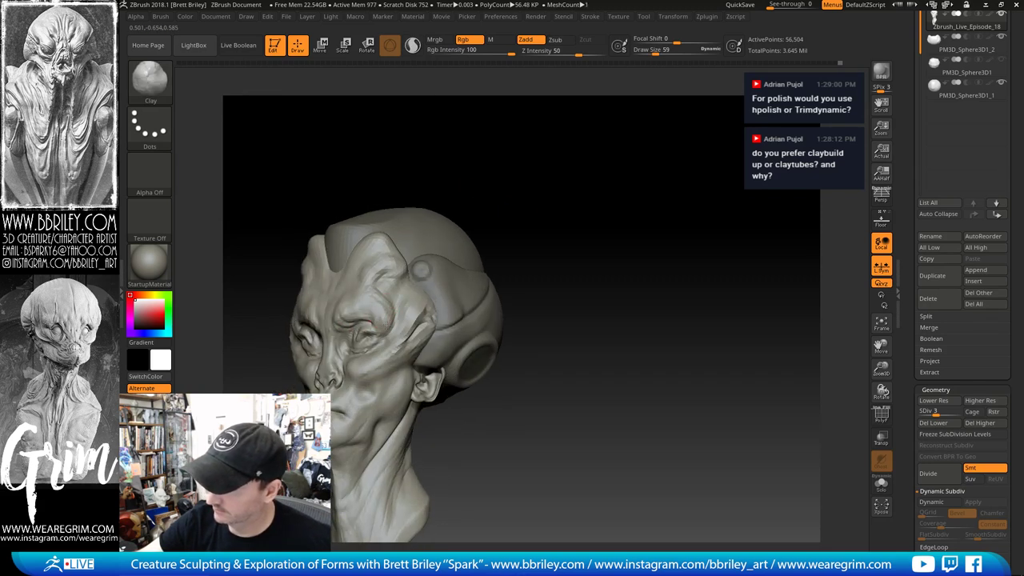
drag(456, 181, 520, 196)
shift+drag(386, 310, 400, 301)
mouse_move(550, 199)
mouse_down()
mouse_move(448, 240)
mouse_move(344, 312)
mouse_up()
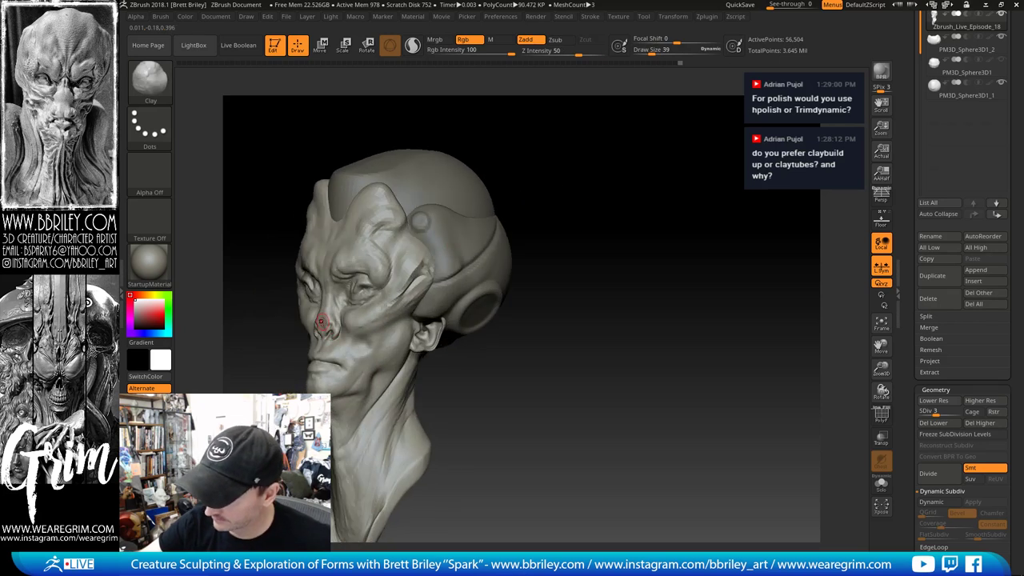
Step: Adjust the side of the nose with the Move brush and puff out the nostril with Inflat at draw size 39
key(b)
key(m)
key(v)
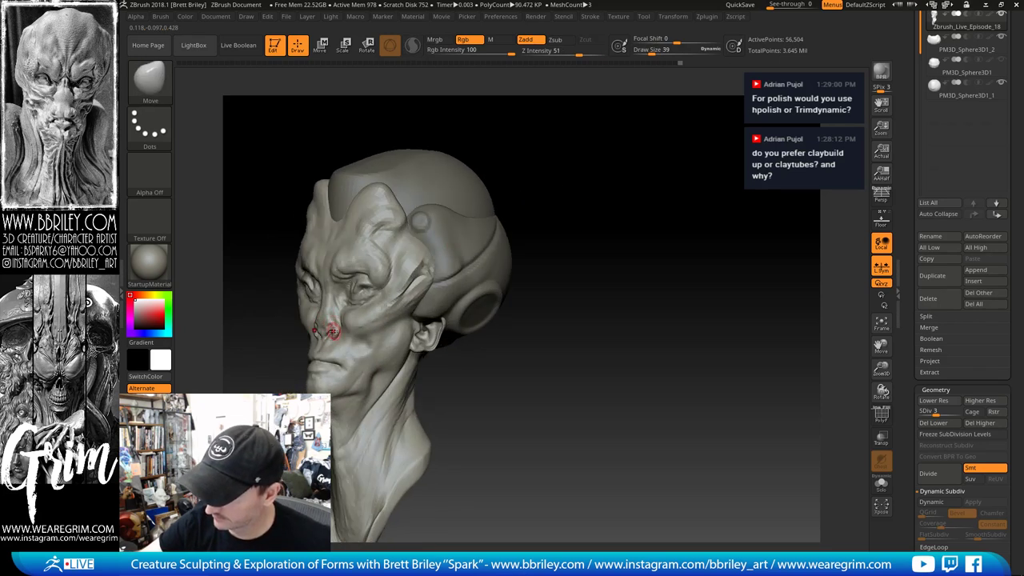
key(b)
key(i)
key(n)
drag(334, 333, 337, 340)
drag(568, 153, 601, 138)
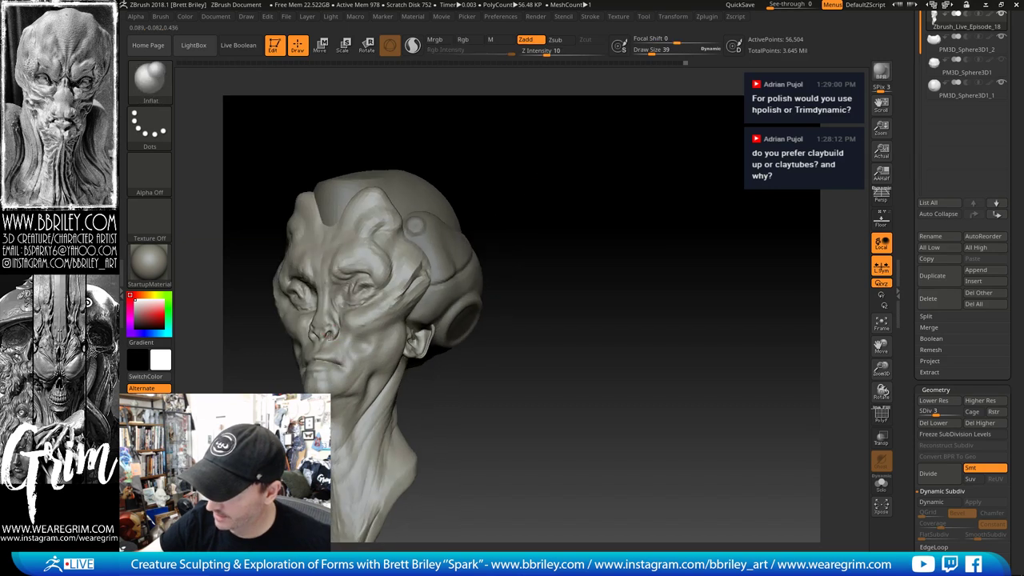
Step: Sharpen the facial creases with the DamStandard brush at draw size 39
drag(505, 185, 478, 199)
key(b)
key(d)
key(s)
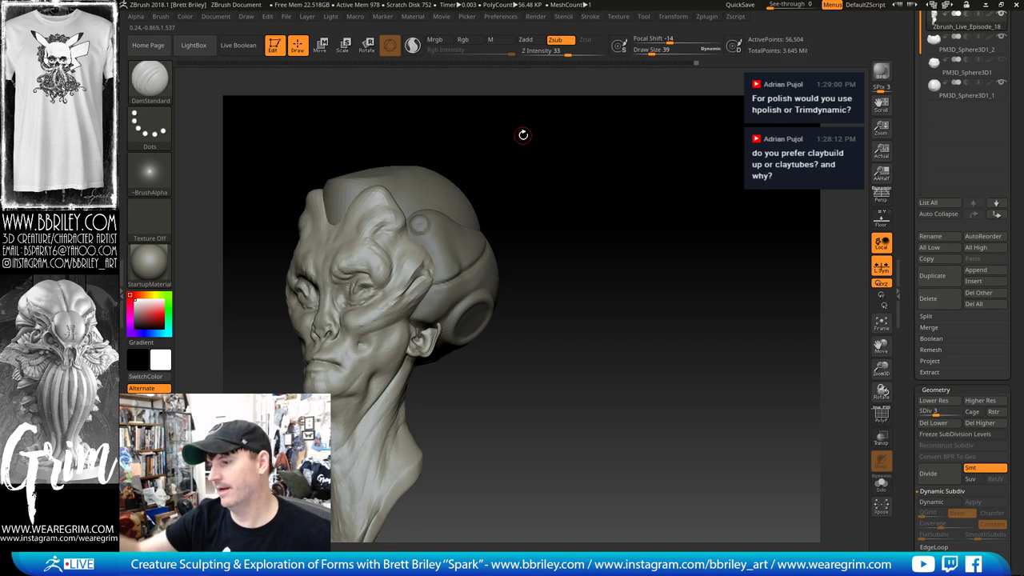
Step: Reshape the ear in profile with the Move brush, reducing the draw size to 53 for the upper rim
mouse_move(523, 134)
mouse_down()
mouse_move(583, 205)
mouse_move(587, 186)
mouse_up()
key(b)
key(m)
key(v)
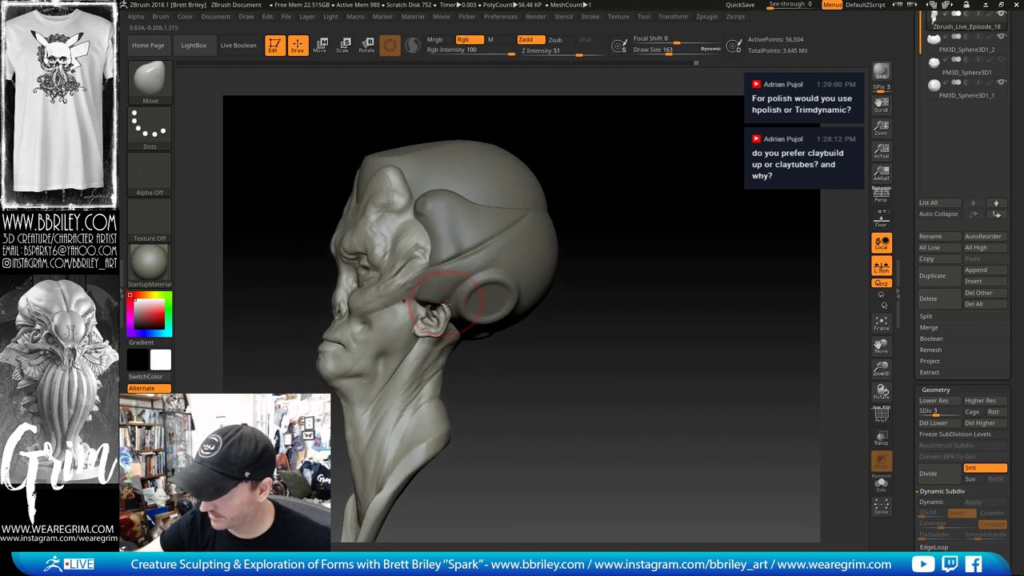
key([)
key([)
drag(446, 314, 449, 300)
key(bracketleft)
key(bracketleft)
key(bracketleft)
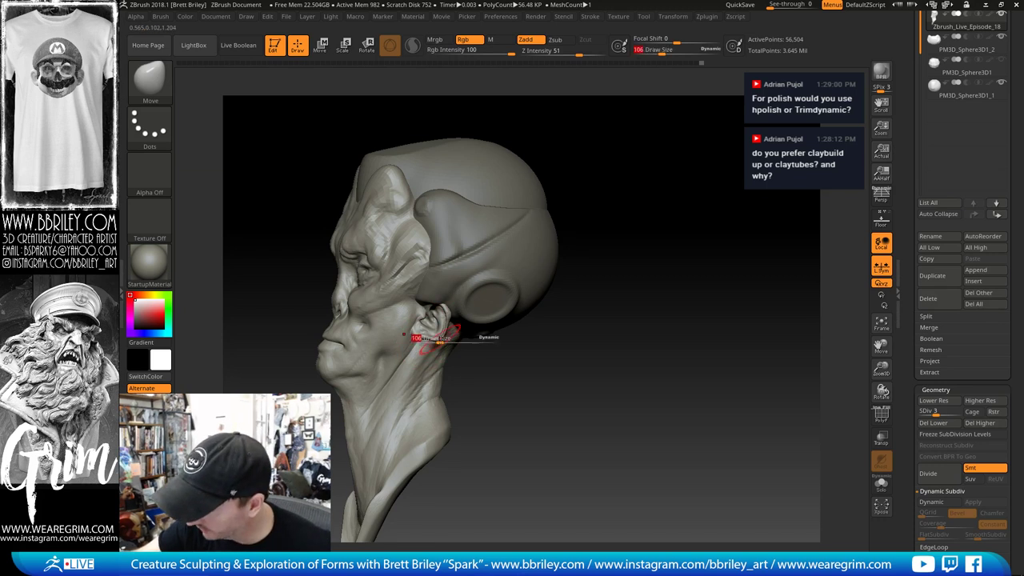
key(bracketleft)
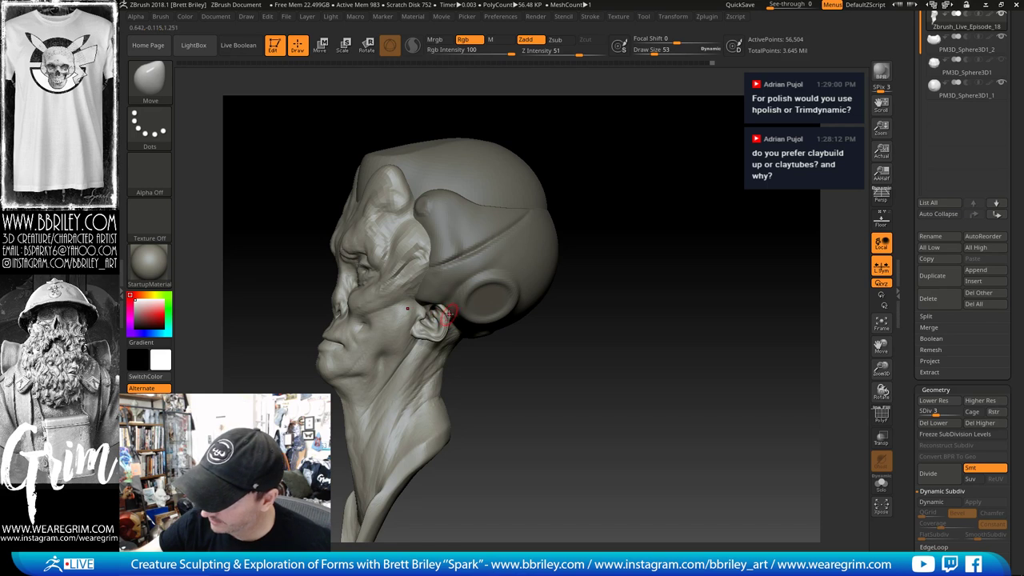
Step: Push the neck surface behind the ear toward the helmet edge with the Move brush at draw size 119
mouse_move(524, 323)
mouse_down()
mouse_move(501, 339)
mouse_move(507, 351)
mouse_up()
key(s)
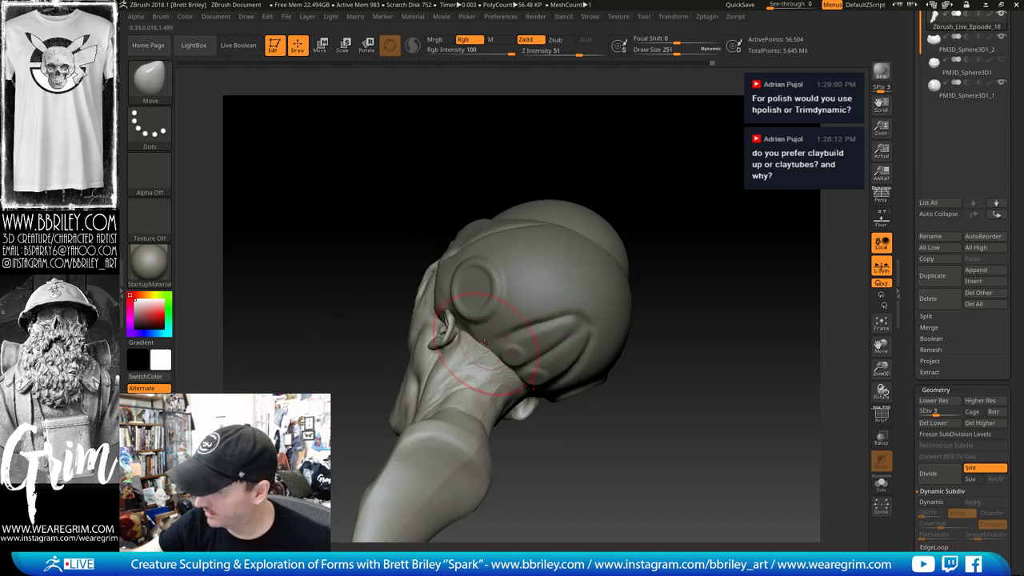
key(bracketleft)
key(bracketleft)
key(bracketleft)
key(bracketleft)
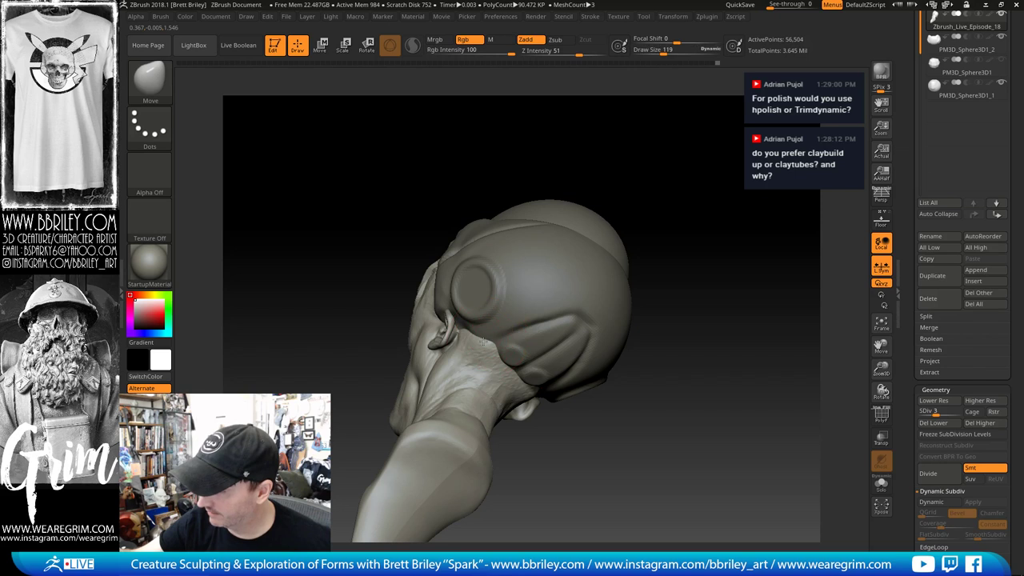
Step: Carve a fine crease behind the ear below the helmet edge with DamStandard at draw size 25
key(b)
key(d)
key(s)
key(s)
mouse_move(497, 342)
mouse_down()
mouse_move(484, 346)
mouse_move(497, 345)
mouse_up()
key(s)
drag(636, 196, 588, 224)
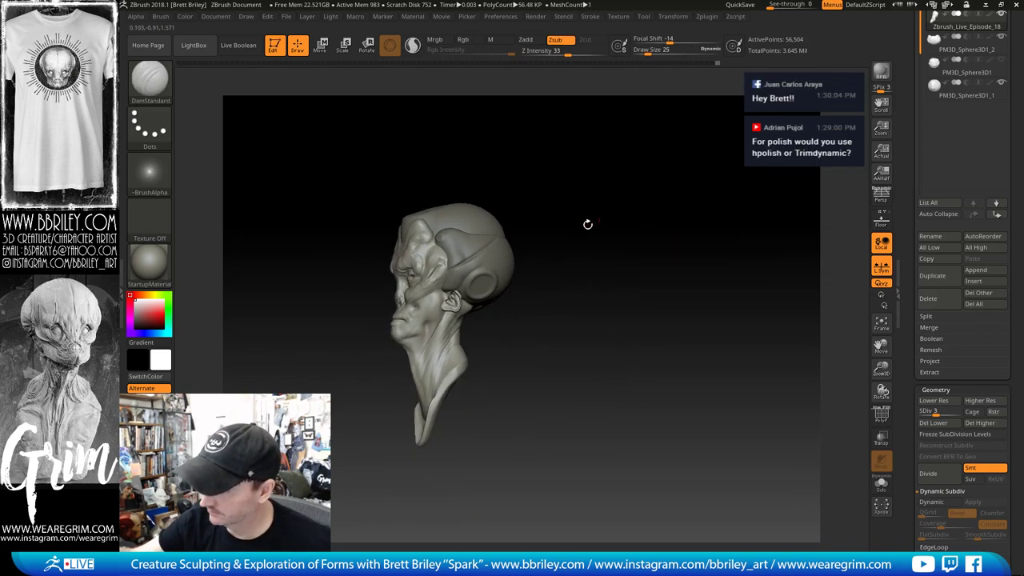
Step: Deepen the grooves along the neck and collar with DamStandard at draw size 86
key(s)
drag(448, 336, 459, 336)
drag(533, 276, 513, 281)
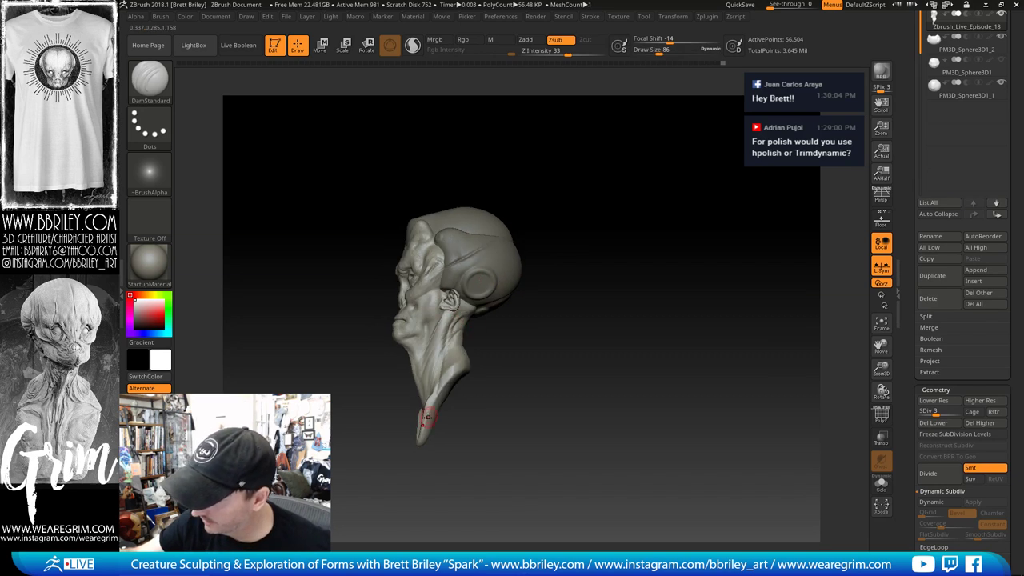
mouse_move(428, 417)
right_down()
mouse_move(475, 347)
mouse_move(430, 409)
right_up()
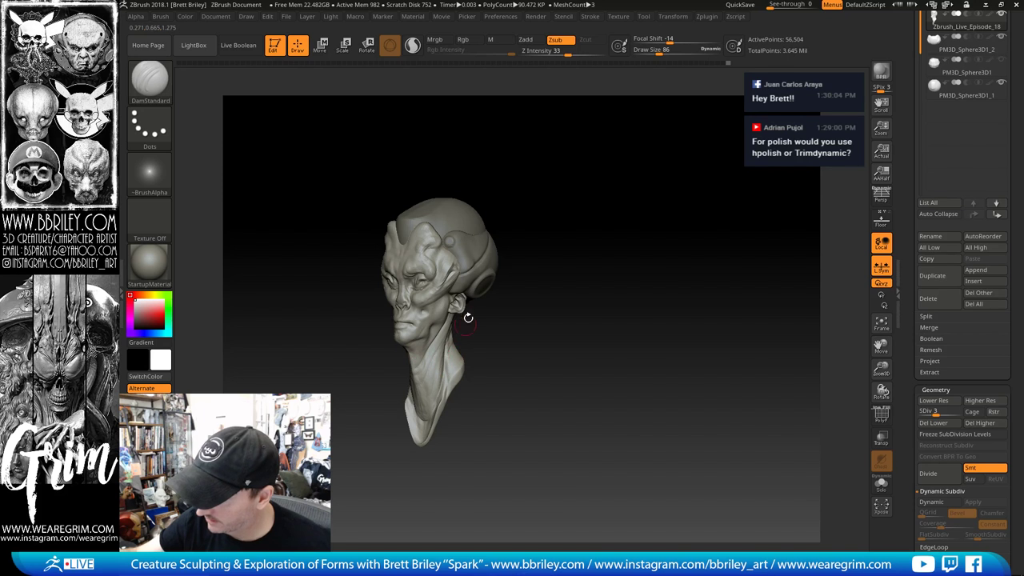
Step: Inflate the neck muscles and smooth the front of the neck at draw size 86
key(b)
key(i)
key(n)
key(shift)
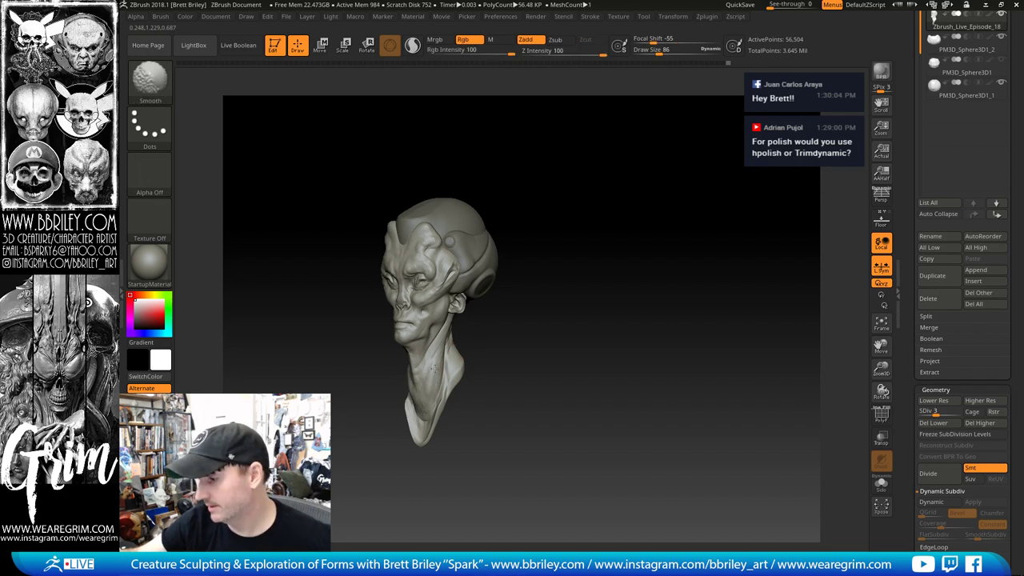
drag(433, 375, 426, 393)
shift+drag(534, 352, 491, 347)
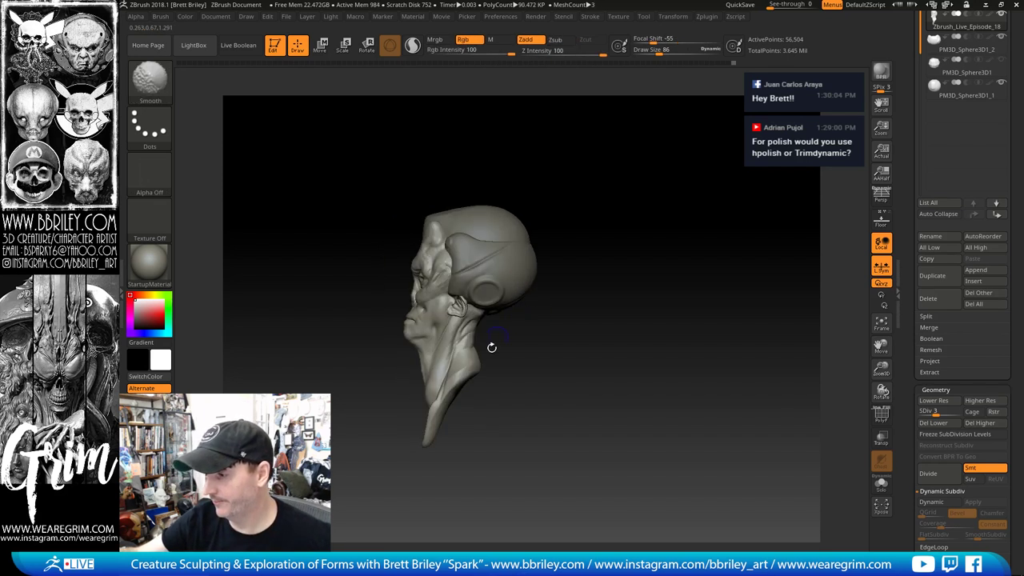
Step: Adjust the mouth and chin profile with the Move brush at draw size 153
key(b)
key(m)
key(v)
key(bracketright)
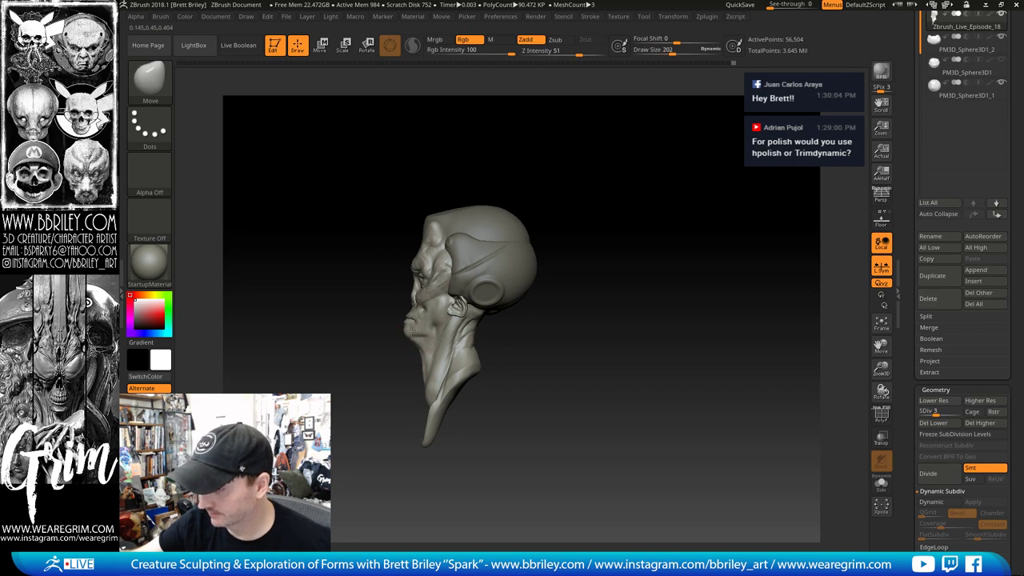
key(s)
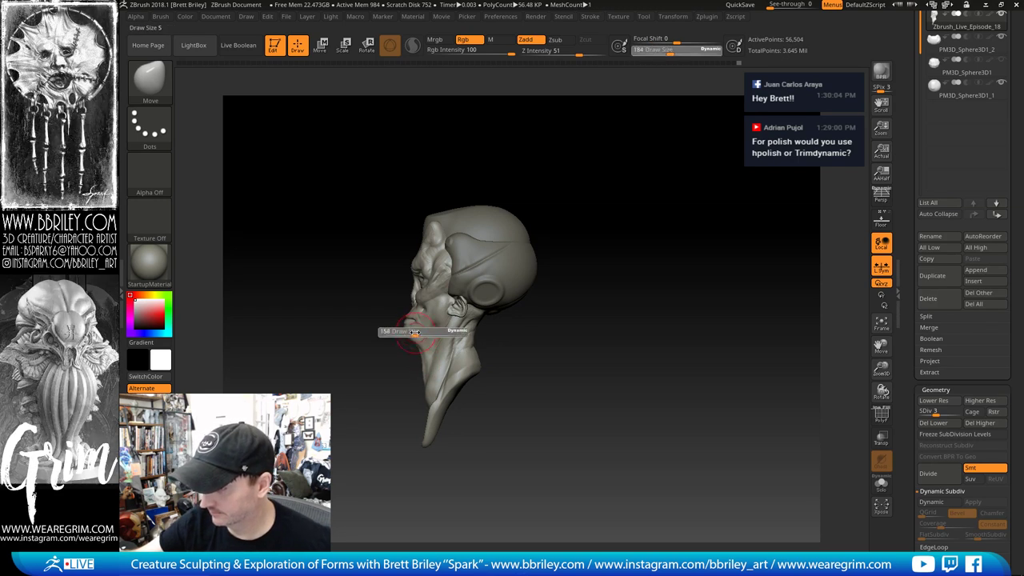
drag(414, 331, 409, 329)
right_drag(595, 289, 617, 293)
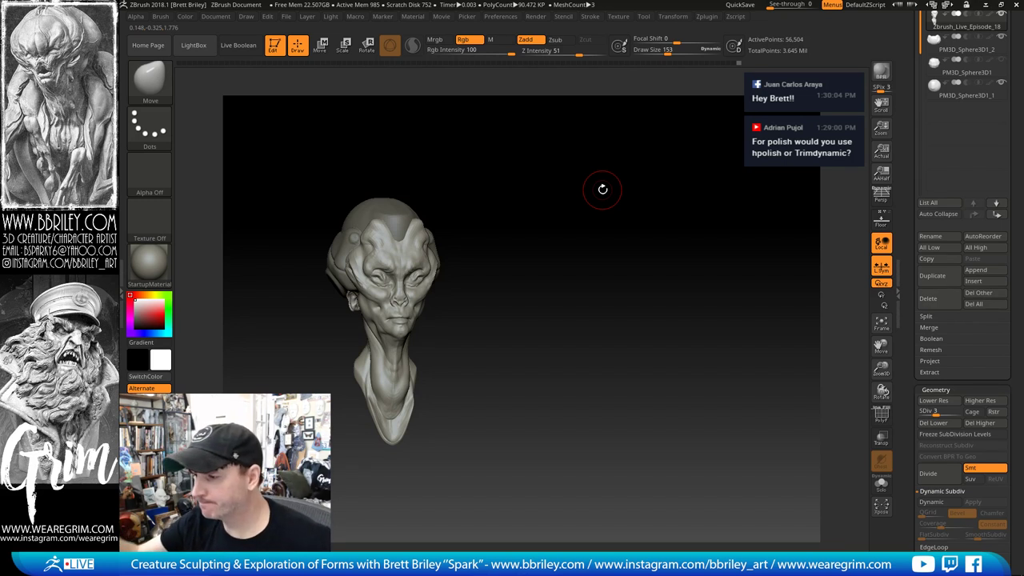
Step: Reshape the area beneath the eyes with the Move brush at draw size 68
right_drag(555, 224, 568, 275)
key(s)
drag(445, 290, 428, 297)
key(s)
key(s)
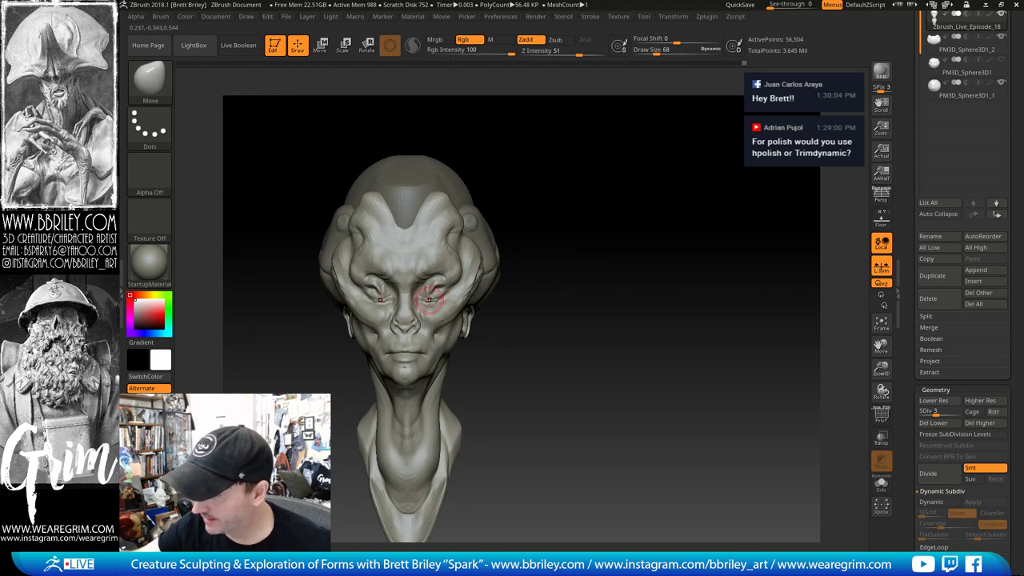
Step: Define the folds under the eyes with DamStandard and build up the cheeks with Clay at draw size 47
mouse_move(517, 192)
right_down()
mouse_move(496, 192)
mouse_move(525, 173)
right_up()
key(b)
key(d)
key(s)
key(b)
key(c)
key(l)
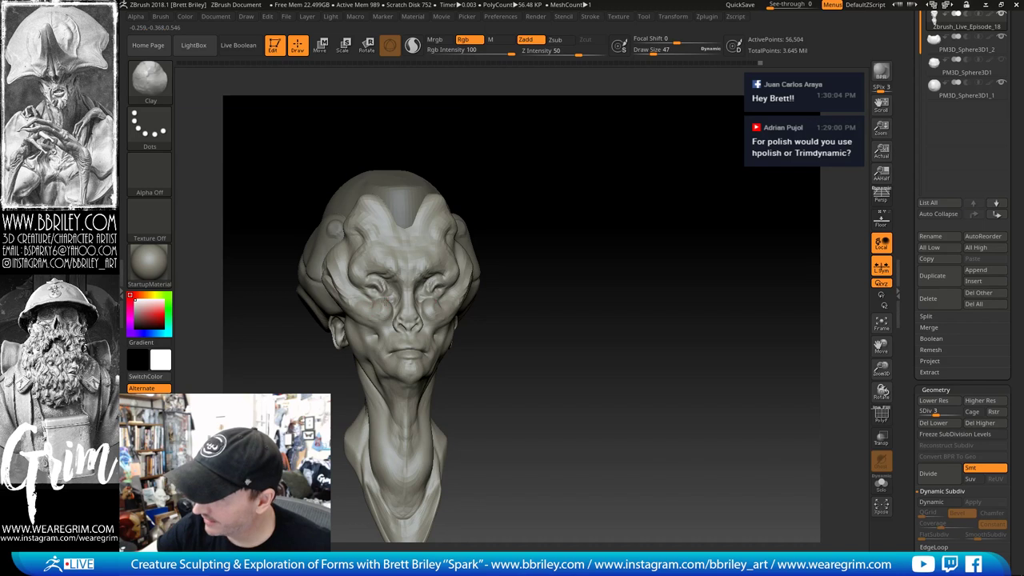
drag(565, 195, 517, 198)
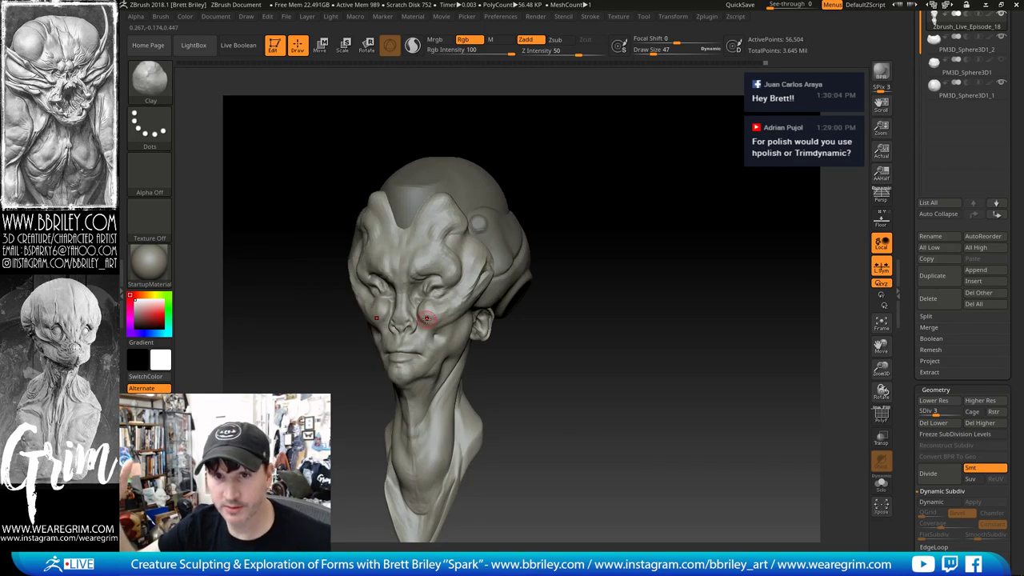
right_drag(427, 318, 550, 184)
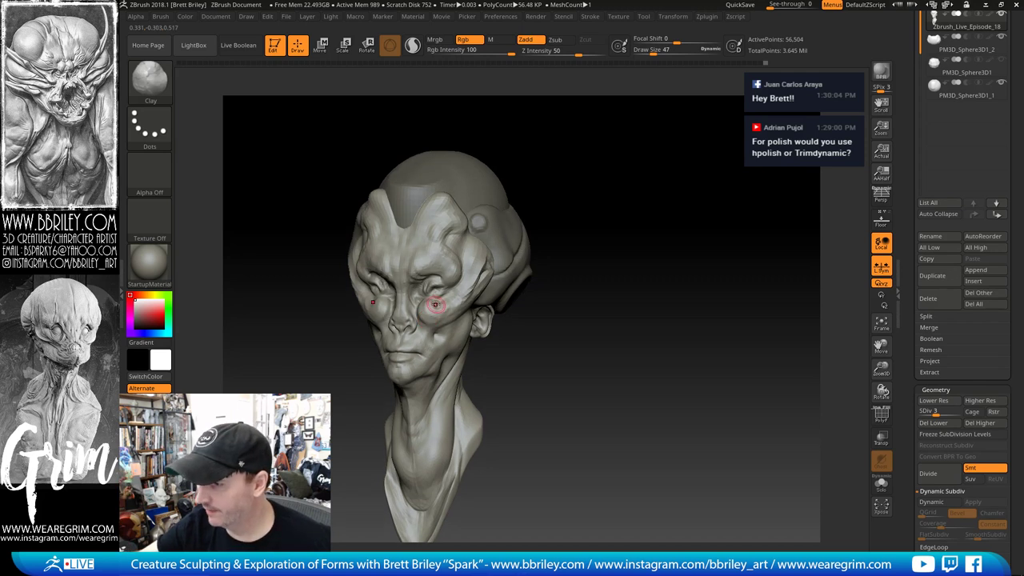
Step: Smooth the cheekbones and refine their shape with the Move brush at draw sizes 86 and 62
key(shift)
right_drag(437, 312, 364, 307)
key(b)
key(m)
key(v)
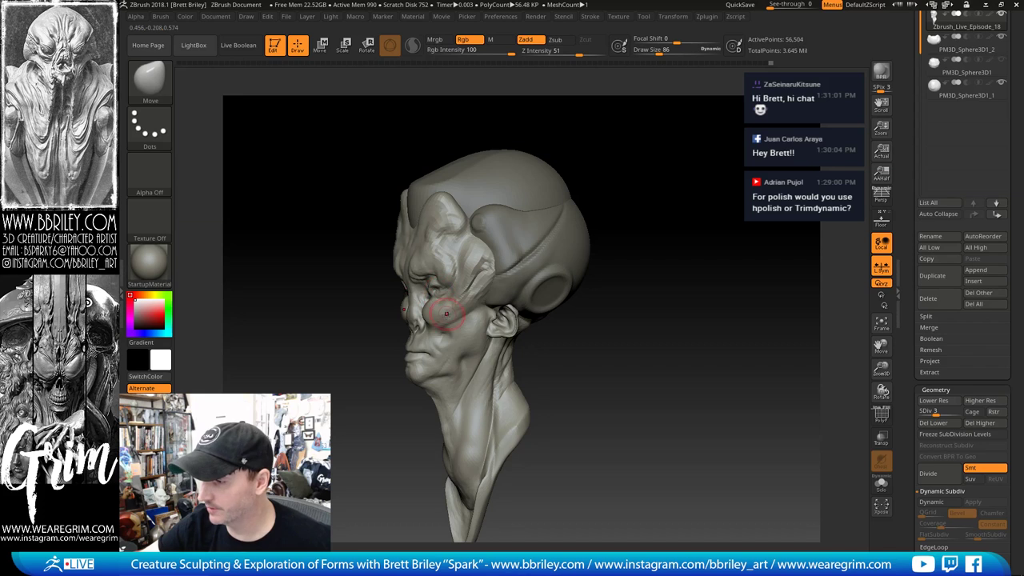
key(bracketleft)
drag(639, 127, 658, 127)
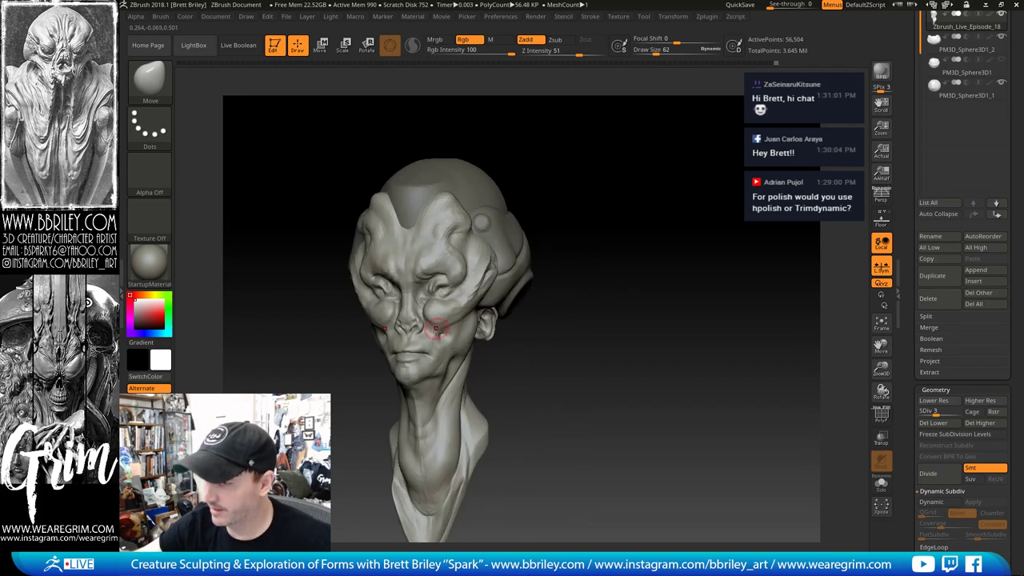
Step: Carve the crease between the nose and cheek with DamStandard at draw size 41
key(b)
key(d)
key(s)
key(s)
drag(433, 328, 427, 328)
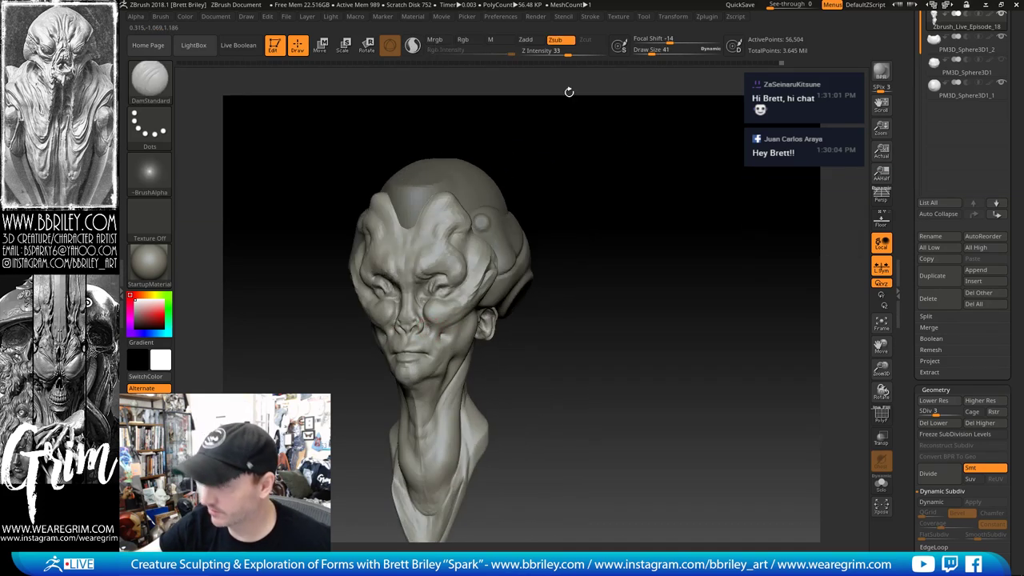
Step: Raise the head mesh to subdivision level 5
key(d)
key(d)
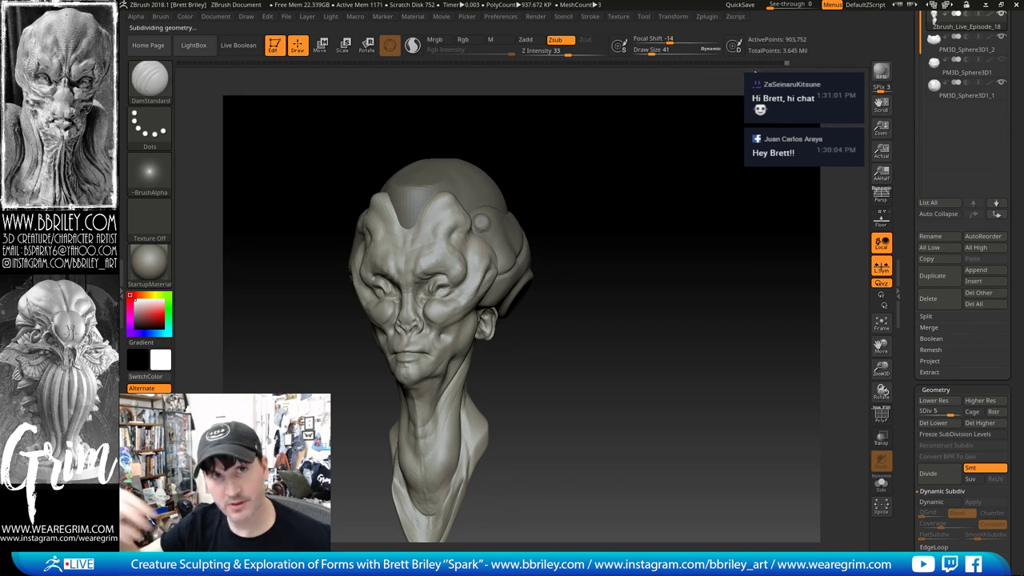
drag(593, 209, 637, 207)
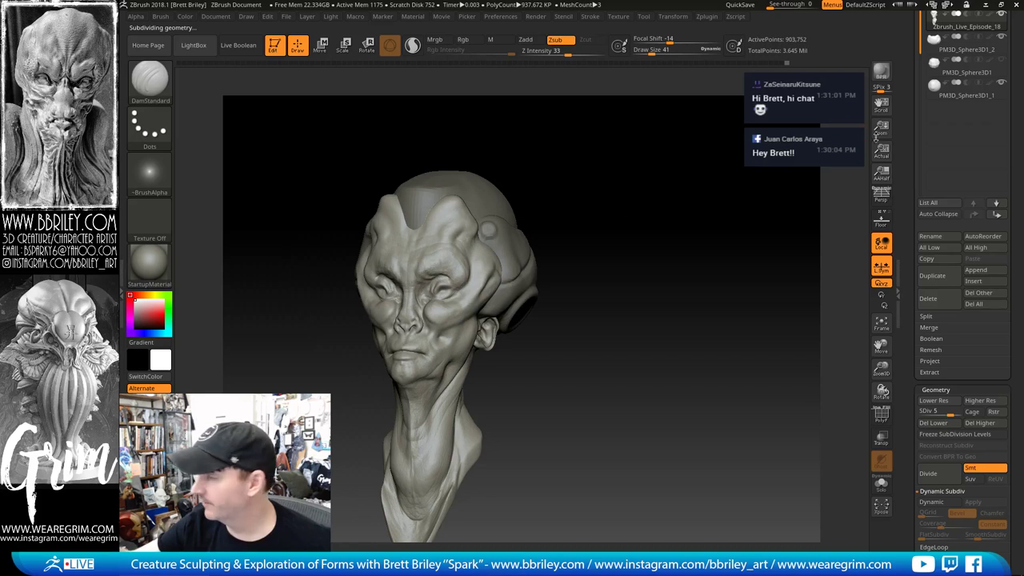
Step: Append a Sphere3D as a new subtool and activate the Move gizmo on it
click(976, 269)
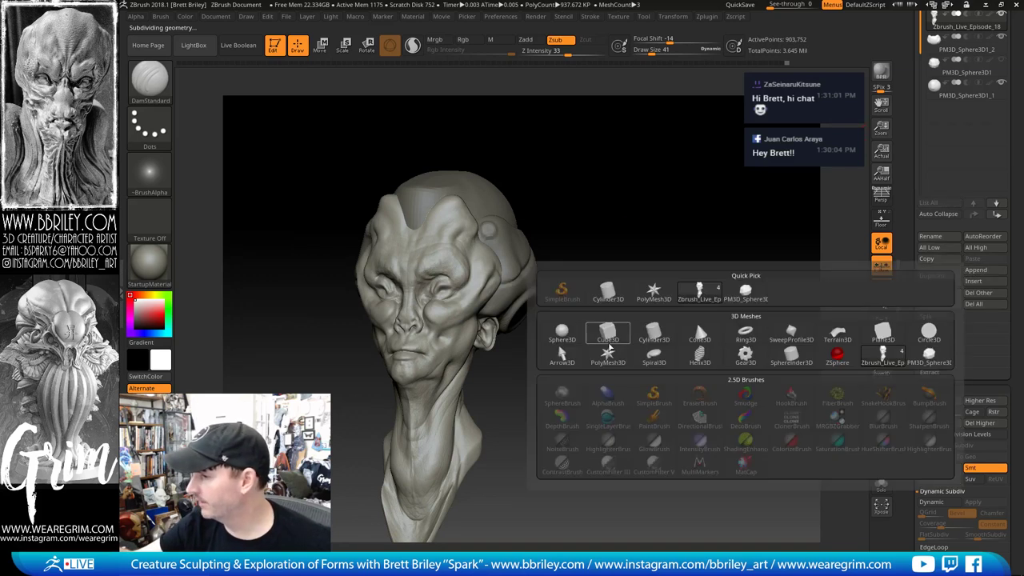
click(569, 336)
click(321, 45)
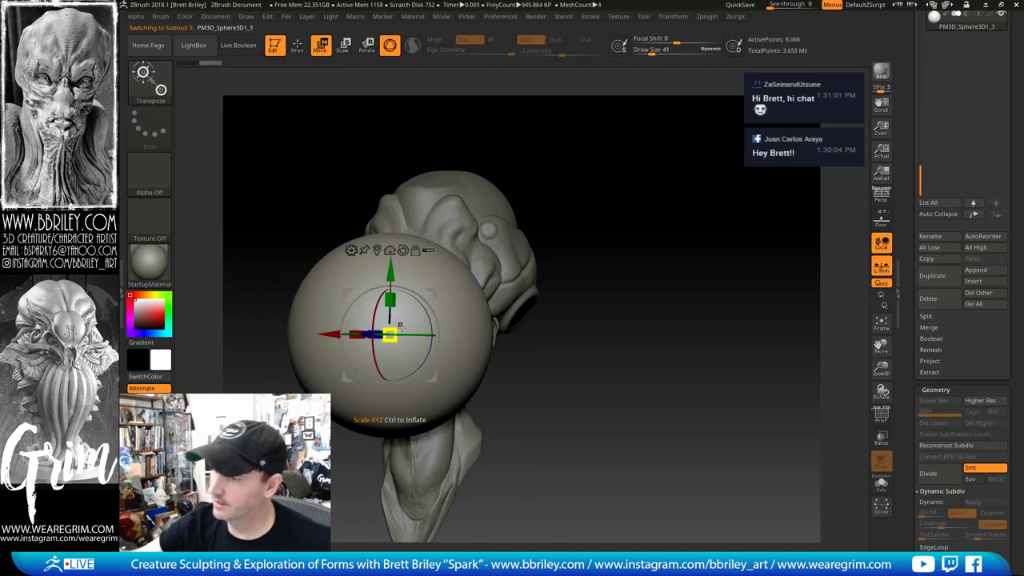
Step: Scale the new sphere down to eyeball size and fit it into the alien's eye socket
mouse_move(390, 336)
mouse_down()
mouse_move(341, 372)
mouse_move(388, 330)
mouse_up()
drag(596, 212, 523, 213)
drag(472, 248, 519, 246)
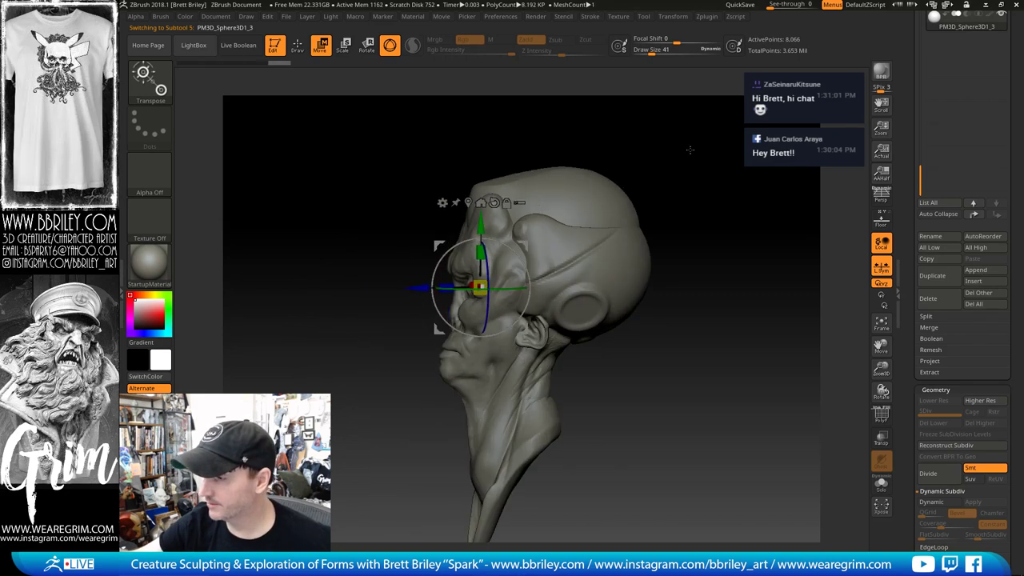
drag(690, 151, 762, 157)
alt+drag(704, 176, 709, 252)
drag(480, 286, 452, 288)
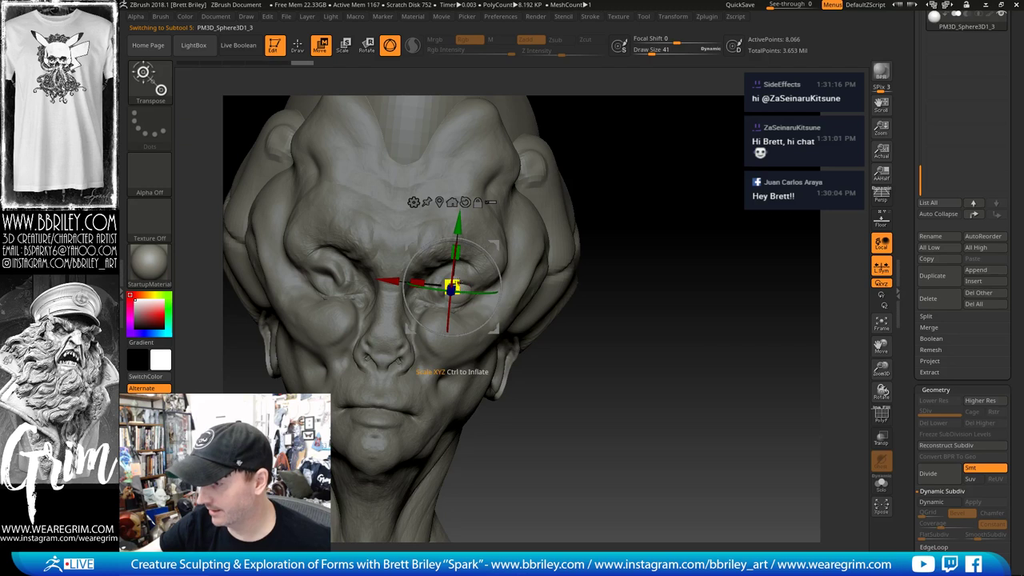
Step: Turn on Dynamic Subdiv for the eyeball and fine-tune its size in the socket
key(d)
drag(680, 192, 628, 193)
drag(453, 286, 448, 289)
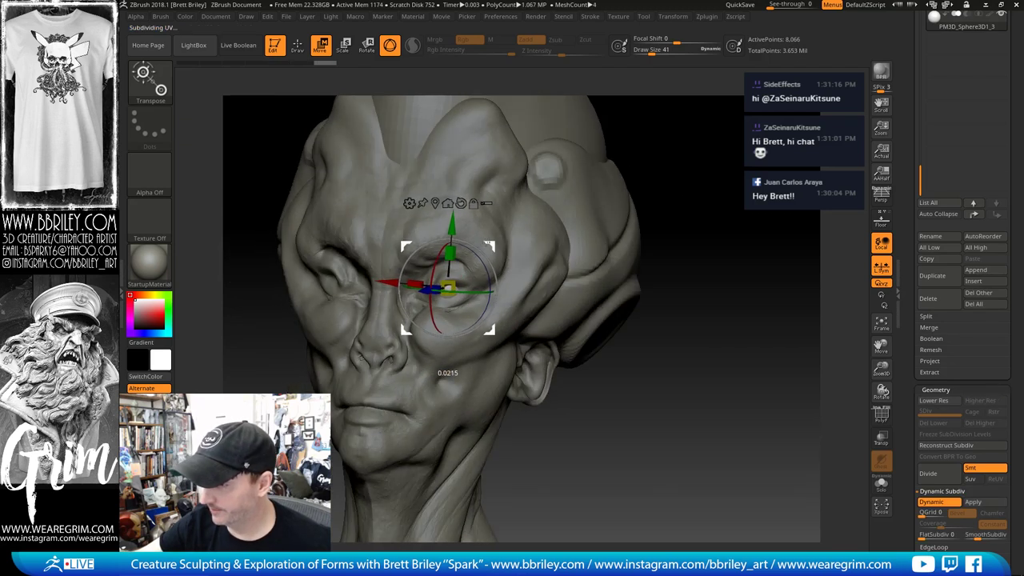
key(q)
drag(729, 185, 608, 200)
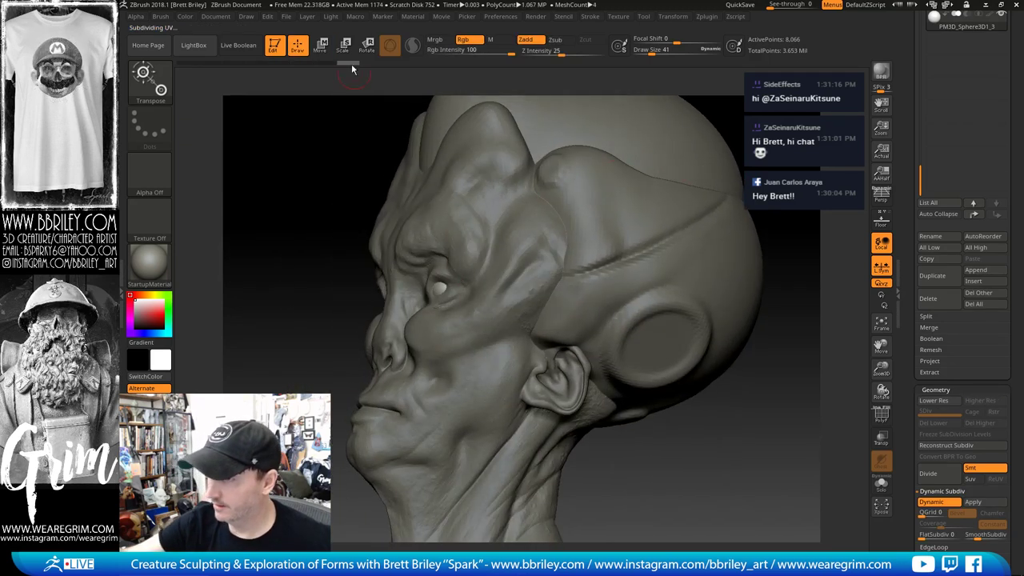
Step: Mirror the eyeball to the opposite eye socket with SubTool Master
key(w)
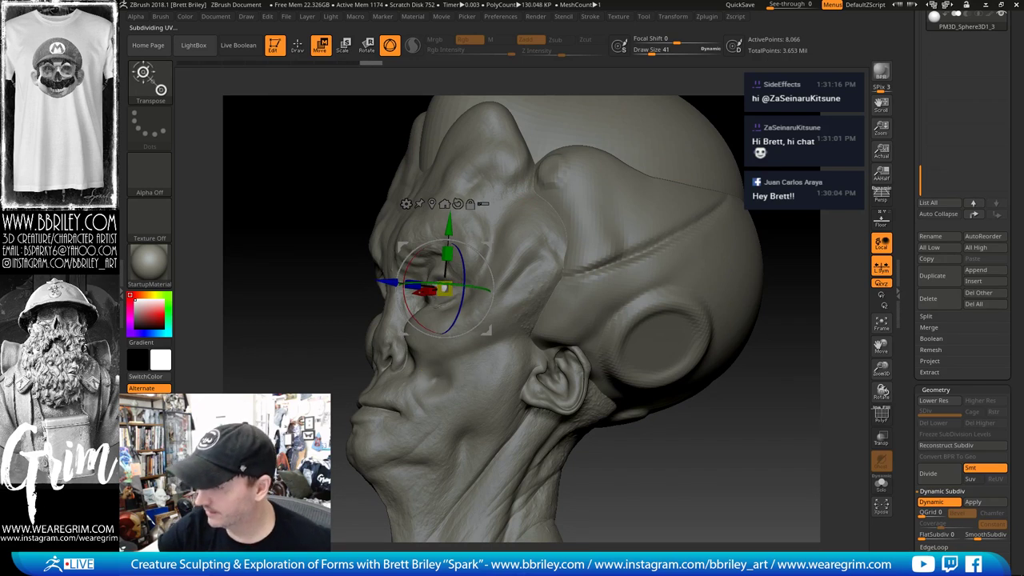
drag(320, 240, 456, 240)
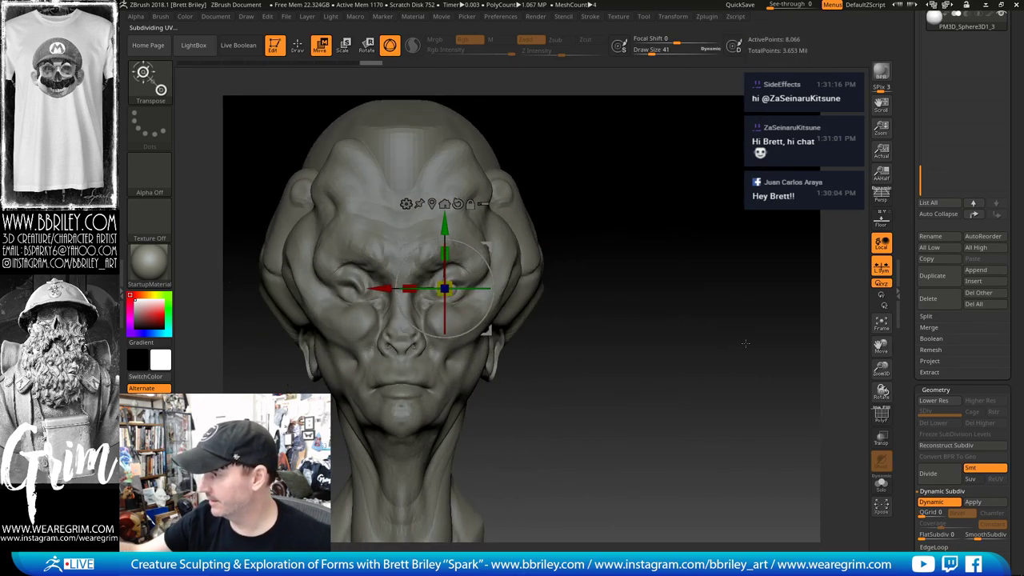
click(705, 18)
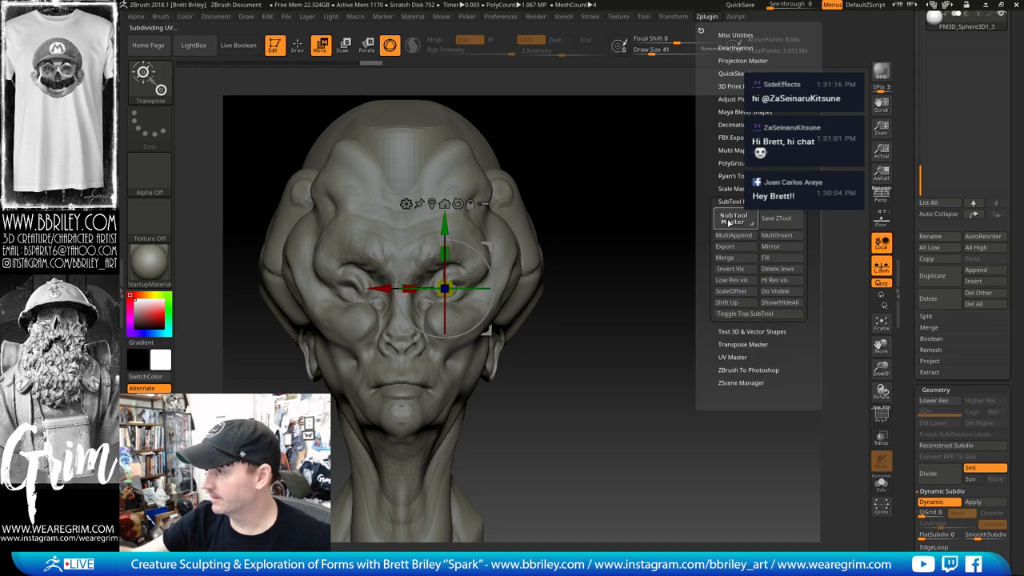
click(732, 201)
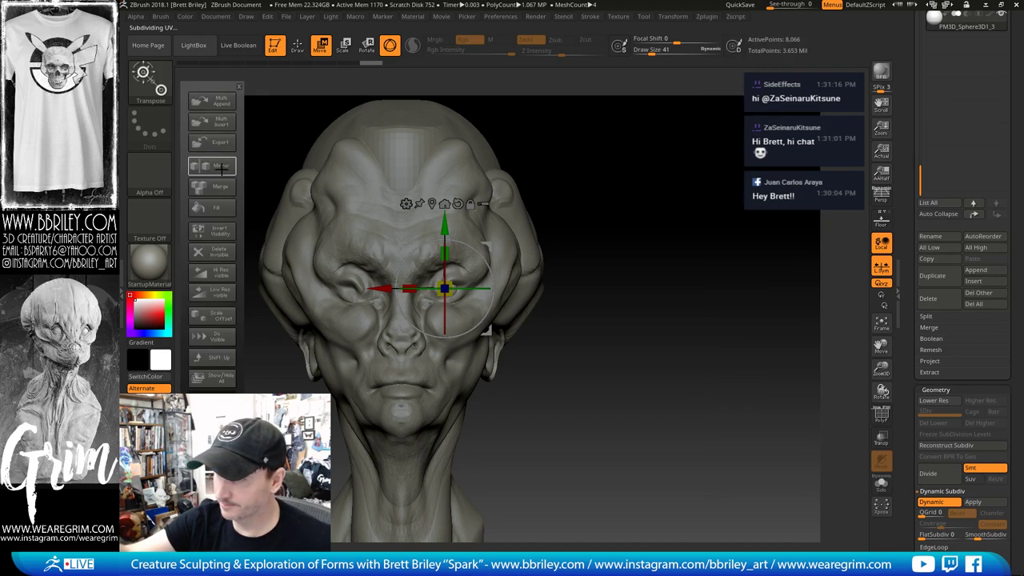
click(218, 166)
click(512, 271)
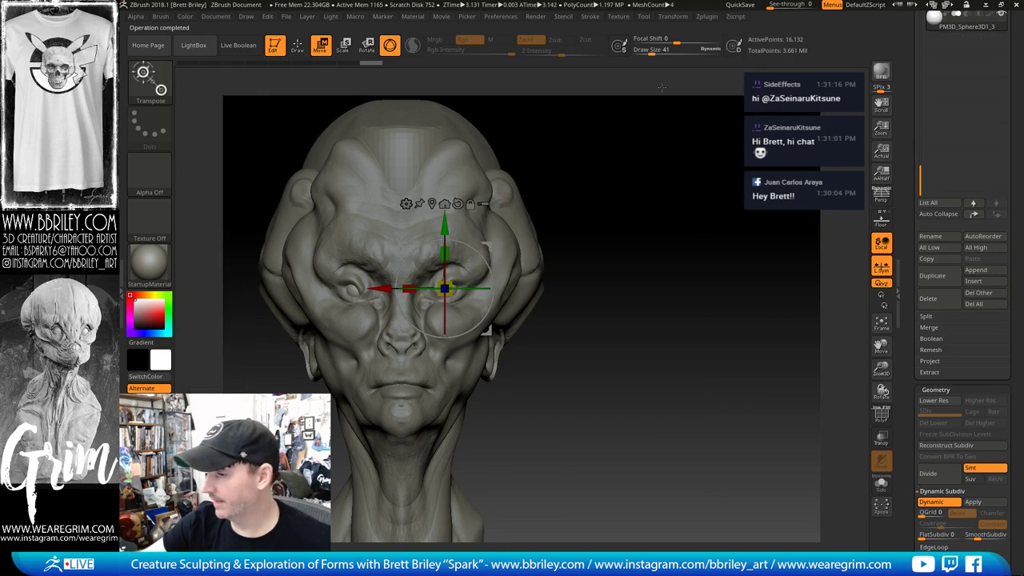
click(708, 18)
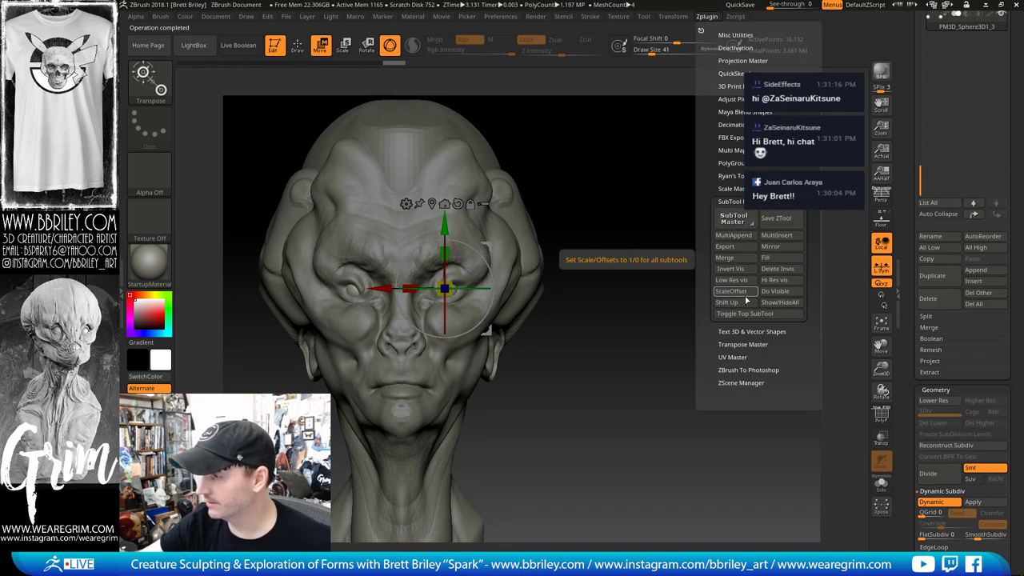
click(702, 24)
click(720, 200)
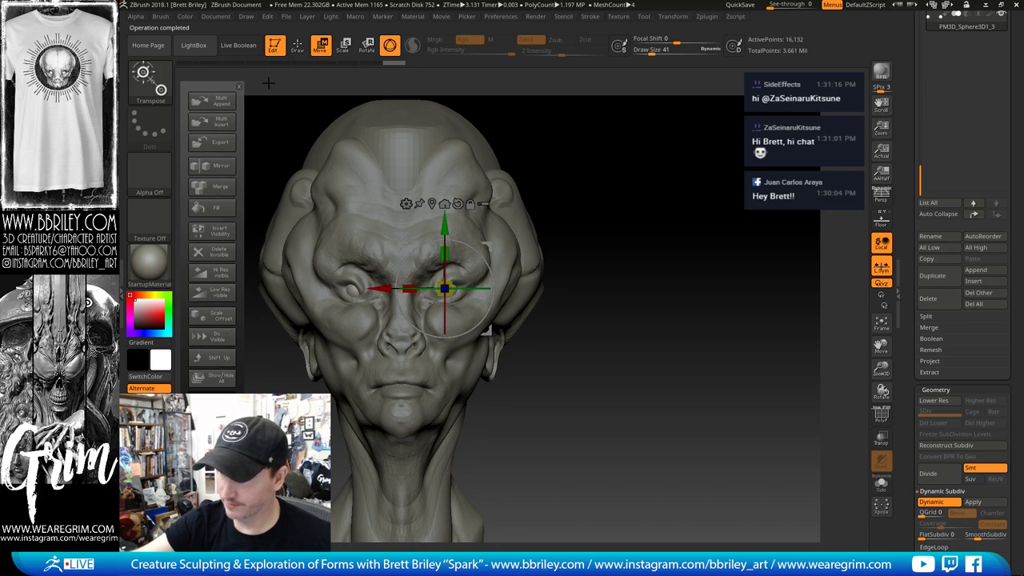
click(239, 87)
drag(612, 158, 658, 160)
mouse_move(706, 21)
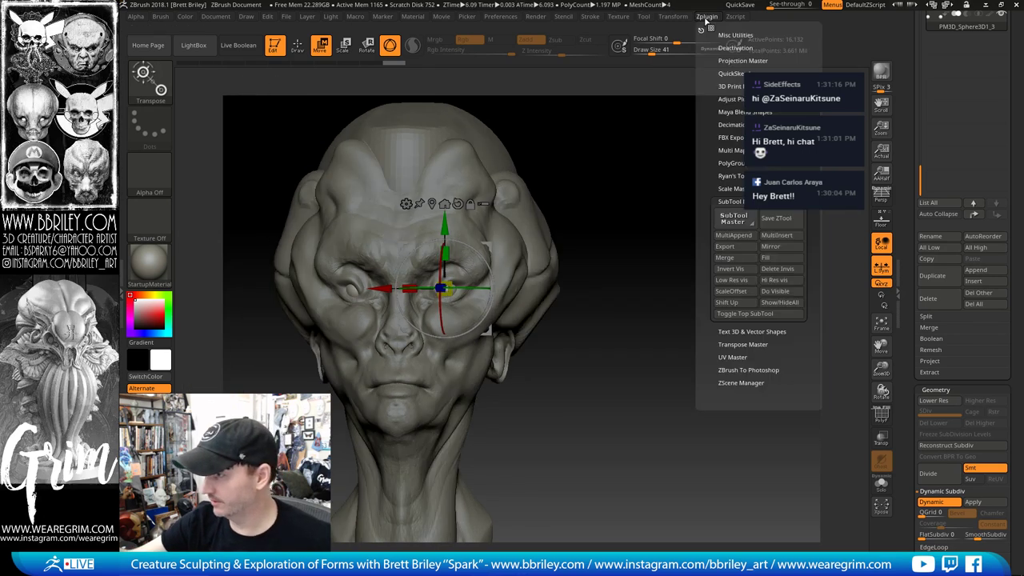
Step: Return to Draw mode, set the draw size to 83, choose the Move brush and make the head mesh the active subtool
key(q)
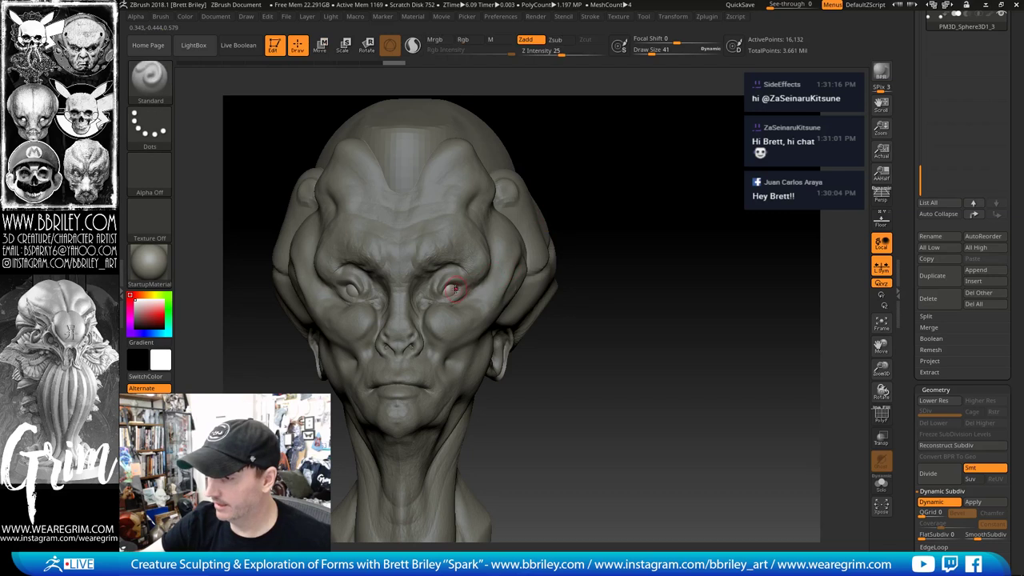
key(s)
drag(451, 291, 456, 290)
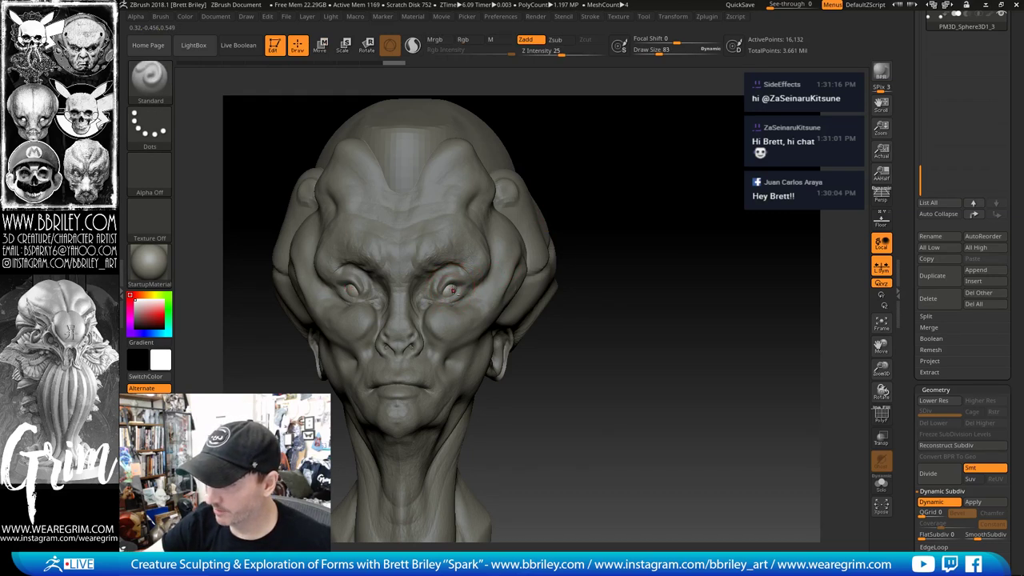
key(b)
key(m)
key(v)
drag(712, 164, 624, 155)
alt+click(503, 239)
Step: Define the eyelid edges around the eyeballs with DamStandard, starting at draw size 47
mouse_move(722, 125)
mouse_down()
mouse_move(713, 158)
mouse_move(595, 184)
mouse_up()
key(b)
key(d)
key(s)
key(s)
drag(448, 294, 441, 294)
drag(669, 144, 768, 148)
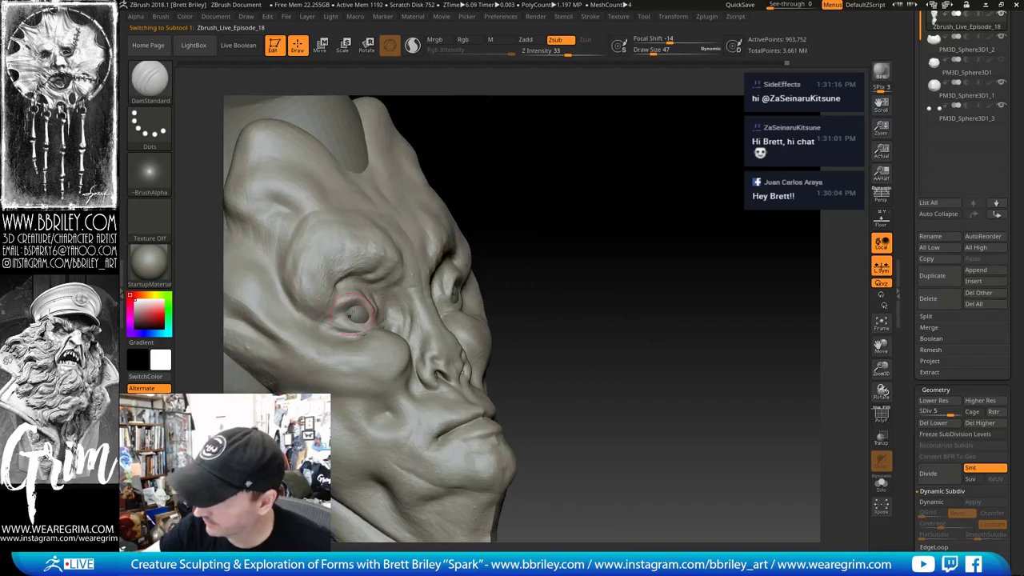
key(s)
drag(366, 313, 359, 314)
Step: Thicken the eyelids toward the outer eye corners with the Inflat brush at draw size 23
drag(668, 164, 604, 164)
key(b)
key(i)
key(n)
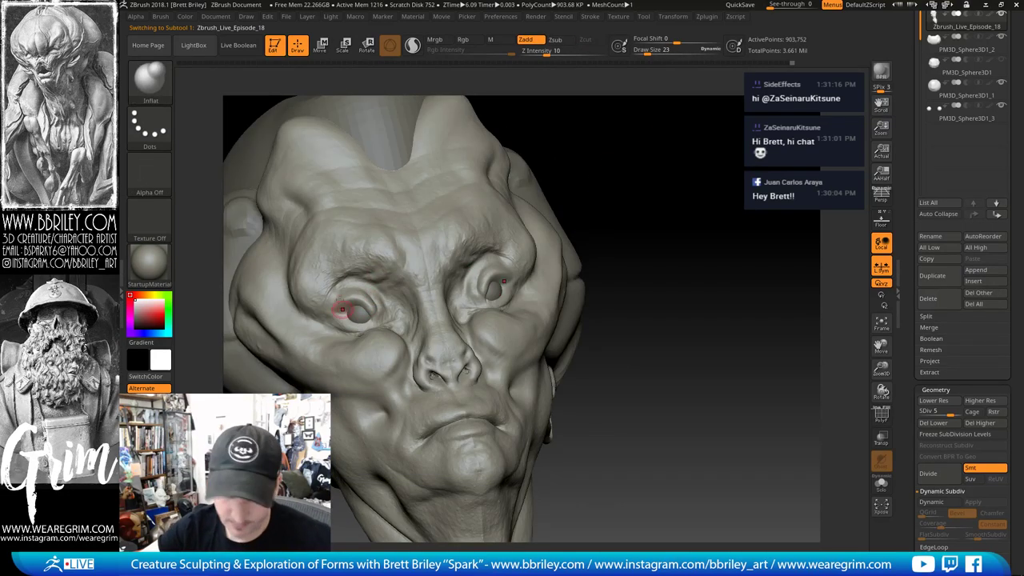
Step: Carve the outer eye corners with DamStandard and build up the surrounding lids with the Standard brush, both at draw size 13
key(b)
key(d)
key(s)
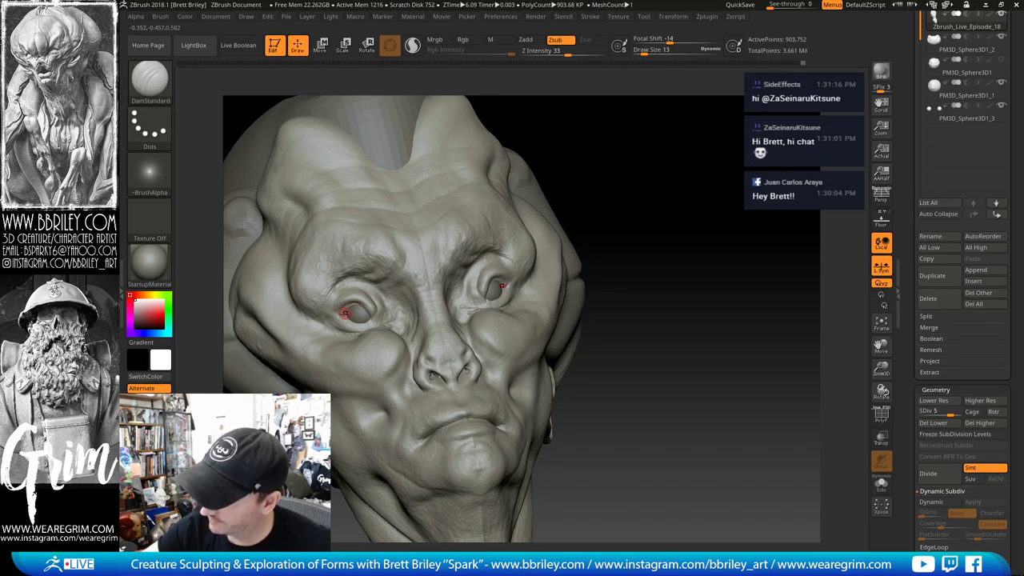
key(b)
key(s)
key(t)
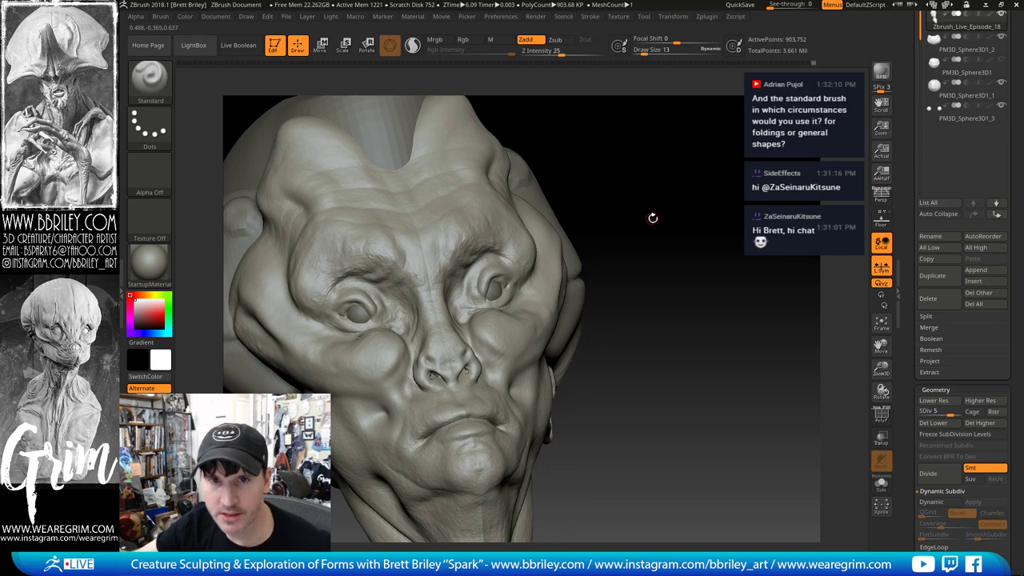
Step: Build up the brow above the eyes with the Clay brush at draw size 27
mouse_move(653, 217)
mouse_down()
mouse_move(657, 230)
mouse_move(557, 222)
mouse_move(645, 267)
mouse_up()
mouse_move(595, 192)
mouse_down()
mouse_move(619, 199)
mouse_move(596, 224)
mouse_up()
key(b)
key(c)
key(l)
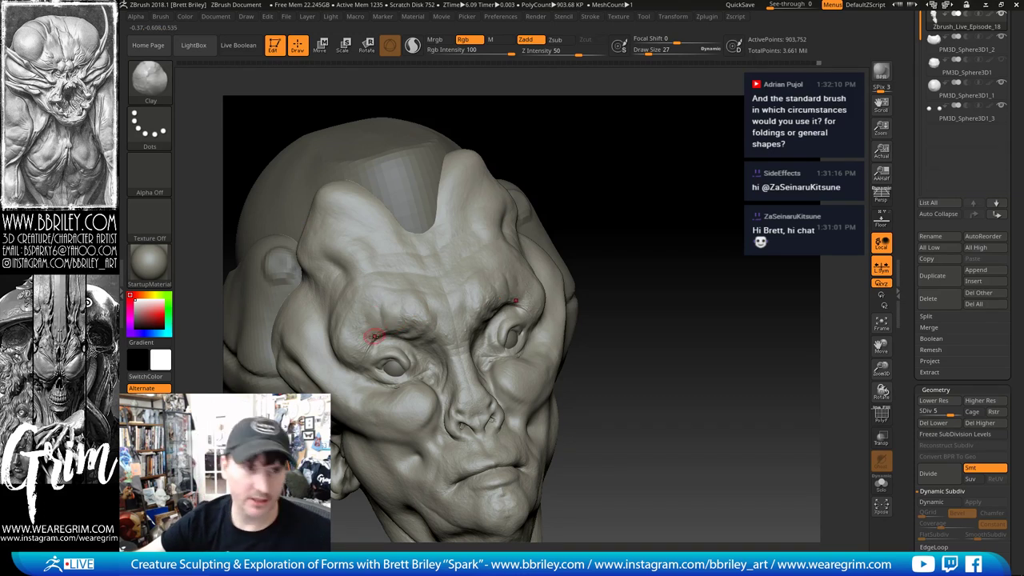
Step: Fill out the outer side of the eye sockets with the Clay brush at draw size 39
key(b)
key(m)
key(v)
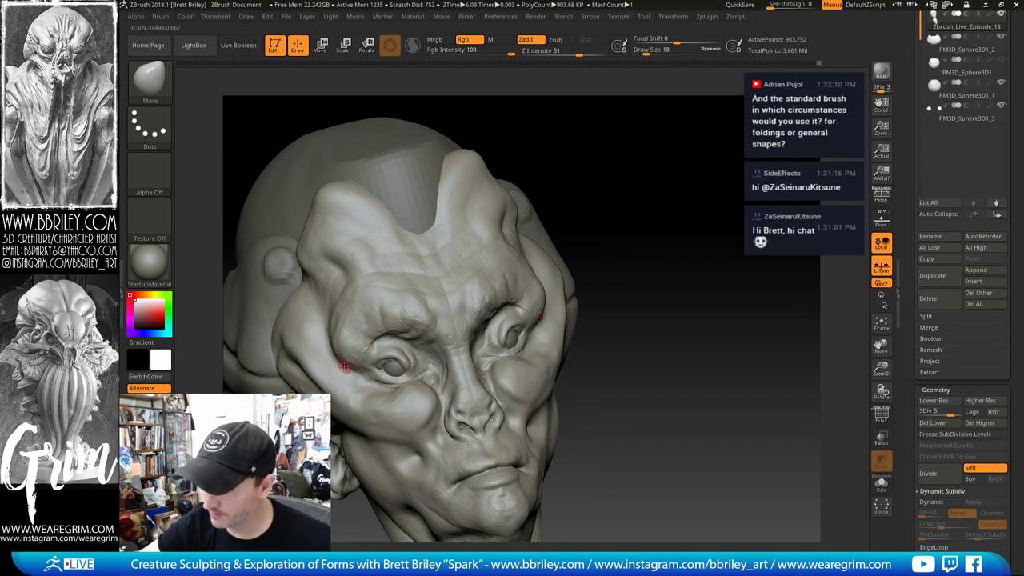
key(b)
key(c)
key(l)
key(s)
drag(344, 364, 349, 364)
drag(345, 364, 336, 342)
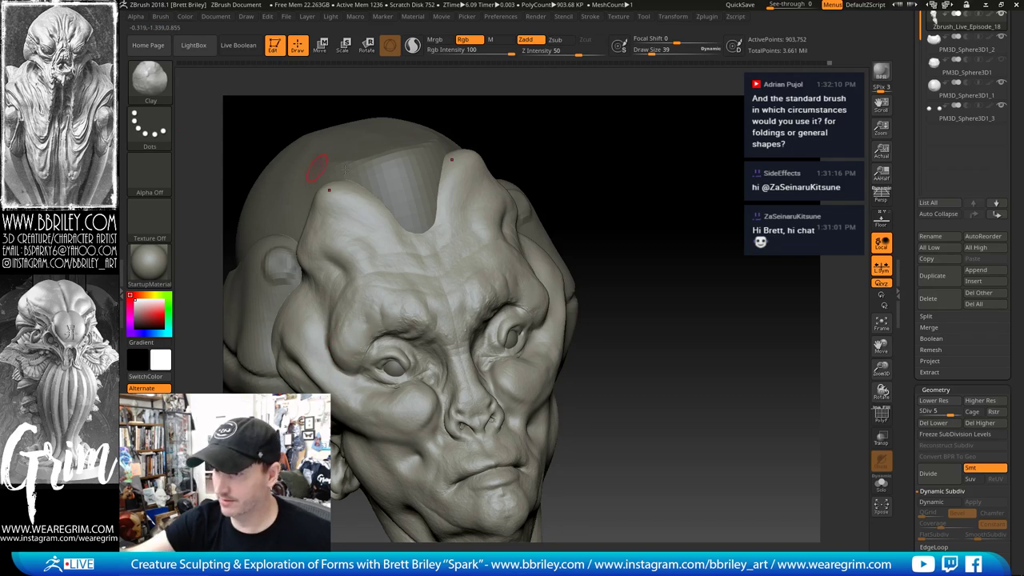
Step: Smooth the outer brow bulges, with the Clay brush at draw size 23
drag(668, 169, 635, 178)
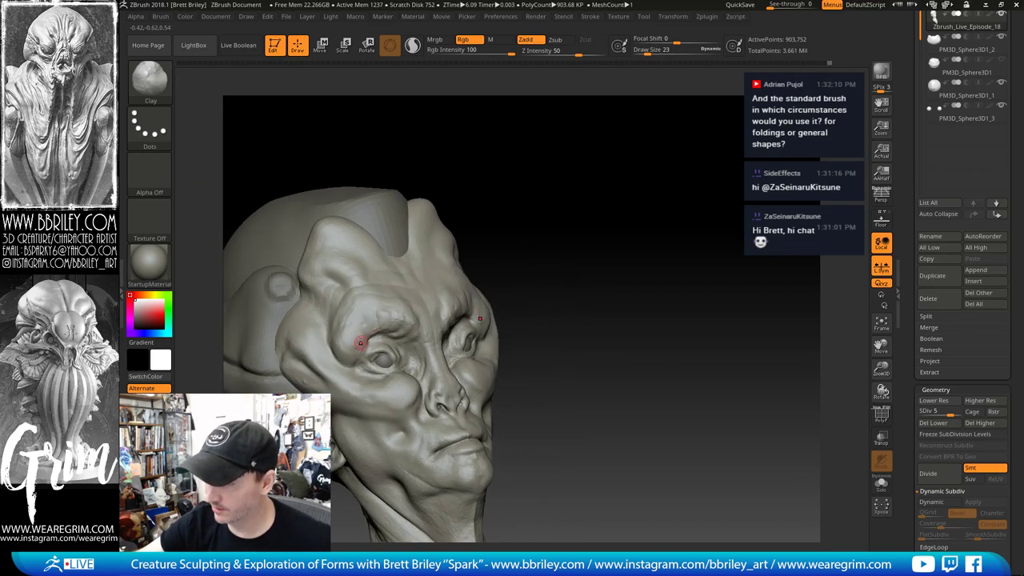
shift+drag(370, 322, 375, 297)
drag(608, 320, 552, 324)
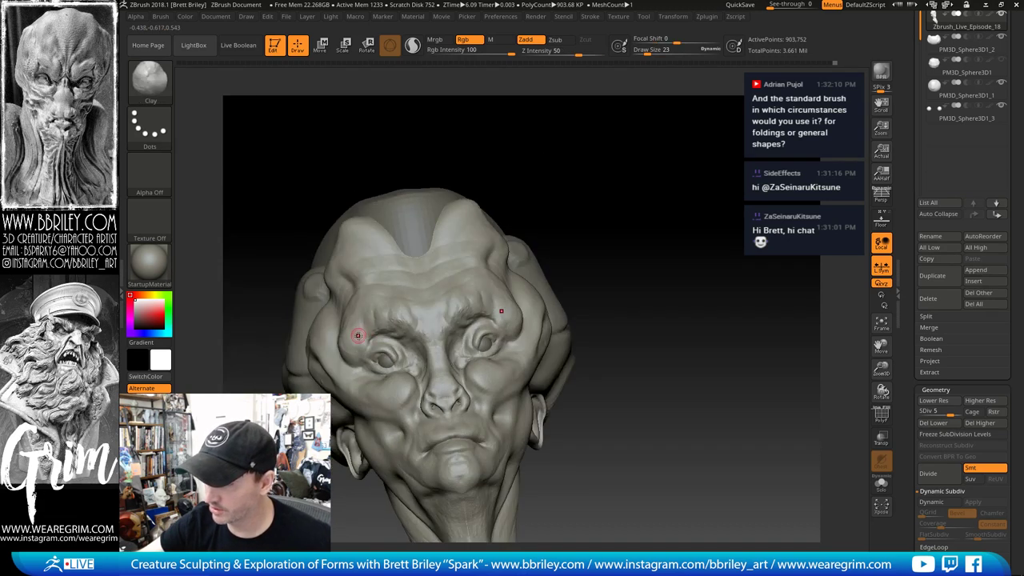
Step: Reshape the outer brow bulges with the Move brush at draw sizes 65 and 56
key(b)
key(m)
key(v)
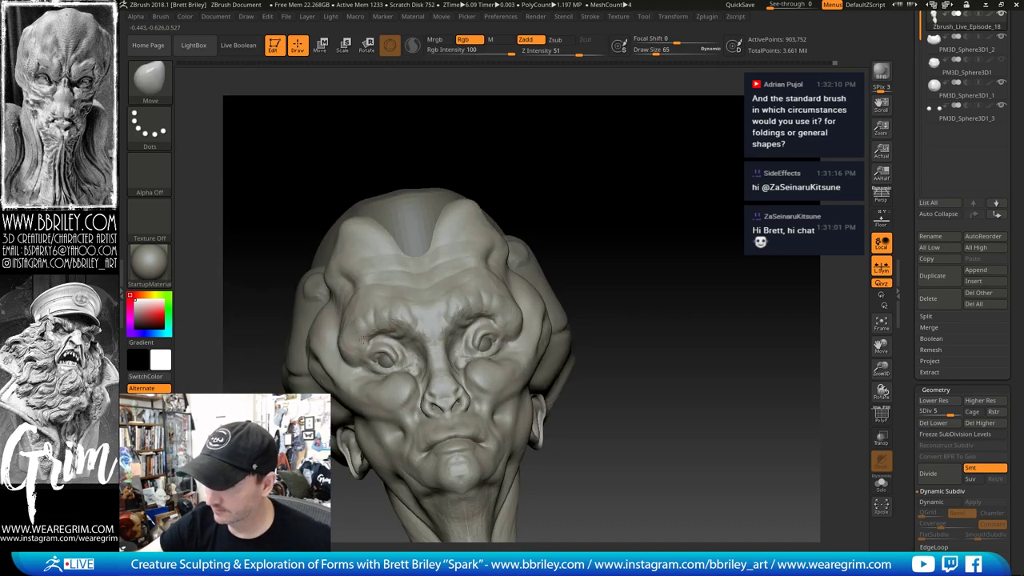
right_drag(356, 339, 606, 194)
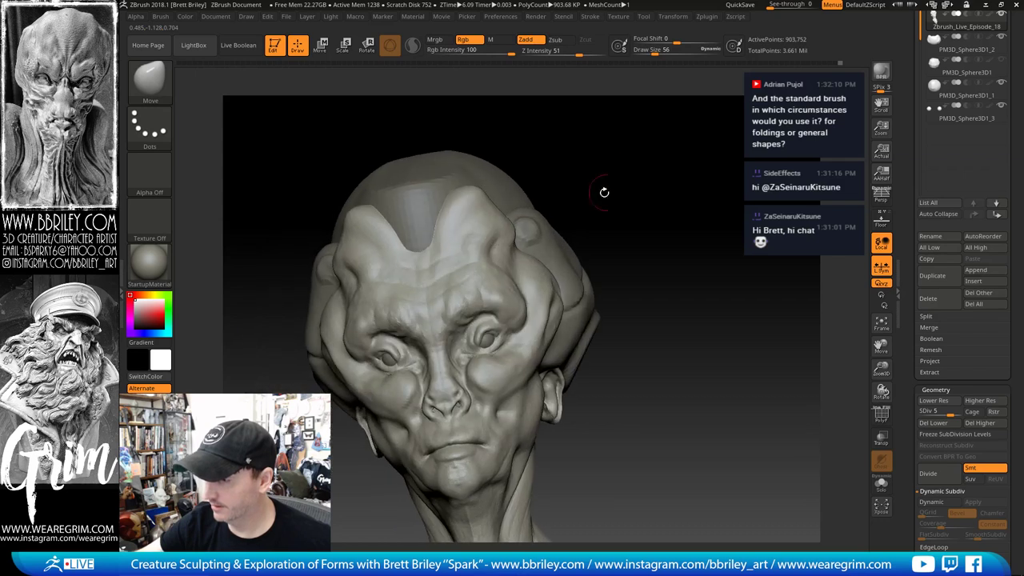
Step: Refine the eyebrows with the Standard brush at draw size 32 and adjust the lower forehead with the Move brush at 59
key(b)
key(s)
key(t)
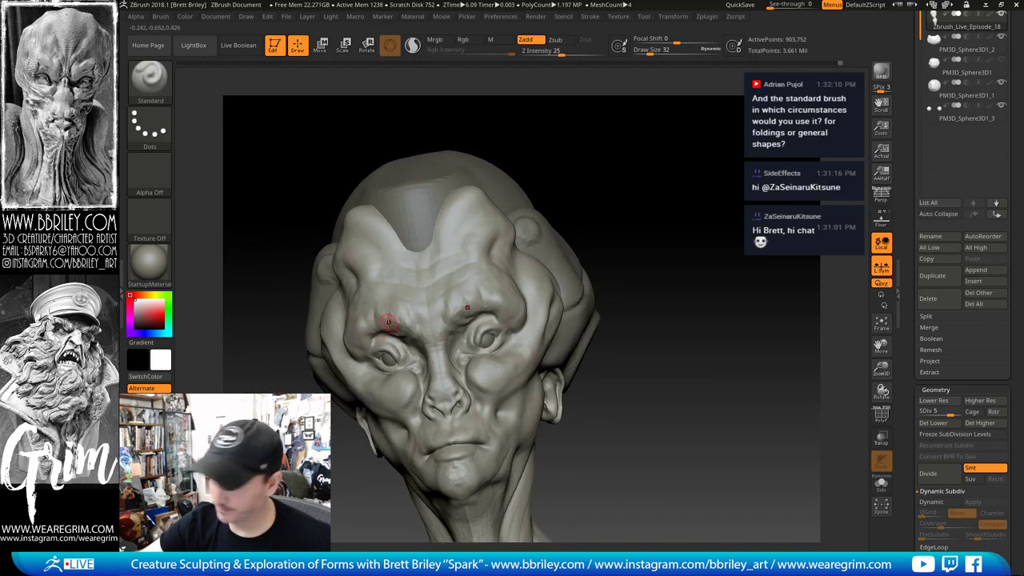
key(b)
key(m)
key(v)
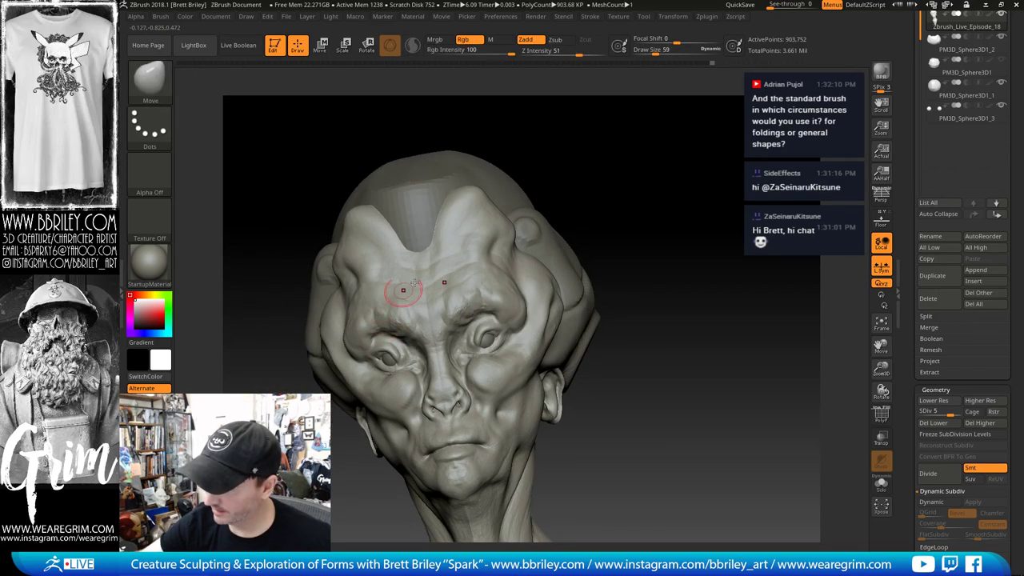
mouse_move(403, 290)
right_down()
mouse_move(629, 187)
mouse_move(448, 294)
right_up()
Step: Build up and smooth the eyebrow forms with the Clay and Standard brushes at draw size 23
key(b)
key(c)
key(l)
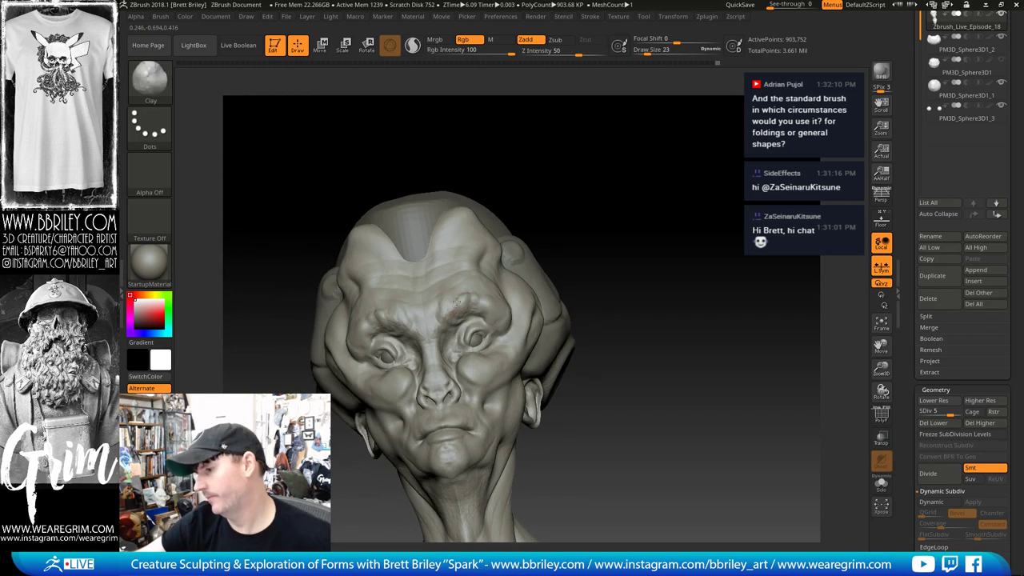
key(shift)
key(b)
key(s)
key(t)
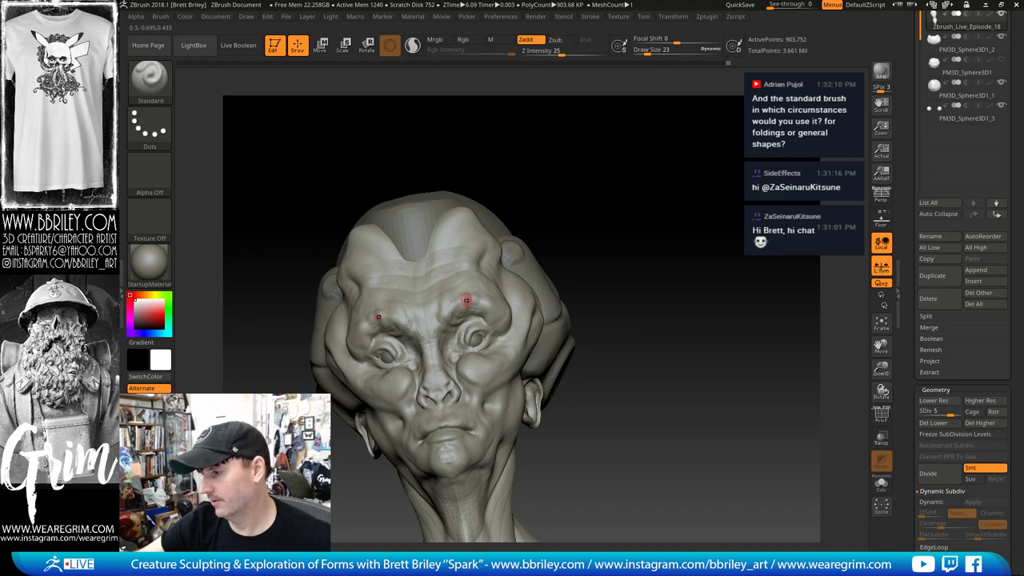
mouse_move(474, 297)
right_down()
mouse_move(615, 200)
mouse_move(468, 342)
right_up()
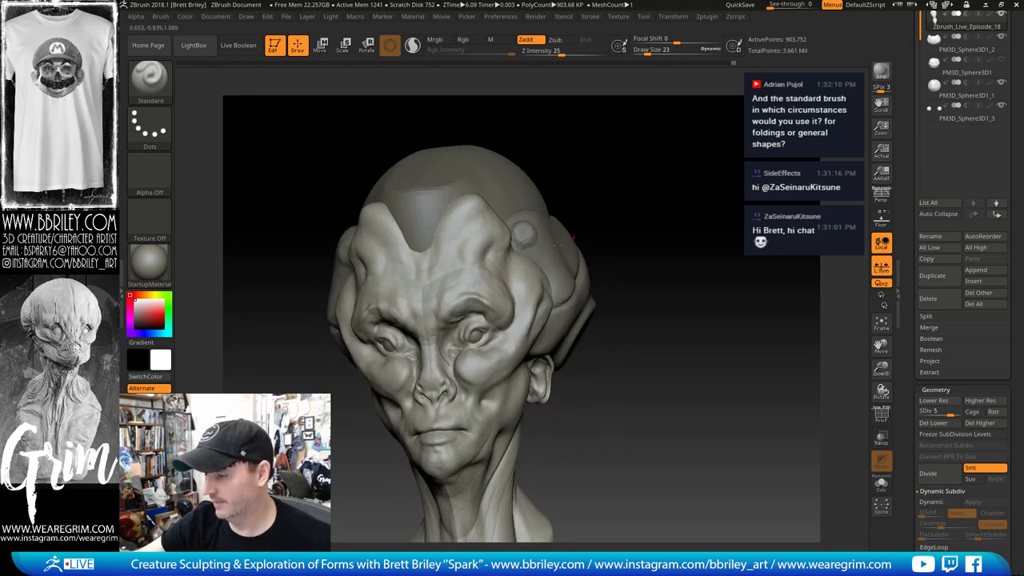
Step: Adjust the forms around the eyes and nostrils with the Move brush at draw sizes 44, 36 and 21
key(b)
key(m)
key(v)
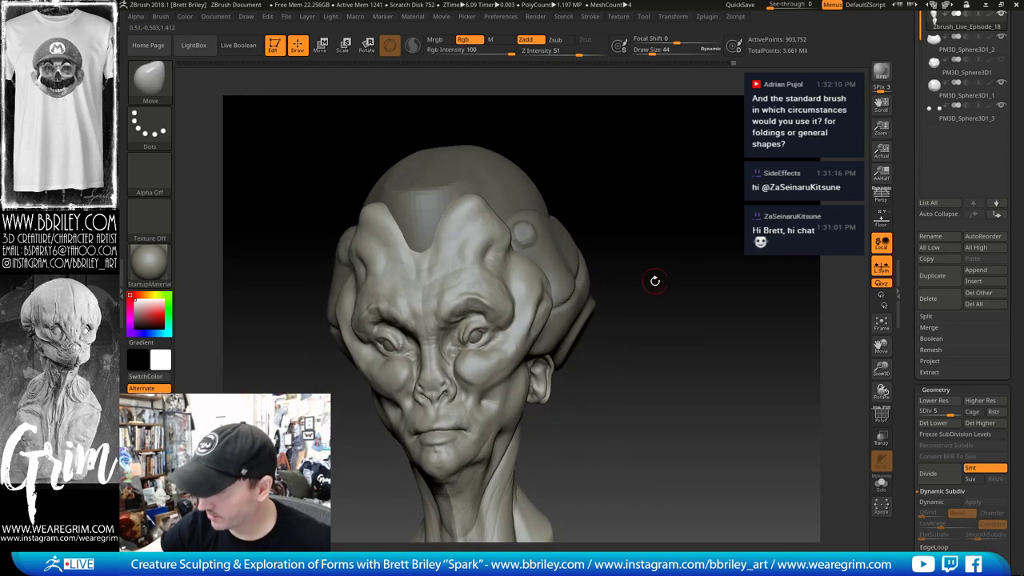
right_drag(655, 280, 472, 338)
right_drag(496, 370, 651, 227)
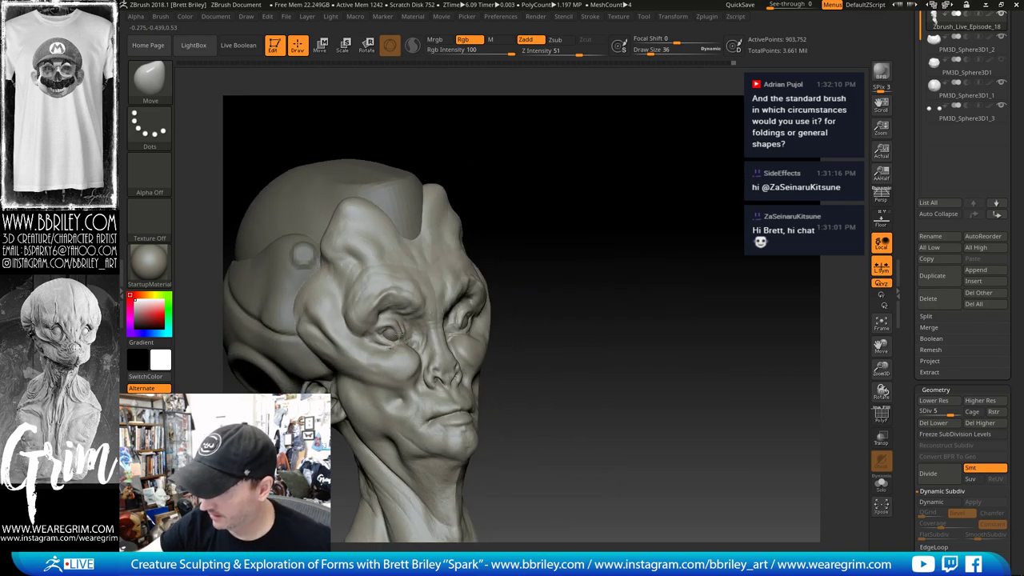
mouse_move(603, 211)
right_down()
mouse_move(603, 199)
mouse_move(673, 200)
right_up()
mouse_move(673, 200)
alt+right_down()
mouse_move(616, 160)
mouse_move(640, 256)
mouse_move(621, 230)
alt+right_up()
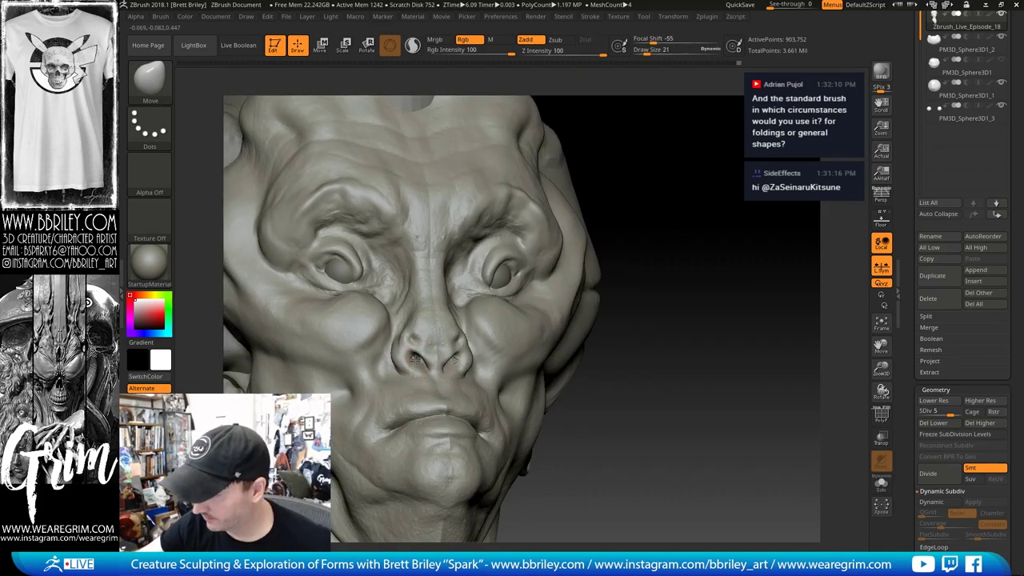
Step: Deepen the nostrils with DamStandard at draw size 21 and detail the nose tip with the Standard brush at draw size 8
key(b)
key(d)
key(s)
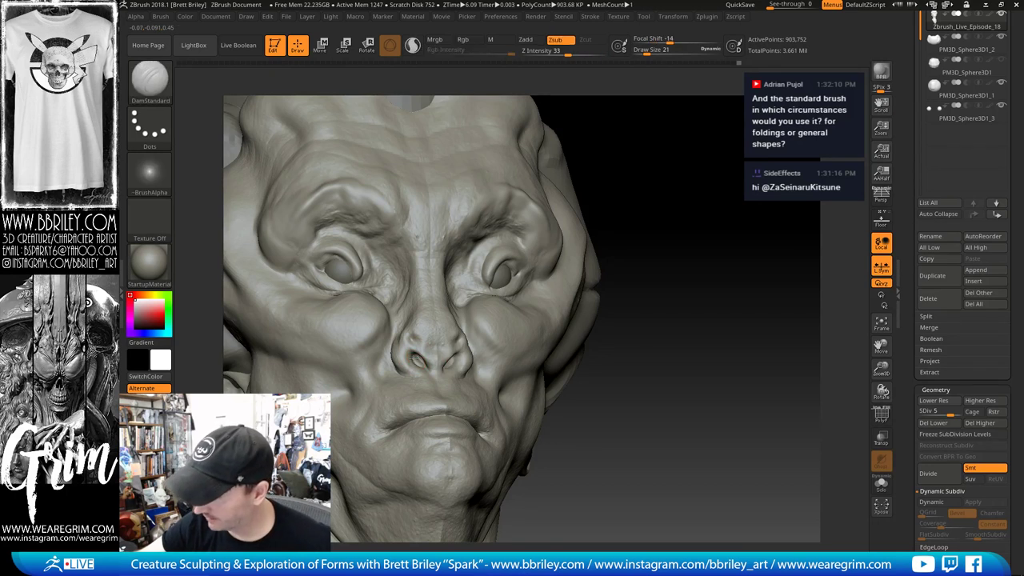
key(b)
key(s)
key(t)
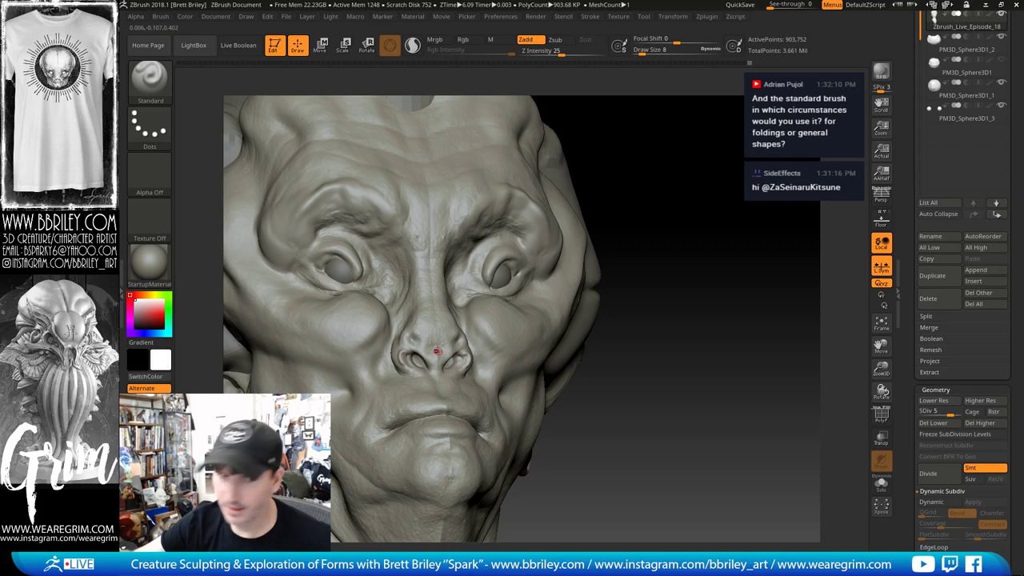
Step: Reshape the nostrils and the underside of the nose with the Move brush
drag(608, 215, 609, 240)
key(b)
key(m)
key(v)
key(s)
drag(412, 372, 418, 362)
drag(576, 370, 640, 371)
key(s)
drag(446, 380, 447, 380)
drag(604, 376, 548, 370)
right_drag(421, 371, 405, 364)
Step: Carve the creases around the nostril wings with DamStandard at draw size 13 and swell the wings with the Inflat brush
key(b)
key(d)
key(s)
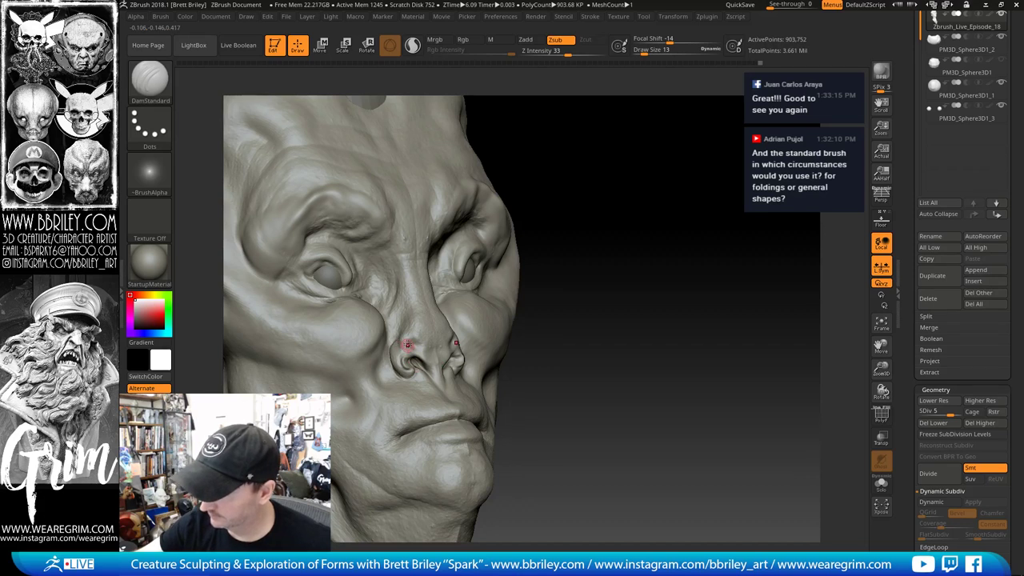
drag(552, 207, 502, 208)
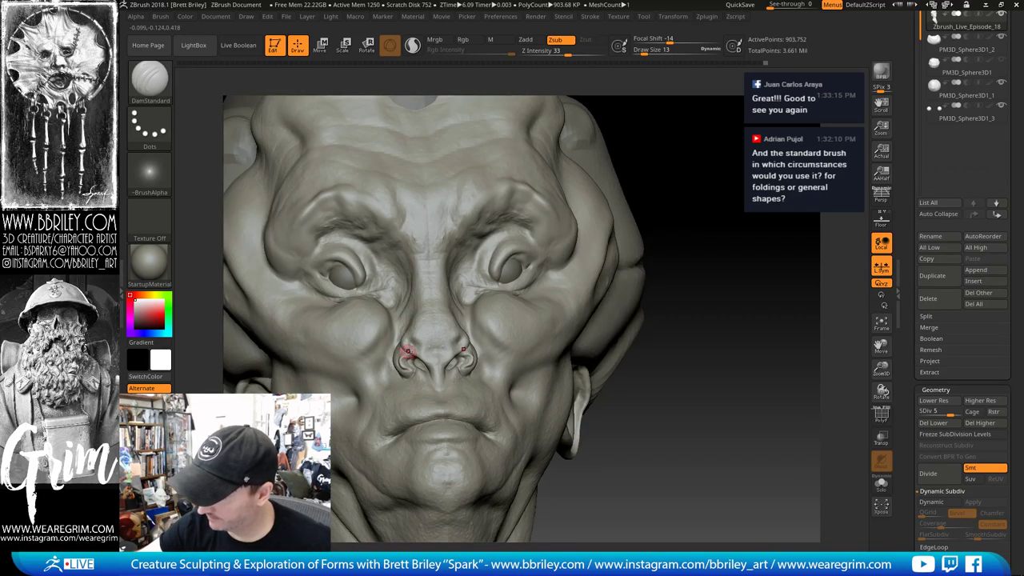
key(b)
key(i)
key(n)
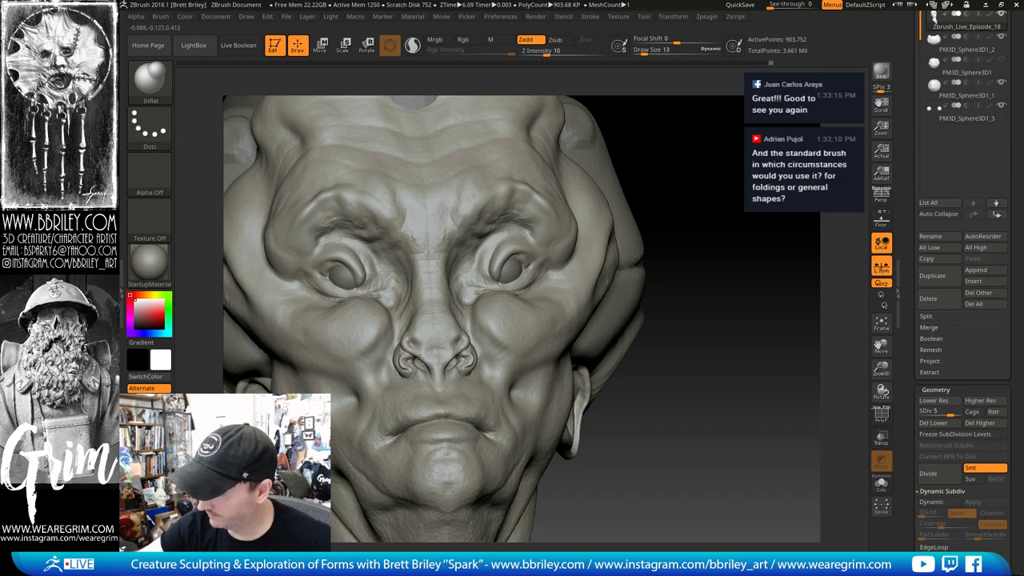
Step: Refine the nostril rims and nose tip with the Standard and DamStandard brushes at draw size 7
key(b)
key(s)
key(t)
key(bracketleft)
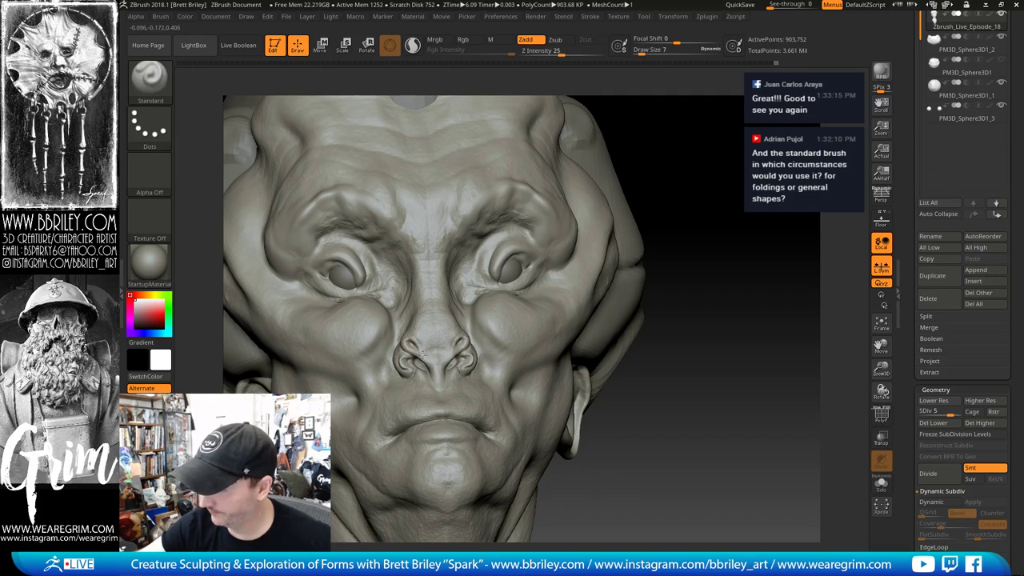
drag(628, 242, 419, 352)
key(b)
key(d)
key(s)
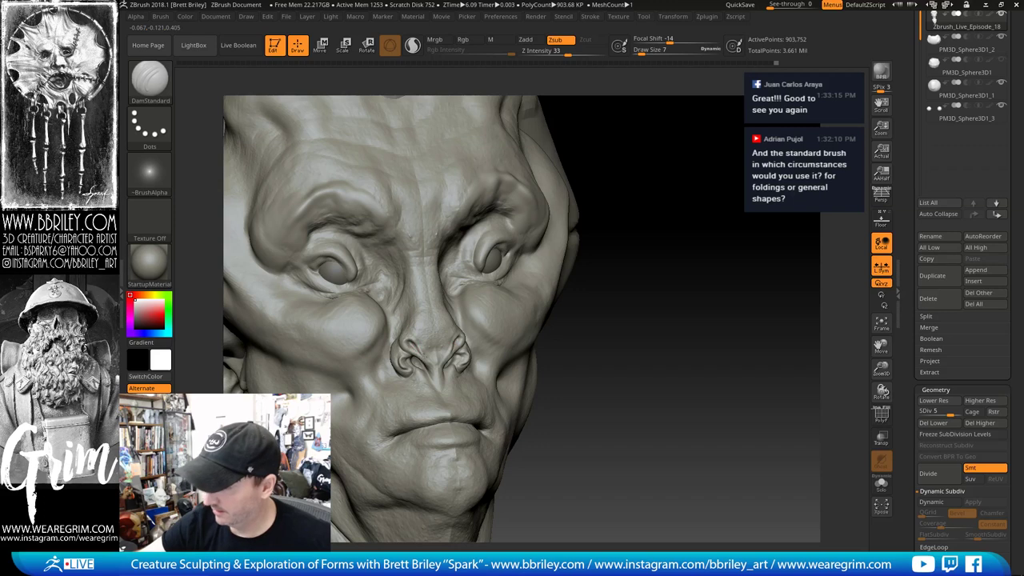
drag(710, 146, 726, 152)
Step: Carve a vertical groove along the centre of the lower nose with DamStandard at draw size 6
key(b)
key(c)
key(l)
key(bracketright)
key(bracketright)
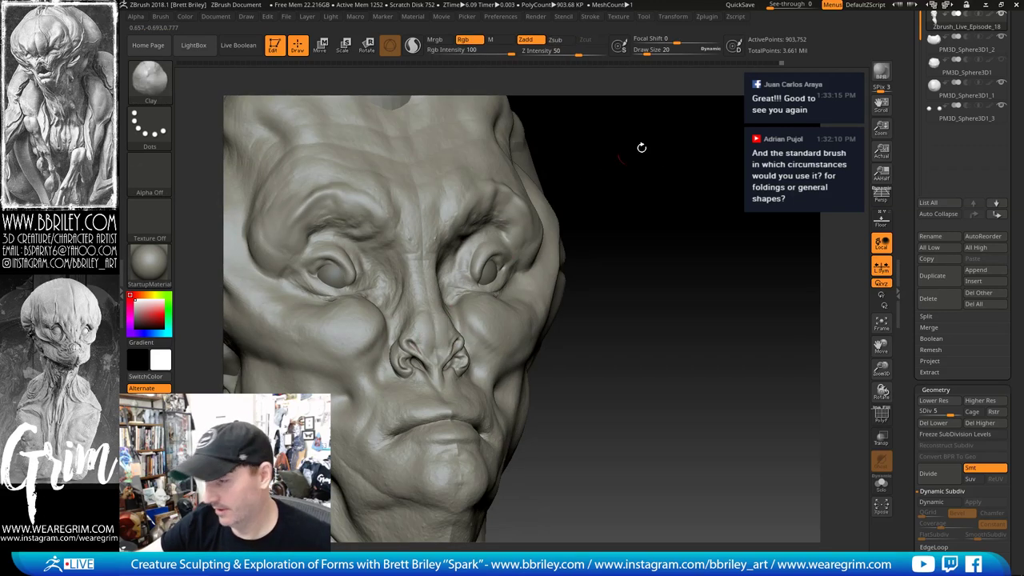
drag(642, 147, 656, 151)
key(b)
key(d)
key(s)
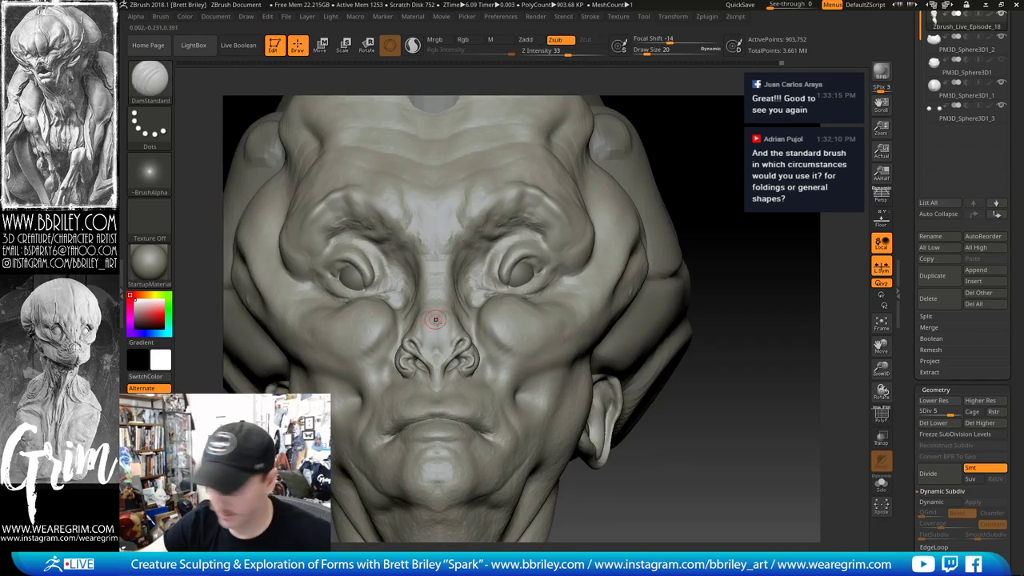
key(bracketleft)
key(s)
drag(436, 334, 432, 335)
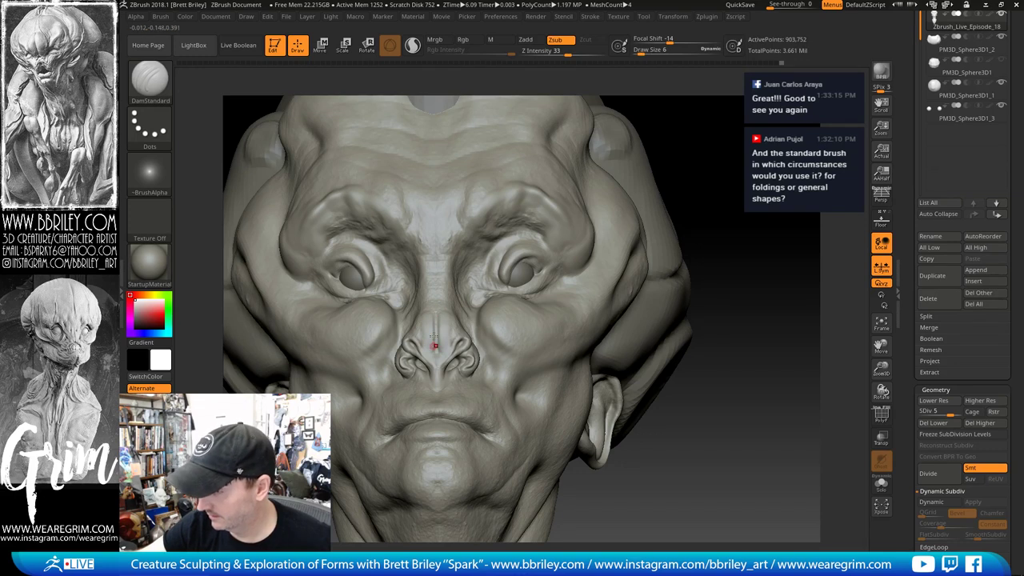
Step: Extend the centre groove through the nose tip toward the upper lip with DamStandard at draw sizes 13 and 5
right_drag(568, 220, 563, 272)
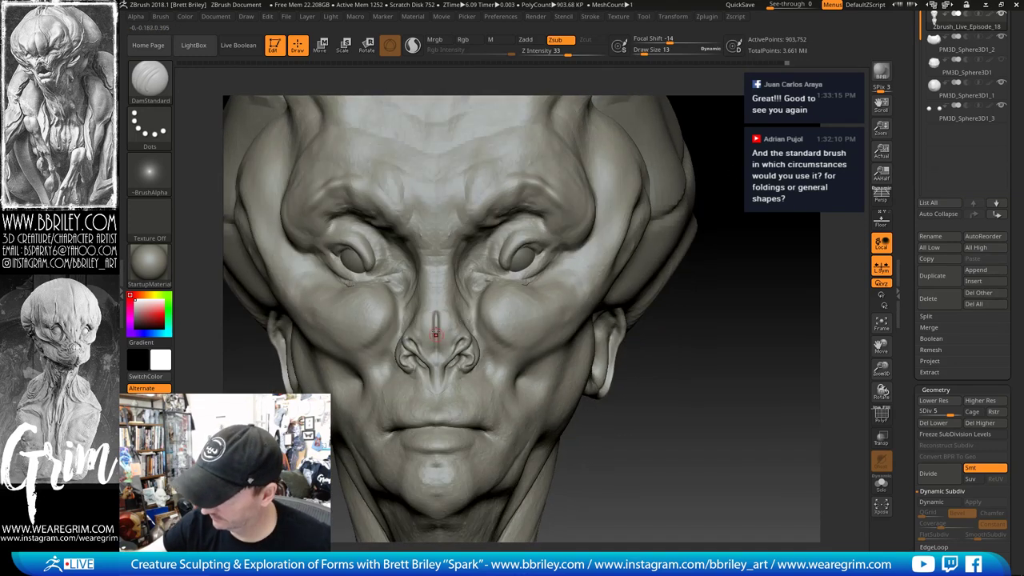
drag(436, 335, 436, 368)
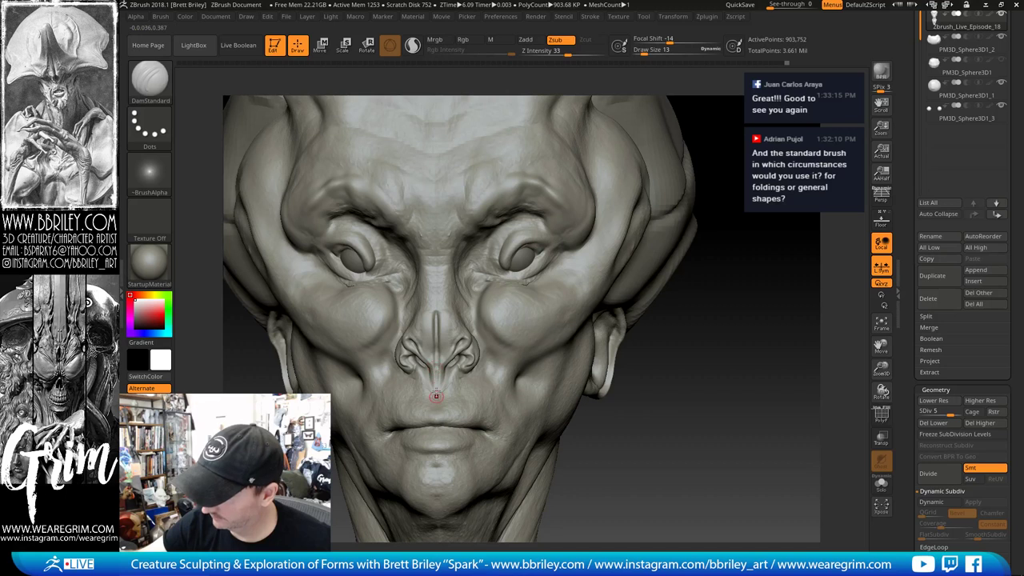
drag(715, 263, 439, 354)
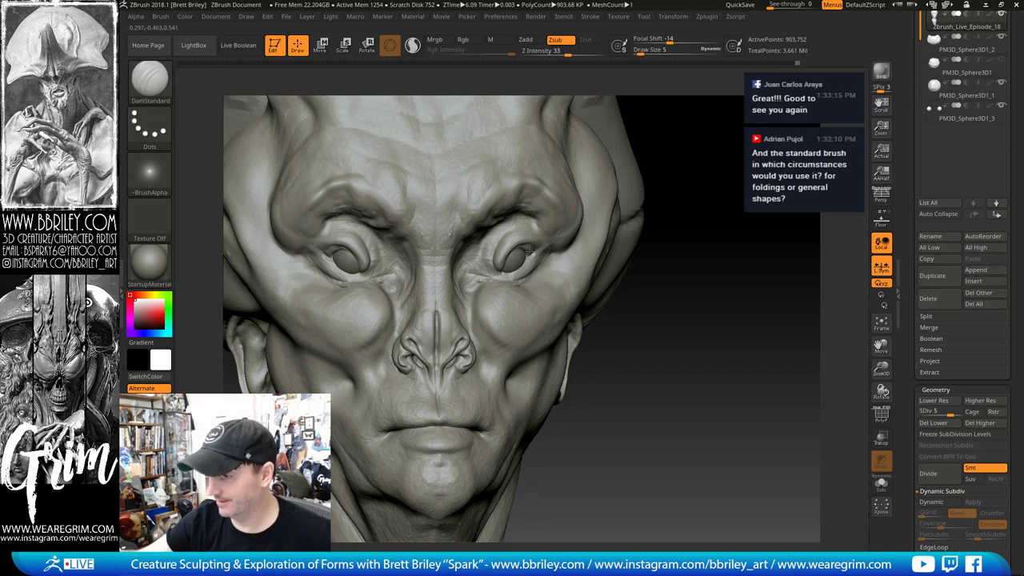
drag(666, 140, 708, 137)
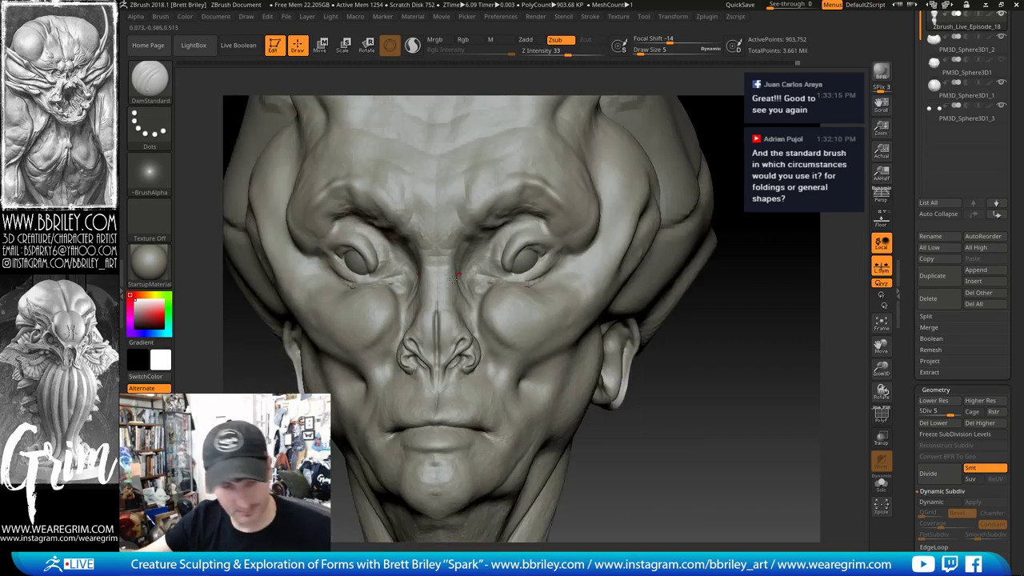
Step: Tighten the nose groove with the Pinch brush at draw size 15 and build up its sides with Standard at 10
key(b)
key(p)
key(i)
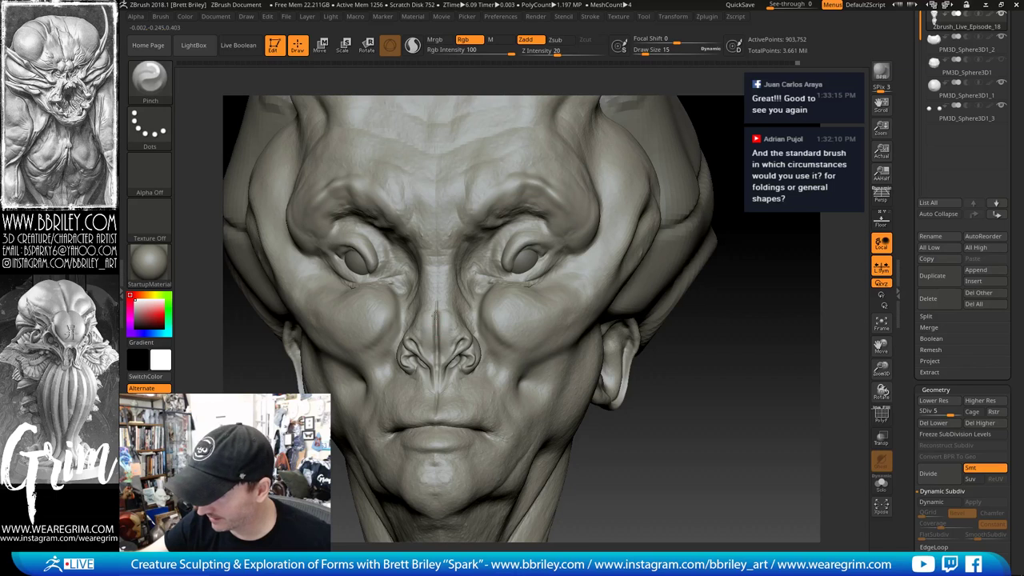
key(b)
key(c)
key(l)
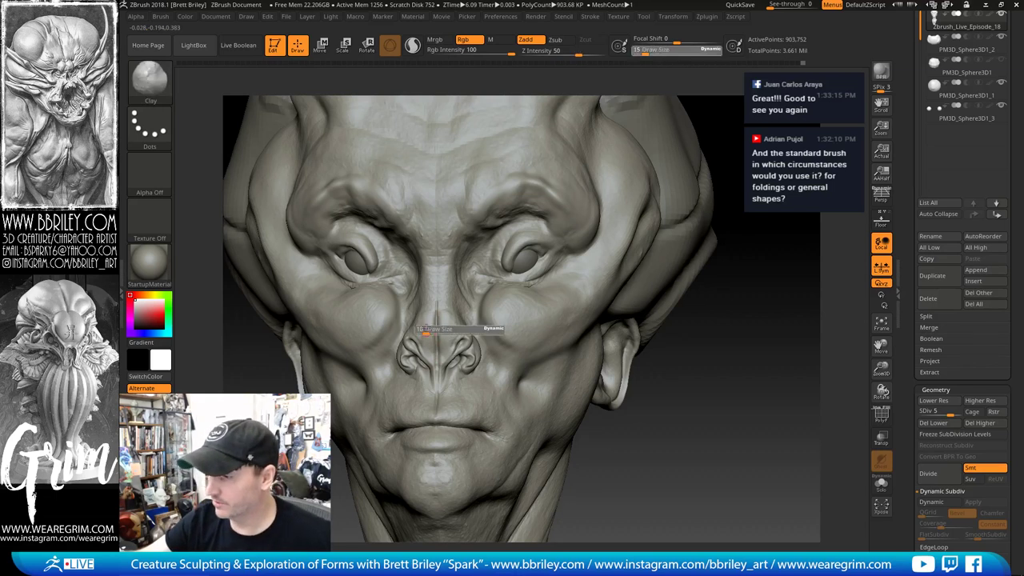
key(b)
key(s)
key(t)
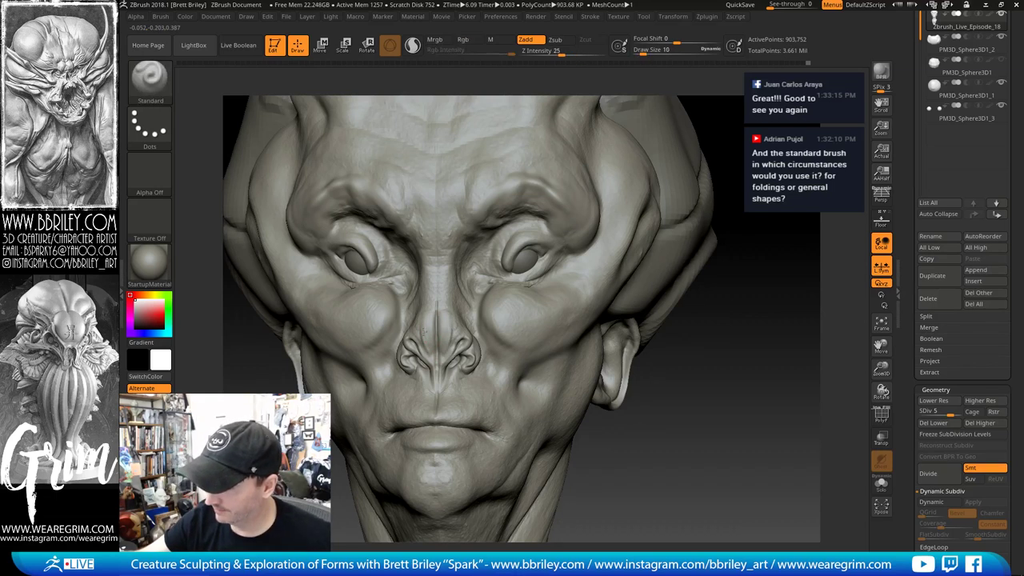
drag(774, 322, 733, 303)
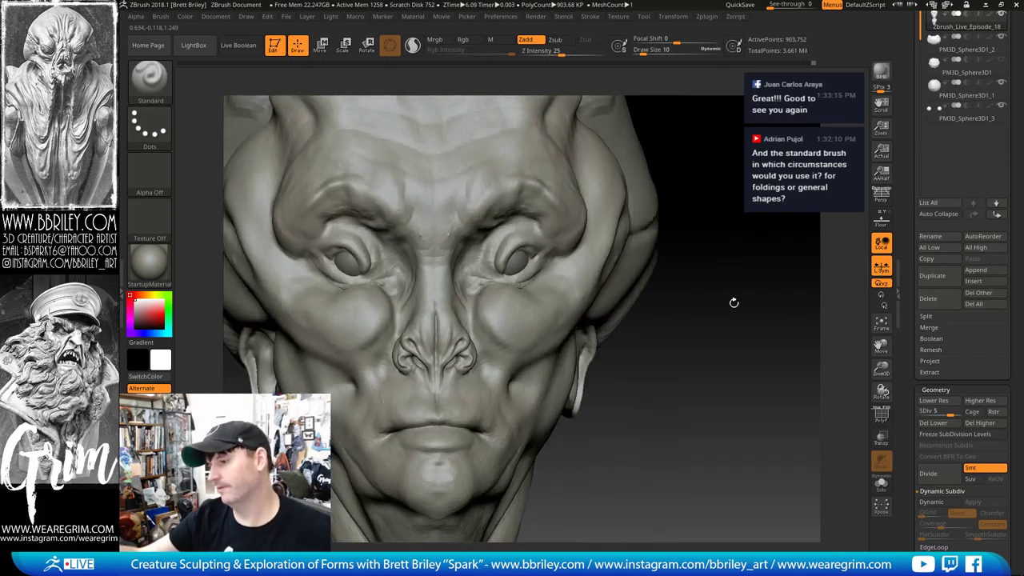
Step: Adjust the forms at the inner eyes with the Move brush at draw size 36 and define them with DamStandard at 23
key(b)
key(m)
key(v)
drag(702, 337, 688, 352)
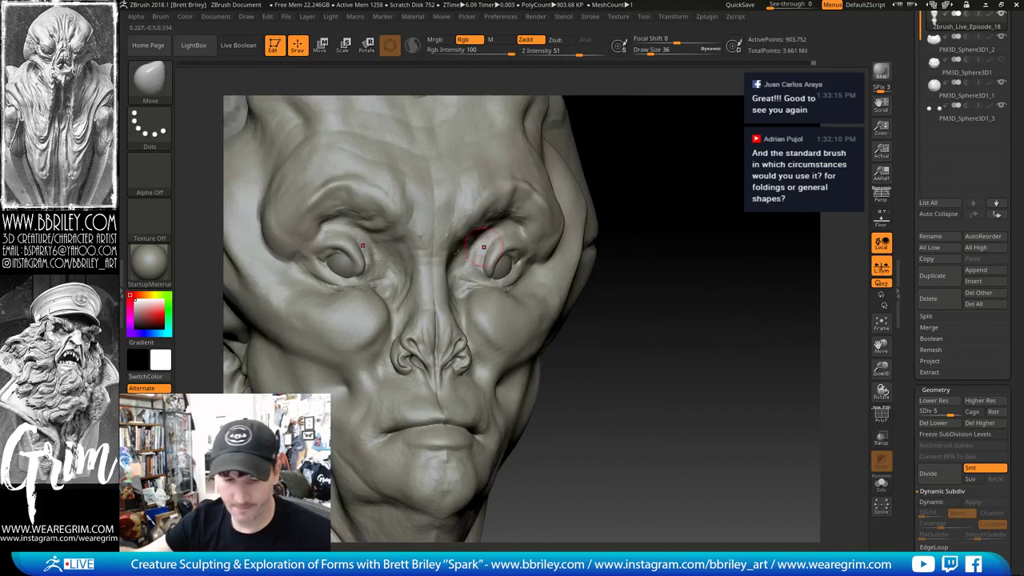
key(b)
key(d)
key(s)
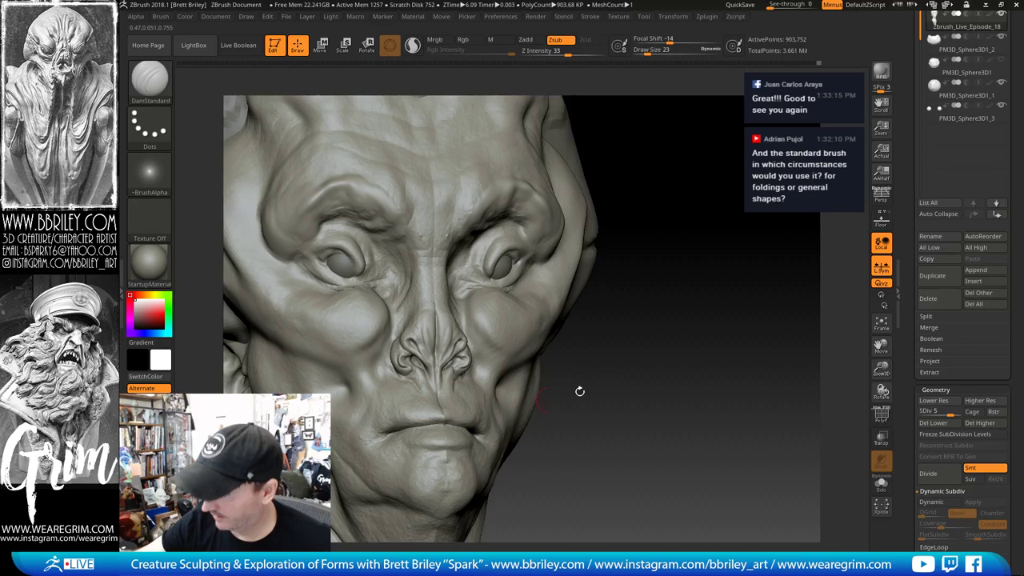
drag(579, 392, 574, 242)
Step: Adjust the forms beside the nose and above the mouth with the Move brush
key(b)
key(m)
key(v)
key(s)
mouse_move(387, 295)
mouse_down()
mouse_move(517, 210)
mouse_move(601, 216)
mouse_move(556, 202)
mouse_up()
Step: Build up the upper lip with the Clay brush at draw size 20
key(b)
key(d)
key(s)
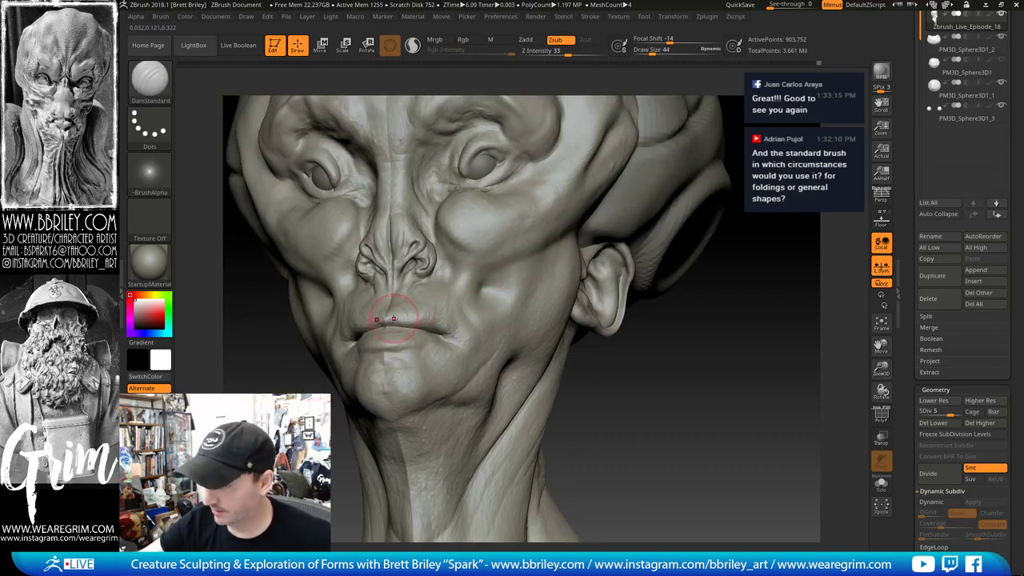
key(b)
key(c)
key(l)
drag(393, 317, 397, 321)
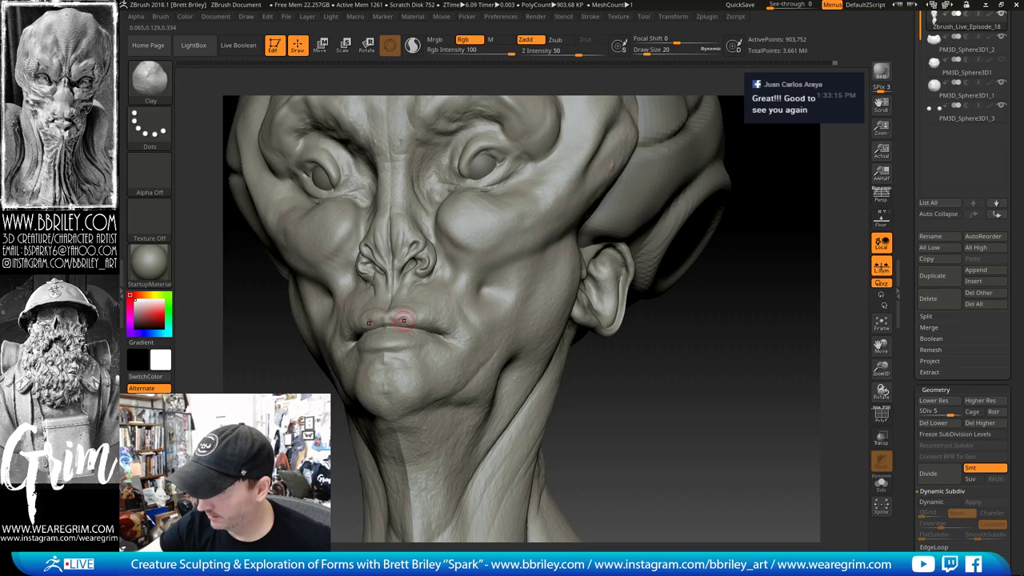
Step: Refine the lips with the Standard brush and sharpen the mouth line with DamStandard, both at draw size 13
key(b)
key(s)
key(t)
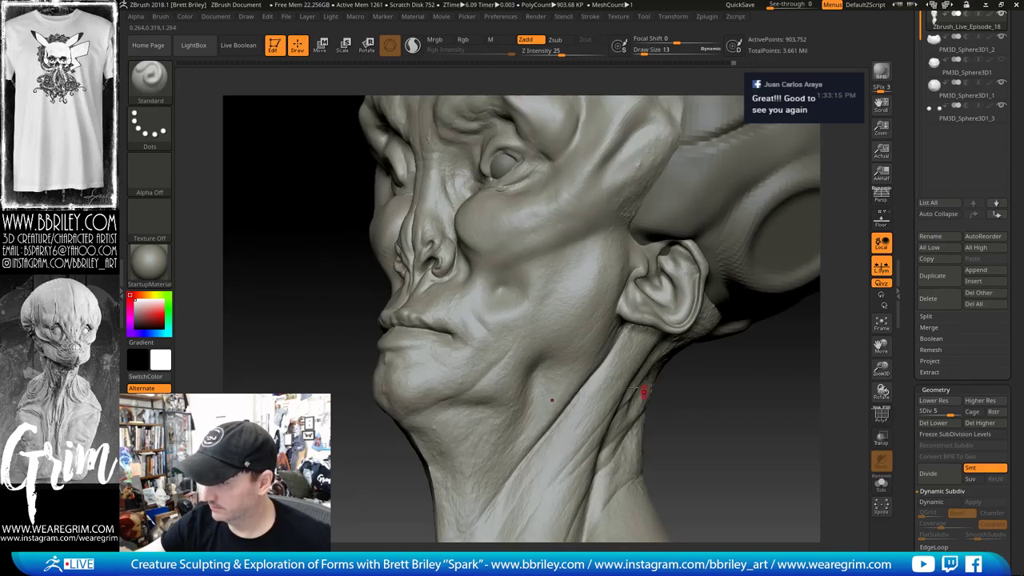
drag(693, 399, 651, 343)
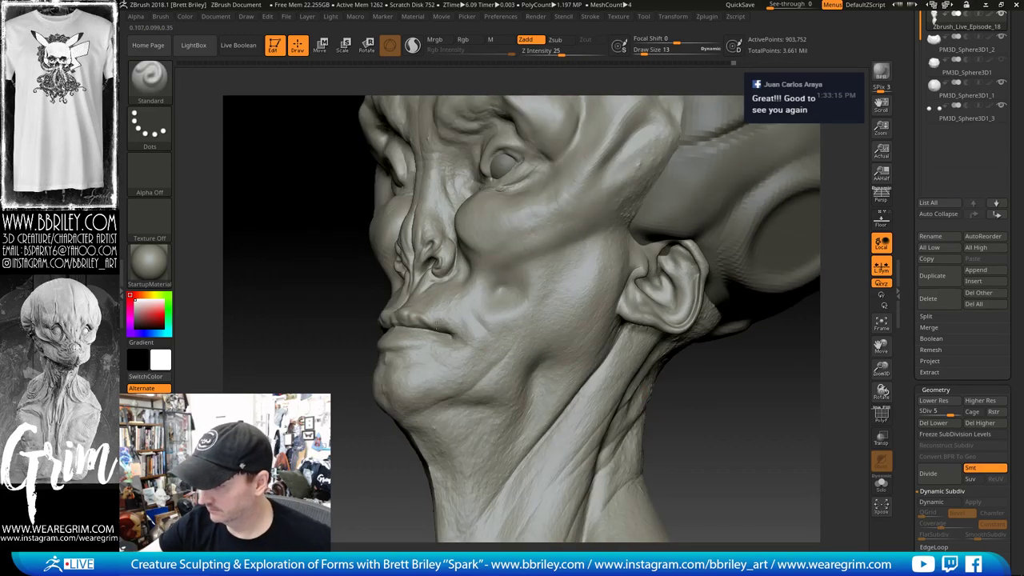
key(b)
key(d)
key(s)
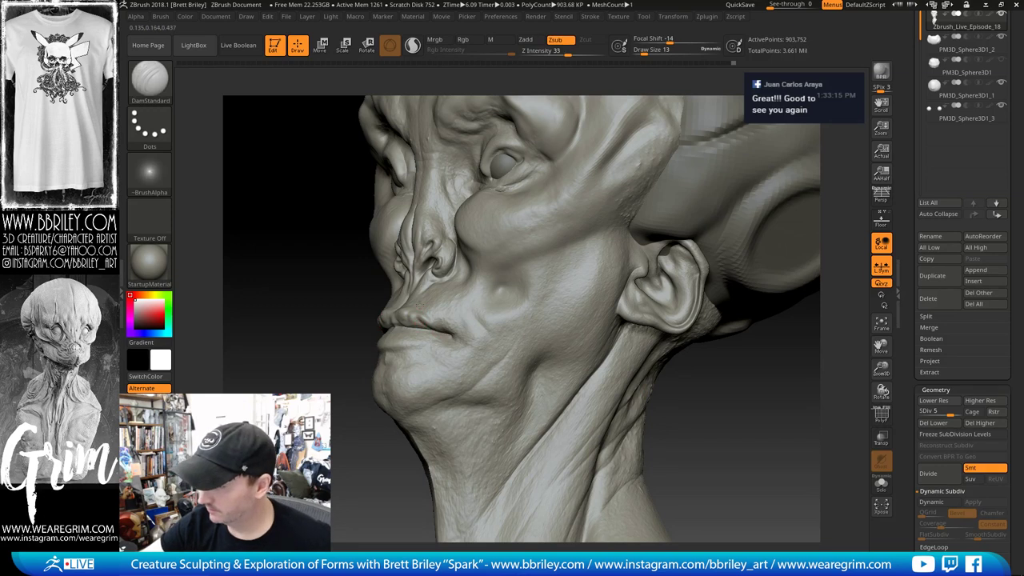
drag(680, 403, 802, 387)
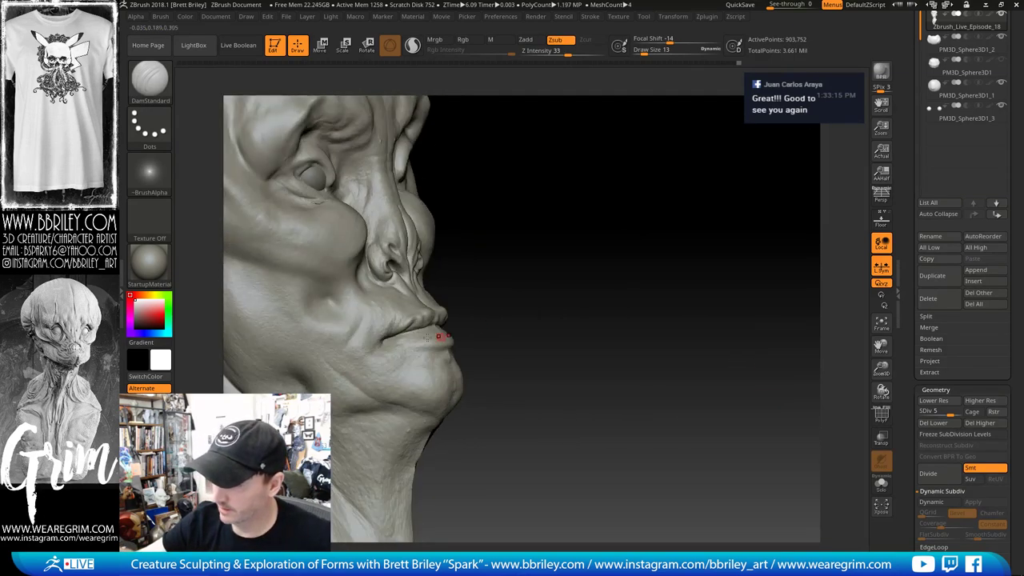
Step: Sculpt a fleshy fold at the mouth corners with the Clay, DamStandard and Inflat brushes at draw size 21
key(b)
key(c)
key(l)
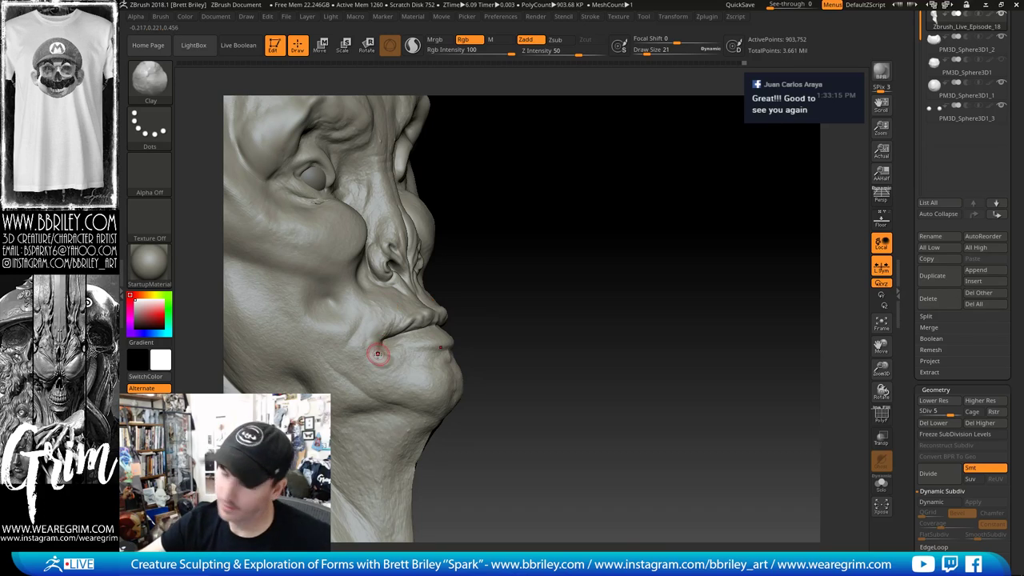
key(b)
key(d)
key(s)
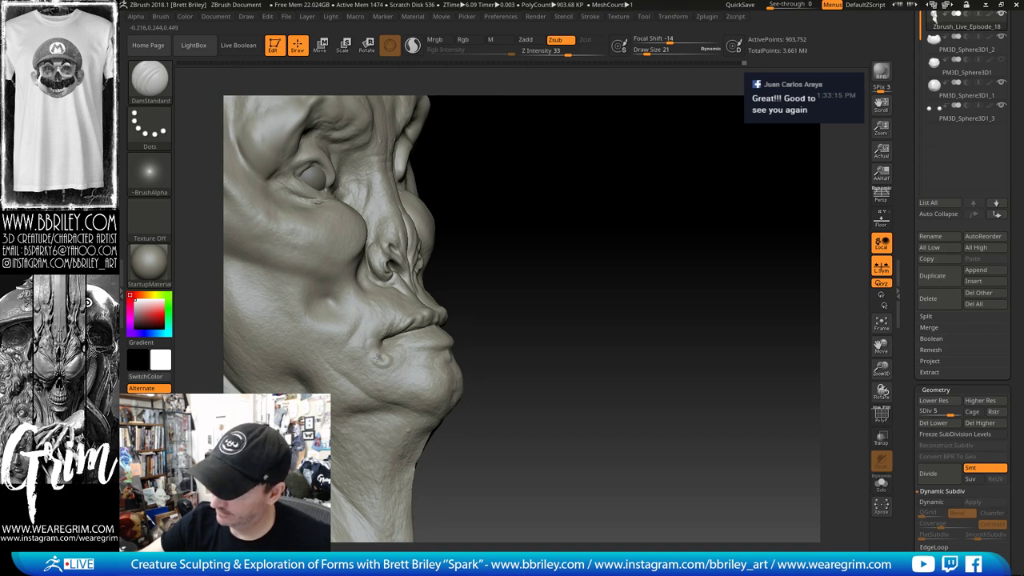
drag(384, 362, 380, 347)
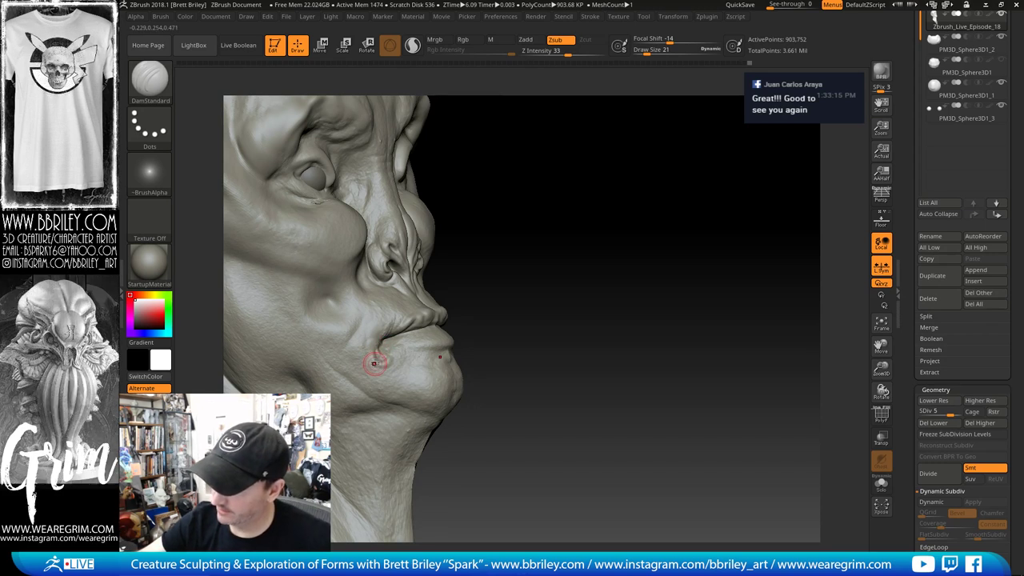
key(b)
key(i)
key(n)
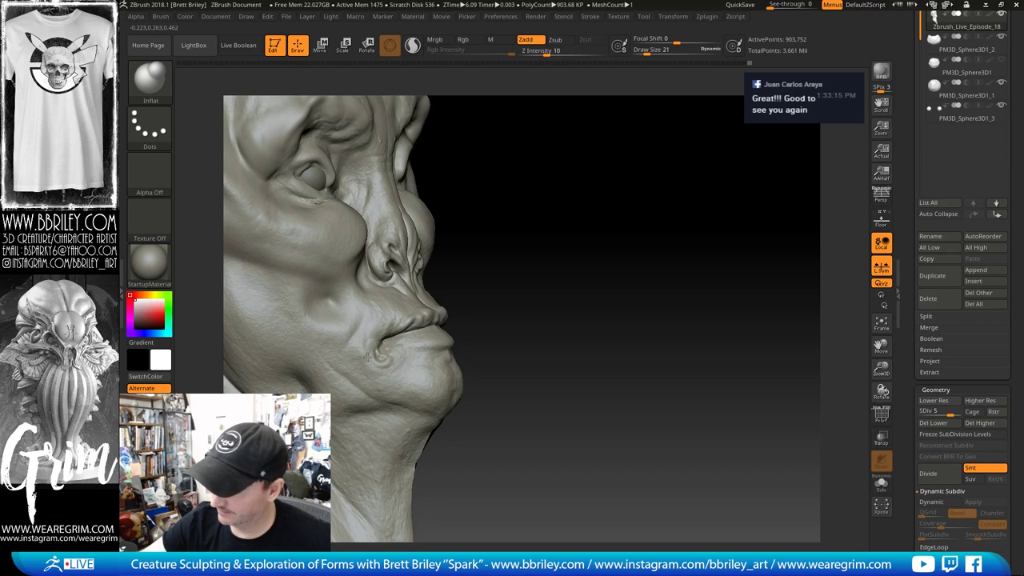
Step: Lower the head to subdivision level 3 and reshape the mouth corners with the Move brush at draw sizes 86 and 36
key(shift+d)
key(shift+d)
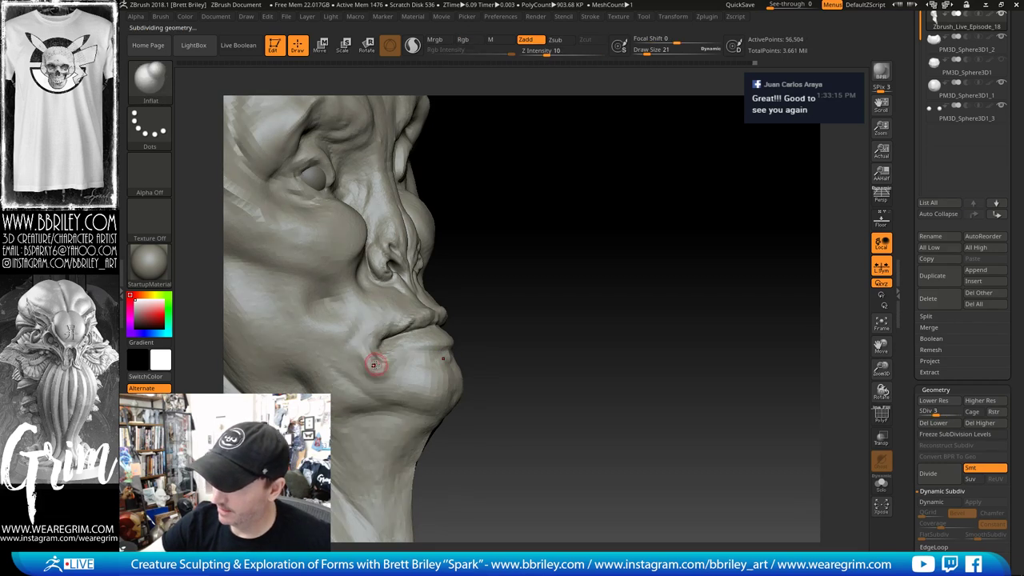
mouse_move(568, 278)
mouse_down()
mouse_move(551, 258)
mouse_move(518, 256)
mouse_move(366, 347)
mouse_up()
key(b)
key(m)
key(v)
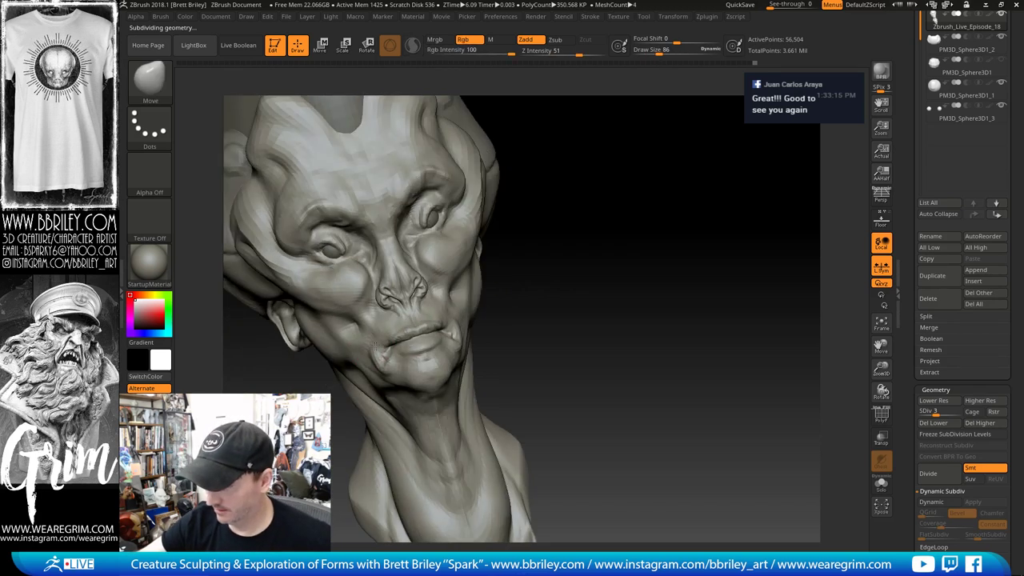
drag(583, 276, 534, 274)
key(s)
drag(460, 320, 534, 290)
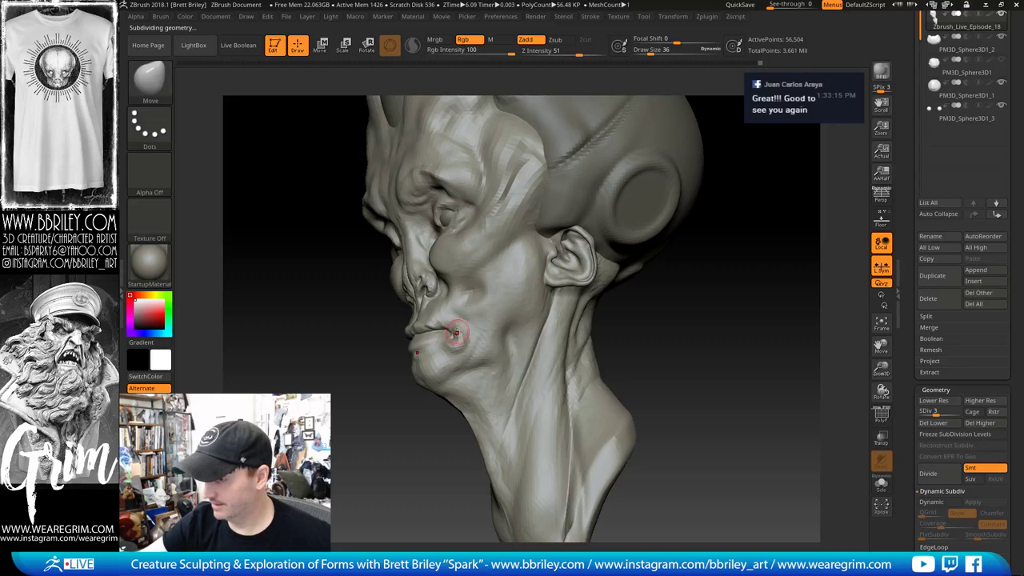
Step: Deepen the creases around the mouth corners and between the lips with DamStandard at draw size 36
key(b)
key(d)
key(s)
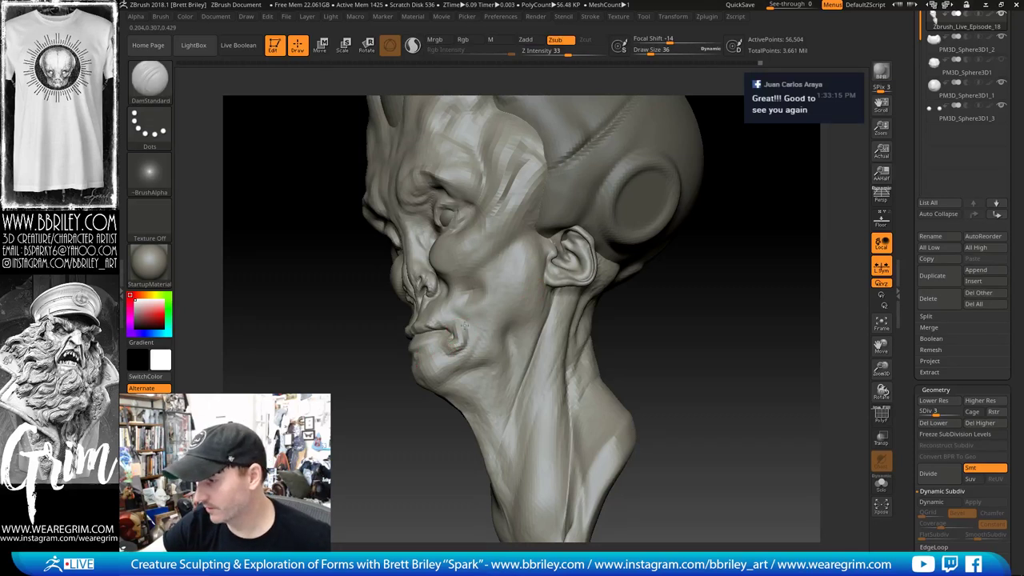
drag(425, 349, 721, 295)
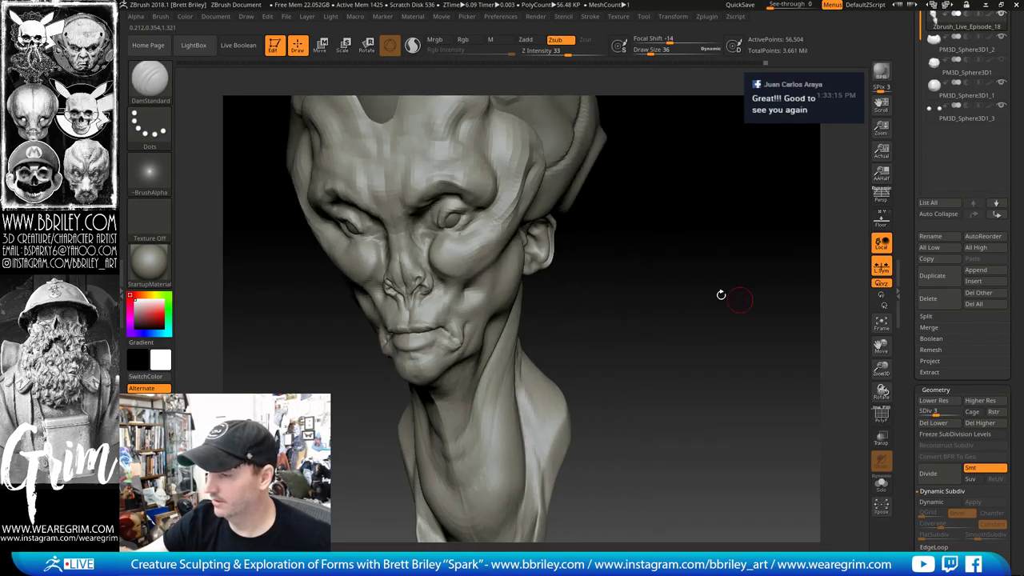
drag(437, 334, 427, 334)
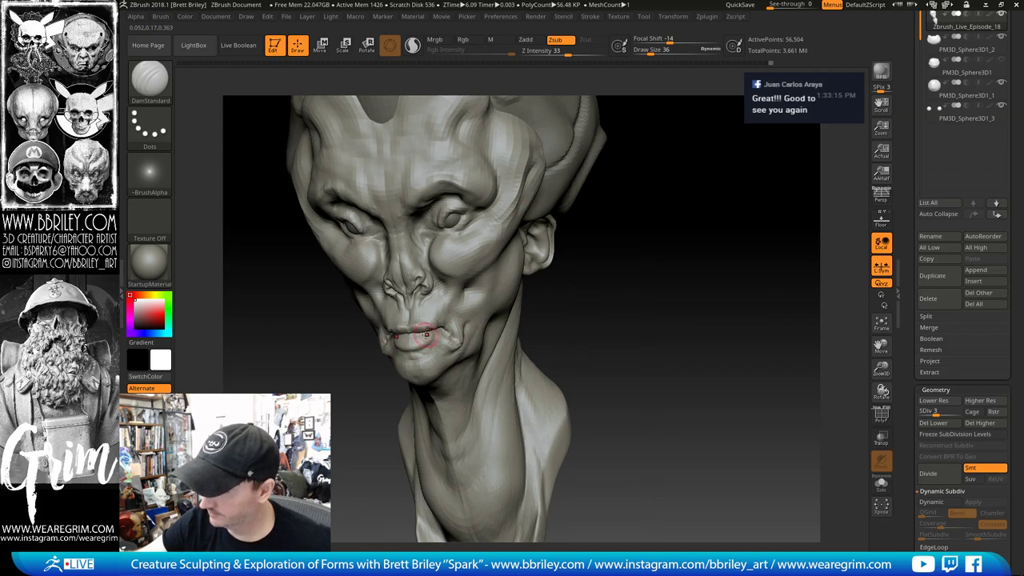
Step: Reshape the upper lip with the Move brush at draw size 47
right_drag(445, 320, 450, 294)
key(b)
key(m)
key(v)
drag(407, 325, 411, 319)
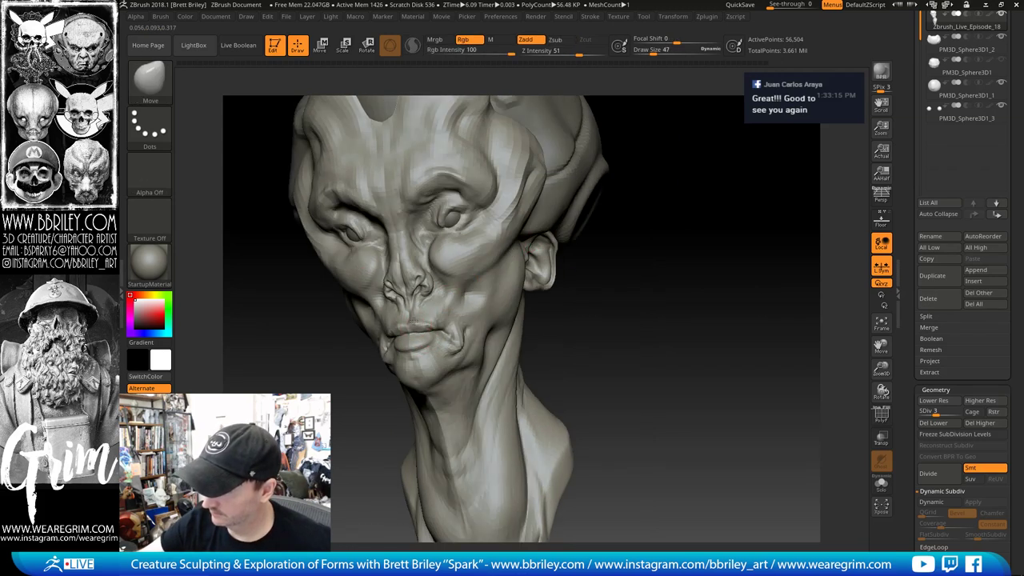
Step: Swell the lips with the Inflat brush at draw size 53
drag(588, 308, 528, 344)
key(bracketright)
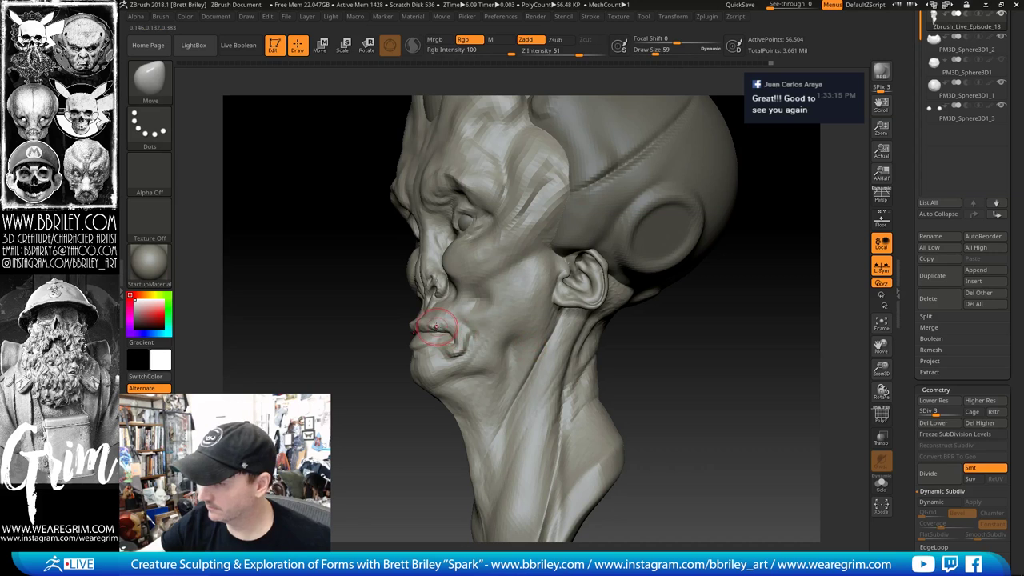
key(b)
key(i)
key(n)
drag(389, 318, 442, 324)
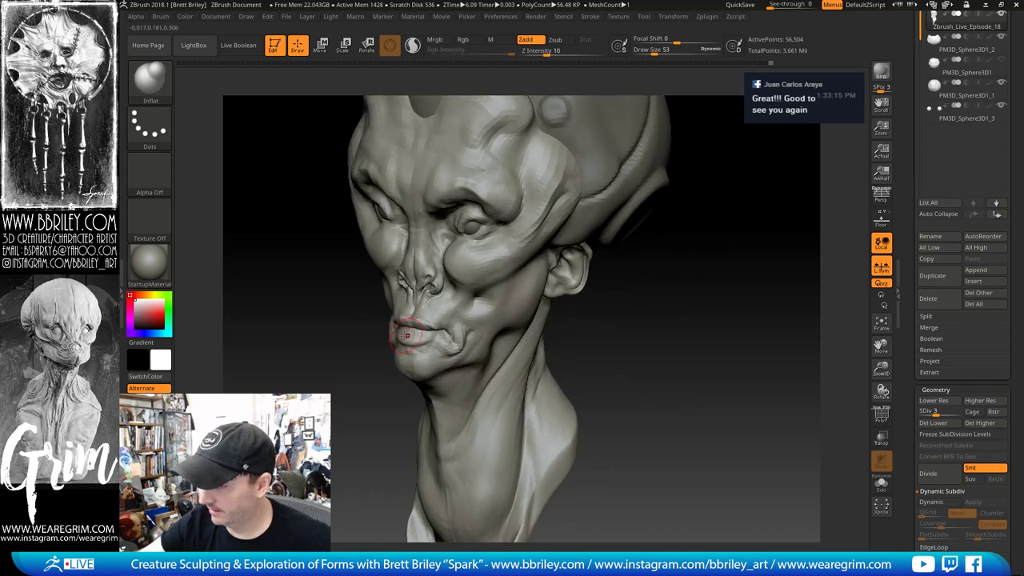
key(bracketleft)
key(bracketleft)
Step: Reshape the lips with the Move brush at draw size 47
drag(648, 330, 599, 339)
key(b)
key(m)
key(v)
key(bracketright)
drag(414, 339, 408, 343)
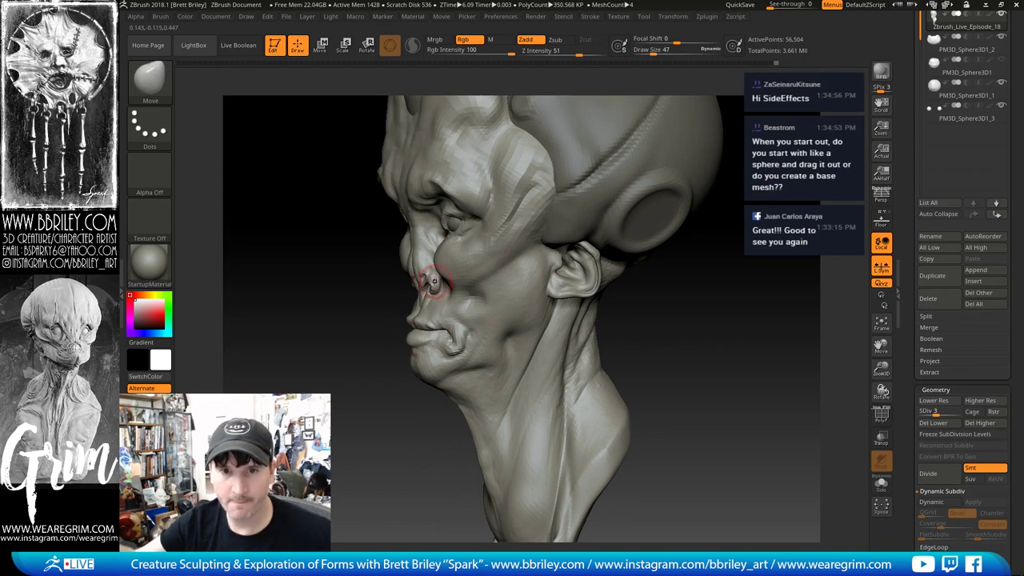
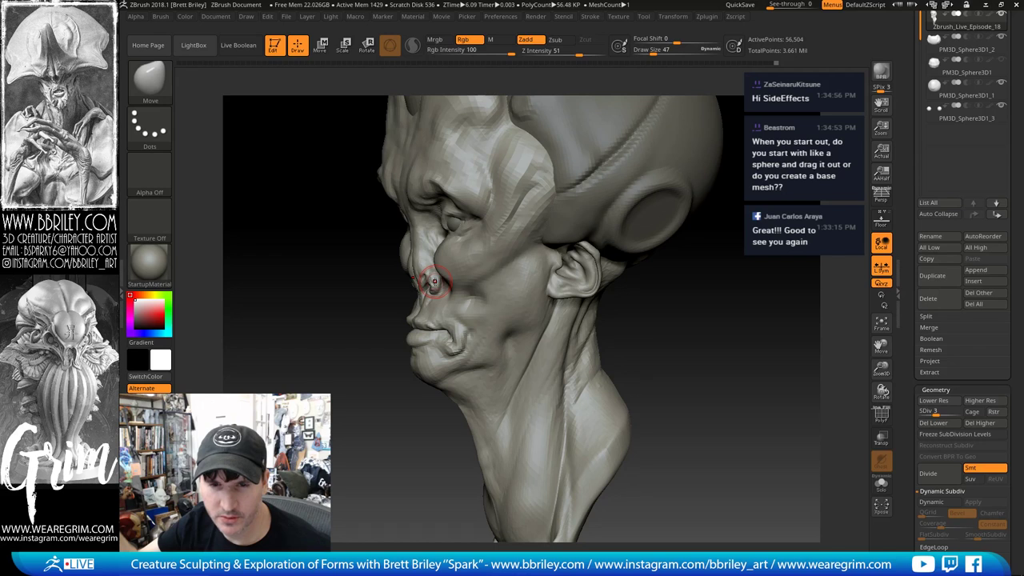
Step: Build up the cheek beside the mouth with the Standard brush at draw size 29 and reshape it with Move at draw size 56
mouse_move(669, 275)
mouse_down()
mouse_move(723, 286)
mouse_move(636, 265)
mouse_up()
key(b)
key(s)
key(t)
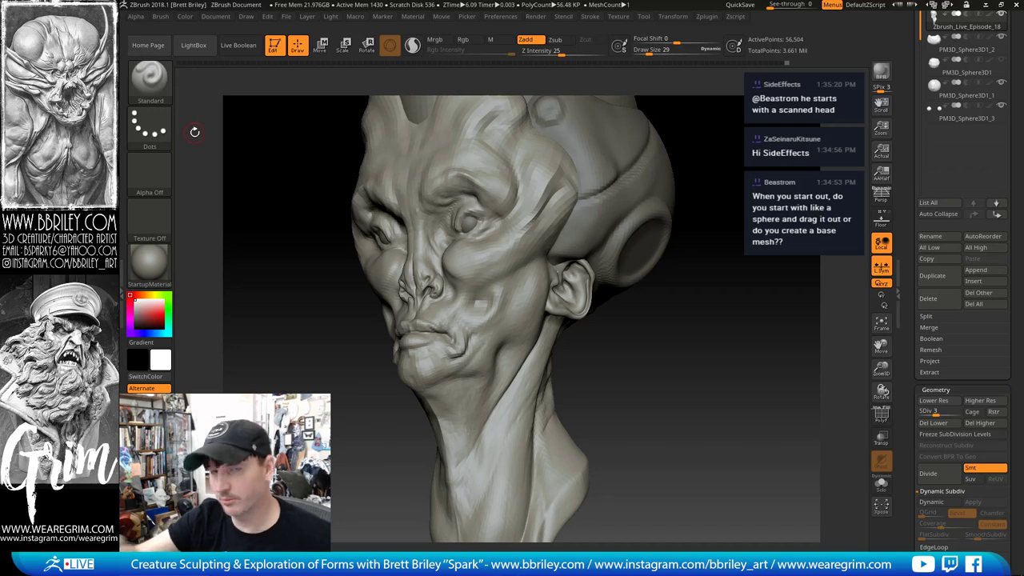
mouse_move(730, 251)
mouse_down()
mouse_move(731, 274)
mouse_move(729, 261)
mouse_move(705, 267)
mouse_up()
key(b)
key(m)
key(v)
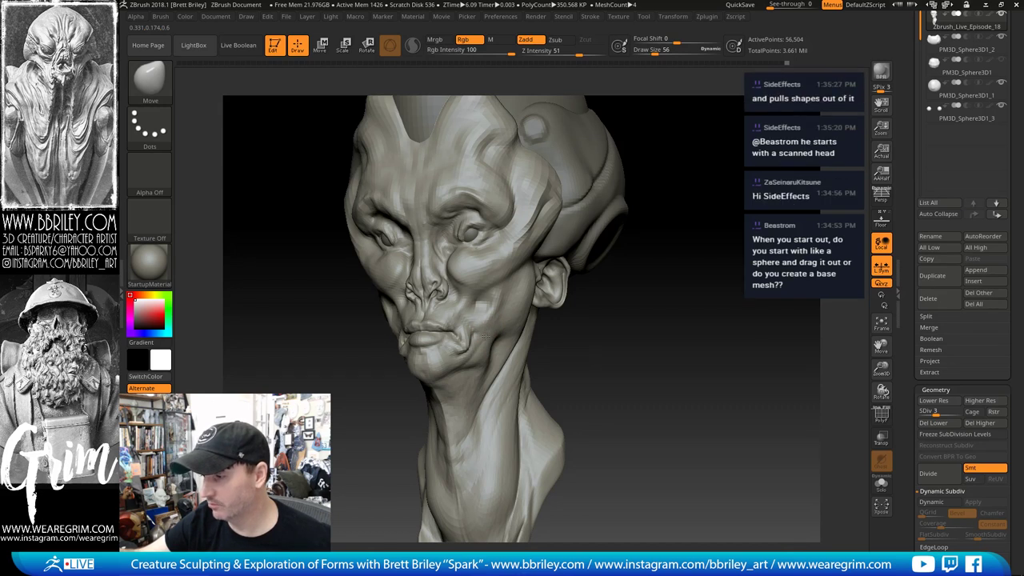
Step: Carve creases into the cheek behind the mouth corner with DamStandard at draw size 29
drag(603, 365, 572, 364)
key(b)
key(d)
key(s)
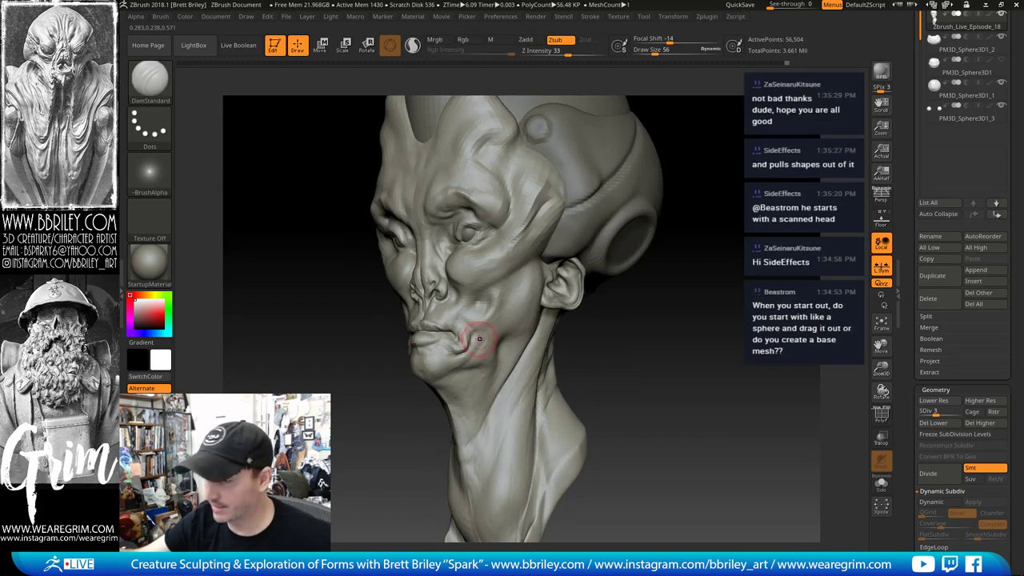
key(bracketleft)
key(bracketleft)
key(bracketleft)
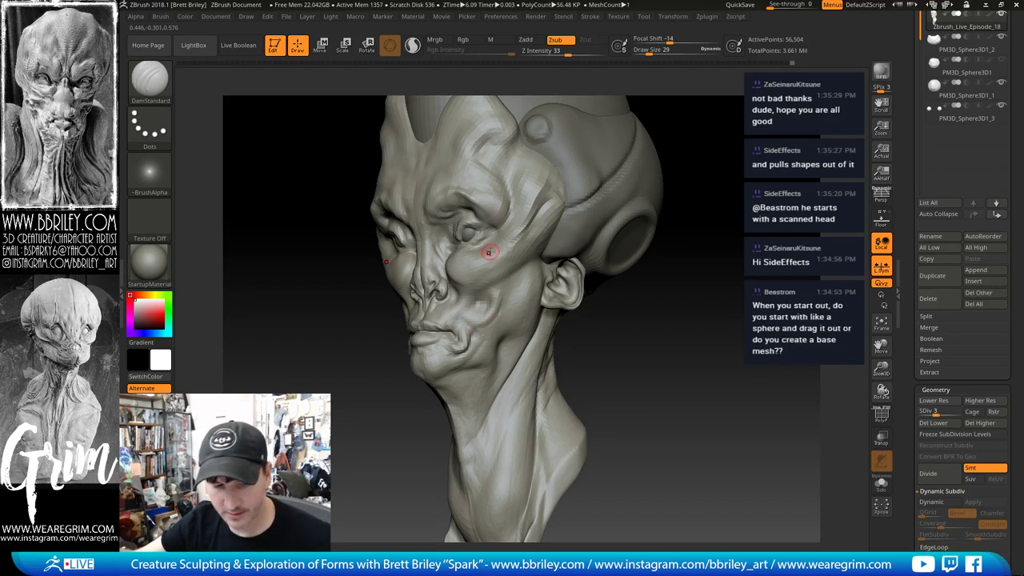
Step: Model the folds of the hollow cheek with the Inflat, DamStandard and Clay brushes at draw size 29
key(b)
key(i)
key(n)
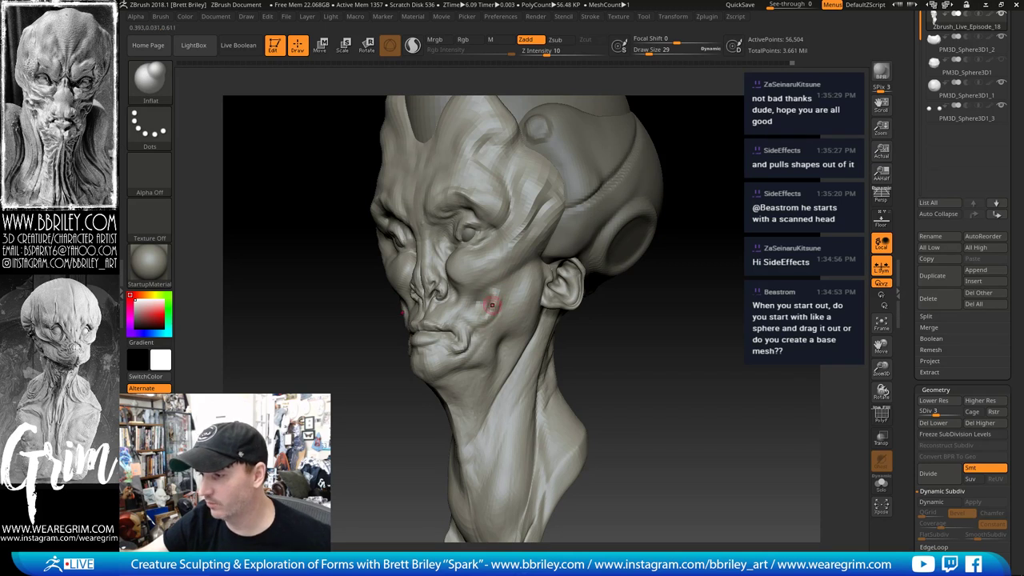
key(b)
key(d)
key(s)
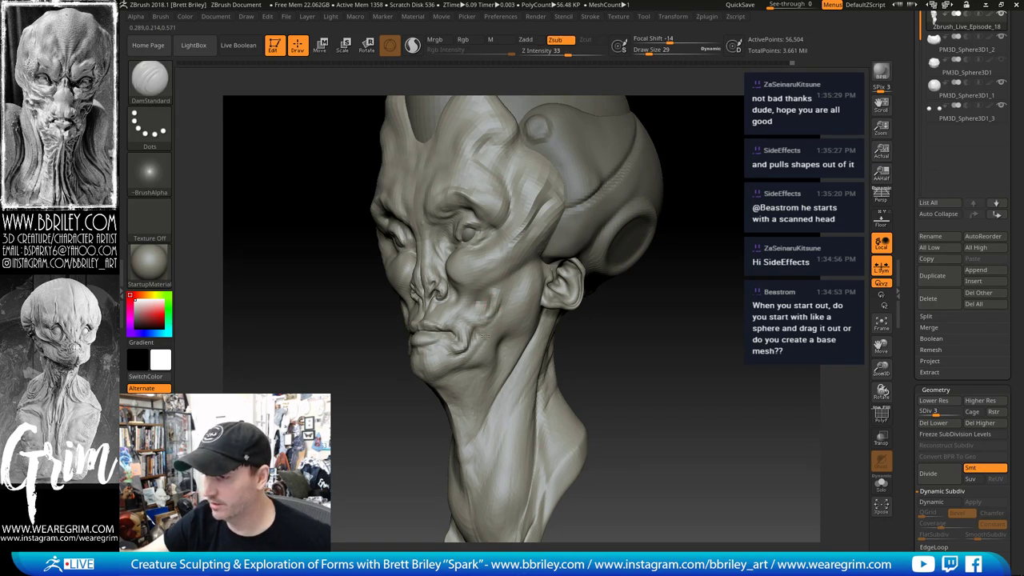
key(b)
key(c)
key(l)
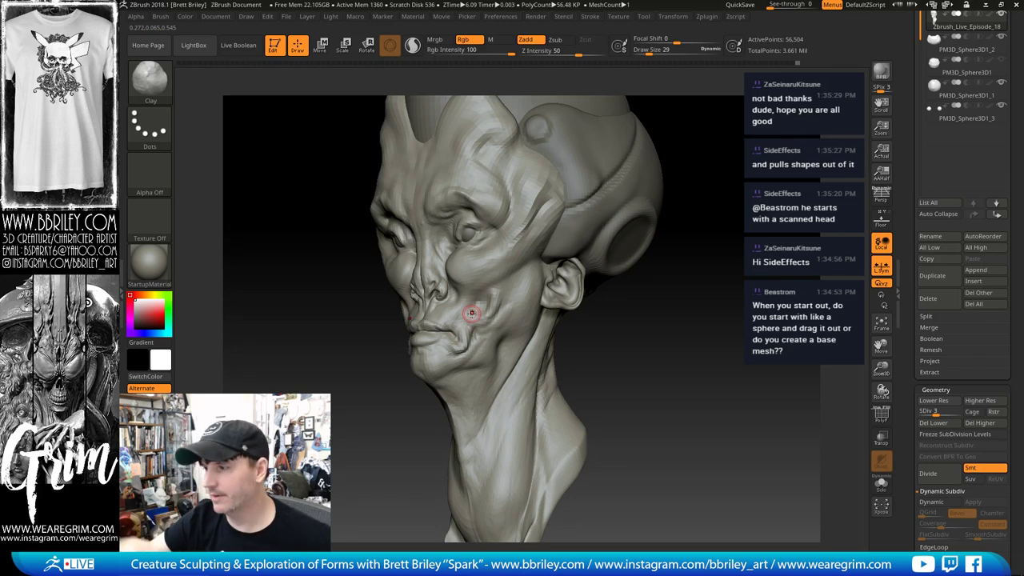
Step: Deepen the crease under the cheekbone with DamStandard at draw size 29 and swell the cheekbone's outer end with Inflat at draw size 65
drag(682, 201, 659, 215)
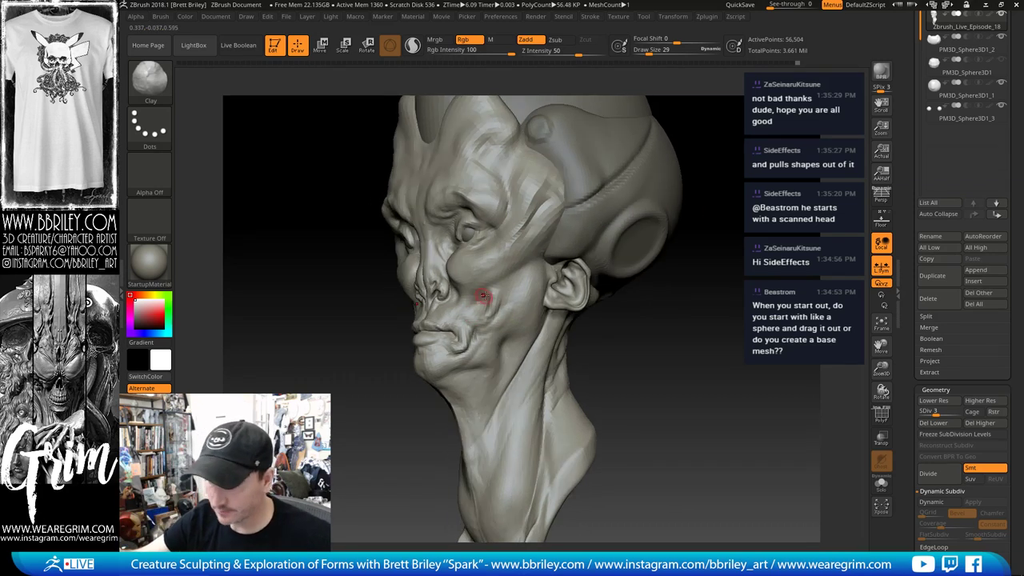
key(b)
key(d)
key(s)
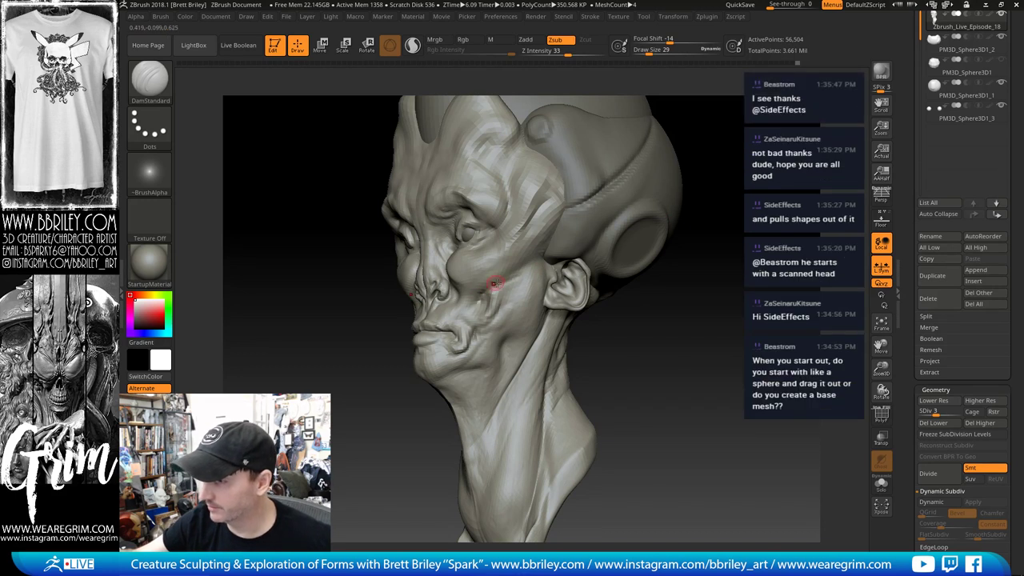
key(b)
key(i)
key(n)
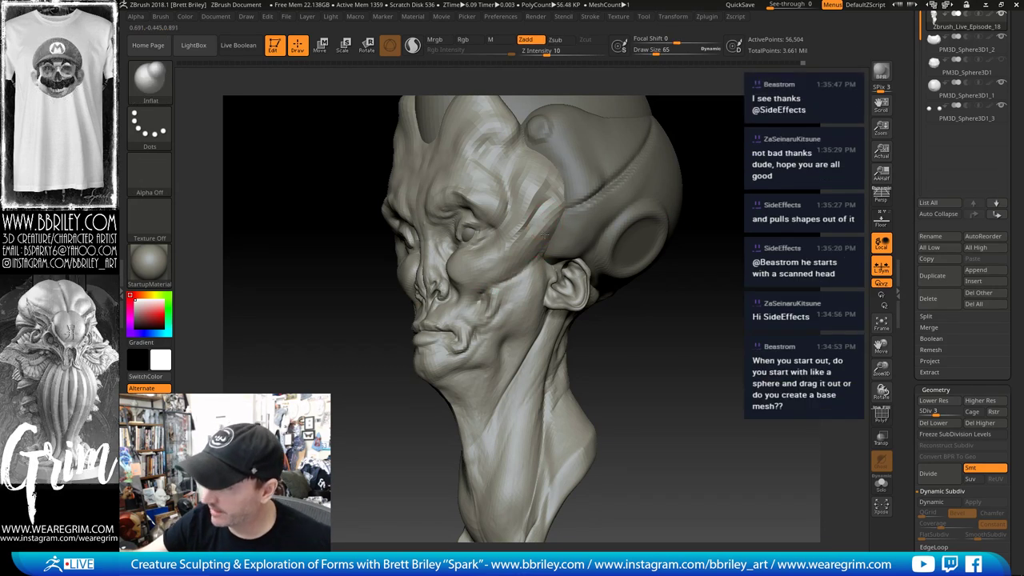
drag(539, 229, 509, 262)
Step: Reshape the outer end of the cheekbone in front of the ear with the Move brush at draw size 138
drag(751, 128, 672, 138)
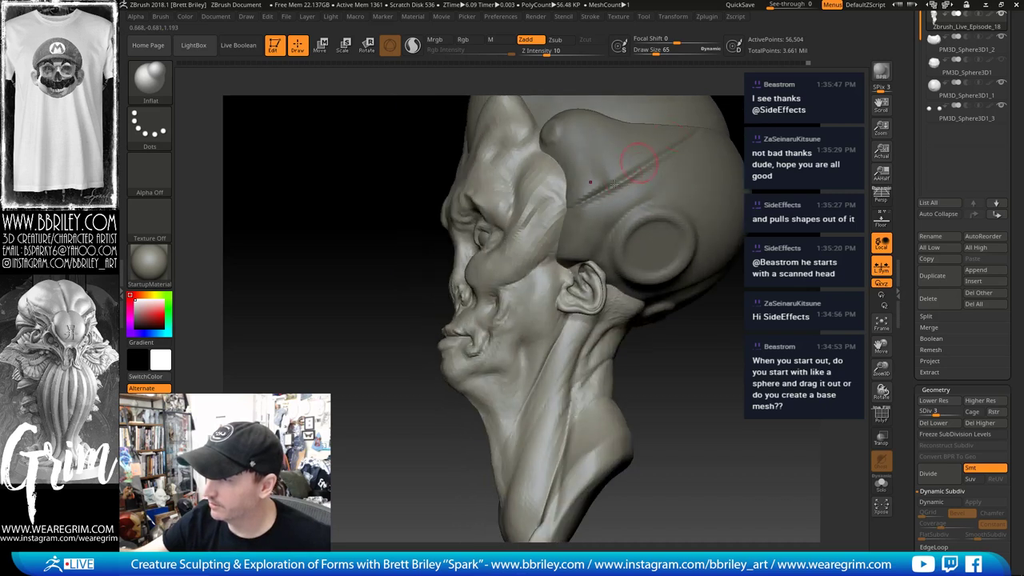
key(b)
key(m)
key(v)
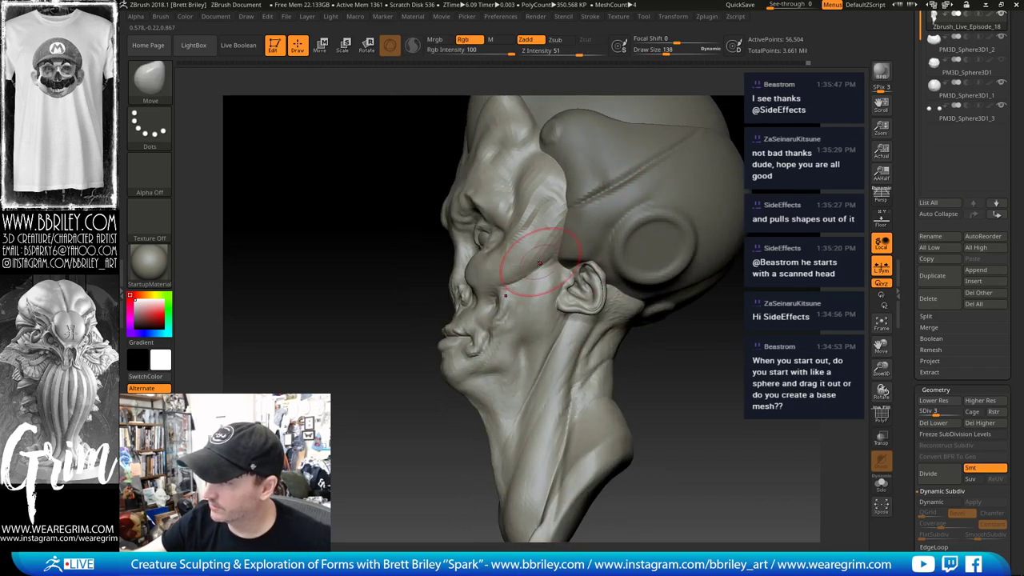
drag(540, 262, 540, 249)
drag(704, 352, 780, 352)
key(s)
click(549, 238)
Step: Carve the crease between the temple and the outer cheekbone with DamStandard
drag(688, 264, 704, 264)
key(b)
key(d)
key(s)
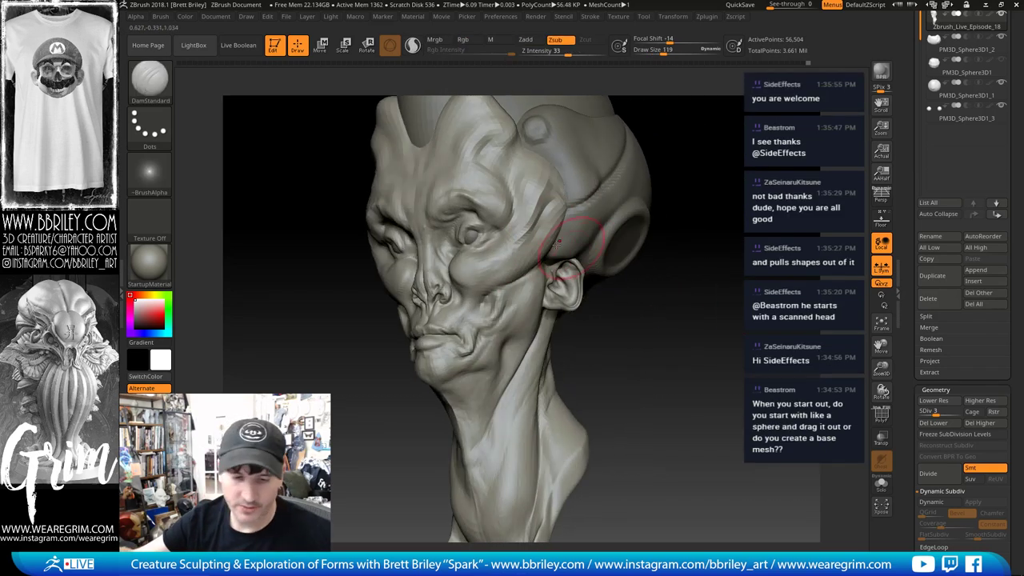
key(s)
click(521, 228)
Step: Raise the head to subdivision level 4 and sculpt the temple folds with the Standard brush at draw sizes 72 and 29
key(b)
key(s)
key(t)
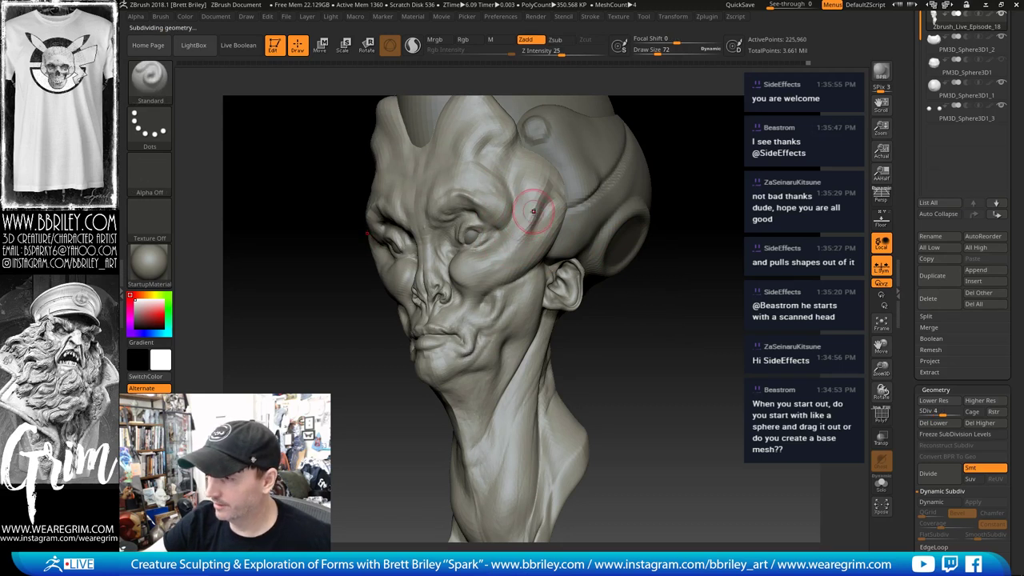
drag(711, 322, 808, 313)
key(s)
click(442, 239)
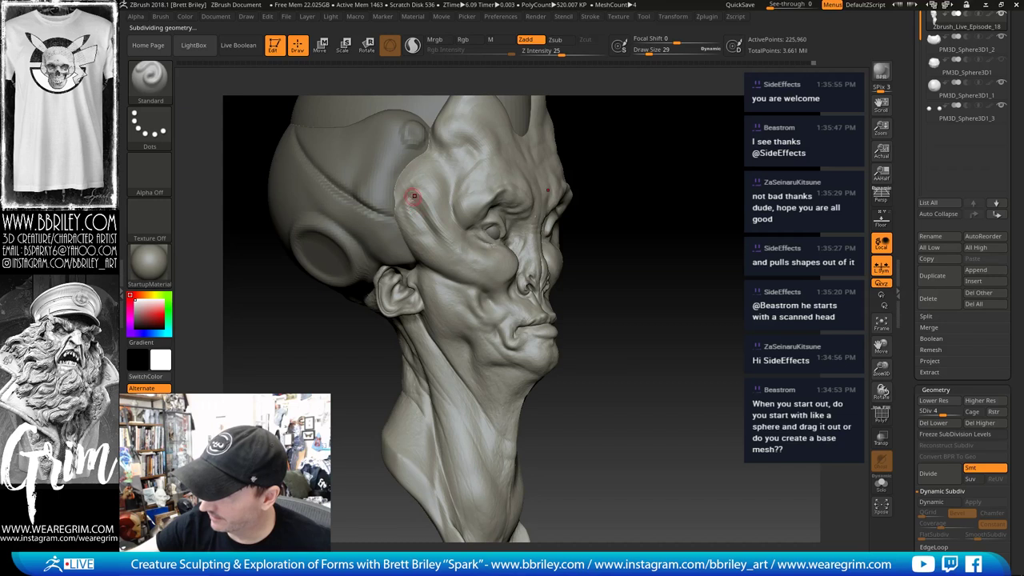
drag(414, 196, 440, 219)
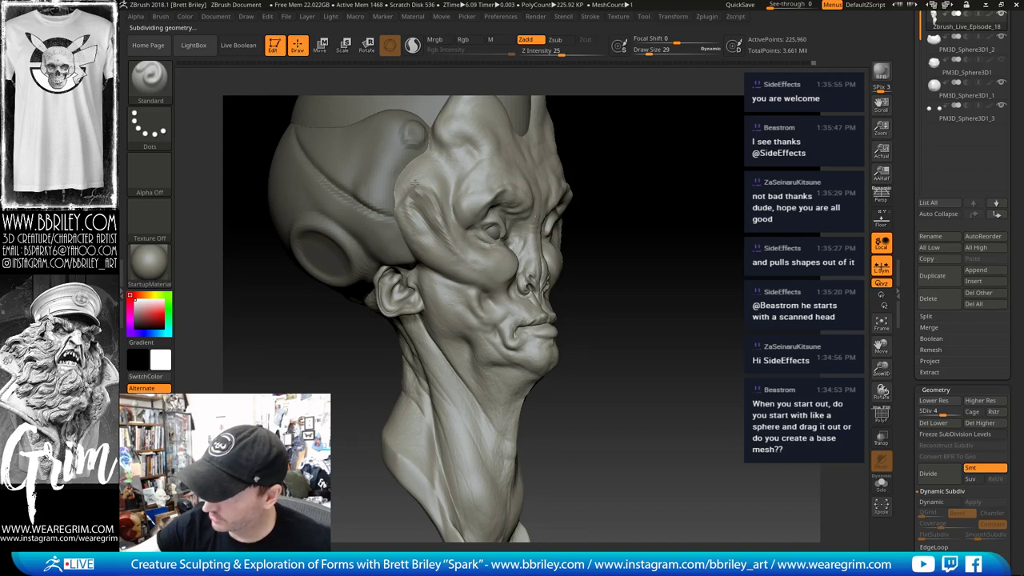
right_drag(668, 168, 424, 212)
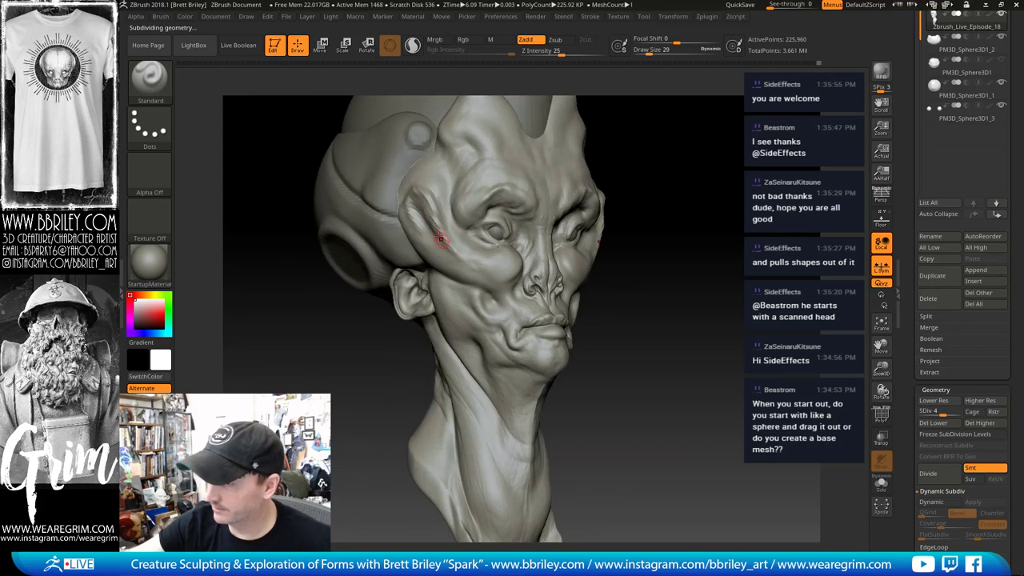
shift+right_drag(731, 256, 715, 236)
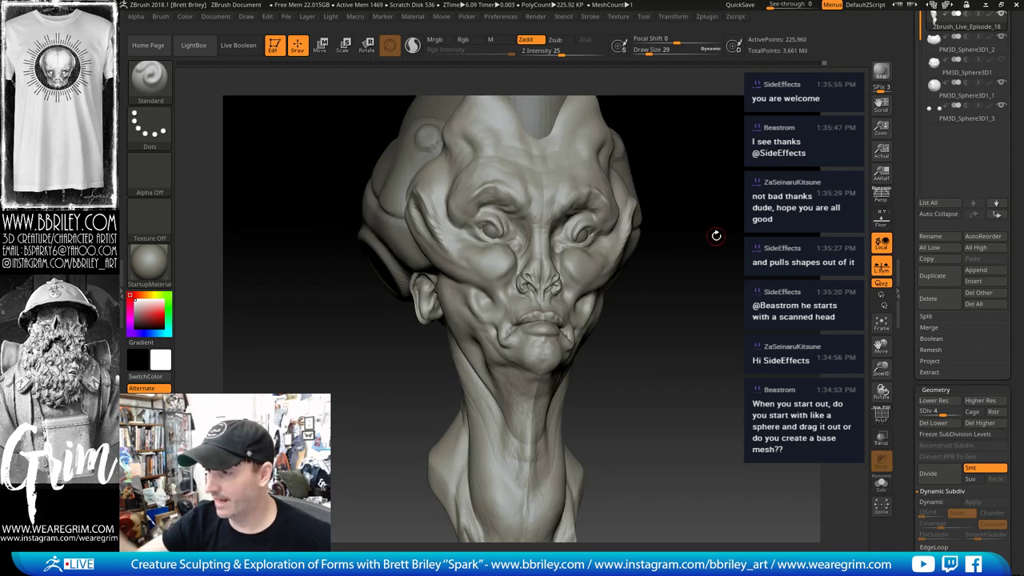
Step: Reshape the eyelids and upper cheek in profile with the Move brush at draw sizes 128, 94 and 90
mouse_move(716, 236)
mouse_down()
mouse_move(750, 200)
mouse_move(707, 235)
mouse_move(688, 217)
mouse_move(637, 218)
mouse_move(635, 195)
mouse_move(636, 210)
mouse_up()
key(b)
key(m)
key(v)
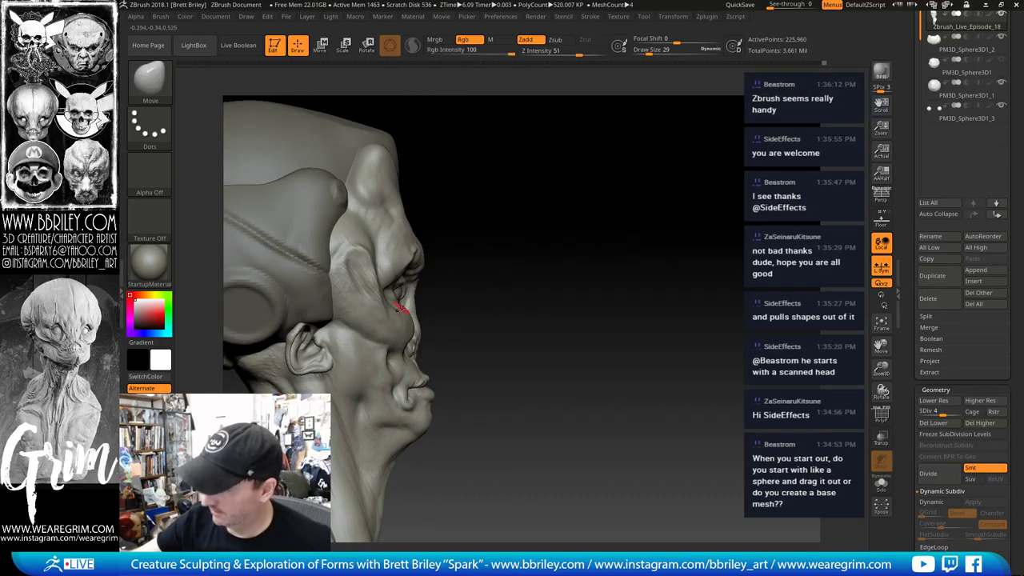
key(s)
mouse_move(402, 310)
mouse_down()
mouse_move(417, 309)
mouse_move(407, 293)
mouse_up()
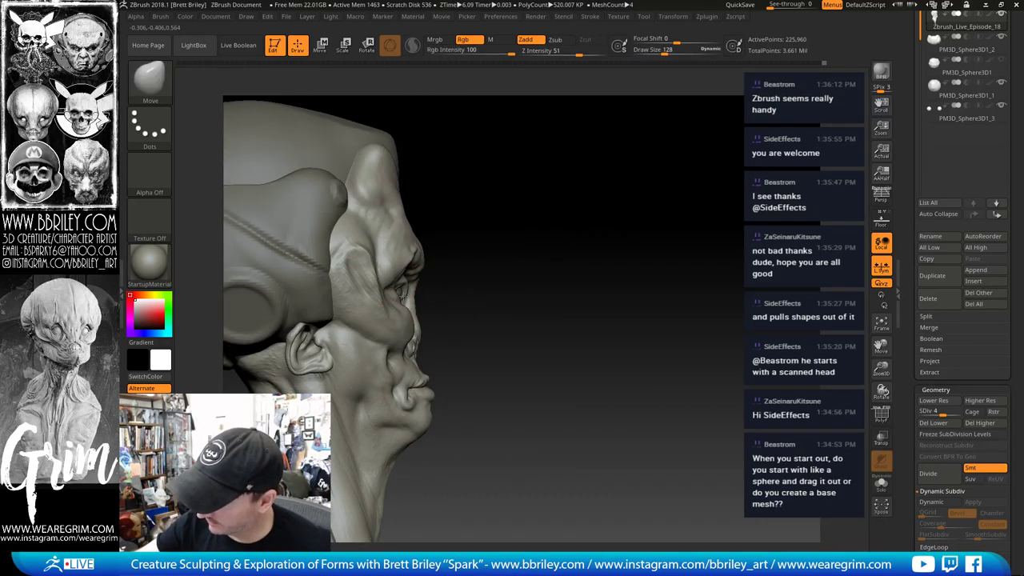
text(s34)
key(Return)
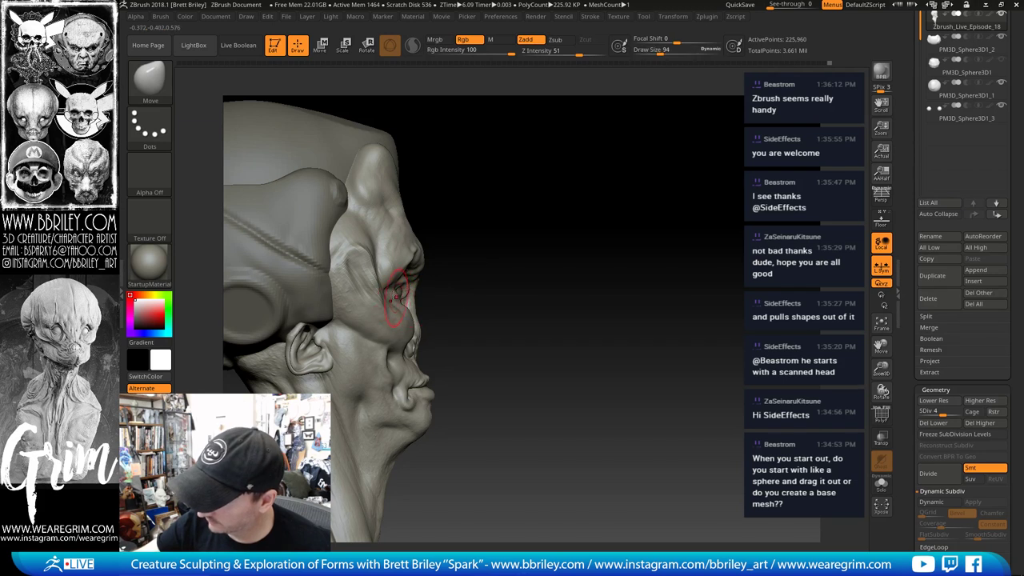
text(s90)
key(Return)
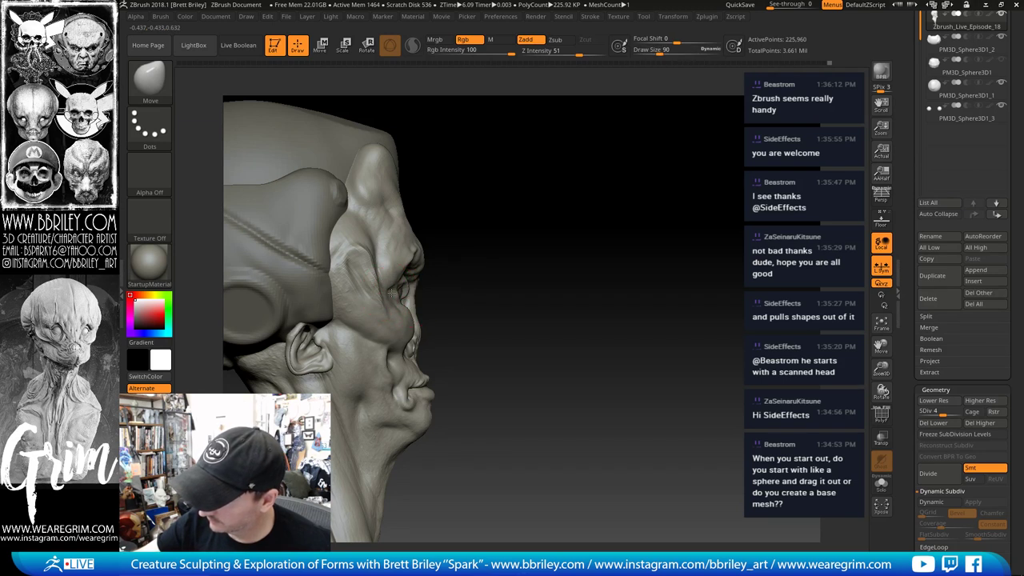
mouse_move(448, 304)
mouse_down()
mouse_move(424, 309)
mouse_move(422, 298)
mouse_up()
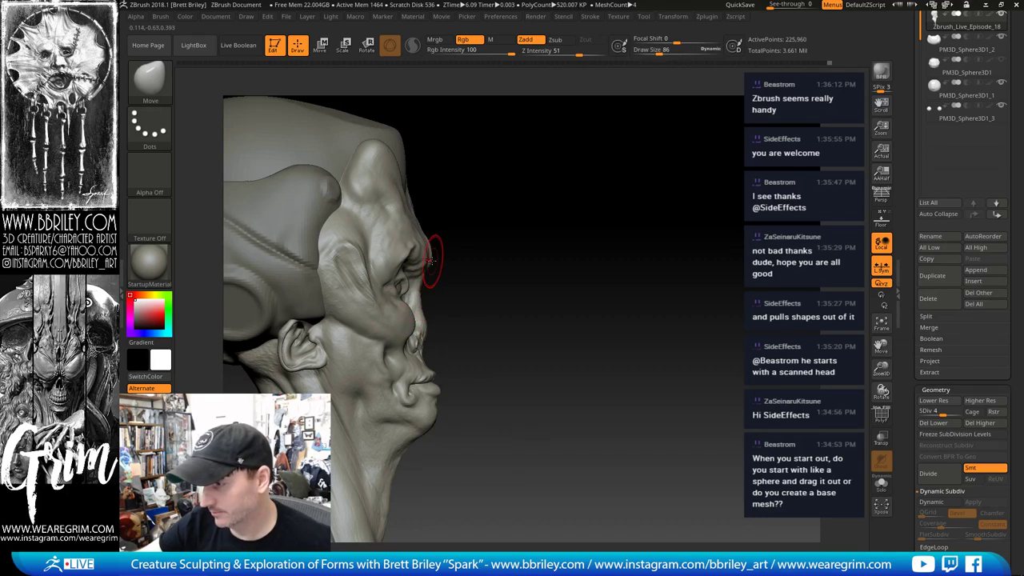
Step: Reshape the brow, forehead profile and forehead lobes with the Move brush at draw size 158
key(s)
drag(428, 261, 445, 247)
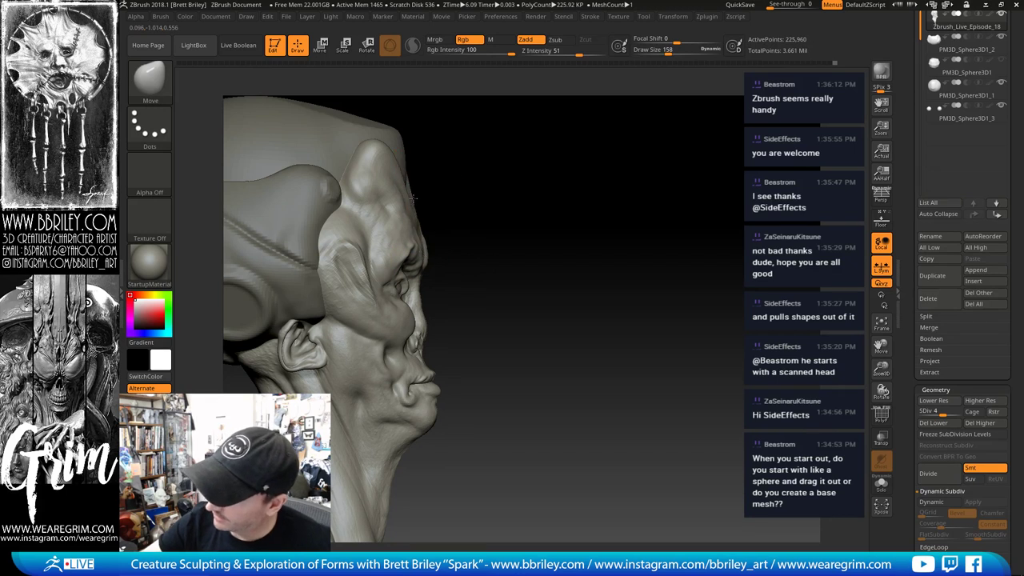
drag(470, 143, 414, 181)
drag(608, 153, 587, 149)
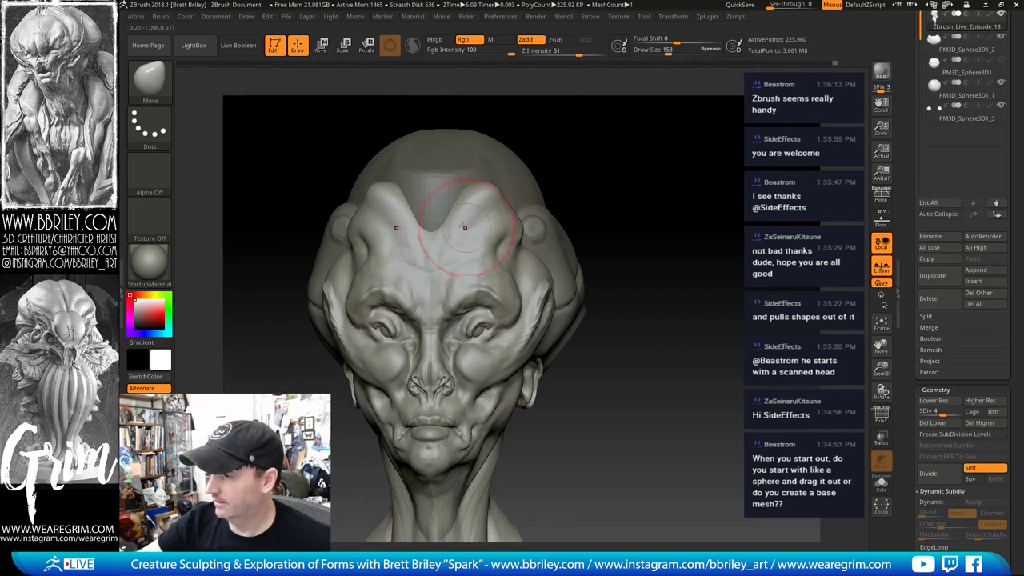
mouse_move(465, 210)
mouse_down()
mouse_move(453, 208)
mouse_move(483, 186)
mouse_up()
Step: Sharpen the V-shaped notch between the forehead lobes and crease the forehead below it with DamStandard at draw size 62
key(bracketleft)
key(bracketleft)
key(bracketleft)
key(bracketleft)
key(bracketleft)
key(bracketleft)
key(b)
key(d)
key(s)
mouse_move(567, 104)
mouse_down()
mouse_move(534, 141)
mouse_move(564, 142)
mouse_up()
key(bracketleft)
key(bracketleft)
drag(392, 191, 432, 243)
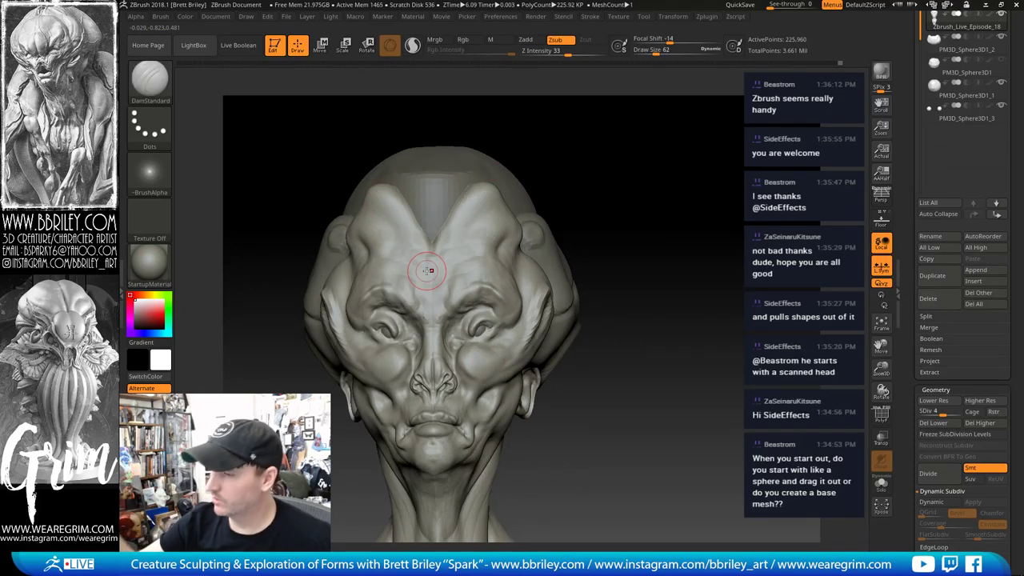
drag(574, 199, 578, 200)
Step: Select the eyeball subtool PM3D_Sphere3D1_3 and adjust the eyeballs with the Move brush
alt+click(481, 330)
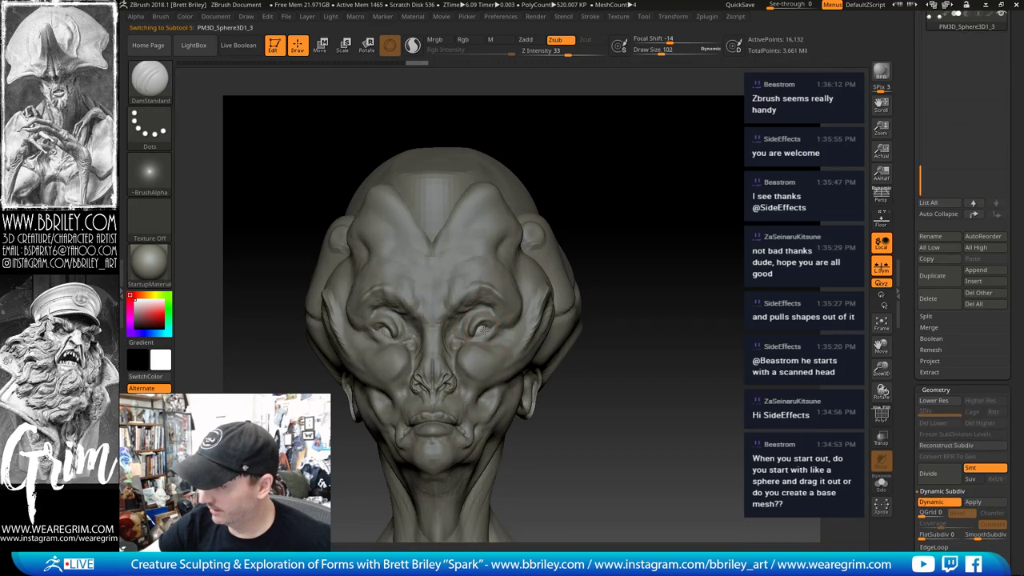
key(b)
key(m)
key(v)
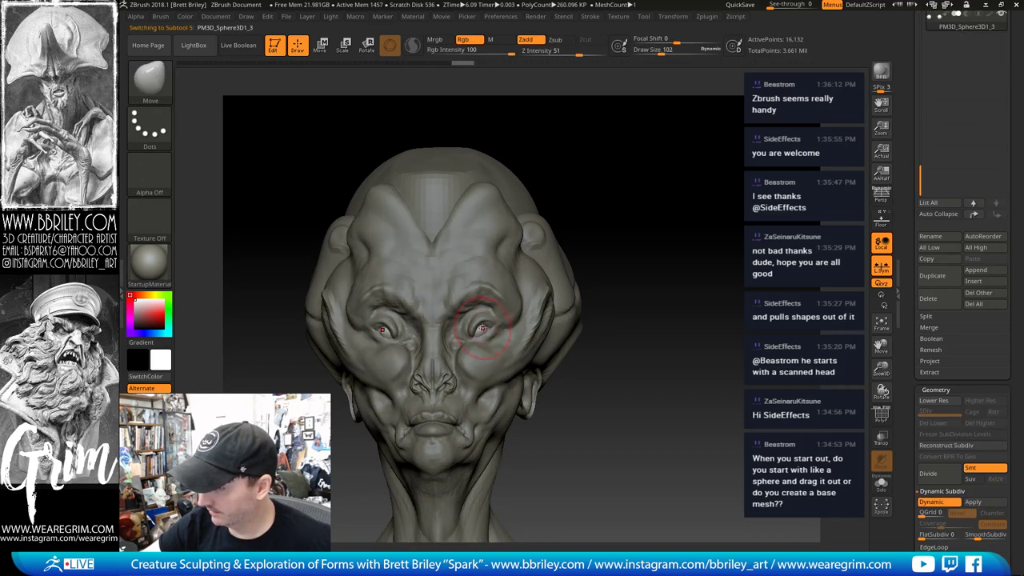
key(s)
drag(485, 328, 481, 329)
Step: Refine the front of the eyeballs with the Standard brush and TrimDynamic at draw size 34
key(b)
key(s)
key(t)
key(s)
key(b)
key(t)
key(d)
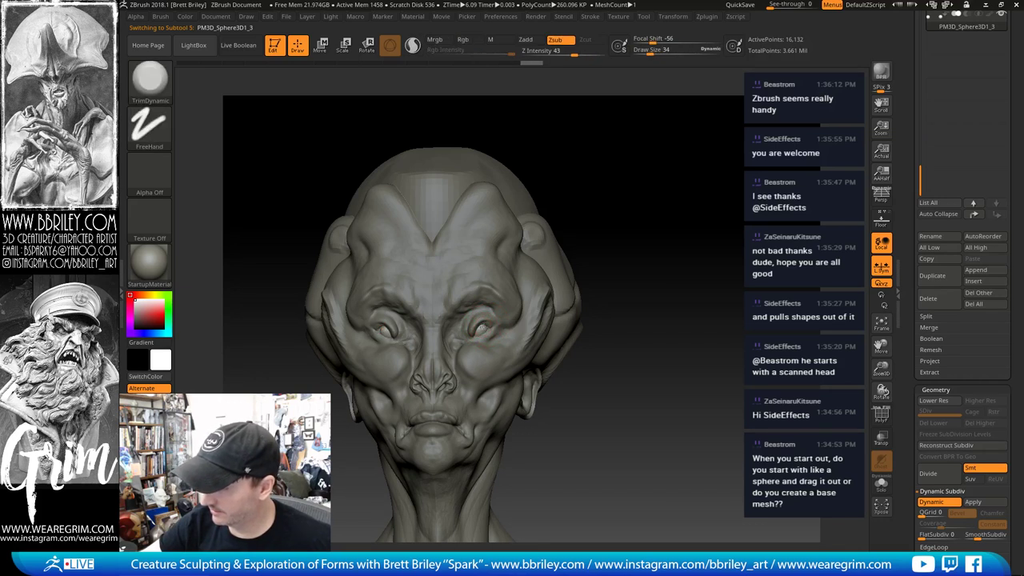
Step: Reshape the eyeballs with the Move brush at draw sizes 59 and 50
key(b)
key(m)
key(v)
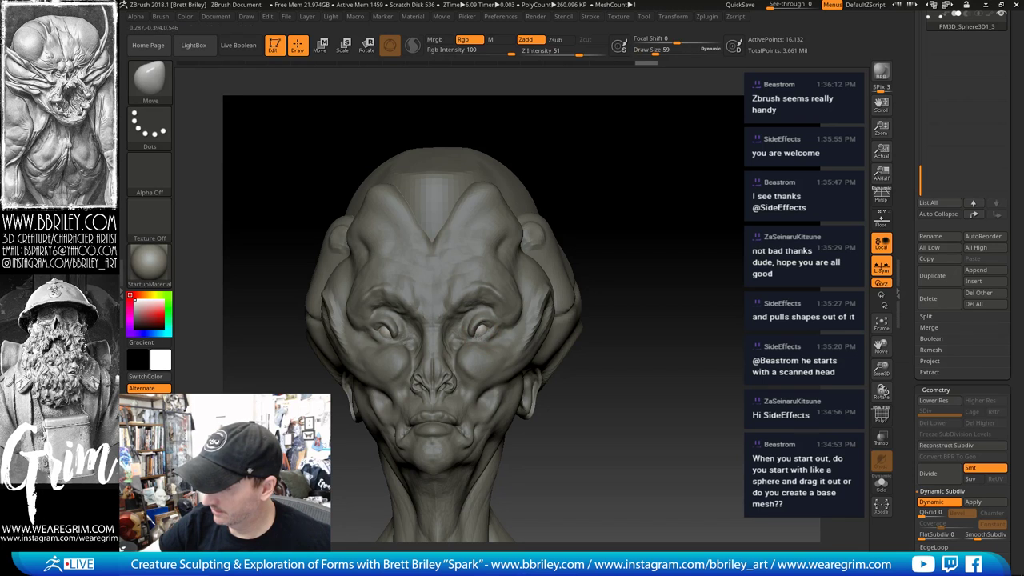
drag(478, 334, 477, 332)
key(s)
drag(479, 332, 519, 304)
mouse_move(621, 226)
mouse_down()
mouse_move(693, 217)
mouse_move(670, 204)
mouse_move(687, 247)
mouse_move(673, 249)
mouse_up()
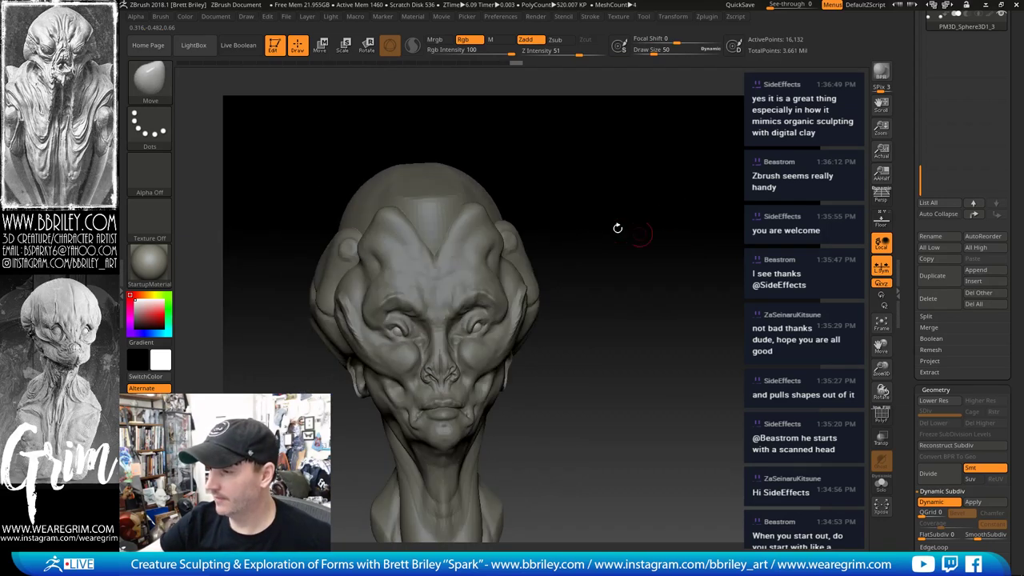
Step: Select the head subtool Zbrush_Live_Episode_18 and refine the inner edges of the forehead lobes with DamStandard and Inflat at draw size 56
alt+click(478, 229)
drag(503, 155, 529, 162)
key(b)
key(d)
key(s)
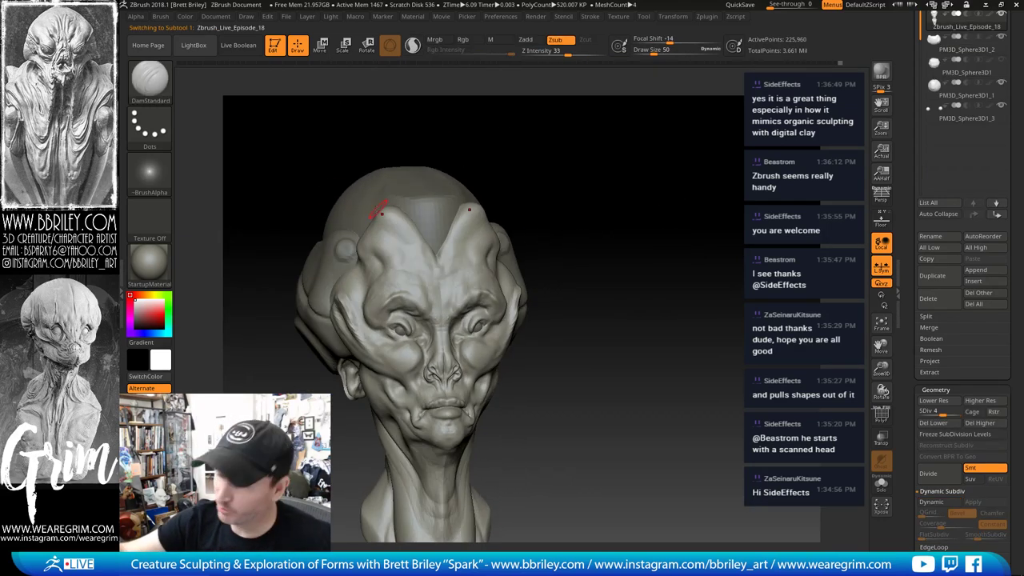
drag(398, 209, 414, 231)
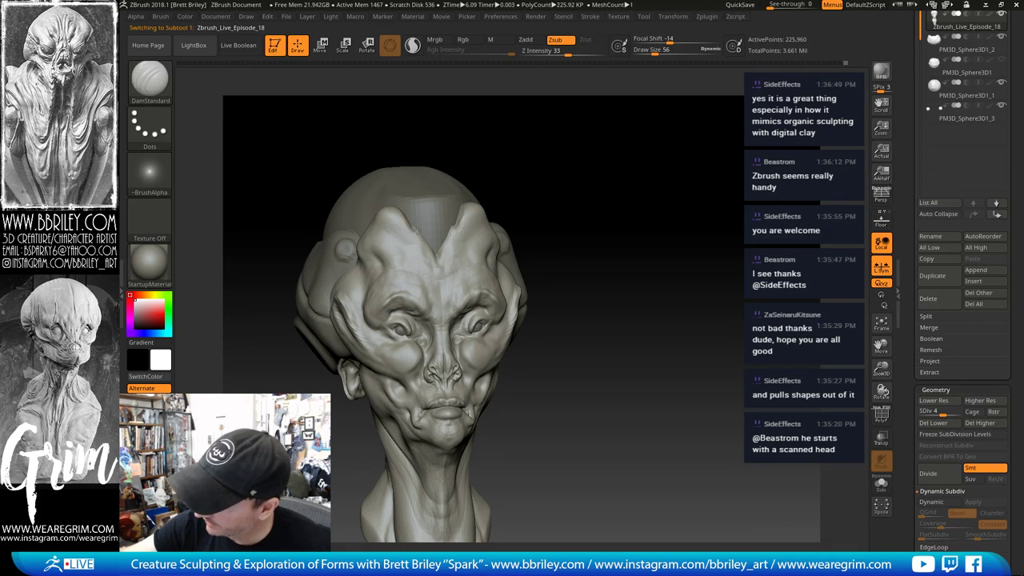
key(shift)
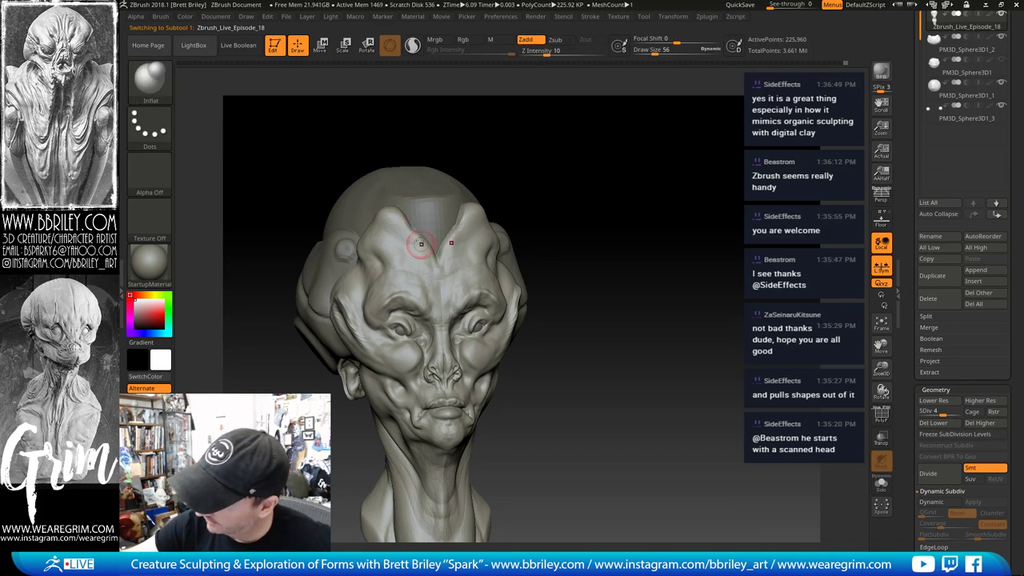
key(b)
key(i)
key(n)
Step: Reshape the upper ends of the forehead lobes with the Move brush at draw sizes 56 and 72
key(b)
key(m)
key(v)
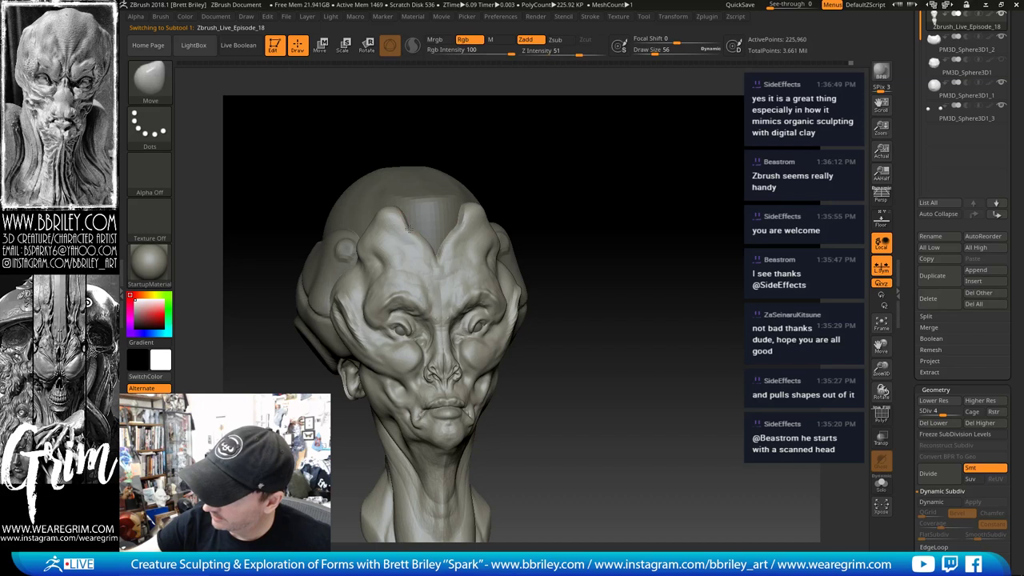
right_drag(408, 223, 459, 206)
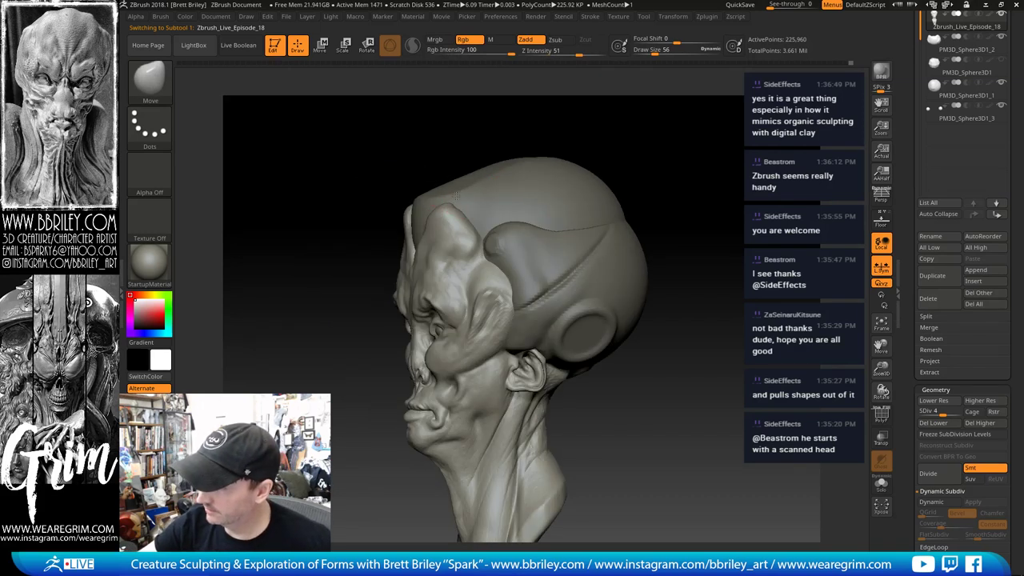
key(s)
click(456, 199)
key(bracketleft)
key(bracketleft)
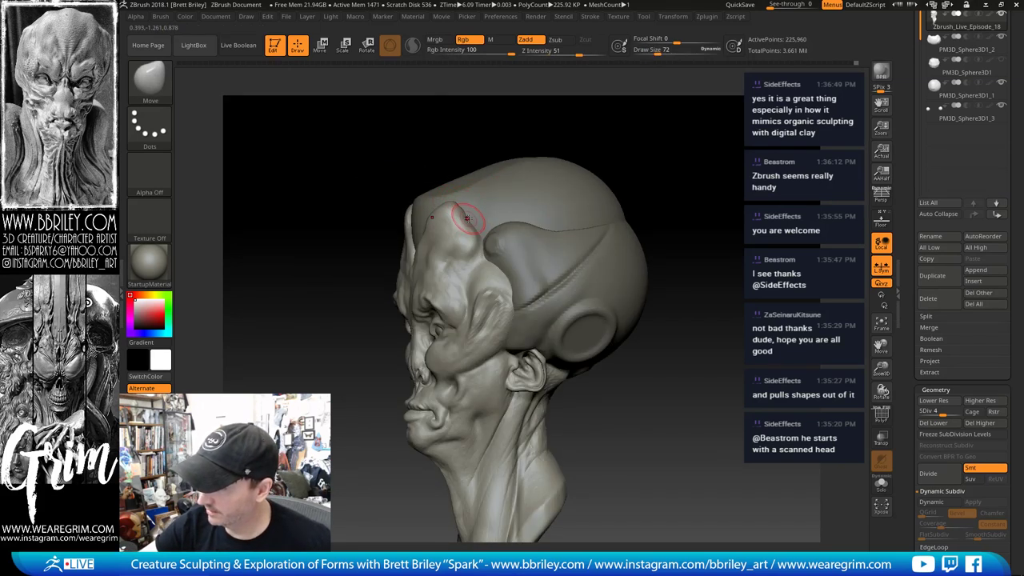
key(bracketright)
Step: Select the smooth skull dome subtool PM3D_Sphere3D1_1
right_drag(477, 227, 704, 186)
alt+click(470, 226)
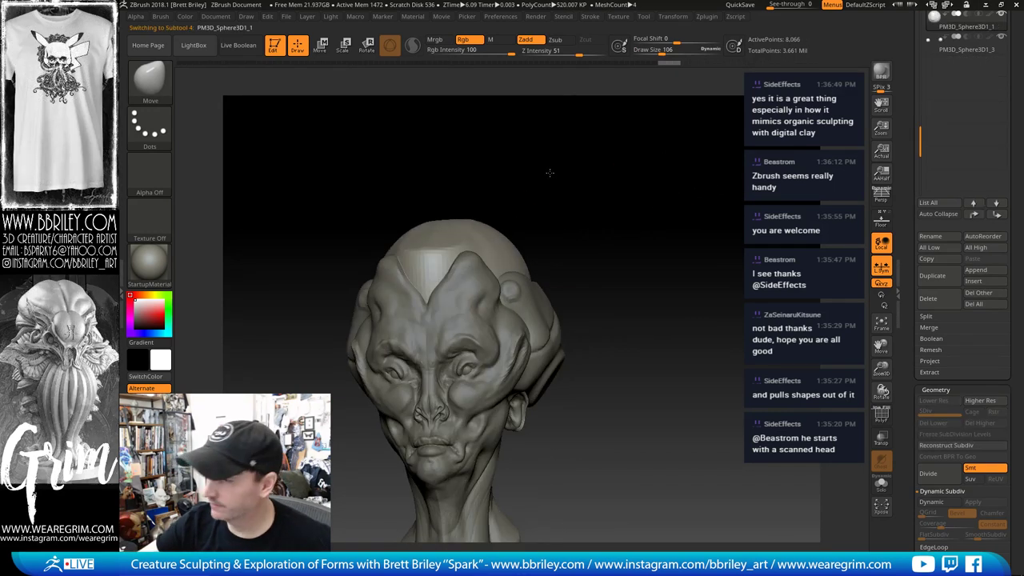
drag(549, 171, 549, 180)
Step: Try adjusting the skull dome with the transform gizmo and the Move brush at draw size 213
key(w)
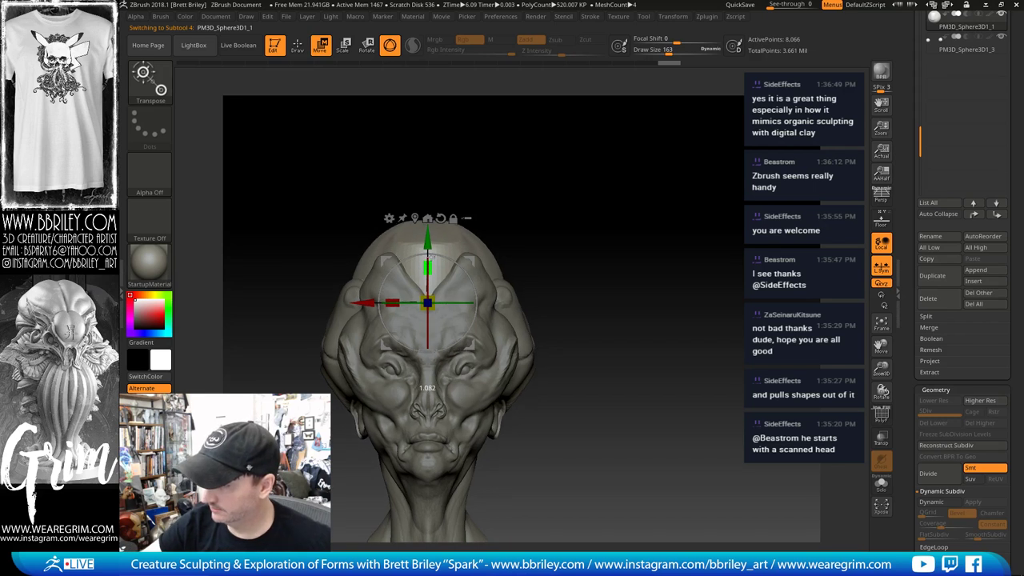
mouse_move(497, 192)
mouse_down()
mouse_move(476, 202)
mouse_move(512, 213)
mouse_move(497, 200)
mouse_up()
key(q)
key(s)
key(ctrl+z)
key(ctrl+z)
key(ctrl+z)
key(ctrl+z)
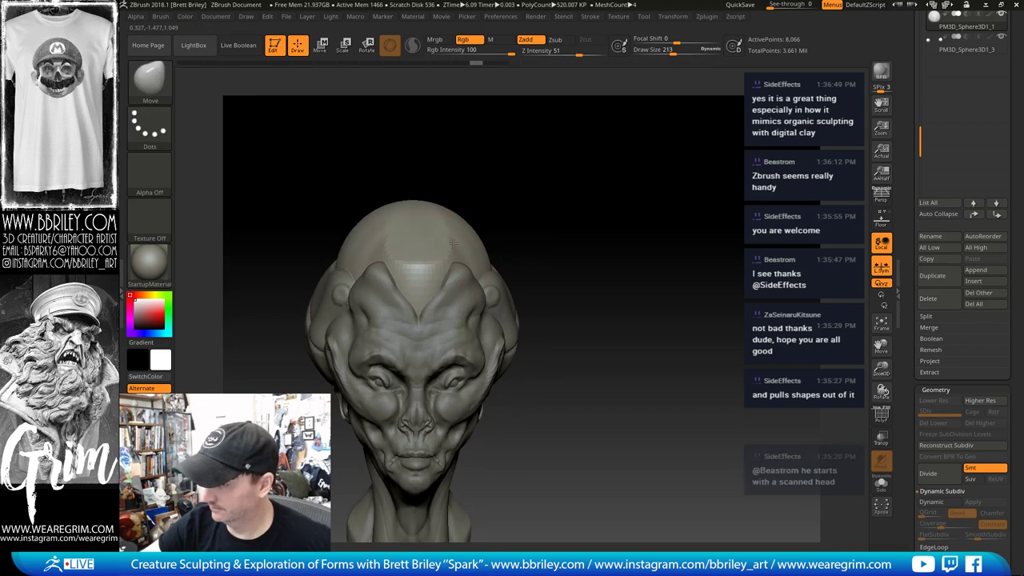
Step: Turn on dynamic subdivision for the skull dome and reshape it with the Move brush at draw sizes 225 and 184
key(d)
mouse_move(480, 188)
mouse_down()
mouse_move(513, 183)
mouse_move(487, 203)
mouse_move(392, 224)
mouse_move(413, 211)
mouse_move(568, 210)
mouse_up()
key(s)
mouse_move(505, 201)
mouse_down()
mouse_move(454, 217)
mouse_move(408, 210)
mouse_up()
drag(549, 164, 495, 258)
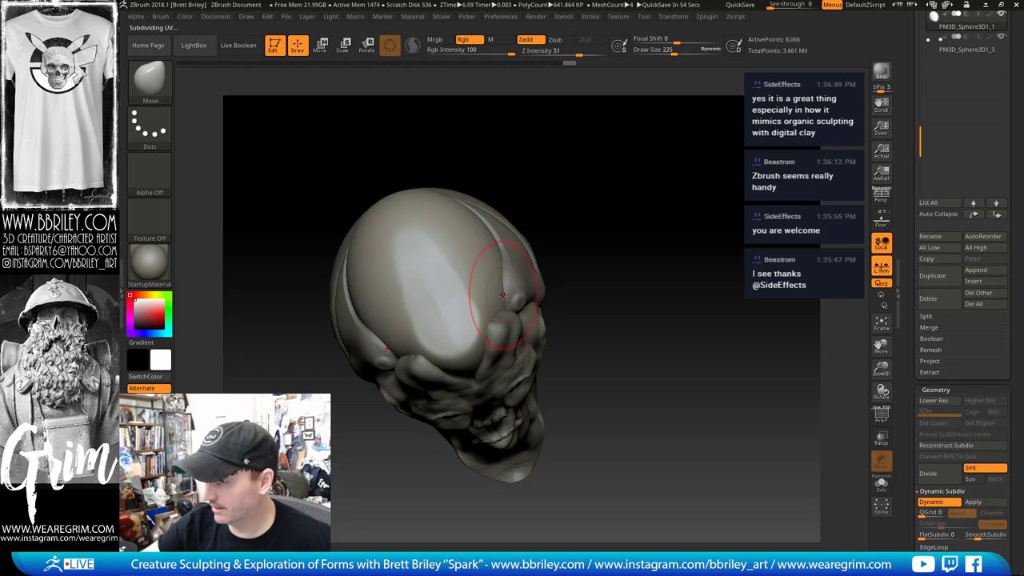
drag(549, 190, 524, 185)
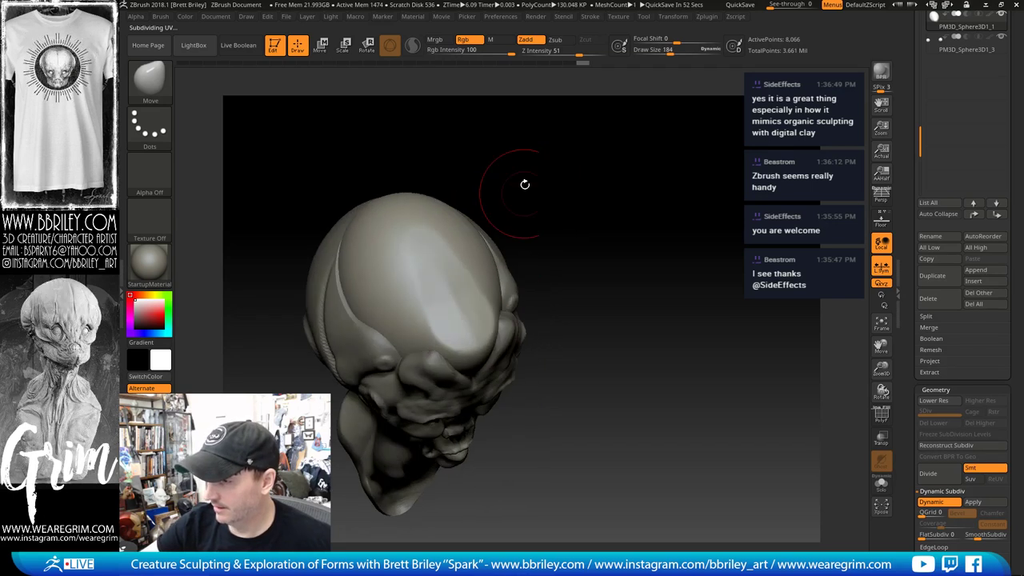
Step: Flatten and smooth the front of the skull dome with TrimDynamic at draw sizes 86 and 102
key(b)
key(t)
key(d)
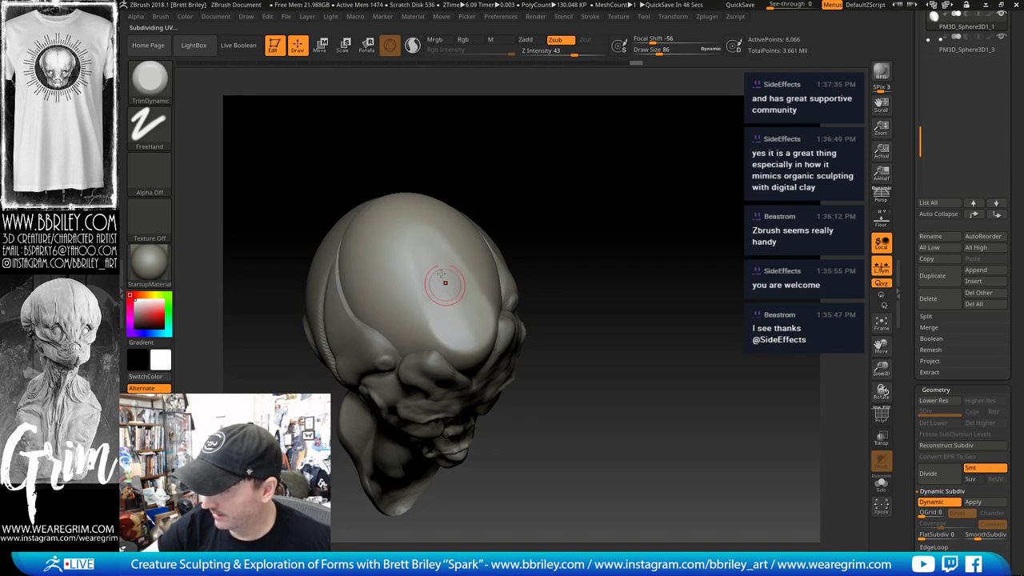
key(shift)
mouse_move(481, 192)
mouse_down()
mouse_move(452, 292)
mouse_move(451, 232)
mouse_up()
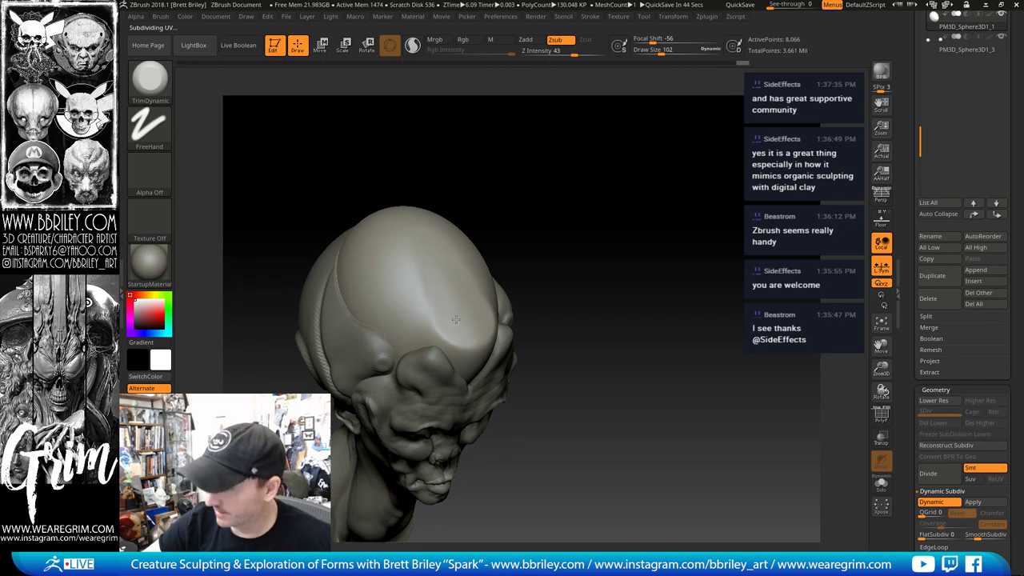
Step: Choose the Clay brush at draw size 27 and subdivide the skull dome to level 3
mouse_move(608, 260)
mouse_down()
mouse_move(563, 179)
mouse_move(552, 201)
mouse_move(574, 151)
mouse_move(574, 190)
mouse_move(576, 146)
mouse_up()
key(b)
key(c)
key(l)
key(s)
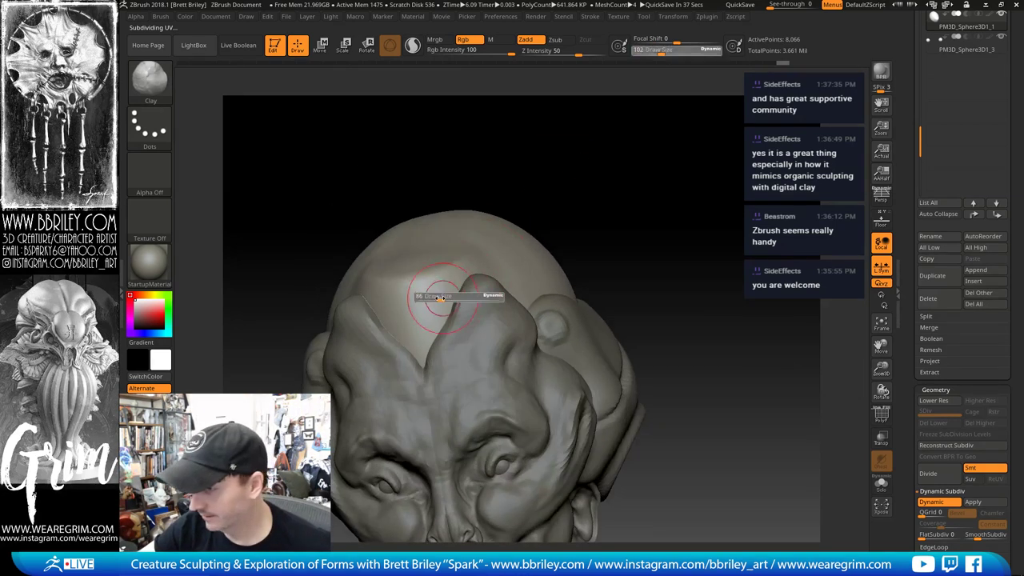
key(s)
drag(445, 299, 439, 294)
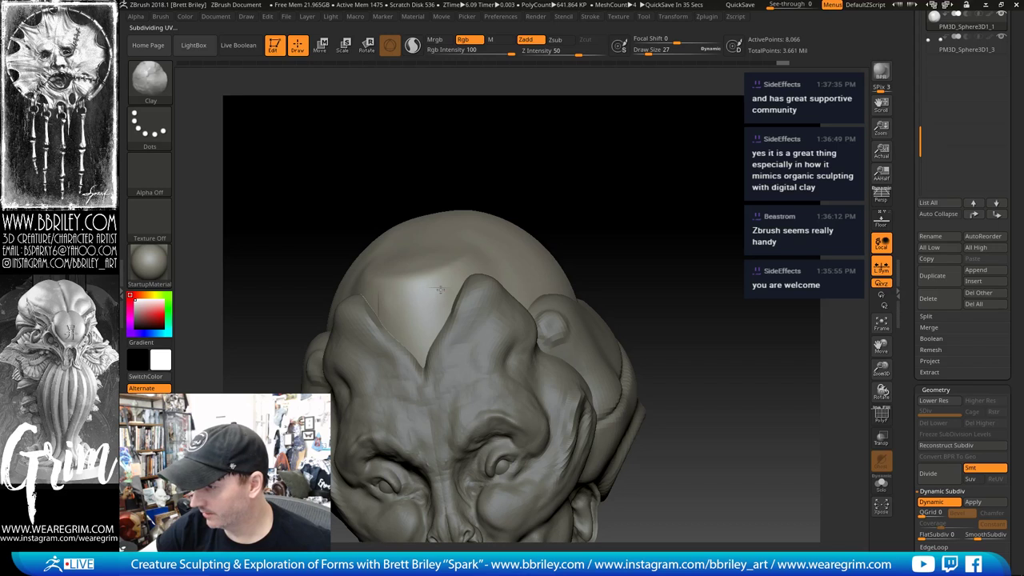
key(ctrl+d)
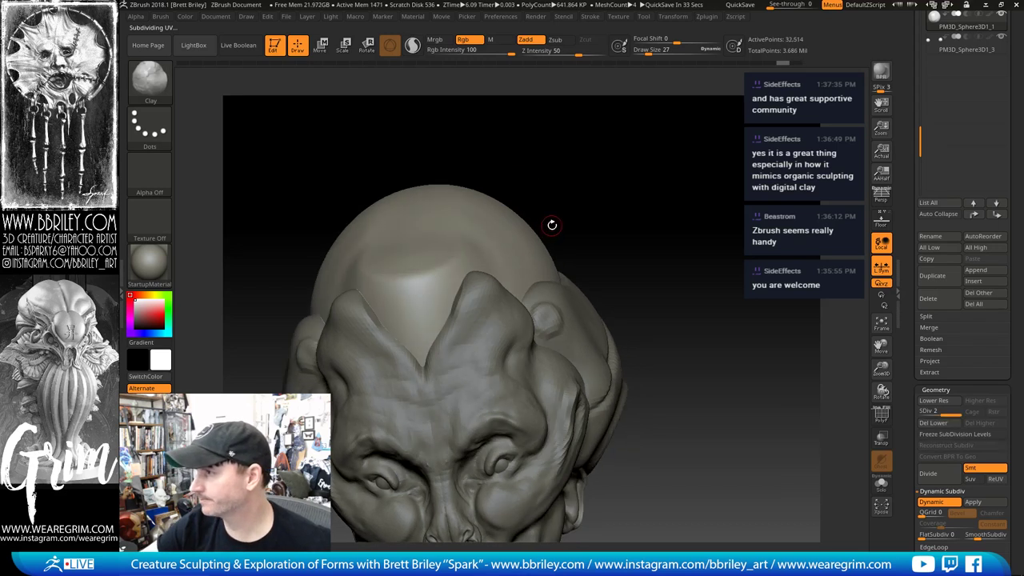
key(ctrl+d)
Step: Set the Clay brush's draw size to 39 and turn off dynamic subdivision for the skull dome
drag(569, 189, 562, 170)
key(s)
drag(440, 293, 444, 293)
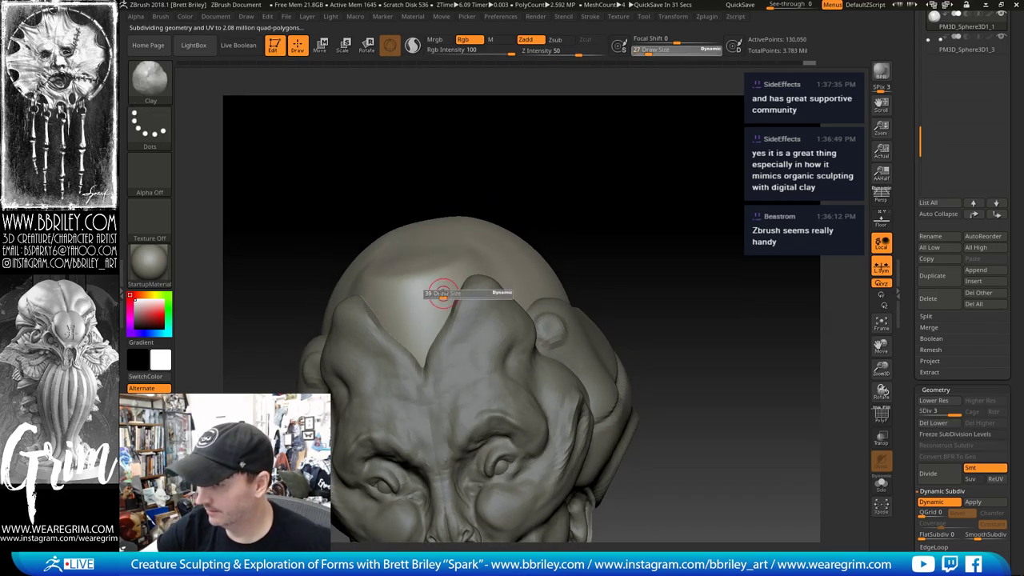
drag(512, 176, 614, 204)
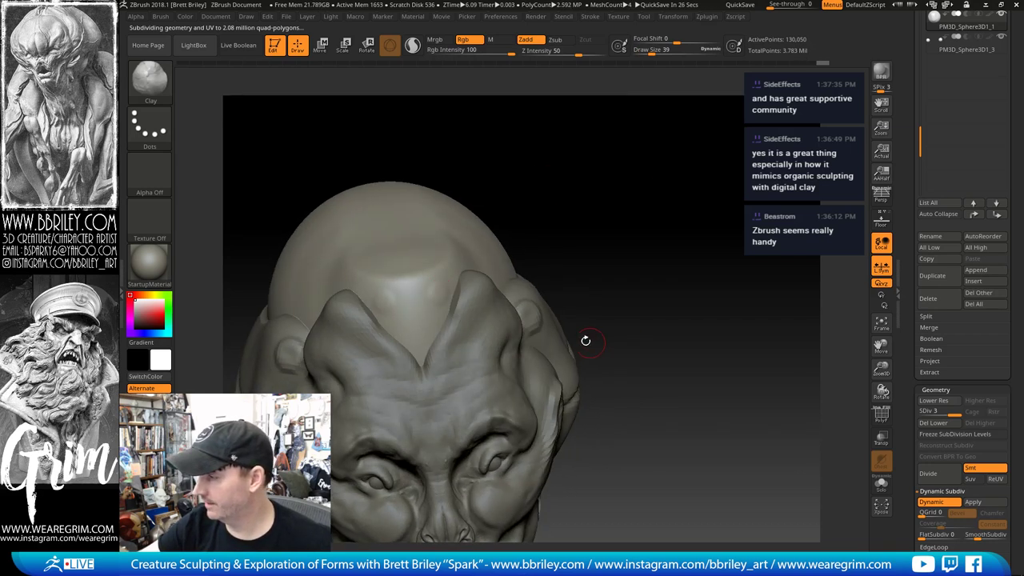
click(930, 501)
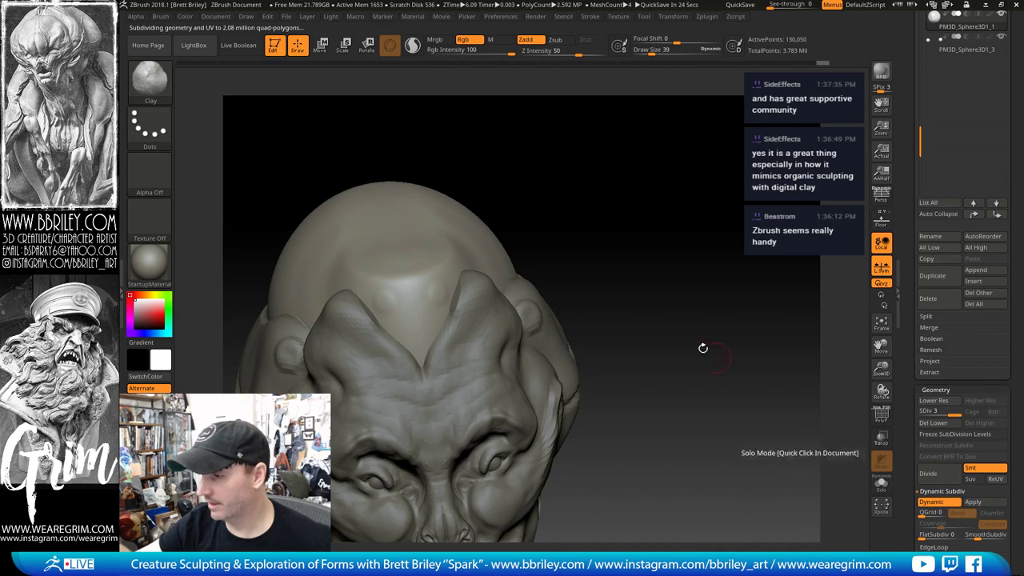
mouse_move(704, 349)
mouse_down()
mouse_move(674, 299)
mouse_move(805, 277)
mouse_up()
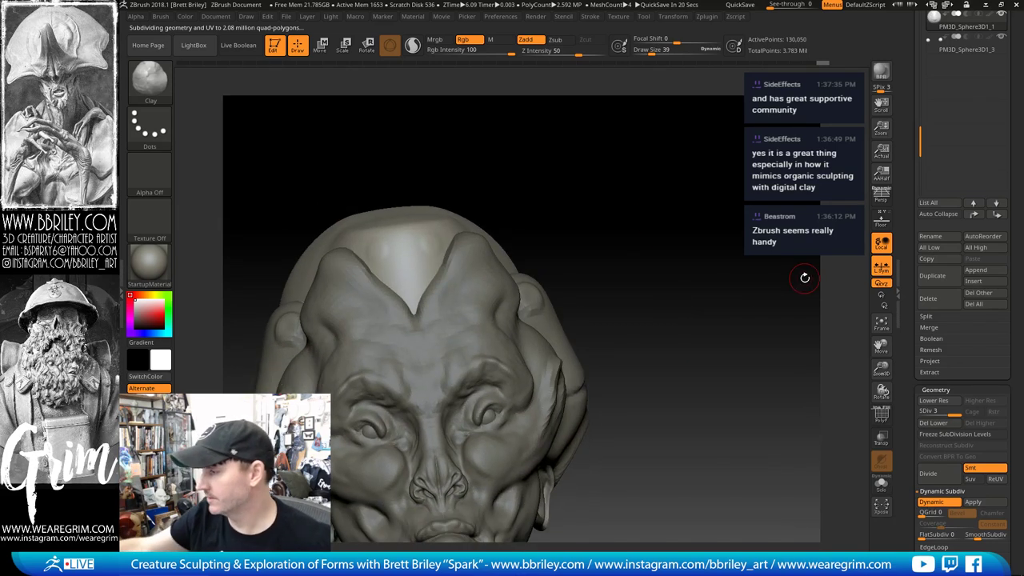
click(939, 502)
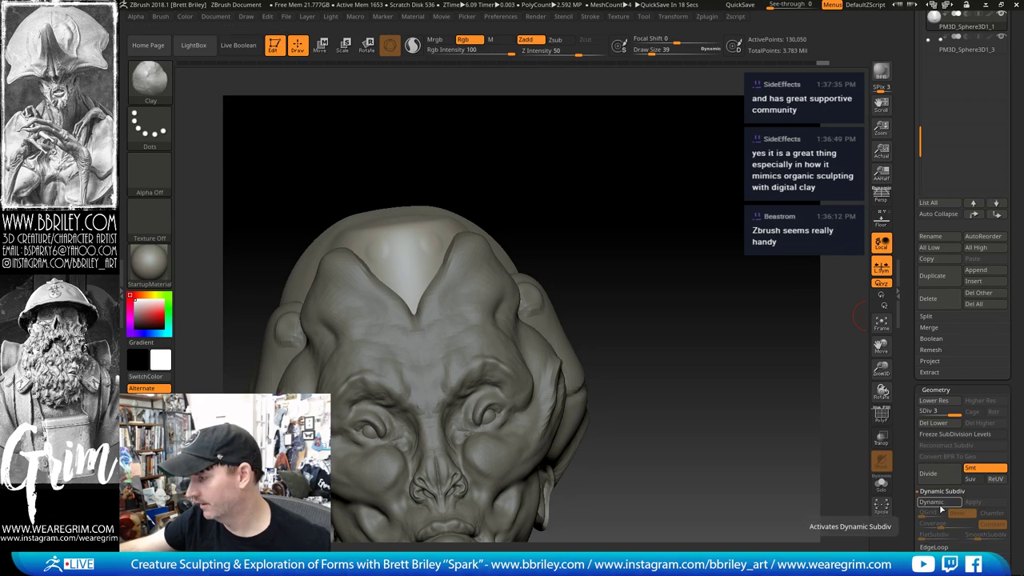
Step: Try building a symmetrical pair of round bumps on the dome's front with the Clay brush at draw size 39
drag(660, 310, 657, 342)
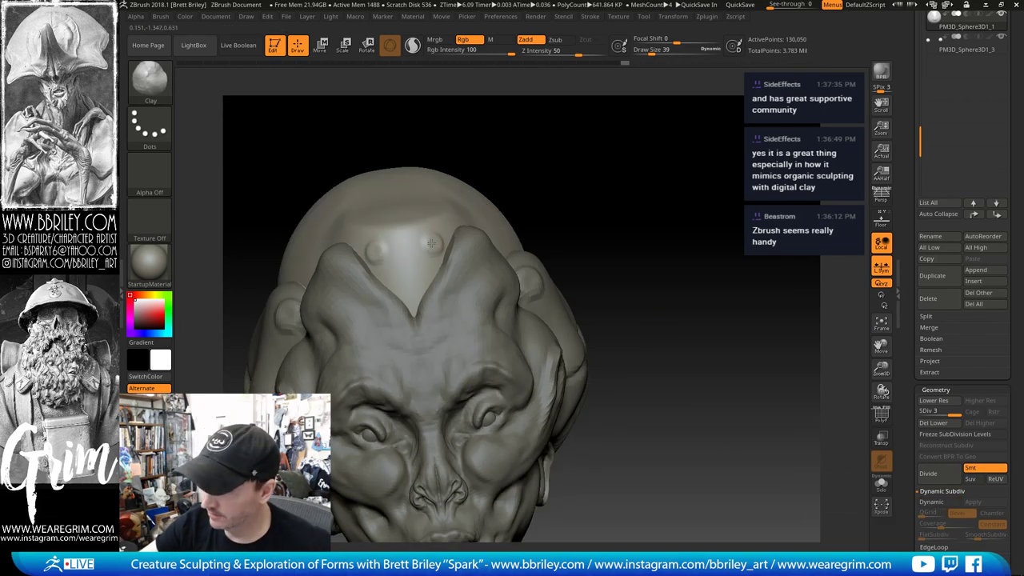
drag(632, 163, 614, 160)
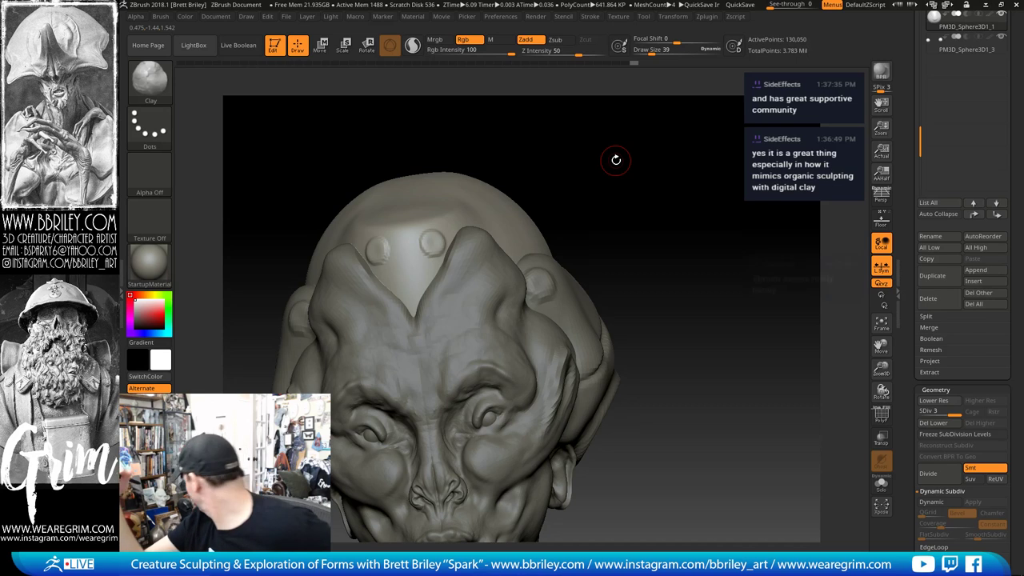
key(ctrl+z)
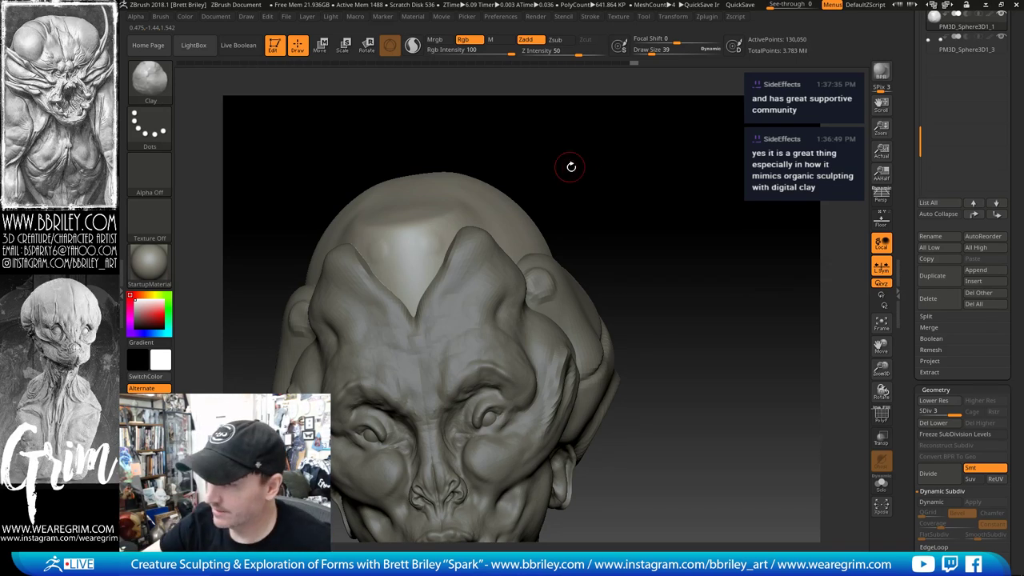
Step: Subdivide the dome to level 4 and build a pair of round bumps above the forehead notch with Clay at draw sizes 32 and 36
drag(571, 165, 560, 184)
key(ctrl+d)
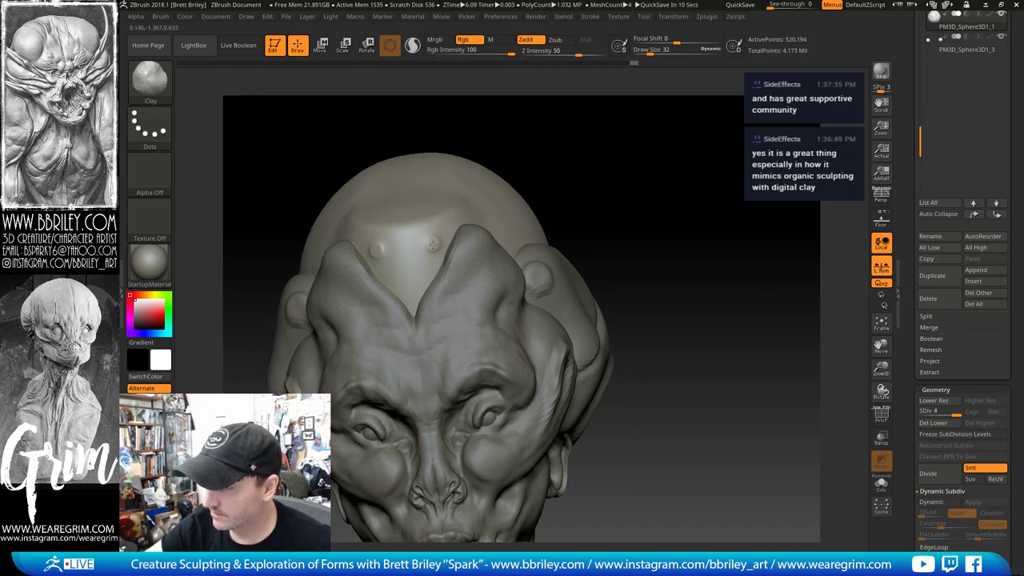
mouse_move(680, 160)
mouse_down()
mouse_move(675, 139)
mouse_move(523, 174)
mouse_up()
key(bracketright)
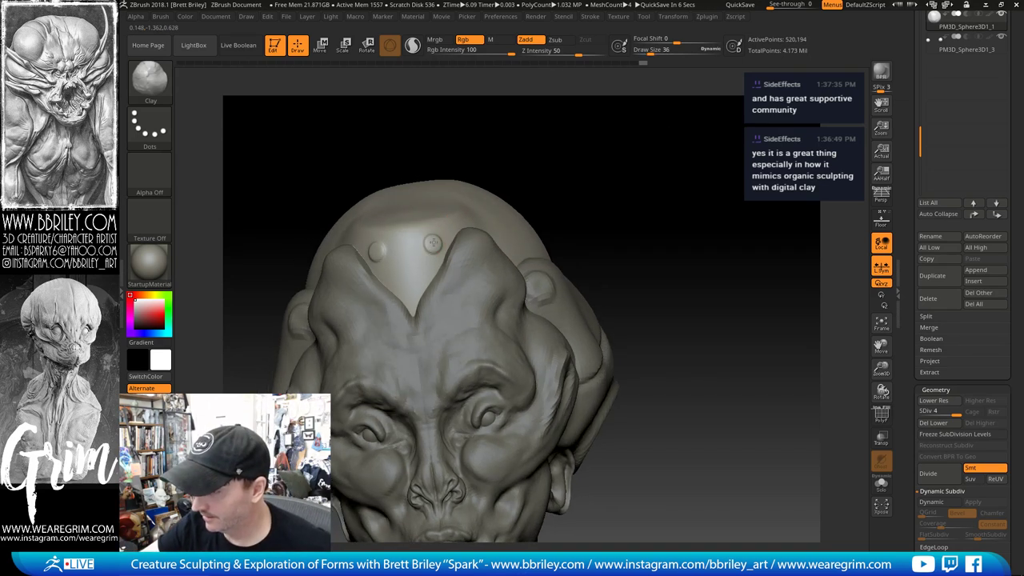
Step: Shape the centres of the two round bumps into ringed studs with the Clay brush at draw sizes 23 and 16
key(bracketleft)
key(bracketleft)
key(bracketleft)
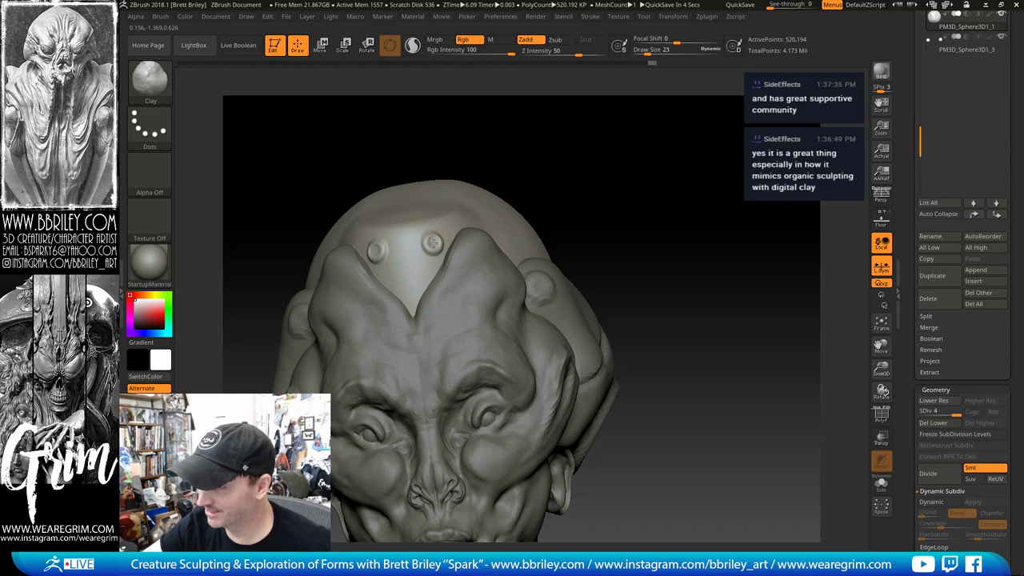
key(bracketleft)
key(bracketleft)
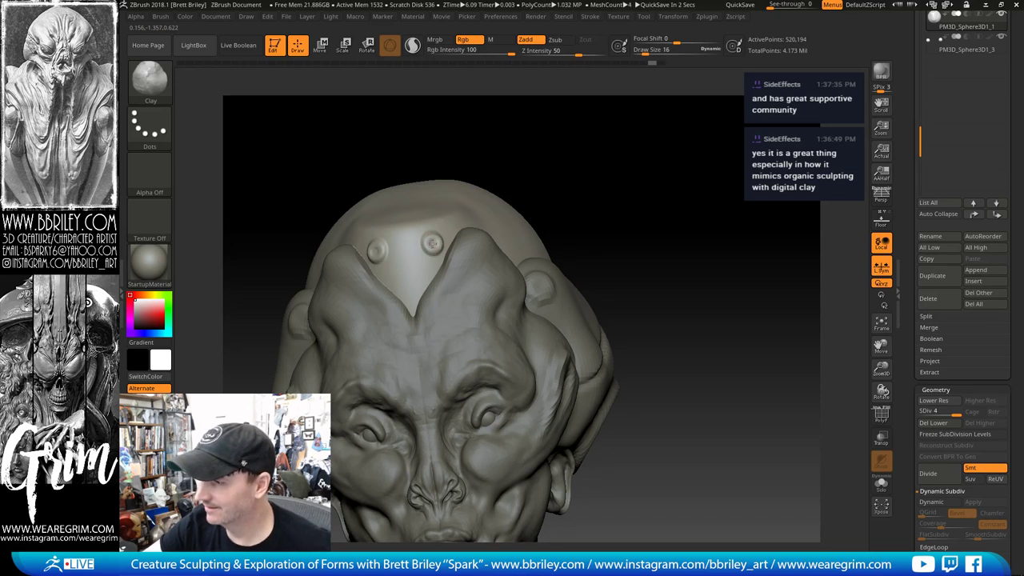
key(shift)
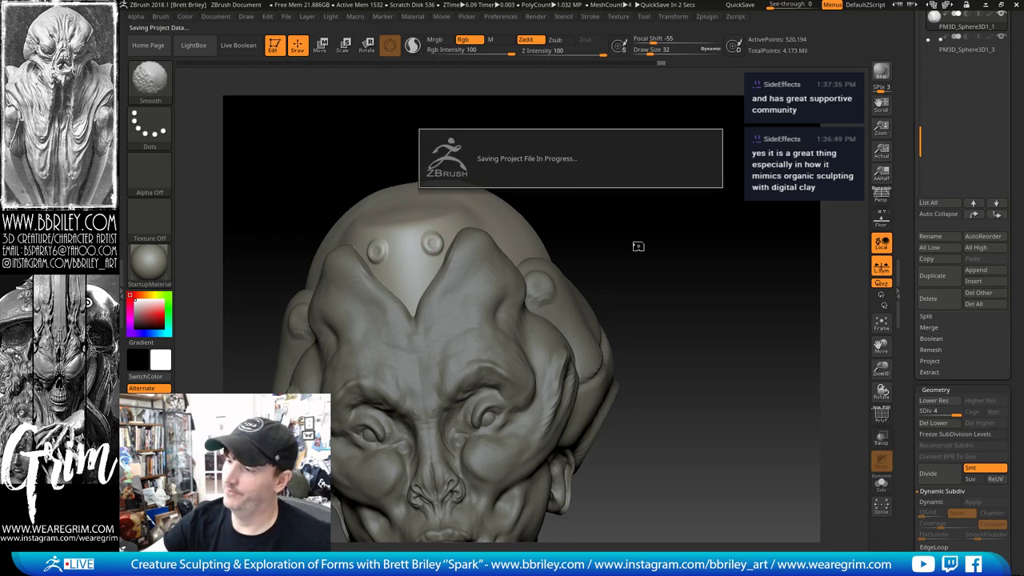
Step: Carve a groove along the skull dome's centre line down to the forehead notch with DamStandard at draw size 32
mouse_move(630, 213)
mouse_down()
mouse_move(667, 213)
mouse_move(656, 213)
mouse_move(660, 183)
mouse_move(610, 176)
mouse_up()
key(b)
key(d)
key(s)
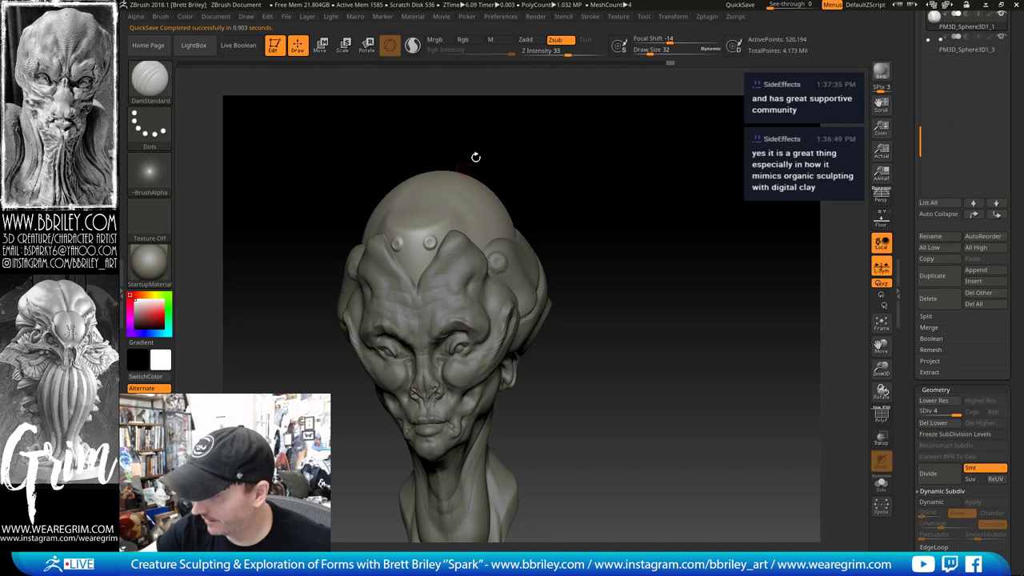
mouse_move(475, 158)
mouse_down()
mouse_move(411, 238)
mouse_move(440, 202)
mouse_move(414, 165)
mouse_up()
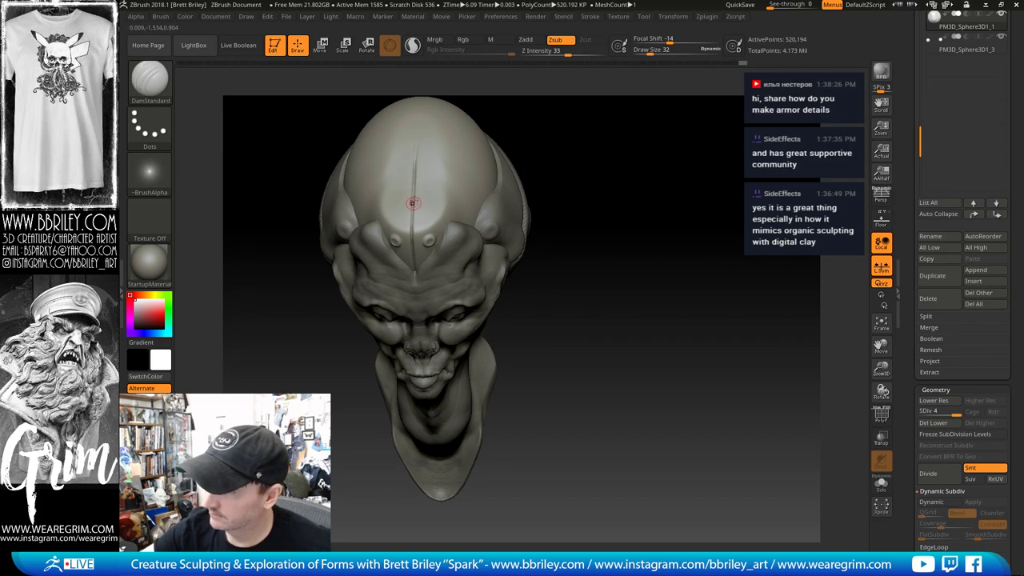
Step: Refine the centre groove with the Pinch brush at draw size 65 and smooth out its upper end
shift+drag(498, 93, 546, 192)
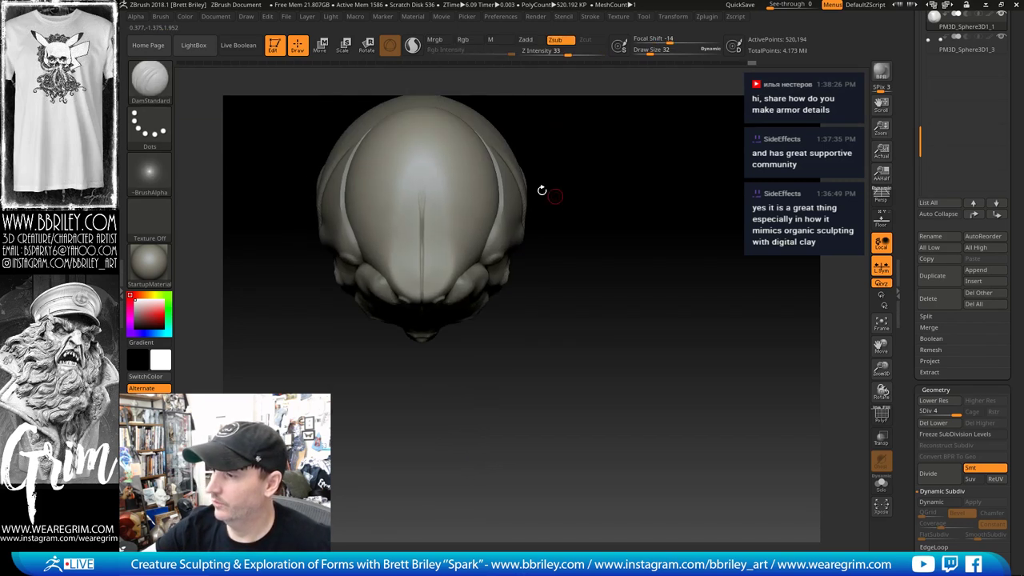
key(b)
key(p)
key(i)
key(s)
shift+drag(421, 184, 420, 201)
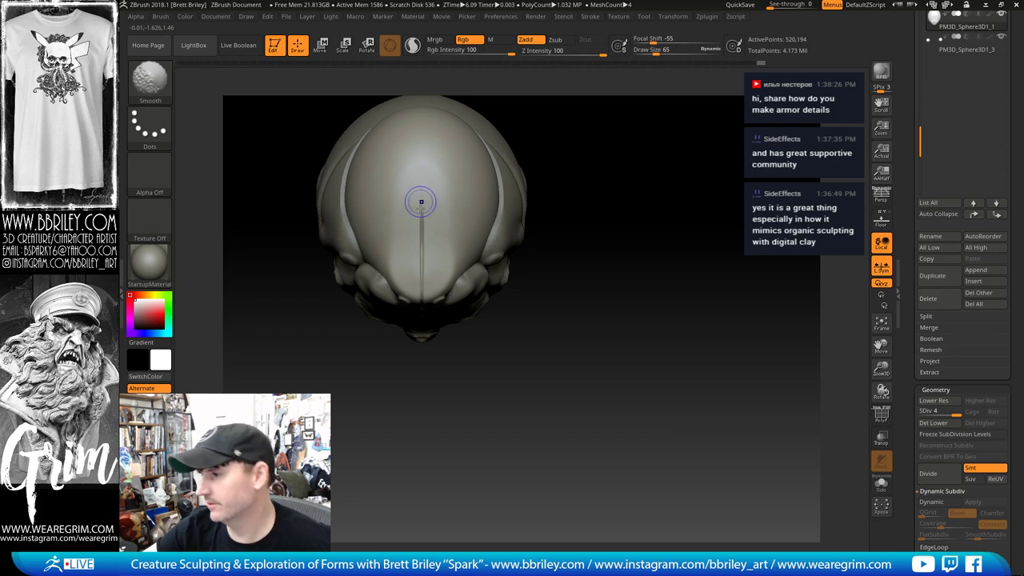
drag(582, 205, 585, 144)
drag(514, 156, 556, 176)
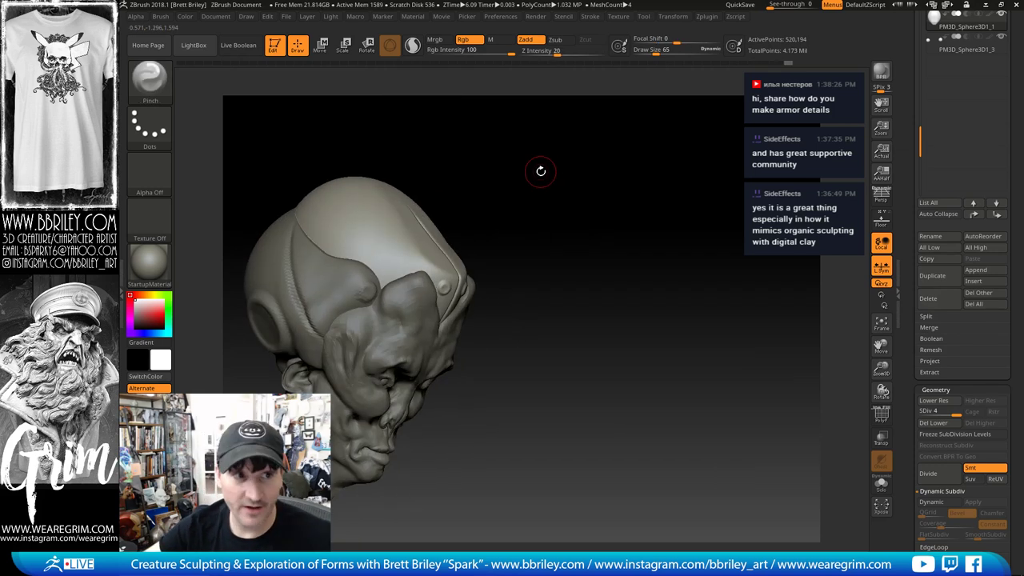
Step: Isolate the rear skull shell with the side plates and pull its front contour outward with the Move brush at draw size 207
drag(568, 213, 584, 215)
key(b)
key(m)
key(v)
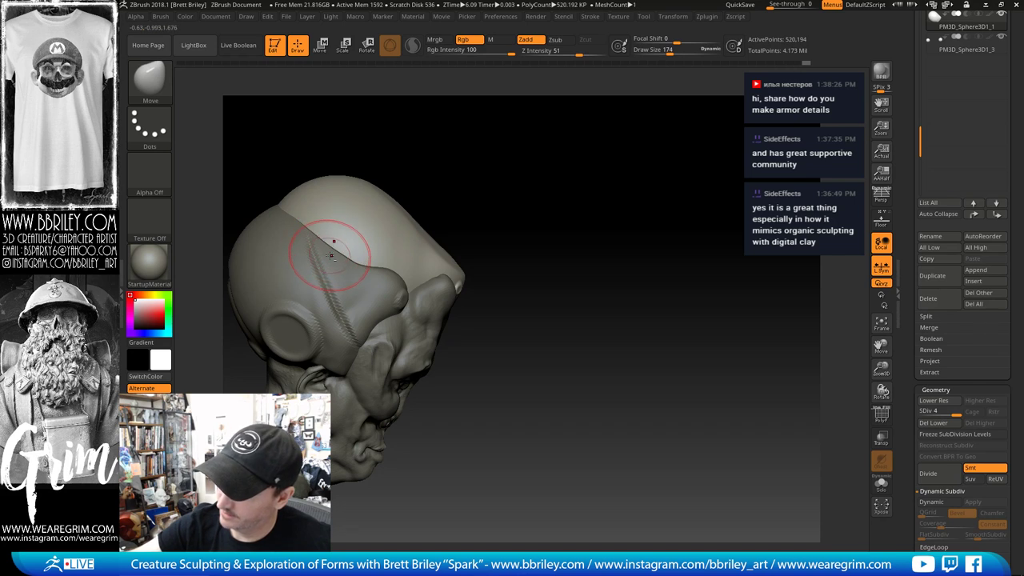
alt+click(329, 246)
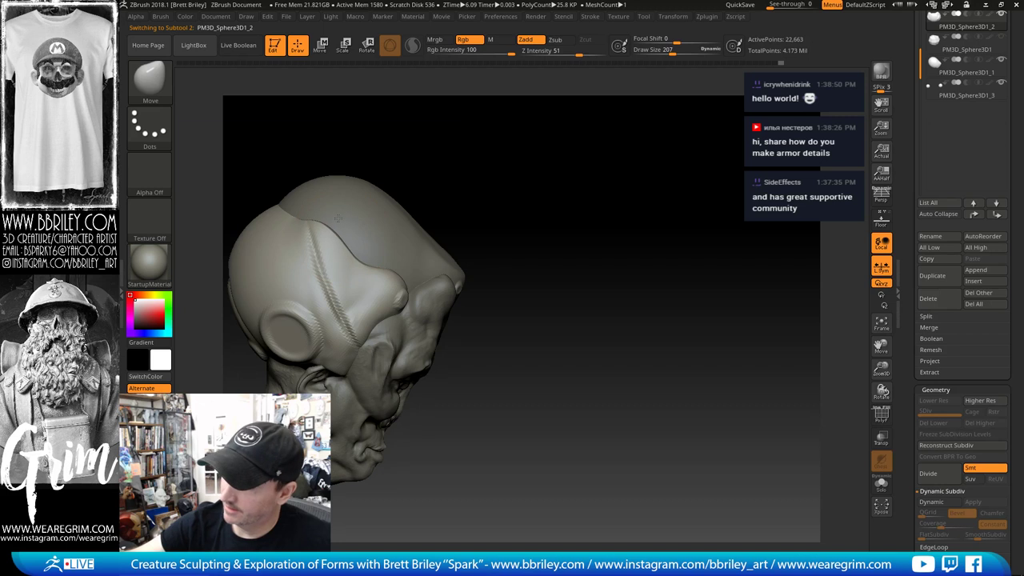
drag(632, 344, 691, 350)
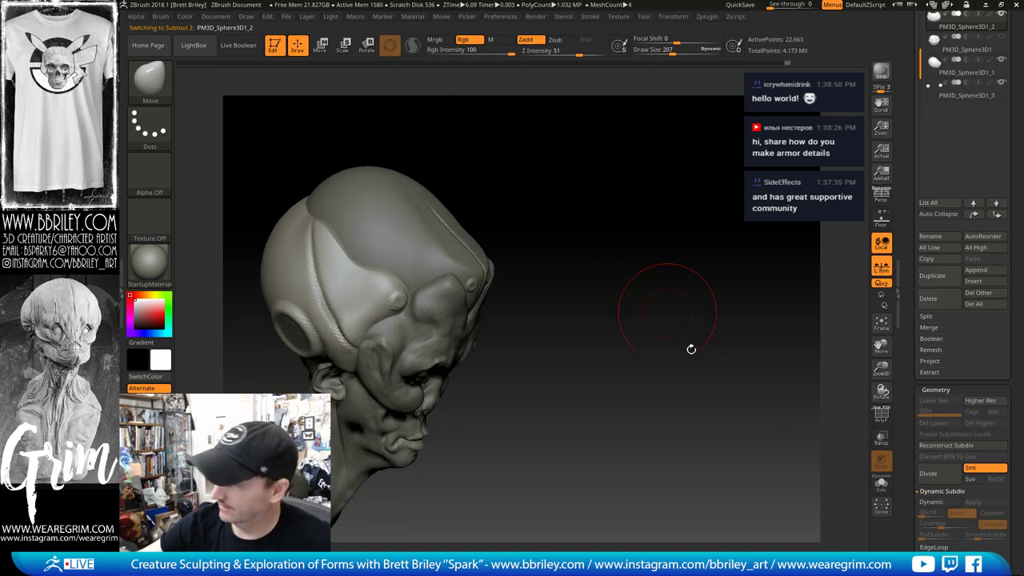
click(880, 484)
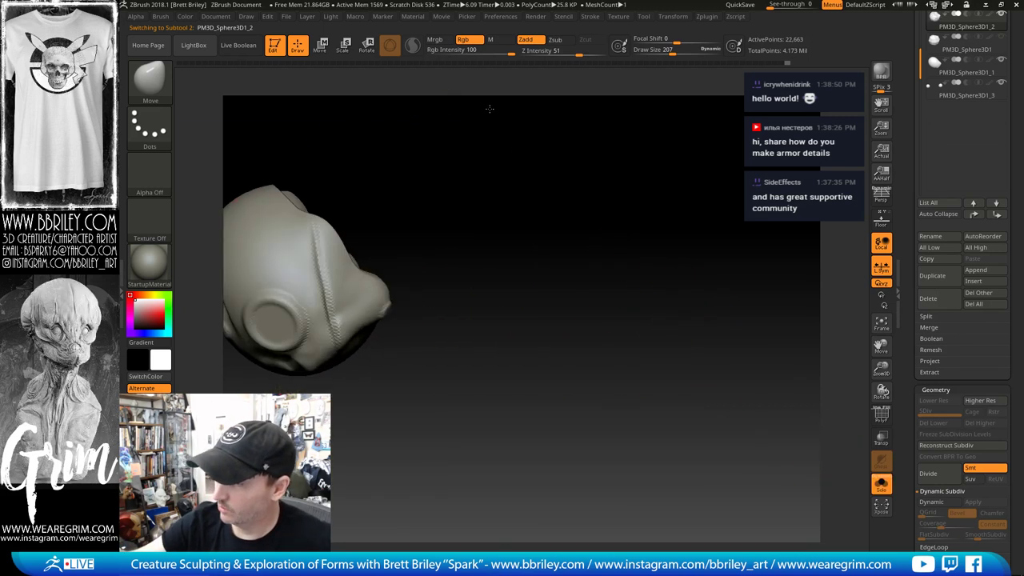
drag(489, 108, 423, 233)
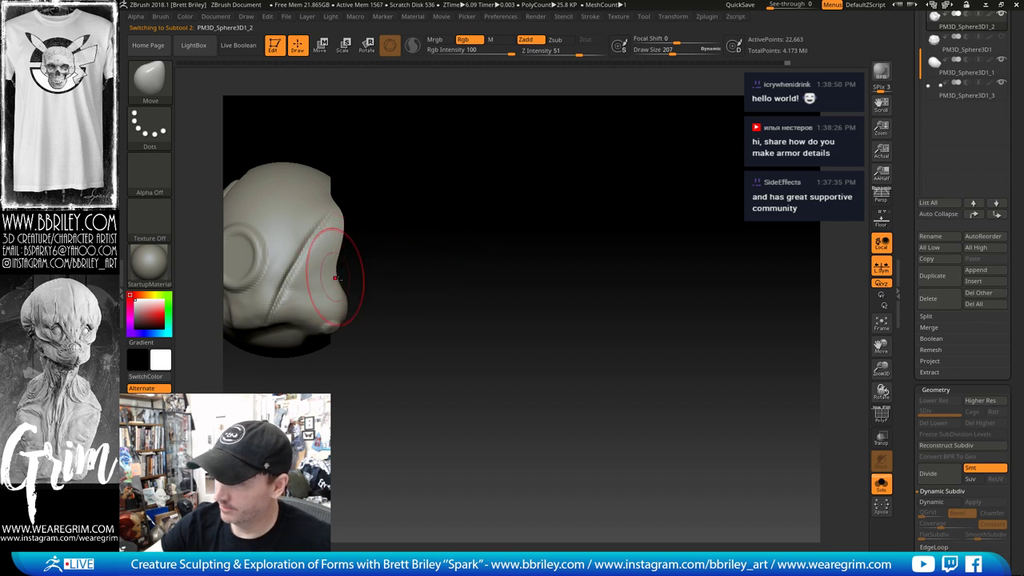
drag(338, 275, 356, 264)
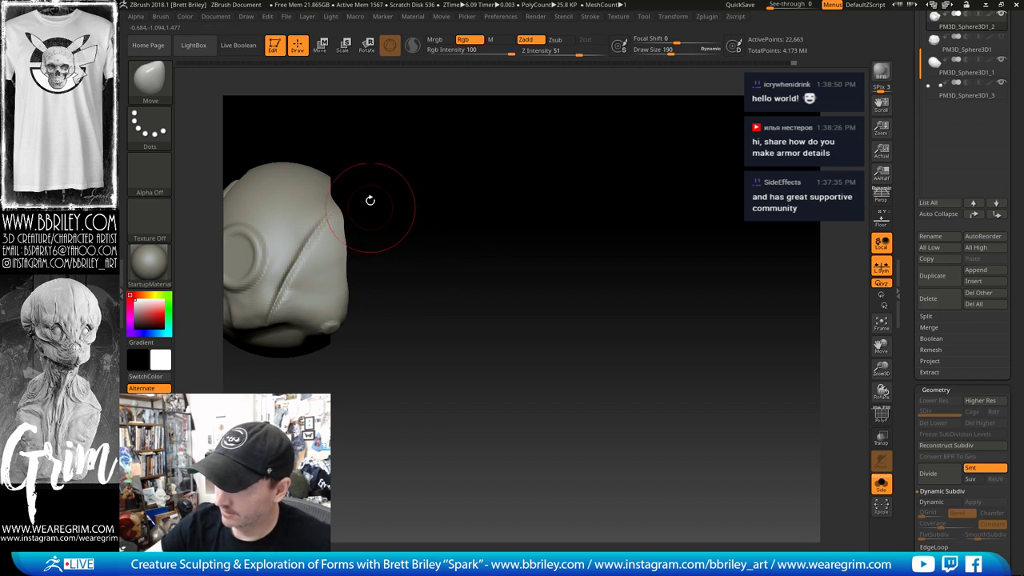
Step: Adjust the isolated shell's front edge with a smaller Move brush and build up its side plates with Clay at draw size 128
mouse_move(391, 171)
mouse_down()
mouse_move(342, 249)
mouse_move(365, 238)
mouse_up()
mouse_move(440, 200)
mouse_down()
mouse_move(400, 213)
mouse_move(422, 206)
mouse_up()
key([)
drag(342, 277, 347, 290)
mouse_move(394, 202)
mouse_down()
mouse_move(367, 194)
mouse_move(426, 203)
mouse_up()
key(b)
key(c)
key(l)
mouse_move(375, 349)
mouse_down()
mouse_move(371, 299)
mouse_move(389, 296)
mouse_move(369, 293)
mouse_move(382, 283)
mouse_up()
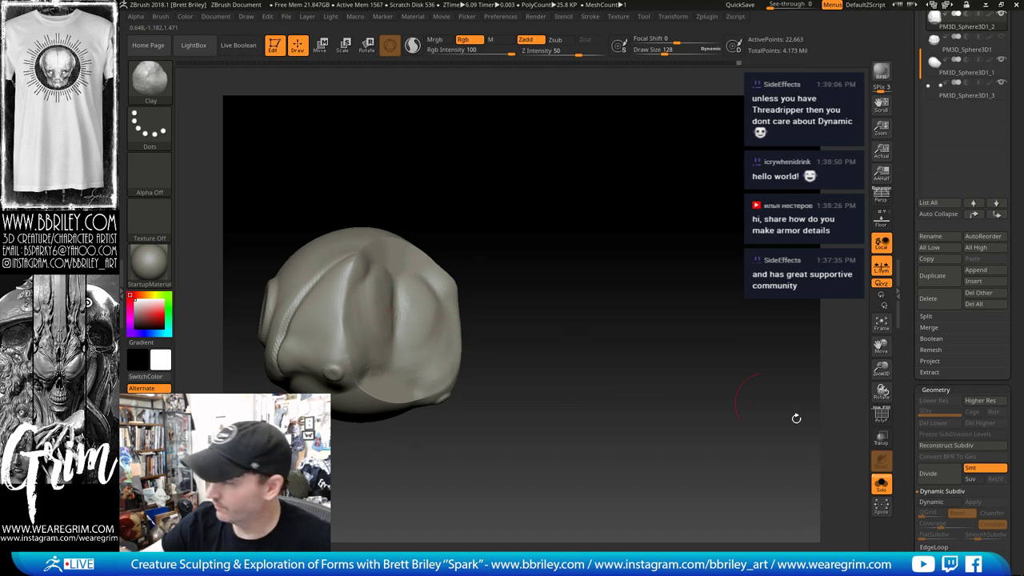
mouse_move(795, 416)
mouse_down()
mouse_move(701, 345)
mouse_move(539, 258)
mouse_up()
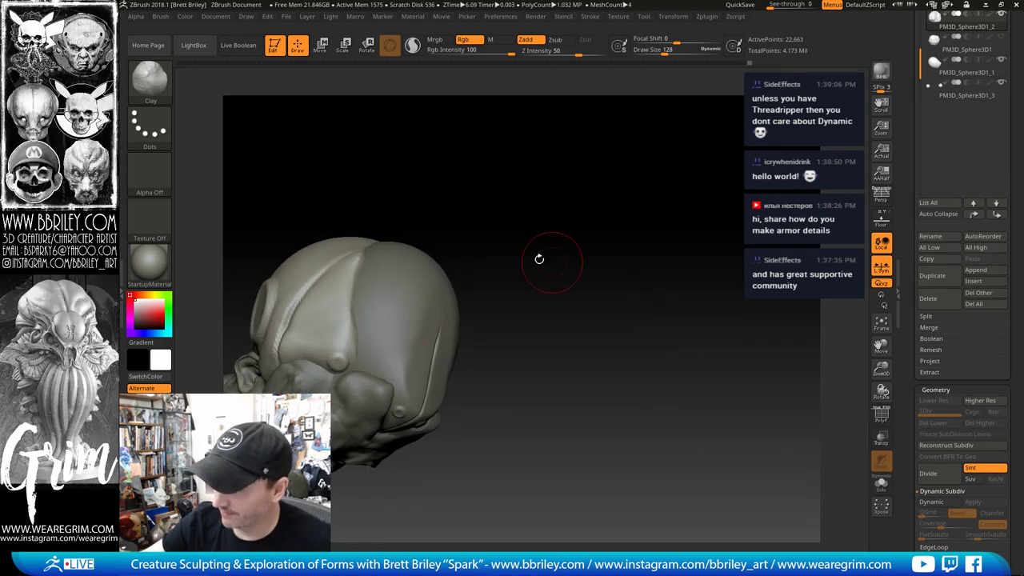
Step: Reshape the side plates' edge along the skull dome with the Move brush at draw size 124
key(b)
key(m)
key(v)
drag(417, 194, 464, 182)
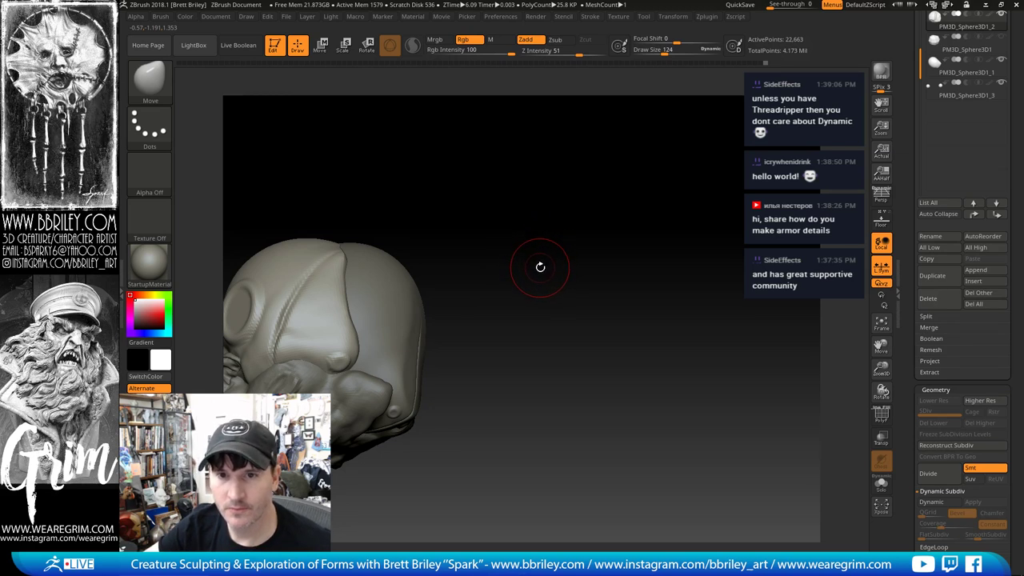
Step: Build up the side plate around its lower front stud with Clay at draw size 86 and smooth the surface
mouse_move(552, 247)
mouse_down()
mouse_move(622, 236)
mouse_move(608, 229)
mouse_move(613, 242)
mouse_up()
key(b)
key(c)
key(l)
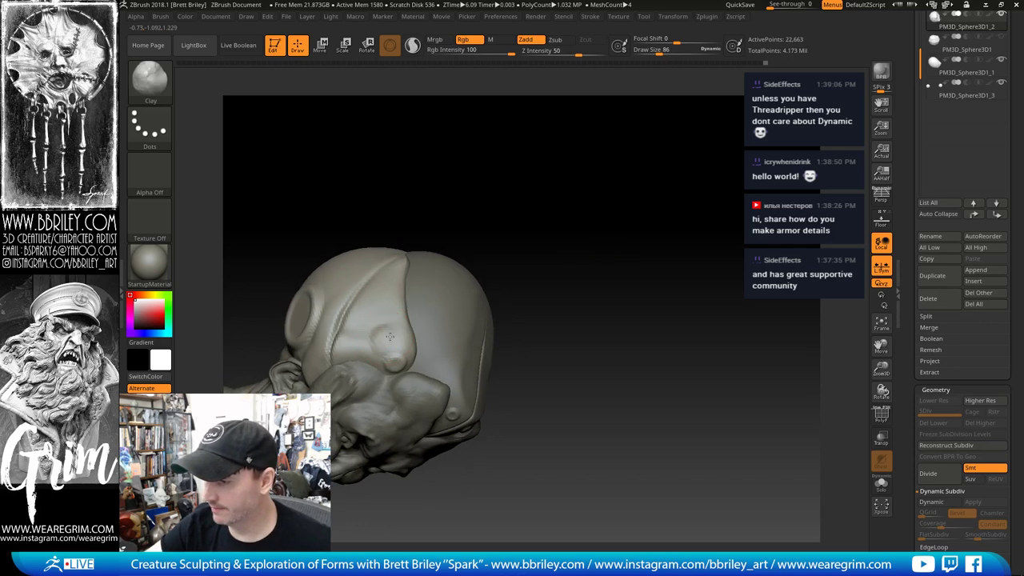
drag(406, 230, 403, 256)
key(shift)
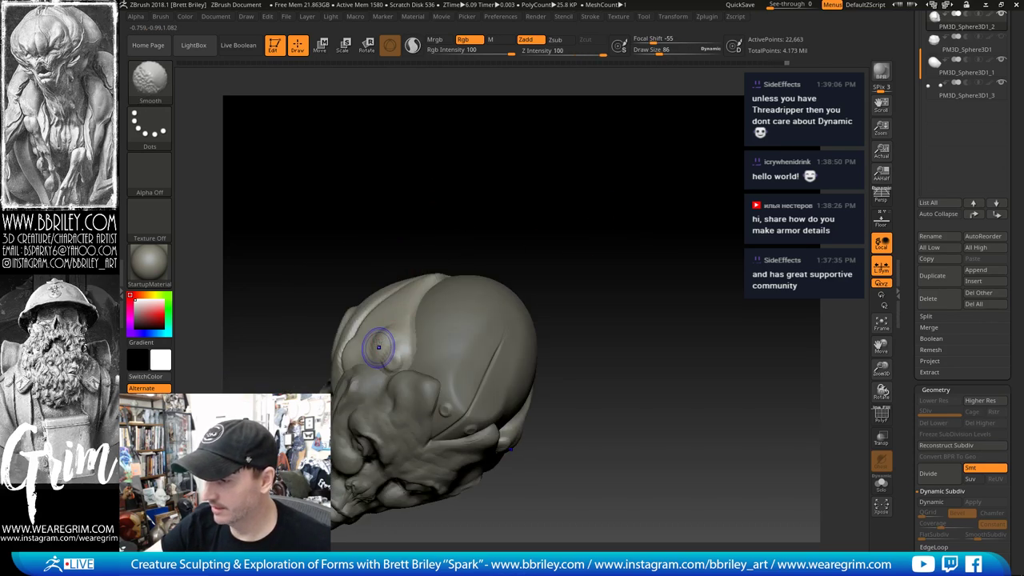
drag(454, 240, 488, 147)
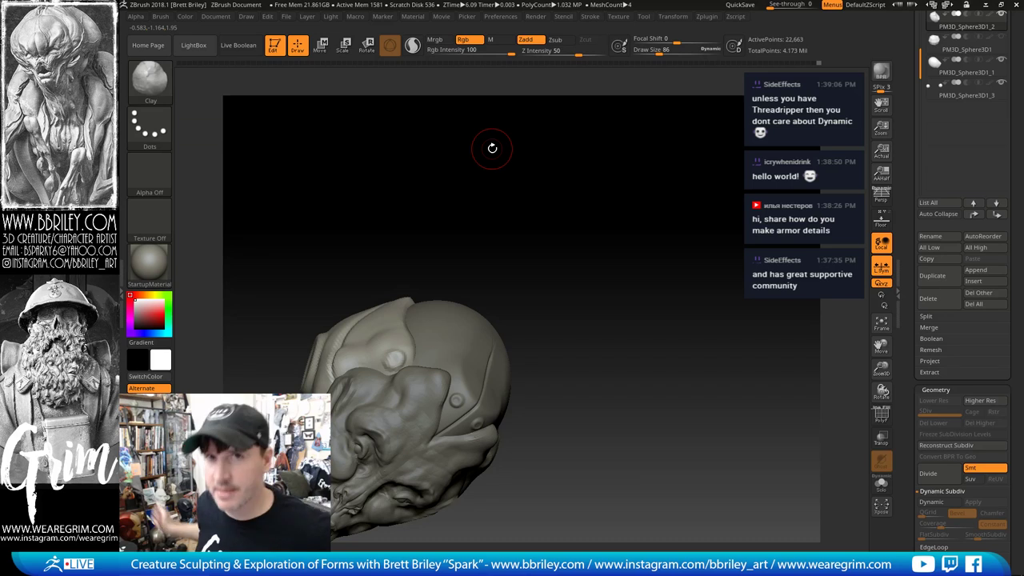
Step: Adjust the side plate's lower contour between the stud and the ridged seam with the Move brush at draw size 98
mouse_move(492, 148)
mouse_down()
mouse_move(628, 229)
mouse_move(673, 224)
mouse_move(595, 228)
mouse_move(588, 212)
mouse_up()
key(b)
key(m)
key(v)
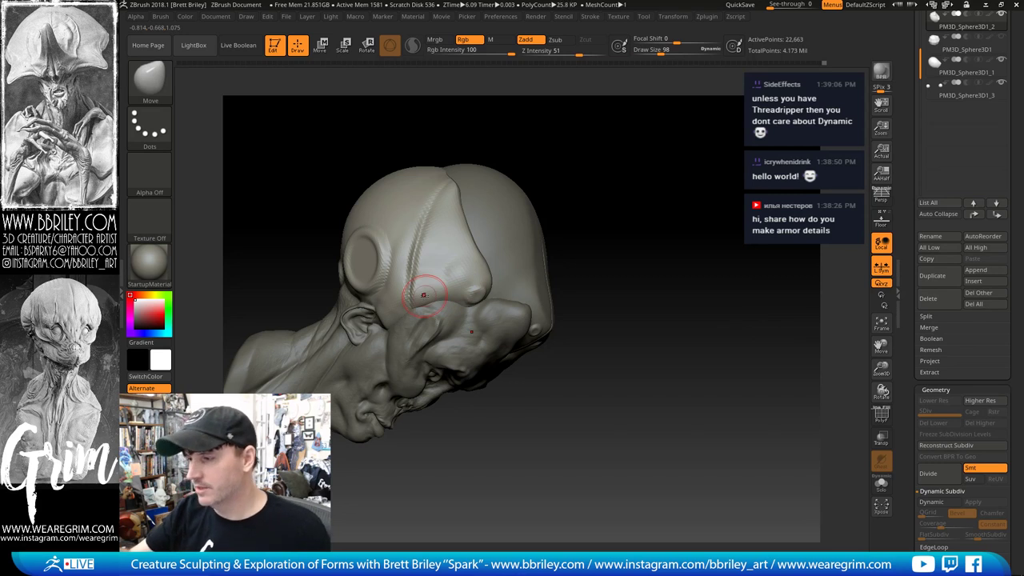
drag(611, 158, 631, 231)
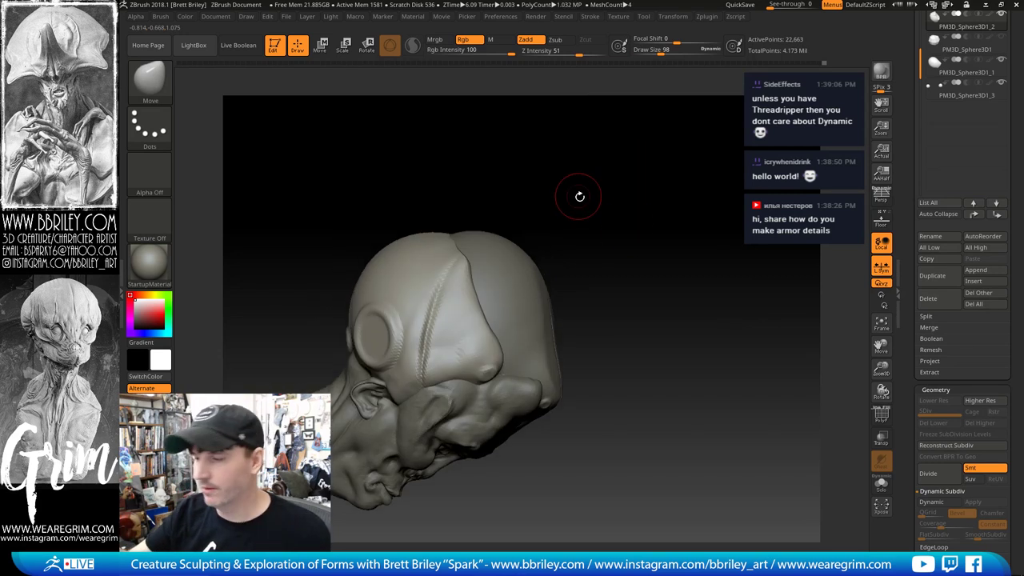
drag(579, 196, 576, 220)
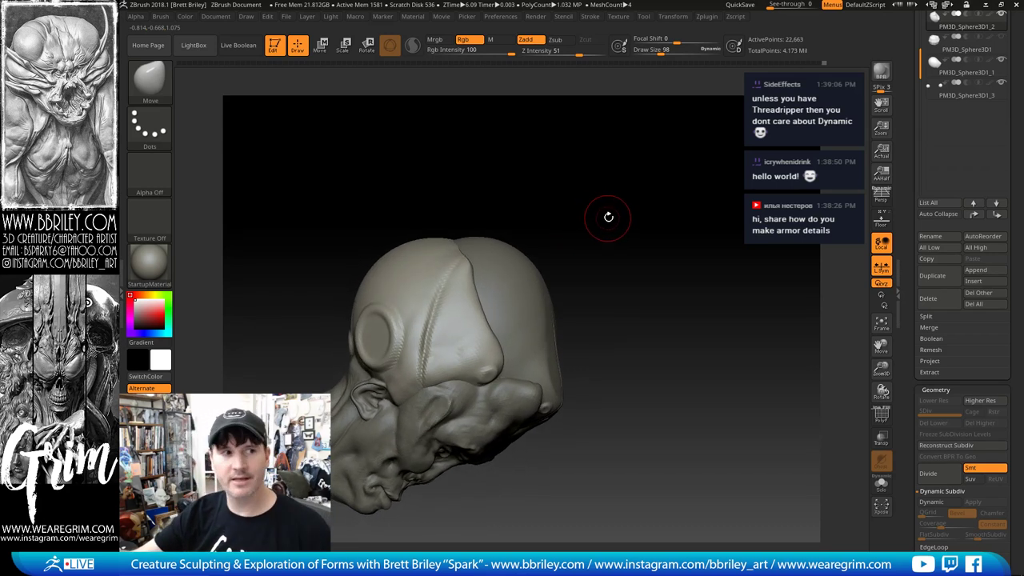
mouse_move(608, 216)
mouse_down()
mouse_move(594, 206)
mouse_move(610, 187)
mouse_move(635, 222)
mouse_move(606, 229)
mouse_move(587, 193)
mouse_up()
Step: Deepen and extend the ridged seam behind the side plate with DamStandard at draw size 90
key(b)
key(d)
key(s)
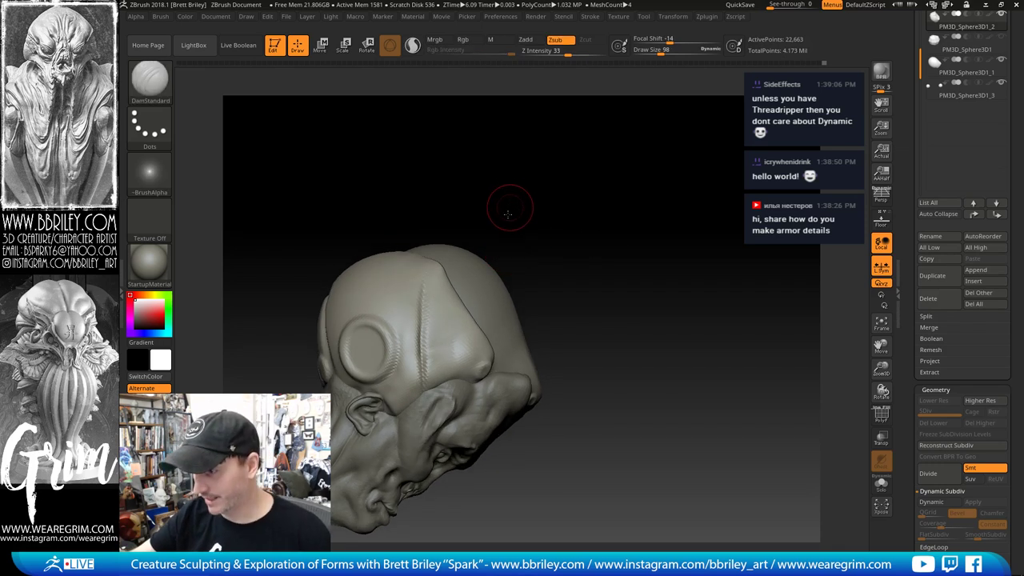
drag(509, 210, 504, 189)
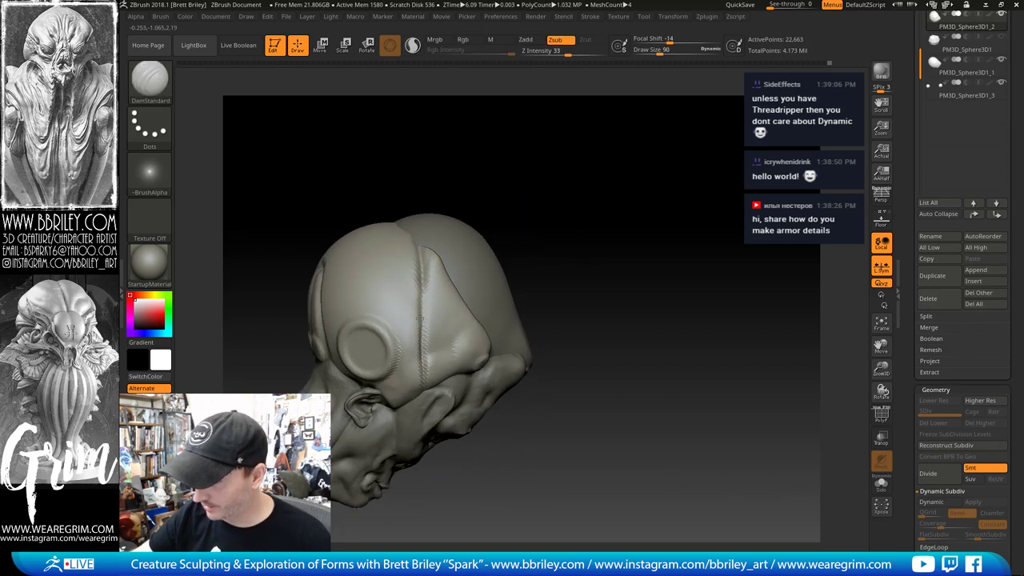
drag(499, 179, 414, 266)
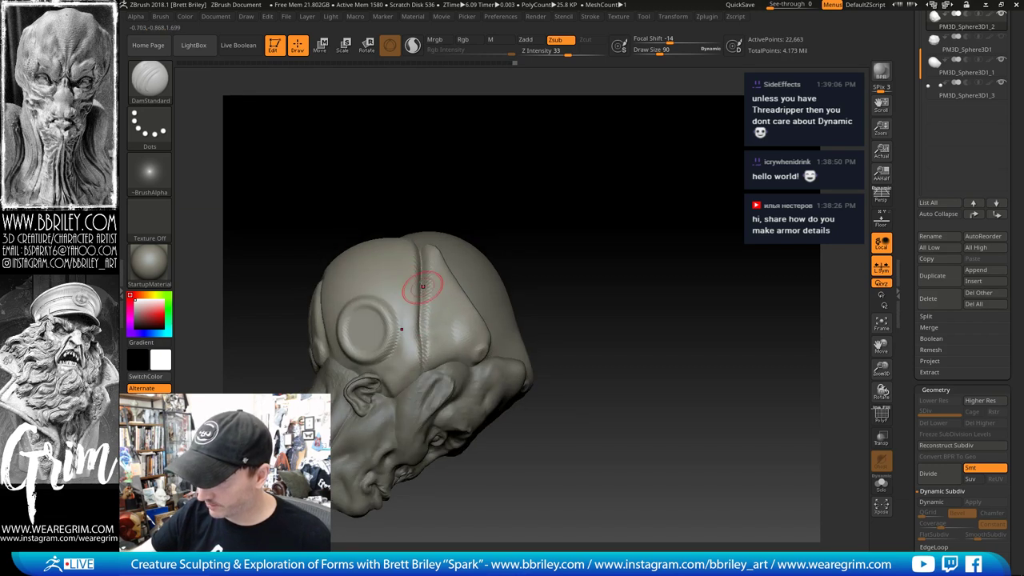
mouse_move(480, 187)
mouse_down()
mouse_move(446, 296)
mouse_move(472, 344)
mouse_move(443, 336)
mouse_up()
Step: Refine and smooth the side plate's surface with the Clay and Smooth brushes at draw size 102
key(b)
key(c)
key(l)
drag(640, 224, 598, 174)
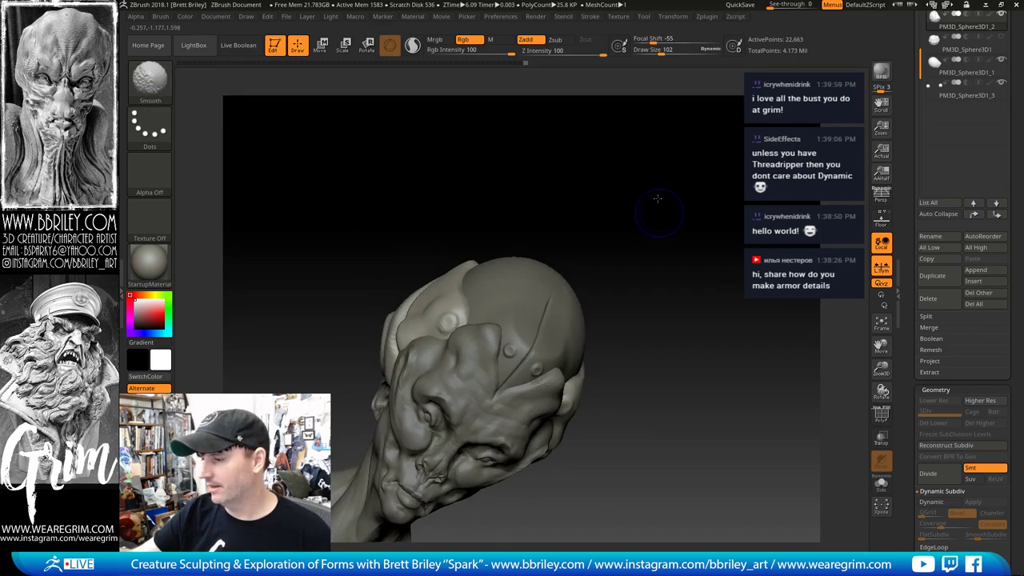
drag(657, 199, 721, 216)
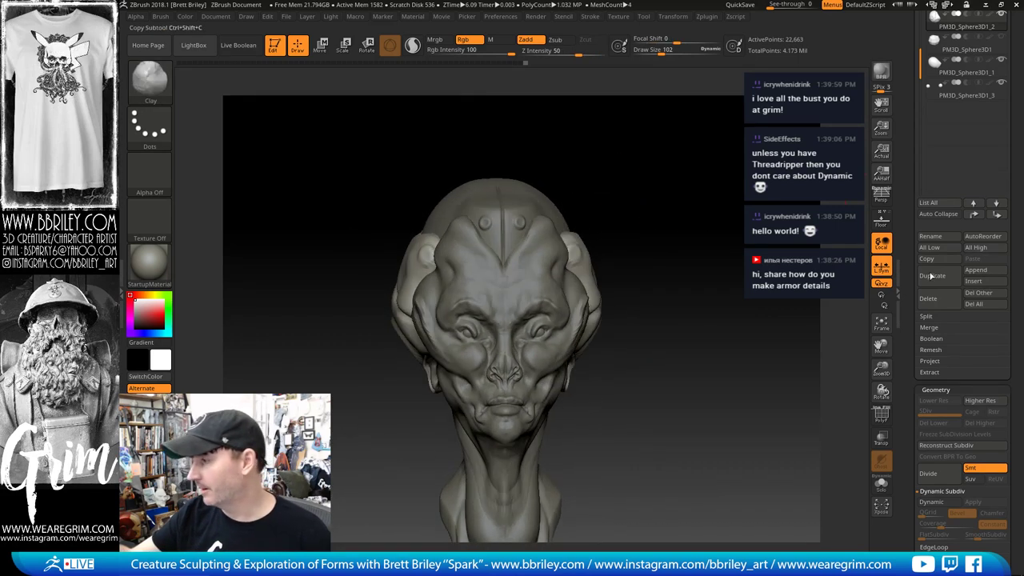
Step: Append a sphere to the bust, shrink and widen it into an ellipsoid, and position it inside the upper skull
click(974, 270)
click(695, 325)
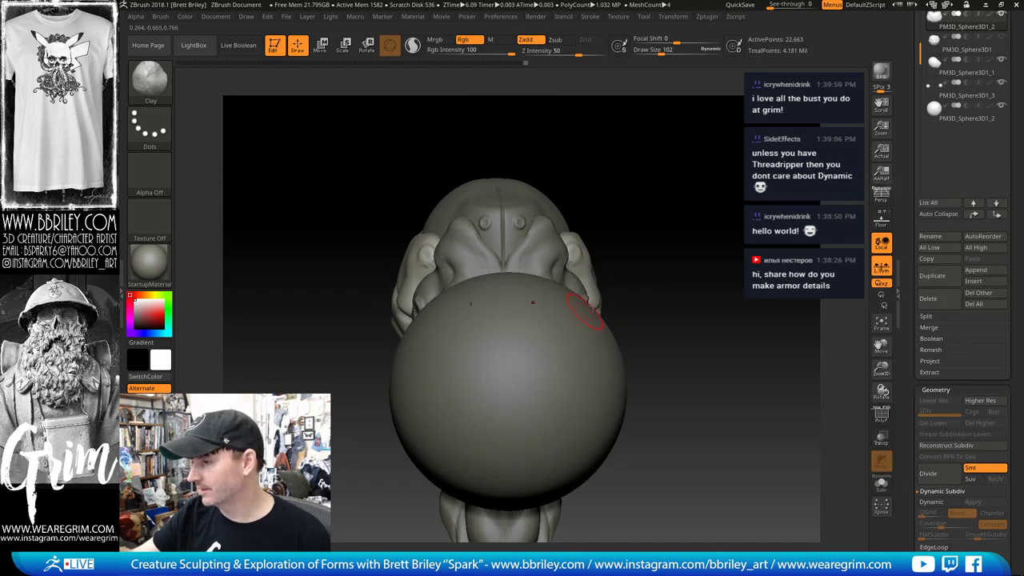
alt+click(561, 360)
drag(650, 272, 728, 246)
click(321, 45)
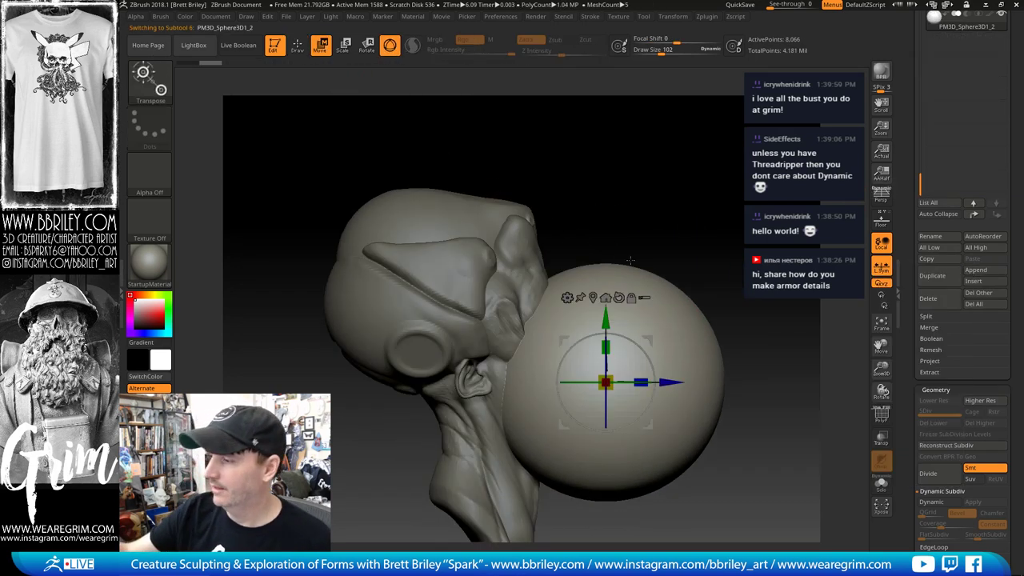
drag(646, 339, 451, 201)
drag(420, 252, 401, 267)
drag(463, 214, 483, 233)
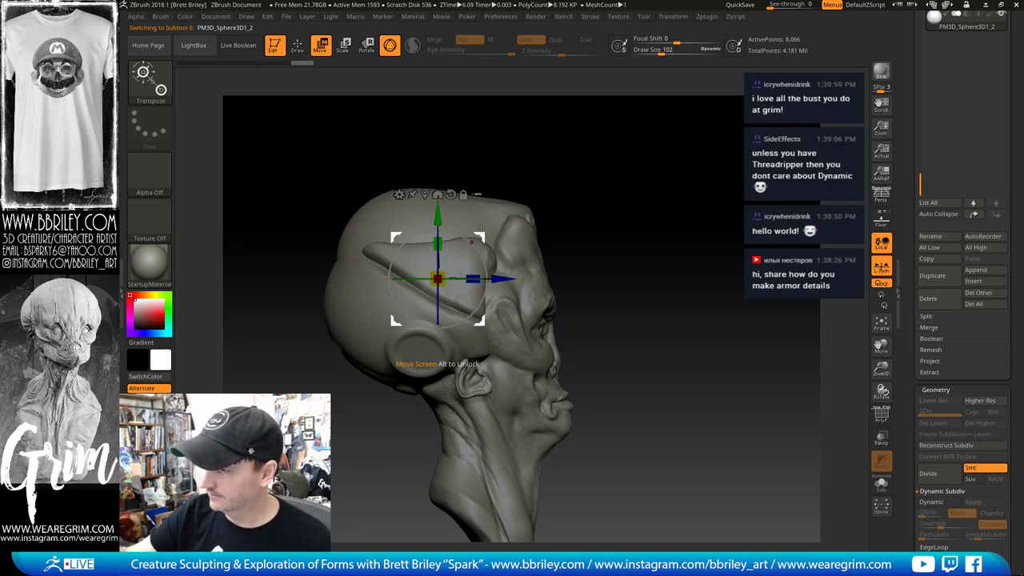
shift+drag(632, 178, 579, 240)
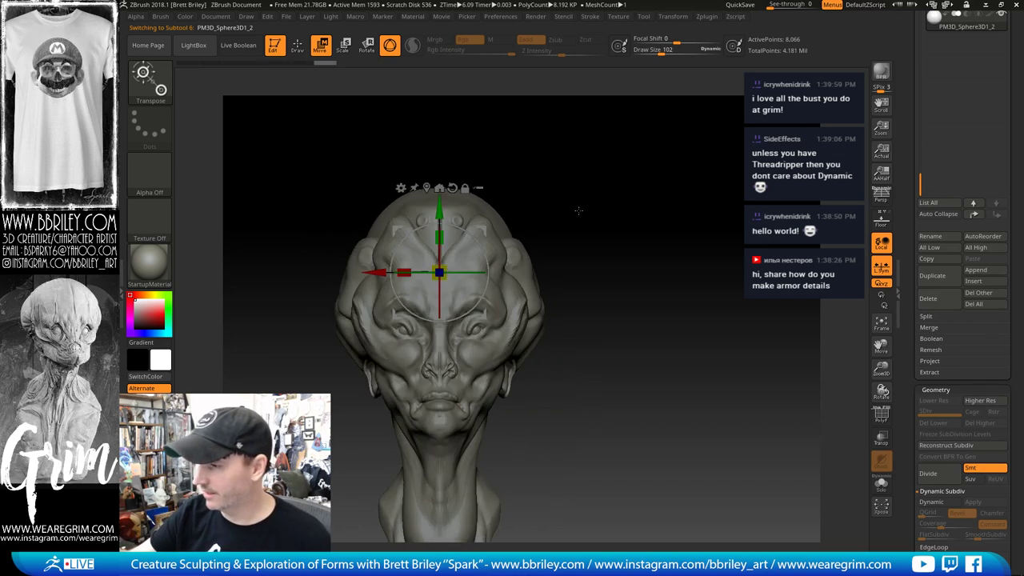
click(880, 484)
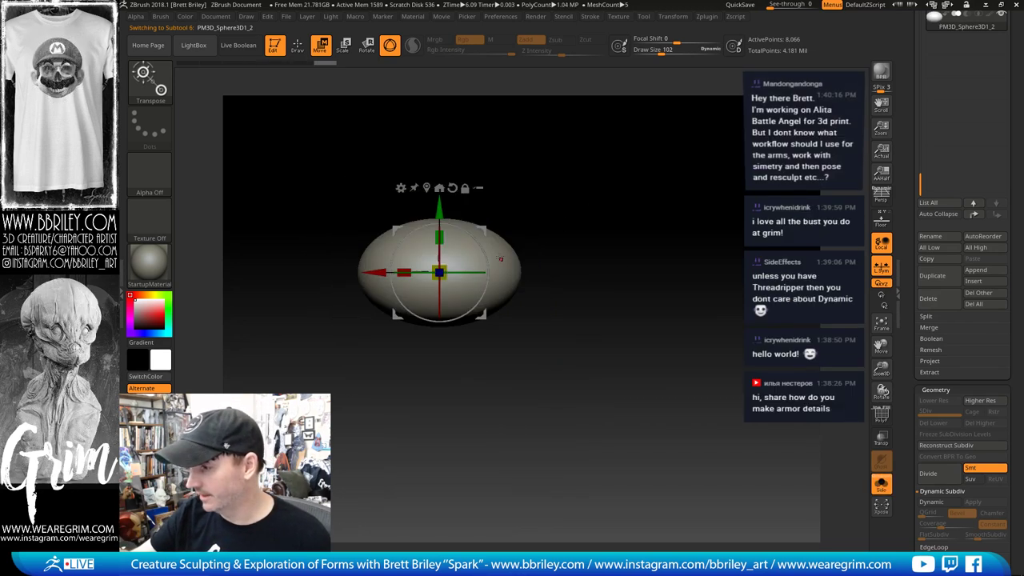
click(881, 485)
Step: Subdivide the inner ellipsoid to level 2 and pull its sides outward with the Move brush at draw sizes 284 and 305
key(q)
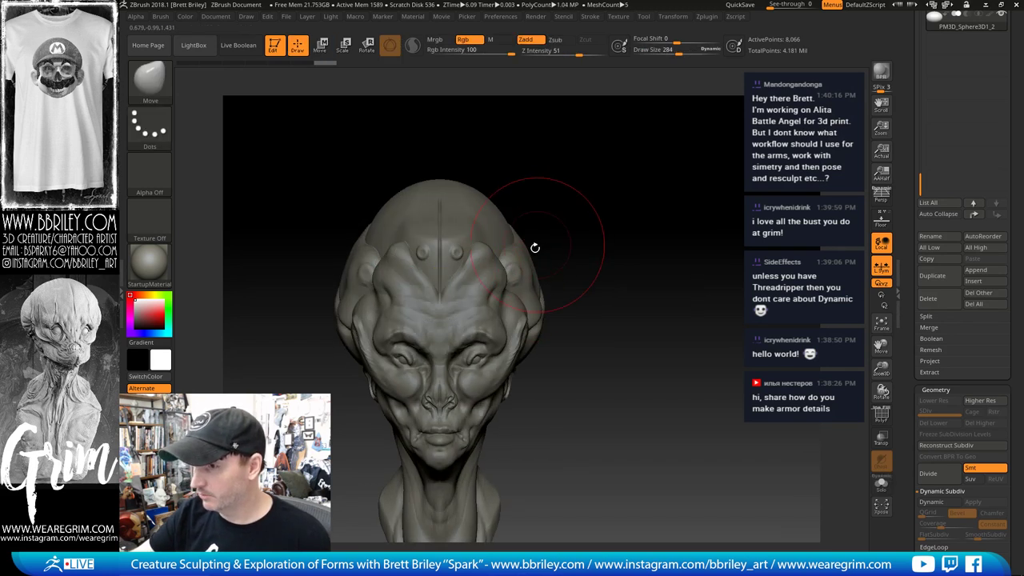
drag(547, 248, 538, 253)
key(s)
mouse_move(571, 210)
mouse_down()
mouse_move(518, 270)
mouse_move(528, 255)
mouse_up()
key(ctrl+d)
key(s)
key(s)
mouse_move(586, 187)
mouse_down()
mouse_move(538, 207)
mouse_move(543, 238)
mouse_up()
drag(538, 238, 548, 228)
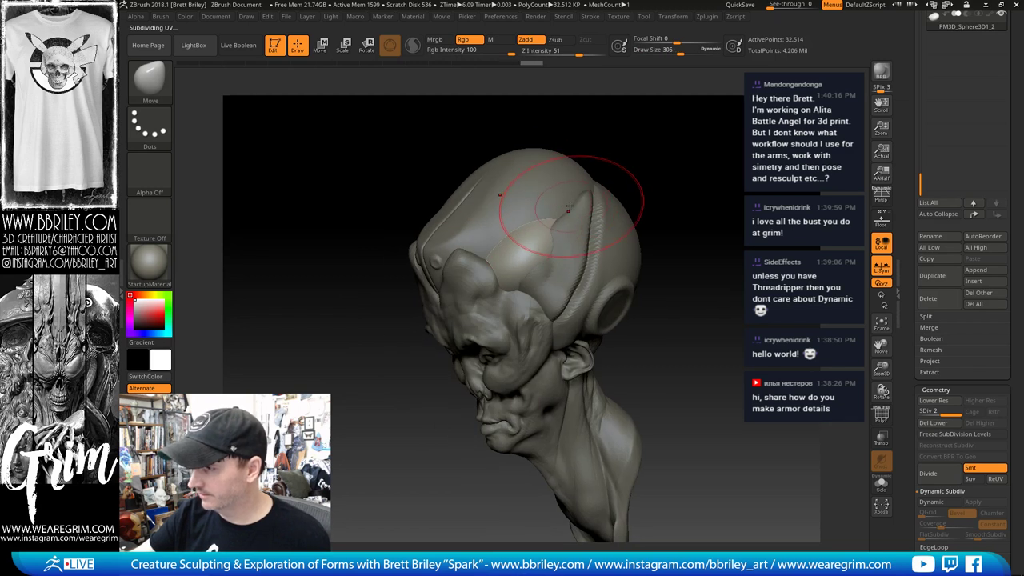
Step: Pull the inner form up between the dome and rear shell as a smooth band with Move at draw sizes 305 and 244
drag(624, 144, 589, 190)
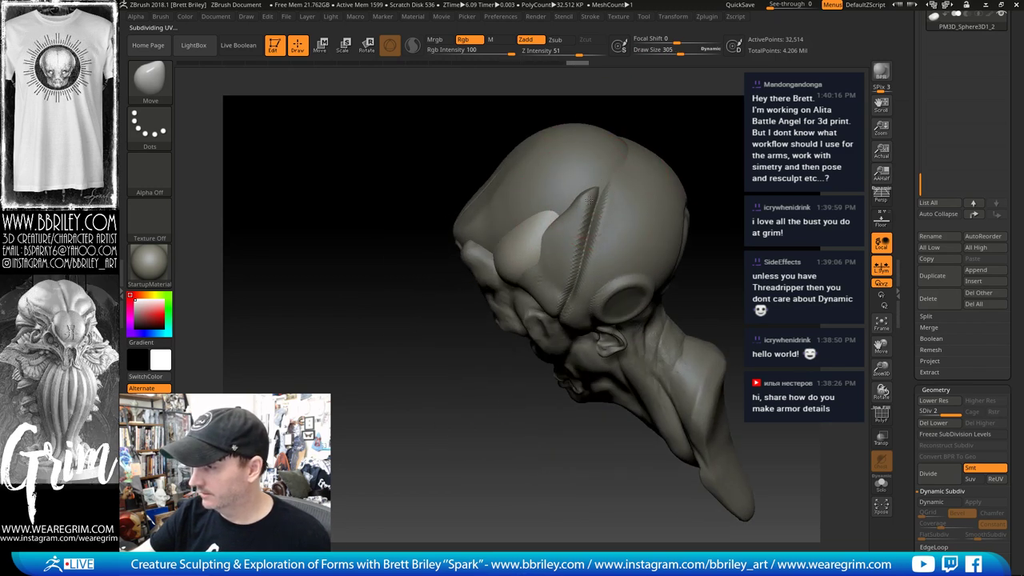
drag(553, 219, 606, 179)
right_drag(651, 149, 642, 168)
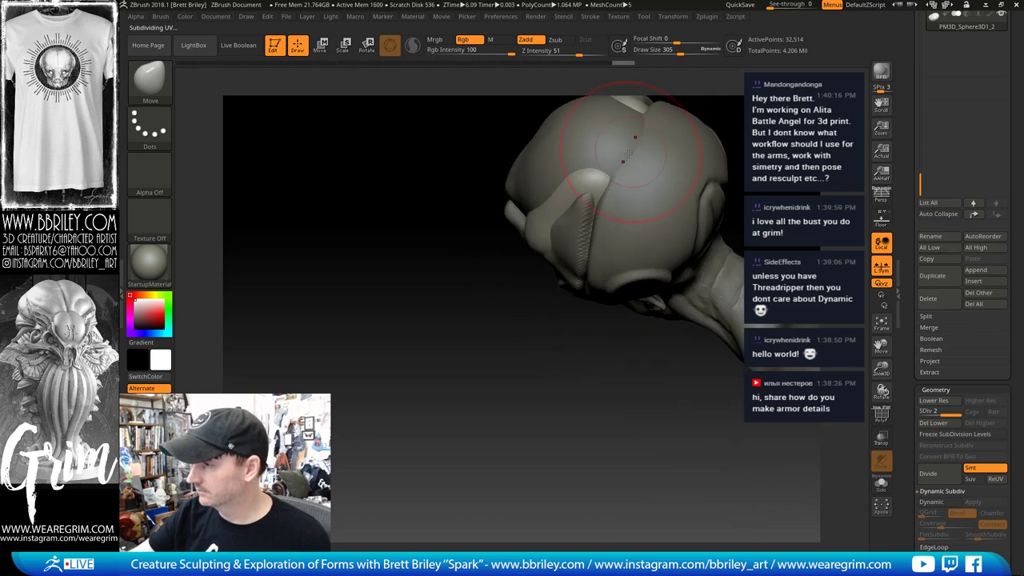
key(bracketleft)
drag(596, 181, 632, 144)
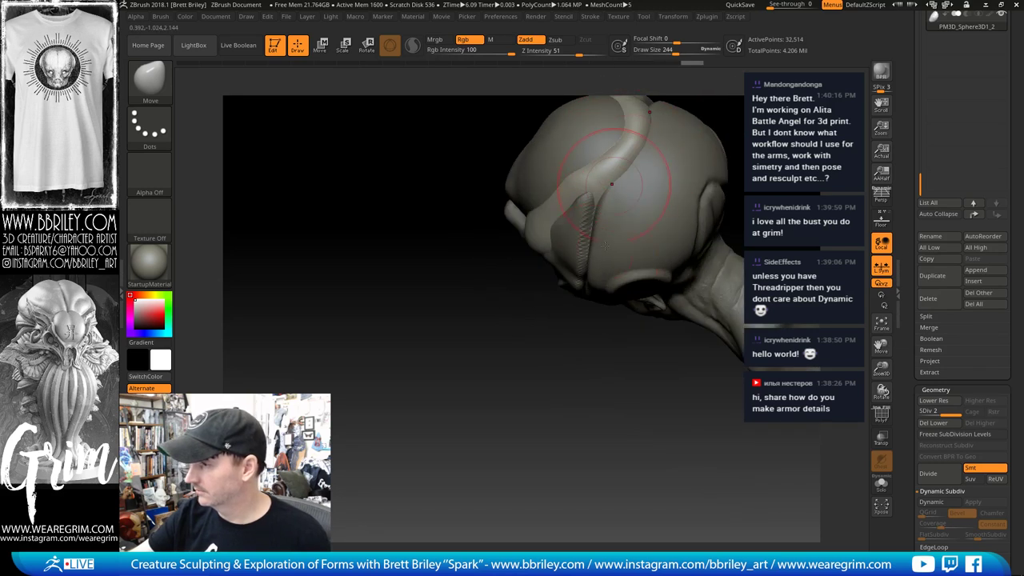
right_drag(606, 245, 632, 171)
mouse_move(629, 151)
shift+mouse_down()
mouse_move(622, 165)
mouse_move(624, 128)
shift+mouse_up()
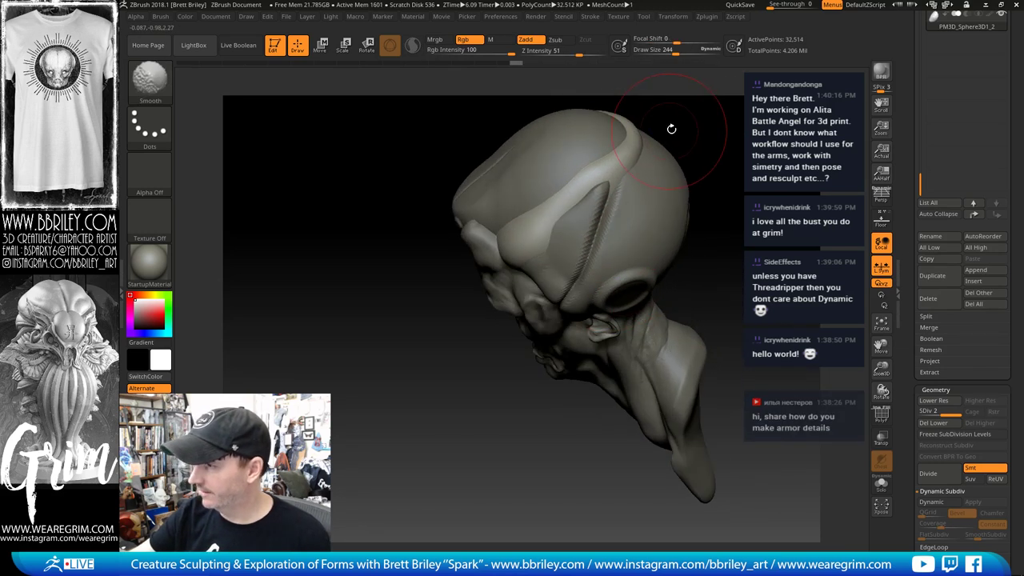
Step: Flatten the band's surface between the skull dome and the side plate with the TrimDynamic brush
right_drag(670, 128, 660, 164)
key(b)
key(t)
key(d)
key(bracketleft)
mouse_move(620, 175)
mouse_down()
mouse_move(650, 112)
mouse_move(666, 144)
mouse_move(612, 202)
mouse_move(593, 249)
mouse_move(565, 258)
mouse_move(555, 278)
mouse_move(570, 281)
mouse_up()
Step: Isolate the inner form and build up volume around its side bulge with Clay at draw size 128
key(b)
key(c)
key(l)
key(shift)
click(881, 484)
drag(808, 440, 743, 341)
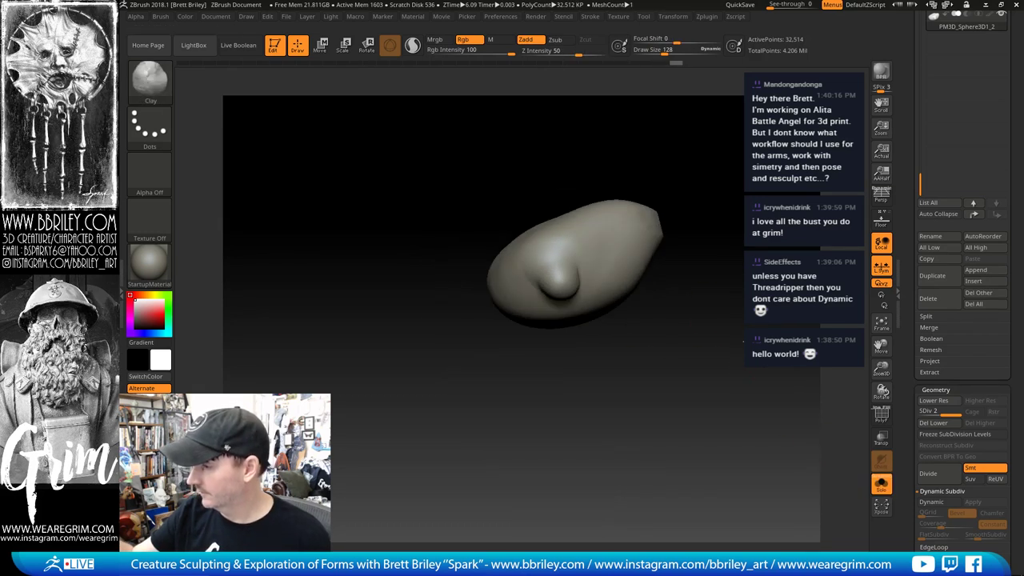
mouse_move(593, 364)
mouse_down()
mouse_move(601, 291)
mouse_move(584, 311)
mouse_move(640, 264)
mouse_up()
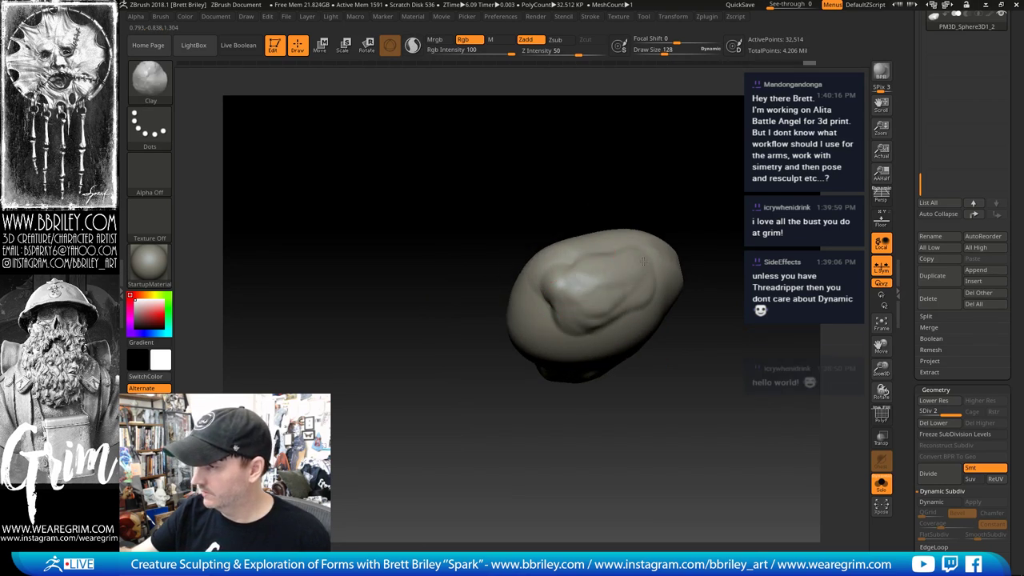
Step: Show the whole bust and blend the inner form's lower area beside the side plate with Clay and Smooth at draw size 128
click(881, 484)
drag(761, 340, 725, 273)
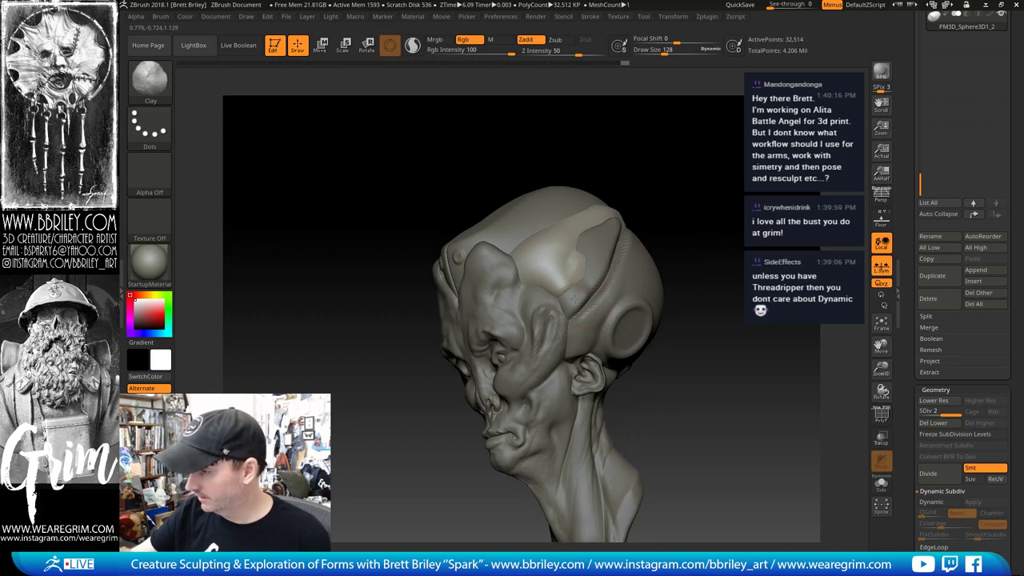
drag(575, 300, 588, 266)
right_drag(588, 266, 559, 292)
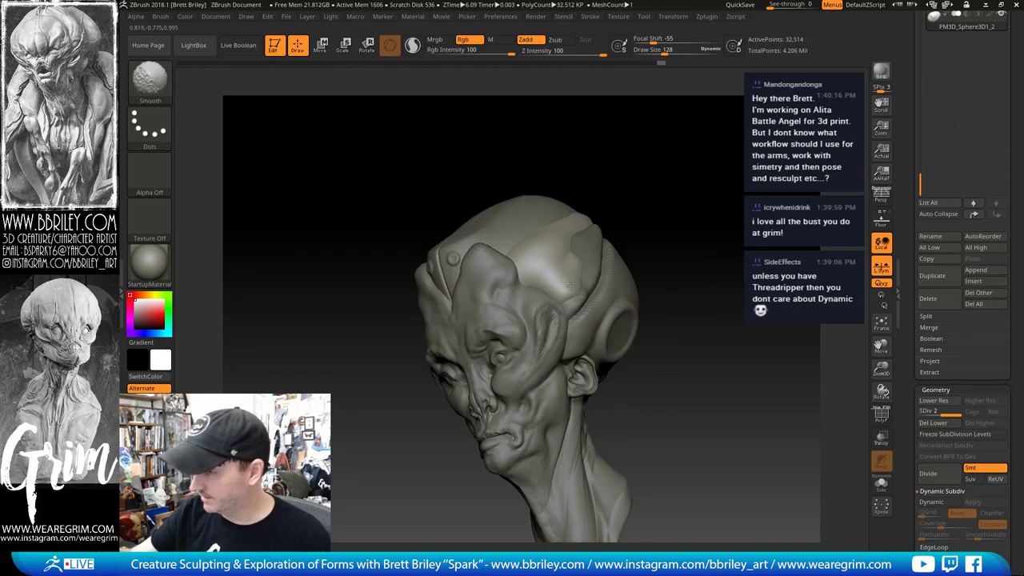
Step: Reshape the inner form between the skull dome and the side plate with Move at draw size 179
mouse_move(658, 196)
mouse_down()
mouse_move(563, 251)
mouse_move(530, 250)
mouse_up()
key(b)
key(m)
key(v)
drag(608, 240, 542, 249)
drag(620, 212, 566, 240)
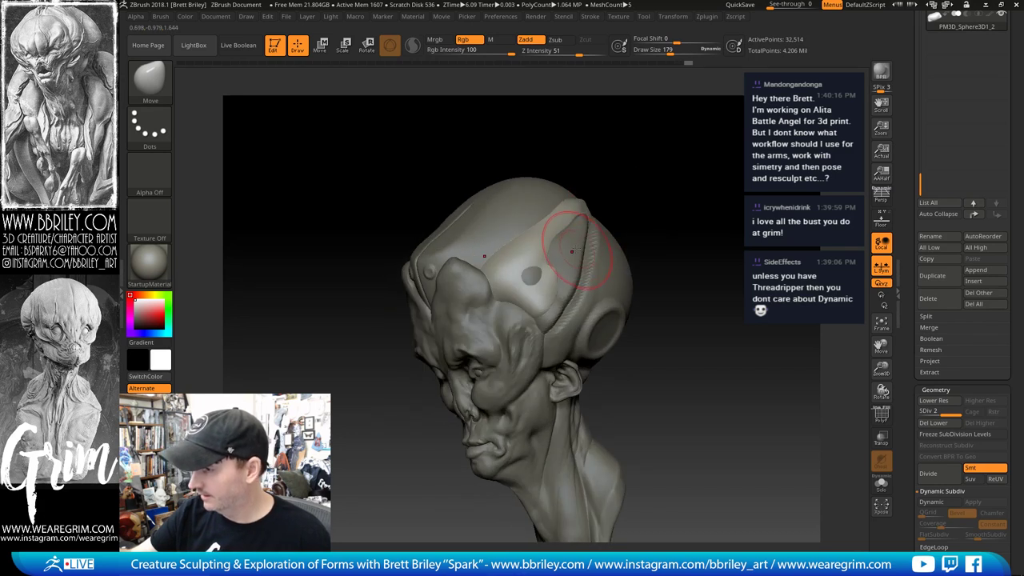
Step: Select the rear skull shell and build up its upper edge beside the inner form with Clay at draw size 138
alt+click(604, 230)
mouse_move(719, 211)
mouse_down()
mouse_move(673, 219)
mouse_move(728, 214)
mouse_move(667, 233)
mouse_up()
key(b)
key(c)
key(l)
key(bracketleft)
key(bracketleft)
key(bracketleft)
key(bracketleft)
mouse_move(569, 240)
mouse_down()
mouse_move(580, 244)
mouse_move(560, 269)
mouse_up()
right_drag(560, 260, 776, 324)
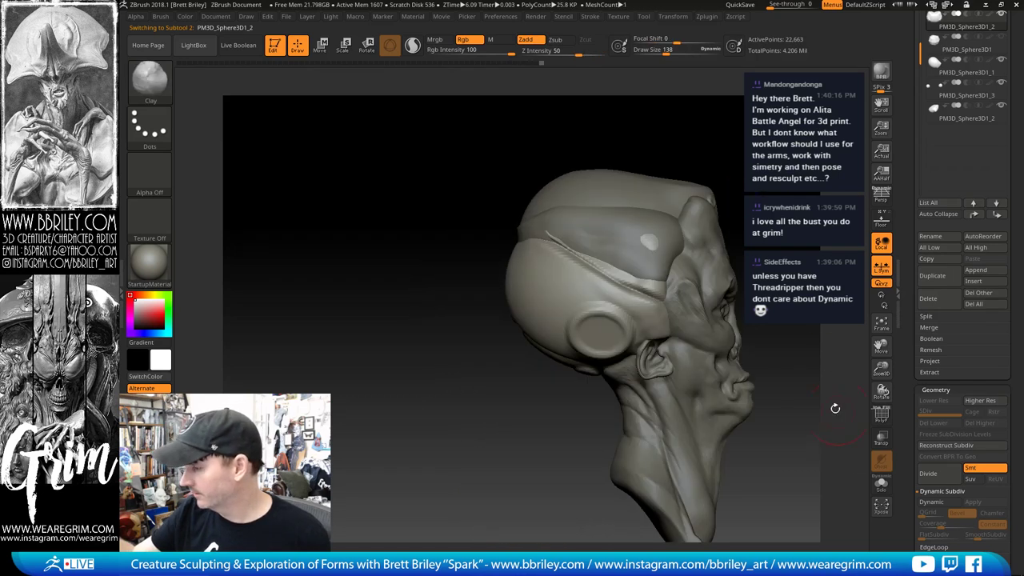
Step: Isolate the rear shell, subdivide its mesh to level 3, and delete the lower subdivision levels
key(shift+d)
alt+drag(800, 289, 687, 270)
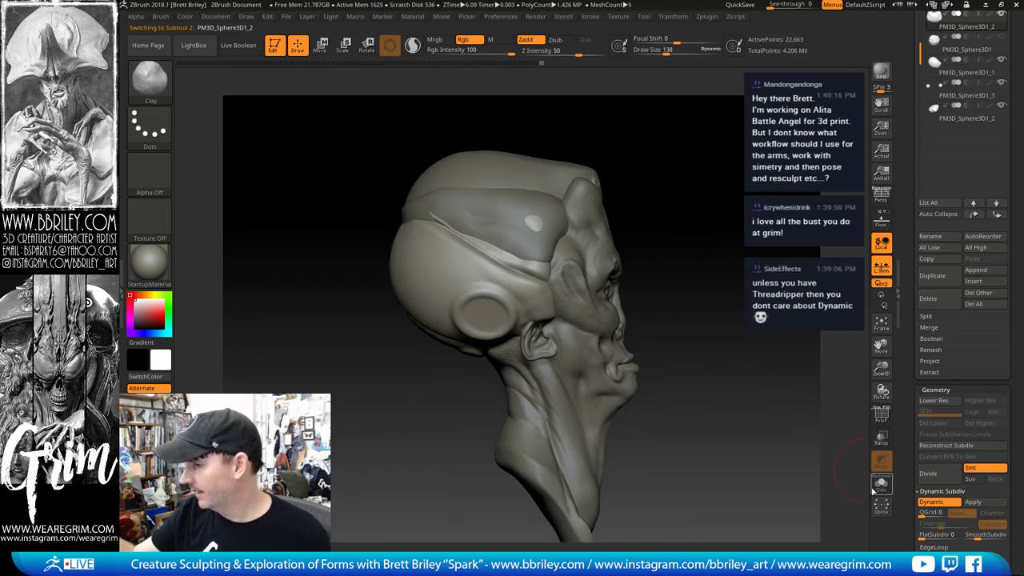
alt+drag(747, 336, 720, 332)
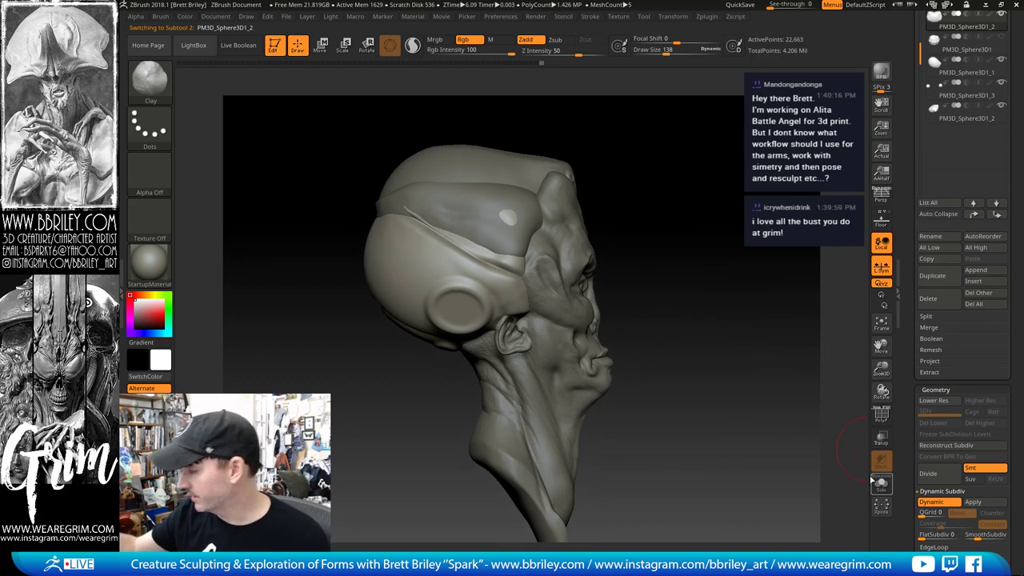
click(880, 484)
drag(646, 215, 601, 160)
scroll(930, 324, down, 2)
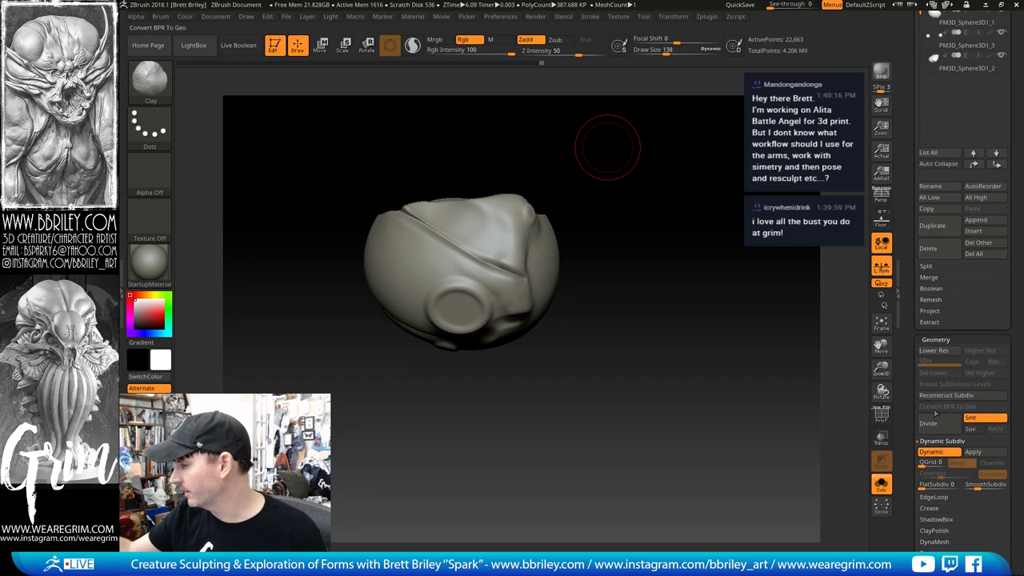
click(954, 451)
key(ctrl+d)
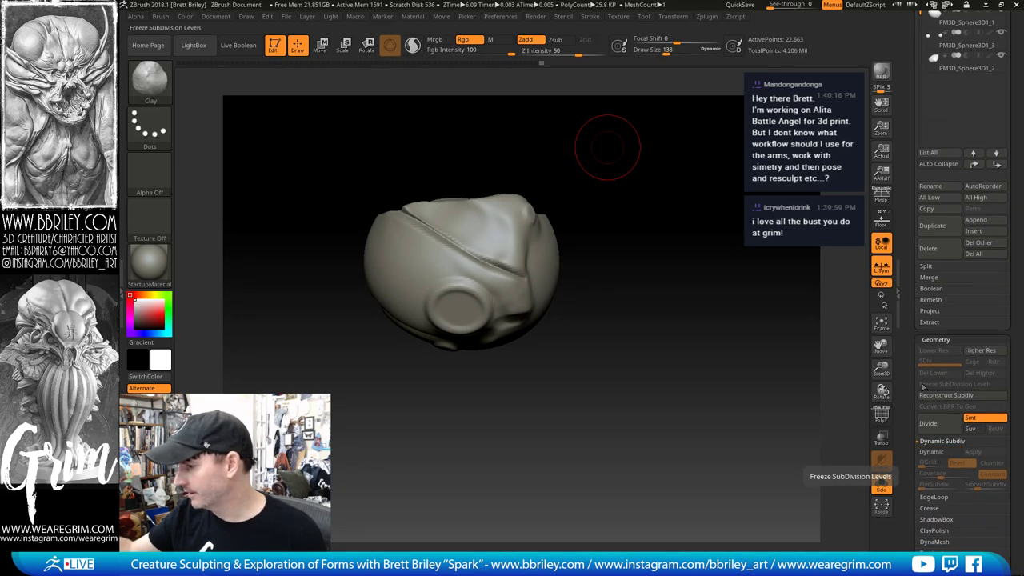
key(ctrl+d)
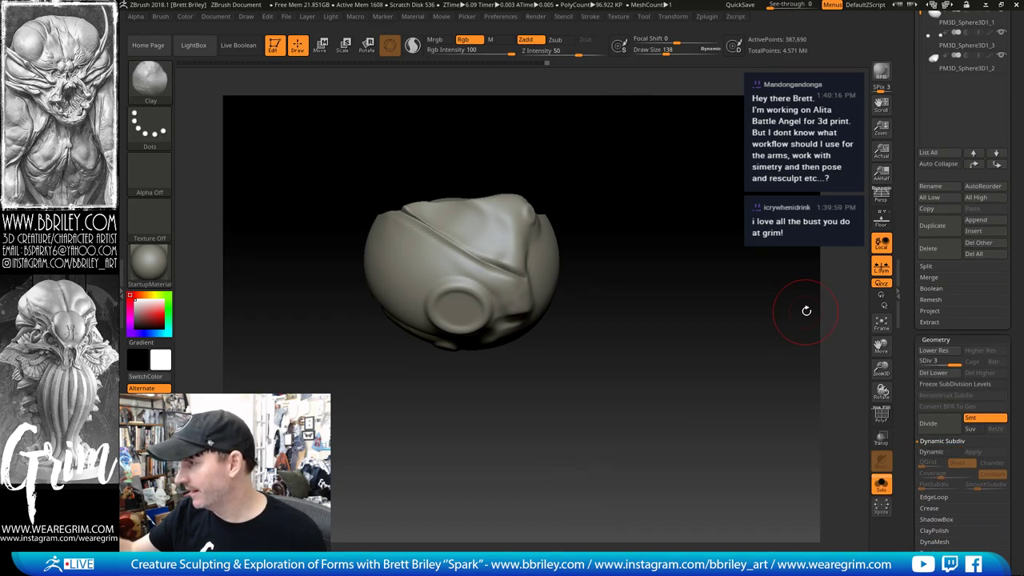
drag(776, 290, 680, 345)
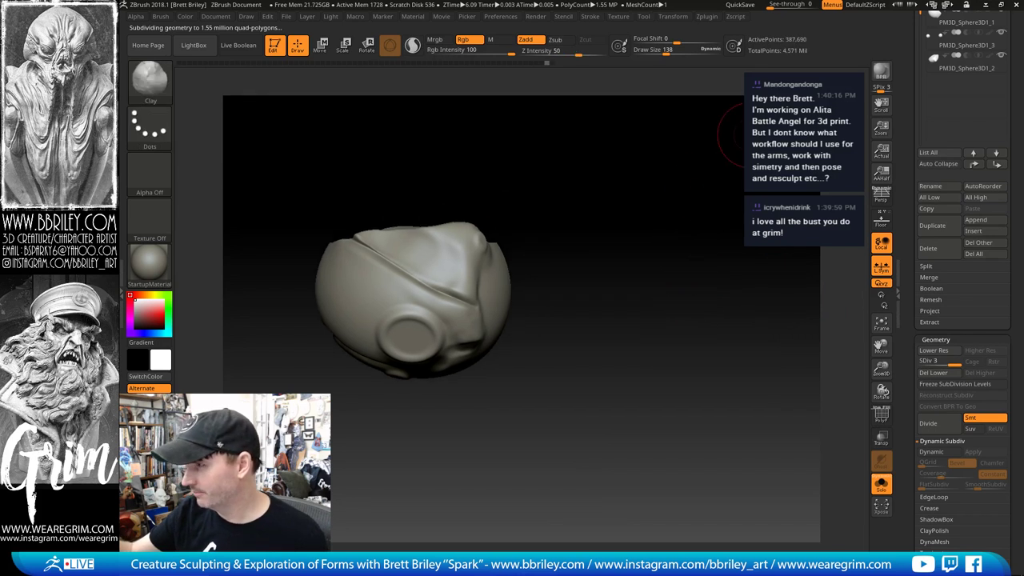
key(shift+d)
click(933, 372)
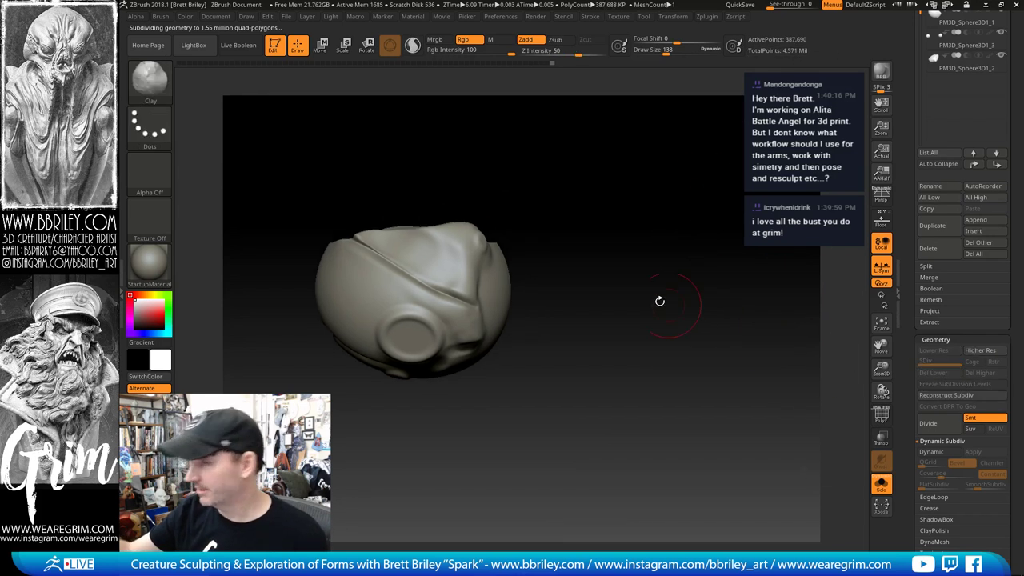
Step: Cut away the shell's upper portion along its diagonal groove with a curved TrimCurve slice
ctrl+shift+click(150, 80)
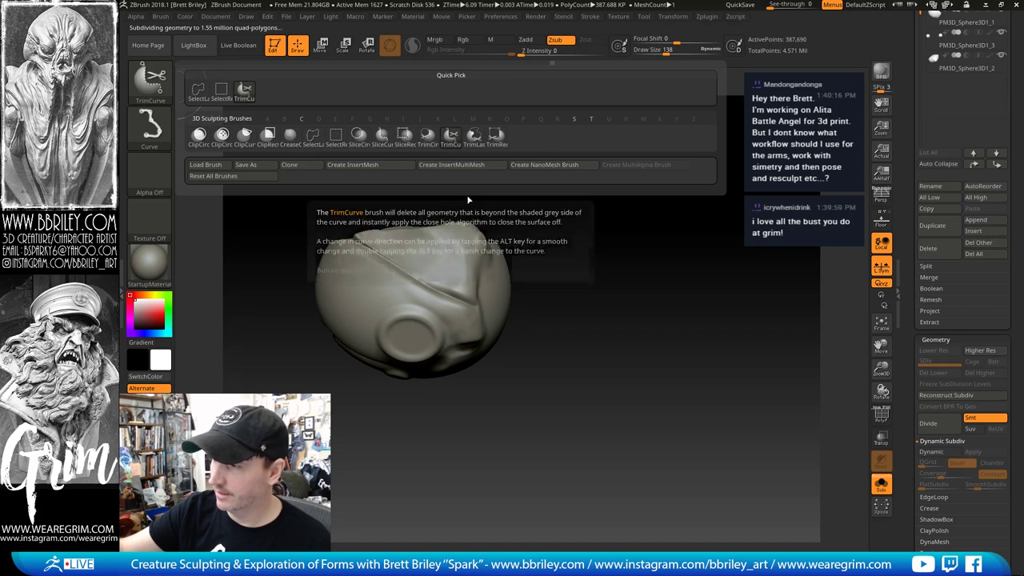
click(450, 138)
mouse_move(604, 360)
ctrl+shift+mouse_down()
mouse_move(499, 311)
mouse_move(454, 240)
mouse_move(262, 152)
mouse_move(553, 300)
mouse_move(269, 198)
mouse_move(206, 202)
mouse_move(418, 201)
mouse_move(341, 239)
mouse_move(448, 299)
mouse_move(537, 311)
ctrl+shift+mouse_up()
key(space)
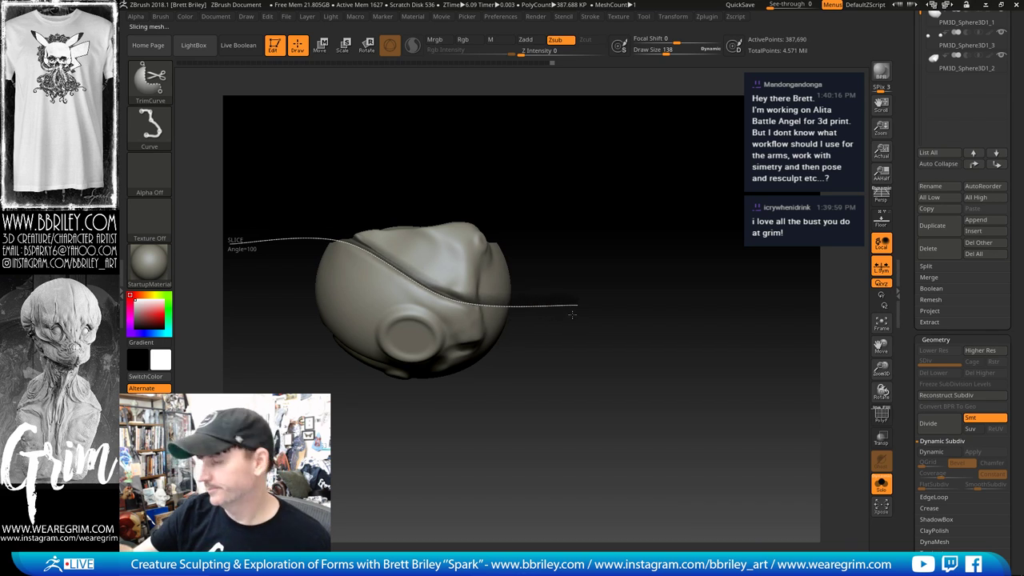
ctrl+shift+drag(572, 314, 572, 311)
drag(665, 249, 634, 269)
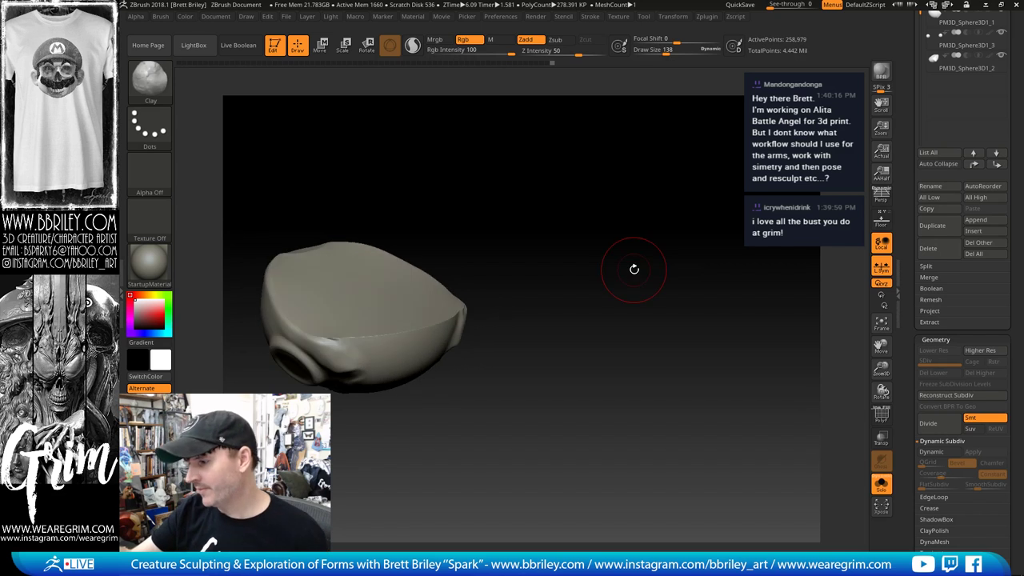
Step: Show the whole bust and blend the trimmed shell's front end near the temple with Clay and Smooth at draw size 56
click(881, 485)
drag(731, 392, 578, 304)
key(bracketleft)
key(bracketleft)
mouse_move(454, 326)
mouse_down()
mouse_move(461, 292)
mouse_move(456, 322)
mouse_up()
key(shift)
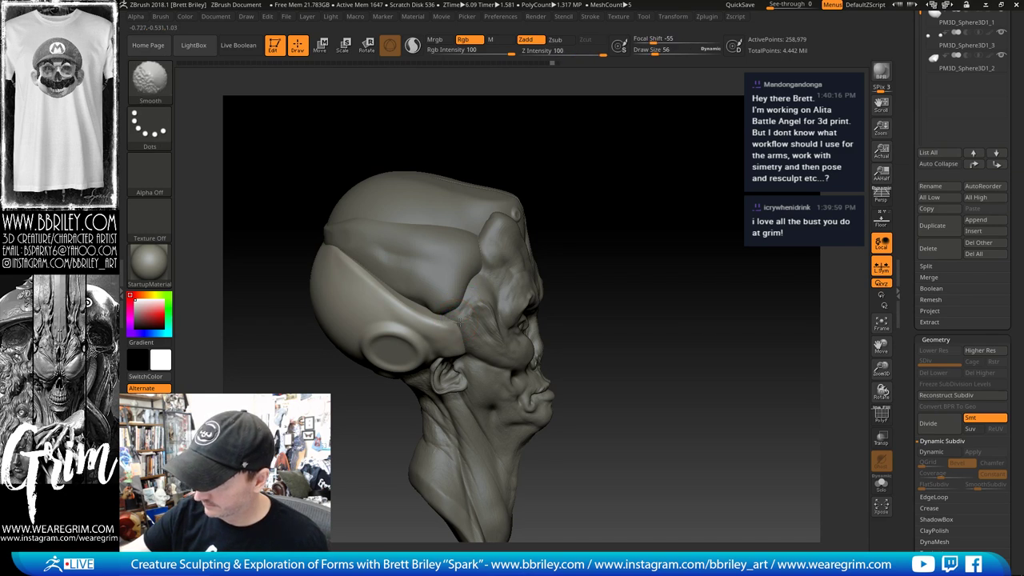
Step: Bevel the shell's trimmed edge and flatten its front end above the ear with TrimDynamic at draw size 68
key(b)
key(t)
key(d)
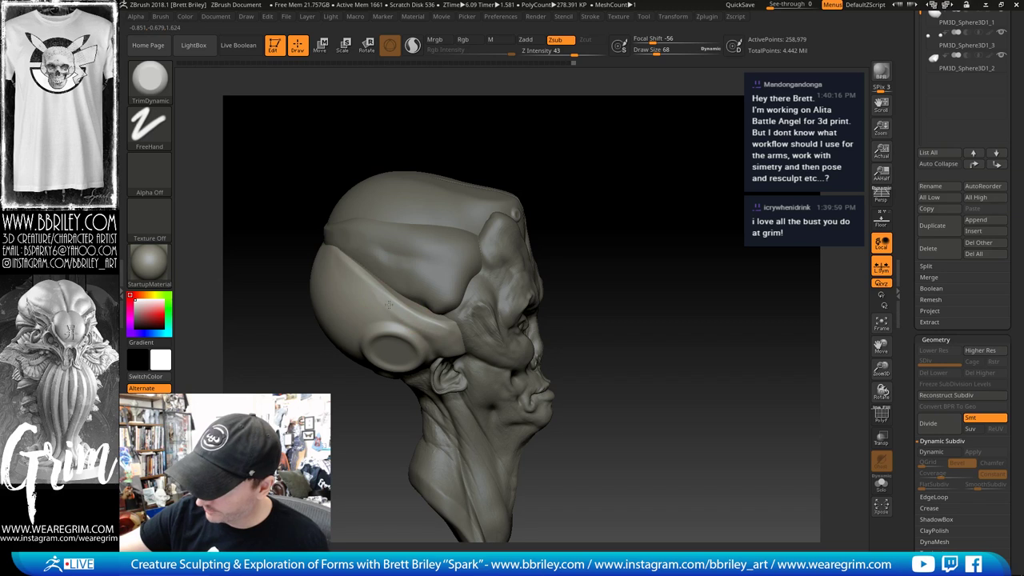
drag(571, 178, 453, 338)
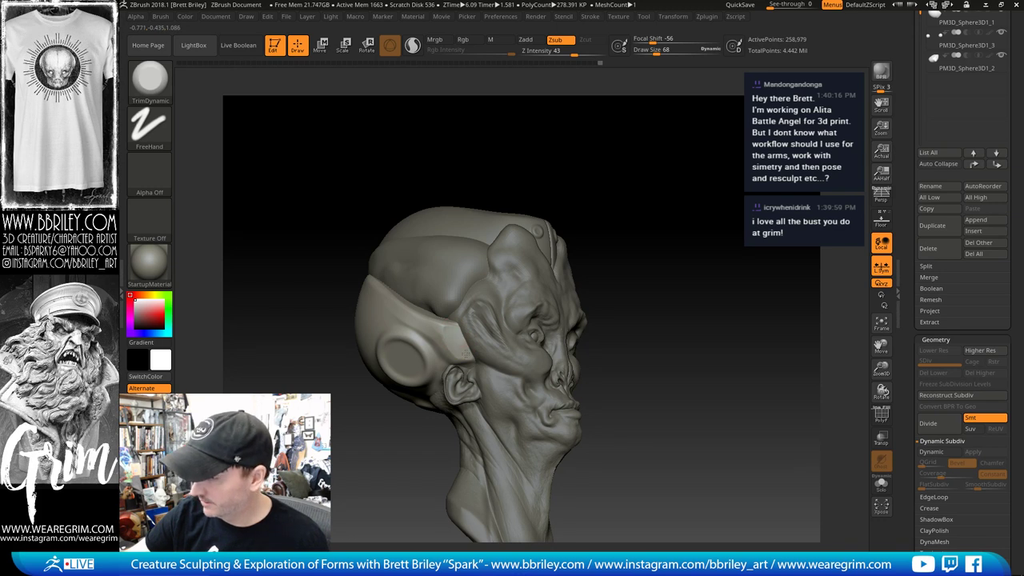
drag(520, 190, 510, 177)
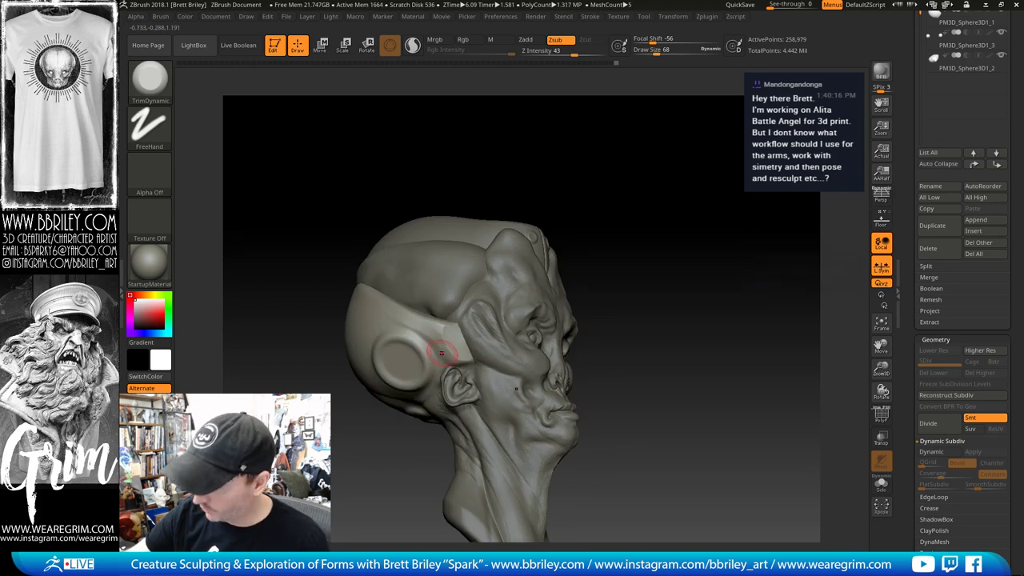
Step: Adjust the shell's front tip above the ear with Move at draw size 86 and Clay at draw size 65
key(b)
key(m)
key(v)
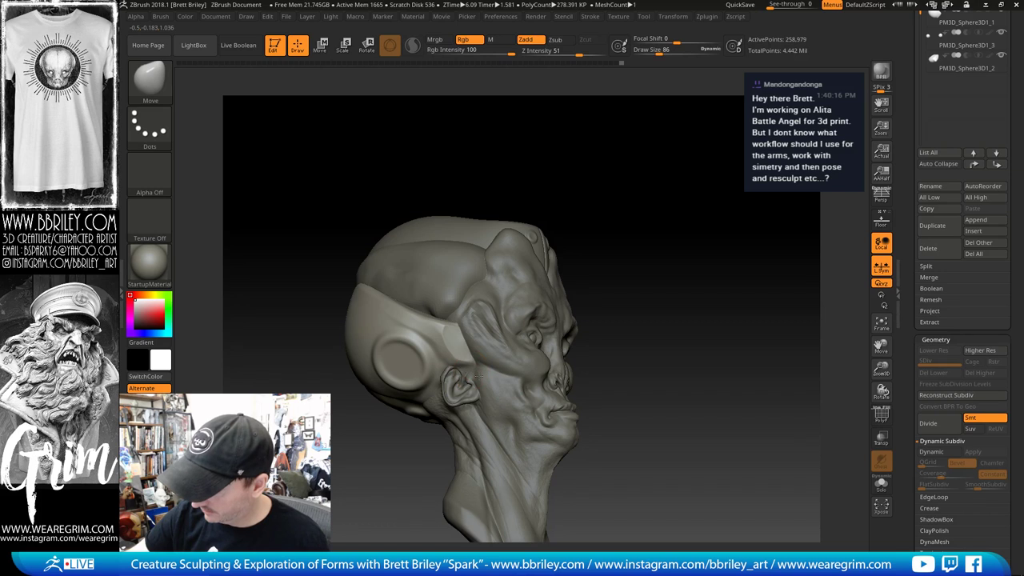
drag(552, 161, 563, 147)
key(b)
key(c)
key(l)
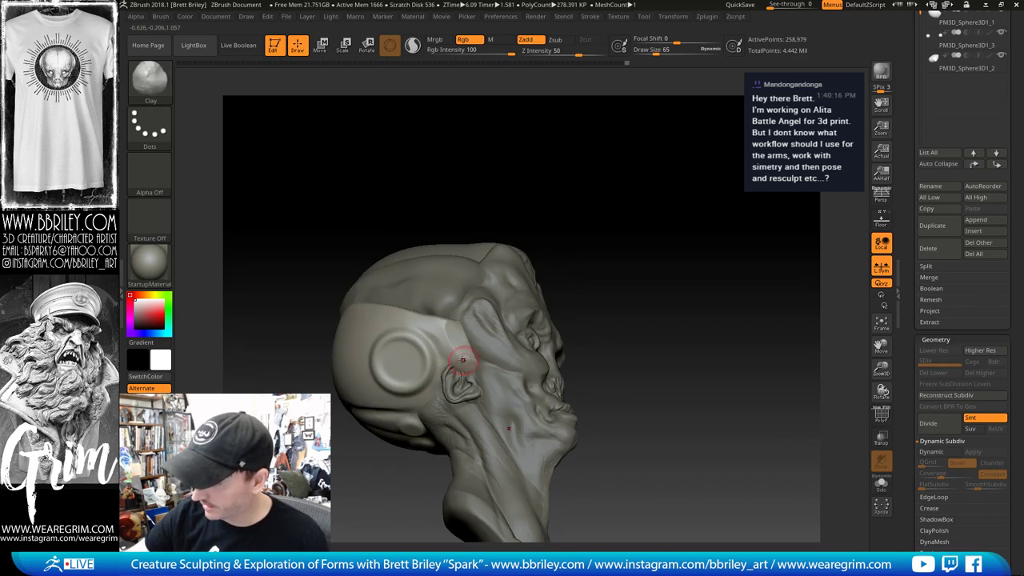
Step: Carve a crease between the shell's round socket and front tip with DamStandard at draw sizes 50 and 41, smoothing around it
key(b)
key(d)
key(s)
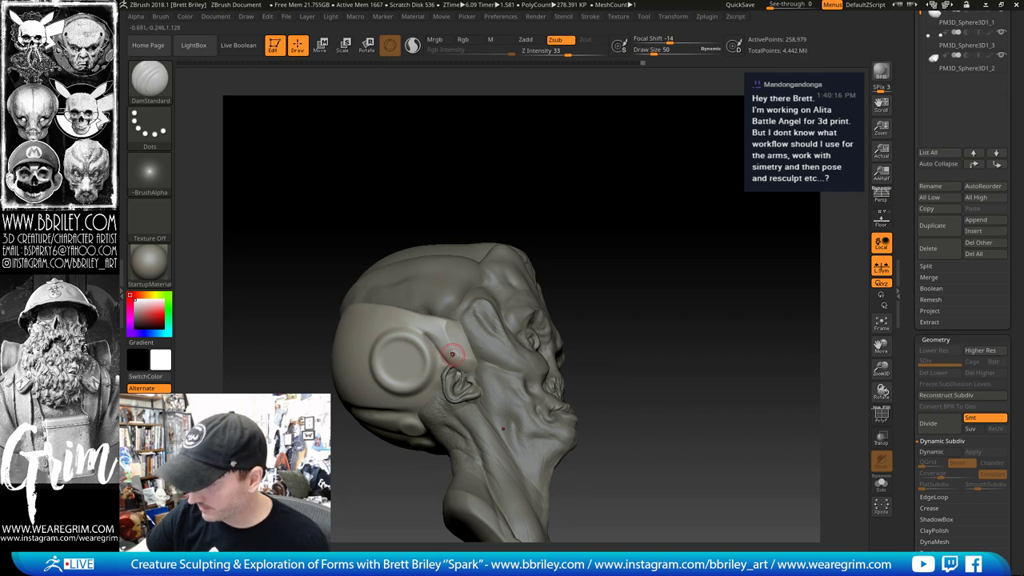
drag(462, 204, 457, 235)
key([)
key([)
drag(379, 313, 416, 329)
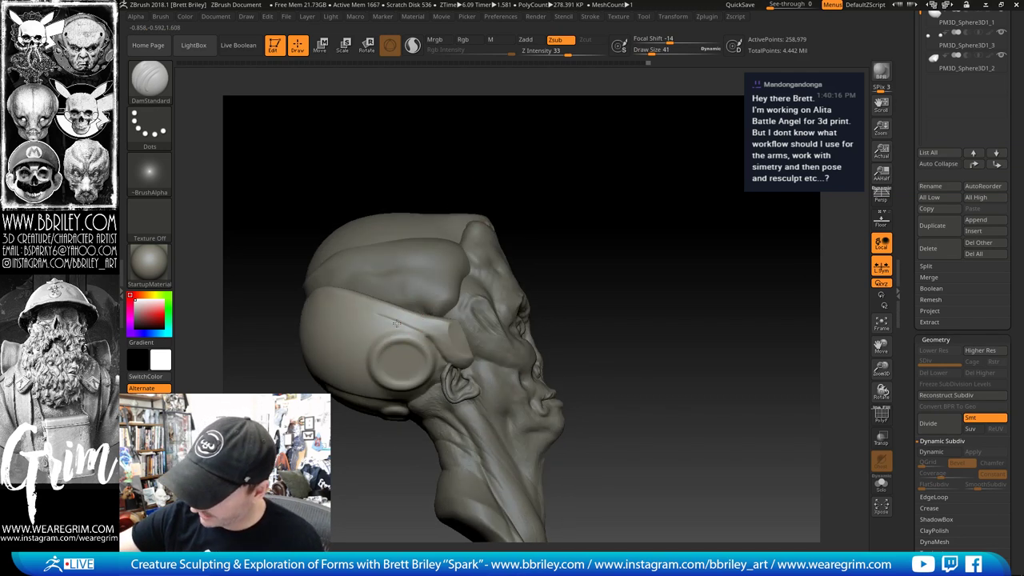
key(shift)
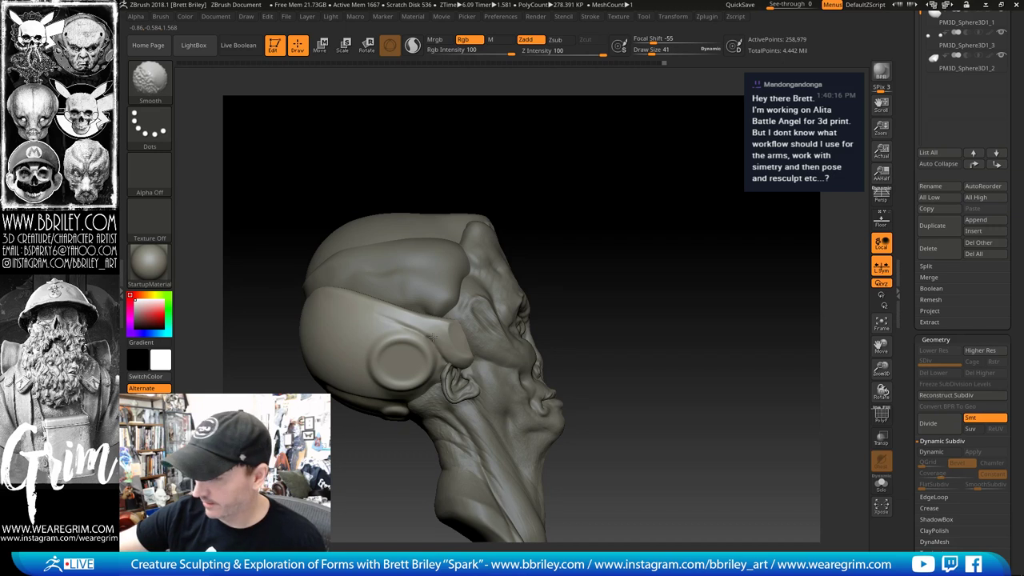
Step: Flatten the planes around the shell's front crease with TrimDynamic at draw size 41
key(b)
key(t)
key(d)
drag(512, 192, 472, 210)
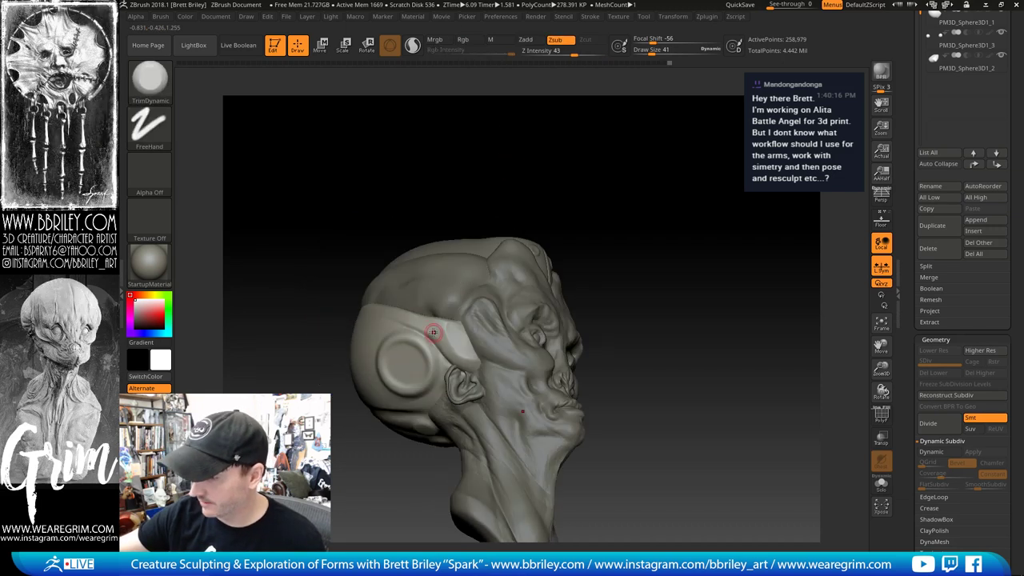
mouse_move(478, 357)
right_down()
mouse_move(463, 317)
mouse_move(436, 336)
mouse_move(443, 319)
right_up()
Step: Refine the shell's rim around the inner form with TrimDynamic at draw size 25 and Move at draw size 133
key(b)
key(m)
key(v)
key(b)
key(t)
key(d)
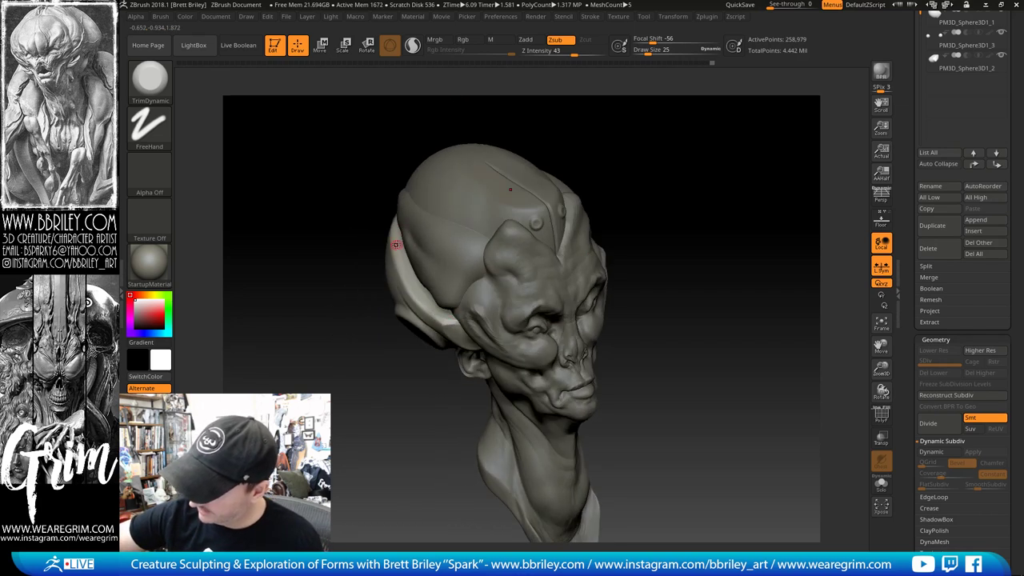
right_drag(390, 187, 373, 149)
key(b)
key(m)
key(v)
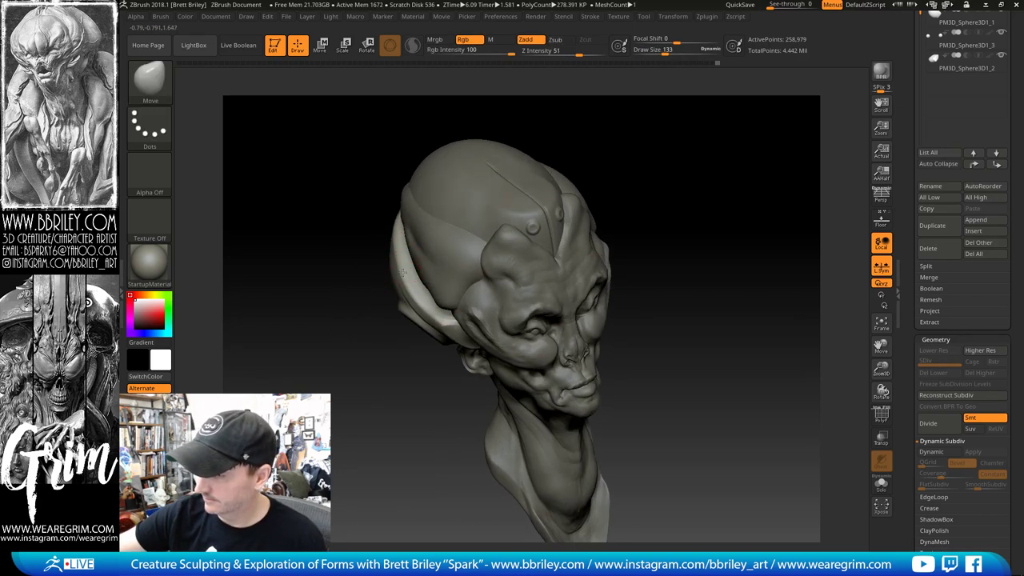
drag(655, 99, 672, 89)
Step: Select the head and pull its temple form back over the shell's front tip with Move at draw sizes from 86 to 158
alt+click(483, 312)
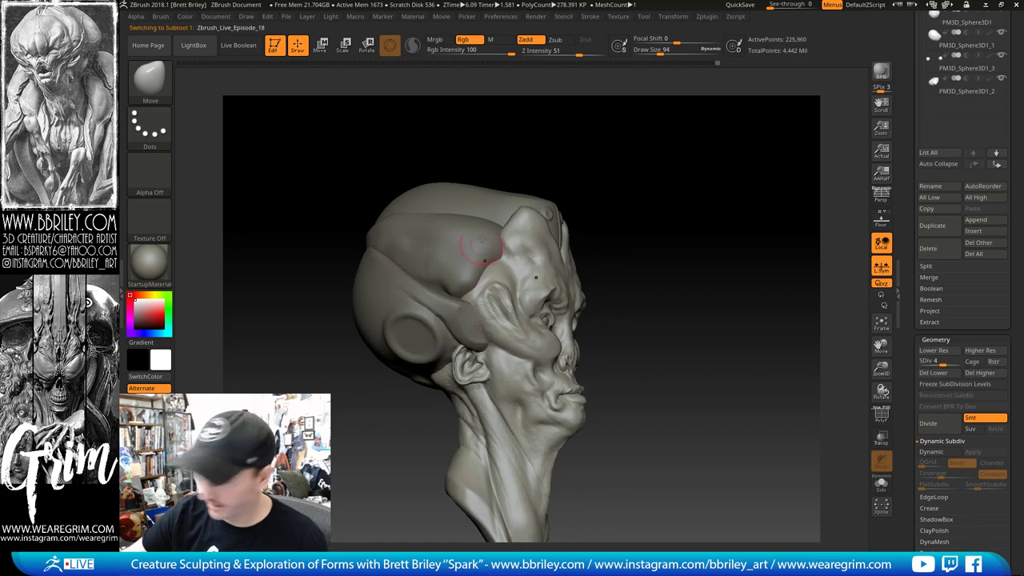
drag(616, 203, 612, 210)
right_drag(638, 128, 457, 304)
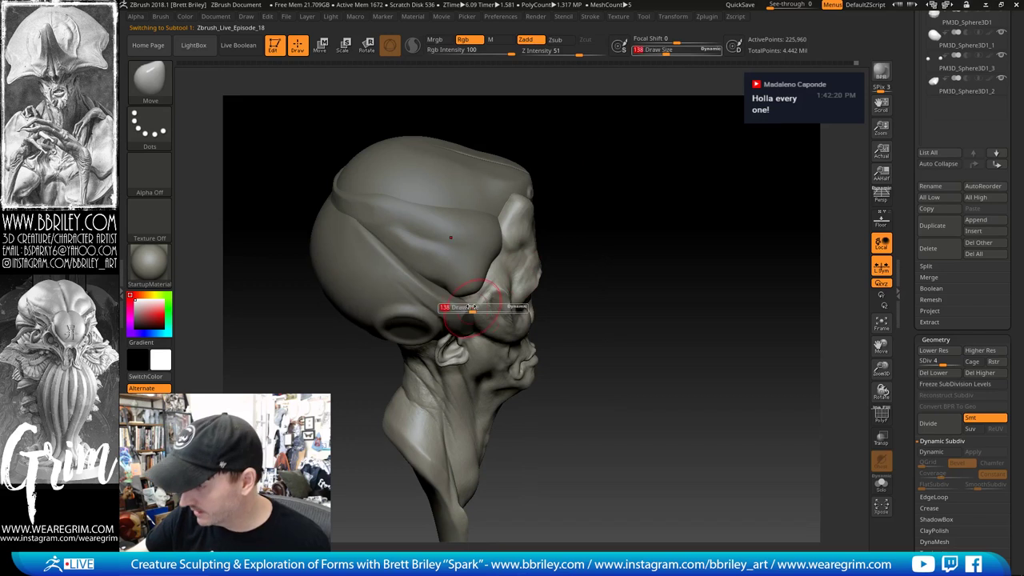
right_drag(622, 195, 479, 328)
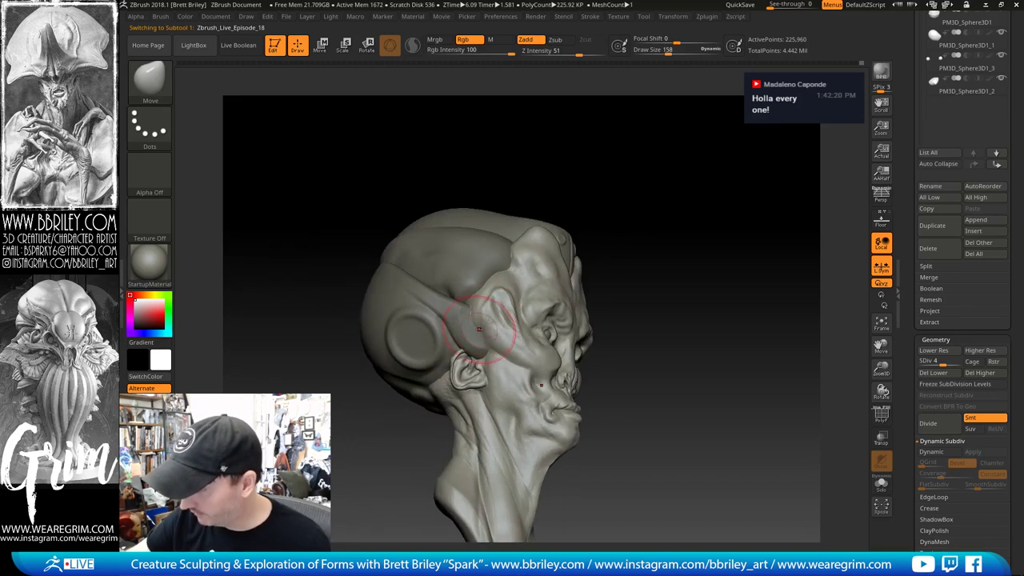
right_drag(632, 130, 464, 302)
key(bracketleft)
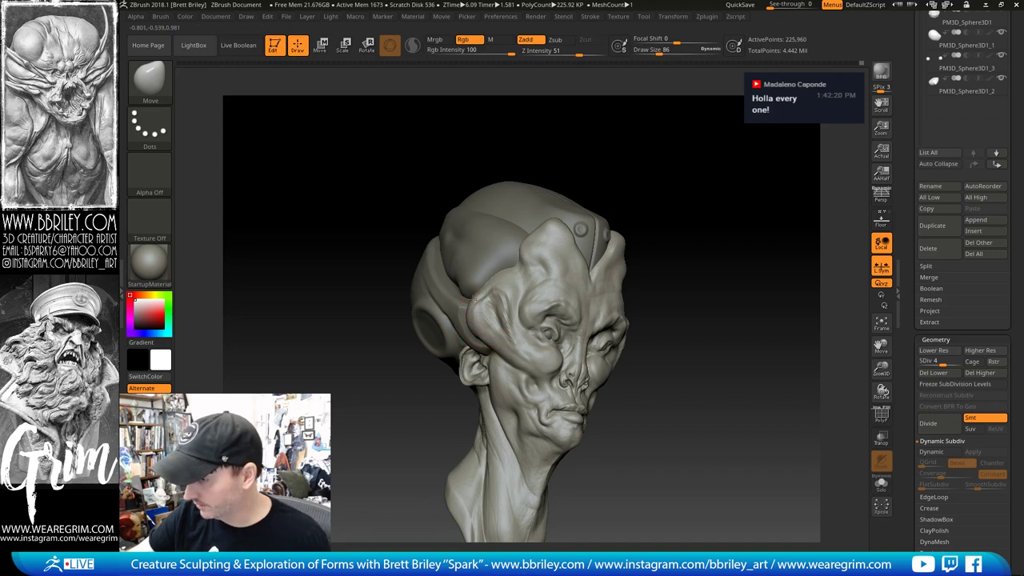
right_drag(491, 276, 522, 265)
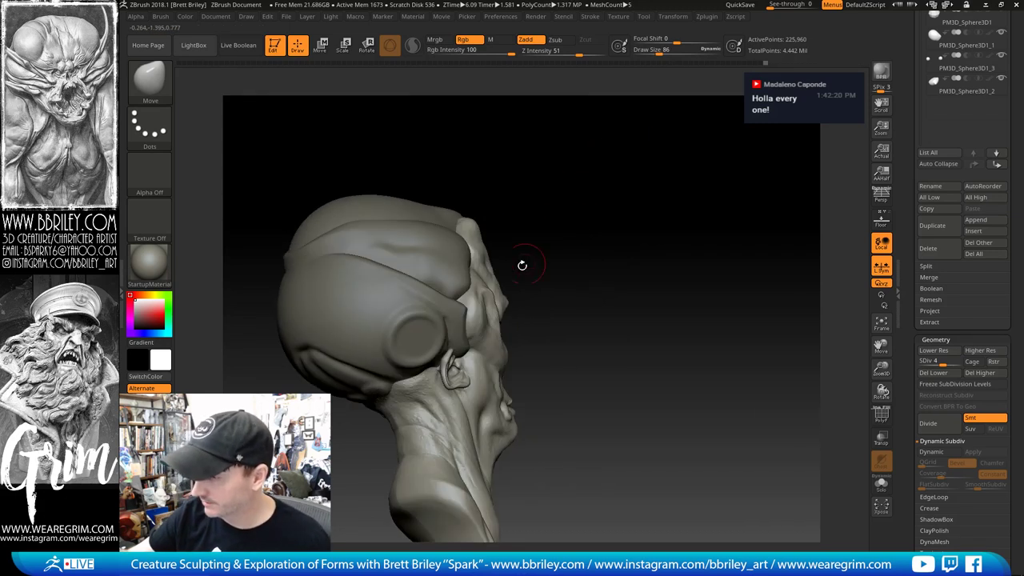
drag(512, 271, 492, 320)
Step: Build up the temple ridge with Clay at draw size 86 and sharpen its crease with DamStandard at draw size 47
drag(551, 170, 555, 181)
key(b)
key(c)
key(l)
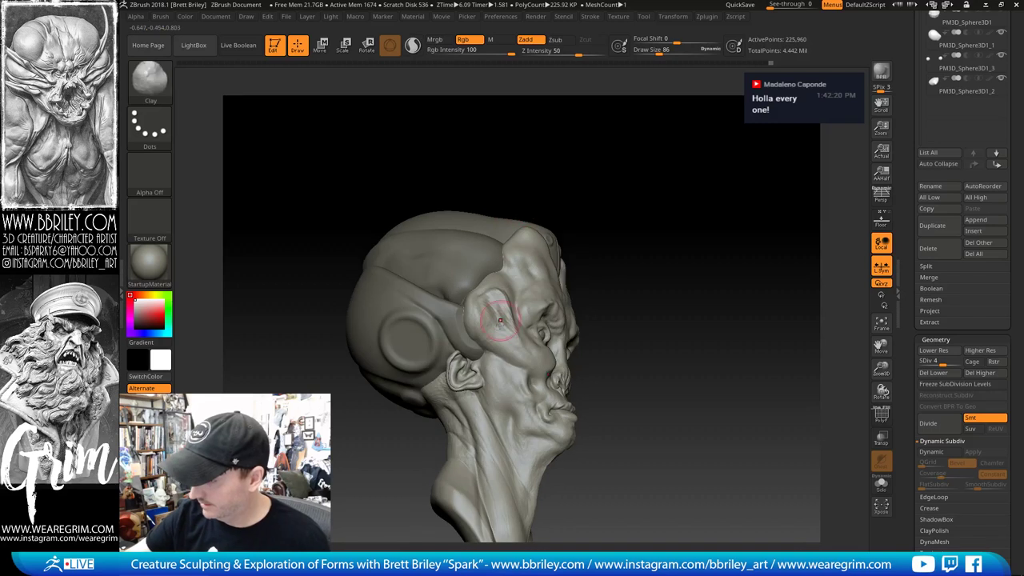
key(b)
key(d)
key(s)
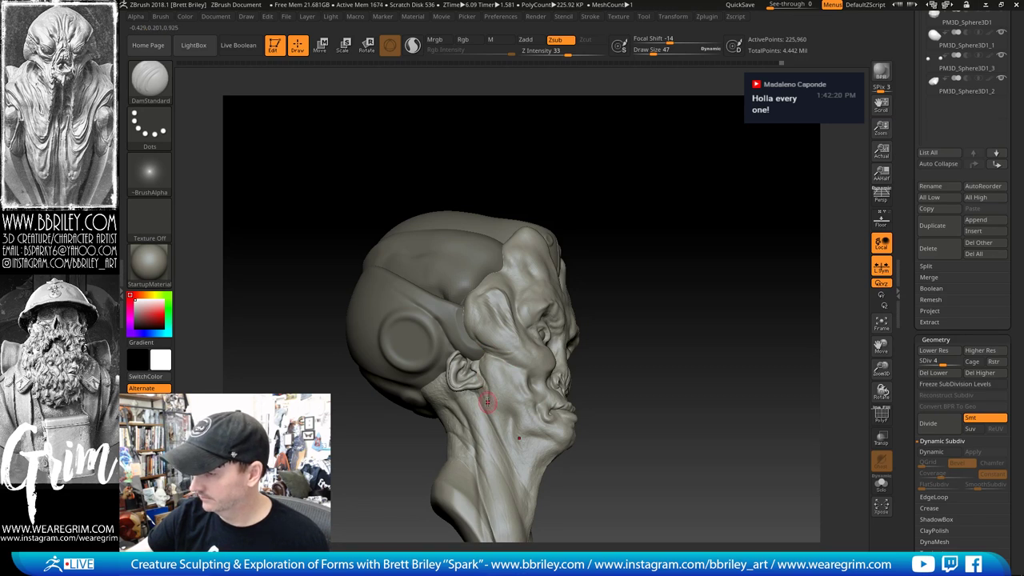
Step: Adjust the temple and lower face proportions from the front with Move at draw sizes 90 and 50
mouse_move(538, 386)
right_down()
mouse_move(755, 238)
mouse_move(695, 197)
mouse_move(475, 334)
right_up()
key(b)
key(m)
key(v)
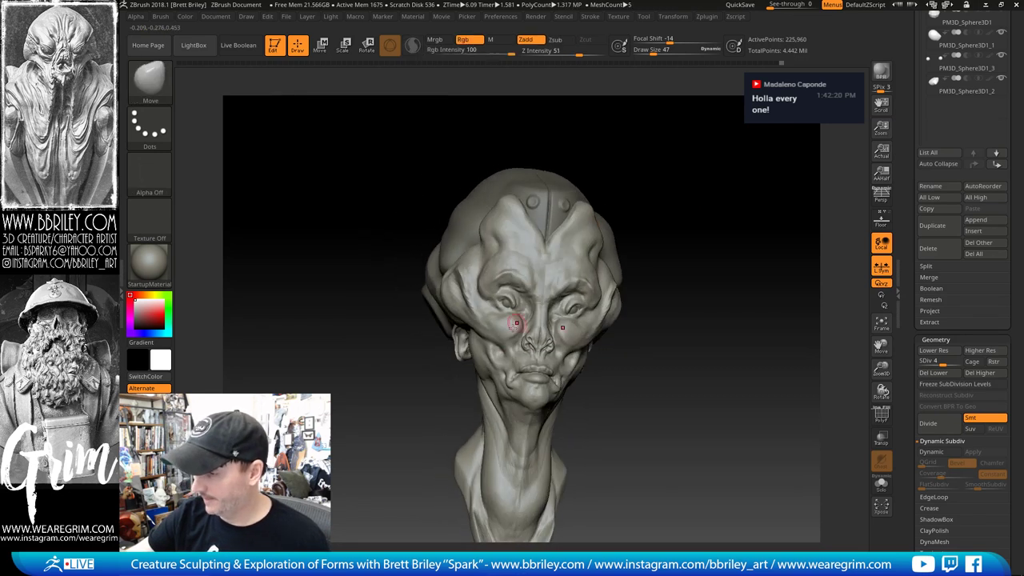
key(])
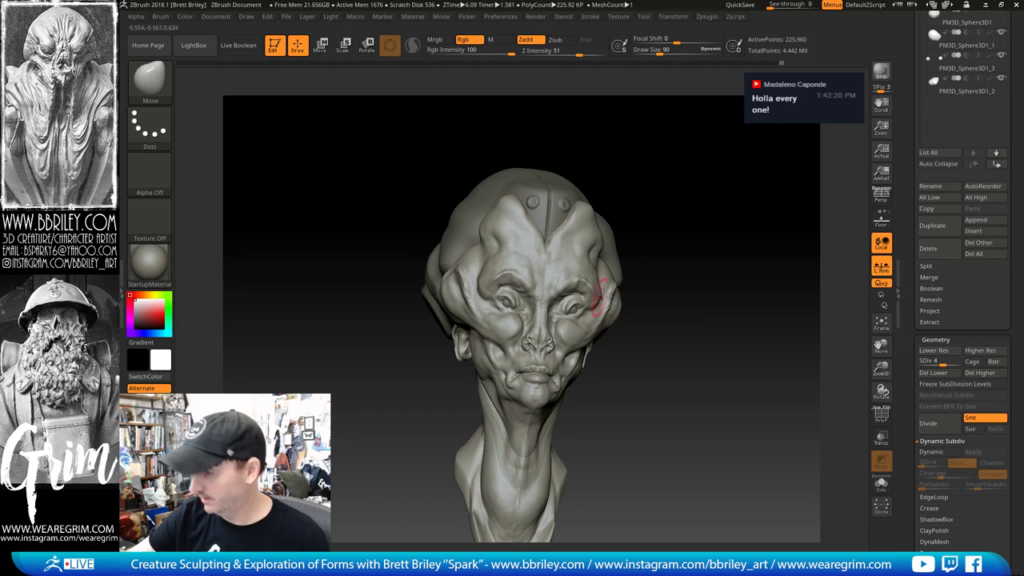
mouse_move(716, 282)
mouse_down()
mouse_move(692, 283)
mouse_move(703, 308)
mouse_up()
key([)
key([)
key([)
key([)
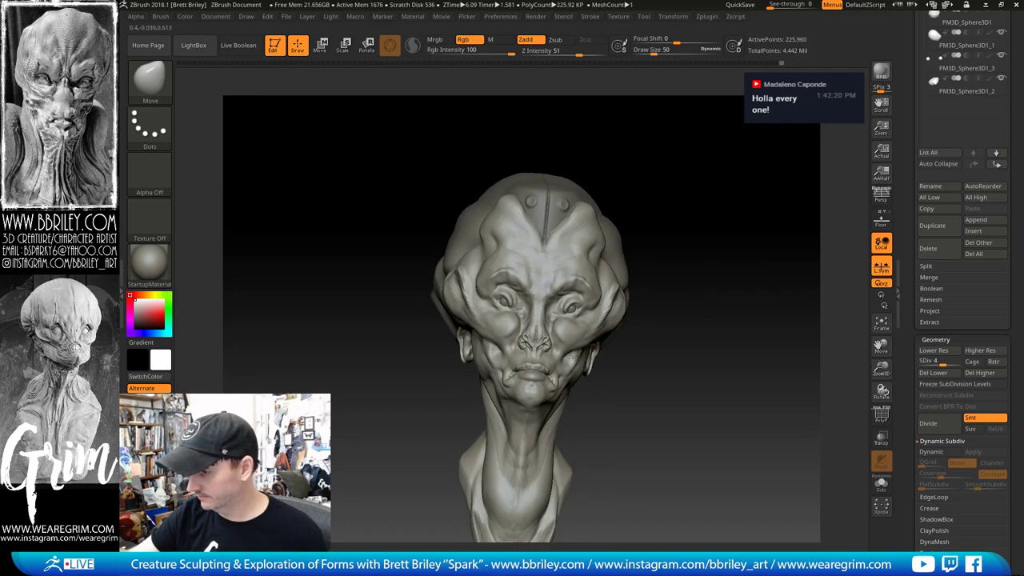
Step: Subdivide the head to level 5 for finer facial detailing
right_drag(571, 363, 686, 188)
key(b)
key(d)
key(s)
alt+drag(681, 194, 675, 276)
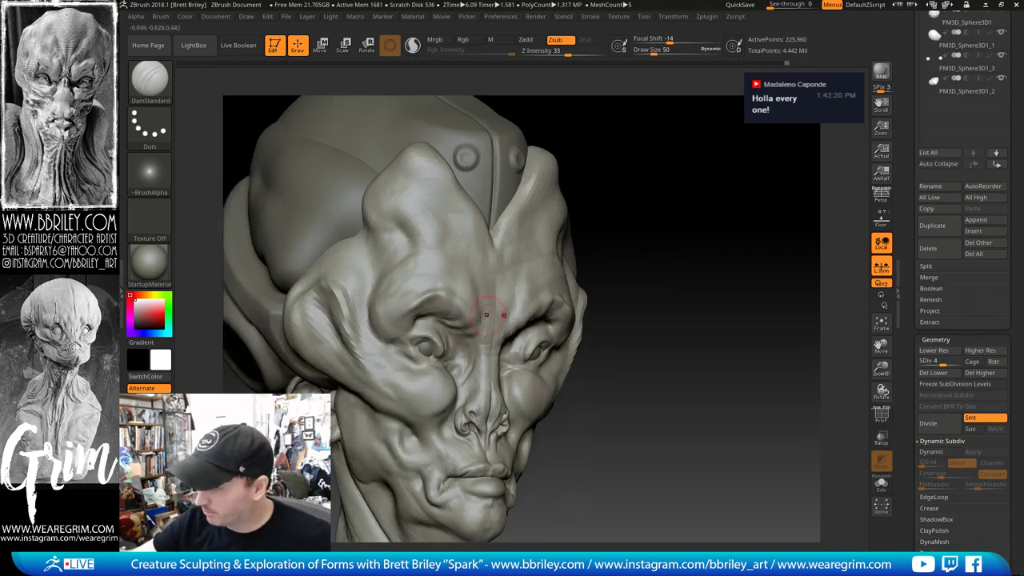
key(s)
drag(414, 355, 408, 354)
key(d)
Step: Detail the skin beneath the eyes with Standard and DamStandard at draw size 15
key(b)
key(s)
key(t)
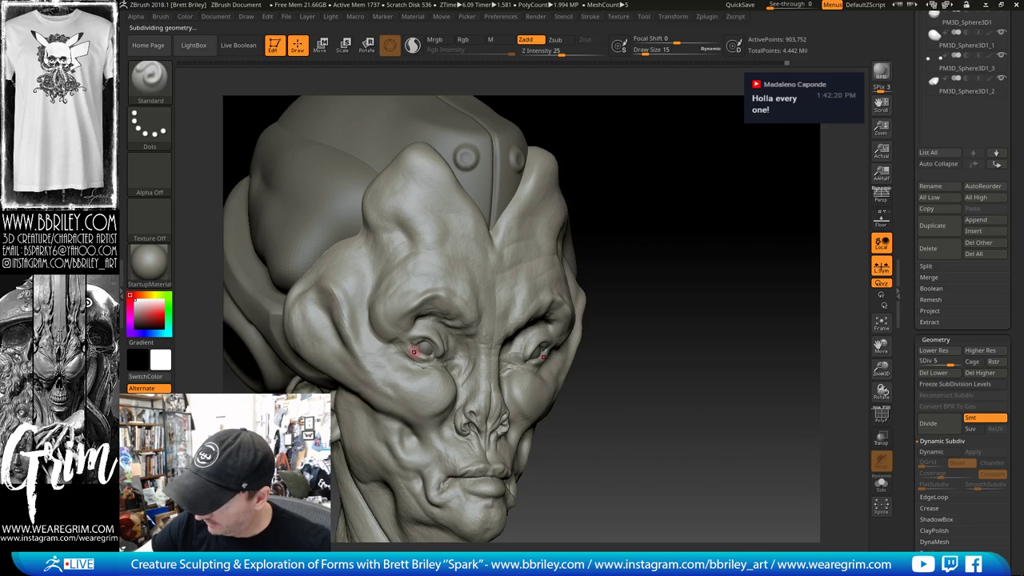
key(shift)
key(b)
key(d)
key(s)
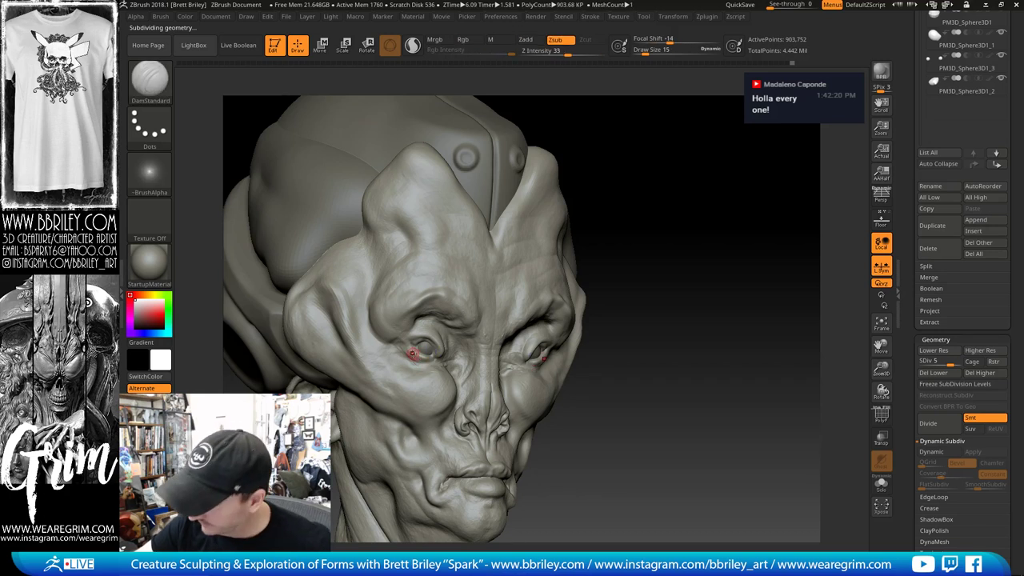
Step: Swell the brow folds with Inflat and crease the upper eye sockets with DamStandard, both at draw size 29
key(b)
key(i)
key(n)
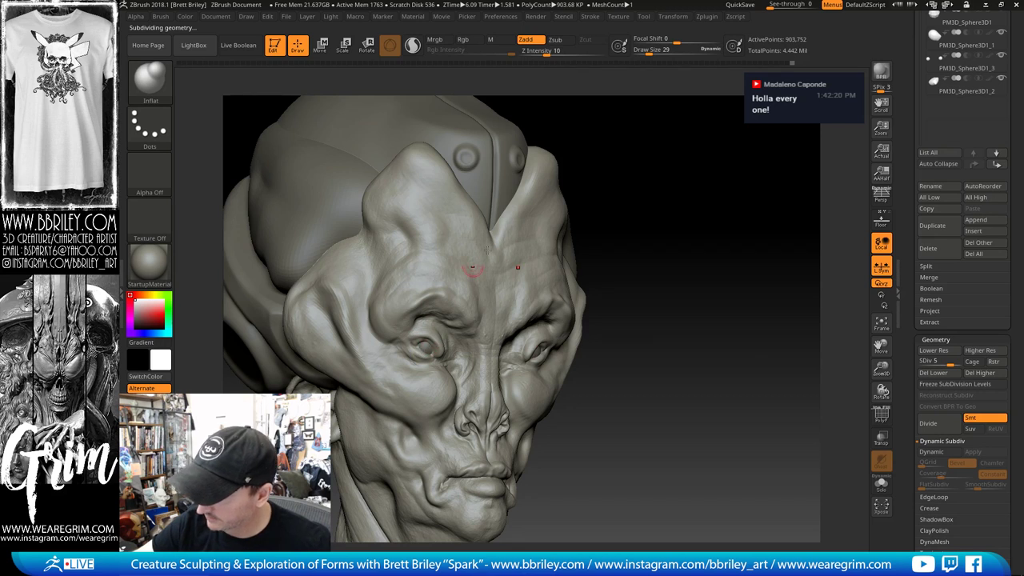
right_drag(487, 250, 460, 236)
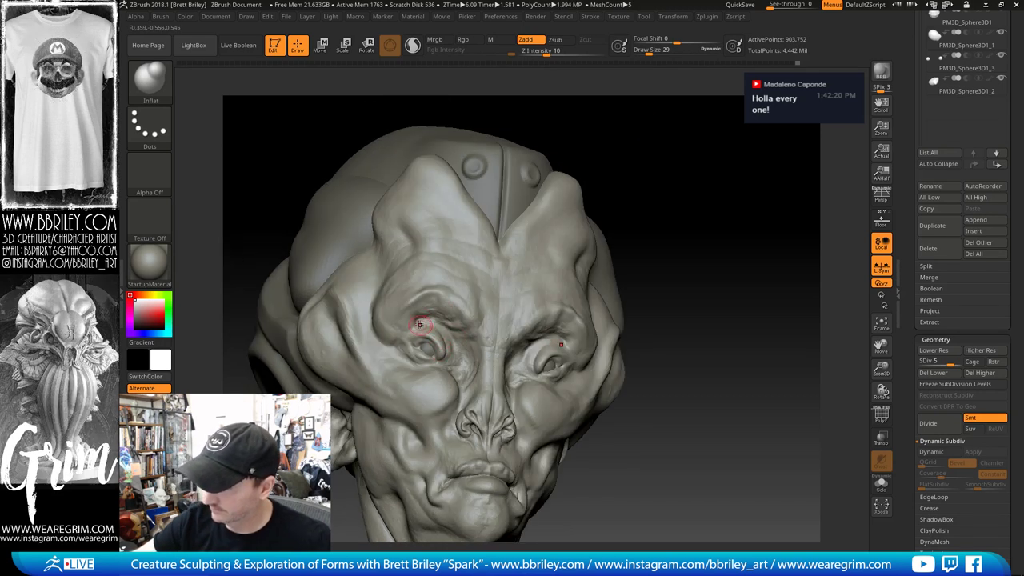
key(b)
key(d)
key(s)
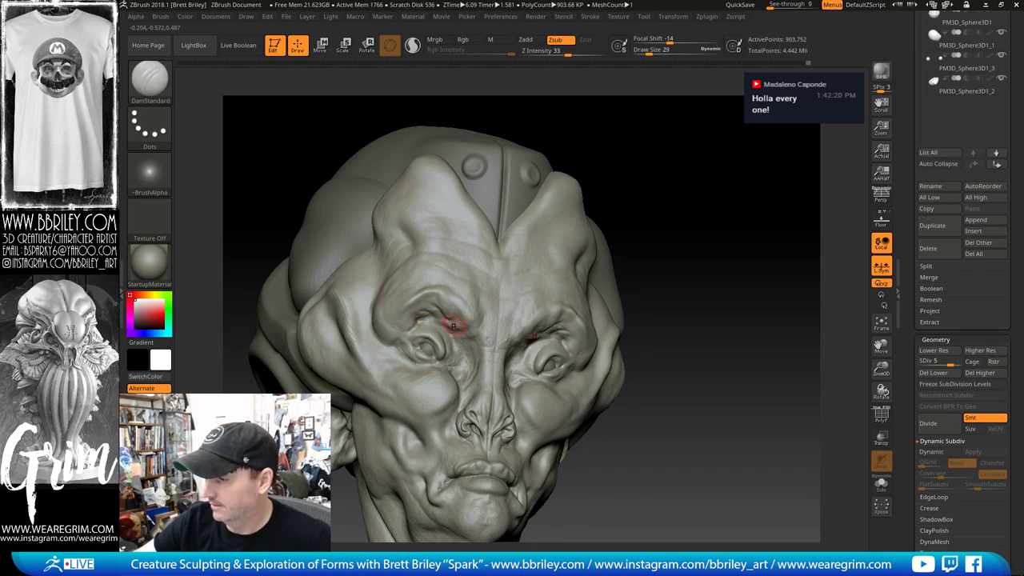
Step: Form frown wrinkles between the brows with Inflat and DamStandard at draw size 29, softening them with Smooth
key(b)
key(i)
key(n)
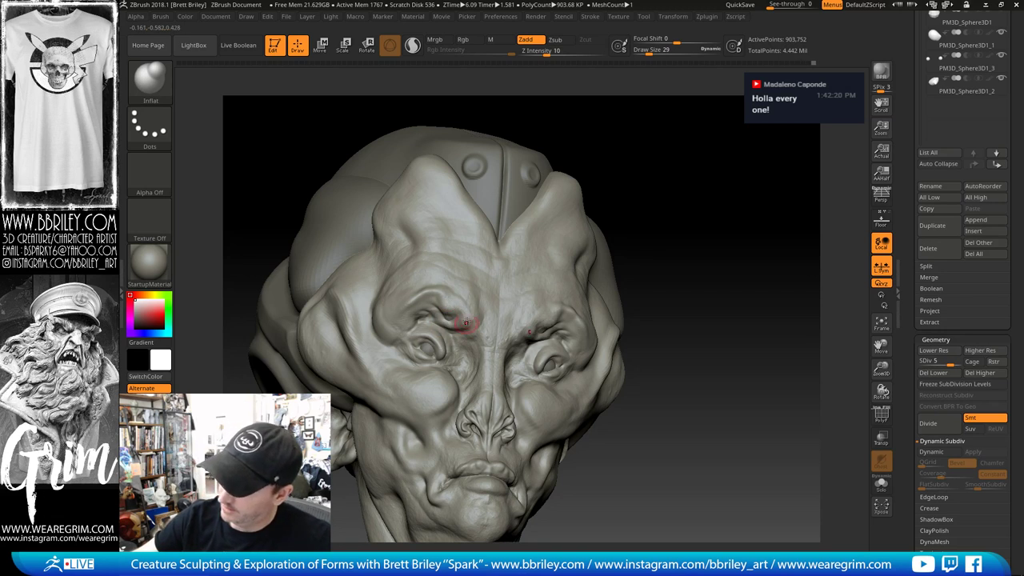
key(b)
key(d)
key(s)
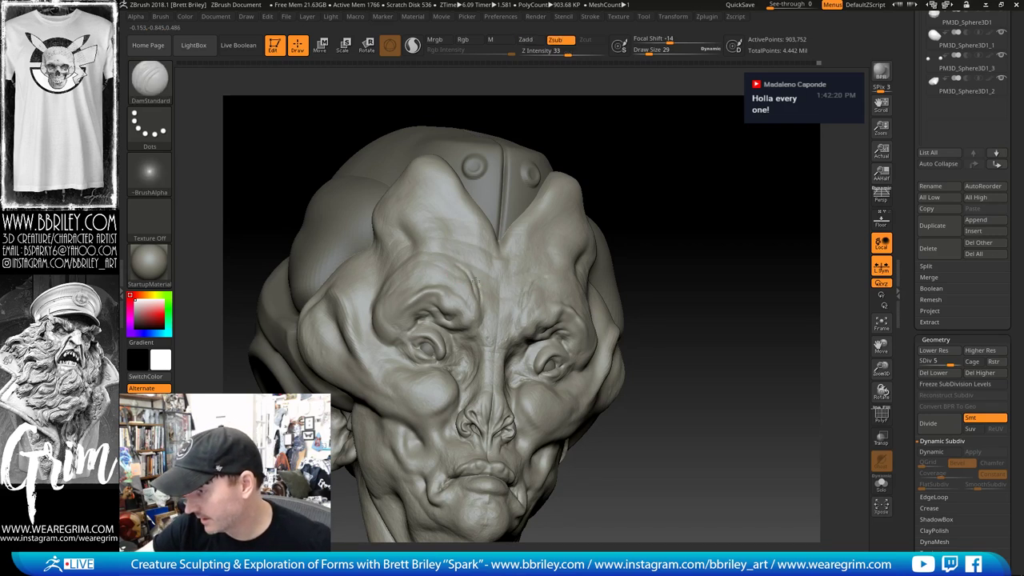
key(shift)
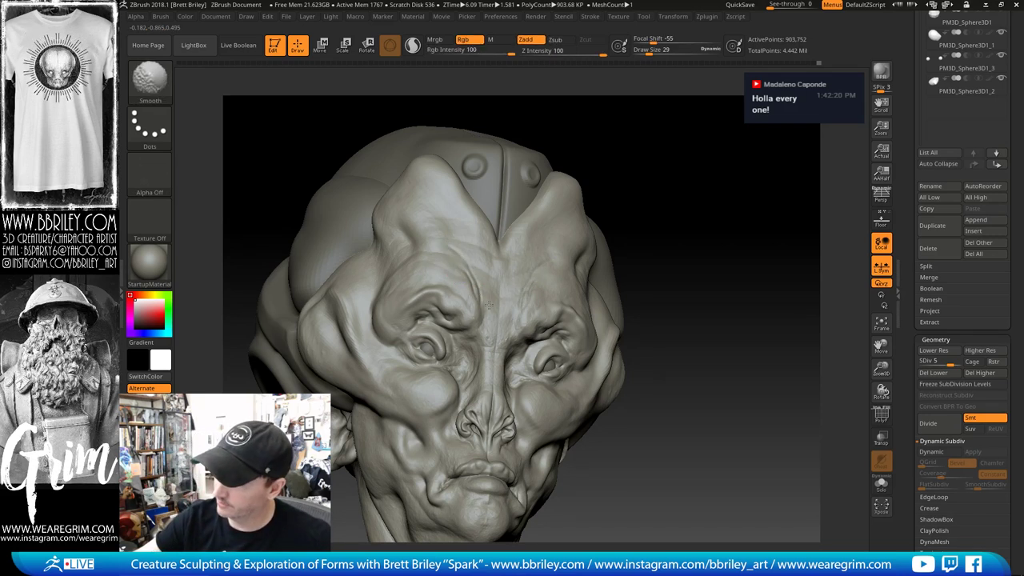
drag(480, 255, 487, 270)
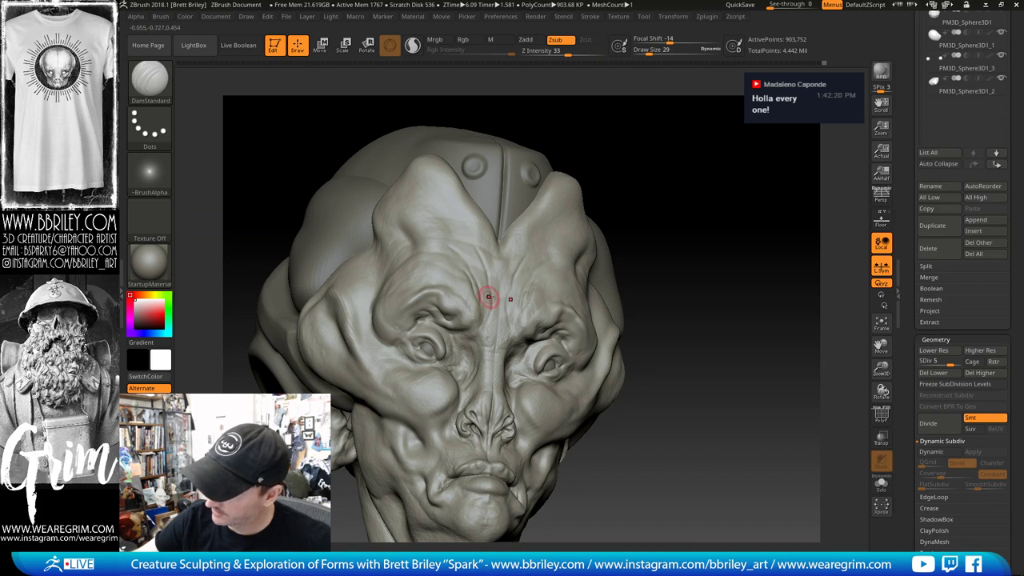
drag(590, 109, 621, 198)
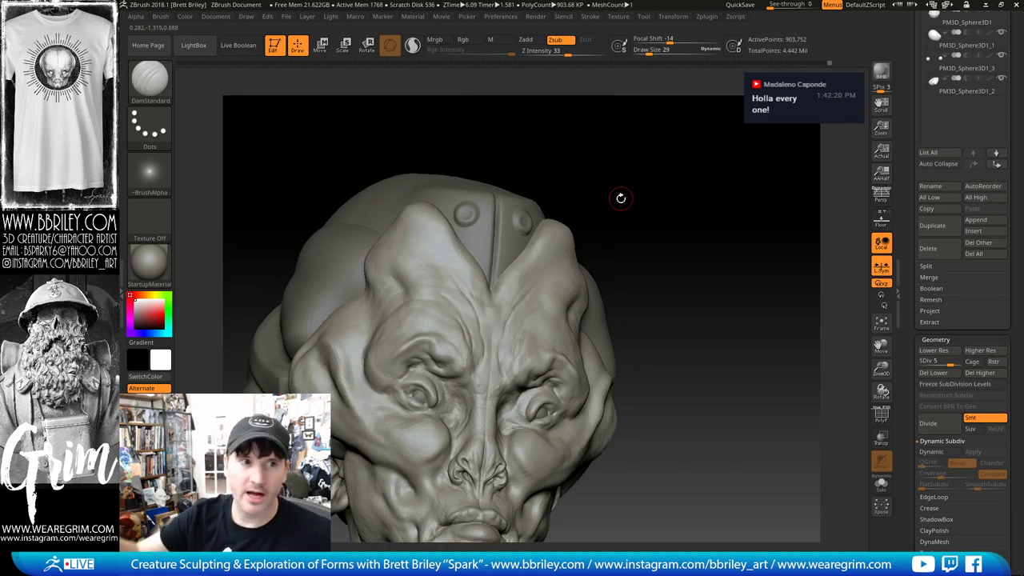
Step: Sculpt folds along the outer edge of the forehead lobes with DamStandard and Inflat at draw size 29
drag(583, 153, 635, 152)
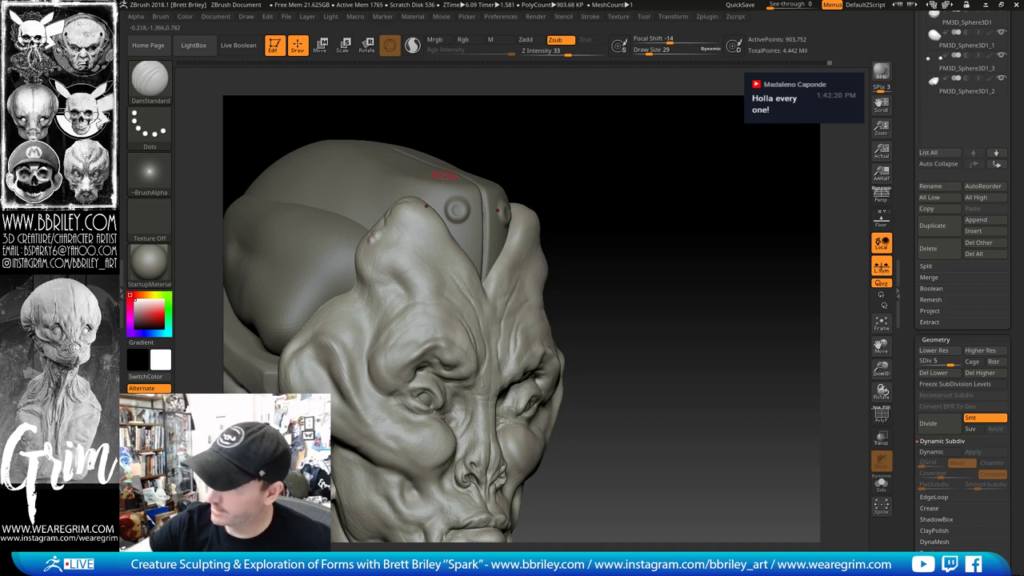
drag(512, 185, 375, 249)
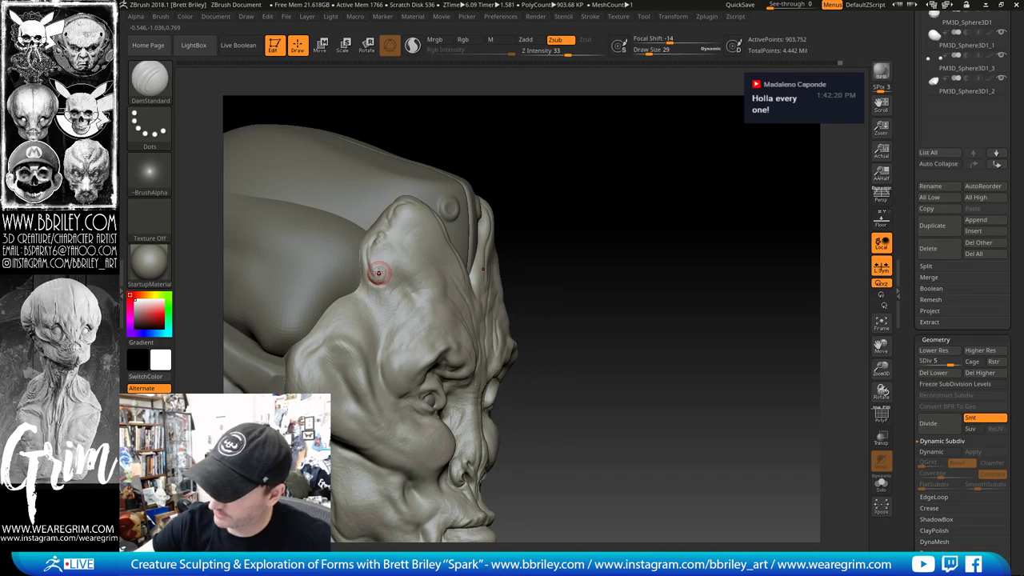
key(b)
key(i)
key(n)
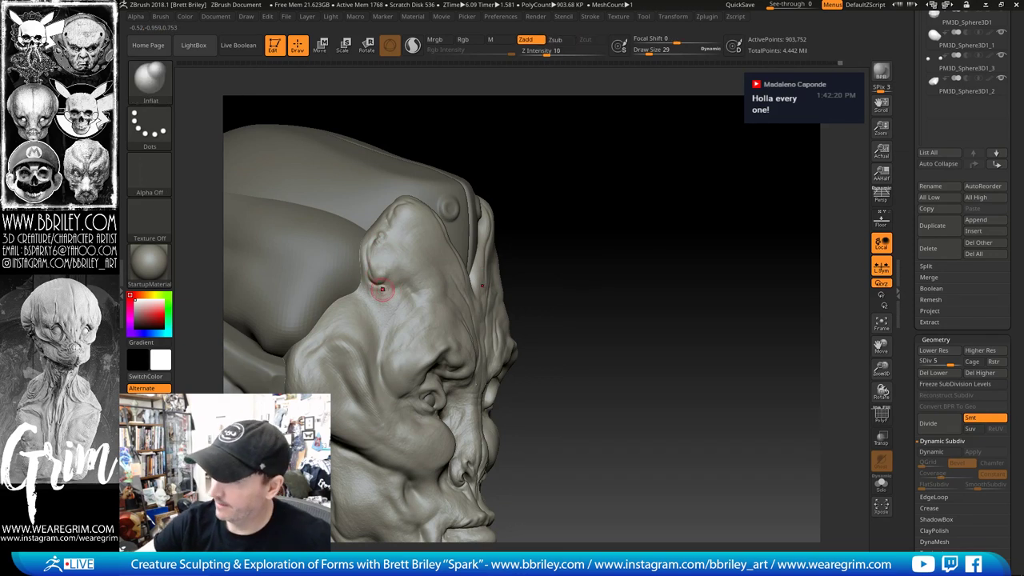
key(b)
key(d)
key(s)
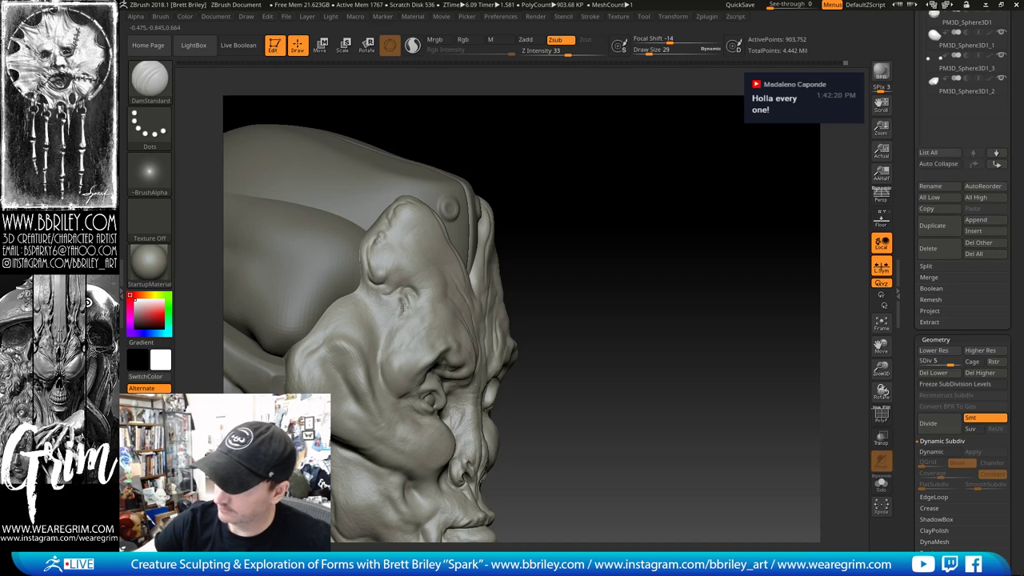
Step: Carve creases from the forehead lobe's base down the temple to the outer eye with DamStandard at draw size 29
drag(539, 186, 568, 170)
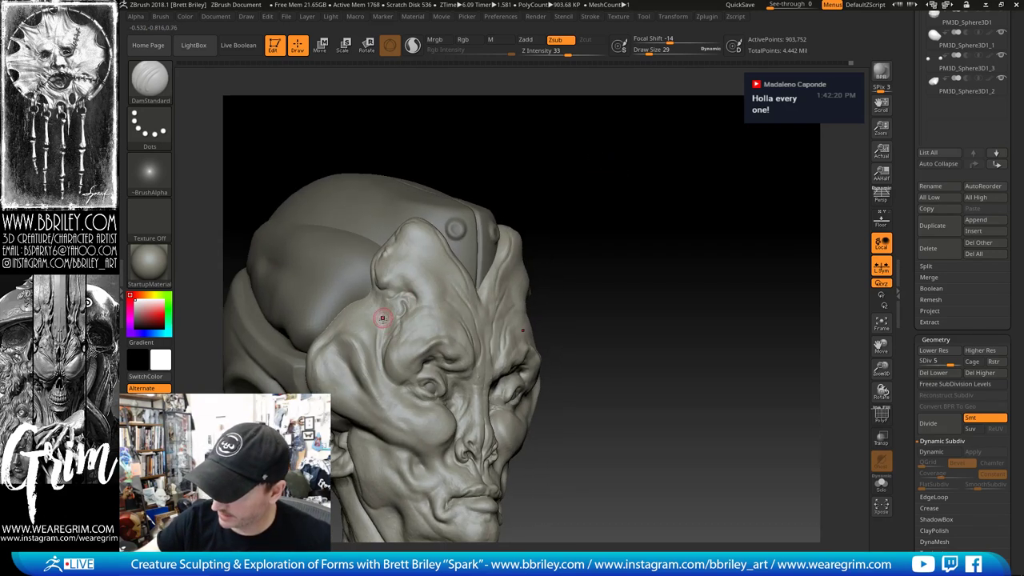
drag(373, 310, 384, 373)
drag(596, 336, 560, 324)
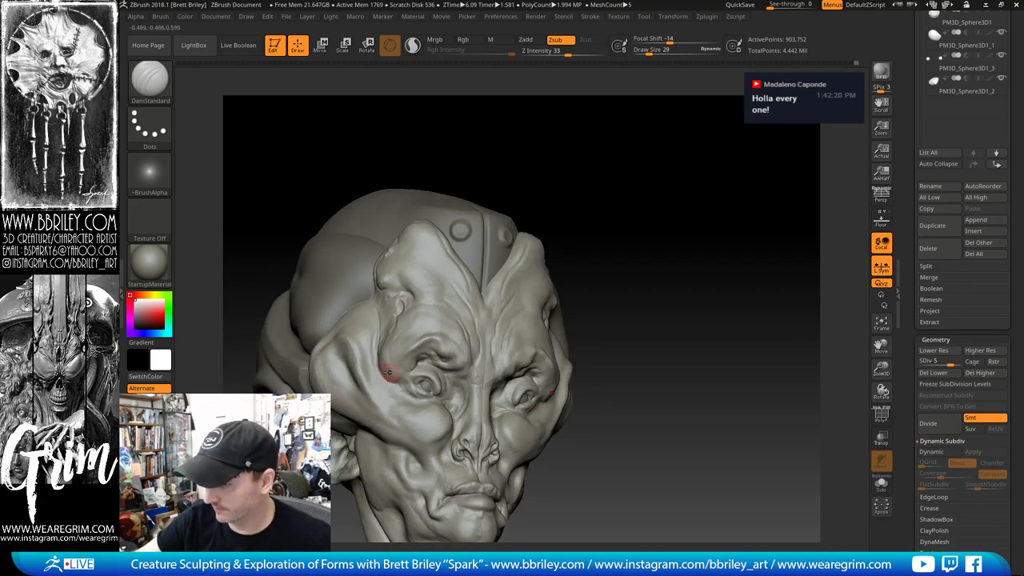
drag(388, 370, 401, 385)
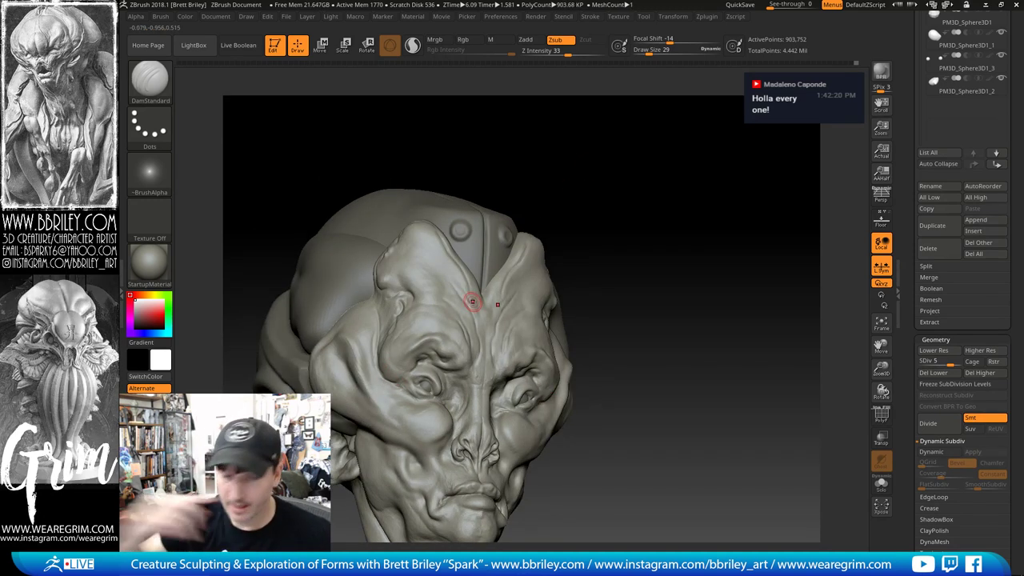
drag(589, 181, 601, 184)
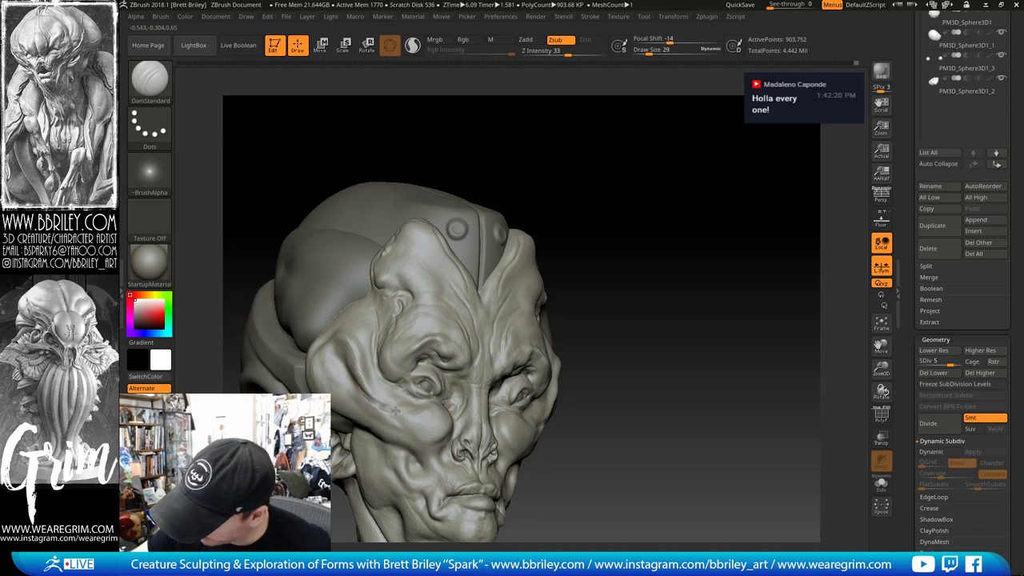
Step: Build up the folds under the outer eye with Standard at draw size 27 and swell them with Inflat at 36
key(b)
key(s)
key(t)
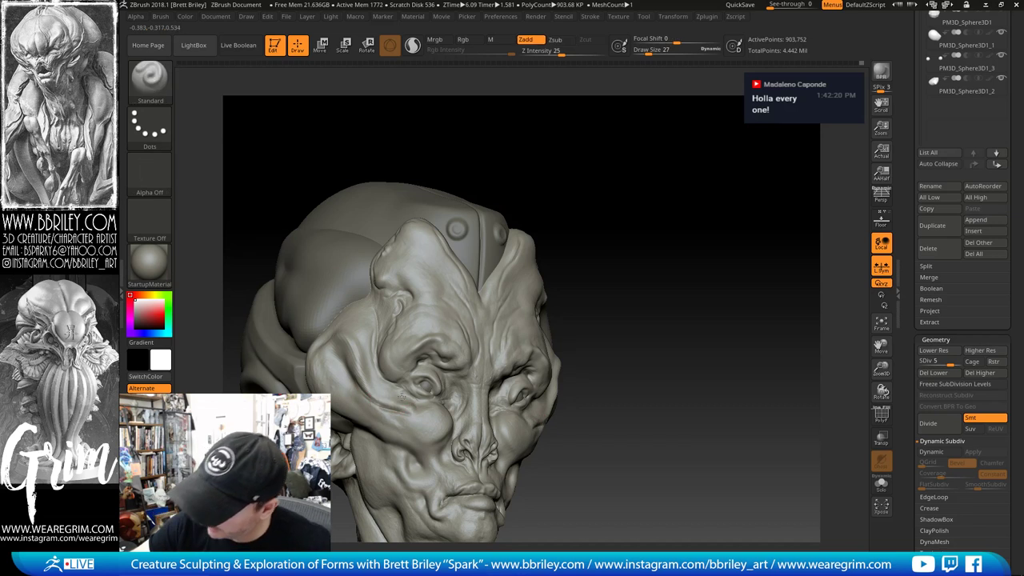
drag(402, 397, 387, 398)
drag(602, 186, 583, 200)
key(b)
key(i)
key(n)
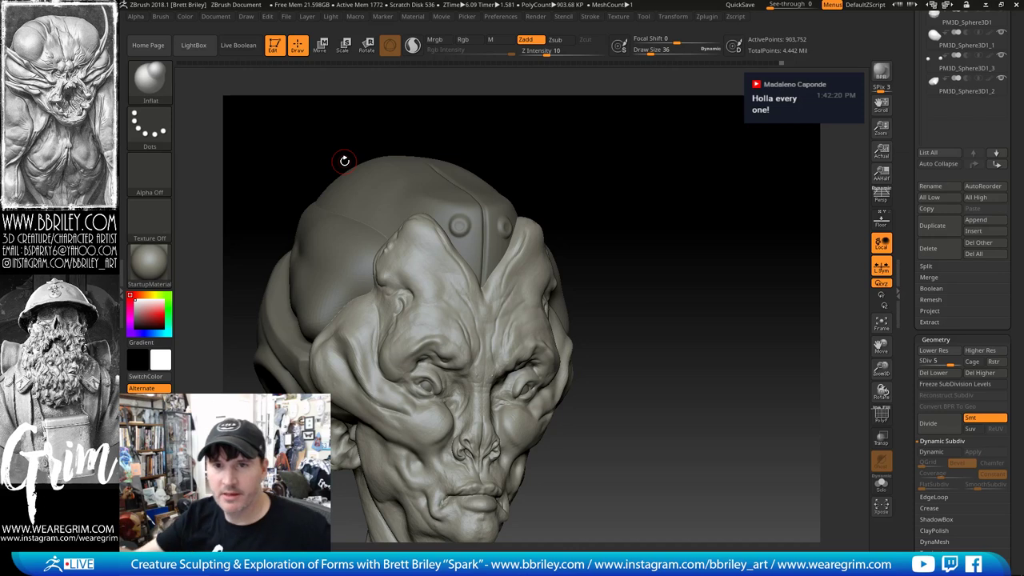
Step: Crease the temple, cheek and jaw with DamStandard at draw size 36 and smooth the area beneath the jaw
drag(613, 217, 422, 240)
mouse_move(542, 205)
mouse_down()
mouse_move(637, 169)
mouse_move(514, 227)
mouse_up()
drag(581, 167, 632, 180)
key(b)
key(d)
key(s)
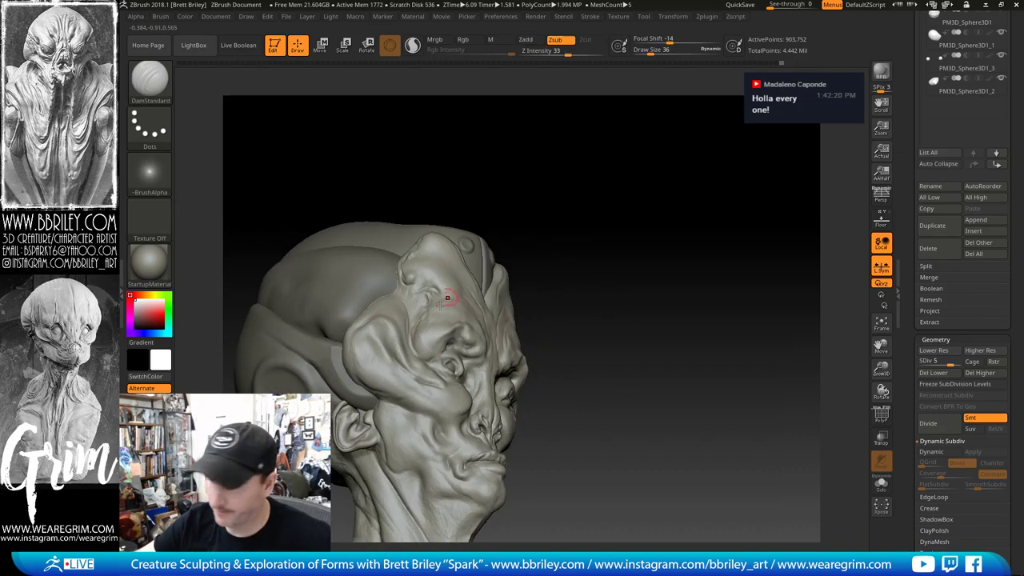
mouse_move(512, 215)
mouse_down()
mouse_move(587, 217)
mouse_move(571, 199)
mouse_move(512, 240)
mouse_up()
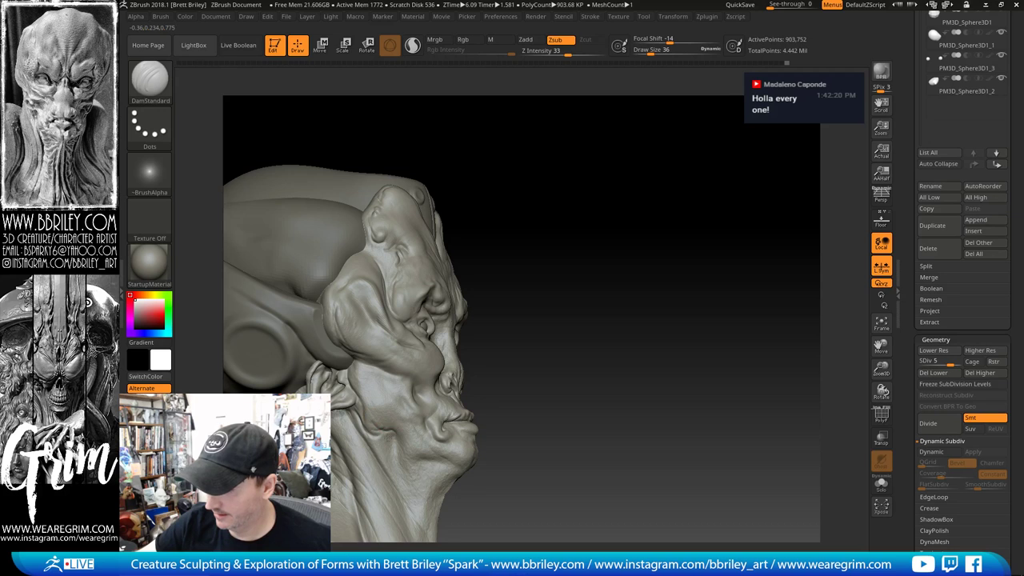
shift+drag(375, 421, 387, 431)
mouse_move(616, 288)
mouse_down()
mouse_move(558, 283)
mouse_move(583, 256)
mouse_up()
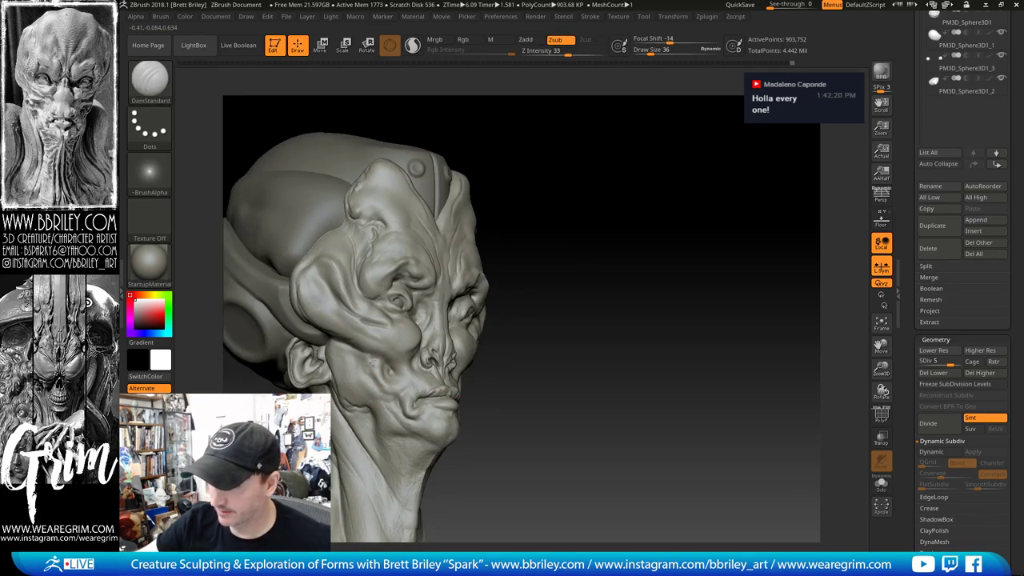
drag(569, 229, 592, 244)
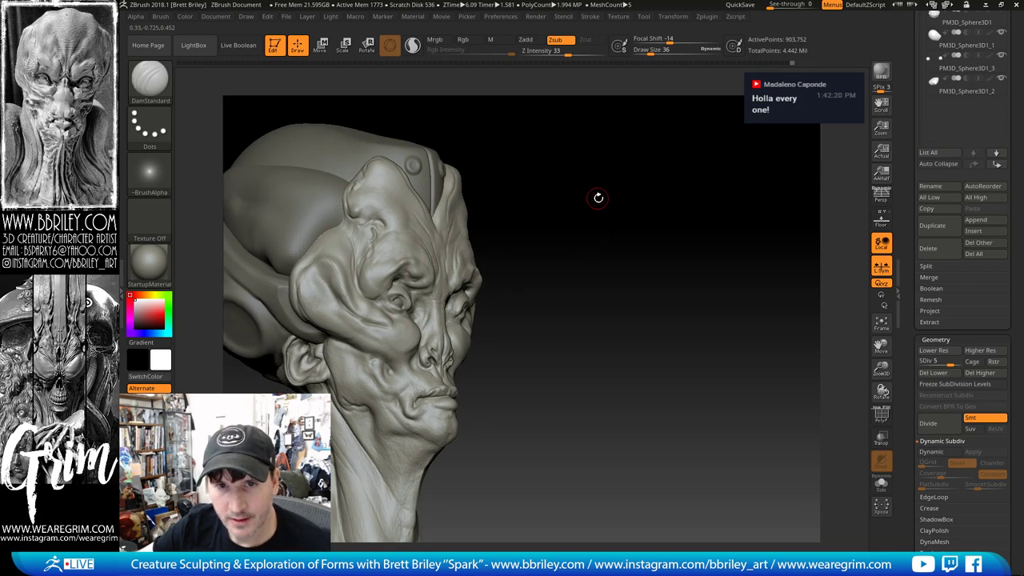
Step: Adjust the mouth area's profile from the side with Move at draw size 56
mouse_move(626, 208)
mouse_down()
mouse_move(633, 222)
mouse_move(624, 206)
mouse_move(608, 220)
mouse_up()
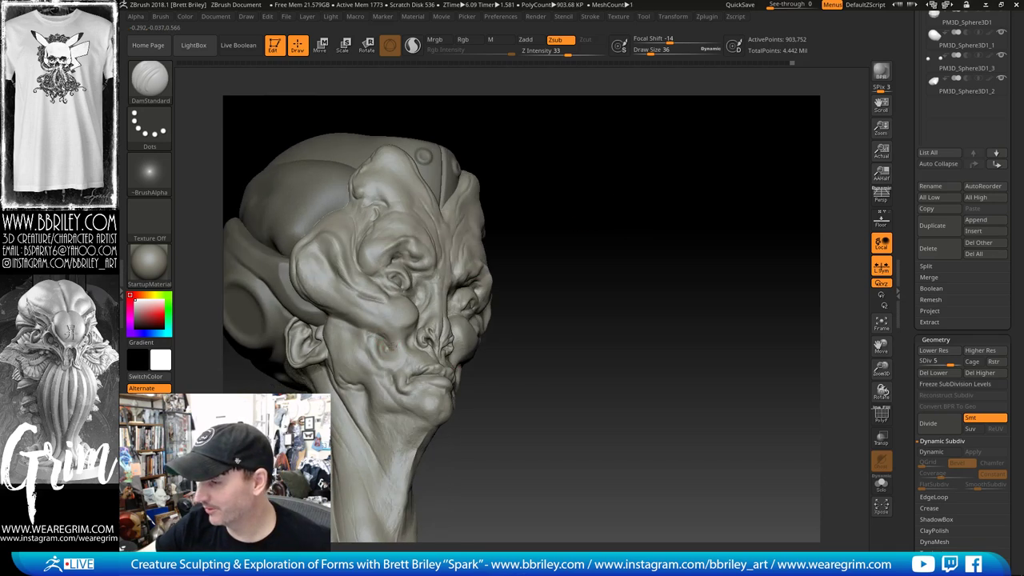
drag(704, 280, 398, 338)
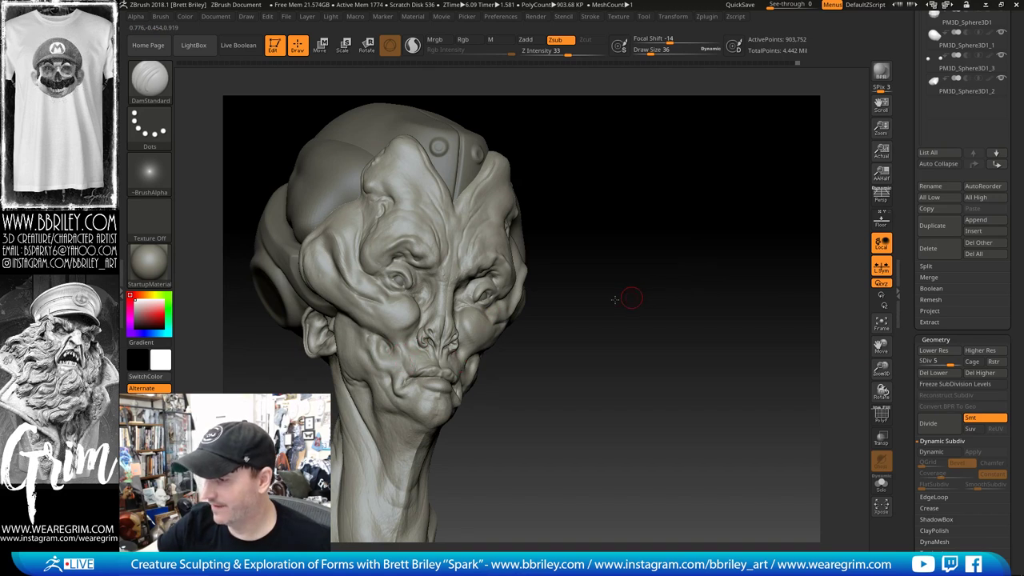
mouse_move(614, 299)
mouse_down()
mouse_move(668, 235)
mouse_move(532, 277)
mouse_up()
key(b)
key(m)
key(v)
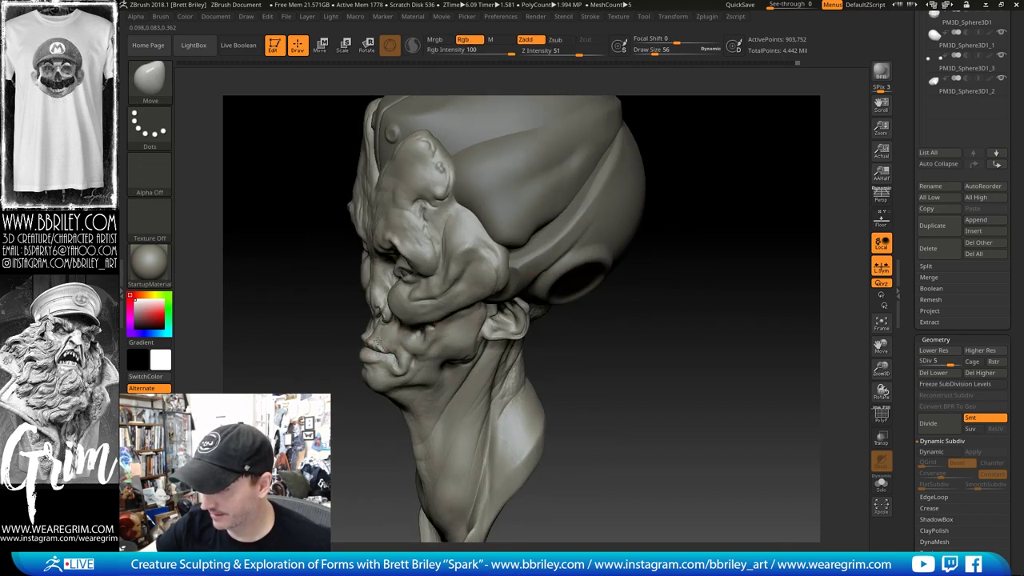
drag(615, 356, 668, 342)
Step: Cut creases around the lower lip and chin with DamStandard at draw size 34
key(b)
key(d)
key(s)
key(bracketleft)
key(bracketleft)
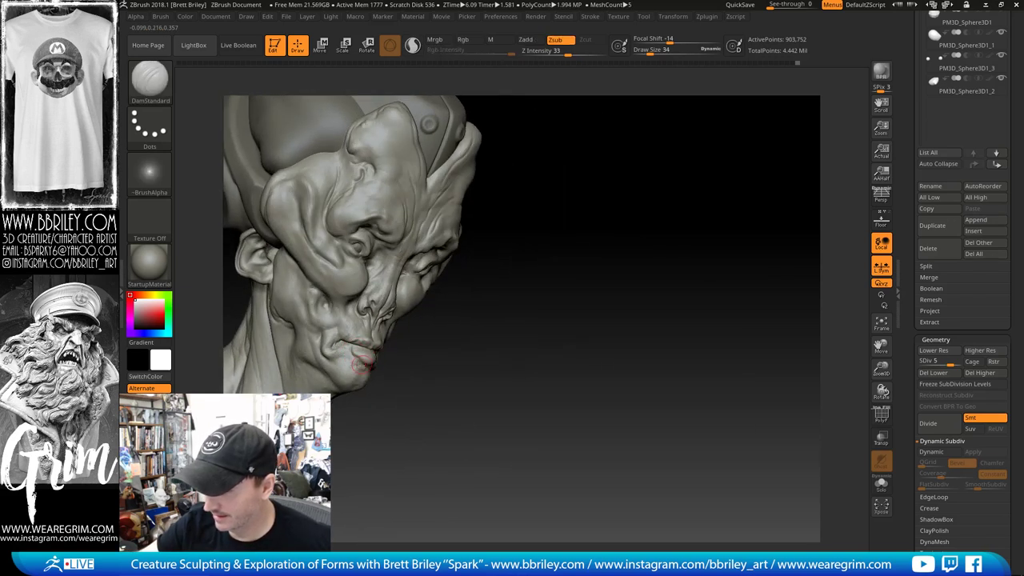
drag(470, 362, 359, 359)
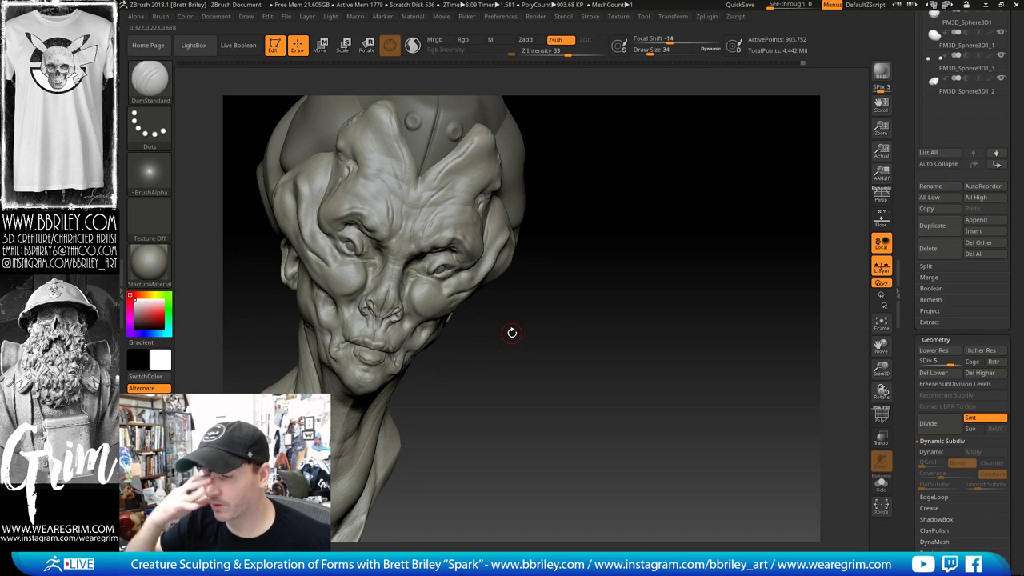
drag(512, 332, 464, 320)
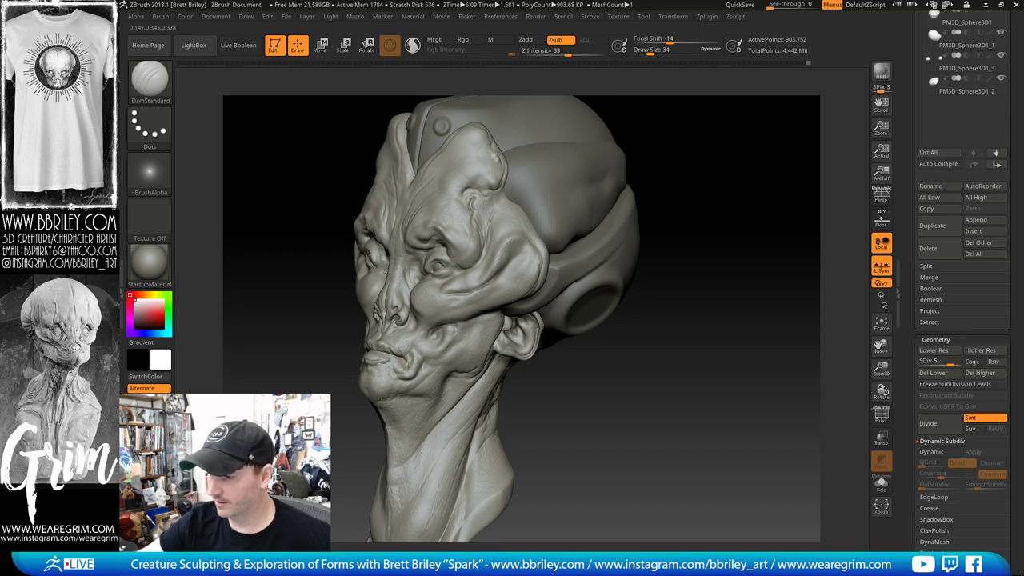
drag(602, 427, 383, 400)
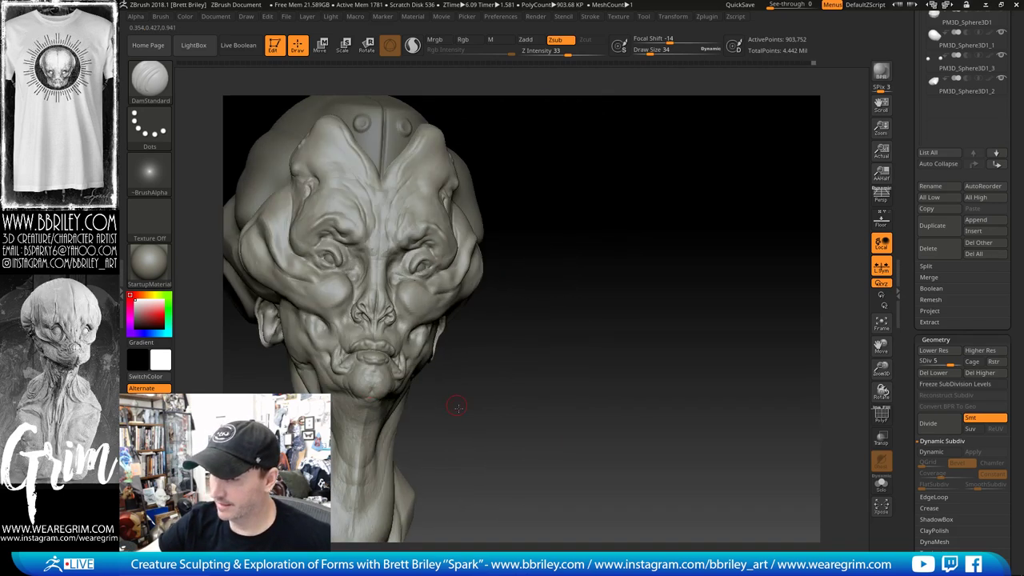
drag(456, 407, 400, 391)
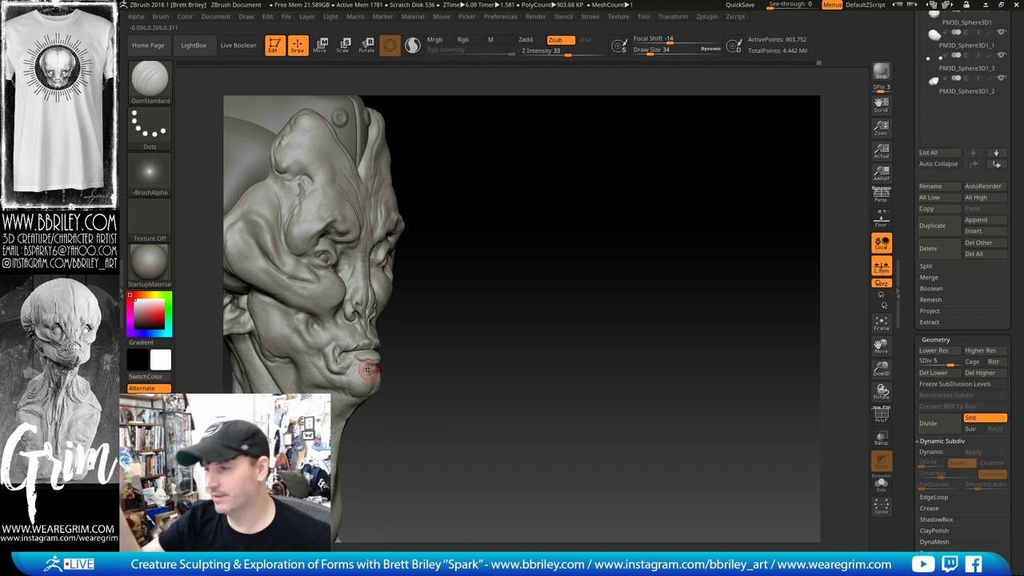
mouse_move(560, 252)
mouse_down()
mouse_move(592, 292)
mouse_move(571, 231)
mouse_move(579, 208)
mouse_move(554, 190)
mouse_move(540, 200)
mouse_up()
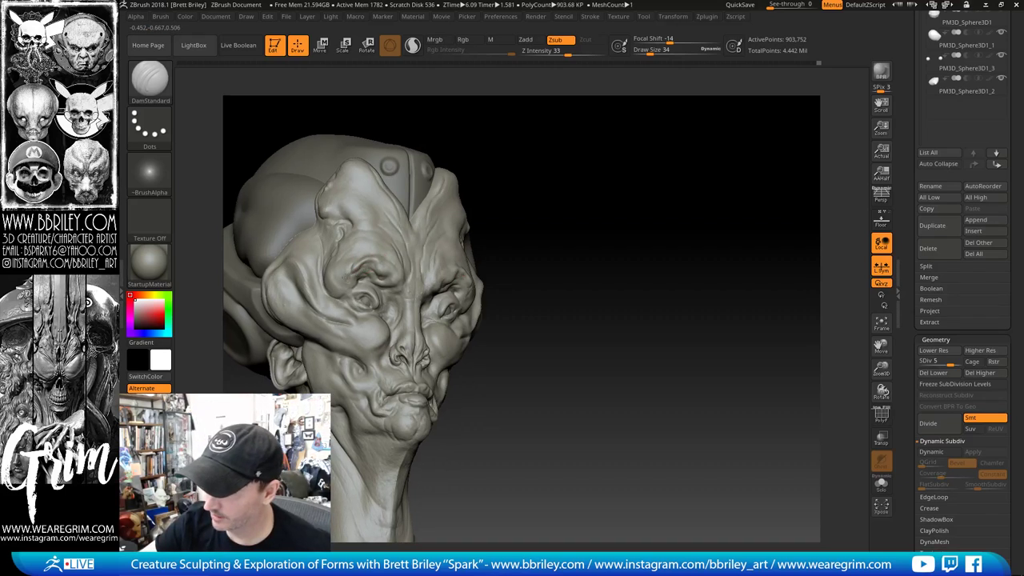
Step: Adjust the inner cheek beside the nose with Move at draw size 53
drag(584, 214, 515, 259)
drag(638, 182, 663, 208)
drag(658, 322, 704, 308)
key(b)
key(m)
key(v)
key(s)
drag(387, 328, 390, 328)
click(389, 327)
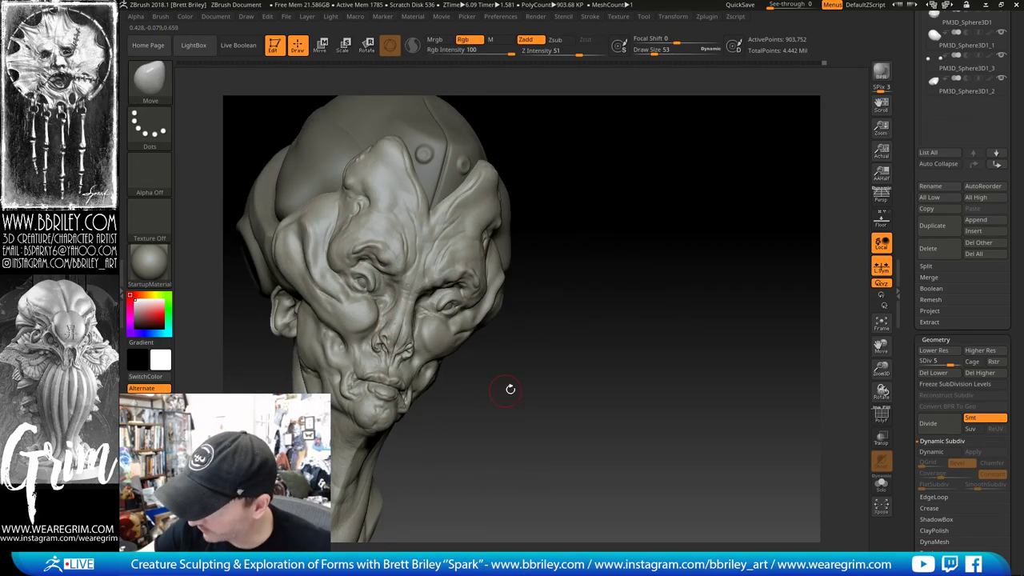
Step: Adjust the nose bridge's profile from the side with Move at draw size 41
right_drag(509, 389, 397, 320)
mouse_move(469, 348)
mouse_down()
mouse_move(410, 371)
mouse_move(391, 364)
mouse_up()
key(s)
click(407, 328)
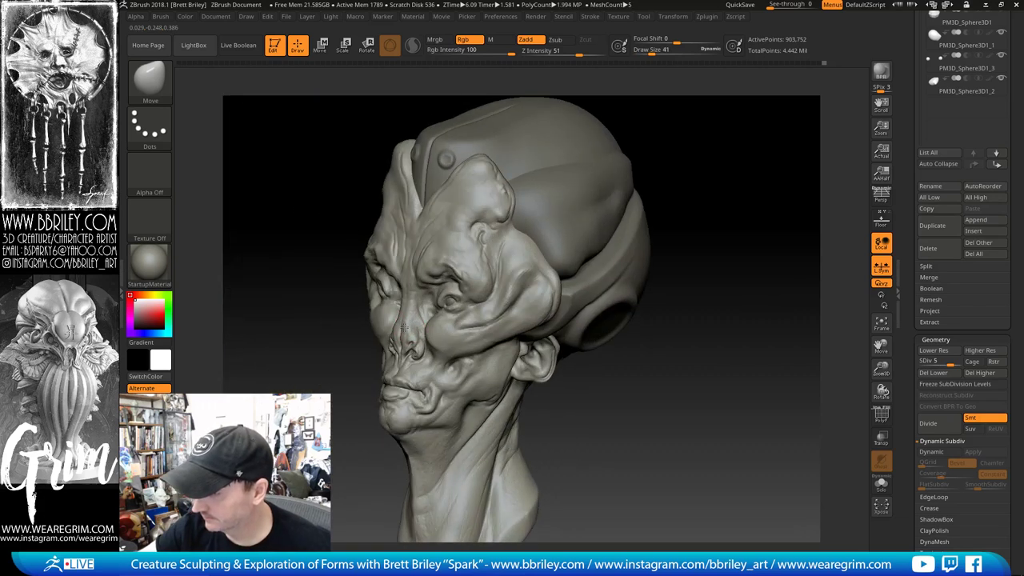
drag(631, 424, 680, 421)
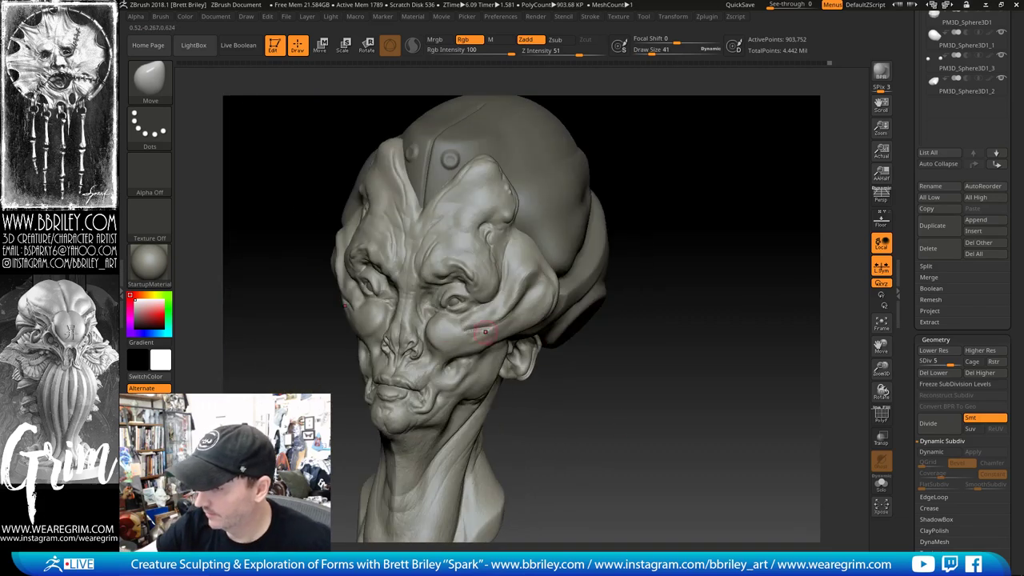
Step: Refine the form around the outer eye with the Standard brush at draw size 25
key(b)
key(d)
key(s)
key(b)
key(s)
key(t)
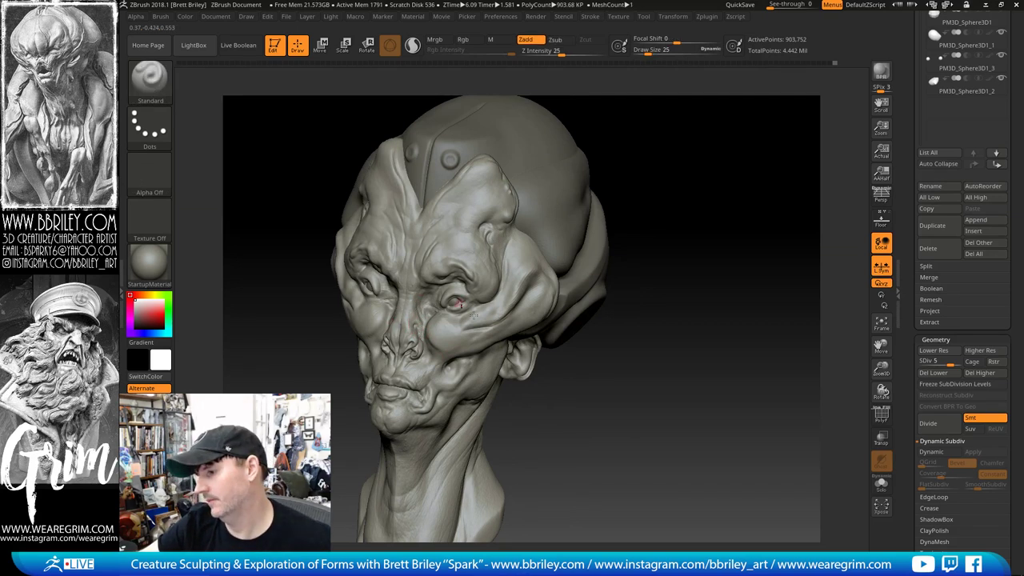
right_drag(475, 317, 456, 290)
Step: Reshape the brow and upper nose bridge in near-profile with Move at draw size 47
key(b)
key(m)
key(v)
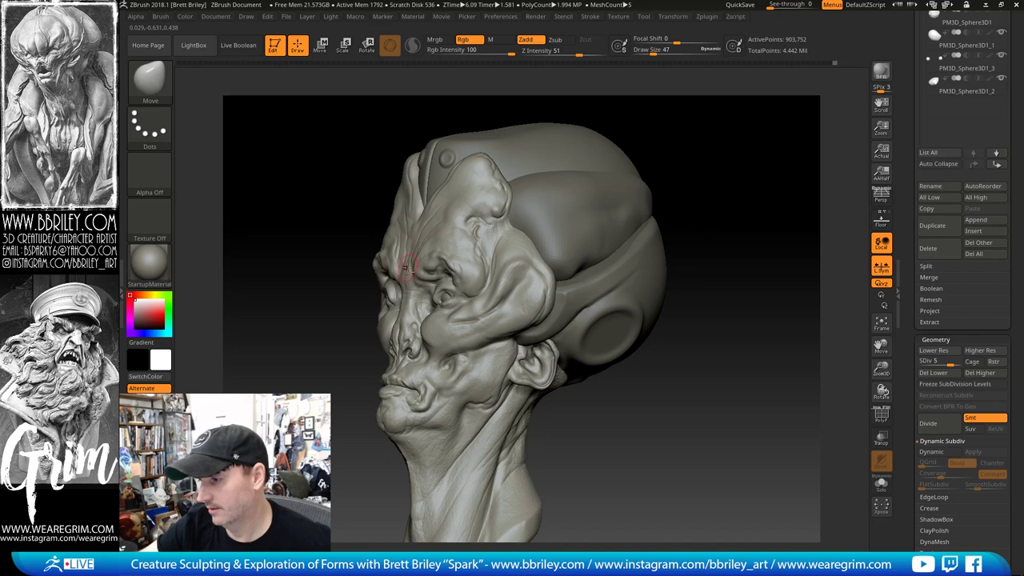
drag(664, 112, 726, 121)
Step: Carve creases around the inner eyes and nose bridge with DamStandard, reducing the draw size to 29
key(b)
key(d)
key(s)
key(s)
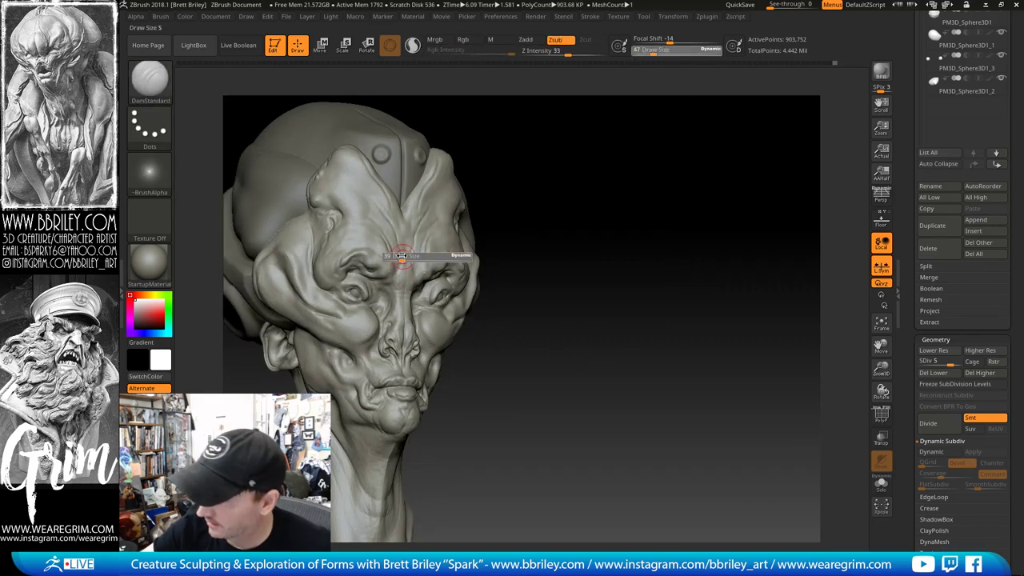
drag(403, 258, 400, 258)
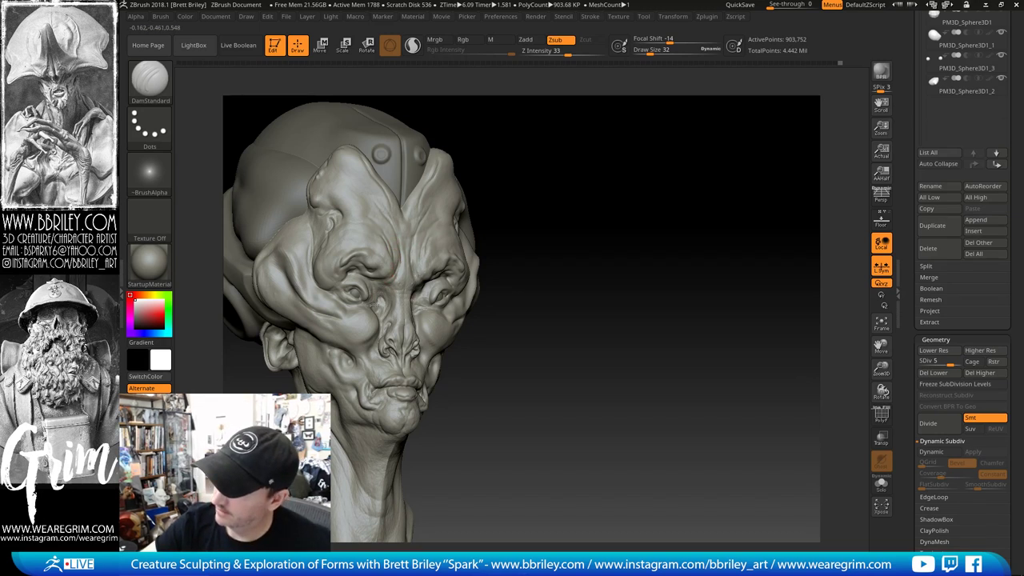
mouse_move(533, 208)
mouse_down()
mouse_move(562, 167)
mouse_move(533, 112)
mouse_up()
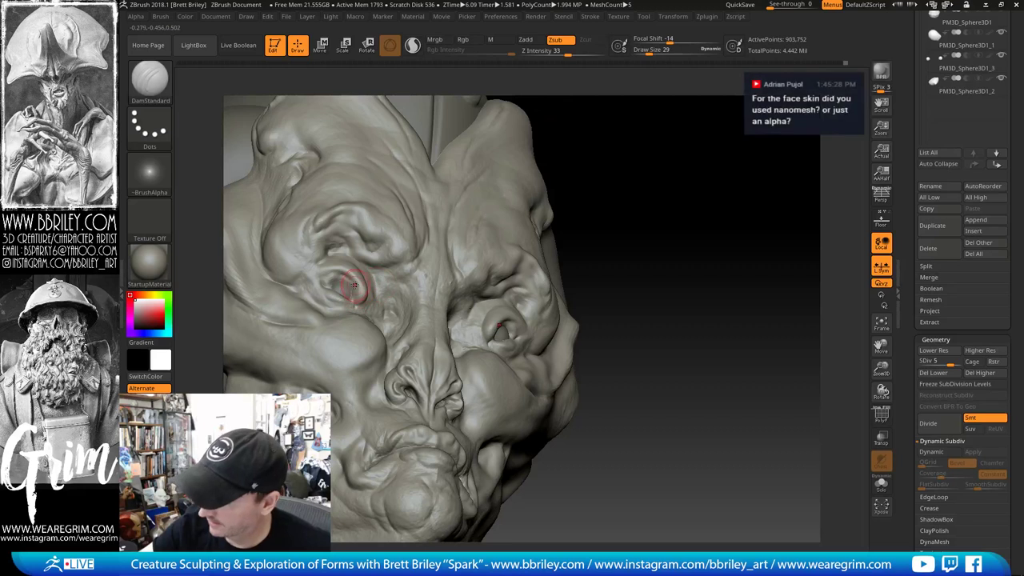
drag(599, 162, 676, 202)
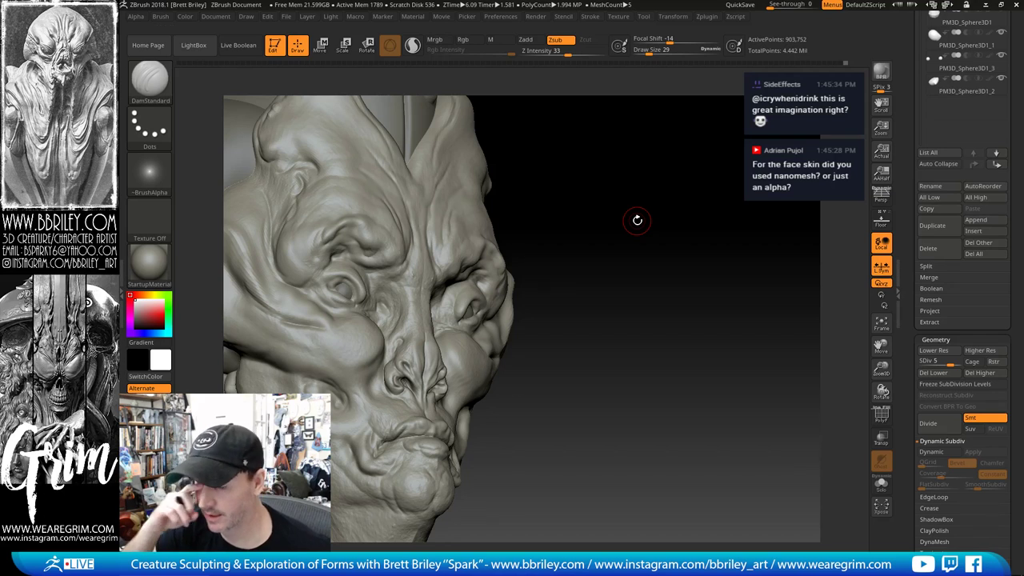
mouse_move(599, 224)
mouse_down()
mouse_move(599, 194)
mouse_move(633, 230)
mouse_move(625, 224)
mouse_up()
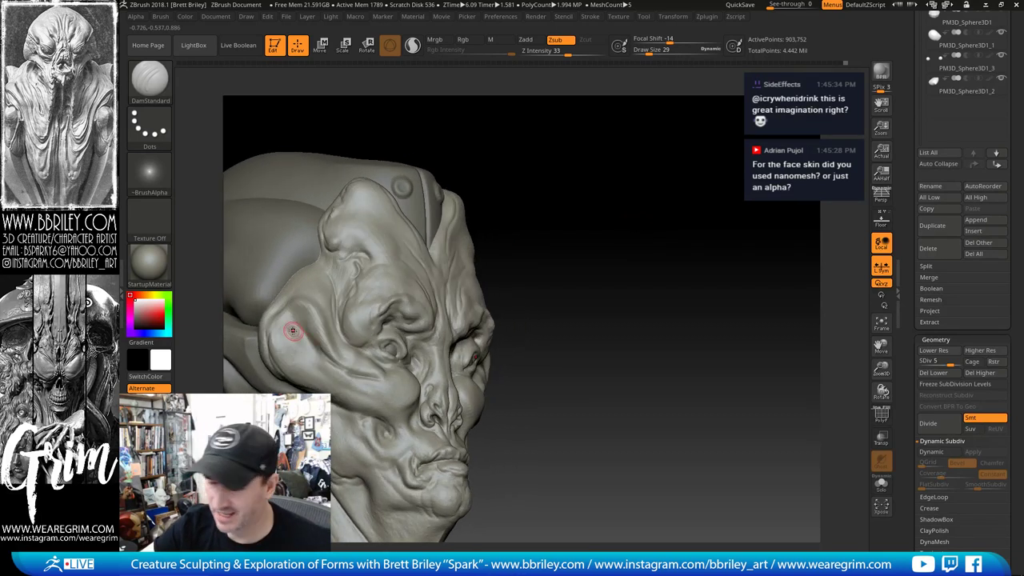
Step: Raise long folds across the large temple flap toward the cheek with Standard at draw size 25
key(b)
key(s)
key(t)
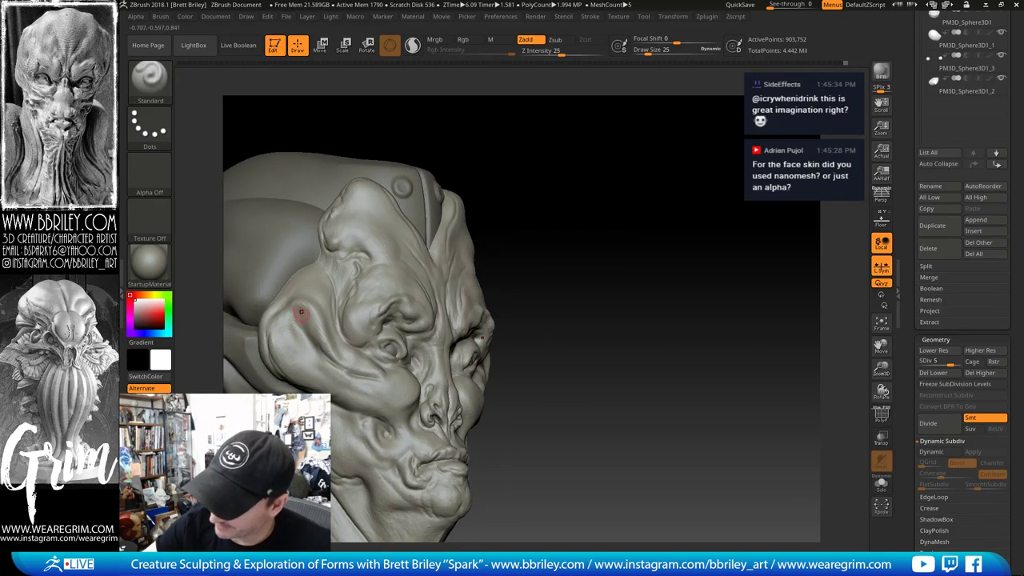
mouse_move(293, 310)
mouse_down()
mouse_move(297, 349)
mouse_move(342, 376)
mouse_up()
drag(297, 344, 356, 384)
mouse_move(640, 283)
mouse_down()
mouse_move(678, 292)
mouse_move(666, 248)
mouse_move(298, 297)
mouse_up()
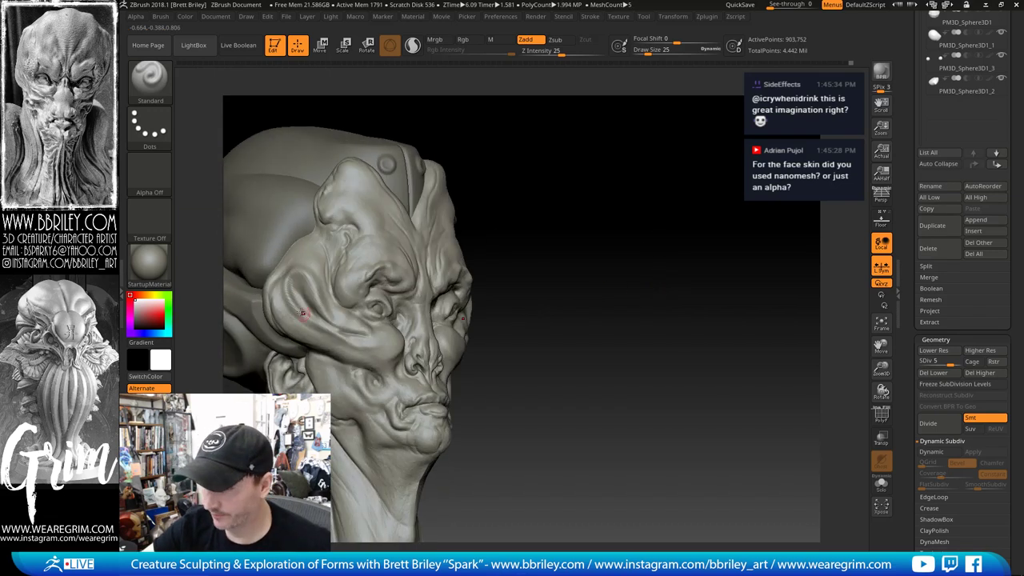
Step: Cut creases between the temple flap's folds and below the brow horn with DamStandard at draw size 25
key(b)
key(d)
key(s)
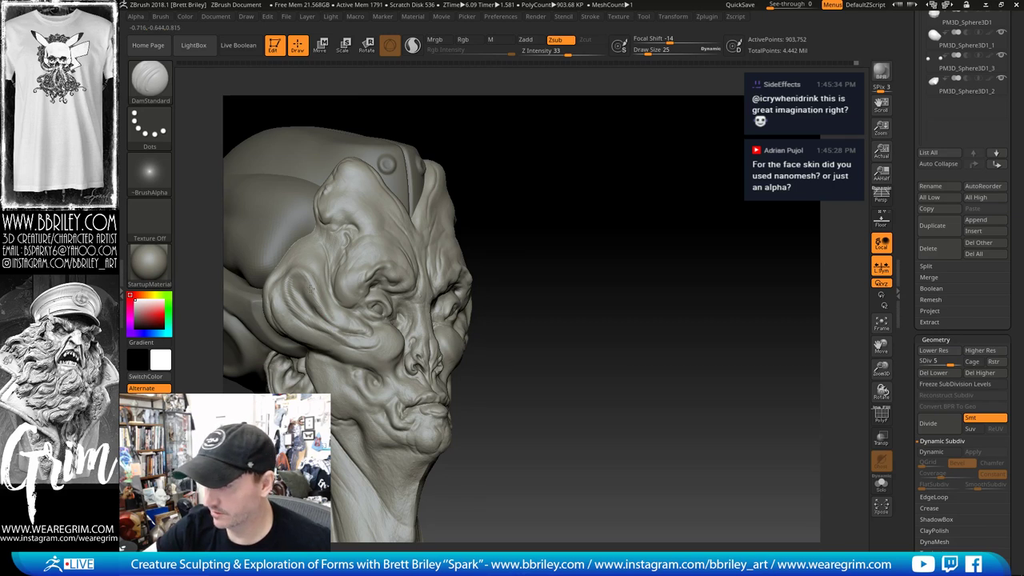
alt+drag(581, 142, 571, 175)
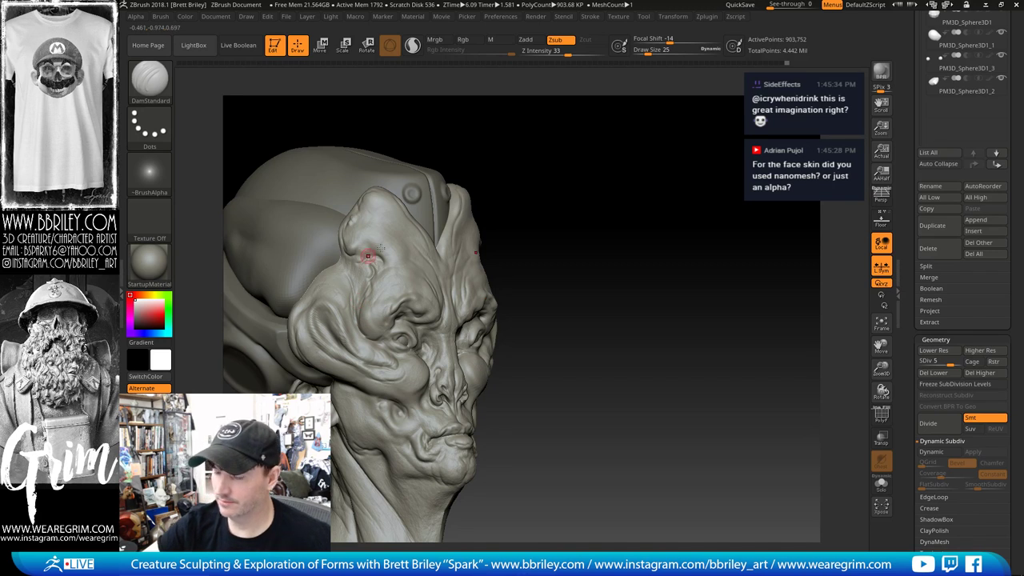
mouse_move(587, 175)
mouse_down()
mouse_move(644, 126)
mouse_move(640, 150)
mouse_up()
Step: Adjust the rear edge of the temple flap against the skull shell with Move at draw size 56
key(b)
key(m)
key(v)
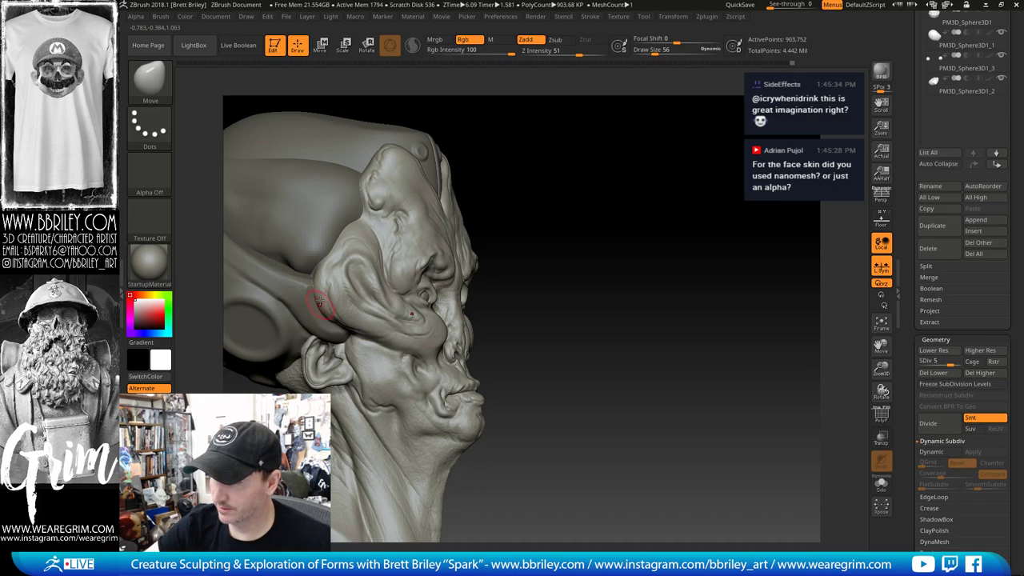
drag(534, 108, 476, 124)
Step: Crease the base of the brow horn where it meets the temple with DamStandard at draw size 34
key(b)
key(d)
key(s)
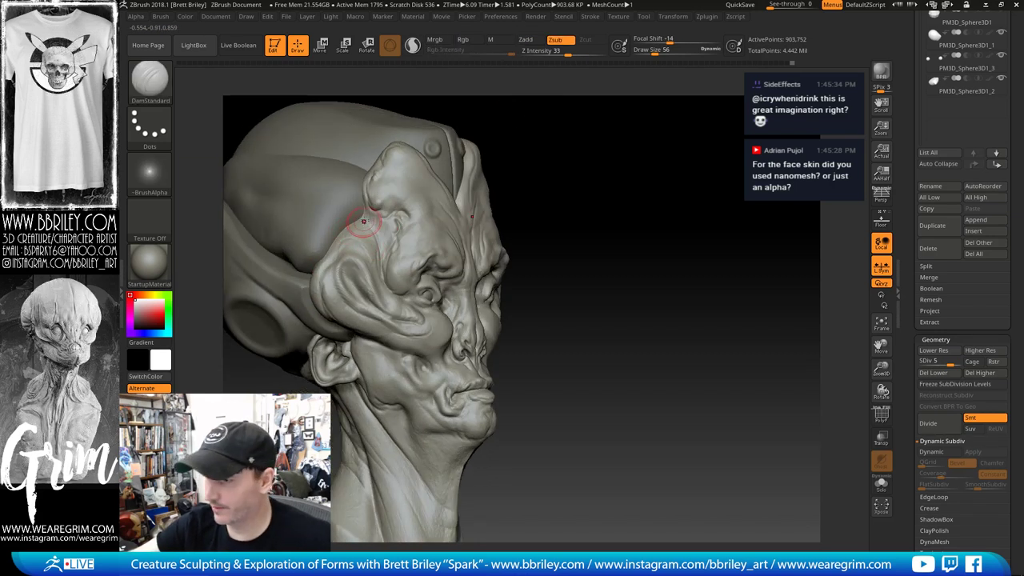
key(bracketleft)
key(bracketleft)
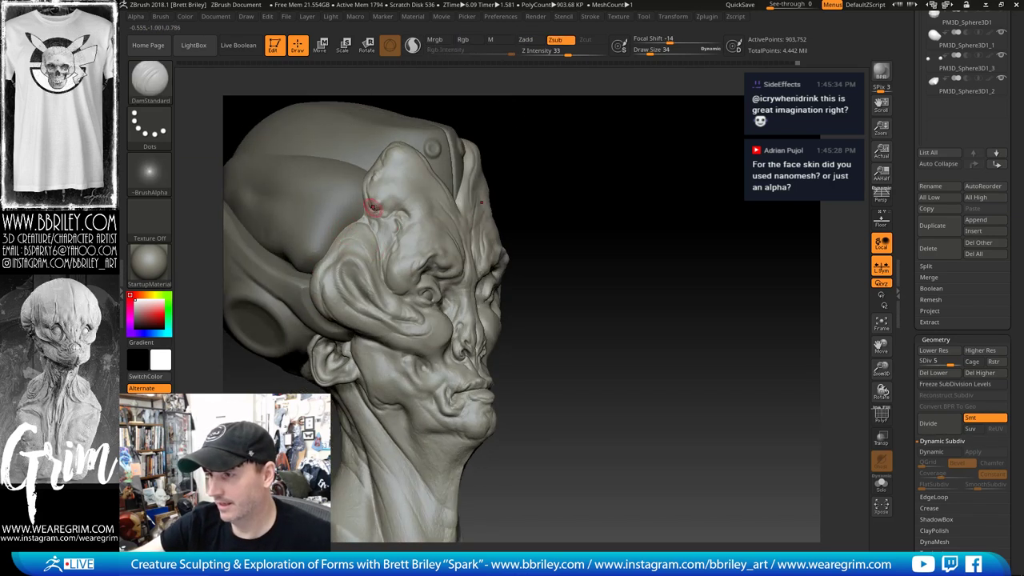
Step: Swell the folds at the base of the brow horn with Inflat at draw size 34 and intensity 10
key(b)
key(i)
key(n)
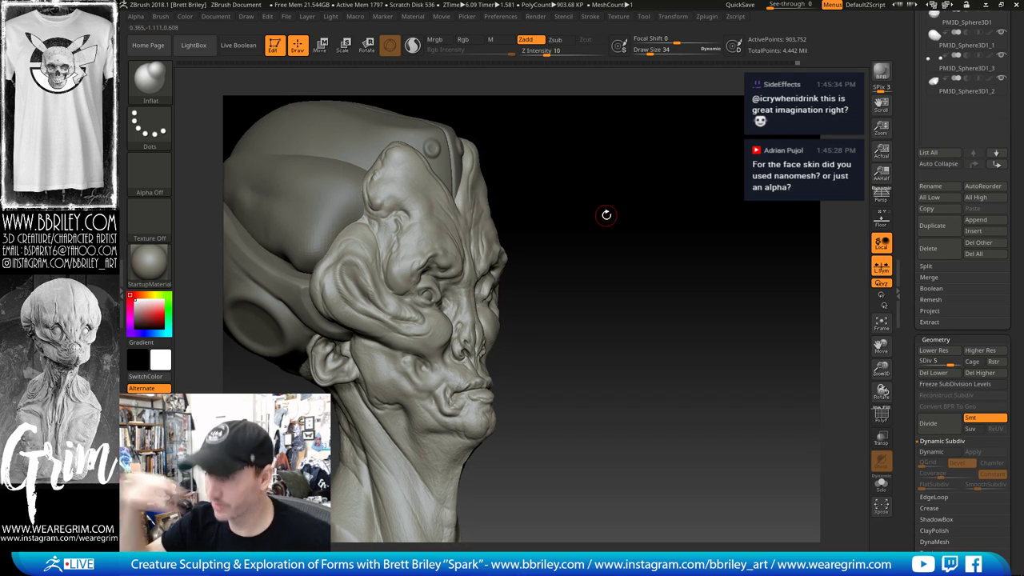
right_drag(606, 215, 657, 166)
Step: Adjust the ear and jaw area from the side with Move at draw size 50
key(b)
key(m)
key(v)
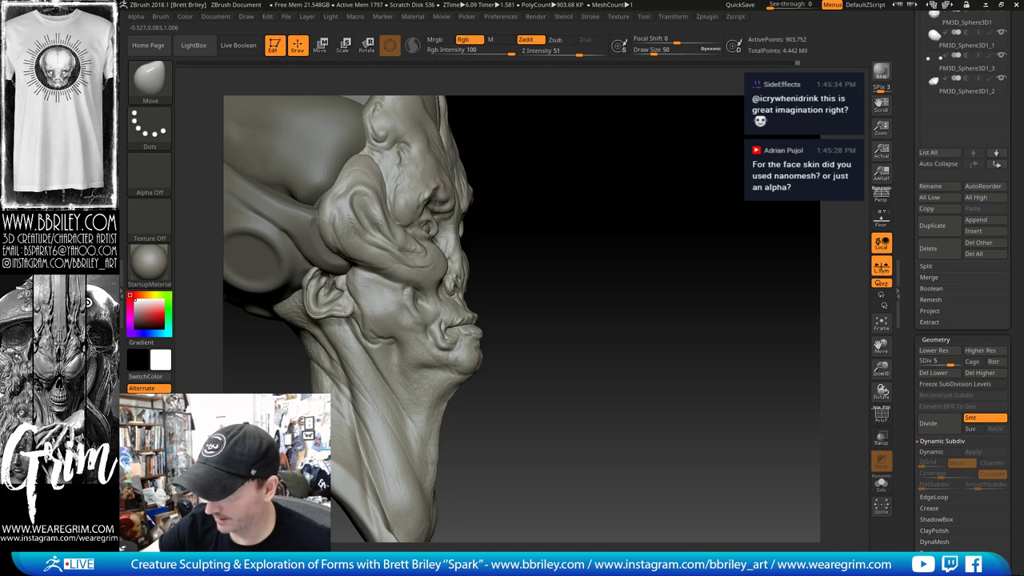
drag(571, 190, 477, 210)
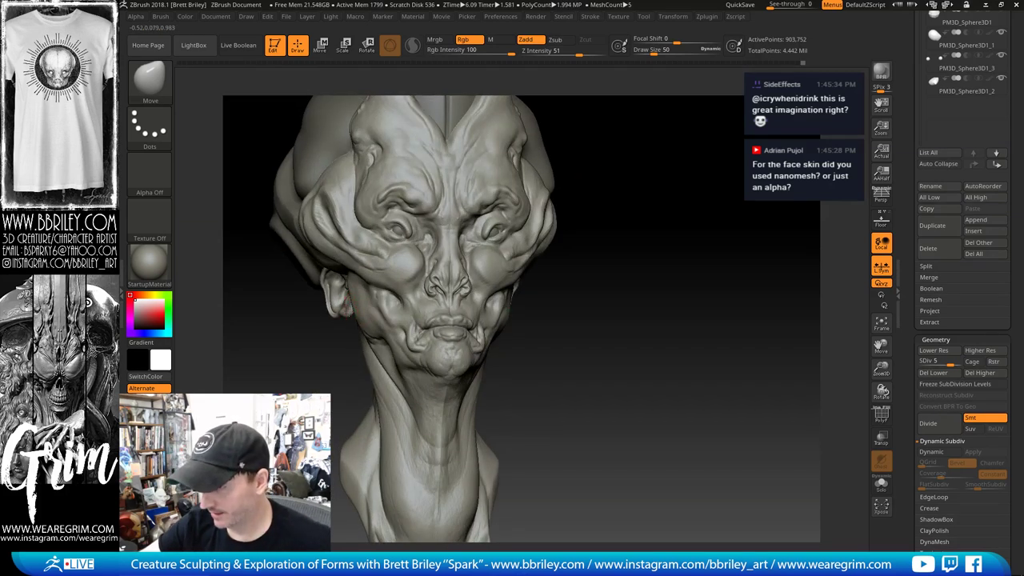
Step: Pull the ears closer to the head from the front with Move at draw sizes 138, 94 and 53
key(s)
click(347, 319)
shift+drag(613, 279, 603, 277)
key(s)
click(525, 305)
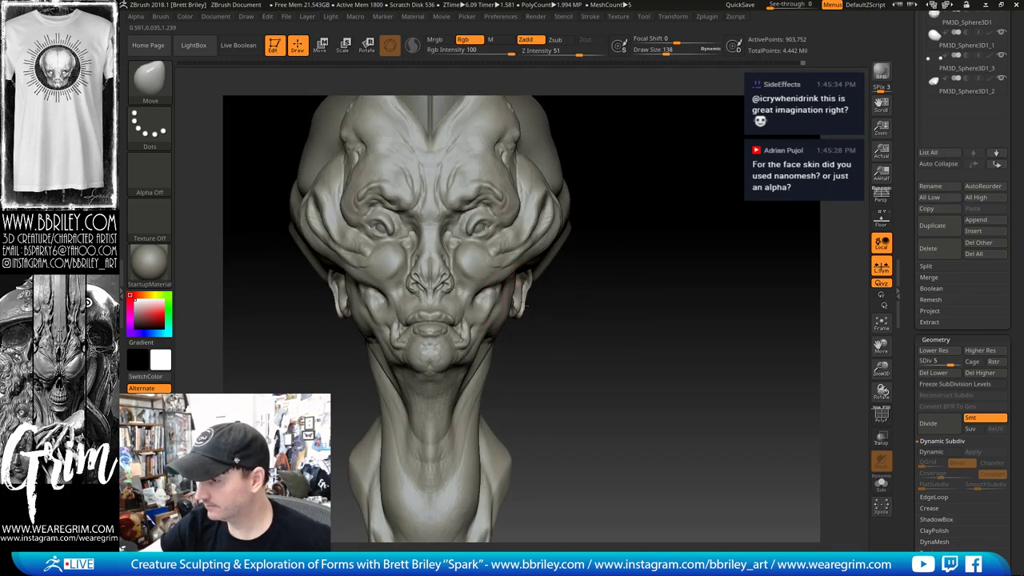
drag(524, 305, 518, 307)
key(s)
click(524, 295)
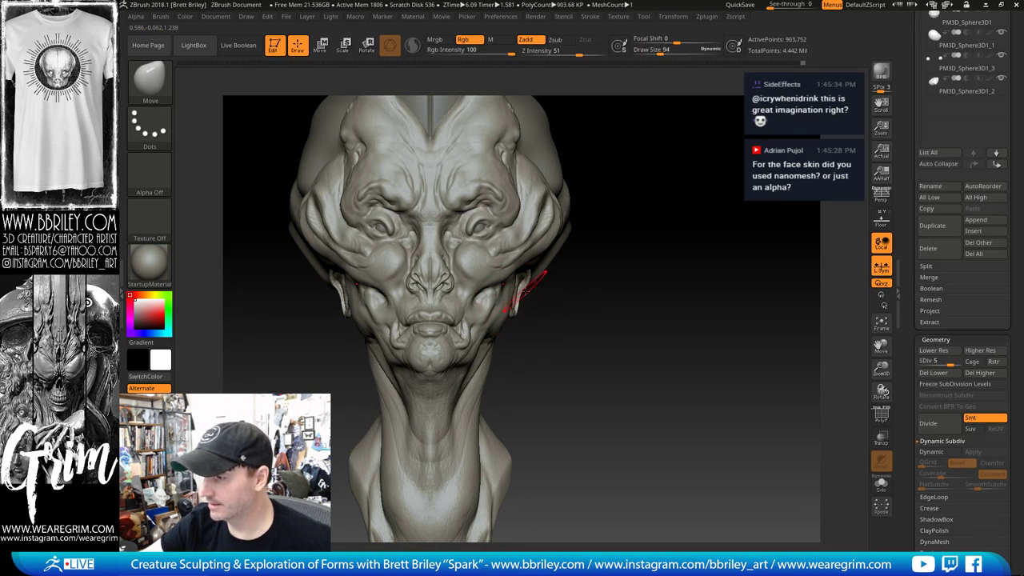
key([)
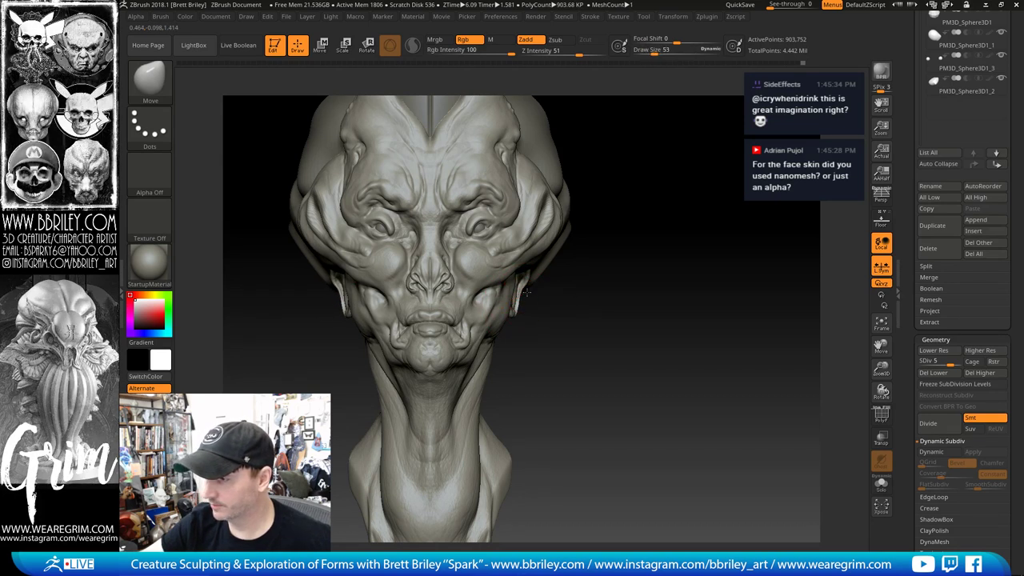
drag(524, 292, 520, 293)
drag(620, 293, 520, 278)
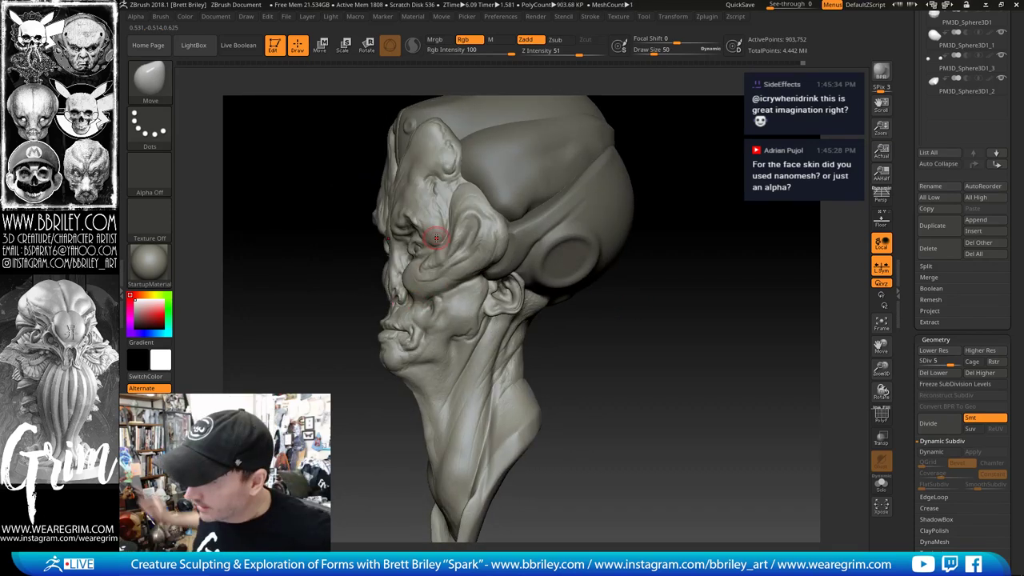
Step: Build up the inner cheek beside the nose with Clay at draw size 25
drag(671, 248, 738, 249)
key(b)
key(c)
key(l)
key(s)
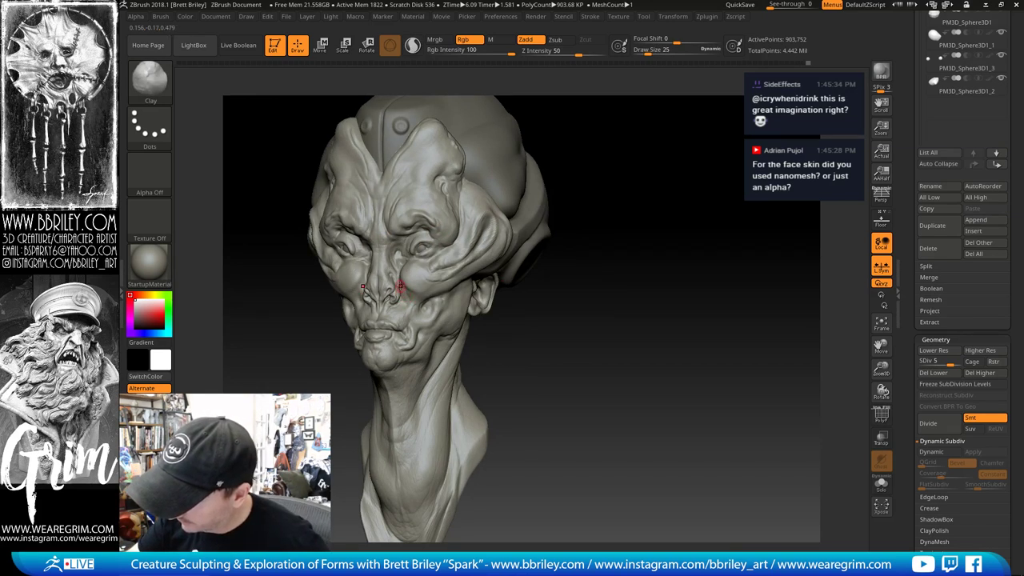
Step: Carve wrinkles into the rounded cheeks beneath the eyes with DamStandard at draw size 25
key(b)
key(d)
key(s)
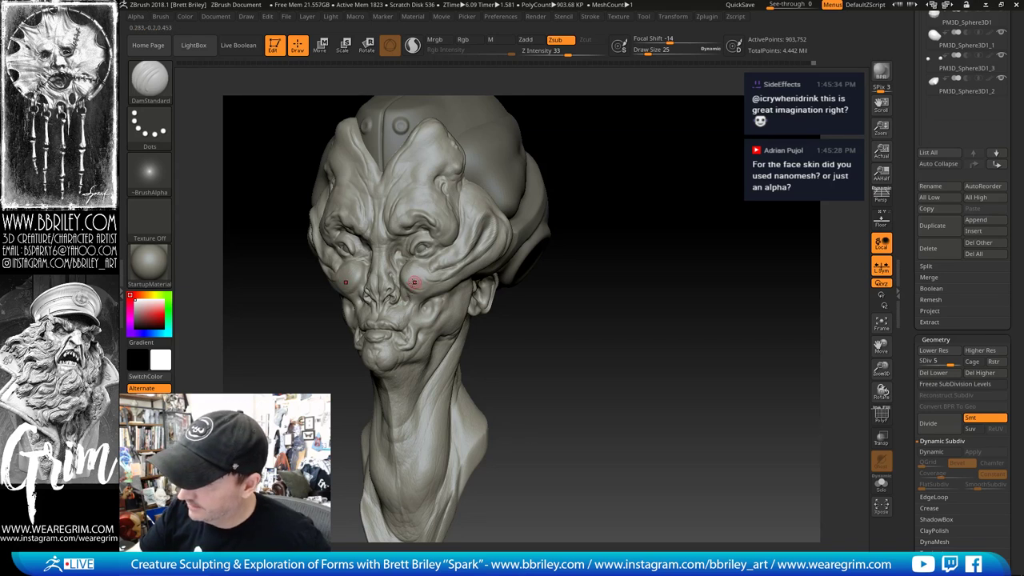
drag(583, 222, 641, 222)
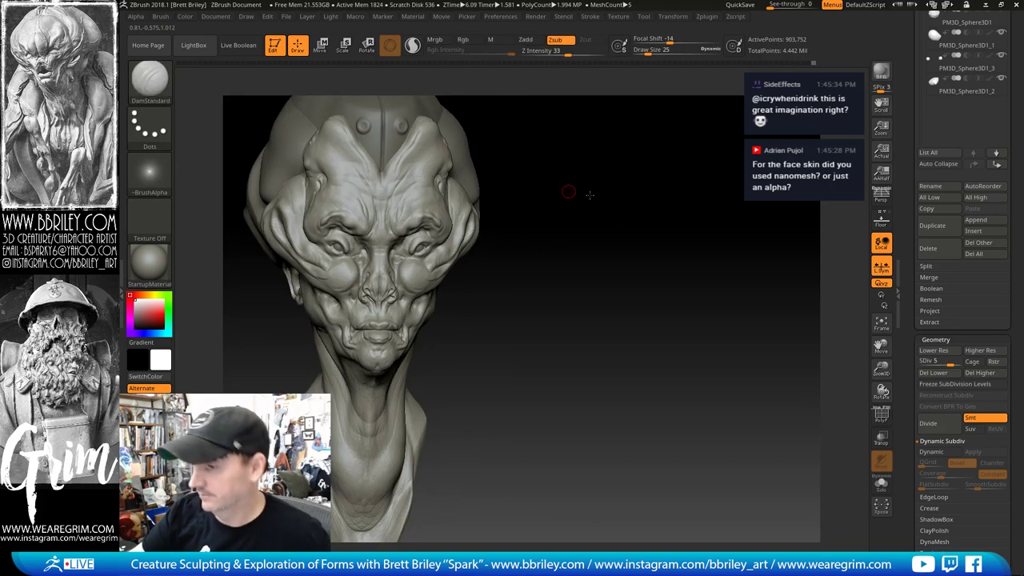
mouse_move(568, 192)
mouse_down()
mouse_move(656, 183)
mouse_move(418, 240)
mouse_up()
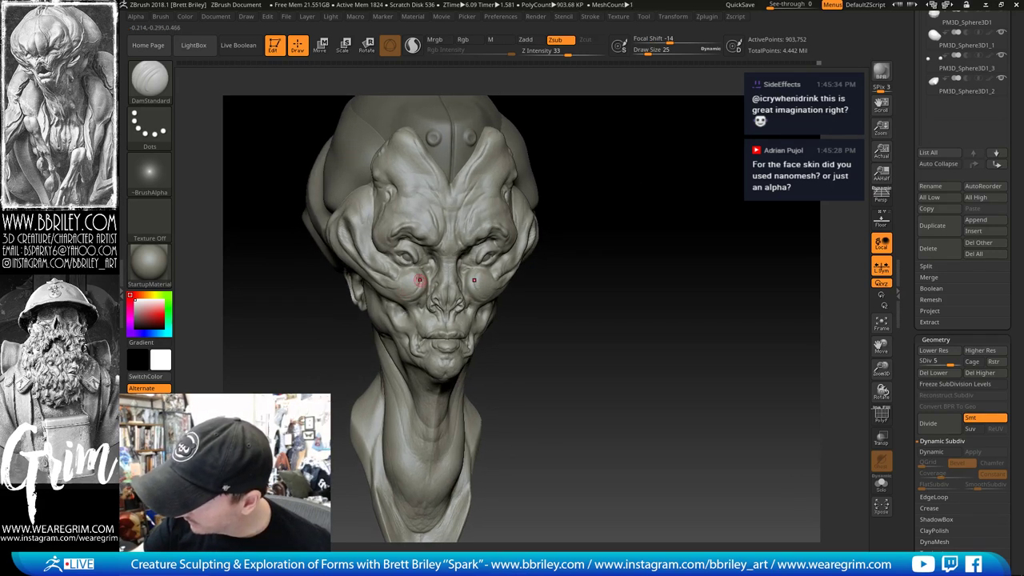
Step: Nudge the inner cheek and side of the nose with Move at draw size 34
key(b)
key(m)
key(v)
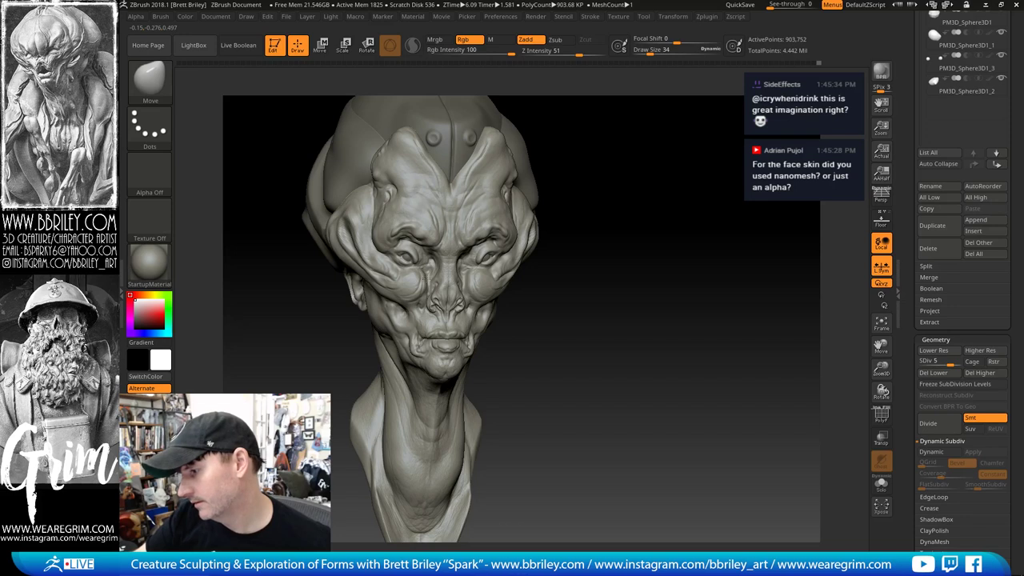
mouse_move(697, 165)
mouse_down()
mouse_move(652, 162)
mouse_move(720, 143)
mouse_up()
drag(624, 132, 700, 108)
Step: Subdivide the head to level 6 and refine the skin below the inner eye corner with DamStandard and Smooth at draw size 10
key(b)
key(d)
key(s)
alt+drag(582, 158, 687, 171)
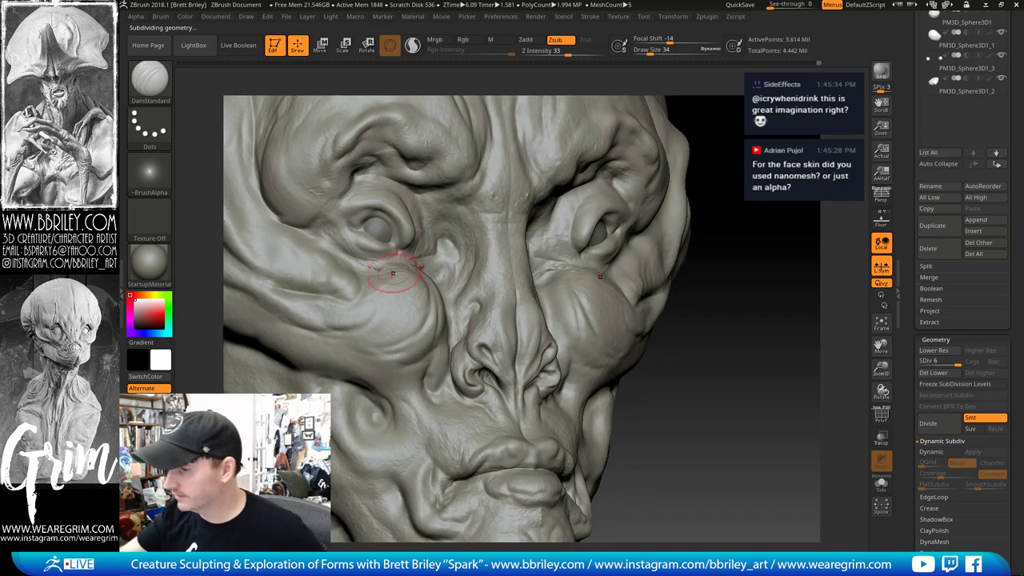
key(shift)
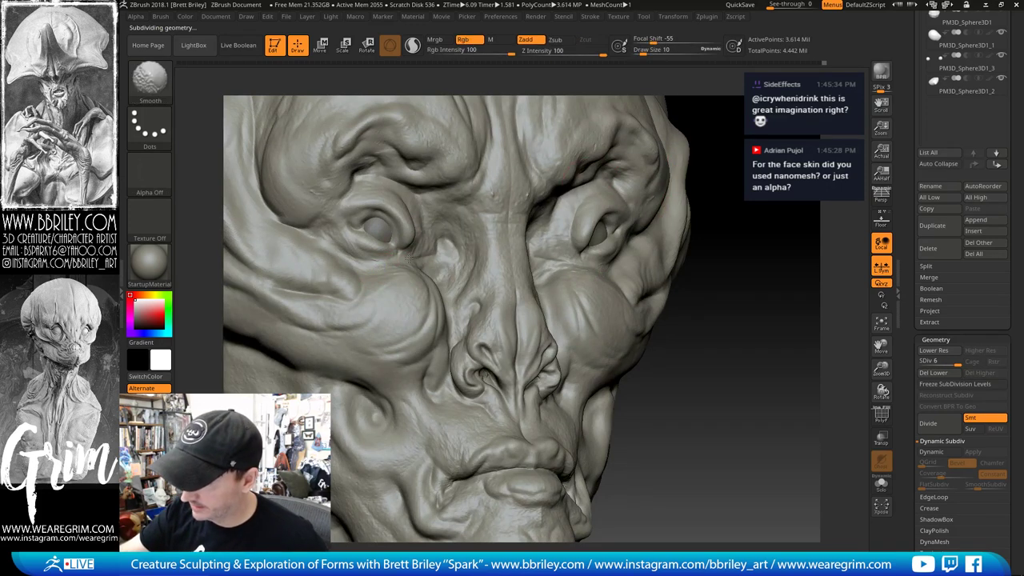
shift+drag(408, 258, 420, 267)
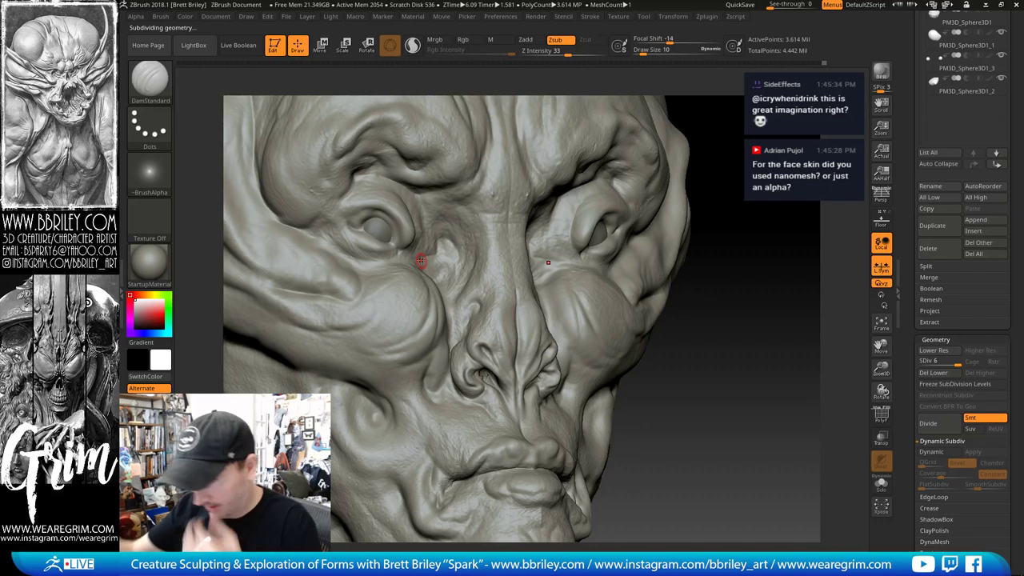
key(shift)
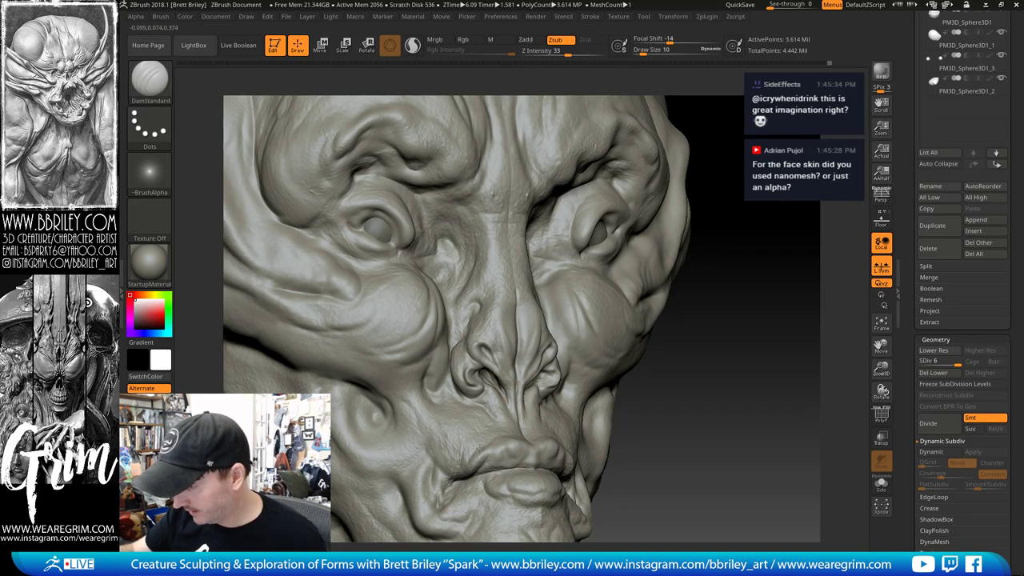
Step: Cut fine wrinkles around the nose, upper lip and mouth corner with DamStandard at draw size 10
drag(669, 441, 632, 420)
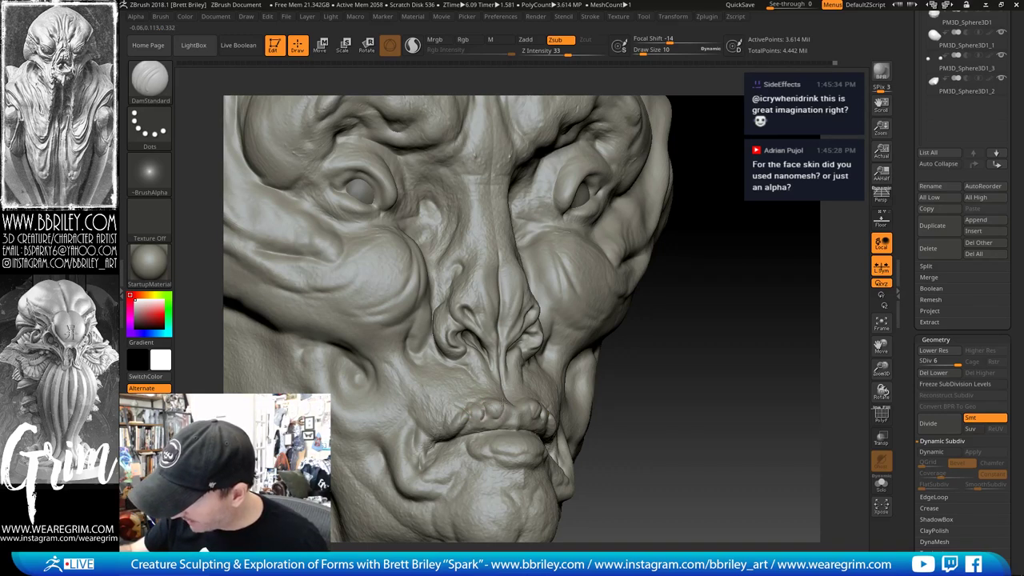
right_drag(509, 415, 489, 389)
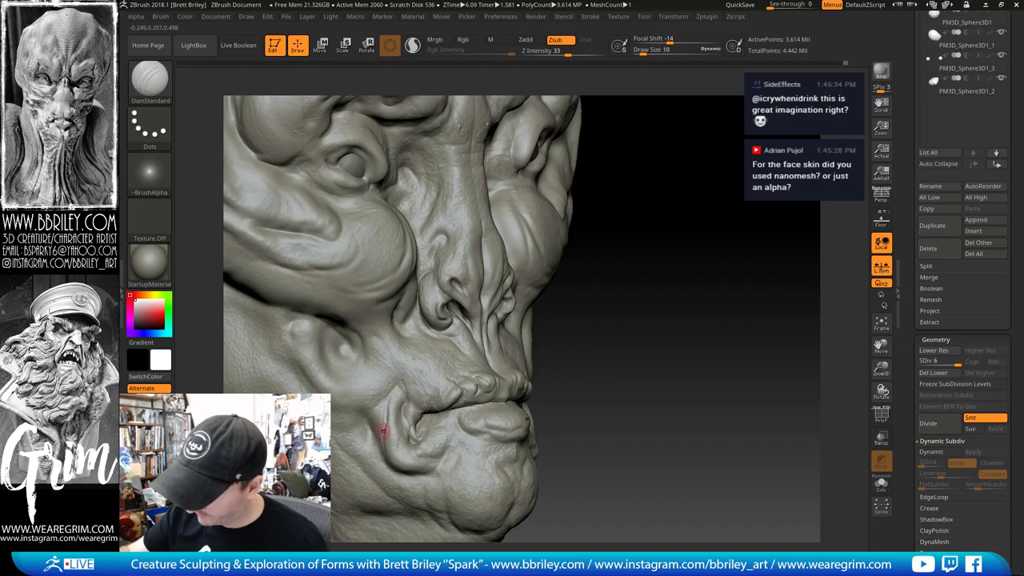
mouse_move(626, 391)
mouse_down()
mouse_move(648, 364)
mouse_move(667, 373)
mouse_up()
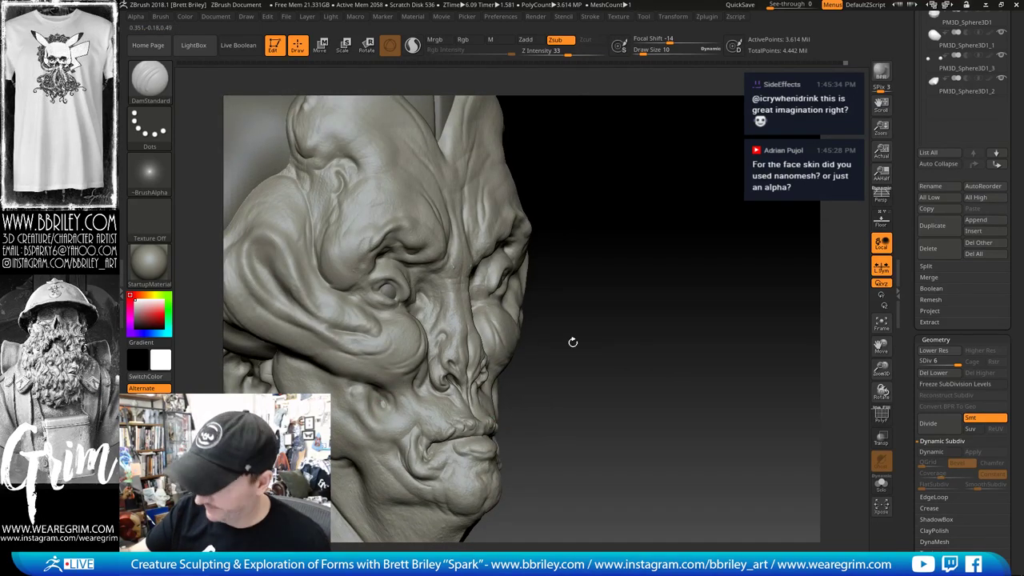
Step: Build up the skin at the outer corner of the eyes with the Standard brush at draw size 12
drag(572, 343, 379, 359)
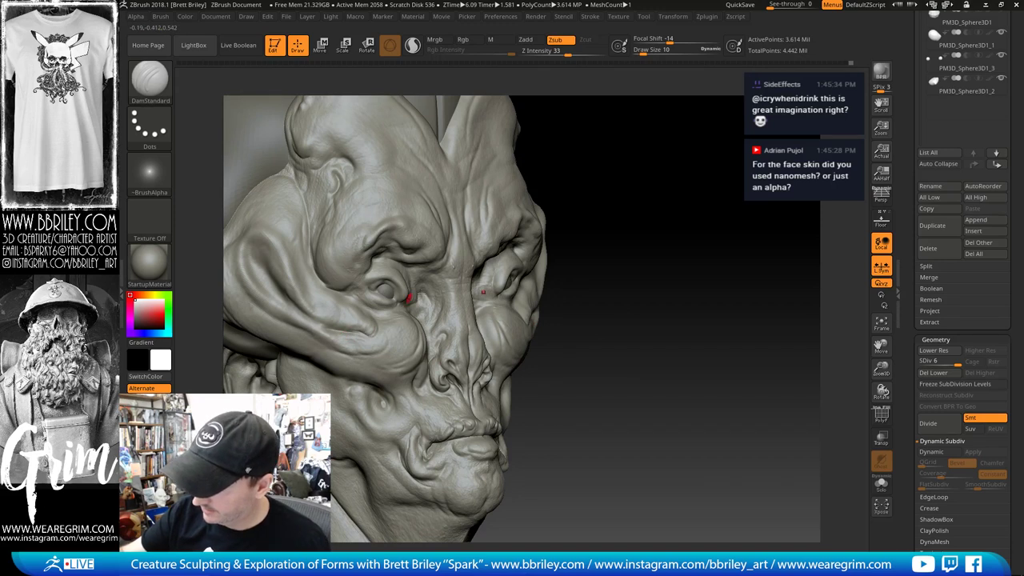
mouse_move(630, 181)
mouse_down()
mouse_move(640, 221)
mouse_move(669, 163)
mouse_move(617, 208)
mouse_up()
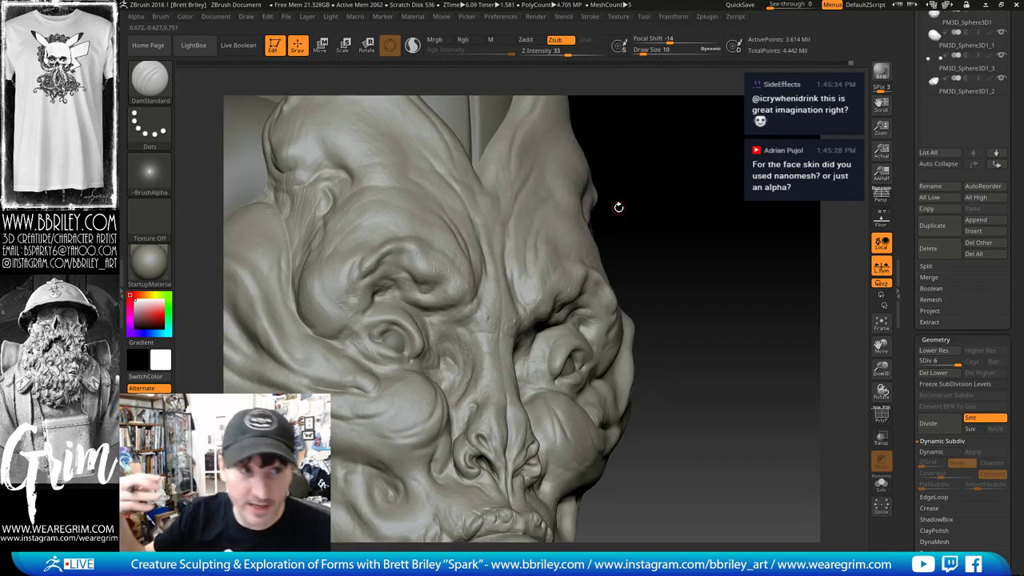
drag(711, 188, 649, 201)
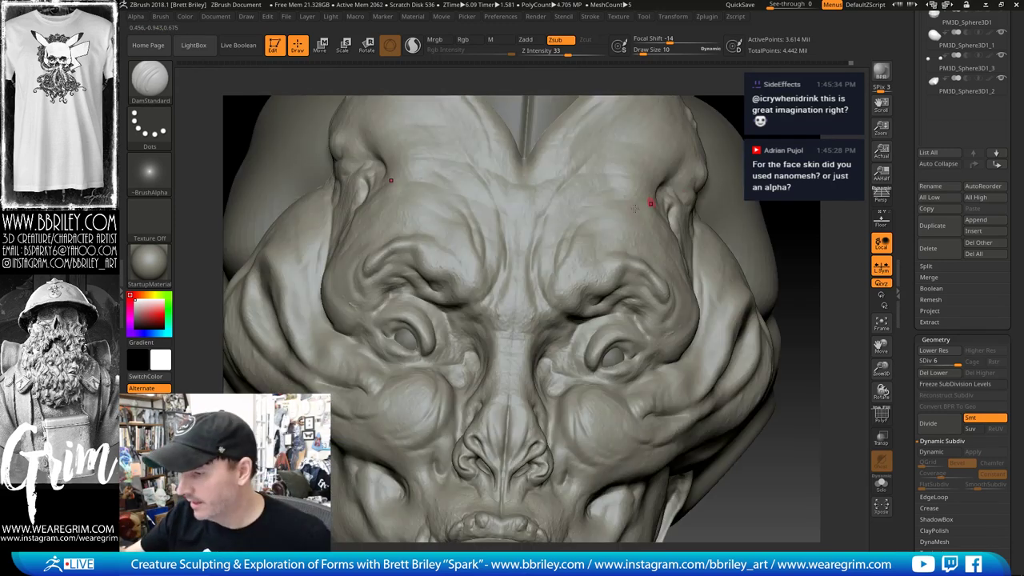
key(b)
key(s)
key(t)
key(s)
click(384, 337)
drag(378, 336, 382, 324)
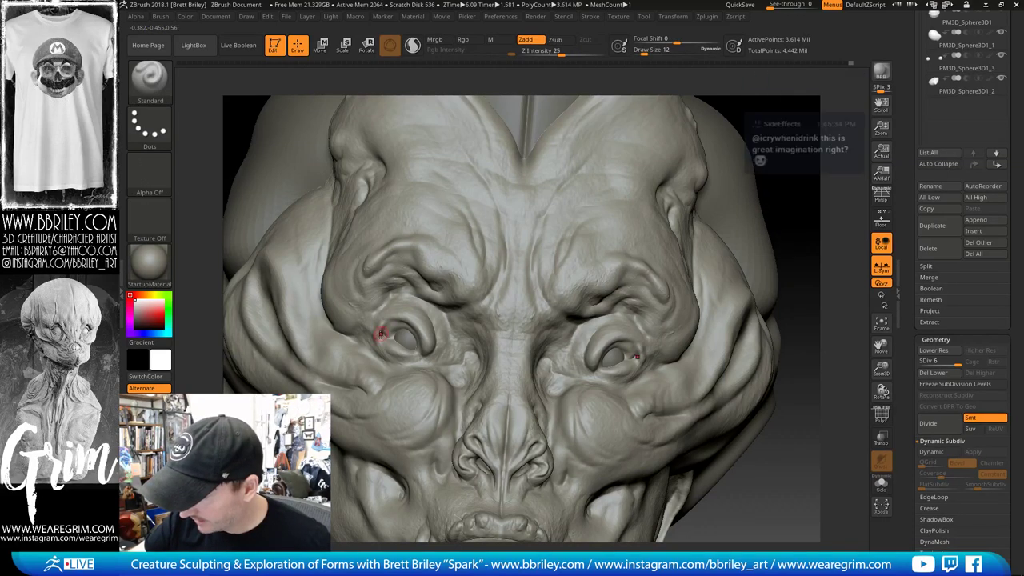
Step: Puff up the folds around the eyes with the Inflat brush at draw size 27
drag(855, 180, 635, 208)
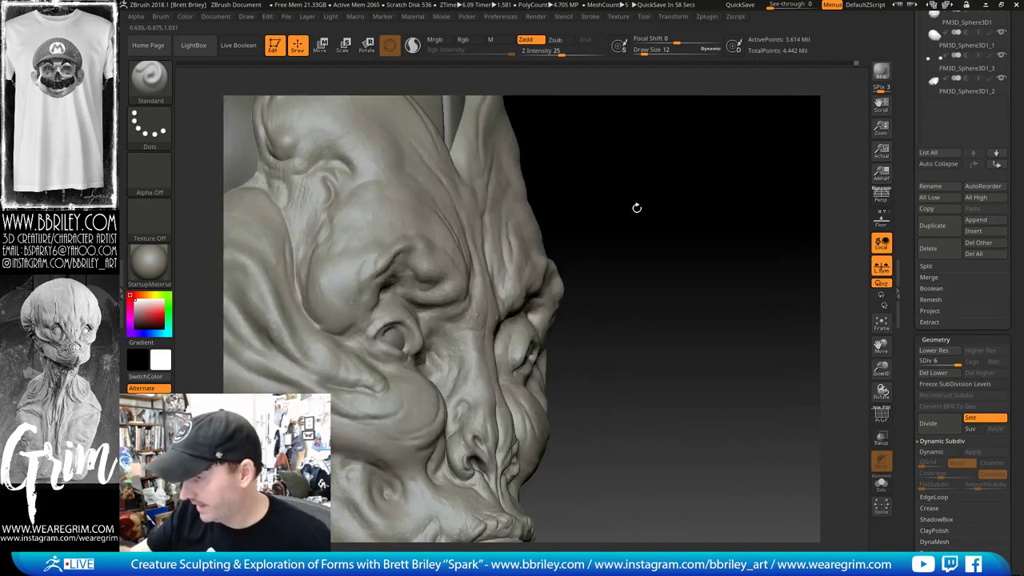
key(b)
key(c)
key(l)
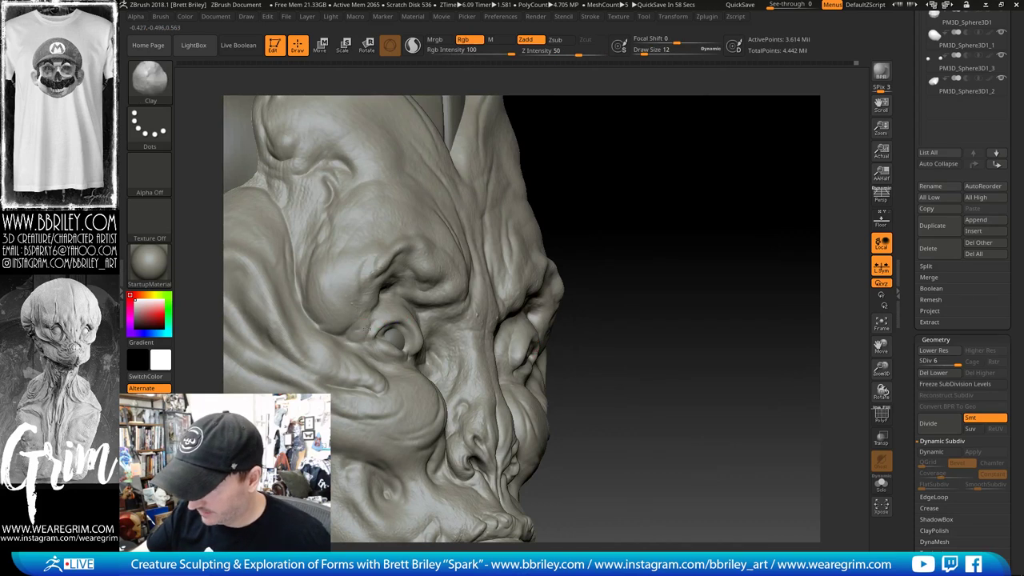
drag(647, 183, 605, 178)
key(b)
key(i)
key(n)
key(bracketright)
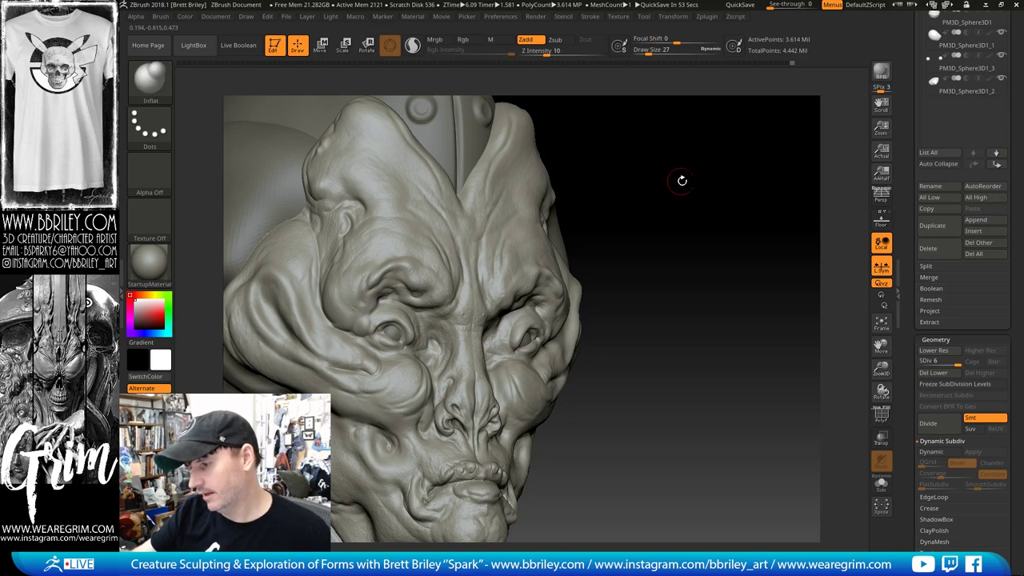
shift+drag(682, 180, 670, 226)
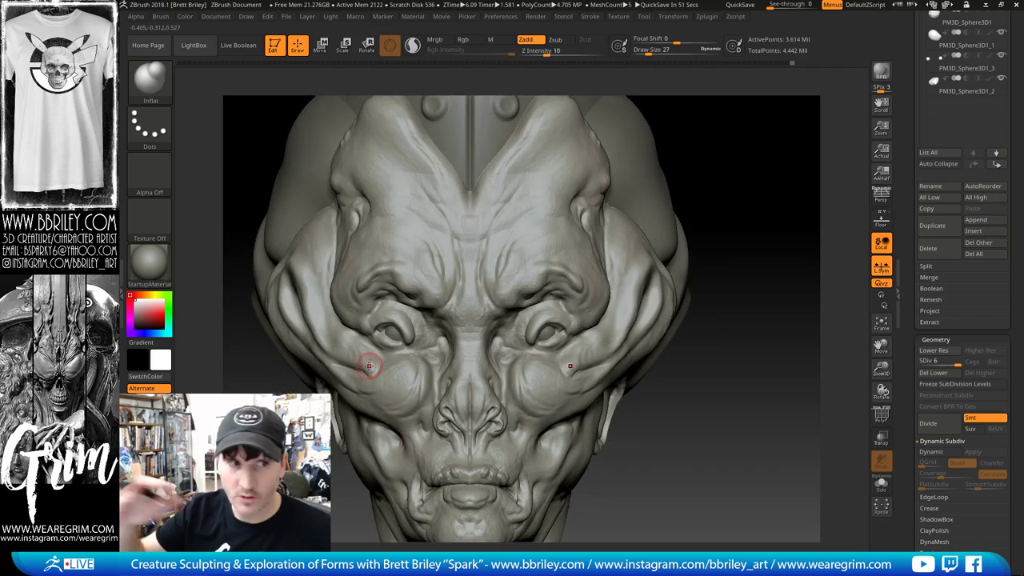
Step: Nudge the fold beside the outer eye corner with Move at draw size 39
key(b)
key(m)
key(v)
drag(354, 324, 350, 328)
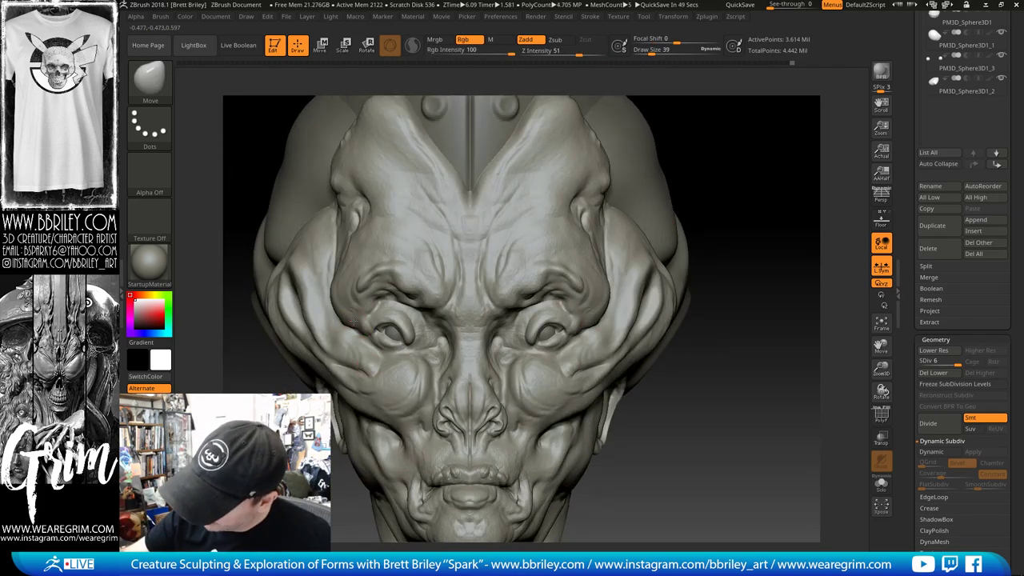
drag(777, 118, 824, 122)
Step: Carve creases into the outer eye corner with DamStandard at draw size 21
key(b)
key(i)
key(n)
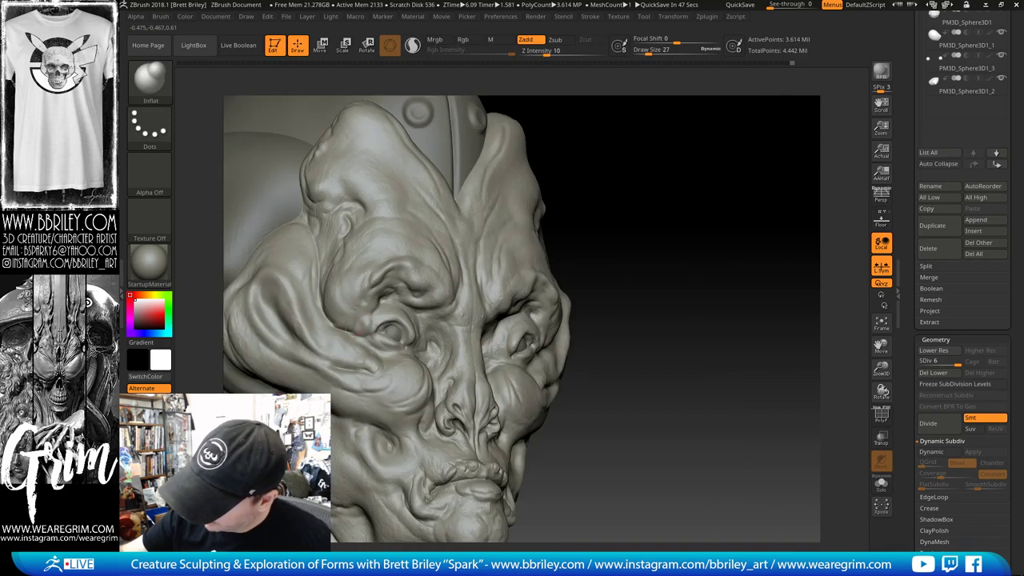
key(b)
key(d)
key(s)
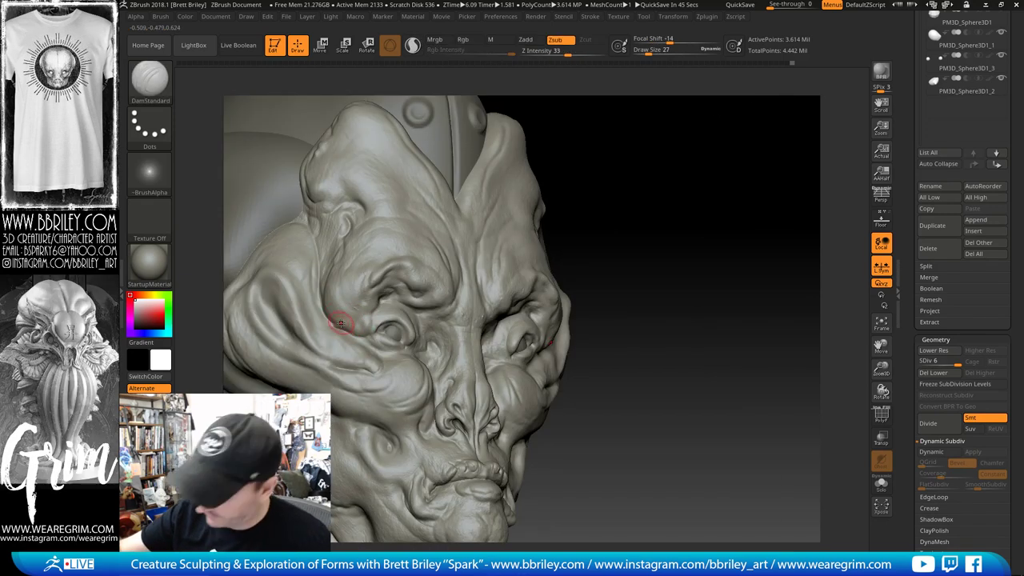
drag(365, 325, 363, 329)
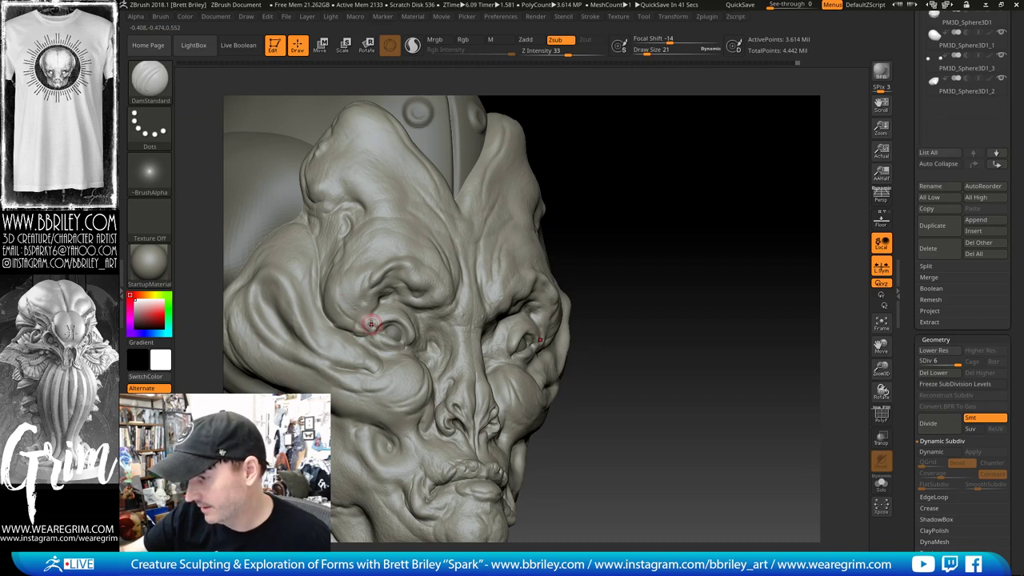
Step: Adjust the shape of the lower eyelids with Move at draw size 21
drag(666, 149, 343, 301)
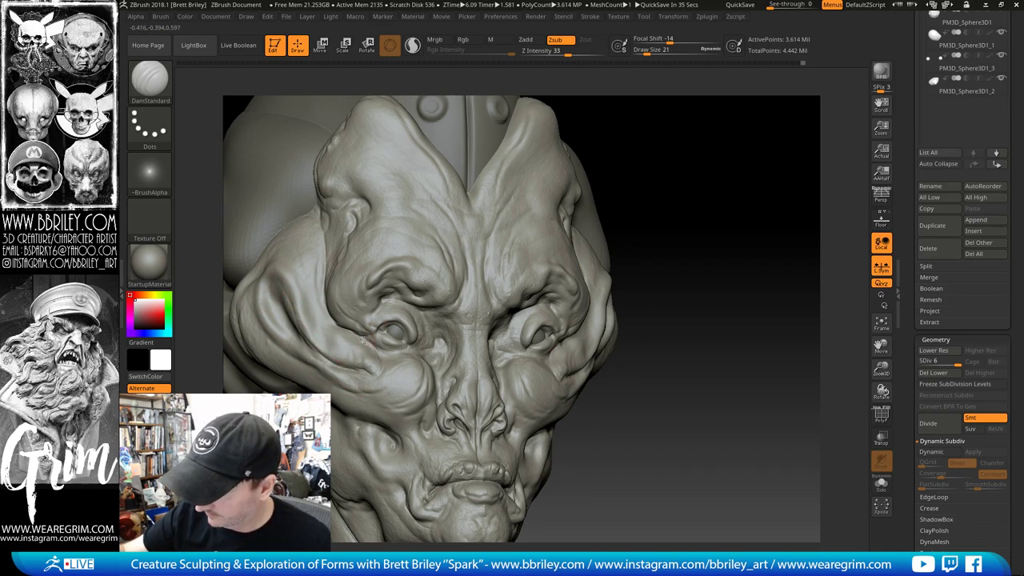
key(b)
key(i)
key(n)
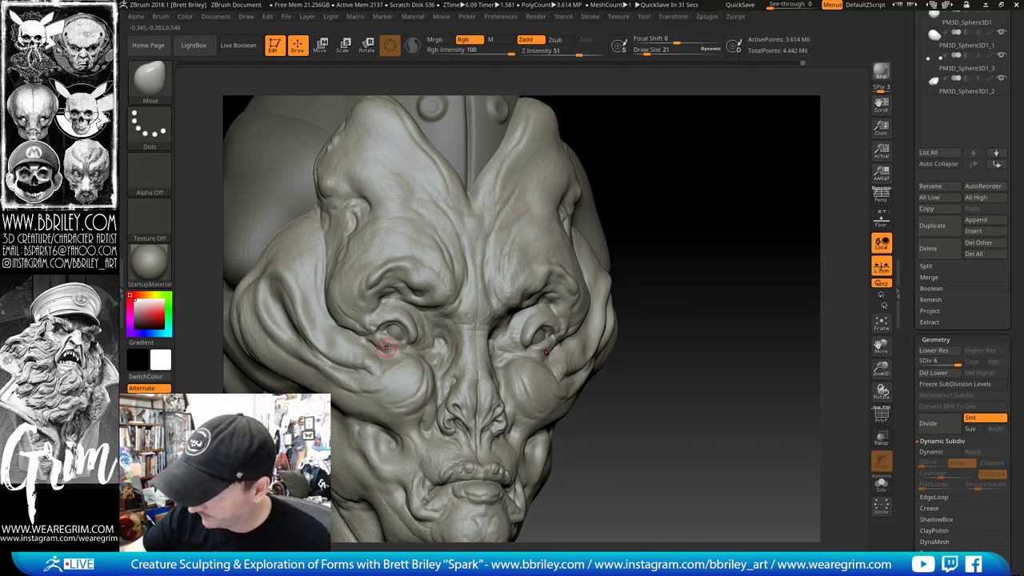
Step: Cut fine wrinkles into the eyelids and around the outer eye corners with DamStandard at draw size 9
key(b)
key(d)
key(s)
key(s)
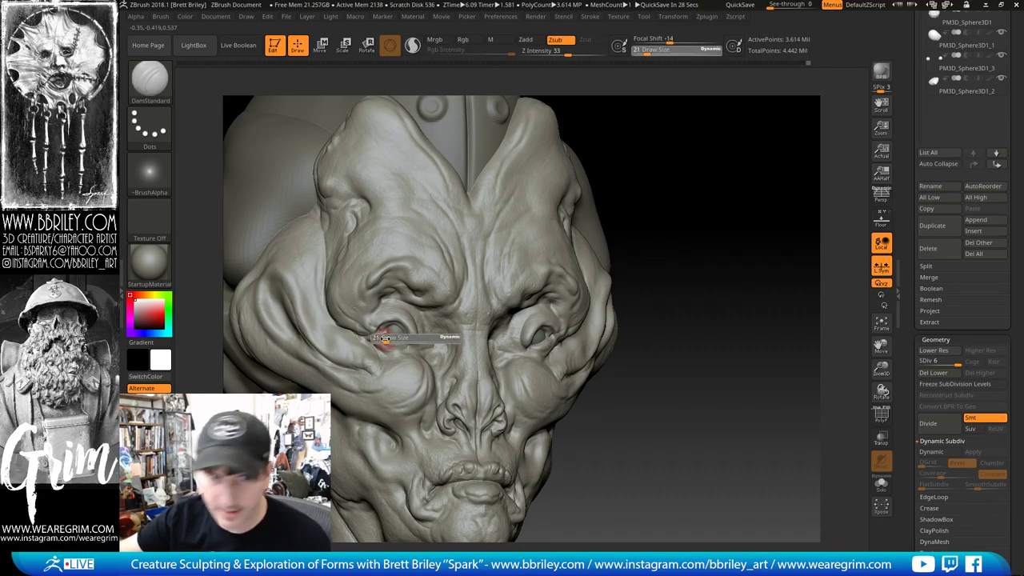
drag(384, 338, 382, 333)
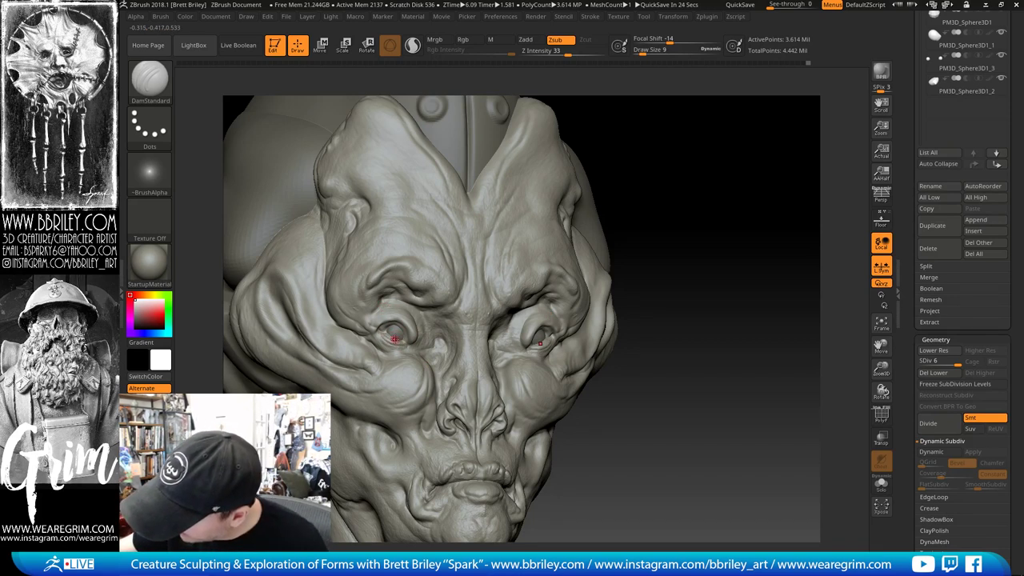
ctrl+right_drag(422, 332, 422, 373)
drag(369, 327, 404, 342)
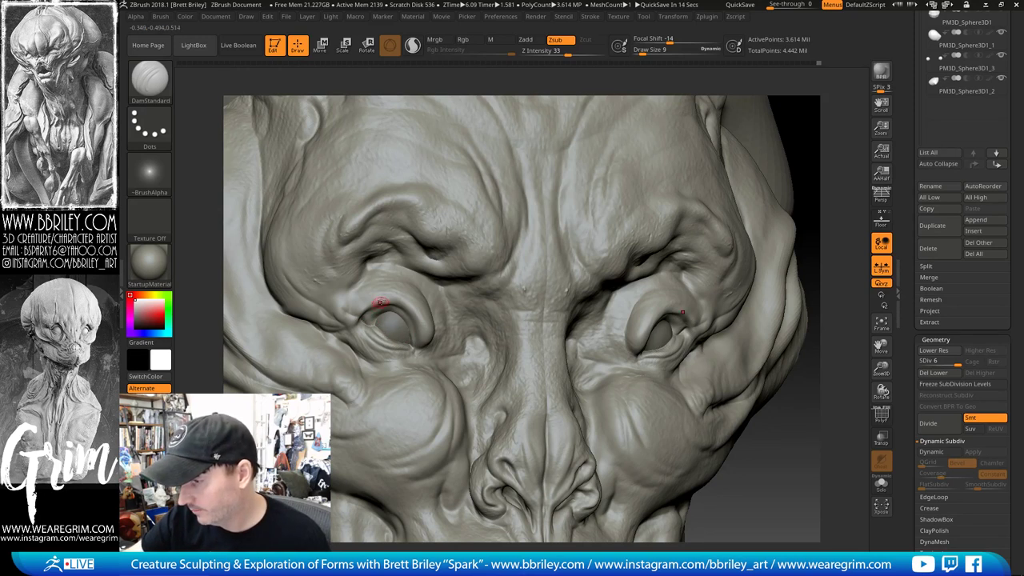
right_drag(380, 302, 400, 305)
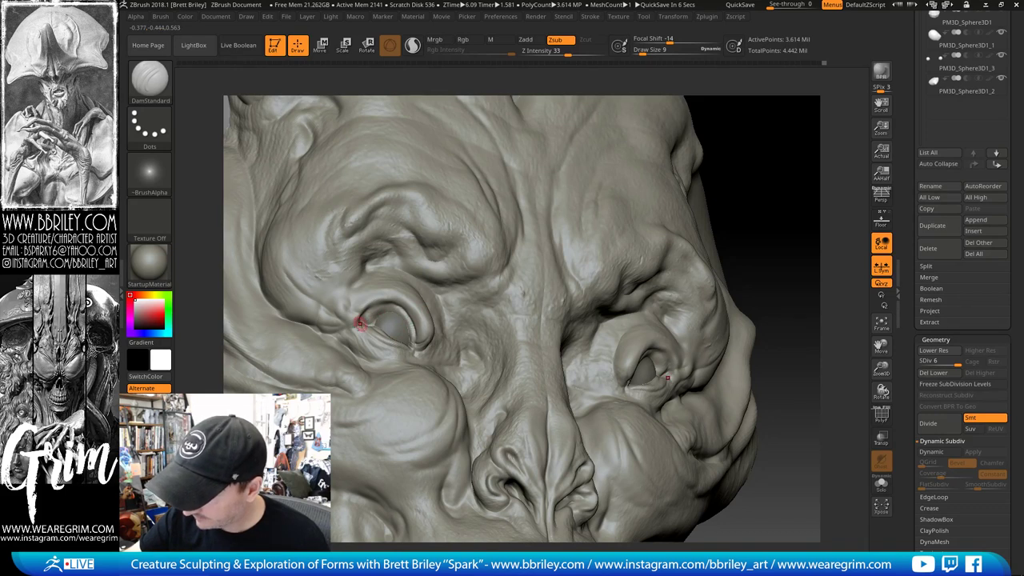
Step: Swell the skin at the outer eye corner with Inflat and refine its creases with DamStandard at draw size 9
key(b)
key(i)
key(n)
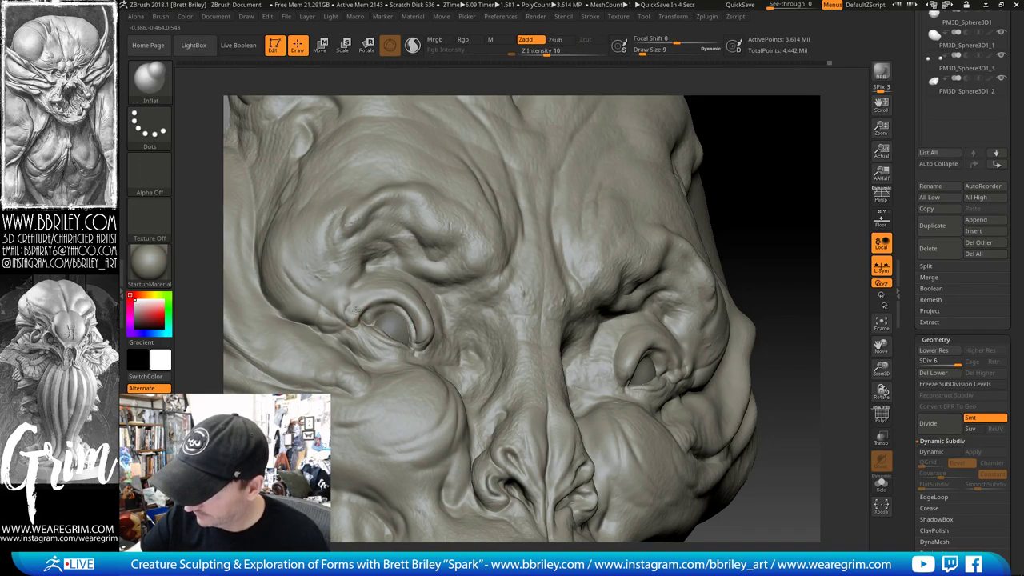
key(b)
key(d)
key(s)
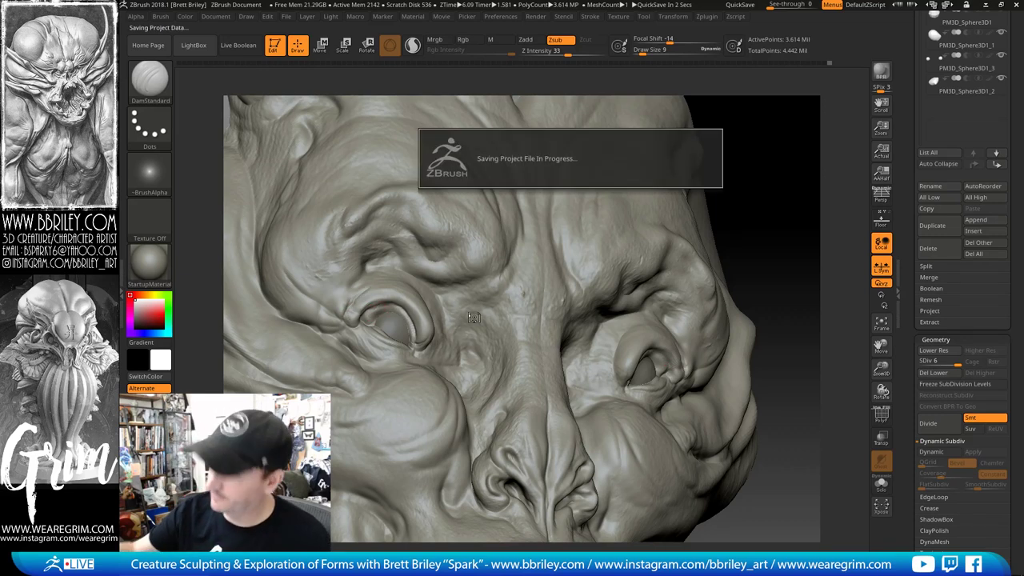
right_drag(373, 291, 473, 315)
Step: Make the head the active subtool again and save the model to disk
right_drag(683, 249, 720, 250)
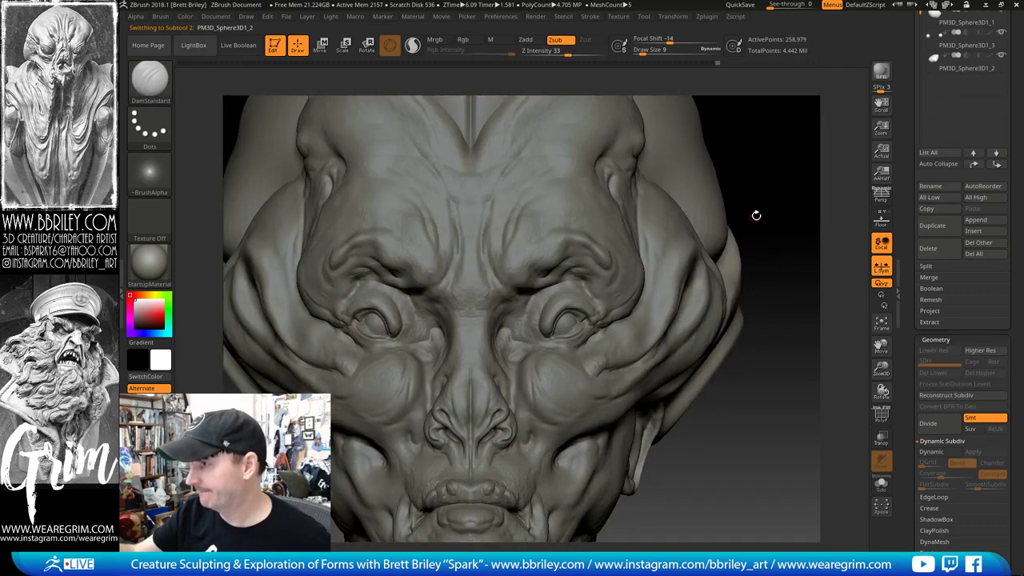
right_drag(756, 217, 764, 213)
alt+click(722, 222)
click(644, 17)
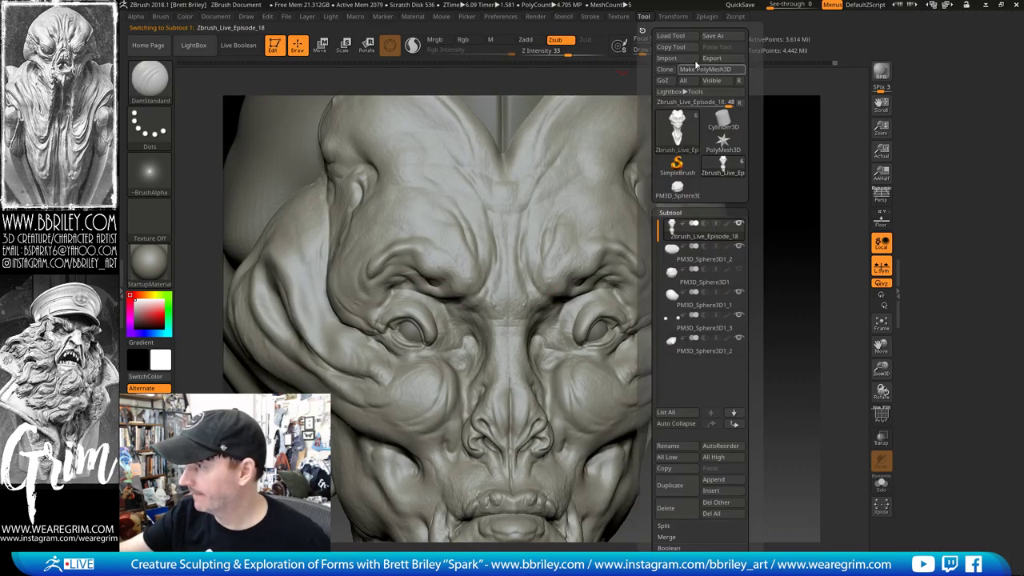
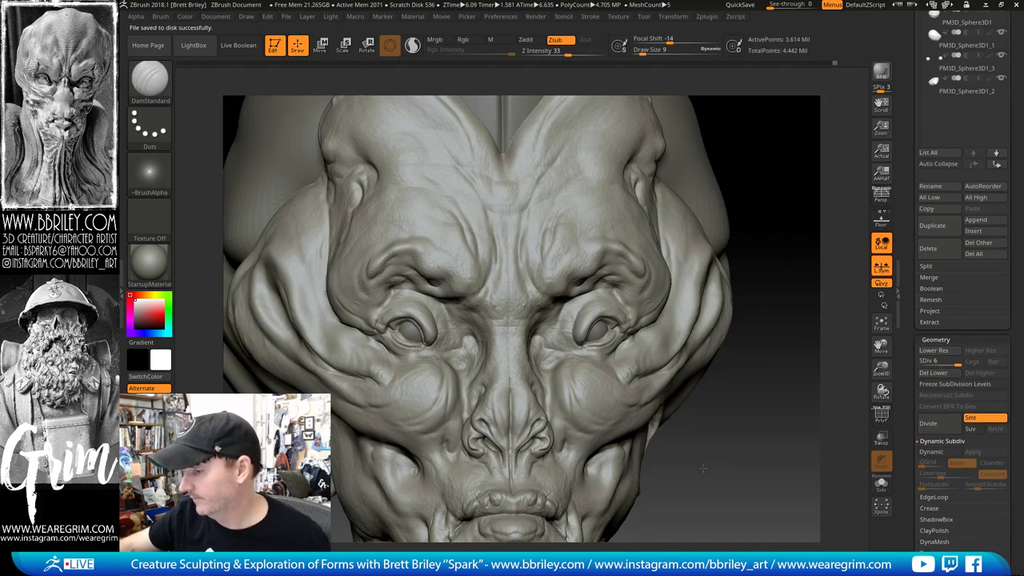
Step: Reshape the sides of the neck below the jaw with the Move brush
alt+drag(702, 468, 701, 348)
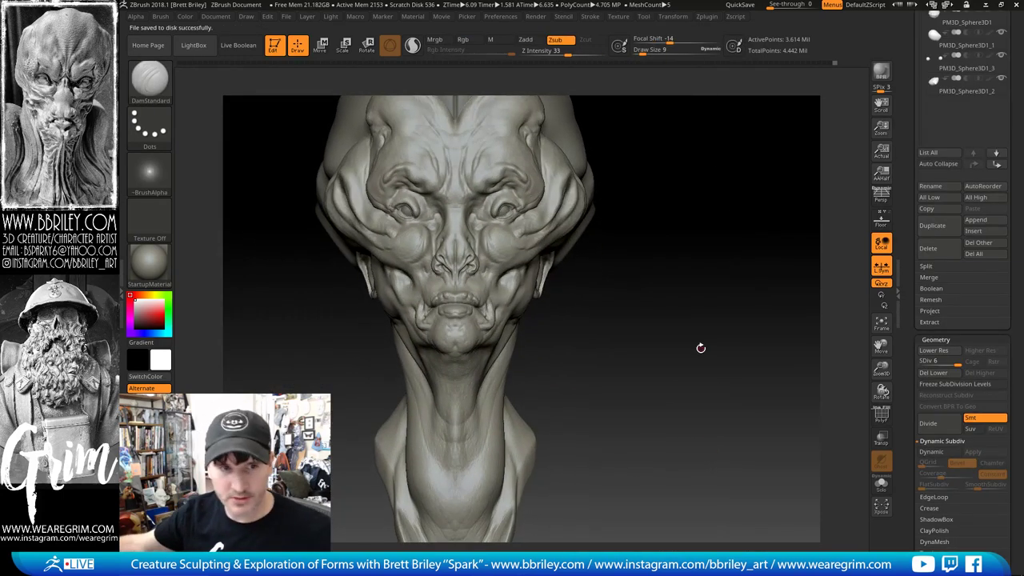
mouse_move(678, 267)
mouse_down()
mouse_move(718, 261)
mouse_move(641, 274)
mouse_up()
key(b)
key(m)
key(v)
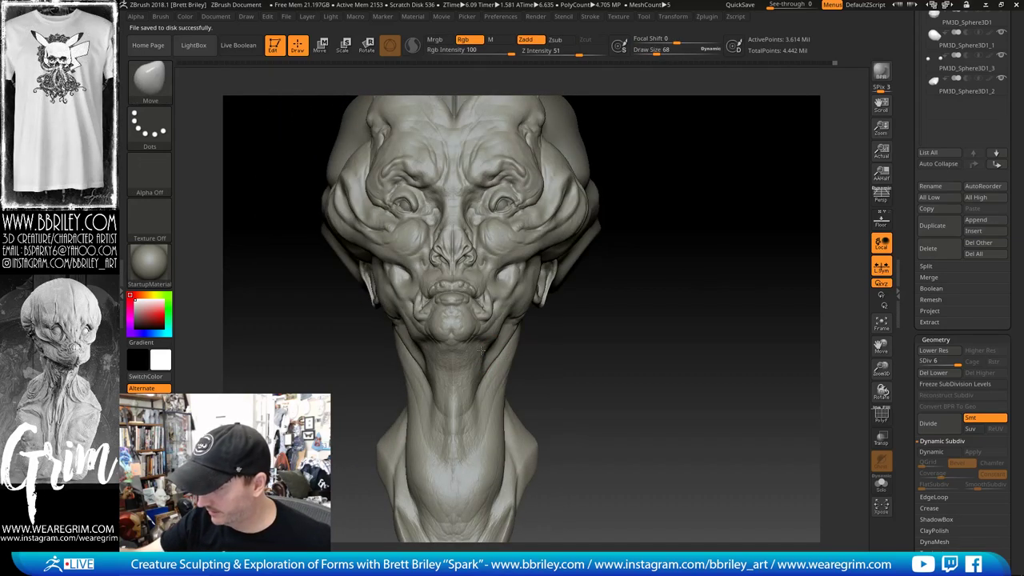
key(s)
key(s)
mouse_move(497, 369)
mouse_down()
mouse_move(507, 369)
mouse_move(539, 311)
mouse_move(595, 330)
mouse_up()
Step: Carve skin folds along the neck and throat with DamStandard at draw size 36
key(b)
key(d)
key(s)
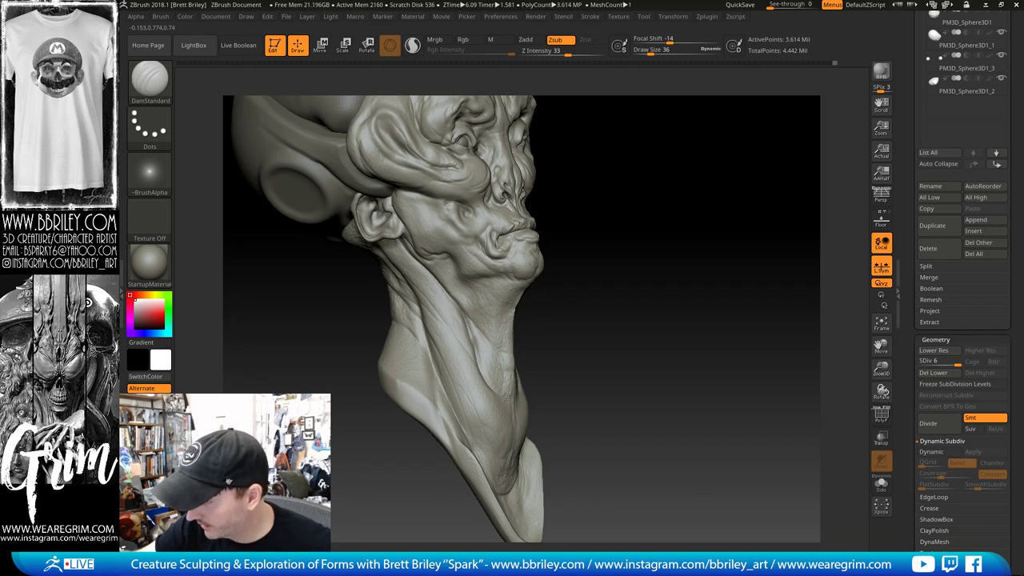
right_drag(471, 344, 456, 331)
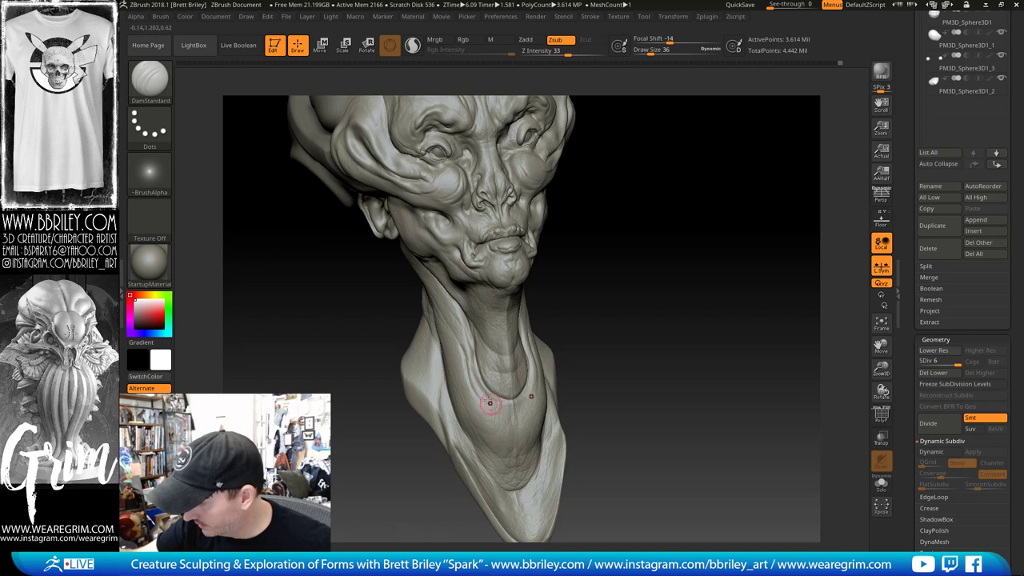
Step: Build up the folds at the base of the throat with the Standard brush
key(b)
key(s)
key(t)
mouse_move(493, 398)
mouse_down()
mouse_move(474, 373)
mouse_move(504, 403)
mouse_move(486, 396)
mouse_move(475, 366)
mouse_up()
mouse_move(582, 300)
mouse_down()
mouse_move(554, 312)
mouse_move(553, 300)
mouse_move(610, 274)
mouse_move(573, 294)
mouse_up()
Step: Adjust the skin beneath the jaw with Move at draw size 94 and crease it with DamStandard at draw size 50
key(b)
key(m)
key(v)
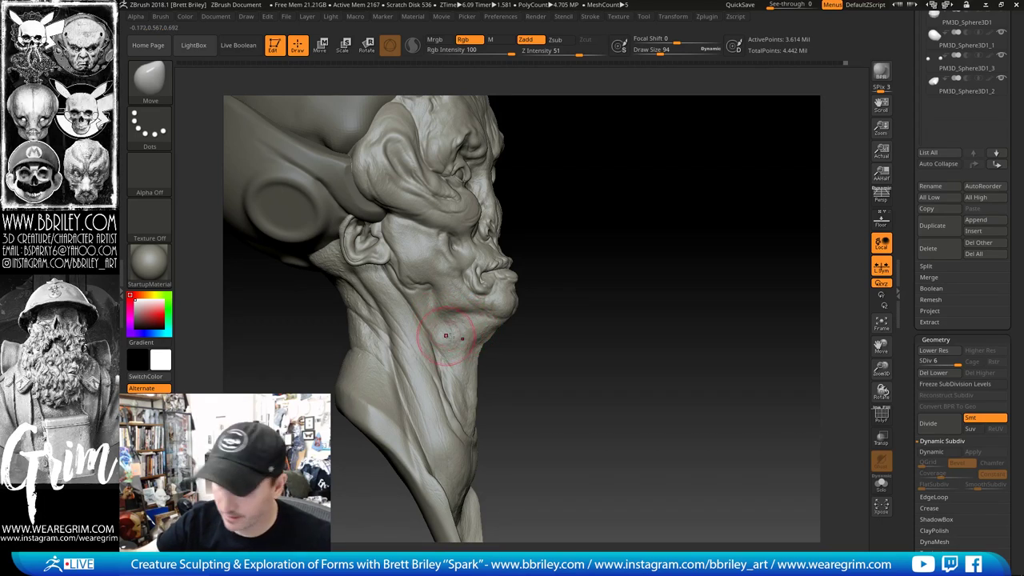
key(b)
key(s)
key(t)
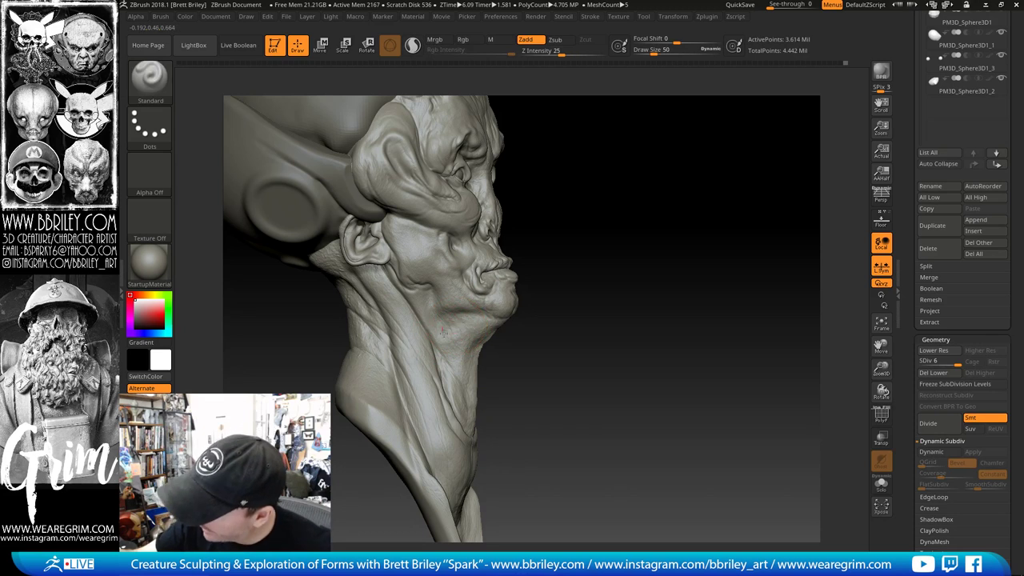
key(b)
key(d)
key(s)
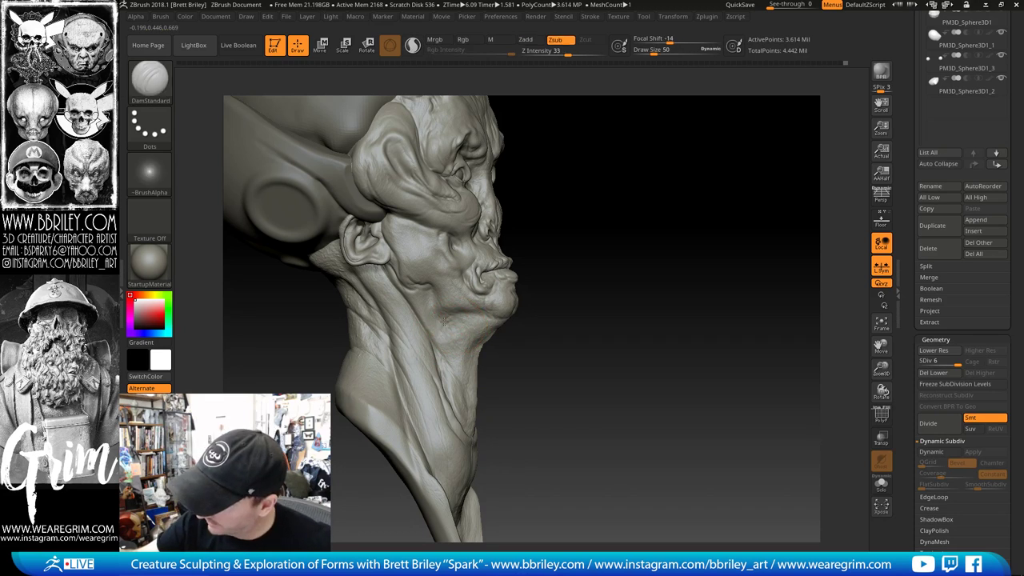
mouse_move(505, 368)
mouse_down()
mouse_move(473, 370)
mouse_move(449, 340)
mouse_move(444, 354)
mouse_up()
Step: Fill out the area between jaw and neck with the Clay brush at draw size 34
key(b)
key(c)
key(l)
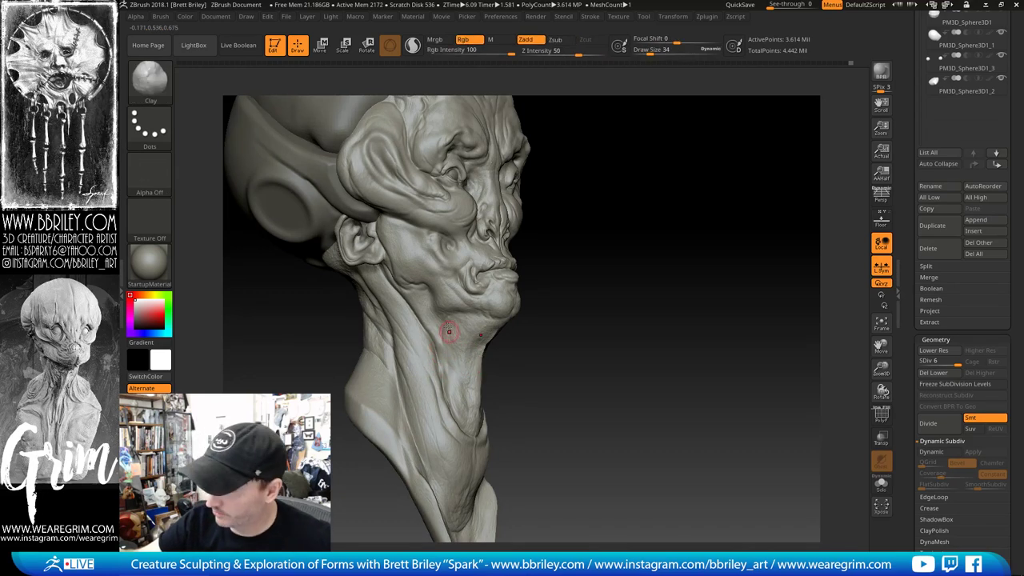
mouse_move(586, 333)
mouse_down()
mouse_move(487, 328)
mouse_move(584, 372)
mouse_move(581, 361)
mouse_up()
Step: Refine the silhouette of the jawline and upper neck with Move at draw size 59
key(b)
key(m)
key(v)
drag(582, 361, 525, 340)
key(s)
drag(494, 336, 490, 337)
drag(560, 313, 530, 317)
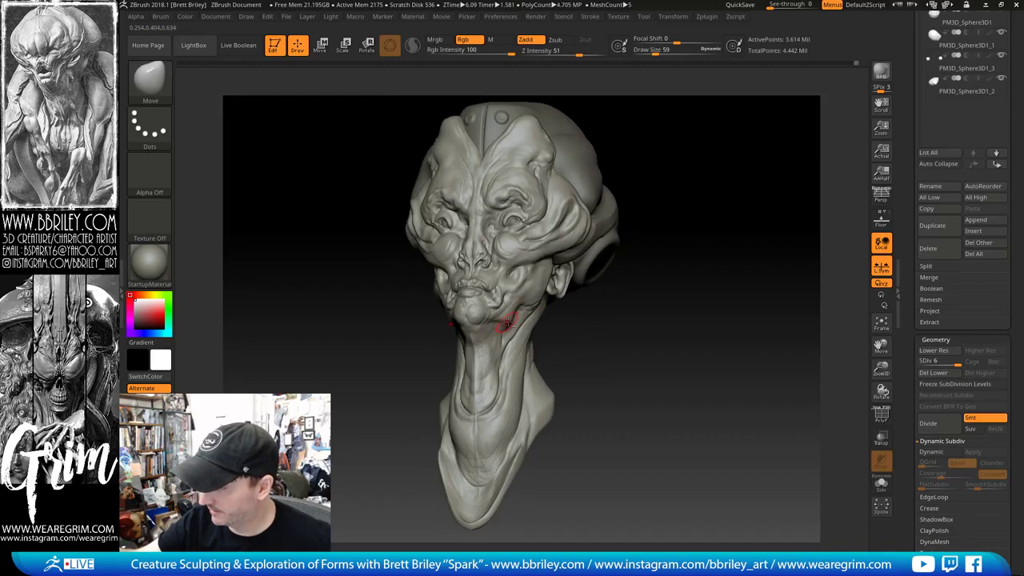
Step: Reshape the lower neck and chest base with Move at draw size 190
mouse_move(507, 322)
right_down()
mouse_move(499, 335)
mouse_move(517, 357)
mouse_move(576, 306)
mouse_move(577, 252)
right_up()
key(s)
drag(444, 358, 459, 358)
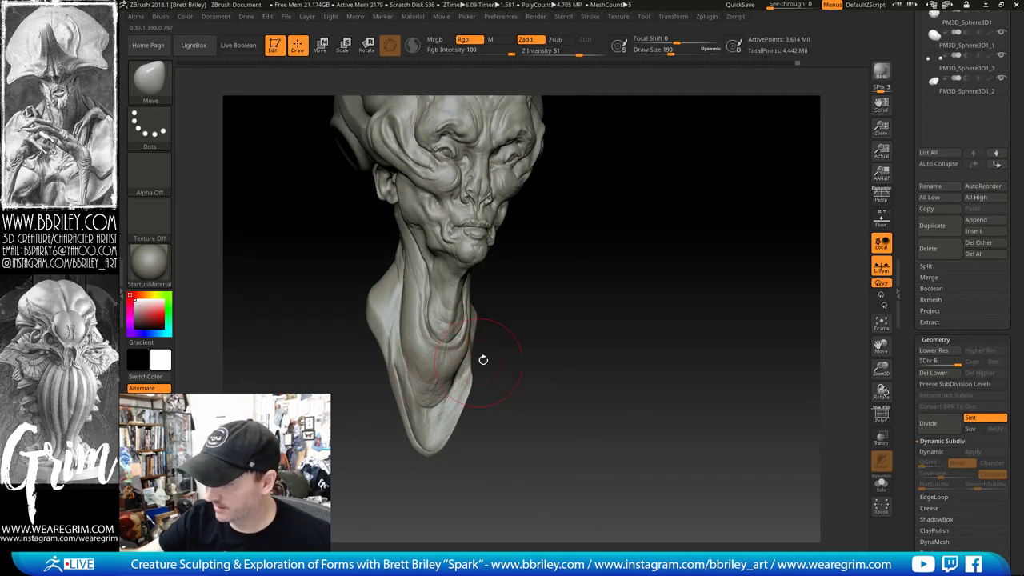
mouse_move(484, 360)
right_down()
mouse_move(469, 346)
mouse_move(530, 350)
mouse_move(430, 391)
right_up()
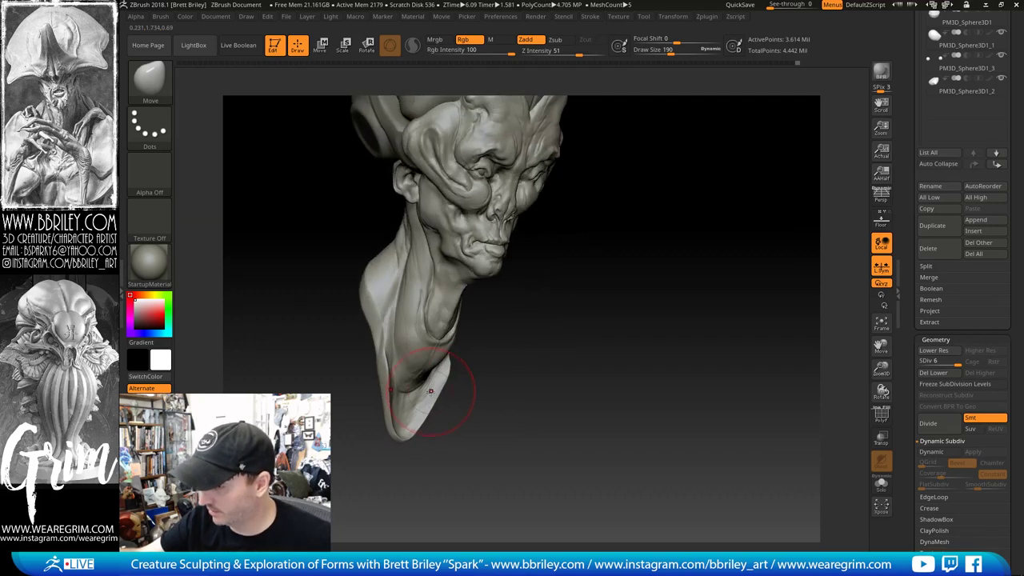
Step: Lower the head mesh to subdivision level 3 for broad changes to the chest base
key(shift+d)
key(shift+d)
key(shift+d)
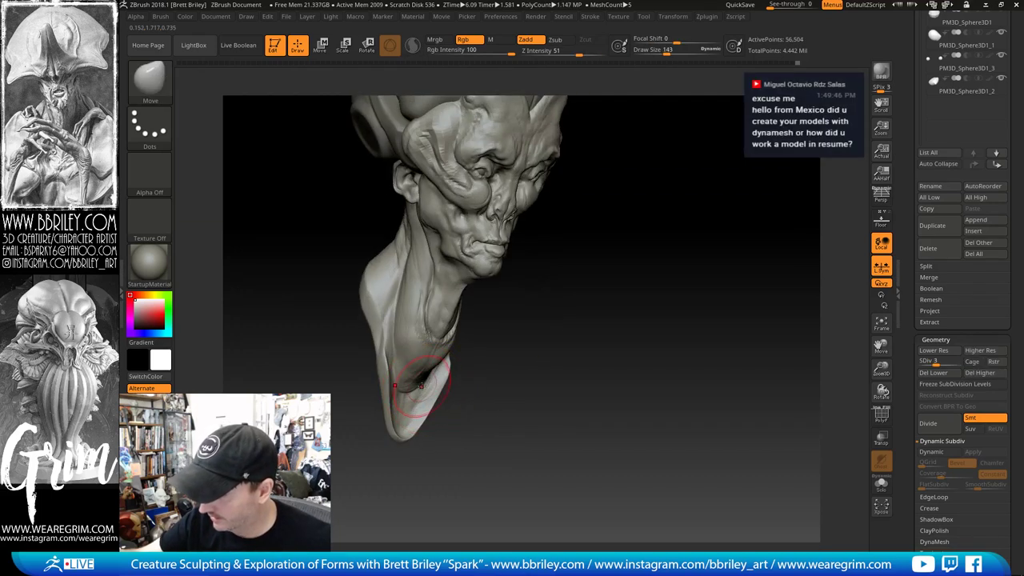
Step: Lower the mesh to subdivision level 2 and reshape the neck and chest base with Move at draw size 238
key(shift+d)
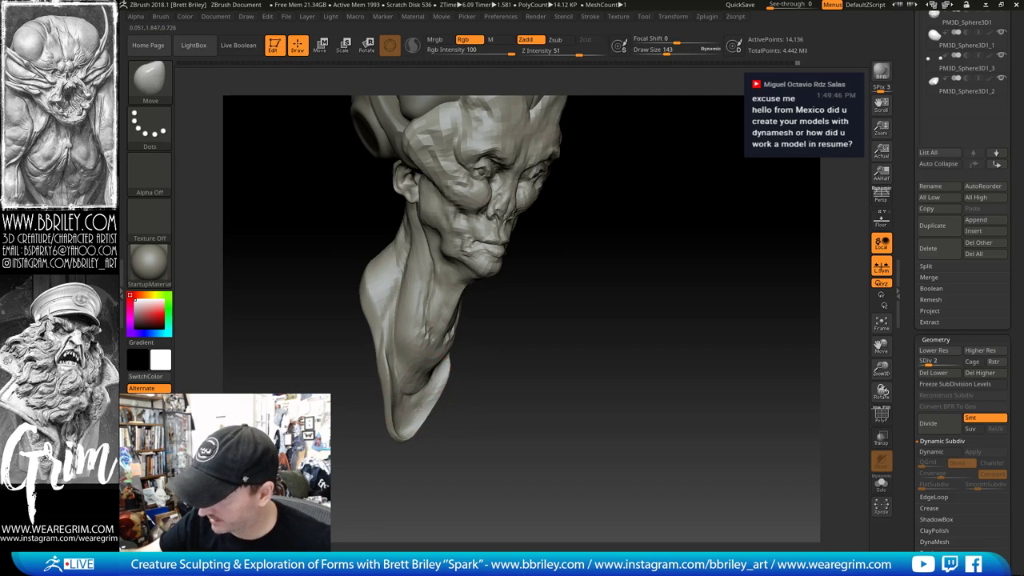
right_drag(433, 392, 425, 392)
drag(436, 404, 443, 400)
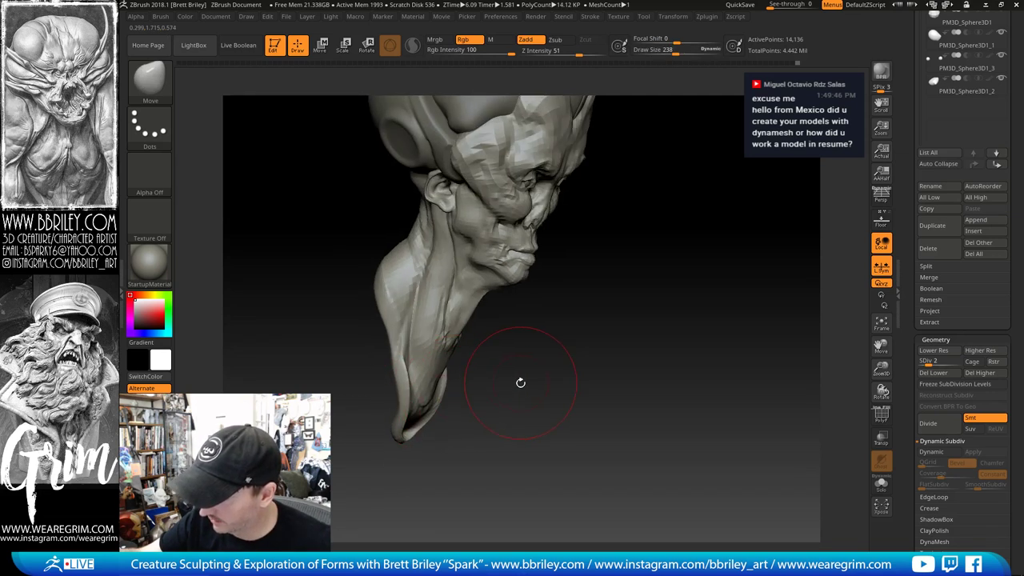
key(s)
drag(519, 382, 450, 371)
drag(456, 352, 473, 347)
drag(500, 348, 467, 342)
drag(511, 320, 470, 291)
Step: Add volume to the front of the neck below the jaw with the Inflat brush
key(b)
key(i)
key(n)
key(s)
drag(472, 294, 472, 297)
drag(504, 265, 535, 264)
Step: Adjust the profile of the throat below the chin with Move at draw size 138
key(b)
key(m)
key(v)
drag(467, 261, 529, 244)
right_drag(469, 343, 423, 355)
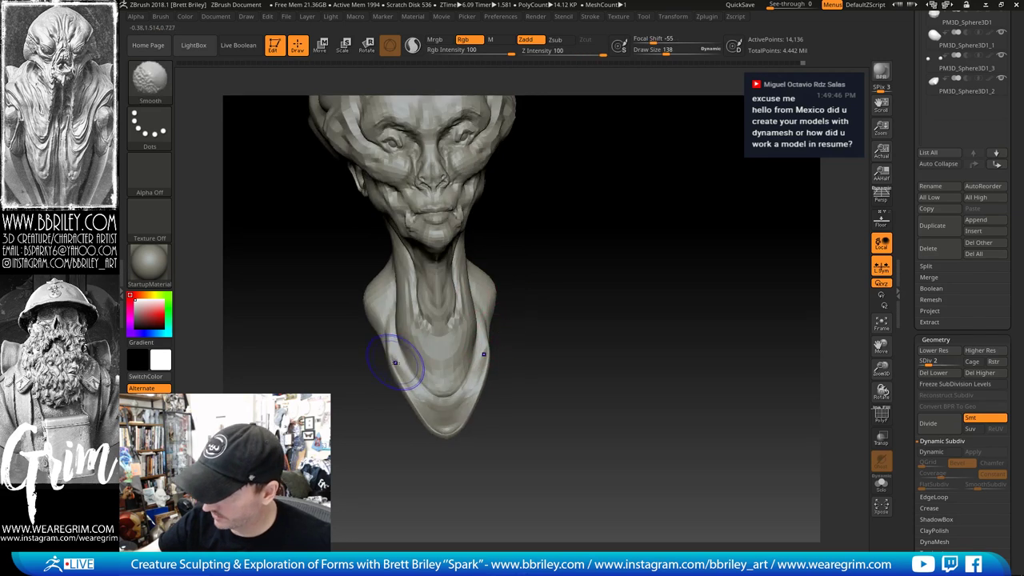
Step: Smooth the side rims of the chest base and thicken them with Inflat at draw size 94
key(shift)
mouse_move(420, 408)
shift+mouse_down()
mouse_move(397, 386)
mouse_move(431, 387)
mouse_move(405, 370)
shift+mouse_up()
key(s)
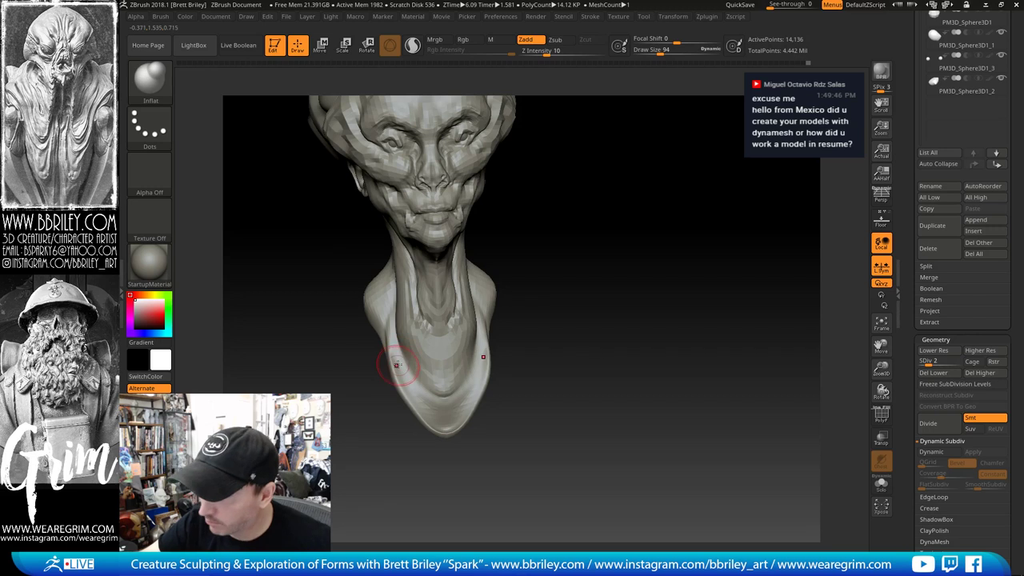
key(shift)
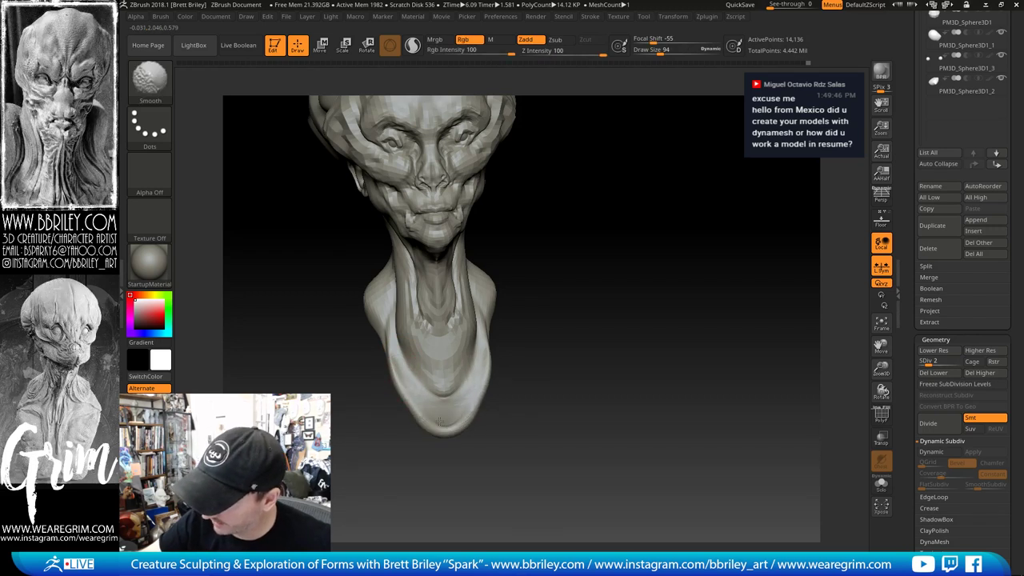
Step: Widen and round the pointed lower edge of the chest base with the Move brush, smoothing the result
key(b)
key(m)
key(v)
mouse_move(440, 424)
mouse_down()
mouse_move(445, 434)
mouse_move(446, 417)
mouse_move(466, 407)
mouse_up()
key(shift)
Step: Thicken the lower rim of the chest base with Inflat at draw size 102
key(b)
key(i)
key(n)
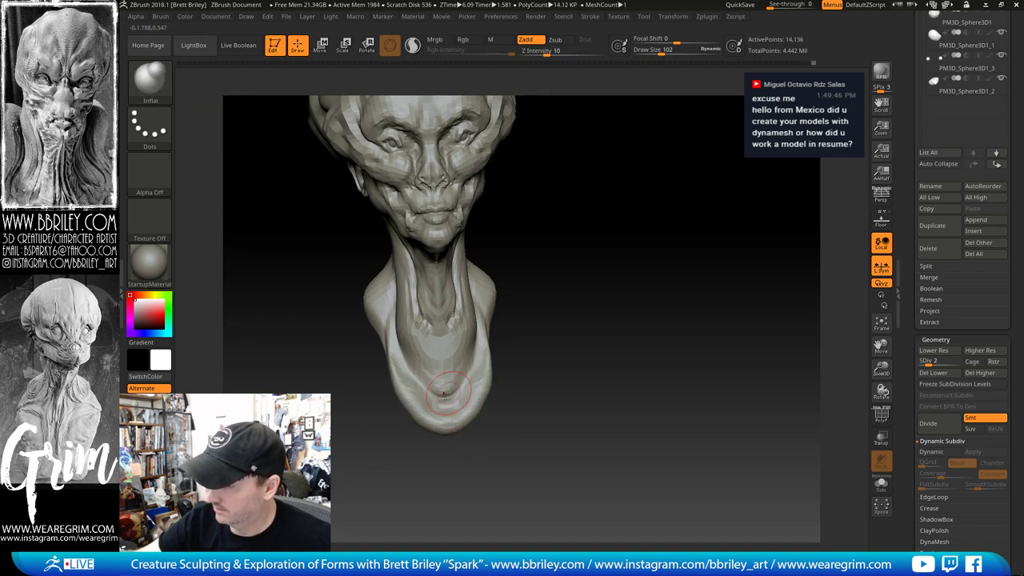
Step: Reshape the lower rim of the chest base in front and side view with Move at draw size 148
key(b)
key(m)
key(v)
drag(549, 373, 446, 395)
key(s)
drag(453, 399, 462, 394)
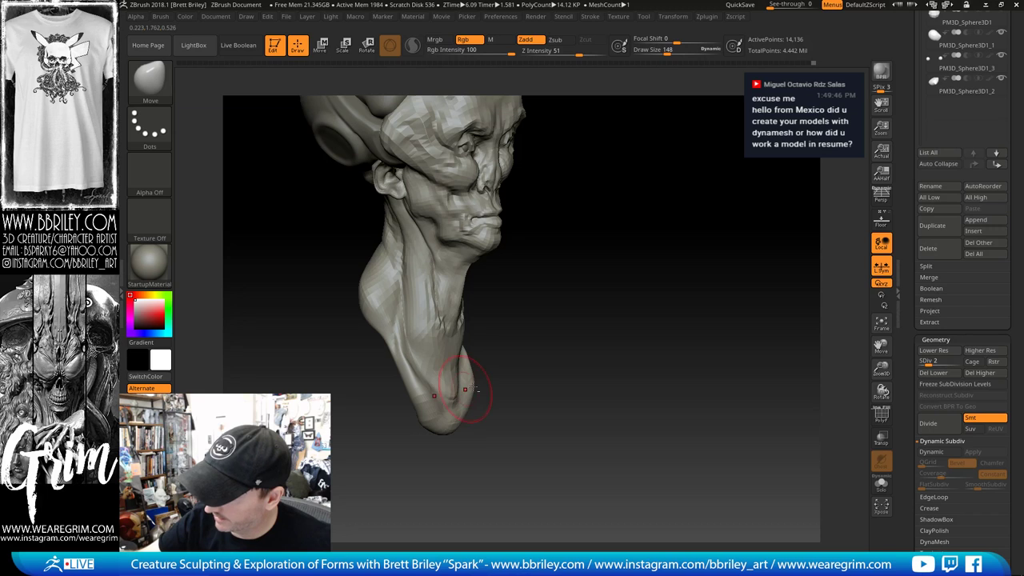
mouse_move(540, 398)
mouse_down()
mouse_move(458, 370)
mouse_move(472, 380)
mouse_move(498, 344)
mouse_up()
Step: Raise the mesh to subdivision level 3 and smooth the bottom of the chest base at draw size 59
key(d)
key(s)
drag(470, 385, 459, 385)
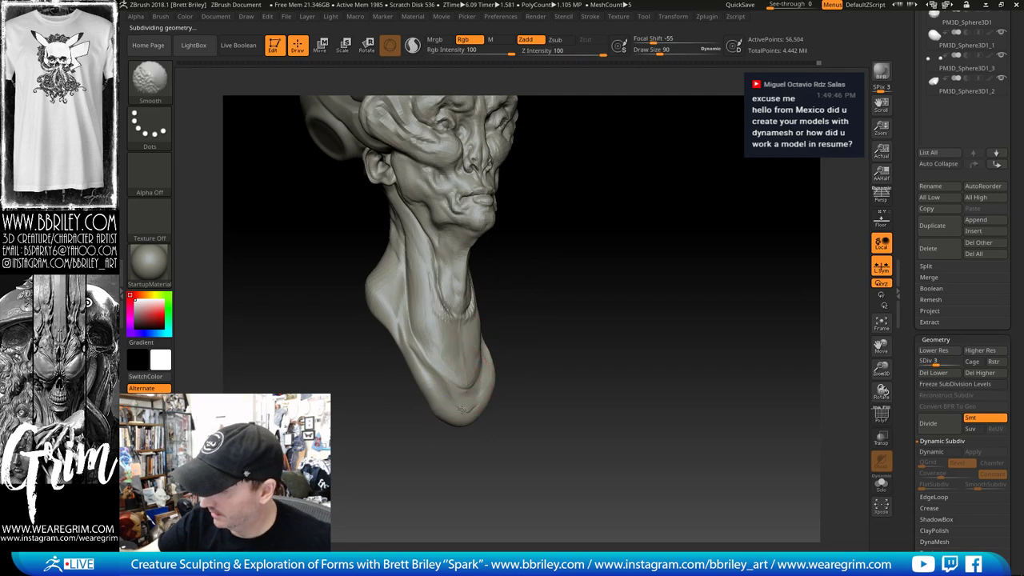
shift+right_drag(520, 376, 502, 373)
key(shift)
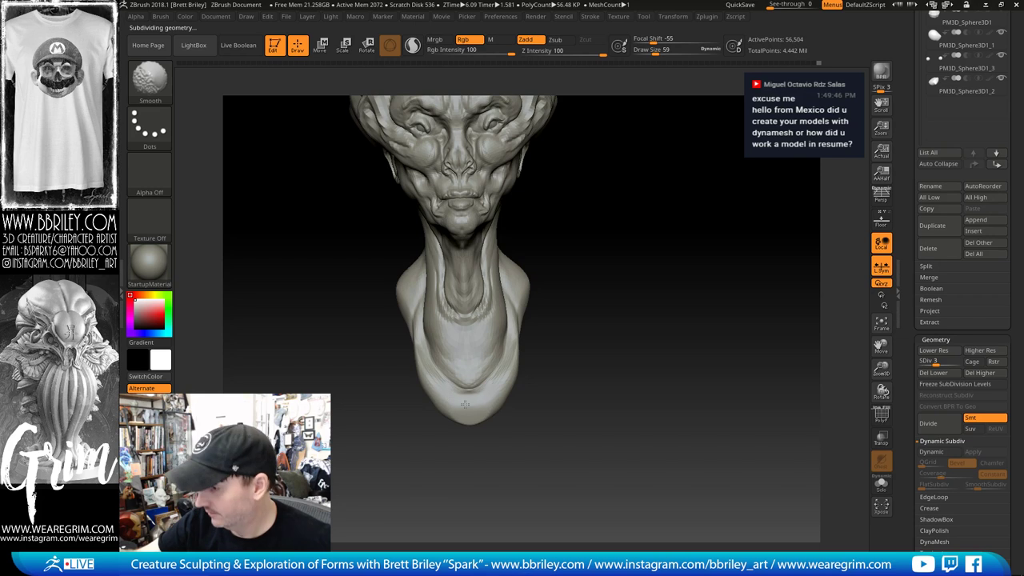
mouse_move(464, 404)
shift+mouse_down()
mouse_move(453, 402)
mouse_move(468, 406)
shift+mouse_up()
key(shift)
Step: At subdivision level 4, refine the inner chest fold with Inflat at draw size 59 and Move at draw size 106
key(b)
key(i)
key(n)
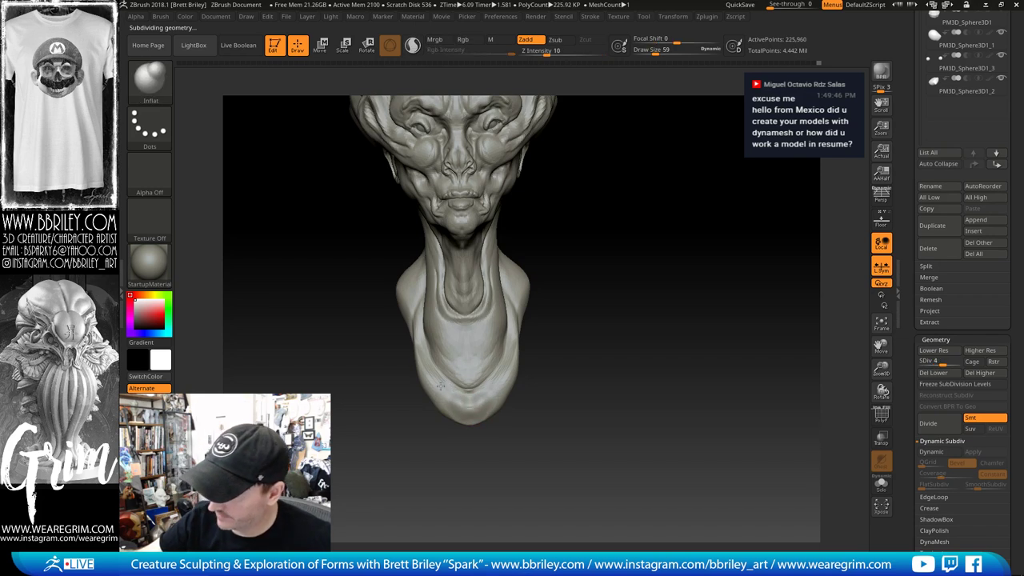
key(b)
key(m)
key(v)
drag(445, 370, 441, 376)
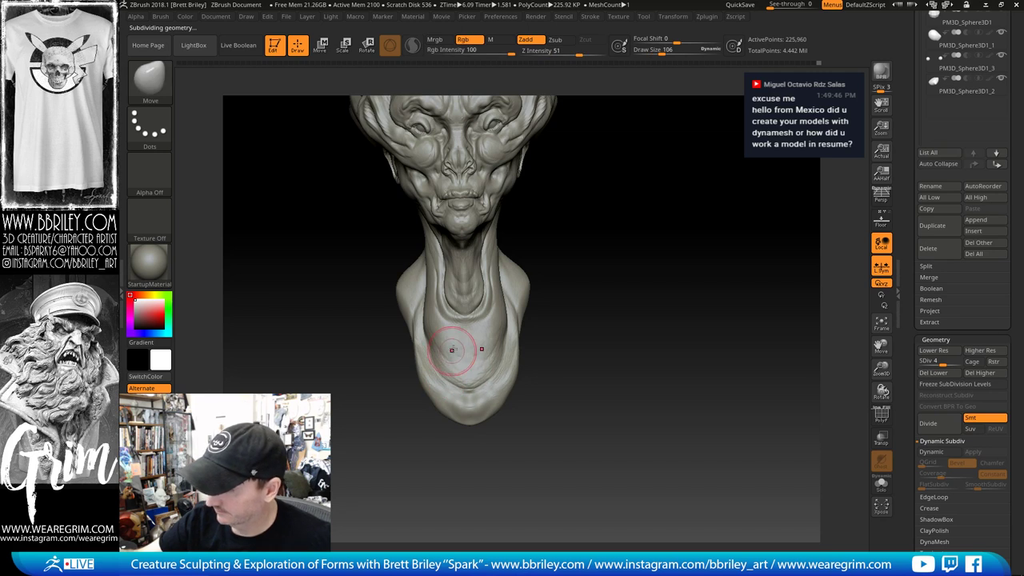
Step: Cut creases into the lower chest fold with DamStandard at draw size 29
key(b)
key(d)
key(s)
key(s)
click(445, 373)
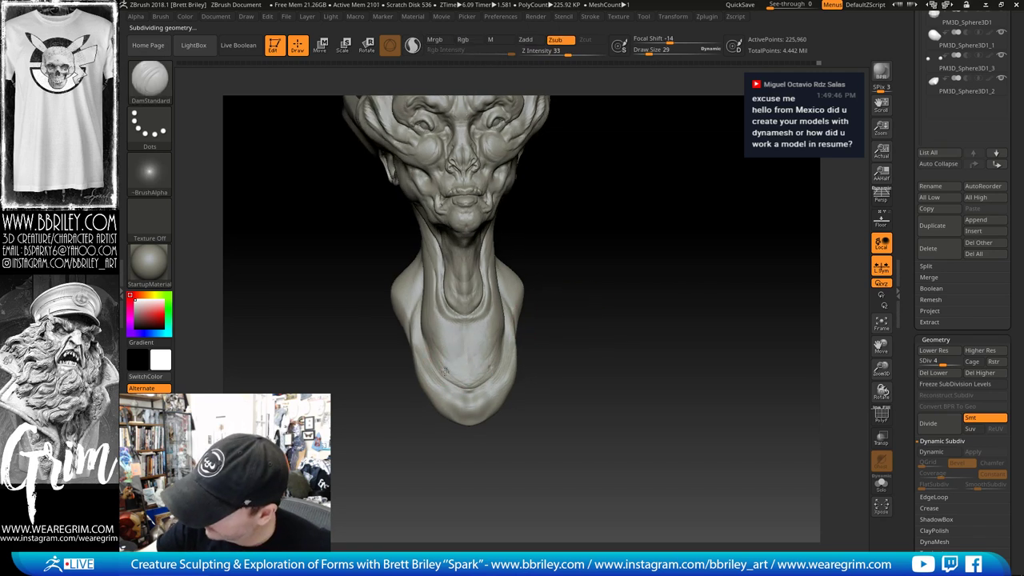
Step: Swell small fleshy bumps along the lower chest fold with Inflat at draw size 29
key(b)
key(i)
key(n)
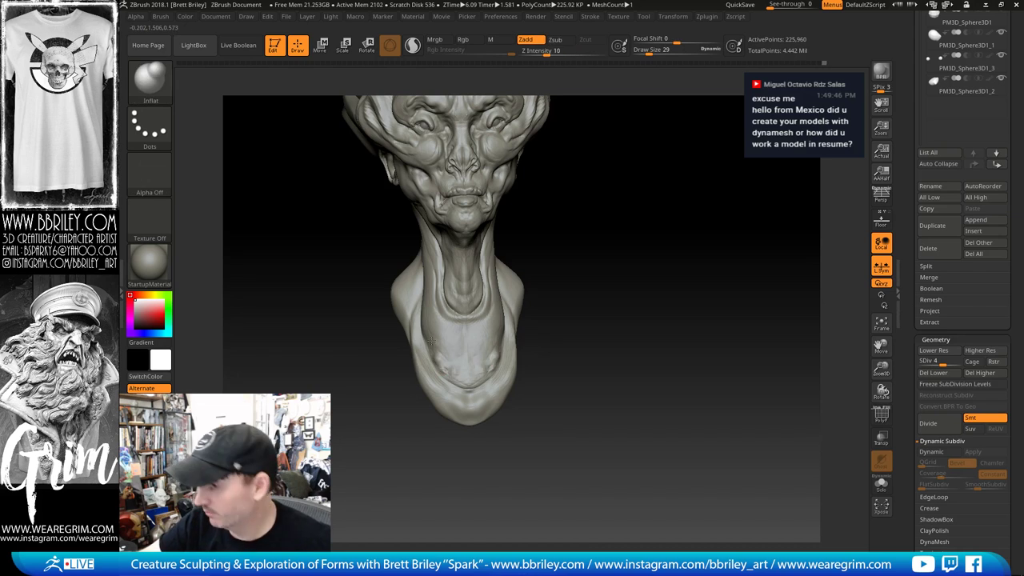
drag(589, 299, 658, 304)
Step: Carve creases along the side of the neck and shoulder with DamStandard at draw size 29
key(b)
key(d)
key(s)
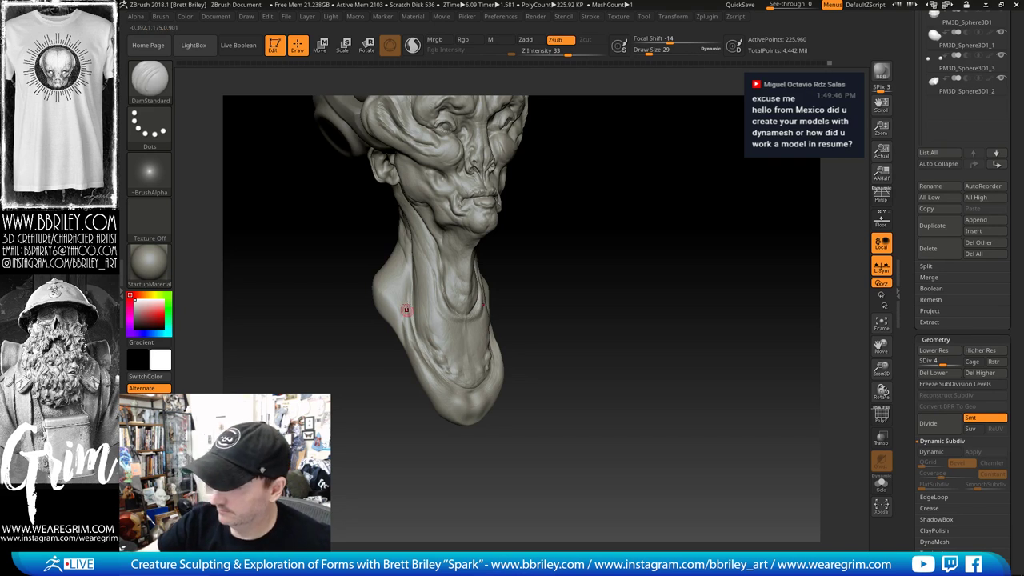
drag(616, 272, 689, 276)
Step: Raise the mesh to subdivision level 5 and adjust the front of the chest with Move at draw size 106
key(b)
key(m)
key(v)
key(s)
drag(456, 339, 468, 339)
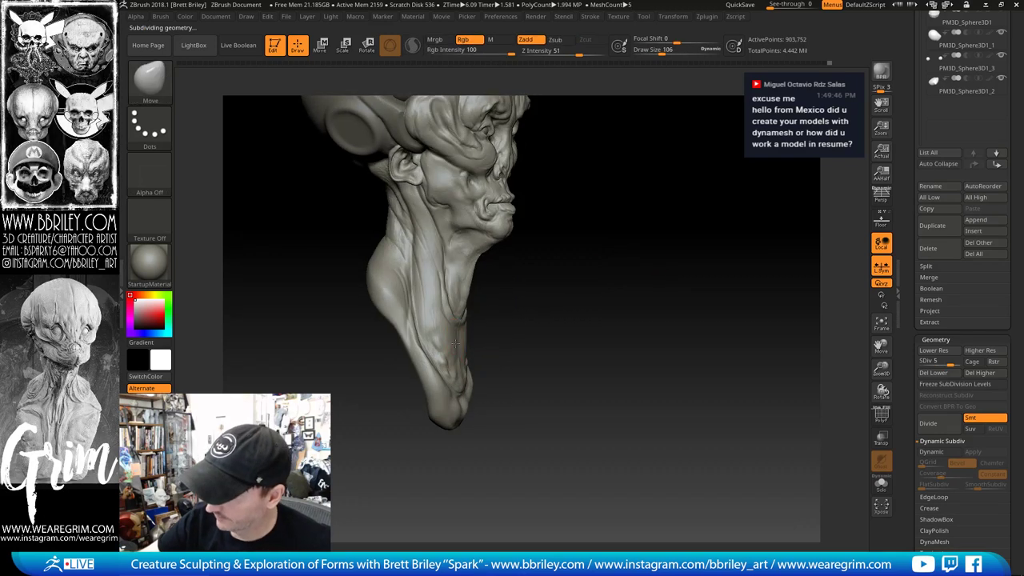
drag(563, 341, 493, 338)
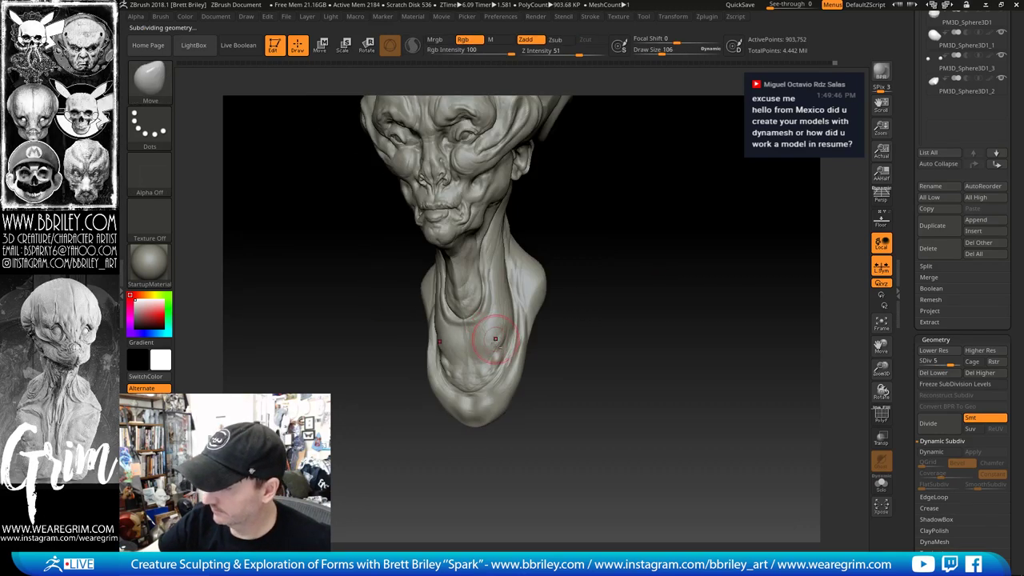
mouse_move(627, 320)
mouse_down()
mouse_move(654, 288)
mouse_move(679, 287)
mouse_up()
Step: Carve long skin folds down the side of the neck into the chest with DamStandard at draw size 34
key(b)
key(d)
key(s)
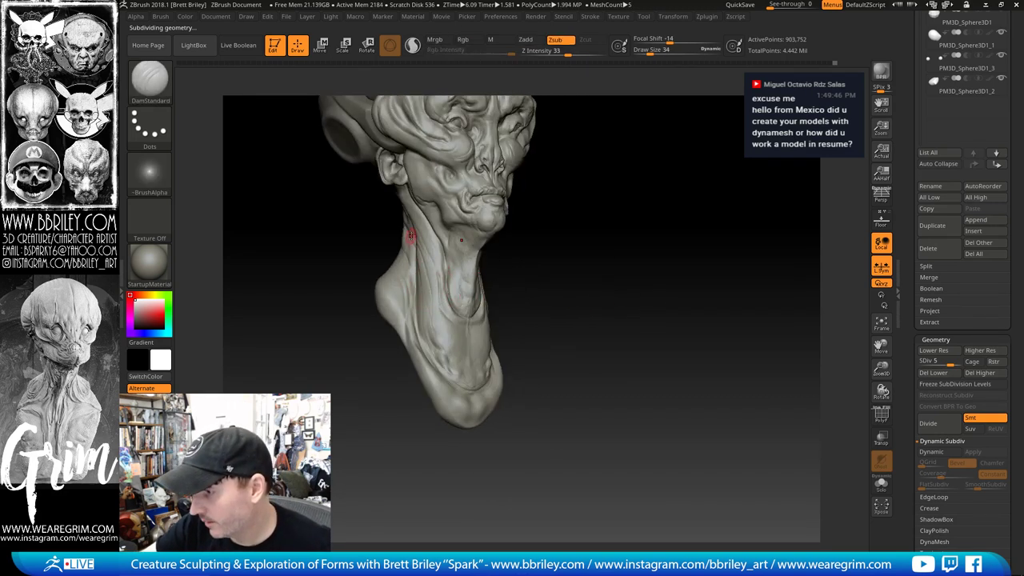
drag(418, 264, 426, 311)
drag(547, 326, 594, 329)
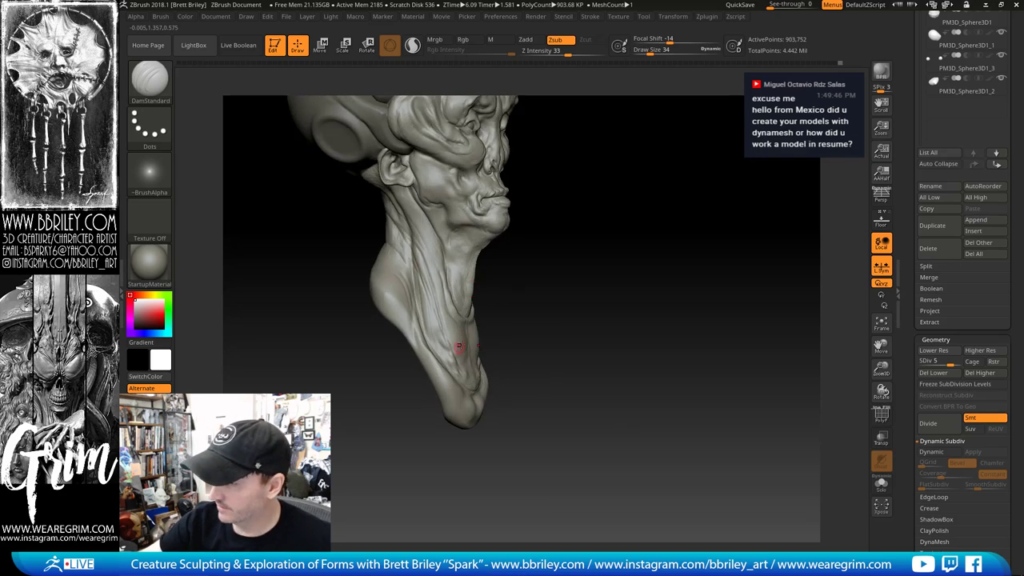
right_drag(459, 345, 502, 347)
Step: Raise the mesh to subdivision level 6 and refine the chest and shoulder outline with Move at draw sizes 158 and 148
key(d)
drag(550, 316, 590, 319)
key(b)
key(m)
key(v)
key(s)
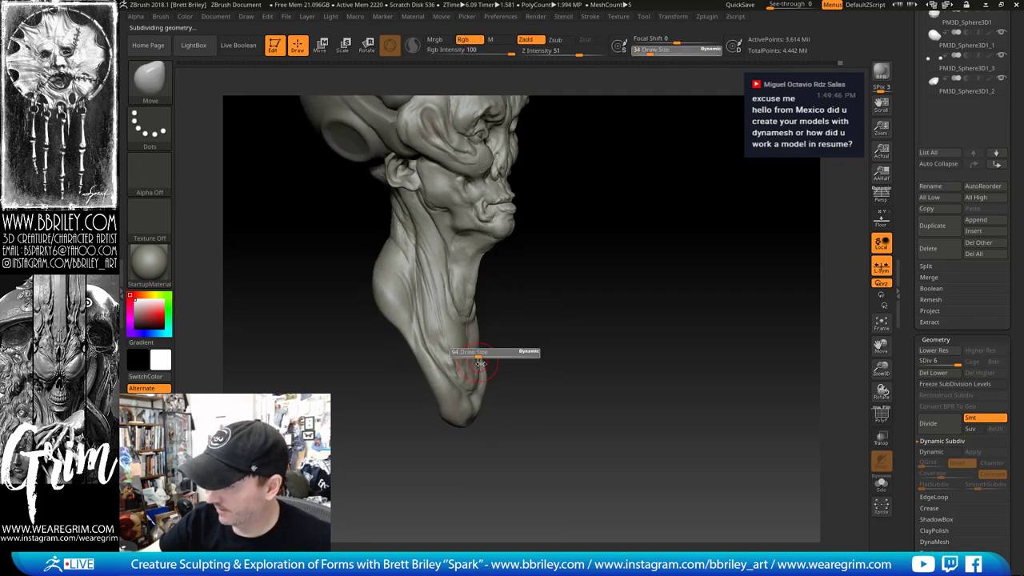
drag(480, 358, 488, 358)
right_drag(476, 364, 510, 340)
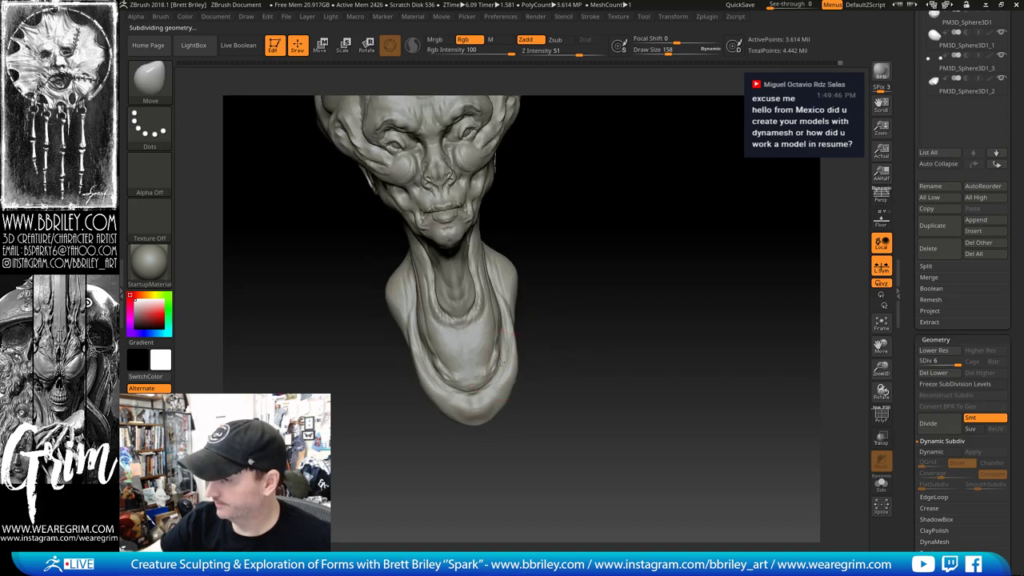
drag(513, 327, 518, 309)
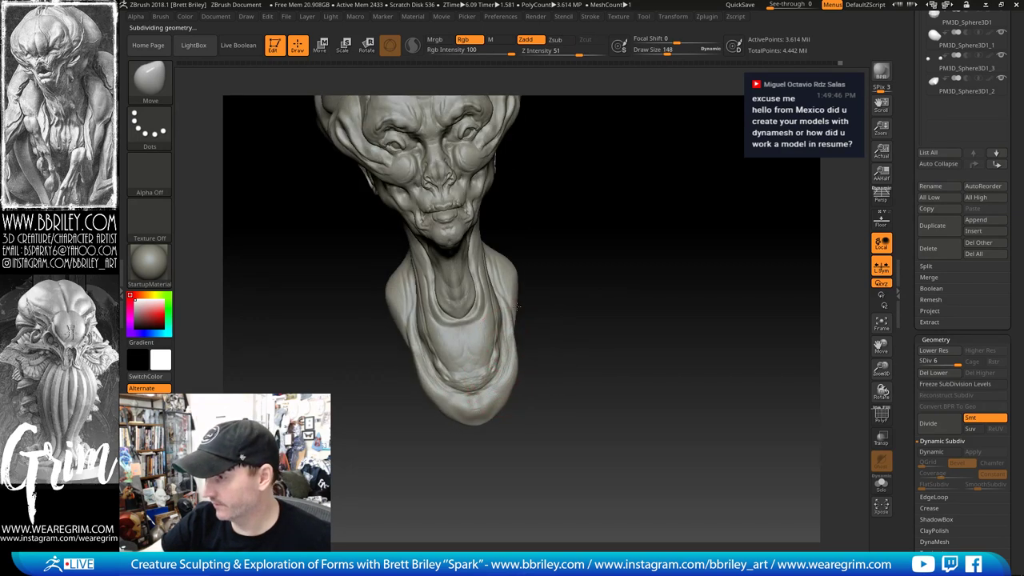
Step: Turn on perspective distortion in a side view of the whole bust and open the camera's angle of view settings
mouse_move(560, 248)
right_down()
mouse_move(583, 233)
mouse_move(563, 307)
mouse_move(538, 327)
mouse_move(632, 345)
right_up()
key(bracketright)
key(bracketleft)
key(p)
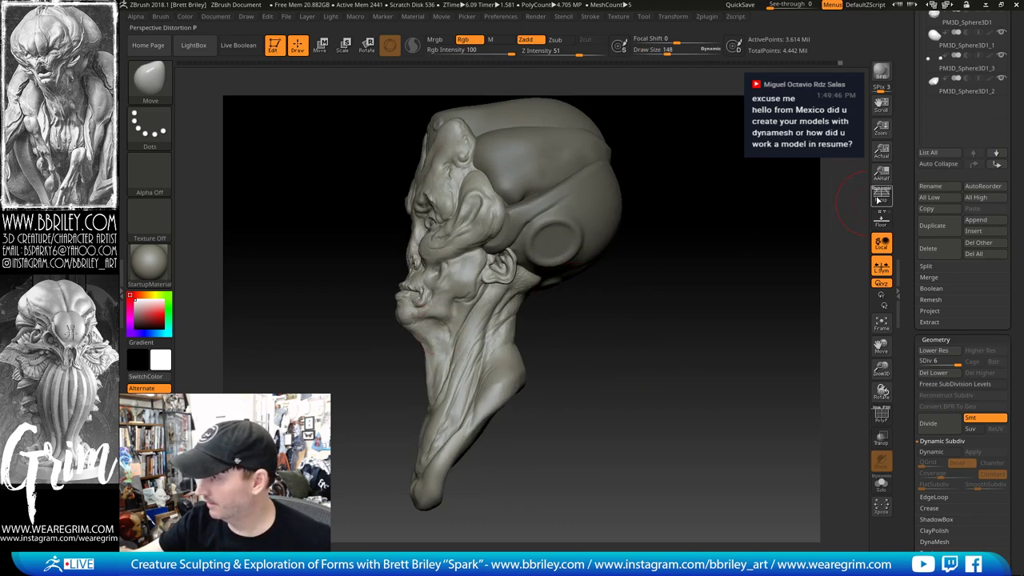
click(244, 20)
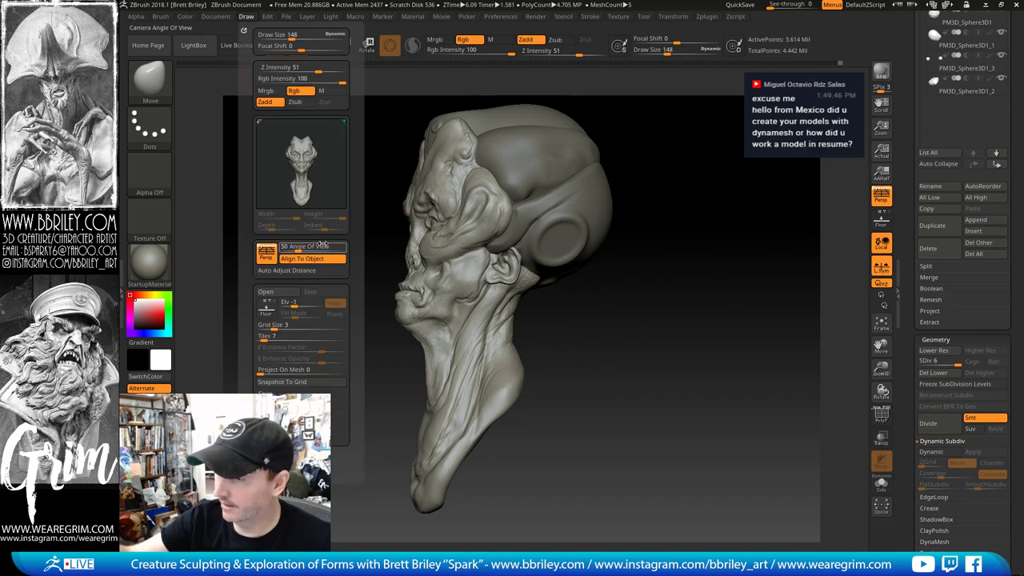
Step: Refine the folds along the creature's neck with the Standard and DamStandard brushes at draw size 25
drag(615, 294, 680, 297)
right_drag(680, 297, 416, 332)
key(bracketleft)
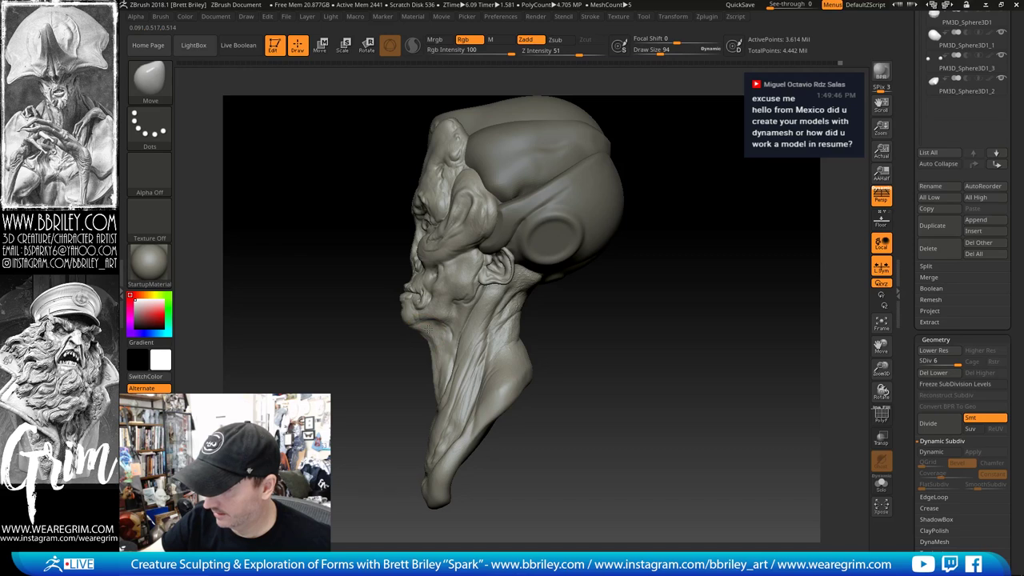
right_drag(607, 363, 416, 300)
key(b)
key(s)
key(t)
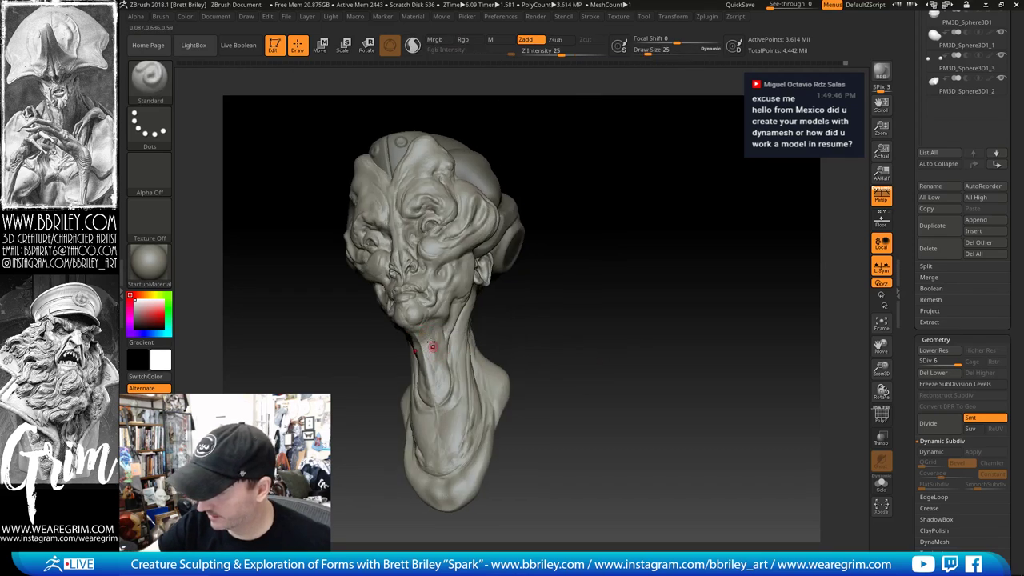
key(b)
key(d)
key(s)
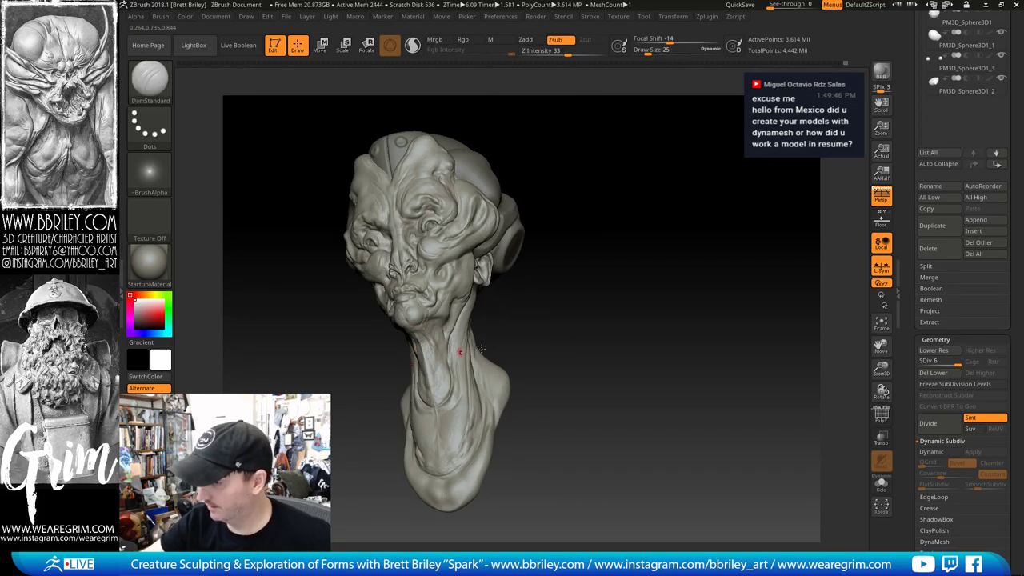
Step: Switch to the Move brush at draw size 44 and examine the bust's proportions from three-quarter and front views
right_drag(461, 352, 442, 348)
key(b)
key(m)
key(v)
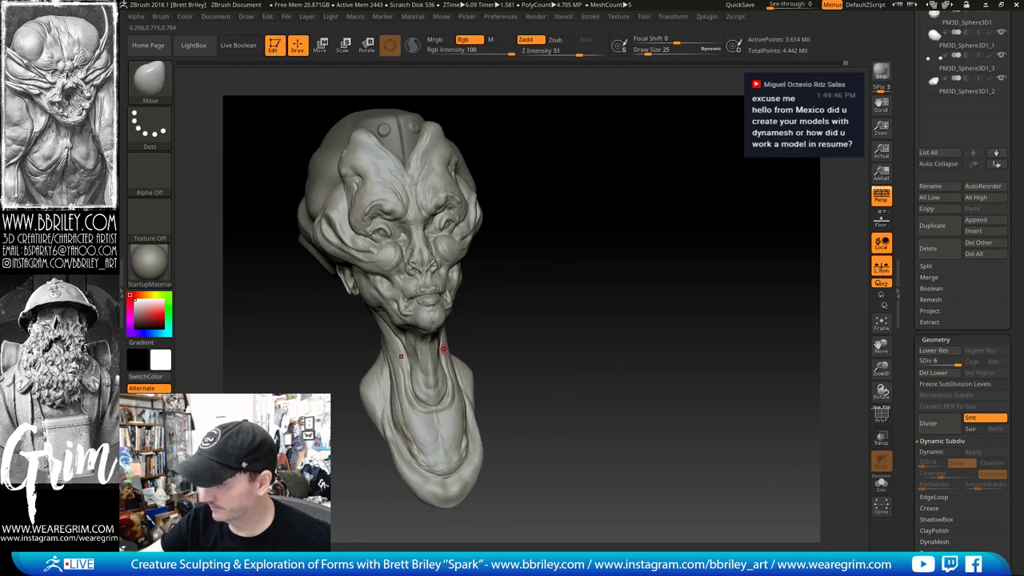
right_drag(540, 331, 554, 327)
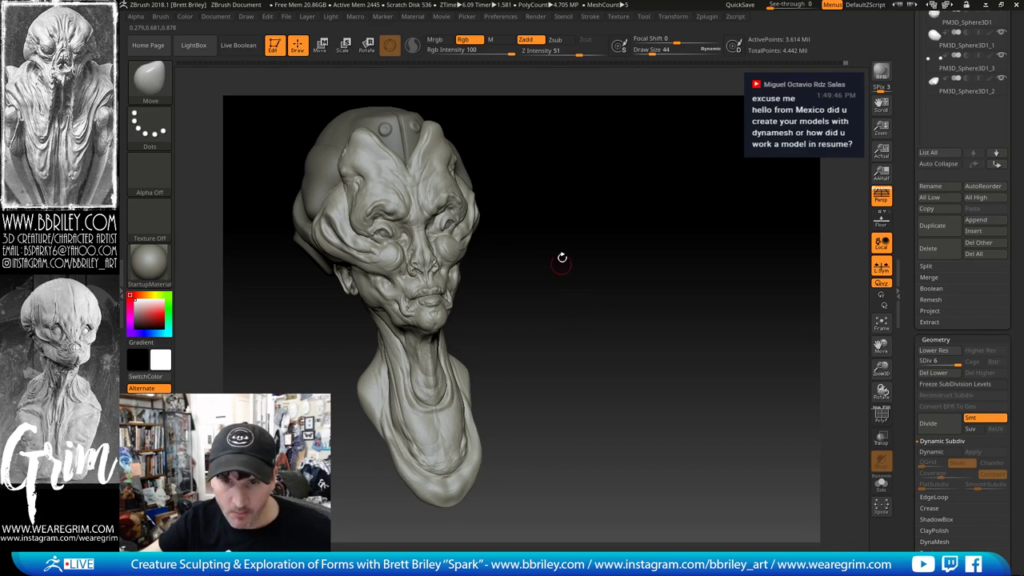
drag(619, 253, 637, 274)
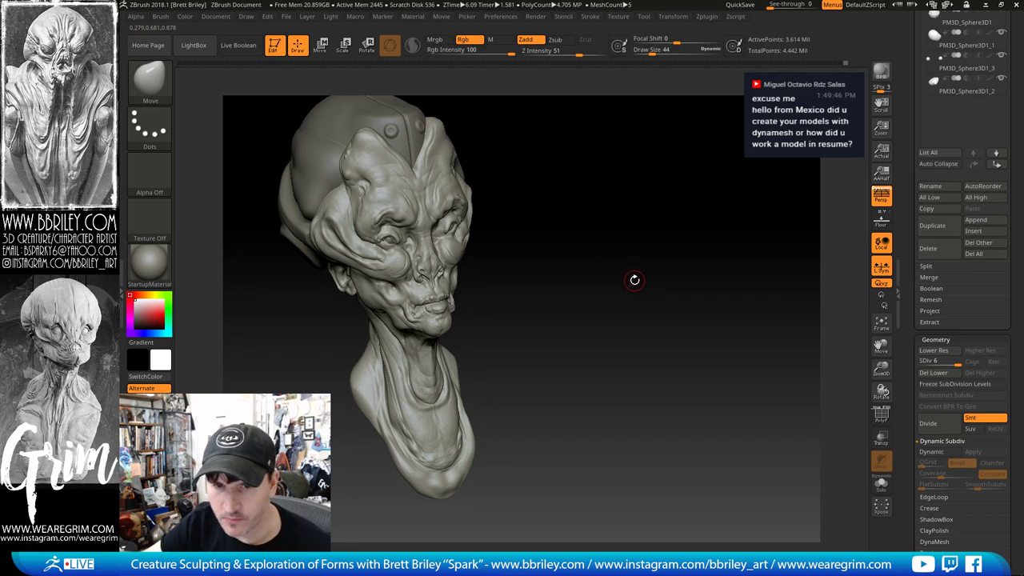
shift+click(637, 281)
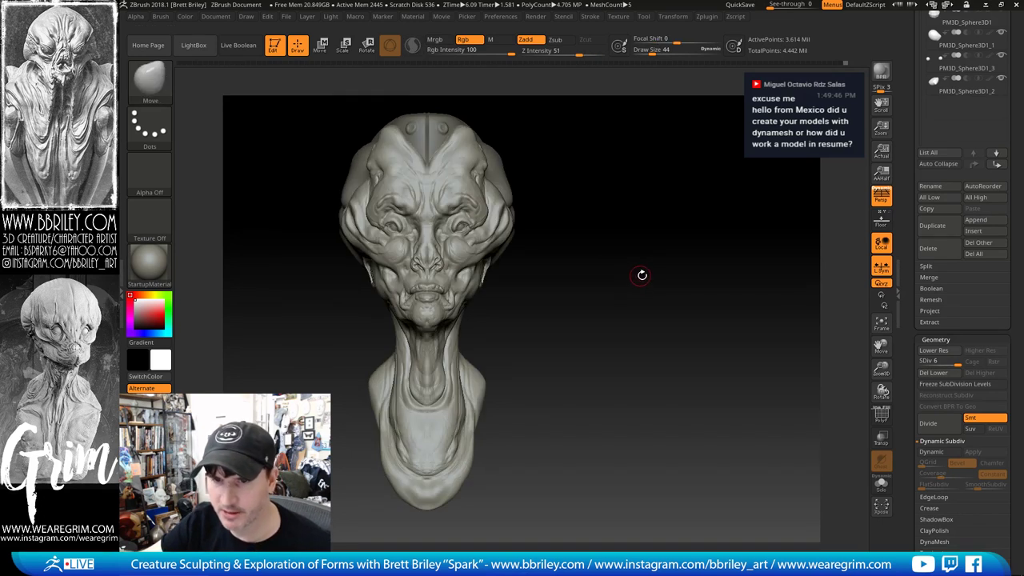
mouse_move(642, 277)
mouse_down()
mouse_move(624, 301)
mouse_move(480, 276)
mouse_move(594, 201)
mouse_move(617, 201)
mouse_move(636, 264)
mouse_up()
drag(595, 209, 583, 217)
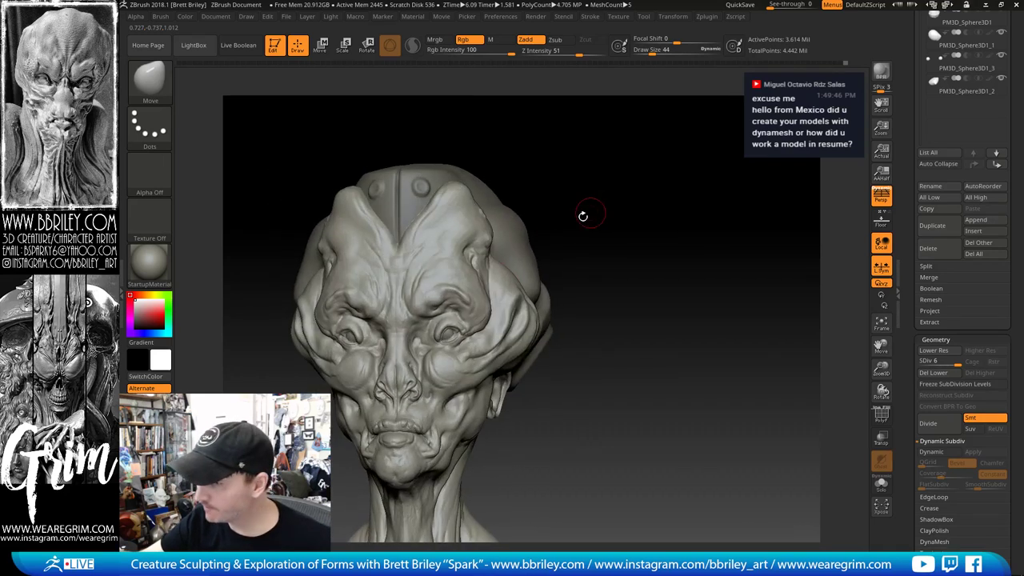
Step: Reshape the raised forehead lobes with the Move brush, using draw sizes 72 and 44
key(])
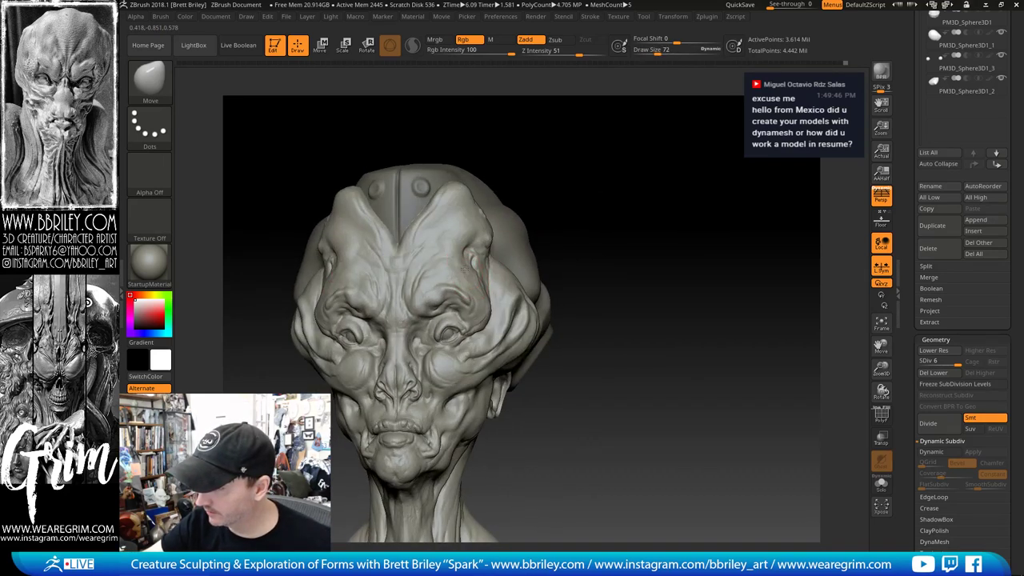
drag(590, 160, 457, 279)
key([)
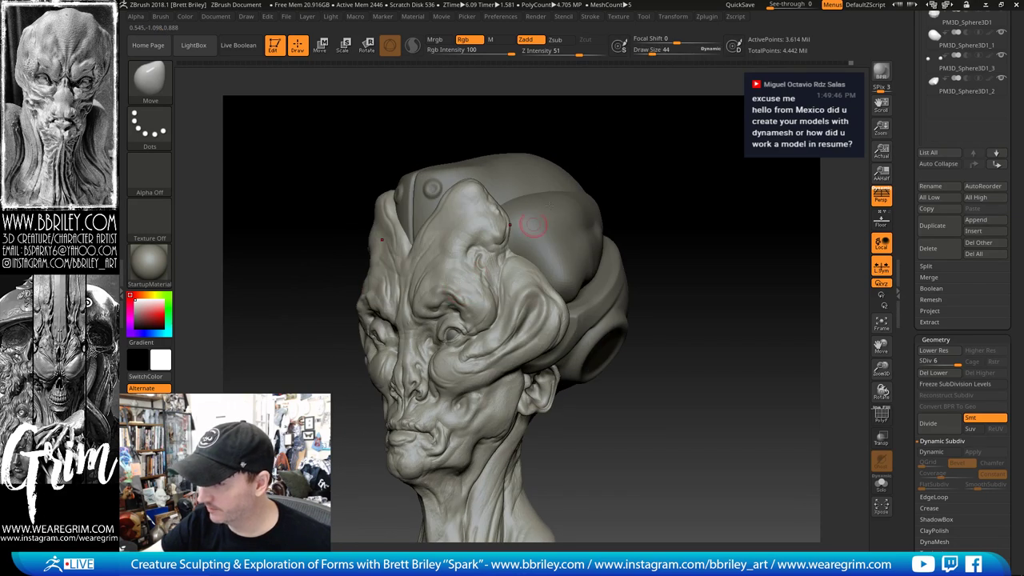
drag(614, 167, 524, 254)
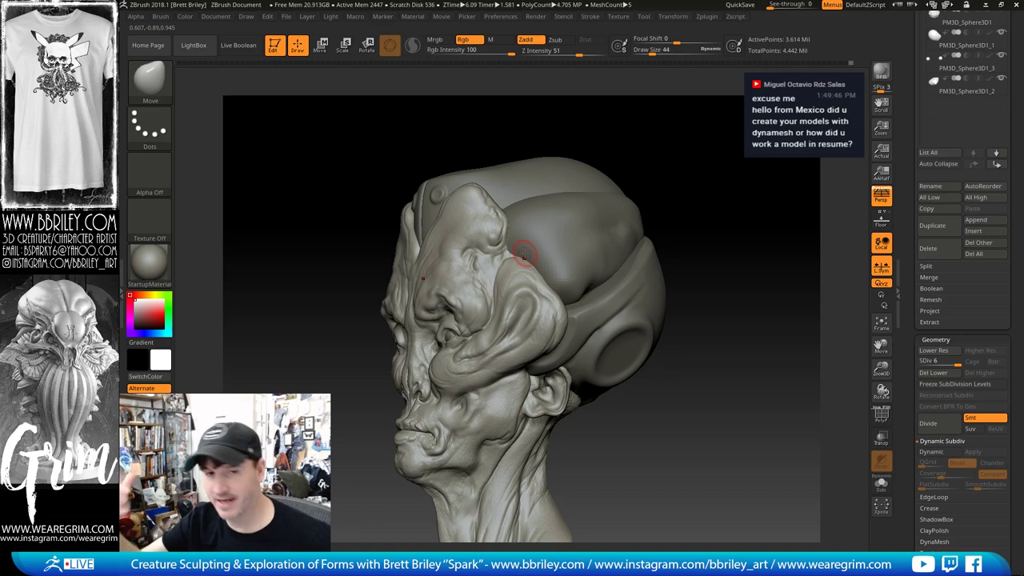
mouse_move(716, 185)
mouse_down()
mouse_move(743, 197)
mouse_move(651, 217)
mouse_up()
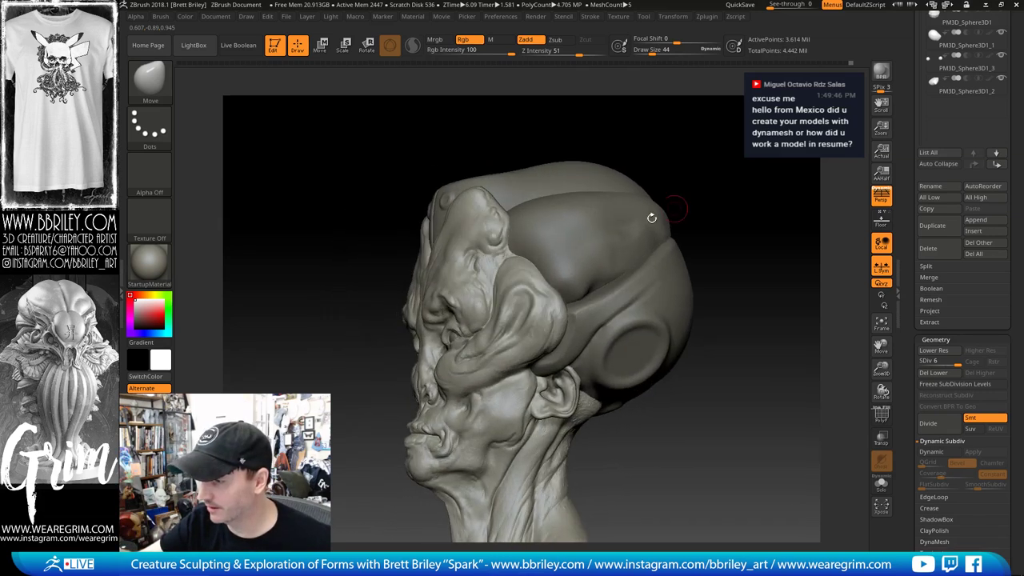
Step: Lower the head mesh to subdivision level 4 and reshape the side forms of the head with the Move brush at draw sizes 86 and 83
key(s)
drag(478, 313, 486, 313)
key(shift+d)
key(shift+d)
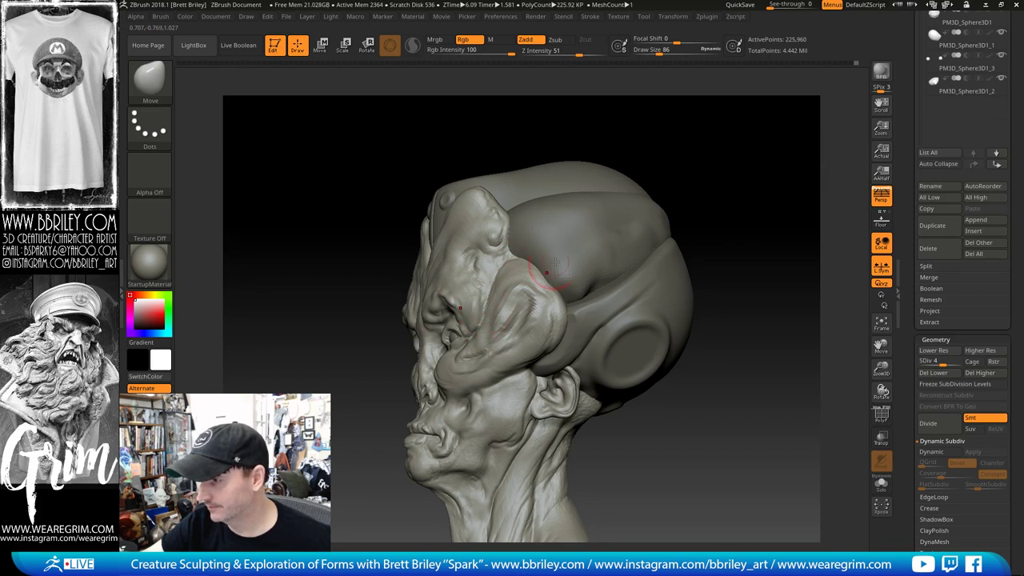
drag(656, 171, 584, 201)
drag(677, 171, 633, 205)
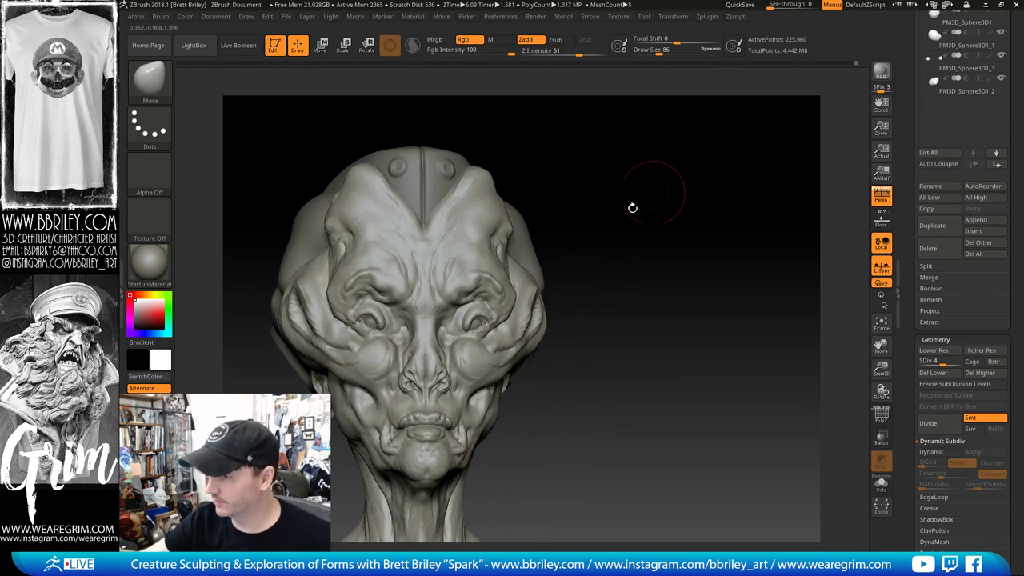
mouse_move(576, 312)
mouse_down()
mouse_move(608, 290)
mouse_move(645, 294)
mouse_move(630, 281)
mouse_move(547, 275)
mouse_move(640, 275)
mouse_move(647, 251)
mouse_move(592, 258)
mouse_up()
key(s)
click(527, 351)
key(s)
click(524, 349)
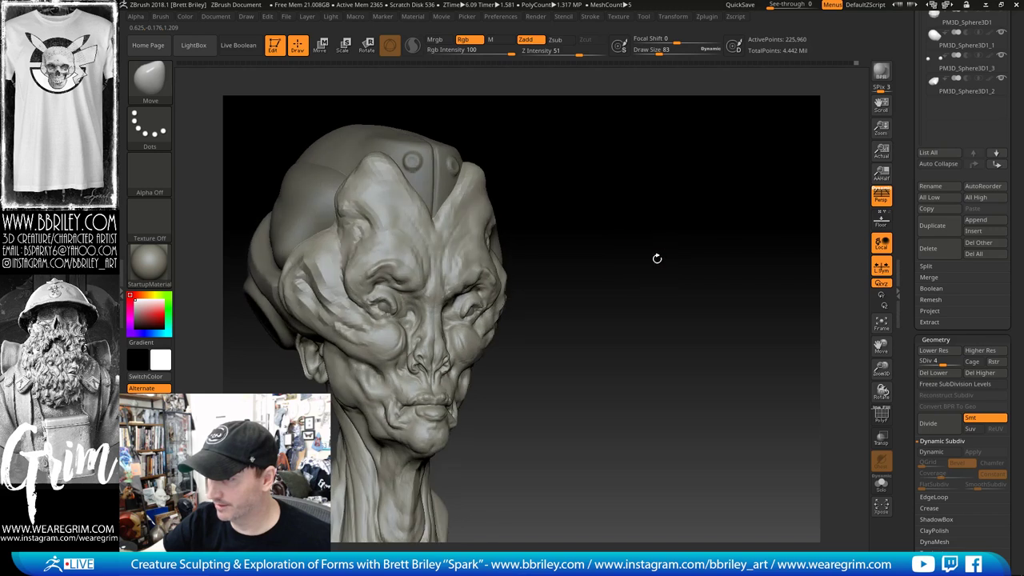
Step: Build up the surface of the forehead lobes with the Clay brush at draw sizes 50 and 36
drag(603, 189, 623, 196)
key(b)
key(c)
key(l)
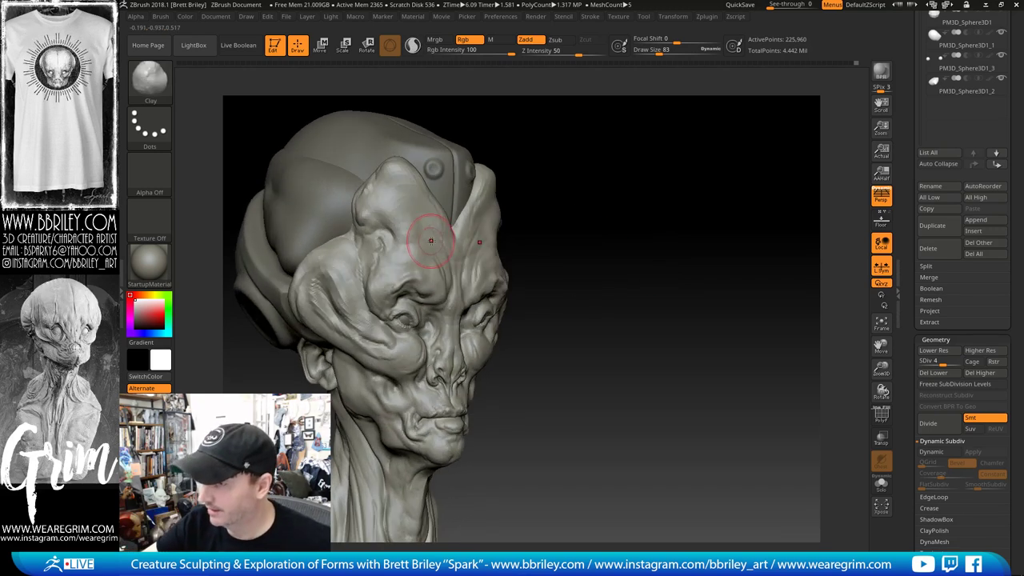
key(s)
click(428, 244)
mouse_move(426, 248)
mouse_down()
mouse_move(419, 216)
mouse_move(419, 261)
mouse_up()
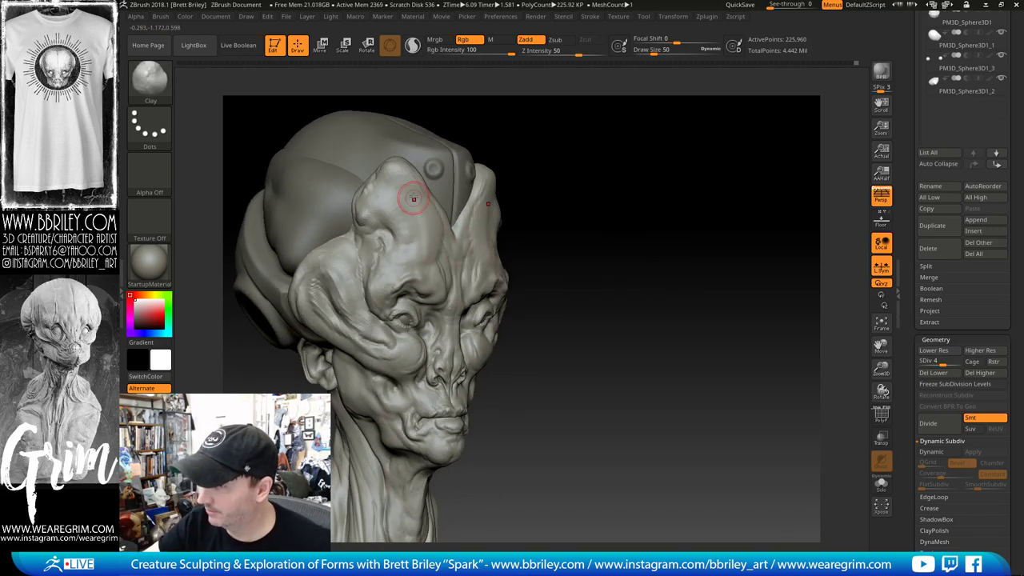
shift+drag(585, 103, 424, 209)
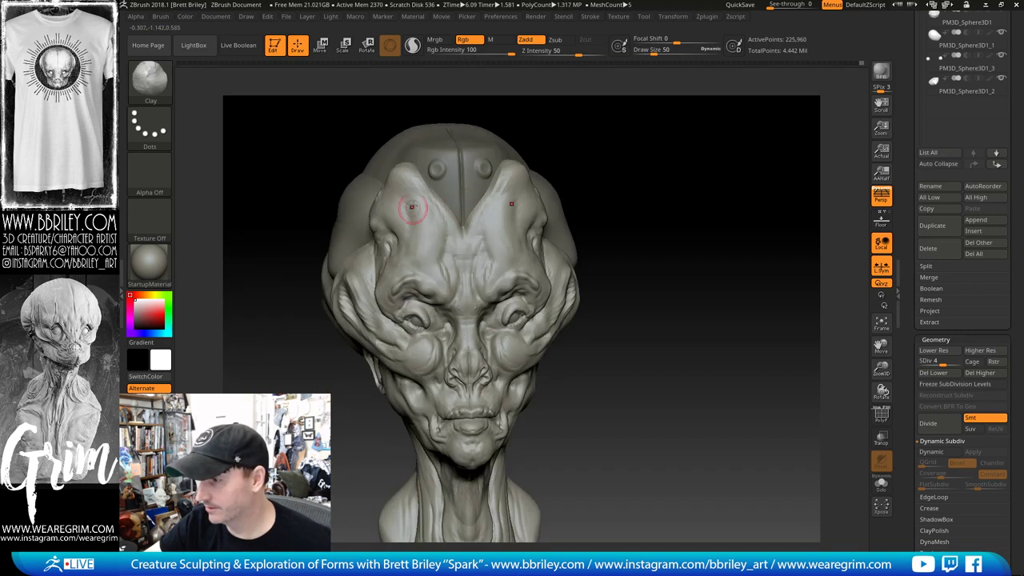
drag(592, 208, 543, 253)
key([)
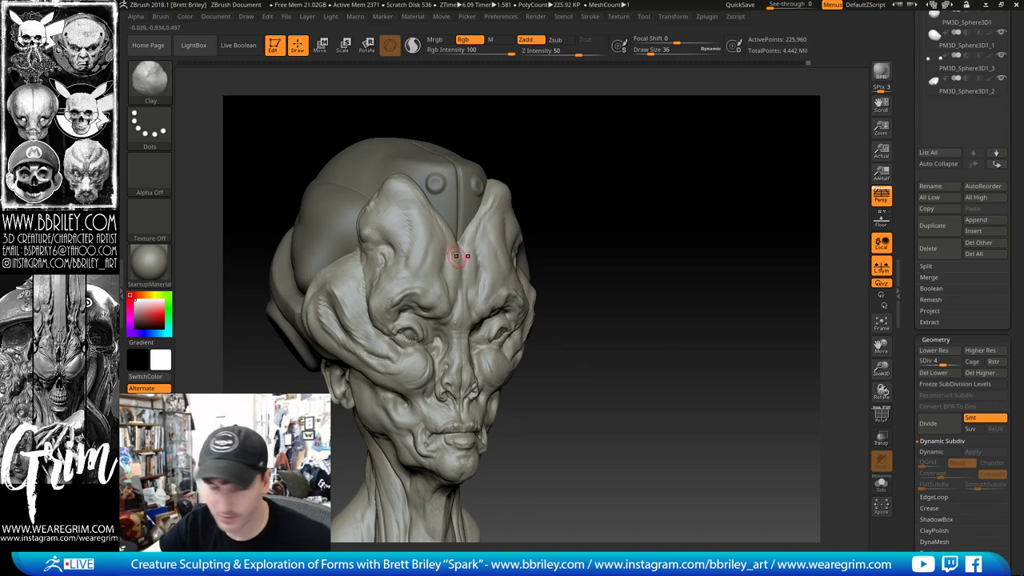
Step: Carve the central crease between the forehead lobes with the DamStandard brush at draw size 25
key(b)
key(d)
key(s)
key(bracketleft)
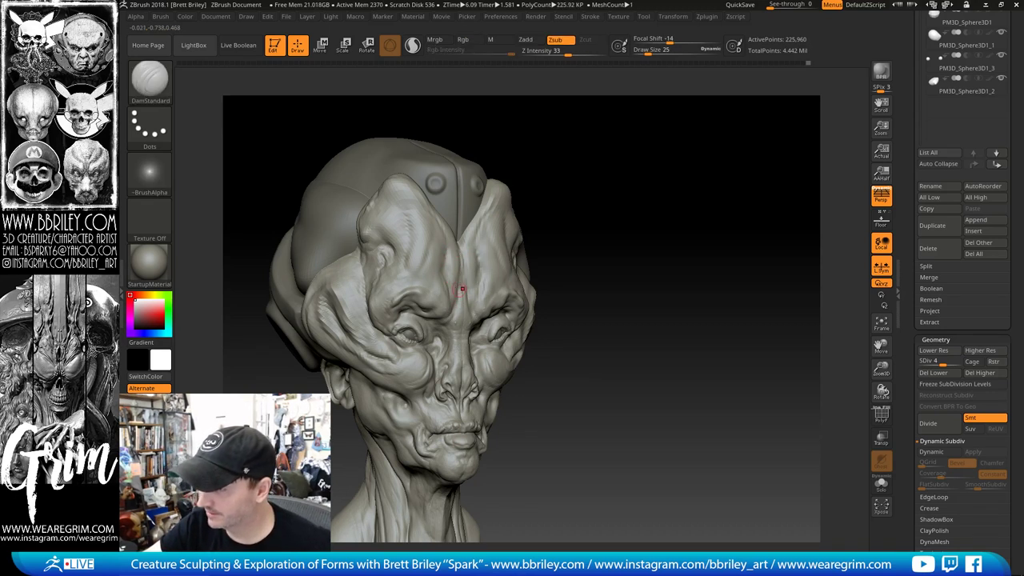
drag(614, 155, 462, 253)
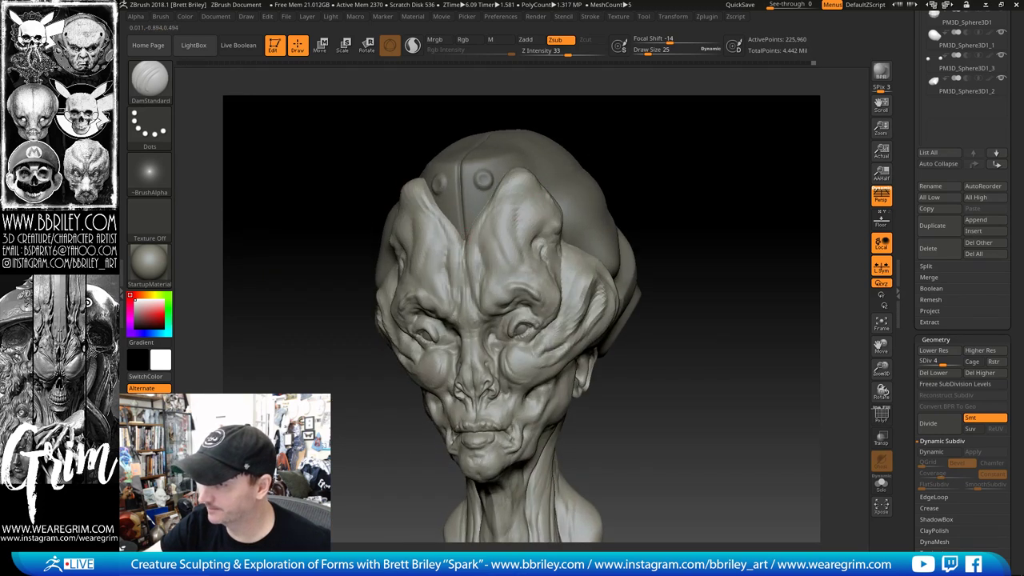
mouse_move(639, 181)
alt+mouse_down()
mouse_move(628, 225)
mouse_move(660, 170)
mouse_move(483, 286)
mouse_move(463, 286)
alt+mouse_up()
Step: Adjust the forehead lobes with the Move brush and smooth them beside the helmet at draw size 41
key(b)
key(m)
key(v)
key(s)
key(shift)
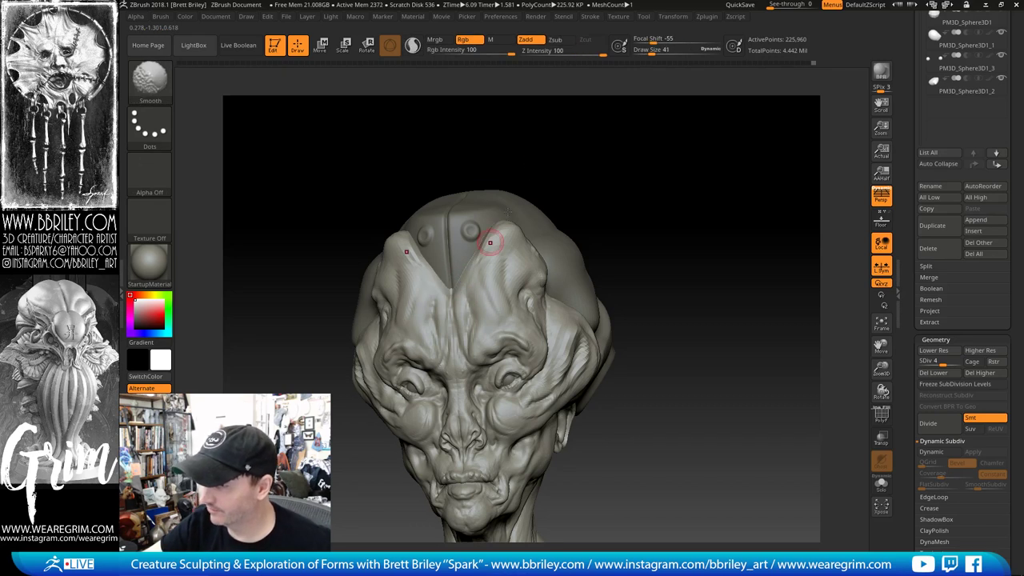
shift+right_drag(510, 212, 451, 280)
Step: Sharpen the central forehead crease below the helmet point with the DamStandard and Pinch brushes at draw size 41
key(b)
key(d)
key(s)
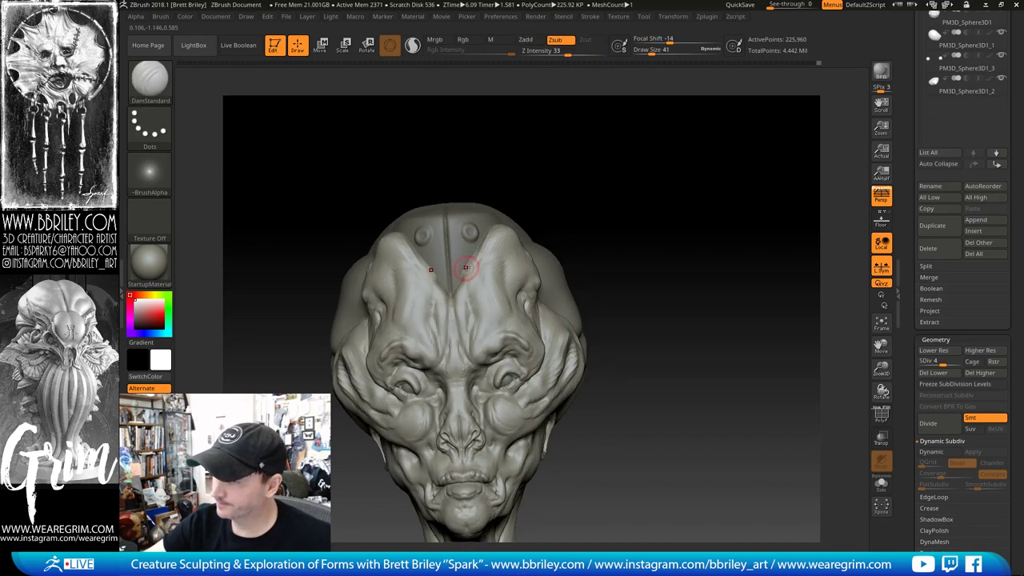
key(b)
key(p)
key(i)
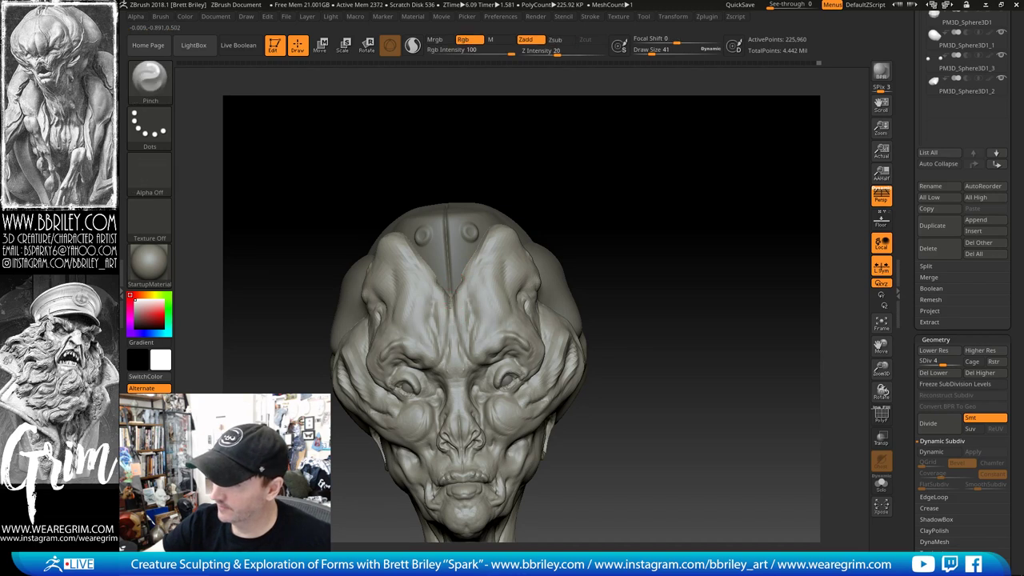
Step: Reshape the forehead lobes' edges where they meet the helmet with the Move brush at draw size 86
key(b)
key(m)
key(v)
key(s)
mouse_move(472, 261)
mouse_down()
mouse_move(479, 268)
mouse_move(473, 257)
mouse_up()
drag(574, 142, 484, 152)
key(s)
drag(472, 257, 480, 257)
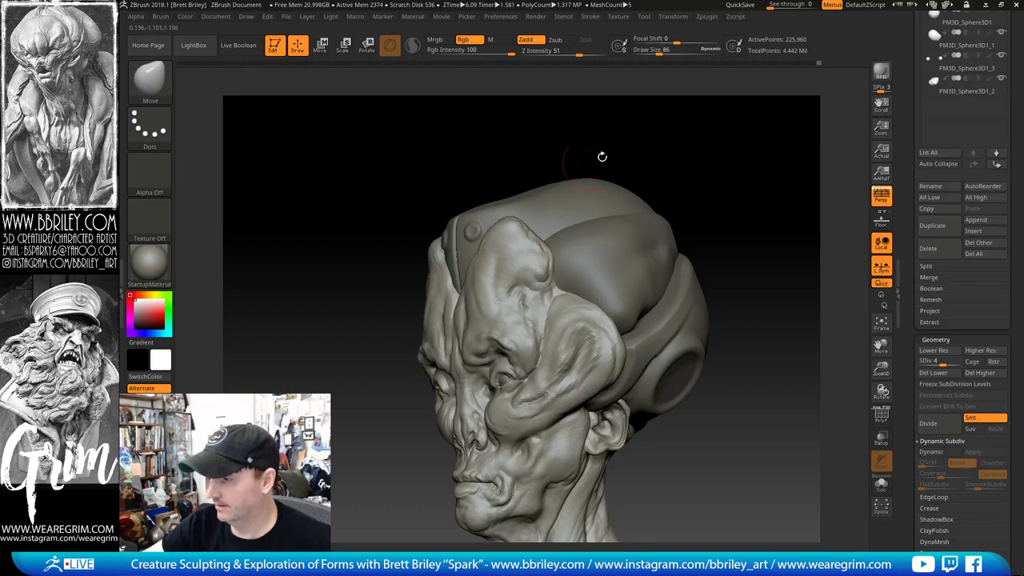
mouse_move(601, 156)
mouse_down()
mouse_move(648, 137)
mouse_move(662, 143)
mouse_up()
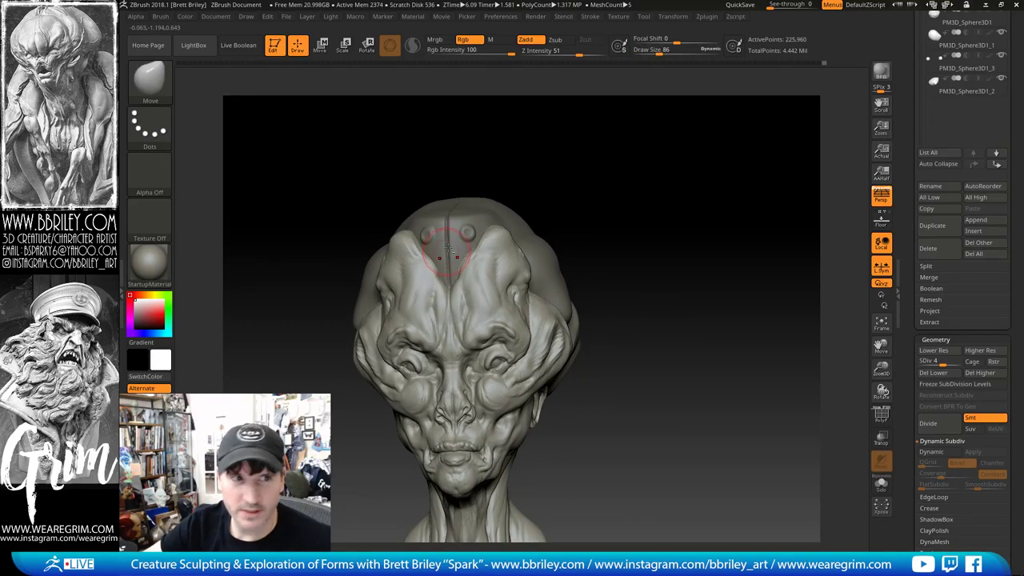
Step: Select the helmet subtool PM3D_Sphere3D1_1 and pinch its front centre seam with the Pinch brush at draw size 65
drag(537, 173, 524, 178)
key(b)
key(p)
key(i)
alt+click(452, 247)
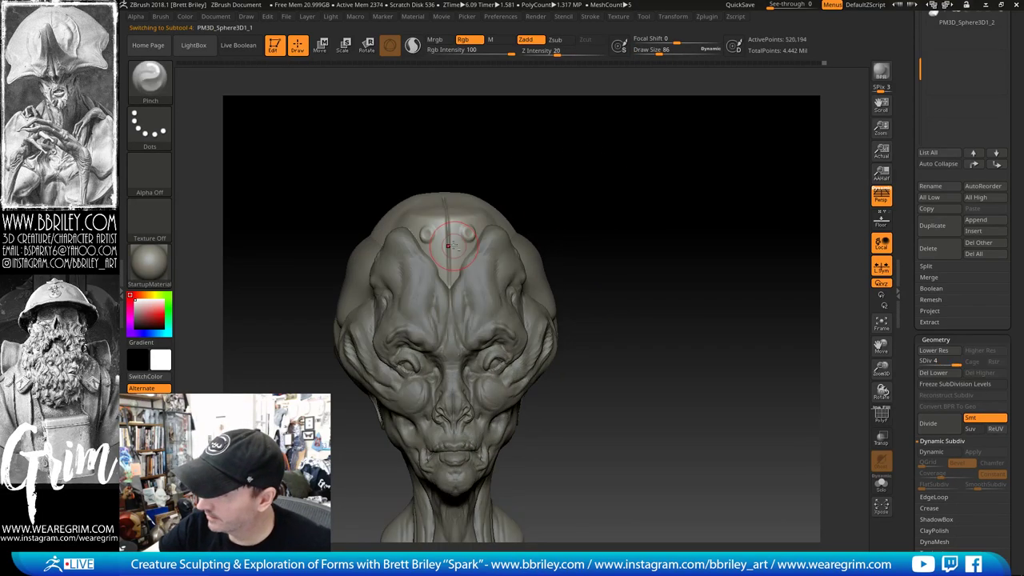
key(s)
mouse_move(453, 246)
mouse_down()
mouse_move(450, 237)
mouse_move(451, 270)
mouse_up()
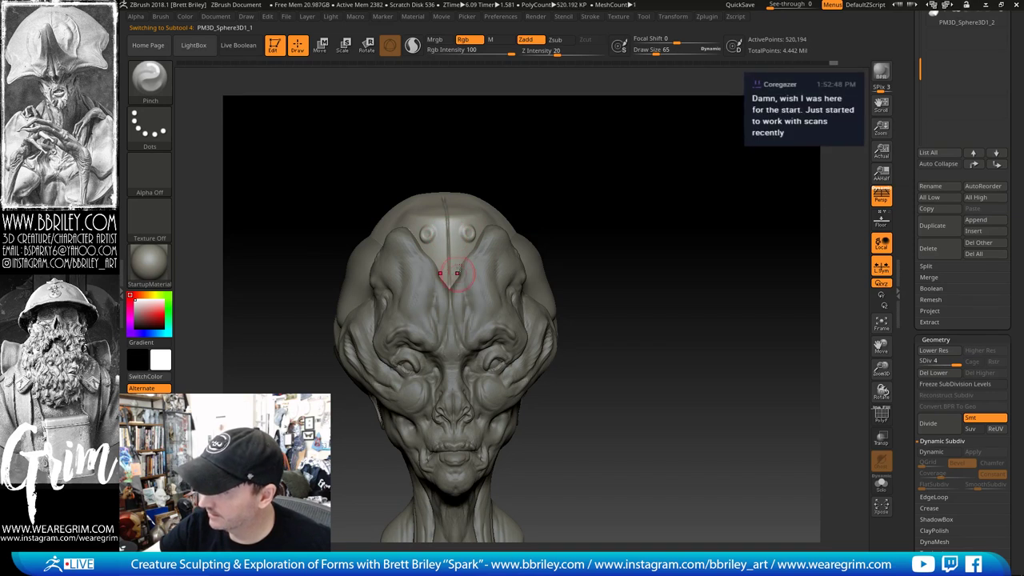
Step: Refine the helmet's front plate and round bolts with the Move brush at draw sizes 207 and 59 and the Pinch brush at 90
key(b)
key(m)
key(v)
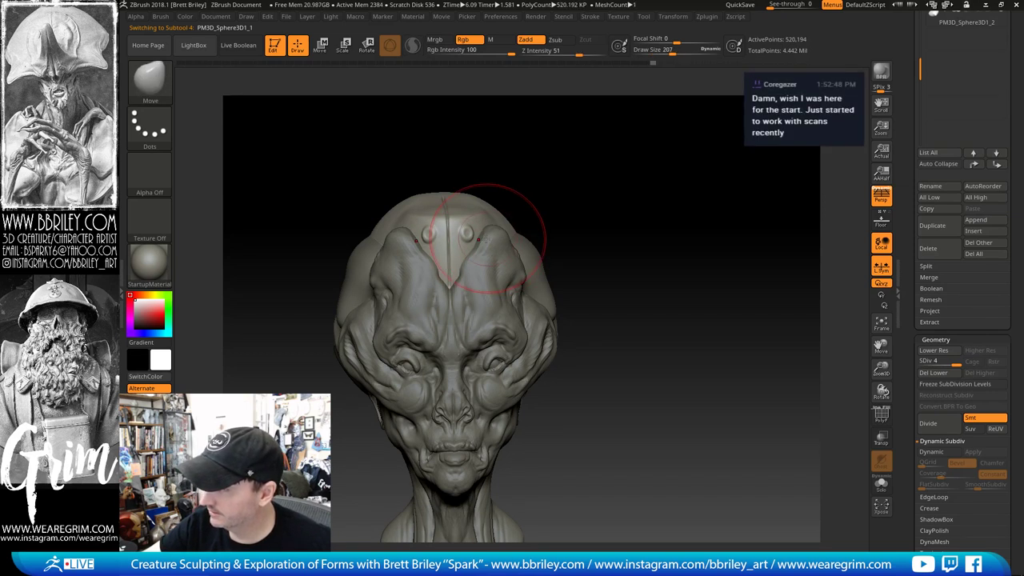
key(b)
key(p)
key(i)
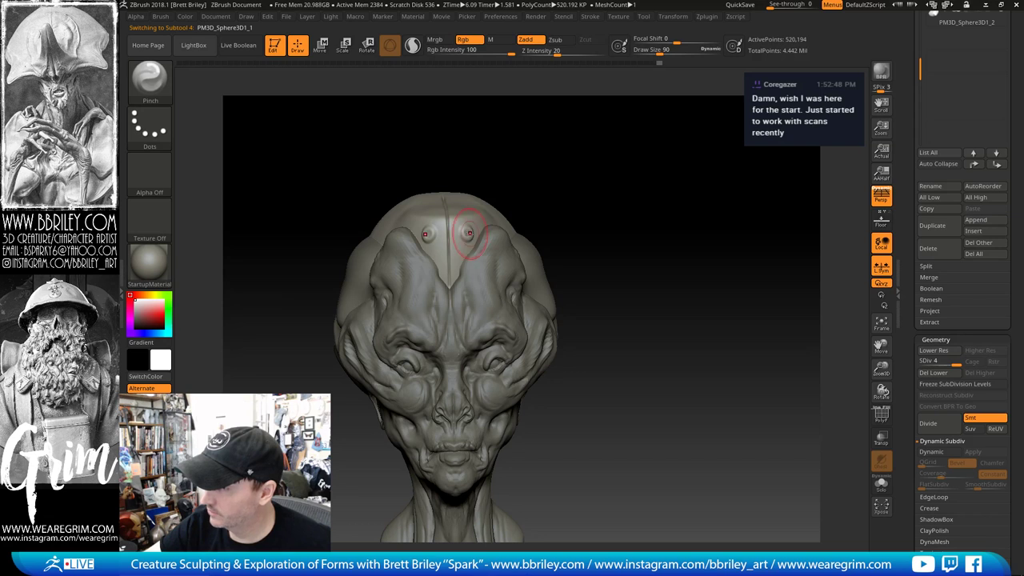
key(b)
key(m)
key(v)
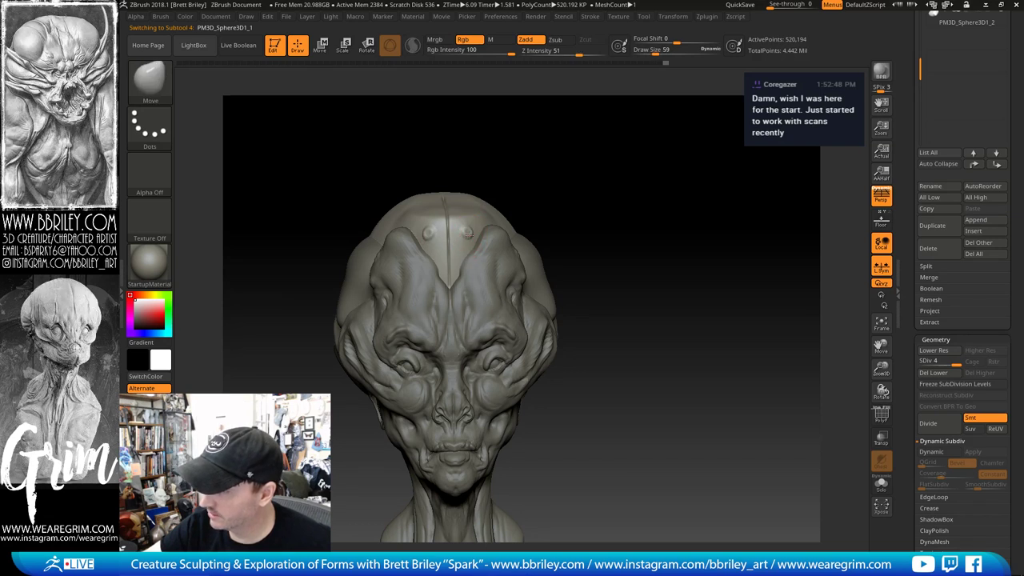
Step: Flatten the top of the helmet on both sides of its centre seam with the TrimDynamic brush at draw size 59
mouse_move(555, 134)
mouse_down()
mouse_move(613, 103)
mouse_move(560, 164)
mouse_up()
key(b)
key(t)
key(d)
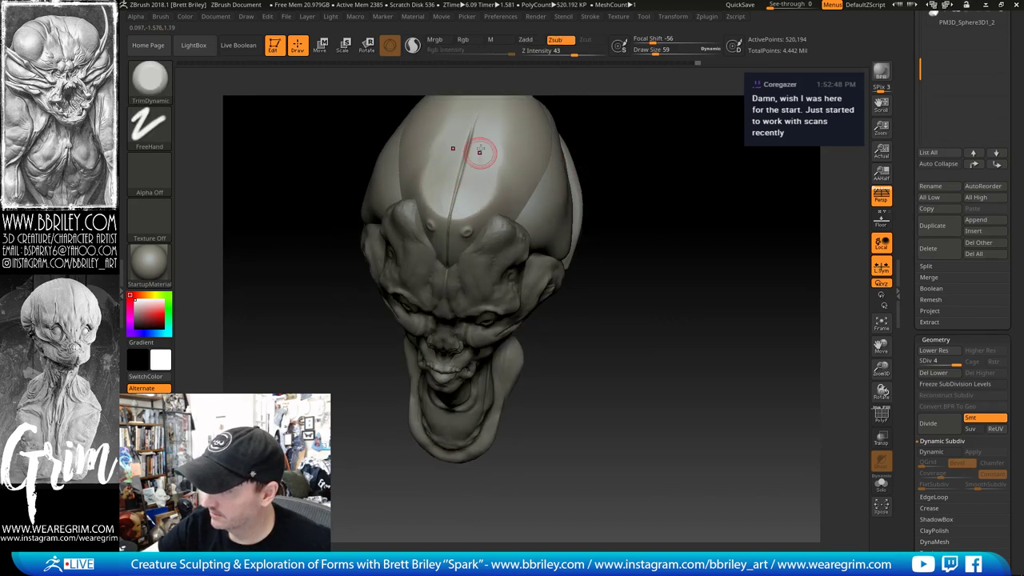
Step: Lower the helmet to subdivision level 3 and smooth the trimmed surface beside the centre seam
drag(607, 168, 622, 212)
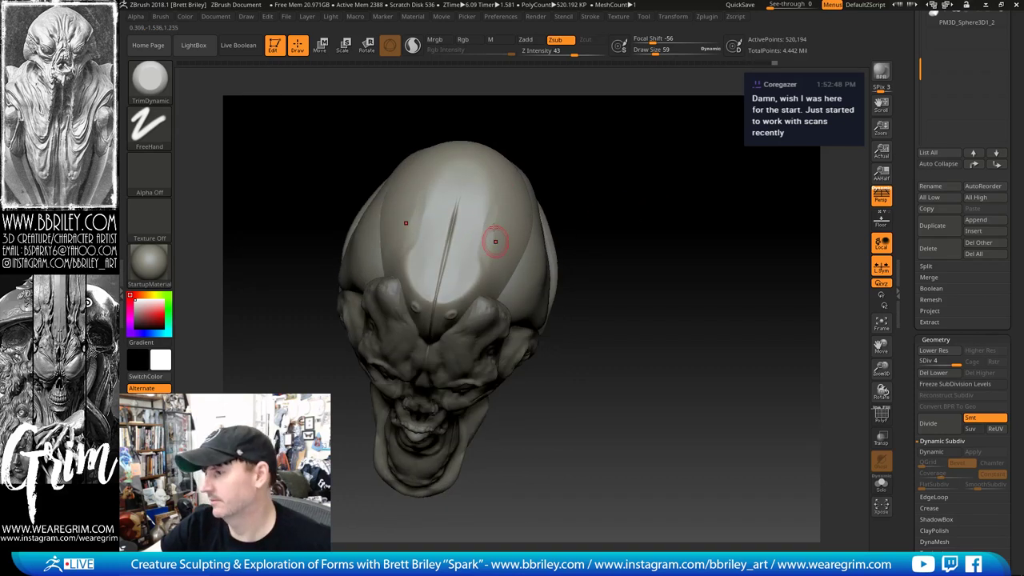
key(shift+d)
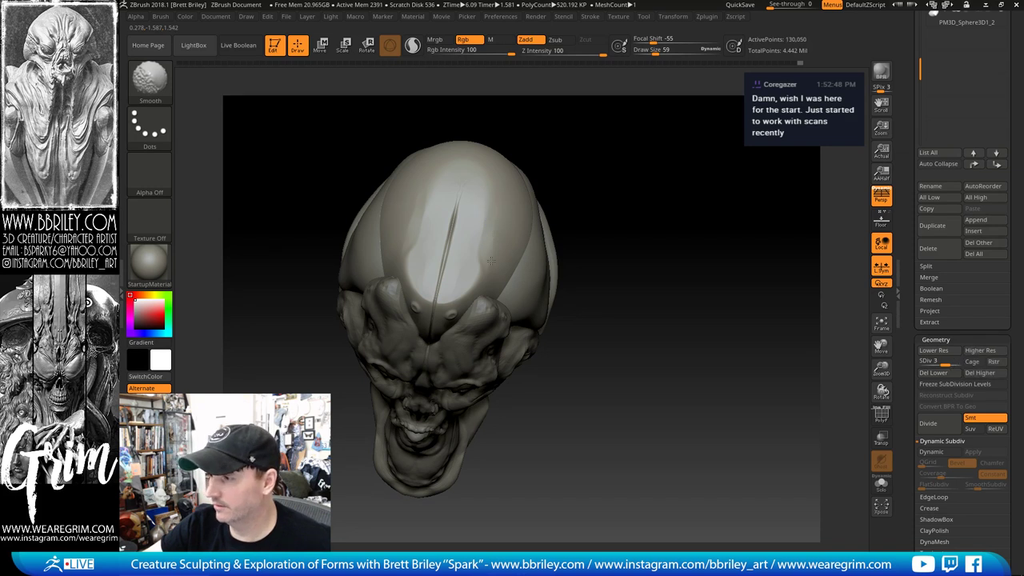
shift+drag(492, 261, 475, 263)
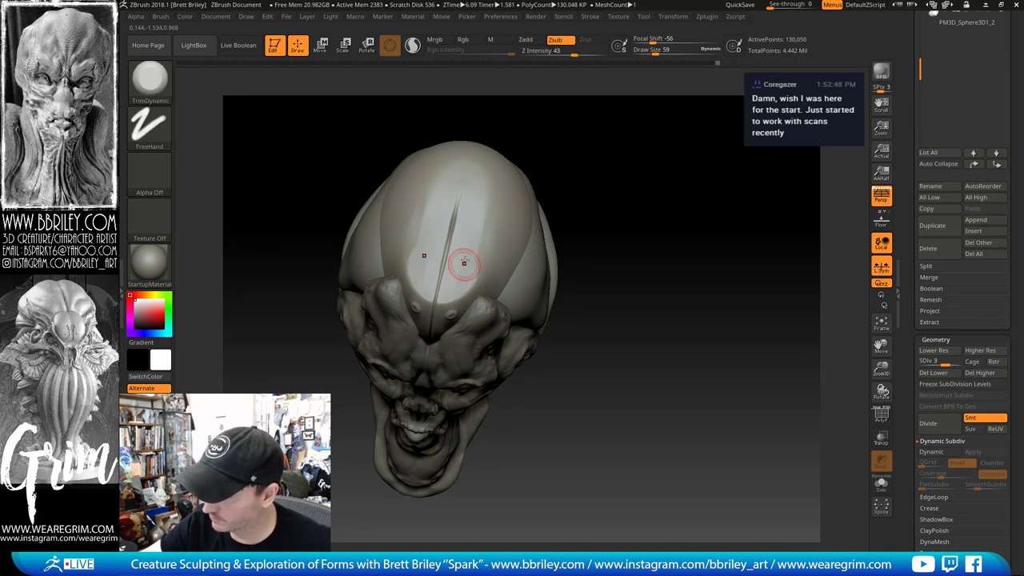
Step: Select the helmet's side plate subtool PM3D_Sphere3D1_2, raise it to subdivision level 3 and nudge its front corner with the Move brush
mouse_move(549, 182)
mouse_down()
mouse_move(612, 91)
mouse_move(613, 165)
mouse_move(551, 169)
mouse_move(660, 230)
mouse_up()
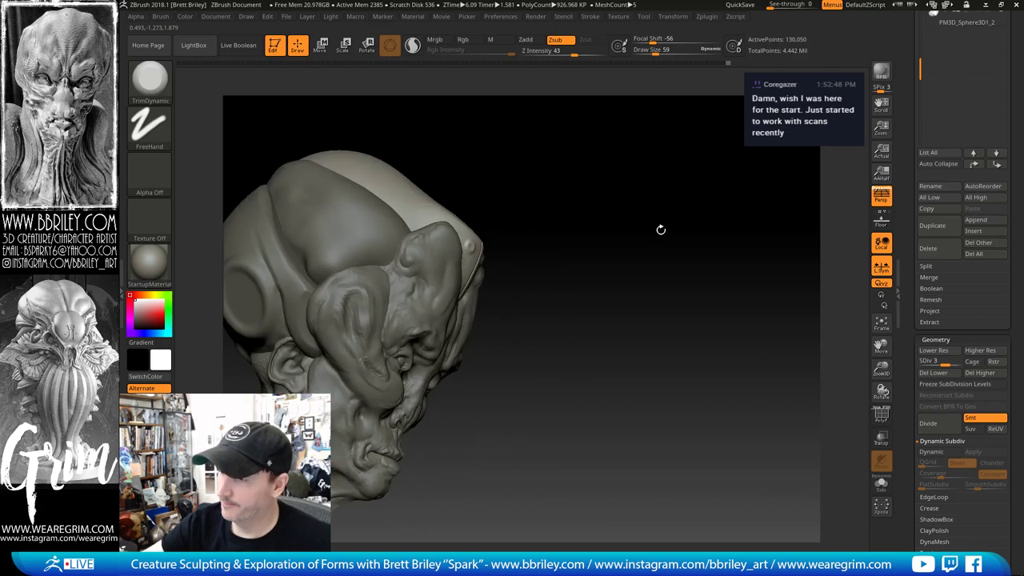
alt+click(386, 234)
drag(506, 168, 615, 192)
mouse_move(733, 356)
mouse_down()
mouse_move(753, 381)
mouse_move(664, 252)
mouse_move(626, 232)
mouse_move(637, 246)
mouse_up()
key(b)
key(m)
key(v)
key(s)
click(440, 300)
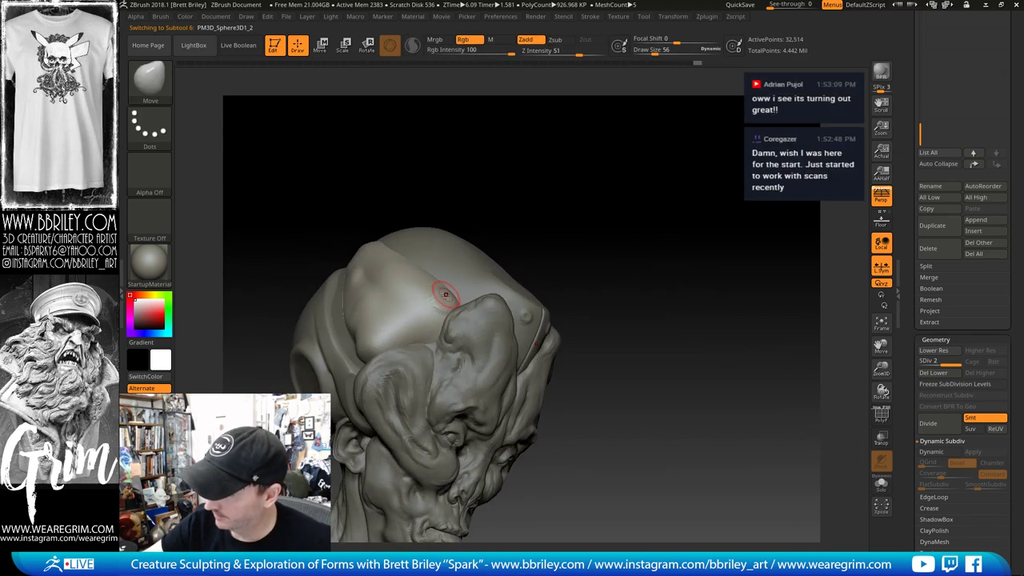
drag(558, 206, 532, 205)
key(s)
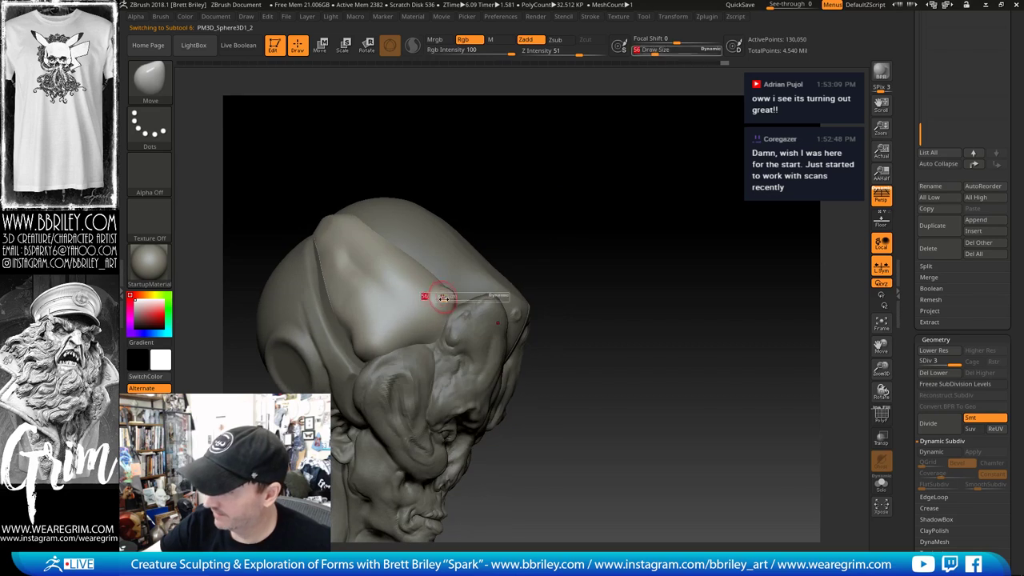
drag(426, 297, 453, 296)
key(d)
drag(482, 230, 434, 232)
Step: Build up a round bolt at the side plate's front corner with the Clay brush and flatten it with TrimDynamic at draw size 44
key(b)
key(c)
key(l)
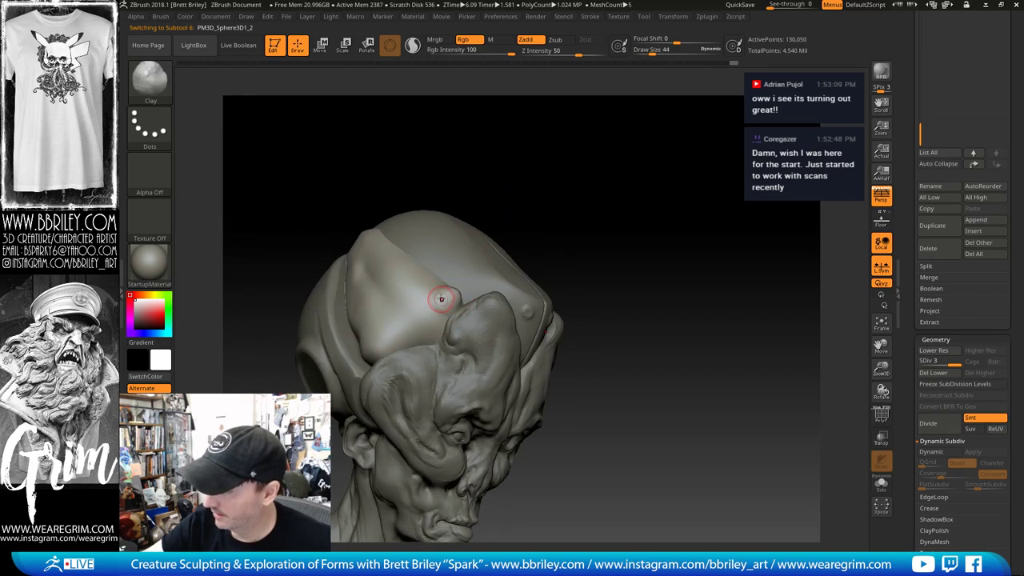
click(448, 303)
key(b)
key(t)
key(d)
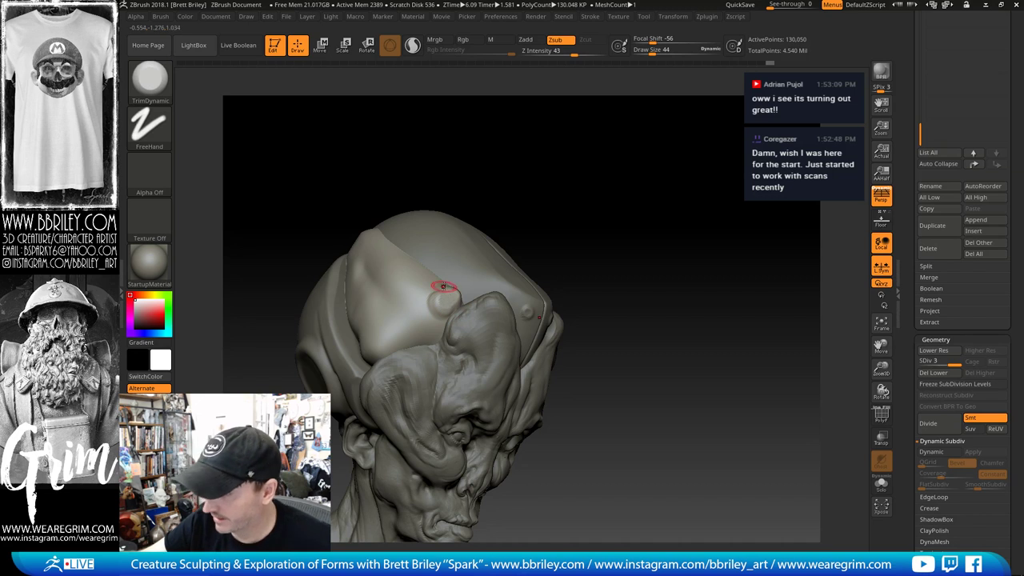
Step: Carve the outline of the side plate's round bolt with the DamStandard brush at draw size 29 and smooth its surface
key(b)
key(d)
key(s)
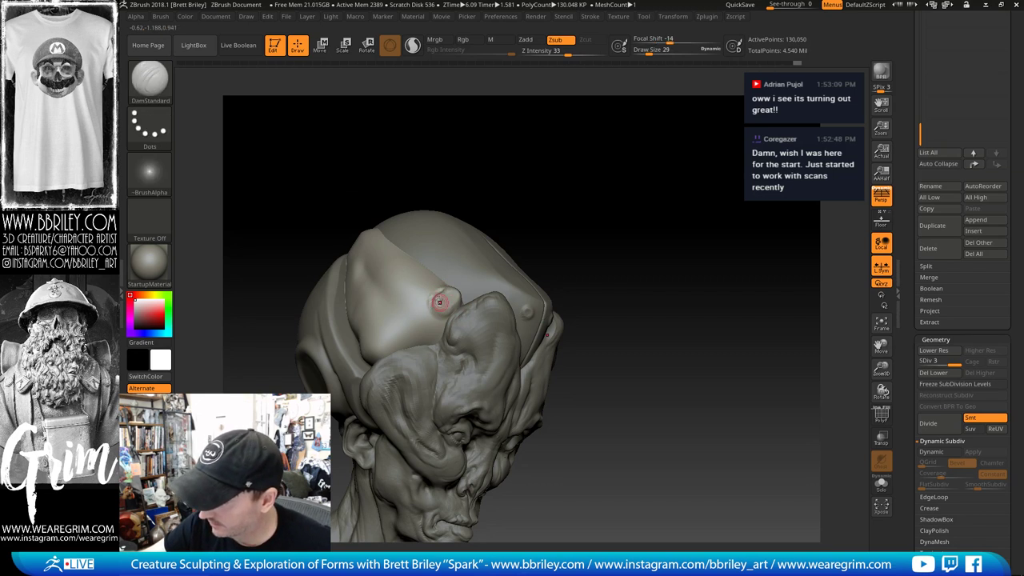
drag(458, 291, 462, 299)
mouse_move(578, 169)
mouse_down()
mouse_move(508, 177)
mouse_move(562, 176)
mouse_up()
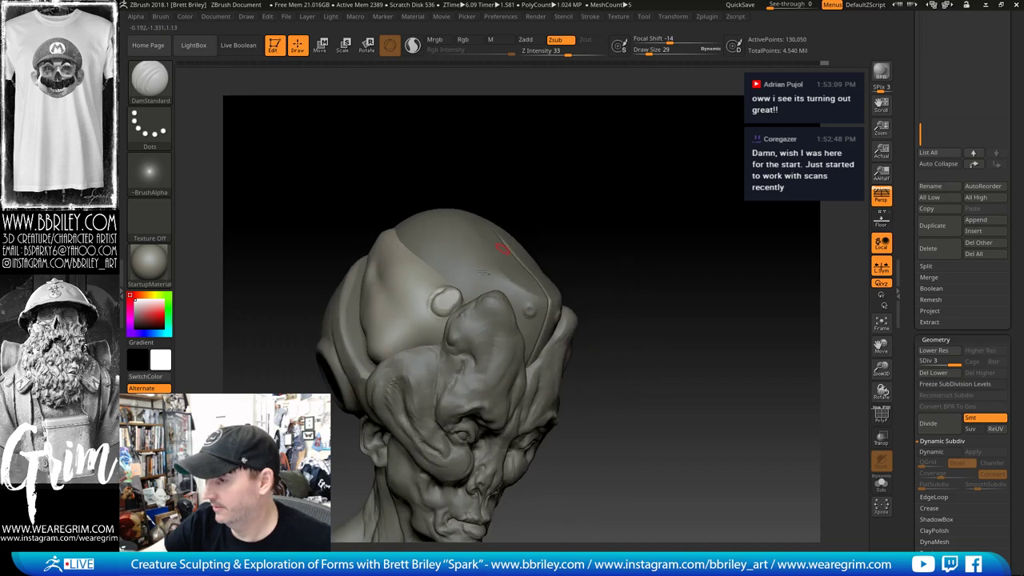
shift+drag(448, 288, 431, 297)
key(d)
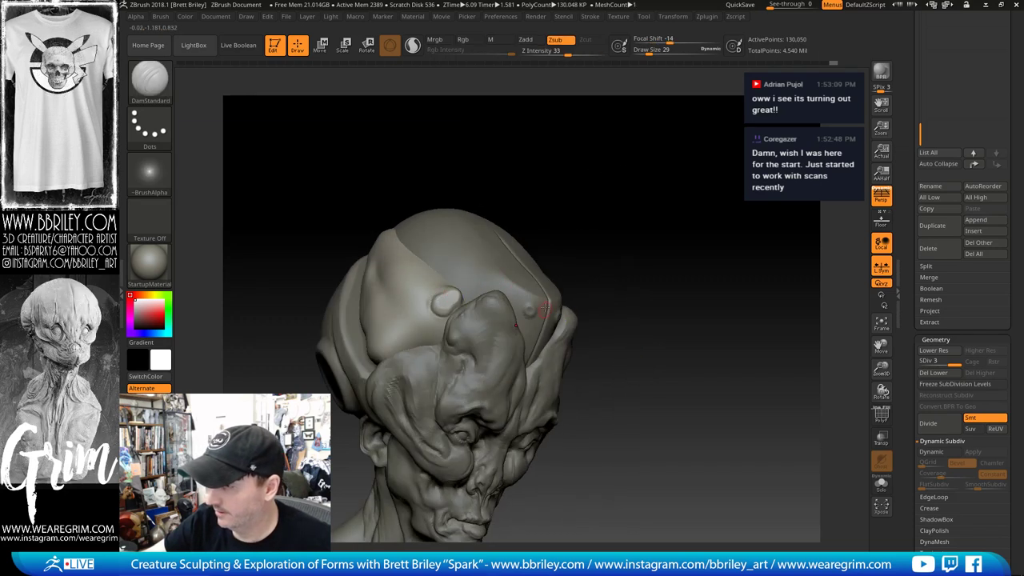
Step: Carve a curved groove from the side plate's upper tip to its lower front edge with DamStandard at draw size 47, subdivision level 4
drag(554, 180, 606, 166)
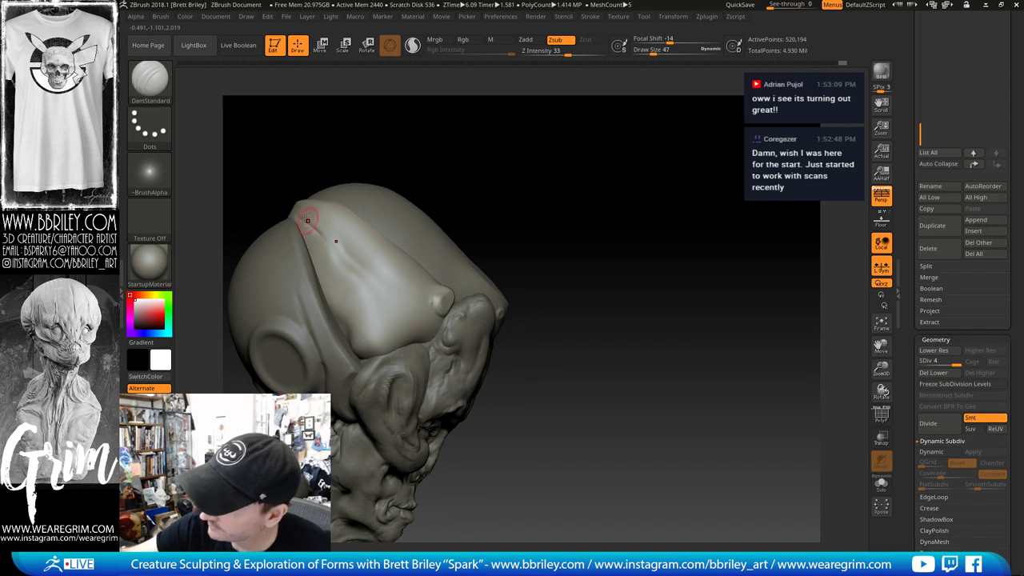
drag(308, 219, 420, 331)
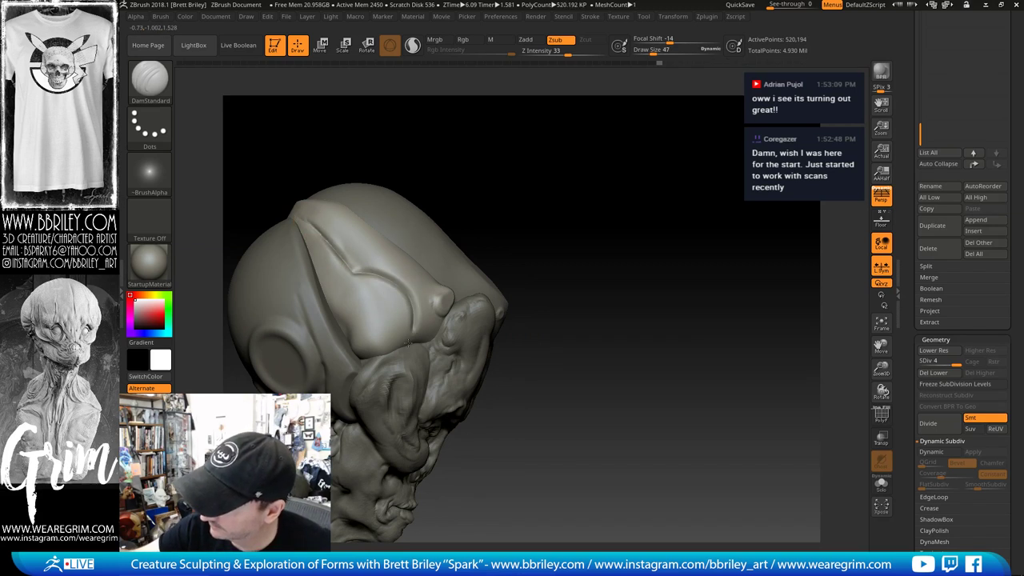
drag(572, 156, 516, 159)
drag(525, 176, 524, 210)
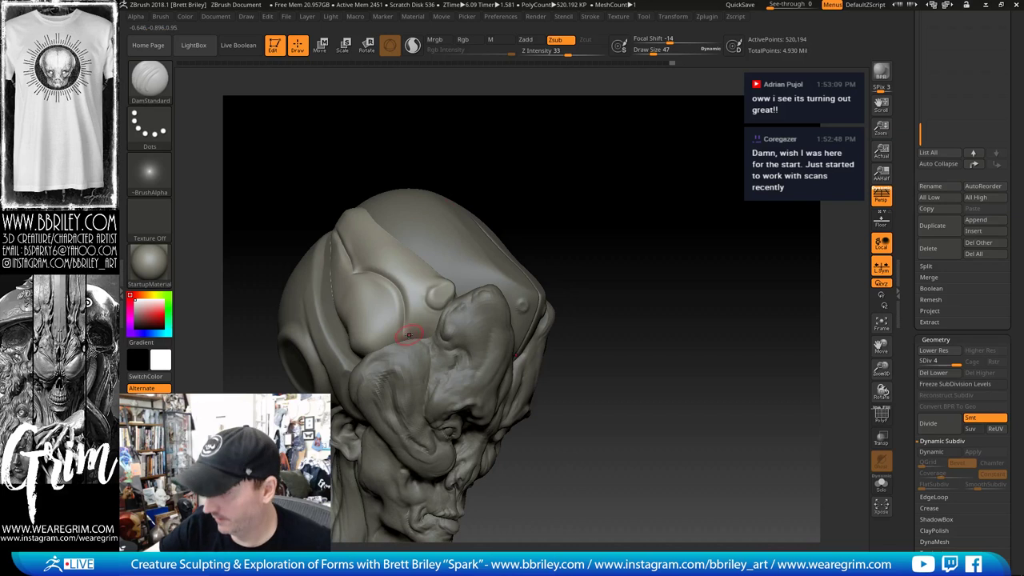
mouse_move(523, 138)
mouse_down()
mouse_move(523, 167)
mouse_move(524, 128)
mouse_up()
Step: Flatten the side plate's surface along the curved groove with the TrimDynamic brush at draw size 47
key(b)
key(t)
key(d)
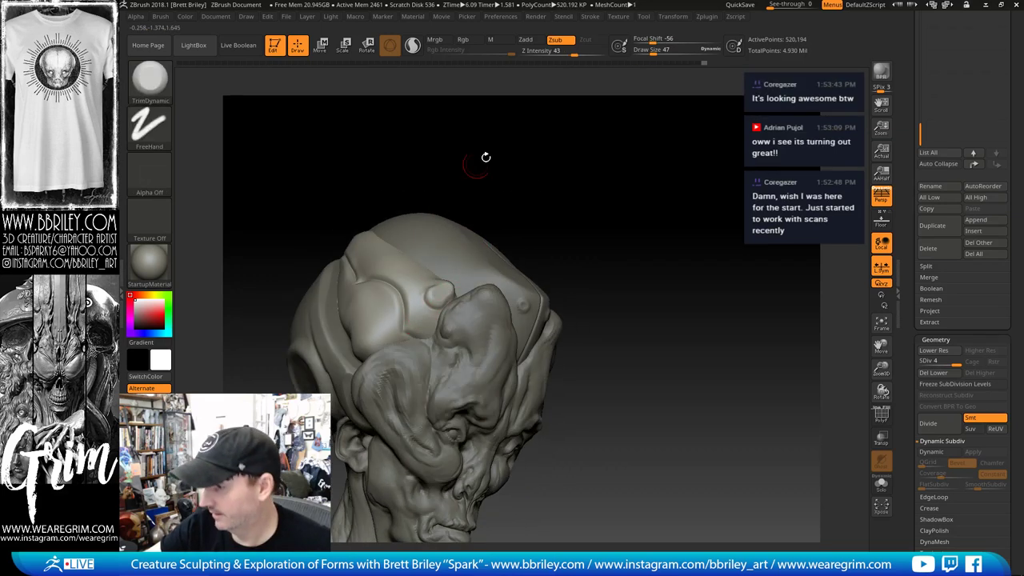
drag(485, 158, 413, 297)
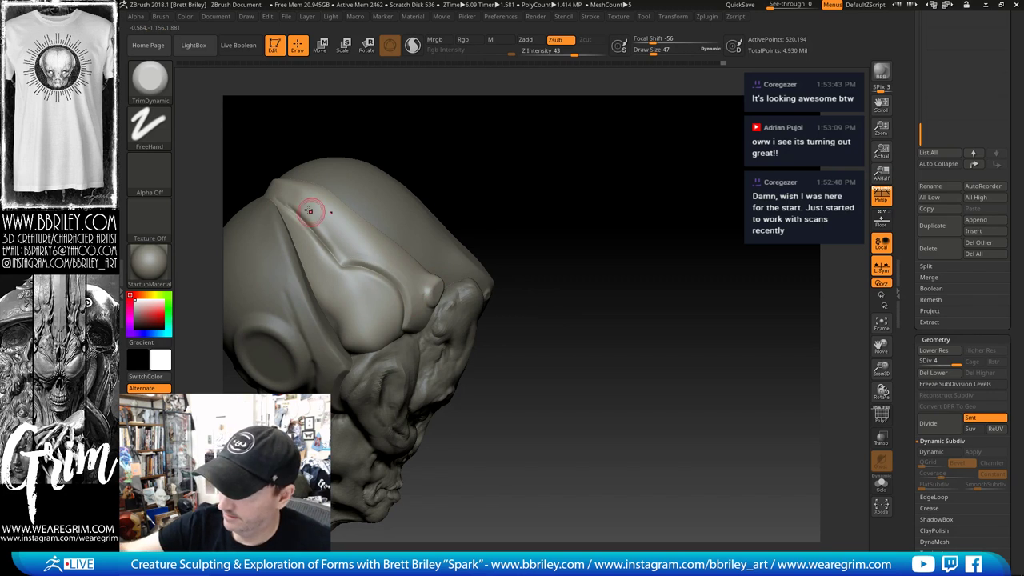
drag(371, 149, 355, 231)
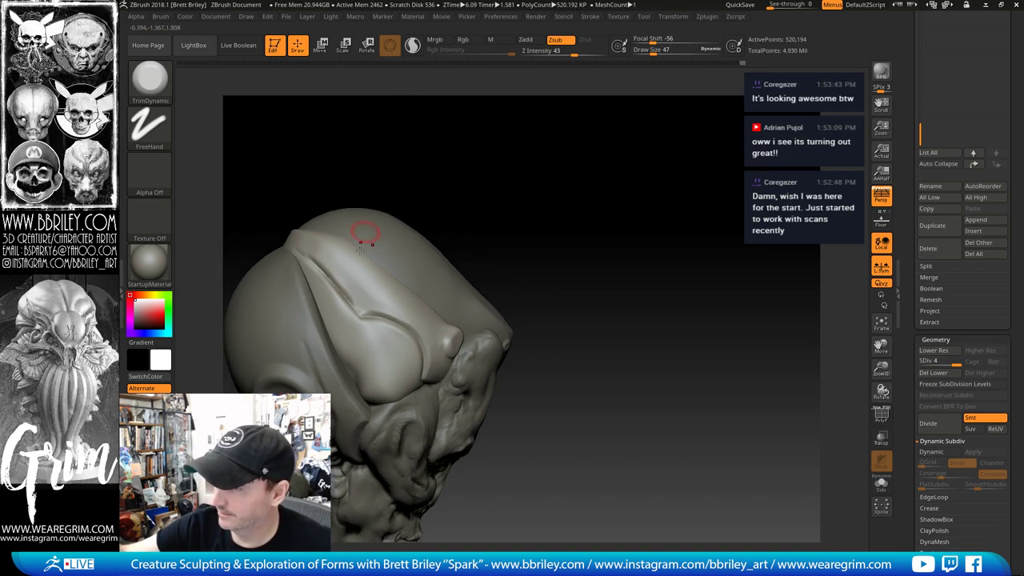
Step: Reshape the upper end of the helmet's side plate with the Move brush
key(b)
key(m)
key(v)
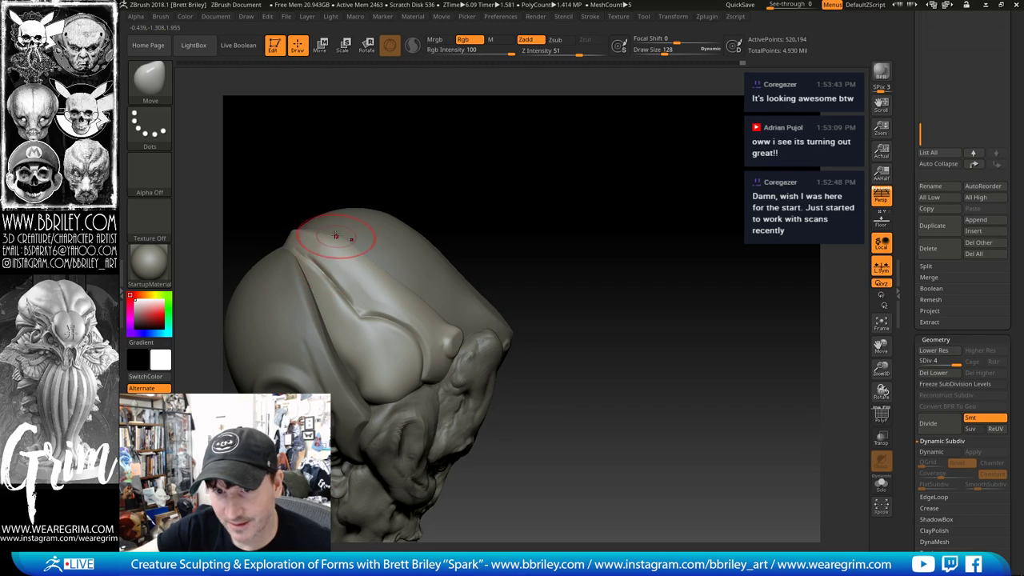
key(bracketright)
drag(340, 244, 358, 254)
mouse_move(363, 165)
mouse_down()
mouse_move(298, 228)
mouse_move(336, 242)
mouse_up()
Step: Flatten the side plate's upper end with TrimDynamic at draw size 79 and smooth its rear edge
key(b)
key(t)
key(d)
mouse_move(388, 136)
mouse_down()
mouse_move(398, 116)
mouse_move(456, 213)
mouse_move(404, 228)
mouse_up()
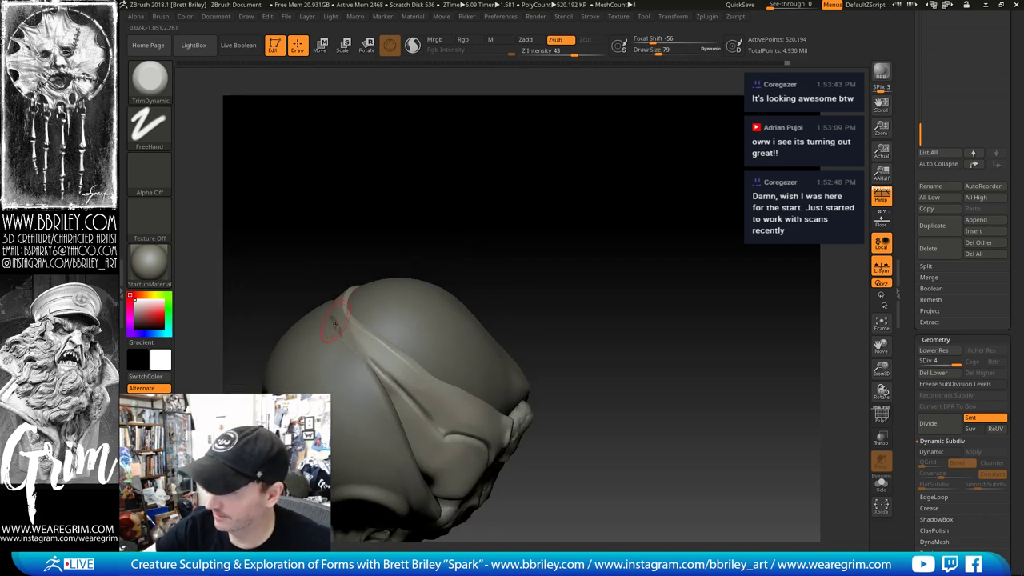
shift+drag(335, 323, 346, 328)
drag(470, 231, 481, 264)
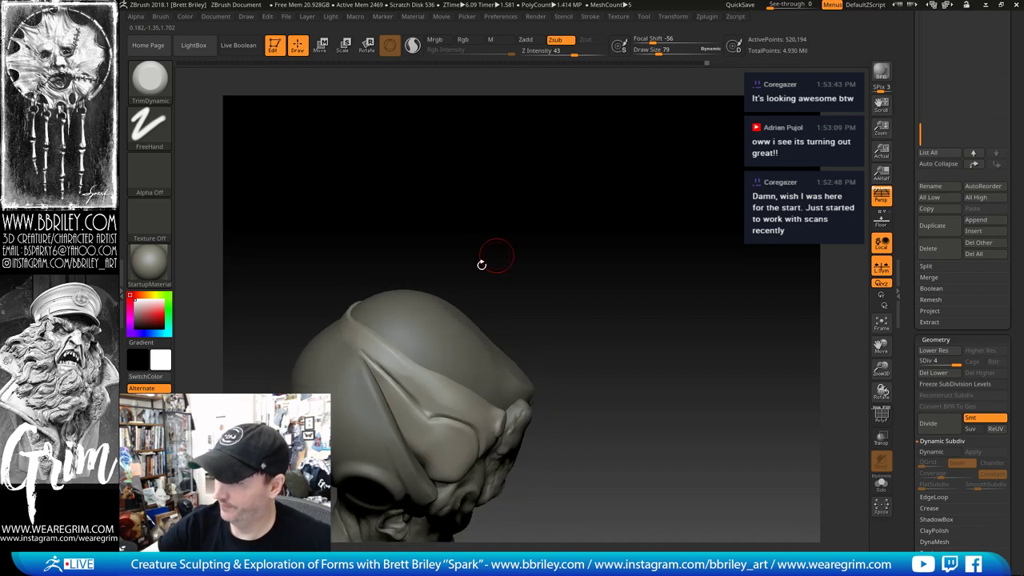
Step: Deepen the upper part of the side plate's groove with DamStandard at draw size 39 and smooth beside it
key(b)
key(d)
key(s)
key(s)
click(366, 358)
drag(365, 356, 390, 381)
drag(512, 234, 534, 200)
shift+drag(365, 332, 396, 365)
drag(466, 242, 427, 258)
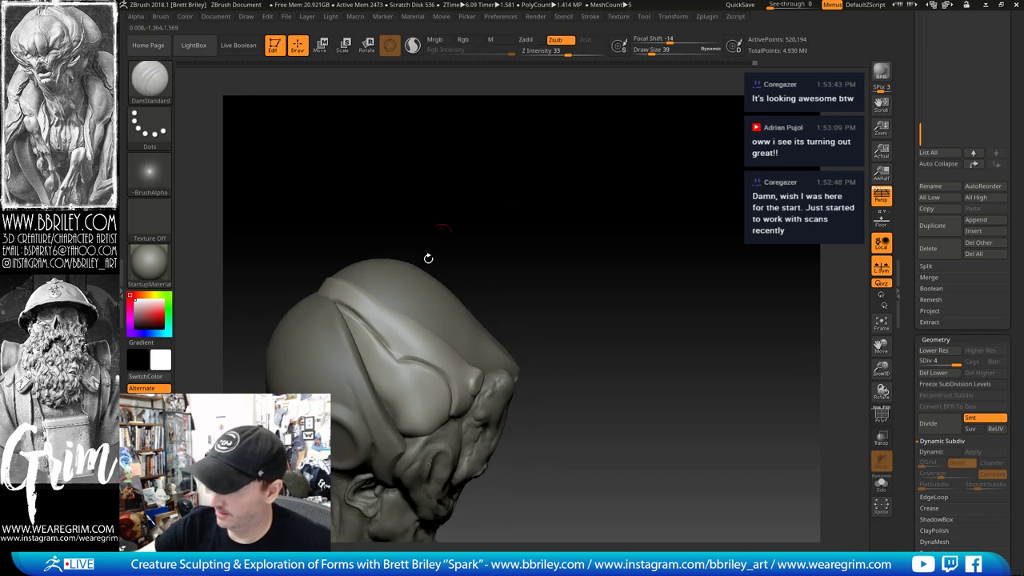
Step: Flatten the raised band above the side plate's groove with the TrimDynamic brush at draw size 50
key(b)
key(c)
key(l)
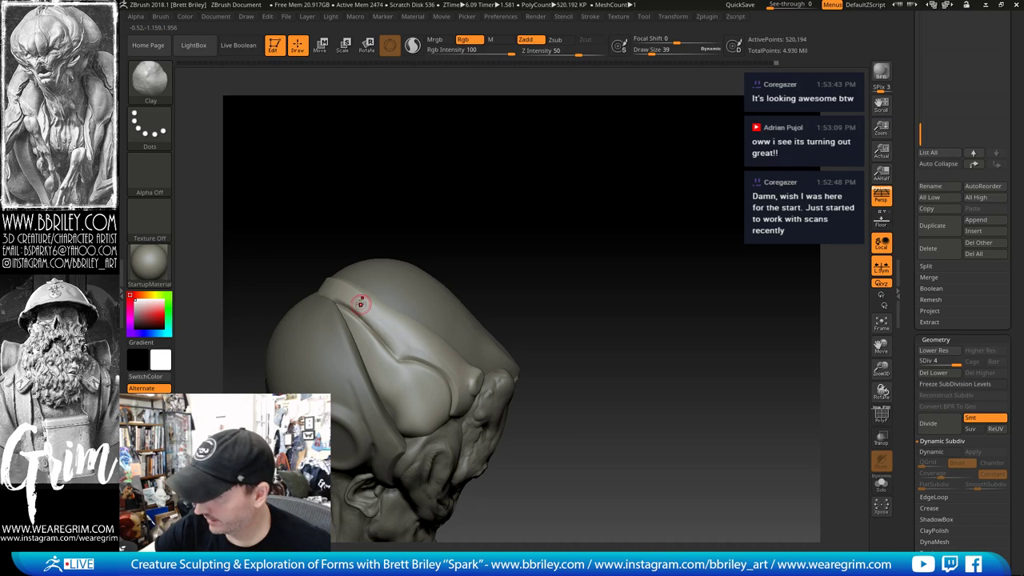
key(b)
key(t)
key(d)
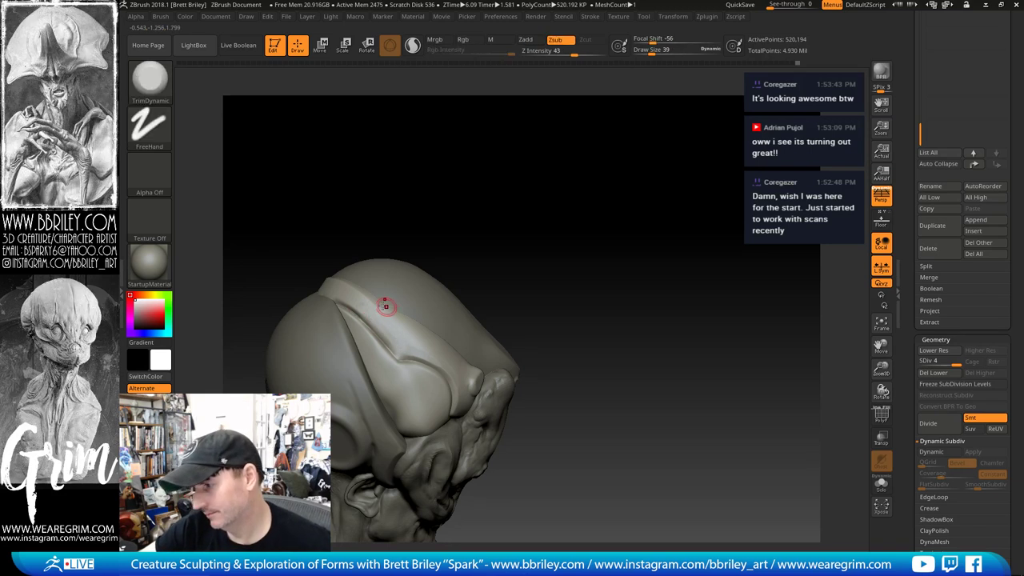
drag(410, 209, 399, 205)
key(])
drag(372, 318, 396, 341)
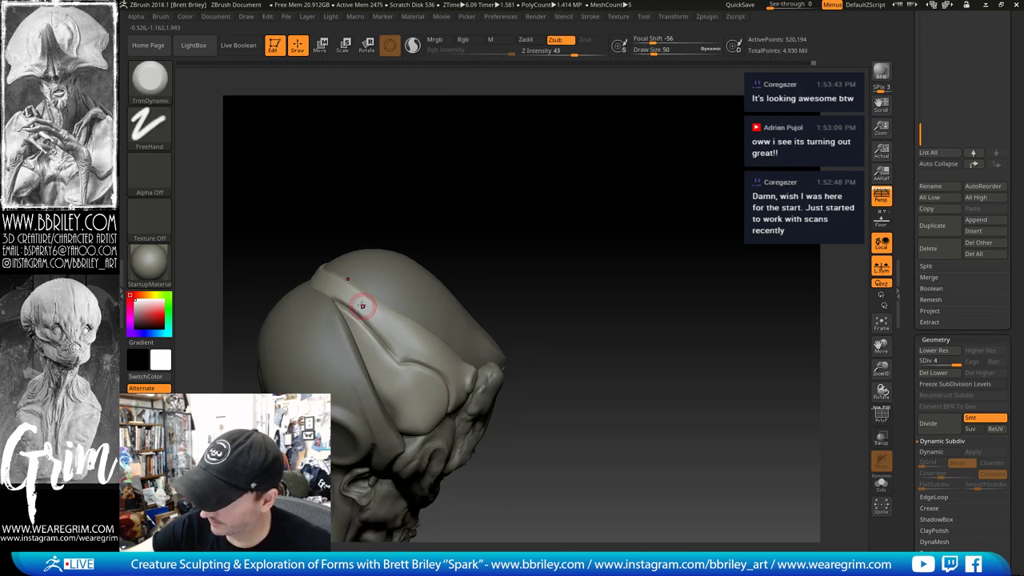
drag(432, 242, 405, 343)
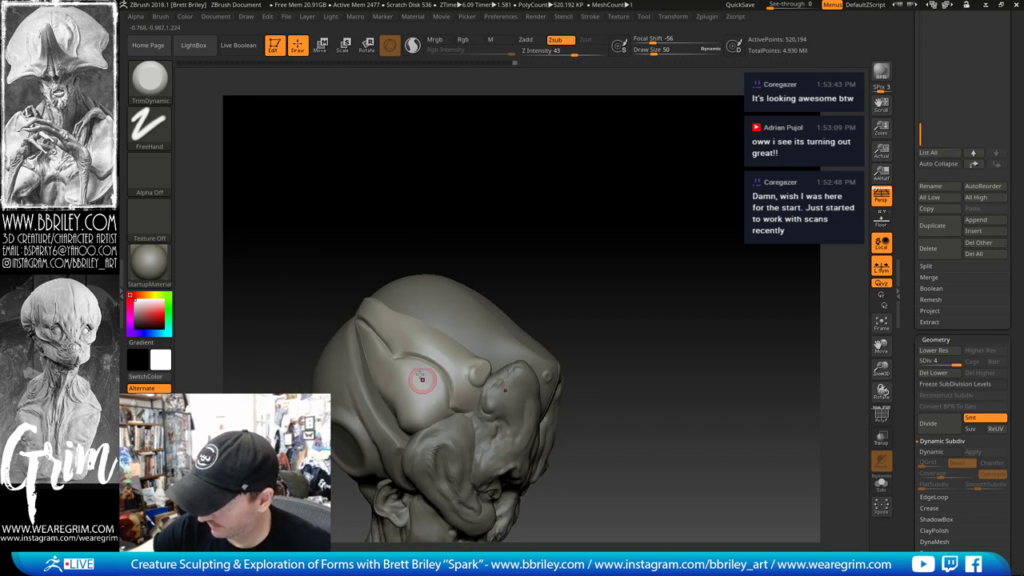
Step: Adjust the side plate's outer silhouette from the front view with the Move brush at draw size 143
mouse_move(549, 229)
mouse_down()
mouse_move(631, 183)
mouse_move(592, 192)
mouse_move(593, 168)
mouse_move(565, 195)
mouse_move(601, 196)
mouse_move(655, 253)
mouse_move(583, 320)
mouse_up()
key(b)
key(m)
key(v)
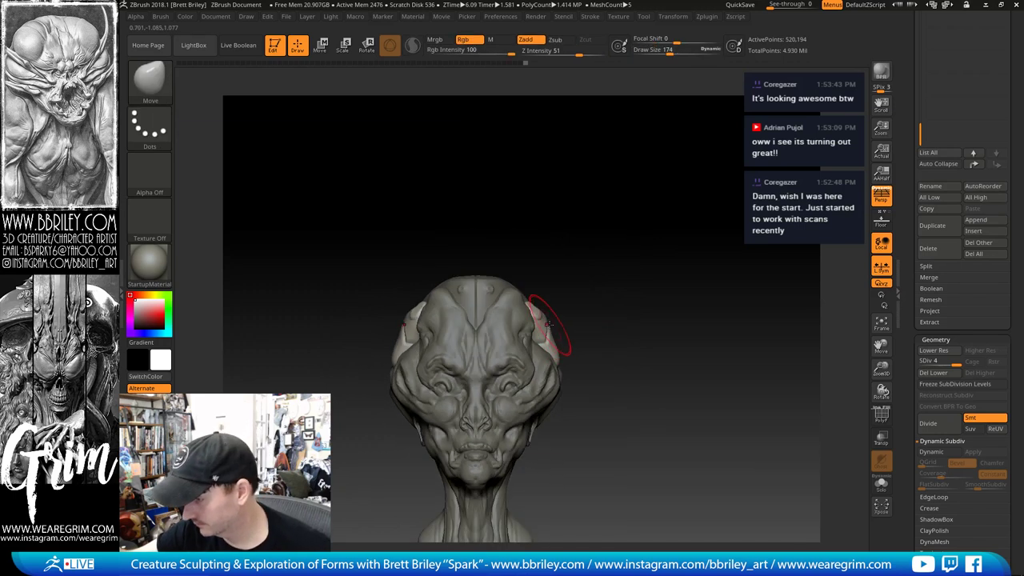
key(bracketleft)
key(bracketleft)
key(bracketleft)
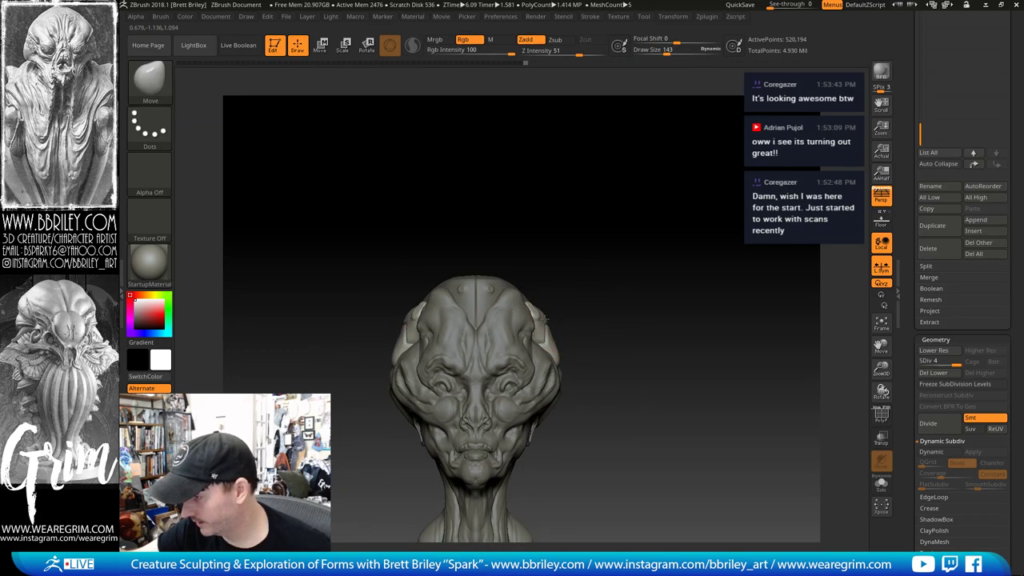
mouse_move(546, 319)
right_down()
mouse_move(560, 309)
mouse_move(552, 328)
mouse_move(548, 316)
mouse_move(643, 167)
mouse_move(638, 222)
mouse_move(528, 313)
right_up()
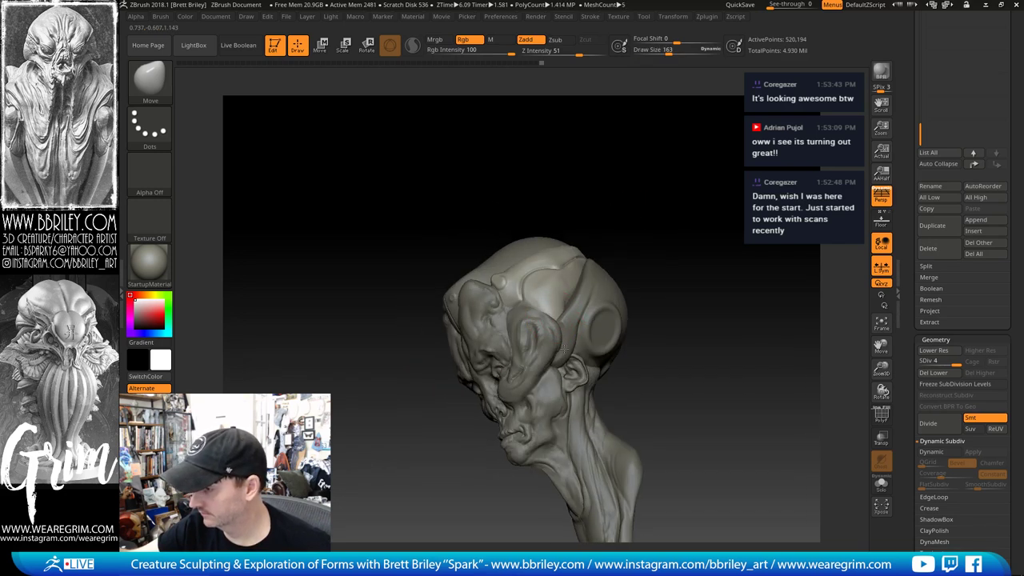
Step: Flatten the side plate's rounded lower section with the TrimDynamic brush at draw size 94
right_drag(596, 237, 632, 228)
key(b)
key(t)
key(d)
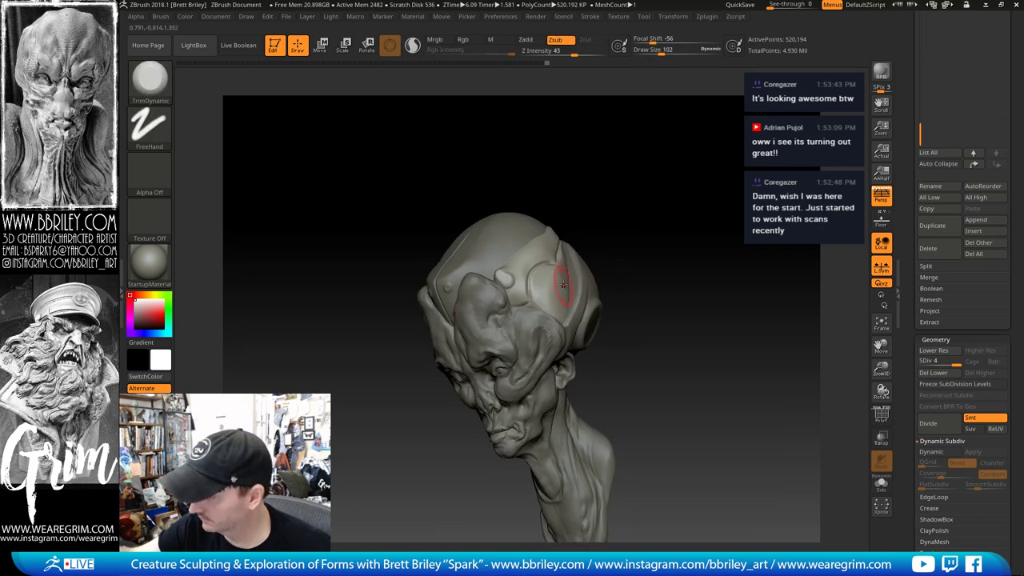
key(bracketleft)
drag(554, 285, 555, 300)
right_drag(575, 264, 594, 249)
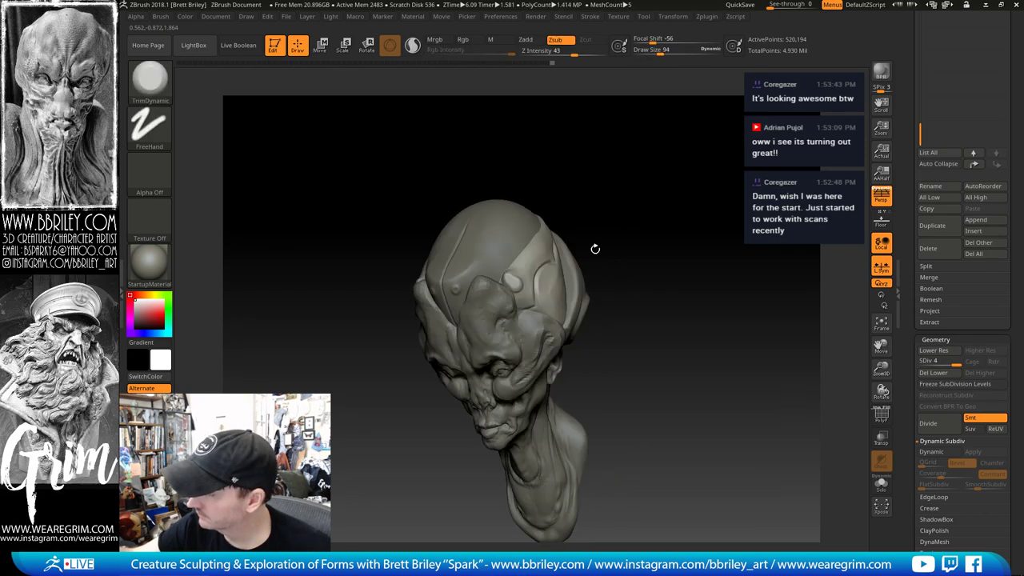
Step: Reshape the side plate's rear contour and upper tip with the Move brush at draw sizes 202 and 111
key(b)
key(m)
key(v)
drag(581, 284, 580, 275)
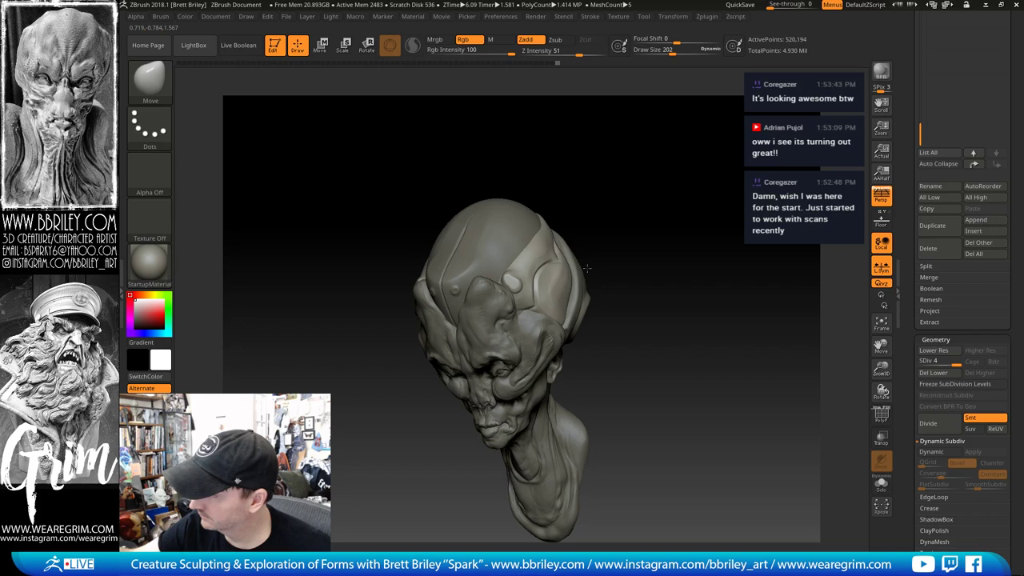
right_drag(601, 212, 589, 218)
drag(576, 231, 575, 237)
right_drag(593, 215, 583, 238)
right_drag(603, 174, 619, 170)
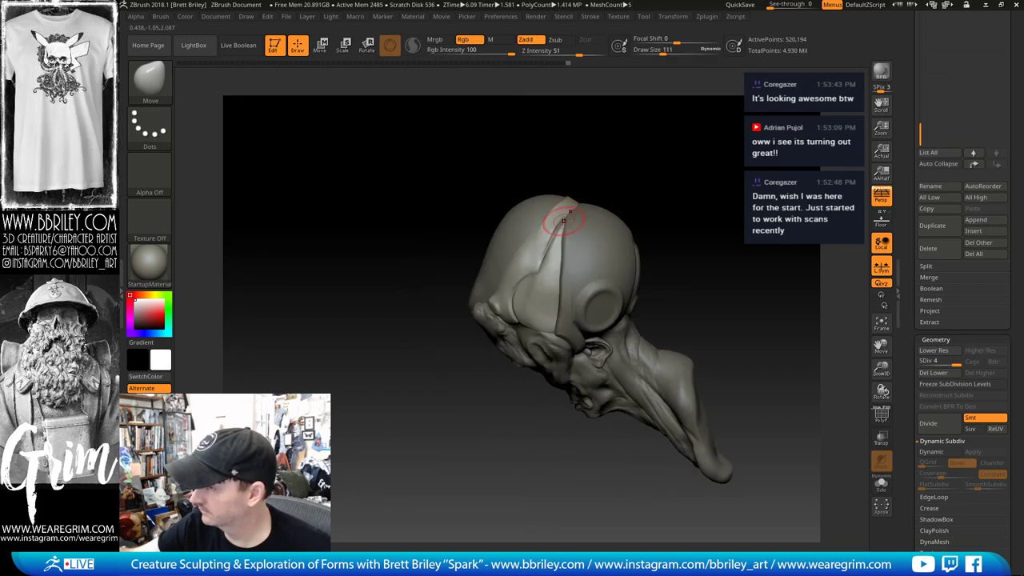
drag(560, 217, 558, 221)
right_drag(627, 169, 606, 172)
Step: Smooth the side plate's upper groove at subdivision level 3 and adjust its rear edge with the Move brush at draw size 106
key(shift+d)
shift+drag(564, 218, 554, 246)
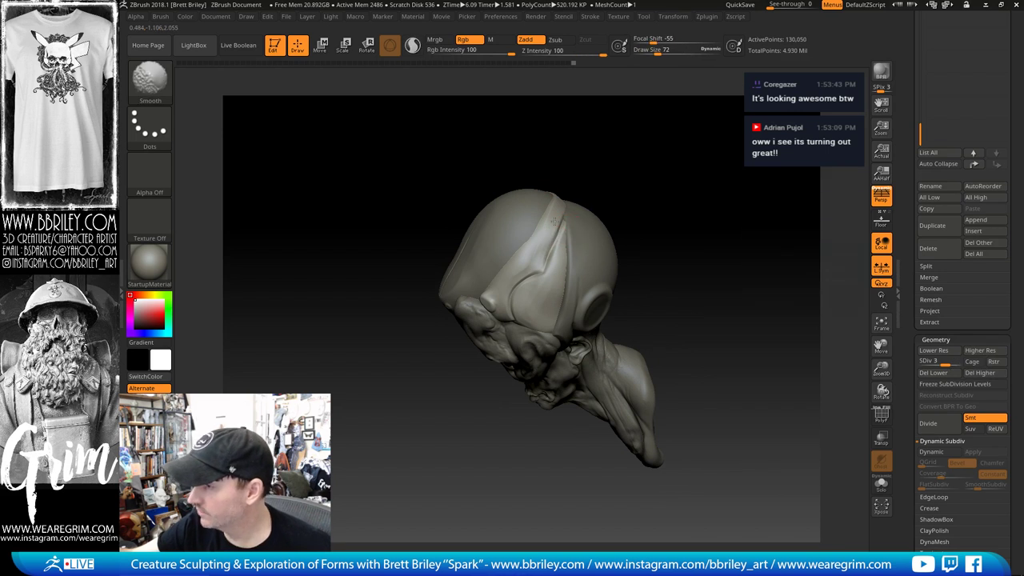
mouse_move(621, 172)
mouse_down()
mouse_move(635, 179)
mouse_move(638, 199)
mouse_up()
key(s)
drag(531, 286, 552, 284)
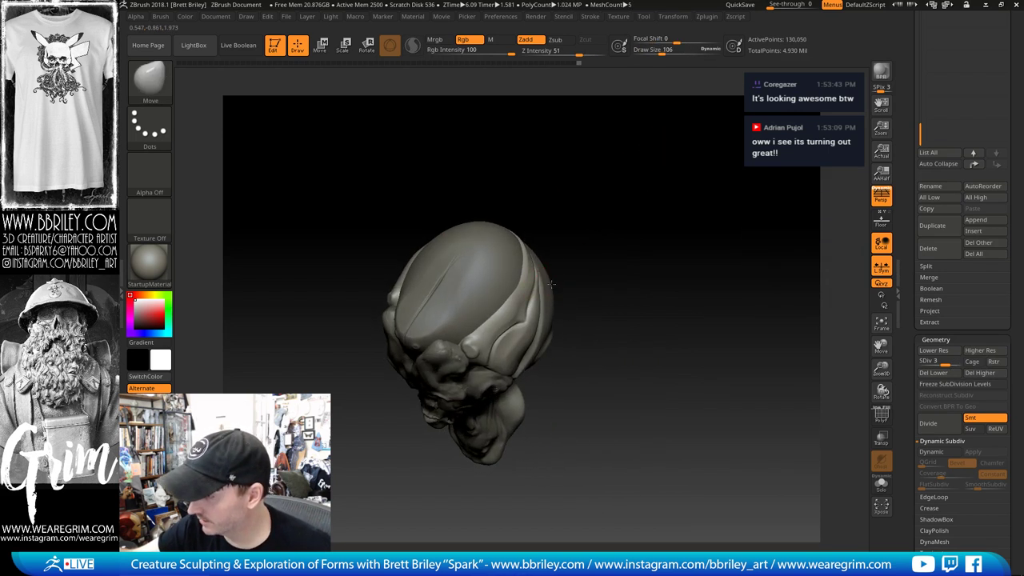
right_drag(552, 281, 549, 277)
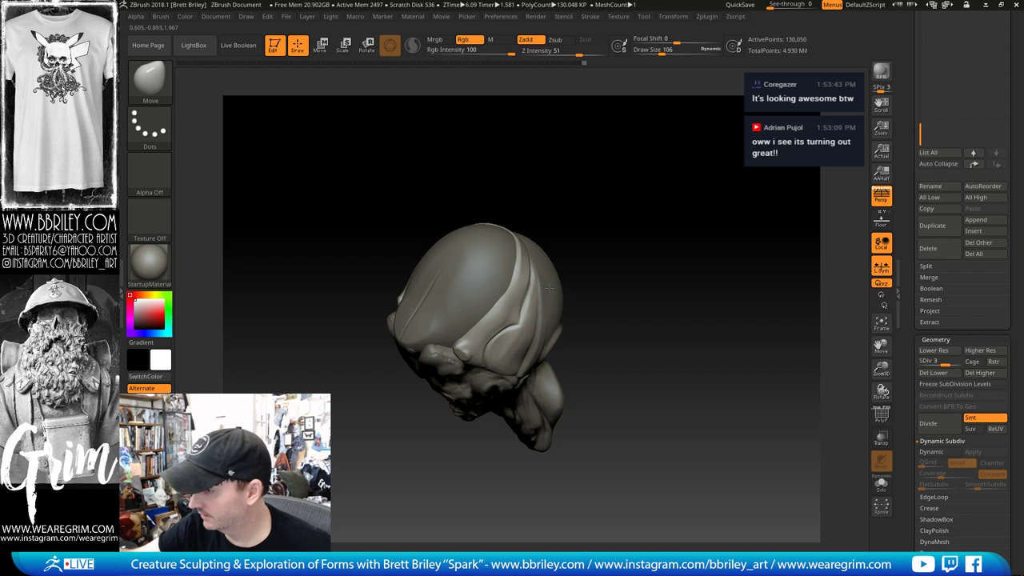
drag(574, 213, 557, 216)
Step: Recut the middle of the side plate's groove with the DamStandard brush at draw size 53
key(b)
key(t)
key(d)
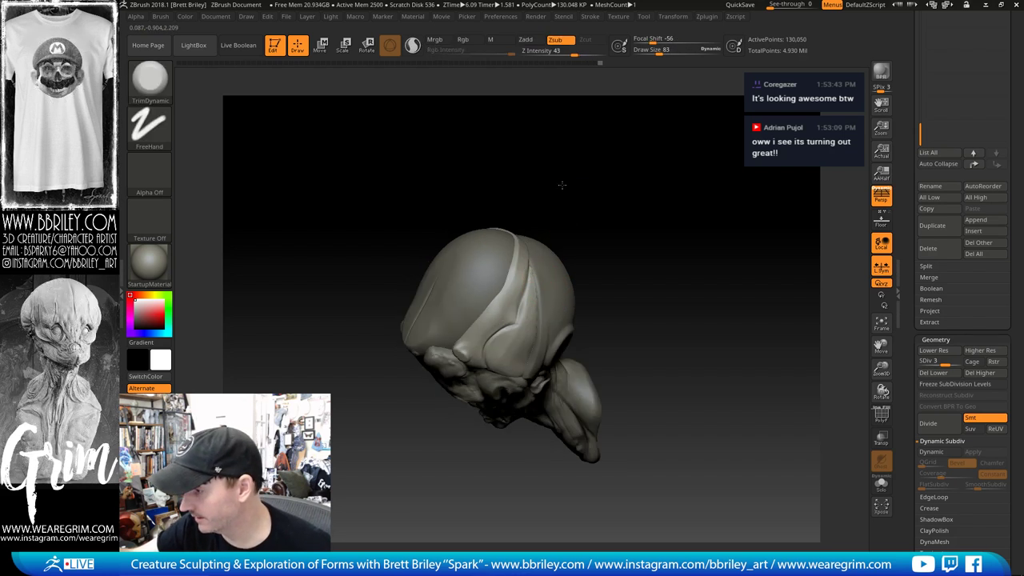
mouse_move(561, 185)
right_down()
mouse_move(590, 201)
mouse_move(528, 288)
right_up()
key(b)
key(d)
key(s)
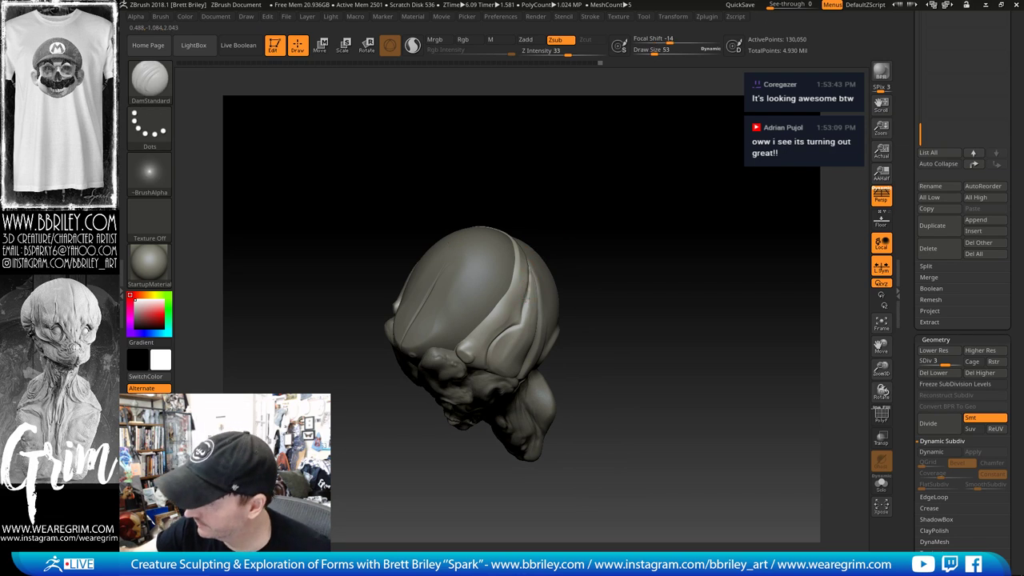
drag(521, 310, 523, 323)
drag(601, 215, 582, 227)
Step: Flatten the side plate's upper band with the TrimDynamic brush, adjusting the draw size to 90
key(b)
key(t)
key(d)
mouse_move(605, 275)
right_down()
mouse_move(555, 220)
mouse_move(498, 280)
right_up()
key(s)
click(497, 296)
drag(497, 297, 504, 298)
key(s)
click(506, 294)
right_drag(509, 291, 529, 208)
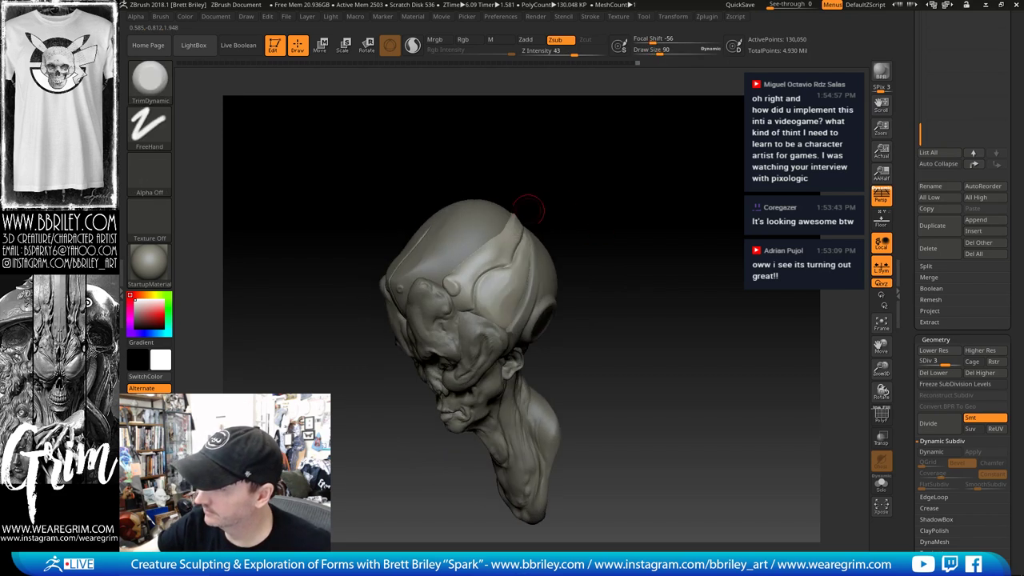
Step: Build up the side plate's rear area with the Clay brush at draw size 90 and smooth the surface
key(b)
key(c)
key(l)
drag(498, 298, 501, 321)
right_drag(510, 298, 540, 260)
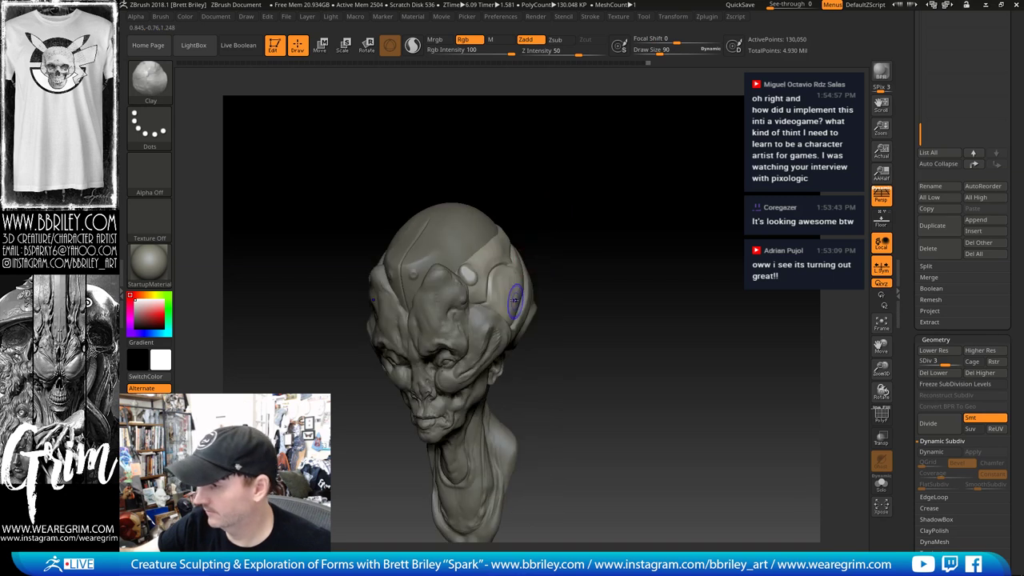
shift+drag(515, 297, 516, 304)
mouse_move(517, 289)
right_down()
mouse_move(570, 213)
mouse_move(547, 220)
right_up()
Step: Plane the side plate's surface with the TrimDynamic brush at draw size 75
key(b)
key(t)
key(d)
key(s)
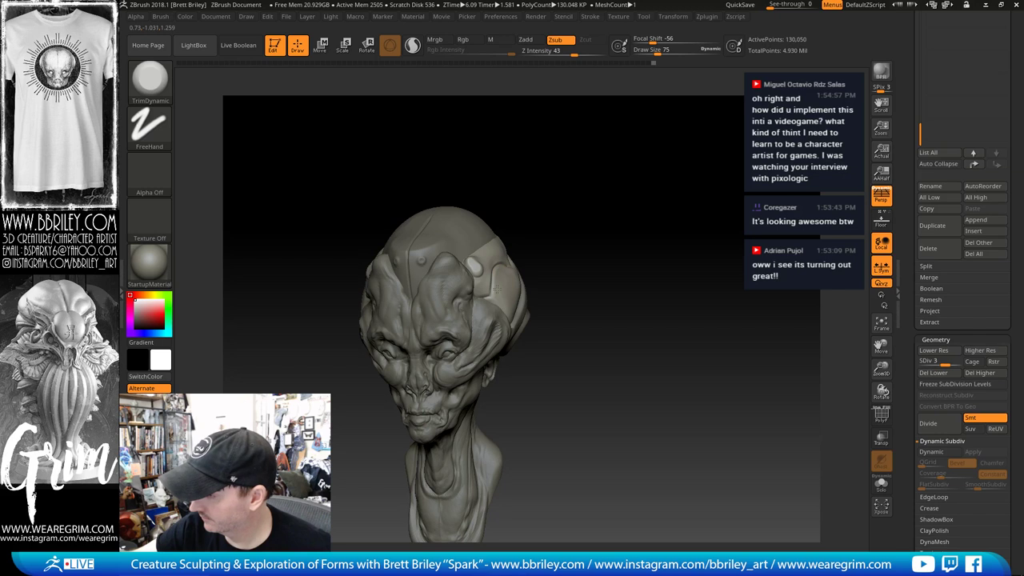
right_drag(554, 217, 506, 294)
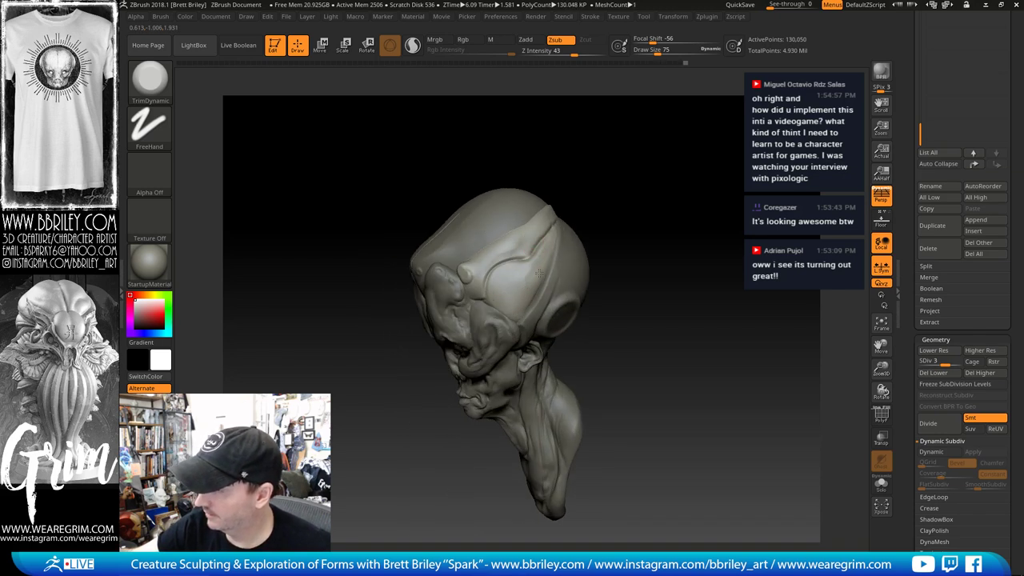
Step: Adjust the side plate's rear edge with the Move brush at draw sizes 168 and 138, smoothing the surface beside it
right_drag(540, 273, 552, 262)
key(b)
key(m)
key(v)
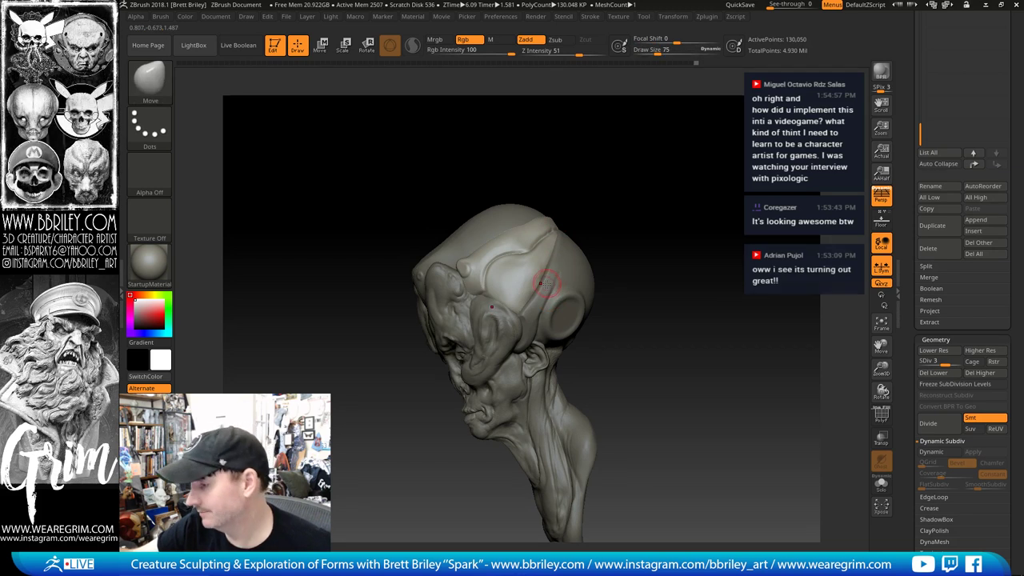
key(s)
drag(548, 289, 558, 289)
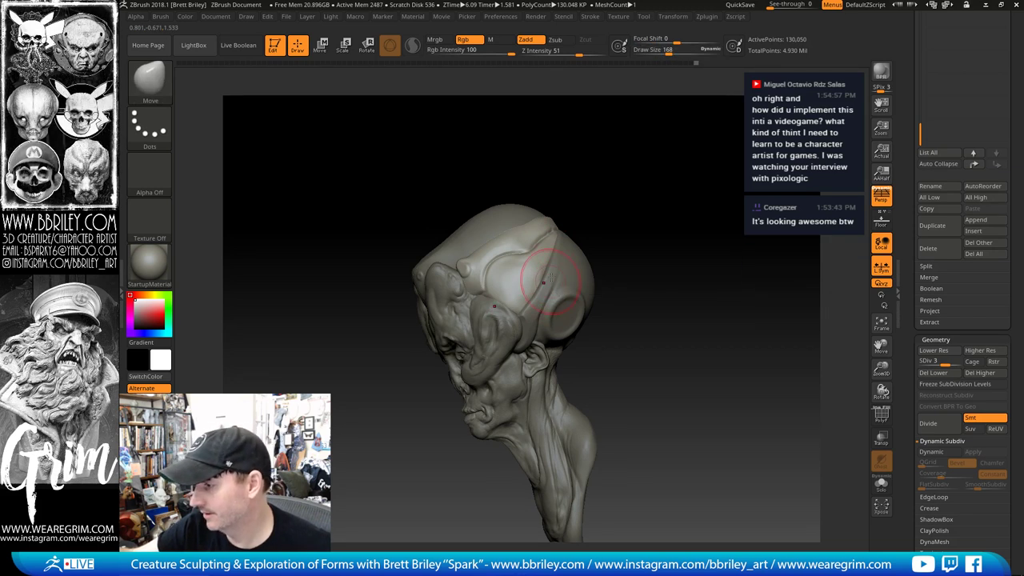
mouse_move(602, 201)
right_down()
mouse_move(514, 275)
mouse_move(532, 274)
right_up()
key(shift)
shift+drag(532, 274, 510, 288)
right_drag(546, 231, 542, 254)
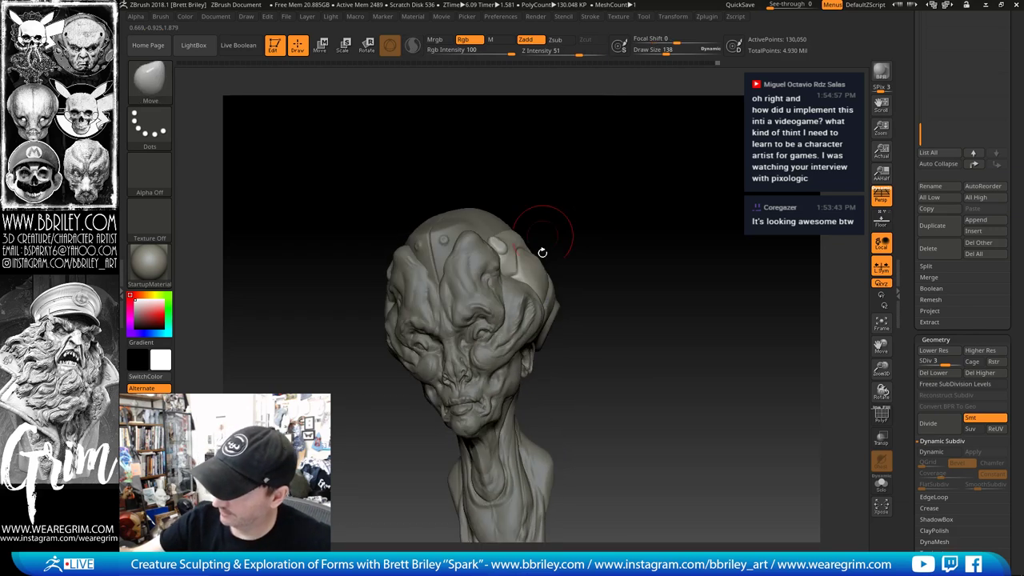
Step: Build up the side plate's lower edge above the temple with the Standard brush at draw size 41 and flatten it with TrimDynamic
mouse_move(598, 196)
mouse_down()
mouse_move(592, 217)
mouse_move(560, 210)
mouse_up()
key(b)
key(s)
key(t)
key(s)
drag(513, 314, 503, 316)
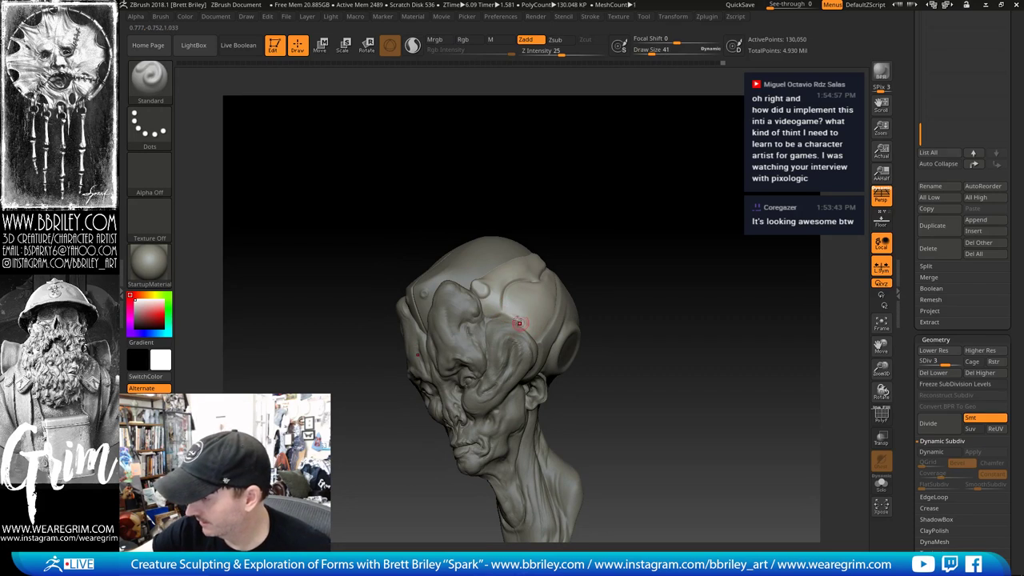
key(b)
key(t)
key(d)
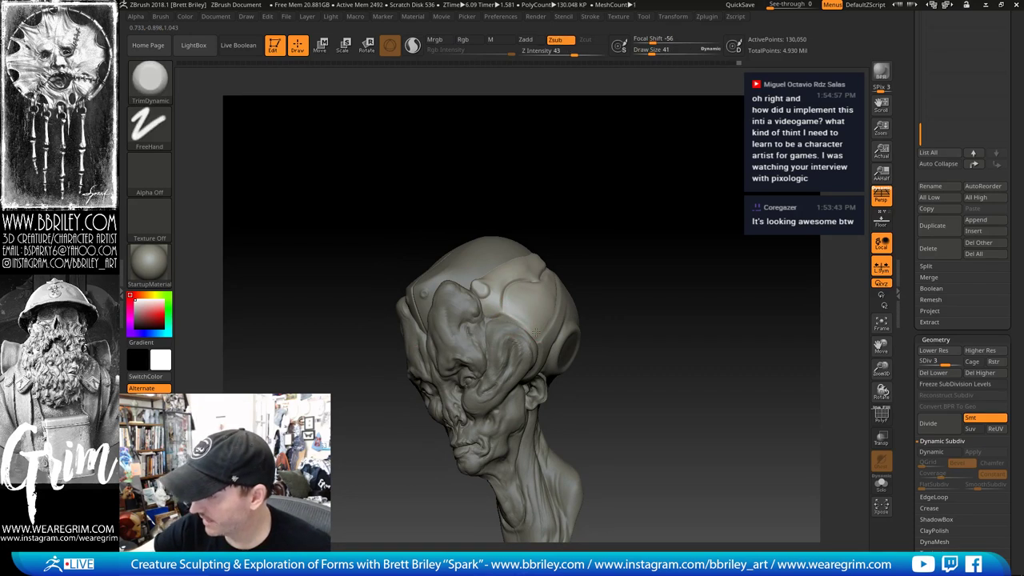
mouse_move(557, 191)
mouse_down()
mouse_move(573, 169)
mouse_move(587, 178)
mouse_up()
Step: Sharpen the groove at the side plate's lower front corner with the DamStandard brush at draw size 29
key(b)
key(d)
key(s)
key(s)
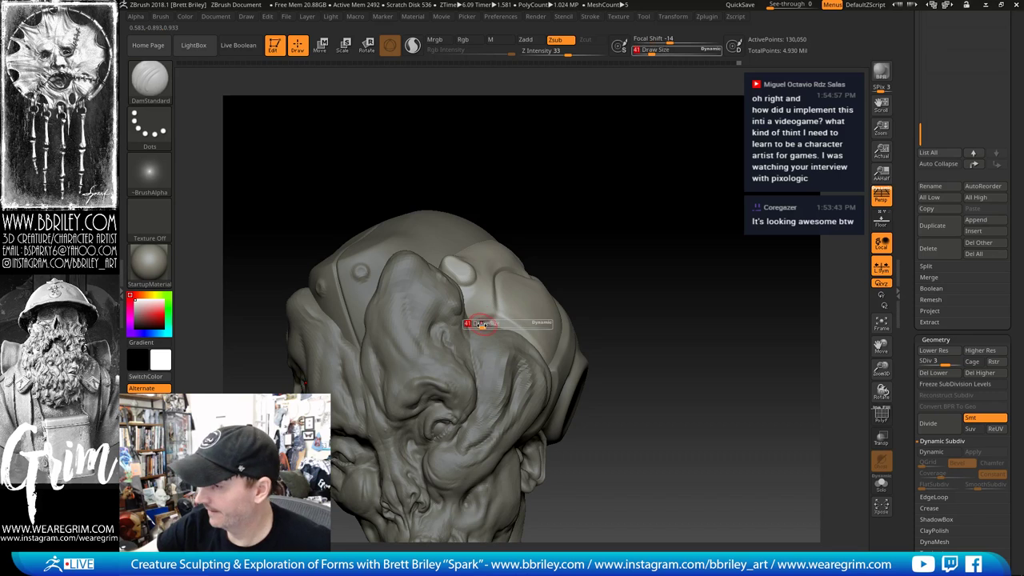
mouse_move(482, 324)
mouse_down()
mouse_move(498, 316)
mouse_move(496, 300)
mouse_up()
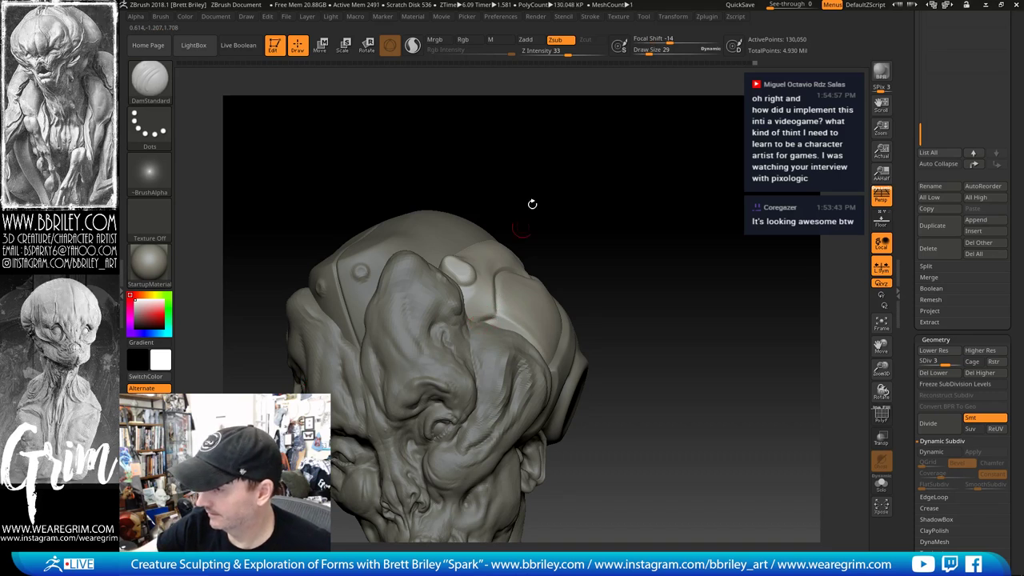
Step: Carve the crease around the side plate's large bolt with the DamStandard brush at draw size 25
drag(533, 205, 512, 133)
key(s)
drag(459, 265, 457, 265)
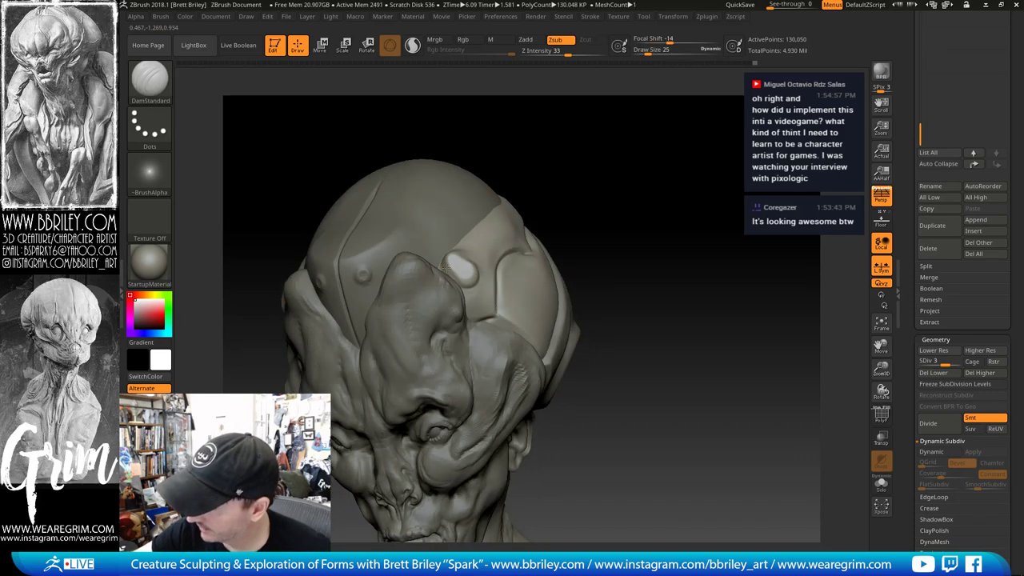
right_drag(526, 151, 446, 260)
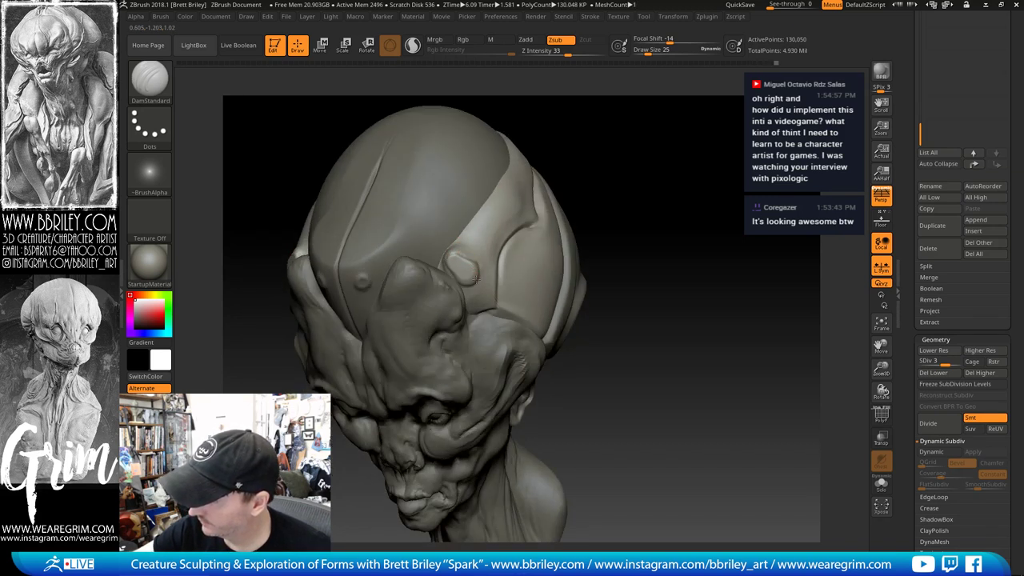
Step: Fill and smooth the side plate's large bolt with the Clay and Smooth brushes at draw size 25
right_drag(485, 245, 450, 253)
key(b)
key(c)
key(l)
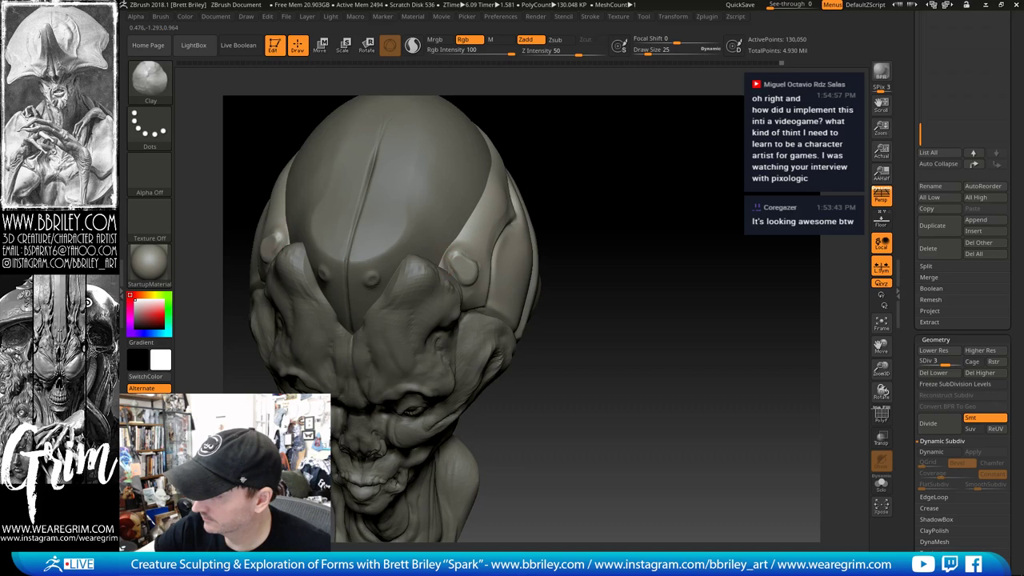
key(shift)
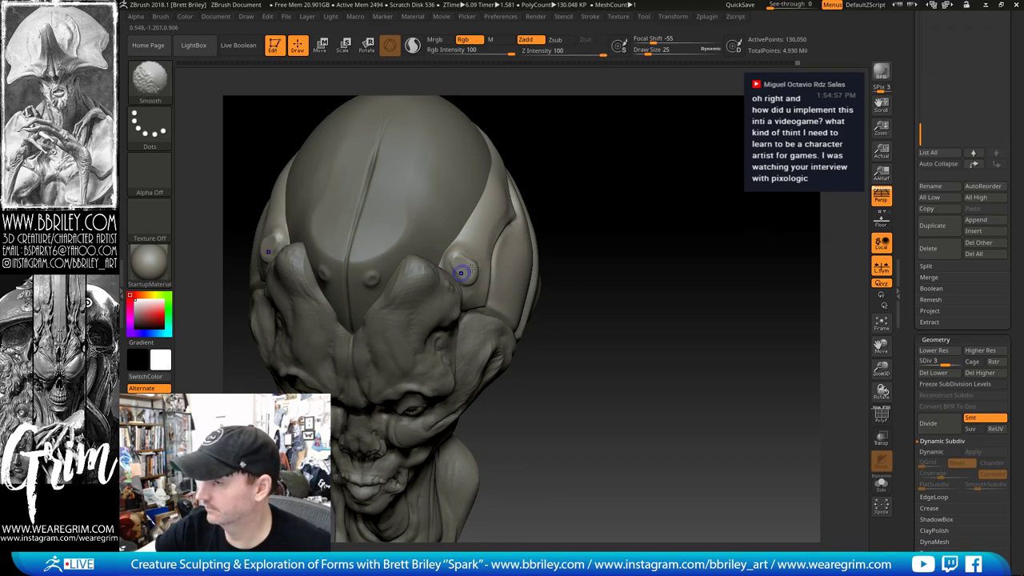
mouse_move(588, 147)
right_down()
mouse_move(555, 156)
mouse_move(545, 181)
right_up()
Step: Refine the side plate's front edge along the helmet dome, flattening it with the TrimDynamic brush at draw size 34
key(b)
key(d)
key(s)
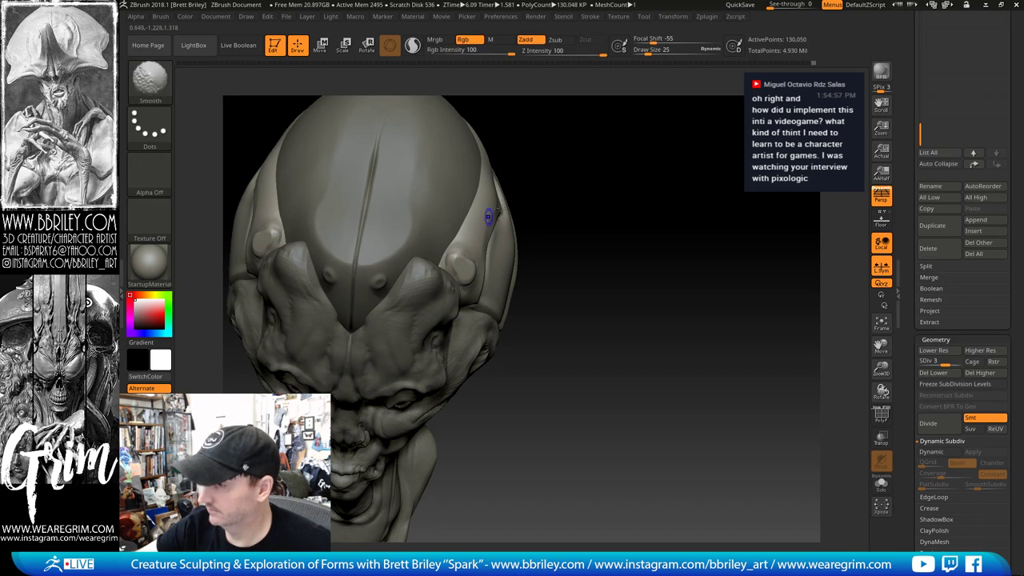
mouse_move(486, 217)
right_down()
mouse_move(631, 152)
mouse_move(566, 180)
right_up()
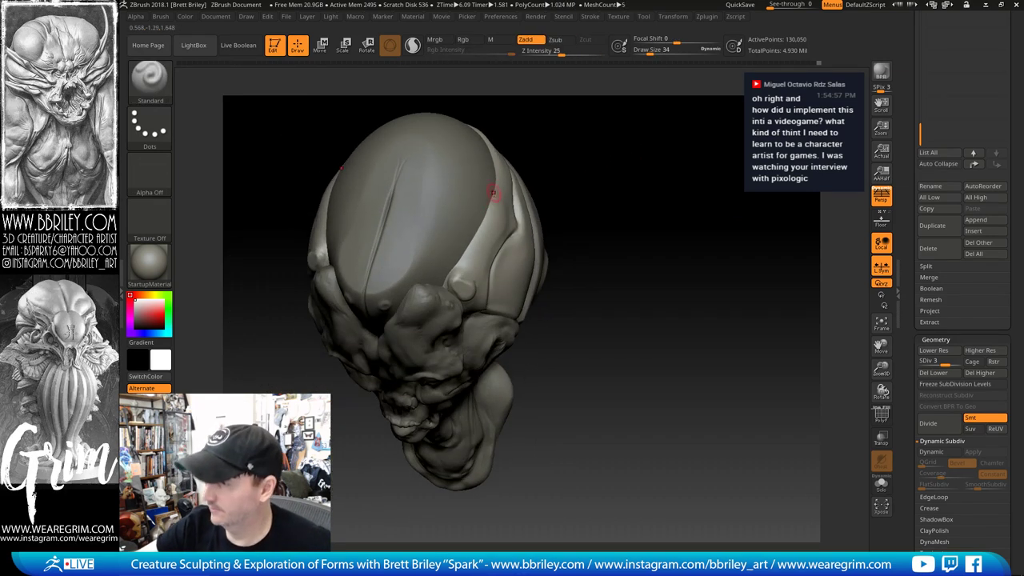
key(b)
key(t)
key(d)
drag(497, 180, 492, 208)
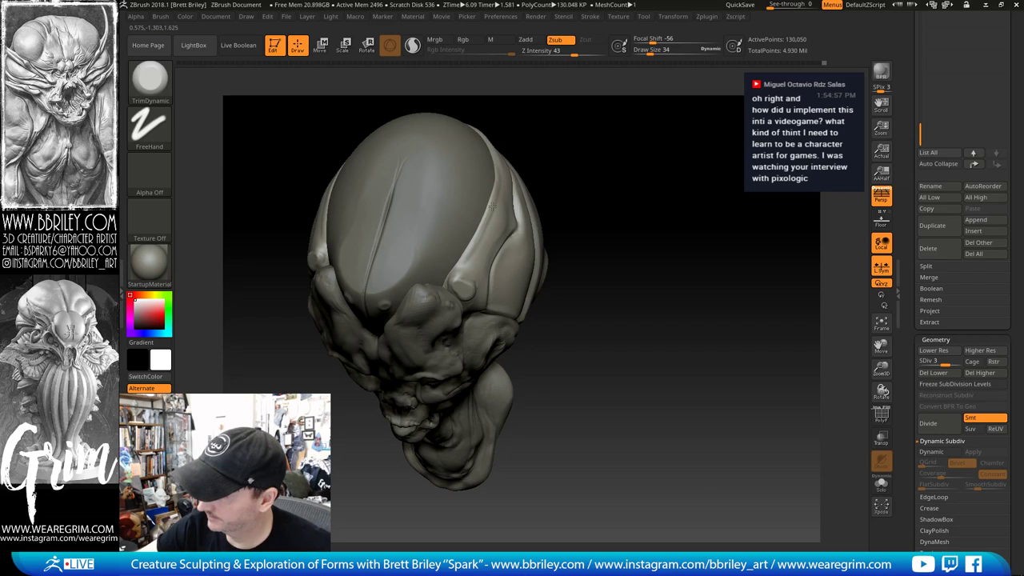
mouse_move(571, 194)
right_down()
mouse_move(651, 221)
mouse_move(619, 104)
mouse_move(669, 197)
mouse_move(681, 184)
right_up()
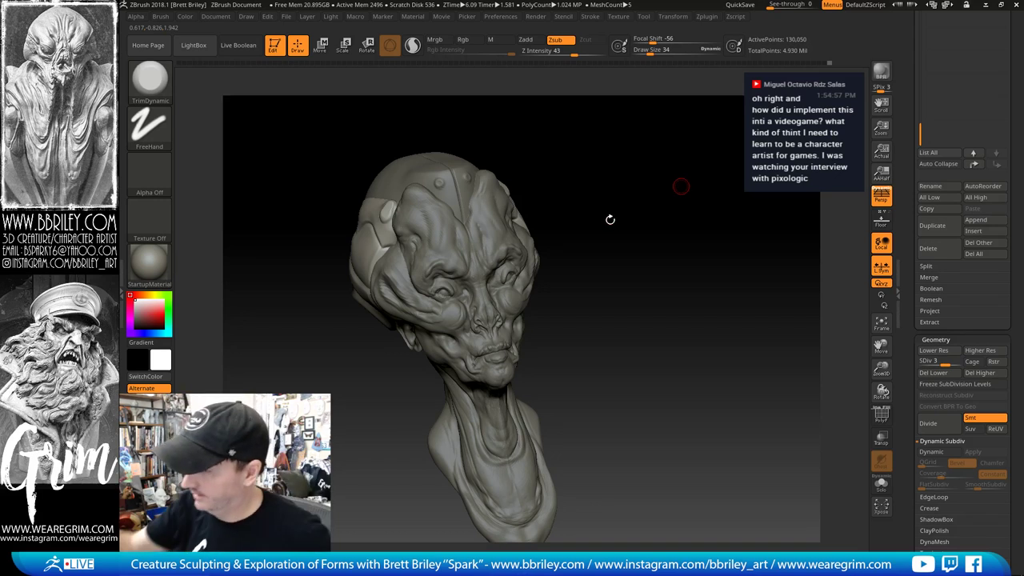
Step: Select the head subtool and adjust the face's contours with the Move brush at draw sizes 111 and 79
drag(611, 219, 677, 211)
alt+click(517, 299)
drag(640, 158, 593, 170)
text(bmvs111)
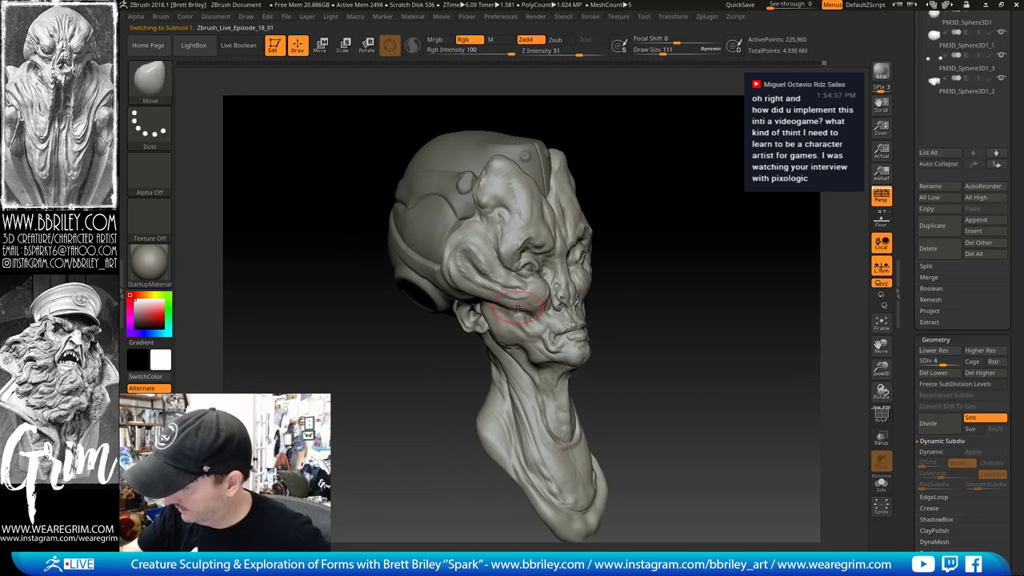
key(Return)
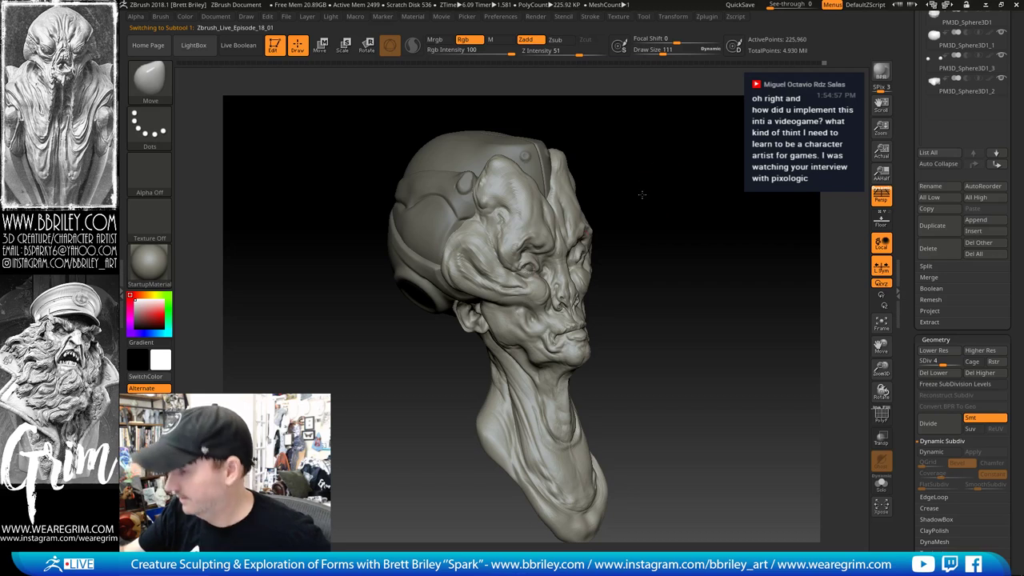
right_drag(523, 304, 663, 279)
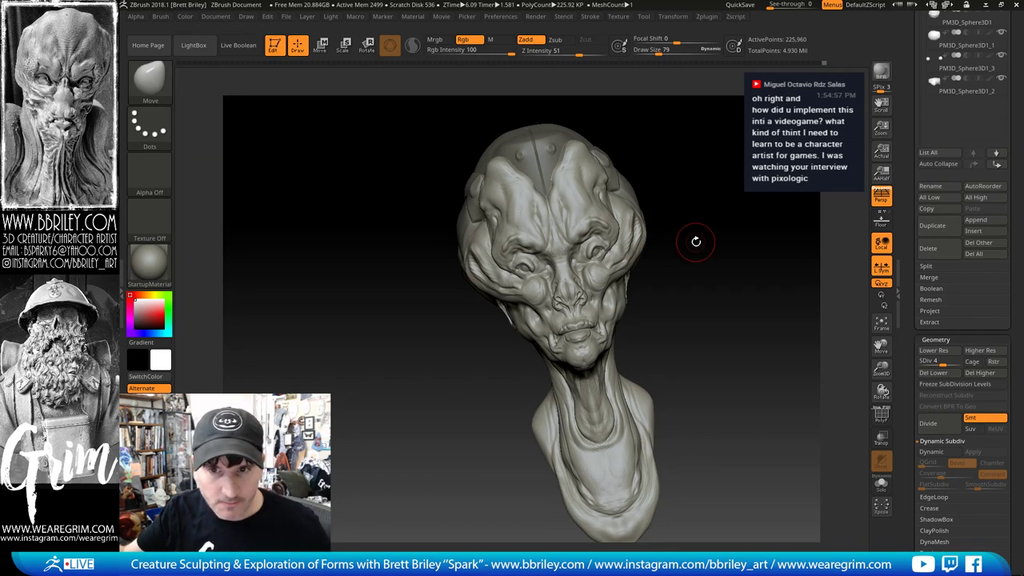
mouse_move(715, 217)
mouse_down()
mouse_move(752, 226)
mouse_move(656, 252)
mouse_move(664, 243)
mouse_move(633, 242)
mouse_up()
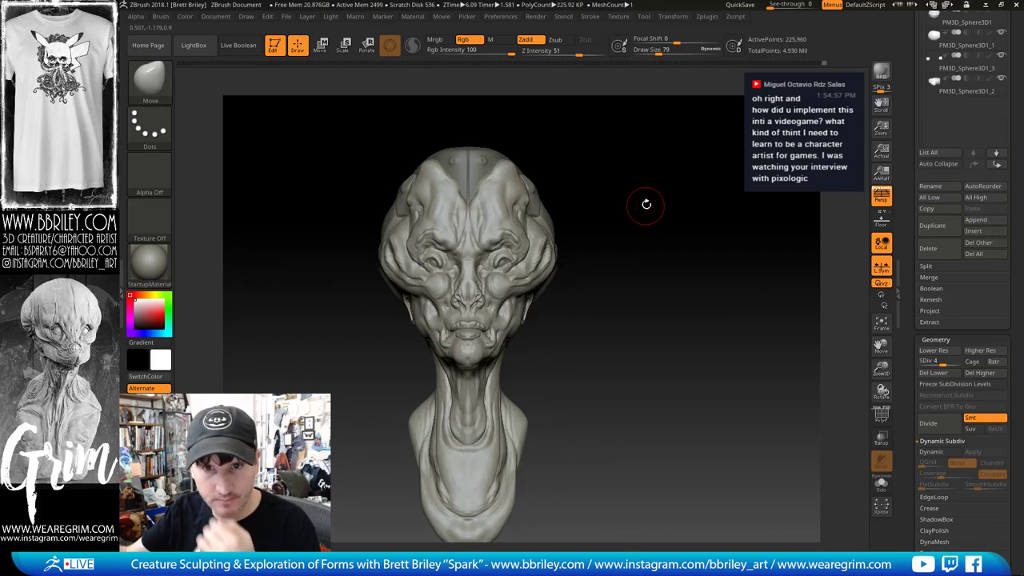
mouse_move(653, 235)
mouse_down()
mouse_move(658, 244)
mouse_move(440, 323)
mouse_up()
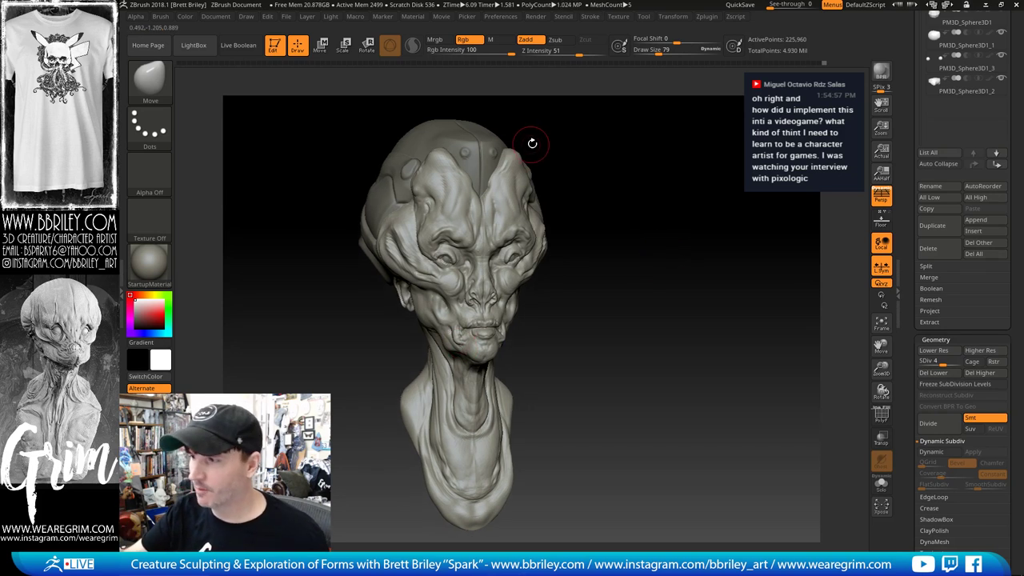
Step: Select the helmet dome subtool and flatten its front surface with the TrimDynamic brush at draw size 75
mouse_move(532, 143)
mouse_down()
mouse_move(539, 176)
mouse_move(550, 177)
mouse_move(626, 153)
mouse_move(631, 217)
mouse_move(604, 268)
mouse_up()
alt+click(498, 172)
key(b)
key(t)
key(d)
key(s)
drag(487, 274, 507, 272)
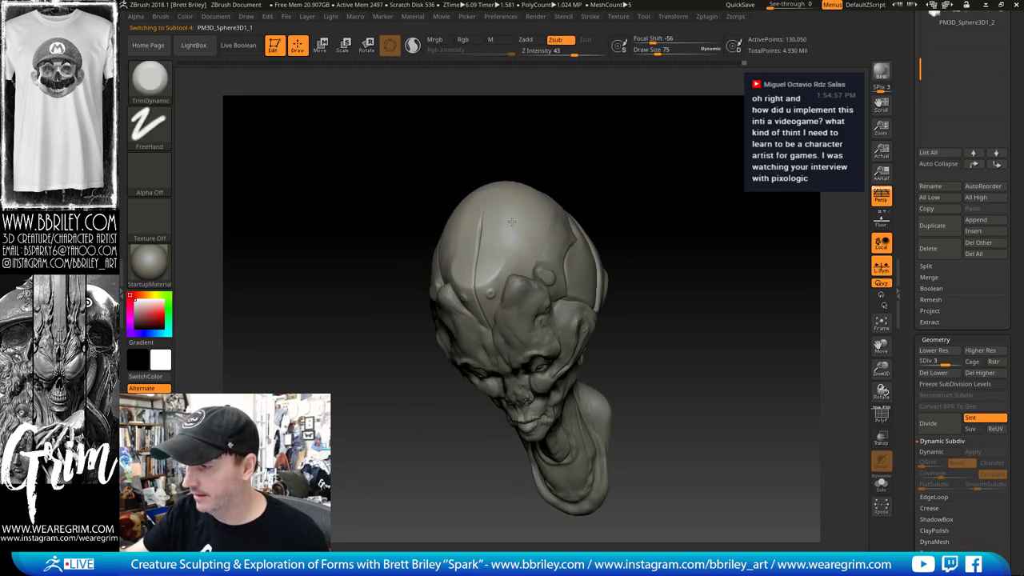
shift+drag(621, 164, 624, 161)
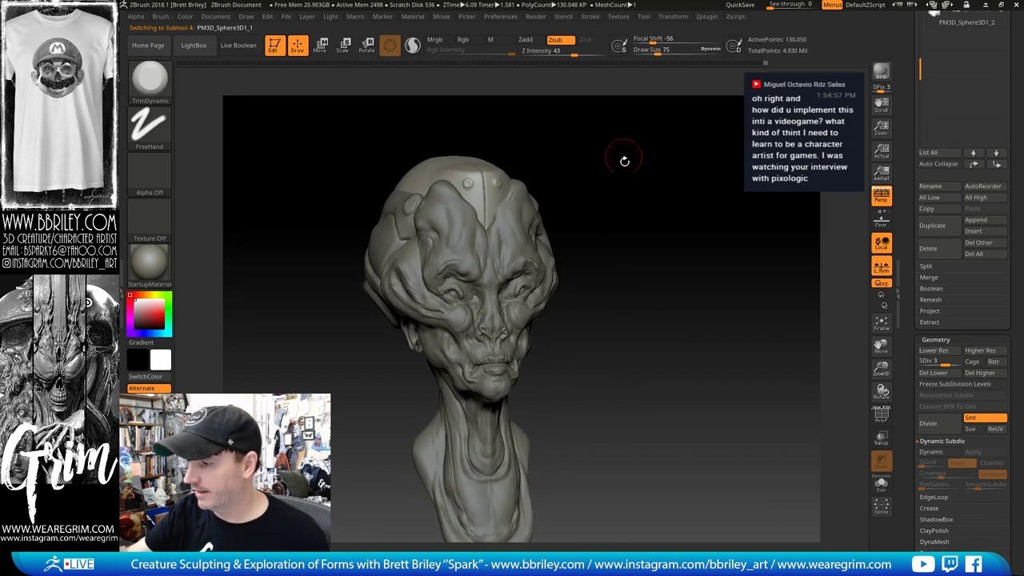
Step: Subdivide the head subtool to level 6 and refine the forehead lobe's folds with the TrimDynamic brush at draw size 41
alt+click(508, 263)
drag(596, 197, 620, 192)
key(d)
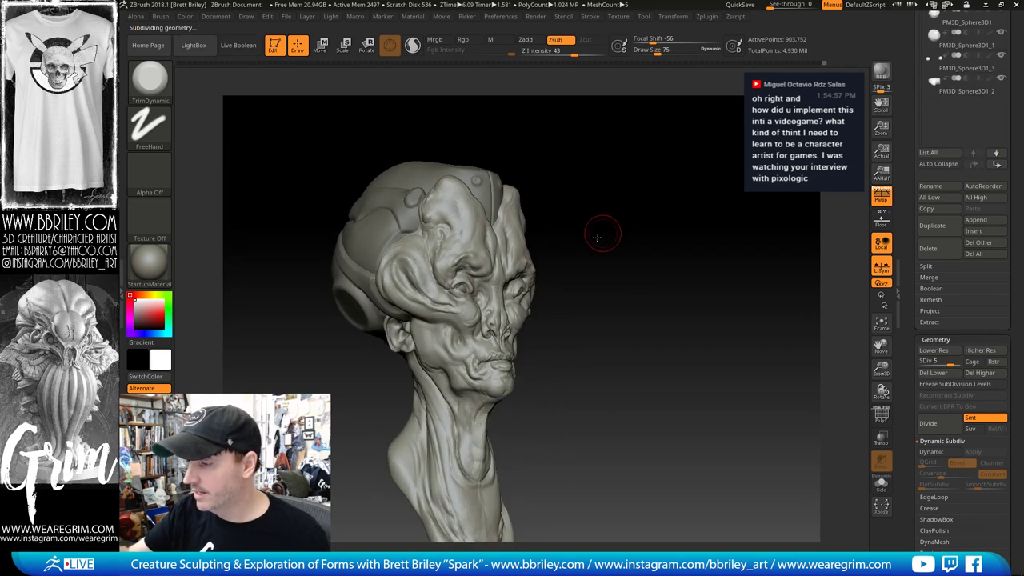
alt+drag(597, 238, 606, 287)
key(d)
key(s)
drag(412, 249, 406, 252)
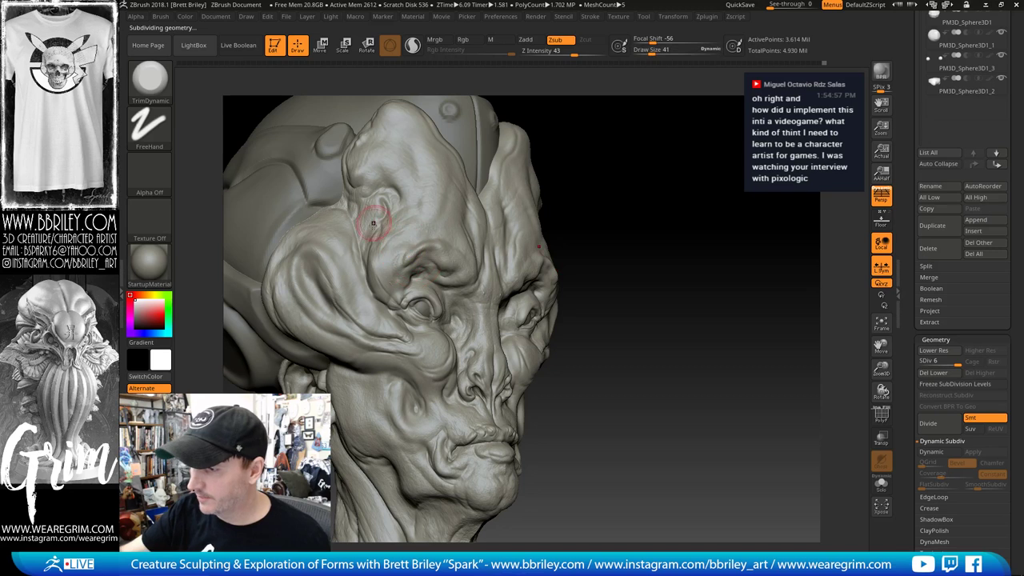
key(shift)
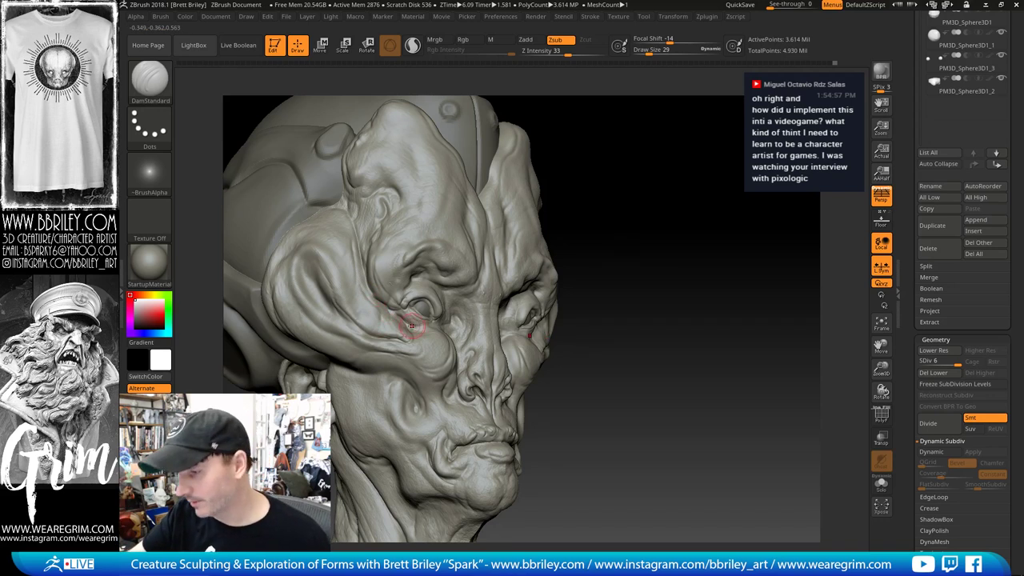
Step: Carve fine wrinkles around the eyes, nose and upper lip with the DamStandard brush at draw size 29
drag(646, 171, 572, 188)
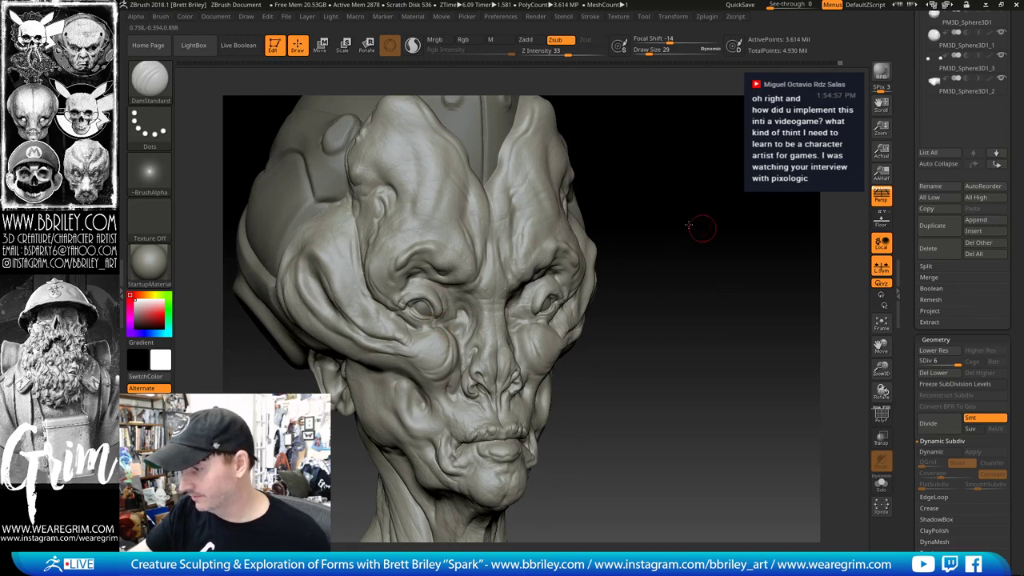
mouse_move(702, 228)
mouse_down()
mouse_move(720, 212)
mouse_move(627, 261)
mouse_up()
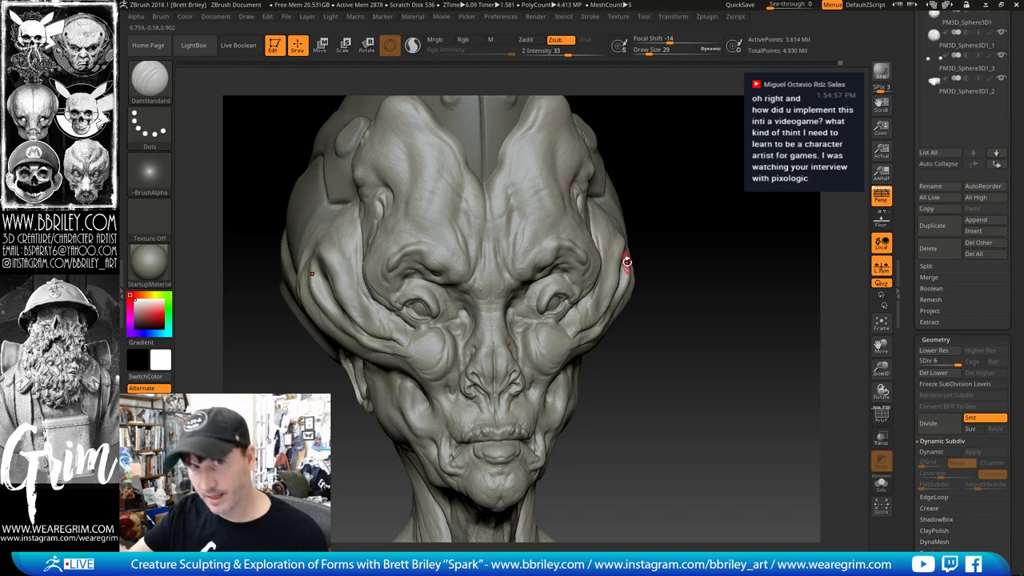
drag(688, 167, 478, 308)
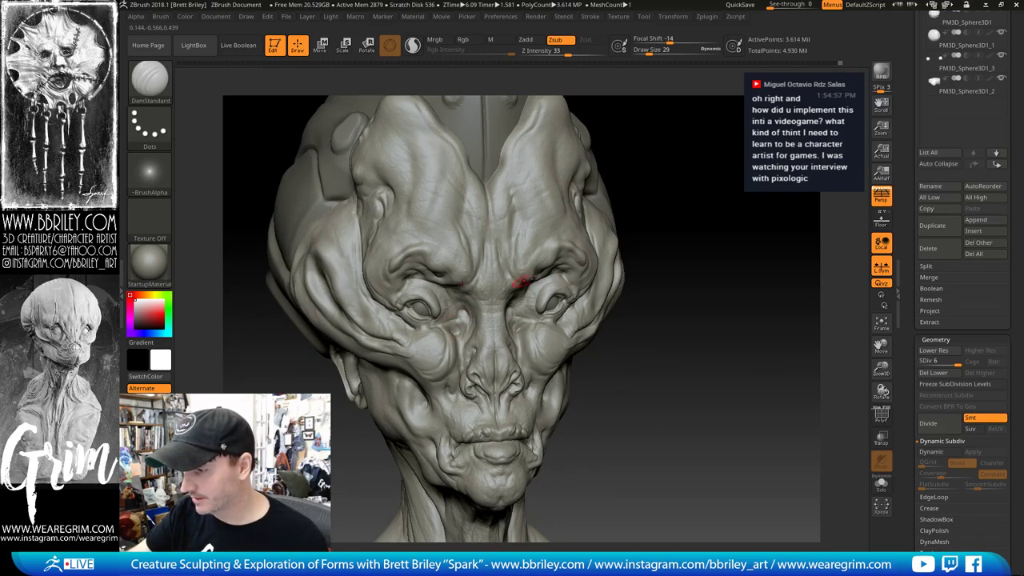
mouse_move(639, 264)
mouse_down()
mouse_move(721, 228)
mouse_move(457, 338)
mouse_up()
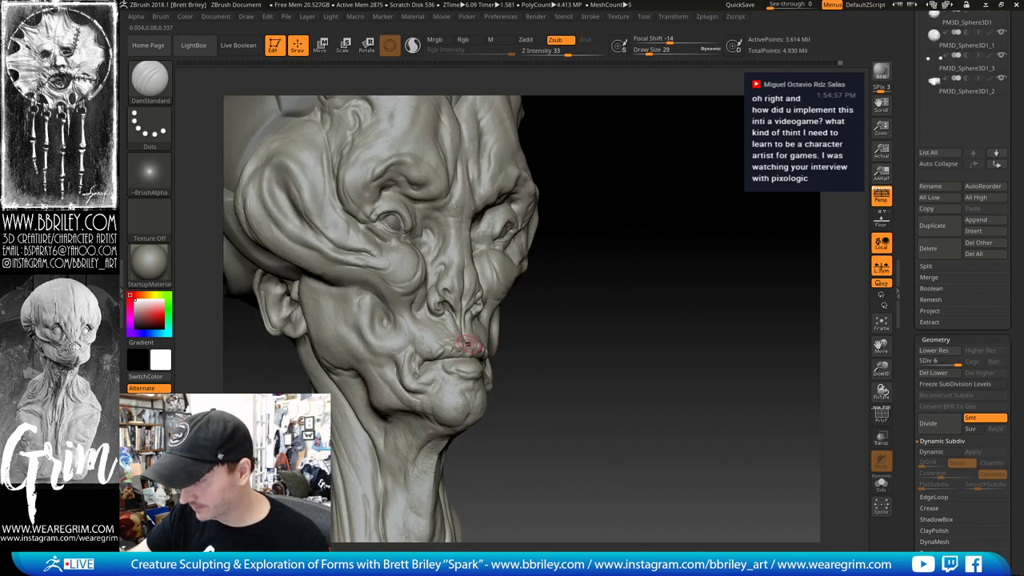
Step: Carve fine creases down the throat and neck folds with the DamStandard brush at draw size 29
mouse_move(679, 258)
mouse_down()
mouse_move(608, 366)
mouse_move(601, 229)
mouse_up()
mouse_move(644, 244)
mouse_down()
mouse_move(677, 361)
mouse_move(632, 226)
mouse_move(559, 229)
mouse_up()
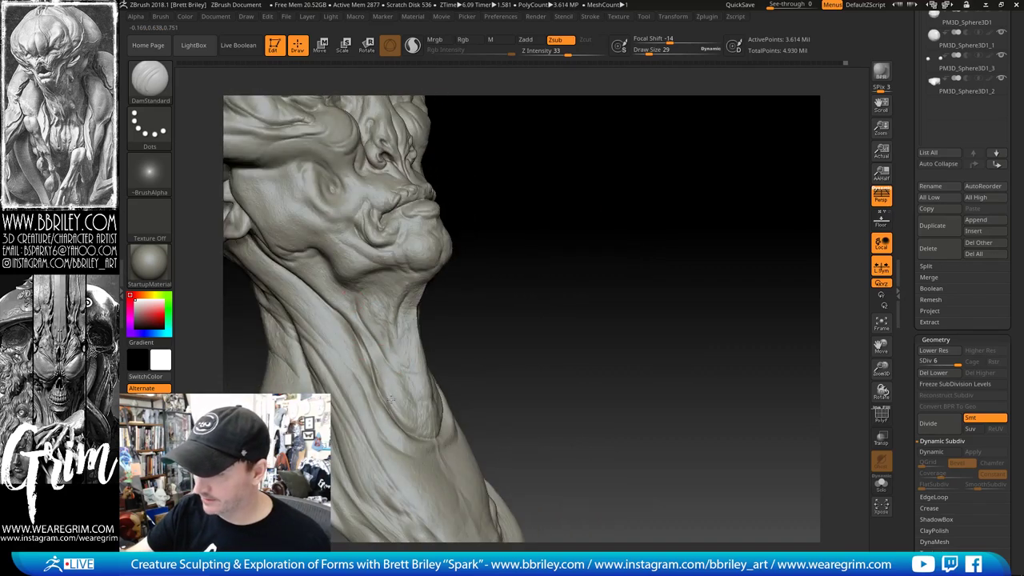
mouse_move(521, 343)
shift+mouse_down()
mouse_move(560, 286)
mouse_move(429, 374)
shift+mouse_up()
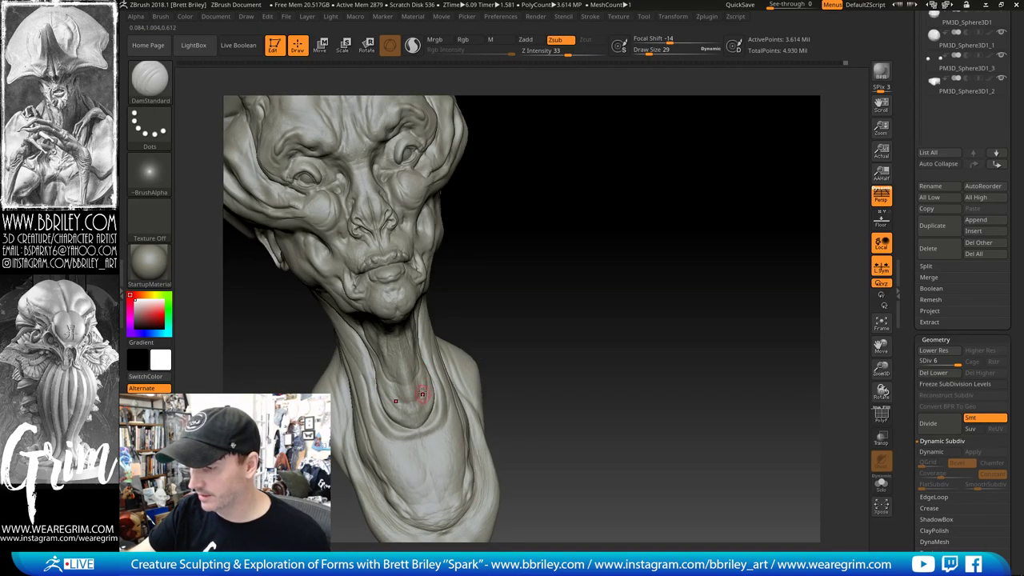
mouse_move(474, 287)
mouse_down()
mouse_move(551, 232)
mouse_move(572, 276)
mouse_up()
Step: Reshape the corners of the mouth and the lower cheeks with the Move brush at draw size 39
key(b)
key(m)
key(v)
key(s)
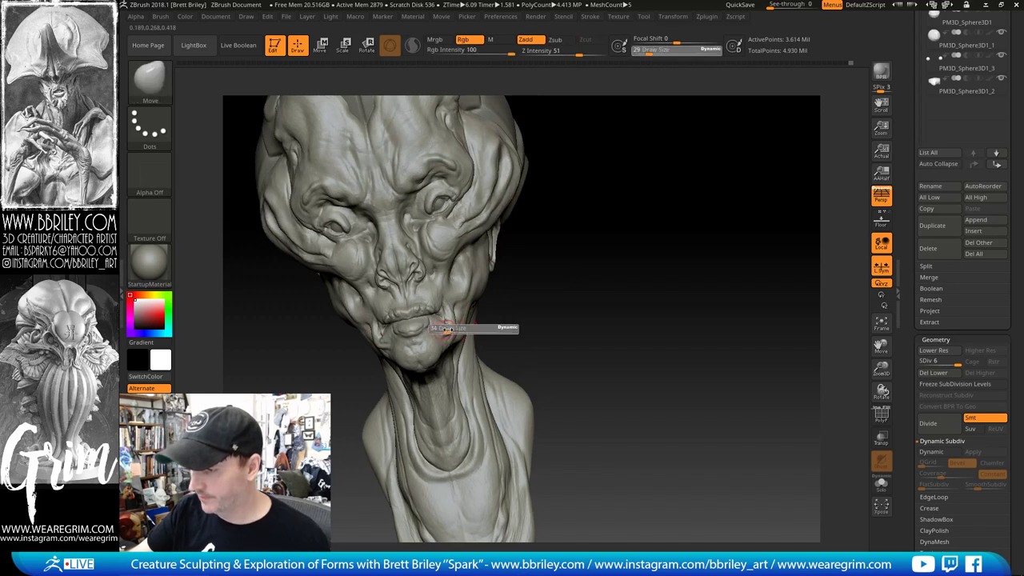
drag(443, 327, 451, 327)
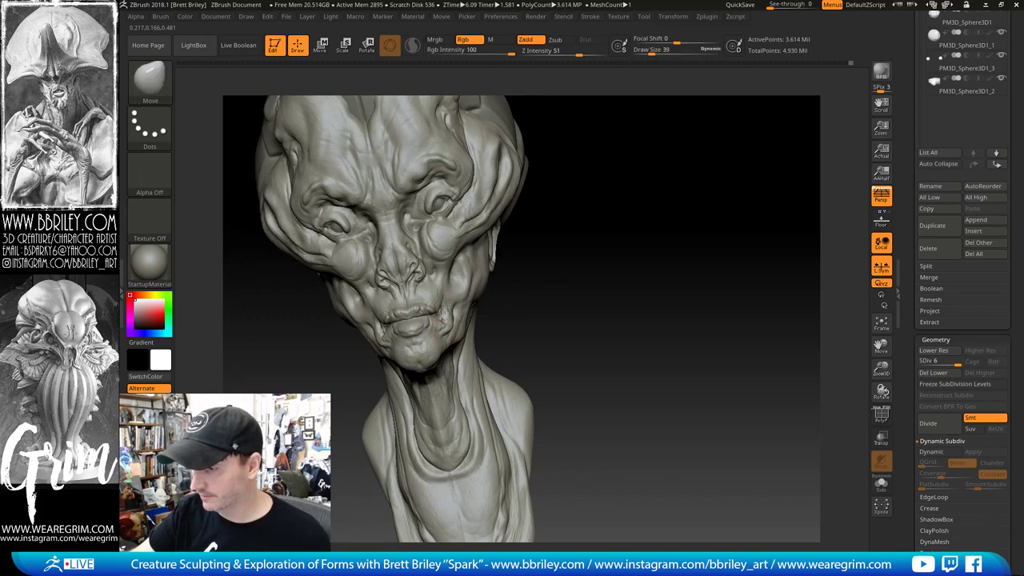
drag(486, 305, 446, 337)
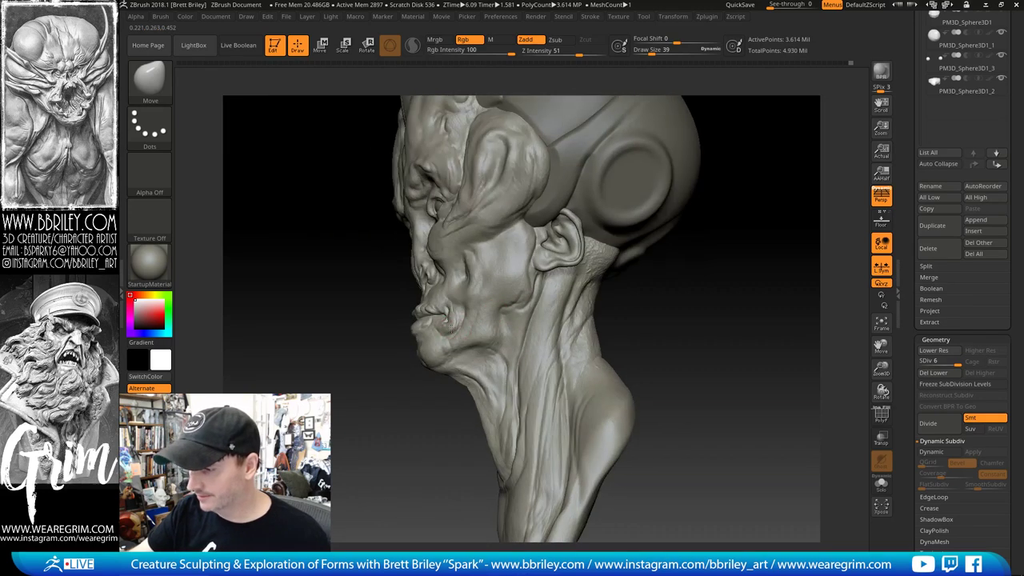
drag(656, 307, 649, 288)
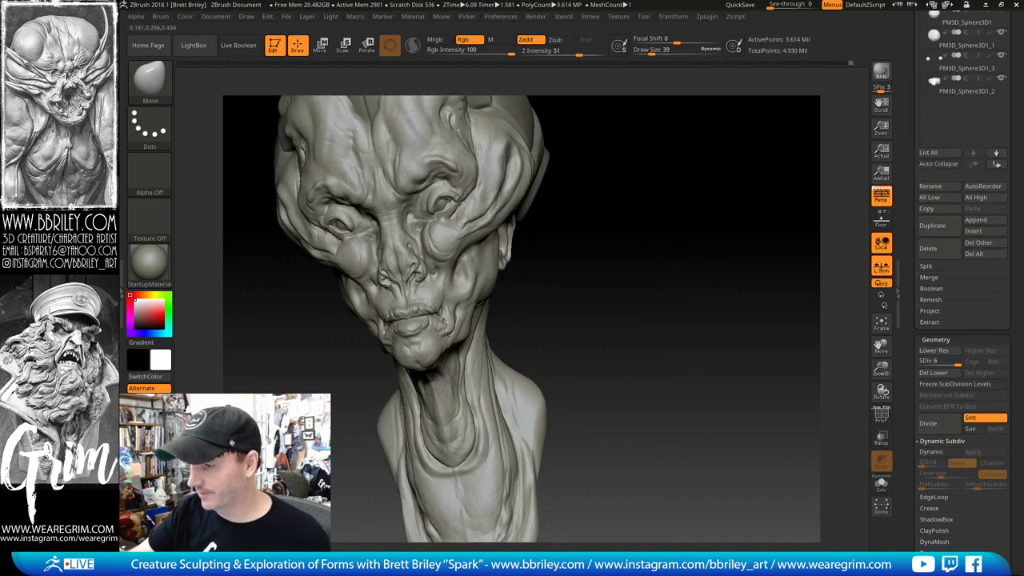
drag(560, 292, 498, 279)
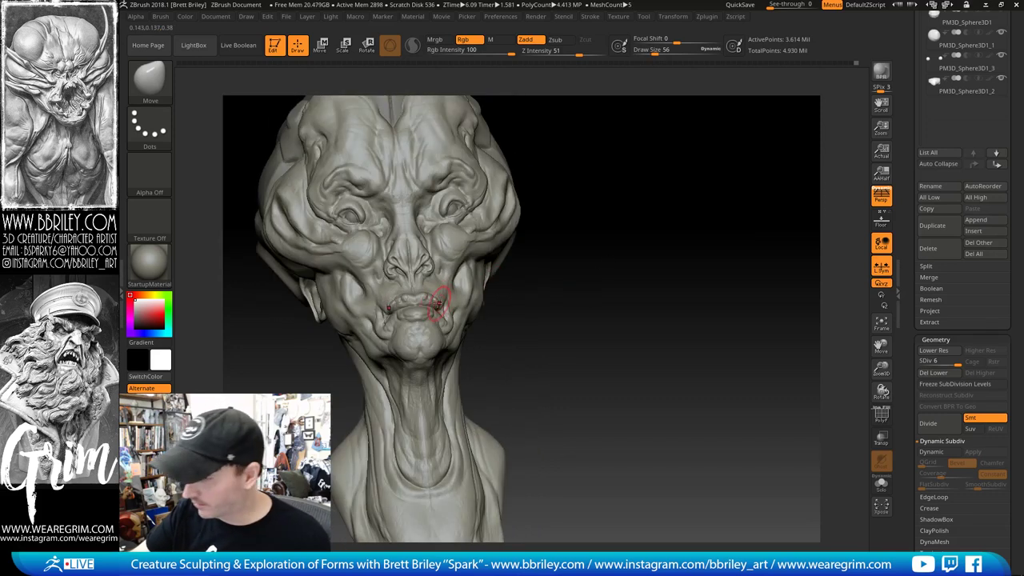
Step: Tighten the edges of the lips with the Pinch brush at draw size 50
key(b)
key(p)
key(i)
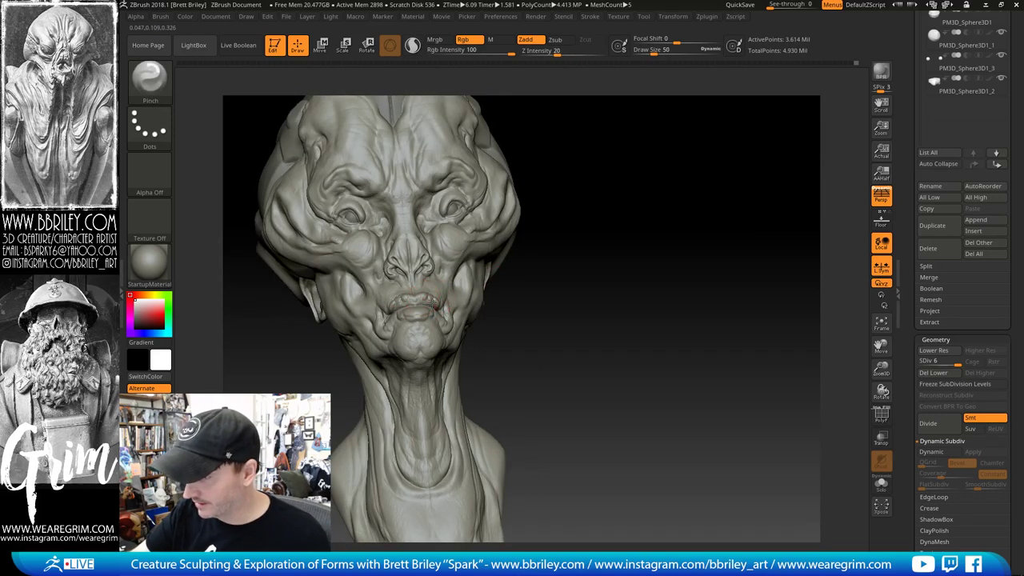
drag(544, 323, 476, 312)
Step: Adjust the corners of the mouth and the folds beside them with the Move brush at draw size 50
key(b)
key(m)
key(v)
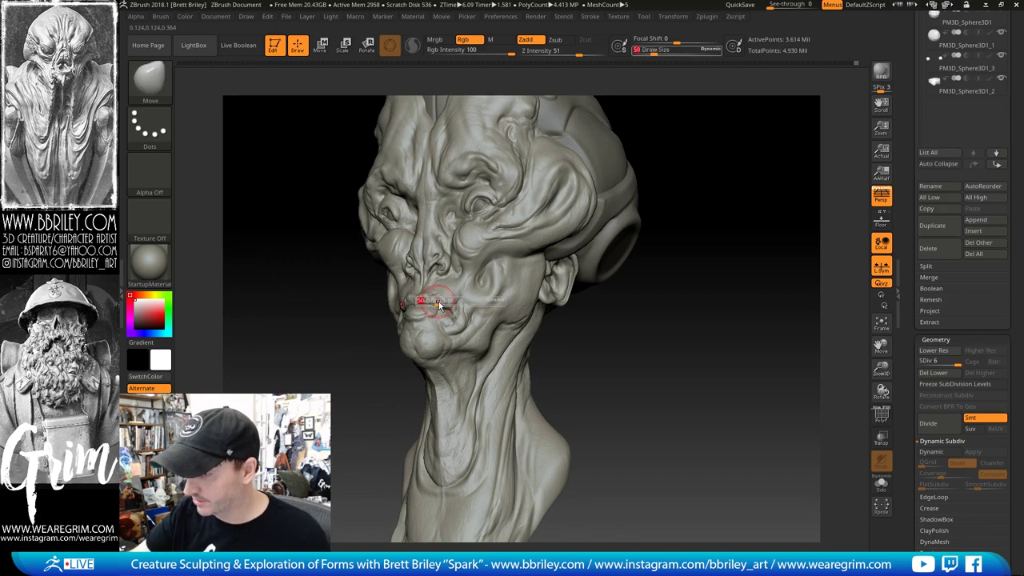
drag(635, 326, 613, 307)
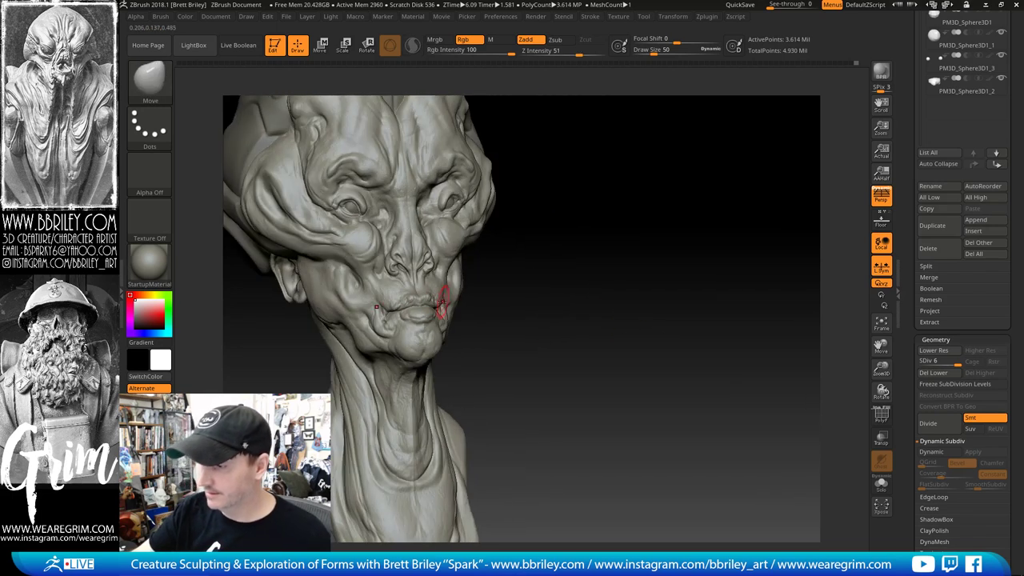
drag(442, 302, 432, 303)
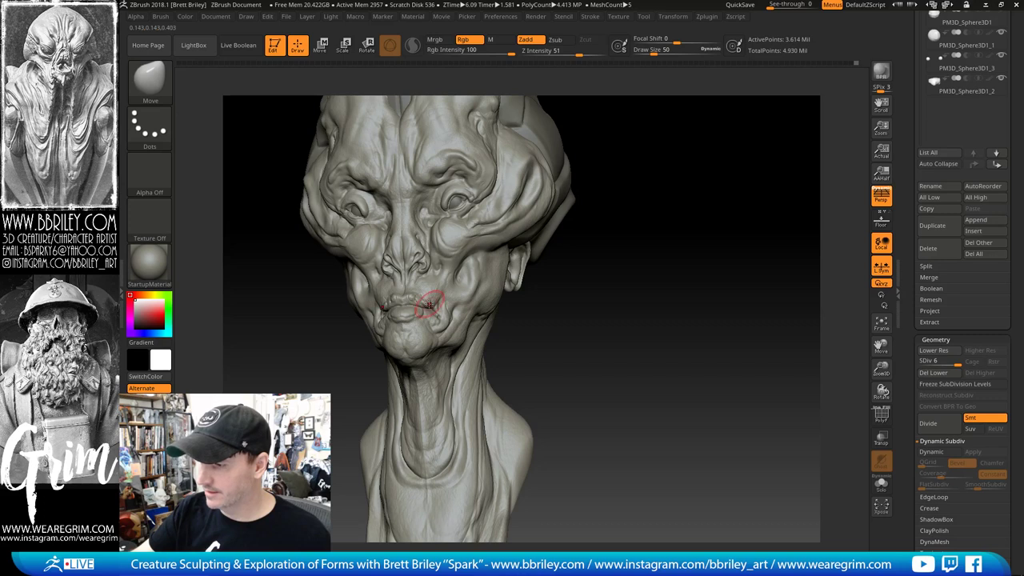
mouse_move(527, 315)
mouse_down()
mouse_move(597, 316)
mouse_move(613, 296)
mouse_up()
Step: Refine the profile of the upper lip with the Move brush, reducing its draw size to 27
key(s)
drag(441, 288, 439, 288)
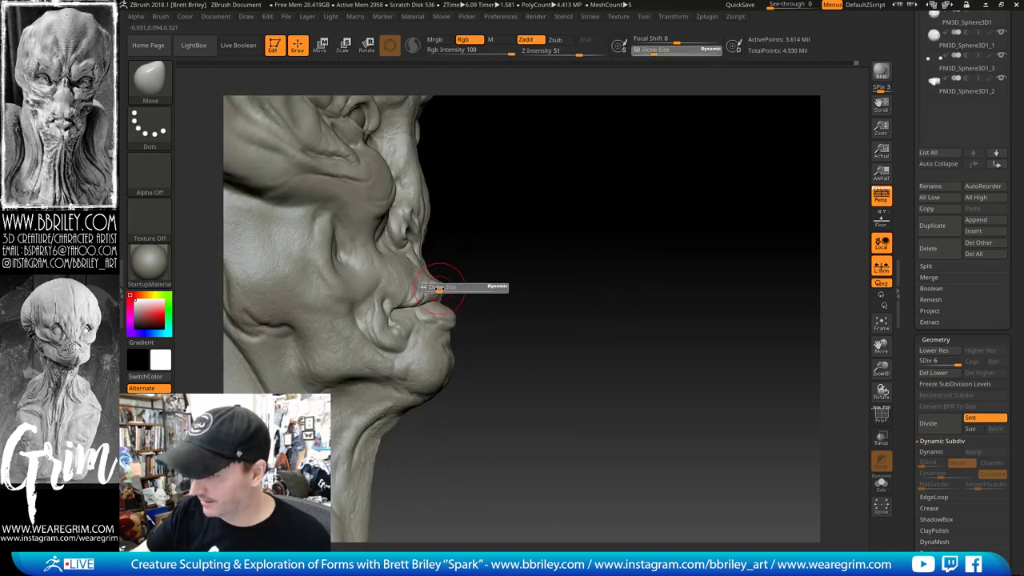
click(438, 288)
drag(526, 392, 498, 339)
key(s)
click(446, 265)
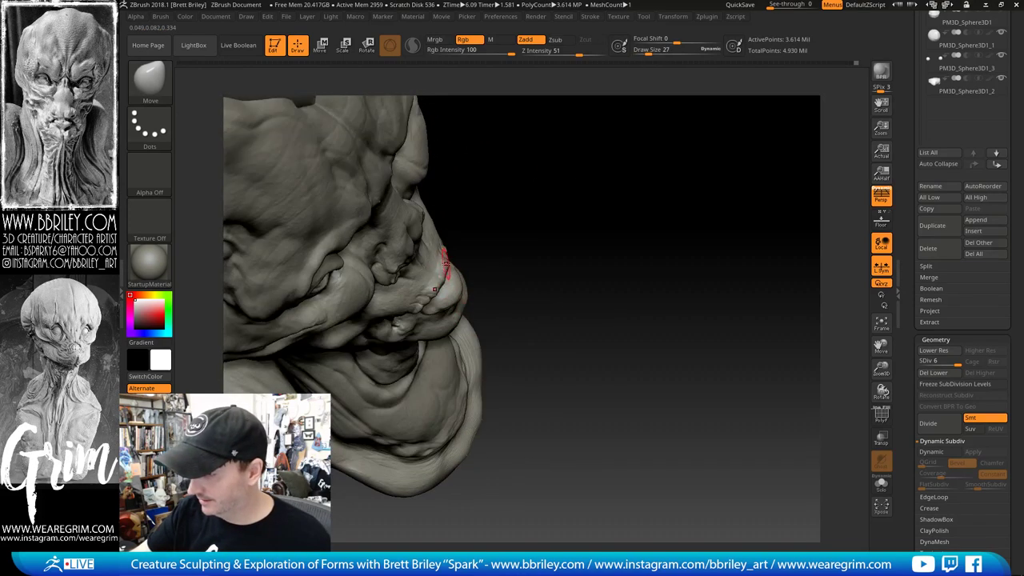
Step: Flatten small planes along the lips with the TrimDynamic brush at draw size 16
drag(485, 224, 473, 289)
key(b)
key(t)
key(d)
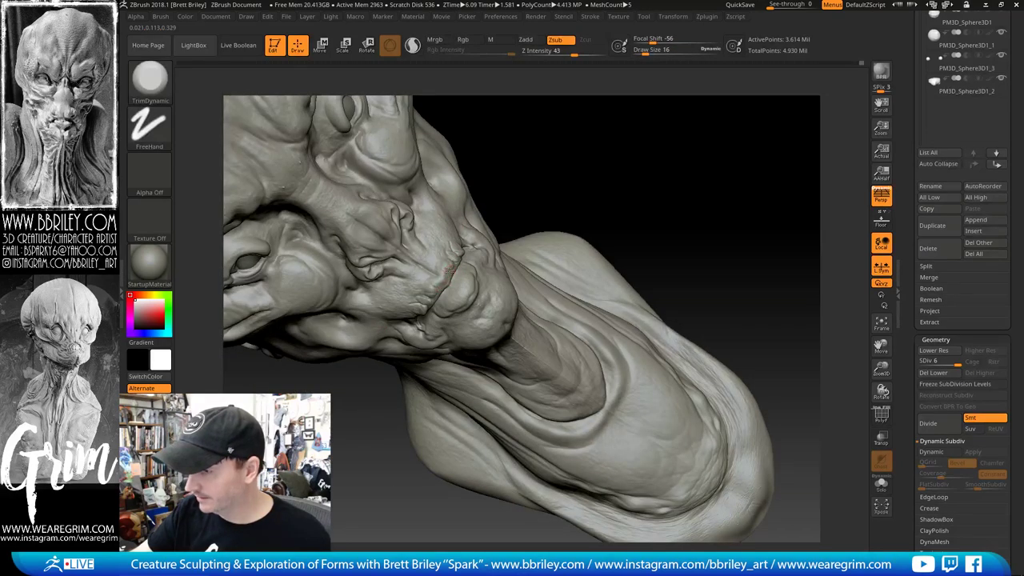
Step: Carve the line between the lips and its fine creases with the DamStandard brush at draw size 12
mouse_move(514, 207)
mouse_down()
mouse_move(512, 189)
mouse_move(484, 197)
mouse_up()
key(b)
key(d)
key(s)
key(s)
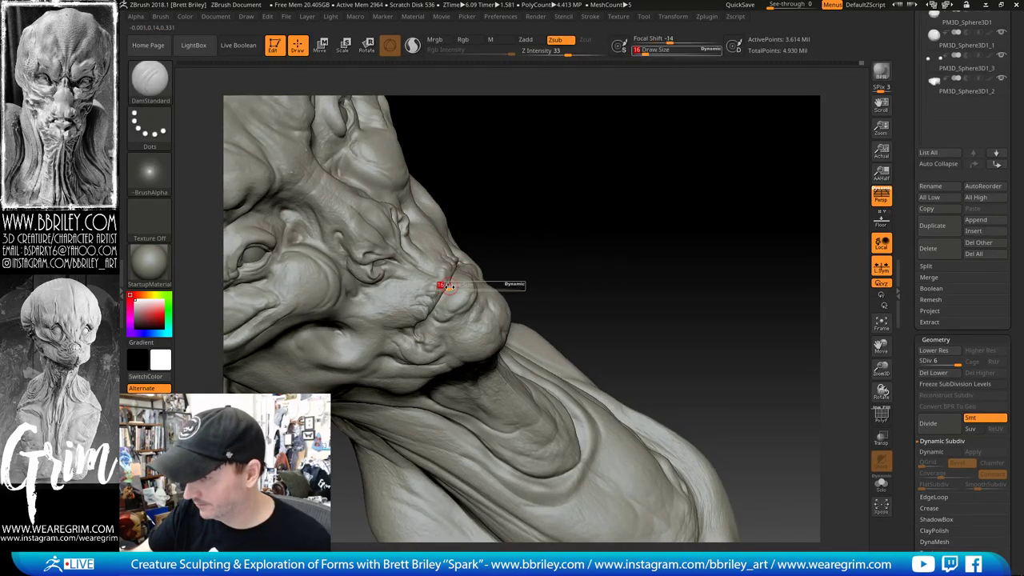
drag(450, 286, 451, 273)
drag(506, 204, 494, 156)
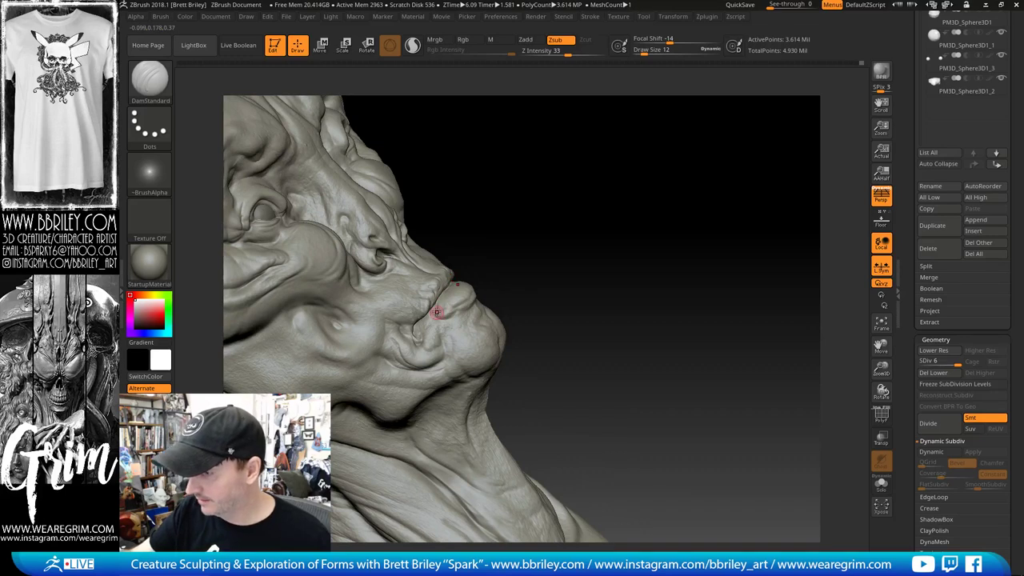
mouse_move(573, 200)
mouse_down()
mouse_move(693, 149)
mouse_move(624, 432)
mouse_move(645, 133)
mouse_move(650, 167)
mouse_move(645, 157)
mouse_move(453, 291)
mouse_move(670, 143)
mouse_move(649, 176)
mouse_move(531, 227)
mouse_move(439, 323)
mouse_up()
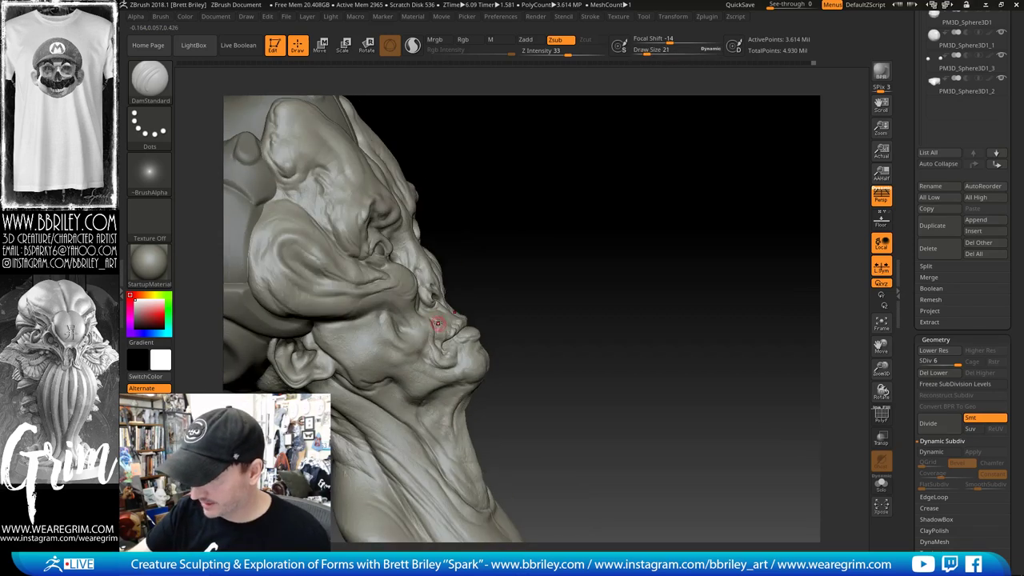
Step: Build up fine folds between the nose and upper lip with the Standard brush at draw size 10
key(b)
key(s)
key(t)
drag(535, 242, 578, 210)
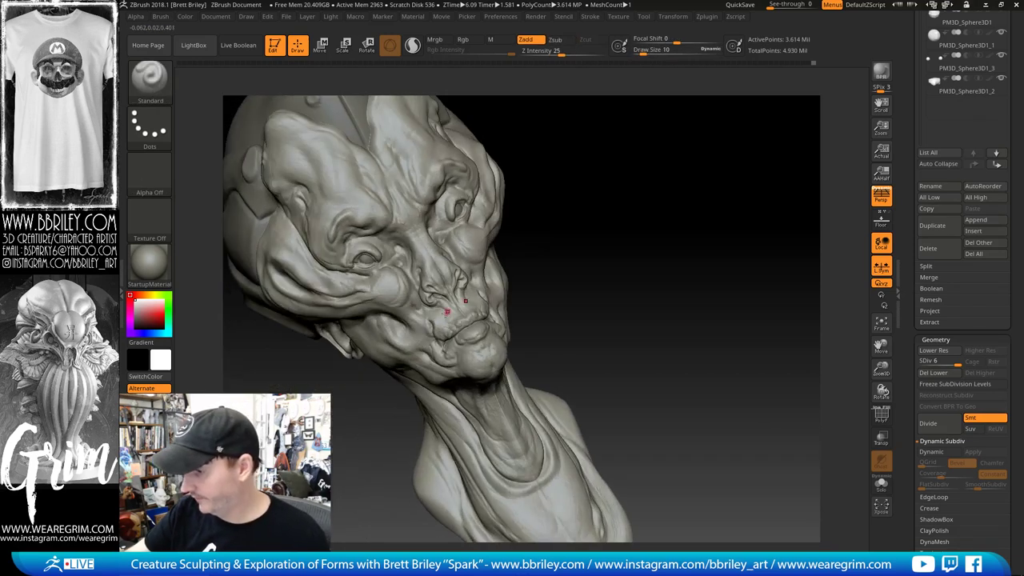
Step: Shift the cheek forms below the eyes with the Move brush at draw size 36
key(b)
key(m)
key(v)
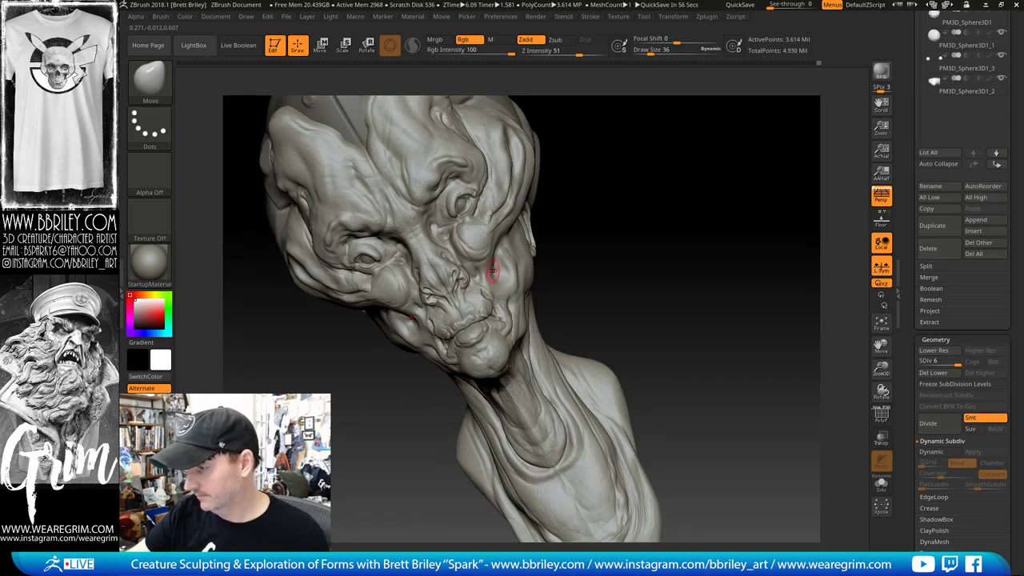
mouse_move(584, 207)
mouse_down()
mouse_move(676, 224)
mouse_move(736, 208)
mouse_move(499, 291)
mouse_move(485, 281)
mouse_move(587, 197)
mouse_move(500, 196)
mouse_move(485, 212)
mouse_up()
Step: Refine the cheek and under-eye folds, alternating the Standard, Move, DamStandard and Clay brushes
key(b)
key(s)
key(t)
key(b)
key(m)
key(v)
key(s)
key(b)
key(d)
key(s)
key(b)
key(c)
key(l)
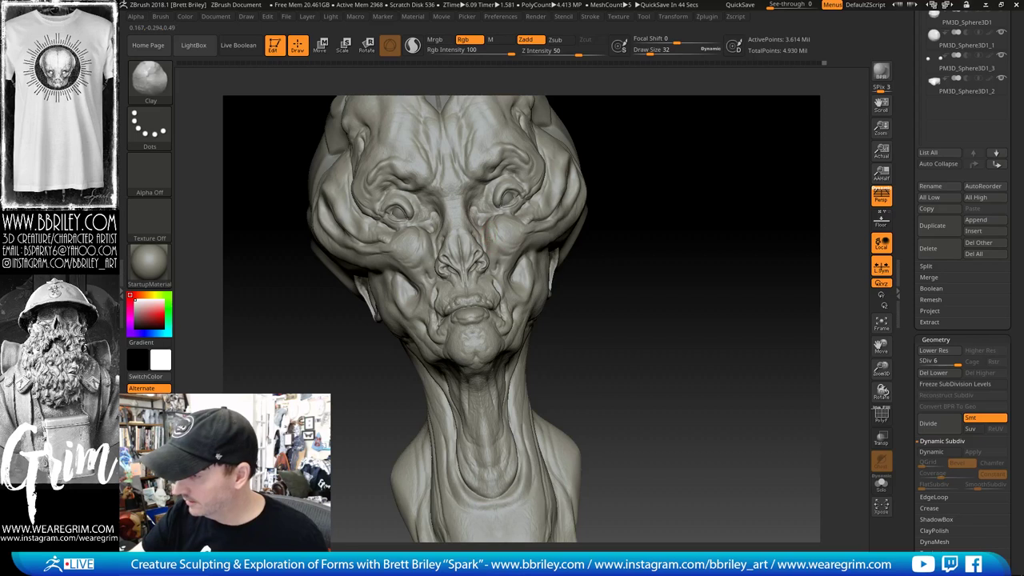
Step: Deepen the creases around the cheeks and mouth with the DamStandard brush at draw size 25
key(b)
key(d)
key(s)
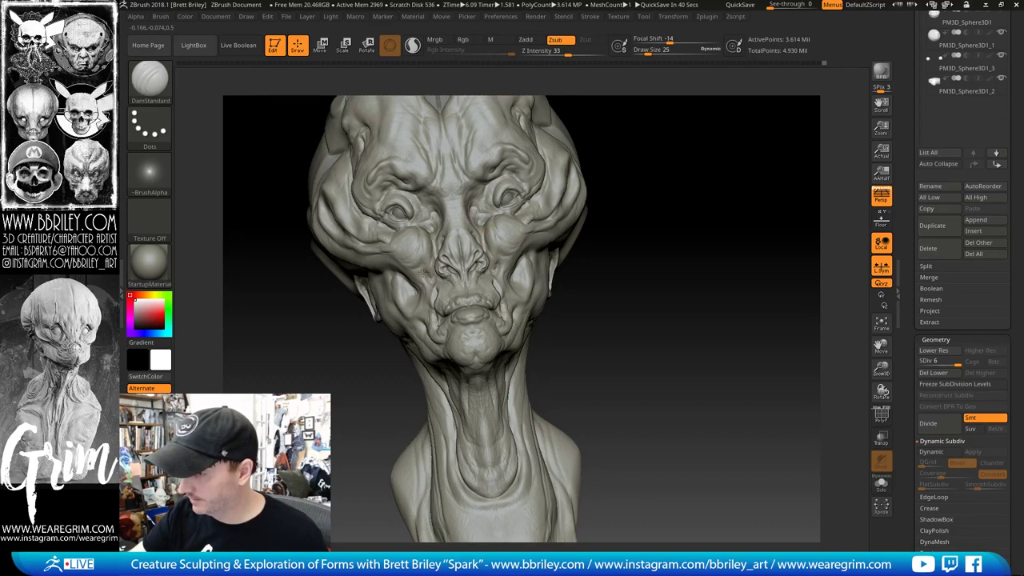
drag(607, 187, 622, 168)
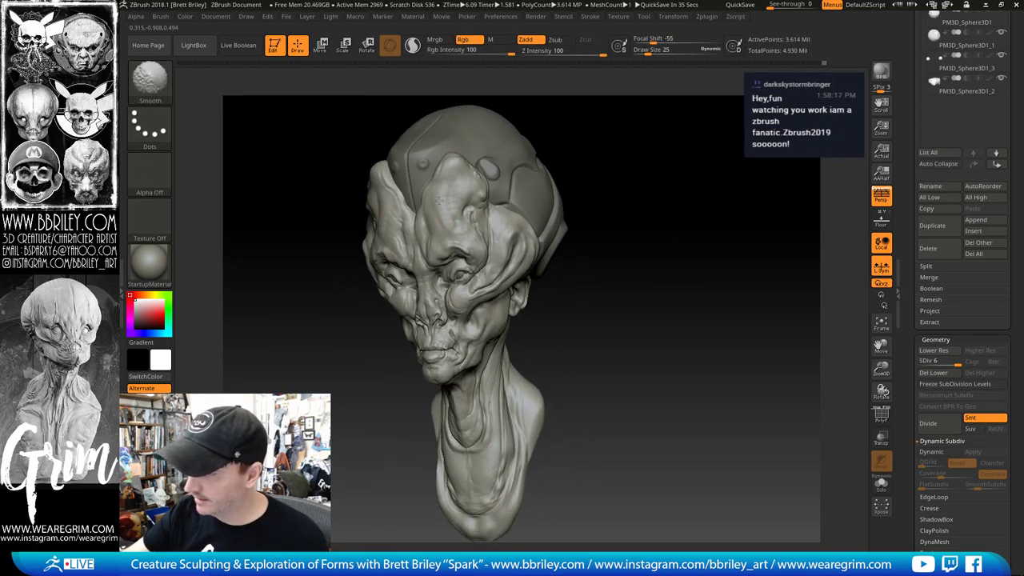
Step: Lower the head to subdivision level 5, smooth the forehead lobes at draw size 59 and crease them with DamStandard at 32
key(shift+d)
key(shift)
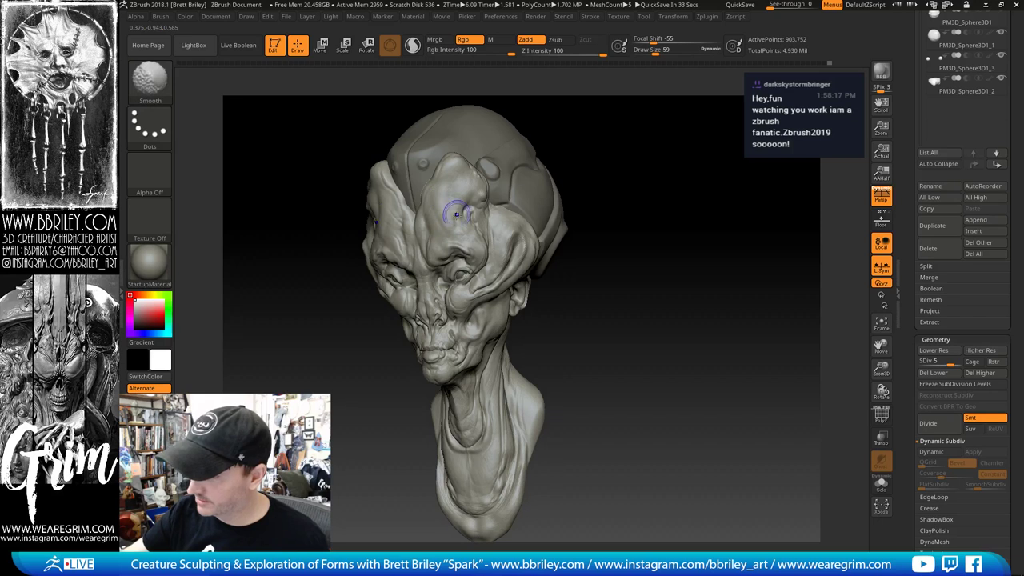
shift+drag(578, 183, 432, 224)
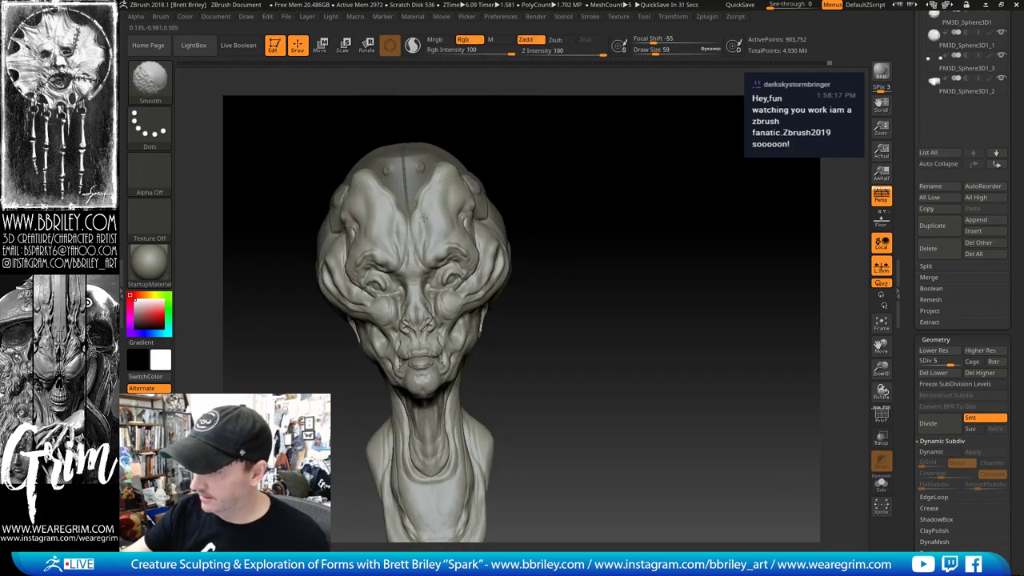
drag(541, 153, 421, 230)
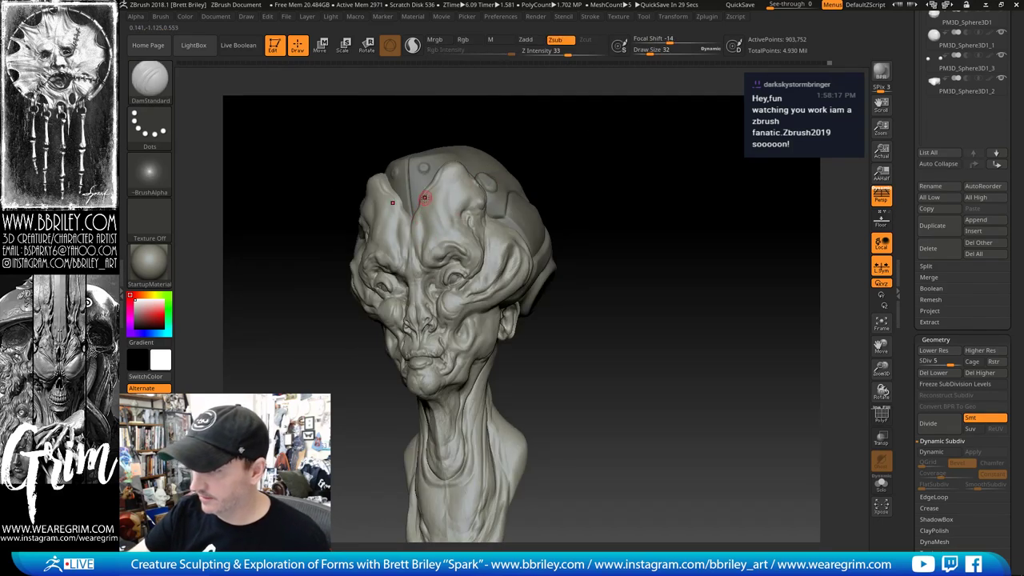
mouse_move(579, 141)
mouse_down()
mouse_move(594, 192)
mouse_move(608, 199)
mouse_move(579, 175)
mouse_move(507, 222)
mouse_up()
Step: Select the helmet's side plate subtool and reshape its front edge around the oval pad with the Move brush
alt+click(491, 240)
key(b)
key(m)
key(v)
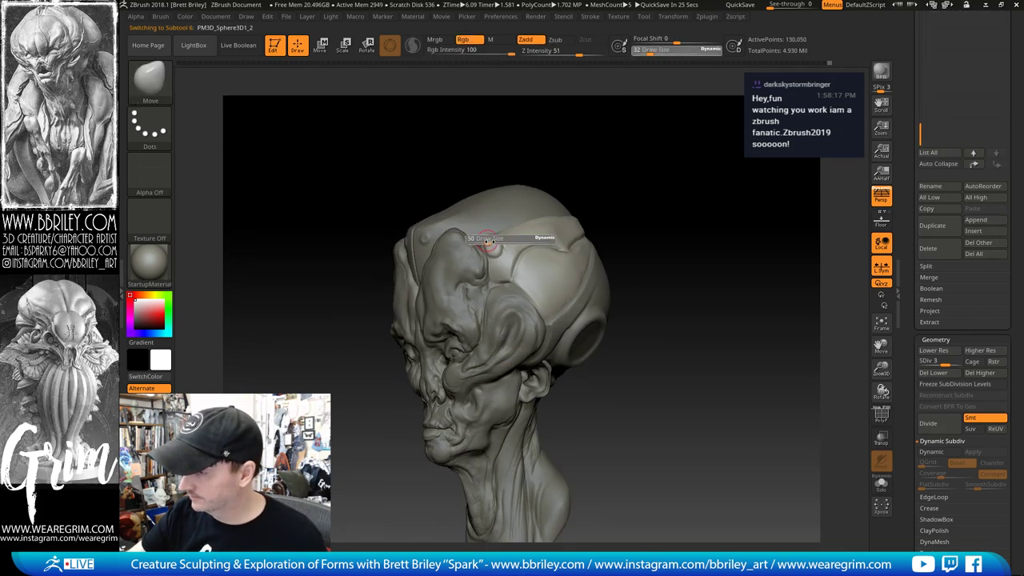
drag(485, 193, 488, 225)
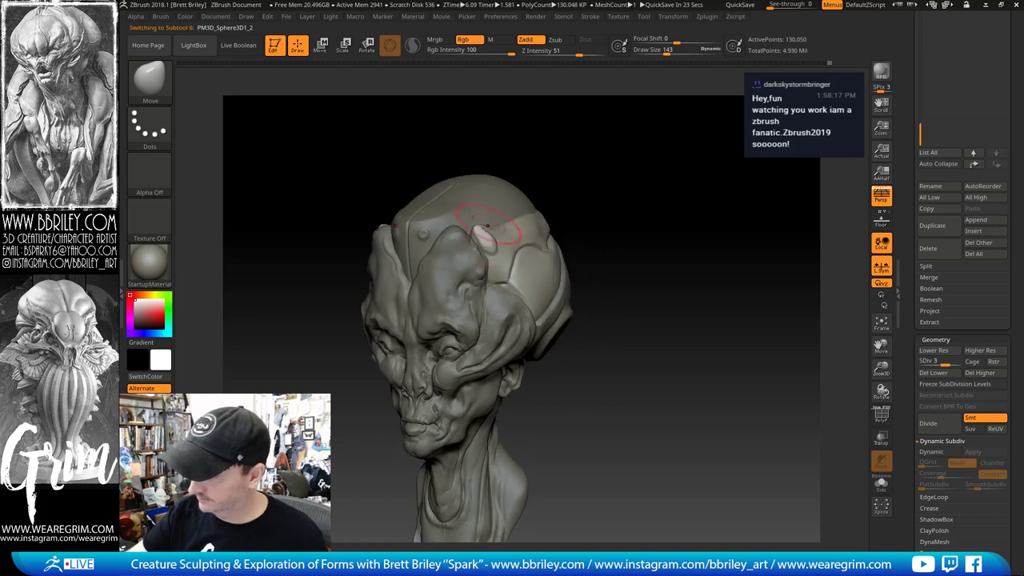
drag(544, 136, 483, 224)
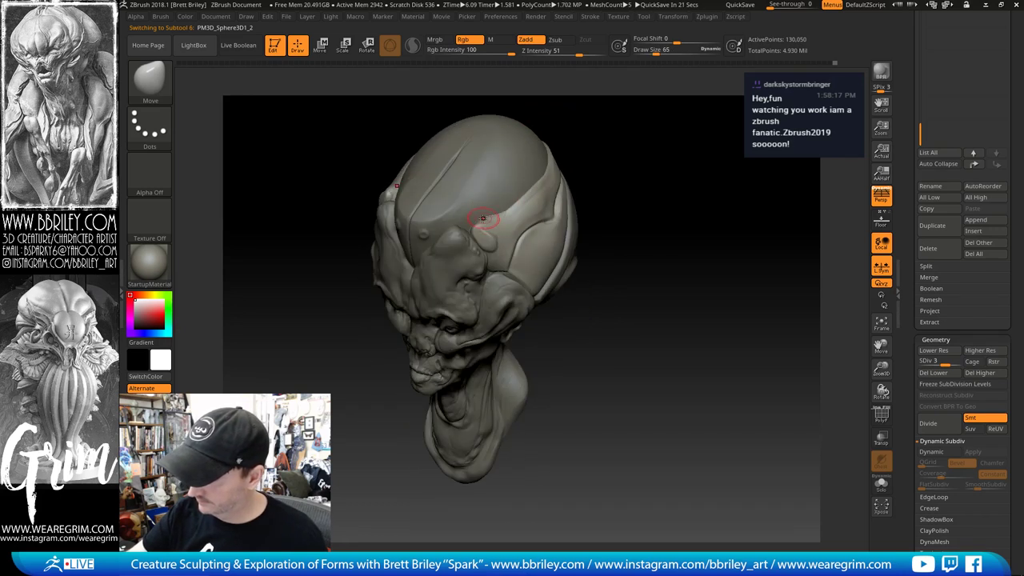
drag(564, 133, 578, 144)
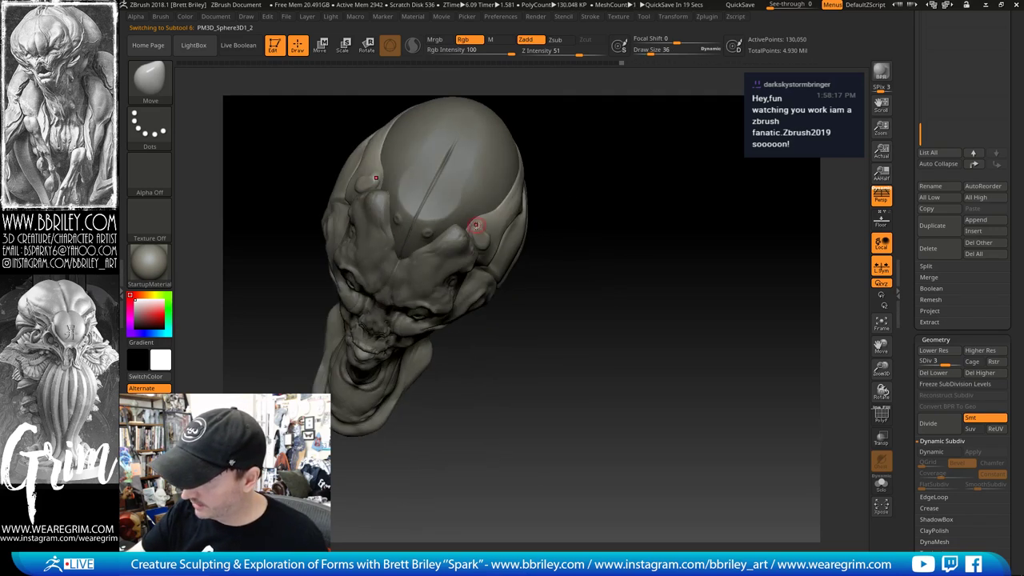
drag(476, 226, 466, 227)
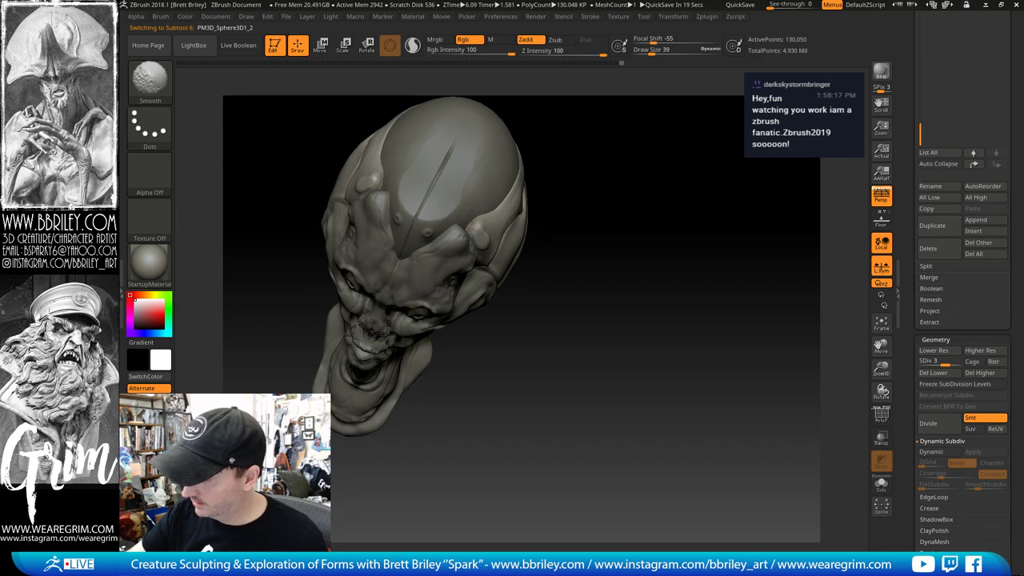
Step: Flatten the side plate's surface beside the oval pad with the TrimDynamic brush at draw size 29
drag(556, 210, 510, 158)
key(b)
key(t)
key(d)
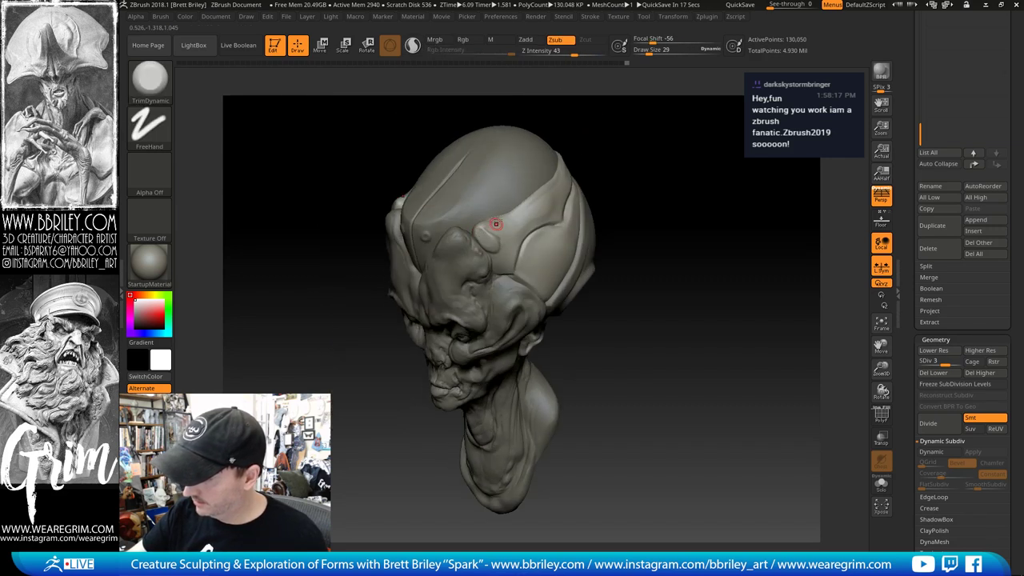
drag(496, 224, 502, 198)
Step: Adjust the shape of the side plate's oval pad with the Move brush at draw sizes 34 and 50
key(b)
key(m)
key(v)
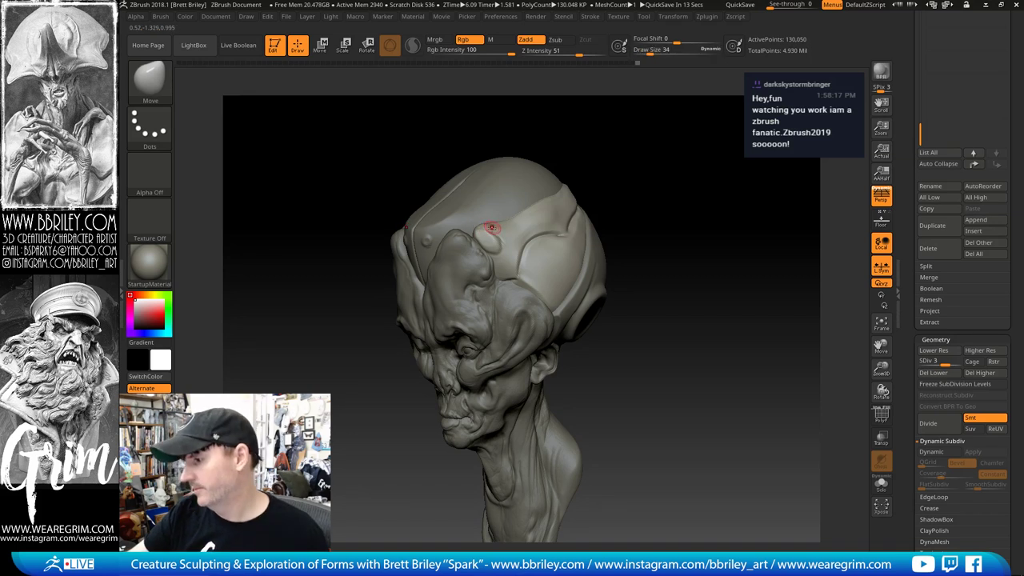
drag(612, 160, 489, 238)
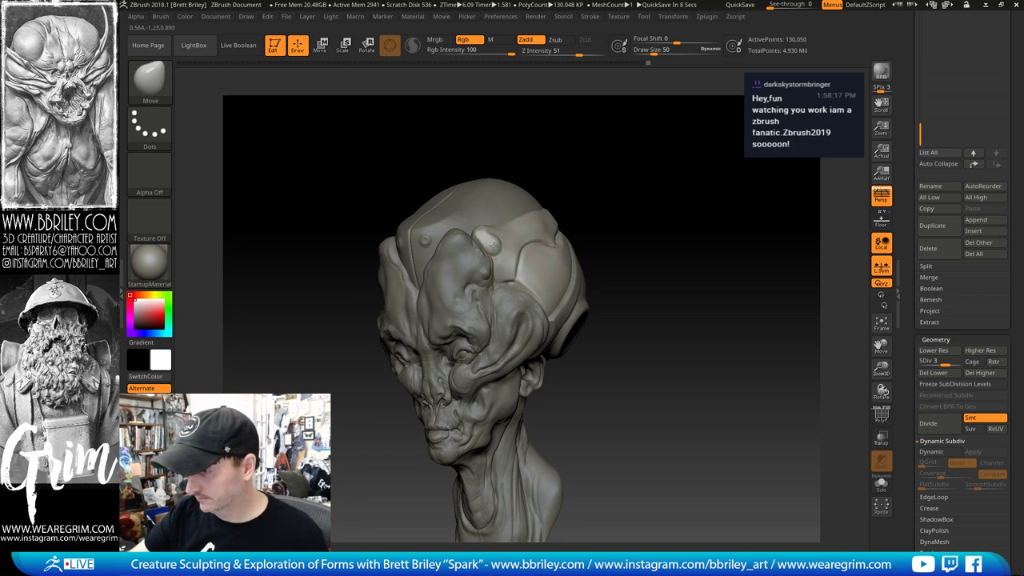
Step: Flatten the oval pad with the TrimDynamic brush at draw size 50 and raise the side plate to subdivision level 4
key(b)
key(t)
key(d)
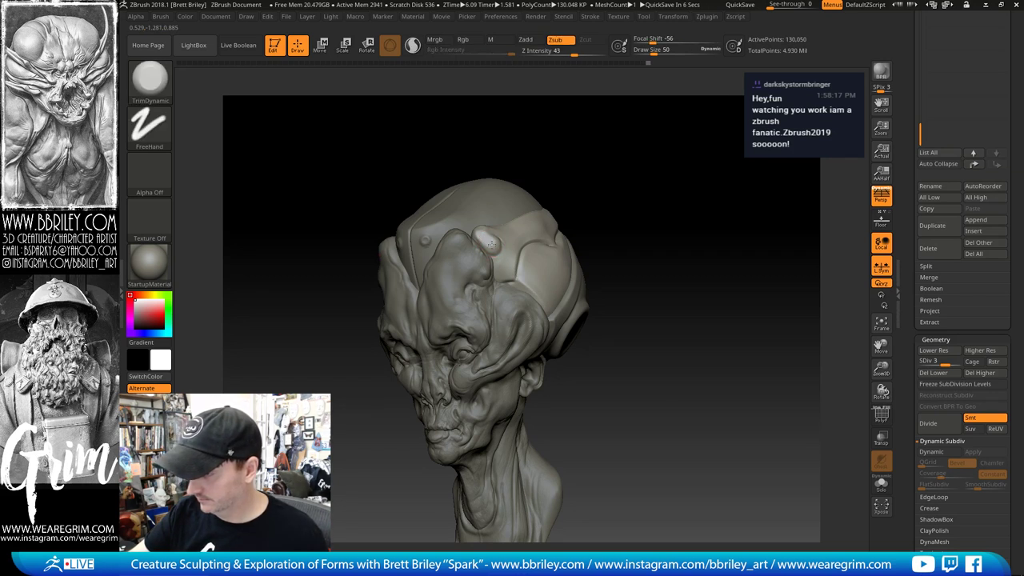
mouse_move(635, 183)
mouse_down()
mouse_move(649, 171)
mouse_move(674, 181)
mouse_up()
key(ctrl+d)
key(d)
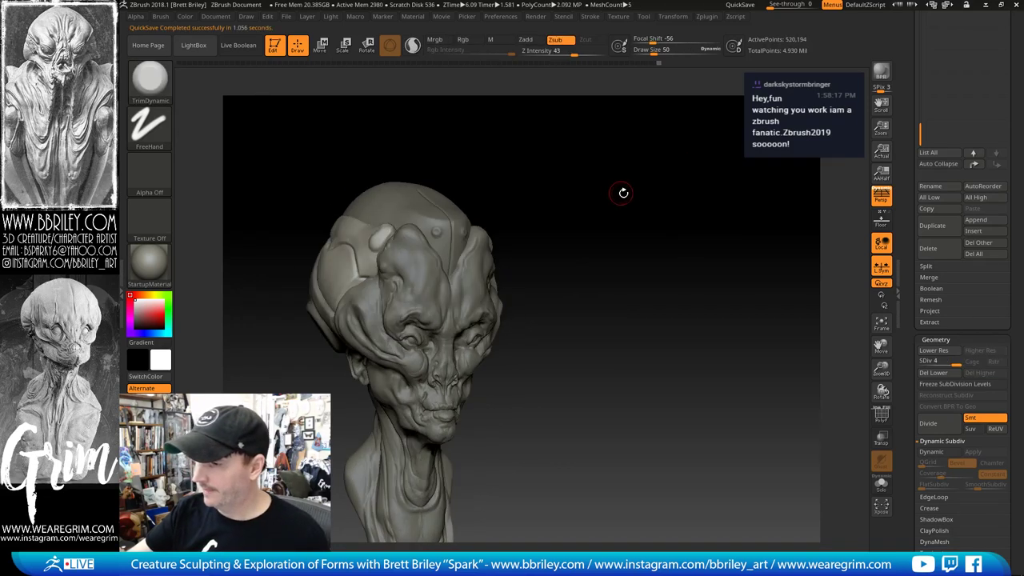
Step: Sharpen the panel seams on the helmet's side plate with the DamStandard brush at draw size 34
drag(622, 192, 590, 175)
key(b)
key(d)
key(s)
drag(390, 277, 376, 248)
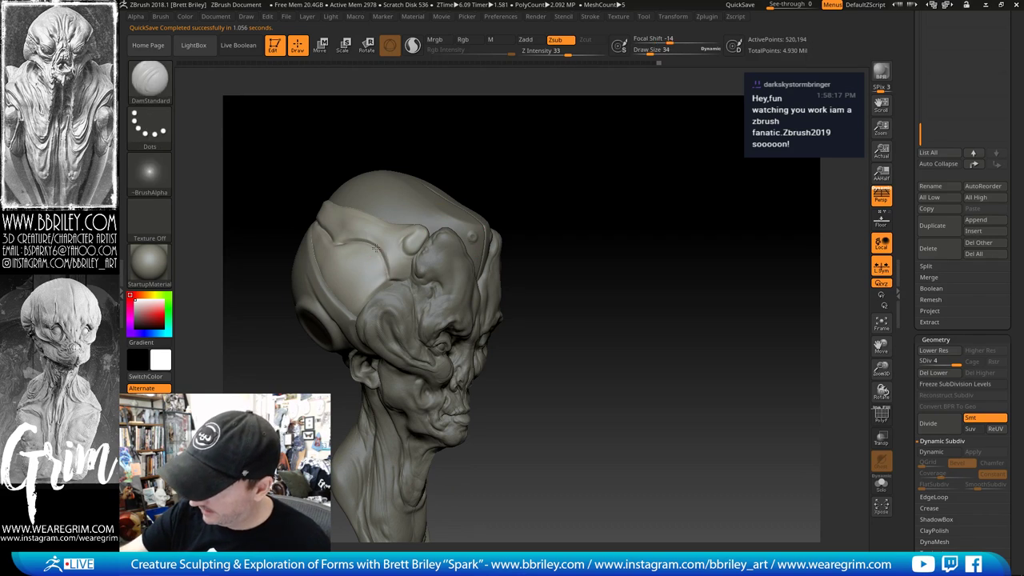
mouse_move(441, 143)
mouse_down()
mouse_move(360, 235)
mouse_move(304, 167)
mouse_up()
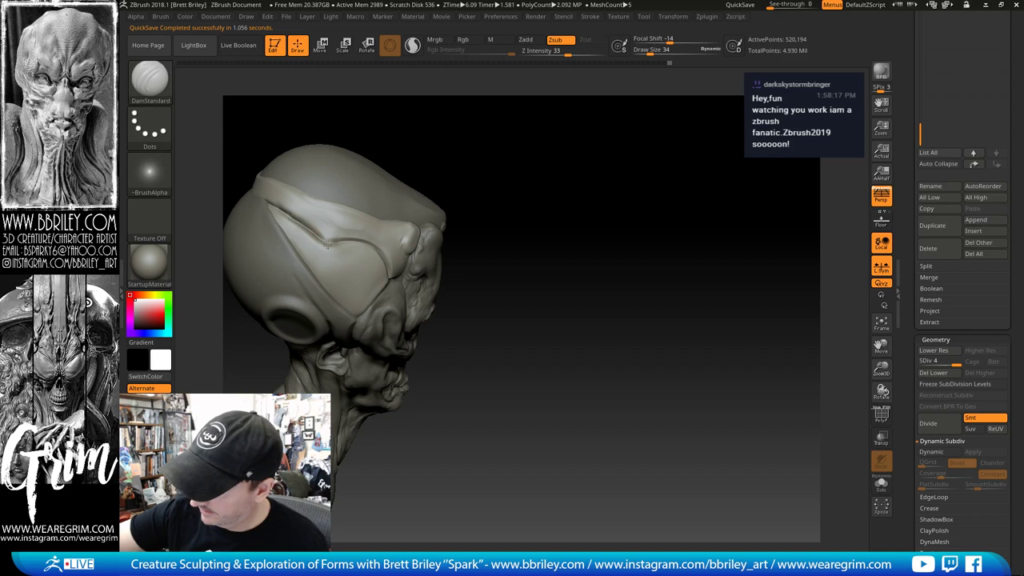
Step: Flatten the helmet's side plate along its upper seam with the TrimDynamic brush at draw size 75 and smooth the surface
key(b)
key(t)
key(d)
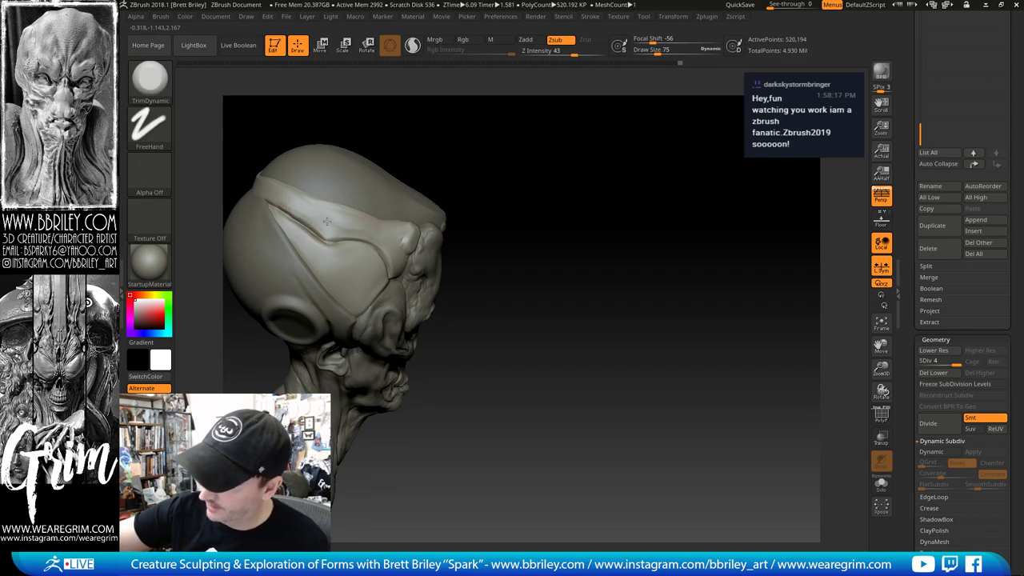
key(shift)
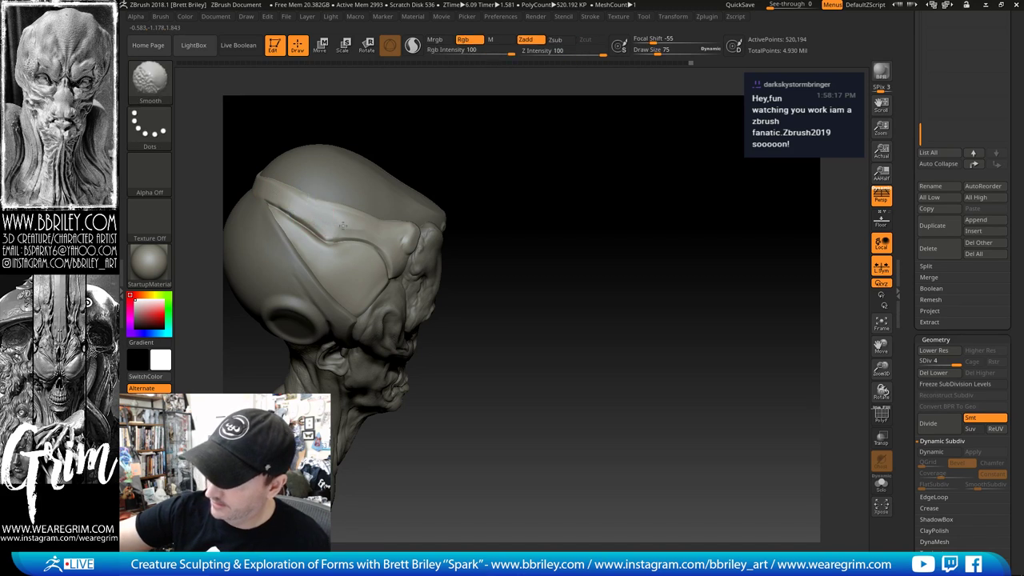
Step: Tighten the side plate's upper panel seam with the Pinch brush at draw size 75 and smooth the area beside it
alt+drag(480, 149, 522, 211)
key(b)
key(p)
key(i)
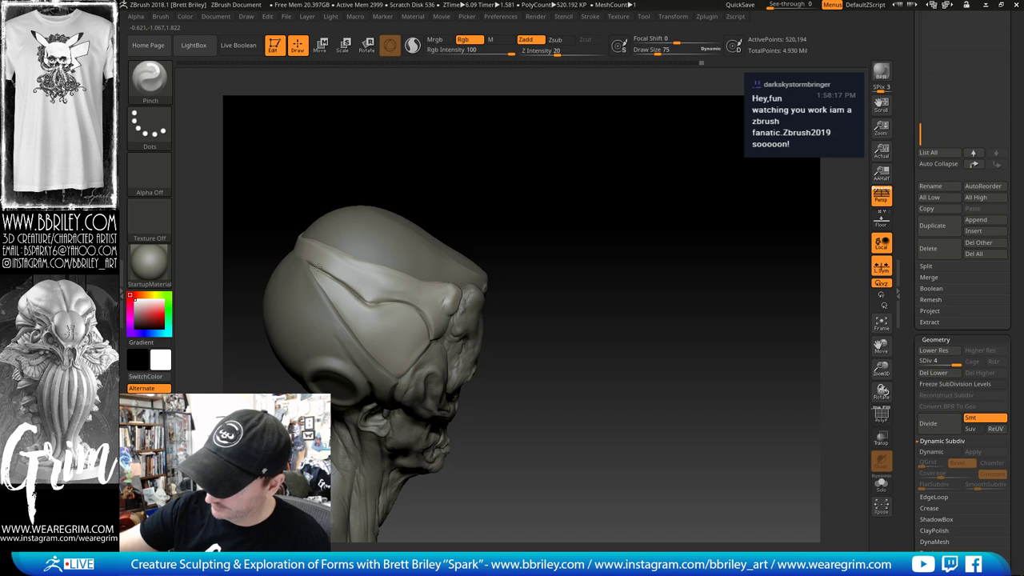
key(shift)
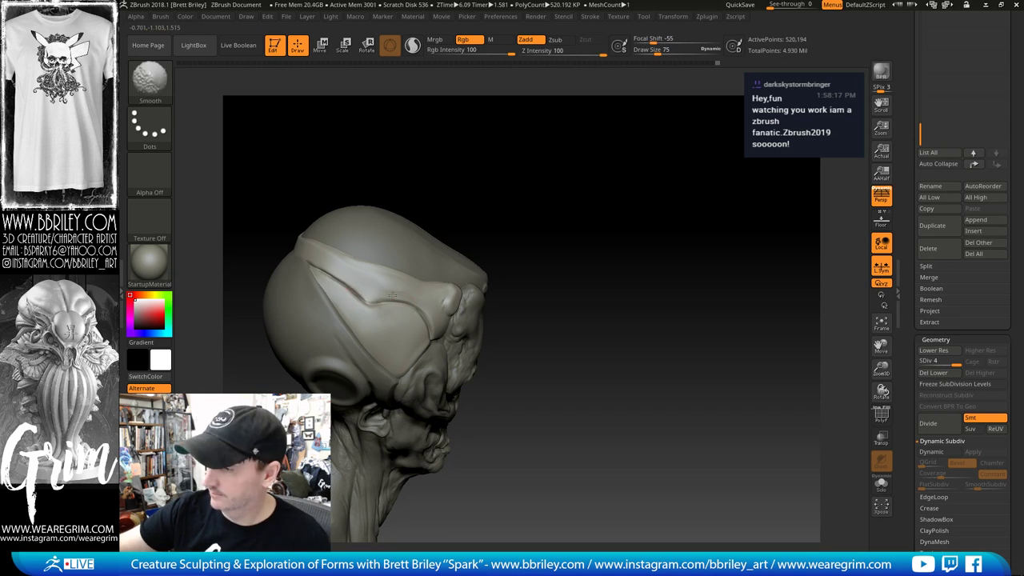
drag(378, 134, 385, 170)
key(shift)
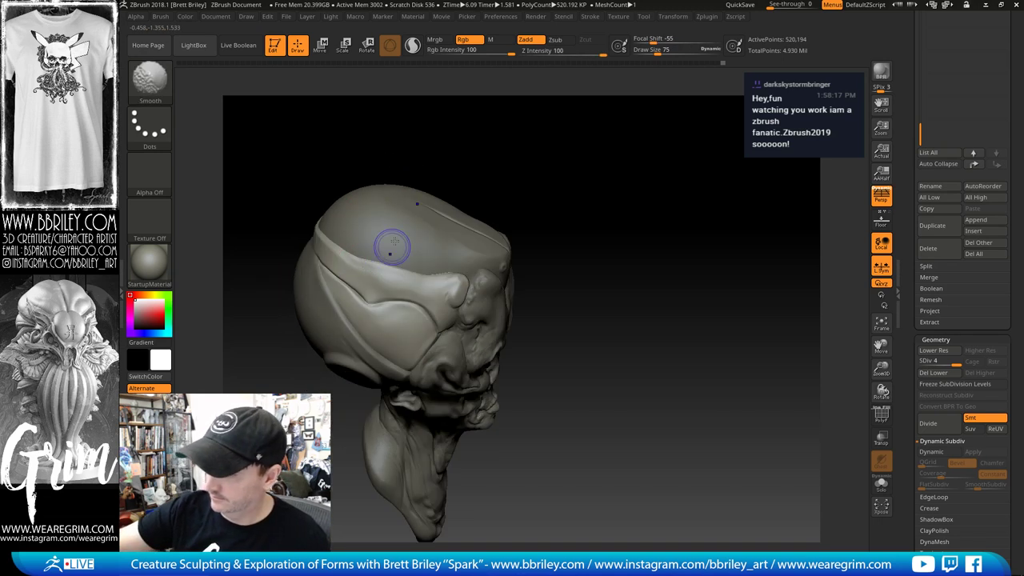
Step: Adjust the upper rear contour of the side plate with the Move brush at draw size 184
drag(392, 247, 414, 176)
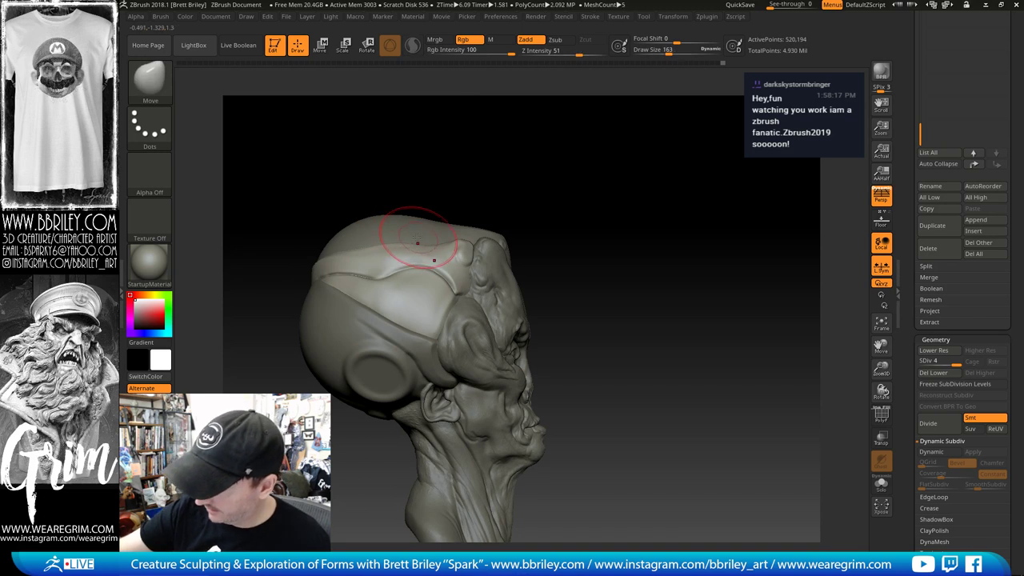
key(bracketright)
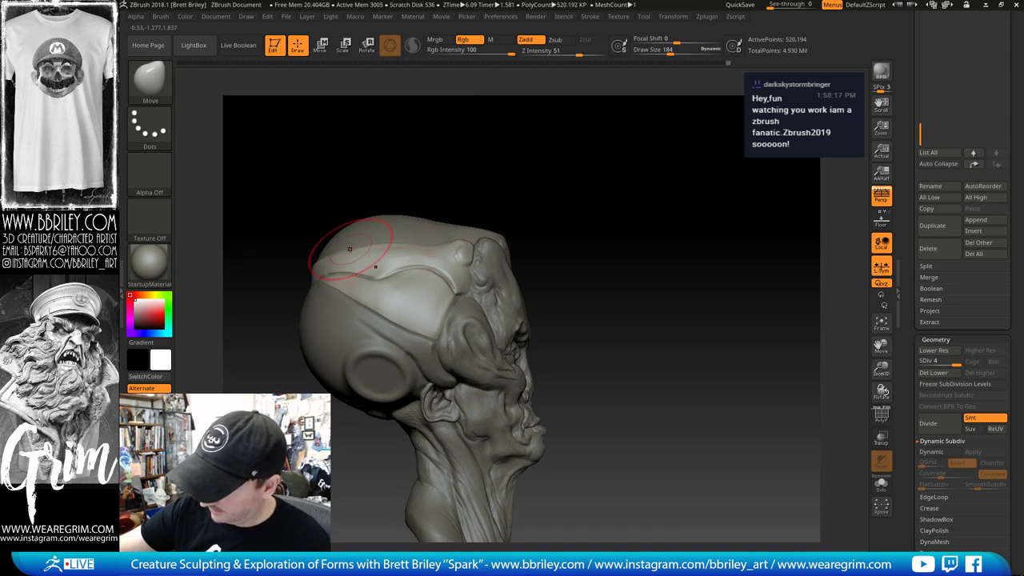
drag(347, 193, 357, 200)
Step: Select the helmet's rear shell and pull its upper edge outward with the Move brush at draw size 327
alt+click(323, 288)
mouse_move(483, 159)
alt+mouse_down()
mouse_move(505, 165)
mouse_move(481, 169)
alt+mouse_up()
key(s)
drag(371, 319, 383, 319)
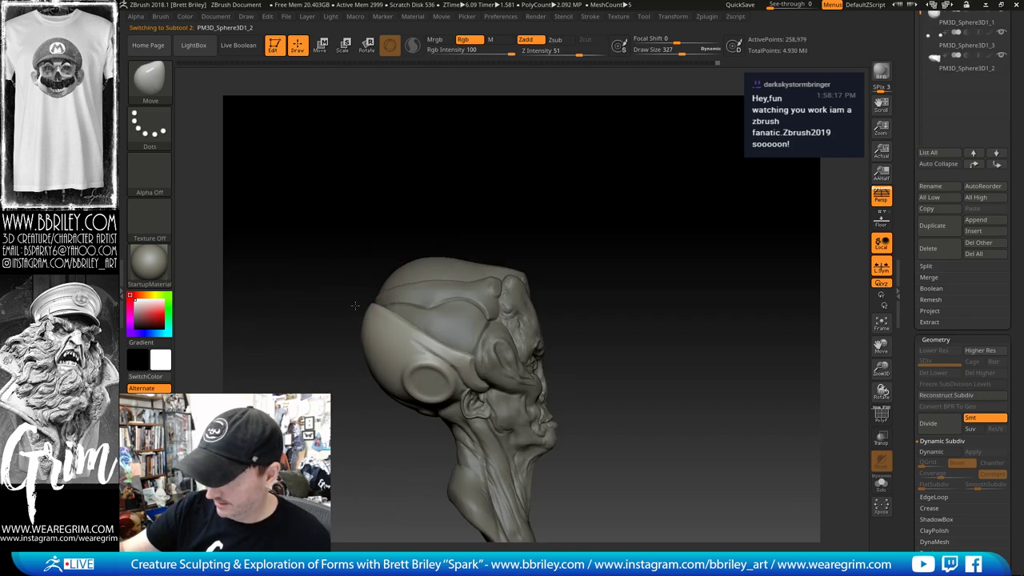
drag(437, 201, 508, 190)
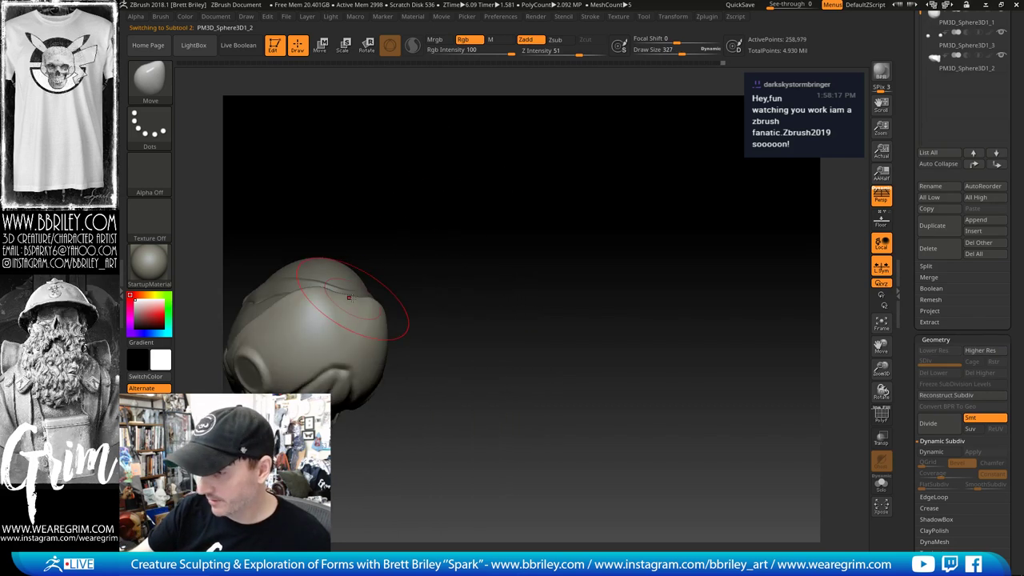
drag(357, 309, 355, 293)
mouse_move(398, 260)
mouse_down()
mouse_move(439, 280)
mouse_move(648, 207)
mouse_move(640, 221)
mouse_move(629, 211)
mouse_move(612, 280)
mouse_move(624, 252)
mouse_move(610, 219)
mouse_up()
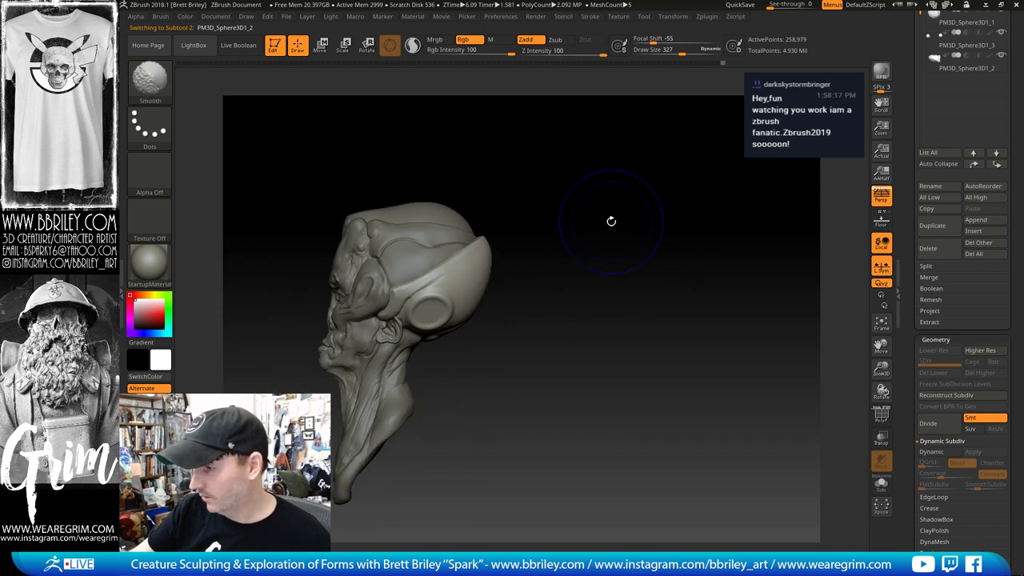
Step: Select the side plate and reshape its rear edge beside the rear shell with the Move brush at draw size 327
alt+click(464, 249)
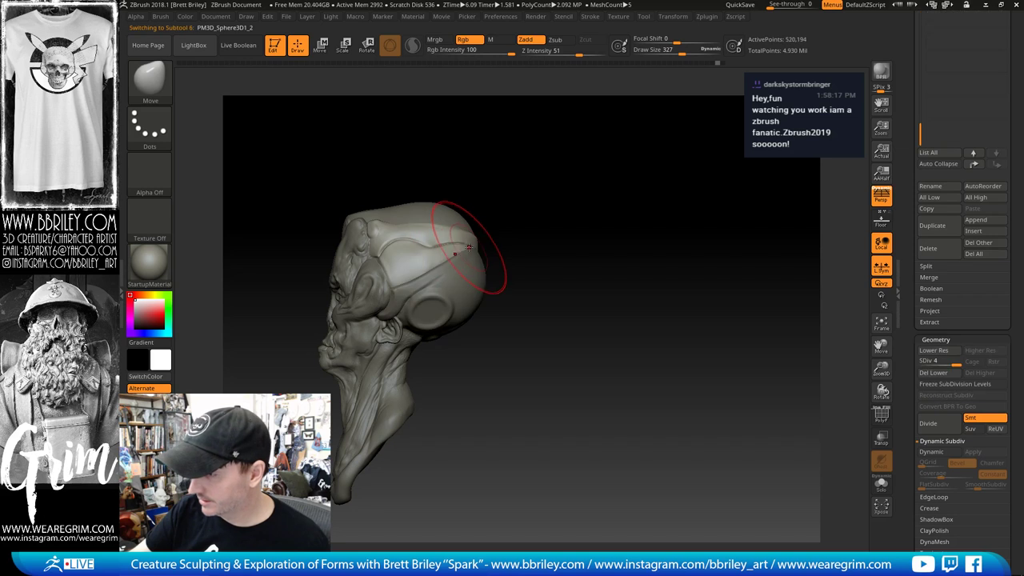
mouse_move(471, 248)
mouse_down()
mouse_move(507, 240)
mouse_move(499, 264)
mouse_move(560, 187)
mouse_move(656, 199)
mouse_move(611, 192)
mouse_move(643, 173)
mouse_move(650, 185)
mouse_up()
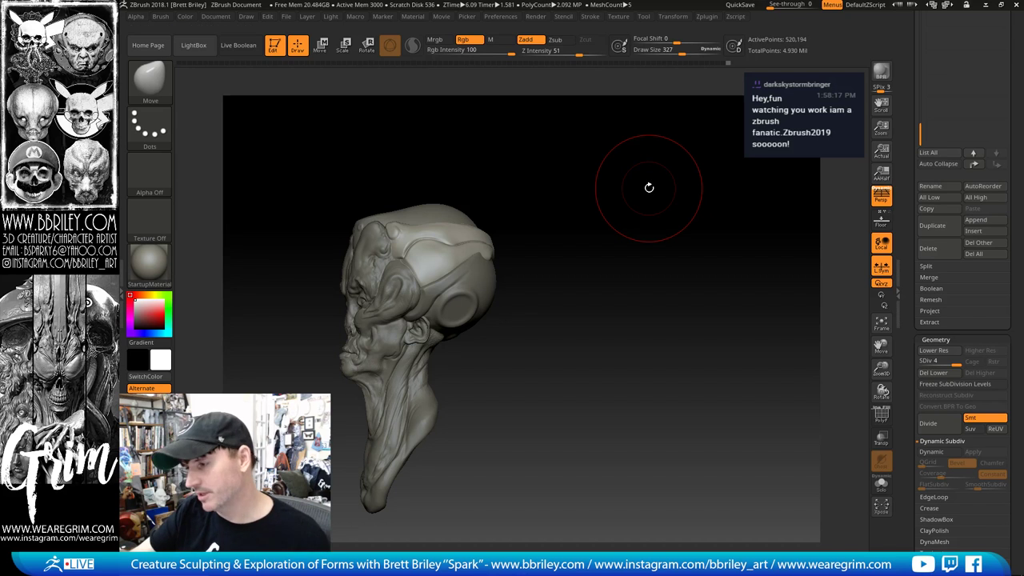
mouse_move(649, 187)
mouse_down()
mouse_move(558, 207)
mouse_move(549, 235)
mouse_move(562, 222)
mouse_move(493, 267)
mouse_up()
Step: Select the rear shell and refine its upper contour with the Move brush at draw sizes 431 and 138
alt+click(483, 260)
drag(594, 201, 504, 249)
key(])
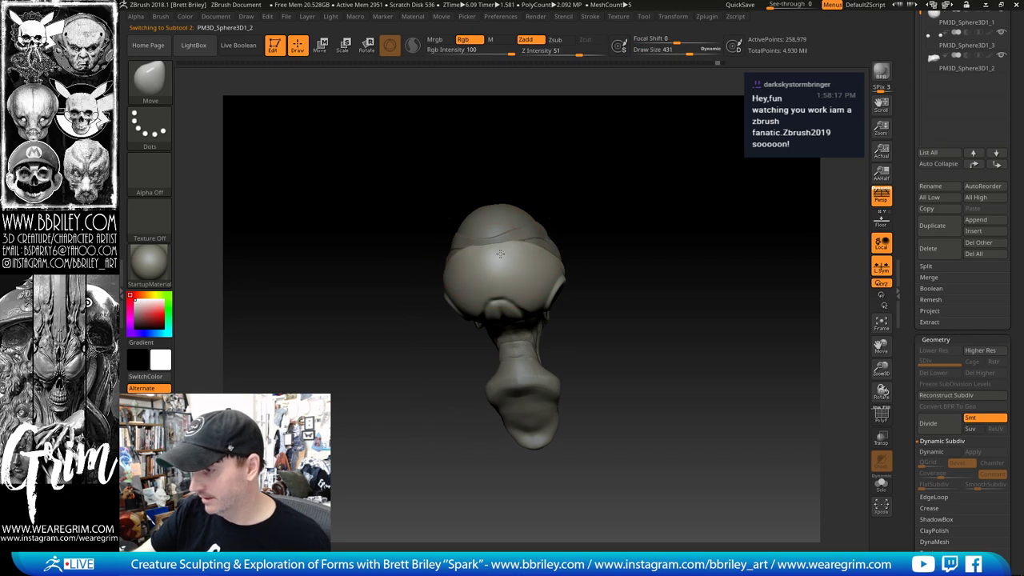
mouse_move(720, 160)
mouse_down()
mouse_move(658, 167)
mouse_move(617, 199)
mouse_move(523, 234)
mouse_move(512, 245)
mouse_move(544, 232)
mouse_move(511, 270)
mouse_move(520, 232)
mouse_move(507, 229)
mouse_move(506, 251)
mouse_up()
key(s)
key(shift)
right_drag(515, 248, 528, 244)
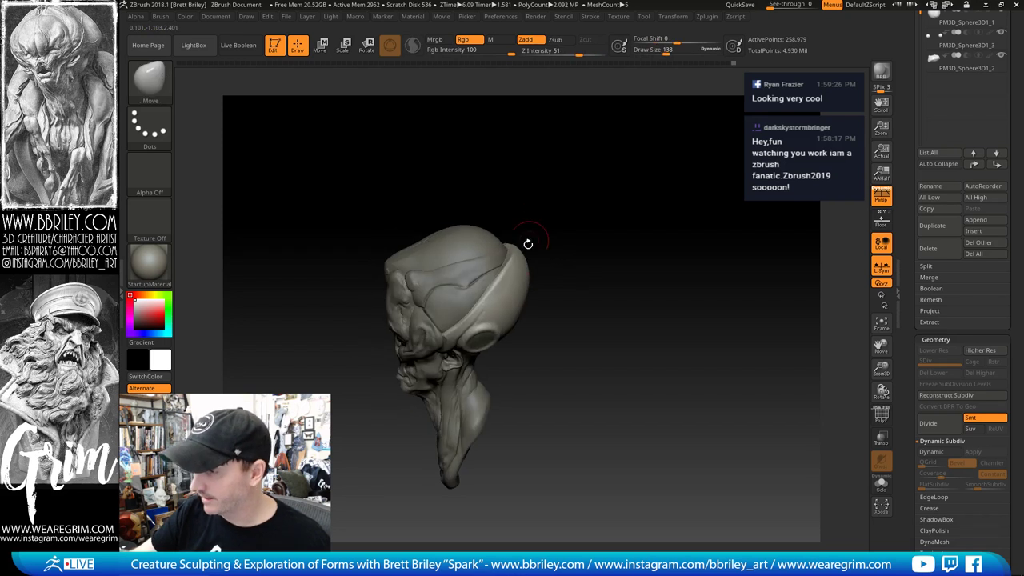
Step: Flatten the rear shell's front rim with the TrimDynamic brush at draw size 138 and smooth it
key(b)
key(t)
key(d)
drag(494, 286, 500, 281)
drag(542, 229, 508, 263)
key(shift)
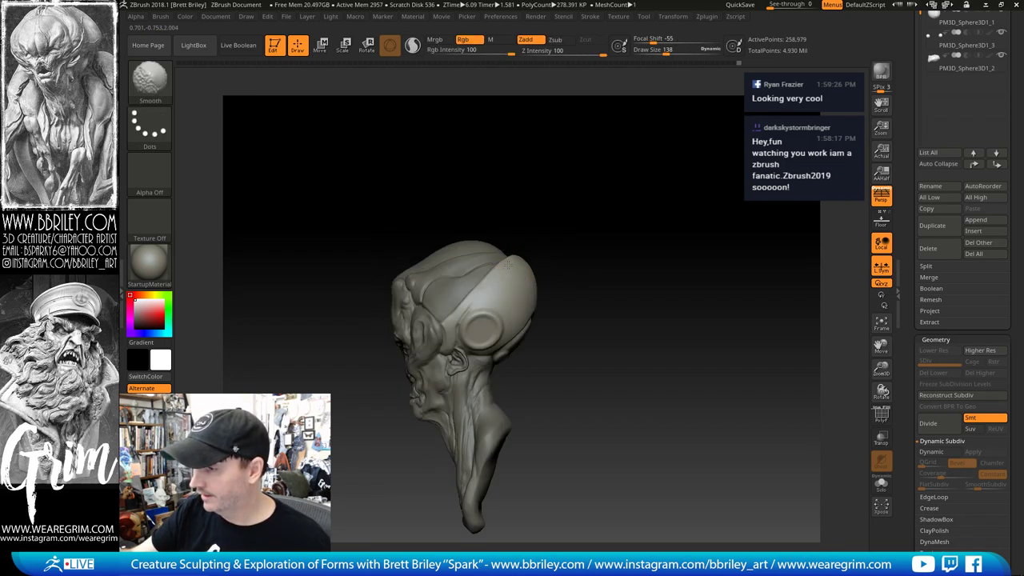
drag(566, 207, 512, 256)
right_drag(535, 227, 538, 253)
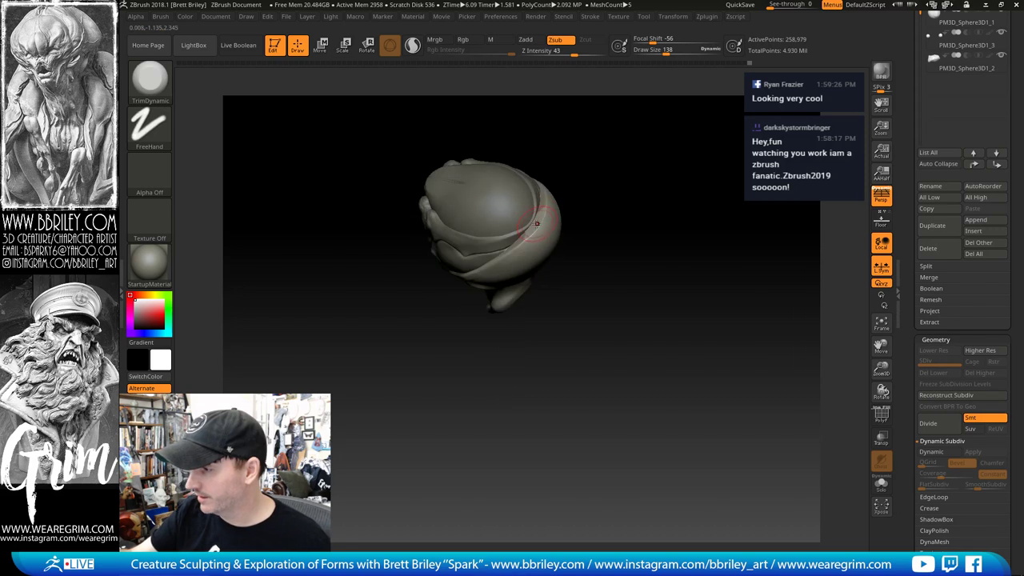
Step: Reshape the top of the rear shell's rim with the Move brush at draw size 148
key(b)
key(m)
key(v)
key(s)
click(538, 228)
key(shift)
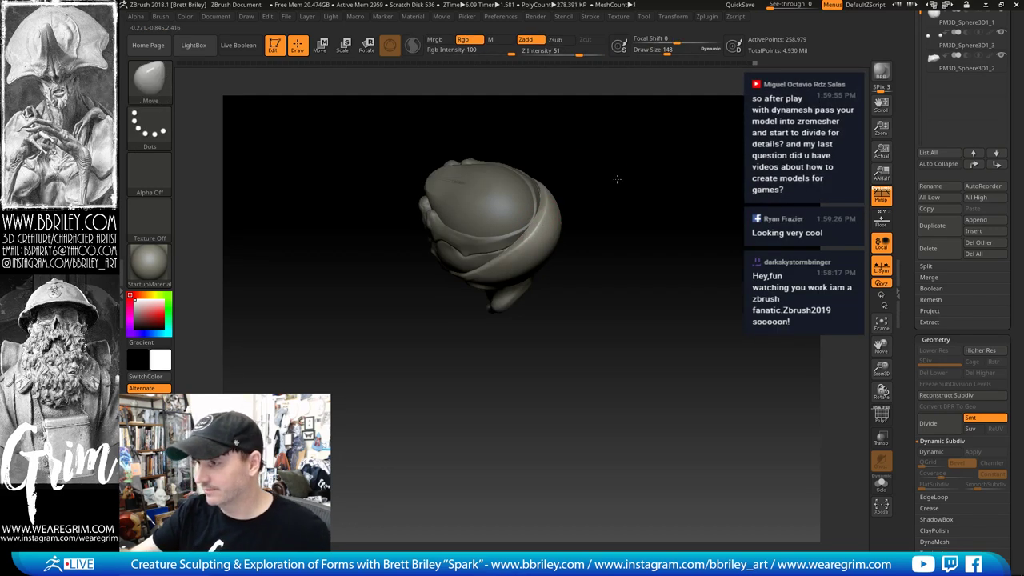
mouse_move(613, 176)
mouse_down()
mouse_move(656, 142)
mouse_move(662, 215)
mouse_move(652, 245)
mouse_move(617, 249)
mouse_up()
Step: Bevel the rear shell's raised rim with the TrimDynamic brush at draw size 86 and smooth the transitions
key(b)
key(t)
key(d)
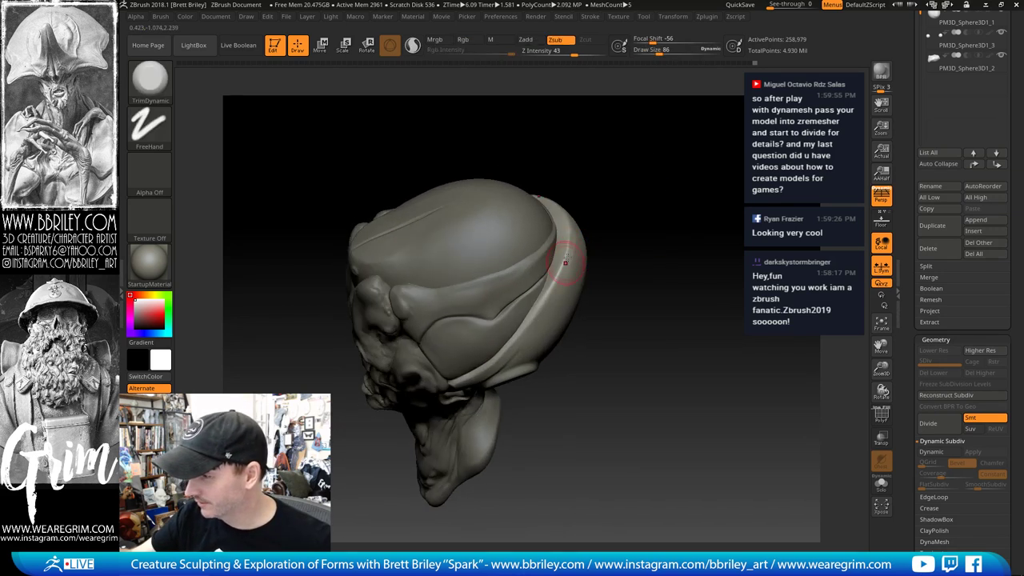
mouse_move(590, 224)
mouse_down()
mouse_move(589, 240)
mouse_move(651, 203)
mouse_move(631, 181)
mouse_up()
key(ctrl)
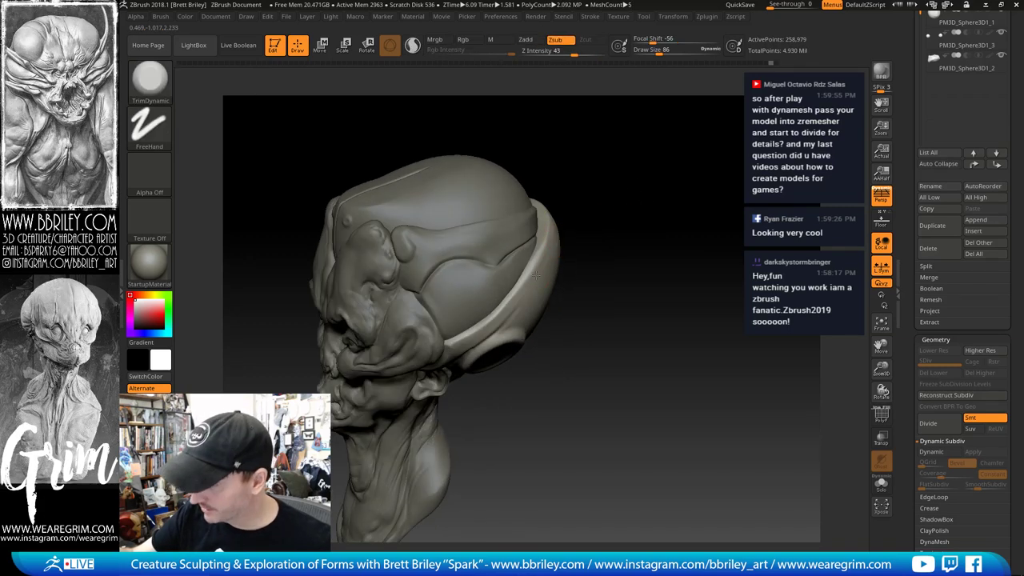
key(shift)
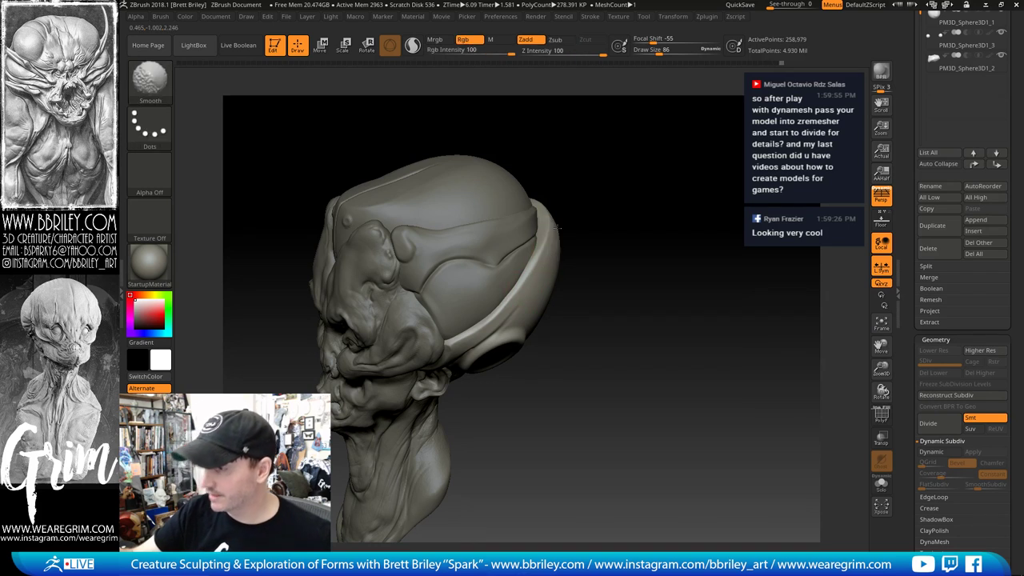
shift+drag(539, 256, 548, 237)
mouse_move(617, 208)
mouse_down()
mouse_move(636, 190)
mouse_move(625, 229)
mouse_up()
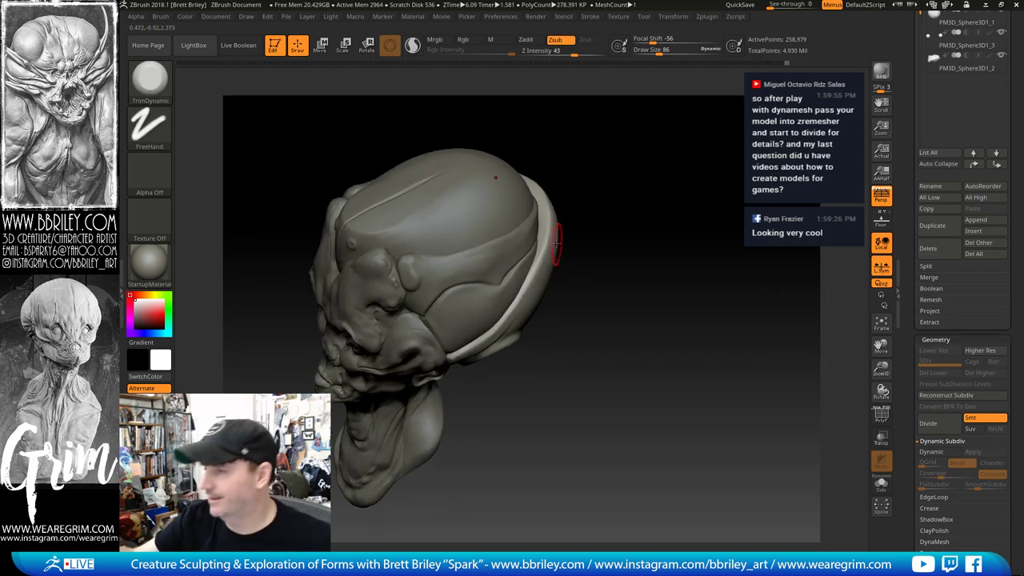
drag(551, 242, 536, 262)
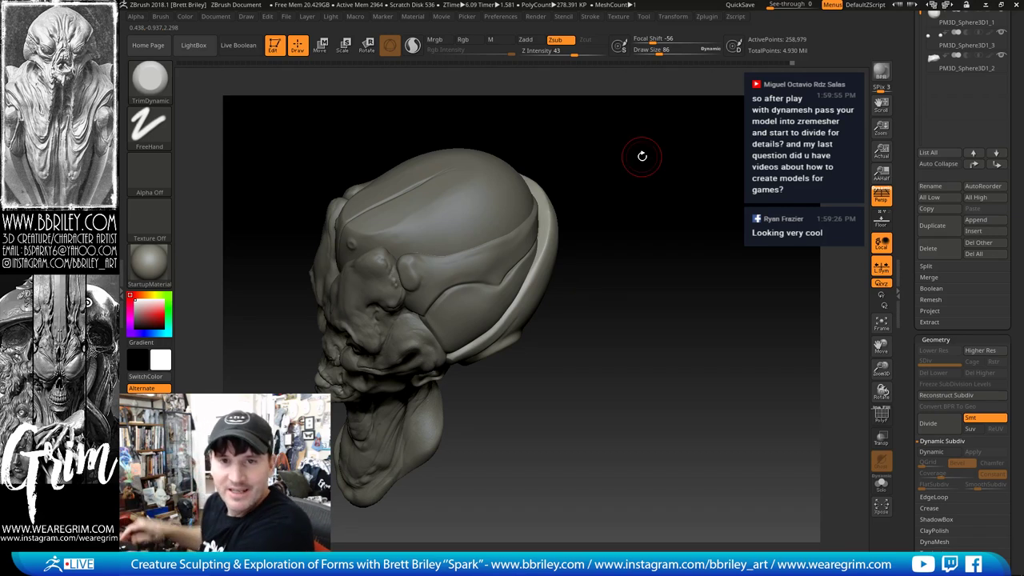
mouse_move(641, 156)
mouse_down()
mouse_move(676, 186)
mouse_move(693, 174)
mouse_up()
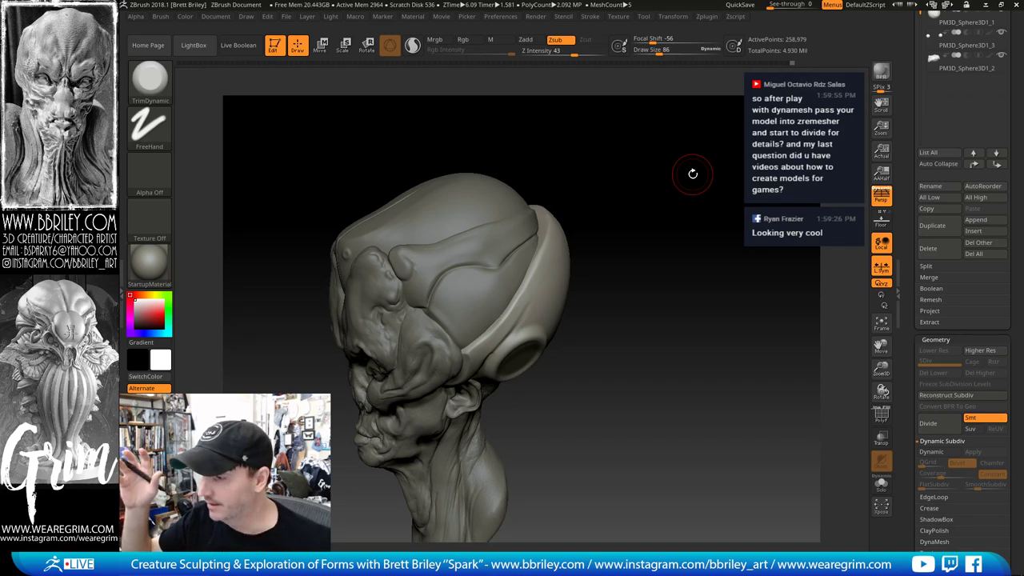
mouse_move(693, 174)
mouse_down()
mouse_move(677, 253)
mouse_move(627, 237)
mouse_up()
mouse_move(578, 152)
mouse_down()
mouse_move(564, 210)
mouse_move(560, 154)
mouse_move(551, 147)
mouse_move(552, 168)
mouse_move(541, 158)
mouse_up()
Step: Adjust the rear shell's edge with the Move brush at draw sizes 124 and 111 and smooth the surface above the round disc
key(b)
key(m)
key(v)
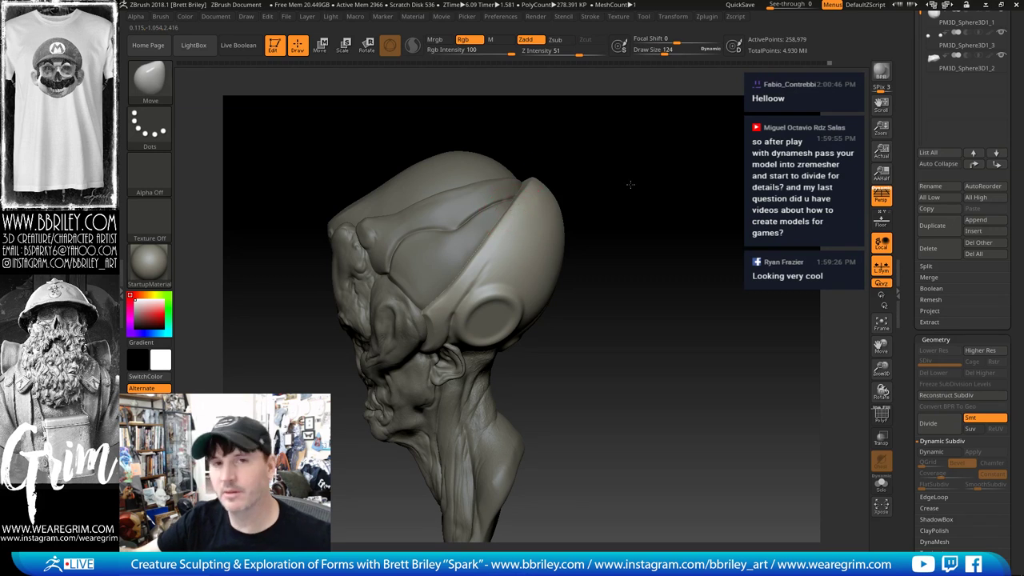
mouse_move(612, 156)
mouse_down()
mouse_move(636, 219)
mouse_move(624, 228)
mouse_up()
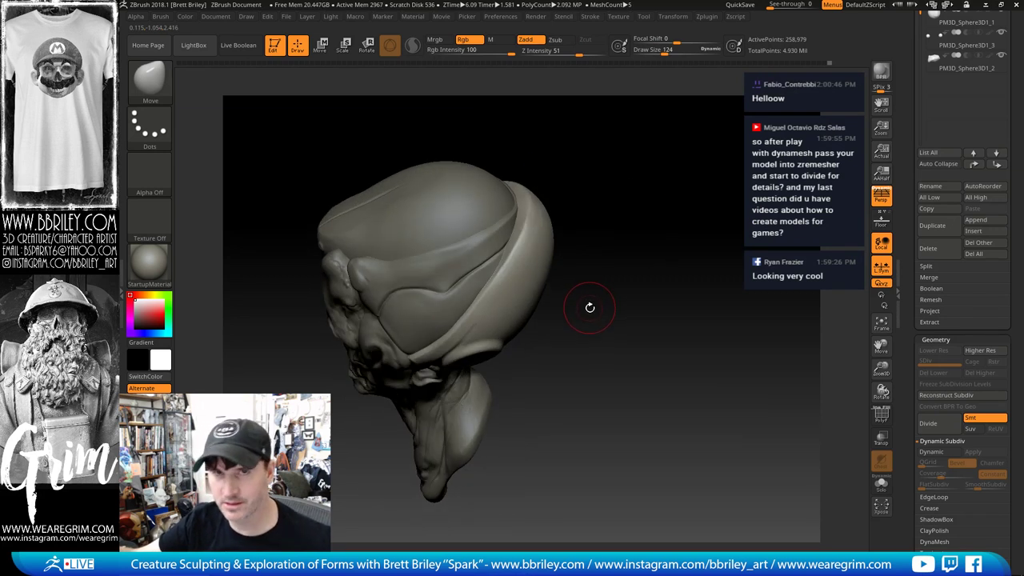
drag(631, 213, 624, 177)
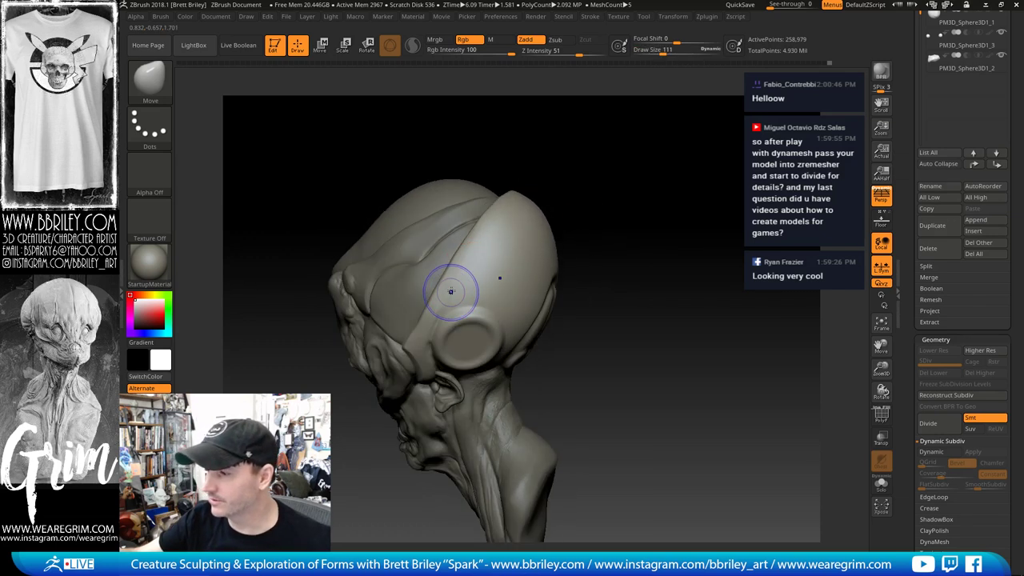
shift+drag(448, 290, 444, 296)
drag(570, 176, 604, 180)
shift+drag(479, 239, 482, 245)
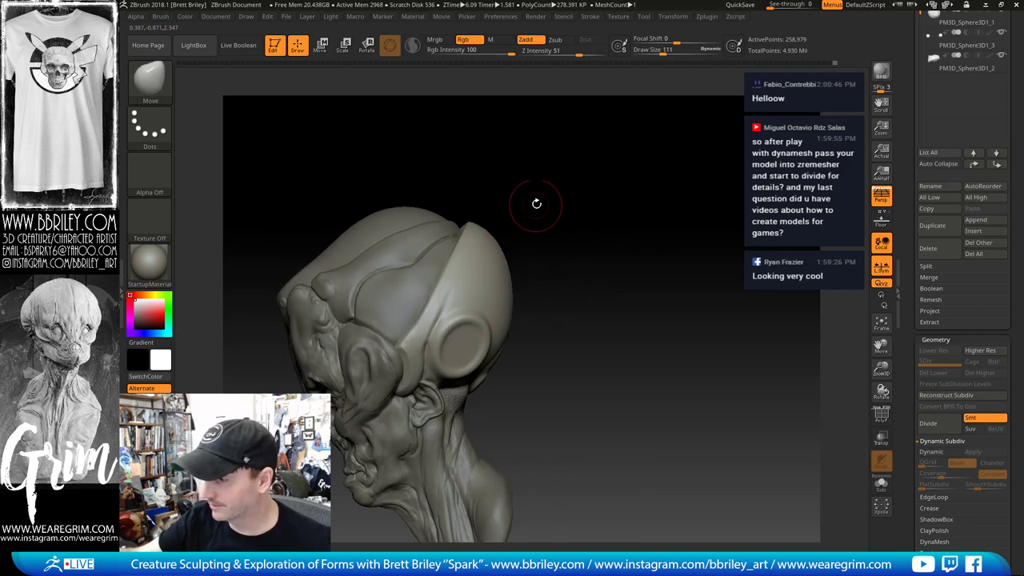
Step: Carve a crease along the front of the rear shell's round disc with the DamStandard brush at draw sizes 16 and 36, smoothing beside it
mouse_move(535, 201)
mouse_down()
mouse_move(520, 231)
mouse_move(540, 188)
mouse_move(519, 196)
mouse_up()
key(s)
click(406, 272)
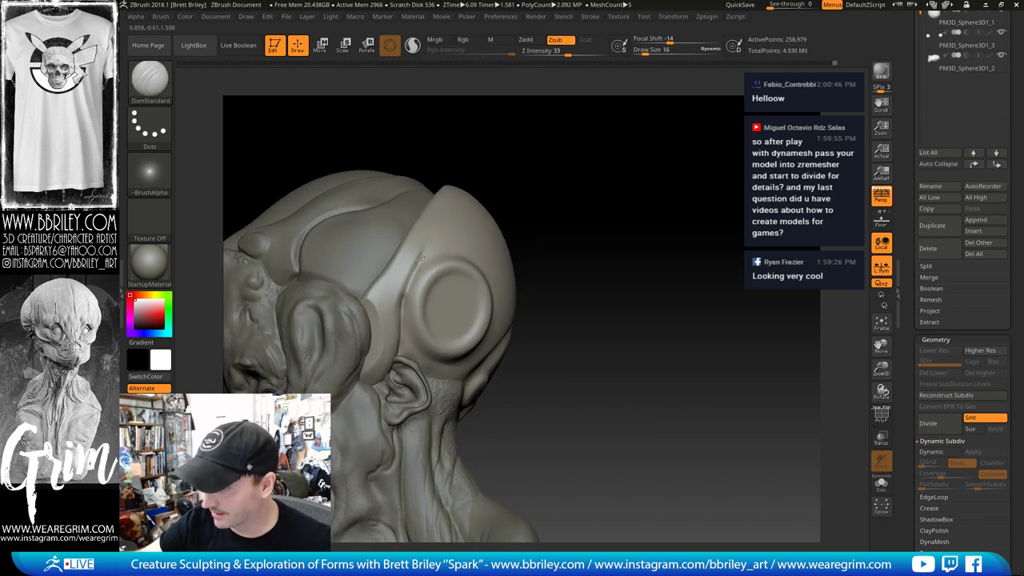
drag(423, 248, 416, 272)
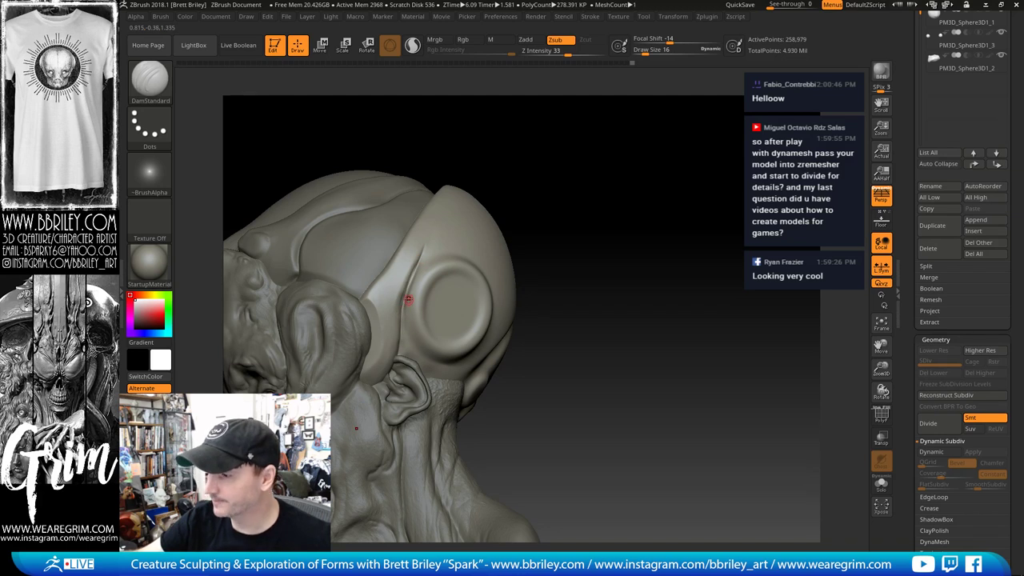
key(bracketright)
key(bracketright)
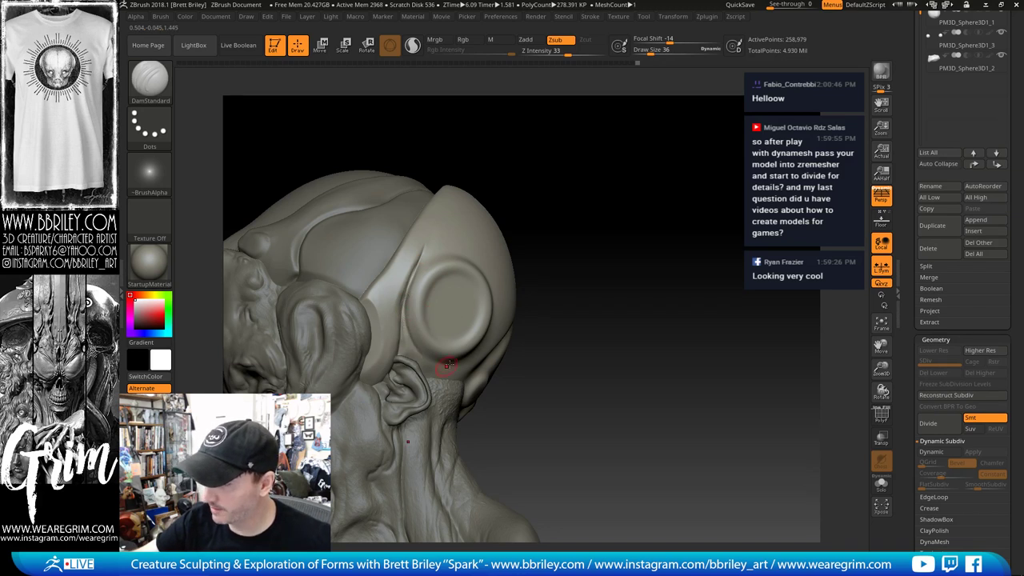
mouse_move(542, 210)
mouse_down()
mouse_move(528, 192)
mouse_move(589, 179)
mouse_move(598, 205)
mouse_up()
mouse_move(397, 309)
shift+mouse_down()
mouse_move(402, 324)
mouse_move(425, 269)
shift+mouse_up()
mouse_move(544, 162)
mouse_down()
mouse_move(602, 204)
mouse_move(622, 283)
mouse_move(698, 267)
mouse_move(700, 250)
mouse_up()
drag(800, 249, 761, 237)
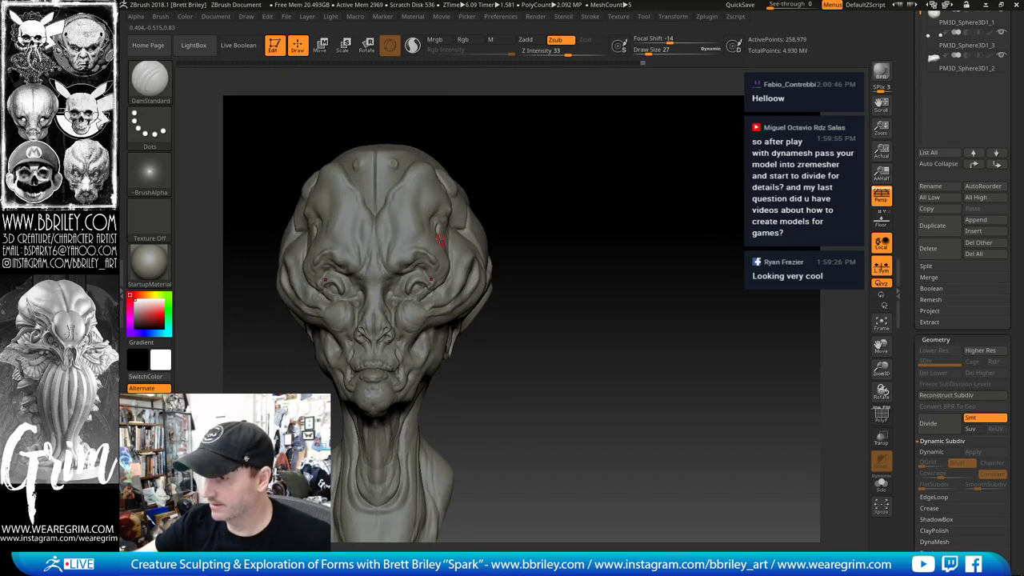
Step: Select the creature's head and sharpen the folds around the eyes with the Pinch brush at draw size 111
alt+click(447, 219)
key(b)
key(p)
key(i)
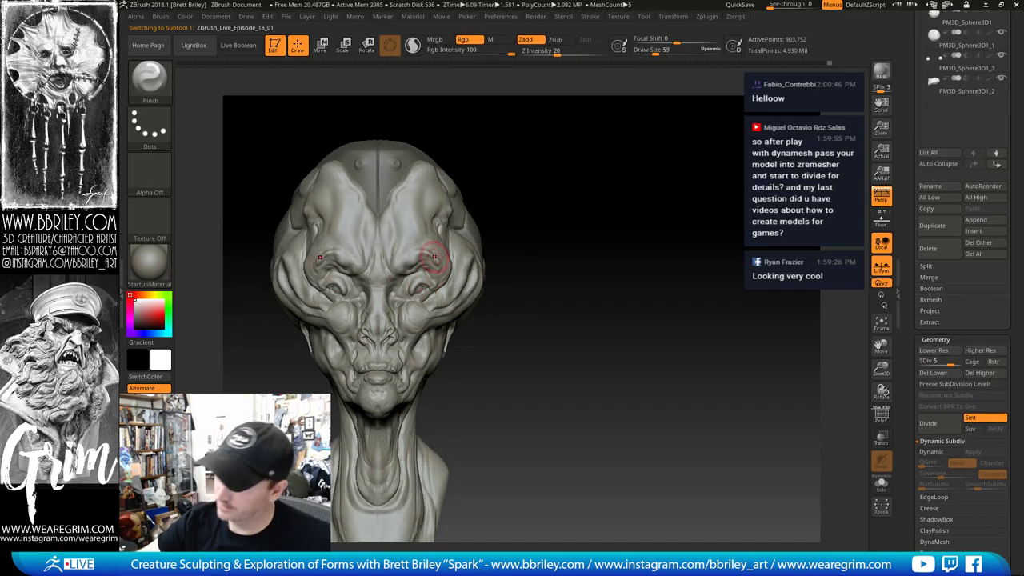
key(bracketright)
key(bracketright)
drag(418, 296, 412, 297)
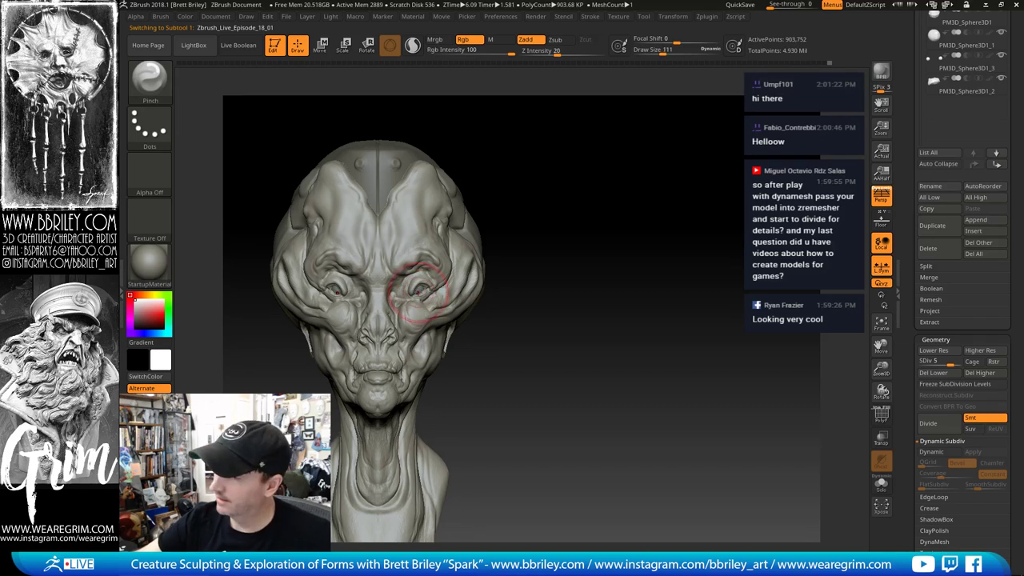
Step: Try to adjust the face around the eyes with the Move brush at draw size 133 and undo the last stroke
key(b)
key(m)
key(v)
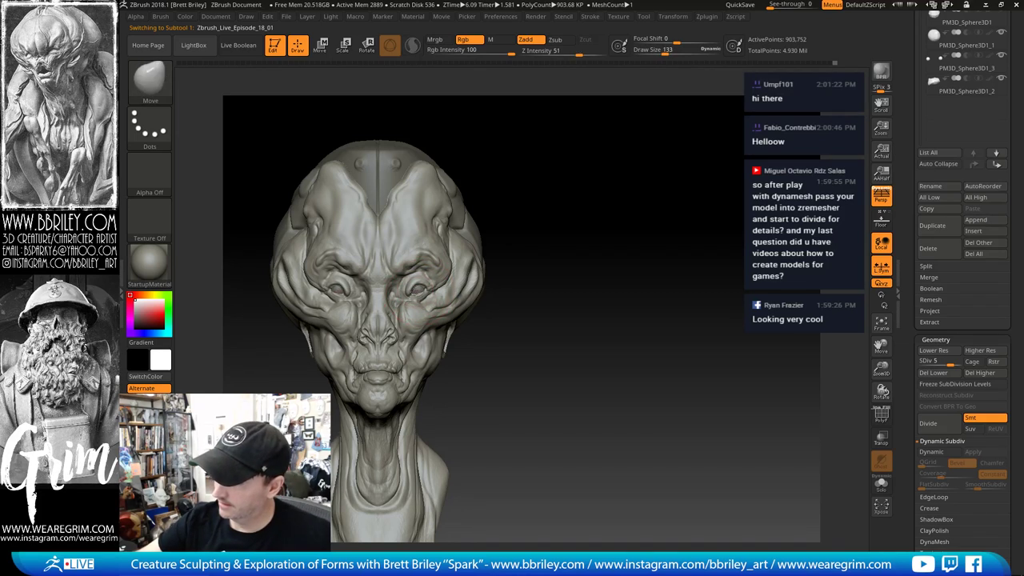
key(ctrl)
key(ctrl+z)
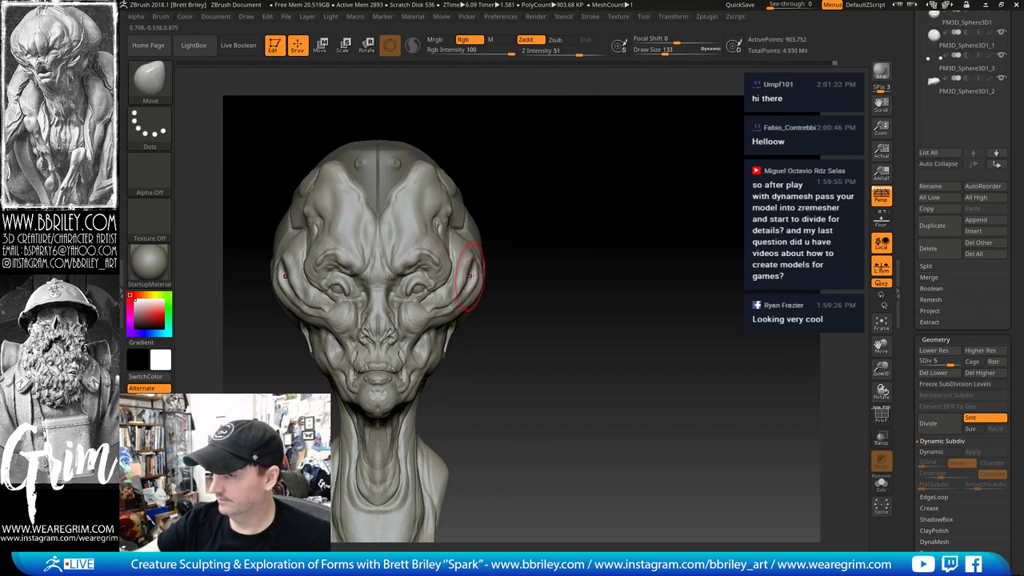
Step: Try to reshape the outer side of the creature's head with a larger Move brush and undo the strokes
key(bracketright)
key(bracketright)
drag(484, 274, 469, 274)
key(bracketright)
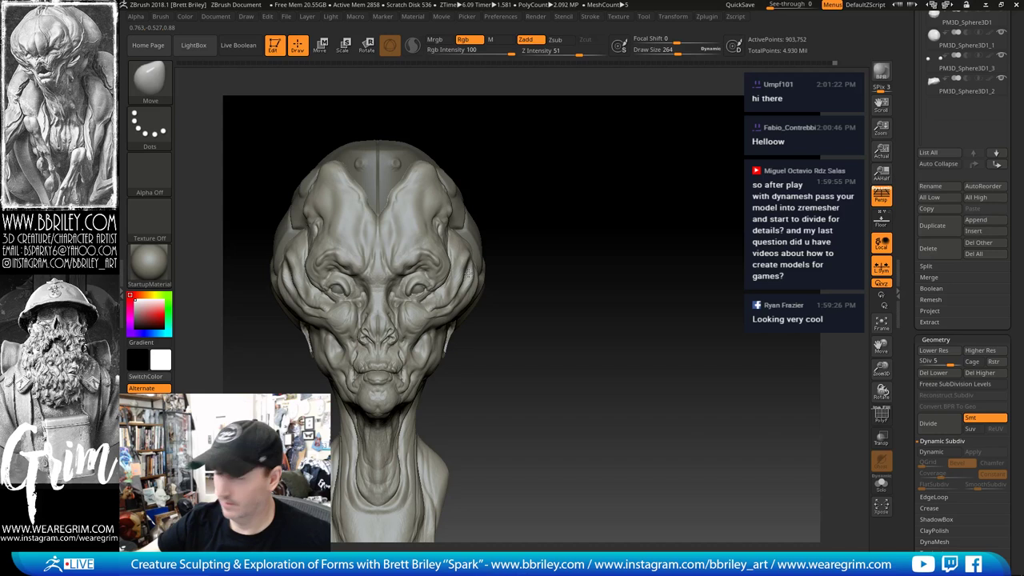
drag(541, 245, 612, 213)
key(ctrl+z)
key(ctrl+z)
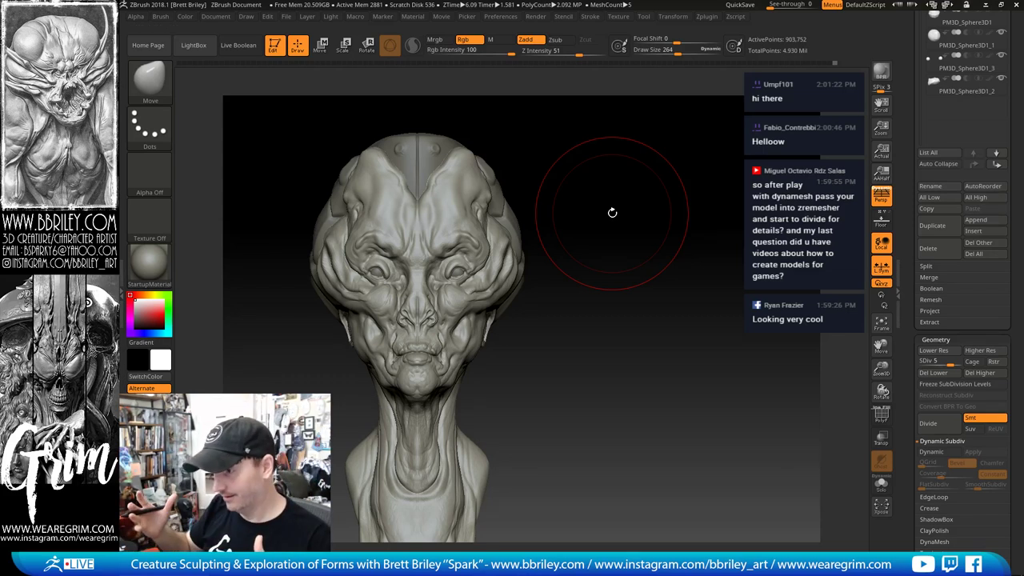
Step: Adjust the front silhouette of the rear shell and the helmet's side plate with the Move brush at draw sizes 232 and 284
mouse_move(611, 211)
mouse_down()
mouse_move(593, 239)
mouse_move(603, 216)
mouse_move(594, 210)
mouse_move(595, 224)
mouse_up()
alt+click(532, 251)
drag(611, 200, 602, 227)
drag(534, 274, 525, 272)
mouse_move(588, 244)
mouse_down()
mouse_move(596, 239)
mouse_move(571, 247)
mouse_up()
alt+click(528, 277)
key(s)
mouse_move(532, 275)
mouse_down()
mouse_move(549, 277)
mouse_move(524, 289)
mouse_move(534, 297)
mouse_up()
key(s)
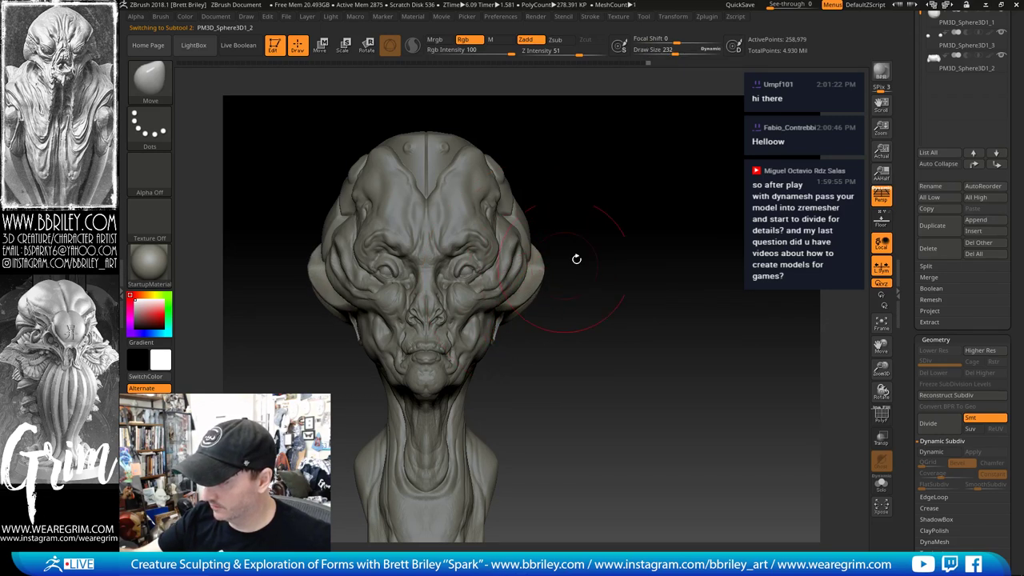
mouse_move(576, 259)
mouse_down()
mouse_move(528, 248)
mouse_move(568, 240)
mouse_move(548, 217)
mouse_move(525, 312)
mouse_up()
drag(609, 199, 607, 191)
alt+click(521, 240)
drag(564, 228, 570, 192)
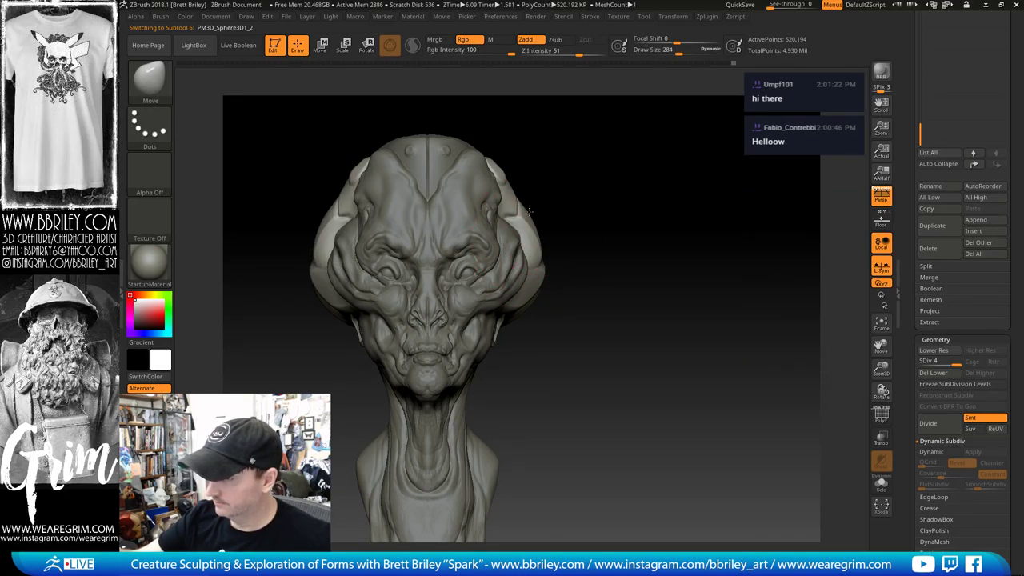
Step: Flatten the side plate's lower front area beside the temple with the TrimDynamic brush at draw size 98
mouse_move(528, 176)
mouse_down()
mouse_move(597, 201)
mouse_move(581, 204)
mouse_move(590, 206)
mouse_move(601, 178)
mouse_move(589, 232)
mouse_move(555, 210)
mouse_move(610, 135)
mouse_move(629, 147)
mouse_move(610, 157)
mouse_move(649, 142)
mouse_move(620, 190)
mouse_up()
key(b)
key(t)
key(d)
mouse_move(460, 276)
mouse_down()
mouse_move(475, 258)
mouse_move(462, 264)
mouse_up()
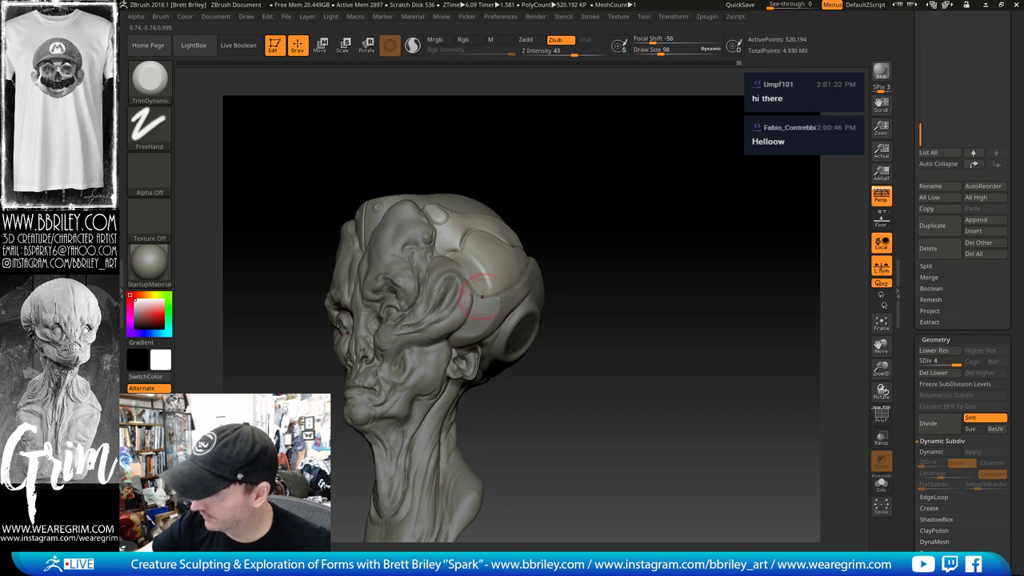
Step: Sharpen the side plate's front edge with the DamStandard brush at draw size 62 and flatten beside it with TrimDynamic
mouse_move(592, 188)
mouse_down()
mouse_move(571, 199)
mouse_move(609, 186)
mouse_up()
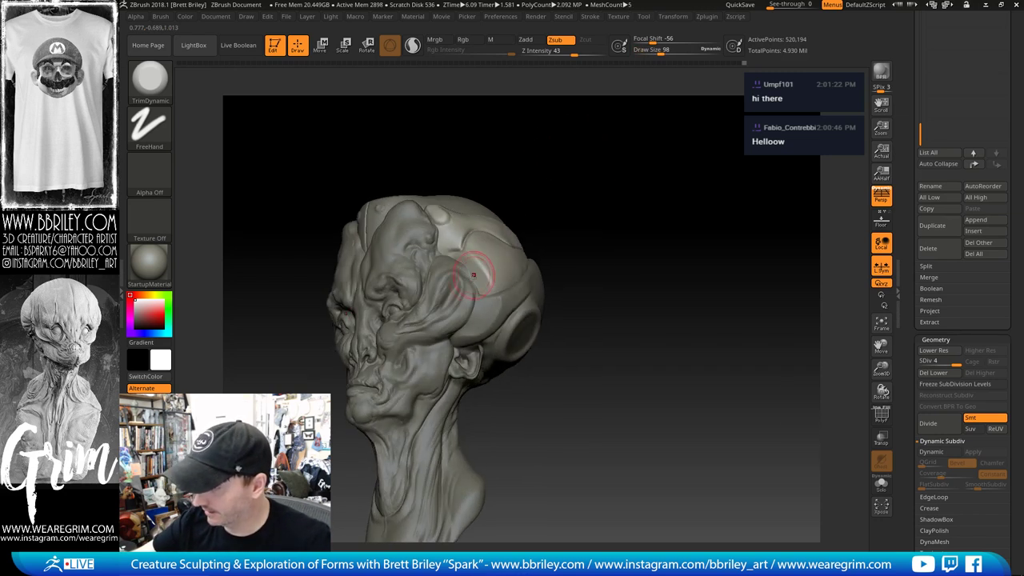
key(b)
key(d)
key(s)
key(s)
drag(472, 279, 465, 279)
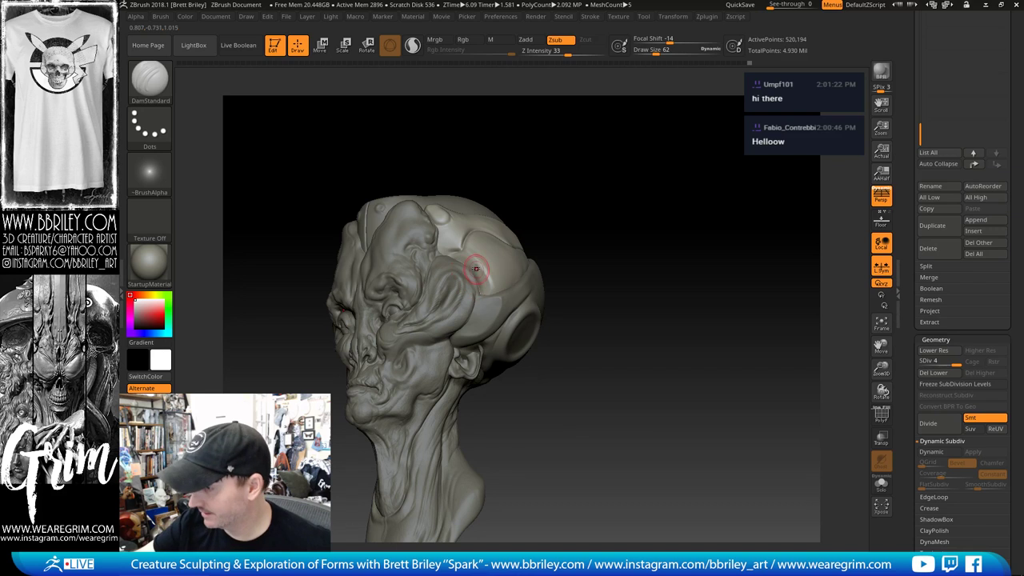
key(b)
key(t)
key(d)
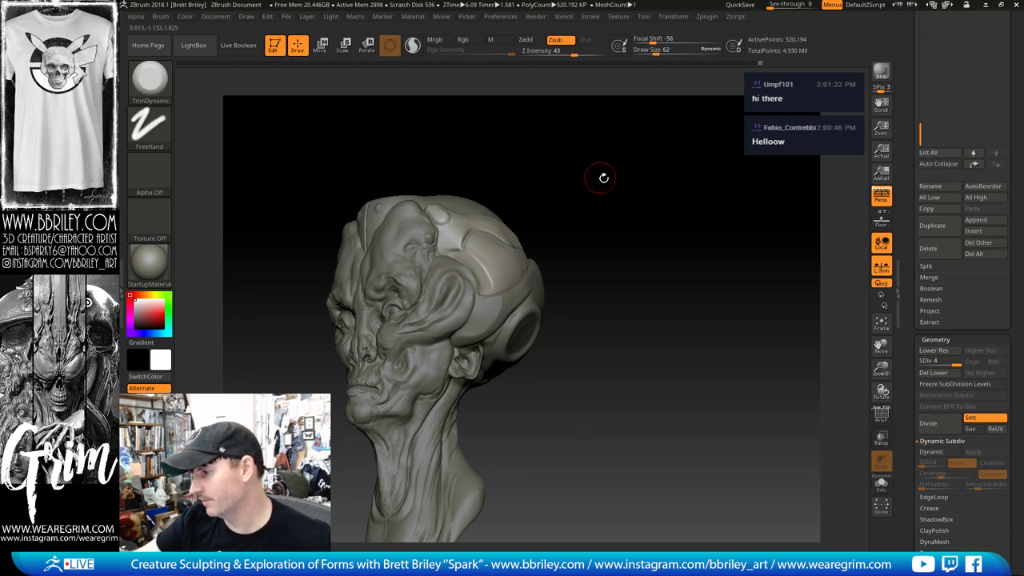
Step: Select the creature's head and adjust the outer fold beside the temple with the Move brush at draw sizes 102 and 106
drag(603, 178, 544, 187)
alt+click(462, 273)
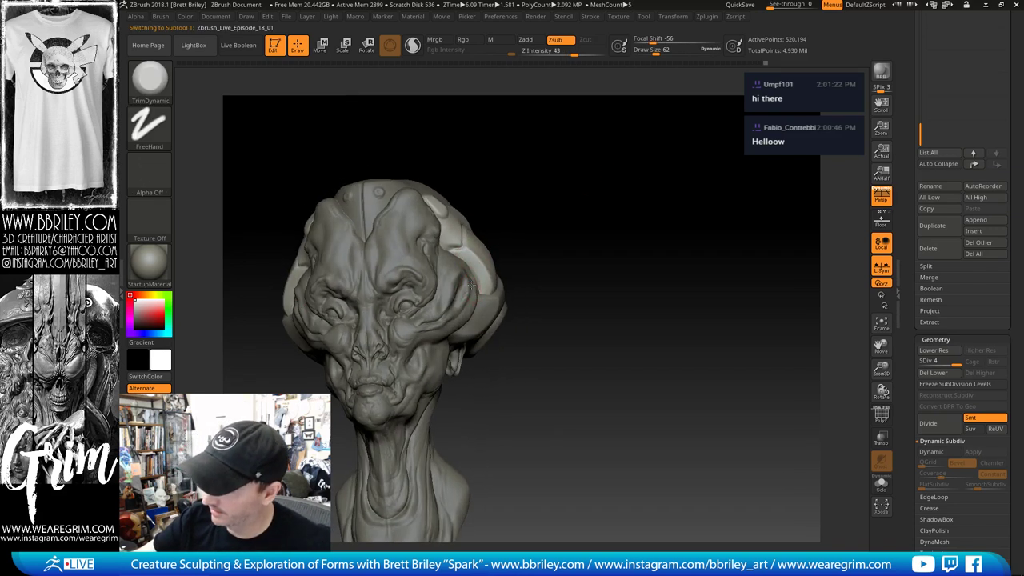
key(b)
key(m)
key(v)
key(s)
drag(469, 279, 476, 276)
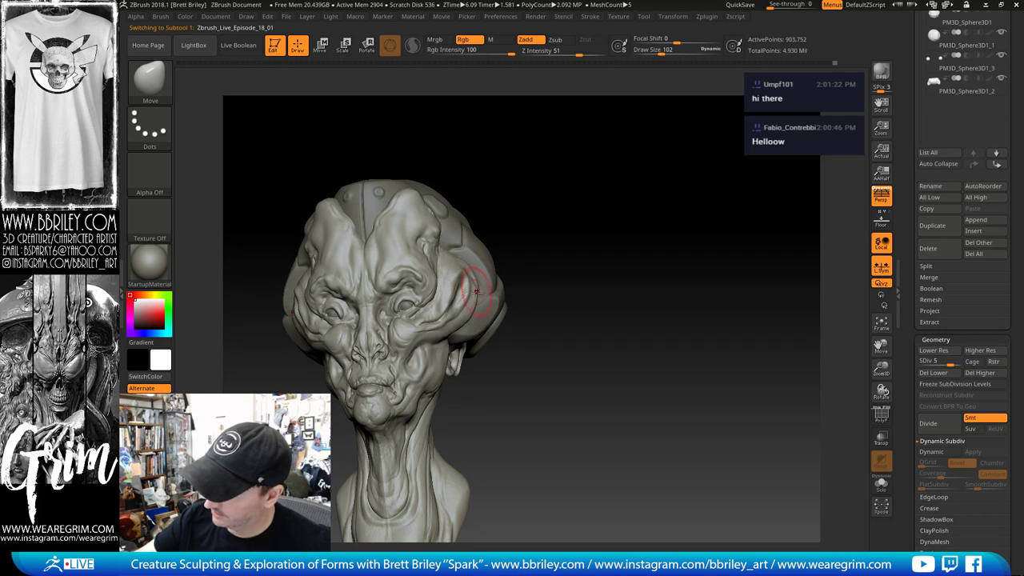
drag(516, 219, 538, 218)
drag(511, 260, 510, 268)
key(s)
drag(465, 316, 541, 273)
Step: Select the rear shell and adjust its front end above the ear with the Move brush at draw sizes 68 and 115
alt+click(494, 304)
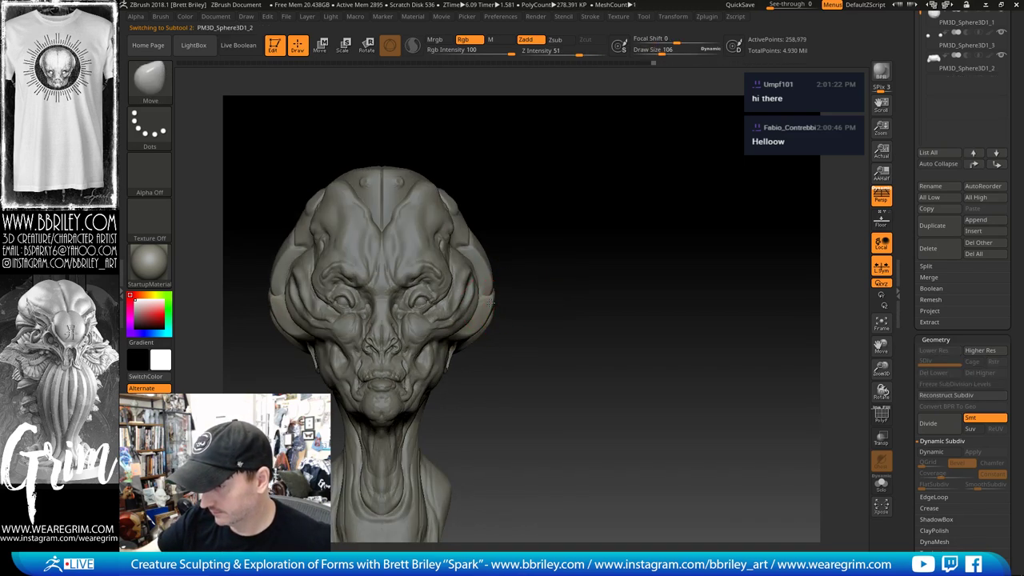
drag(596, 286, 509, 258)
key(s)
drag(484, 312, 476, 311)
drag(581, 172, 645, 186)
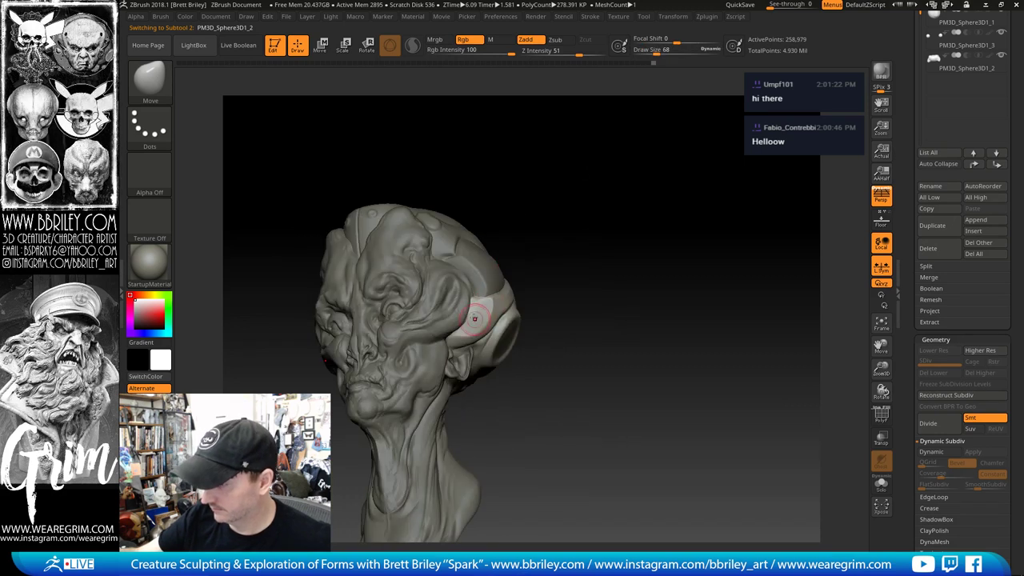
drag(581, 195, 497, 214)
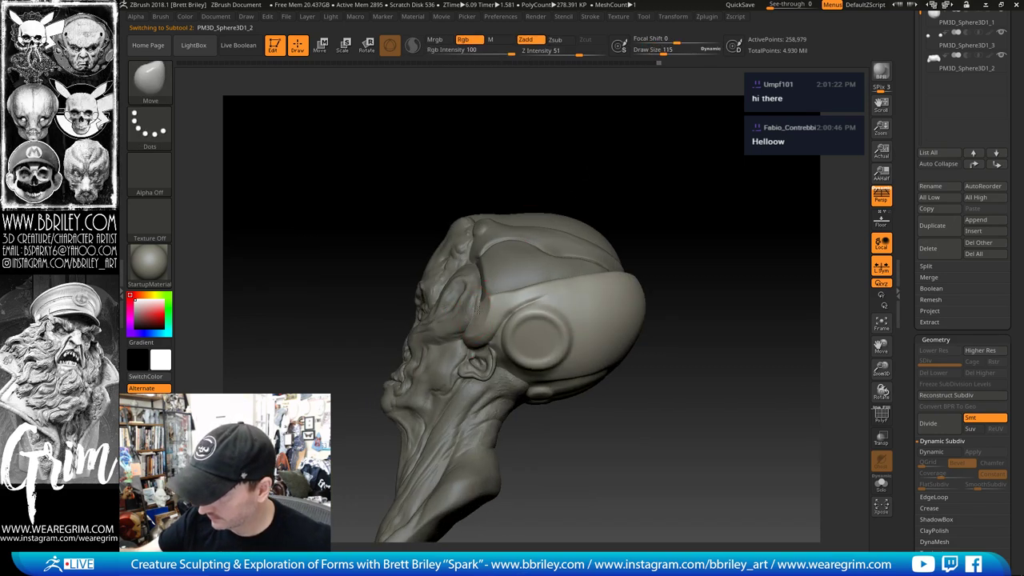
Step: Carve along the rear shell's front edge where it meets the head with the DamStandard brush at draw size 68
drag(591, 176, 599, 197)
key(b)
key(d)
key(s)
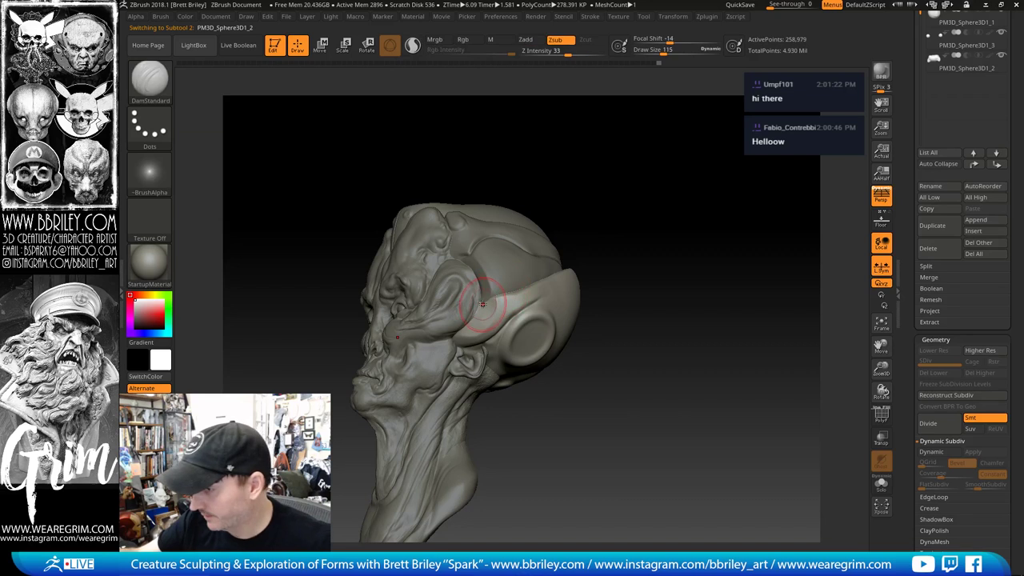
key(s)
drag(487, 301, 481, 301)
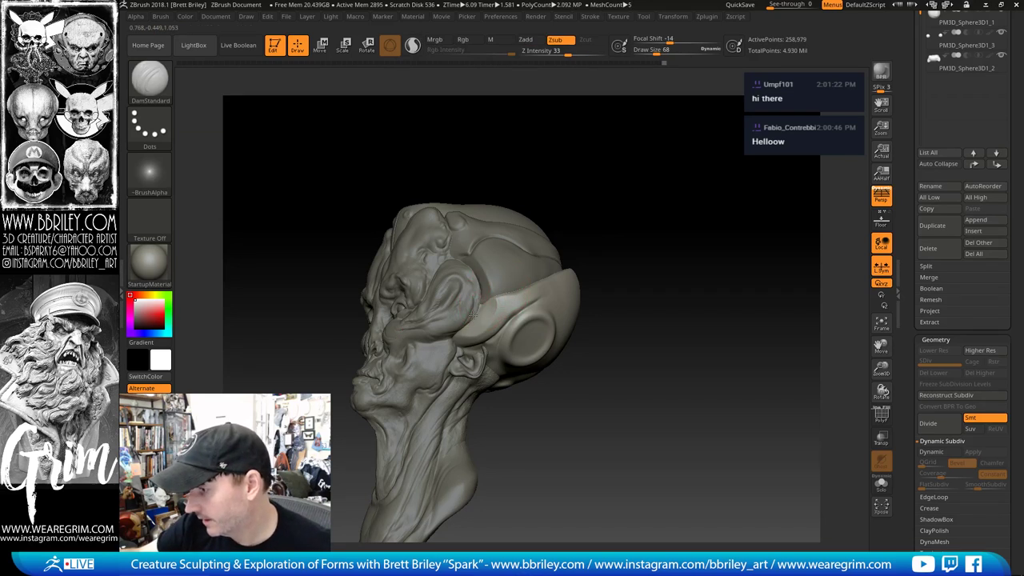
Step: Build up the rear shell's front end with the Standard brush at draw size 50 and flatten it with TrimDynamic
drag(492, 189, 530, 235)
key(b)
key(s)
key(t)
key(s)
drag(483, 309, 478, 310)
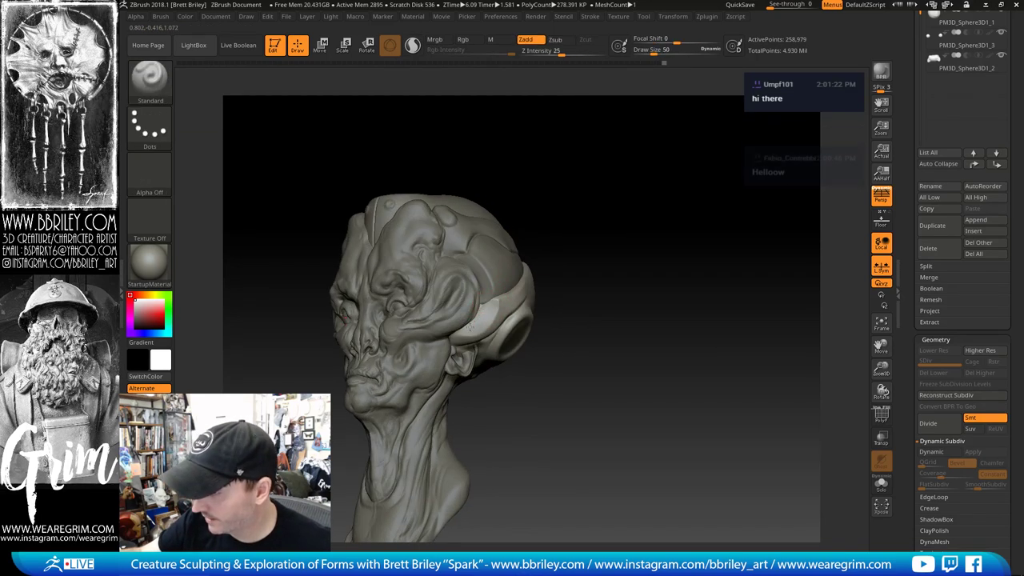
key(b)
key(t)
key(d)
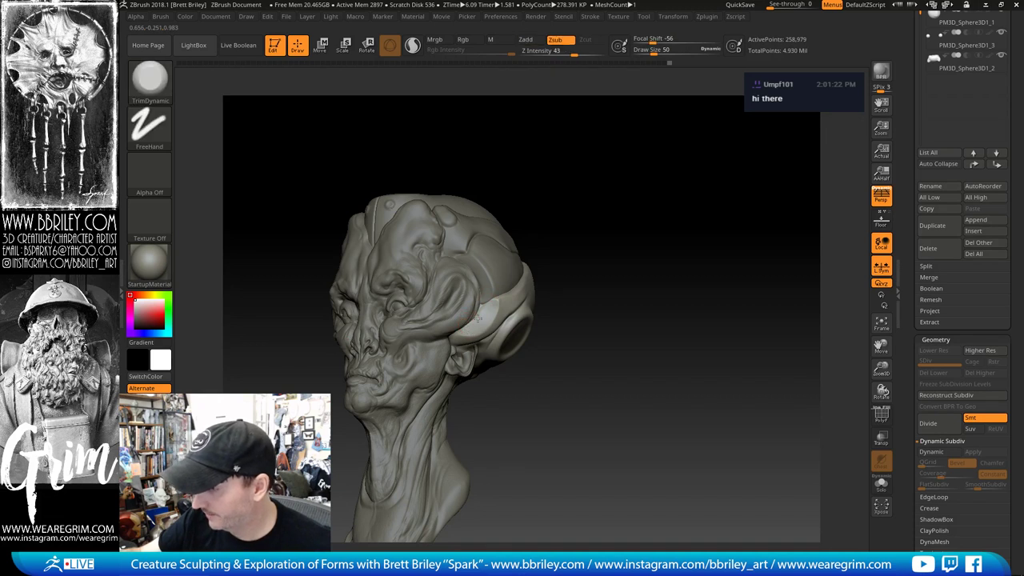
Step: Adjust the rear shell's front edge beside the side plate with the Move brush at draw size 65
mouse_move(572, 212)
mouse_down()
mouse_move(549, 205)
mouse_move(574, 229)
mouse_move(544, 235)
mouse_up()
key(b)
key(m)
key(v)
key(s)
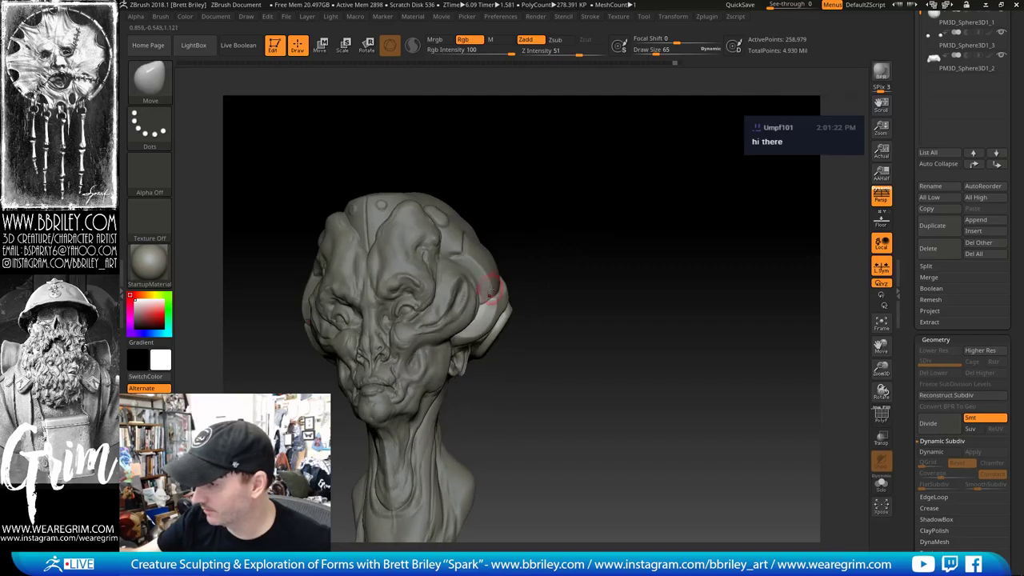
Step: Select the helmet's side plate and flatten its lower front corner with the TrimDynamic brush at draw size 56
alt+click(492, 292)
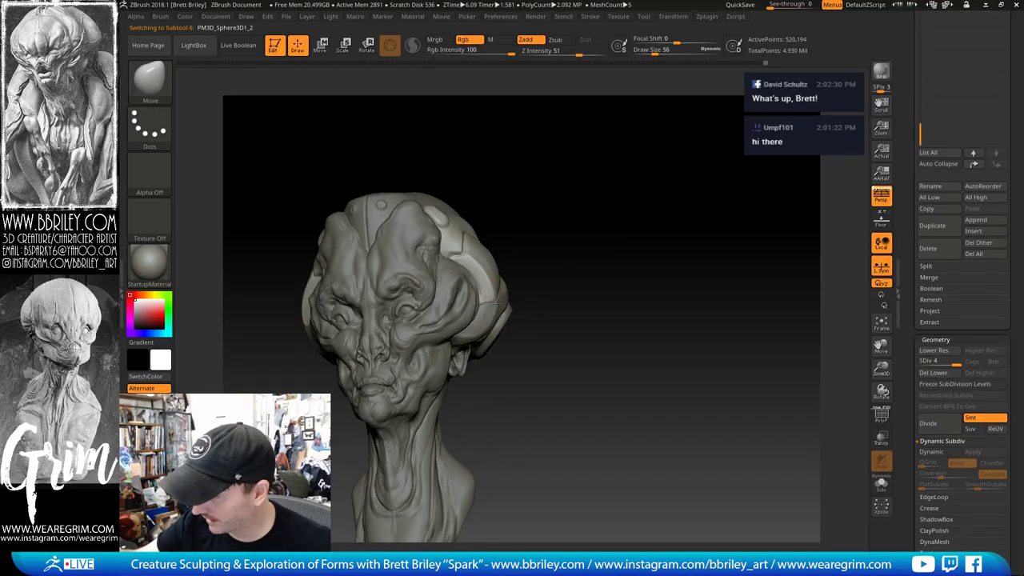
mouse_move(557, 227)
mouse_down()
mouse_move(519, 228)
mouse_move(549, 229)
mouse_up()
key(b)
key(t)
key(d)
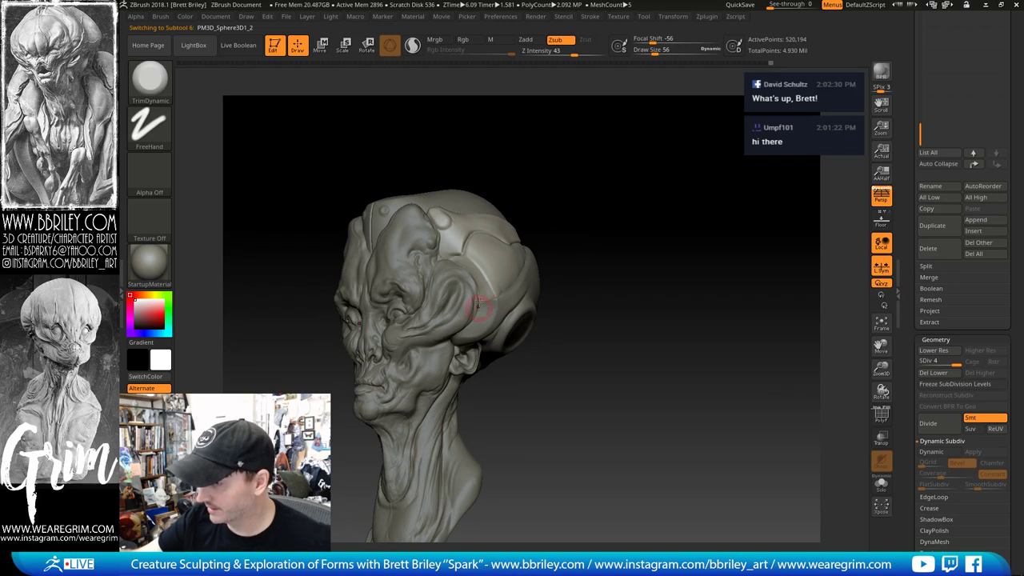
Step: Reshape the side plate's lower edge above the ear with the Move brush at draw size 106
mouse_move(587, 188)
mouse_down()
mouse_move(569, 185)
mouse_move(670, 176)
mouse_move(700, 192)
mouse_move(674, 200)
mouse_move(677, 242)
mouse_up()
key(b)
key(m)
key(v)
key(s)
drag(482, 292, 488, 291)
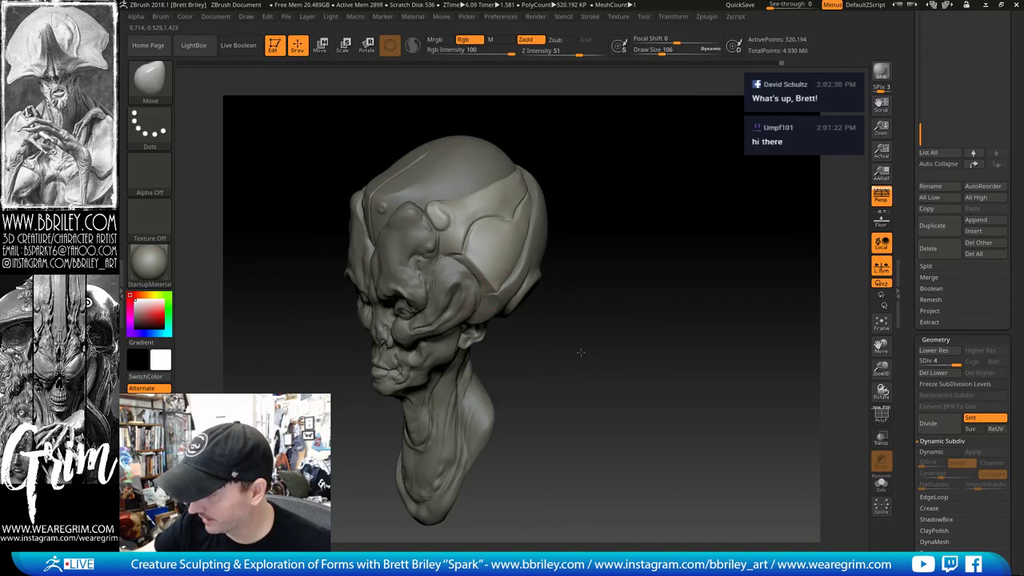
Step: Refine the side plate's lower rear contour with the Move brush at draw size 94
drag(580, 352, 605, 376)
key(s)
drag(505, 288, 508, 280)
key(s)
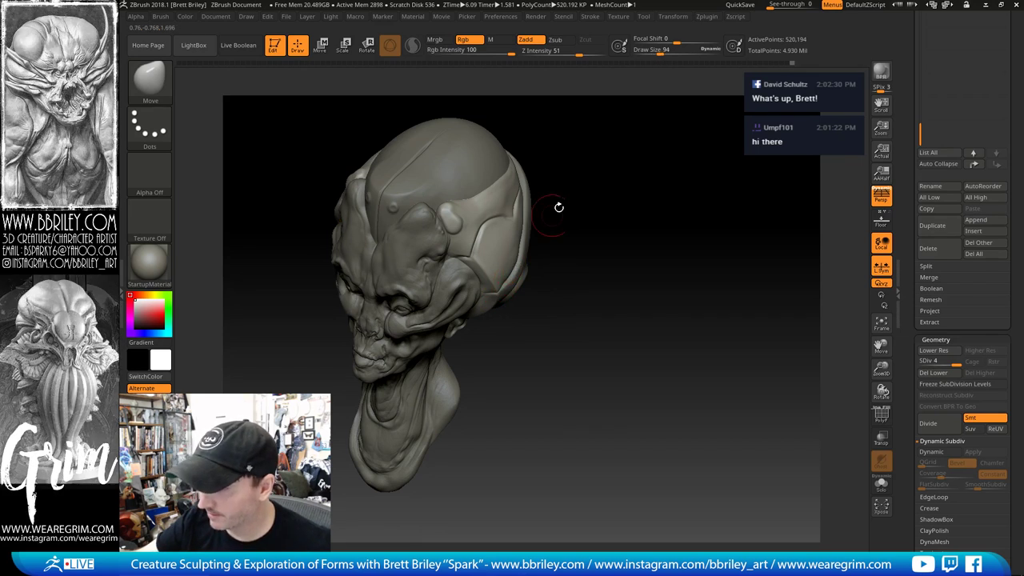
drag(558, 207, 516, 250)
drag(560, 187, 491, 282)
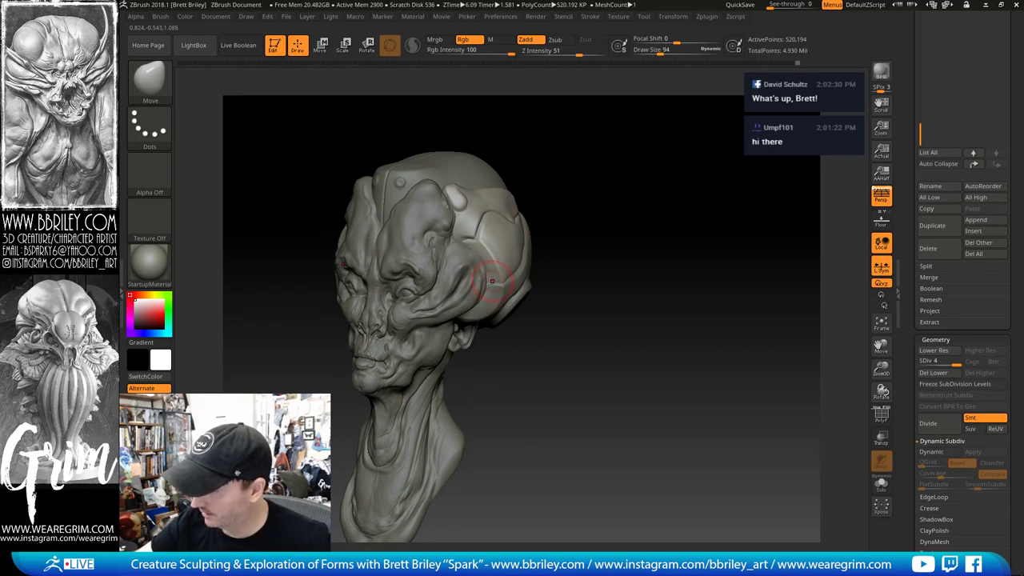
Step: Flatten the side plate's front surface with the TrimDynamic brush at draw size 94 and smooth it
key(b)
key(t)
key(d)
mouse_move(560, 225)
mouse_down()
mouse_move(598, 208)
mouse_move(555, 232)
mouse_up()
shift+drag(495, 255, 491, 275)
Step: Select the creature's head and adjust the temple edge against the side plate with the Move brush at draw size 83
drag(552, 248, 588, 232)
key(b)
key(d)
key(s)
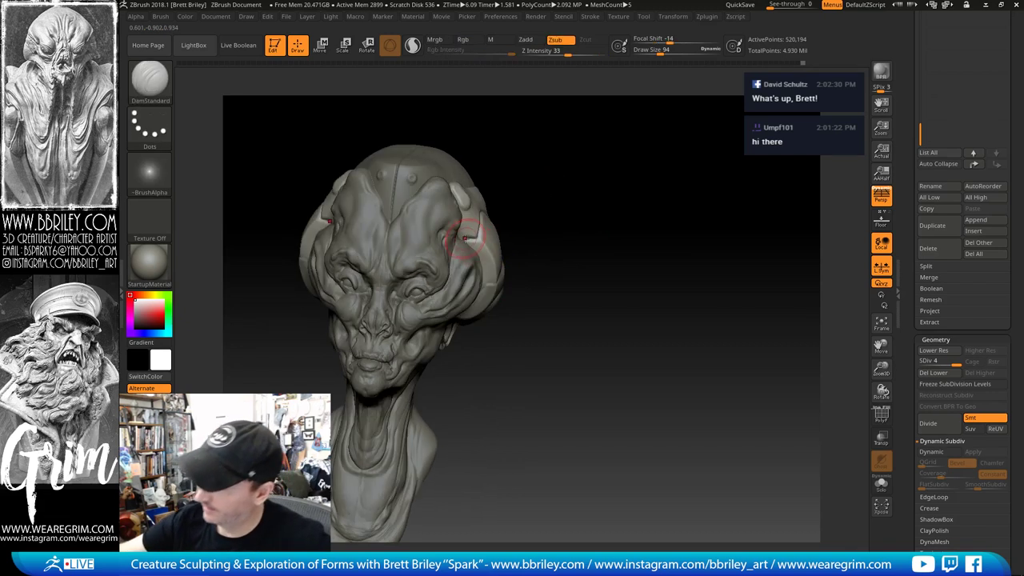
alt+click(462, 238)
key(b)
key(m)
key(v)
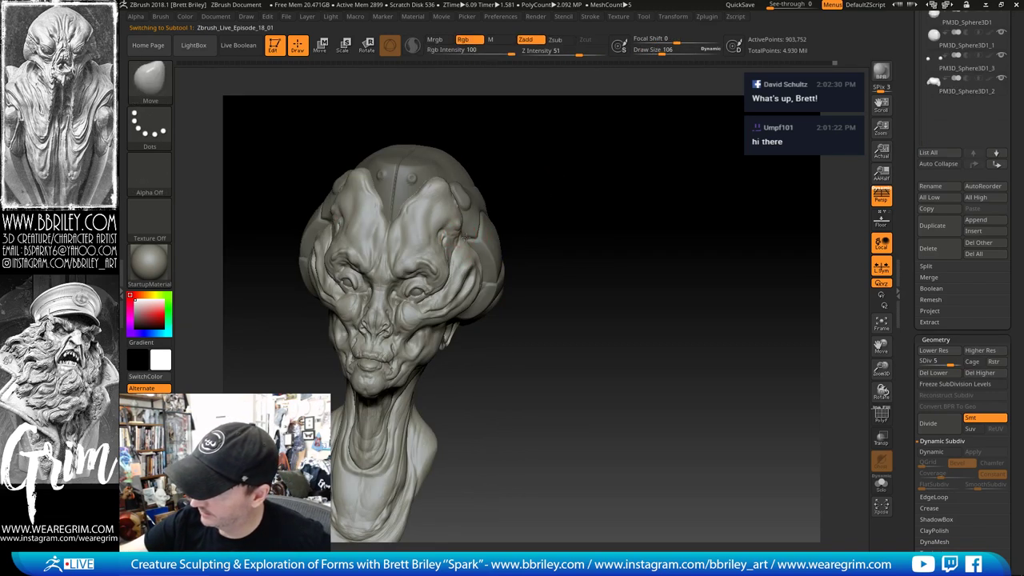
key(s)
drag(467, 240, 464, 239)
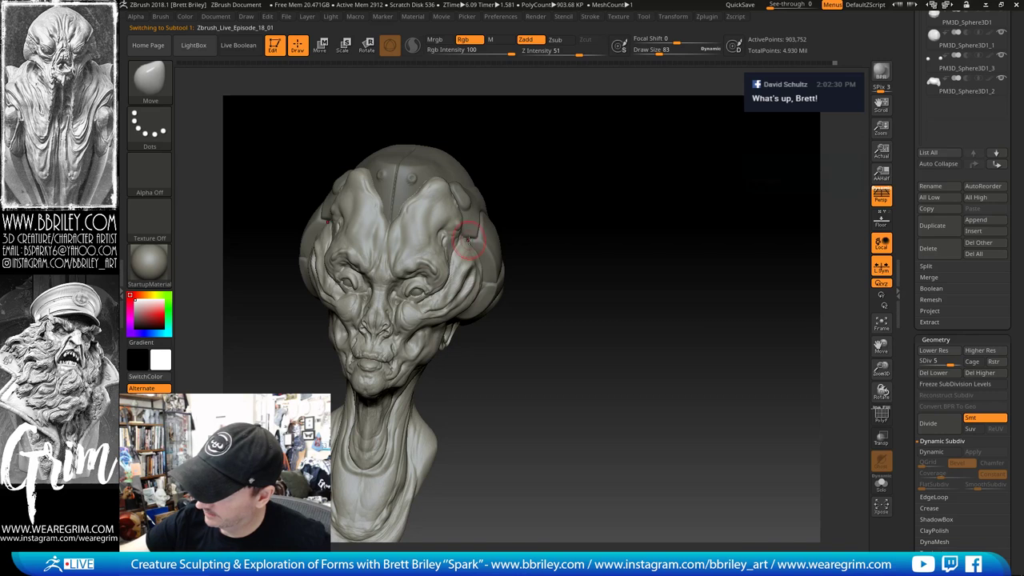
Step: Work on the brow above the eye with the Clay brush and flatten it with TrimDynamic at draw size 47
drag(482, 188, 631, 169)
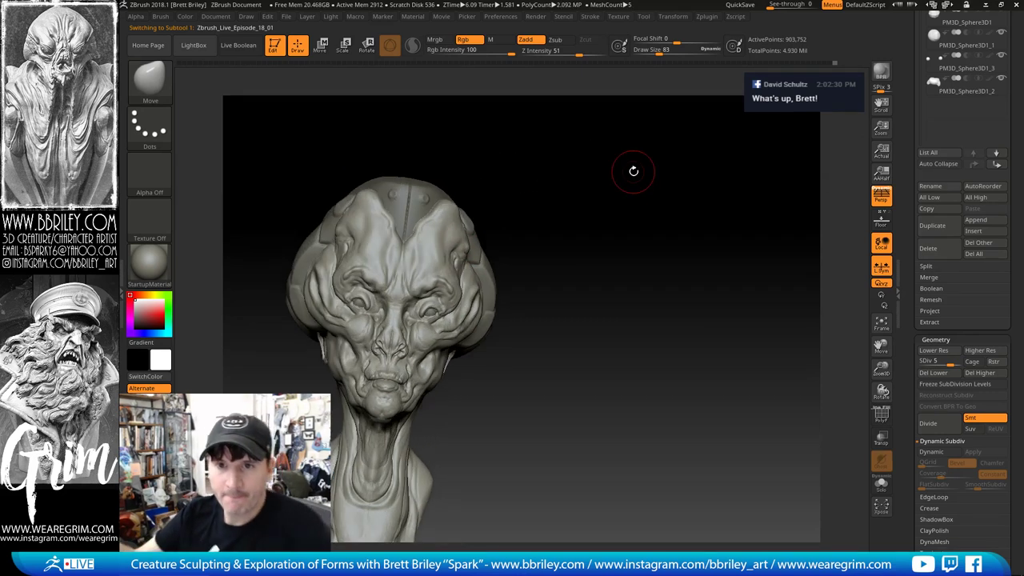
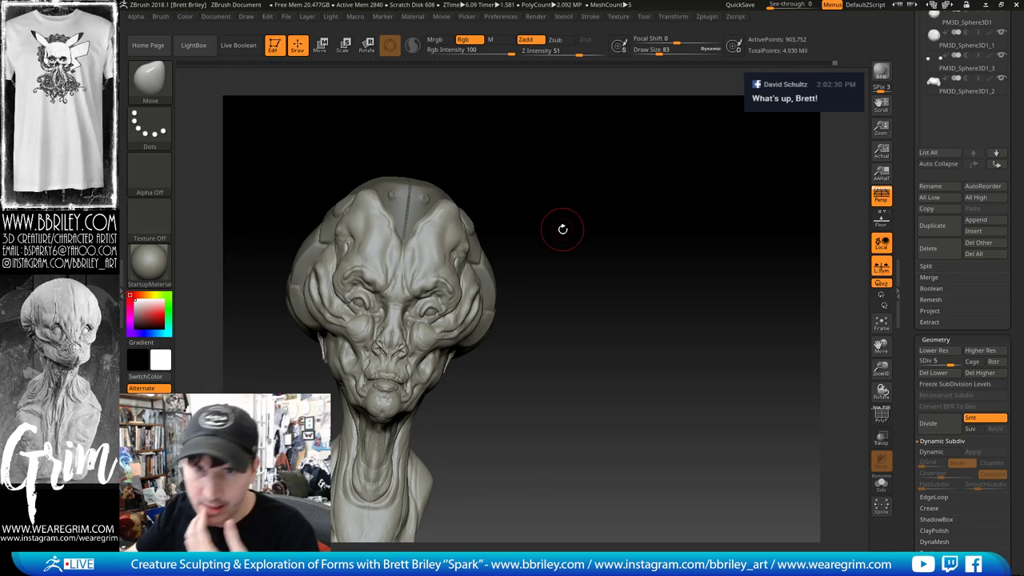
mouse_move(597, 212)
shift+mouse_down()
mouse_move(597, 235)
mouse_move(654, 232)
mouse_move(619, 263)
mouse_move(627, 197)
mouse_move(637, 203)
mouse_move(628, 208)
shift+mouse_up()
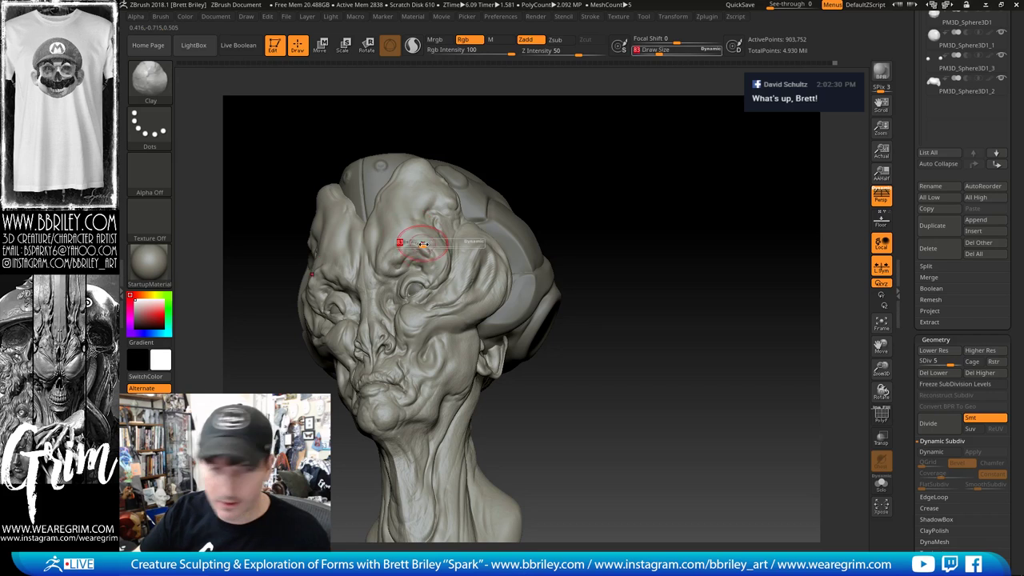
key(bracketleft)
key(bracketleft)
key(bracketleft)
key(bracketleft)
key(b)
key(t)
key(d)
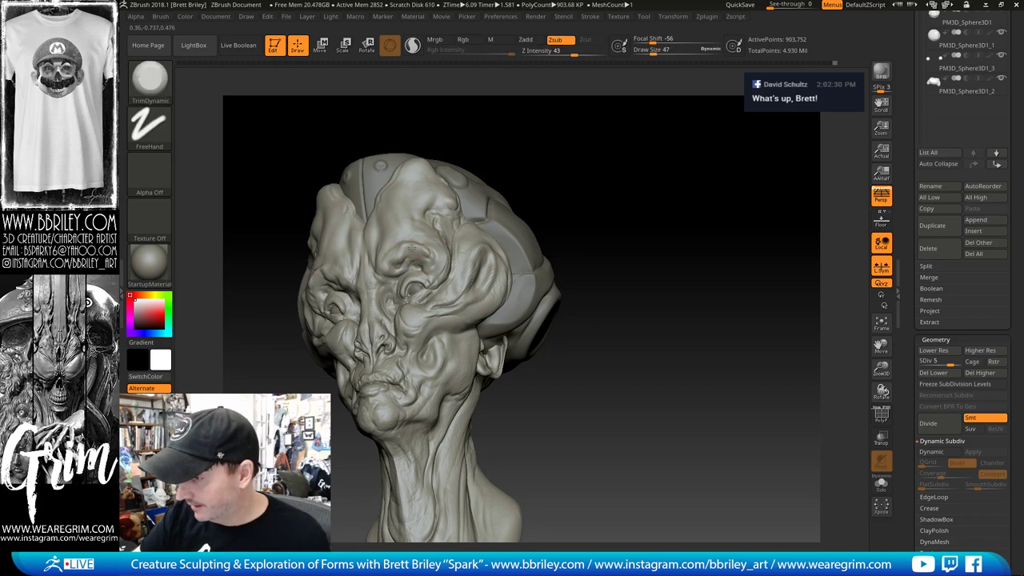
Step: Build up small forms on the brow with the Clay brush at draw size 29 and smooth them
drag(512, 120, 557, 116)
key(b)
key(c)
key(l)
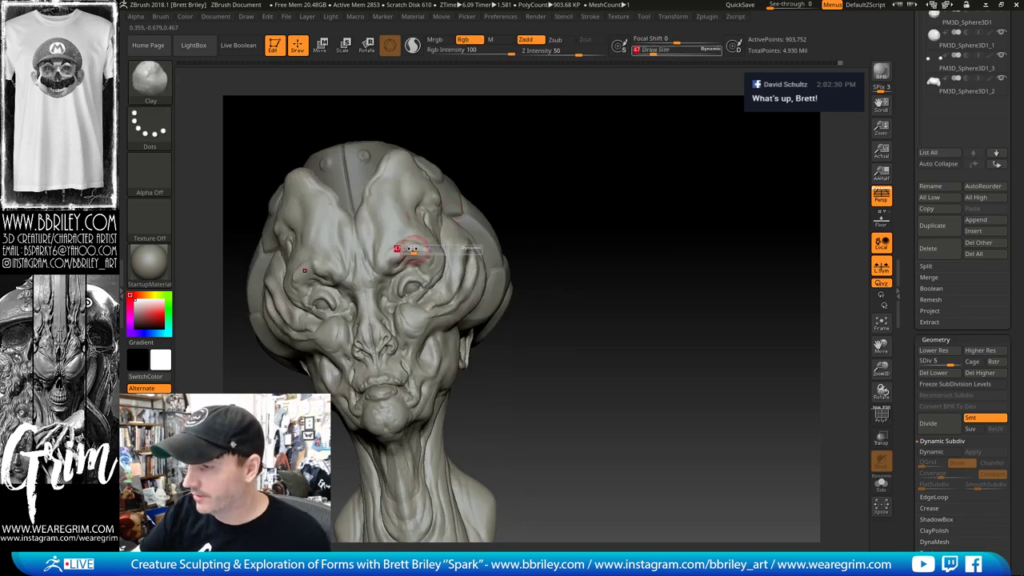
key(bracketleft)
key(bracketleft)
key(shift)
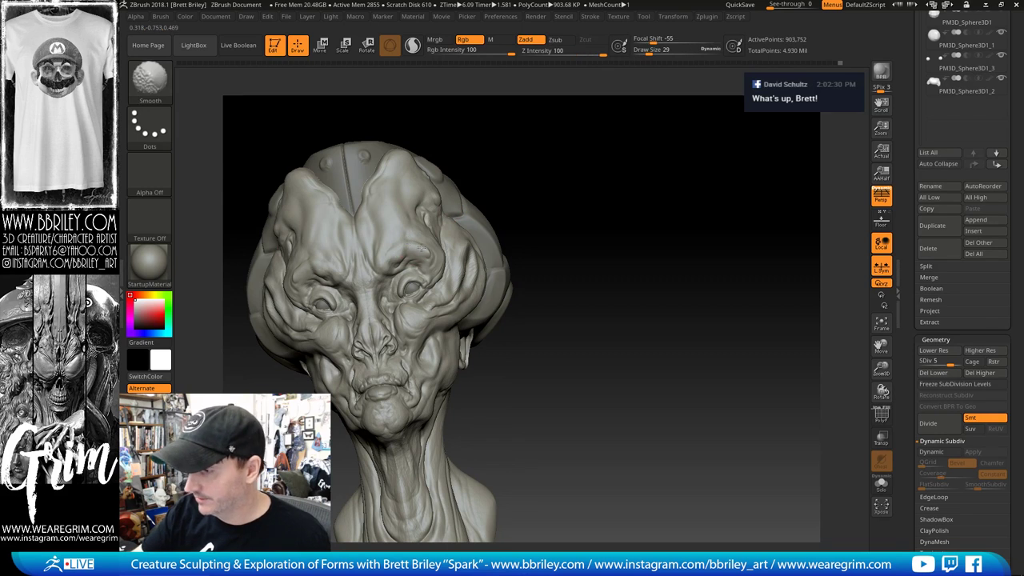
Step: Flatten the outer end of the brow above the eye with the TrimDynamic brush at draw size 29
key(b)
key(t)
key(d)
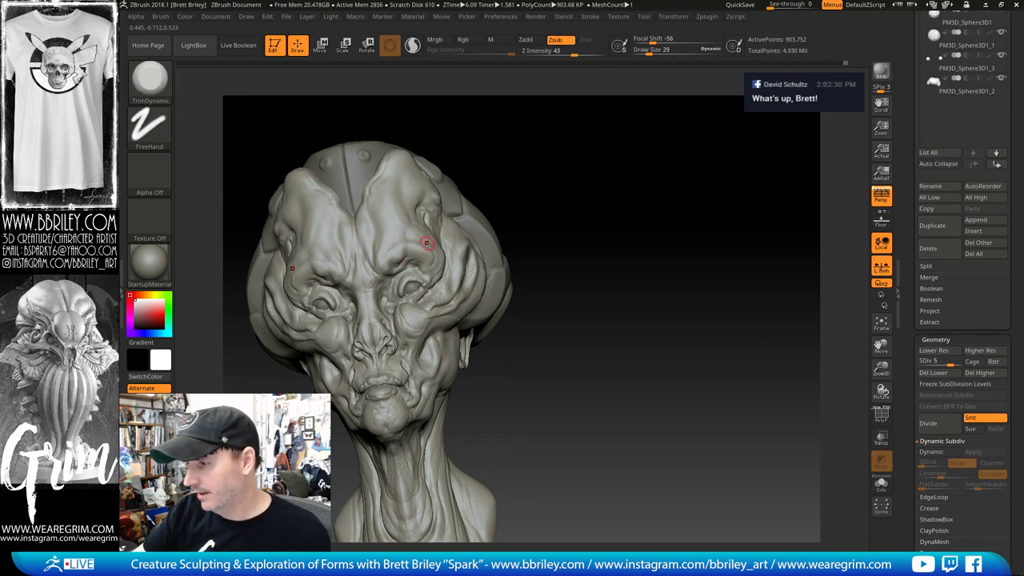
drag(593, 116, 433, 246)
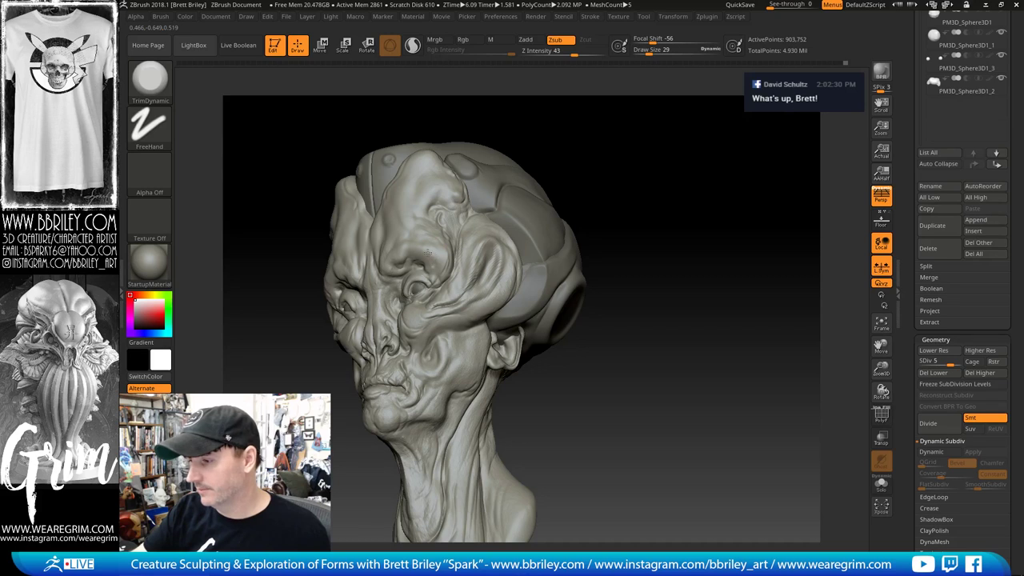
Step: Carve creases into the outer brow and temple with the DamStandard brush at draw size 29
key(b)
key(d)
key(s)
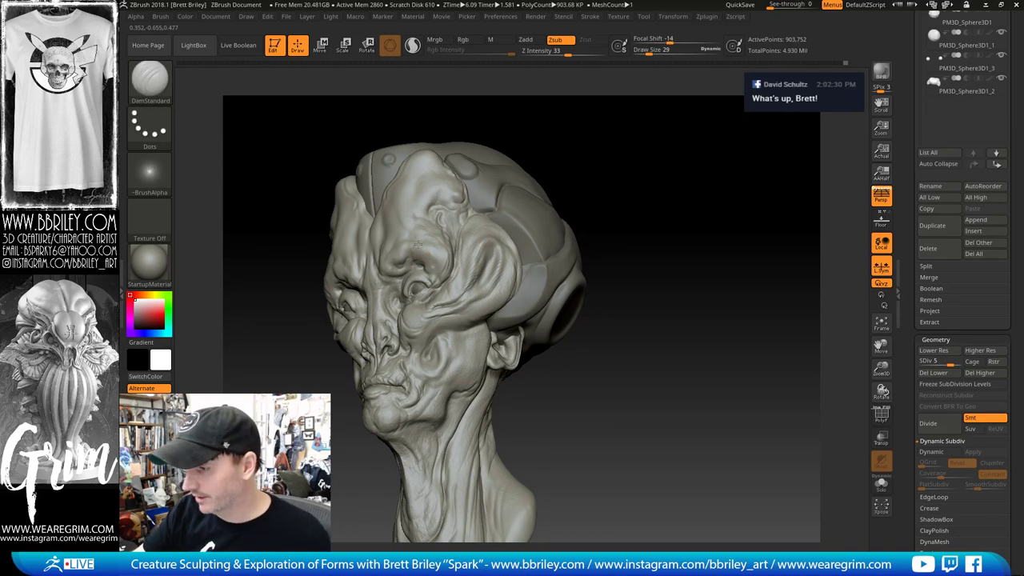
drag(564, 120, 652, 132)
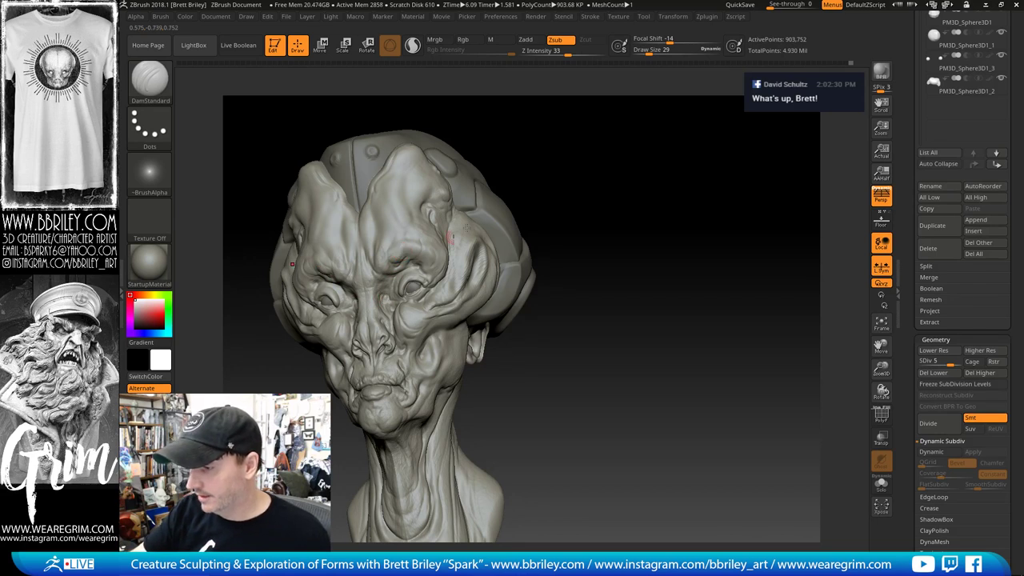
right_drag(624, 175, 640, 158)
Step: Restore the main color to white and refine the crease around the eyelid with the DamStandard brush at draw size 34
key(c)
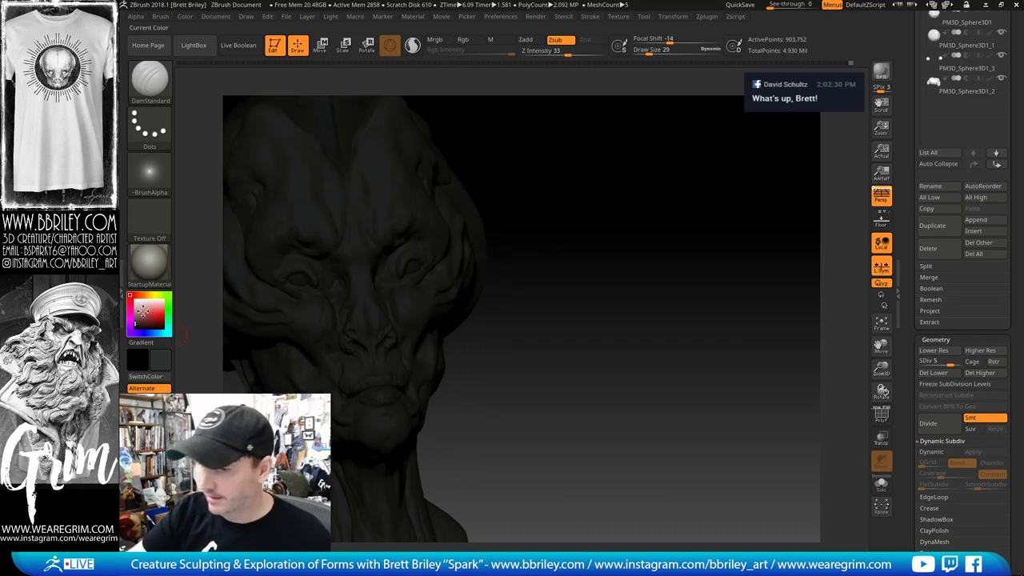
drag(143, 310, 133, 299)
drag(651, 151, 700, 152)
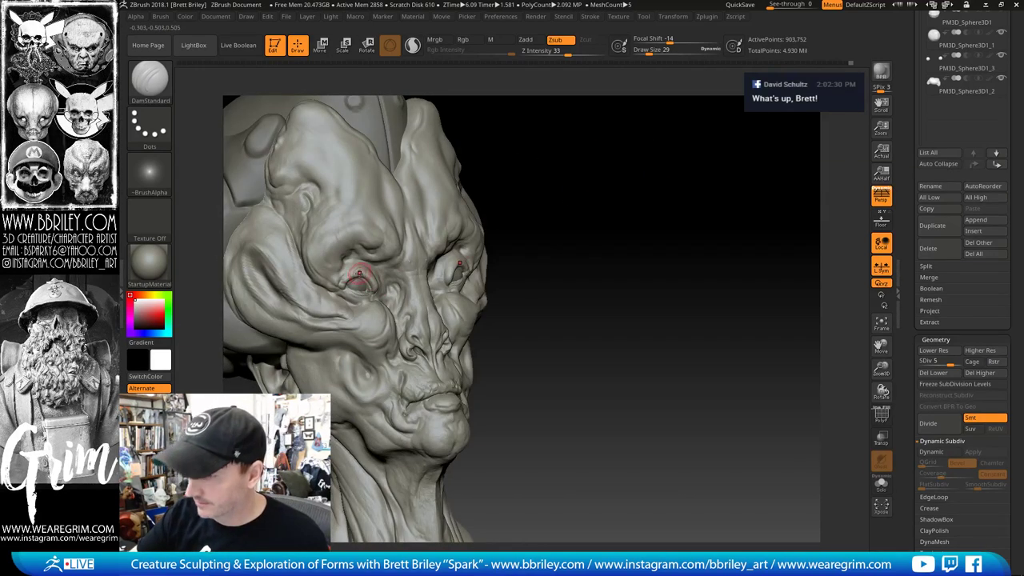
right_drag(370, 284, 353, 265)
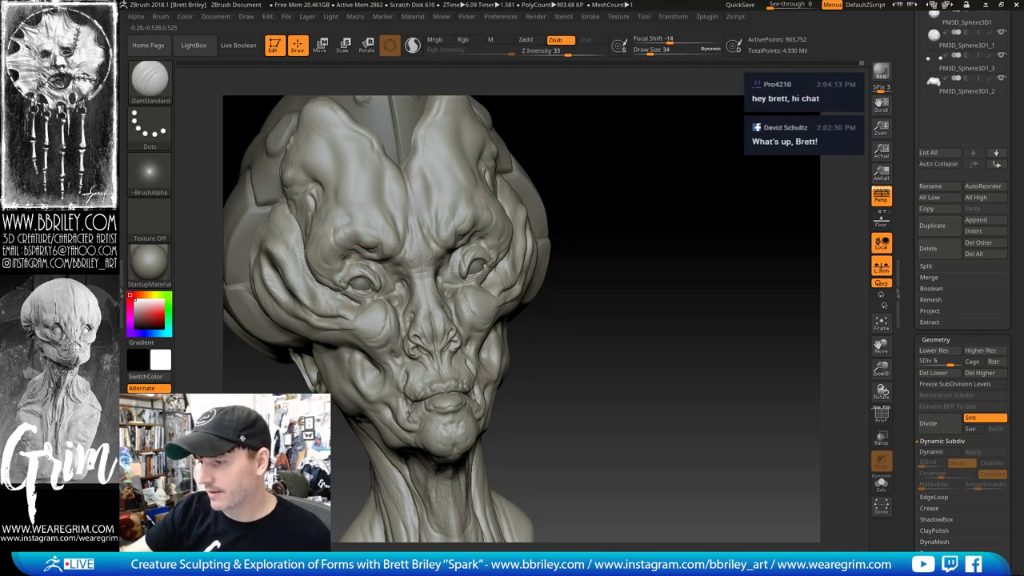
Step: Nudge the upper eyelid area into shape with the Move brush at draw size 25
key(b)
key(m)
key(v)
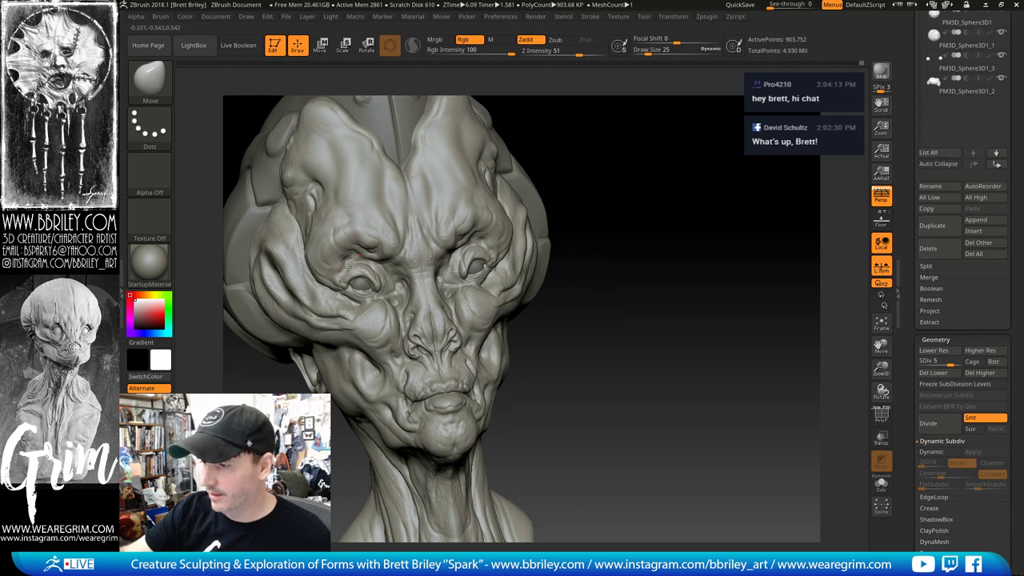
drag(637, 141, 595, 150)
Step: Cut fine creases between the outer eye corner and the brow with the DamStandard brush at draw size 20
key(b)
key(d)
key(s)
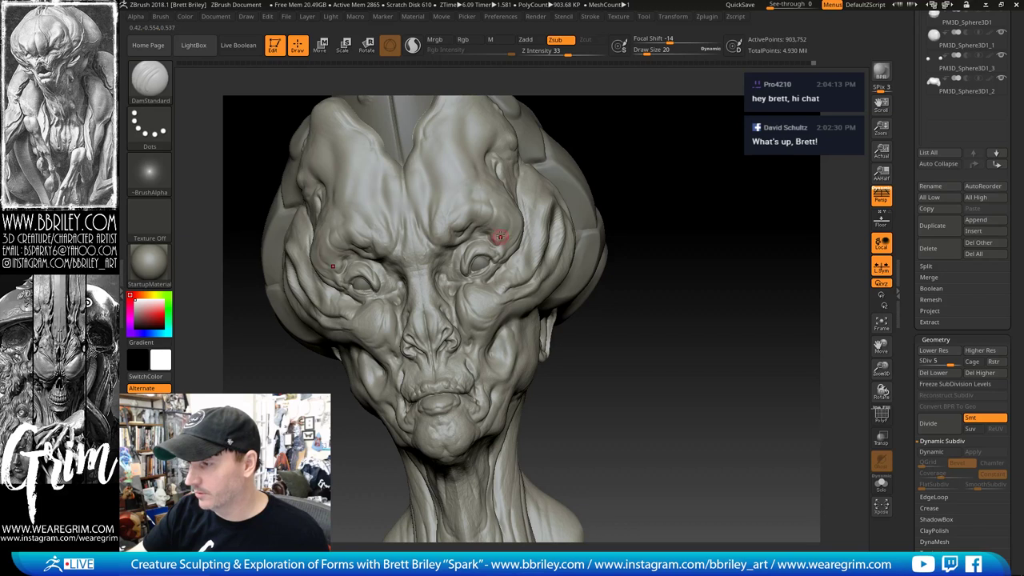
mouse_move(629, 161)
mouse_down()
mouse_move(651, 165)
mouse_move(639, 140)
mouse_up()
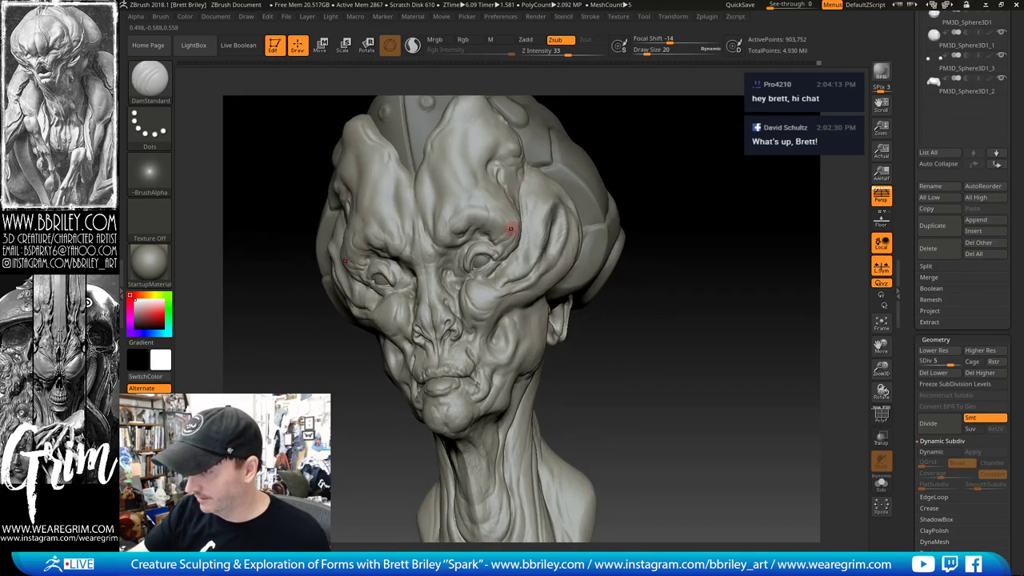
drag(606, 161, 520, 172)
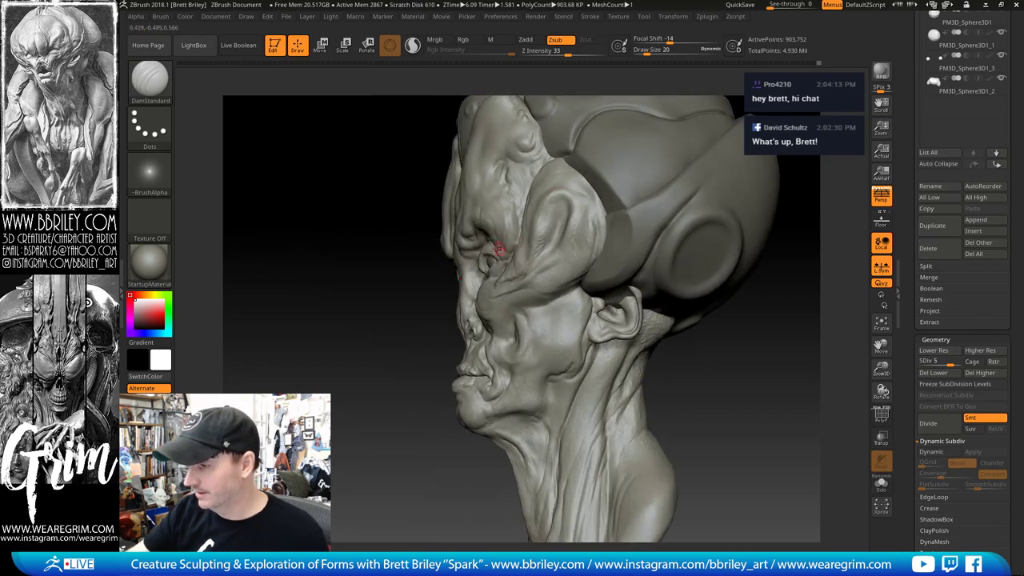
Step: Adjust the eyelid's profile from the side with the Move brush at draw size 50
key(b)
key(m)
key(v)
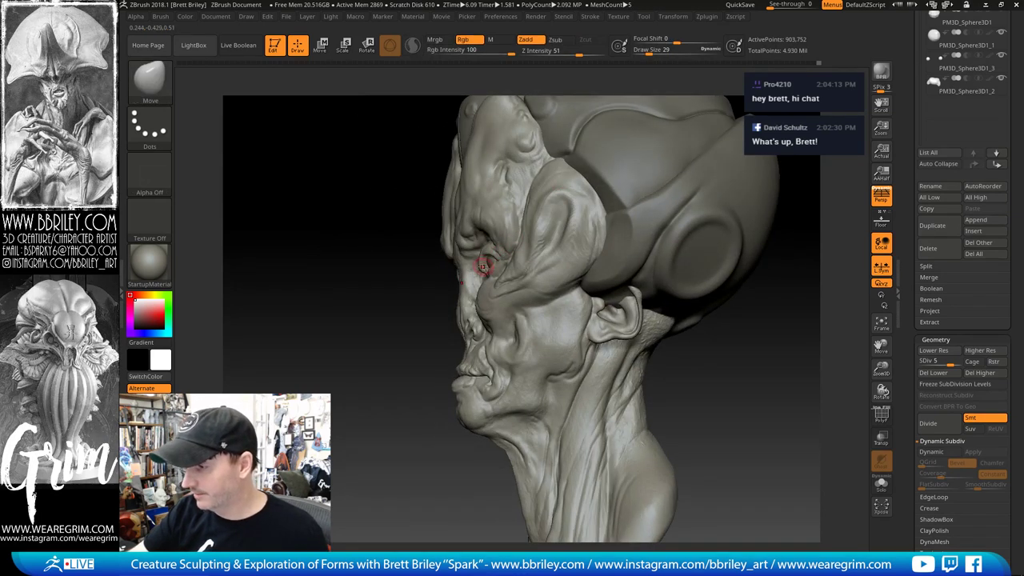
key(s)
drag(482, 267, 487, 268)
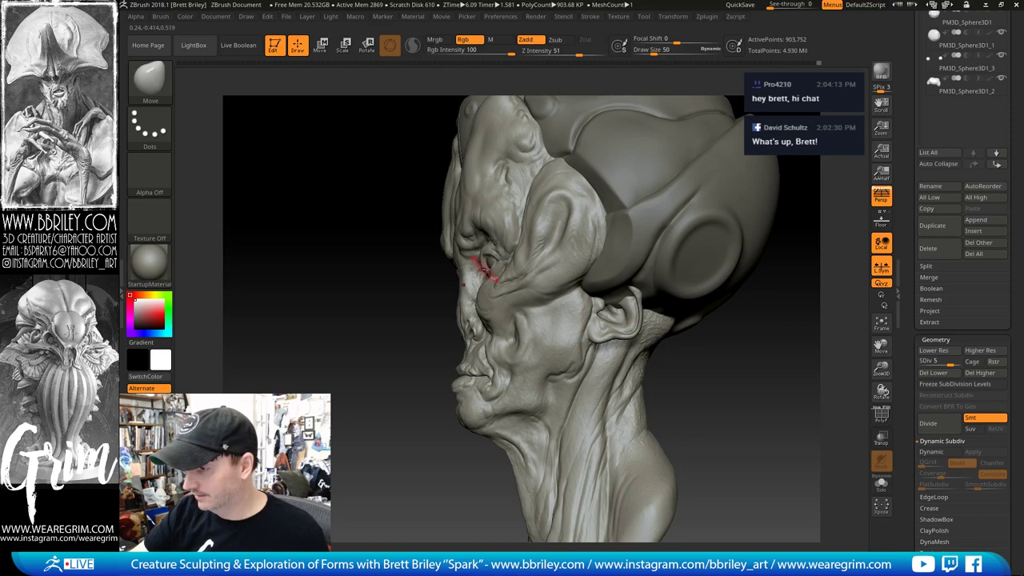
mouse_move(768, 392)
mouse_down()
mouse_move(796, 395)
mouse_move(779, 377)
mouse_move(792, 372)
mouse_move(793, 357)
mouse_move(770, 357)
mouse_move(764, 329)
mouse_up()
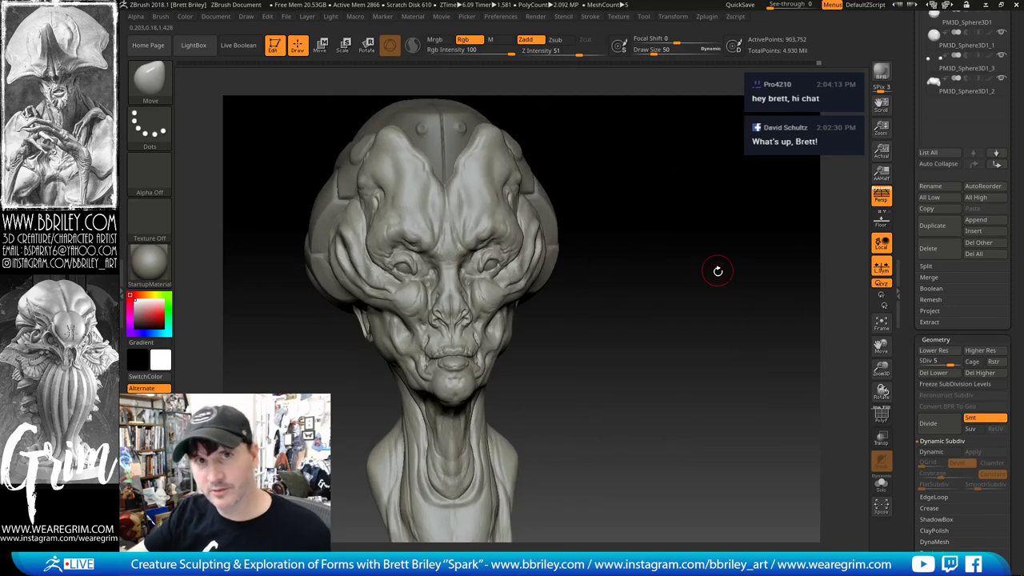
Step: Adjust the forehead lobe with the Move brush at draw size 98 and swell its front with the Inflat brush
drag(720, 231, 714, 165)
key(bracketright)
key(bracketright)
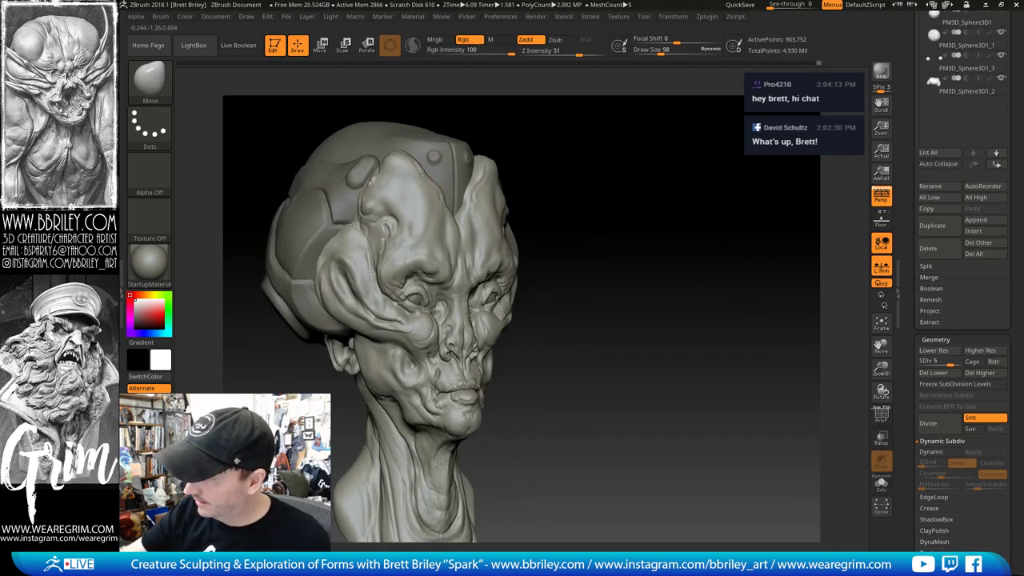
key(b)
key(i)
key(n)
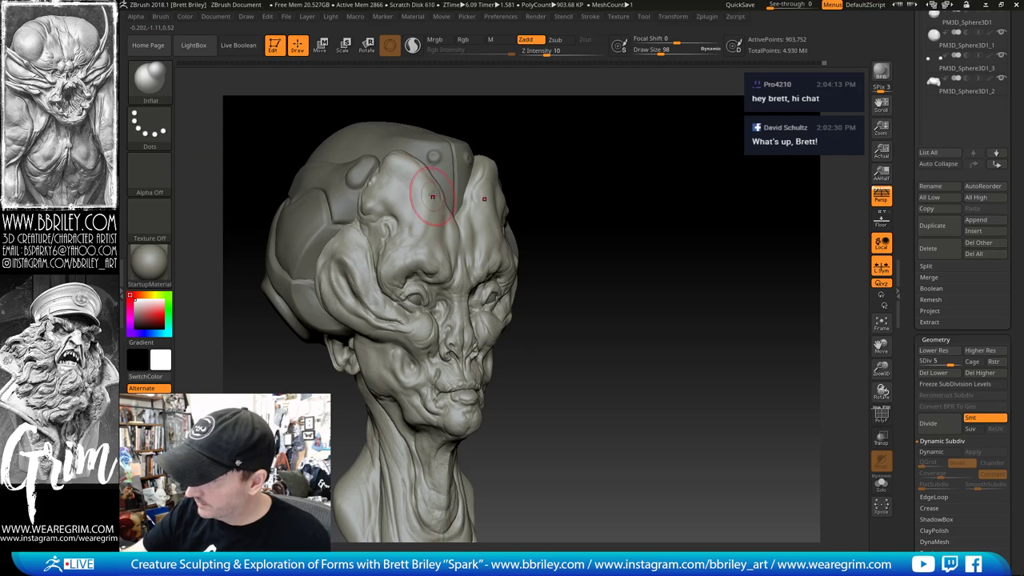
key(bracketleft)
key(bracketleft)
drag(427, 223, 430, 236)
Step: Inflate the forms around the outer eye with the Inflat brush at draw size 75
drag(535, 165, 662, 196)
key(bracketright)
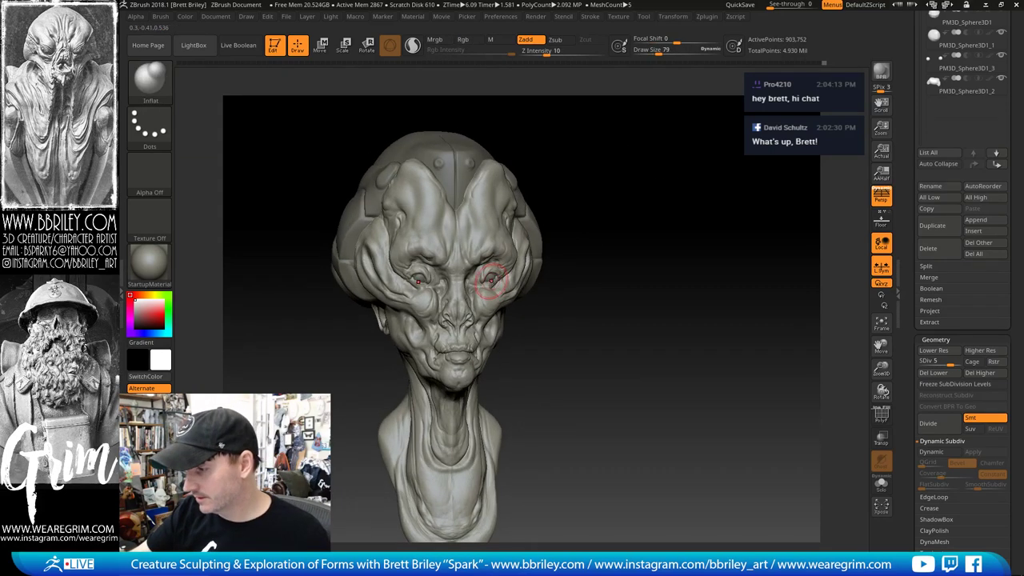
drag(591, 250, 588, 267)
drag(506, 272, 498, 271)
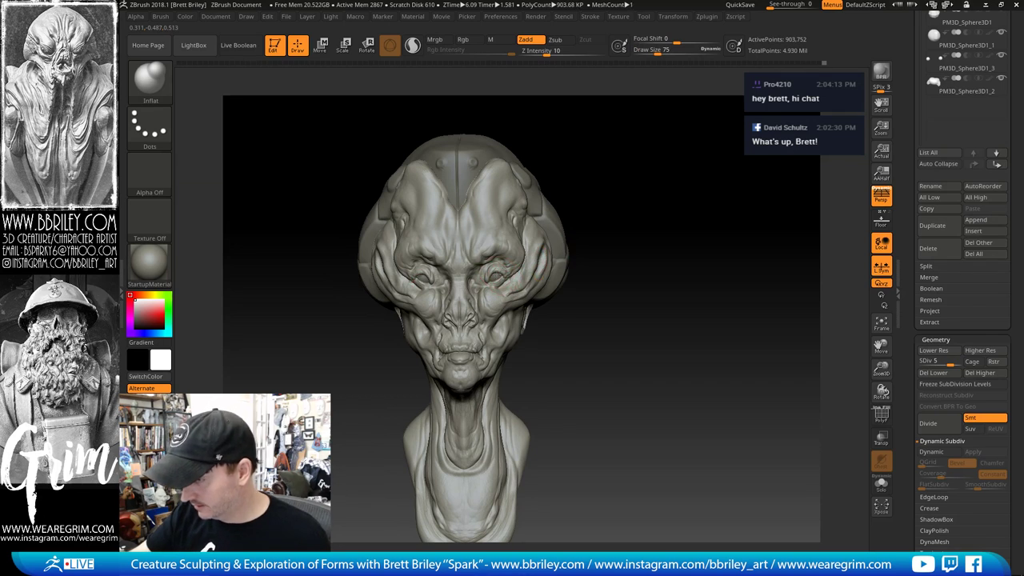
Step: Reshape the eyes and lids from the front with the Move brush, reducing the draw size from 68 to 44
key(b)
key(m)
key(v)
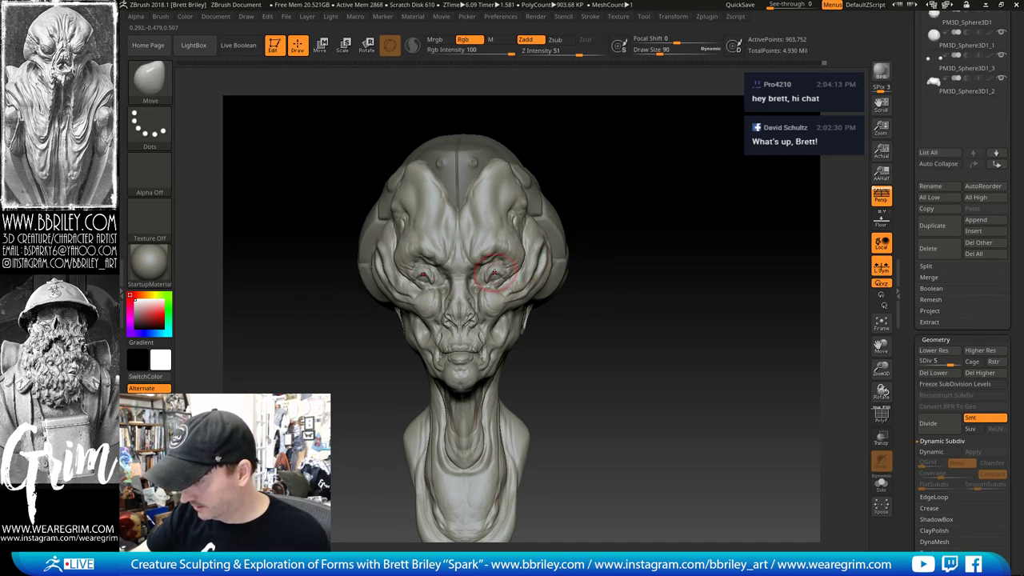
key(s)
drag(502, 278, 499, 277)
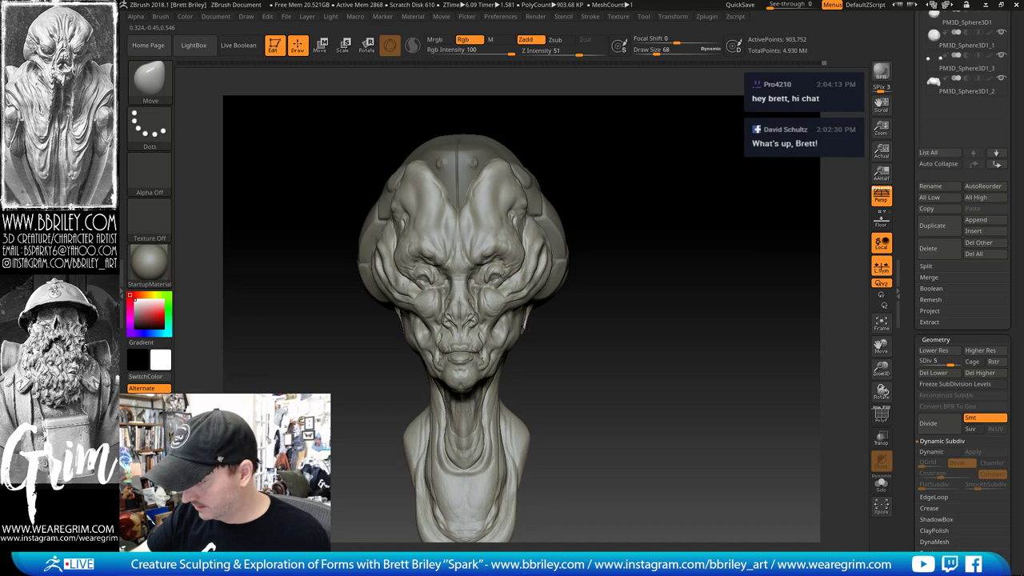
key(bracketleft)
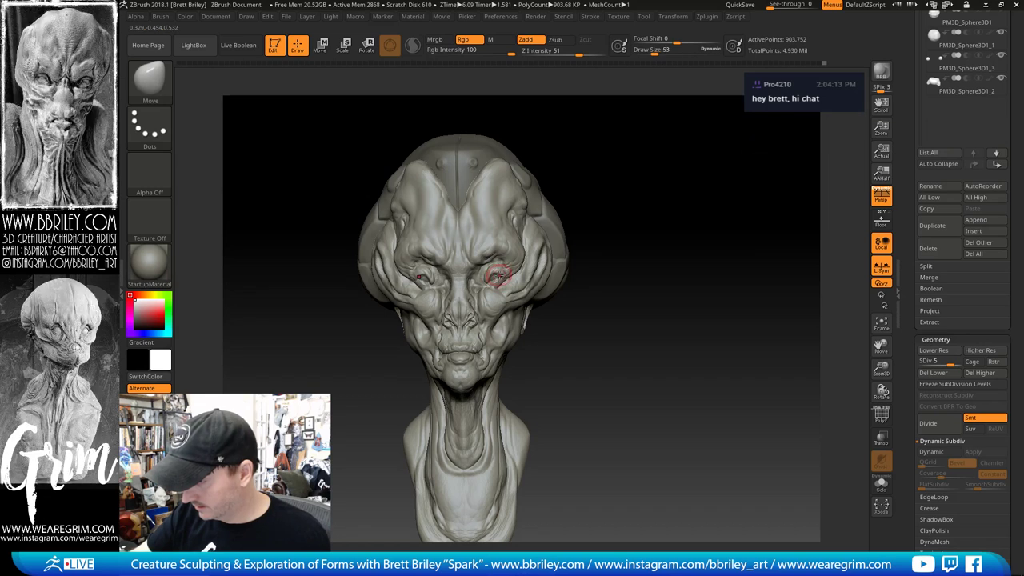
key(bracketleft)
drag(497, 275, 497, 279)
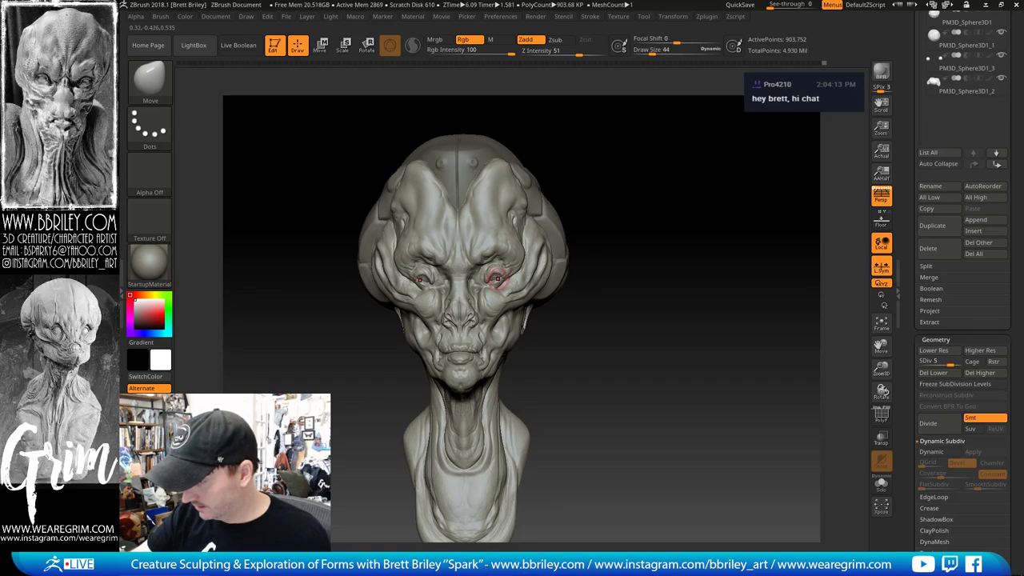
Step: Pull the outer part of the lower eyelid into shape with the Move brush at draw size 47
alt+drag(644, 291, 657, 251)
key(bracketleft)
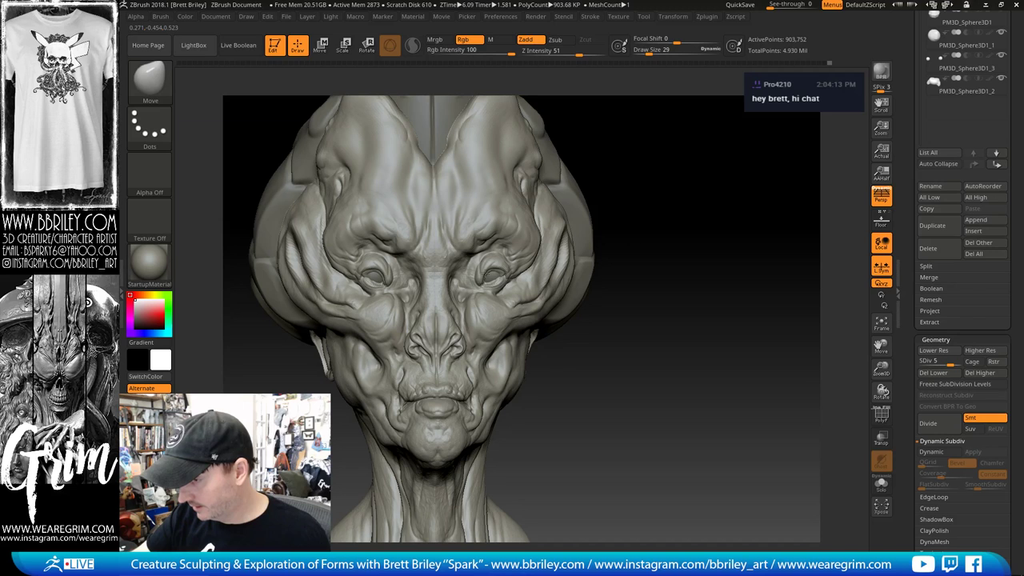
drag(669, 238, 618, 254)
key(s)
drag(496, 284, 501, 284)
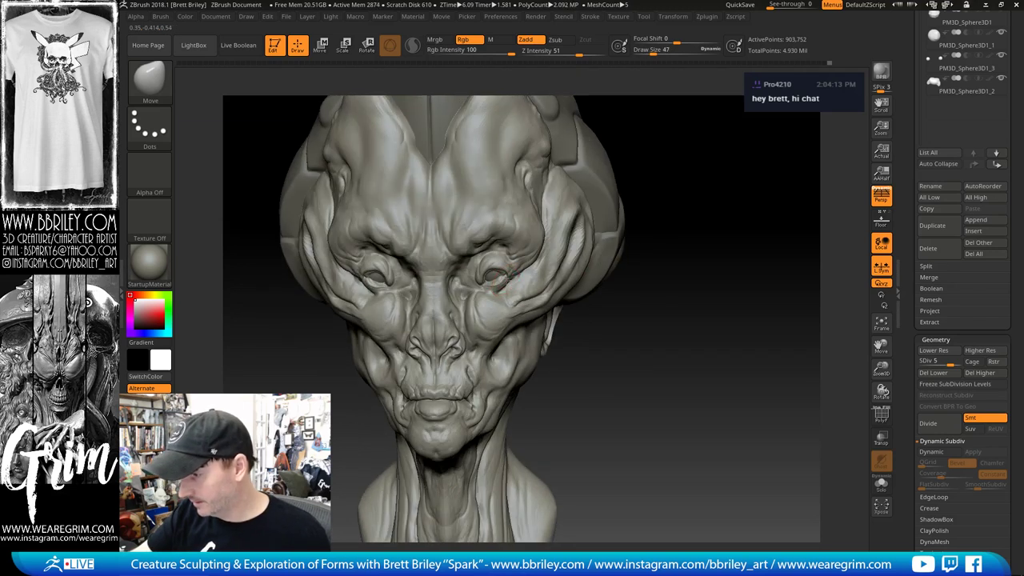
mouse_move(688, 254)
mouse_down()
mouse_move(692, 224)
mouse_move(706, 222)
mouse_move(688, 231)
mouse_move(701, 229)
mouse_up()
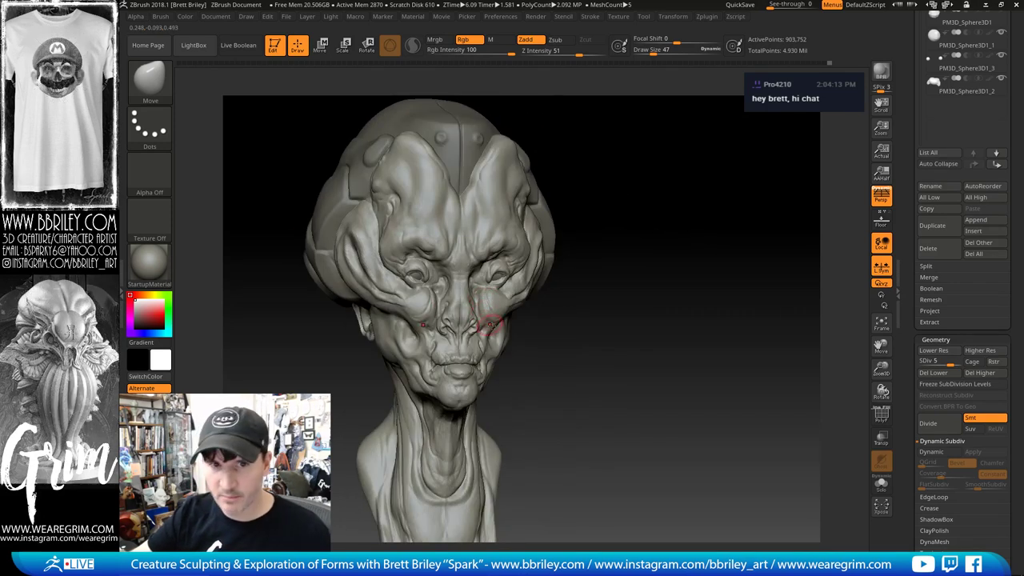
Step: Adjust the front contour of the cheek bulge from the side with the Move brush at draw size 62
drag(635, 264, 513, 281)
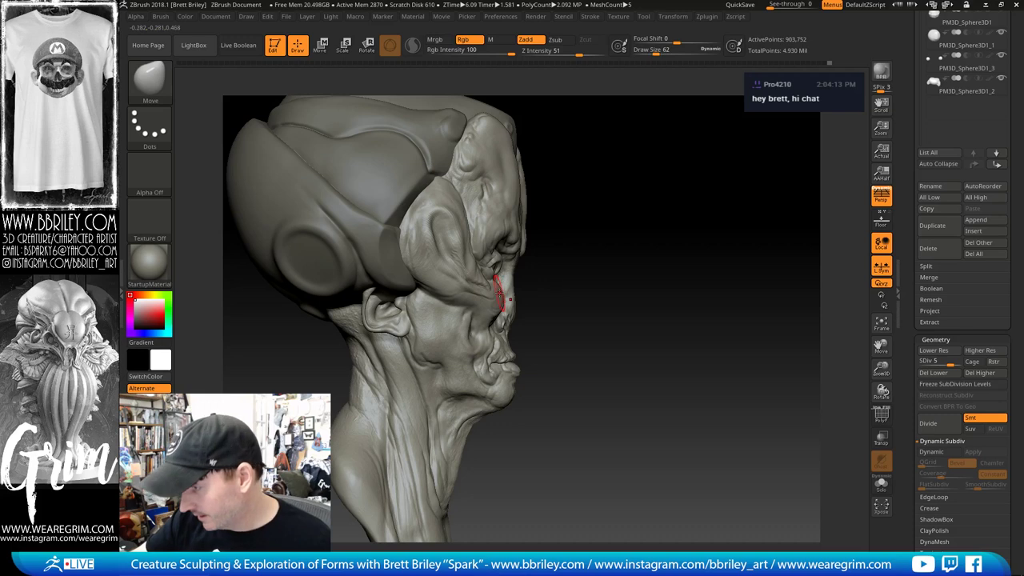
mouse_move(578, 288)
mouse_down()
mouse_move(552, 296)
mouse_move(641, 270)
mouse_move(524, 338)
mouse_move(510, 308)
mouse_up()
drag(686, 282, 592, 307)
Step: Inflate the small folds between the nose and cheek with the Inflat brush, reducing the draw size to 27
key(b)
key(i)
key(n)
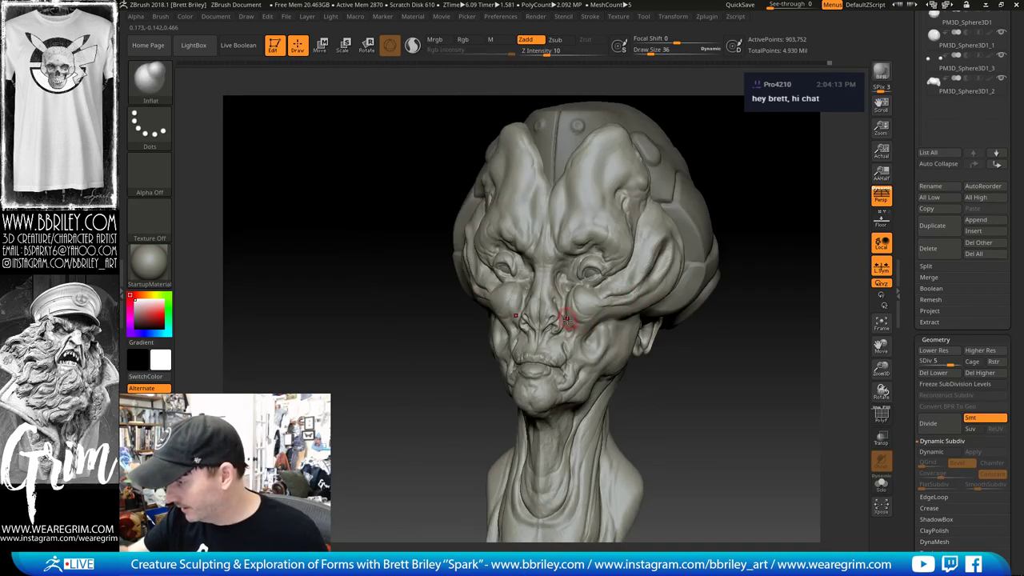
key(s)
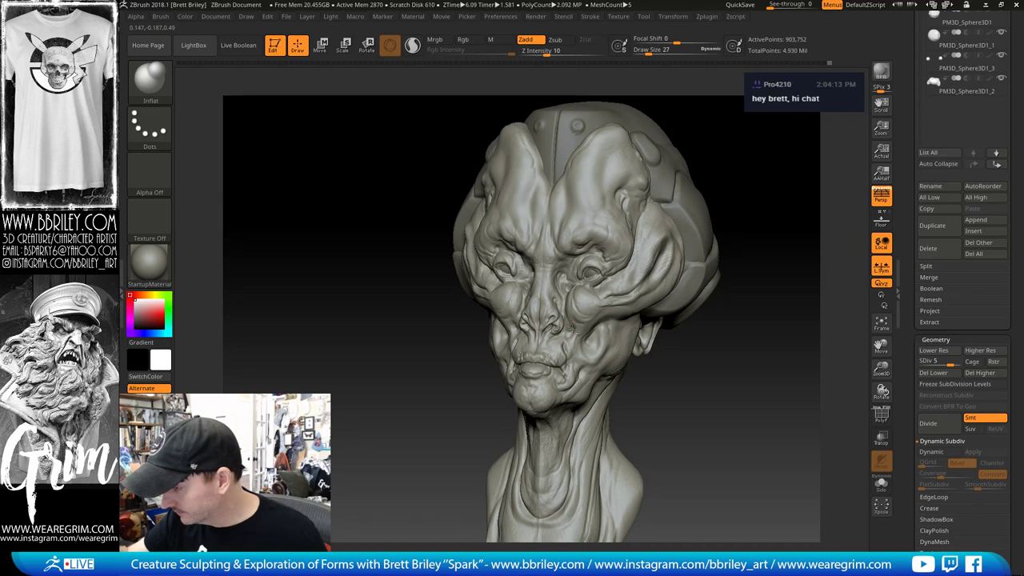
Step: Sharpen the crease beneath the cheek bulge with the DamStandard brush at draw size 21
key(b)
key(d)
key(s)
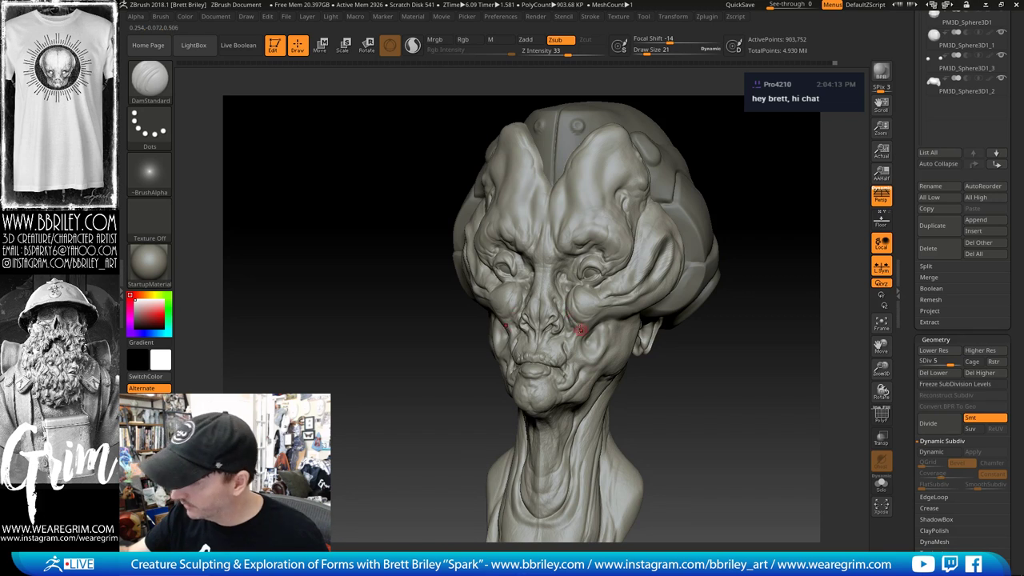
drag(696, 344, 636, 319)
Step: Shift the sides of the nose beside the cheeks with the Move brush at draw size 44
key(b)
key(m)
key(v)
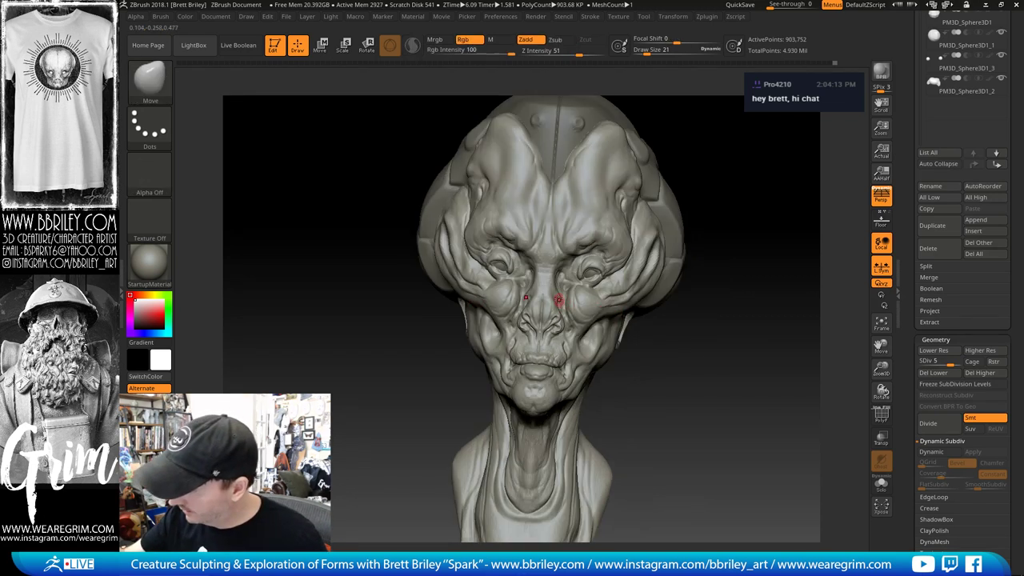
key(s)
click(557, 298)
drag(558, 299, 561, 299)
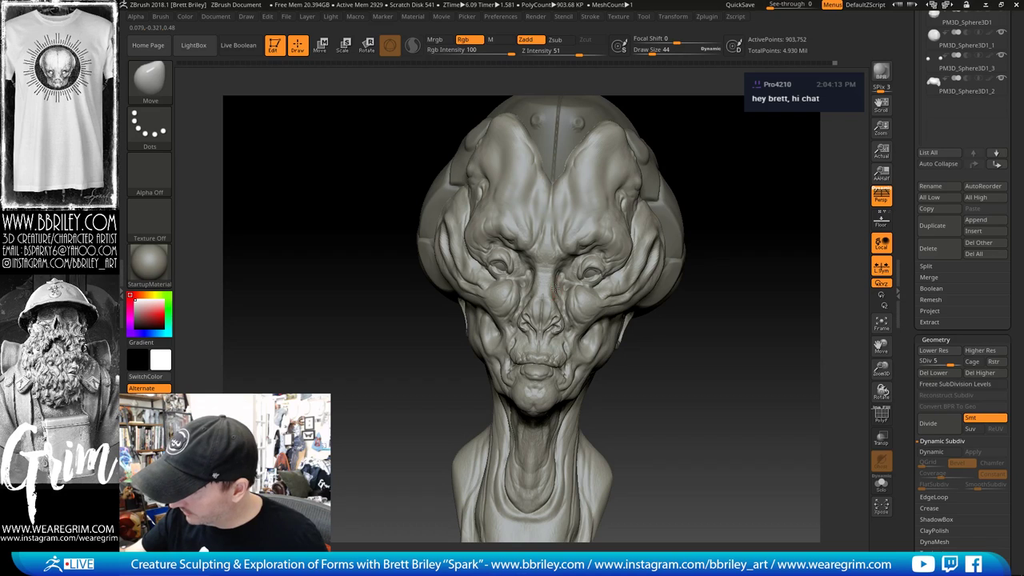
drag(704, 185, 728, 159)
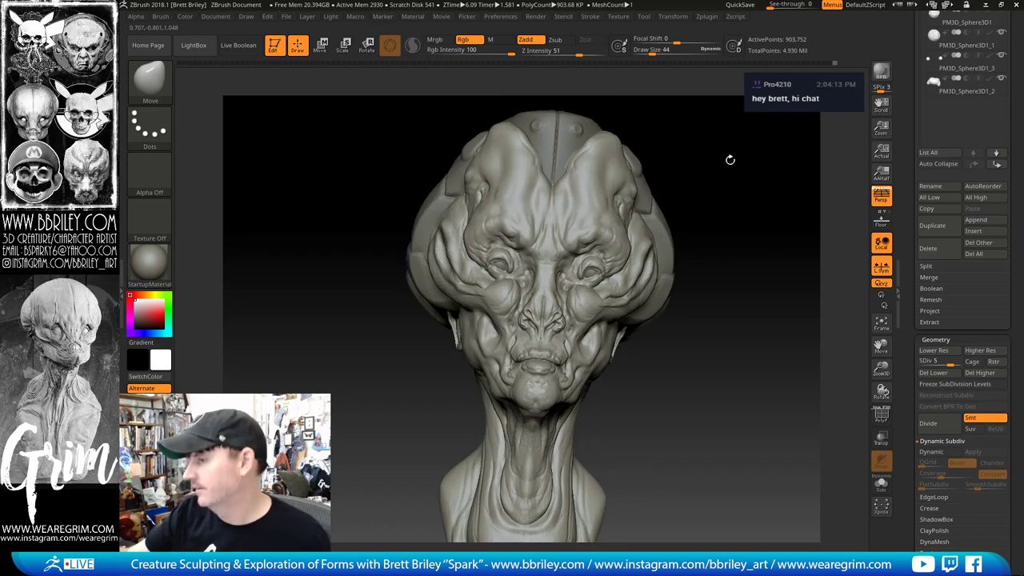
Step: Refine the nose bridge and inner eye corners with the Move brush at draw size 53, then reduce it to 44
drag(668, 168, 724, 152)
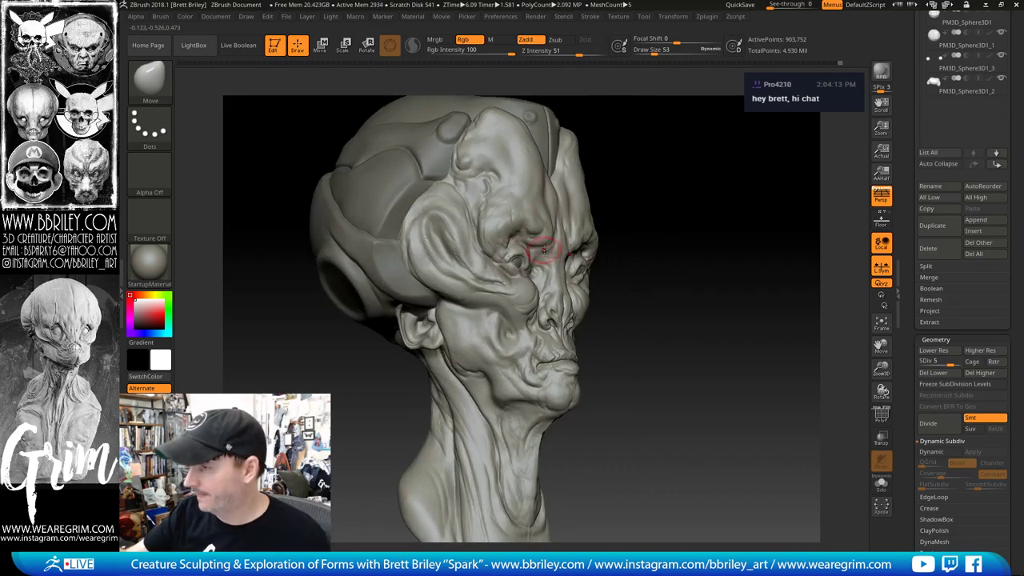
drag(685, 202, 617, 202)
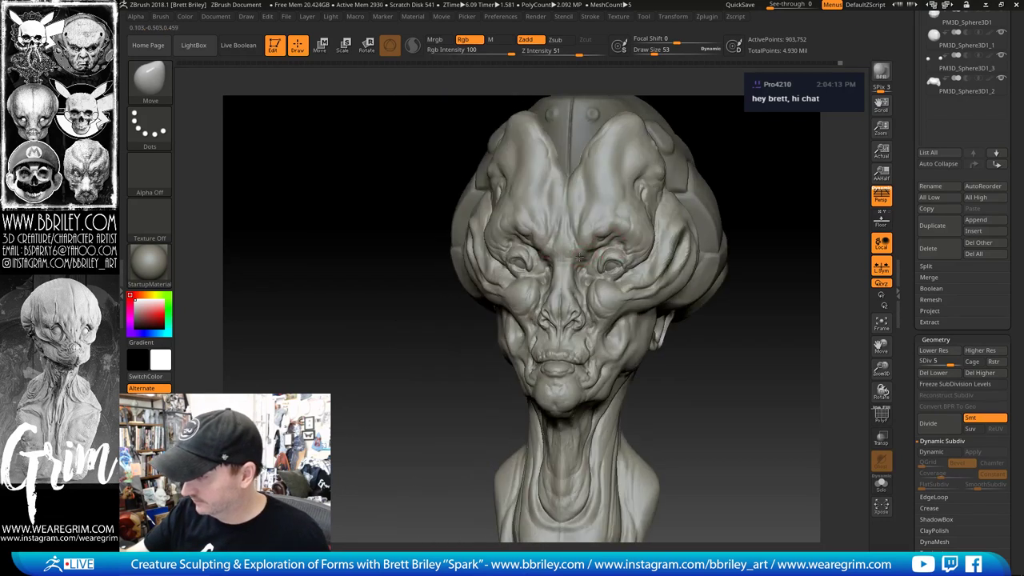
drag(575, 268, 583, 270)
key([)
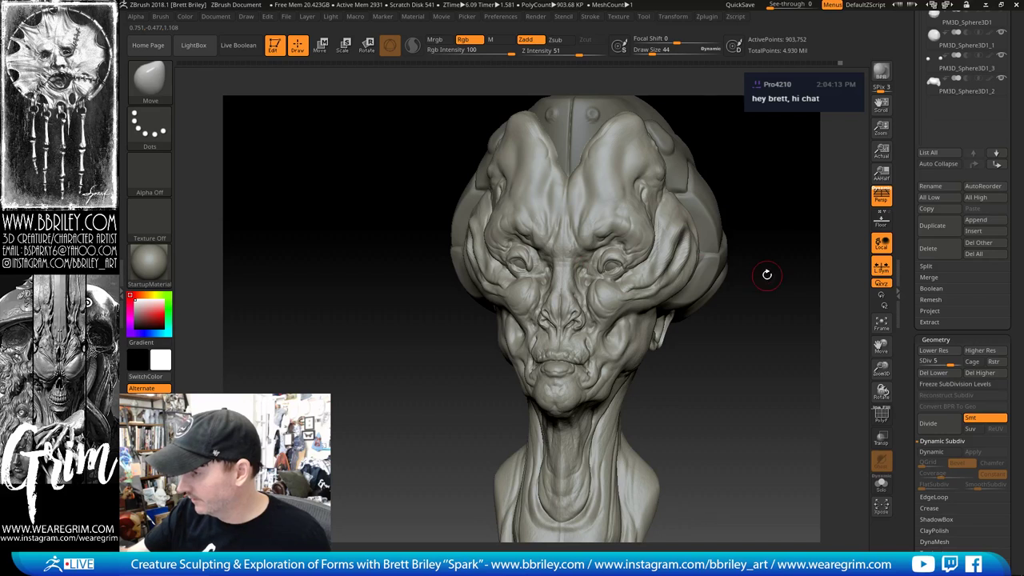
Step: Reduce the Move brush draw size to 36 and review the whole bust from the front and side
drag(766, 274, 577, 269)
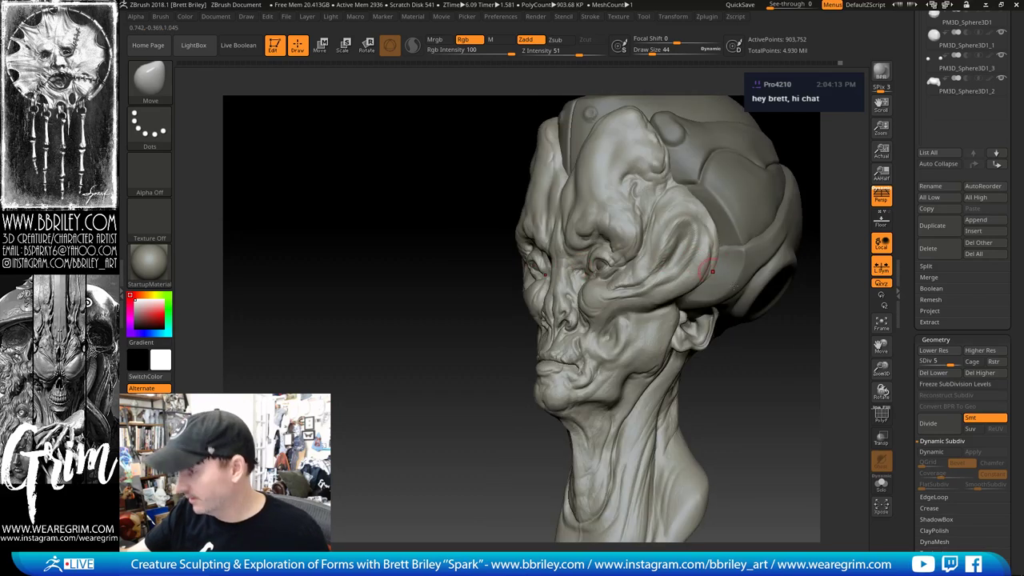
mouse_move(744, 329)
mouse_down()
mouse_move(817, 342)
mouse_move(758, 317)
mouse_move(780, 308)
mouse_up()
key([)
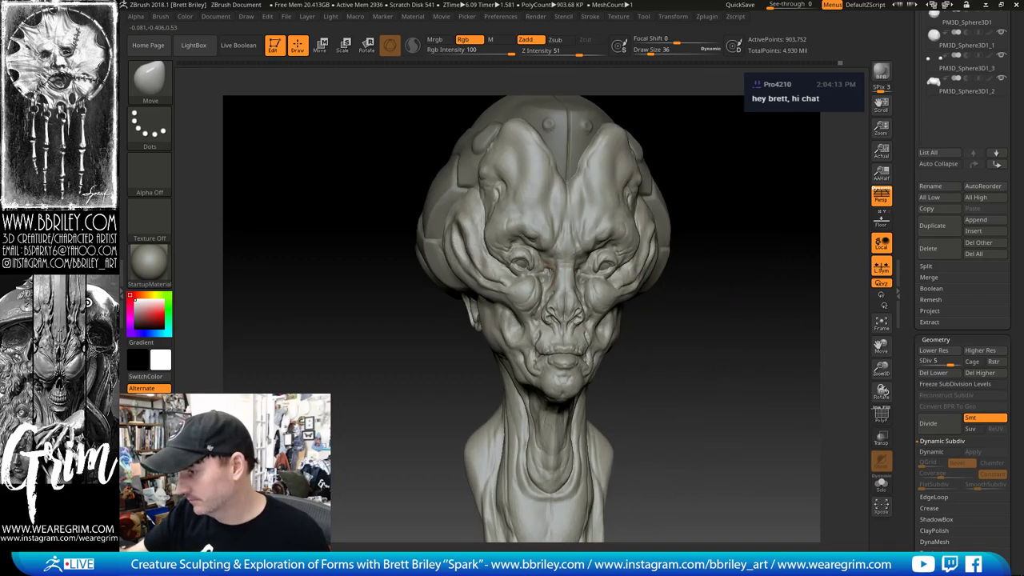
mouse_move(711, 257)
mouse_down()
mouse_move(747, 258)
mouse_move(745, 227)
mouse_move(645, 205)
mouse_move(626, 213)
mouse_up()
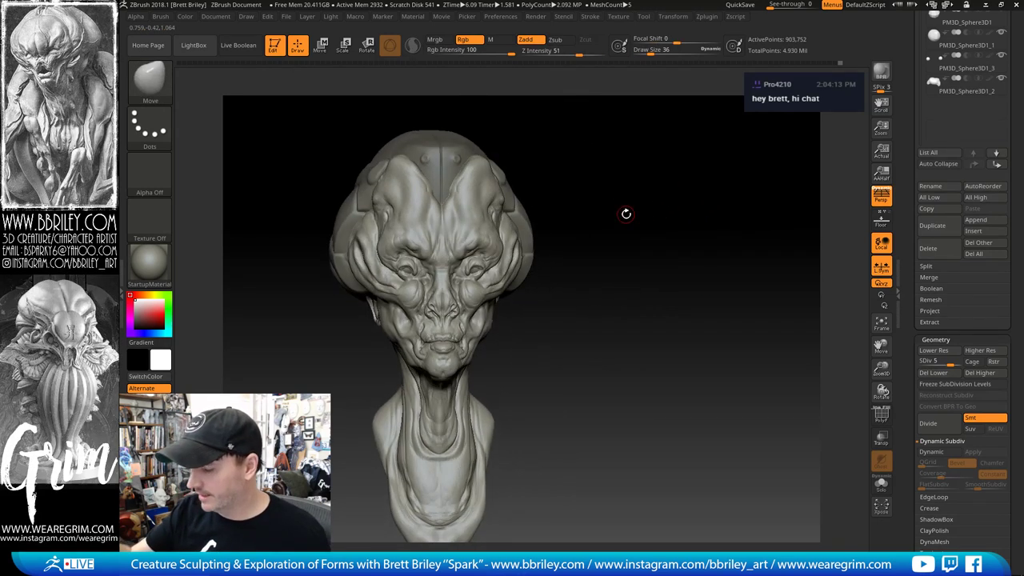
drag(679, 271, 669, 246)
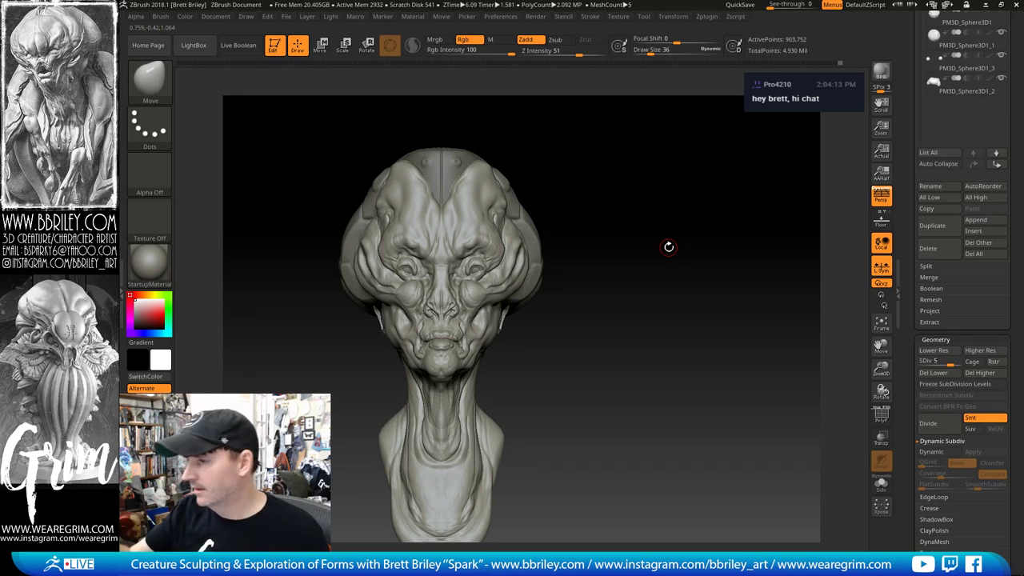
Step: Select the helmet dome subtool and display its polyframe to examine the topology around the crown
drag(669, 246, 520, 176)
alt+click(485, 142)
click(881, 419)
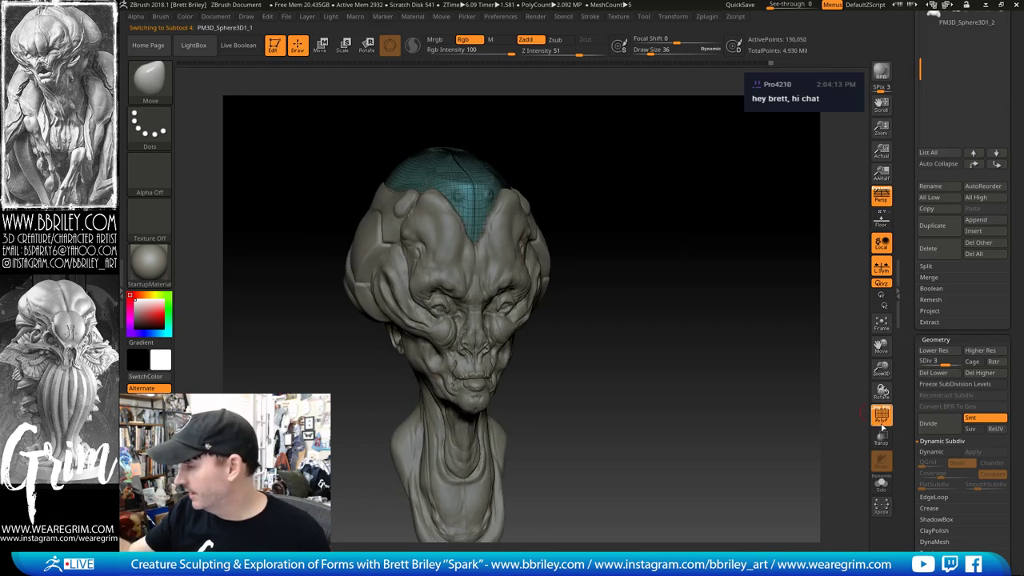
drag(744, 320, 604, 282)
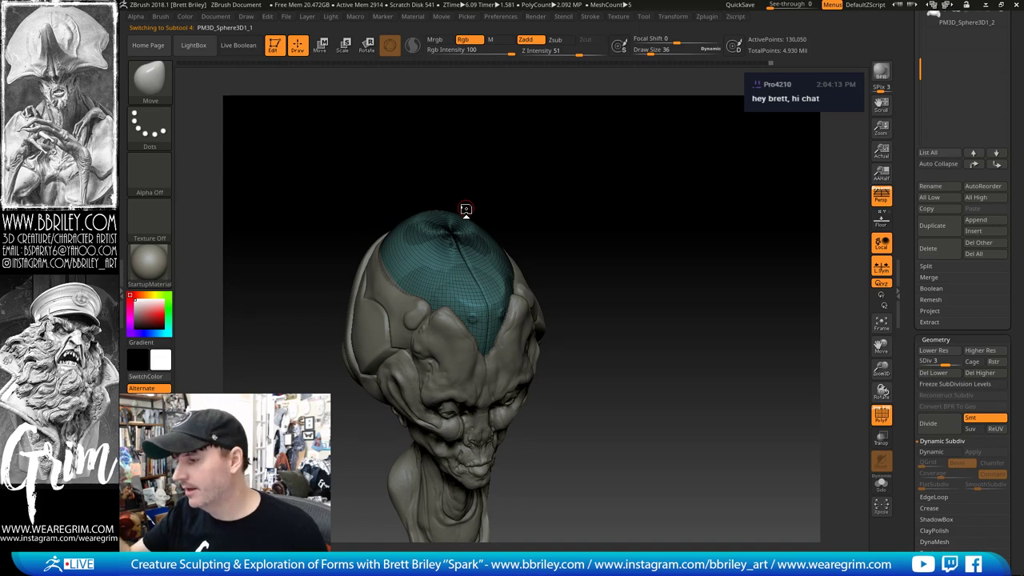
drag(569, 234, 574, 261)
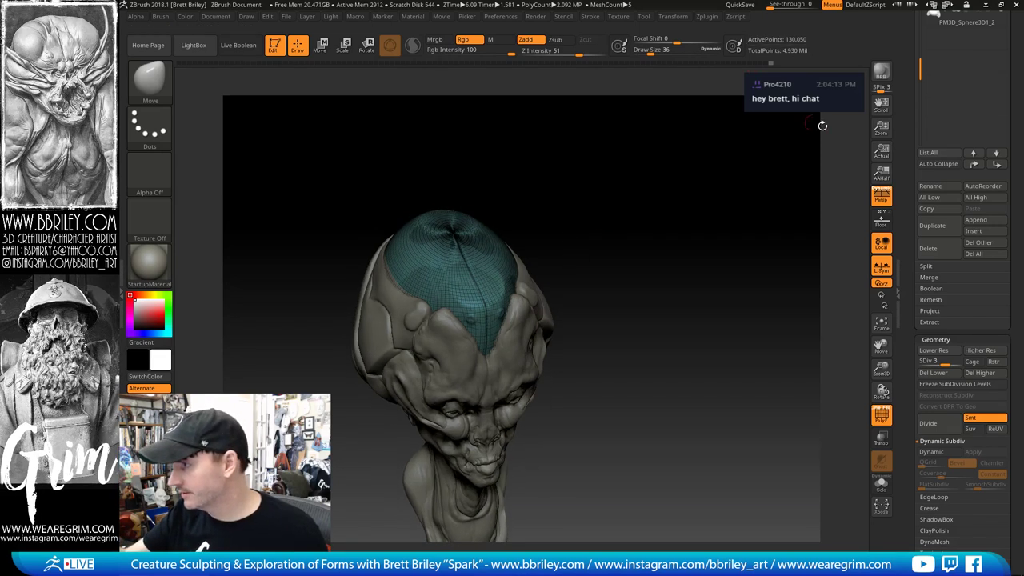
Step: Clone the helmet dome as a separate tool, switch to the clone and duplicate its subtool
drag(903, 120, 906, 254)
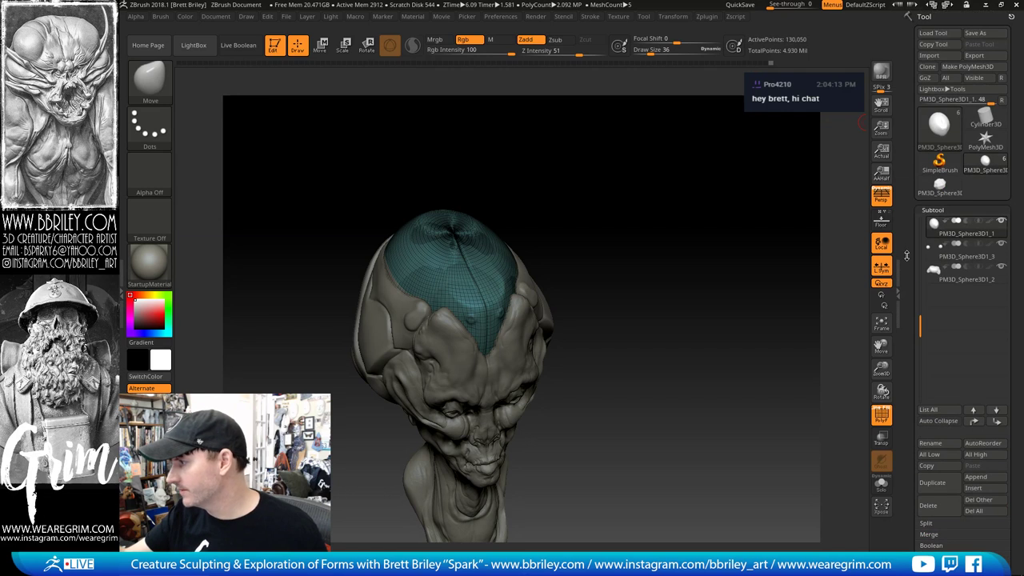
click(925, 68)
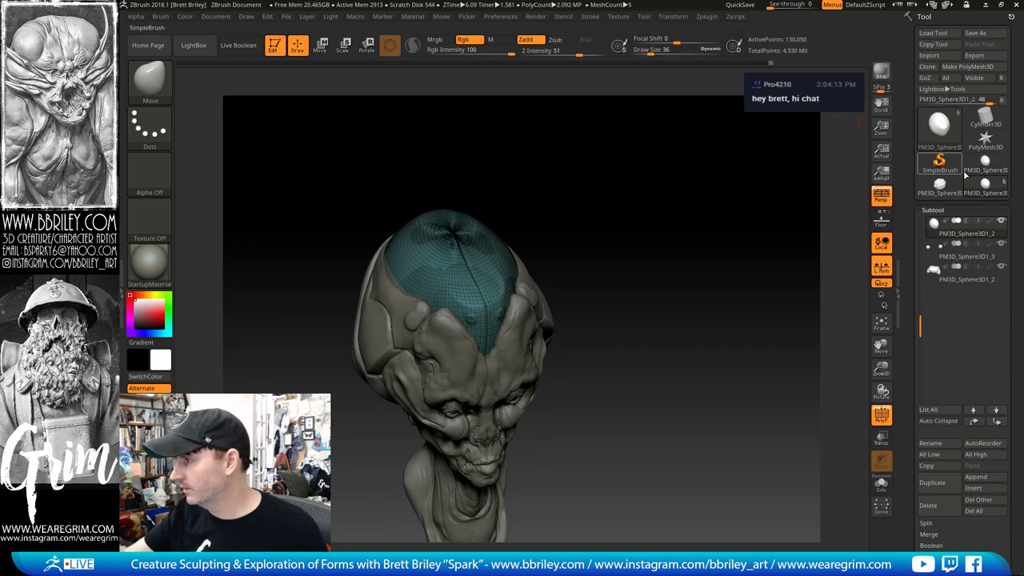
click(983, 165)
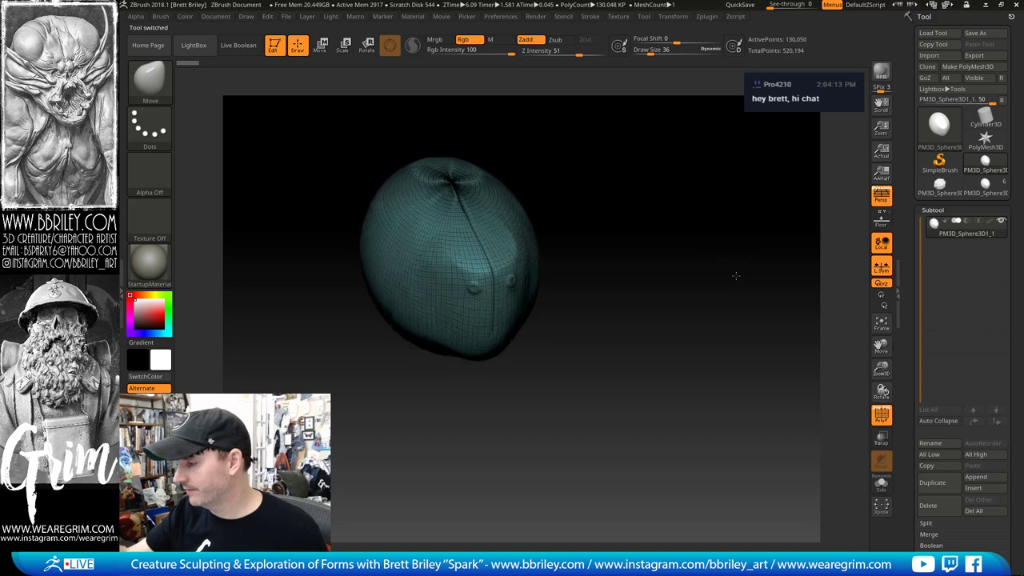
click(921, 485)
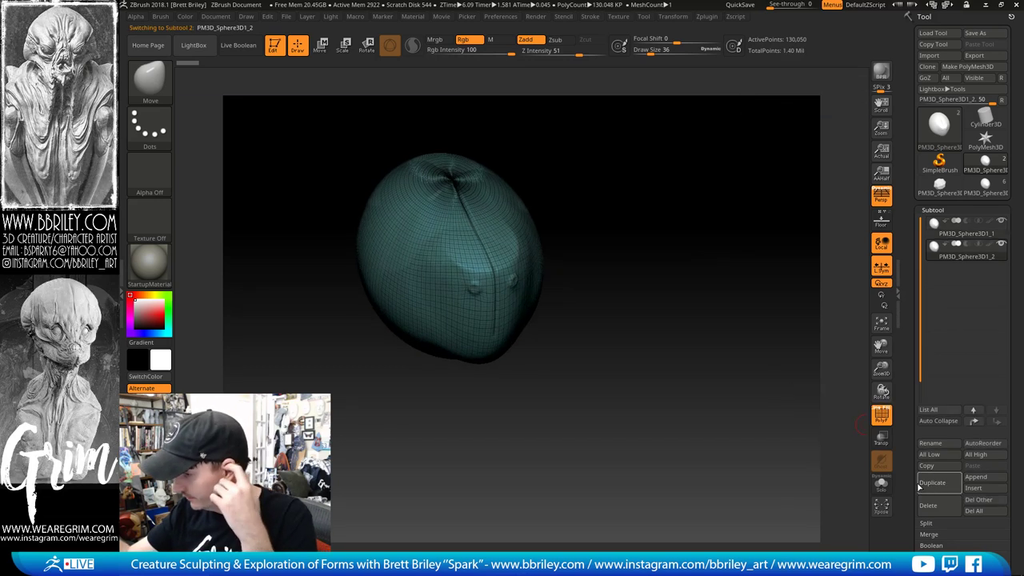
Step: Lower the duplicated dome to subdivision level 2 and delete its higher and lower subdivision levels
drag(808, 377, 766, 291)
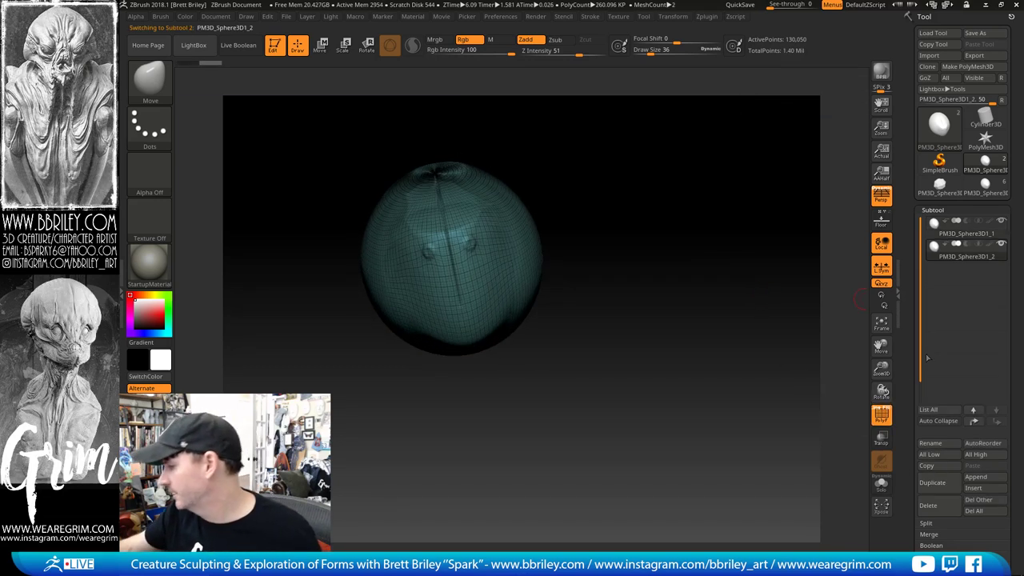
drag(904, 372, 909, 71)
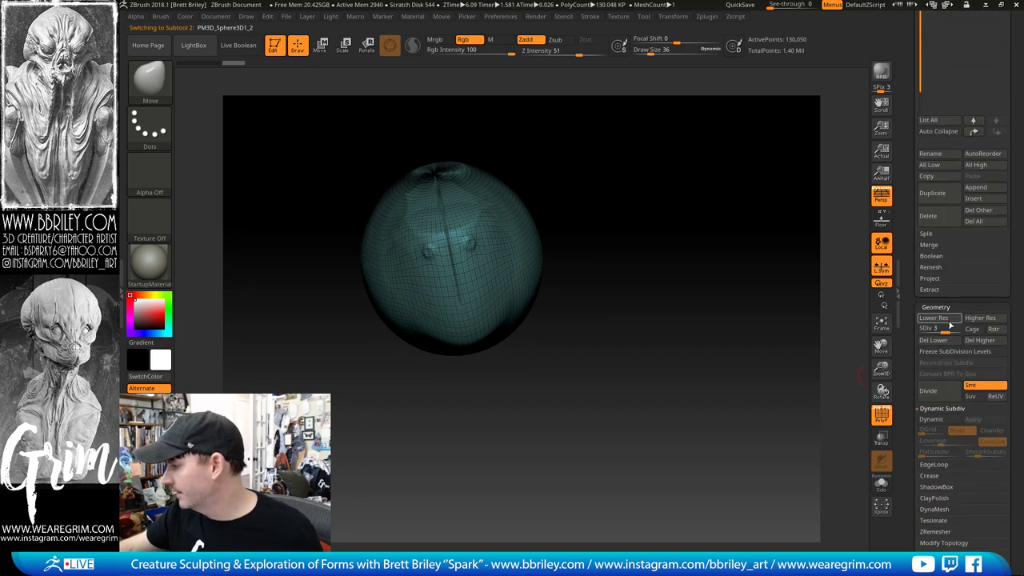
click(932, 319)
click(979, 340)
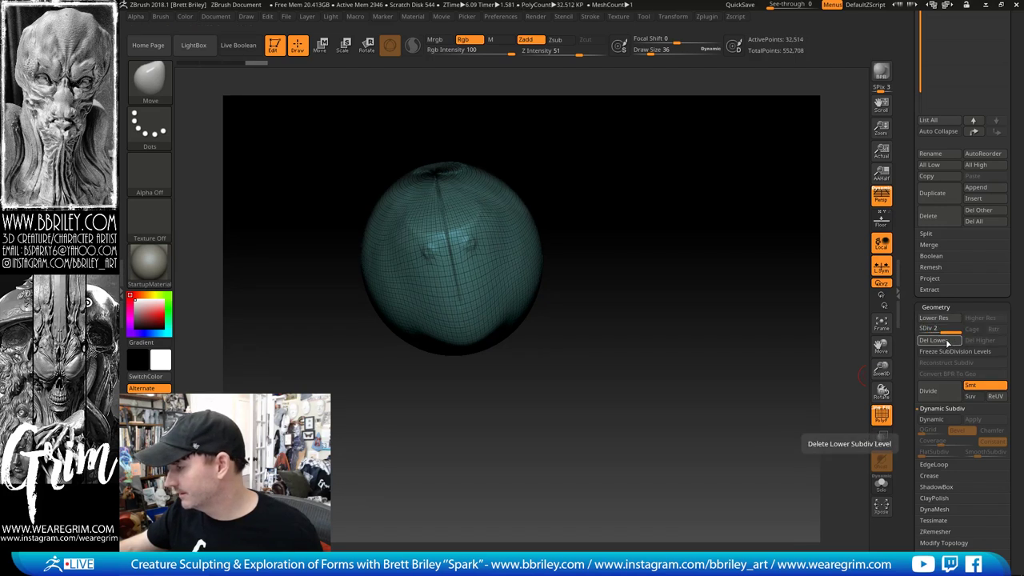
click(947, 342)
Step: Set the ZRemesher target polygon count to 0.5 for the duplicated dome
scroll(908, 396, down, 3)
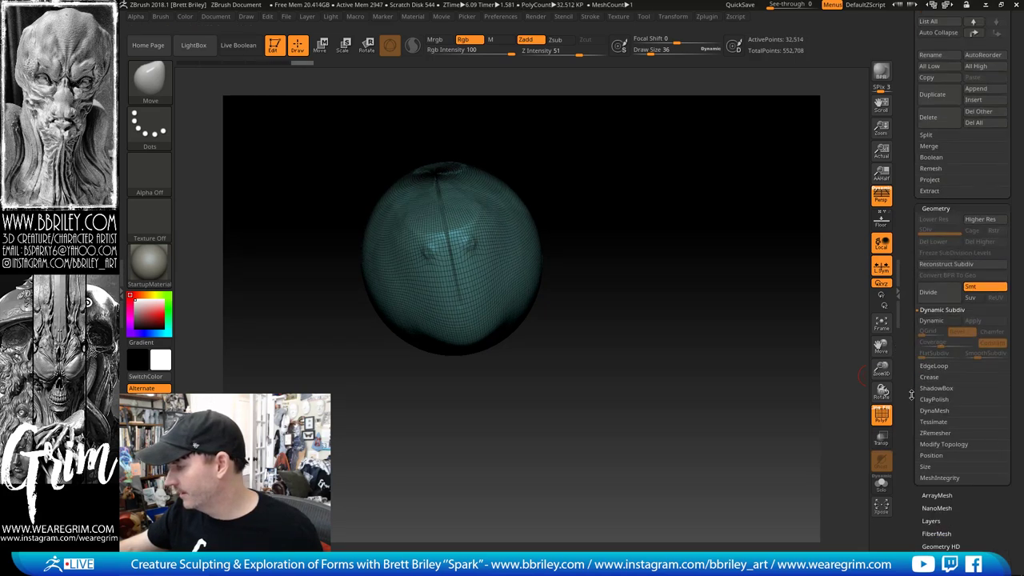
click(934, 433)
drag(776, 383, 805, 398)
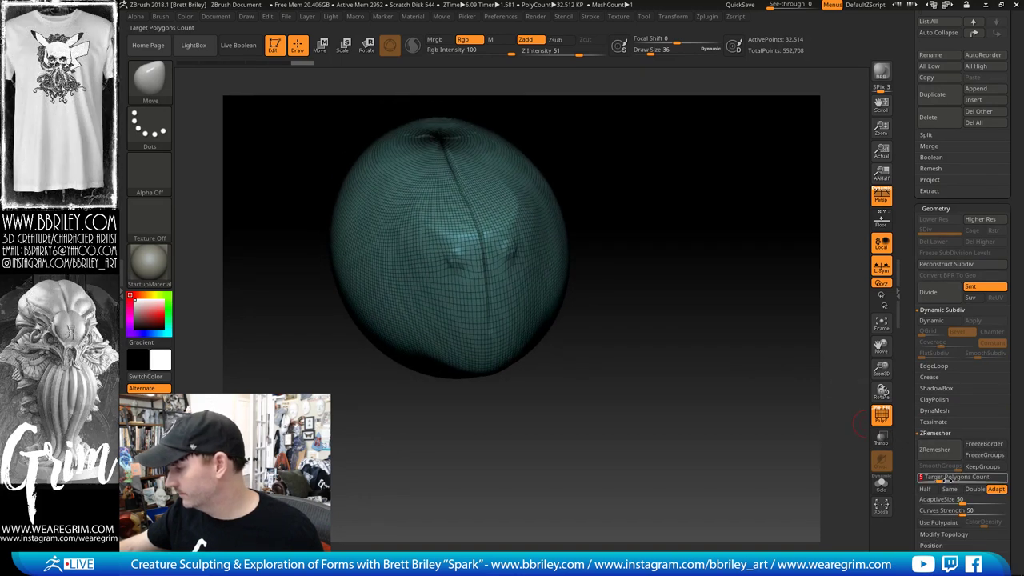
drag(686, 233, 664, 237)
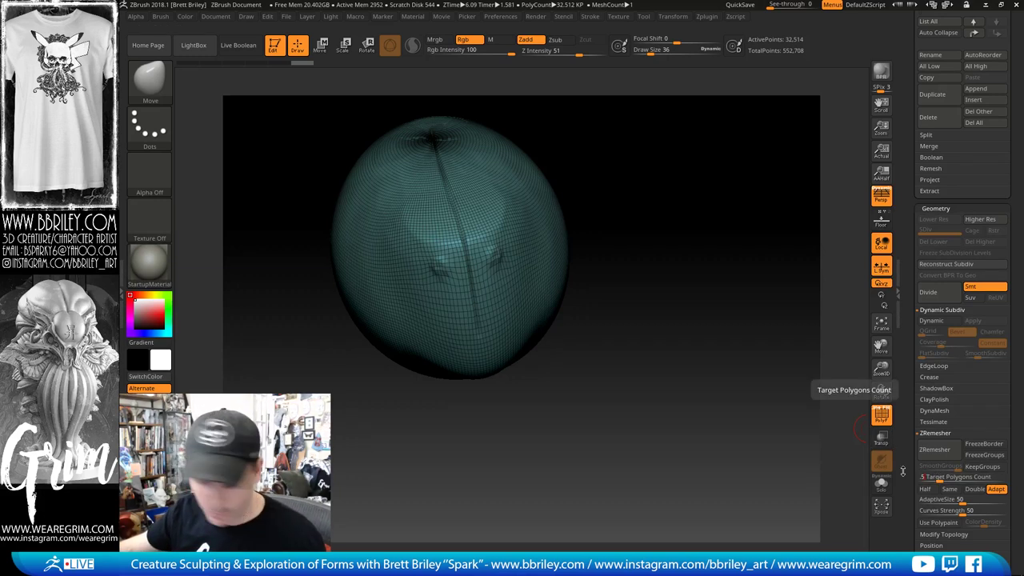
drag(786, 419, 771, 432)
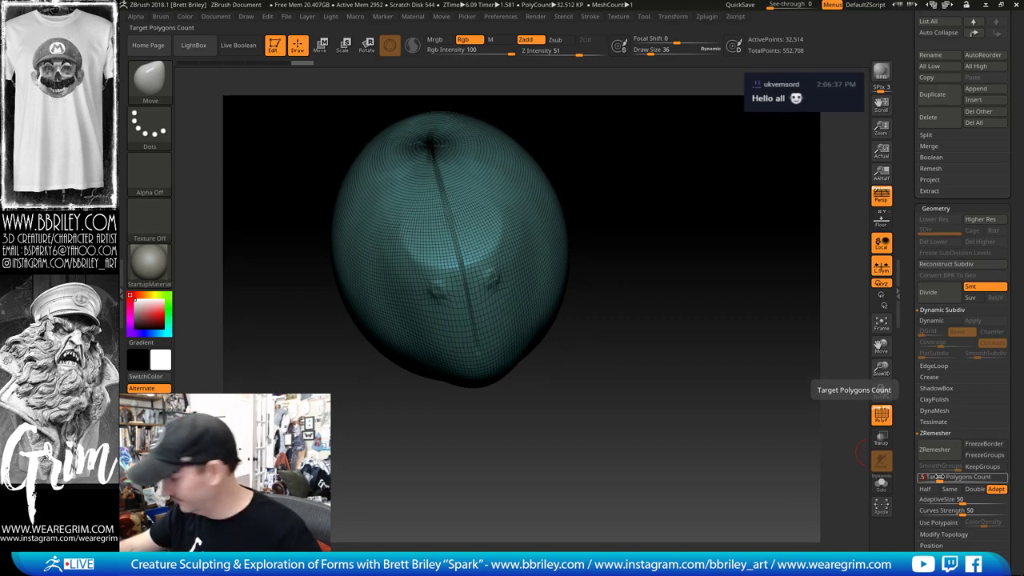
text(0.5)
key(Return)
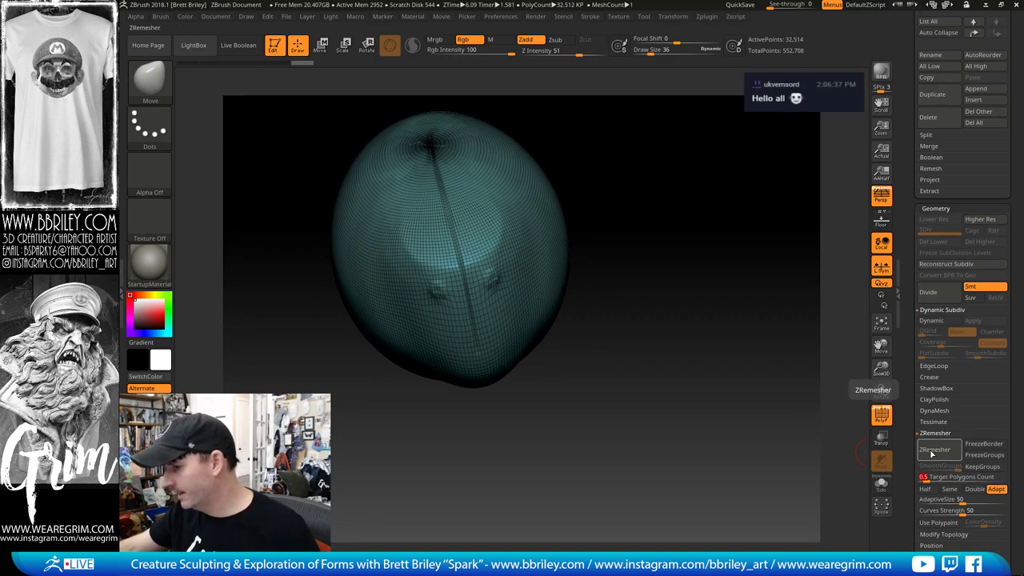
Step: Hide the polyframe and mask a long strip along the dome's central seam with MaskPen, using draw sizes 62 and 41
drag(720, 377, 661, 336)
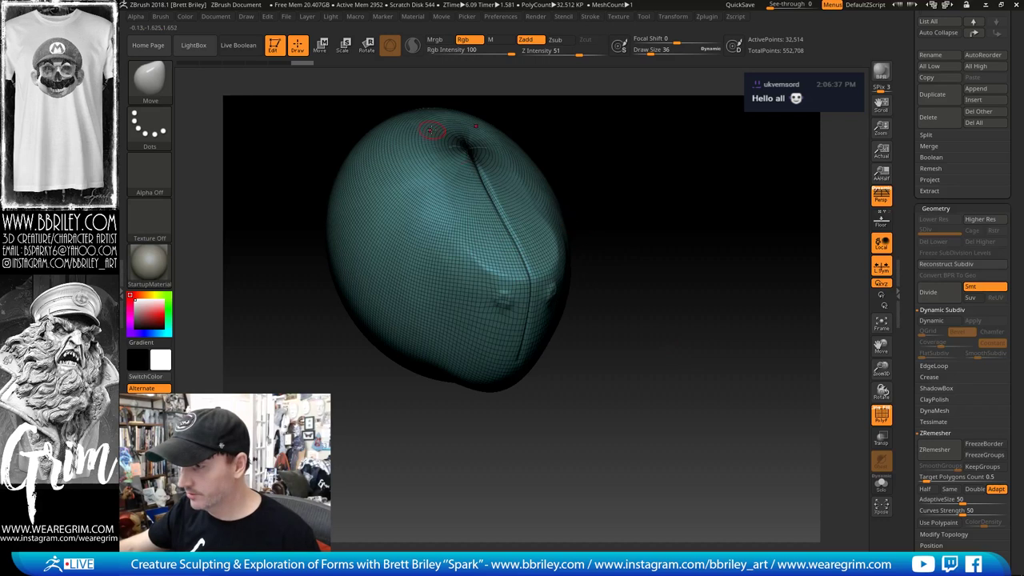
drag(595, 205, 628, 225)
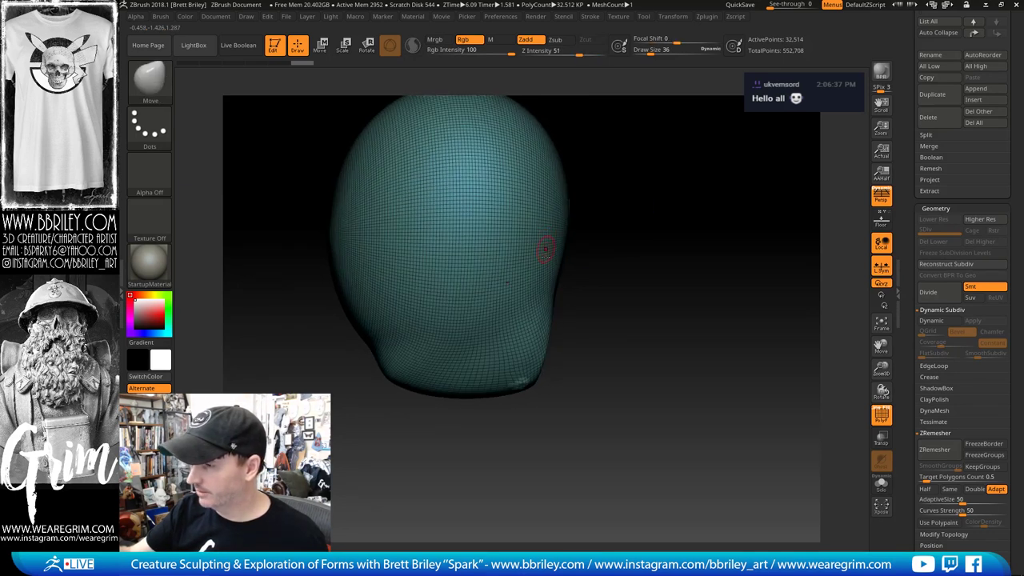
drag(579, 227, 565, 195)
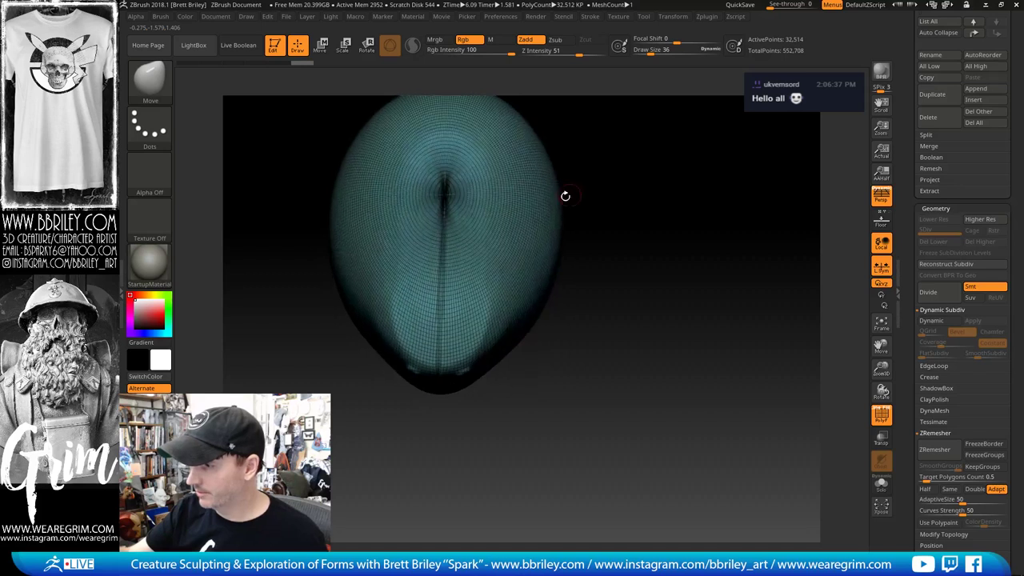
click(880, 414)
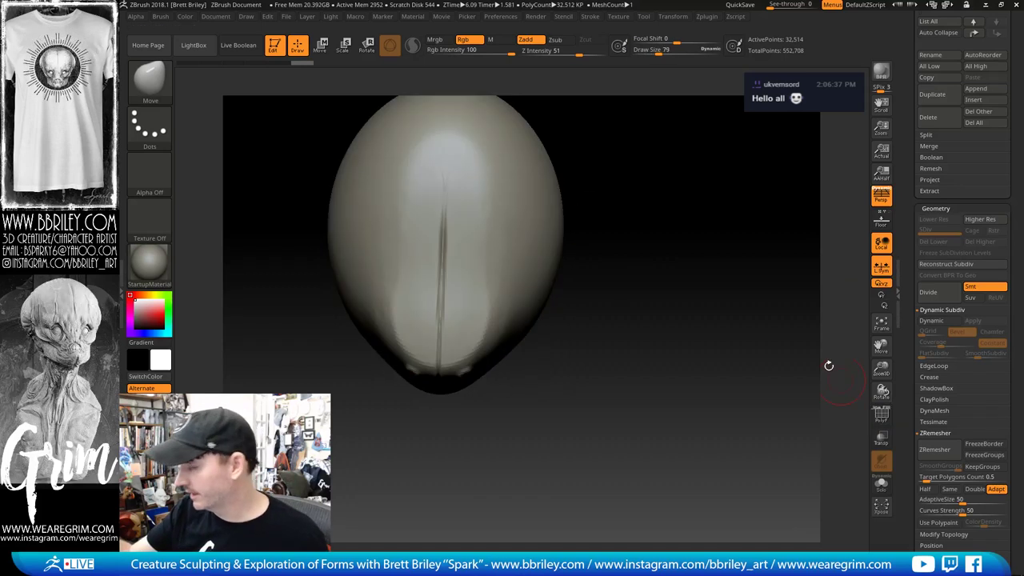
ctrl+click(427, 165)
mouse_move(426, 166)
ctrl+mouse_down()
mouse_move(448, 172)
mouse_move(419, 222)
mouse_move(420, 346)
mouse_move(485, 319)
mouse_move(473, 295)
ctrl+mouse_up()
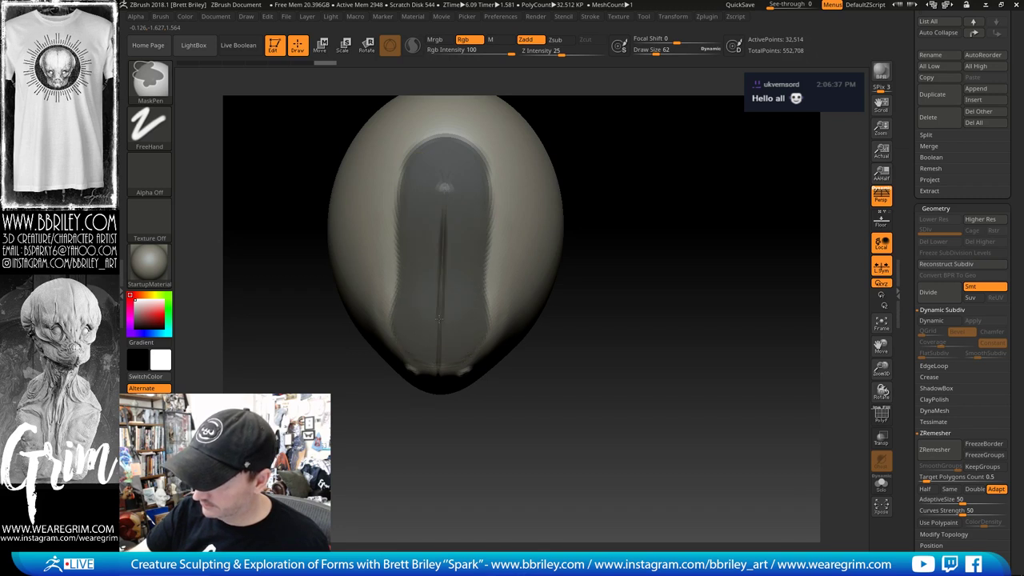
ctrl+drag(479, 331, 473, 307)
mouse_move(592, 152)
mouse_down()
mouse_move(656, 123)
mouse_move(640, 112)
mouse_up()
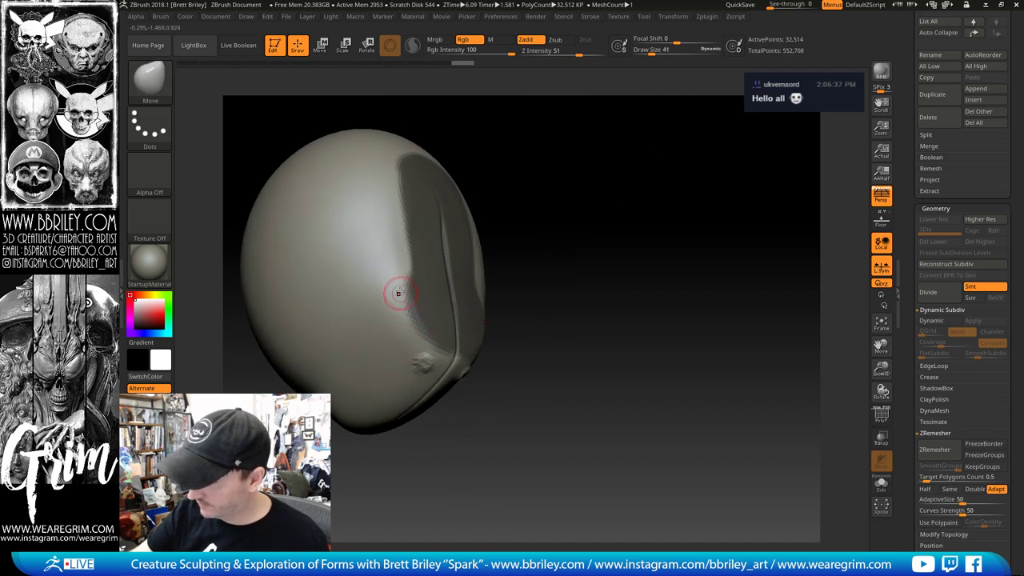
key(ctrl)
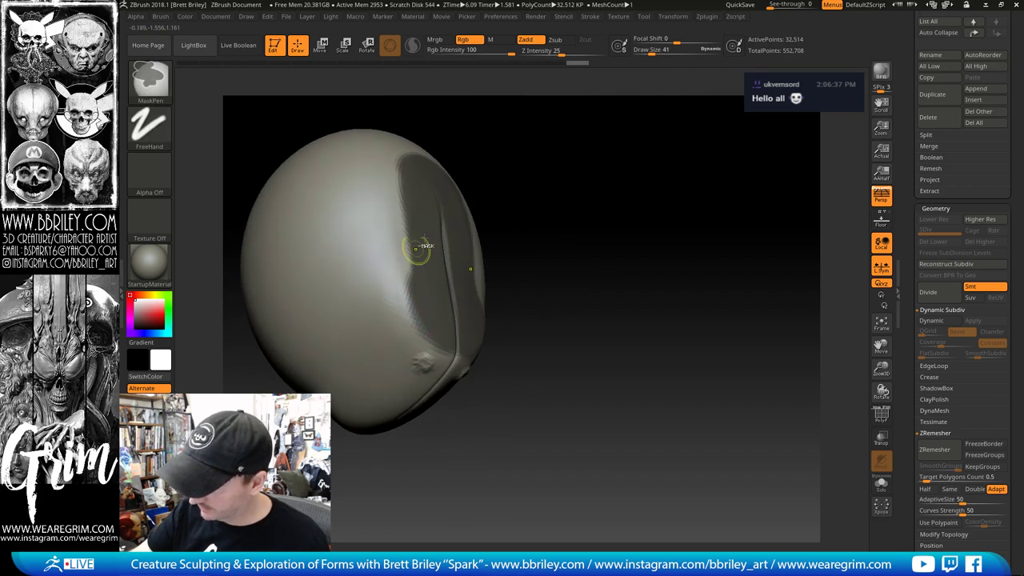
mouse_move(624, 164)
mouse_down()
mouse_move(585, 194)
mouse_move(655, 197)
mouse_up()
Step: Try to turn the masked central strip into its own polygroup and display the polyframe to check its border
drag(904, 354, 906, 232)
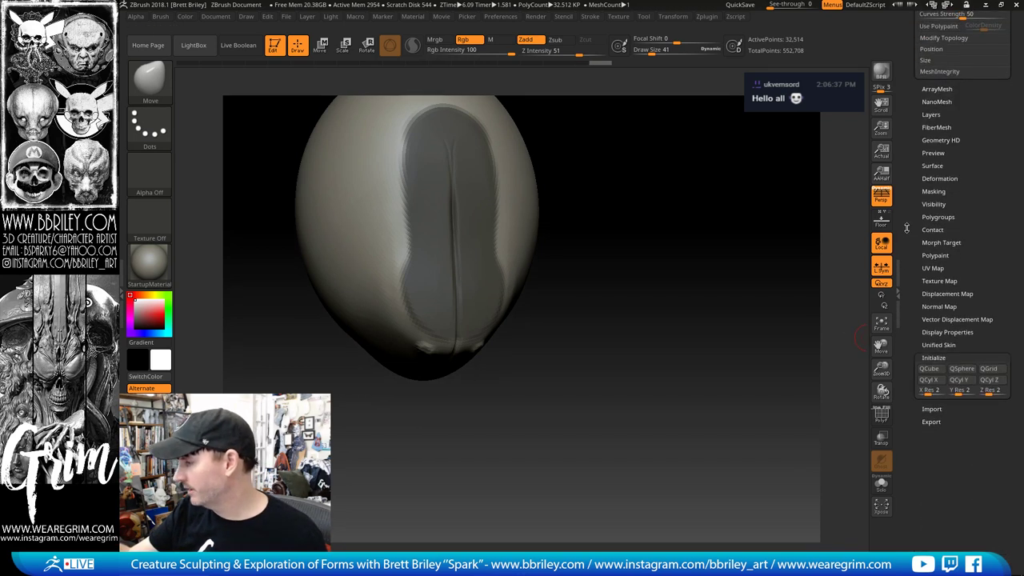
click(933, 213)
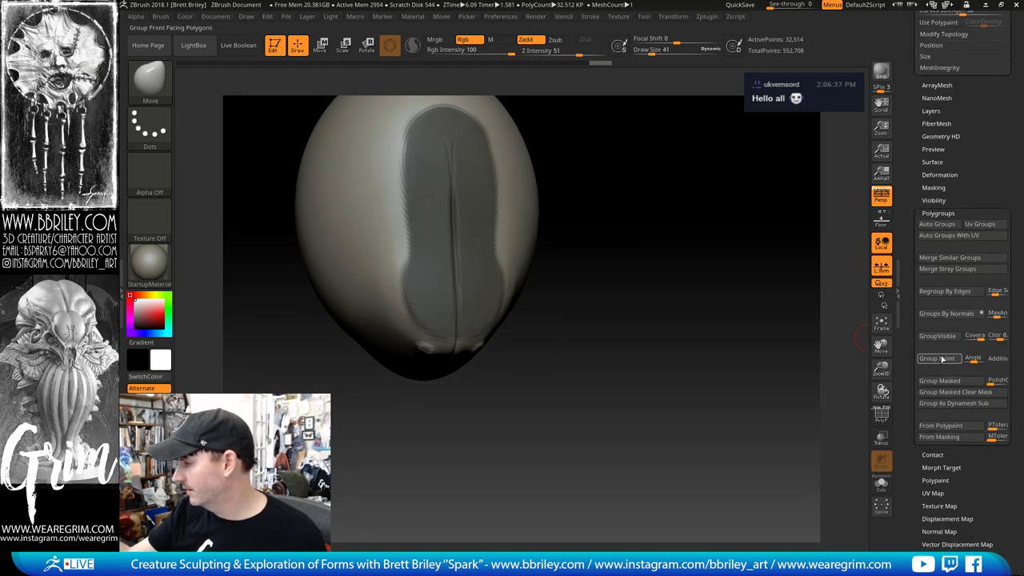
click(938, 381)
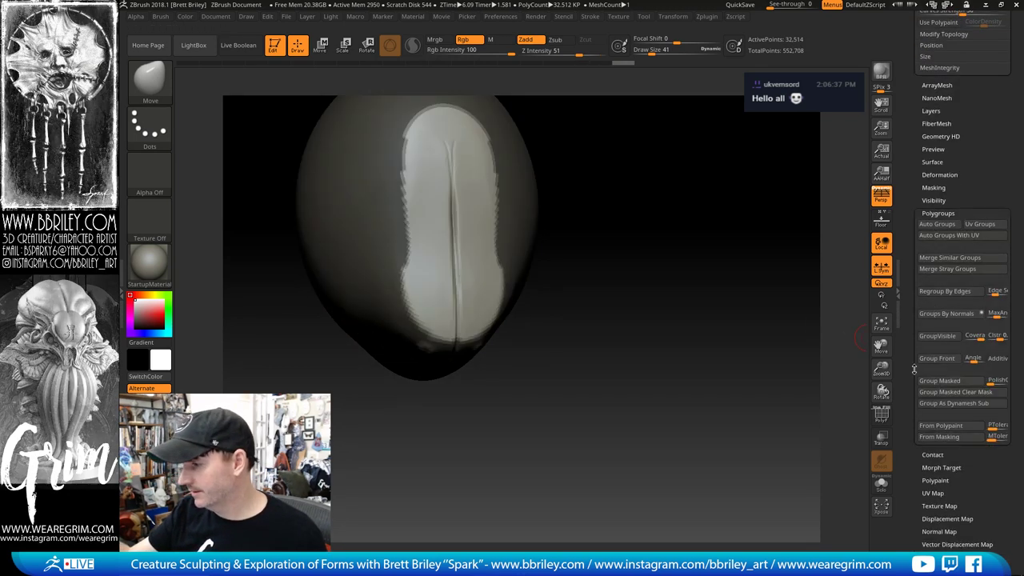
click(883, 415)
drag(729, 336, 789, 318)
key(shift+f)
click(882, 416)
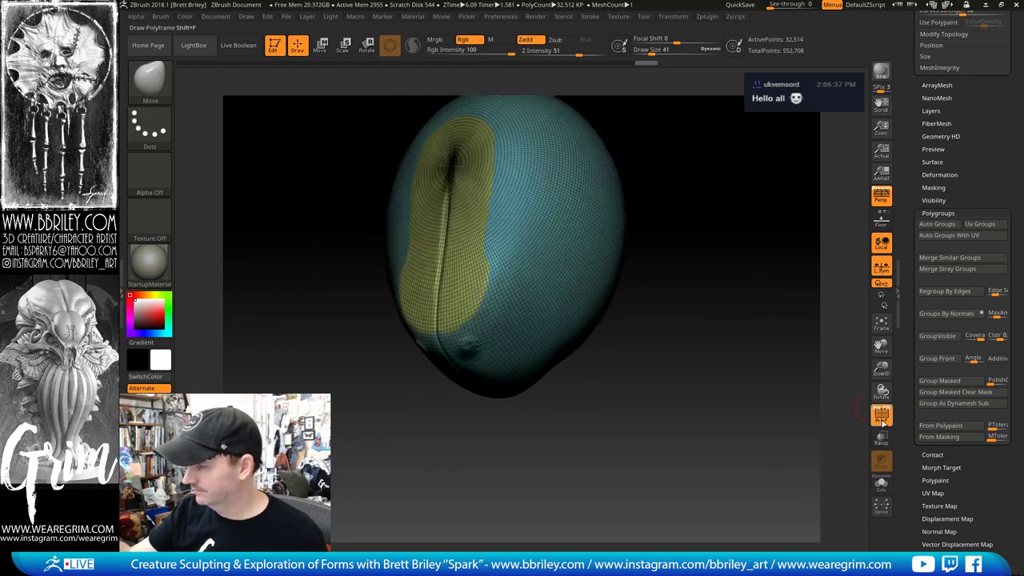
Step: Undo the strip's polygroup to restore the original mask and hide the polyframe
mouse_move(756, 347)
mouse_down()
mouse_move(807, 339)
mouse_move(773, 354)
mouse_up()
ctrl+click(775, 350)
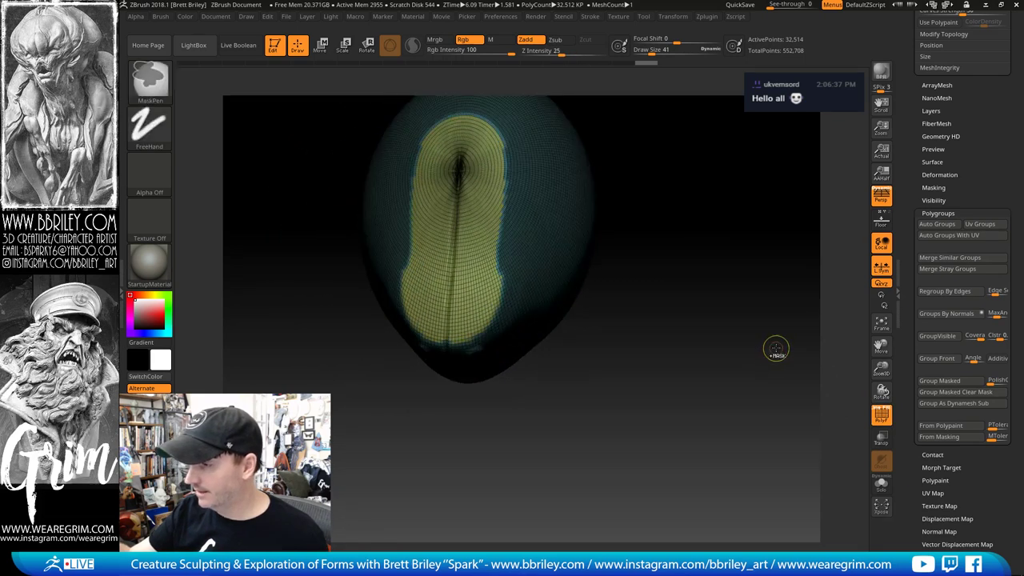
ctrl+click(776, 348)
key(shift+f)
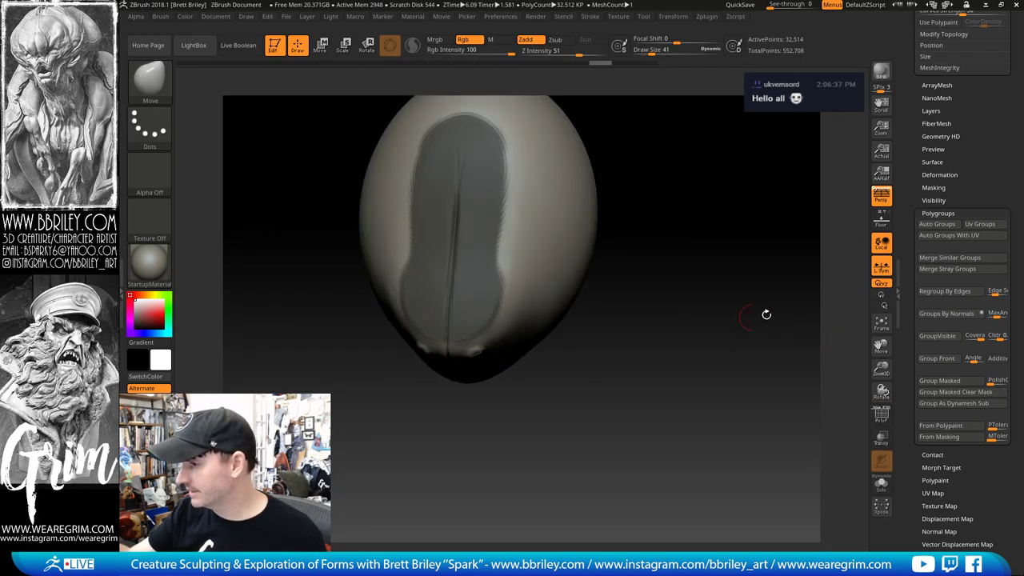
Step: Sharpen the edge of the mask covering the dome's central strip and check it from the front and side
click(933, 187)
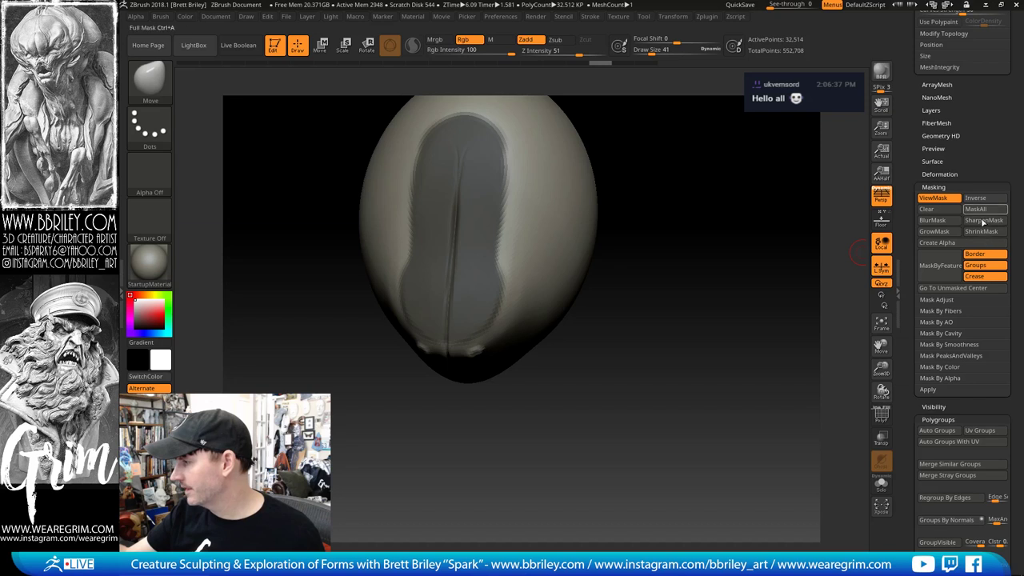
drag(673, 268, 727, 237)
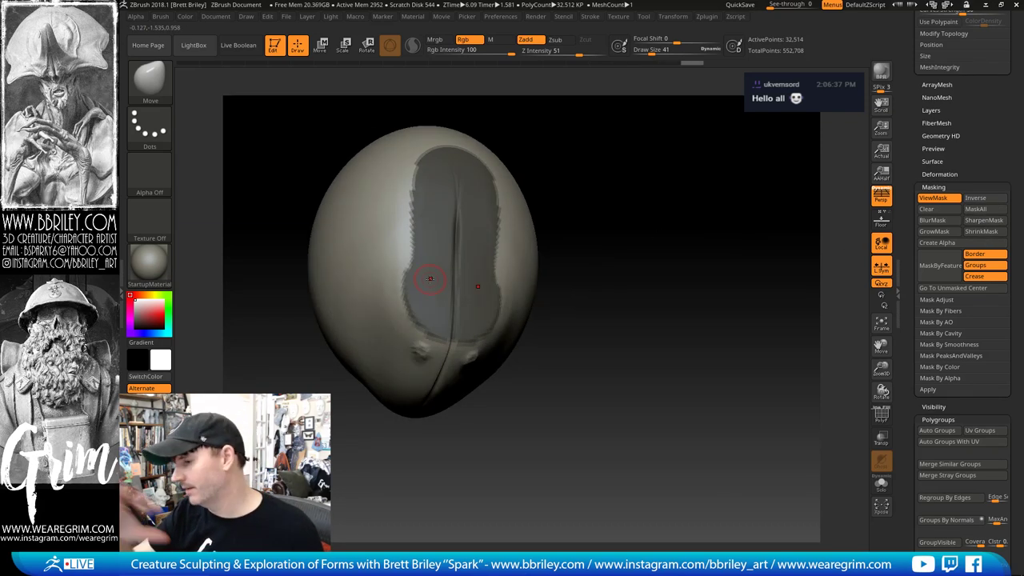
drag(652, 168, 688, 212)
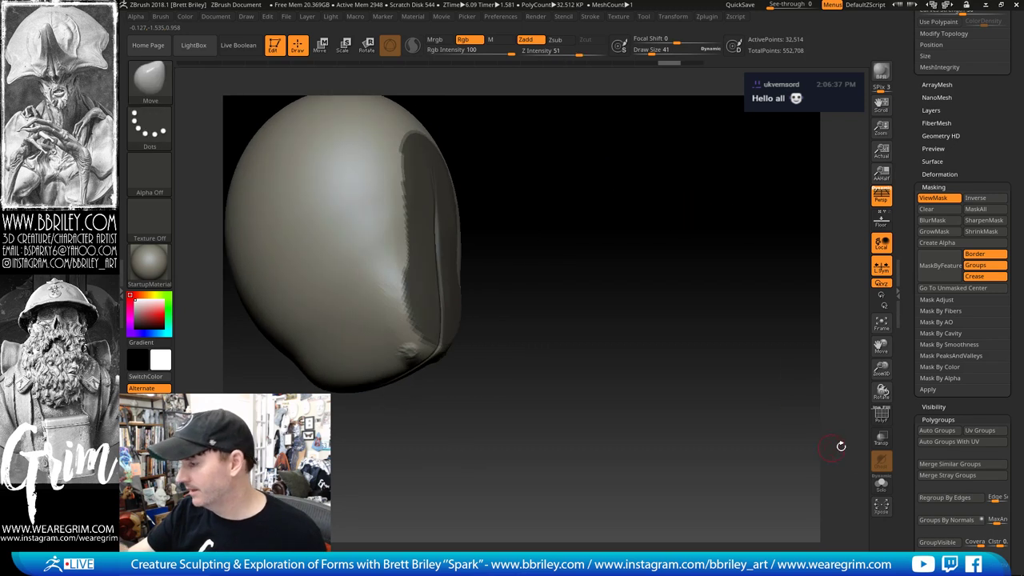
Step: Display the dome copy's polyframe and ZRemesh the mesh with a target polygon count of 0.5
click(881, 414)
drag(765, 359, 788, 300)
scroll(960, 240, up, 5)
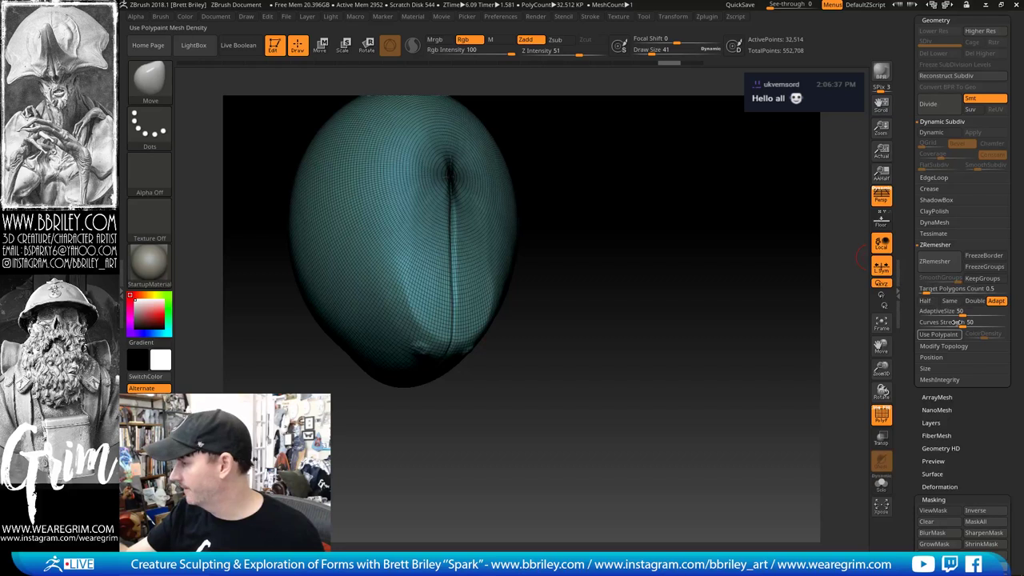
click(933, 262)
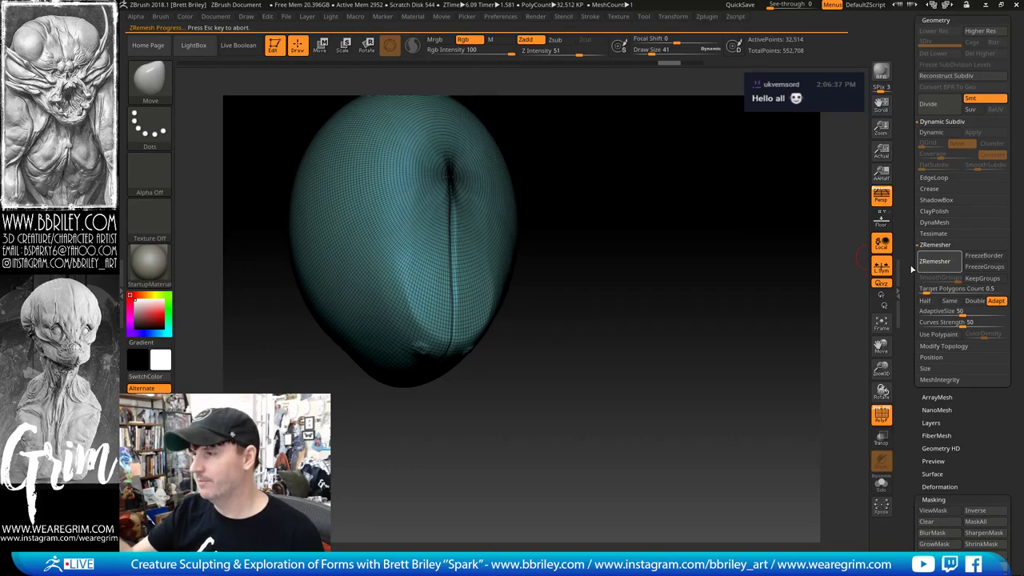
drag(651, 206, 564, 192)
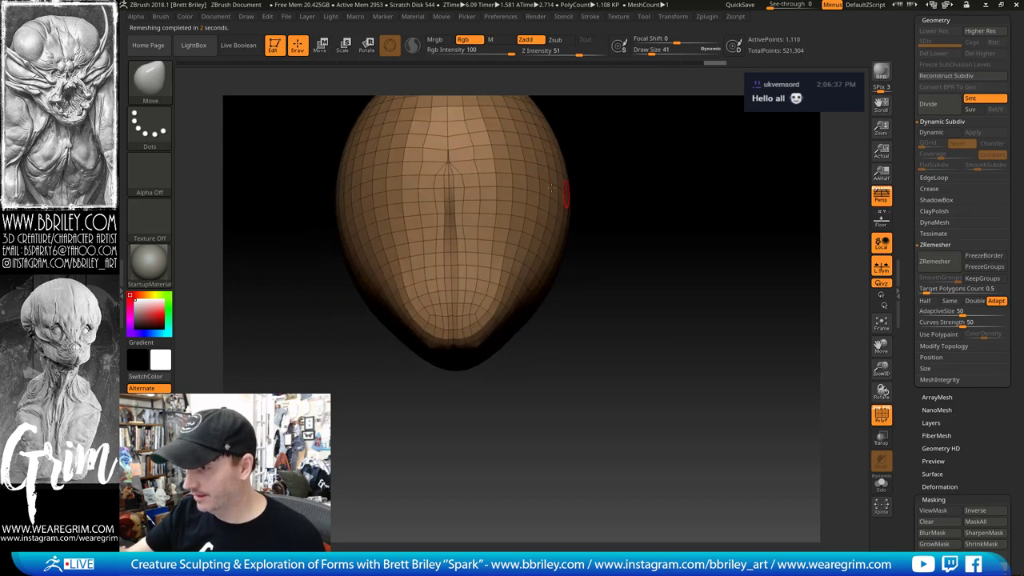
Step: Smooth the topology at the upper end of the remeshed dome's central seam and hide the polyframe
shift+drag(451, 162, 461, 188)
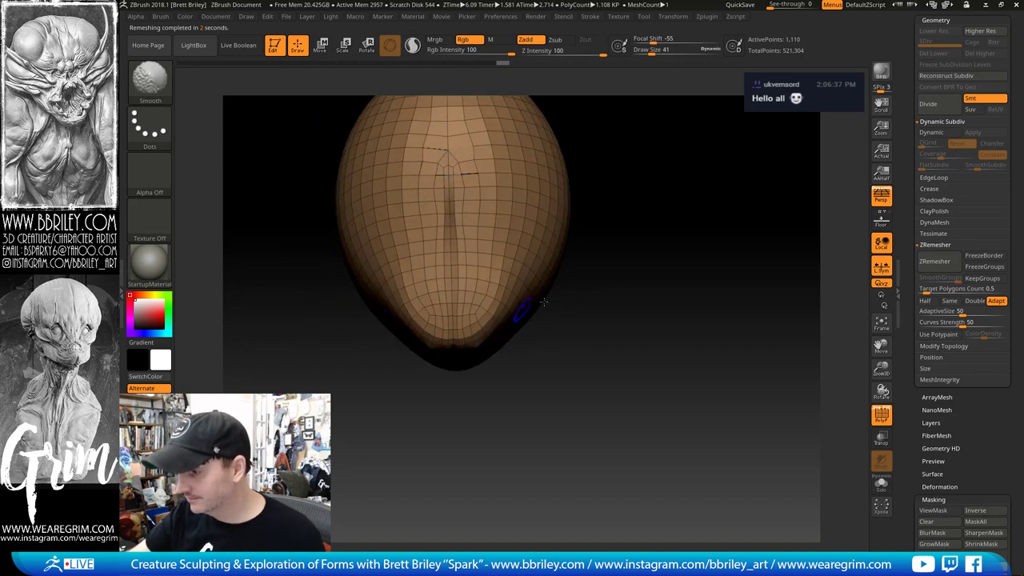
mouse_move(543, 302)
mouse_down()
mouse_move(663, 171)
mouse_move(679, 190)
mouse_up()
click(882, 422)
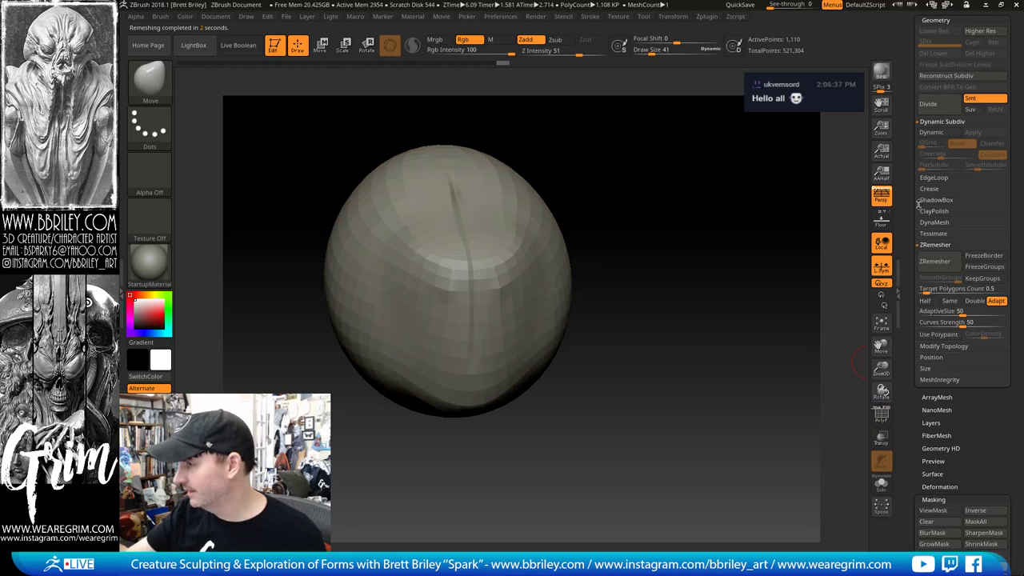
Step: Subdivide the remeshed dome repeatedly with the original PM3D_Sphere3D1_1 visible, and project all of the original's detail onto it
drag(918, 206, 894, 362)
key(ctrl+d)
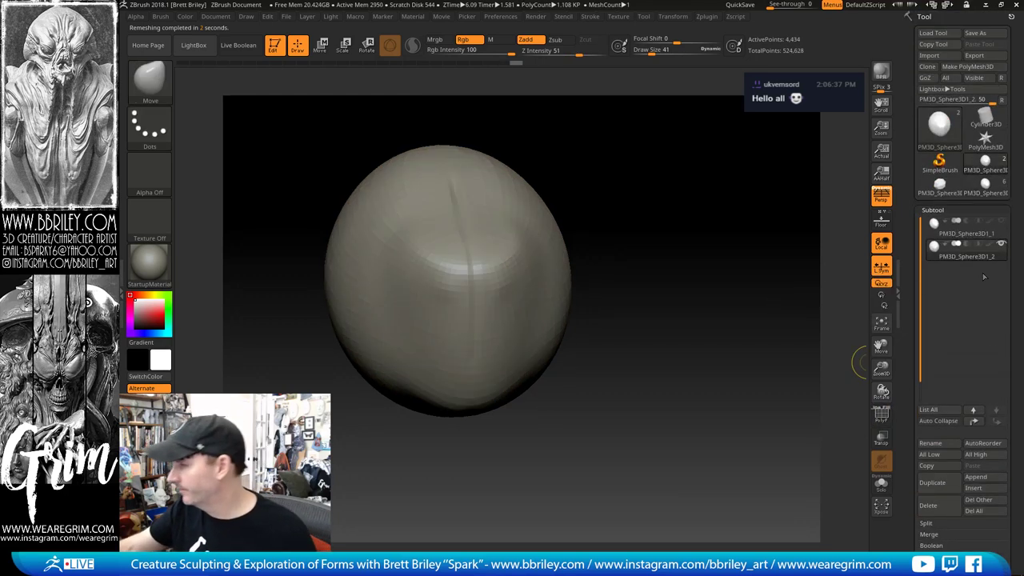
click(980, 234)
click(982, 237)
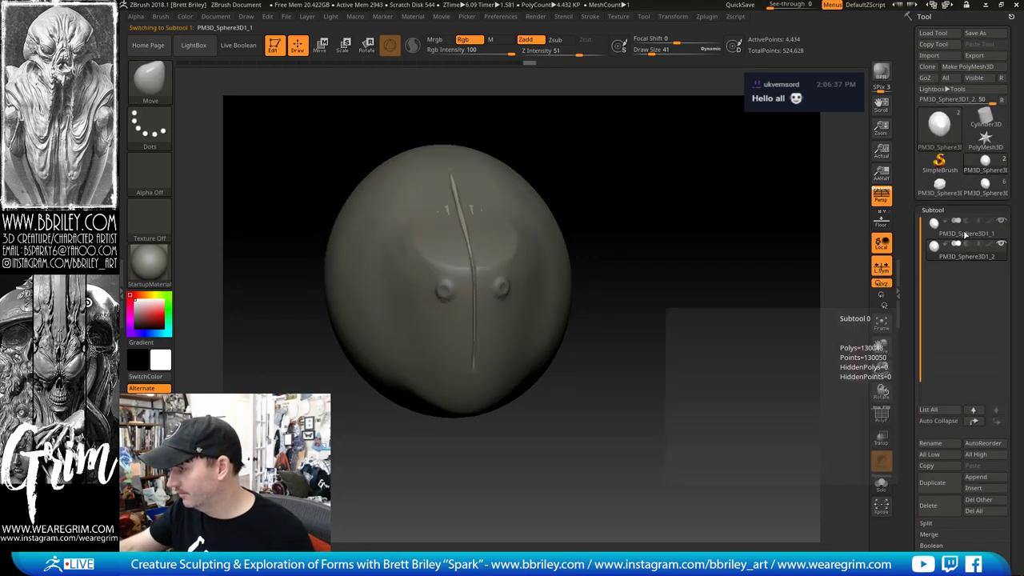
click(936, 256)
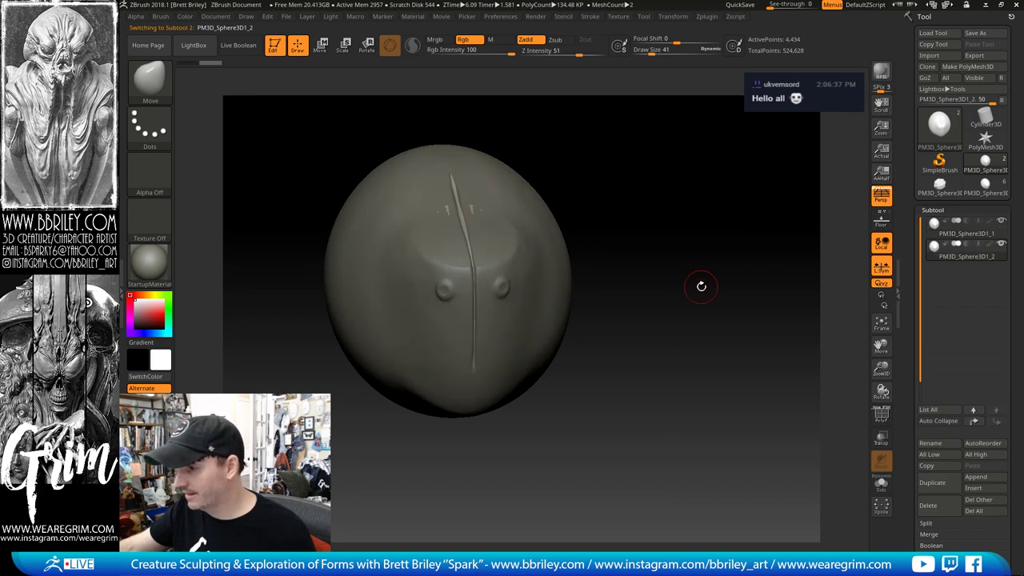
scroll(920, 520, down, 3)
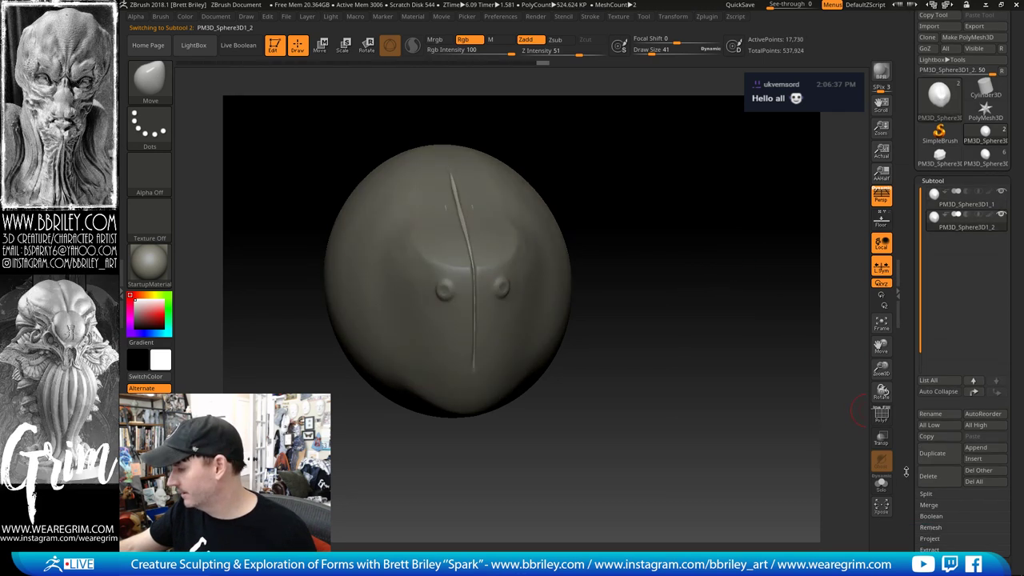
click(929, 516)
click(932, 536)
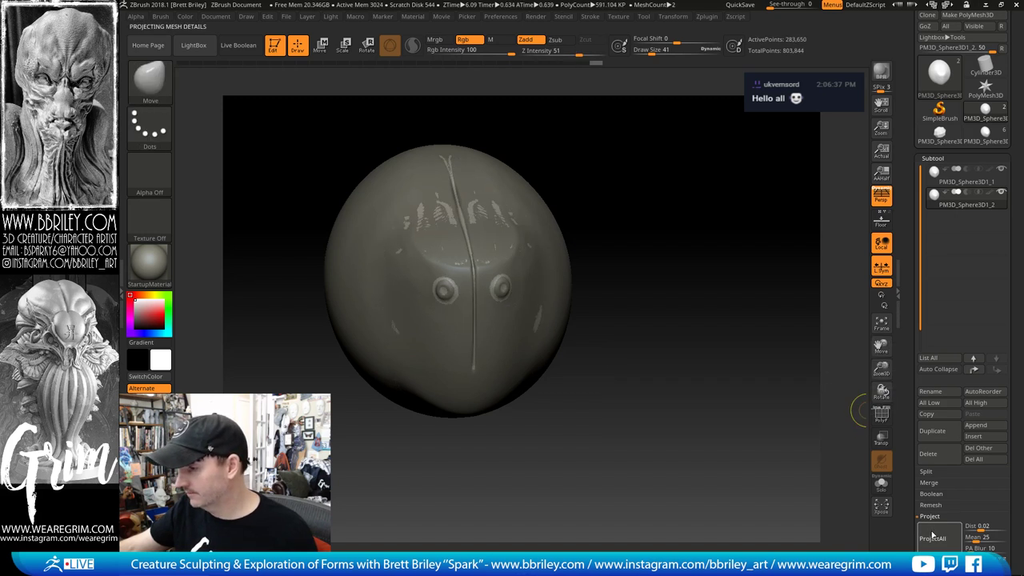
Step: Subdivide the dome once more, smooth out the projection artifacts in Solo mode, and drop it one subdivision level
key(ctrl+d)
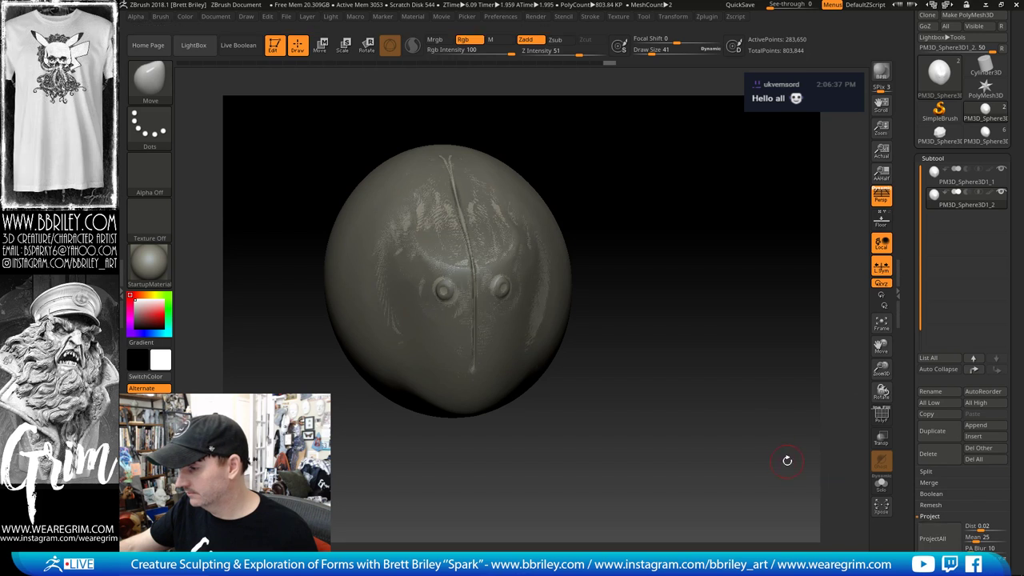
drag(737, 399, 744, 411)
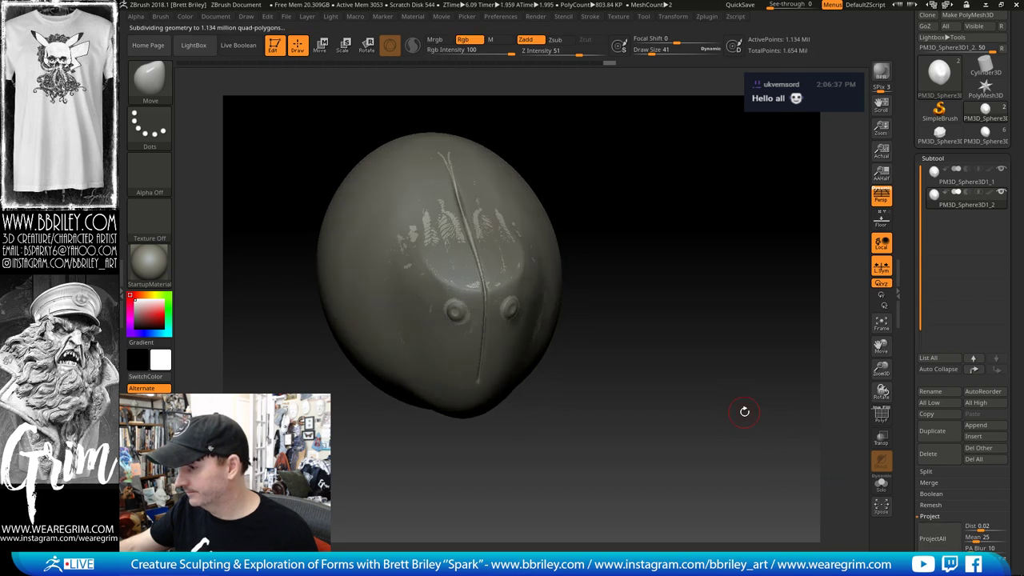
click(881, 485)
drag(681, 368, 718, 320)
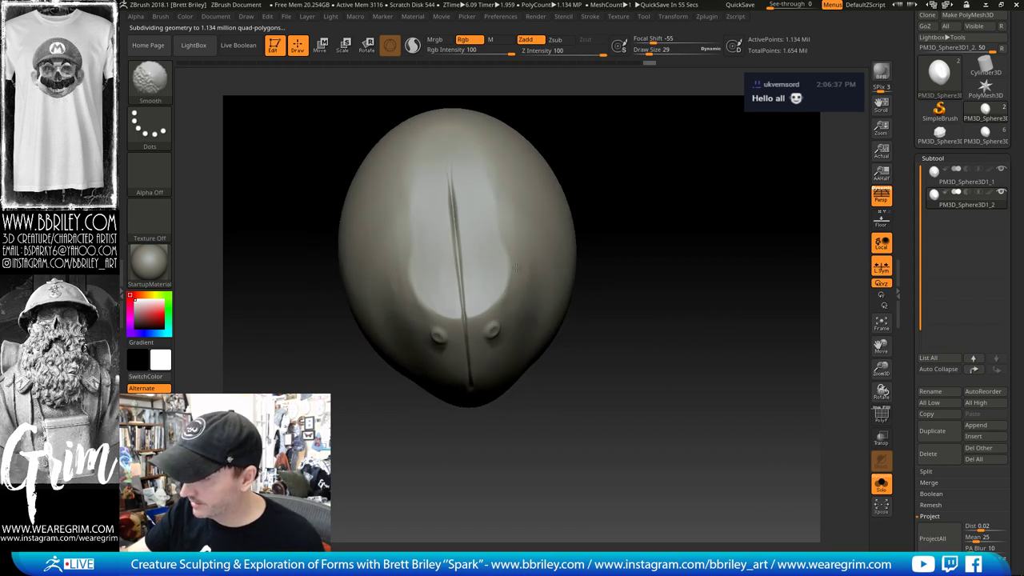
key(shift+d)
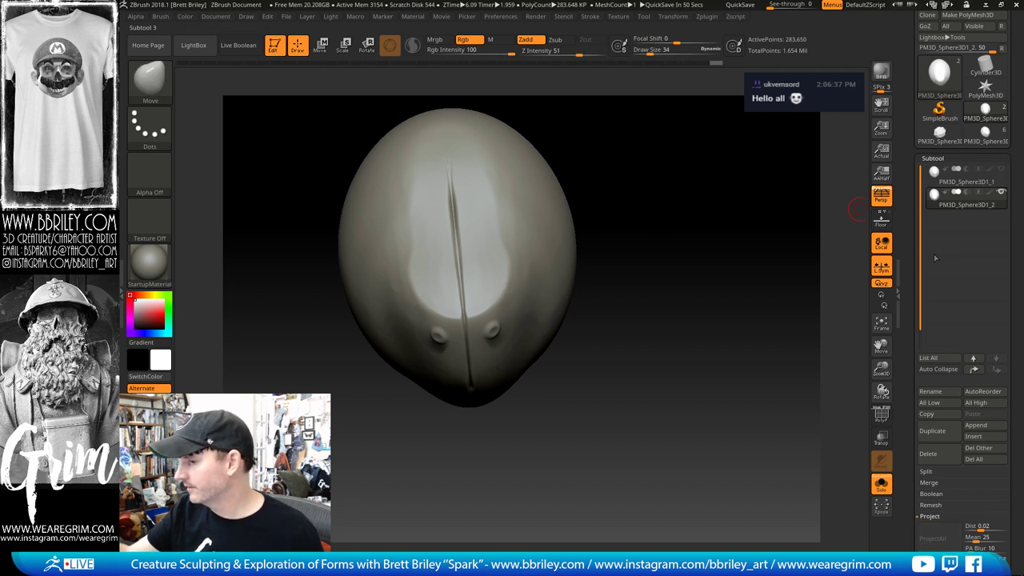
Step: Return to the six-subtool bust and insert the remeshed dome as a new subtool
click(948, 137)
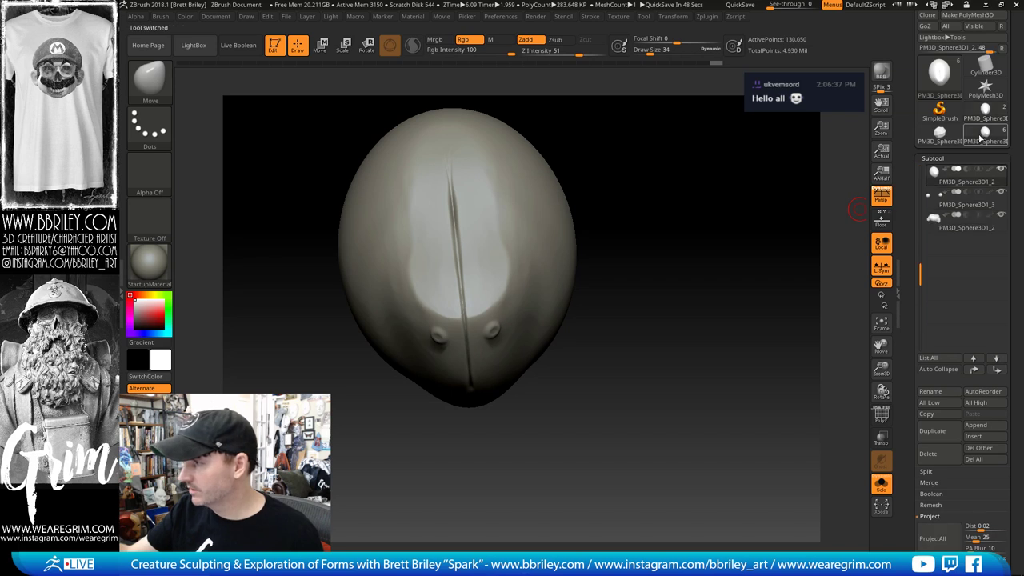
click(946, 140)
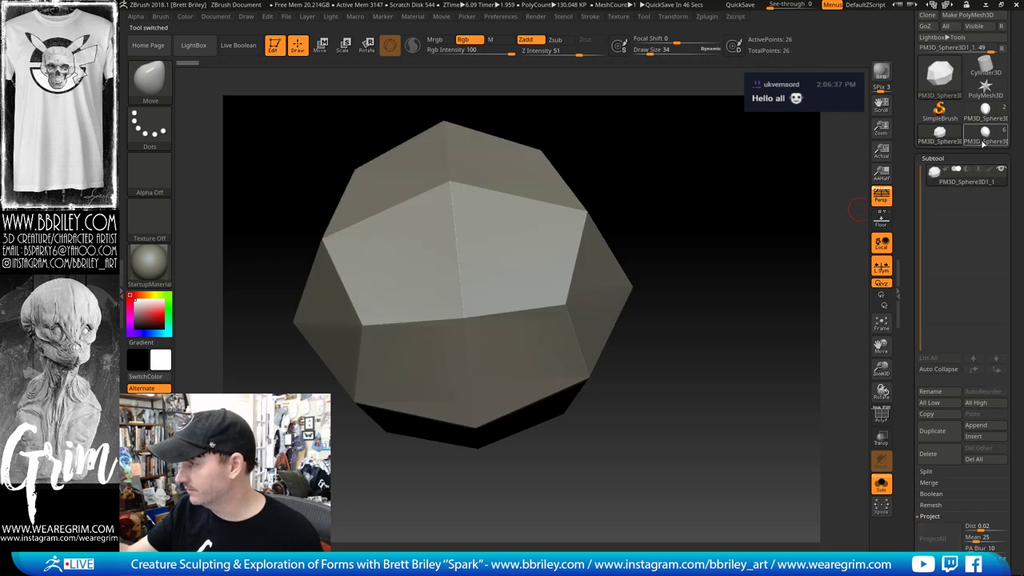
click(985, 139)
click(979, 436)
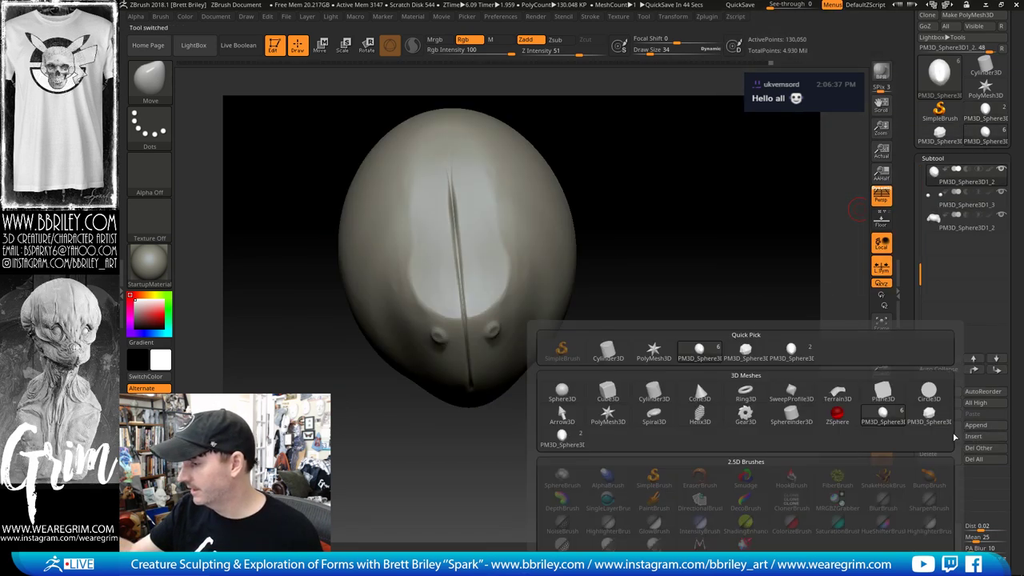
click(571, 444)
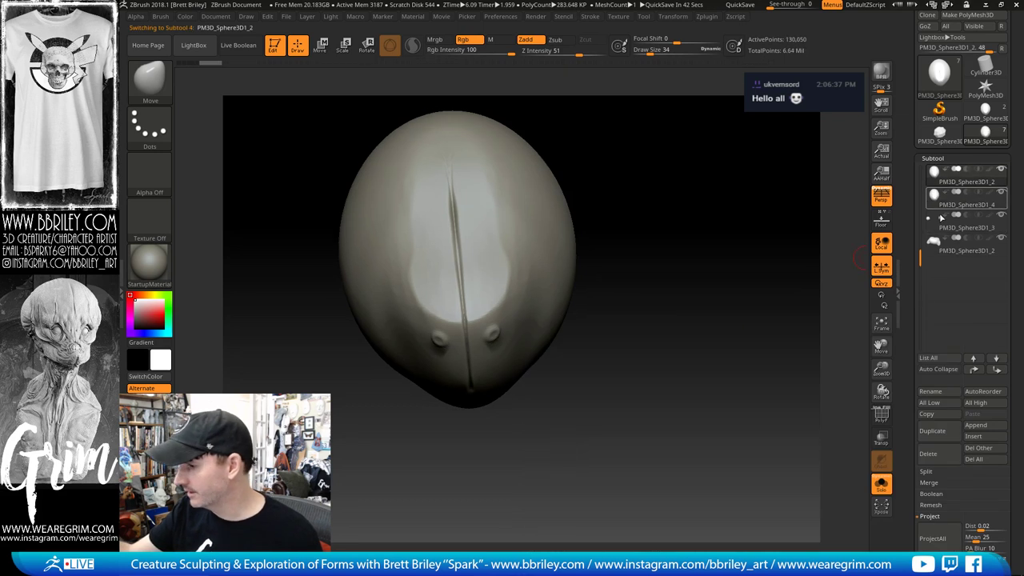
Step: Show the full bust with polyframe, compare the two domes' topology, and delete the old dome subtool PM3D_Sphere3D1_2
click(881, 484)
click(881, 415)
drag(733, 318, 752, 304)
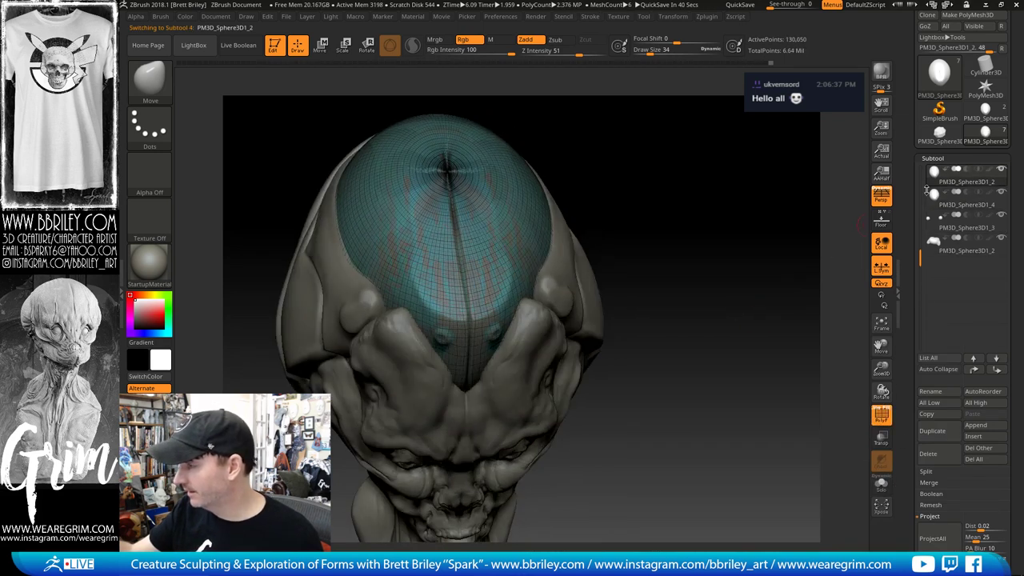
click(944, 198)
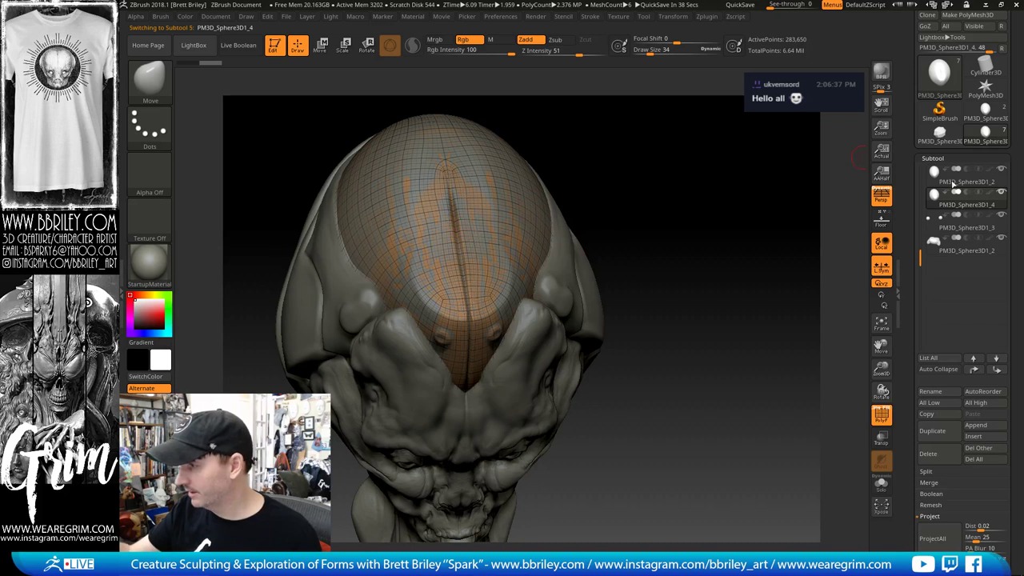
click(954, 180)
click(928, 454)
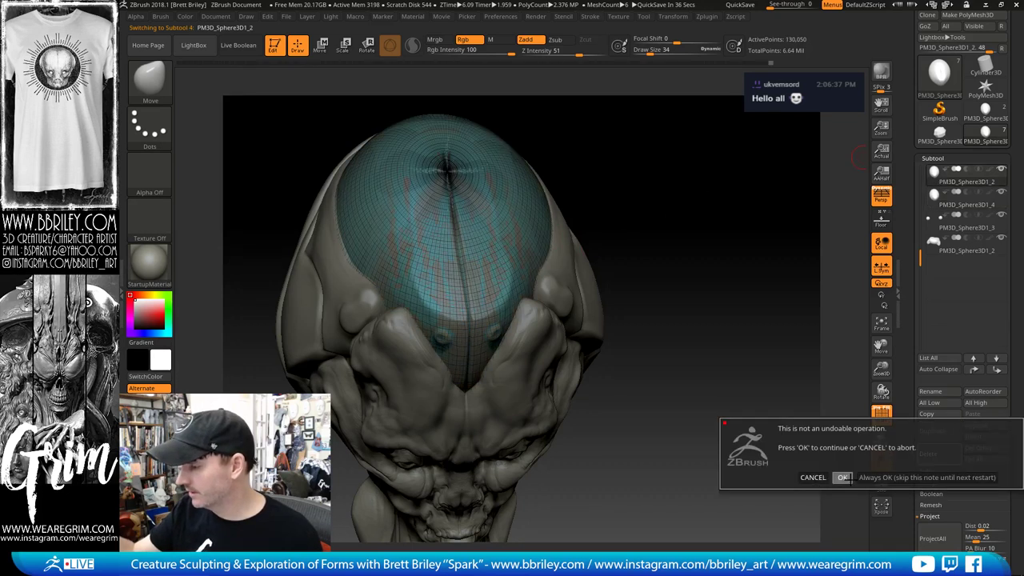
click(842, 478)
Step: Hide the polyframe, raise the new dome one subdivision level, and check its fit in the helmet
mouse_move(779, 393)
mouse_down()
mouse_move(728, 384)
mouse_move(725, 288)
mouse_move(695, 286)
mouse_move(656, 249)
mouse_up()
click(880, 414)
key(shift+d)
key(shift+d)
key(shift+d)
drag(578, 184, 616, 192)
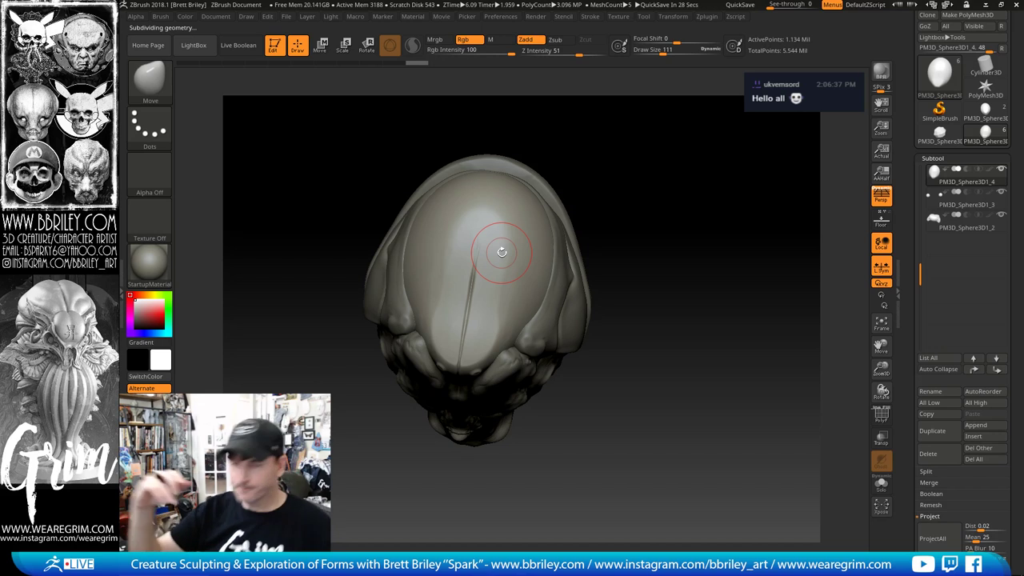
mouse_move(667, 231)
mouse_down()
mouse_move(702, 242)
mouse_move(641, 145)
mouse_move(660, 197)
mouse_move(608, 240)
mouse_up()
Step: Select the alien head and nudge the fold beside the eye with the Move brush at draw size 86
alt+click(344, 322)
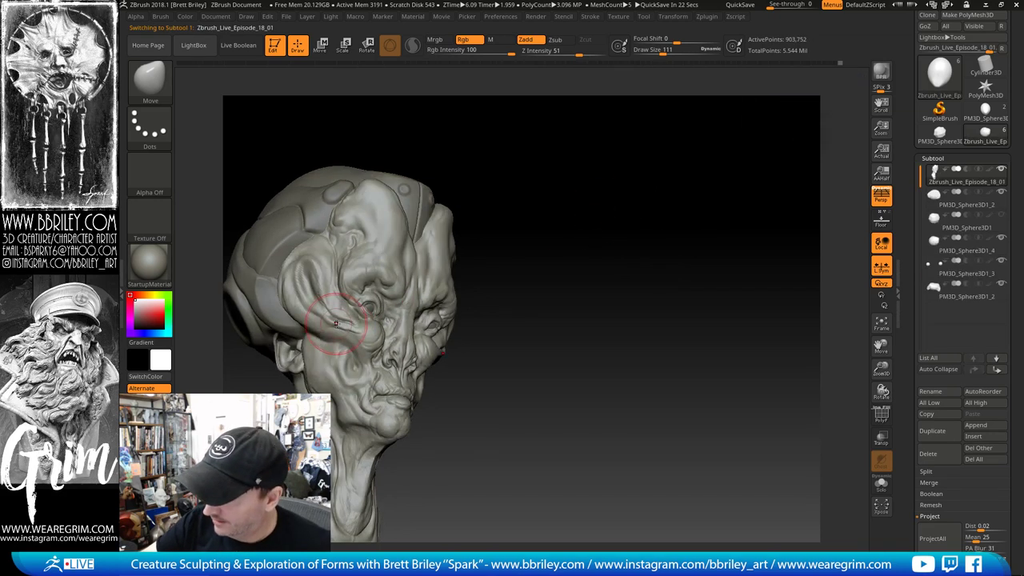
key(s)
drag(336, 318, 334, 319)
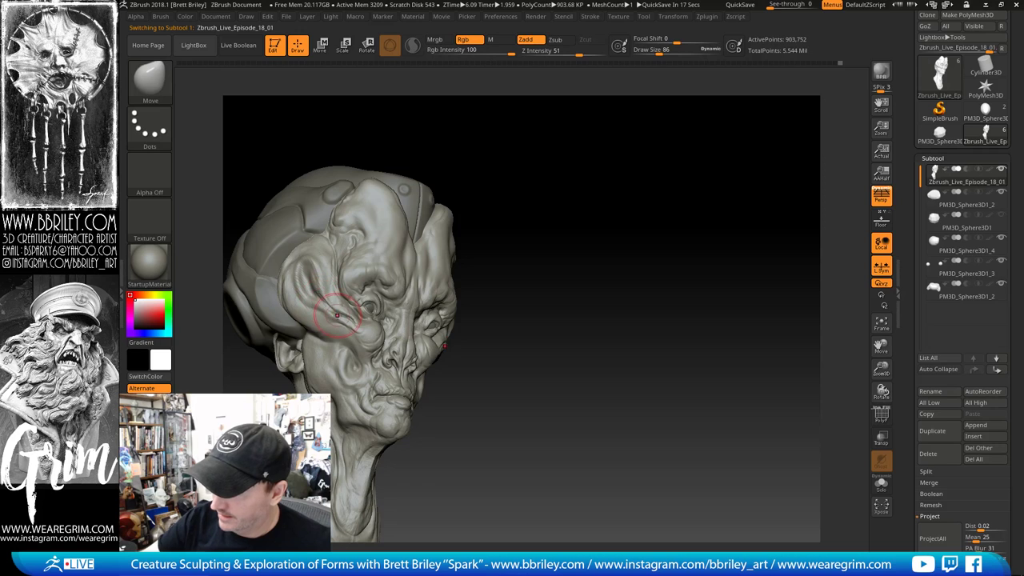
drag(438, 151, 425, 157)
Step: Build up and smooth the fold running from the cheek toward the ear with the Clay brush at draw size 44
key(b)
key(c)
key(l)
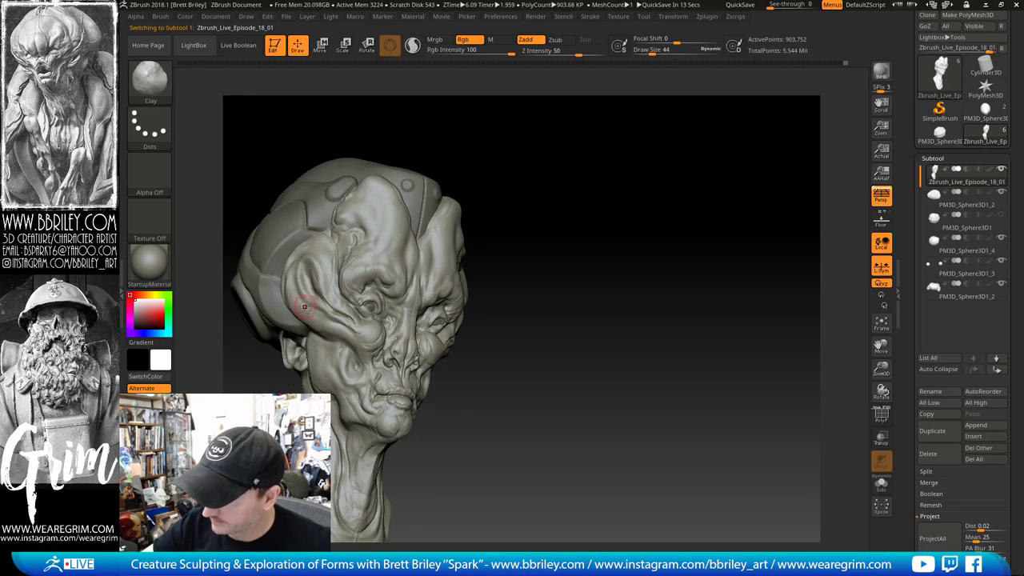
drag(552, 312, 436, 344)
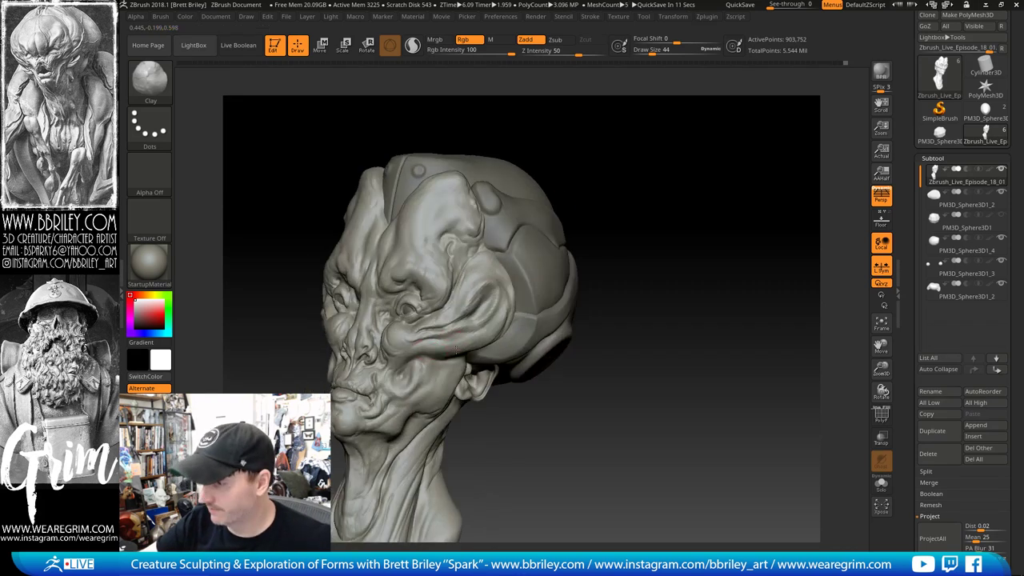
right_drag(432, 350, 456, 356)
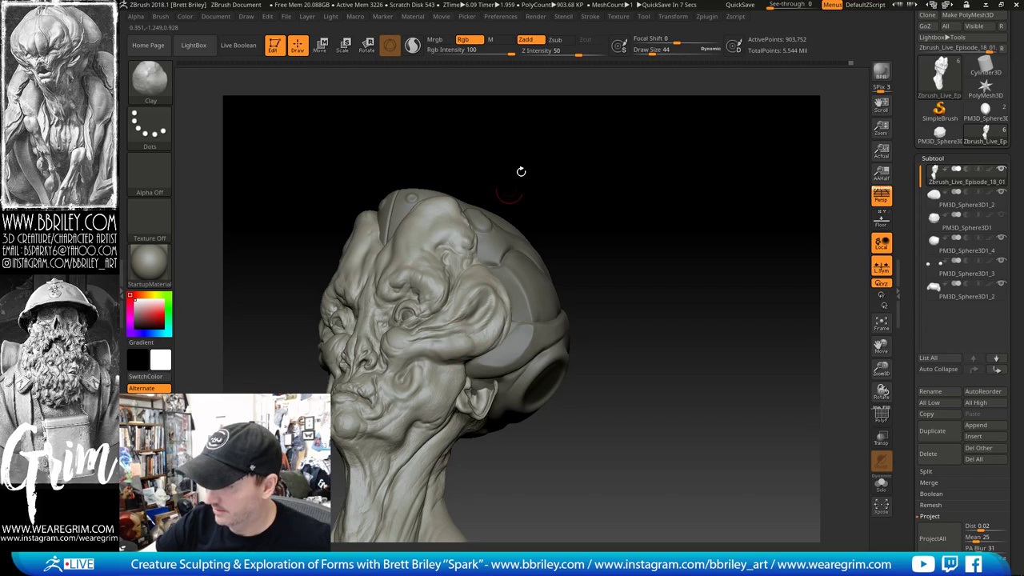
drag(520, 172, 490, 149)
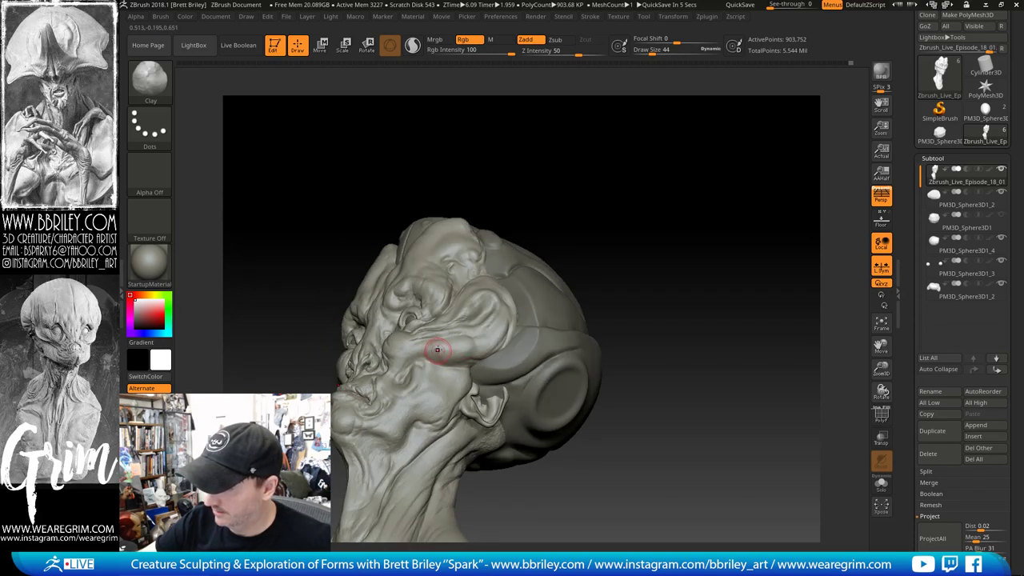
key(shift)
Step: Examine the alien head and helmet from the front and three-quarter side
mouse_move(578, 180)
mouse_down()
mouse_move(656, 210)
mouse_move(625, 213)
mouse_up()
drag(712, 123, 727, 107)
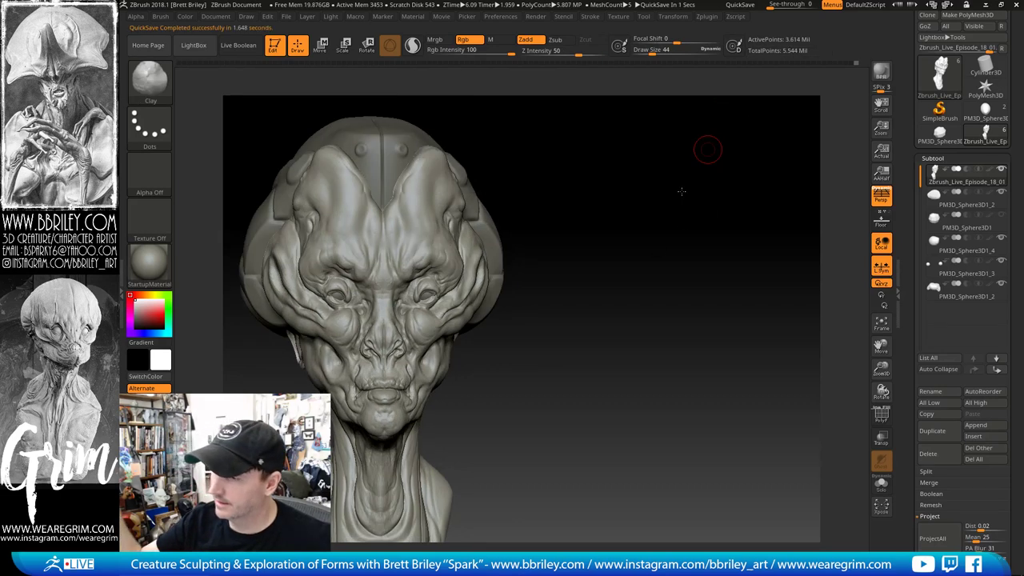
mouse_move(709, 149)
right_down()
mouse_move(688, 208)
mouse_move(718, 241)
mouse_move(670, 242)
mouse_move(725, 233)
mouse_move(728, 251)
right_up()
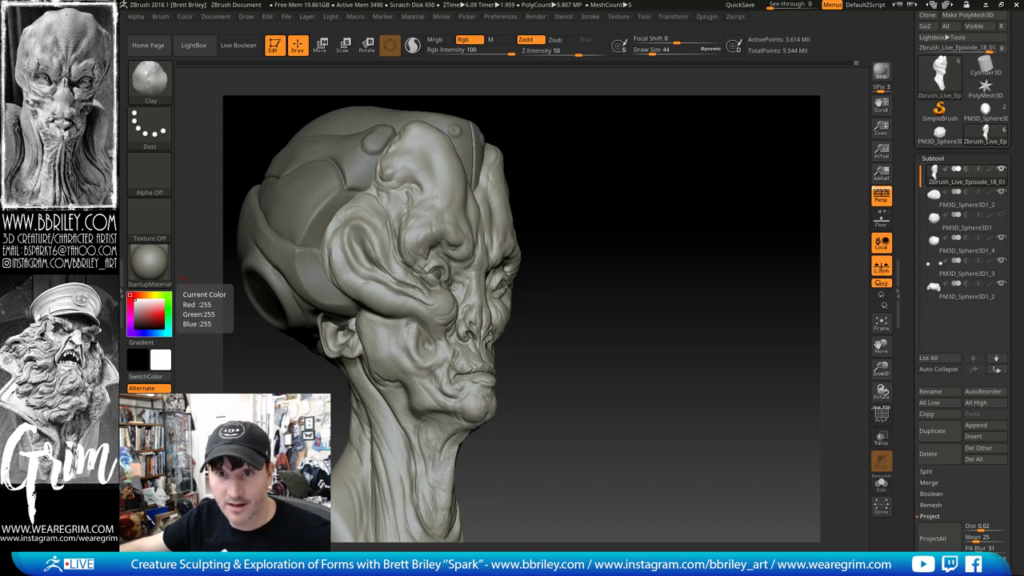
drag(681, 241, 738, 171)
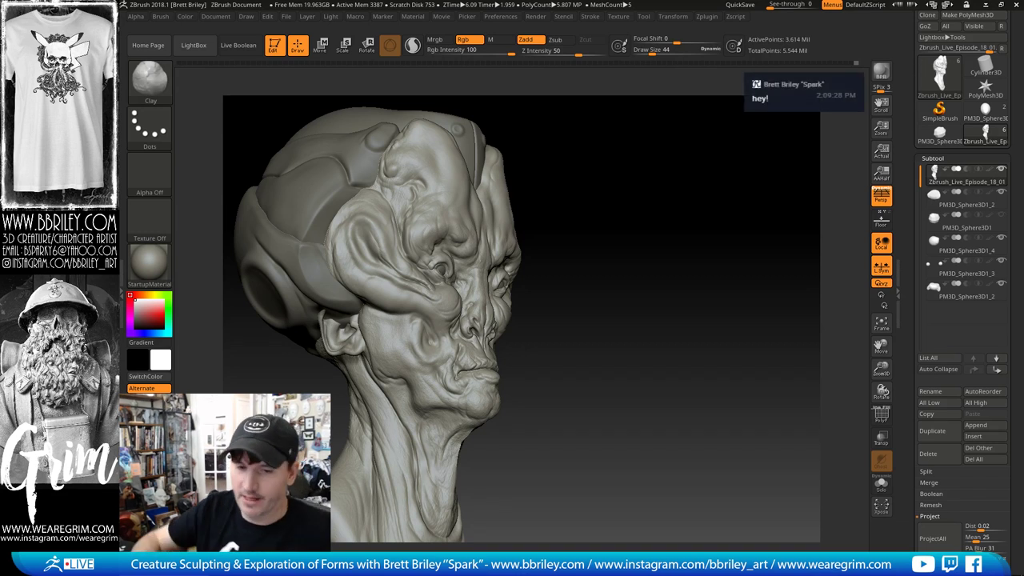
drag(661, 275, 667, 273)
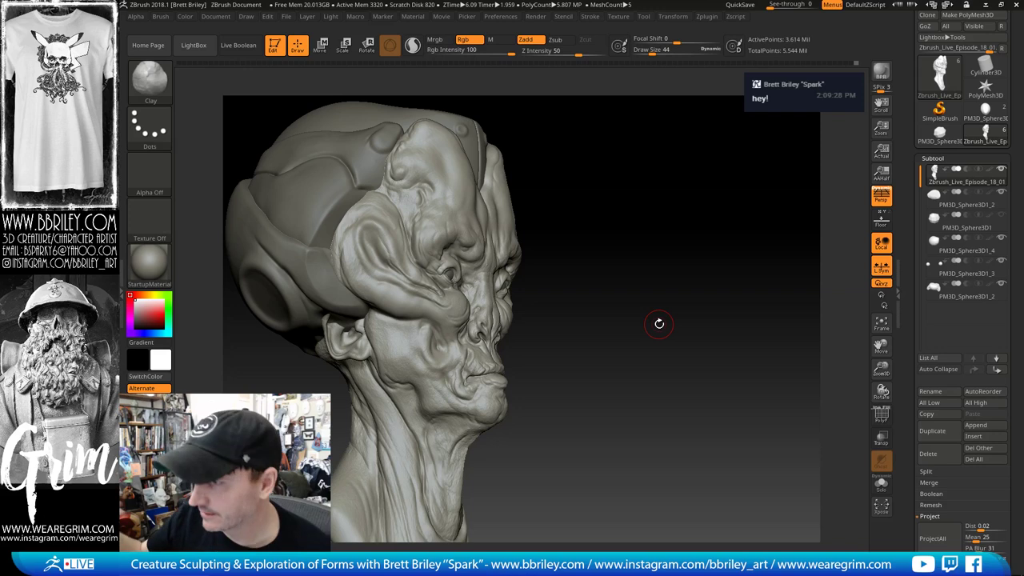
mouse_move(659, 323)
mouse_down()
mouse_move(601, 194)
mouse_move(728, 252)
mouse_up()
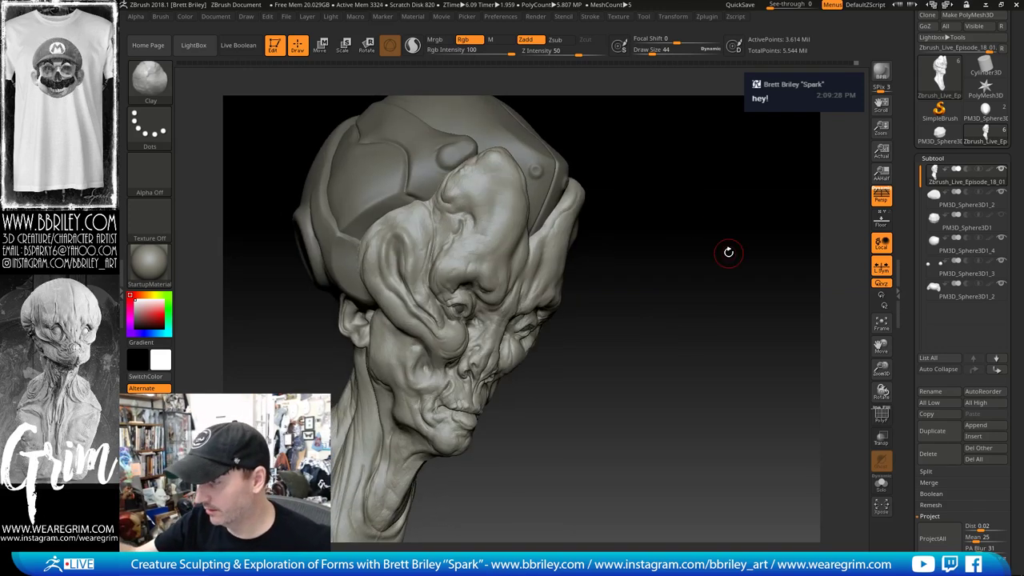
Step: Mask a narrow leaf-shaped patch along the cheek-to-ear fold with the MaskPen brush at draw sizes 18 and 15
key(s)
drag(382, 293, 377, 294)
mouse_move(633, 156)
mouse_down()
mouse_move(660, 160)
mouse_move(425, 216)
mouse_up()
key(s)
key(ctrl)
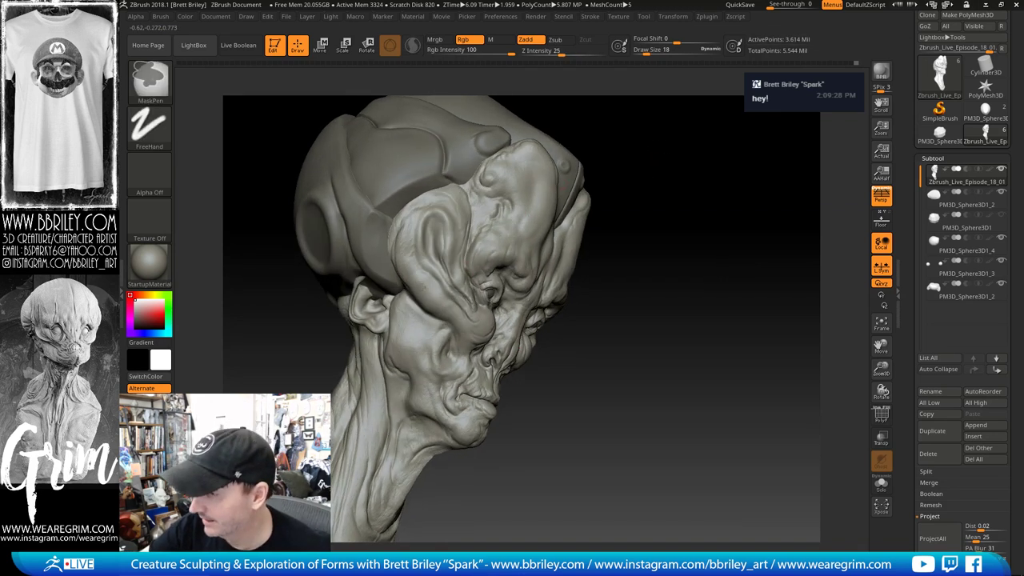
mouse_move(424, 286)
ctrl+mouse_down()
mouse_move(419, 276)
mouse_move(432, 295)
ctrl+mouse_up()
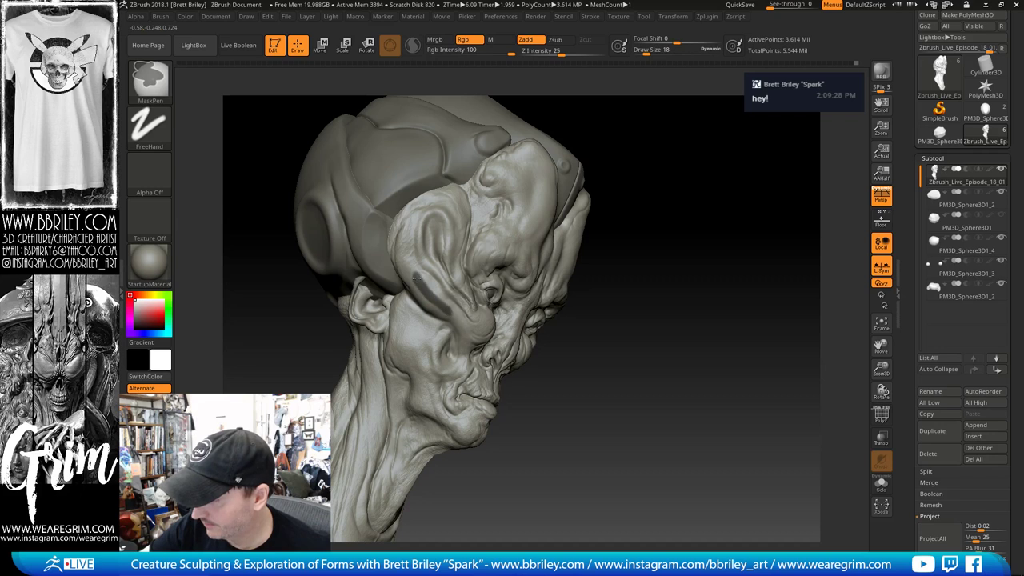
drag(659, 137, 678, 122)
key(s)
drag(416, 282, 412, 282)
key(ctrl)
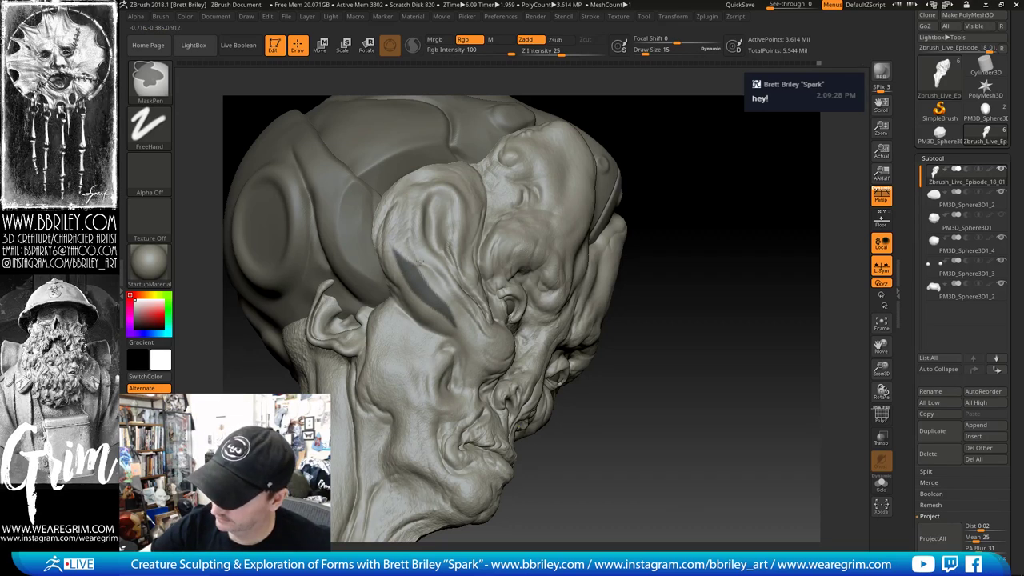
Step: Turn off the Double option and preview an extraction of the masked patch at 0.02 thickness
mouse_move(741, 206)
mouse_down()
mouse_move(733, 183)
mouse_move(851, 236)
mouse_up()
scroll(912, 304, down, 3)
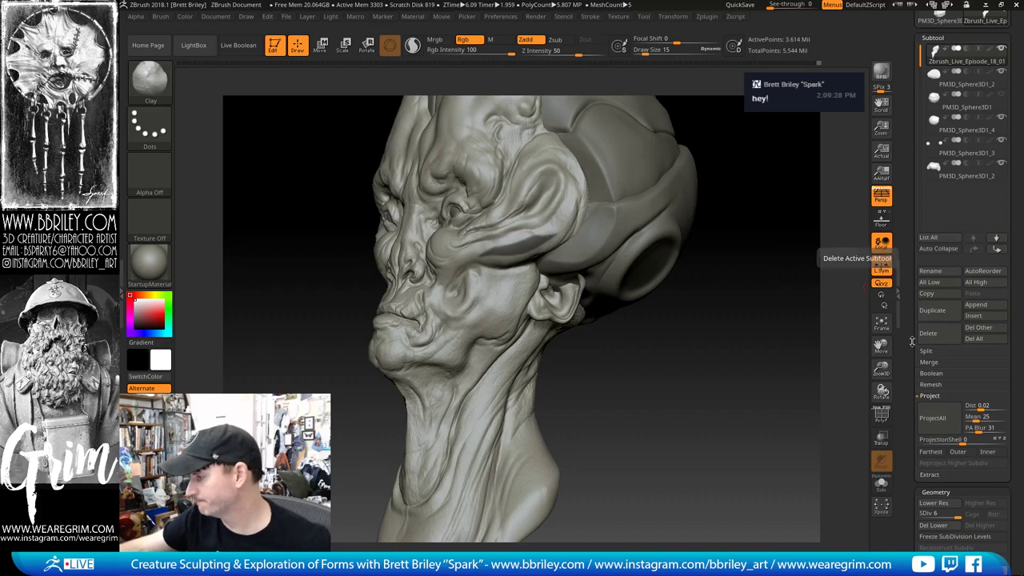
drag(920, 110, 923, 262)
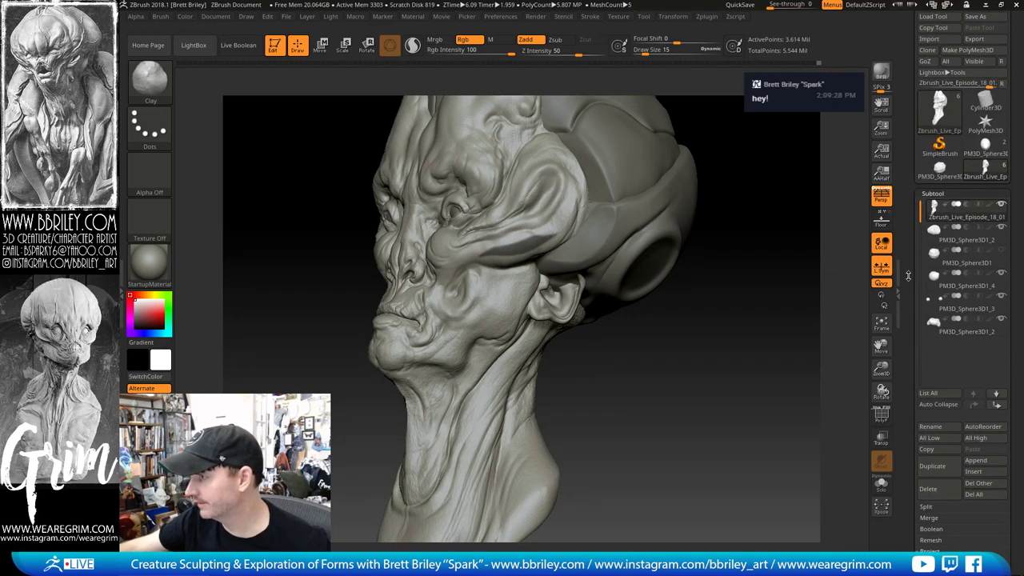
scroll(924, 264, down, 8)
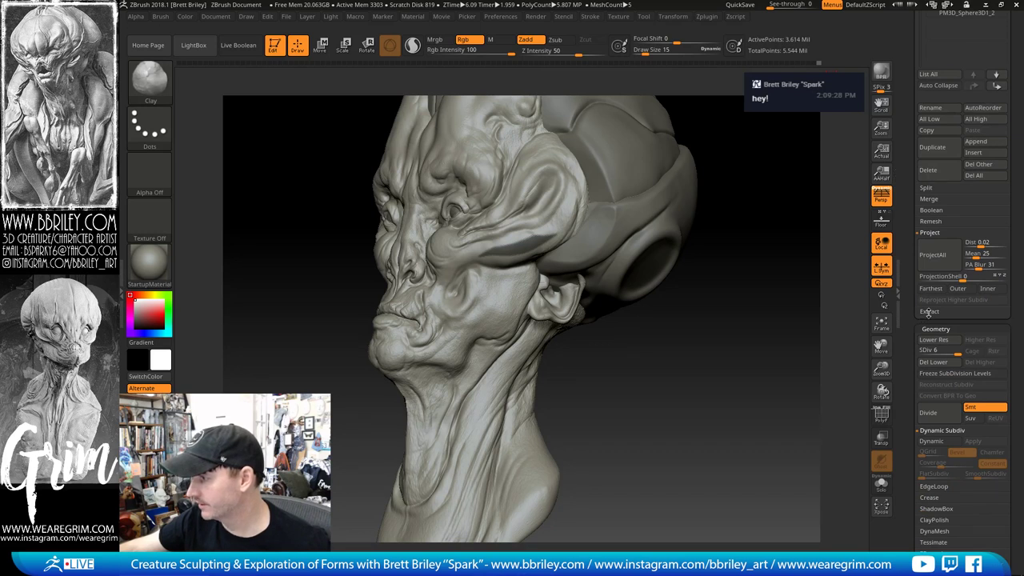
click(929, 312)
click(949, 346)
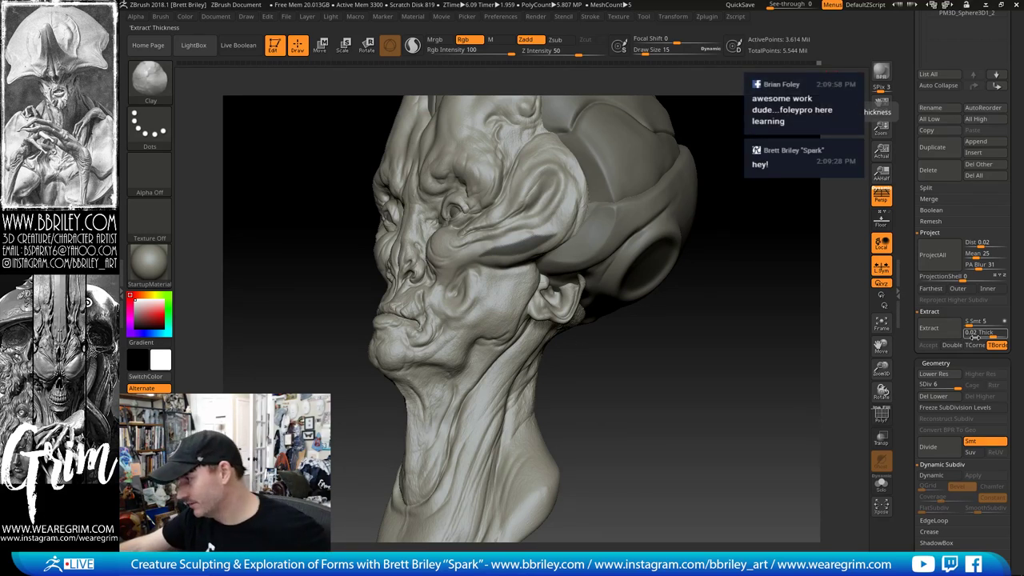
click(945, 335)
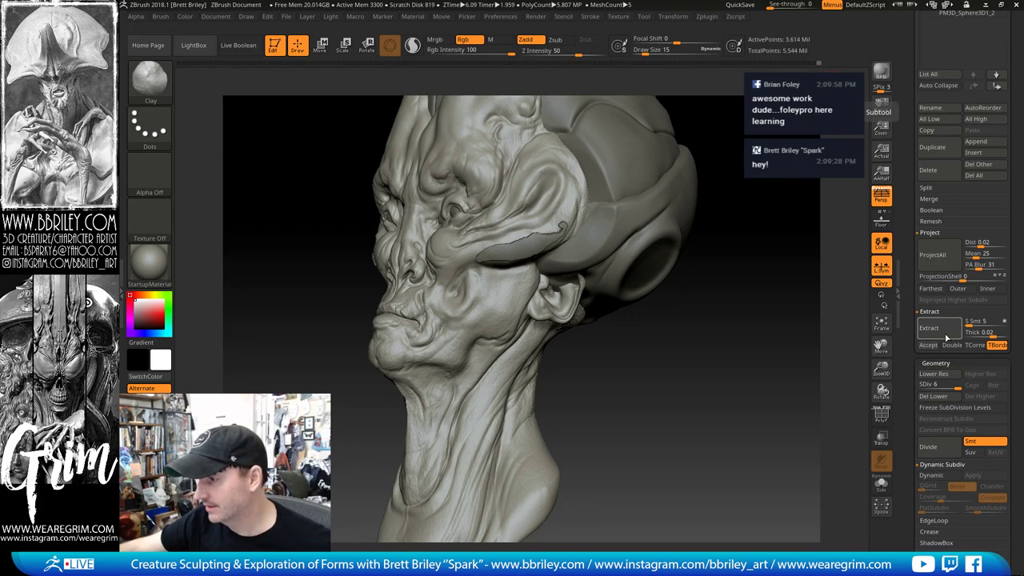
drag(652, 351, 752, 374)
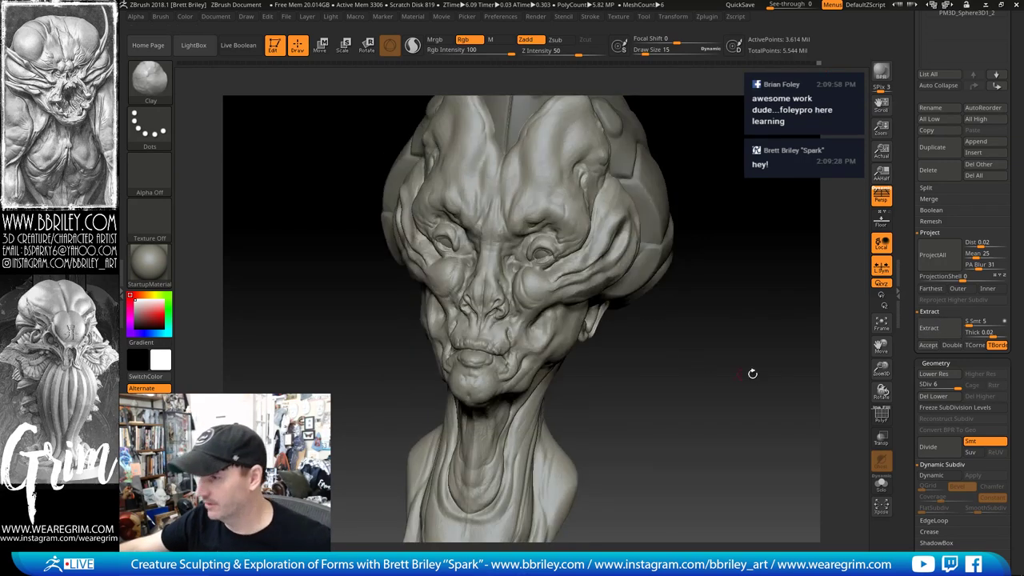
click(927, 344)
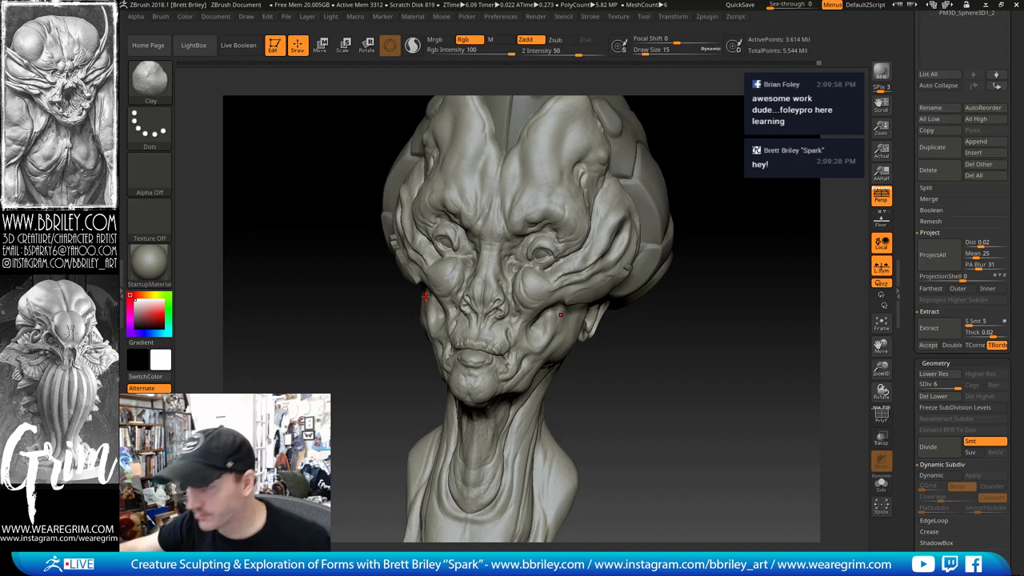
Step: Set the extract thickness to 0.01 and check the previewed strip from the side of the head
click(972, 331)
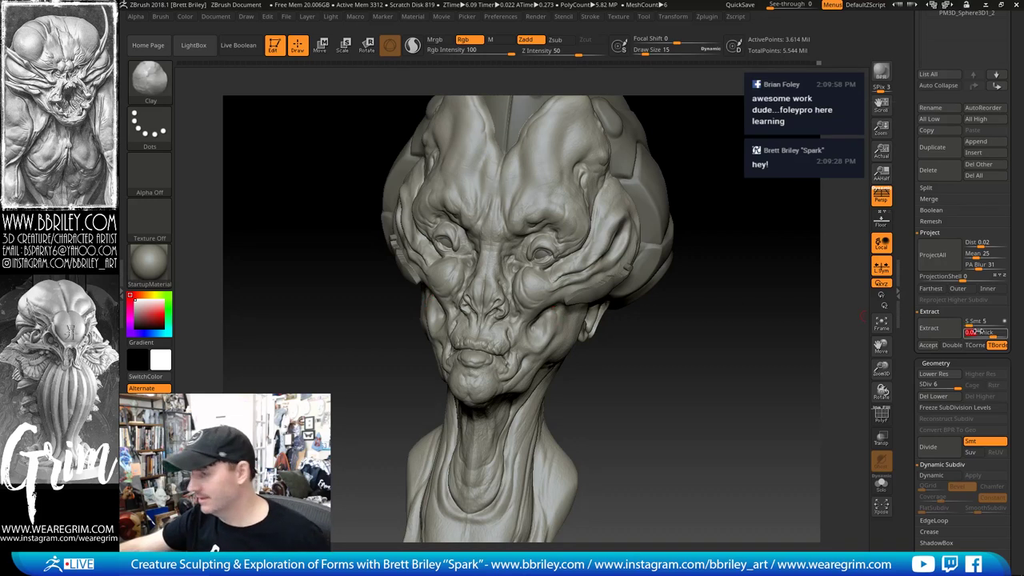
text(.0)
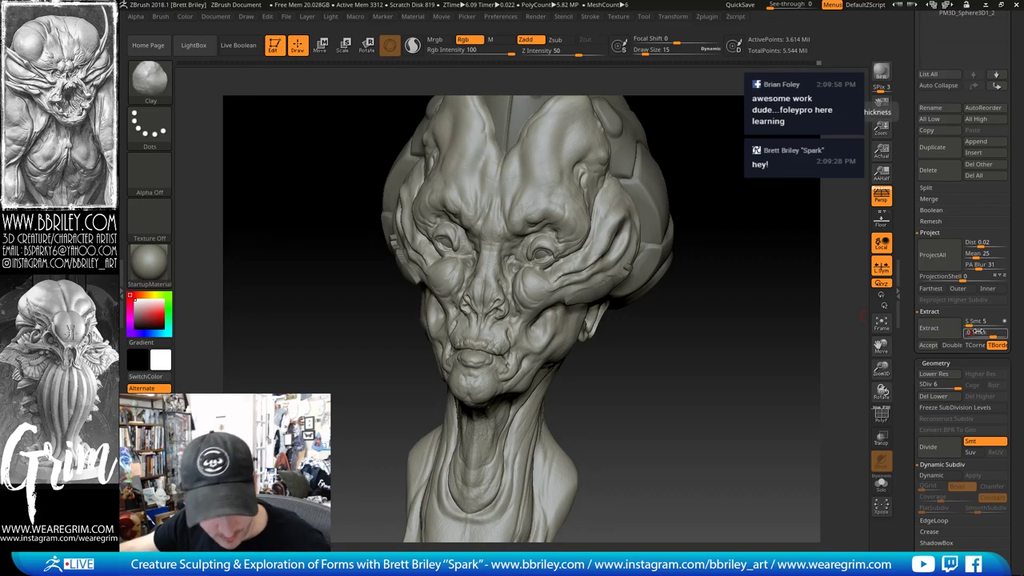
text(1)
key(Return)
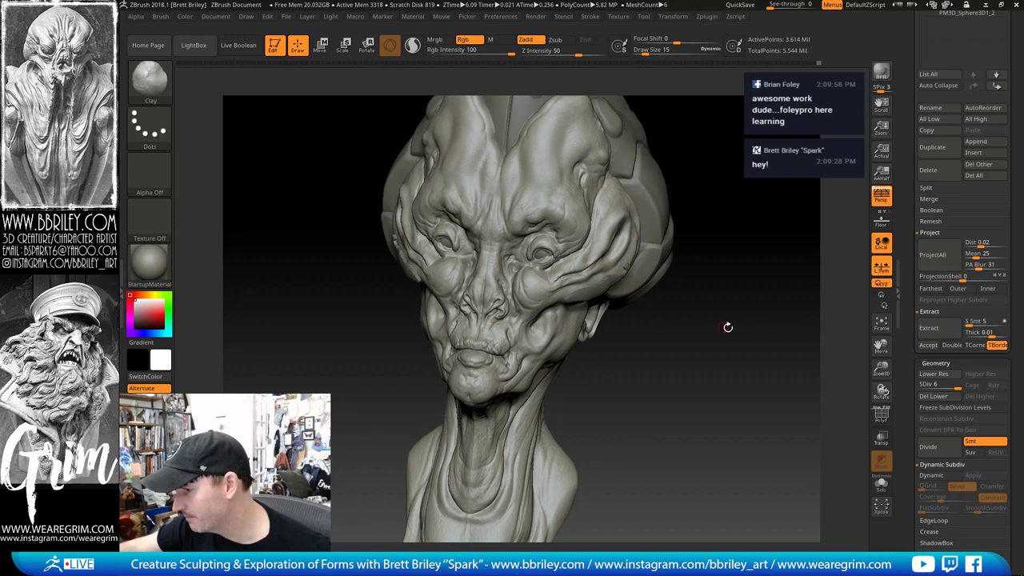
drag(728, 327, 853, 361)
mouse_move(797, 389)
mouse_down()
mouse_move(786, 423)
mouse_move(773, 410)
mouse_up()
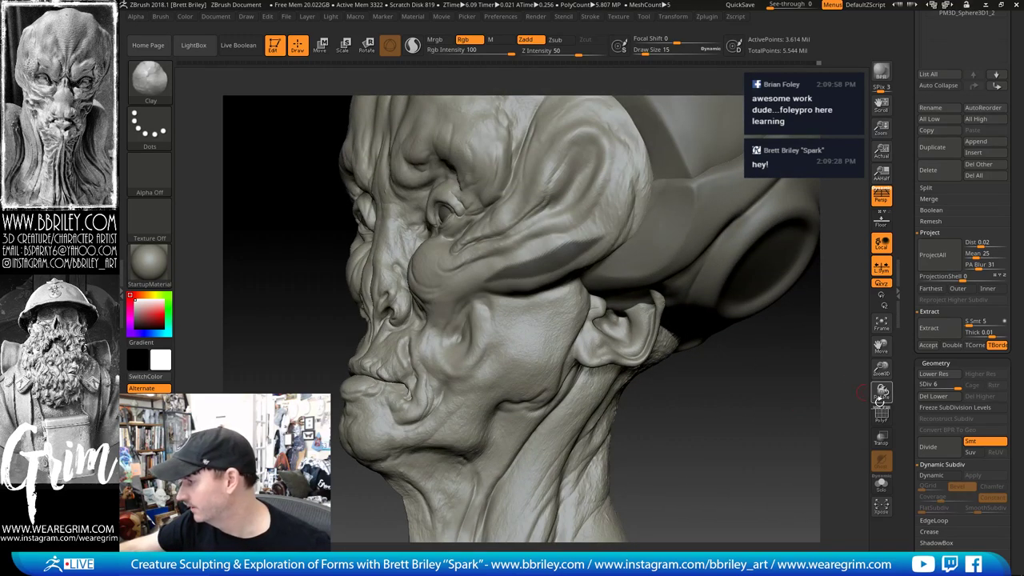
Step: Check the head's polyframe, then extract the masked fold patch and accept it as a new subtool
drag(904, 417, 908, 284)
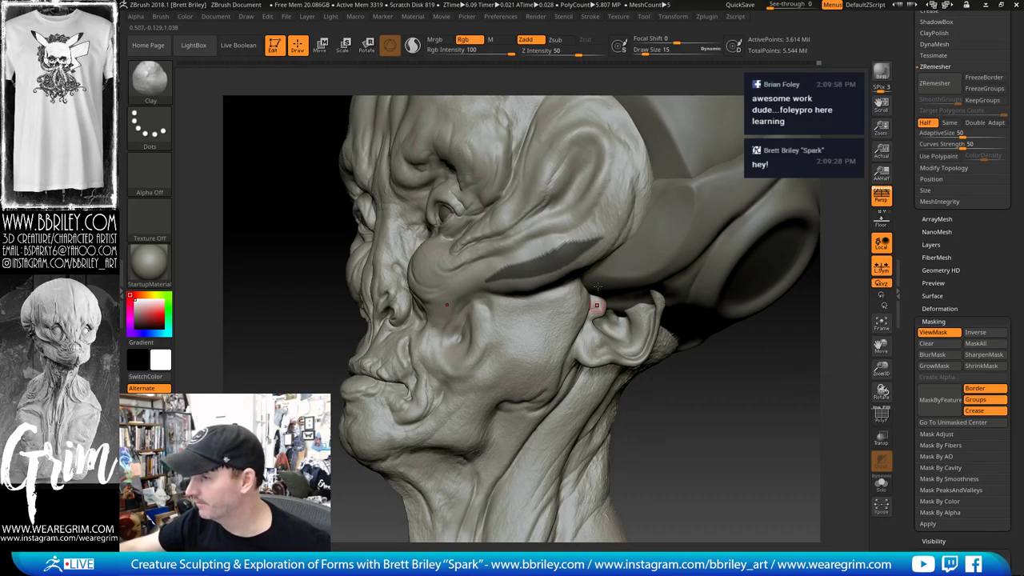
click(878, 416)
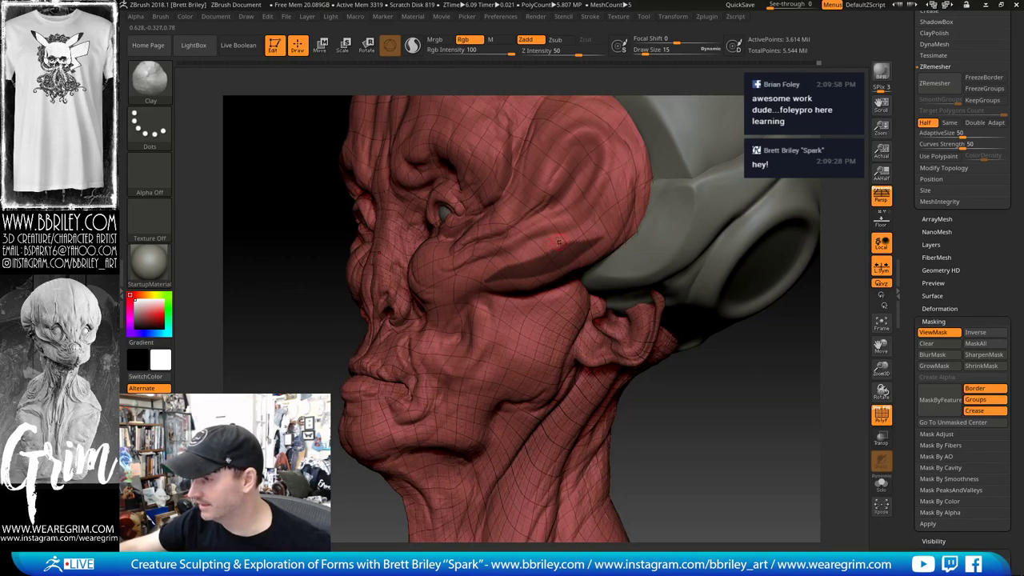
click(880, 419)
scroll(914, 398, up, 6)
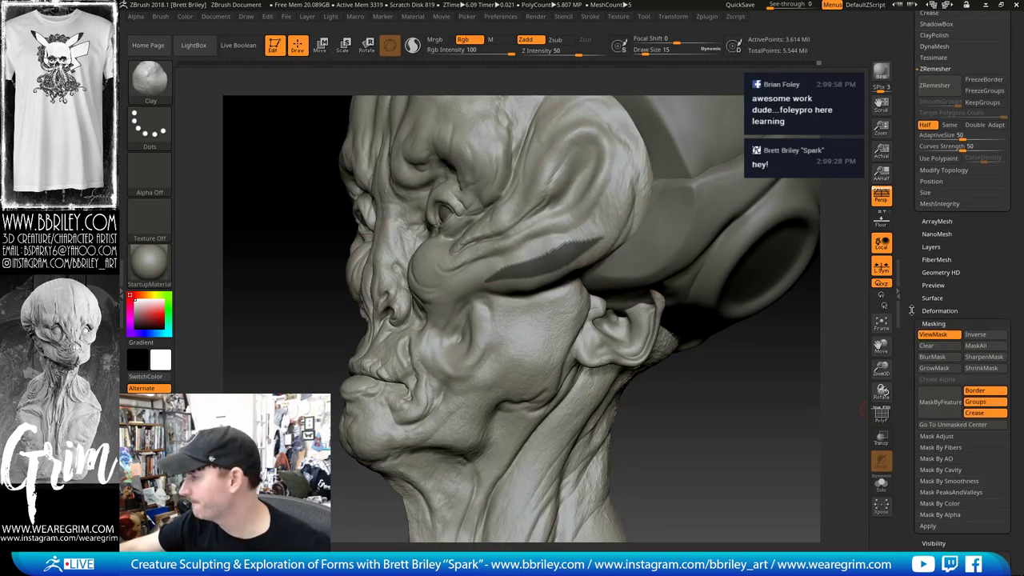
scroll(920, 408, up, 8)
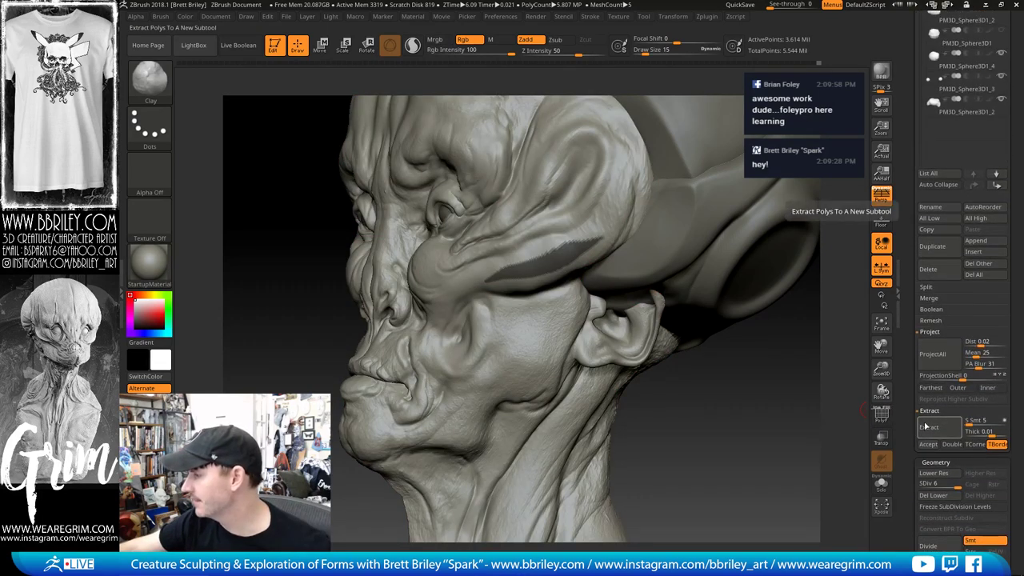
click(928, 427)
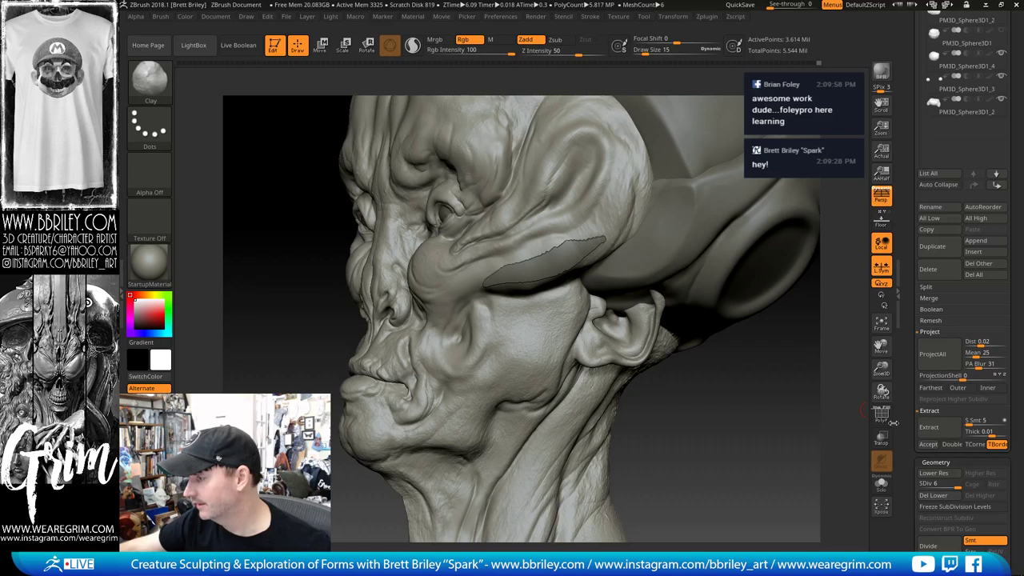
click(928, 444)
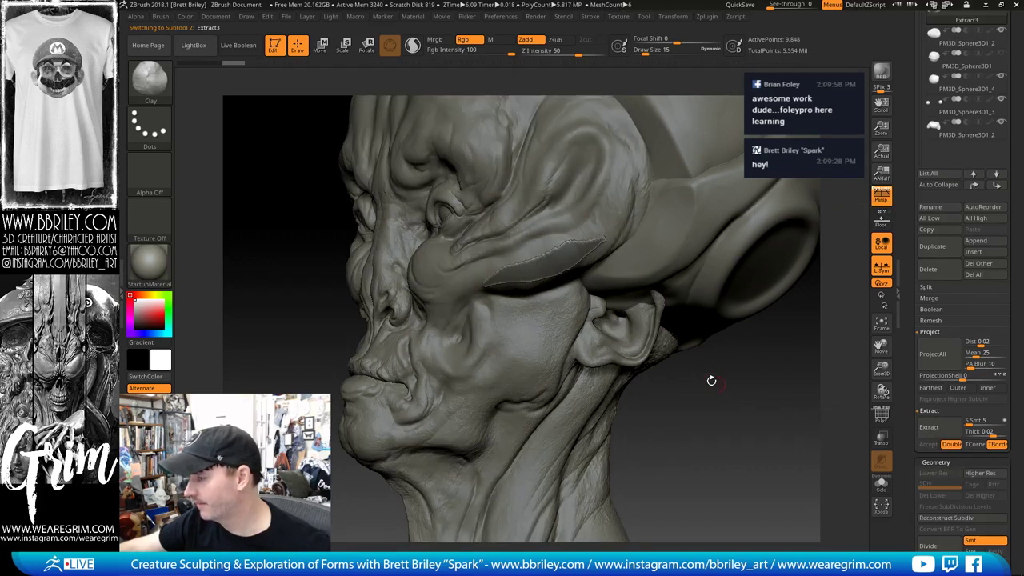
Step: Inspect the extracted strip's mesh, polygroups and edges, both on the head and isolated
mouse_move(712, 381)
mouse_down()
mouse_move(742, 417)
mouse_move(668, 403)
mouse_move(812, 448)
mouse_up()
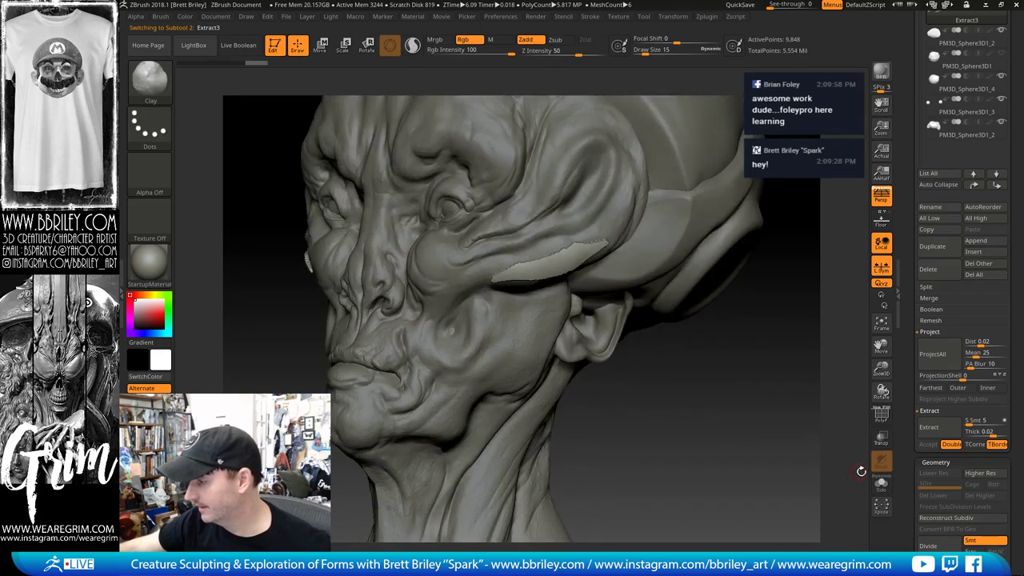
click(881, 414)
drag(747, 416, 779, 516)
alt+drag(851, 475, 811, 453)
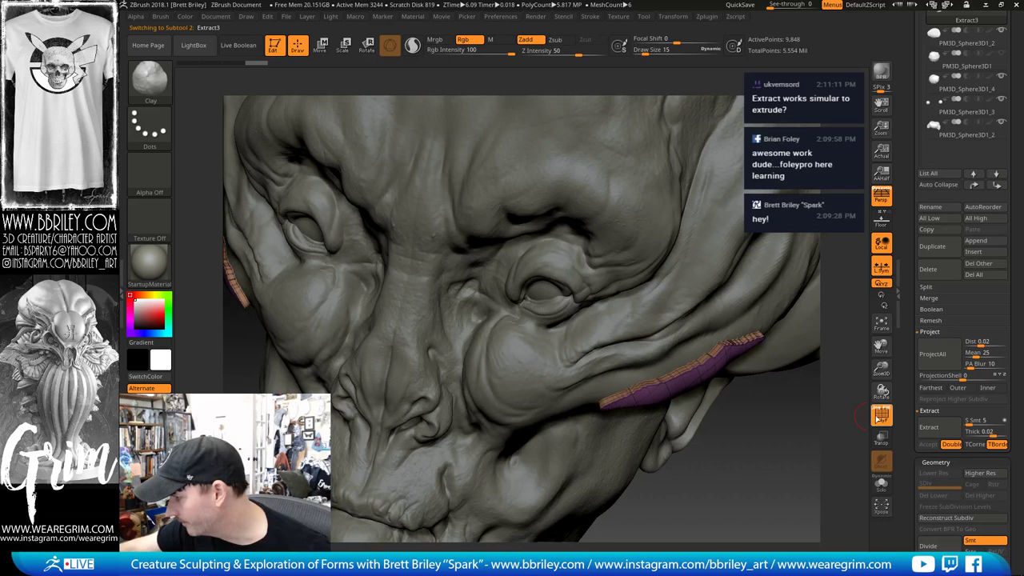
click(881, 485)
drag(800, 480, 684, 458)
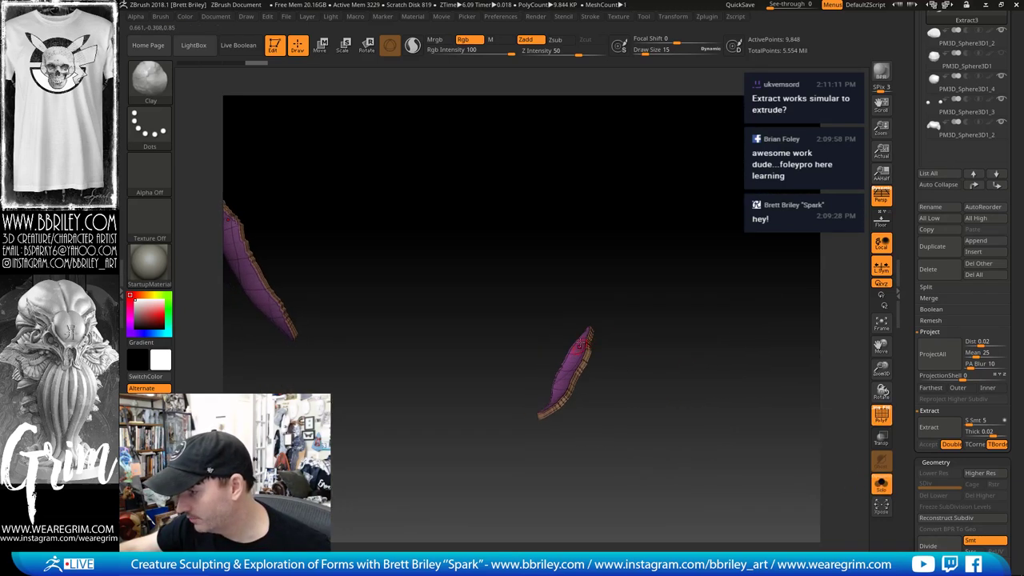
drag(590, 379, 709, 352)
click(879, 418)
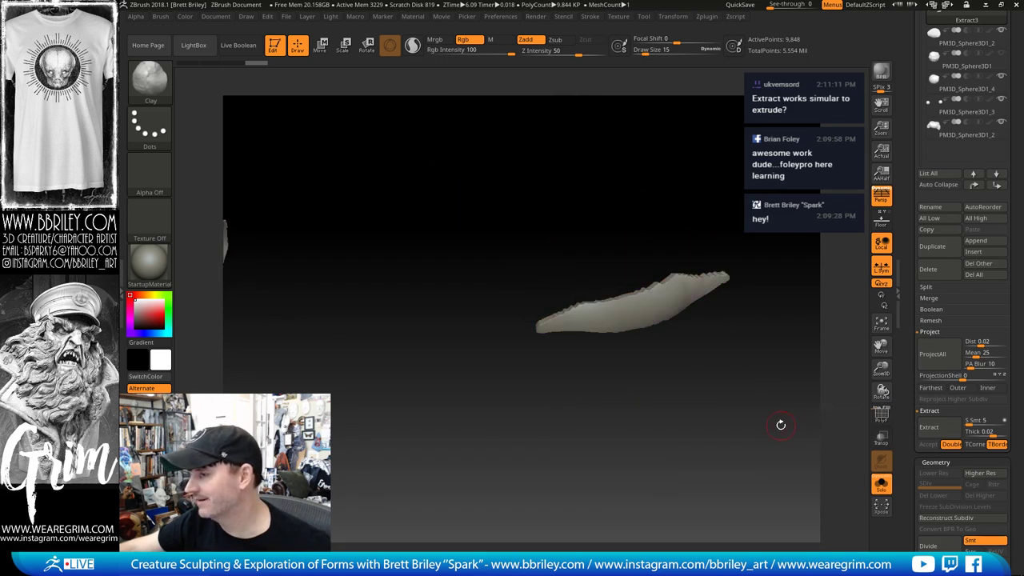
alt+drag(780, 425, 701, 420)
click(879, 487)
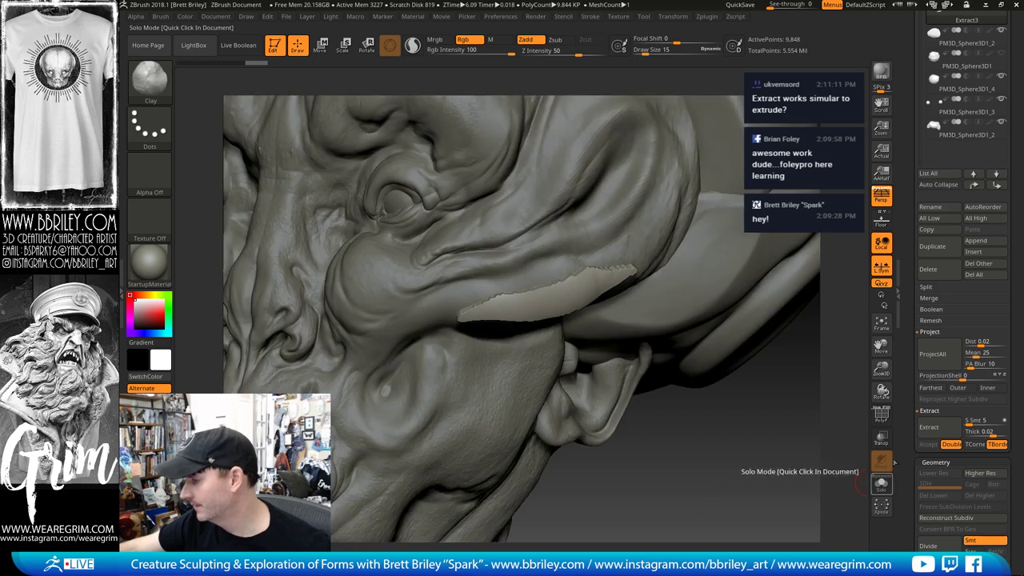
Step: ZRemesh the extracted strip with KeepGroups on and a target polygon count of 0.3, and check its wireframe
scroll(904, 400, down, 5)
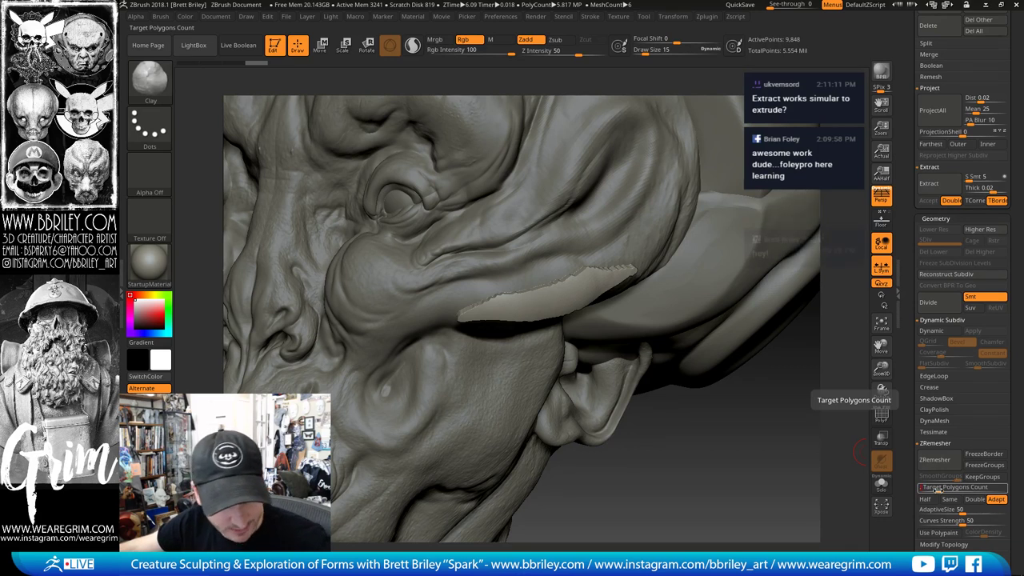
click(976, 476)
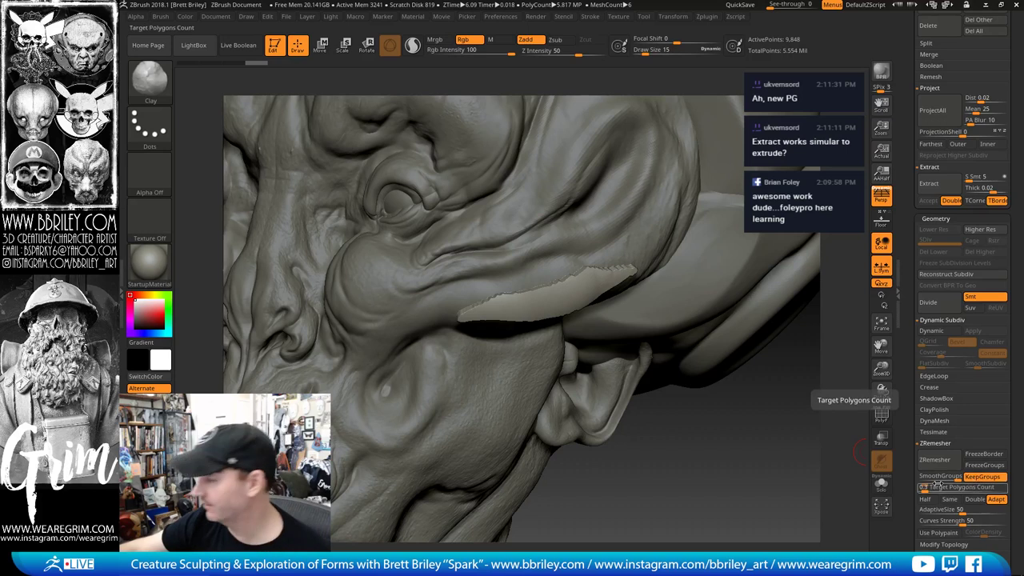
click(958, 464)
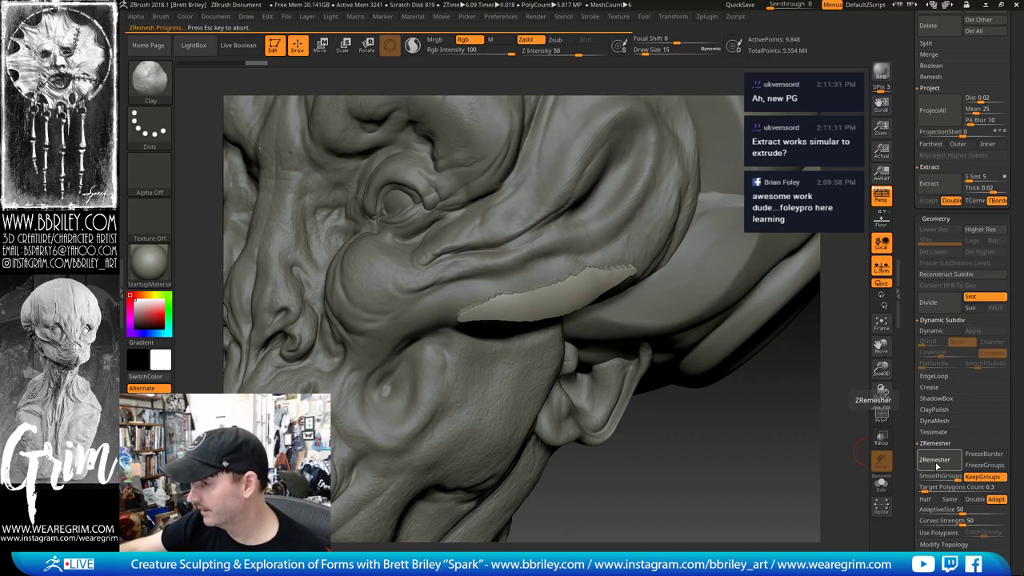
click(881, 414)
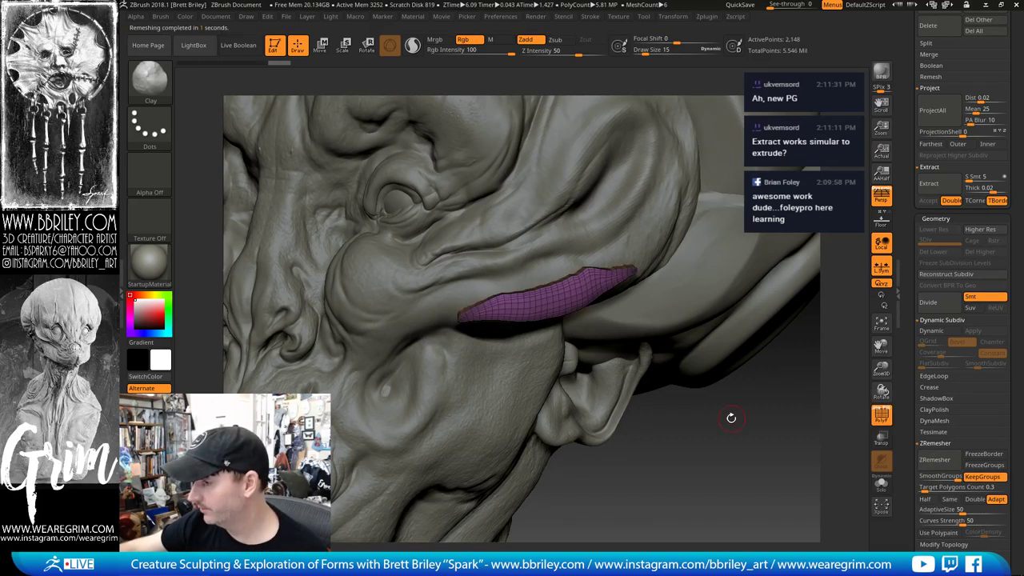
drag(732, 416, 724, 453)
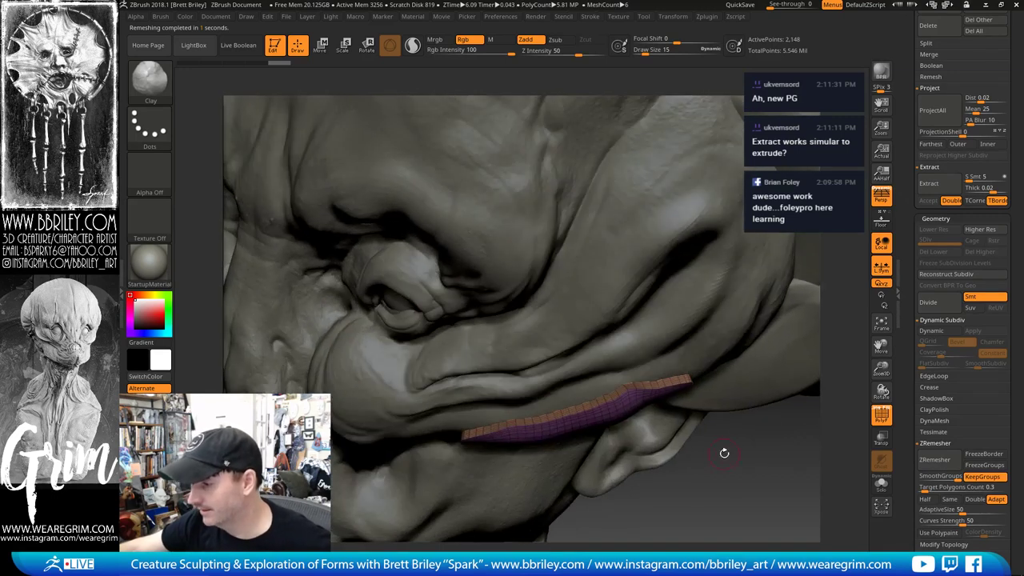
Step: Undo the strip's remesh and ZRemesh it twice with a target polygon count of 0.1
drag(721, 488, 705, 470)
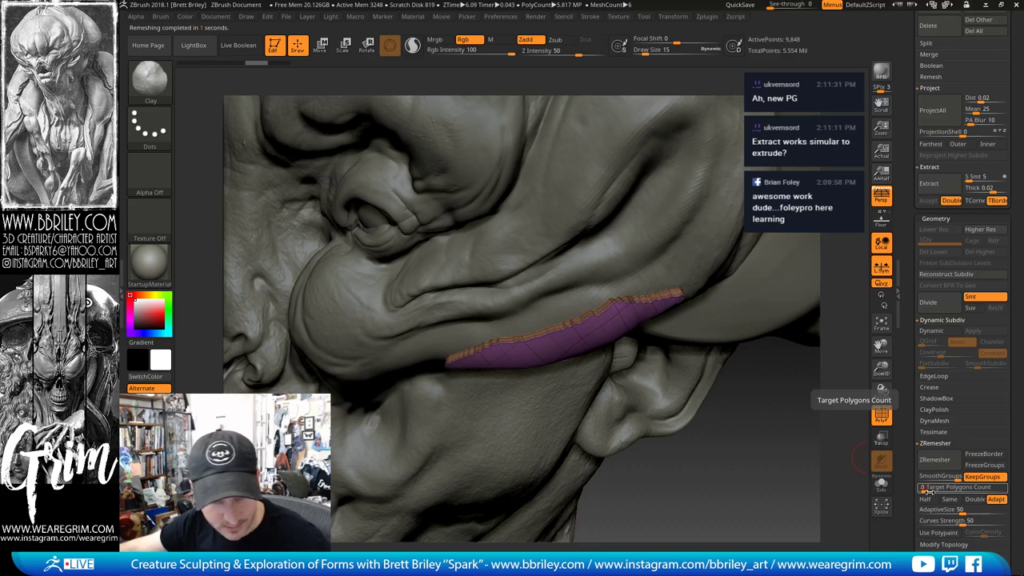
click(933, 461)
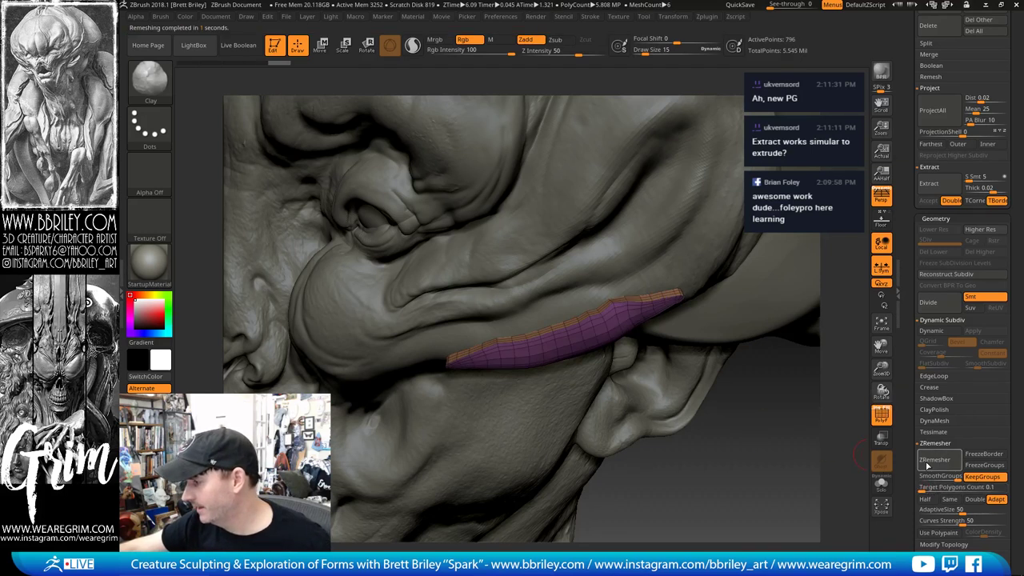
click(950, 465)
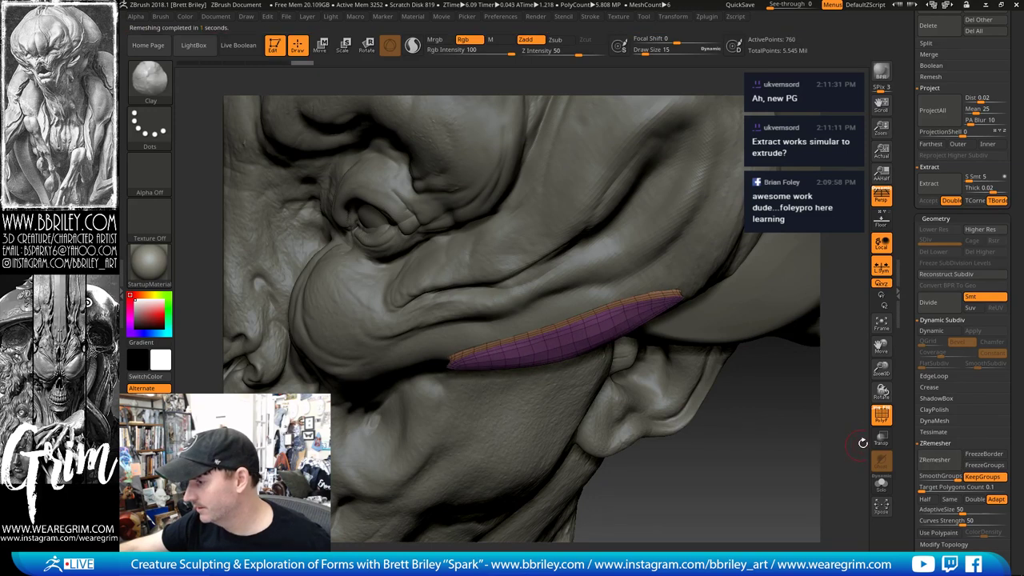
Step: Examine the remeshed strip's topology in isolation and its fit against the fold from the side and front
key(shift+f)
alt+drag(745, 453, 768, 318)
click(881, 484)
drag(744, 407, 704, 357)
click(881, 416)
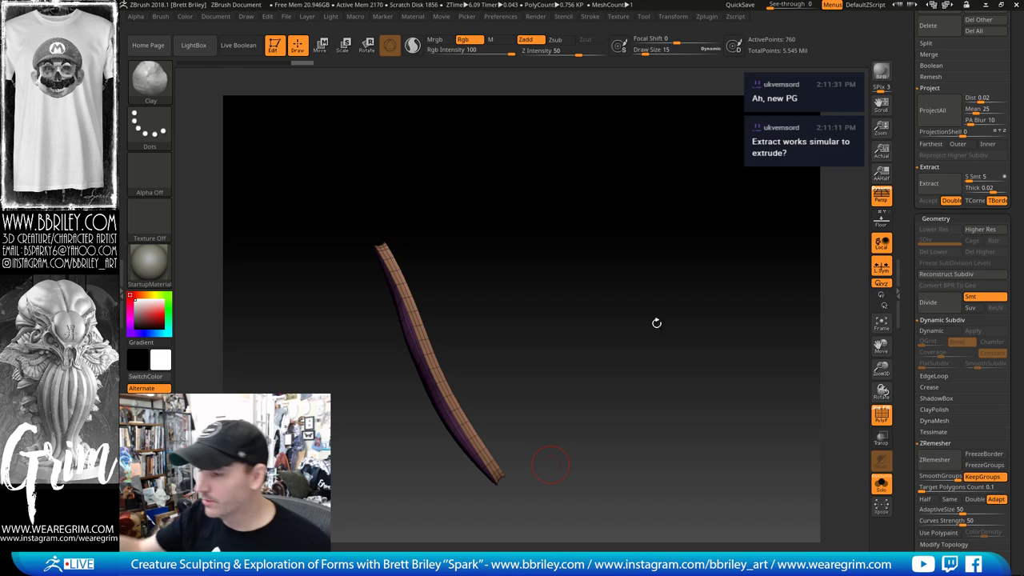
click(881, 484)
right_drag(702, 382, 424, 466)
drag(692, 514, 837, 400)
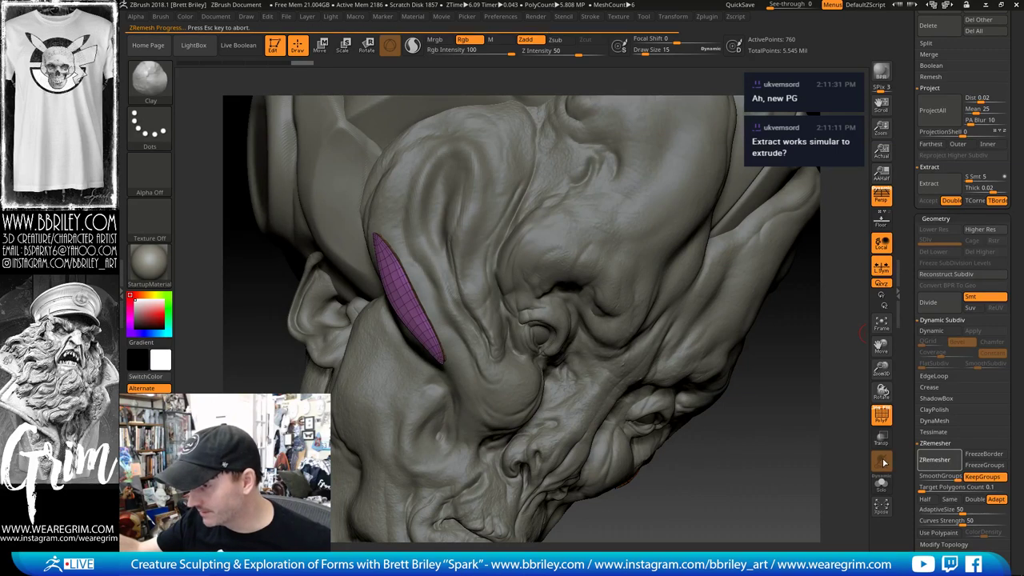
Step: Switch to the ZModeler brush and set its edge action to Delete with the EdgeLoop Complete target
drag(801, 449, 772, 452)
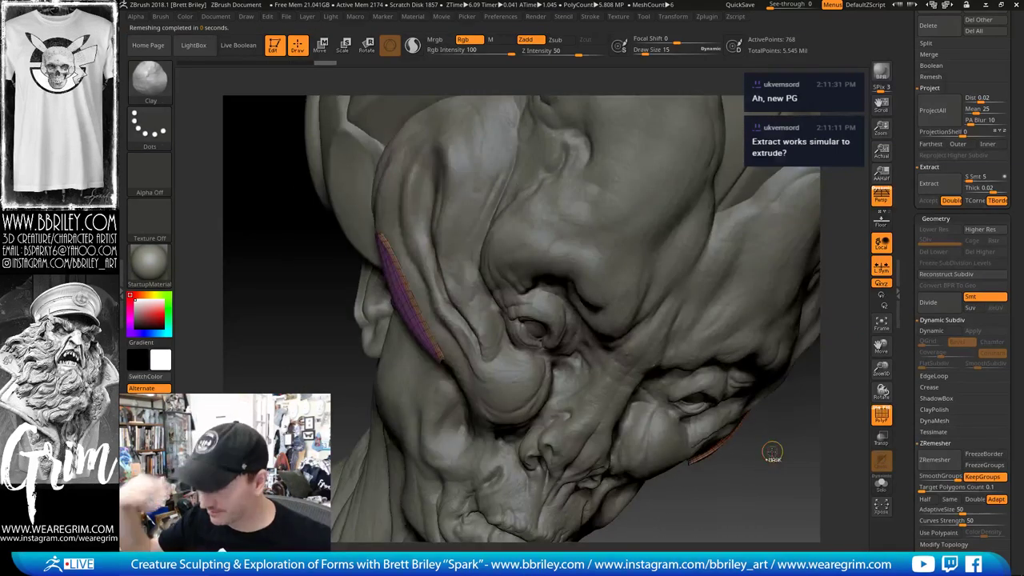
right_drag(779, 442, 676, 450)
click(176, 90)
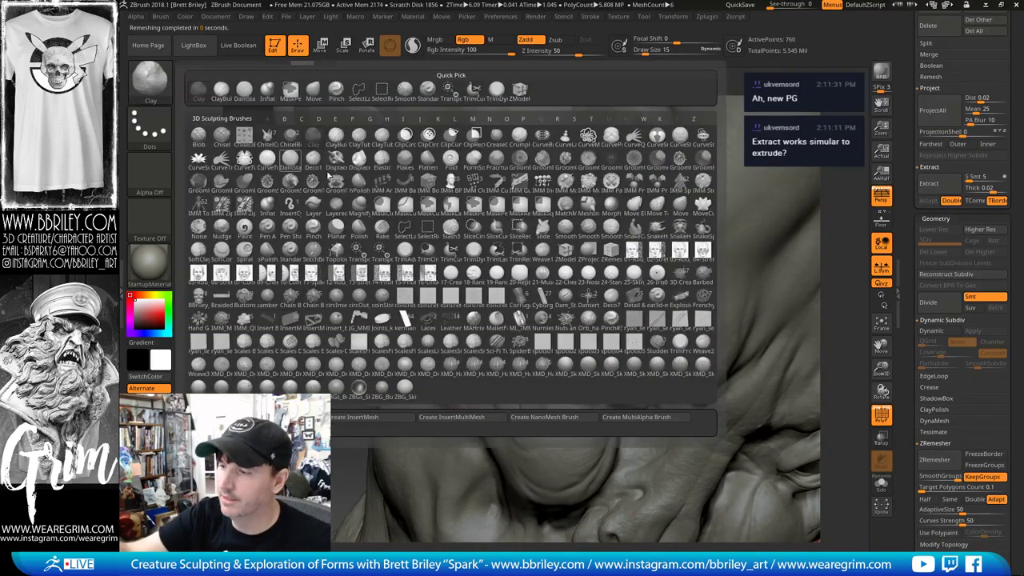
key(z)
click(568, 255)
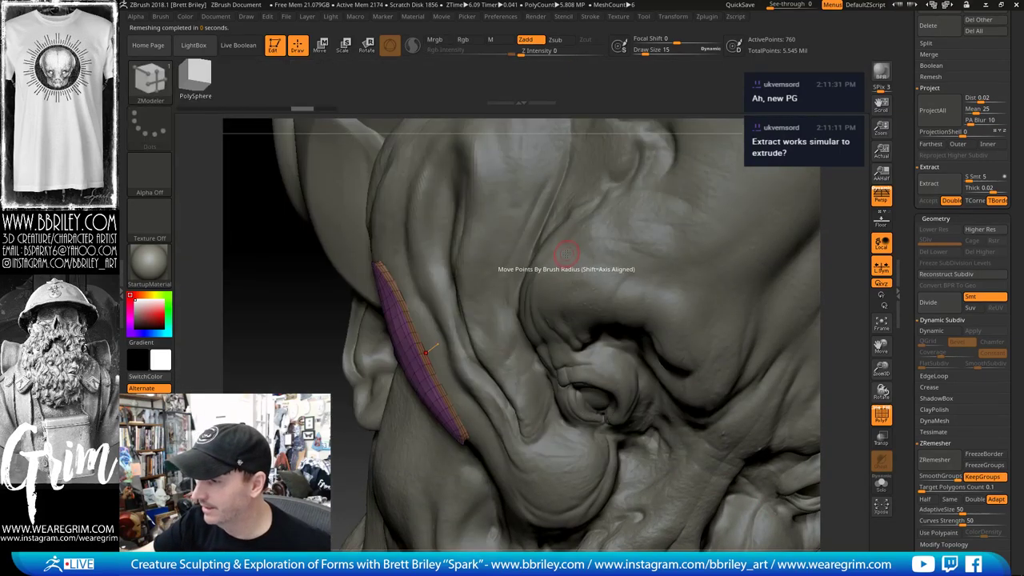
mouse_move(311, 322)
right_down()
mouse_move(292, 325)
mouse_move(359, 366)
right_up()
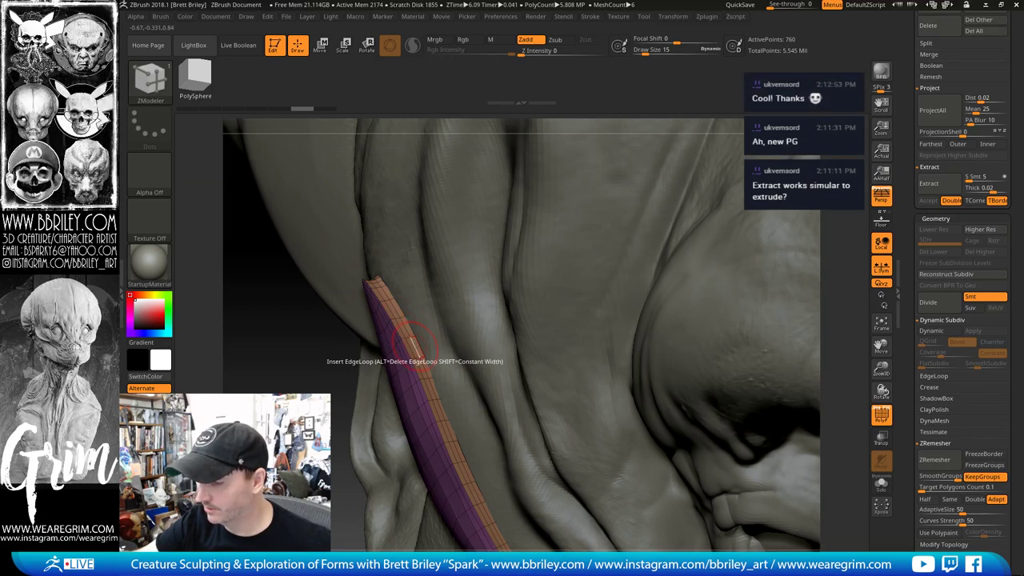
key(space)
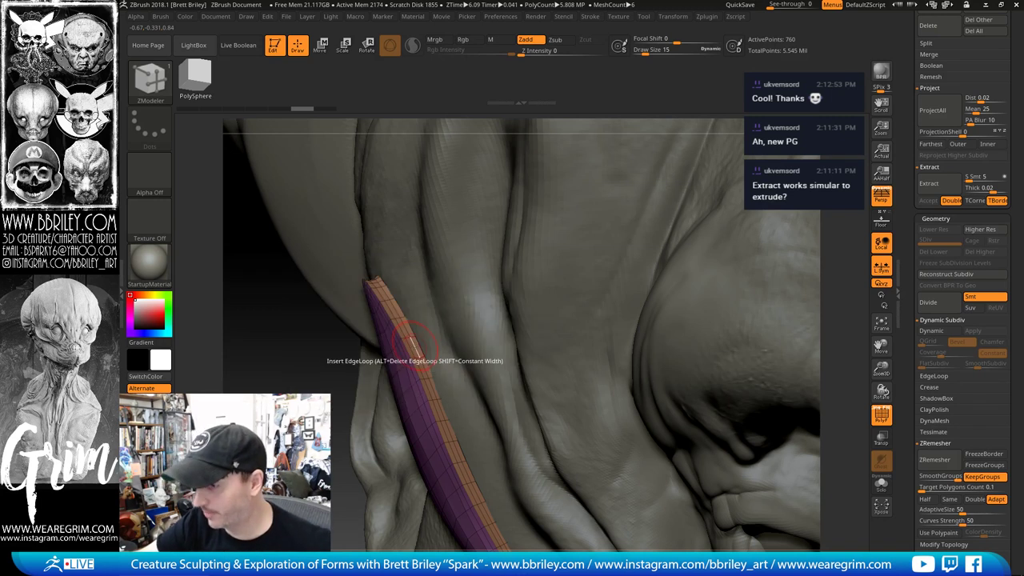
key(space)
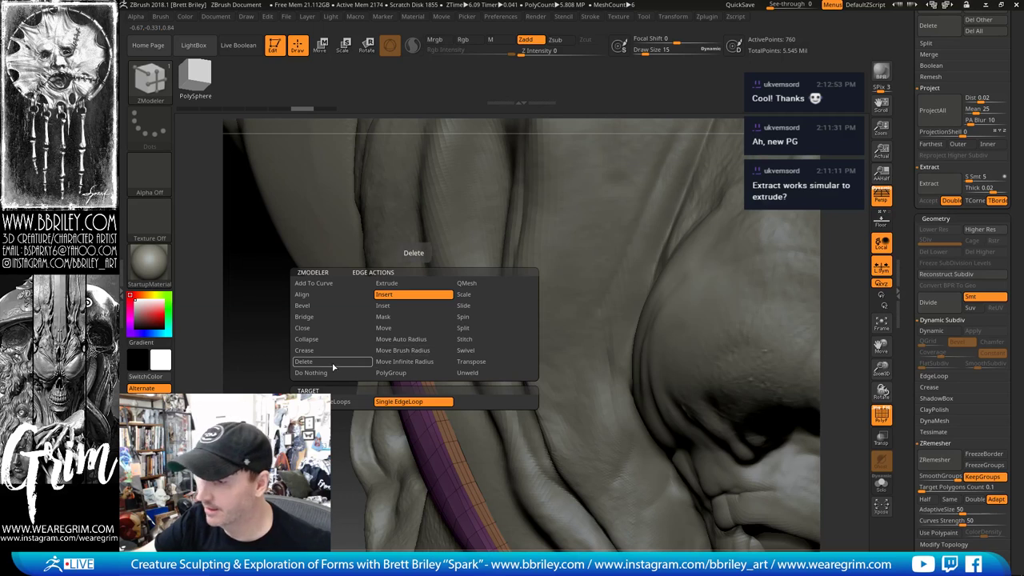
click(330, 363)
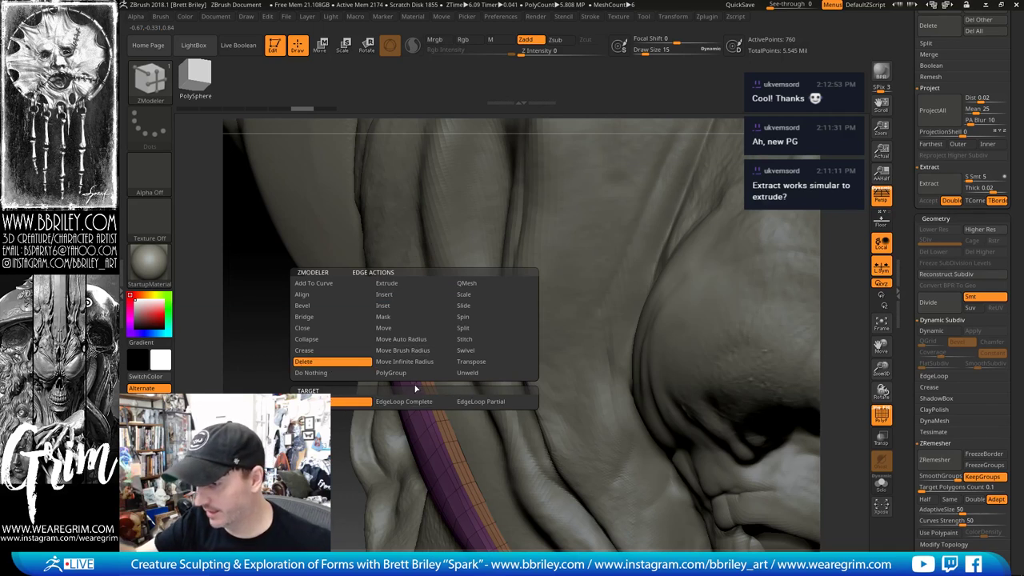
click(406, 402)
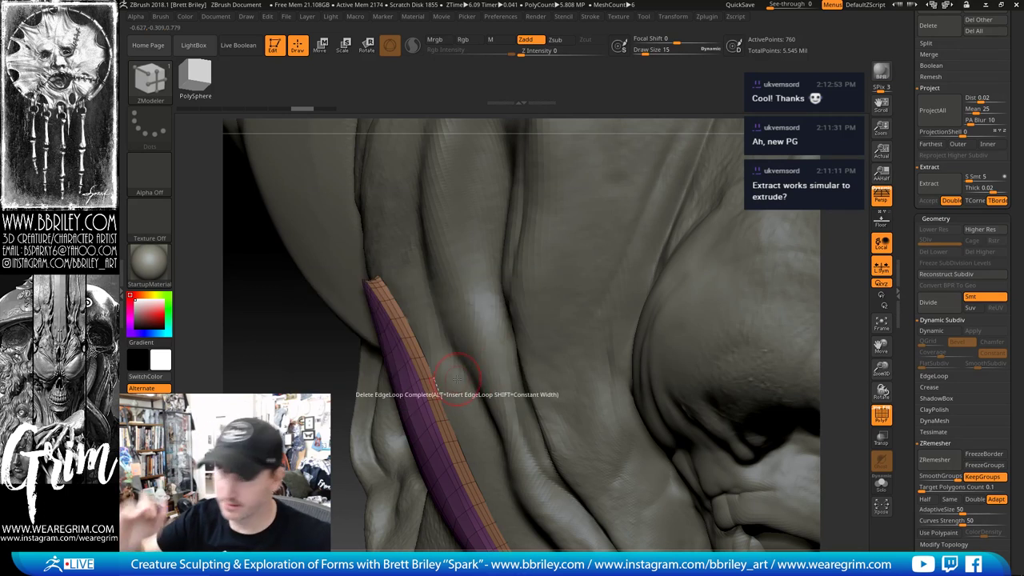
Step: Delete surplus edge loops along the strip's thin side and across the upper half of its face
click(402, 328)
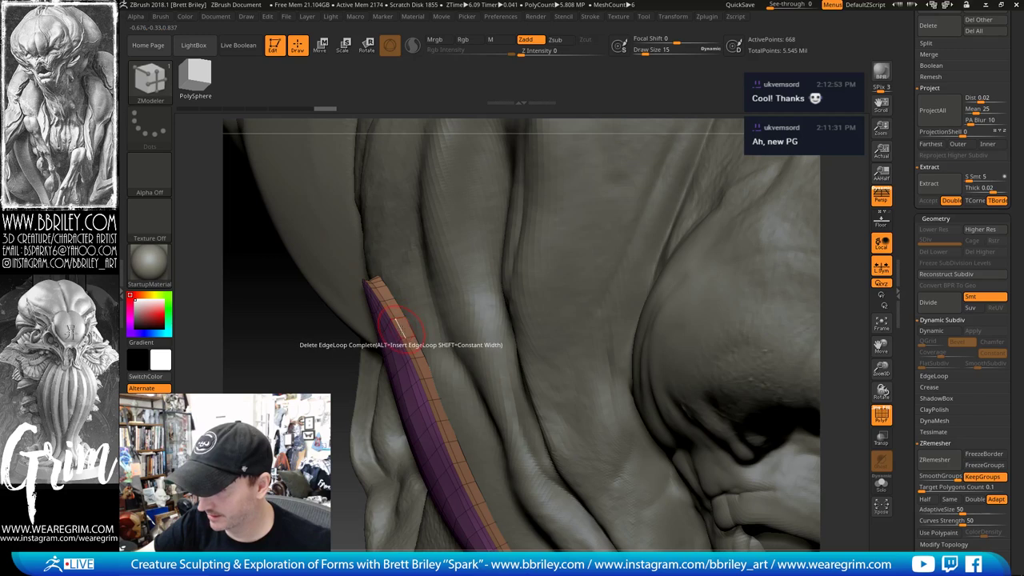
drag(290, 365, 368, 362)
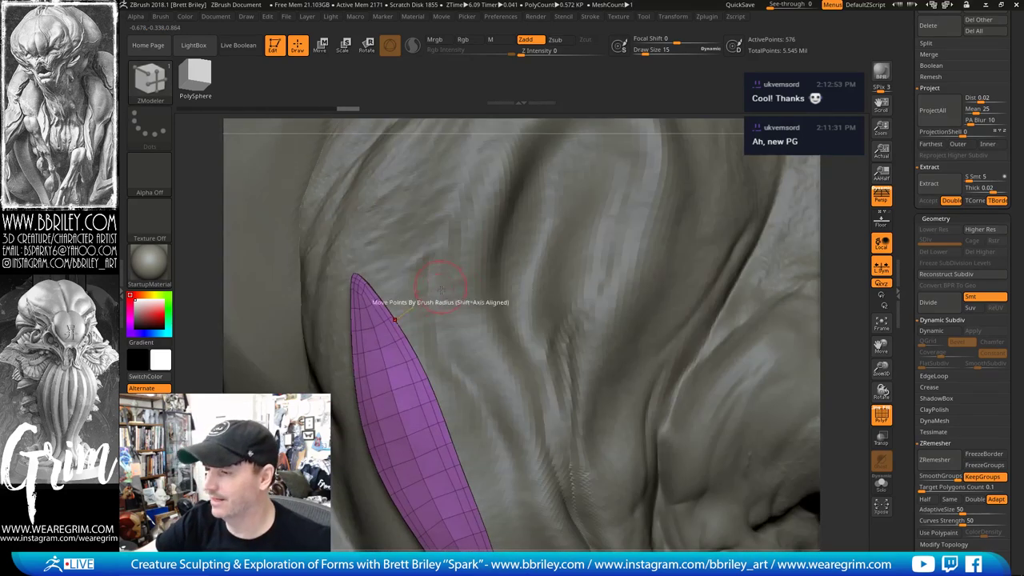
click(390, 366)
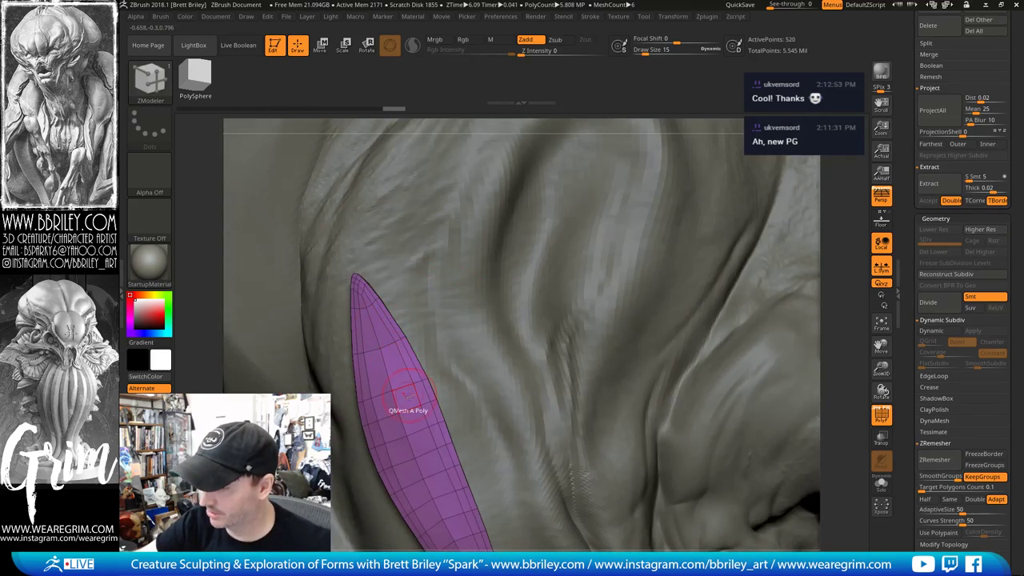
alt+click(428, 450)
alt+click(449, 489)
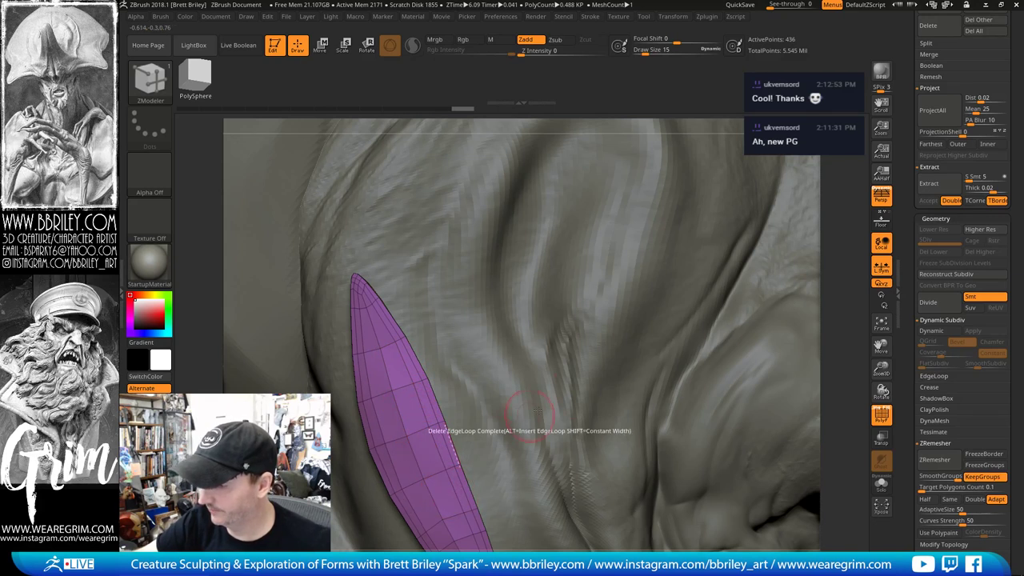
Step: Delete the strip's extra lower cross loops and all inner lengthwise loops, reducing its face to one row of wide quads
alt+drag(848, 286, 825, 135)
click(430, 387)
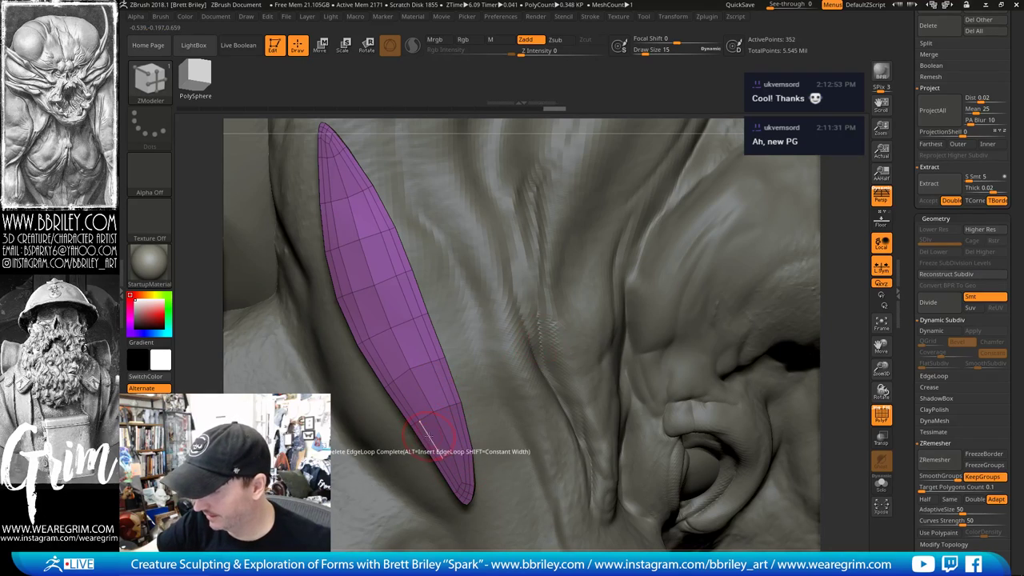
click(435, 432)
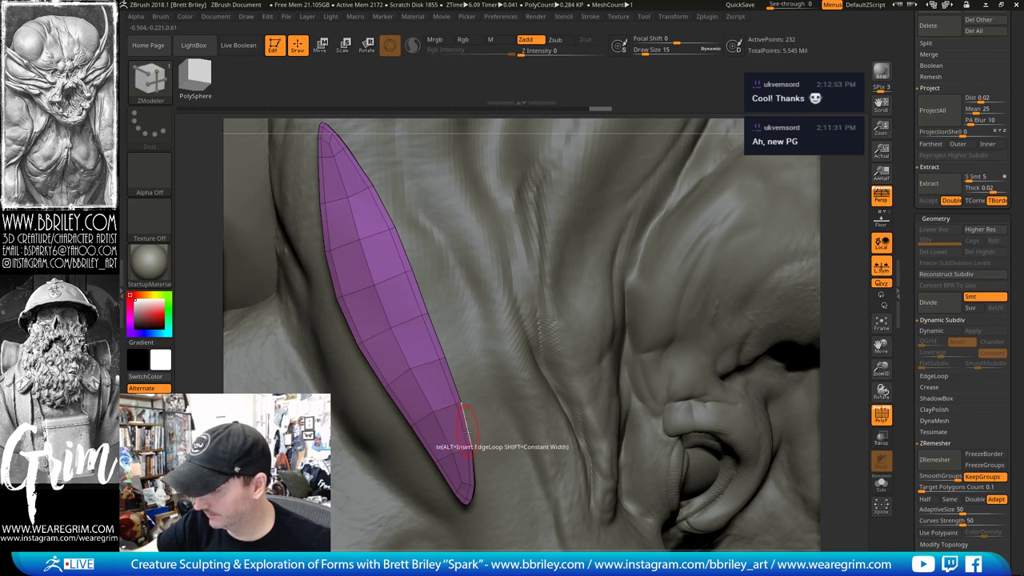
click(458, 422)
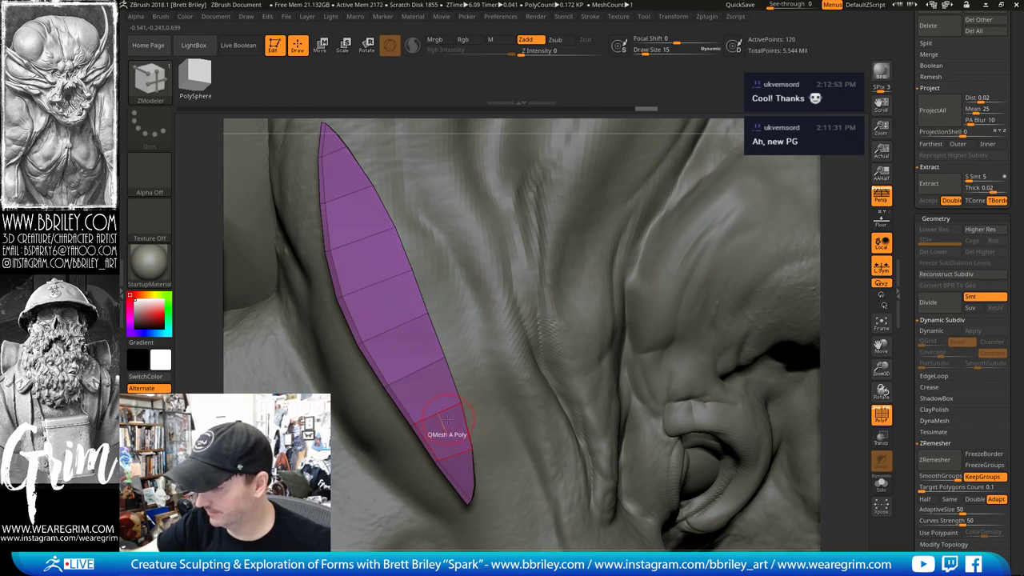
click(378, 360)
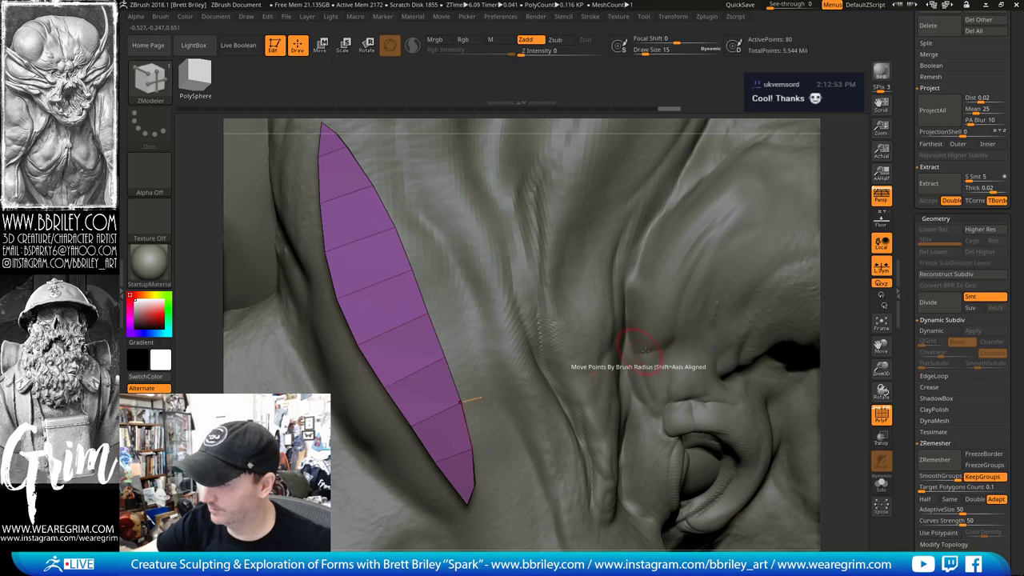
Step: Preview the simplified strip with Dynamic Subdiv smoothing, examining its fit against the fold without and with the wireframe
drag(851, 283, 859, 208)
key(d)
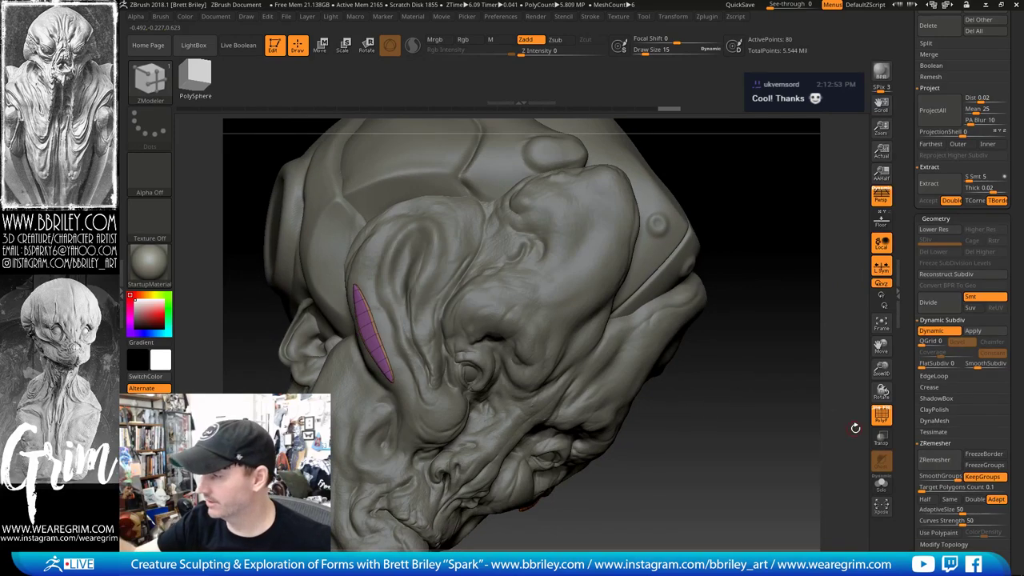
click(880, 416)
mouse_move(816, 384)
mouse_down()
mouse_move(745, 283)
mouse_move(801, 341)
mouse_up()
drag(769, 369, 752, 342)
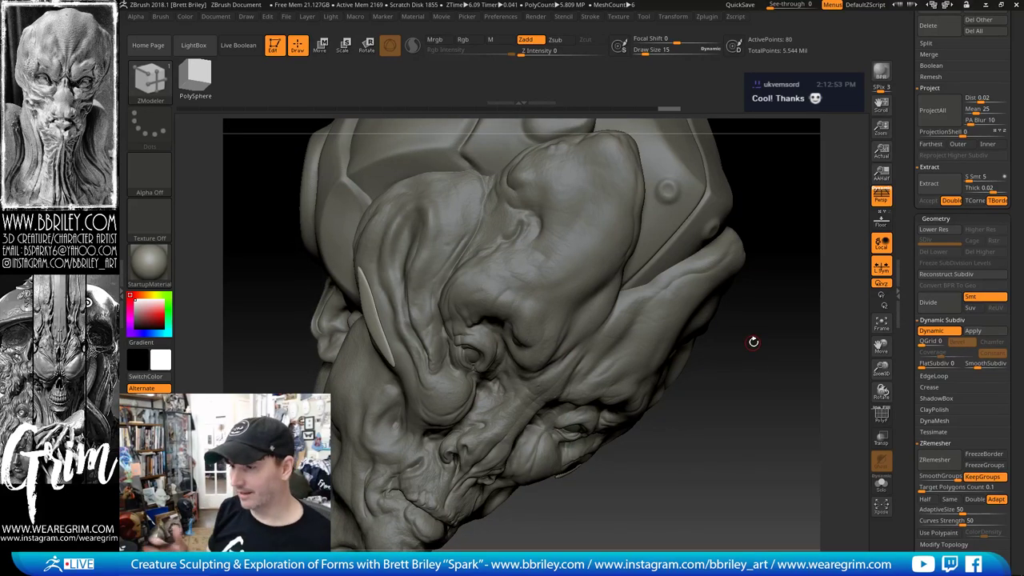
mouse_move(787, 381)
mouse_down()
mouse_move(775, 384)
mouse_move(791, 418)
mouse_up()
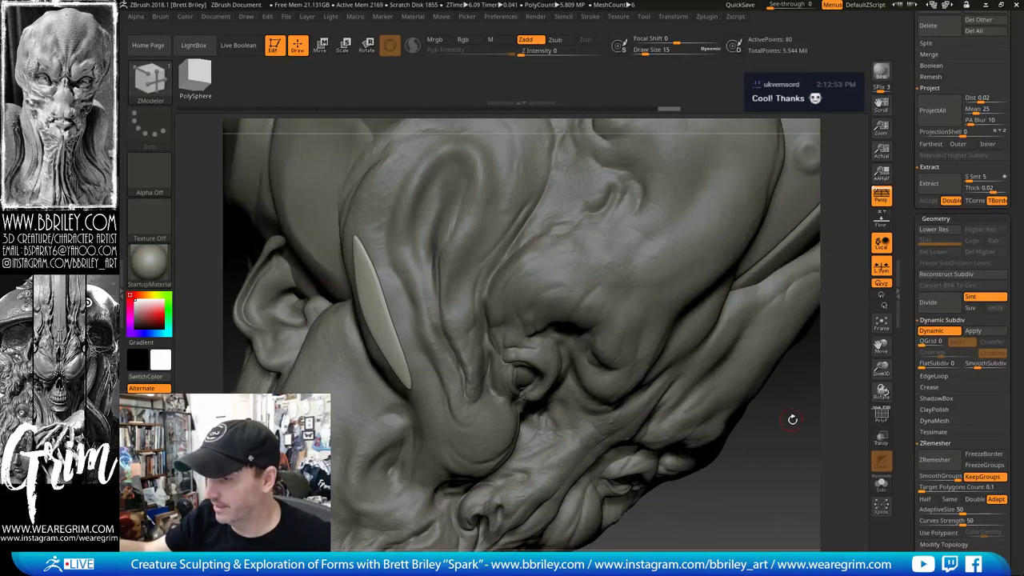
key(shift+f)
alt+drag(799, 456, 802, 499)
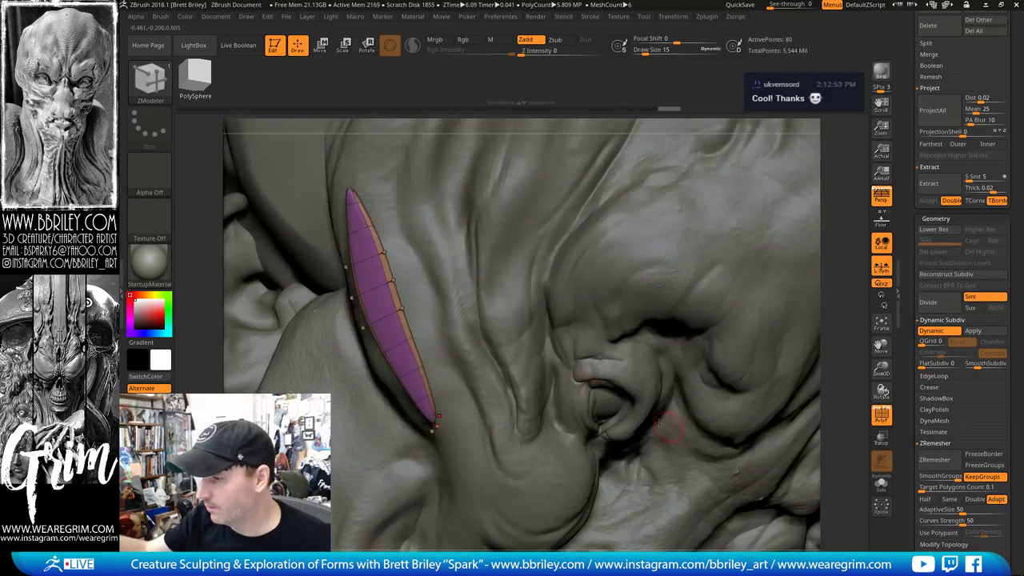
Step: Bevel the complete edge loop between the strip's face and its thin side using ZModeler's Bevel edge action
click(434, 306)
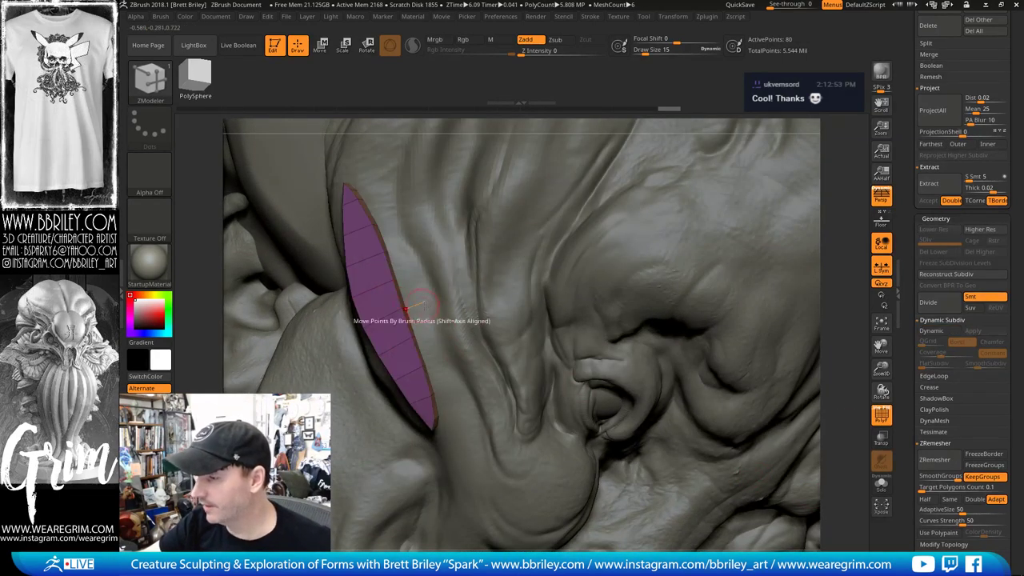
drag(856, 390, 845, 424)
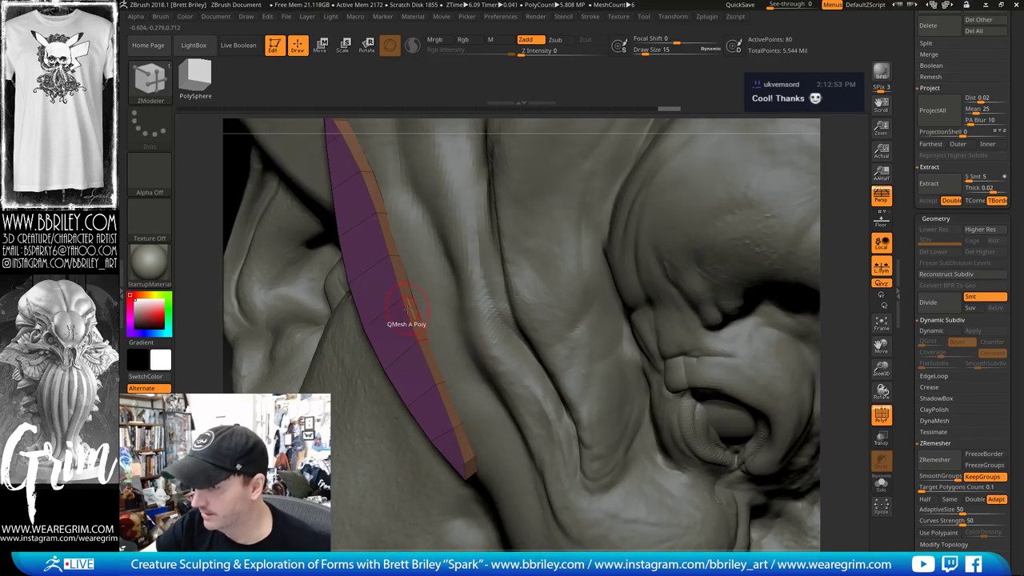
key(space)
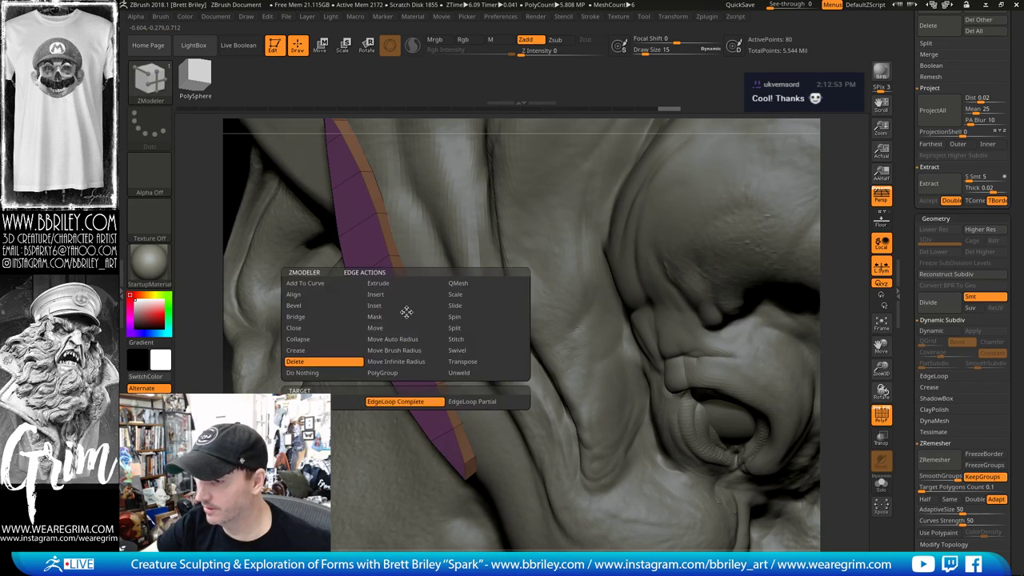
click(329, 306)
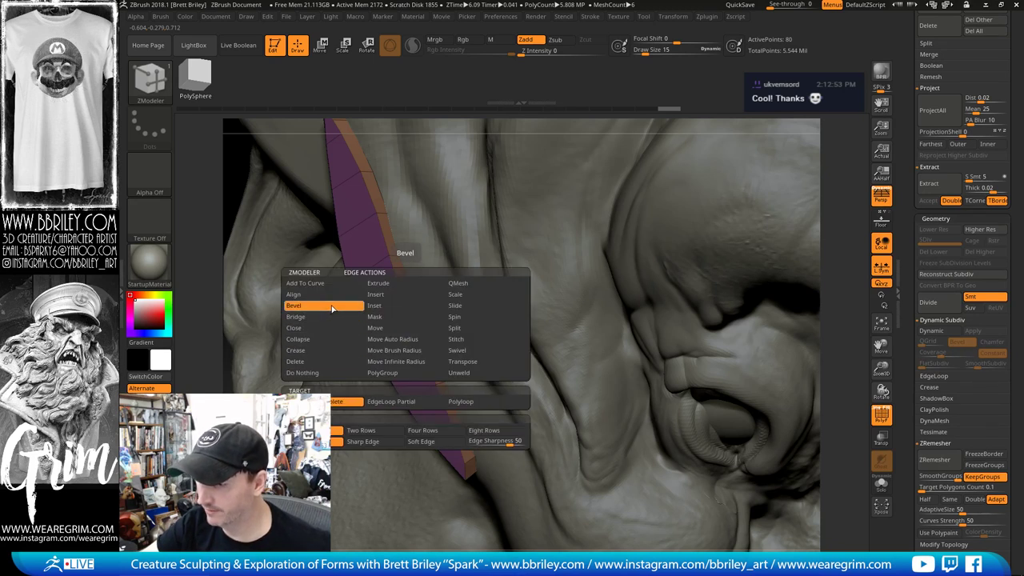
click(406, 314)
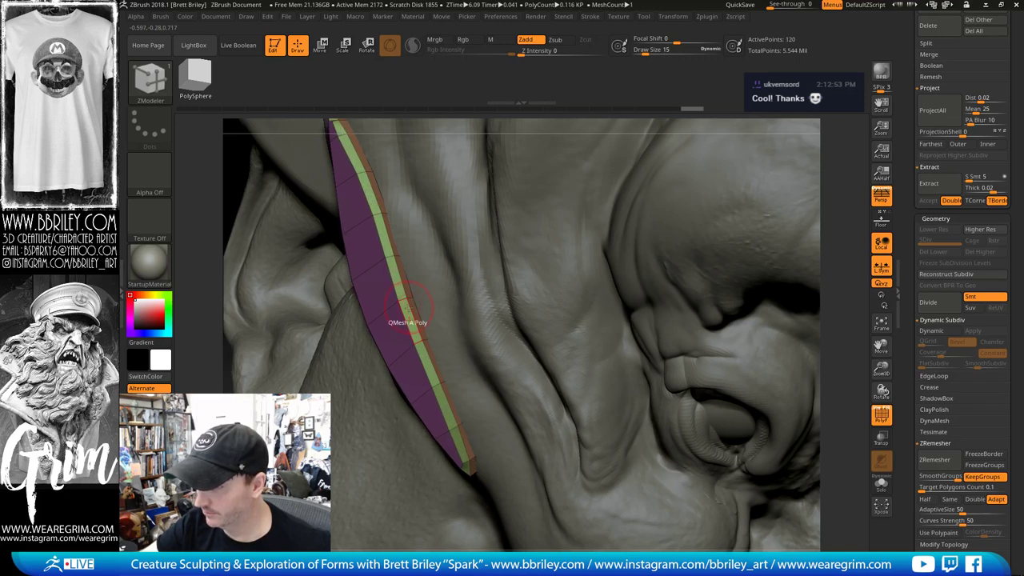
Step: Insert two edge loops along the strip's narrow green rim with ZModeler's Insert edge action, one near each border
drag(339, 361, 308, 305)
key(d)
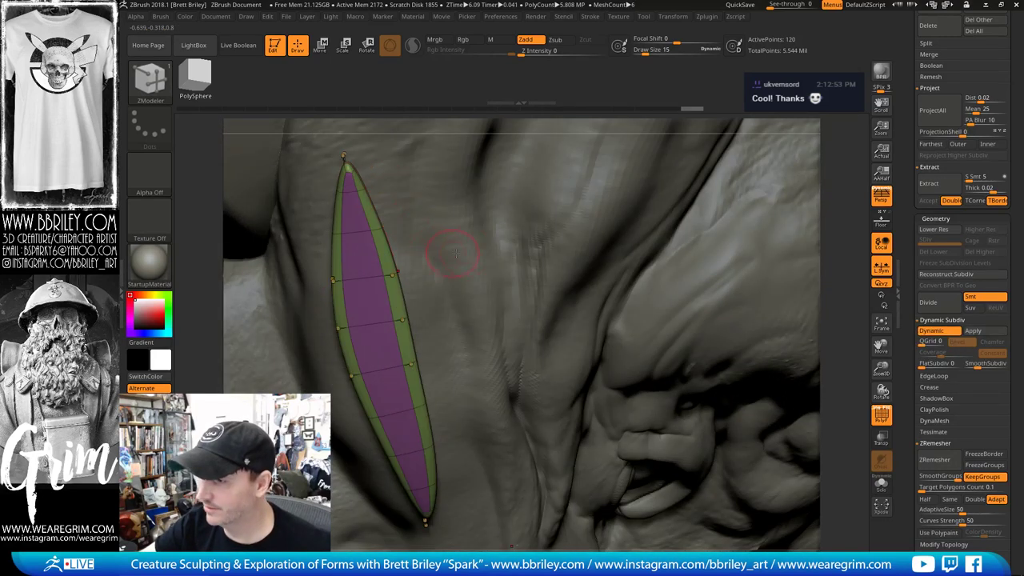
drag(825, 298, 828, 320)
key(shift+d)
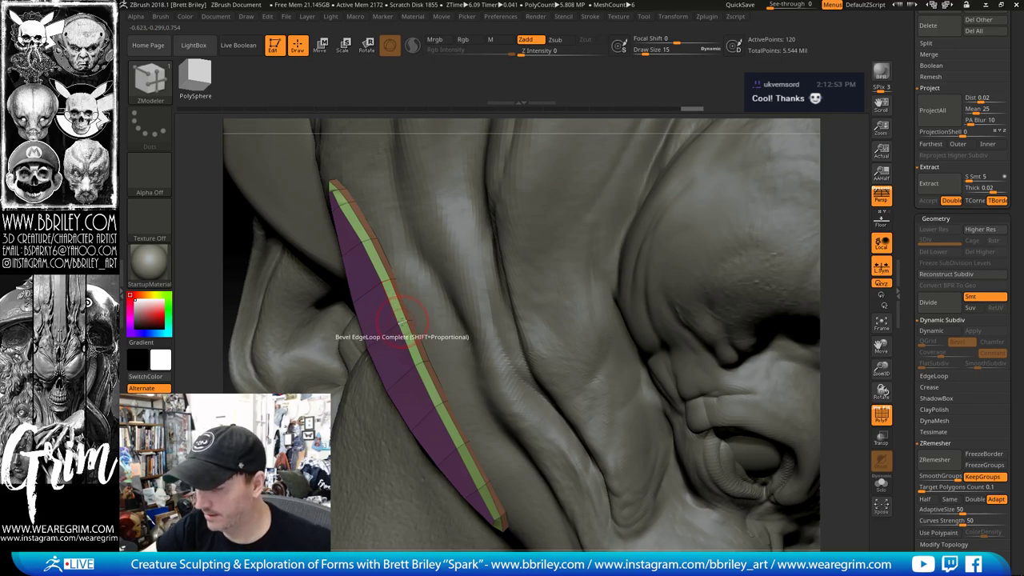
key(space)
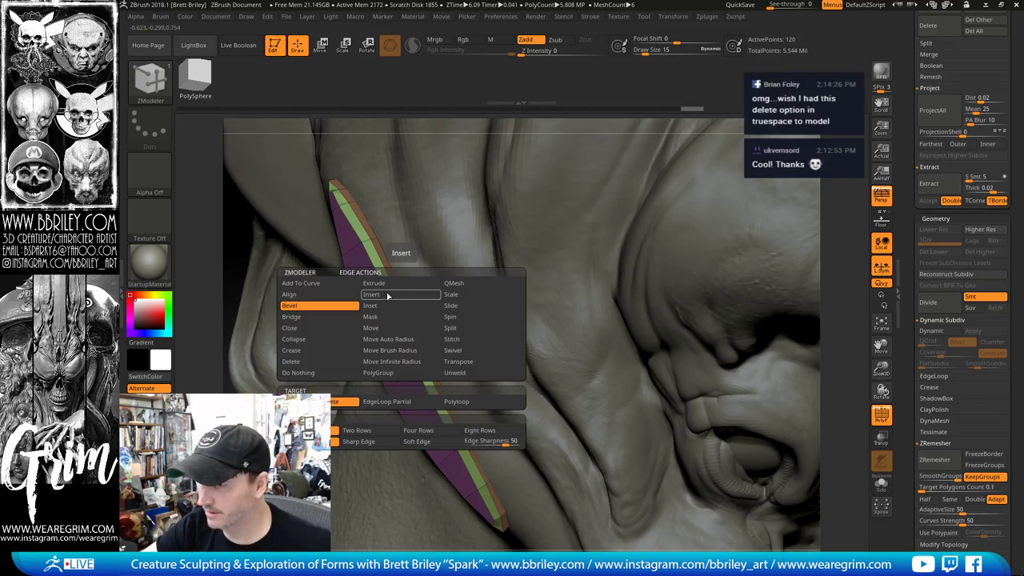
click(389, 296)
click(403, 328)
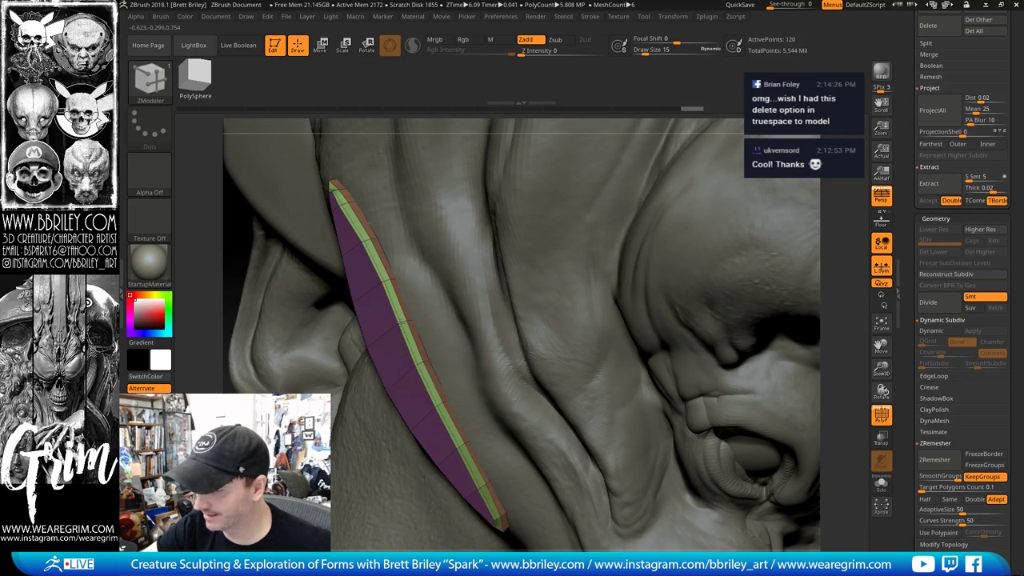
click(404, 324)
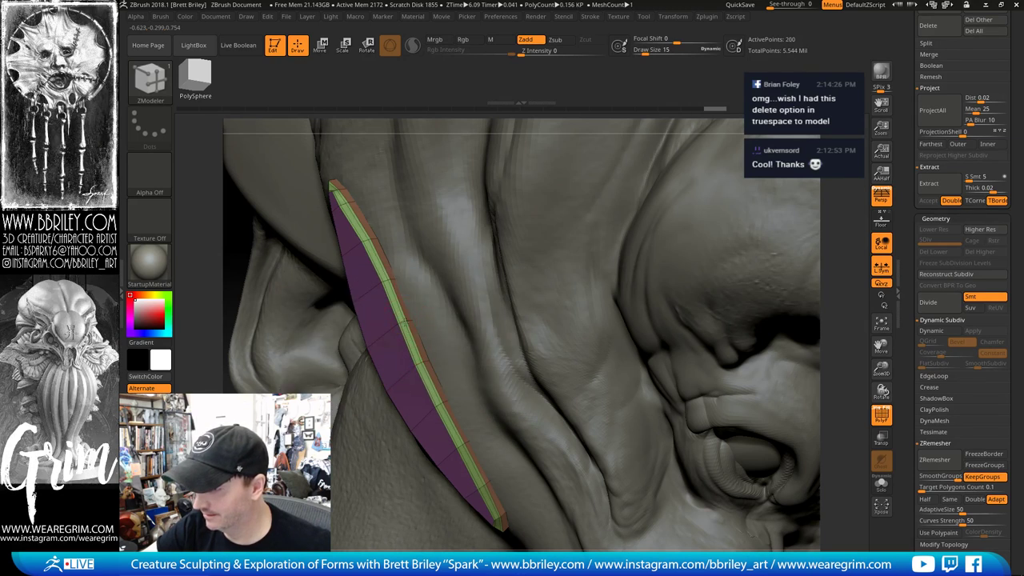
Step: Preview the strip with dynamic subdivision on the head without wireframe, and isolate it with polyframes shown for a closer check
click(881, 418)
key(d)
mouse_move(860, 355)
mouse_down()
mouse_move(853, 334)
mouse_move(690, 373)
mouse_move(337, 412)
mouse_move(572, 300)
mouse_move(594, 277)
mouse_move(525, 274)
mouse_up()
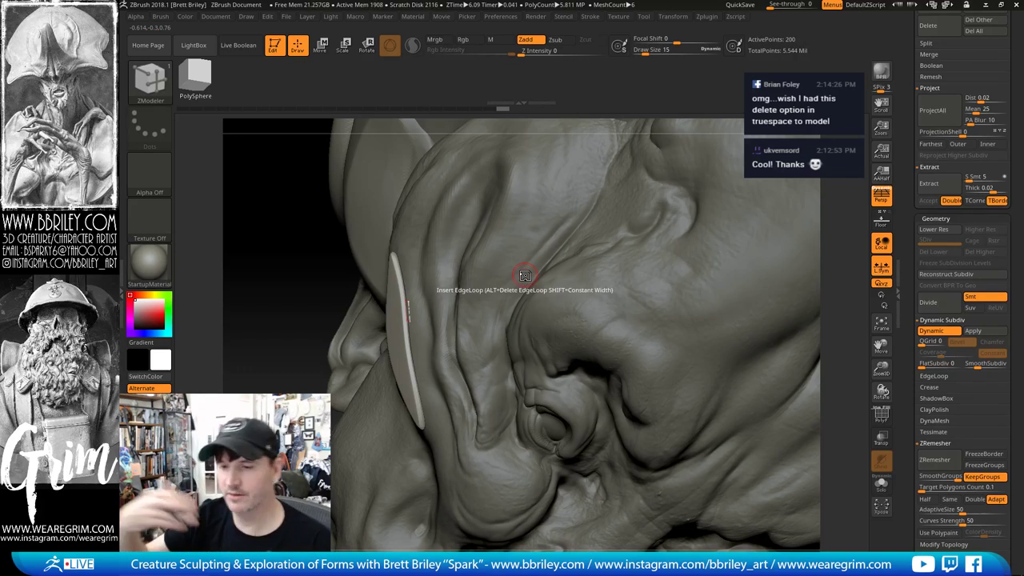
click(881, 485)
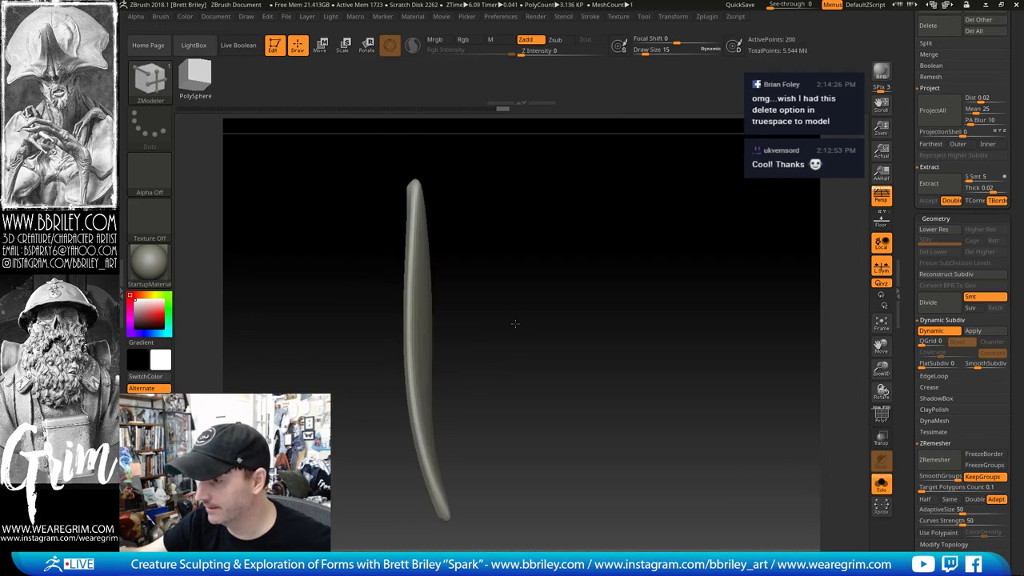
drag(515, 323, 542, 316)
click(881, 415)
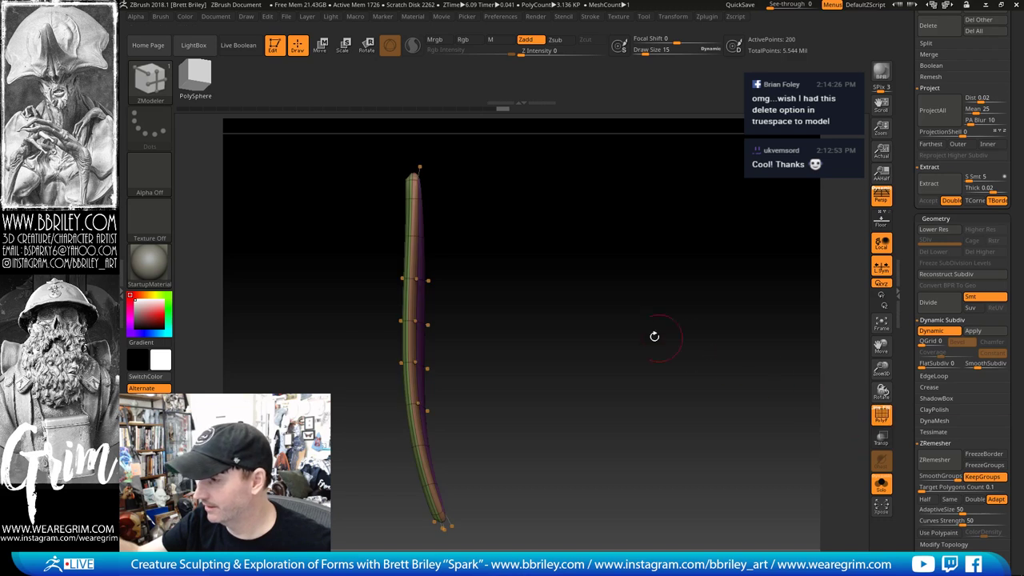
mouse_move(654, 336)
mouse_down()
mouse_move(628, 312)
mouse_move(635, 342)
mouse_up()
key(shift+d)
Step: Inspect the isolated low-poly strip's side, pointed tip and large inner face, and reduce the draw size to 3
drag(608, 272, 600, 346)
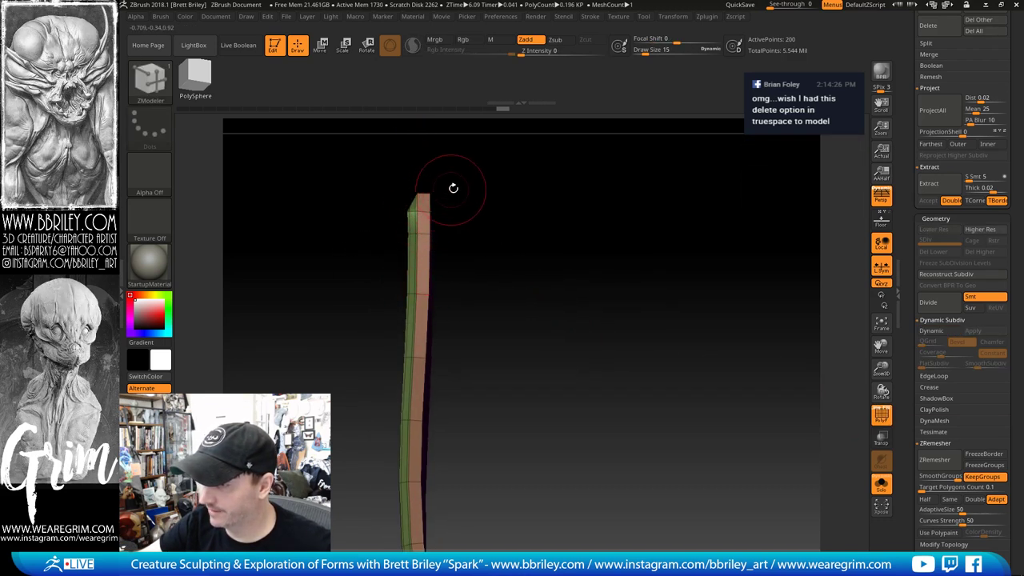
drag(530, 253, 480, 240)
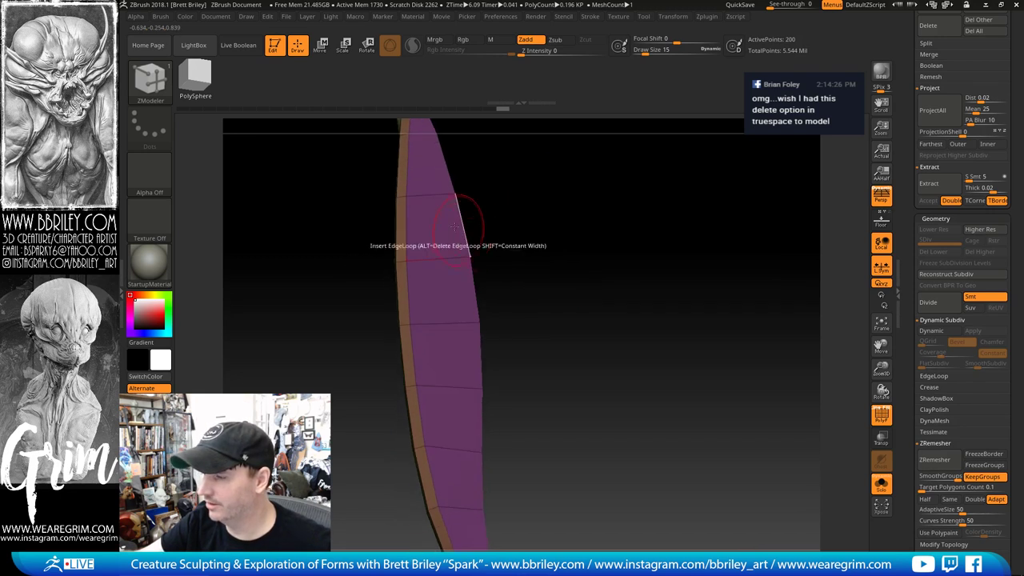
drag(505, 200, 432, 344)
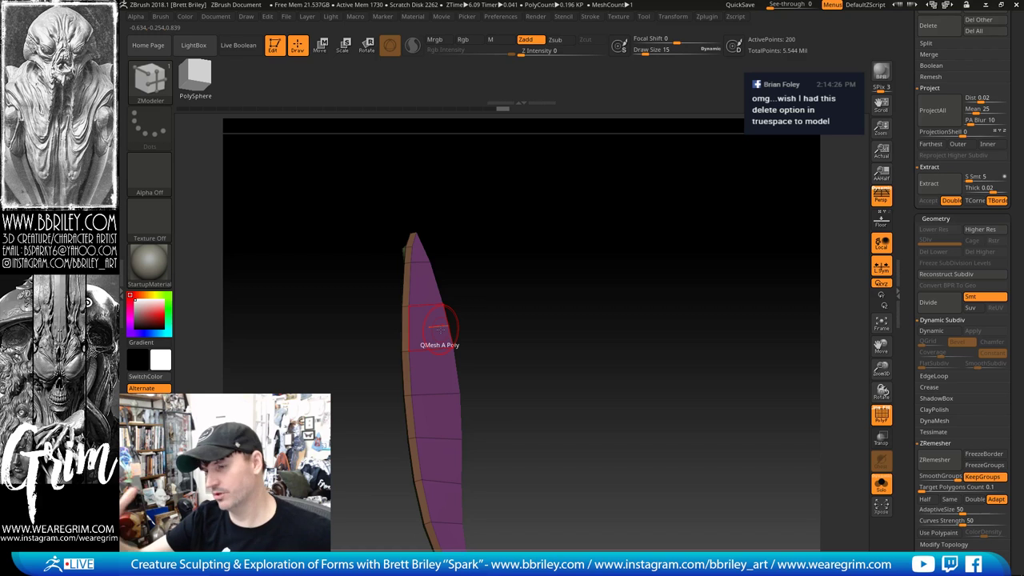
drag(440, 332, 570, 251)
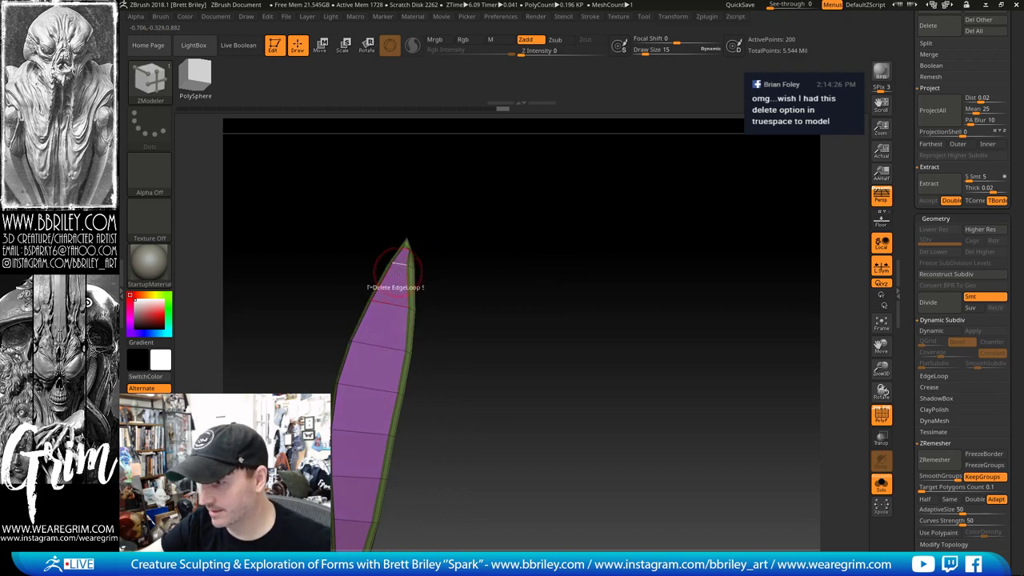
mouse_move(440, 231)
mouse_down()
mouse_move(453, 286)
mouse_move(496, 231)
mouse_up()
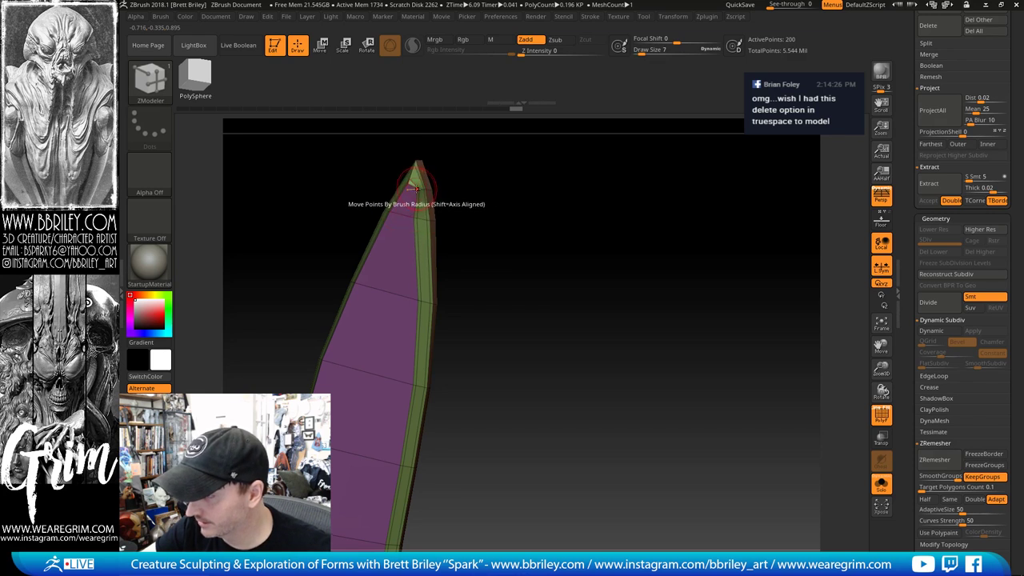
mouse_move(456, 169)
mouse_down()
mouse_move(512, 206)
mouse_move(540, 256)
mouse_move(531, 188)
mouse_move(528, 200)
mouse_up()
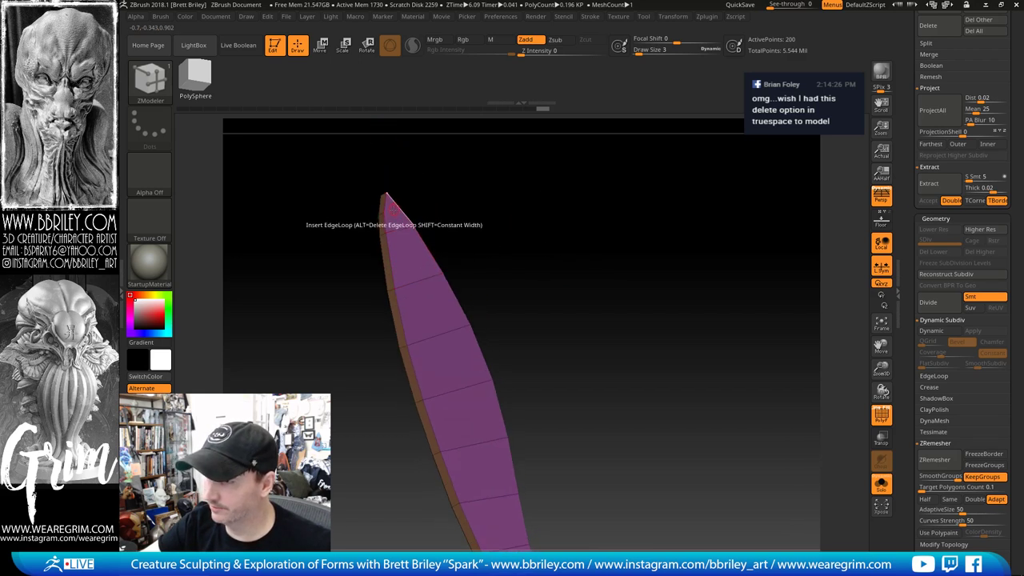
drag(448, 220, 422, 199)
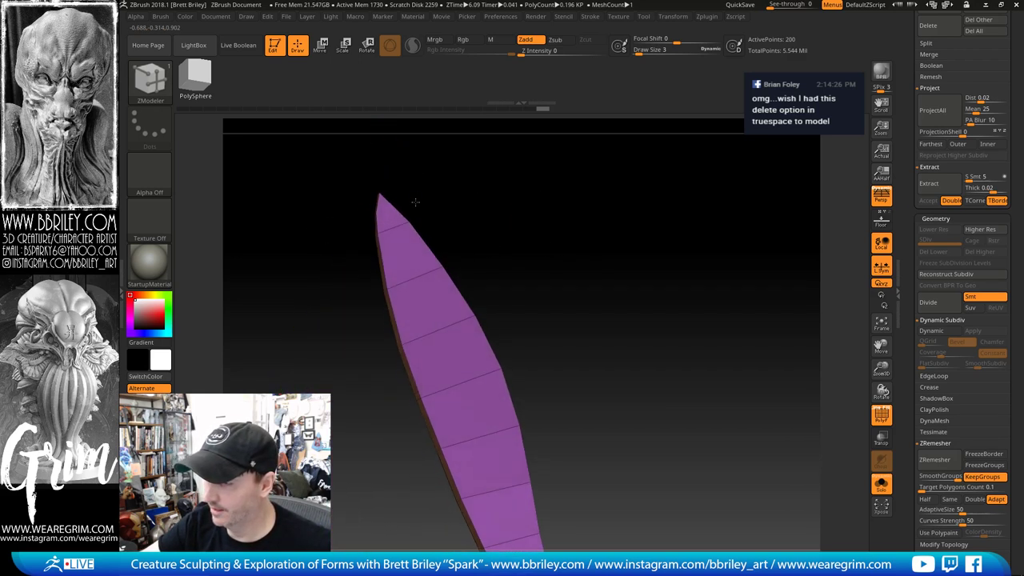
Step: Mark all polygons of the strip's large inner face as one temporary polygroup
alt+click(432, 307)
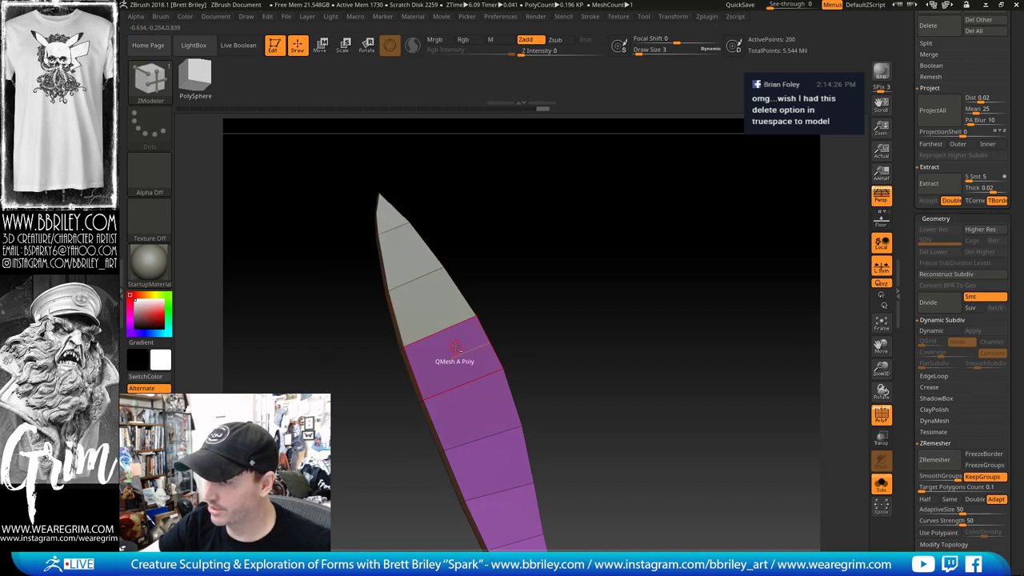
alt+click(459, 355)
alt+click(478, 402)
mouse_move(594, 341)
alt+mouse_down()
mouse_move(553, 256)
mouse_move(537, 162)
alt+mouse_up()
alt+click(433, 272)
mouse_move(433, 272)
mouse_down()
mouse_move(469, 400)
mouse_move(503, 389)
mouse_up()
drag(552, 340, 484, 332)
drag(535, 263, 443, 300)
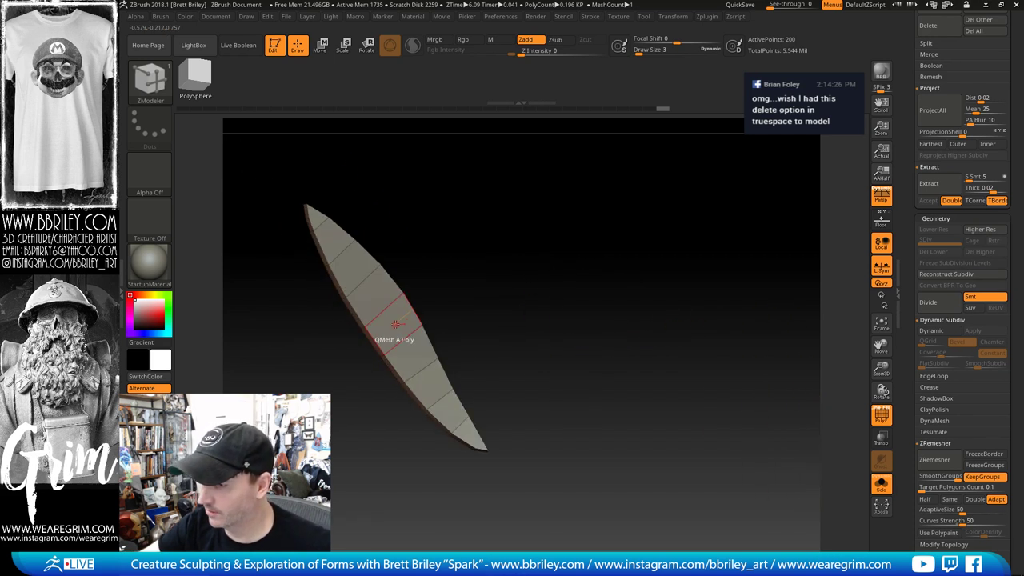
Step: Thicken the strip by moving its marked inner face with the polygon action Move and target Polygroup Island
key(space)
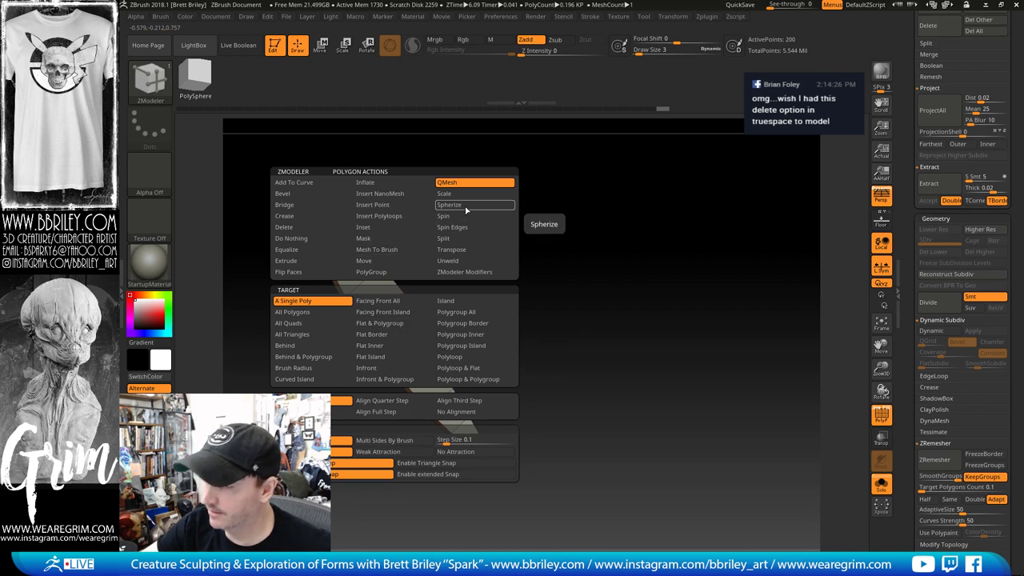
click(392, 263)
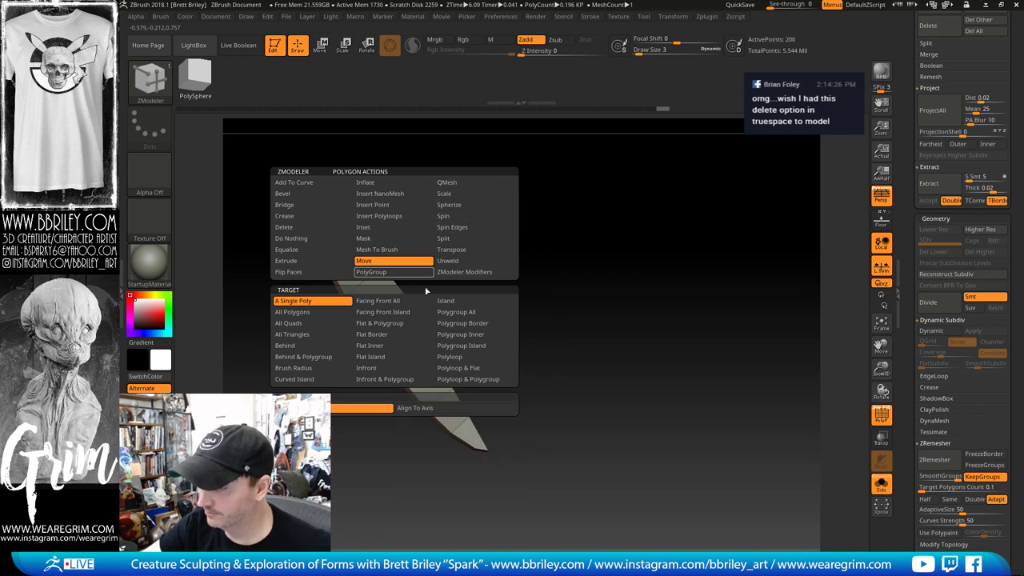
click(471, 345)
drag(560, 296, 637, 279)
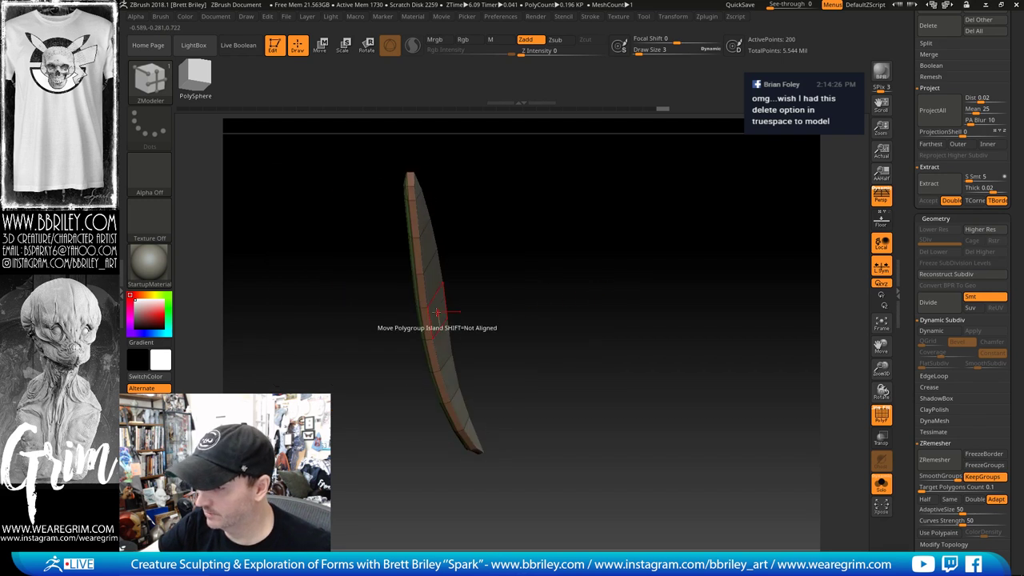
drag(438, 310, 380, 258)
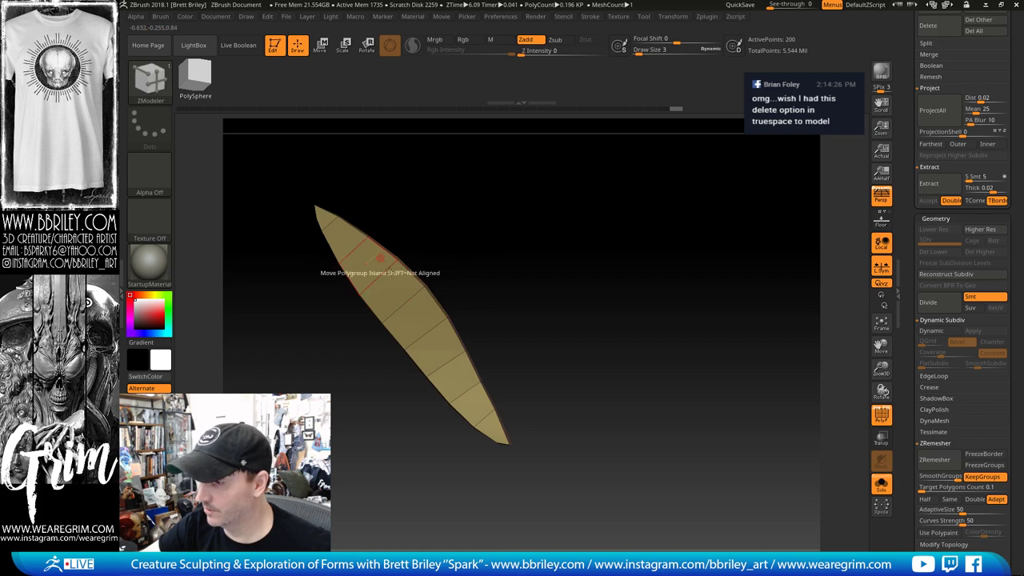
mouse_move(518, 260)
mouse_down()
mouse_move(560, 253)
mouse_move(477, 278)
mouse_move(393, 232)
mouse_move(425, 280)
mouse_move(507, 221)
mouse_move(528, 266)
mouse_up()
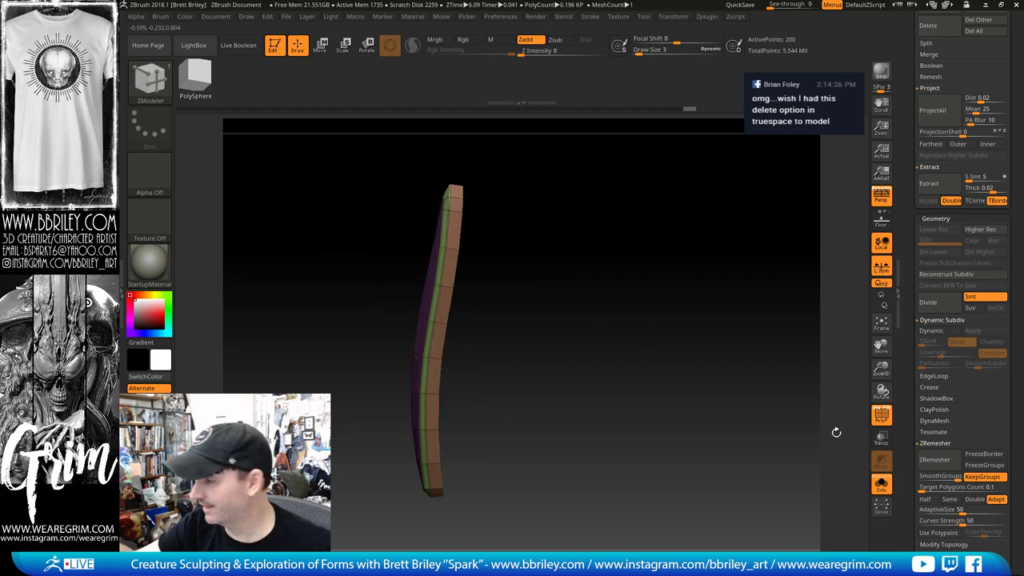
click(881, 483)
click(320, 45)
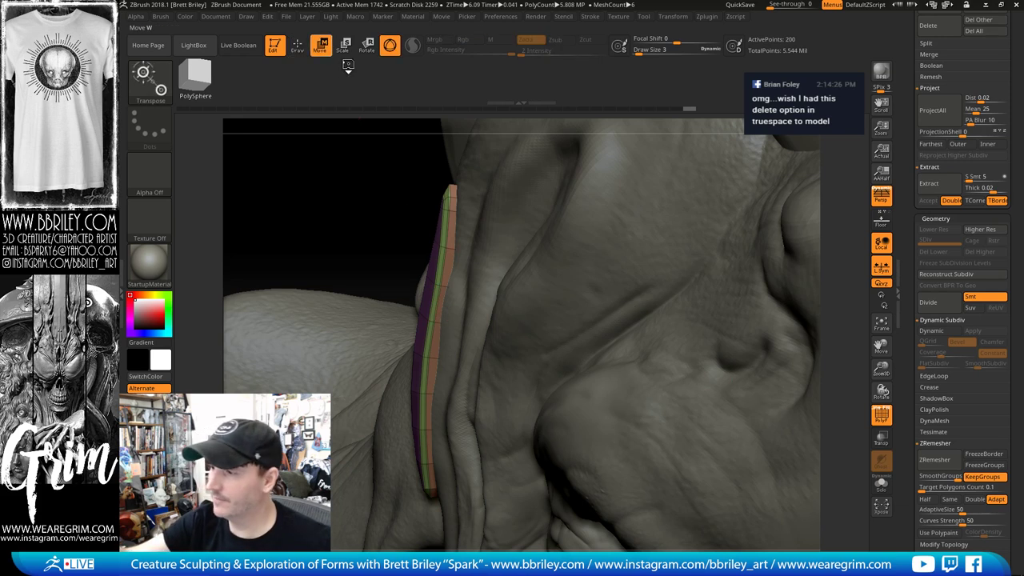
drag(395, 223, 417, 199)
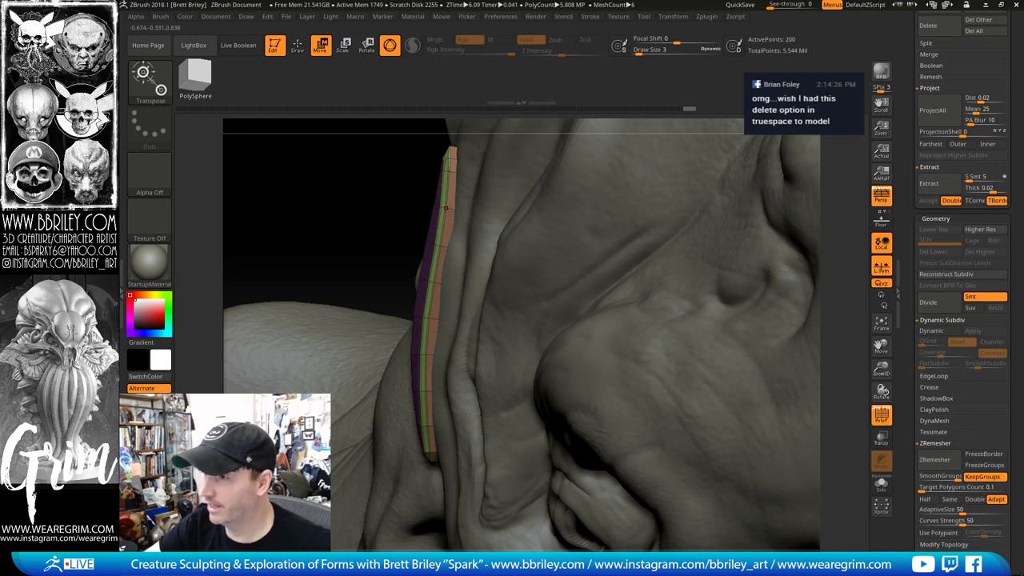
key(q)
click(153, 82)
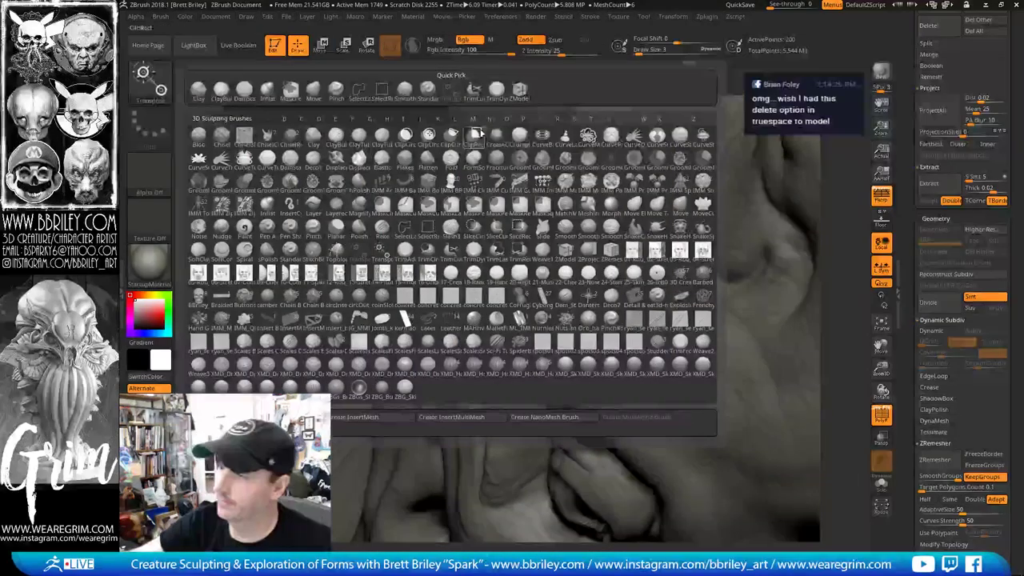
click(519, 95)
Step: Insert a single edge loop along the strip's orange side band, near its border with the green rim, and isolate the strip
key(space)
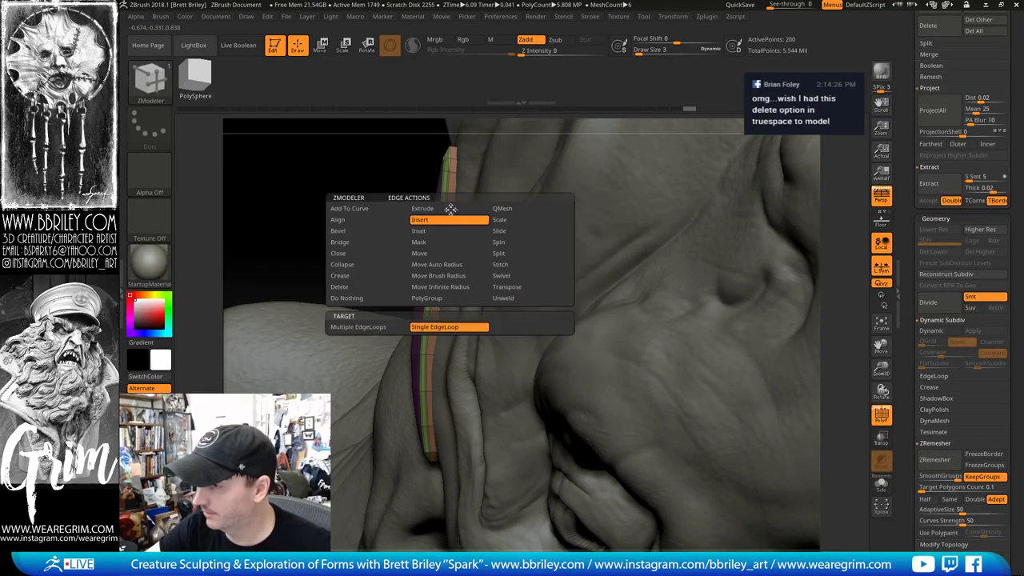
click(449, 219)
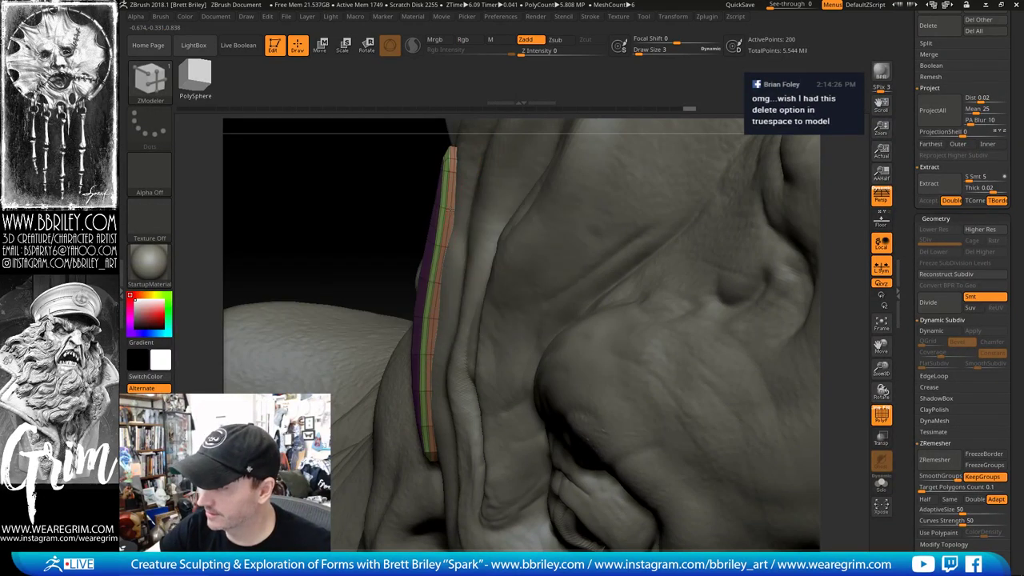
click(881, 416)
click(881, 484)
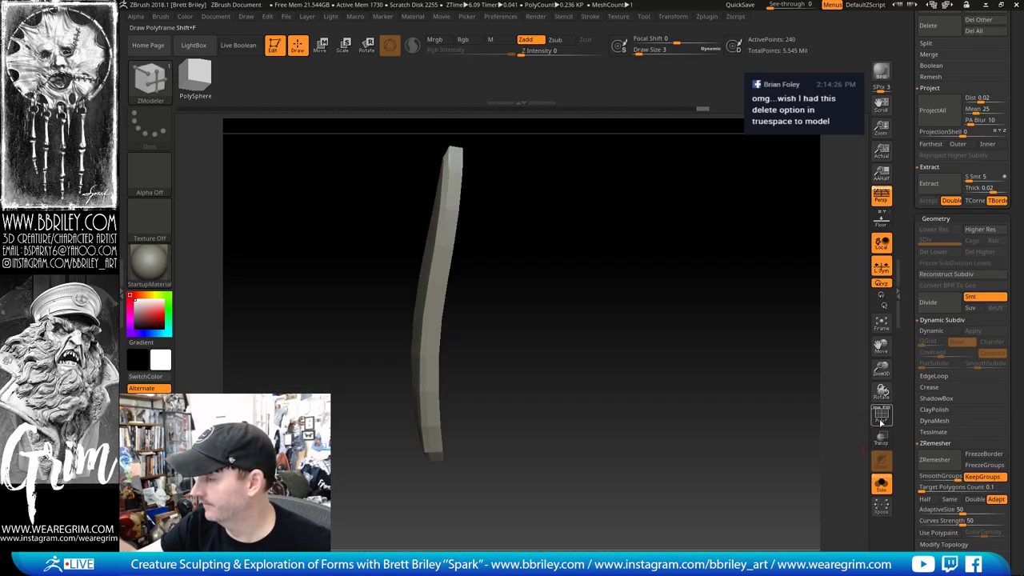
click(881, 422)
Step: Insert a second edge loop along the orange side band near its other border to sharpen the smoothed edge
drag(771, 345, 640, 266)
key(d)
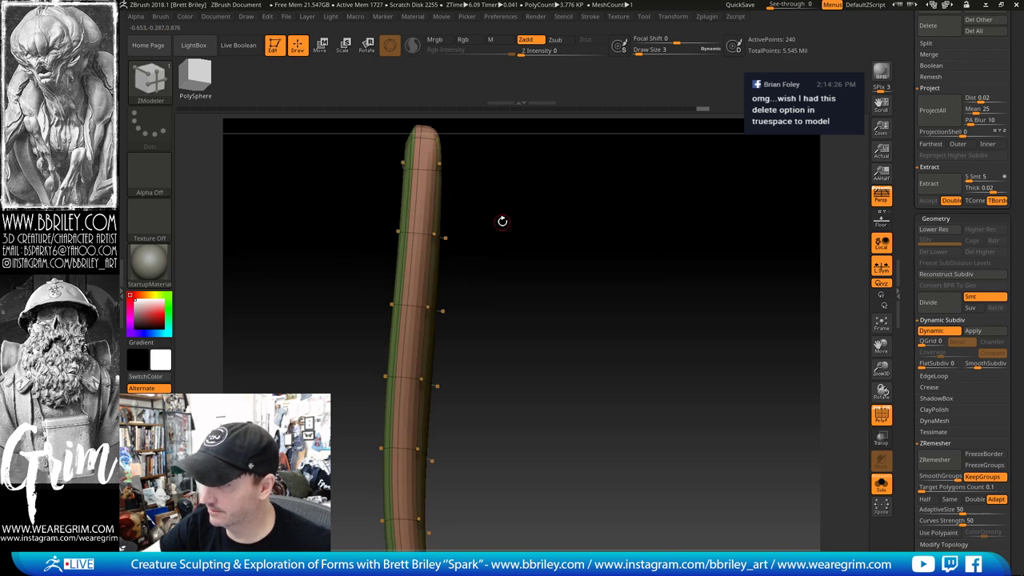
key(shift+d)
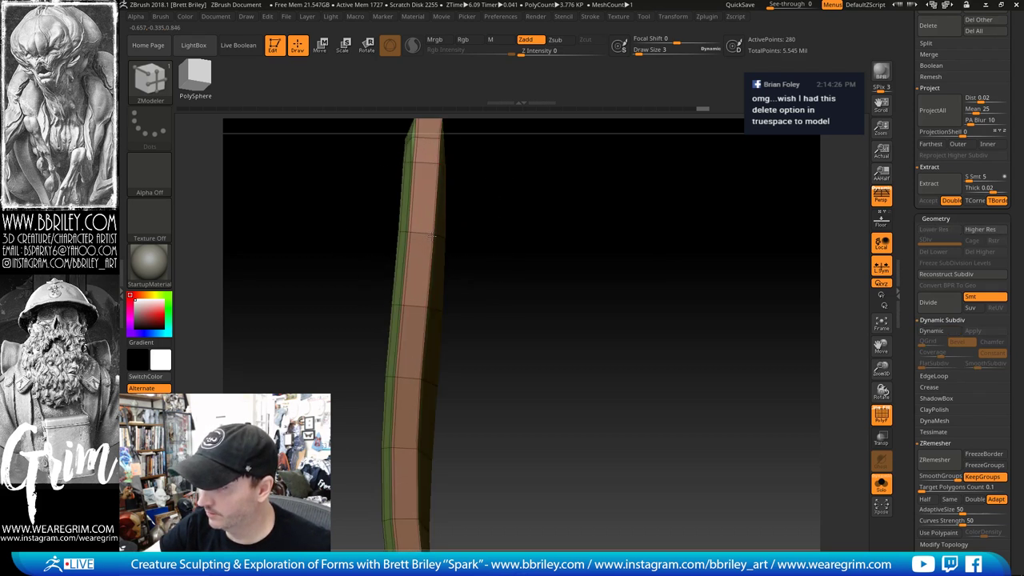
Step: Show the strip smoothed with dynamic subdivision, without polyframes and together with all other subtools, and examine it on the head
key(d)
drag(567, 286, 852, 414)
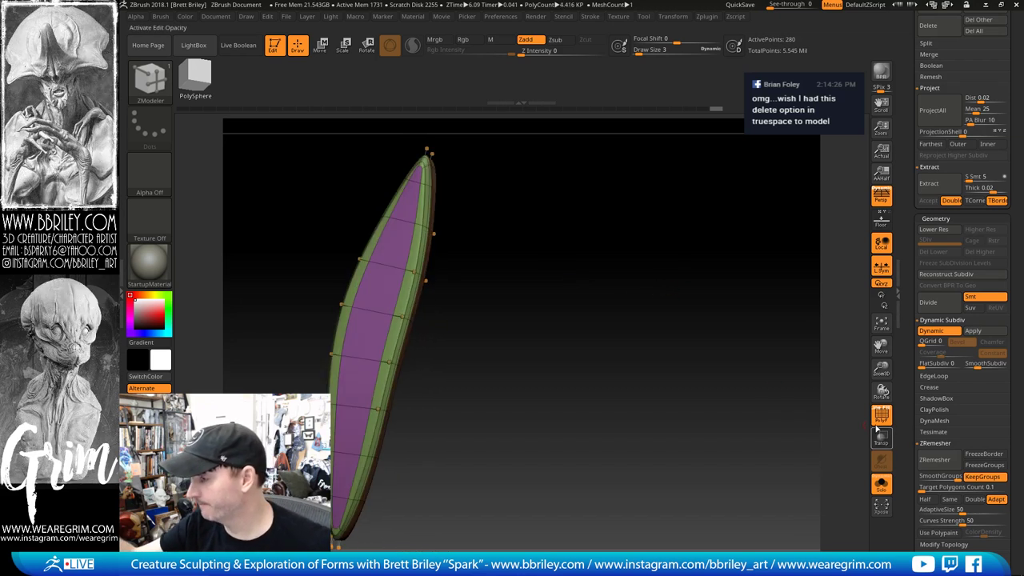
click(878, 422)
click(881, 483)
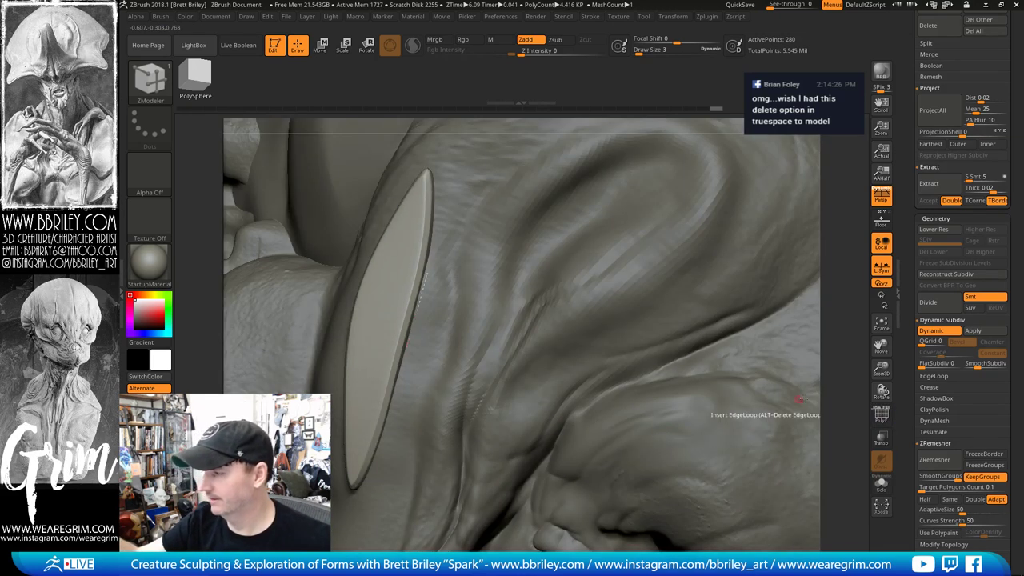
alt+drag(859, 350, 798, 302)
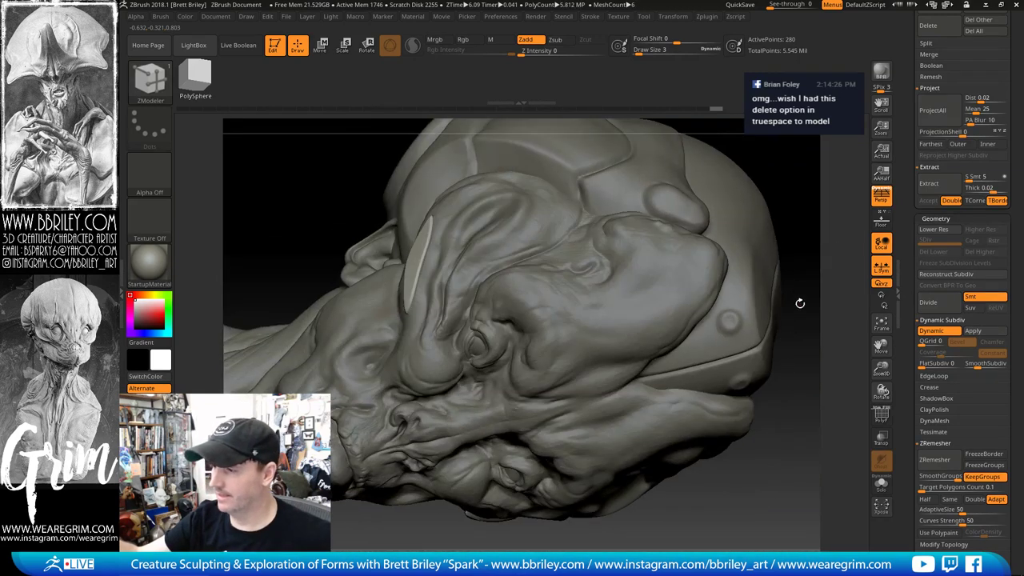
alt+drag(819, 270, 788, 379)
drag(654, 208, 641, 284)
Step: Turn off the strip's dynamic subdivision and pull its upper tip slightly upward with the Move brush
key(shift+d)
key(b)
key(m)
key(v)
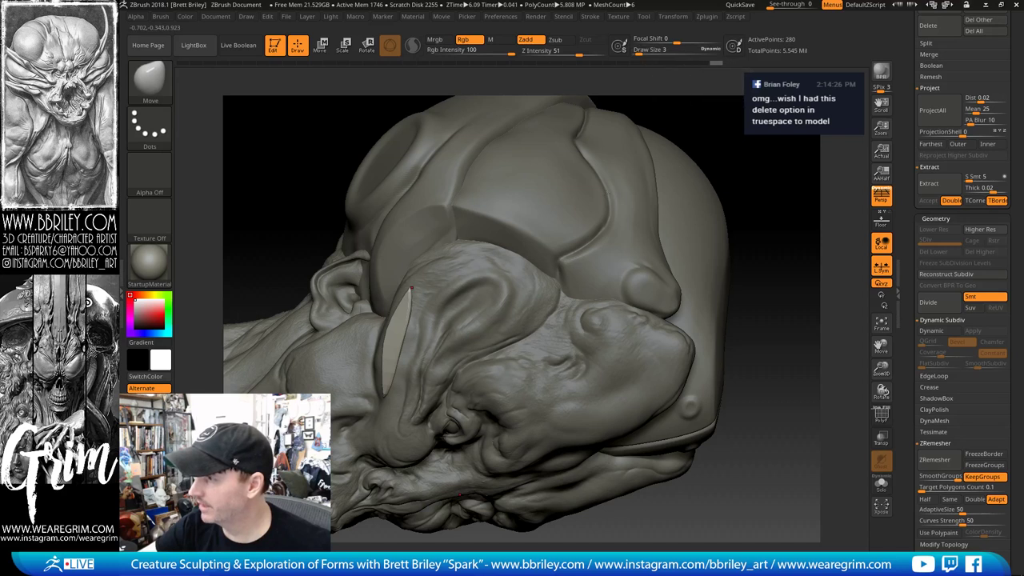
mouse_move(404, 302)
mouse_down()
mouse_move(480, 302)
mouse_move(412, 285)
mouse_up()
key(s)
key(s)
key(s)
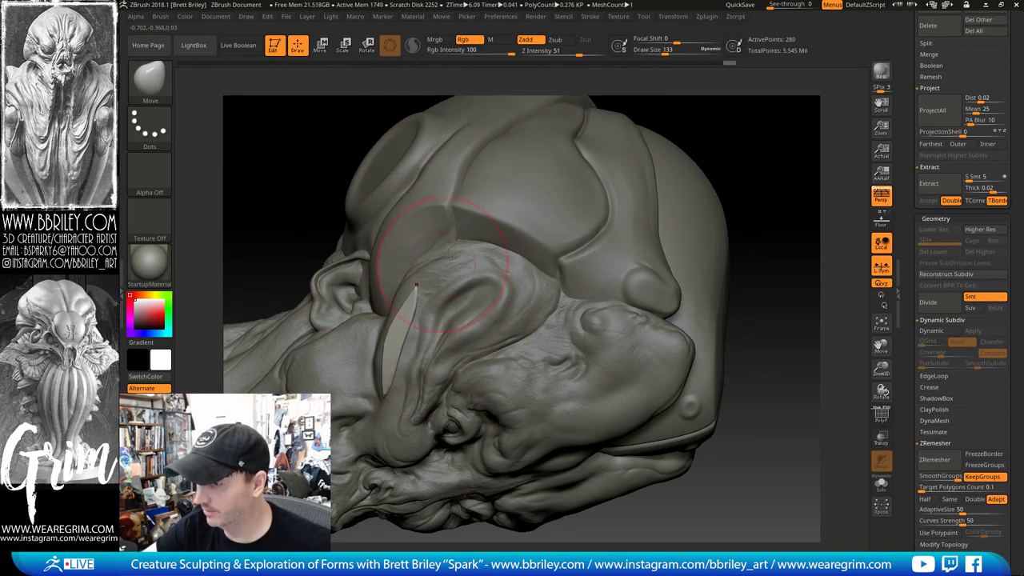
drag(710, 130, 701, 161)
key(s)
drag(421, 282, 418, 282)
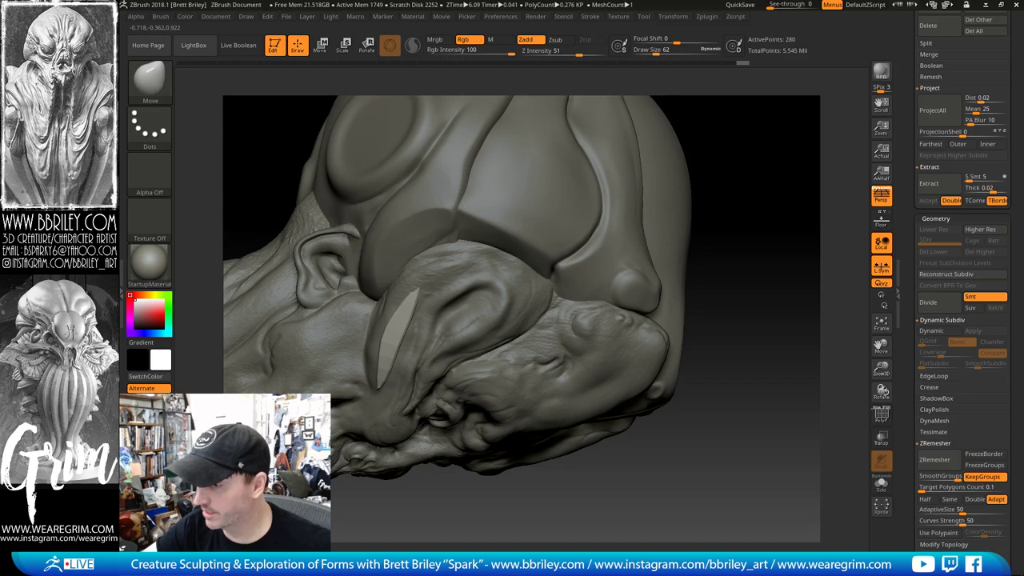
Step: Lengthen the strip's pointed upper tip and bend it outward from the side of the head with the Move brush
right_drag(650, 152, 486, 251)
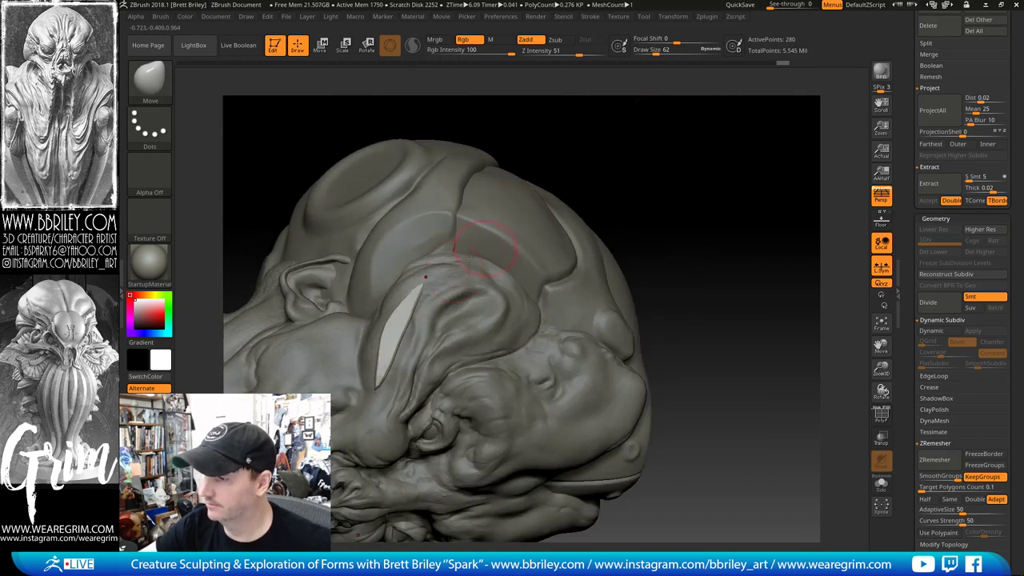
mouse_move(430, 282)
mouse_down()
mouse_move(404, 306)
mouse_move(401, 298)
mouse_up()
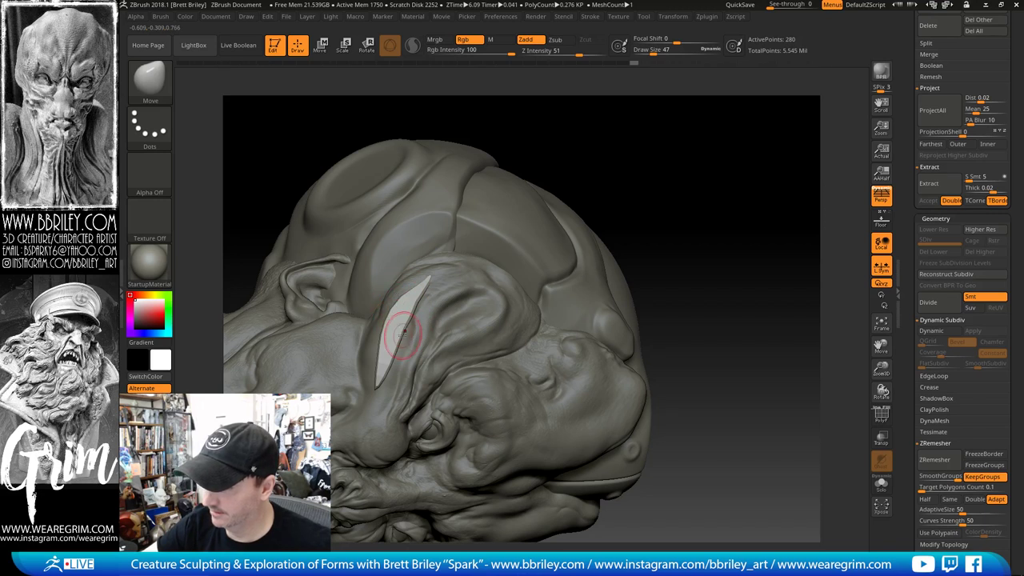
right_drag(498, 242, 536, 165)
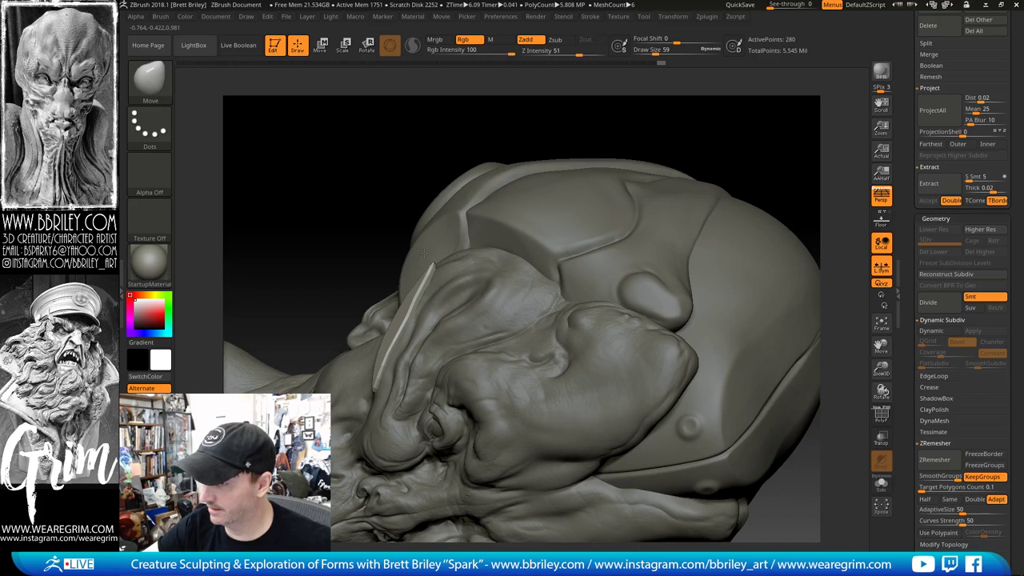
drag(445, 139, 436, 127)
key(s)
drag(409, 297, 419, 266)
key(s)
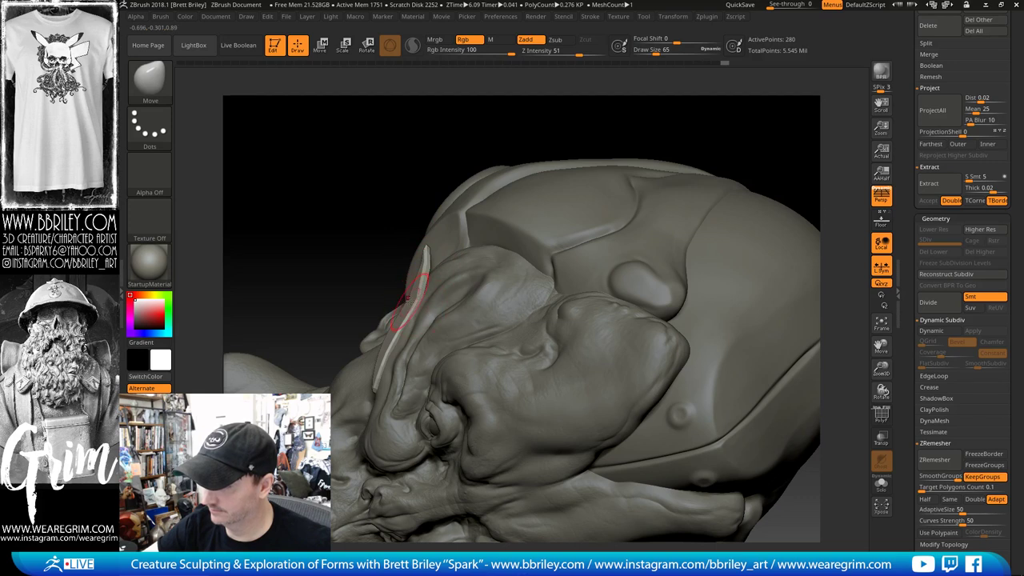
Step: Turn the strip's dynamic subdivision back on, nudge its middle section with the Move brush, and check the fit on the whole bust
mouse_move(423, 162)
mouse_down()
mouse_move(402, 201)
mouse_move(413, 165)
mouse_move(438, 150)
mouse_move(594, 176)
mouse_move(630, 200)
mouse_move(644, 231)
mouse_move(587, 252)
mouse_move(584, 215)
mouse_move(651, 199)
mouse_move(671, 162)
mouse_up()
key(d)
key(s)
drag(416, 336, 417, 324)
mouse_move(521, 183)
mouse_down()
mouse_move(475, 234)
mouse_move(736, 256)
mouse_move(788, 347)
mouse_up()
key(bracketright)
mouse_move(758, 272)
mouse_down()
mouse_move(745, 242)
mouse_move(764, 229)
mouse_up()
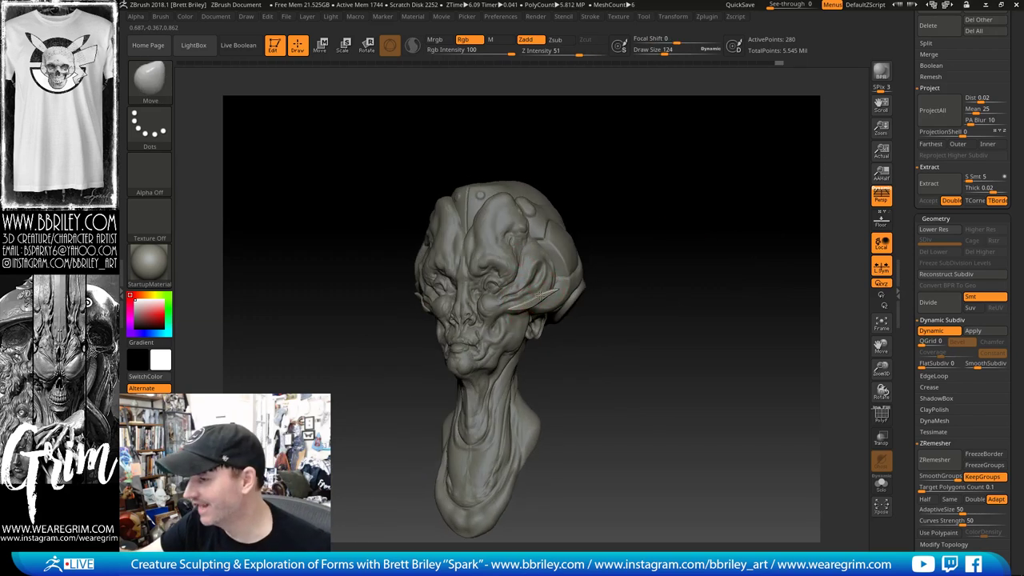
drag(592, 264, 629, 234)
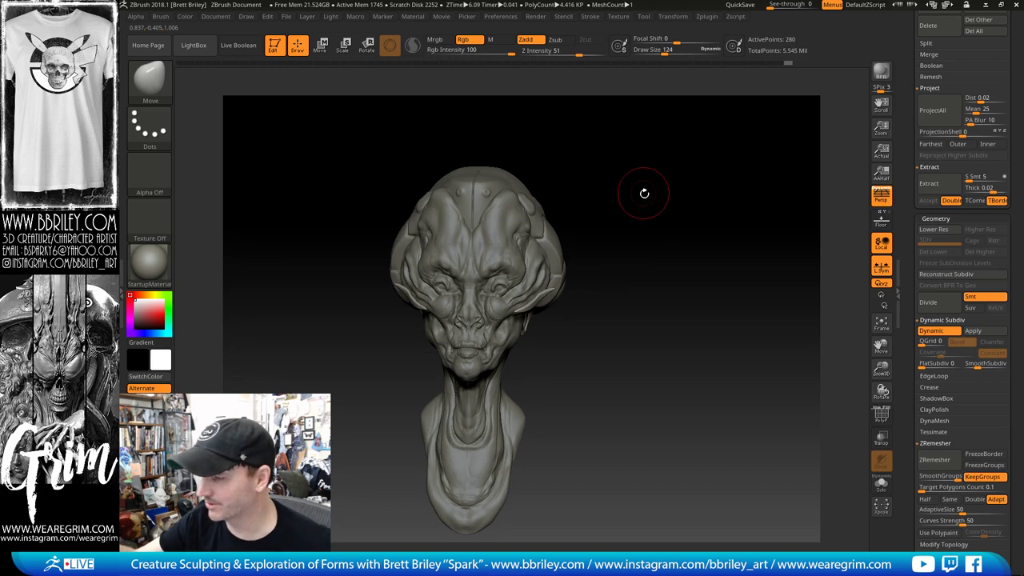
mouse_move(644, 193)
mouse_down()
mouse_move(654, 197)
mouse_move(620, 229)
mouse_move(622, 242)
mouse_up()
Step: Select the creature's head subtool, mask a small round spot on each forehead lobe, and invert the mask
key(s)
click(450, 276)
alt+click(469, 243)
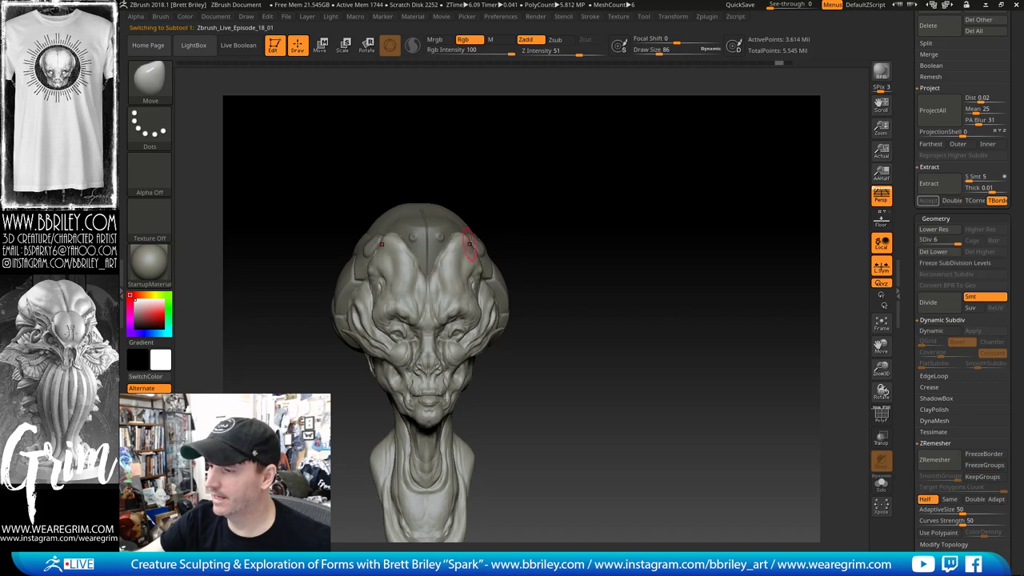
drag(515, 196, 518, 203)
key(s)
click(424, 259)
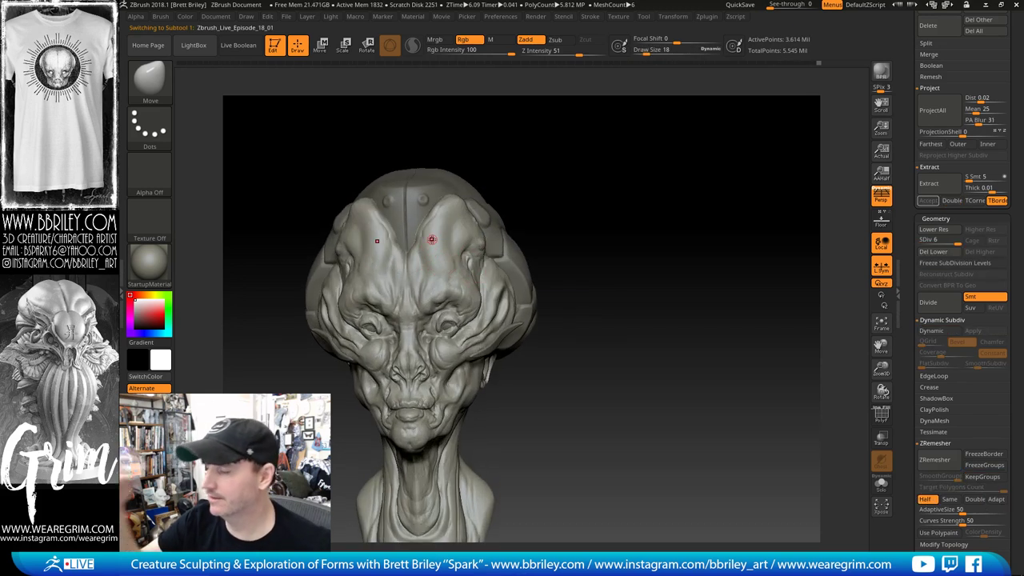
key(s)
click(432, 256)
ctrl+click(441, 254)
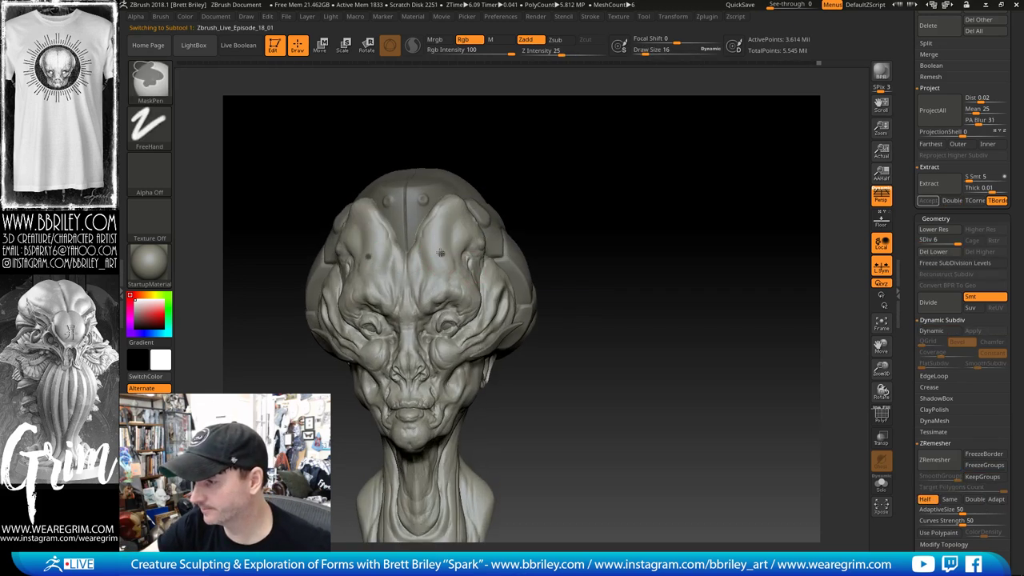
mouse_move(564, 160)
mouse_down()
mouse_move(563, 197)
mouse_move(576, 120)
mouse_up()
ctrl+click(532, 206)
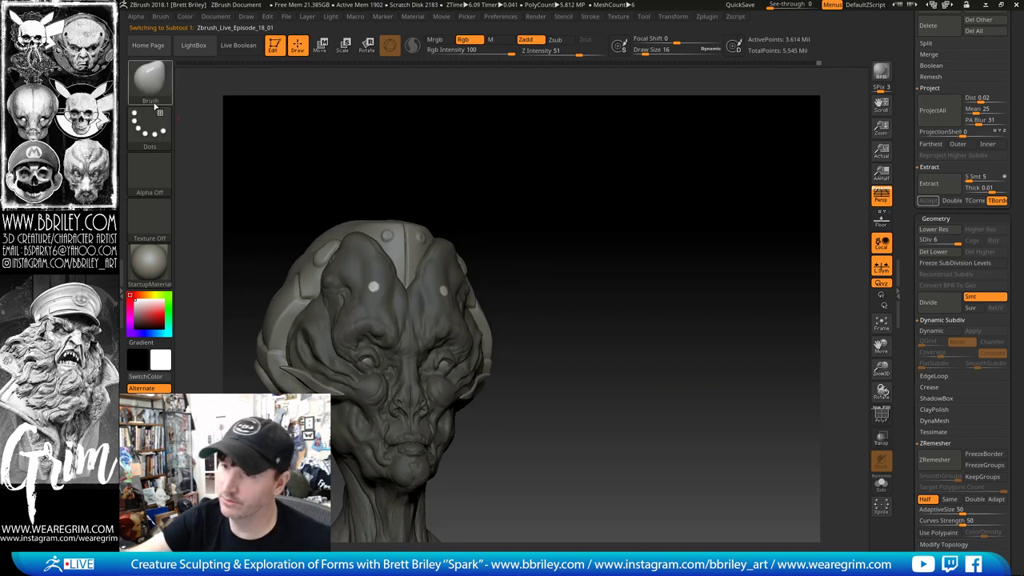
Step: Try pulling the two unmasked forehead spots into long antennae with the SnakeHook brush, then undo the stroke
click(163, 102)
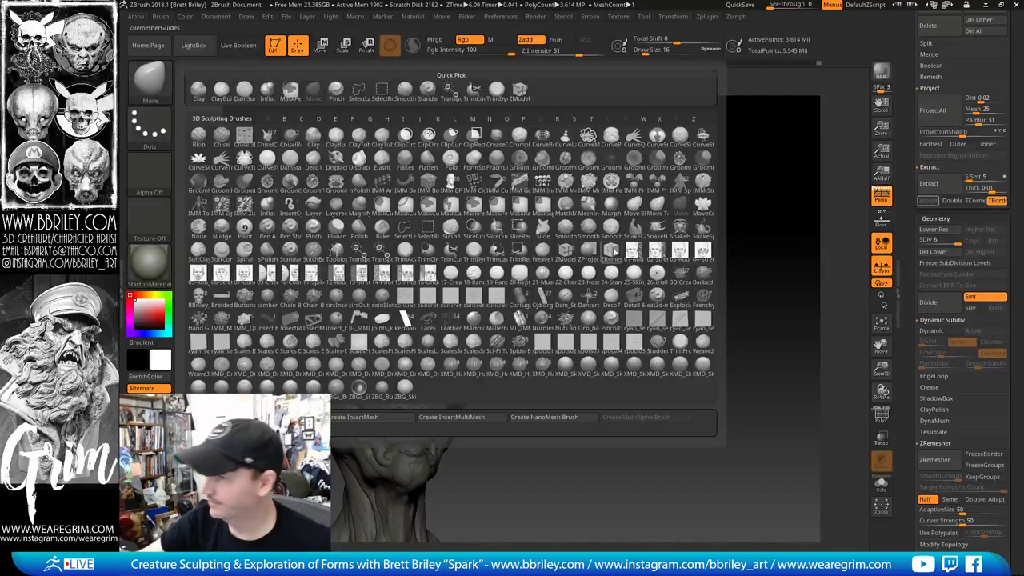
click(633, 226)
mouse_move(444, 288)
mouse_down()
mouse_move(521, 295)
mouse_move(473, 269)
mouse_move(521, 117)
mouse_up()
drag(608, 238, 593, 233)
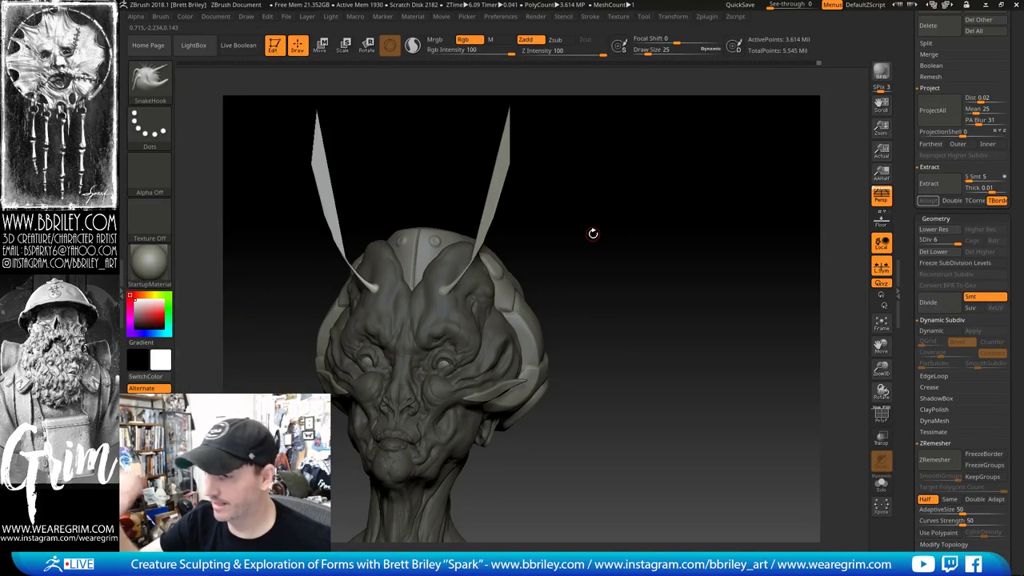
key(ctrl+z)
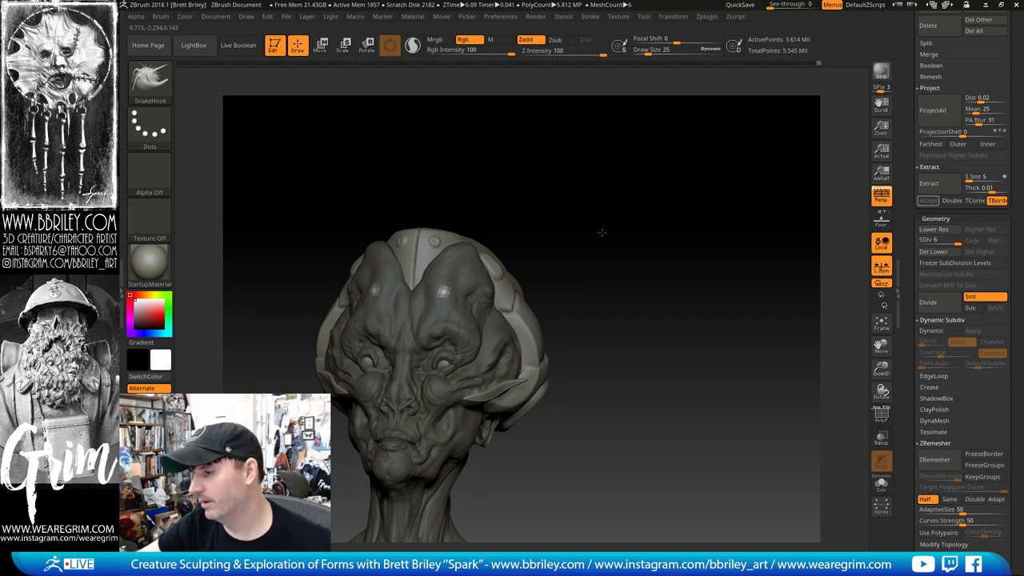
Step: Invert the mask back to the two forehead spots, try extracting them with a thickness of 1, and clear the mask
key(ctrl)
mouse_move(617, 230)
mouse_down()
mouse_move(661, 211)
mouse_move(678, 247)
mouse_up()
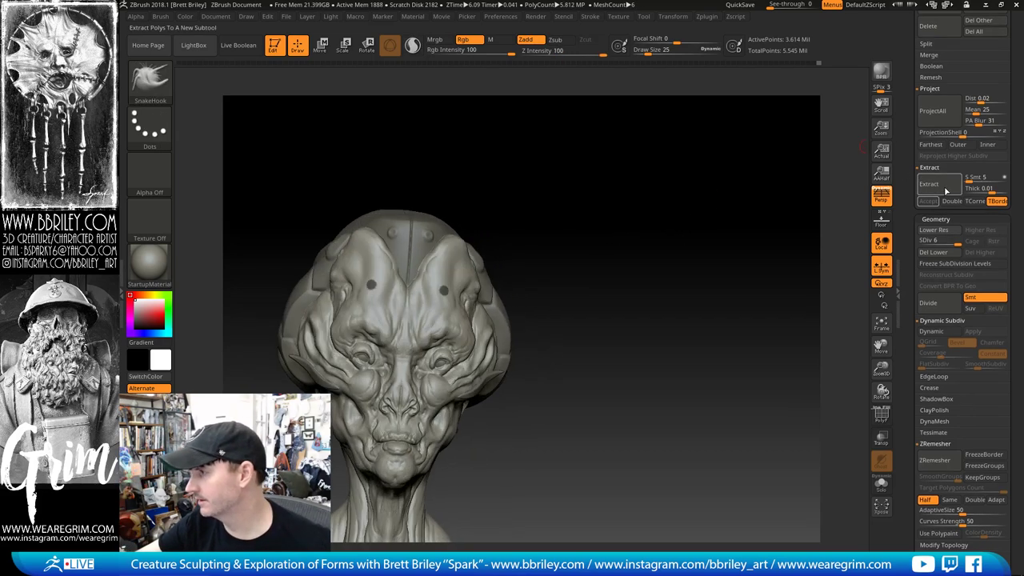
drag(584, 258, 680, 248)
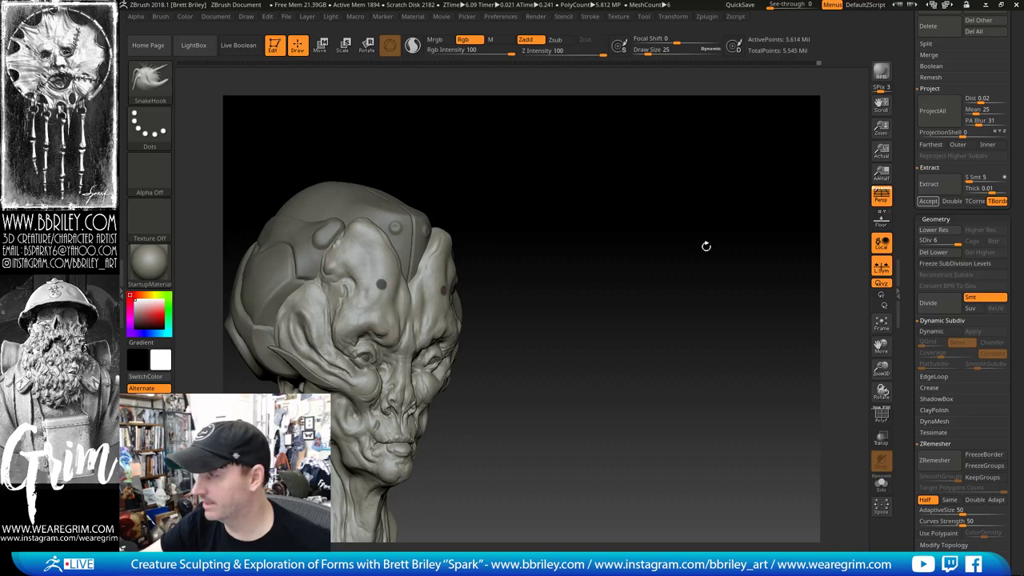
key(Return)
click(928, 184)
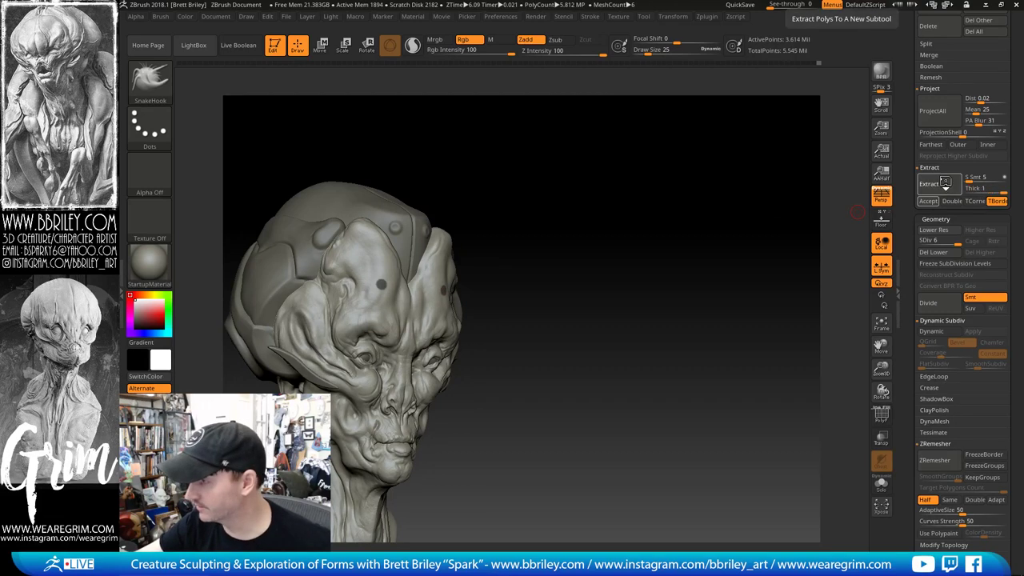
ctrl+drag(726, 309, 712, 318)
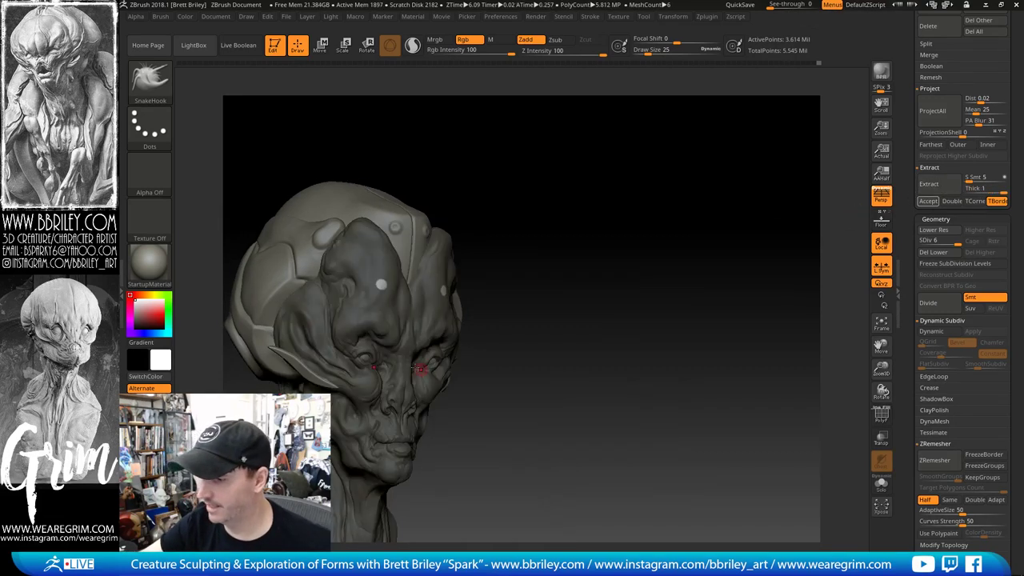
ctrl+drag(564, 293, 557, 312)
Step: Mask a new small spot on each forehead lobe and extract the spots as long stalks with a thickness of 1
drag(513, 189, 473, 255)
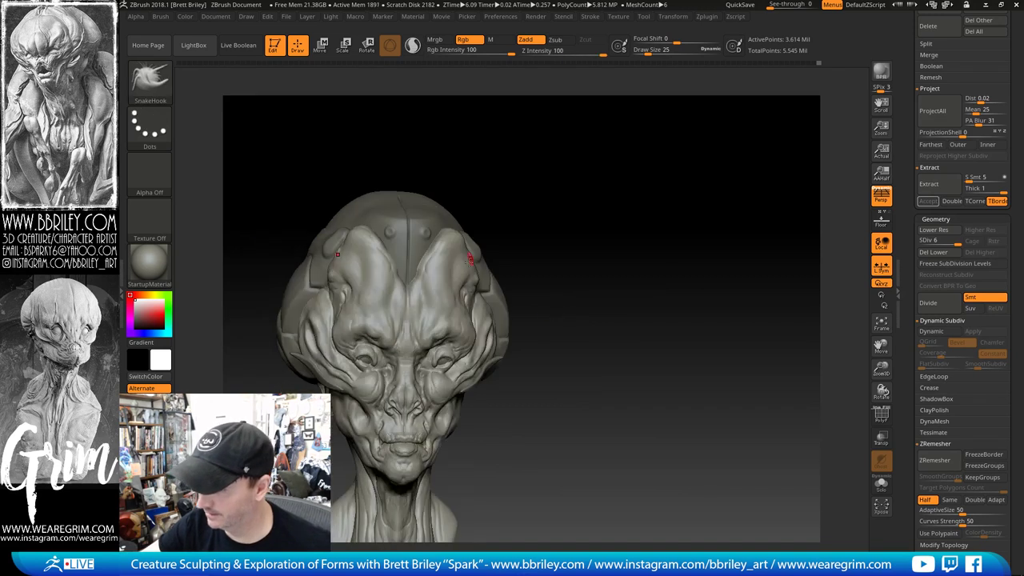
ctrl+click(451, 282)
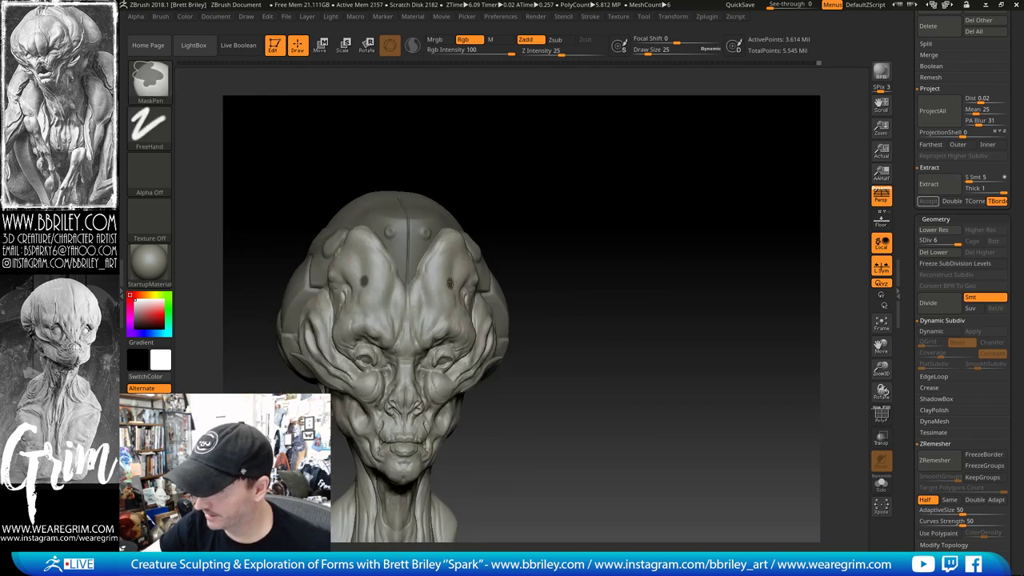
click(942, 187)
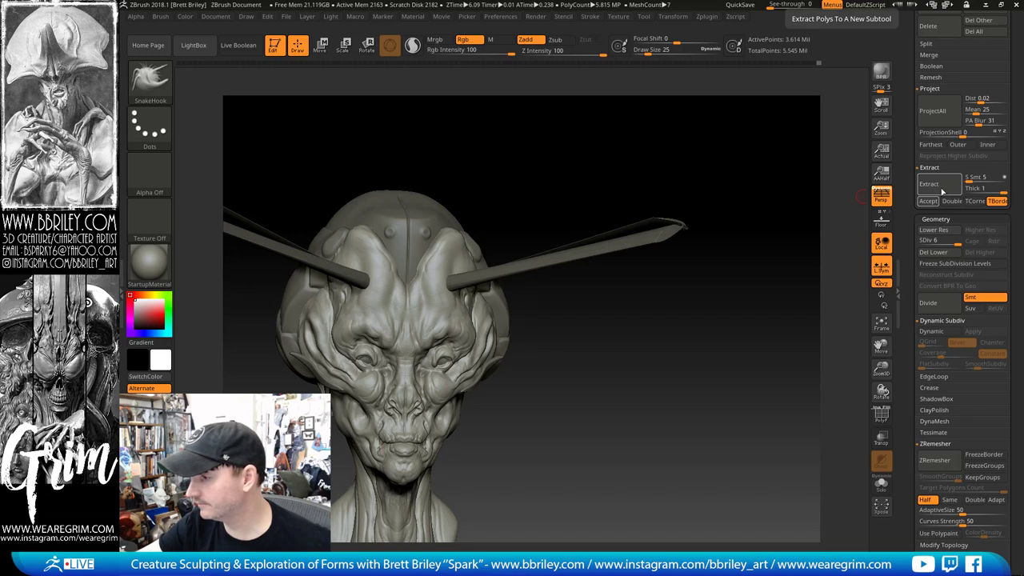
Step: Set the extract thickness to 0.4, extract from the head again, and dismiss the preview
click(969, 188)
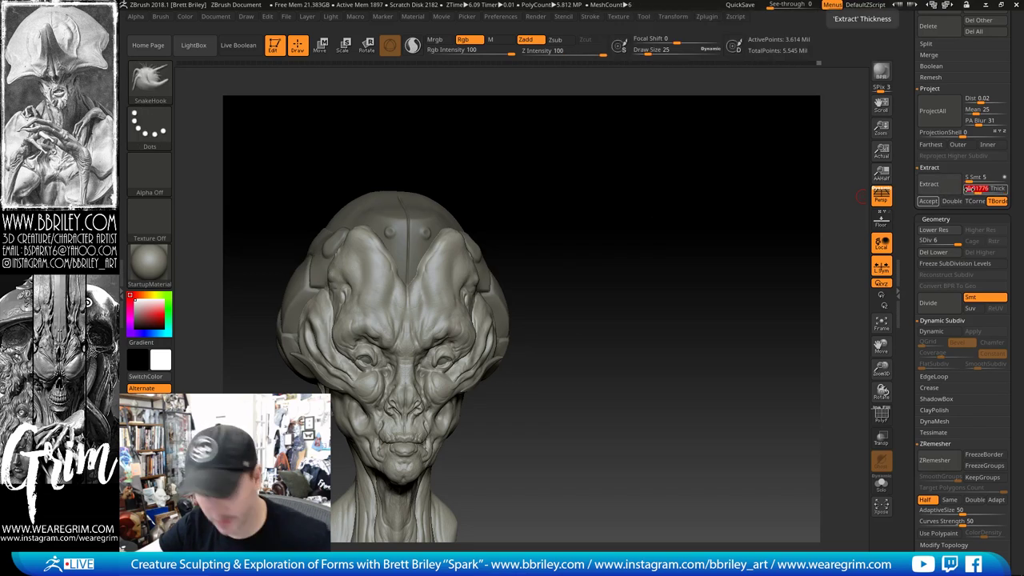
click(928, 201)
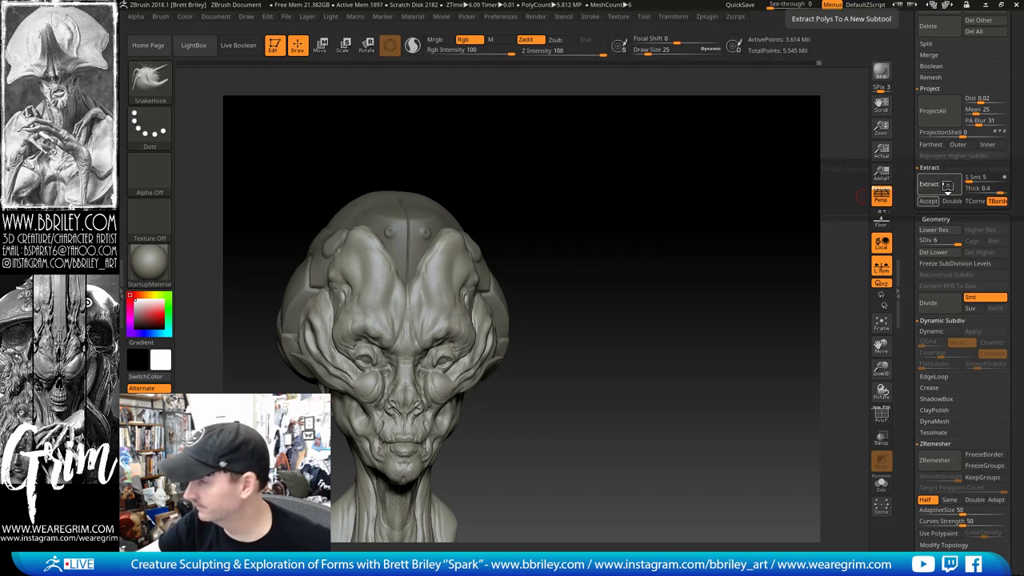
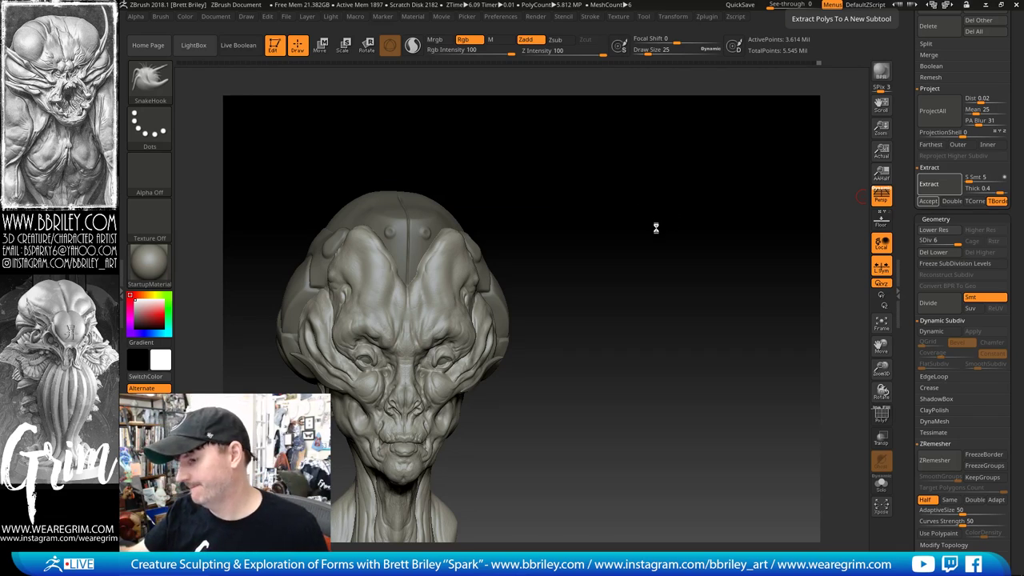
mouse_move(656, 229)
mouse_down()
mouse_move(665, 238)
mouse_move(544, 295)
mouse_move(584, 247)
mouse_up()
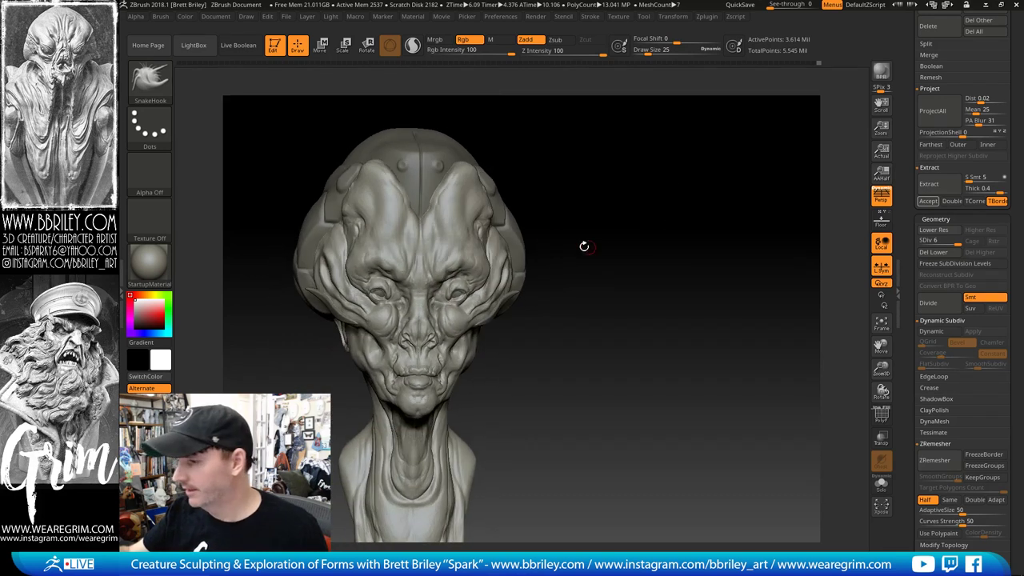
Step: Switch to the Standard brush and select the side skull plate subtool
key(b)
key(s)
key(t)
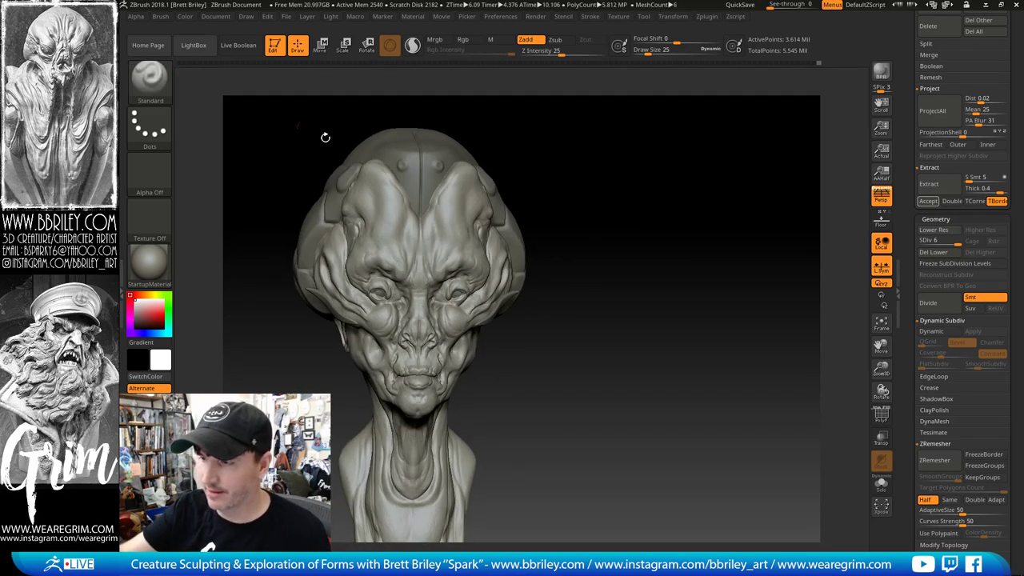
mouse_move(588, 214)
mouse_down()
mouse_move(577, 183)
mouse_move(613, 162)
mouse_move(633, 174)
mouse_move(571, 200)
mouse_up()
alt+click(451, 159)
alt+click(570, 200)
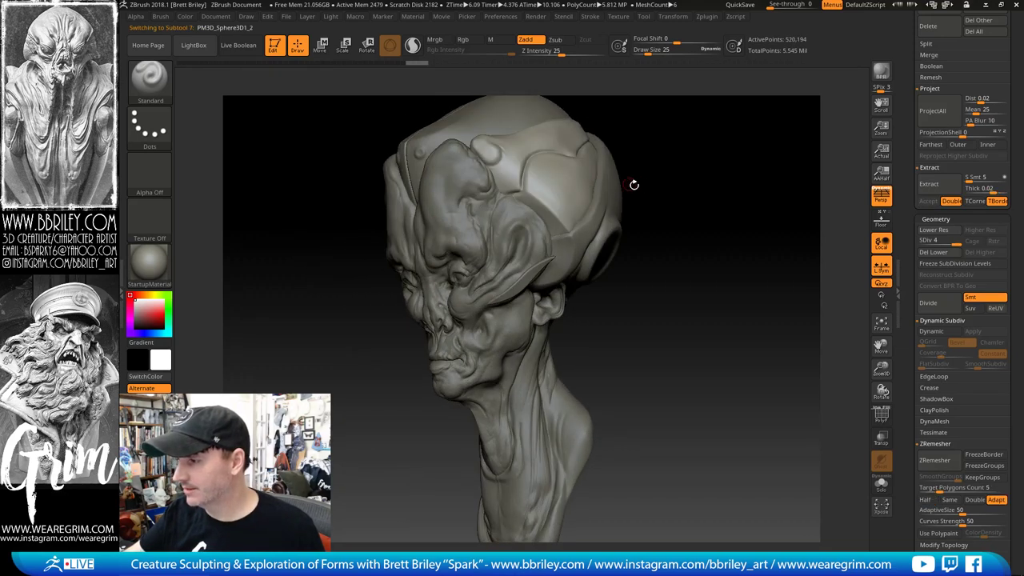
drag(633, 183, 676, 280)
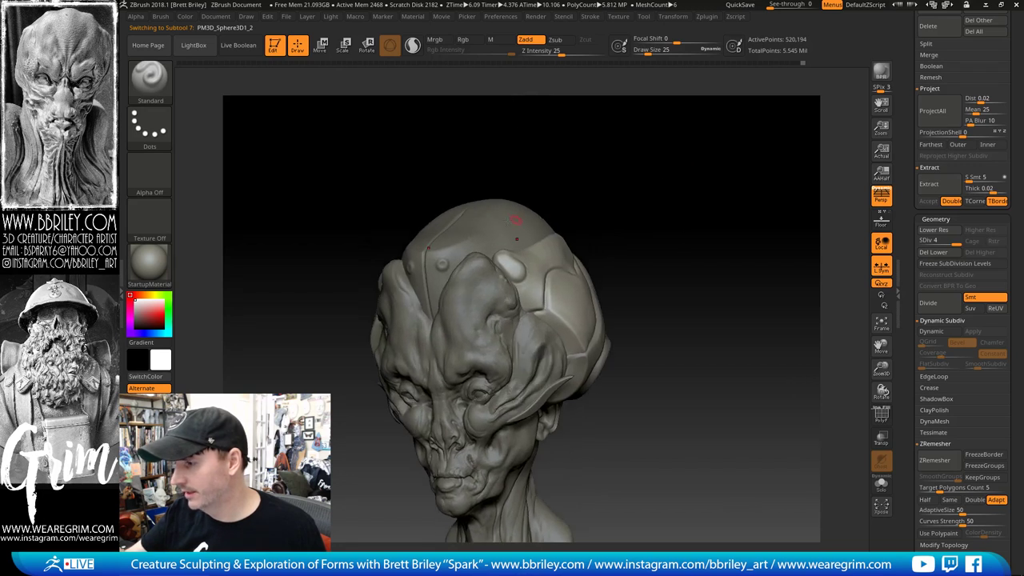
Step: Select the front skull plate and examine its topology with polyframes, then hide the polyframes
alt+click(518, 236)
drag(574, 175, 632, 224)
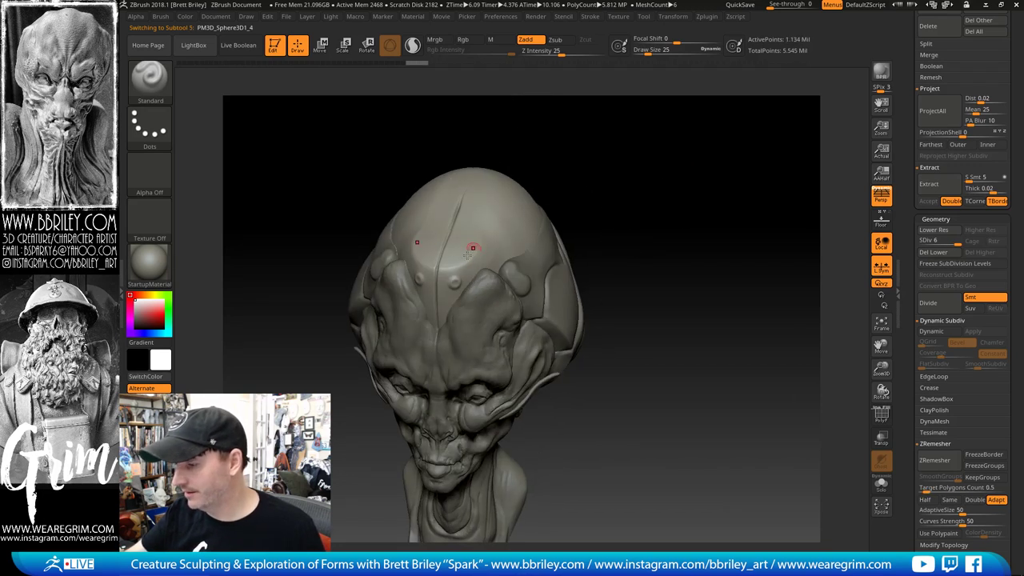
drag(590, 184, 619, 208)
mouse_move(657, 163)
alt+mouse_down()
mouse_move(675, 219)
mouse_move(839, 373)
alt+mouse_up()
key(shift+f)
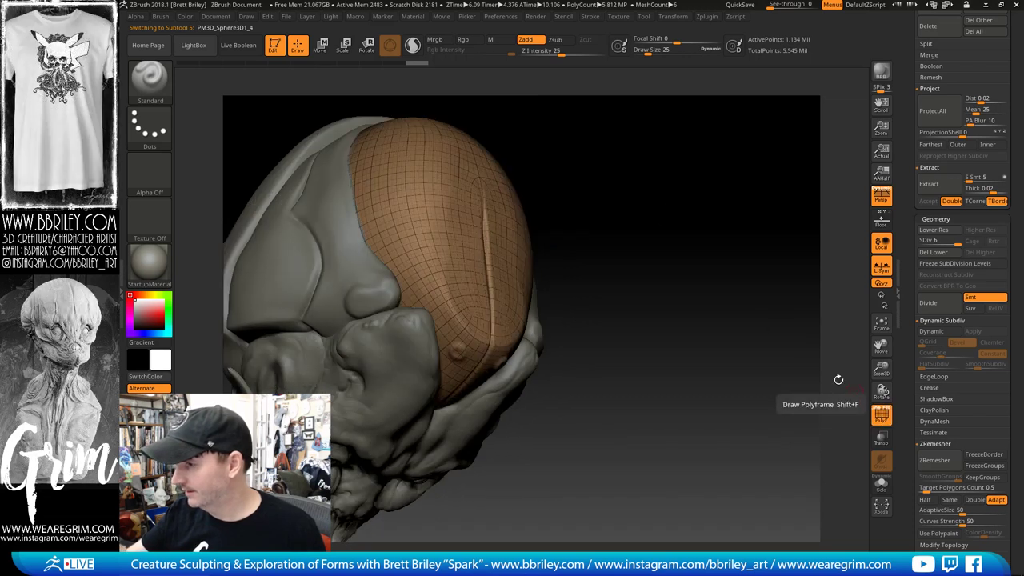
drag(712, 302, 752, 304)
click(879, 411)
Step: Select the rear skull plate, isolate it, and examine the mesh of its inner cut side with polyframes
alt+click(452, 177)
alt+drag(616, 128, 654, 159)
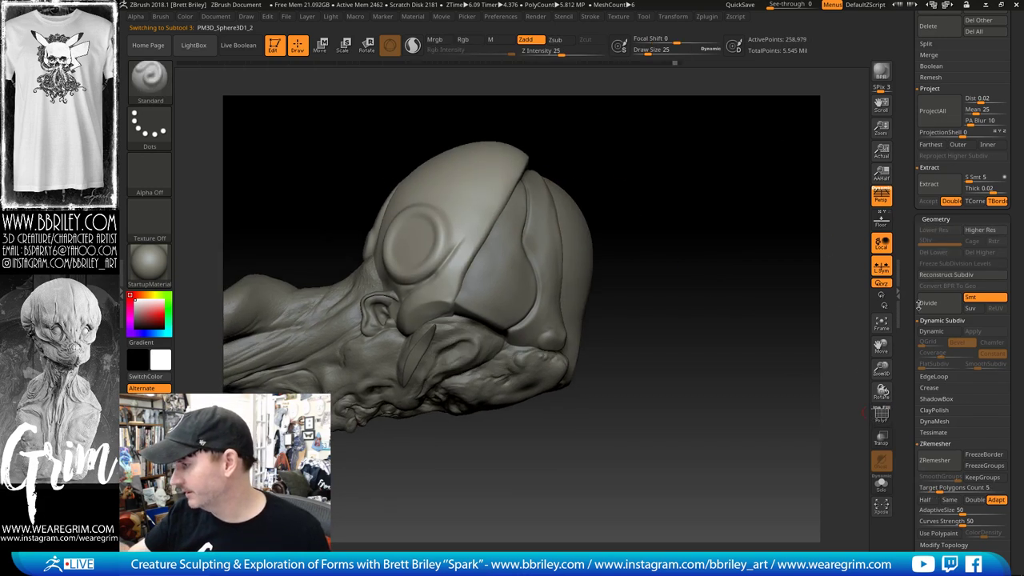
click(880, 487)
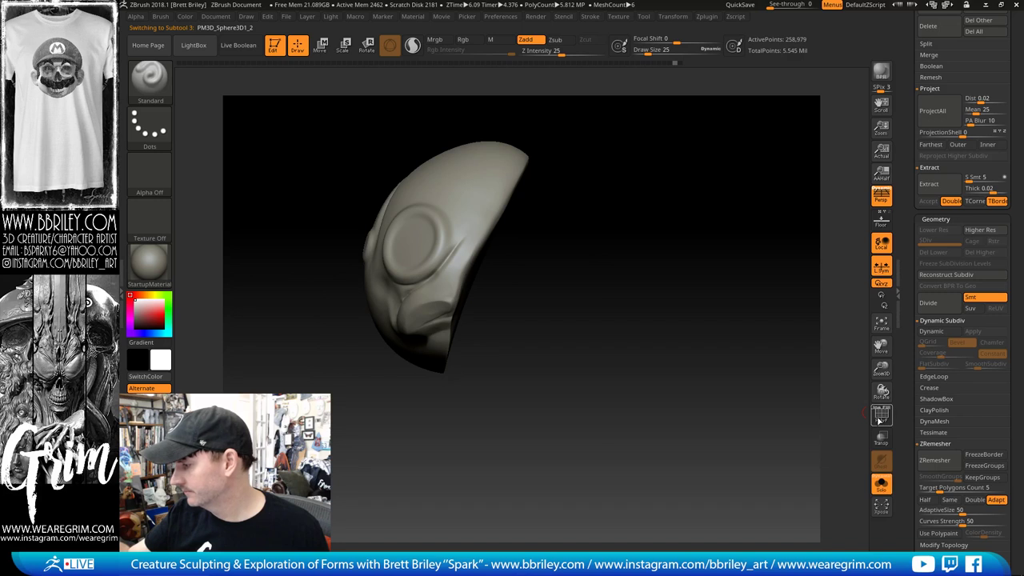
click(881, 415)
drag(792, 331, 800, 376)
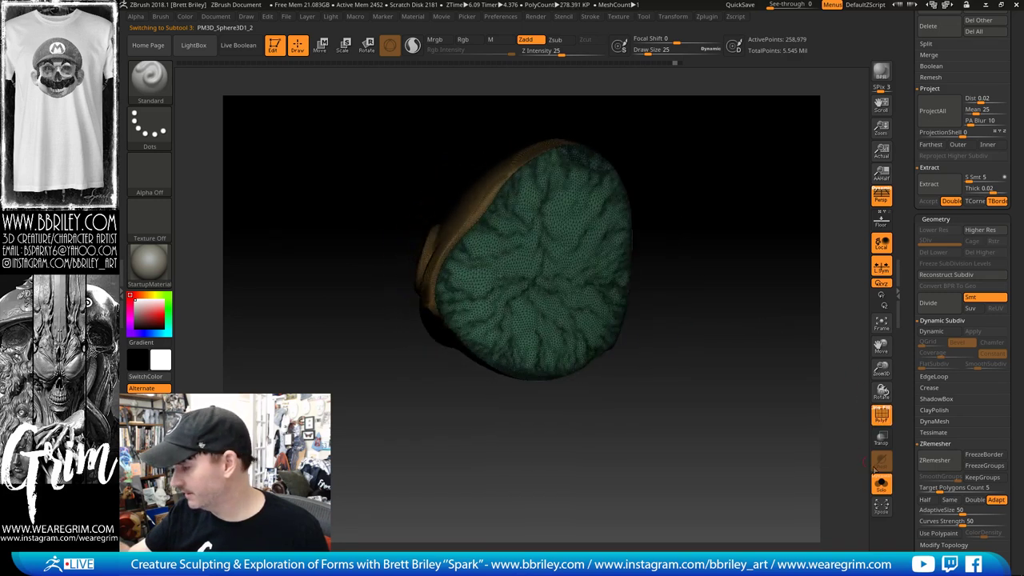
Step: Hide the polyframes and smooth the isolated rear skull plate with Polish By Features at 100
click(880, 414)
drag(811, 338, 770, 277)
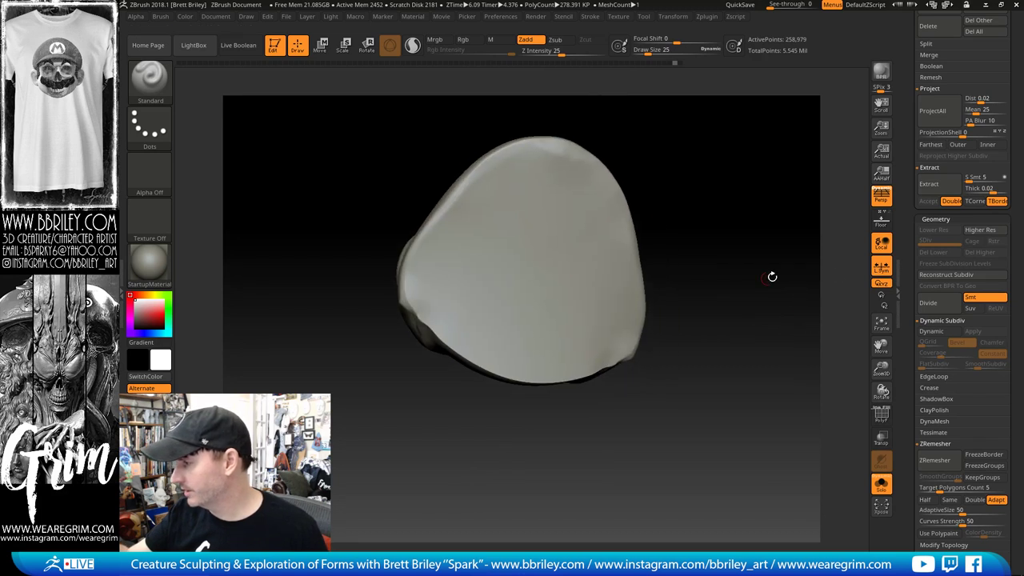
scroll(912, 296, down, 5)
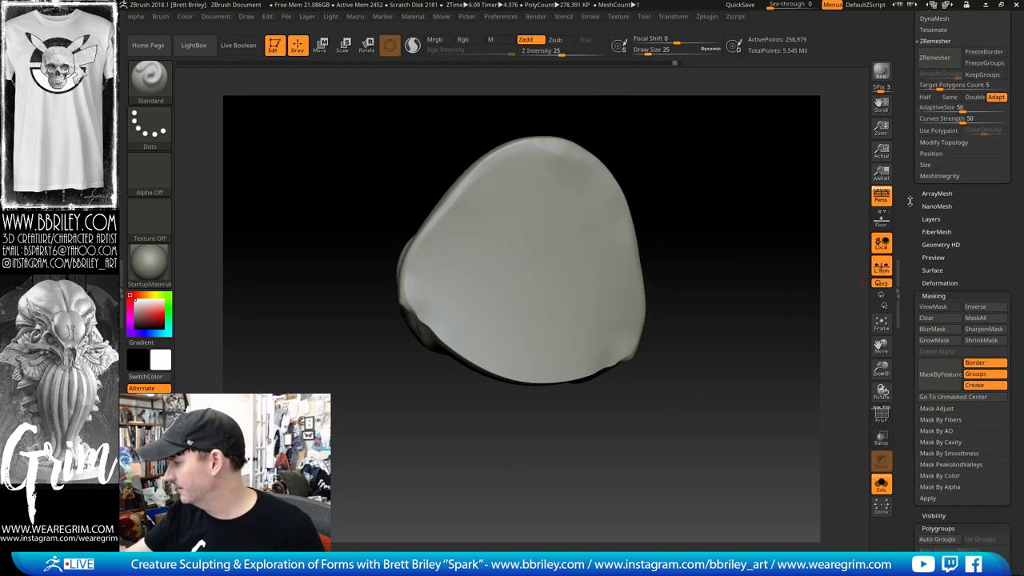
scroll(910, 224, down, 5)
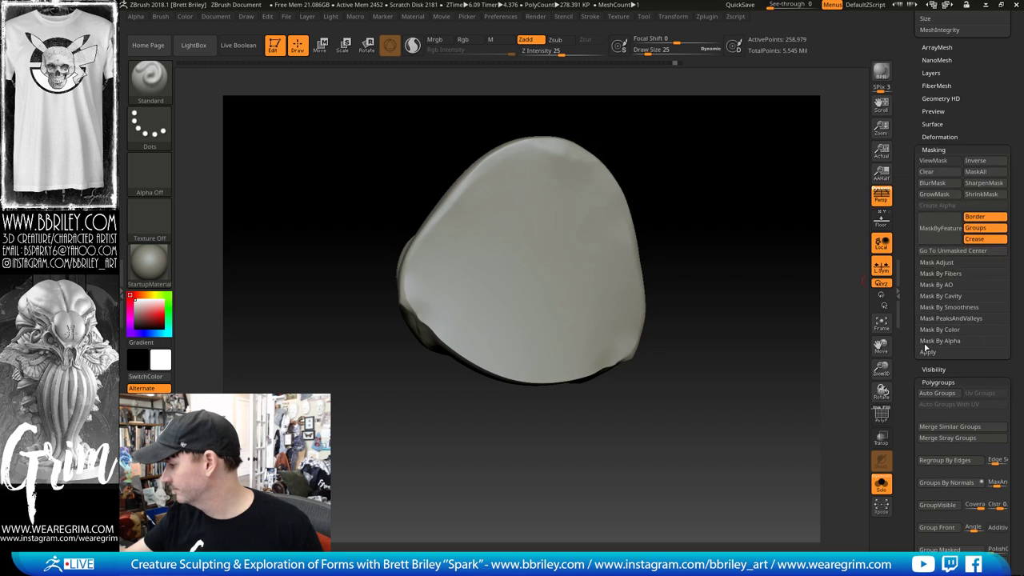
click(939, 137)
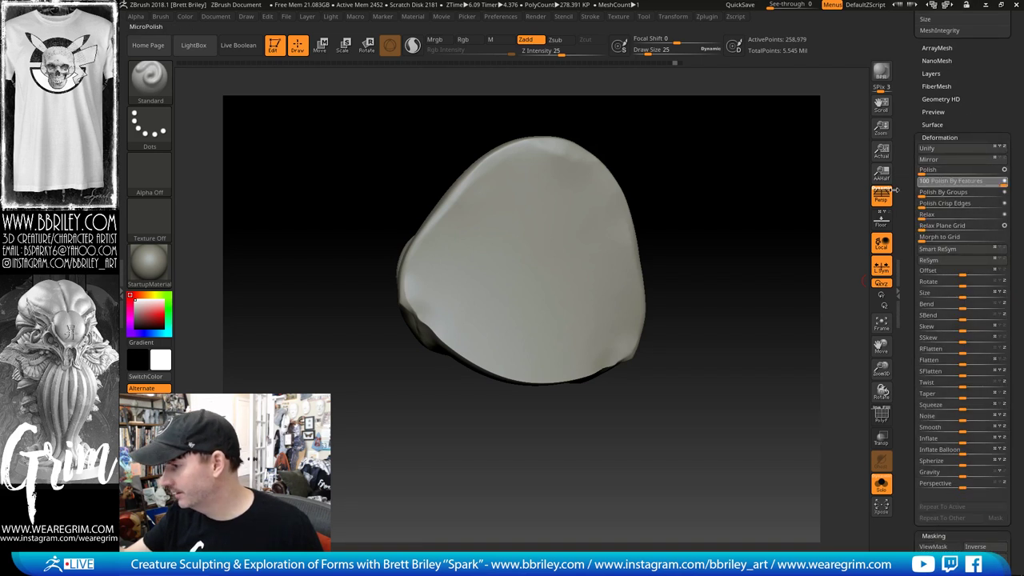
mouse_move(746, 209)
mouse_down()
mouse_move(788, 217)
mouse_move(788, 246)
mouse_move(800, 240)
mouse_move(699, 249)
mouse_up()
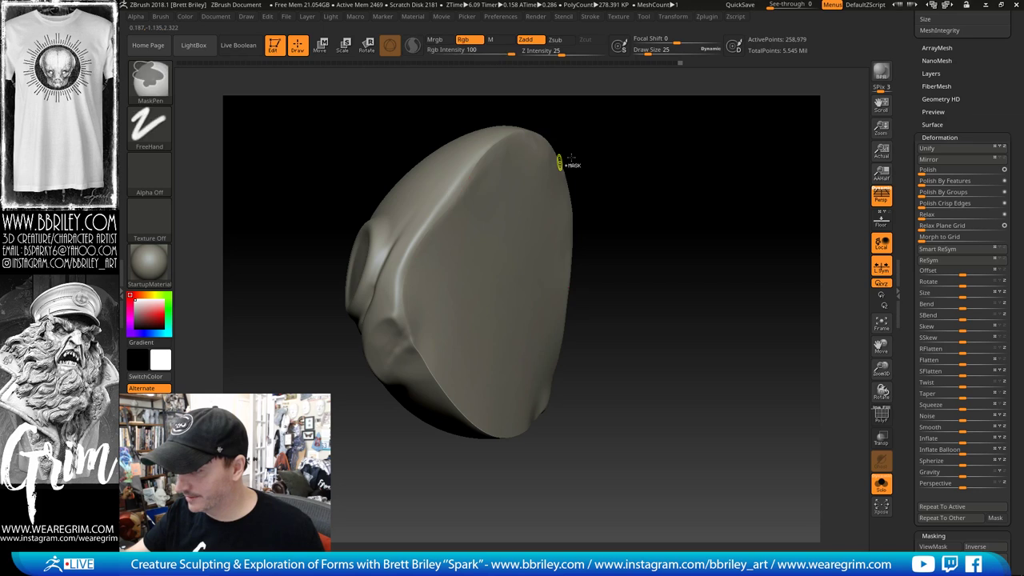
Step: Try to extend the rear skull plate by isolating its inner cut face and moving it outward toward the side plates
mouse_move(563, 160)
mouse_down()
mouse_move(669, 171)
mouse_move(670, 214)
mouse_move(531, 259)
mouse_move(665, 178)
mouse_move(651, 230)
mouse_up()
key(w)
mouse_move(439, 511)
alt+mouse_down()
mouse_move(511, 352)
mouse_move(587, 226)
alt+mouse_up()
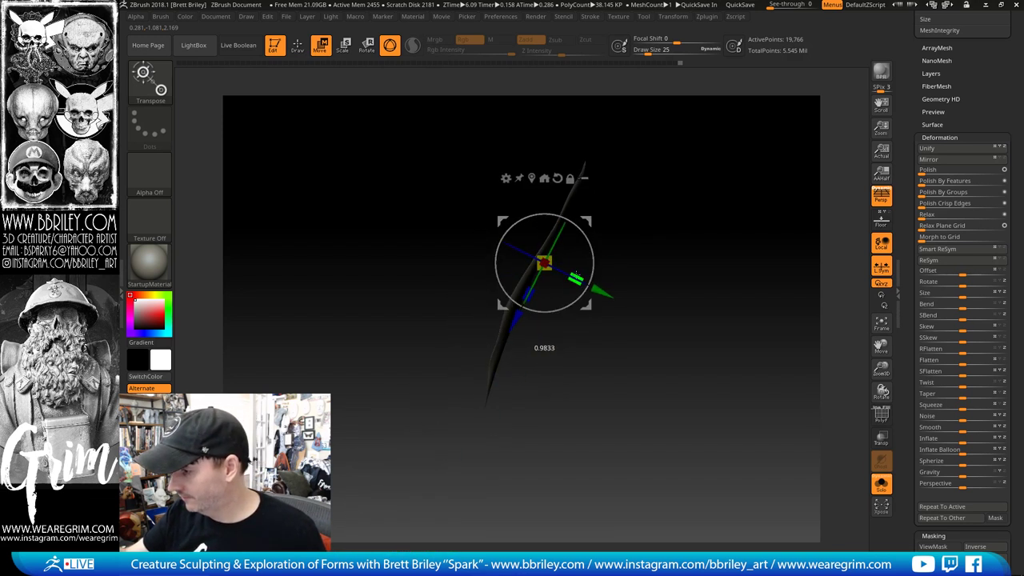
drag(528, 241, 443, 190)
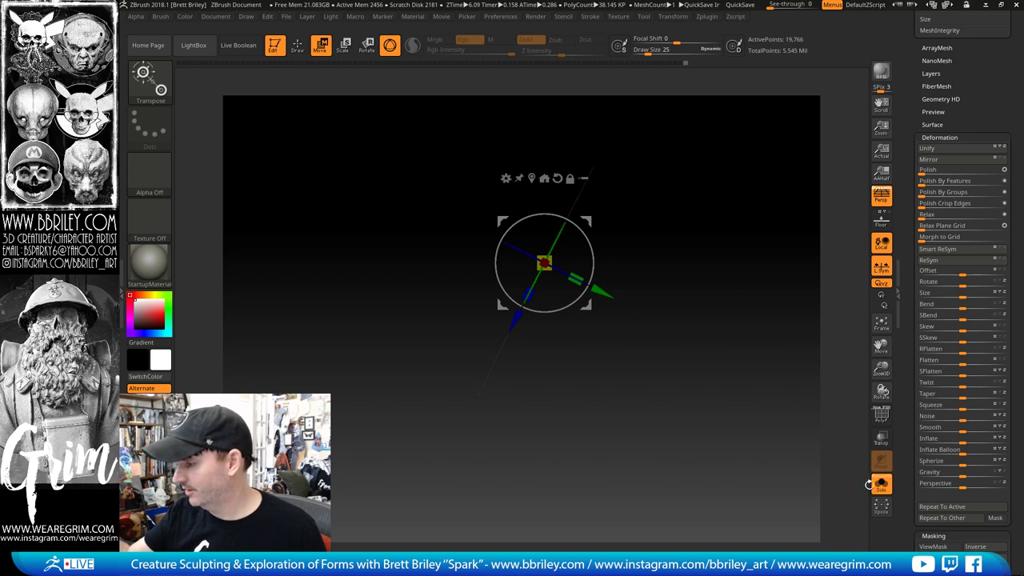
click(880, 483)
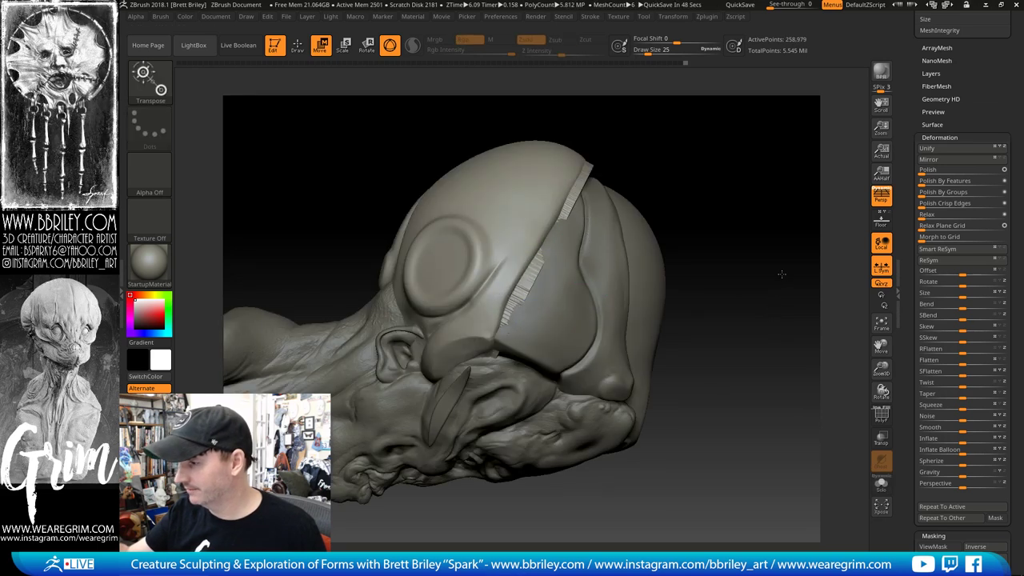
drag(597, 289, 605, 276)
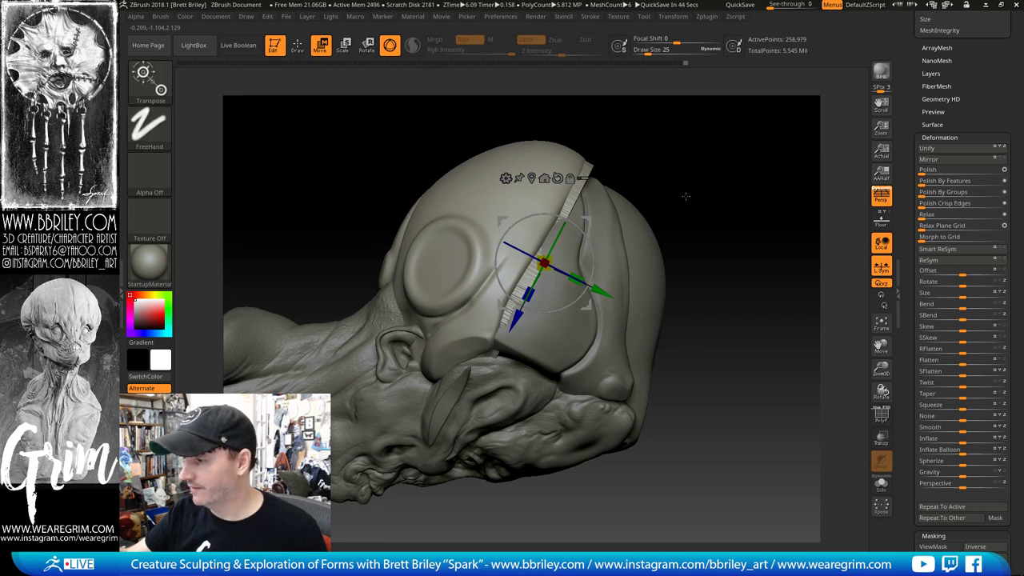
mouse_move(638, 169)
mouse_down()
mouse_move(600, 183)
mouse_move(633, 185)
mouse_move(598, 196)
mouse_up()
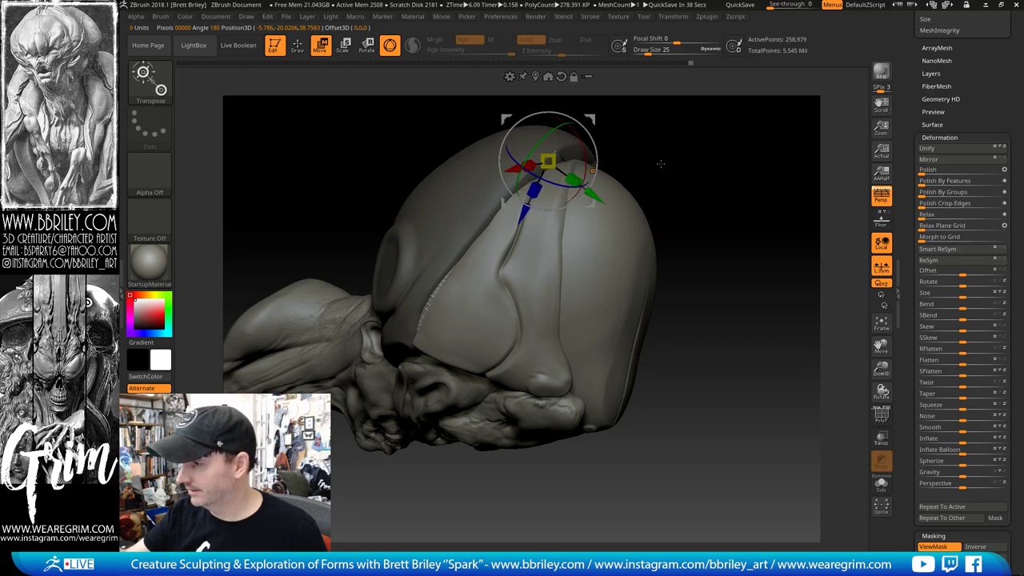
drag(865, 432, 811, 308)
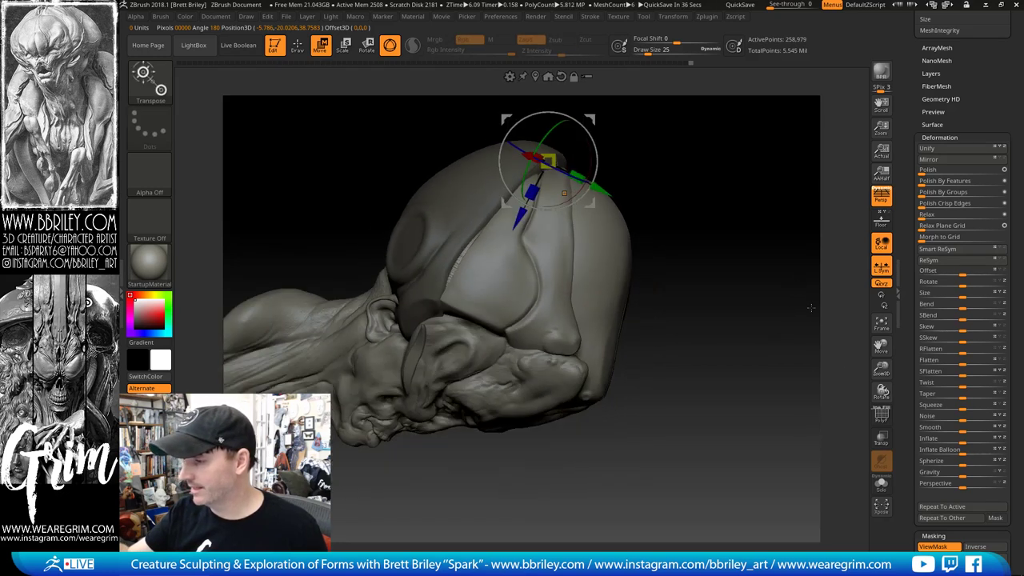
Step: Undo the cut-face moves and show the whole rear skull plate again
key(ctrl+z)
key(ctrl+z)
key(ctrl+z)
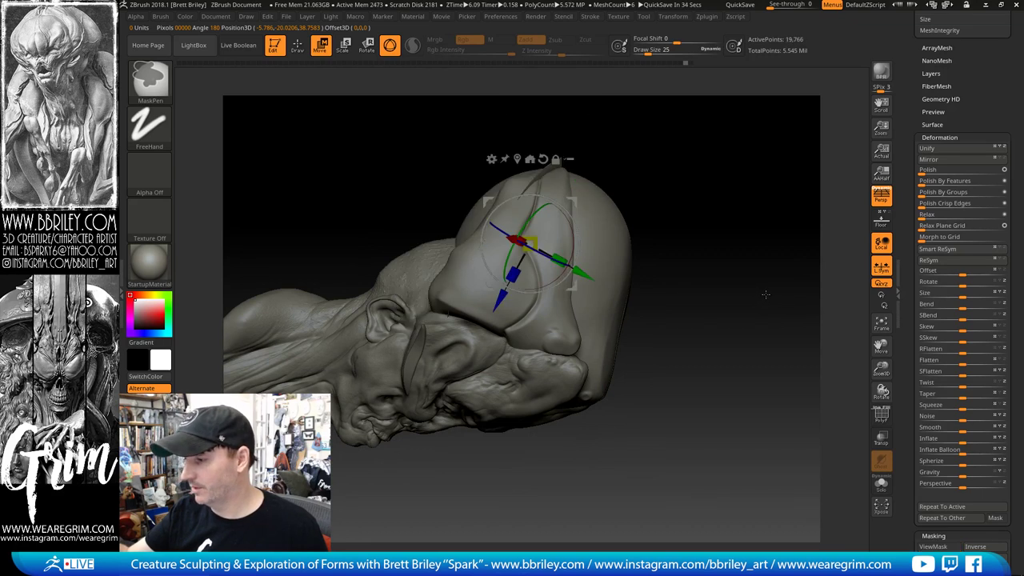
drag(762, 270, 754, 241)
ctrl+shift+click(747, 244)
drag(736, 204, 826, 158)
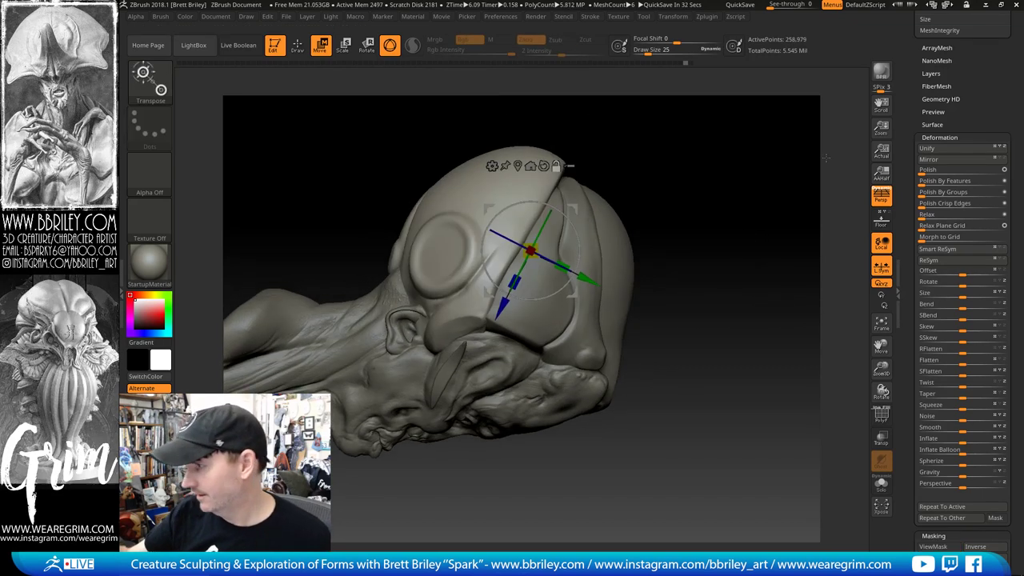
Step: Turn off perspective and trim the rear skull plate's front edge straight along the seam with TrimCurve
click(881, 195)
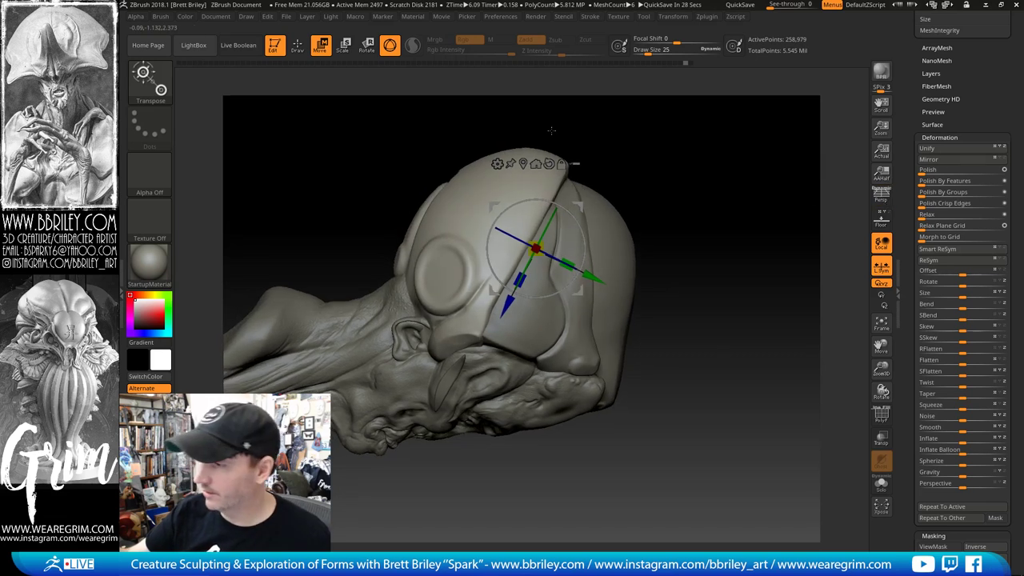
key(ctrl+shift)
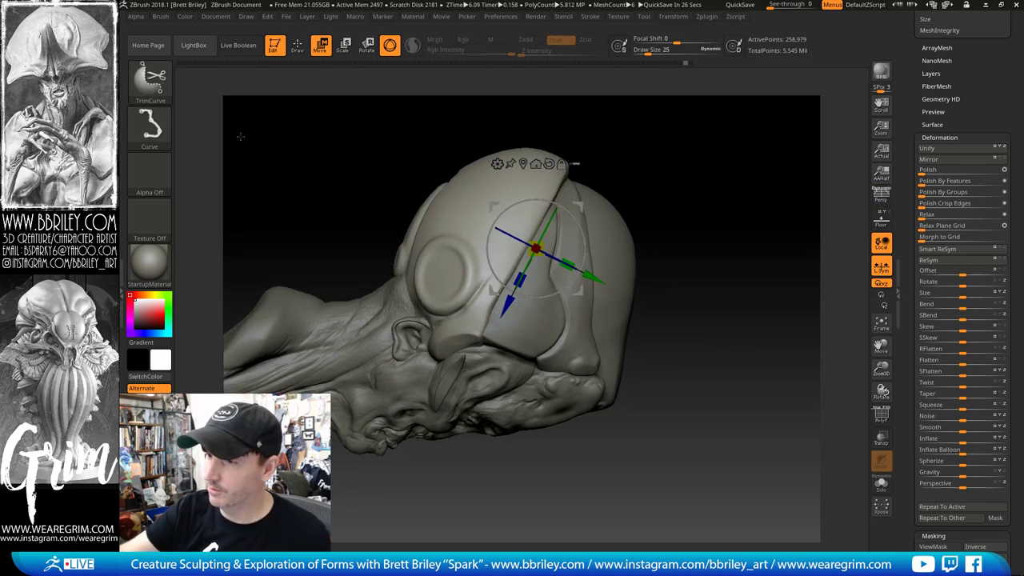
mouse_move(432, 474)
ctrl+shift+mouse_down()
mouse_move(532, 255)
mouse_move(465, 200)
mouse_move(528, 468)
mouse_move(640, 192)
mouse_move(444, 432)
mouse_move(412, 451)
mouse_move(446, 418)
ctrl+shift+mouse_up()
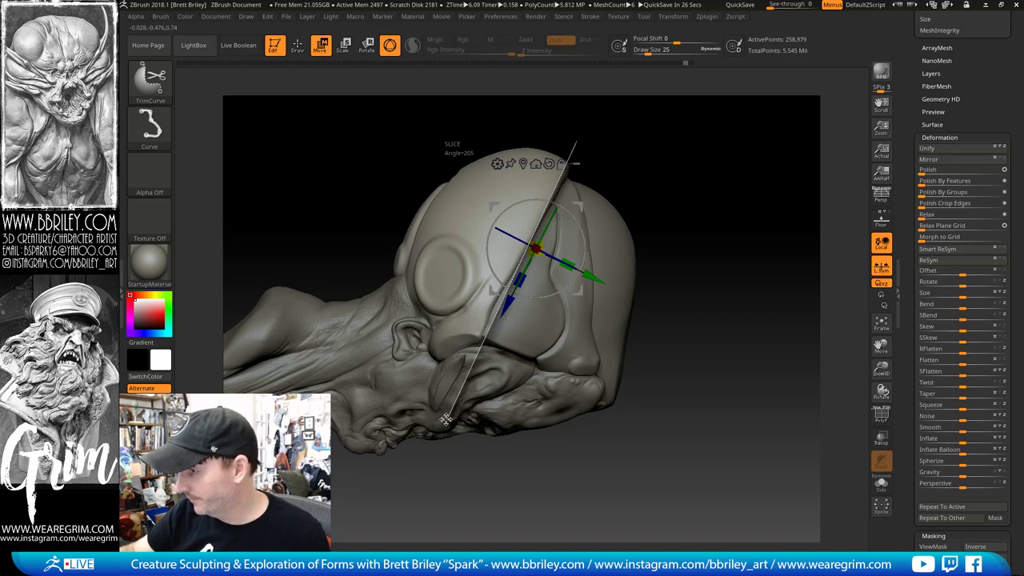
mouse_move(438, 420)
ctrl+shift+mouse_down()
mouse_move(427, 415)
mouse_move(438, 416)
ctrl+shift+mouse_up()
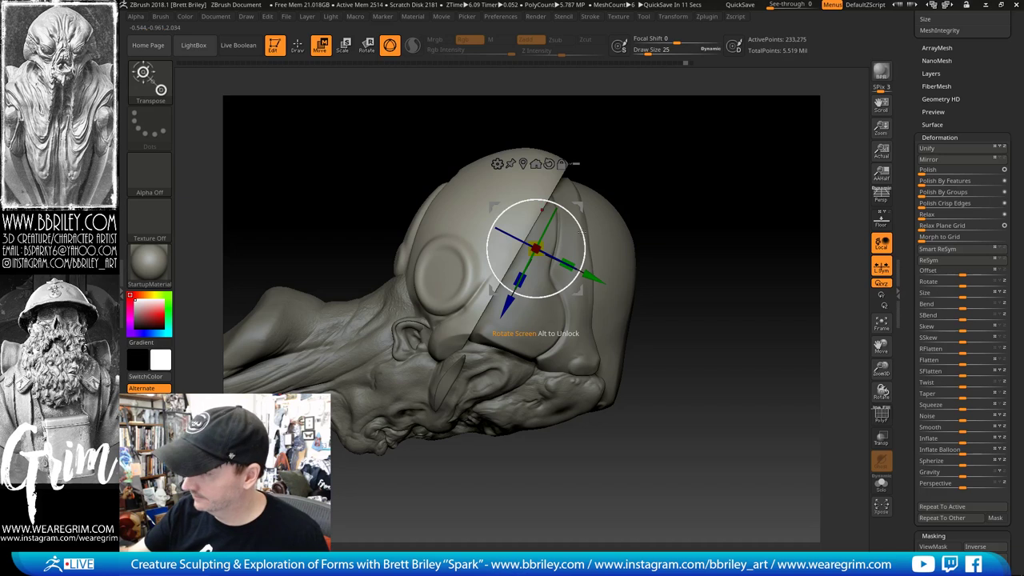
Step: Move the trimmed rear skull plate about 0.01 units toward the side plates and return to Draw mode
drag(568, 260, 575, 265)
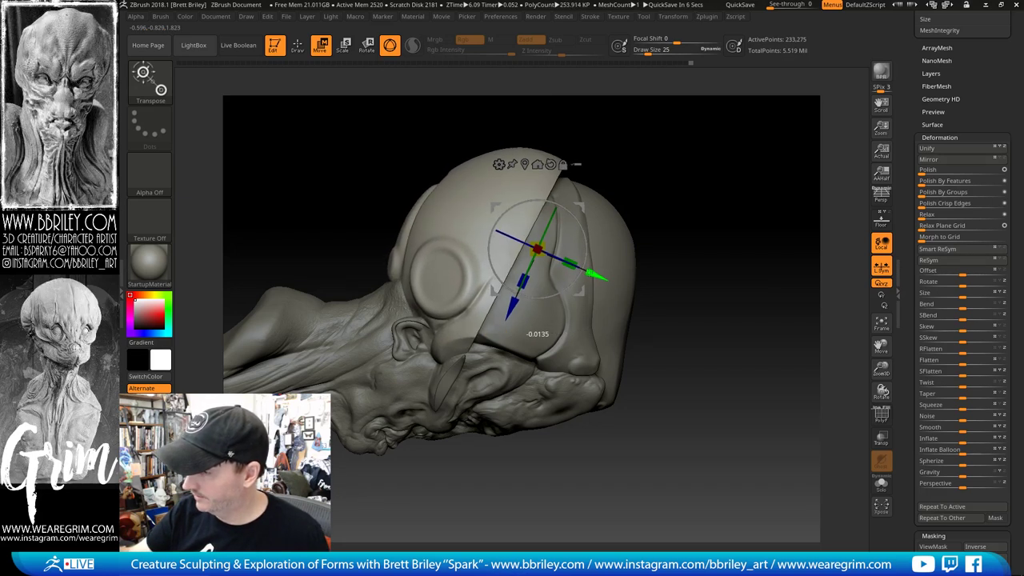
mouse_move(568, 165)
mouse_down()
mouse_move(686, 164)
mouse_move(666, 146)
mouse_move(750, 176)
mouse_move(670, 187)
mouse_move(692, 203)
mouse_up()
key(q)
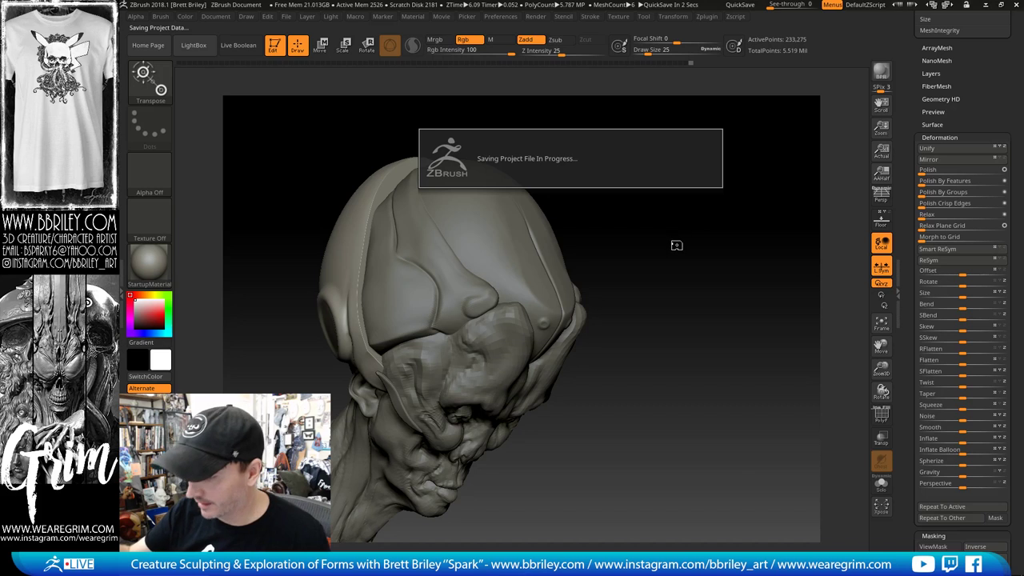
shift+drag(706, 241, 681, 280)
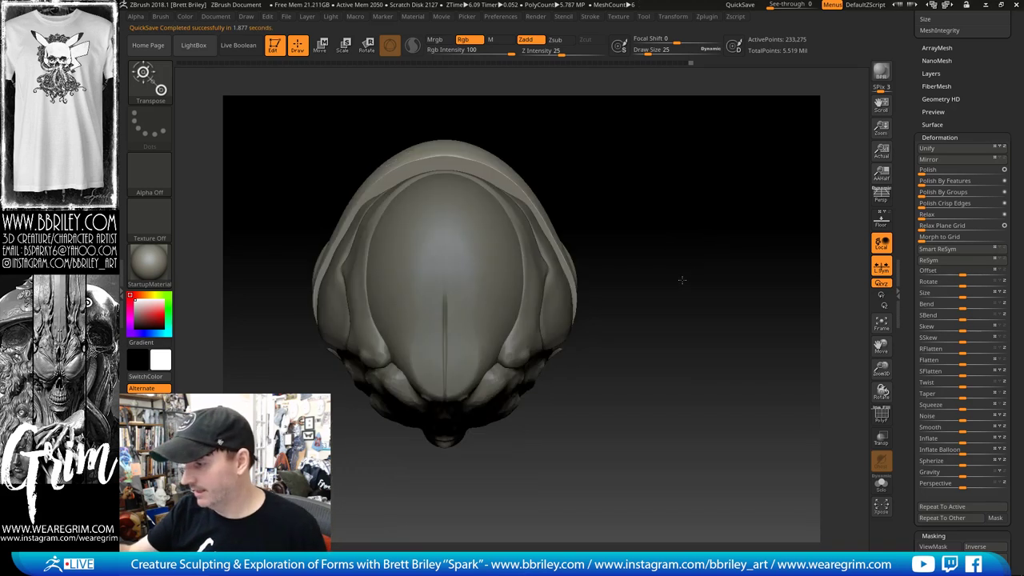
Step: Isolate the rear skull plate and trim one lower corner of its cut side with a curved TrimCurve stroke
key(w)
click(881, 485)
mouse_move(742, 356)
mouse_down()
mouse_move(711, 227)
mouse_move(713, 281)
mouse_move(702, 263)
mouse_up()
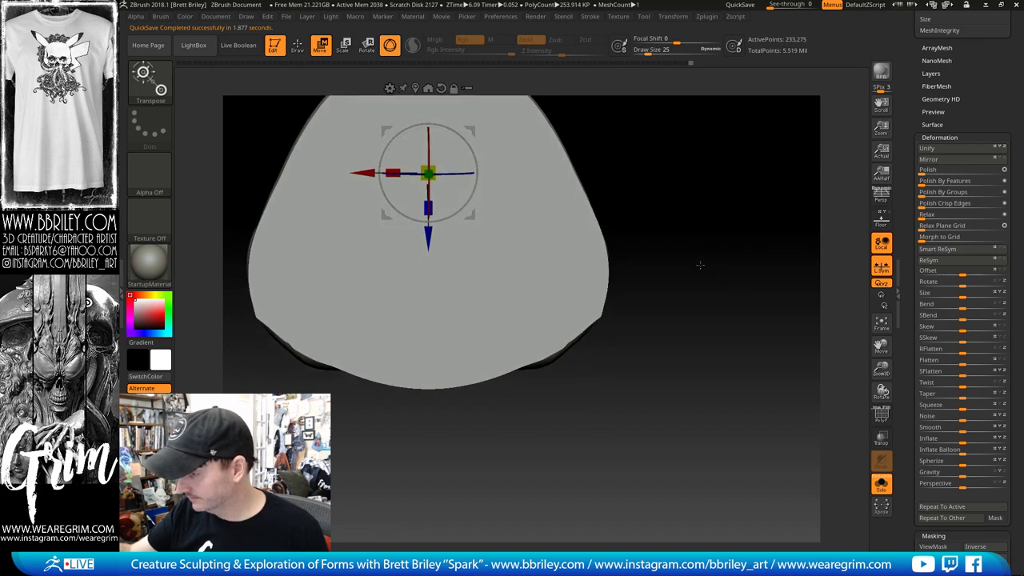
ctrl+shift+drag(524, 426, 545, 389)
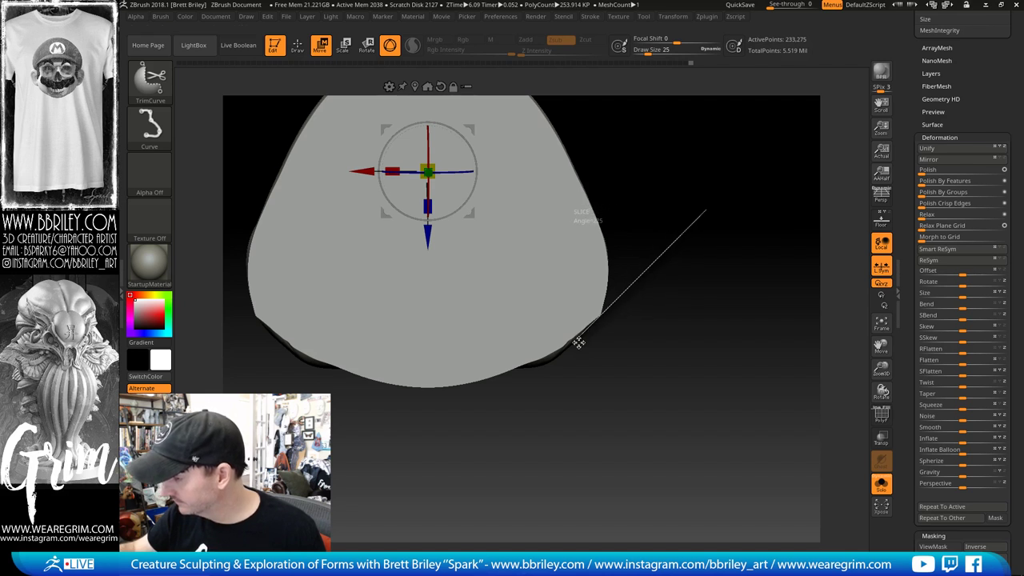
ctrl+shift+drag(540, 422, 518, 468)
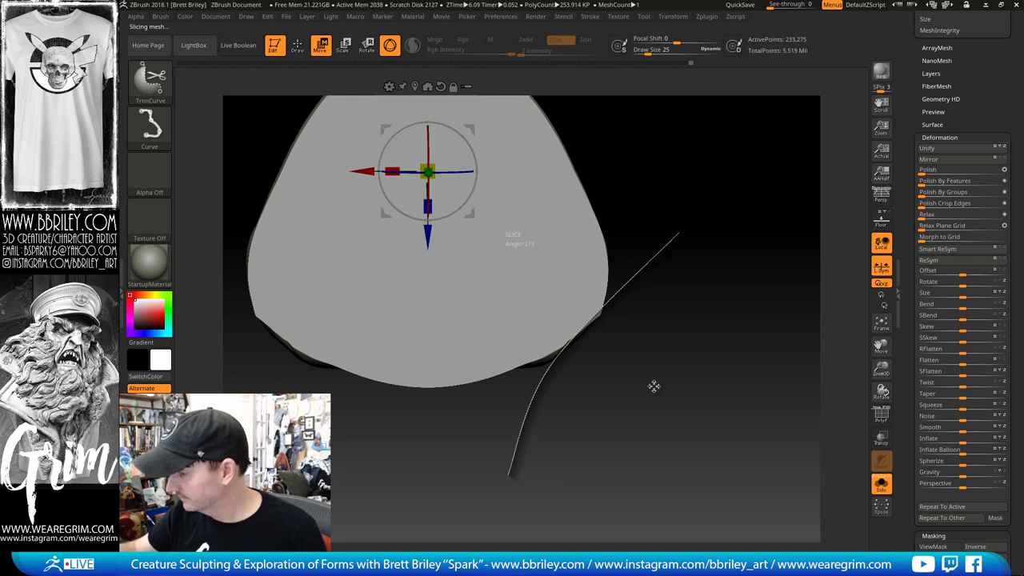
mouse_move(729, 355)
mouse_down()
mouse_move(720, 284)
mouse_move(748, 321)
mouse_move(733, 277)
mouse_move(770, 248)
mouse_up()
click(880, 415)
mouse_move(620, 388)
ctrl+shift+mouse_down()
mouse_move(664, 222)
mouse_move(672, 452)
ctrl+shift+mouse_up()
mouse_move(693, 255)
ctrl+shift+mouse_down()
mouse_move(600, 397)
mouse_move(597, 421)
mouse_move(615, 420)
ctrl+shift+mouse_up()
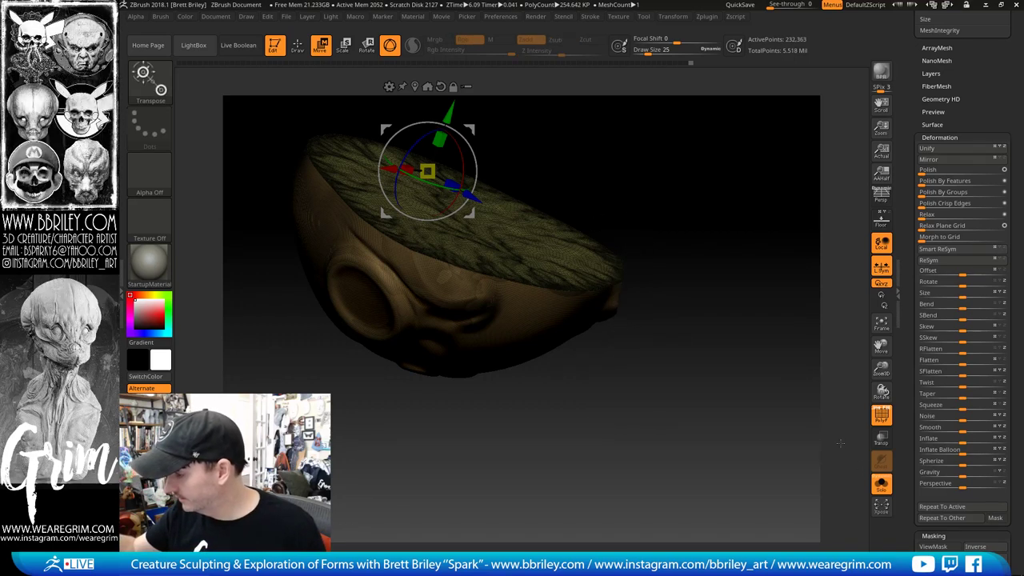
Step: Hide the polyframes and trim the opposite lower corner of the rear skull plate with TrimCurve
drag(840, 442, 715, 318)
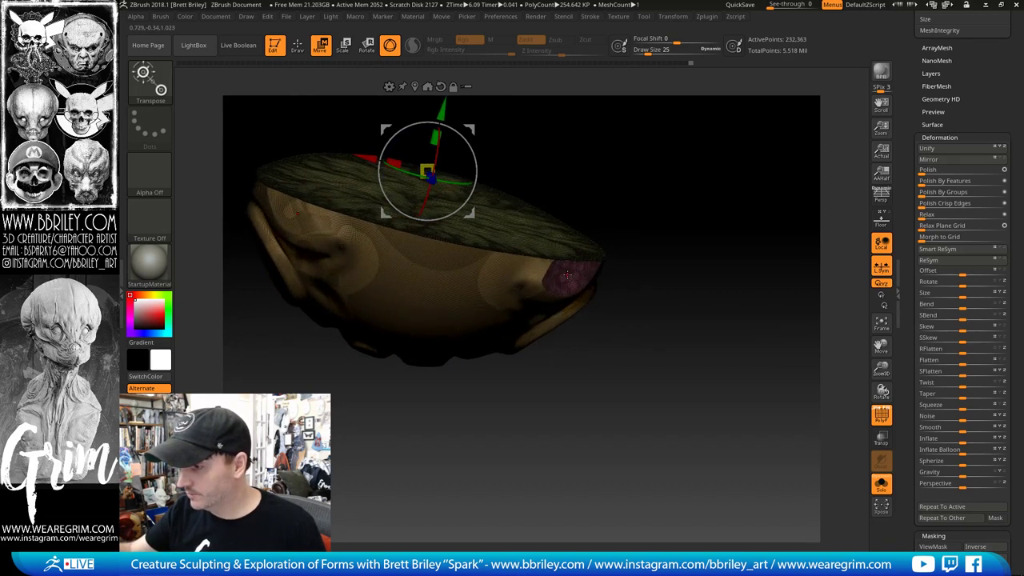
drag(567, 275, 738, 246)
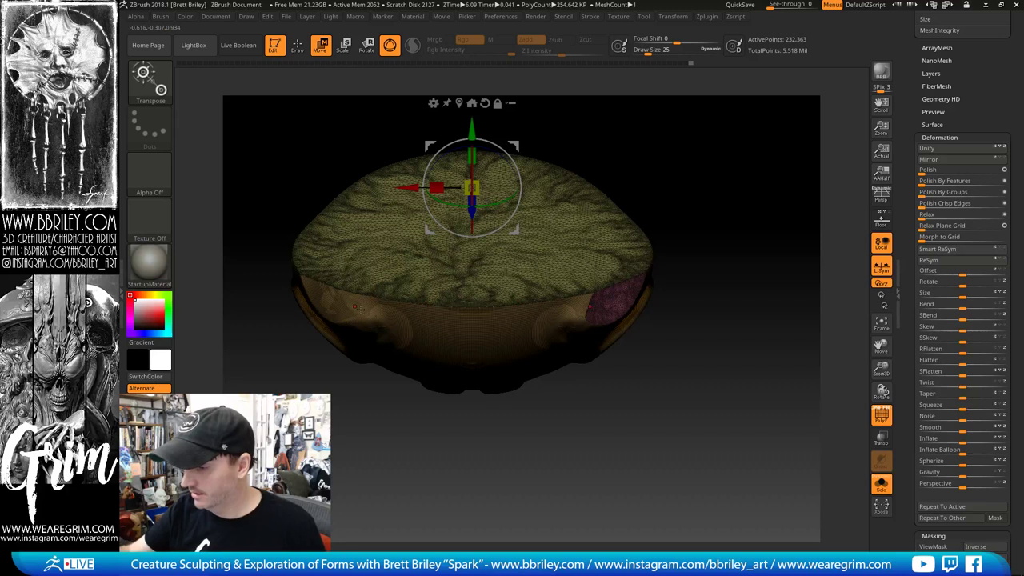
click(880, 416)
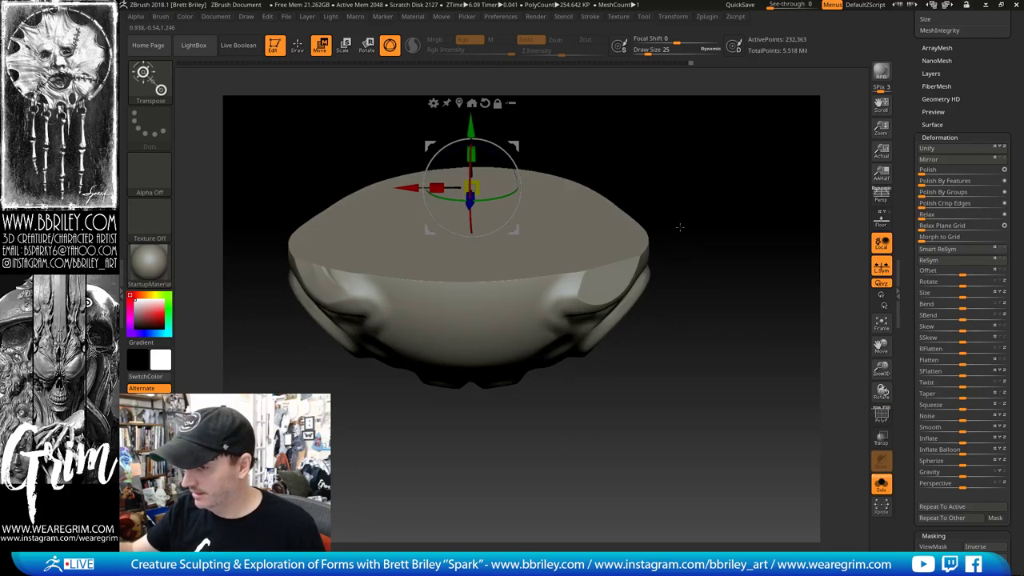
drag(679, 228, 710, 260)
mouse_move(675, 290)
mouse_down()
mouse_move(596, 297)
mouse_move(592, 288)
mouse_up()
mouse_move(296, 372)
ctrl+shift+mouse_down()
mouse_move(257, 271)
mouse_move(267, 248)
ctrl+shift+mouse_up()
ctrl+shift+drag(310, 385, 248, 189)
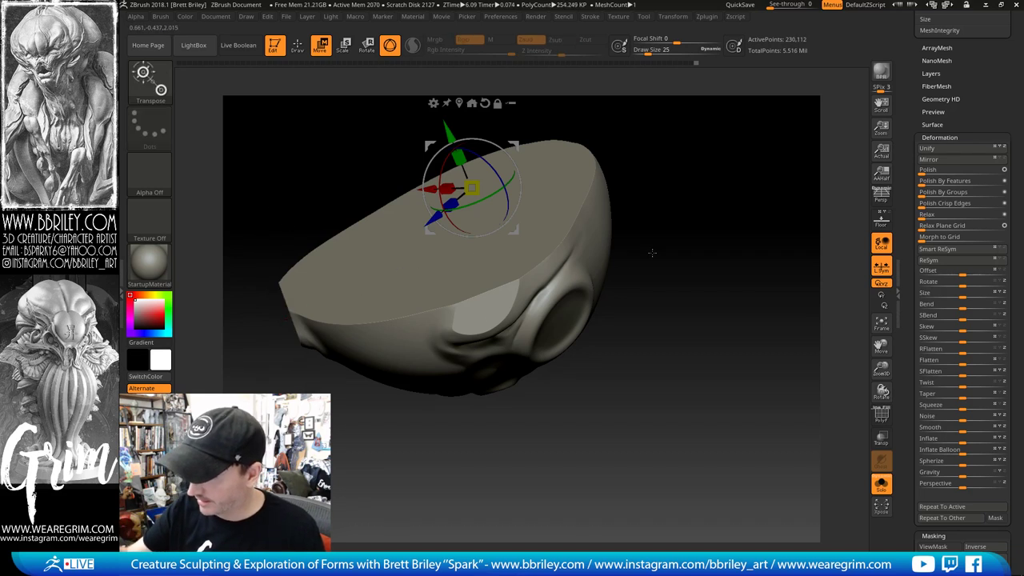
Step: Examine both trimmed corners of the rear skull plate with polyframes, toggling the plate's isolation
drag(652, 253, 731, 259)
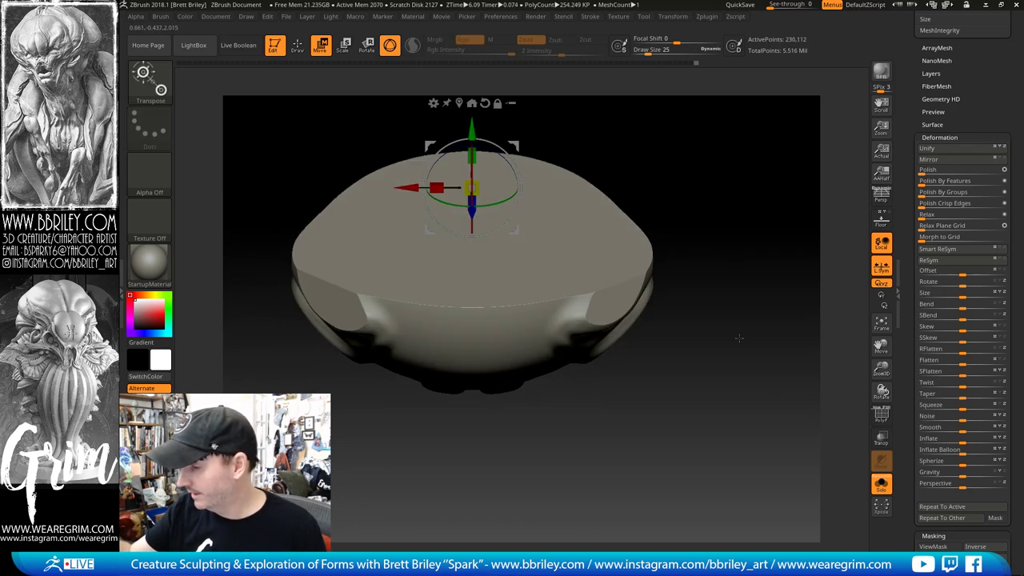
click(881, 414)
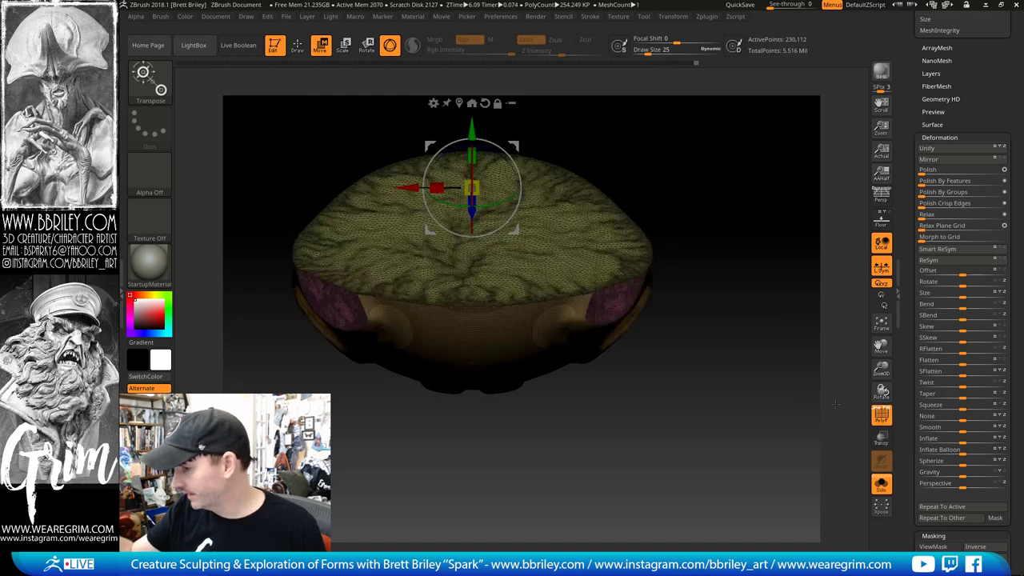
mouse_move(832, 400)
mouse_down()
mouse_move(817, 358)
mouse_move(765, 349)
mouse_move(784, 382)
mouse_move(748, 382)
mouse_move(826, 409)
mouse_up()
click(880, 414)
click(881, 484)
click(881, 415)
click(881, 486)
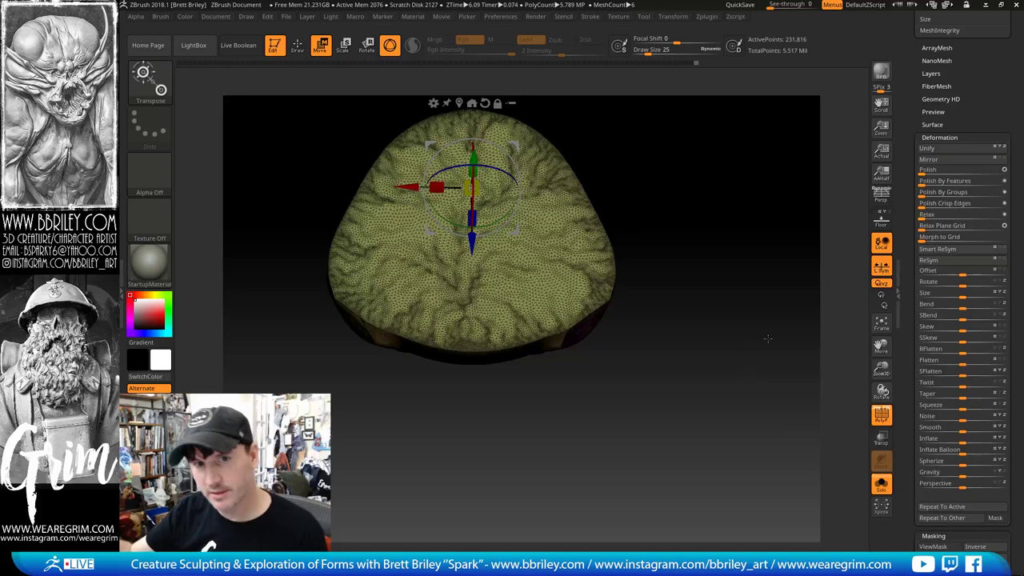
Step: Mask one half of the isolated rear skull plate up to its centre line and hide the polyframes
drag(757, 299, 751, 274)
click(463, 144)
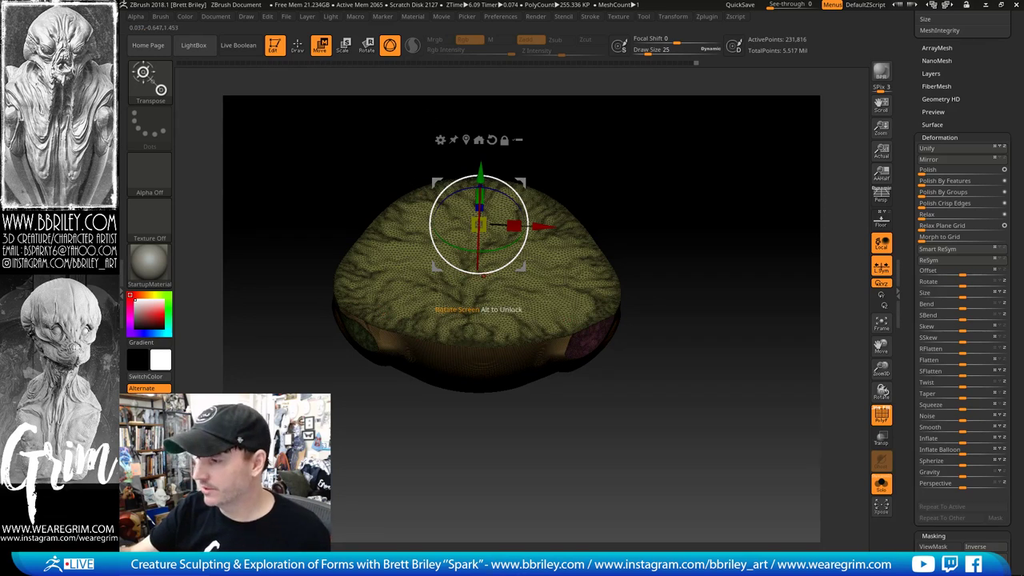
drag(313, 141, 626, 147)
mouse_move(294, 130)
ctrl+mouse_down()
mouse_move(320, 160)
mouse_move(480, 494)
ctrl+mouse_up()
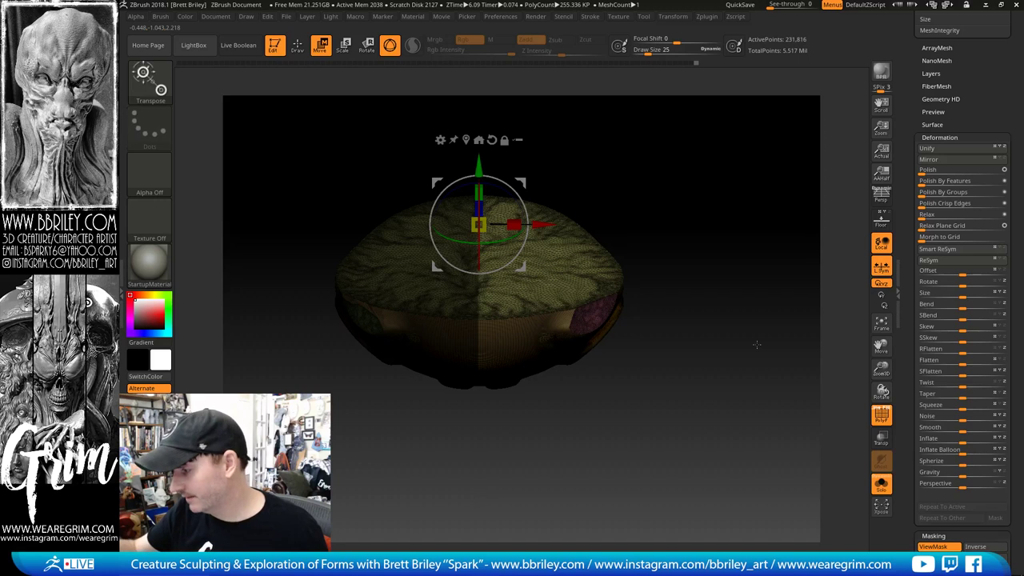
click(882, 416)
Step: Try Mirror And Weld from the Modify Topology commands on the half-masked rear skull plate, and undo it
scroll(942, 282, up, 5)
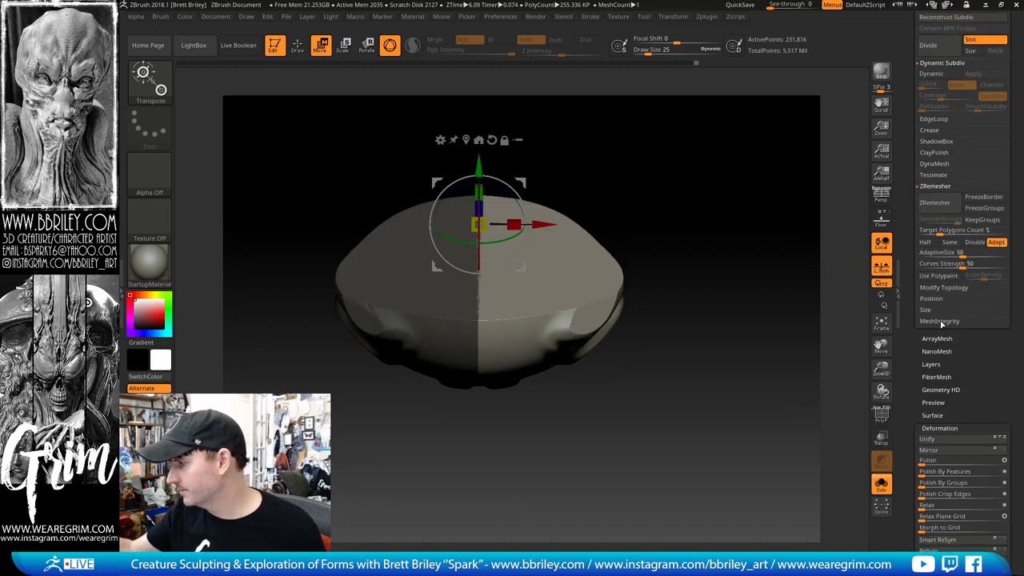
click(940, 287)
click(944, 321)
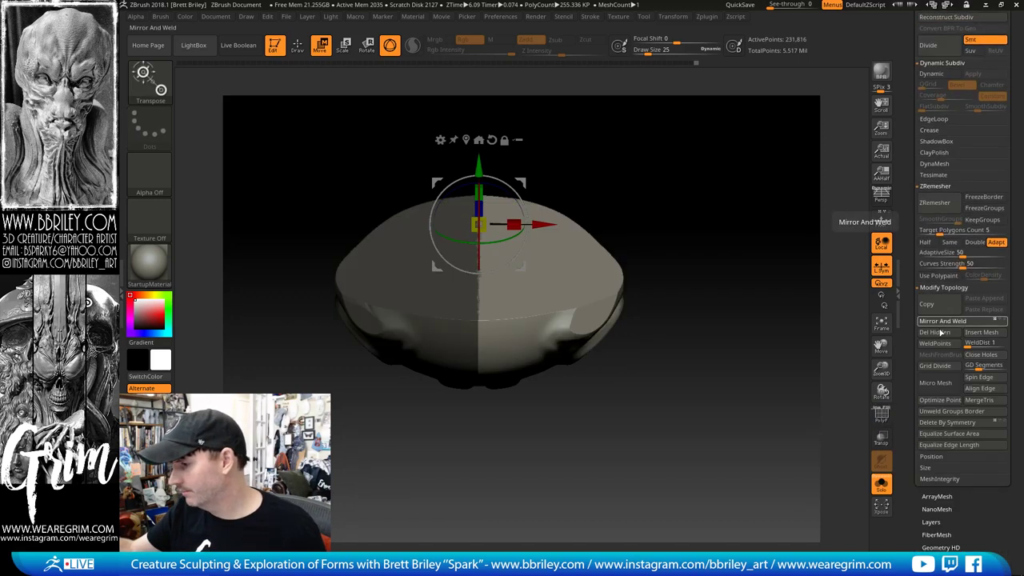
drag(755, 391, 753, 368)
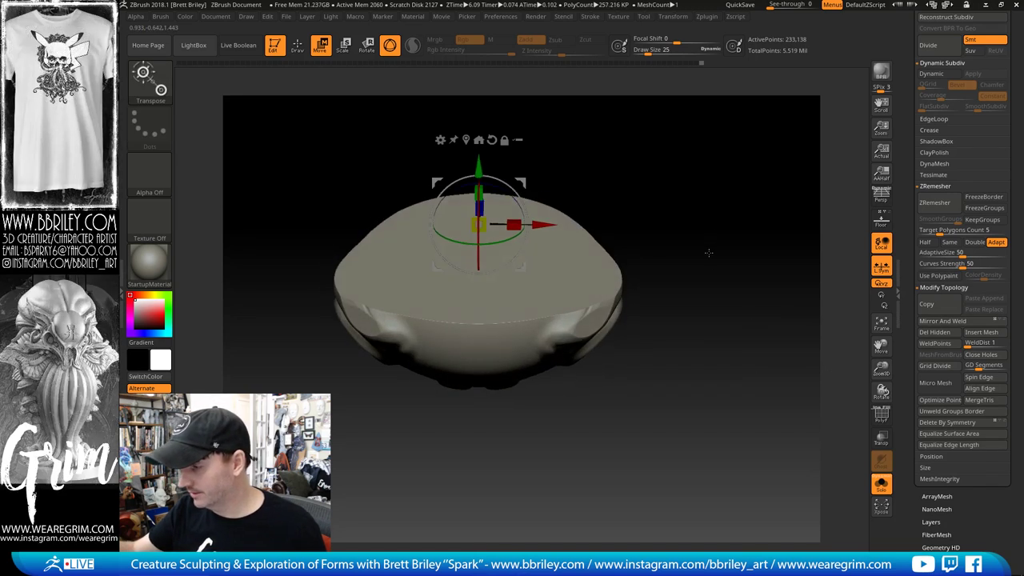
key(ctrl+z)
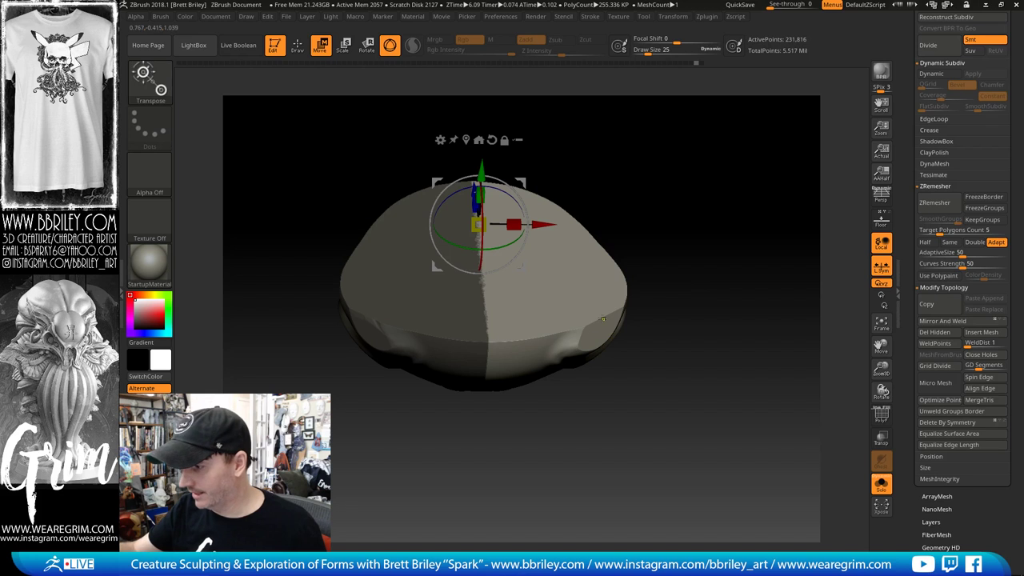
Step: Try Mirror And Weld on the rear skull plate with the mask inverted, and undo both the weld and the mask
ctrl+click(729, 272)
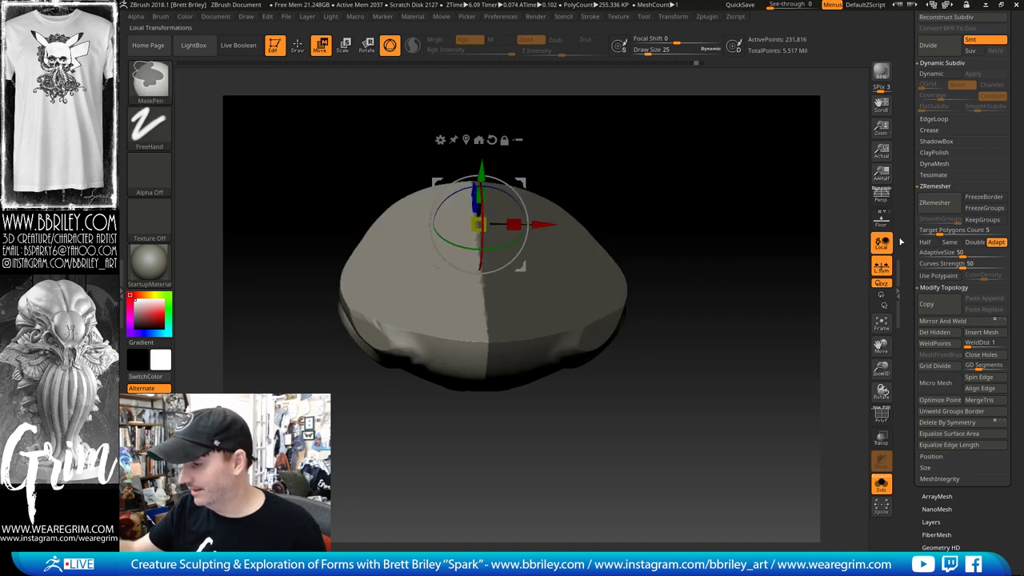
click(944, 321)
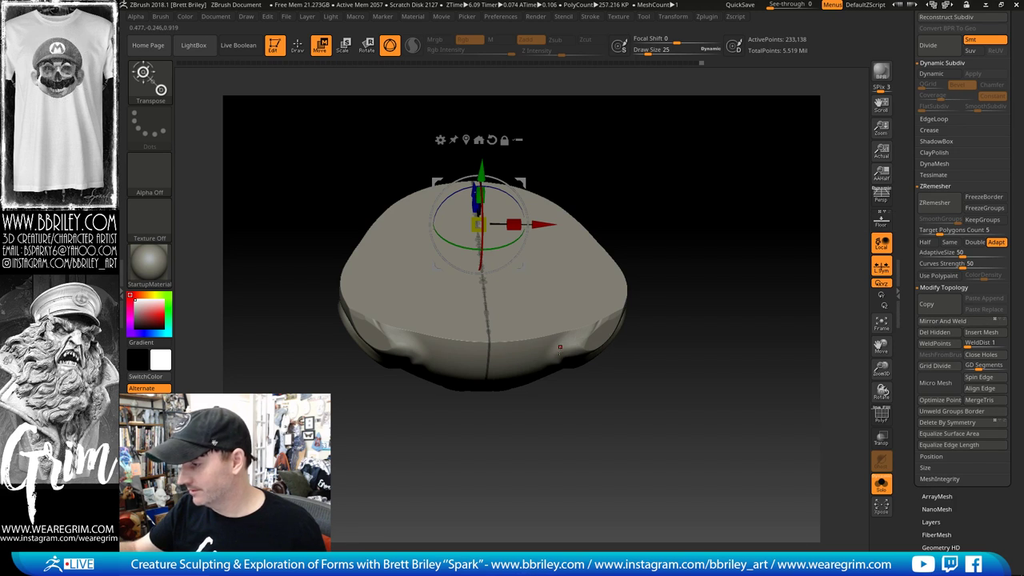
key(ctrl+z)
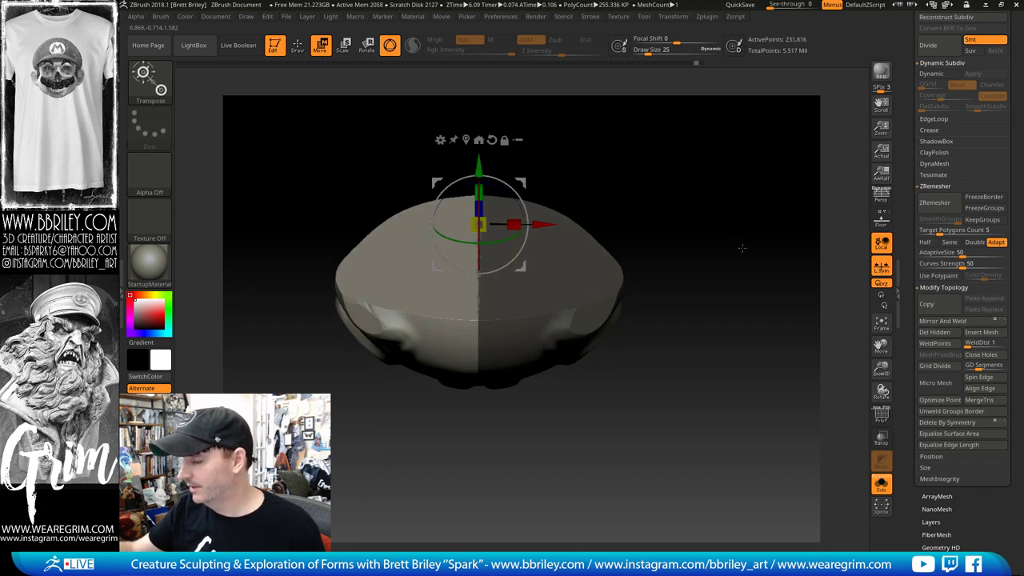
key(ctrl+z)
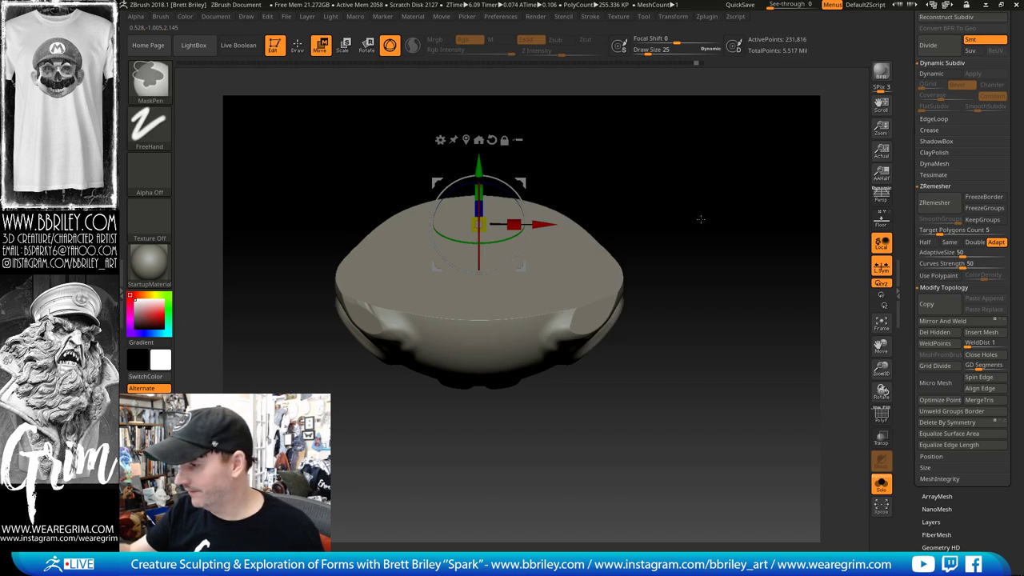
Step: Mirror the rear skull plate across the X axis with SubTool Master, appending the result as a new subtool
click(706, 16)
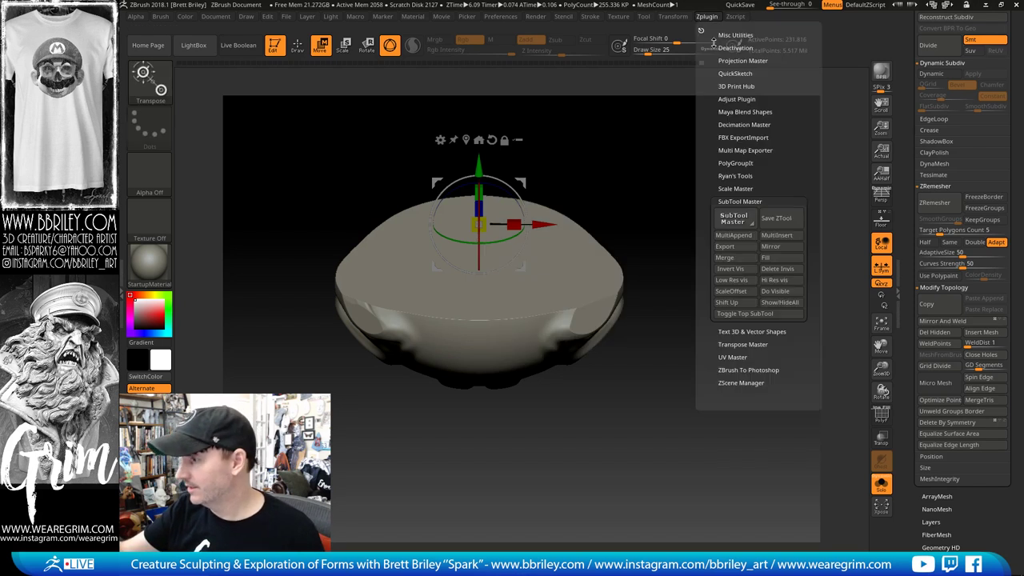
click(734, 218)
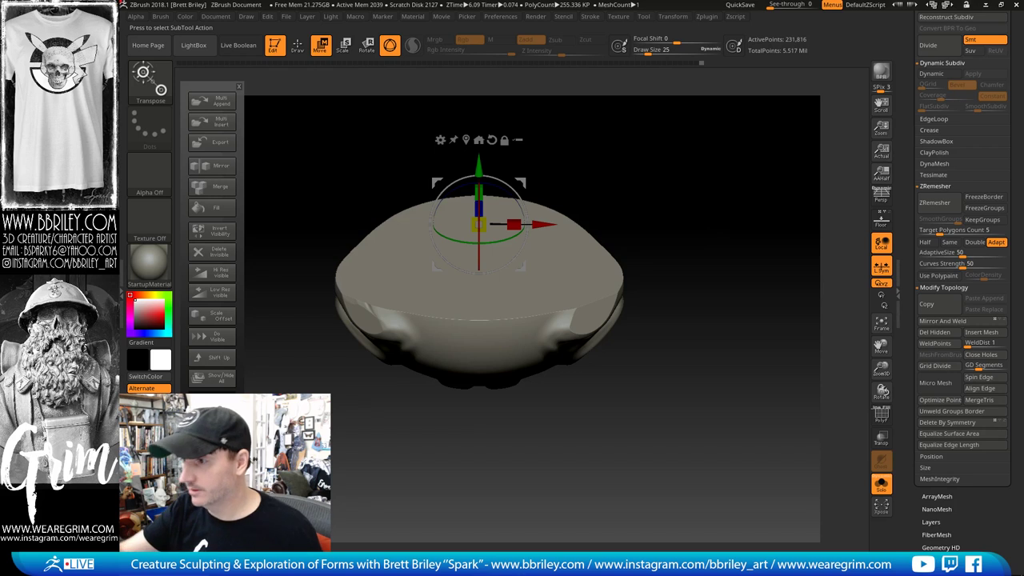
scroll(913, 251, up, 5)
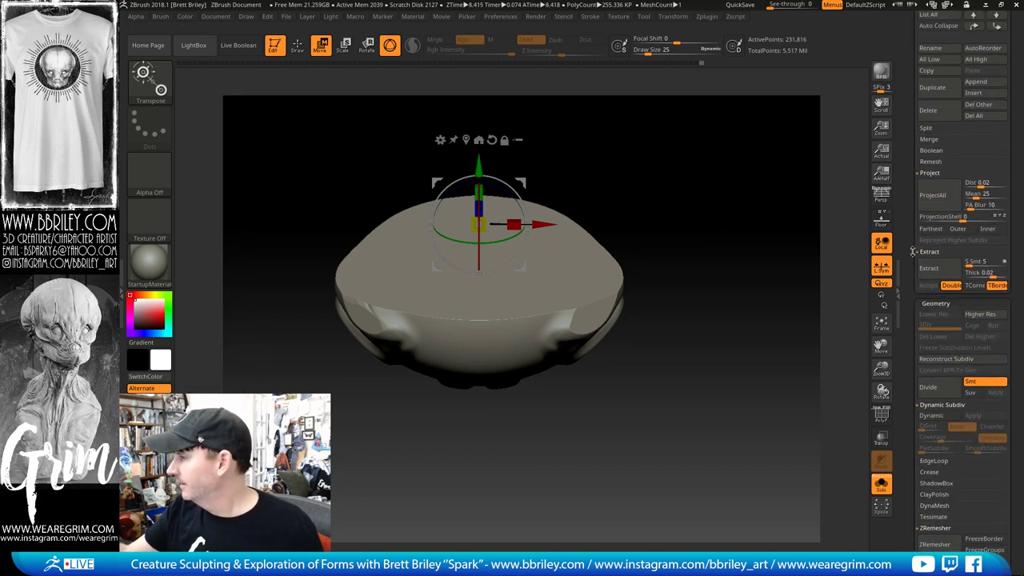
scroll(913, 252, up, 5)
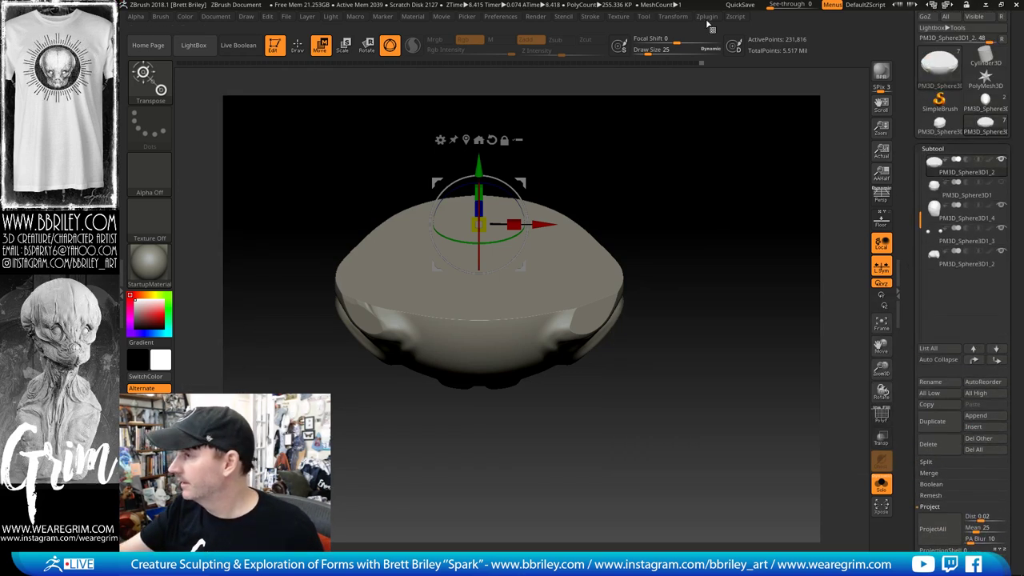
click(707, 18)
click(725, 218)
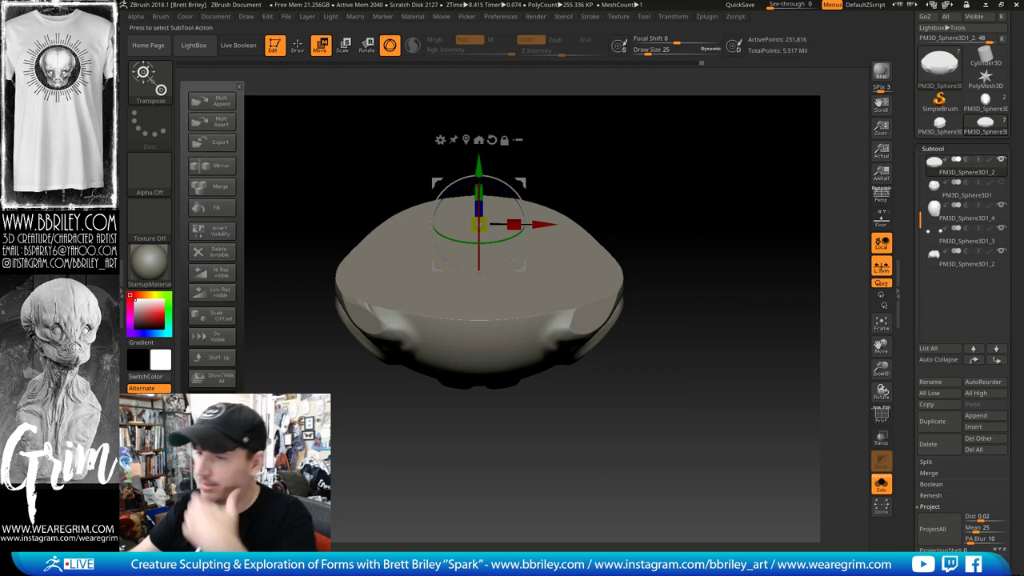
click(220, 166)
click(485, 161)
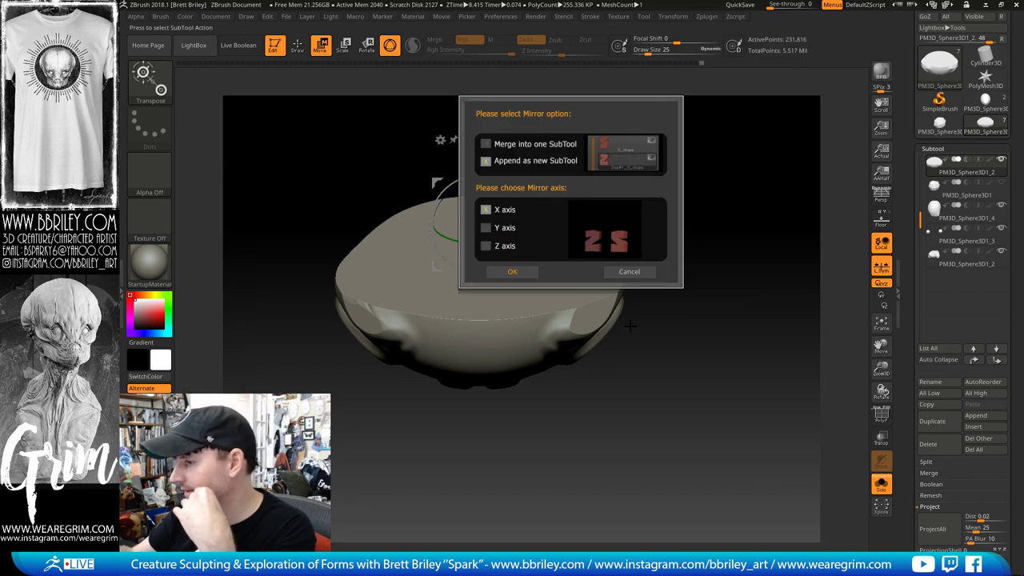
click(512, 271)
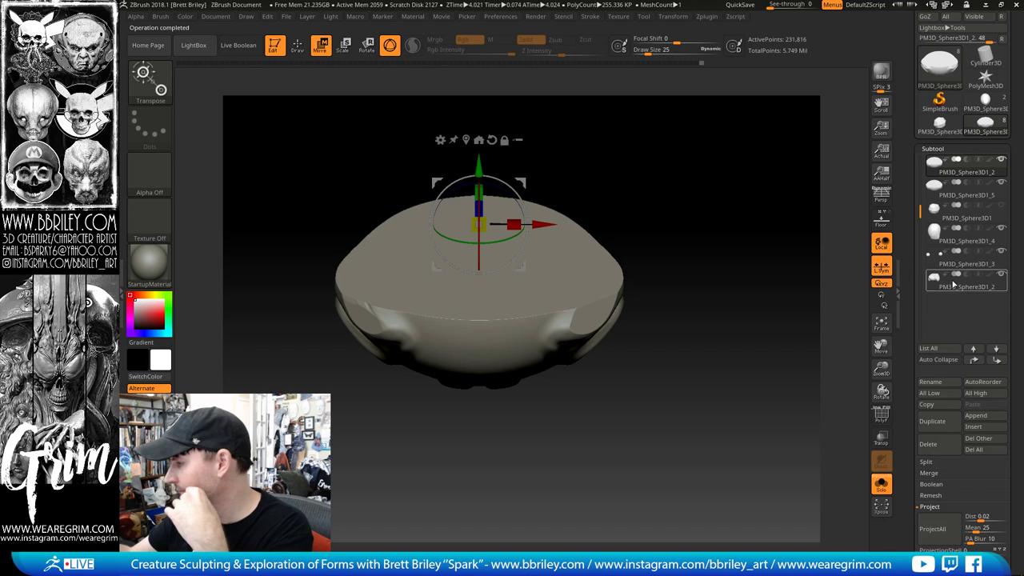
Step: Hide and delete the original rear plate subtool, keeping its mirrored copy
click(947, 194)
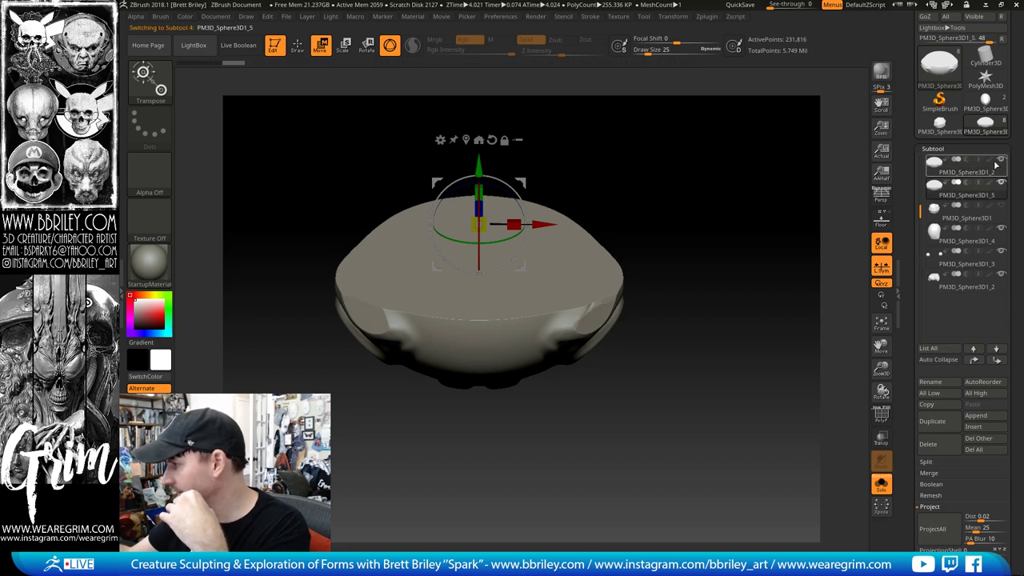
click(936, 214)
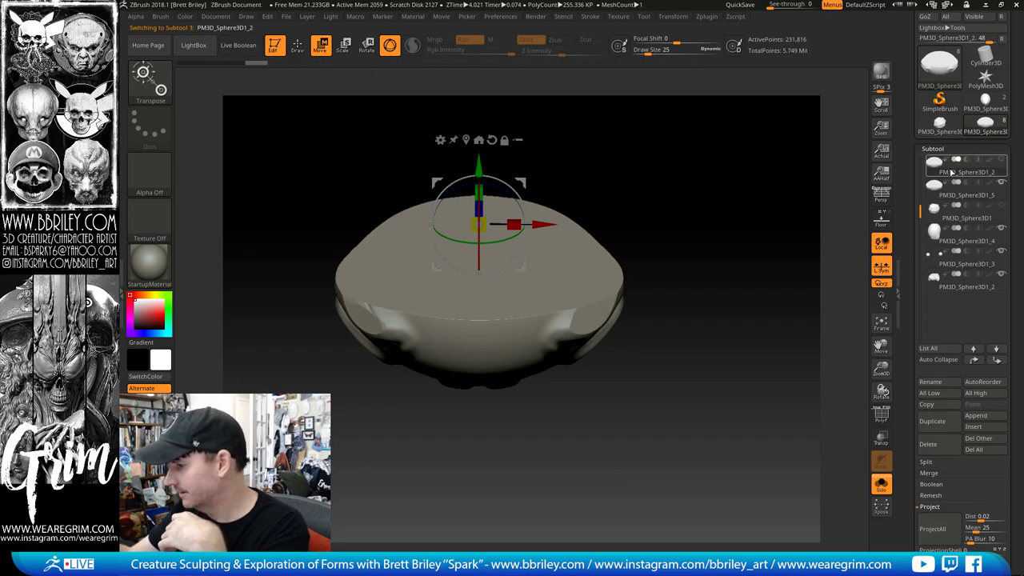
click(928, 444)
click(788, 469)
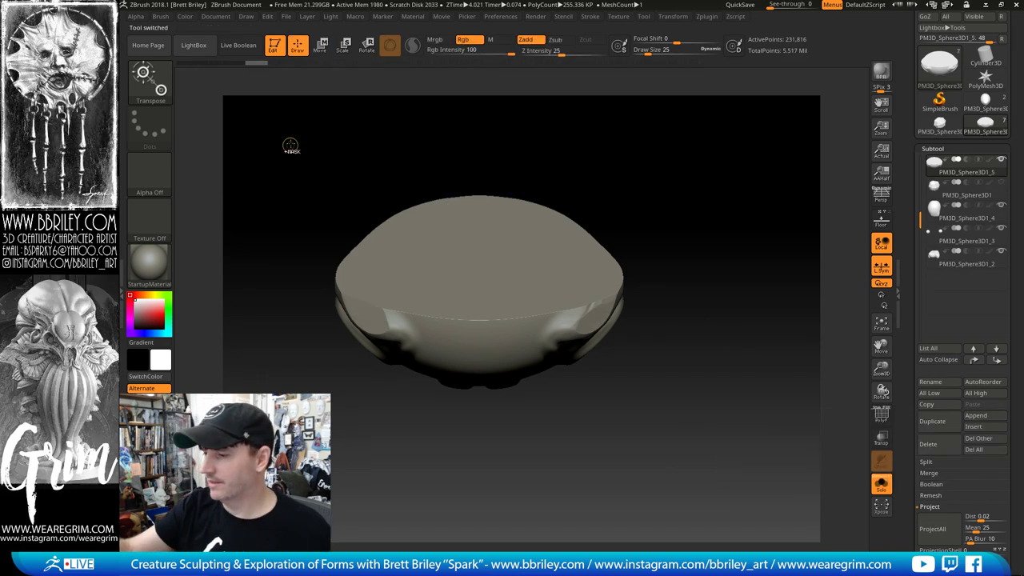
Step: Mask one half of the mirrored rear plate up to its centre line and apply Mirror And Weld
mouse_move(290, 146)
ctrl+mouse_down()
mouse_move(484, 534)
mouse_move(478, 512)
ctrl+mouse_up()
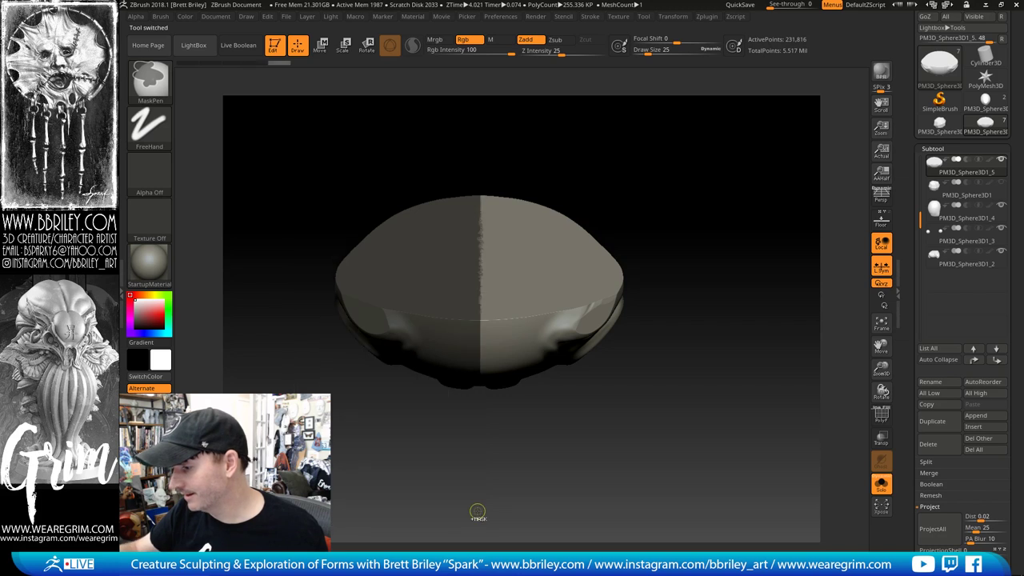
key(w)
scroll(920, 288, down, 10)
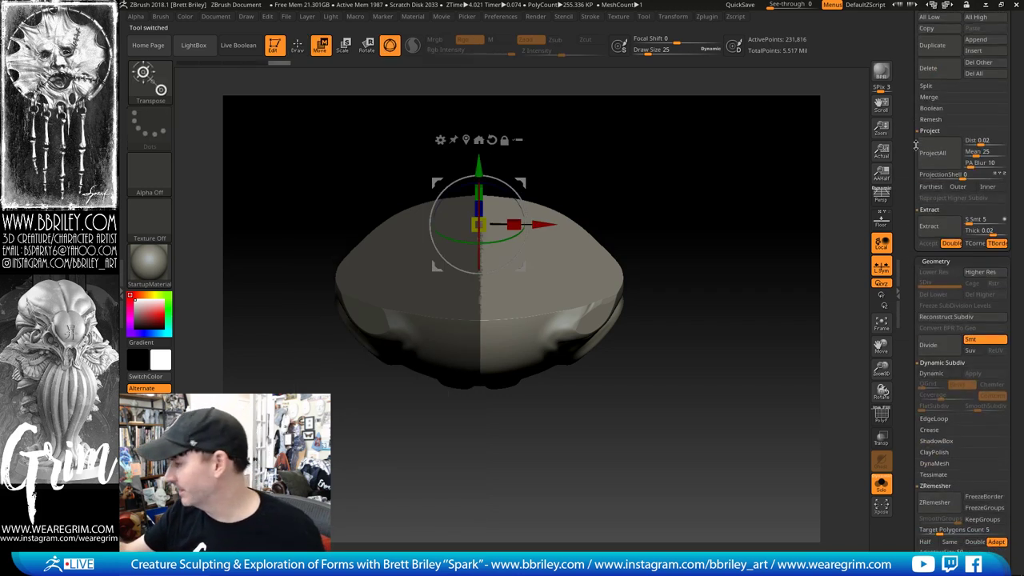
scroll(907, 339, down, 5)
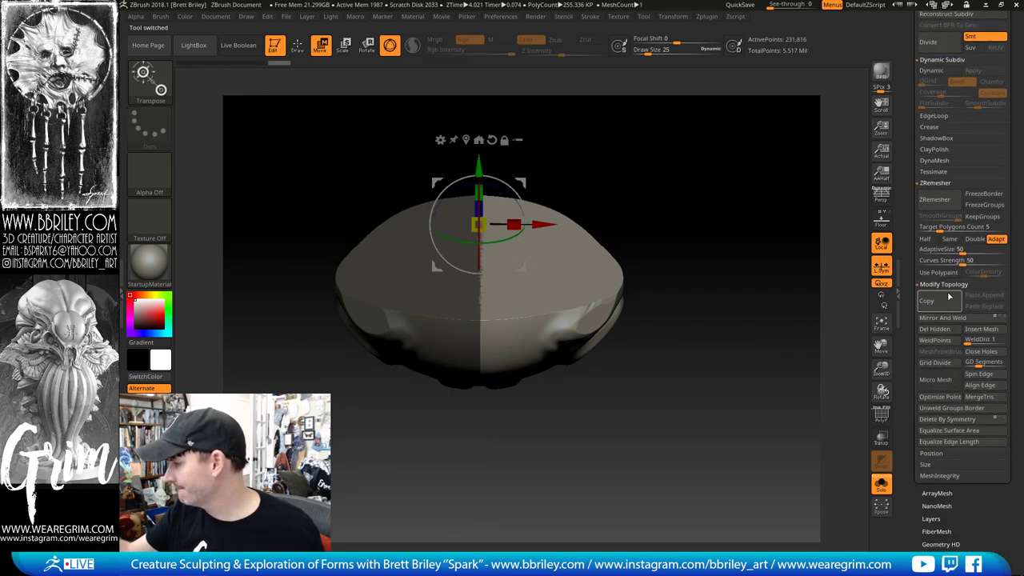
click(942, 318)
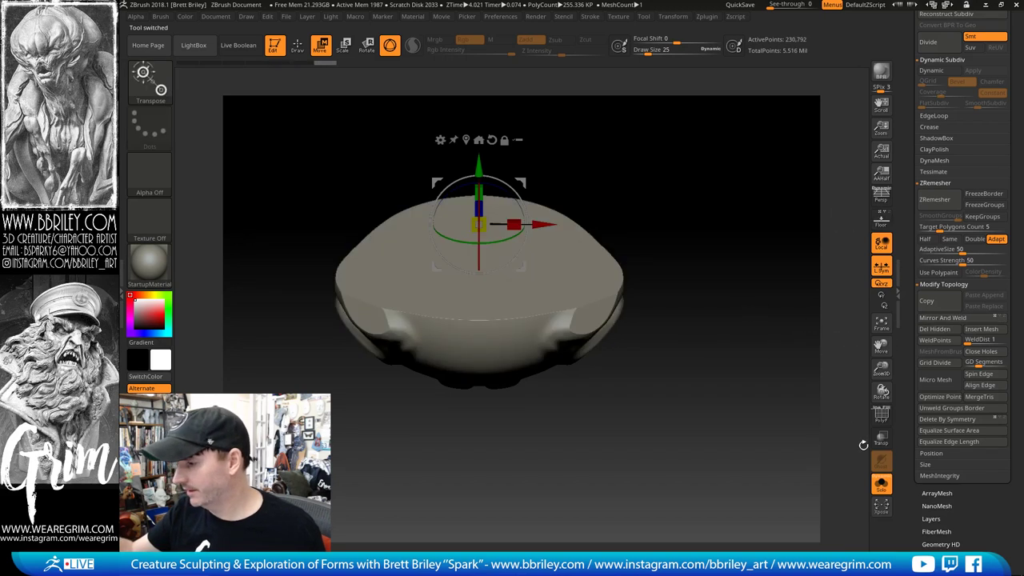
Step: Turn off the rear plate's isolation and show the whole bust from the front
click(881, 484)
click(881, 484)
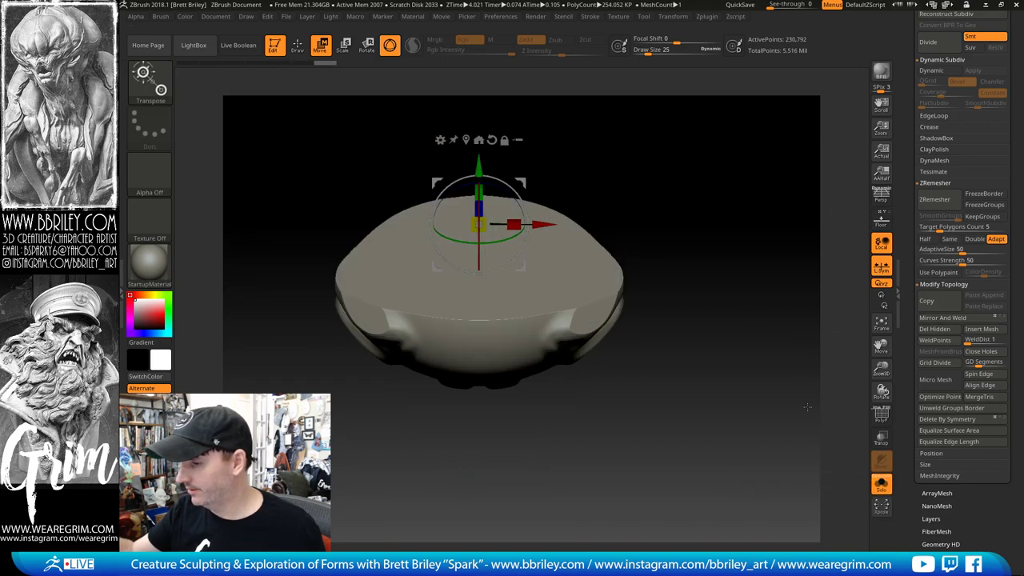
click(881, 484)
drag(684, 192, 713, 217)
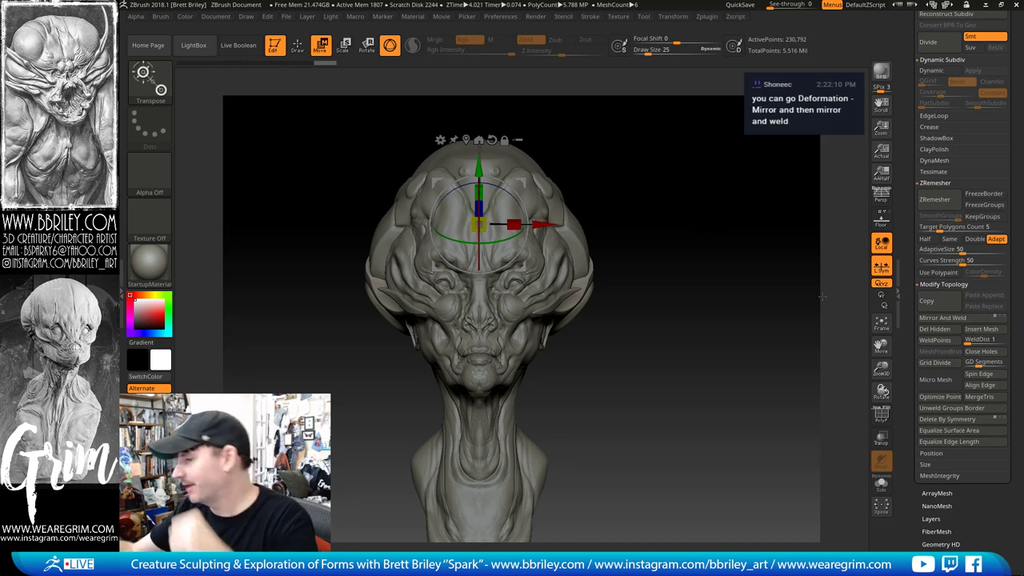
Step: Examine the Deformation options to find the Mirror command for flipping the object
scroll(952, 360, down, 5)
click(940, 201)
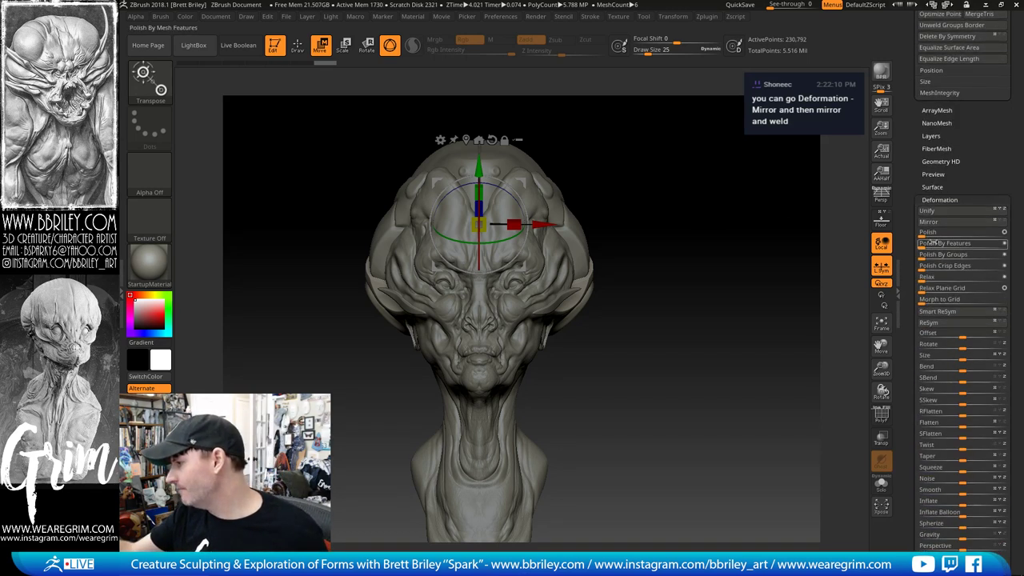
scroll(940, 268, down, 2)
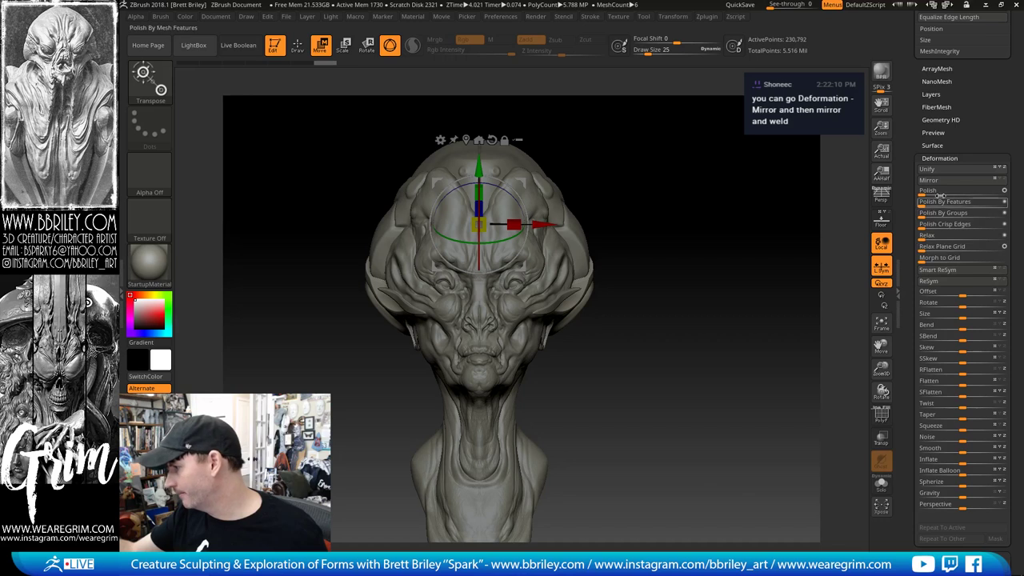
click(948, 183)
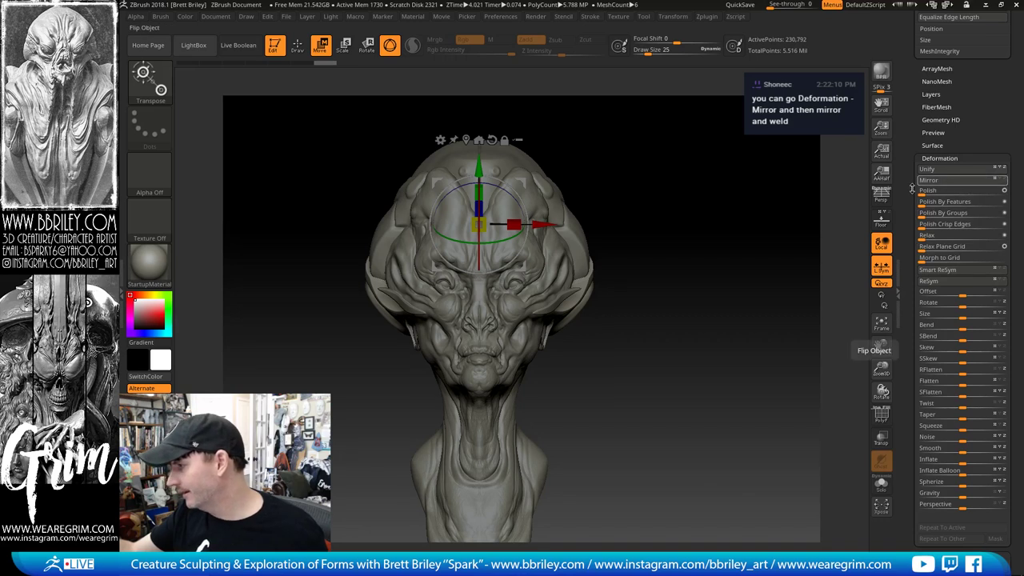
Step: Return to Draw mode, make the segmented side skull plates the active subtool and set the draw size to 47
drag(721, 237, 681, 204)
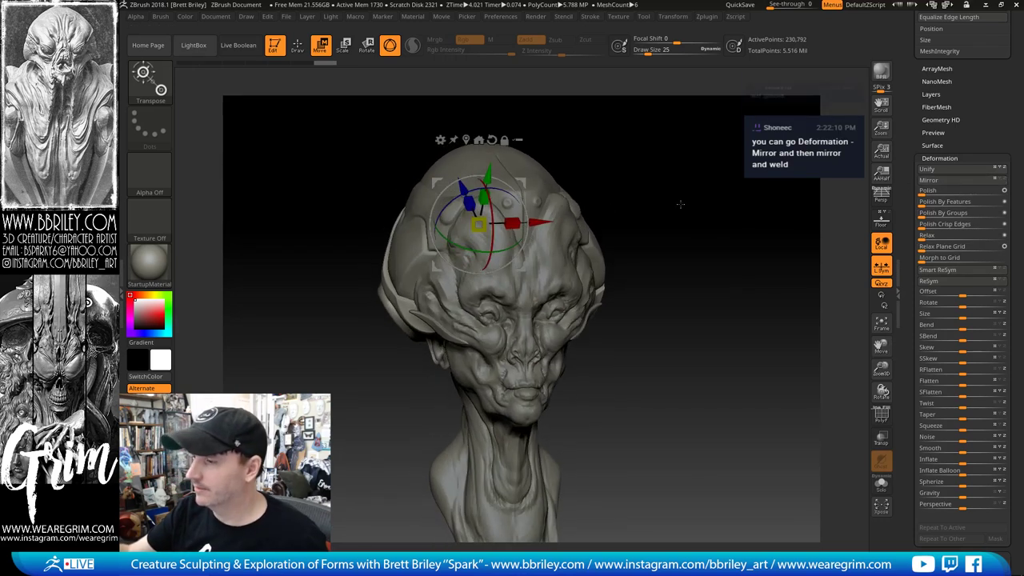
key(q)
key(s)
alt+click(437, 253)
drag(582, 120, 621, 112)
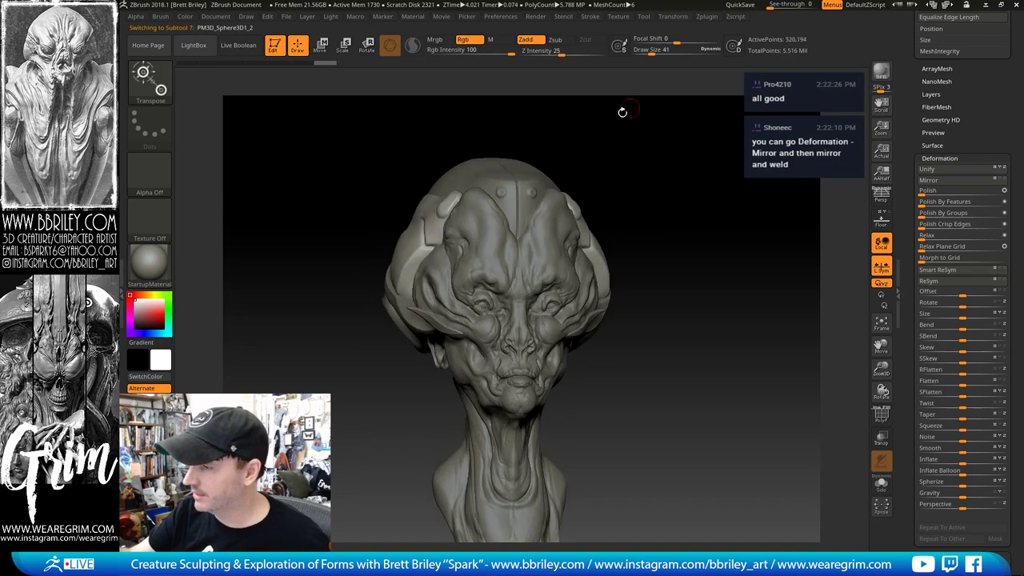
key(s)
click(418, 266)
Step: Switch from the Move brush to TrimDynamic and test a stroke on the side skull plate
key(b)
key(m)
key(v)
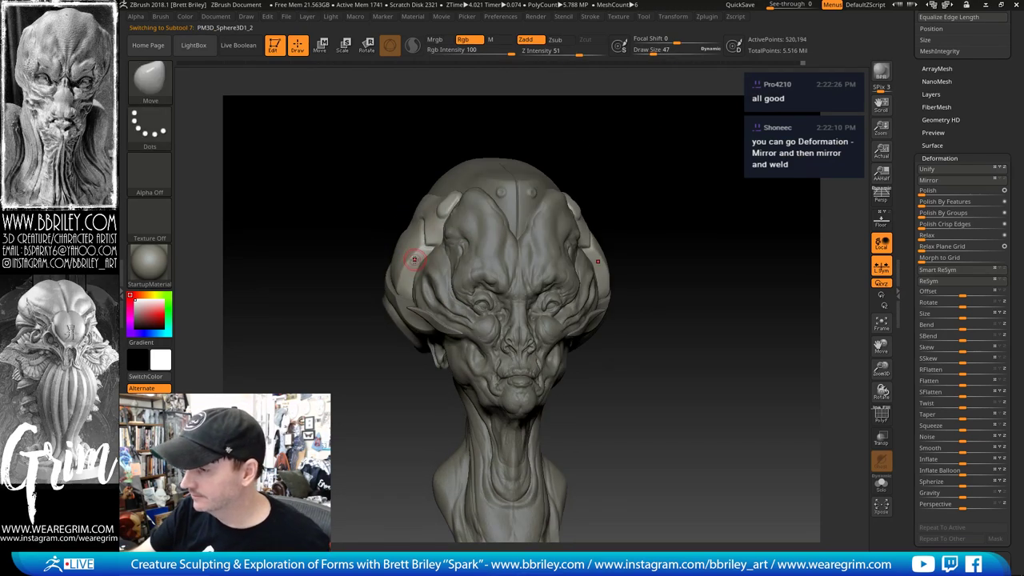
key(b)
key(t)
key(d)
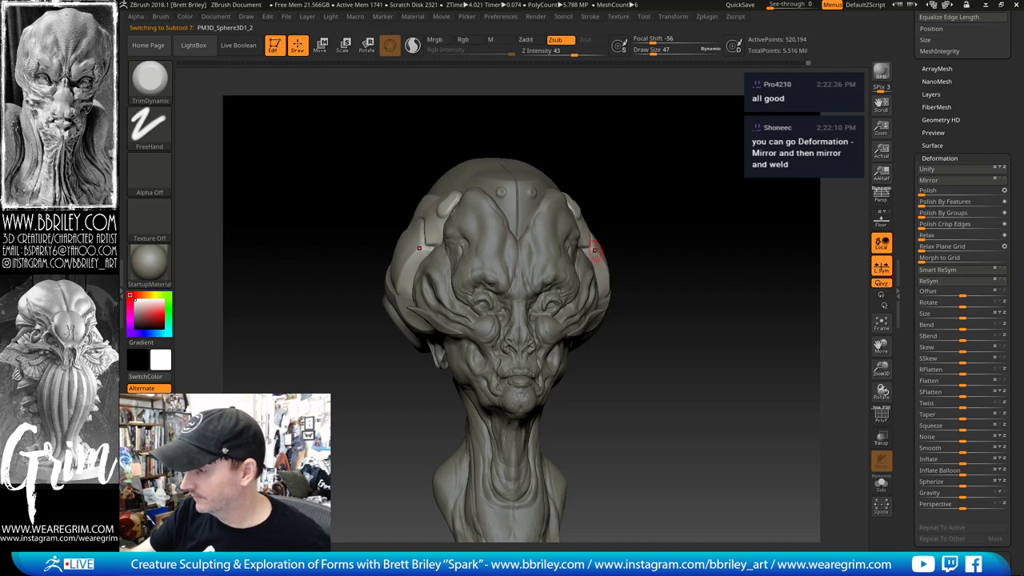
key(ctrl+z)
drag(412, 265, 418, 254)
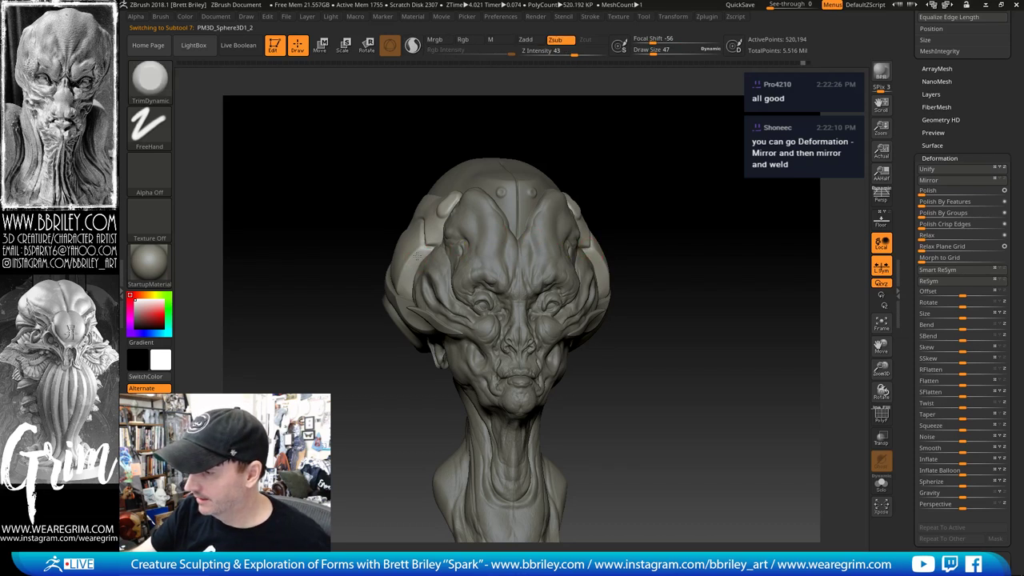
Step: Set the draw size to 34, test TrimDynamic on the side skull plate and check its symmetry from the front
drag(480, 108, 534, 108)
key(s)
click(413, 257)
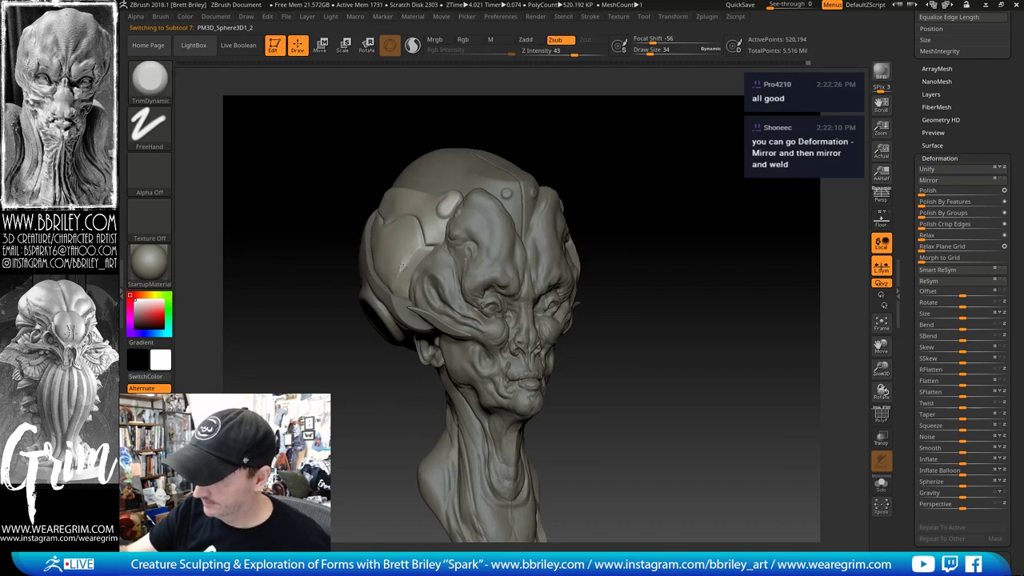
shift+drag(694, 152, 720, 148)
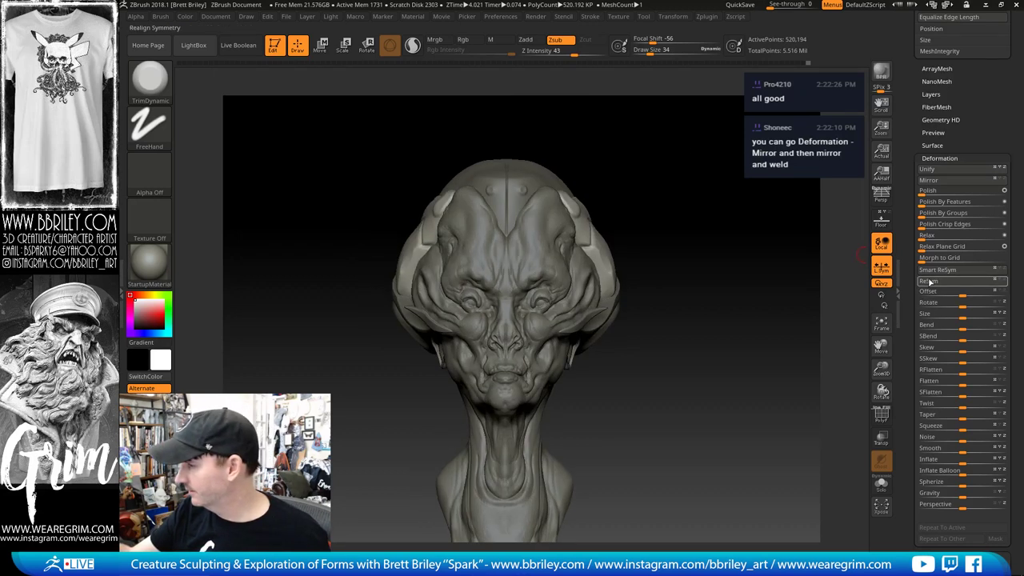
drag(622, 246, 676, 206)
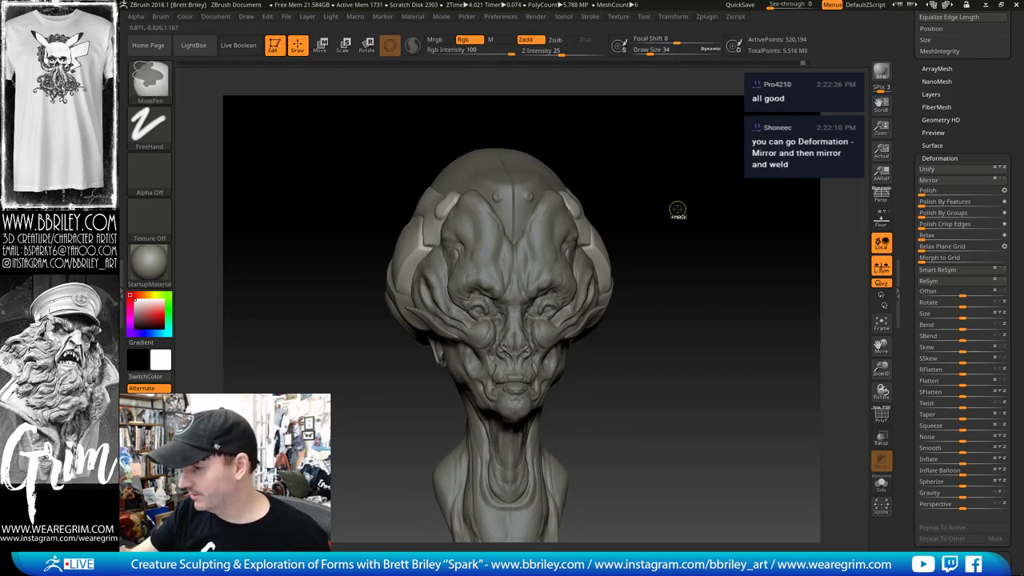
Step: Set the draw size to 50, raise the side skull plates to their highest subdivision level and check them from several angles
key(alt)
key(s)
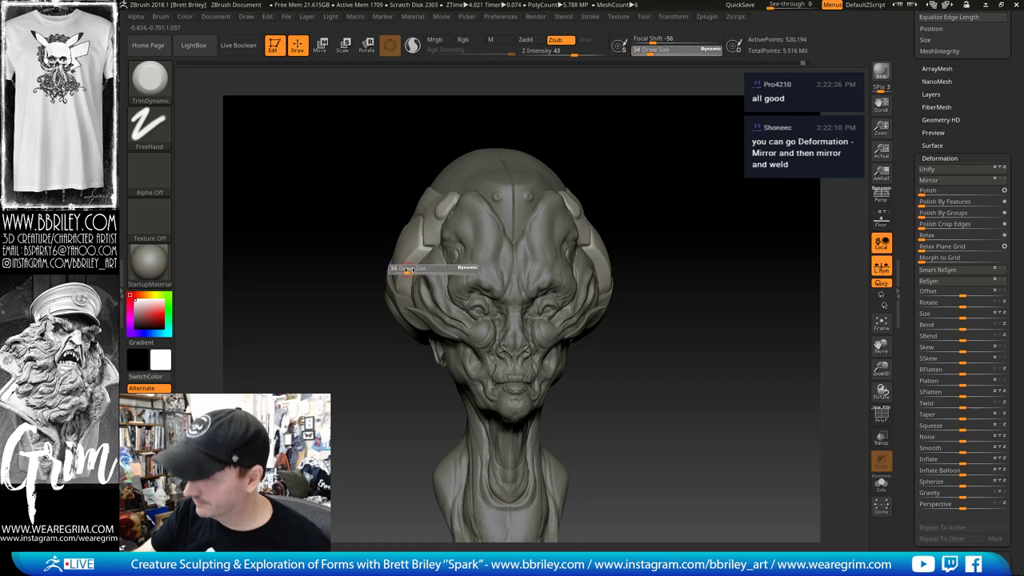
drag(407, 273, 411, 273)
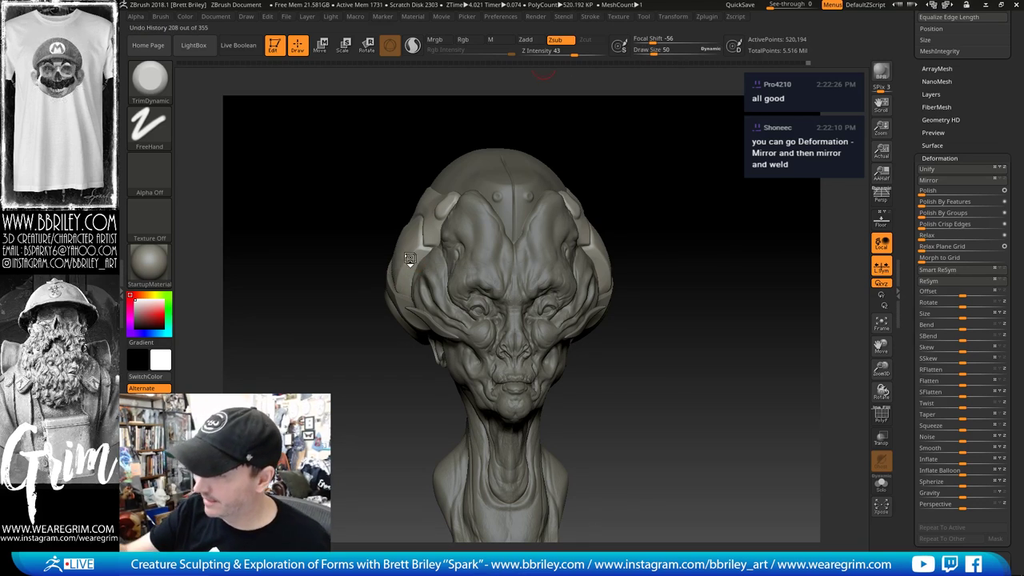
alt+click(409, 259)
drag(653, 198, 673, 211)
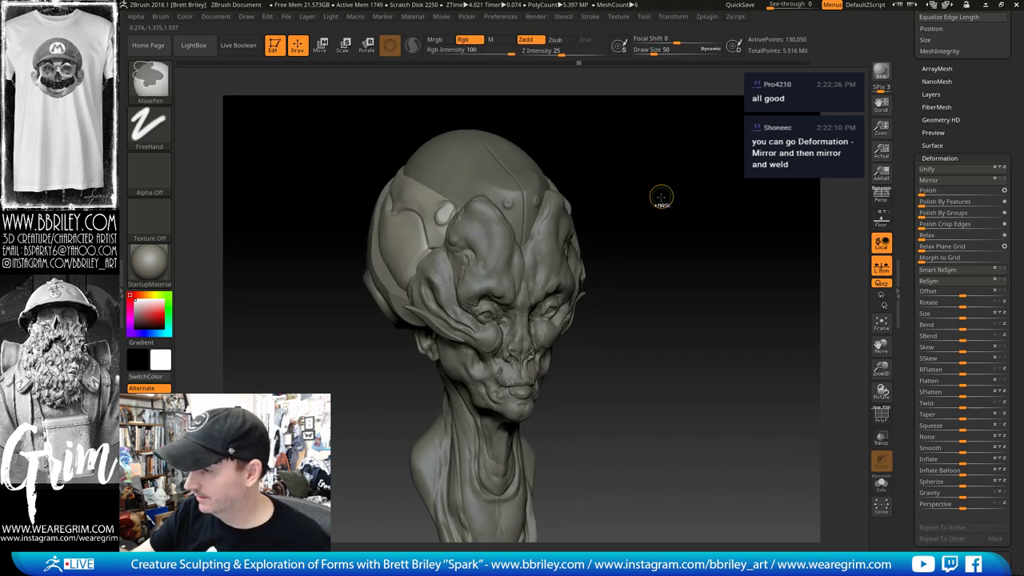
key(alt)
key(d)
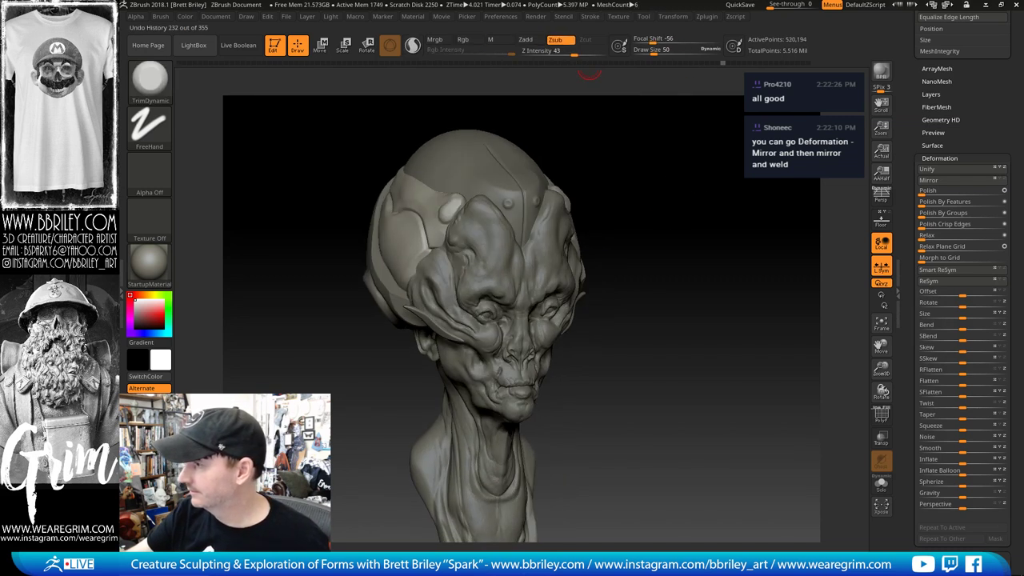
mouse_move(738, 153)
mouse_down()
mouse_move(731, 139)
mouse_move(727, 159)
mouse_up()
key(s)
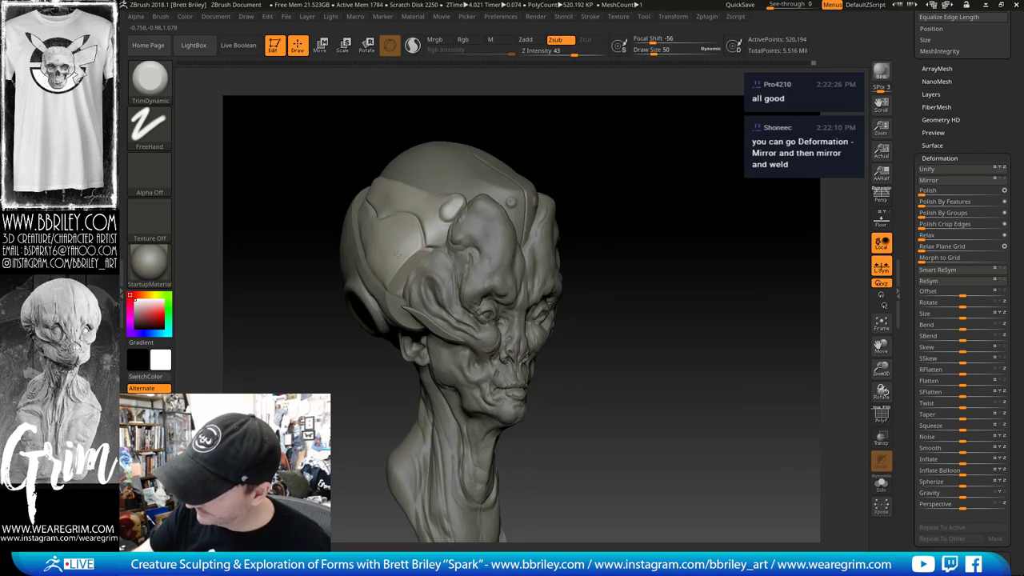
drag(640, 166, 651, 145)
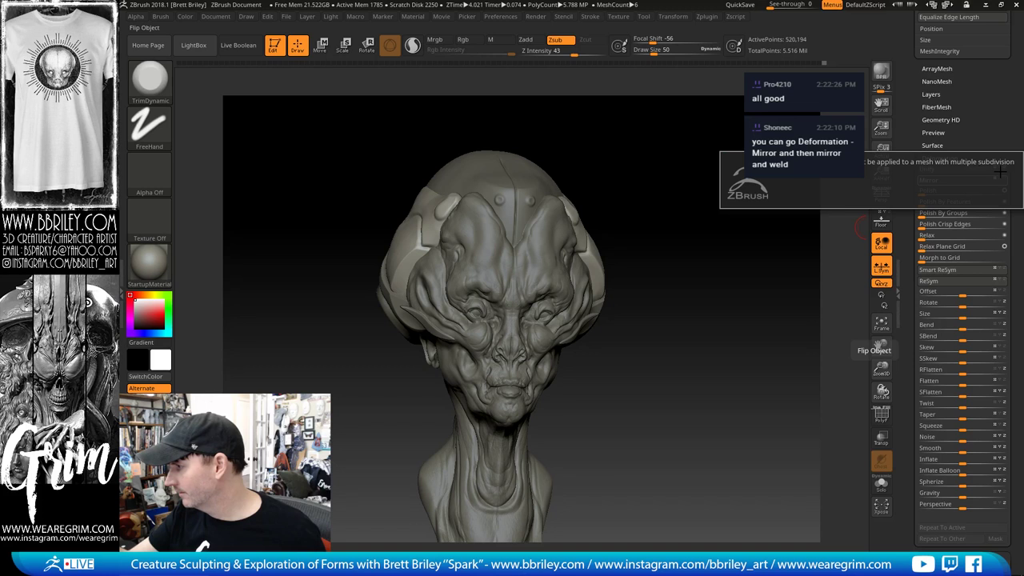
Step: Examine the Geometry options to find the Mirror And Weld command for the side skull plates
drag(912, 181, 901, 265)
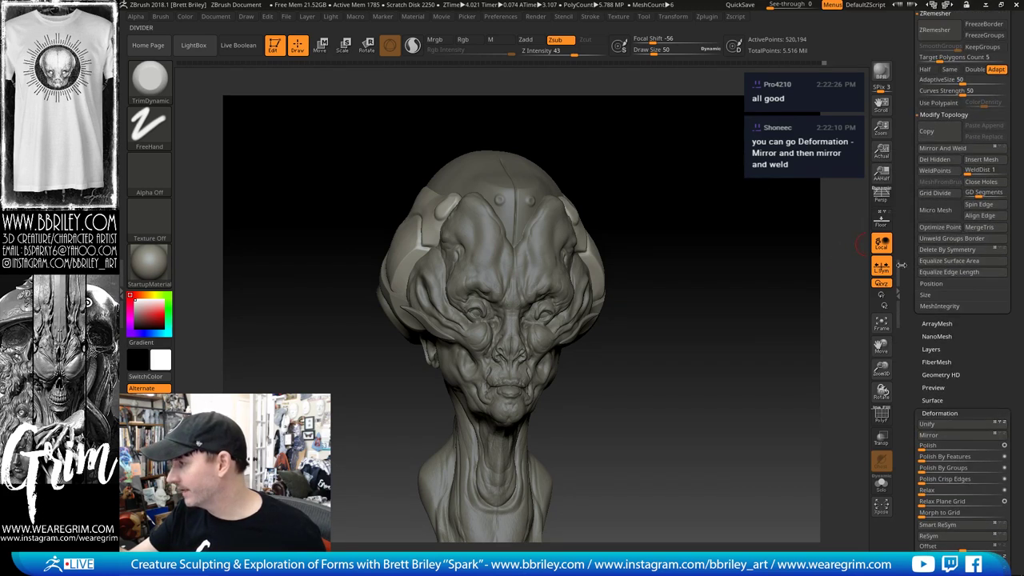
scroll(946, 191, up, 1)
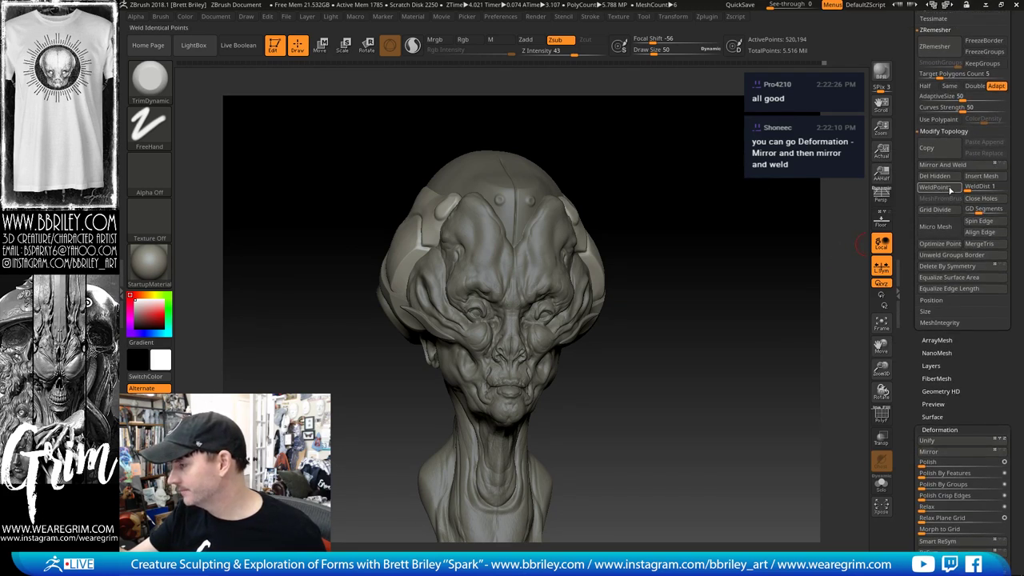
scroll(915, 284, up, 4)
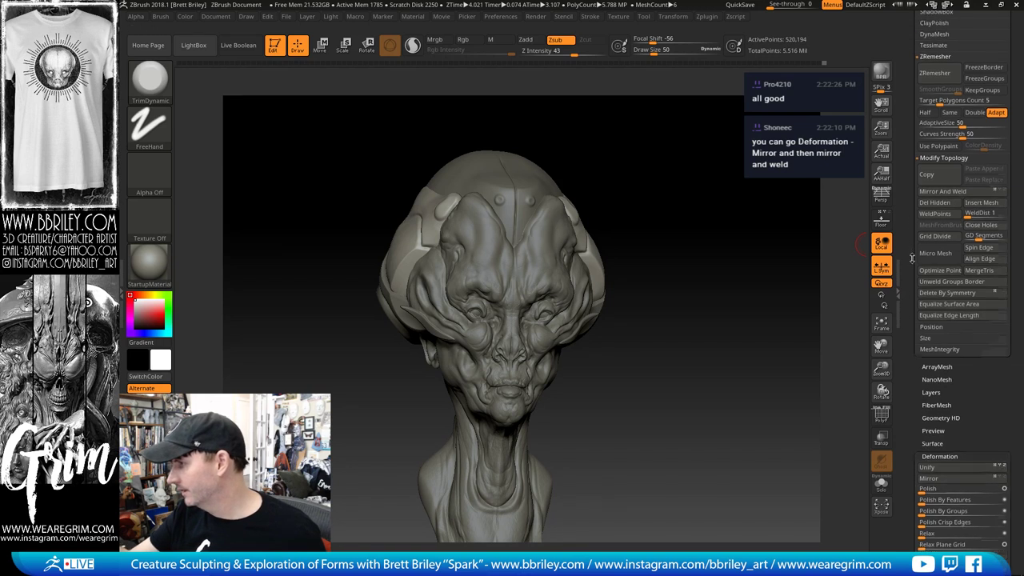
mouse_move(798, 269)
mouse_down()
mouse_move(777, 274)
mouse_move(776, 256)
mouse_up()
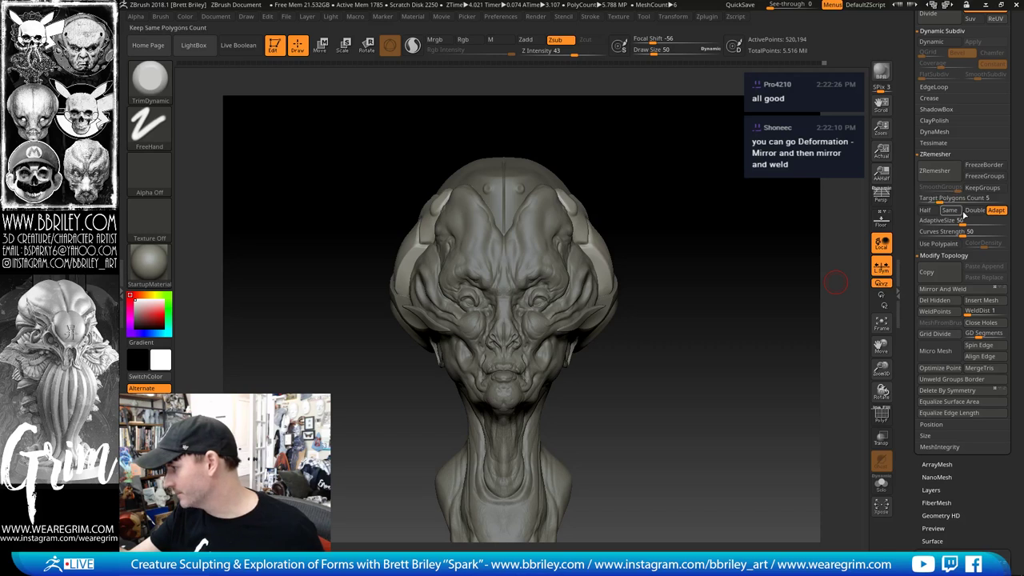
scroll(944, 232, up, 5)
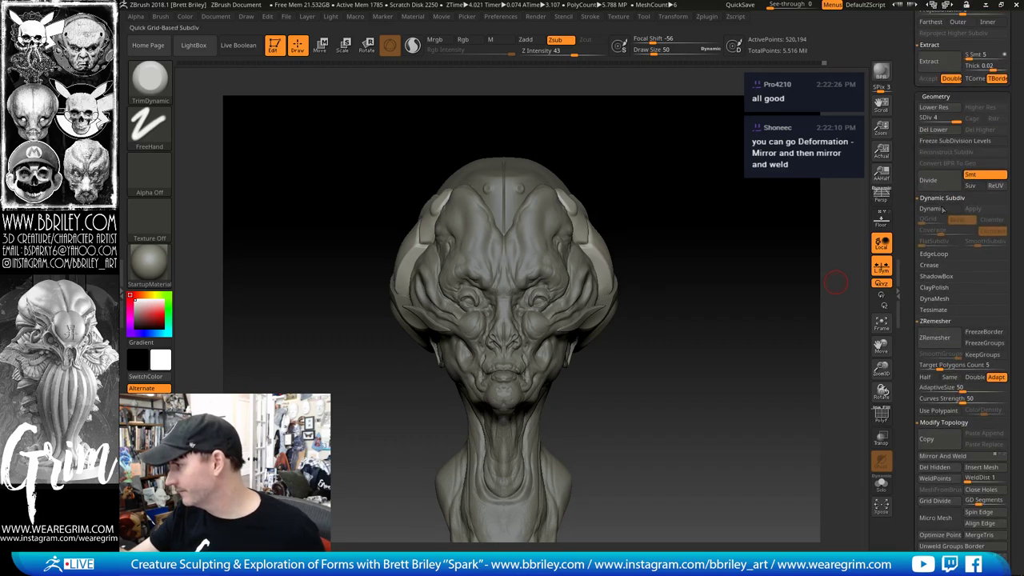
drag(798, 211, 469, 221)
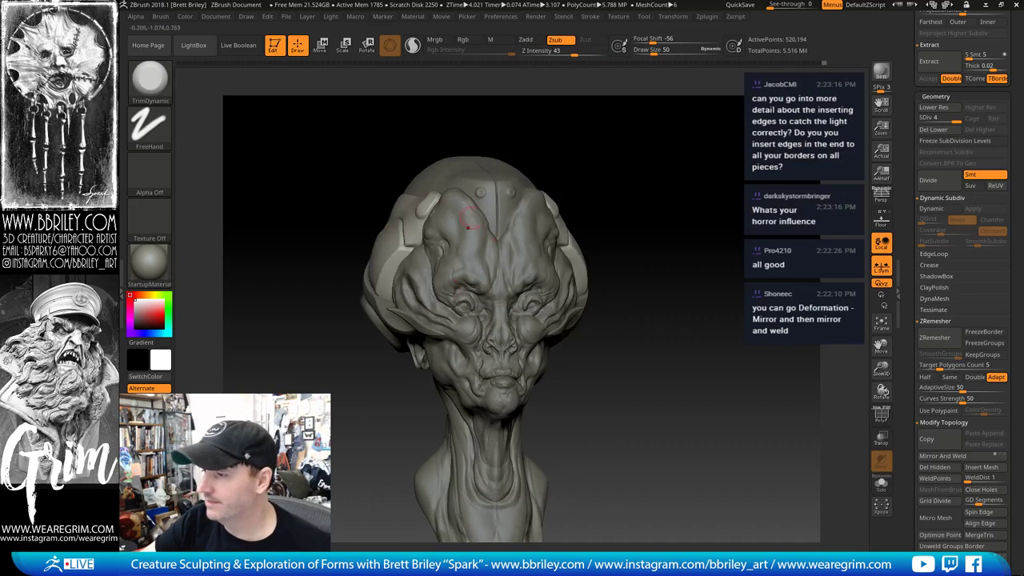
Step: Make the creature's head and neck mesh the active subtool
shift+drag(682, 193, 675, 201)
key(ctrl)
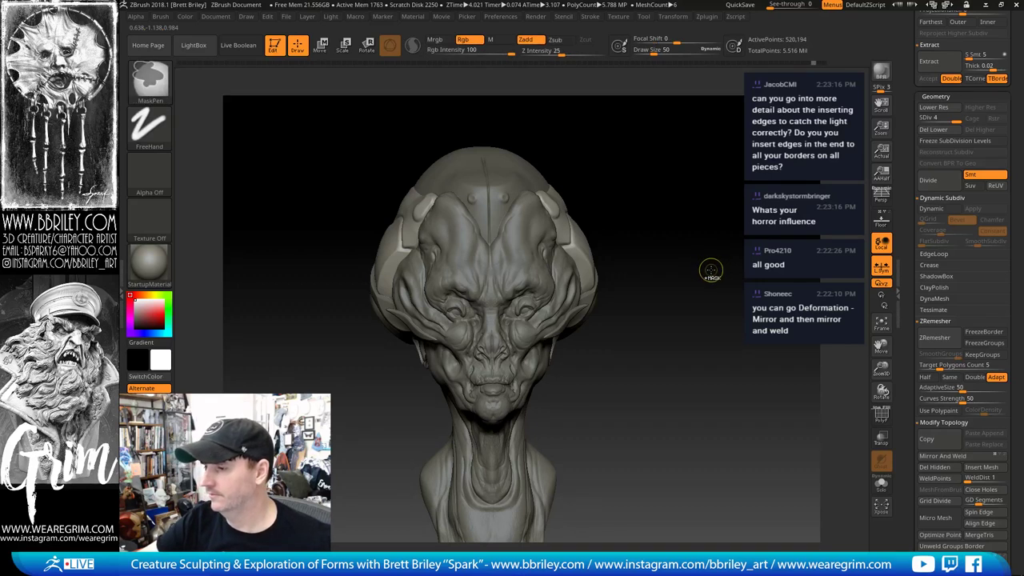
alt+drag(713, 279, 676, 226)
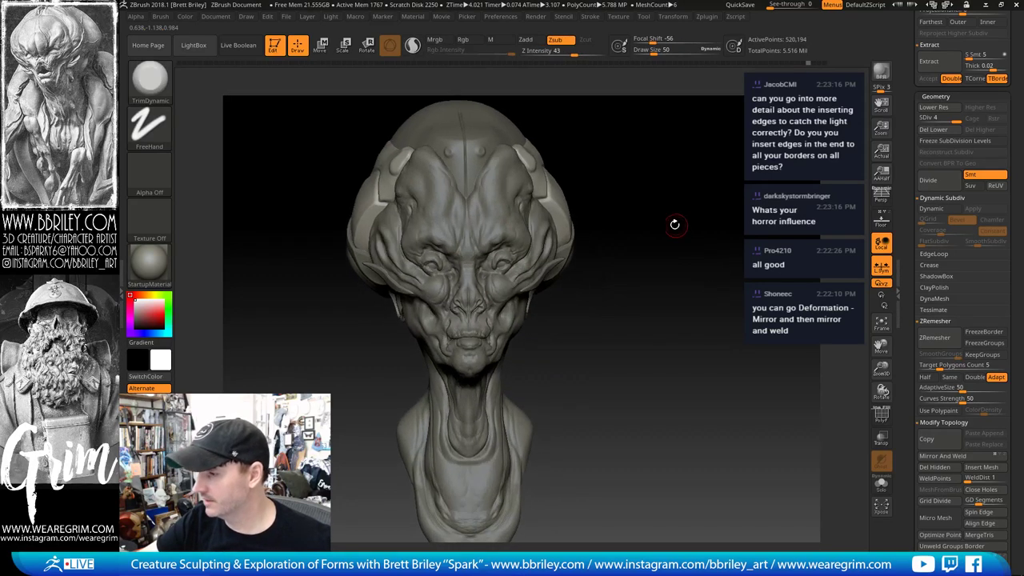
alt+click(537, 221)
drag(648, 163, 640, 152)
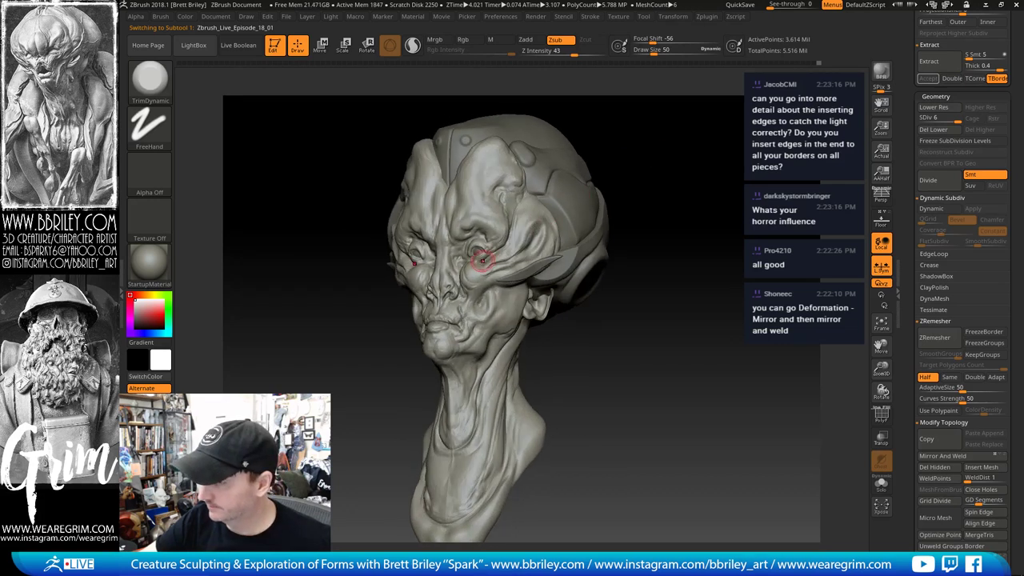
Step: Switch to the Move brush and lower the head mesh to subdivision level 3
key(b)
key(m)
key(v)
mouse_move(591, 101)
mouse_down()
mouse_move(632, 107)
mouse_move(605, 157)
mouse_move(635, 140)
mouse_move(635, 122)
mouse_move(661, 150)
mouse_up()
key(s)
key(shift+d)
key(shift+d)
key(shift+d)
Step: Mask the cheek bulges and the folds running back from them, and invert the mask to isolate them for editing
key(s)
mouse_move(418, 307)
mouse_down()
mouse_move(422, 295)
mouse_move(398, 278)
mouse_up()
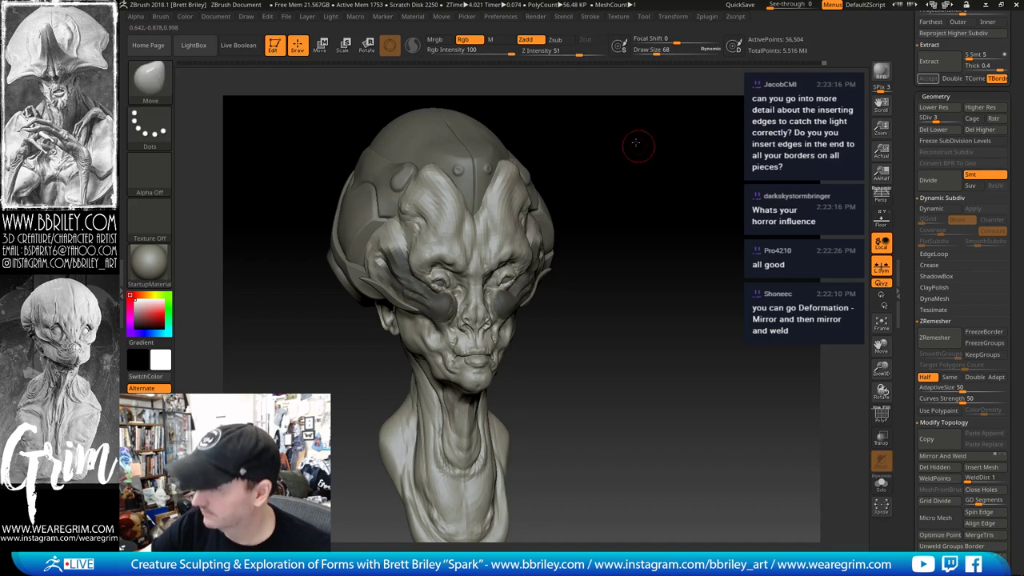
shift+drag(637, 147, 520, 240)
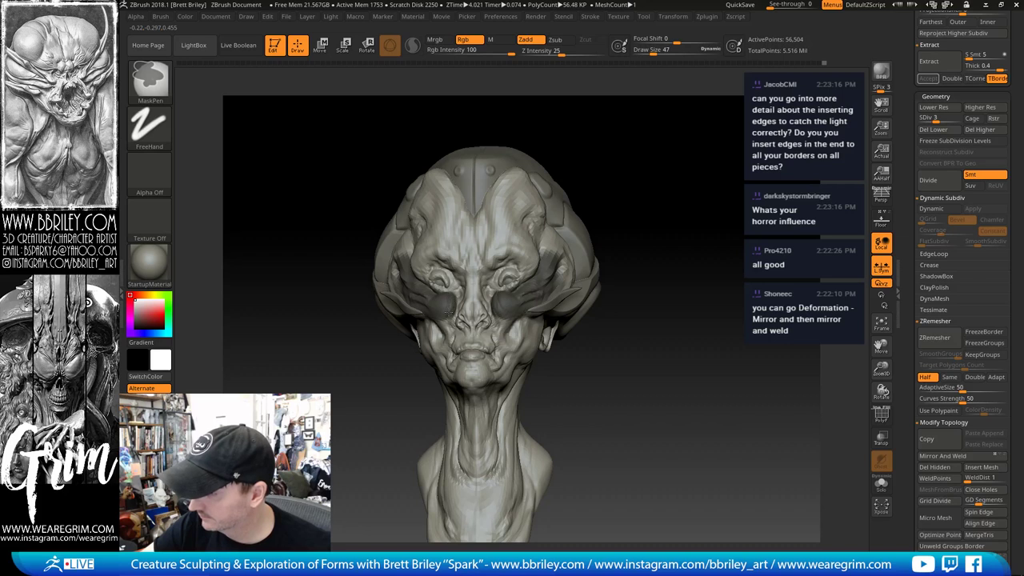
ctrl+drag(450, 313, 451, 318)
ctrl+click(690, 199)
drag(677, 189, 687, 187)
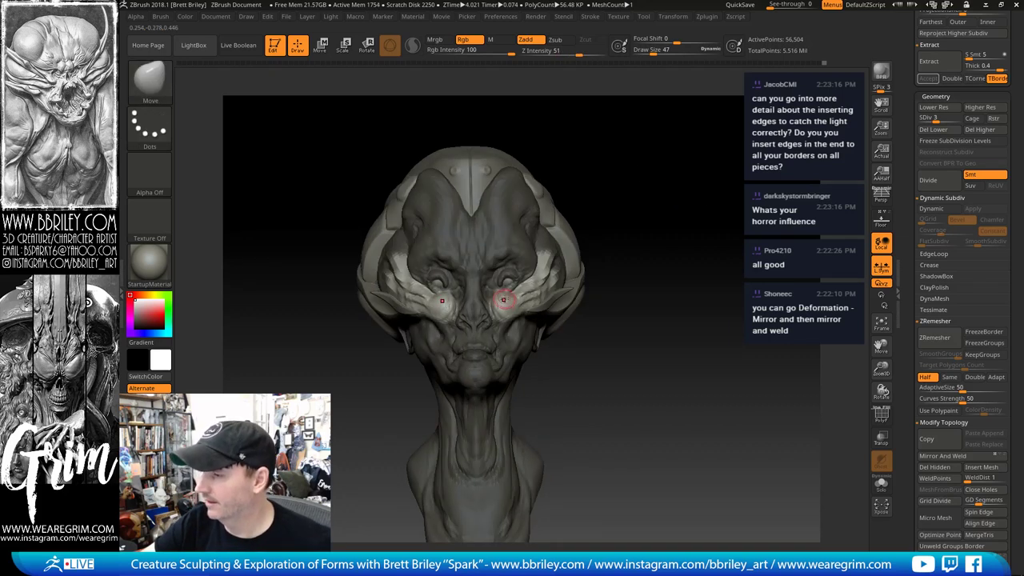
Step: Reshape the unmasked cheek bulges below the eyes with the Move brush, starting at draw size 90
key(s)
drag(503, 300, 516, 288)
key(s)
mouse_move(680, 210)
mouse_down()
mouse_move(640, 218)
mouse_move(628, 241)
mouse_up()
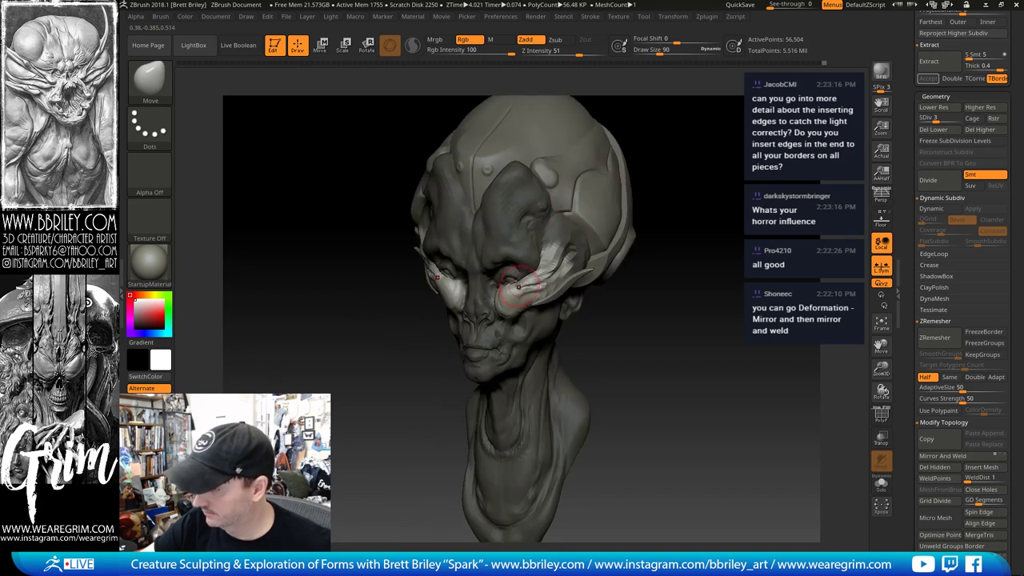
drag(518, 296, 517, 291)
key(bracketleft)
key(bracketleft)
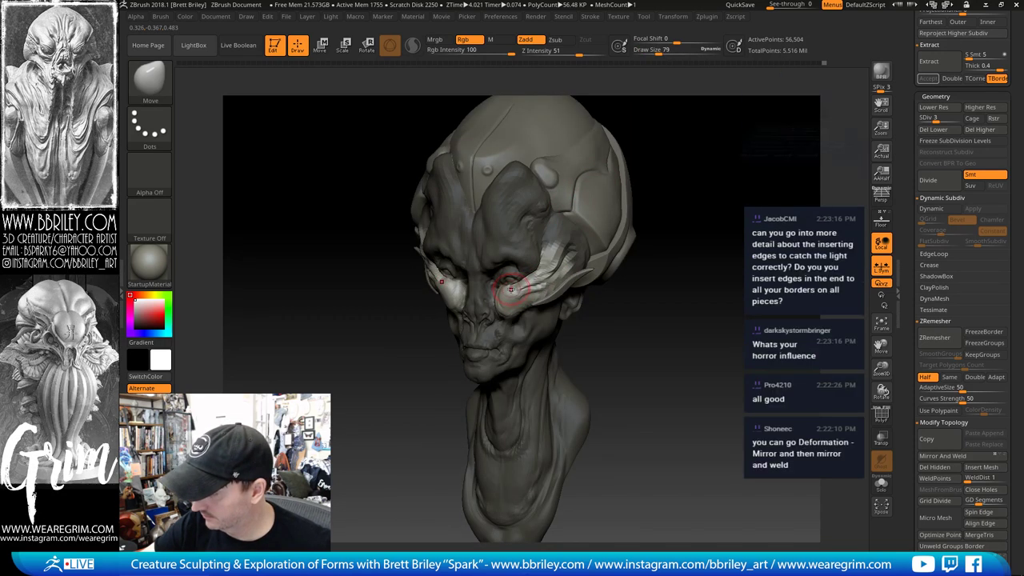
Step: Adjust the outer cheek folds with the Move brush, reducing the draw size to 50
drag(696, 188, 721, 95)
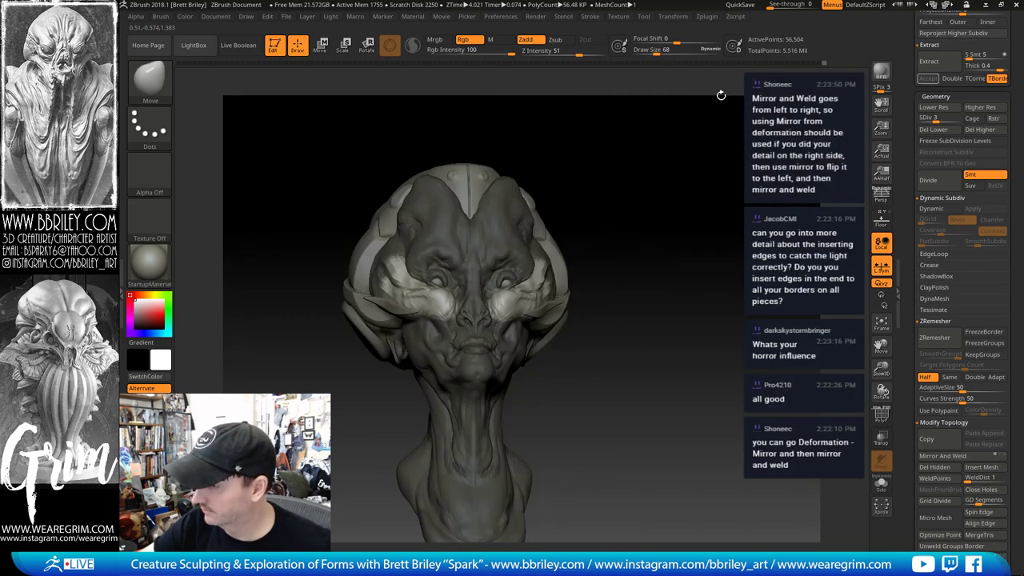
drag(606, 233, 590, 255)
key(s)
click(551, 267)
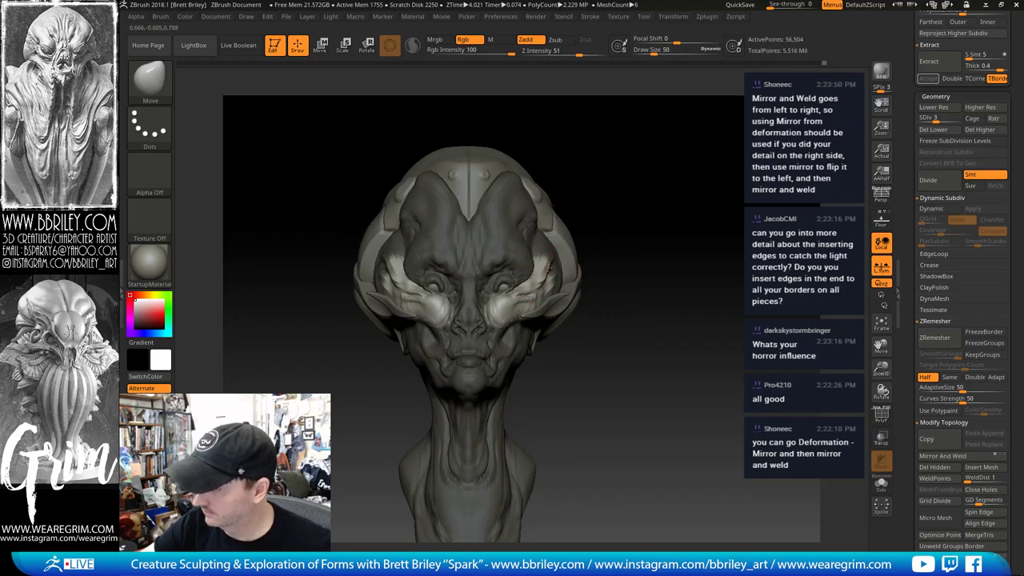
right_drag(551, 264, 491, 269)
Step: Shape the cheekbone profile from the side and three-quarter views with the Move brush at draw size 83
key(b)
key(i)
key(n)
key(b)
key(m)
key(v)
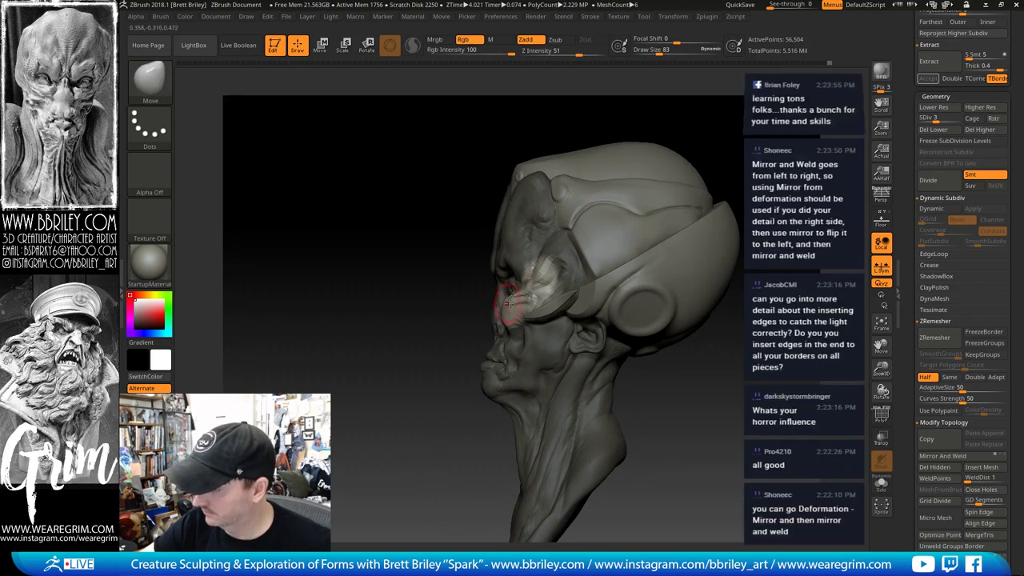
right_drag(496, 179, 537, 196)
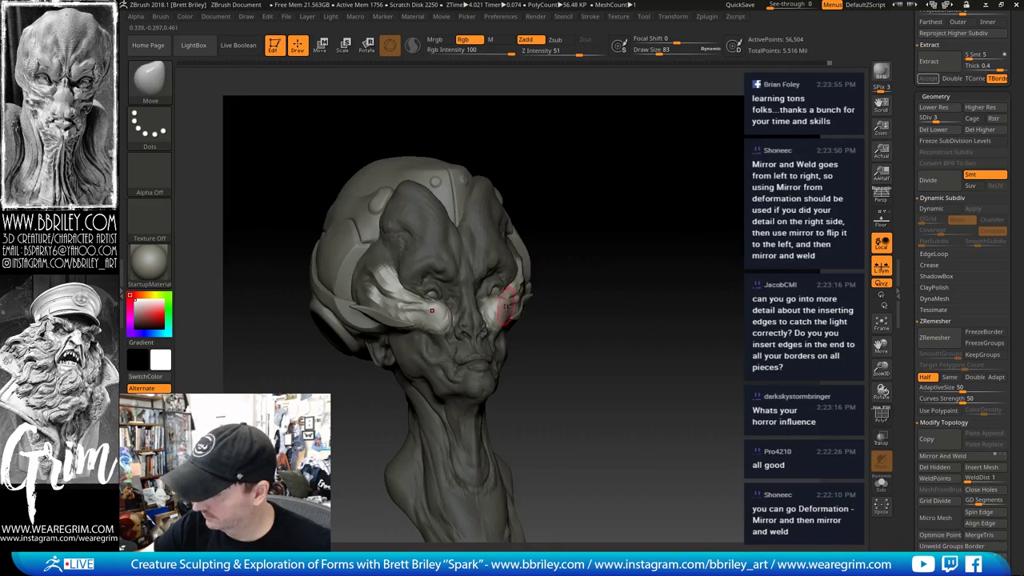
right_drag(599, 238, 515, 308)
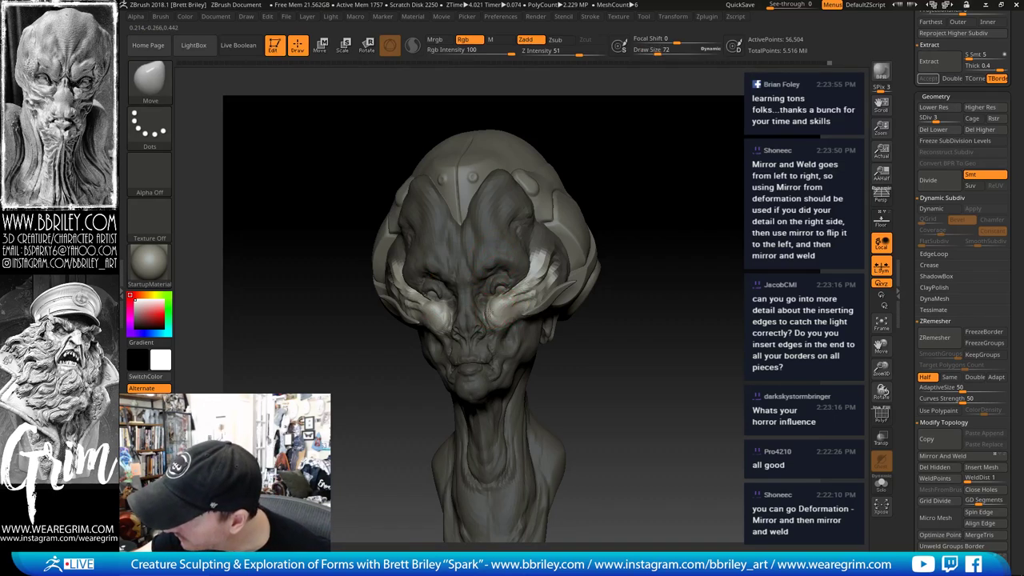
Step: Push the cheek bulges beside the nose into shape with the Move brush and clear the mask
mouse_move(495, 309)
mouse_down()
mouse_move(487, 304)
mouse_move(524, 319)
mouse_up()
key(s)
drag(658, 227, 716, 194)
click(710, 212)
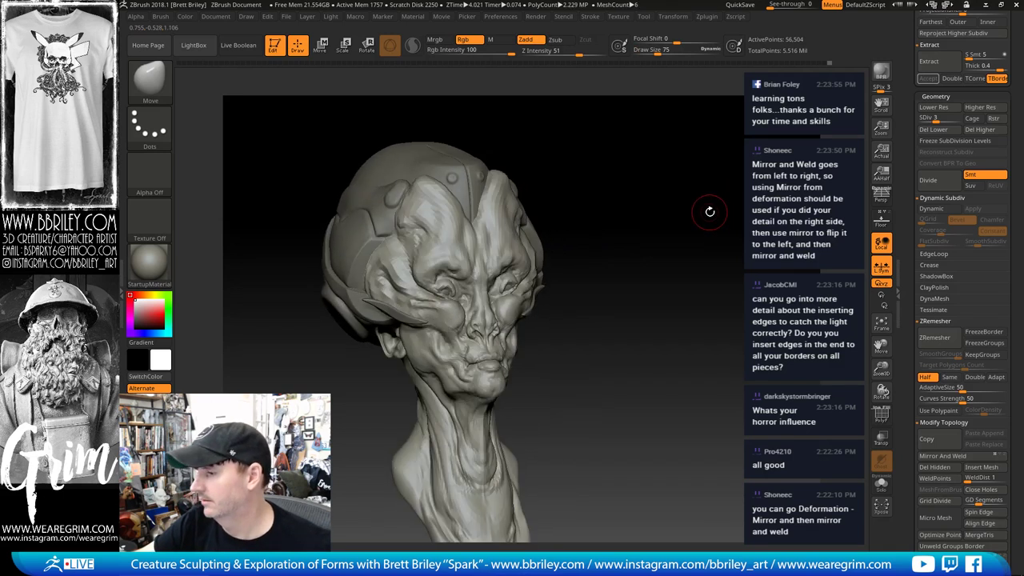
Step: Return the head mesh to subdivision level 6
right_drag(709, 211, 759, 216)
key(ctrl+d)
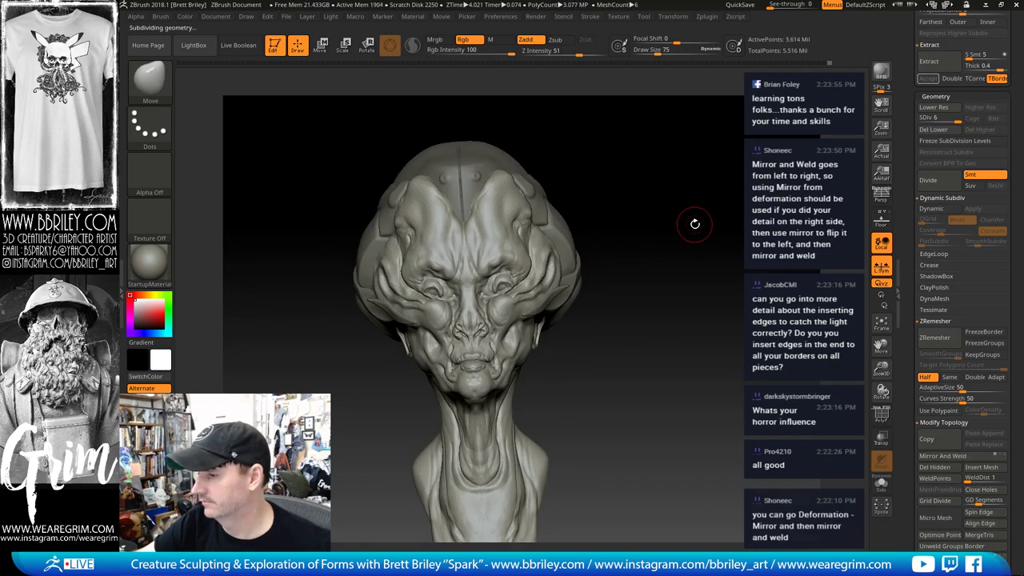
key(ctrl+d)
key(ctrl+d)
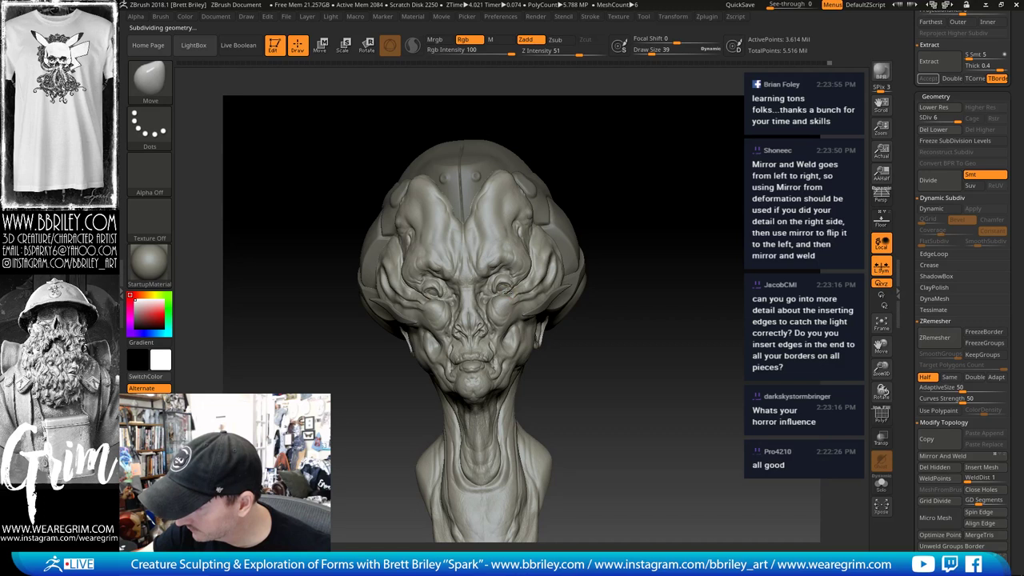
Step: Work the area between the eyes and cheek bulges with the Clay and Inflat brushes at draw size 20
drag(627, 138, 571, 227)
key(b)
key(c)
key(l)
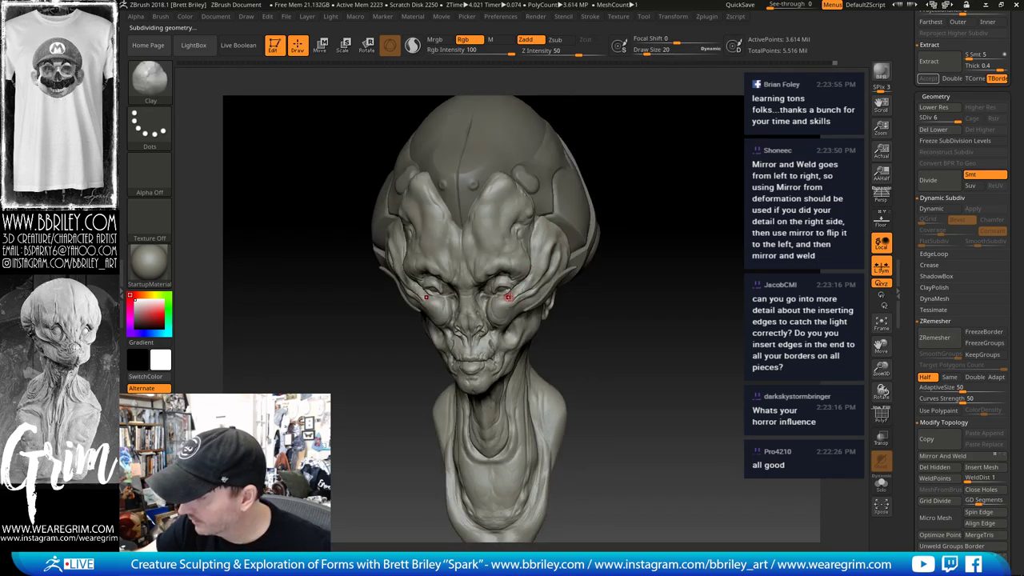
key(b)
key(i)
key(n)
right_drag(542, 258, 552, 227)
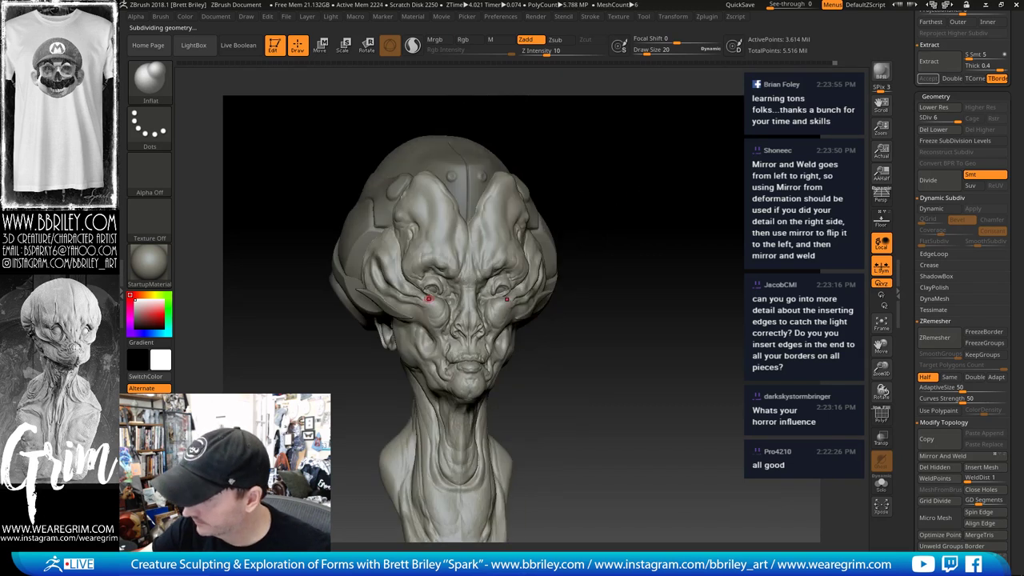
Step: Switch to the Move brush at draw size 36 and adjust the upper cheeks below the eyes
key(b)
key(m)
key(v)
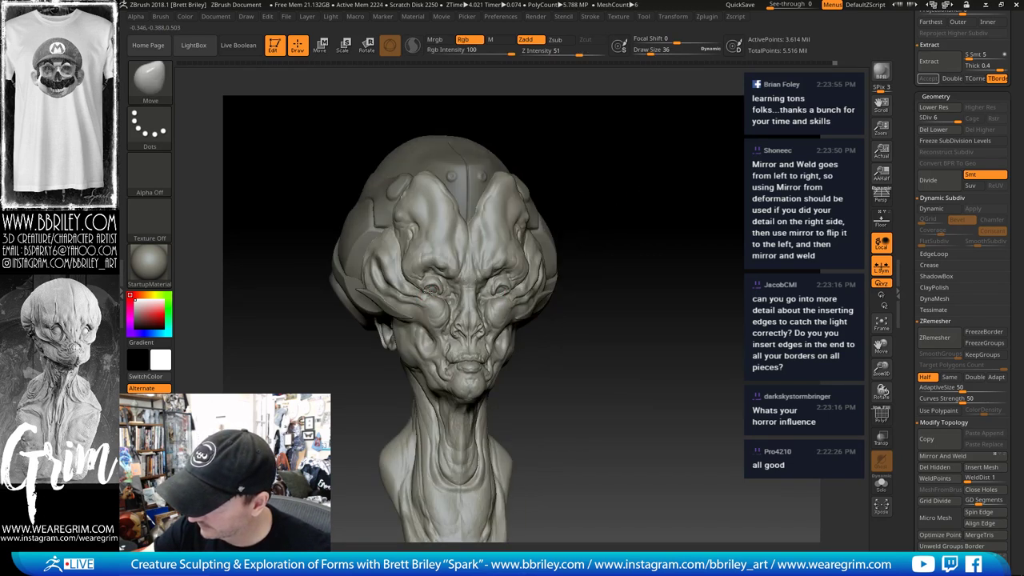
drag(608, 141, 573, 174)
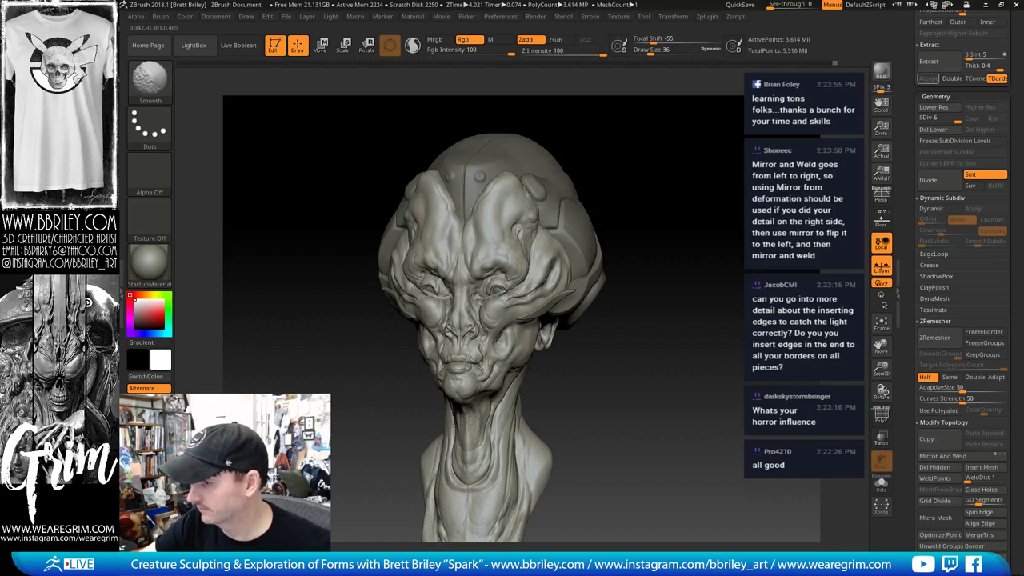
Step: Refine the lower eyelids and eye corners up close with the Move brush at draw sizes 23 to 29
mouse_move(624, 196)
mouse_down()
mouse_move(688, 221)
mouse_move(681, 138)
mouse_move(676, 152)
mouse_up()
key(bracketleft)
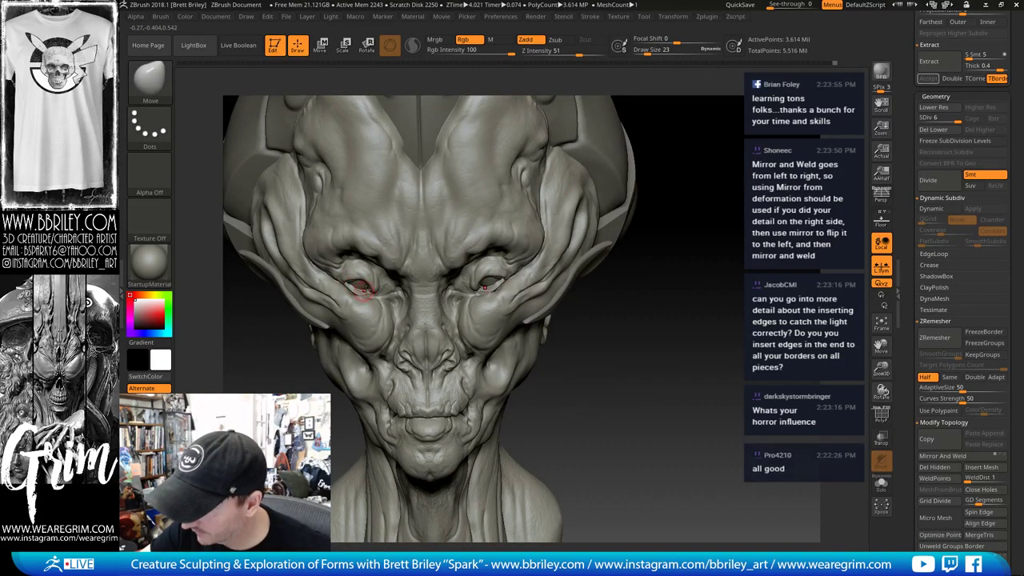
mouse_move(652, 264)
mouse_down()
mouse_move(652, 196)
mouse_move(663, 185)
mouse_move(673, 208)
mouse_up()
key(bracketright)
right_drag(670, 206, 668, 178)
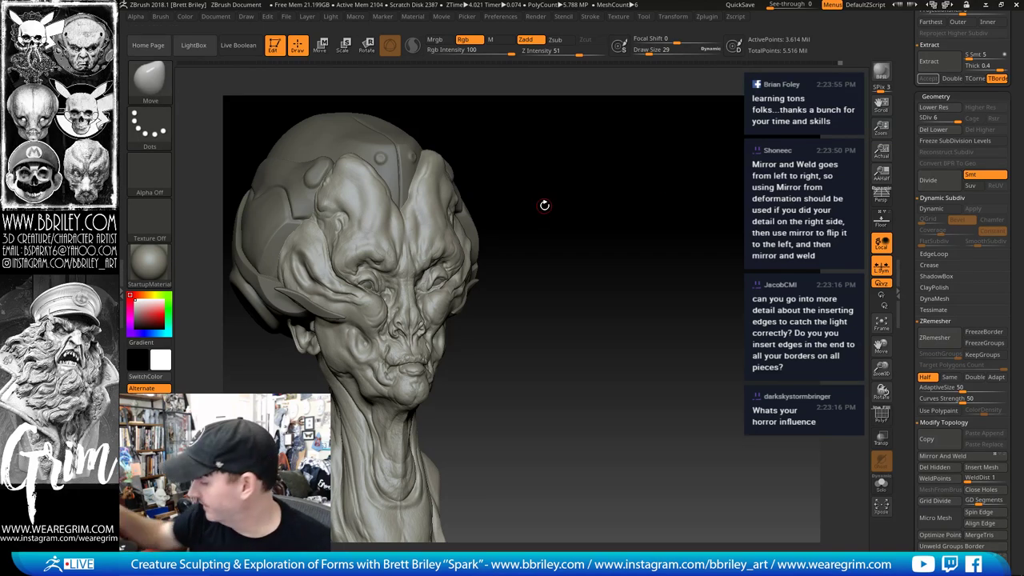
mouse_move(544, 206)
mouse_down()
mouse_move(578, 172)
mouse_move(454, 258)
mouse_up()
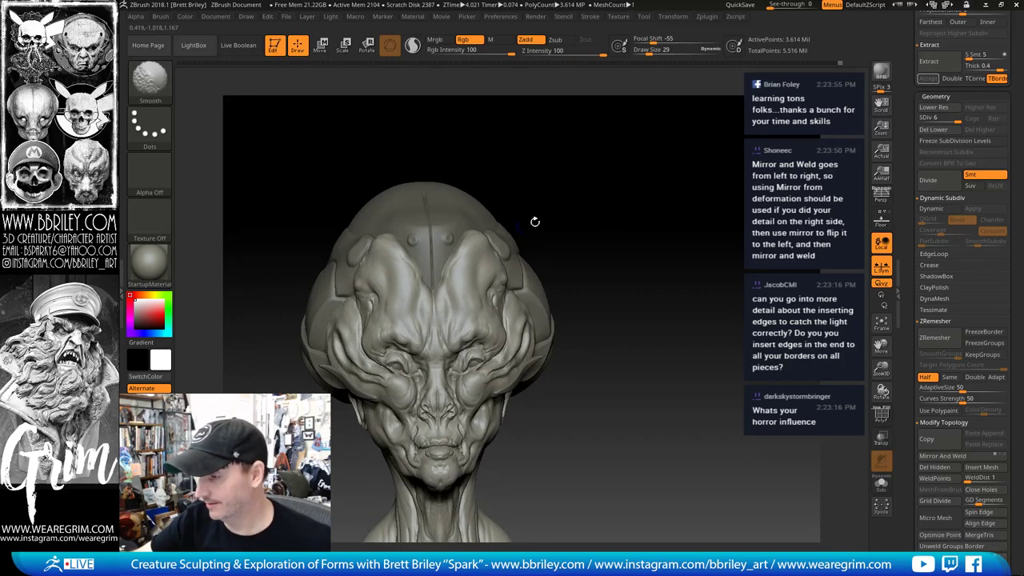
Step: Carve the creases beside the nose bridge and under the eyes with the DamStandard brush at draw size 23
mouse_move(607, 209)
mouse_down()
mouse_move(584, 197)
mouse_move(566, 206)
mouse_up()
key(b)
key(d)
key(s)
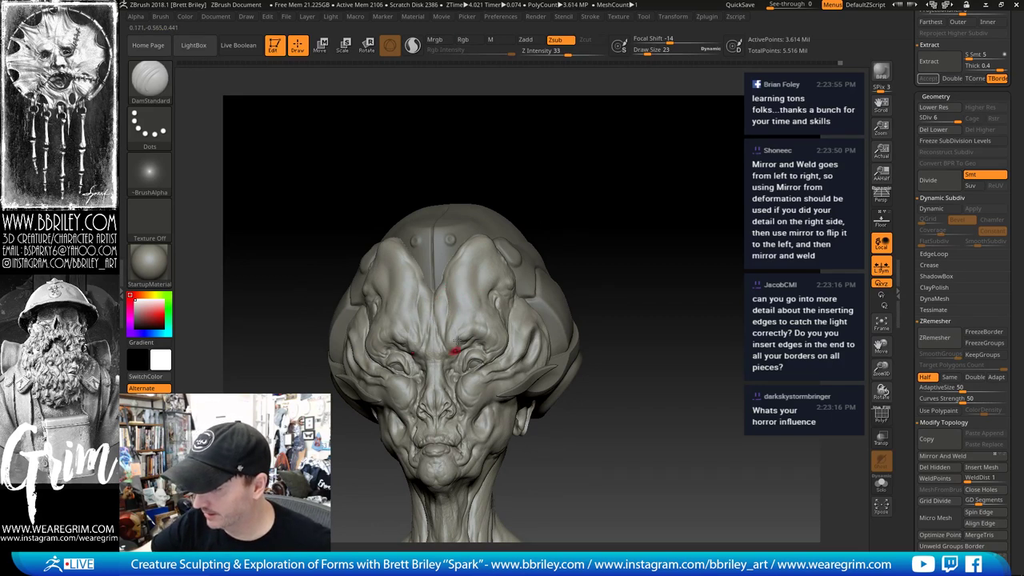
drag(535, 202, 611, 172)
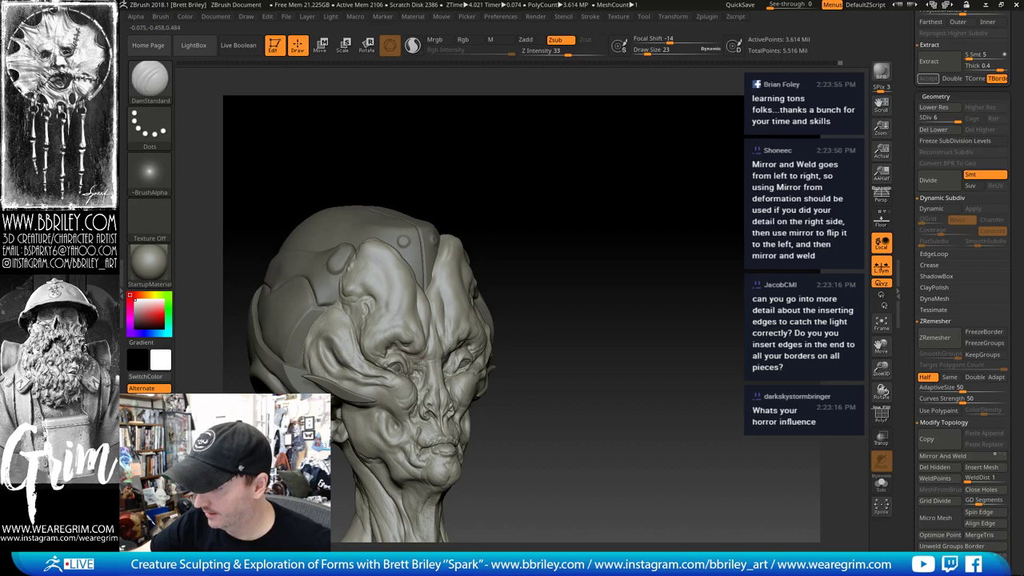
mouse_move(558, 232)
mouse_down()
mouse_move(613, 226)
mouse_move(623, 202)
mouse_move(391, 367)
mouse_up()
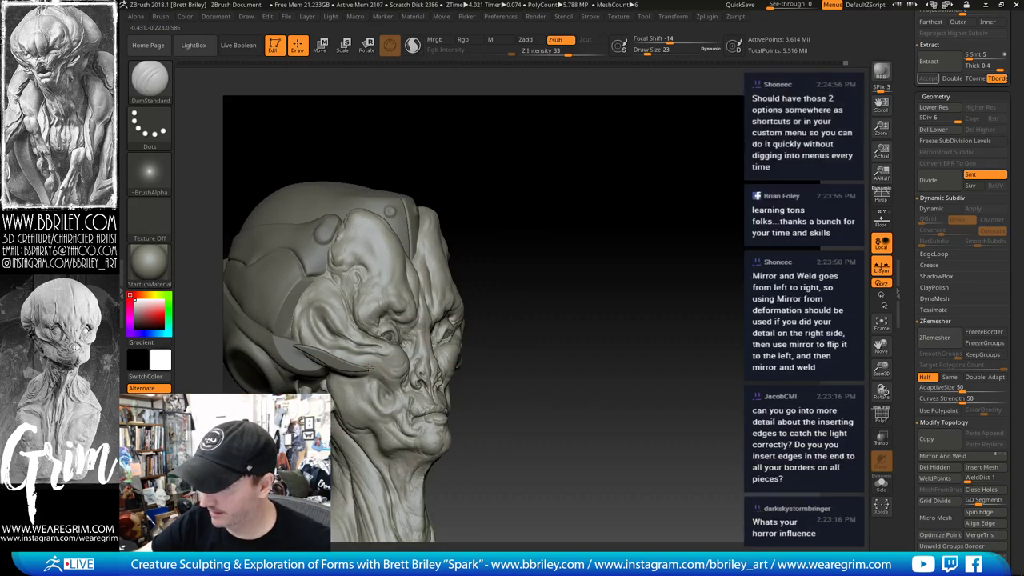
drag(612, 243, 617, 253)
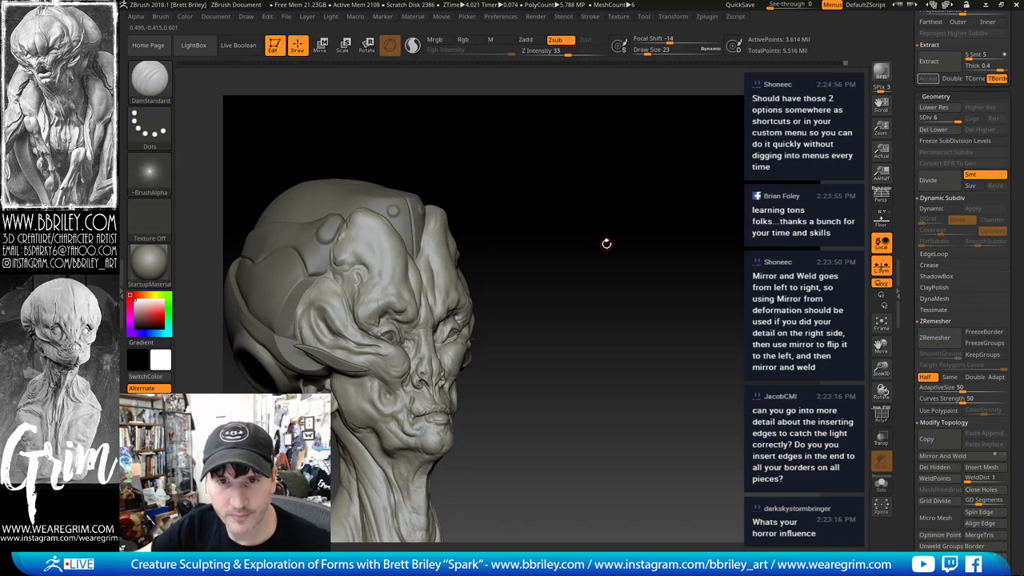
drag(606, 243, 404, 343)
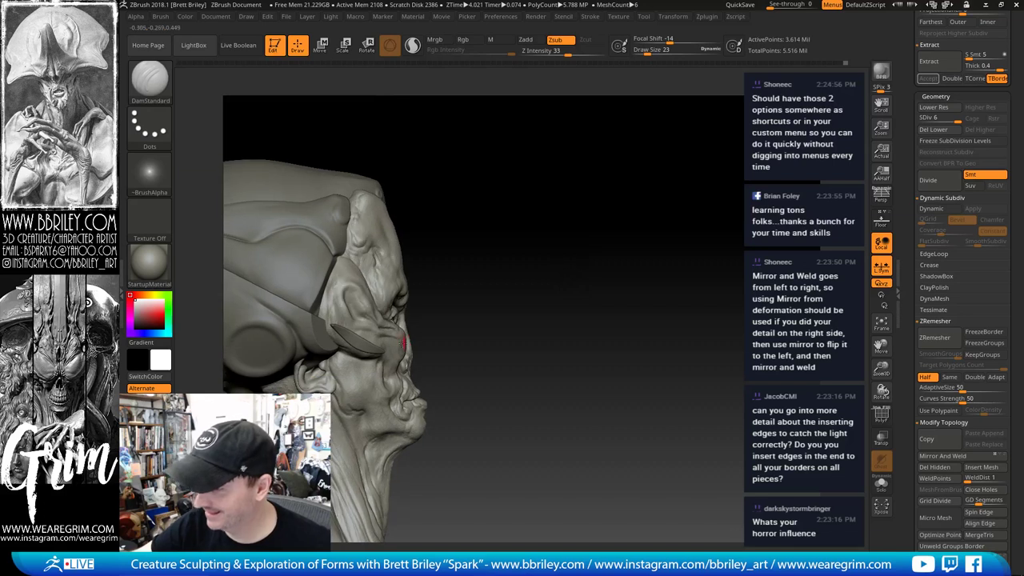
Step: Adjust the profile of the lips, chin and throat with the Move brush at draw sizes between 86 and 202
key(b)
key(m)
key(v)
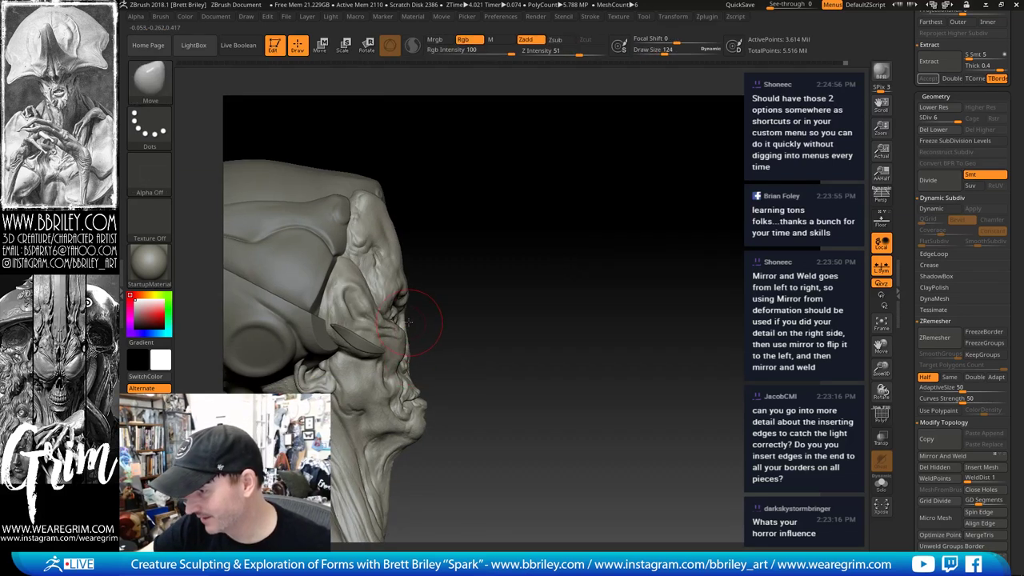
key(s)
drag(425, 406, 429, 406)
drag(429, 409, 424, 408)
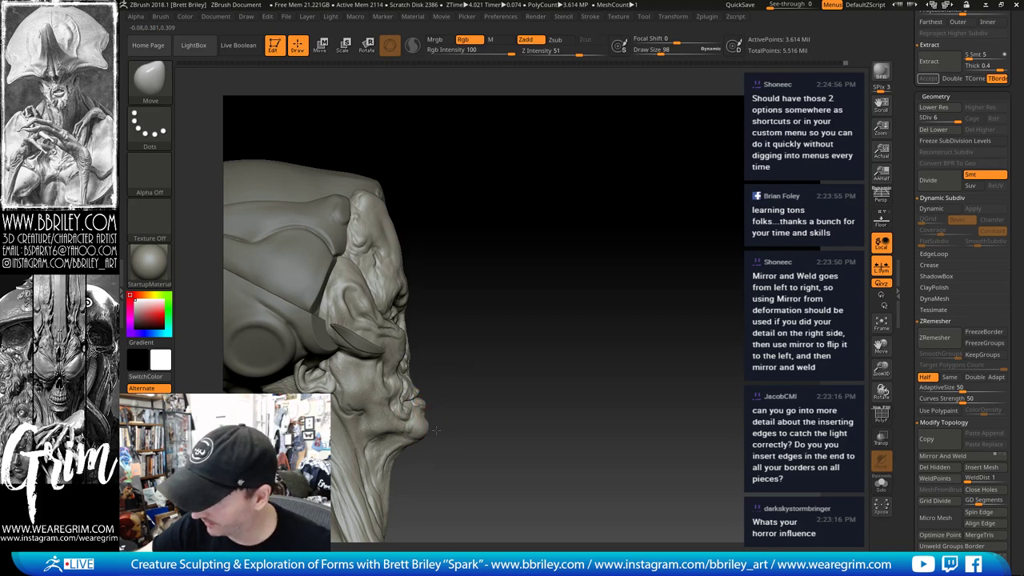
key(s)
click(416, 432)
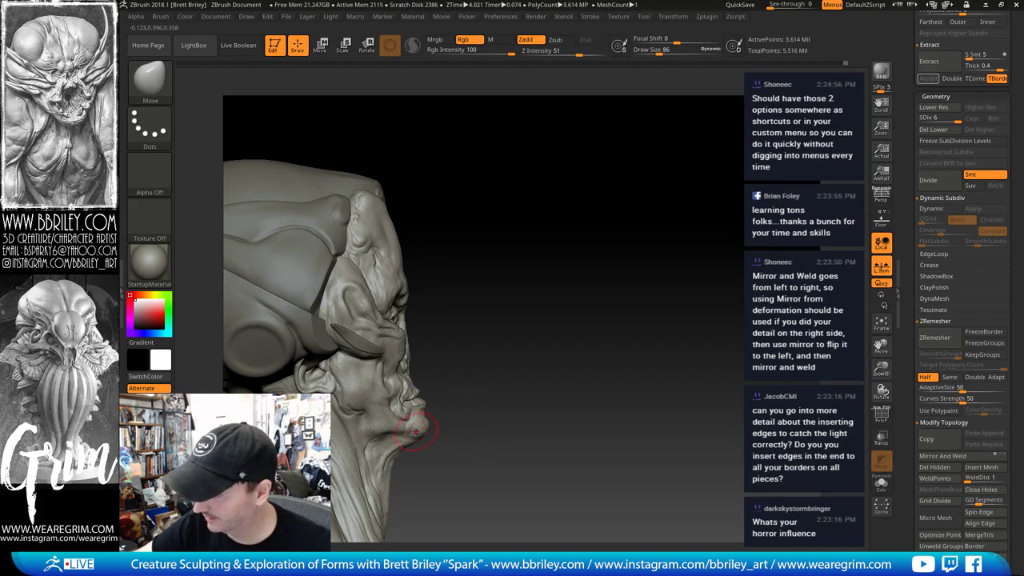
key(s)
drag(390, 464, 474, 338)
key(s)
drag(336, 327, 336, 326)
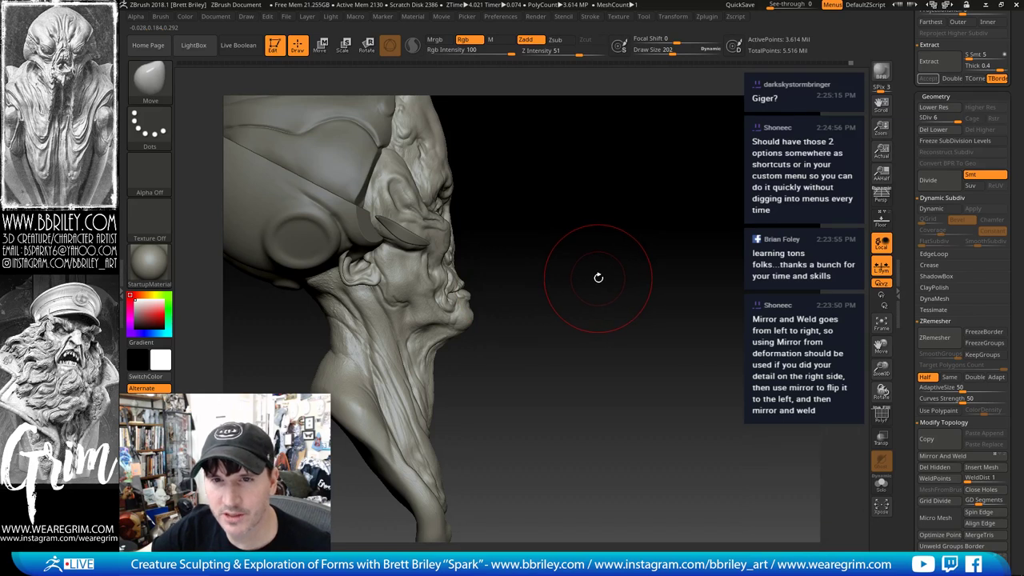
Step: Make the smooth top skull plate the active subtool
mouse_move(597, 276)
mouse_down()
mouse_move(612, 264)
mouse_move(644, 280)
mouse_move(628, 292)
mouse_move(594, 263)
mouse_move(512, 280)
mouse_up()
alt+click(466, 296)
alt+drag(537, 239, 640, 270)
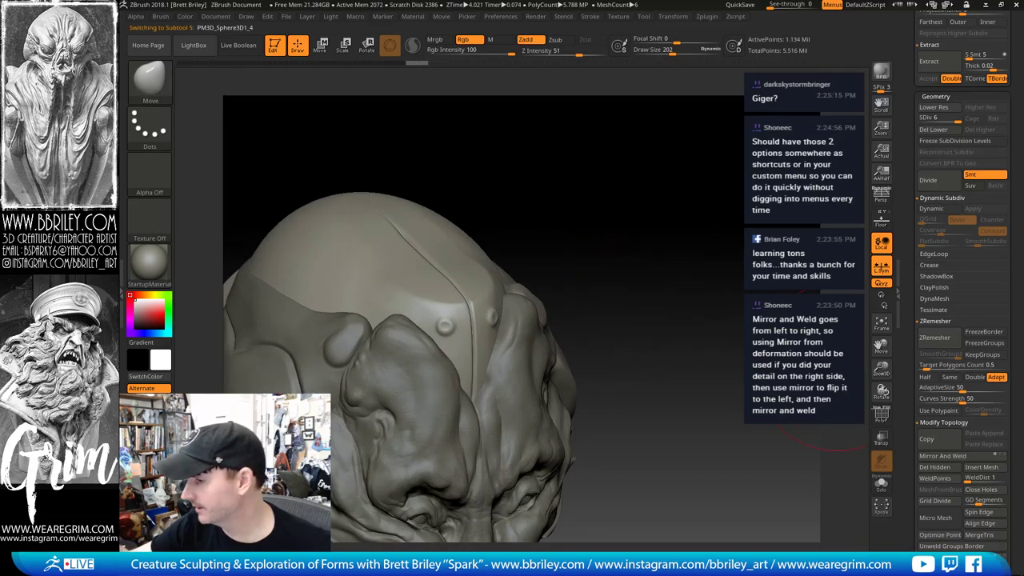
Step: Examine the top skull plate's shape at its lower subdivision levels and return it to level 6
key(shift+d)
key(shift+d)
key(shift+d)
key(shift+d)
key(shift+d)
key(shift+f)
drag(702, 299, 673, 214)
key(shift+f)
drag(674, 215, 672, 217)
key(d)
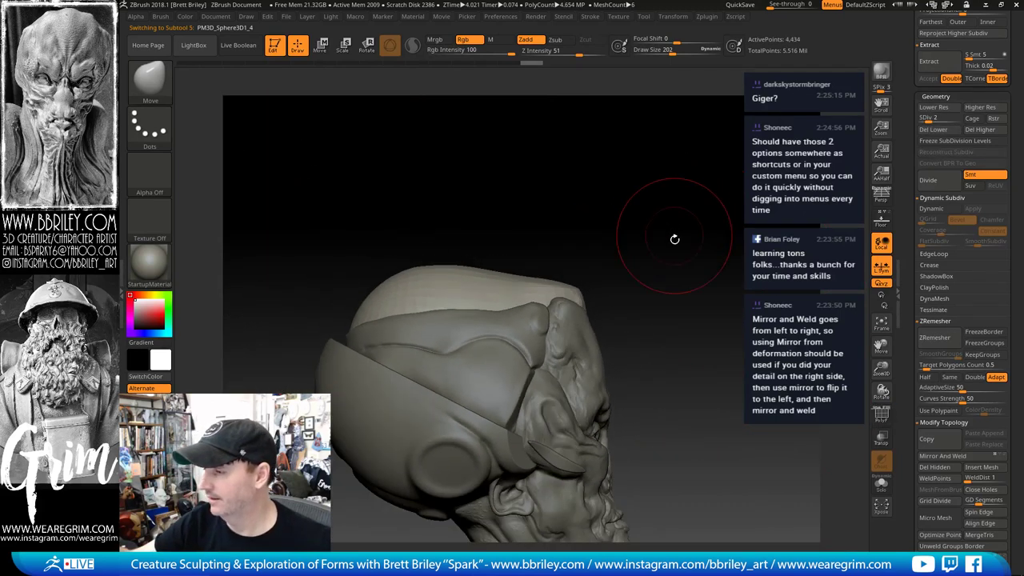
key(d)
key(d)
key(d)
key(d)
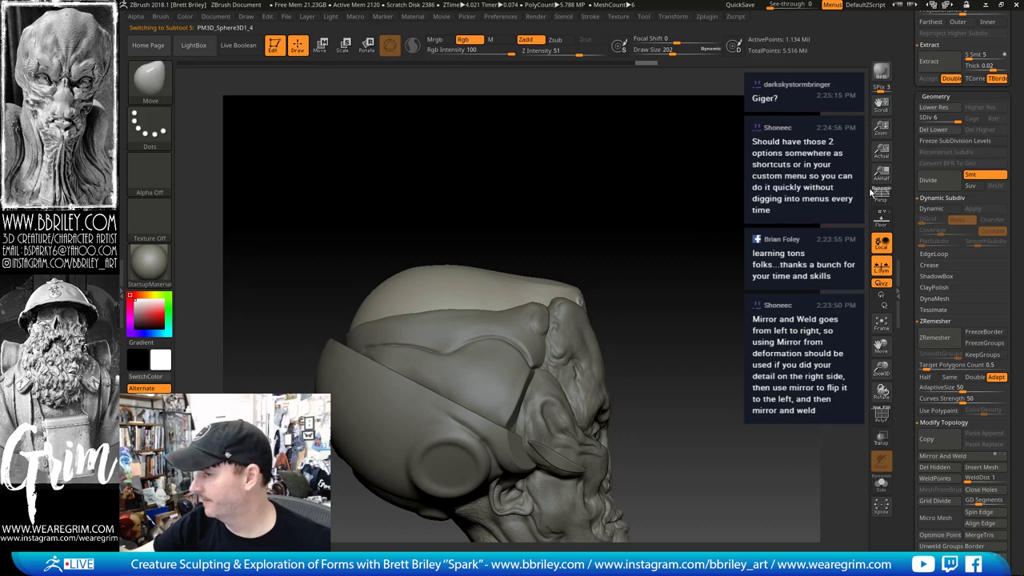
Step: Delete the top skull plate's lower subdivision levels
drag(909, 124, 904, 232)
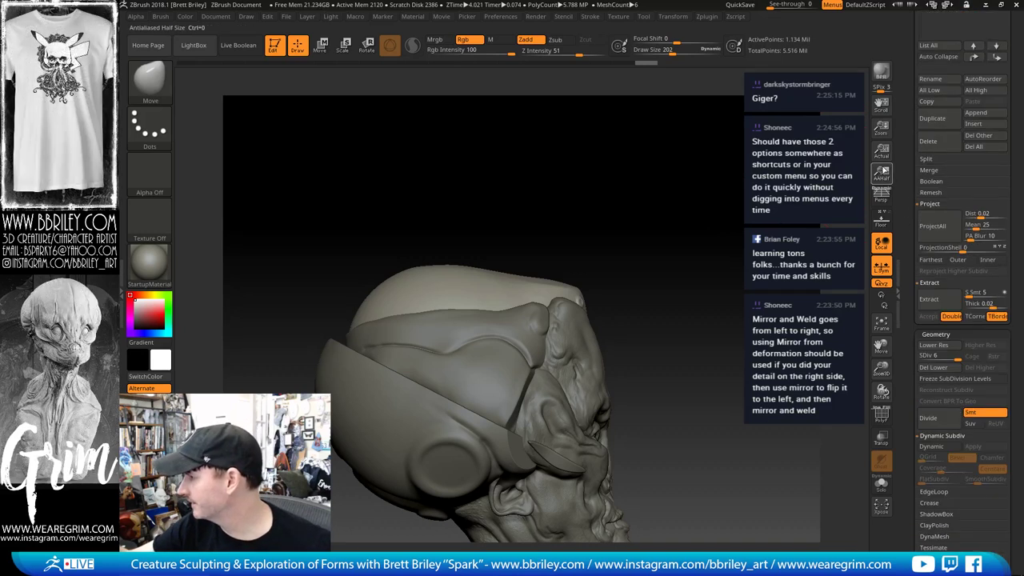
click(933, 367)
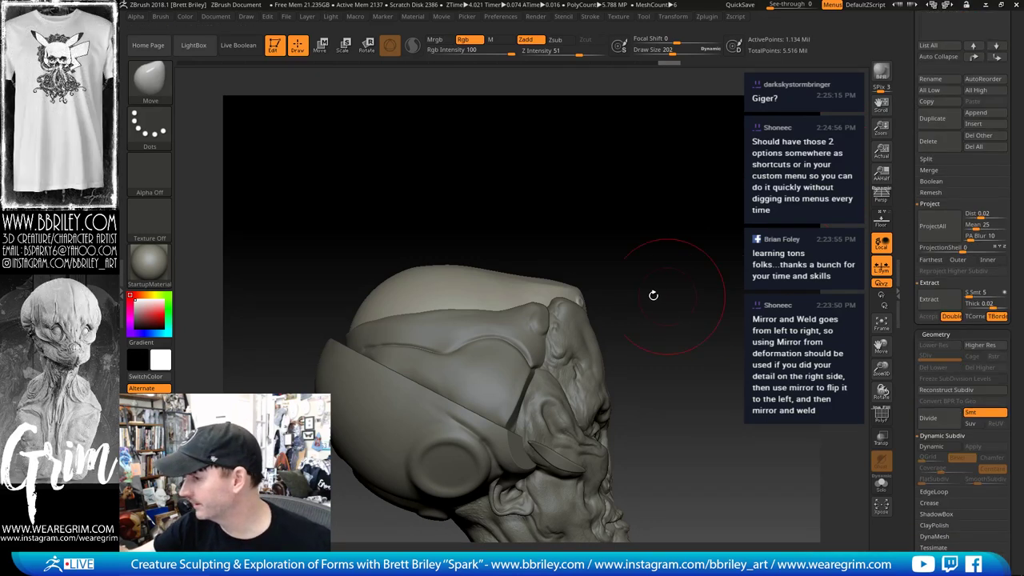
Step: Try to slice across the top skull plate with the TrimCurve brush using bent curves above the head
mouse_move(637, 297)
ctrl+shift+mouse_down()
mouse_move(469, 268)
mouse_move(408, 218)
mouse_move(551, 213)
mouse_move(440, 253)
mouse_move(522, 280)
mouse_move(640, 290)
mouse_move(701, 273)
mouse_move(697, 257)
mouse_move(696, 267)
mouse_move(702, 256)
mouse_move(730, 258)
mouse_move(654, 207)
mouse_move(669, 147)
ctrl+shift+mouse_up()
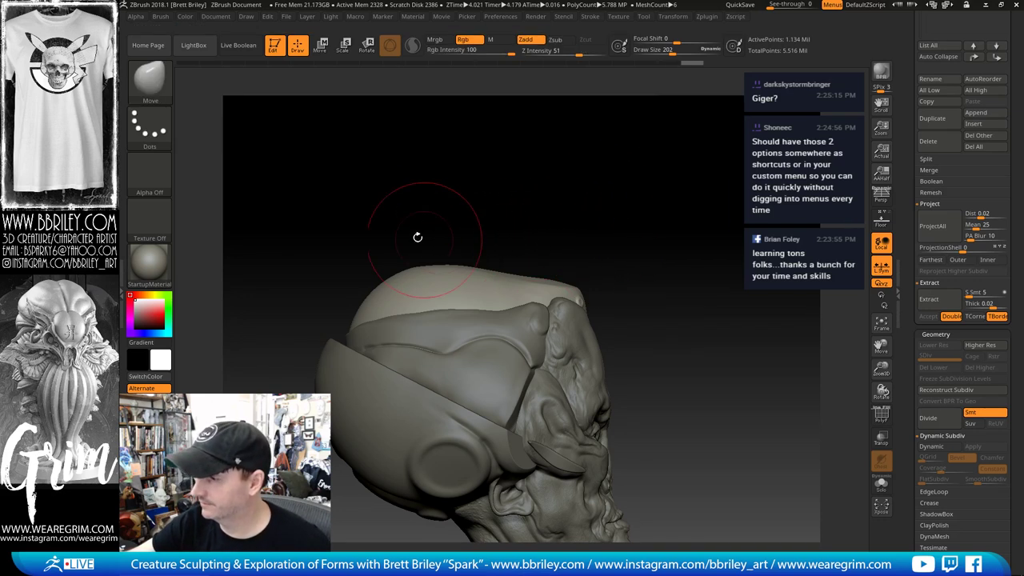
key(ctrl)
mouse_move(398, 217)
ctrl+shift+mouse_down()
mouse_move(506, 272)
mouse_move(632, 285)
ctrl+shift+mouse_up()
key(alt)
ctrl+shift+drag(595, 230, 597, 156)
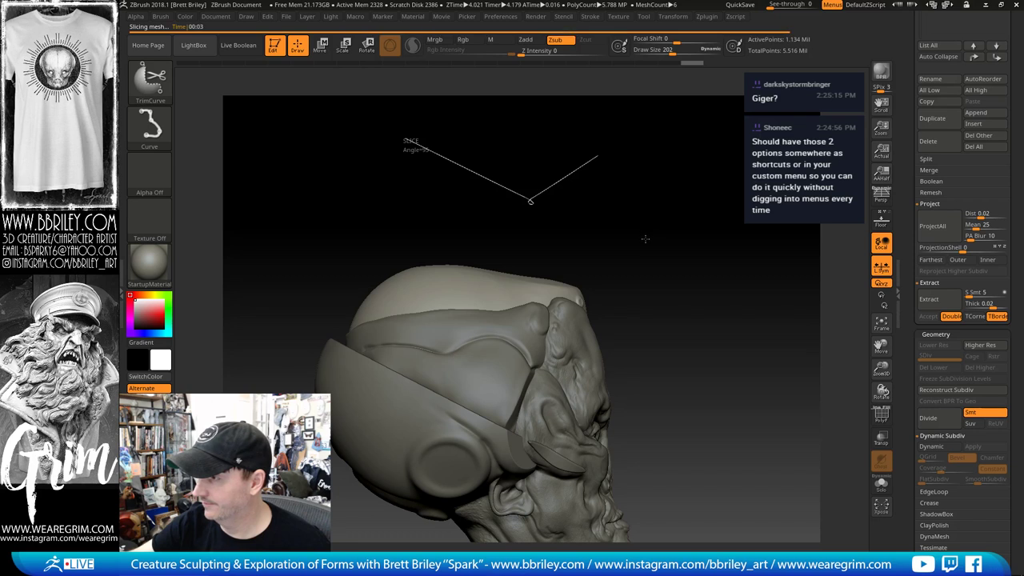
ctrl+shift+drag(400, 204, 462, 235)
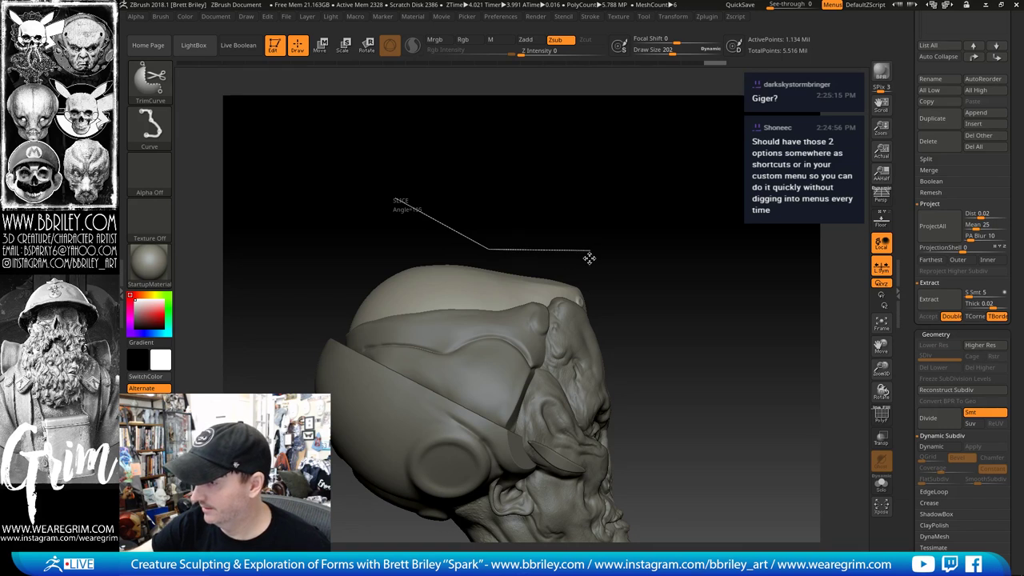
mouse_move(589, 257)
ctrl+shift+mouse_down()
mouse_move(626, 273)
mouse_move(569, 144)
ctrl+shift+mouse_up()
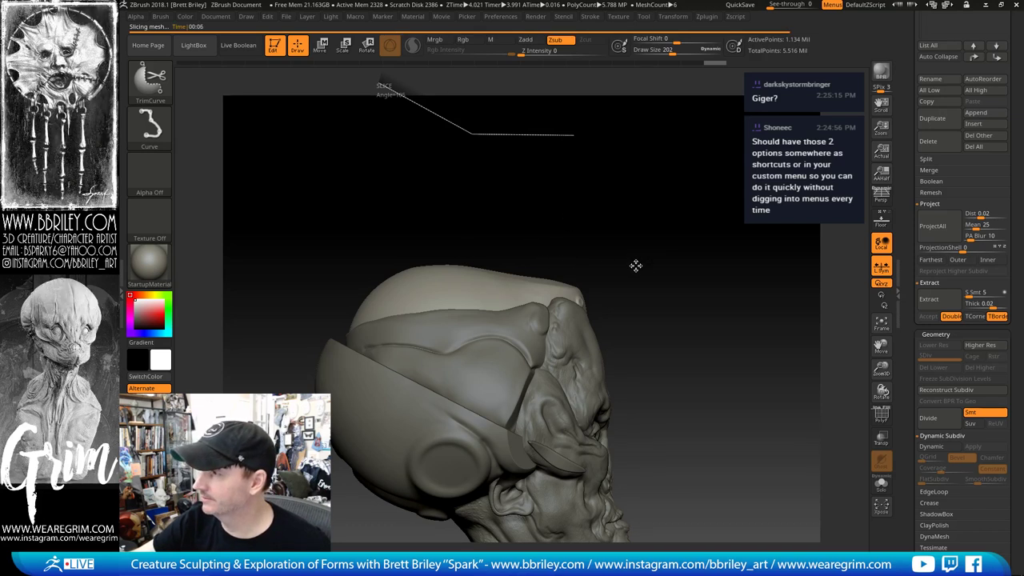
Step: Trim a shallow curved plane off the upper front of the top skull plate with the TrimCurve brush
mouse_move(360, 209)
ctrl+shift+mouse_down()
mouse_move(467, 252)
mouse_move(654, 285)
mouse_move(640, 292)
ctrl+shift+mouse_up()
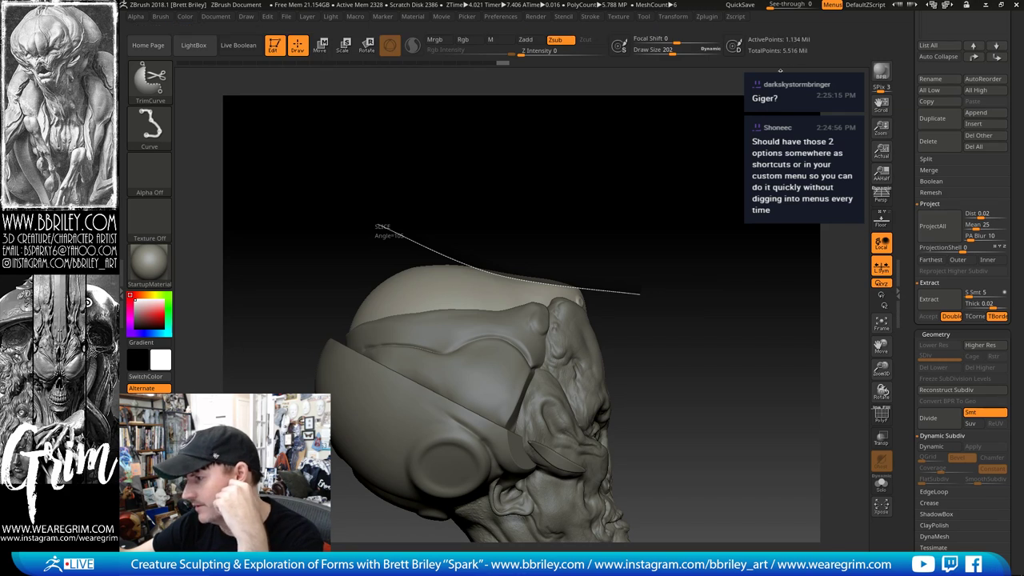
drag(744, 220, 749, 286)
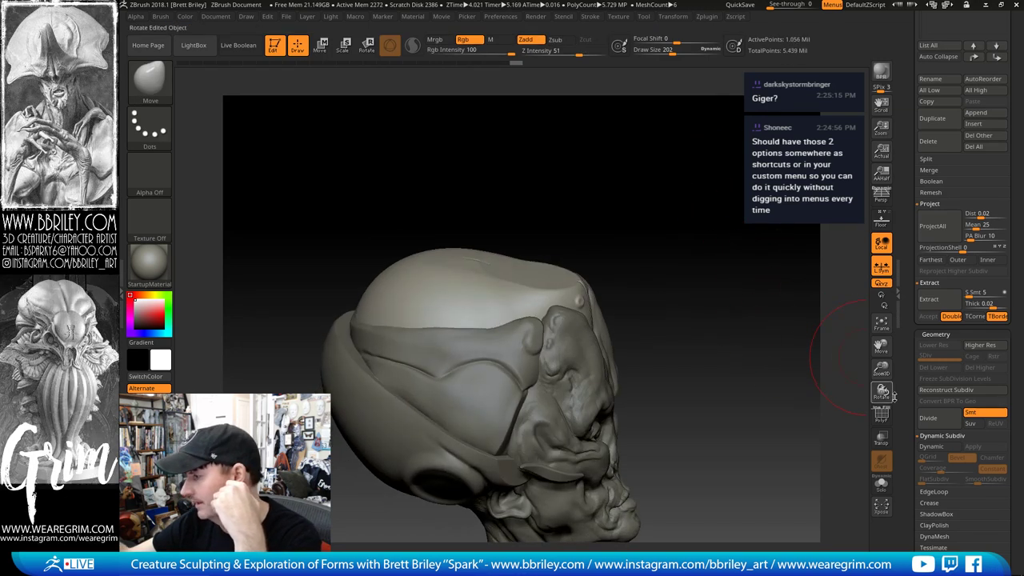
drag(736, 248, 725, 265)
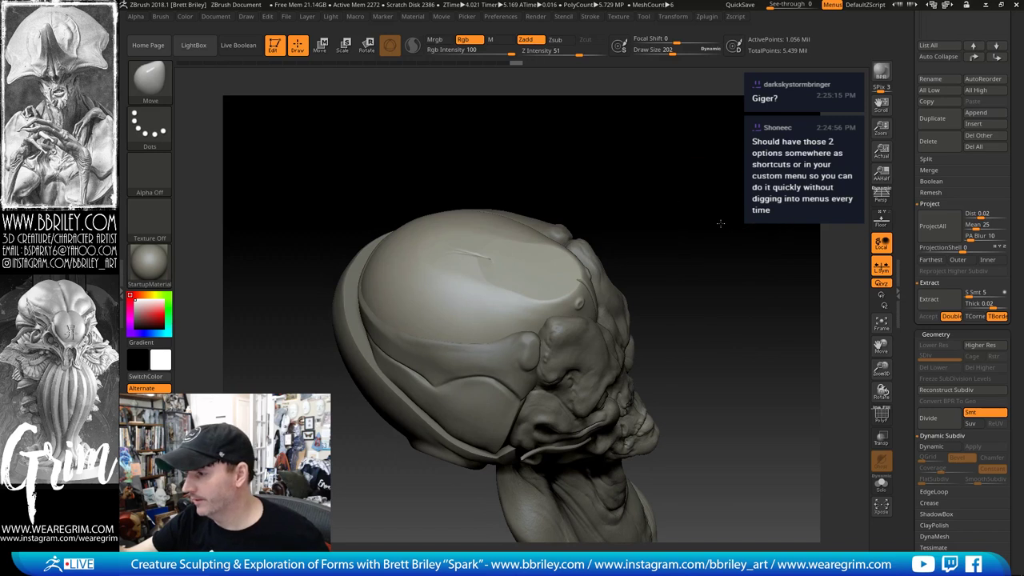
Step: Smooth the surface around the remaining centre crease on the trimmed skull plate at draw size 86
mouse_move(720, 222)
alt+mouse_down()
mouse_move(665, 256)
mouse_move(674, 253)
alt+mouse_up()
key(s)
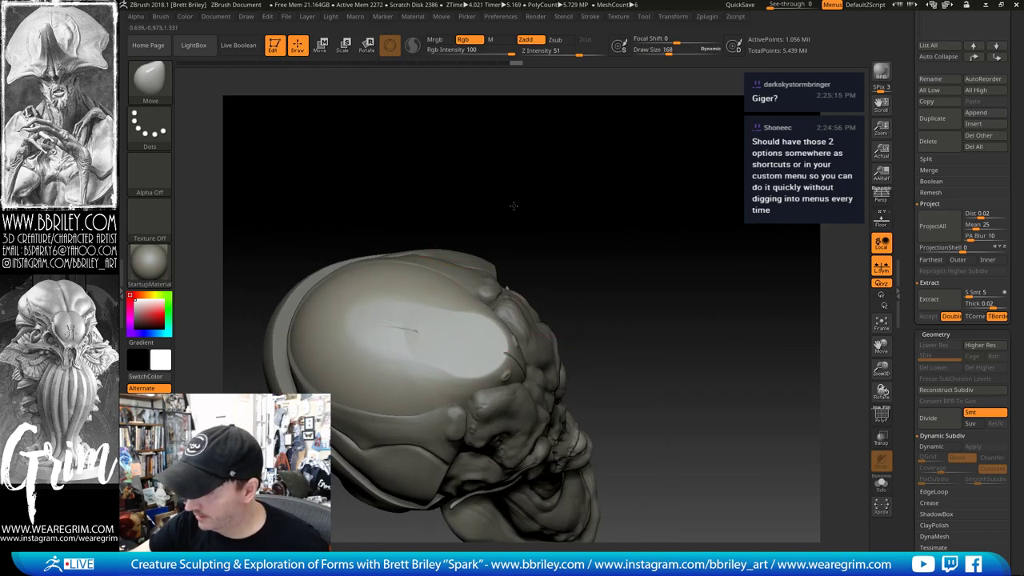
drag(514, 206, 513, 233)
key(s)
mouse_move(420, 333)
mouse_down()
mouse_move(407, 333)
mouse_move(422, 336)
mouse_up()
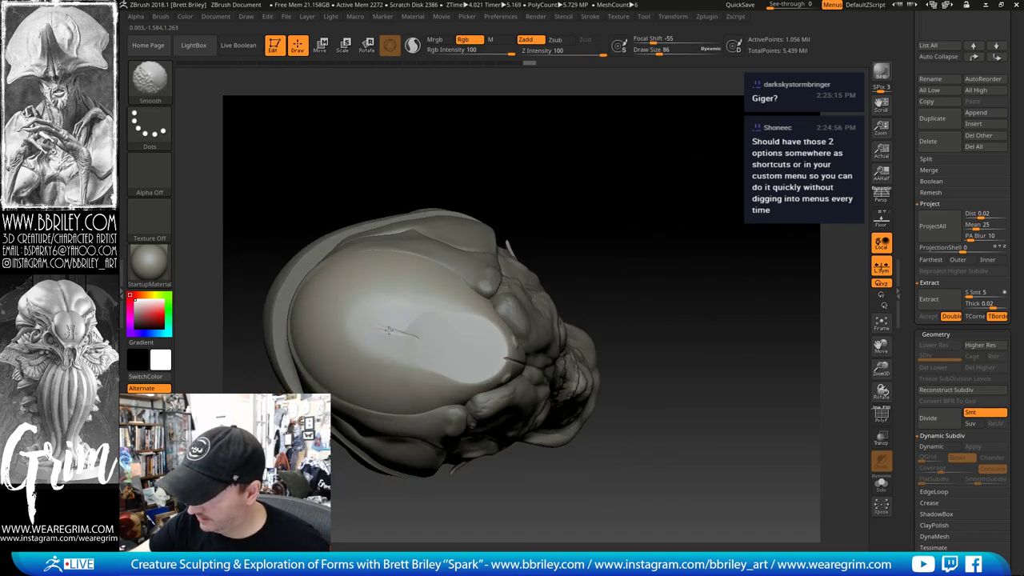
mouse_move(552, 142)
mouse_down()
mouse_move(539, 144)
mouse_move(596, 194)
mouse_up()
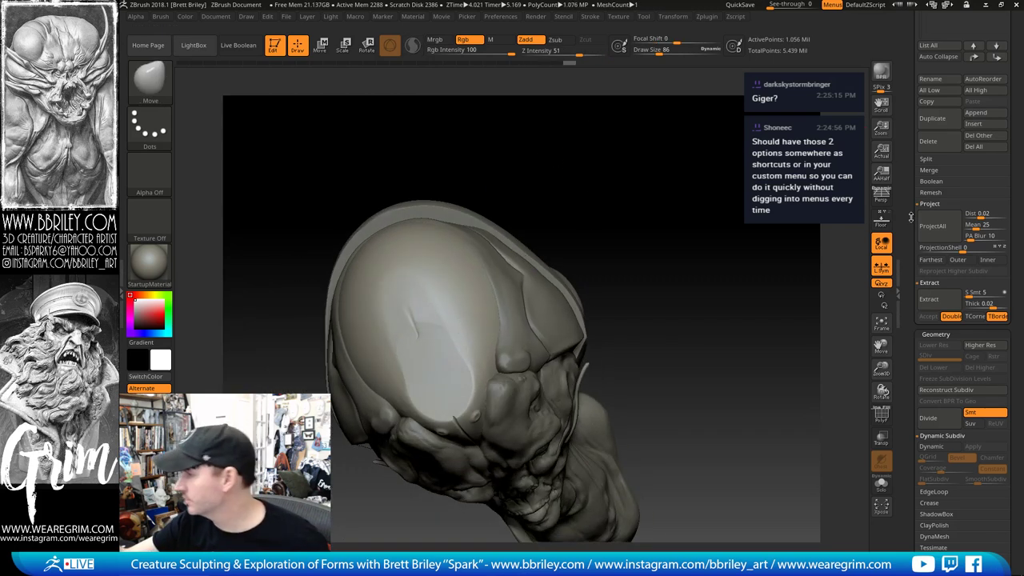
Step: Try to reconstruct the trimmed skull plate's lower subdivision levels
scroll(909, 213, down, 3)
click(941, 321)
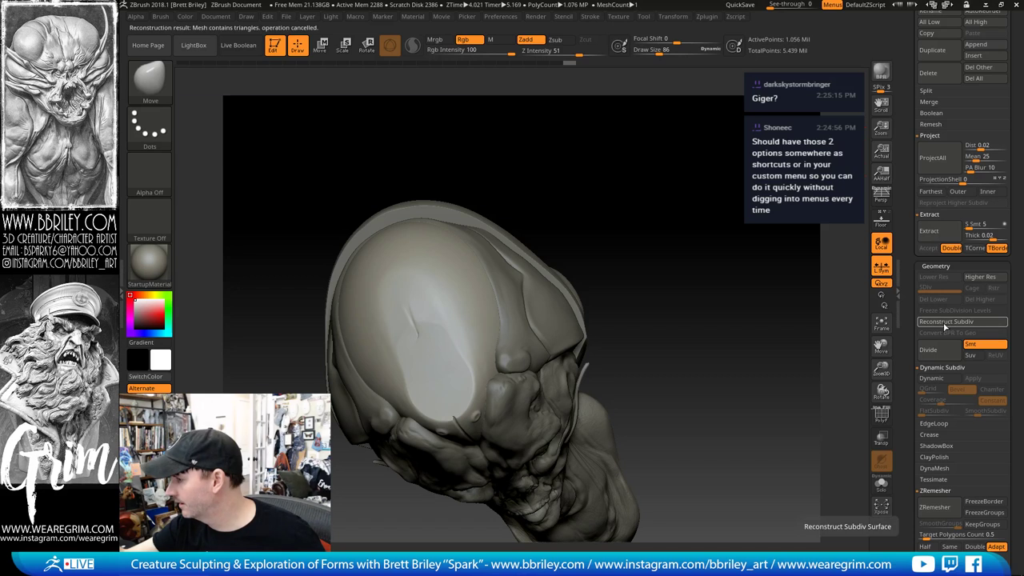
Step: Bevel and clean up the rim of the flat cut on the skull plate with the TrimDynamic brush at draw size 15
drag(706, 302, 820, 332)
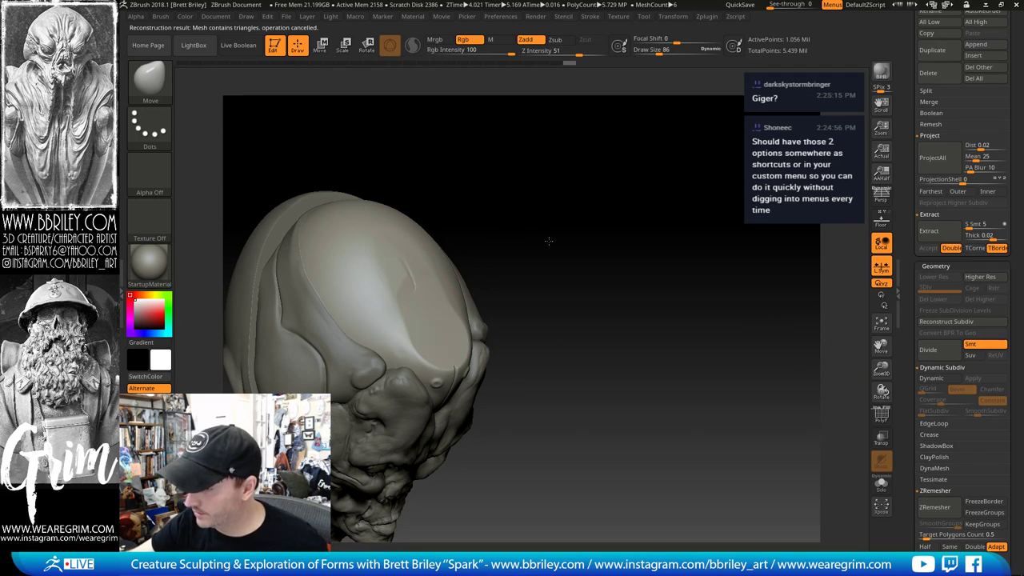
alt+drag(549, 240, 418, 342)
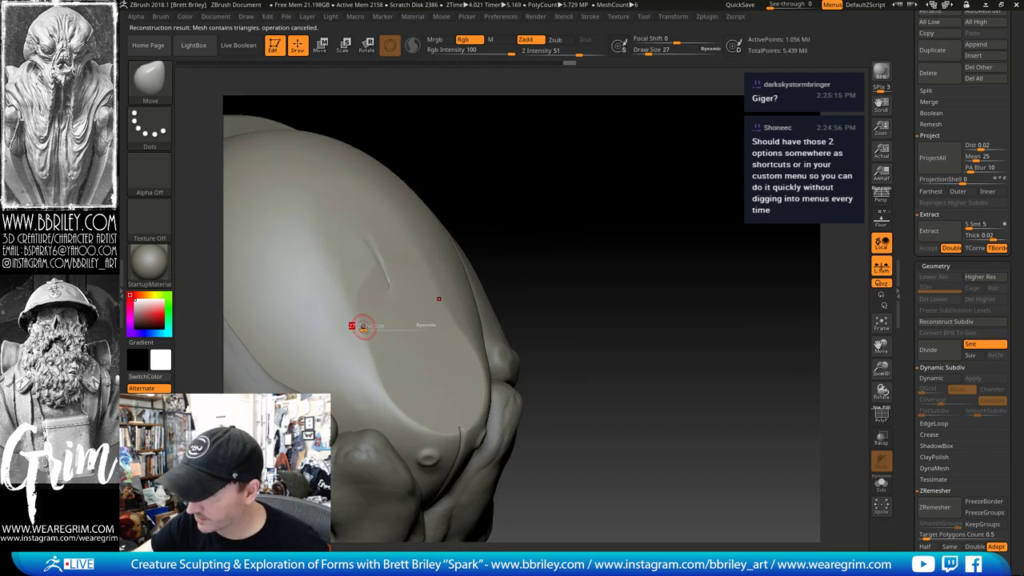
key(b)
key(t)
key(d)
key(s)
click(366, 332)
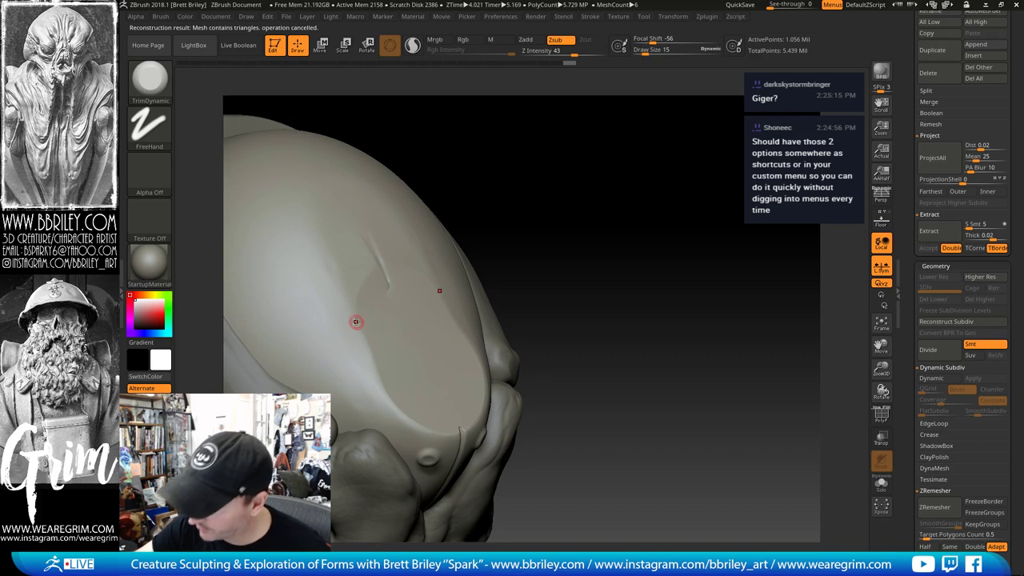
mouse_move(357, 320)
mouse_down()
mouse_move(361, 303)
mouse_move(365, 347)
mouse_up()
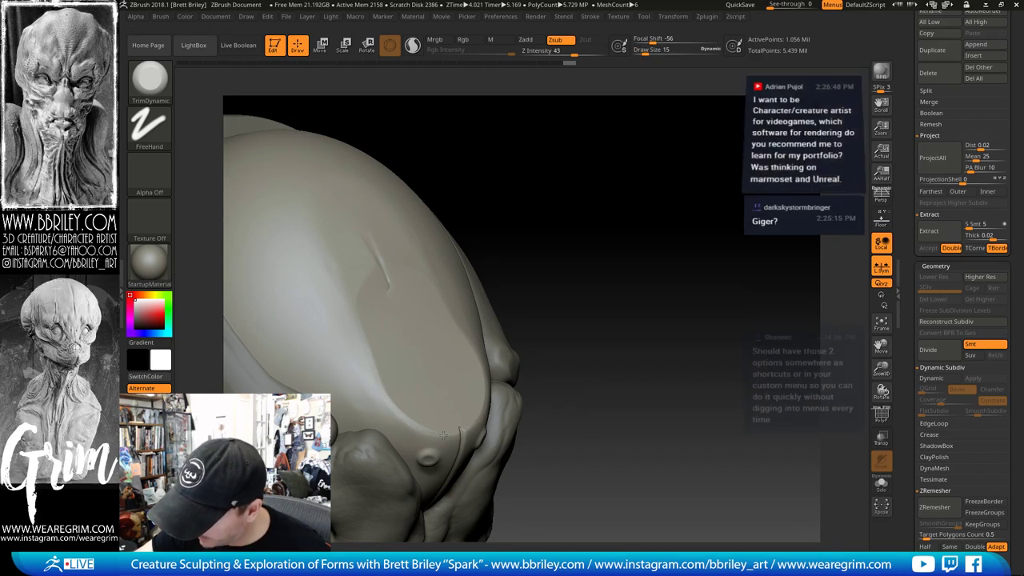
drag(421, 414, 409, 408)
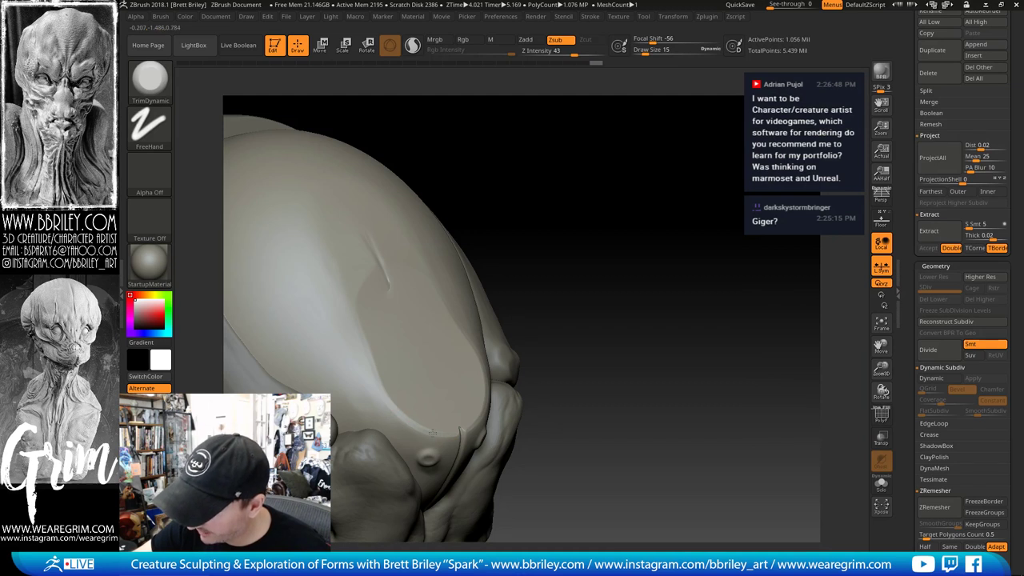
mouse_move(524, 333)
mouse_down()
mouse_move(598, 226)
mouse_move(642, 208)
mouse_move(646, 174)
mouse_up()
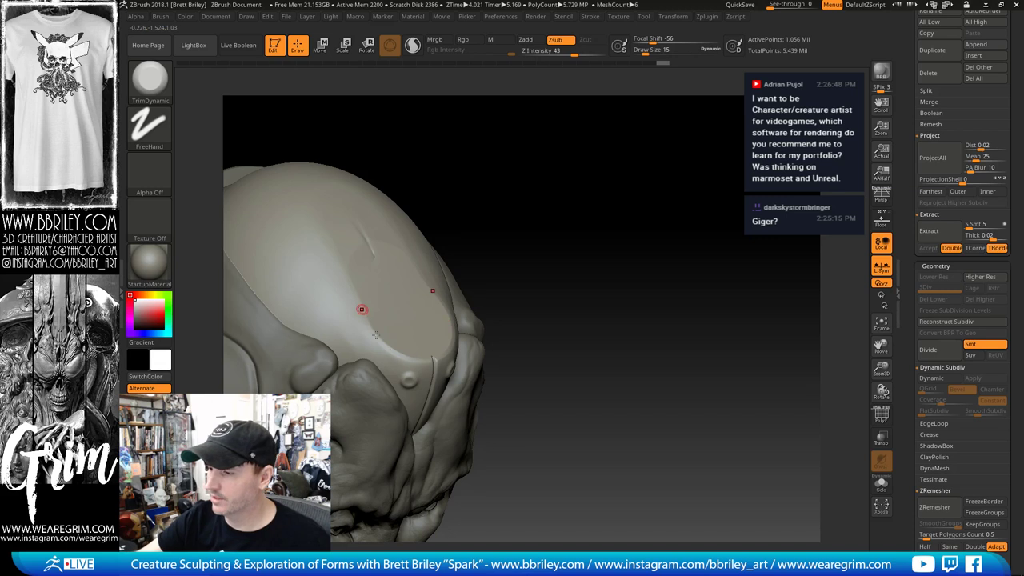
drag(540, 222, 376, 355)
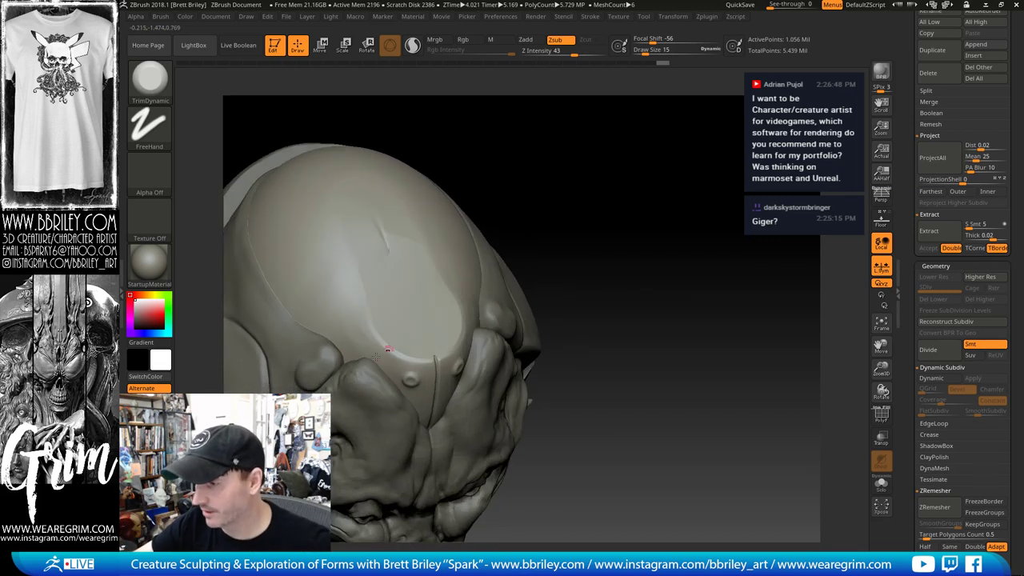
drag(366, 311, 370, 295)
mouse_move(548, 172)
mouse_down()
mouse_move(530, 187)
mouse_move(524, 244)
mouse_up()
drag(395, 267, 395, 265)
Step: Carve a straight centre seam down the flat cut to the plate's front edge with the DamStandard brush at draw size 15
key(b)
key(d)
key(s)
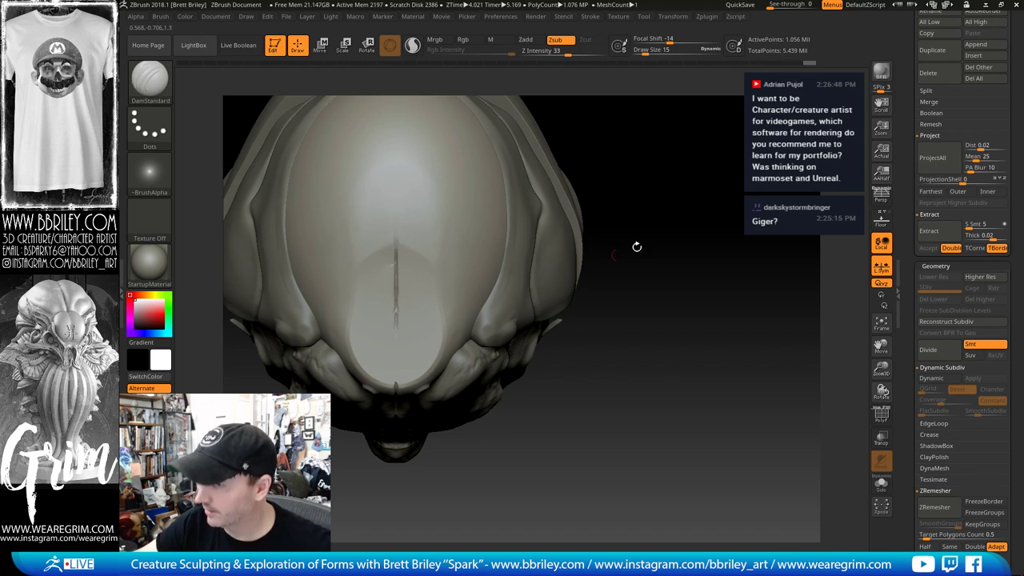
mouse_move(637, 247)
mouse_down()
mouse_move(681, 151)
mouse_move(399, 273)
mouse_move(399, 304)
mouse_up()
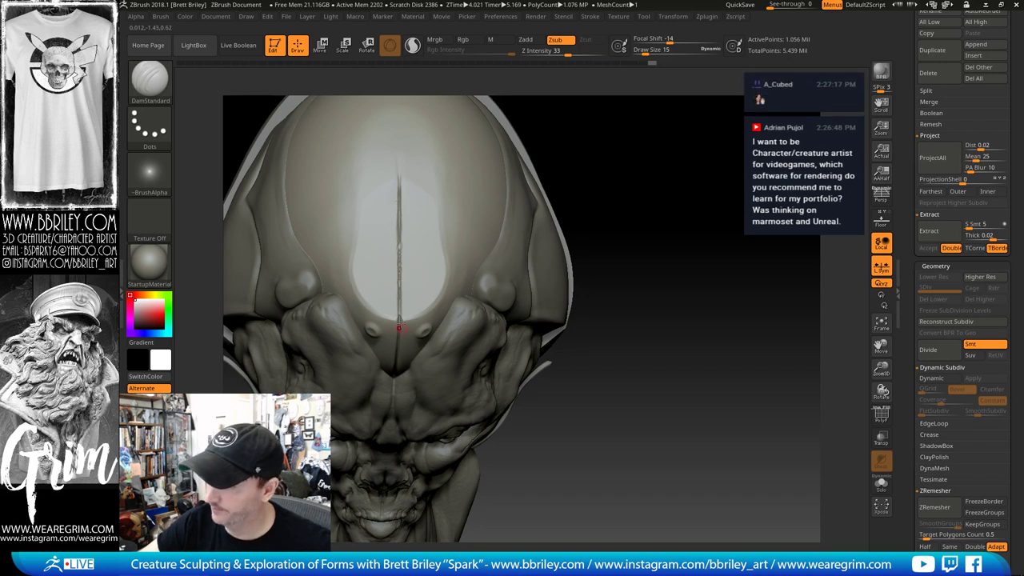
Step: Clone the trimmed skull plate as a separate tool and switch to the clone
key(f)
mouse_move(662, 138)
mouse_down()
mouse_move(689, 178)
mouse_move(702, 178)
mouse_up()
click(898, 180)
drag(918, 144, 918, 550)
click(927, 42)
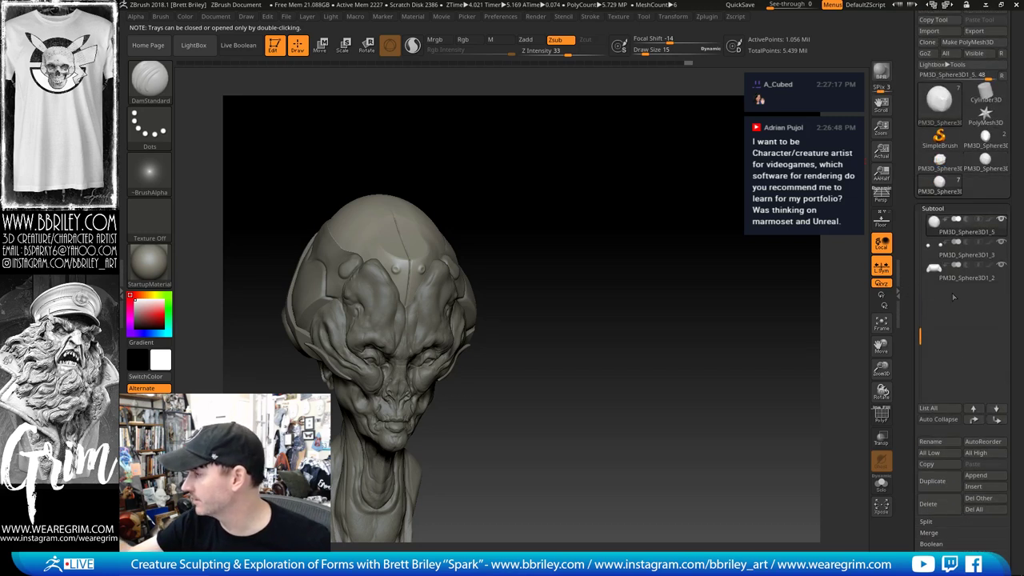
click(984, 162)
Step: Duplicate the skull plate subtool inside the cloned tool
drag(764, 272, 759, 320)
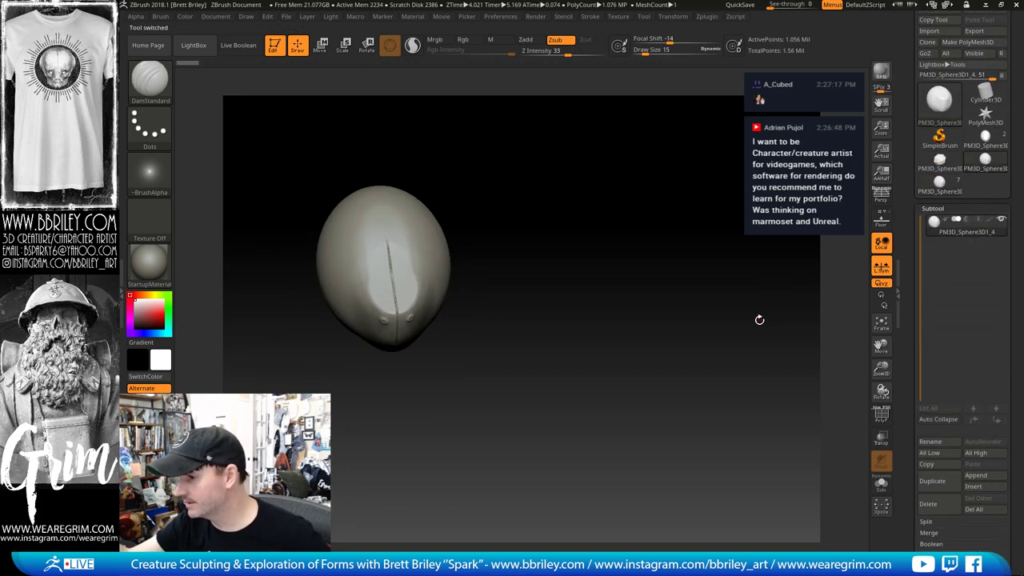
click(882, 413)
click(882, 414)
scroll(910, 353, down, 2)
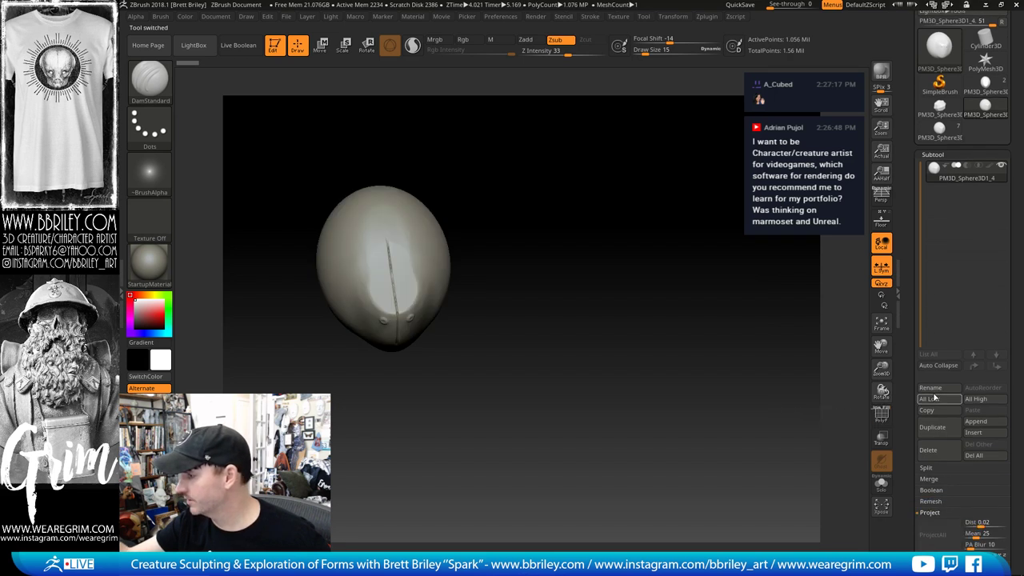
click(939, 389)
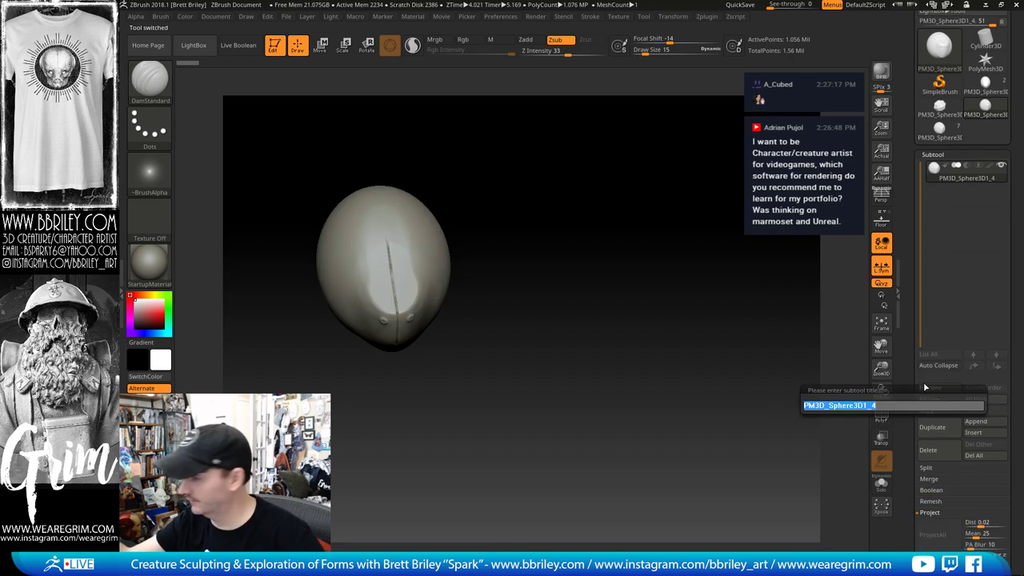
click(907, 379)
click(932, 427)
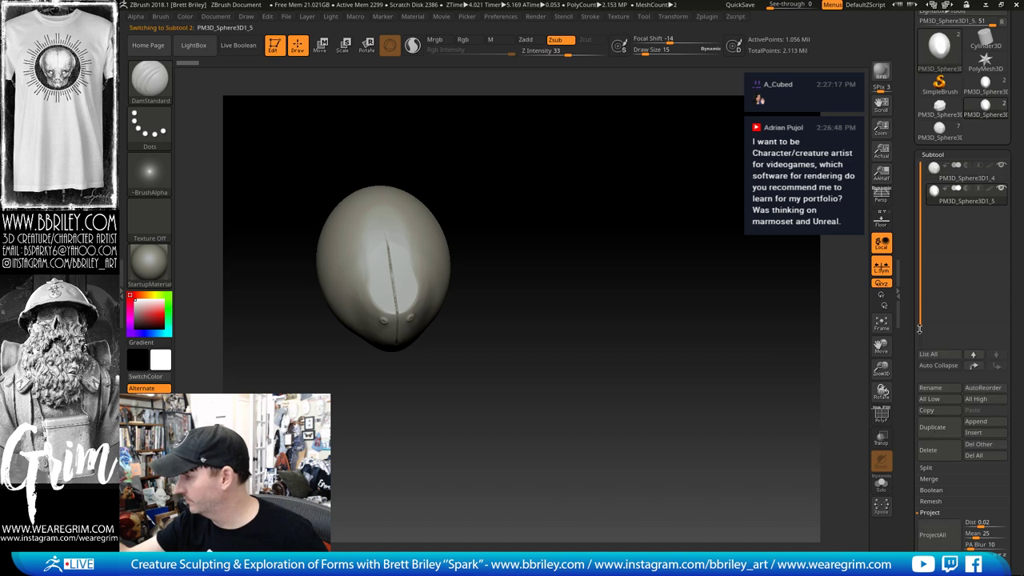
Step: DynaMesh the duplicated plate at resolution 128 and ZRemesh it with KeepGroups on and a target polygon count of 0.5
scroll(963, 304, down, 3)
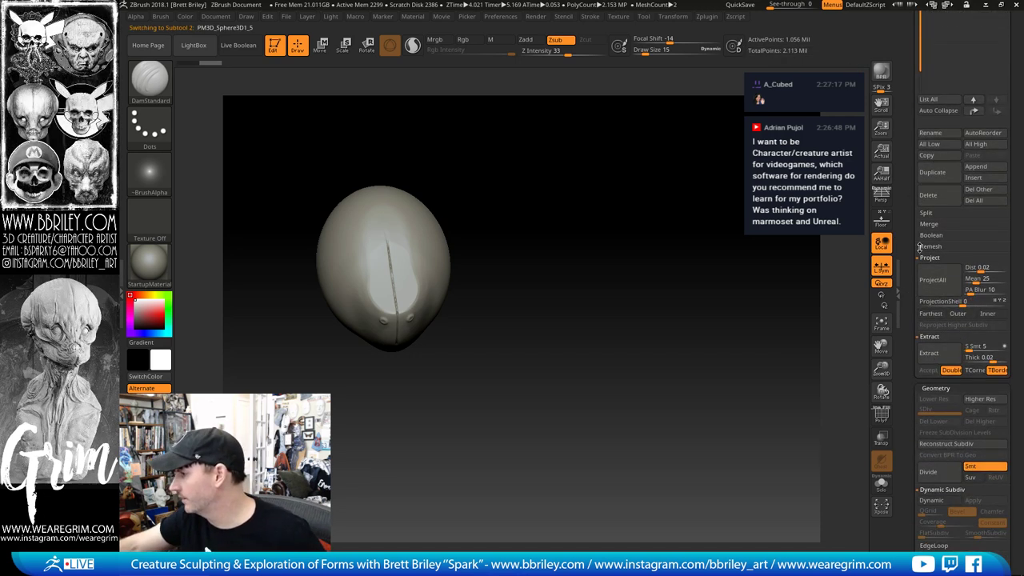
scroll(912, 268, down, 4)
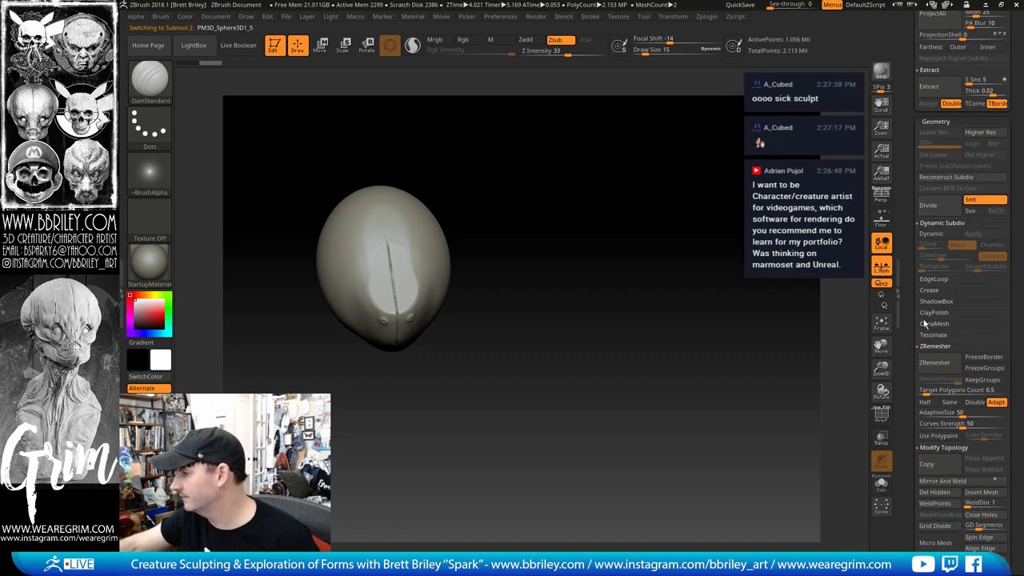
click(928, 323)
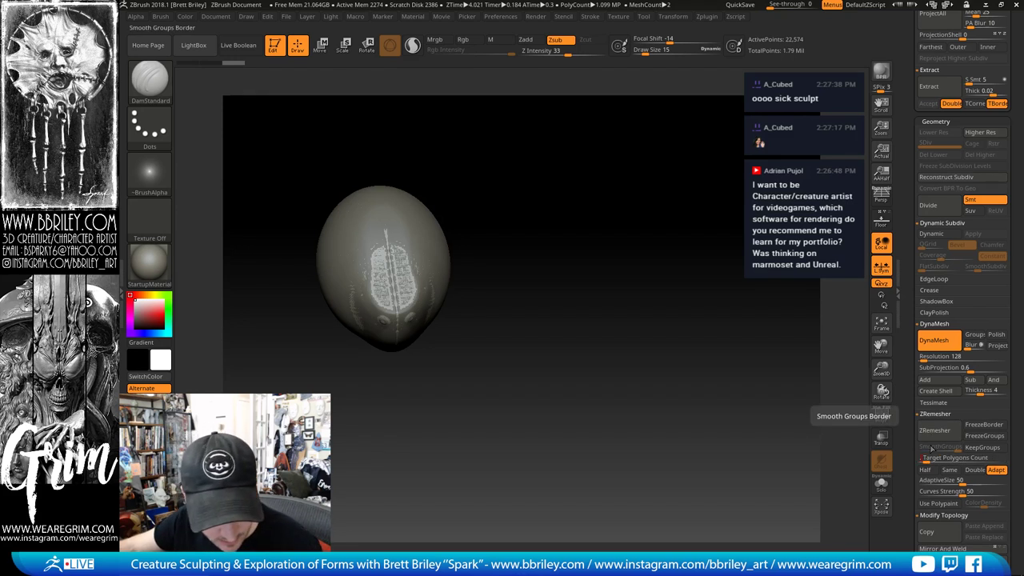
key(Return)
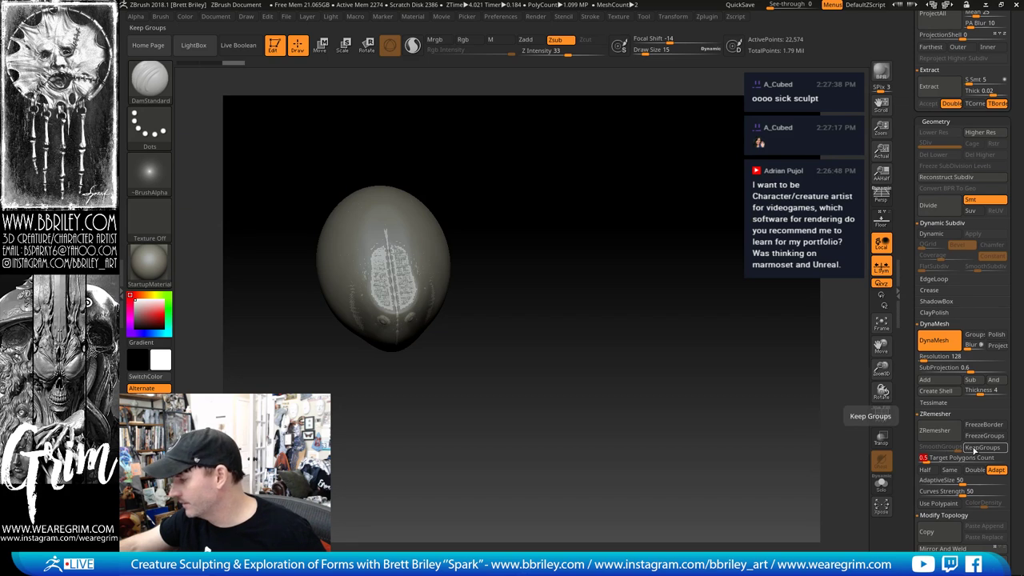
click(978, 449)
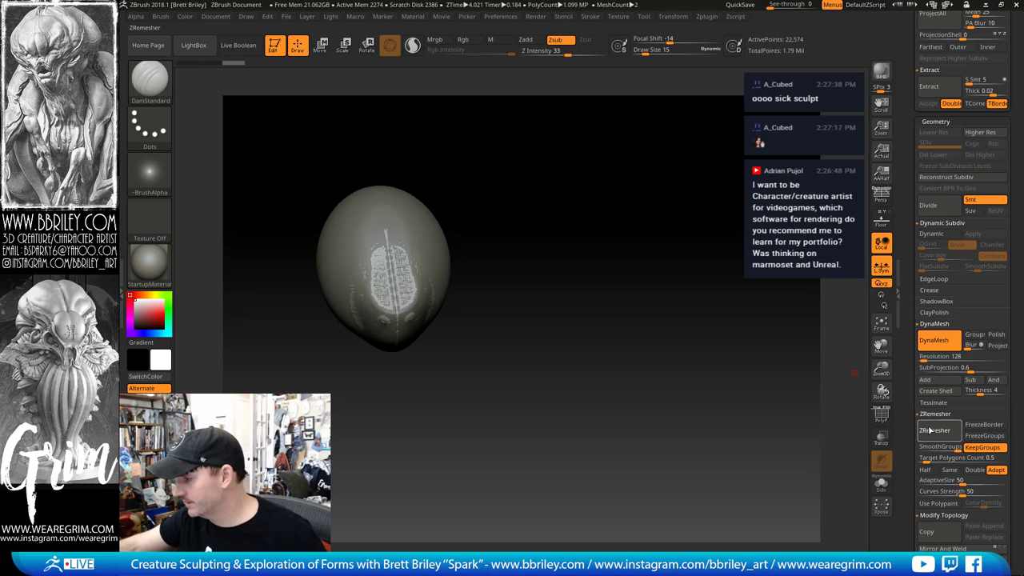
click(932, 430)
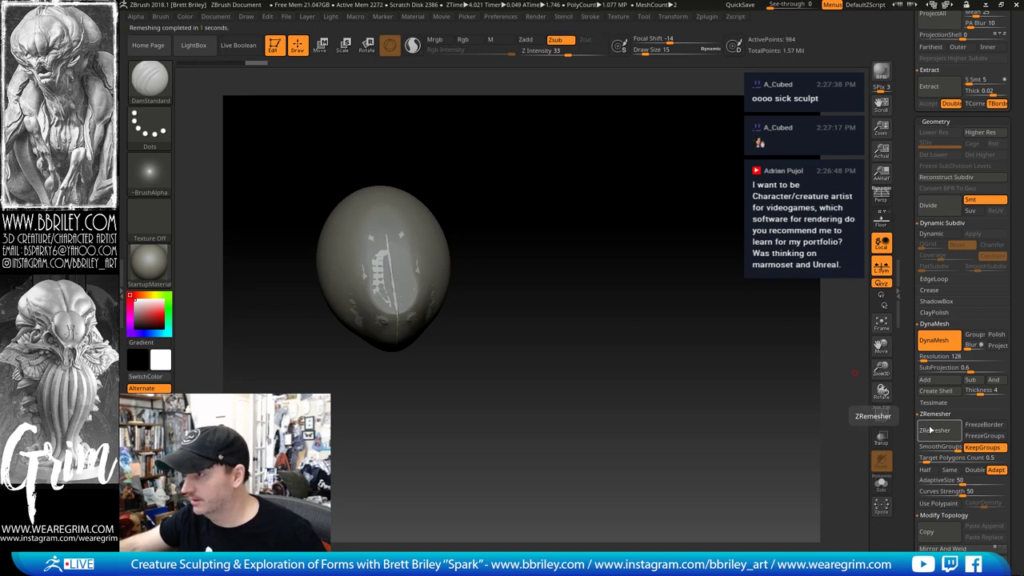
Step: Isolate the remeshed plate with its wireframe and polygroups shown, and examine the topology around the flat cut
click(880, 487)
click(881, 415)
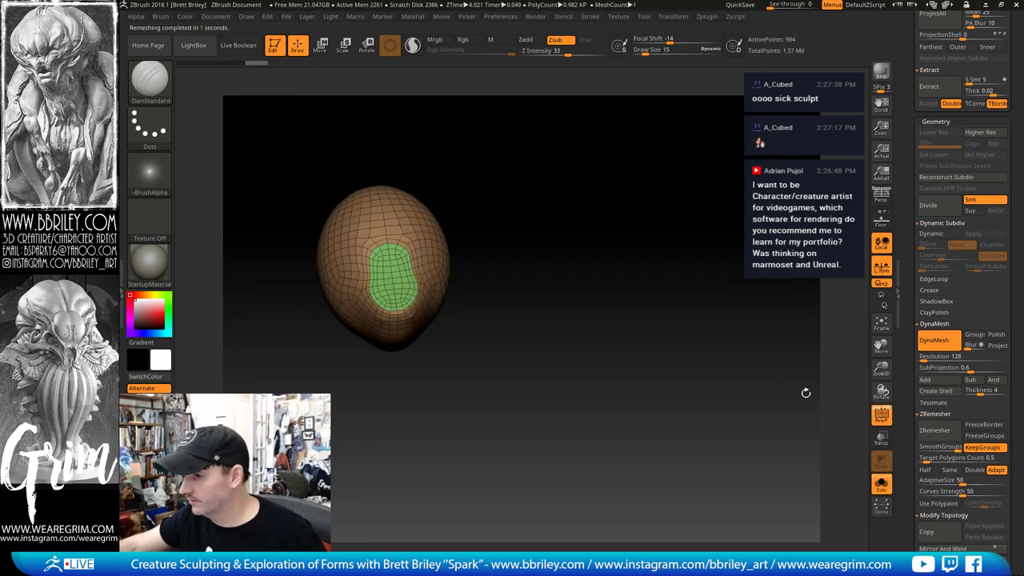
mouse_move(682, 352)
mouse_down()
mouse_move(725, 344)
mouse_move(720, 401)
mouse_move(446, 296)
mouse_up()
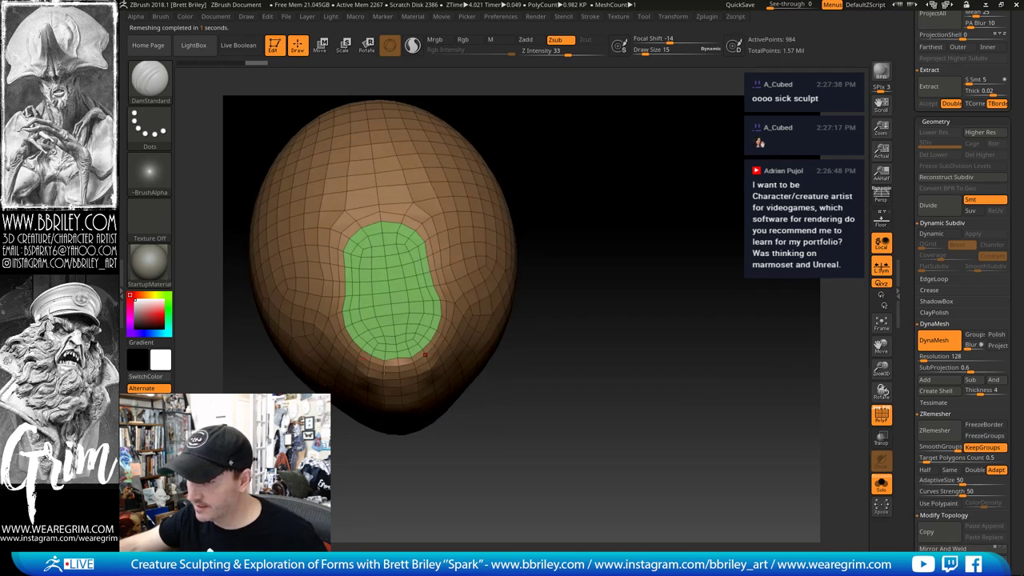
drag(518, 362, 534, 432)
key(b)
key(m)
key(v)
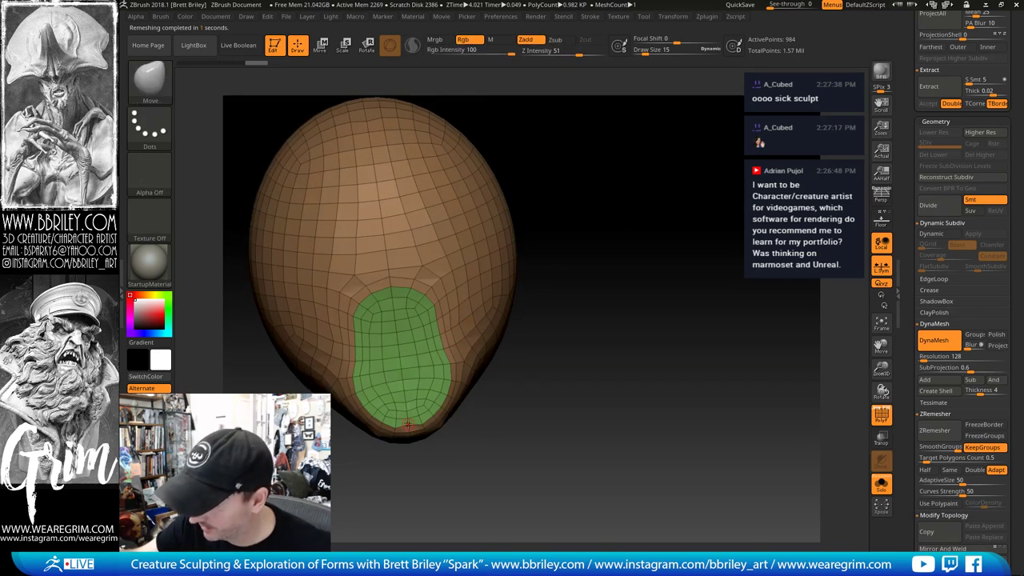
drag(586, 244, 694, 192)
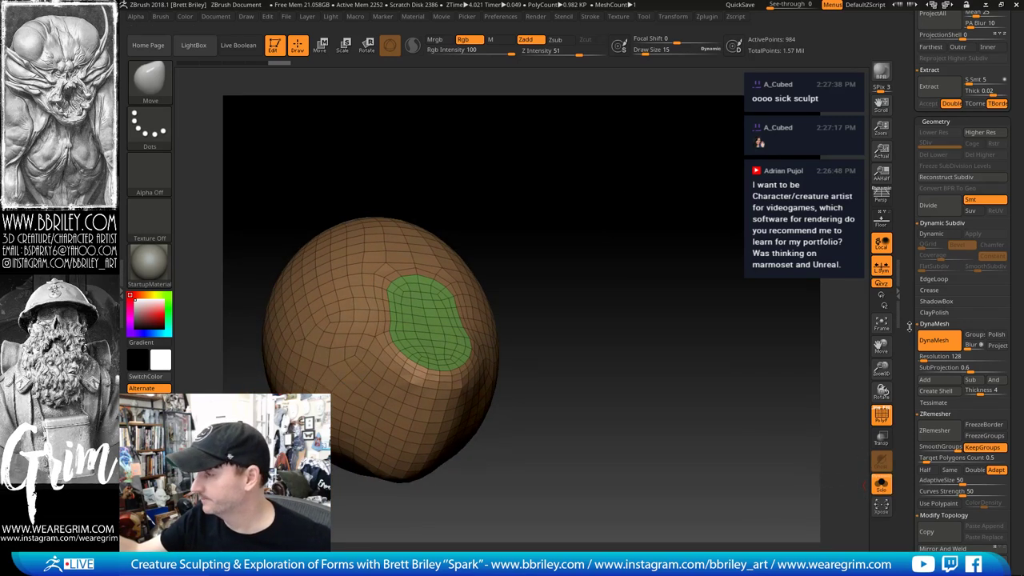
Step: Return to the full creature tool and insert the remeshed skull plate as a new subtool
drag(908, 326, 915, 398)
click(958, 215)
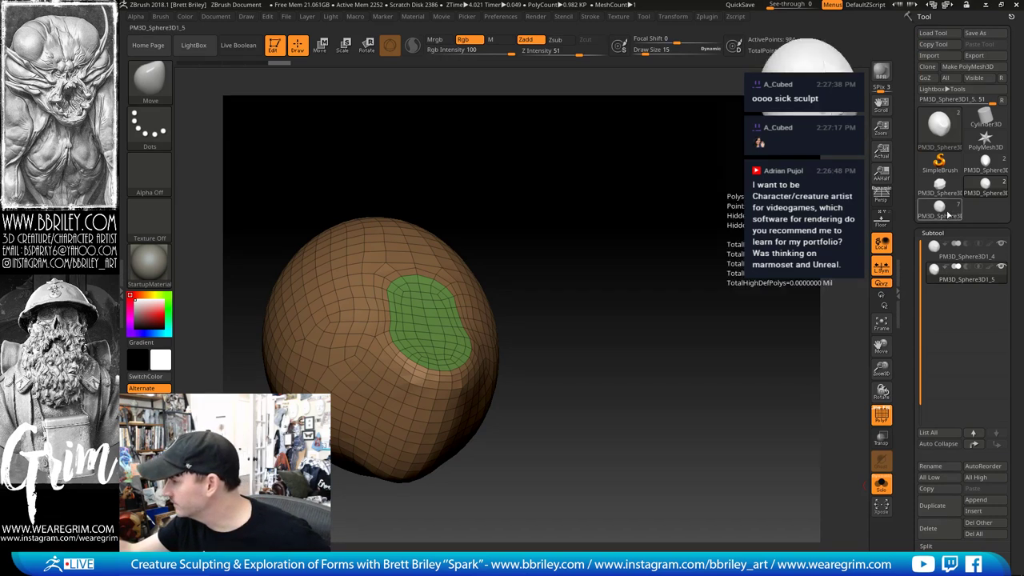
click(984, 184)
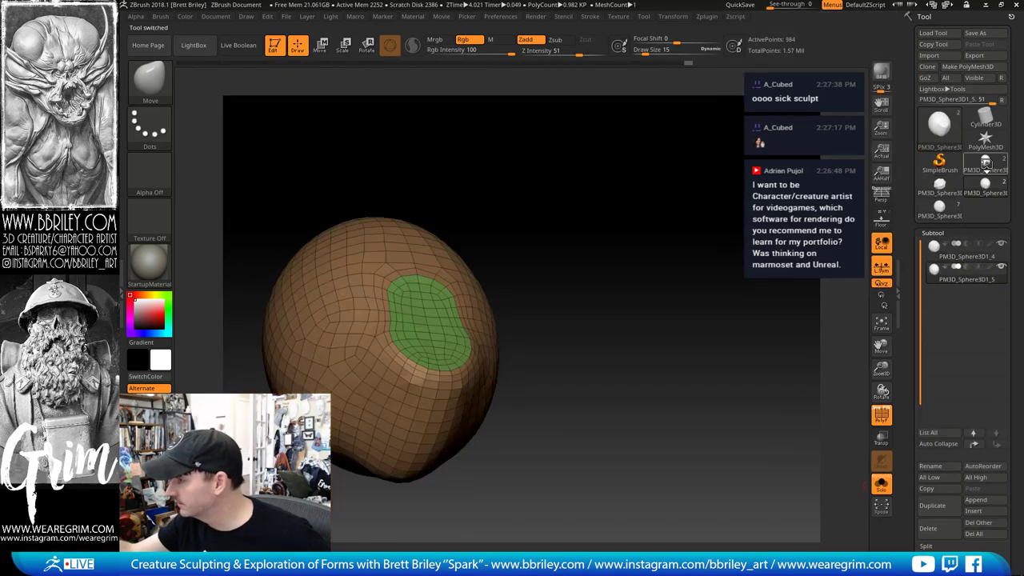
click(970, 257)
click(986, 163)
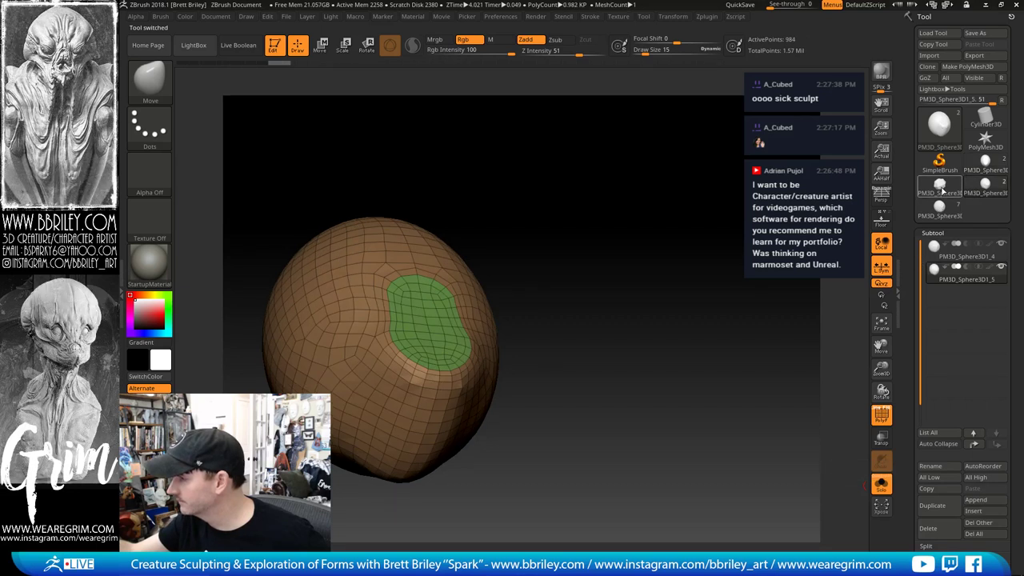
click(940, 187)
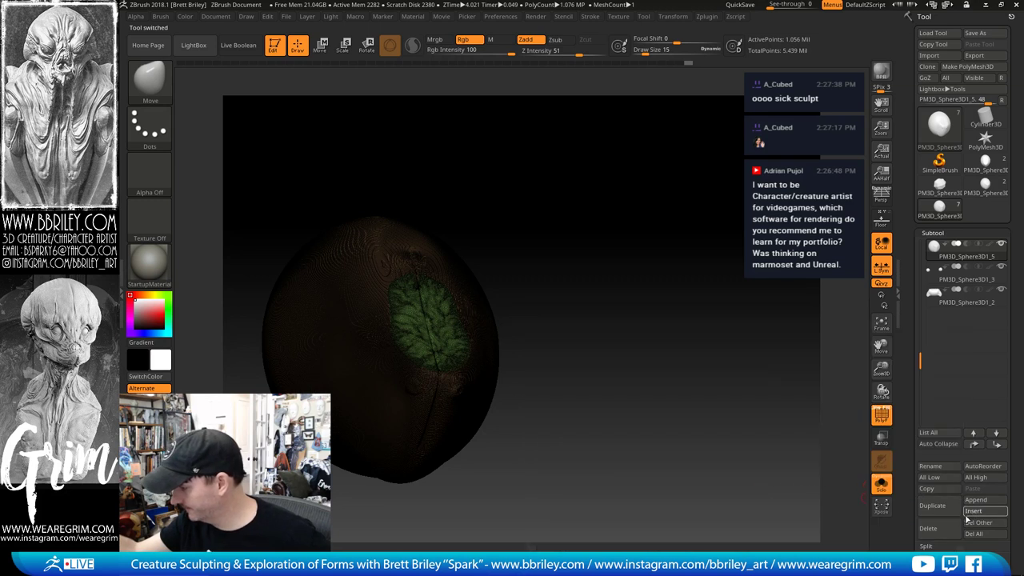
click(966, 516)
click(633, 420)
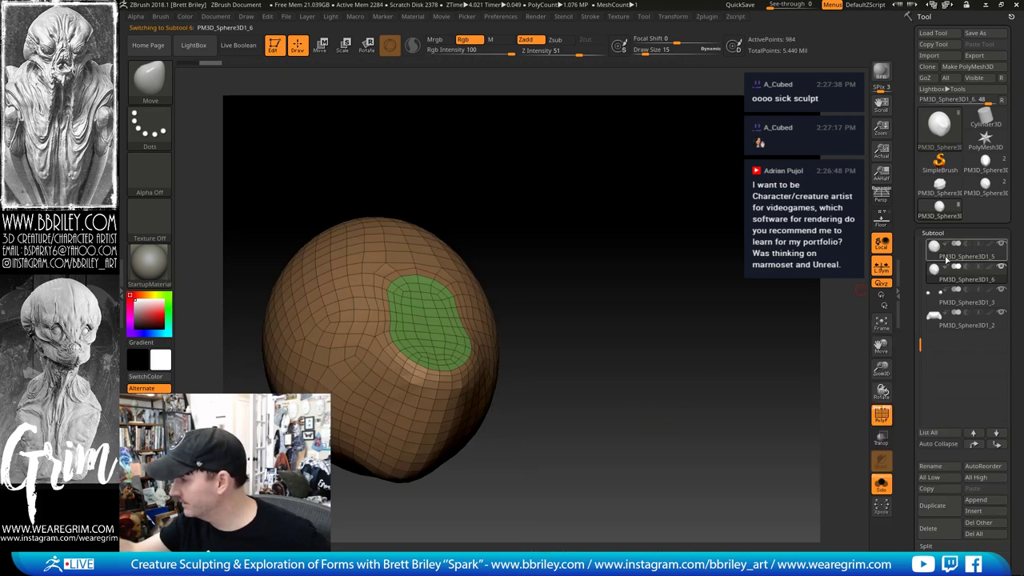
Step: Delete the original high-resolution skull plate subtool and show the whole creature again
click(946, 256)
click(928, 528)
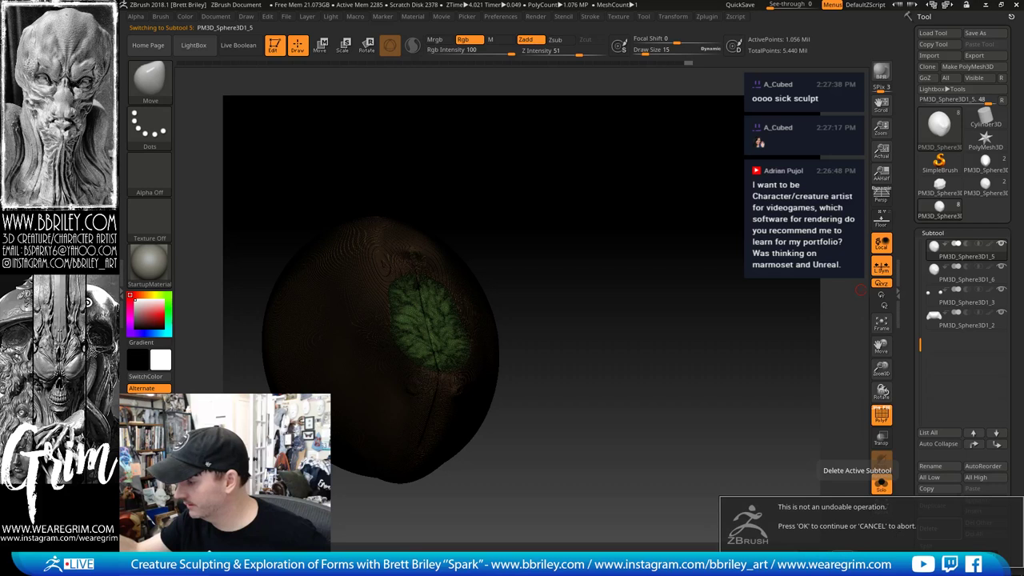
click(842, 557)
click(881, 485)
drag(747, 315, 848, 316)
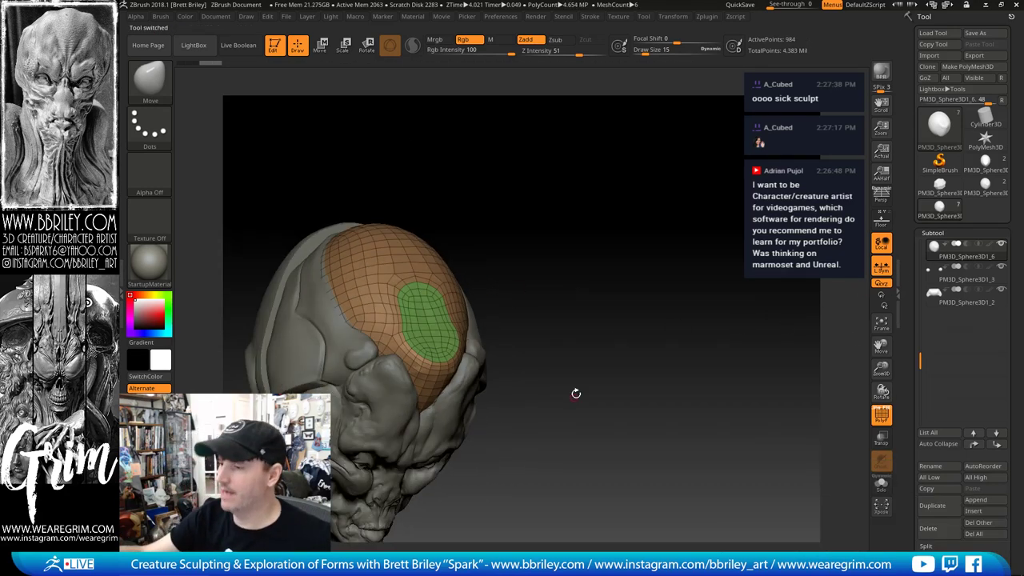
Step: Subdivide the remeshed skull plate four times and check its smoothed surface without the wireframe
alt+drag(679, 311, 715, 339)
key(ctrl+d)
key(ctrl+d)
key(ctrl+d)
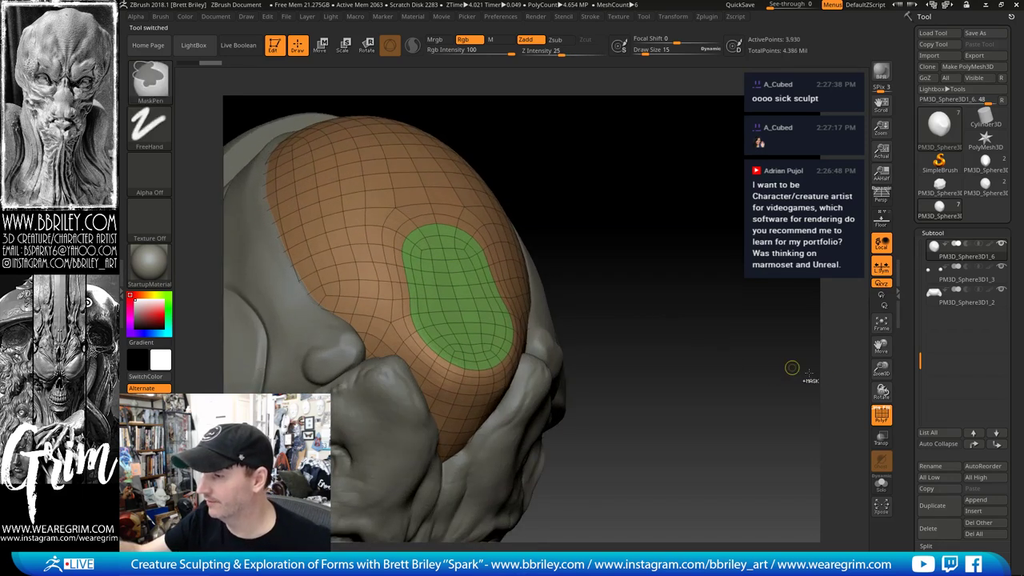
click(881, 418)
drag(656, 376, 463, 344)
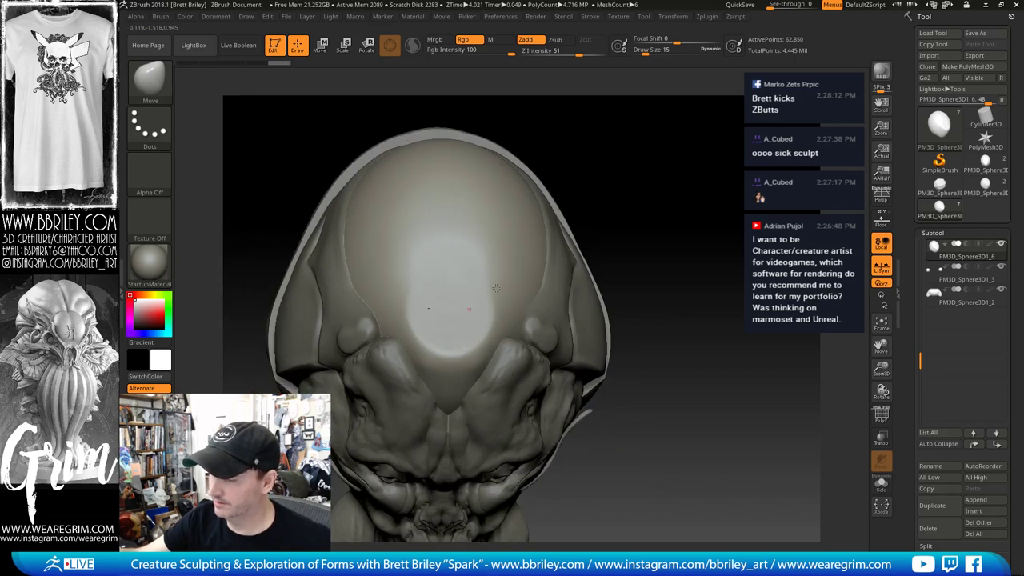
drag(496, 287, 475, 306)
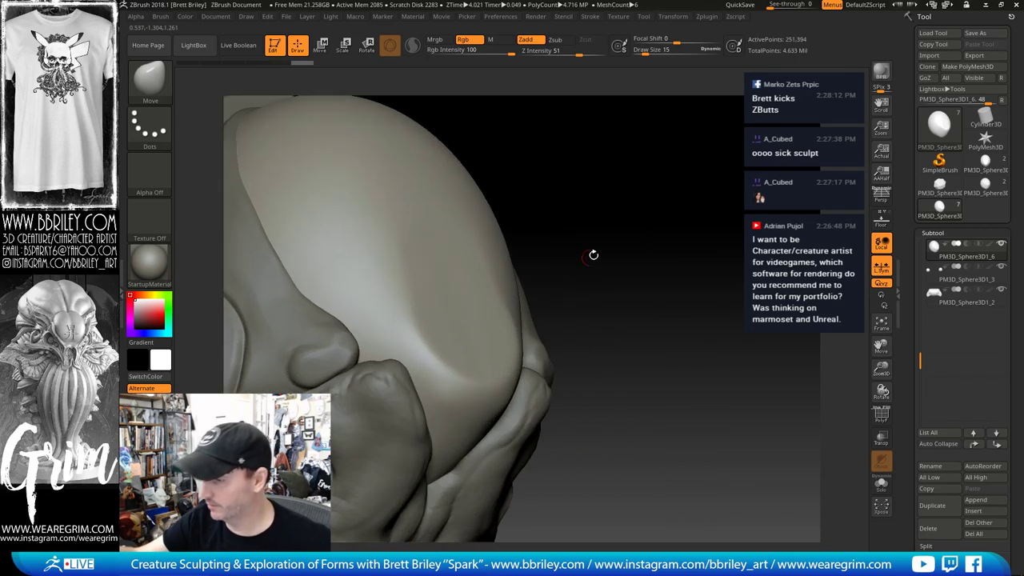
drag(594, 254, 715, 322)
Step: Choose the ZModeler brush and display the skull plate's wireframe at its lowest subdivision level
key(b)
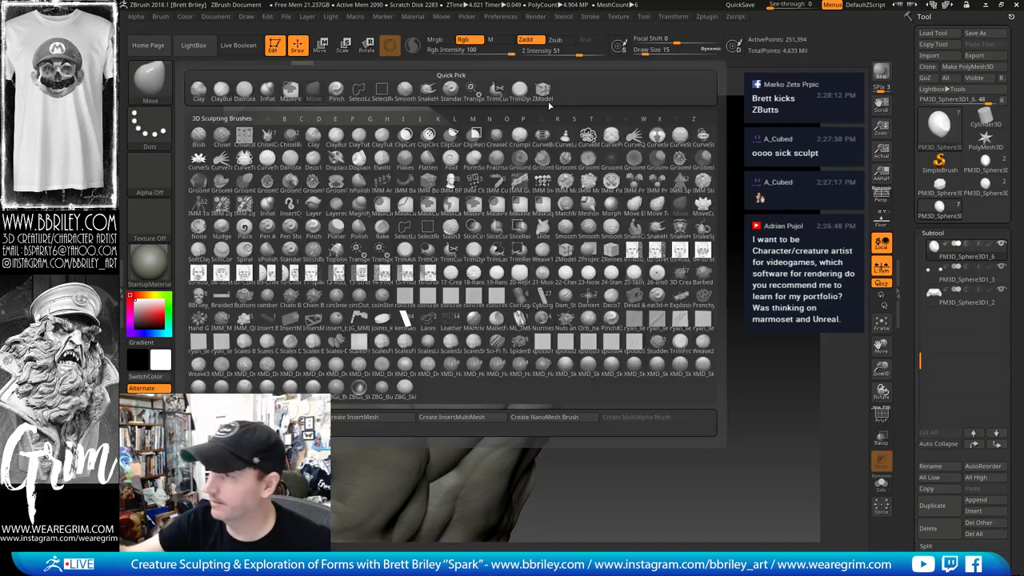
click(546, 94)
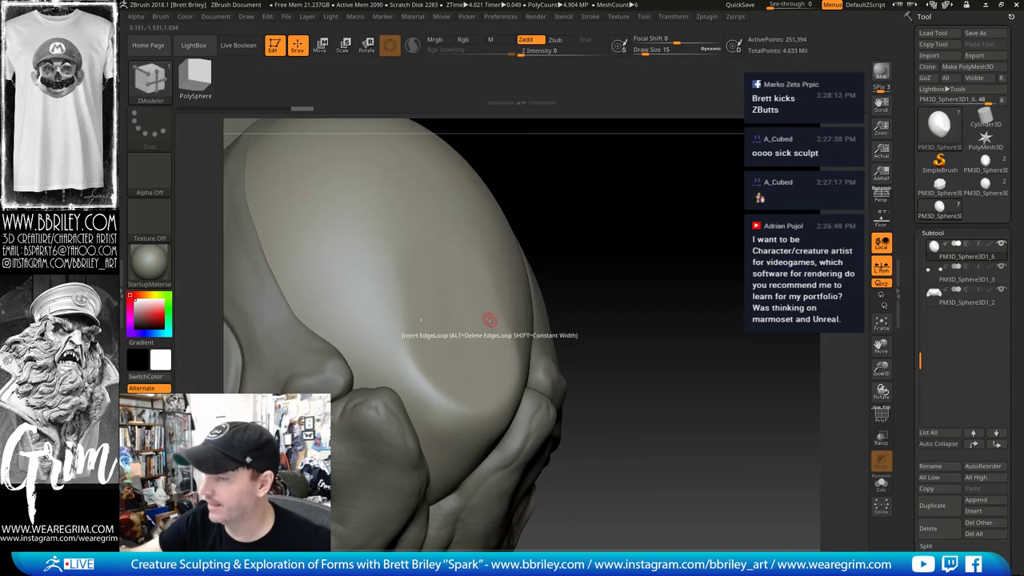
click(882, 414)
mouse_move(640, 368)
mouse_down()
mouse_move(596, 340)
mouse_move(539, 345)
mouse_up()
key(shift+d)
key(shift+d)
key(shift+d)
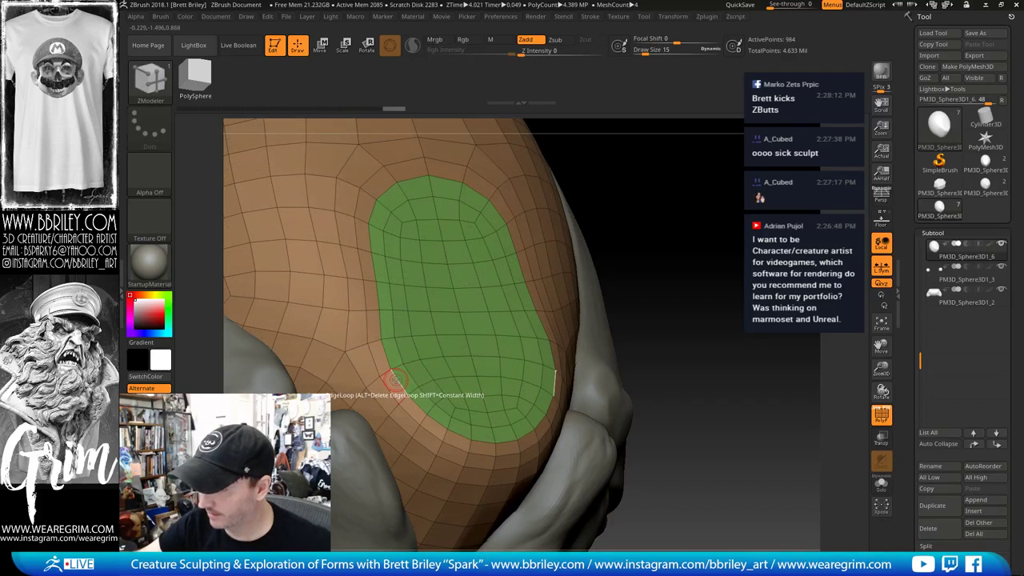
Step: Delete the skull plate's higher subdivision levels and bevel the complete edge loop bordering the green polygroup
key(space)
click(297, 307)
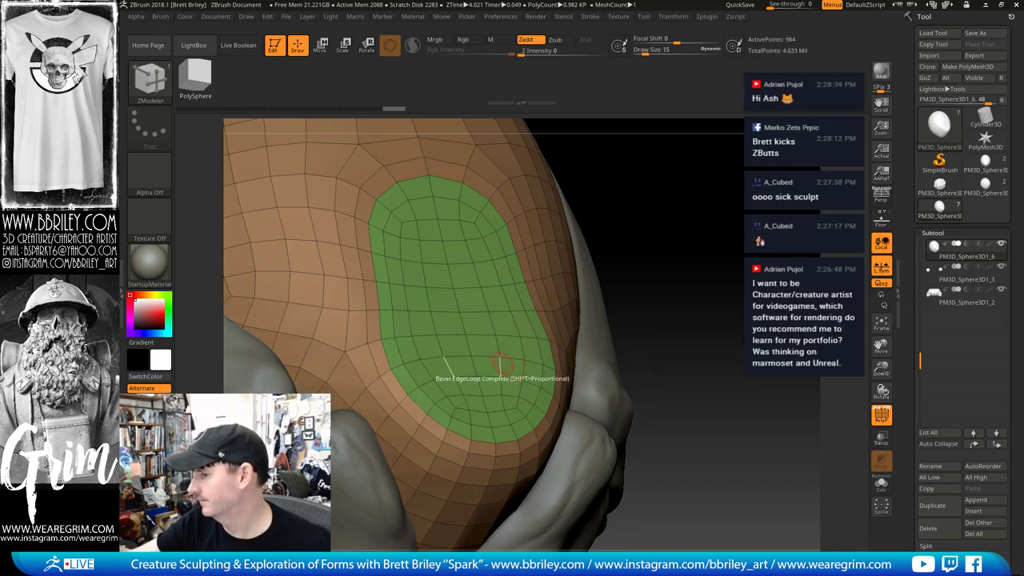
scroll(922, 440, down, 5)
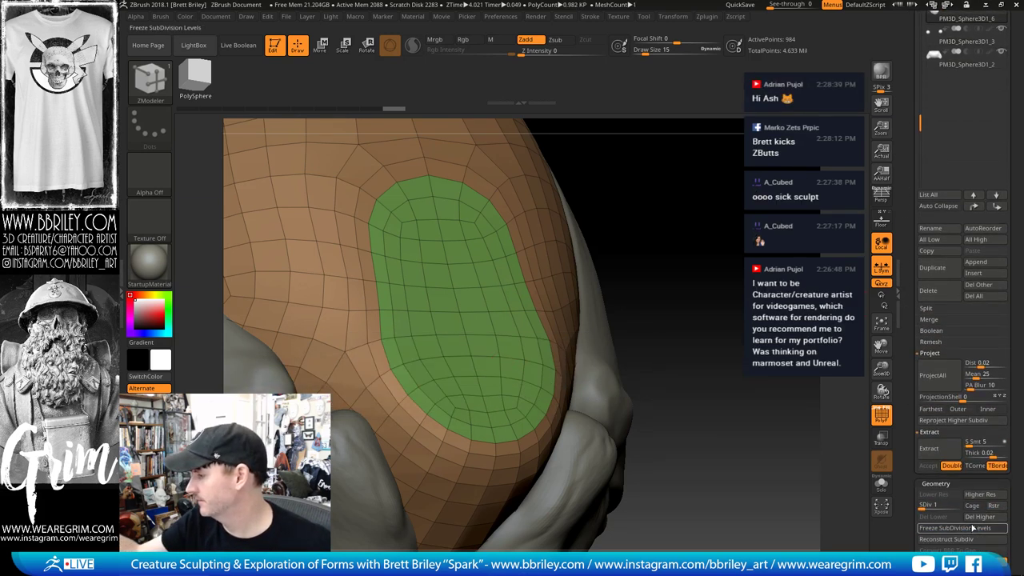
click(971, 528)
click(395, 376)
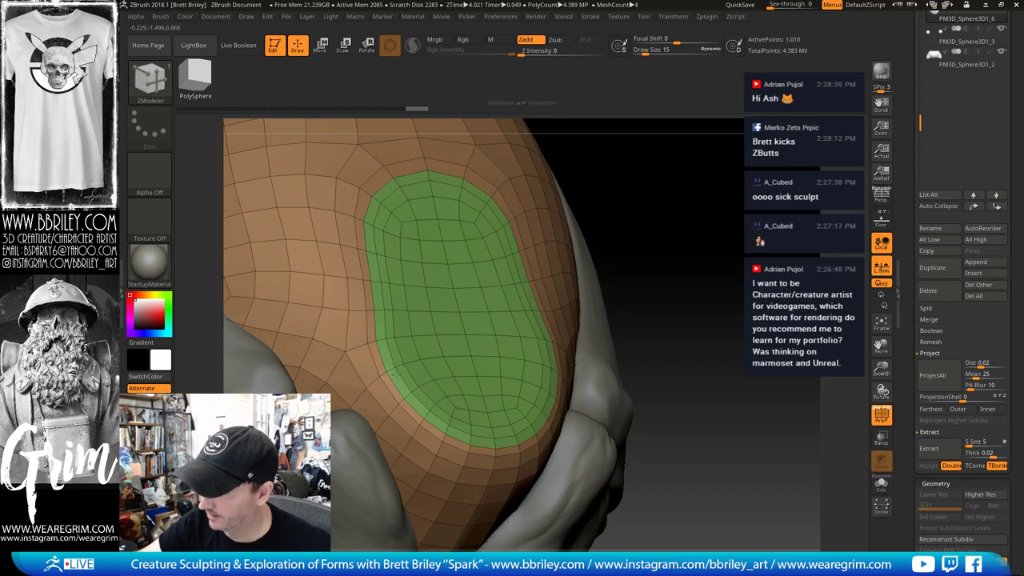
click(377, 321)
click(377, 313)
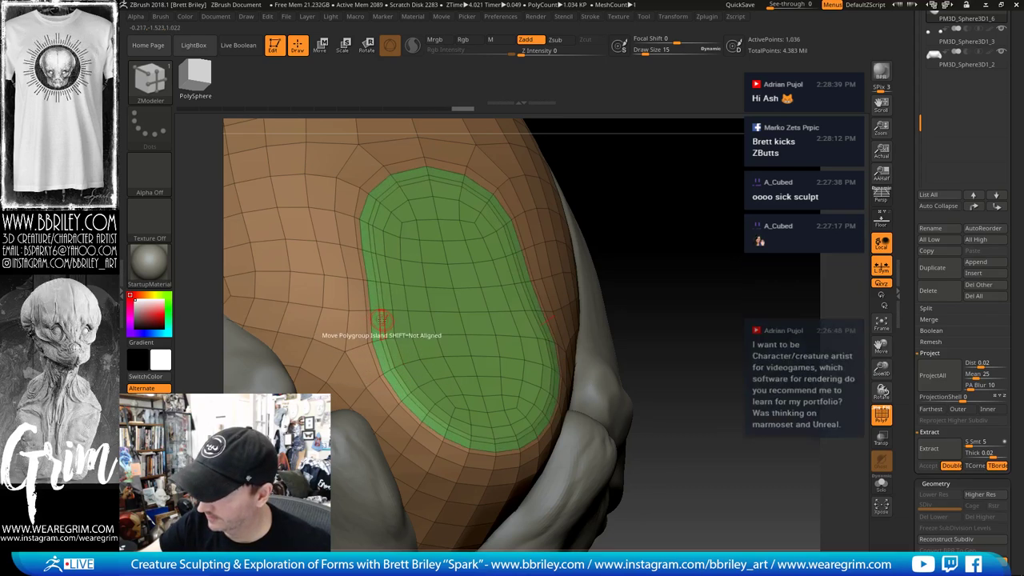
Step: Insert two edge loops within the narrow bevelled border of the green polygroup using ZModeler
key(space)
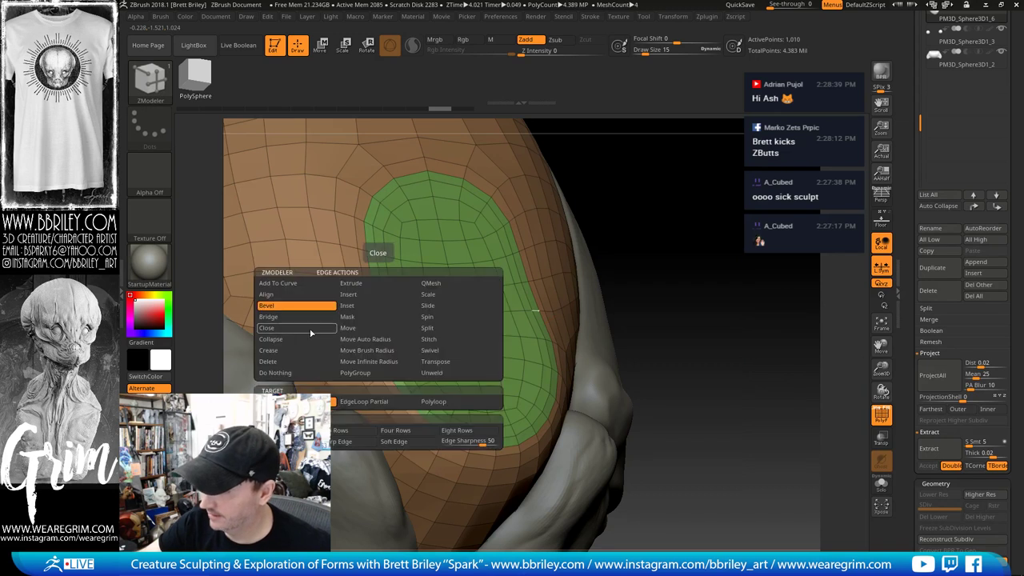
click(355, 298)
click(376, 322)
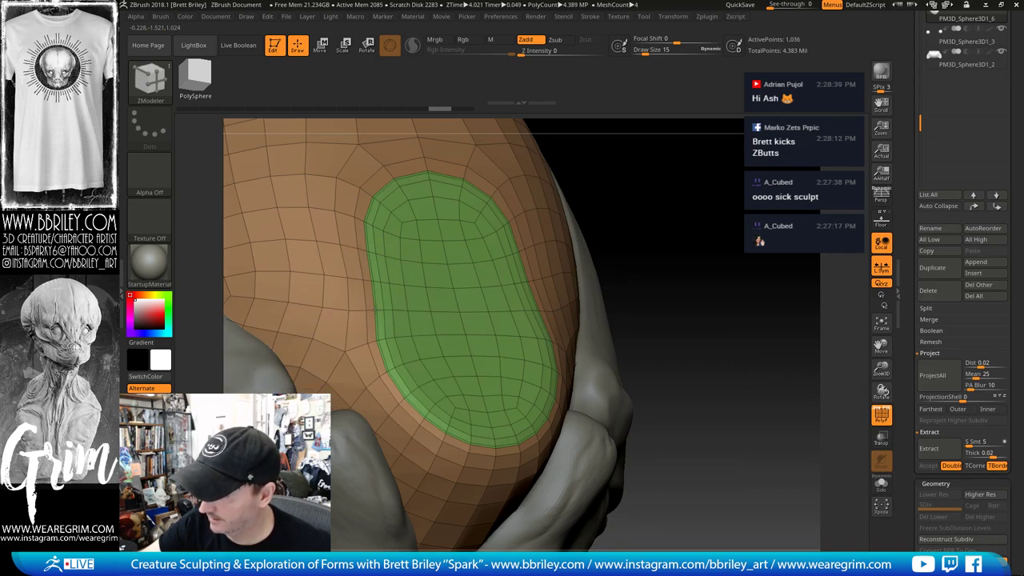
click(386, 309)
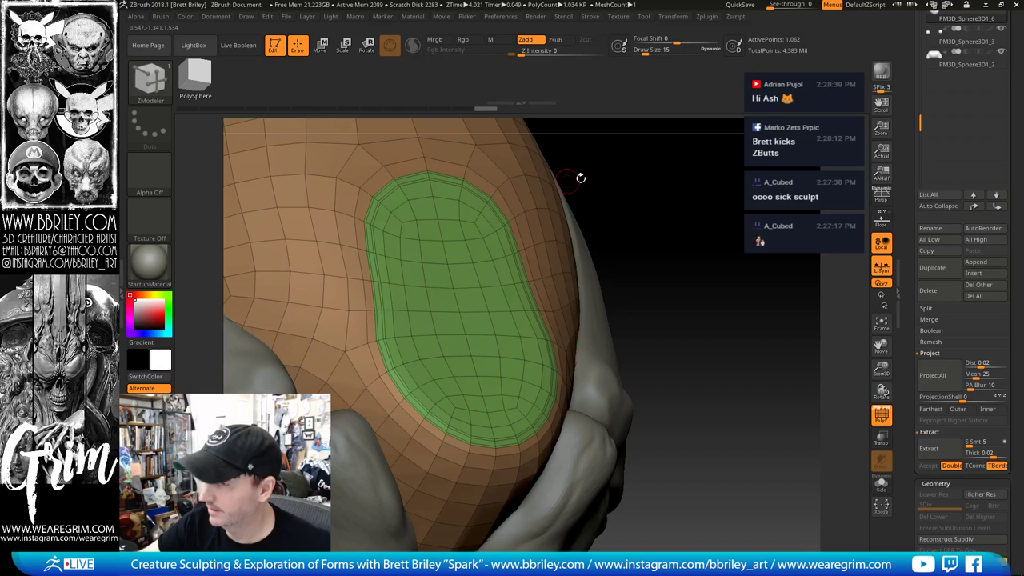
Step: Offset the green polygroup island from the surrounding skull plate using ZModeler's Move action with the Polygroup Island target
drag(580, 176, 640, 212)
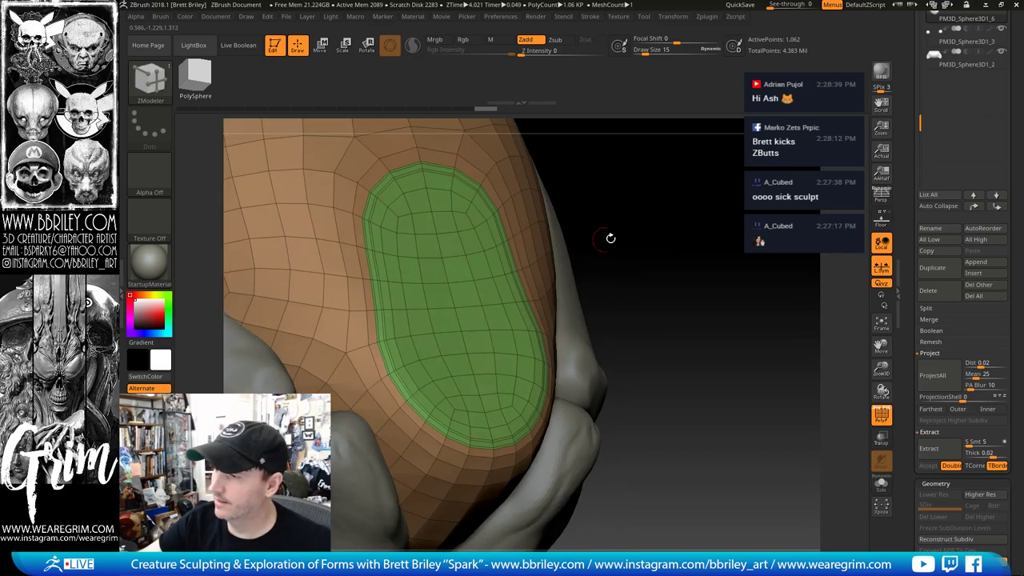
drag(711, 243, 685, 245)
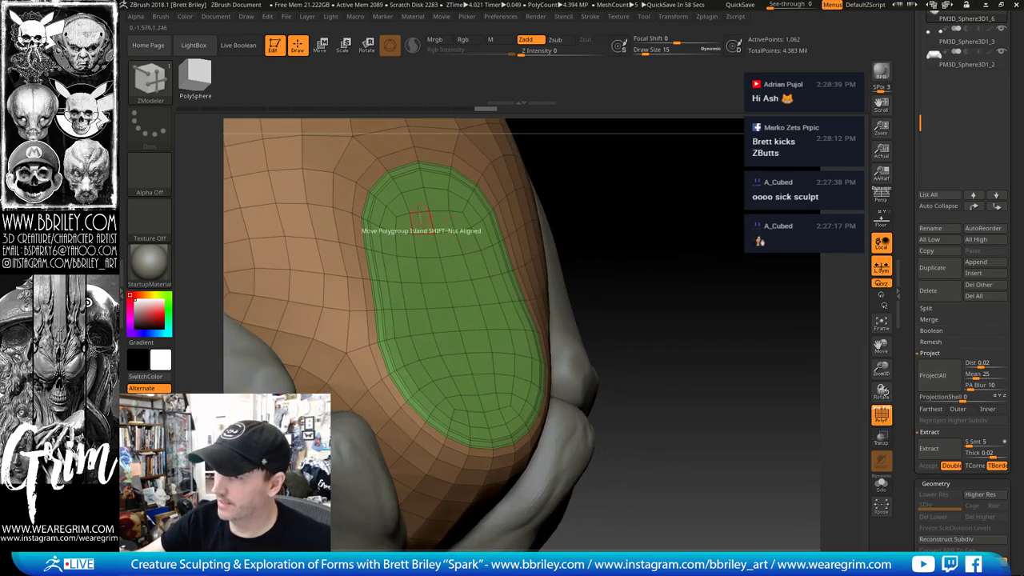
key(space)
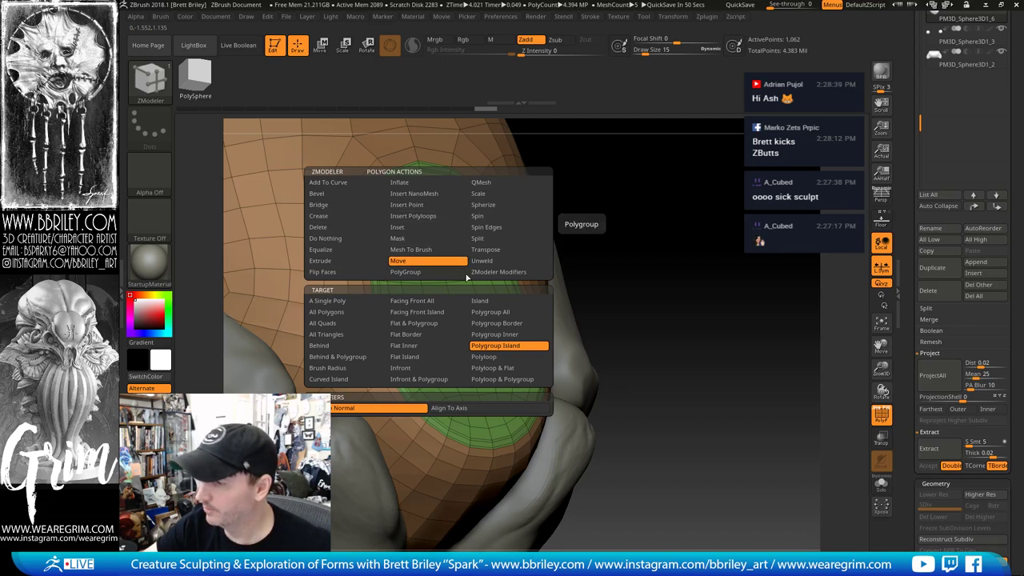
mouse_move(437, 273)
mouse_down()
mouse_move(433, 266)
mouse_move(446, 272)
mouse_up()
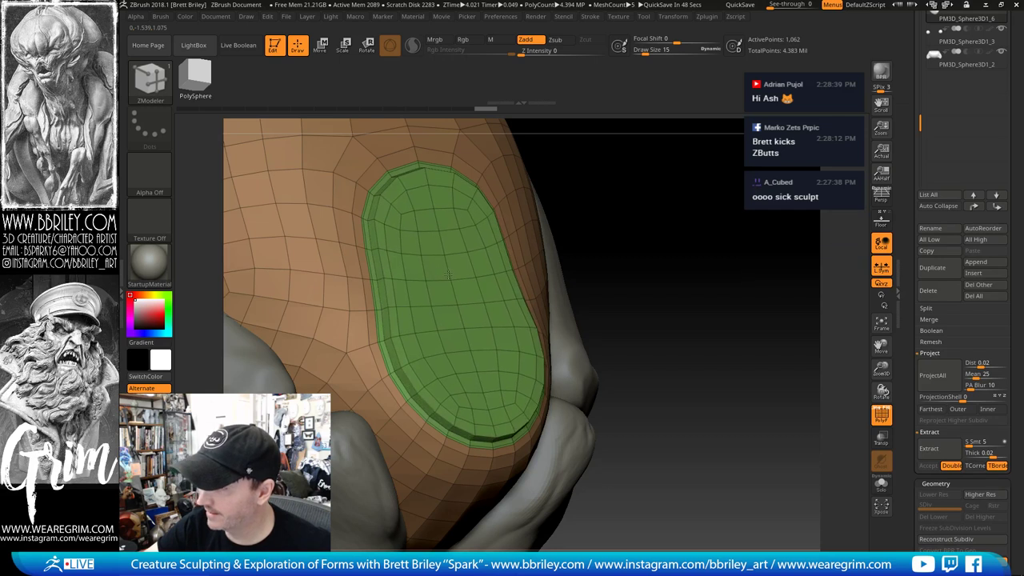
Step: Preview the plate without its wireframe in Dynamic Subdiv, with the smooth subdivision level set to 4
click(881, 416)
drag(808, 348, 727, 308)
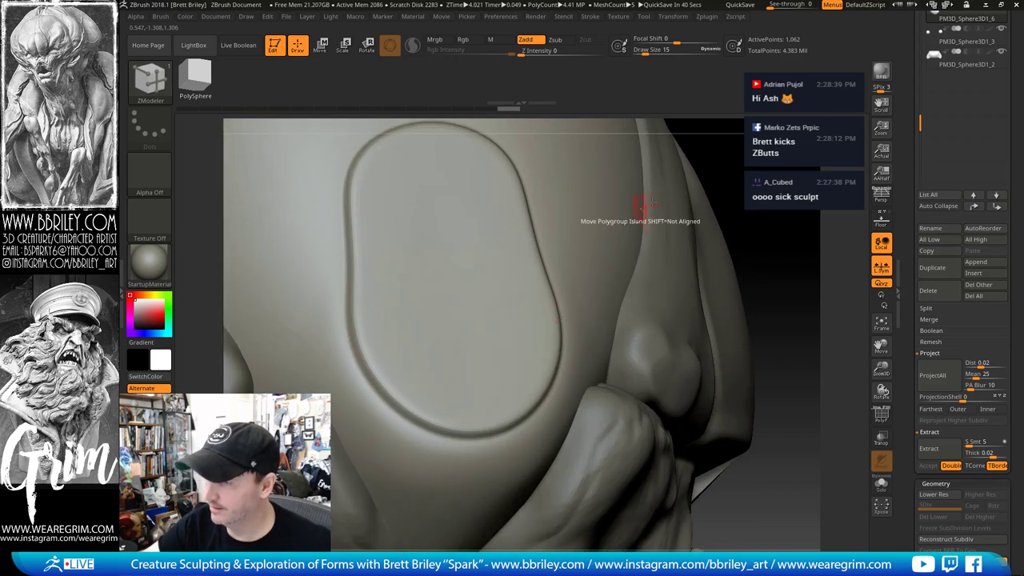
drag(758, 226, 804, 232)
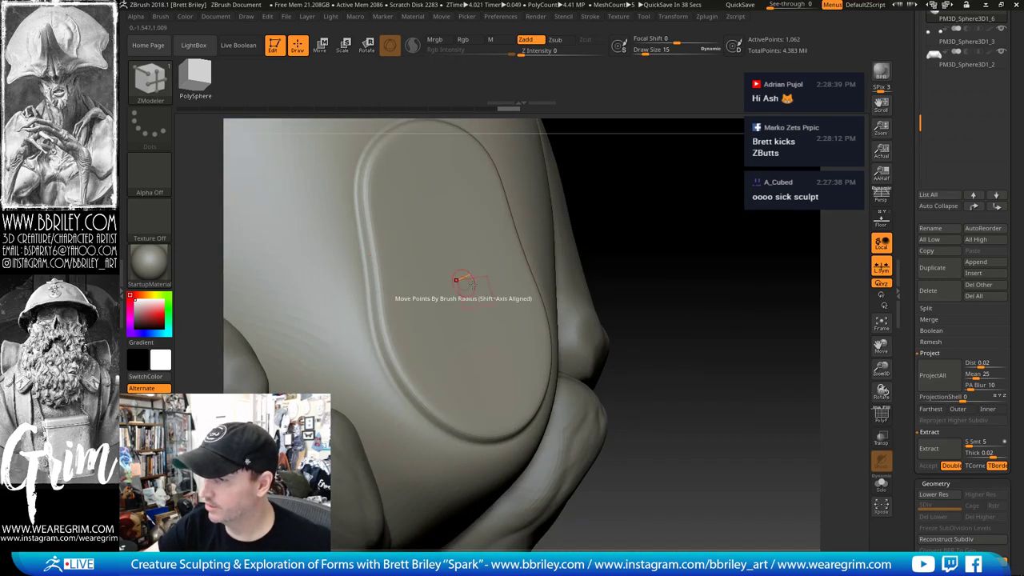
scroll(900, 228, down, 5)
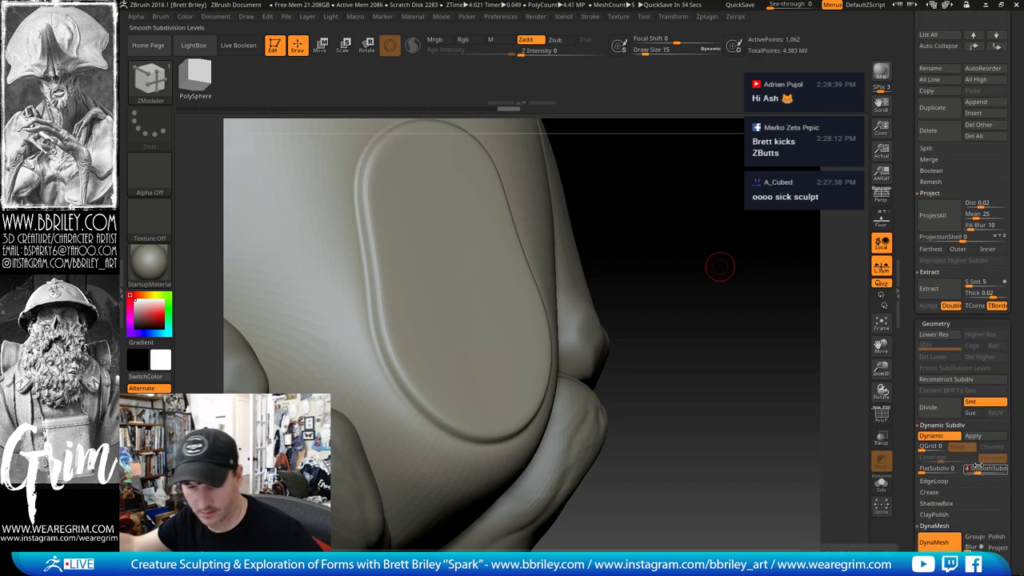
drag(749, 347, 644, 355)
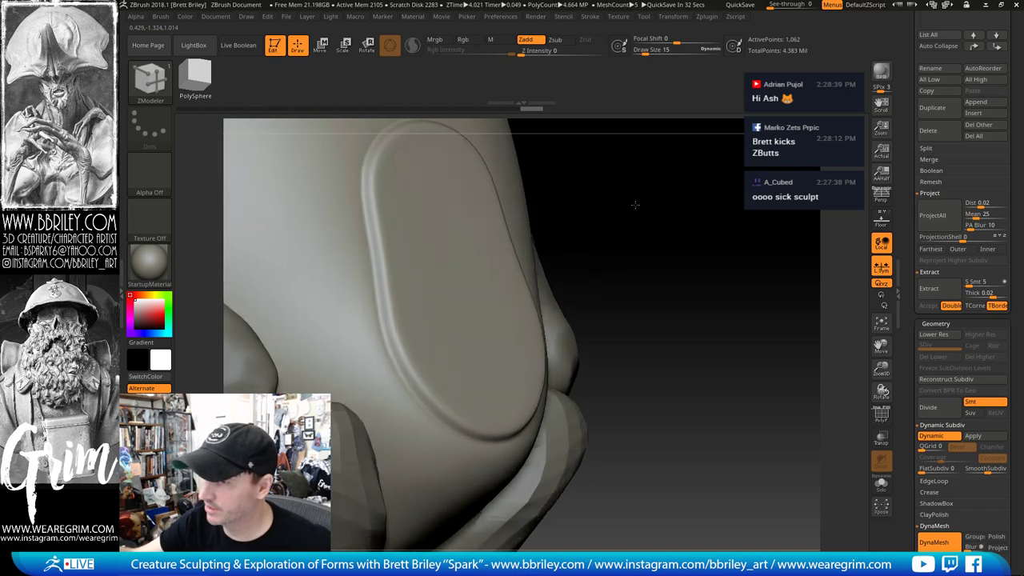
drag(635, 205, 620, 214)
Step: Return to the unsubdivided wireframe and bevel the complete edge loop around the inner rim of the green polygroup with ZModeler
click(881, 414)
alt+drag(732, 310, 728, 372)
key(shift+d)
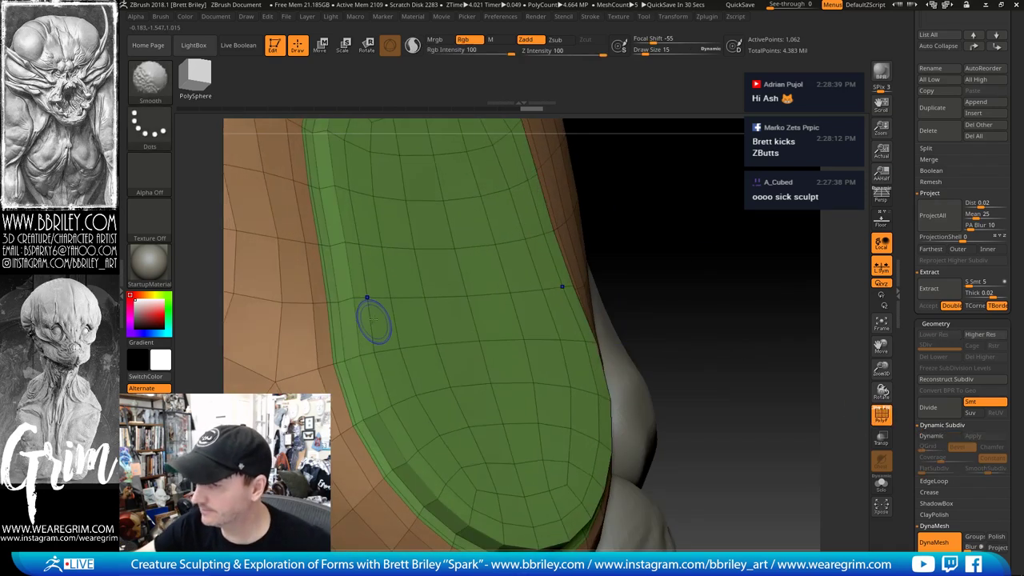
key(b)
key(z)
key(m)
key(space)
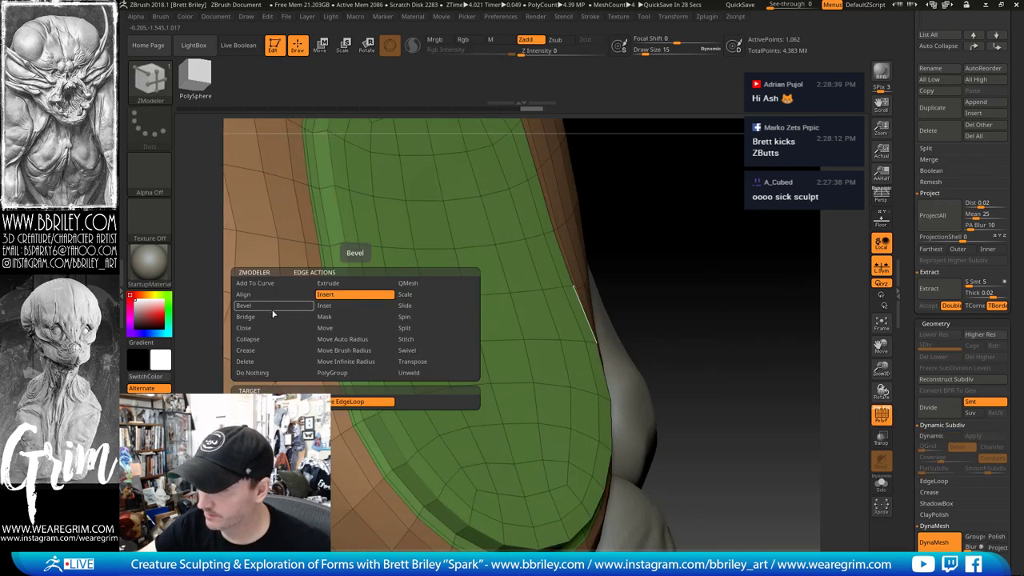
click(264, 306)
click(355, 309)
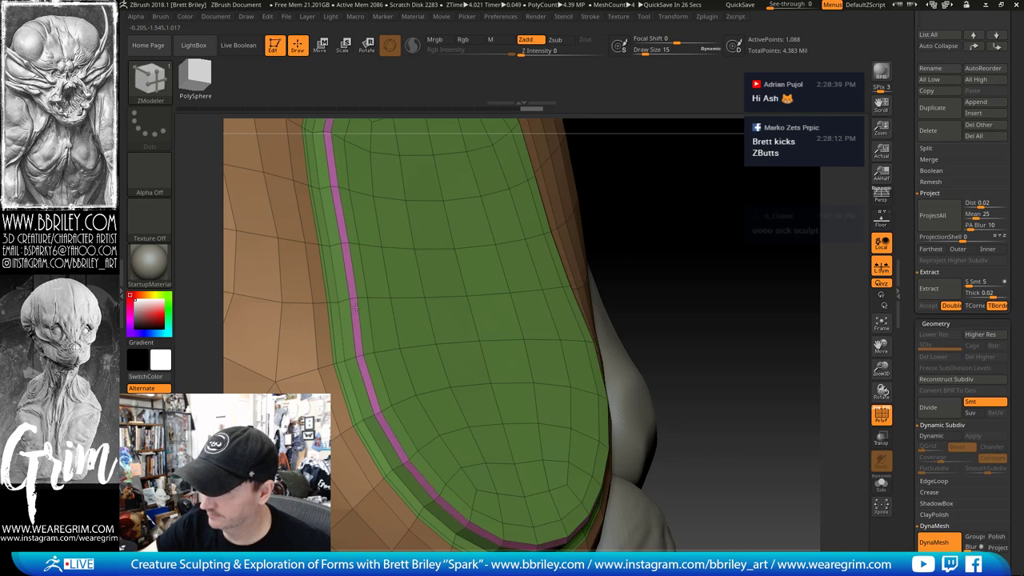
Step: Insert supporting single edge loops alongside the magenta bevelled strip using ZModeler
key(space)
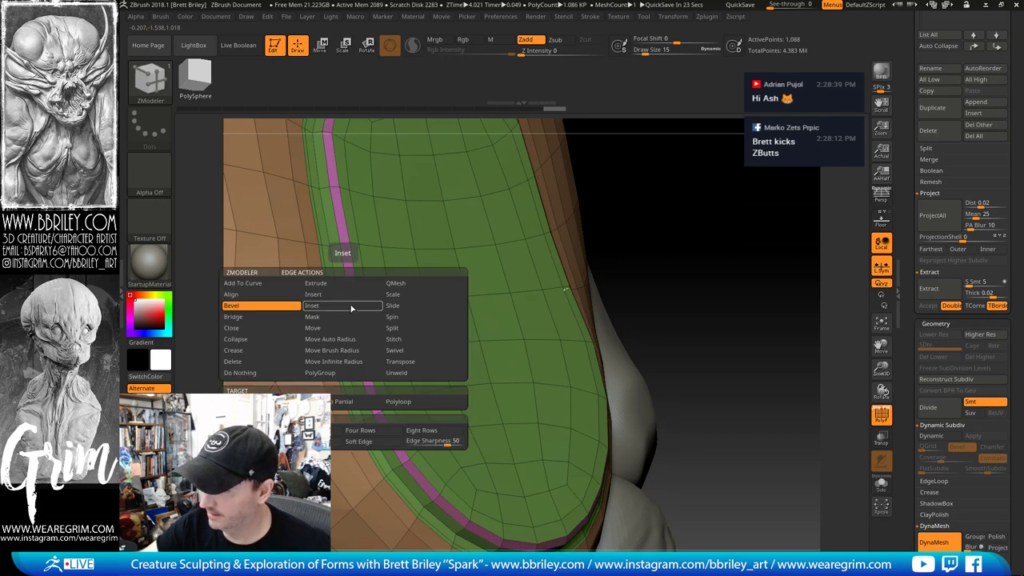
click(340, 296)
click(345, 301)
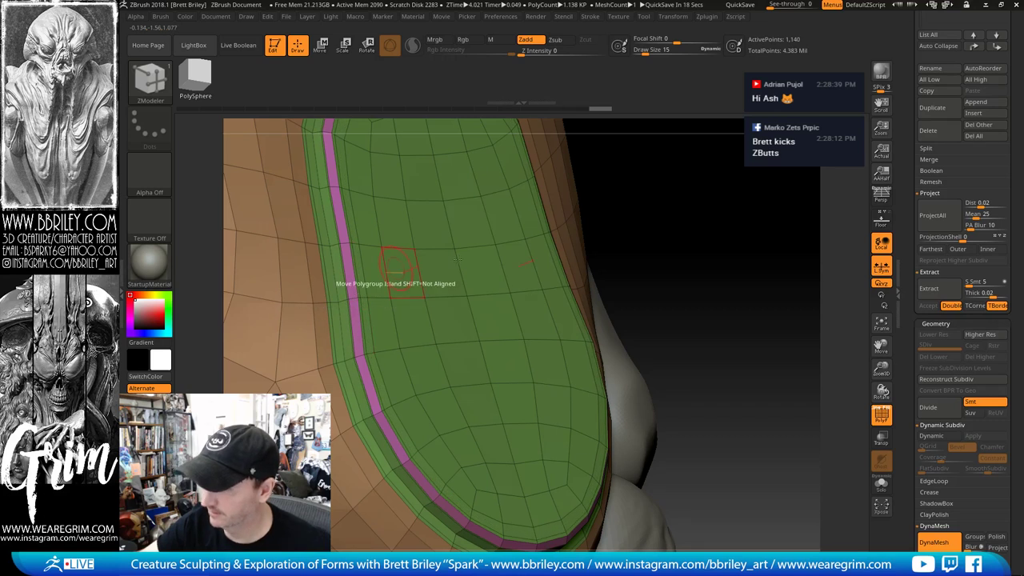
Step: Examine the bevelled rim in the smooth dynamic subdivision preview without wireframe, then return to the low-resolution wireframe
key(d)
alt+drag(729, 299, 739, 309)
key(shift+f)
drag(768, 370, 524, 252)
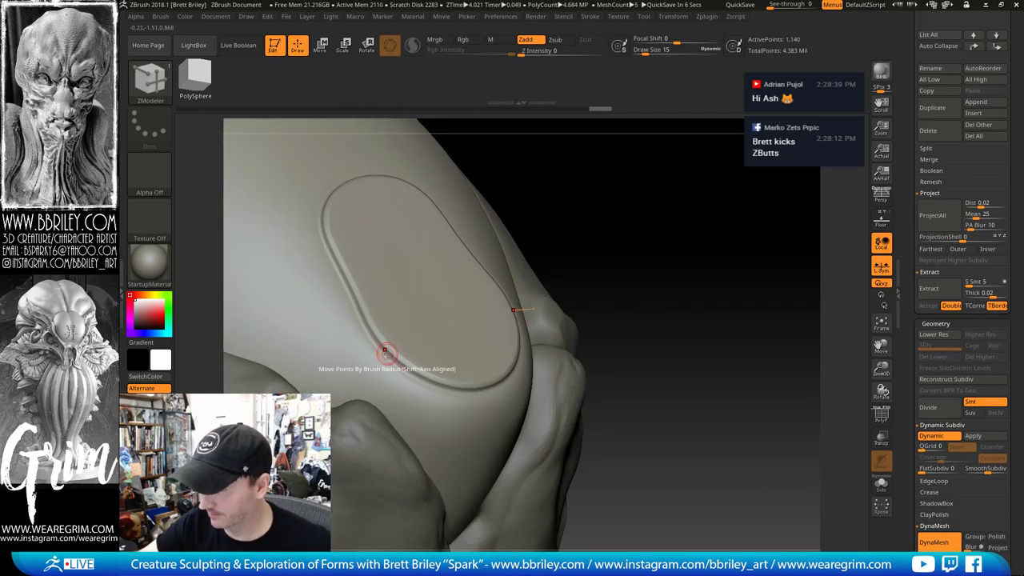
key(shift+d)
drag(754, 381, 764, 336)
key(shift+f)
drag(771, 300, 774, 189)
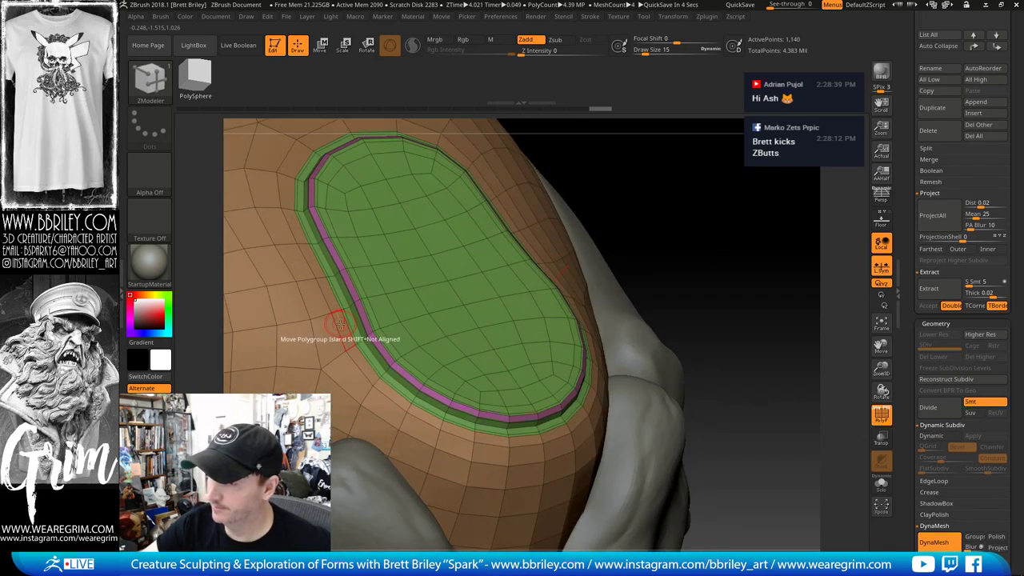
Step: Move the brown polygroup island slightly against the green rim and turn on the dynamic subdivision preview
drag(340, 324, 340, 335)
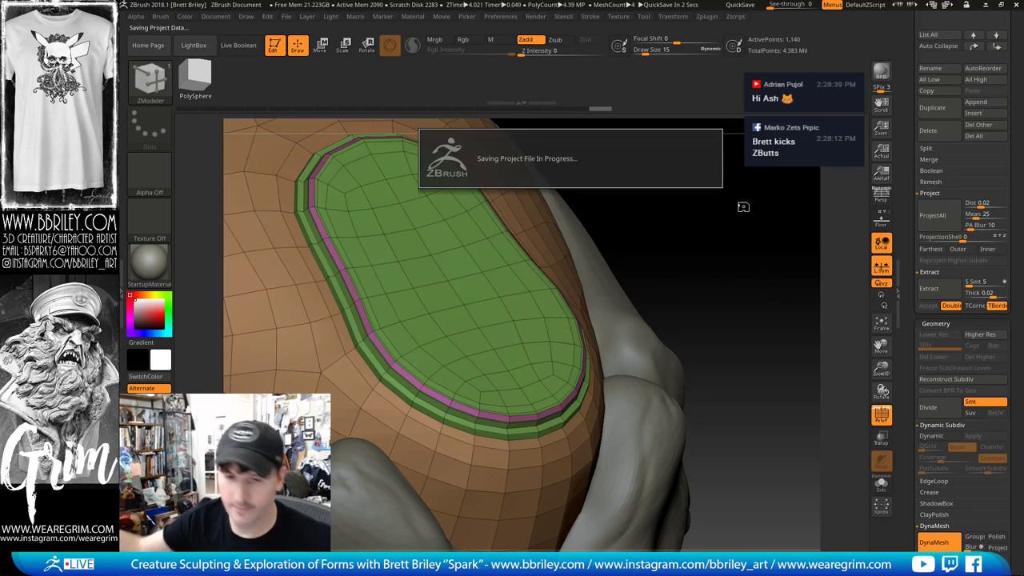
key(d)
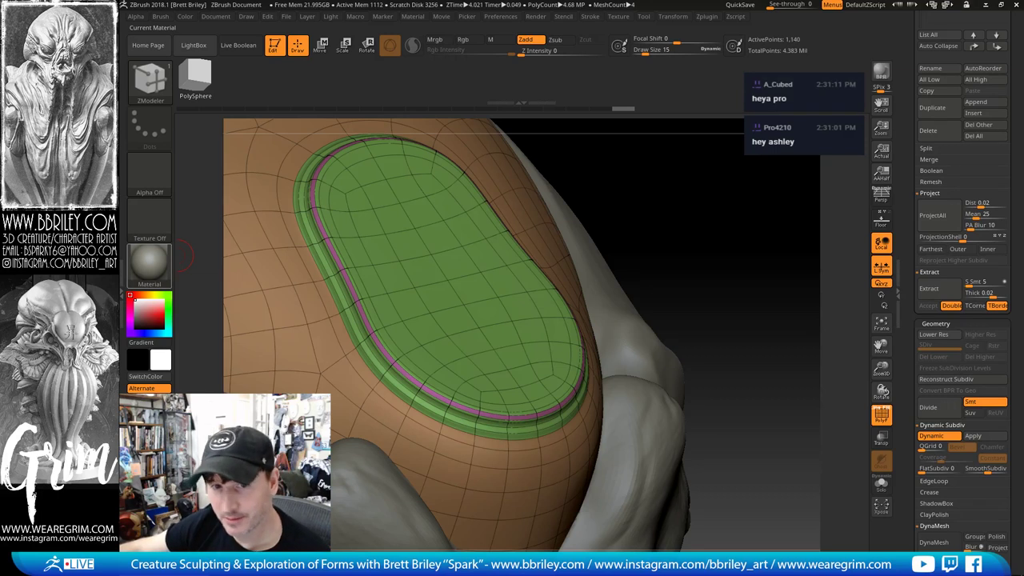
mouse_move(147, 272)
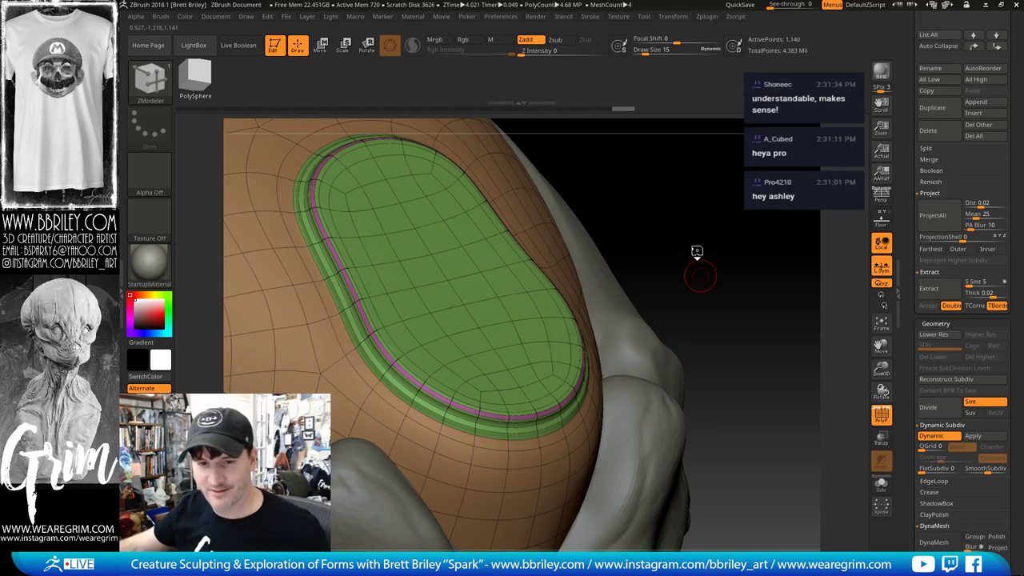
Step: Inspect the smoothed plate against the whole head from several angles, with the wireframe hidden and then shown again
drag(693, 220, 696, 226)
alt+drag(706, 322, 816, 307)
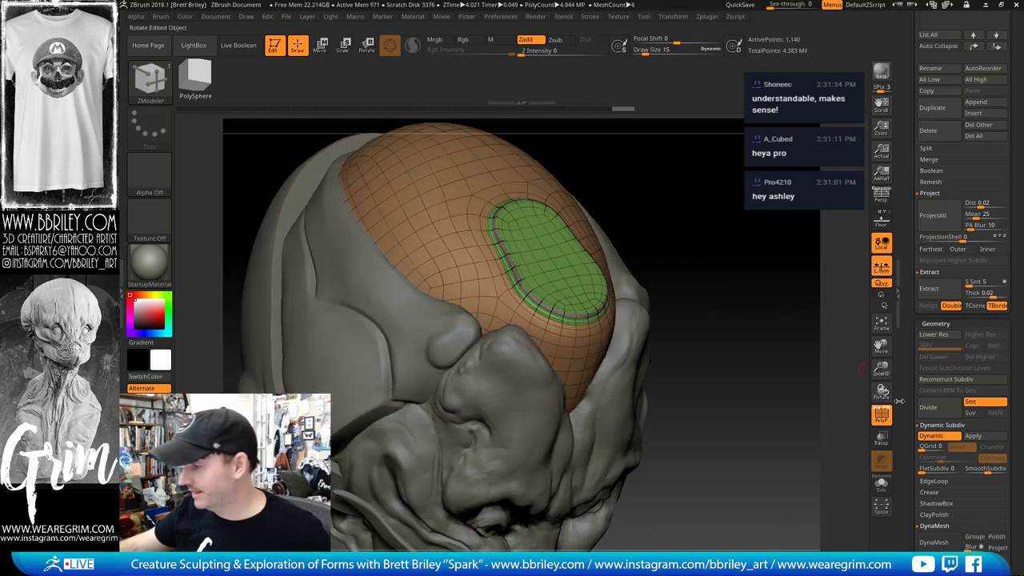
click(881, 418)
drag(718, 308, 445, 267)
drag(571, 208, 506, 256)
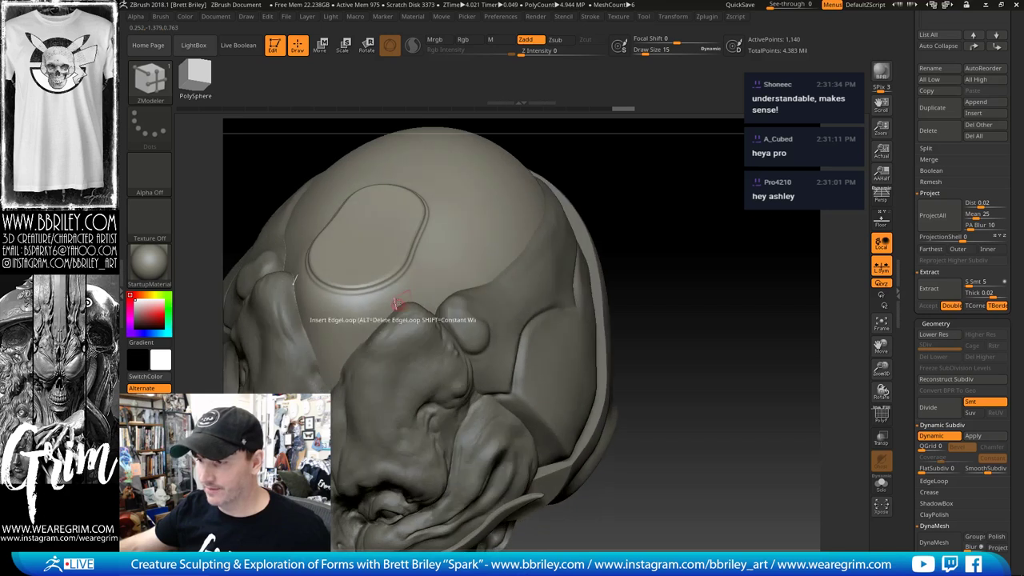
drag(682, 213, 651, 364)
click(881, 419)
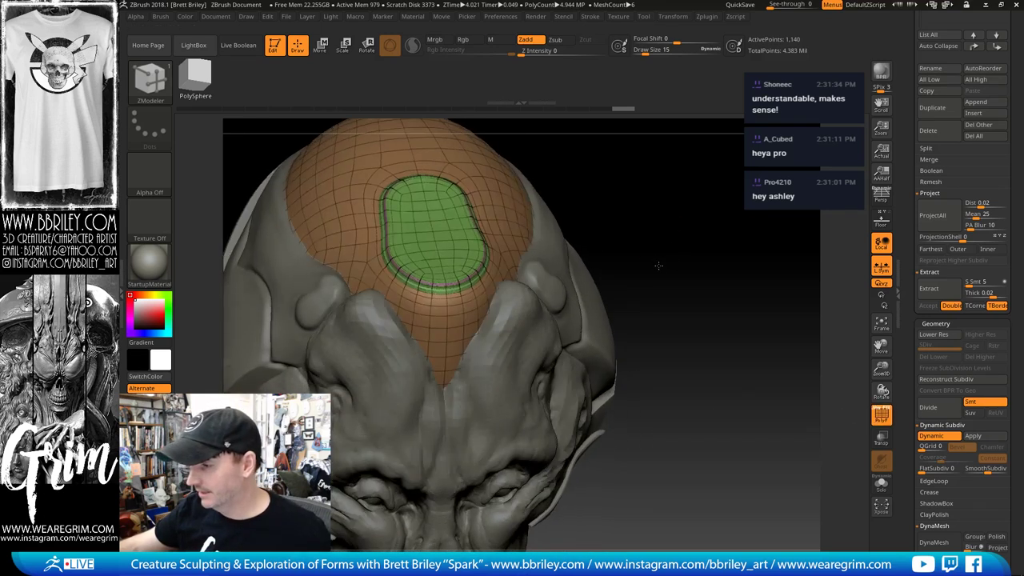
Step: Turn off the dynamic subdivision preview and bevel the central edge loop running lengthwise down the skull plate with ZModeler
drag(658, 263, 677, 240)
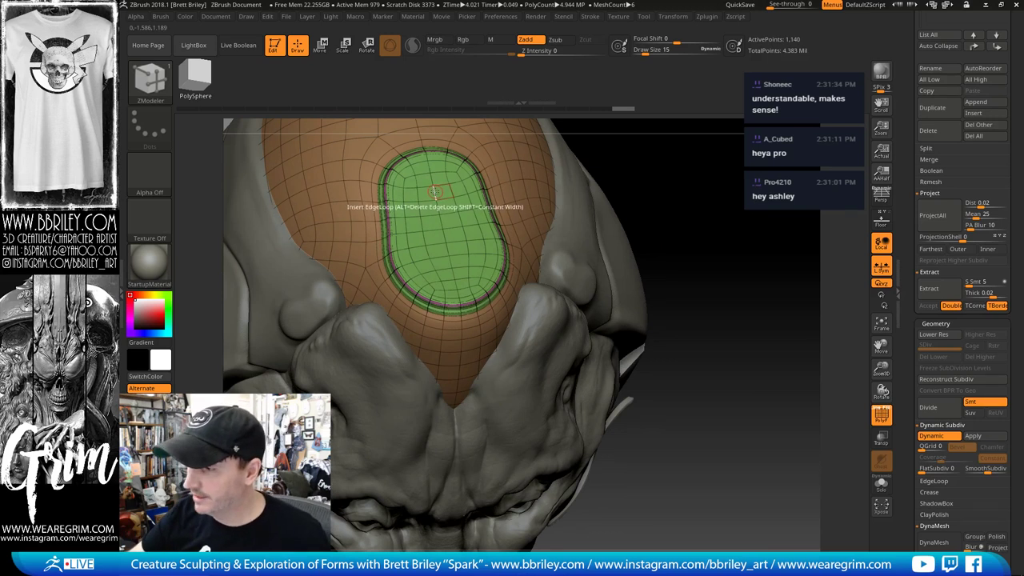
key(space)
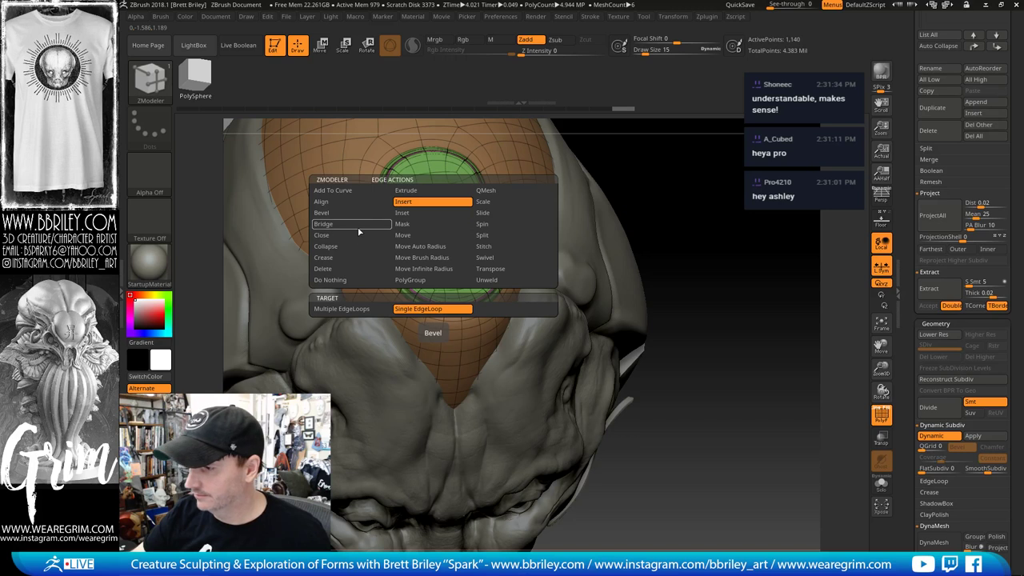
click(490, 236)
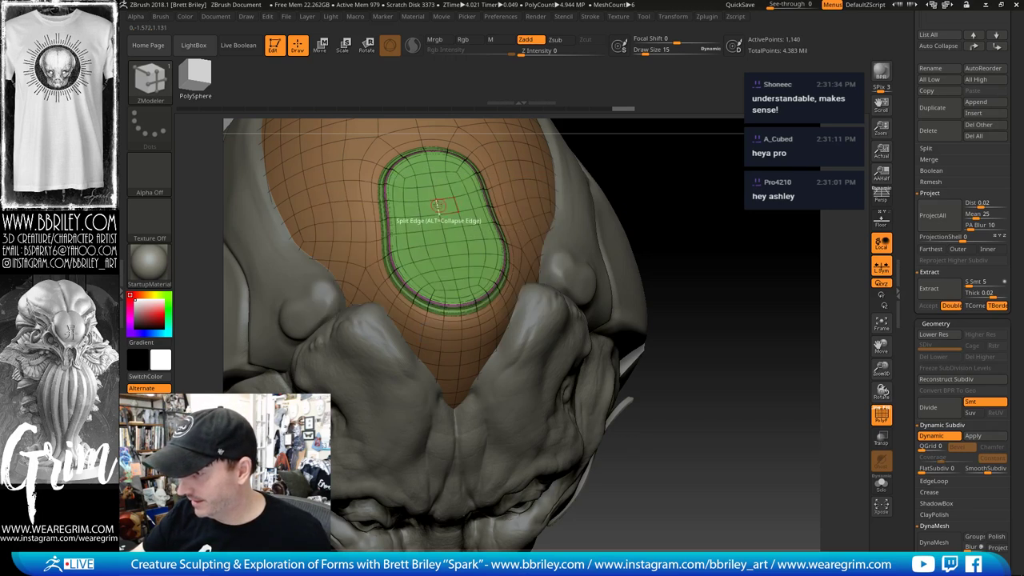
key(shift+d)
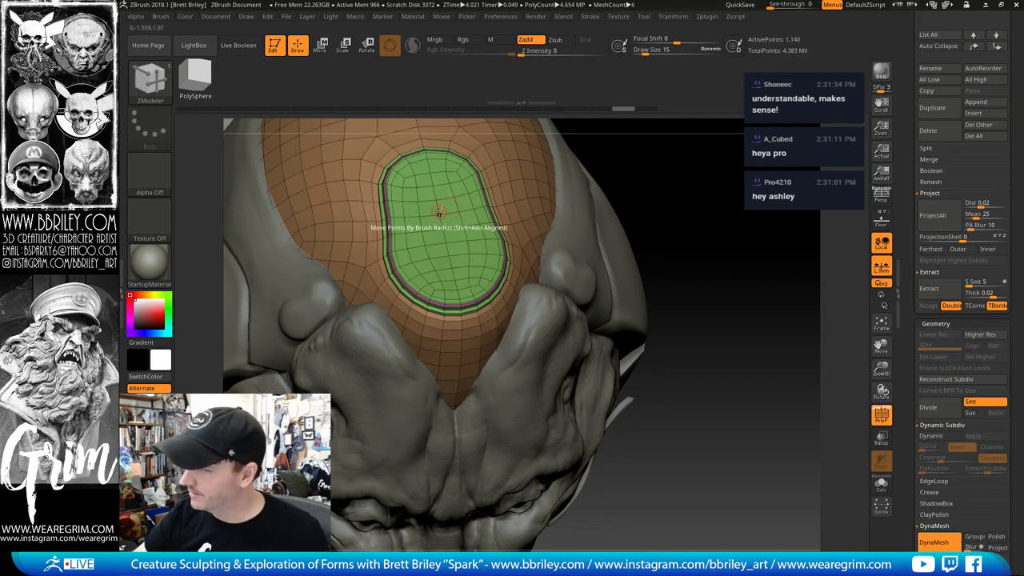
key(space)
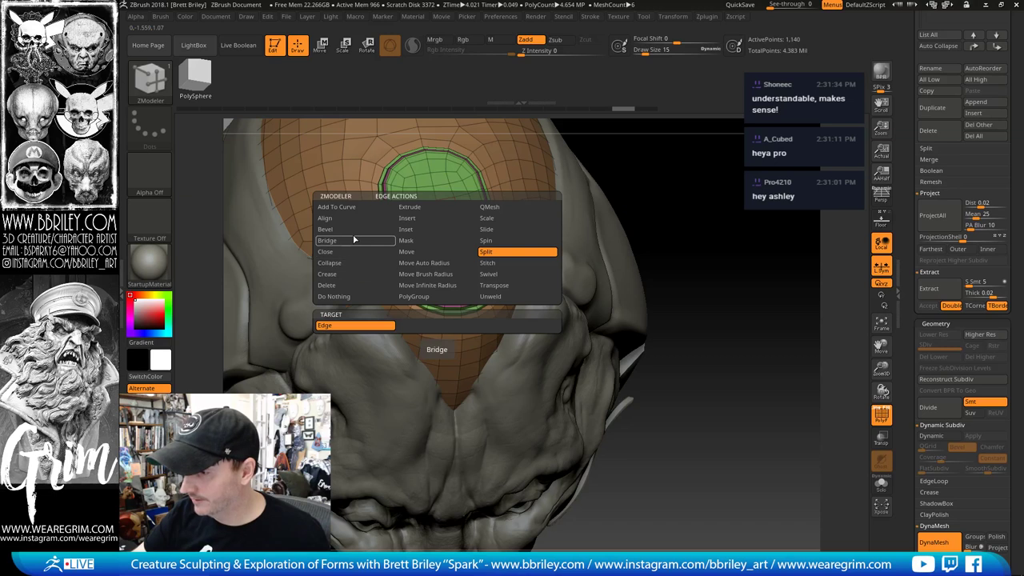
click(352, 229)
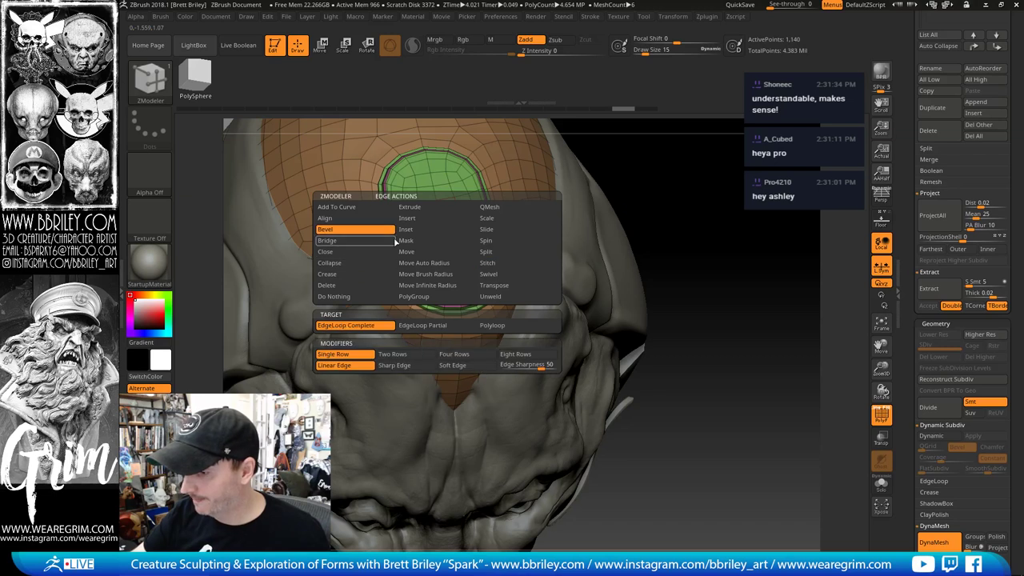
click(442, 323)
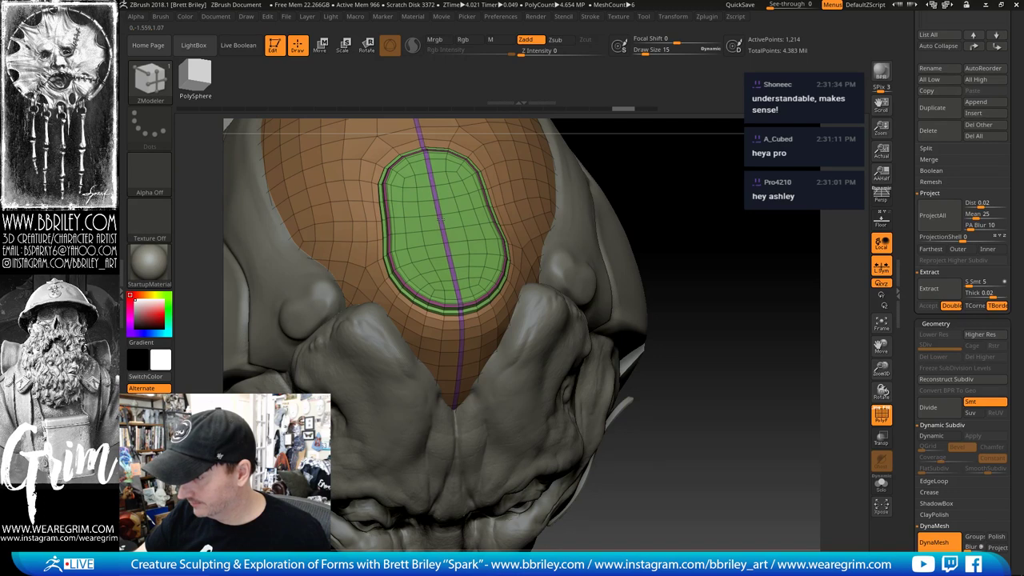
drag(440, 217, 441, 223)
Step: Extrude the purple central strip with ZModeler using the Polygroup Island target, then hide the wireframe
mouse_move(686, 202)
mouse_down()
mouse_move(680, 162)
mouse_move(687, 257)
mouse_up()
key(space)
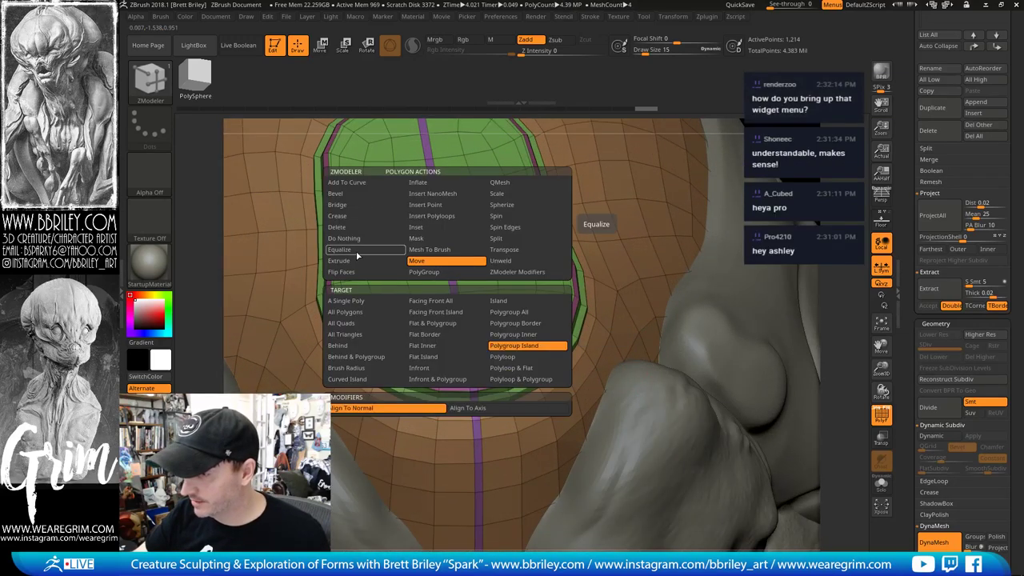
click(357, 262)
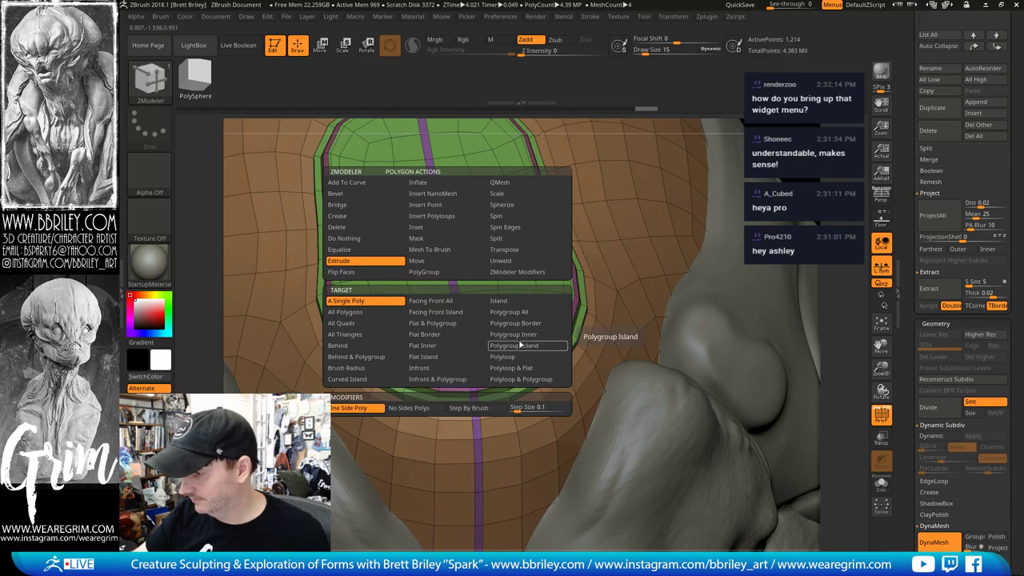
key(space)
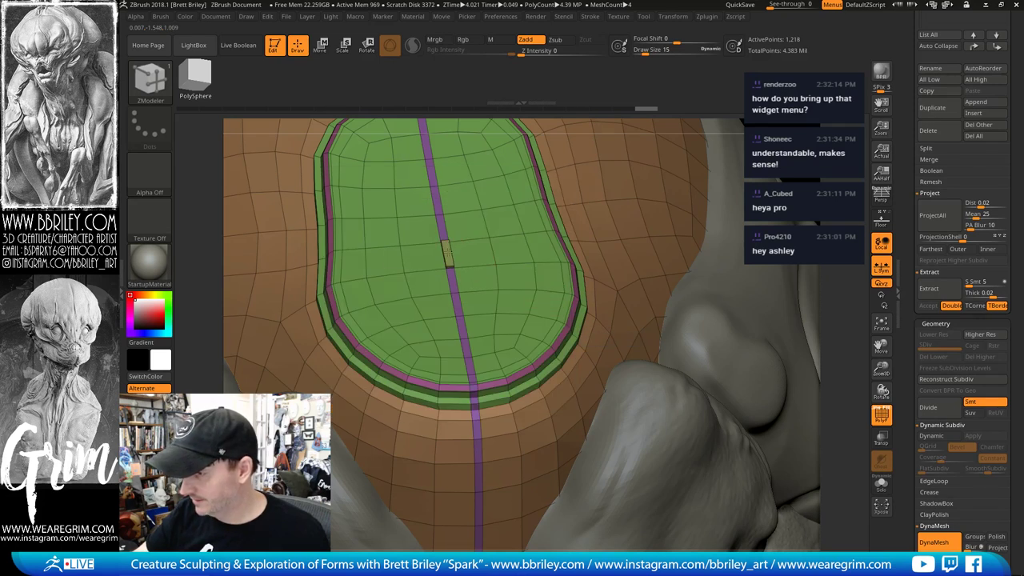
key(space)
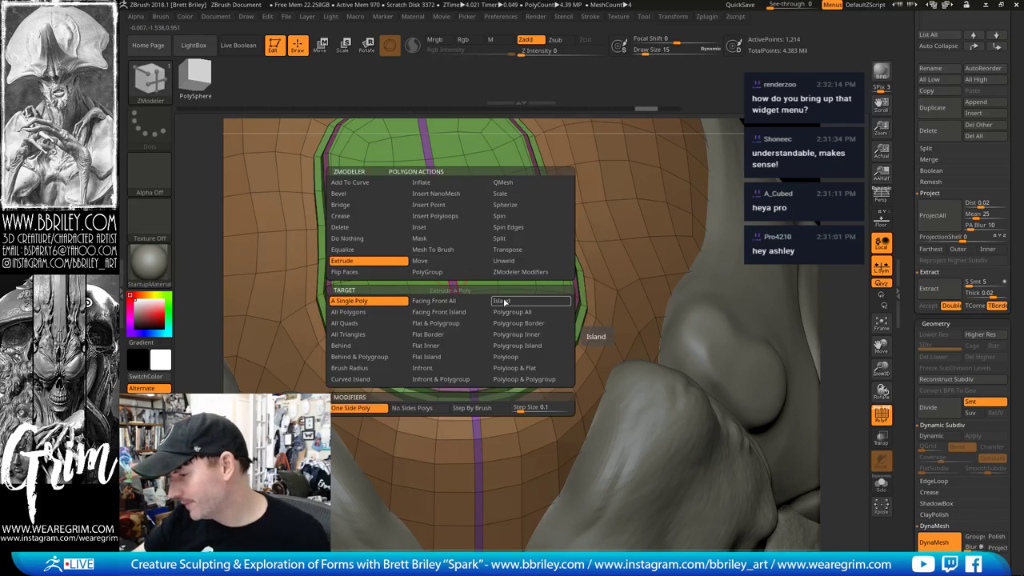
click(528, 346)
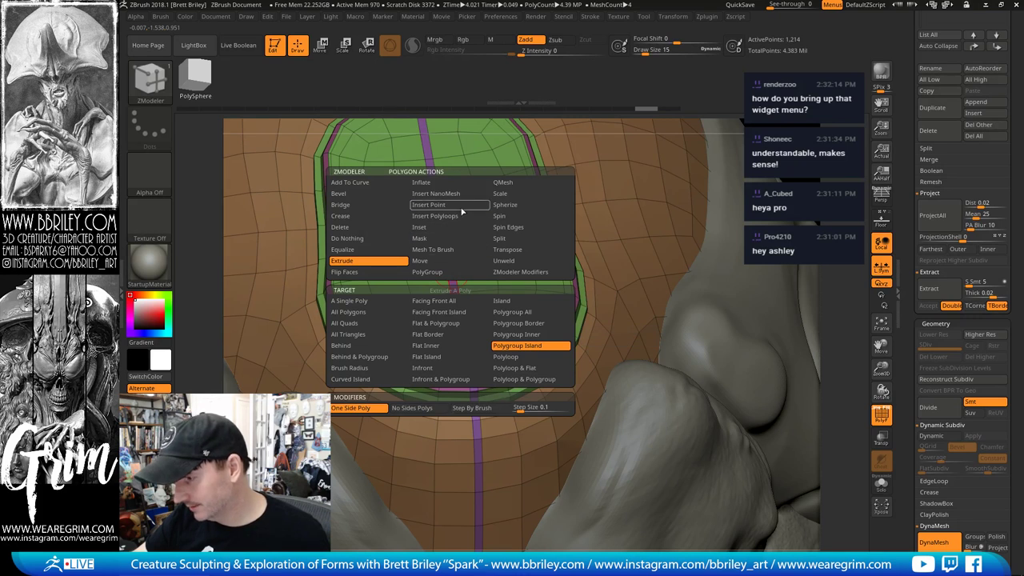
drag(449, 263, 448, 256)
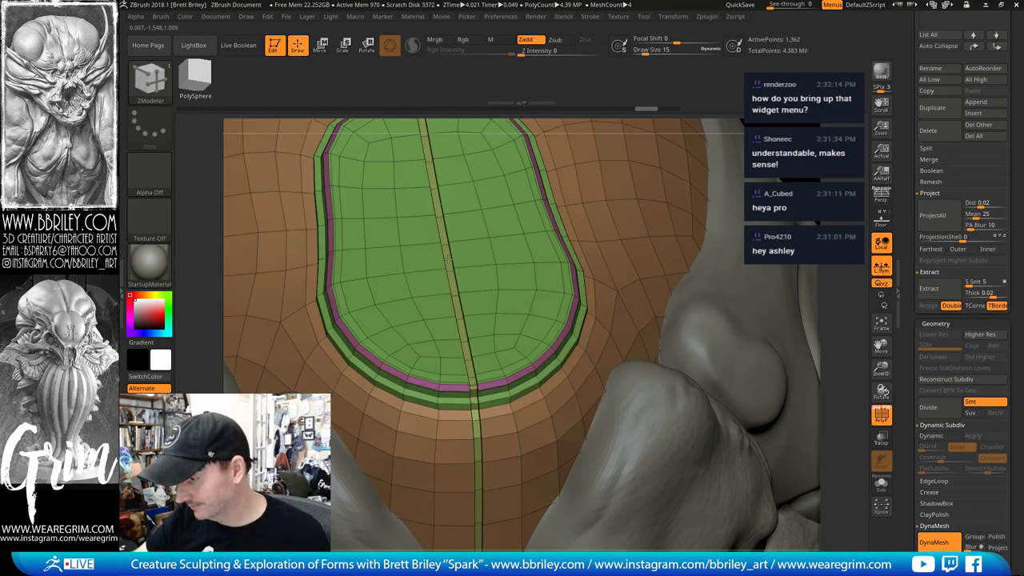
click(880, 413)
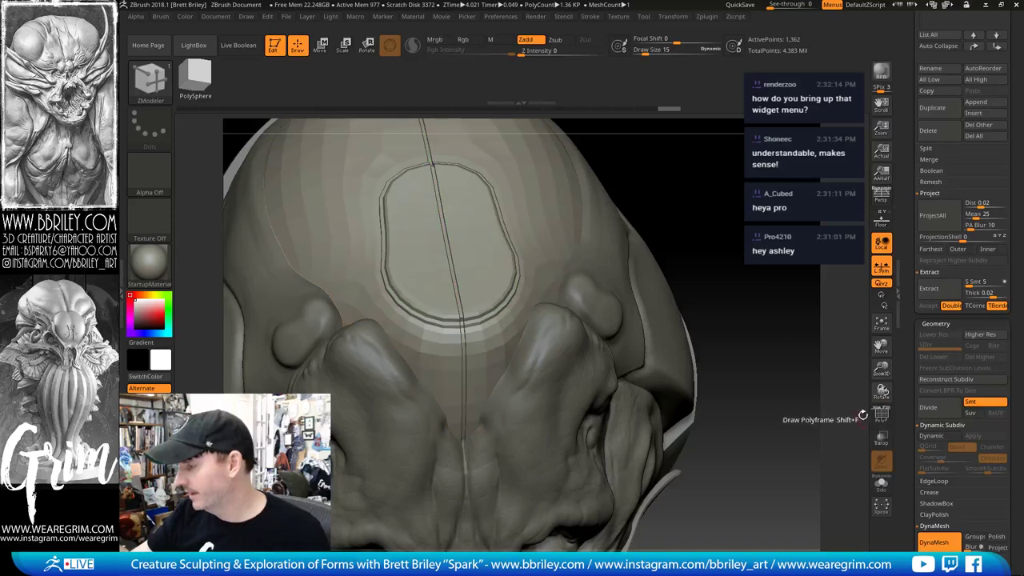
Step: Turn on the dynamic subdivision preview to check the skull plate, and choose the IMM Ind. Parts insert brush
key(d)
mouse_move(760, 336)
mouse_down()
mouse_move(736, 296)
mouse_move(721, 188)
mouse_move(700, 225)
mouse_move(709, 219)
mouse_move(702, 183)
mouse_move(613, 199)
mouse_up()
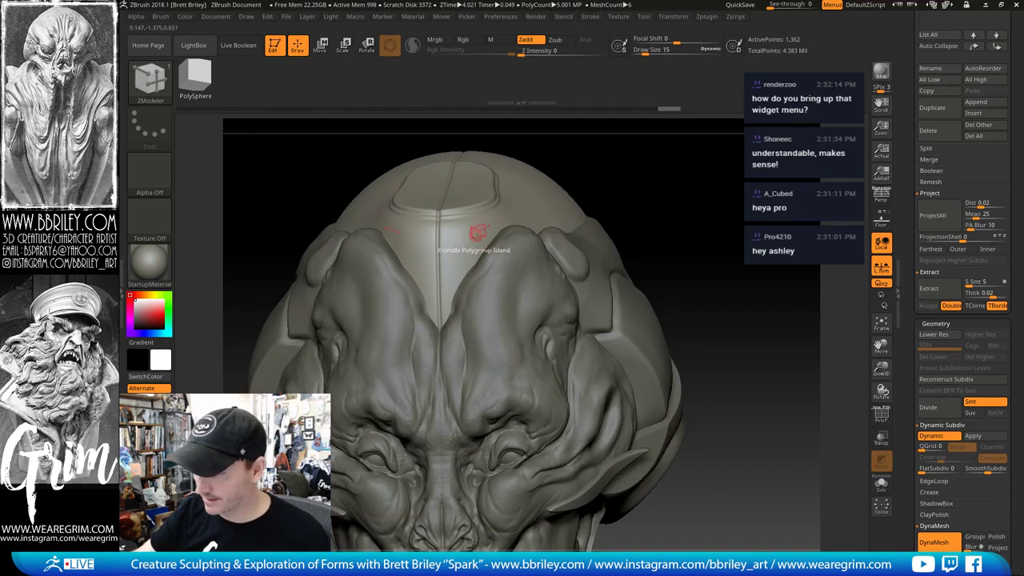
click(149, 80)
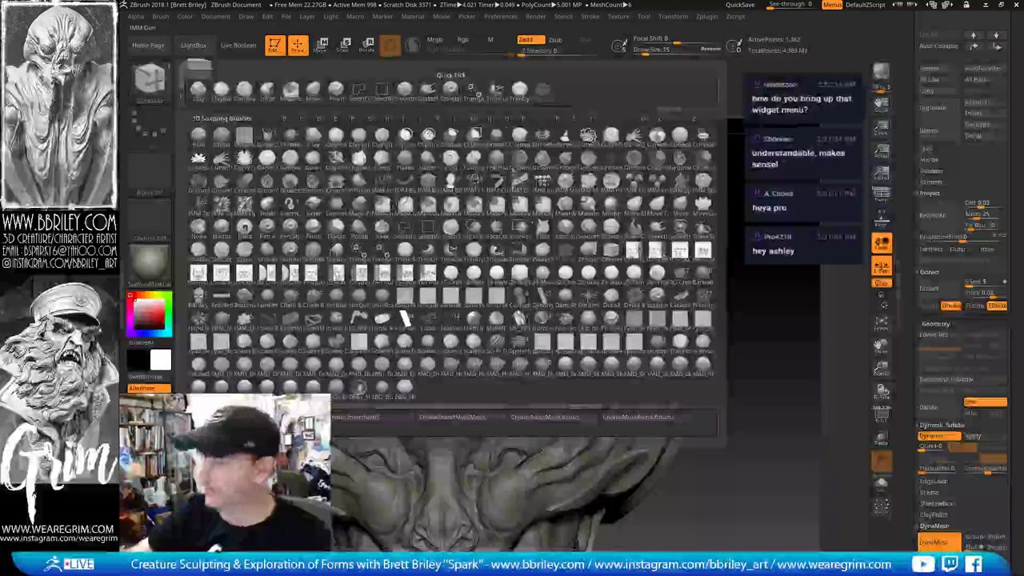
click(478, 186)
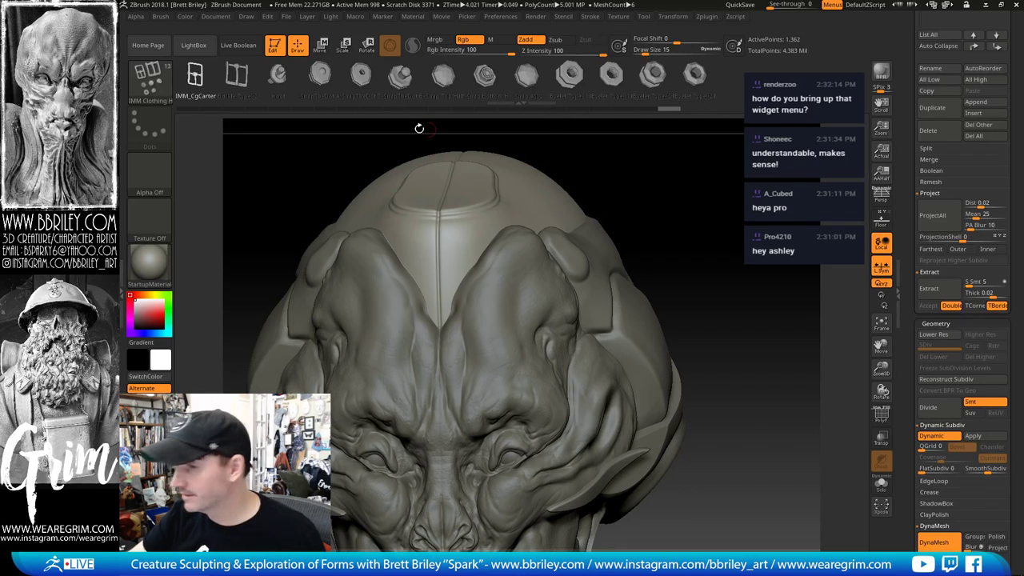
click(152, 80)
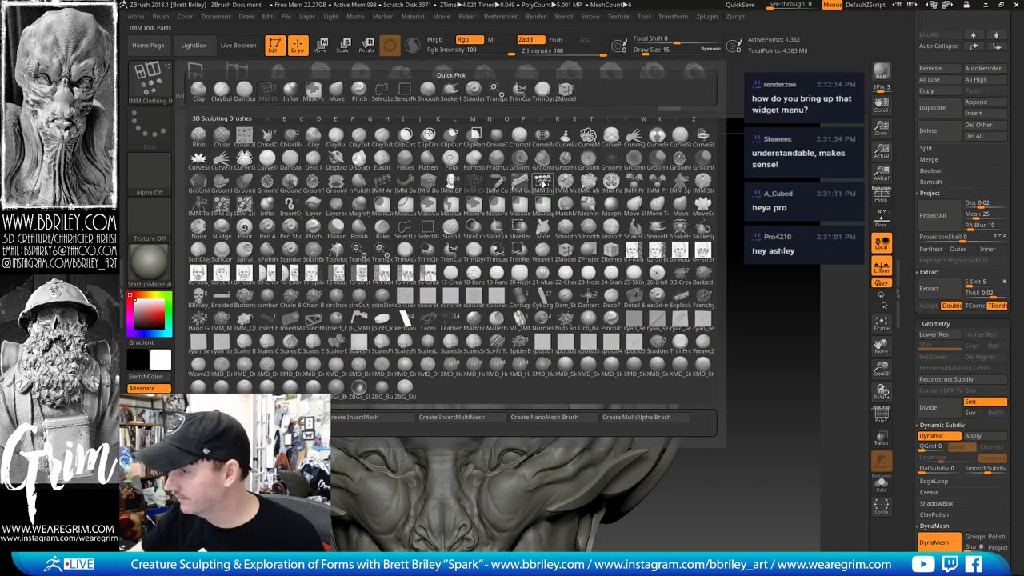
click(543, 183)
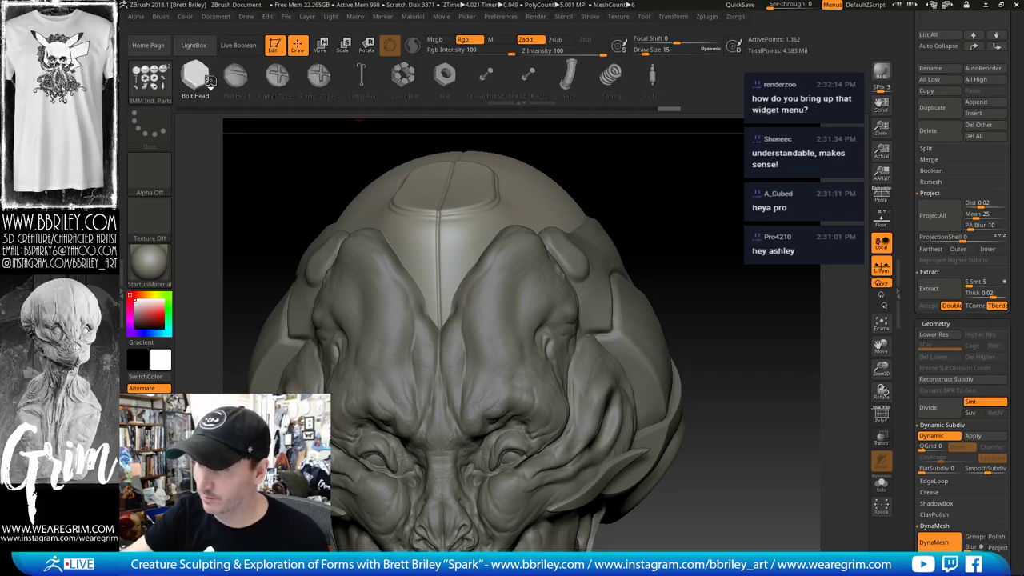
Step: Try a mirrored pair of Bolt Head inserts on the plate's front, just below the flat cut, and check them from several angles
click(468, 231)
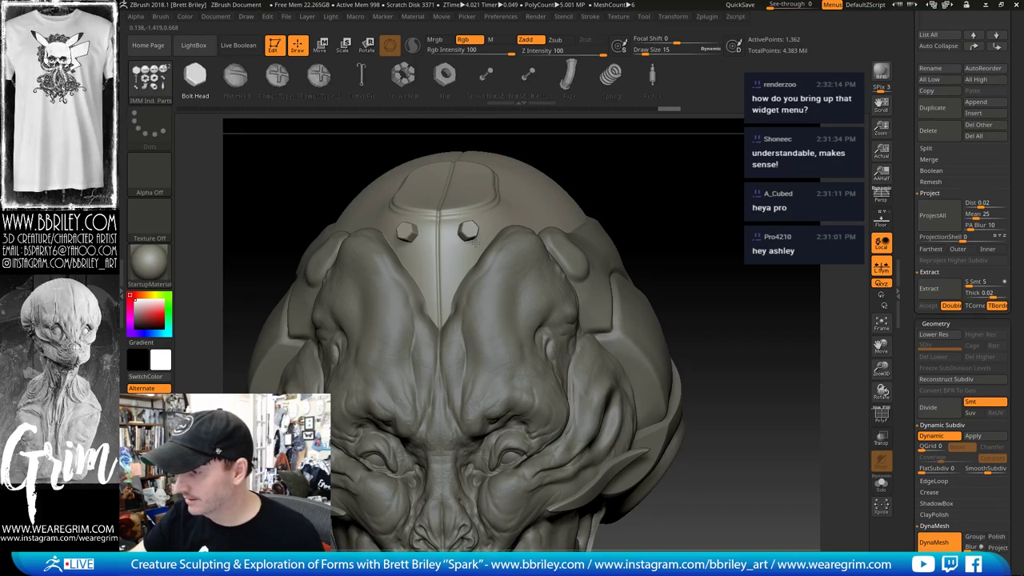
mouse_move(672, 187)
mouse_down()
mouse_move(727, 215)
mouse_move(585, 204)
mouse_up()
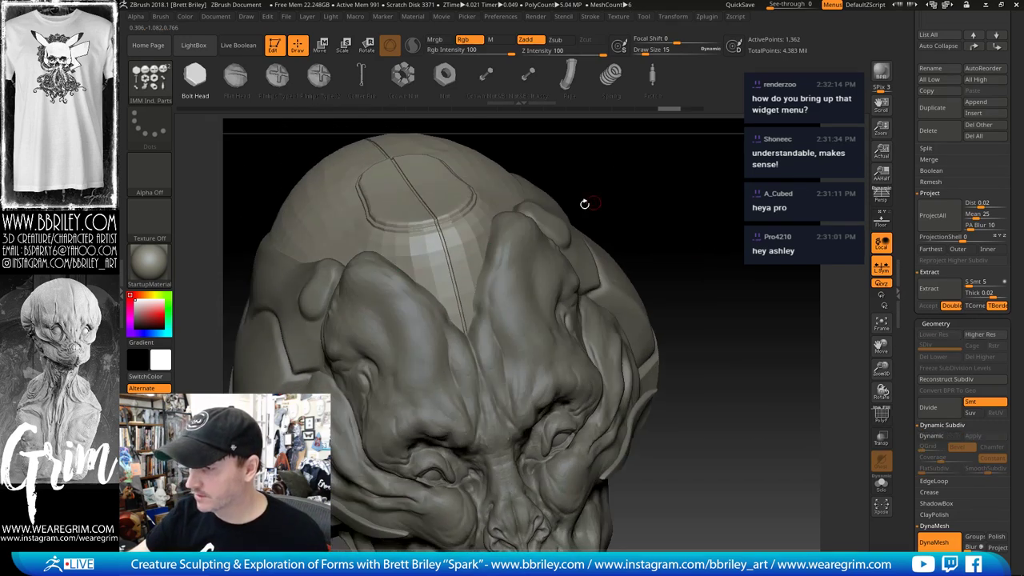
drag(466, 236, 478, 250)
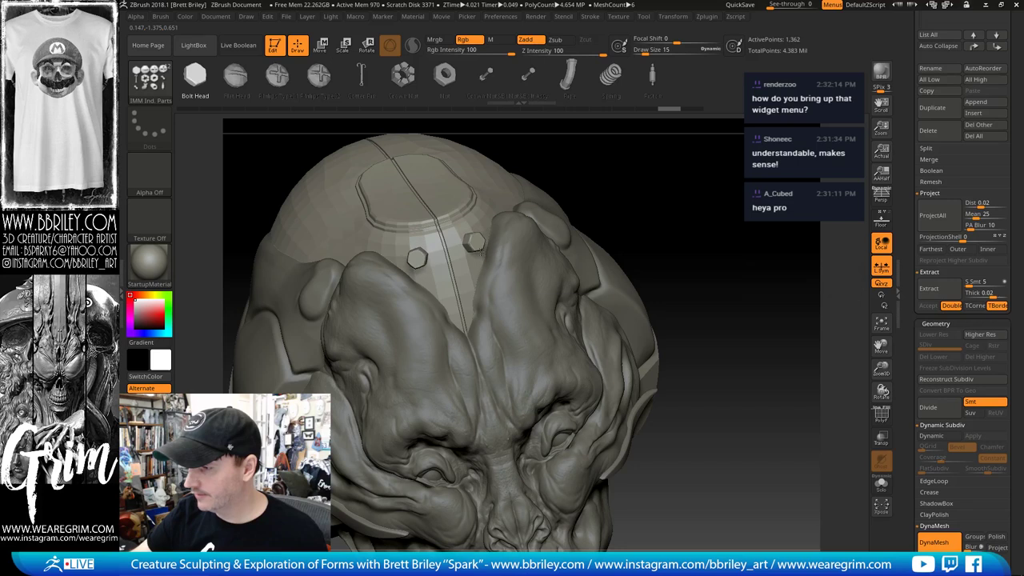
mouse_move(660, 176)
mouse_down()
mouse_move(704, 196)
mouse_move(676, 212)
mouse_move(685, 242)
mouse_up()
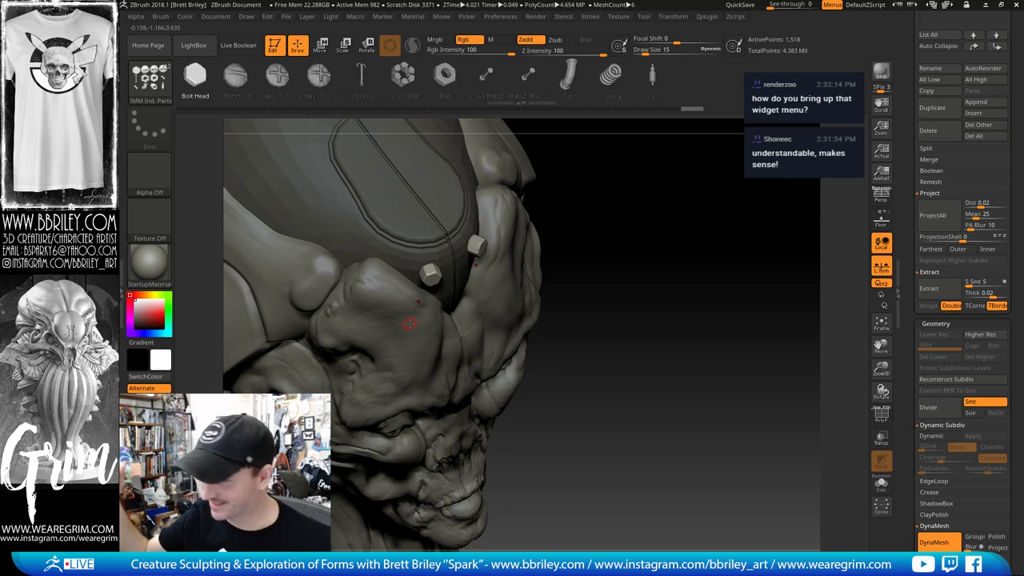
mouse_move(640, 241)
mouse_down()
mouse_move(656, 229)
mouse_move(655, 193)
mouse_move(667, 217)
mouse_up()
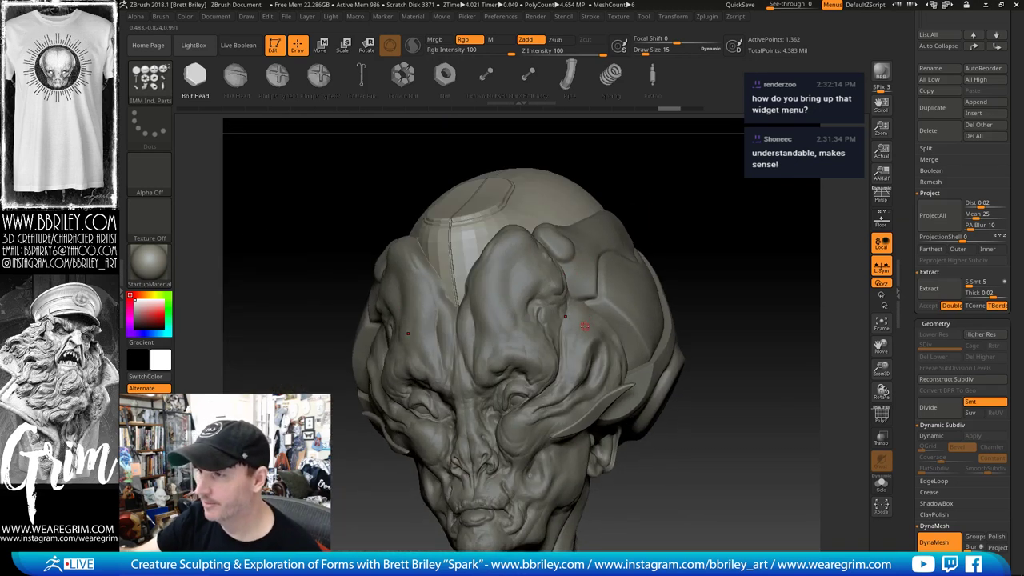
Step: Insert a mirrored pair of small Philips Type01 screw heads on the skull plate, below the front of the flat cut
click(277, 74)
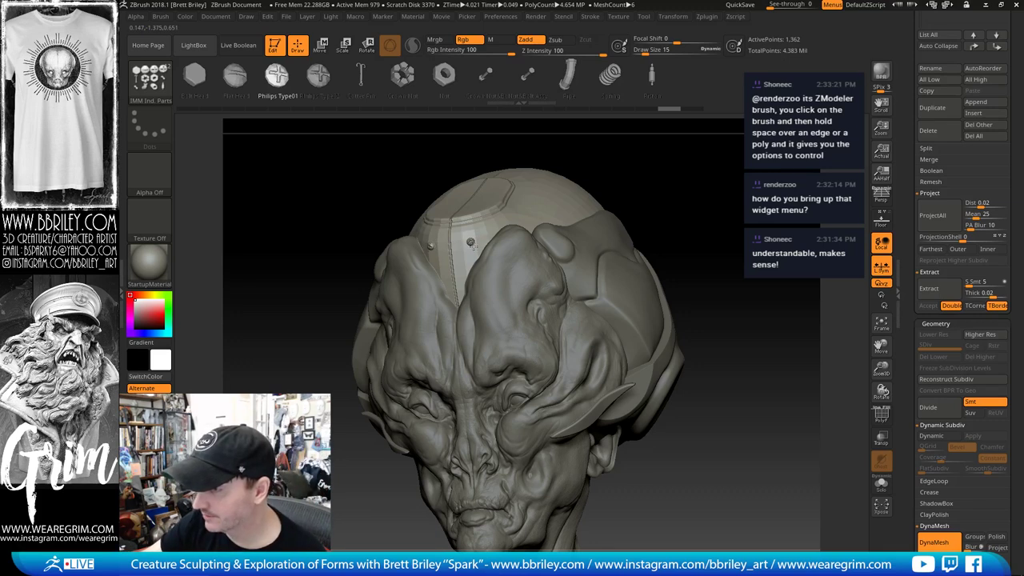
mouse_move(707, 194)
mouse_down()
mouse_move(726, 201)
mouse_move(616, 224)
mouse_up()
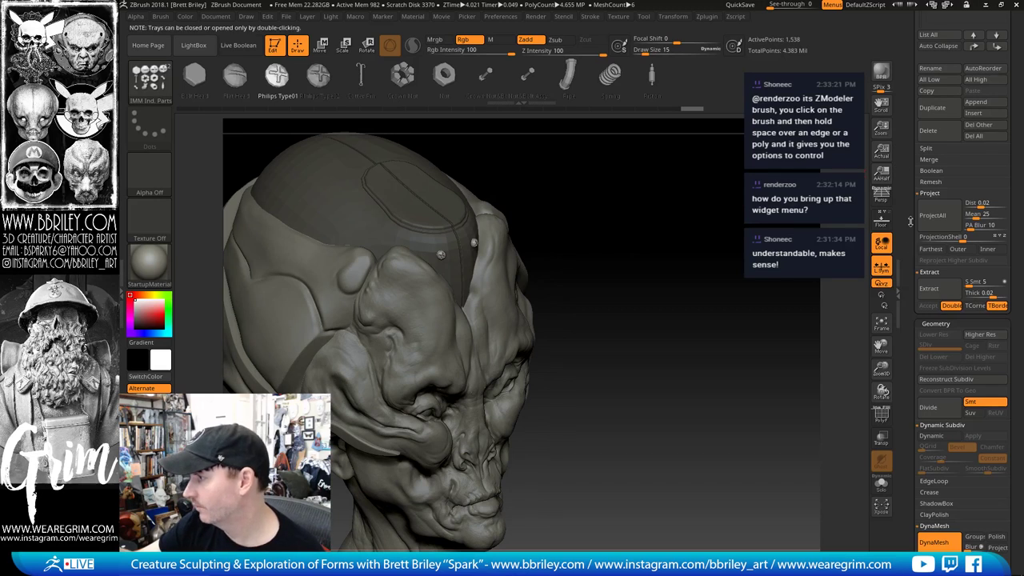
Step: Split the skull plate and its inserted screws into separate subtools by polygroup with Groups Split
drag(910, 222, 902, 340)
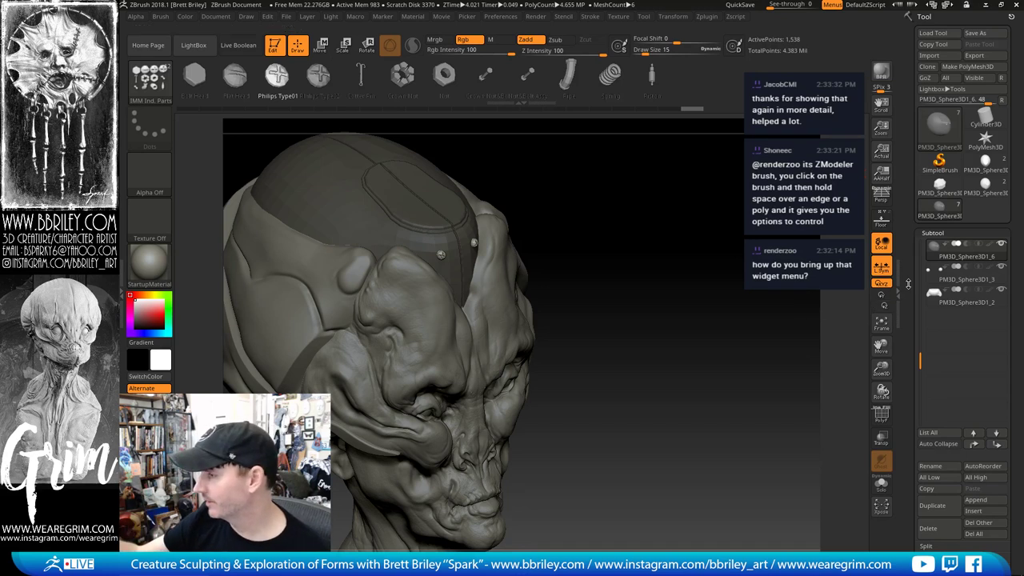
scroll(956, 232, down, 1)
mouse_move(936, 222)
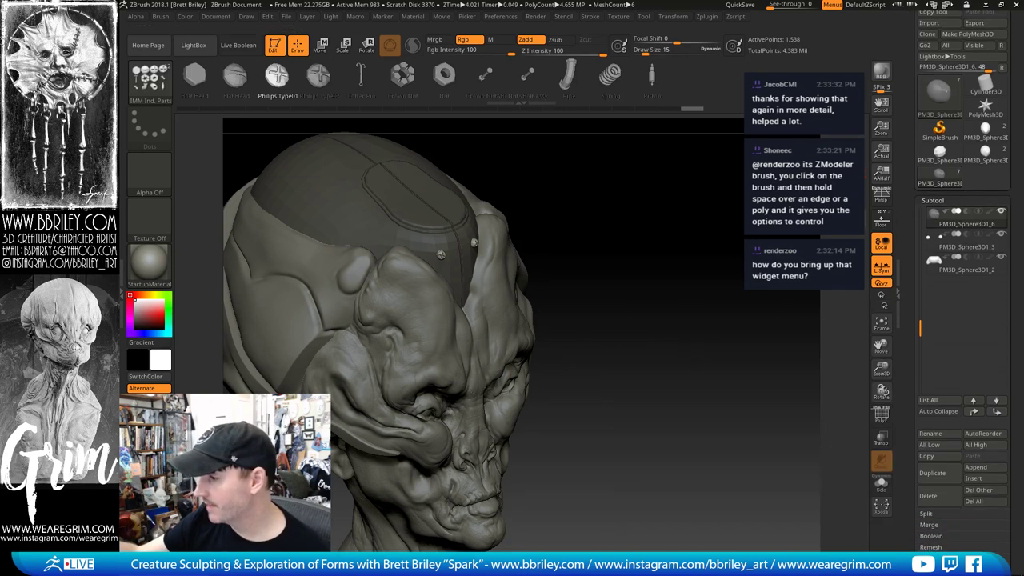
scroll(946, 277, down, 3)
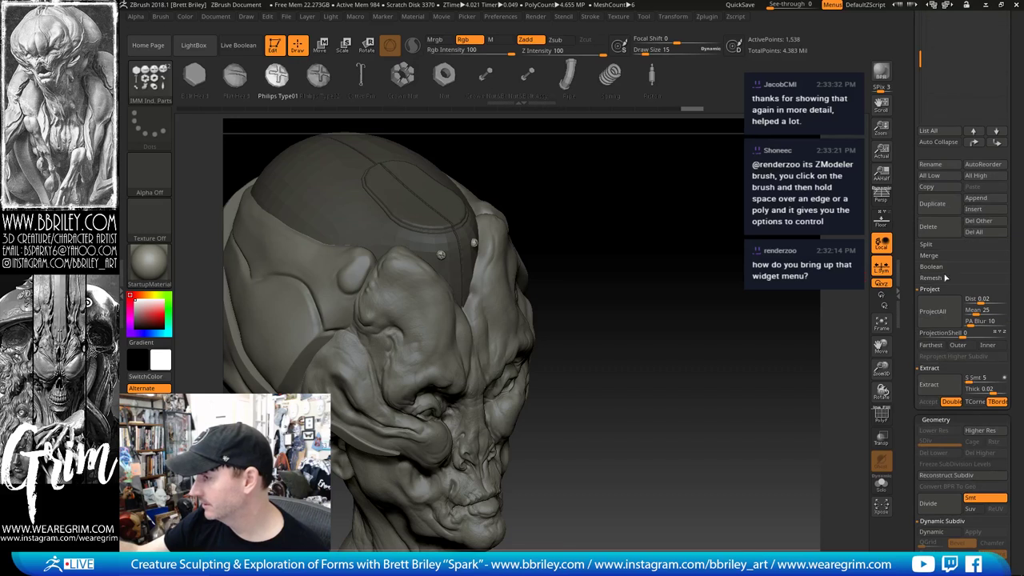
click(930, 244)
click(982, 254)
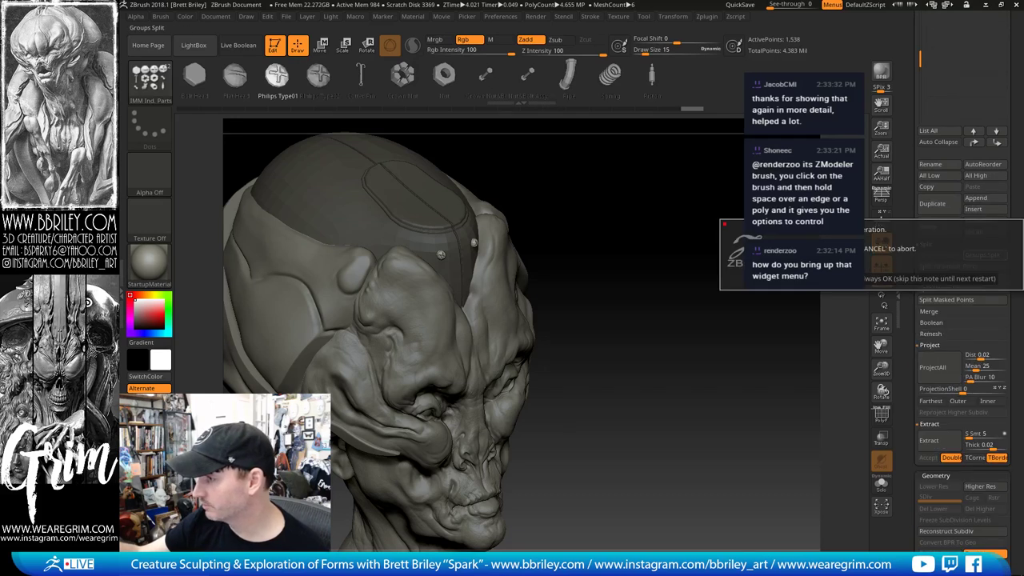
click(789, 278)
drag(631, 238, 651, 267)
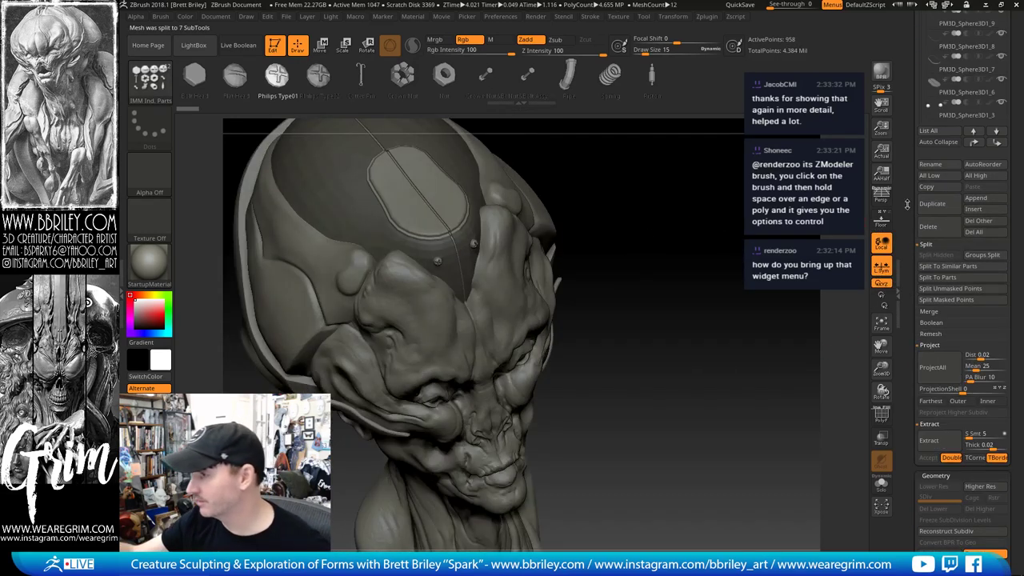
Step: Move the screw subtool above the skull plate in the subtool order and reselect the plate
drag(907, 204, 912, 304)
mouse_move(944, 266)
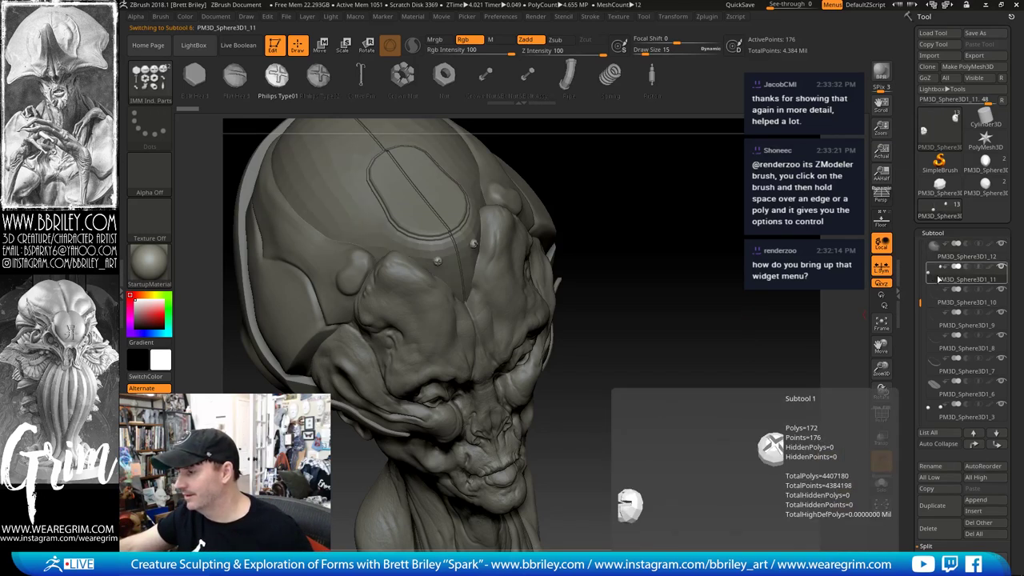
click(972, 446)
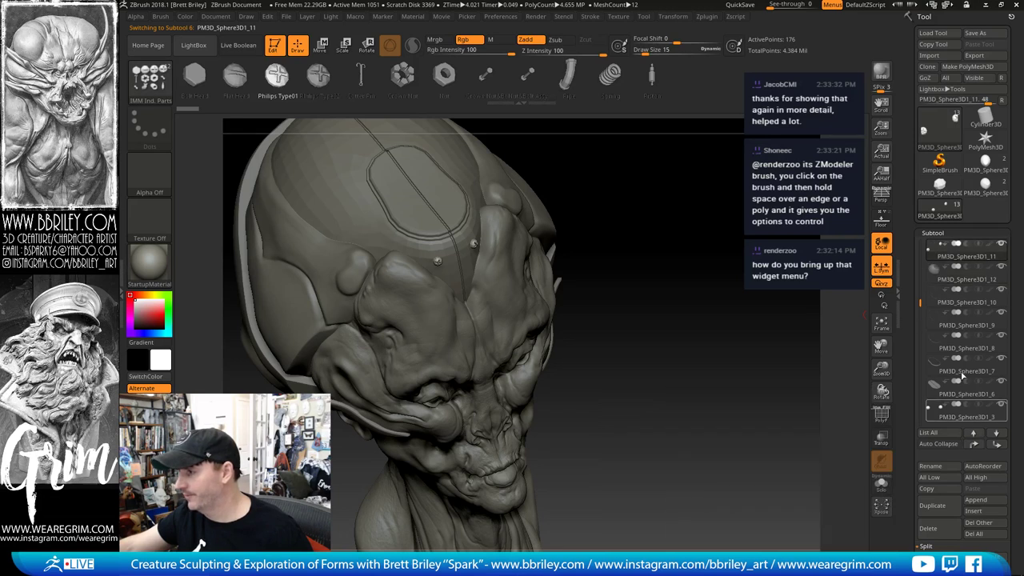
scroll(941, 376, up, 1)
click(933, 296)
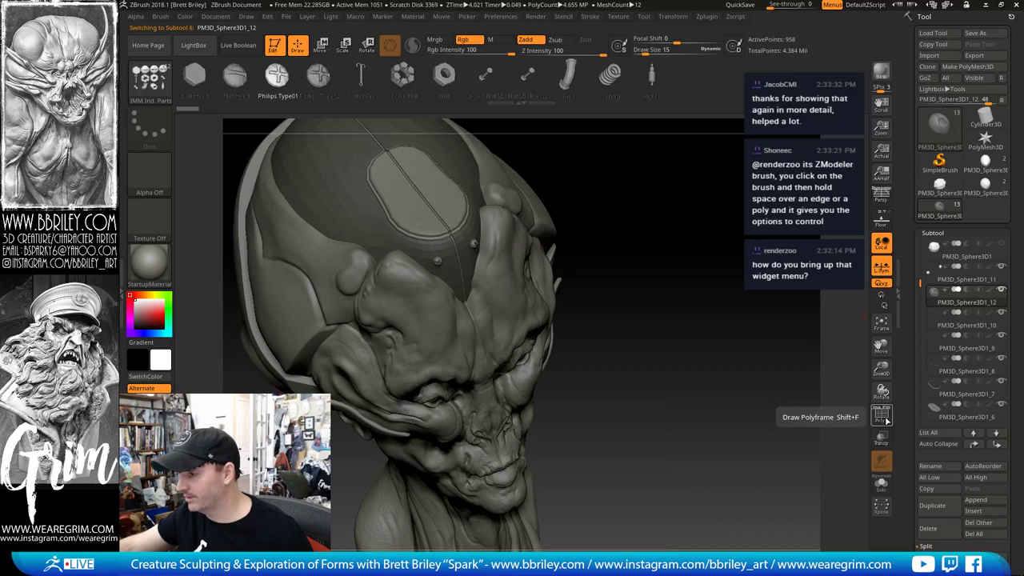
Step: Merge the plate down with the split plate pieces below it, keeping the screws separate, and clear the mask
scroll(920, 336, down, 5)
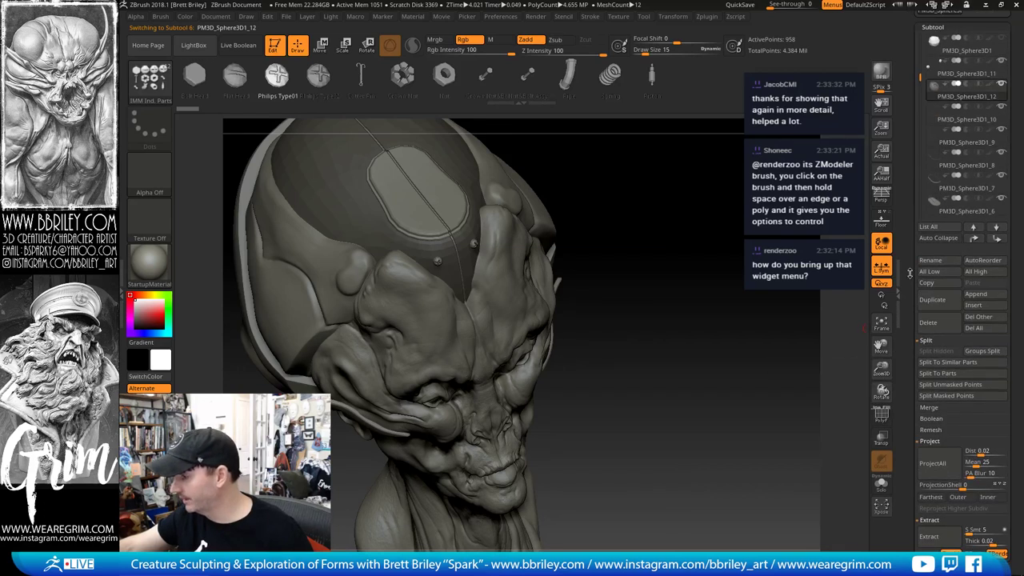
scroll(923, 264, up, 5)
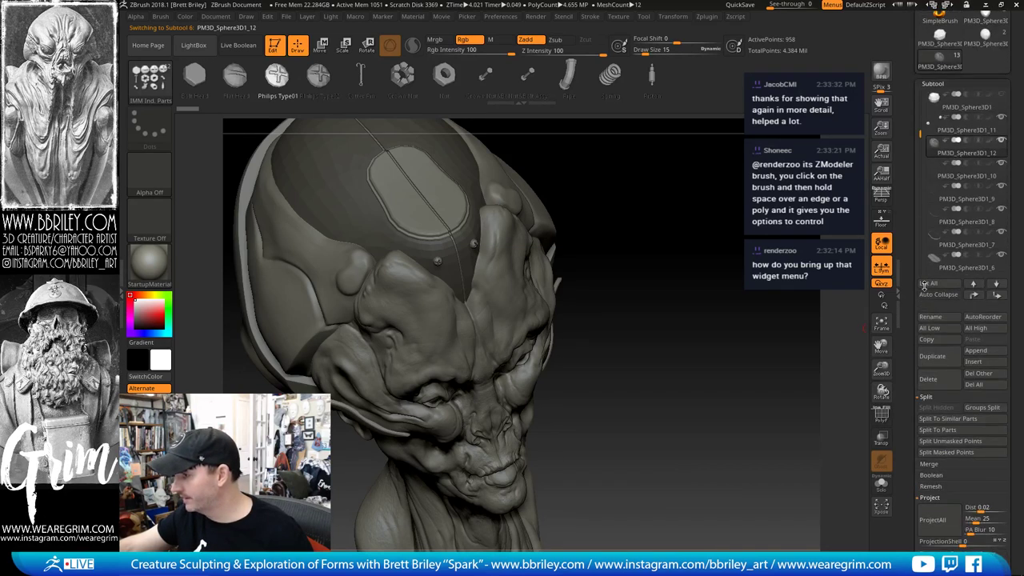
click(928, 464)
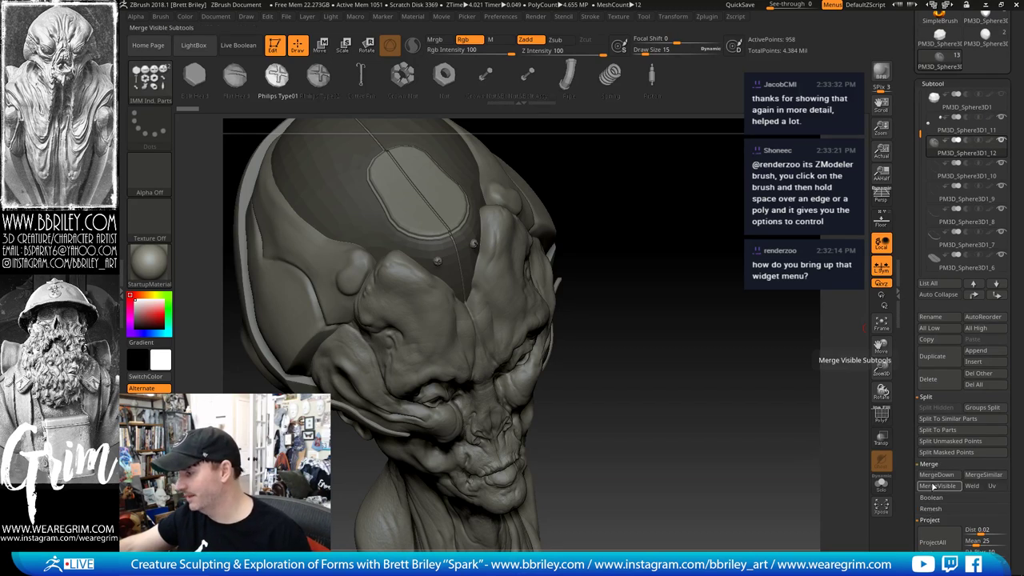
click(946, 476)
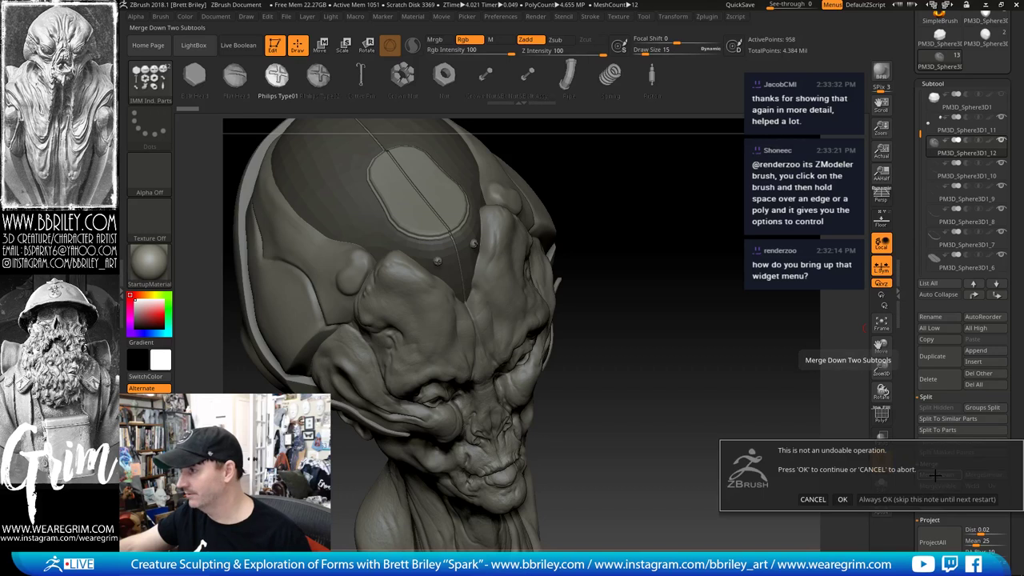
click(885, 501)
click(927, 475)
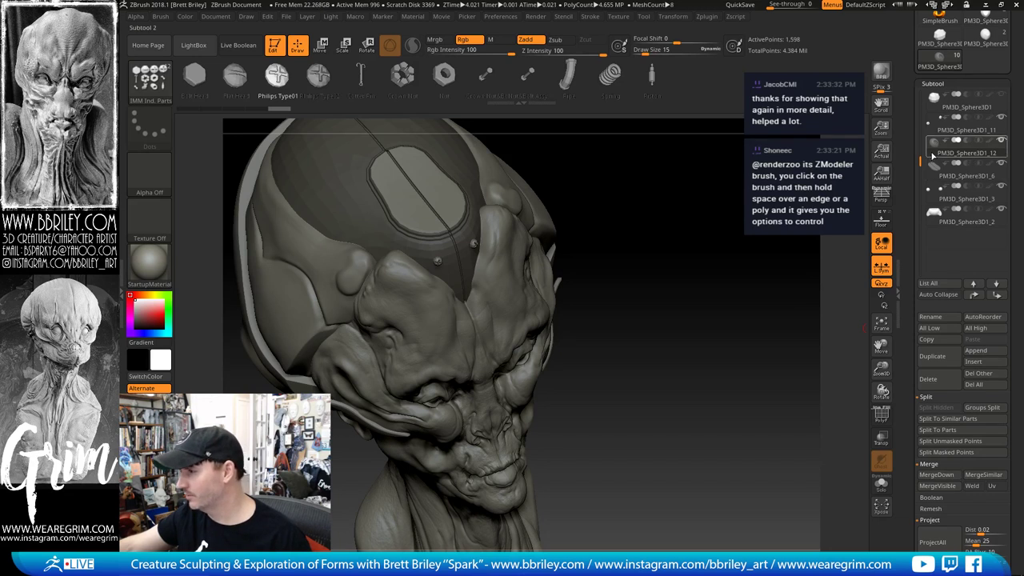
mouse_move(934, 155)
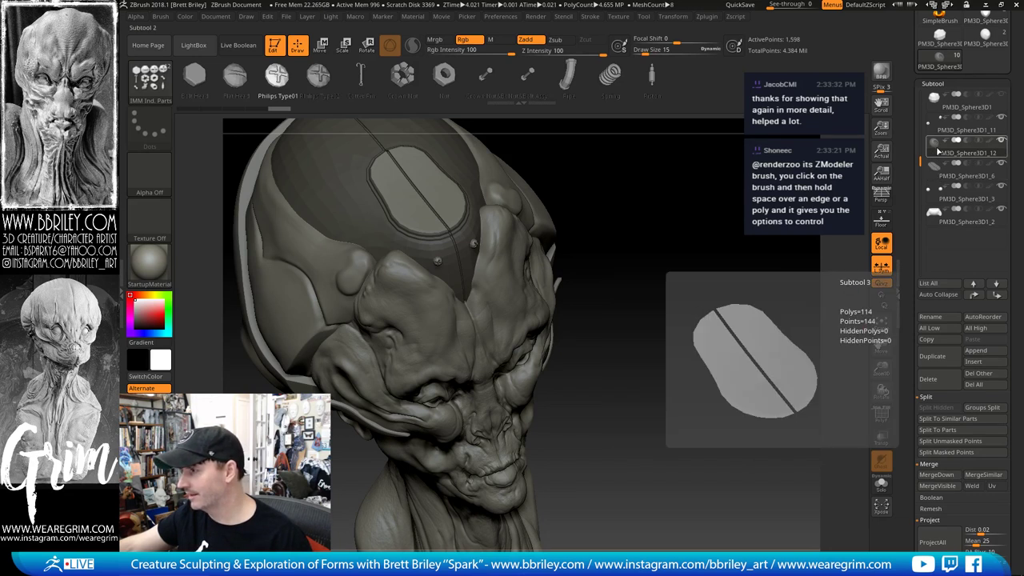
click(944, 480)
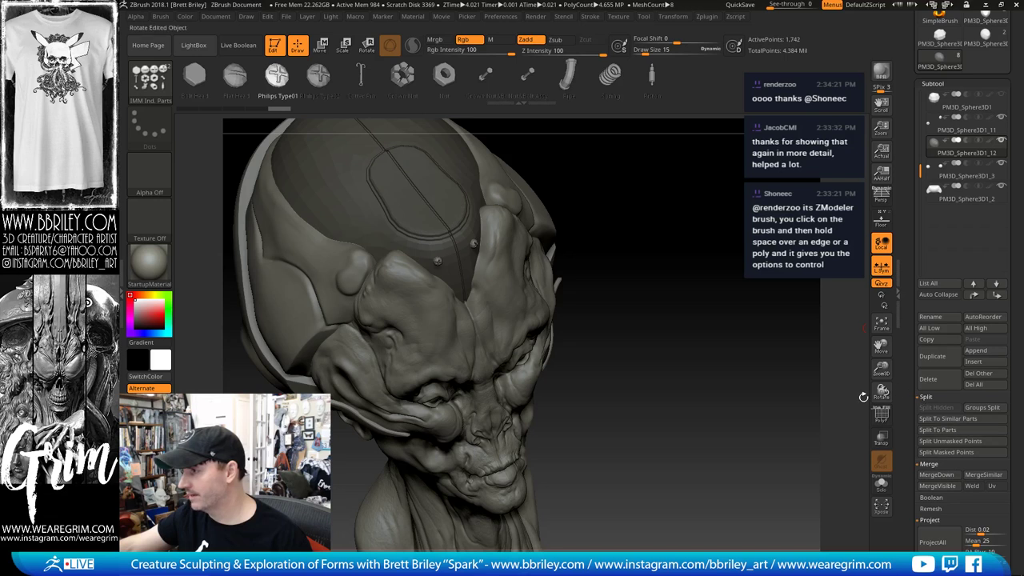
ctrl+drag(729, 358, 797, 420)
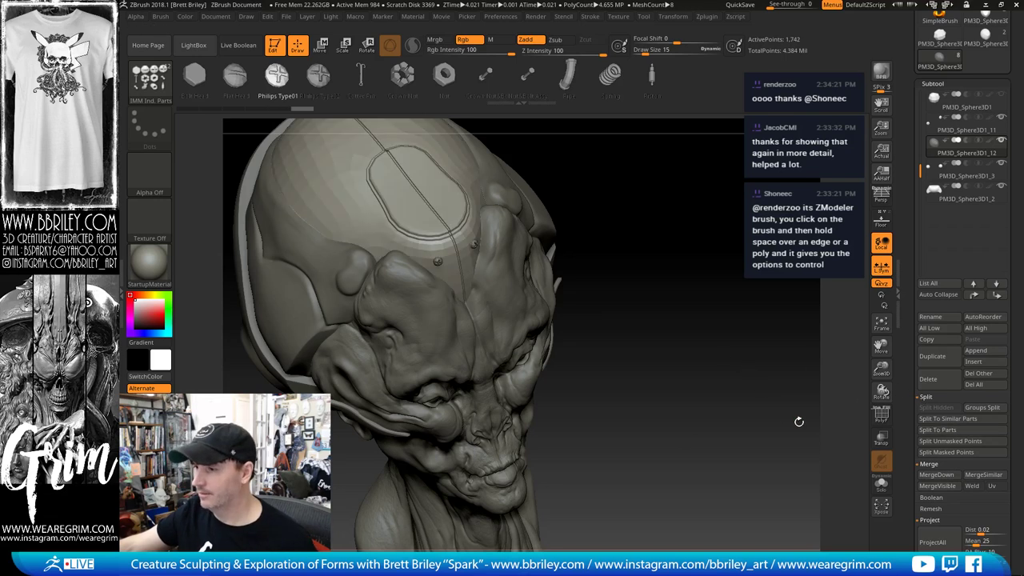
Step: Show the wireframe, examine the merged plate's polygroups and central seam from several angles, and hide the wireframe again
click(879, 417)
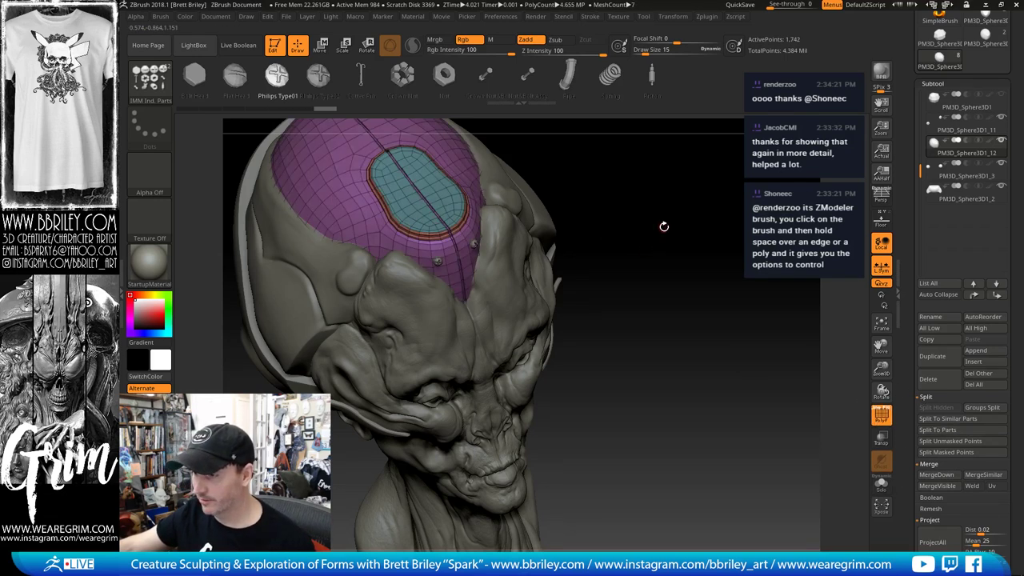
drag(668, 219, 612, 376)
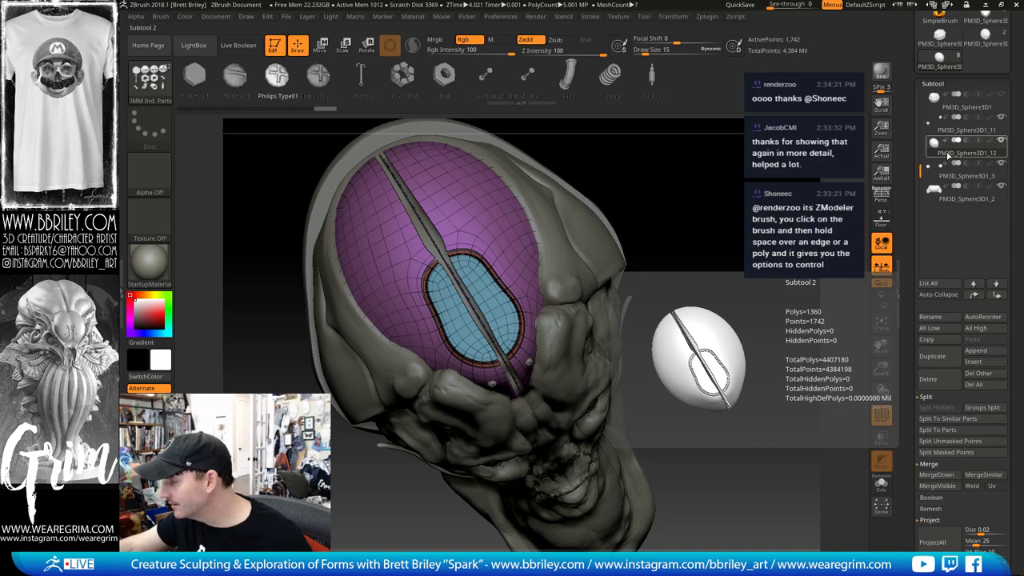
key(shift+d)
drag(735, 280, 756, 360)
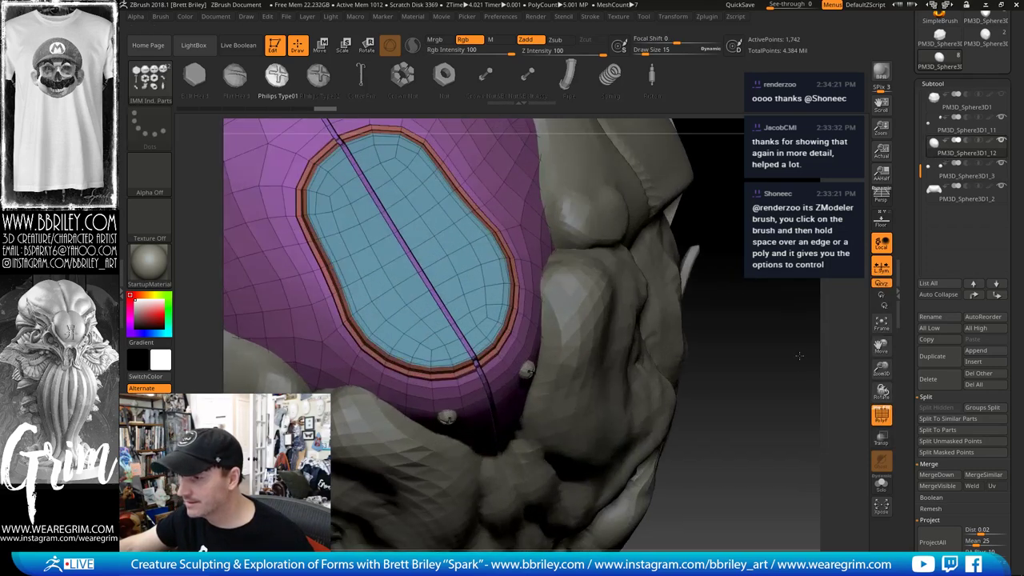
mouse_move(768, 320)
mouse_down()
mouse_move(791, 273)
mouse_move(768, 303)
mouse_move(795, 309)
mouse_move(792, 292)
mouse_move(792, 340)
mouse_move(548, 300)
mouse_up()
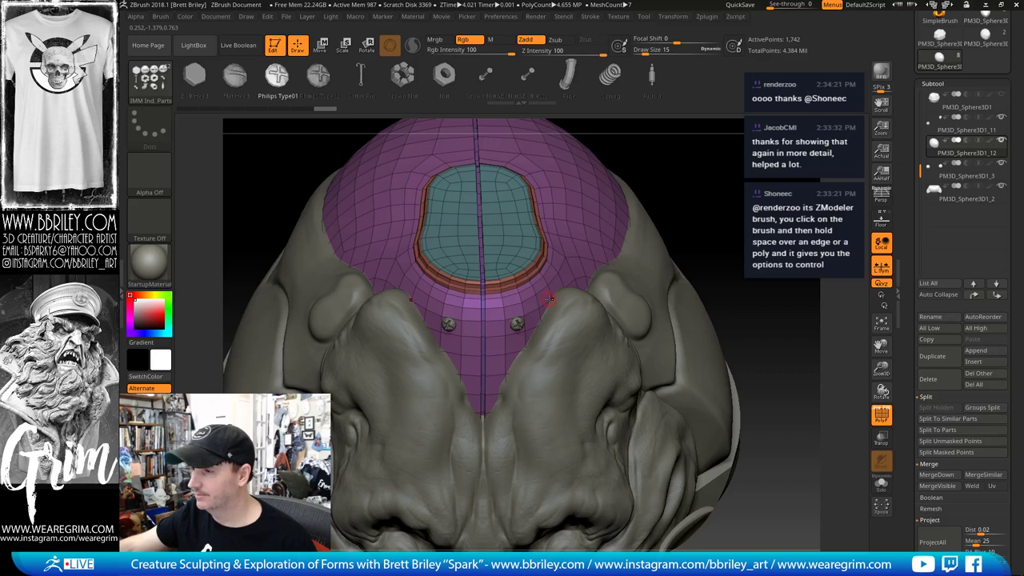
click(882, 415)
drag(795, 301, 784, 232)
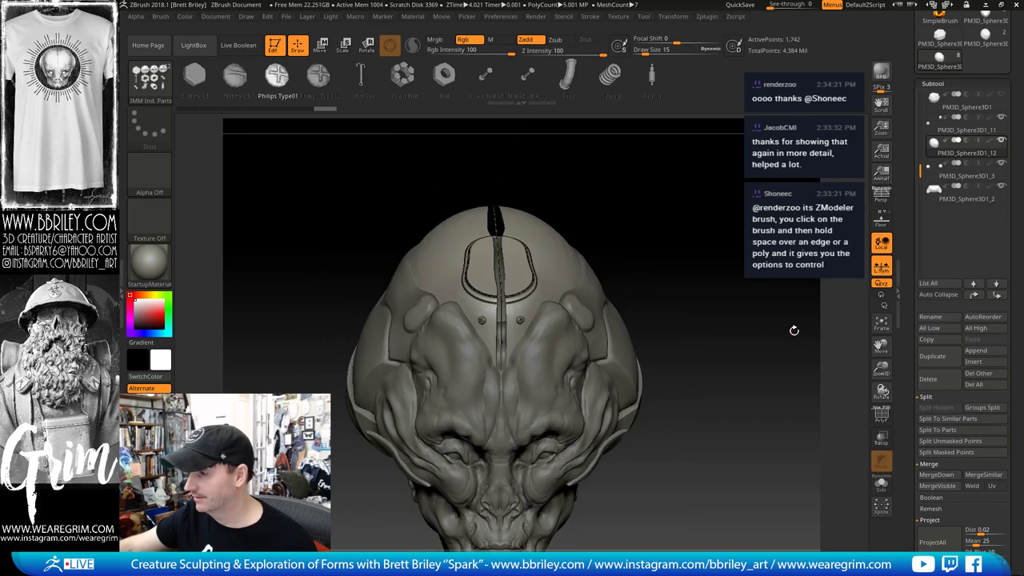
Step: Turn off subdivision smoothing and try dividing the skull plate once without it
scroll(968, 376, down, 5)
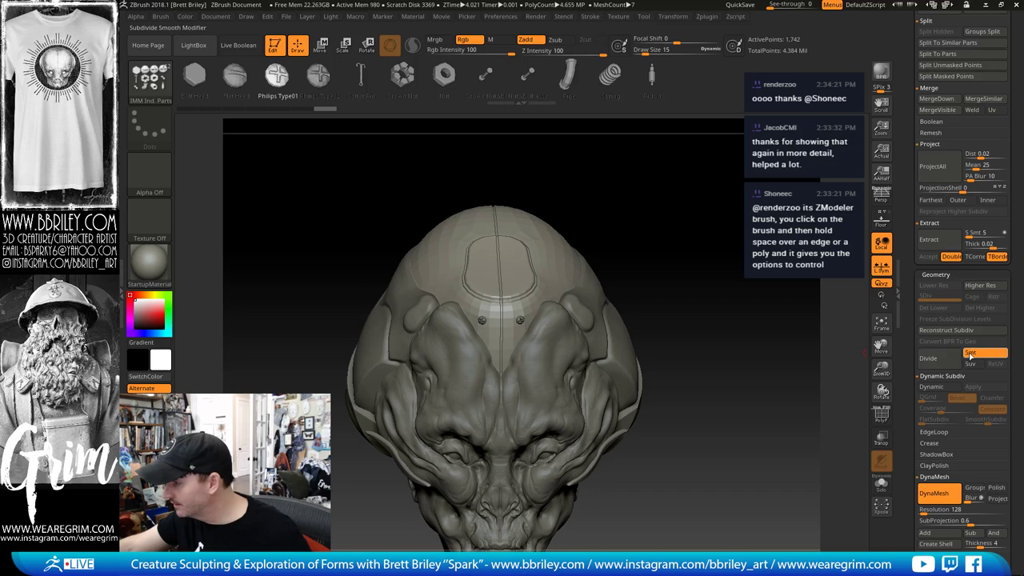
click(970, 353)
click(928, 388)
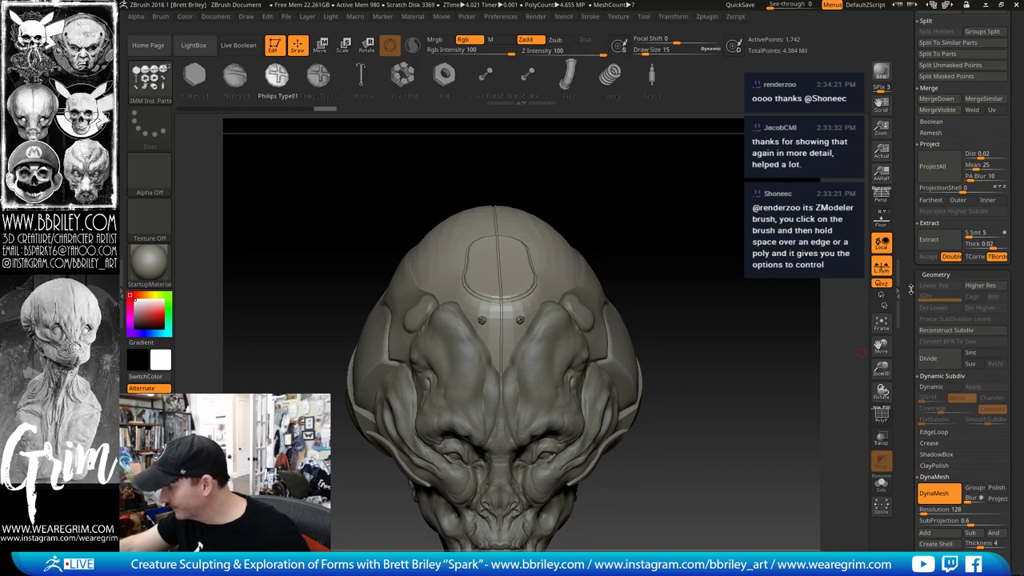
scroll(938, 208, up, 5)
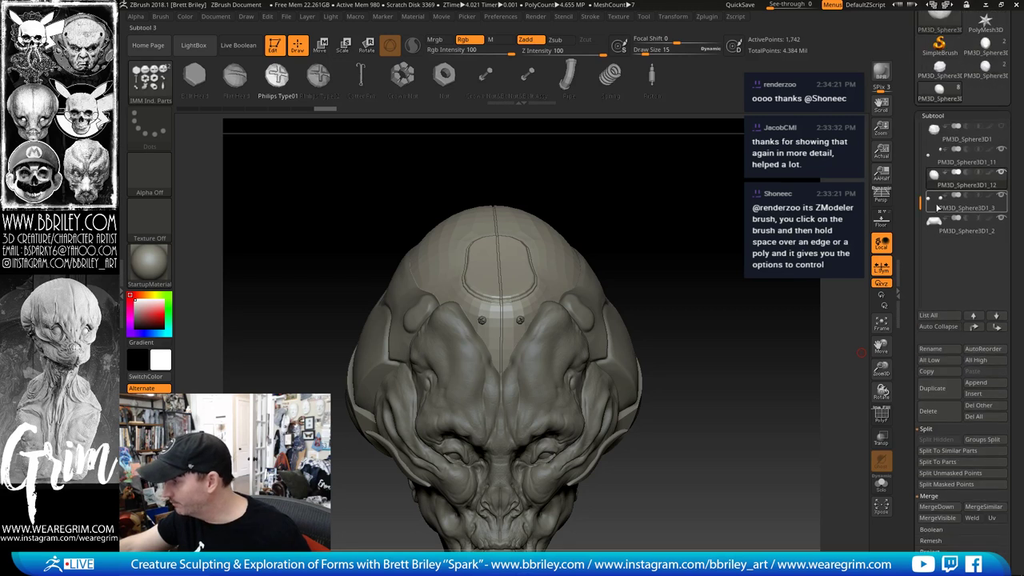
mouse_move(944, 140)
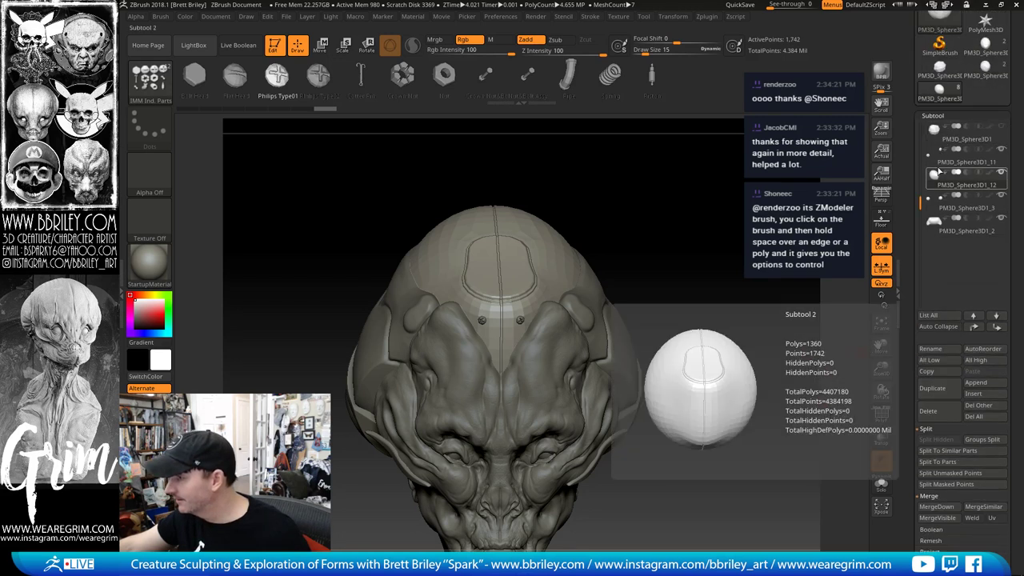
mouse_move(717, 324)
mouse_down()
mouse_move(760, 334)
mouse_move(784, 360)
mouse_move(777, 341)
mouse_up()
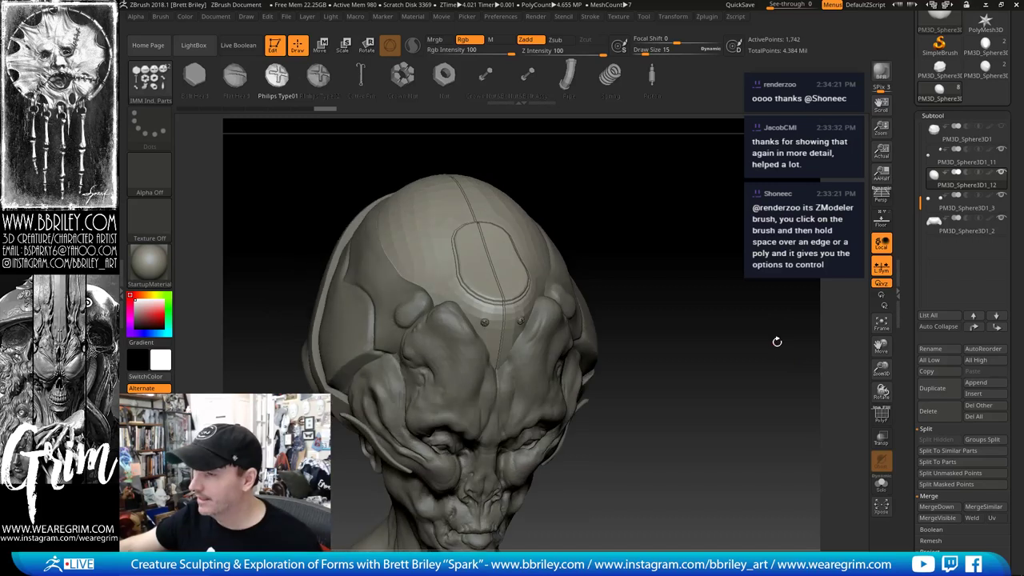
key(shift)
ctrl+drag(730, 314, 733, 316)
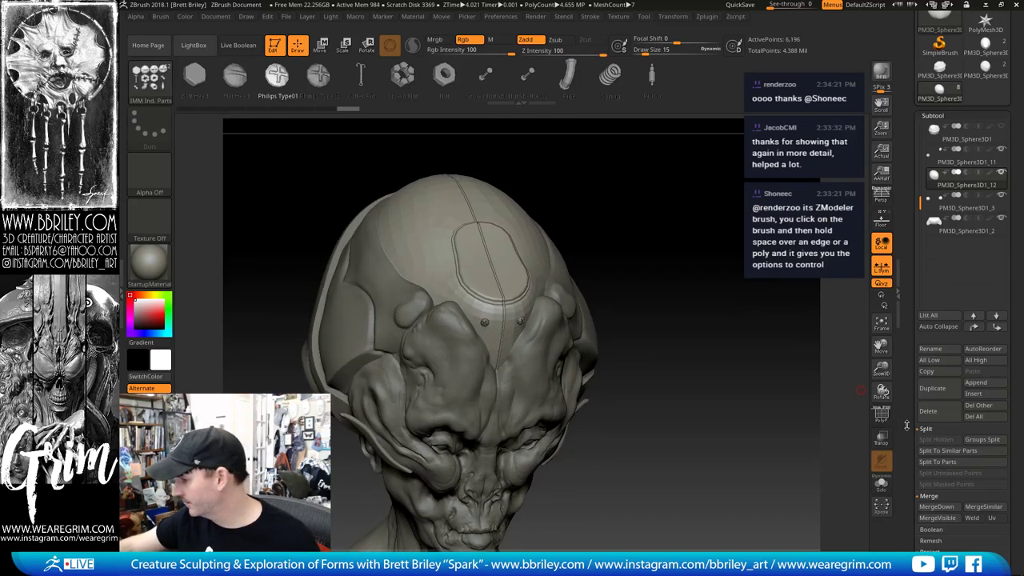
Step: Undo the unsmoothed division of the skull plate and turn subdivision smoothing back on
scroll(960, 320, down, 3)
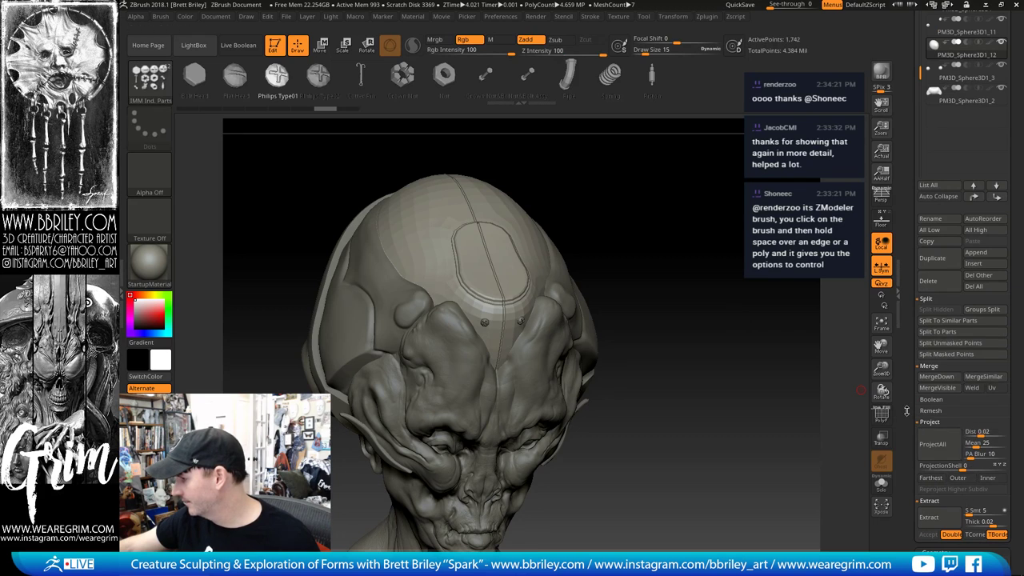
drag(906, 410, 921, 297)
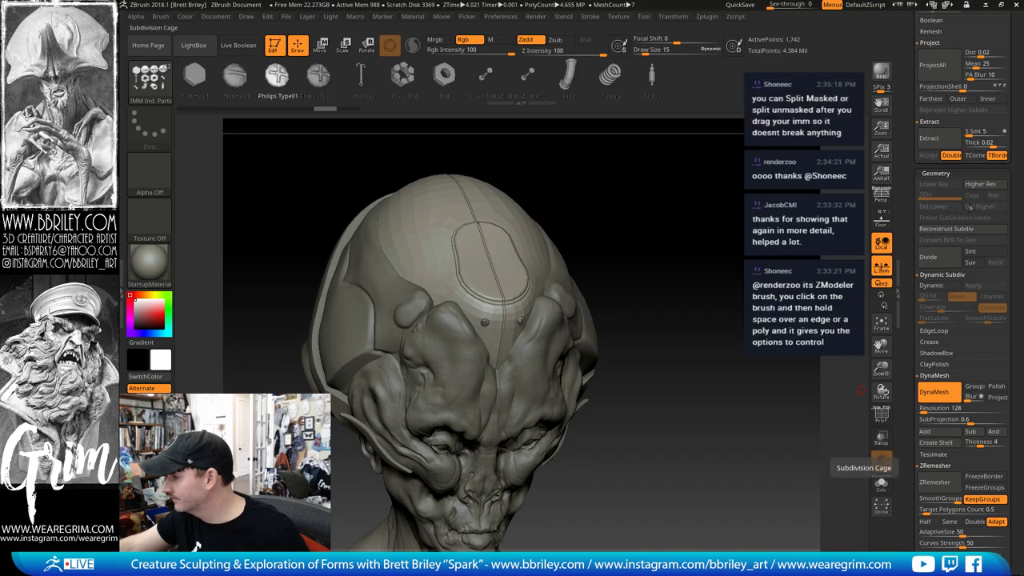
click(971, 251)
Step: Clone the skull plate subtool as a separate tool and switch to the clone
drag(913, 261, 917, 288)
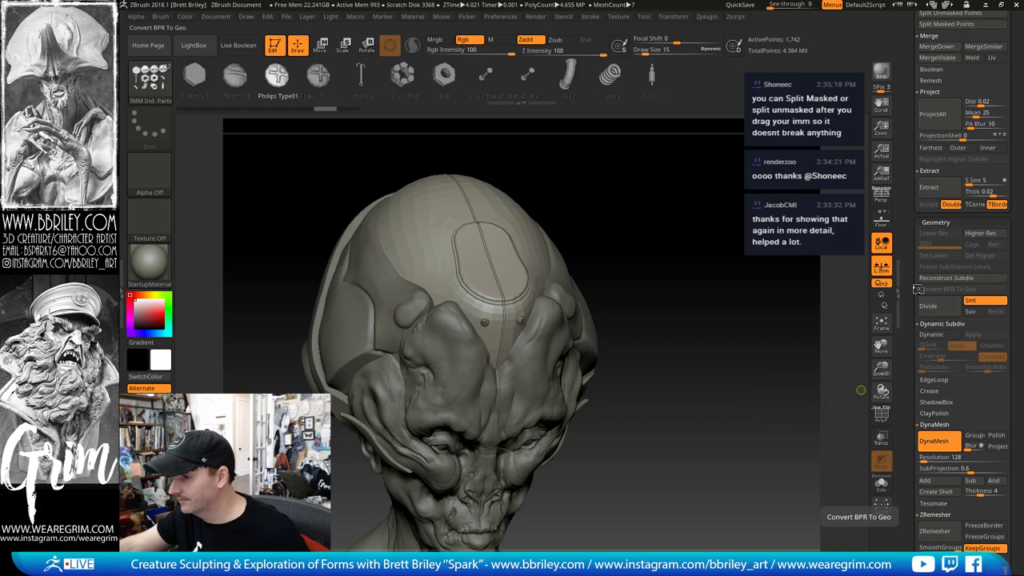
drag(918, 289, 926, 414)
scroll(923, 424, up, 1)
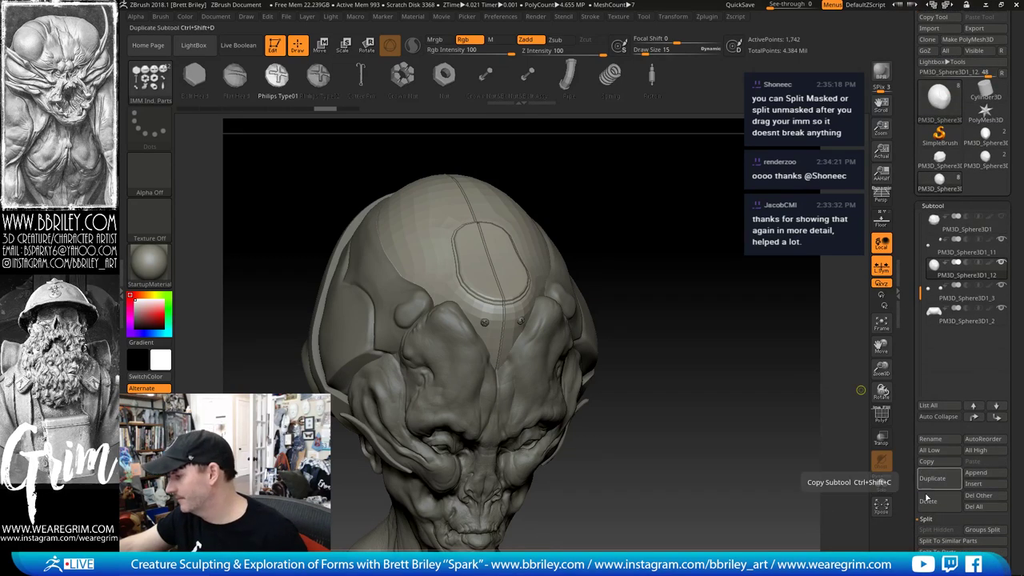
scroll(928, 156, up, 1)
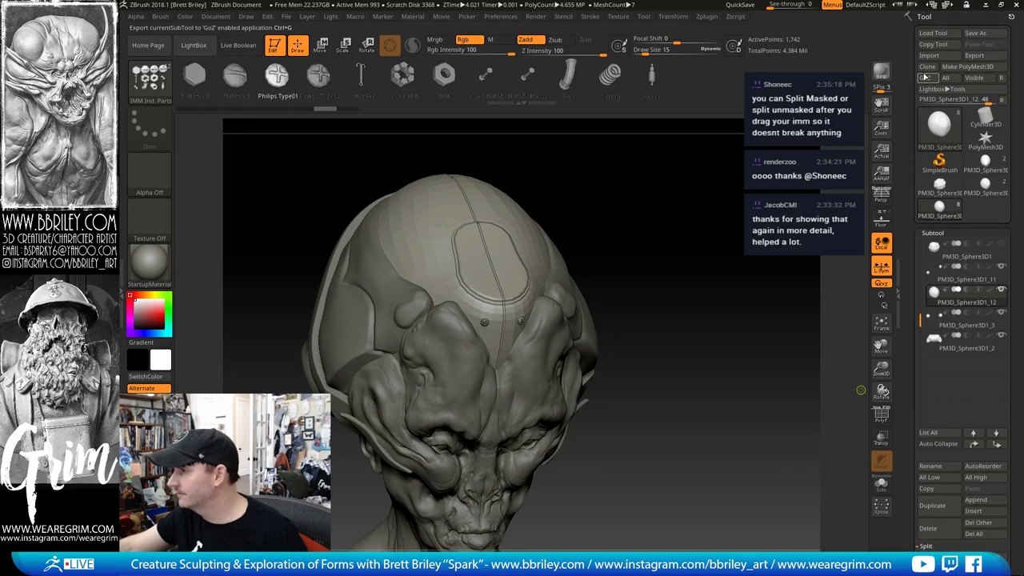
click(944, 214)
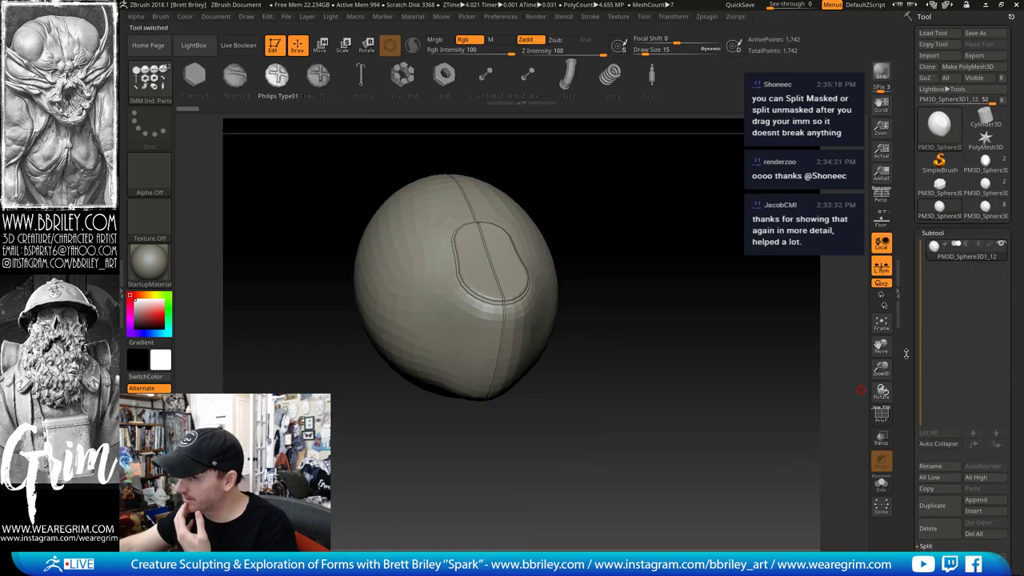
Step: Set the cloned plate's DynaMesh resolution to 1024 and remesh it
scroll(902, 368, down, 4)
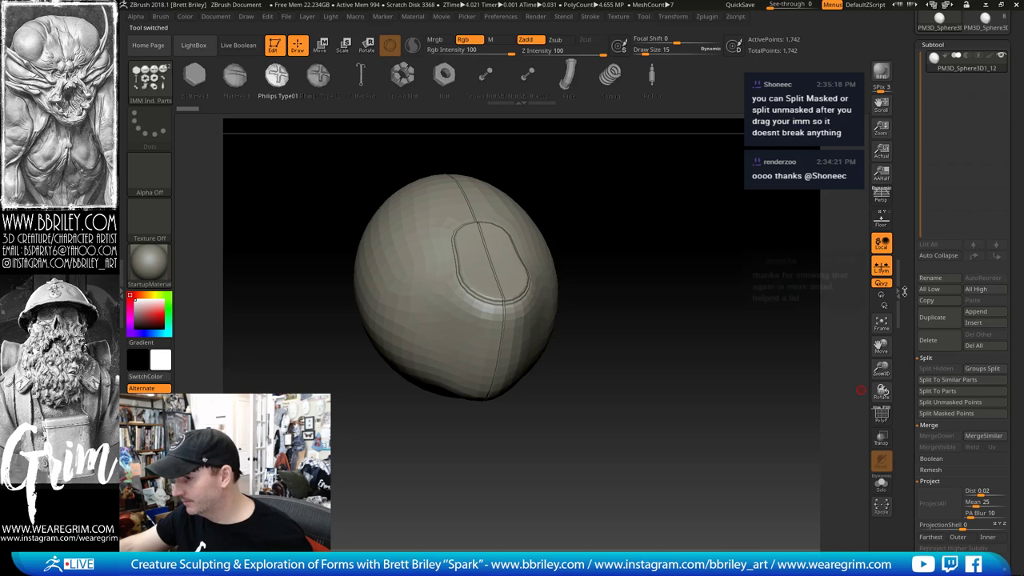
scroll(926, 390, down, 5)
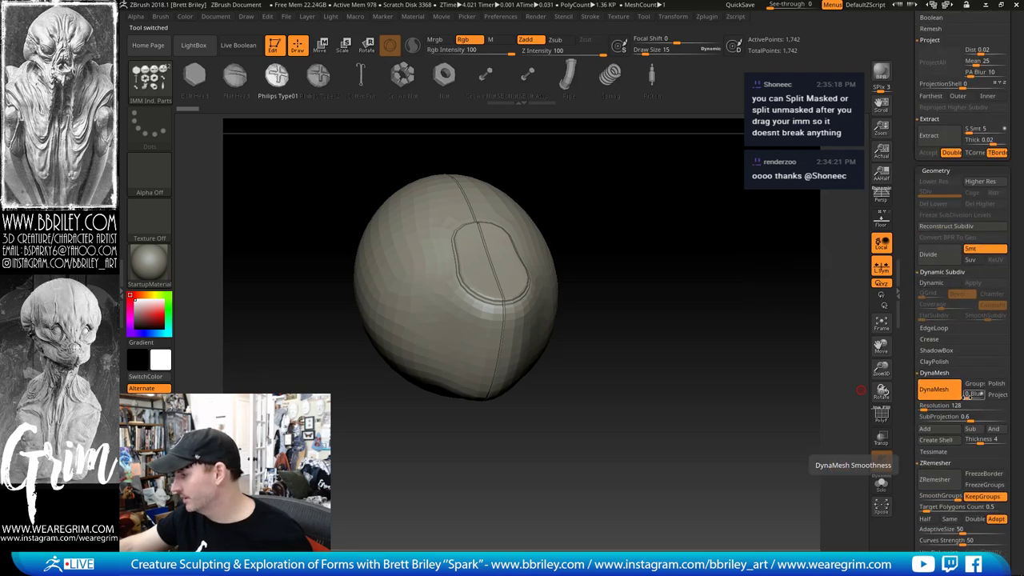
click(925, 407)
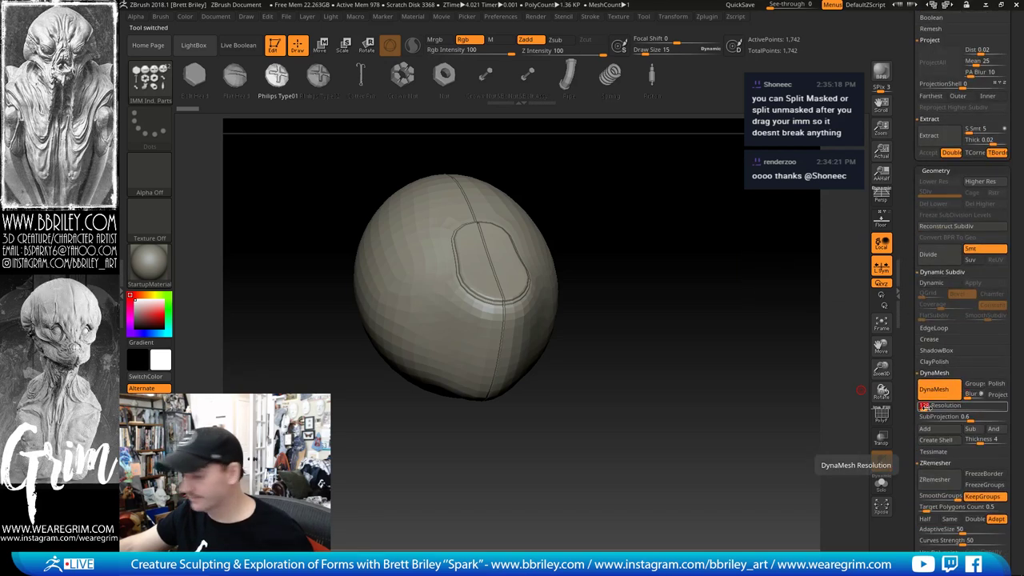
text(1)
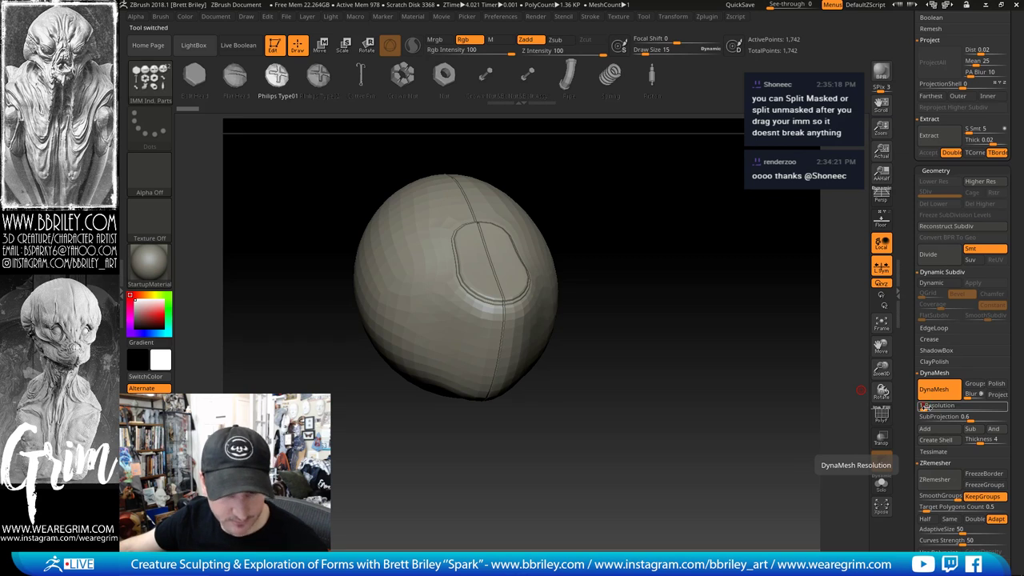
text(024)
key(Return)
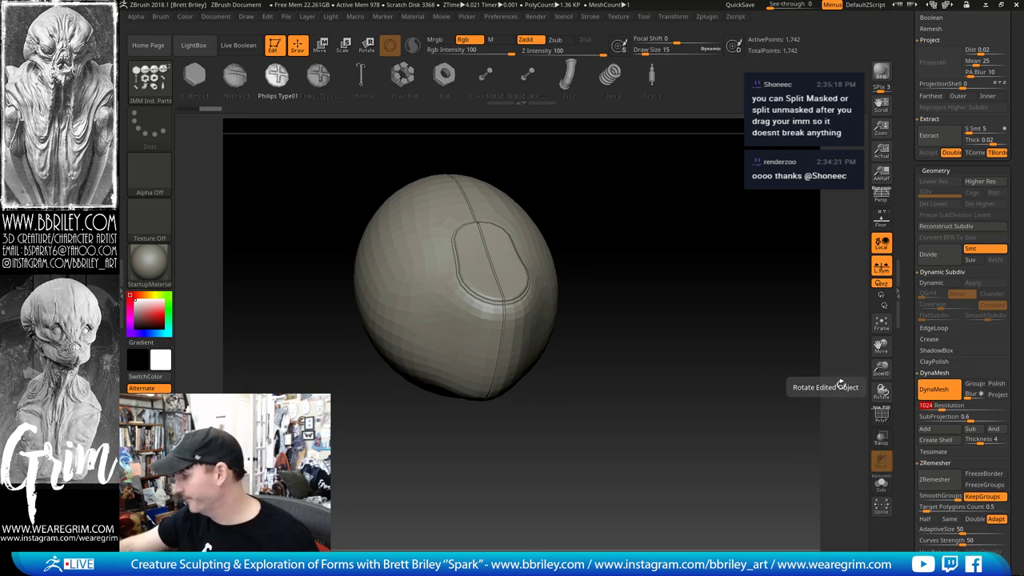
key(ctrl)
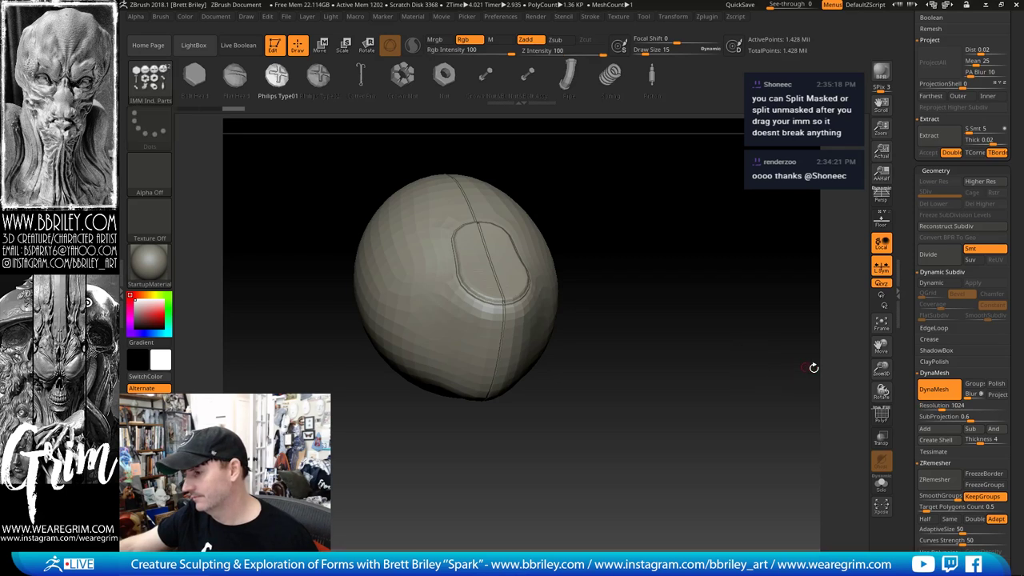
Step: Try subdividing the remeshed clone once, undo it to examine the rim up close, and subdivide it again
drag(813, 367, 816, 422)
key(ctrl+d)
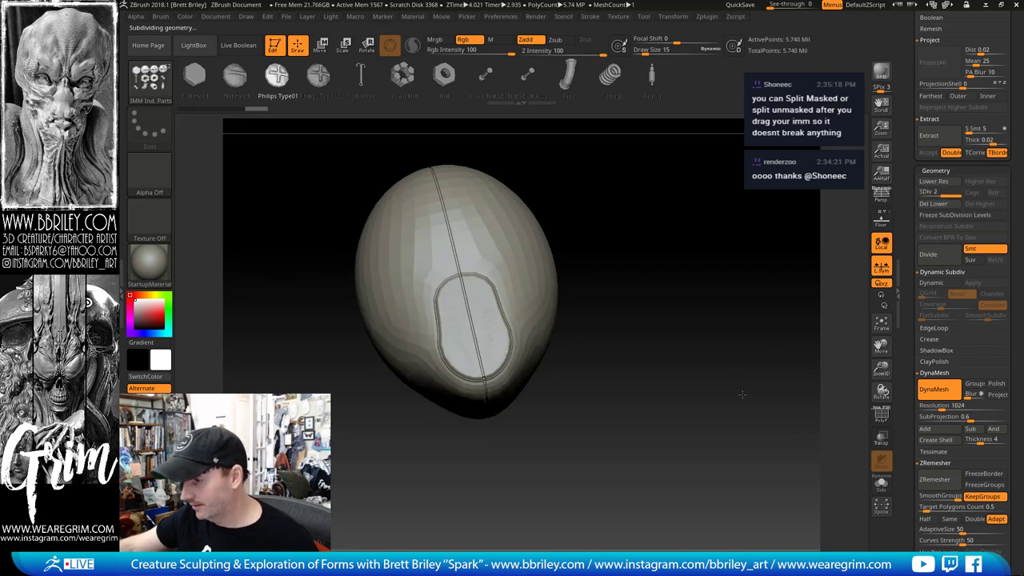
alt+drag(742, 394, 766, 408)
key(ctrl+z)
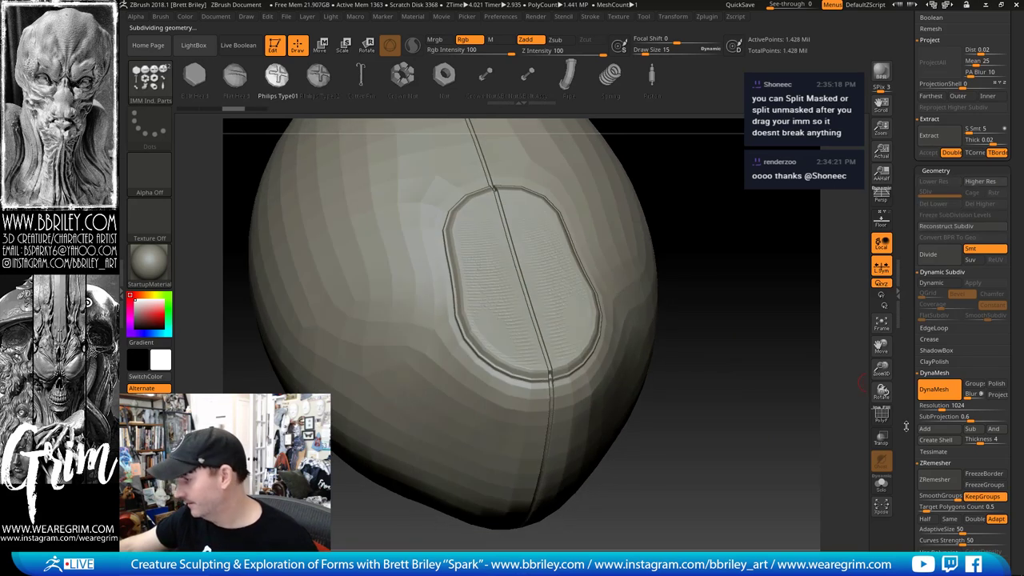
scroll(930, 350, up, 5)
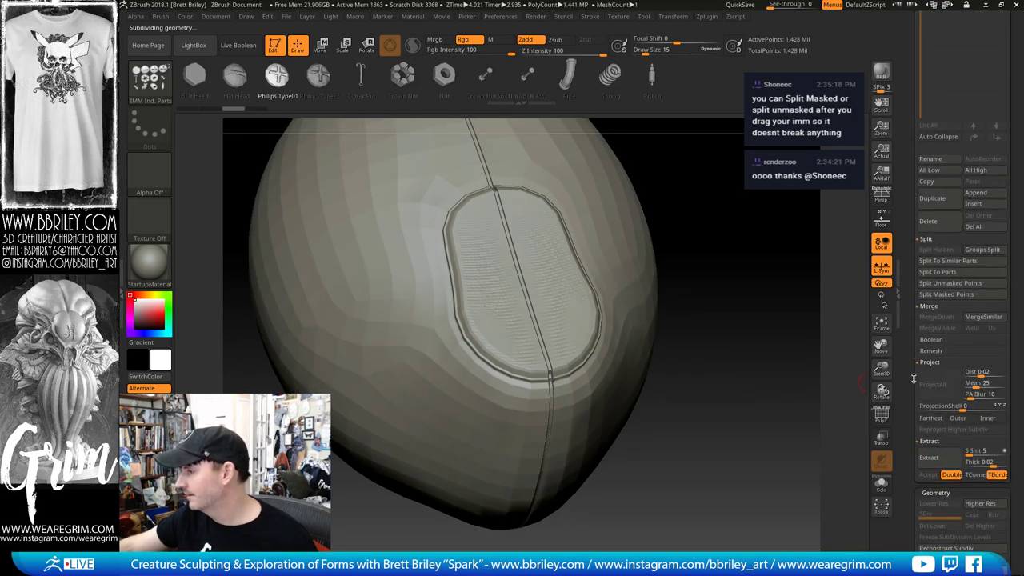
scroll(912, 378, up, 5)
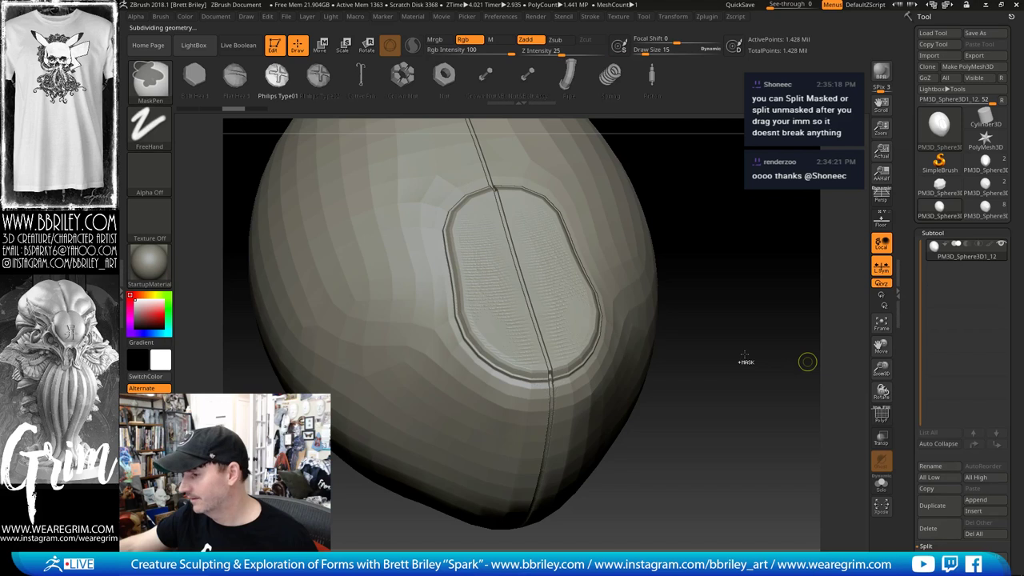
key(d)
key(shift)
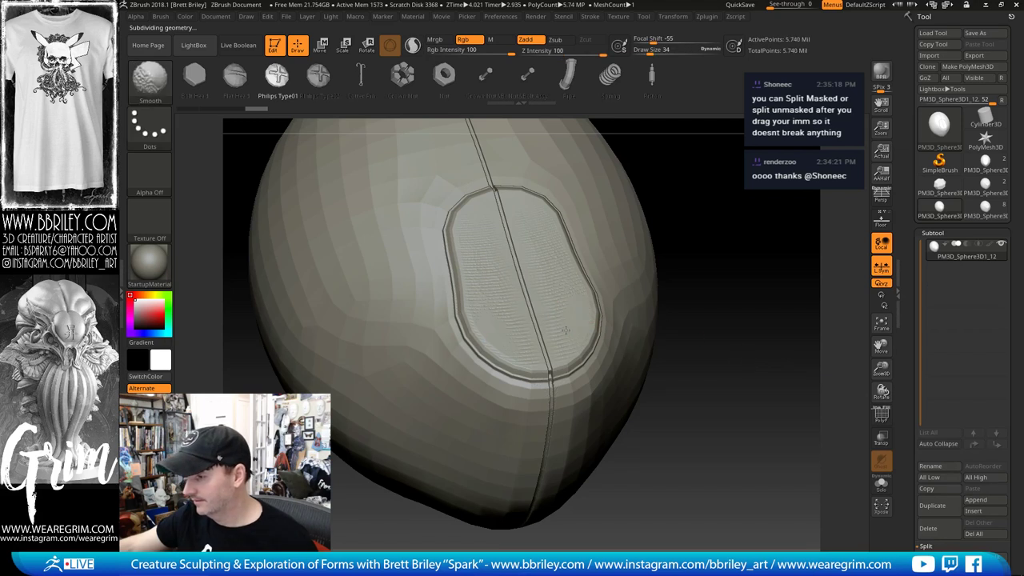
Step: Return to the full head tool, examine the skull plate's topology and polygroups with the wireframe shown, and hide the wireframe
alt+drag(825, 411, 811, 344)
click(985, 207)
drag(785, 432, 736, 240)
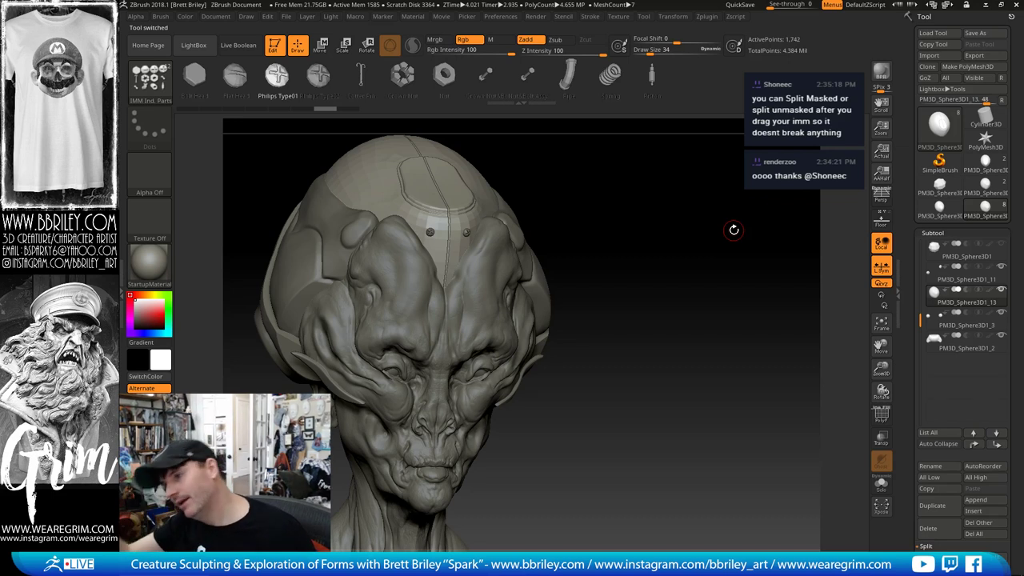
drag(733, 230, 774, 293)
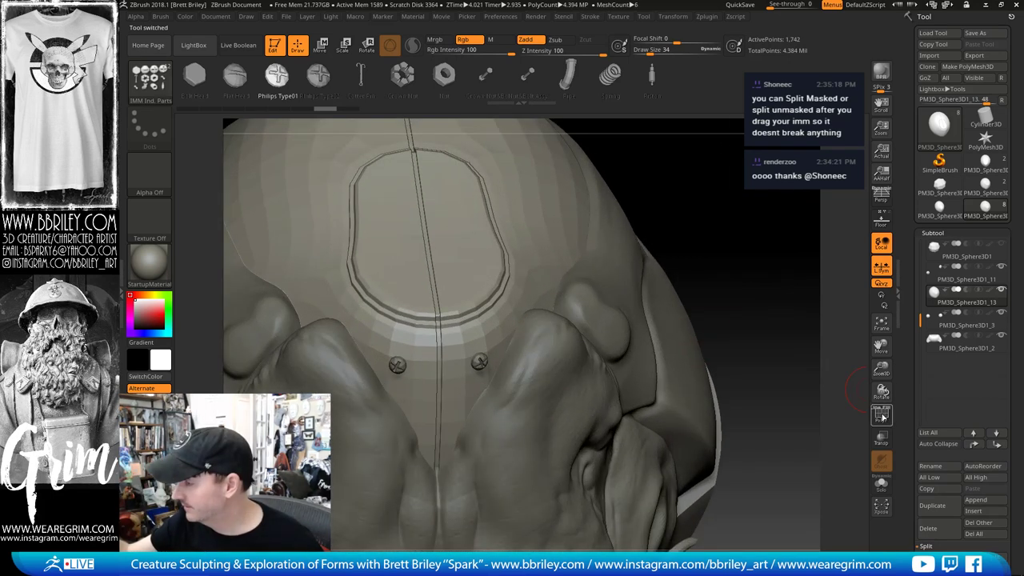
click(882, 415)
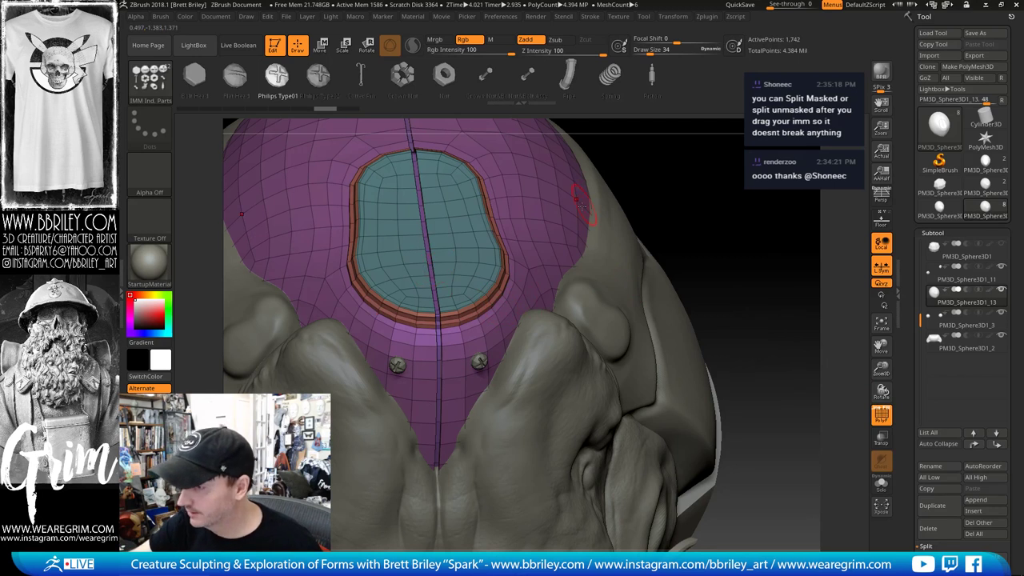
key(b)
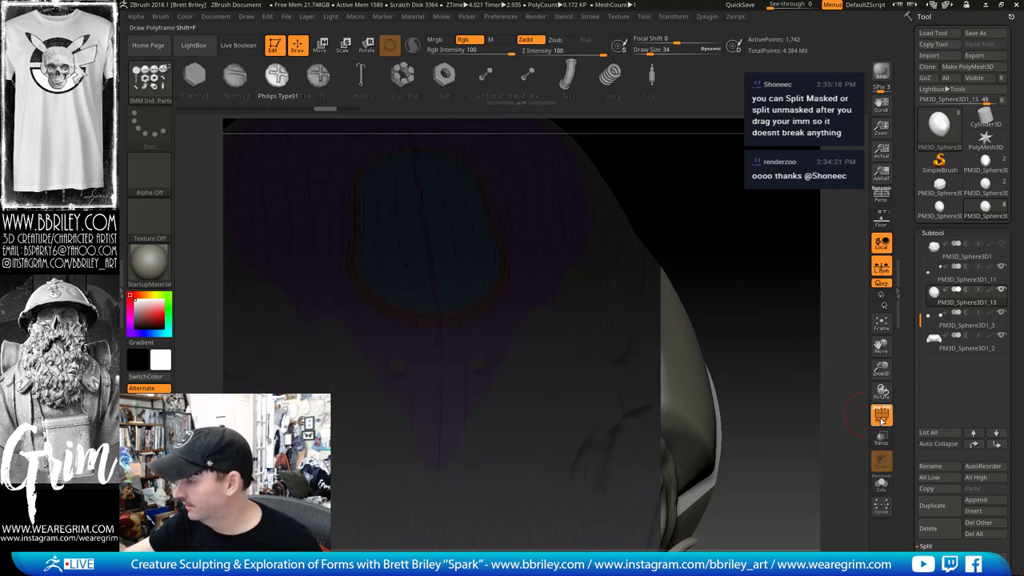
click(881, 421)
alt+drag(784, 350, 713, 293)
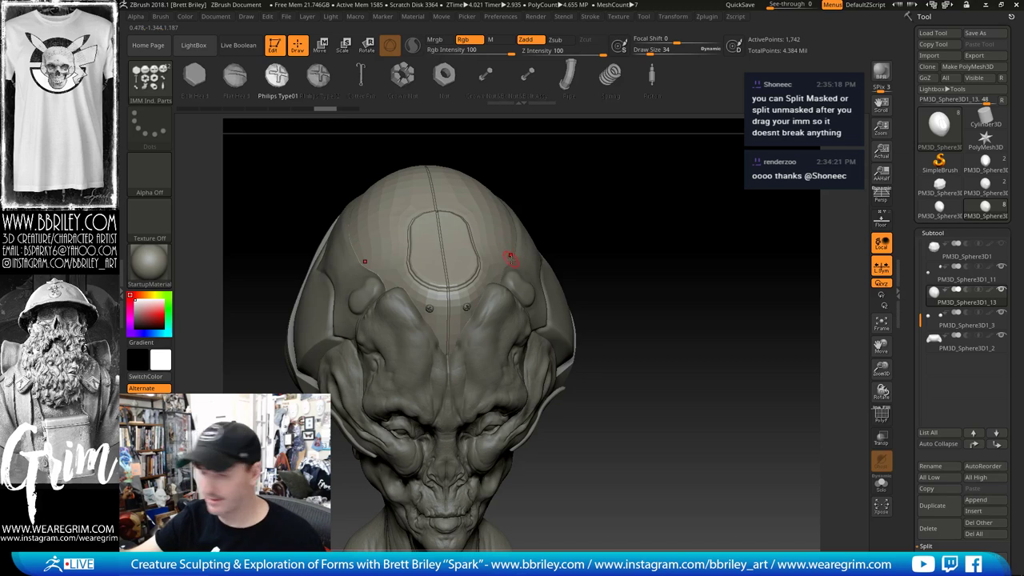
Step: Select the Standard brush and examine the skull plate's central seam from the front with Dynamic Subdivision previewed
key(b)
key(s)
key(t)
mouse_move(608, 181)
mouse_down()
mouse_move(616, 213)
mouse_move(638, 234)
mouse_up()
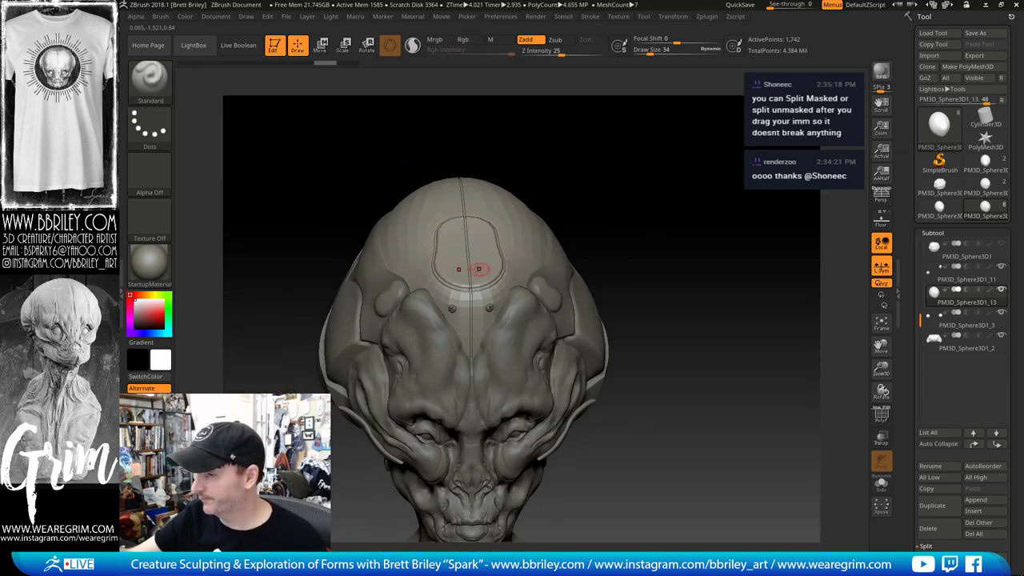
drag(558, 155, 619, 158)
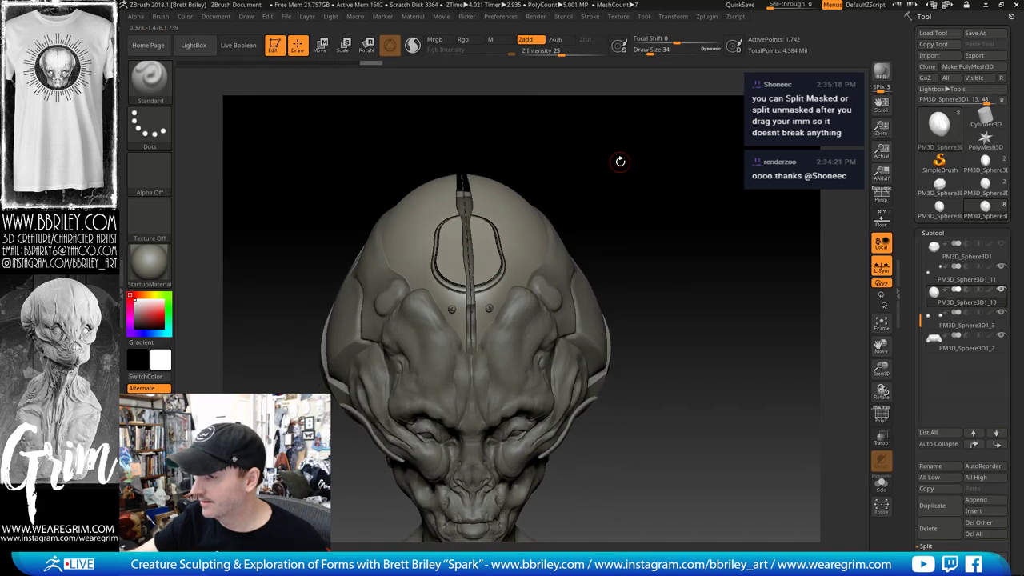
Step: Weld the skull plate's disconnected points, turn on Dynamic Subdivision, and check the seam from above
drag(914, 400, 914, 188)
drag(913, 284, 907, 234)
scroll(906, 233, down, 8)
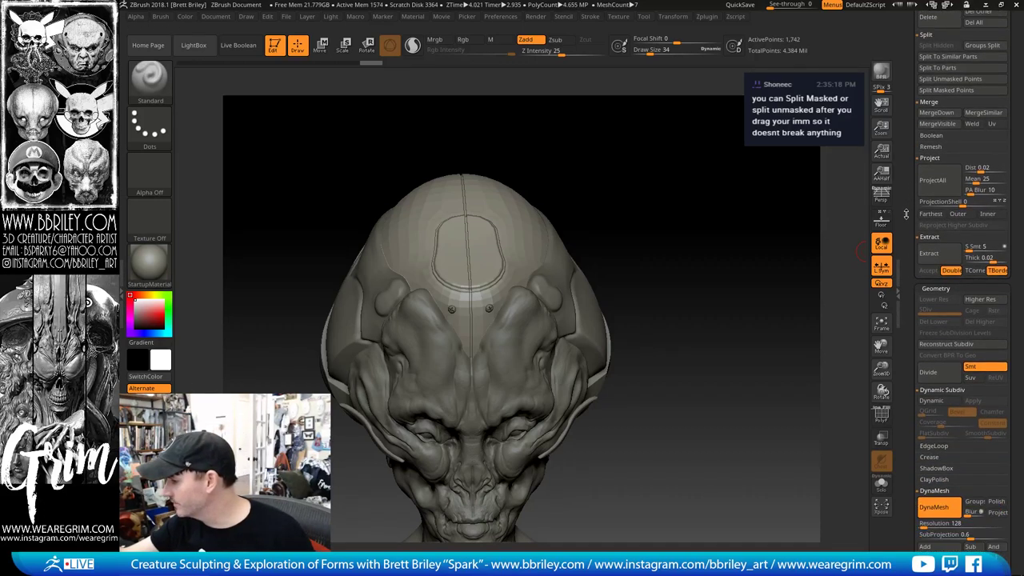
scroll(908, 185, down, 5)
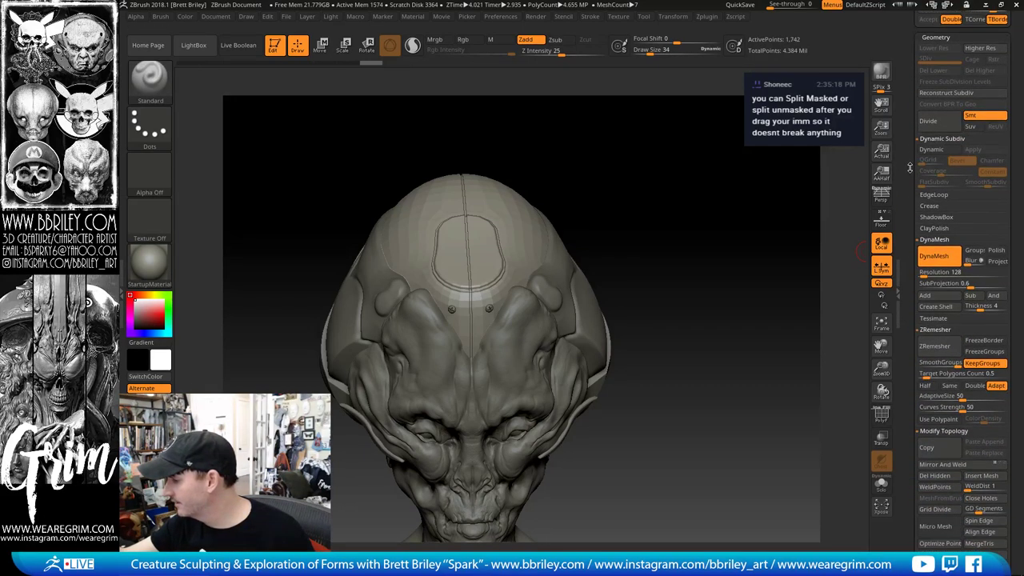
scroll(910, 159, down, 3)
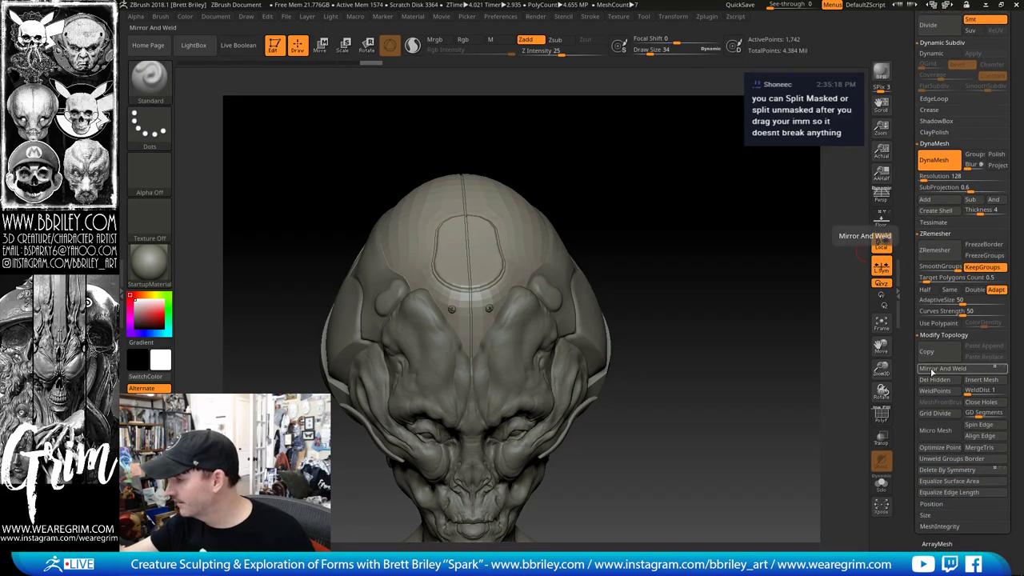
key(d)
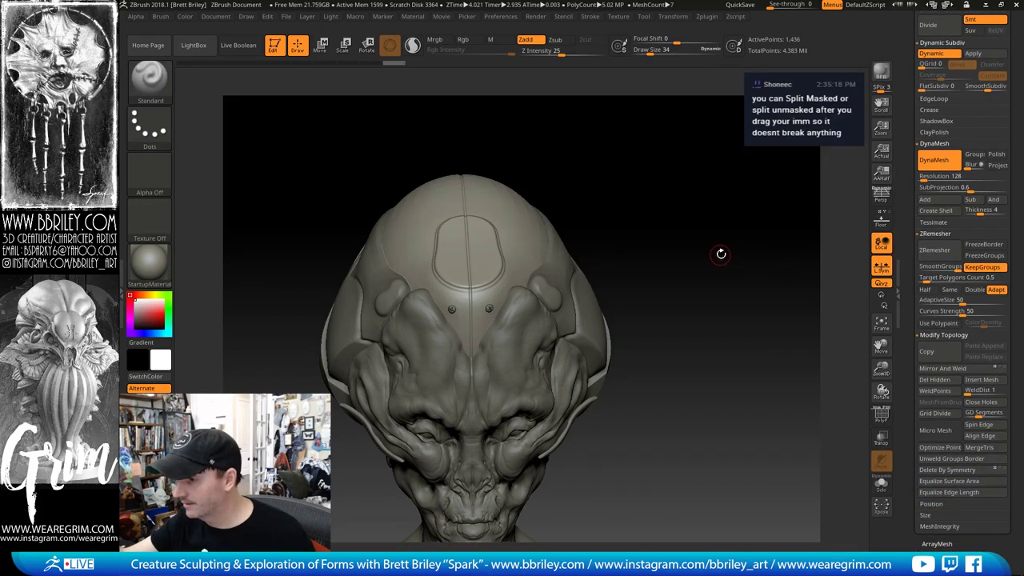
mouse_move(720, 254)
mouse_down()
mouse_move(745, 240)
mouse_move(744, 277)
mouse_move(721, 238)
mouse_up()
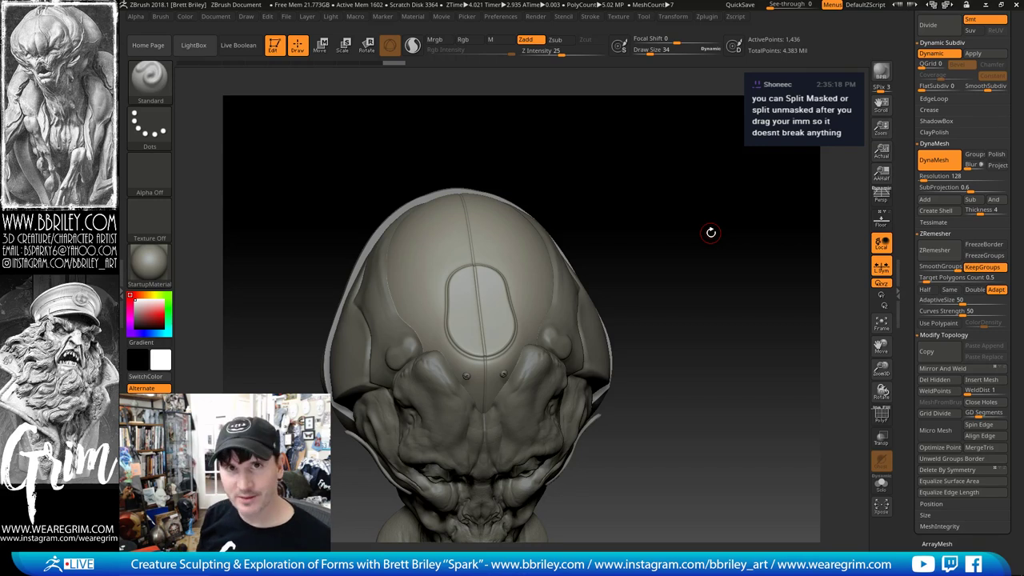
Step: Examine the skull plate's wireframe and polygroups from an angled view, with Dynamic Subdivision previewed again and the wireframe hidden
click(883, 416)
drag(765, 364, 744, 336)
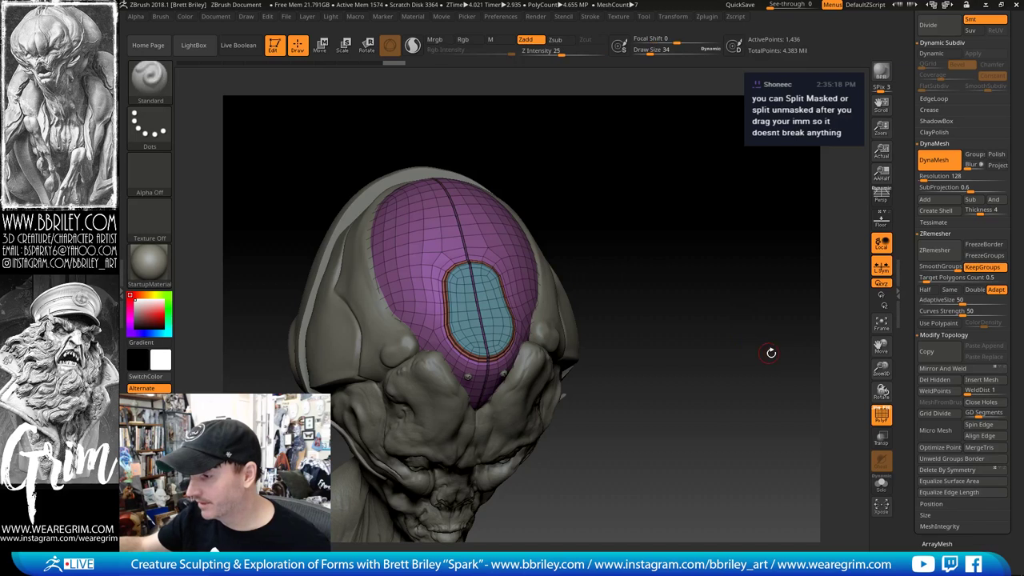
key(d)
click(883, 416)
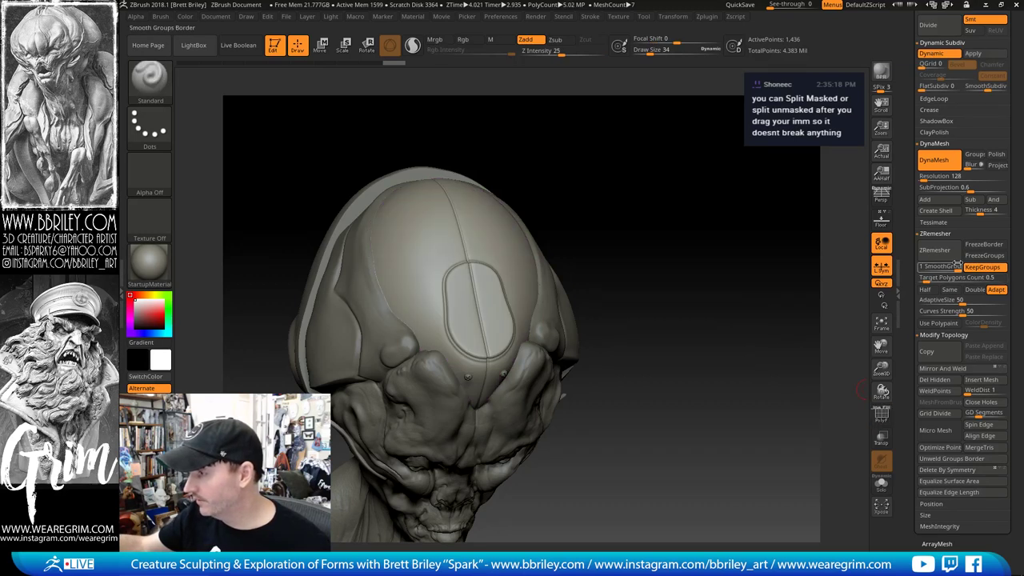
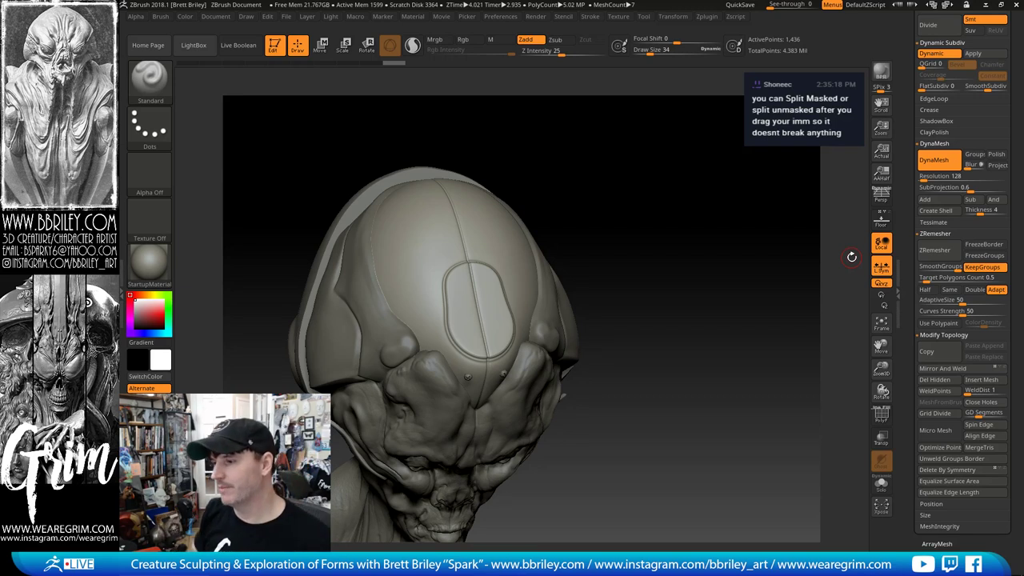
Step: Check the side shell subtool from an angle and make the forehead screws' subtool active
drag(808, 247, 584, 220)
alt+click(617, 304)
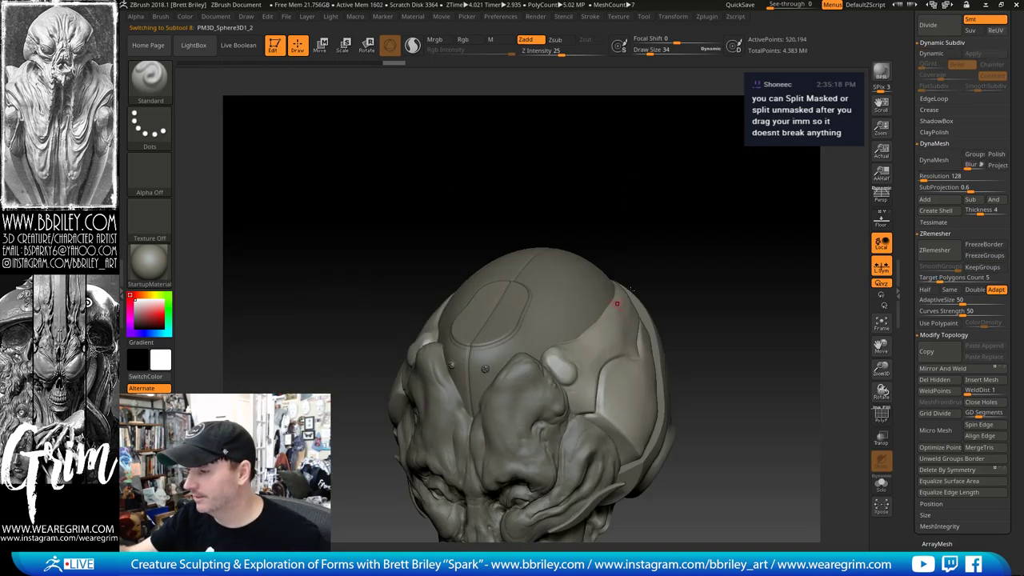
mouse_move(630, 290)
mouse_down()
mouse_move(667, 165)
mouse_move(679, 192)
mouse_move(685, 184)
mouse_move(703, 204)
mouse_move(755, 164)
mouse_move(708, 180)
mouse_up()
alt+click(477, 293)
alt+drag(603, 208, 644, 191)
Step: Place the Gizmo on the forehead screw, reset its orientation, and centre it on the unmasked mesh
click(321, 46)
drag(726, 140, 752, 196)
click(390, 45)
drag(513, 455, 543, 552)
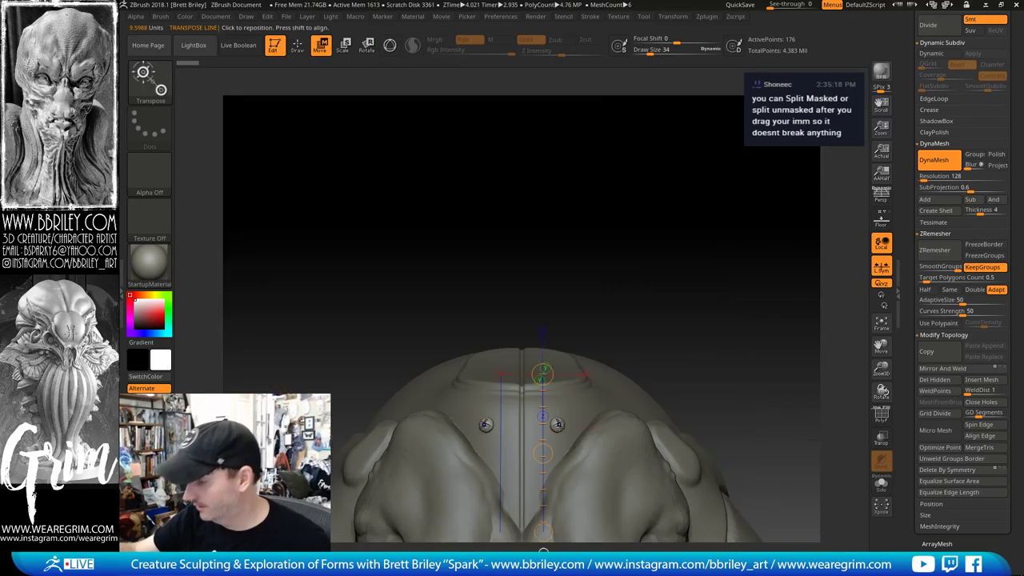
alt+drag(709, 290, 631, 167)
click(466, 429)
click(389, 46)
mouse_move(616, 210)
mouse_down()
mouse_move(714, 233)
mouse_move(578, 210)
mouse_up()
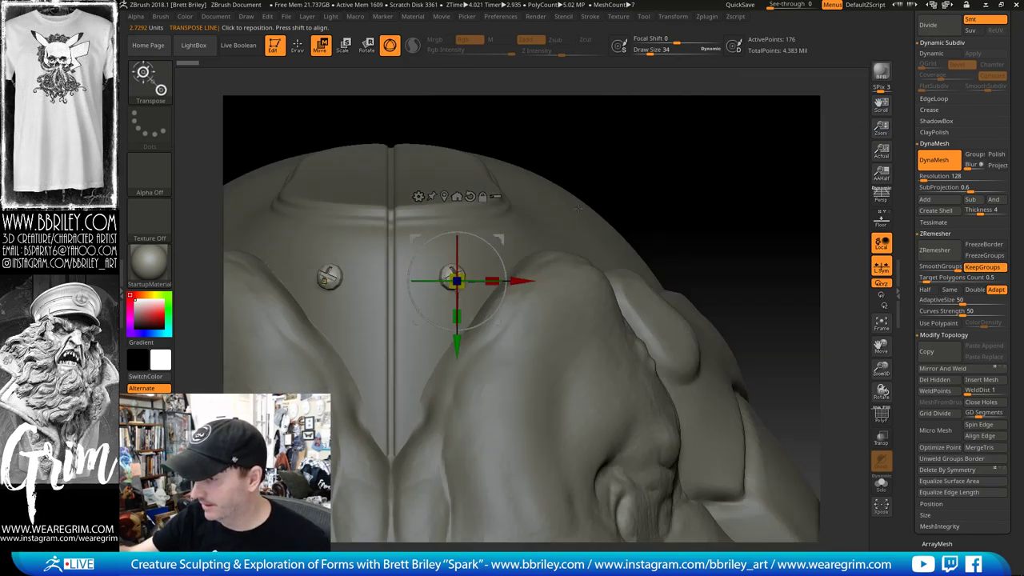
click(471, 197)
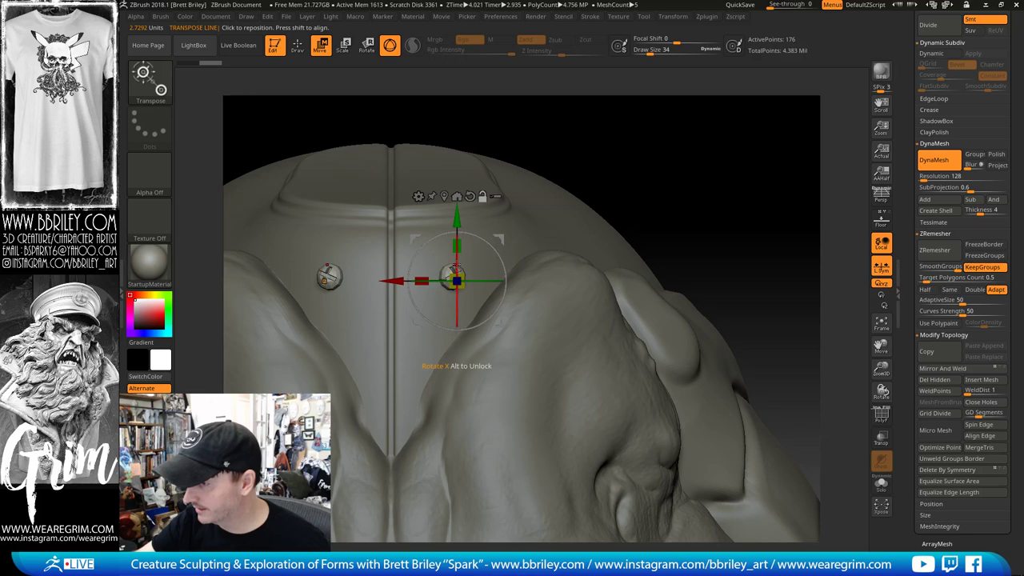
click(444, 197)
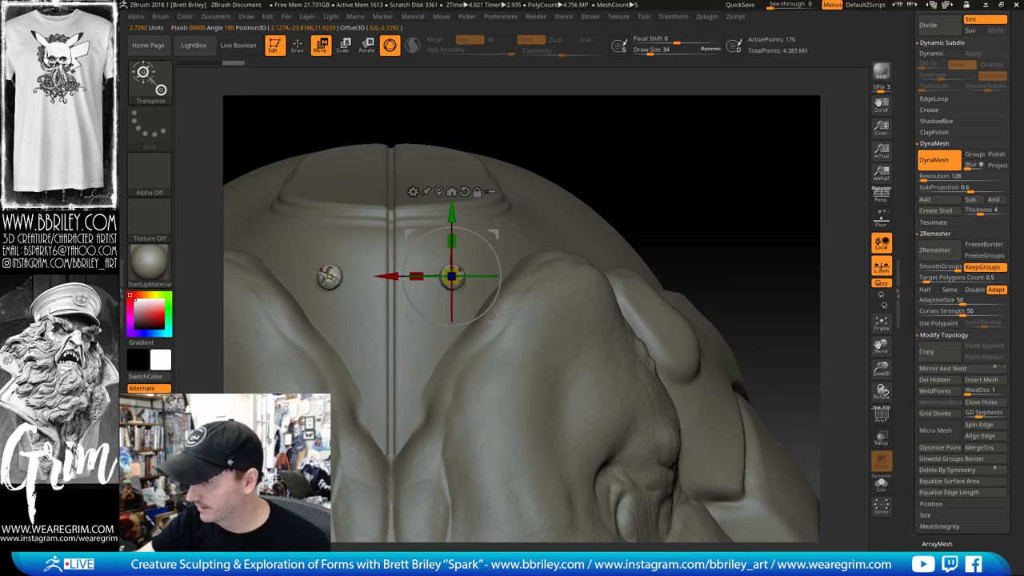
Step: Tilt the mirrored forehead screws to follow the skull plate's slope and adjust their depth against its surface
drag(470, 277, 470, 277)
drag(590, 124, 531, 227)
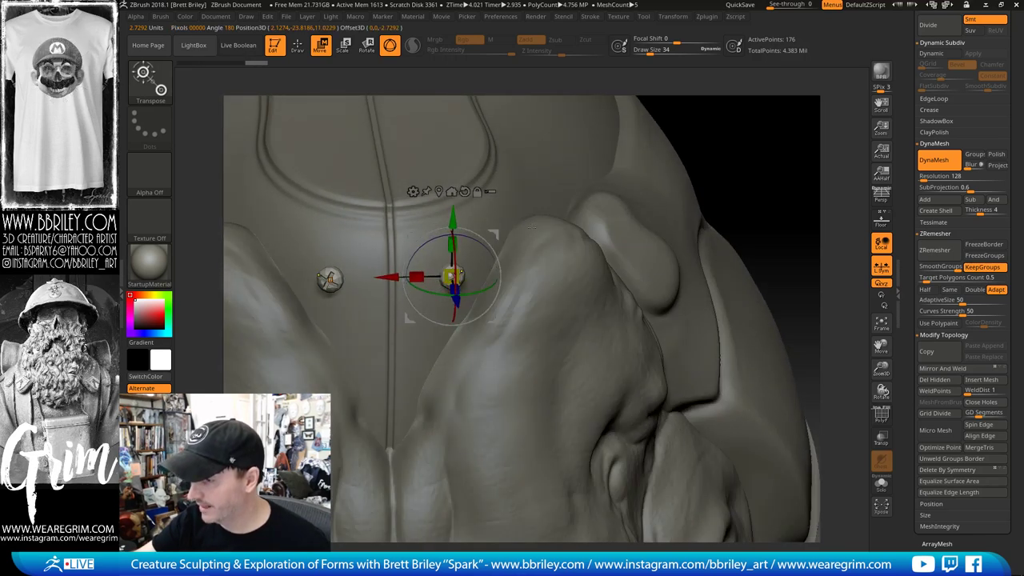
drag(489, 283, 481, 288)
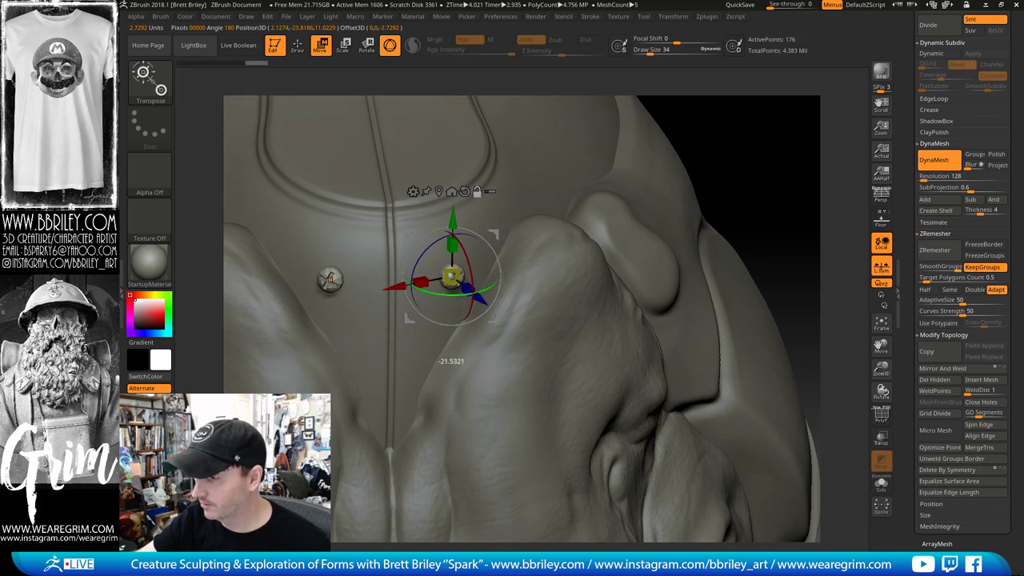
drag(764, 131, 726, 142)
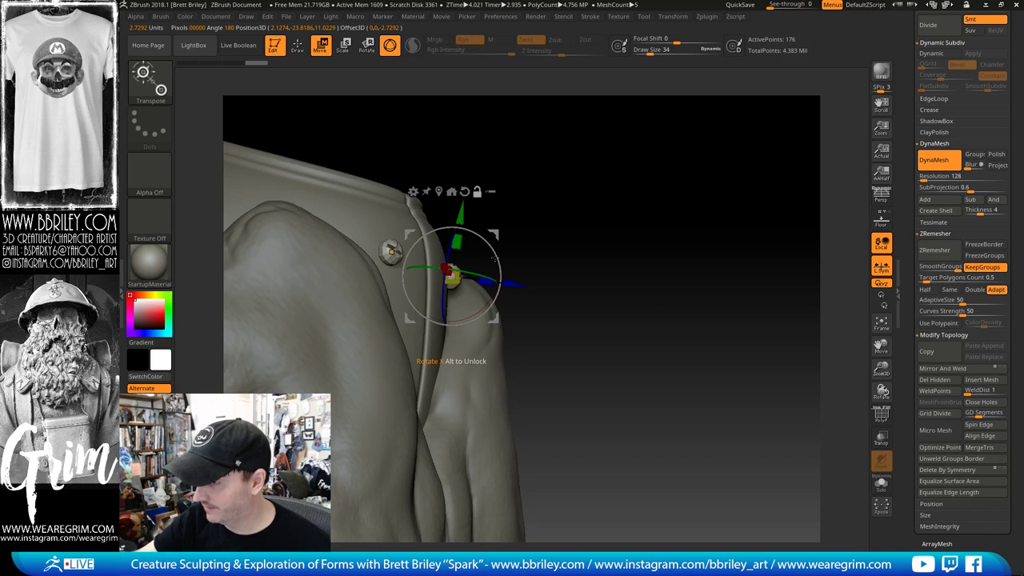
alt+drag(498, 255, 497, 251)
drag(556, 208, 544, 226)
drag(486, 278, 480, 278)
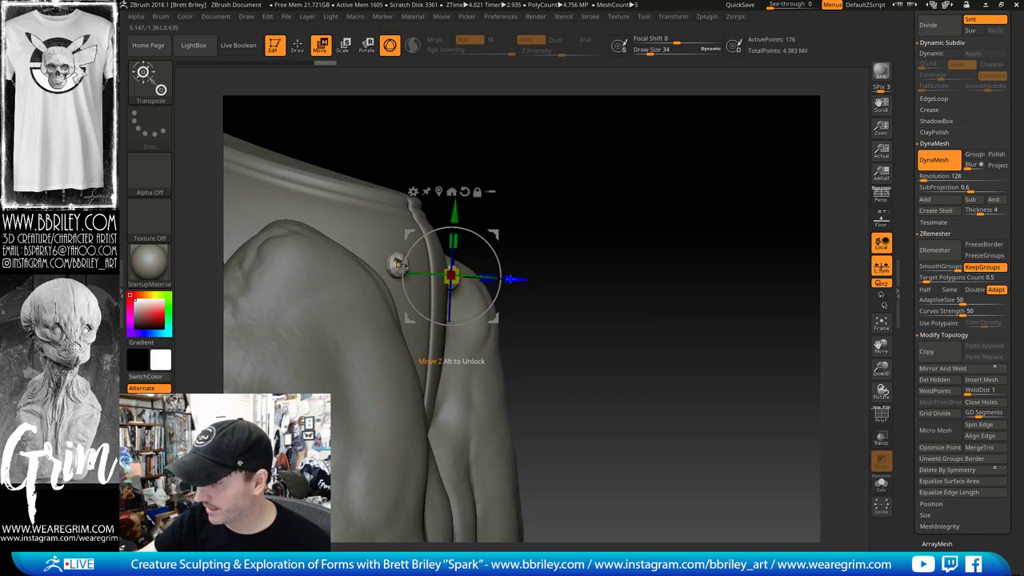
drag(552, 240, 650, 152)
mouse_move(611, 187)
mouse_down()
mouse_move(640, 199)
mouse_move(676, 172)
mouse_move(690, 179)
mouse_move(672, 147)
mouse_move(685, 152)
mouse_move(605, 171)
mouse_up()
key(q)
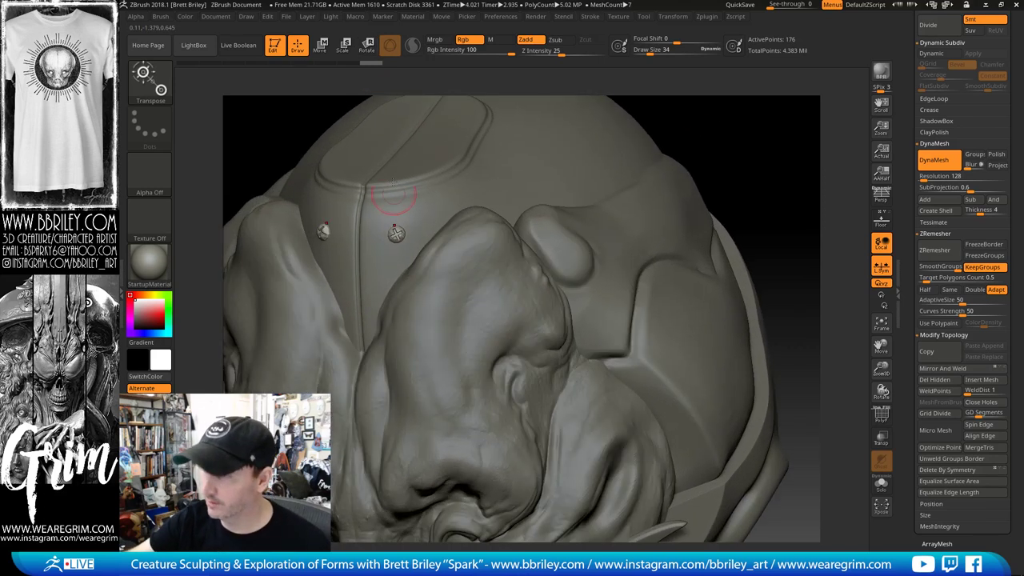
Step: Duplicate the forehead screw pair with the Gizmo, offset the copies outward, and turn them toward the sides of the head
click(320, 44)
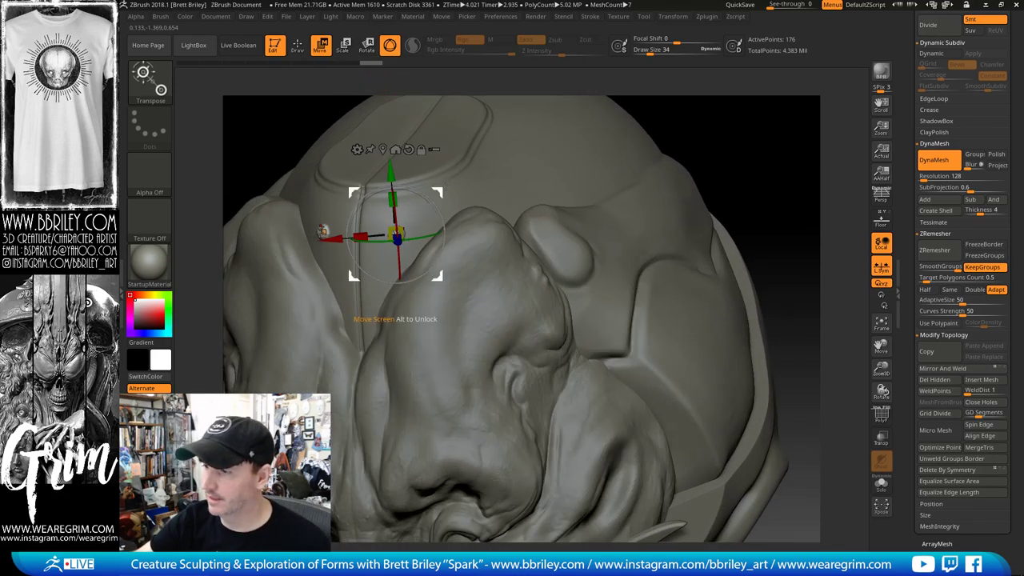
drag(688, 113, 666, 117)
ctrl+drag(440, 193, 472, 177)
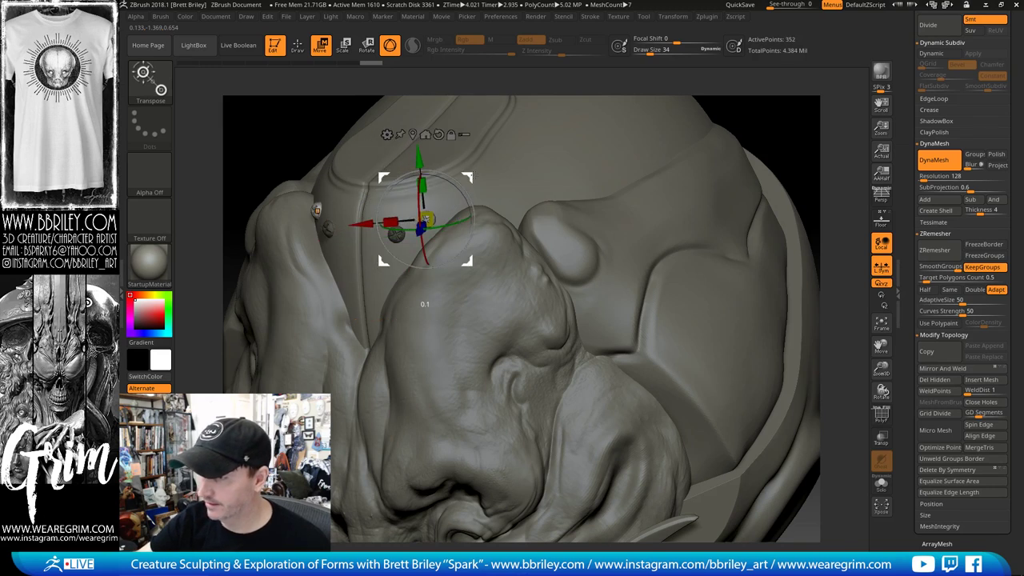
drag(448, 227, 469, 218)
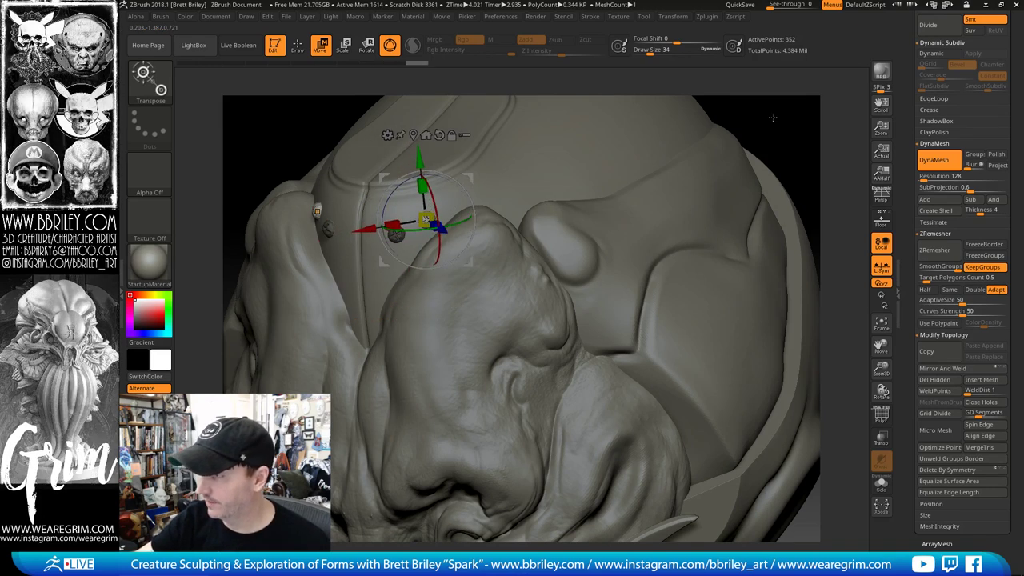
right_drag(448, 189, 477, 184)
mouse_move(477, 176)
mouse_down()
mouse_move(489, 164)
mouse_move(480, 170)
mouse_up()
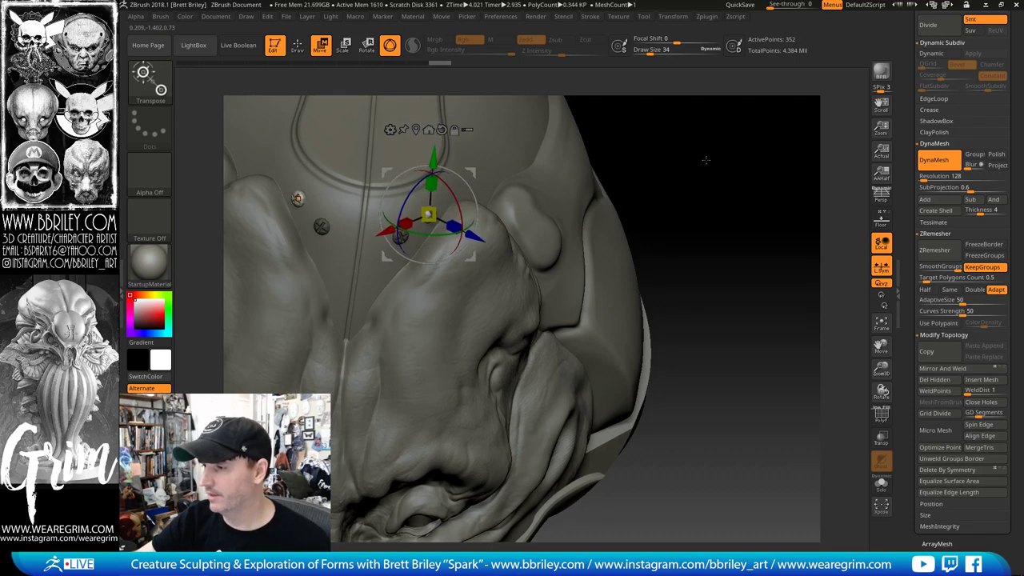
Step: Move the duplicated screws onto the raised knobs of the side shell and tilt them toward the knobs' surface
alt+drag(707, 160, 637, 117)
drag(472, 173, 524, 170)
drag(695, 112, 586, 112)
drag(524, 178, 547, 189)
drag(592, 128, 665, 224)
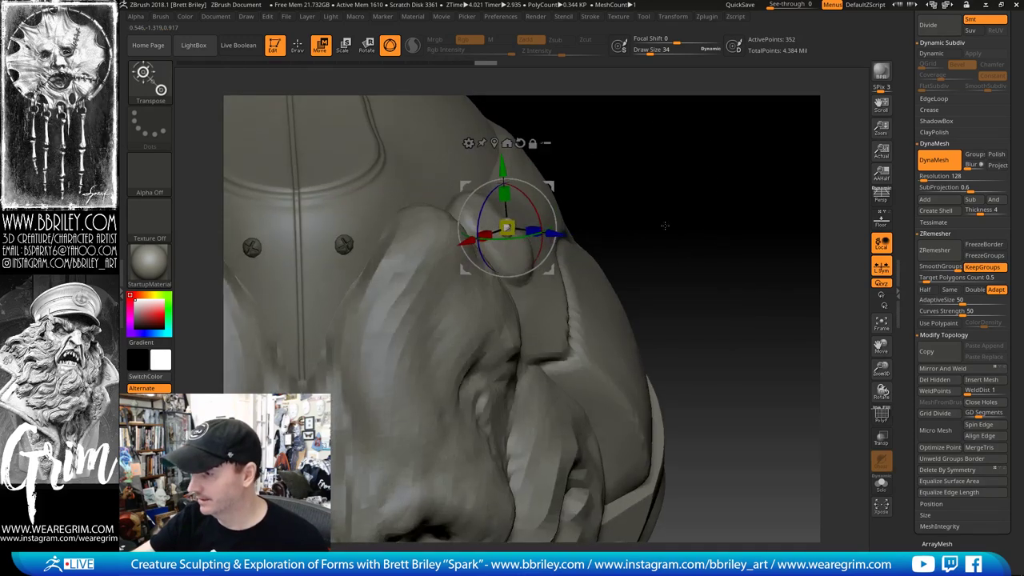
drag(507, 228, 525, 189)
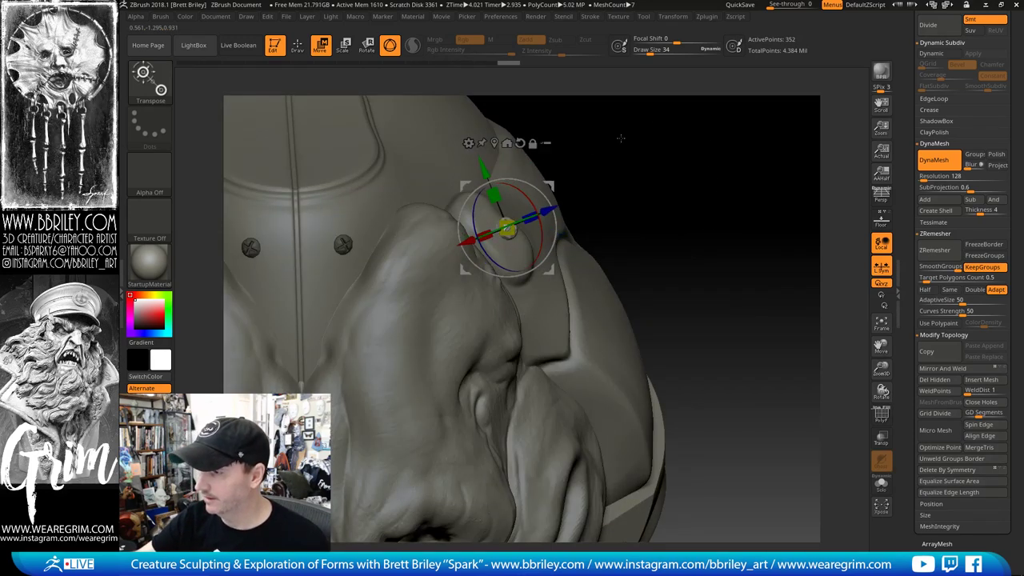
Step: Refine the position and angle of the duplicated screws so they sit flush in the side shell's knobs
drag(622, 139, 672, 164)
drag(554, 189, 536, 183)
drag(640, 140, 528, 144)
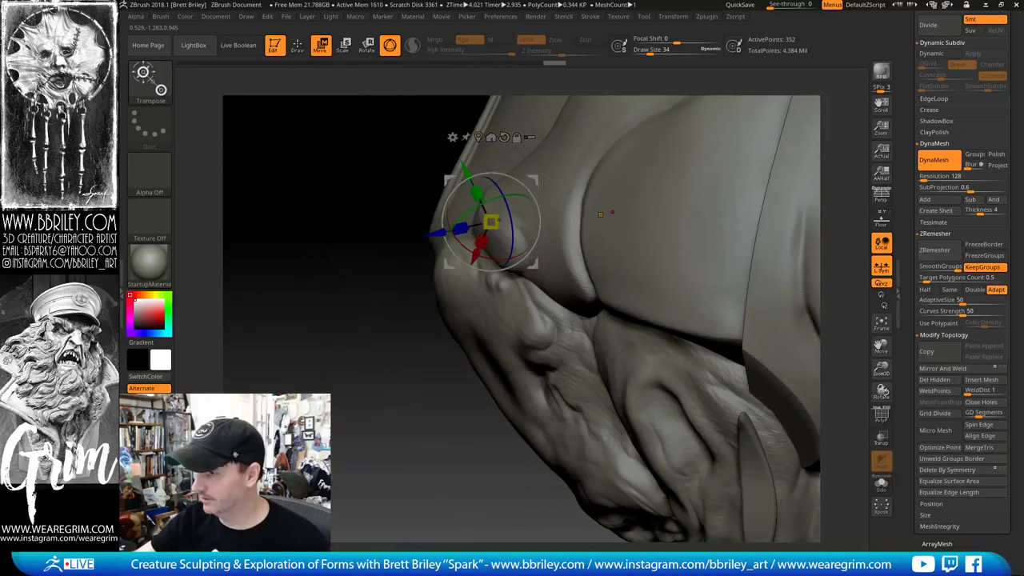
drag(535, 182, 640, 168)
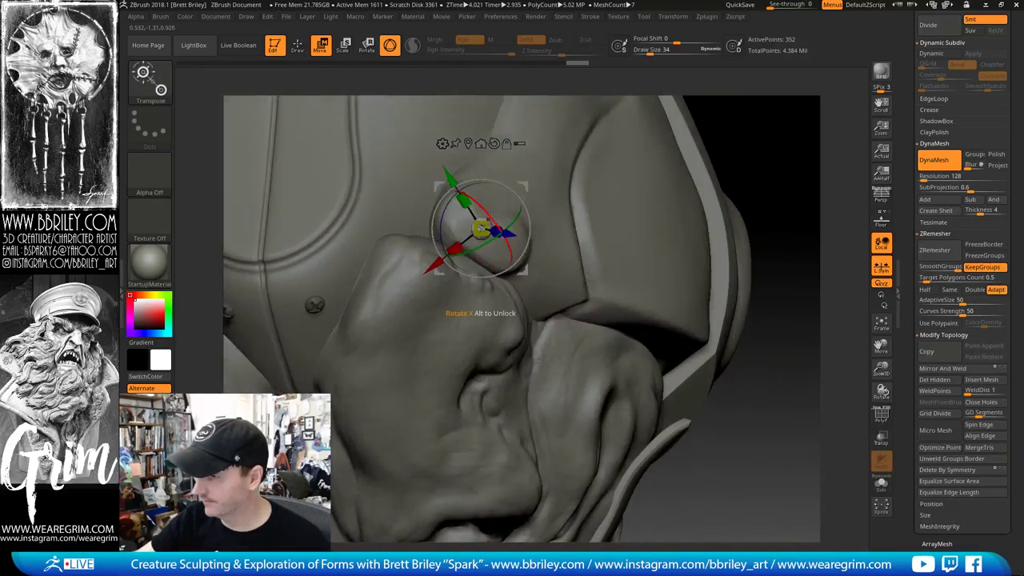
drag(525, 188, 600, 200)
drag(516, 252, 514, 250)
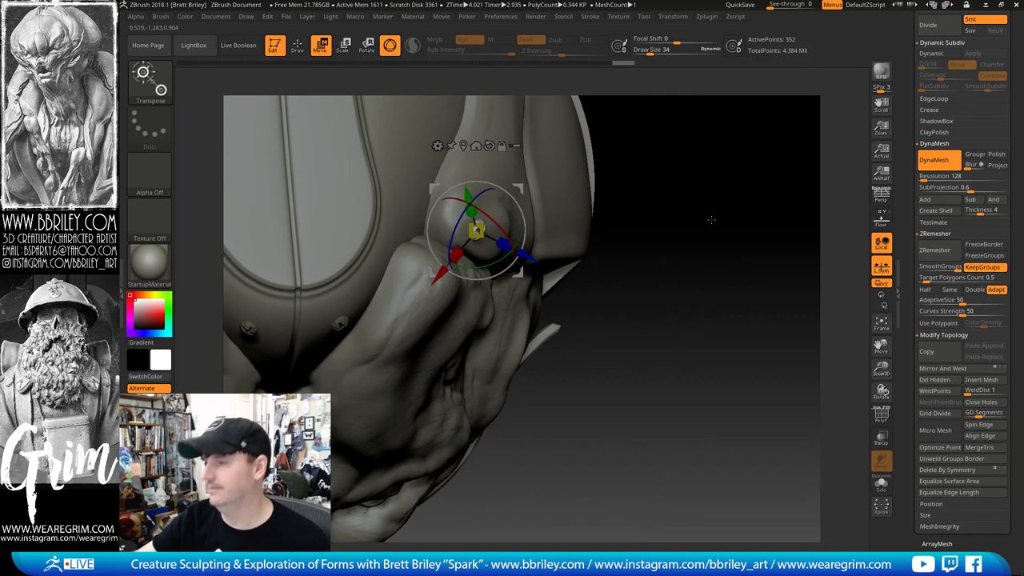
mouse_move(712, 220)
mouse_down()
mouse_move(802, 155)
mouse_move(792, 104)
mouse_up()
drag(433, 275, 429, 277)
key(q)
alt+drag(723, 172, 717, 124)
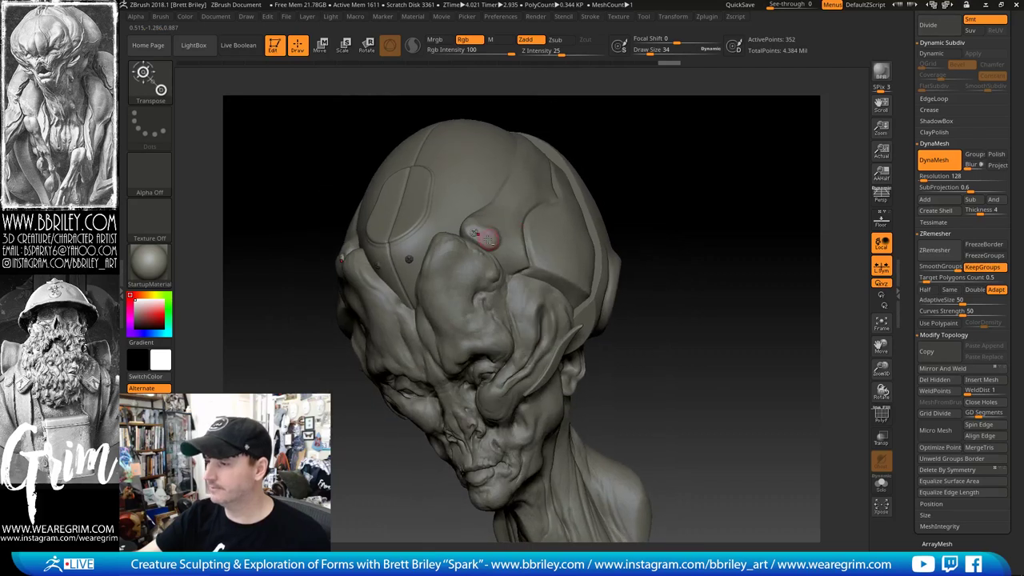
Step: Switch to the side shell subtool and flatten the knob around its screw using TrimDynamic with draw size 25
alt+click(486, 236)
drag(635, 156, 568, 193)
key(s)
click(473, 232)
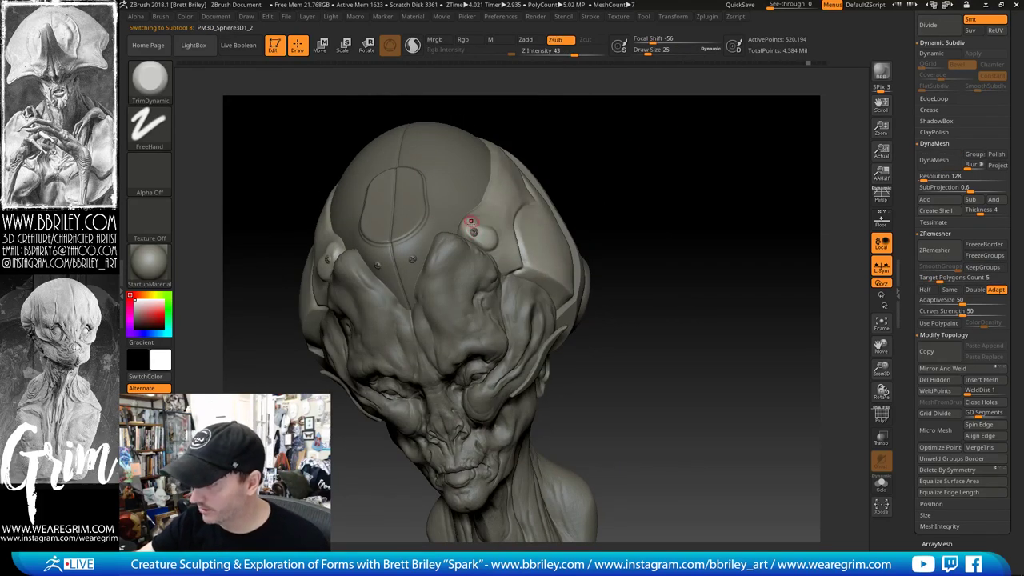
drag(471, 222, 464, 236)
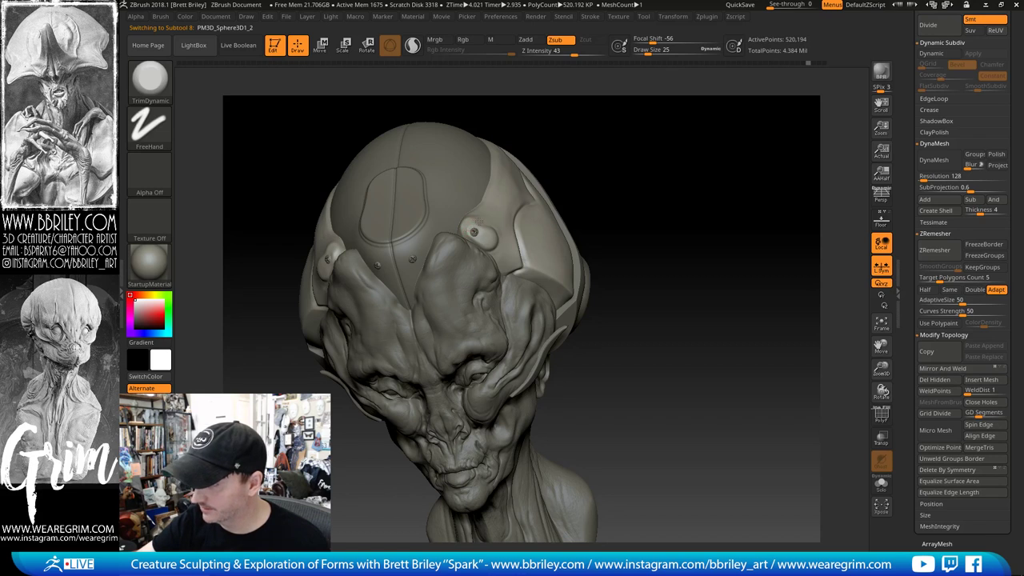
Step: Flatten the raised strip beside the central helmet plate with TrimDynamic, then smooth its surface
drag(608, 105, 472, 221)
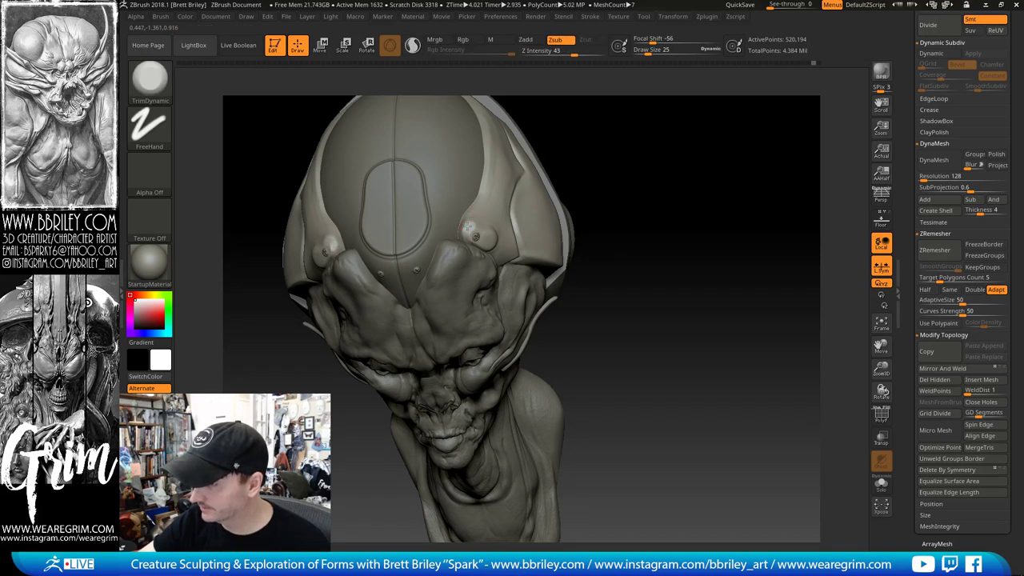
drag(478, 225, 467, 229)
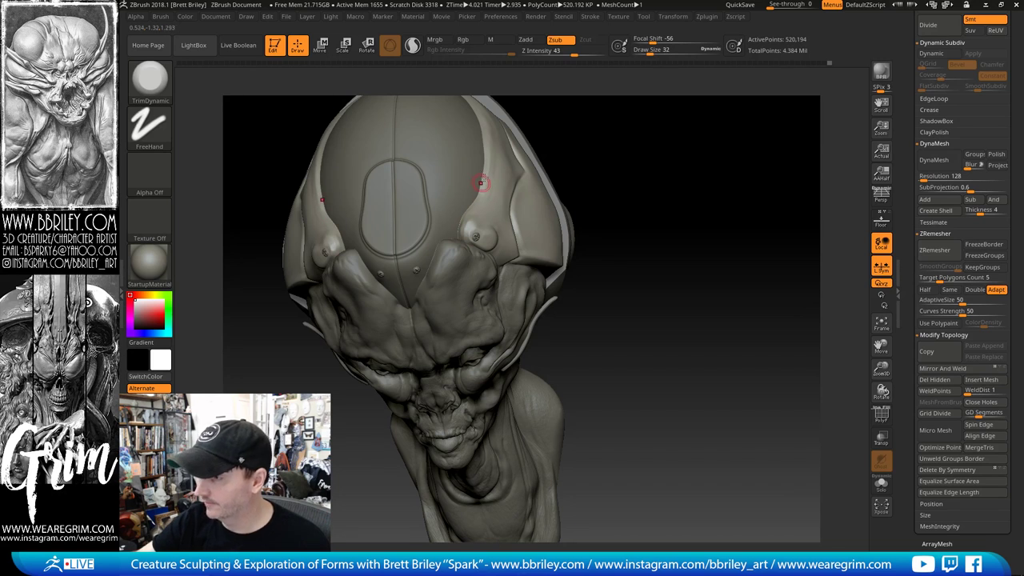
mouse_move(560, 119)
mouse_down()
mouse_move(576, 167)
mouse_move(495, 227)
mouse_up()
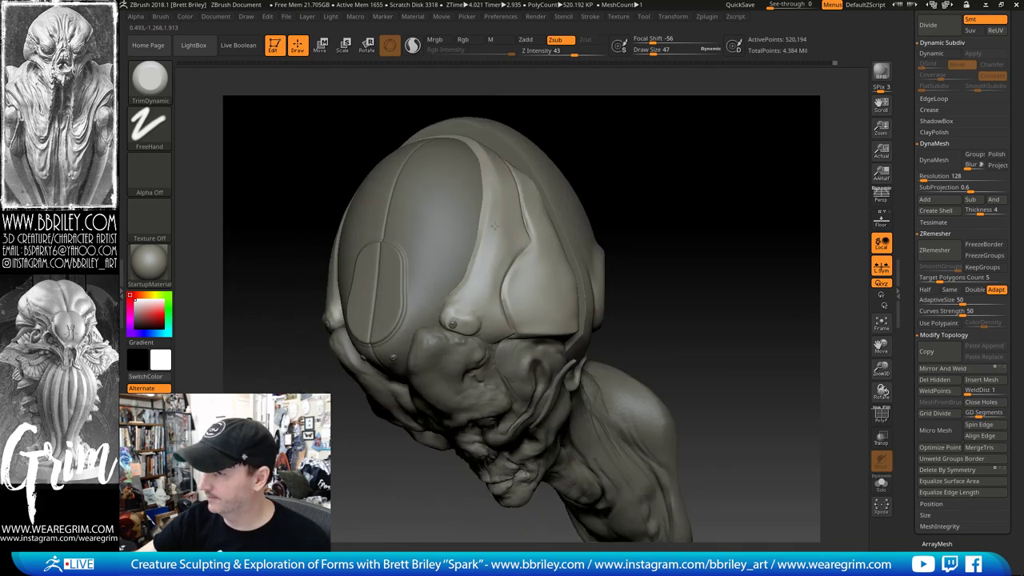
key(shift)
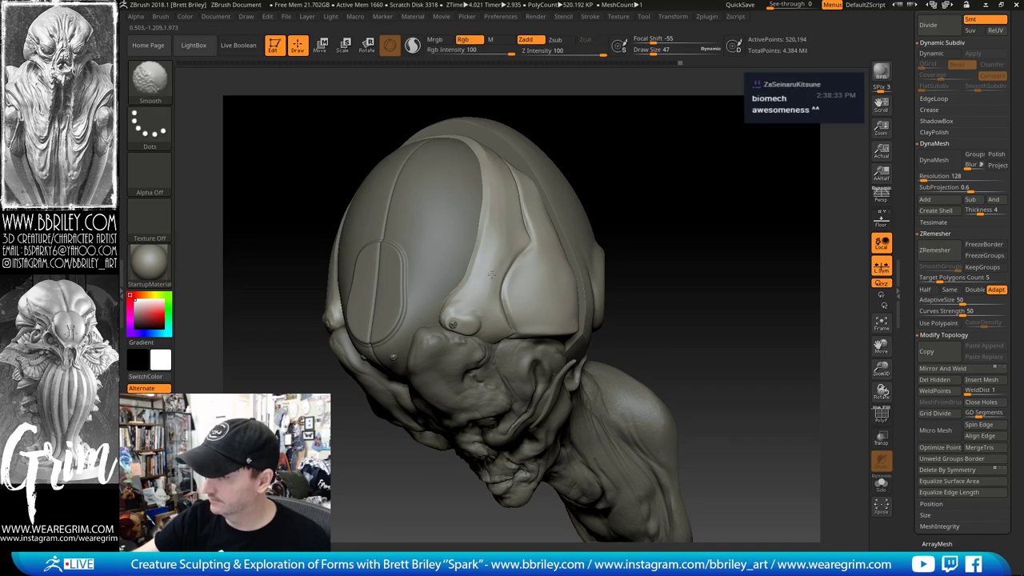
Step: Sharpen the edges of the side helmet plate with the Pinch brush and adjust its upper part with the Move brush
drag(652, 172, 602, 149)
key(b)
key(p)
key(i)
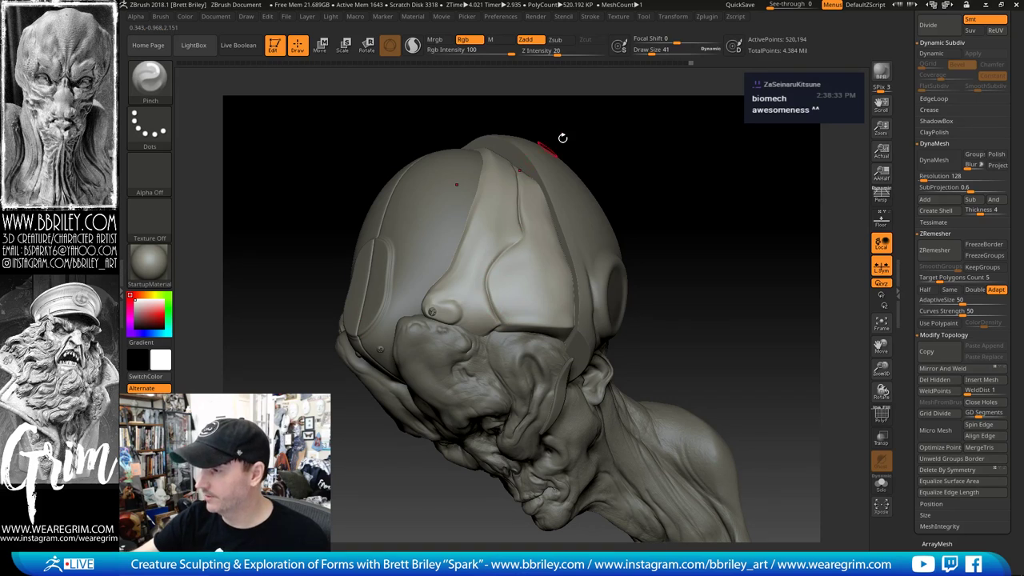
drag(562, 138, 538, 229)
key(b)
key(m)
key(v)
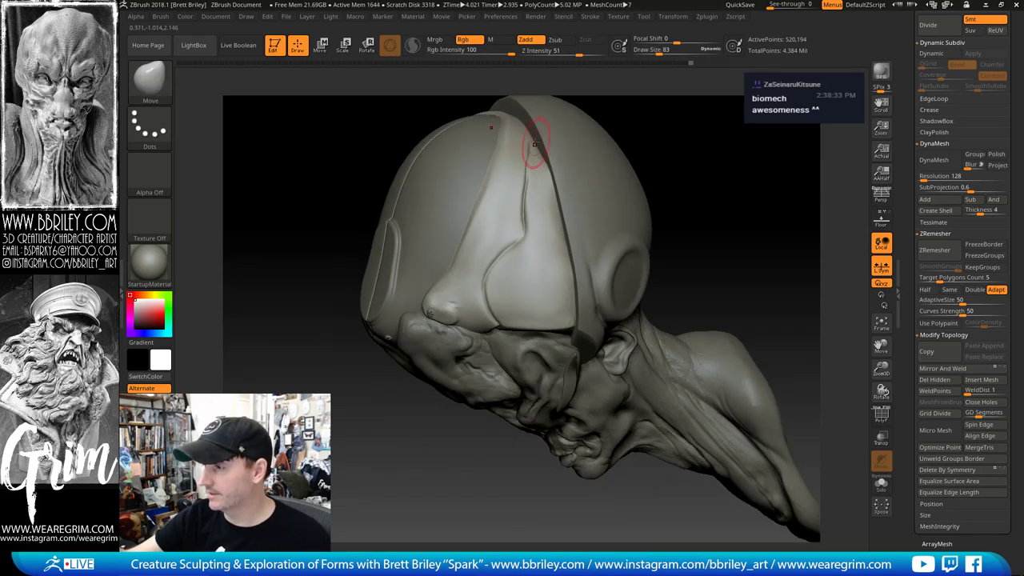
Step: Carve the seam between the helmet's side strip and side plate with DamStandard, then smooth and pinch it
key(b)
key(d)
key(s)
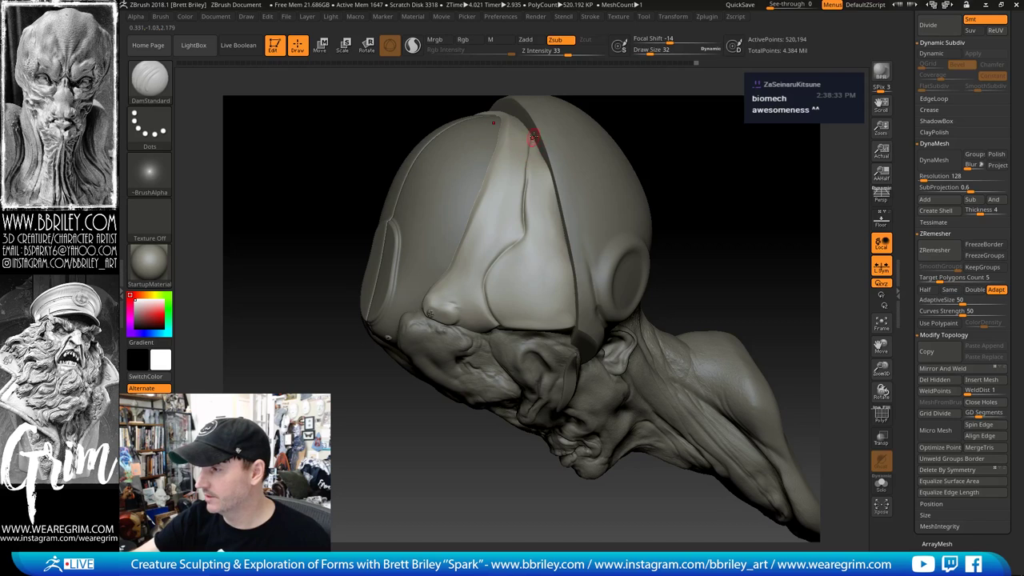
drag(533, 134, 525, 217)
key(shift)
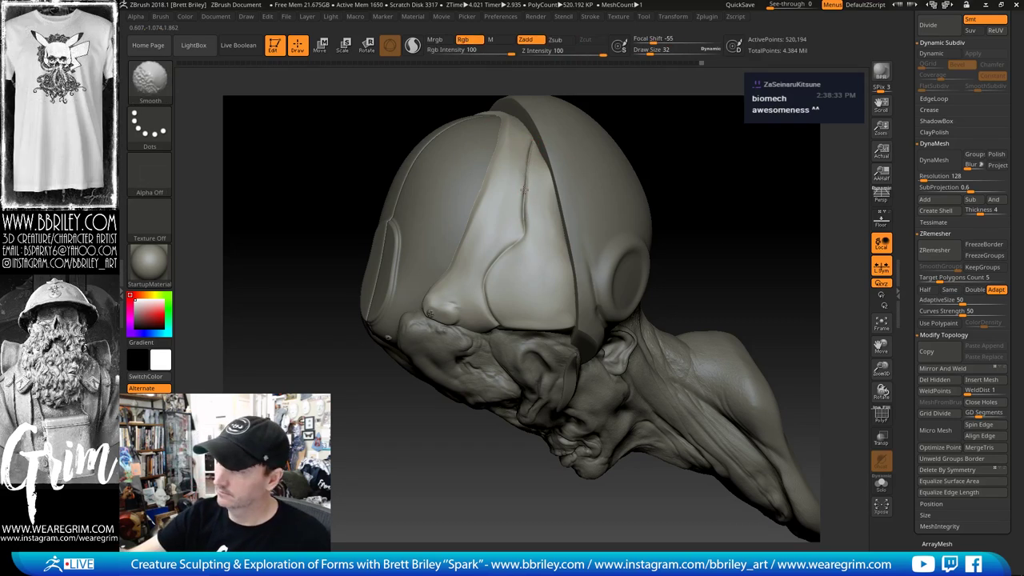
key(b)
key(p)
key(i)
Step: Make the head the active subtool and set up the Standard brush with a DragRect stroke and a skin-texture alpha
mouse_move(702, 155)
shift+mouse_down()
mouse_move(722, 248)
mouse_move(742, 280)
shift+mouse_up()
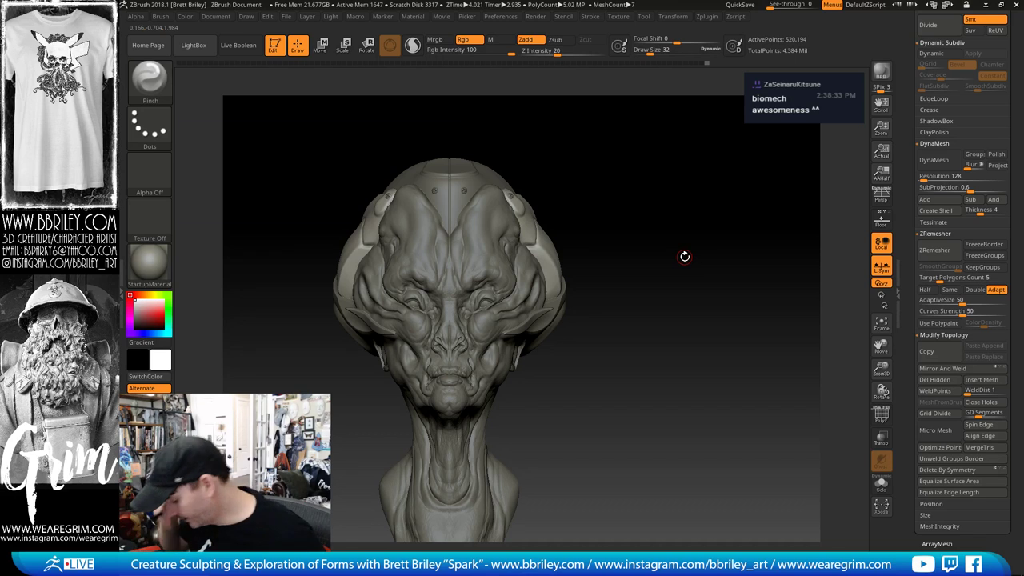
mouse_move(619, 256)
mouse_down()
mouse_move(607, 225)
mouse_move(622, 197)
mouse_move(616, 204)
mouse_up()
alt+click(489, 260)
click(151, 124)
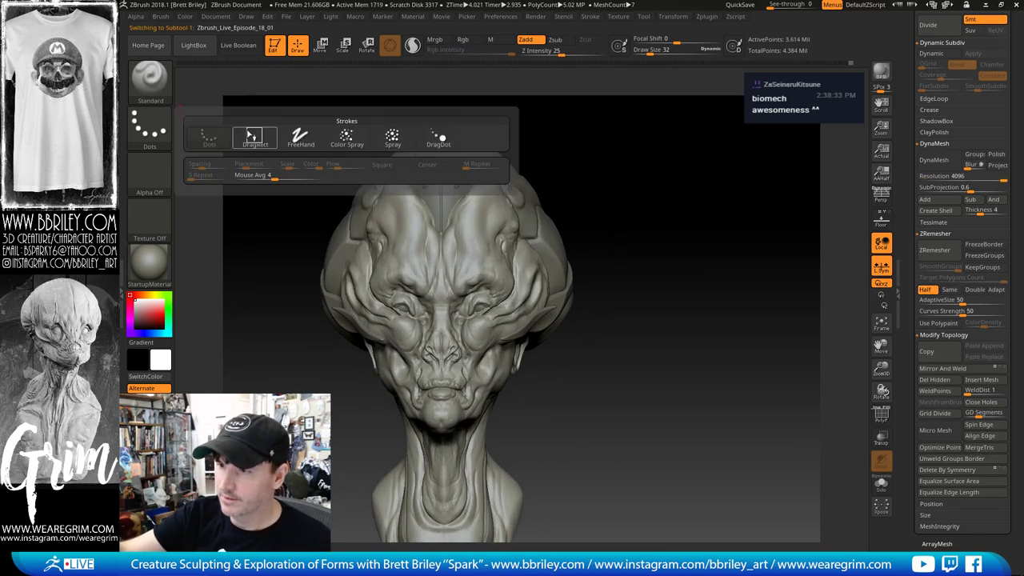
click(252, 135)
click(150, 171)
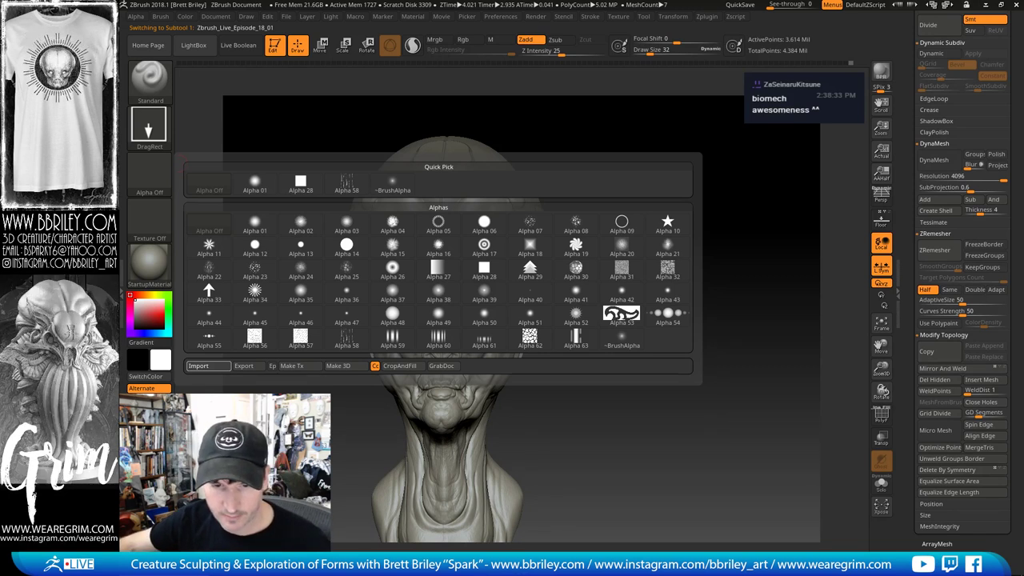
Step: Try stamping the skin texture on the temples at Z Intensity 16
drag(592, 471, 582, 404)
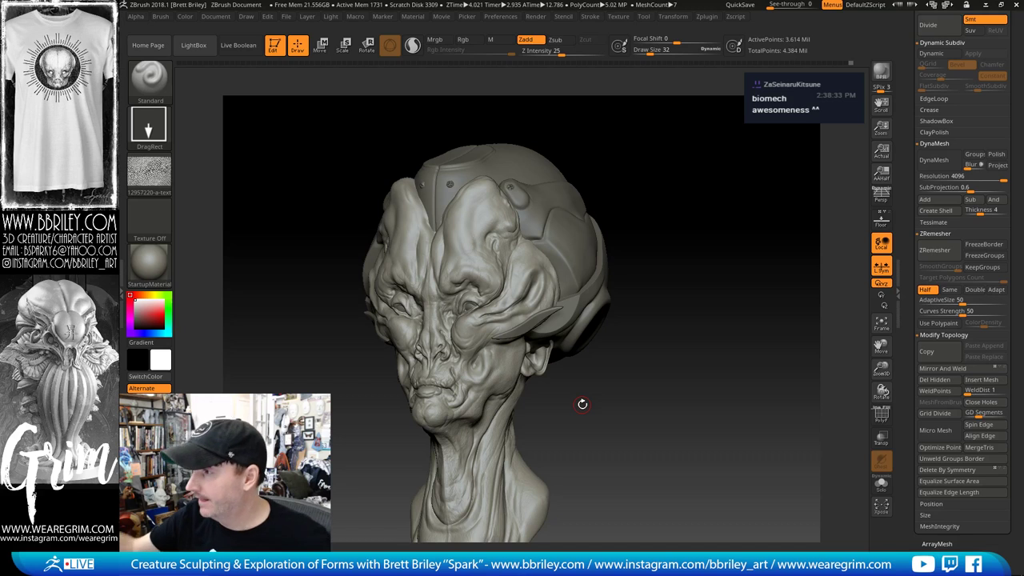
click(553, 53)
drag(656, 184, 657, 232)
drag(649, 167, 694, 169)
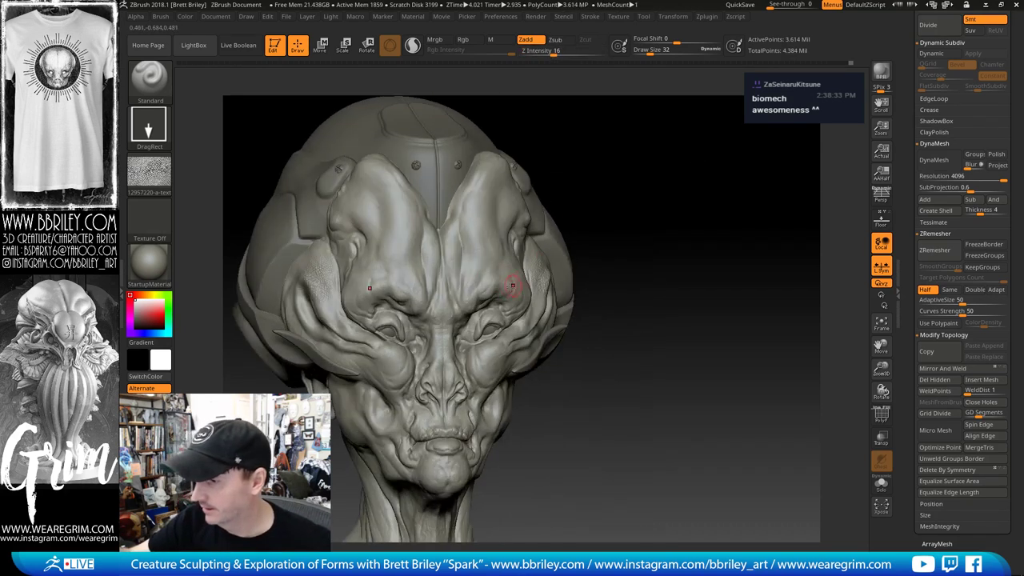
shift+drag(512, 285, 490, 295)
drag(617, 138, 582, 137)
Step: Set Z Intensity to 11 and stamp fine skin texture over the temple beside the helmet plate
drag(553, 51, 546, 50)
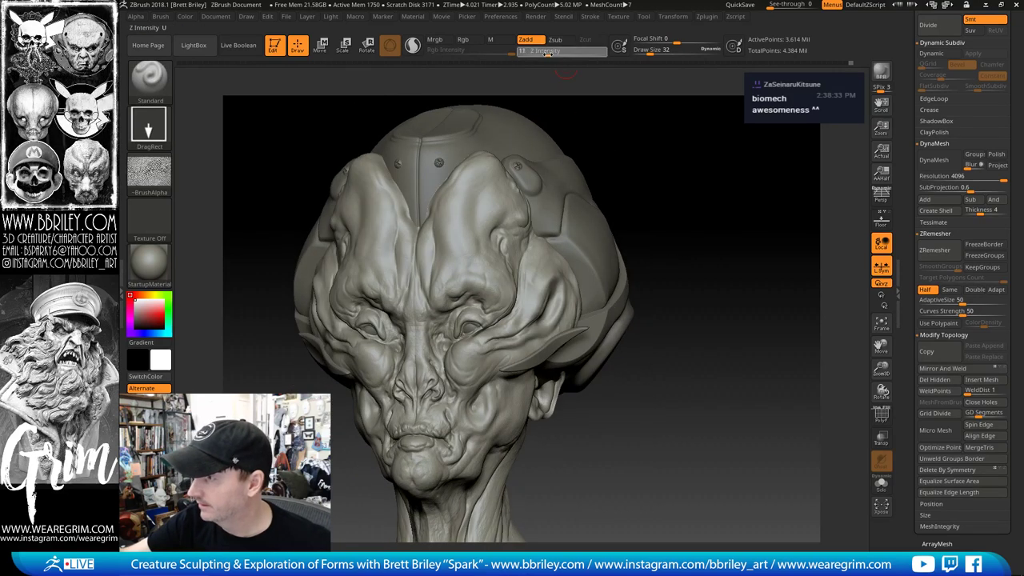
drag(646, 155, 550, 257)
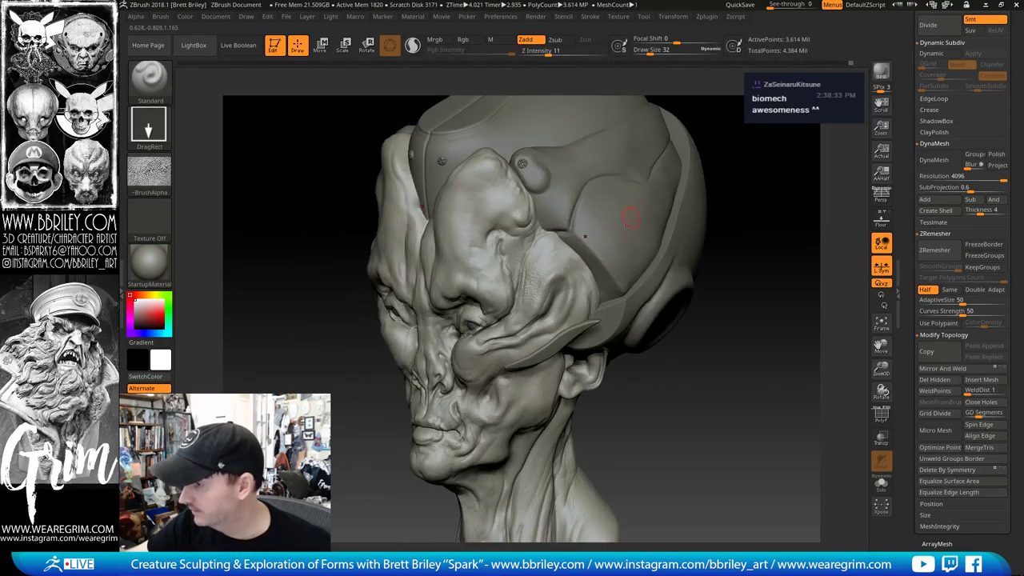
alt+drag(757, 151, 674, 285)
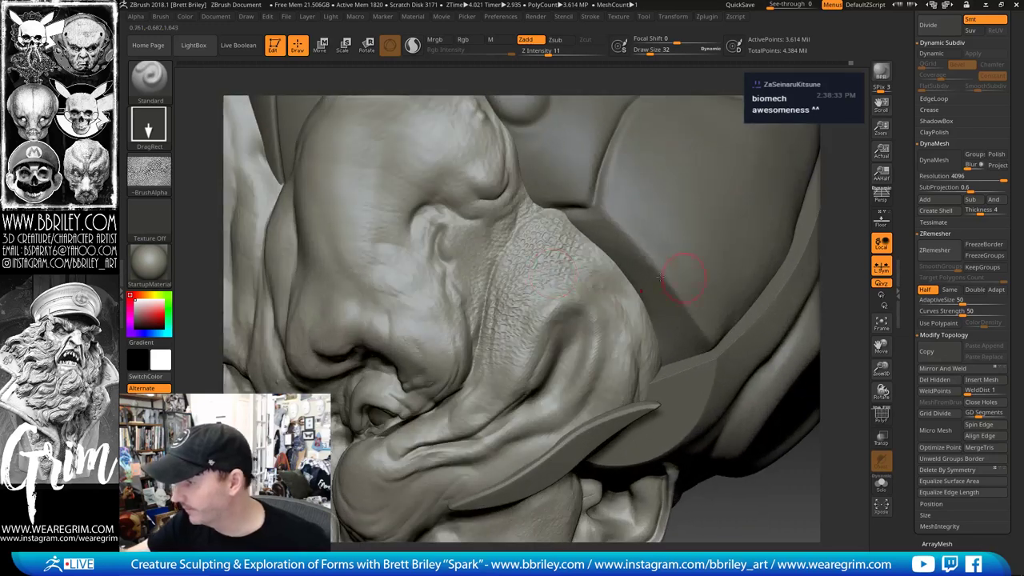
mouse_move(572, 291)
shift+mouse_down()
mouse_move(542, 258)
mouse_move(486, 267)
mouse_move(506, 242)
shift+mouse_up()
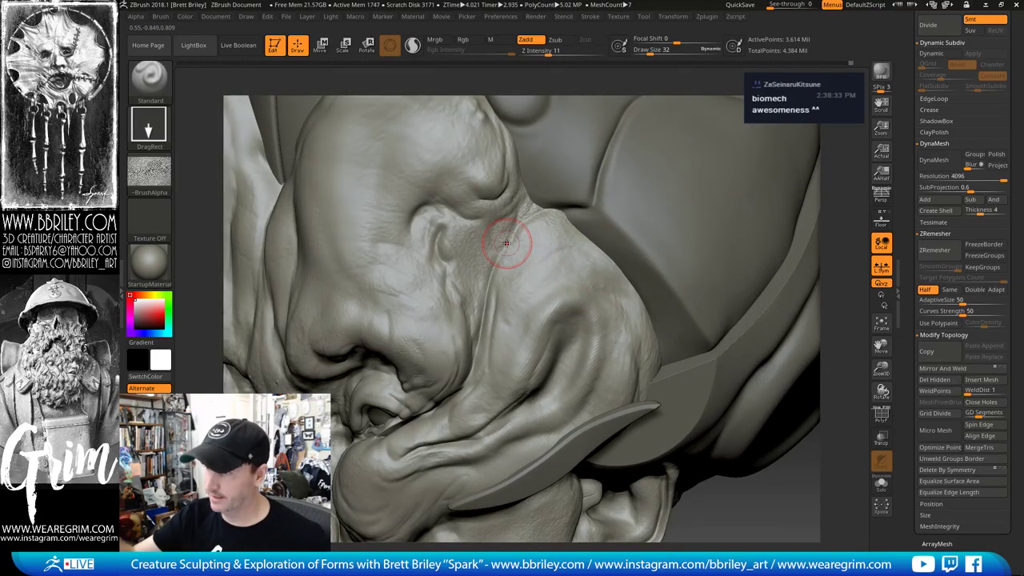
drag(568, 318, 573, 323)
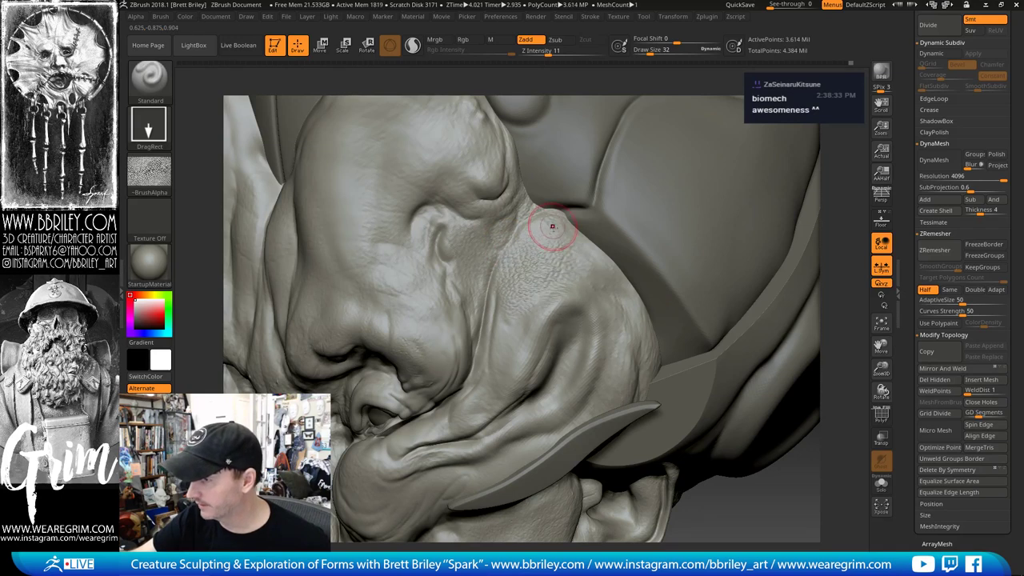
Step: Stamp the skin texture over the brow bulge, the temple folds and the cheekbone below the eye
drag(433, 337, 478, 382)
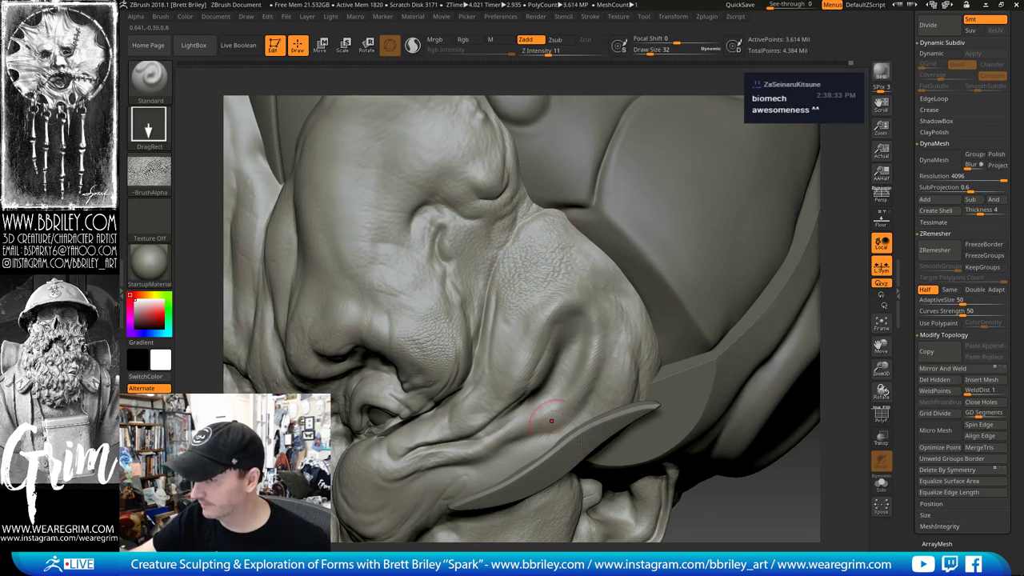
drag(744, 484, 691, 490)
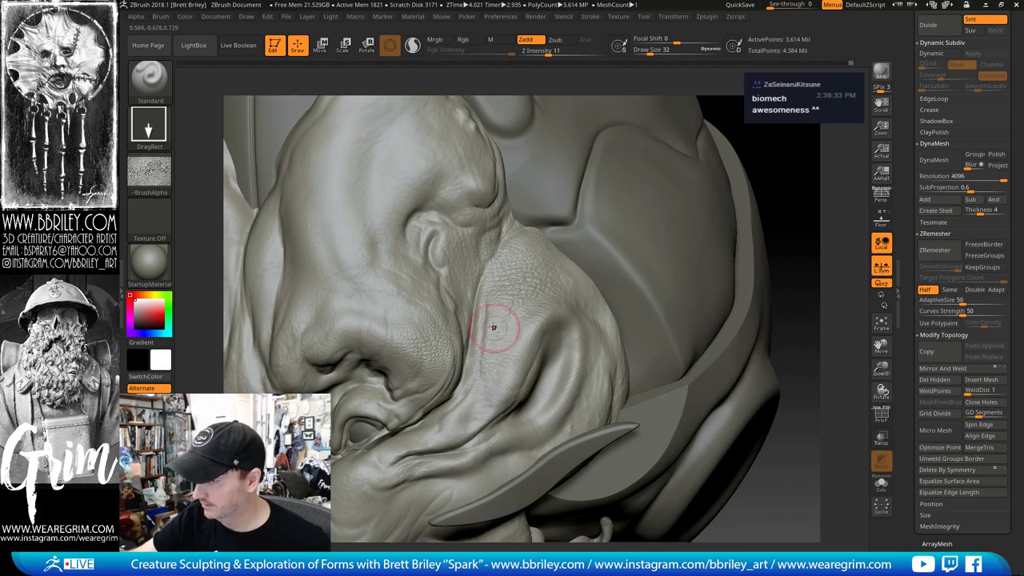
drag(788, 411, 477, 208)
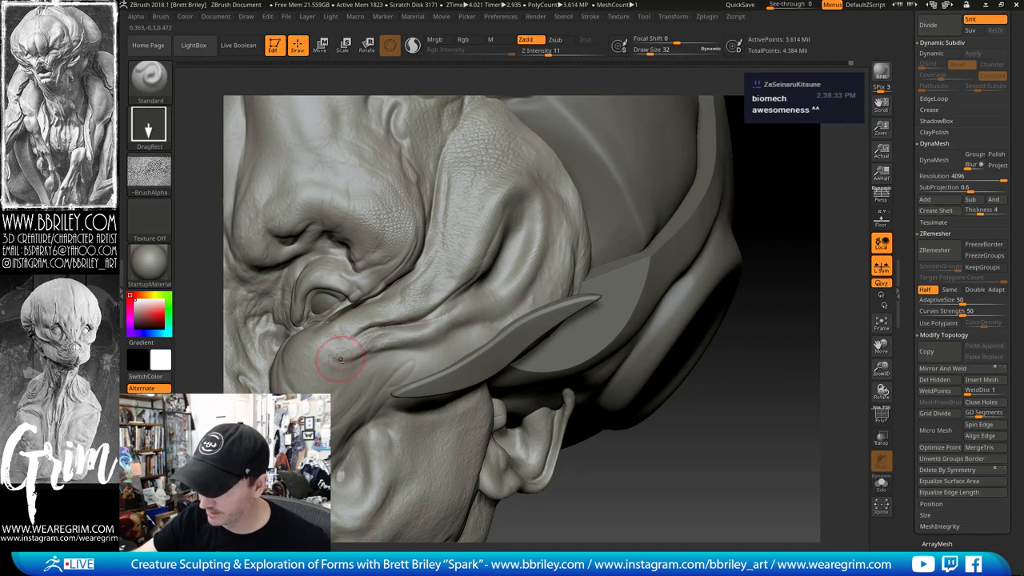
alt+right_drag(344, 395, 432, 348)
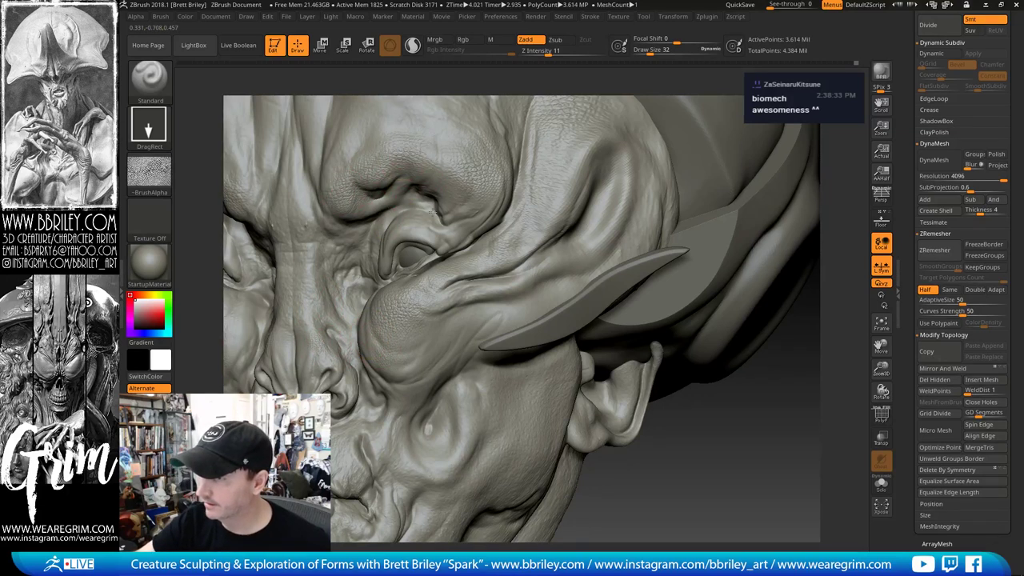
Step: Extend the skin texture over the forehead, around the nose and eyes, and across the cheek
alt+drag(632, 448, 520, 302)
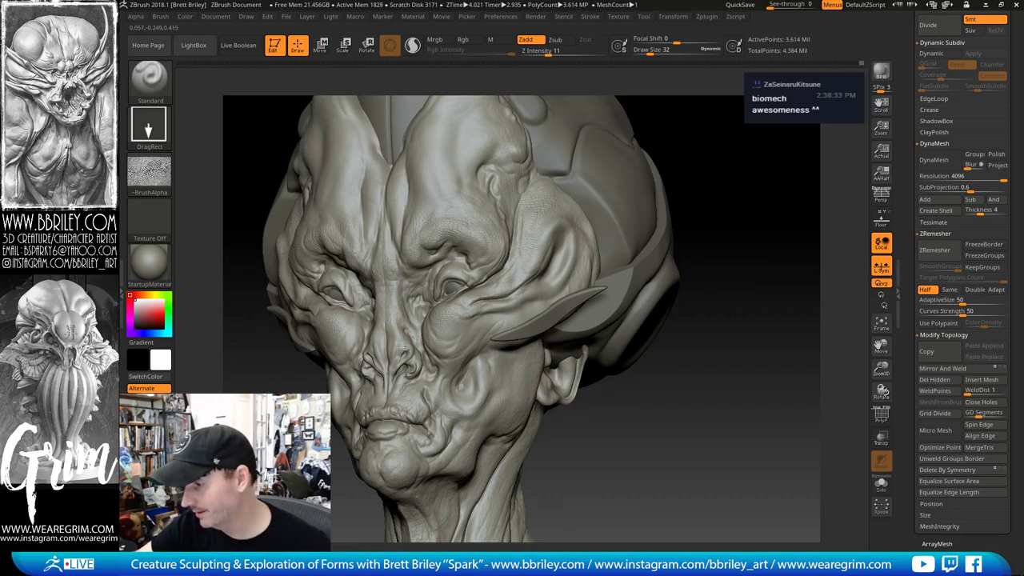
right_drag(600, 422, 459, 331)
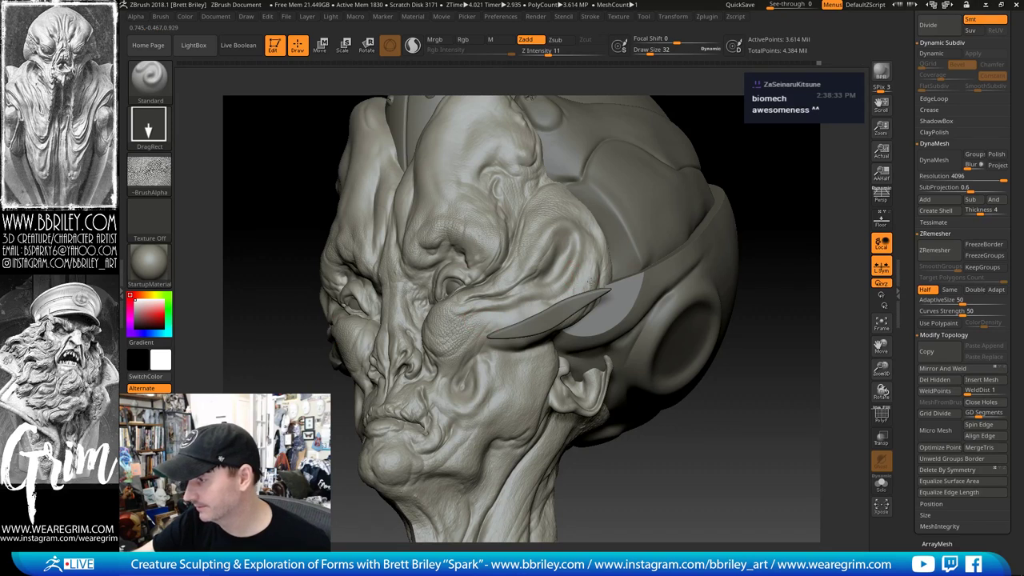
right_drag(802, 159, 598, 235)
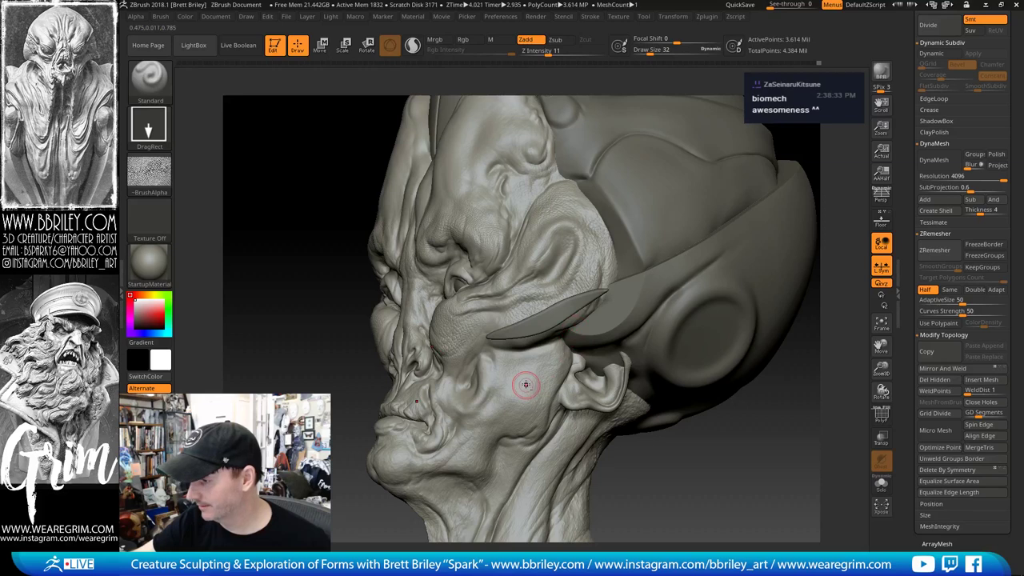
Step: Add skin texture to the jaw, chin and side of the neck, undoing one unwanted stamp
alt+drag(676, 448, 634, 368)
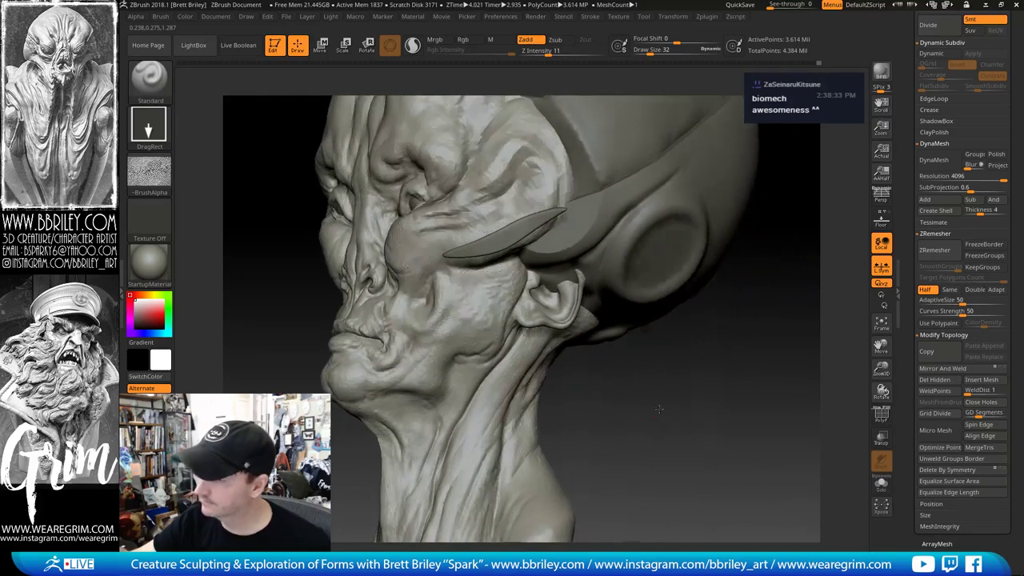
key(ctrl+z)
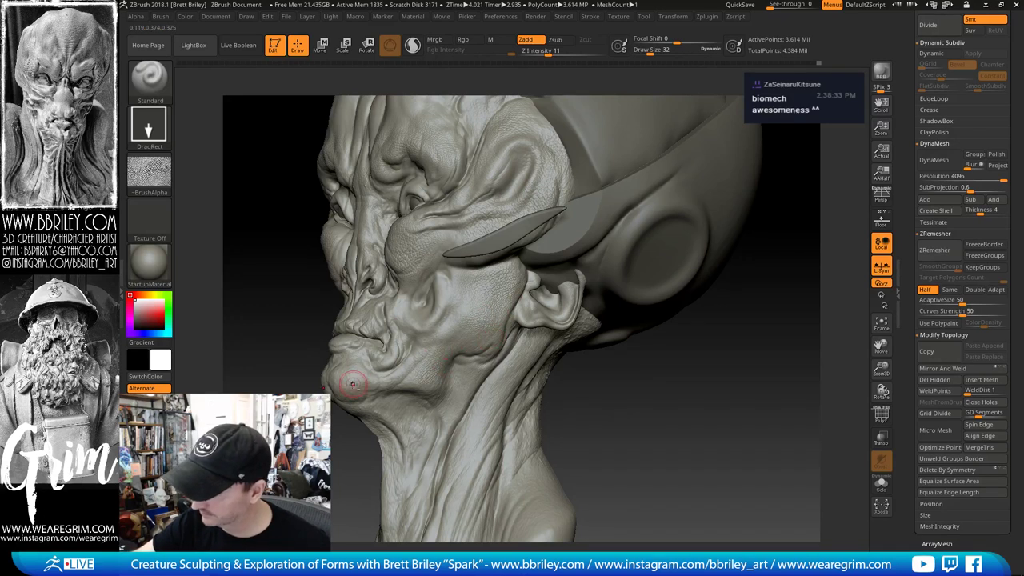
mouse_move(380, 396)
right_down()
mouse_move(583, 312)
mouse_move(544, 361)
right_up()
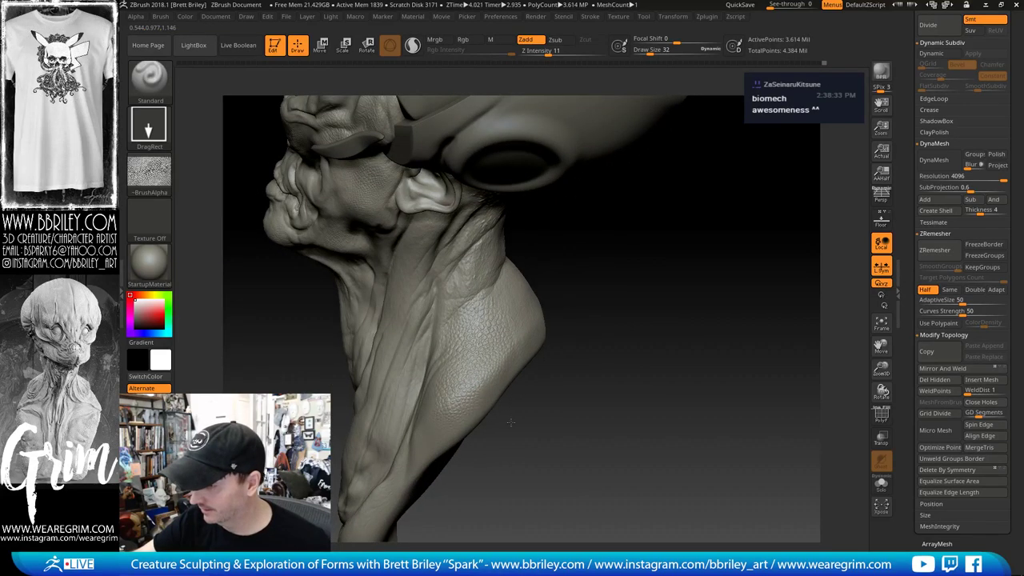
Step: Stamp the skin texture over the shoulder and the back of the neck below the helmet
right_drag(505, 389, 458, 414)
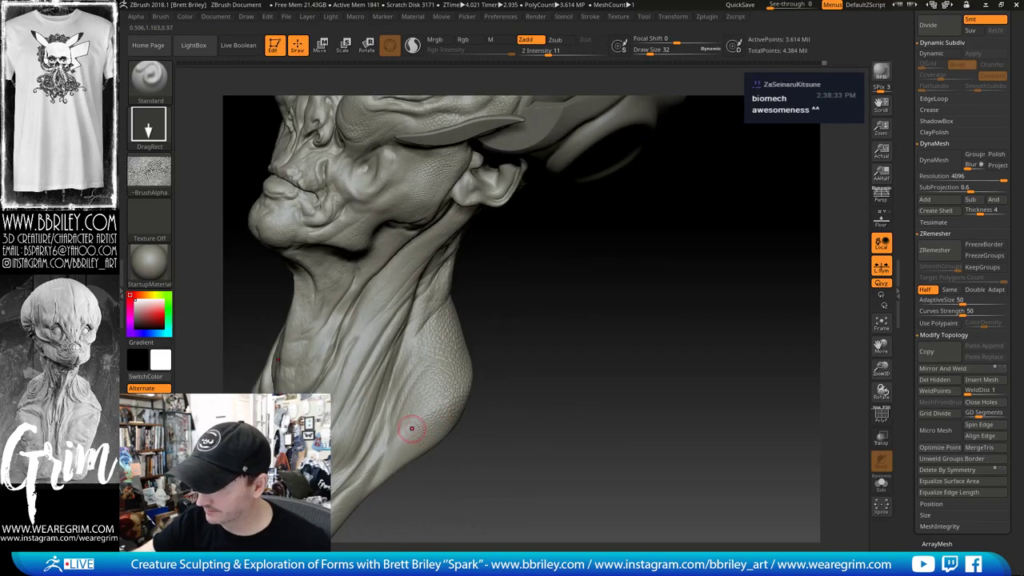
right_drag(380, 428, 439, 248)
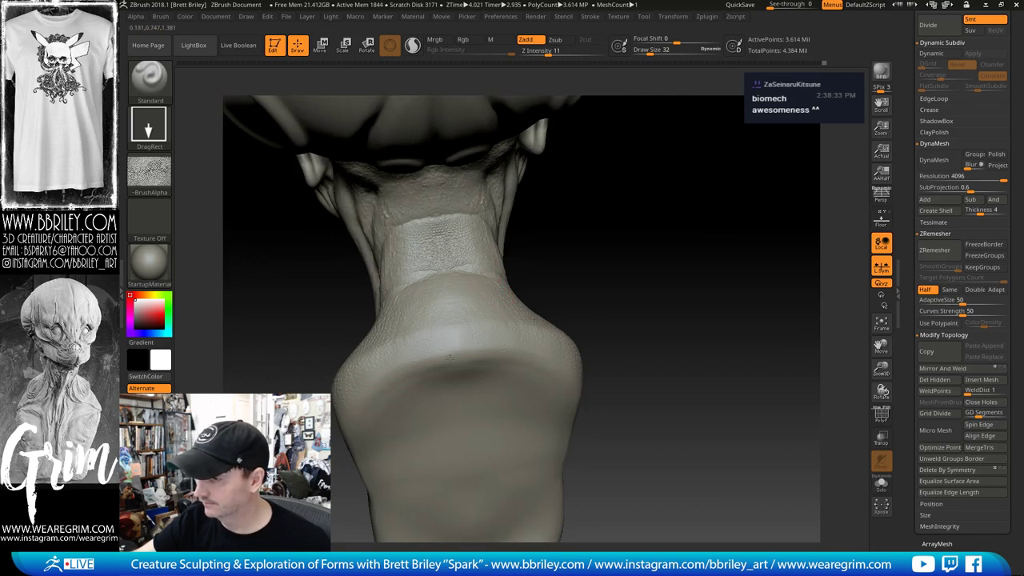
right_drag(503, 314, 470, 327)
mouse_move(618, 243)
right_down()
mouse_move(514, 279)
mouse_move(519, 248)
right_up()
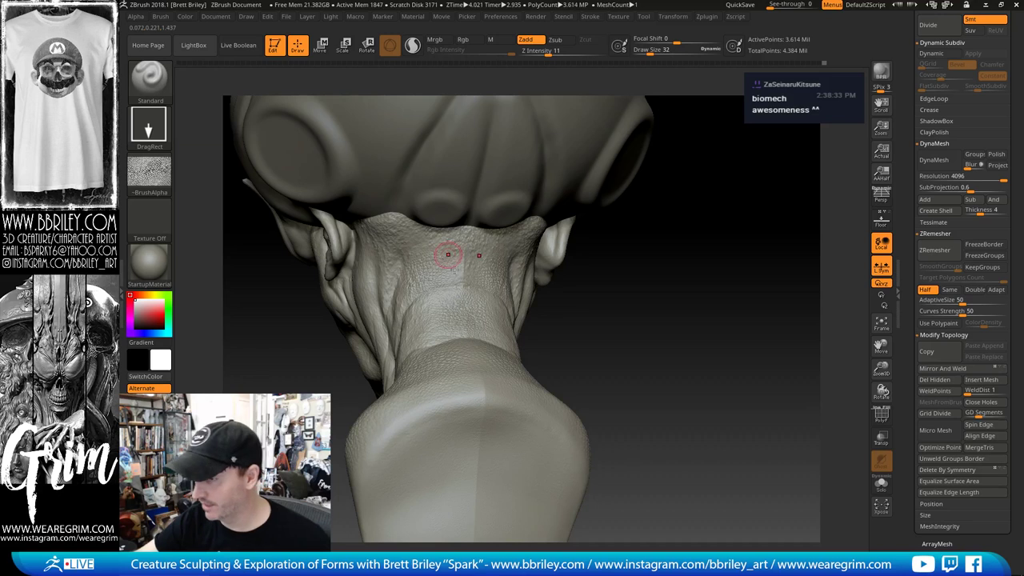
Step: Fill in the skin texture along the neck behind the ear and over the upper back and shoulder
drag(594, 294, 716, 302)
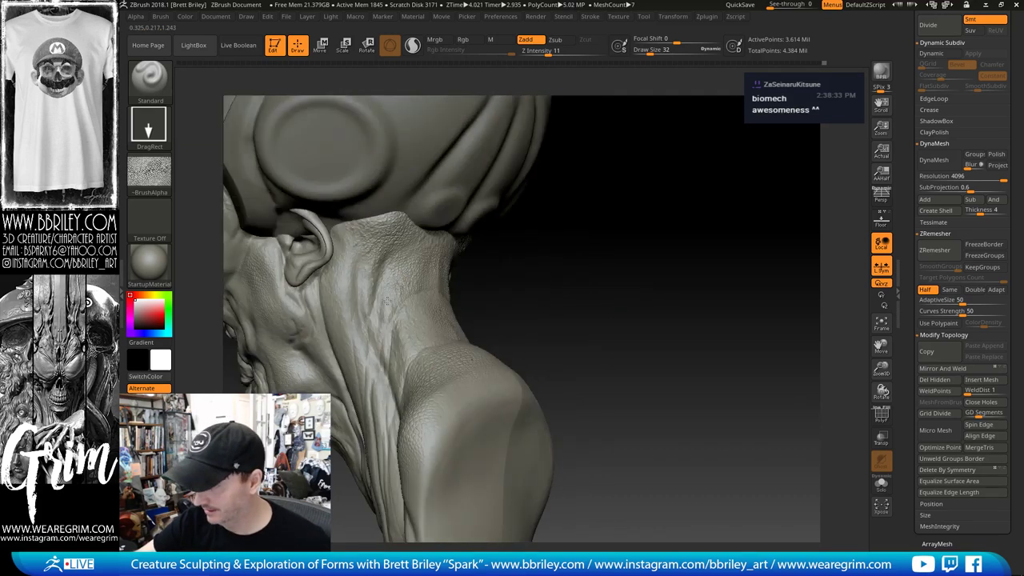
drag(573, 289, 383, 324)
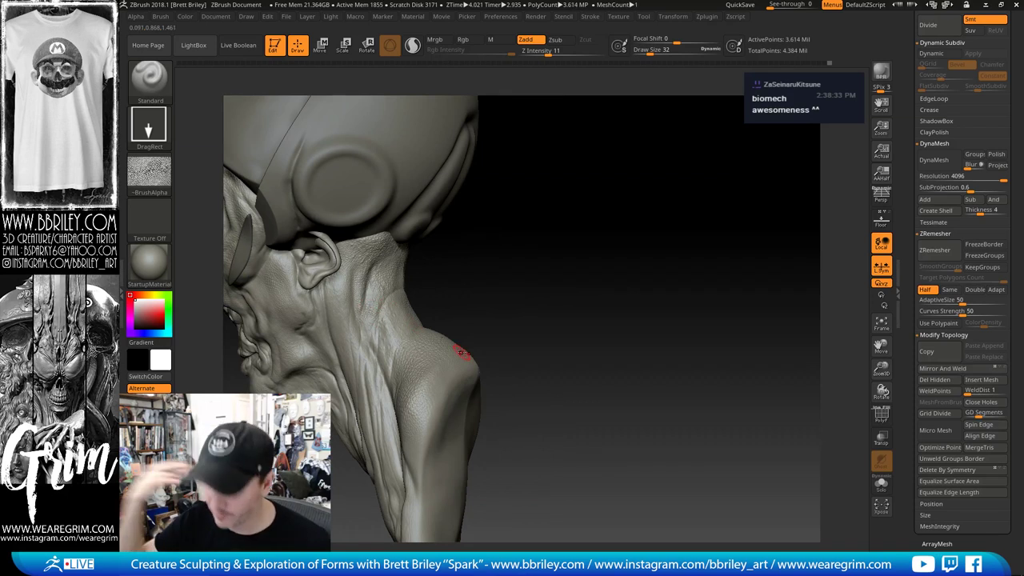
drag(560, 310, 531, 317)
drag(487, 287, 451, 311)
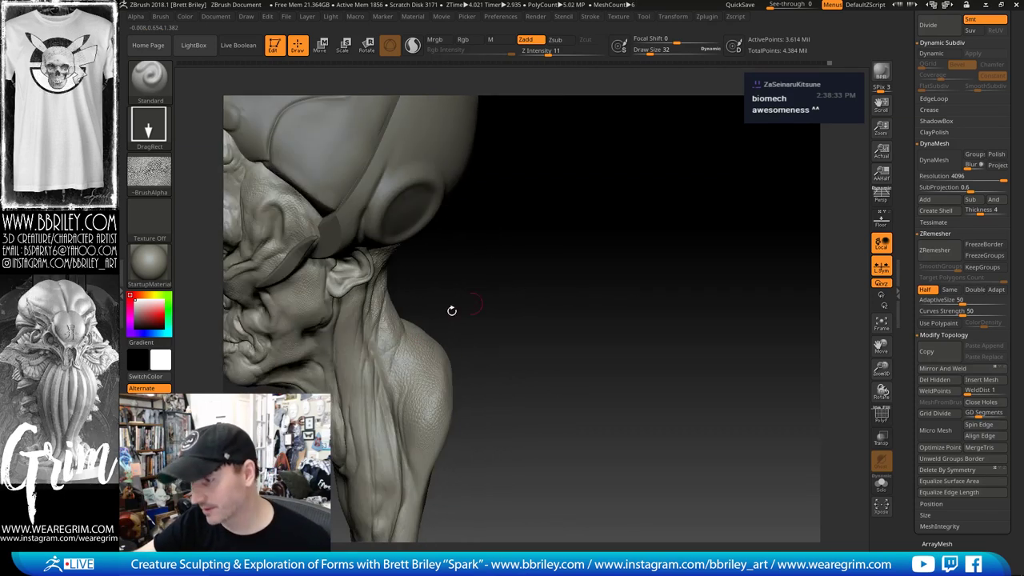
drag(477, 274, 393, 276)
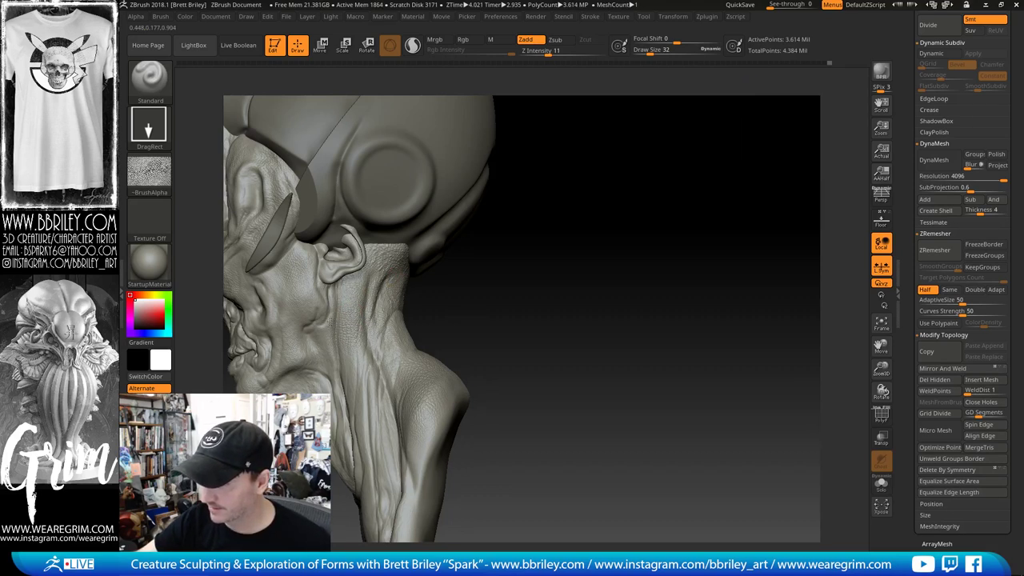
Step: Stamp more skin texture over the raised forehead lobes below the helmet's front edge
drag(556, 270, 596, 286)
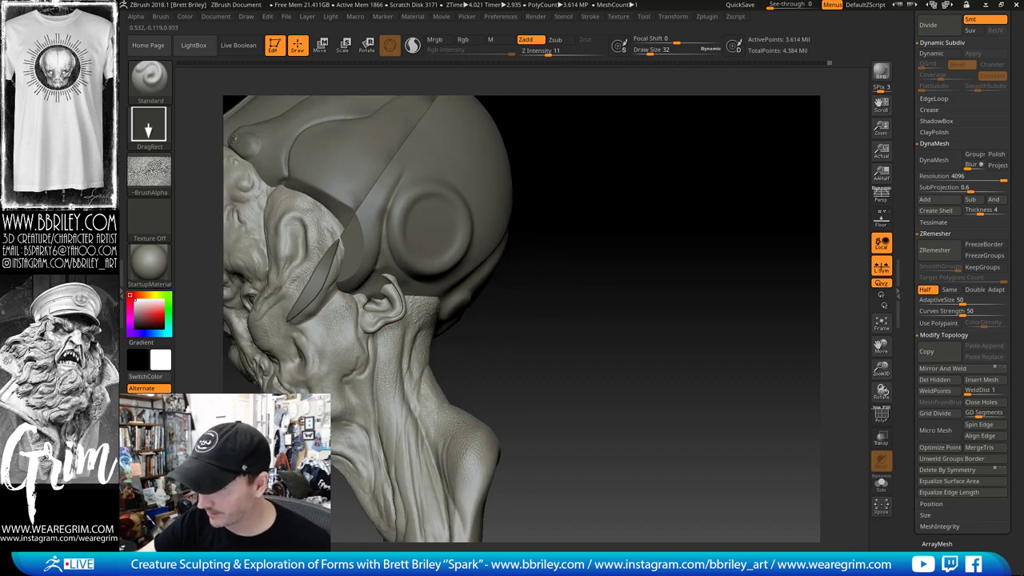
mouse_move(512, 280)
mouse_down()
mouse_move(704, 270)
mouse_move(642, 271)
mouse_up()
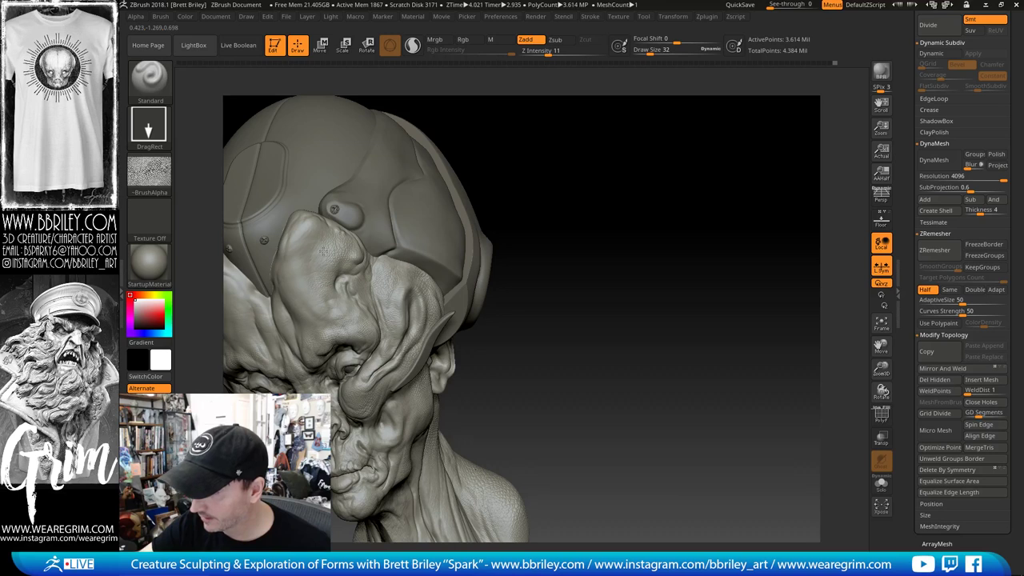
drag(557, 137, 554, 50)
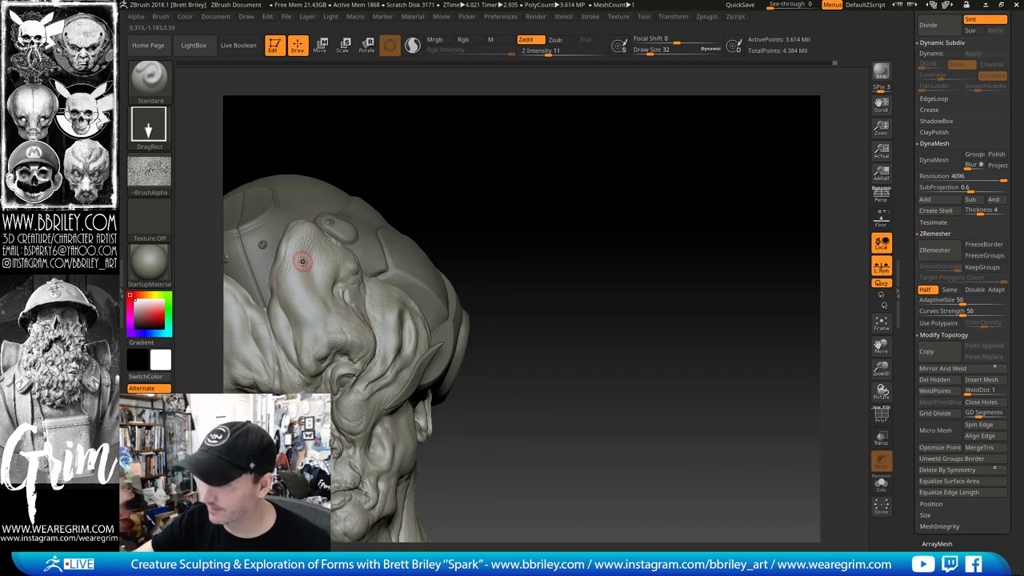
drag(519, 206, 549, 165)
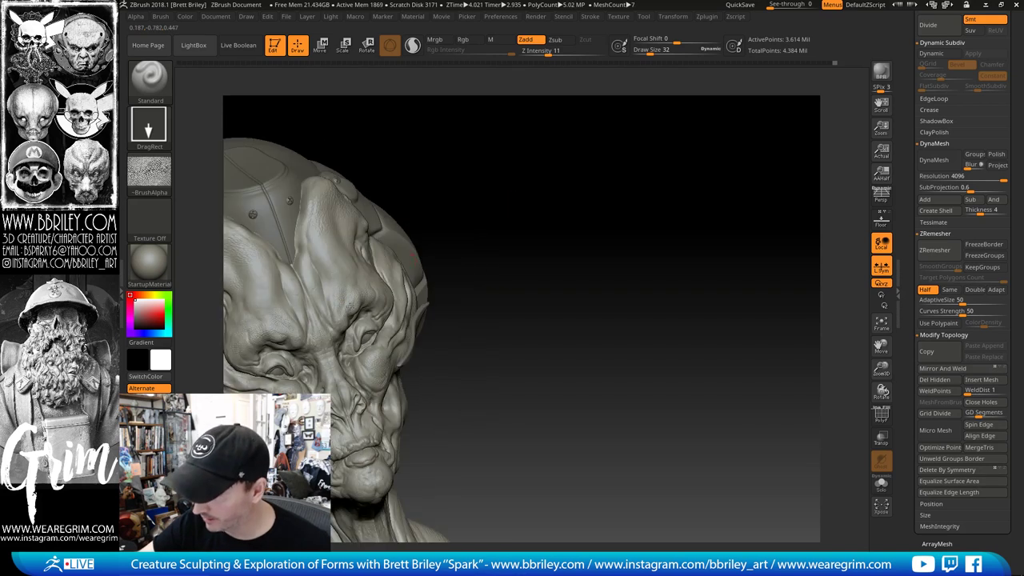
drag(446, 193, 353, 280)
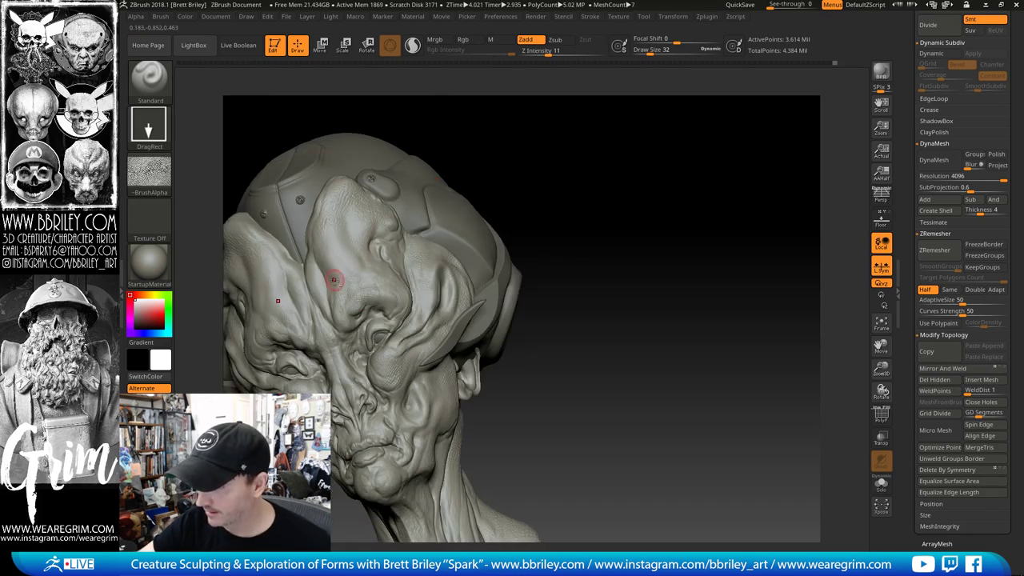
alt+drag(533, 149, 579, 152)
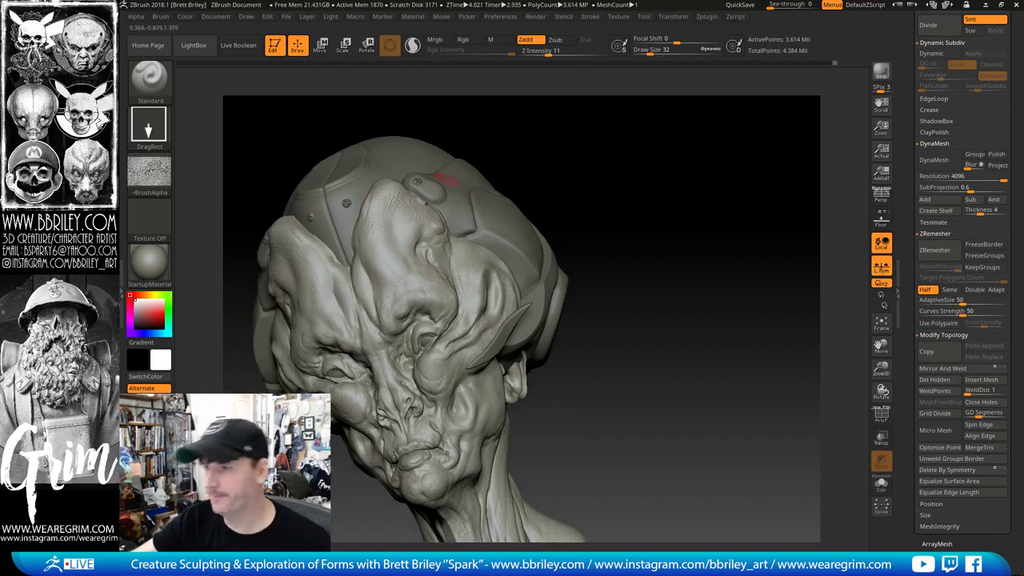
Step: Load the elephant-skin alpha, set the Z Intensity to 17 and stamp it over the forehead lobes, brow and temple
click(150, 173)
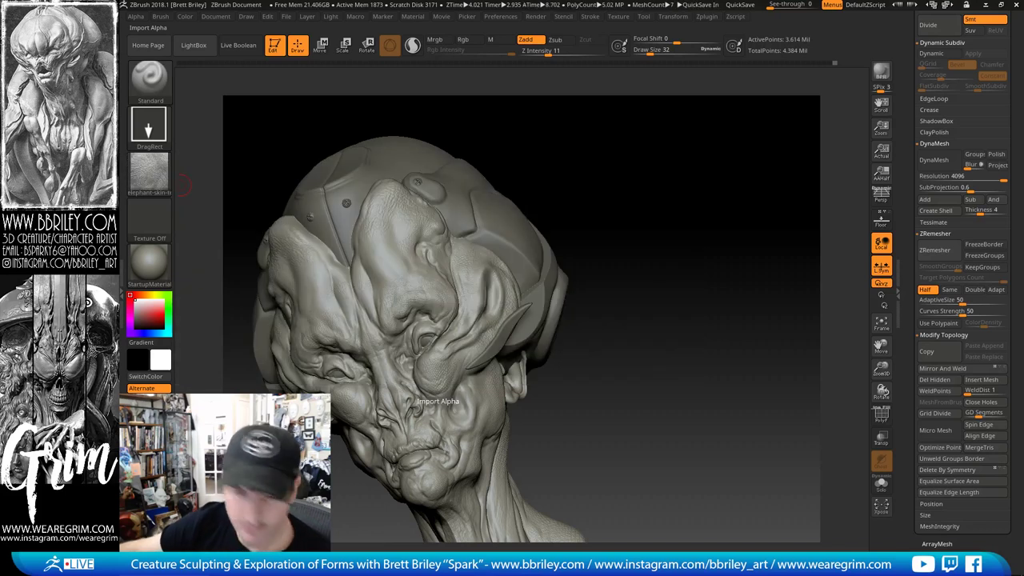
right_drag(432, 230, 427, 269)
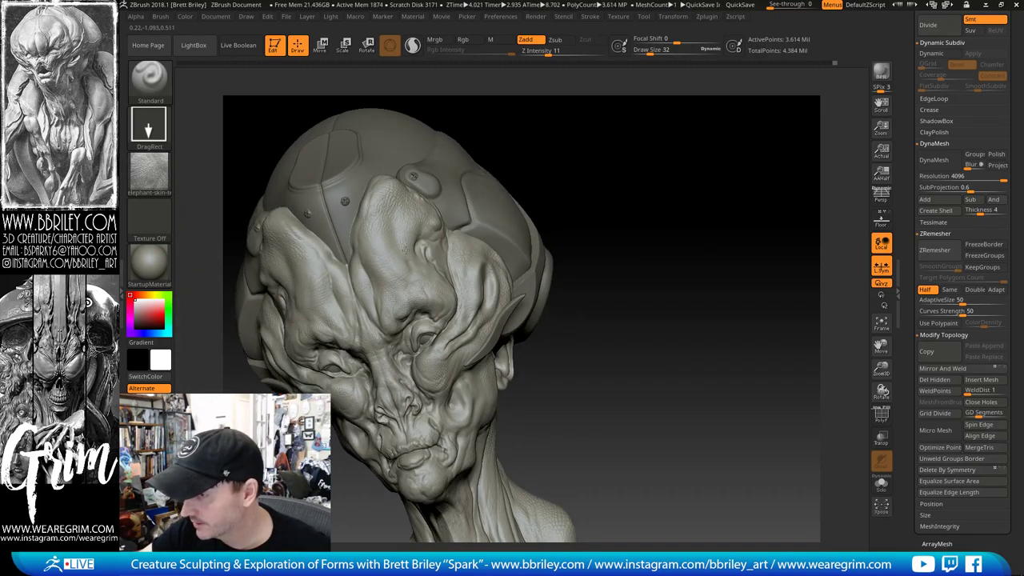
ctrl+right_drag(582, 147, 395, 272)
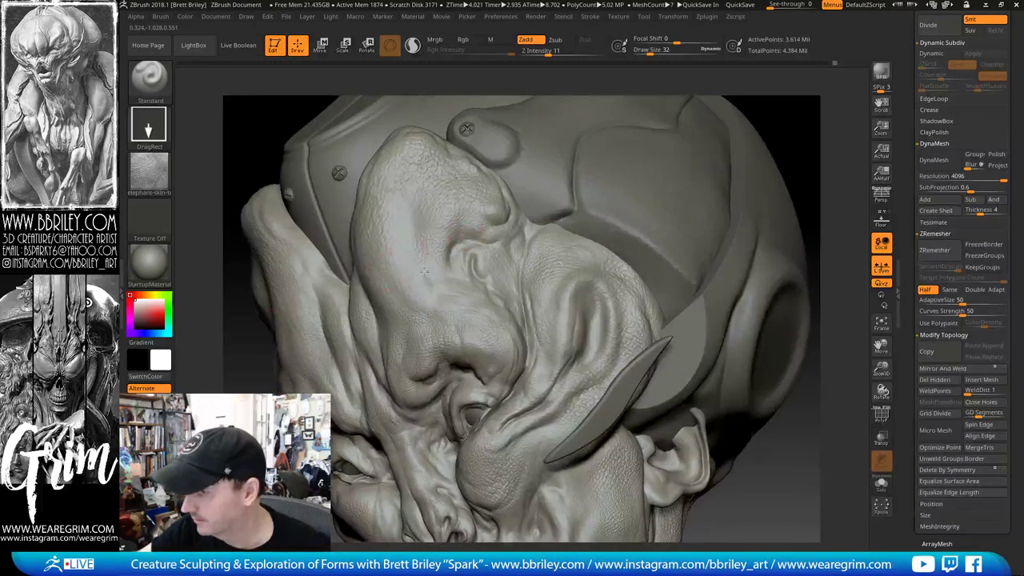
drag(548, 53, 534, 53)
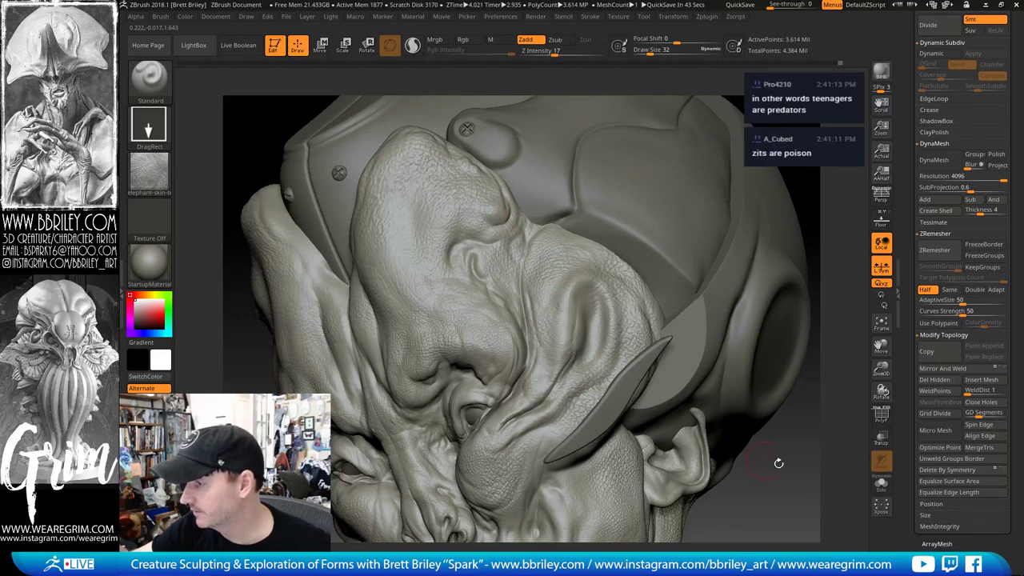
drag(777, 463, 657, 344)
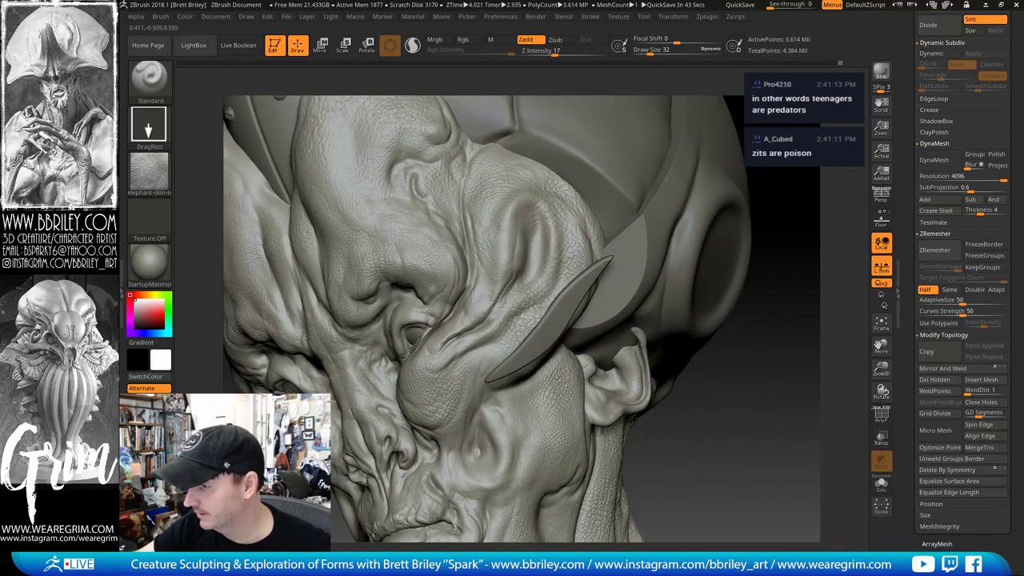
drag(704, 448, 728, 404)
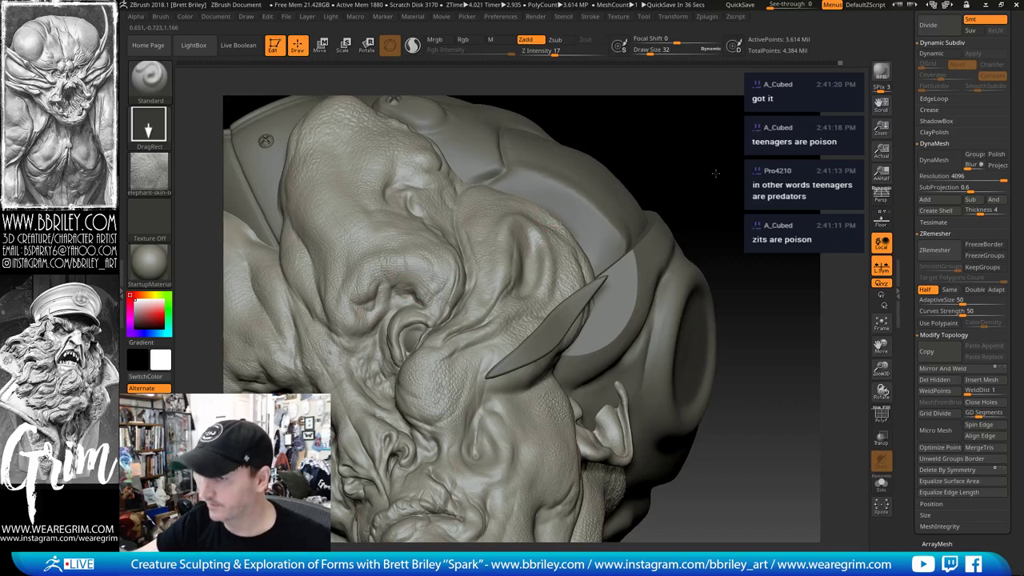
Step: Stamp the elephant-skin texture around the nose and cheek, along the jaw and down the side of the neck
alt+drag(715, 174, 661, 138)
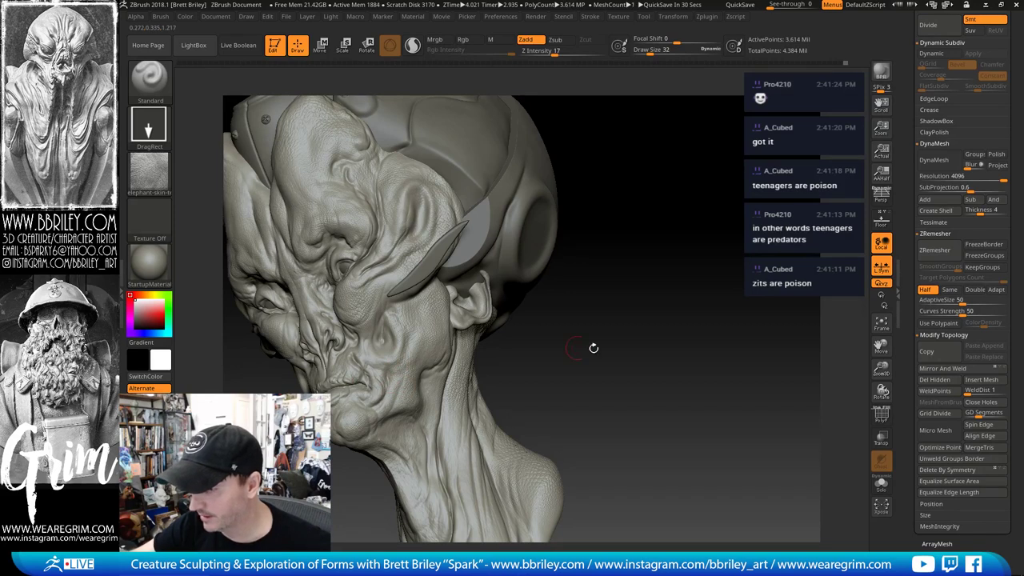
drag(594, 348, 628, 396)
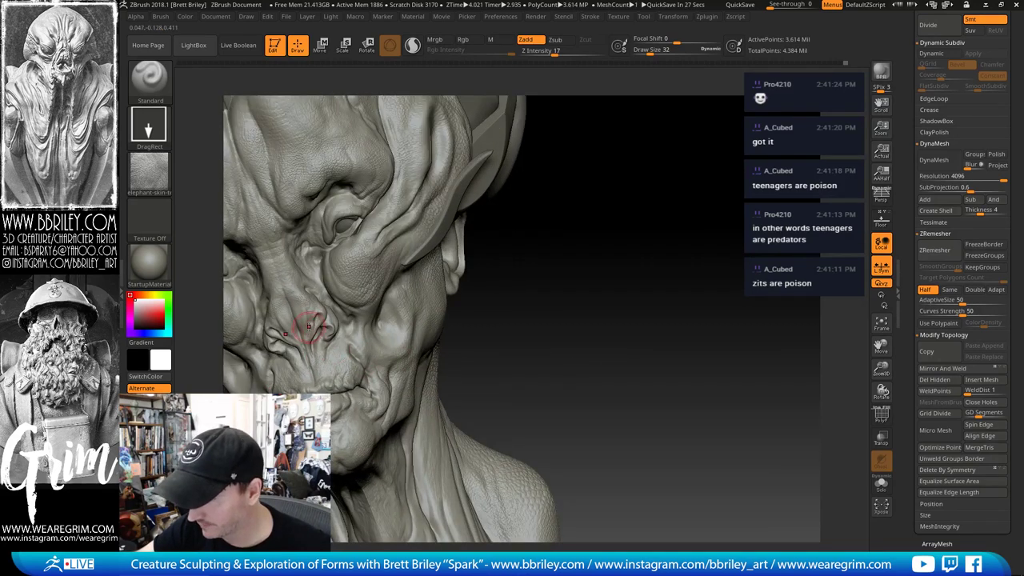
drag(532, 324, 489, 290)
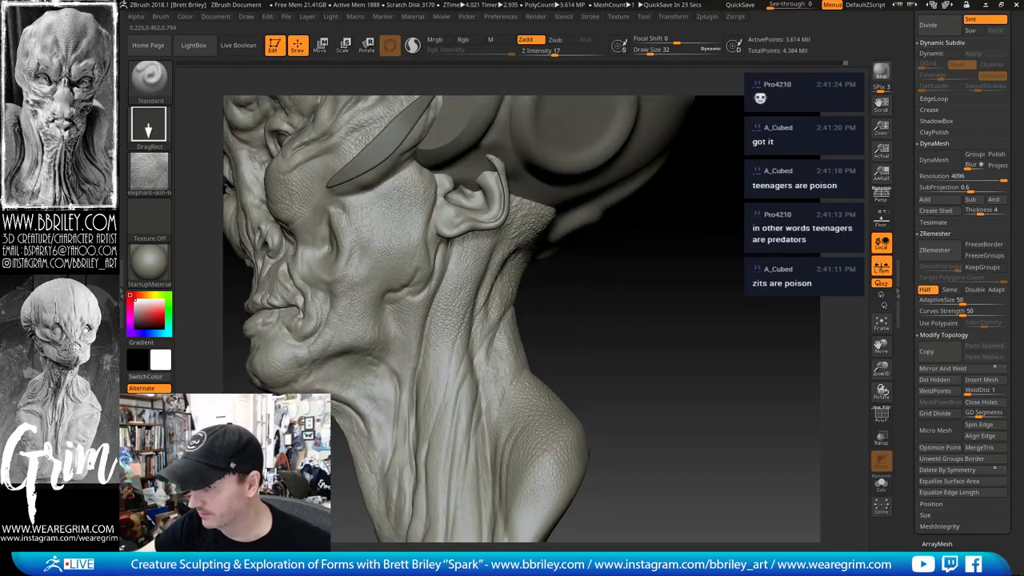
alt+right_drag(491, 383, 482, 316)
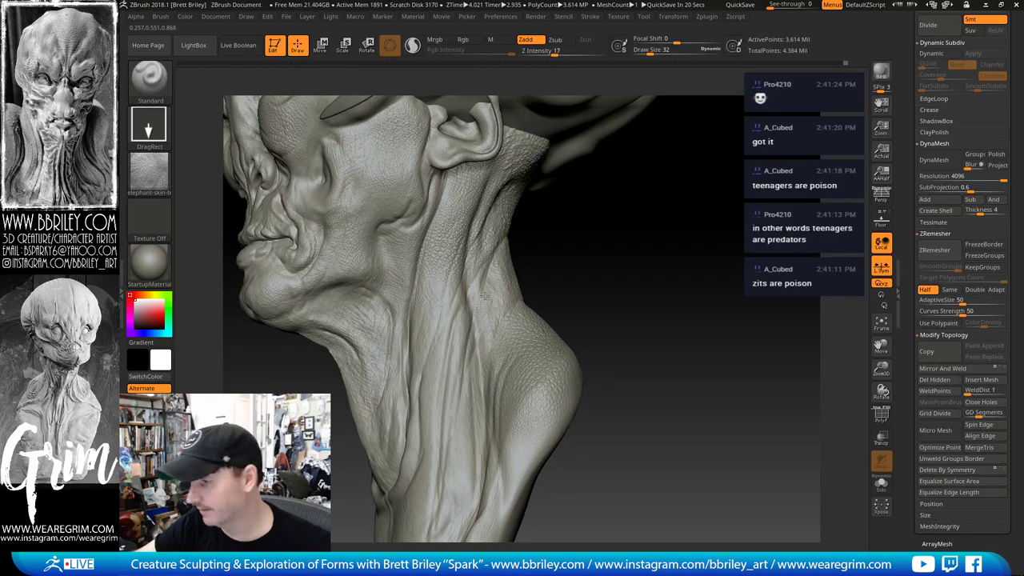
Step: Cover the lower neck folds, throat and chest with the elephant-skin texture
drag(633, 299, 592, 172)
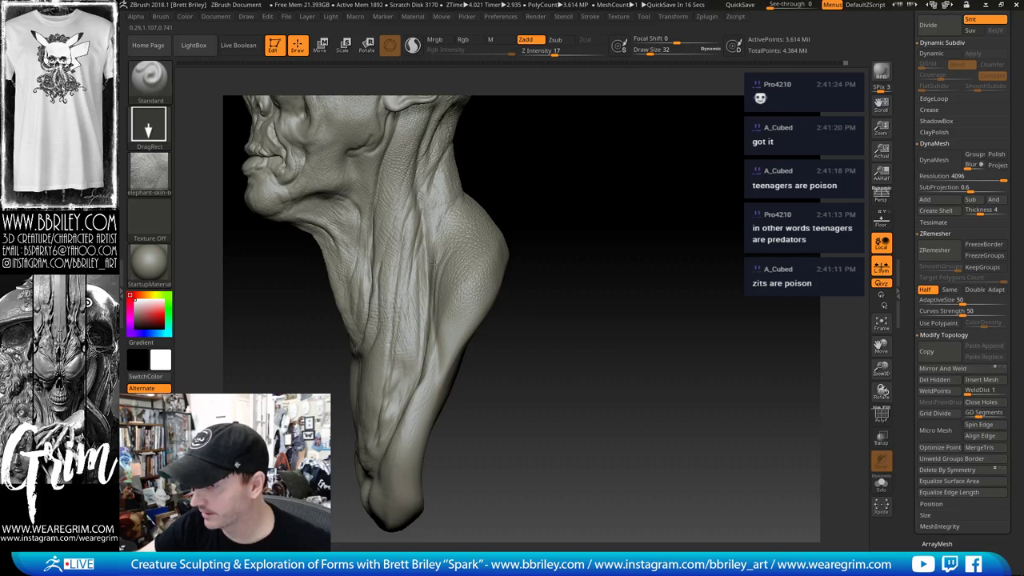
drag(552, 243, 622, 228)
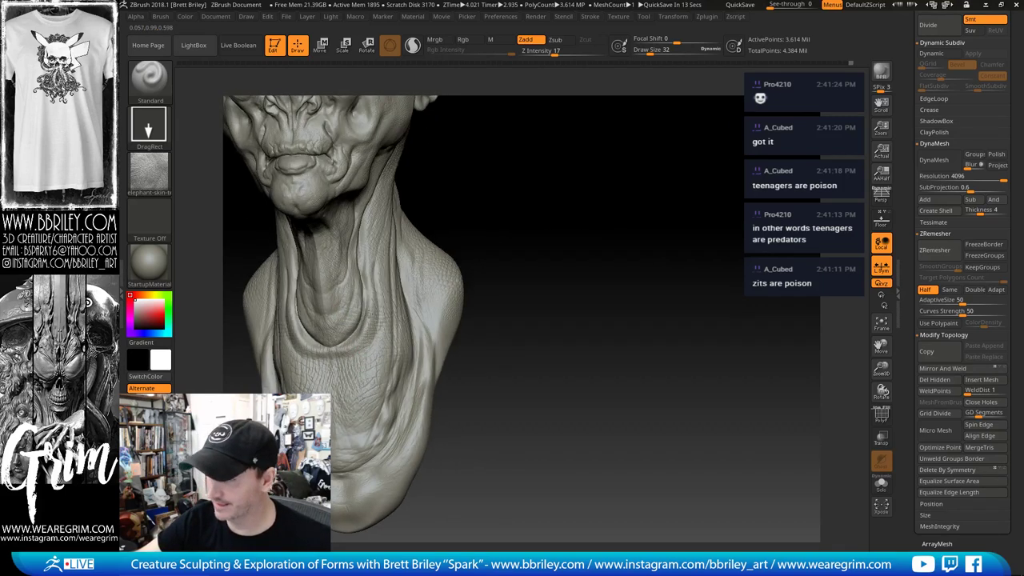
drag(439, 414, 371, 386)
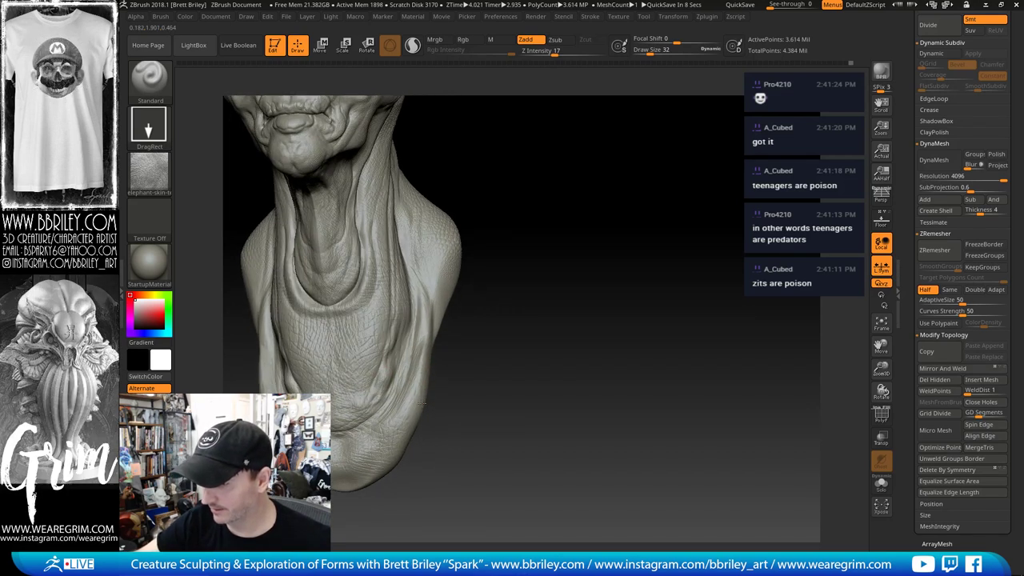
Step: Stamp the elephant-skin texture over the nape, the back of the shoulder and the upper back
drag(416, 344, 536, 352)
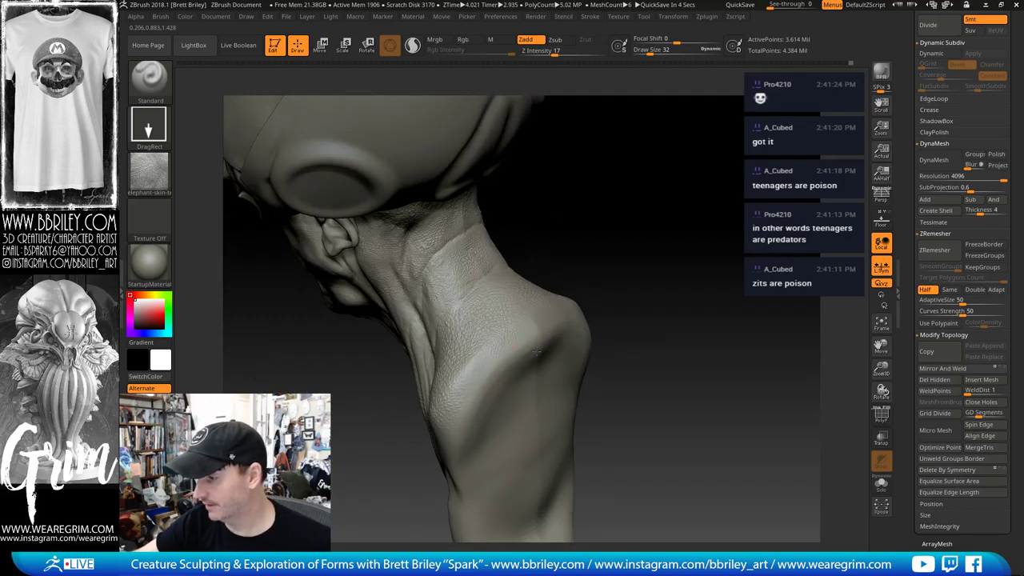
drag(567, 226, 512, 245)
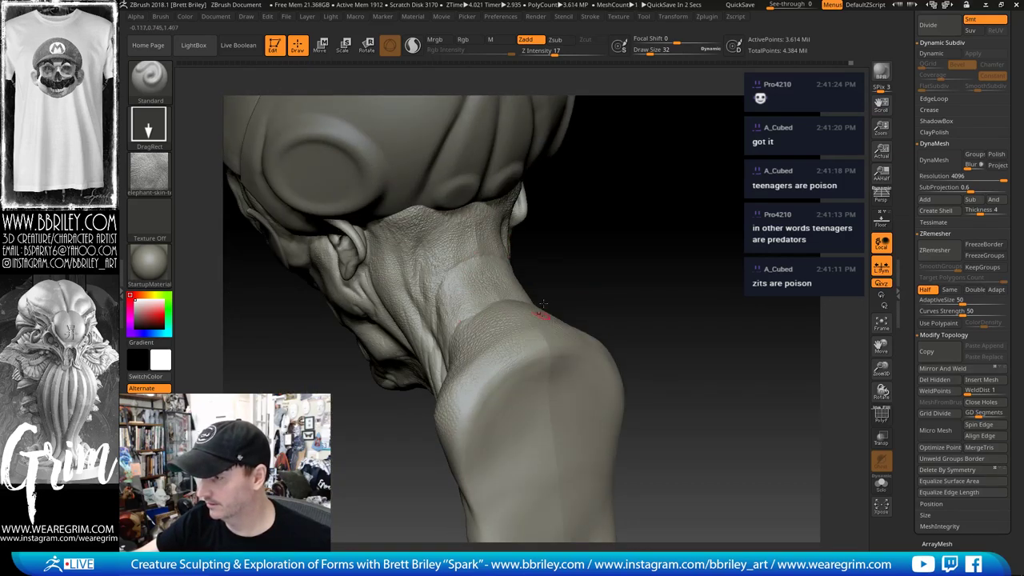
drag(539, 309, 529, 352)
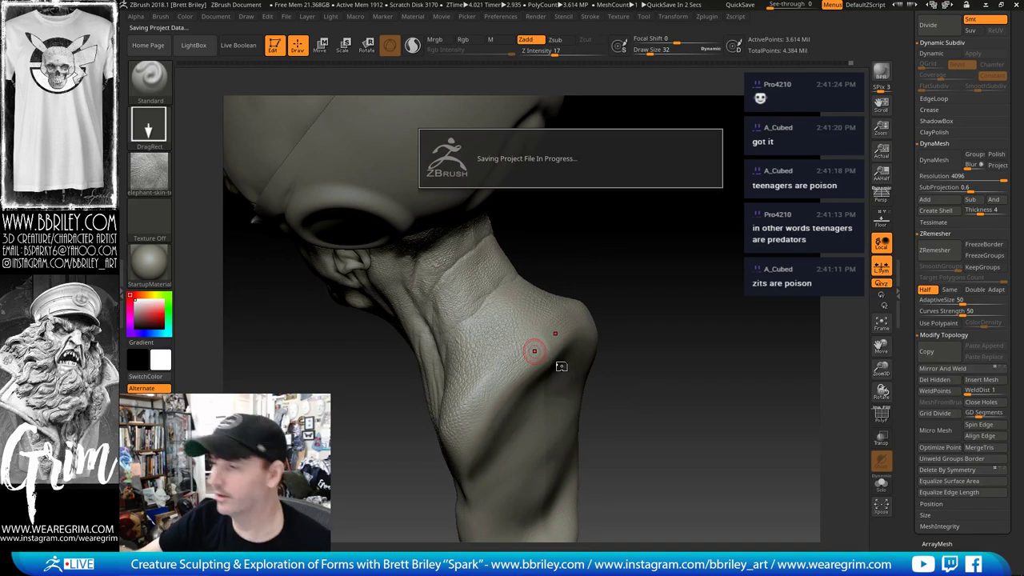
drag(672, 282, 703, 166)
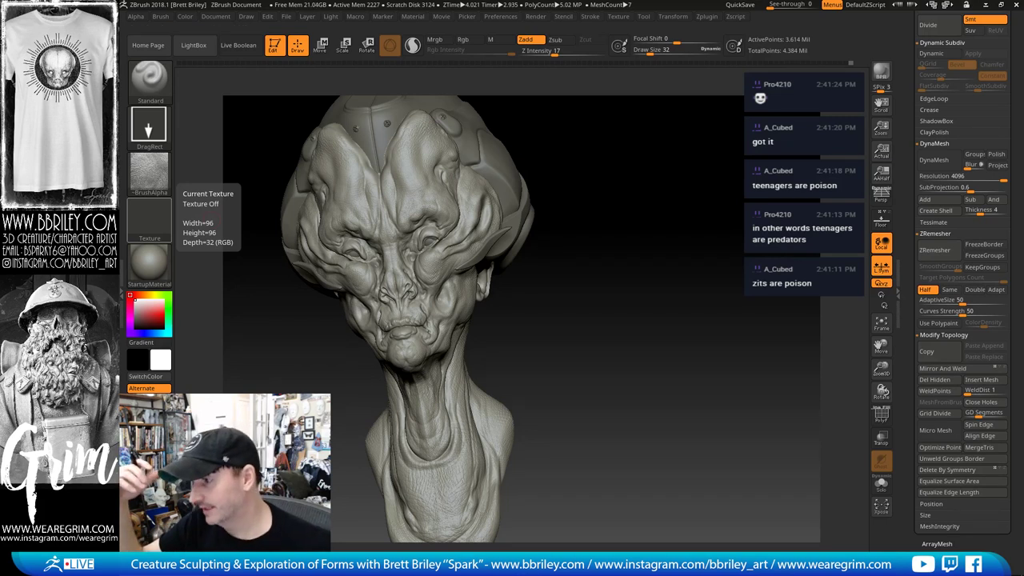
Step: Select the helmet's side panel, try stamping Alpha 58 on it and undo the stamp
mouse_move(640, 232)
mouse_down()
mouse_move(565, 252)
mouse_move(622, 299)
mouse_move(624, 280)
mouse_up()
alt+click(444, 253)
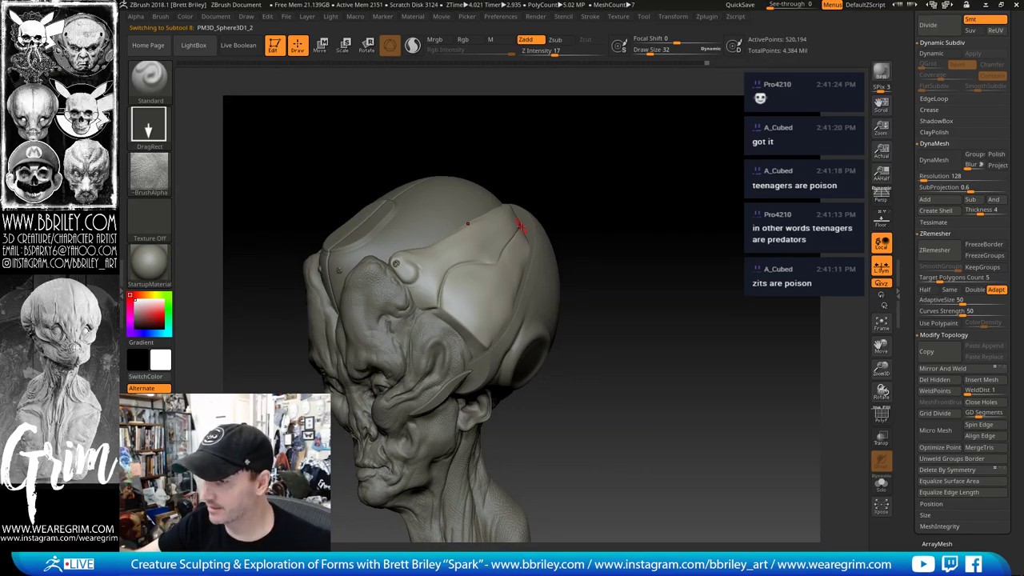
drag(521, 227, 519, 208)
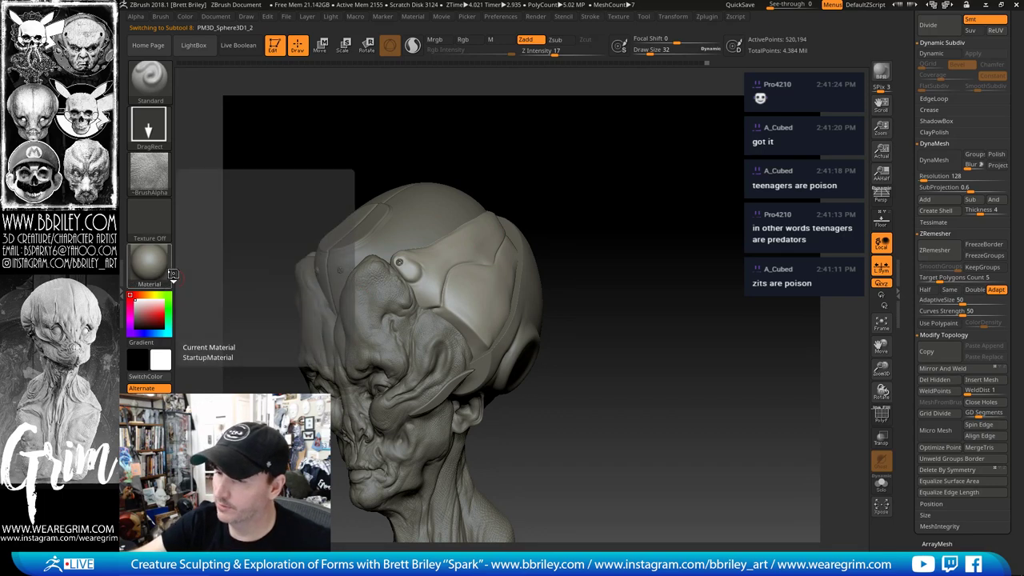
key(m)
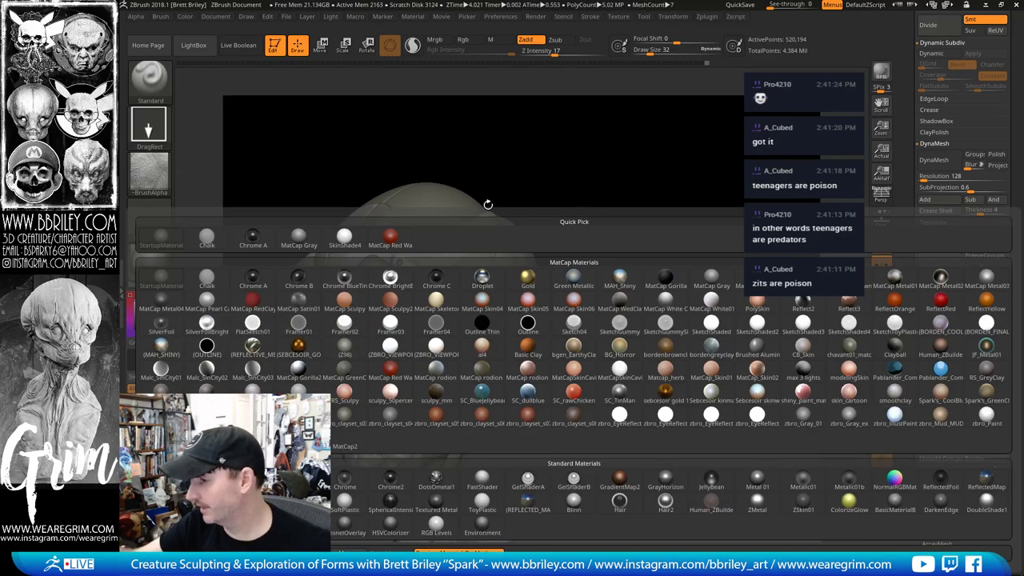
key(Escape)
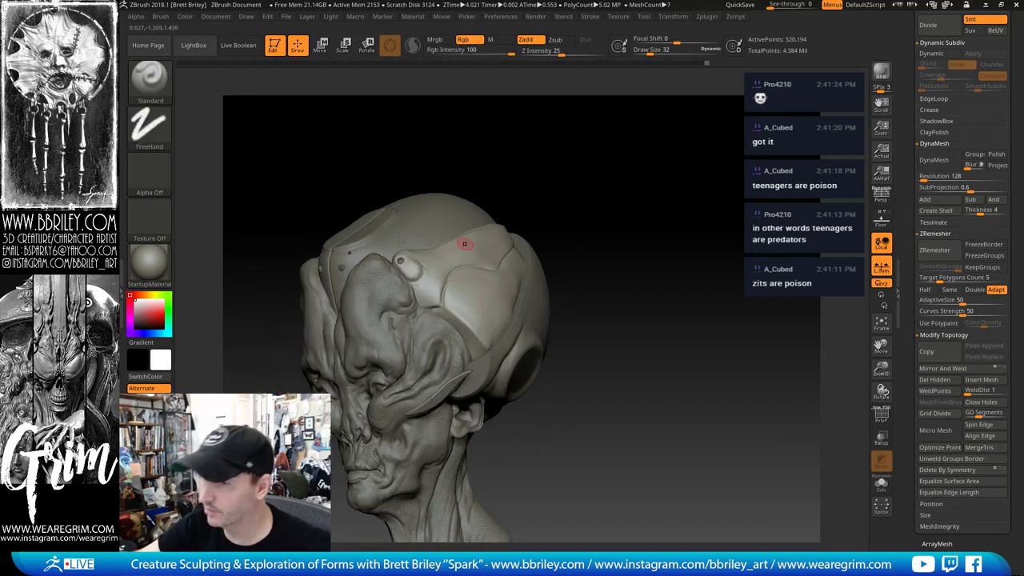
click(149, 169)
click(667, 315)
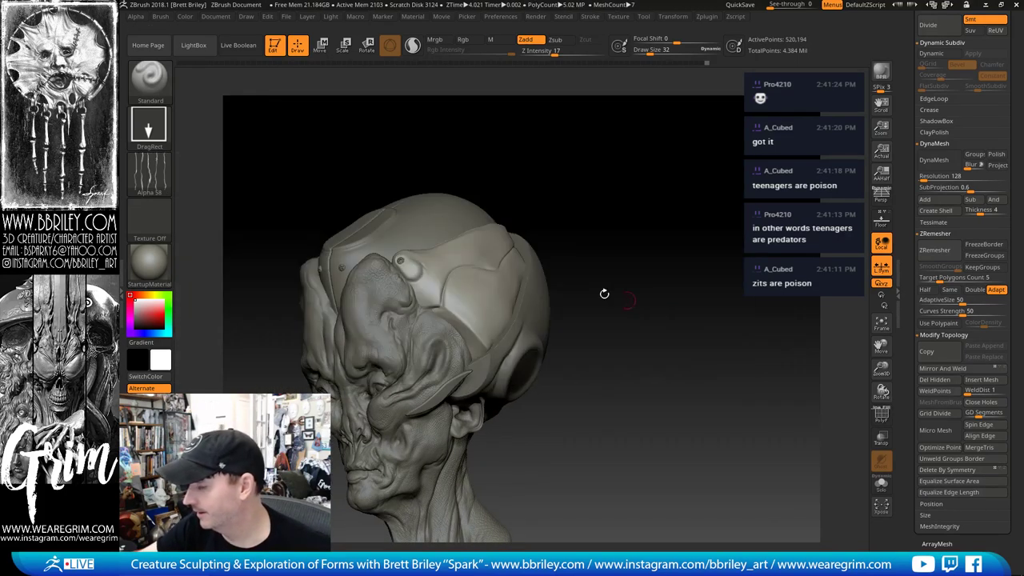
key(ctrl+z)
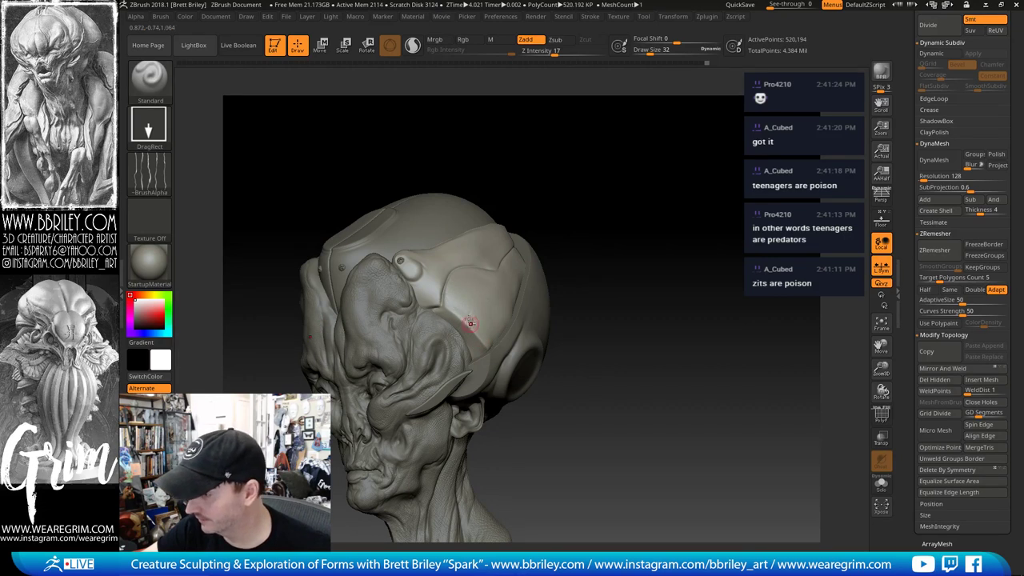
Step: Set the Standard brush to a FreeHand stroke with draw size 12 and no alpha, and select the helmet's crown shell
mouse_move(531, 160)
mouse_down()
mouse_move(562, 176)
mouse_move(518, 184)
mouse_up()
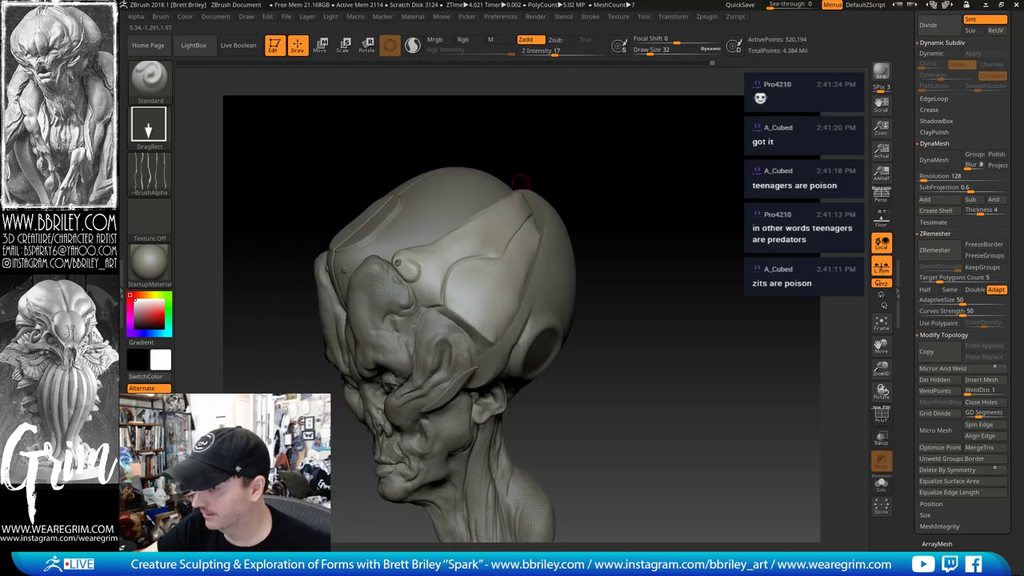
click(148, 124)
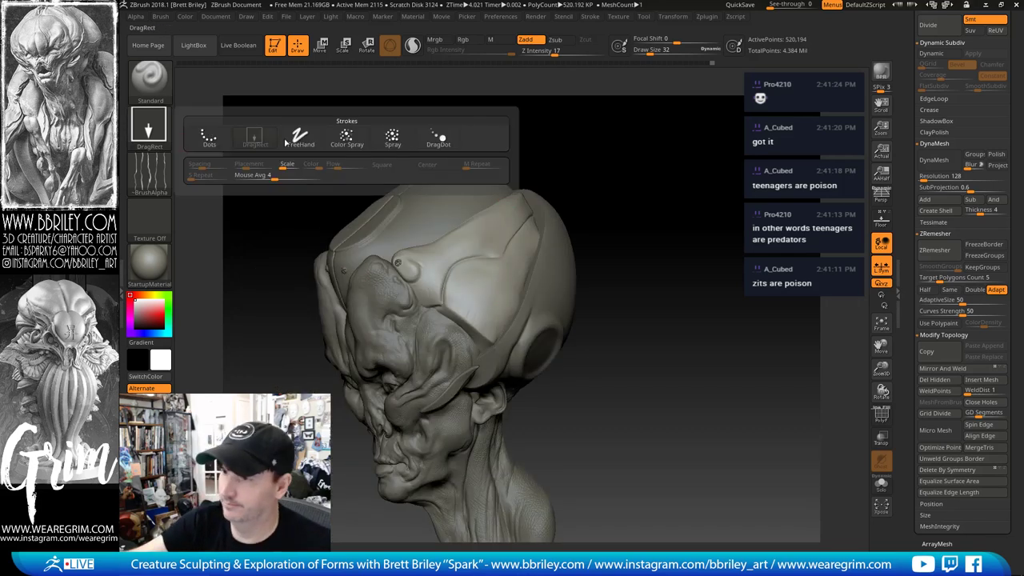
click(301, 137)
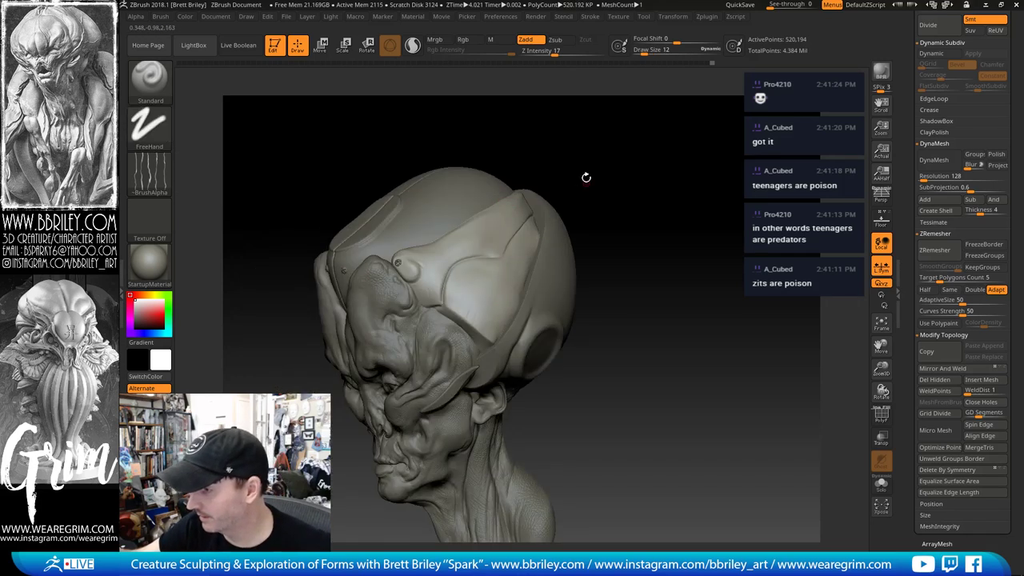
drag(586, 177, 524, 192)
alt+click(563, 279)
drag(671, 170, 586, 265)
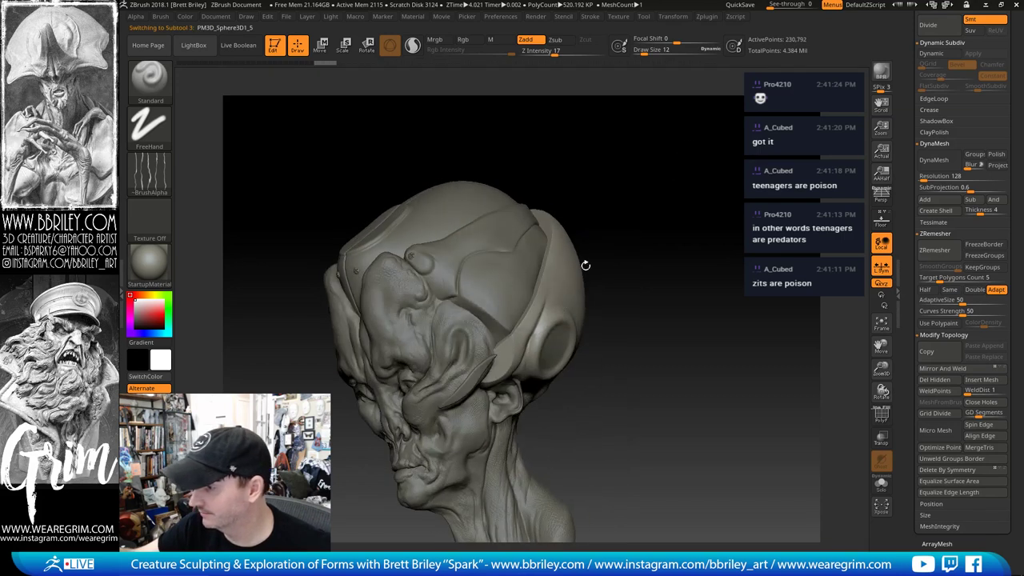
drag(521, 186, 441, 256)
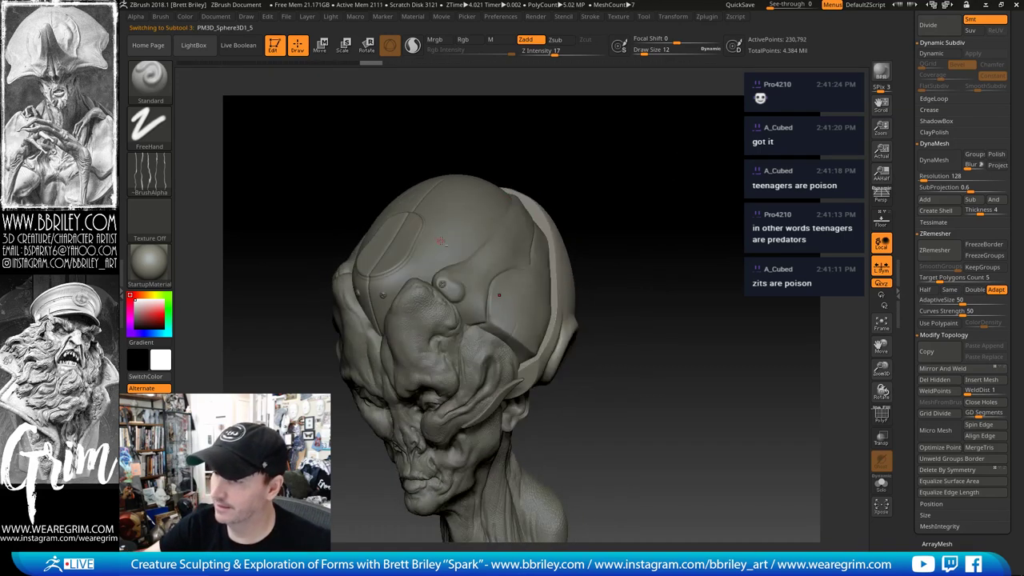
alt+click(441, 256)
click(149, 182)
click(264, 181)
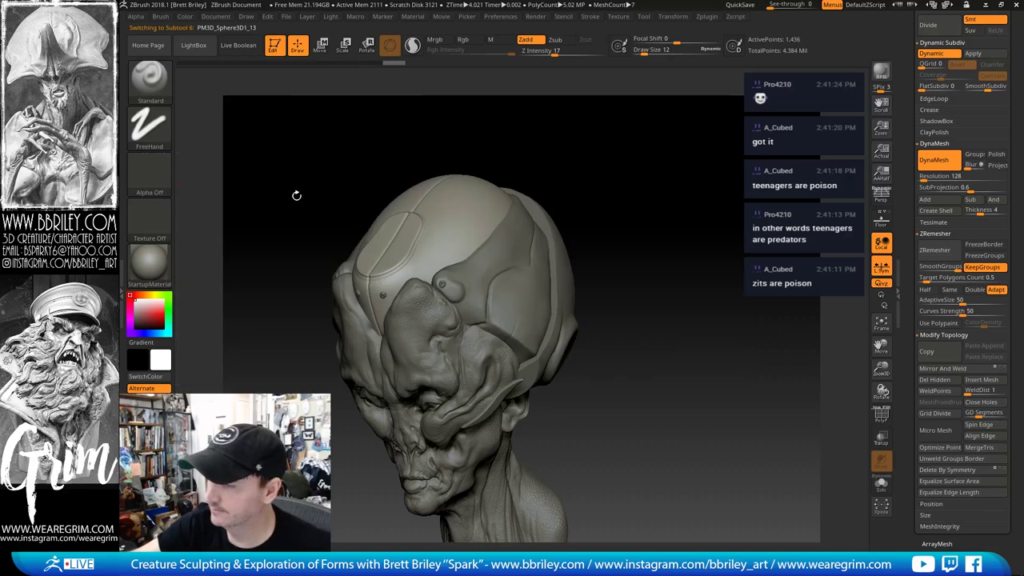
Step: Make a separate polymesh copy of the helmet's crown shell and insert it as a subtool directly below the original
drag(503, 140, 431, 252)
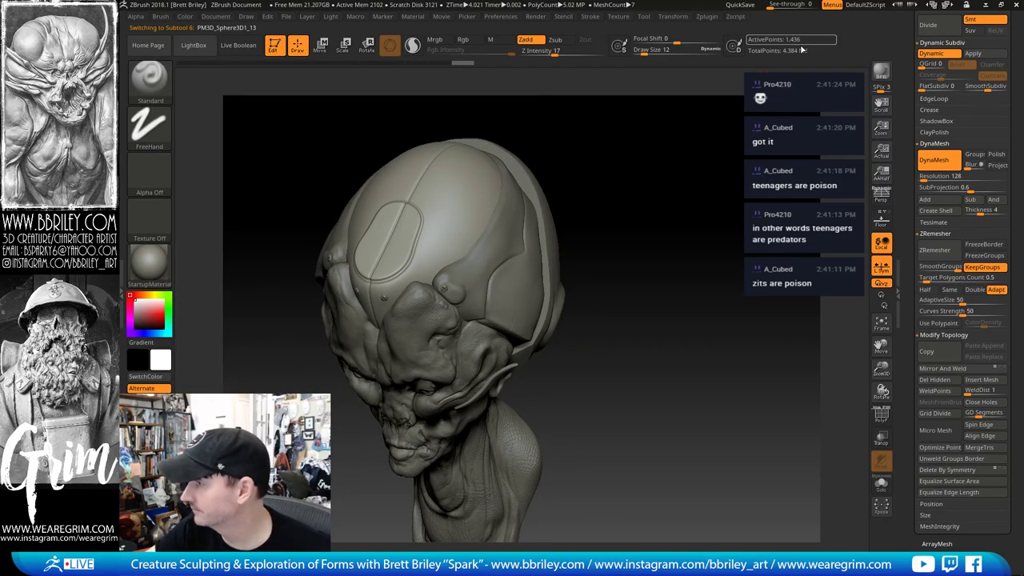
drag(662, 175, 455, 236)
key(shift+d)
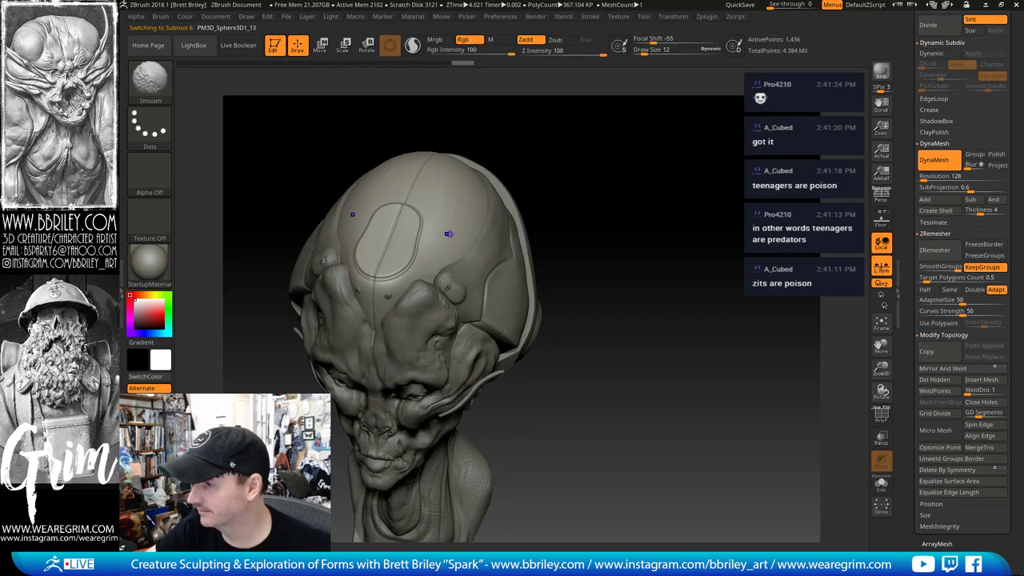
key(shift+d)
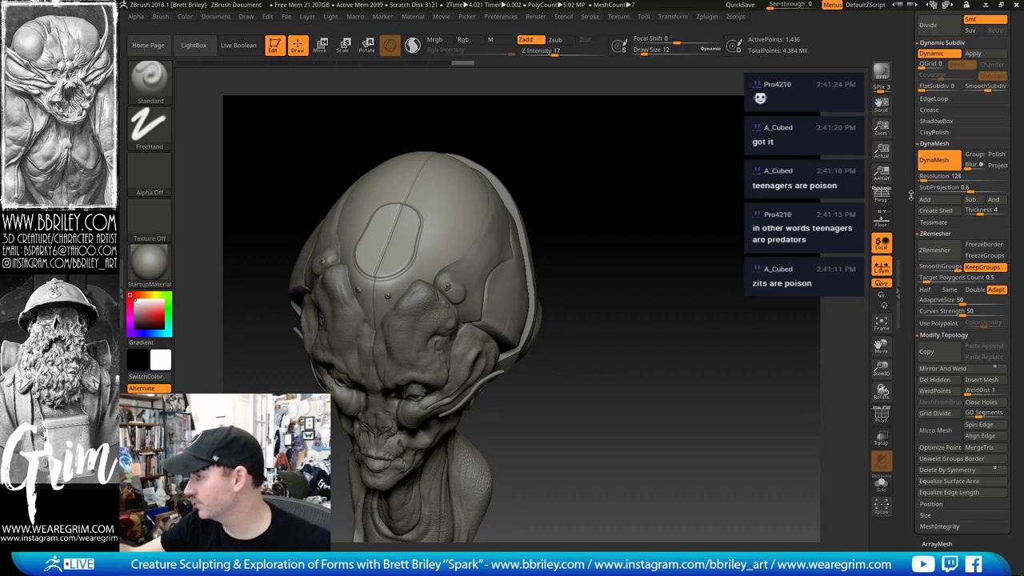
scroll(913, 304, up, 5)
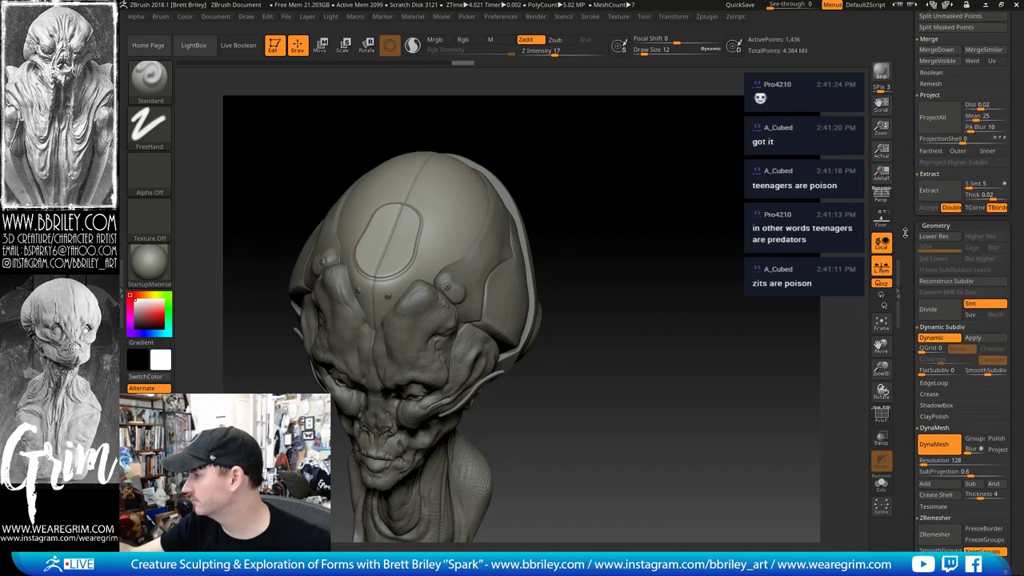
scroll(912, 240, up, 10)
scroll(912, 214, up, 2)
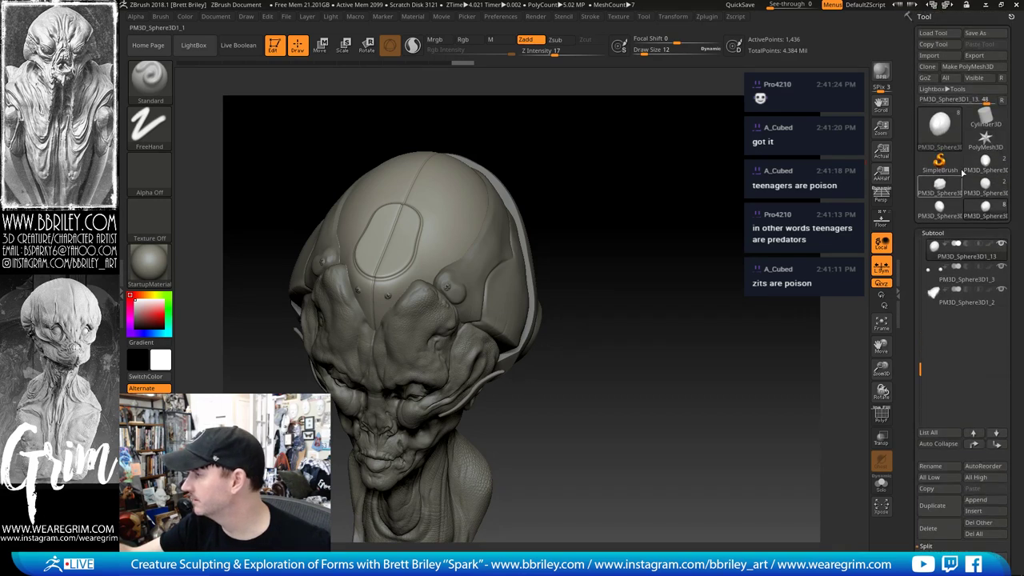
click(934, 228)
click(935, 216)
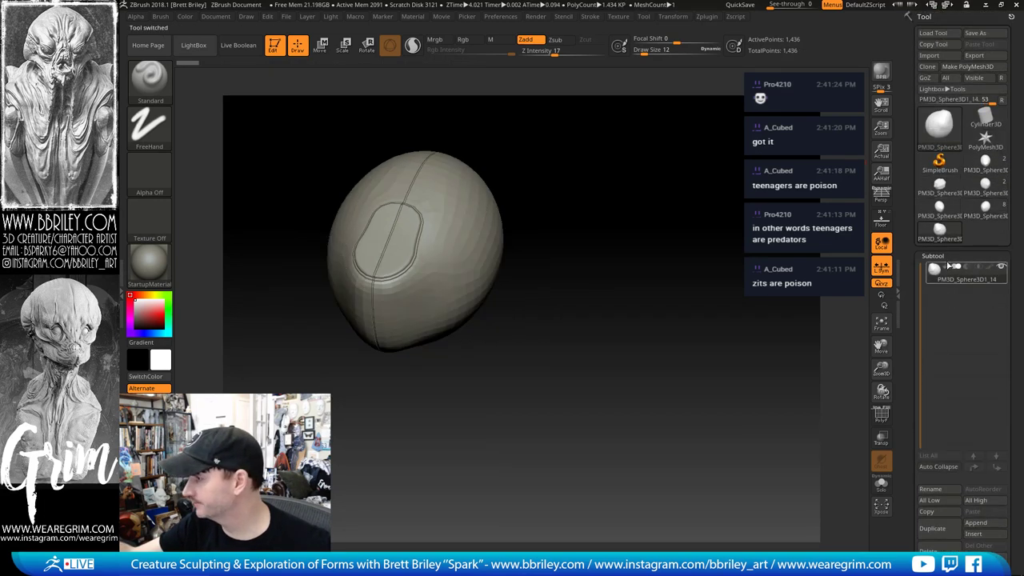
click(974, 533)
click(685, 444)
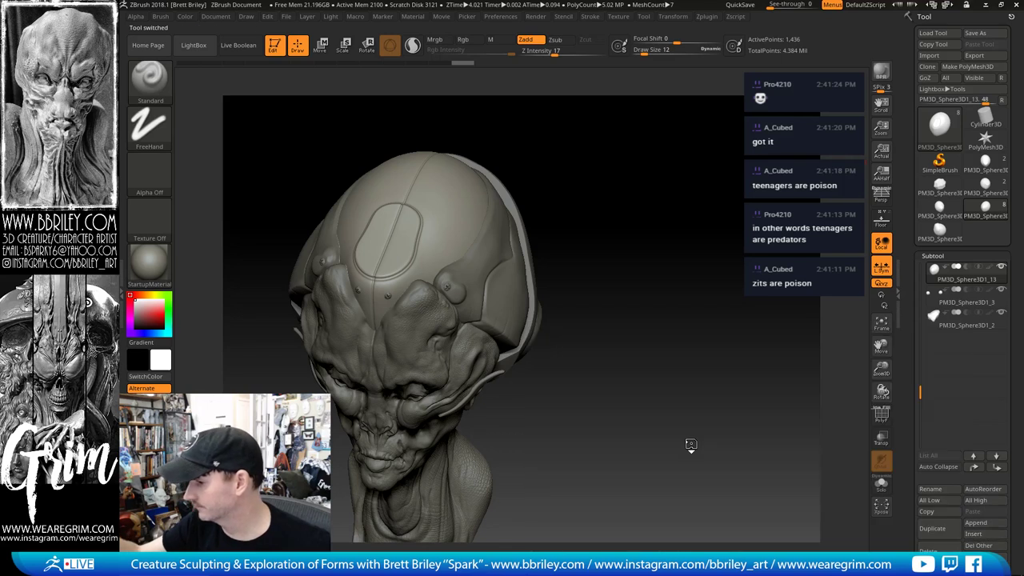
Step: Select the inserted crown shell copy and subdivide it several levels for fine sculpting
click(958, 281)
key(ctrl)
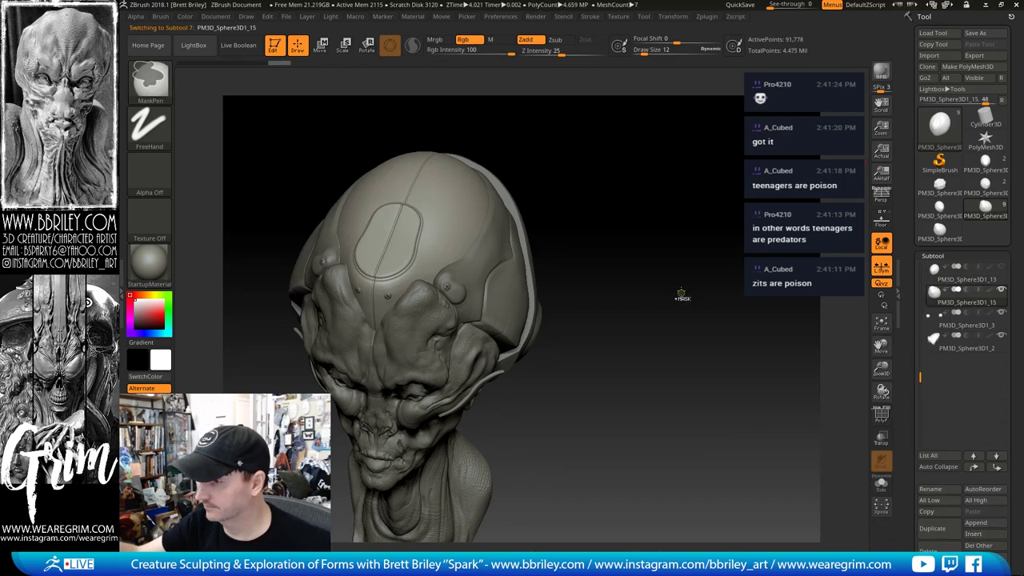
drag(681, 293, 689, 180)
key(ctrl+d)
drag(496, 201, 486, 230)
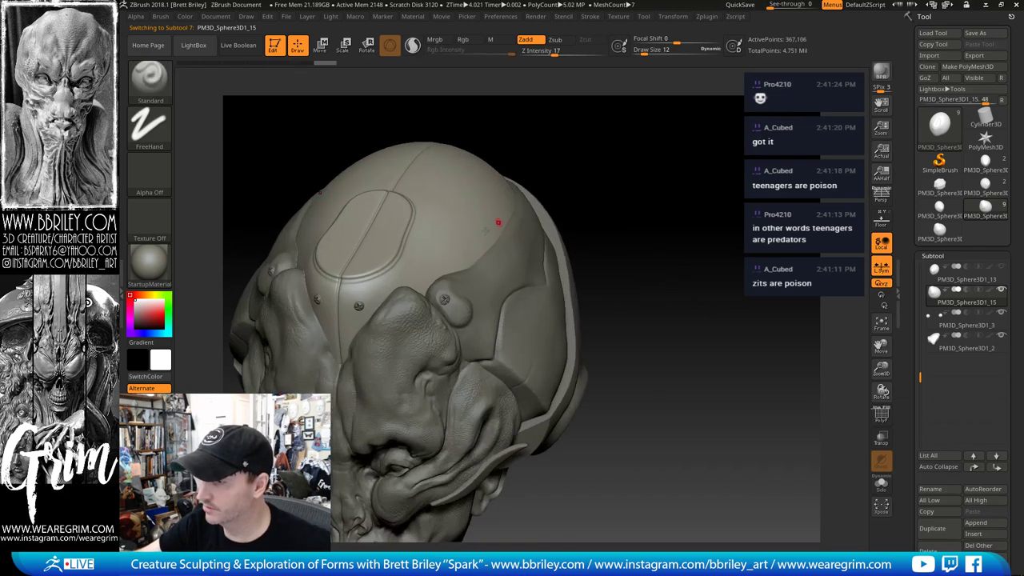
Step: Dab a small round mark on the crown between the forehead panel and the side panel using the Clay brush at draw size 23
key(s)
drag(411, 254, 421, 256)
key(s)
key(b)
key(c)
key(l)
key(s)
click(432, 253)
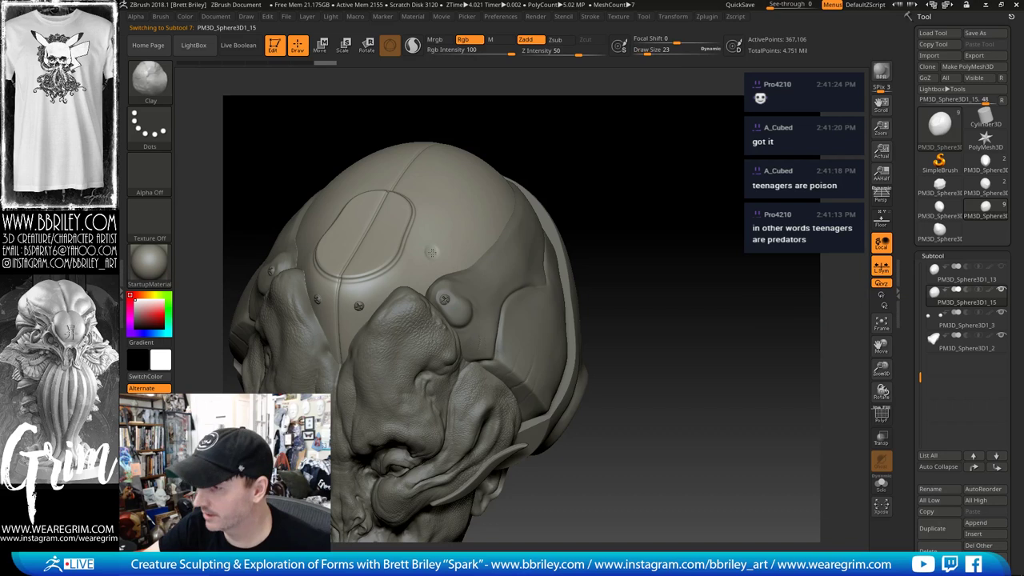
drag(533, 113, 430, 235)
Step: Refine the round mark on the crown with the DamStandard brush and TrimDynamic at draw size 21
key(b)
key(d)
key(s)
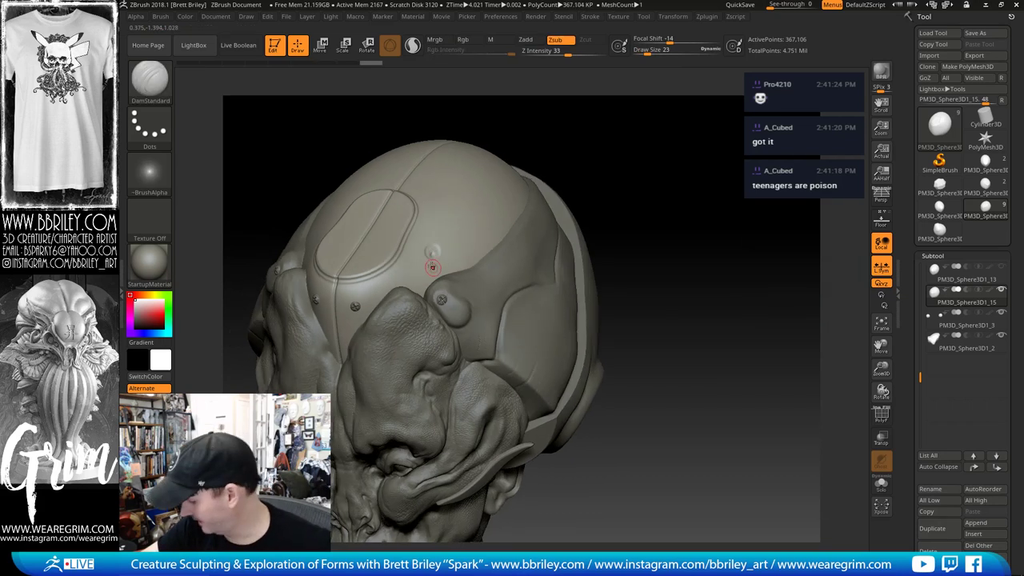
key(b)
key(t)
key(d)
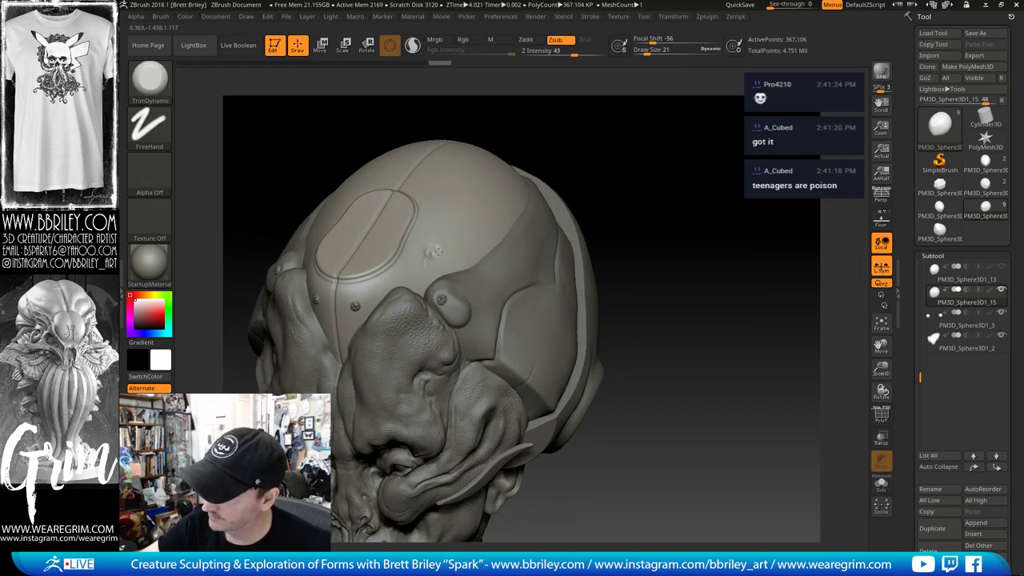
drag(504, 138, 487, 155)
key(b)
key(d)
key(s)
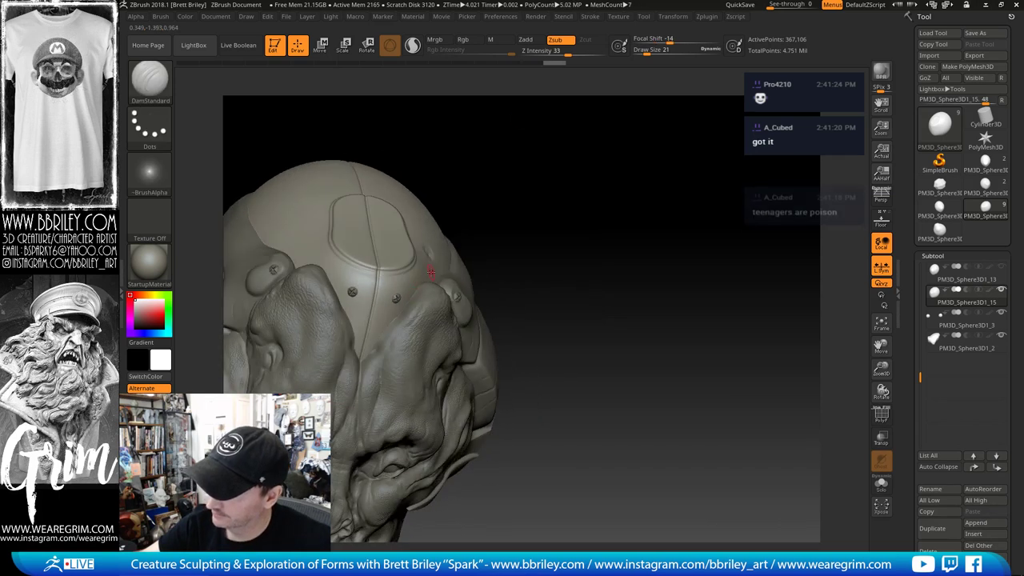
Step: Work the crown around the forehead panel's lower rim with the DamStandard and TrimDynamic brushes
mouse_move(546, 165)
mouse_down()
mouse_move(423, 279)
mouse_move(418, 272)
mouse_move(424, 287)
mouse_up()
key(shift)
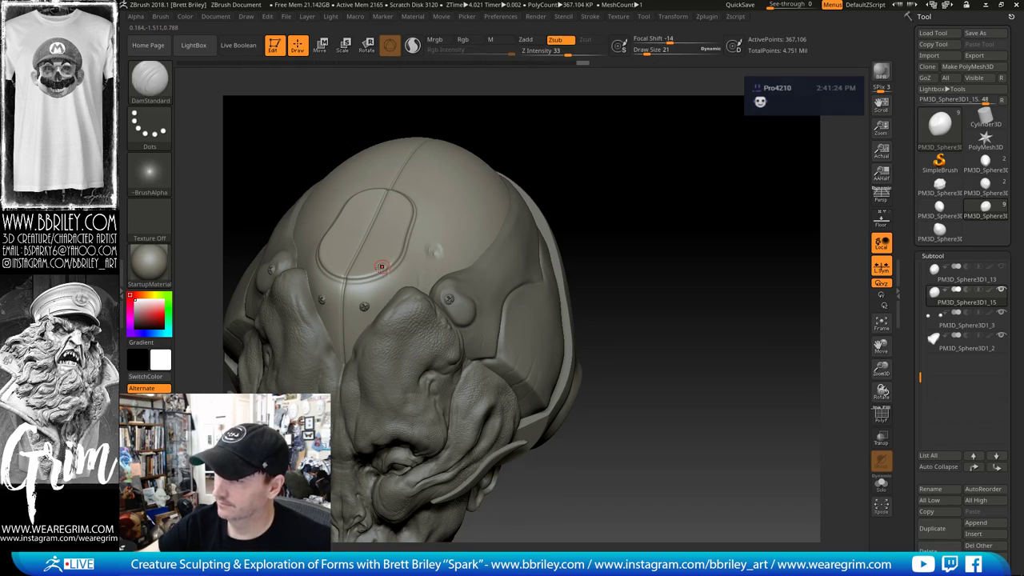
mouse_move(367, 277)
mouse_down()
mouse_move(343, 275)
mouse_move(362, 266)
mouse_up()
key(b)
key(t)
key(d)
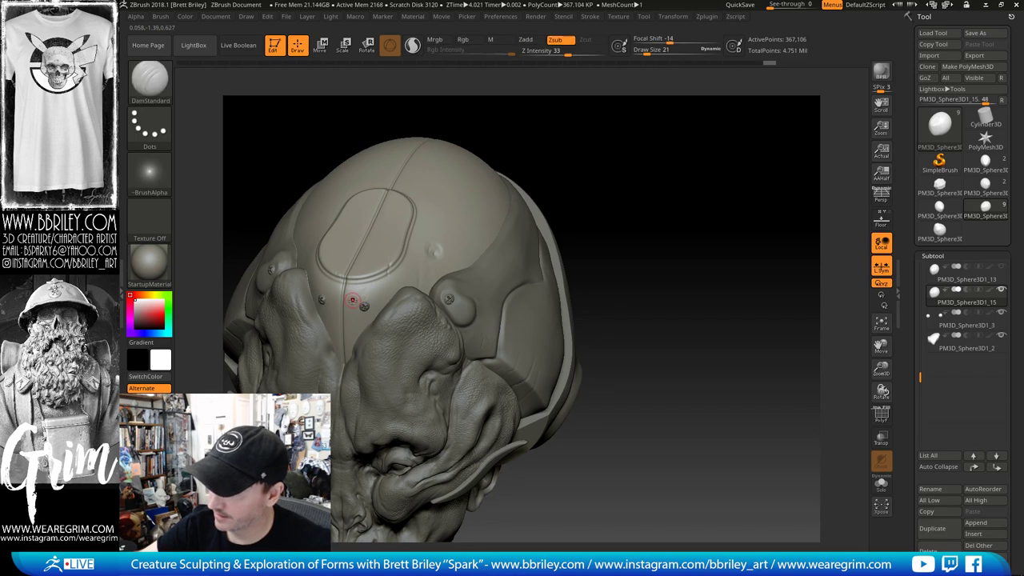
drag(507, 109, 334, 321)
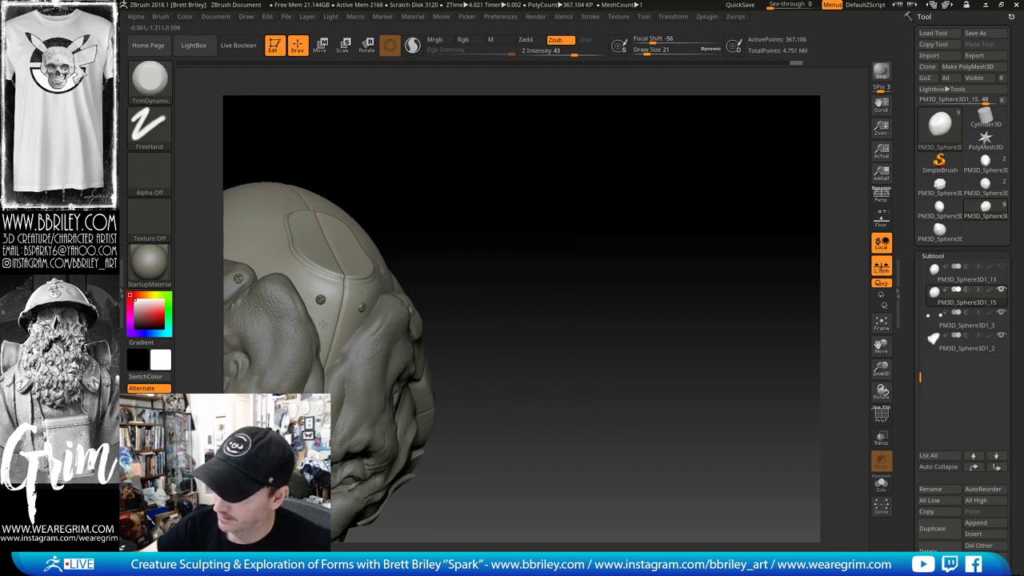
mouse_move(395, 167)
mouse_down()
mouse_move(578, 190)
mouse_move(417, 266)
mouse_up()
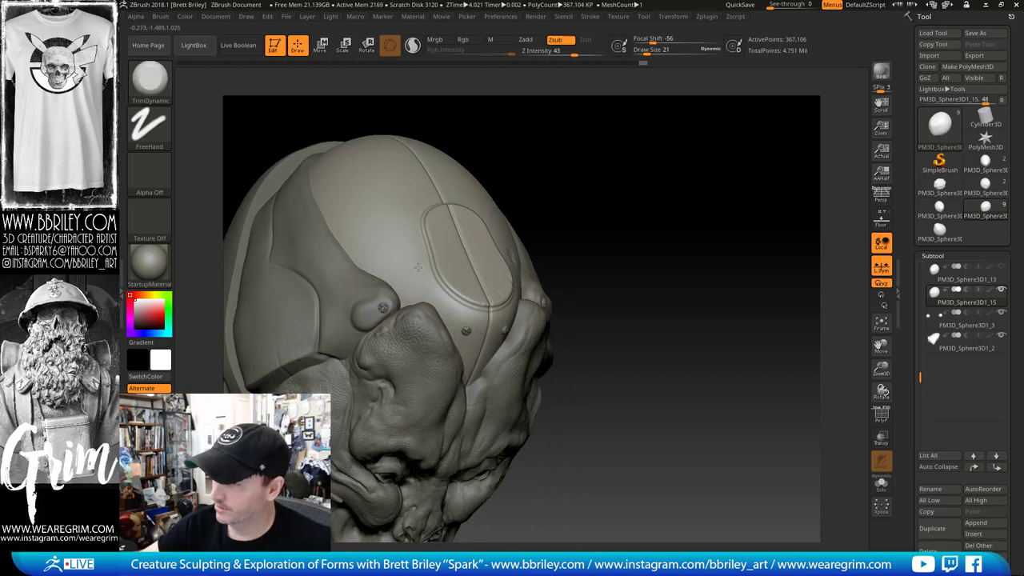
mouse_move(592, 185)
mouse_down()
mouse_move(603, 158)
mouse_move(506, 222)
mouse_move(454, 224)
mouse_up()
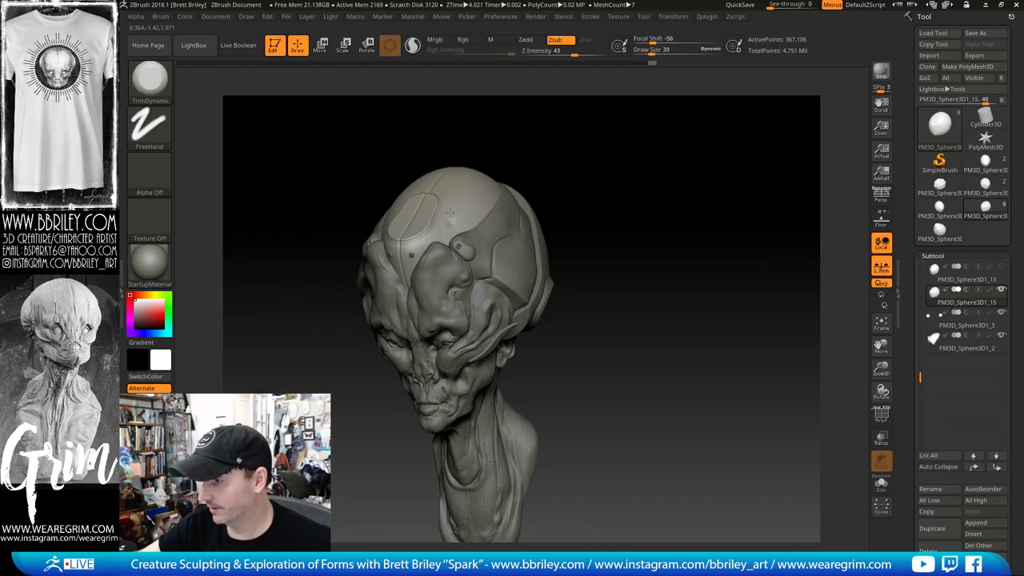
Step: Select the helmet's side panel and sculpt a round bolt seat on its rounded lobe using the Clay brush at draw size 18
shift+drag(512, 144, 516, 138)
alt+click(474, 240)
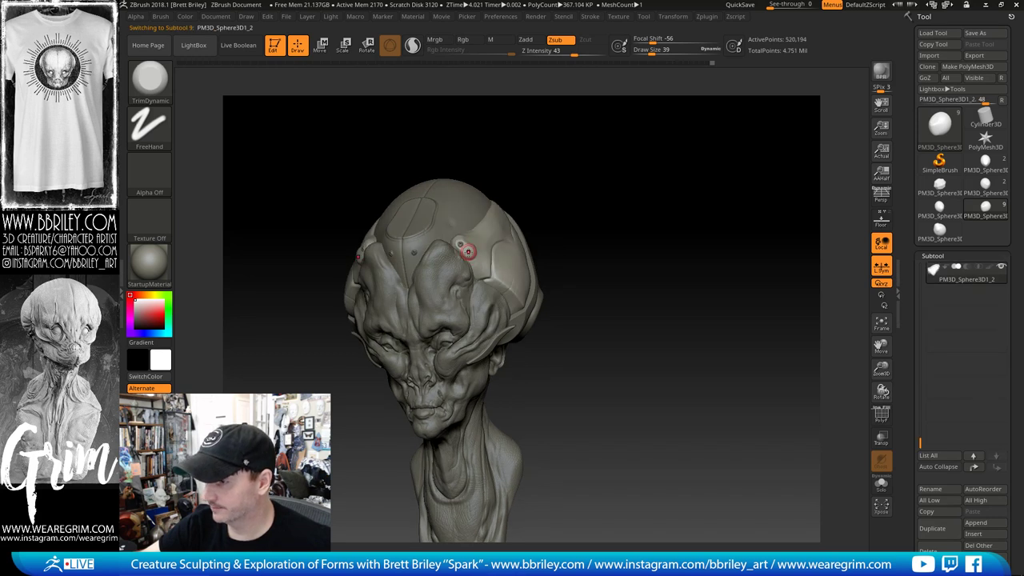
key(1)
key(s)
drag(467, 252, 465, 252)
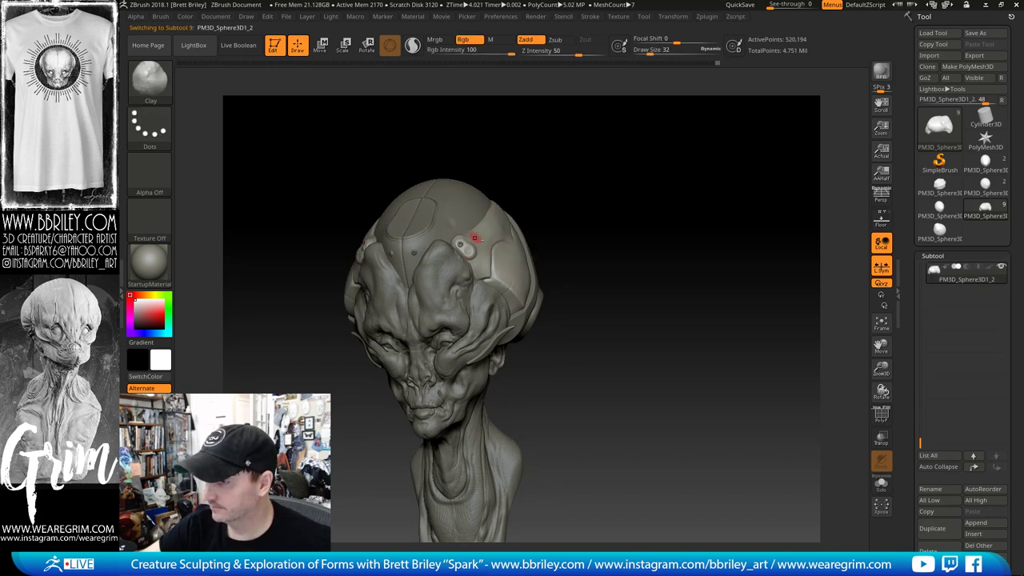
mouse_move(572, 132)
mouse_down()
mouse_move(562, 137)
mouse_move(618, 146)
mouse_up()
drag(476, 251, 470, 251)
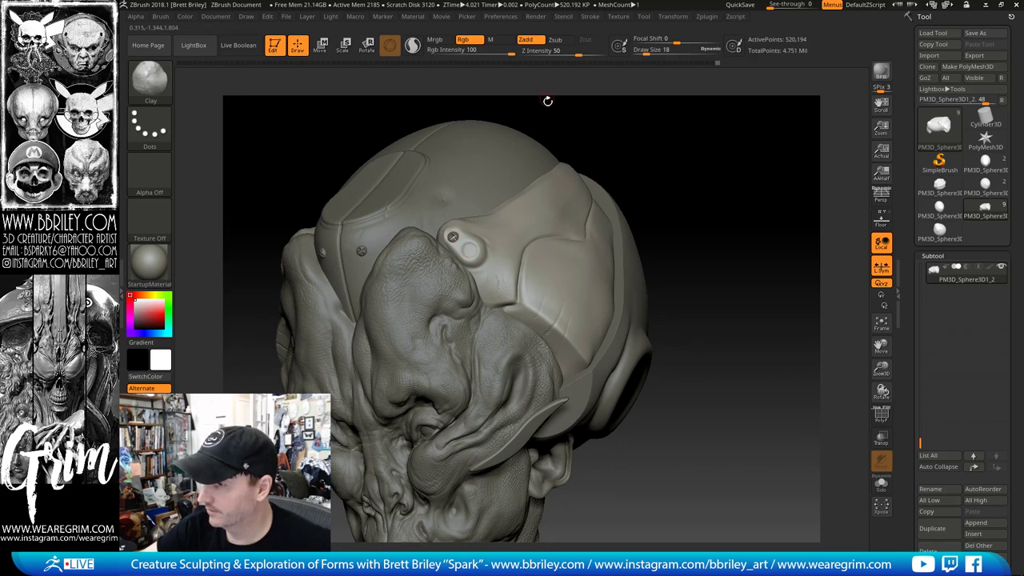
drag(547, 101, 520, 108)
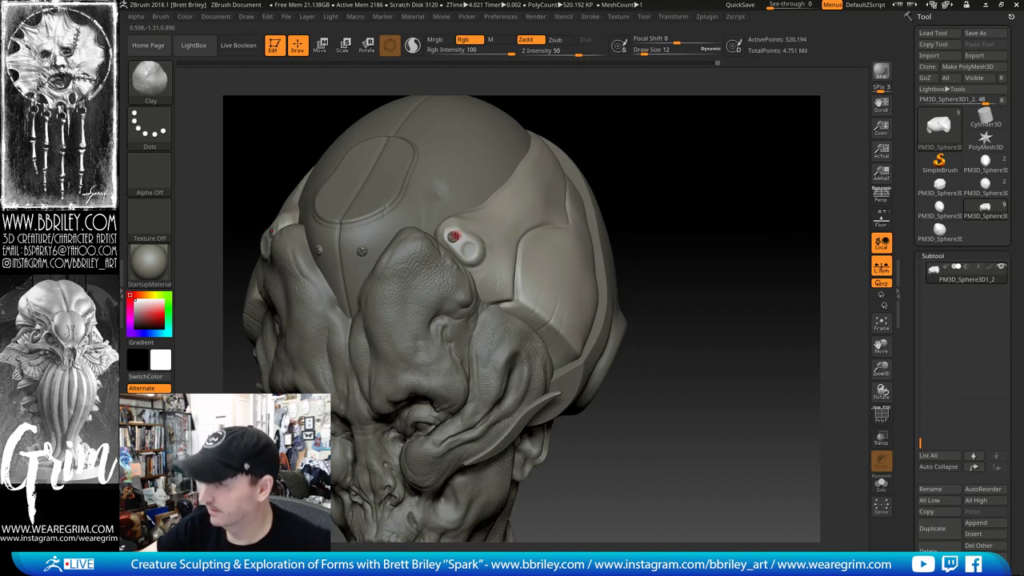
Step: Select the bolts subtool and duplicate the side panel's bolt into the new round seat beside it
alt+click(466, 225)
drag(565, 149, 576, 139)
click(321, 46)
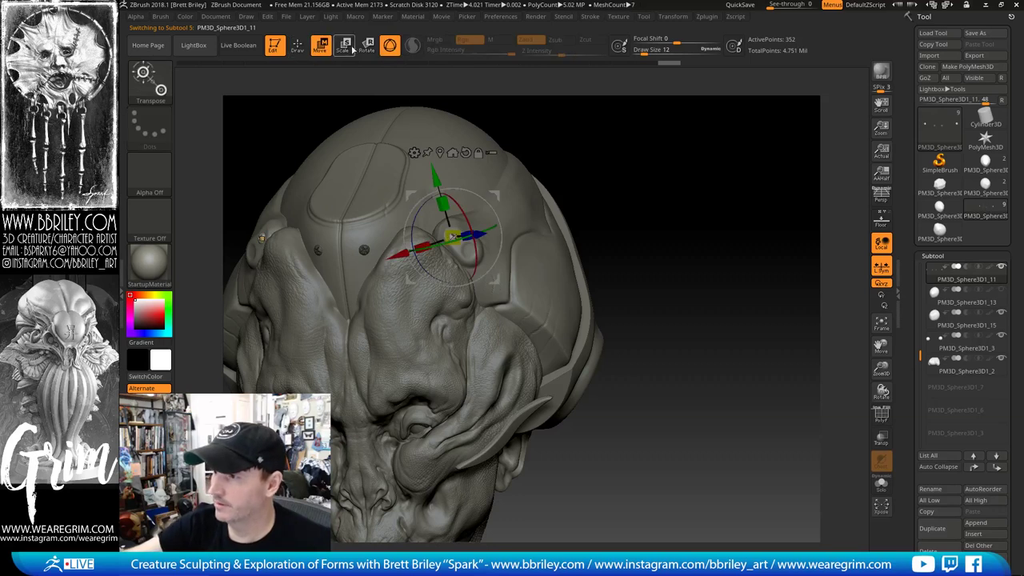
drag(501, 202, 515, 216)
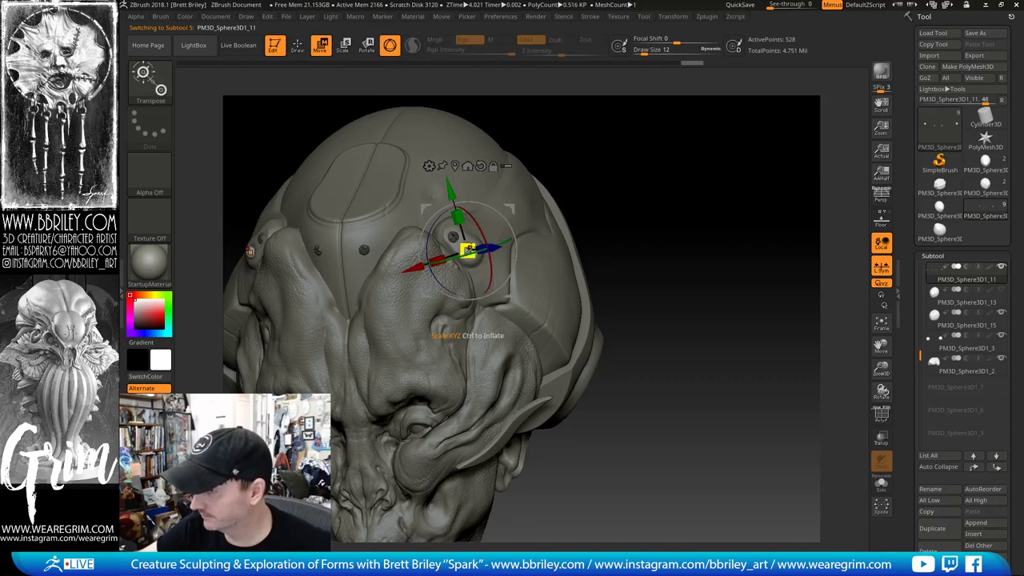
Step: Rotate and reposition the duplicated bolt so it sits flush in its seat on the side panel
drag(645, 126, 640, 152)
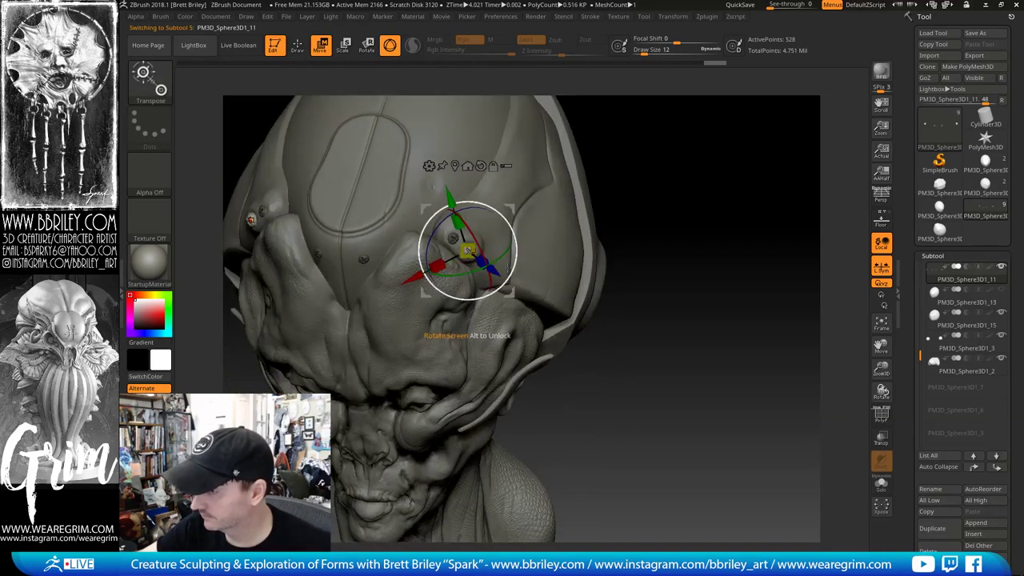
drag(489, 269, 485, 266)
drag(649, 117, 692, 108)
drag(524, 220, 520, 223)
drag(596, 199, 549, 213)
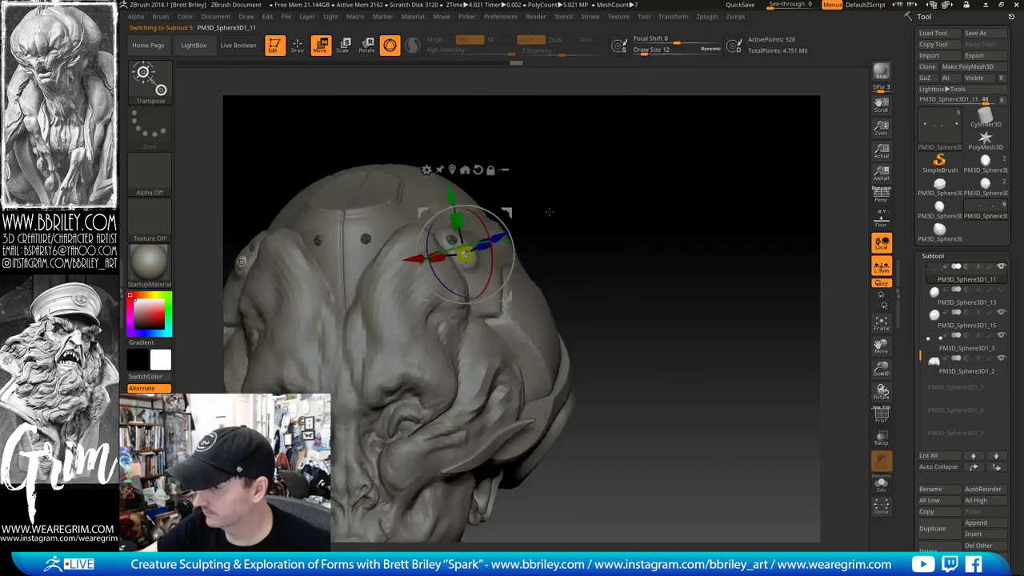
key(q)
mouse_move(604, 156)
mouse_down()
mouse_move(595, 192)
mouse_move(456, 192)
mouse_move(407, 132)
mouse_up()
key(w)
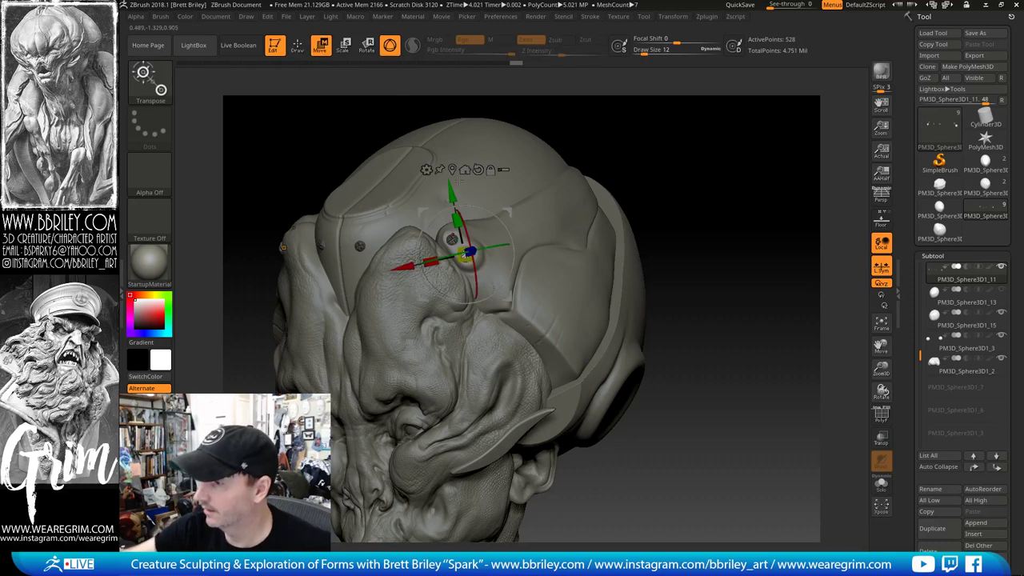
key(q)
drag(685, 155, 664, 169)
key(w)
key(q)
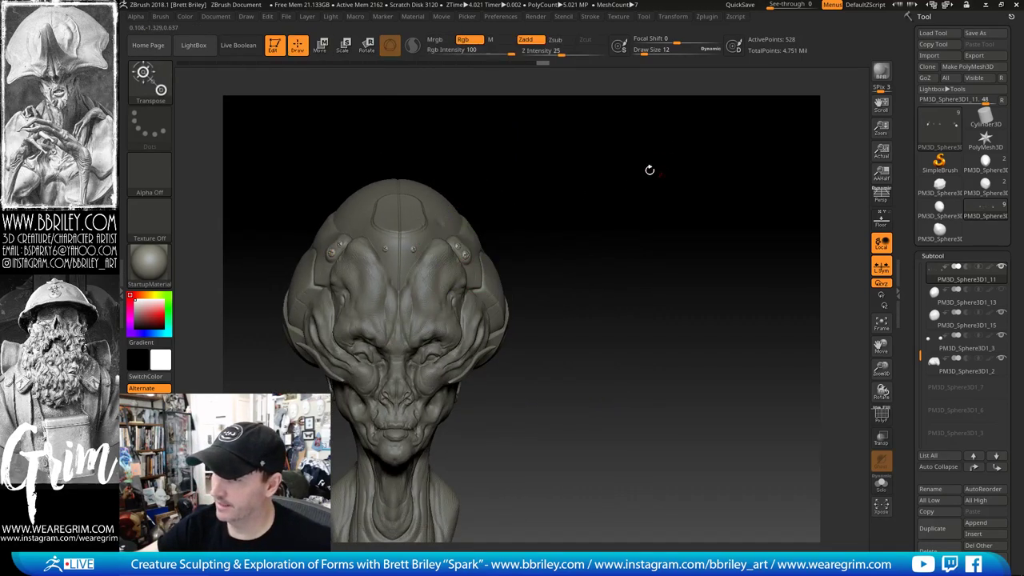
Step: Change the current material to SphericalIntensity
mouse_move(540, 159)
mouse_down()
mouse_move(593, 174)
mouse_move(555, 177)
mouse_up()
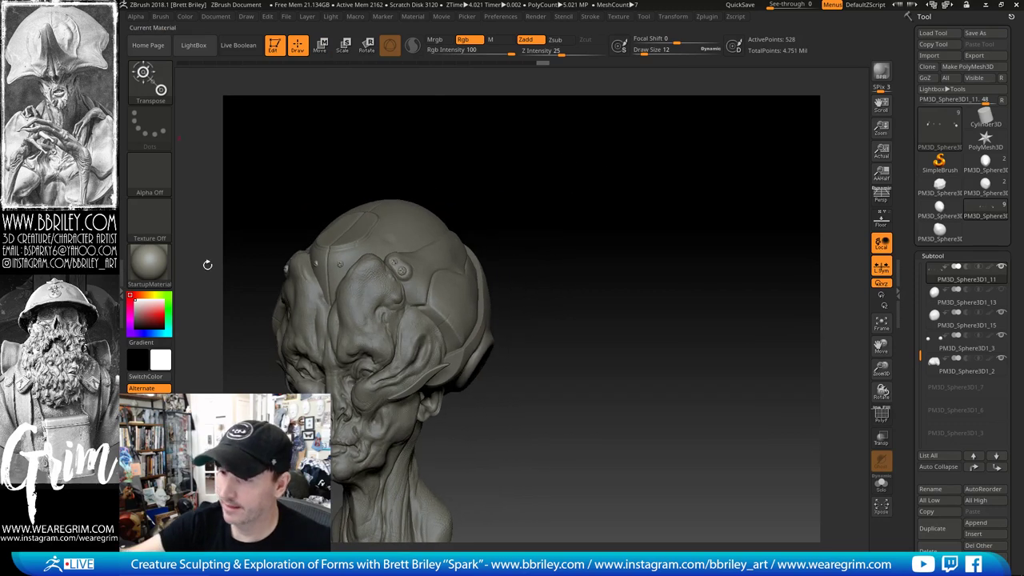
click(158, 270)
click(893, 416)
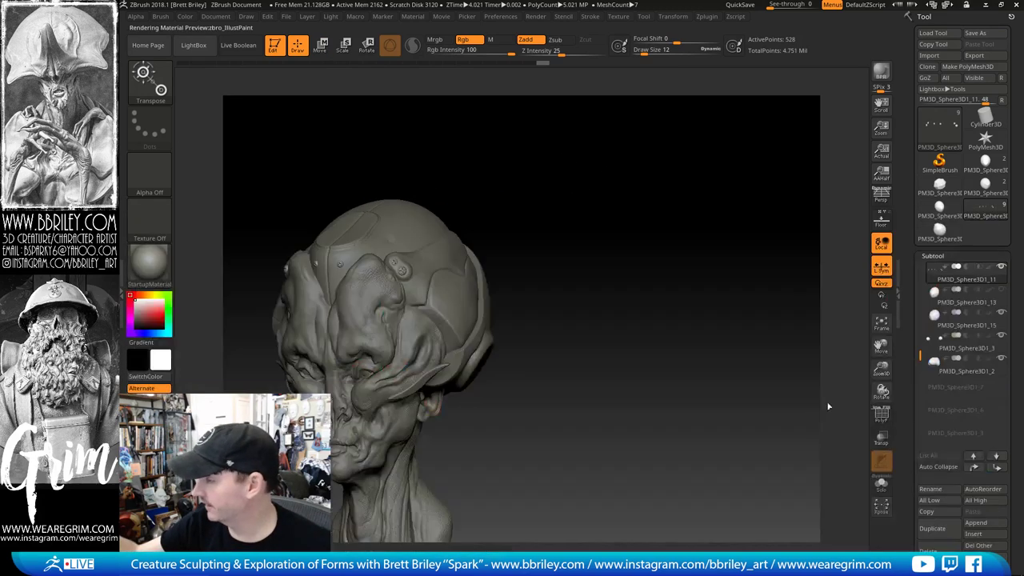
click(142, 272)
click(149, 262)
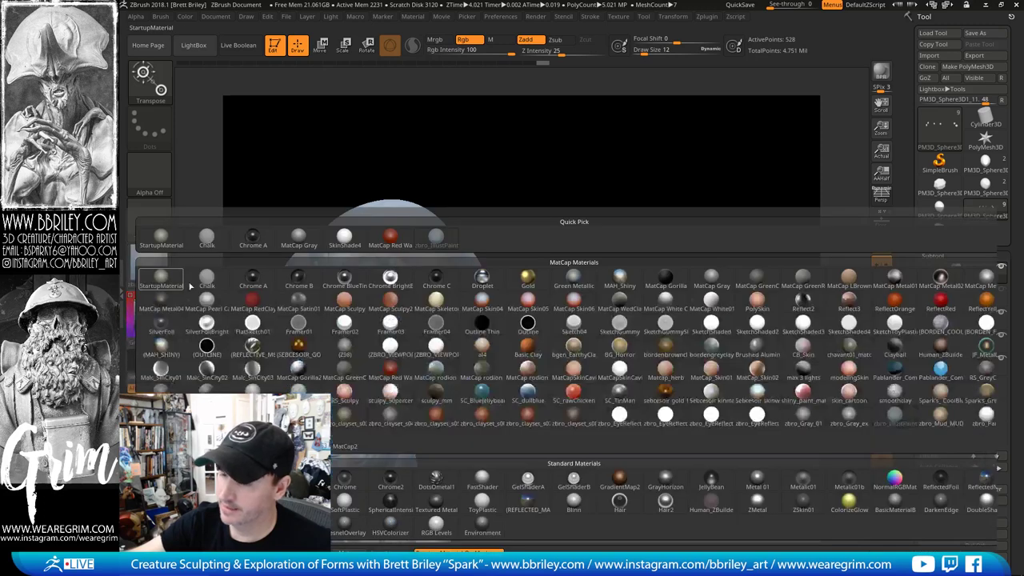
click(416, 492)
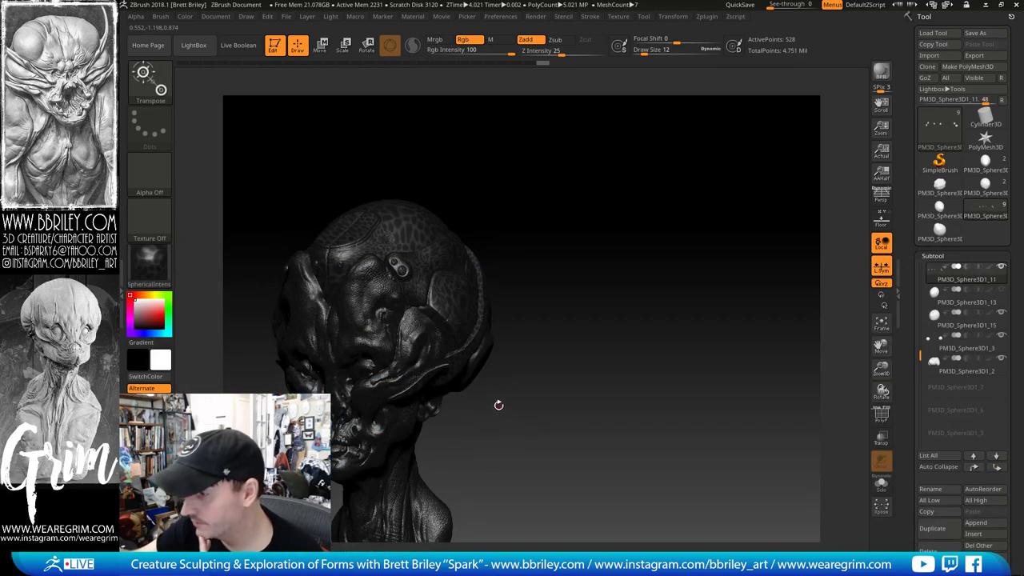
Step: Switch to material-only painting and fill the bolts subtool with the SphericalIntensity material
drag(552, 237, 476, 254)
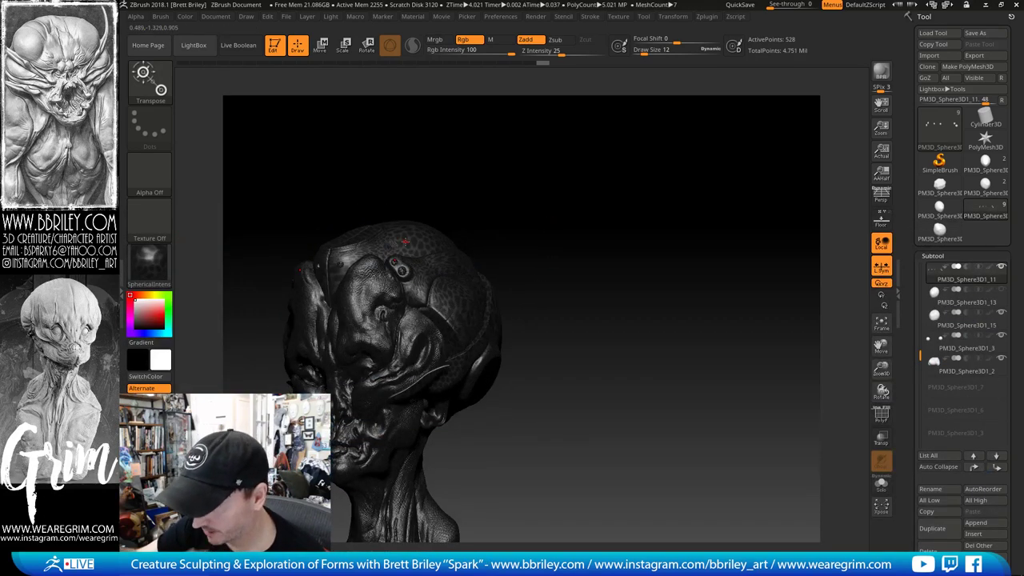
drag(557, 210, 512, 241)
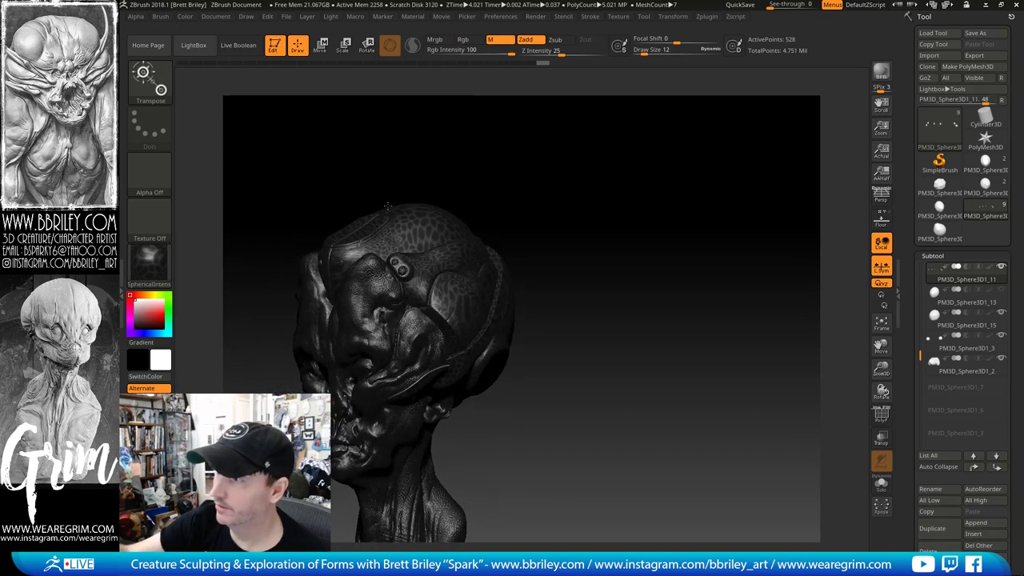
click(190, 18)
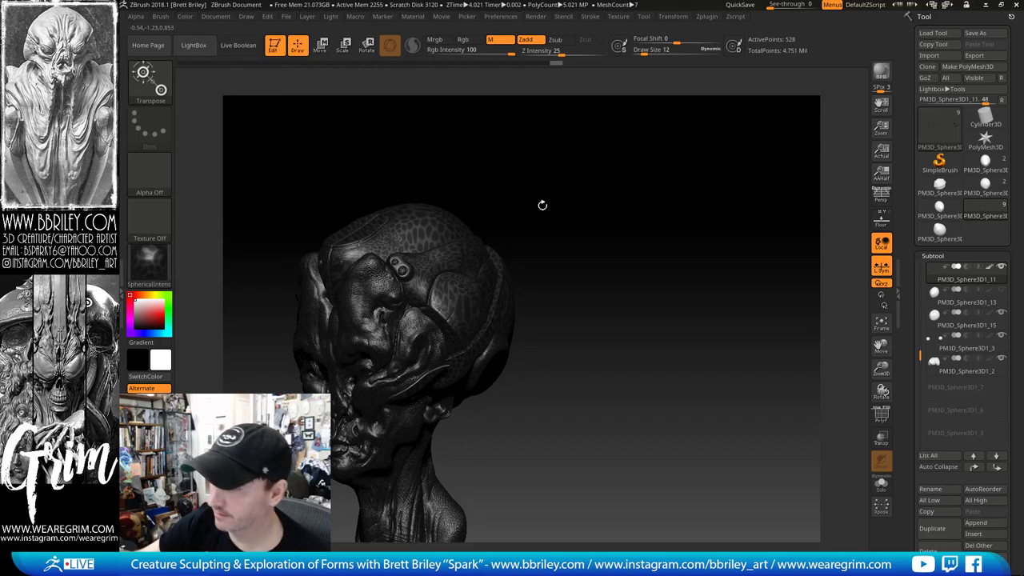
Step: Select the helmet's side panel subtool and try the zbro_clayset, Textured Metal and Hair materials
alt+click(429, 268)
alt+drag(573, 197, 605, 212)
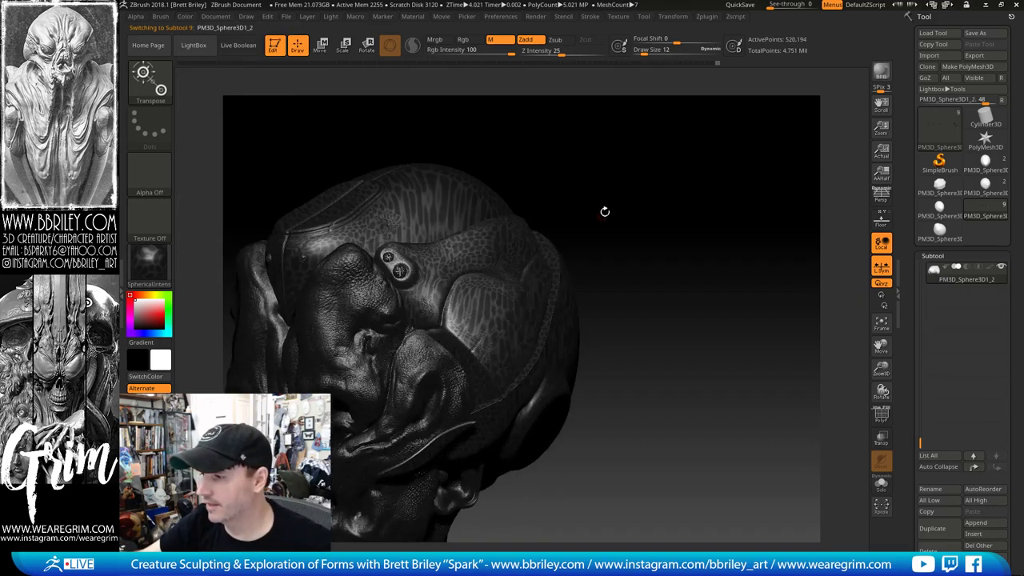
click(149, 259)
click(416, 417)
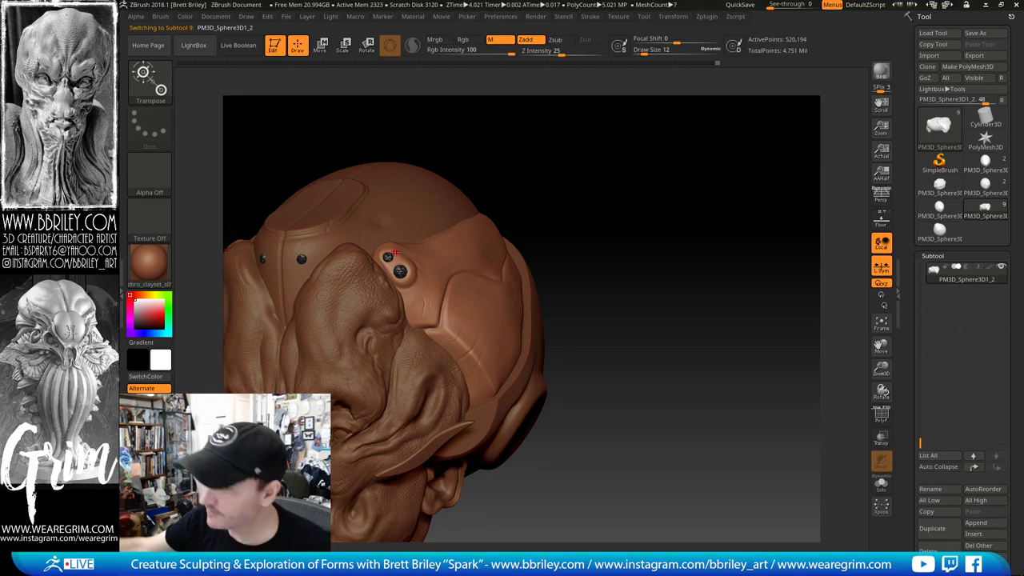
mouse_move(604, 187)
mouse_down()
mouse_move(613, 171)
mouse_move(596, 177)
mouse_up()
click(149, 260)
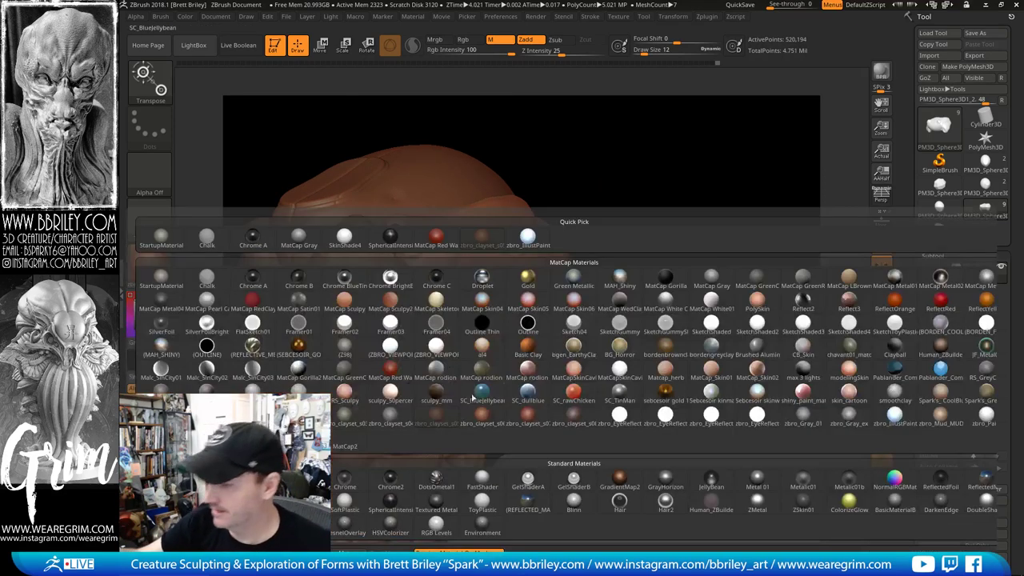
click(444, 500)
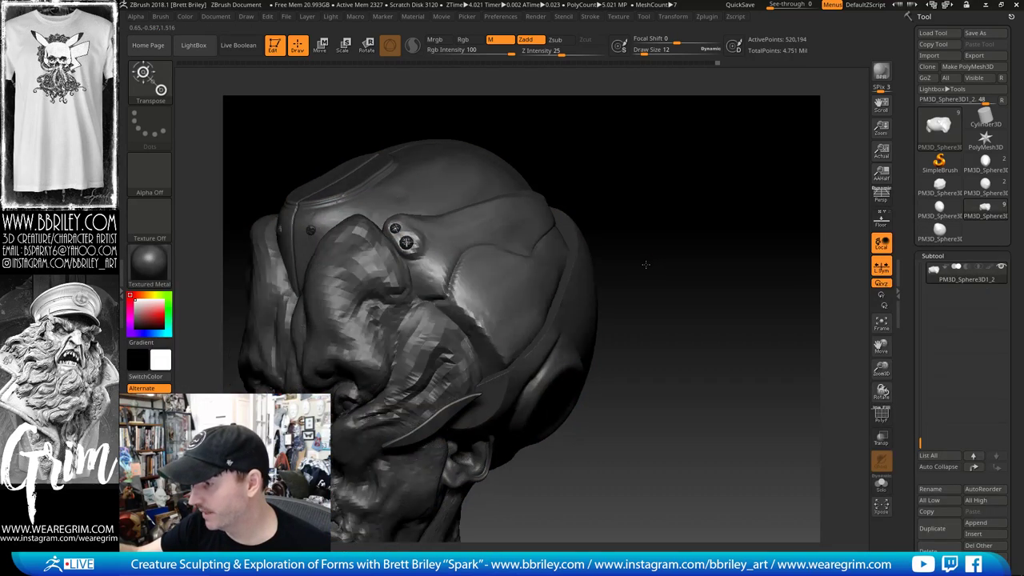
drag(662, 257, 495, 265)
drag(608, 203, 596, 187)
click(164, 257)
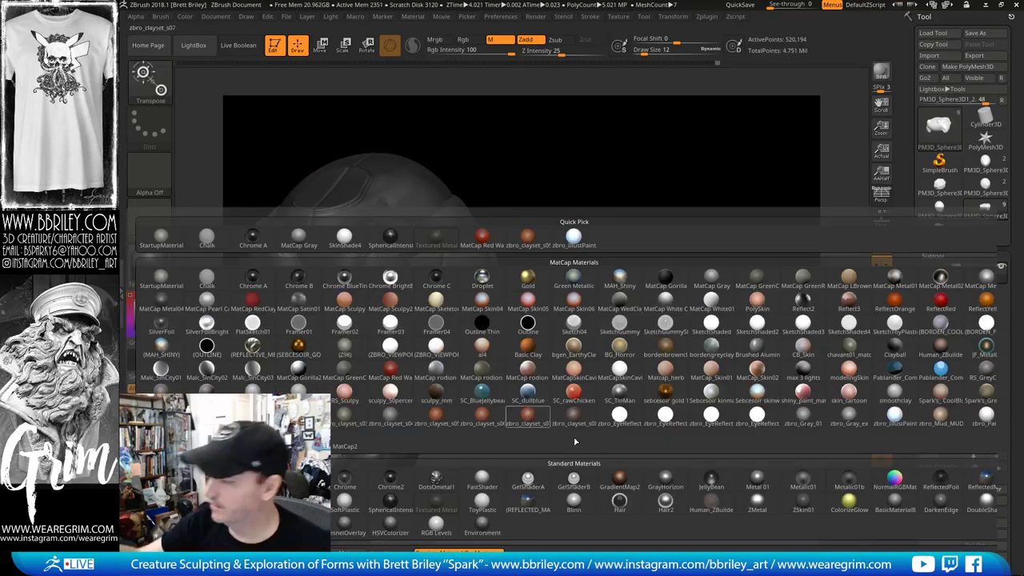
click(621, 504)
Step: Change the current material to SEBCESOIR_GOLD and fill the helmet's side panels with it
click(159, 277)
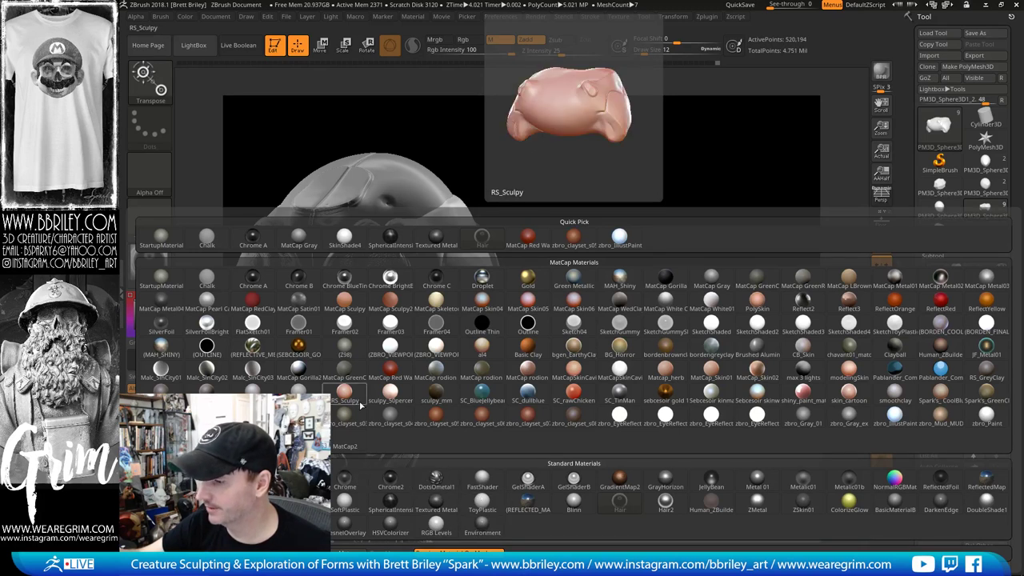
click(298, 345)
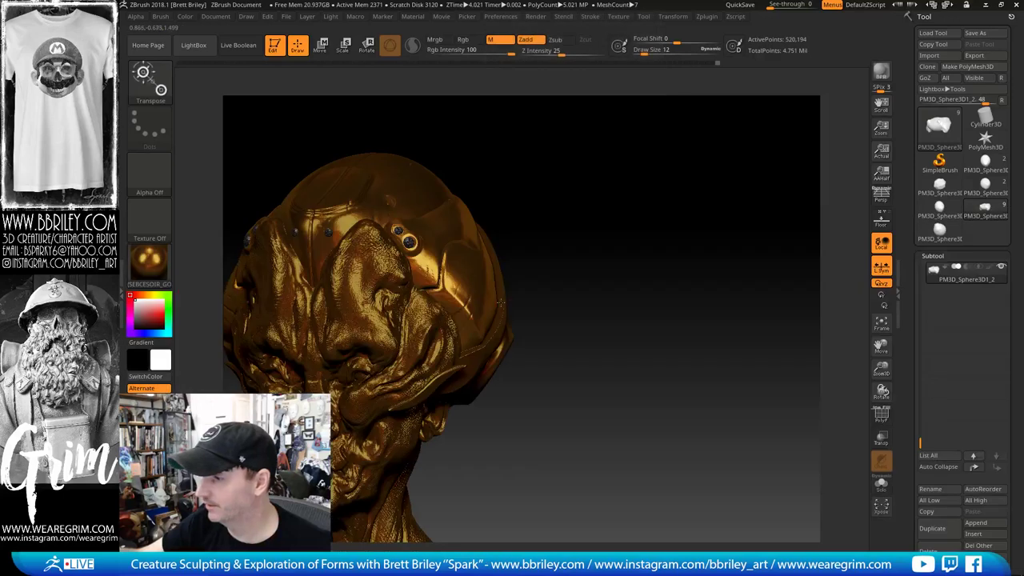
mouse_move(560, 240)
mouse_down()
mouse_move(616, 219)
mouse_move(604, 234)
mouse_move(576, 236)
mouse_up()
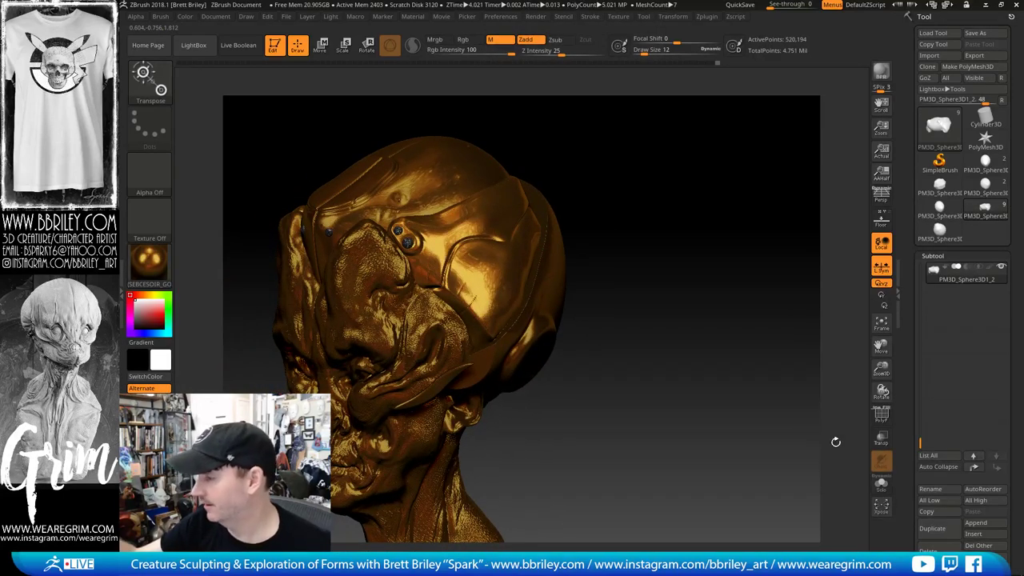
click(882, 486)
click(882, 486)
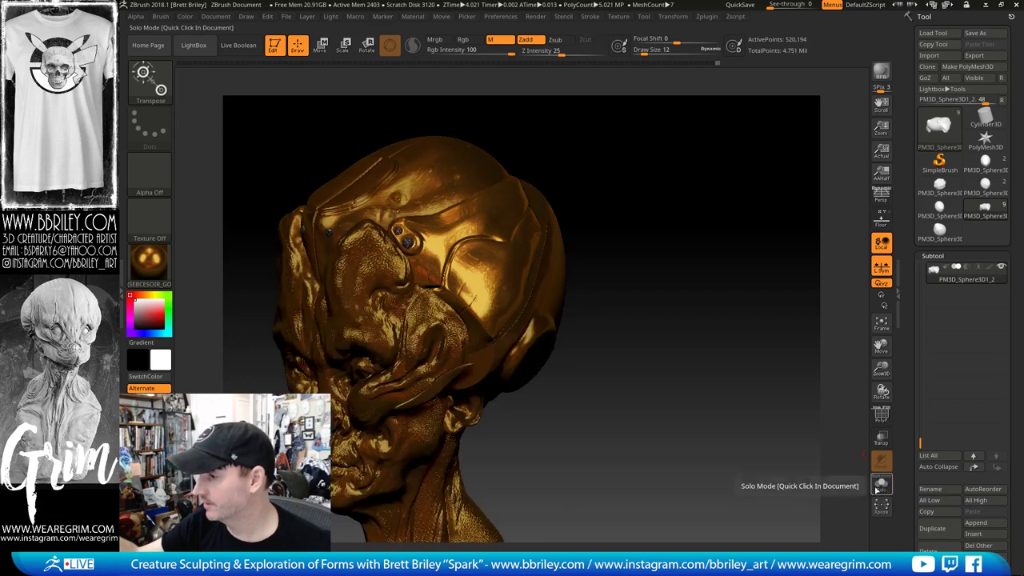
click(185, 17)
Step: Select the helmet's rear shell subtool and try the GelShaderA, Chrome2 and ReflectedFoil materials
click(149, 261)
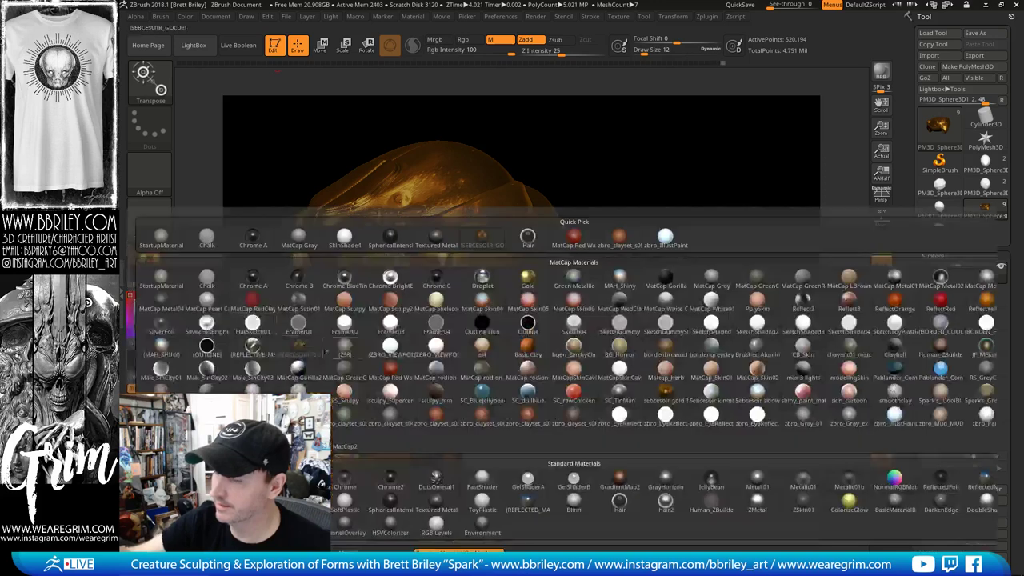
click(527, 480)
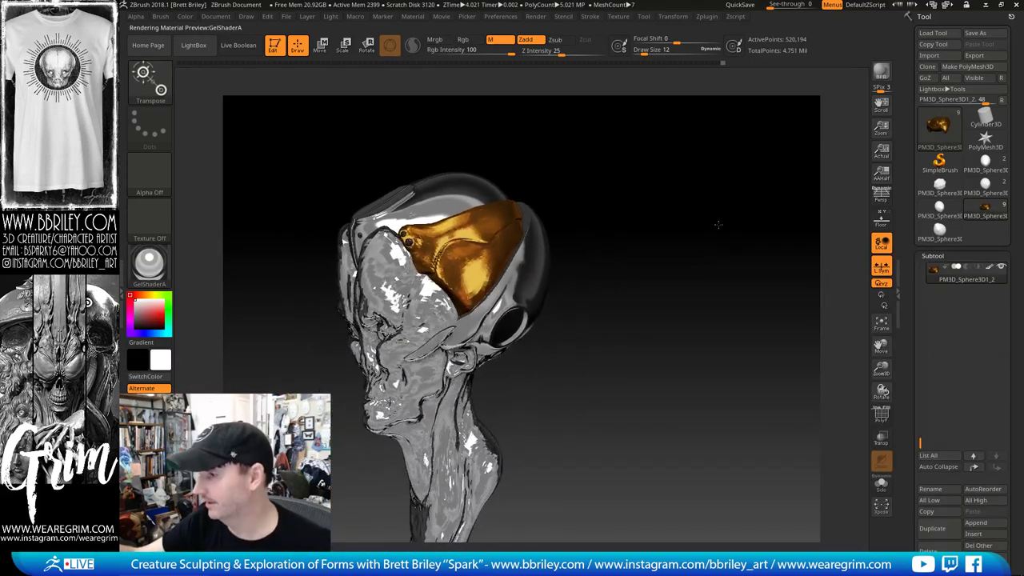
drag(718, 224, 611, 261)
alt+click(554, 263)
drag(242, 278, 265, 281)
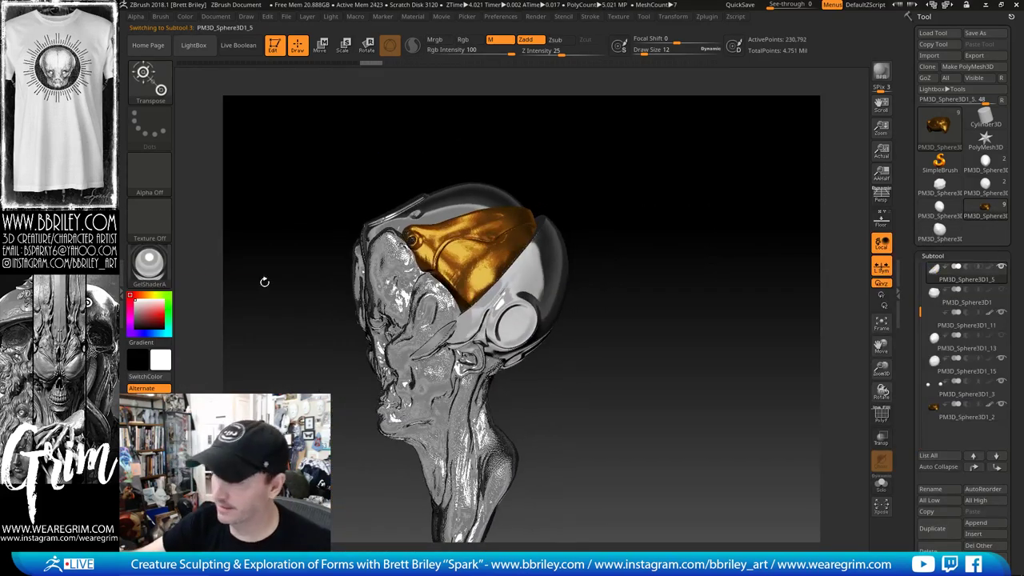
click(149, 260)
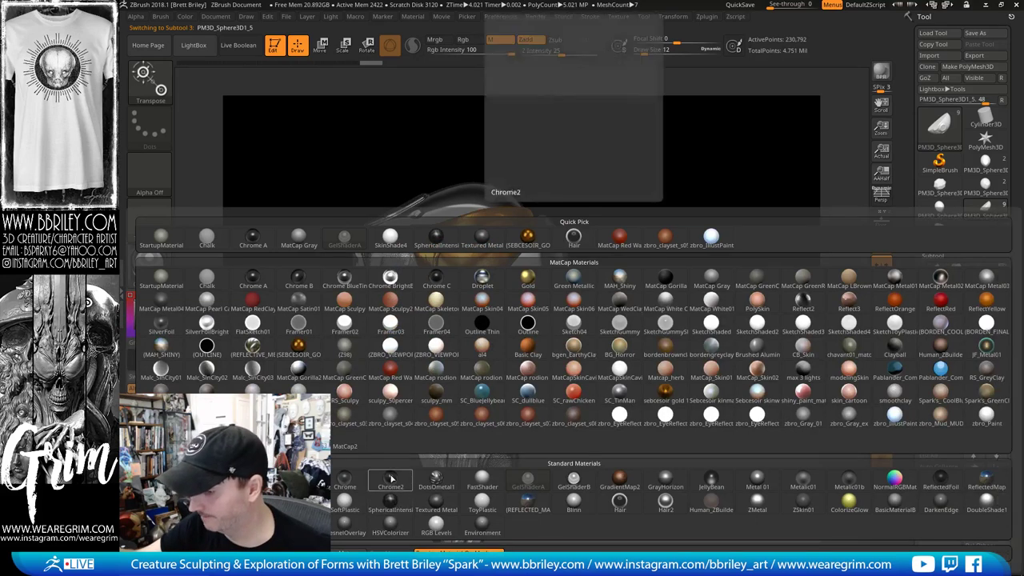
click(389, 478)
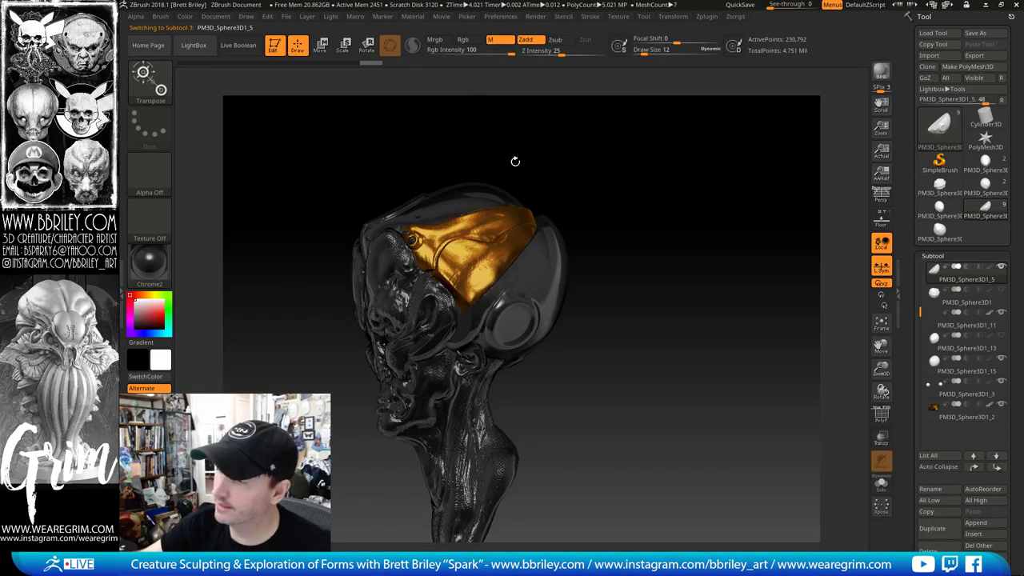
click(169, 254)
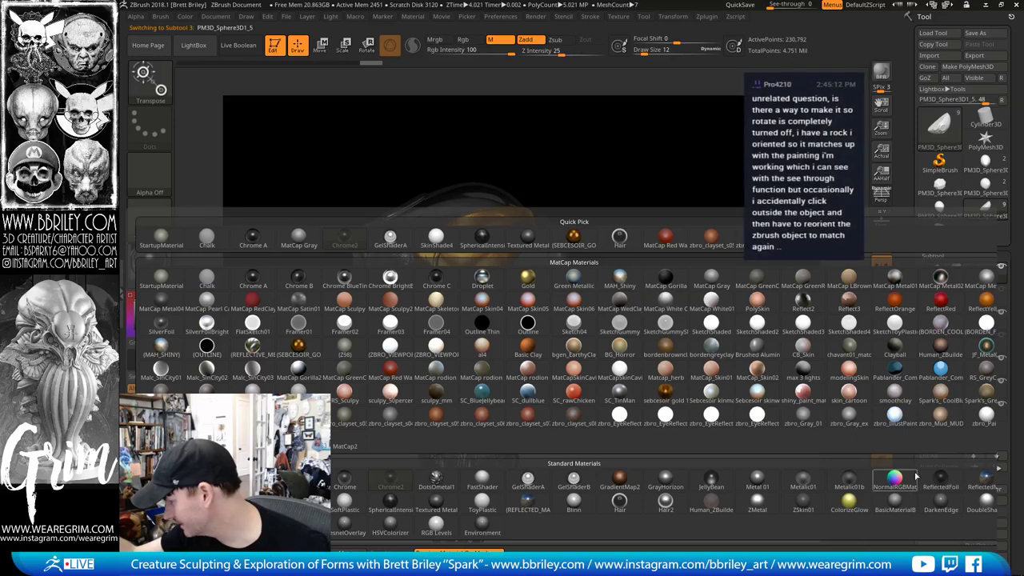
click(940, 484)
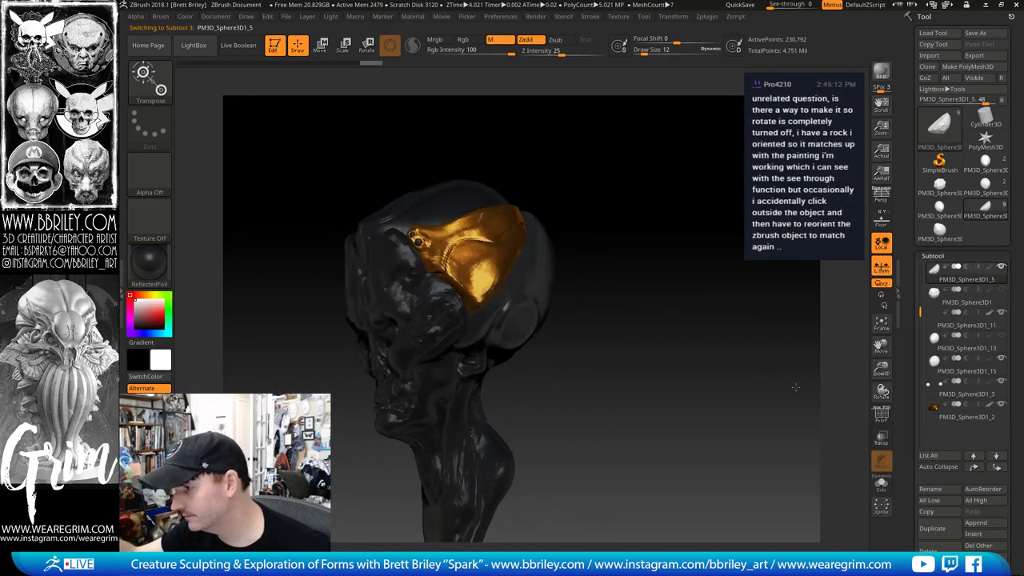
drag(796, 381, 780, 384)
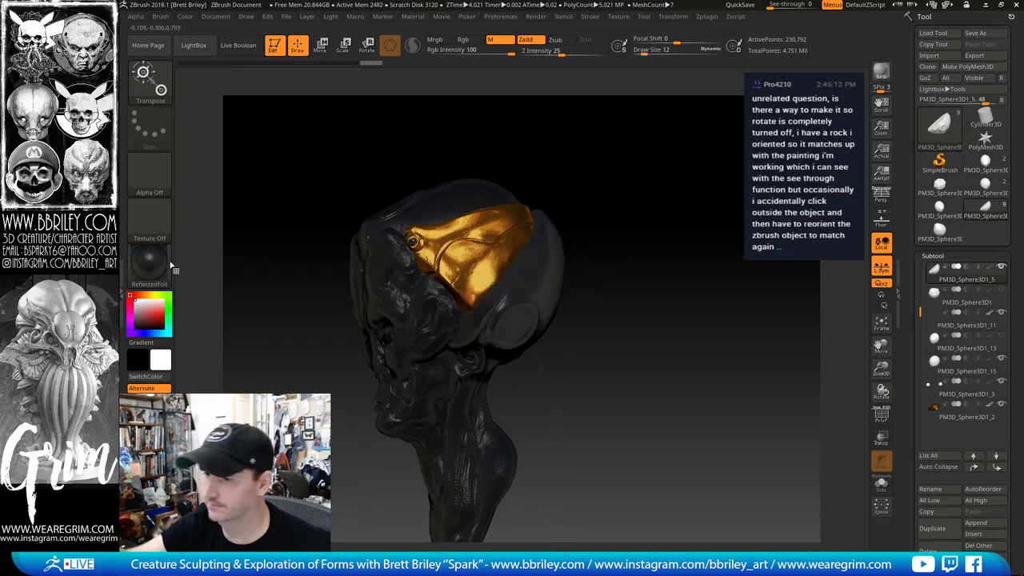
Step: Change the current material to ReflectedMap and fill the eyes subtool with it
click(155, 260)
click(977, 487)
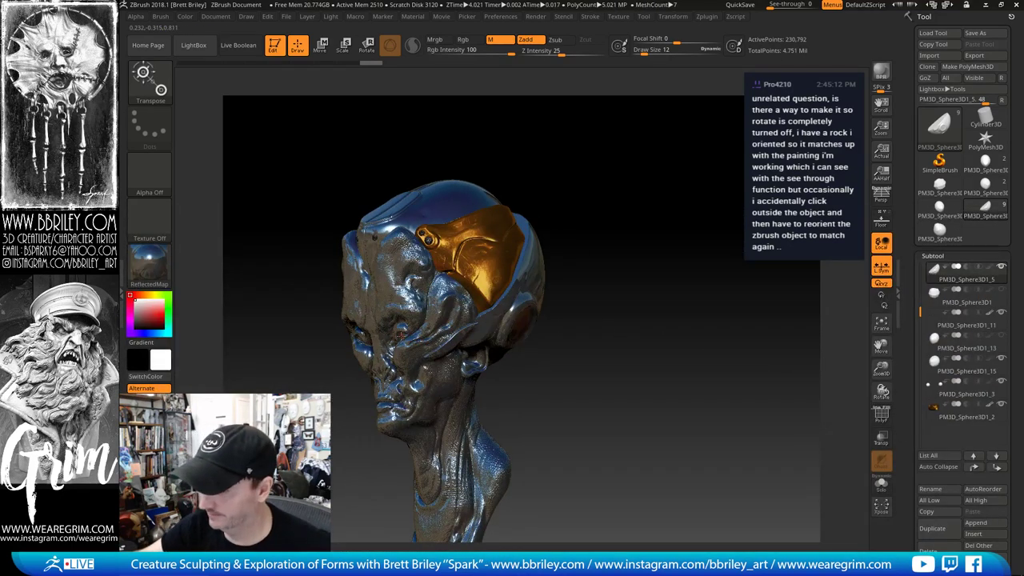
alt+click(400, 336)
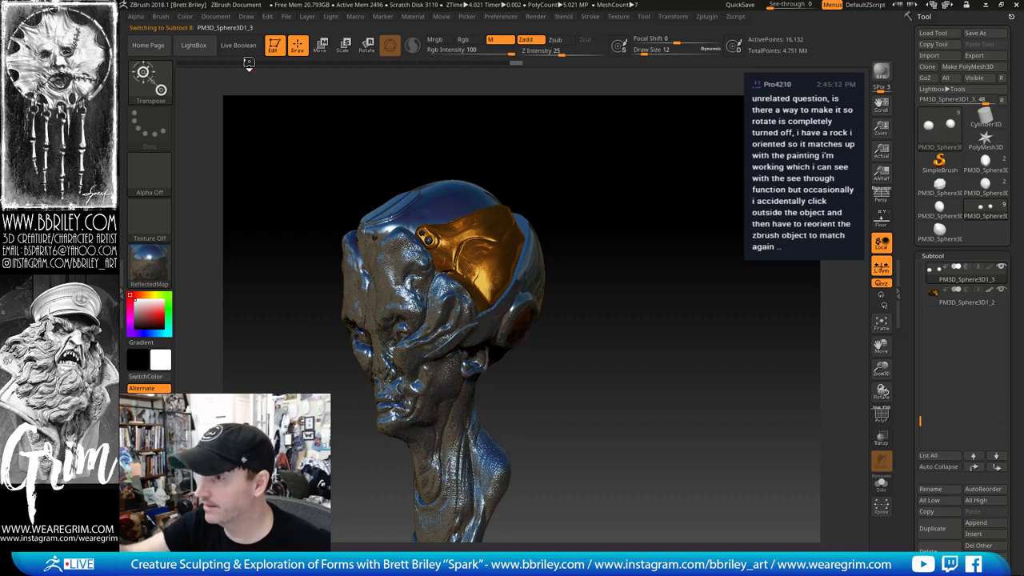
click(184, 18)
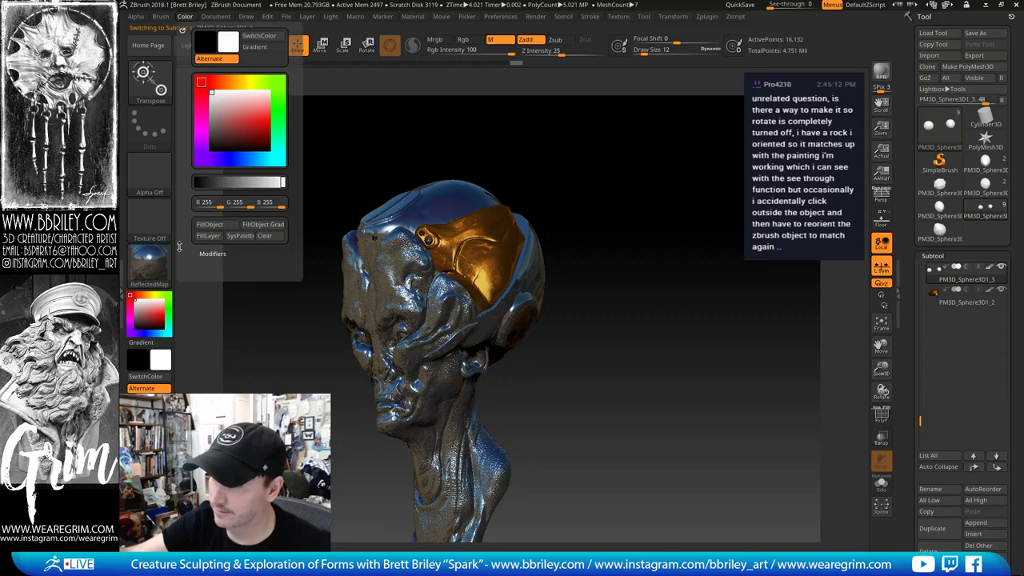
click(149, 260)
Step: Select the helmet's rear shell subtool and fill it with the Reflect2 material
alt+click(547, 235)
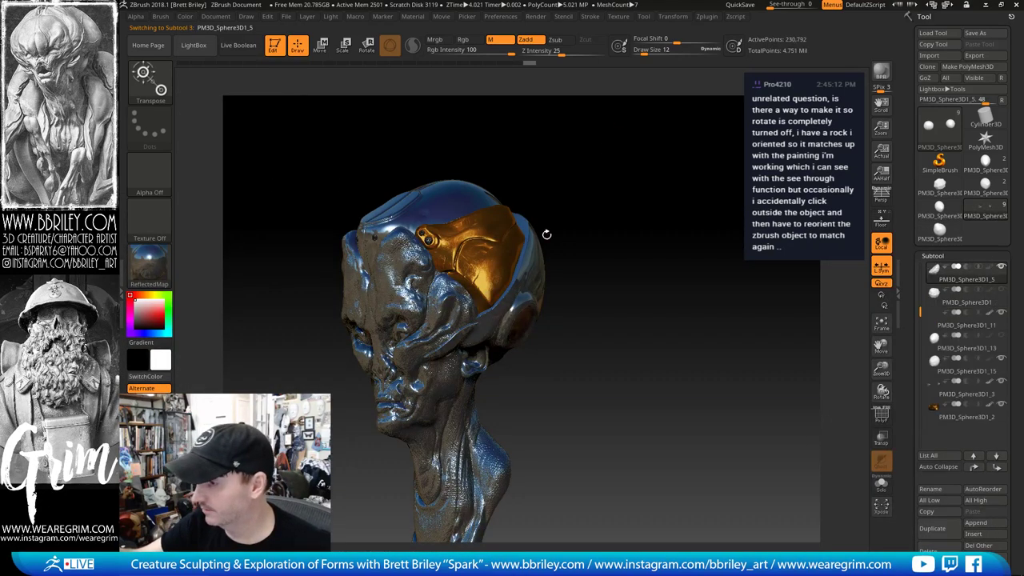
click(152, 262)
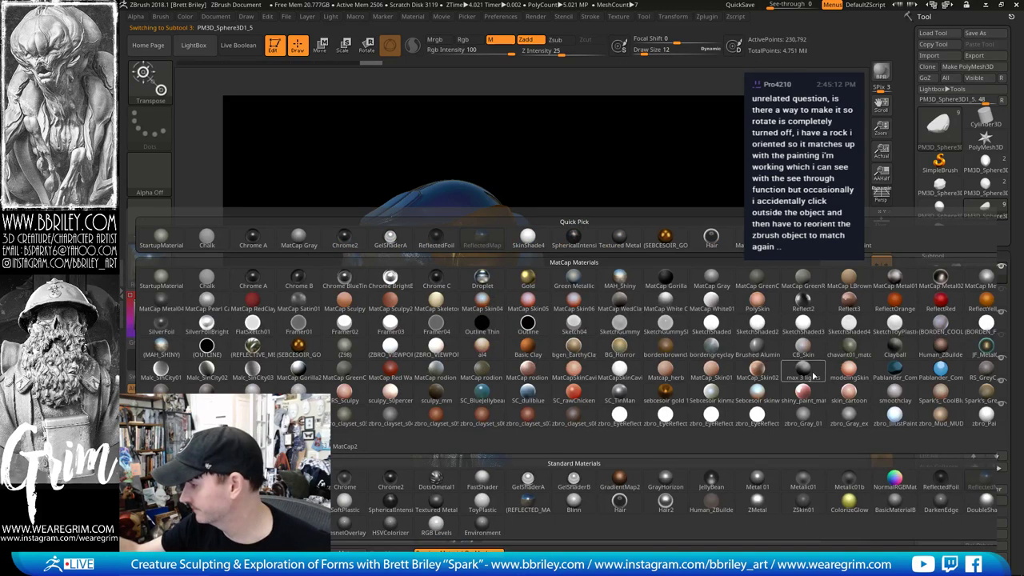
click(804, 306)
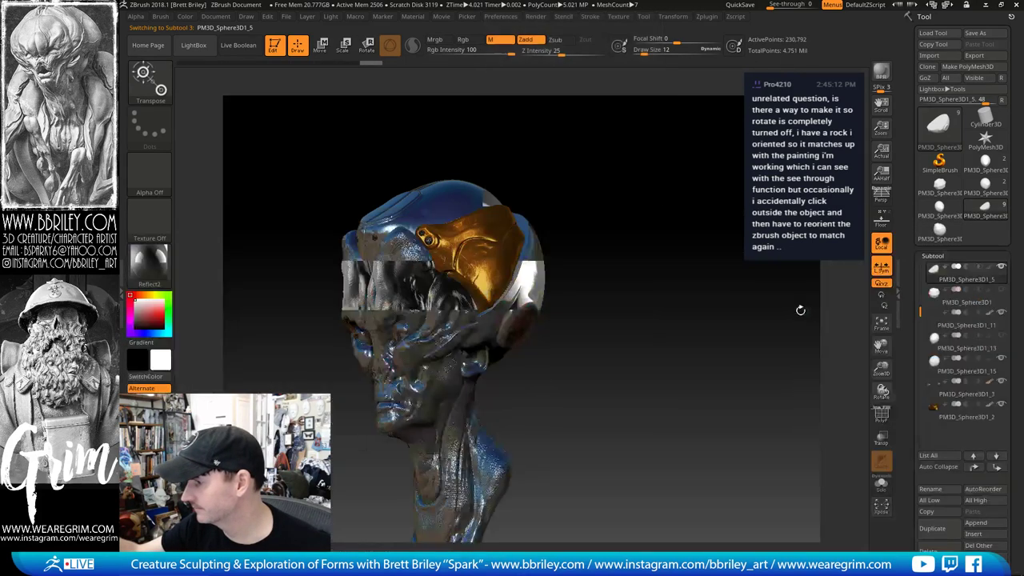
drag(753, 320, 291, 132)
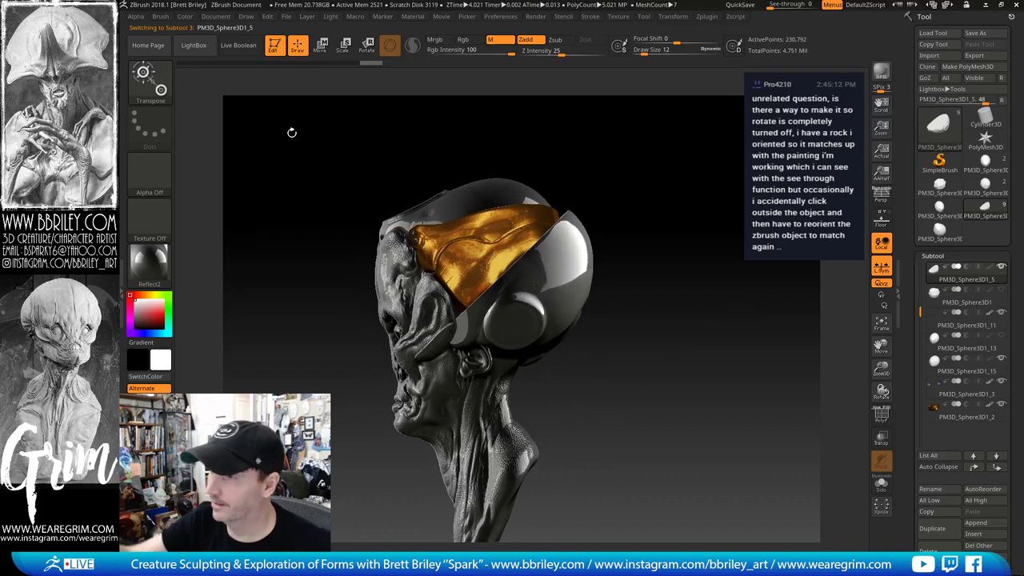
click(185, 18)
Step: Select the helmet's crown dome subtool and fill it with the Reflect2 material as well
drag(397, 182, 452, 173)
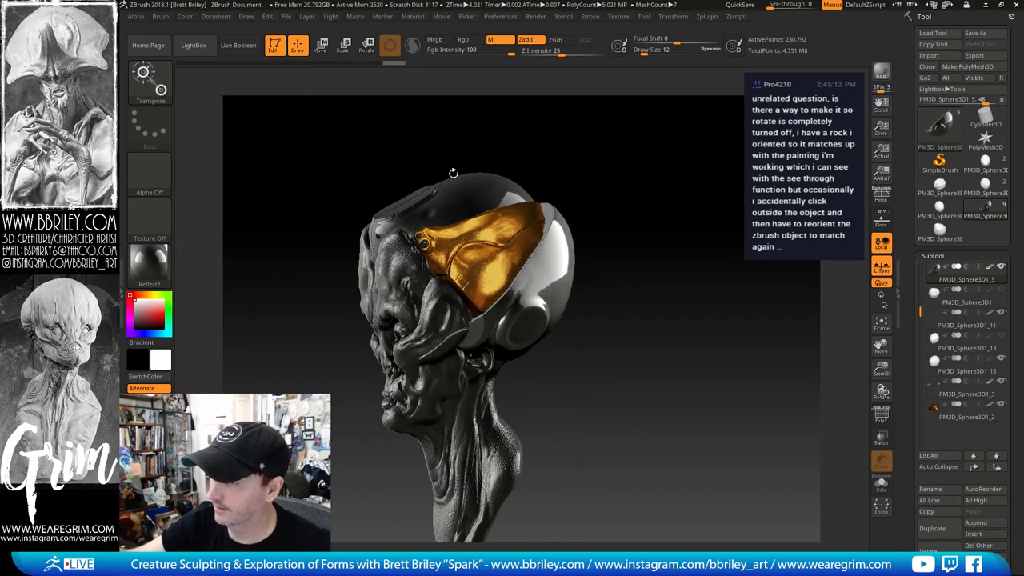
alt+click(454, 198)
click(185, 17)
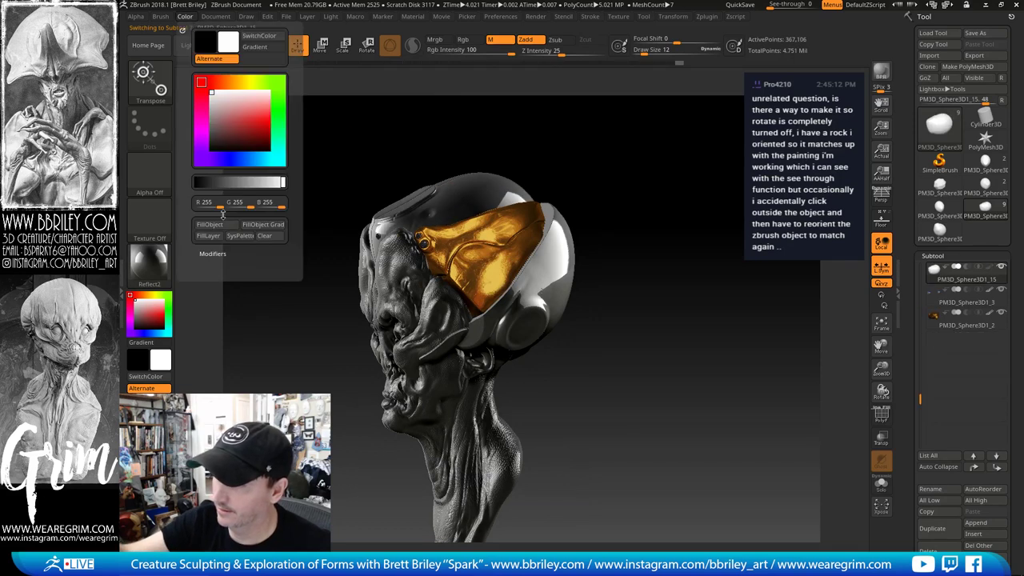
Step: Change the current material to zbro_IllustPaint and view the unfilled skin with it from the front
click(149, 262)
click(895, 417)
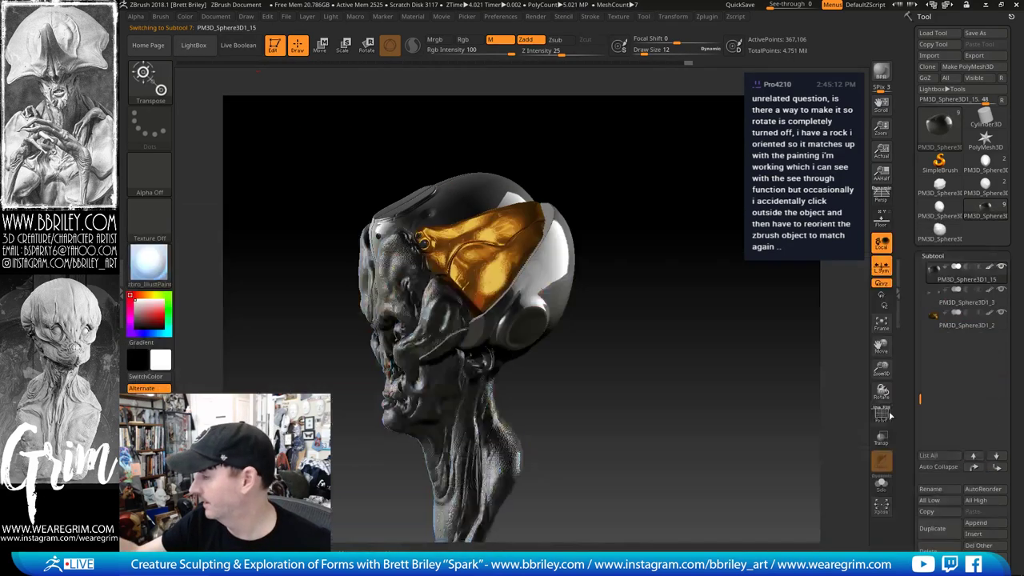
mouse_move(763, 343)
mouse_down()
mouse_move(717, 299)
mouse_move(670, 309)
mouse_move(741, 303)
mouse_move(701, 305)
mouse_up()
drag(615, 227, 475, 212)
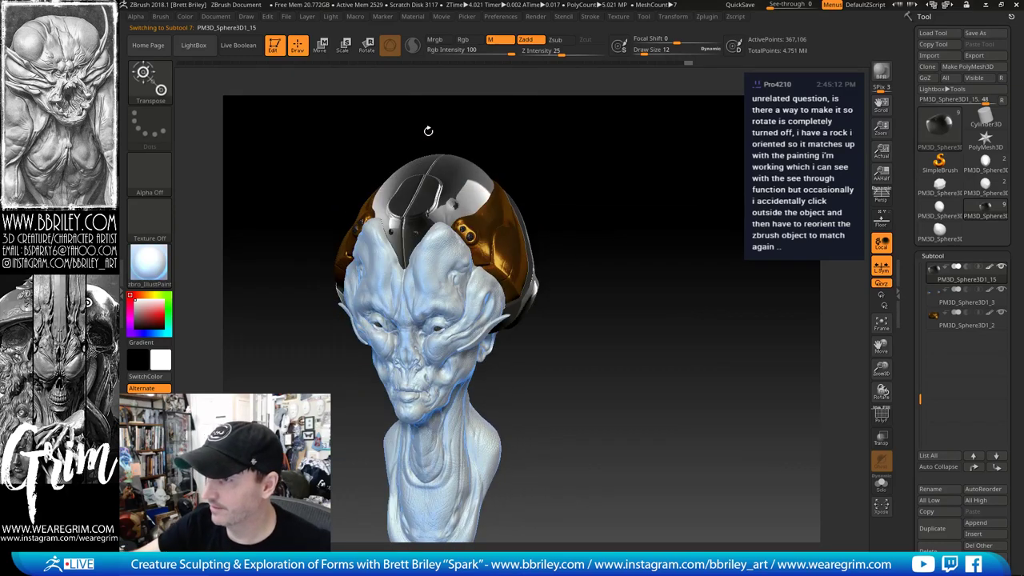
Step: Switch to the Standard brush with colour-only Rgb painting, enlarge the brush and choose a dark grey colour
click(464, 41)
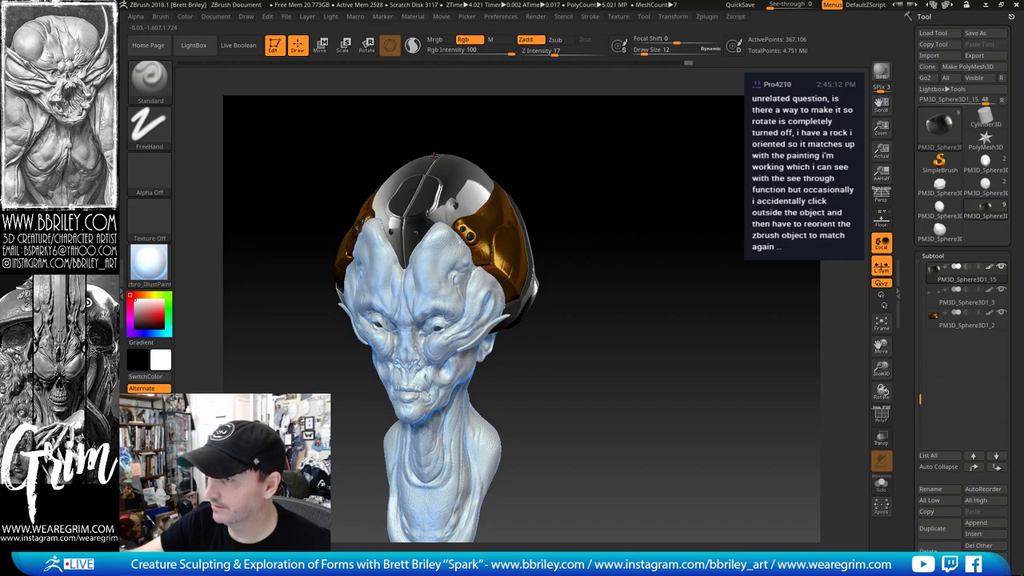
key(bracketright)
key(bracketright)
key(bracketright)
key(bracketright)
key(bracketright)
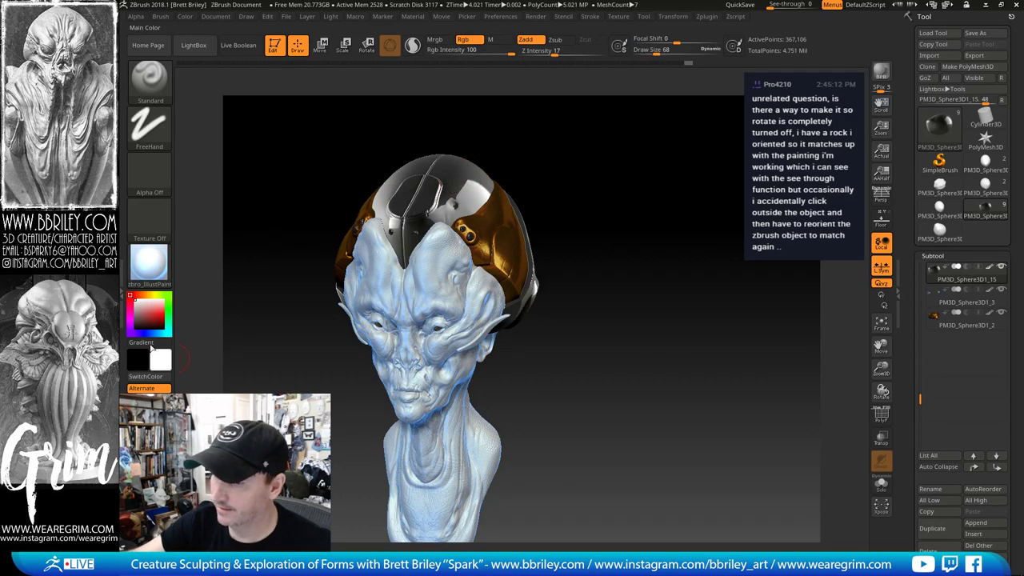
click(135, 321)
key(s)
Step: Try painting dark grey strokes on the crown dome with Zadd on, and undo the painting
drag(436, 208, 443, 208)
mouse_move(448, 204)
mouse_down()
mouse_move(451, 193)
mouse_move(474, 221)
mouse_move(478, 196)
mouse_up()
key(ctrl+z)
Step: Turn off Zadd, set Rgb Intensity to 57 and Draw Size to 163, and paint dark grey over the crown dome
click(528, 41)
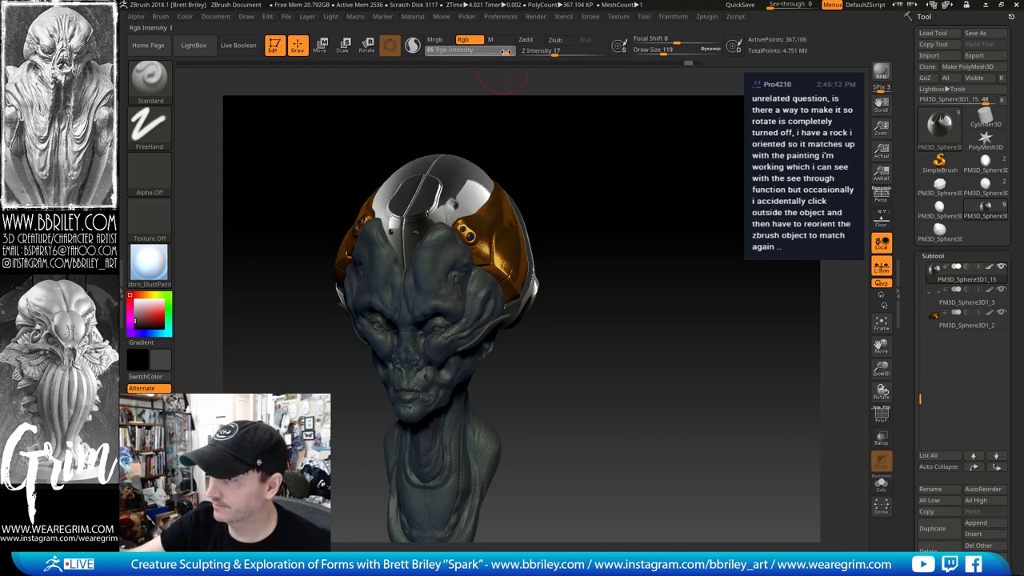
drag(505, 51, 490, 51)
key(bracketright)
key(bracketright)
key(bracketright)
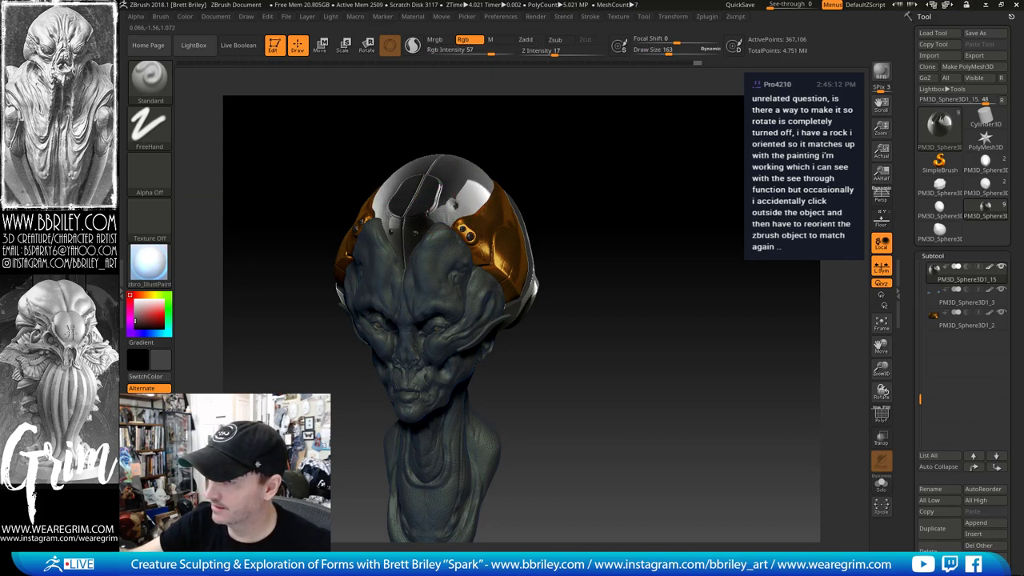
drag(624, 240, 564, 252)
mouse_move(419, 169)
mouse_down()
mouse_move(499, 167)
mouse_move(532, 197)
mouse_move(509, 137)
mouse_move(412, 200)
mouse_up()
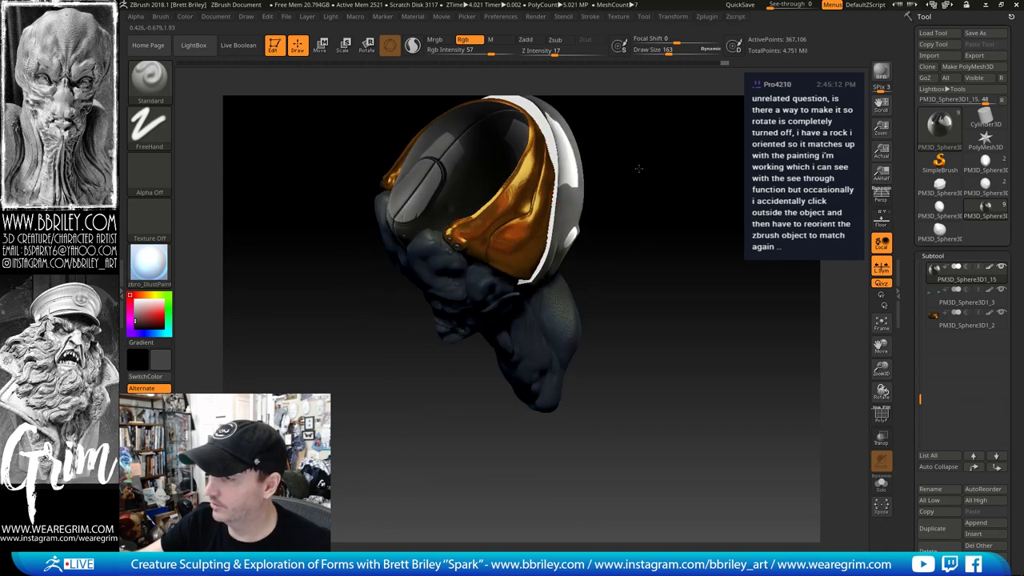
Step: Select the helmet's rear shell subtool and paint it dark grey on its sides and back
drag(640, 167, 600, 171)
alt+click(570, 208)
mouse_move(528, 260)
mouse_down()
mouse_move(562, 169)
mouse_move(659, 263)
mouse_move(639, 280)
mouse_up()
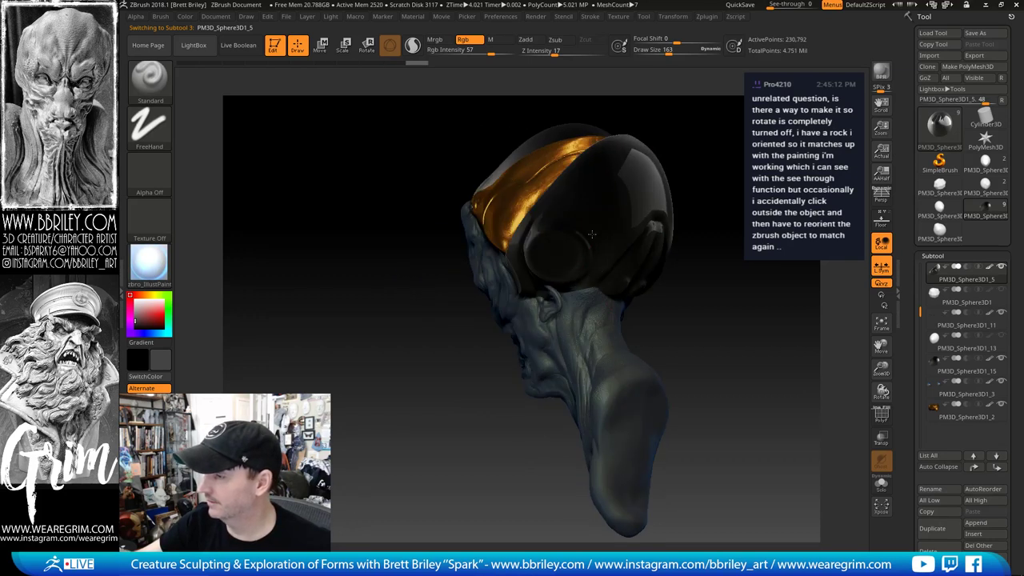
mouse_move(448, 216)
mouse_down()
mouse_move(678, 170)
mouse_move(680, 215)
mouse_up()
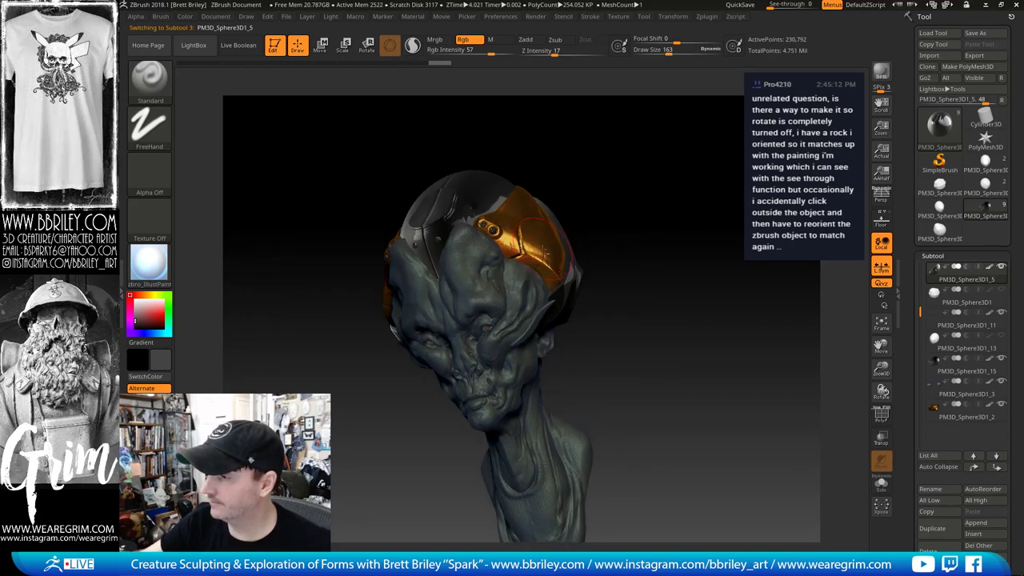
Step: Select the gold side plate, set Draw Size to 75 and examine the plate's recessed panel from several angles
alt+click(497, 214)
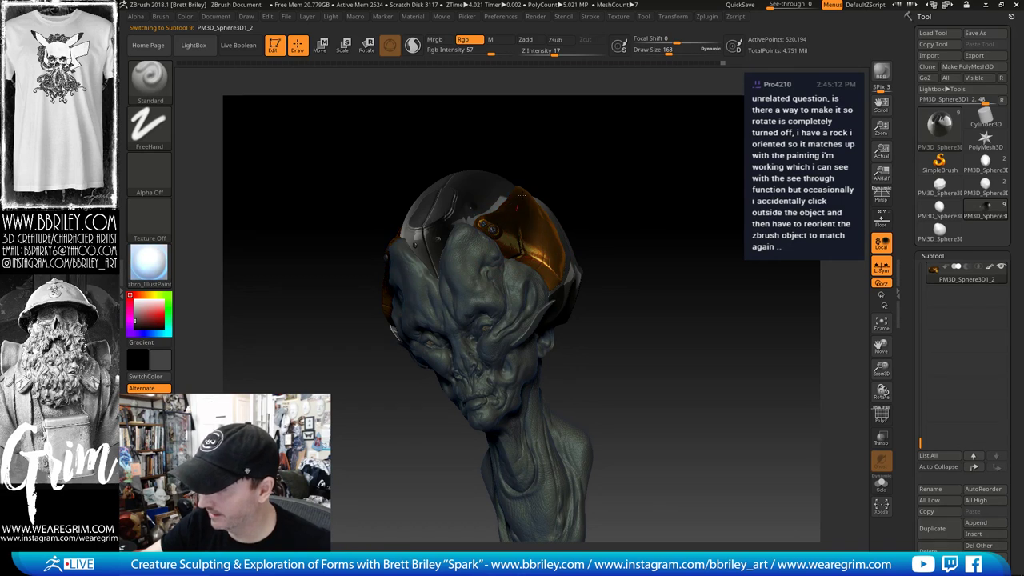
mouse_move(594, 145)
mouse_down()
mouse_move(476, 152)
mouse_move(614, 220)
mouse_up()
drag(552, 127, 646, 138)
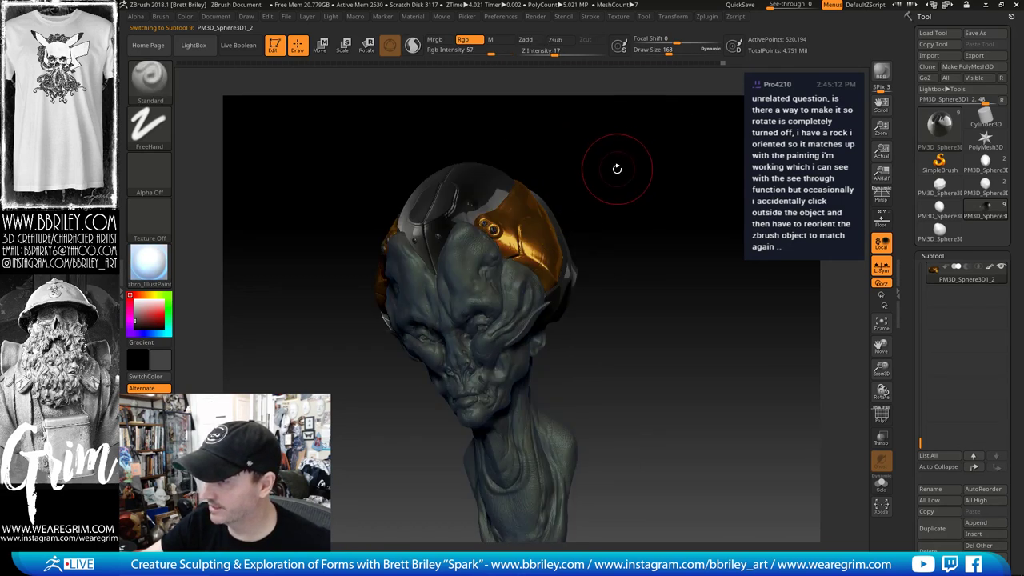
drag(617, 169, 543, 250)
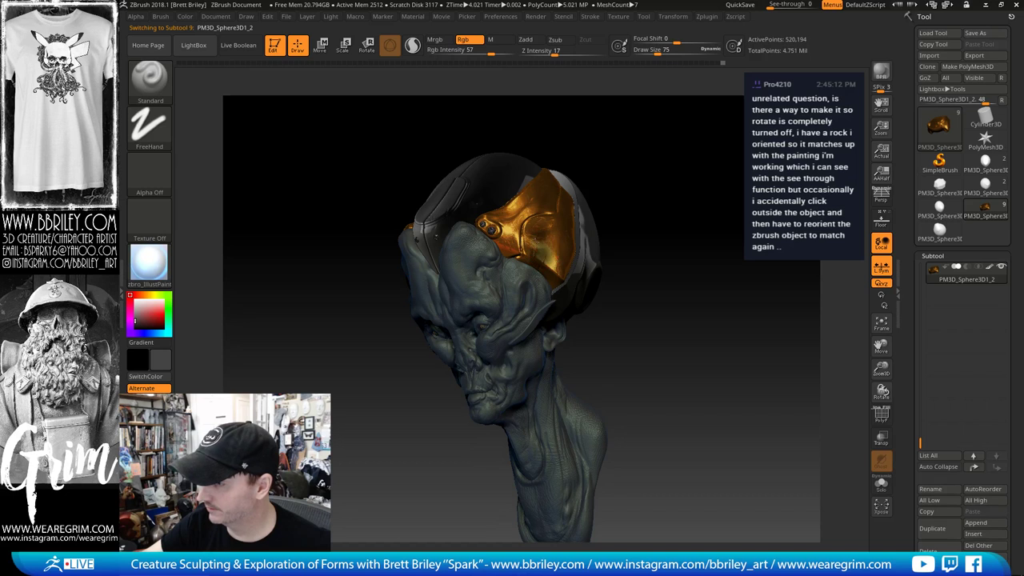
mouse_move(647, 192)
mouse_down()
mouse_move(604, 190)
mouse_move(630, 181)
mouse_up()
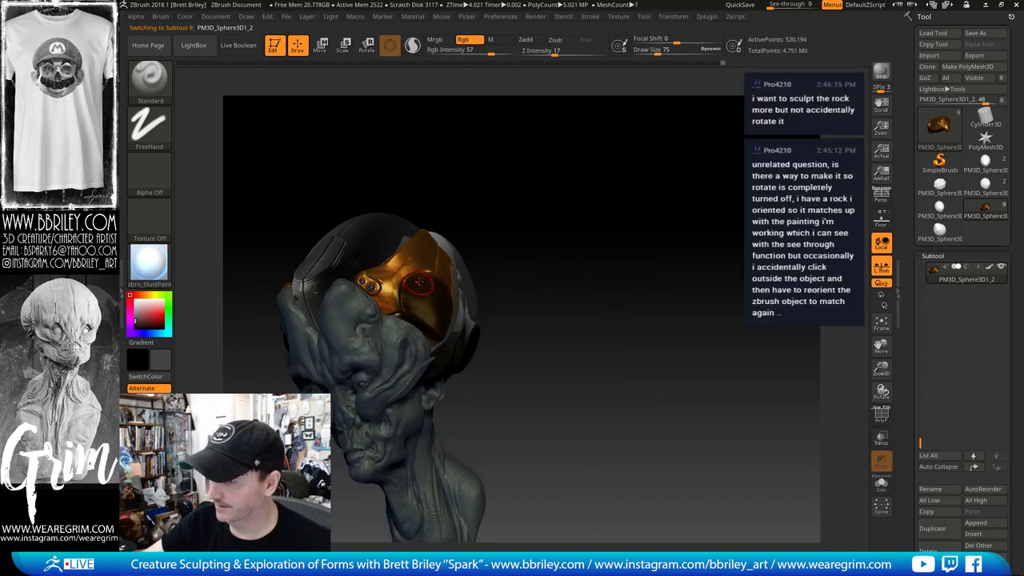
alt+drag(524, 236, 552, 272)
drag(528, 191, 592, 260)
Step: Select the helmet's rear shell, enlarge the brush to Draw Size 213 and paint dark grey over its top and sides
alt+click(548, 212)
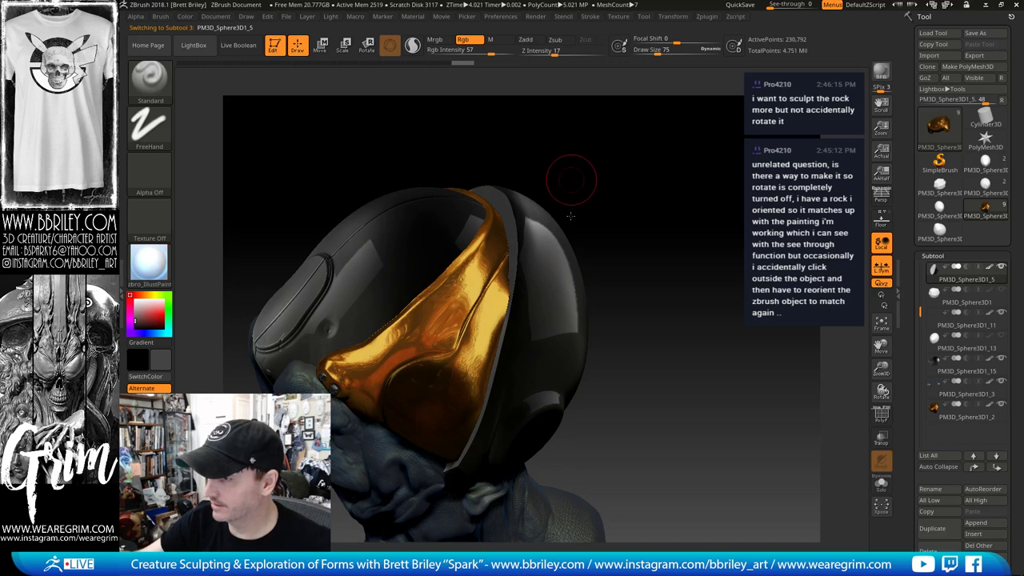
drag(570, 216, 499, 188)
alt+drag(640, 233, 588, 255)
key(s)
mouse_move(521, 294)
mouse_down()
mouse_move(538, 294)
mouse_move(484, 239)
mouse_up()
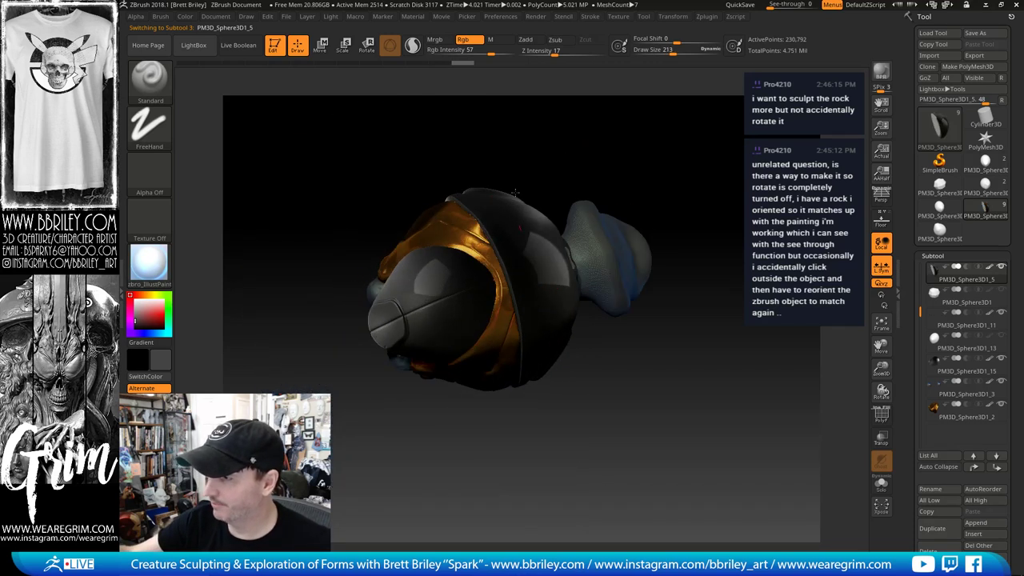
mouse_move(559, 271)
mouse_down()
mouse_move(410, 170)
mouse_move(349, 177)
mouse_up()
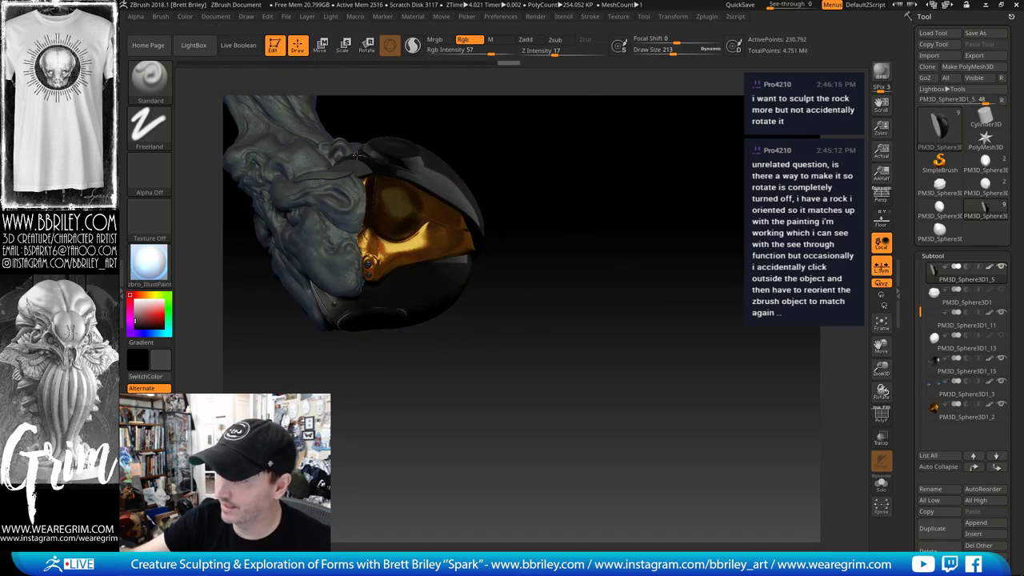
mouse_move(541, 236)
mouse_down()
mouse_move(529, 102)
mouse_move(556, 153)
mouse_move(613, 203)
mouse_move(629, 189)
mouse_move(596, 194)
mouse_move(461, 48)
mouse_up()
Step: Switch to Mrgb with the ReflectedFoil material and paint dark patches on the gold side plate's recessed panel at Draw Sizes 90 and 50
click(435, 39)
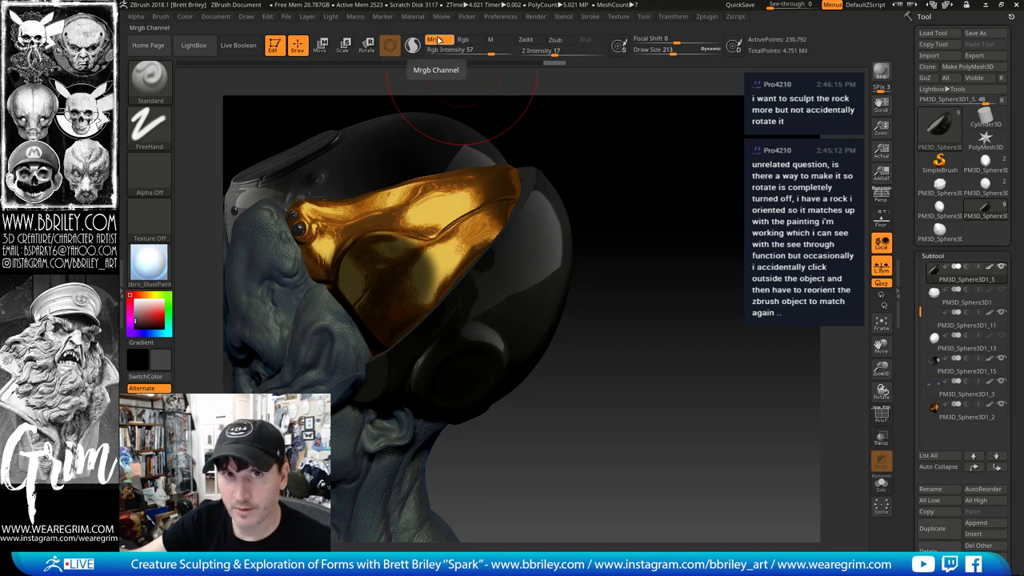
click(149, 261)
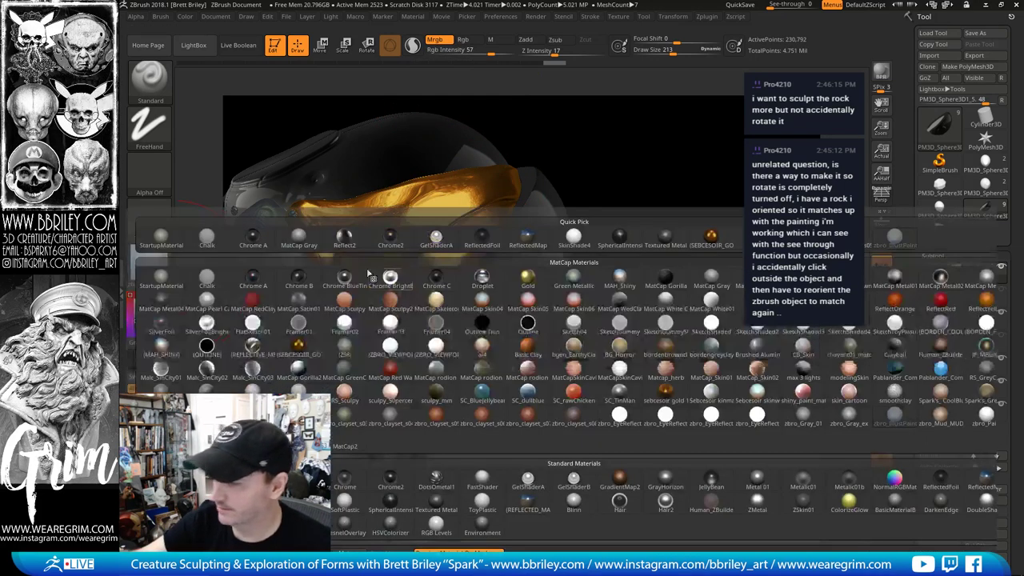
click(949, 482)
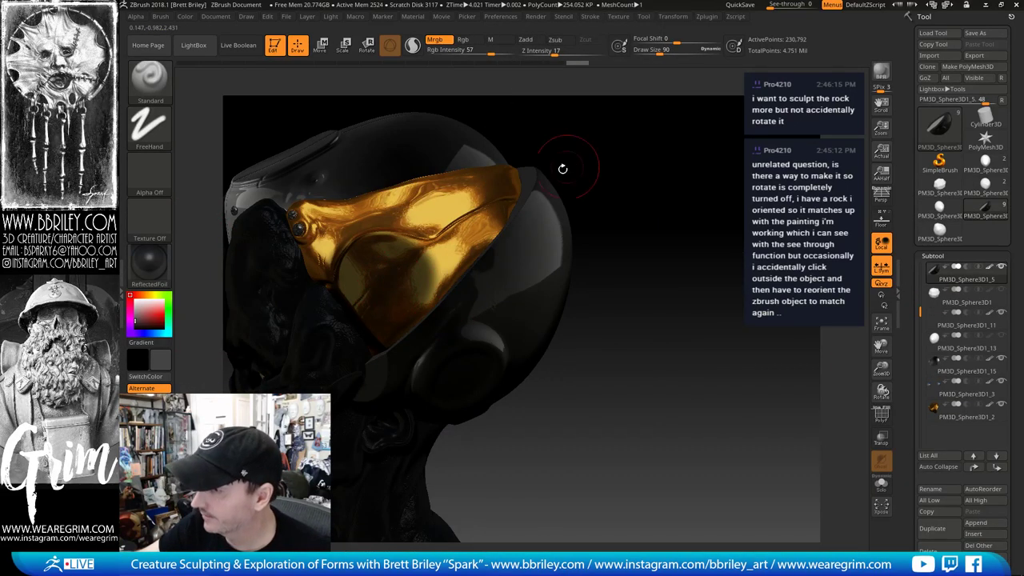
alt+click(448, 267)
key(s)
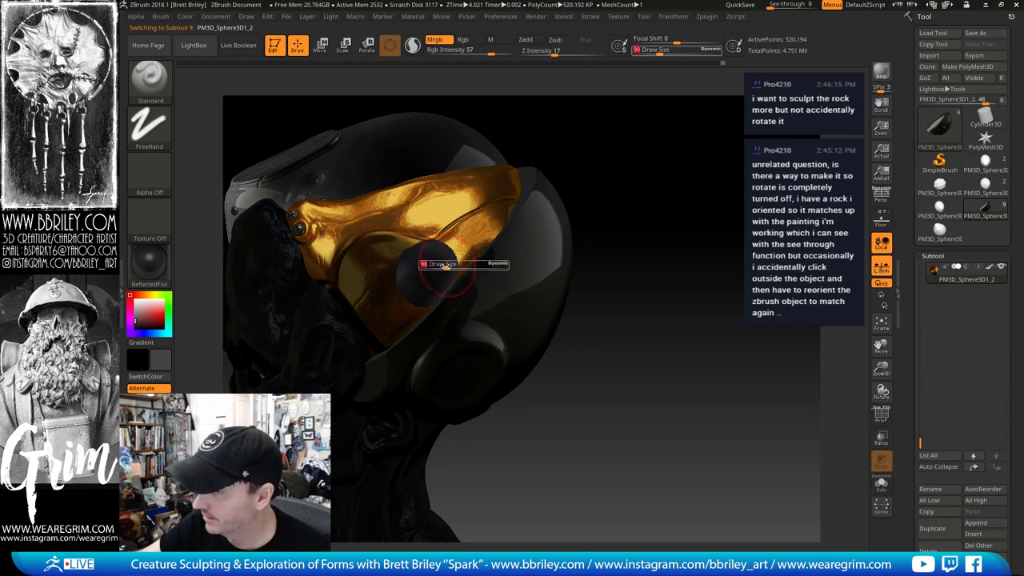
click(424, 264)
drag(442, 264, 446, 260)
alt+drag(626, 164, 626, 256)
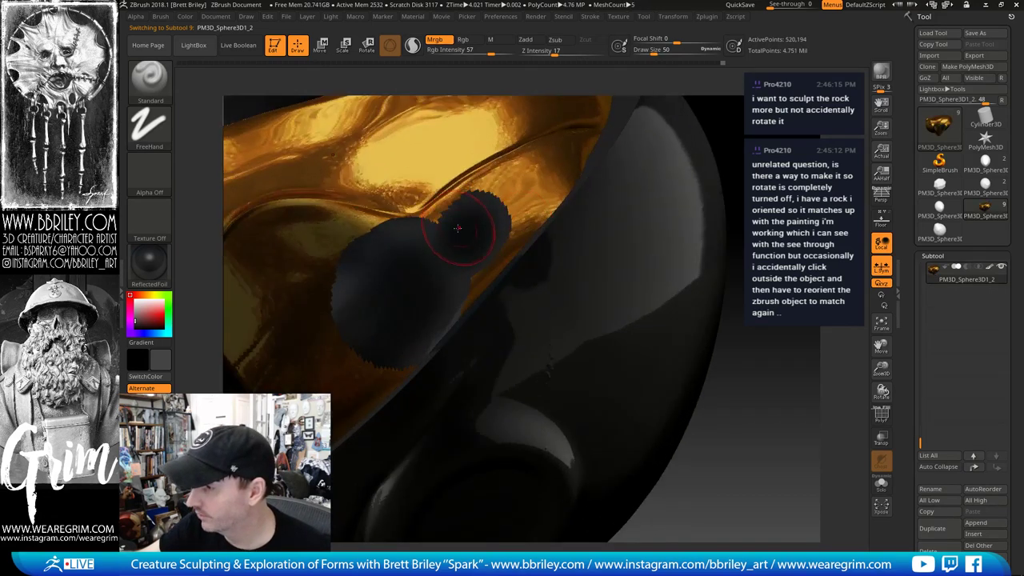
Step: Reduce Draw Size to 29 and paint the rear half of the recessed panel dark, following its upper crease and back edge
key(s)
click(450, 232)
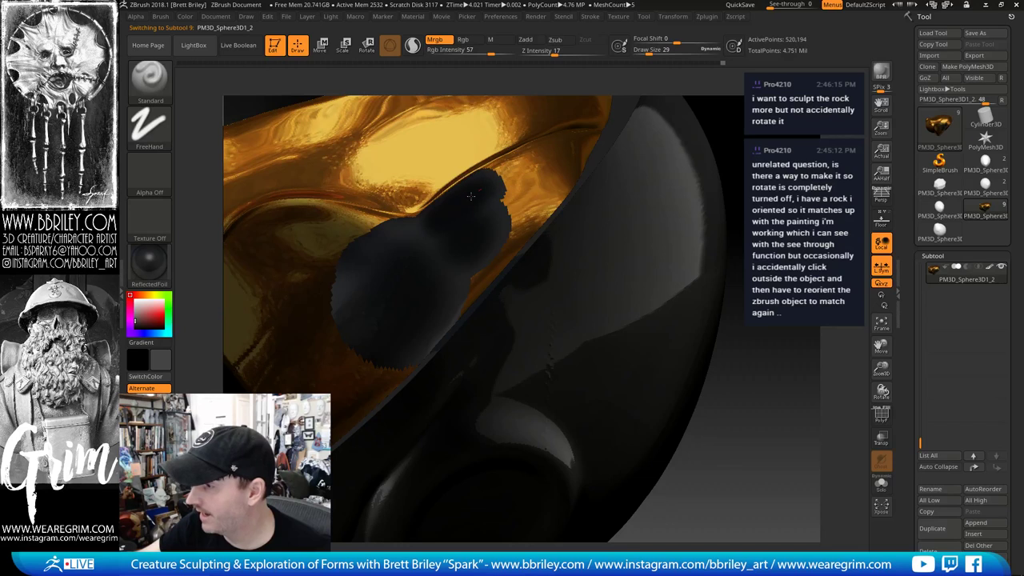
drag(471, 196, 524, 166)
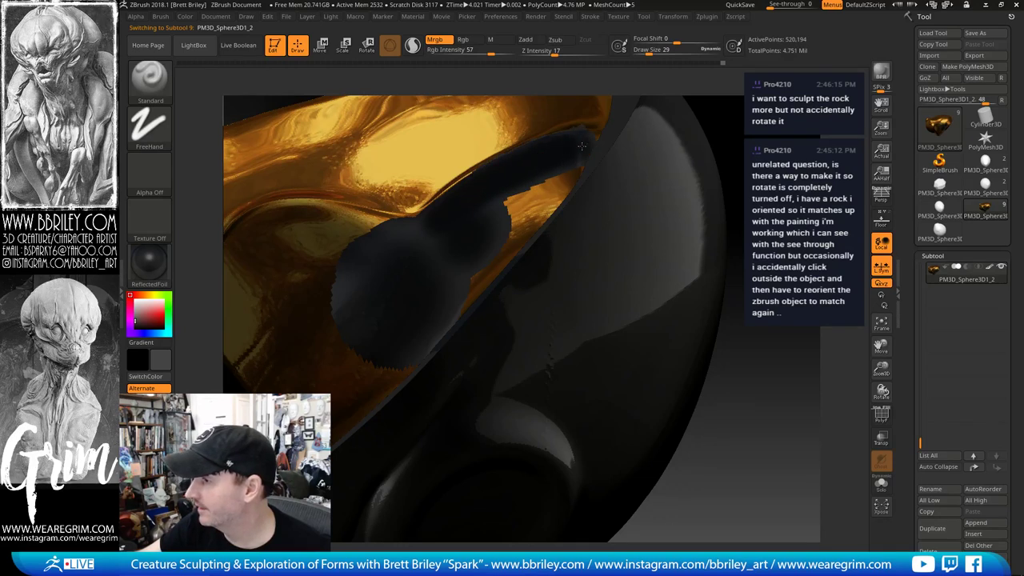
mouse_move(609, 143)
mouse_down()
mouse_move(529, 192)
mouse_move(416, 360)
mouse_move(340, 384)
mouse_up()
Step: Paint the front half of the side plate's recessed panel dark, from its curved front edge down to the lower tip
alt+drag(723, 152, 813, 152)
drag(338, 265, 303, 321)
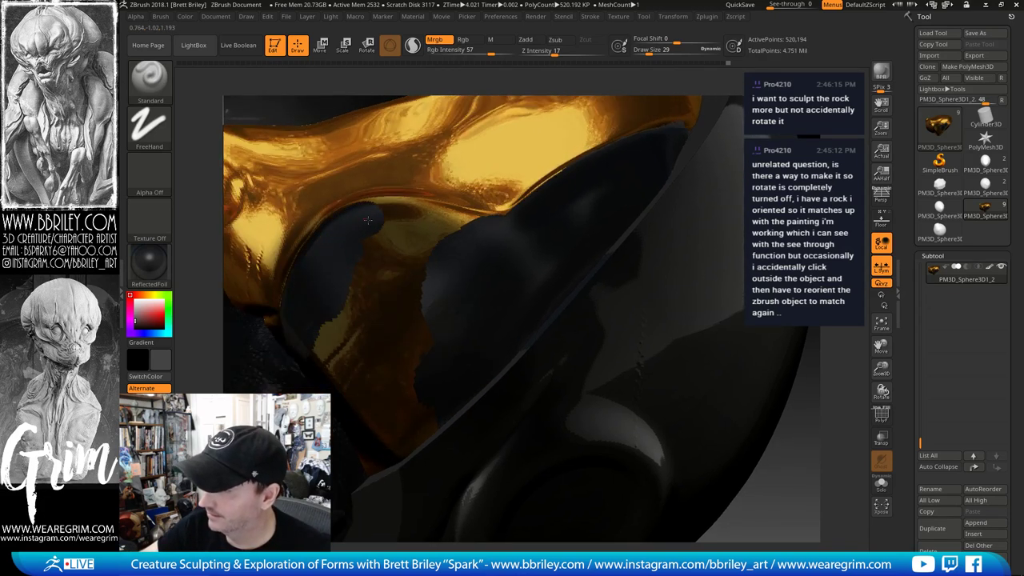
mouse_move(368, 220)
mouse_down()
mouse_move(395, 214)
mouse_move(341, 237)
mouse_up()
mouse_move(312, 336)
mouse_down()
mouse_move(356, 344)
mouse_move(371, 387)
mouse_up()
drag(430, 431, 388, 243)
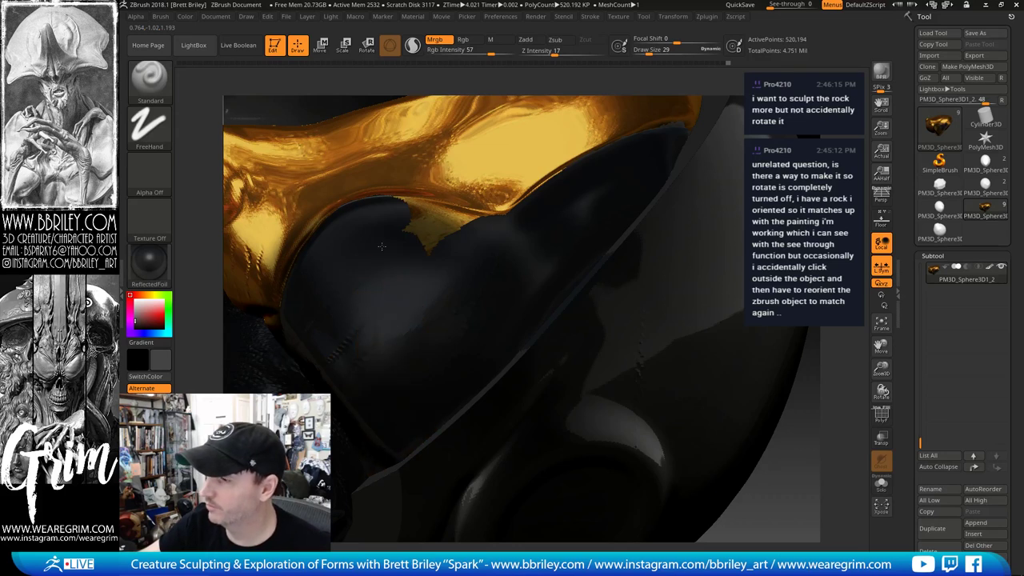
Step: Reduce Draw Size to 16 and refine the dark panel's boundary against the gold around its front, top and rear edges
mouse_move(805, 430)
alt+mouse_down()
mouse_move(787, 330)
mouse_move(828, 308)
alt+mouse_up()
alt+drag(696, 240, 800, 248)
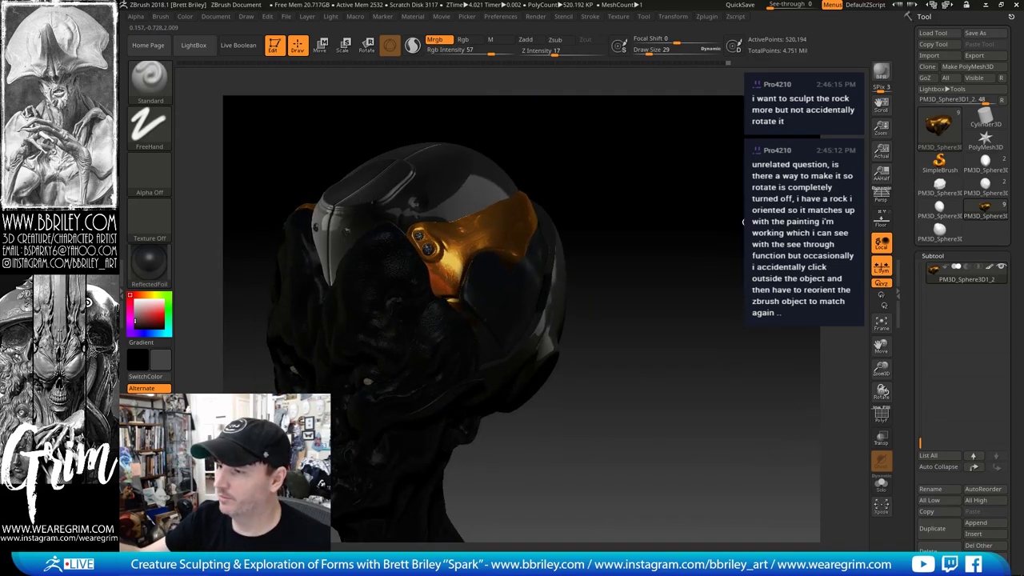
drag(800, 208, 676, 202)
key(bracketleft)
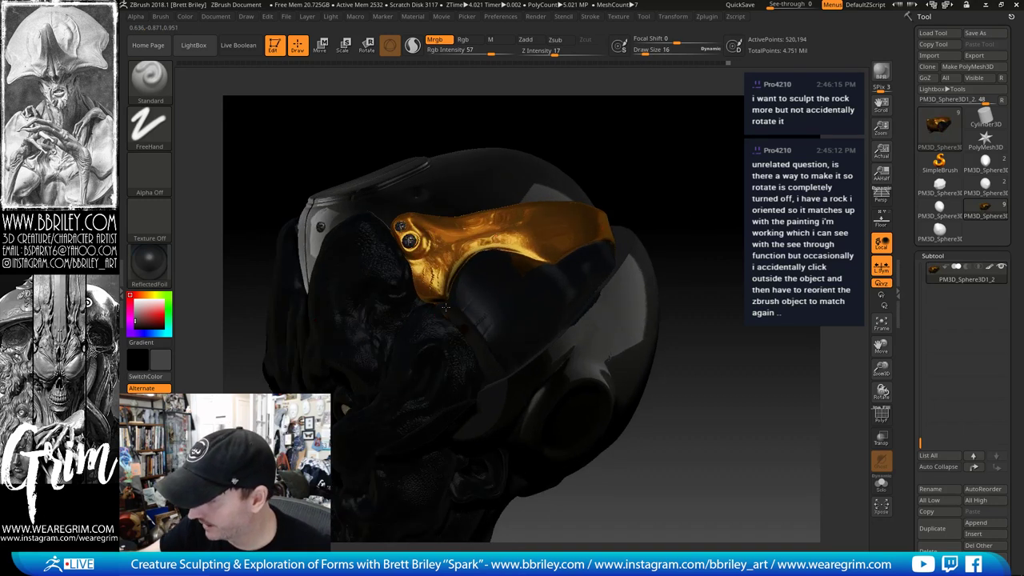
drag(715, 185, 678, 190)
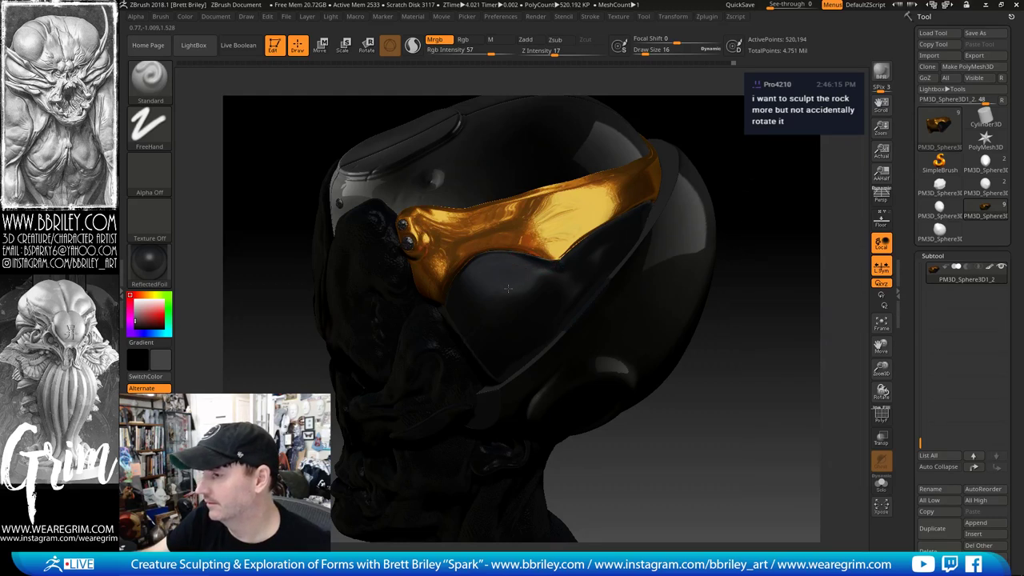
drag(542, 296, 557, 268)
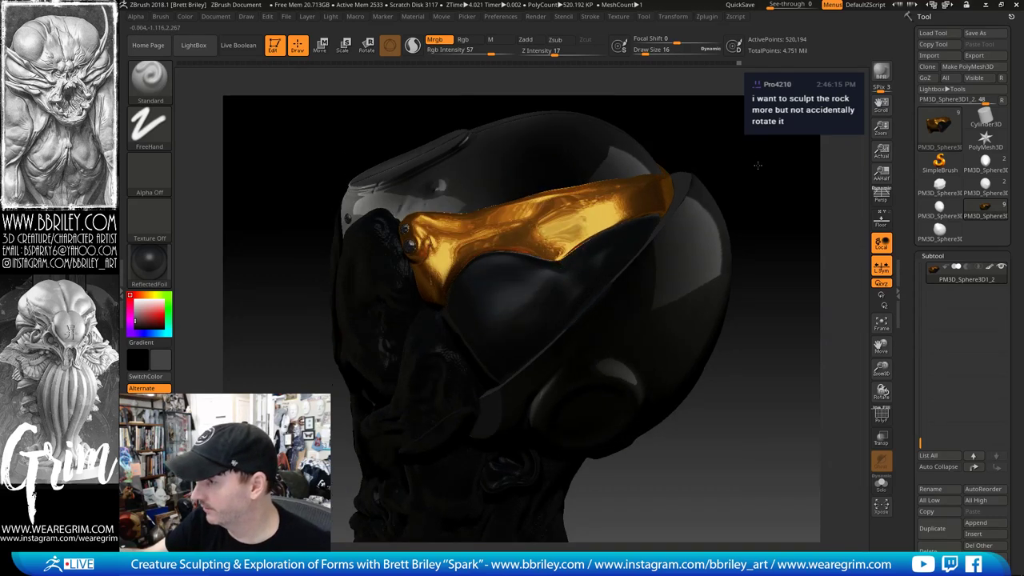
drag(757, 164, 582, 238)
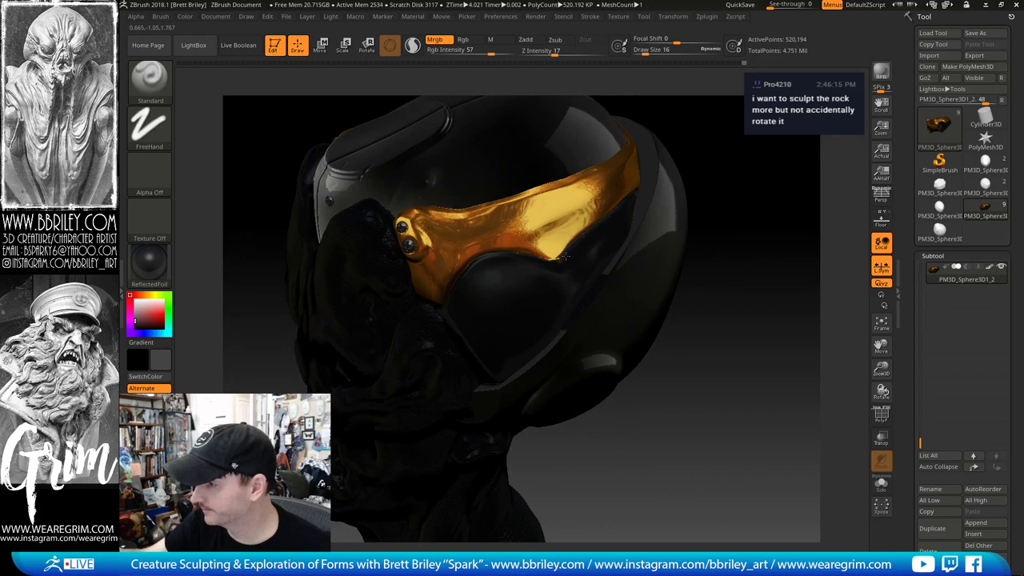
drag(714, 166, 637, 214)
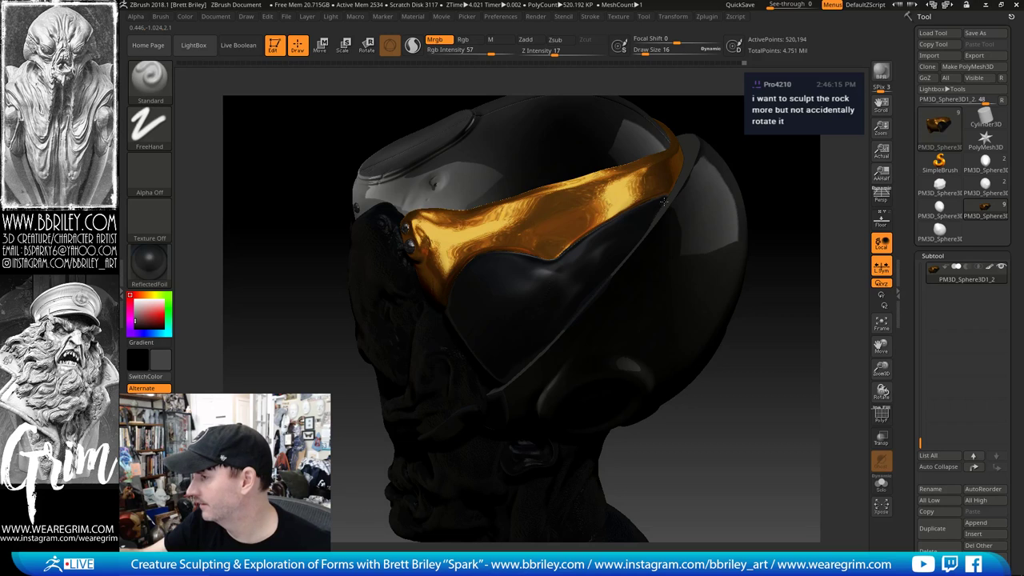
Step: Switch to the Pinch brush and sharpen the crease between the gold band and the dark panel at Draw Size 62
key(b)
key(p)
key(i)
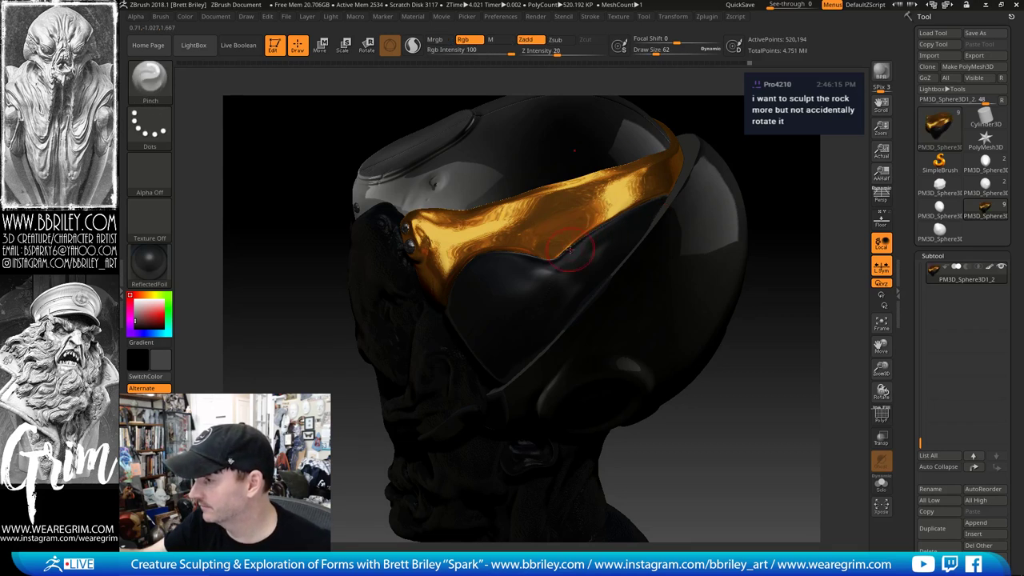
mouse_move(670, 192)
mouse_down()
mouse_move(680, 171)
mouse_move(766, 172)
mouse_up()
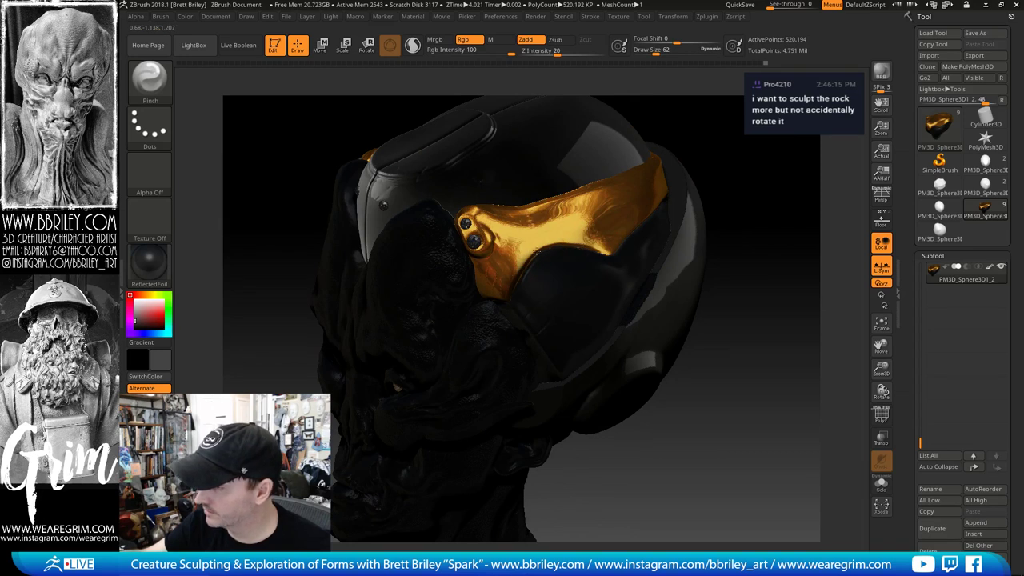
Step: Set the current material back to zbro_IllustPaint and review the whole bust
alt+drag(763, 270, 713, 179)
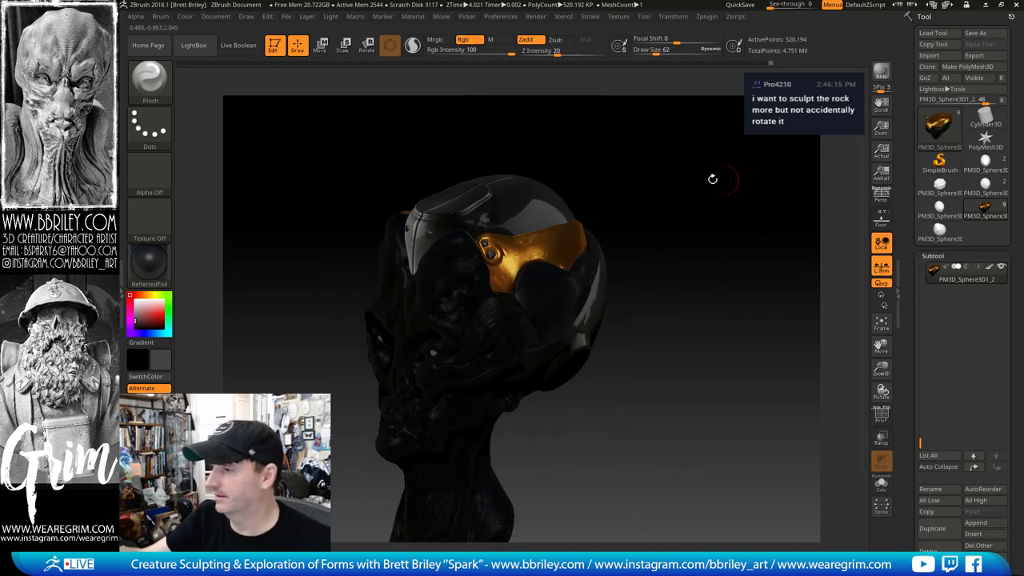
click(152, 265)
click(894, 414)
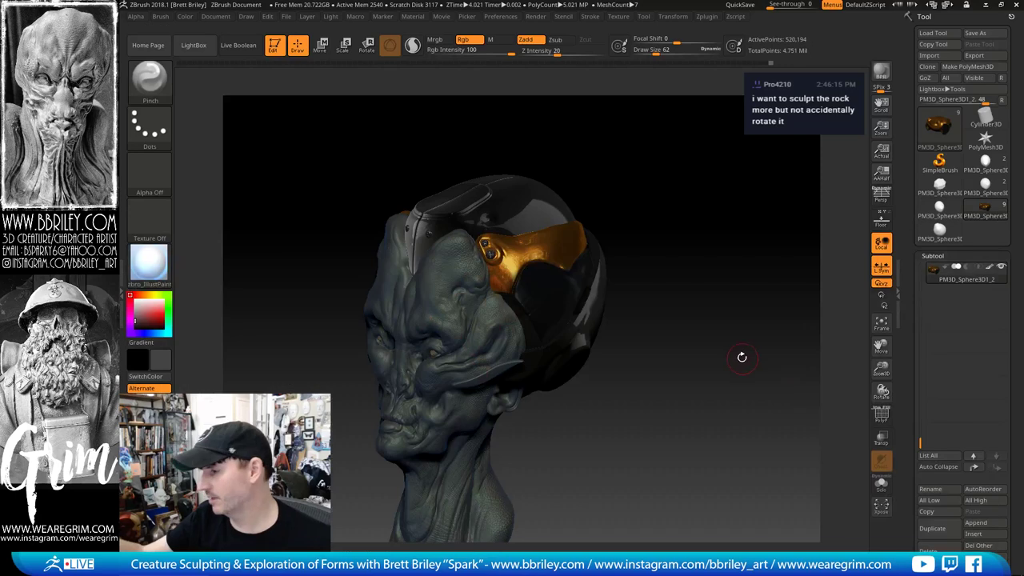
mouse_move(742, 358)
mouse_down()
mouse_move(747, 304)
mouse_move(719, 305)
mouse_move(693, 263)
mouse_move(683, 266)
mouse_move(720, 266)
mouse_move(735, 236)
mouse_up()
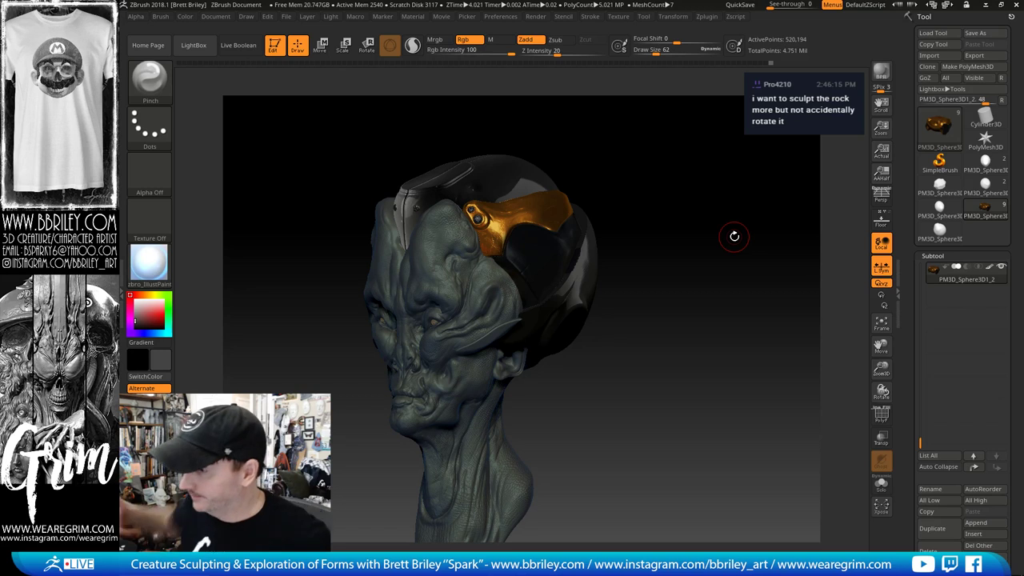
mouse_move(628, 201)
mouse_down()
mouse_move(664, 199)
mouse_move(627, 204)
mouse_up()
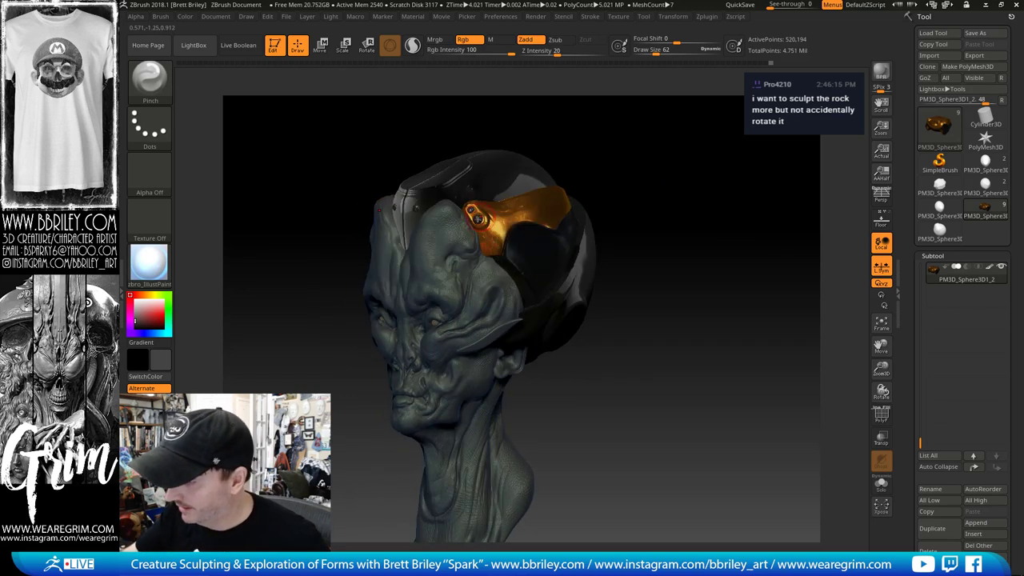
Step: Choose the Flat Color material and switch the brush to the material-only M channel
click(149, 262)
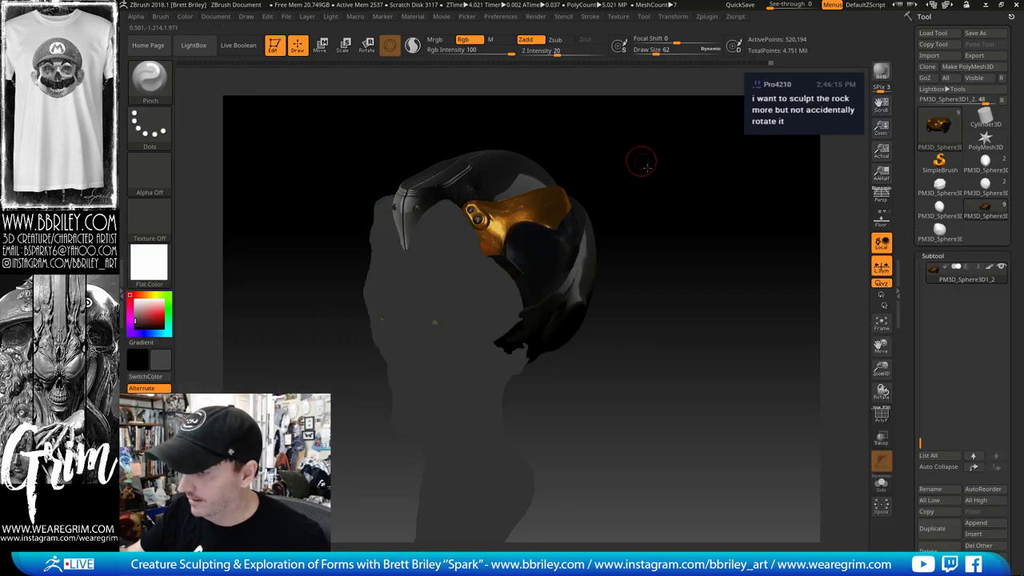
drag(640, 161, 400, 126)
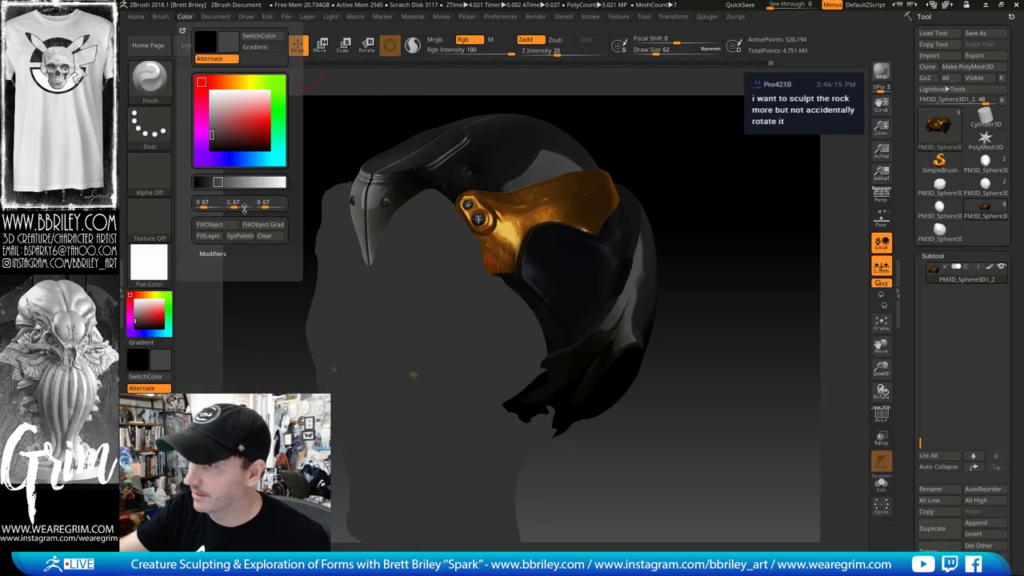
click(489, 39)
Step: Try filling the gold side plate with the Flat Color material, and undo the fill
click(185, 17)
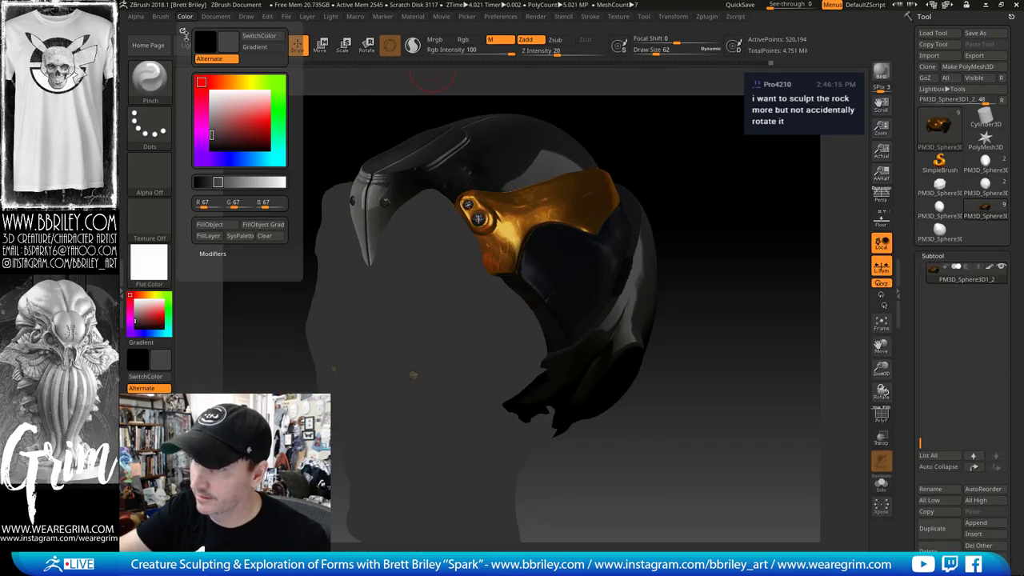
click(205, 229)
drag(719, 168, 722, 163)
key(ctrl+z)
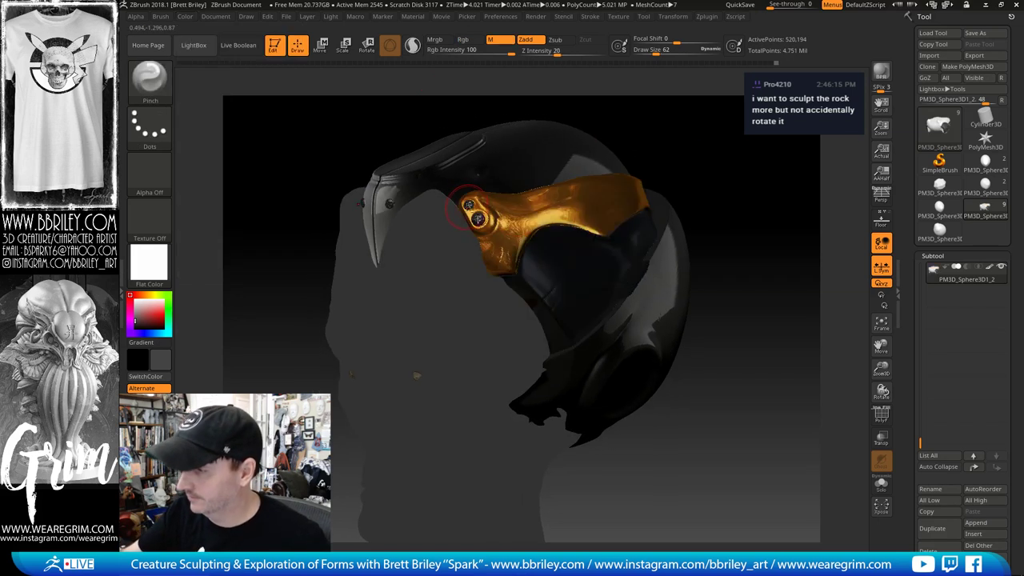
Step: Fill the whole gold side plate object with the Flat Color material
click(186, 18)
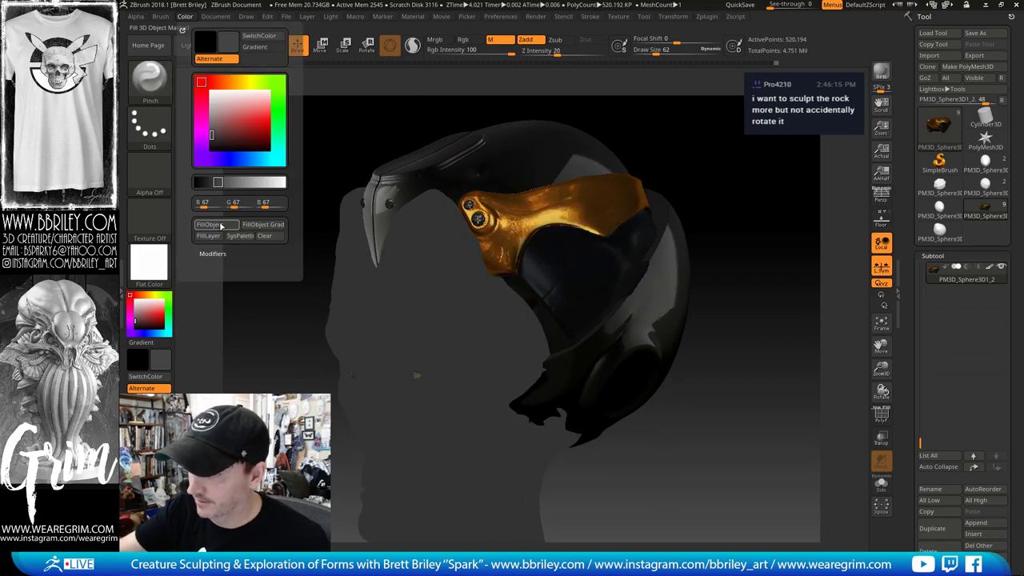
click(217, 227)
drag(736, 150, 734, 210)
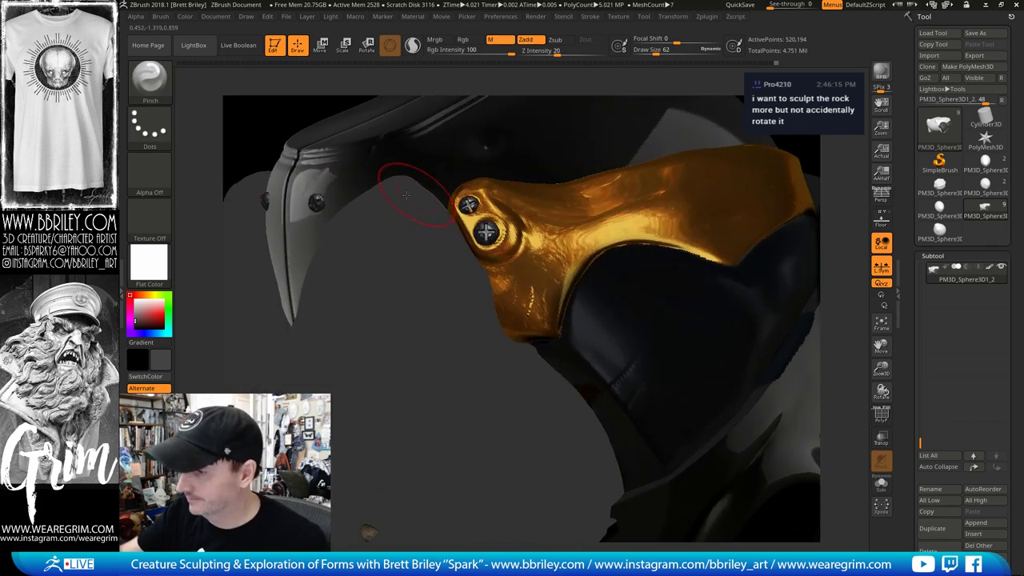
Step: Fill the helmet screws object with the Flat Color material
alt+click(316, 202)
click(185, 17)
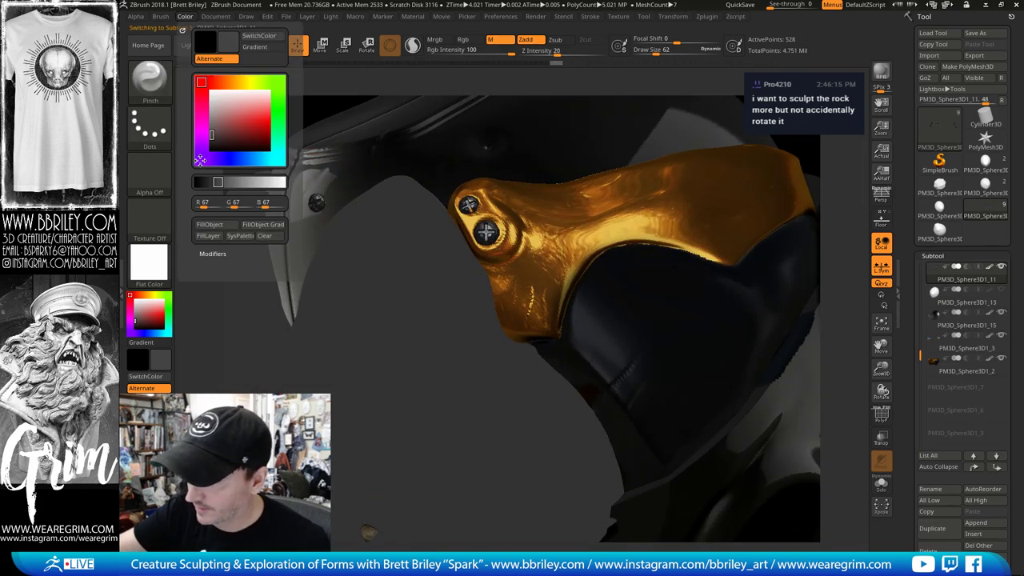
click(221, 224)
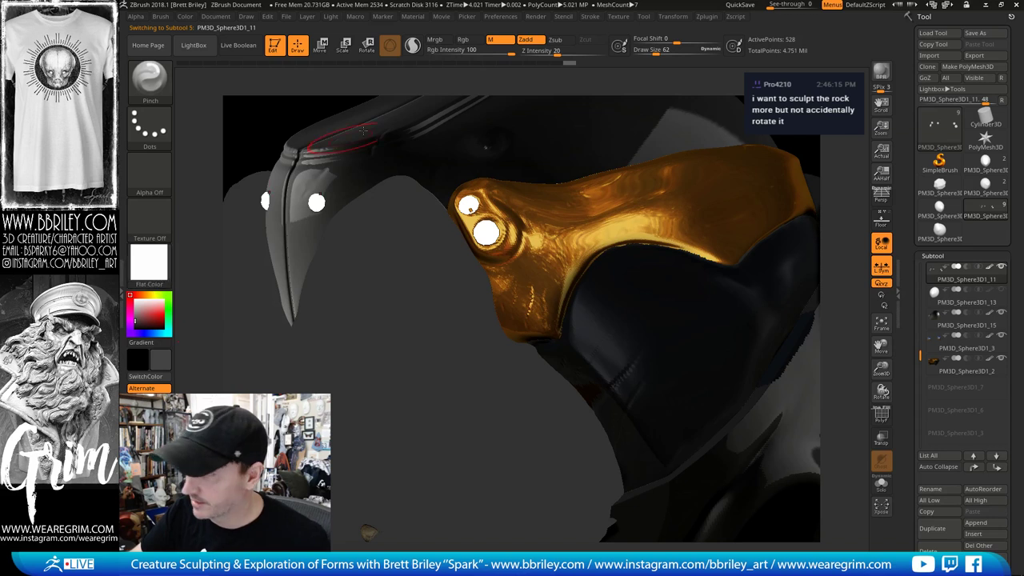
Step: Switch to the colour-only Rgb channel, set the current material to zbro_IllustPaint and reduce the draw size to 21
click(462, 40)
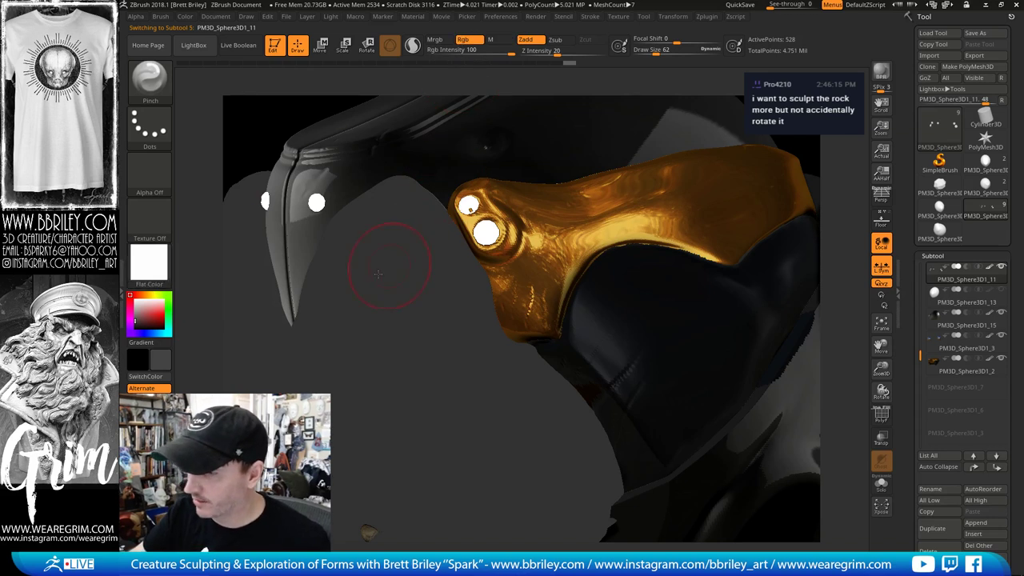
click(149, 261)
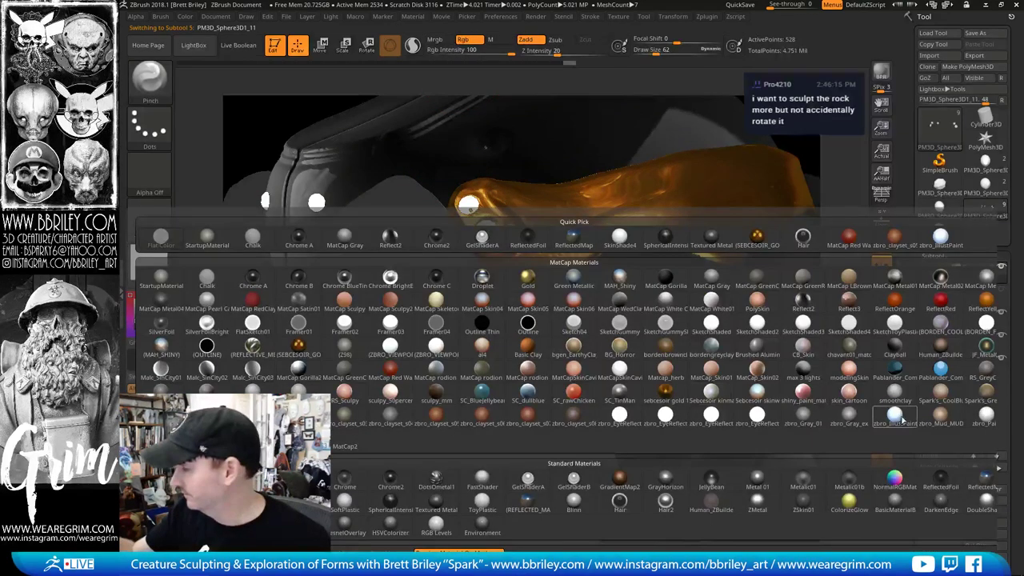
click(895, 416)
key(bracketleft)
key(bracketleft)
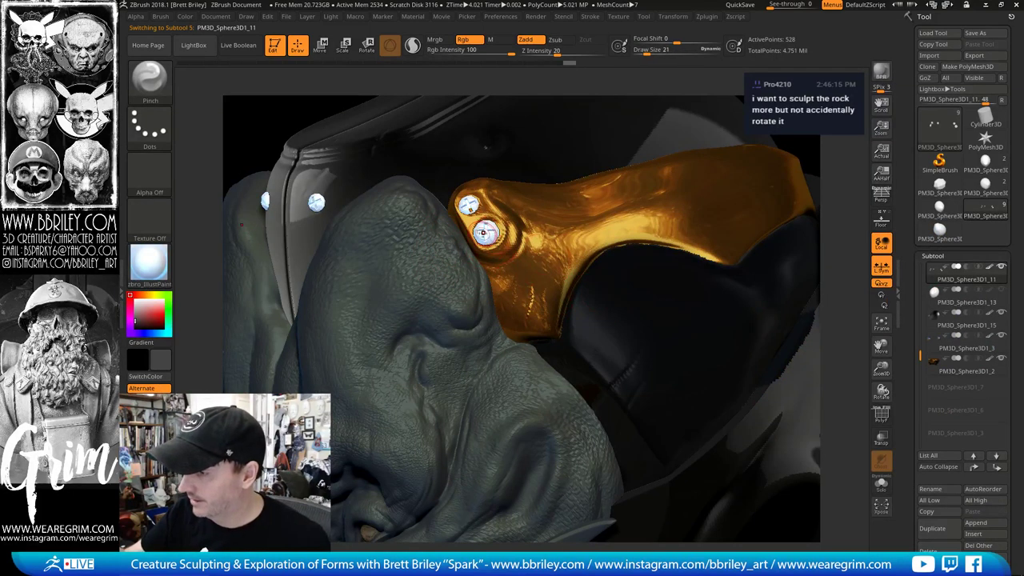
Step: Switch to the Standard brush in Rgb mode with sculpting off and tint the helmet screws dark grey
click(526, 39)
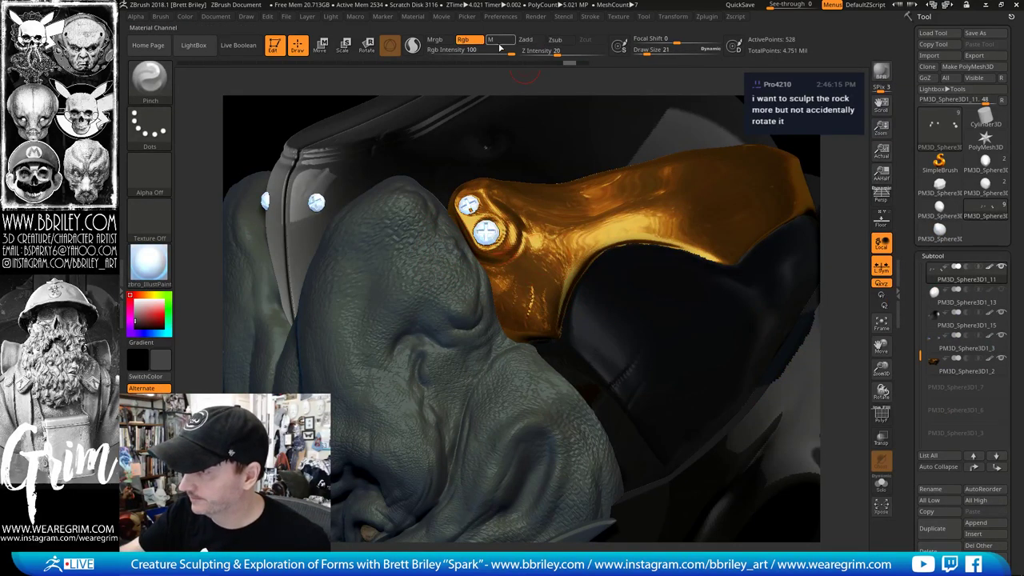
drag(512, 50, 491, 50)
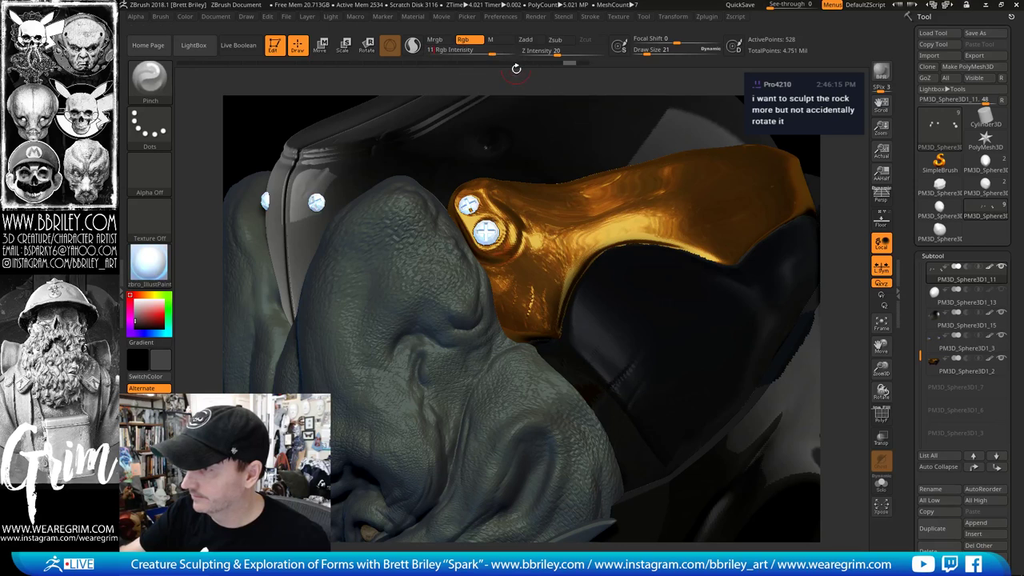
key(1)
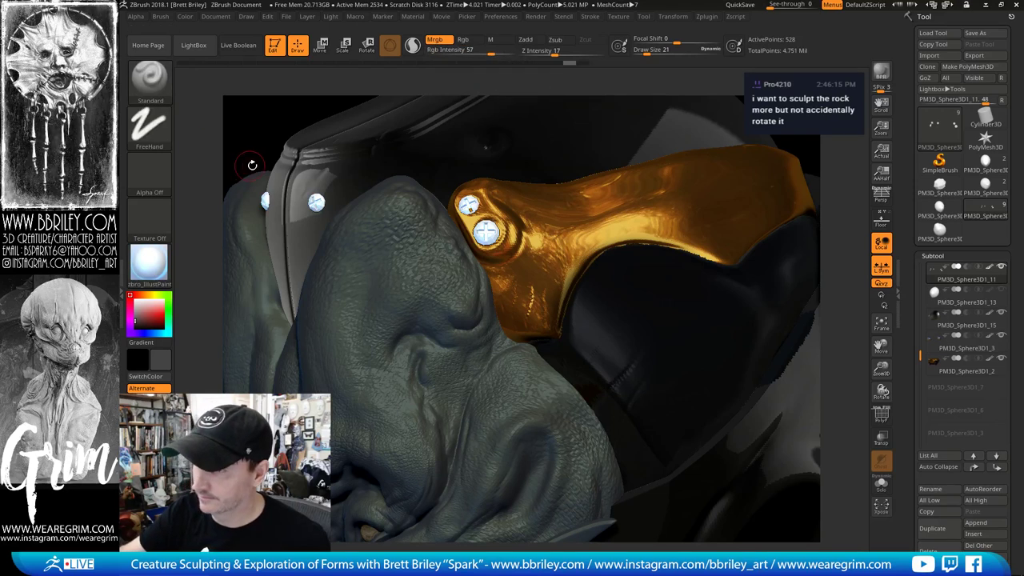
click(463, 39)
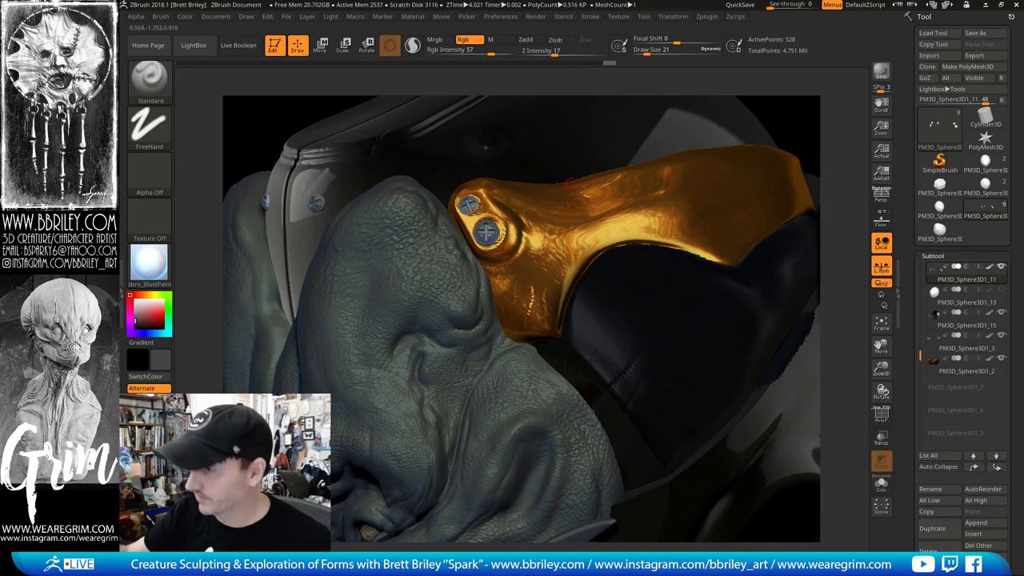
Step: Reduce the draw size to 4, choose black and paint the dark recesses of the helmet screws
mouse_move(851, 341)
alt+mouse_down()
mouse_move(830, 231)
mouse_move(718, 245)
mouse_move(709, 348)
alt+mouse_up()
key(s)
drag(400, 261, 396, 259)
click(130, 325)
key(s)
click(154, 293)
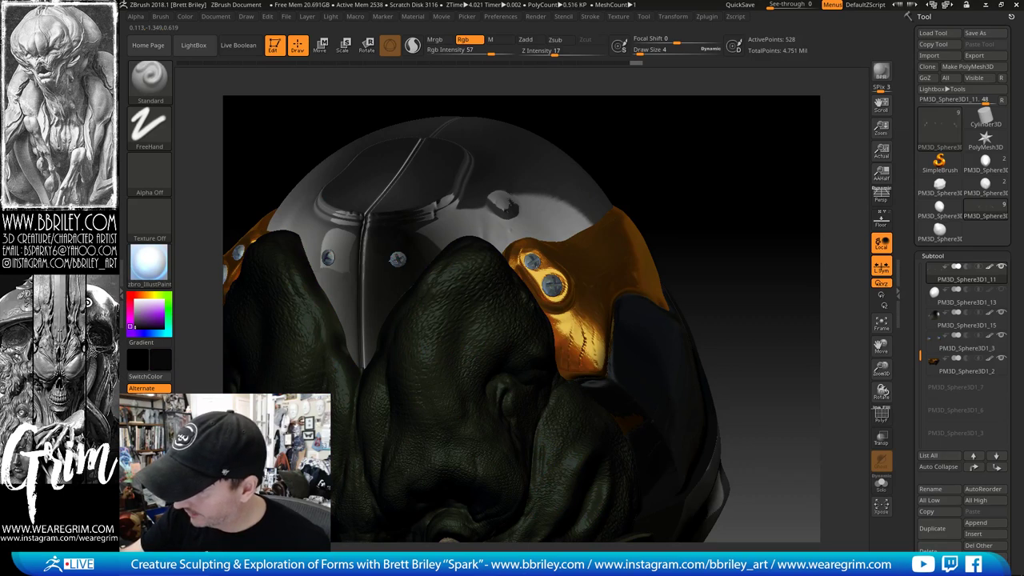
Step: Choose a light grey and paint highlights on the side-plate and front helmet screws
drag(697, 97, 632, 108)
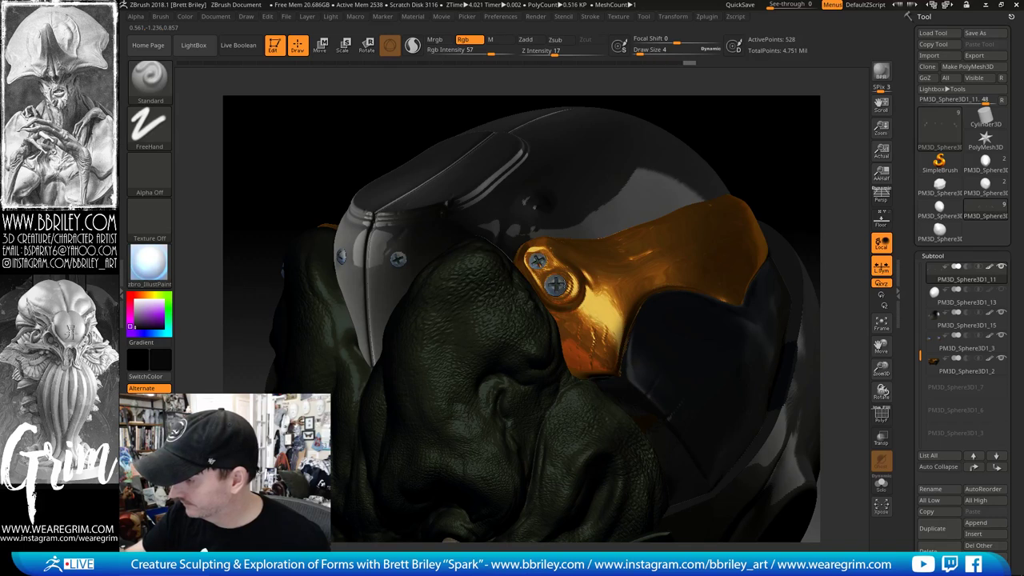
click(136, 306)
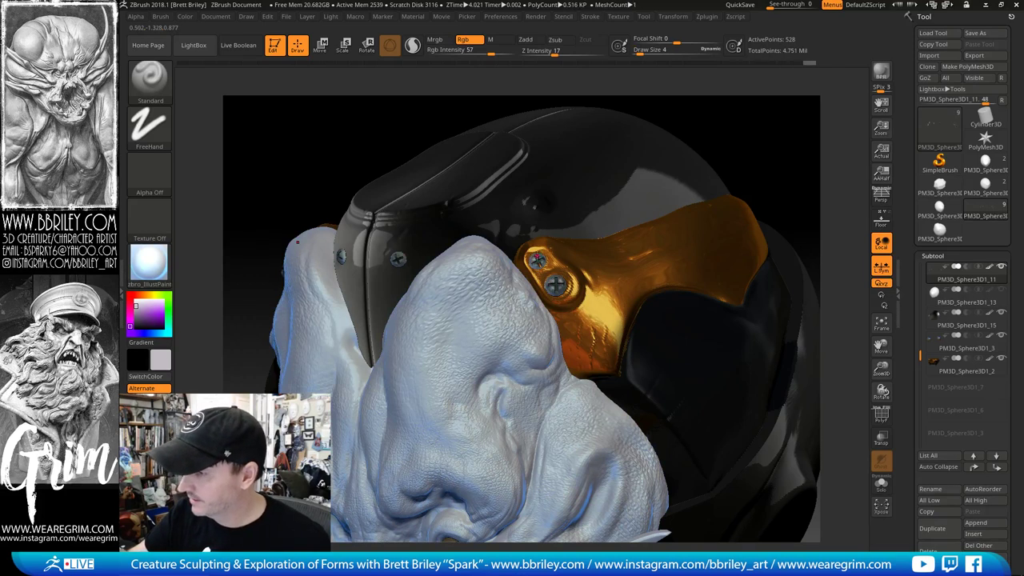
drag(749, 104, 820, 108)
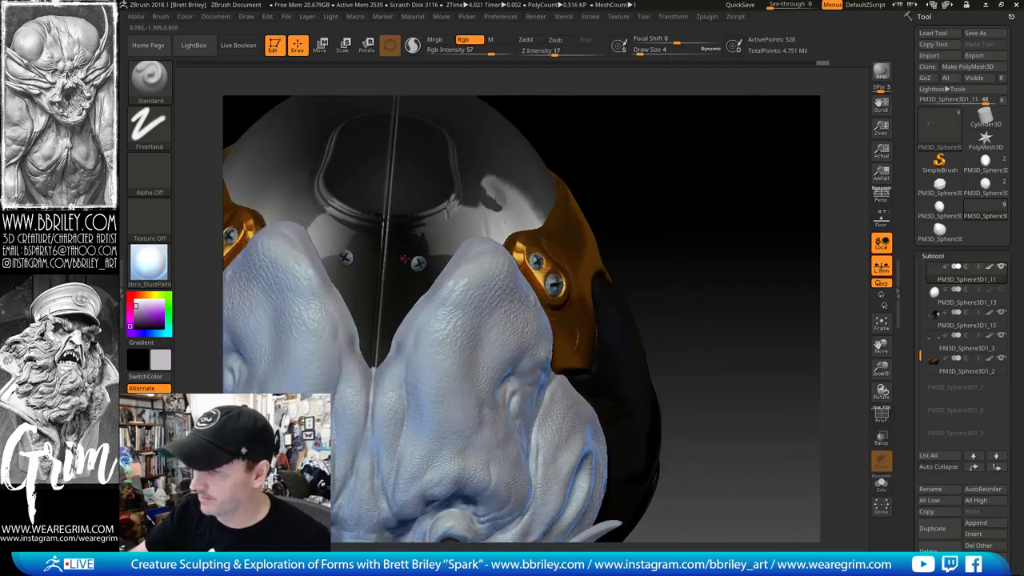
drag(415, 262, 417, 266)
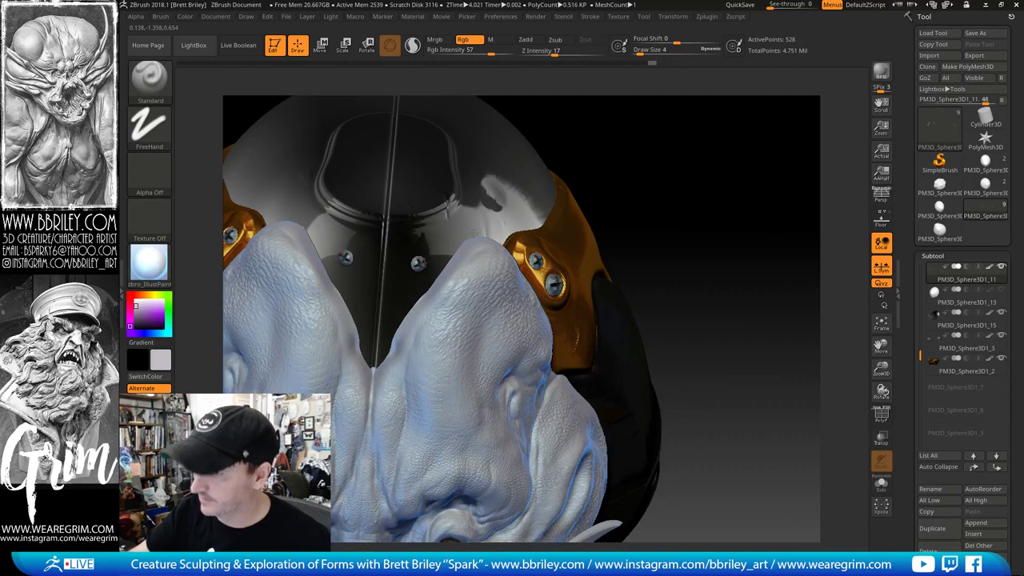
Step: Fill the gold side plate object with the Flat Color material, using the M channel only
alt+drag(680, 204, 596, 142)
alt+click(605, 250)
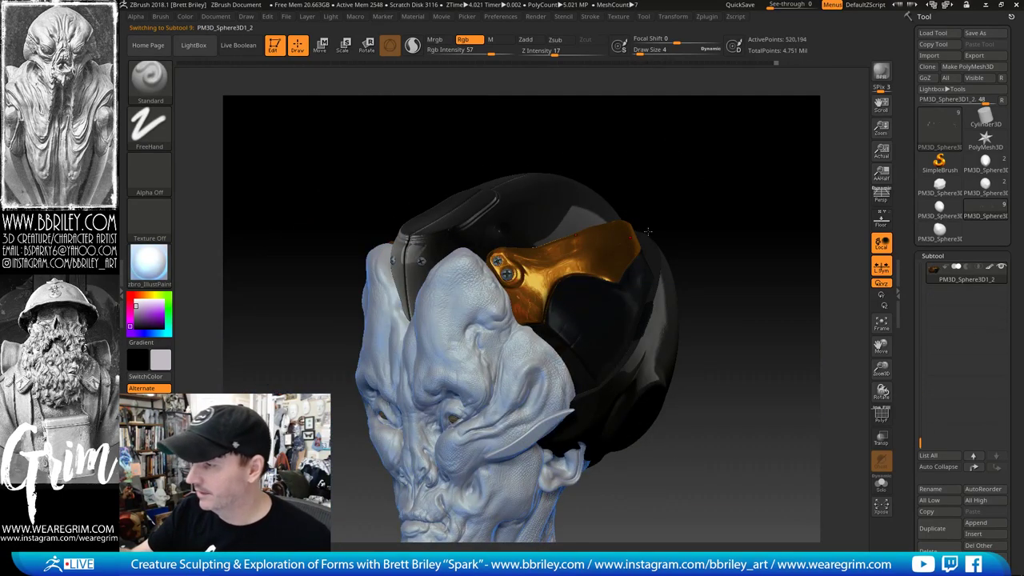
alt+drag(667, 216, 634, 159)
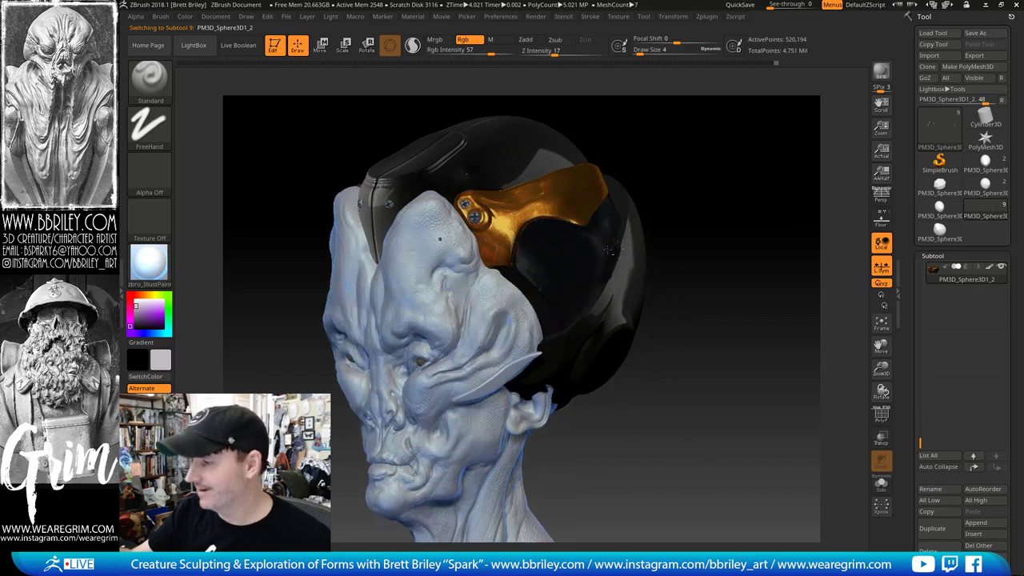
click(149, 261)
click(207, 324)
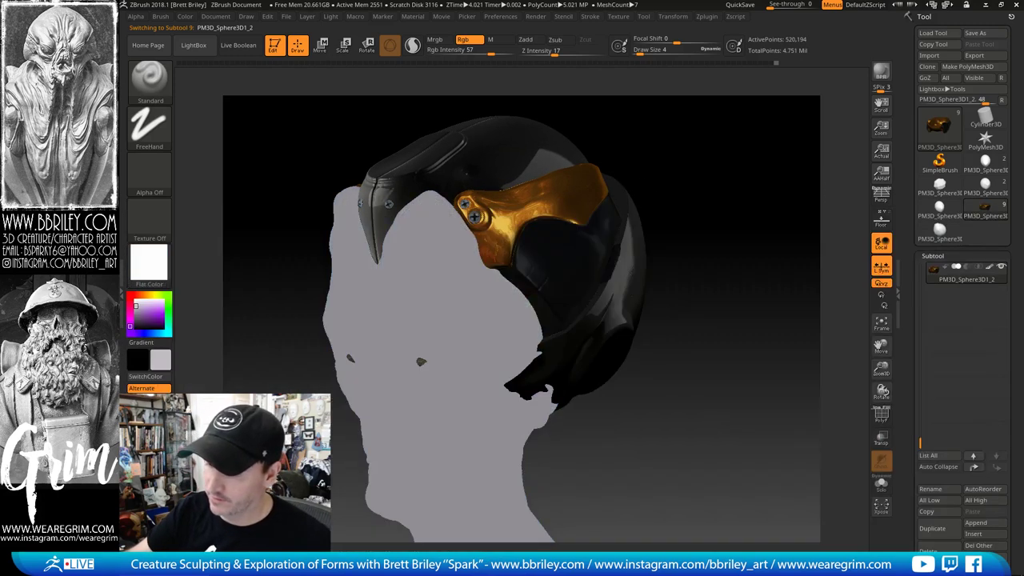
click(496, 39)
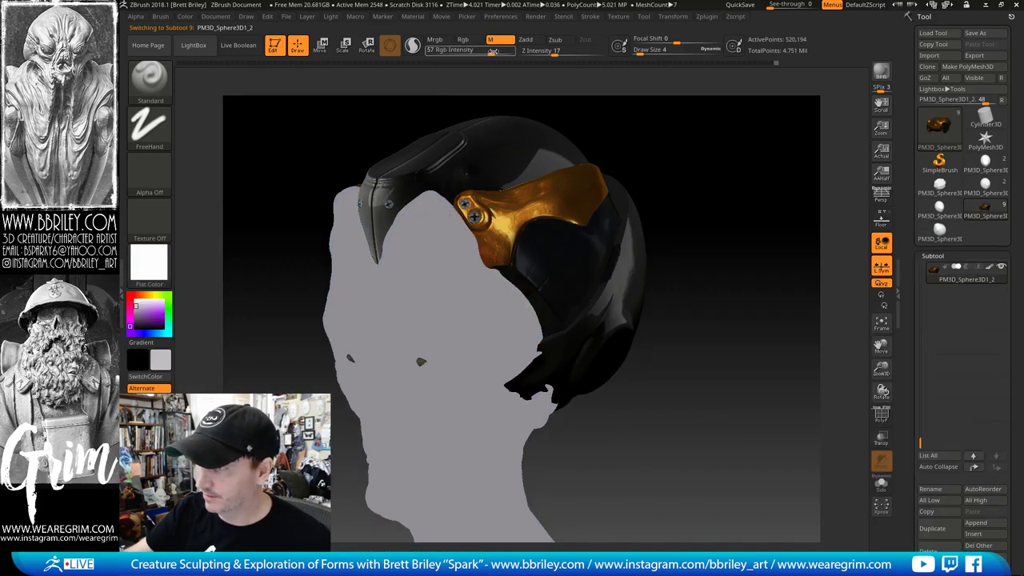
click(185, 17)
click(219, 227)
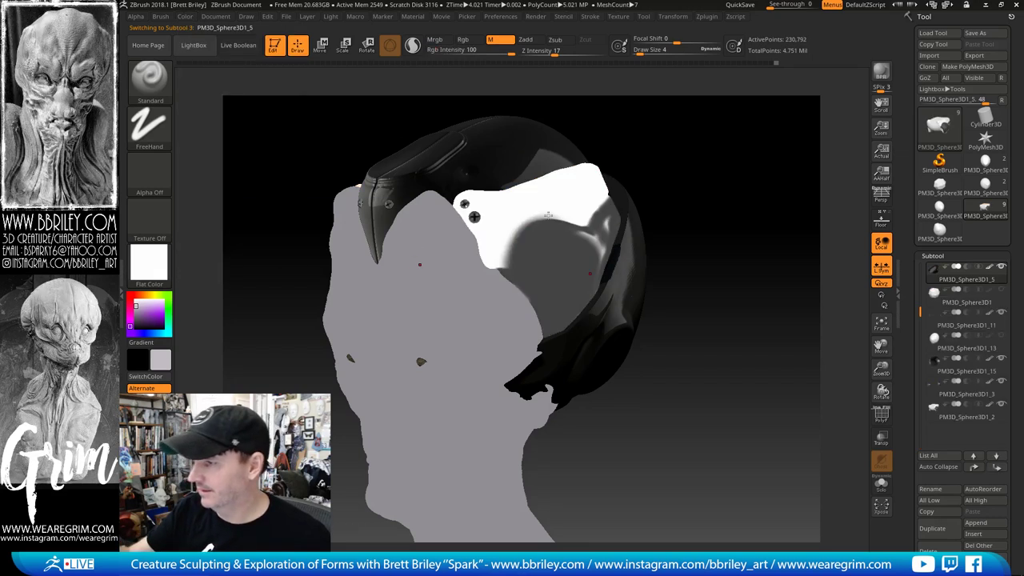
Step: Fill the back and top helmet shells with the Flat Color material
click(185, 16)
drag(732, 148, 724, 200)
alt+click(512, 152)
click(185, 18)
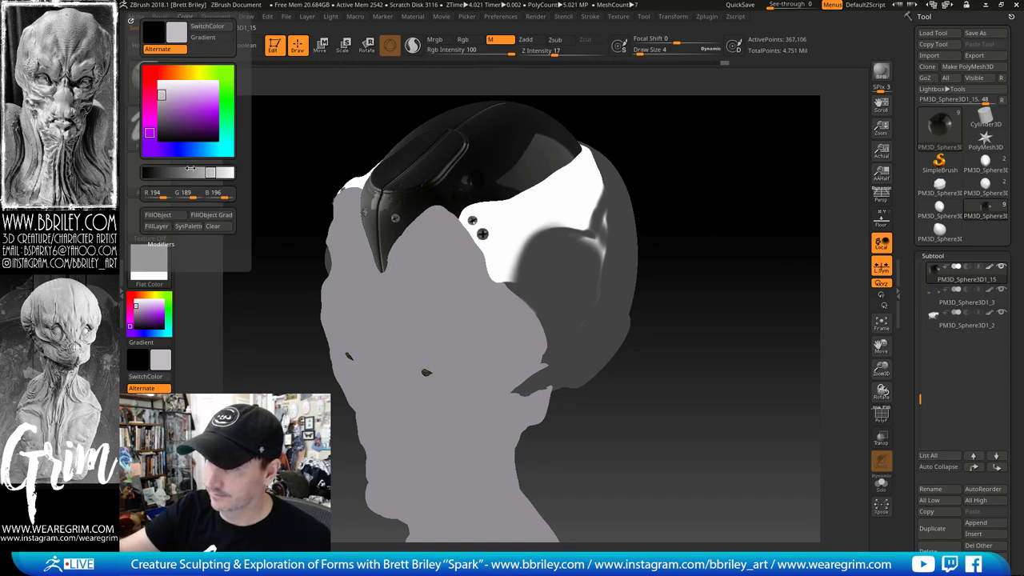
click(165, 216)
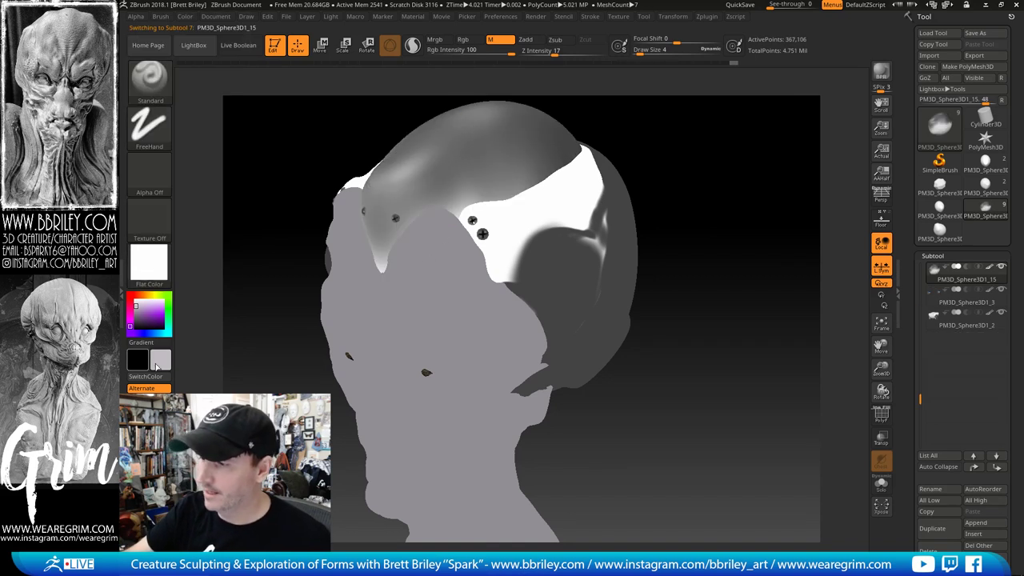
drag(688, 130, 678, 184)
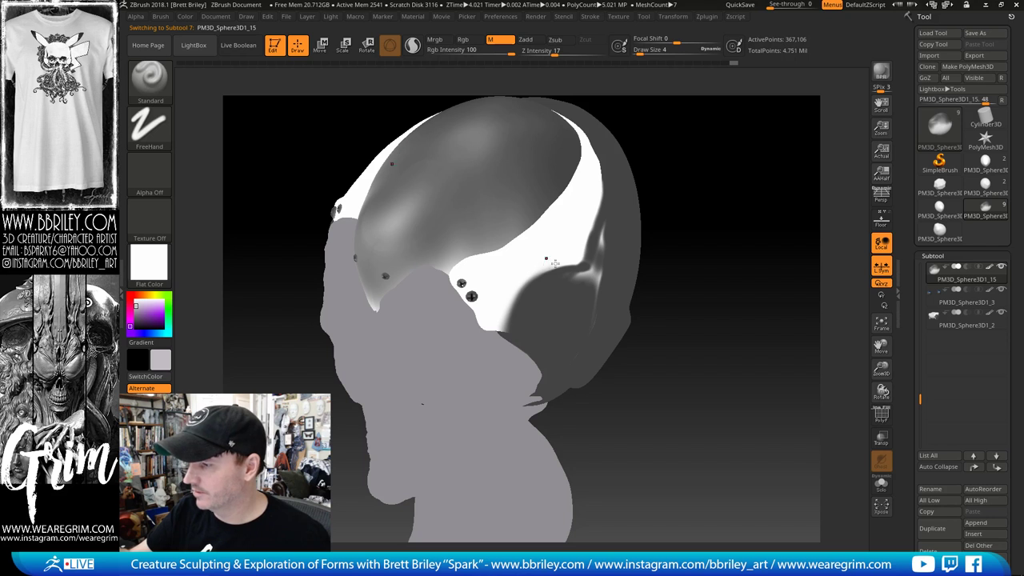
Step: Sample the dark grey (RGB 67, 67, 67) from the side panel and fill the whole side plate object with it in Rgb mode
click(463, 39)
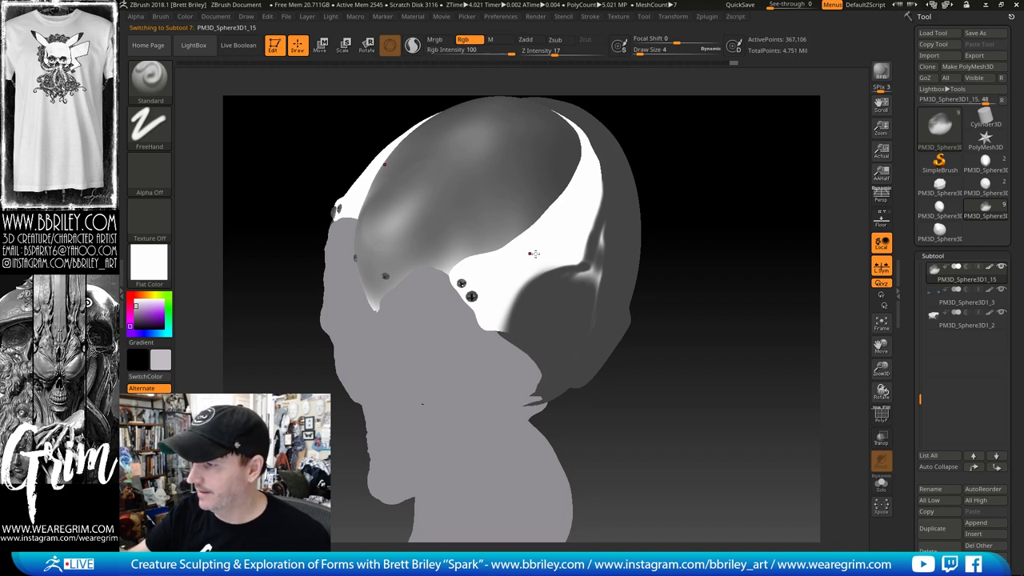
alt+click(552, 298)
key(c)
key(s)
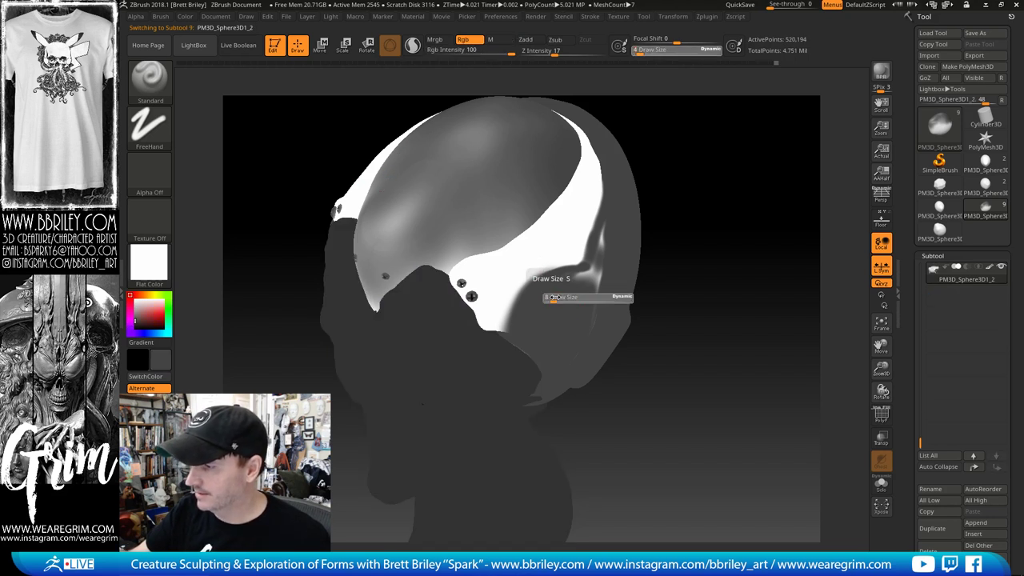
drag(552, 298, 583, 299)
click(185, 16)
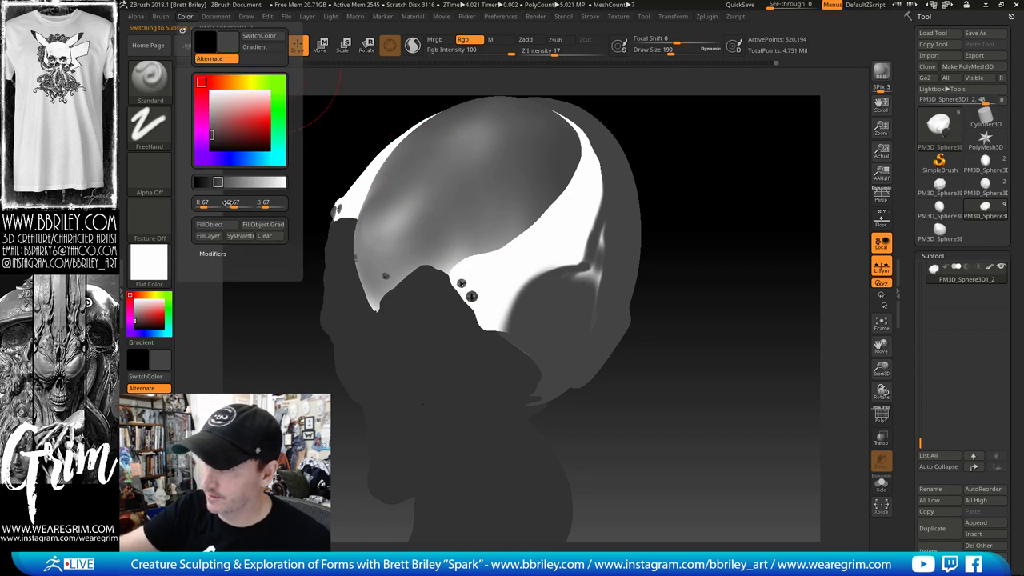
click(215, 224)
Step: Fill the top and back helmet shells with the same dark grey in Rgb mode
alt+click(421, 202)
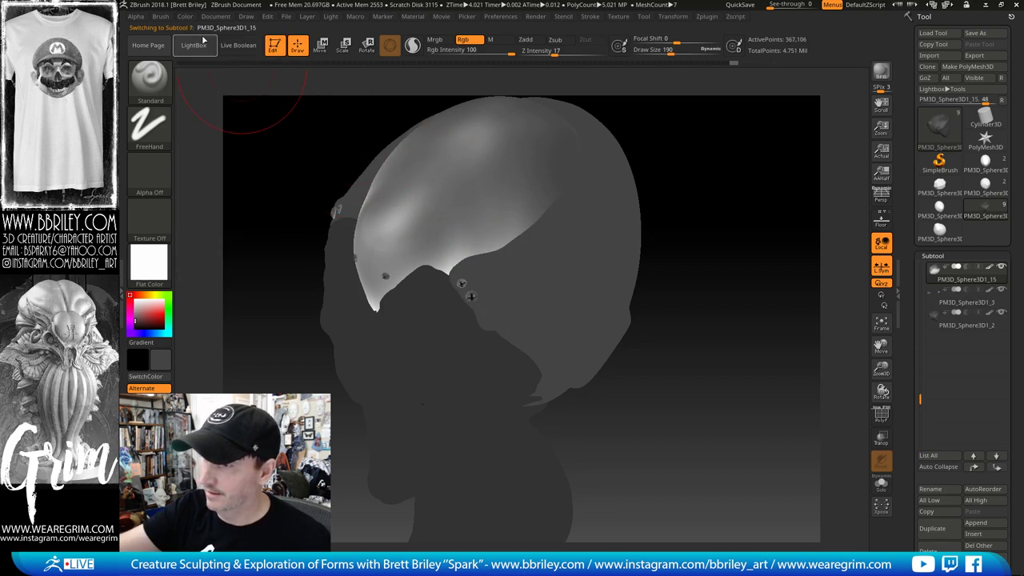
click(185, 17)
click(214, 224)
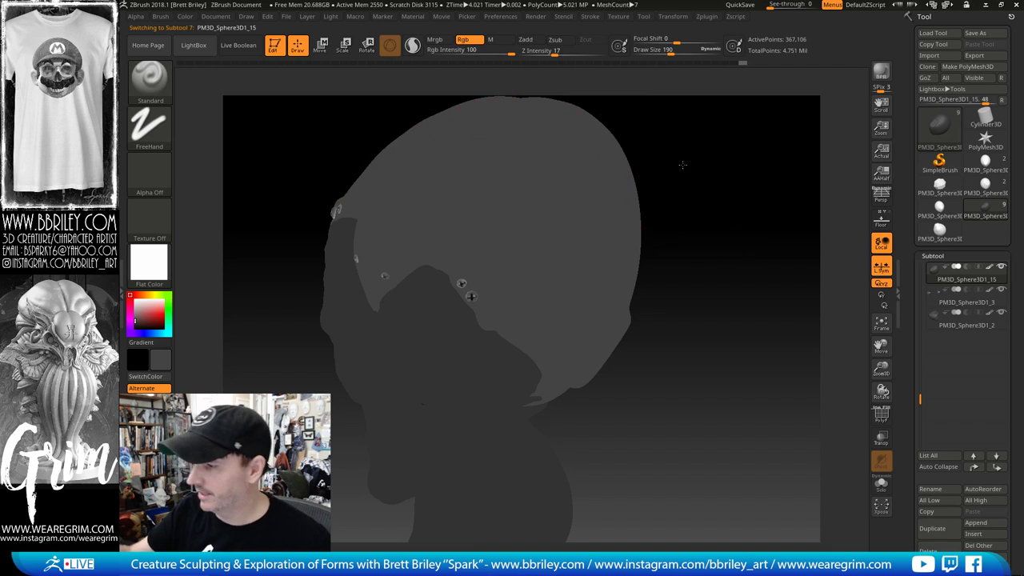
mouse_move(681, 165)
mouse_down()
mouse_move(725, 171)
mouse_move(675, 159)
mouse_up()
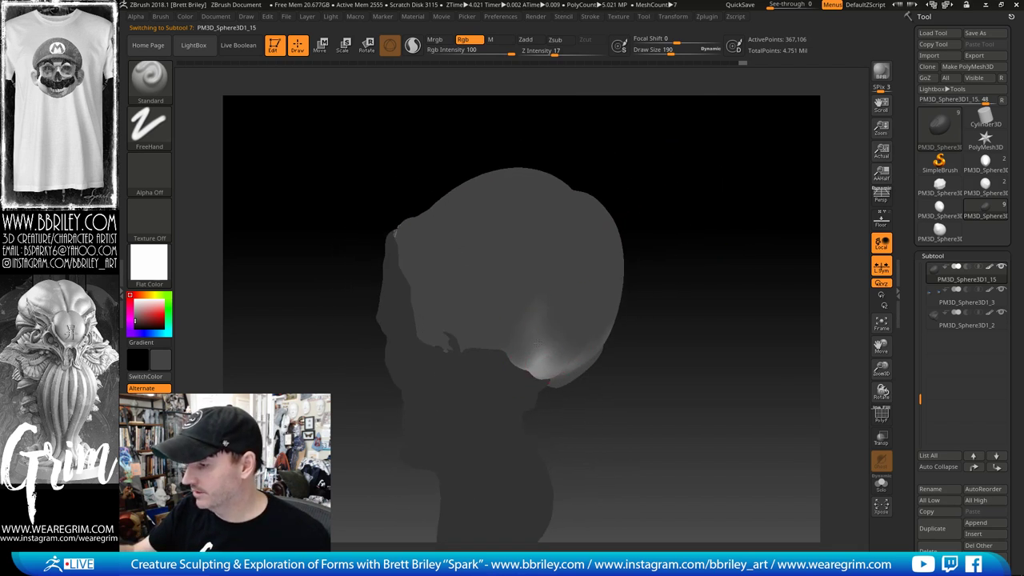
alt+click(552, 343)
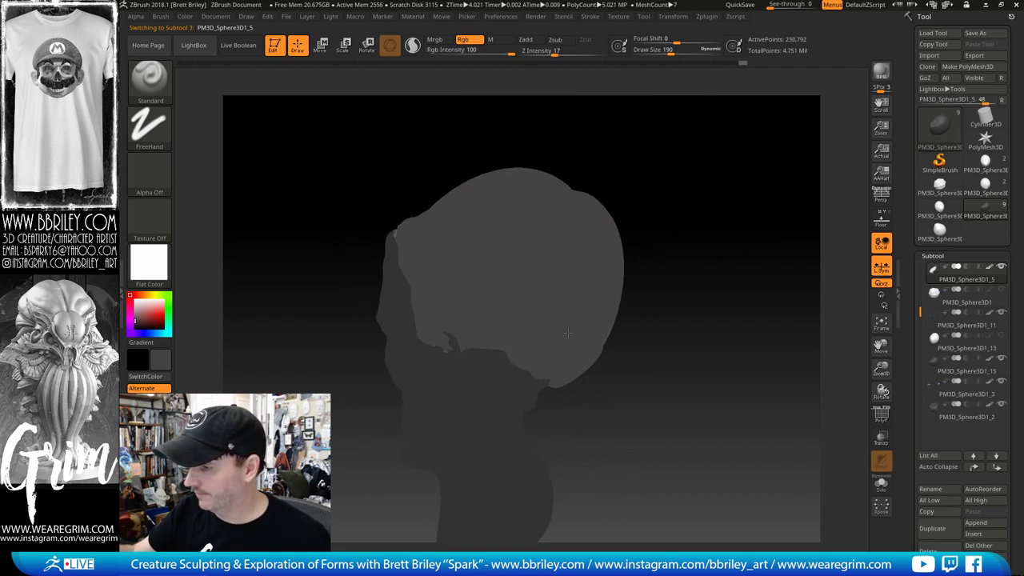
drag(636, 148, 560, 192)
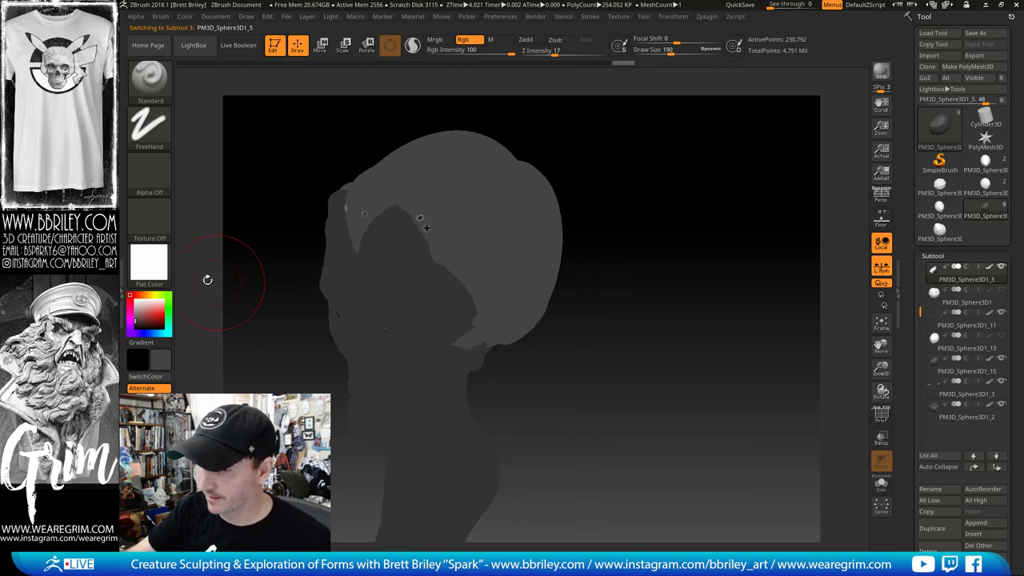
Step: Set the current material back to zbro_IllustPaint and change the current colour to white
click(149, 262)
click(884, 419)
drag(680, 298, 740, 280)
click(136, 303)
drag(136, 303, 135, 299)
drag(558, 146, 590, 154)
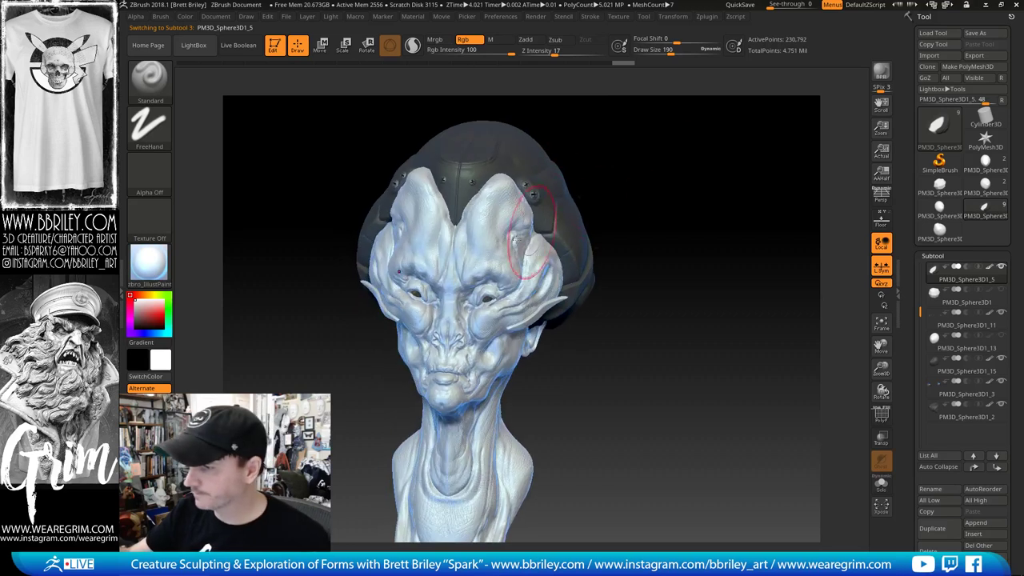
Step: Select the alien bust, choose a muted reddish-brown colour and fill the bust with it
alt+click(496, 259)
drag(685, 171, 656, 176)
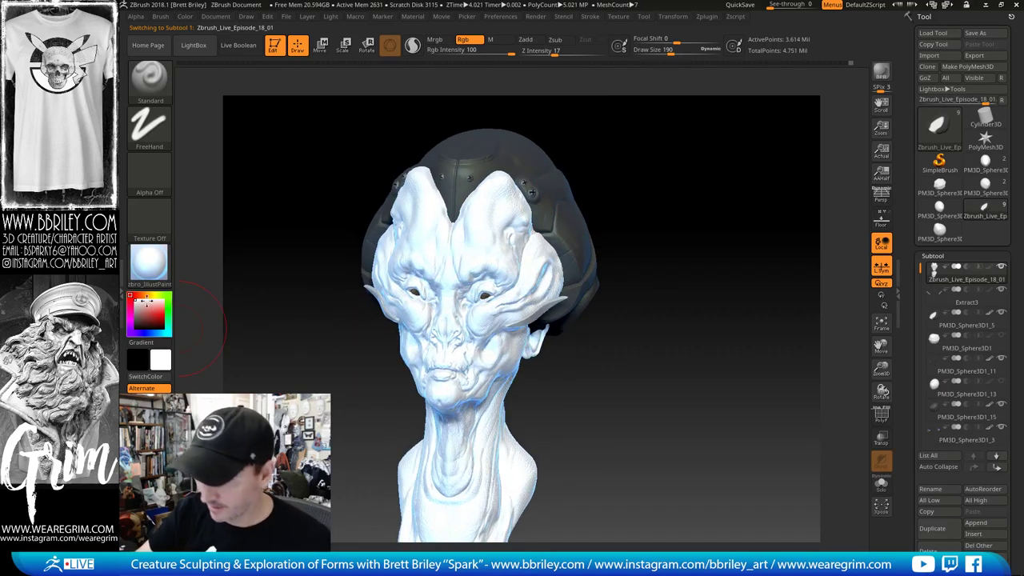
click(140, 296)
click(139, 311)
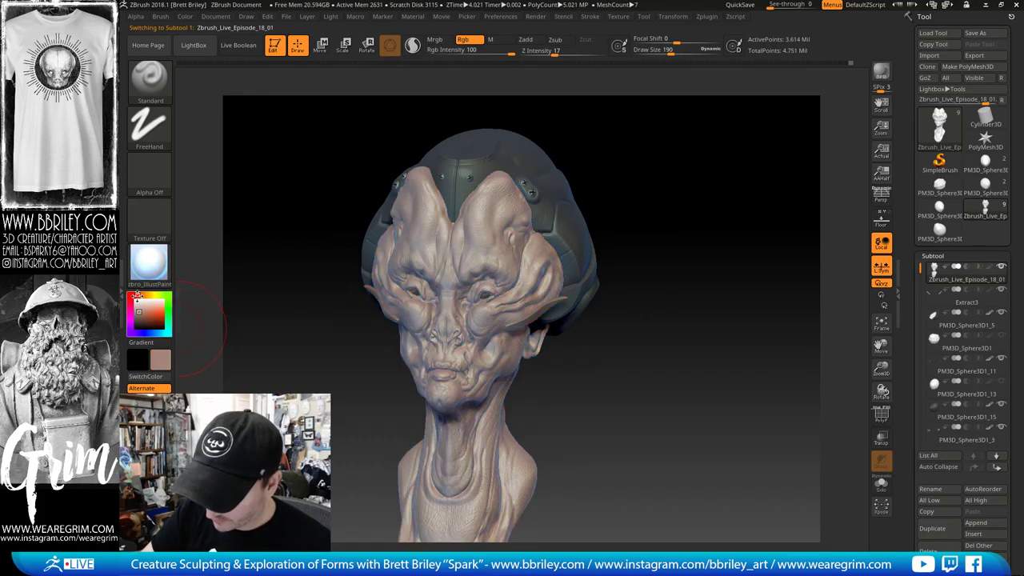
drag(139, 311, 139, 317)
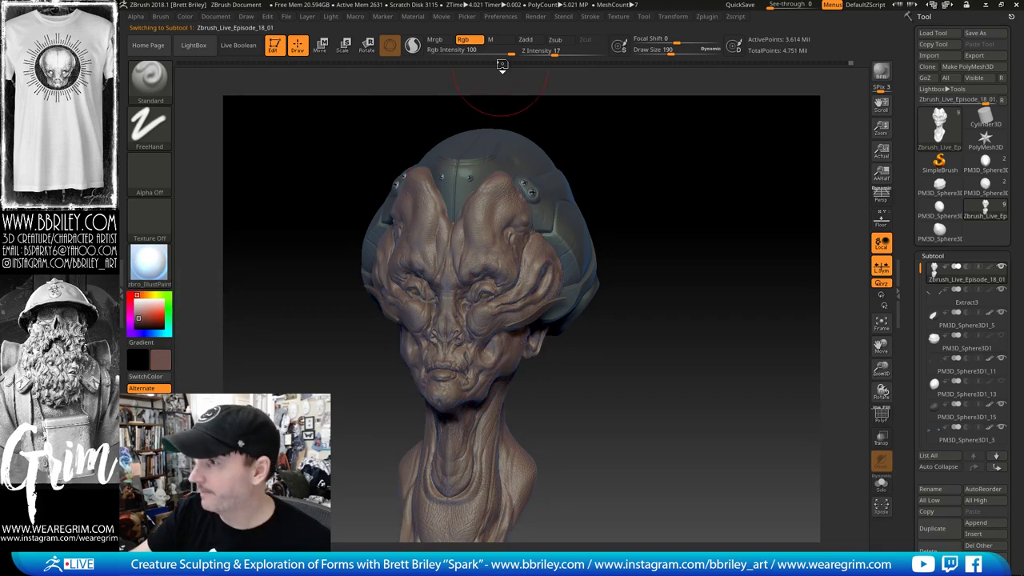
click(188, 17)
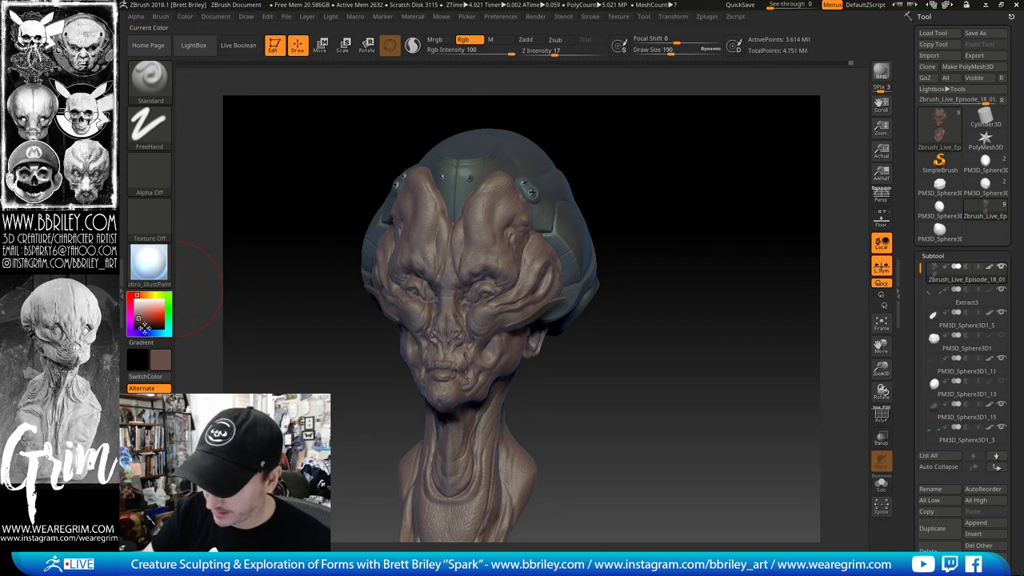
Step: Choose a muted blue-violet colour and set the Standard brush to the DragRect stroke with Alpha 20
drag(129, 327, 146, 329)
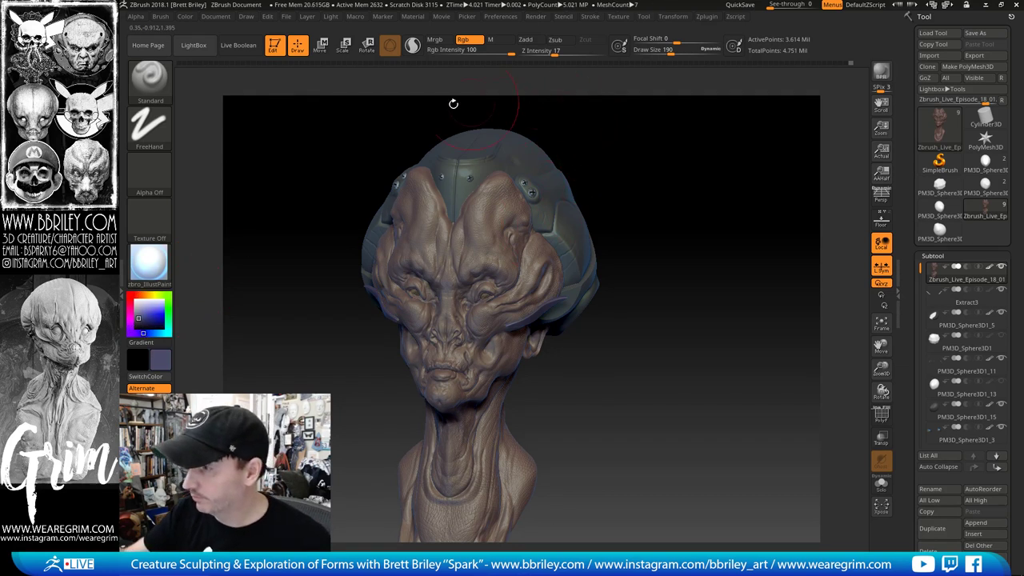
click(149, 128)
click(254, 139)
click(149, 177)
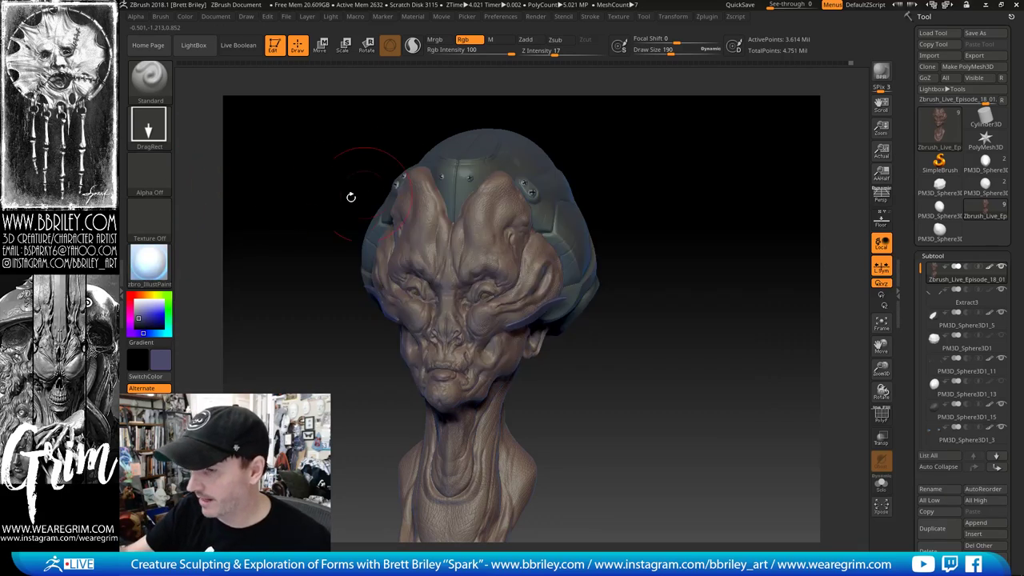
click(148, 178)
click(580, 248)
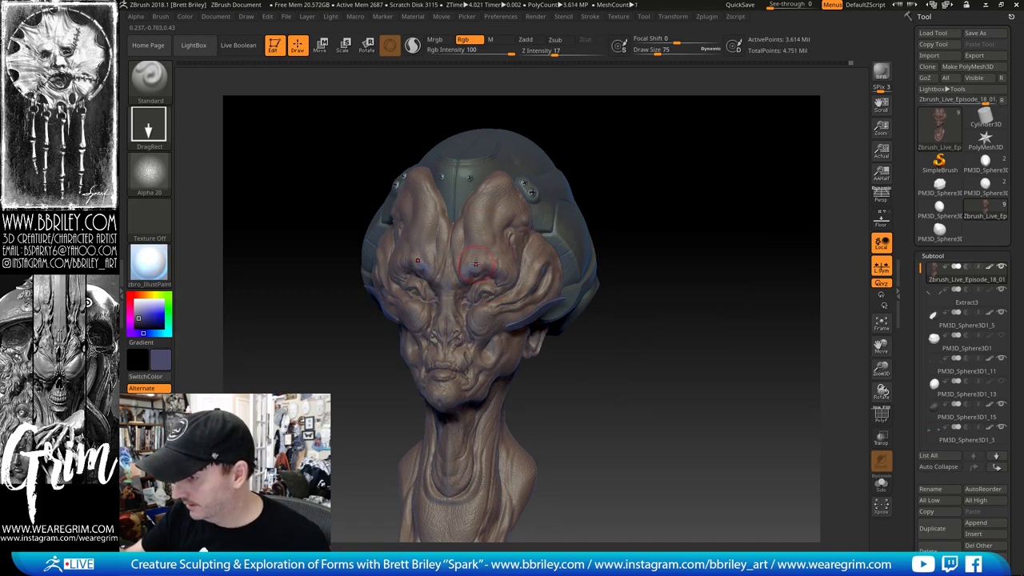
Step: Stamp soft blue-violet patches over the alien's brow, forehead lobes, cheeks and chin, setting Rgb Intensity to 54
drag(475, 264, 493, 272)
click(490, 50)
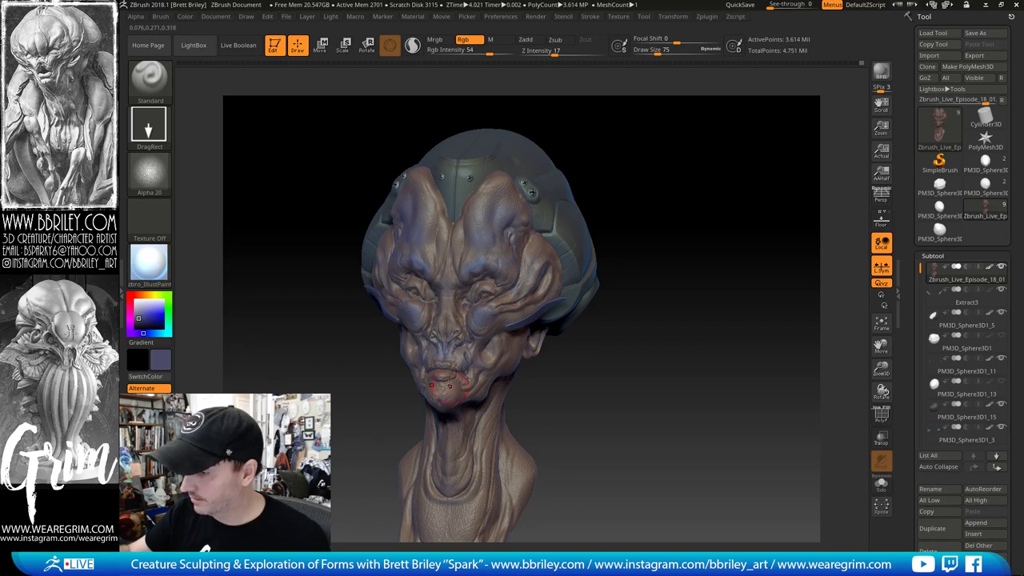
drag(663, 347, 463, 296)
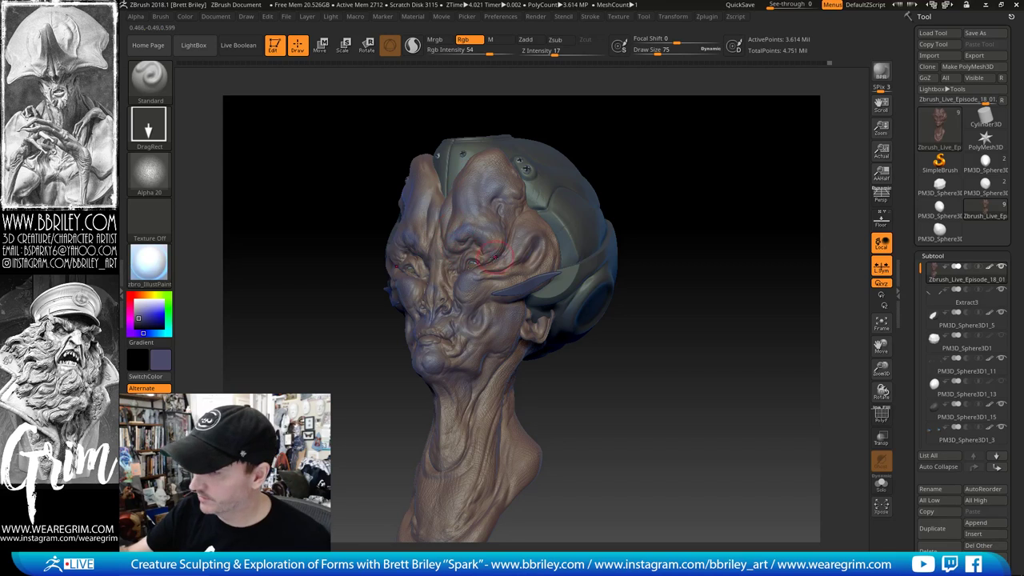
Step: Change the paint colour to a light peach and lower Rgb Intensity to 24 for highlights on the alien's face
click(151, 296)
click(143, 296)
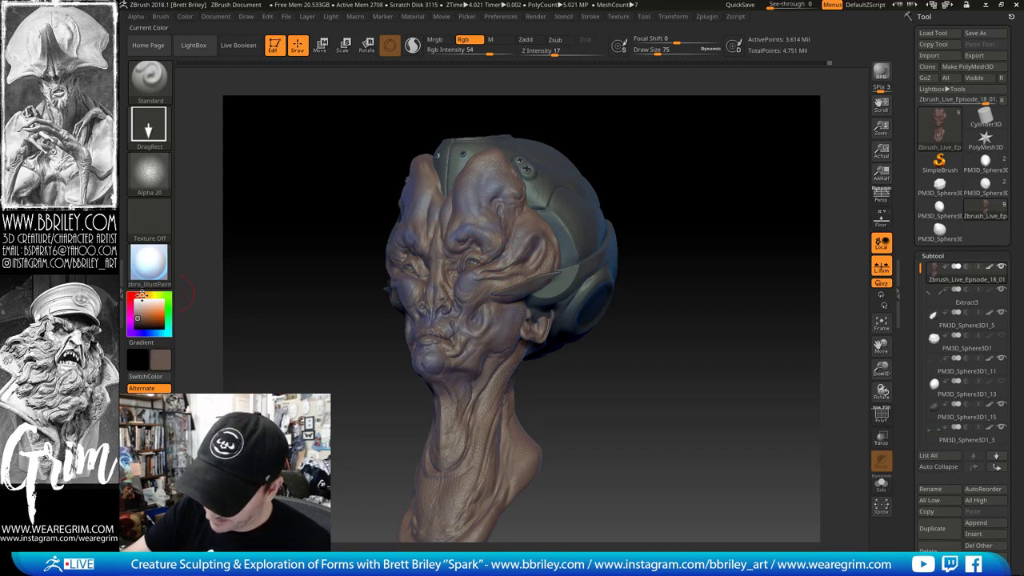
click(152, 308)
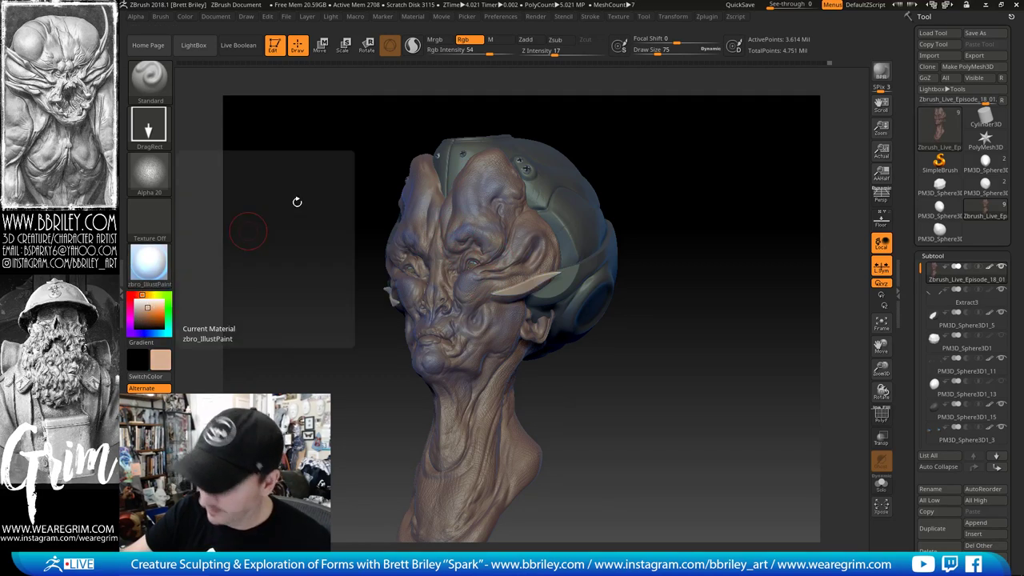
shift+drag(296, 200, 679, 141)
drag(462, 257, 457, 249)
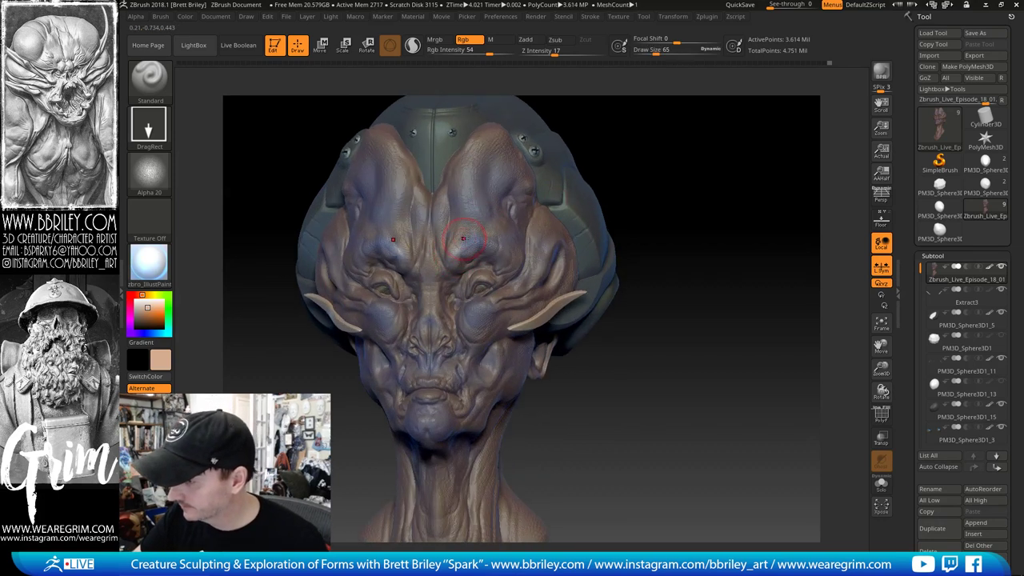
drag(489, 52, 469, 53)
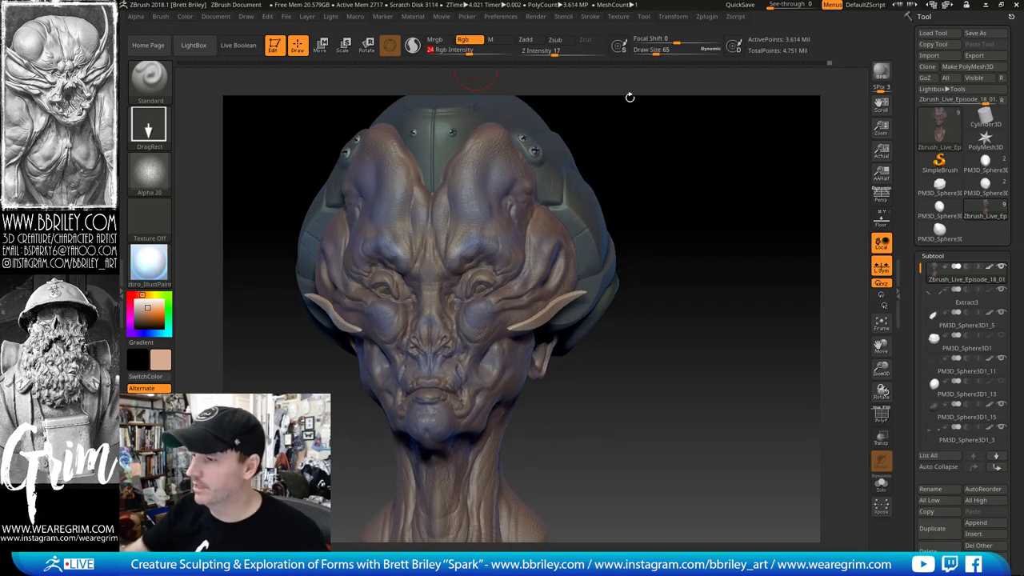
drag(628, 96, 522, 231)
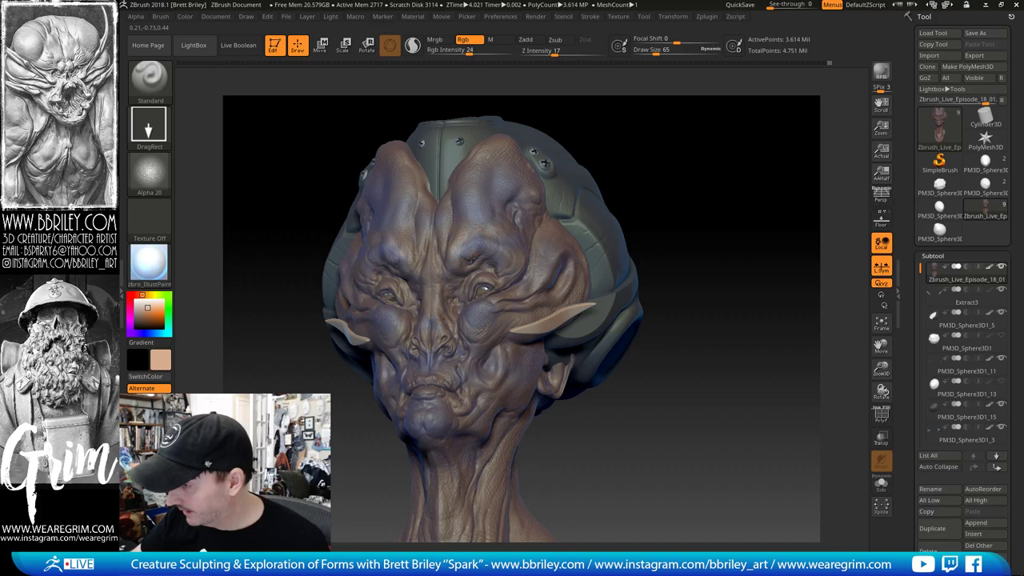
Step: Set Rgb Intensity to 18 and Draw Size to 56, and stamp faint peach highlights over the nose bridge, forehead and face
click(464, 53)
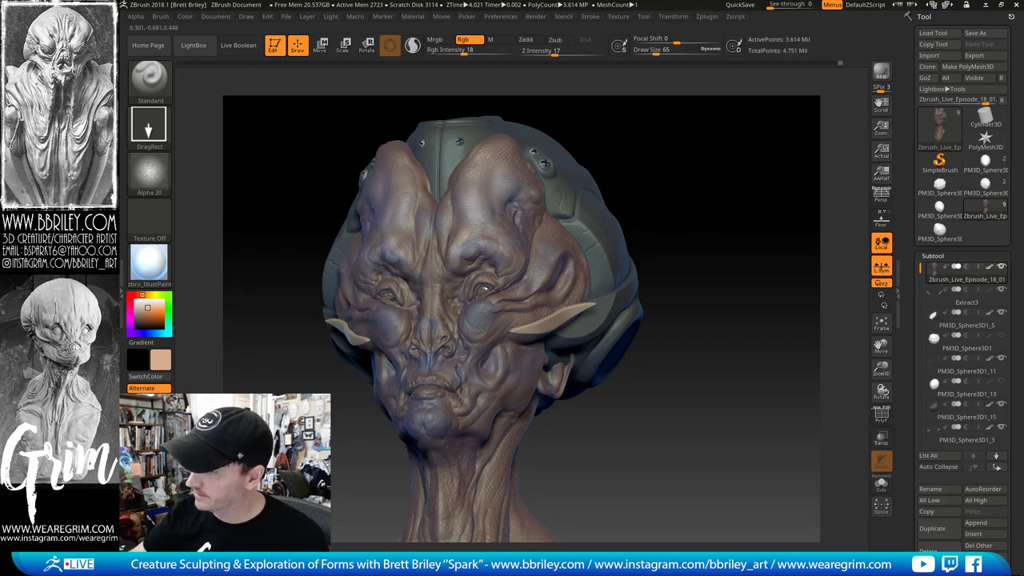
drag(432, 269, 437, 293)
key(s)
click(437, 295)
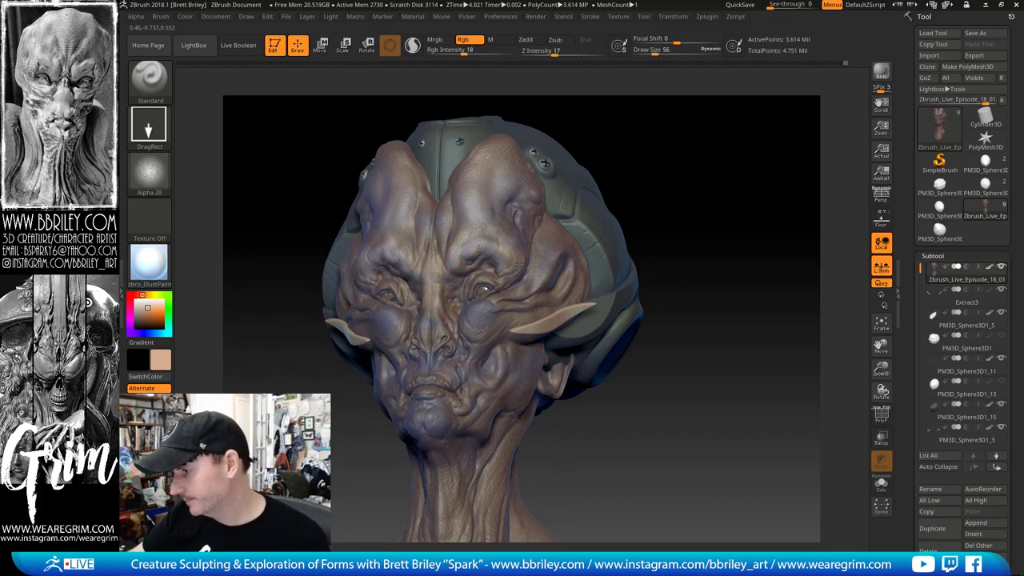
drag(645, 133, 453, 448)
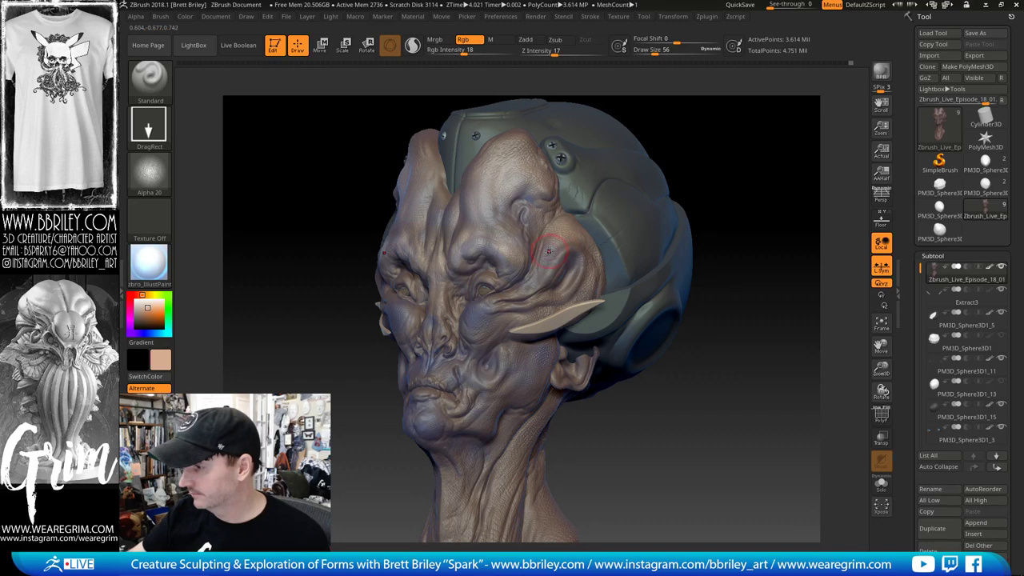
shift+drag(760, 173, 496, 249)
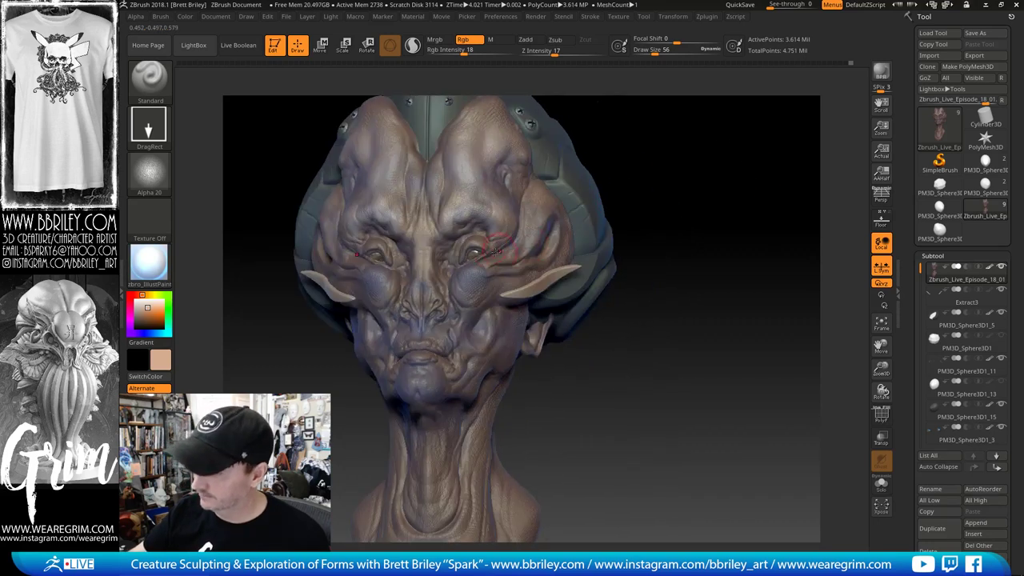
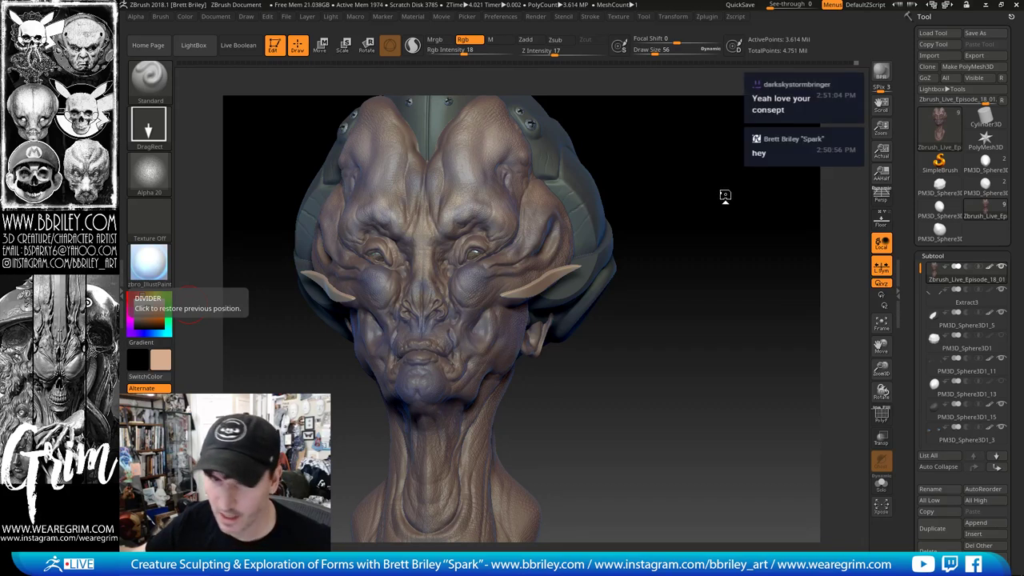
Step: Continue the peach highlights around the mouth, chin and jaw, reducing Draw Size to 39
mouse_move(724, 200)
mouse_down()
mouse_move(514, 250)
mouse_move(496, 288)
mouse_up()
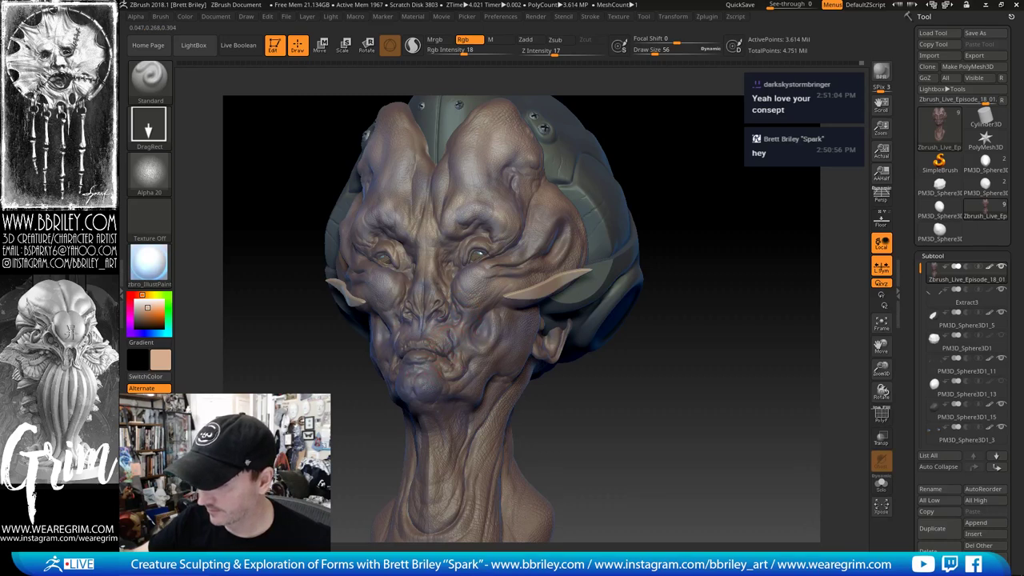
shift+drag(701, 157, 690, 169)
key([)
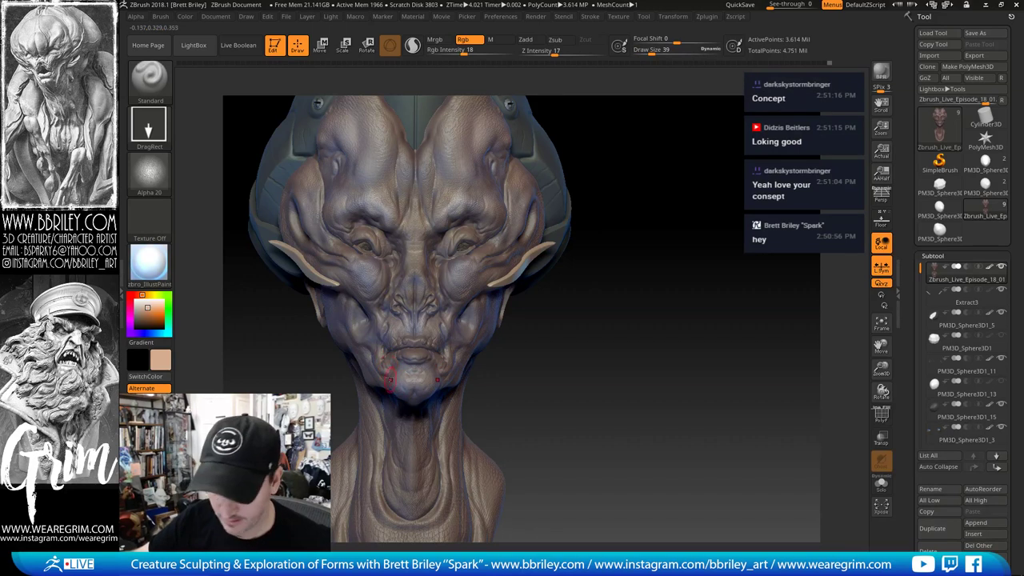
mouse_move(656, 391)
mouse_down()
mouse_move(642, 331)
mouse_move(391, 319)
mouse_up()
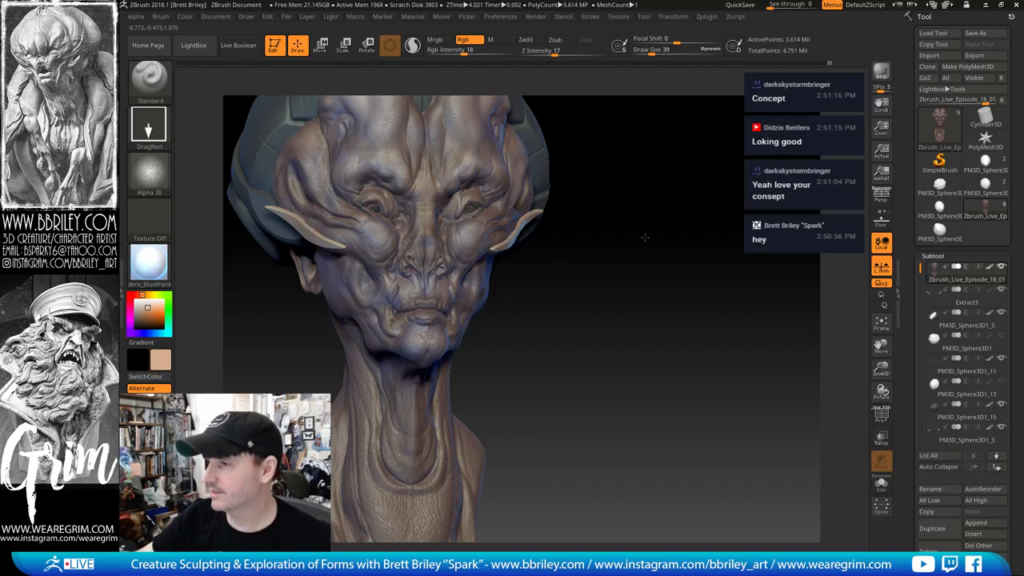
Step: Increase Draw Size to 44 and stamp peach highlights over the forehead lobes, temple folds and cheekbones
drag(645, 235, 560, 262)
key(])
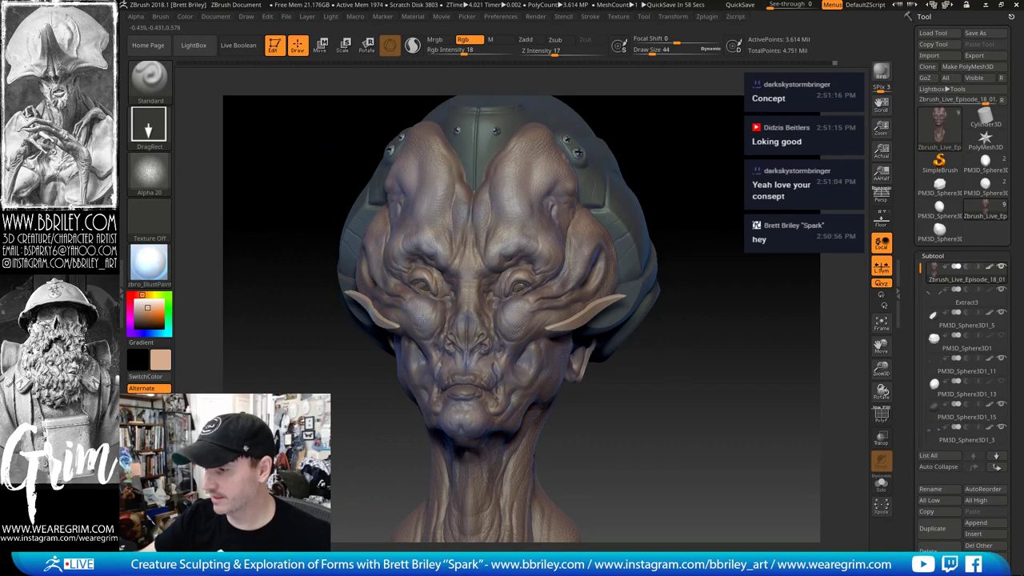
drag(698, 152, 637, 173)
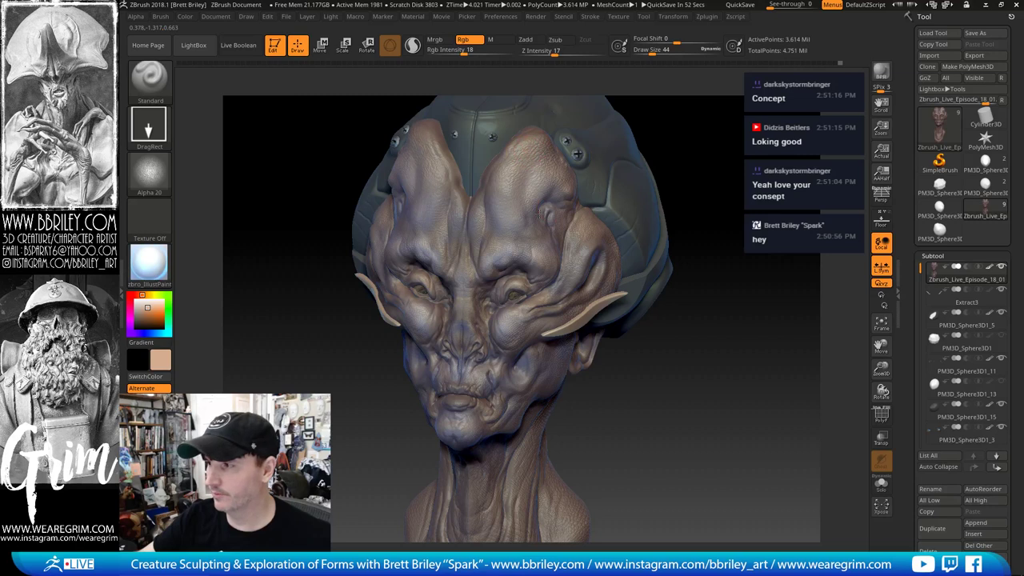
right_drag(613, 250, 581, 232)
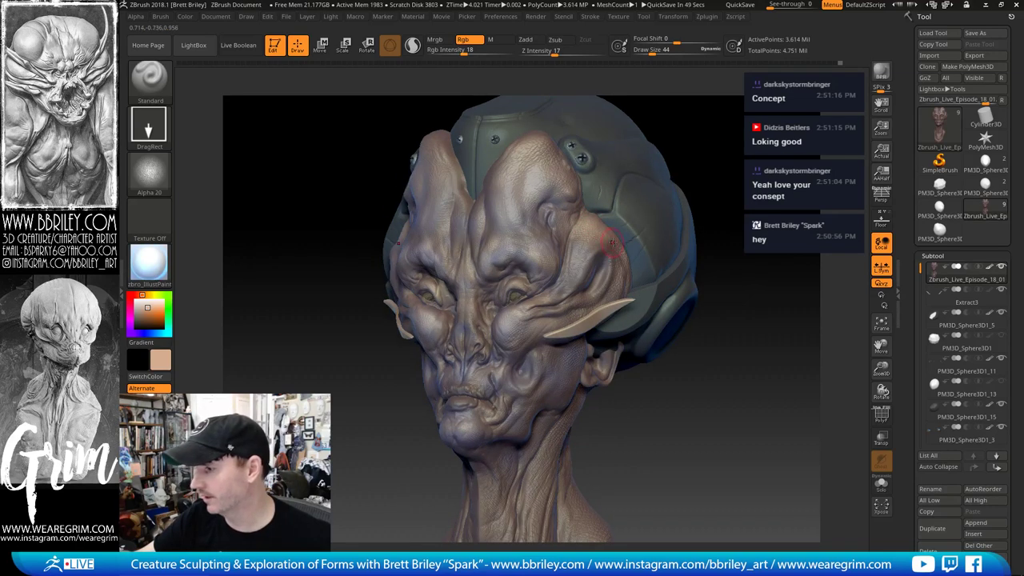
right_drag(544, 288, 507, 260)
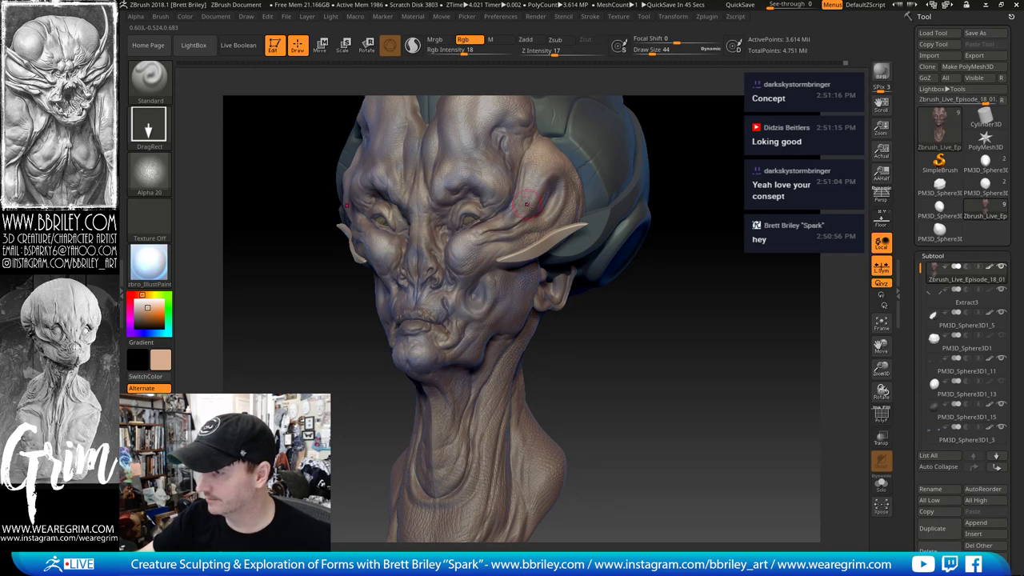
Step: Change the paint colour to a dusty pink and stamp it lightly between the brows and around the nose
key(c)
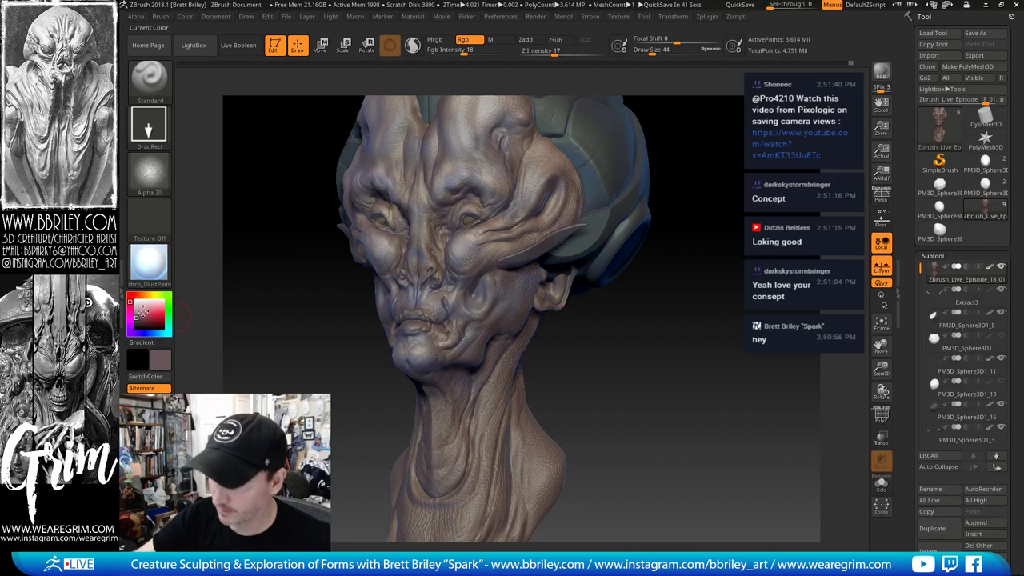
drag(138, 315, 141, 311)
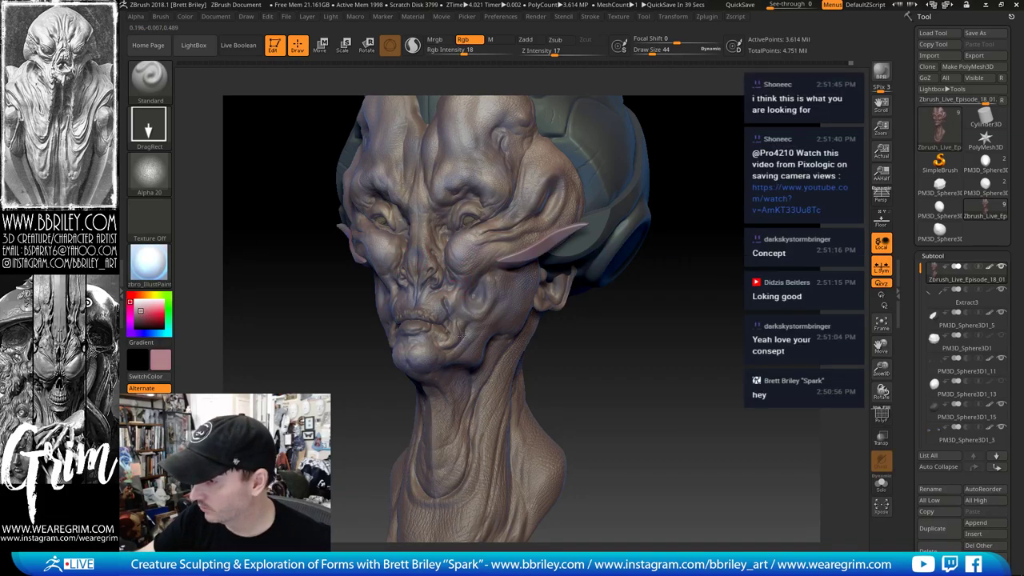
shift+drag(591, 346, 612, 344)
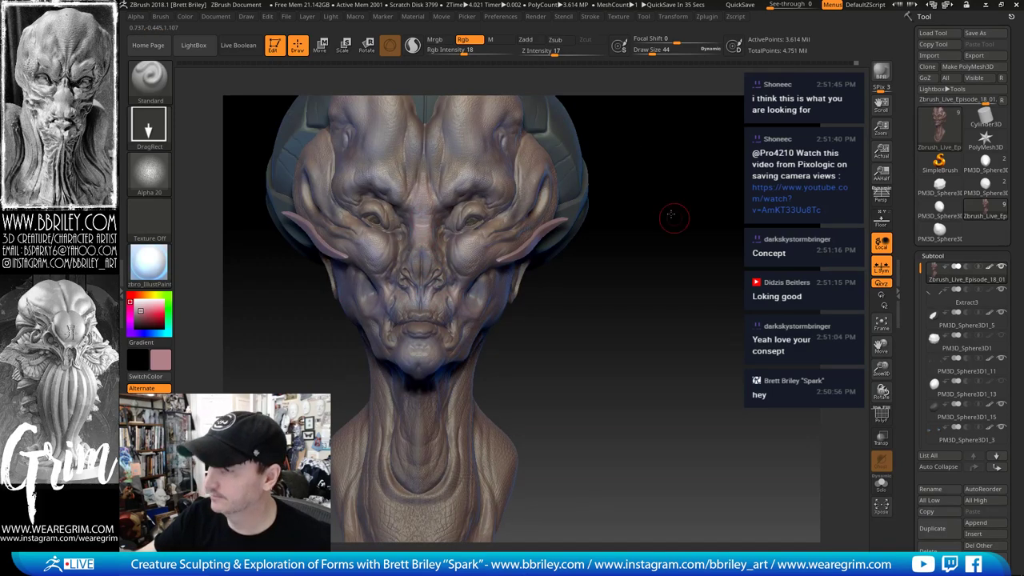
mouse_move(673, 216)
mouse_down()
mouse_move(656, 185)
mouse_move(672, 172)
mouse_move(679, 183)
mouse_up()
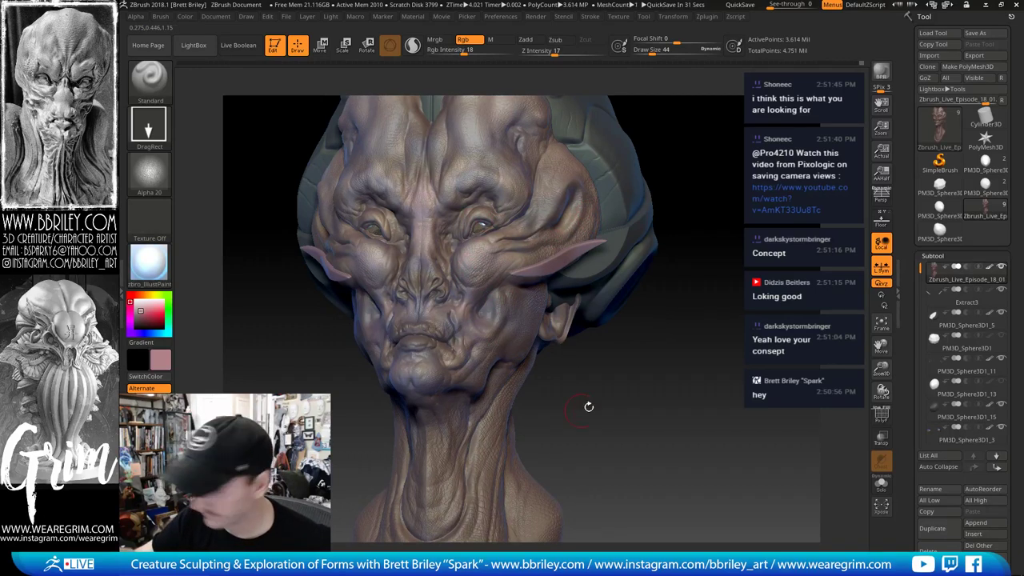
Step: Stamp faint dusty pink tints down the alien's throat and chest and along the jawline
alt+drag(585, 407, 544, 296)
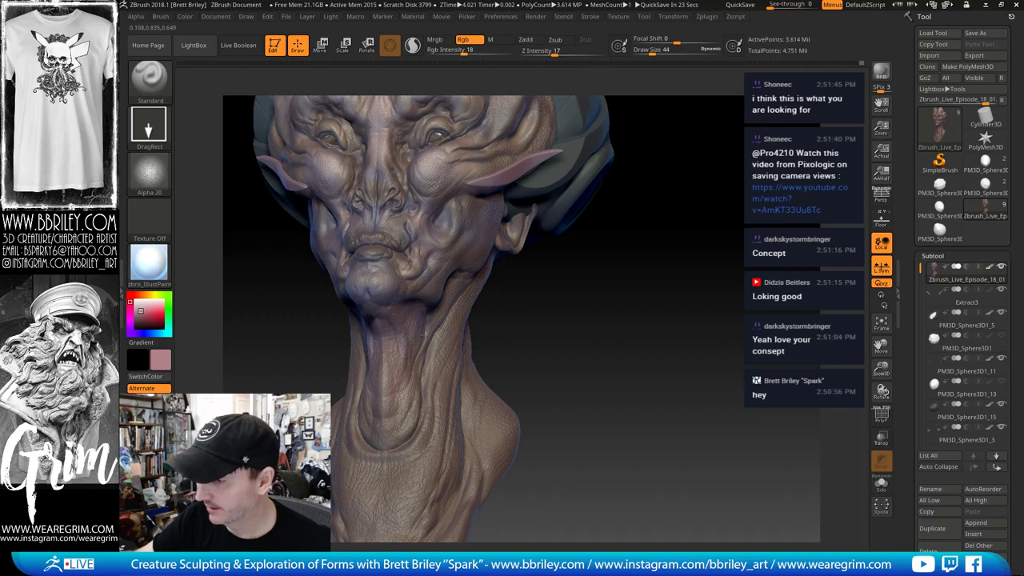
drag(496, 336, 426, 364)
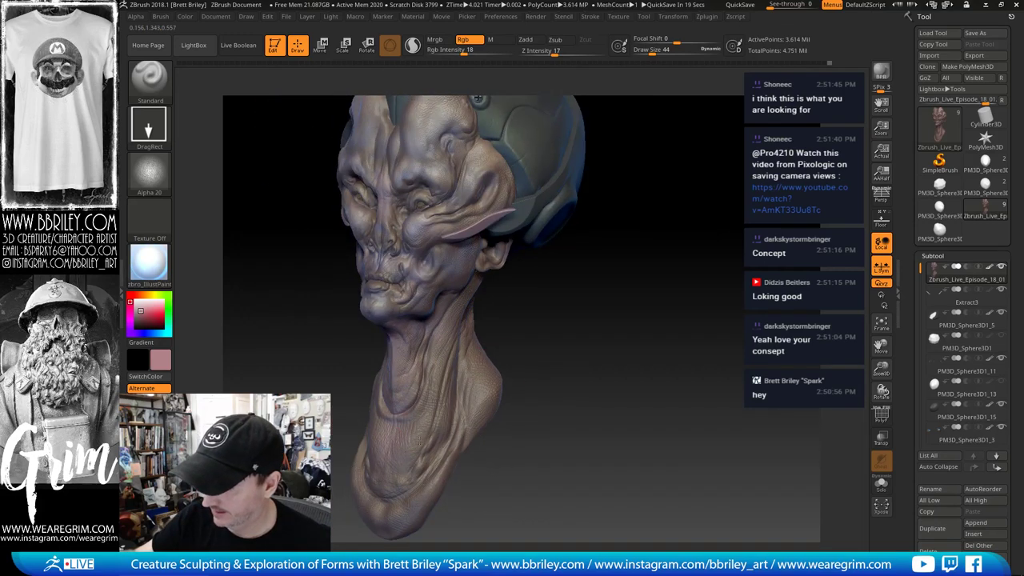
drag(476, 319, 411, 289)
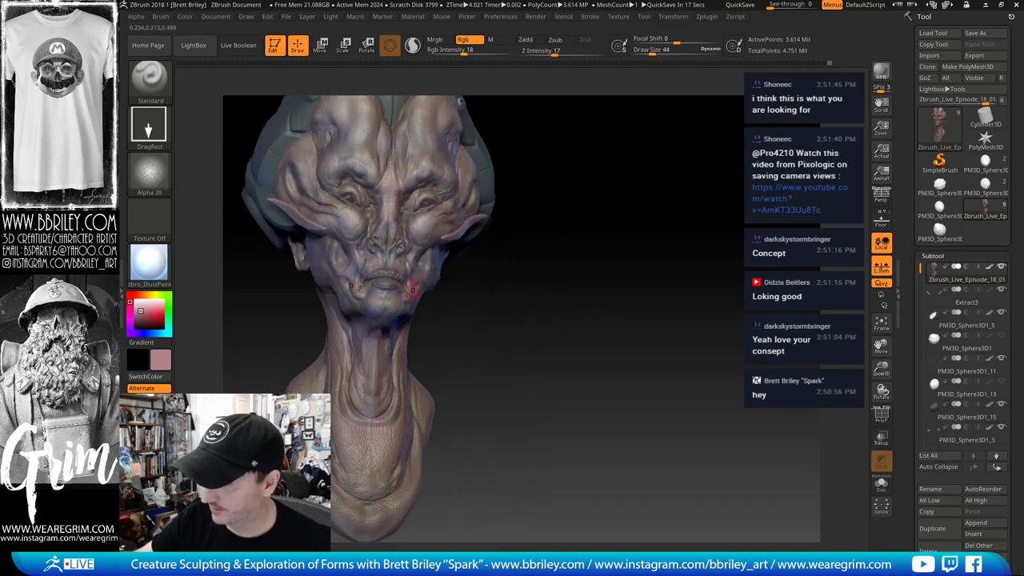
mouse_move(539, 289)
mouse_down()
mouse_move(543, 299)
mouse_move(356, 272)
mouse_up()
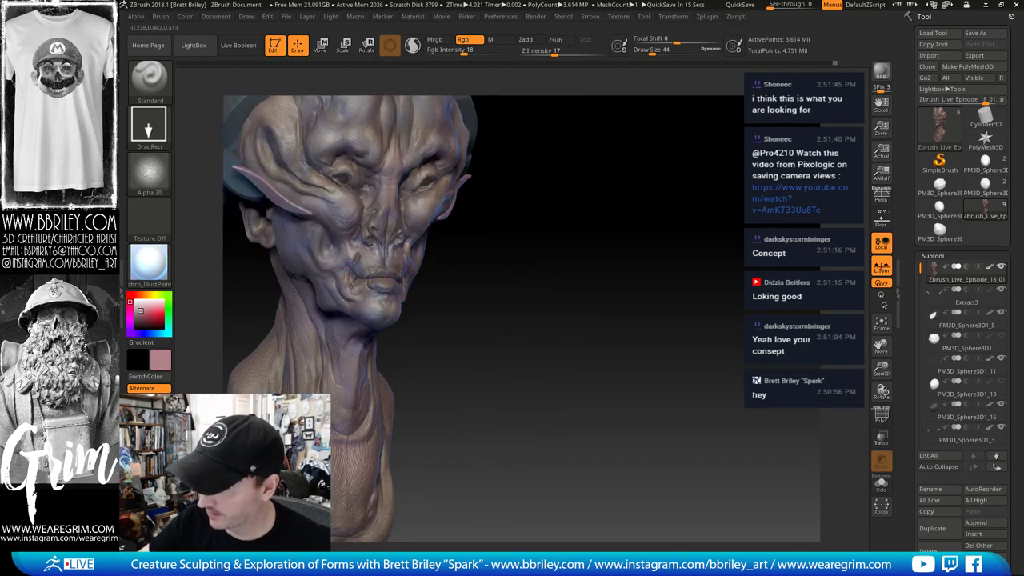
Step: Add dusty pink tints to the jaw side, ear and cheeks from the side and three-quarter views
drag(512, 276, 704, 298)
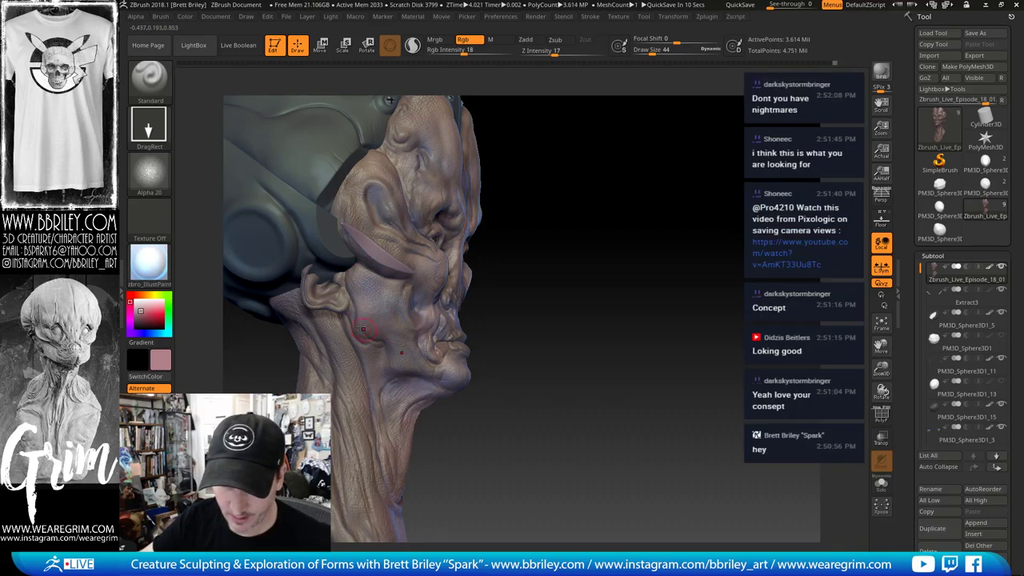
drag(501, 328, 345, 313)
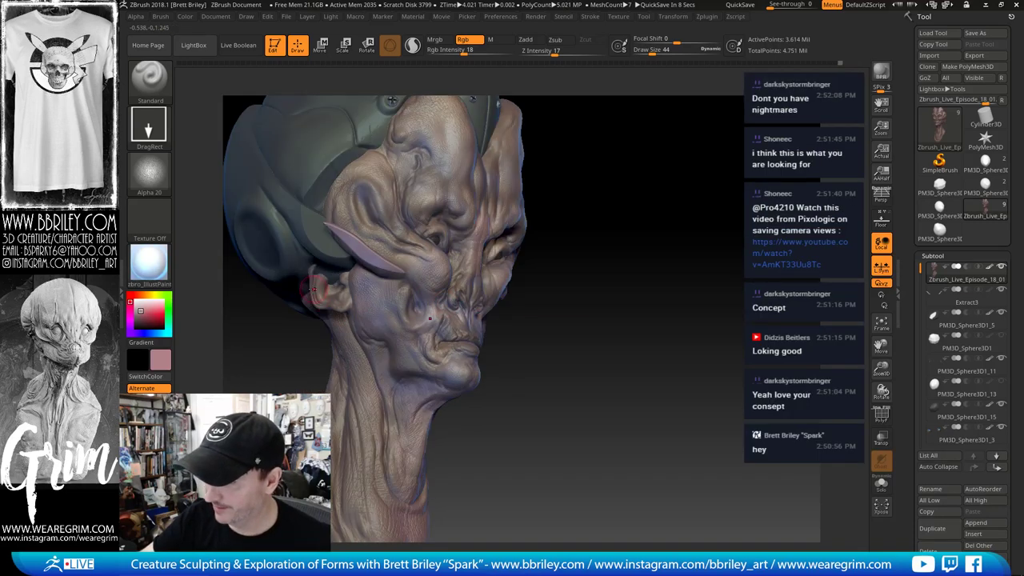
drag(378, 320, 418, 278)
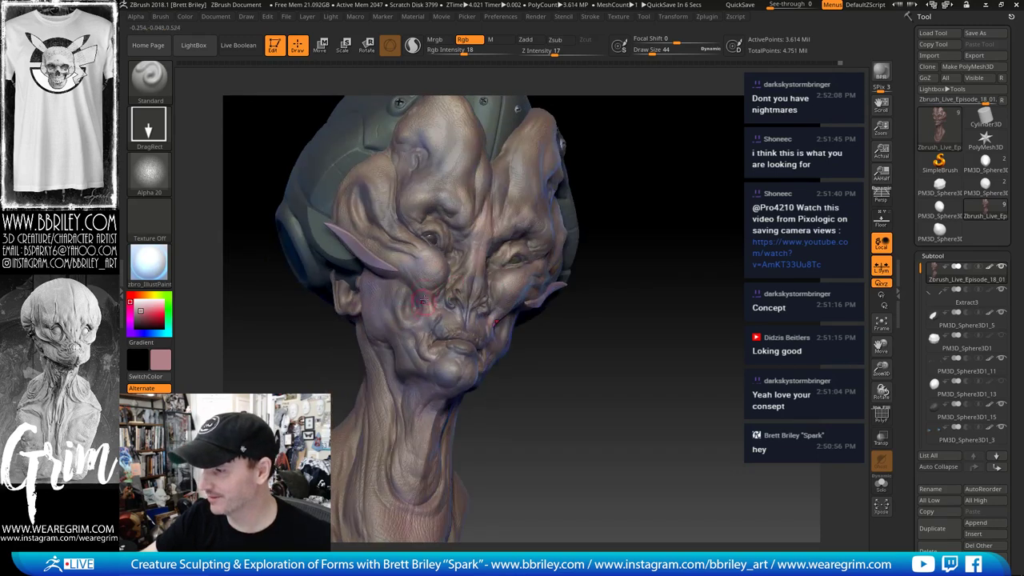
mouse_move(382, 245)
mouse_down()
mouse_move(416, 240)
mouse_move(362, 234)
mouse_move(435, 316)
mouse_up()
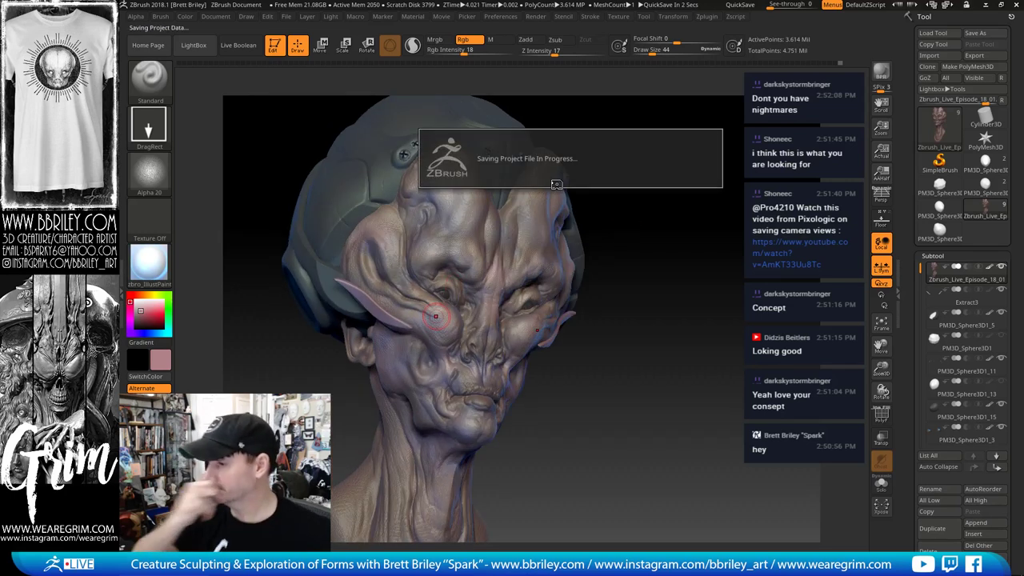
Step: Sample a dusty rose-brown from the alien's cheek and stamp it lightly between the brows and around the nose and mouth
key(c)
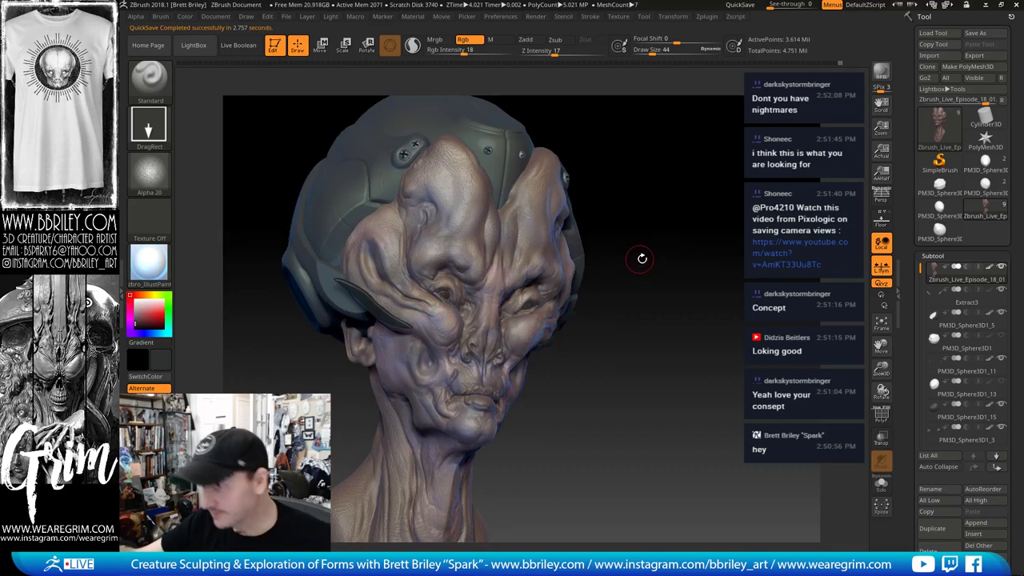
drag(641, 259, 632, 257)
click(440, 319)
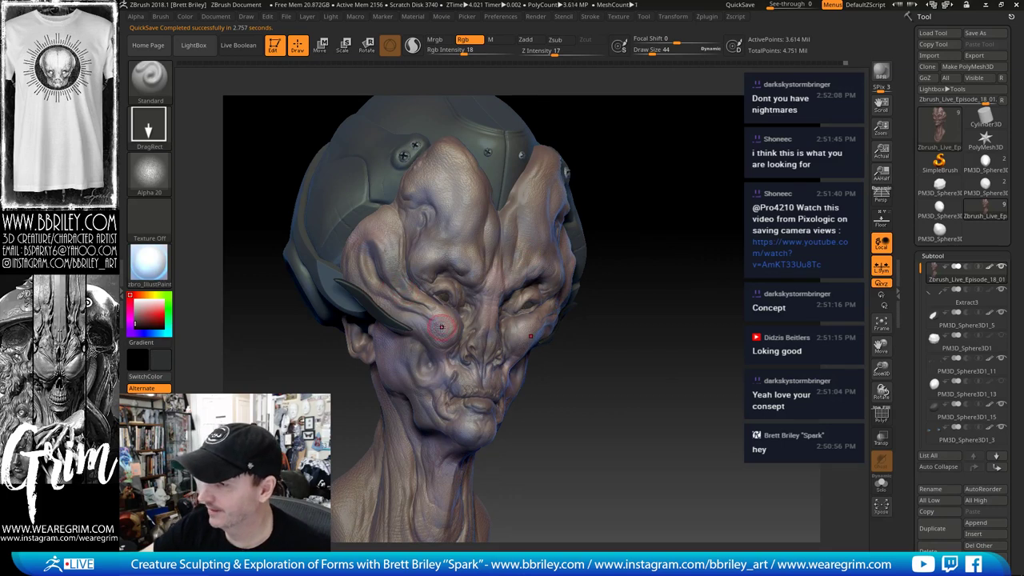
key(c)
key(c)
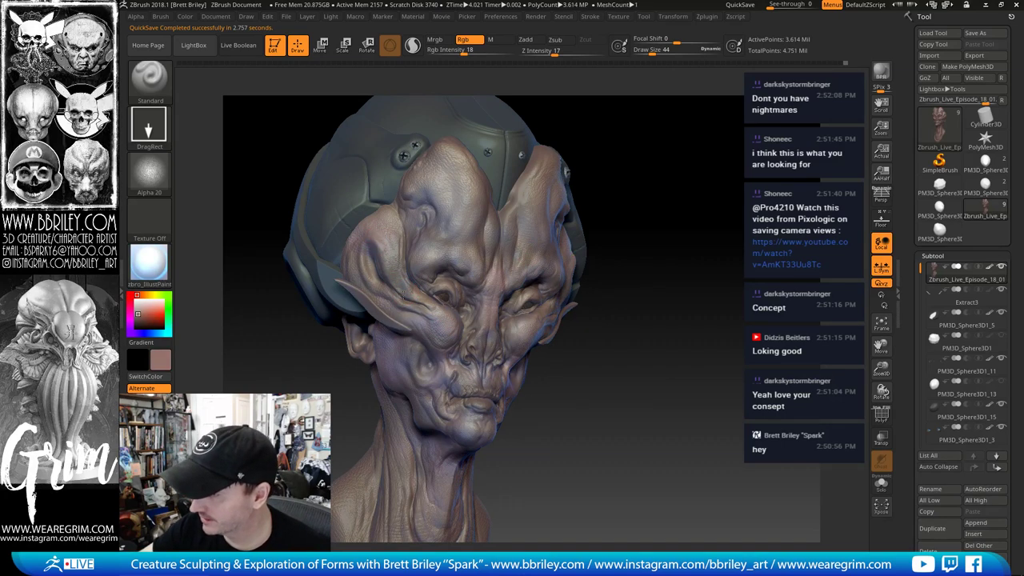
mouse_move(636, 215)
mouse_down()
mouse_move(620, 167)
mouse_move(572, 152)
mouse_up()
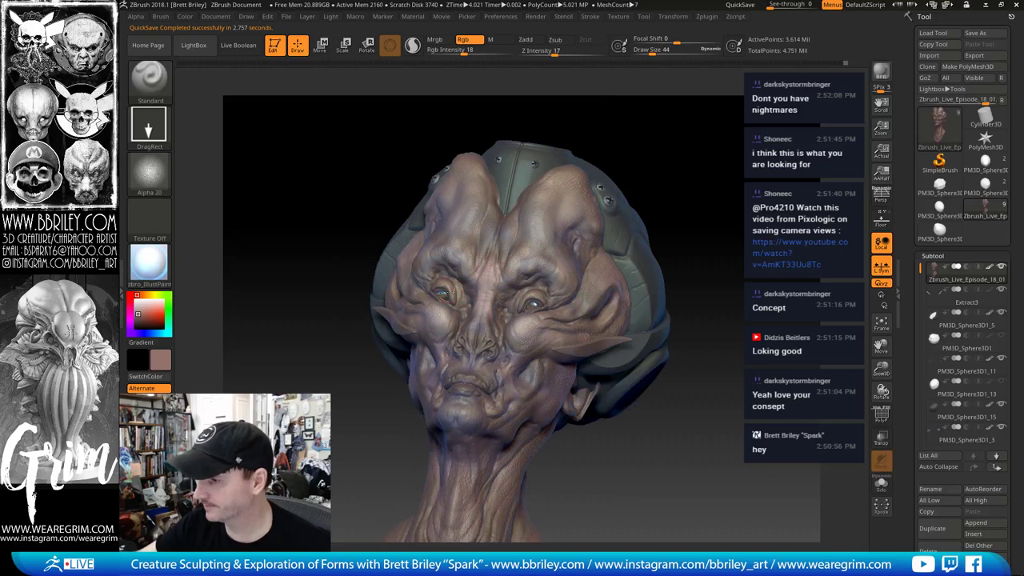
drag(669, 120, 688, 192)
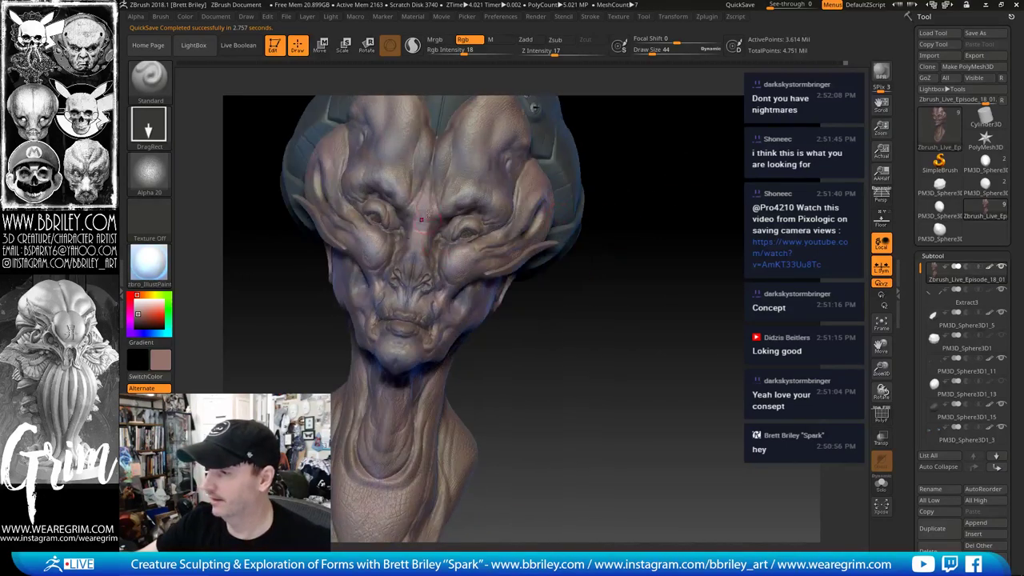
drag(446, 218, 469, 189)
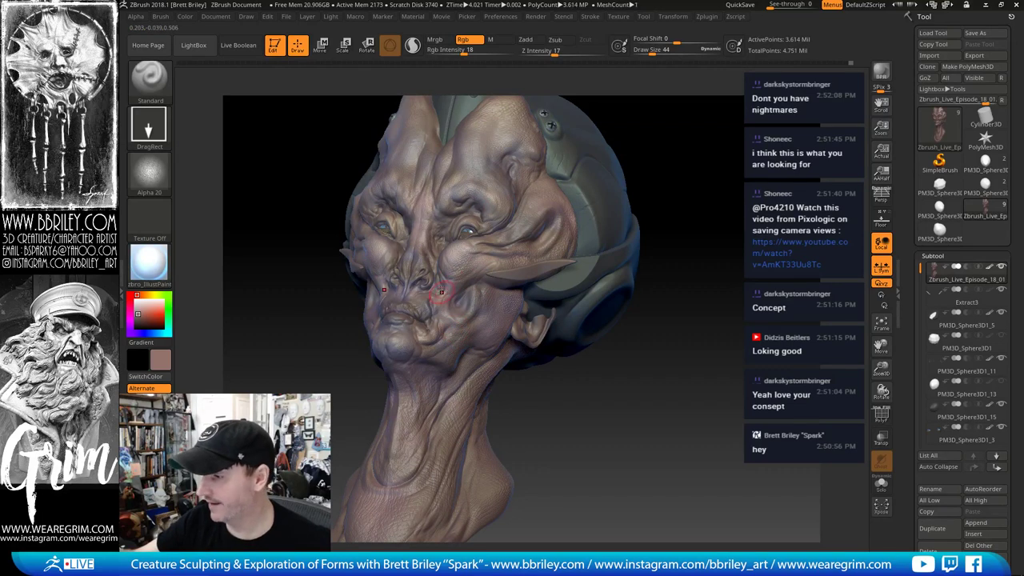
Step: Stamp faint rose-brown tints over the side of the neck, the throat folds and the chest
drag(609, 399, 516, 402)
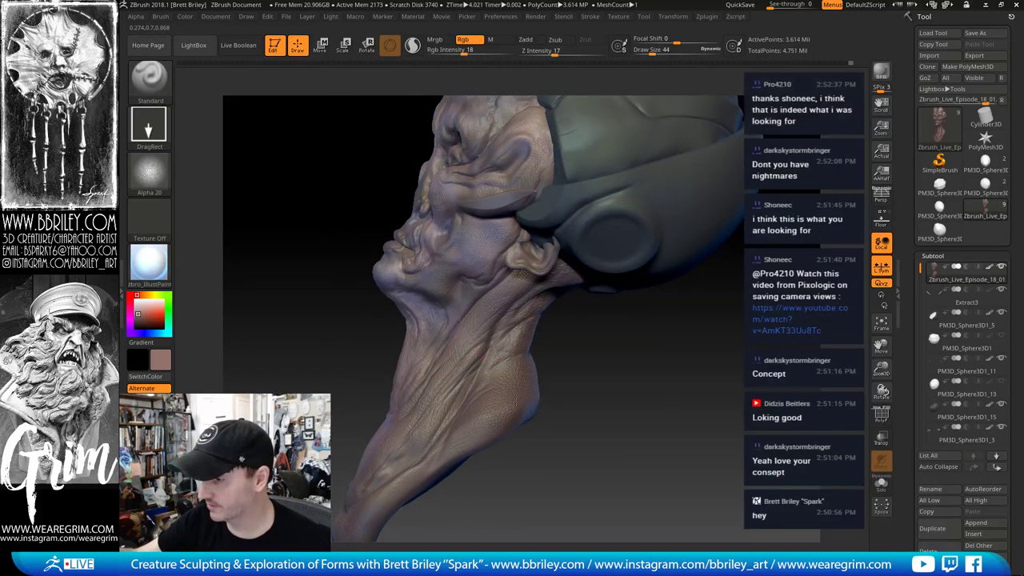
drag(463, 383, 435, 444)
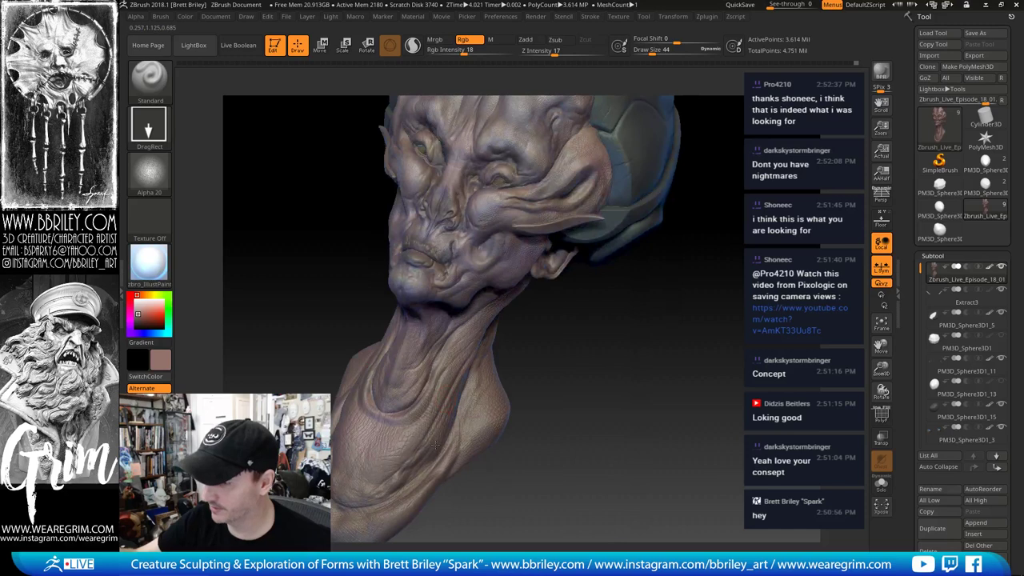
mouse_move(489, 503)
mouse_down()
mouse_move(416, 480)
mouse_move(364, 412)
mouse_up()
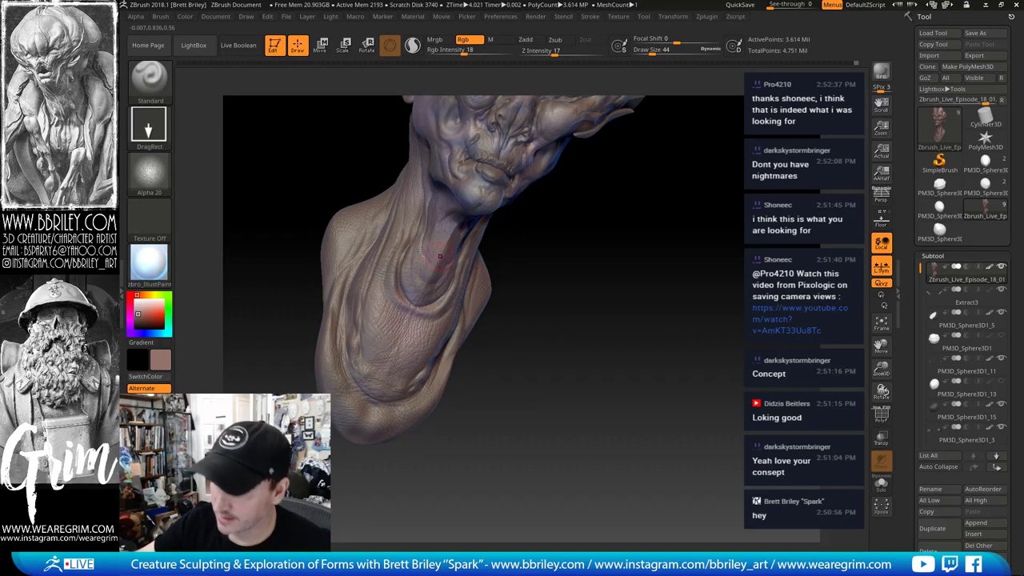
Step: Change the paint colour to a muted purple and stamp it over the throat, brow, forehead lobes and temples
click(142, 313)
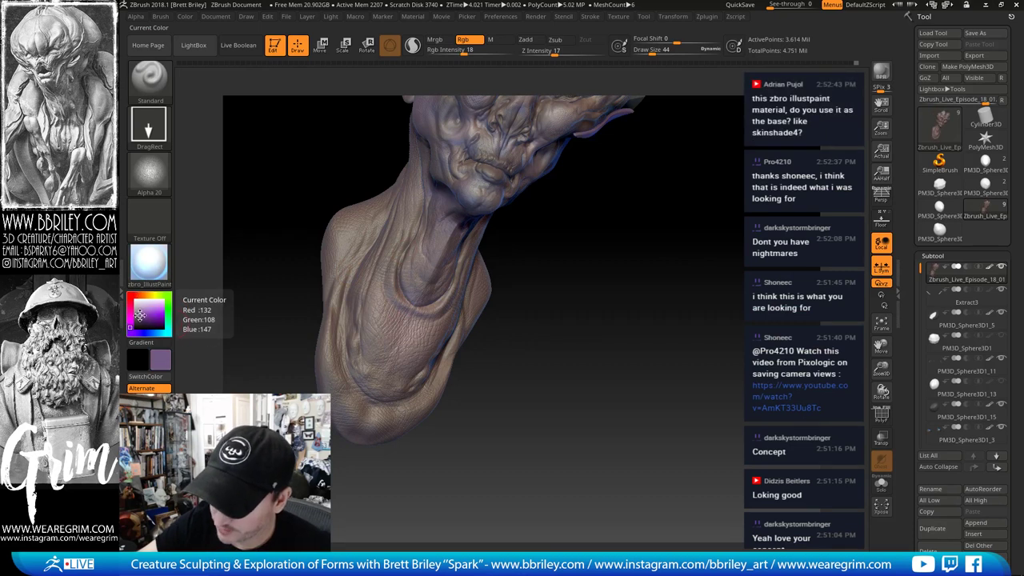
drag(467, 261, 431, 228)
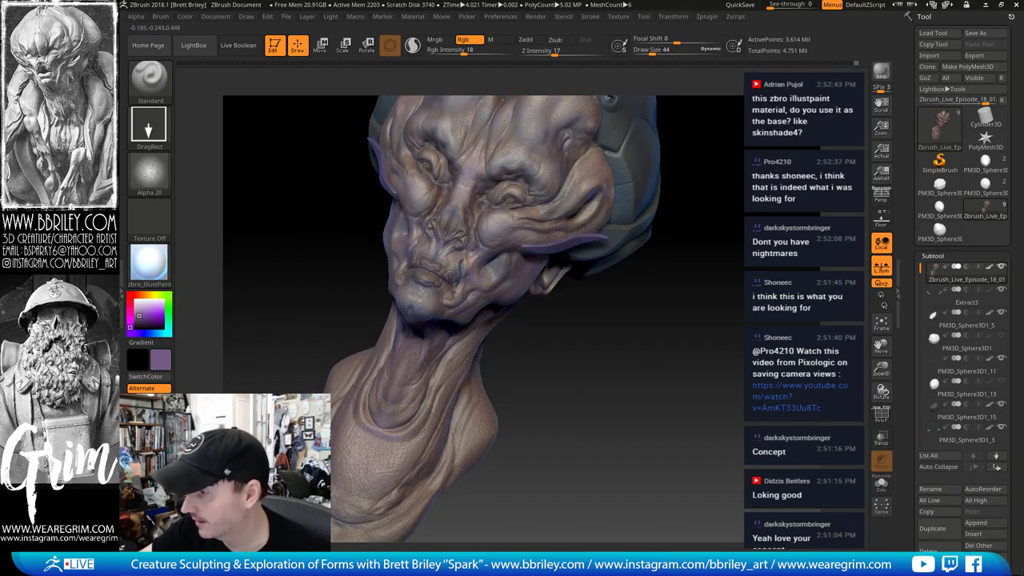
drag(723, 240, 436, 298)
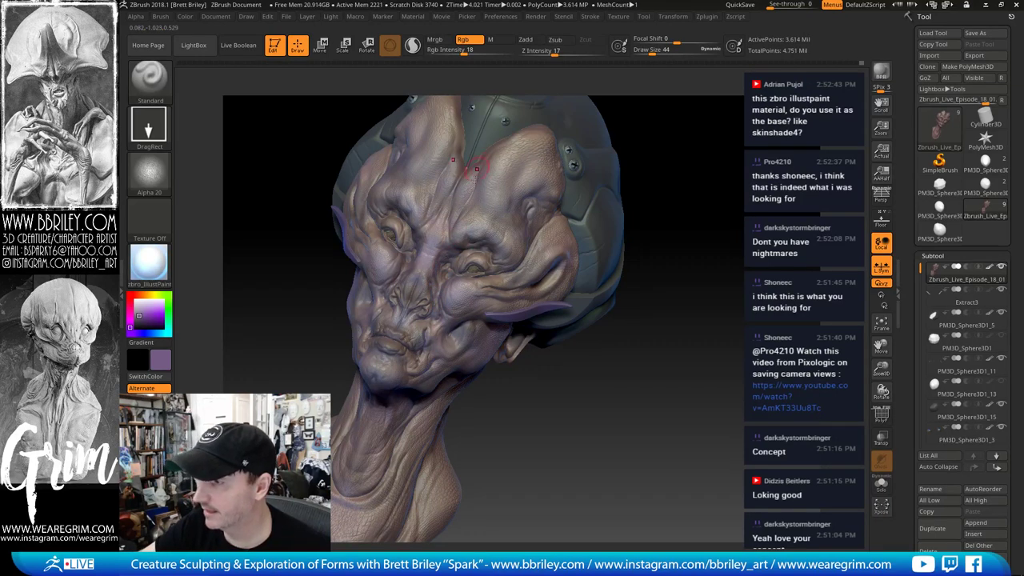
drag(670, 121, 607, 250)
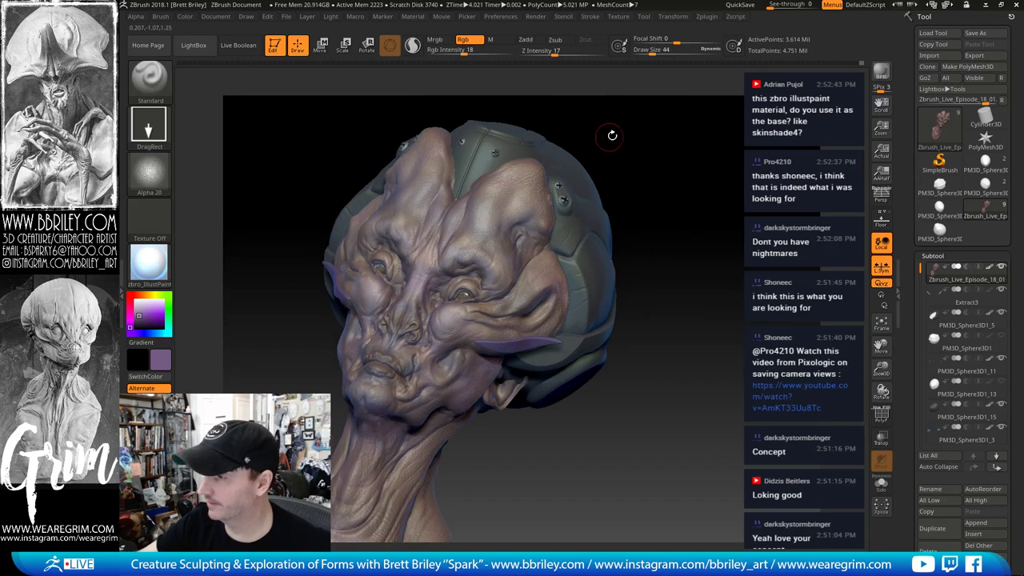
drag(612, 136, 503, 152)
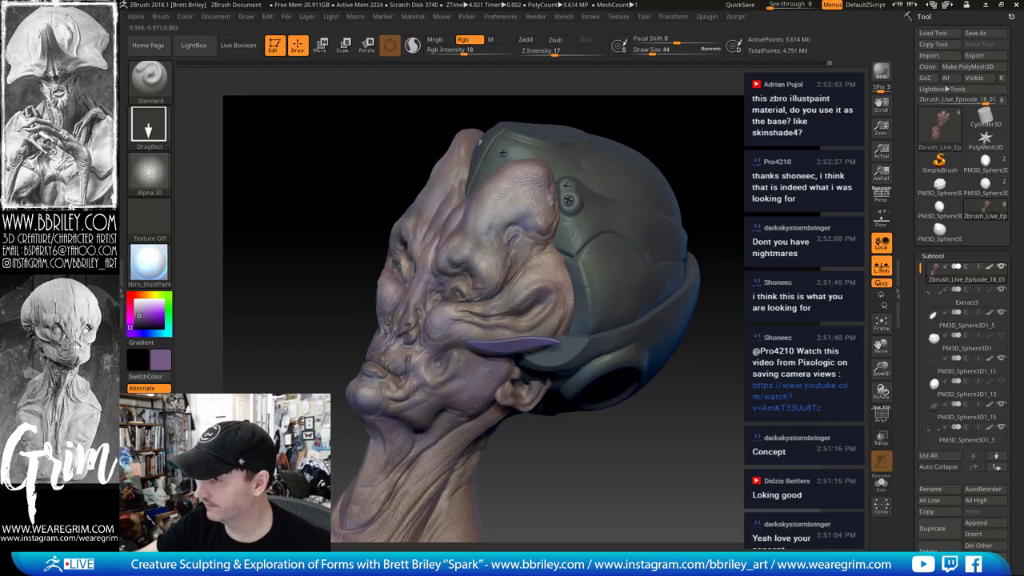
drag(670, 134, 726, 145)
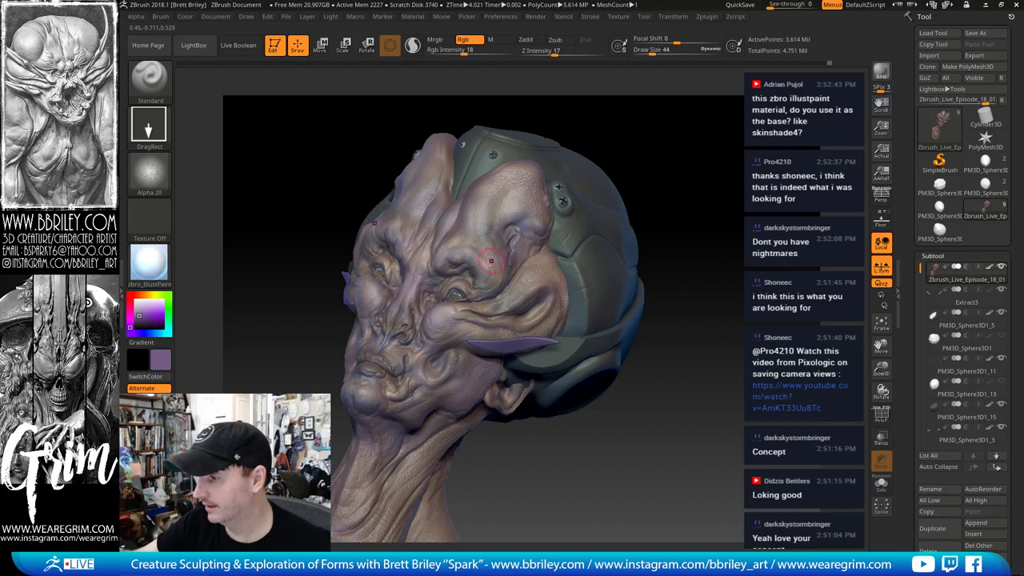
alt+drag(703, 204, 681, 165)
drag(681, 165, 632, 170)
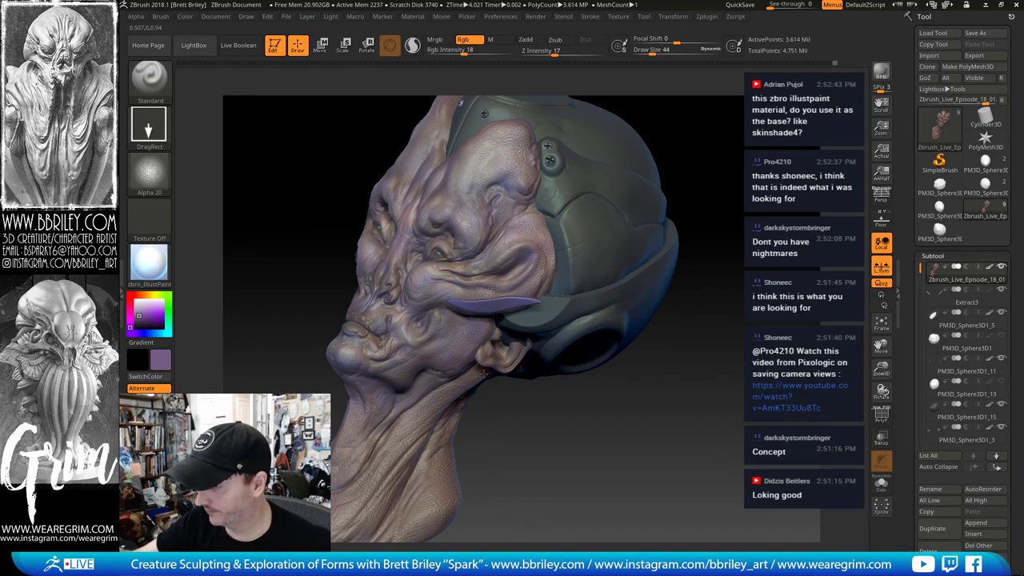
Step: Stamp muted purple tints down the side of the neck, the throat and the chest
mouse_move(496, 451)
right_down()
mouse_move(528, 392)
mouse_move(446, 317)
right_up()
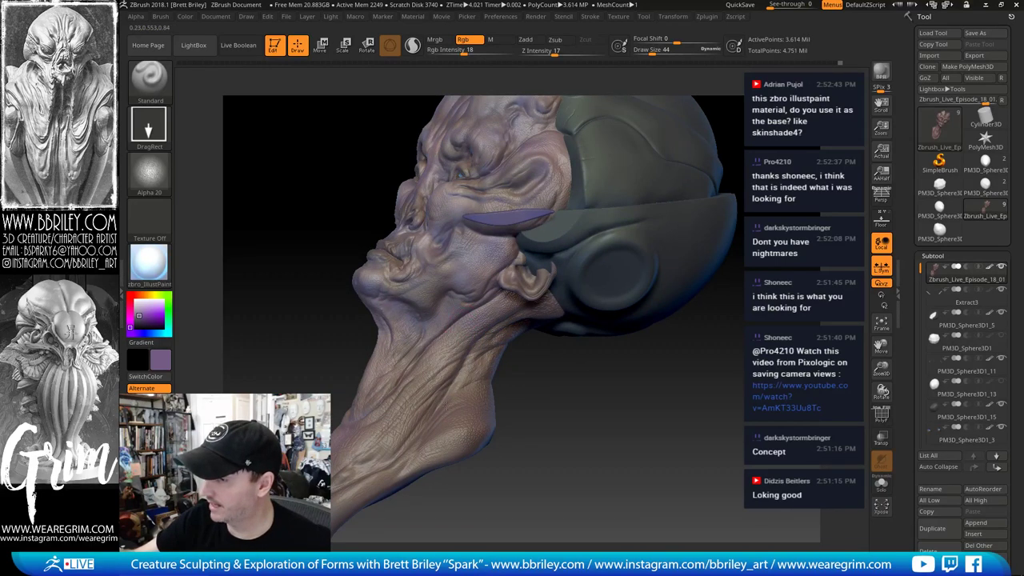
right_drag(554, 417, 394, 403)
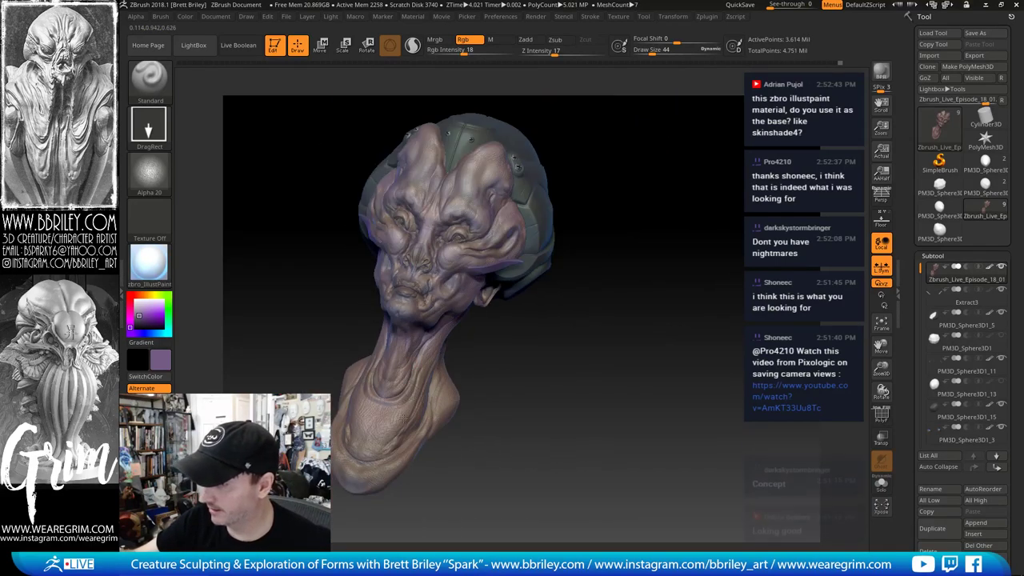
right_drag(507, 416, 410, 408)
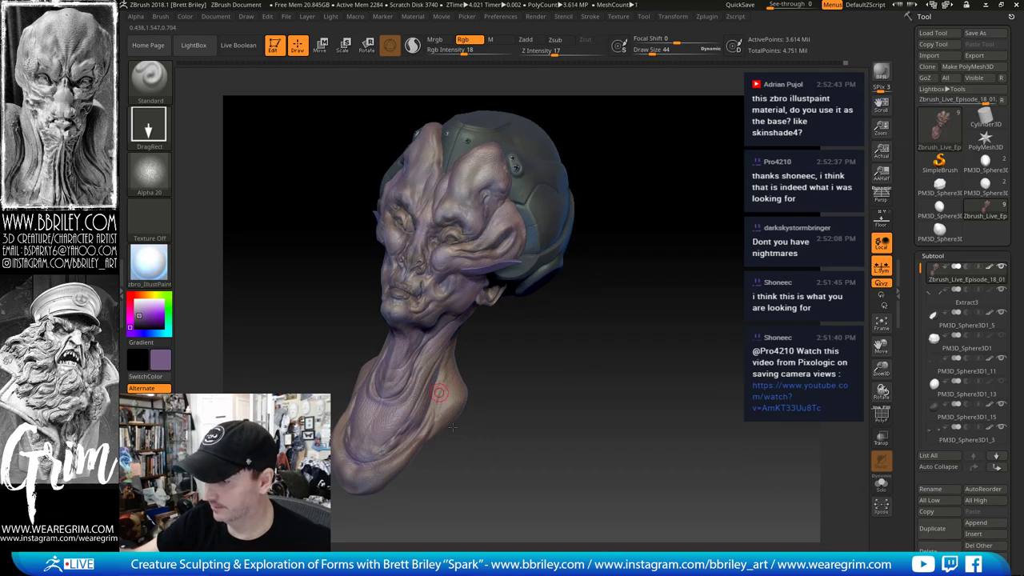
right_drag(471, 359, 442, 380)
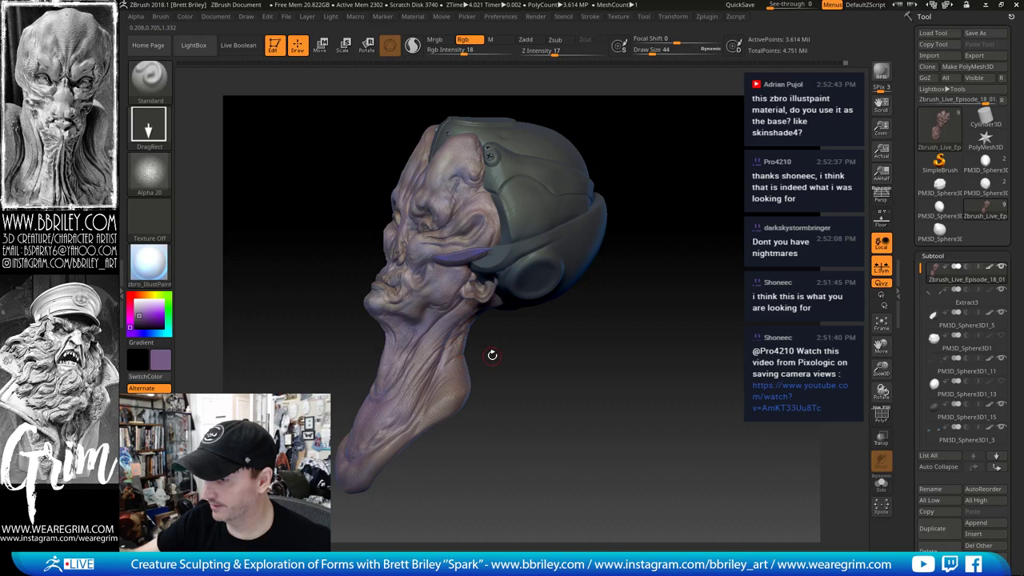
right_drag(492, 355, 406, 320)
Step: Add muted purple tints around the mouth corners, jaw and cheeks in a closer front view
mouse_move(587, 329)
mouse_down()
mouse_move(615, 341)
mouse_move(606, 317)
mouse_move(628, 313)
mouse_up()
right_drag(605, 206, 448, 312)
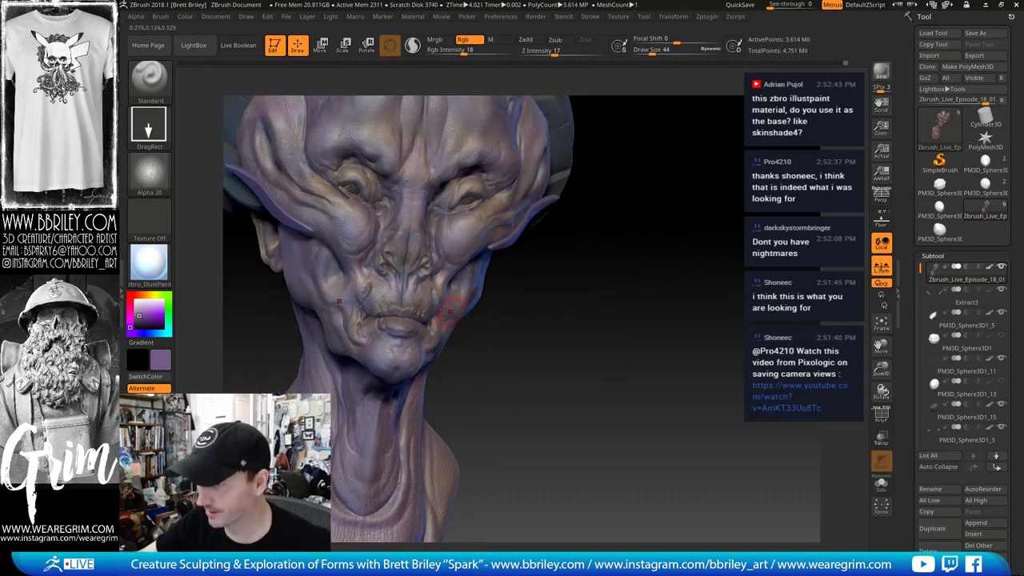
right_drag(412, 240, 461, 233)
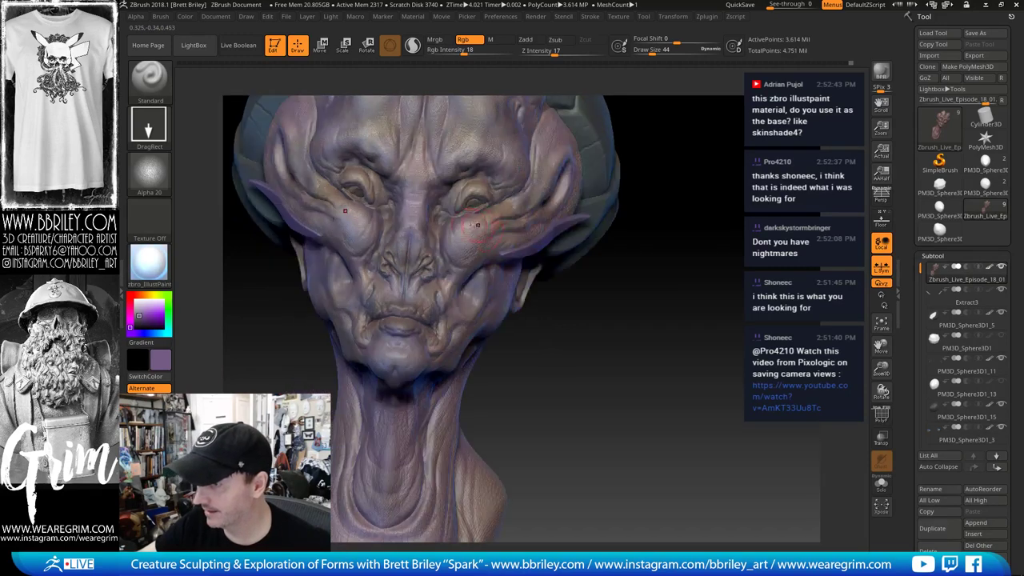
Step: Set Draw Size to 27, sample a skin tone, shift it to a greyish blue and switch the stroke to FreeHand
key(s)
drag(462, 233, 458, 233)
key(ctrl+z)
key(c)
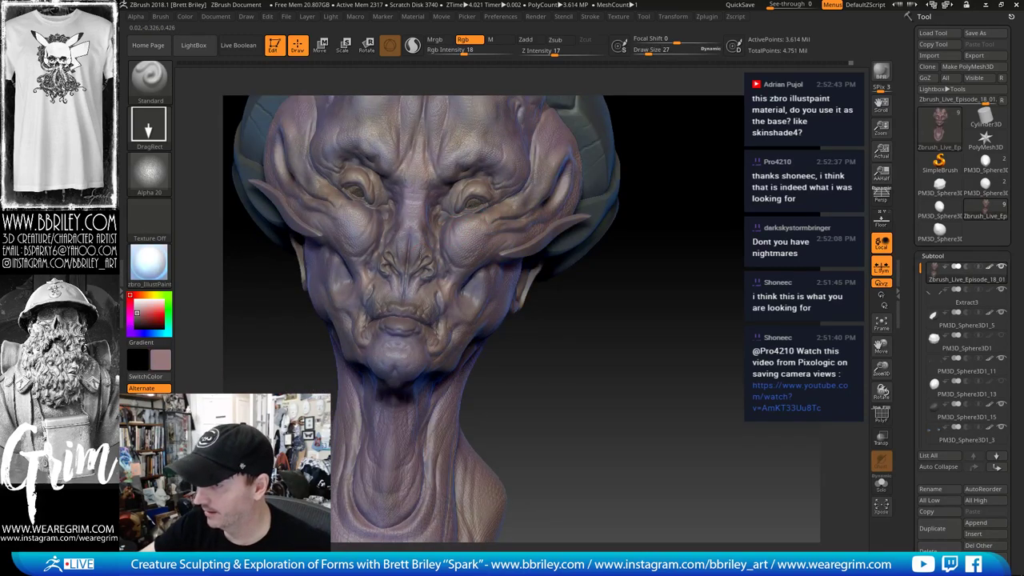
drag(525, 342, 486, 336)
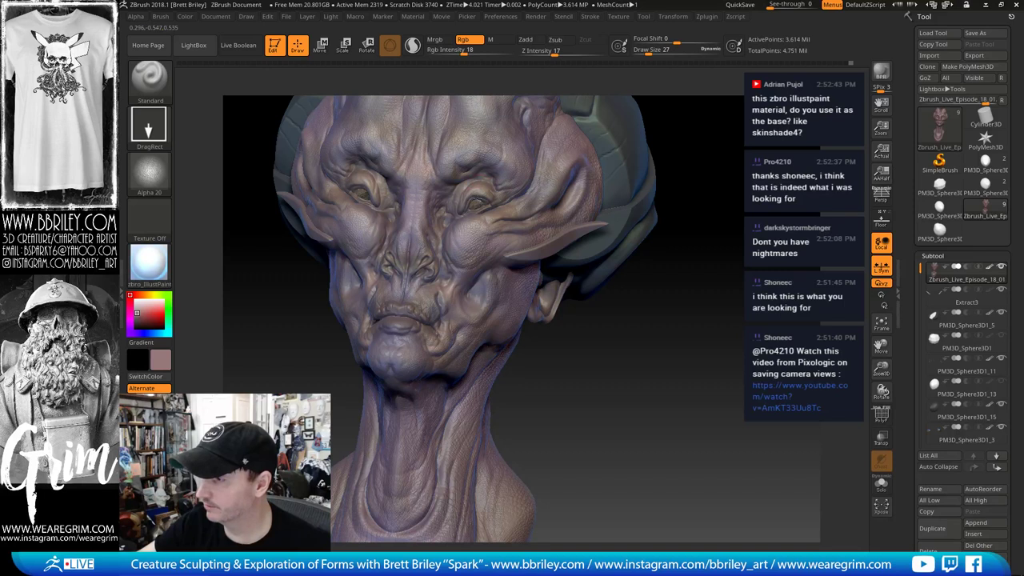
click(157, 332)
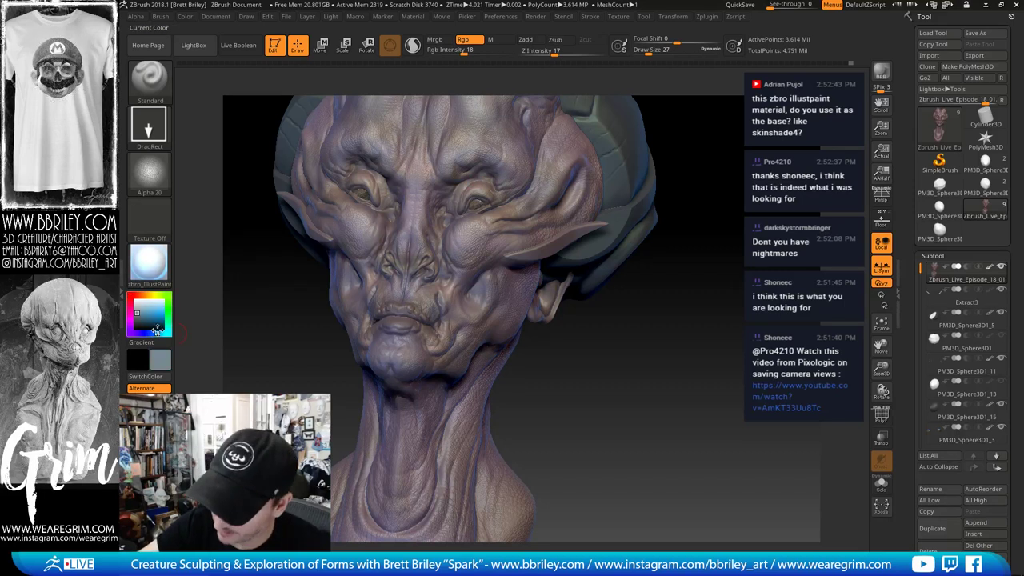
click(157, 128)
click(304, 137)
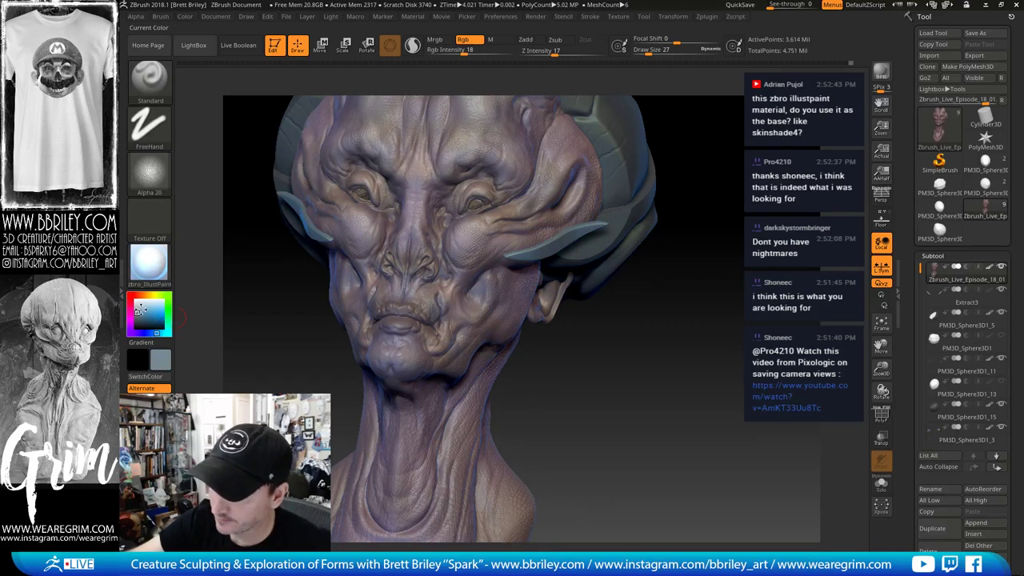
Step: Reduce Draw Size to 12 and brush greyish blue into the folds around the nostrils
drag(567, 307, 547, 305)
key(bracketleft)
key(bracketleft)
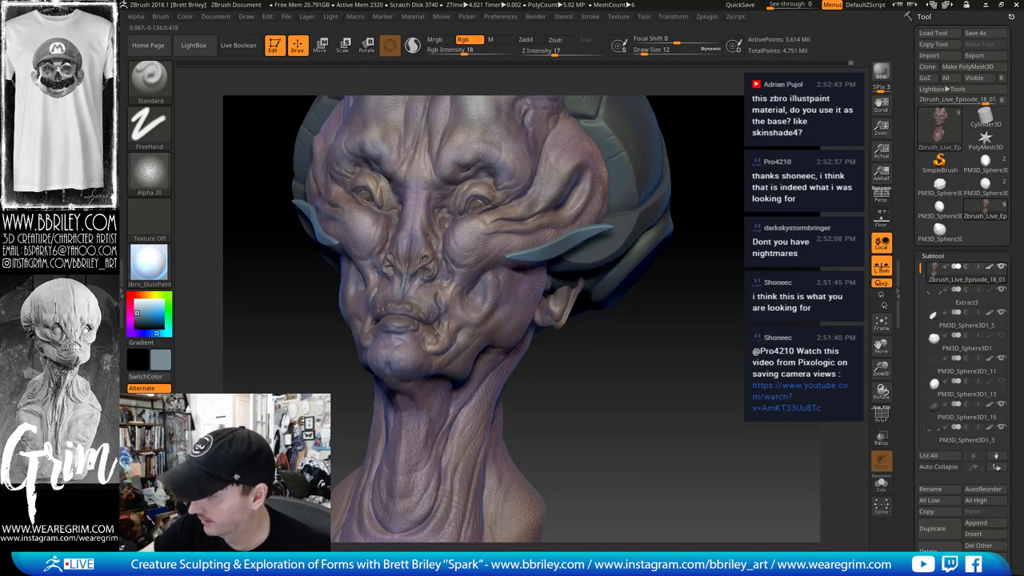
mouse_move(608, 354)
mouse_down()
mouse_move(638, 344)
mouse_move(638, 327)
mouse_move(601, 329)
mouse_up()
mouse_move(366, 260)
mouse_down()
mouse_move(360, 251)
mouse_move(371, 258)
mouse_up()
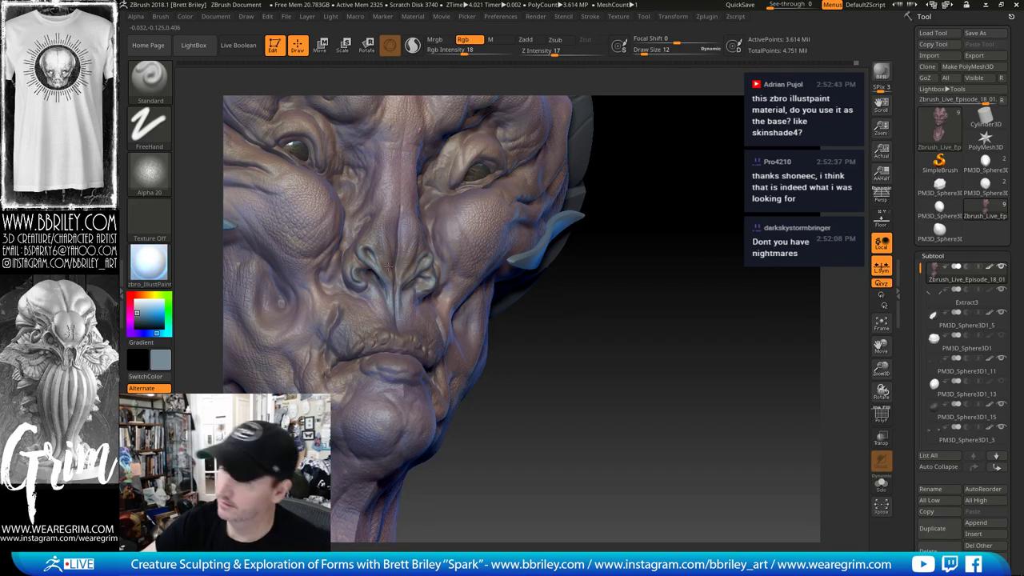
Step: Brush greyish blue from the nose down over the upper lip and the lips, raising Draw Size to 18
drag(568, 366, 373, 252)
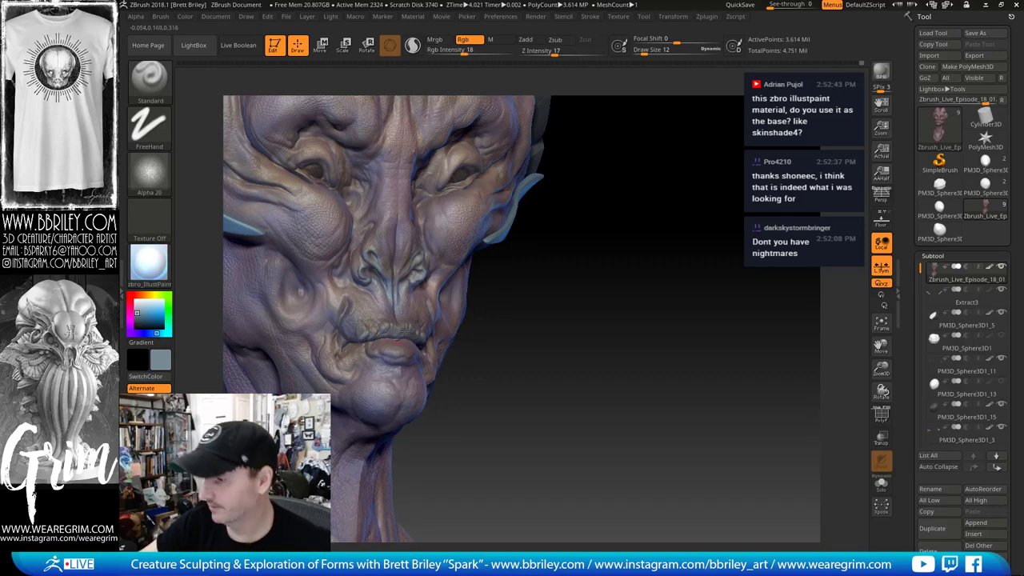
drag(552, 344, 392, 334)
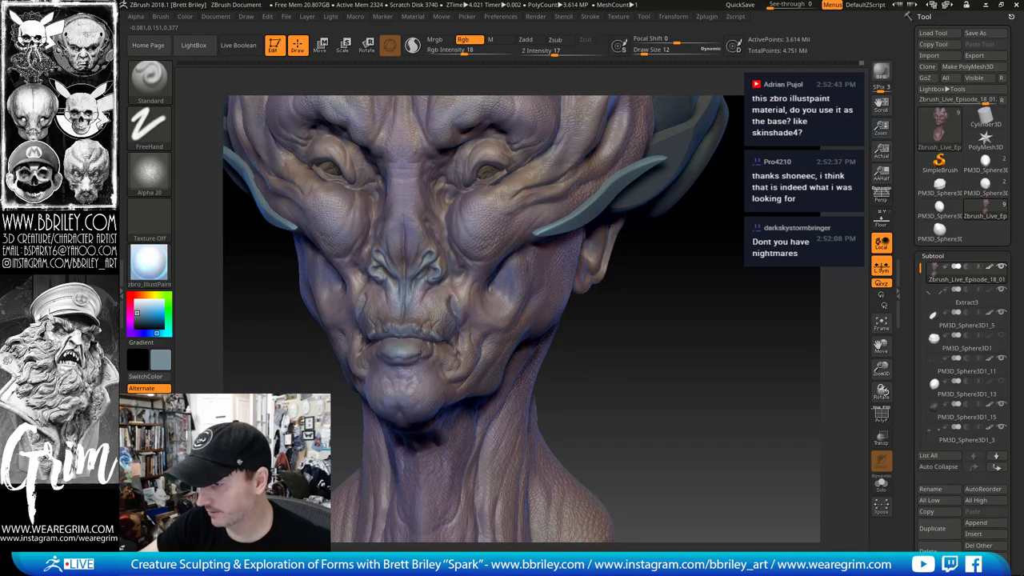
drag(627, 354, 389, 344)
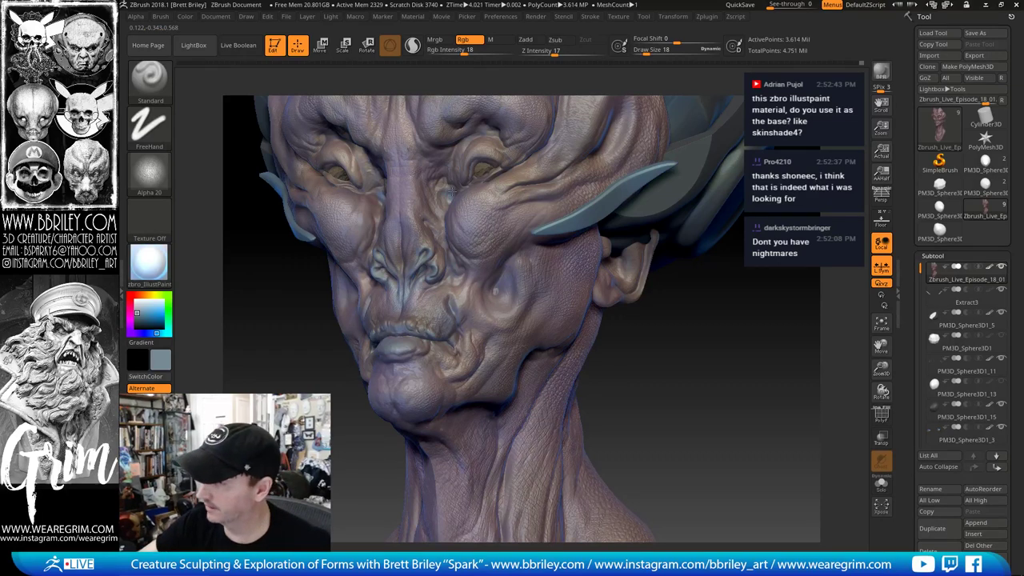
Step: Reduce Draw Size to 10 and brush greyish blue around the eyelids and below the inner eye corners
drag(268, 324, 480, 324)
key(s)
drag(368, 254, 364, 253)
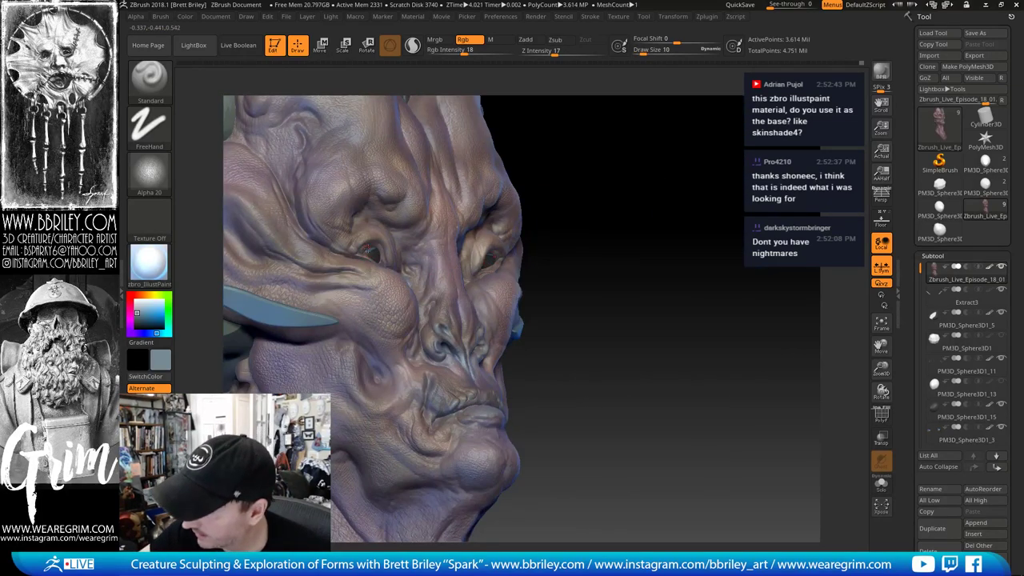
mouse_move(602, 147)
mouse_down()
mouse_move(590, 130)
mouse_move(516, 102)
mouse_up()
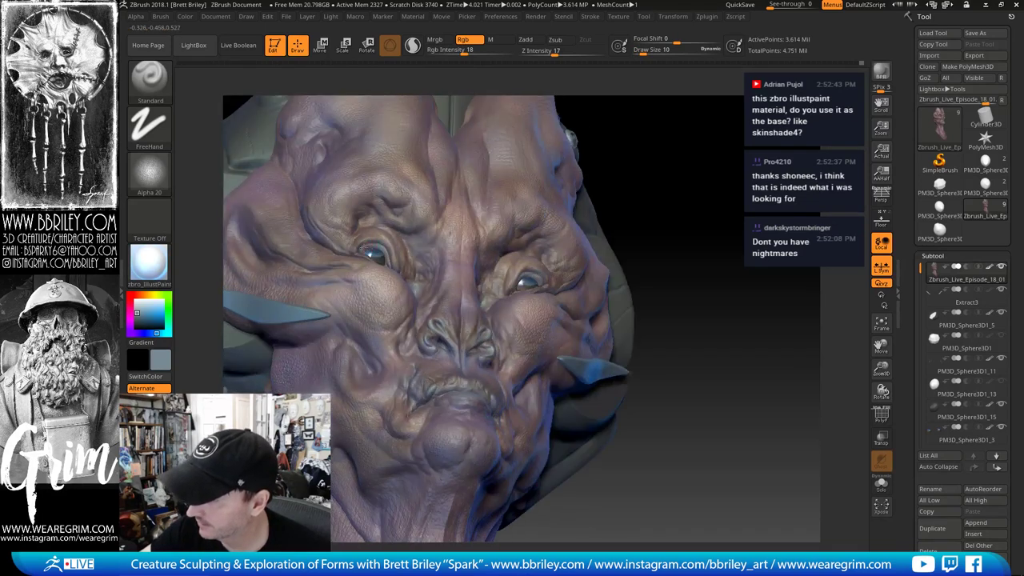
right_drag(407, 280, 380, 245)
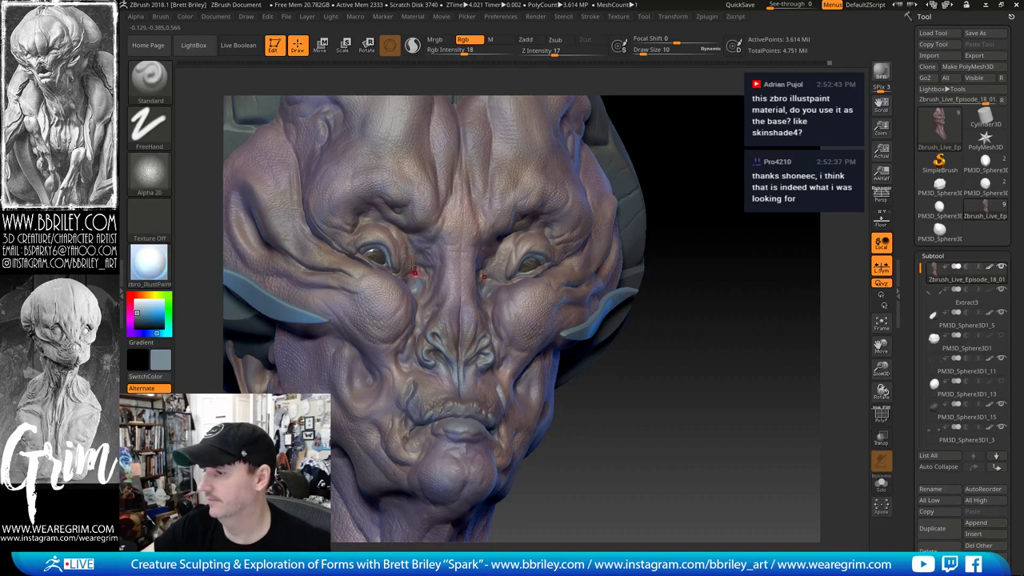
alt+drag(740, 220, 713, 199)
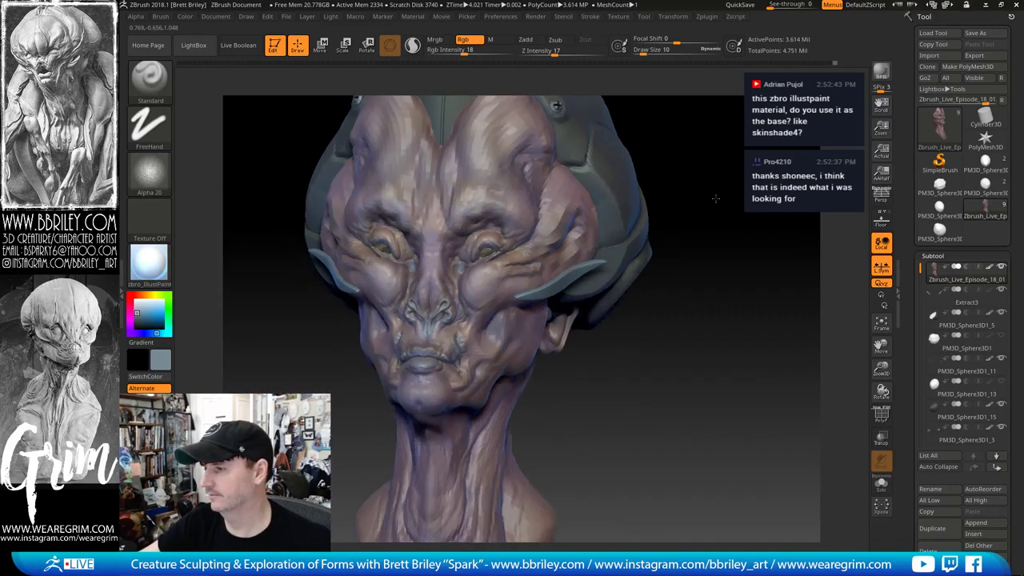
Step: Raise Draw Size to 25, brush greyish blue into the deep temple fold beside the eye and smooth the fold
right_drag(560, 281, 473, 266)
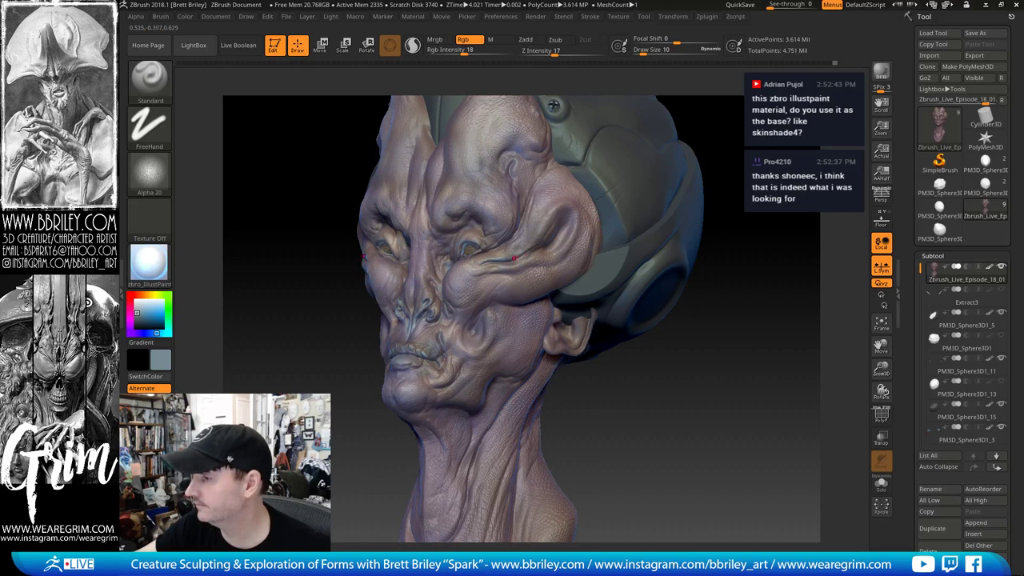
key(bracketright)
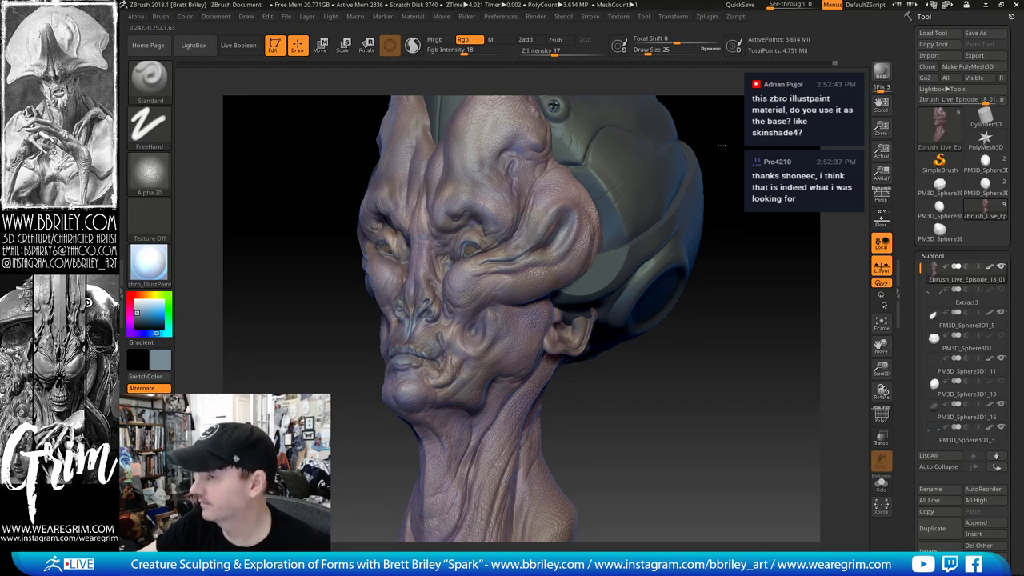
drag(721, 145, 615, 219)
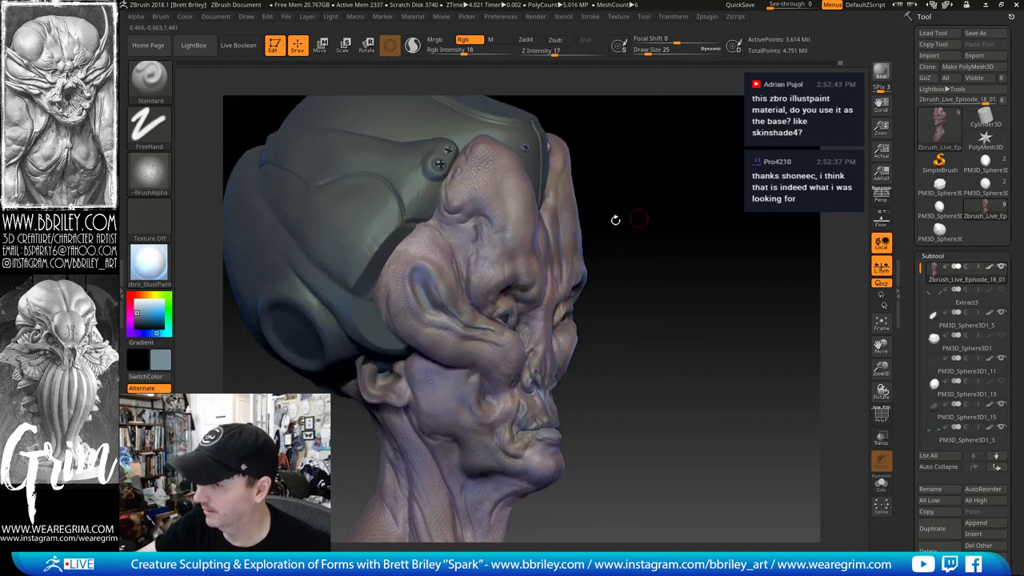
key(shift)
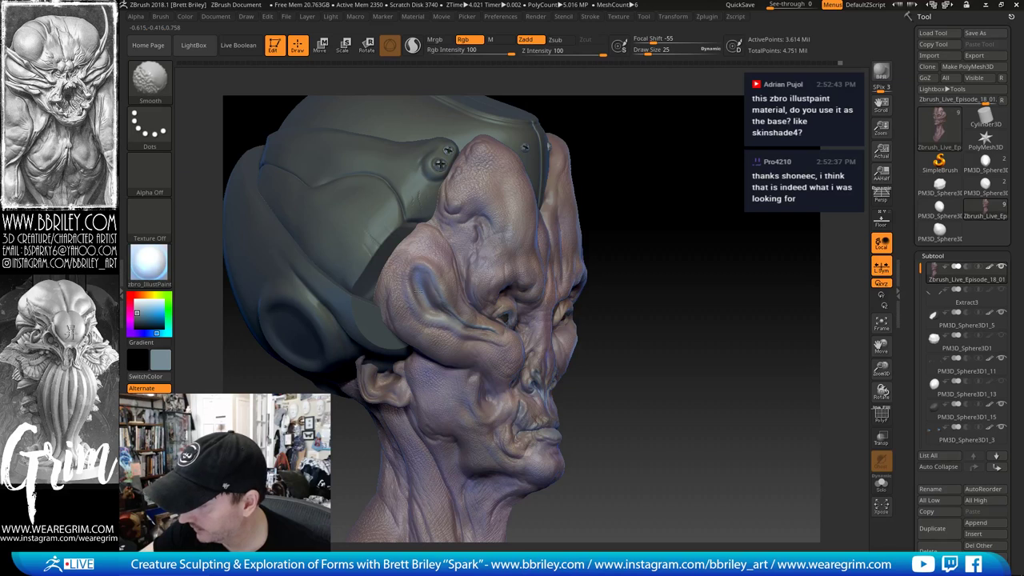
mouse_move(418, 289)
shift+mouse_down()
mouse_move(414, 278)
mouse_move(433, 316)
shift+mouse_up()
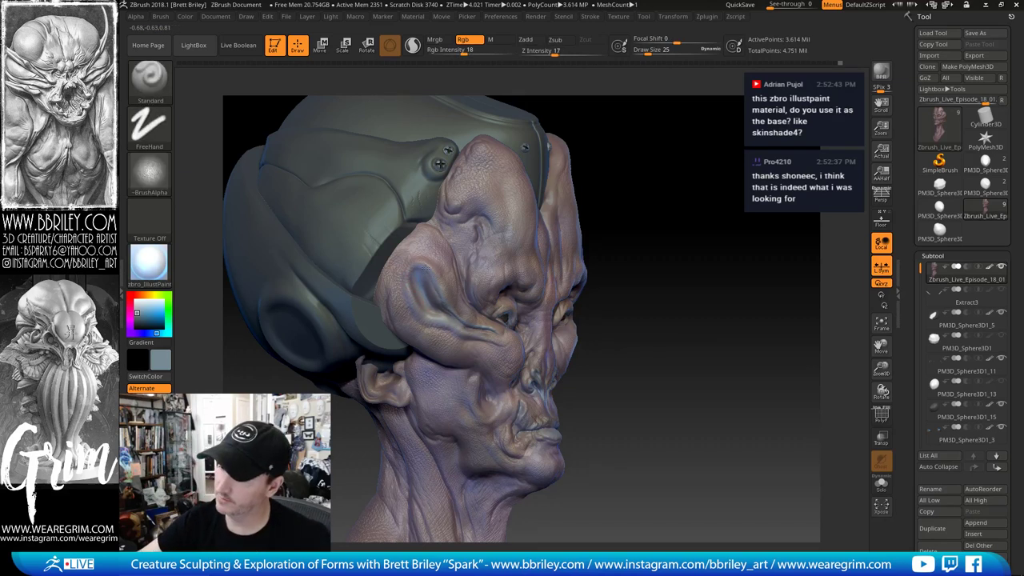
mouse_move(626, 204)
mouse_down()
mouse_move(670, 183)
mouse_move(589, 193)
mouse_up()
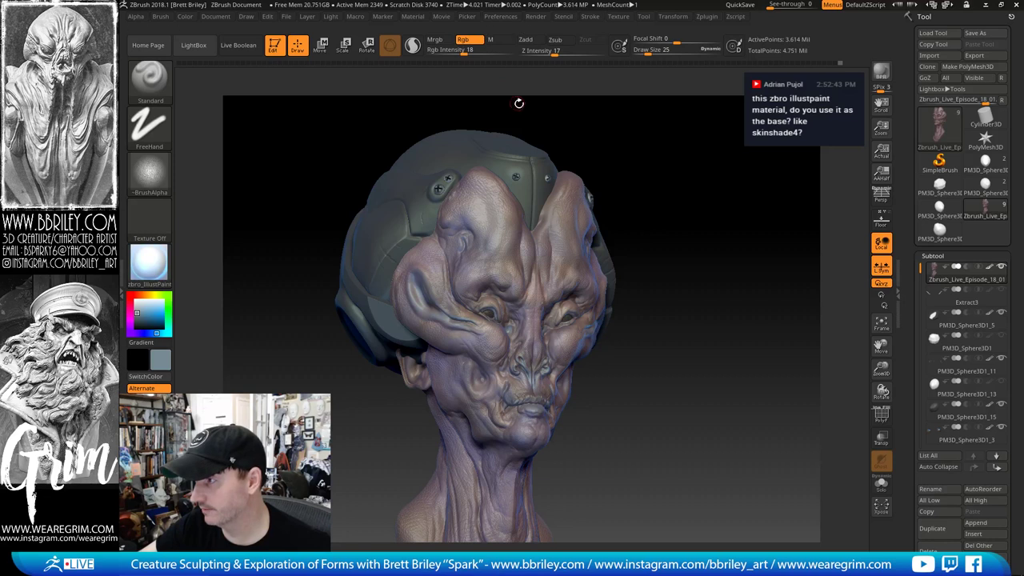
key(shift)
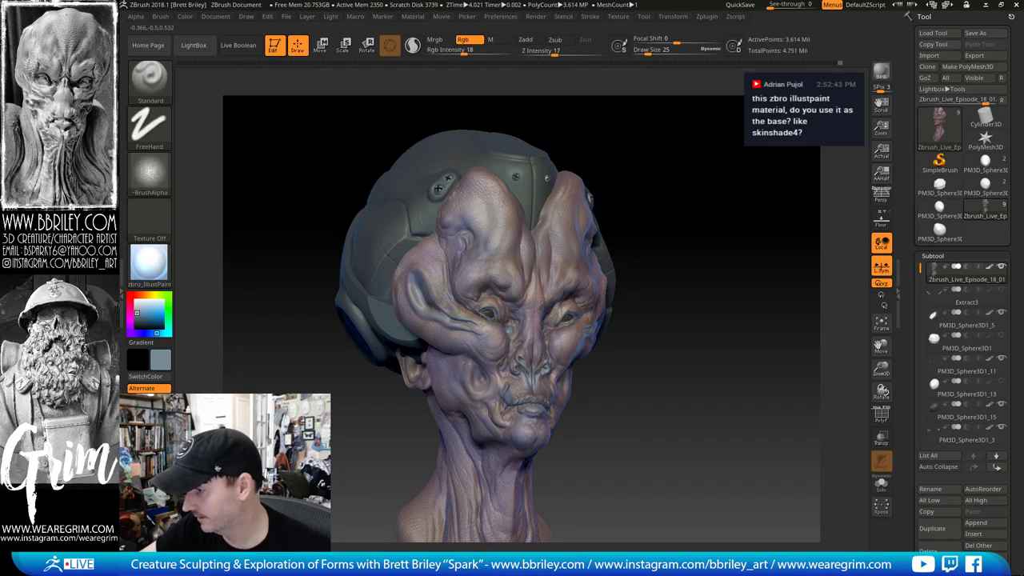
Step: Reduce Draw Size to 3 and brush greyish blue into the neck folds, raising the size to 10
alt+drag(674, 246, 663, 227)
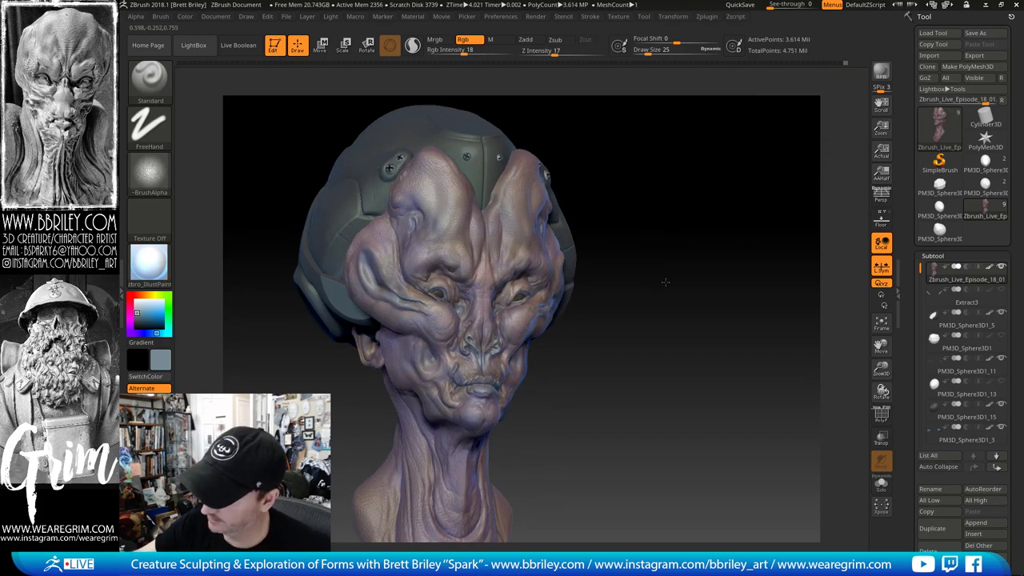
drag(665, 282, 364, 362)
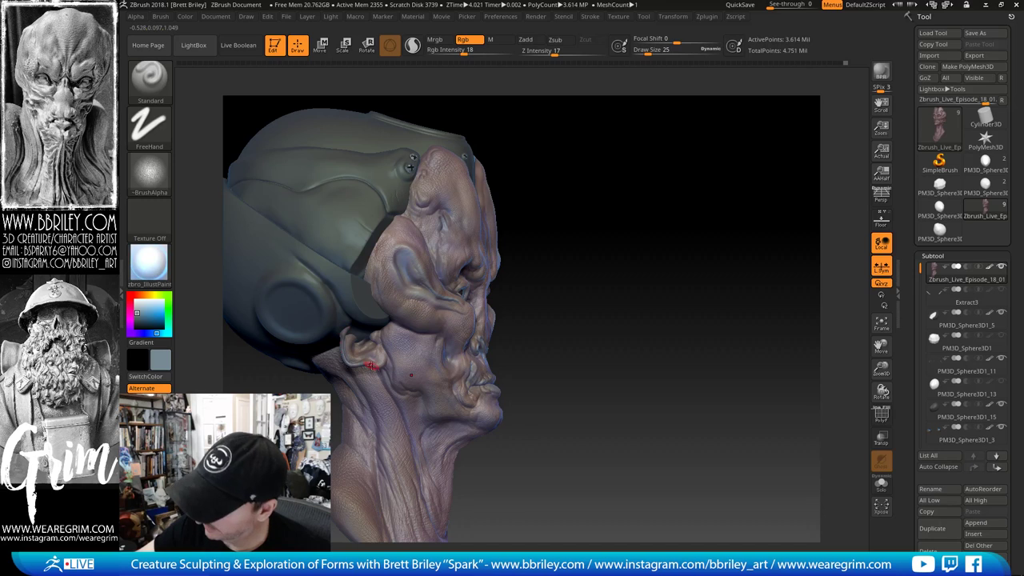
mouse_move(612, 274)
alt+mouse_down()
mouse_move(590, 226)
mouse_move(552, 227)
alt+mouse_up()
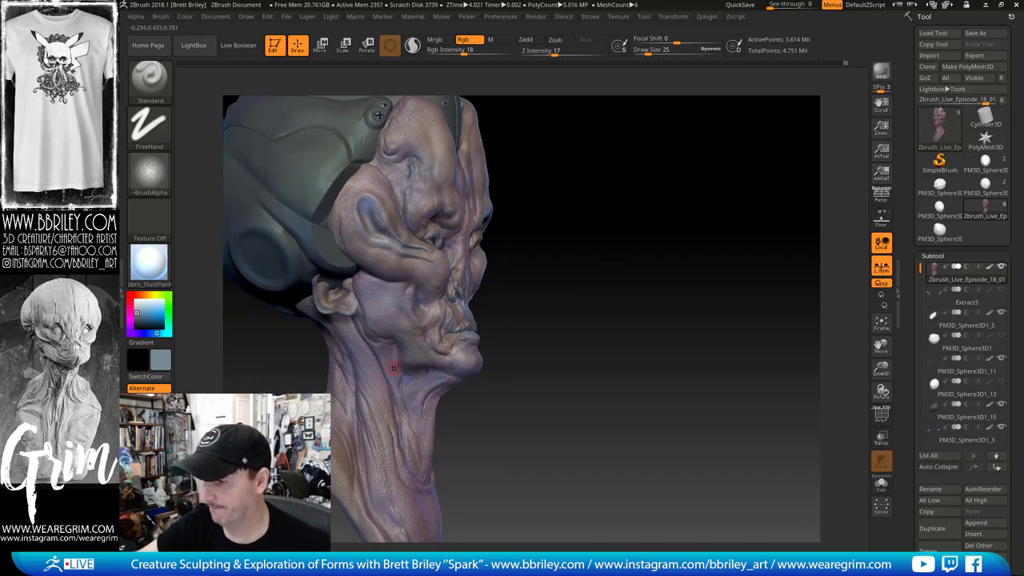
alt+drag(560, 339, 507, 293)
key(s)
click(343, 349)
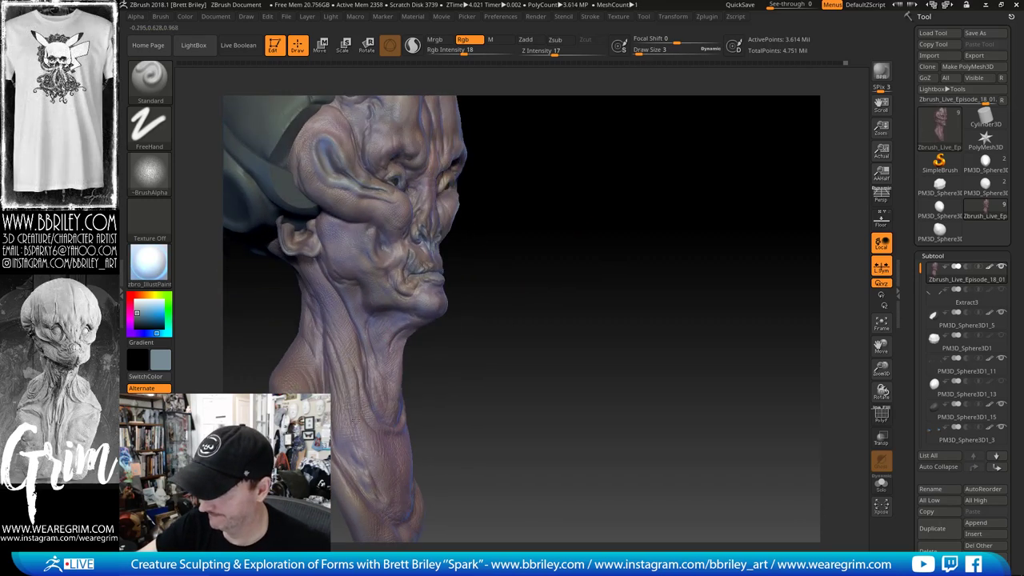
drag(521, 345, 400, 352)
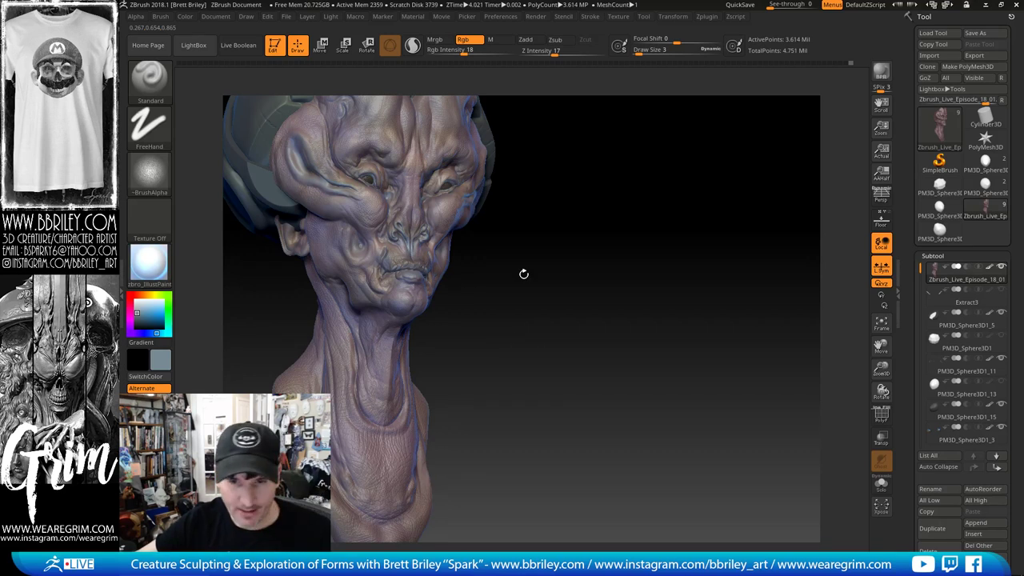
mouse_move(572, 261)
mouse_down()
mouse_move(576, 279)
mouse_move(574, 268)
mouse_move(456, 286)
mouse_up()
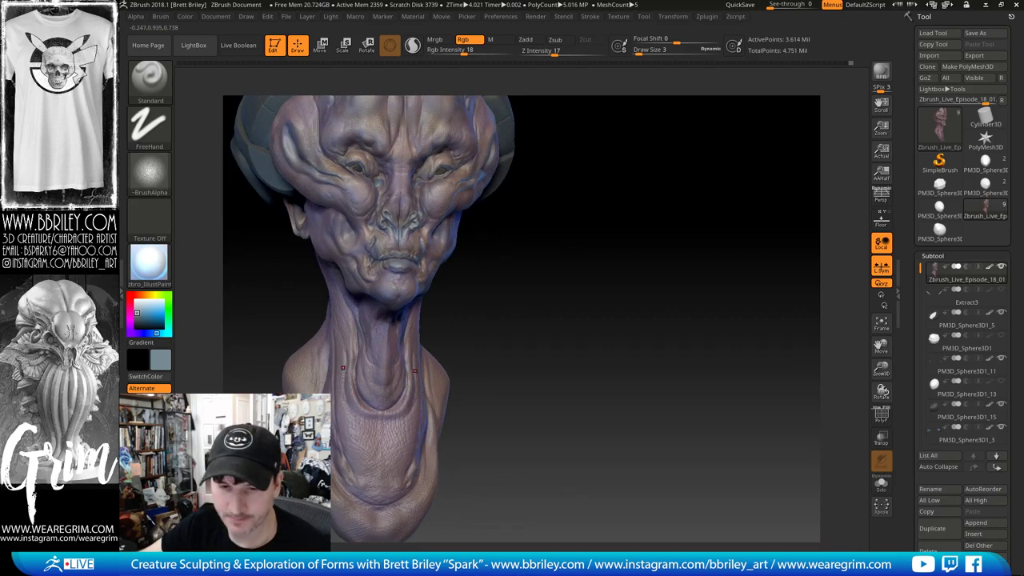
key(])
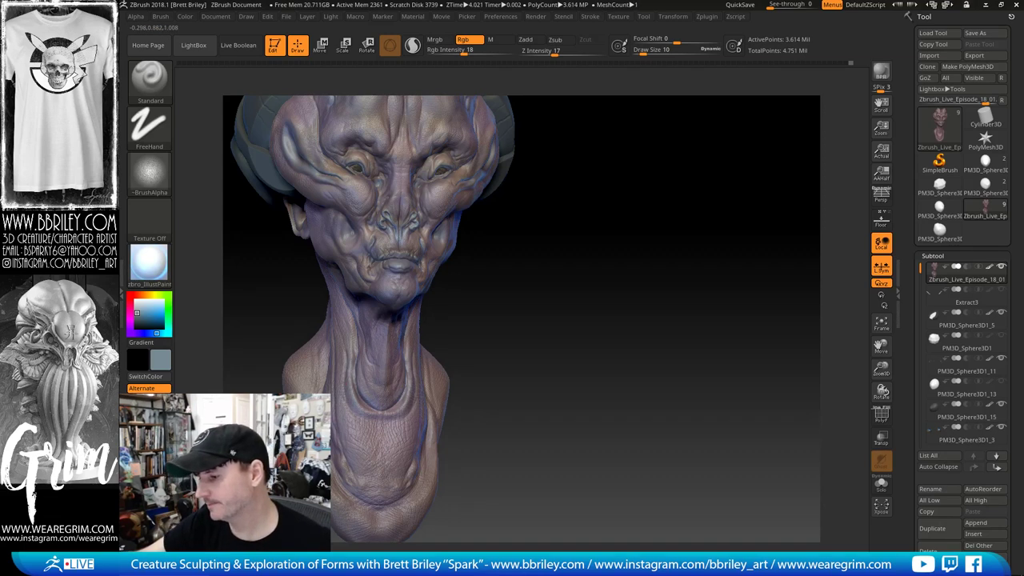
Step: Raise Draw Size to 32 and brush greyish blue down the side of the neck below the ear
drag(577, 352, 498, 356)
key(])
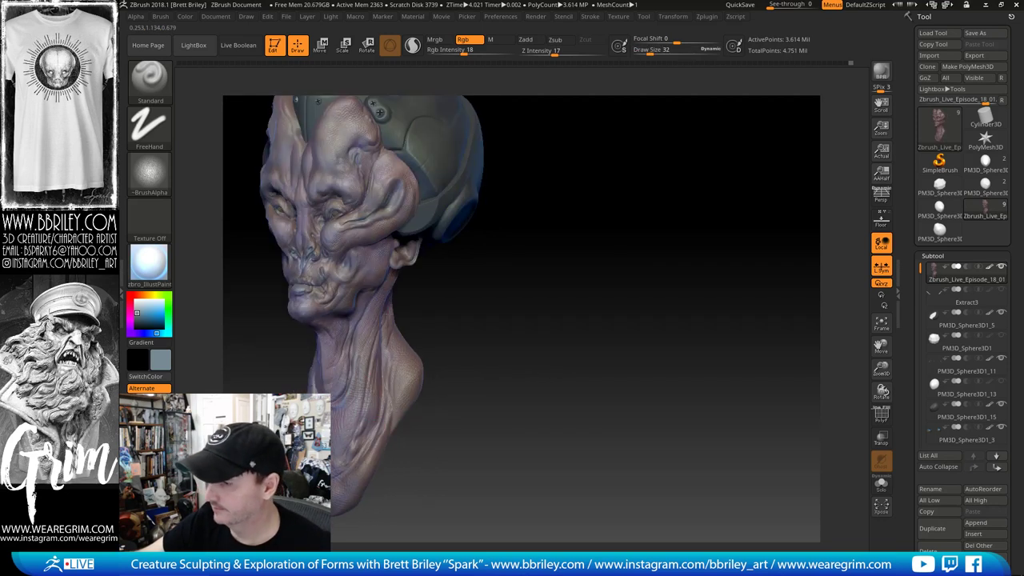
drag(395, 288, 380, 366)
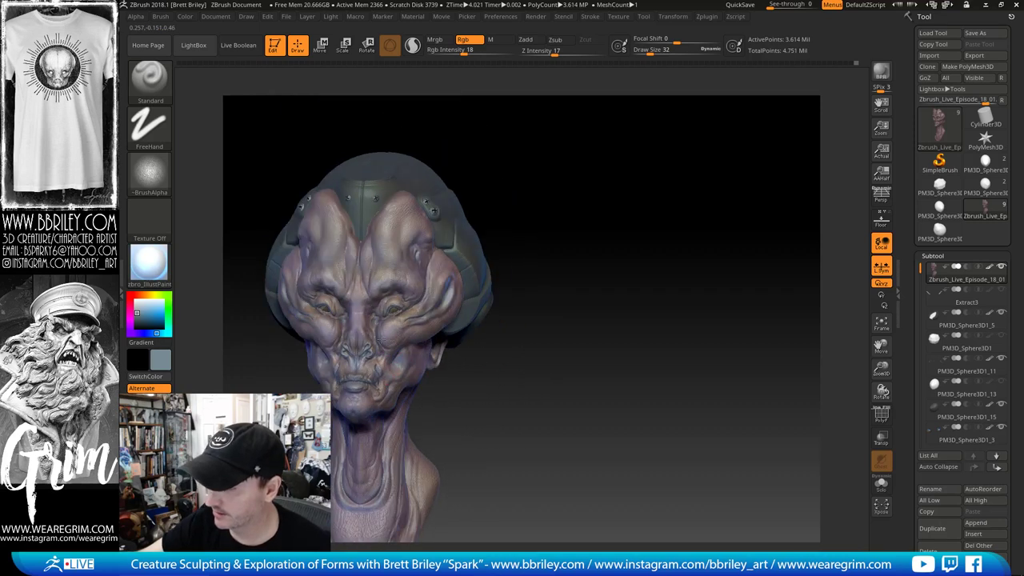
mouse_move(564, 198)
alt+mouse_down()
mouse_move(611, 213)
mouse_move(605, 224)
alt+mouse_up()
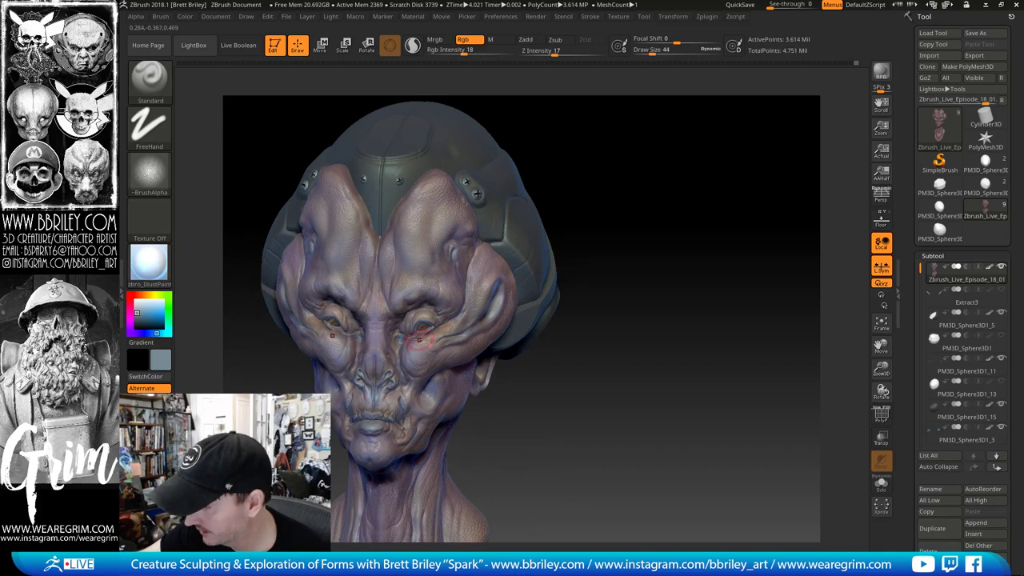
Step: Preview the painted bust with the al4 material and with SketchShaded2
click(149, 261)
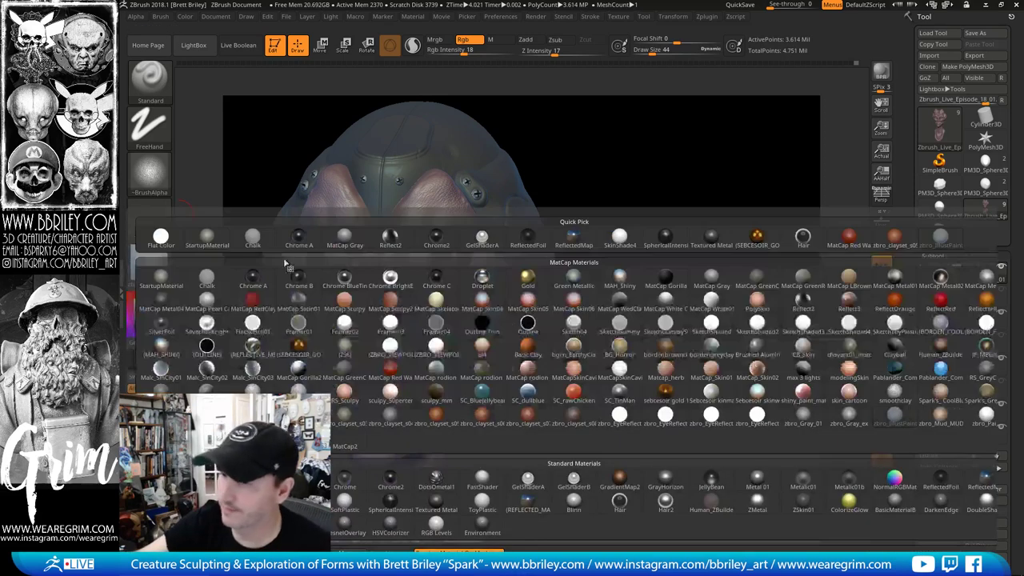
click(460, 339)
drag(647, 293, 587, 296)
click(168, 266)
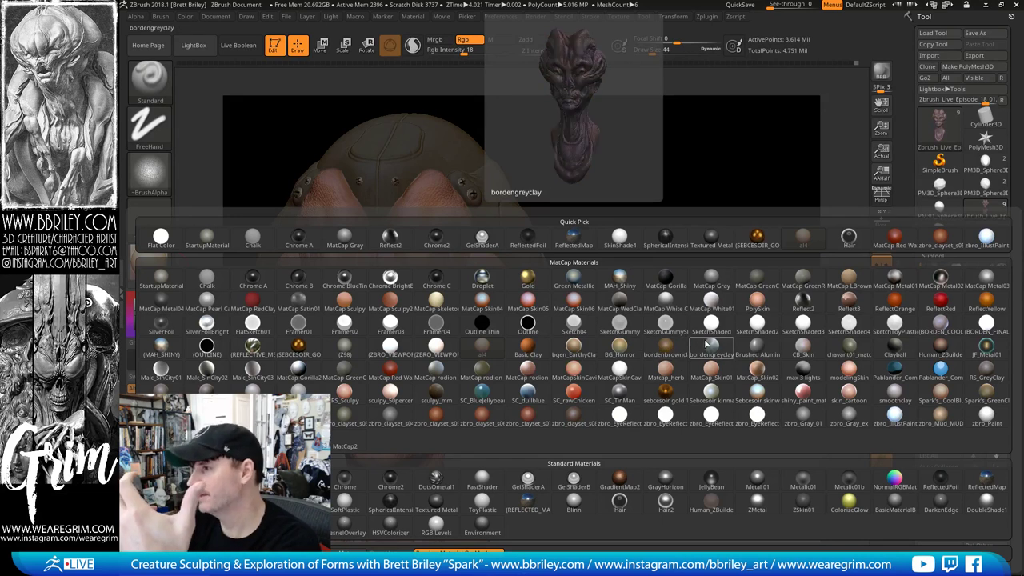
click(757, 323)
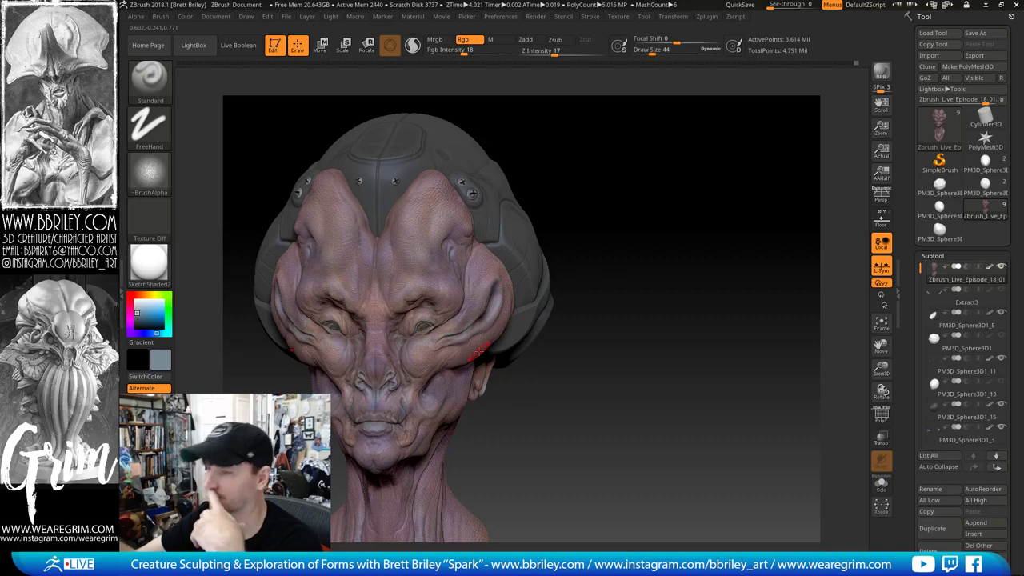
click(157, 275)
click(574, 213)
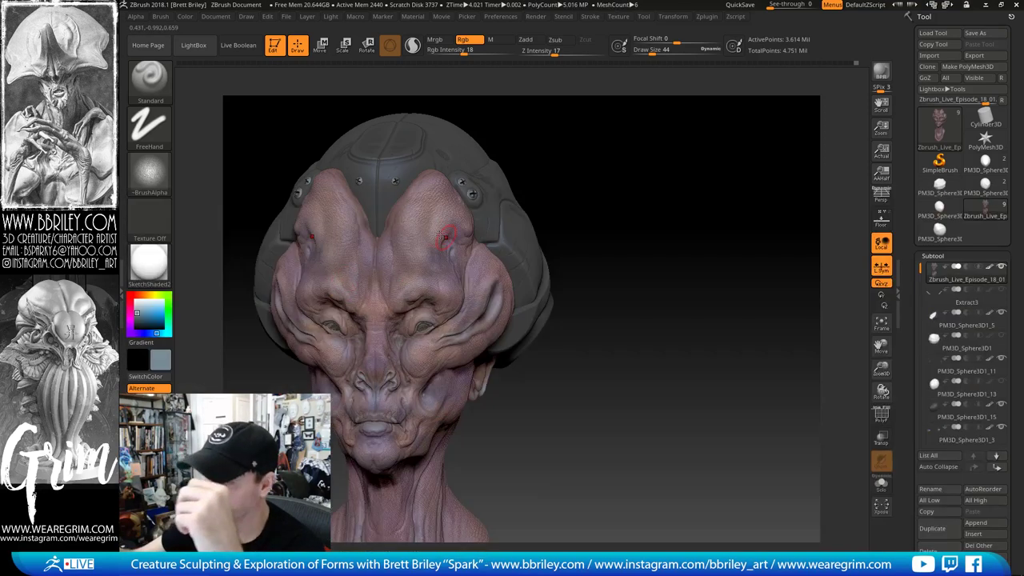
Step: Preview the painted bust with the PolySkin material and with ReflectOrange
click(148, 268)
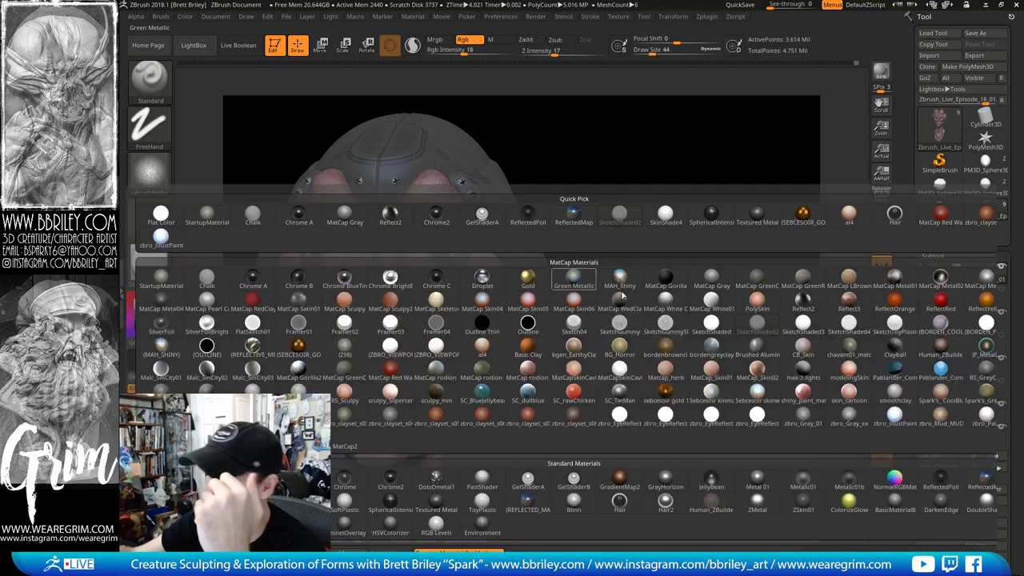
click(757, 304)
drag(691, 328, 512, 392)
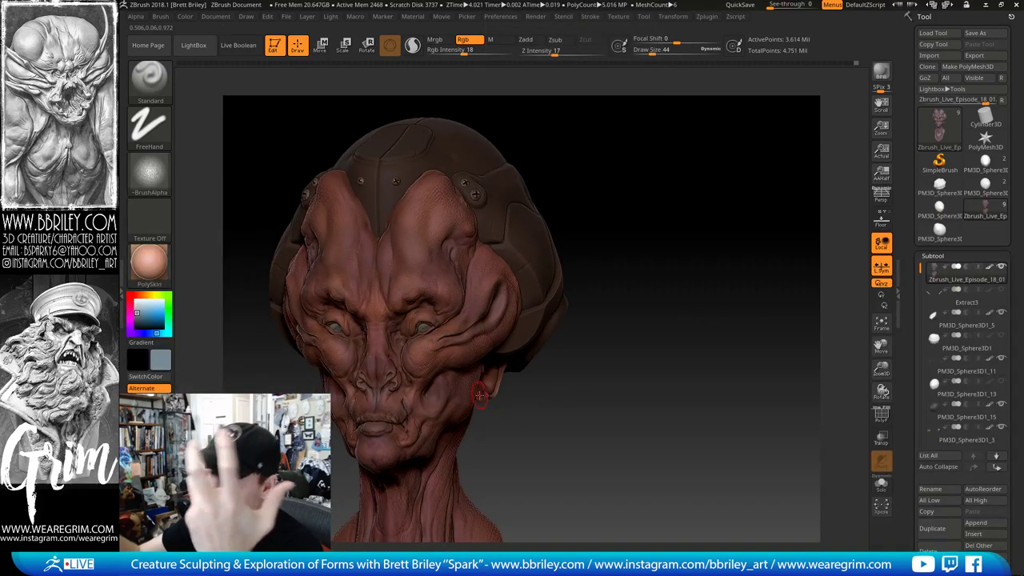
click(149, 262)
click(884, 307)
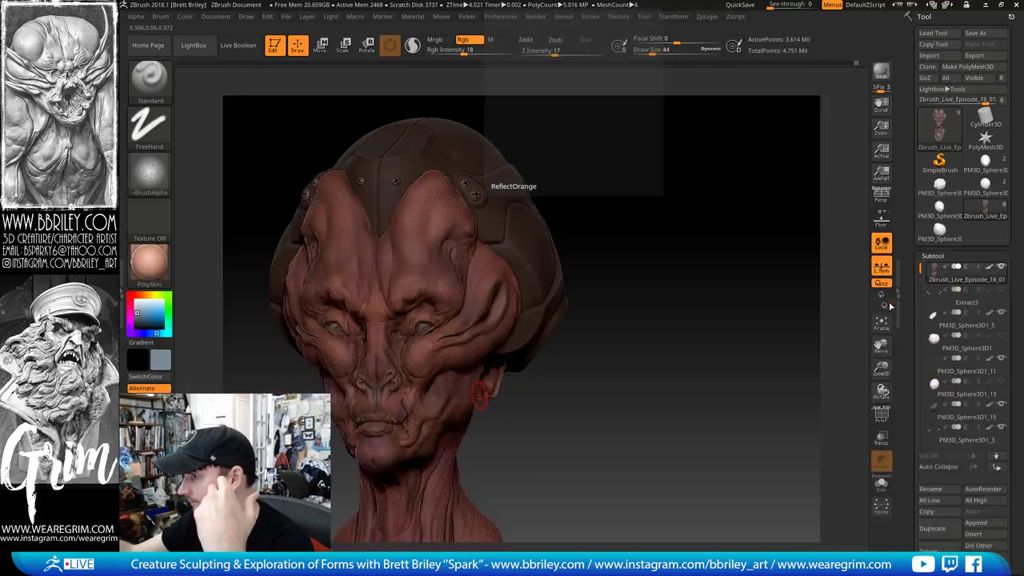
click(149, 263)
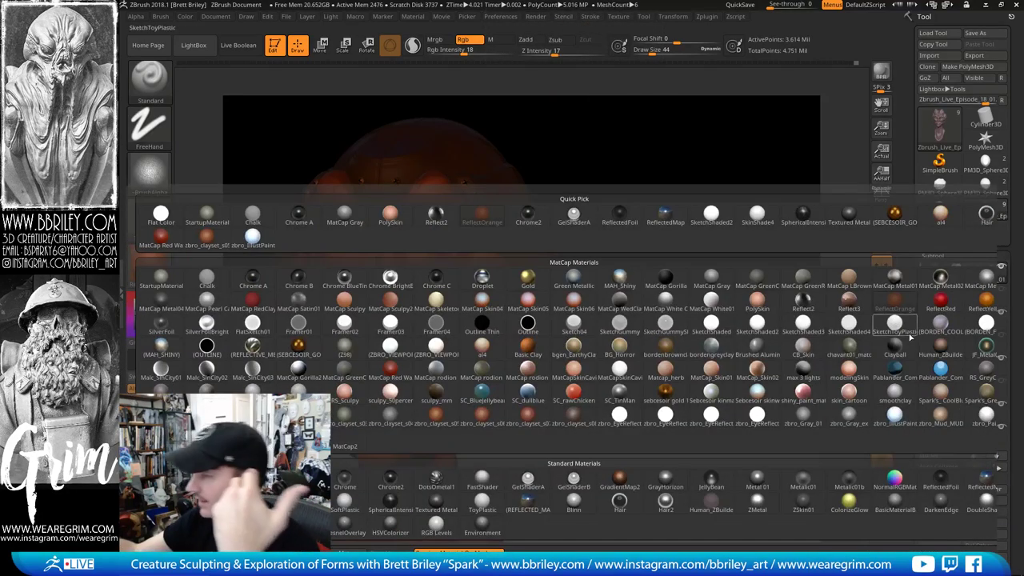
click(399, 256)
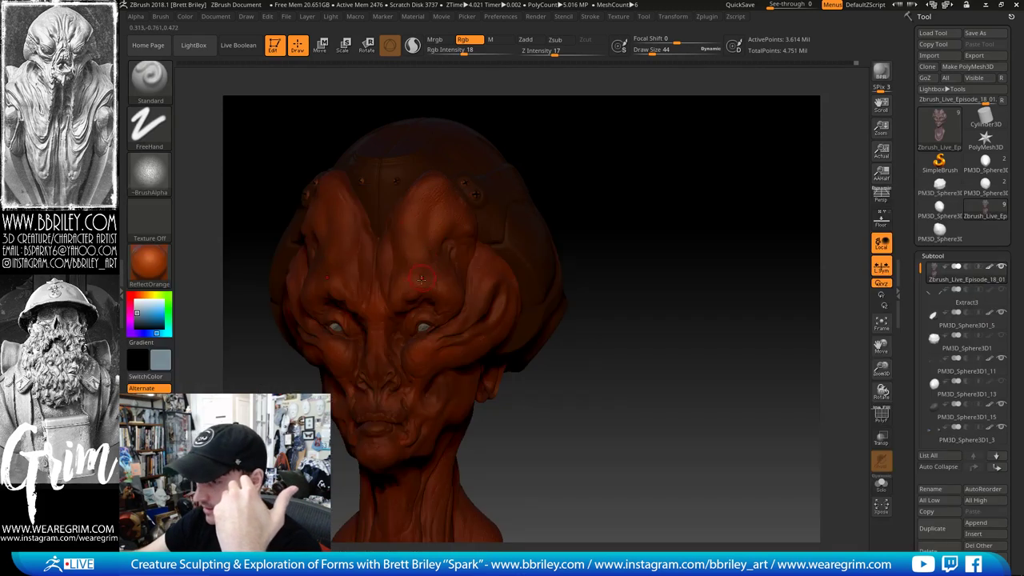
Step: Preview the painted bust with the (BORDEN_FINAL) material and with (BORDEN_COOL)
click(149, 262)
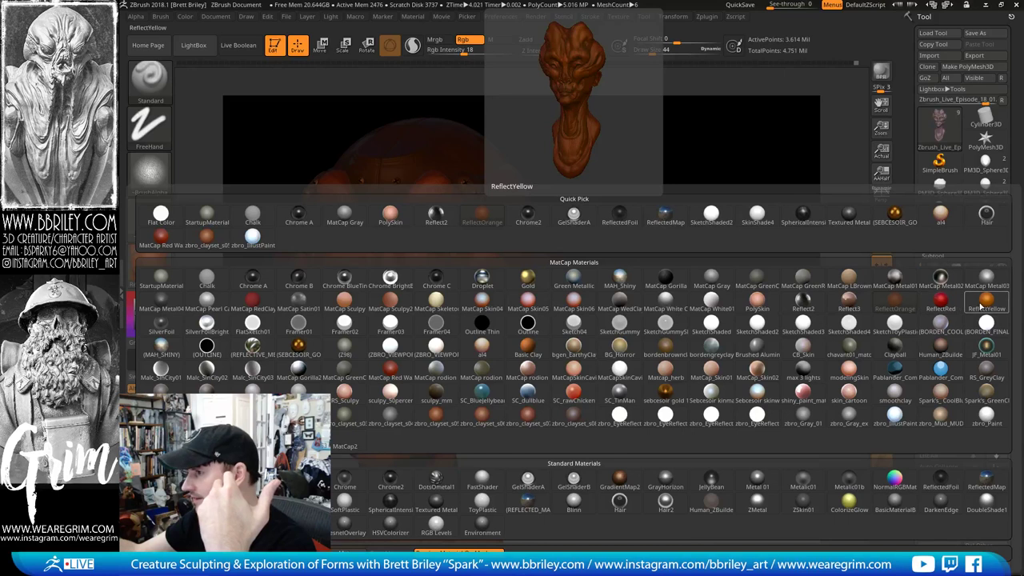
click(985, 330)
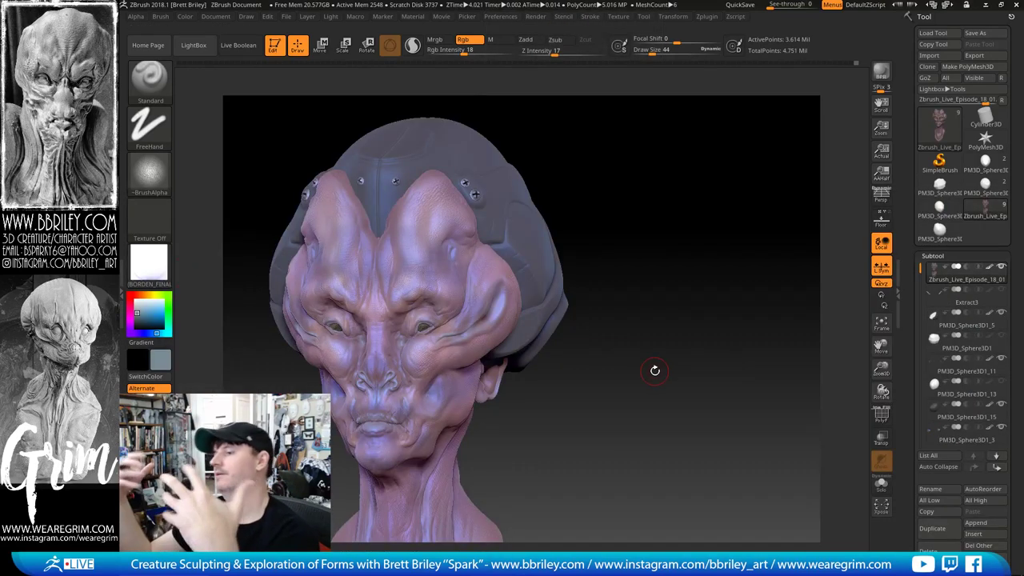
drag(696, 305, 704, 272)
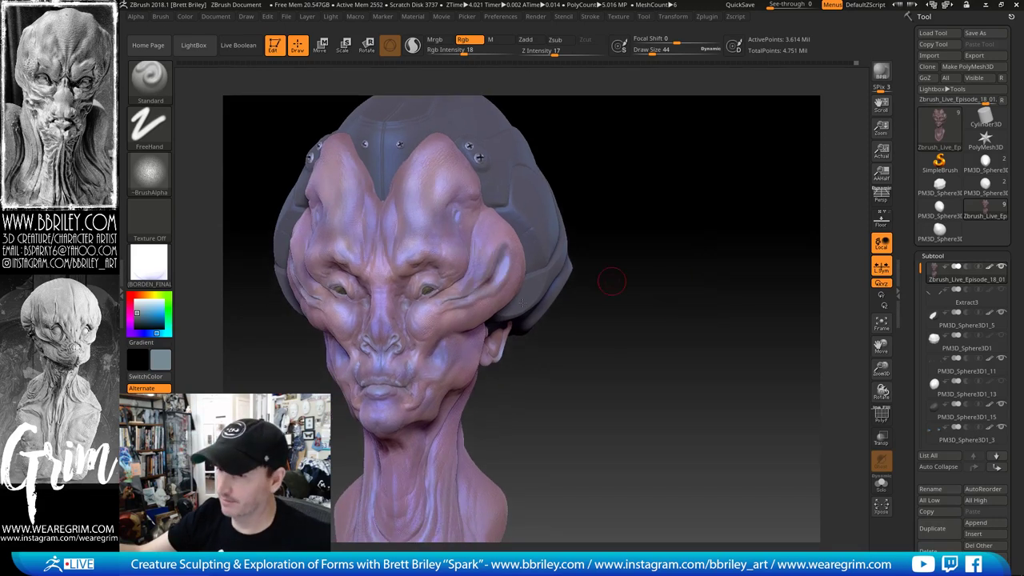
click(149, 170)
click(149, 262)
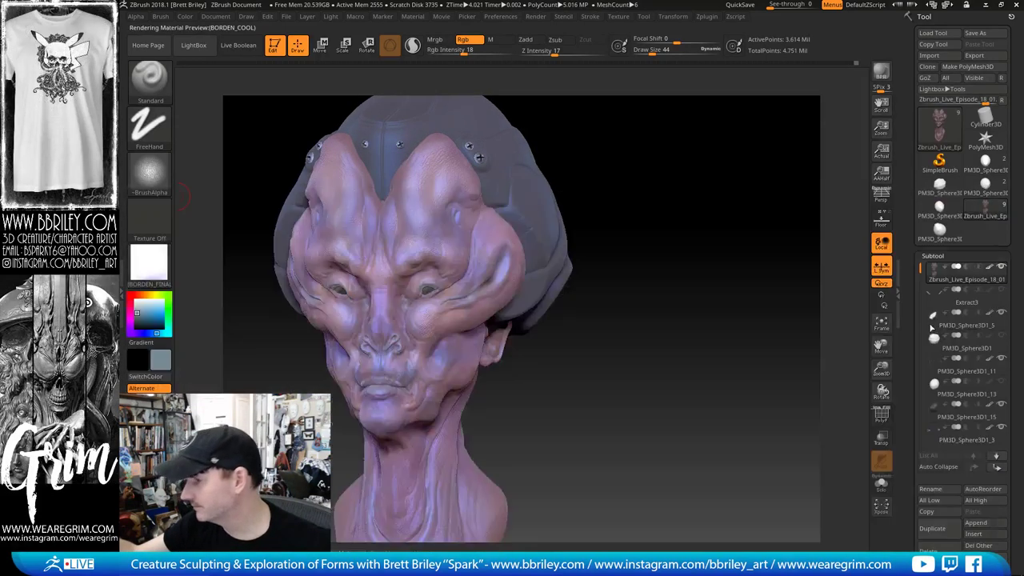
mouse_move(777, 334)
mouse_down()
mouse_move(832, 329)
mouse_move(787, 320)
mouse_up()
Step: Preview the painted bust with the CB_Skin material
click(149, 261)
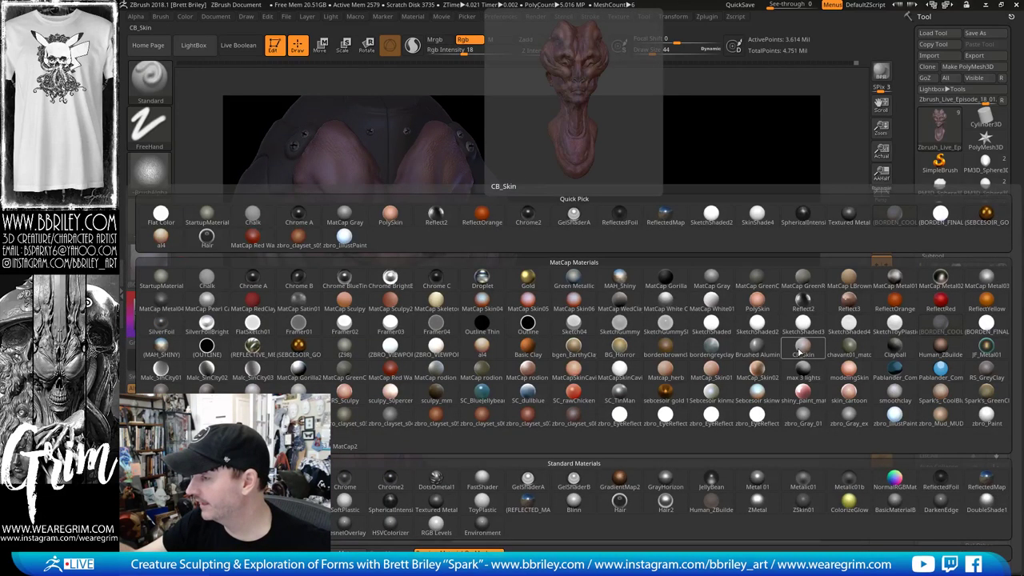
click(803, 345)
drag(785, 335, 782, 335)
Step: Try the (ZBRO_VIEWPORT_SKIN04) material on the bust and switch it to the glossy zbro_EyeReflect material
click(149, 262)
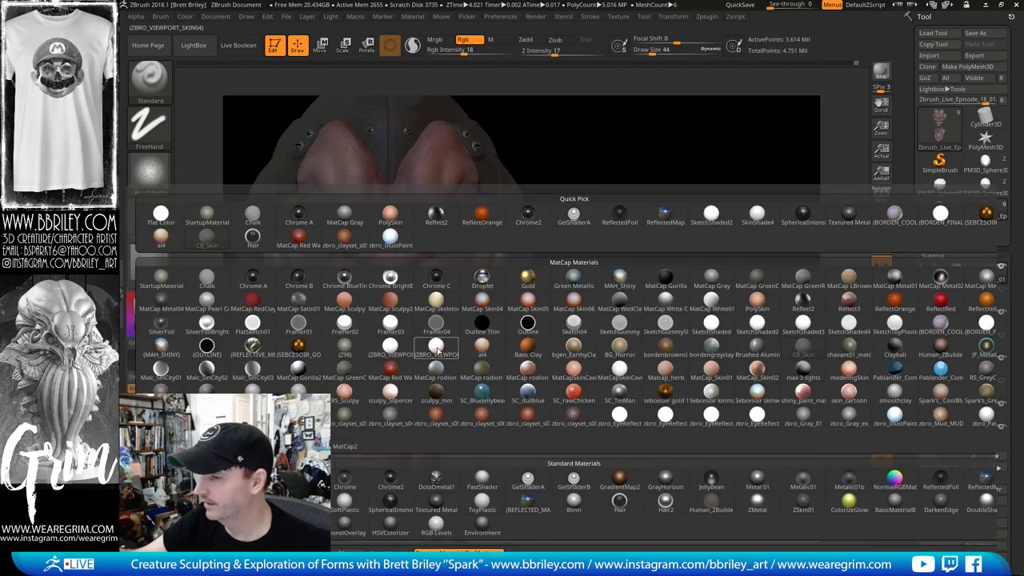
click(439, 360)
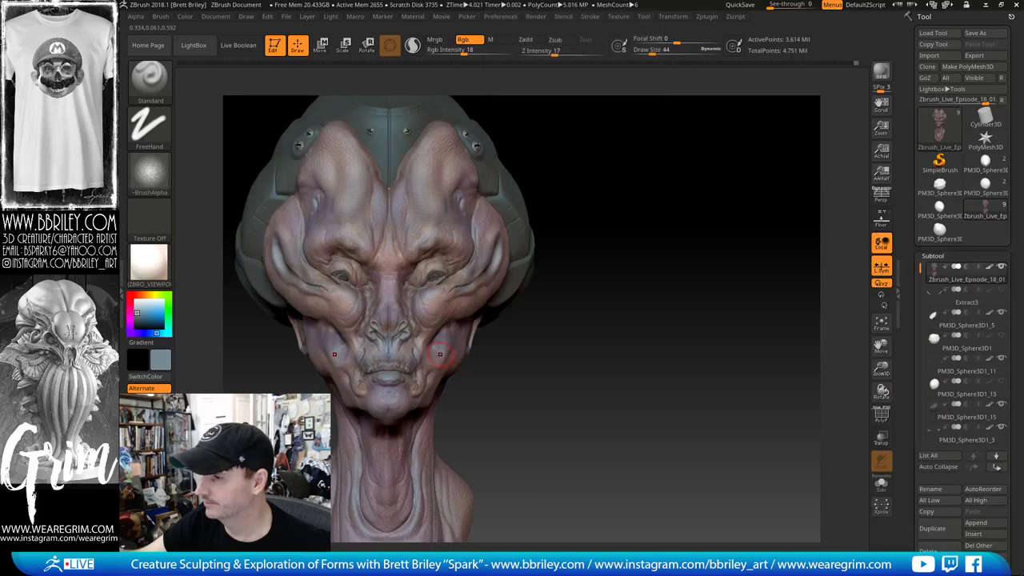
click(149, 261)
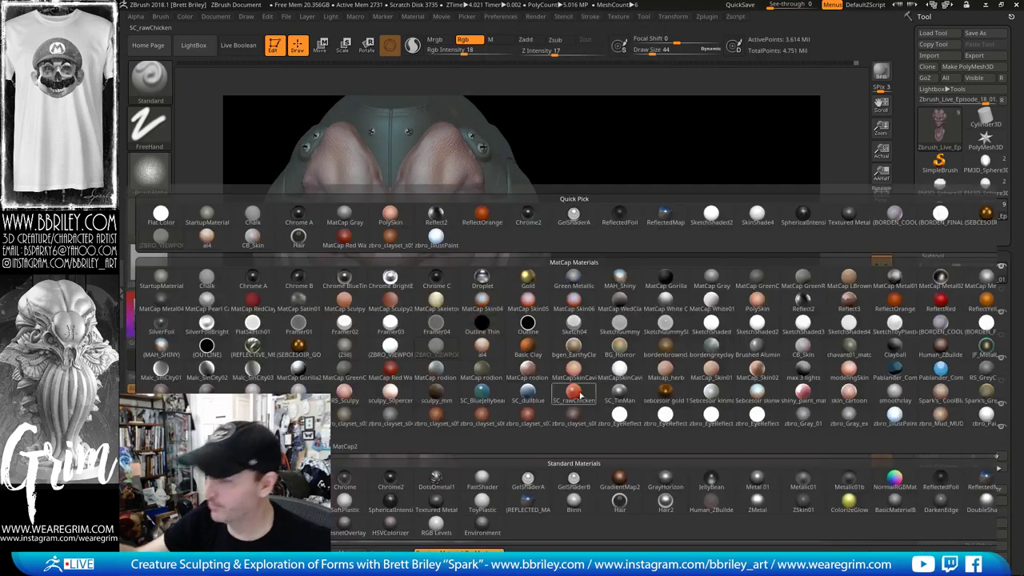
click(623, 418)
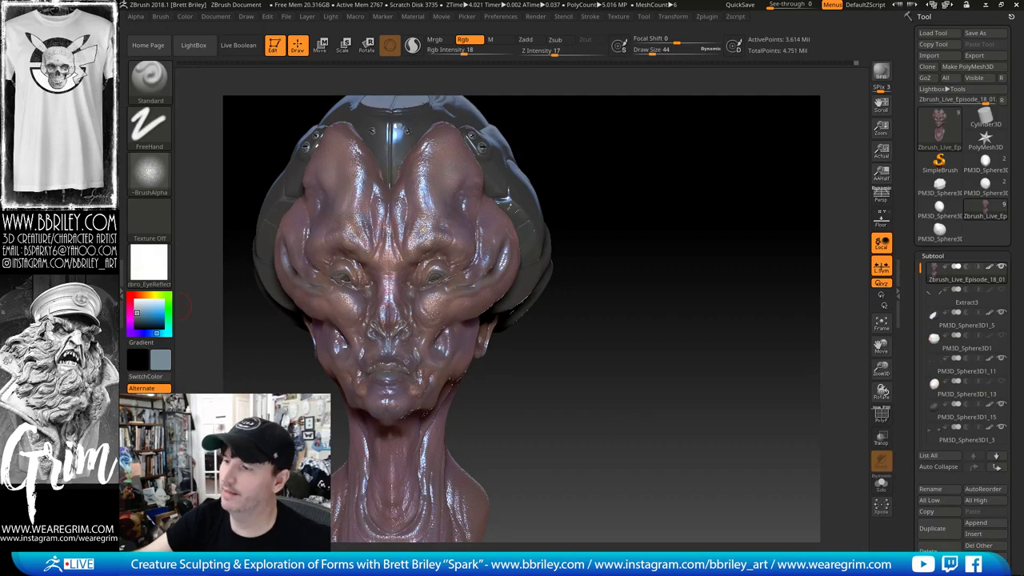
Step: Preview the zbro_EyeReflection_ellipse material, switch the bust to zbro_IllustPaint and examine the painted face up close
click(149, 262)
click(666, 412)
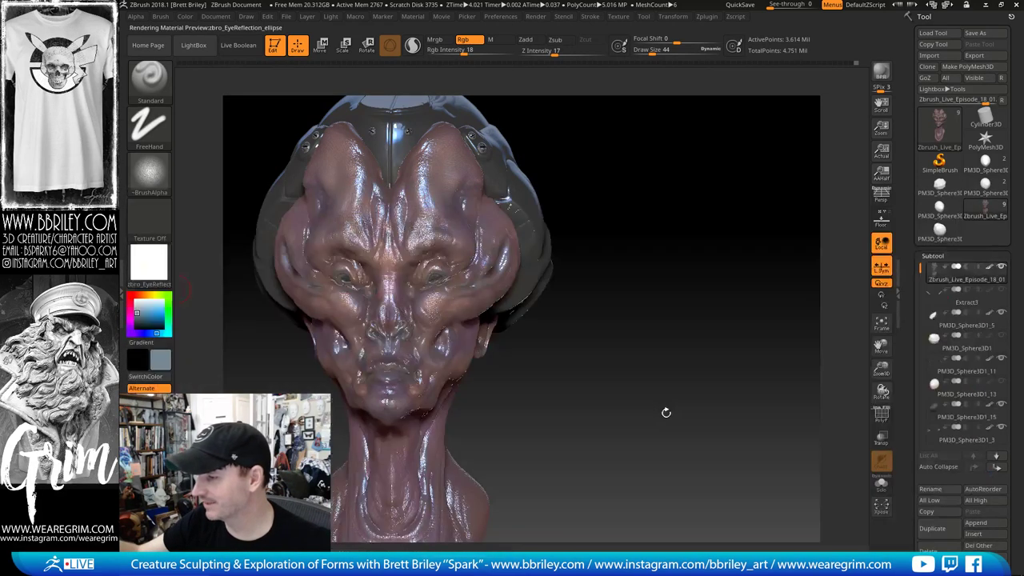
key(m)
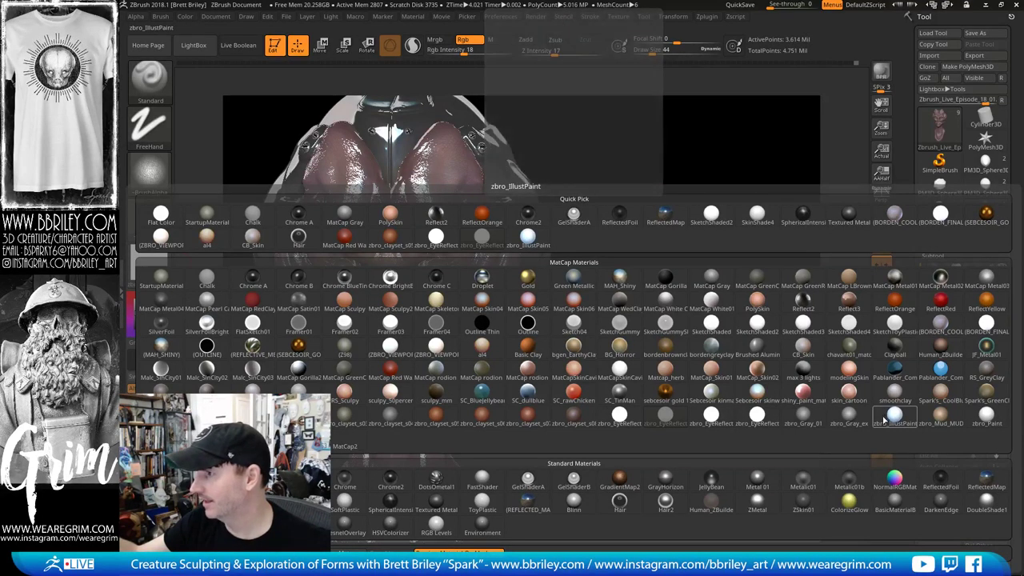
click(891, 415)
mouse_move(726, 371)
mouse_down()
mouse_move(660, 334)
mouse_move(639, 344)
mouse_up()
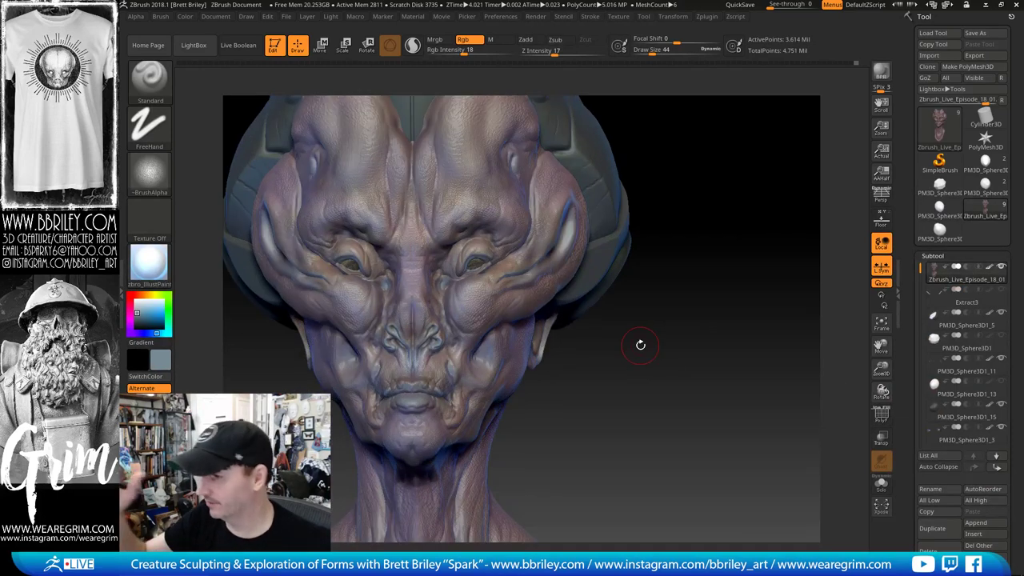
drag(719, 168, 707, 128)
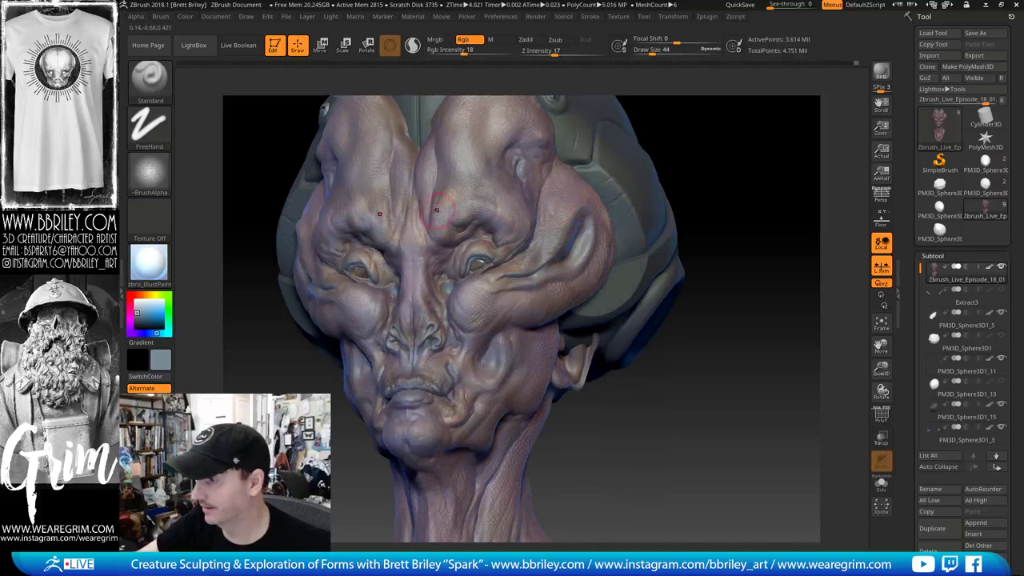
key(shift)
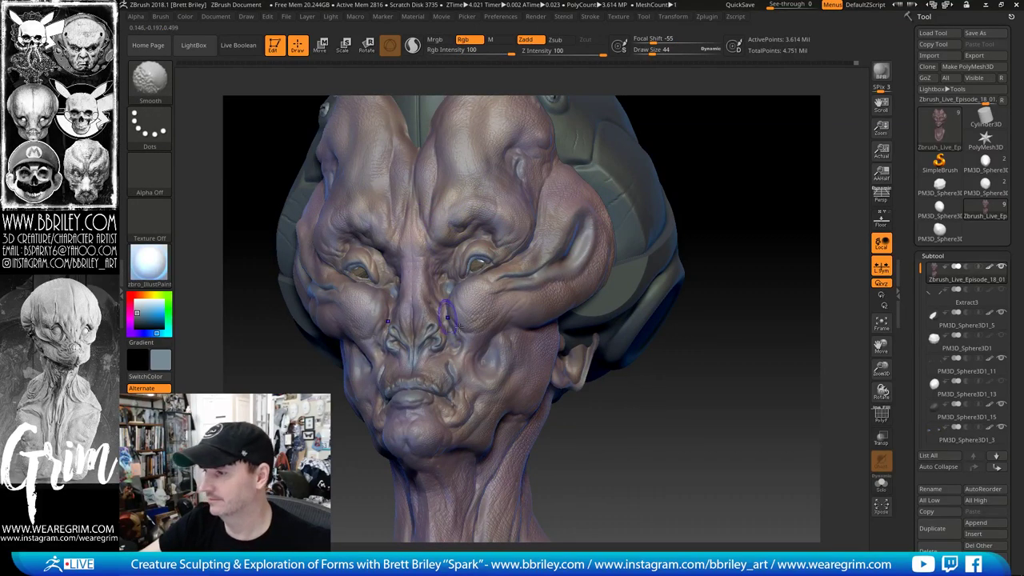
key(shift)
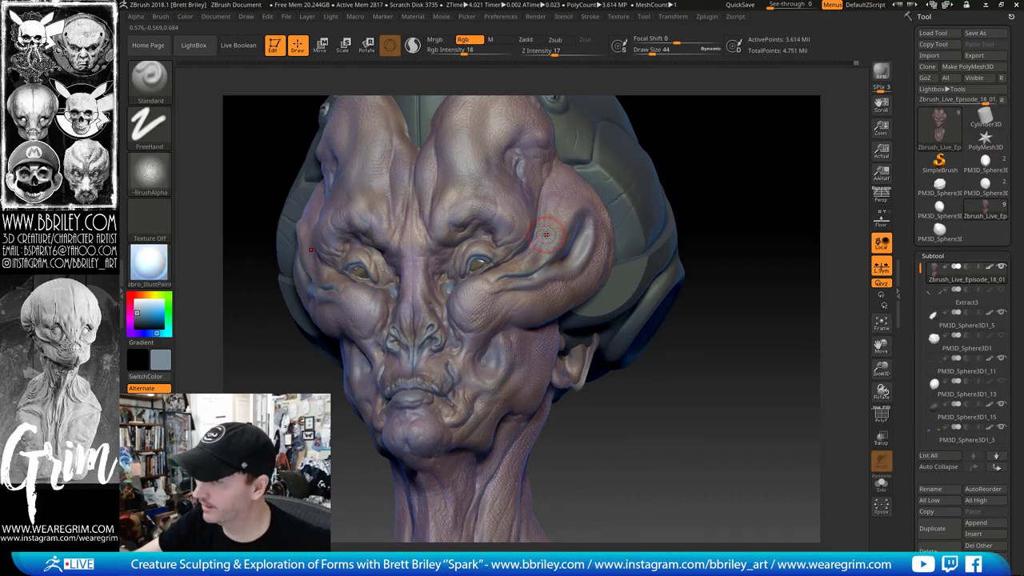
Step: Fill the helmet's side shell with a near-black colour, R 13, G 14, B 14
alt+click(707, 167)
mouse_move(709, 173)
alt+mouse_down()
mouse_move(676, 218)
mouse_move(616, 245)
alt+mouse_up()
drag(141, 318, 133, 320)
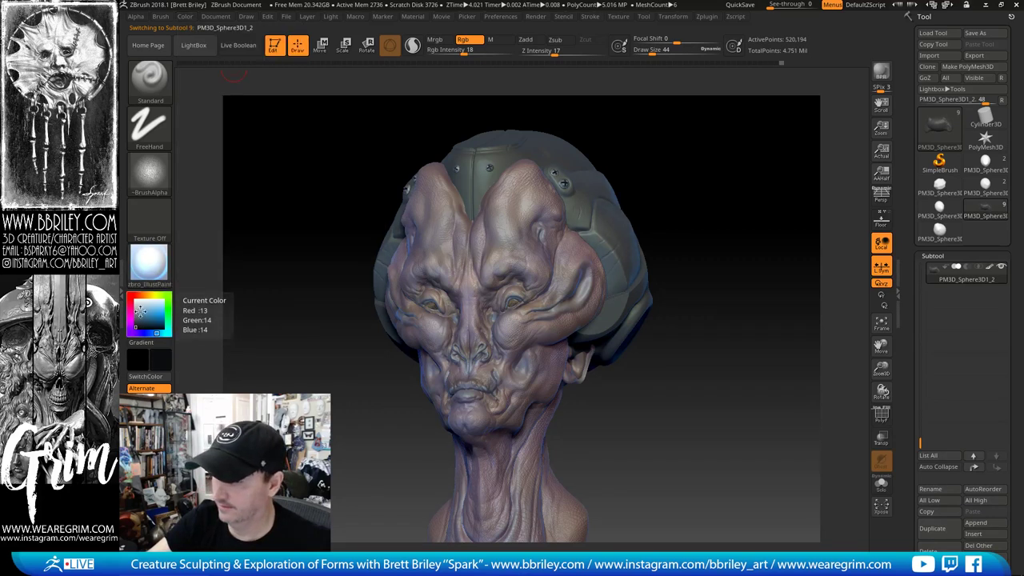
click(185, 16)
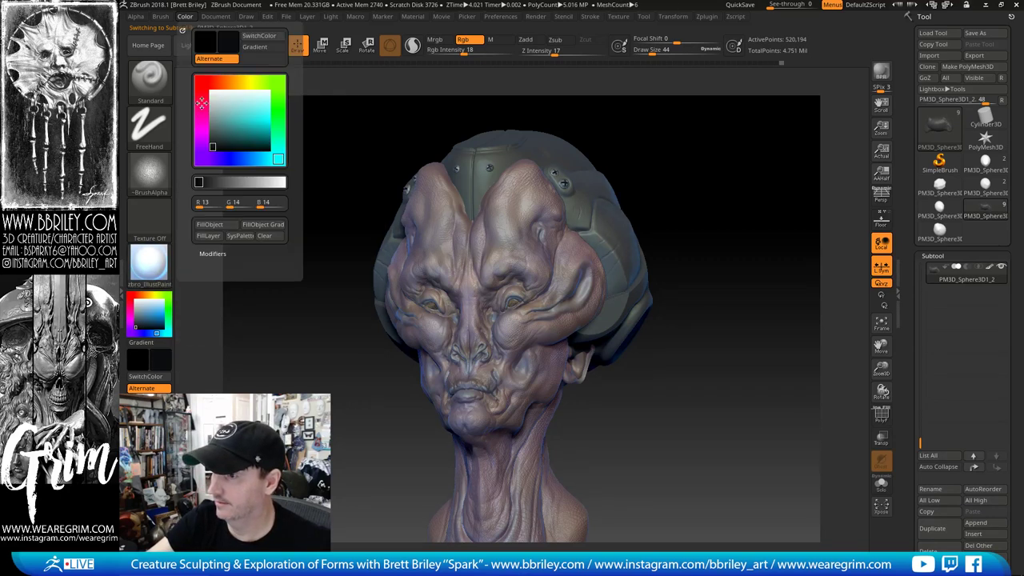
click(209, 226)
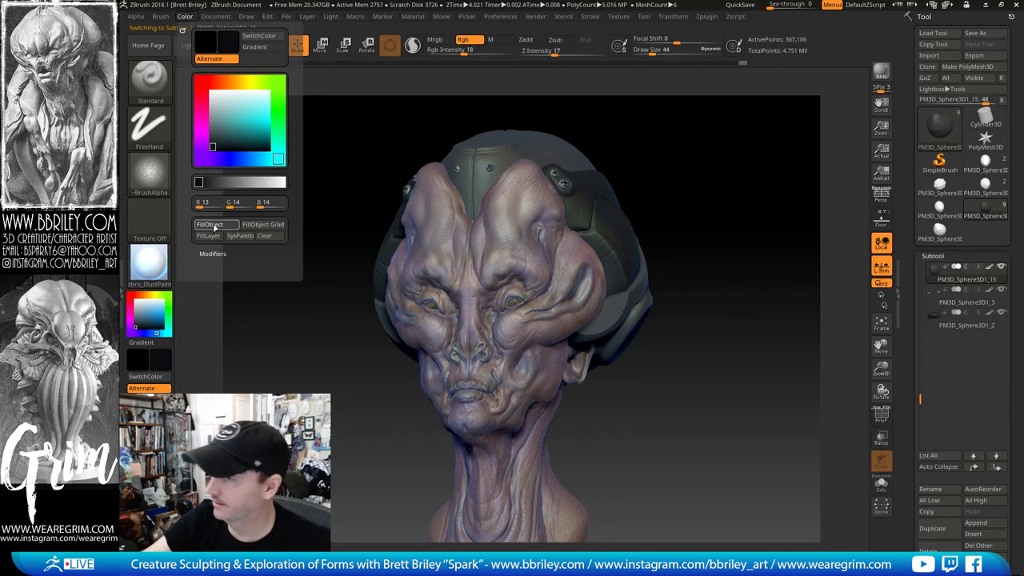
Step: Fill the helmet's rear outer piece with the same near-black colour
alt+click(630, 294)
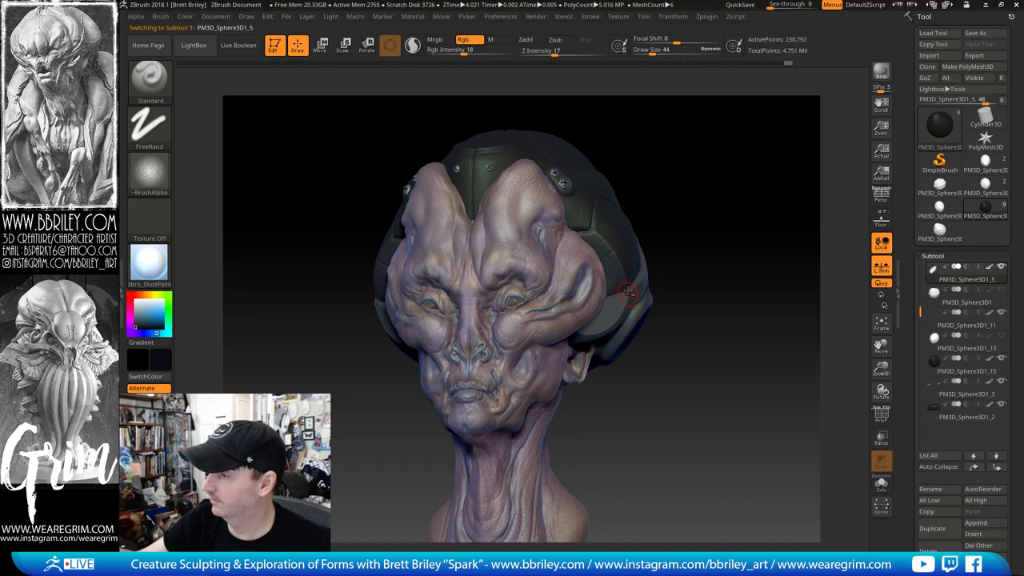
click(184, 16)
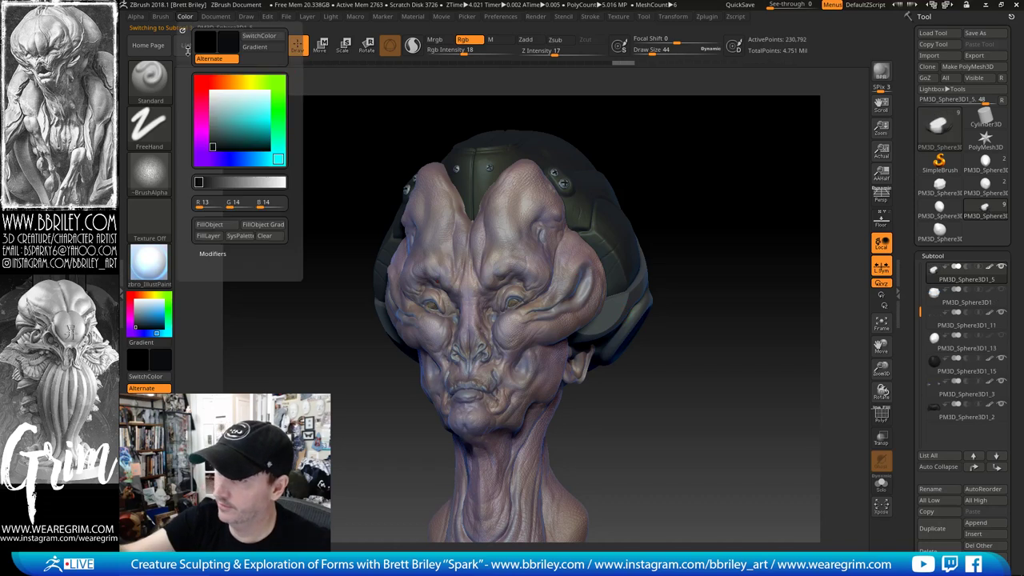
click(214, 229)
Step: Apply the near-black fill again to the helmet's side shell and top dome
drag(697, 165, 628, 220)
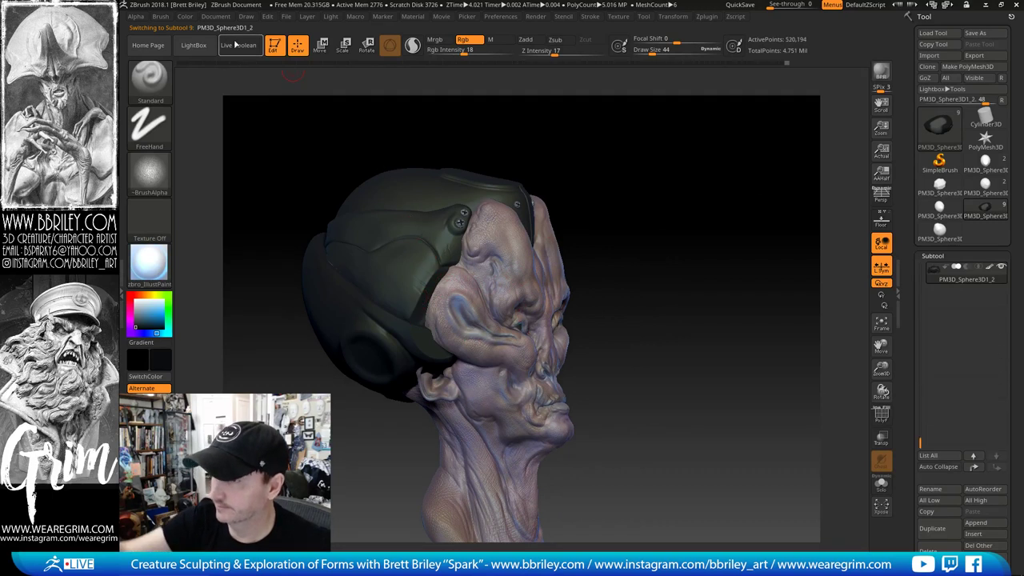
click(185, 16)
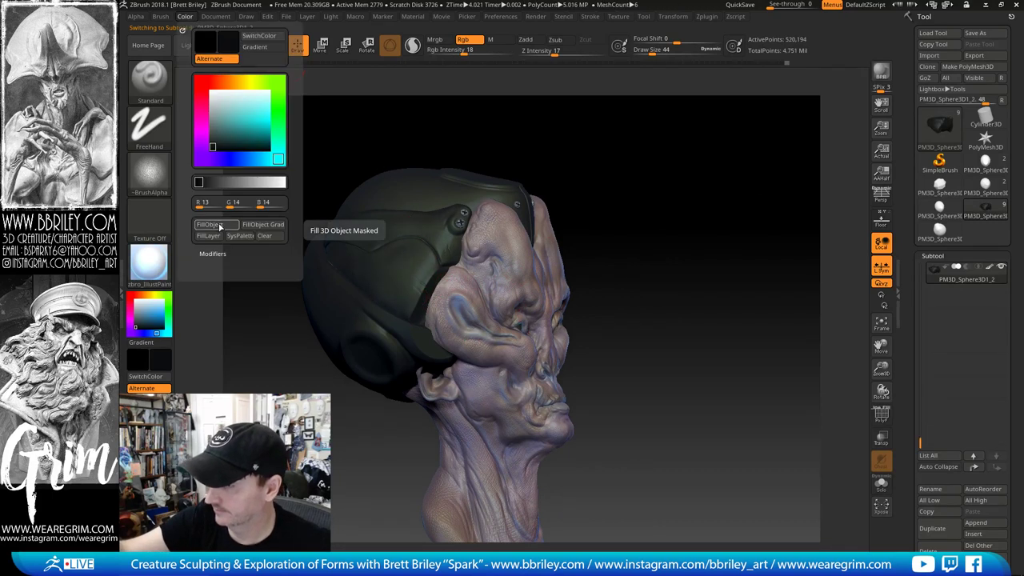
alt+click(464, 177)
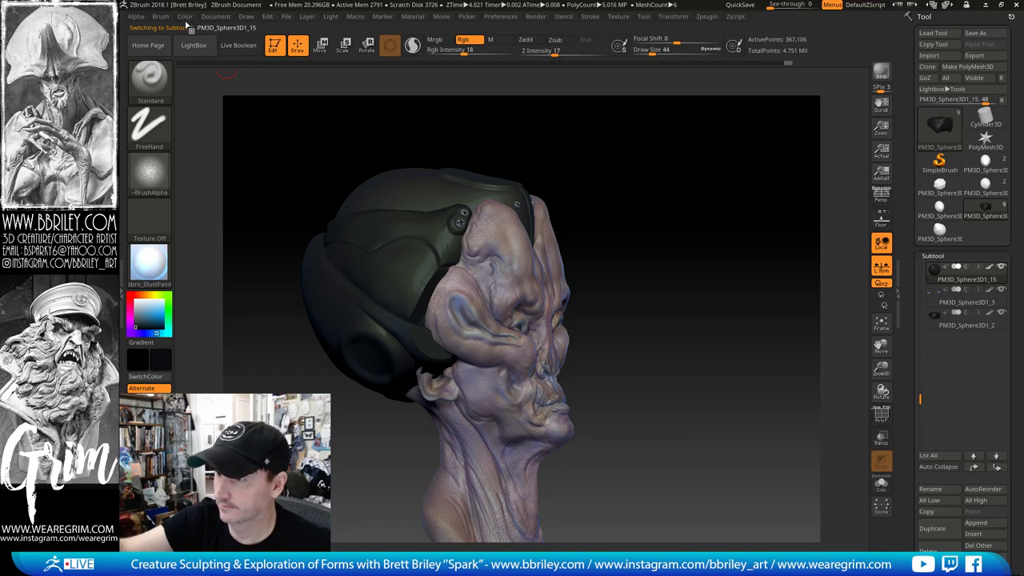
click(185, 17)
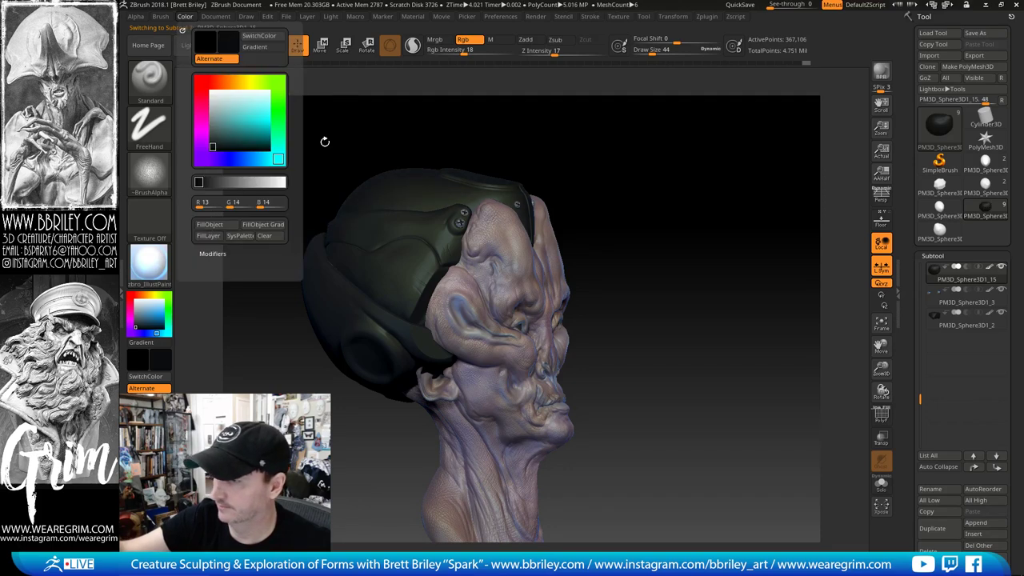
Step: Paint thin grey highlights along the edges and ridges of the helmet's side shell with draw size 12
drag(687, 164, 567, 213)
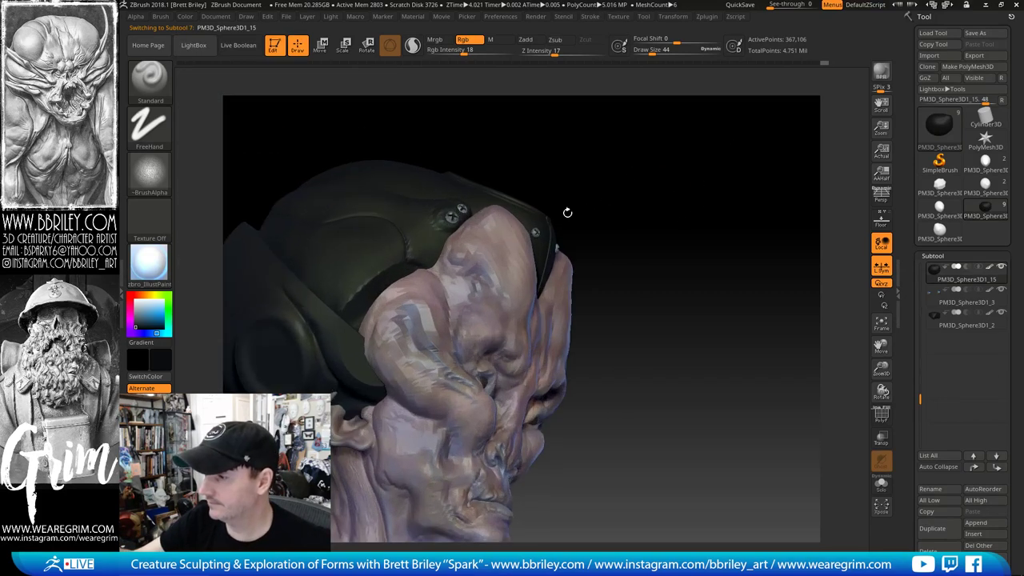
alt+click(410, 246)
click(136, 318)
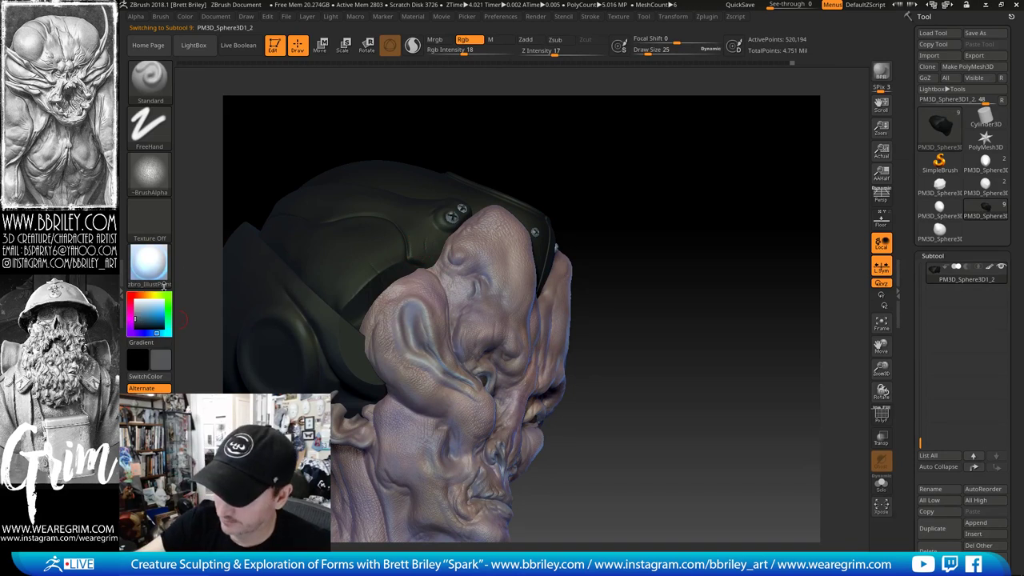
key(bracketleft)
key([)
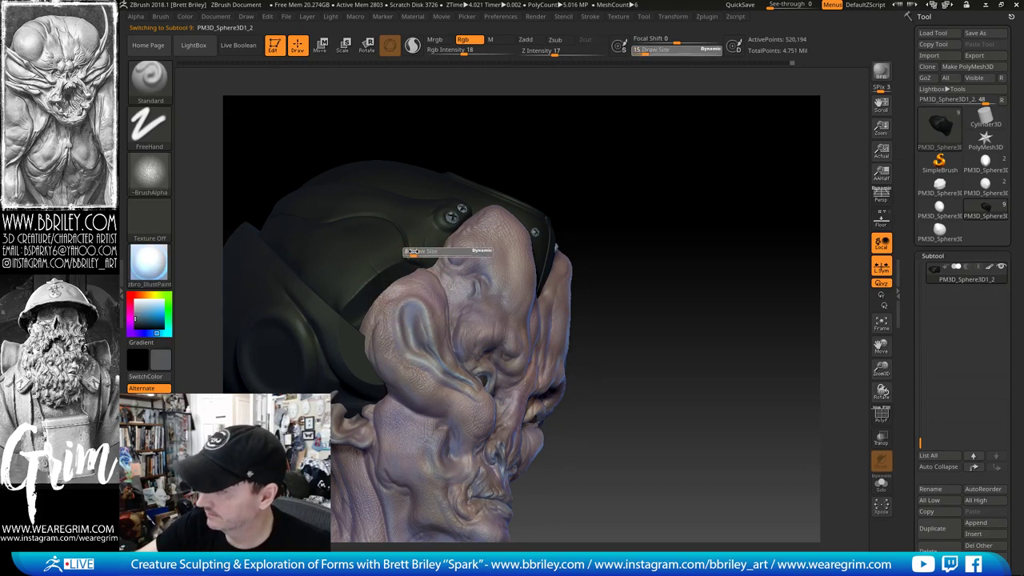
key(bracketright)
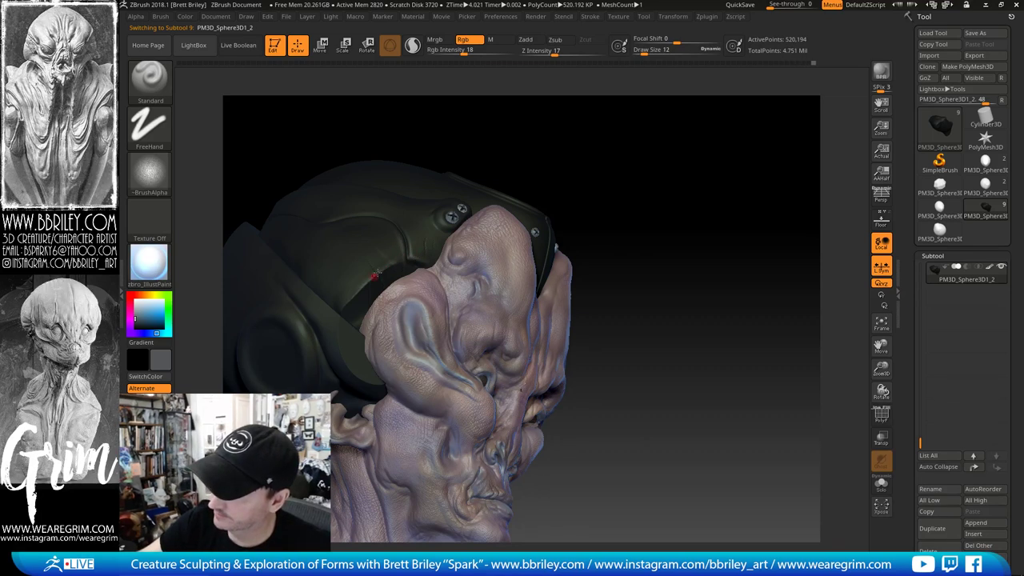
drag(509, 163, 396, 271)
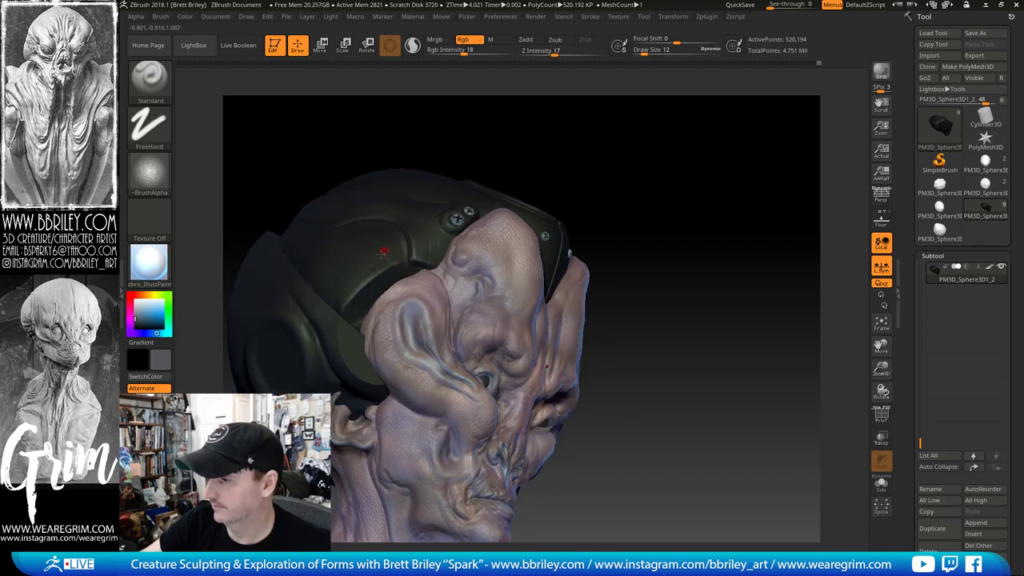
key(shift)
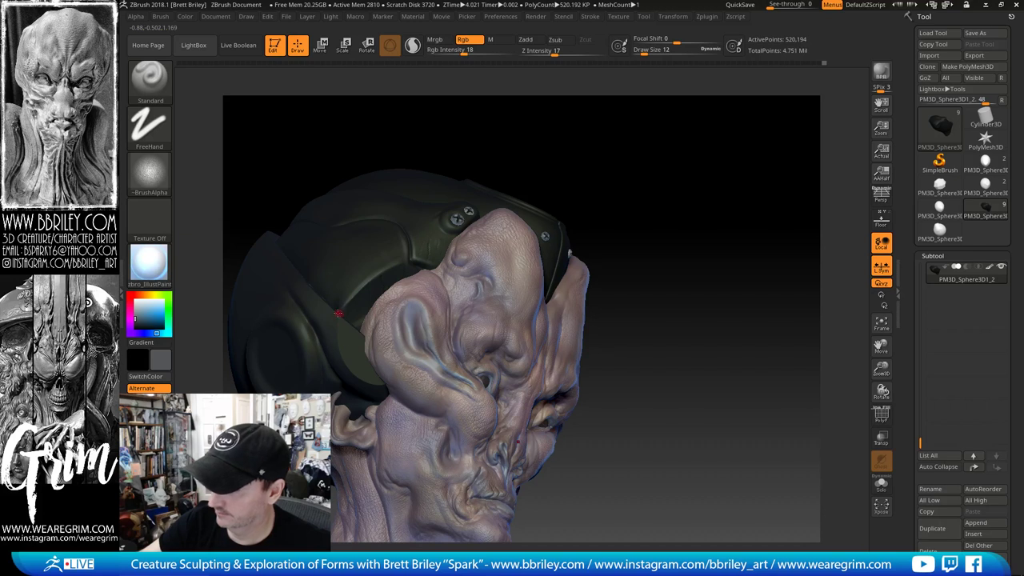
Step: Paint grey highlights along the rim and raised edges of the helmet's rear piece with draw size 23
alt+click(346, 364)
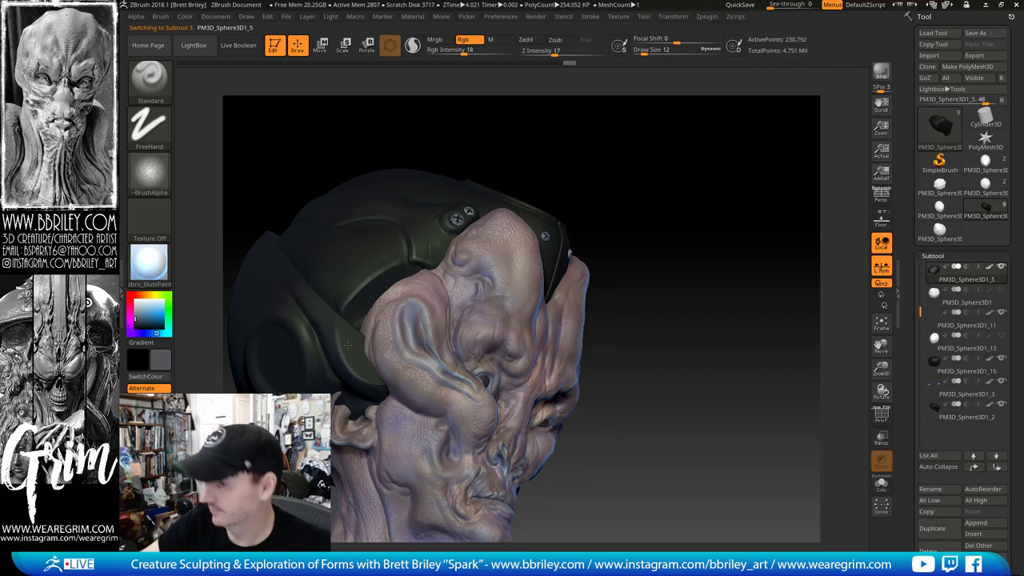
ctrl+right_drag(513, 248, 483, 244)
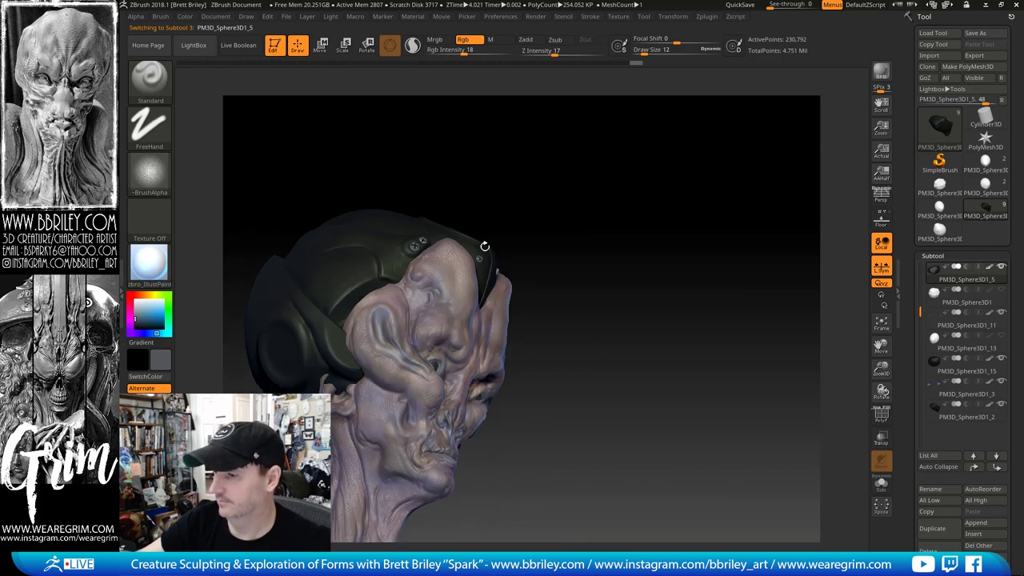
key(bracketright)
right_drag(330, 156, 325, 322)
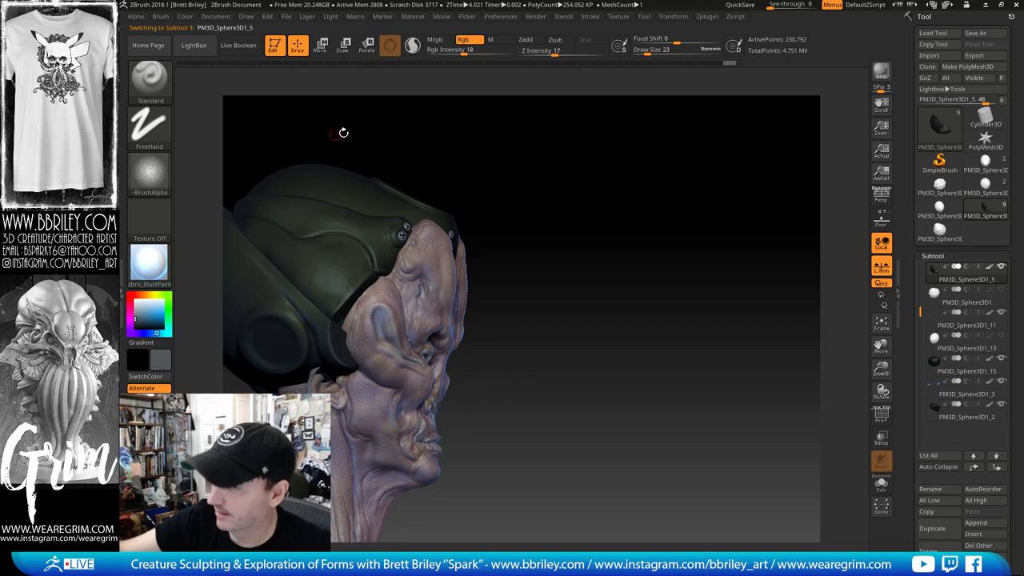
alt+right_drag(342, 133, 413, 148)
right_drag(312, 271, 332, 360)
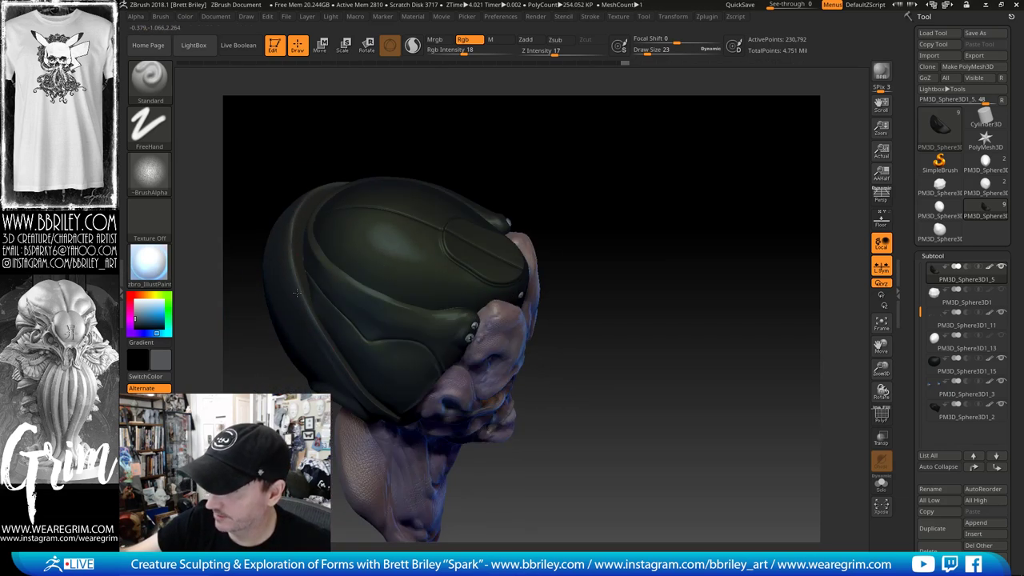
right_drag(297, 294, 319, 291)
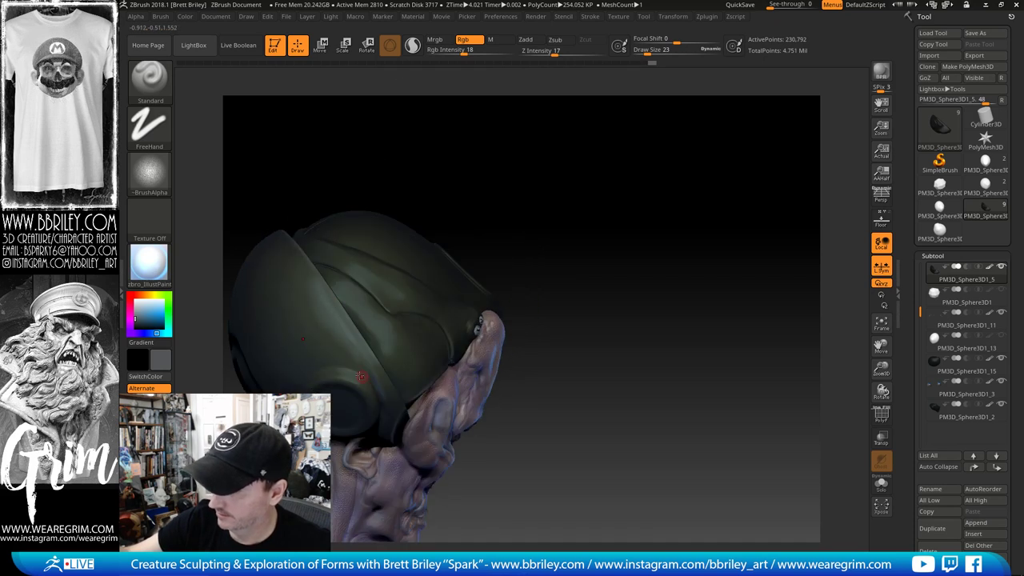
right_drag(364, 160, 353, 238)
Step: Brush more grey highlights onto the side shell's raised ridges and upper edge
alt+click(345, 264)
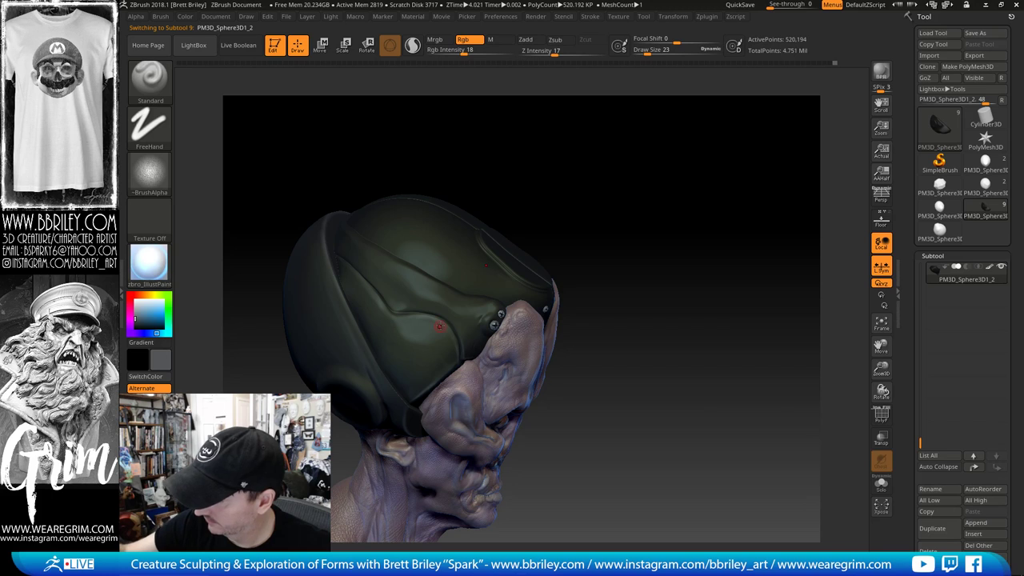
right_drag(366, 143, 353, 231)
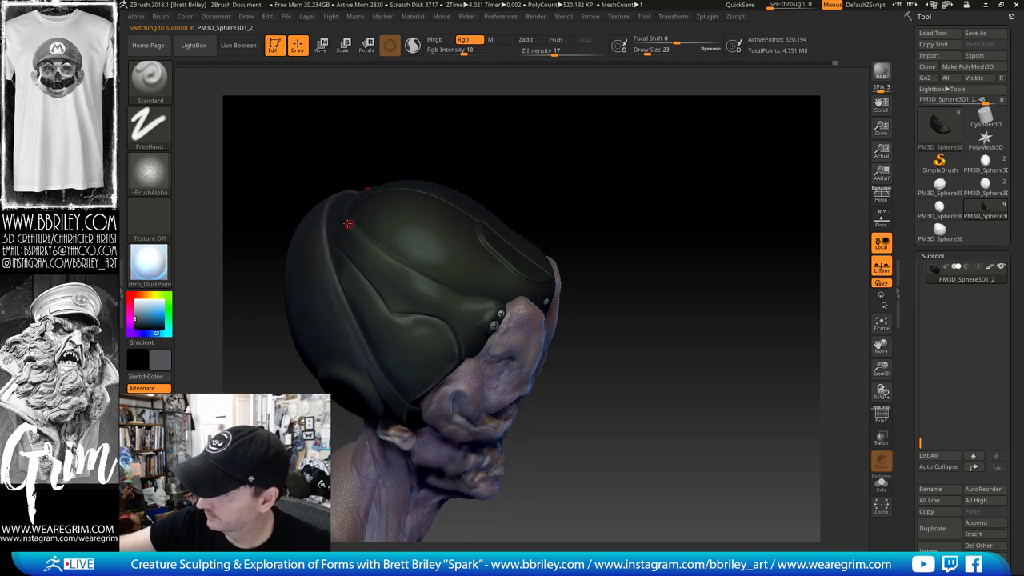
right_drag(508, 185, 487, 230)
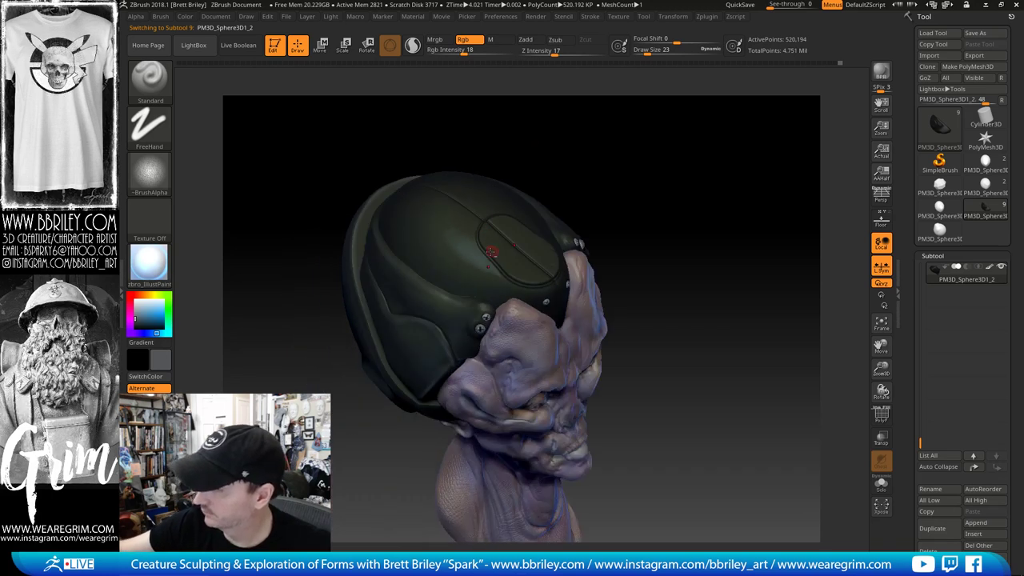
Step: Paint the oval inset panel on the helmet's top dome grey with draw size 79
alt+click(485, 232)
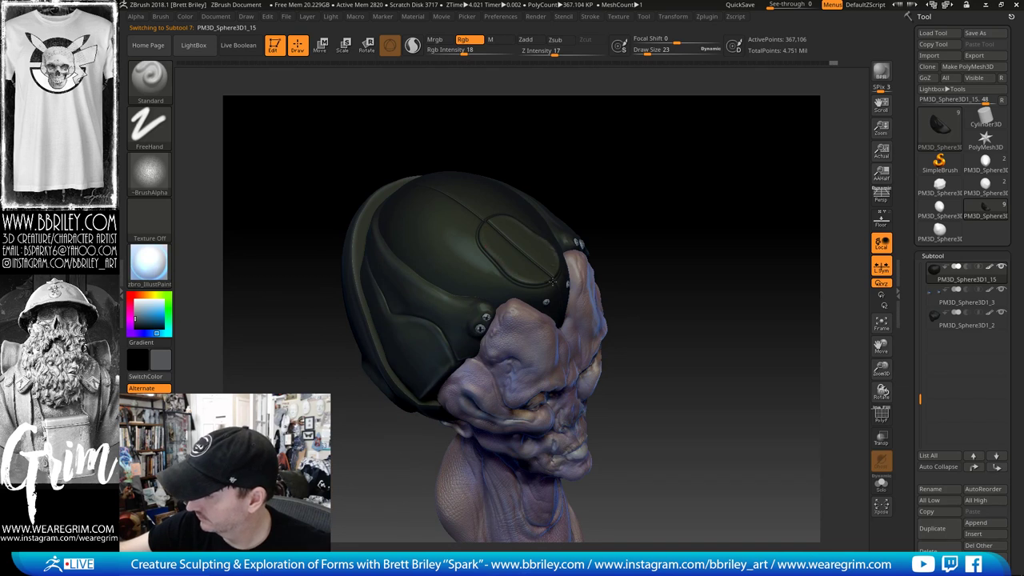
right_drag(563, 139, 435, 307)
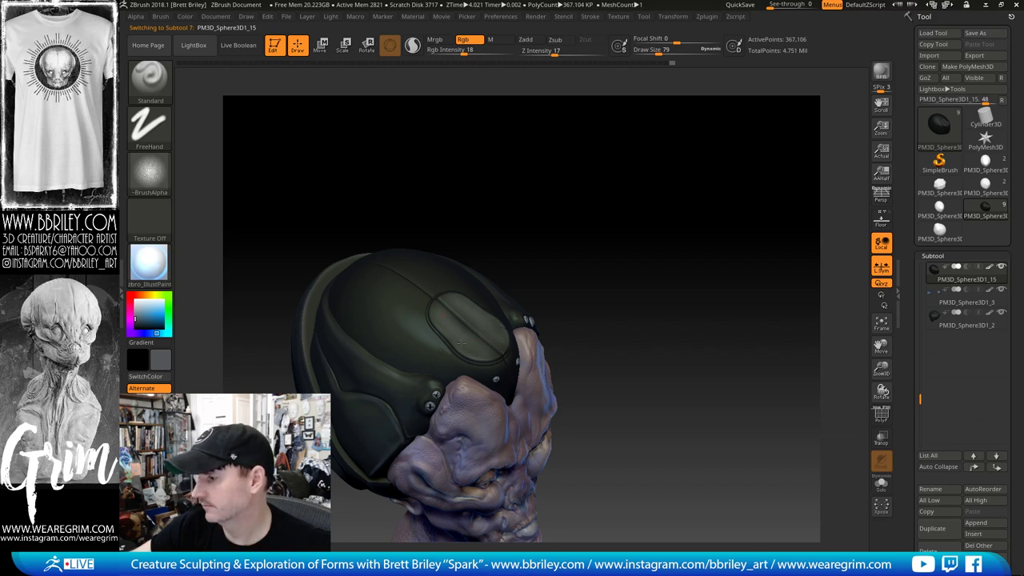
drag(498, 213, 559, 240)
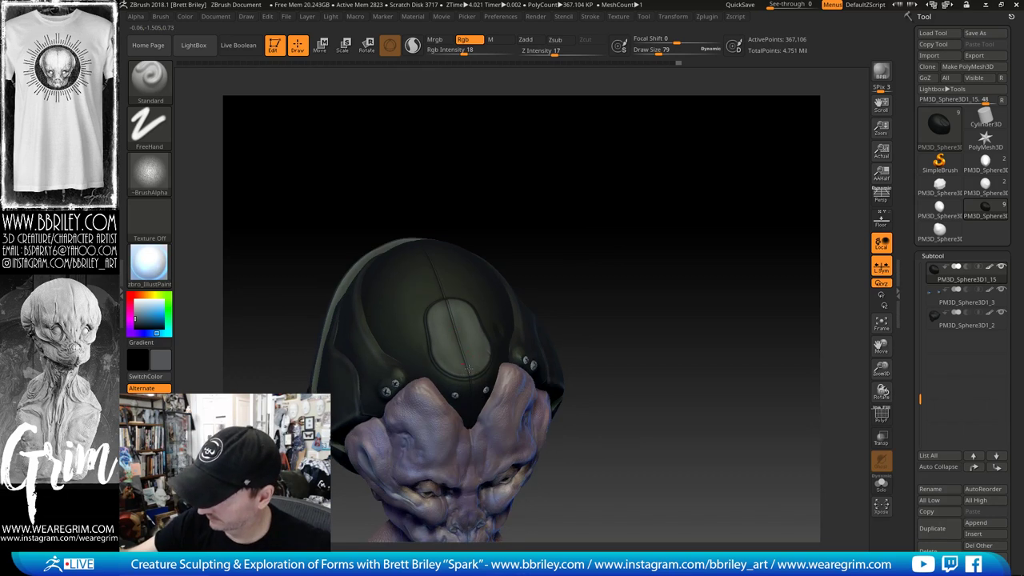
drag(450, 341, 458, 332)
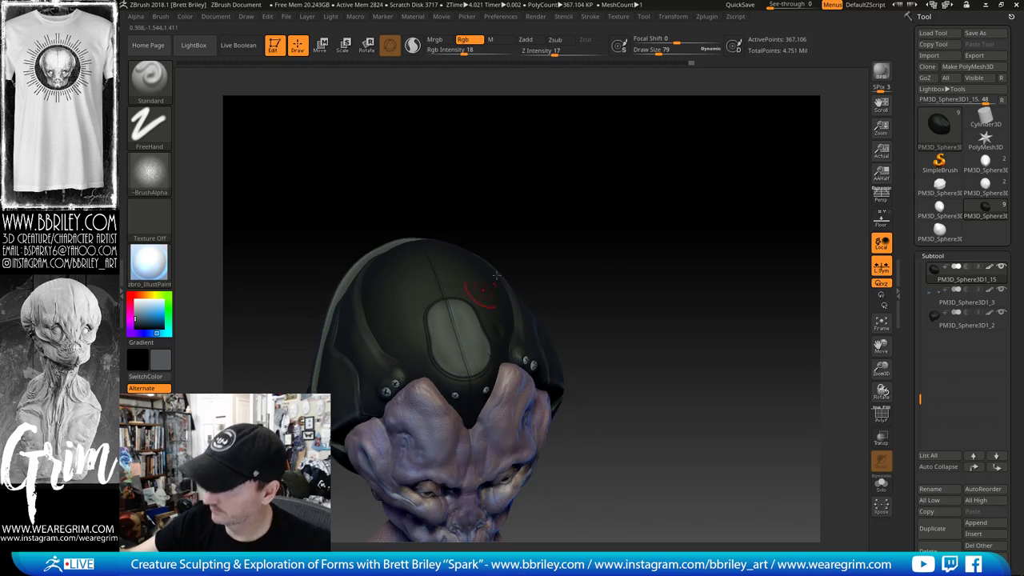
mouse_move(523, 255)
mouse_down()
mouse_move(541, 224)
mouse_move(556, 245)
mouse_move(552, 276)
mouse_up()
Step: Paint thin light-grey (RGB 170, 170, 170) highlights around the rim of the dome's oval inset panel with draw size 6
key(bracketleft)
key(bracketleft)
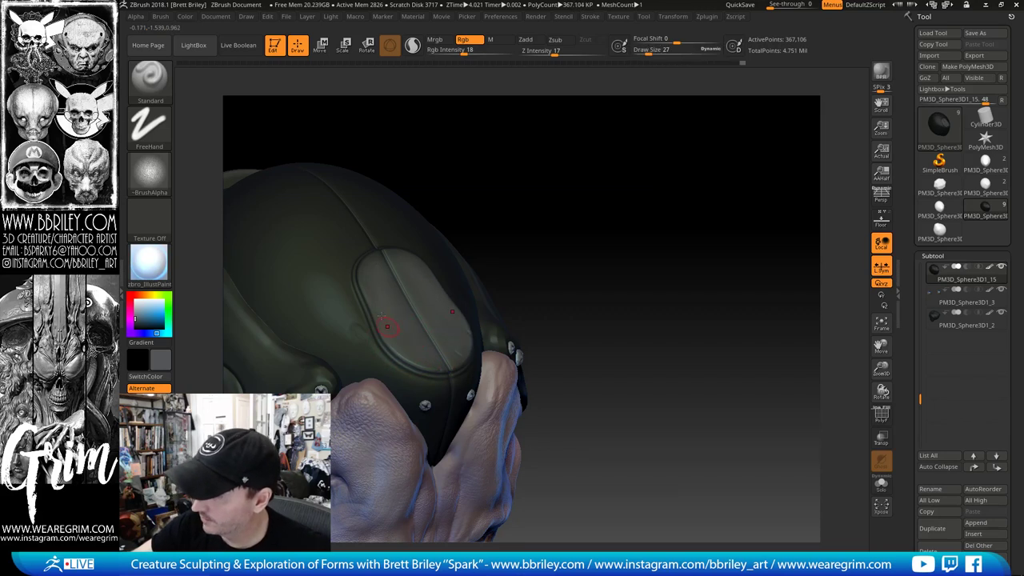
key(bracketleft)
key(bracketleft)
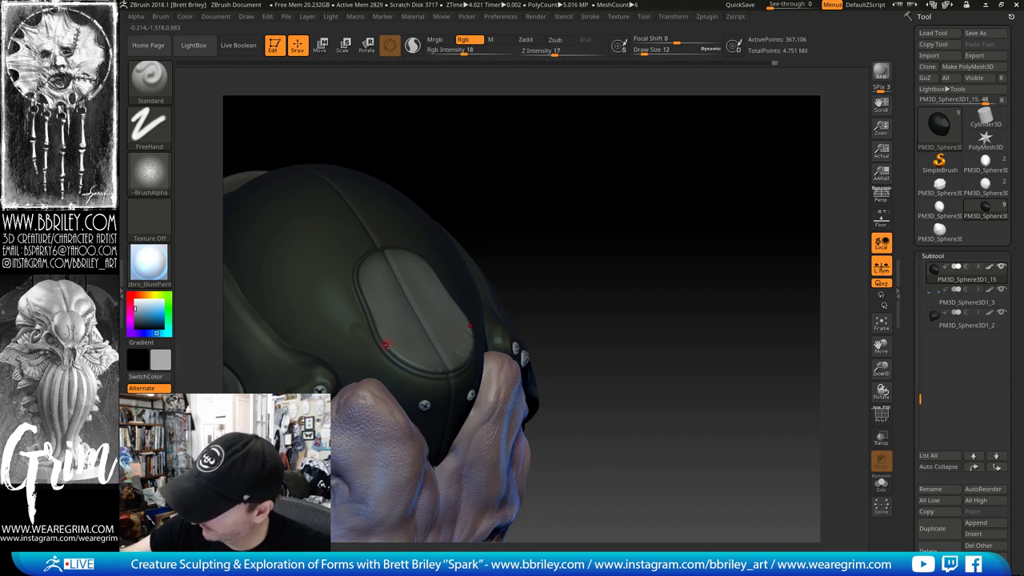
key(bracketleft)
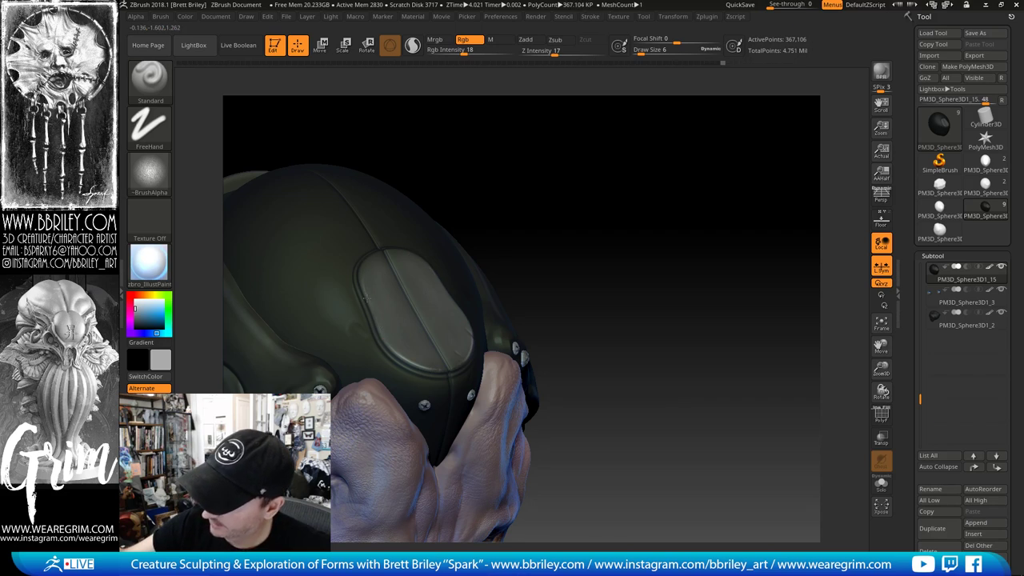
drag(443, 152, 420, 243)
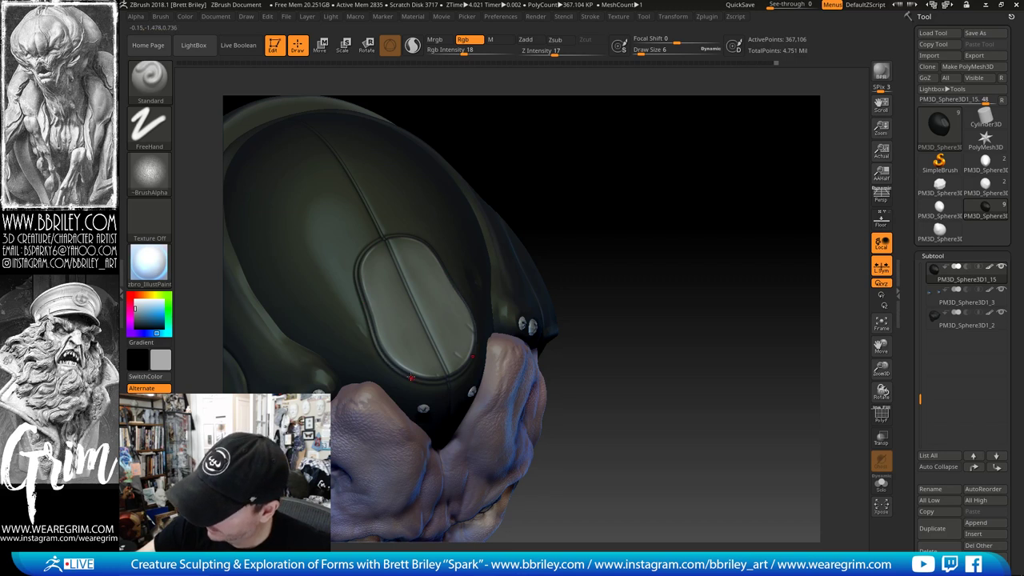
mouse_move(533, 180)
mouse_down()
mouse_move(560, 137)
mouse_move(567, 179)
mouse_move(547, 209)
mouse_up()
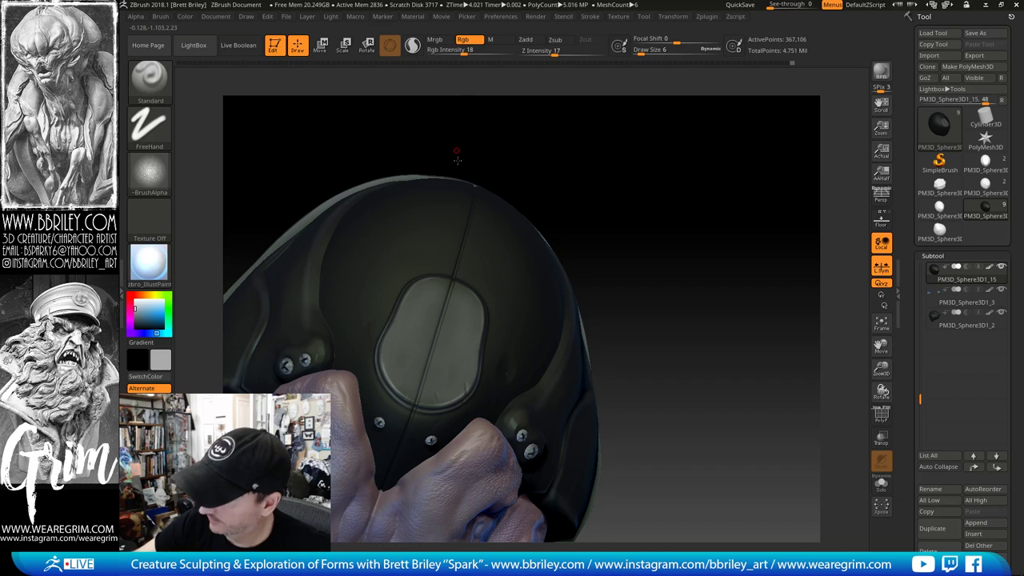
drag(457, 159, 389, 314)
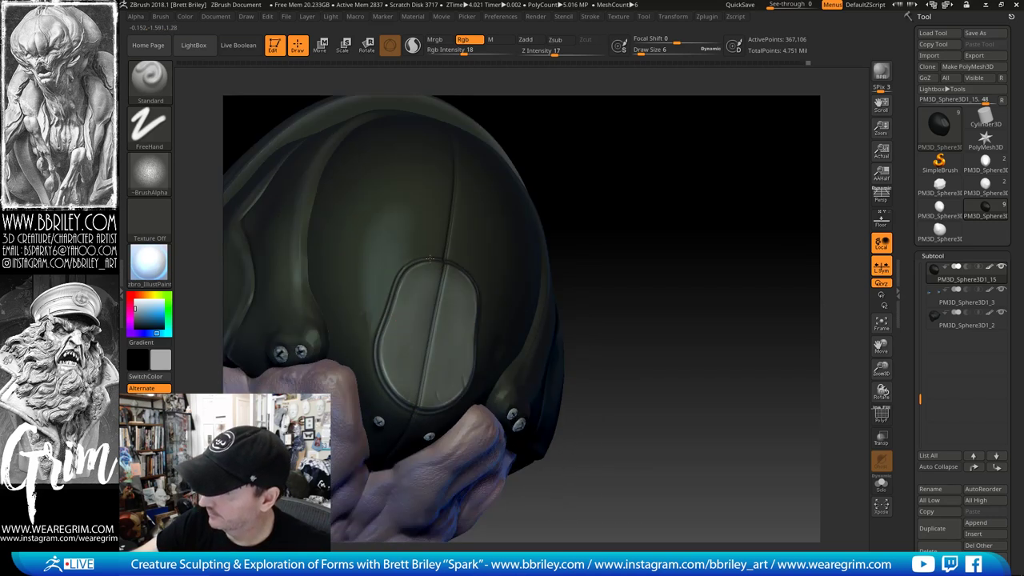
Step: Brush fine light-grey highlights along the dome's central seam, in front of and behind the oval inset panel
mouse_move(576, 160)
mouse_down()
mouse_move(621, 160)
mouse_move(575, 167)
mouse_move(560, 208)
mouse_up()
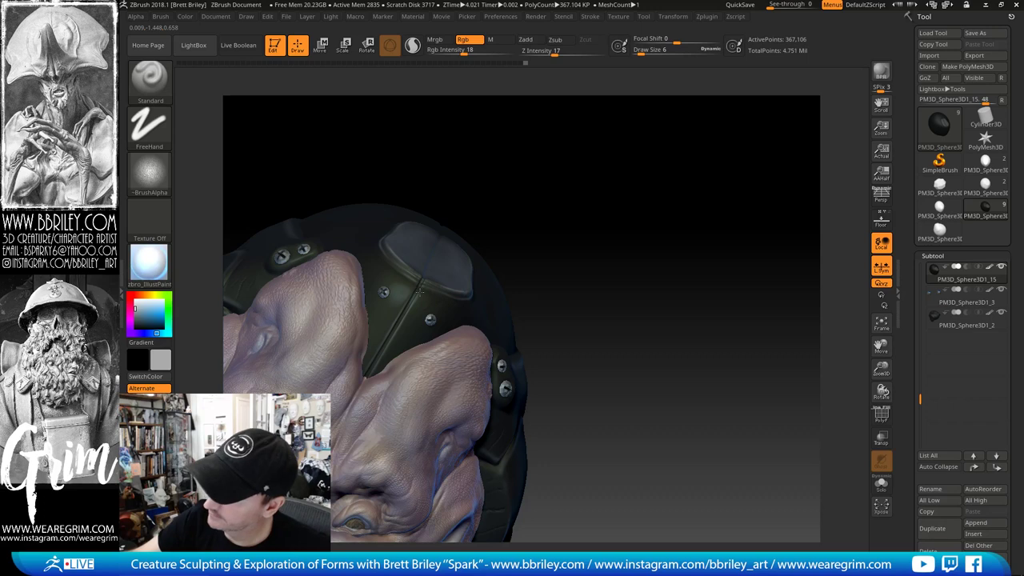
drag(488, 204, 415, 258)
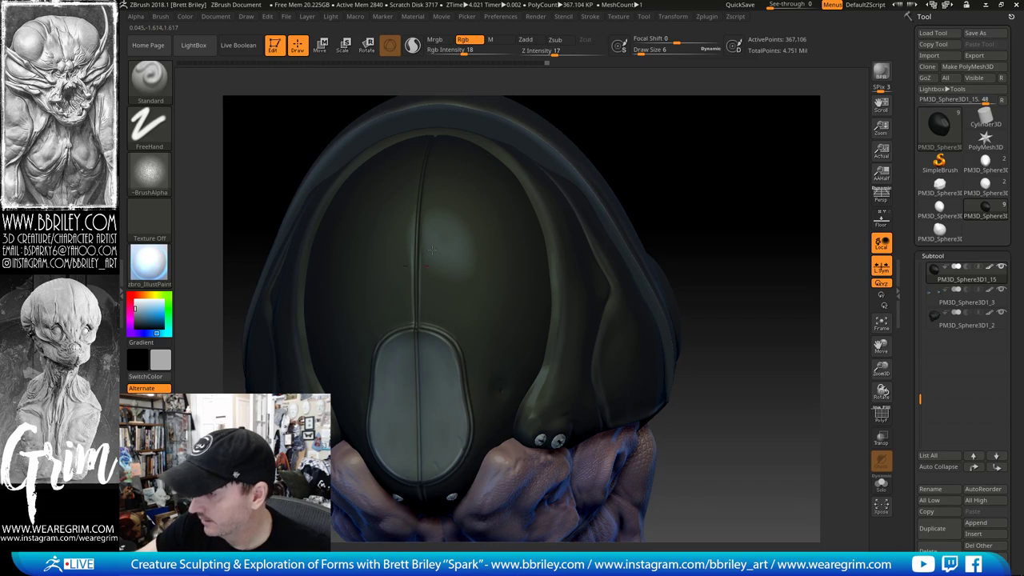
right_drag(431, 250, 482, 229)
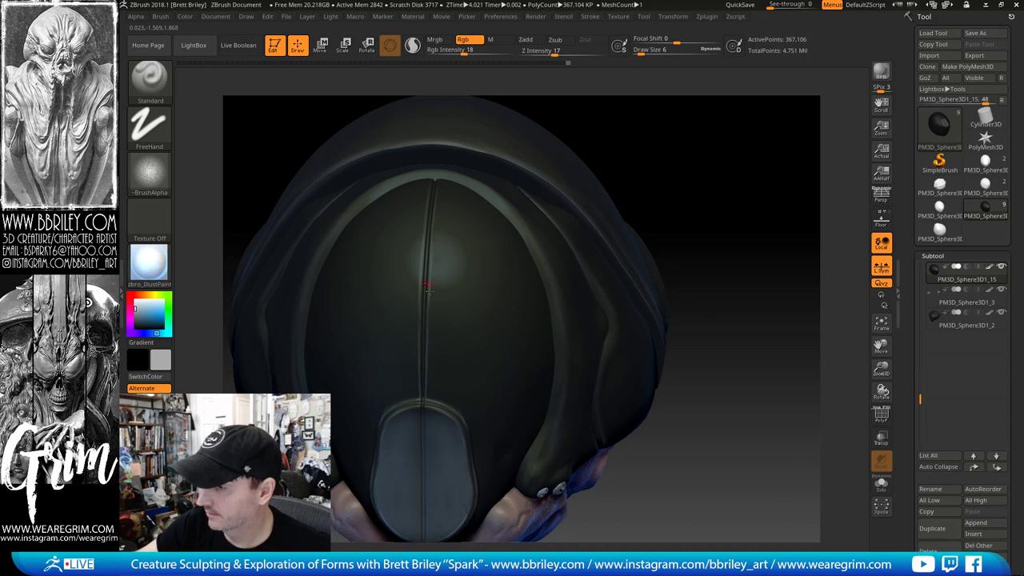
right_drag(701, 212, 436, 344)
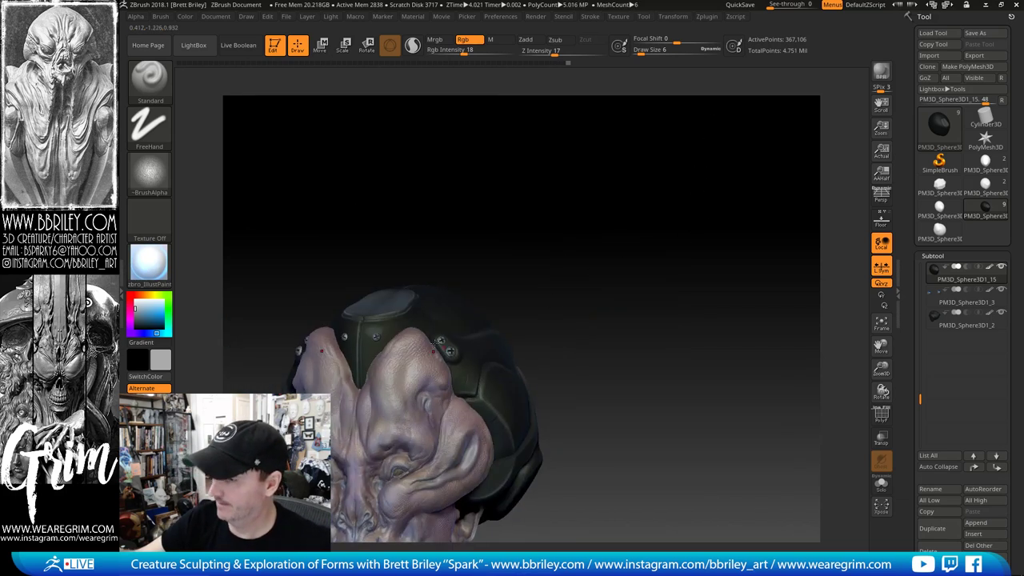
Step: Fill the whole dome piece with light grey (RGB 170, 170, 170) at RGB intensity 8
mouse_move(543, 267)
right_down()
mouse_move(568, 235)
mouse_move(416, 304)
right_up()
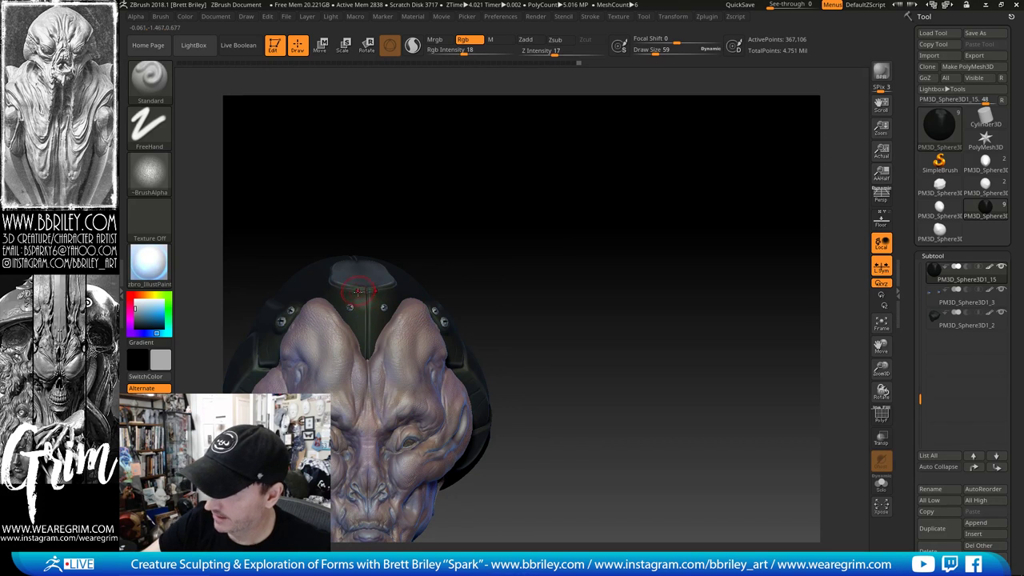
right_drag(407, 183, 377, 314)
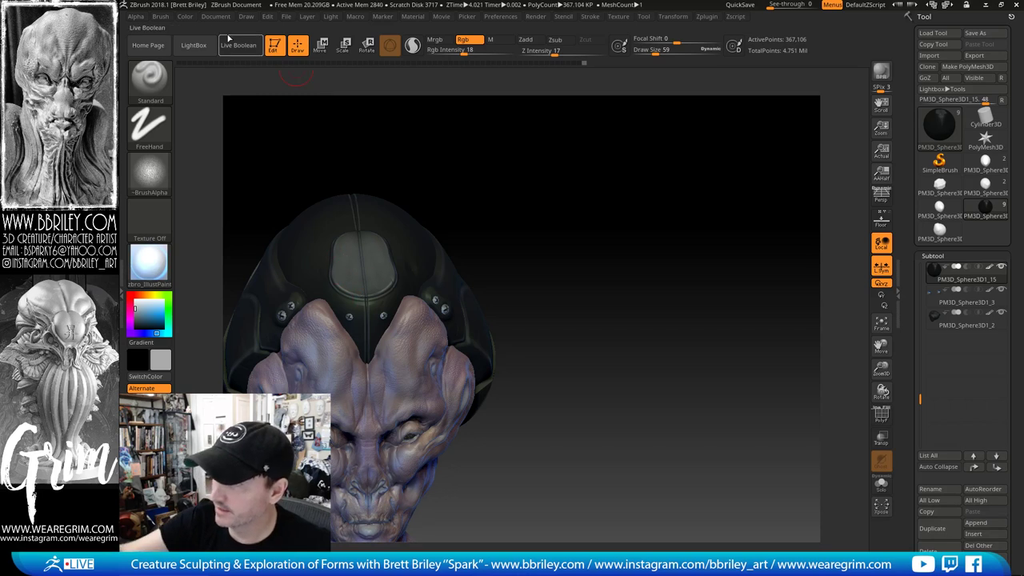
click(184, 16)
click(217, 225)
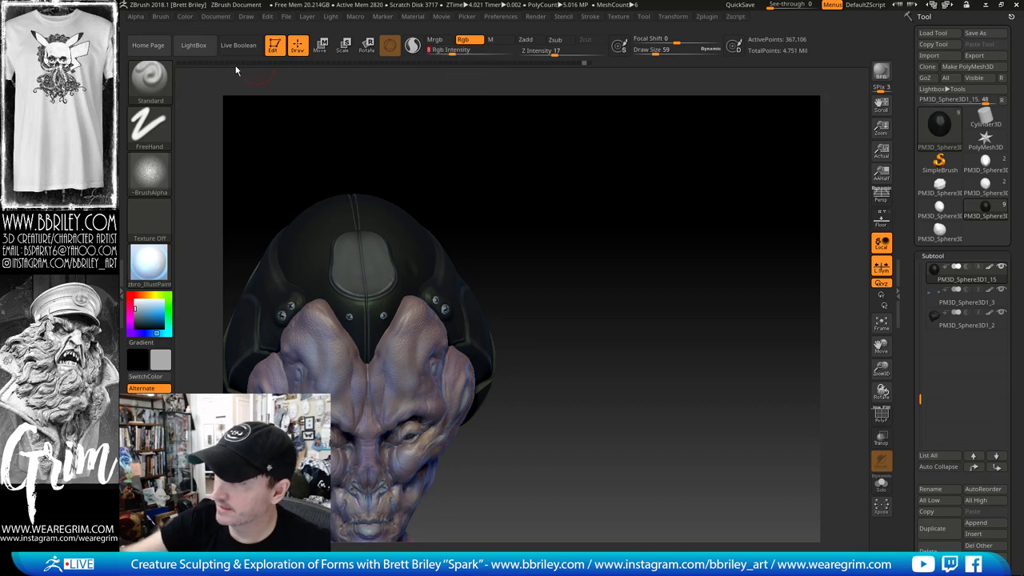
click(185, 16)
click(212, 225)
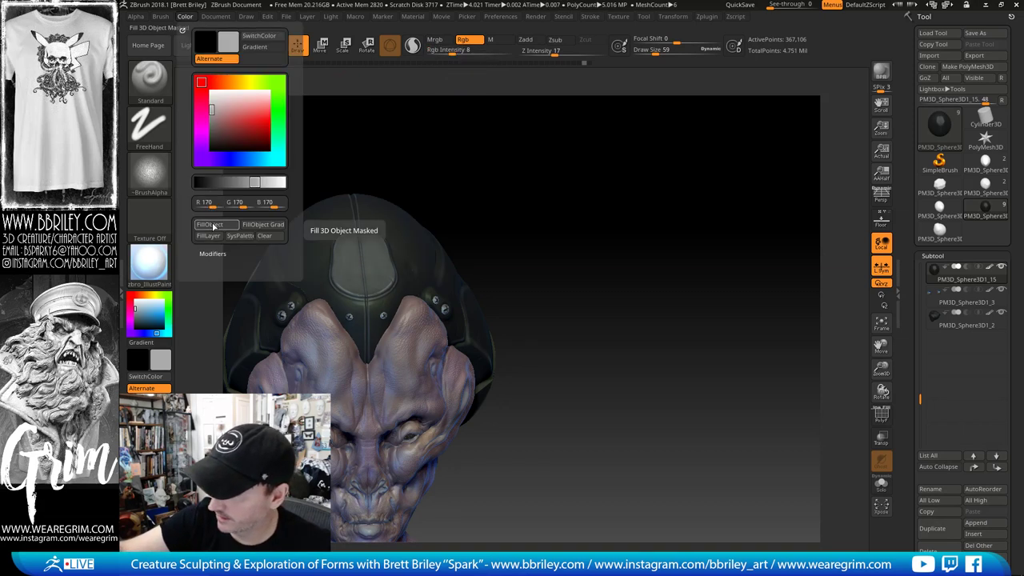
Step: Switch to the helmet's side-shell subtool and isolate it from the rest of the bust
drag(530, 220, 552, 272)
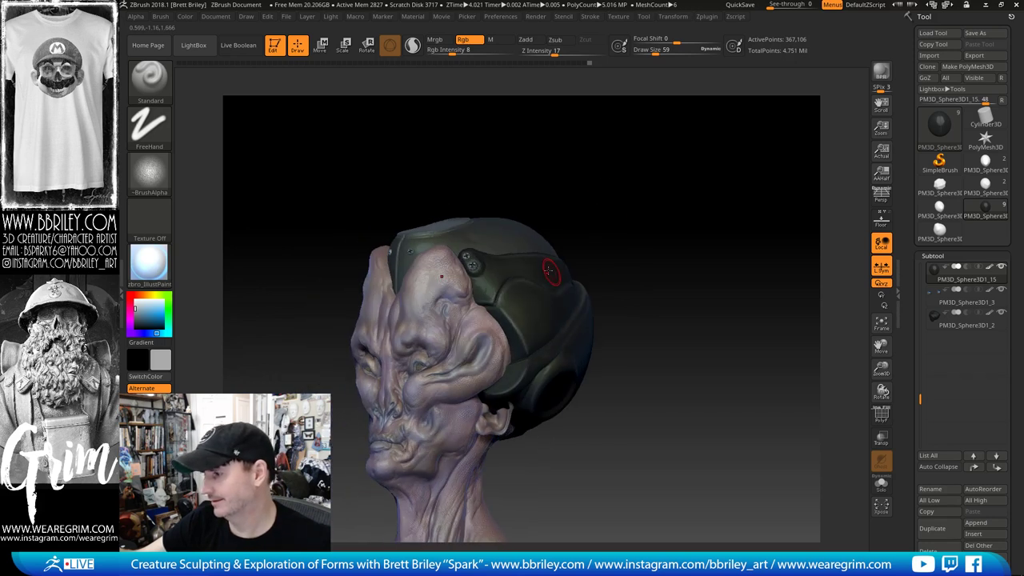
alt+click(522, 320)
drag(644, 207, 597, 211)
key(bracketleft)
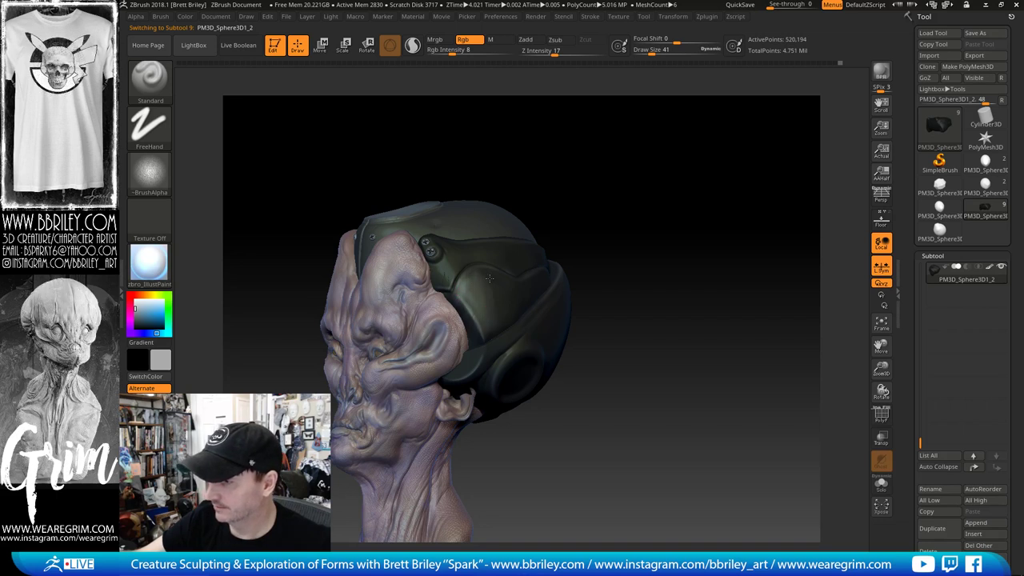
drag(618, 191, 591, 179)
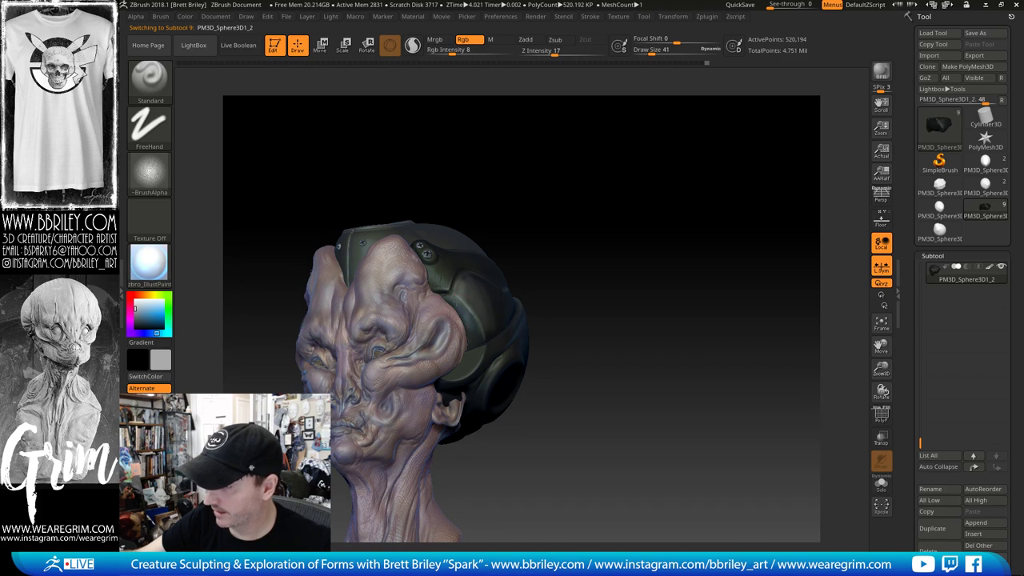
drag(528, 221, 632, 404)
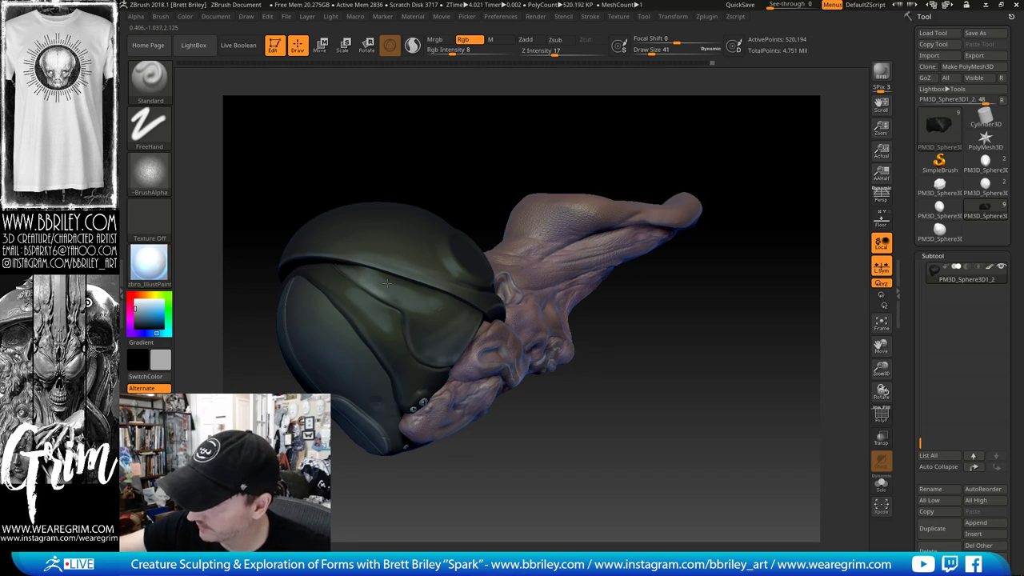
click(881, 483)
drag(539, 233, 350, 251)
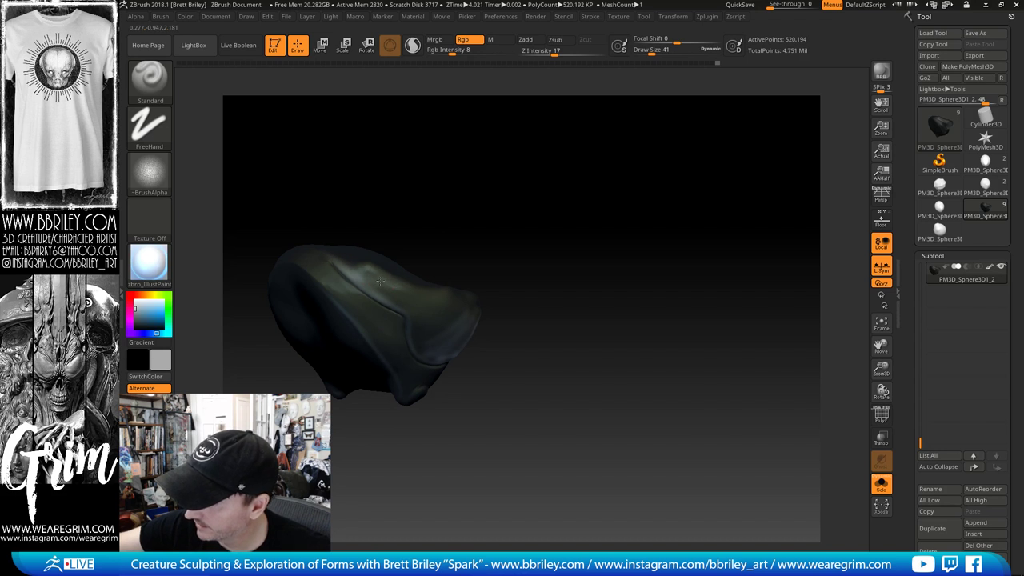
Step: Paint the side shell's raised panel light grey, using draw size 124 and then draw size 47
drag(425, 238, 392, 281)
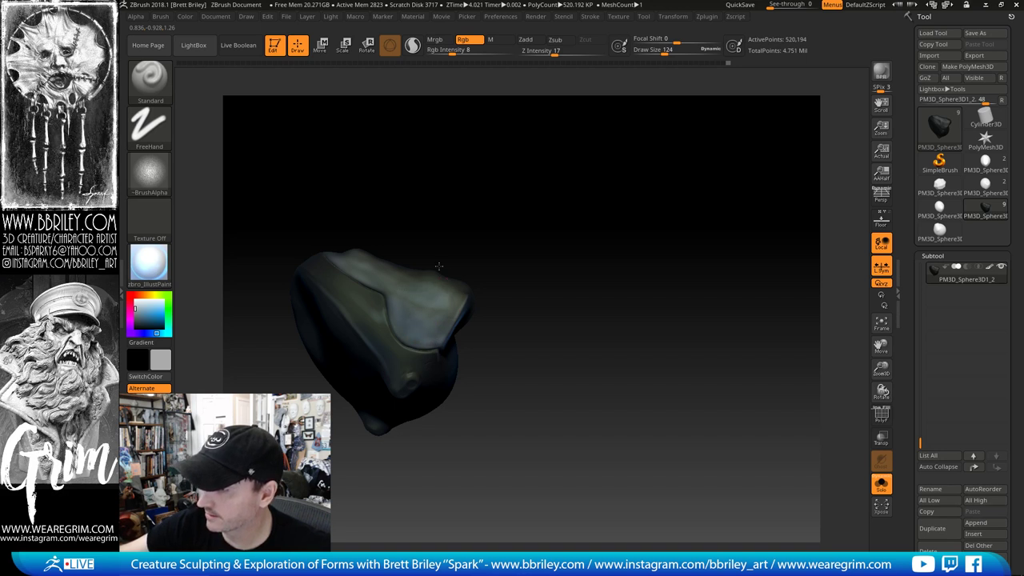
mouse_move(504, 236)
mouse_down()
mouse_move(601, 201)
mouse_move(736, 235)
mouse_move(716, 203)
mouse_move(680, 206)
mouse_up()
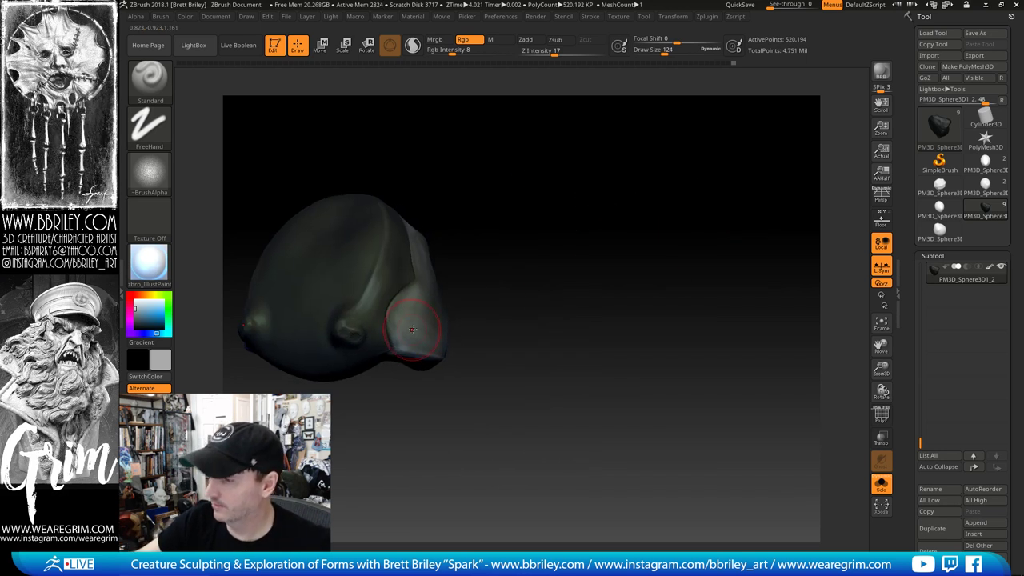
key(s)
drag(418, 328, 410, 321)
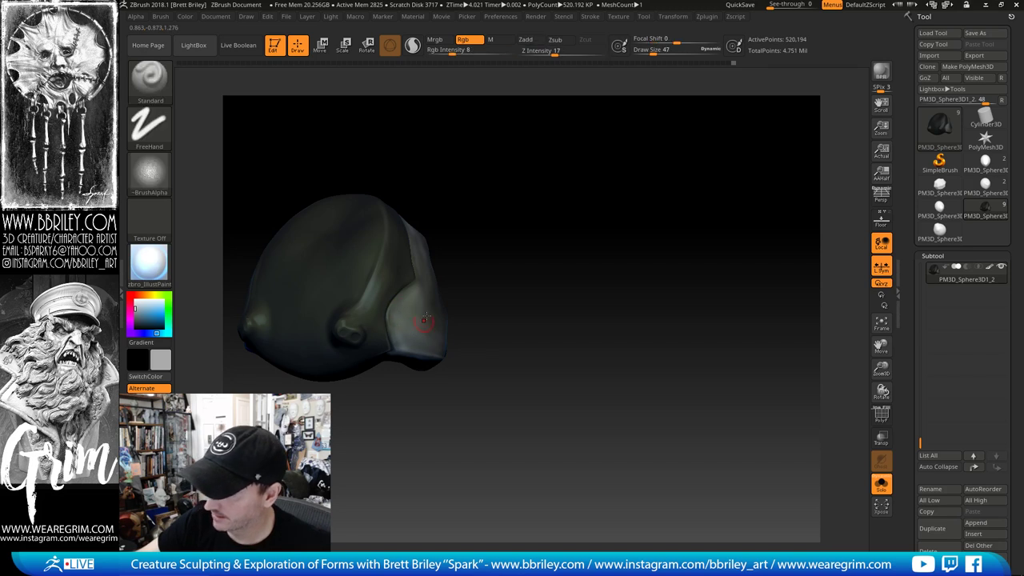
Step: Lighten and blend the tone of the side plate's lower lobe using Standard at draw sizes 39 to 50 and Smooth
right_drag(426, 319, 389, 327)
key(s)
drag(387, 327, 385, 328)
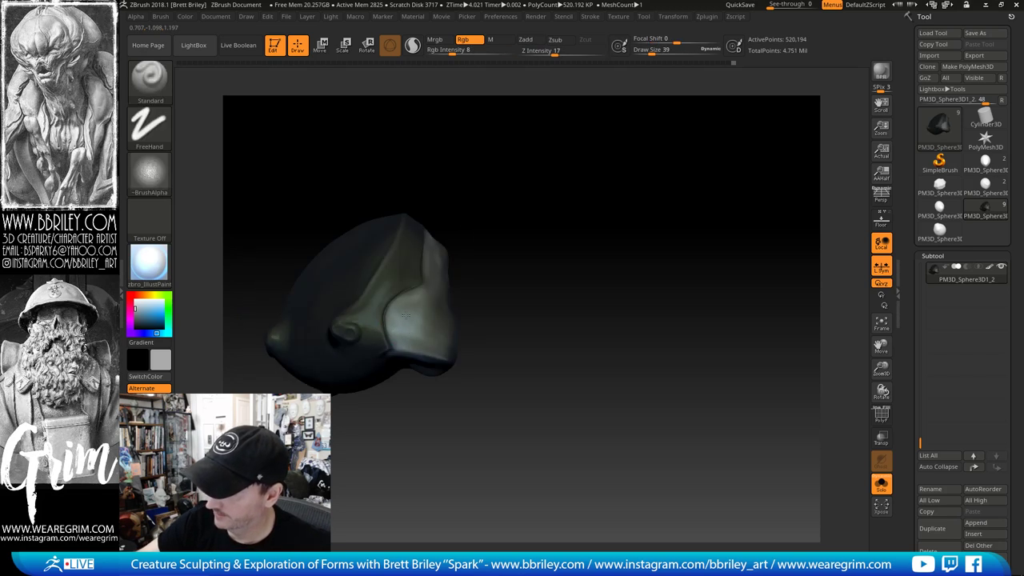
right_drag(442, 249, 465, 178)
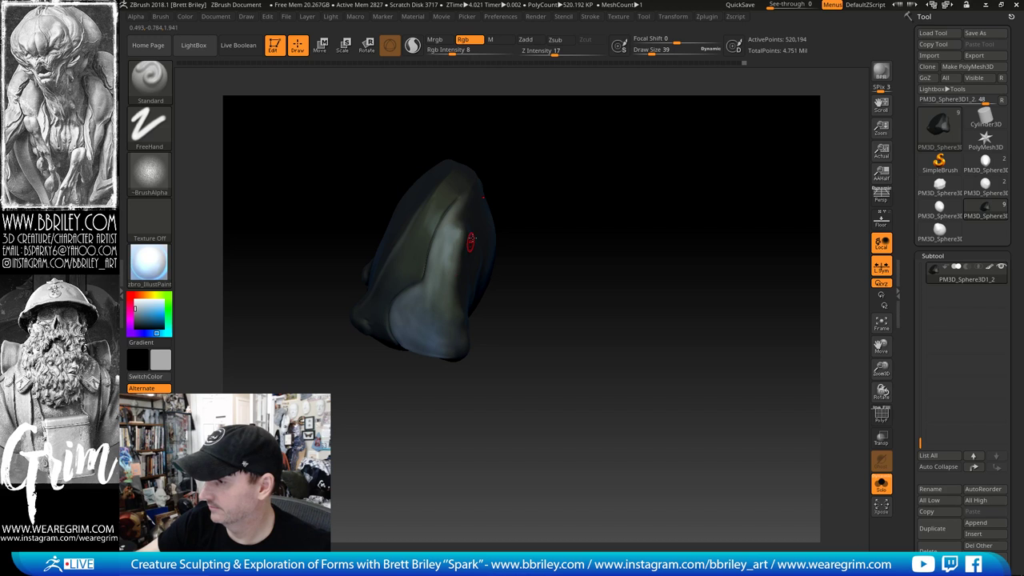
mouse_move(468, 217)
right_down()
mouse_move(507, 164)
mouse_move(443, 234)
right_up()
key(shift)
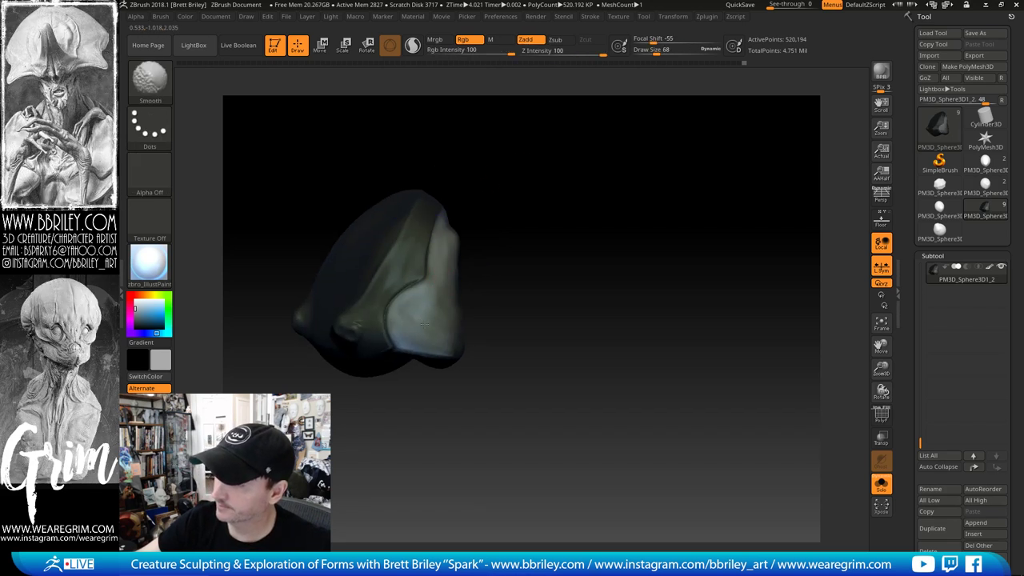
shift+drag(424, 324, 424, 294)
right_drag(406, 298, 421, 311)
drag(423, 312, 430, 329)
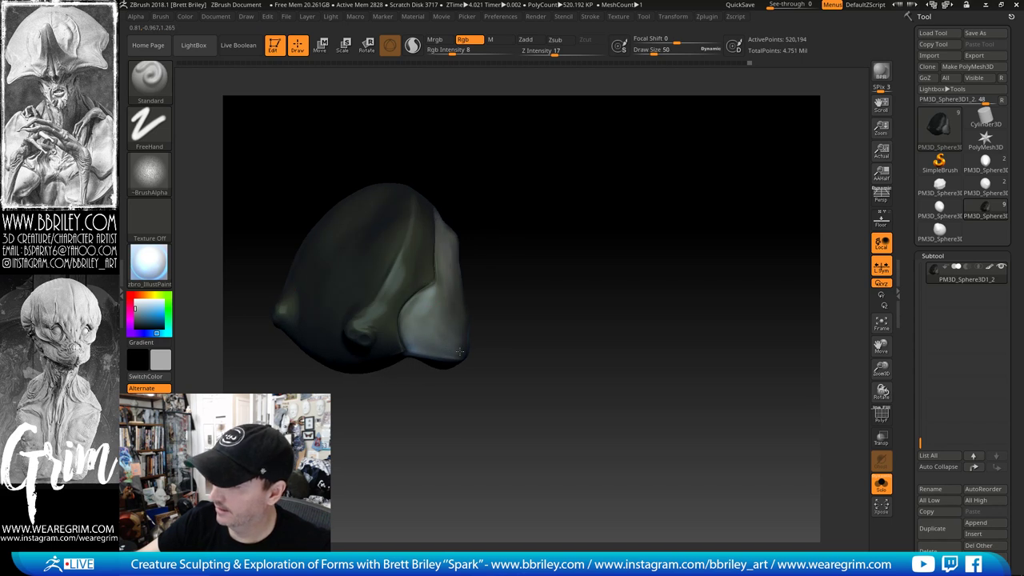
ctrl+click(488, 210)
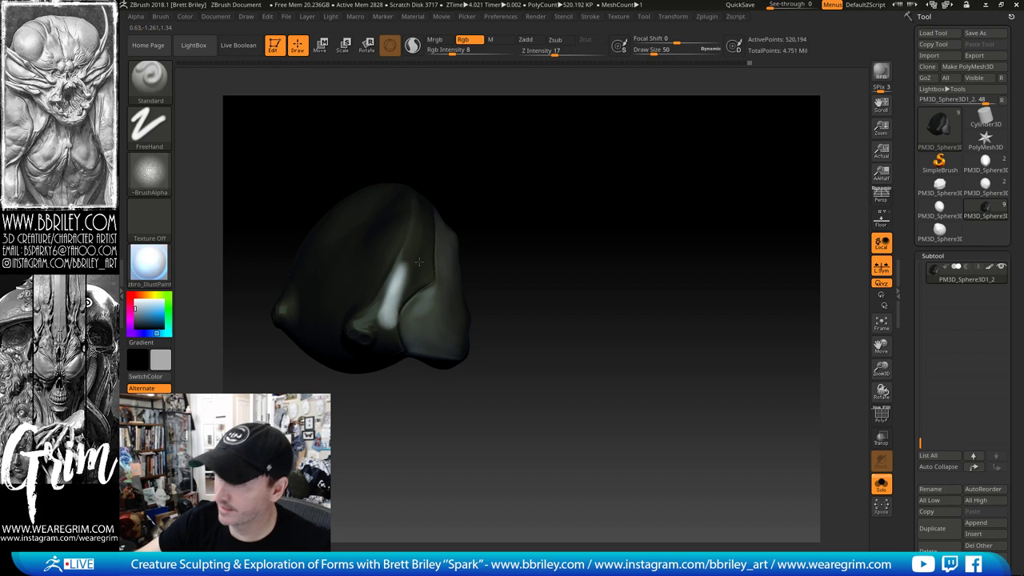
mouse_move(525, 215)
mouse_down()
mouse_move(542, 183)
mouse_move(536, 216)
mouse_move(559, 228)
mouse_up()
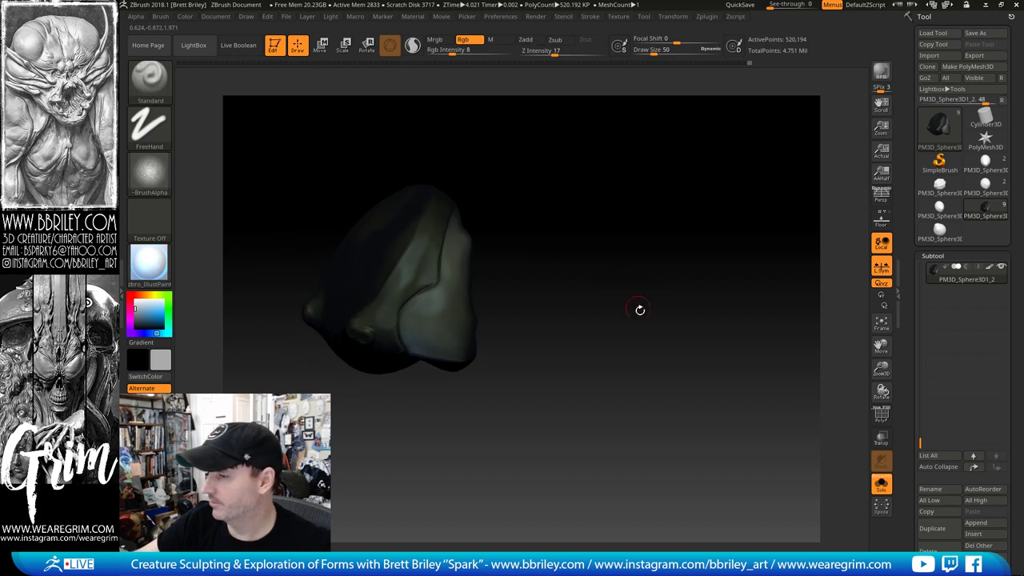
key(ctrl+z)
drag(648, 309, 649, 291)
key(ctrl+z)
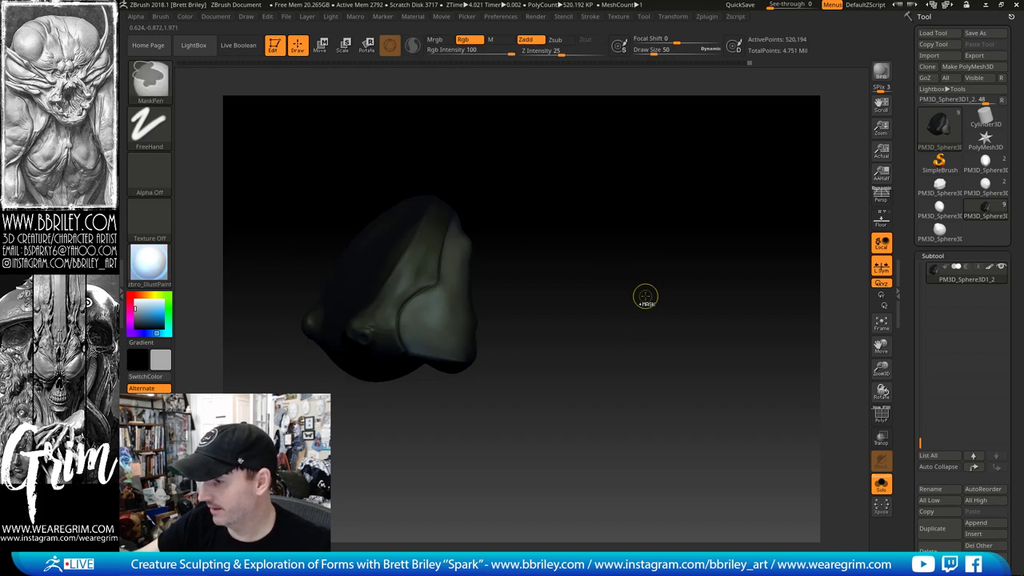
key(ctrl+shift+z)
drag(641, 284, 641, 268)
Step: Brush soft tone over the side plate at draw size 72 and turn off Solo to show the whole bust
key(s)
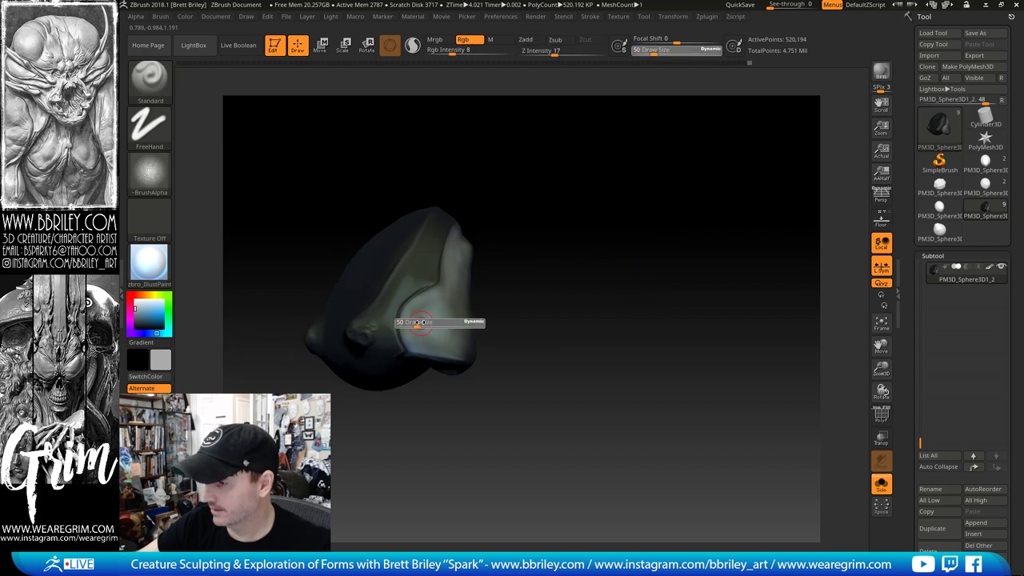
drag(414, 324, 437, 346)
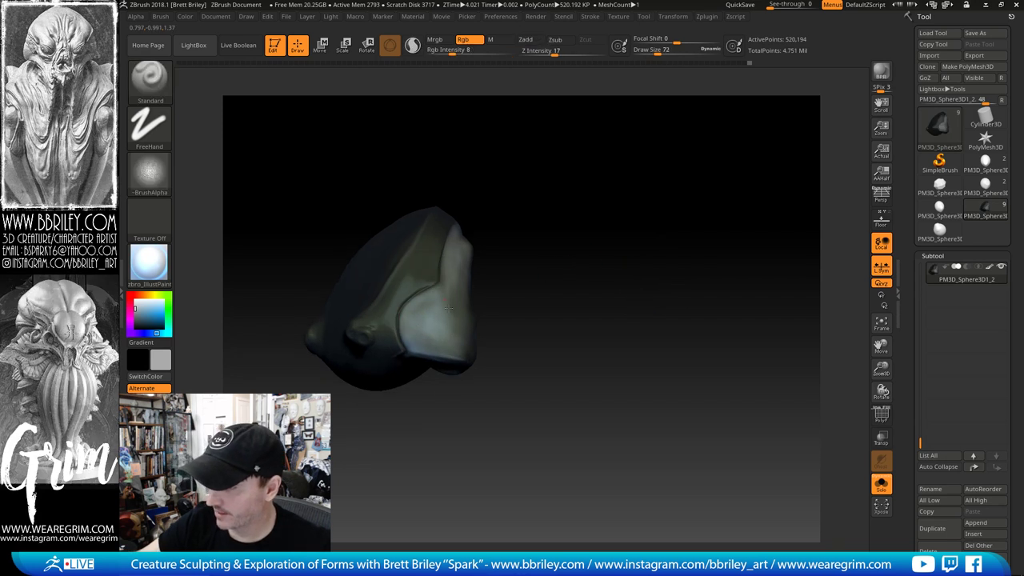
click(880, 484)
drag(761, 348, 457, 315)
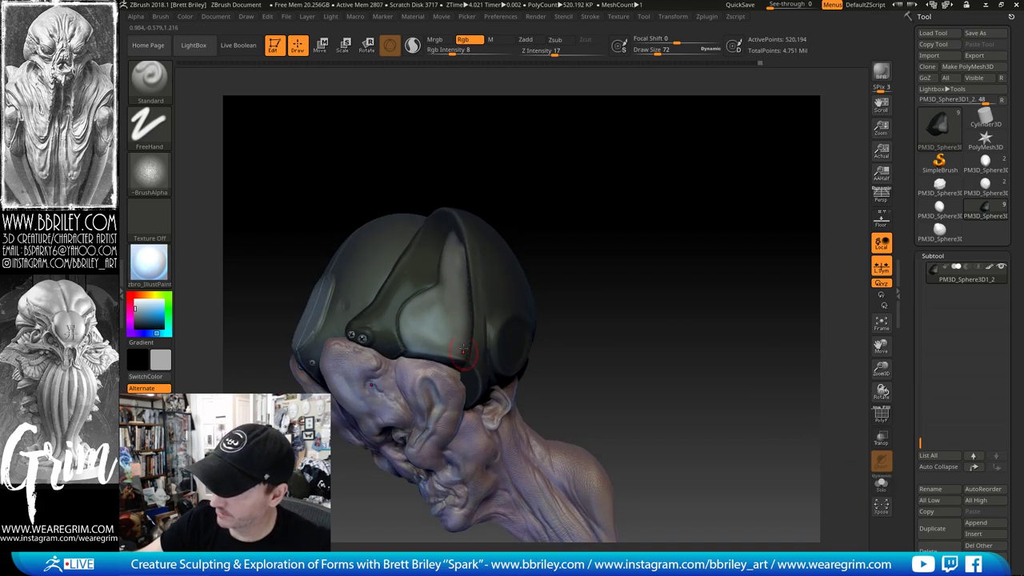
Step: Work more soft shading across the side plate from several angles, reducing the draw size to 56
right_drag(463, 350, 457, 312)
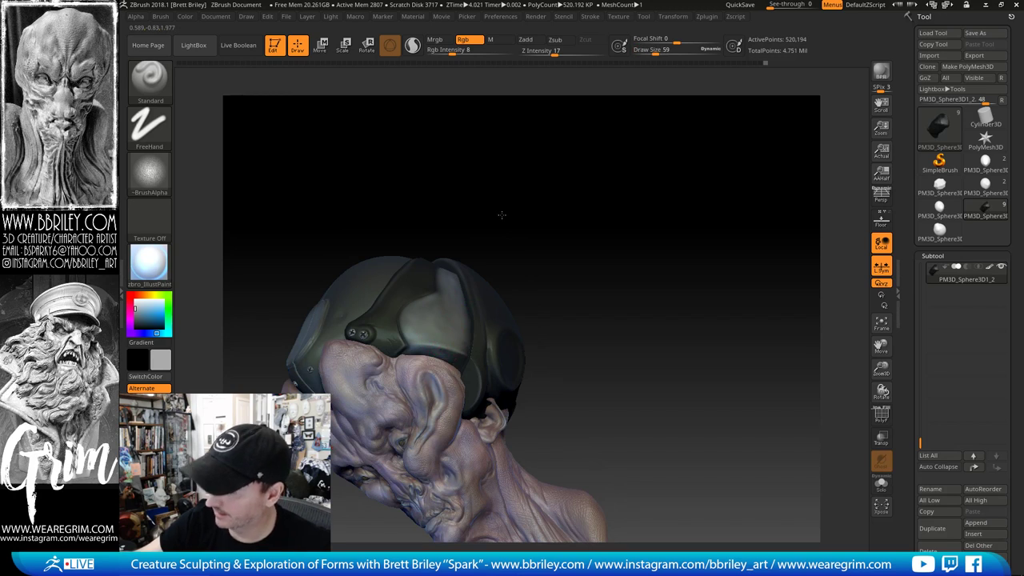
drag(501, 215, 463, 338)
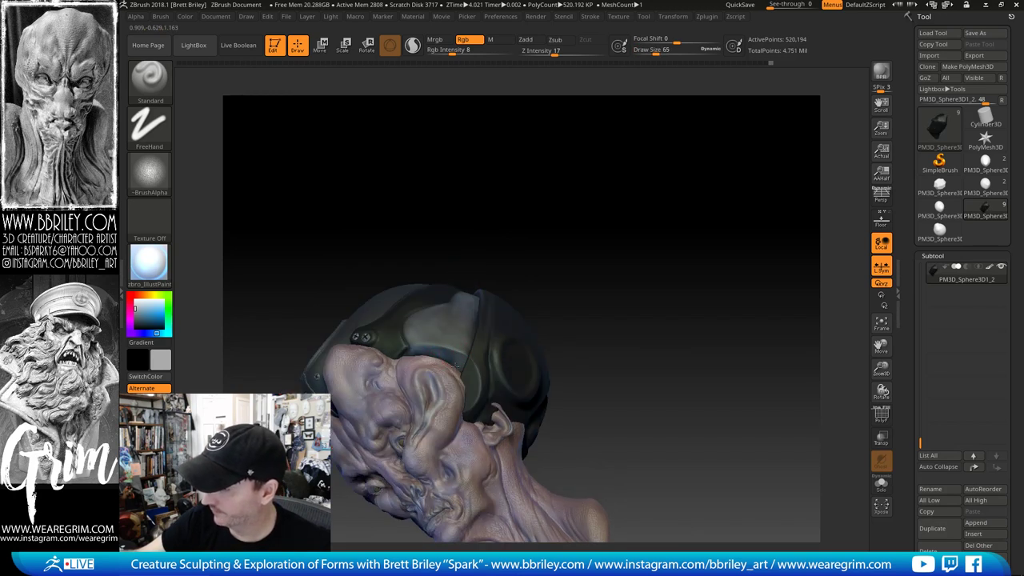
mouse_move(541, 206)
mouse_down()
mouse_move(576, 200)
mouse_move(587, 210)
mouse_move(480, 281)
mouse_up()
key(s)
click(442, 341)
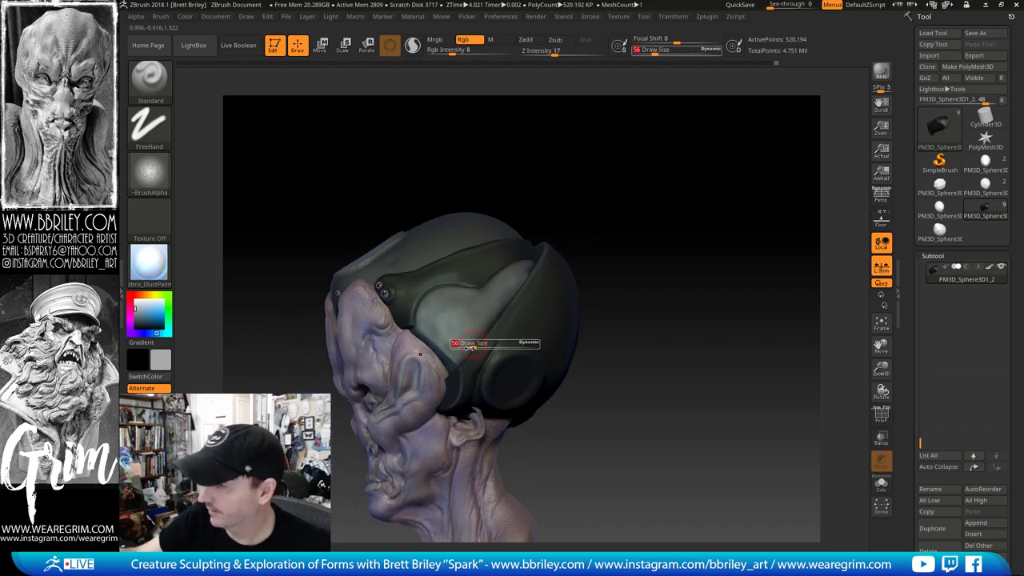
drag(596, 191, 521, 280)
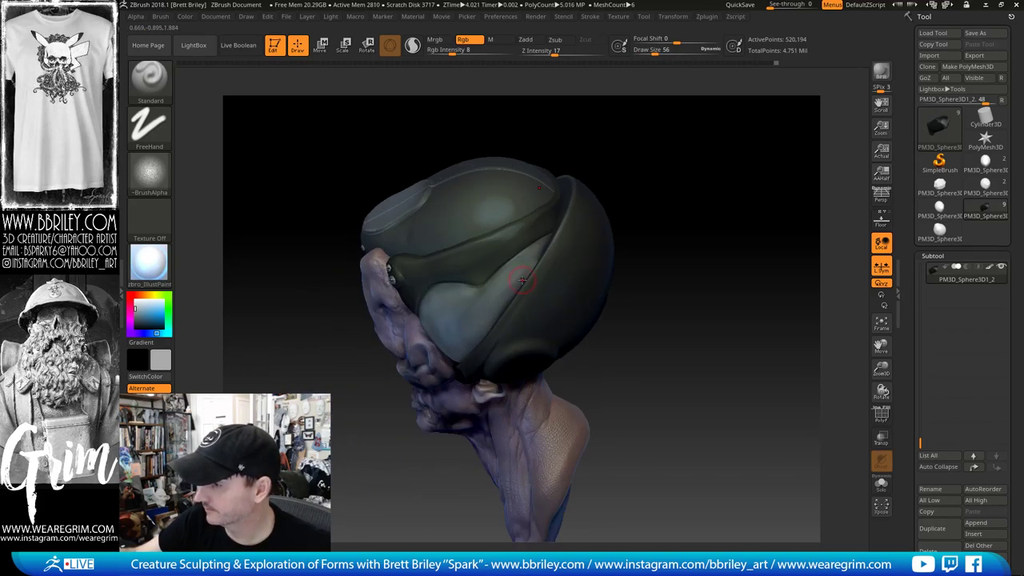
drag(628, 181, 639, 205)
Step: Reduce the draw size to 13 and then 10 and detail the plate's lower front corner beside the forehead
key(s)
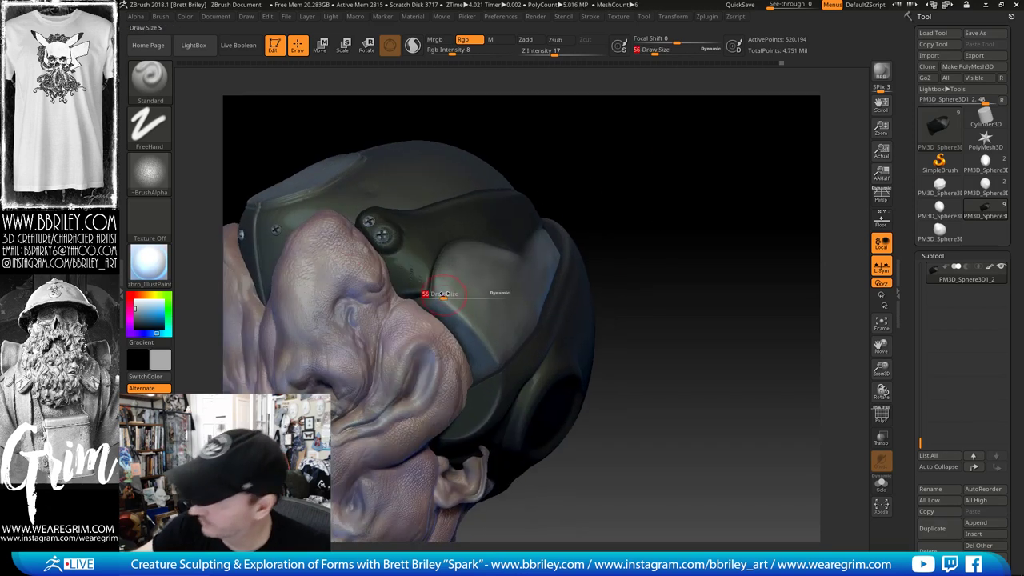
drag(442, 289, 433, 288)
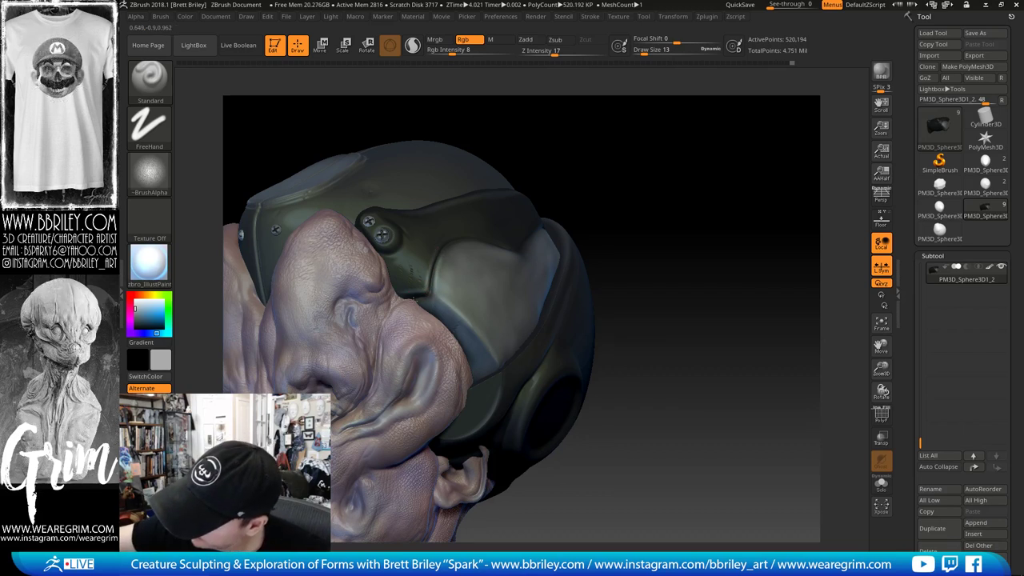
key(s)
drag(448, 304, 444, 302)
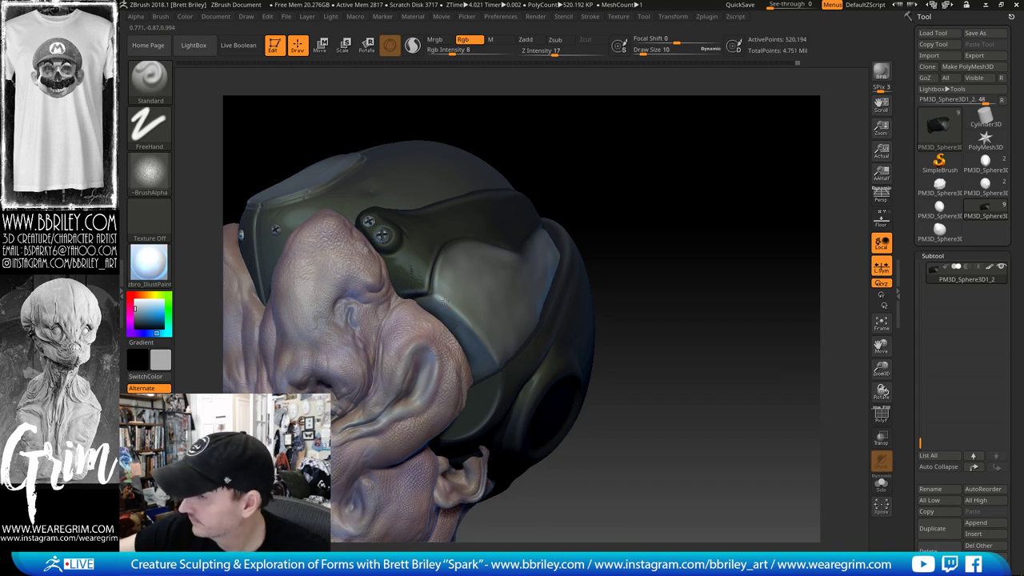
drag(574, 165, 616, 168)
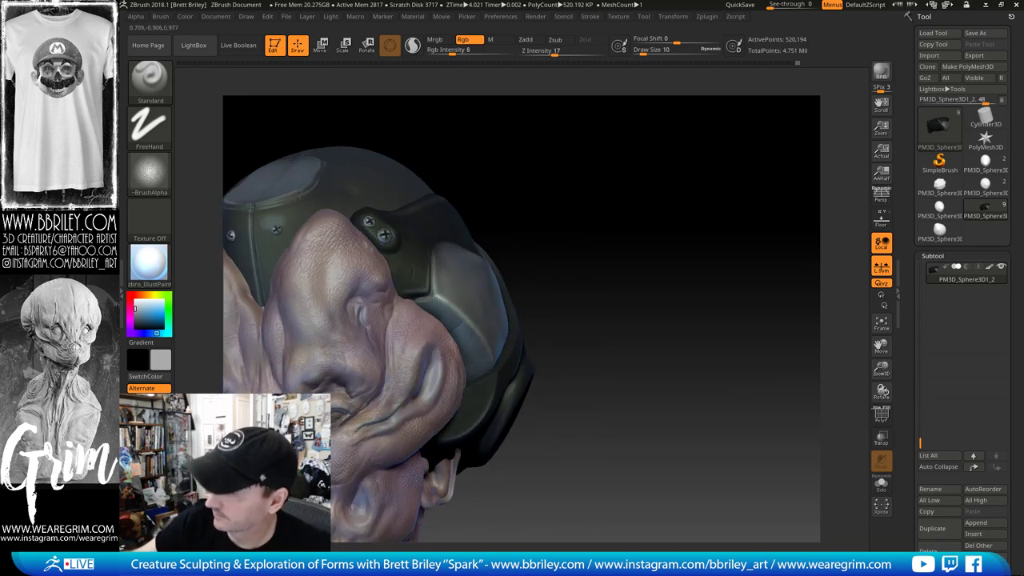
Step: Sharpen the crease at the plate's lower front corner with the Pinch brush at draw size 41
key(b)
key(p)
key(i)
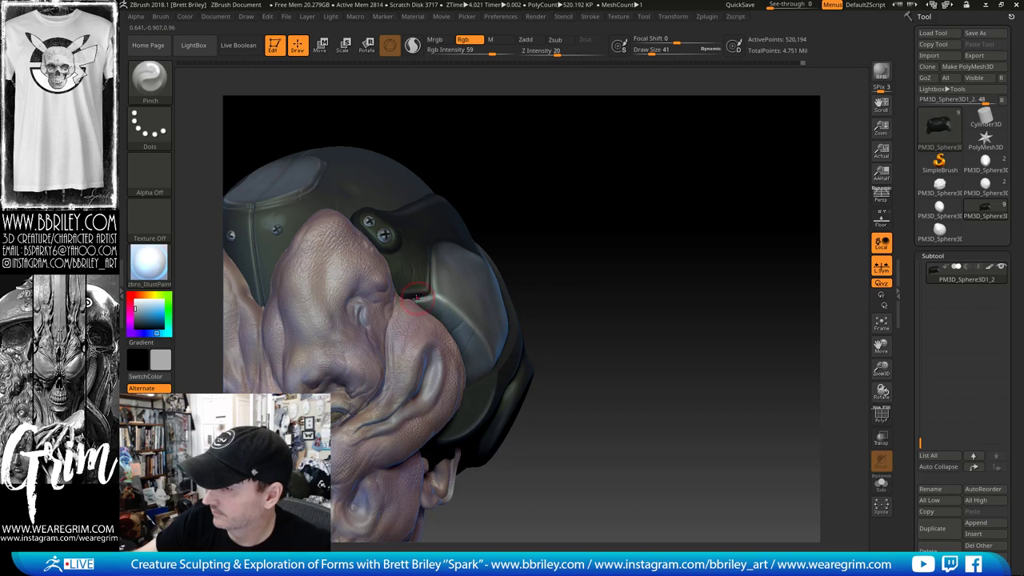
drag(524, 174, 439, 296)
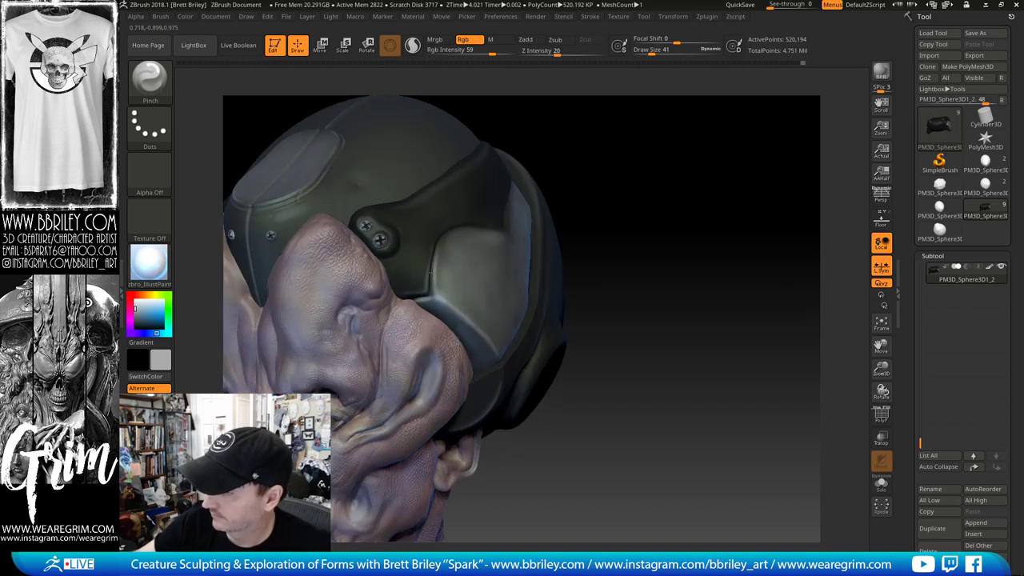
drag(633, 160, 512, 232)
Step: Switch back to the Standard brush and preview the unpainted stage in the undo history, returning to the current state
key(b)
key(s)
key(t)
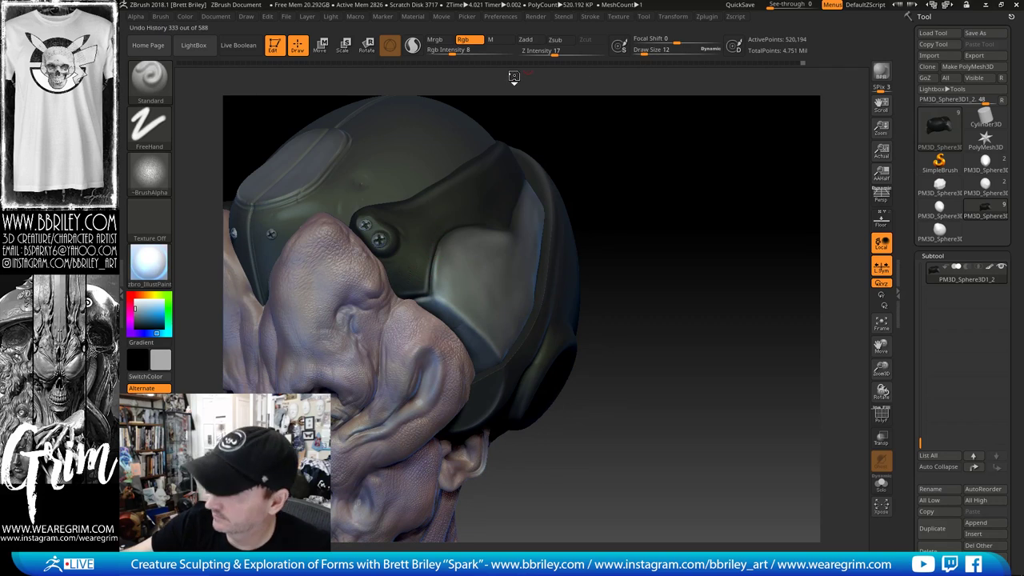
click(584, 62)
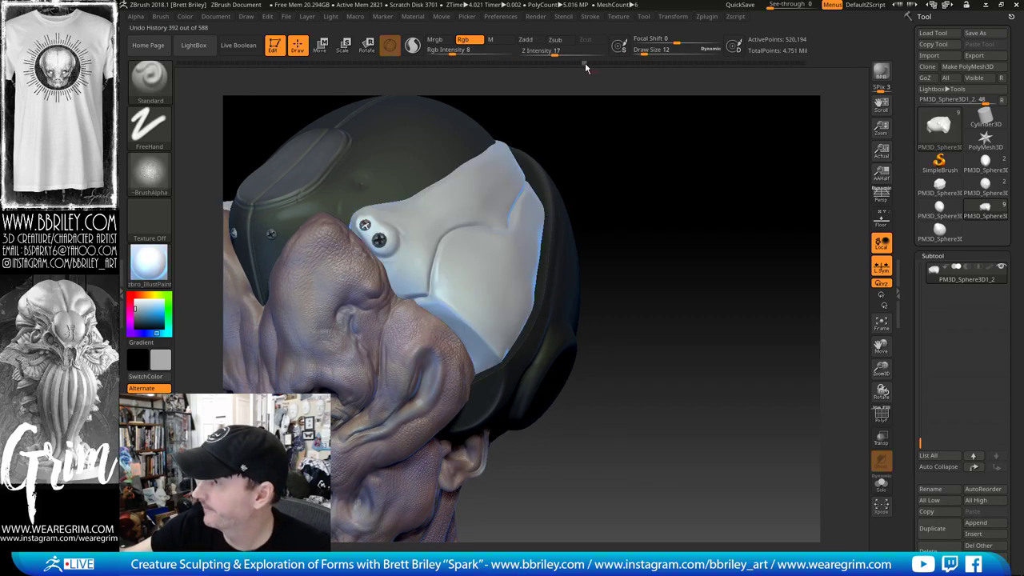
key(ctrl+z)
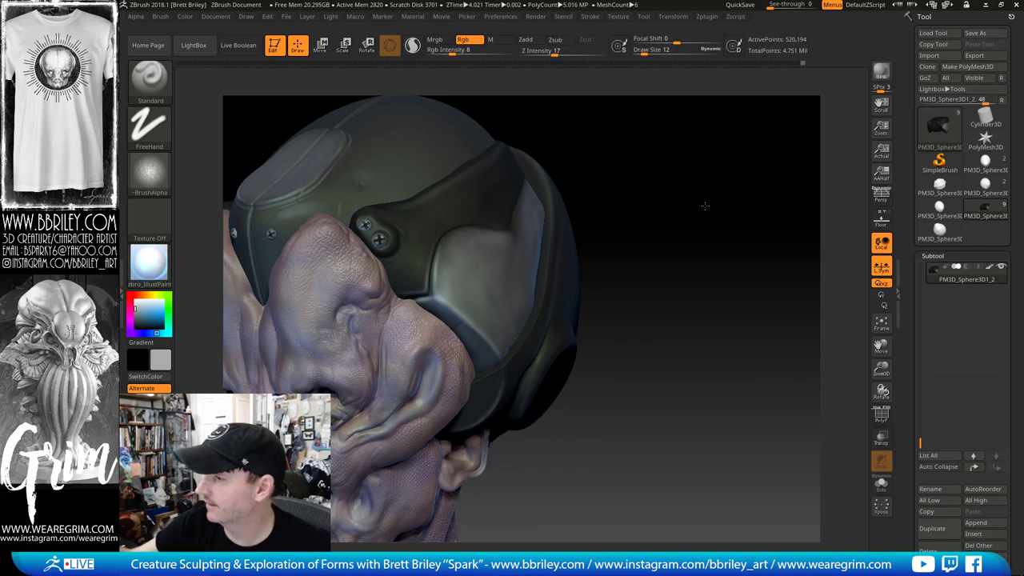
Step: Refine the plate's rear and lower edges at draw size 12 and subdivide the side piece once
drag(704, 205, 656, 180)
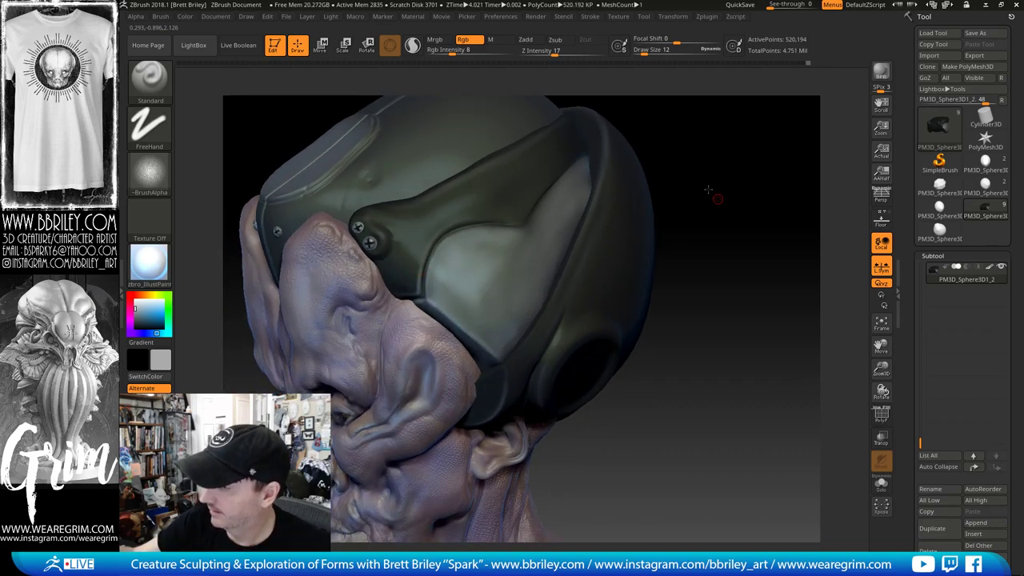
drag(717, 199, 624, 216)
right_drag(537, 298, 520, 340)
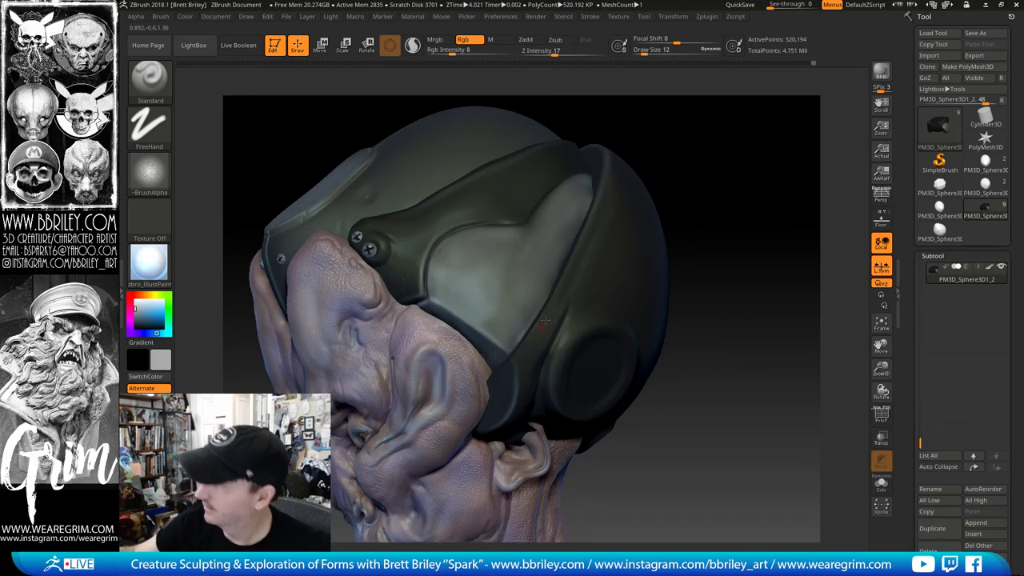
right_drag(544, 320, 507, 354)
key(ctrl+d)
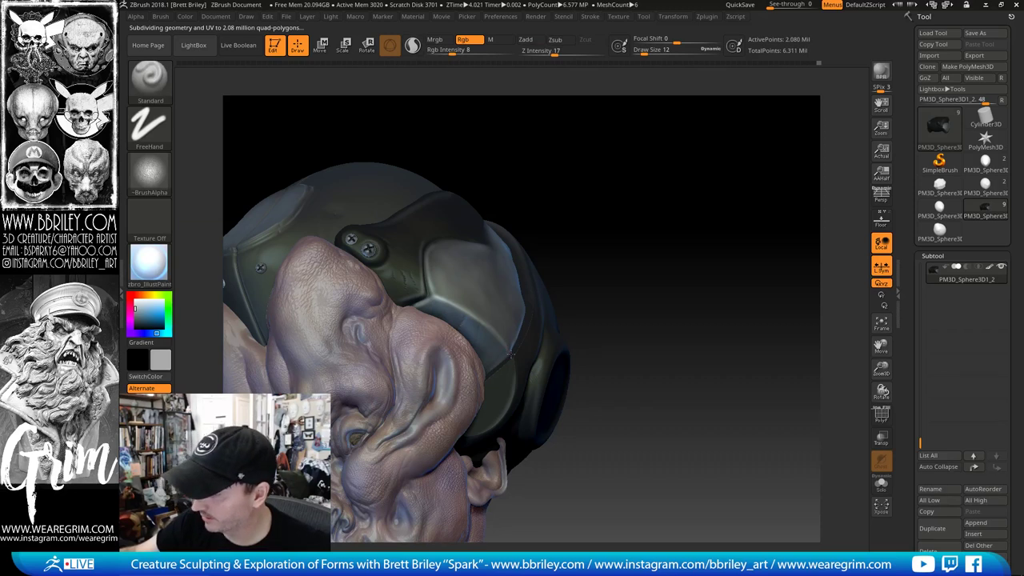
Step: Paint thin light edge highlights along the borders of the side plate with Standard at RGB intensity 8
right_drag(602, 247, 480, 250)
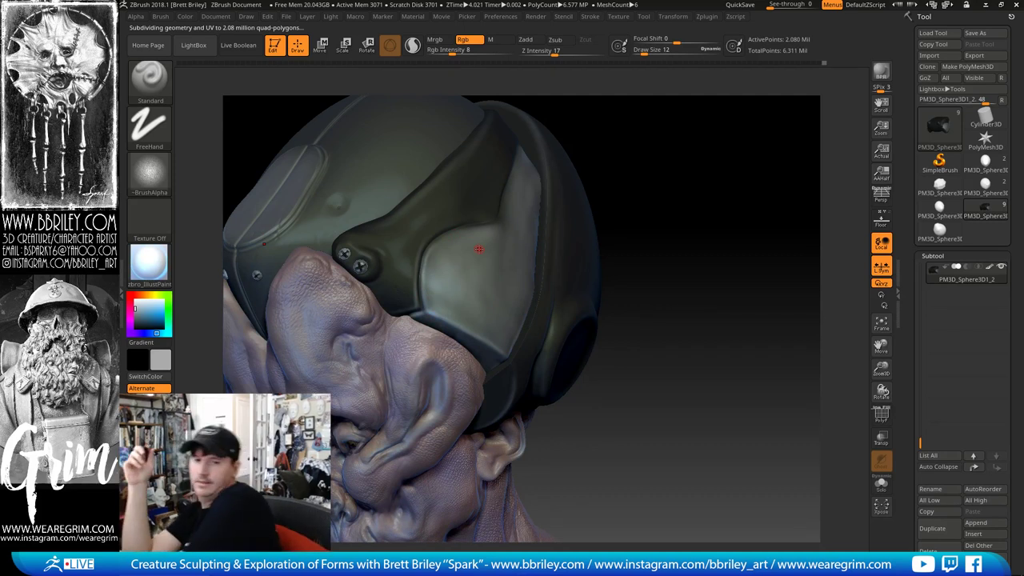
right_drag(717, 153, 436, 231)
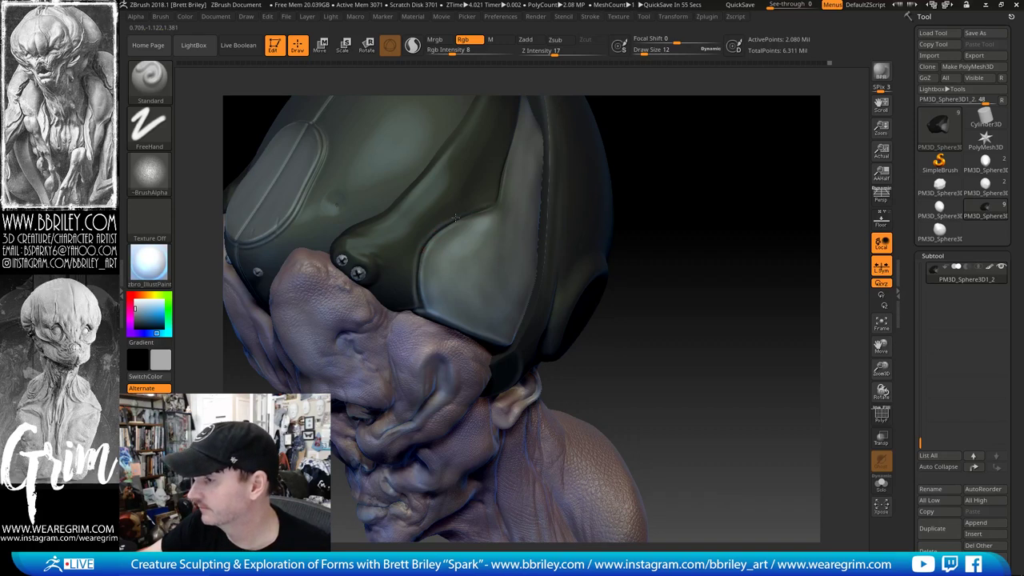
mouse_move(671, 153)
mouse_down()
mouse_move(670, 104)
mouse_move(645, 151)
mouse_move(500, 209)
mouse_up()
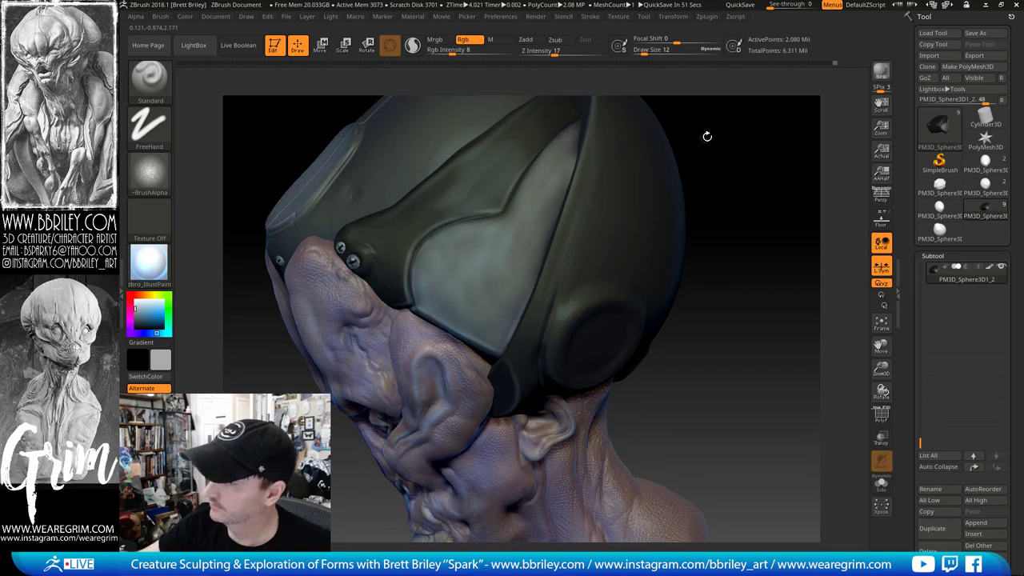
drag(707, 137, 405, 245)
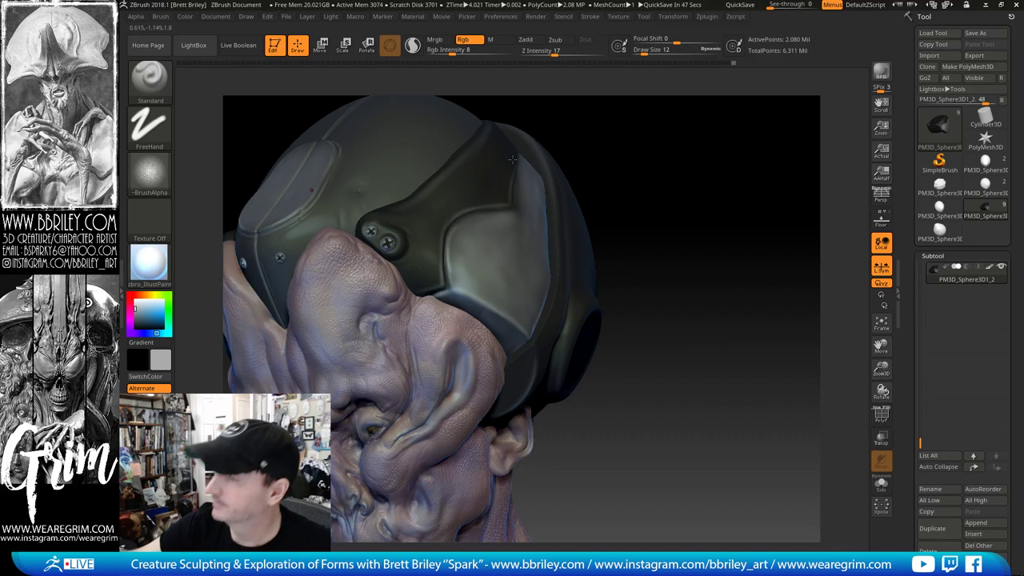
Step: Paint fine edge highlights around the screw mount and along the front edge of the dark side strap
drag(620, 180, 648, 148)
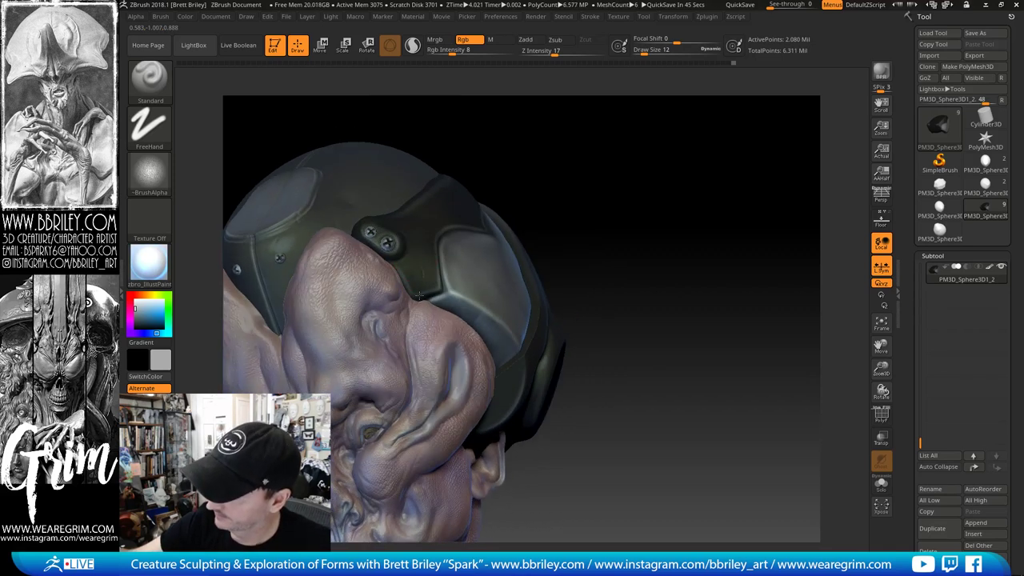
right_drag(403, 244, 358, 238)
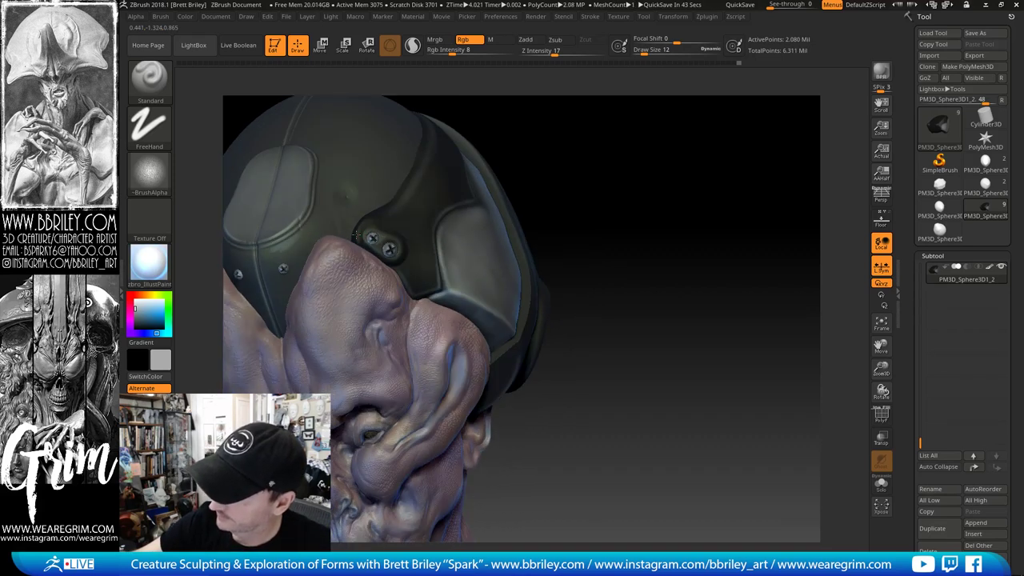
right_drag(426, 184, 393, 200)
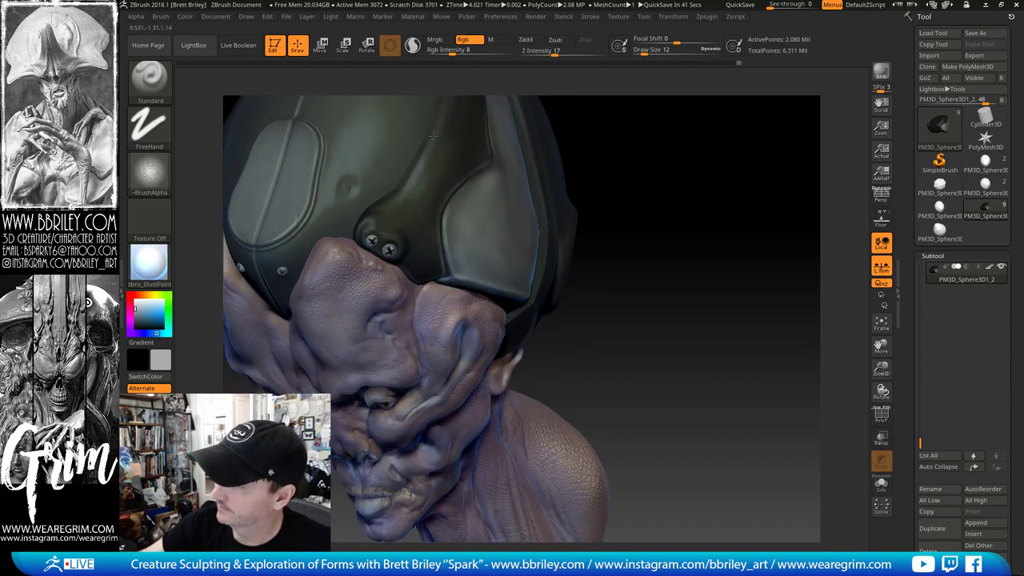
mouse_move(432, 136)
right_down()
mouse_move(631, 151)
mouse_move(600, 247)
right_up()
Step: Paint fine light edge details on the helmet's main shell with the Standard brush at draw size 3
alt+click(383, 330)
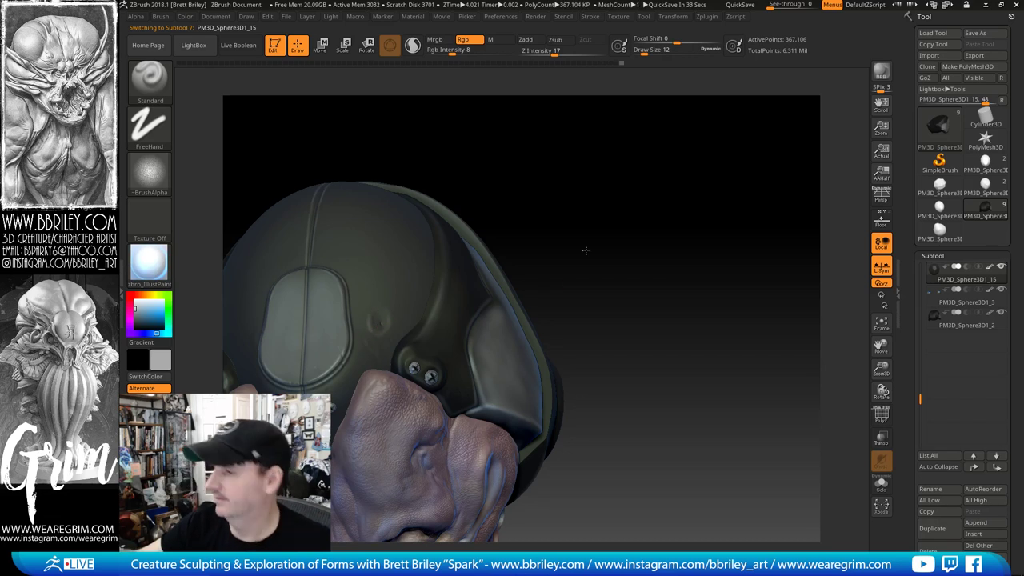
mouse_move(586, 250)
right_down()
mouse_move(553, 238)
mouse_move(361, 346)
right_up()
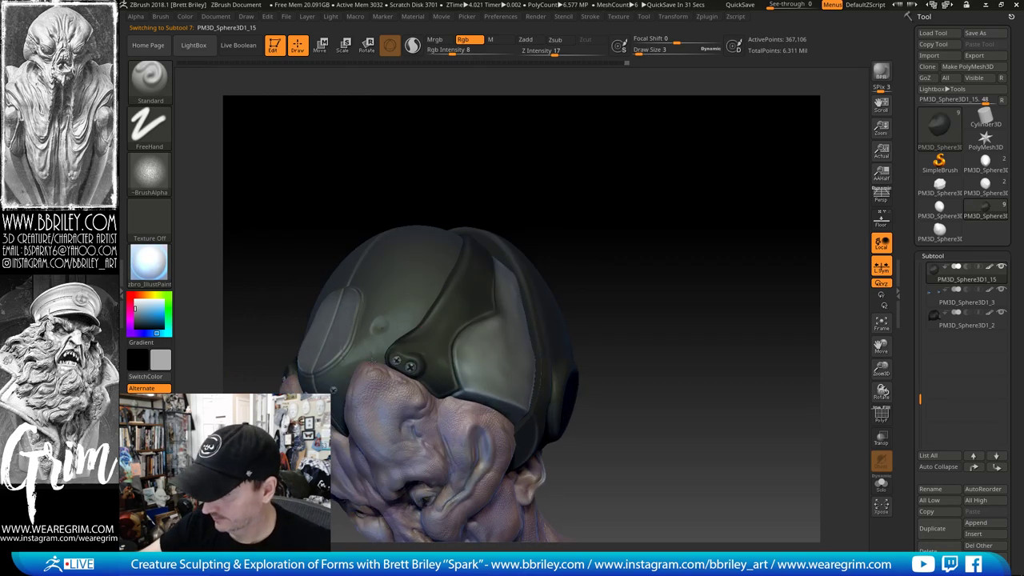
mouse_move(550, 315)
ctrl+right_down()
mouse_move(608, 244)
mouse_move(606, 272)
mouse_move(560, 292)
ctrl+right_up()
key(s)
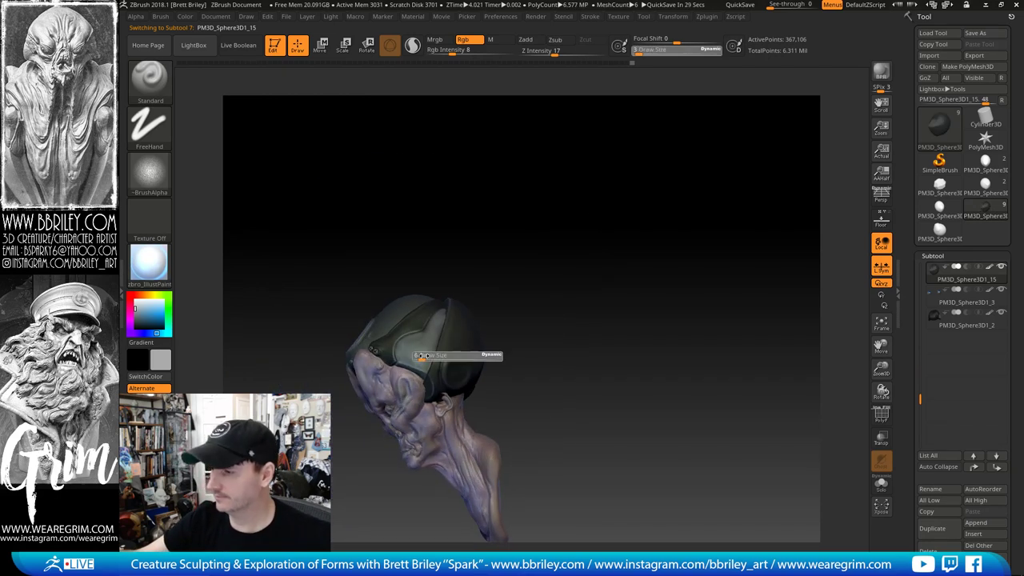
Step: Stamp light speckles on the helmet's side piece using the DragRect stroke, Alpha 32 and draw size 98
drag(422, 356, 437, 355)
key(s)
alt+click(418, 344)
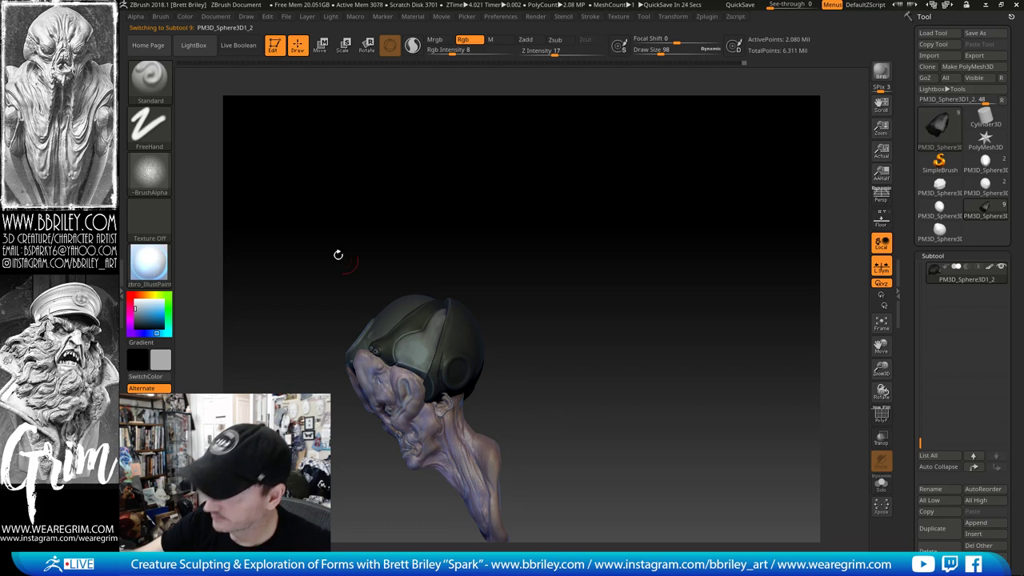
click(149, 127)
click(252, 137)
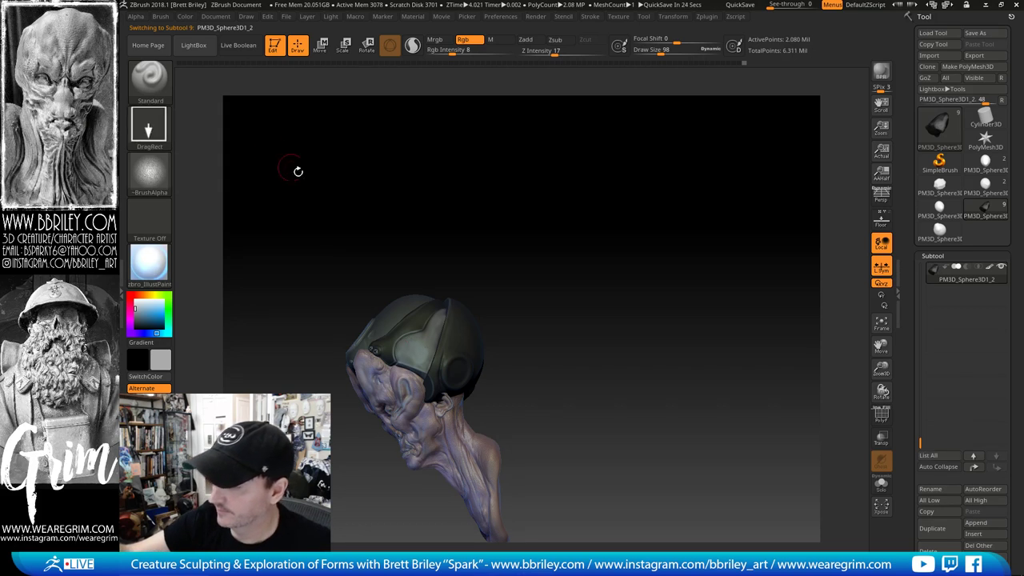
click(149, 169)
click(584, 269)
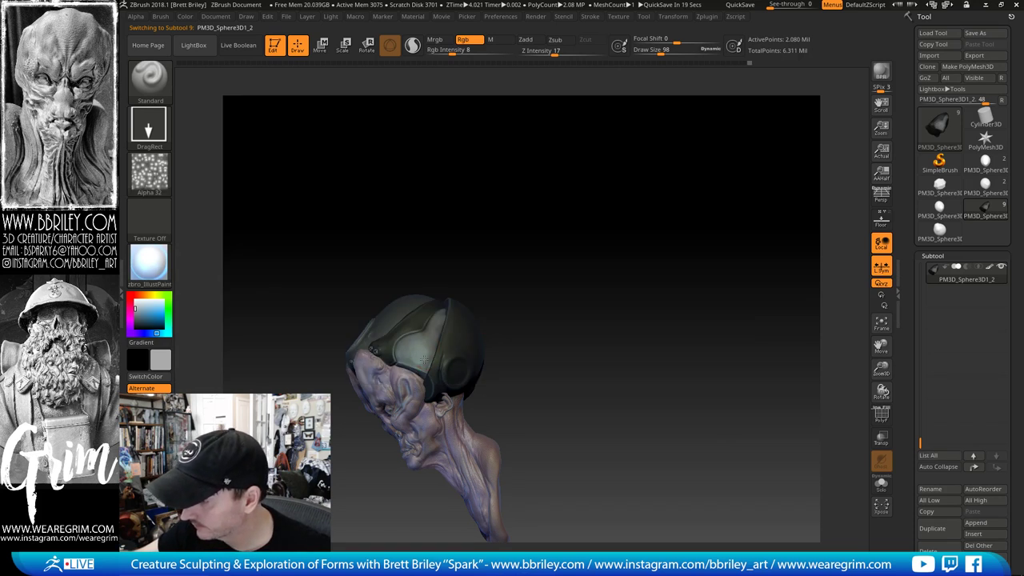
right_drag(435, 338, 438, 304)
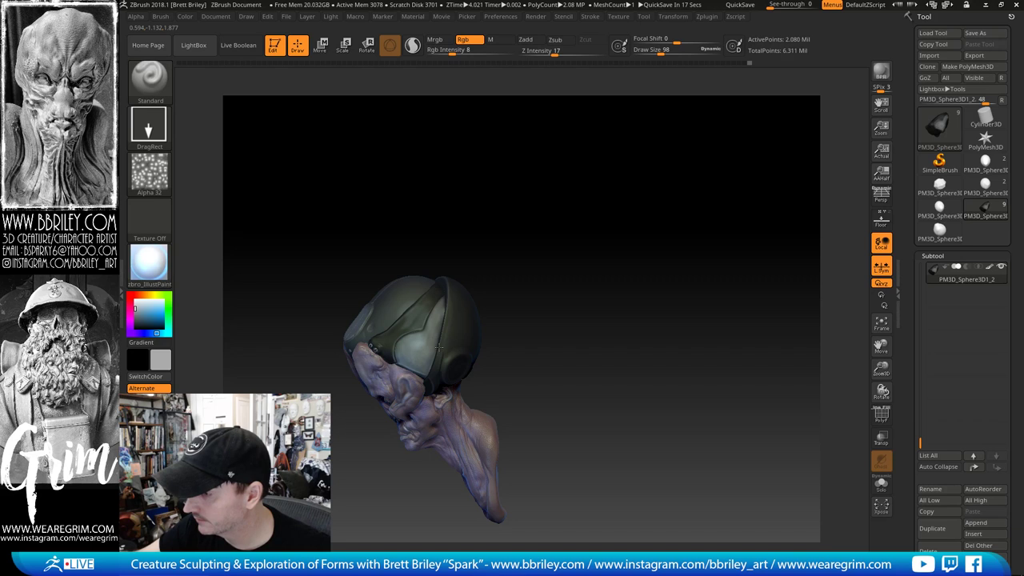
drag(464, 237, 450, 268)
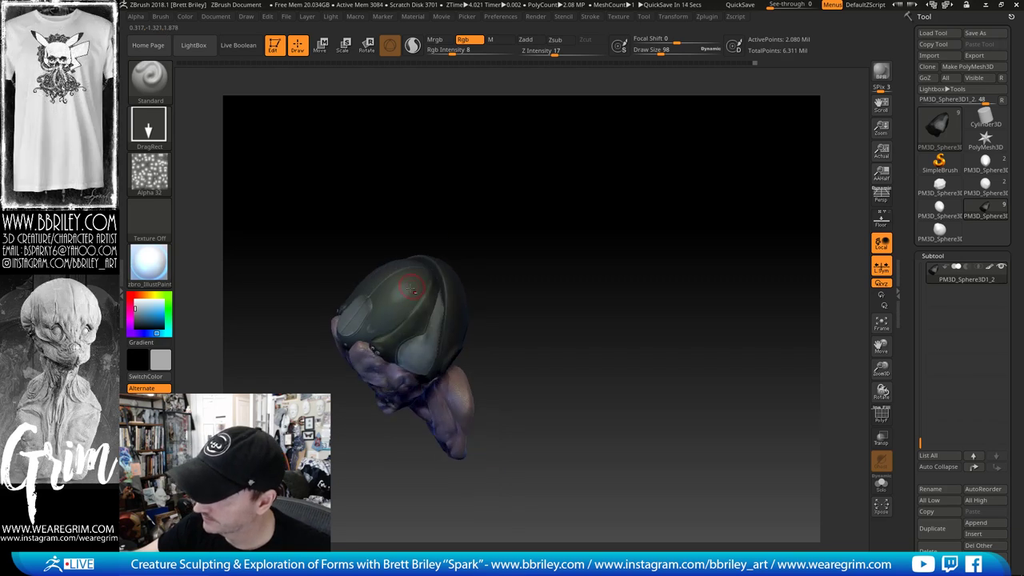
Step: Stamp the same speckle alpha over the main helmet shell and soften the marks with Smooth
alt+click(412, 323)
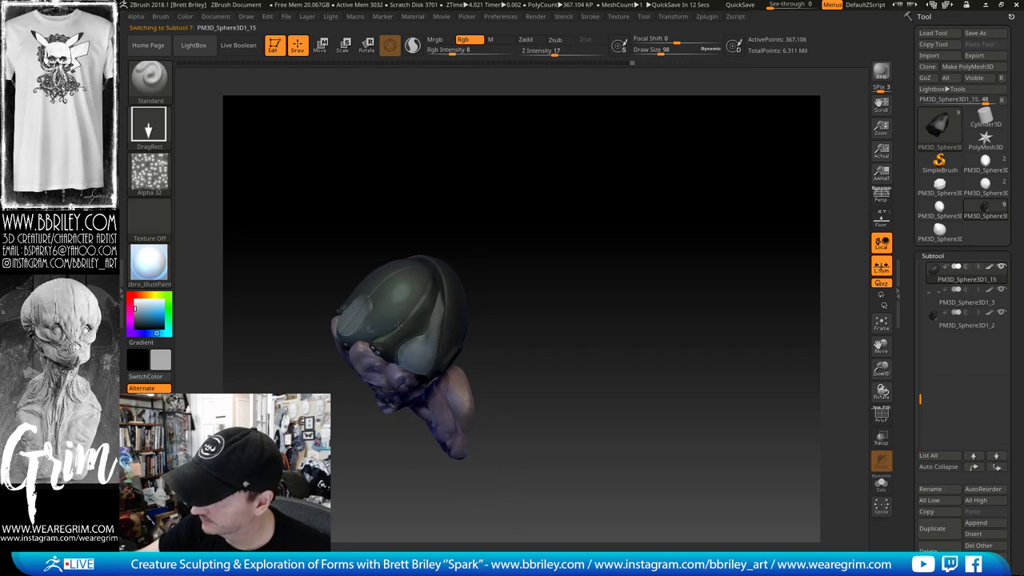
drag(453, 221, 446, 189)
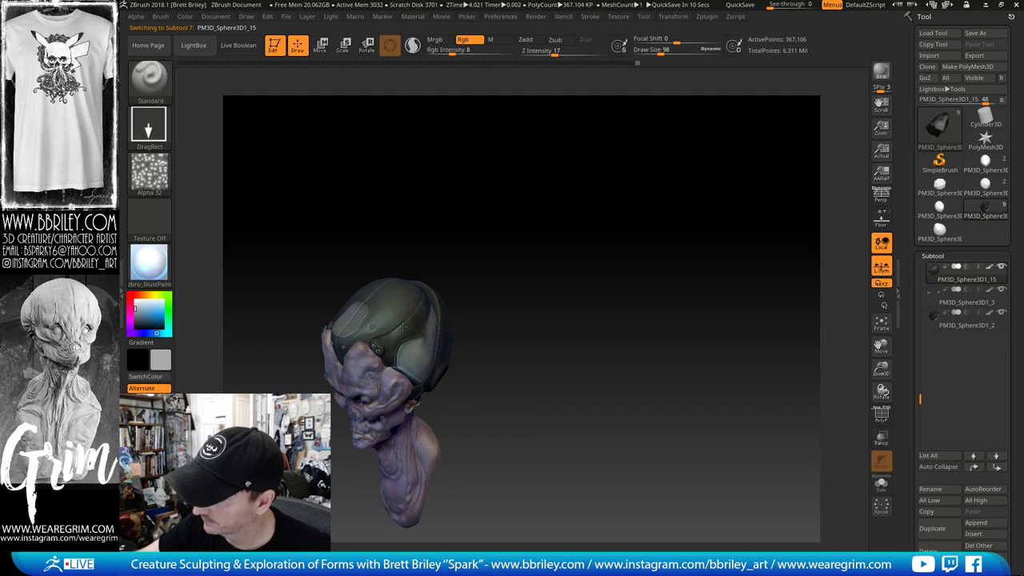
mouse_move(389, 320)
shift+mouse_down()
mouse_move(408, 282)
mouse_move(398, 313)
shift+mouse_up()
drag(448, 235, 443, 273)
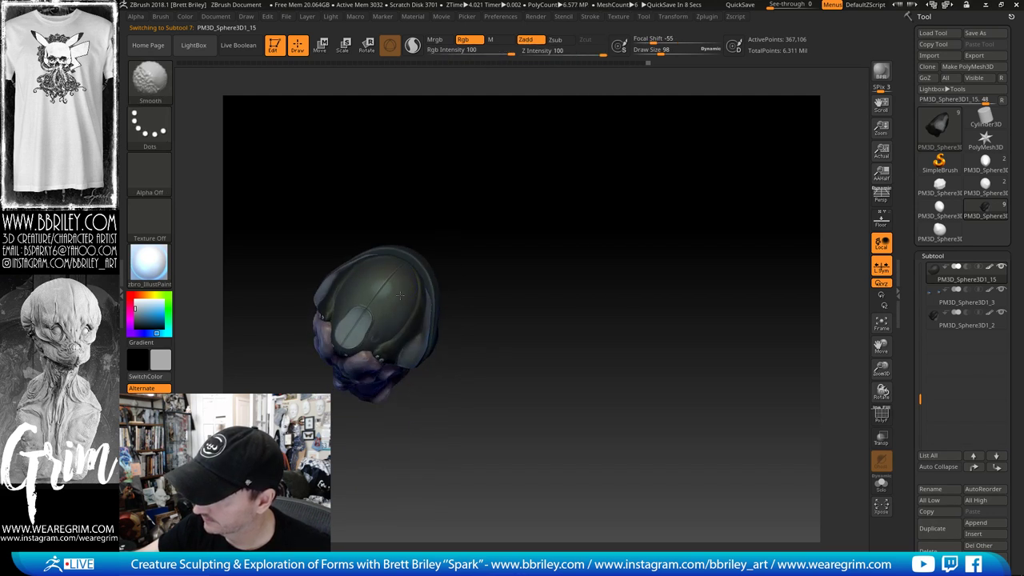
shift+drag(385, 292, 400, 304)
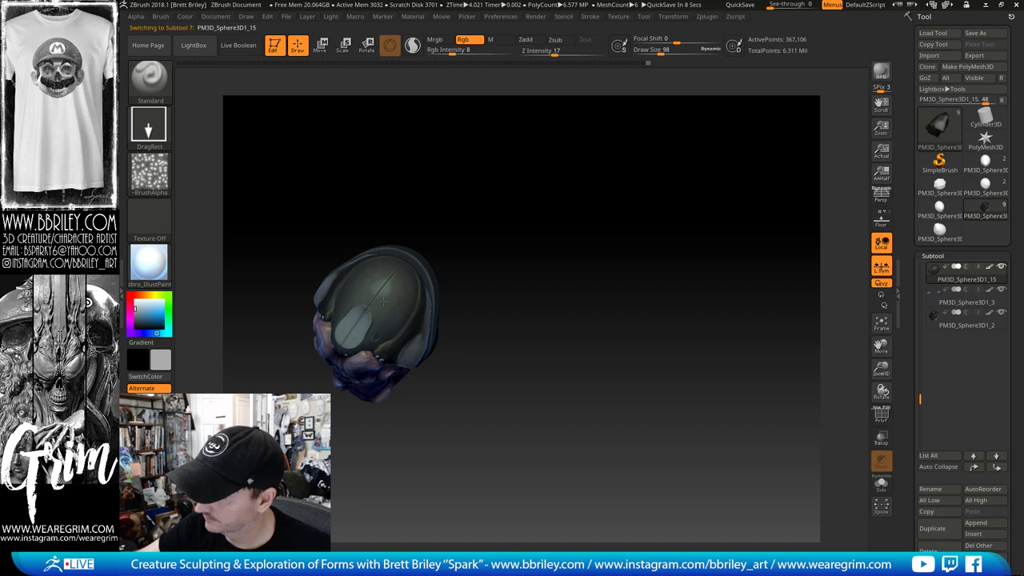
key(shift)
mouse_move(467, 256)
mouse_down()
mouse_move(472, 206)
mouse_move(472, 228)
mouse_up()
key(shift)
Step: Make the creature's head the active subtool and choose a muted grey-blue paint colour with draw size 72
alt+click(414, 355)
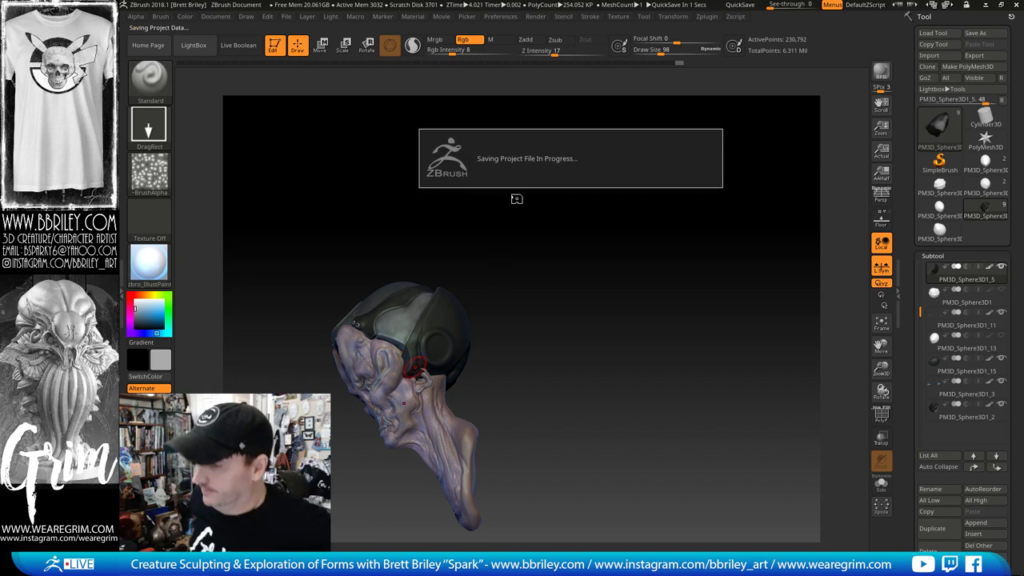
drag(517, 197, 634, 312)
alt+drag(541, 176, 618, 266)
alt+click(468, 252)
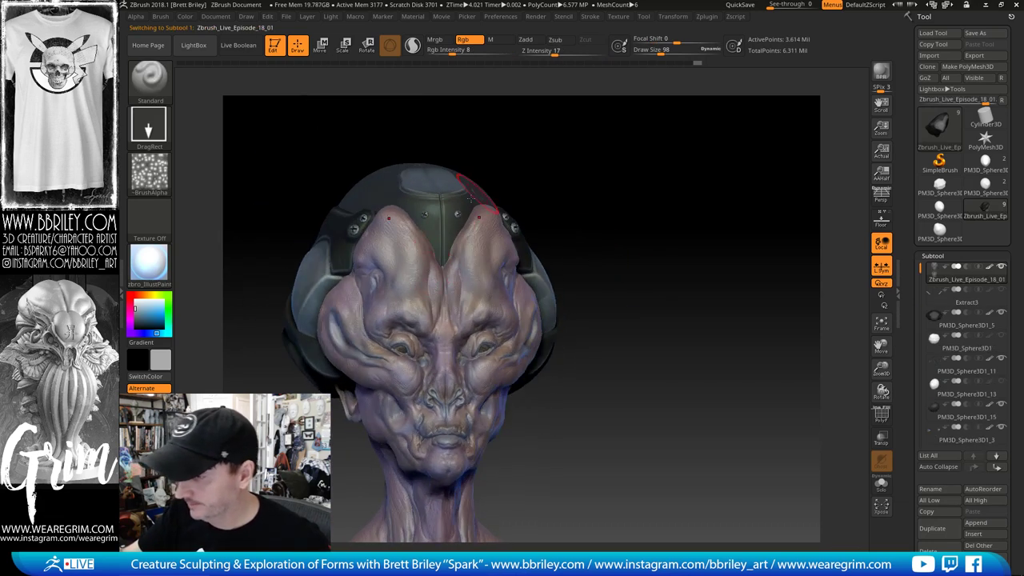
click(148, 124)
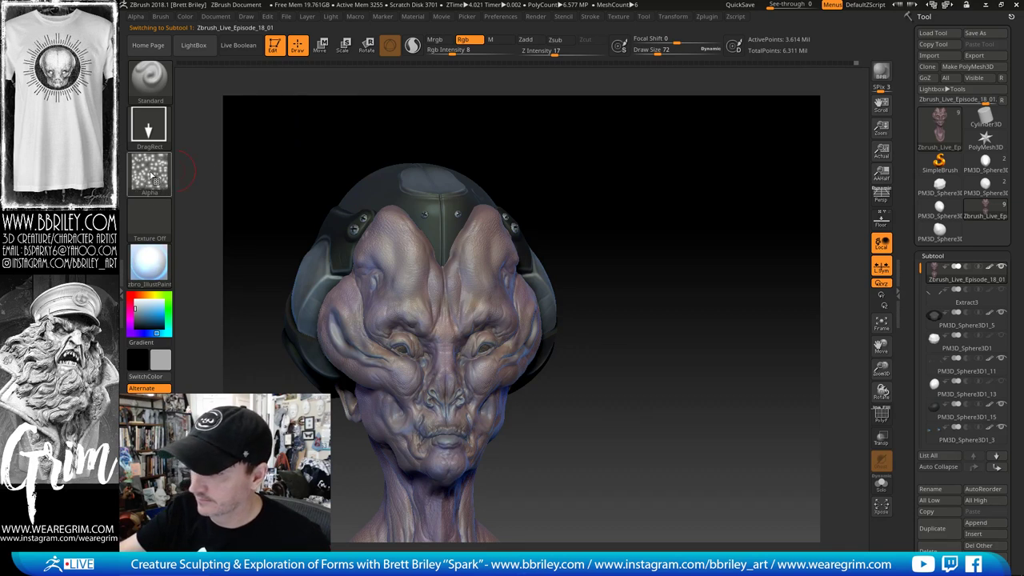
click(138, 312)
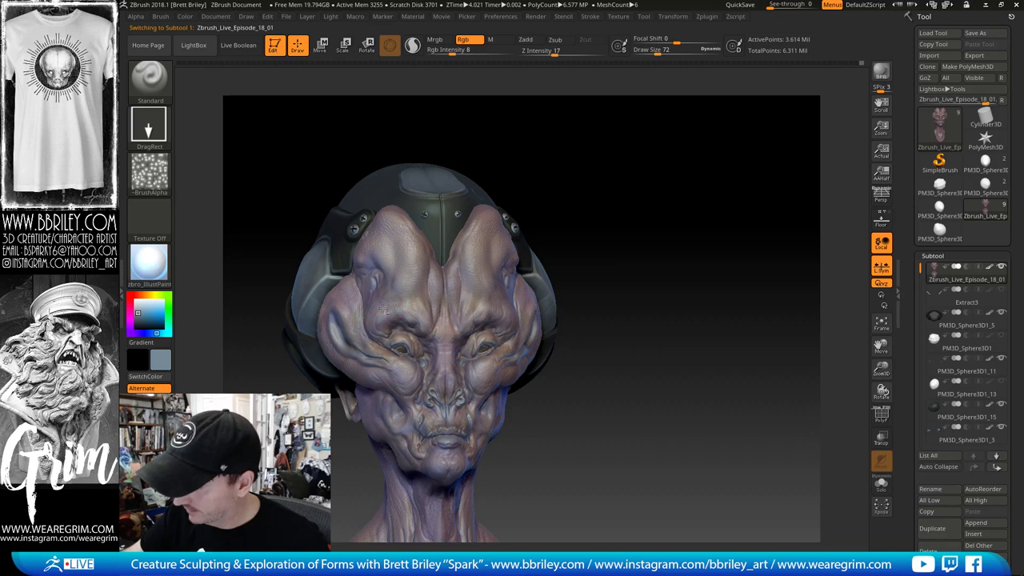
alt+drag(613, 183, 603, 134)
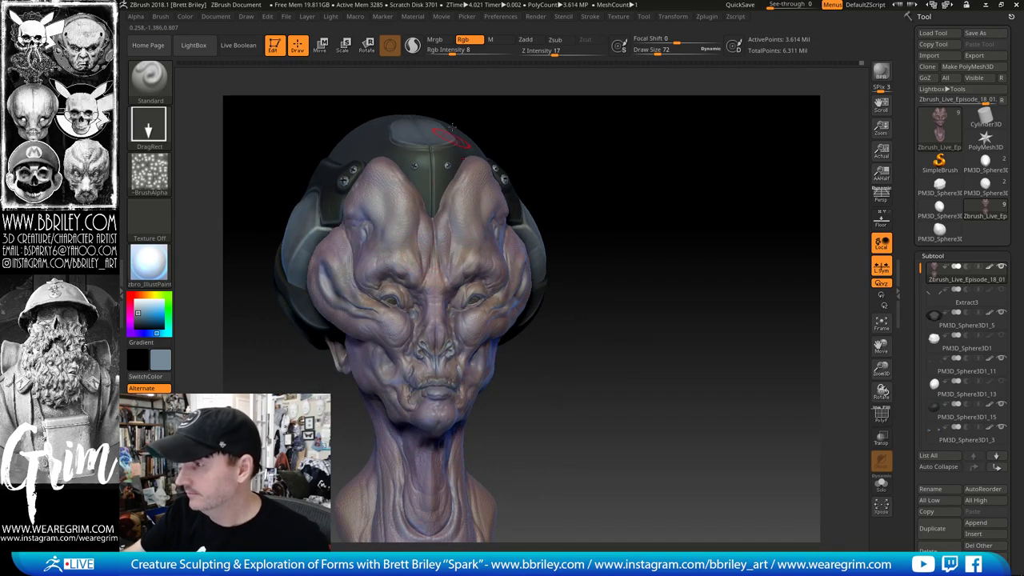
Step: Stamp grey-blue speckles over the creature's skin at RGB intensity 20, reducing the draw size to 53
drag(467, 53, 466, 54)
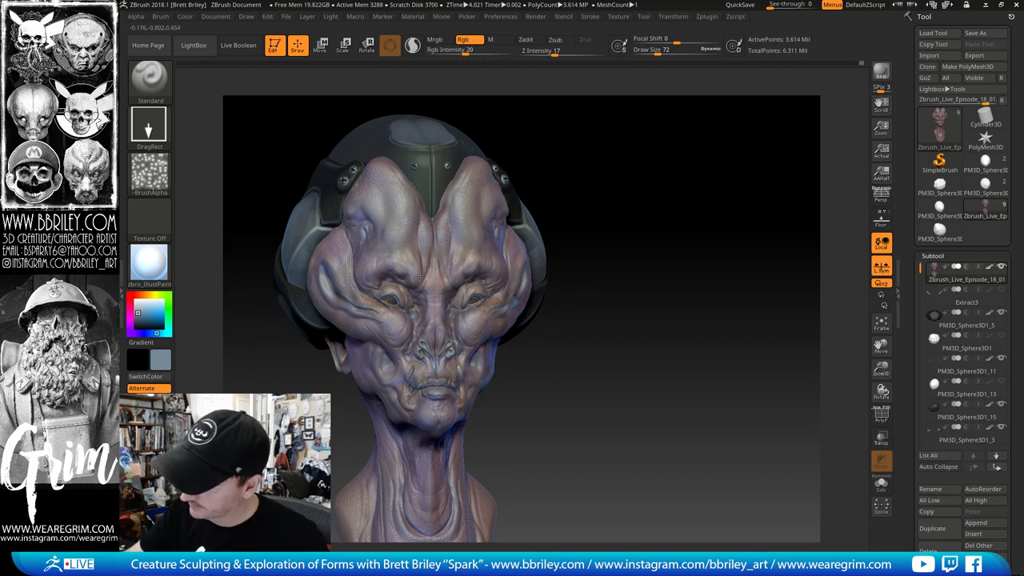
mouse_move(616, 224)
mouse_down()
mouse_move(629, 165)
mouse_move(584, 156)
mouse_up()
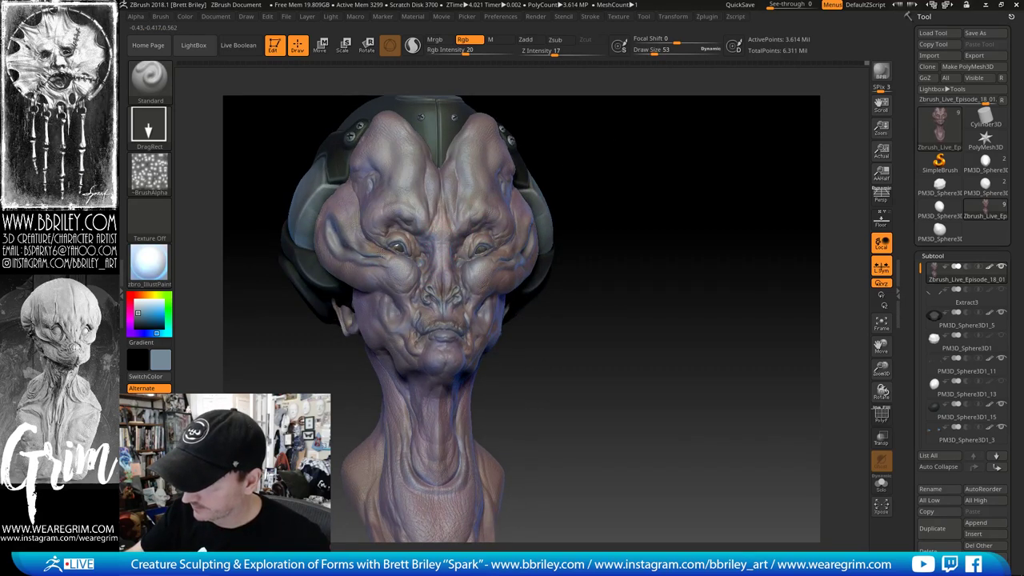
drag(602, 203, 616, 210)
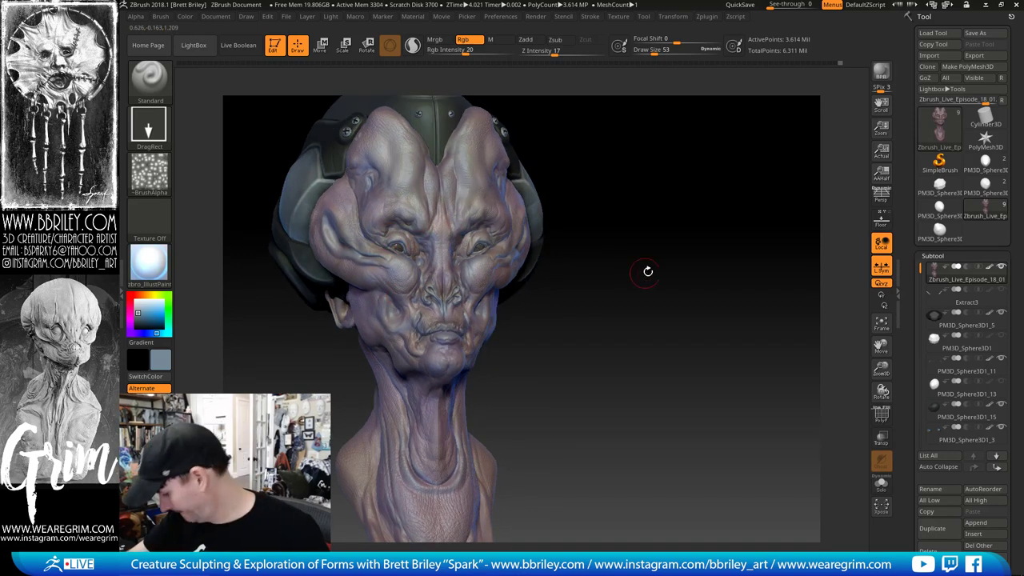
drag(647, 274, 384, 284)
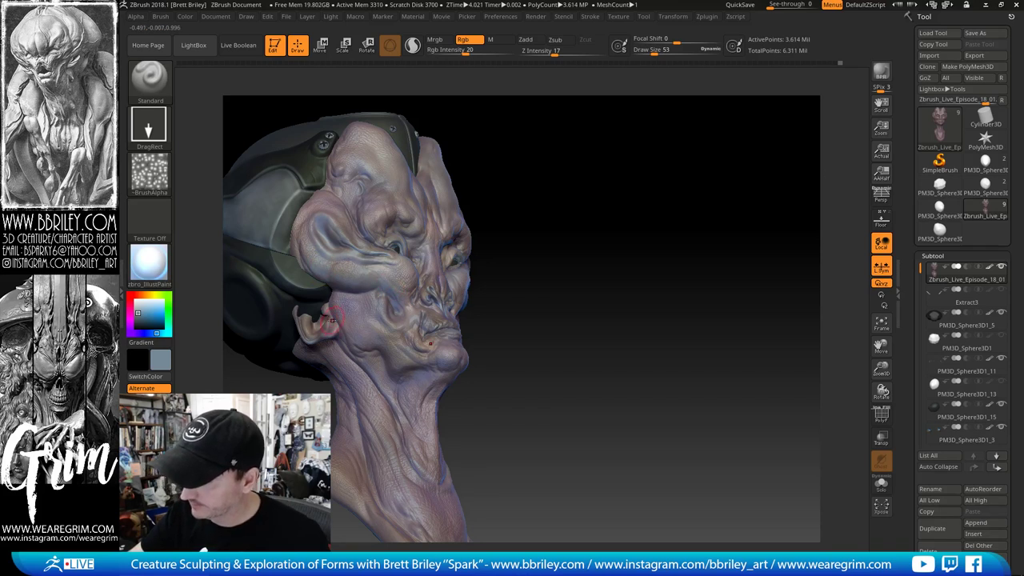
Step: Switch to a muted purple and stamp speckled mottling over the face and neck
mouse_move(544, 226)
mouse_down()
mouse_move(492, 272)
mouse_move(464, 276)
mouse_move(627, 251)
mouse_move(420, 272)
mouse_up()
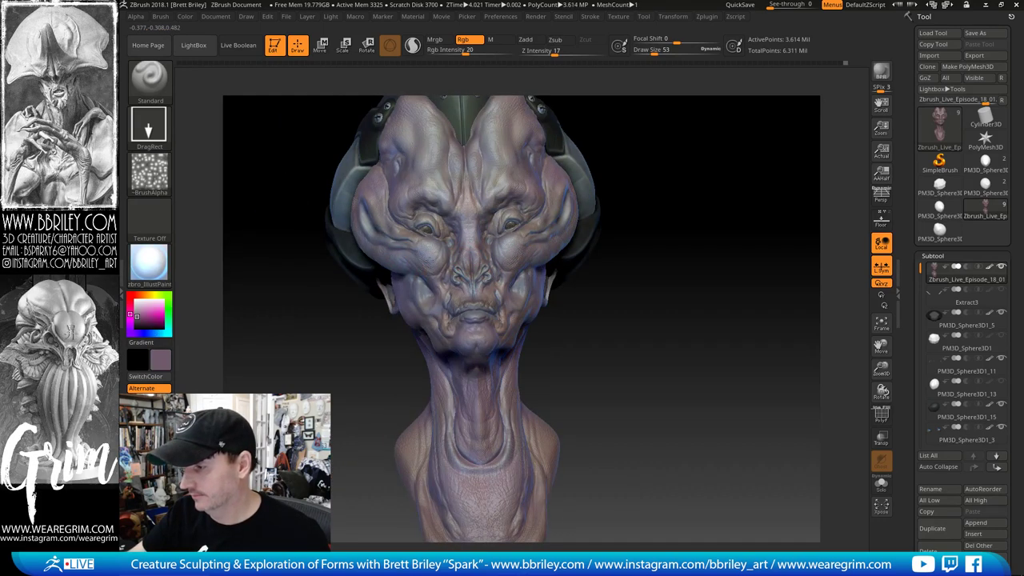
drag(694, 224, 664, 211)
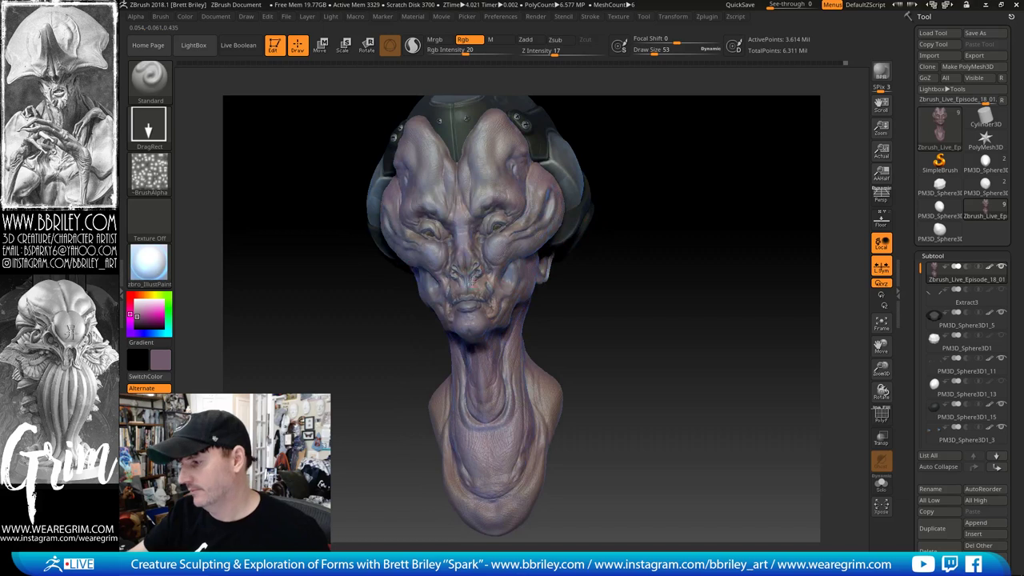
drag(624, 275, 350, 270)
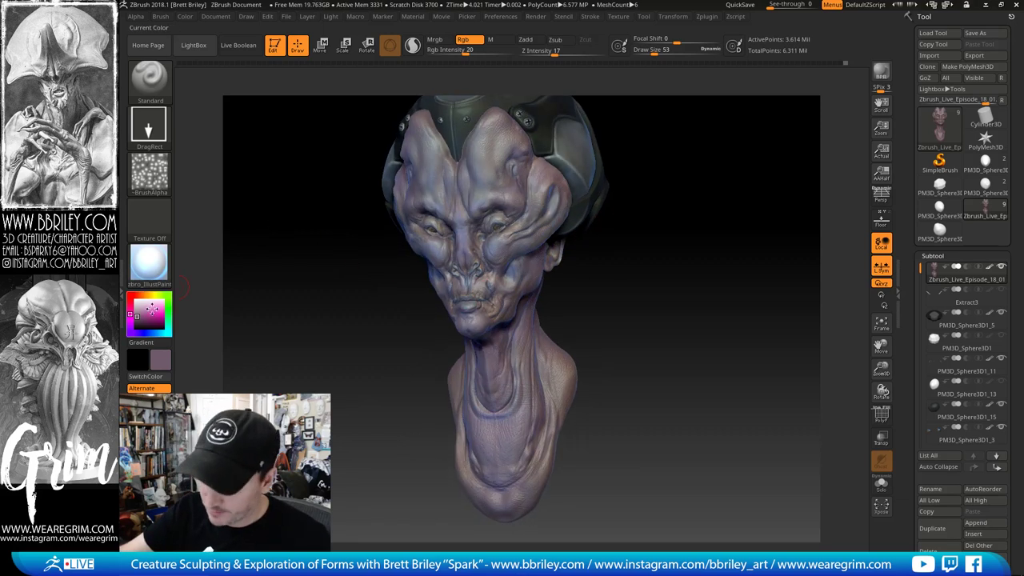
Step: Paint bright cyan accents around the nostrils using the FreeHand stroke, no alpha and draw size 8
click(163, 320)
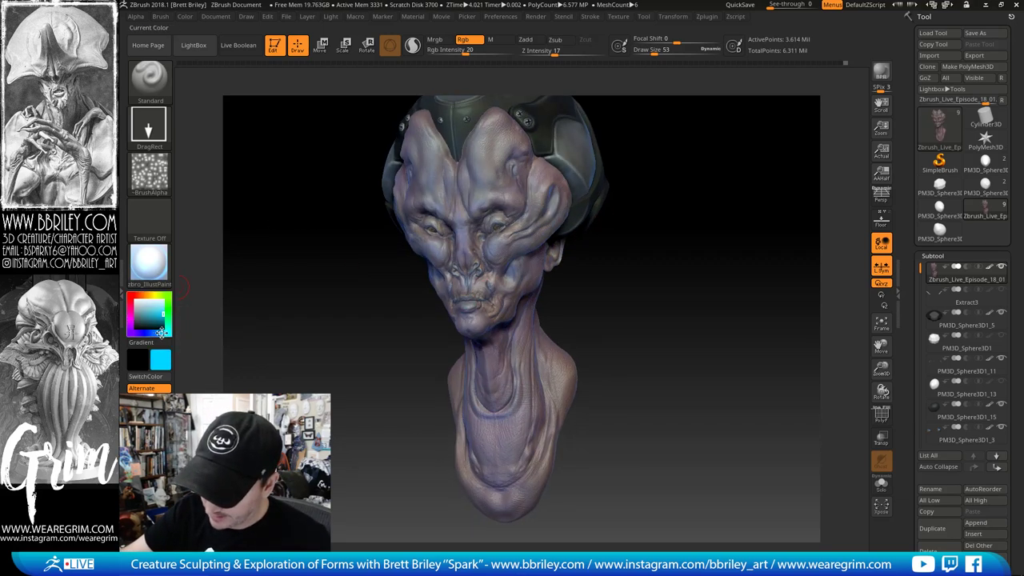
click(148, 124)
click(274, 132)
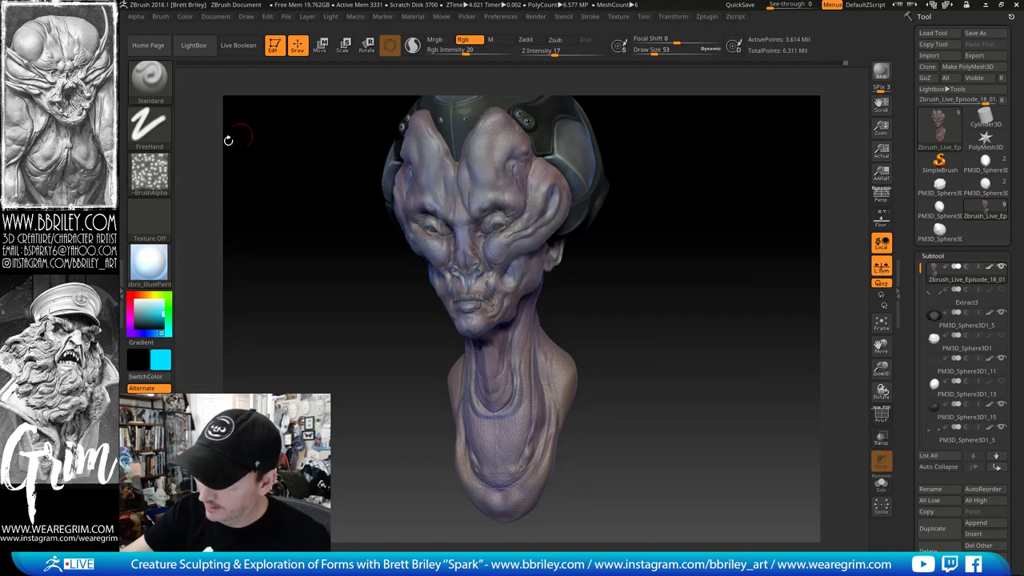
click(149, 172)
click(220, 221)
mouse_move(667, 175)
mouse_down()
mouse_move(682, 202)
mouse_move(720, 195)
mouse_move(726, 183)
mouse_up()
alt+drag(726, 182, 733, 248)
key(s)
click(409, 327)
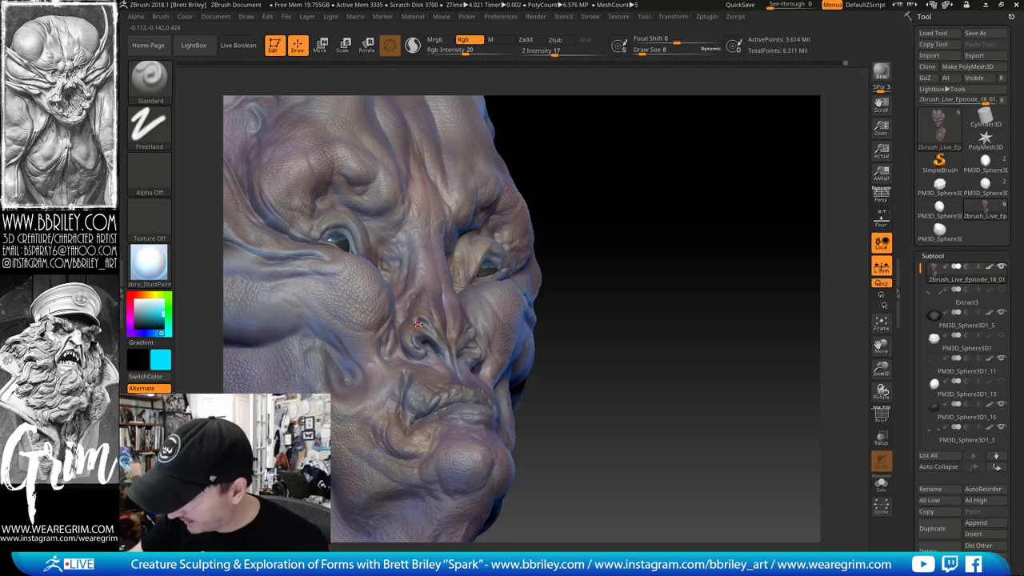
Step: Choose a paler cyan and paint finer accents around the nose, reducing the draw size to 4 and 3
drag(568, 293, 584, 264)
click(158, 307)
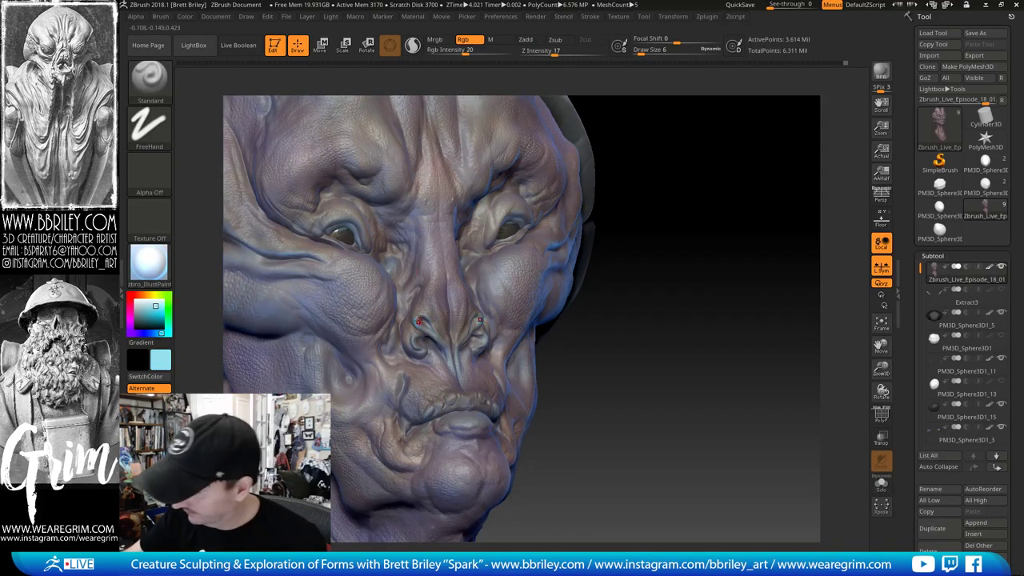
text(s4)
key(Return)
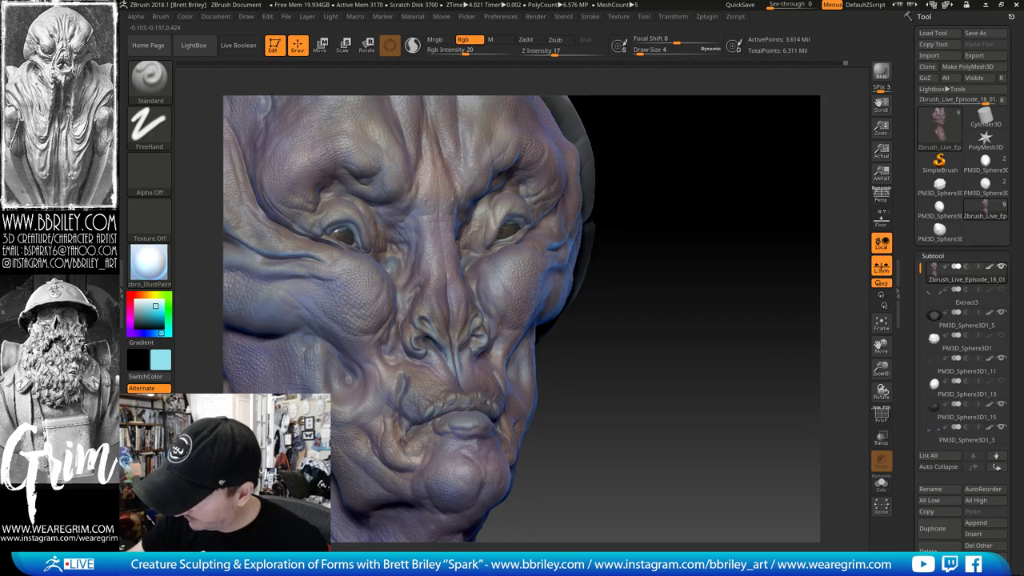
text(s3)
key(Return)
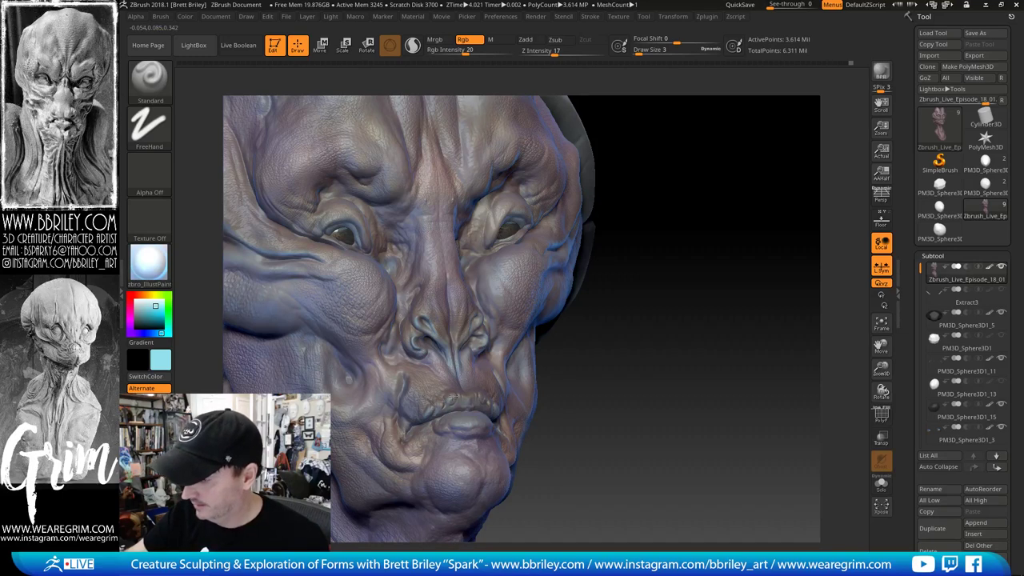
Step: Tint the creature's lower lip with pale cyan, working at draw size 12 and finishing at 9
mouse_move(643, 386)
alt+mouse_down()
mouse_move(612, 352)
mouse_move(552, 360)
alt+mouse_up()
key(s)
drag(457, 403, 464, 412)
key(s)
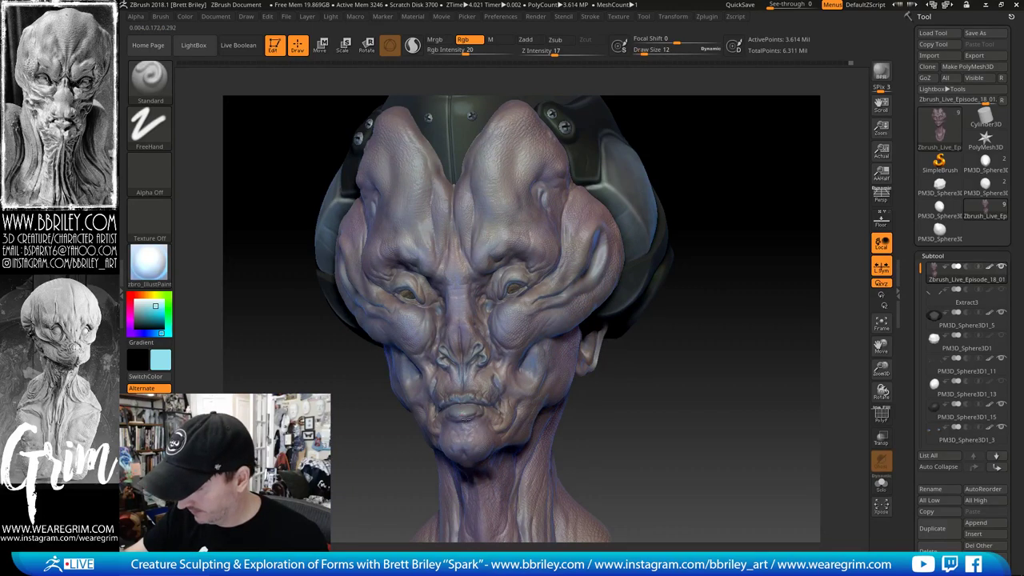
drag(578, 432, 618, 445)
drag(452, 411, 472, 411)
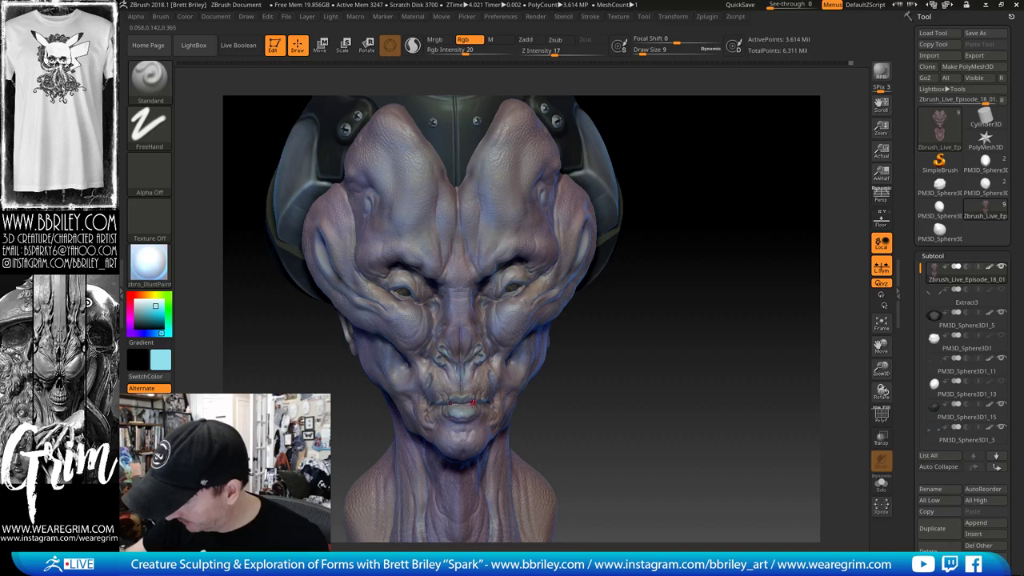
drag(589, 440, 472, 400)
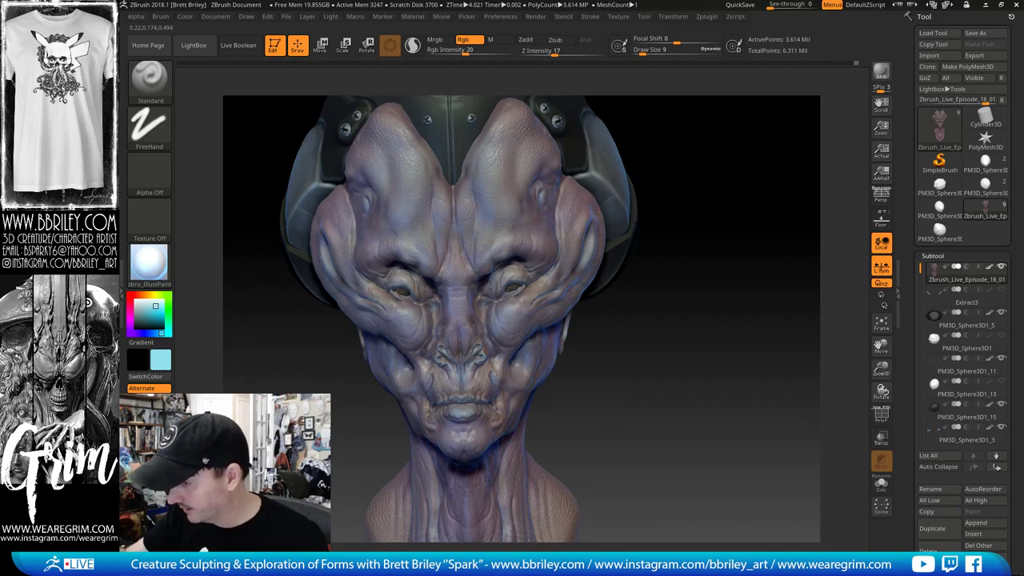
drag(614, 340, 503, 284)
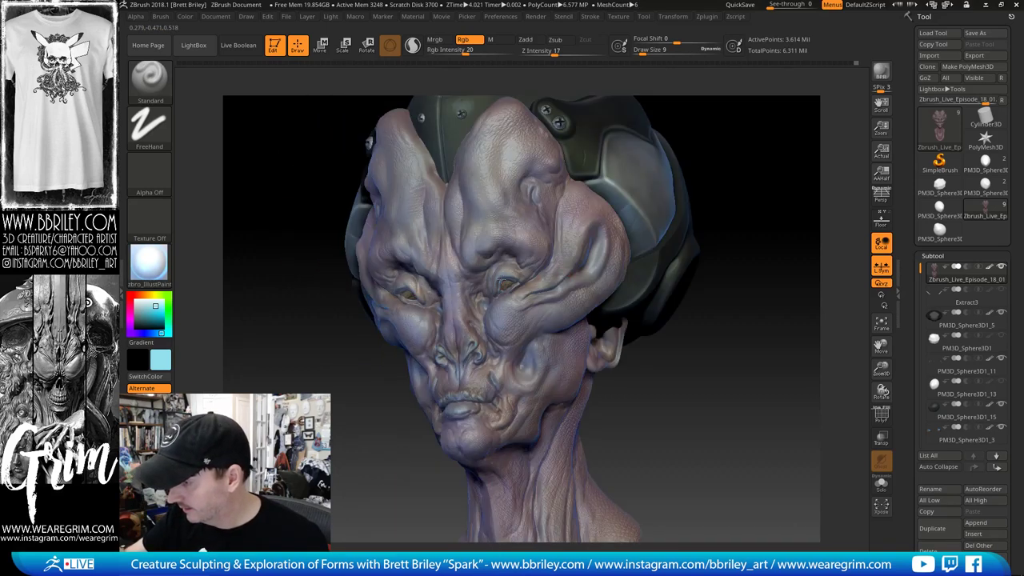
drag(767, 192, 832, 195)
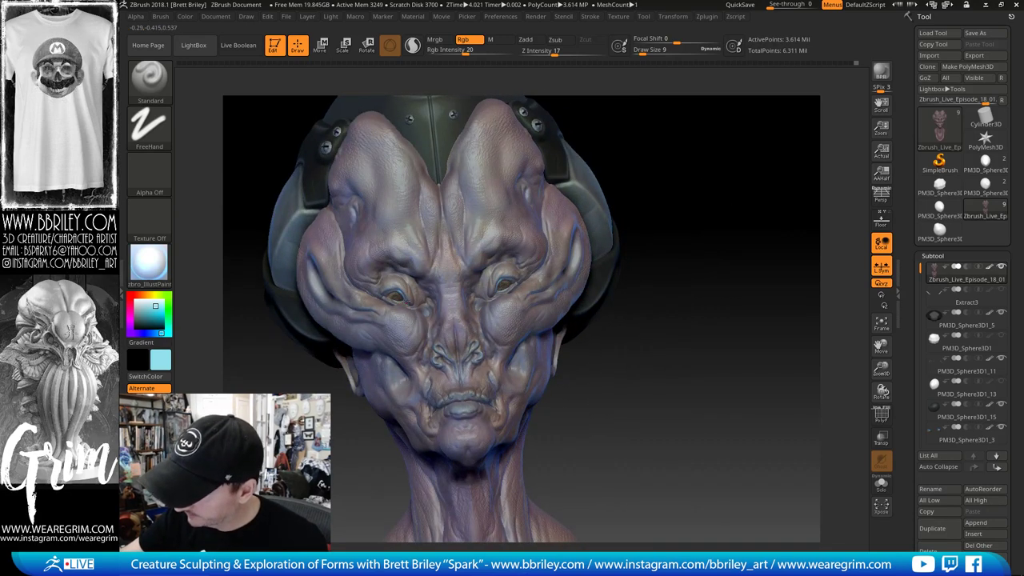
Step: Brush pale cyan into the forehead hollows, eye surrounds and cheek grooves at draw size 9
drag(661, 272, 406, 311)
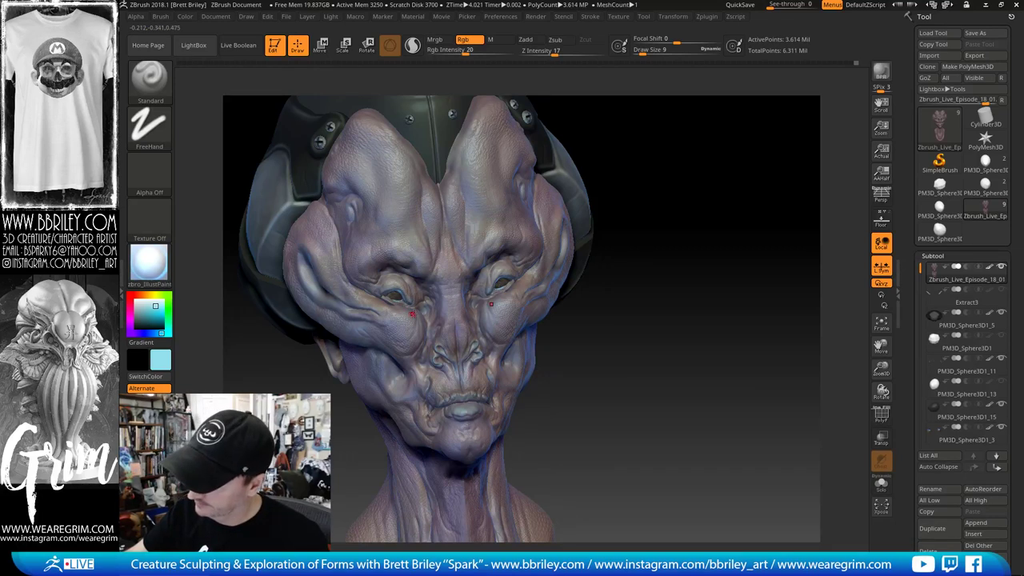
drag(603, 132, 482, 262)
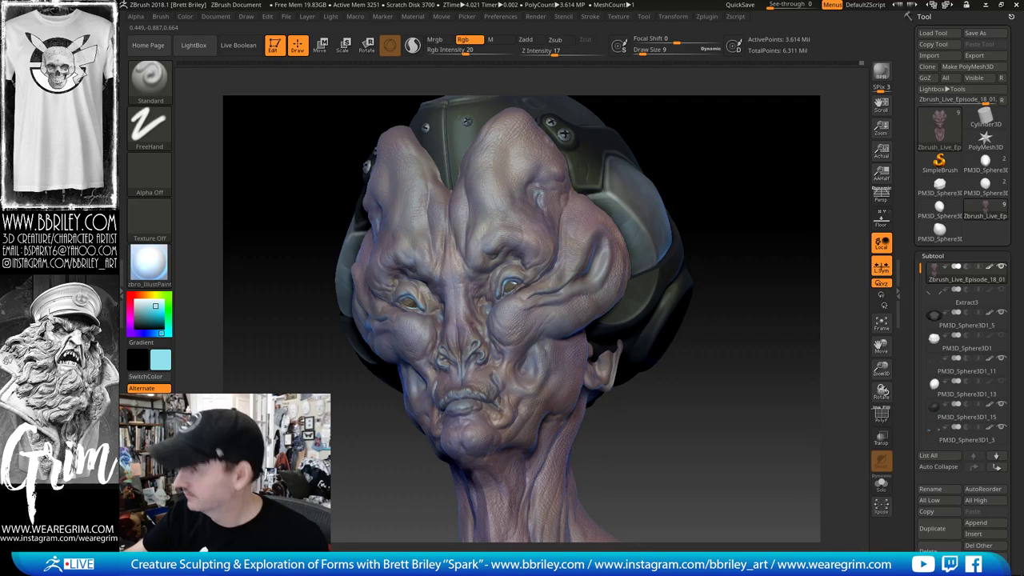
drag(792, 176, 720, 177)
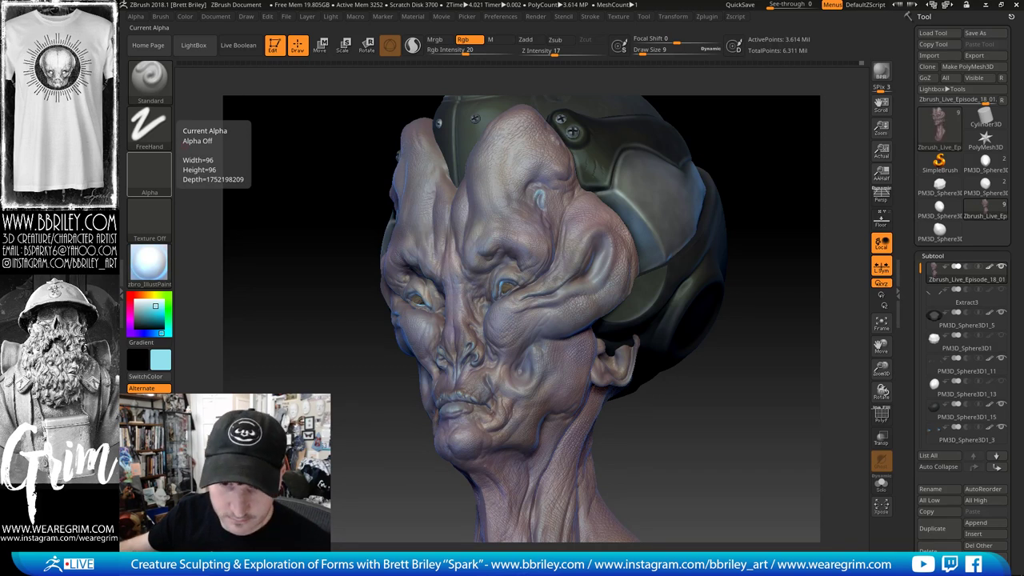
drag(284, 422, 339, 419)
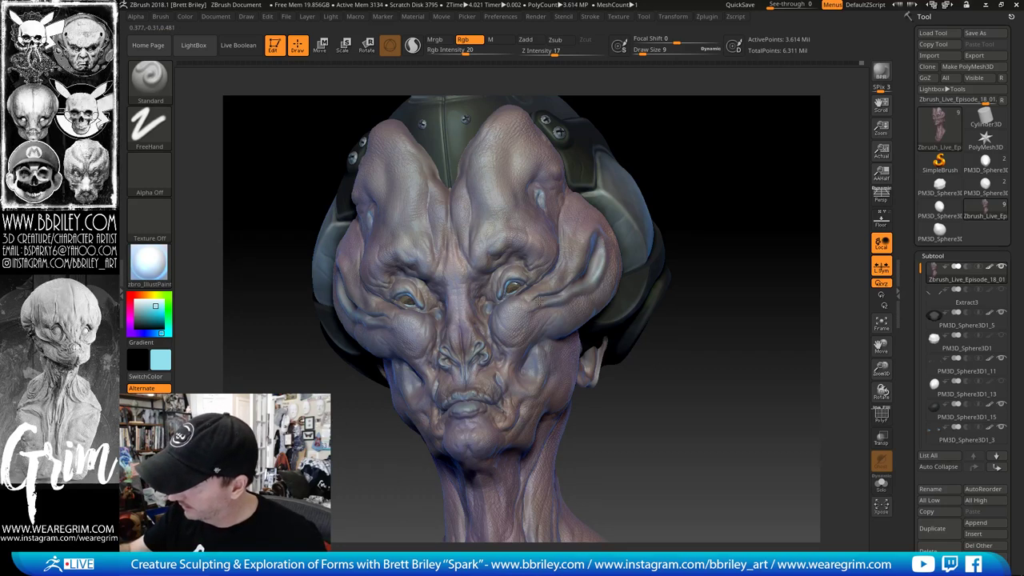
mouse_move(670, 233)
mouse_down()
mouse_move(533, 301)
mouse_move(533, 332)
mouse_move(528, 323)
mouse_up()
Step: Vary the draw size to 39 and down to 6, painting pale cyan accents along the cheek folds and jaw hollows
key(s)
click(541, 306)
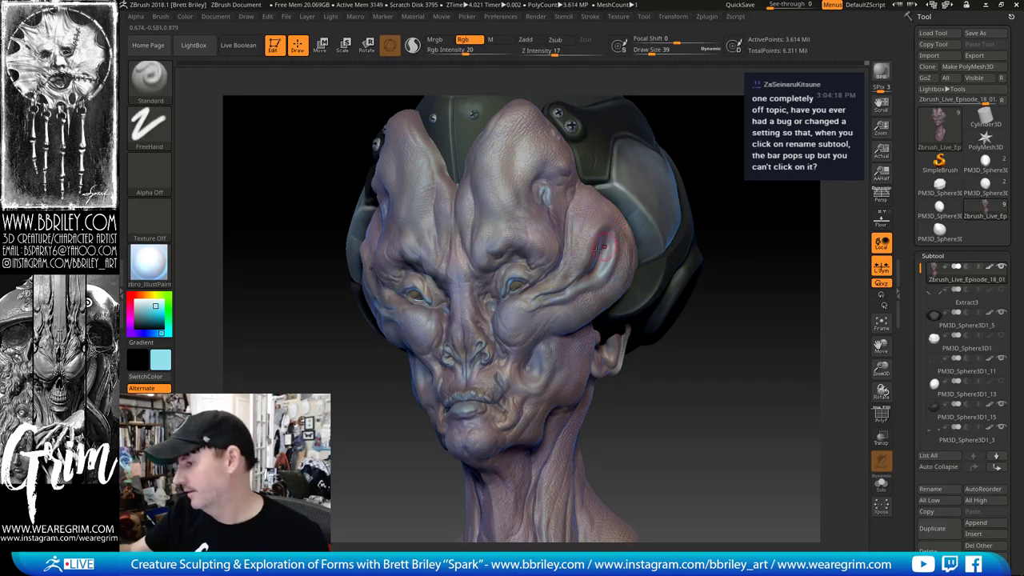
key(s)
click(512, 327)
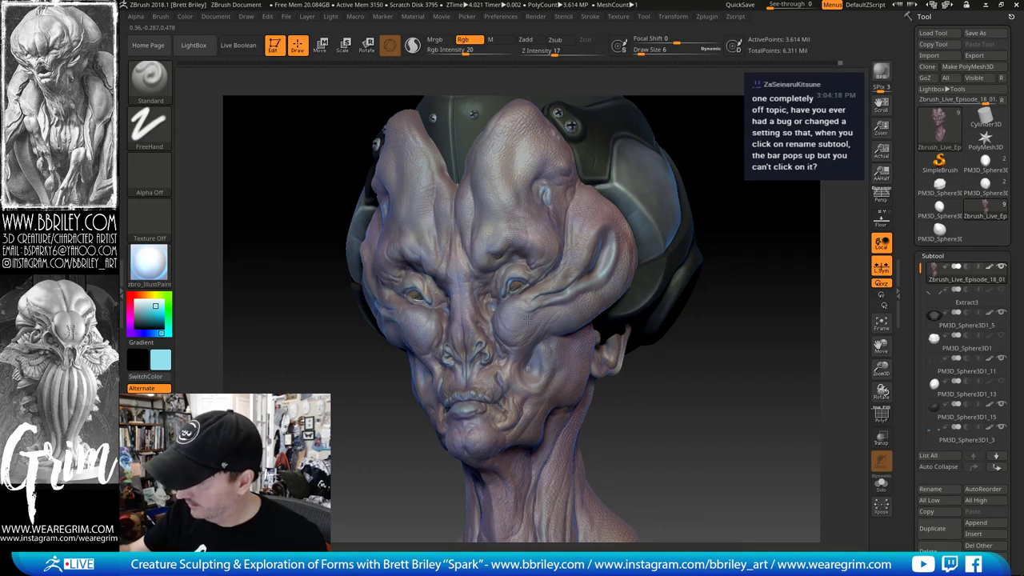
drag(710, 356, 437, 317)
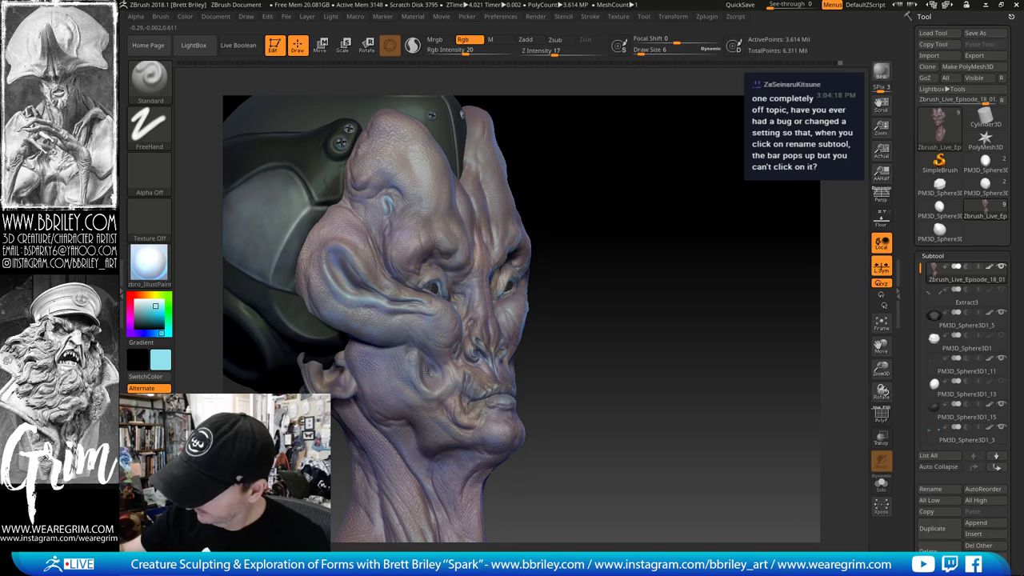
mouse_move(615, 320)
mouse_down()
mouse_move(642, 276)
mouse_move(636, 240)
mouse_up()
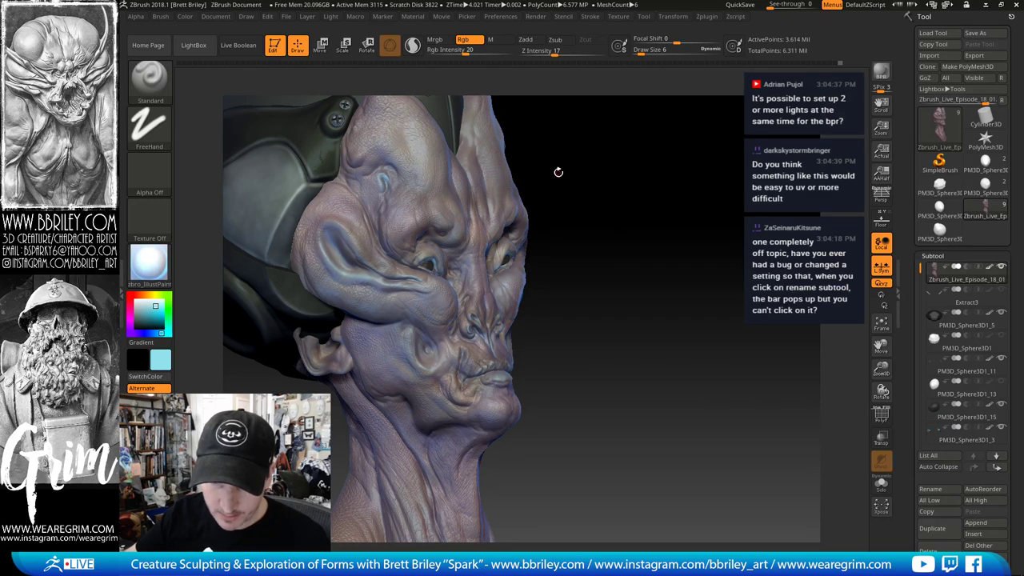
drag(605, 188, 490, 256)
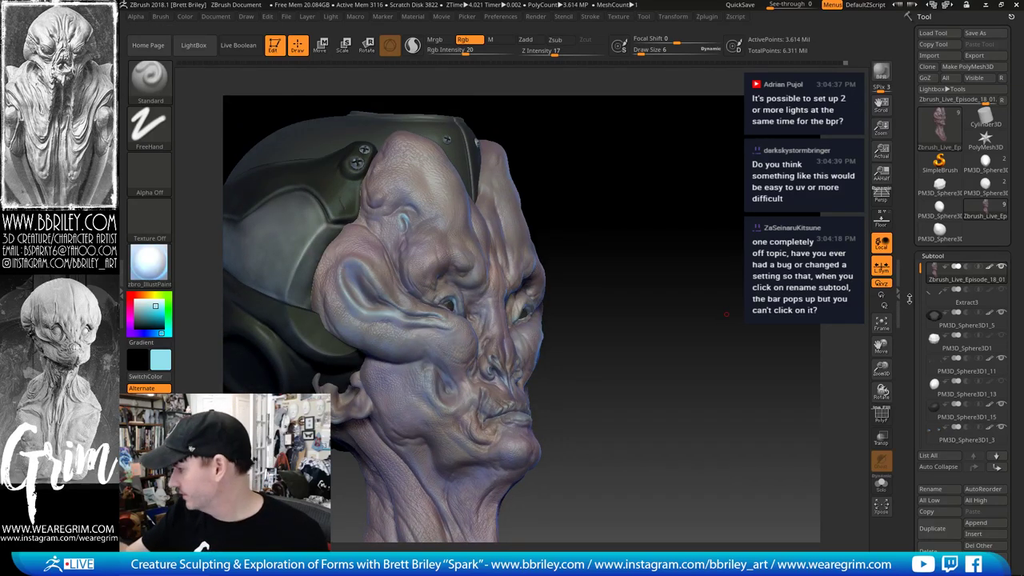
Step: Open the rename entry for the active subtool, clear its name and confirm the blank entry
scroll(911, 272, down, 5)
scroll(935, 446, down, 5)
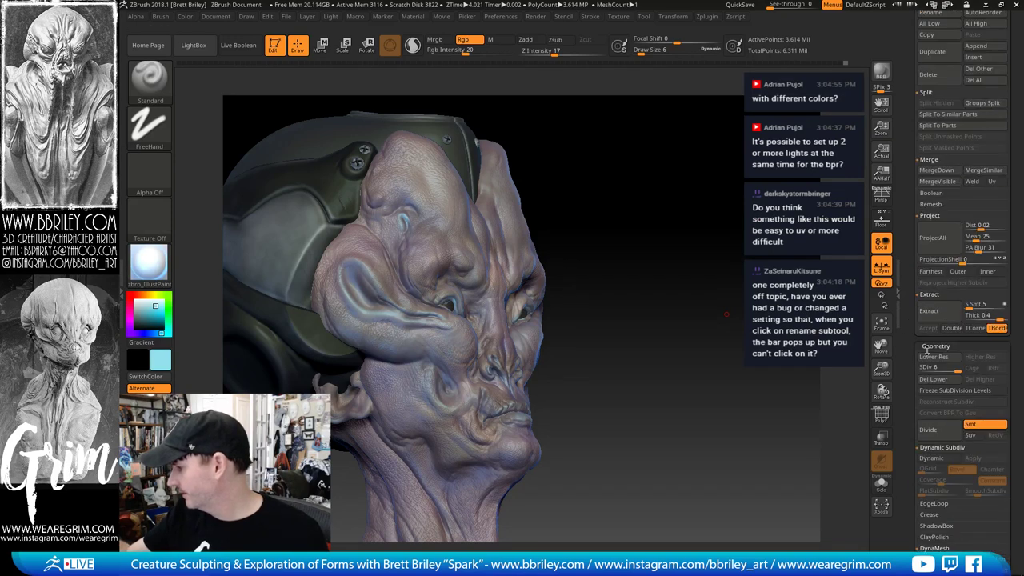
scroll(912, 384, down, 10)
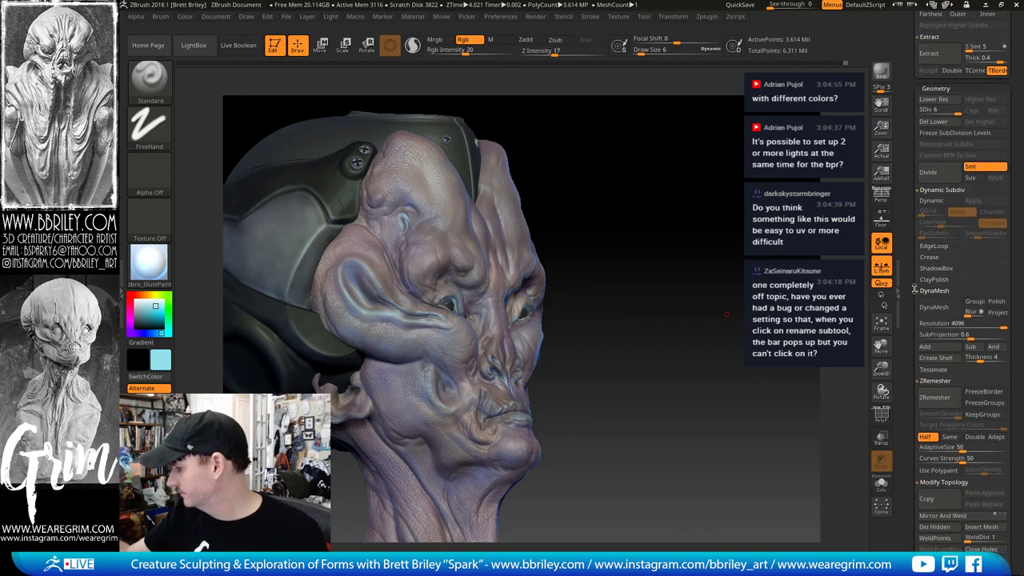
scroll(913, 247, up, 10)
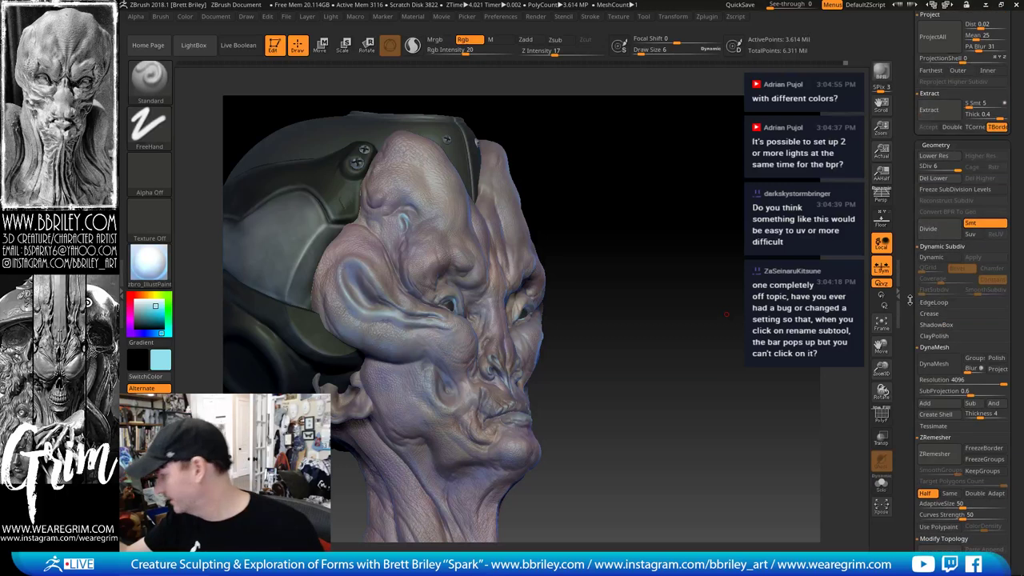
scroll(912, 288, down, 3)
scroll(912, 279, up, 6)
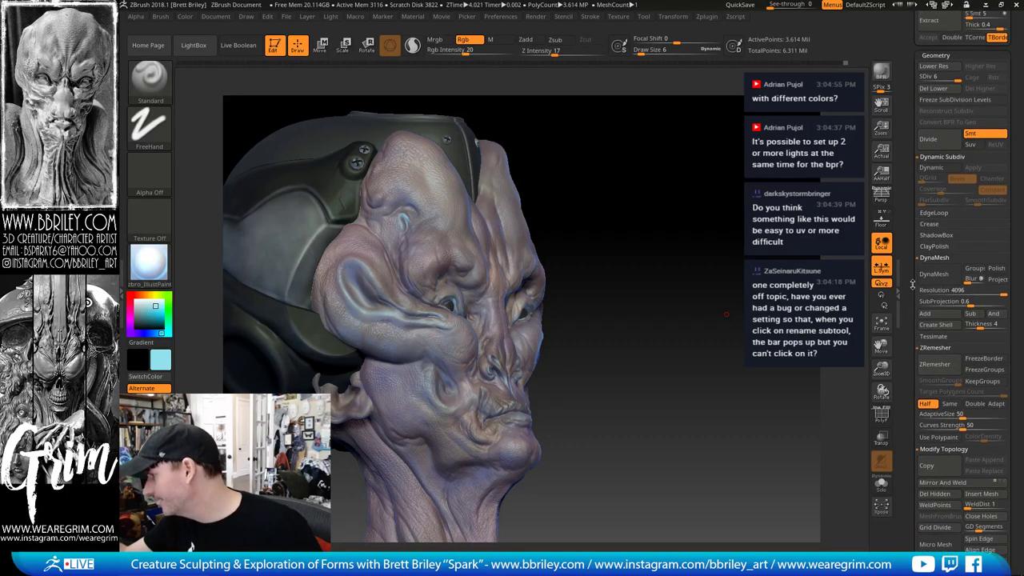
scroll(909, 328, up, 4)
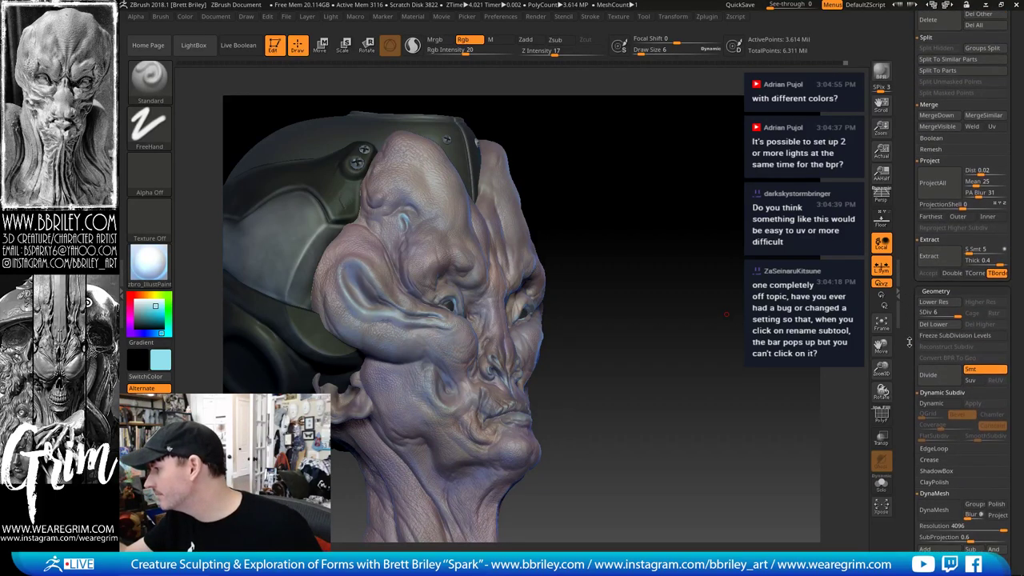
scroll(912, 428, up, 1)
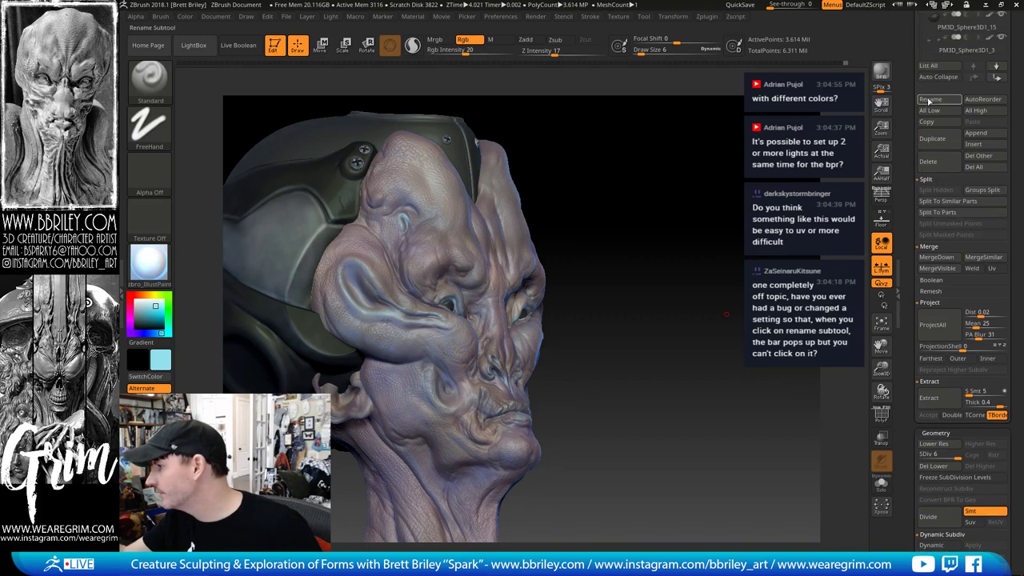
click(931, 98)
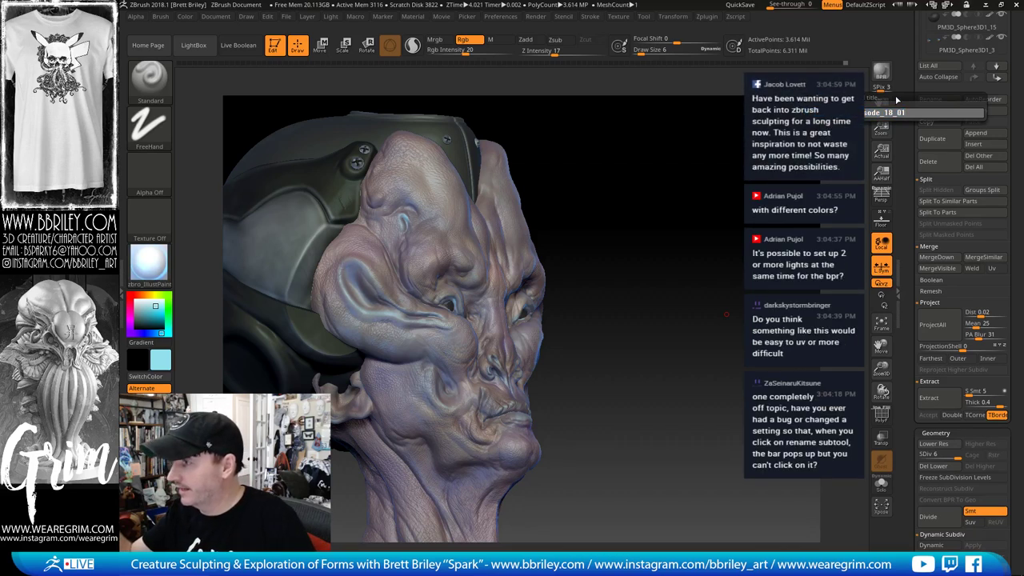
key(BackSpace)
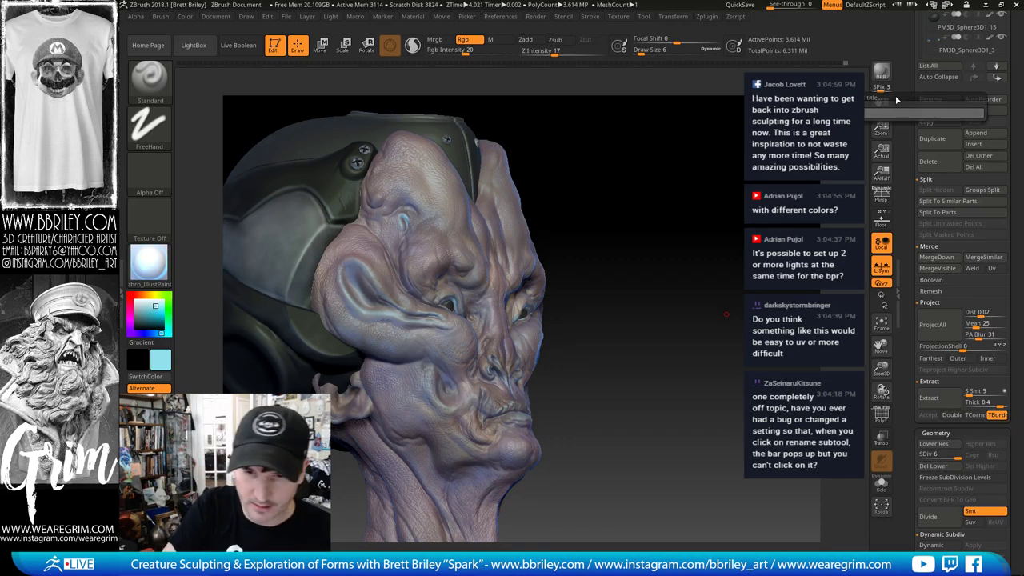
key(Return)
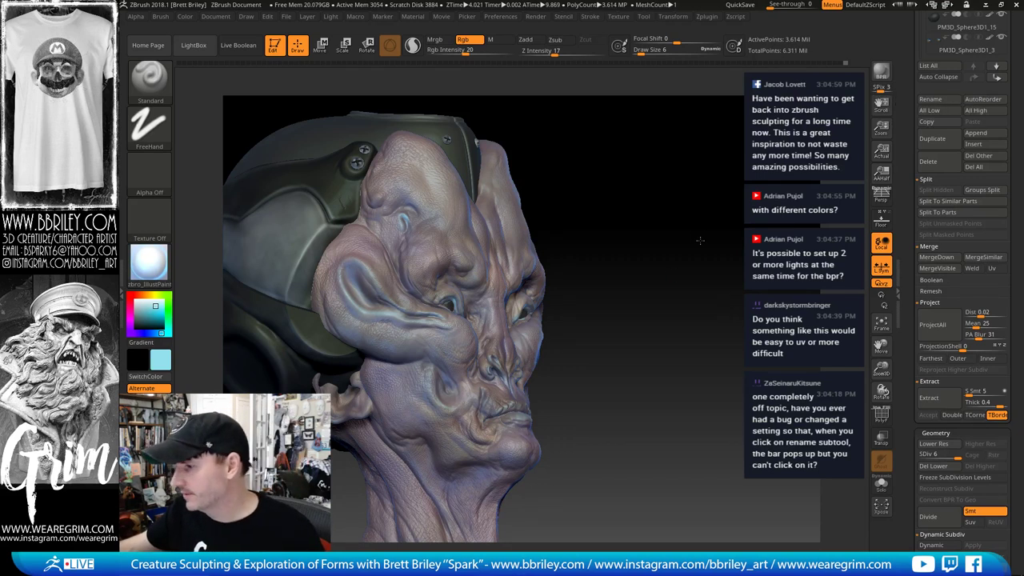
Step: Paint fine pale cyan touches around the brow and outer eye folds from several angles at draw size 6
drag(678, 257, 737, 231)
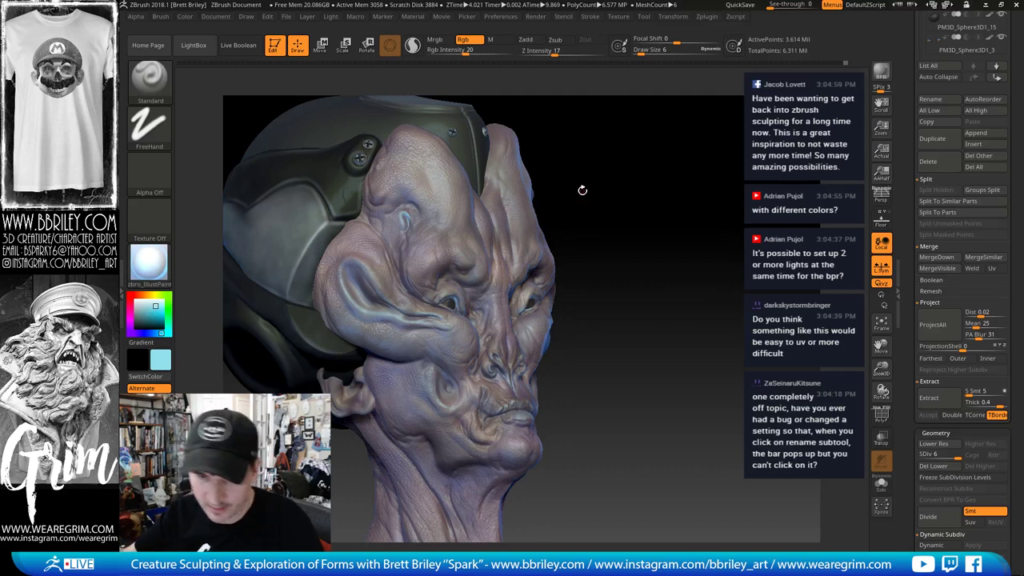
drag(656, 224, 606, 232)
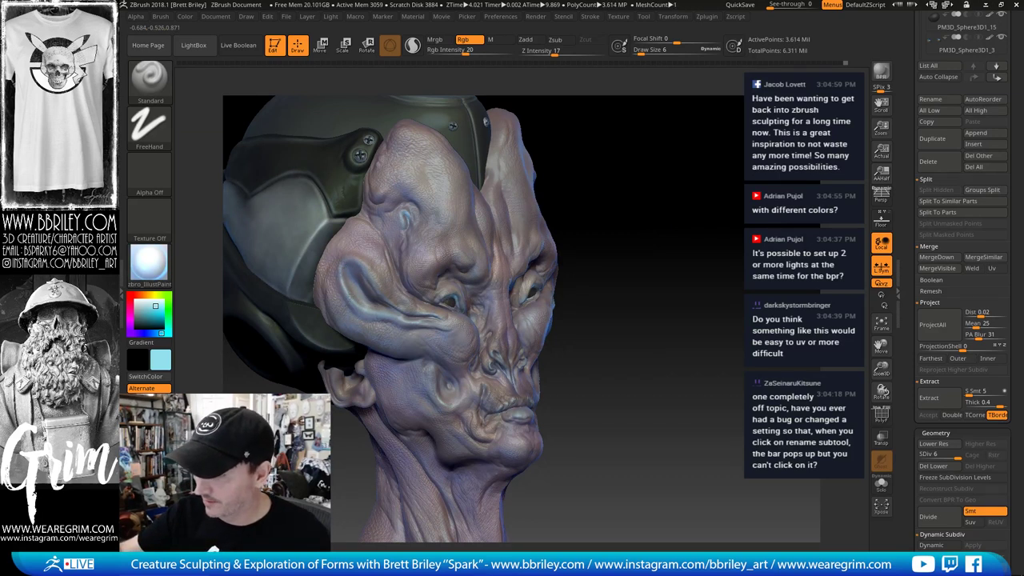
drag(691, 255, 521, 258)
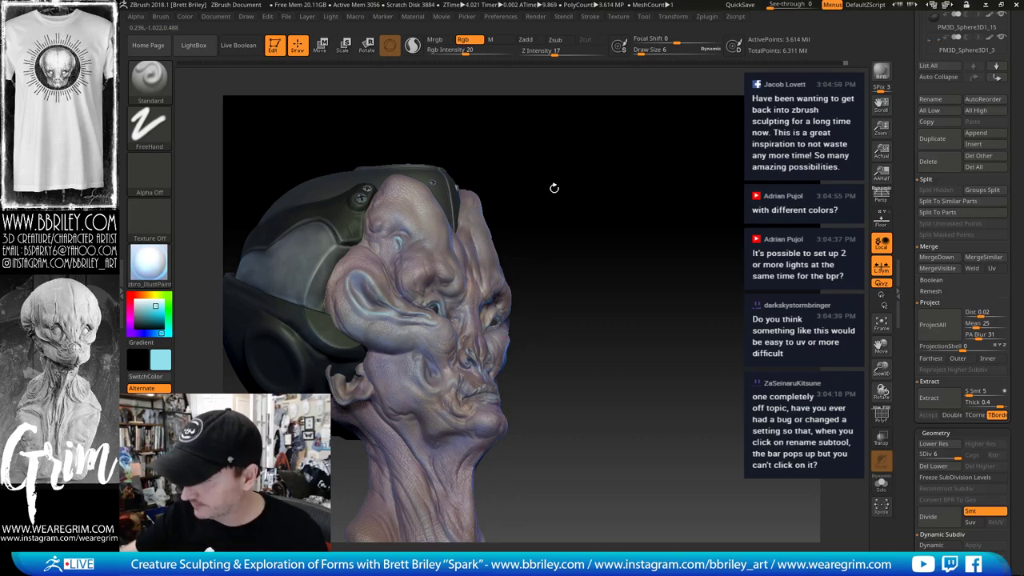
mouse_move(553, 190)
mouse_down()
mouse_move(612, 173)
mouse_move(480, 238)
mouse_up()
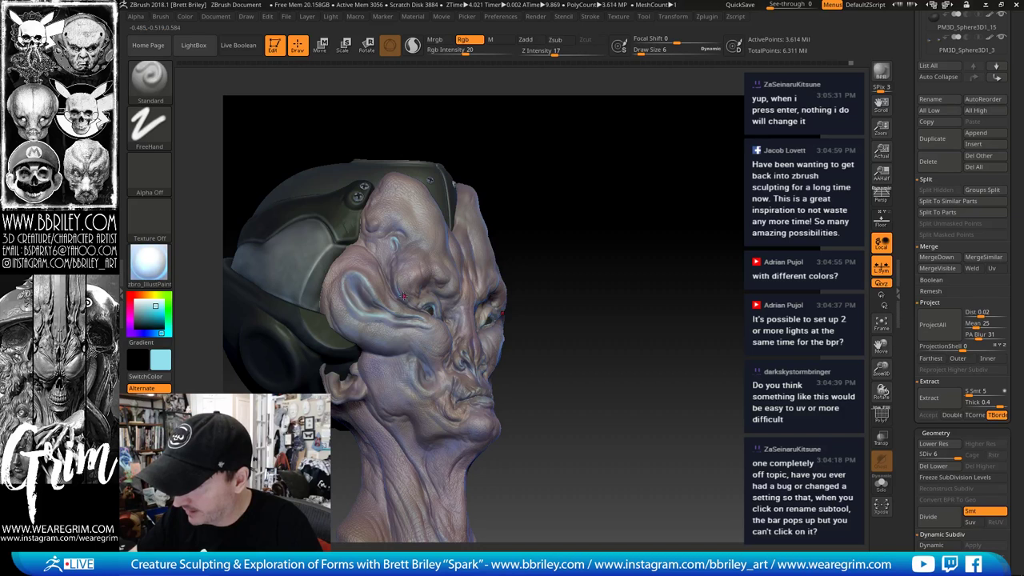
drag(556, 180, 504, 189)
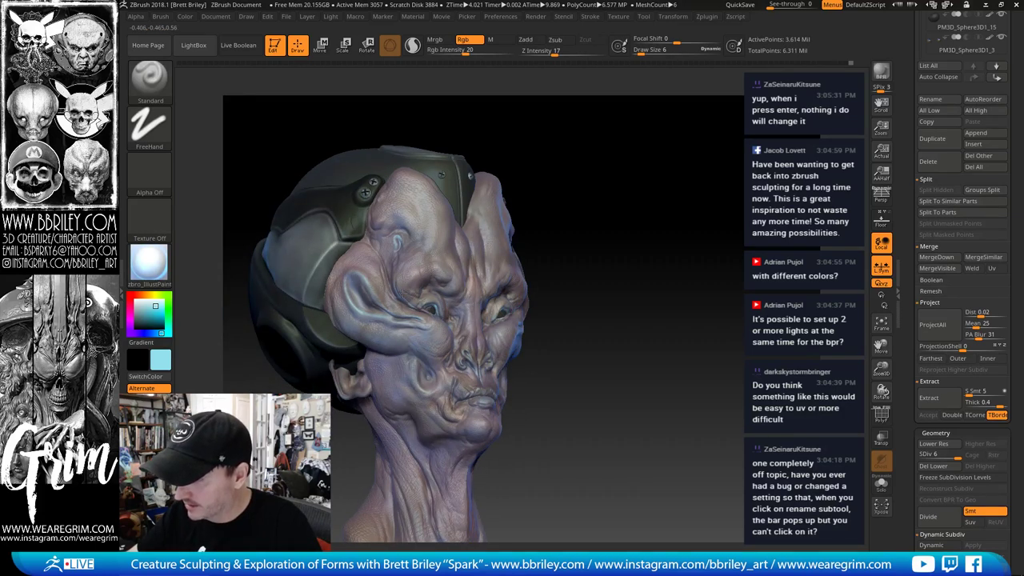
drag(612, 181, 695, 312)
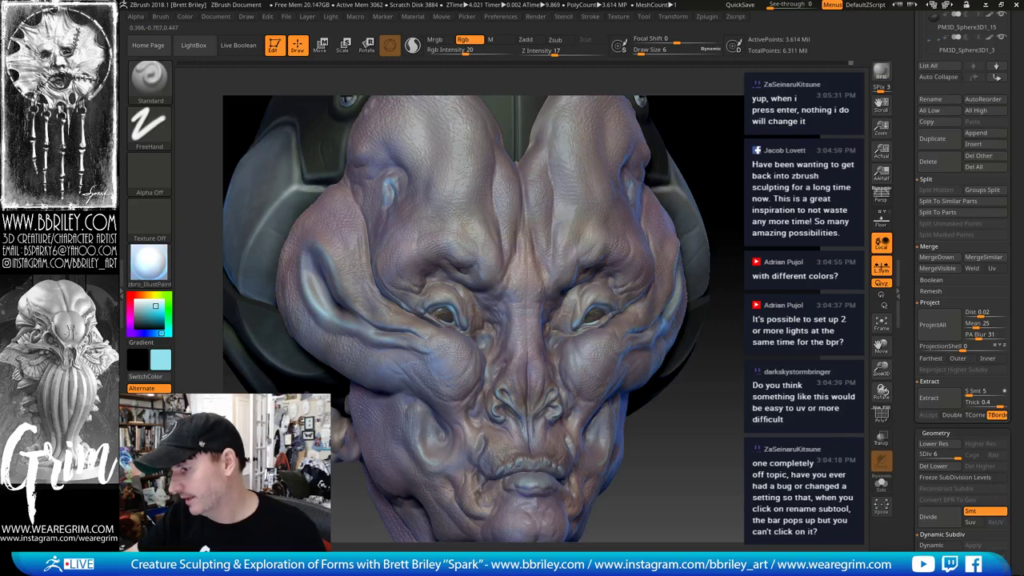
Step: Add small pale cyan strokes to the cheeks beneath the eyes and beside the nose
right_drag(621, 234, 599, 321)
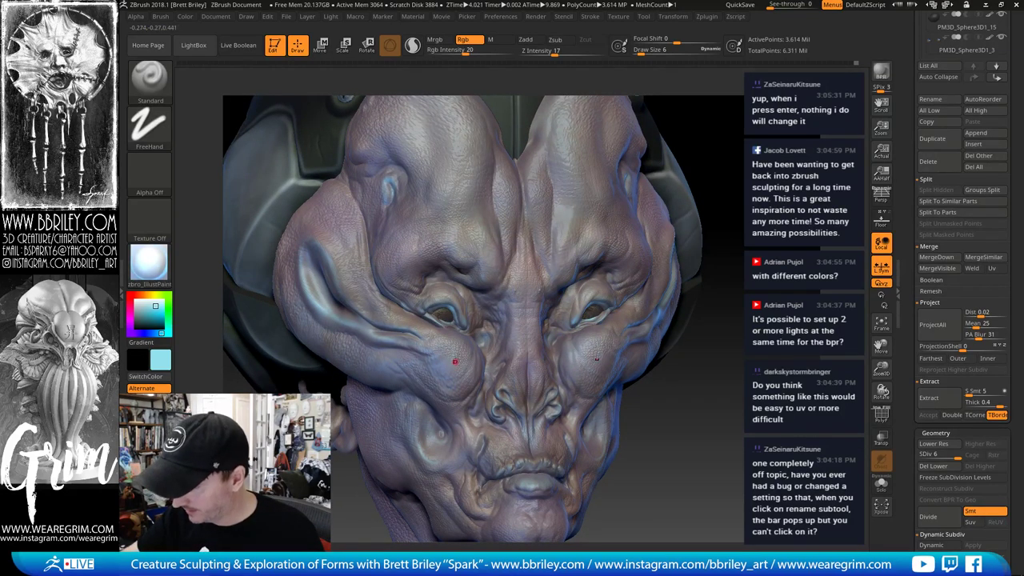
drag(456, 361, 473, 364)
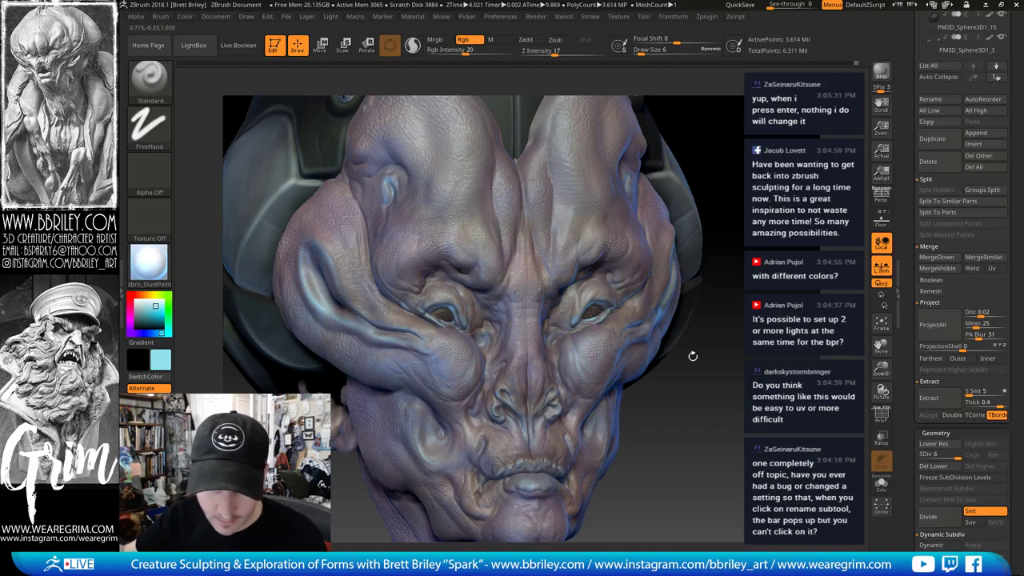
right_drag(692, 356, 713, 333)
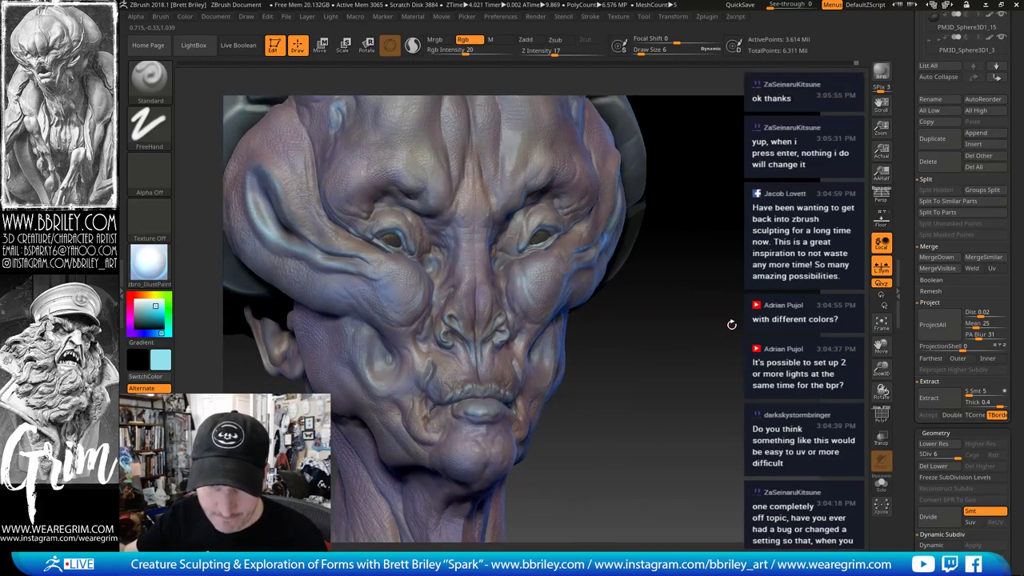
right_drag(742, 291, 602, 298)
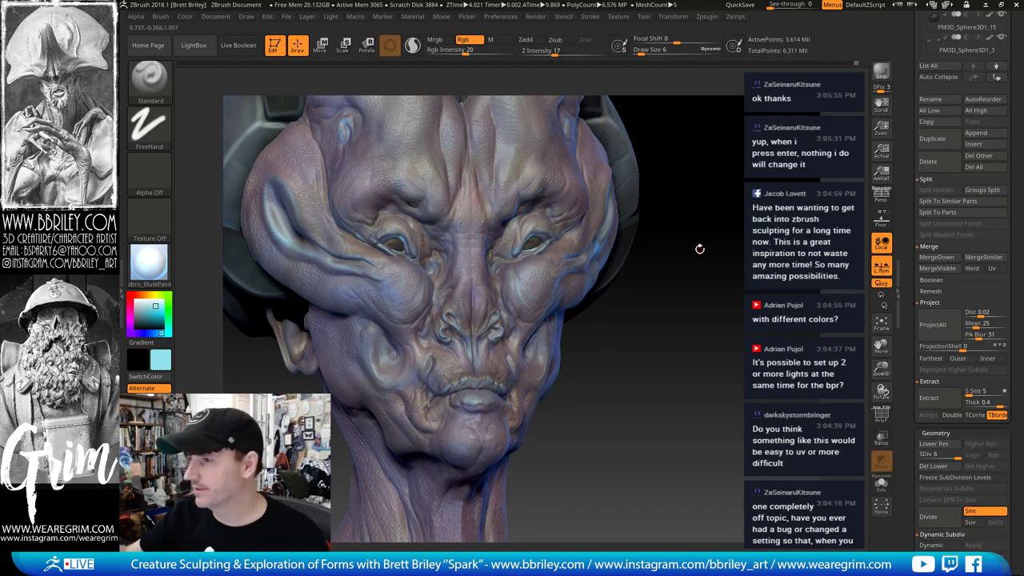
alt+drag(699, 247, 716, 269)
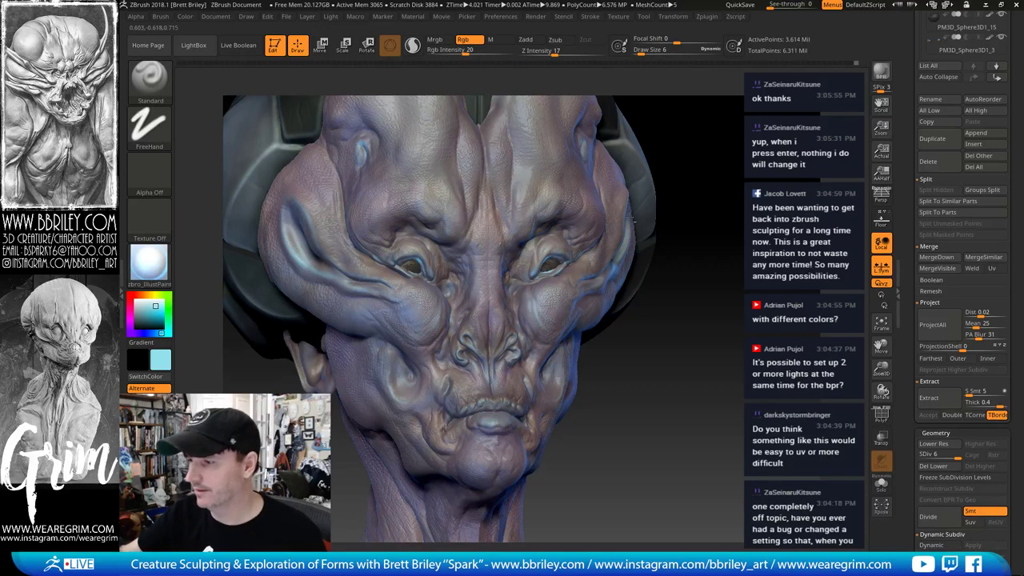
mouse_move(726, 215)
right_down()
mouse_move(662, 193)
mouse_move(400, 329)
right_up()
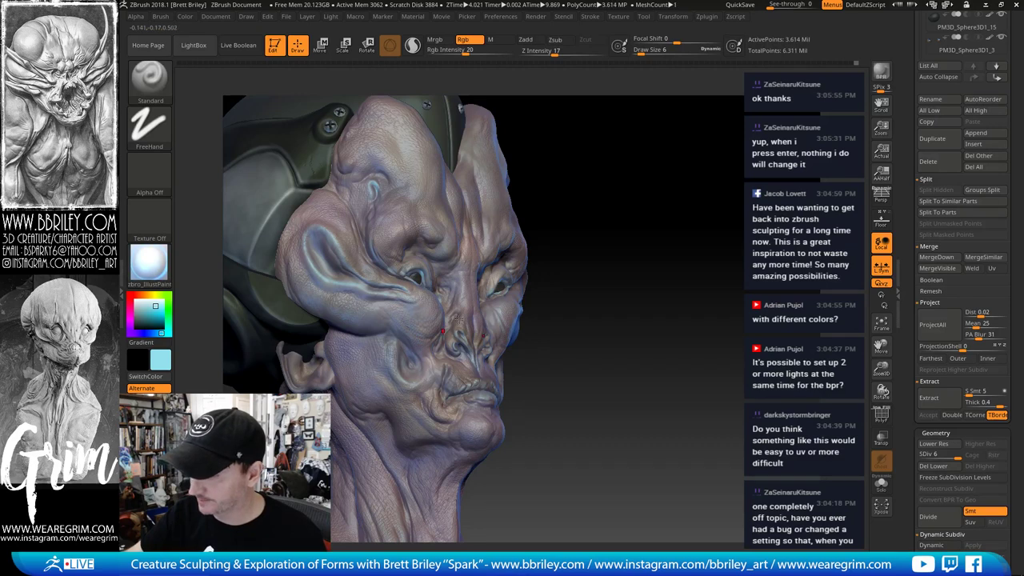
right_drag(456, 318, 468, 287)
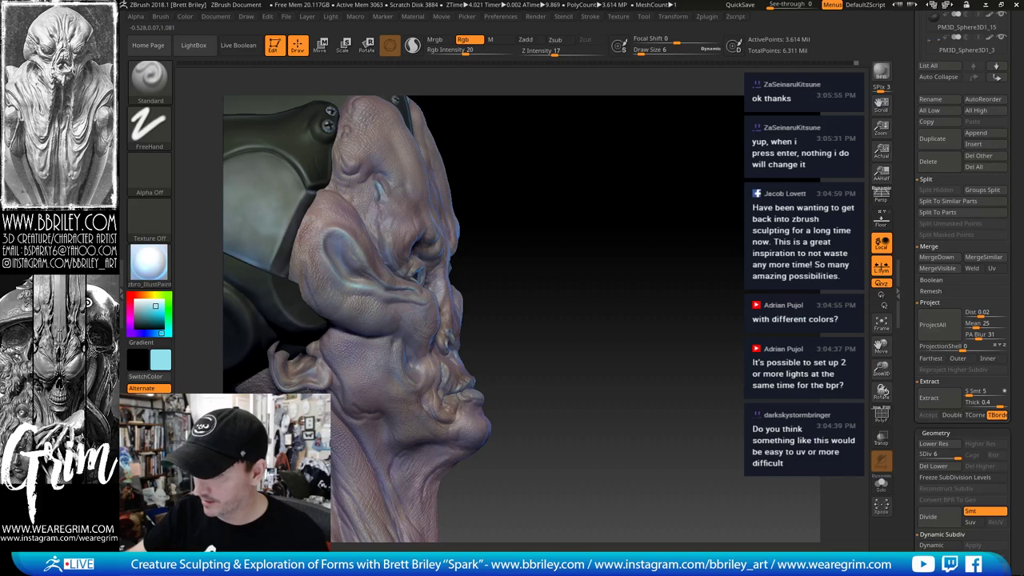
Step: Apply a red-brown zbro_clayset material to the bust and replace it with the gold SEBCESOIR_GO material
click(152, 264)
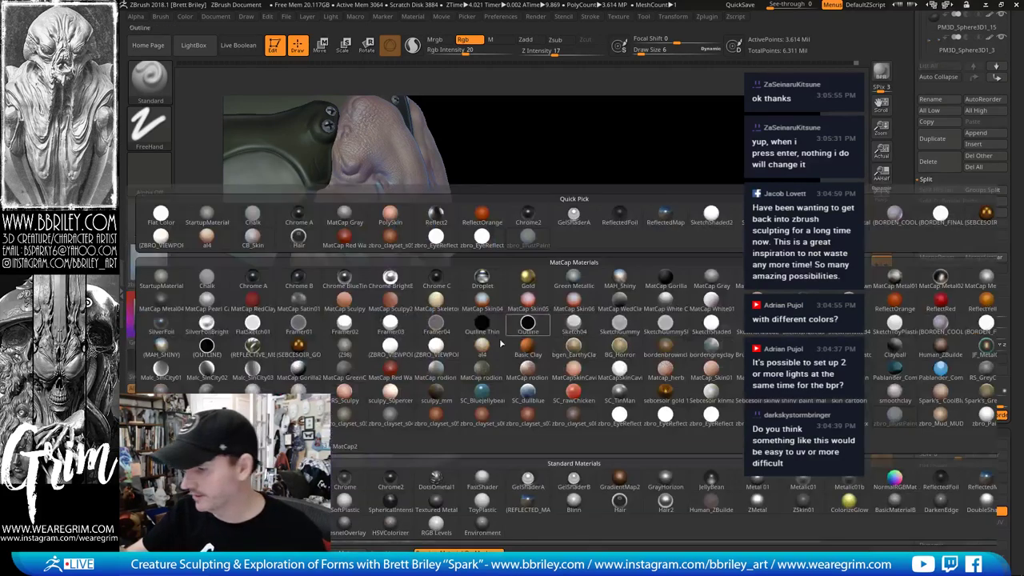
click(484, 414)
drag(588, 199, 607, 184)
click(330, 16)
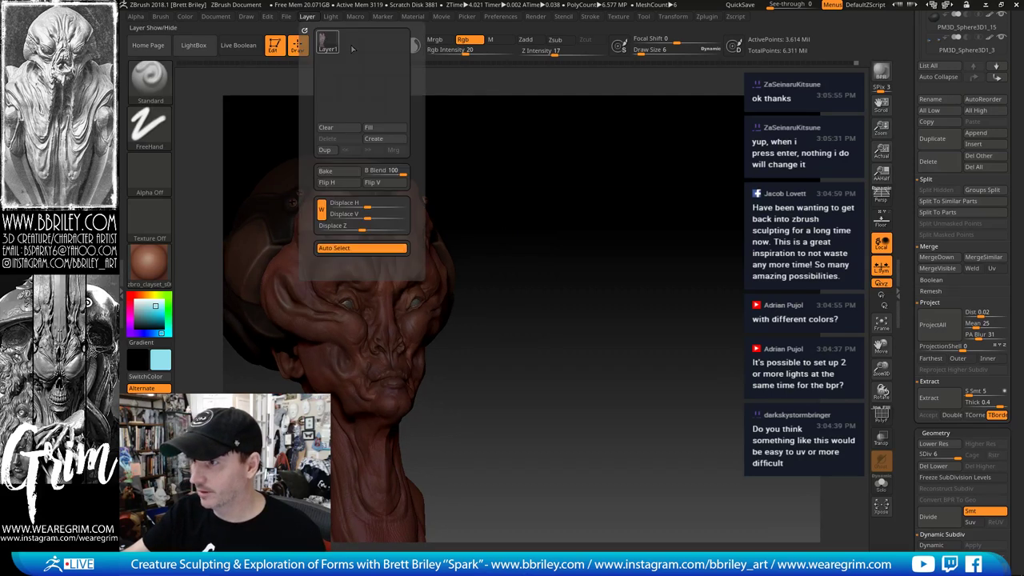
click(148, 262)
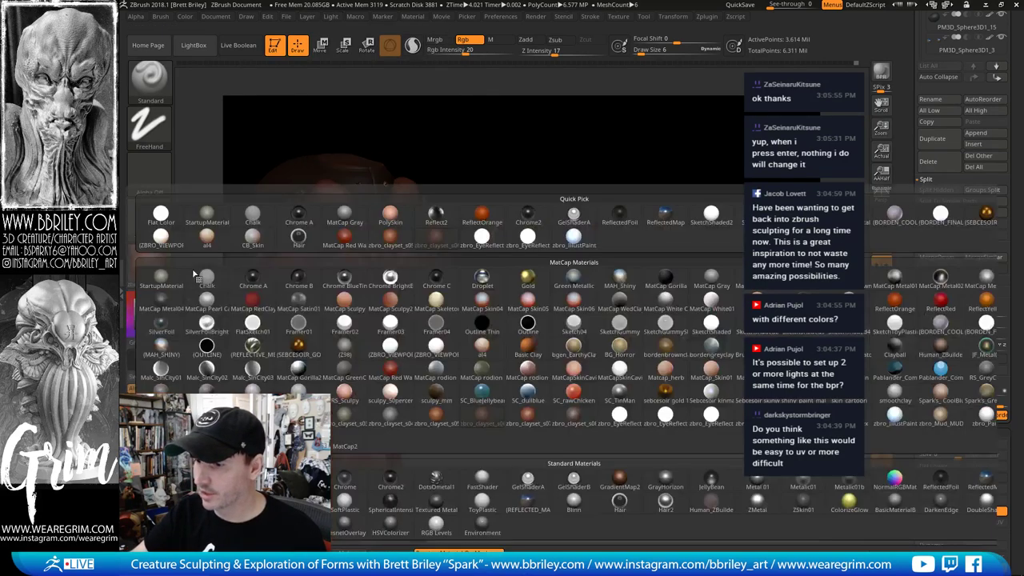
click(309, 340)
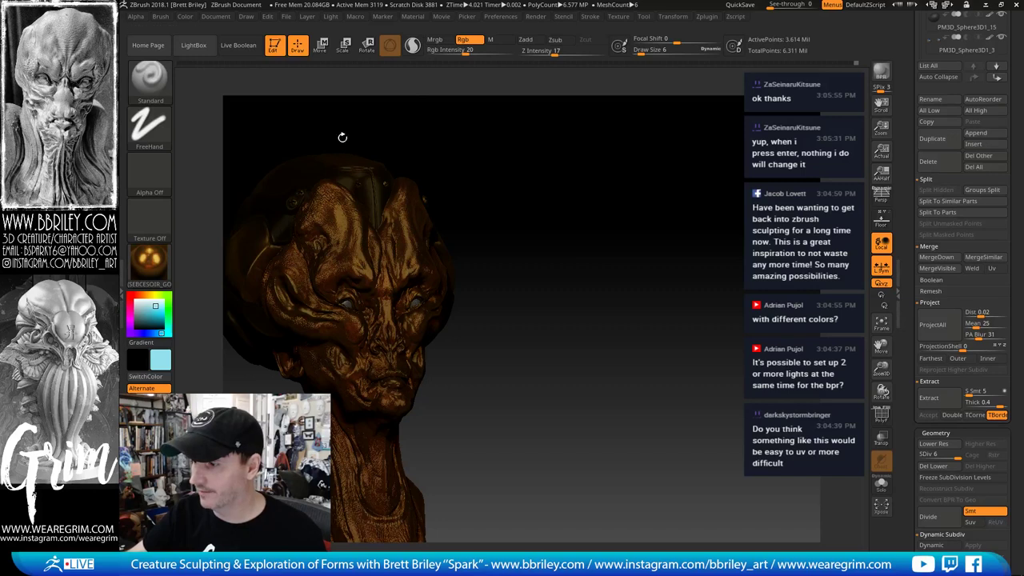
Step: Preview the bust in BumpViewerMaterial and replace it with the zbro_IllustPaint material
click(148, 262)
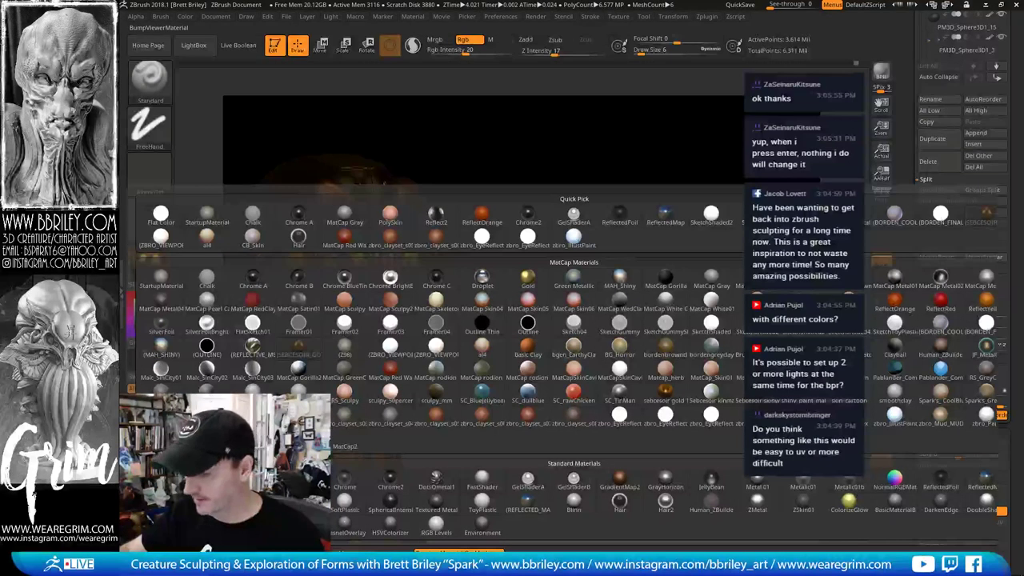
click(524, 205)
drag(467, 264, 507, 274)
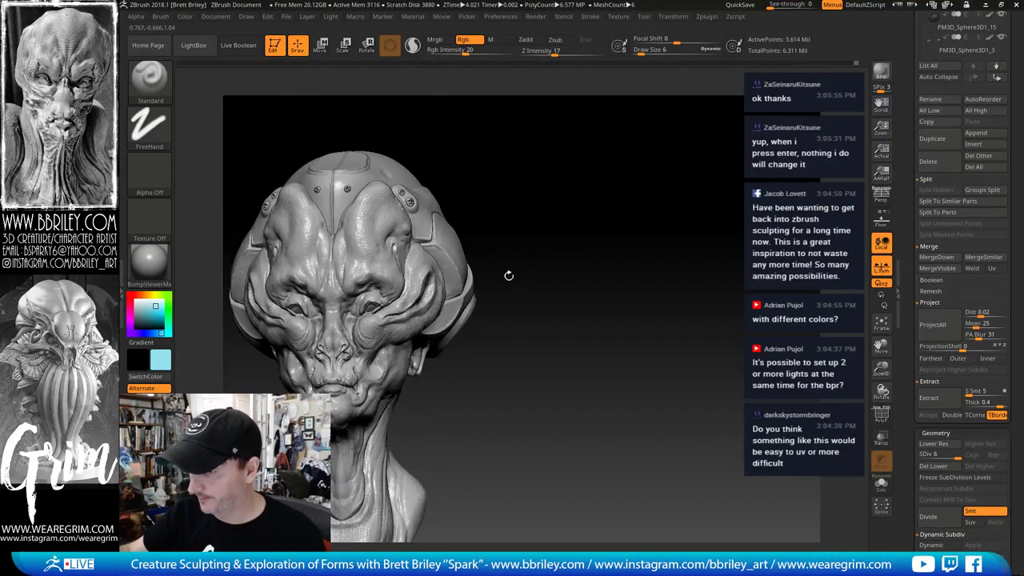
key(m)
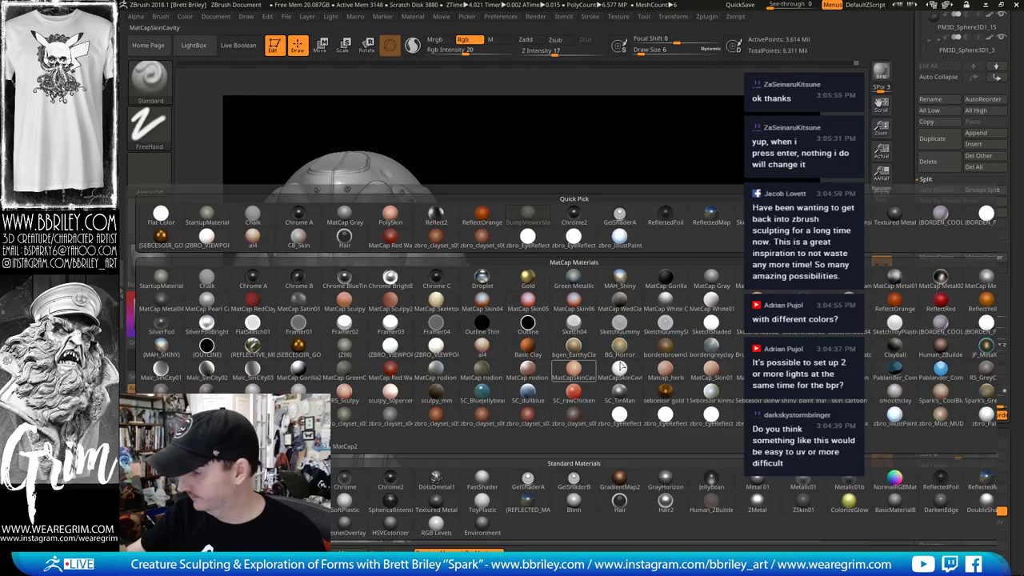
click(895, 416)
Step: Examine the painted bust in the zbro_IllustPaint material from the front and both sides
drag(616, 307, 517, 301)
alt+drag(518, 300, 609, 252)
mouse_move(515, 381)
mouse_down()
mouse_move(566, 318)
mouse_move(520, 276)
mouse_up()
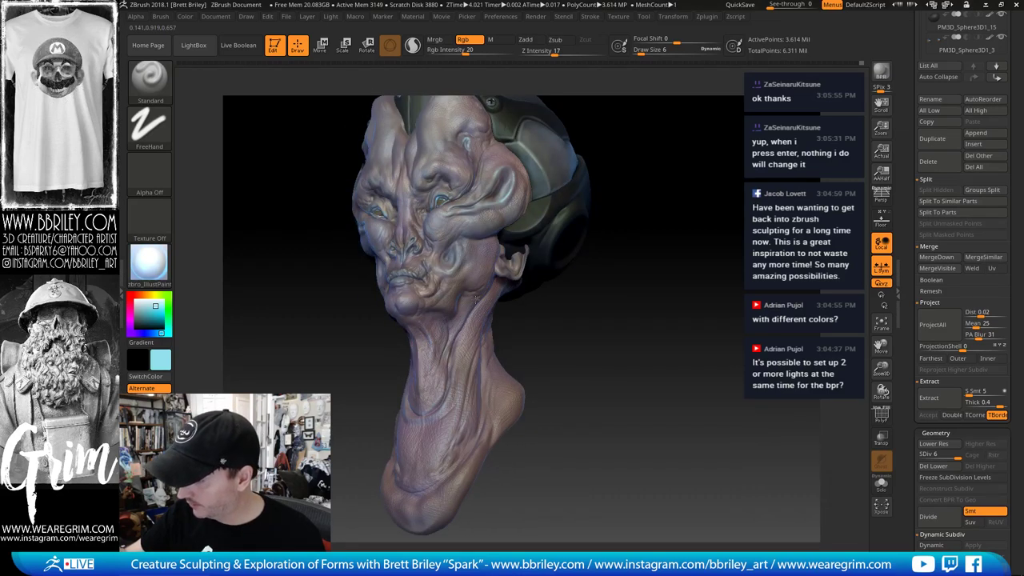
drag(477, 299, 445, 311)
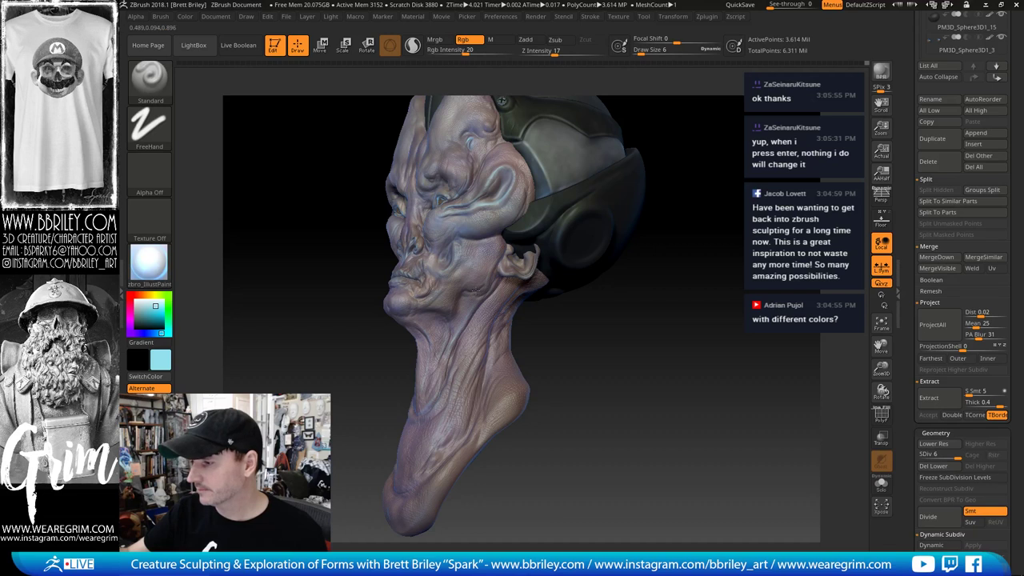
shift+drag(474, 287, 485, 324)
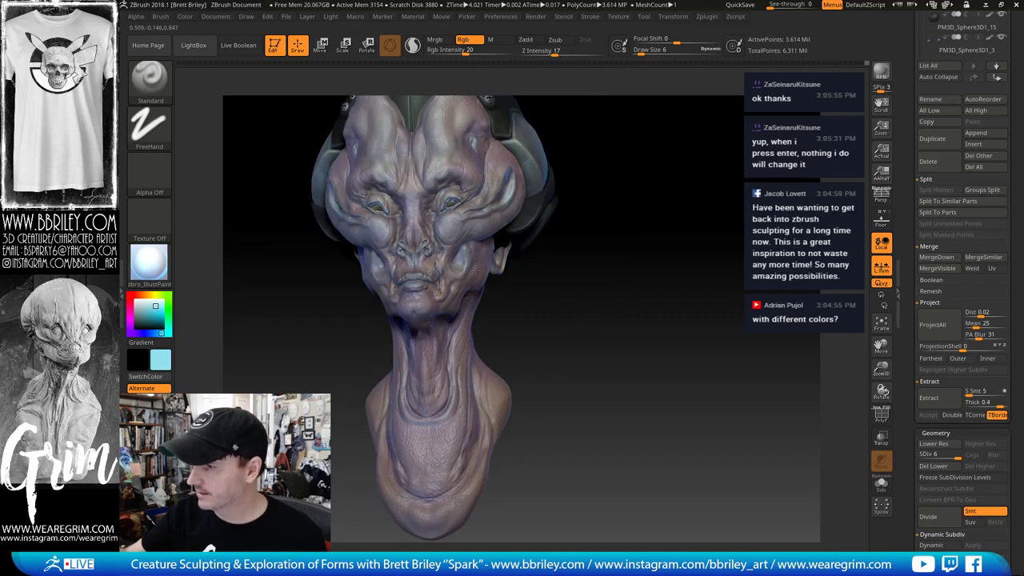
mouse_move(641, 140)
alt+mouse_down()
mouse_move(643, 201)
mouse_move(680, 231)
alt+mouse_up()
drag(592, 172, 629, 167)
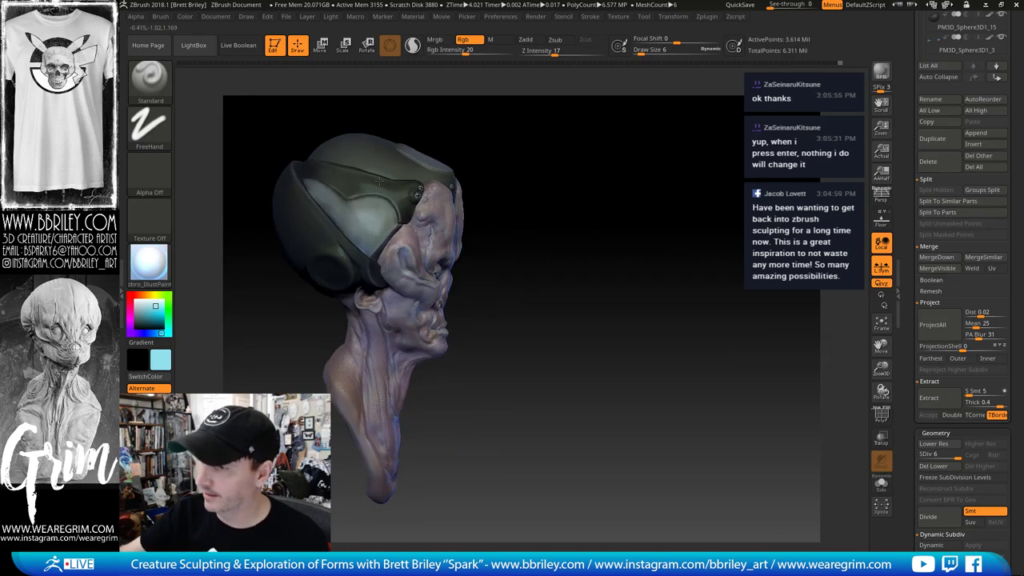
Step: Select the helmet subtool and try a small dark gold mark on its side panel at draw size 15
alt+click(417, 197)
drag(207, 292, 181, 305)
click(148, 296)
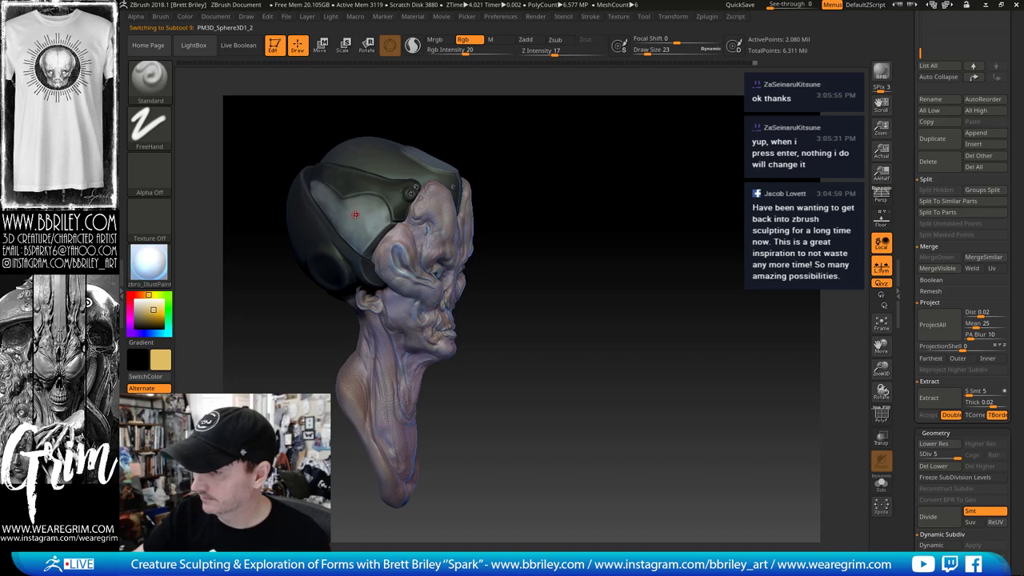
key(s)
drag(355, 215, 357, 215)
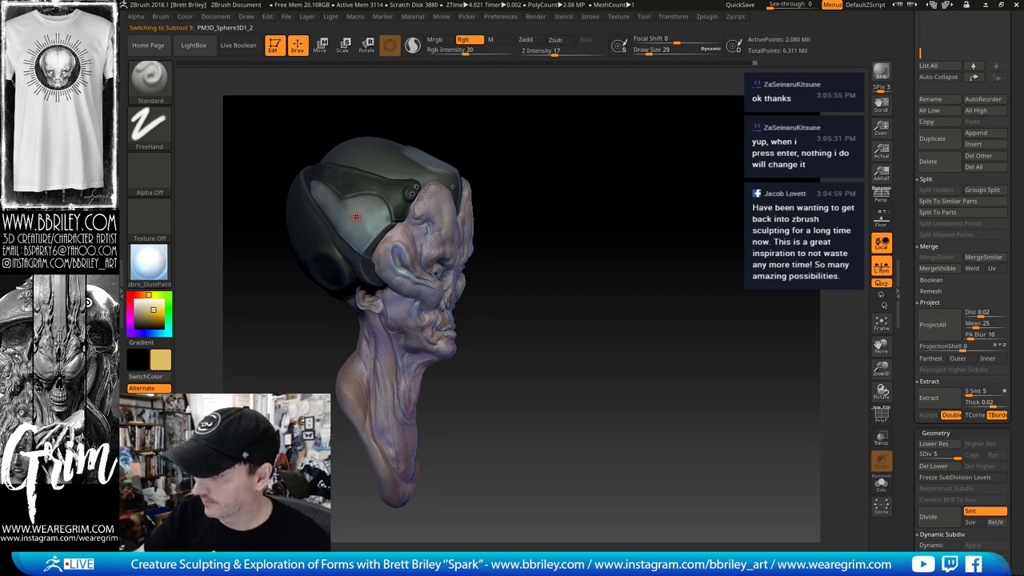
click(158, 317)
key(bracketleft)
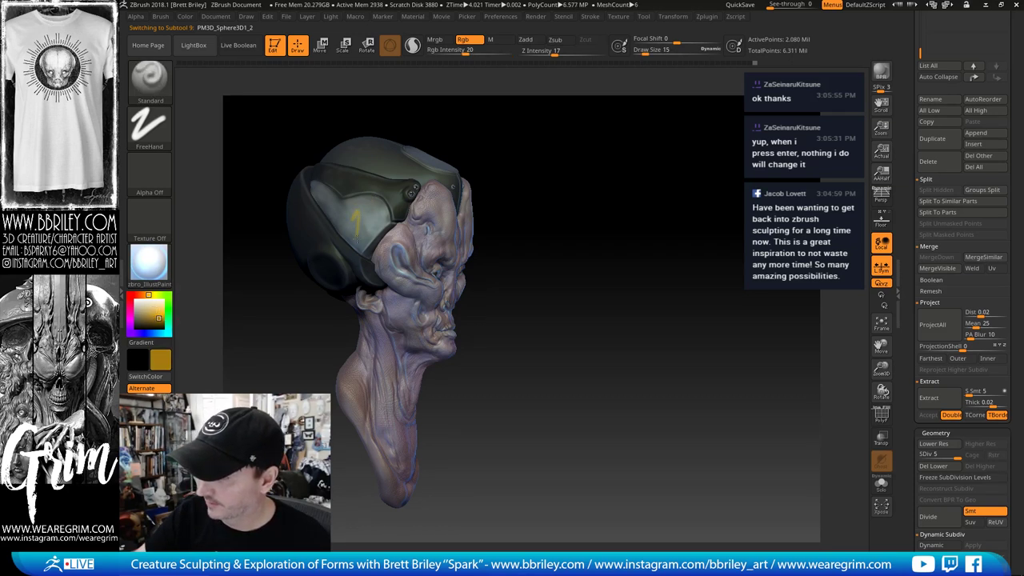
mouse_move(617, 136)
mouse_down()
mouse_move(651, 149)
mouse_move(644, 184)
mouse_move(676, 191)
mouse_up()
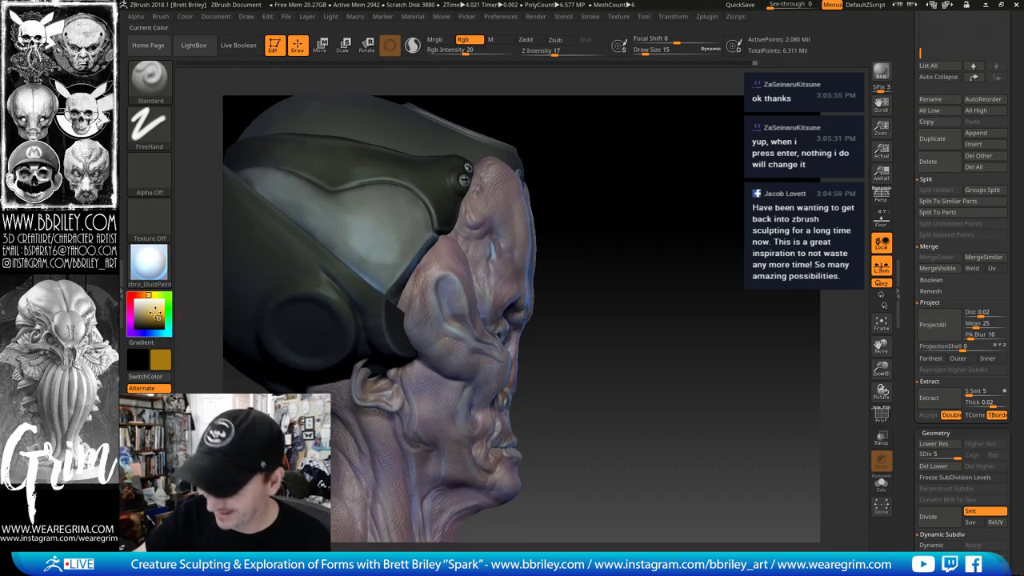
Step: Test lighter gold strokes on the helmet's side panel with Alpha 32 and Alpha 62, and undo them
click(158, 312)
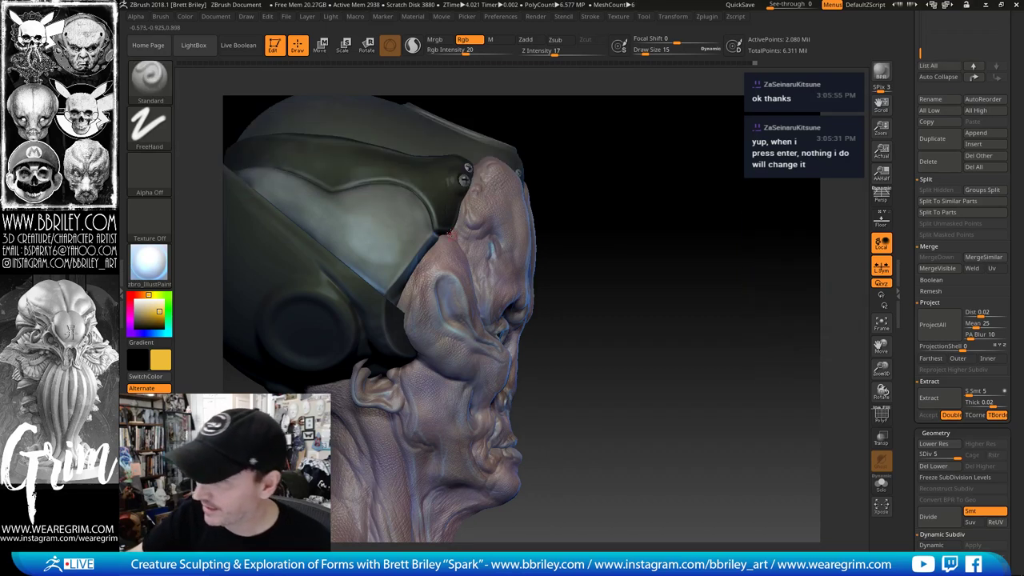
click(150, 171)
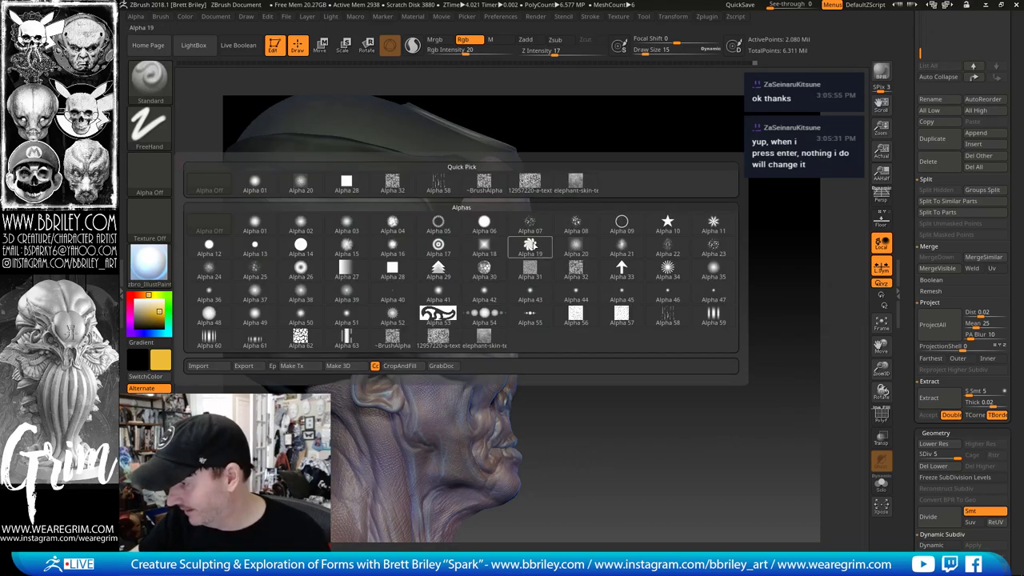
click(574, 269)
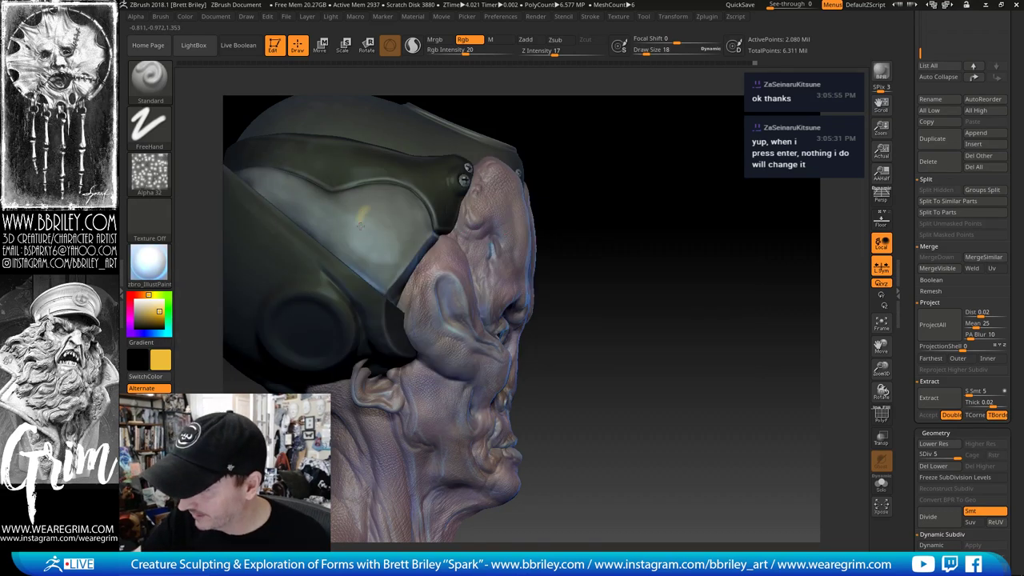
click(150, 172)
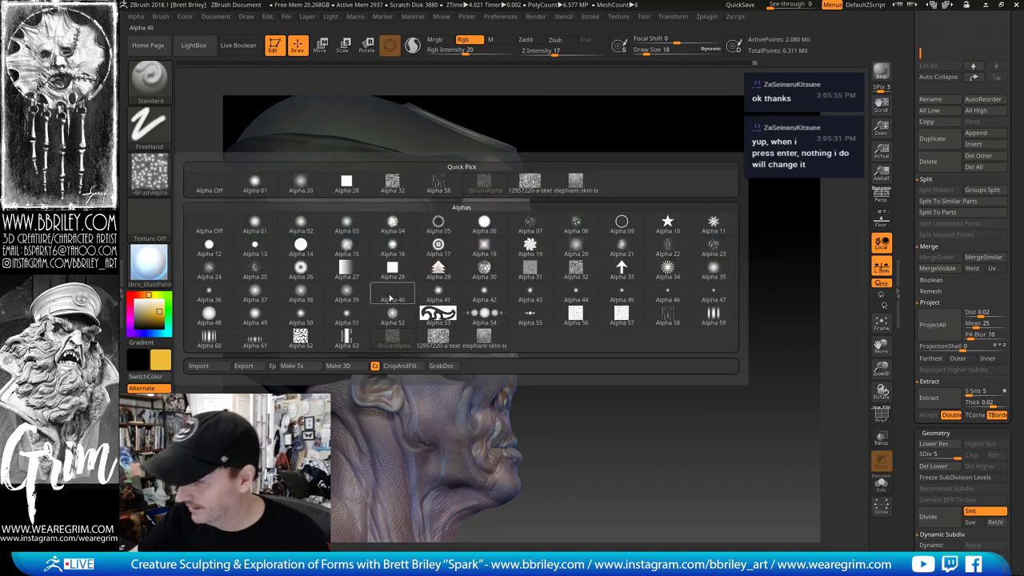
click(300, 336)
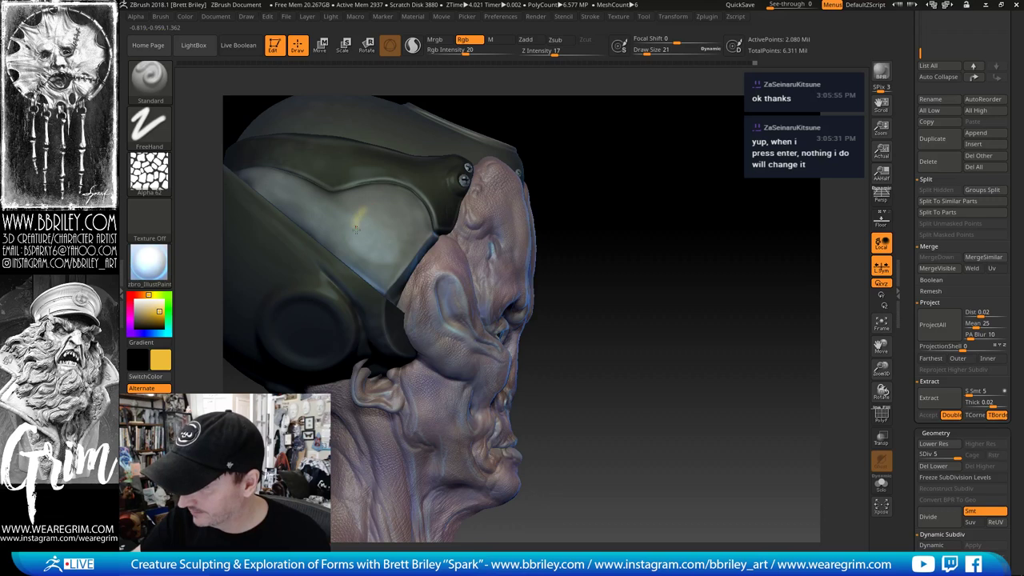
key(ctrl+z)
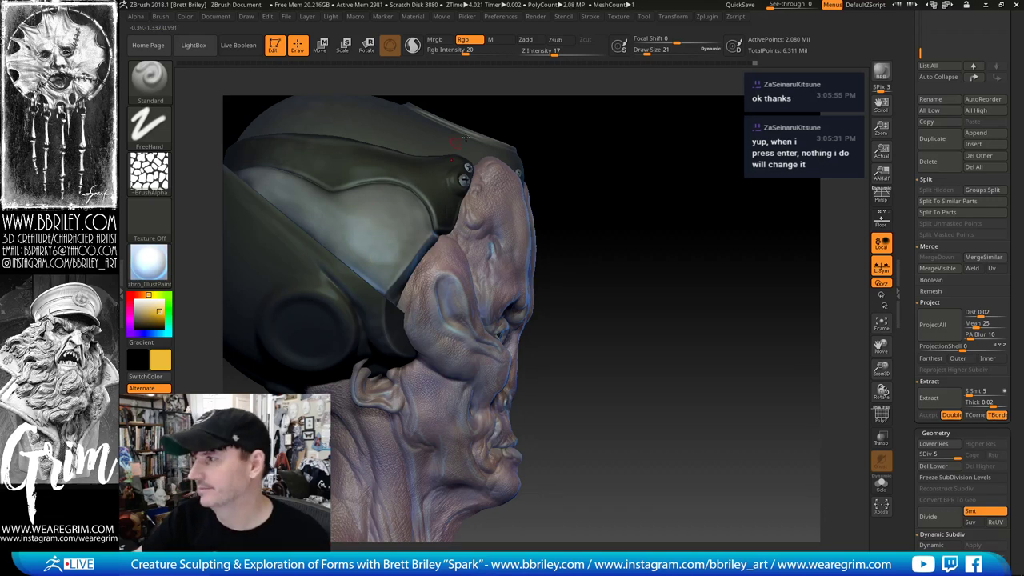
Step: Paint a gold number 99 on the helmet's side panel at RGB intensity 36 and draw size 21
click(466, 50)
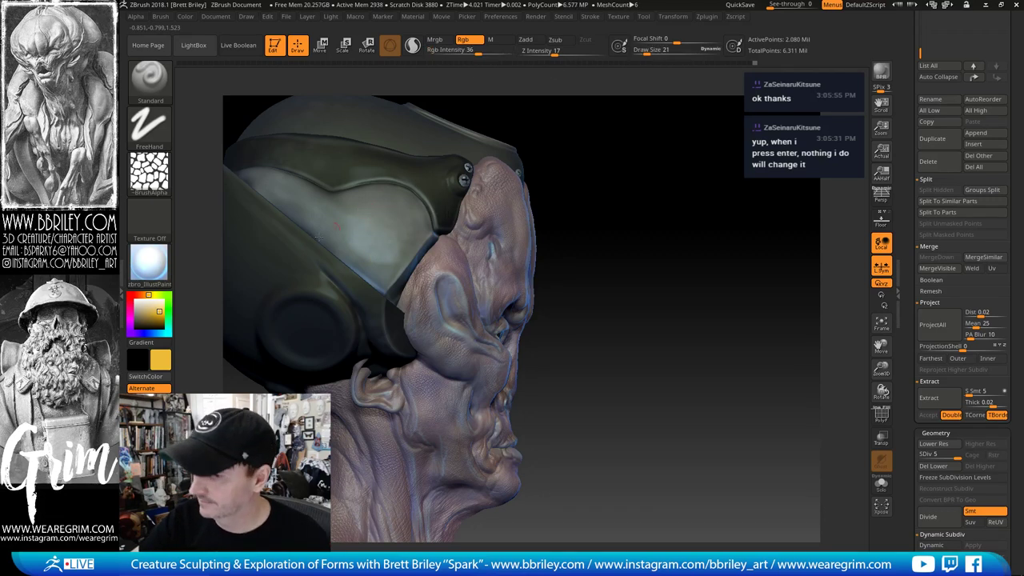
click(158, 316)
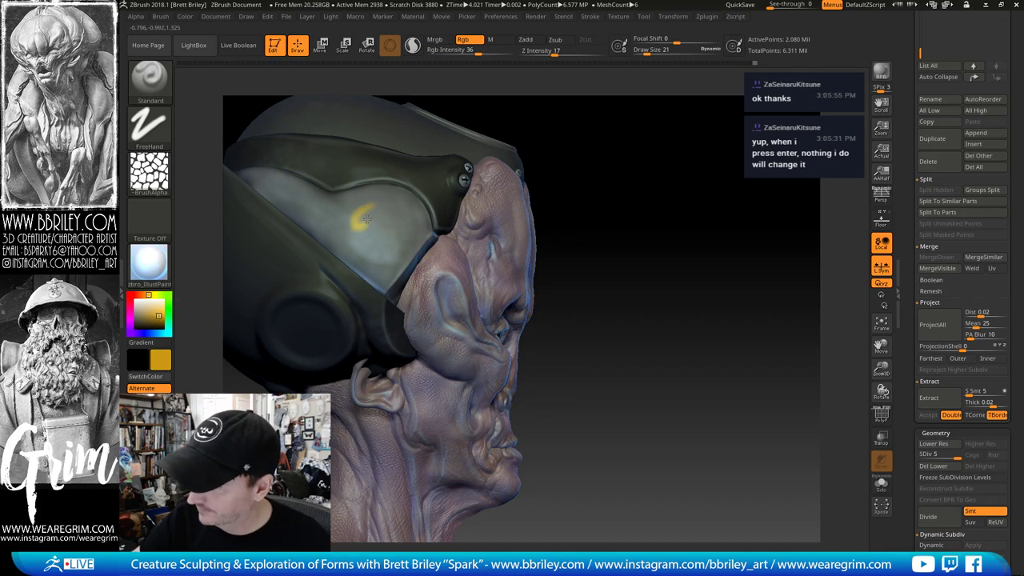
drag(366, 218, 370, 247)
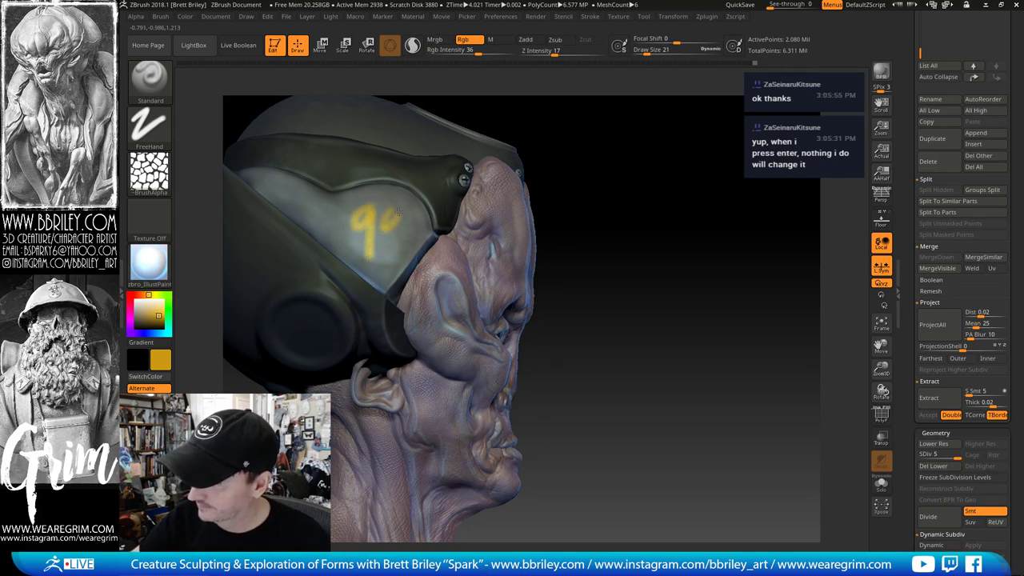
drag(398, 211, 394, 257)
key(shift)
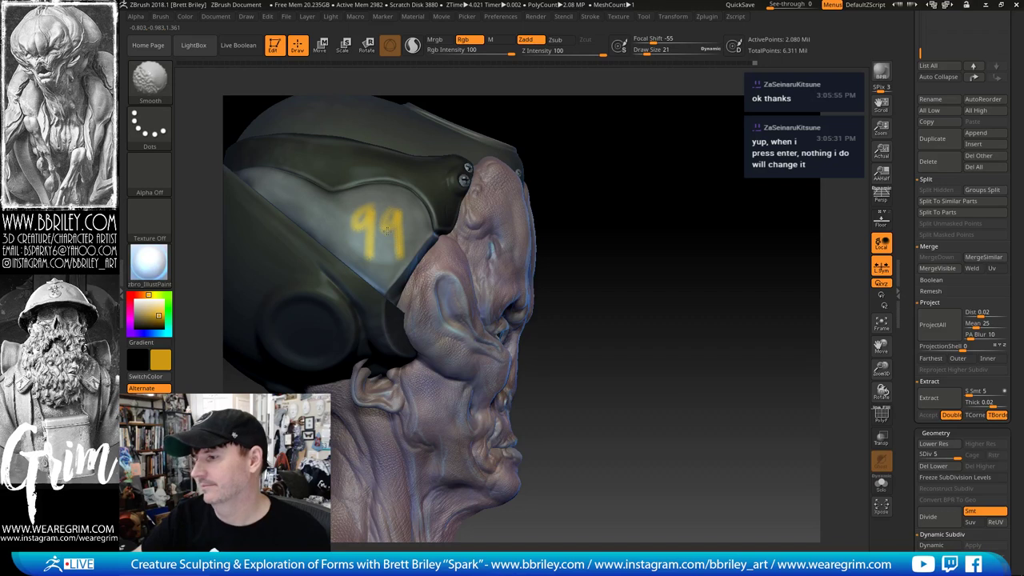
mouse_move(579, 221)
alt+mouse_down()
mouse_move(615, 162)
mouse_move(617, 173)
alt+mouse_up()
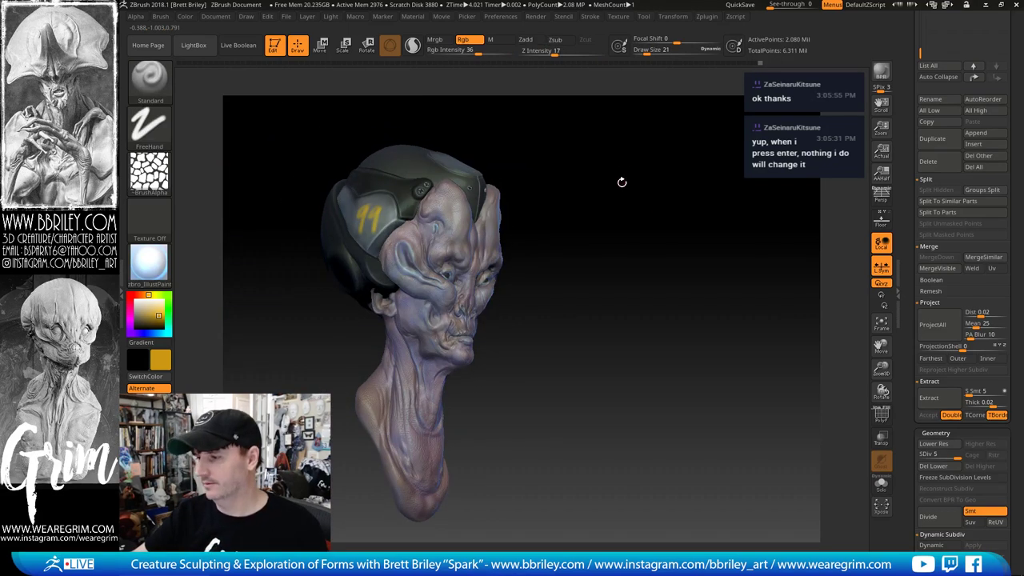
Step: Undo the painted 99 on the helmet and turn the brush alpha off
key(ctrl)
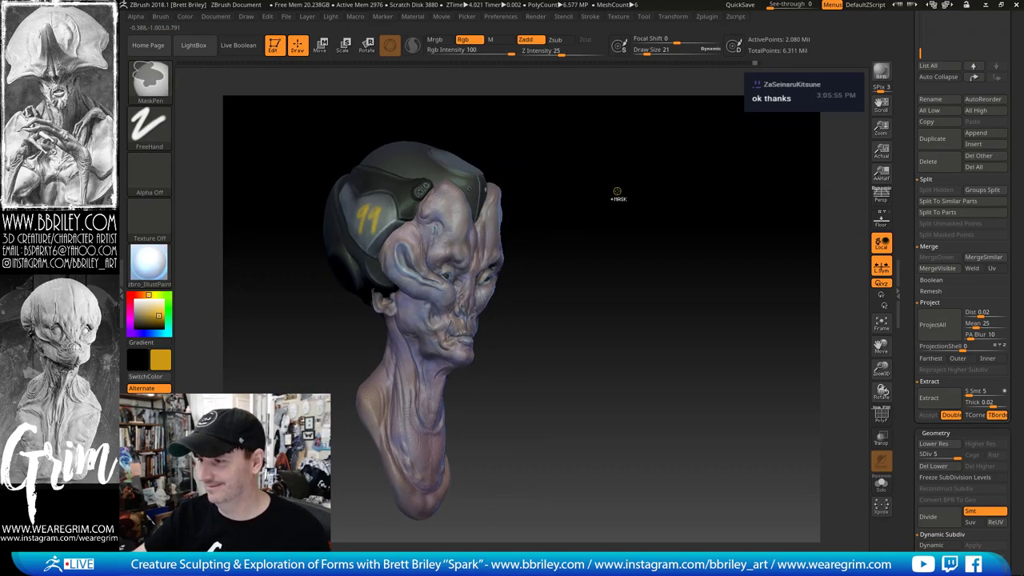
key(ctrl+z)
key(ctrl+z)
drag(609, 194, 592, 193)
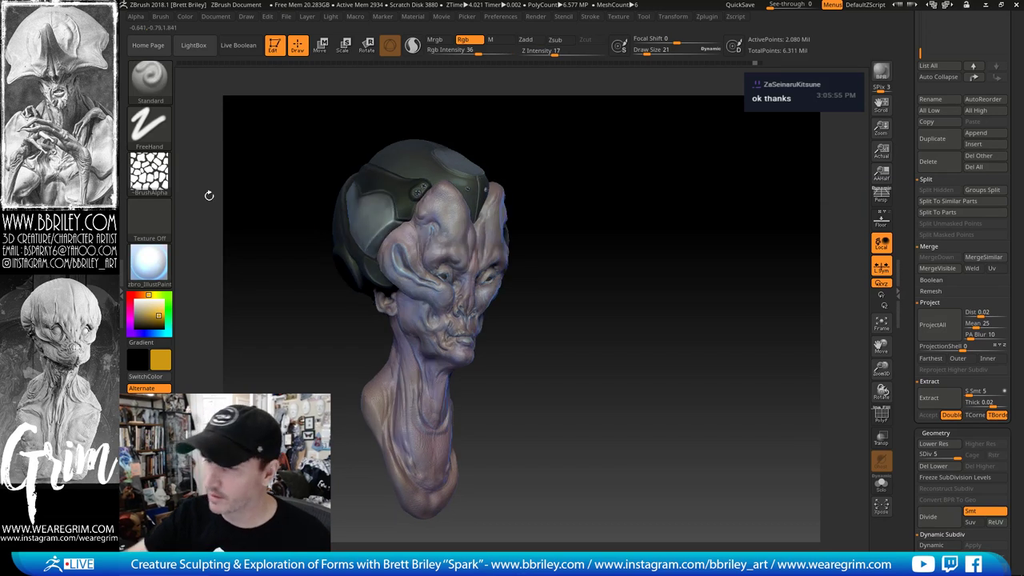
click(151, 173)
click(208, 224)
Step: Select the eyes subtool and fill it with the Flat Color material, applying material only
mouse_move(525, 206)
mouse_down()
mouse_move(627, 217)
mouse_move(656, 252)
mouse_move(620, 230)
mouse_up()
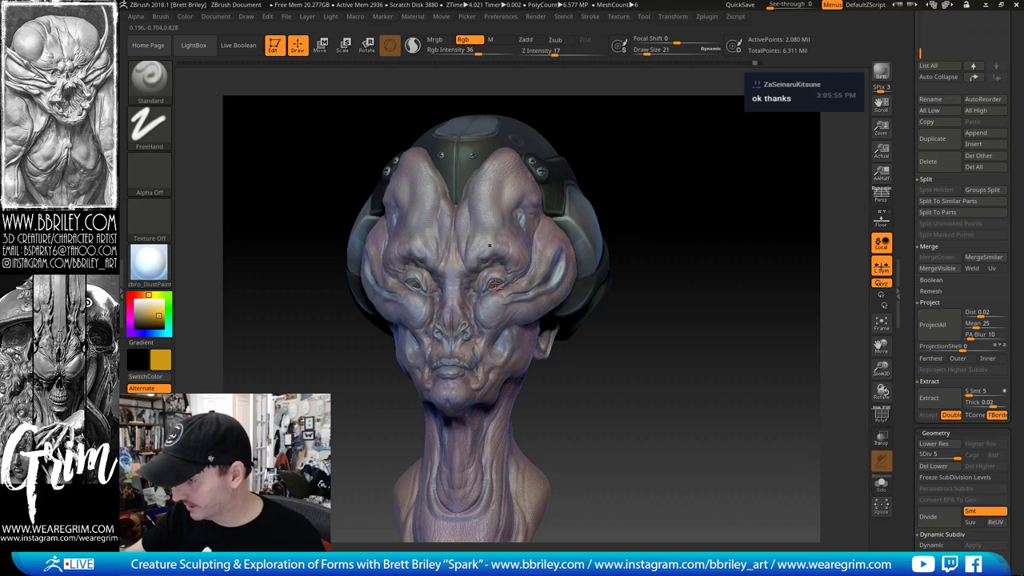
alt+click(495, 284)
key(b)
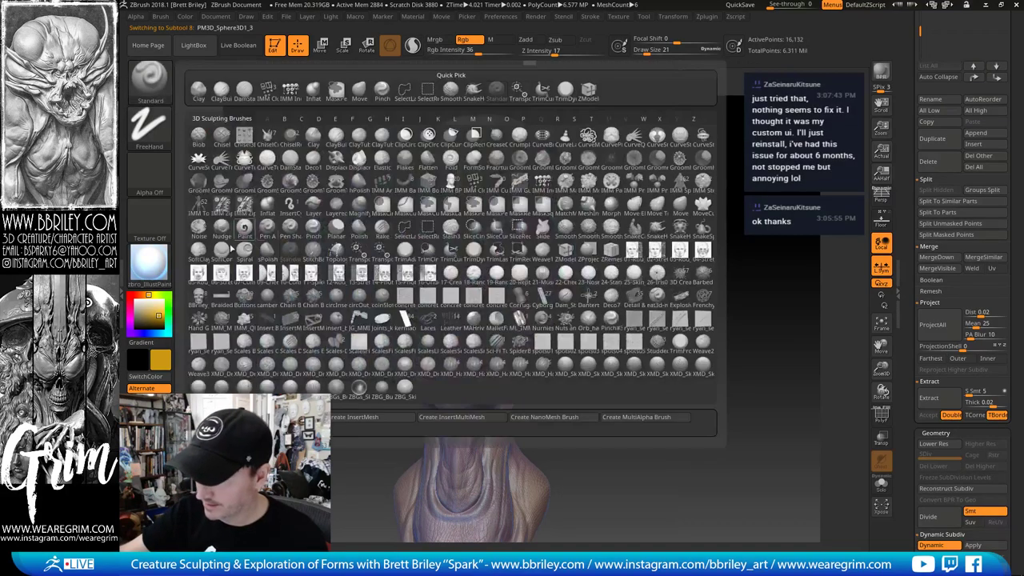
click(149, 263)
click(297, 480)
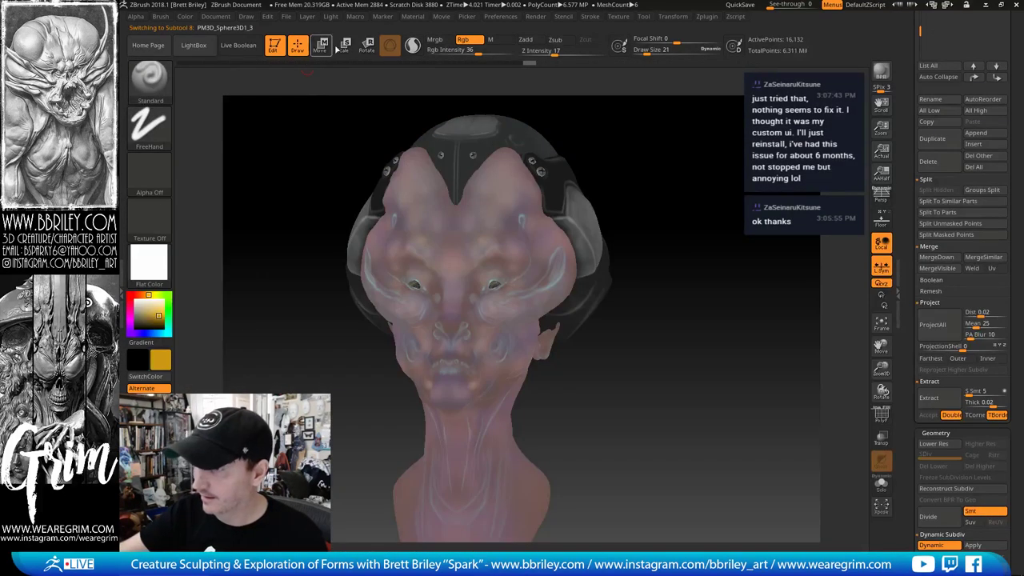
click(489, 39)
click(185, 16)
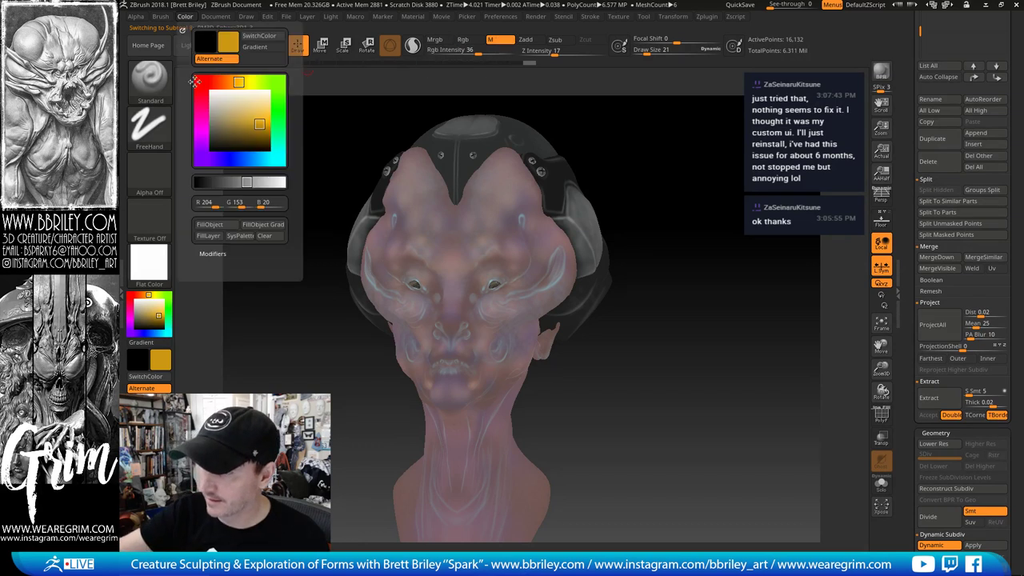
click(210, 224)
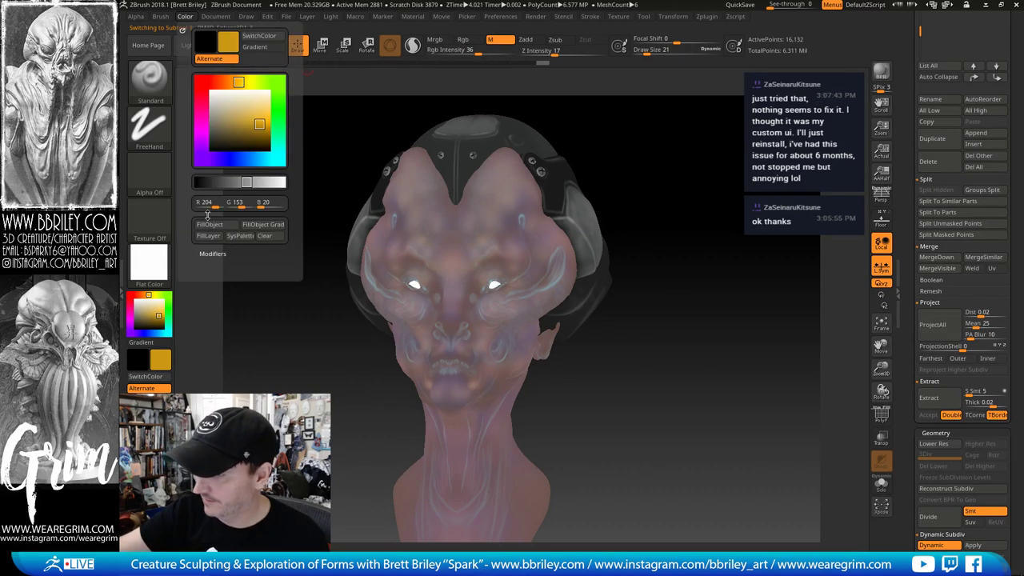
Step: Fill the eyes with the ToyPlastic material and set the active material back to zbro_IllustPaint
click(152, 272)
click(487, 504)
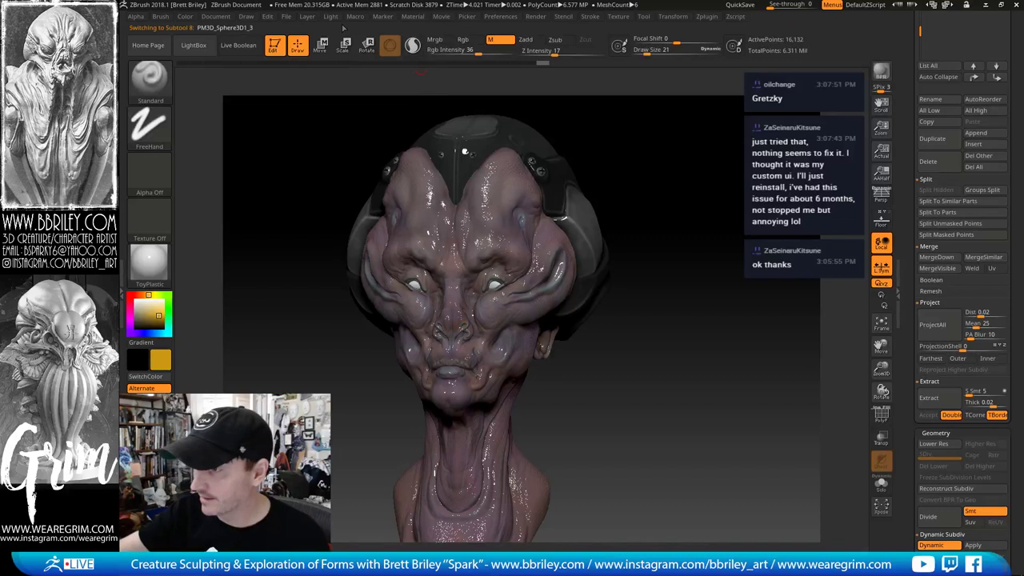
click(185, 16)
click(149, 262)
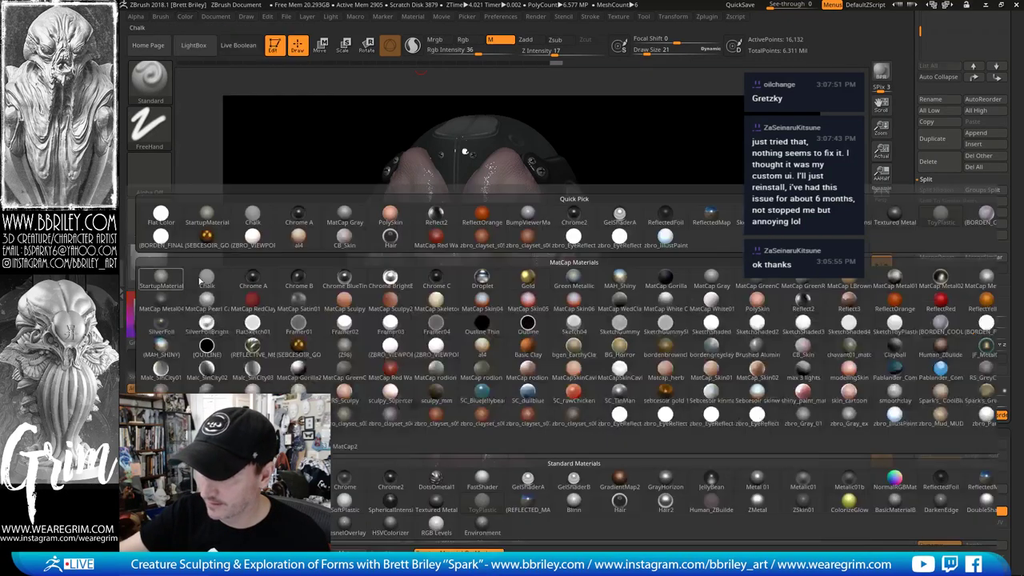
click(894, 414)
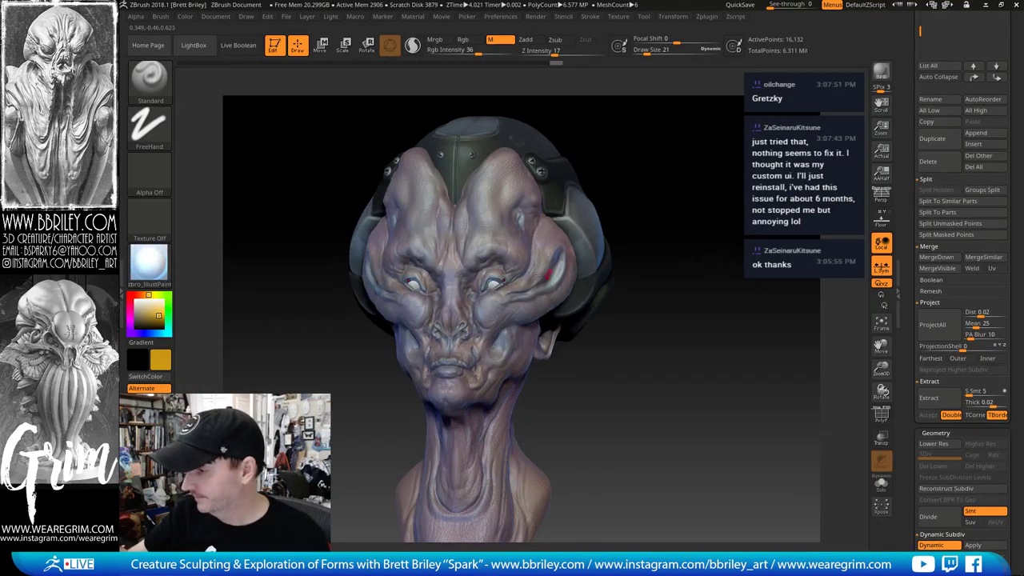
Step: Sample a dark grey-blue and paint it onto the irises of both eyes at draw size 41, applying colour only
key(bracketright)
key(bracketright)
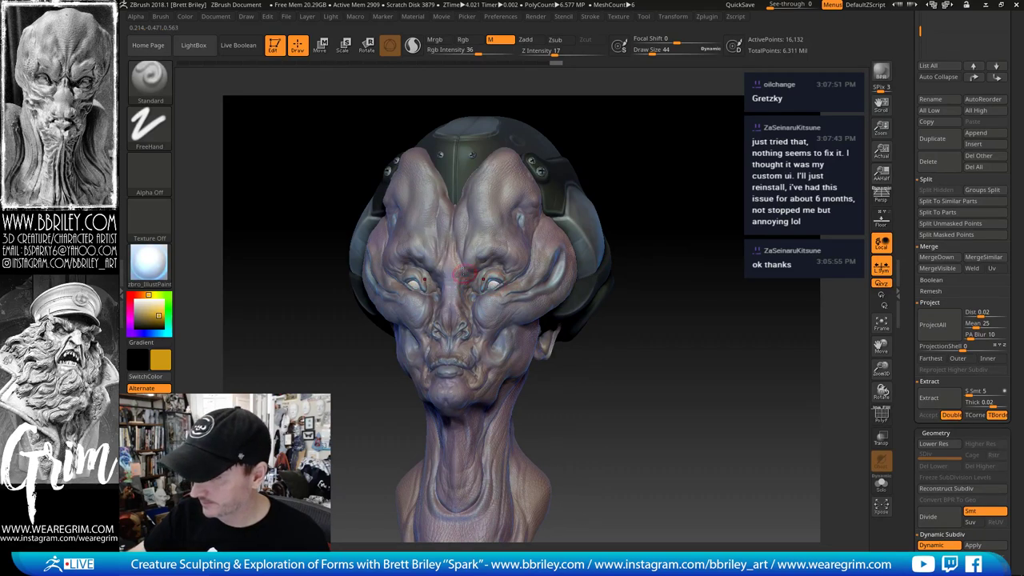
key(c)
key(bracketleft)
drag(490, 284, 496, 282)
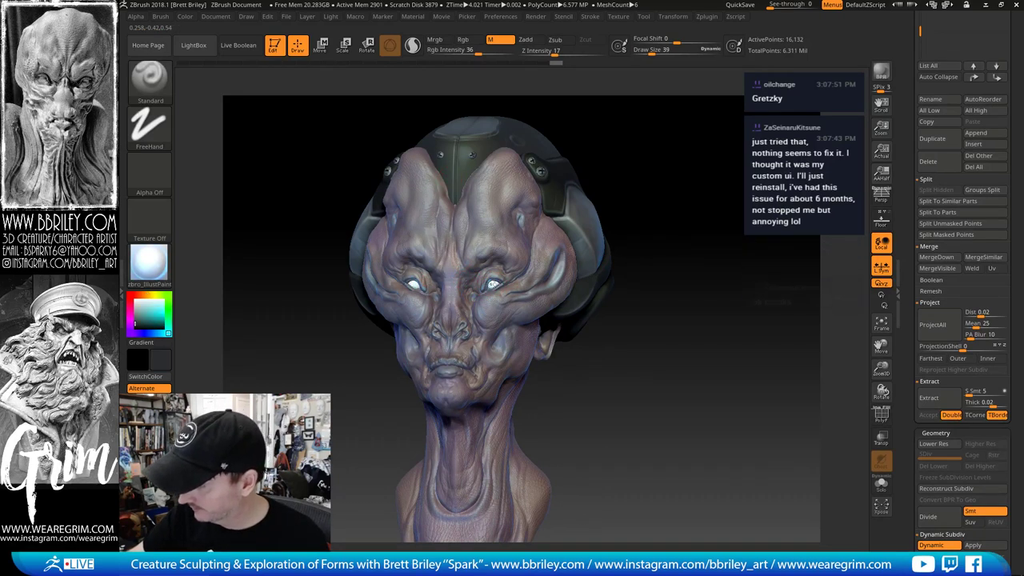
click(467, 39)
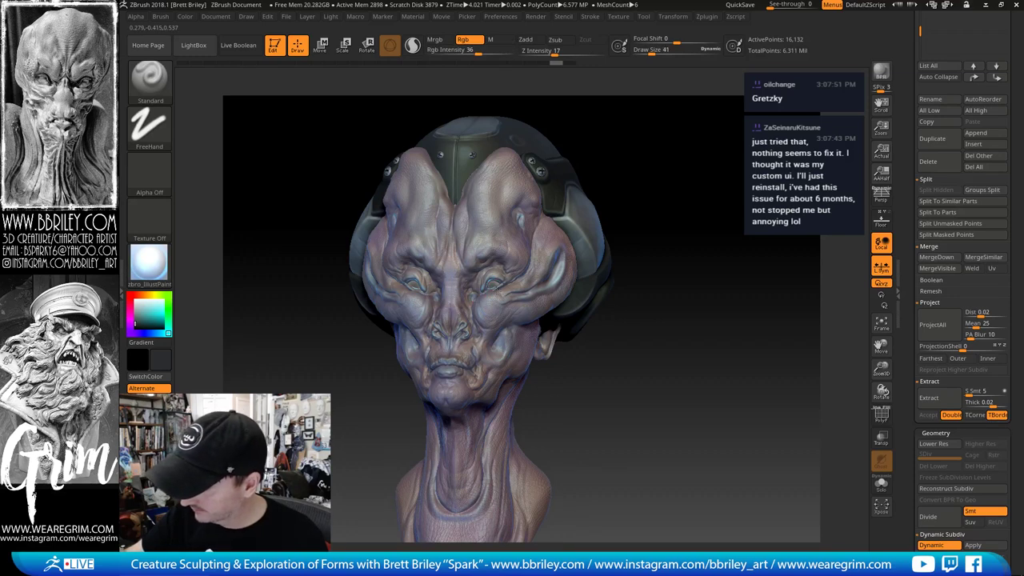
drag(495, 288, 490, 285)
Step: Paint smaller dark pupils in the centres of both eyes at draw size 25
mouse_move(628, 210)
mouse_down()
mouse_move(646, 217)
mouse_move(628, 214)
mouse_up()
key(s)
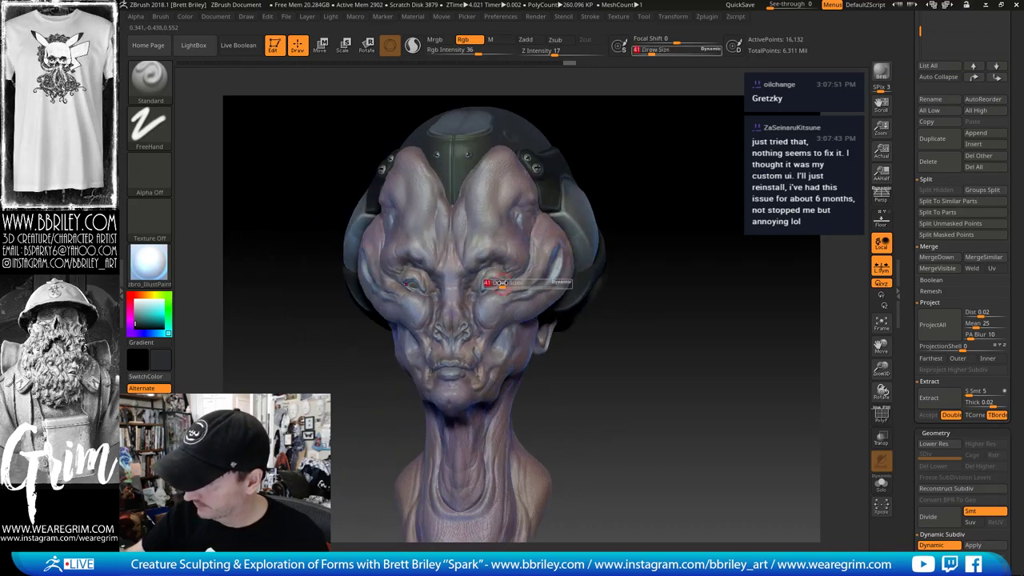
drag(500, 282, 494, 284)
drag(613, 196, 636, 232)
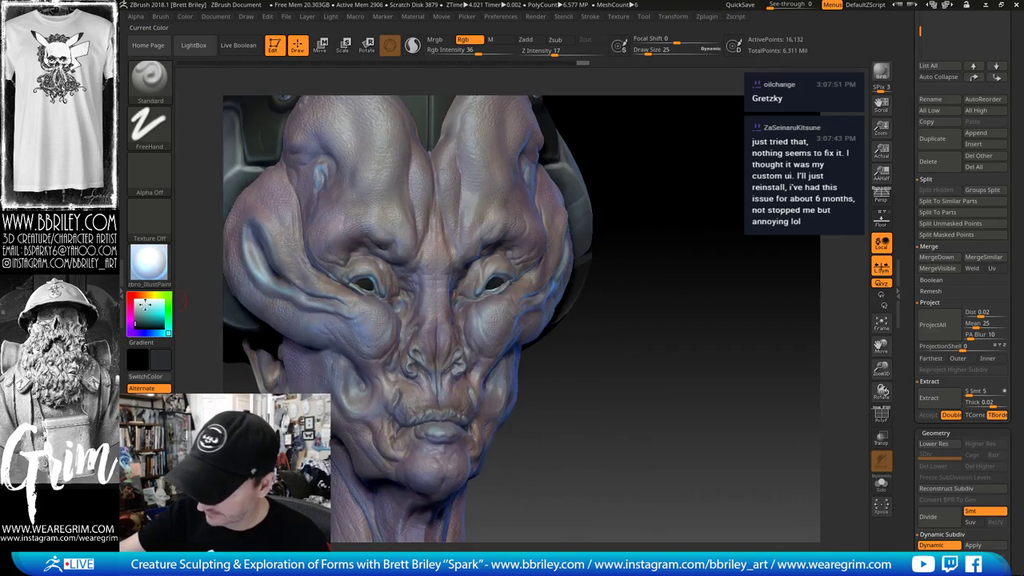
Step: Choose a lighter grey and dab fine detail inside both irises and pupils with draw sizes 12 and 6
click(136, 313)
key(s)
drag(372, 282, 366, 283)
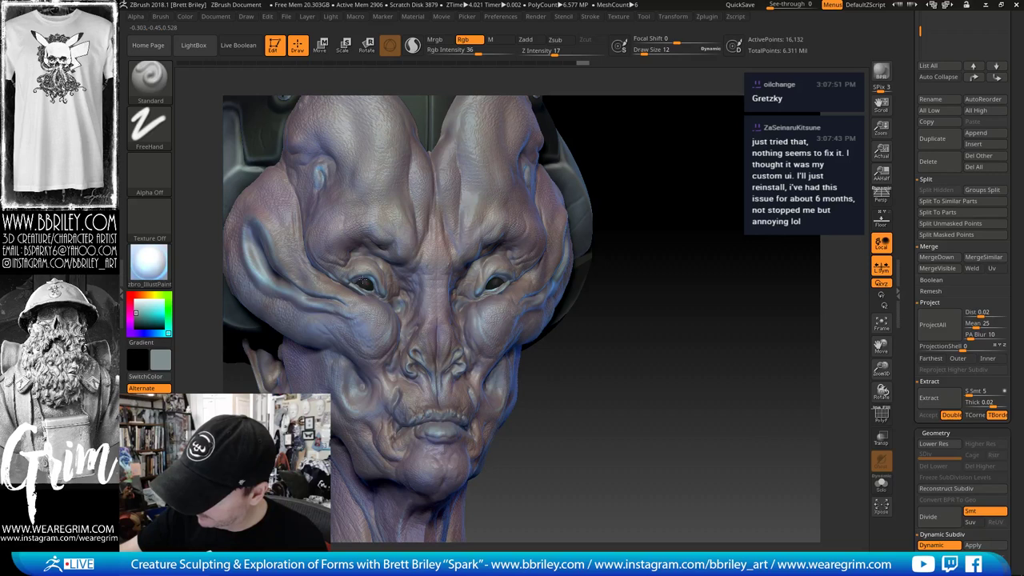
key(s)
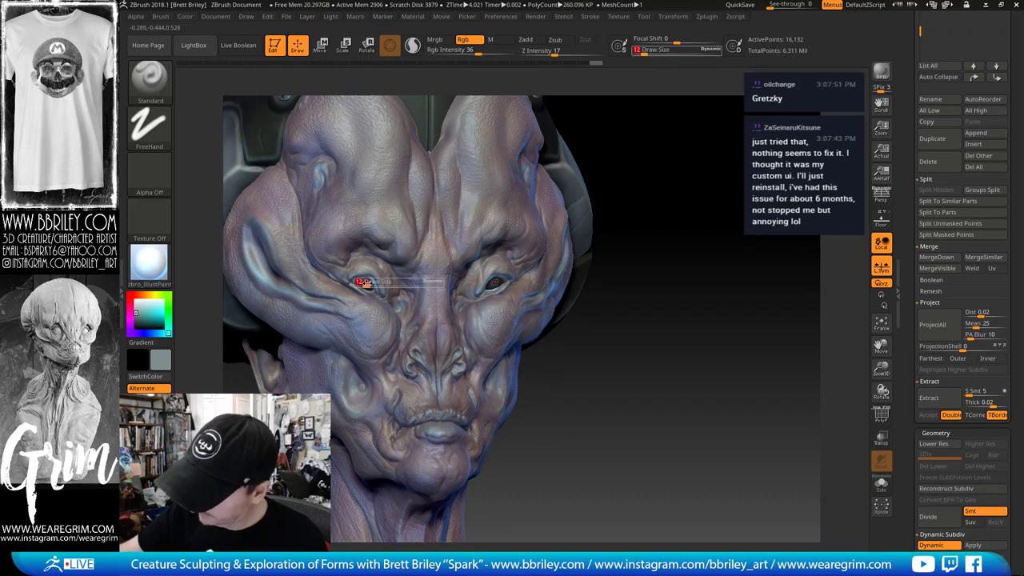
drag(366, 283, 364, 284)
click(366, 284)
mouse_move(666, 222)
mouse_down()
mouse_move(701, 209)
mouse_move(633, 214)
mouse_up()
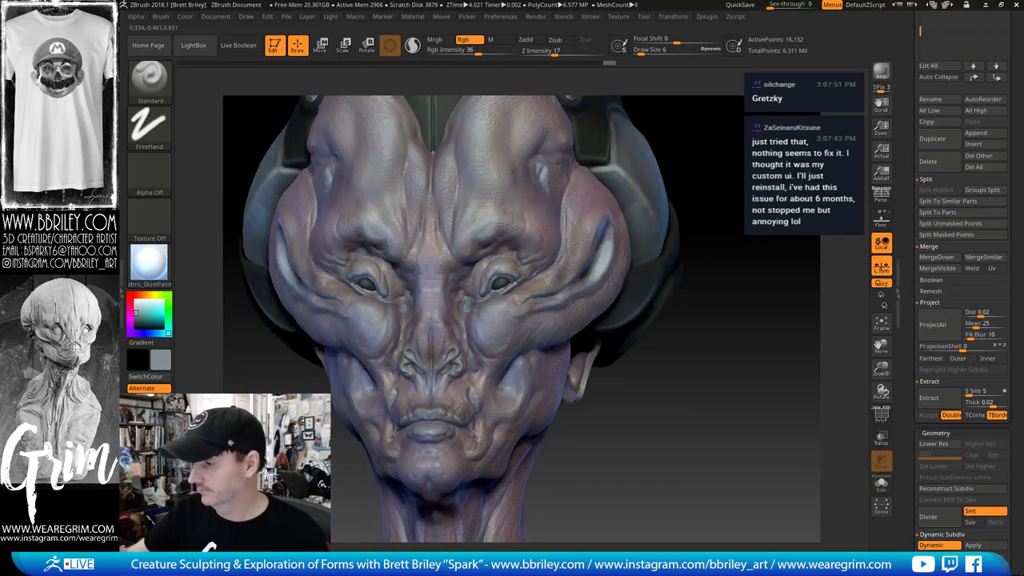
Step: Fill the eyes with the REFLECTED_MA material, applying material only, and set the active material back to zbro_IllustPaint
alt+drag(708, 220, 742, 185)
key(m)
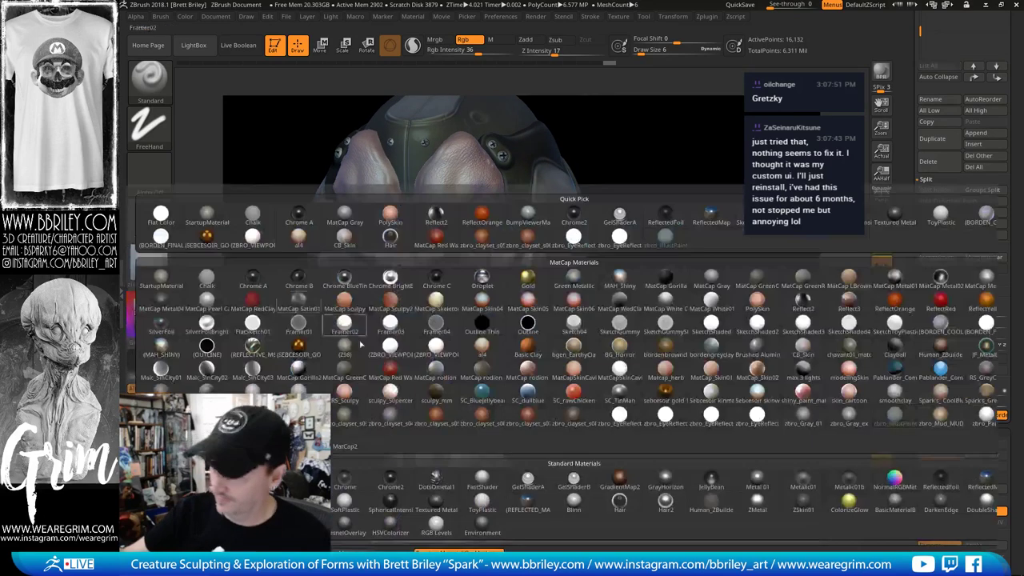
click(480, 342)
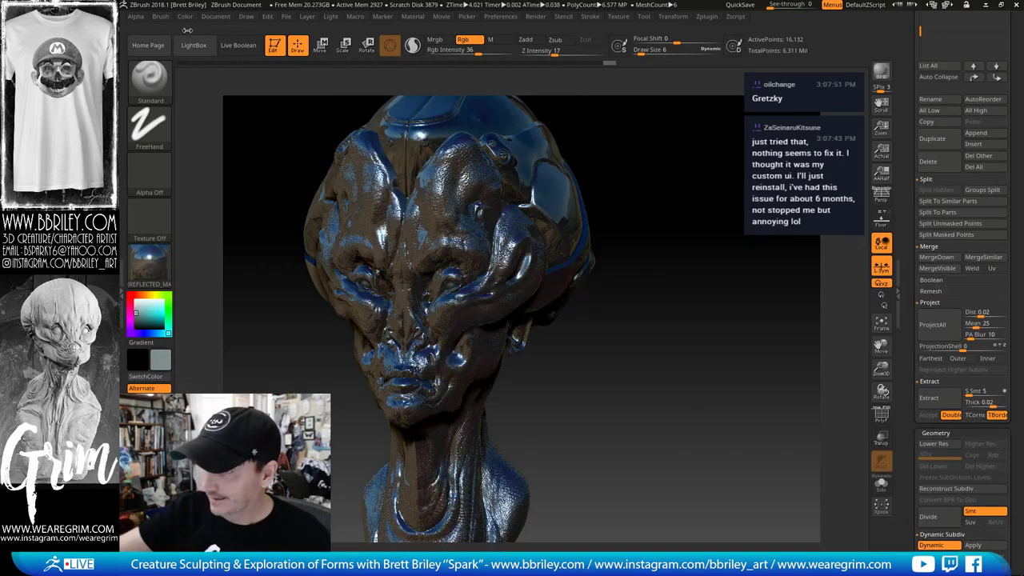
click(492, 40)
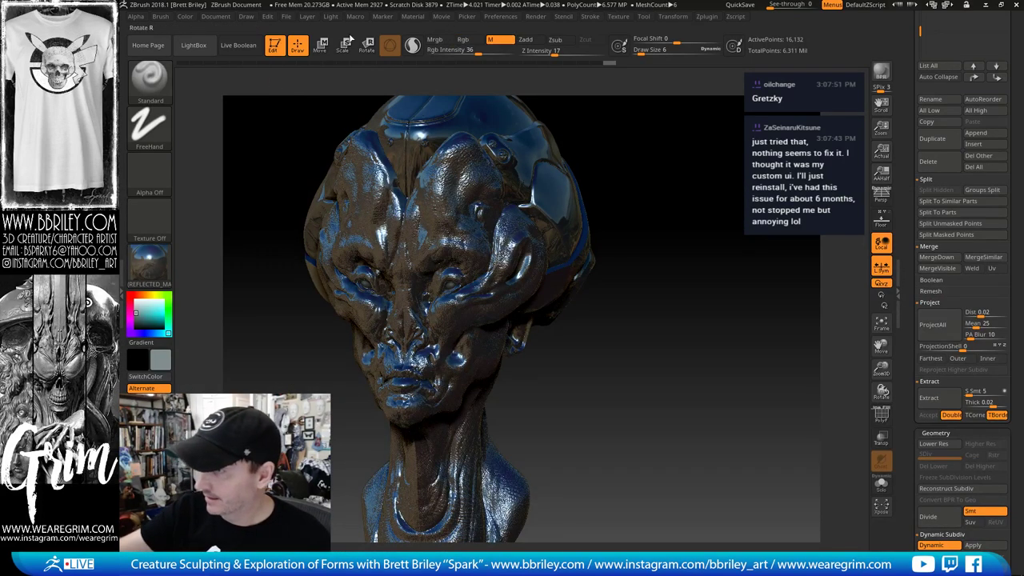
click(186, 17)
click(215, 227)
click(149, 265)
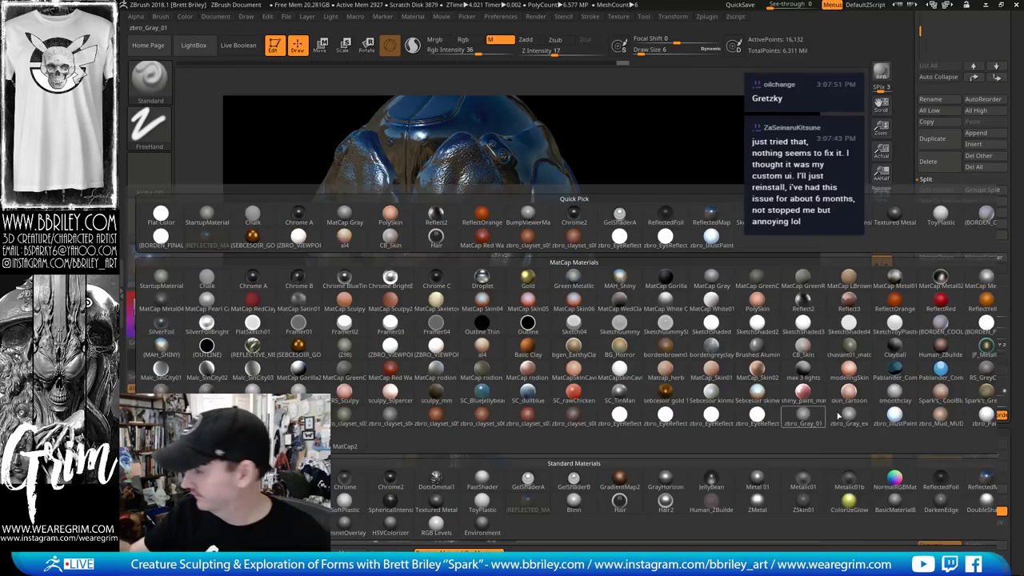
click(895, 416)
mouse_move(773, 318)
mouse_down()
mouse_move(732, 295)
mouse_move(708, 297)
mouse_move(679, 273)
mouse_move(720, 236)
mouse_up()
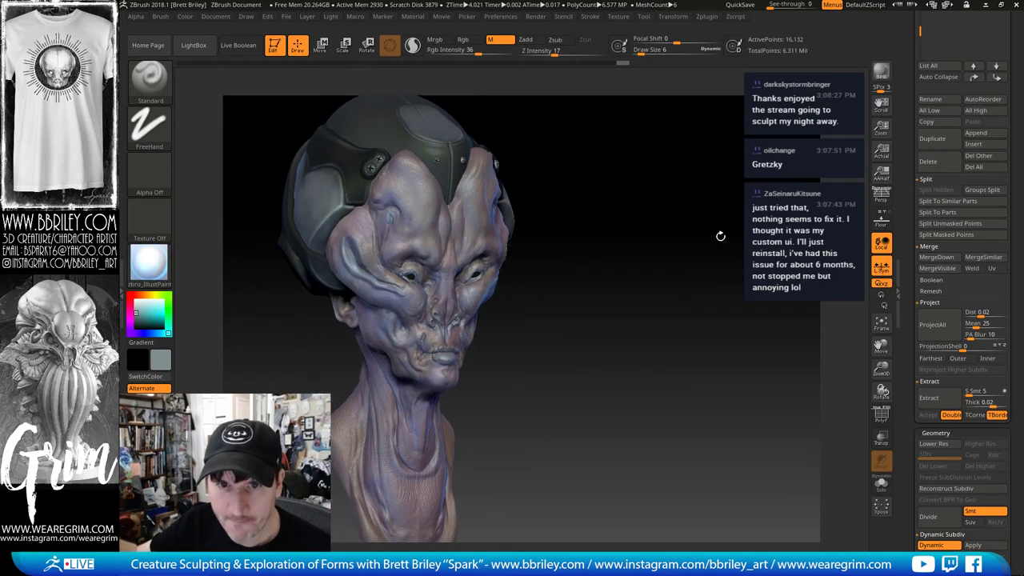
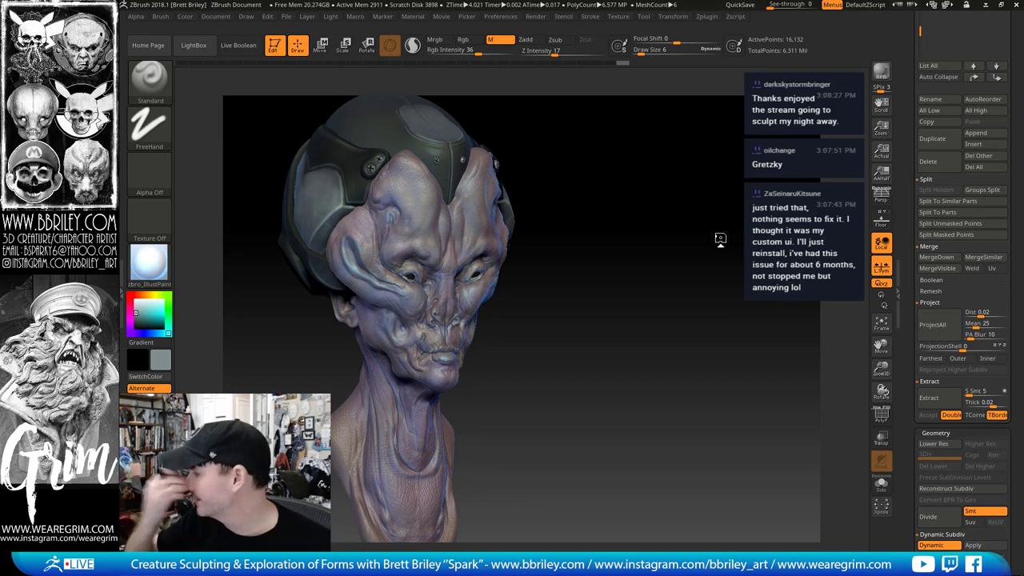
click(940, 100)
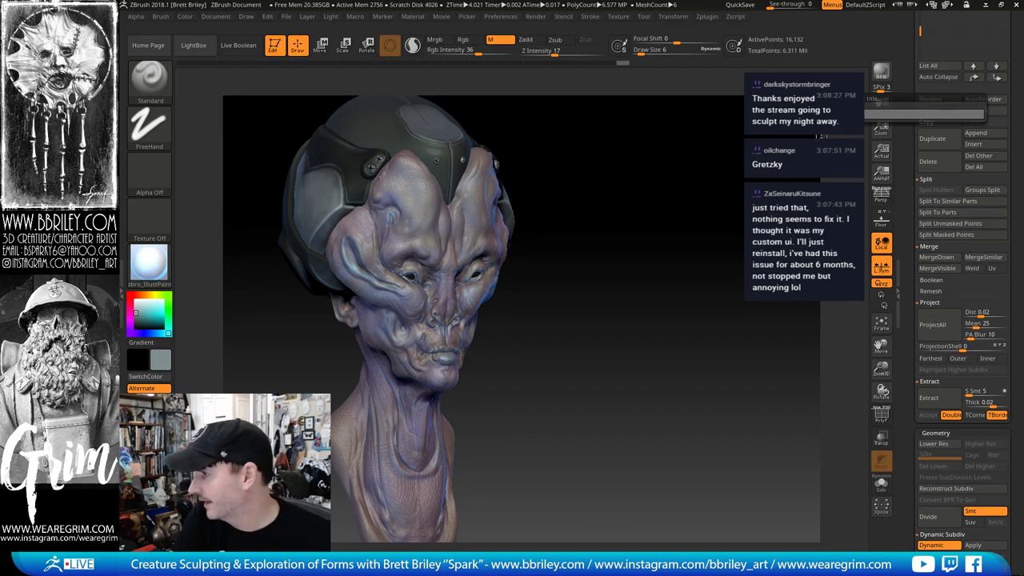
key(Return)
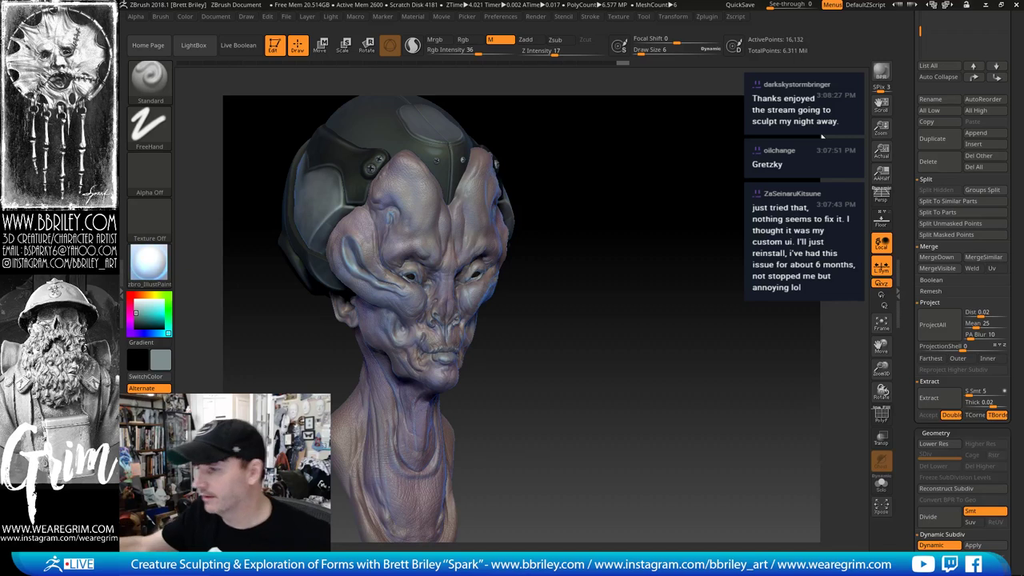
Step: Set the Standard brush to the DragRect stroke with the speckled Alpha 31
drag(698, 276, 680, 312)
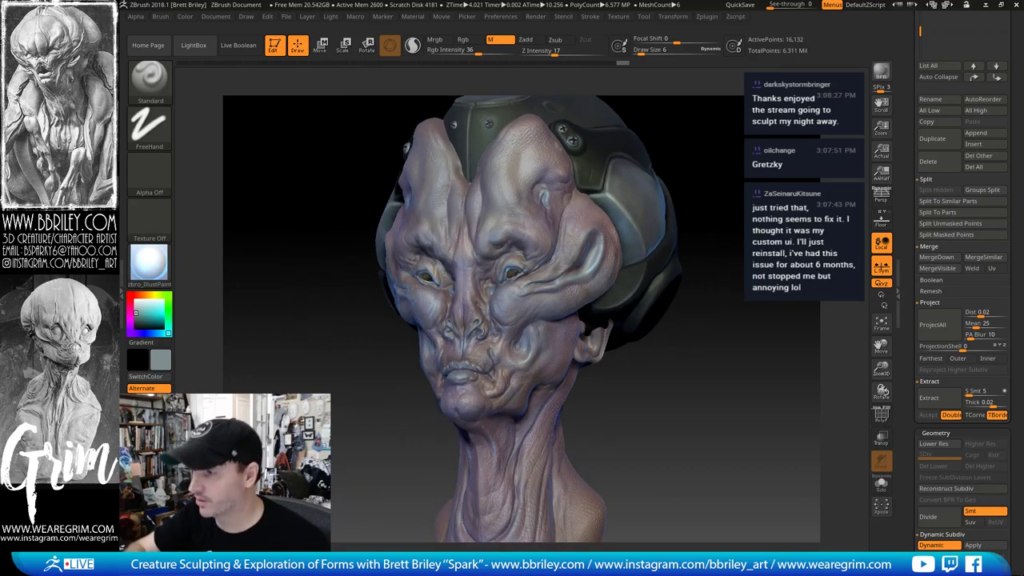
drag(573, 155, 612, 158)
mouse_move(674, 103)
mouse_down()
mouse_move(664, 163)
mouse_move(651, 139)
mouse_move(592, 140)
mouse_up()
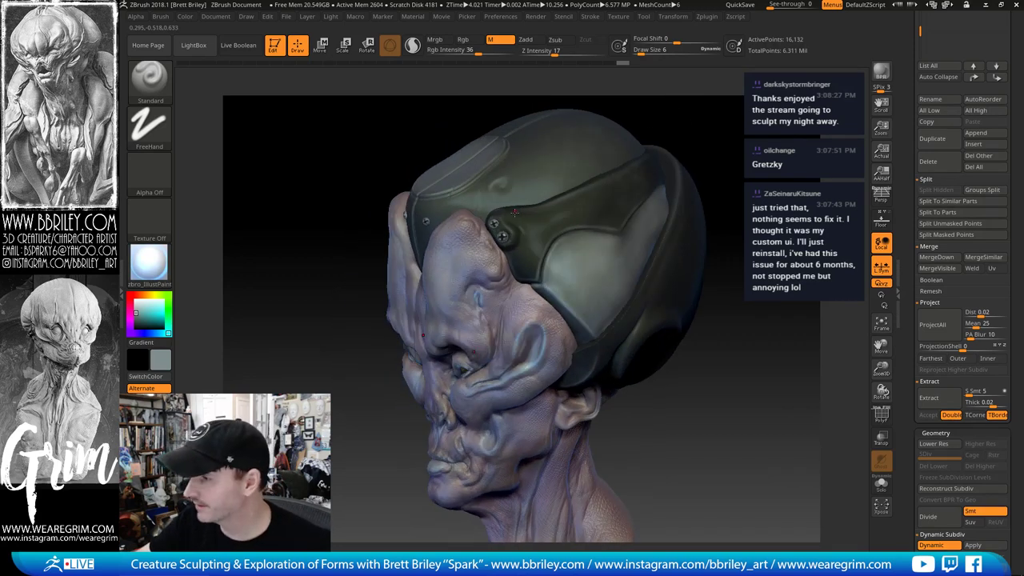
click(149, 128)
click(149, 126)
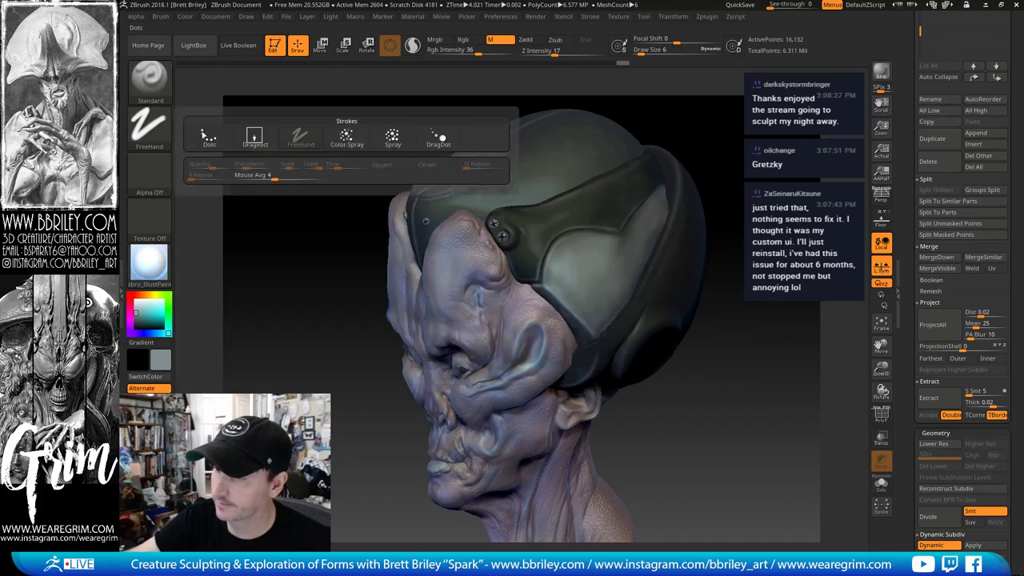
click(252, 134)
click(150, 176)
click(576, 266)
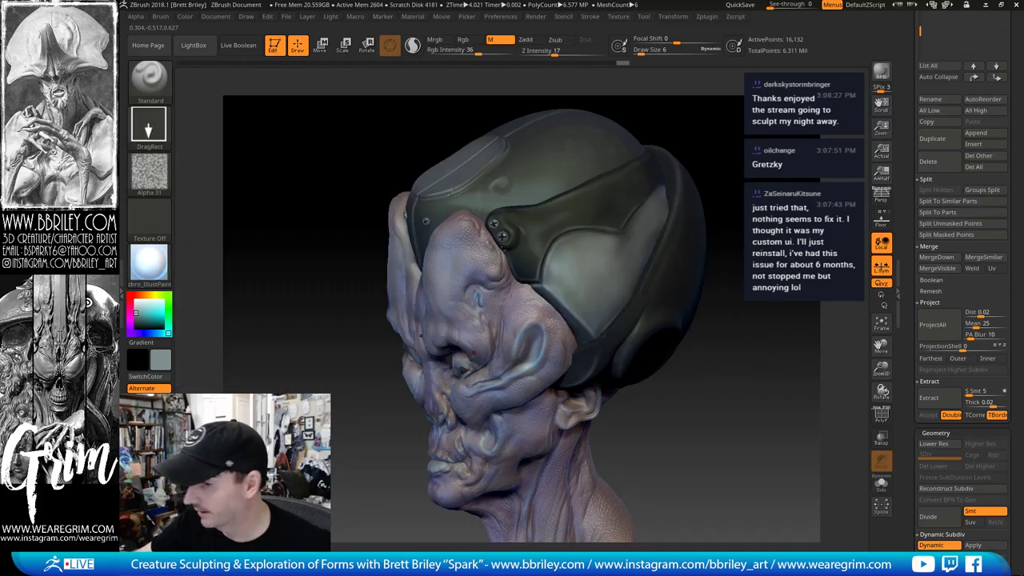
Step: Sample a grey-blue, select the Head subtool and stamp speckled colour over the skin, applying colour only at RGB intensity 36
key(c)
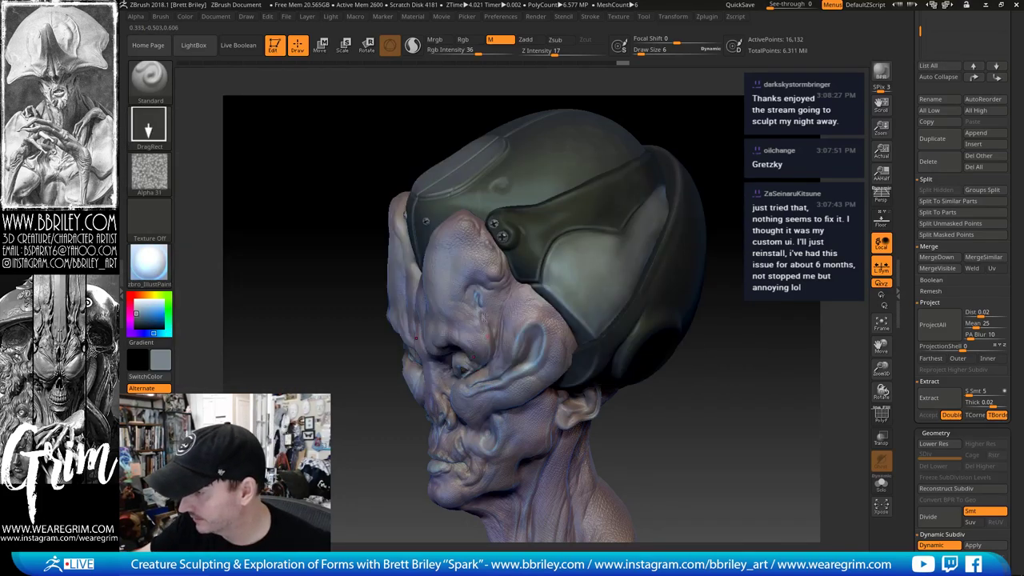
key(s)
drag(473, 235, 485, 236)
alt+click(483, 250)
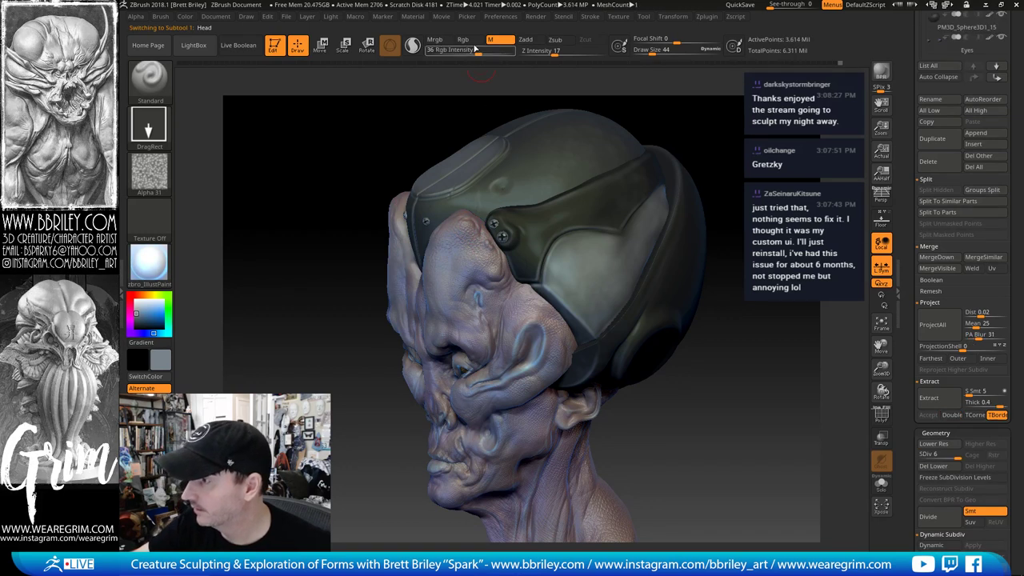
click(465, 41)
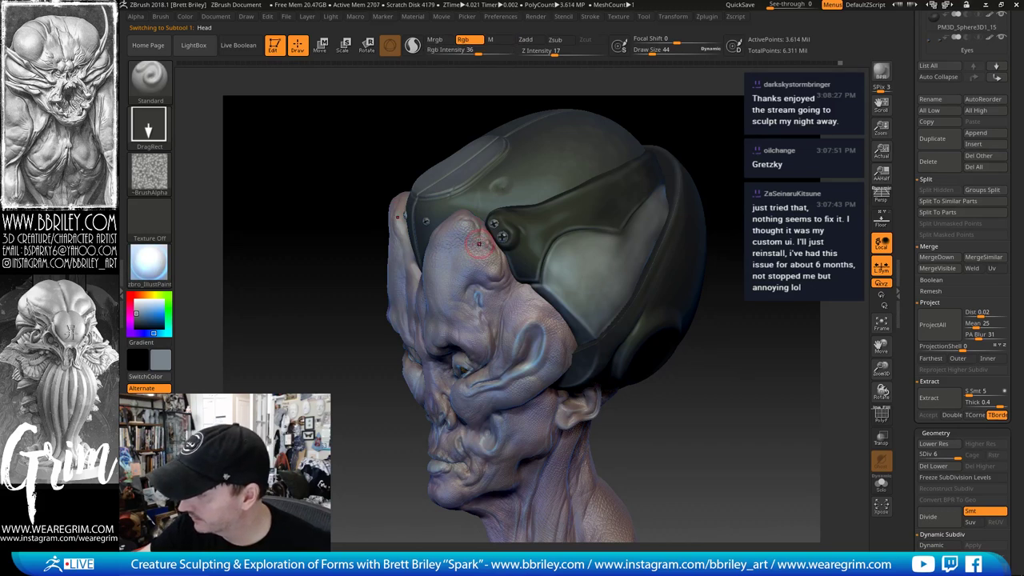
drag(737, 177, 495, 277)
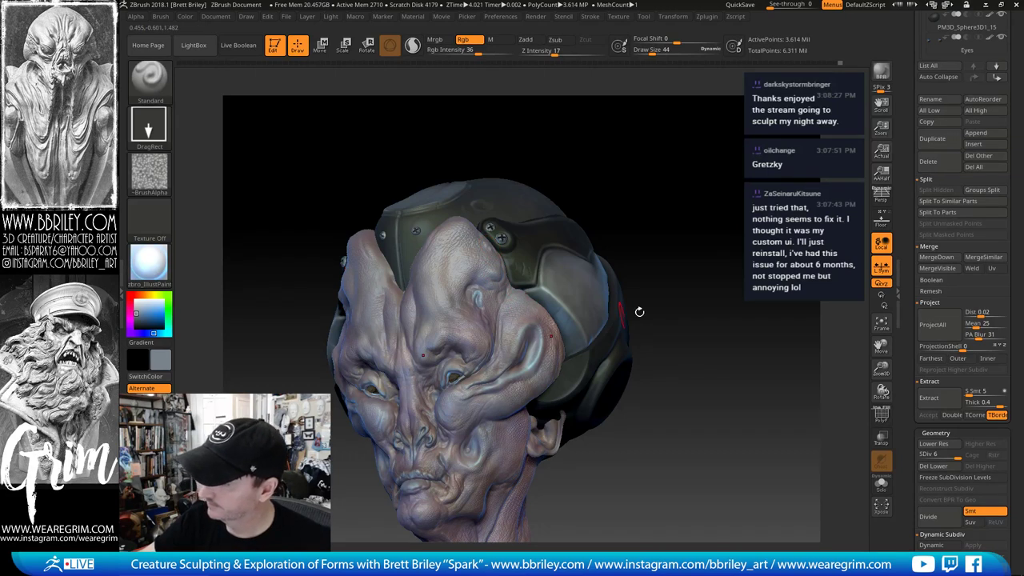
drag(639, 312, 496, 300)
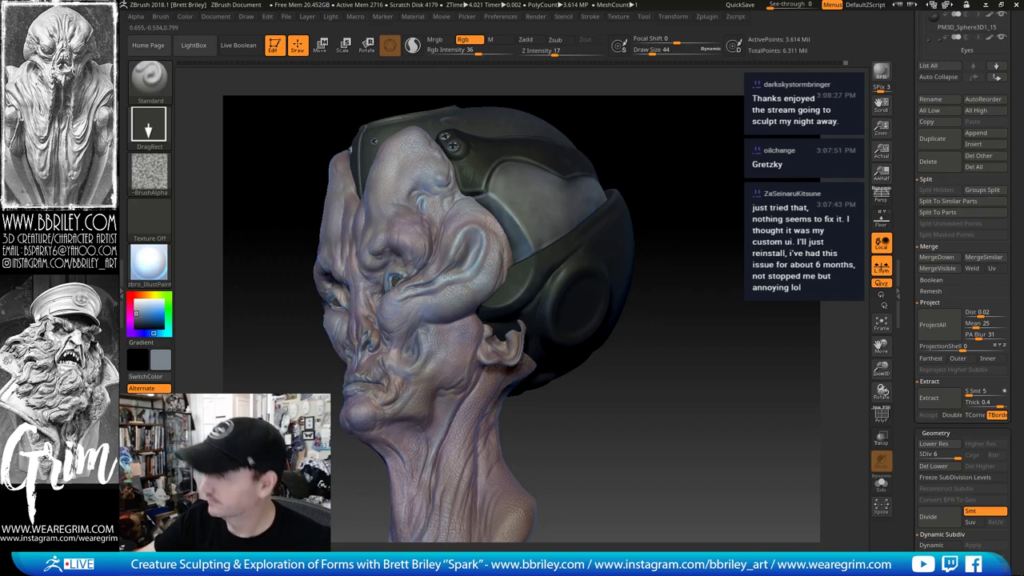
drag(520, 301, 499, 268)
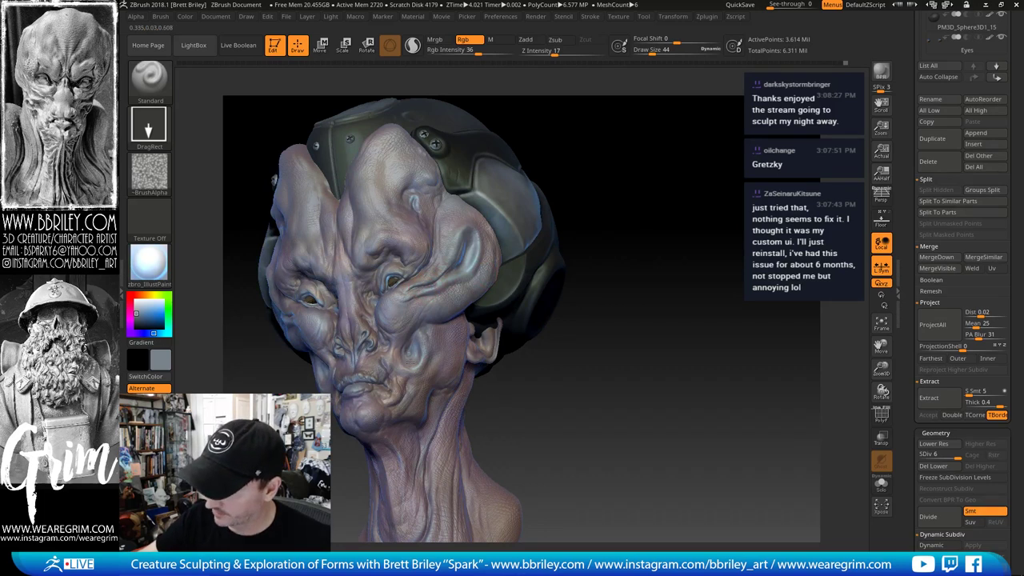
drag(596, 397, 491, 348)
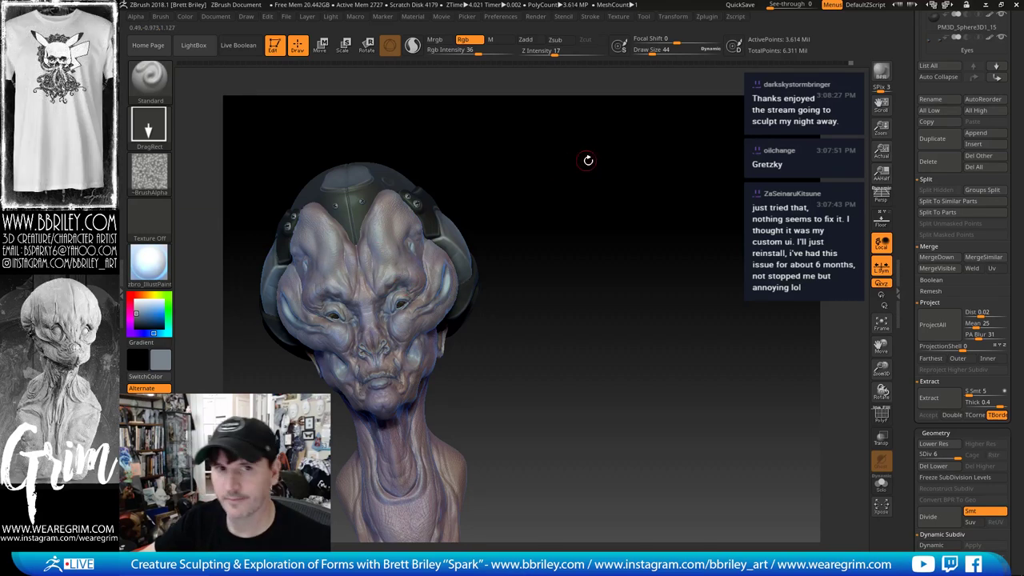
Step: Carve a crease near the top of the forehead lobes with the DamStandard brush at draw size 39
mouse_move(587, 161)
mouse_down()
mouse_move(599, 161)
mouse_move(598, 201)
mouse_up()
key(b)
key(m)
key(v)
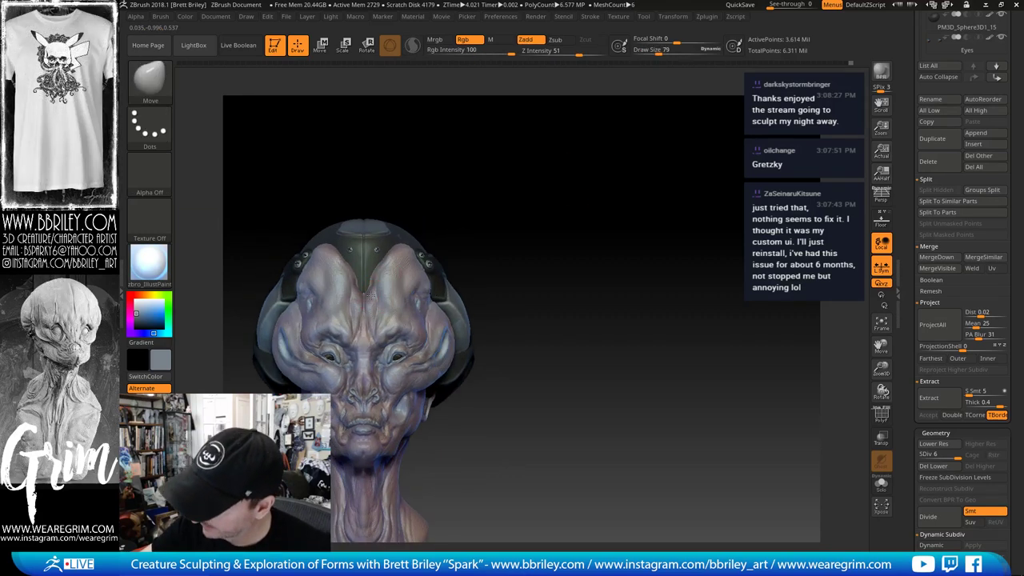
key(b)
key(d)
key(s)
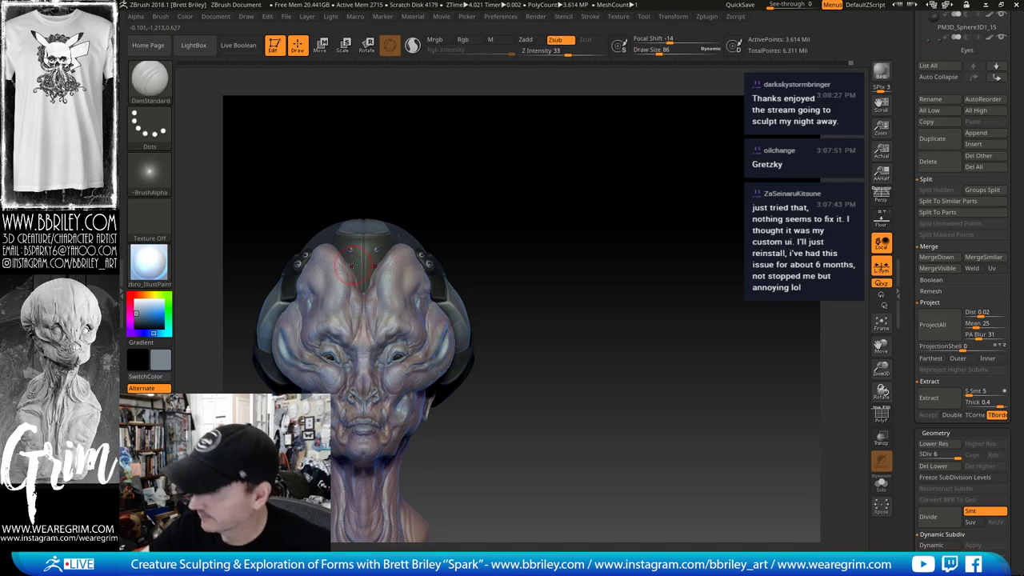
key(bracketleft)
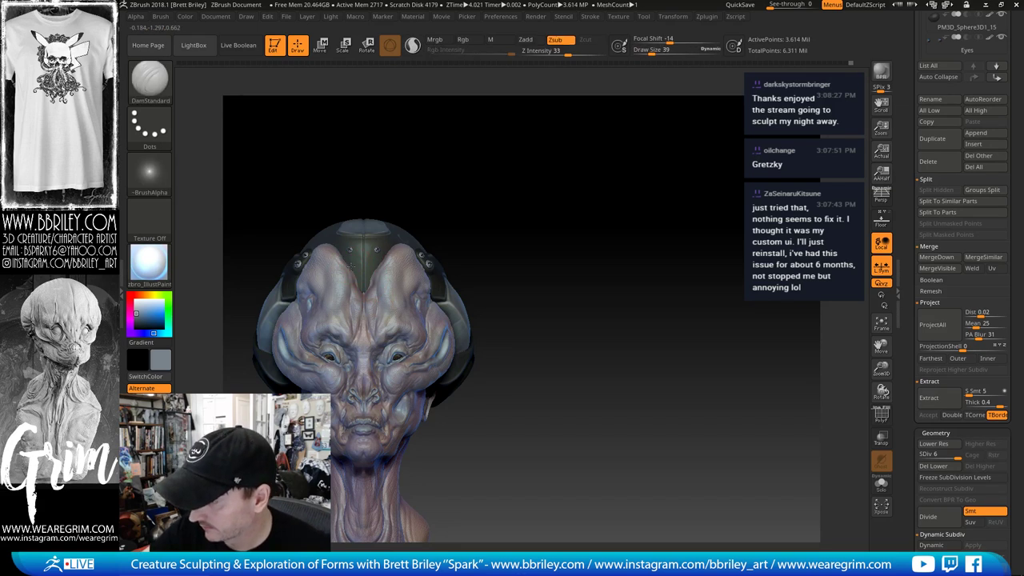
drag(440, 184, 408, 189)
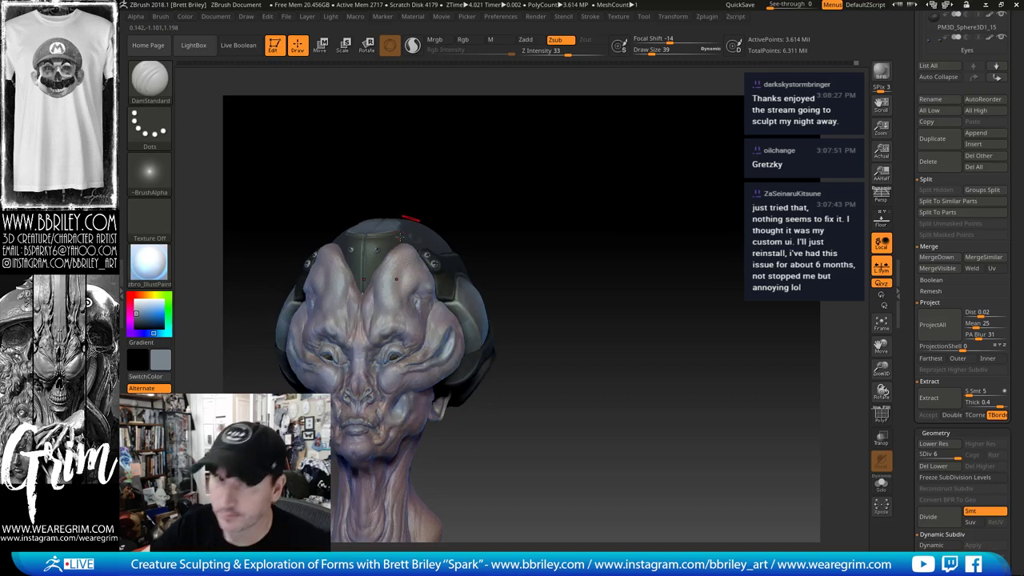
Step: Reshape the tops and outer edges of the forehead lobes with the Move brush at draw sizes 62 to 83
key(b)
key(m)
key(v)
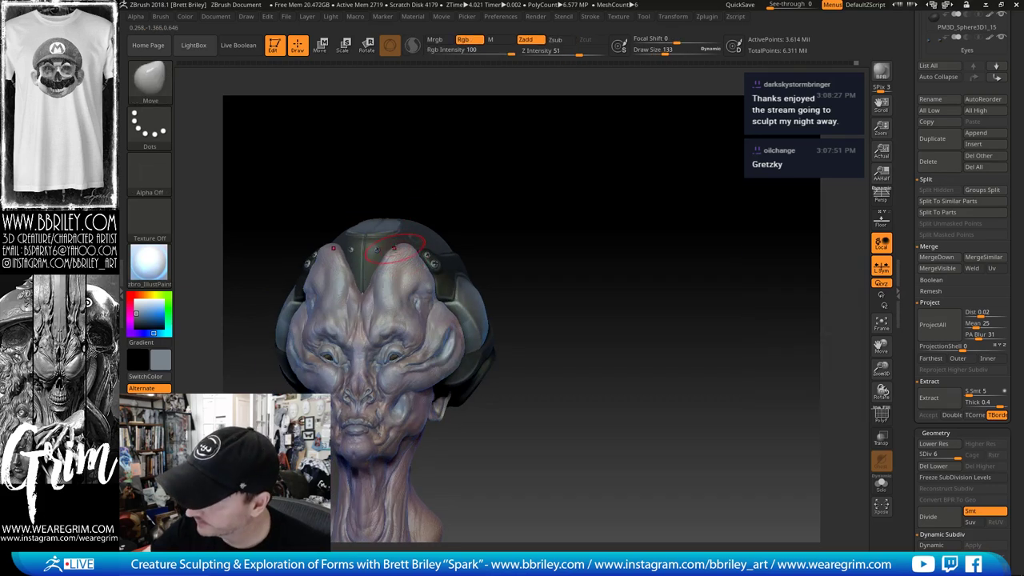
key(bracketleft)
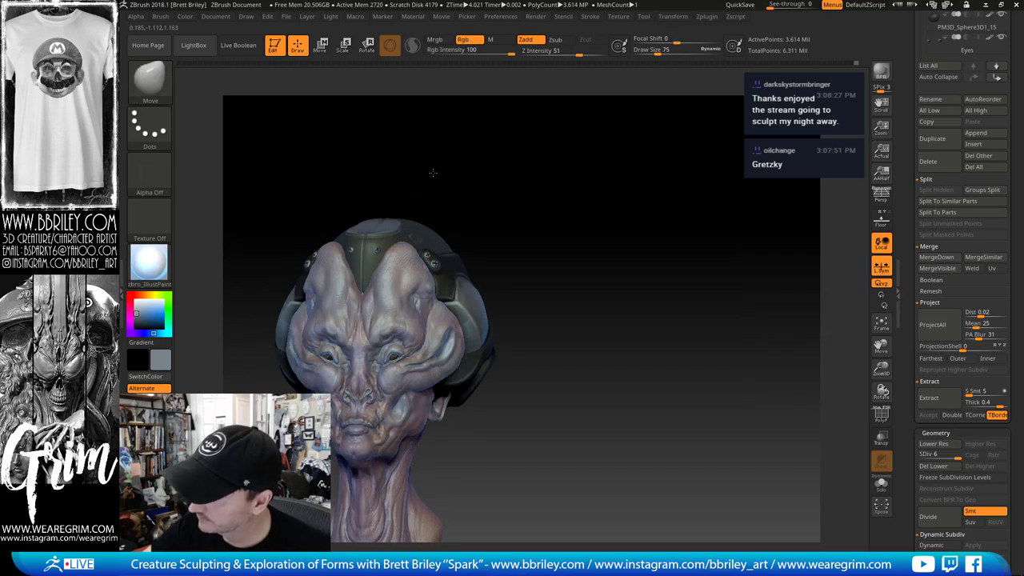
drag(432, 172, 400, 247)
key(bracketright)
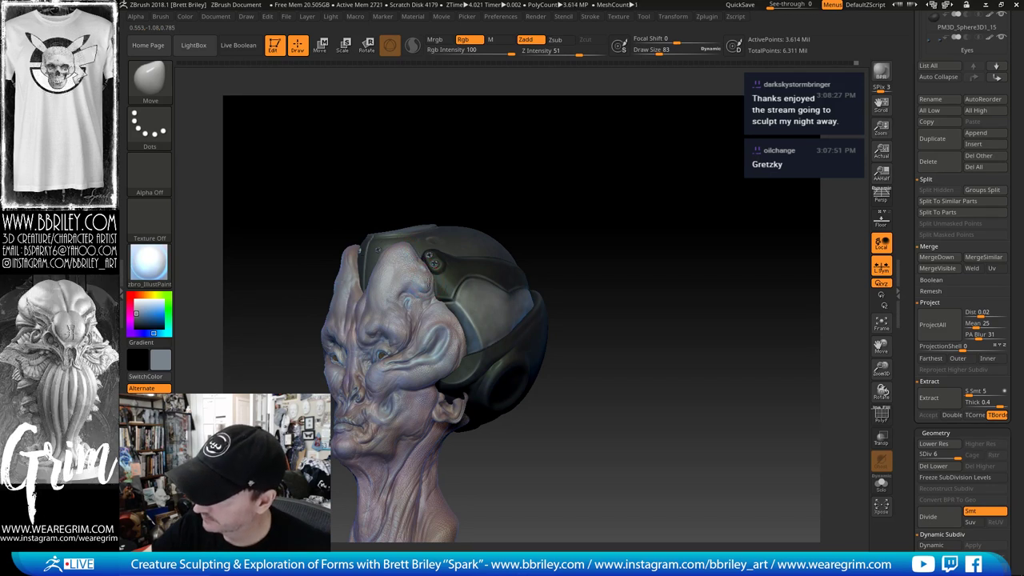
drag(456, 180, 499, 171)
key(bracketleft)
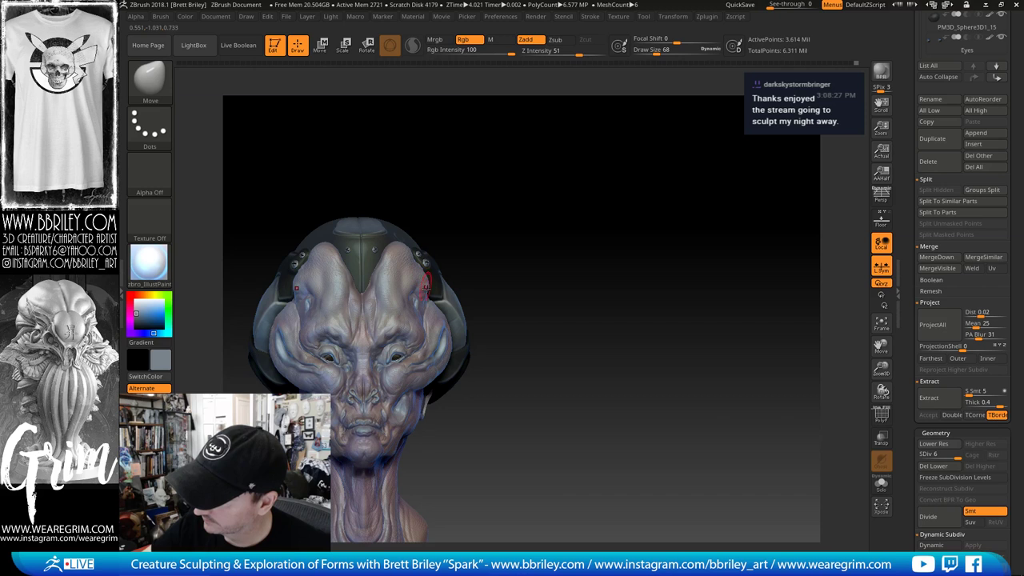
drag(488, 237, 430, 309)
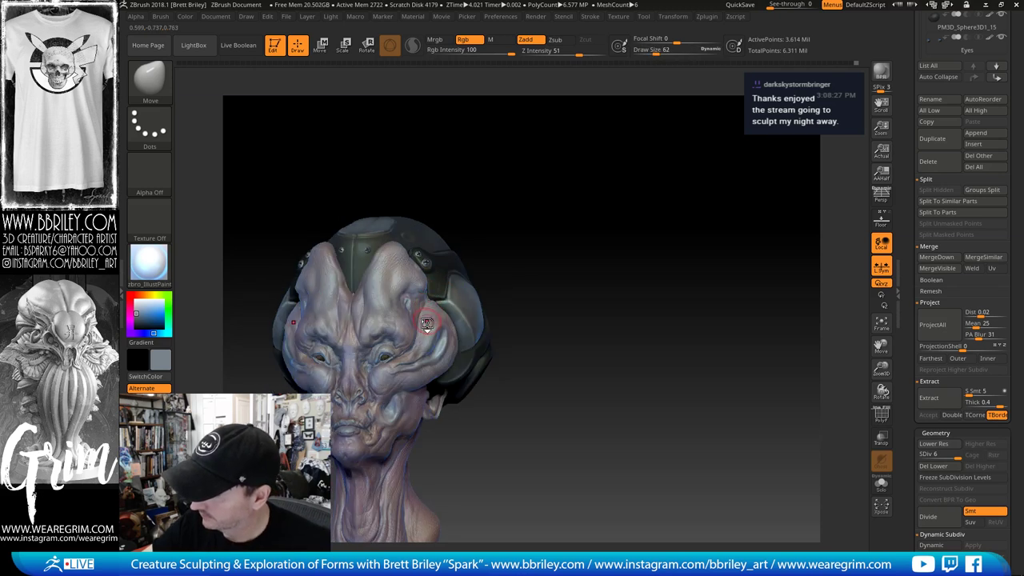
Step: Puff up the side lobes beside the brows with the Inflat brush at Z intensity 10
key(b)
key(i)
key(n)
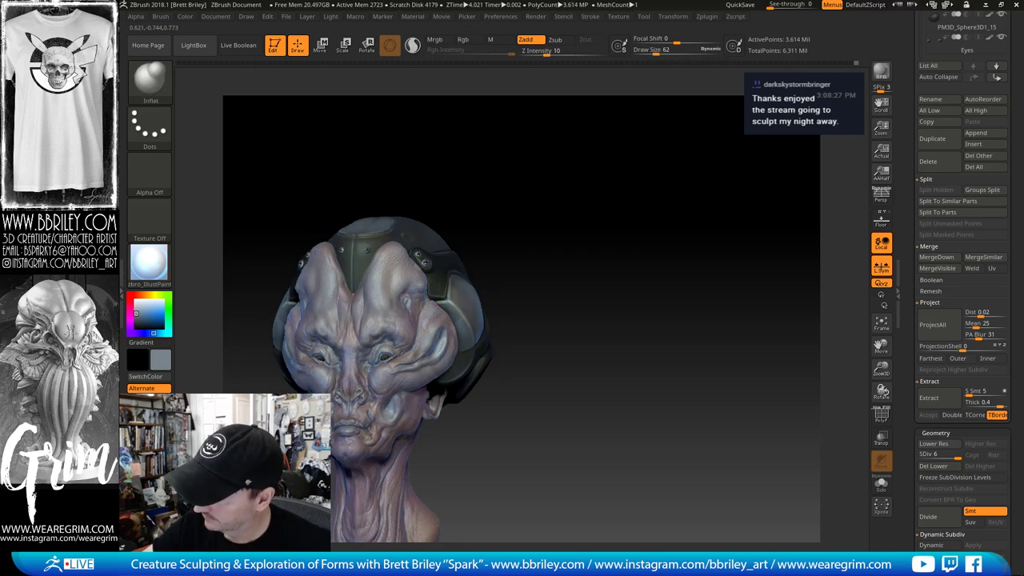
mouse_move(456, 240)
mouse_down()
mouse_move(498, 254)
mouse_move(480, 240)
mouse_up()
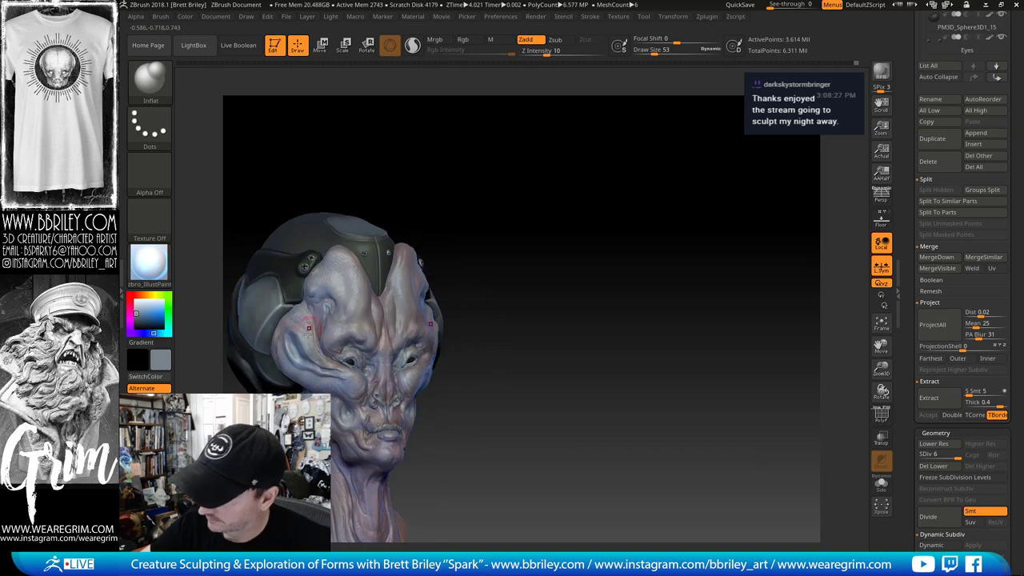
Step: Carve the fold between the side lobes and the forehead lobes with the DamStandard brush
key(b)
key(d)
key(s)
drag(404, 183, 274, 297)
Step: Adjust the upper edge of the side lobes against the helmet with the Move brush at draw size 59
key(b)
key(m)
key(v)
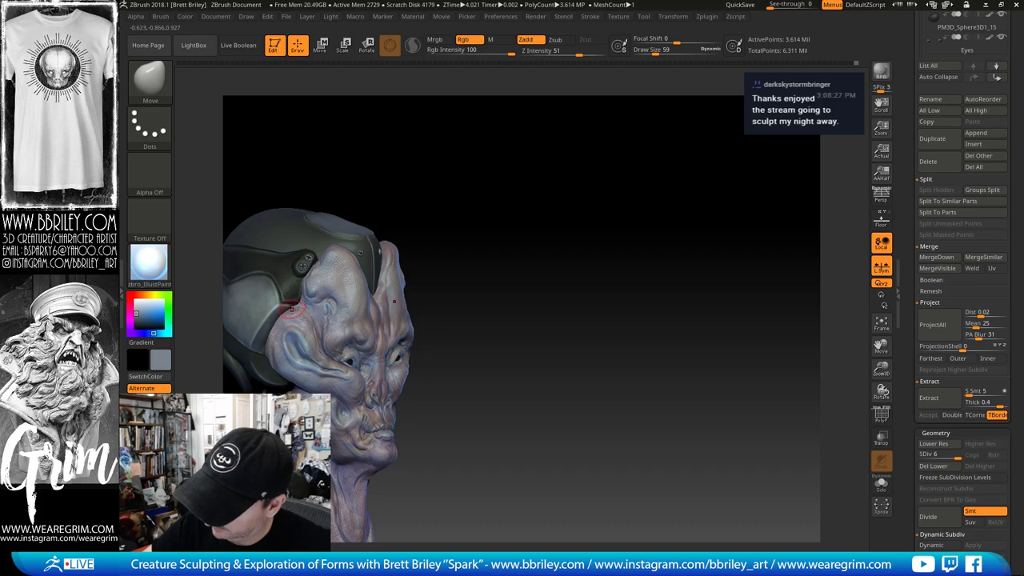
mouse_move(530, 201)
mouse_down()
mouse_move(594, 171)
mouse_move(698, 280)
mouse_up()
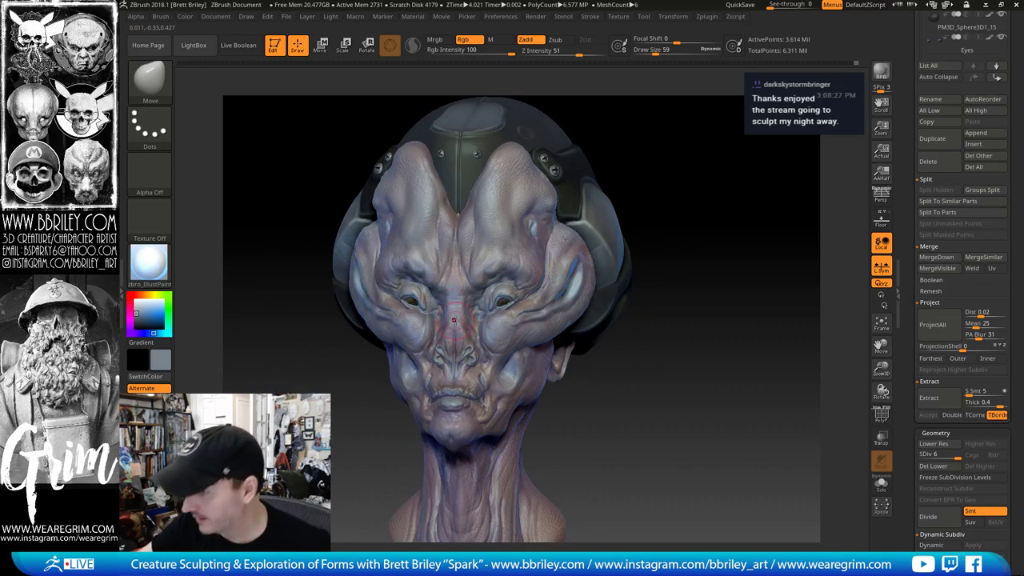
Step: Sample a pinkish skin tone, lighten it, and stamp speckled colour over the nose and brow with the Standard brush at RGB intensity 36
key(b)
key(s)
key(t)
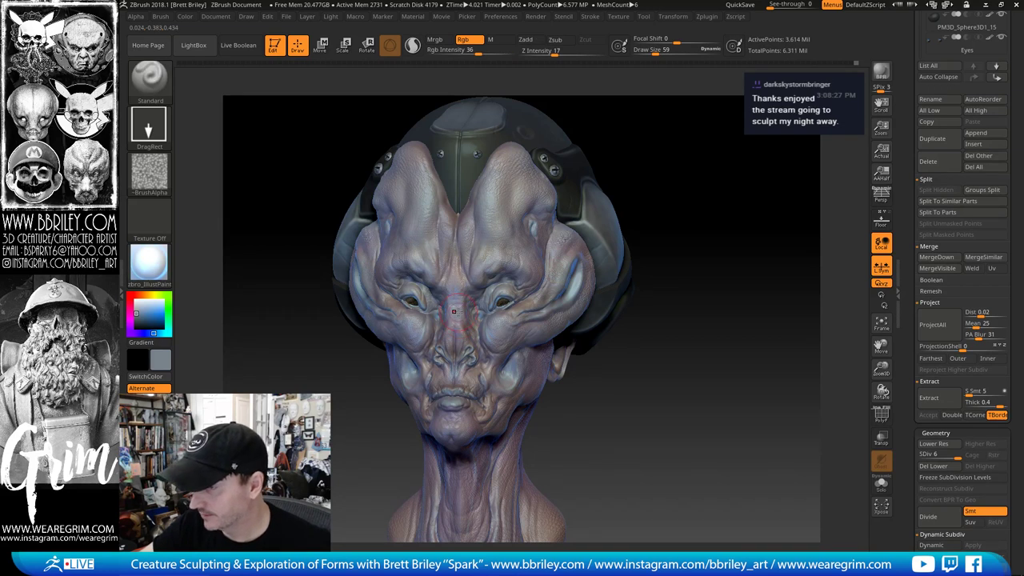
key(c)
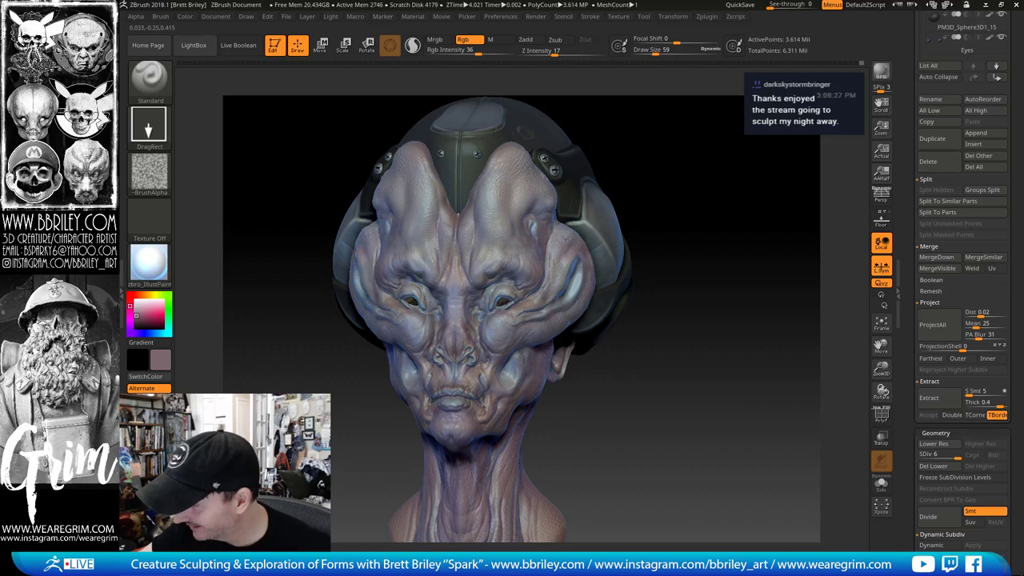
key(c)
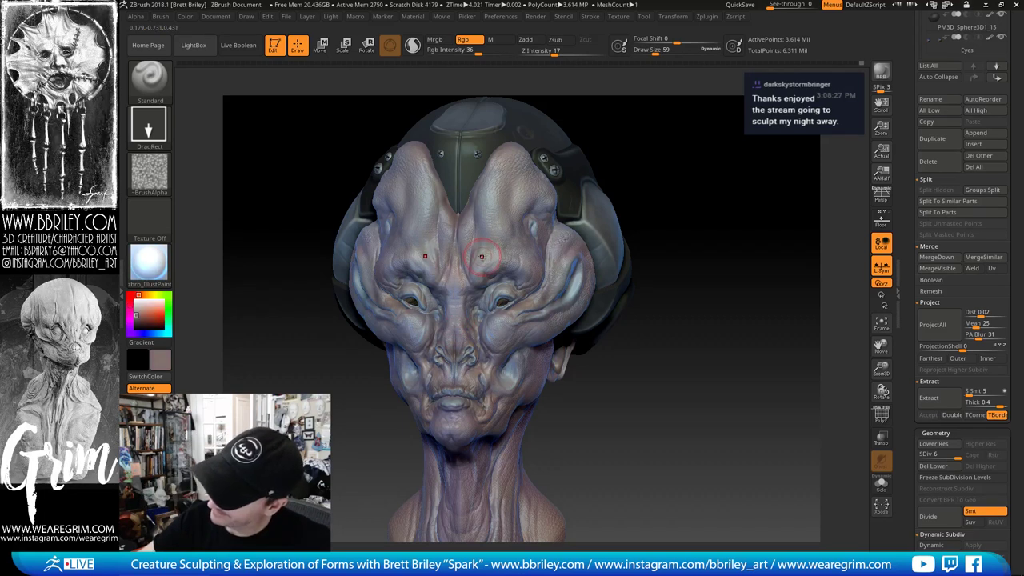
drag(140, 318, 137, 307)
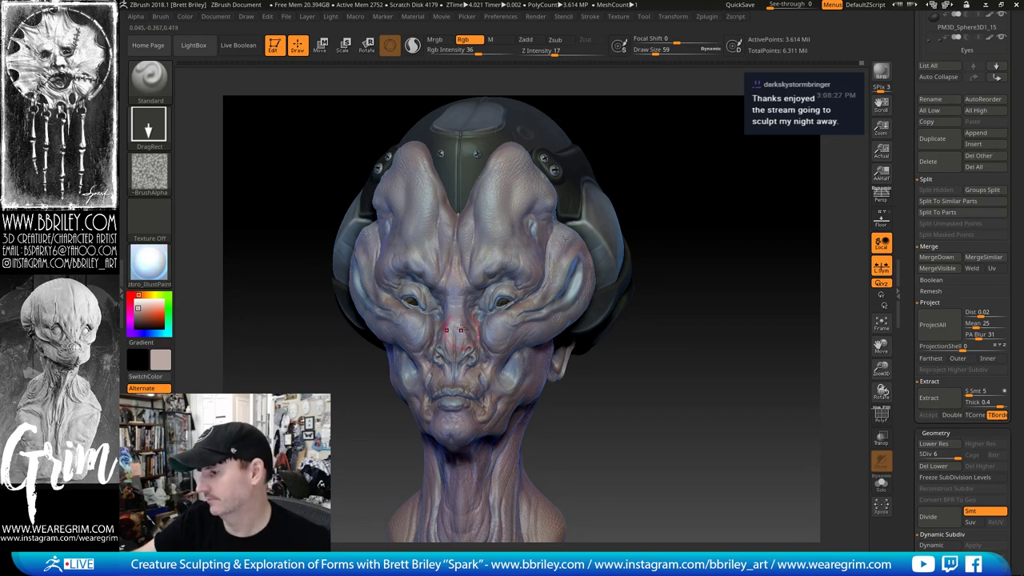
drag(666, 144, 652, 156)
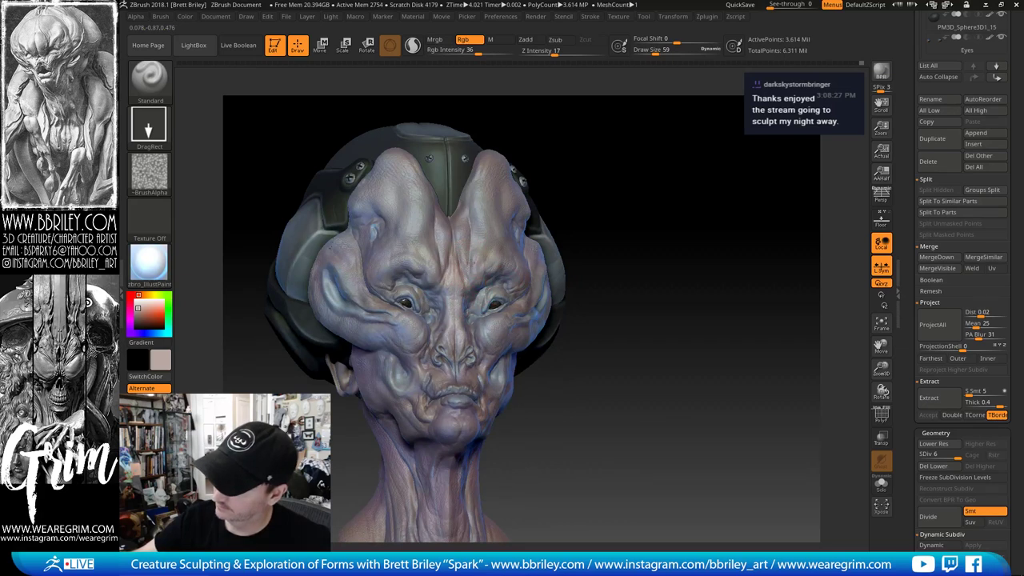
drag(550, 199, 499, 207)
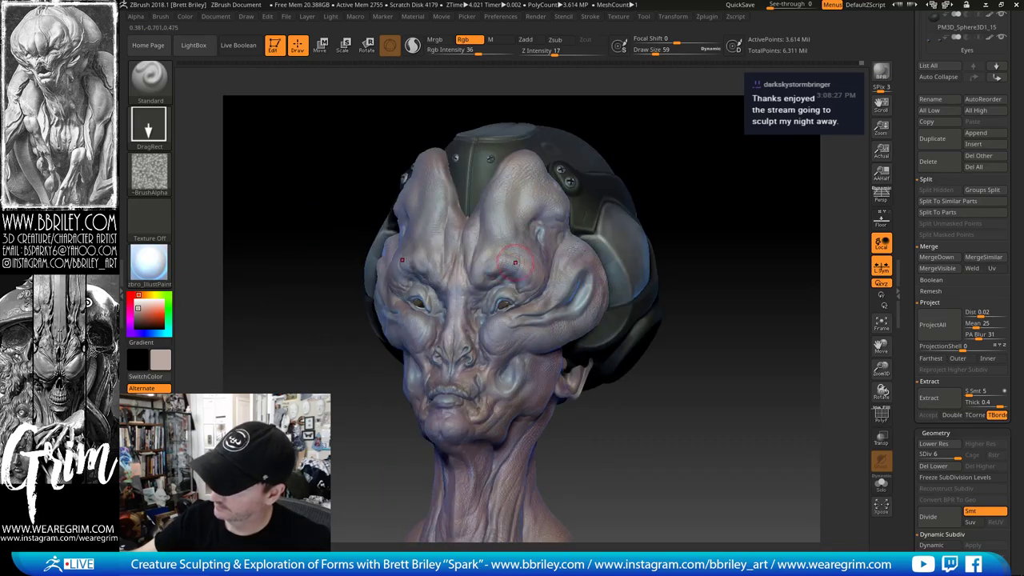
Step: Set the Standard brush to the FreeHand stroke and paint light speckled colour around the brows at draw sizes 25 and 16
click(160, 126)
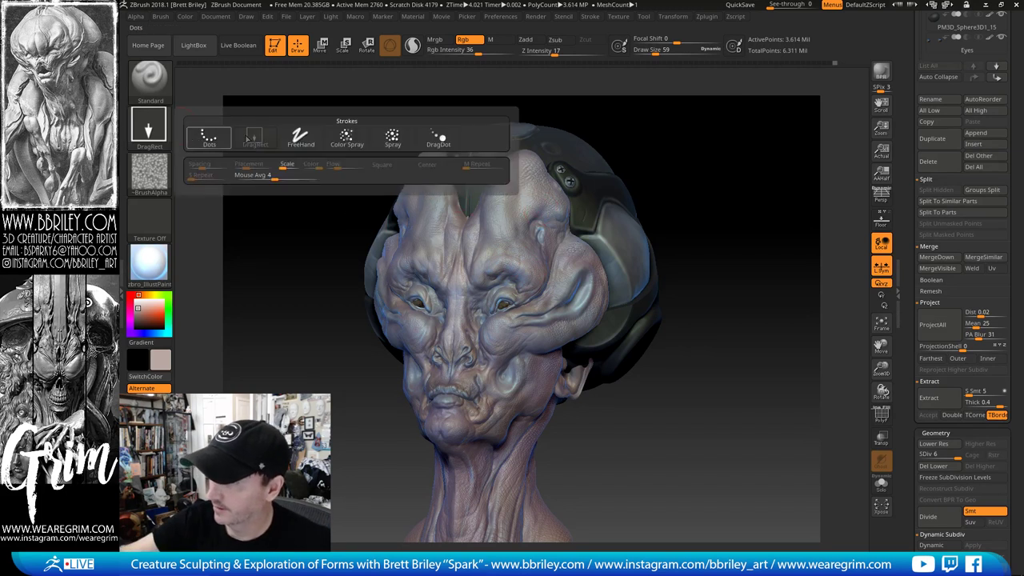
click(299, 138)
key(s)
click(492, 274)
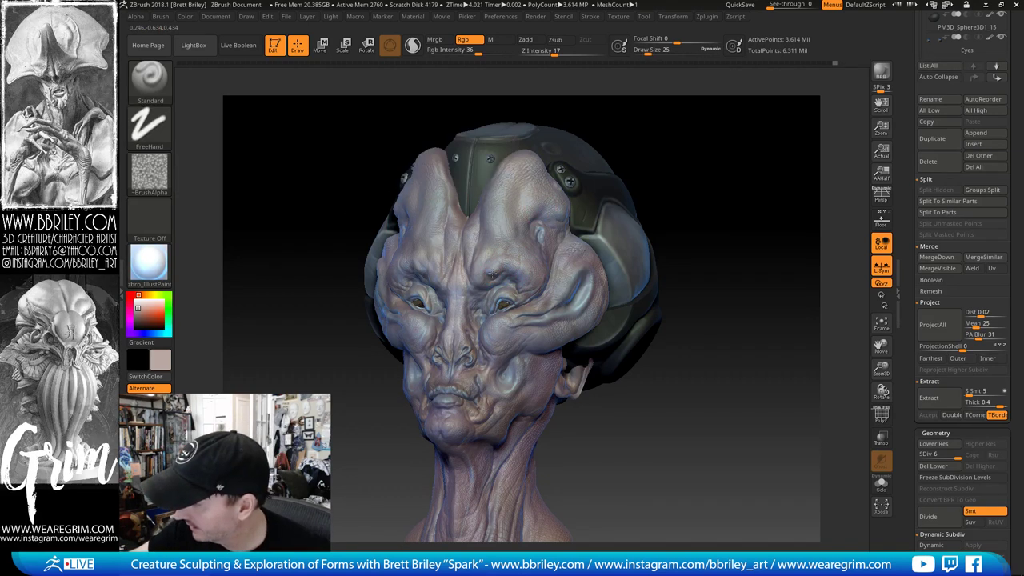
key(bracketleft)
key(bracketleft)
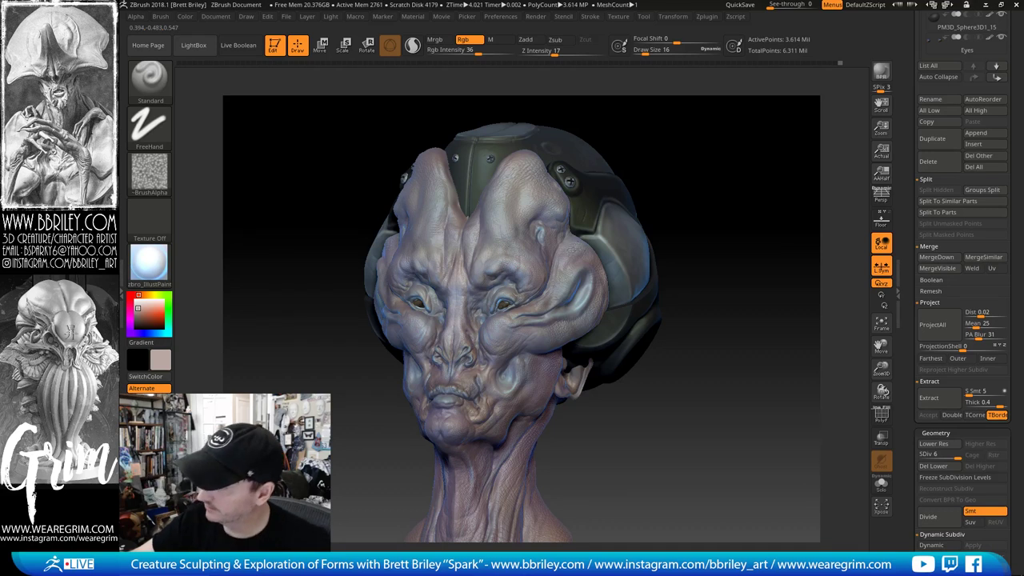
Step: Paint light accents around the nose and mouth at draw sizes 9 and 27
mouse_move(699, 232)
mouse_down()
mouse_move(685, 210)
mouse_move(697, 214)
mouse_up()
key(s)
click(466, 347)
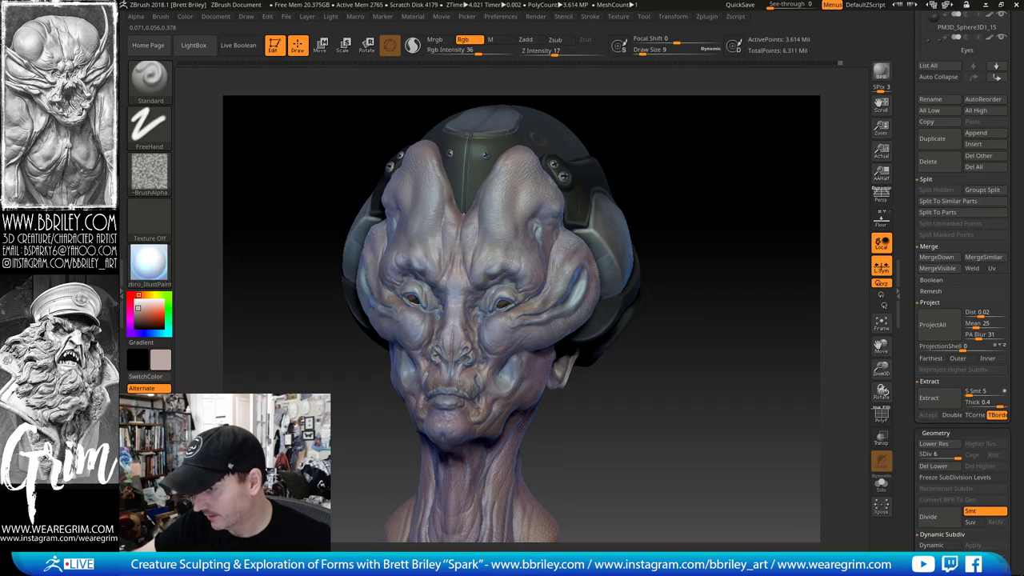
drag(588, 456, 670, 454)
key(s)
click(443, 390)
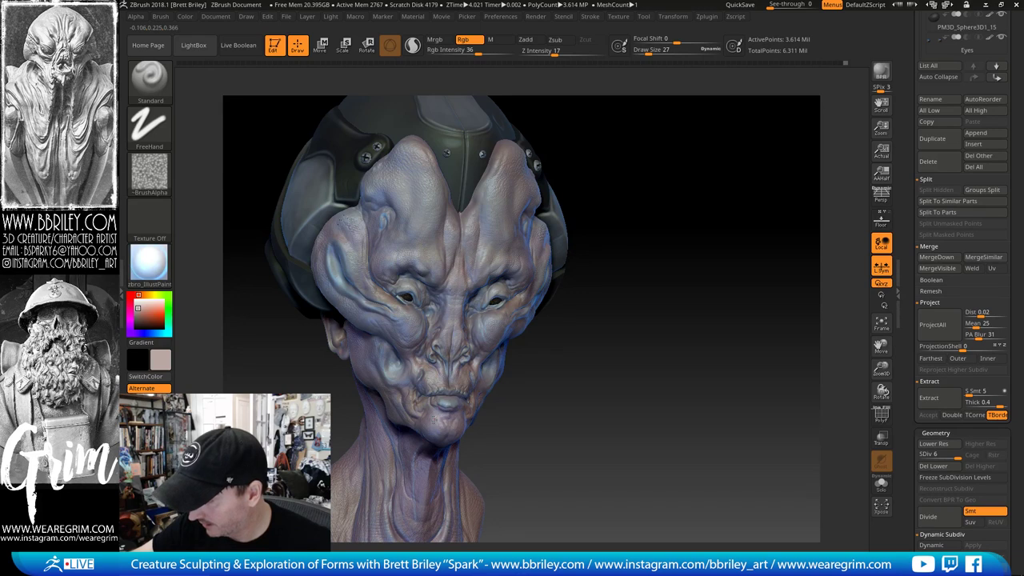
mouse_move(555, 400)
mouse_down()
mouse_move(644, 391)
mouse_move(507, 425)
mouse_up()
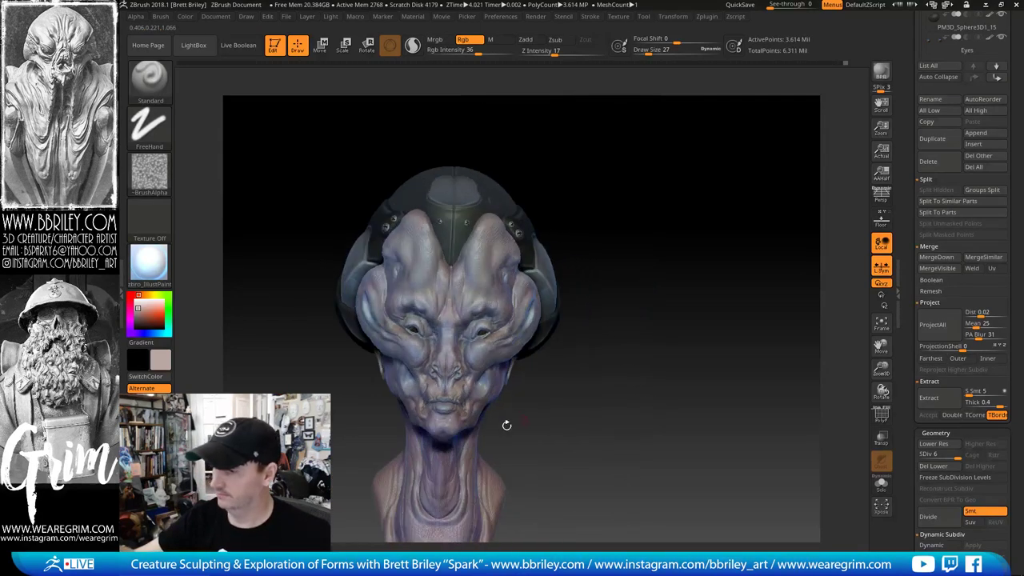
Step: Enlarge the brush to draw size 50, choose a darker neutral grey and paint it over the head's skin
key(bracketright)
key(bracketright)
key(bracketright)
key(bracketright)
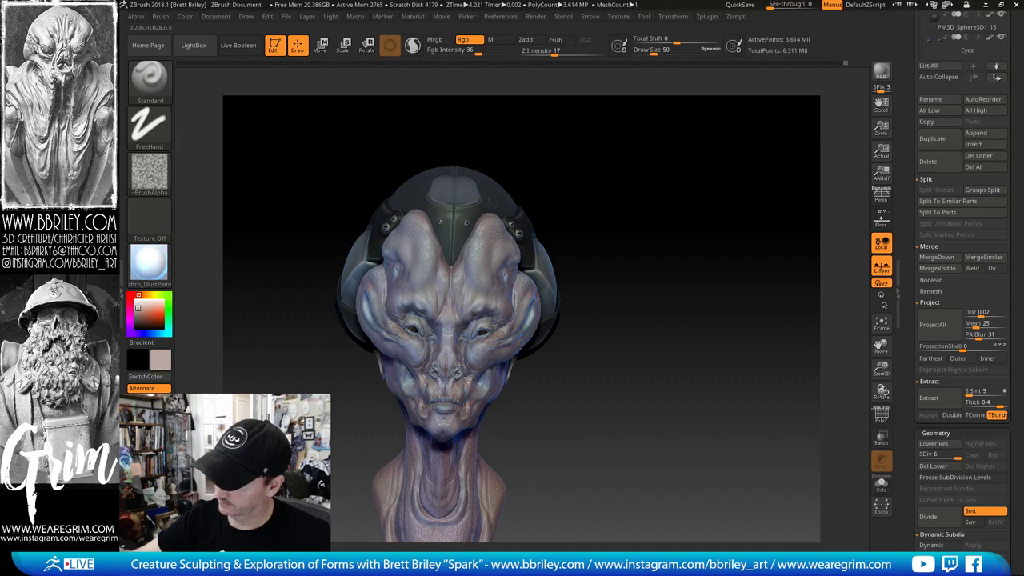
drag(567, 322, 460, 346)
click(135, 317)
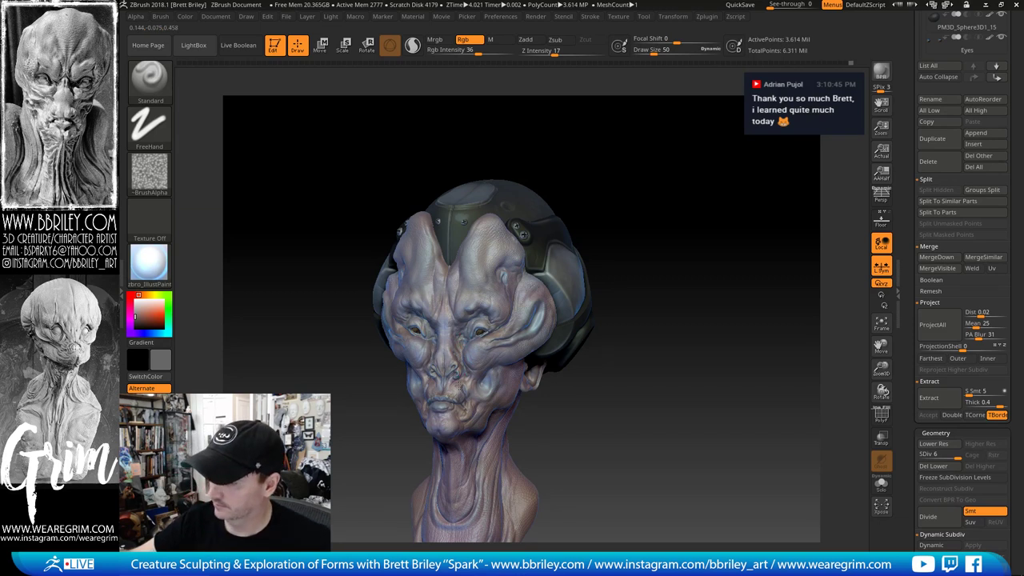
shift+drag(563, 411, 443, 408)
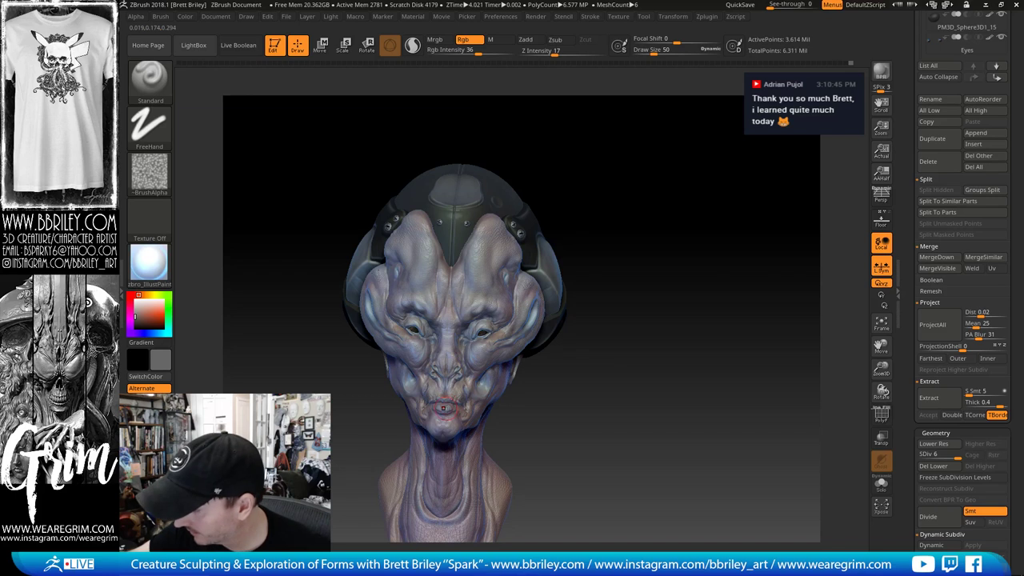
Step: Sample a blue-grey, darken it, and paint it over the lips and cheeks at draw size 34
key([)
key(c)
click(135, 317)
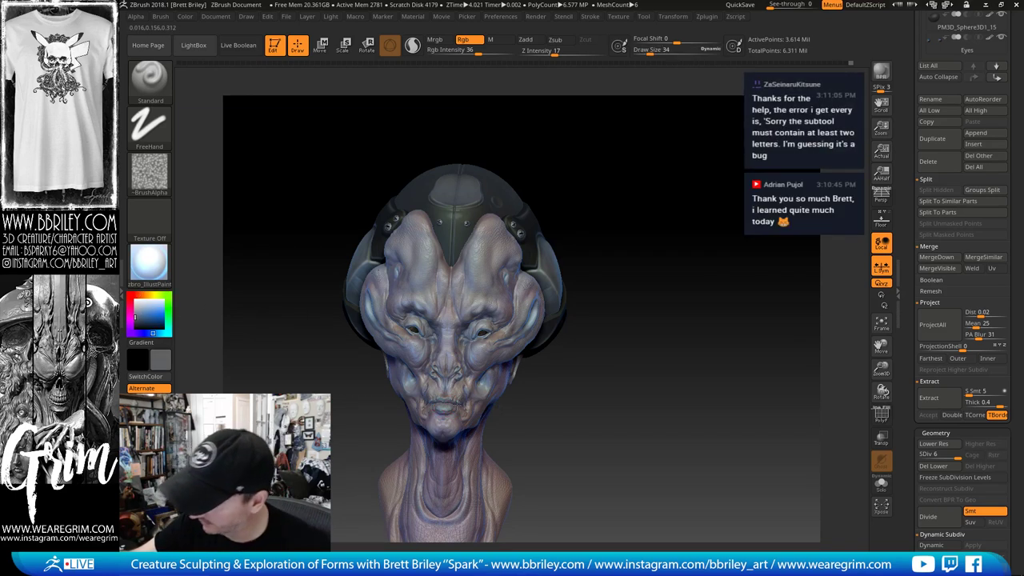
drag(555, 416, 489, 387)
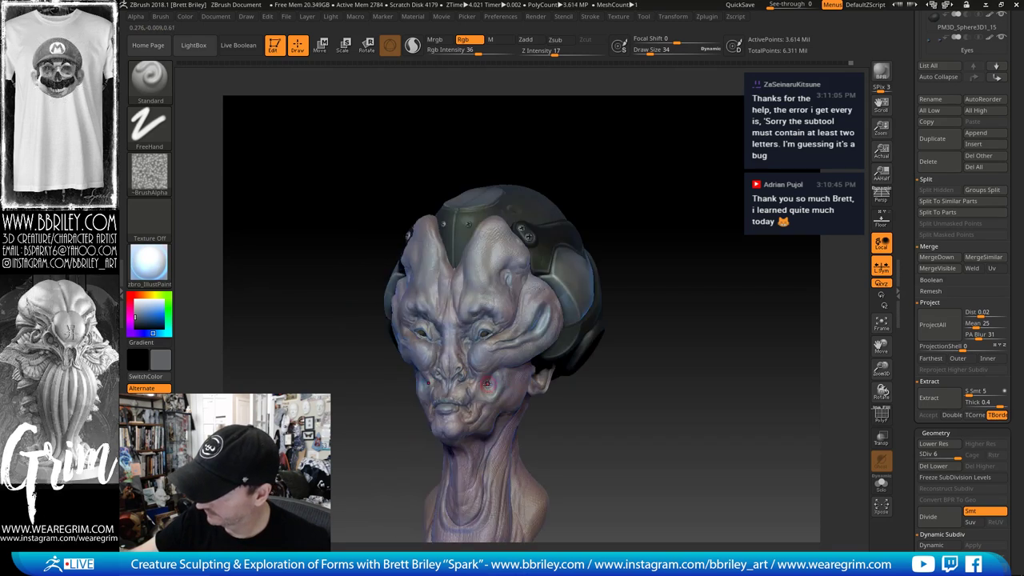
alt+drag(594, 394, 544, 323)
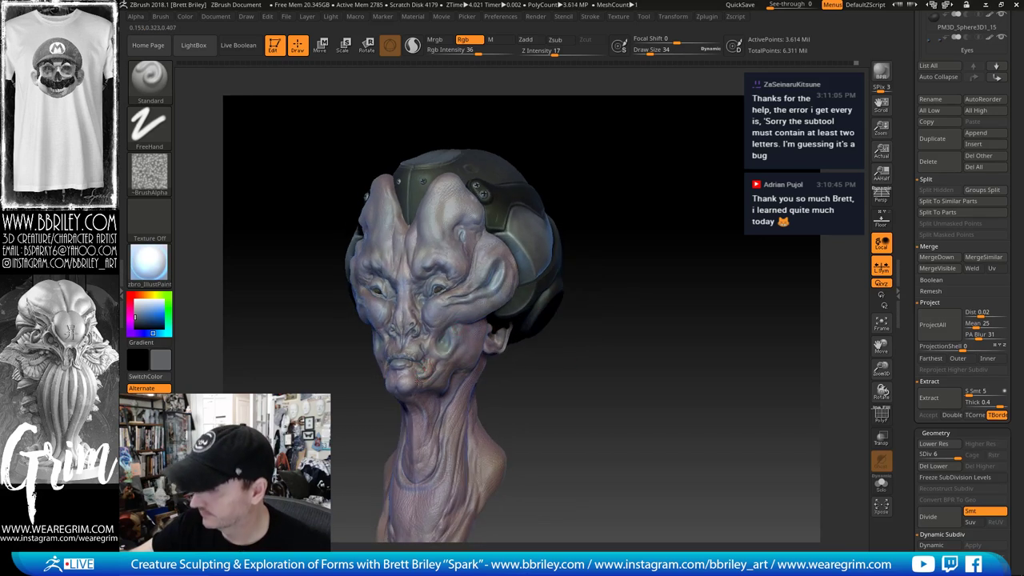
drag(370, 365, 510, 330)
mouse_move(471, 282)
mouse_down()
mouse_move(478, 265)
mouse_move(539, 242)
mouse_move(428, 312)
mouse_move(372, 313)
mouse_up()
Step: Reshape the lower edge of the side lobes near the ears with the Move brush at draw sizes 68 to 79
key(b)
key(m)
key(v)
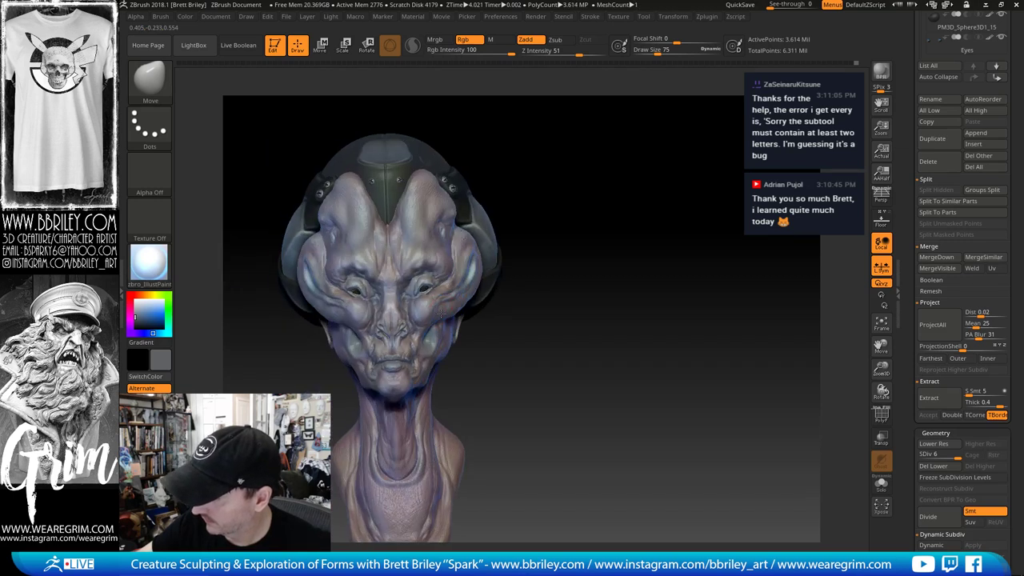
drag(520, 301, 467, 304)
key(bracketleft)
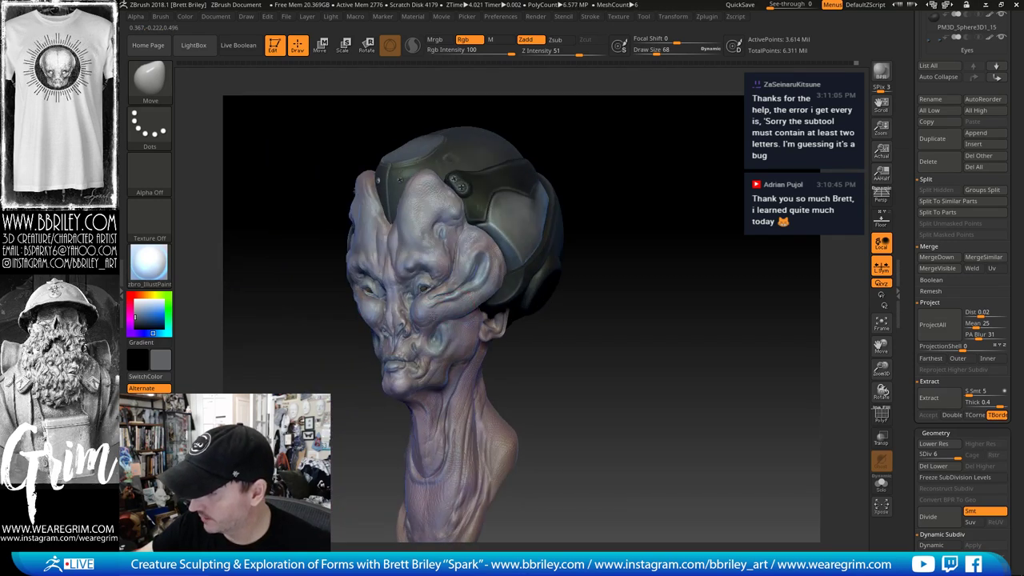
drag(598, 171, 587, 169)
key(s)
drag(487, 307, 490, 306)
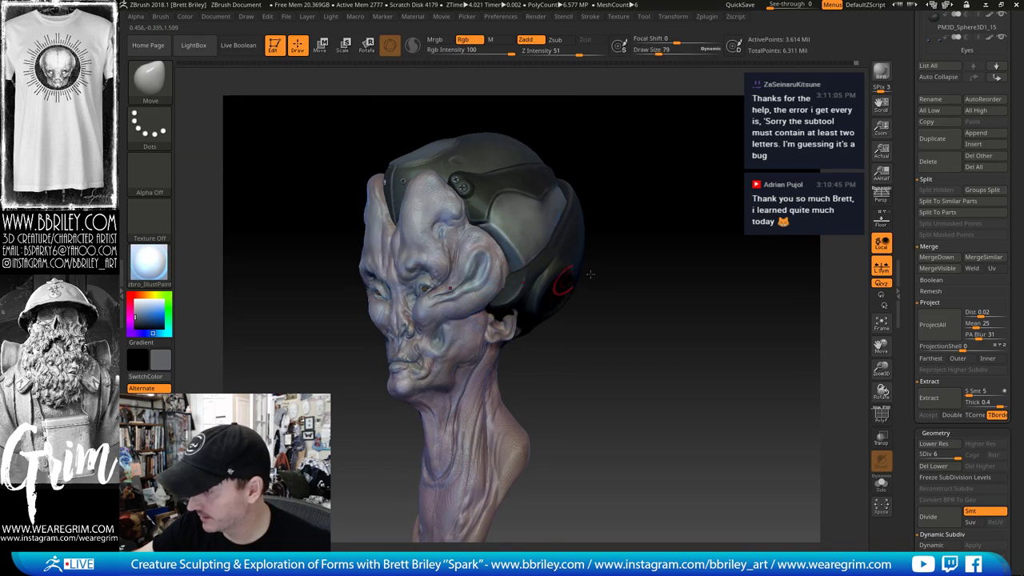
drag(589, 274, 496, 311)
key(bracketleft)
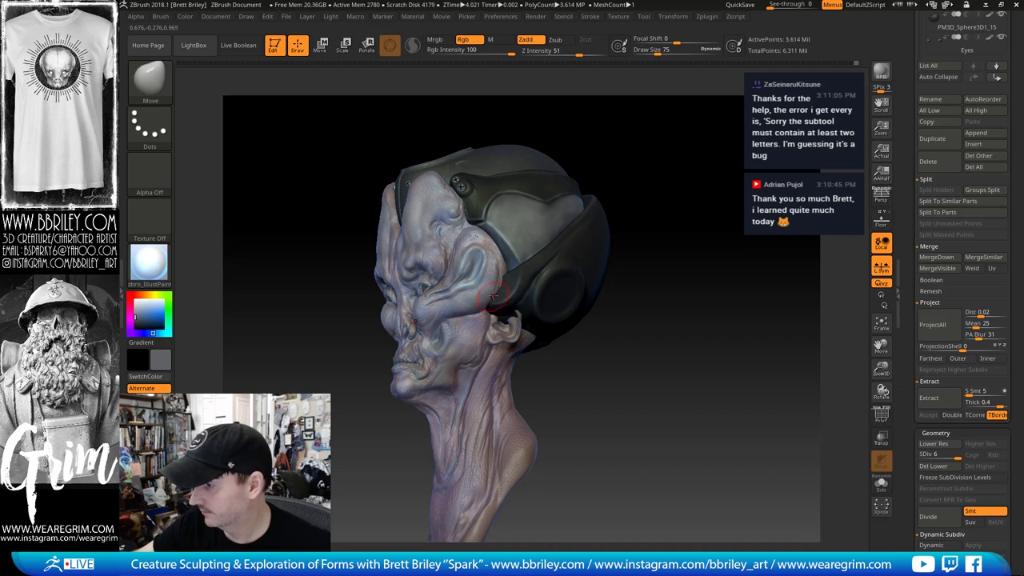
Step: Refine the side lobes' rear edge along the helmet rim in profile with the Move brush at draw size 83
right_drag(464, 282, 512, 286)
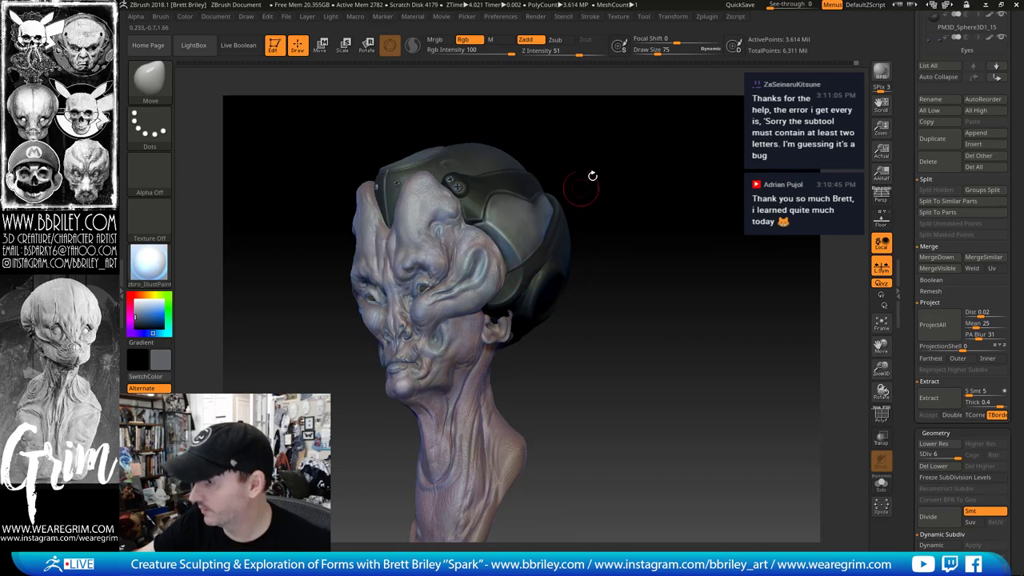
drag(591, 173, 520, 242)
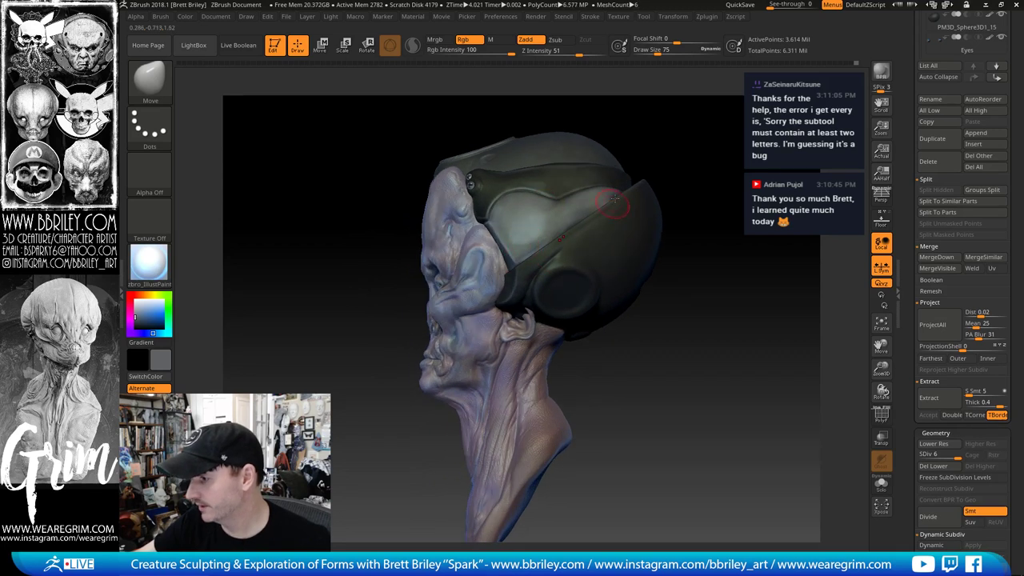
key(s)
mouse_move(497, 281)
mouse_down()
mouse_move(508, 280)
mouse_move(496, 282)
mouse_up()
key(s)
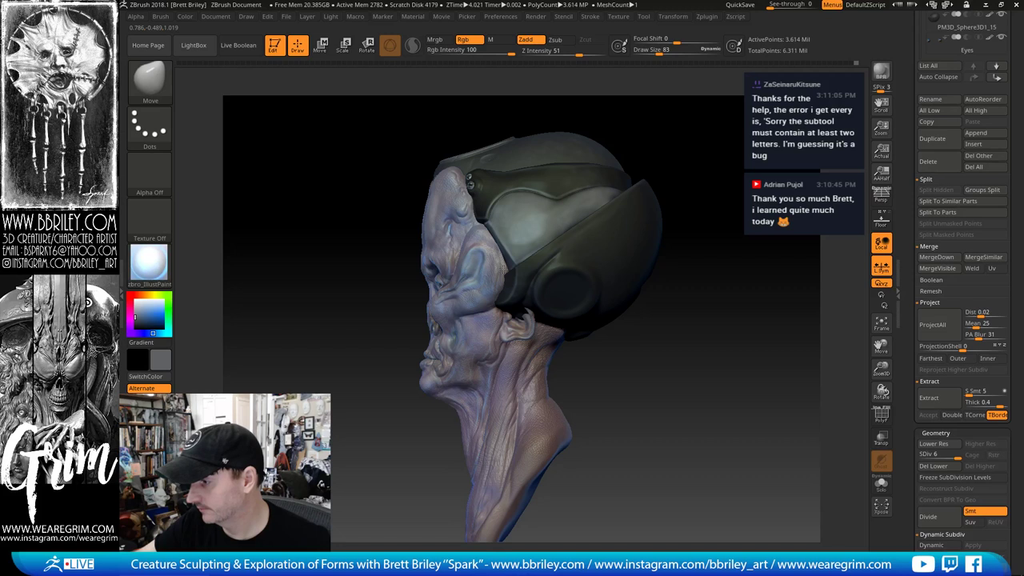
drag(625, 112, 680, 136)
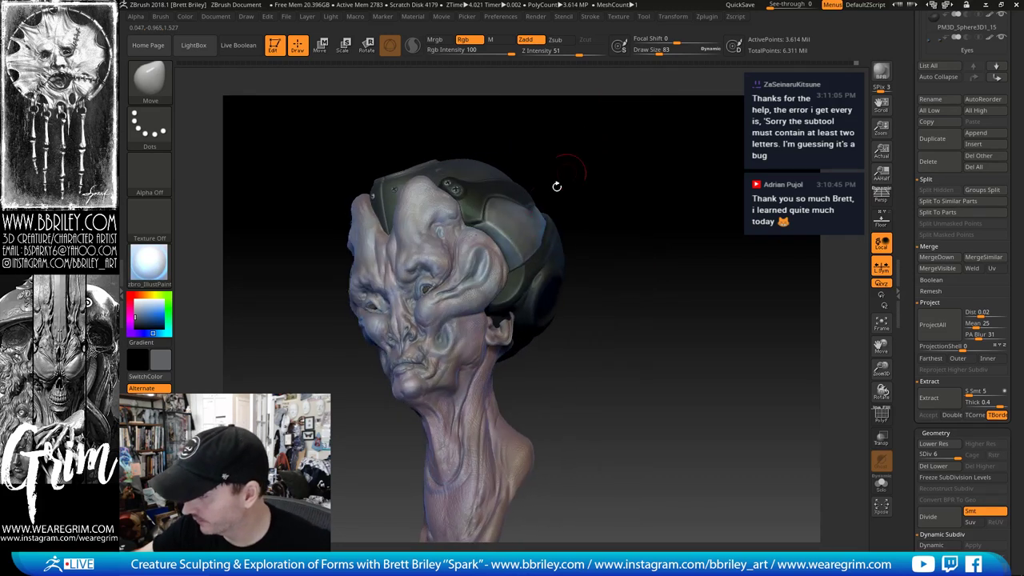
Step: Deepen the folds in the side lobes with the DamStandard brush at draw size 23
key(b)
key(d)
key(s)
key(s)
drag(496, 259, 488, 267)
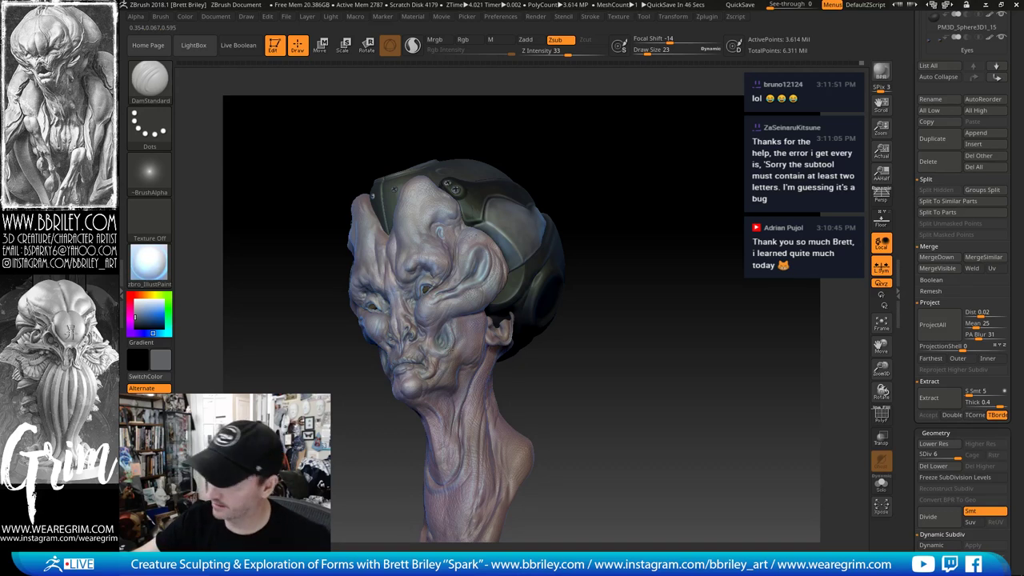
Step: Carve creases along the neck and the rear edge of the forehead lobes with DamStandard at draw size 23
drag(619, 301, 459, 383)
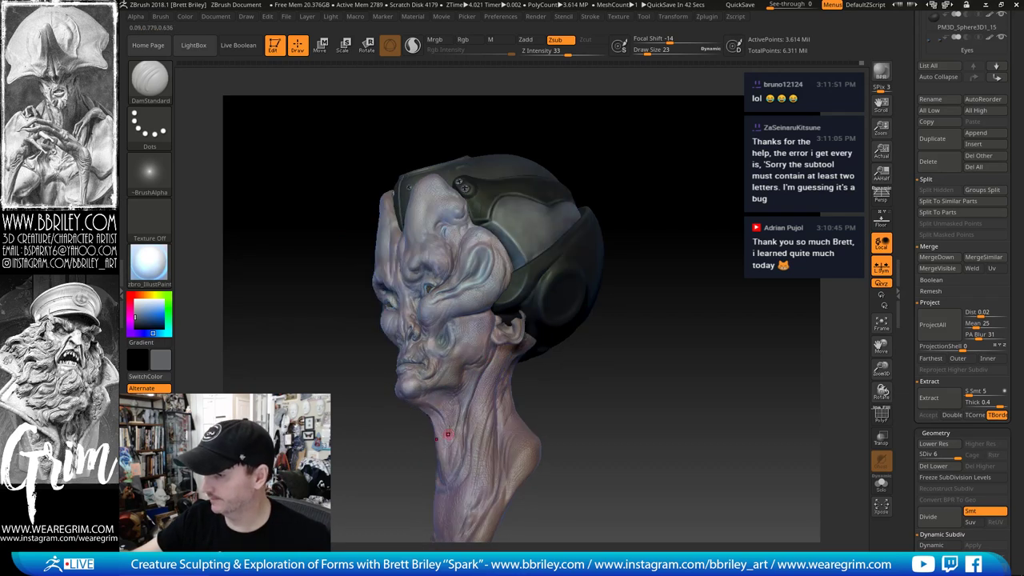
mouse_move(584, 415)
mouse_down()
mouse_move(545, 399)
mouse_move(596, 355)
mouse_move(424, 409)
mouse_up()
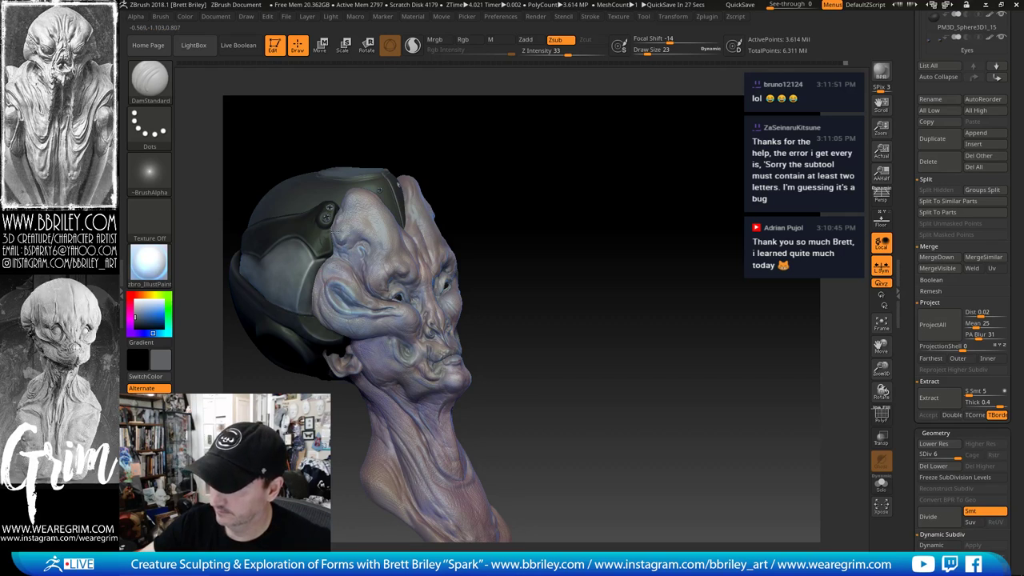
drag(530, 136, 435, 238)
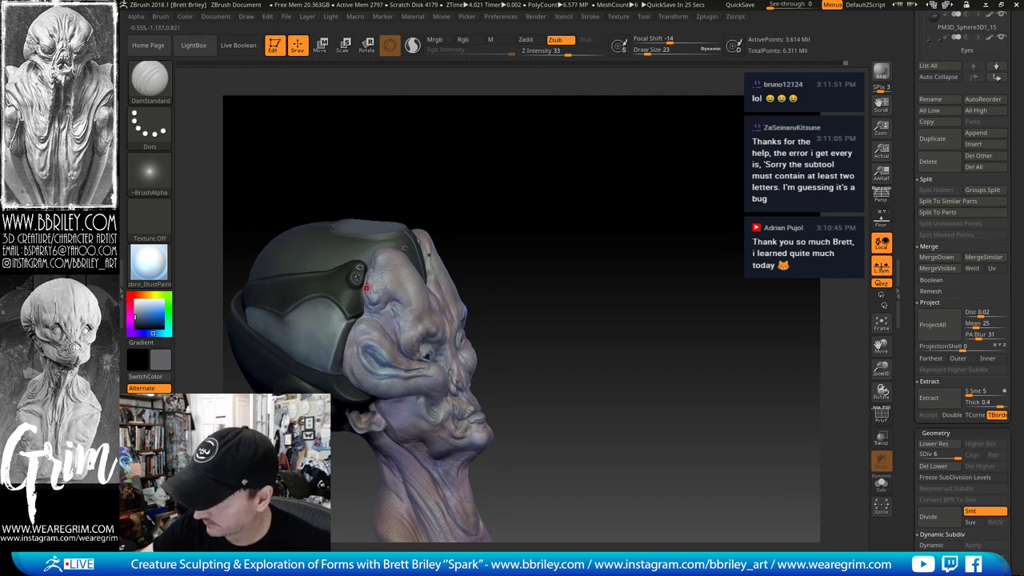
drag(523, 179, 444, 209)
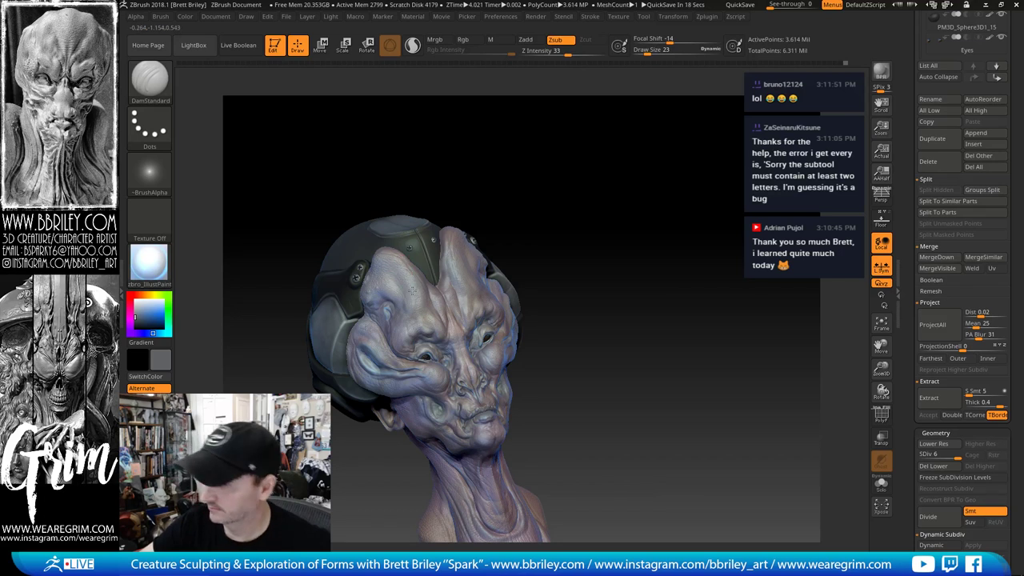
drag(572, 187, 435, 311)
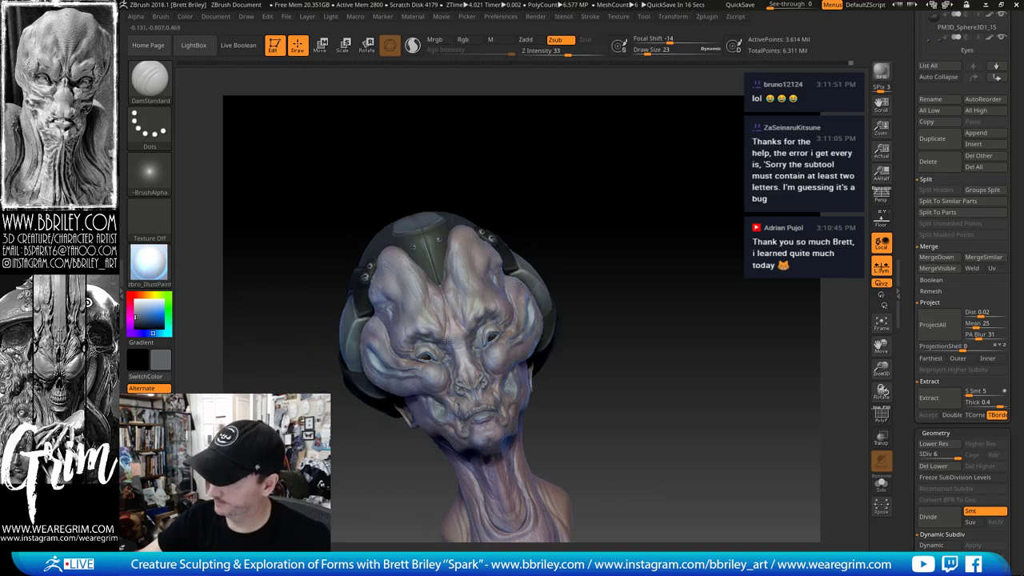
Step: Adjust the shape of the brow and side lobes with the Move brush at draw sizes 41 to 94
drag(567, 204, 607, 208)
key(b)
key(m)
key(v)
key(bracketright)
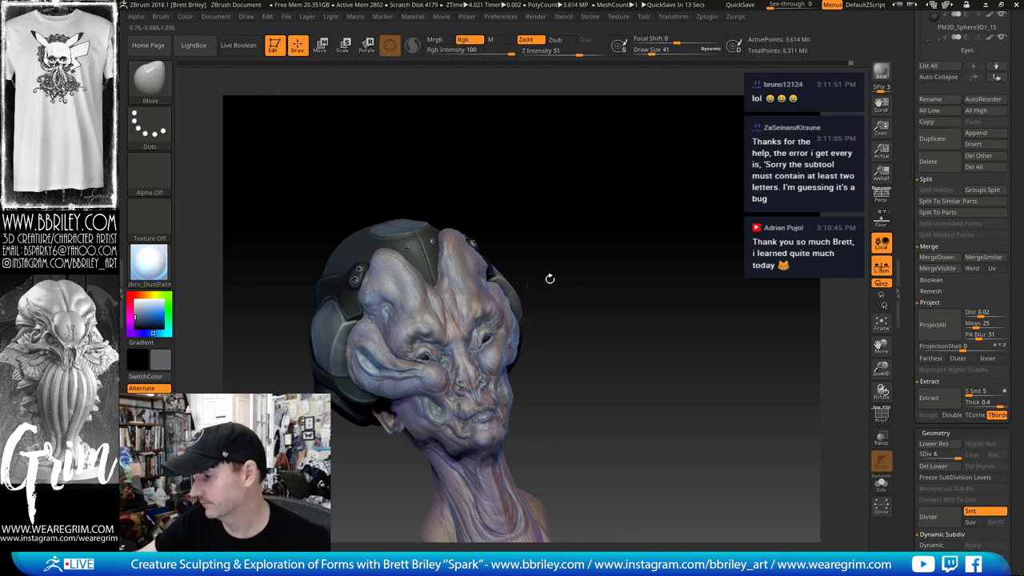
mouse_move(549, 279)
mouse_down()
mouse_move(470, 317)
mouse_move(494, 327)
mouse_up()
key(s)
key(s)
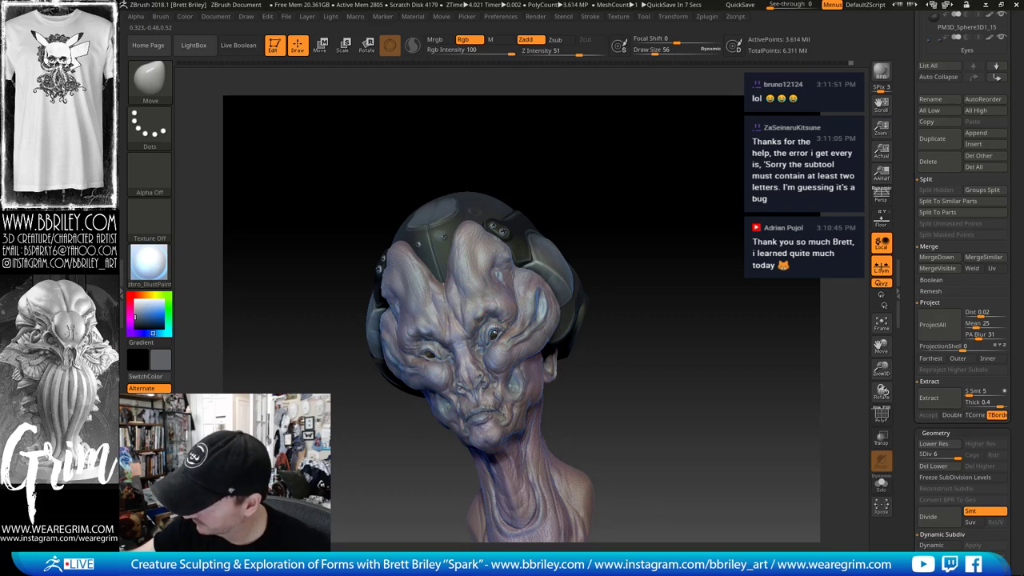
mouse_move(561, 189)
mouse_down()
mouse_move(533, 177)
mouse_move(496, 297)
mouse_up()
key(bracketright)
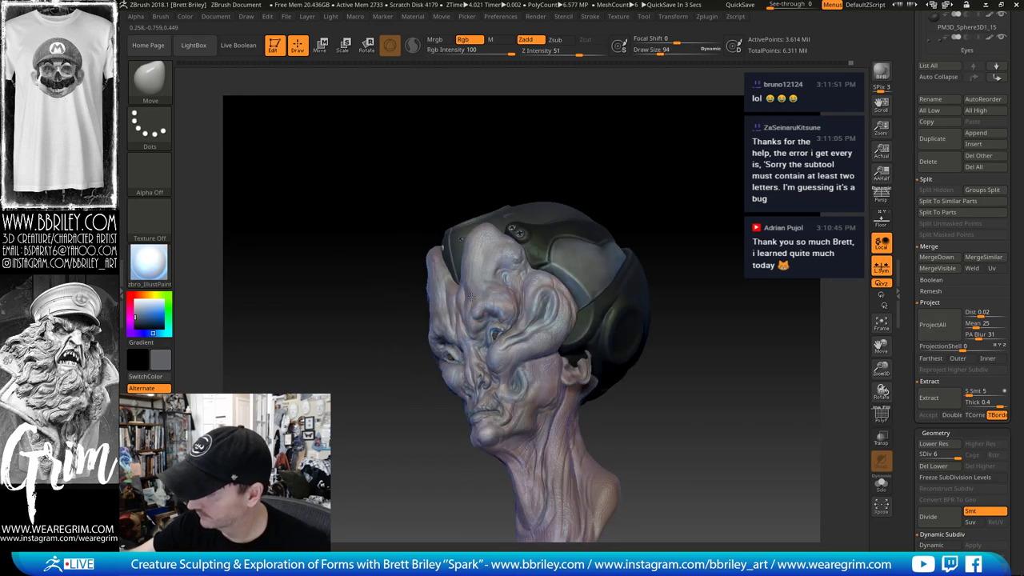
drag(555, 148, 490, 322)
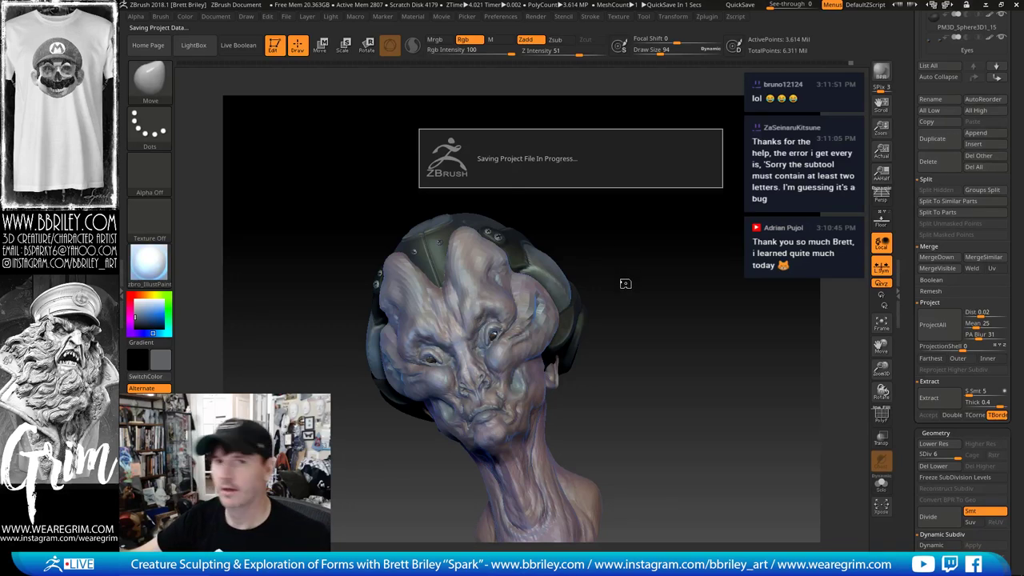
Step: Build up the brow above the eyes with the Clay brush at draw size 29 and turn off its RGB colouring
mouse_move(585, 136)
mouse_down()
mouse_move(632, 258)
mouse_move(626, 278)
mouse_up()
key(b)
key(c)
key(l)
key(s)
mouse_move(487, 333)
mouse_down()
mouse_move(466, 332)
mouse_move(480, 336)
mouse_up()
key(s)
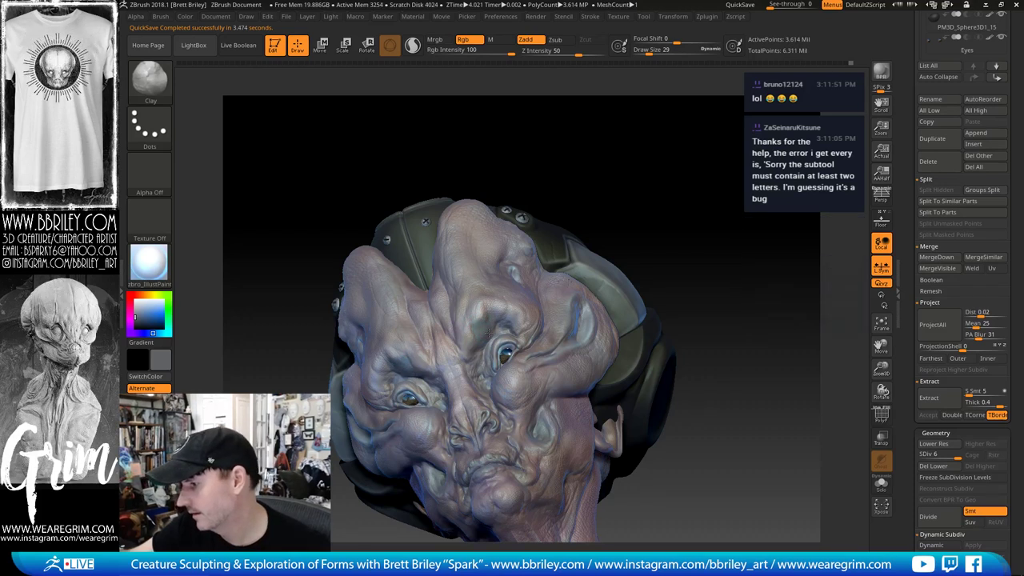
drag(558, 173, 596, 174)
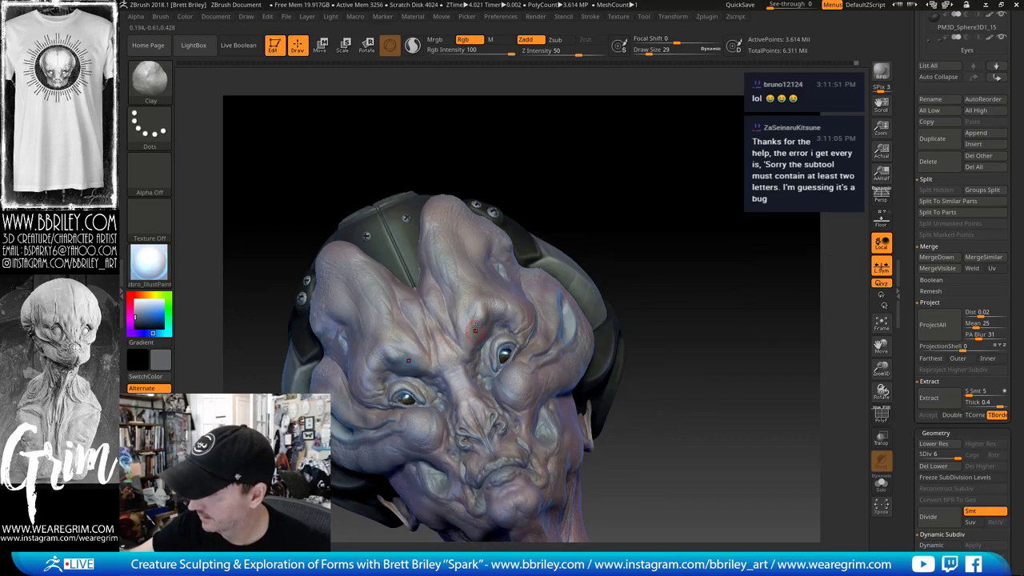
right_drag(480, 327, 477, 331)
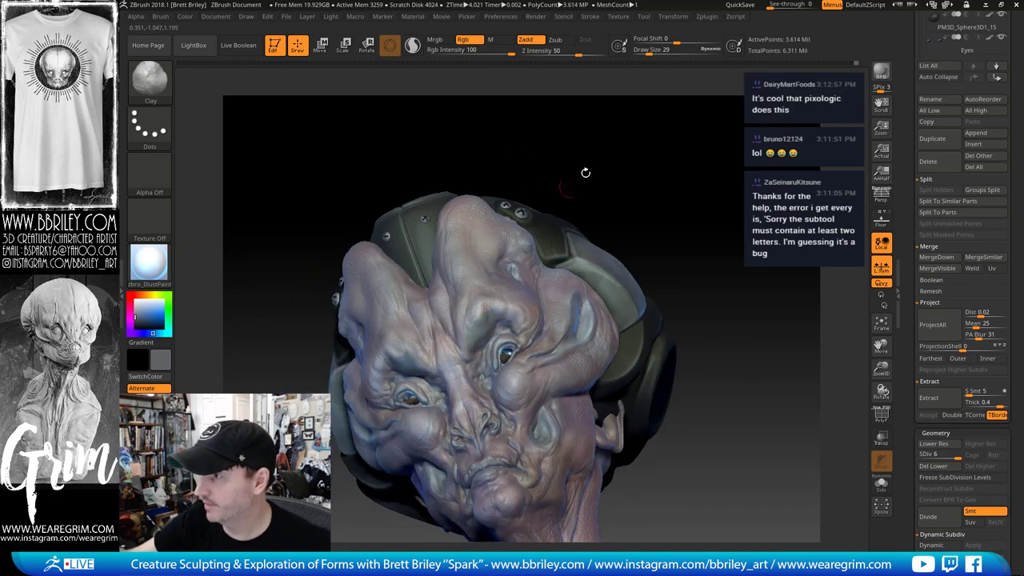
right_drag(585, 171, 631, 138)
click(469, 40)
drag(562, 164, 584, 164)
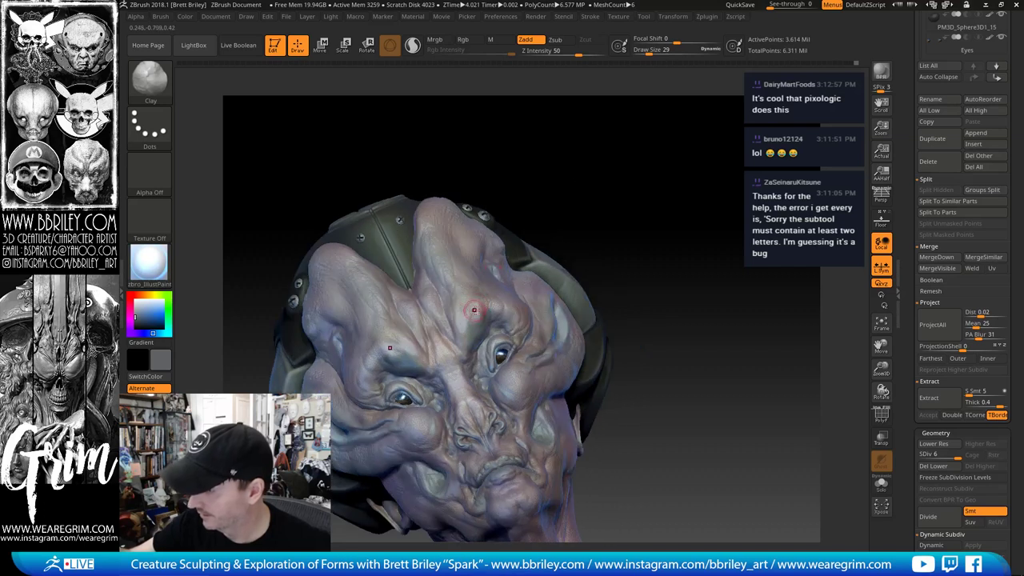
Step: Sample a mauve-grey skin colour and paint it over the brow with the Standard brush at draw size 29 and RGB intensity 36
key(c)
key(b)
key(s)
key(t)
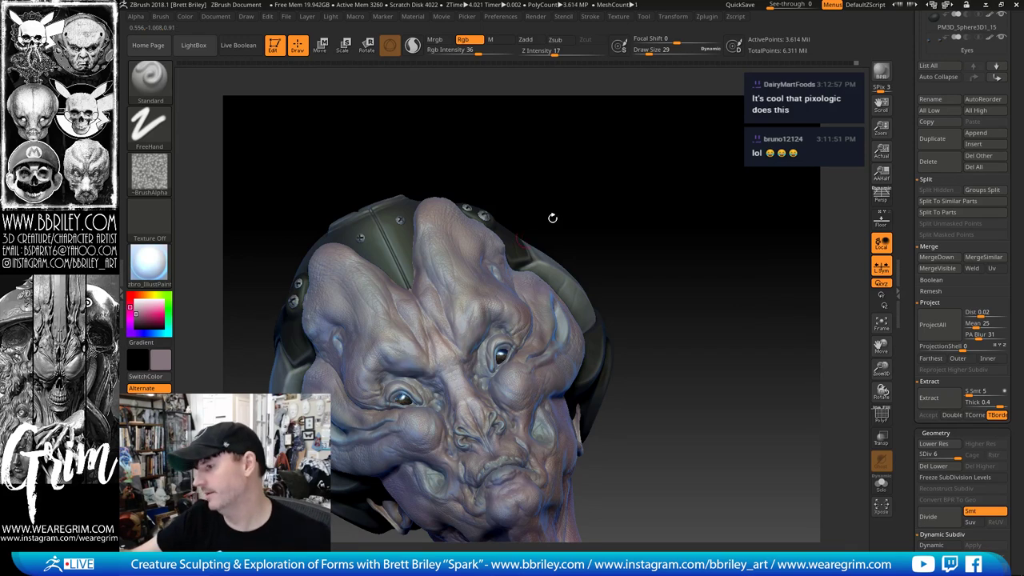
Step: Nudge the skin between the inner eye corners and the nose bridge with the Move brush at draw size 23
drag(552, 218, 512, 228)
key(b)
key(m)
key(v)
key(bracketleft)
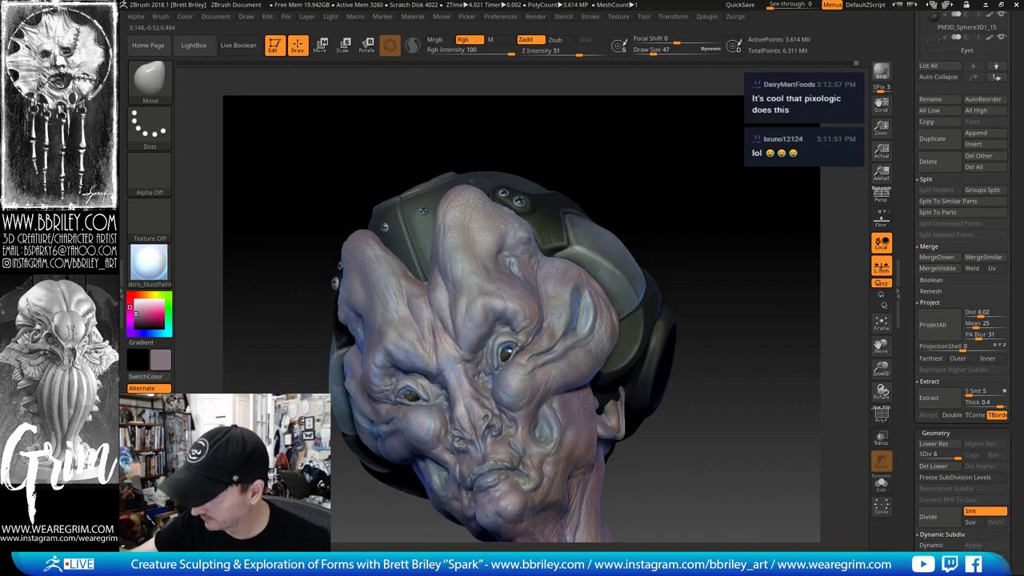
key(s)
drag(617, 138, 649, 137)
key(s)
click(482, 344)
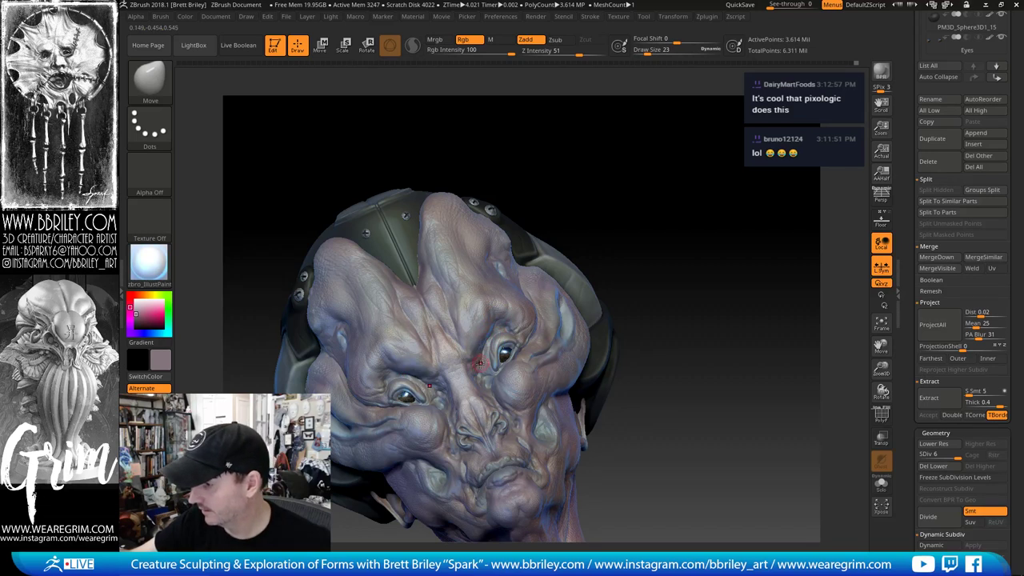
Step: Add fine volume to the brow just above the eyes with the Clay brush at draw sizes 18 and 15
right_drag(484, 347, 484, 319)
key(b)
key(c)
key(l)
key(s)
click(499, 330)
key(bracketleft)
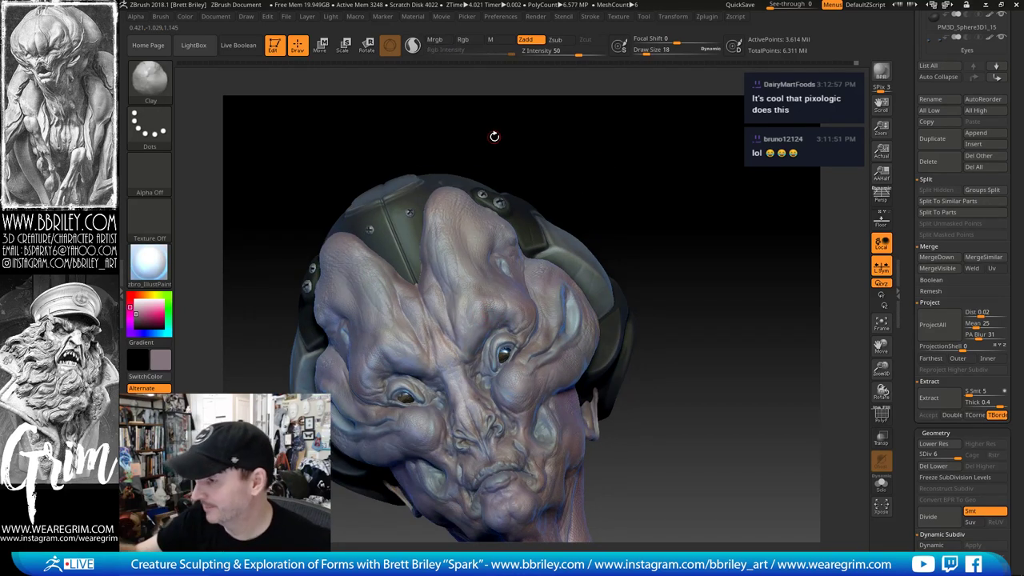
key(bracketleft)
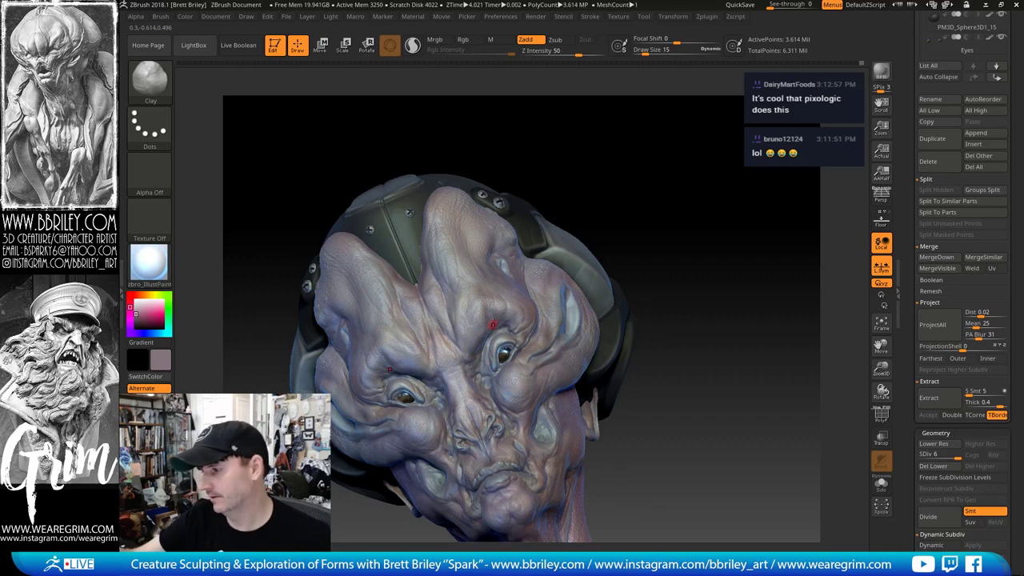
Step: Swell the brow folds over the eyes with the Inflat brush at Z intensity 10 and draw sizes 36 to 56
key(b)
key(i)
key(n)
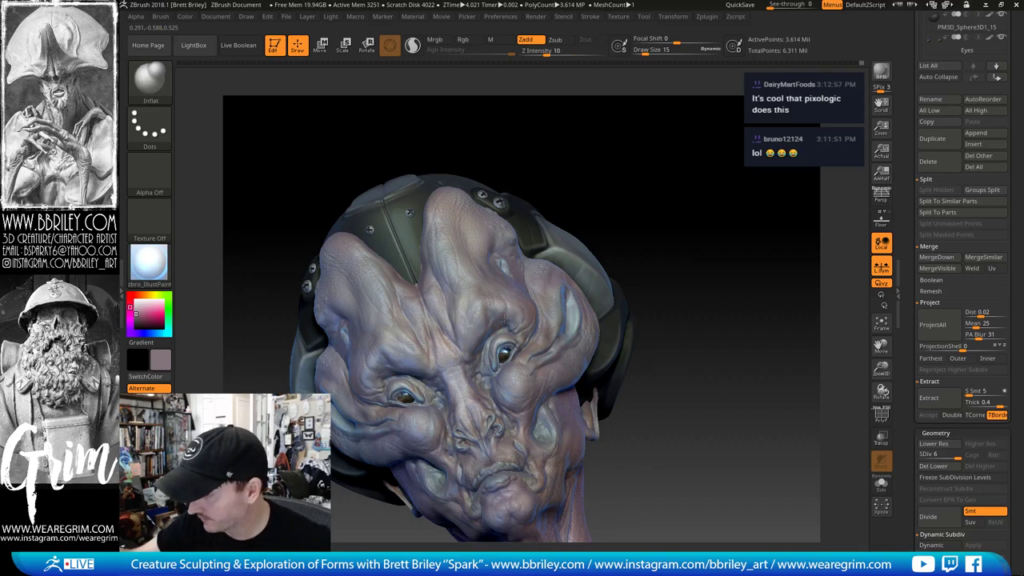
right_drag(498, 325, 479, 326)
key(s)
drag(500, 327, 504, 327)
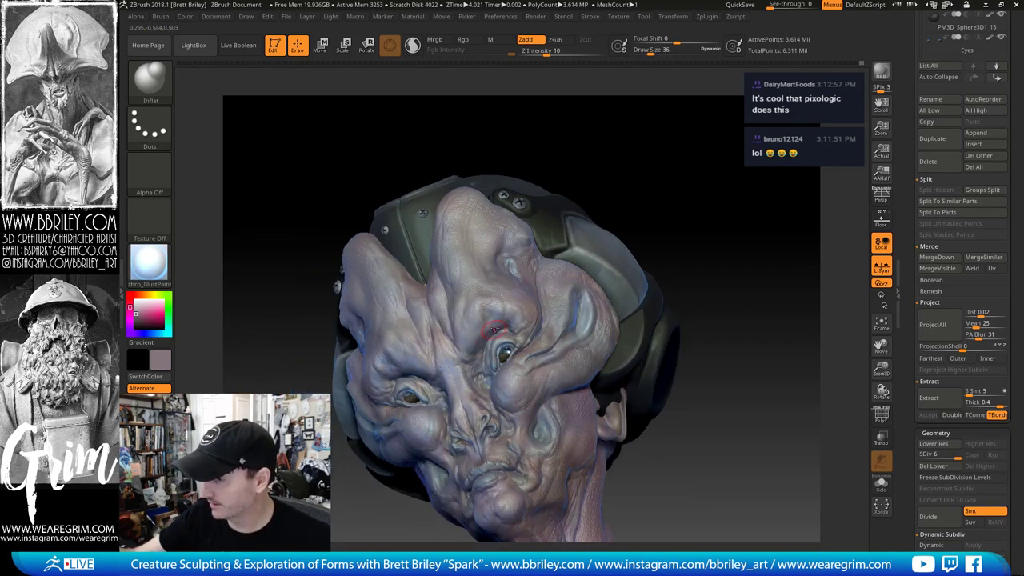
mouse_move(618, 168)
mouse_down()
mouse_move(552, 244)
mouse_move(624, 173)
mouse_move(616, 190)
mouse_up()
key(bracketright)
key(bracketright)
key(bracketright)
key(bracketright)
key(bracketright)
key(bracketright)
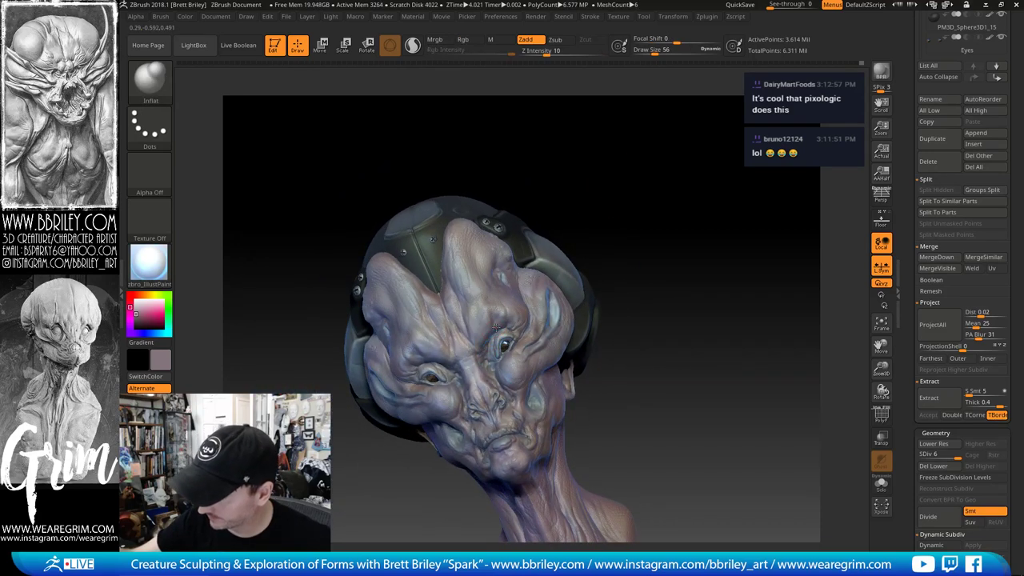
Step: Reshape the brow fold directly over the upper eyelids with the Move brush at draw size 39
key(b)
key(m)
key(v)
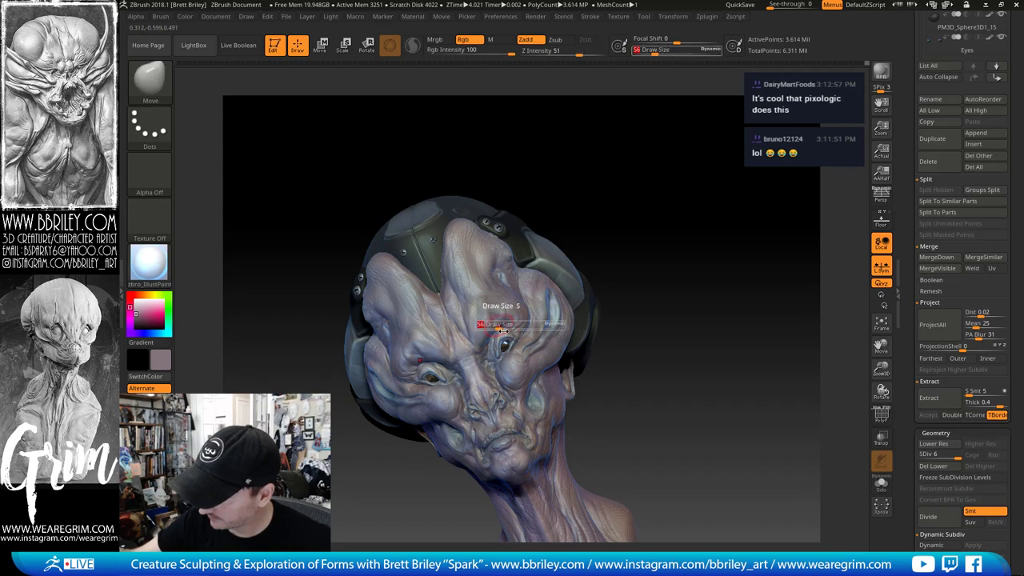
key(bracketleft)
key(bracketleft)
key(bracketleft)
key(bracketleft)
key(bracketleft)
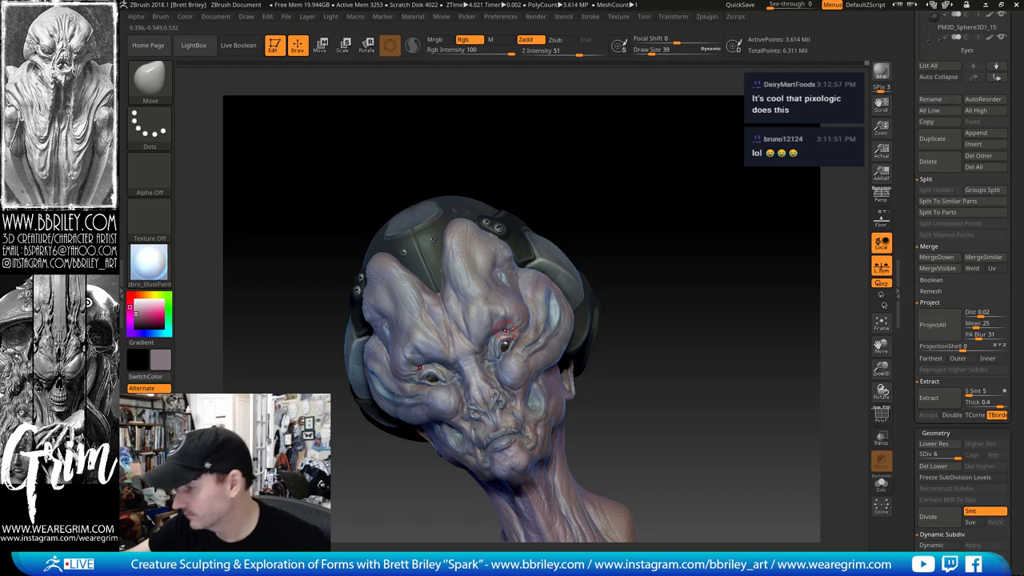
Step: Cut creases above the outer brow with the DamStandard brush at draw size 29
key(b)
key(d)
key(s)
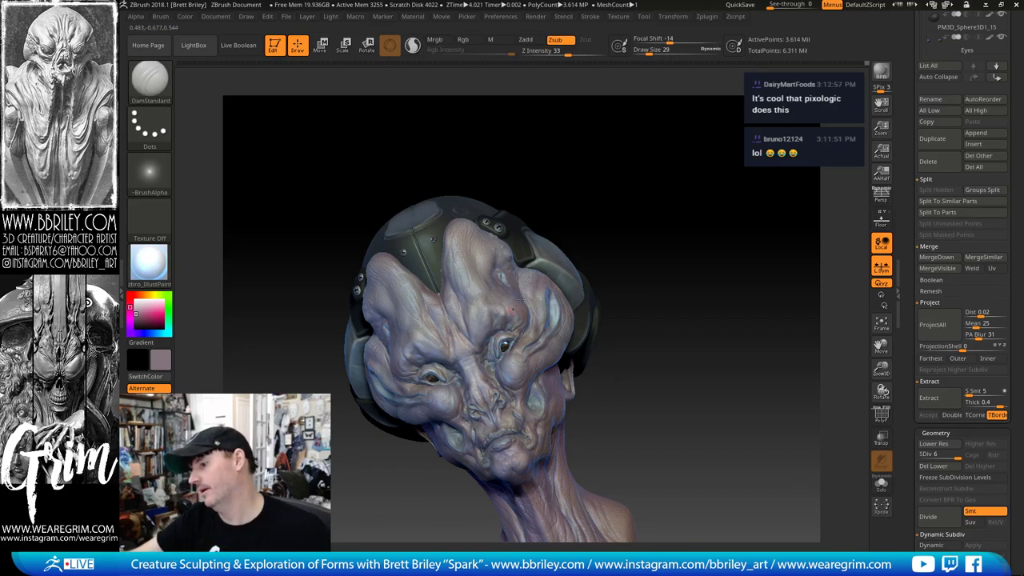
Step: Refine the cheeks beneath the eyes and the lower side lobes with the Move brush at draw sizes 41 to 65
mouse_move(642, 221)
mouse_down()
mouse_move(685, 253)
mouse_move(674, 291)
mouse_move(436, 328)
mouse_up()
key(b)
key(m)
key(v)
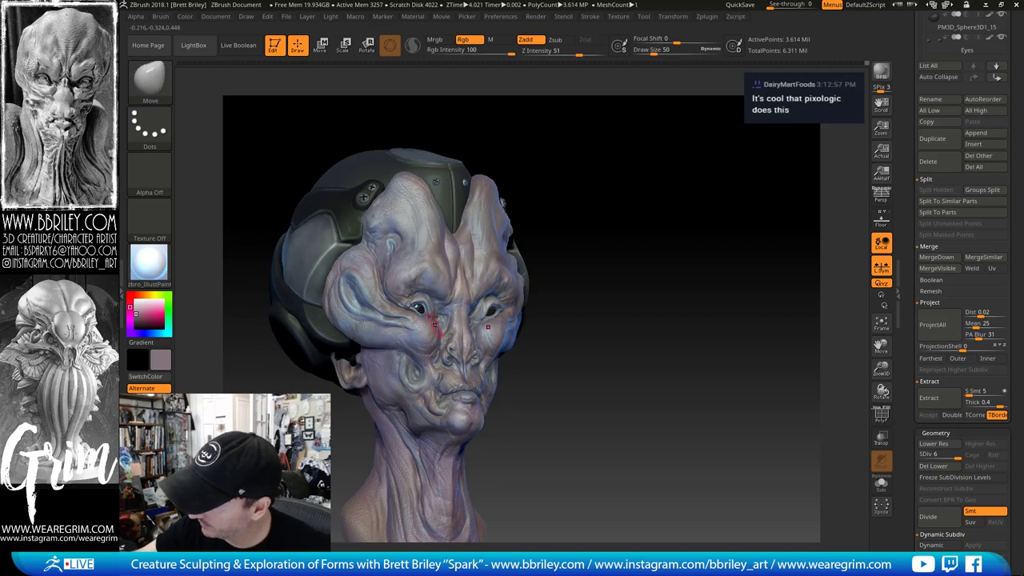
shift+right_drag(430, 322, 424, 326)
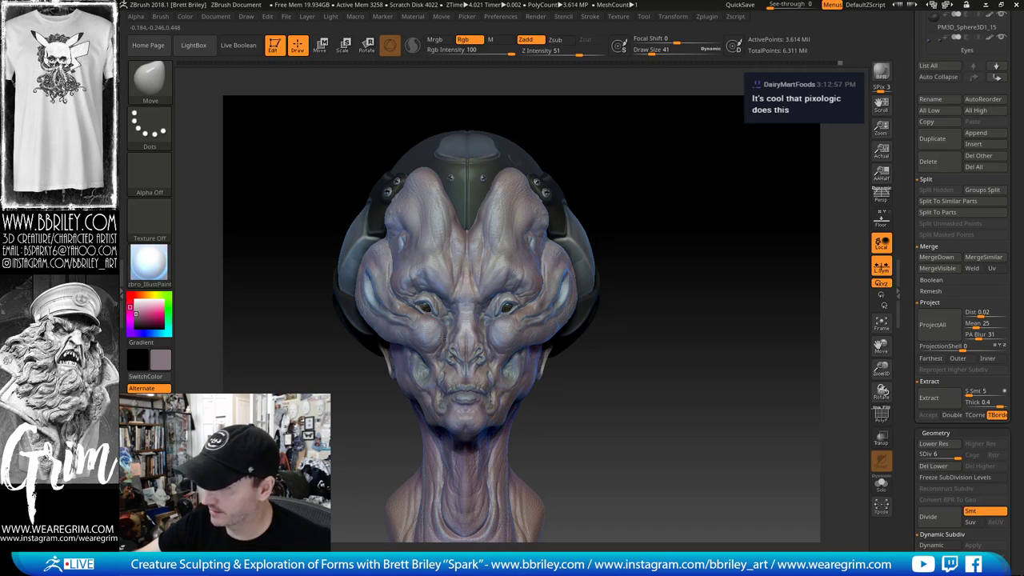
mouse_move(530, 274)
right_down()
mouse_move(560, 296)
mouse_move(514, 323)
right_up()
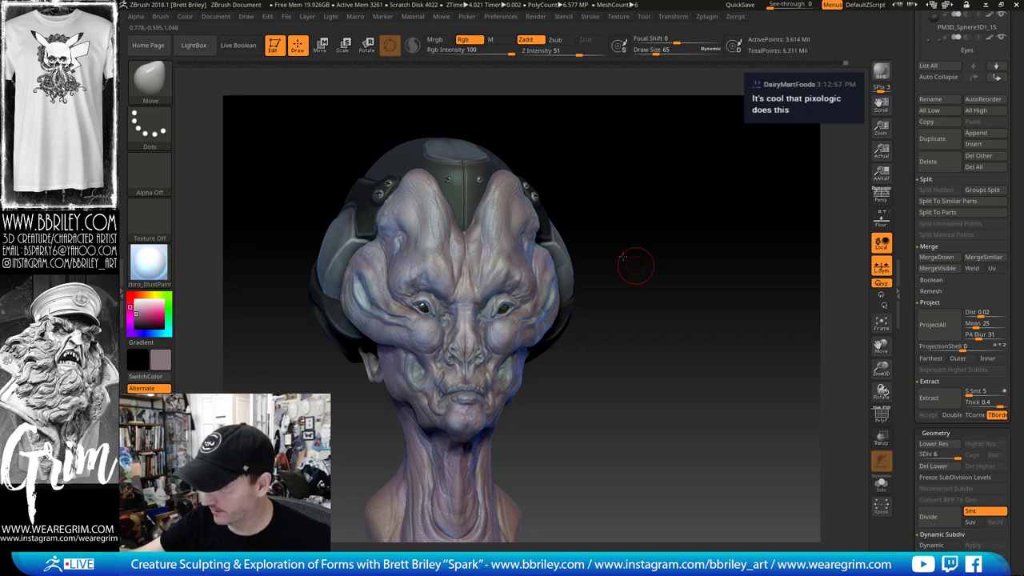
right_drag(635, 266, 510, 350)
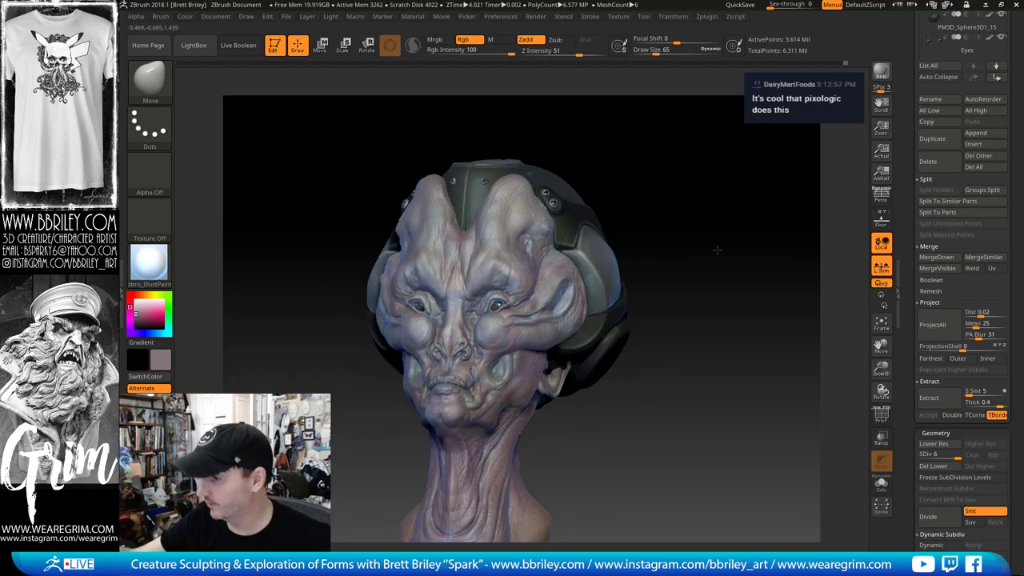
Step: Save the bust as a tool file named Zbrush_Live_Episode_18_02
drag(718, 250, 714, 259)
mouse_move(644, 16)
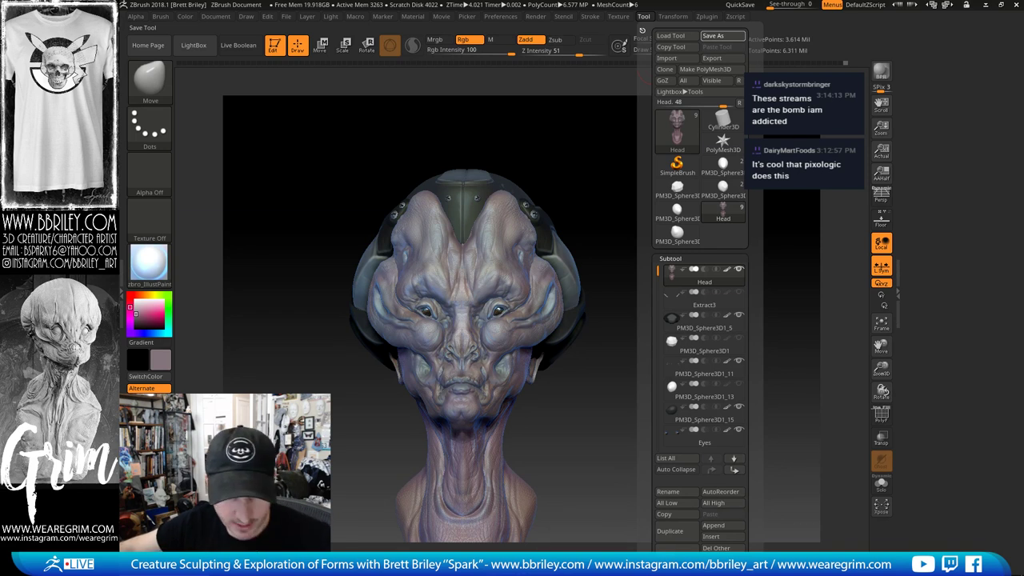
key(Return)
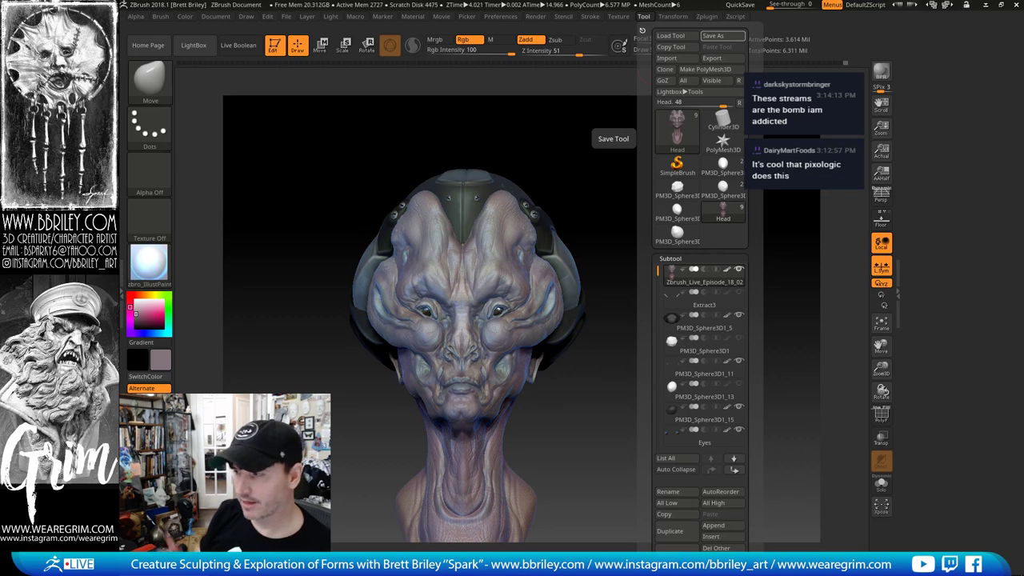
drag(614, 341, 612, 340)
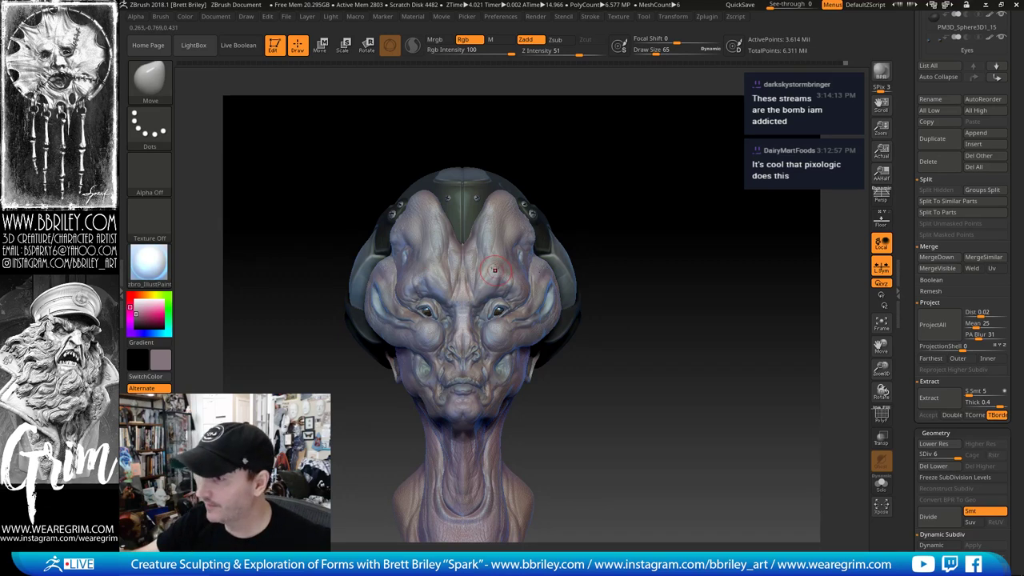
key(b)
key(s)
key(t)
key(b)
key(d)
key(s)
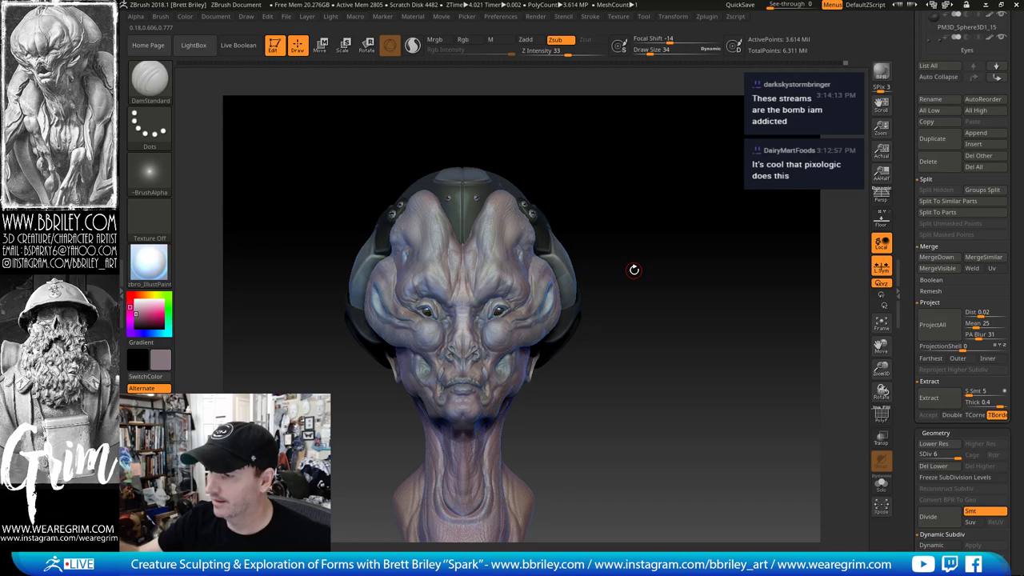
Step: Try to reshape the outer edge of the side lobes with the Move brush at draw size 75, and undo the stroke
key(b)
key(m)
key(v)
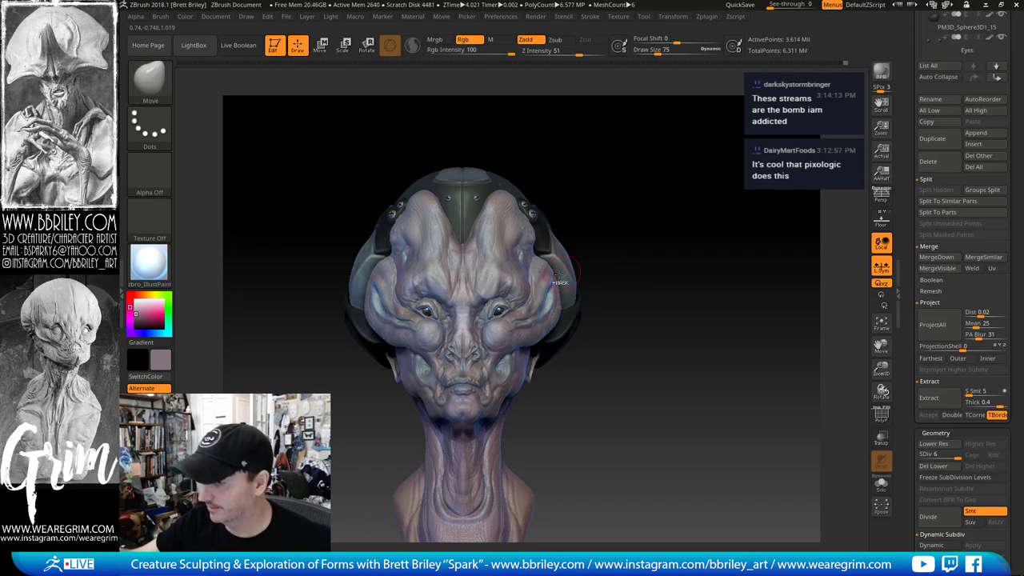
key(ctrl+z)
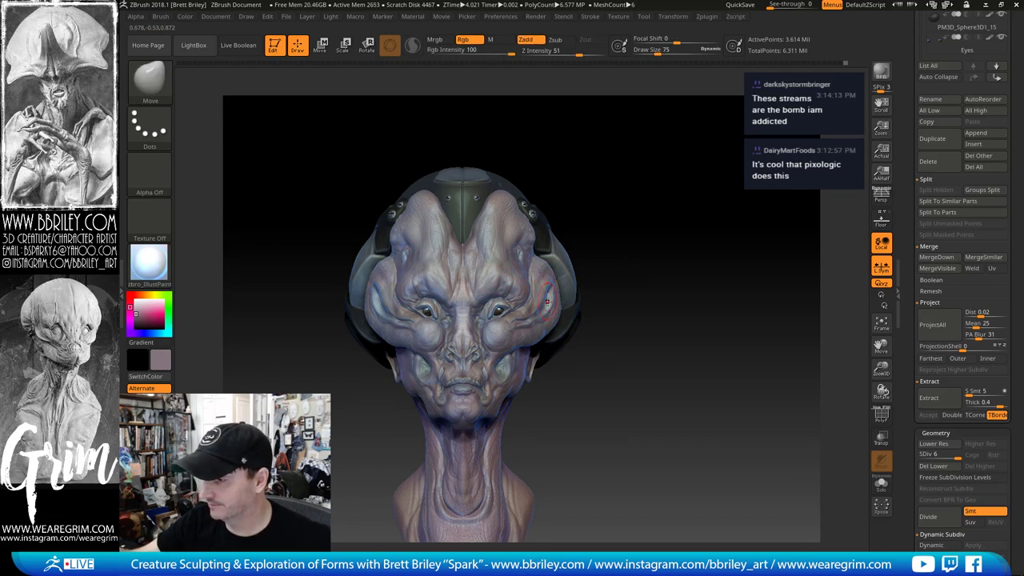
Step: Try painting a purple-blue tint over the brow with the Standard brush at draw size 72, and undo the stroke
key(b)
key(s)
key(t)
key(s)
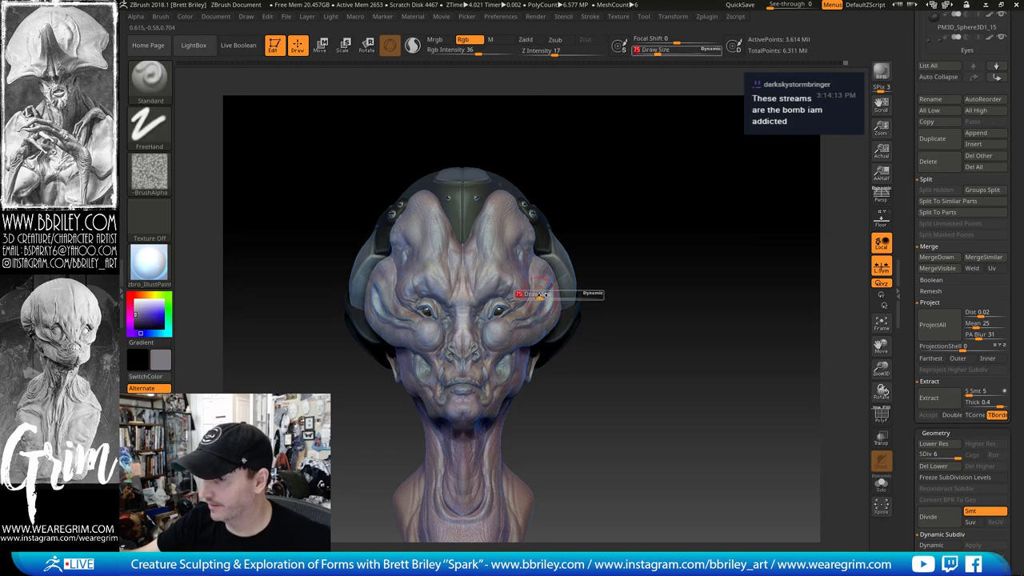
click(541, 295)
drag(151, 313, 144, 309)
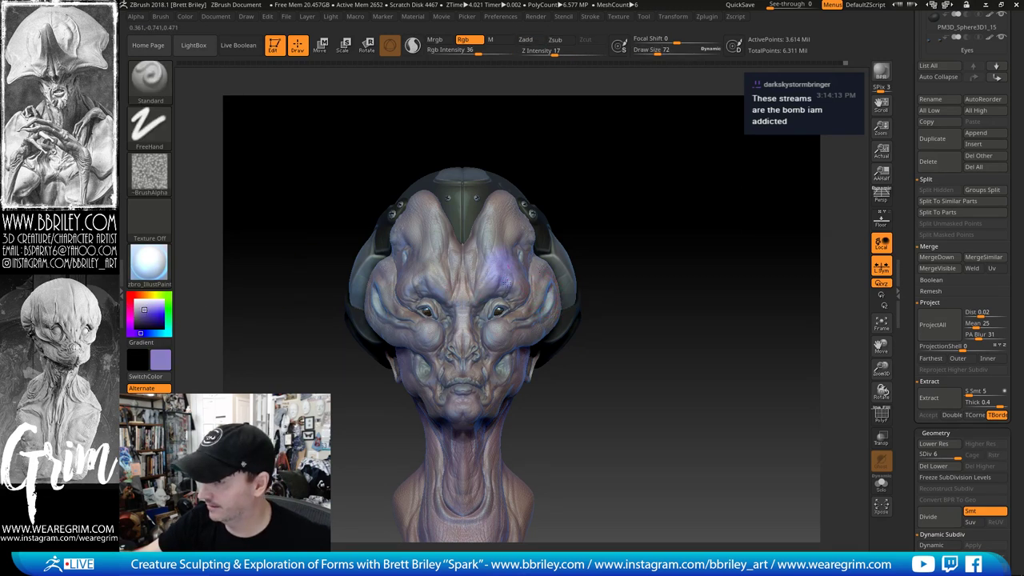
drag(506, 281, 483, 285)
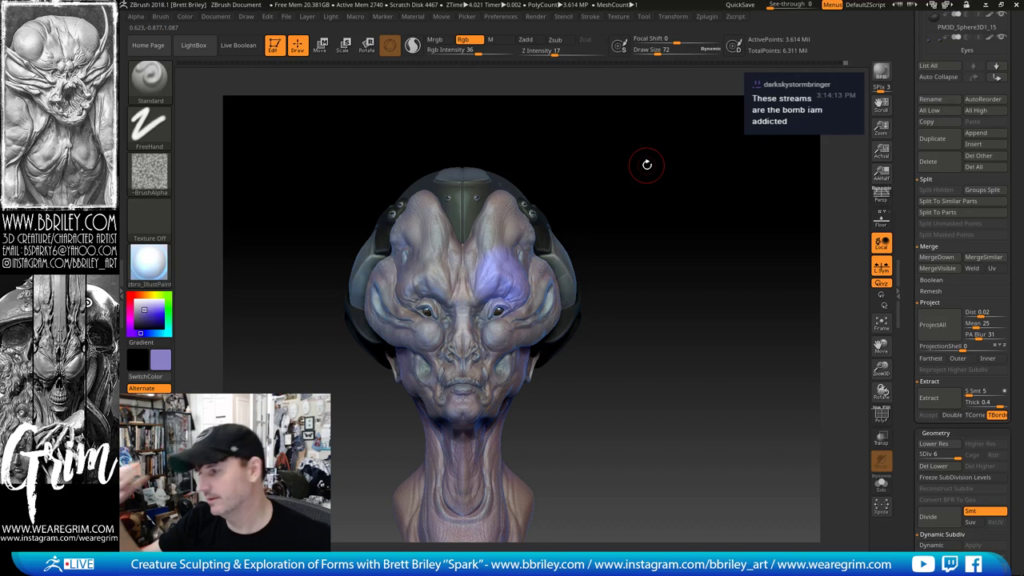
key(ctrl+z)
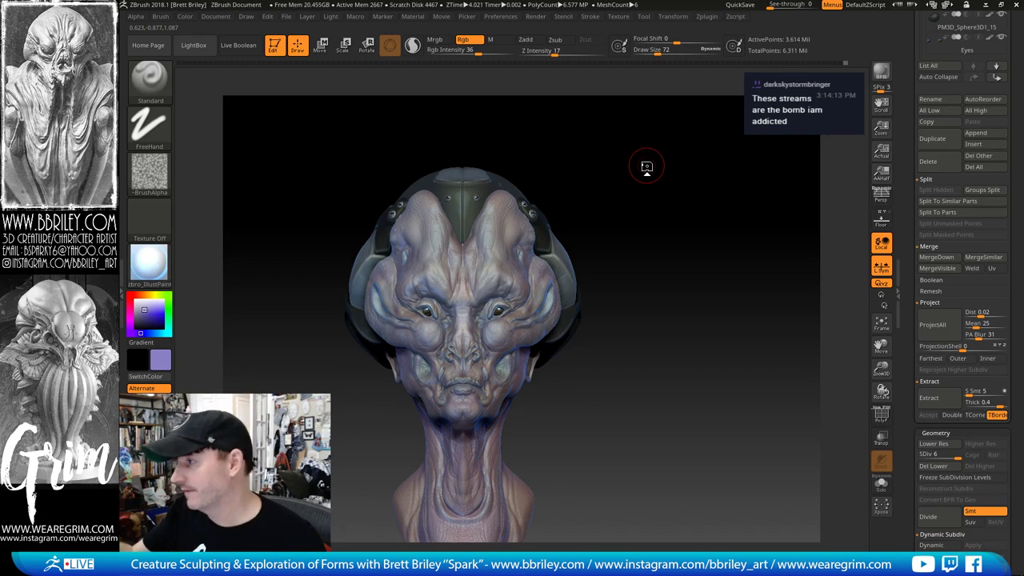
Step: Delete the hidden subtools PM3D_Sphere3D1 and PM3D_Sphere3D1_13
drag(909, 269, 934, 372)
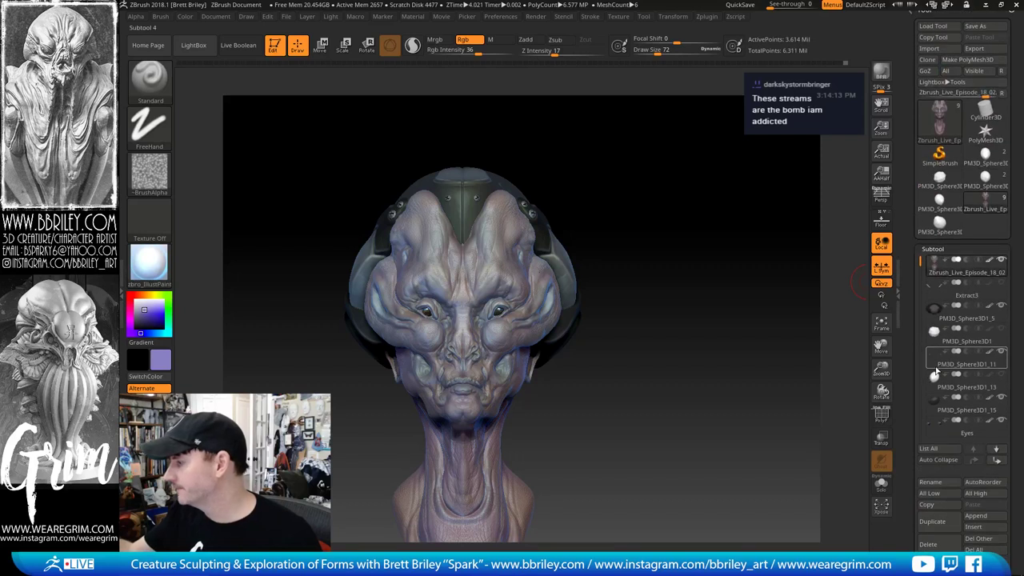
click(941, 370)
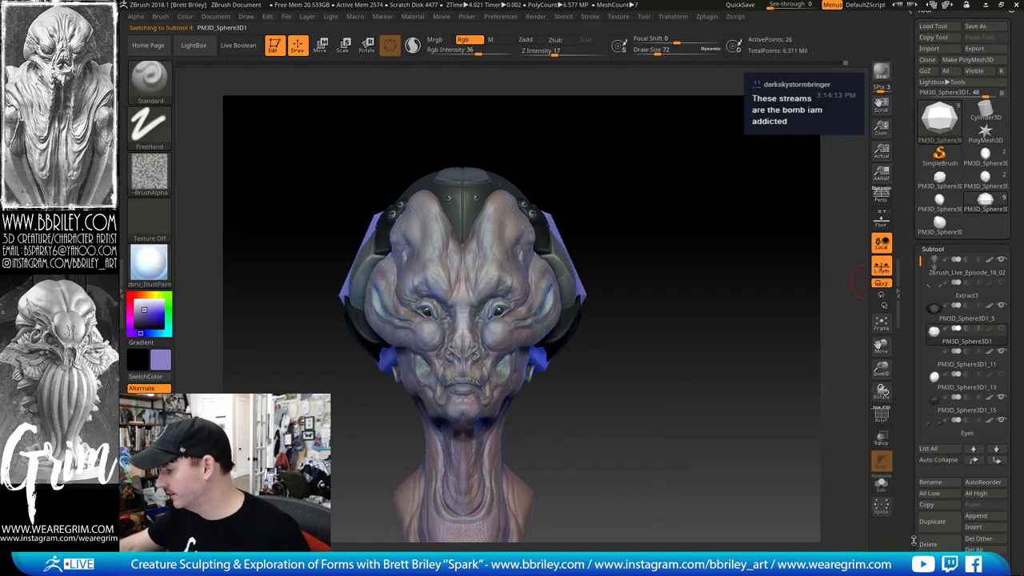
click(931, 544)
click(928, 544)
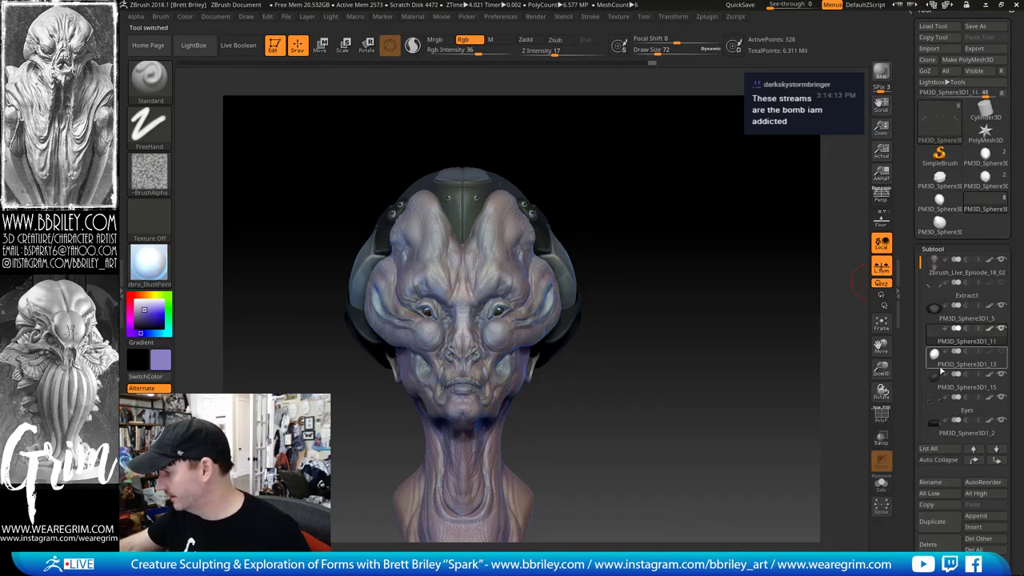
click(928, 544)
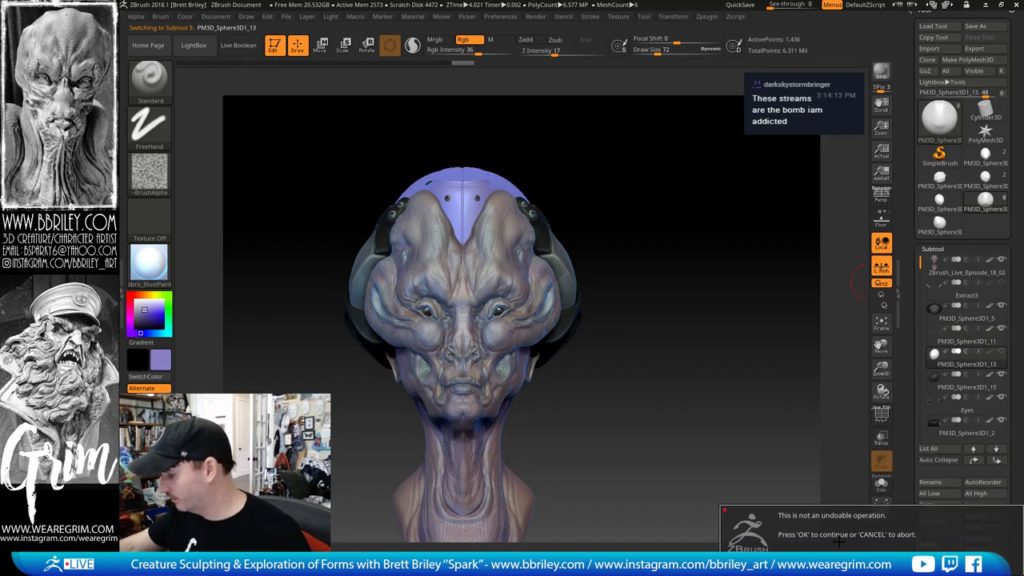
click(871, 563)
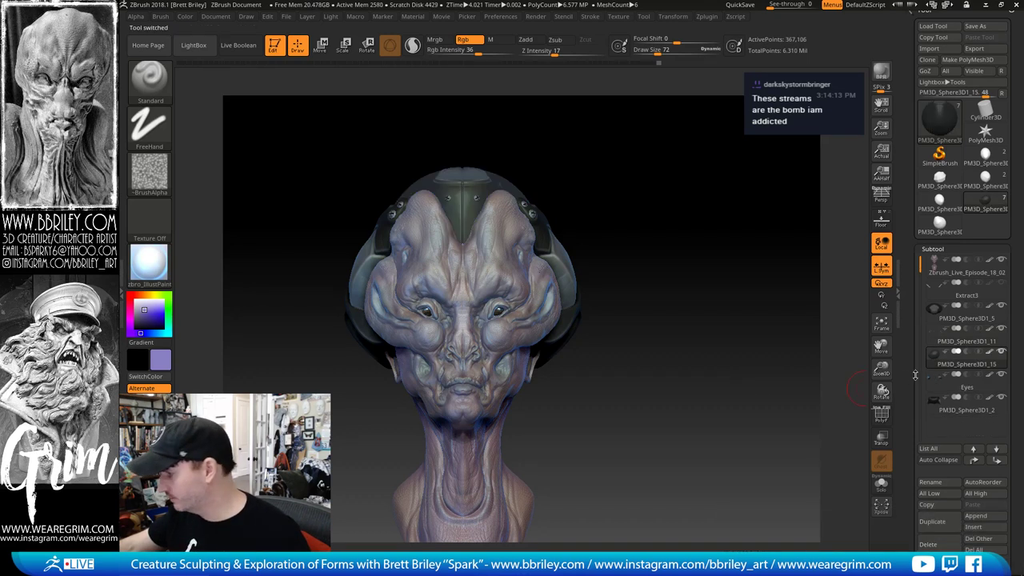
Step: Try moving and scaling the Extract3 horn pieces up beside the helmet with the gizmo, and undo the last changes
click(935, 299)
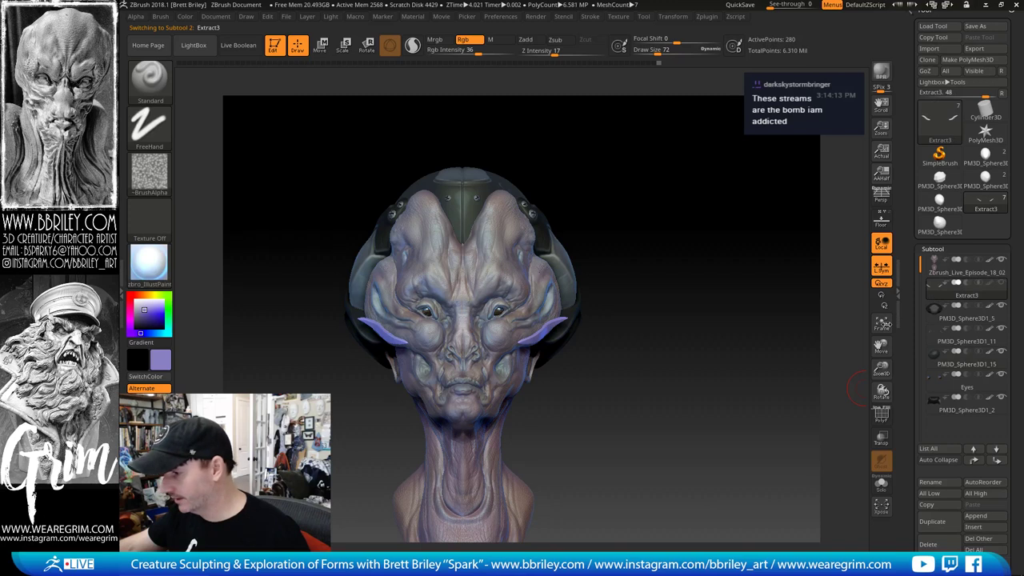
mouse_move(741, 375)
mouse_down()
mouse_move(718, 381)
mouse_move(765, 386)
mouse_move(832, 352)
mouse_up()
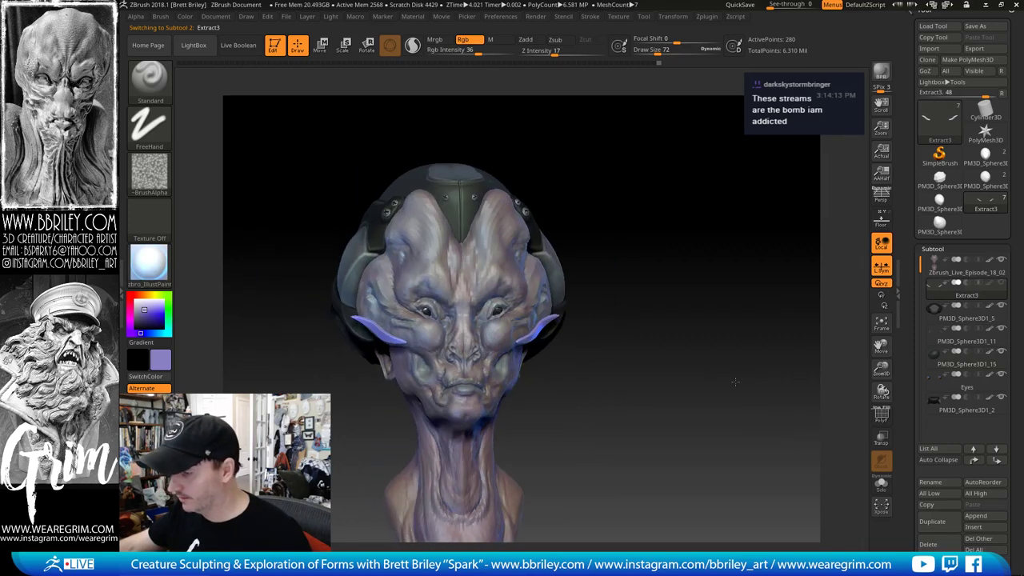
key(w)
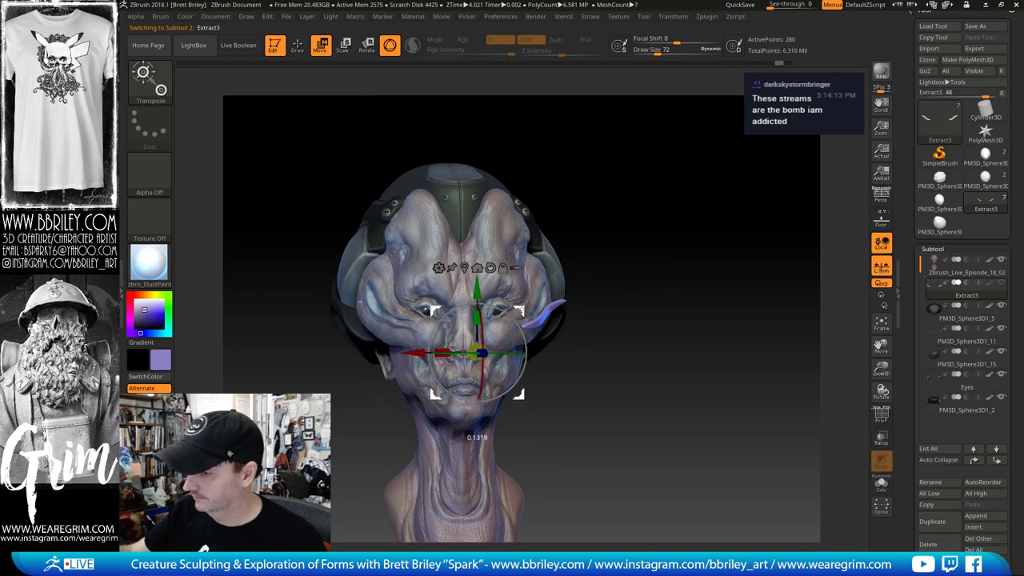
alt+drag(512, 327, 533, 261)
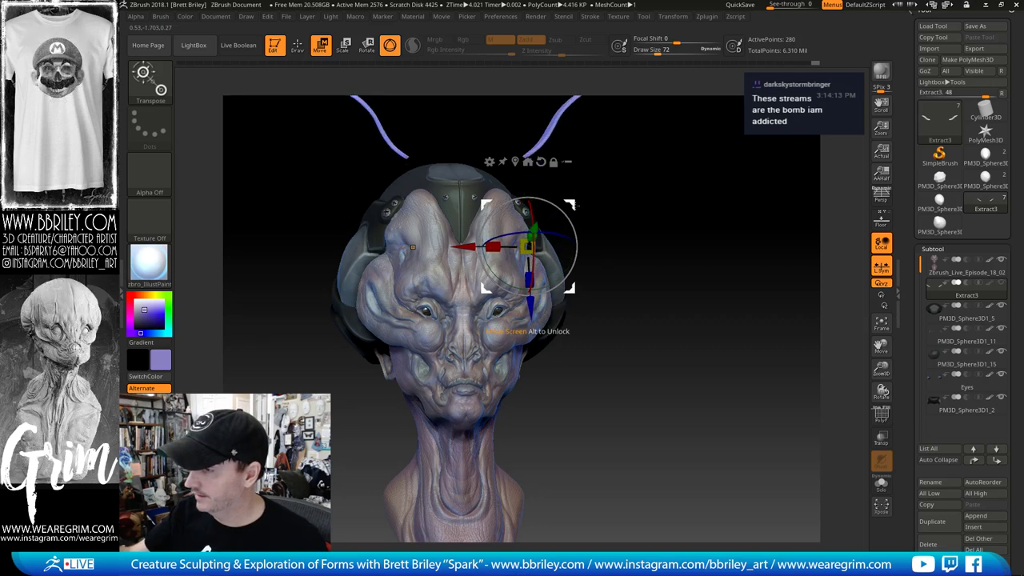
drag(573, 205, 582, 282)
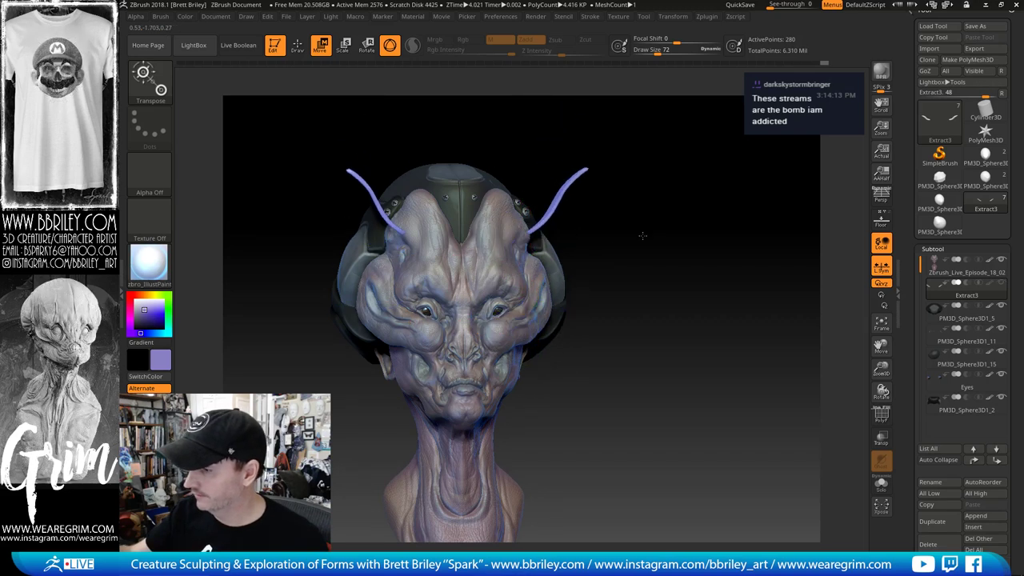
drag(640, 235, 690, 229)
key(ctrl+z)
key(ctrl+z)
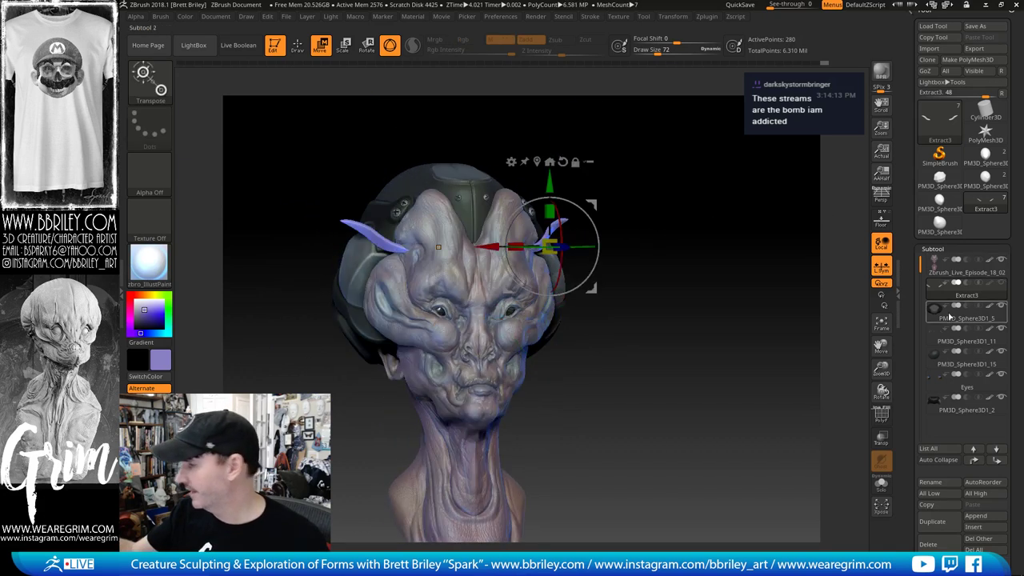
Step: Delete the Extract3 horn subtool
click(919, 546)
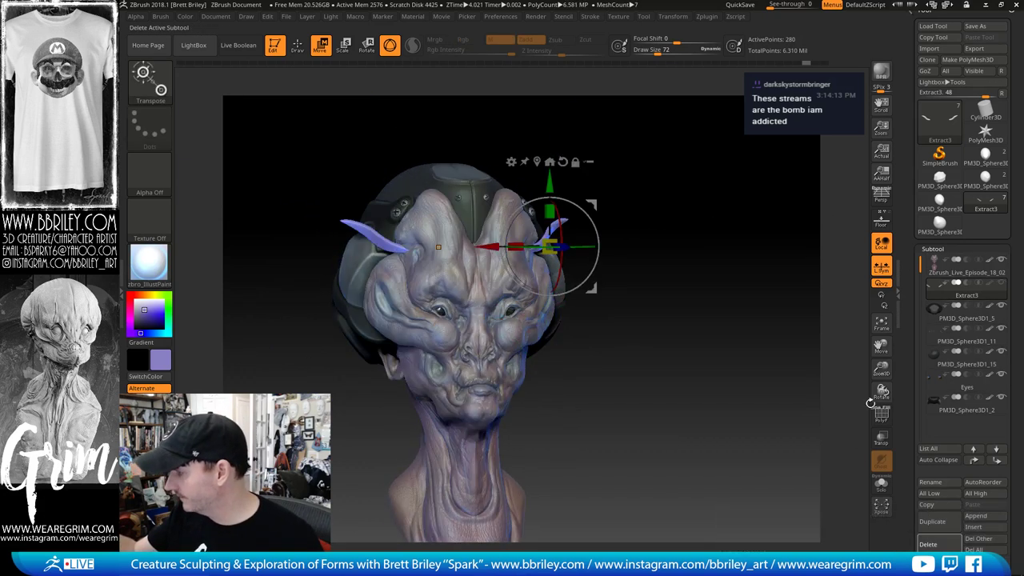
click(853, 494)
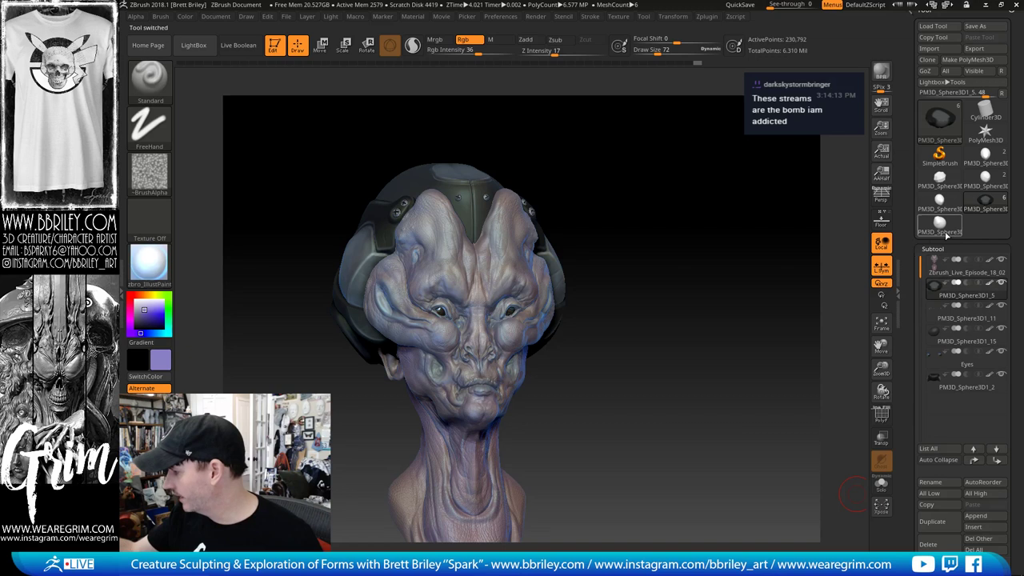
mouse_move(985, 199)
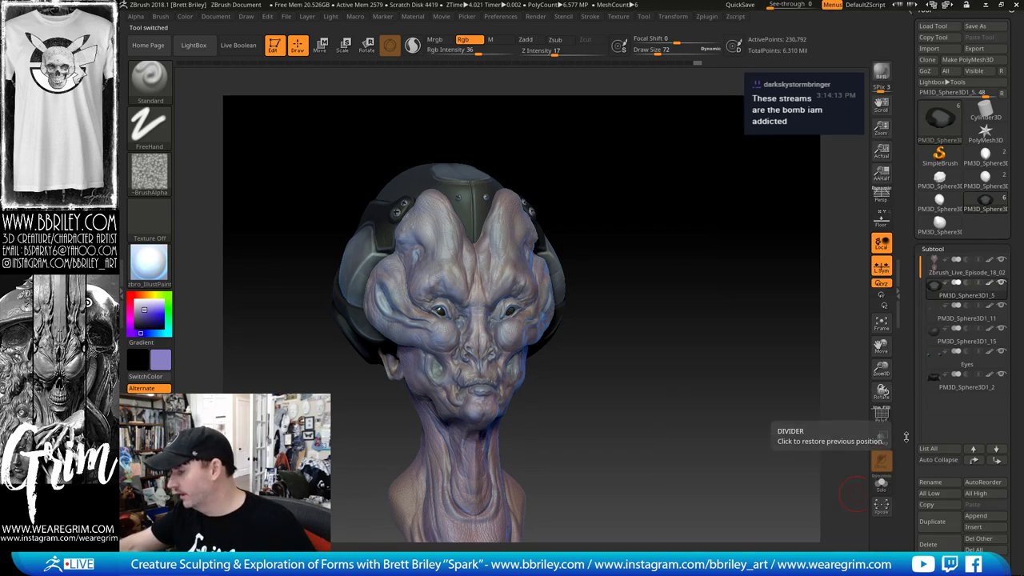
Step: Inspect all subtools at their lowest subdivision levels with polyframe from several angles, and restore them to their highest levels
drag(906, 437, 912, 341)
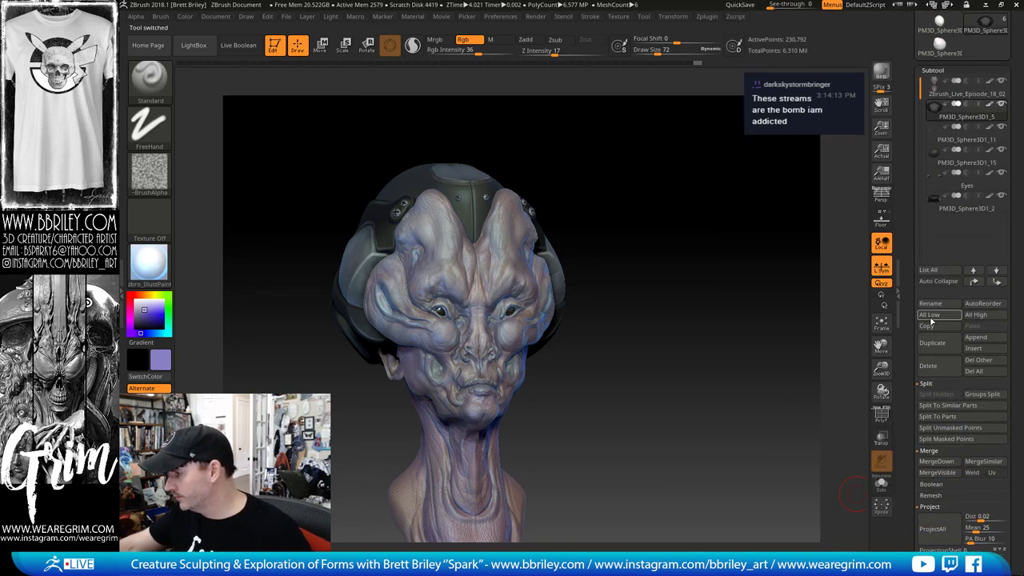
click(930, 315)
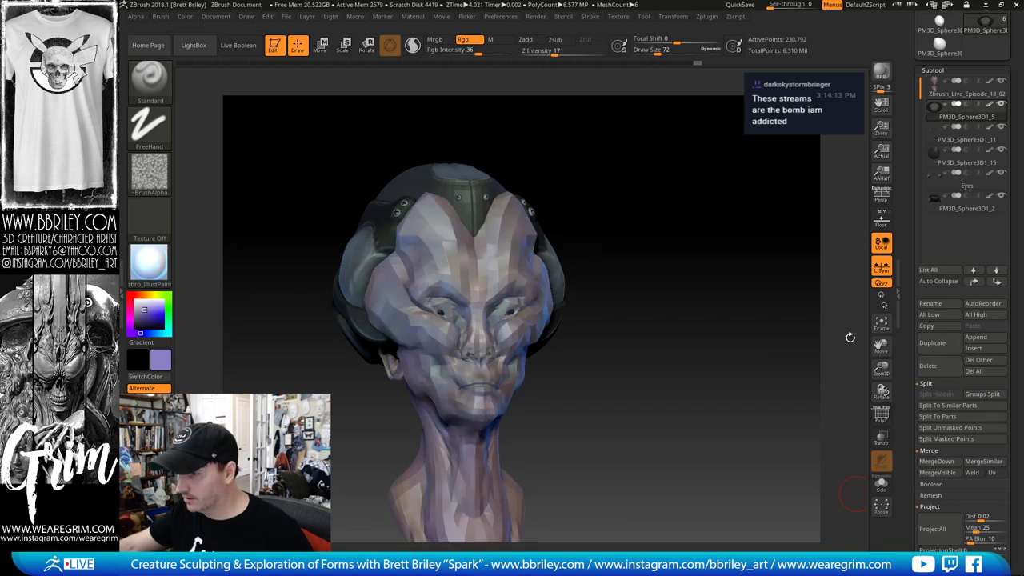
click(881, 415)
drag(710, 354, 448, 318)
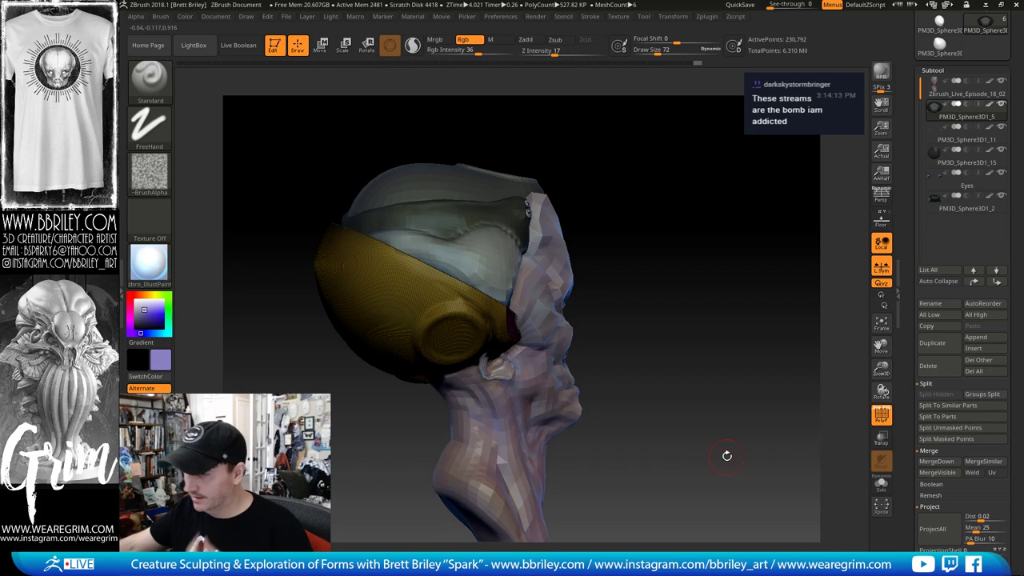
drag(727, 455, 672, 437)
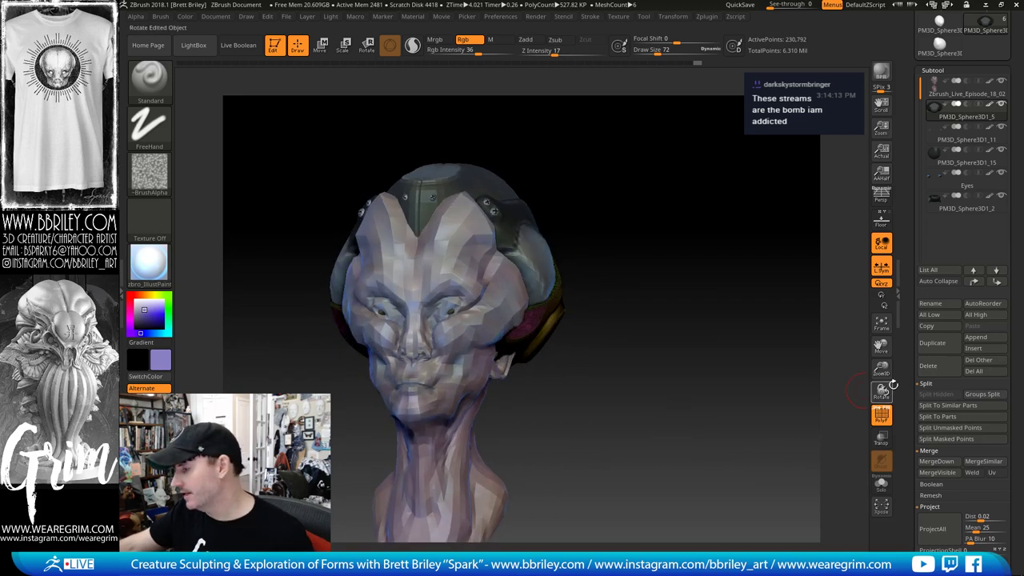
drag(664, 340, 740, 347)
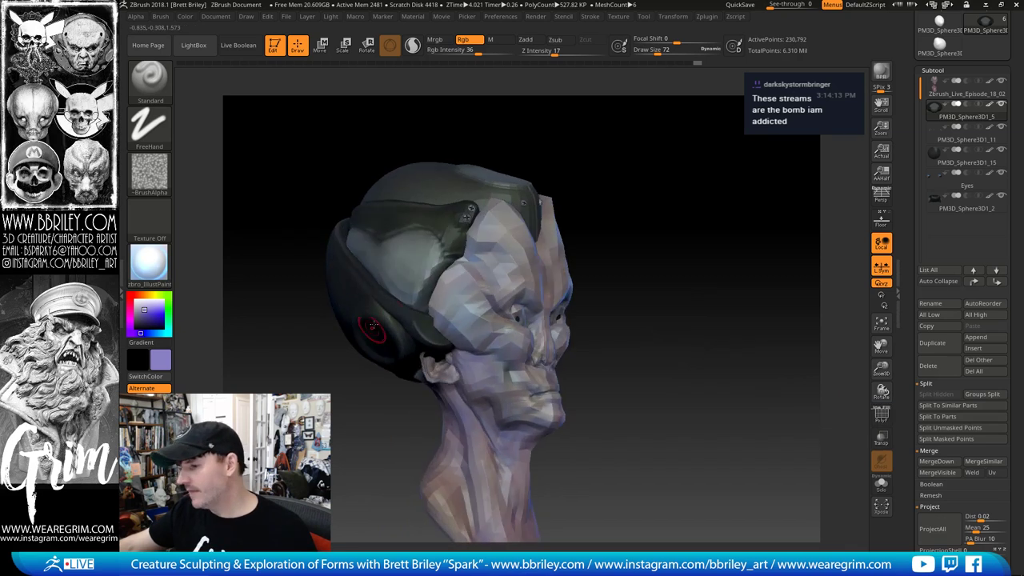
click(975, 314)
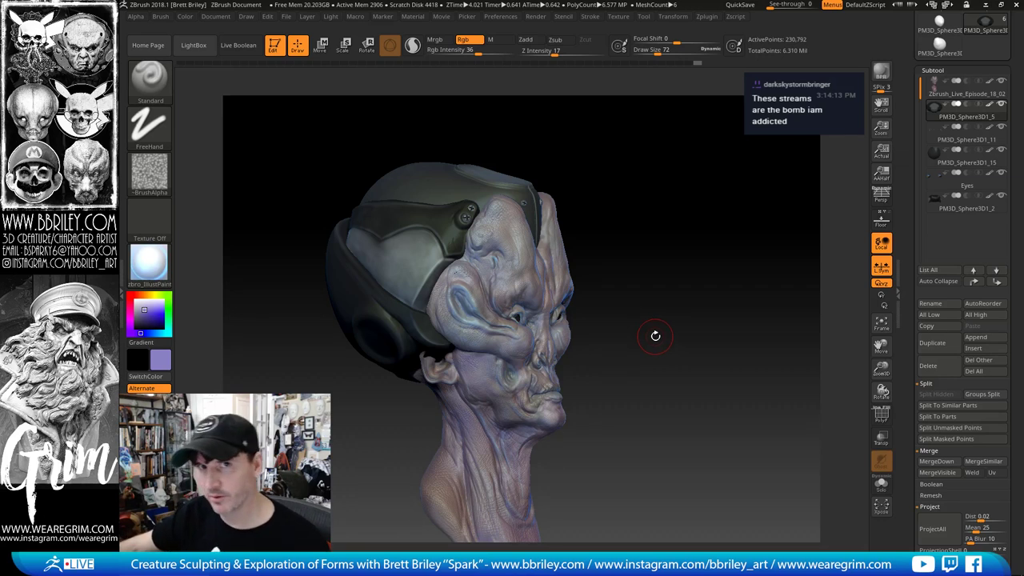
Step: Create a combined low-resolution posing mesh of all subtools with Transpose Master's TPoseMesh
mouse_move(715, 334)
mouse_down()
mouse_move(666, 383)
mouse_move(697, 333)
mouse_up()
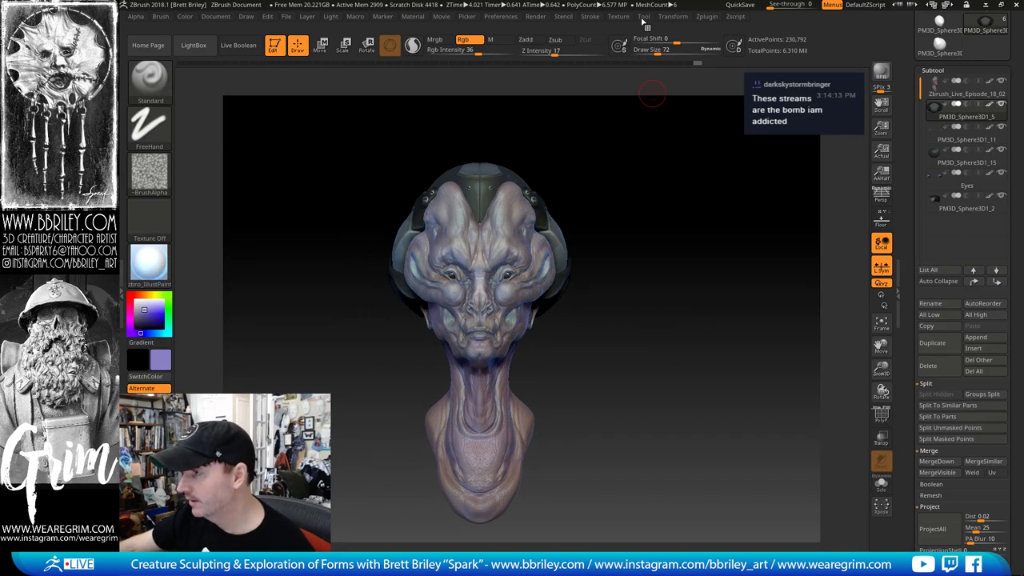
click(669, 17)
click(709, 16)
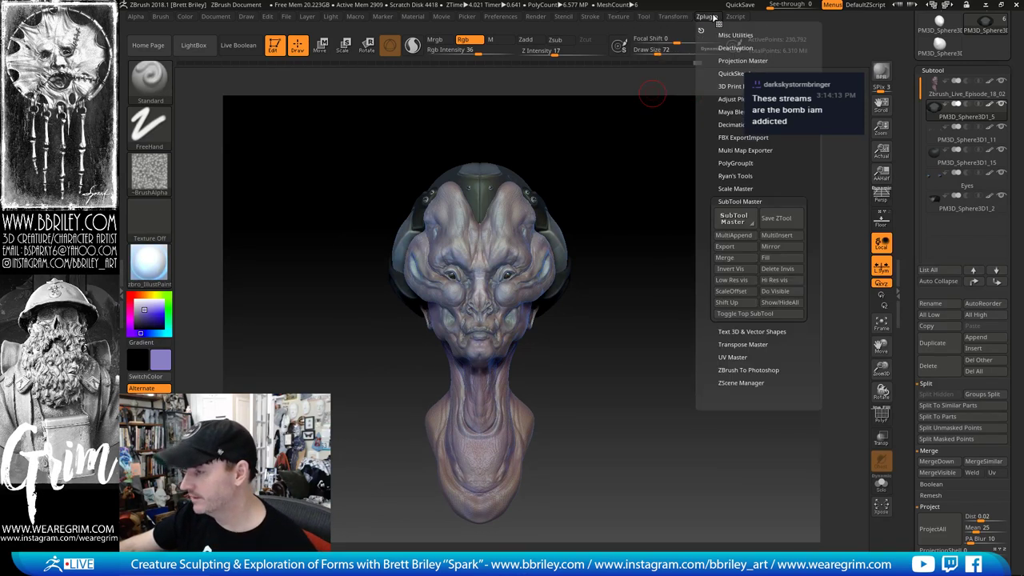
click(740, 201)
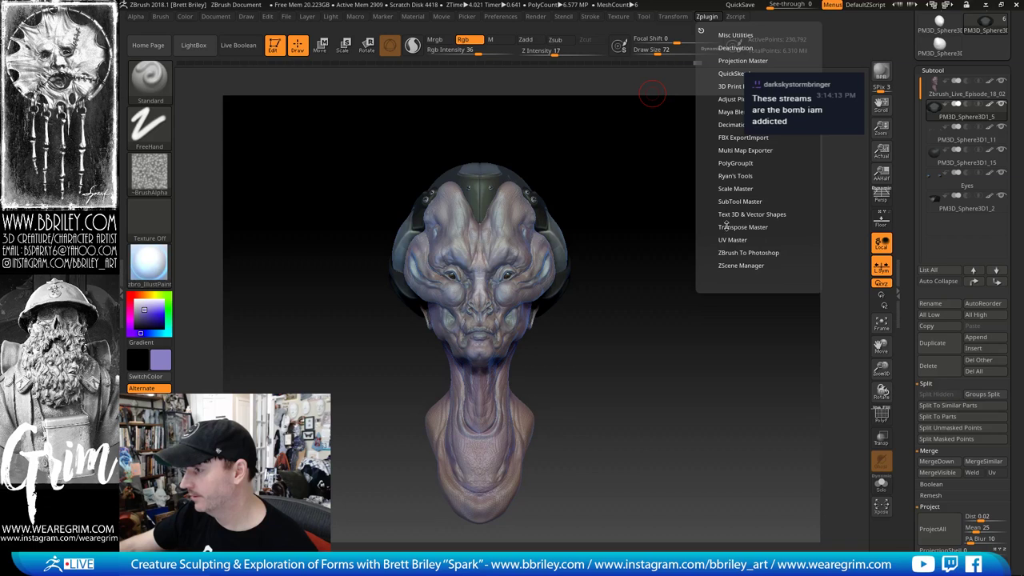
click(730, 227)
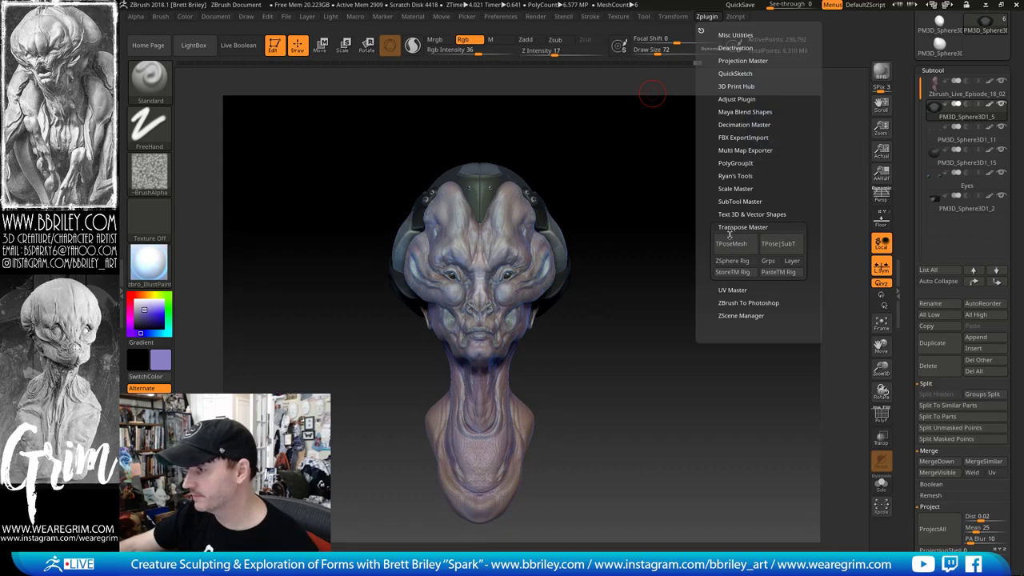
click(724, 244)
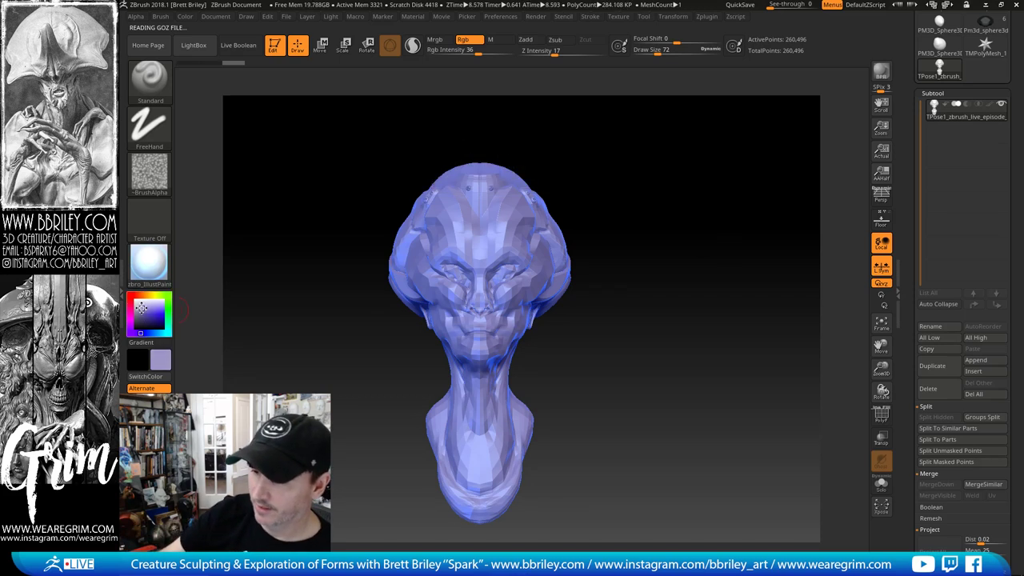
Step: Set the main colour to white and apply a neutral grey material to the posing mesh
drag(142, 308, 135, 301)
click(149, 265)
click(347, 366)
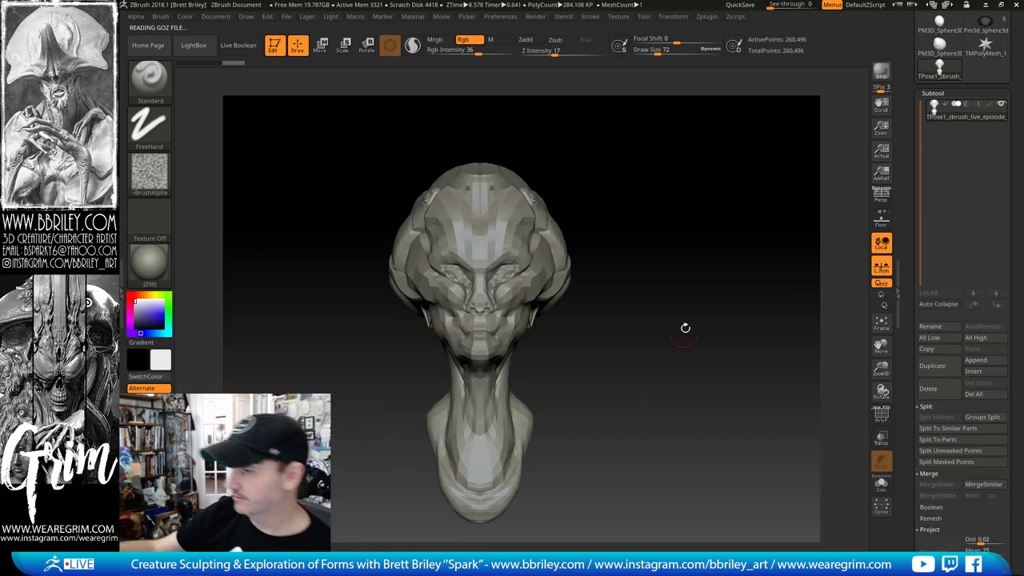
Step: Bring the posing mesh into profile and set the masking brush to MaskLasso
mouse_move(662, 240)
mouse_down()
mouse_move(723, 259)
mouse_move(696, 279)
mouse_move(661, 223)
mouse_up()
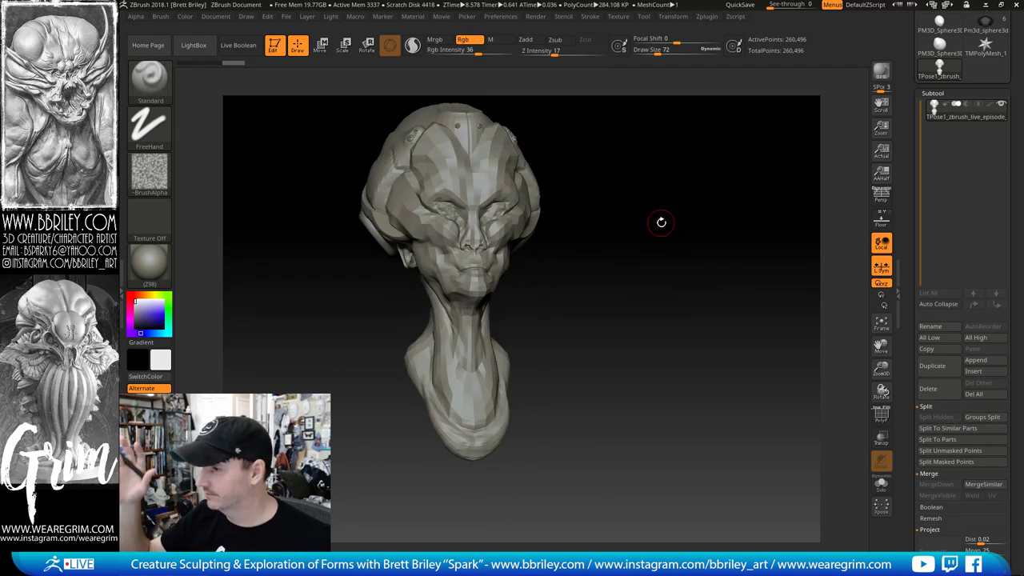
drag(661, 263, 641, 328)
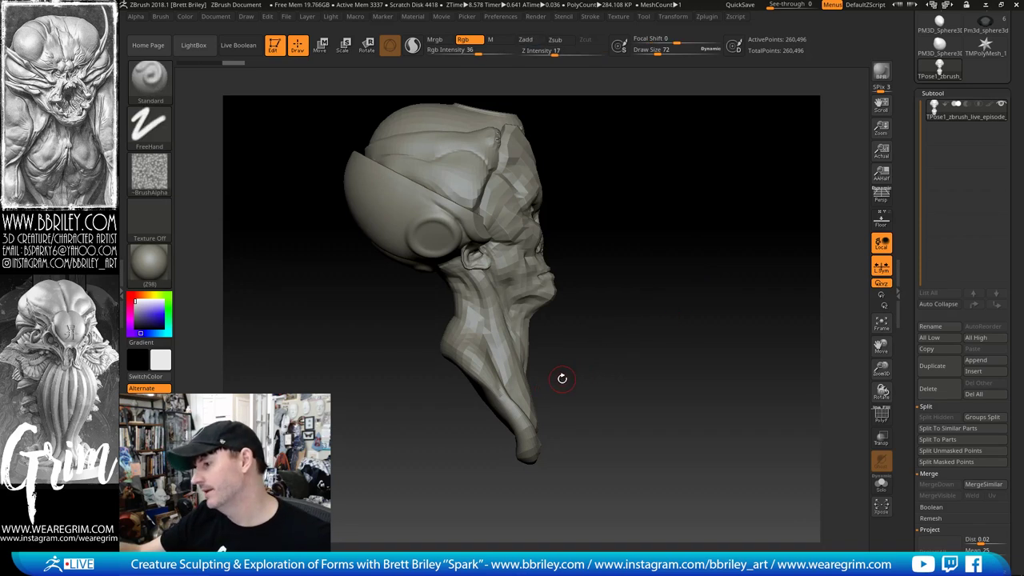
ctrl+click(152, 83)
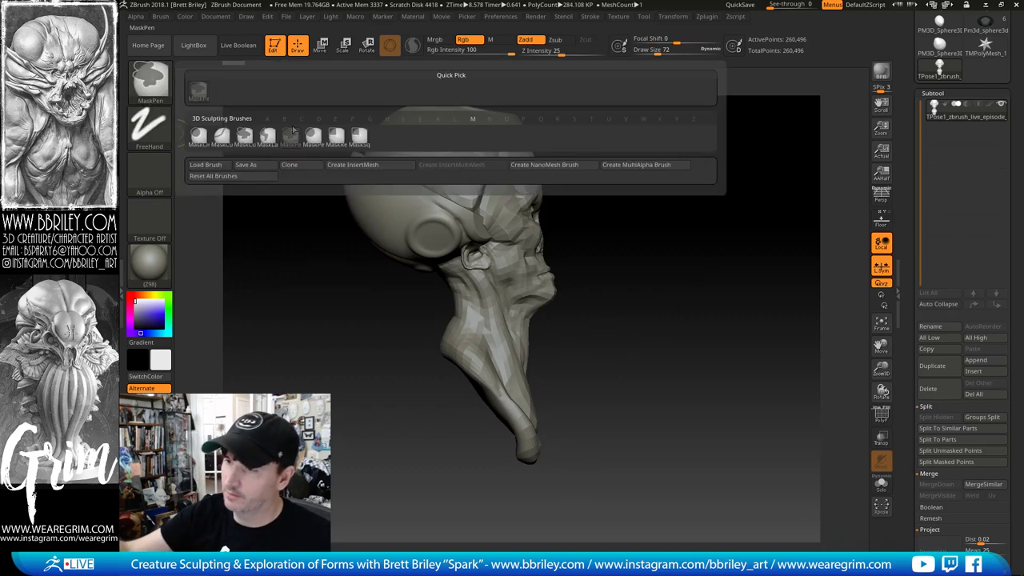
ctrl+click(273, 129)
mouse_move(154, 91)
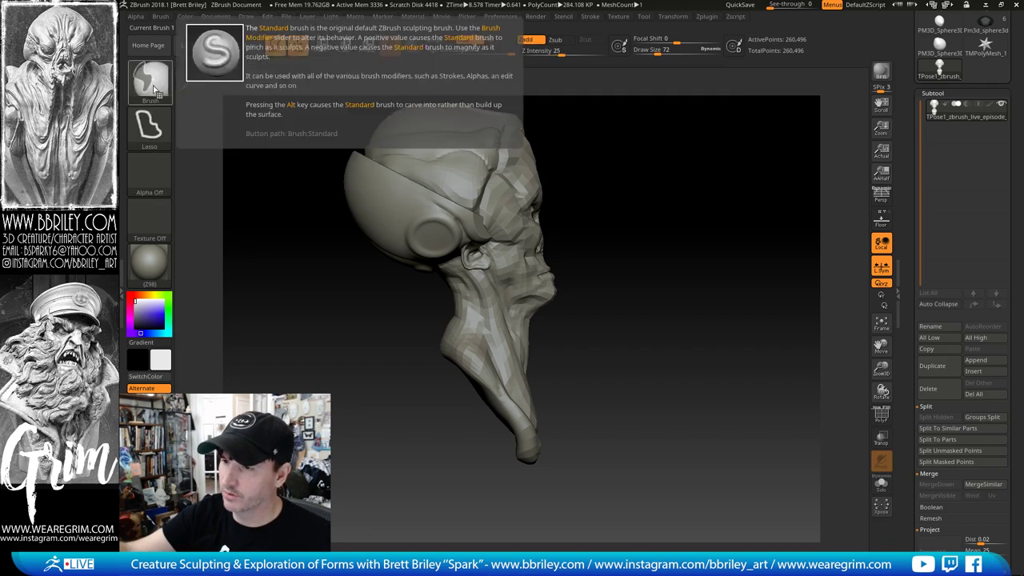
key(ctrl)
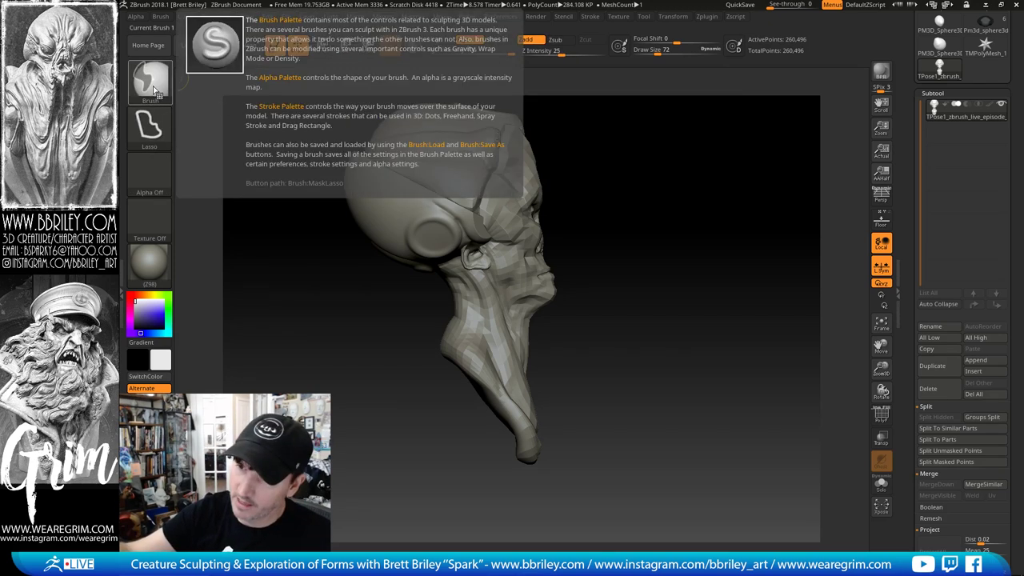
Step: Lasso-mask the lower neck and shoulder base of the posing mesh and soften the mask's edge
mouse_move(446, 412)
ctrl+mouse_down()
mouse_move(390, 312)
mouse_move(563, 418)
mouse_move(512, 538)
mouse_move(474, 328)
mouse_move(552, 496)
ctrl+mouse_up()
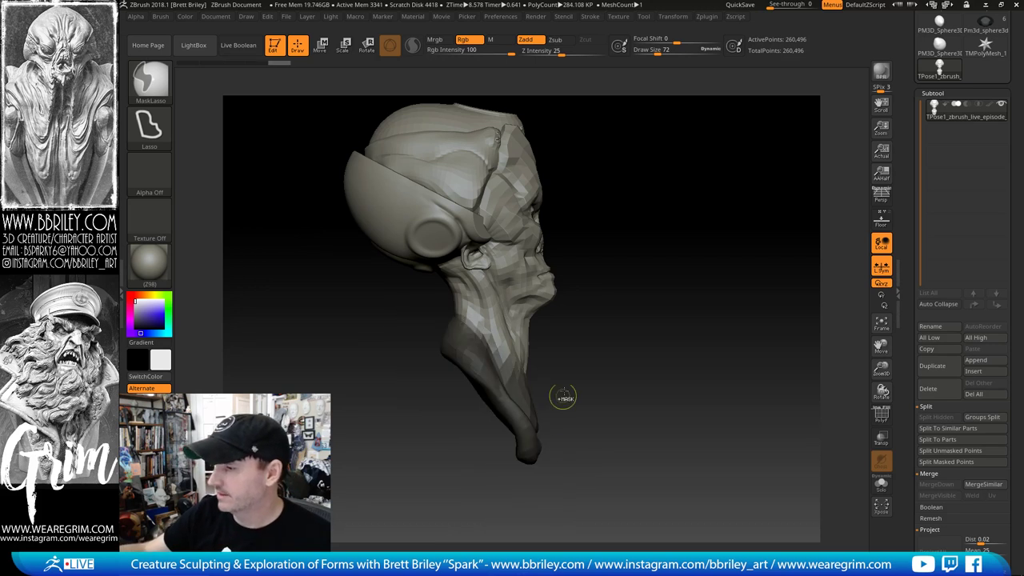
ctrl+click(525, 397)
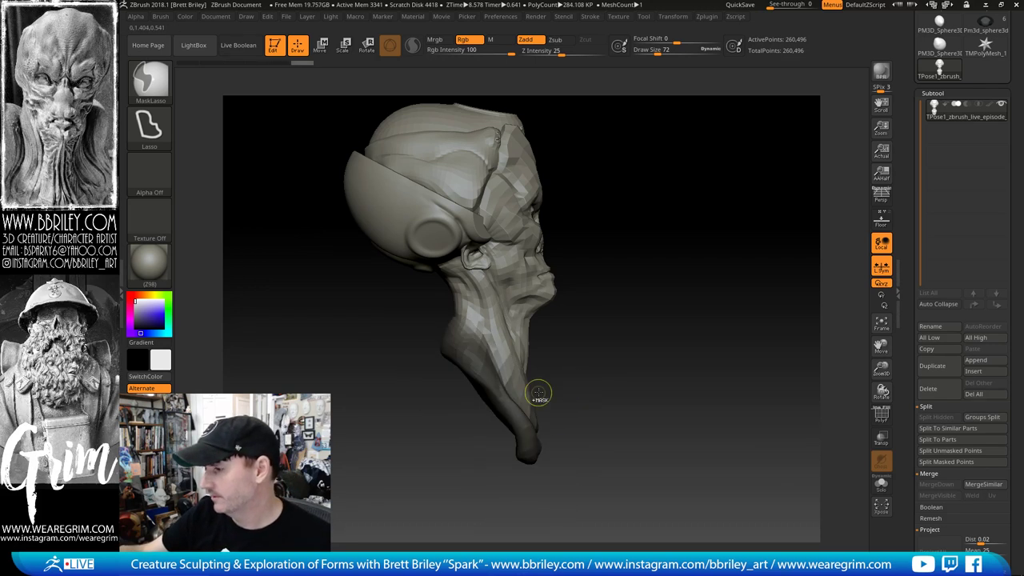
mouse_move(653, 340)
mouse_down()
mouse_move(631, 339)
mouse_move(680, 322)
mouse_move(576, 370)
mouse_up()
ctrl+click(642, 337)
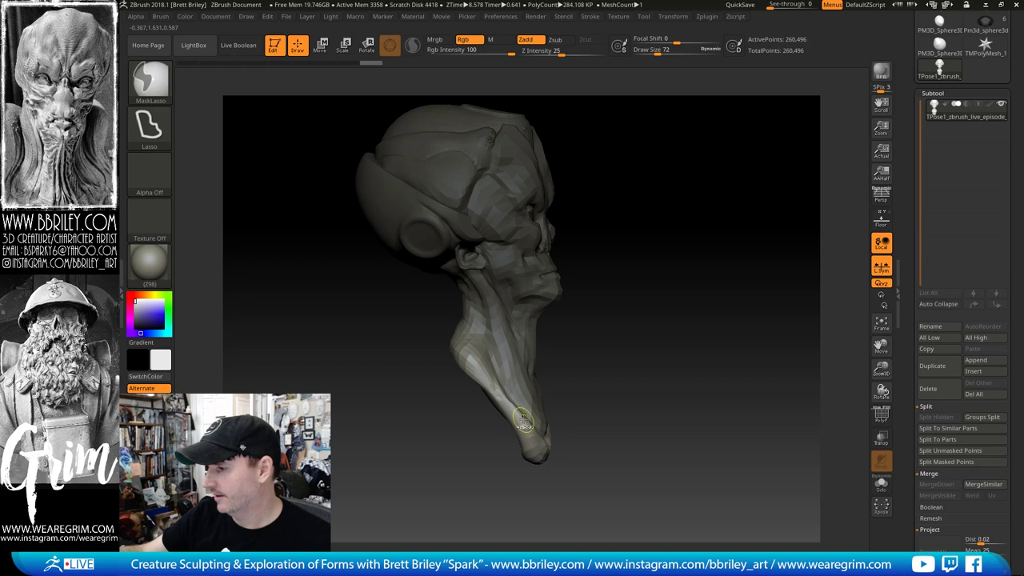
mouse_move(564, 405)
ctrl+mouse_down()
mouse_move(592, 376)
mouse_move(580, 343)
ctrl+mouse_up()
Step: Activate the Move gizmo and centre it on the middle of the neck, checking its placement from the front
click(322, 47)
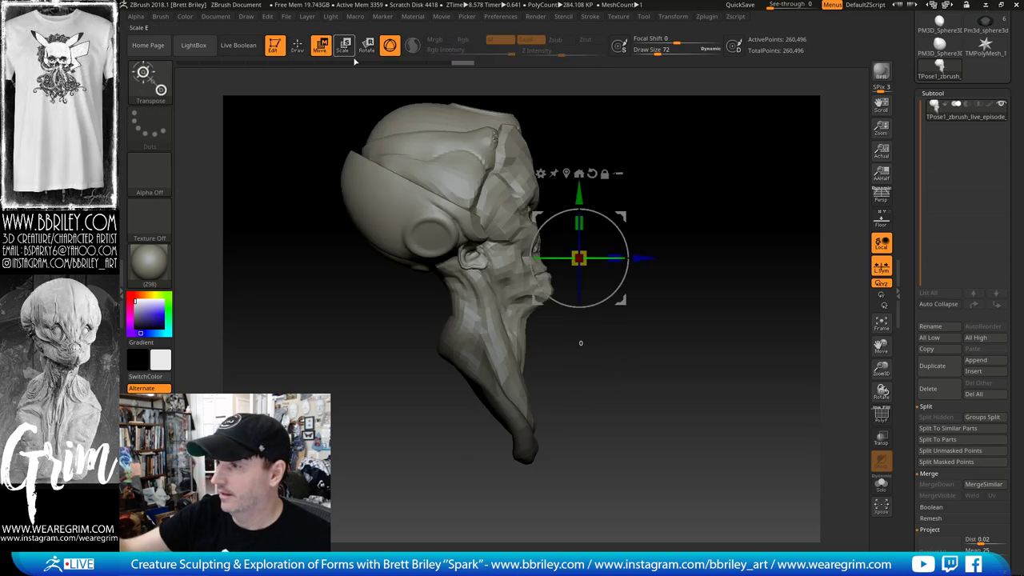
alt+drag(579, 258, 495, 319)
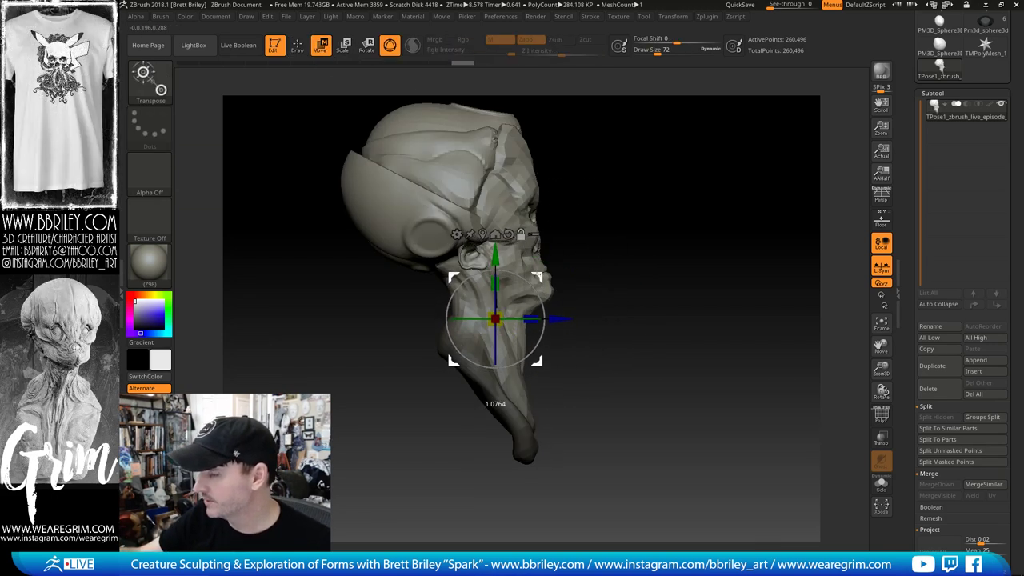
drag(686, 280, 594, 274)
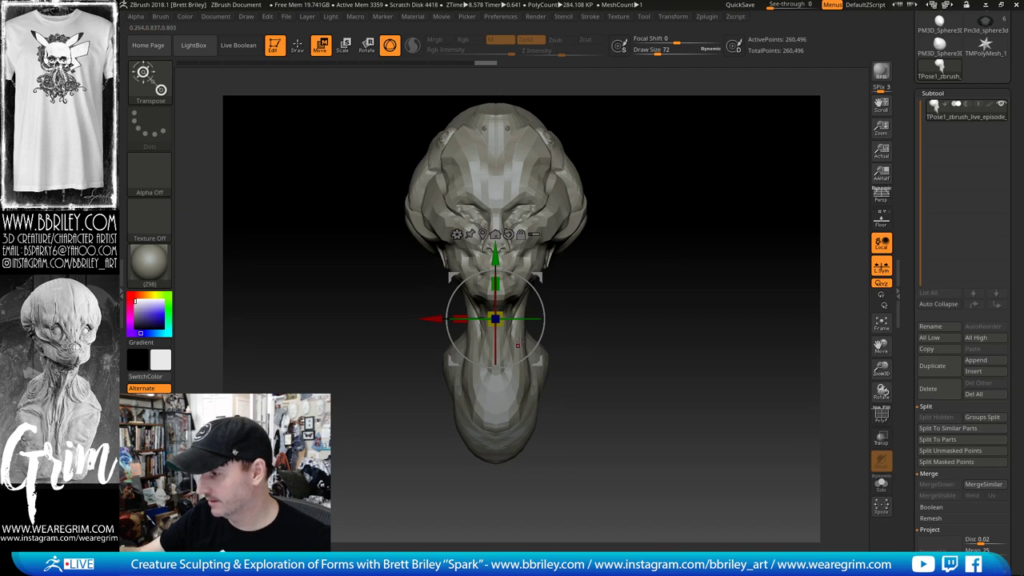
click(881, 194)
click(882, 196)
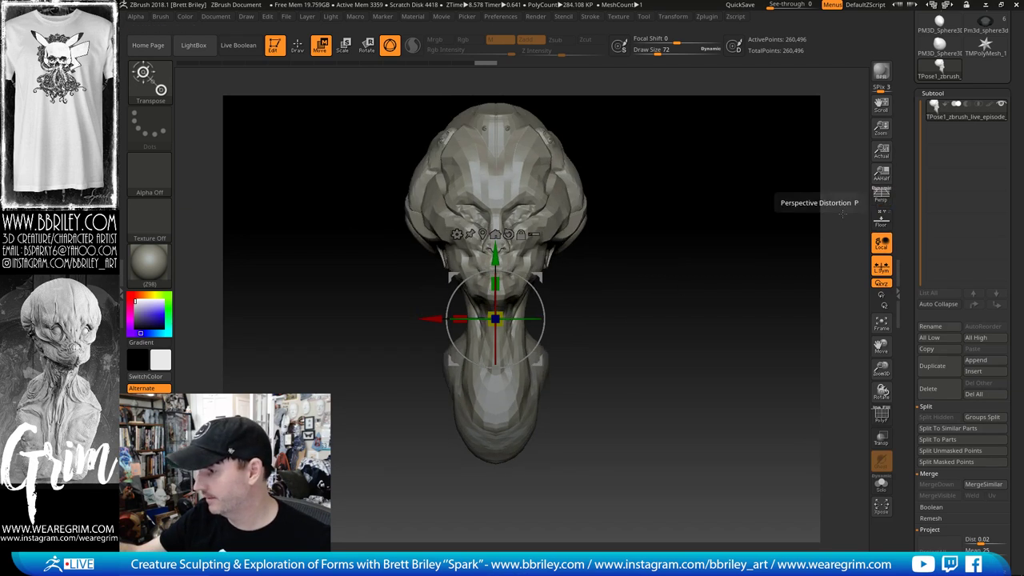
Step: Rotate the unmasked head and upper neck forward in profile and shift them ahead of the masked base
mouse_move(700, 258)
mouse_down()
mouse_move(781, 262)
mouse_move(586, 281)
mouse_up()
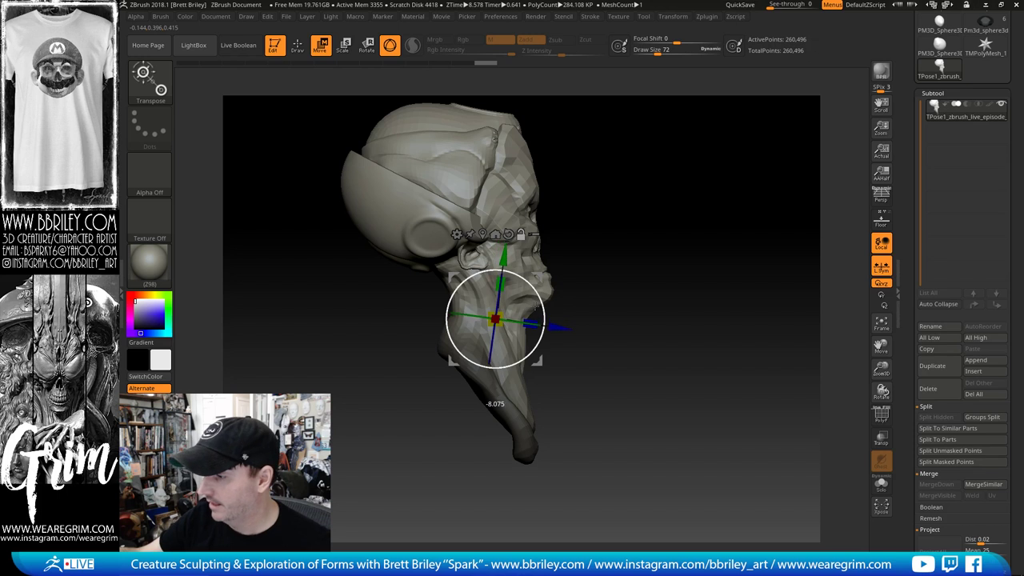
alt+drag(539, 363, 517, 364)
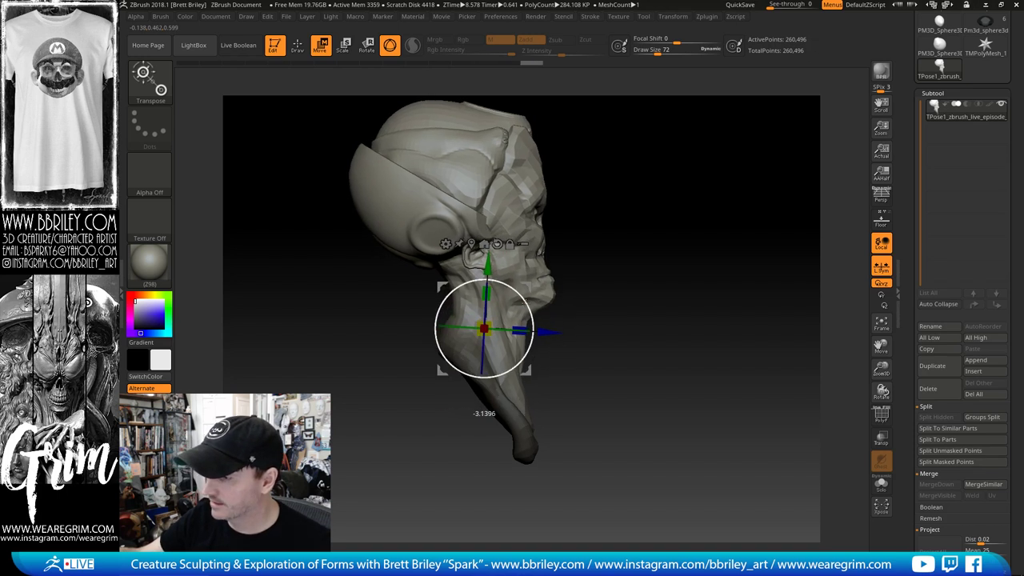
drag(483, 328, 490, 328)
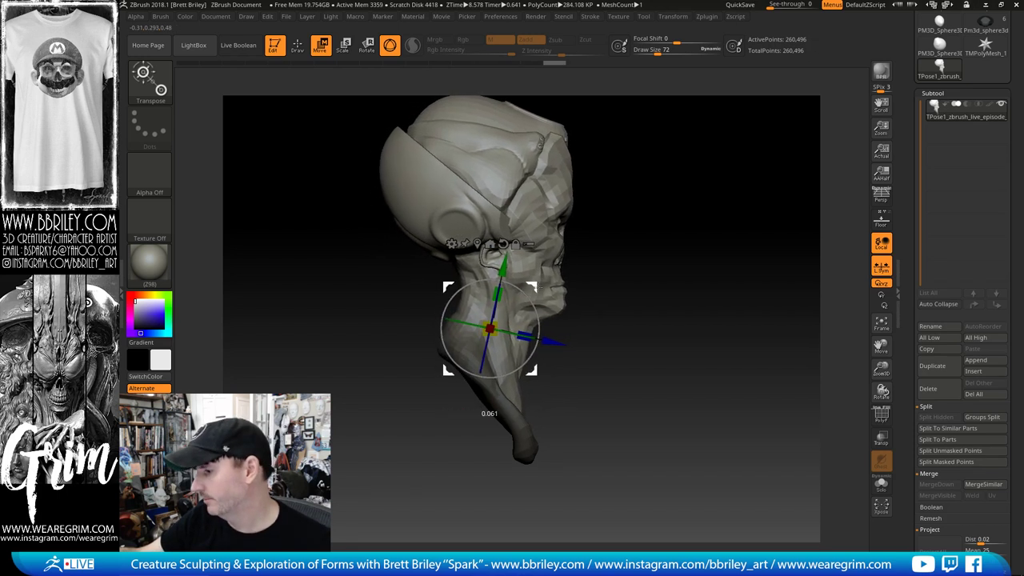
drag(537, 286, 546, 284)
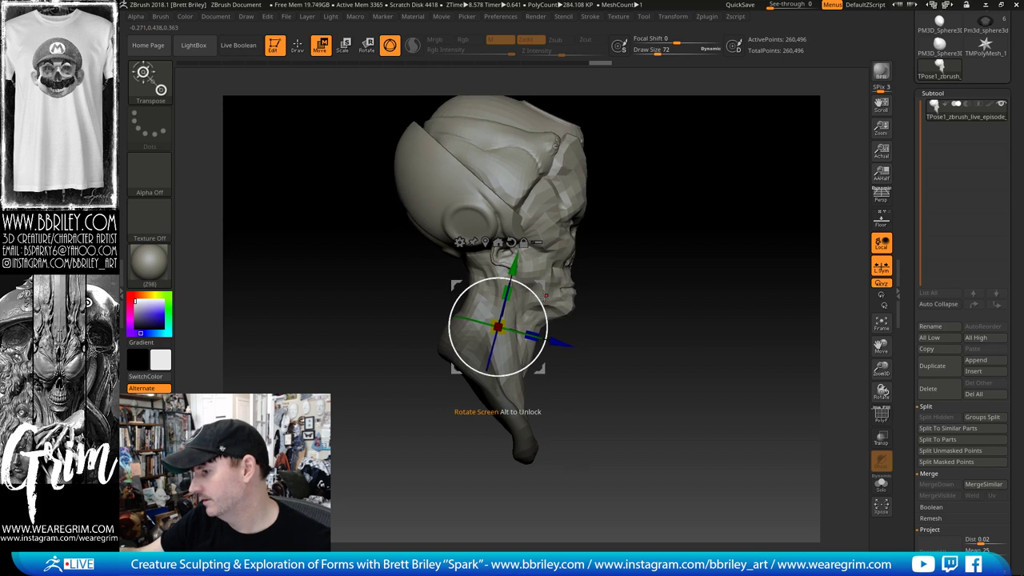
drag(498, 326, 545, 312)
Step: Mask the shoulder base again, place the gizmo near the jaw, and push and rotate the head further forward
key(q)
mouse_move(458, 446)
ctrl+mouse_down()
mouse_move(415, 310)
mouse_move(576, 426)
mouse_move(564, 480)
ctrl+mouse_up()
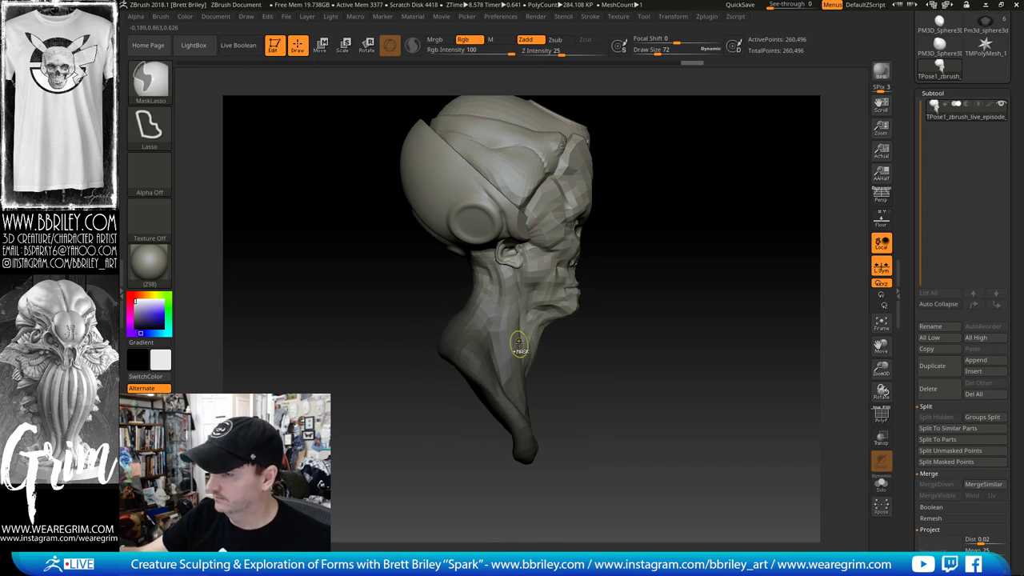
key(w)
alt+drag(545, 283, 562, 296)
drag(513, 350, 528, 364)
drag(576, 279, 575, 277)
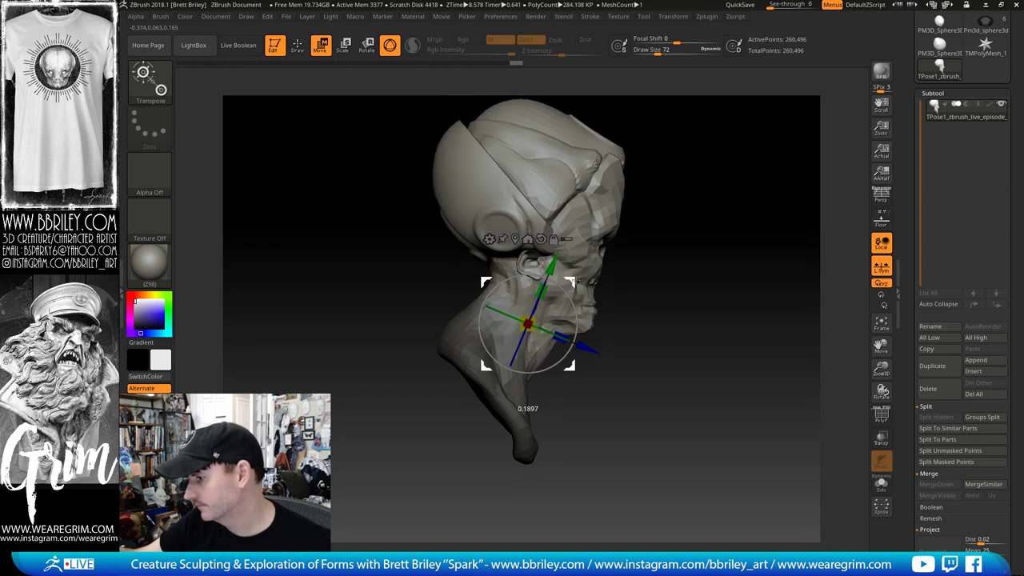
Step: Invert the mask and rotate the shoulder and chest base back beneath the head with the gizmo
drag(645, 298, 681, 287)
drag(569, 282, 568, 283)
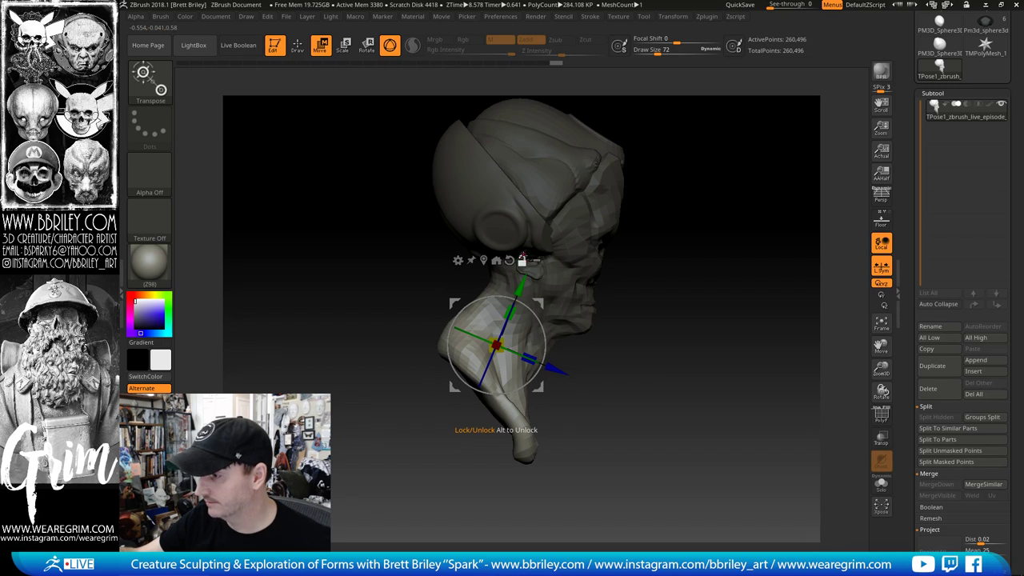
drag(539, 302, 560, 303)
drag(692, 280, 621, 307)
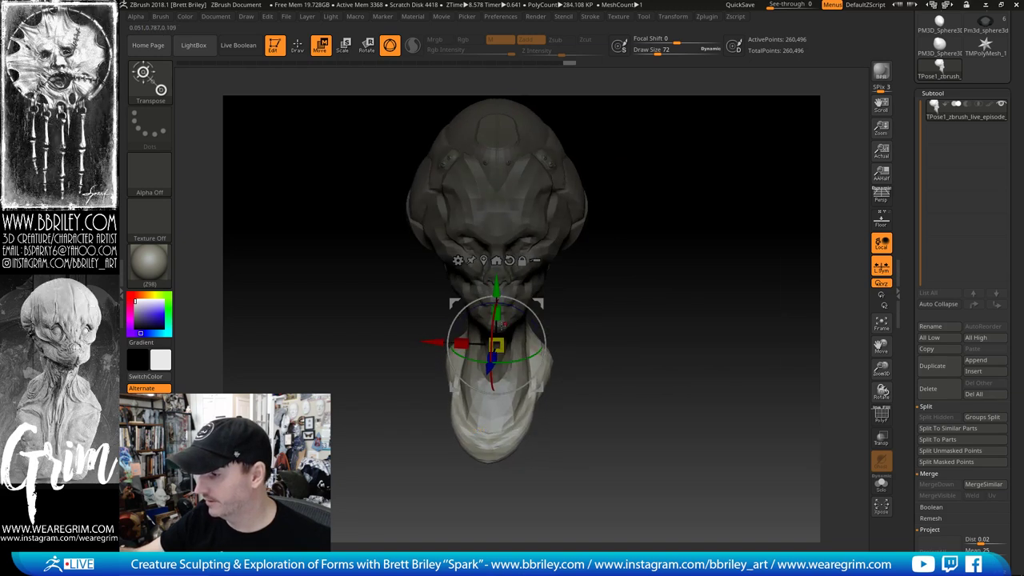
drag(525, 320, 490, 358)
drag(593, 350, 618, 352)
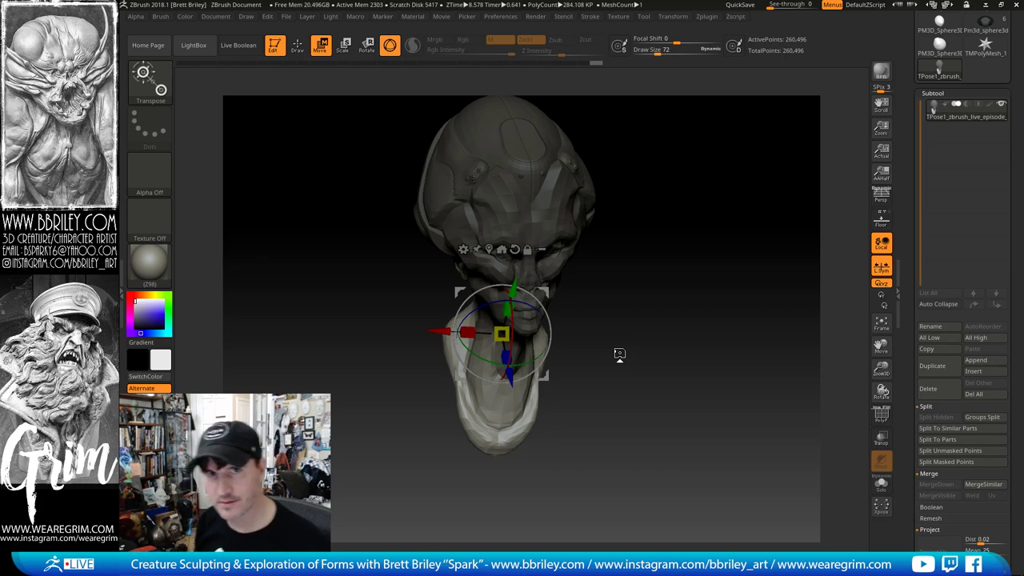
drag(619, 354, 683, 288)
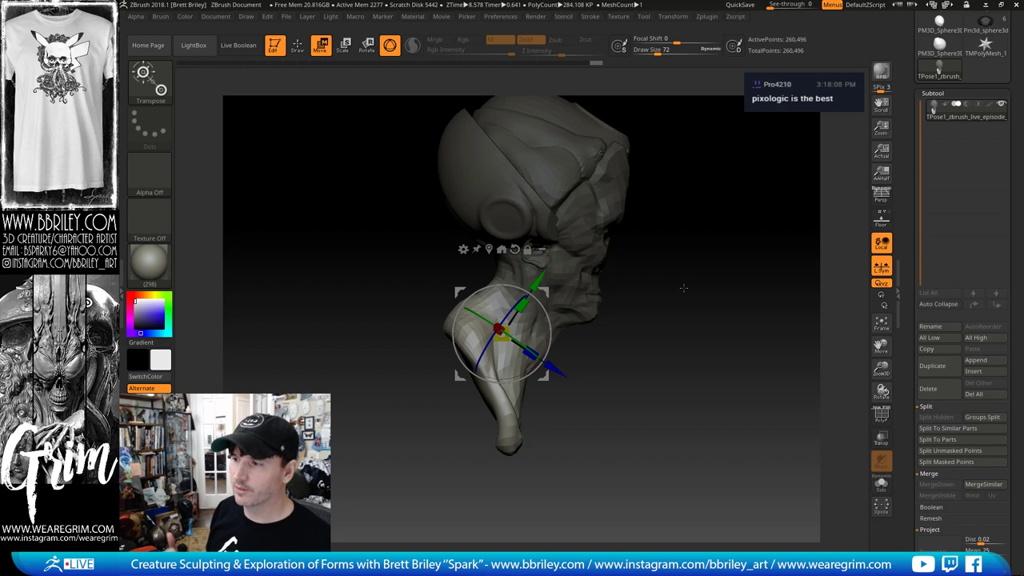
drag(684, 288, 571, 325)
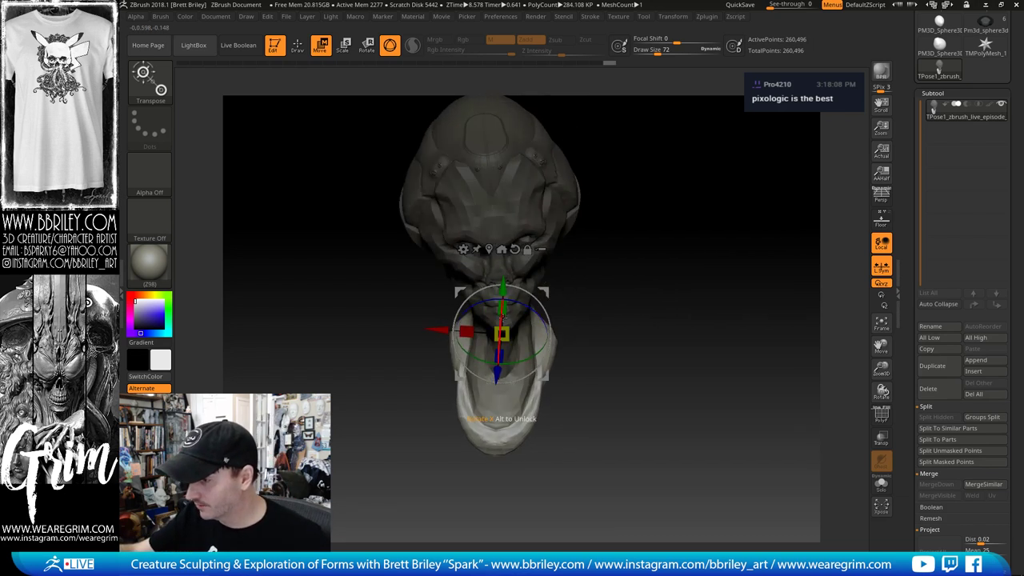
Step: Invert the mask to free the head, move the gizmo up to the jaw, and turn and tilt the head back
drag(502, 324, 614, 246)
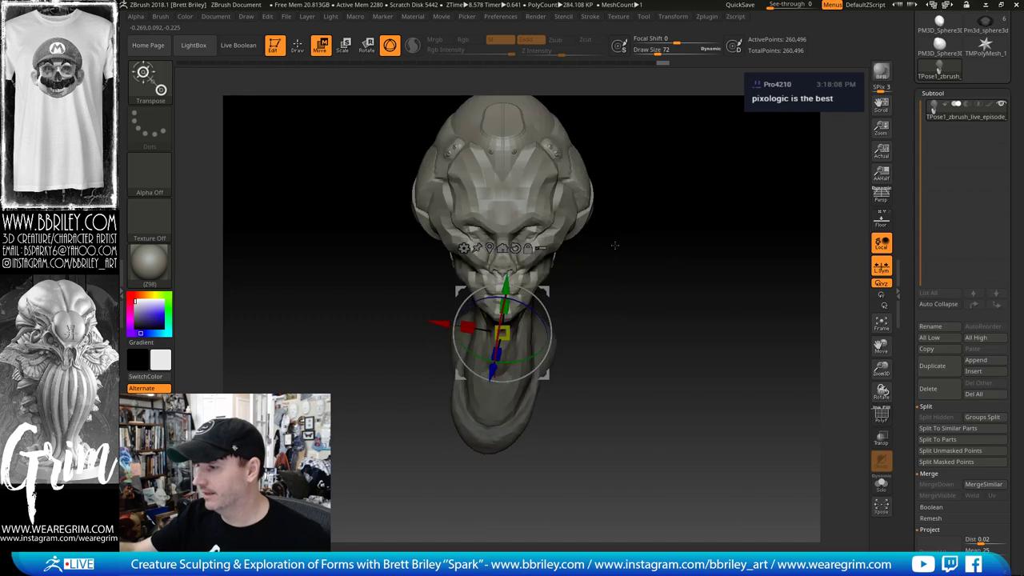
drag(534, 349, 668, 286)
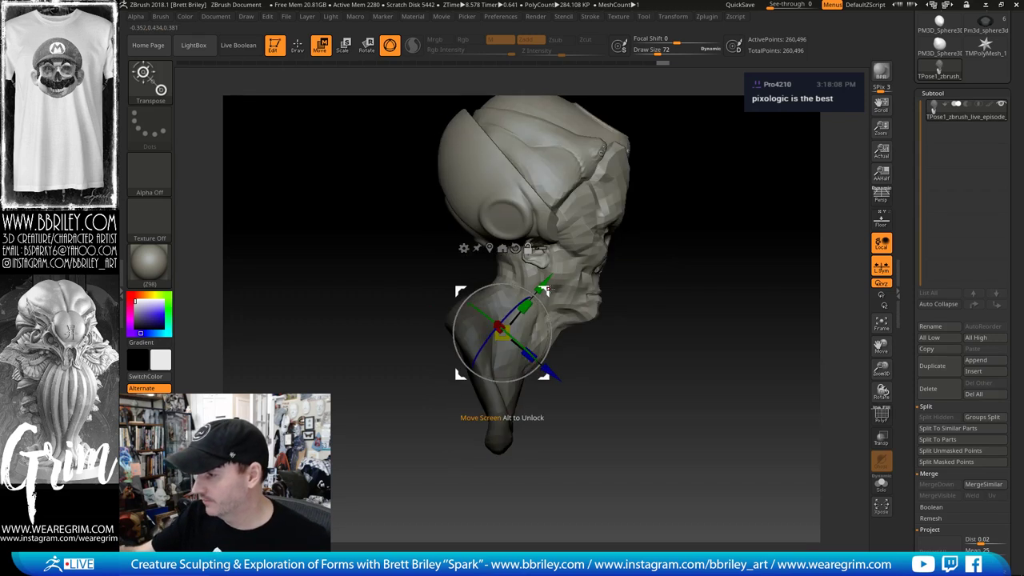
drag(546, 289, 632, 265)
drag(559, 323, 552, 322)
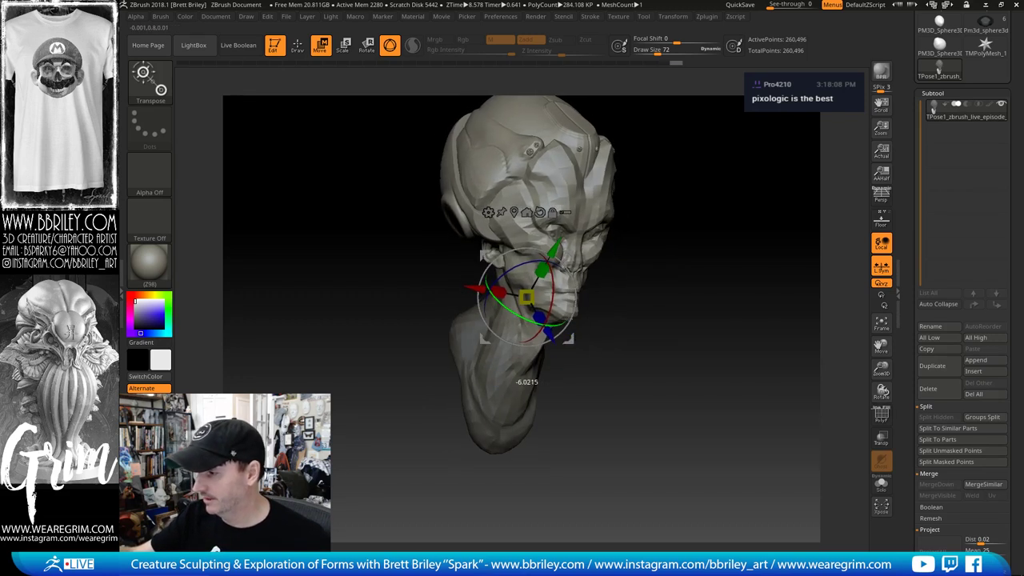
drag(621, 285, 544, 257)
drag(590, 286, 548, 284)
drag(620, 250, 659, 284)
Step: Reshape the neck and throat profile with a large Move brush
key(q)
drag(580, 349, 608, 275)
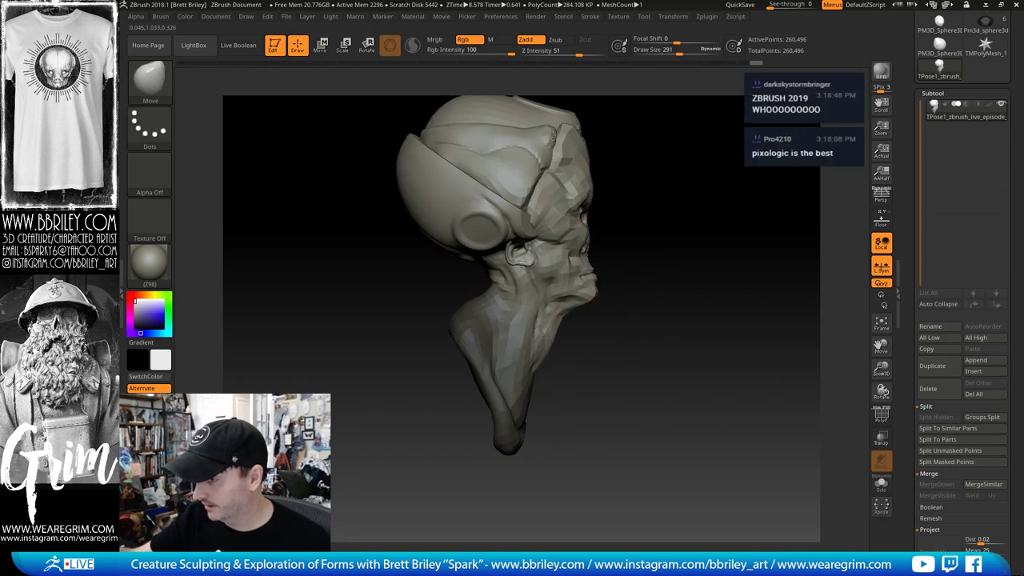
mouse_move(598, 348)
mouse_down()
mouse_move(548, 342)
mouse_move(640, 331)
mouse_move(632, 335)
mouse_up()
mouse_move(676, 308)
mouse_down()
mouse_move(653, 311)
mouse_move(688, 264)
mouse_move(736, 240)
mouse_move(720, 221)
mouse_move(750, 200)
mouse_move(611, 205)
mouse_up()
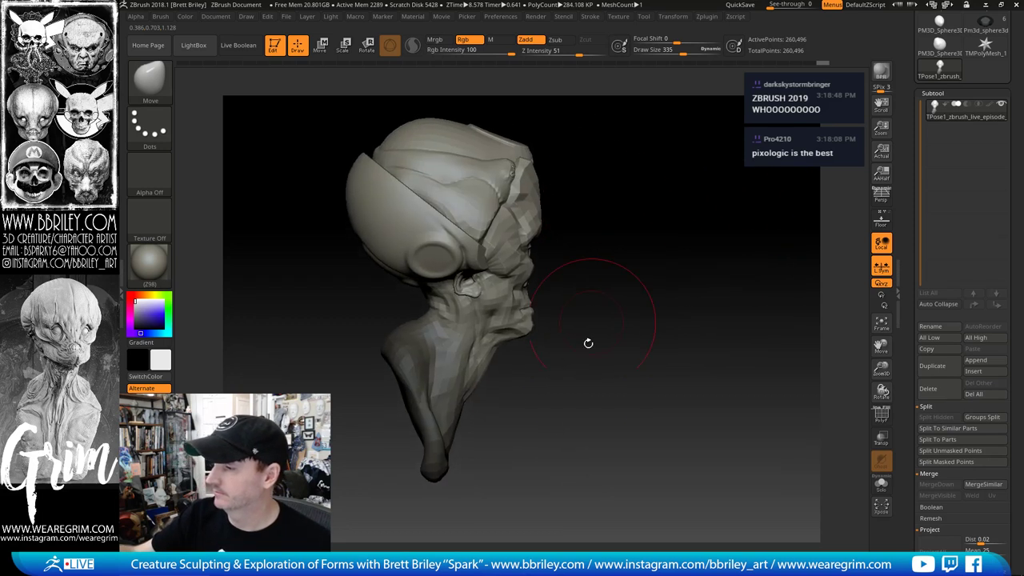
Step: Lasso-mask the neck and base, centre the gizmo at the jaw, and tilt the head back about 6 degrees
mouse_move(546, 472)
ctrl+mouse_down()
mouse_move(331, 449)
mouse_move(464, 326)
mouse_move(538, 392)
ctrl+mouse_up()
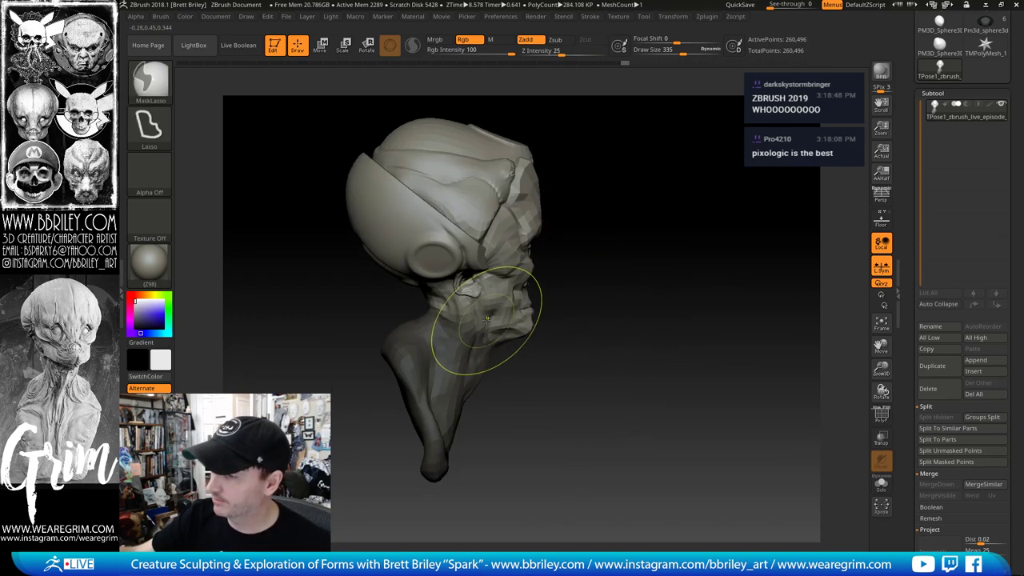
key(w)
alt+drag(502, 282, 509, 271)
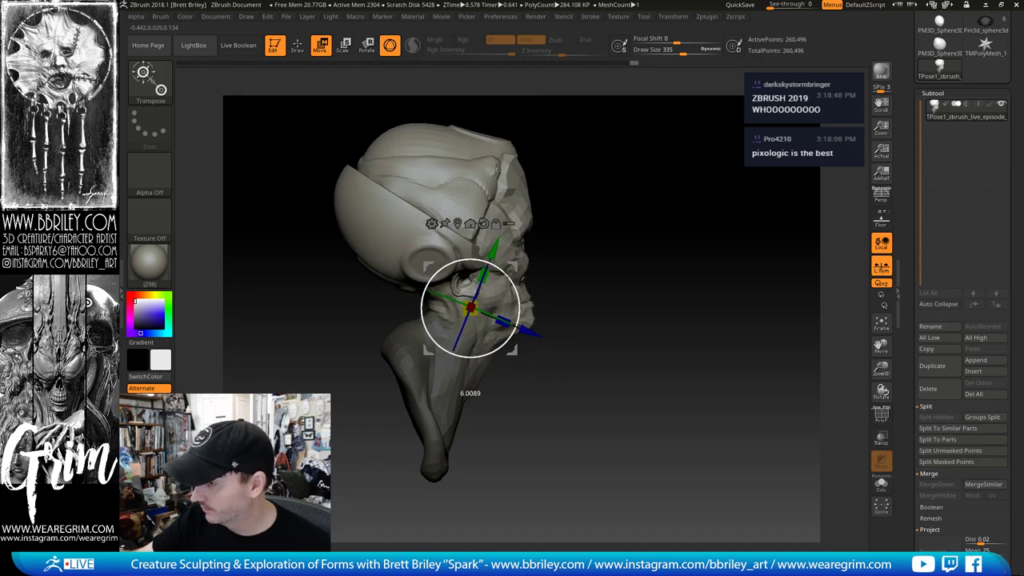
drag(589, 248, 538, 265)
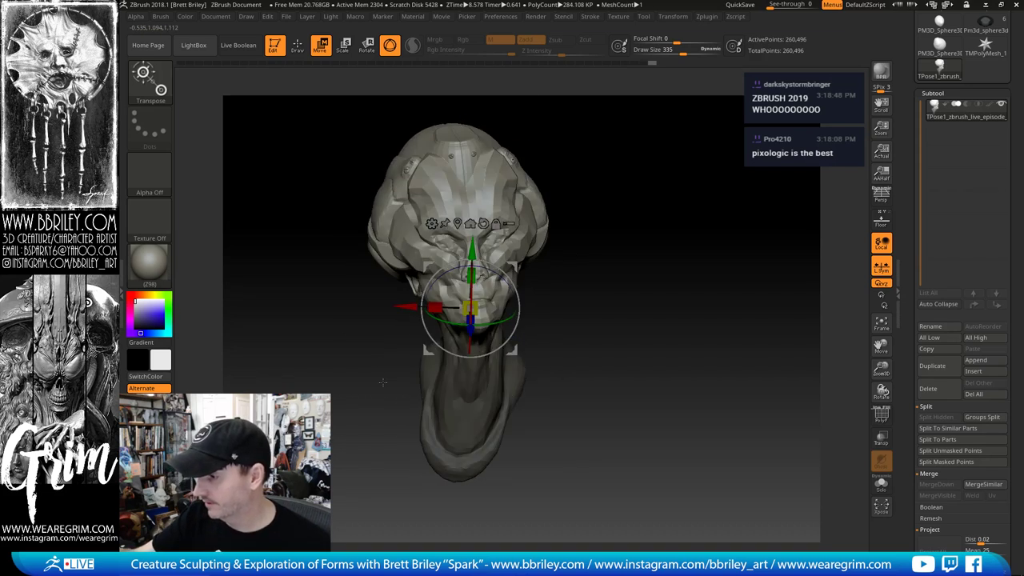
mouse_move(638, 255)
mouse_down()
mouse_move(600, 258)
mouse_move(620, 263)
mouse_move(603, 276)
mouse_move(668, 280)
mouse_up()
Step: Undo the stray stroke on the chin and adjust the chin and mouth profile using the Move brush
key(q)
key(s)
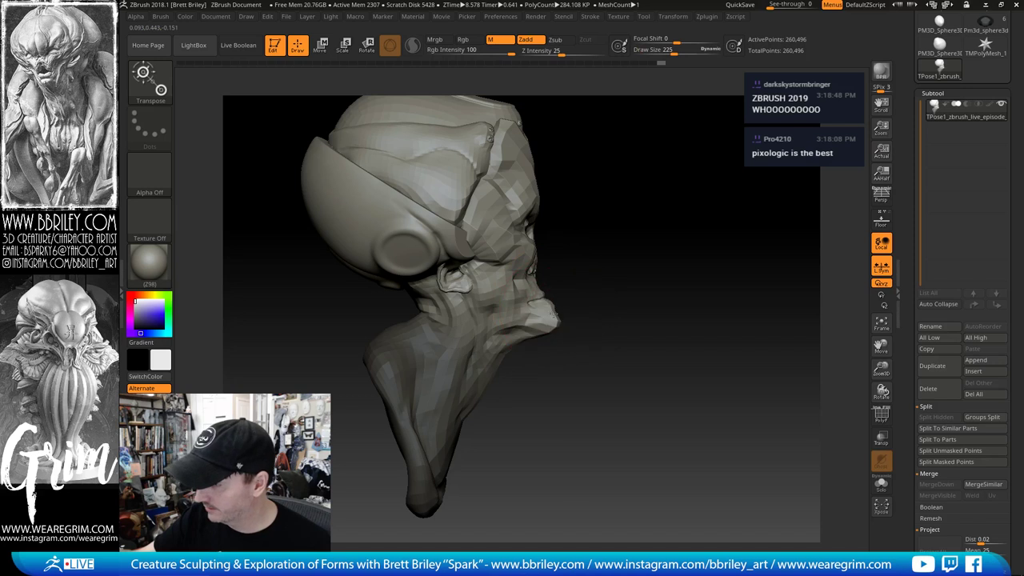
drag(554, 314, 554, 313)
key(ctrl+z)
key(b)
key(m)
key(v)
key(s)
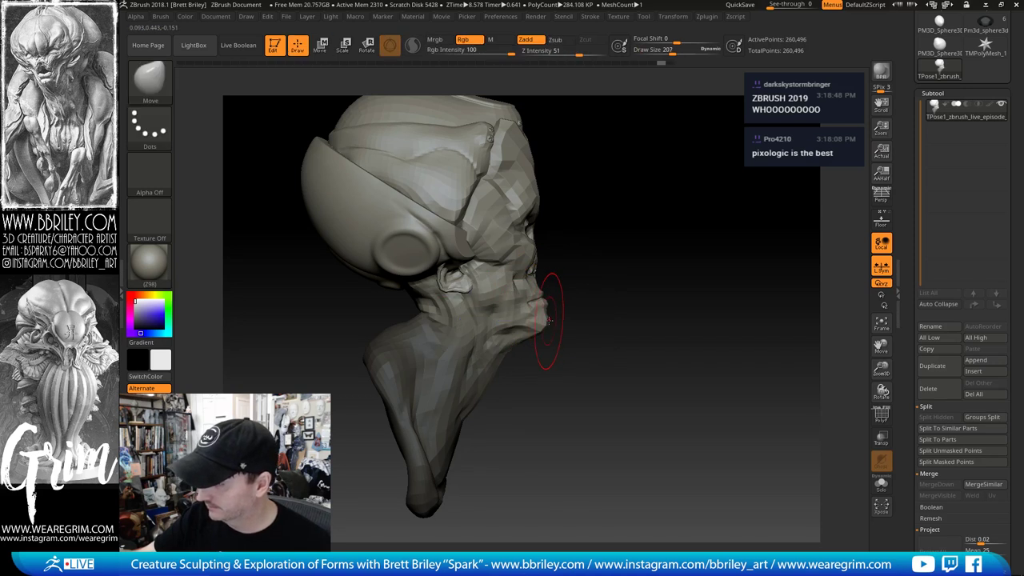
key(s)
drag(551, 303, 547, 303)
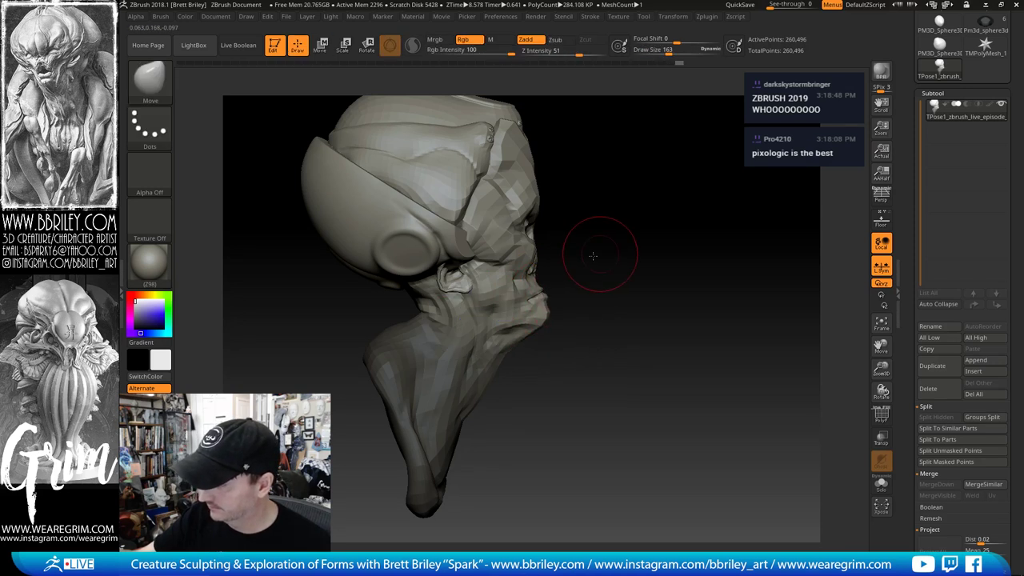
Step: Refine the brow and lower face from the front with the Move brush at a draw size of about 124 to 133
drag(593, 255, 687, 221)
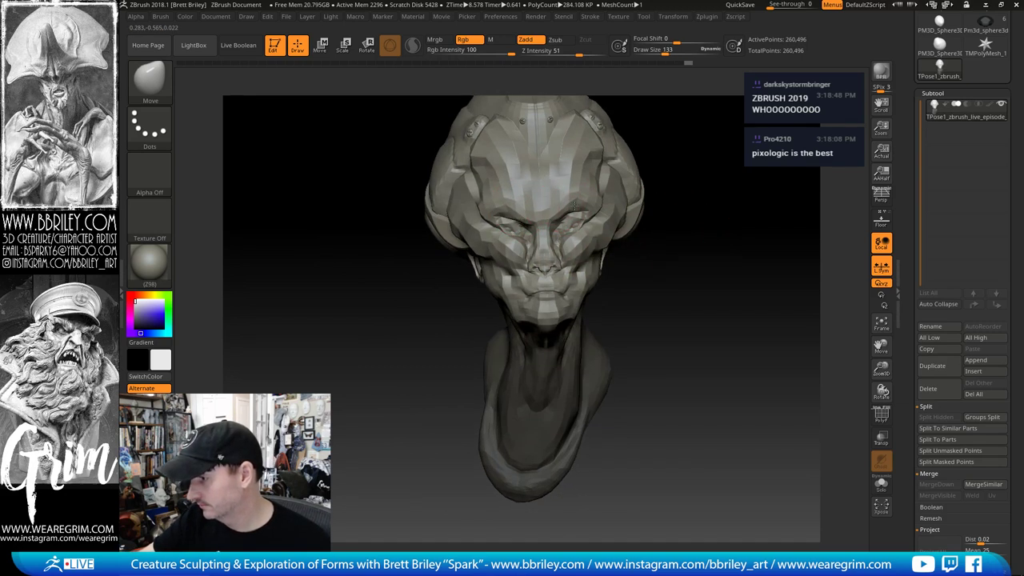
drag(573, 212, 575, 211)
mouse_move(680, 268)
mouse_down()
mouse_move(711, 270)
mouse_move(701, 256)
mouse_move(640, 260)
mouse_up()
key(s)
drag(556, 294, 553, 293)
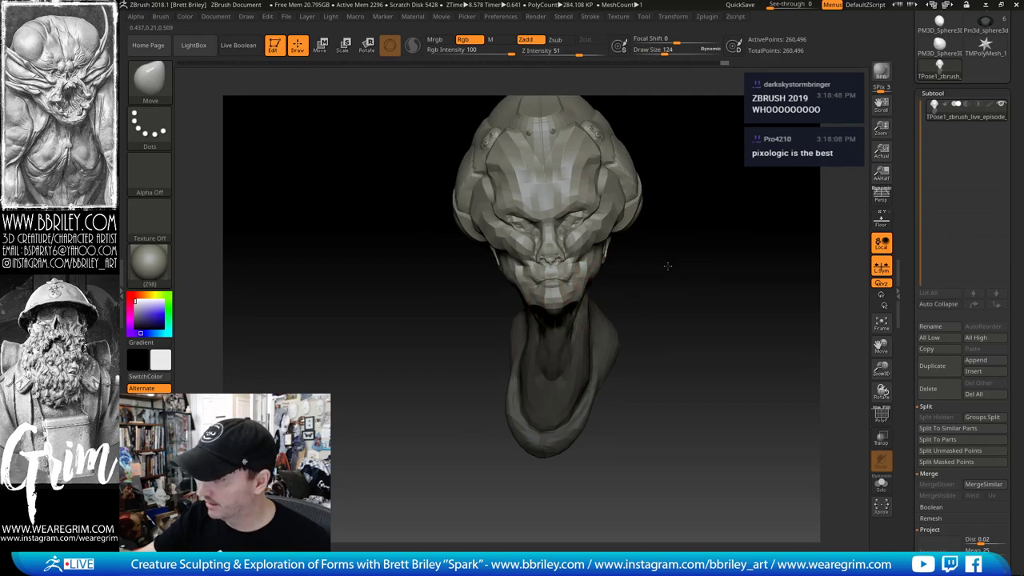
mouse_move(686, 229)
mouse_down()
mouse_move(654, 200)
mouse_move(723, 210)
mouse_move(654, 390)
mouse_move(436, 303)
mouse_move(448, 266)
mouse_move(528, 258)
mouse_move(637, 278)
mouse_move(722, 183)
mouse_move(679, 213)
mouse_move(733, 220)
mouse_up()
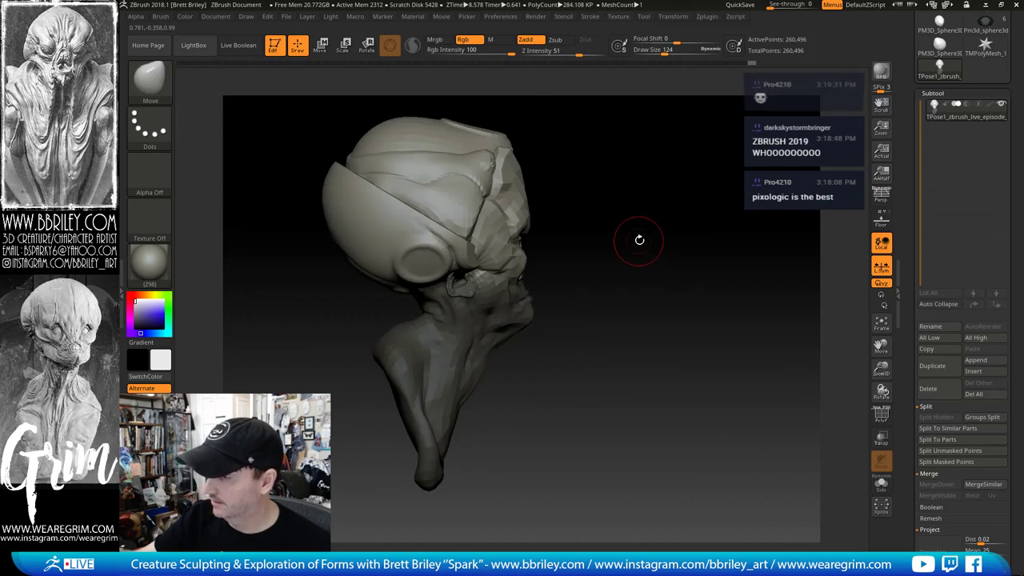
drag(639, 240, 584, 240)
Step: Centre the gizmo on the creature's face and rotate the head sideways by about 2 degrees
key(w)
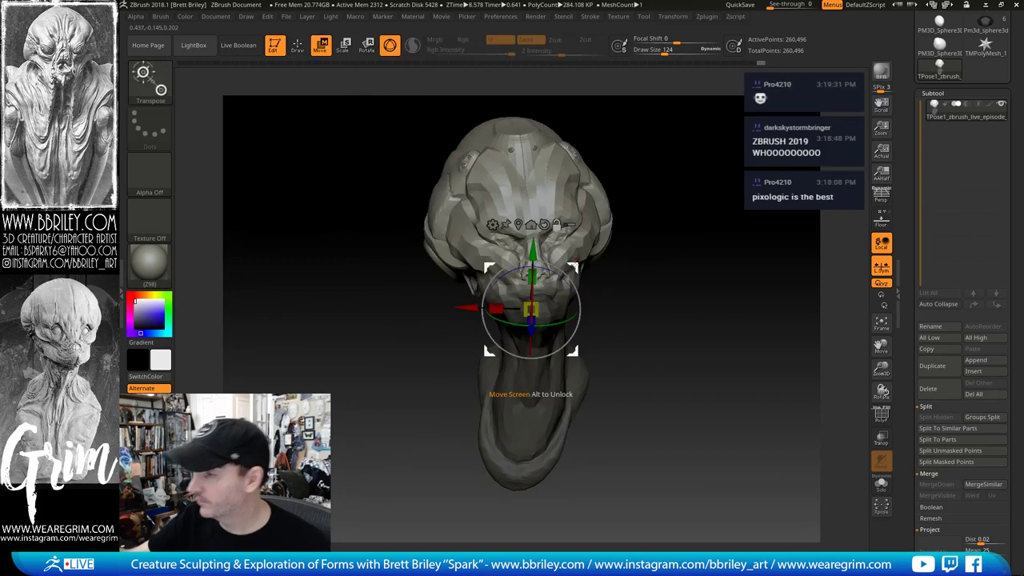
click(534, 244)
alt+drag(703, 188, 633, 276)
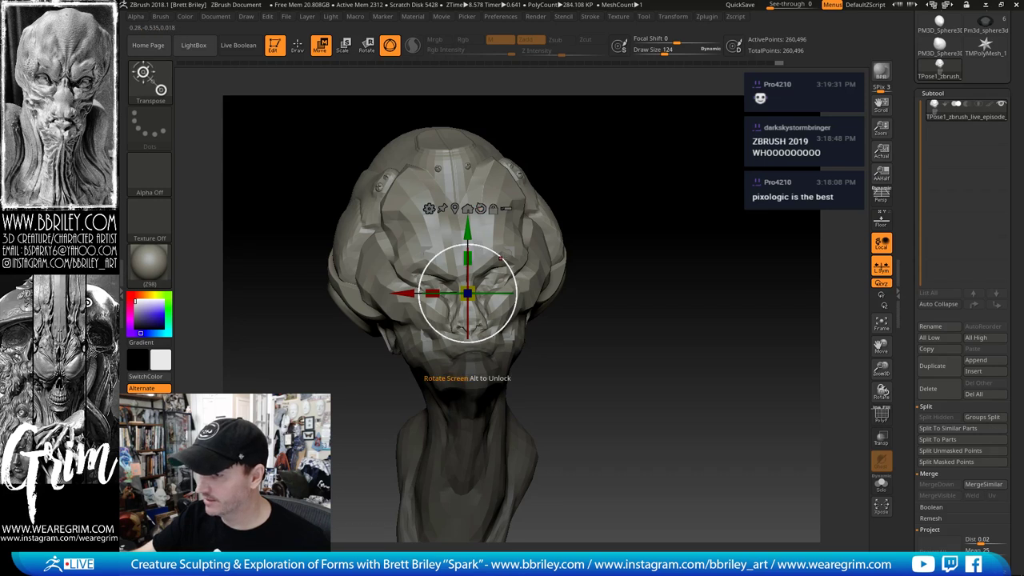
drag(508, 267, 503, 266)
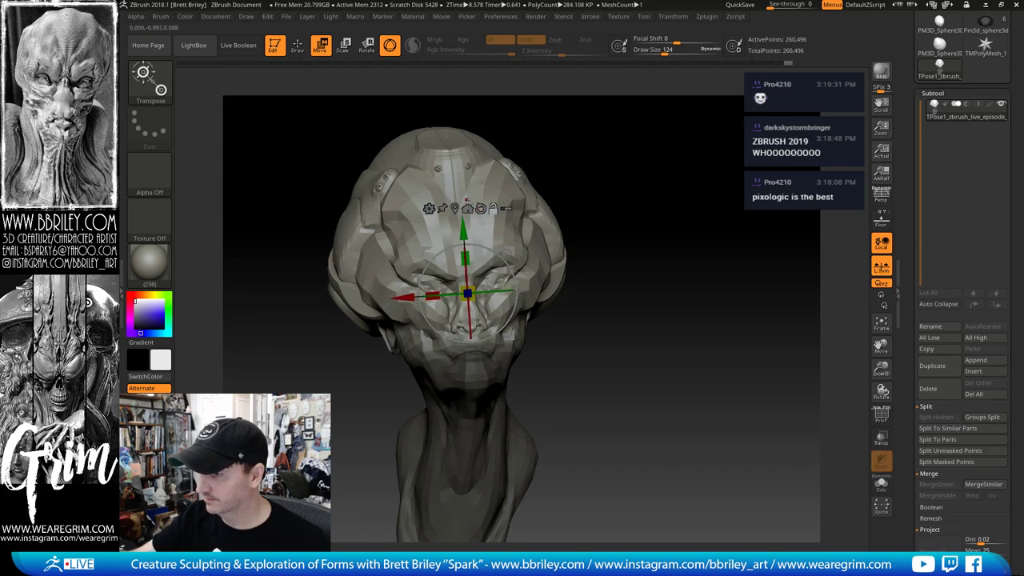
mouse_move(642, 228)
mouse_down()
mouse_move(531, 260)
mouse_move(595, 227)
mouse_up()
drag(512, 269, 509, 264)
drag(668, 224, 559, 229)
drag(507, 268, 506, 266)
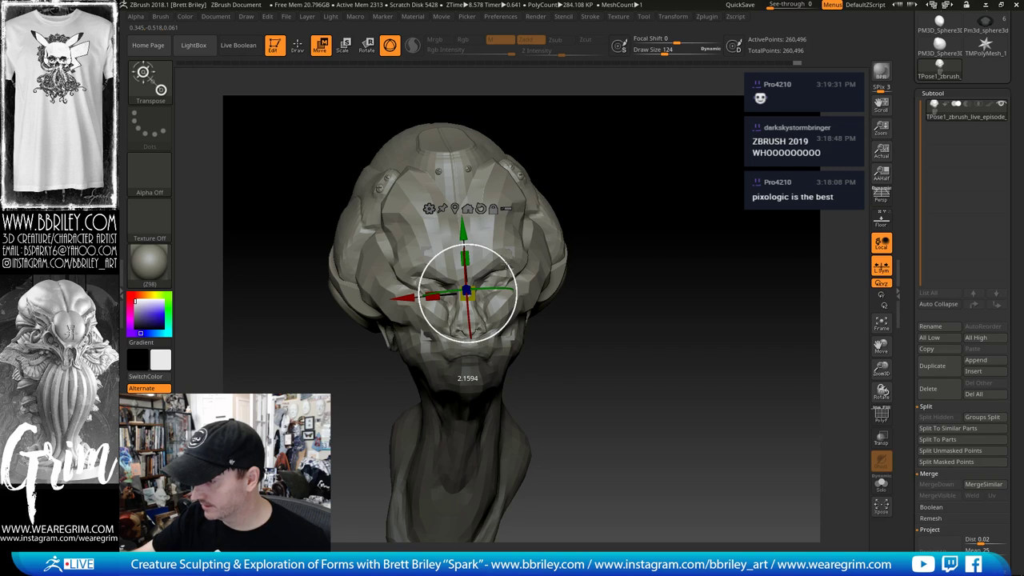
drag(584, 254, 678, 230)
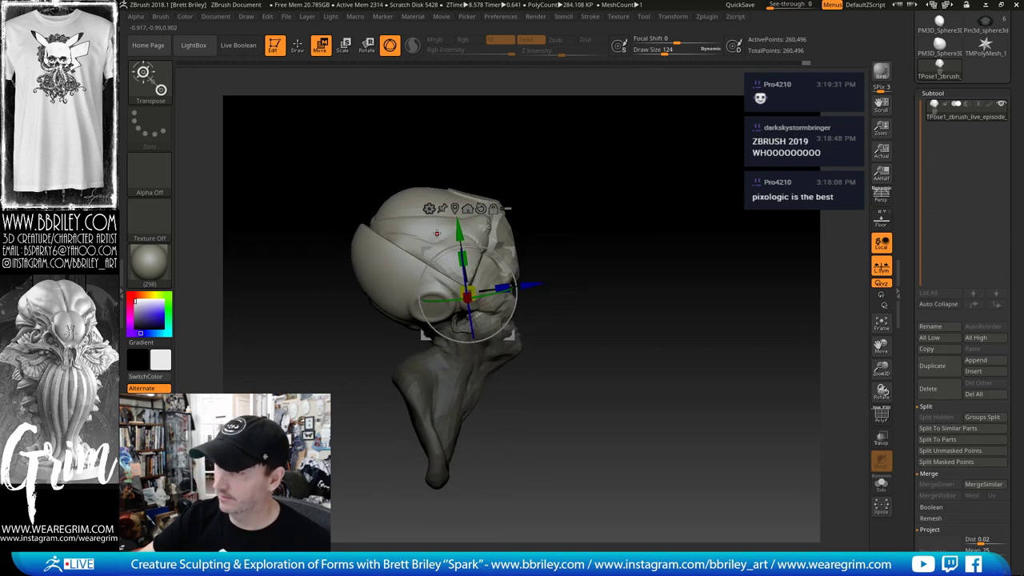
Step: Isolate and mask the helmet's side panel and rear shell, restoring full mesh visibility after each part
key(q)
ctrl+shift+click(468, 258)
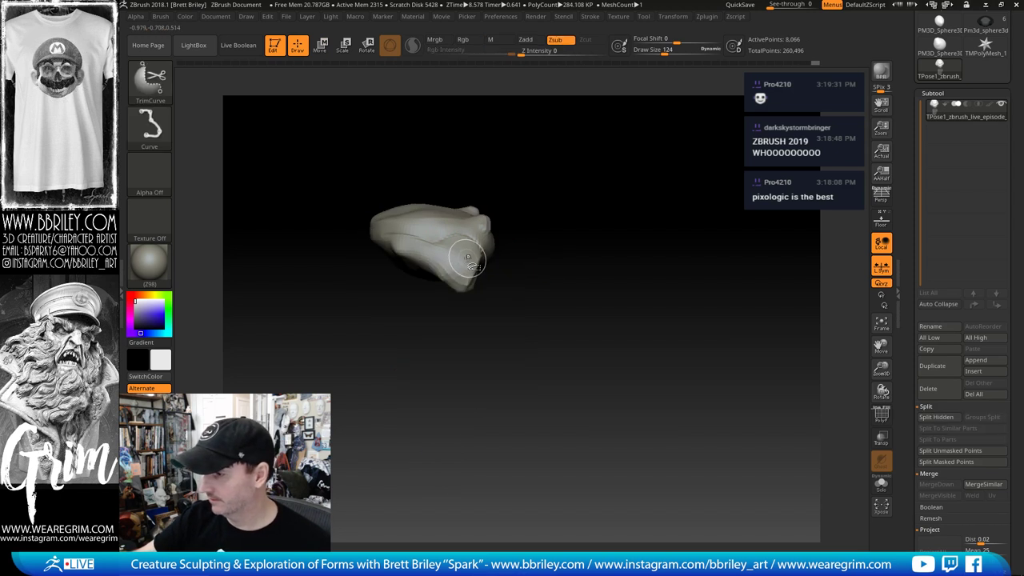
ctrl+shift+click(564, 219)
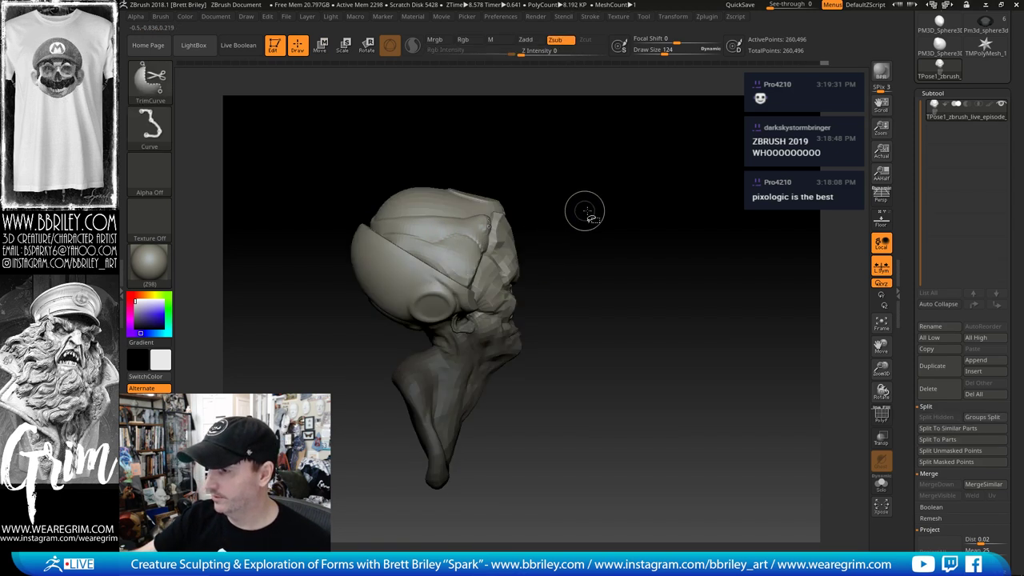
ctrl+shift+click(467, 254)
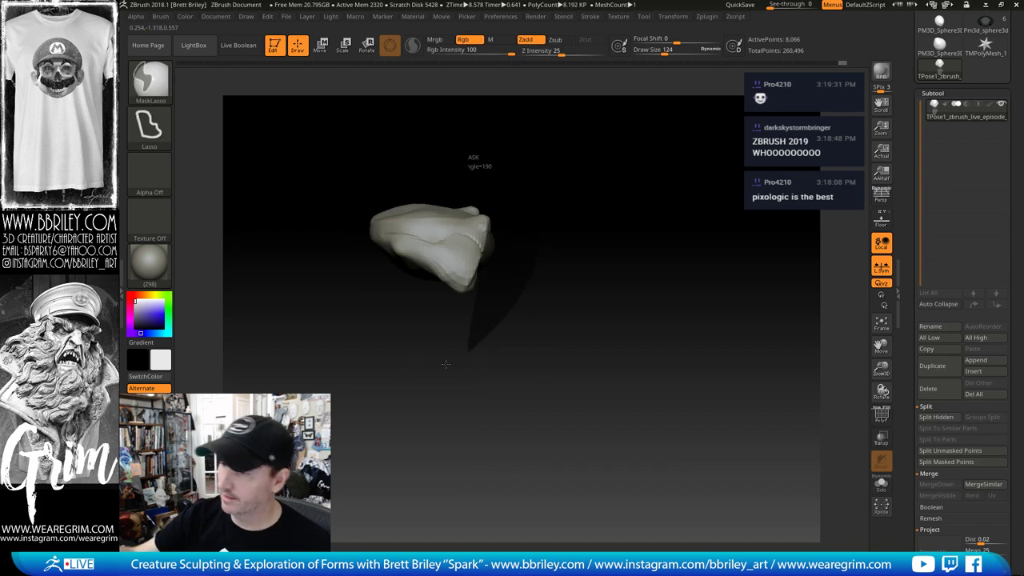
ctrl+shift+click(608, 275)
ctrl+shift+click(422, 280)
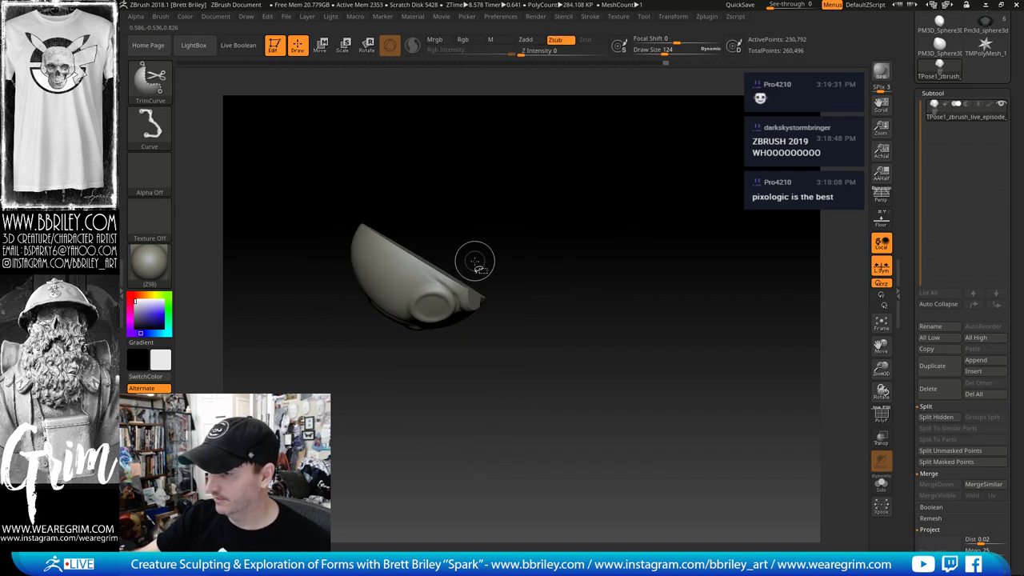
ctrl+shift+click(602, 244)
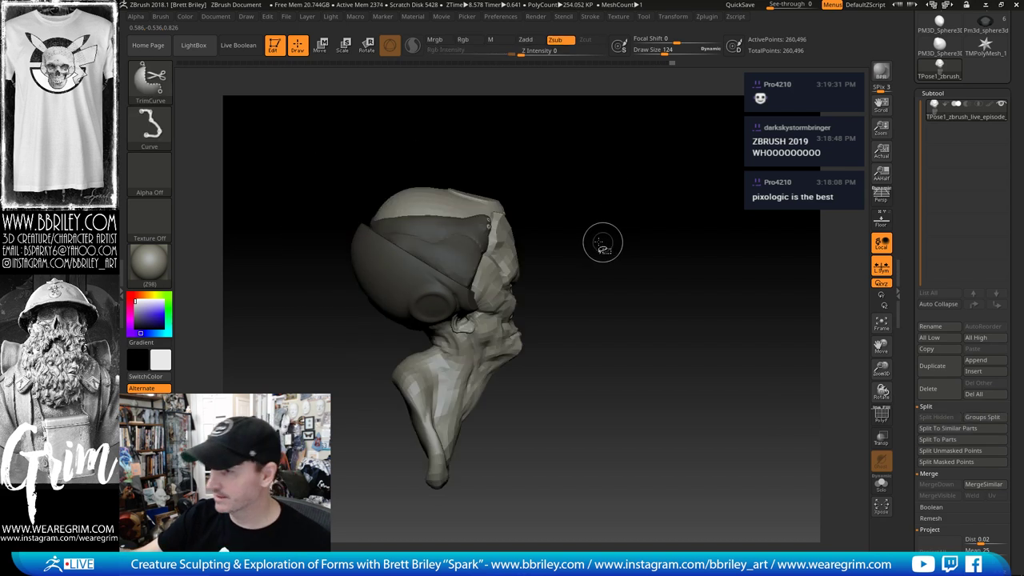
Step: Add the helmet's top cap and rivets to the mask by isolating each of these parts
ctrl+shift+click(482, 206)
ctrl+shift+click(647, 196)
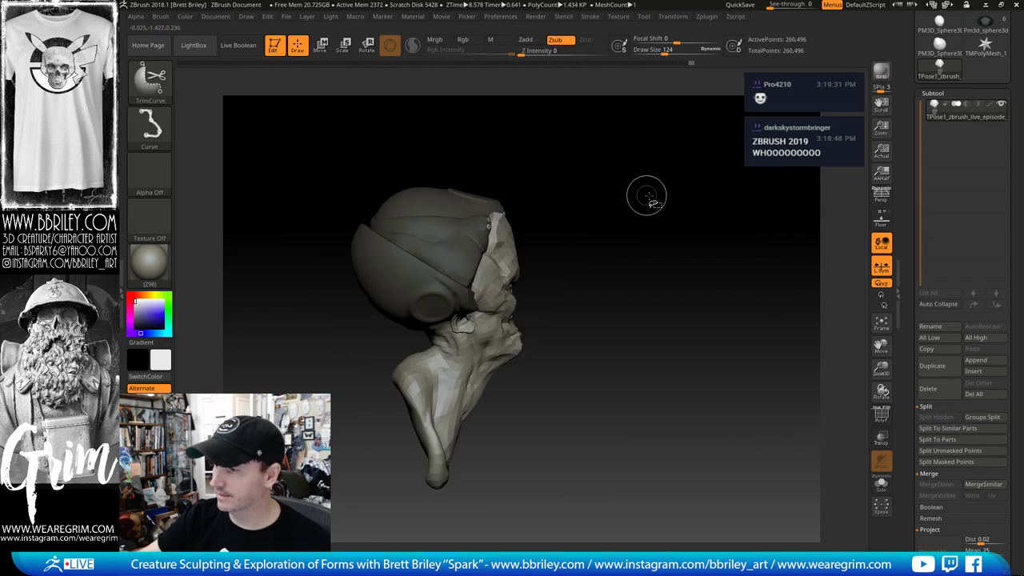
mouse_move(650, 196)
mouse_down()
mouse_move(632, 193)
mouse_move(647, 190)
mouse_up()
key(q)
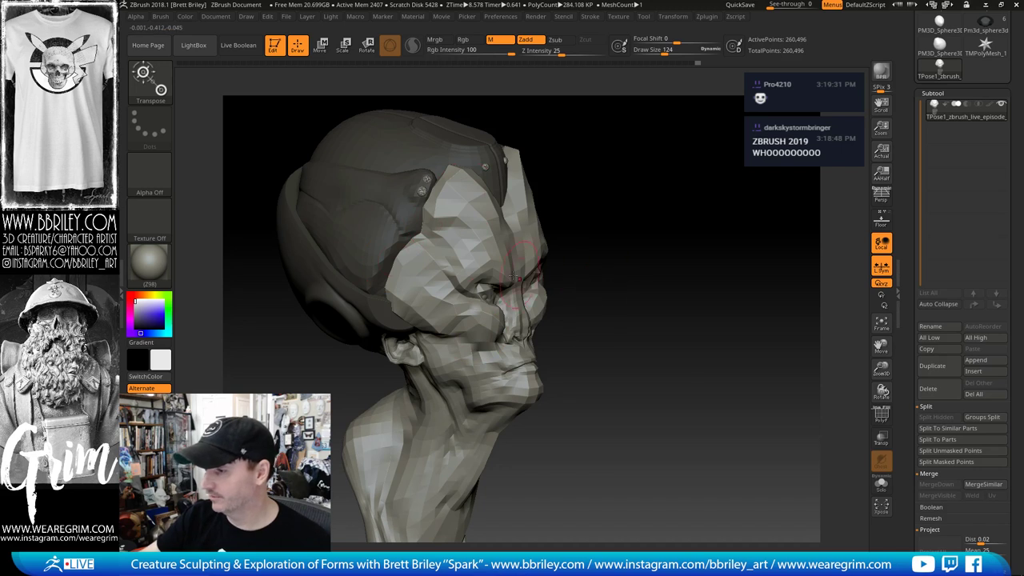
ctrl+shift+click(484, 240)
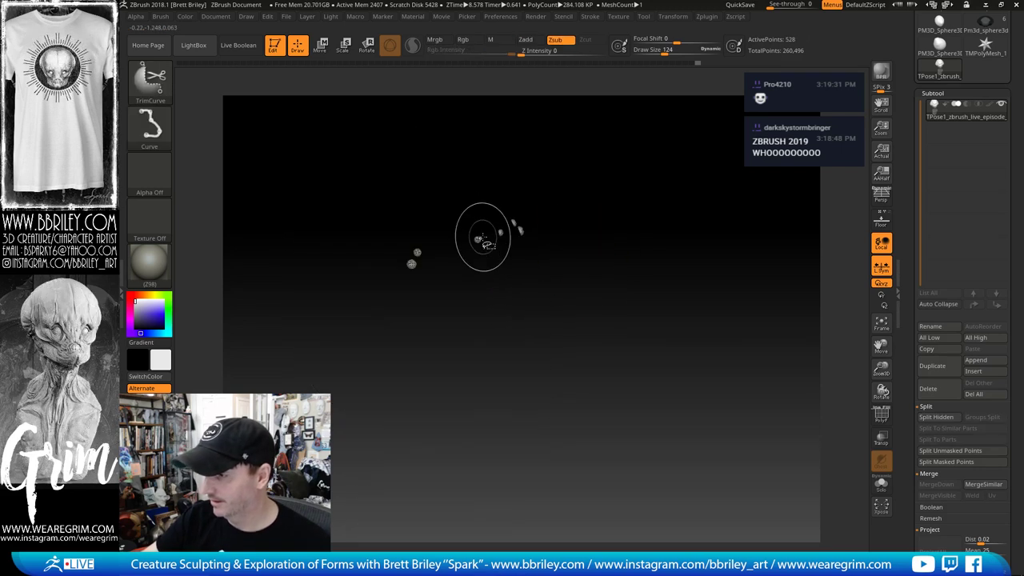
mouse_move(563, 201)
ctrl+mouse_down()
mouse_move(564, 279)
mouse_move(568, 170)
ctrl+mouse_up()
ctrl+shift+click(590, 214)
Step: Invert the mask, centre the gizmo on the helmet, and try stretching and shifting the helmet front to back
key(w)
mouse_move(586, 284)
mouse_down()
mouse_move(686, 237)
mouse_move(604, 301)
mouse_up()
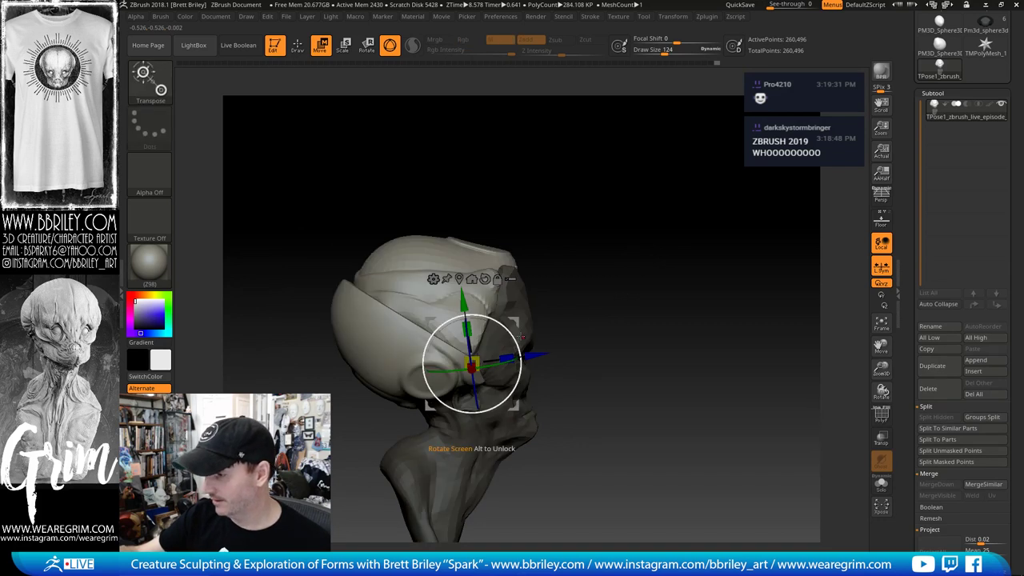
alt+drag(513, 323, 485, 263)
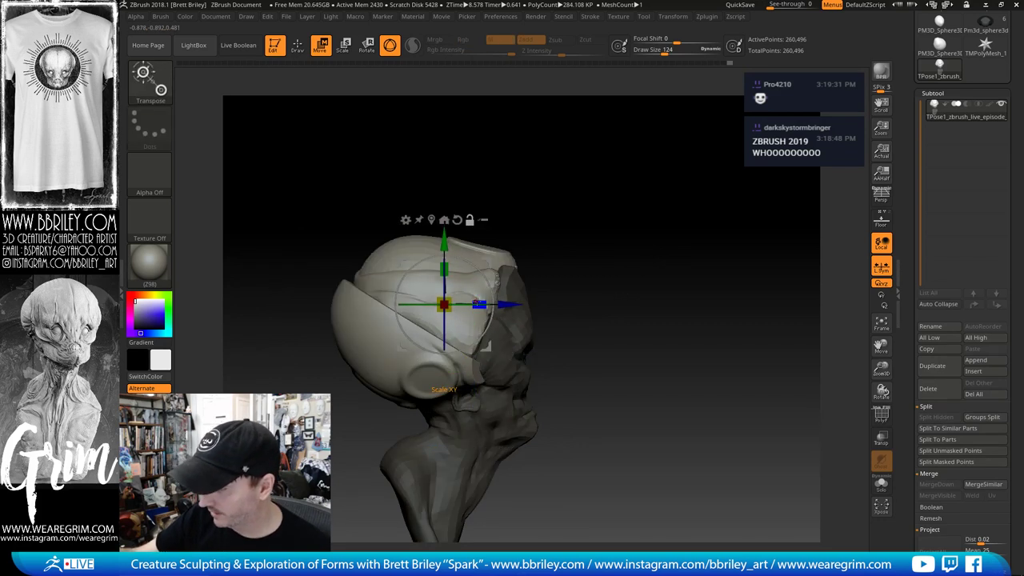
drag(477, 304, 481, 304)
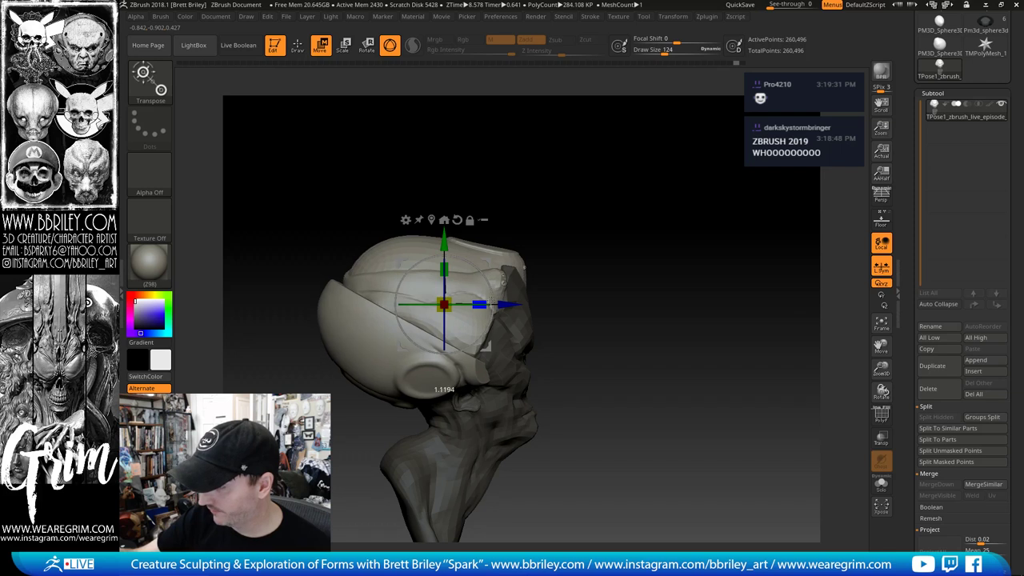
drag(490, 303, 494, 301)
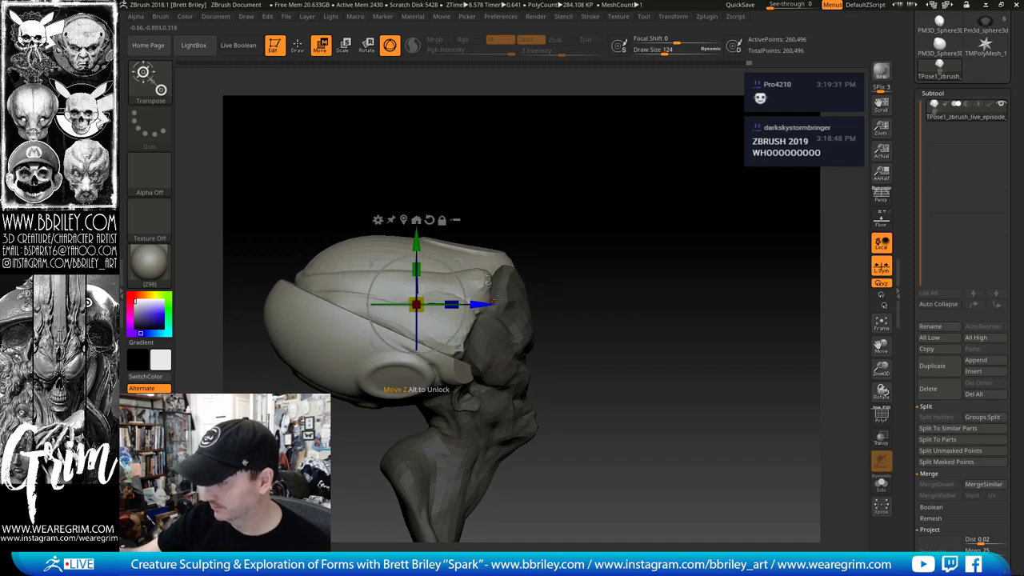
drag(658, 260, 668, 241)
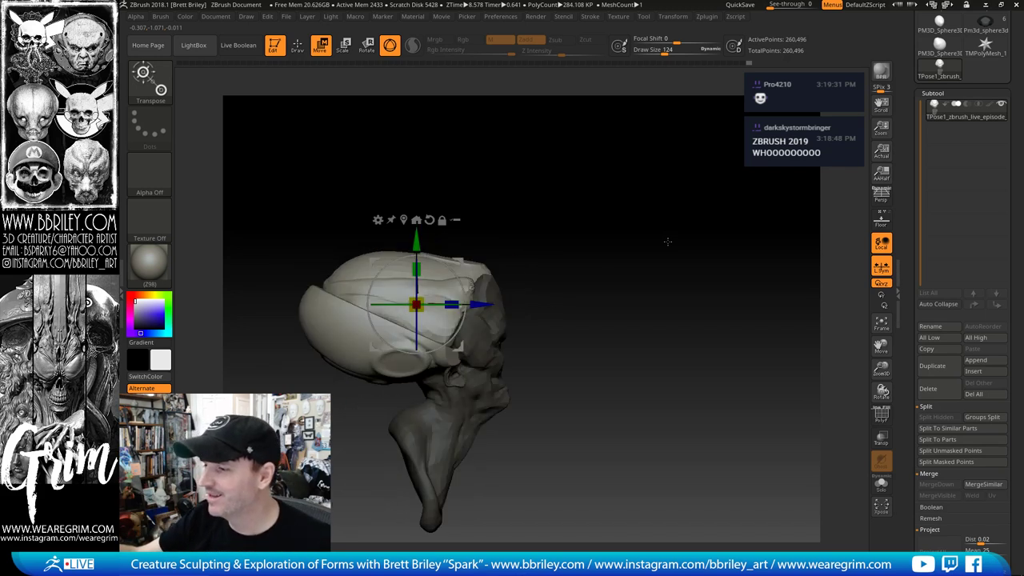
alt+drag(537, 267, 565, 287)
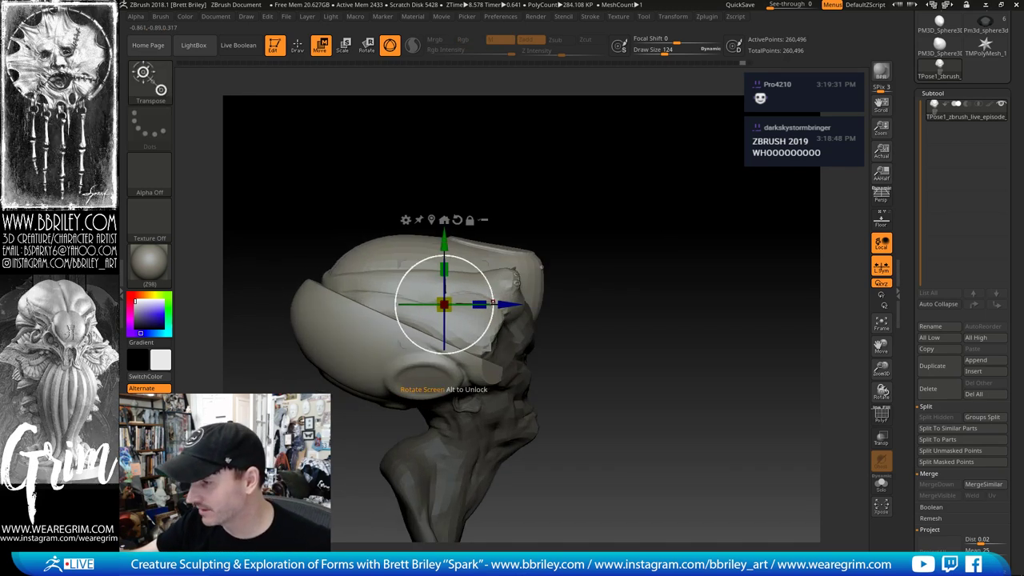
drag(504, 302, 485, 346)
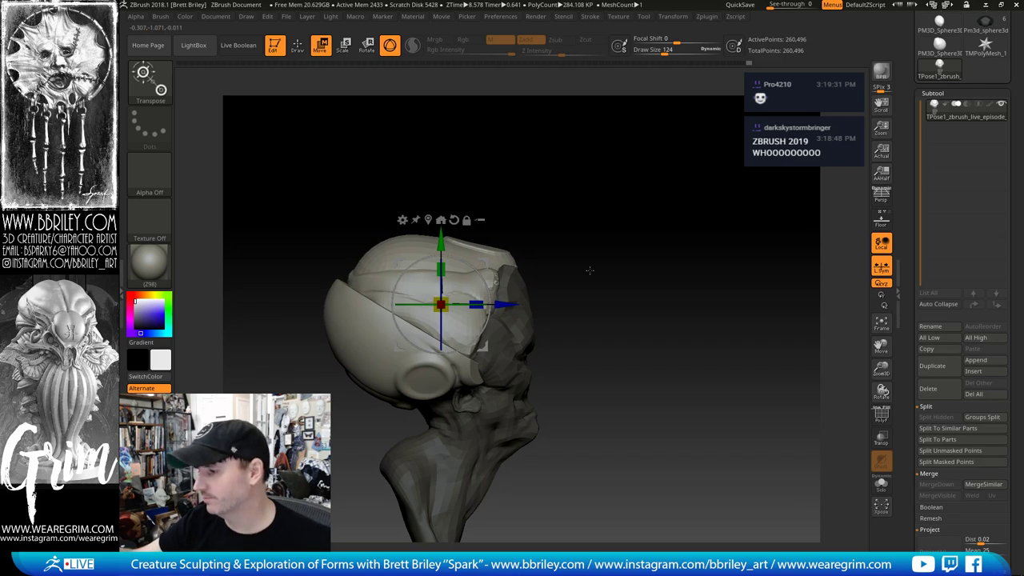
Step: Enable perspective display and clear the mask from the bust
key(q)
mouse_move(590, 270)
mouse_down()
mouse_move(626, 288)
mouse_move(613, 264)
mouse_move(574, 281)
mouse_move(605, 254)
mouse_move(720, 232)
mouse_up()
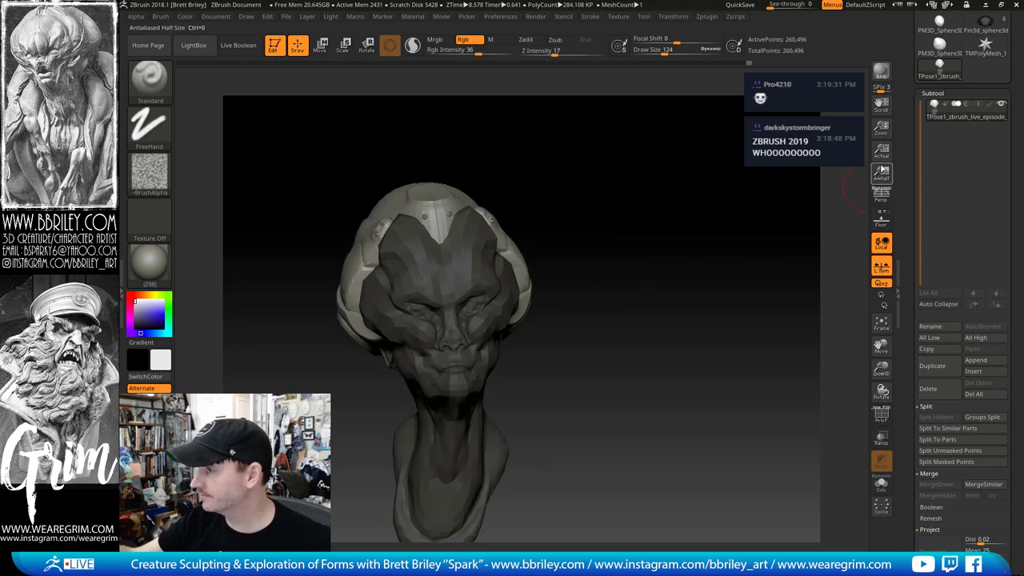
click(881, 195)
mouse_move(726, 284)
mouse_down()
mouse_move(738, 301)
mouse_move(715, 245)
mouse_move(692, 277)
mouse_move(738, 272)
mouse_move(709, 276)
mouse_move(723, 275)
mouse_move(743, 297)
mouse_move(716, 310)
mouse_up()
ctrl+right_drag(686, 318, 668, 272)
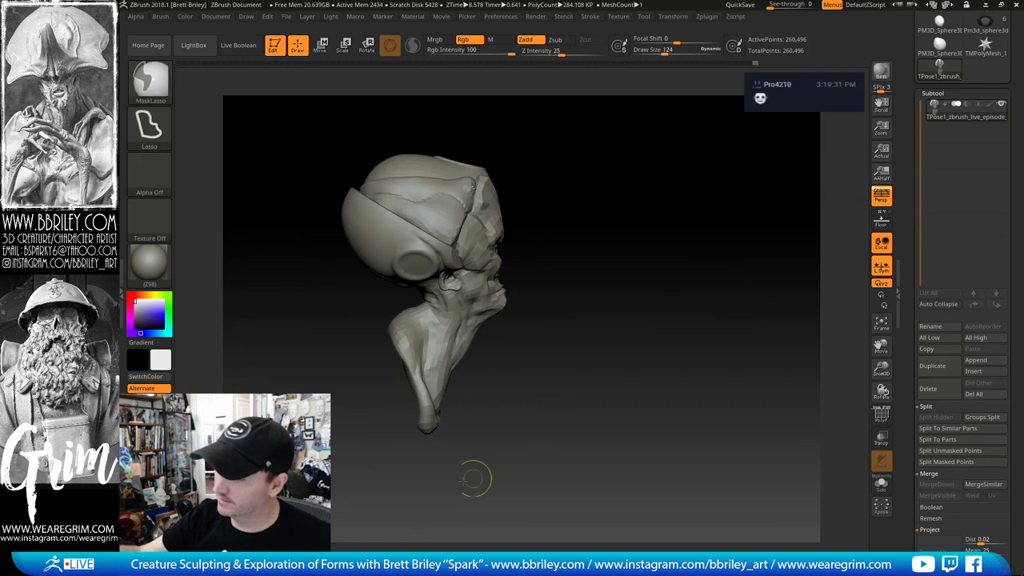
Step: Lasso-mask the neck base, invert the mask to protect the head, and reposition the gizmo at the neck
mouse_move(473, 478)
ctrl+mouse_down()
mouse_move(354, 295)
mouse_move(524, 400)
mouse_move(527, 357)
ctrl+mouse_up()
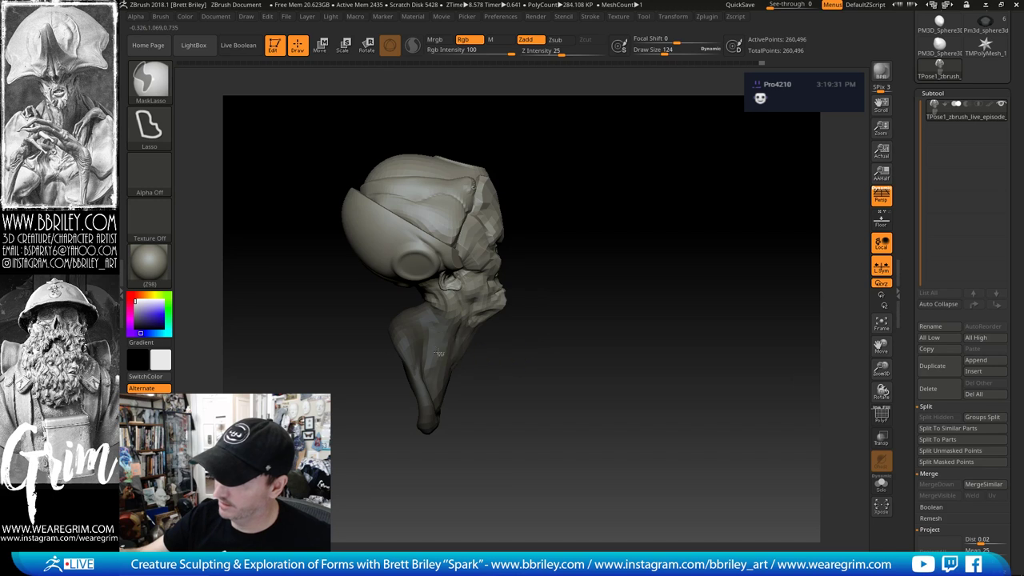
ctrl+click(503, 361)
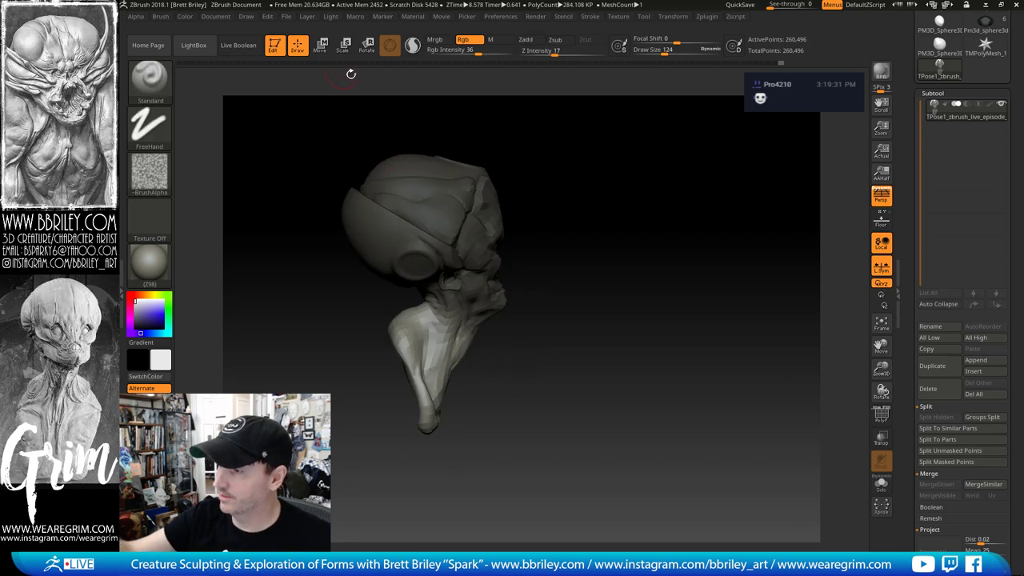
click(321, 48)
alt+drag(478, 168, 498, 308)
mouse_move(588, 305)
mouse_down()
mouse_move(516, 309)
mouse_move(530, 314)
mouse_move(594, 277)
mouse_move(572, 300)
mouse_move(555, 313)
mouse_move(598, 232)
mouse_up()
Step: Undo the recent masking and transform changes until the whole bust is unmasked
key(q)
key(ctrl+z)
key(ctrl+z)
key(ctrl+z)
key(ctrl+z)
key(ctrl+z)
key(ctrl+z)
key(ctrl+z)
key(ctrl+z)
key(q)
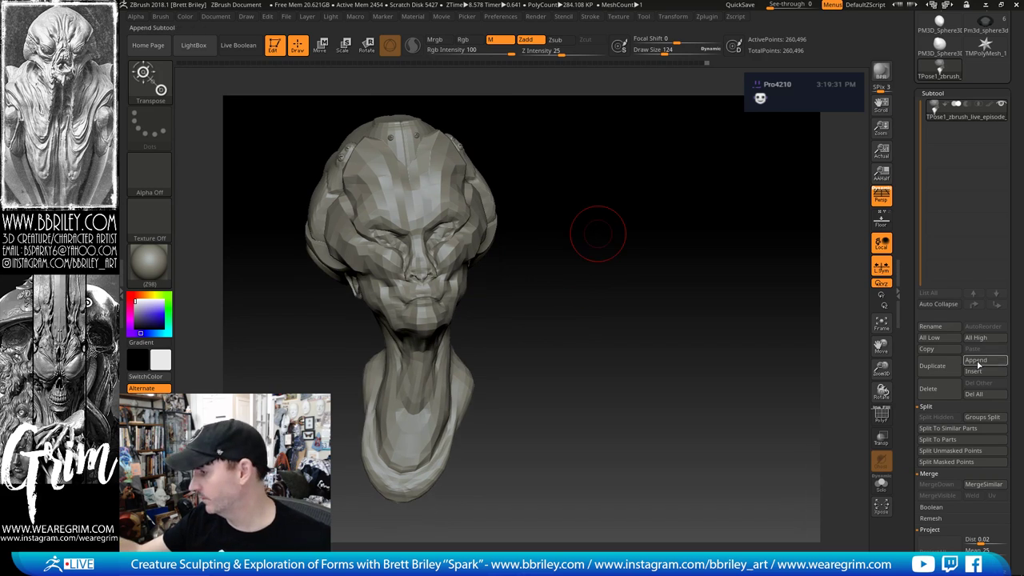
Step: Append a Ring3D subtool, check it against the bust, and delete it
click(977, 361)
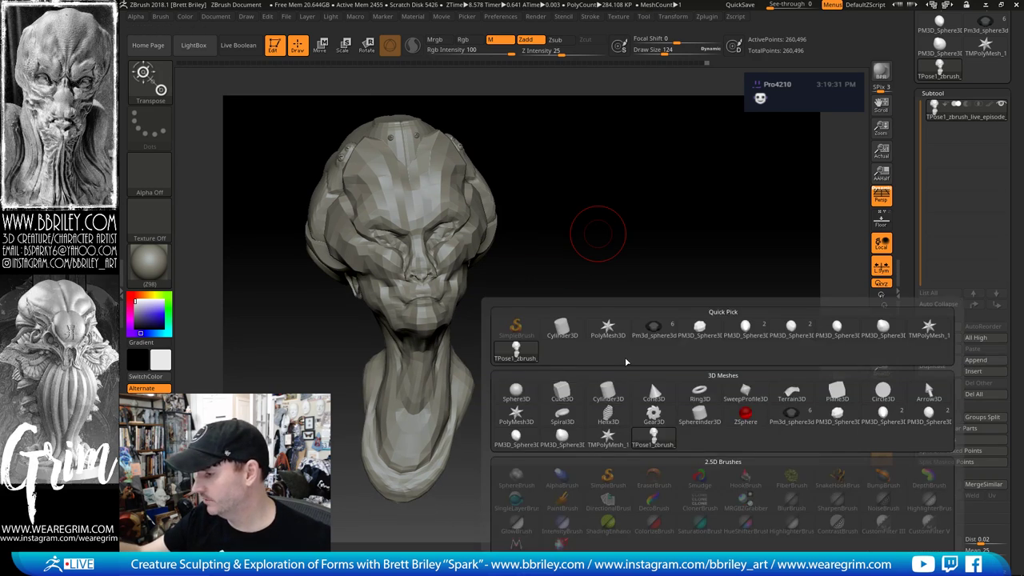
click(700, 392)
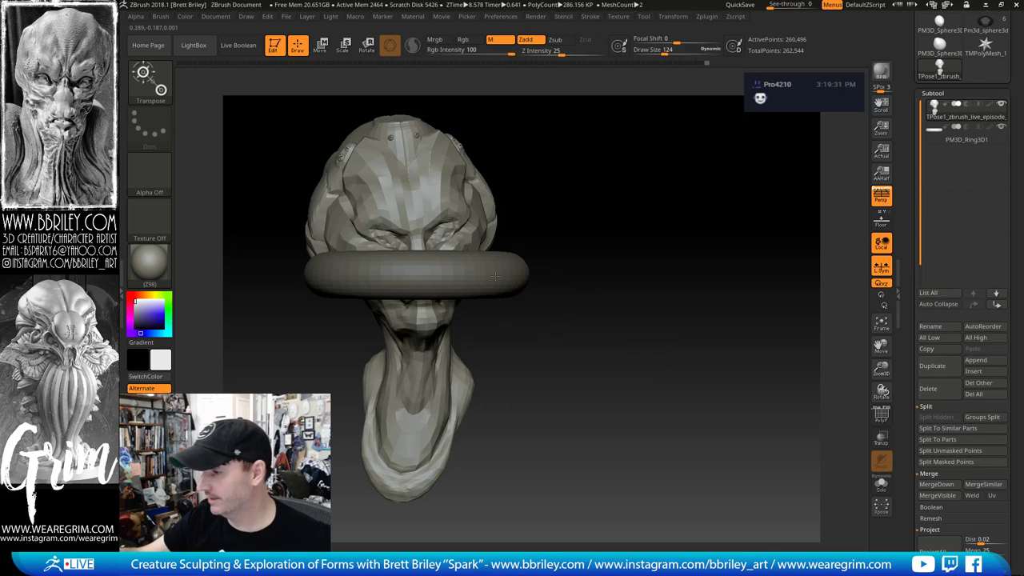
alt+click(495, 276)
alt+drag(595, 263, 576, 209)
key(w)
drag(491, 163, 542, 225)
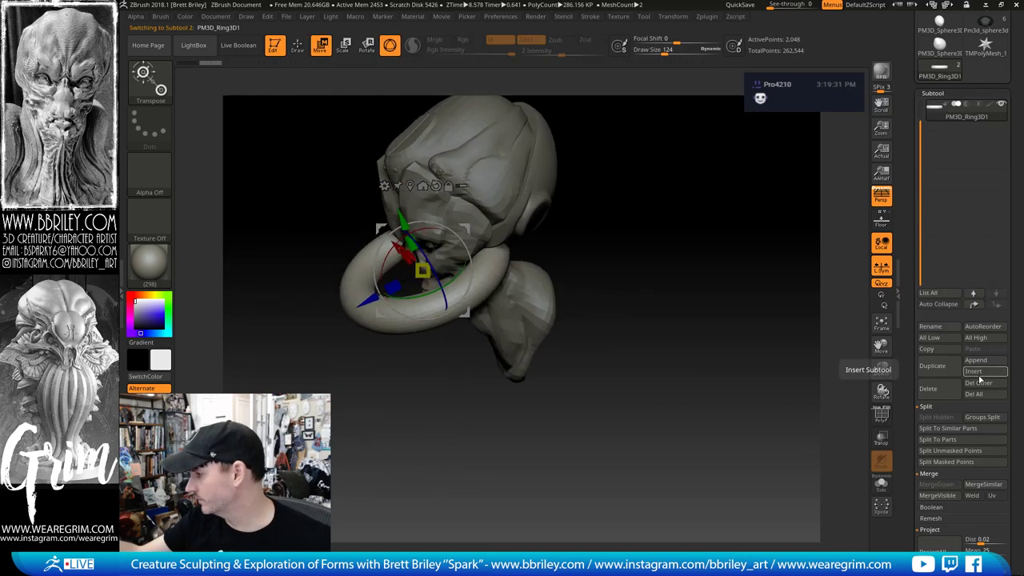
click(928, 389)
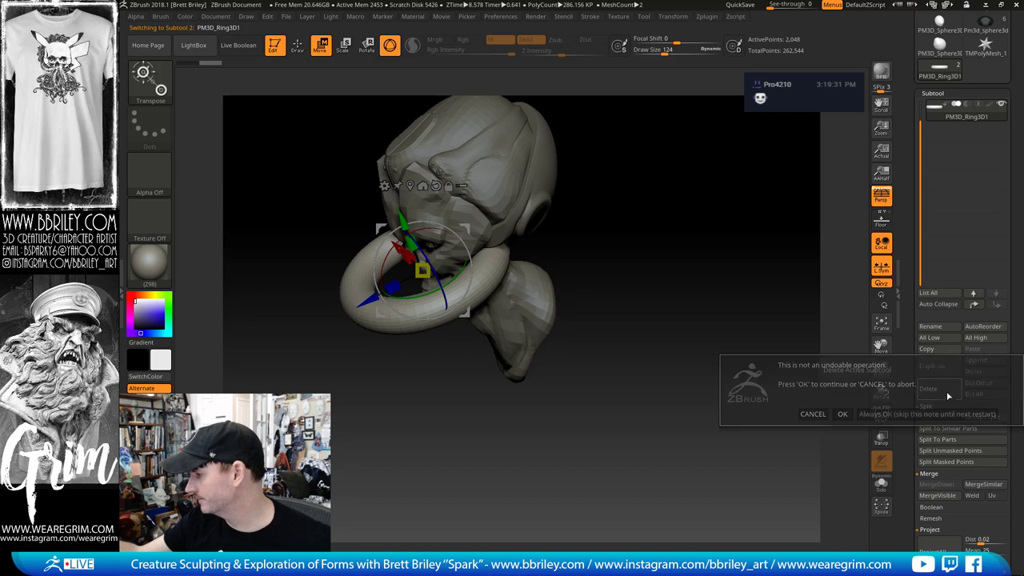
click(844, 413)
Step: Append a Cube3D subtool and flatten it vertically into a thin slab
click(976, 361)
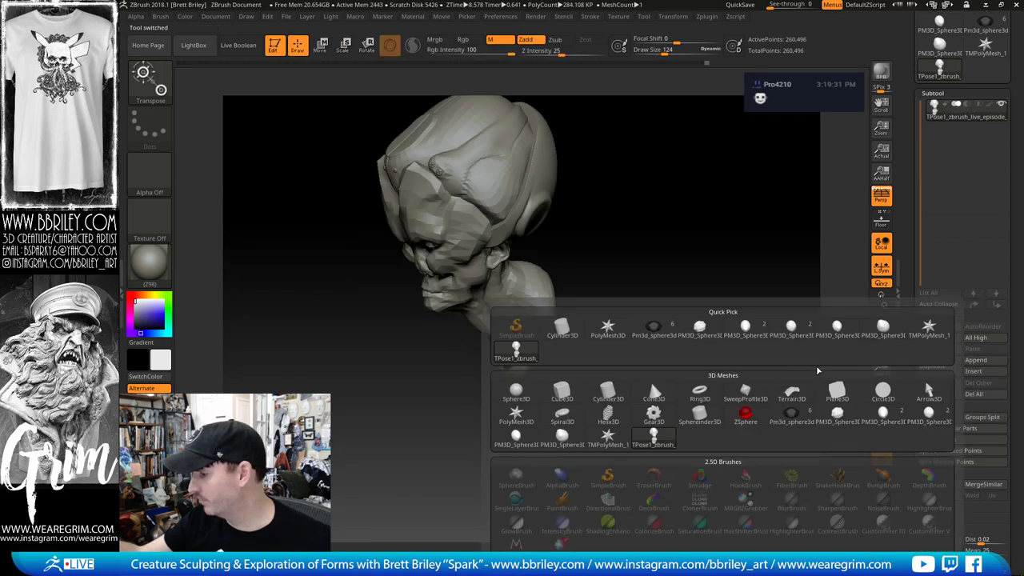
click(563, 393)
shift+drag(605, 254, 630, 224)
click(327, 49)
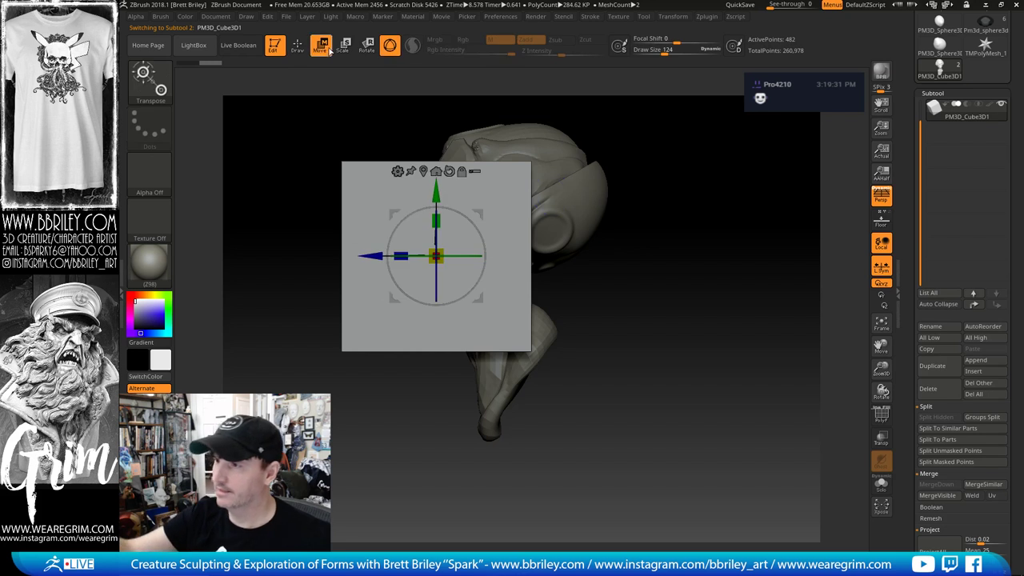
drag(453, 341, 454, 341)
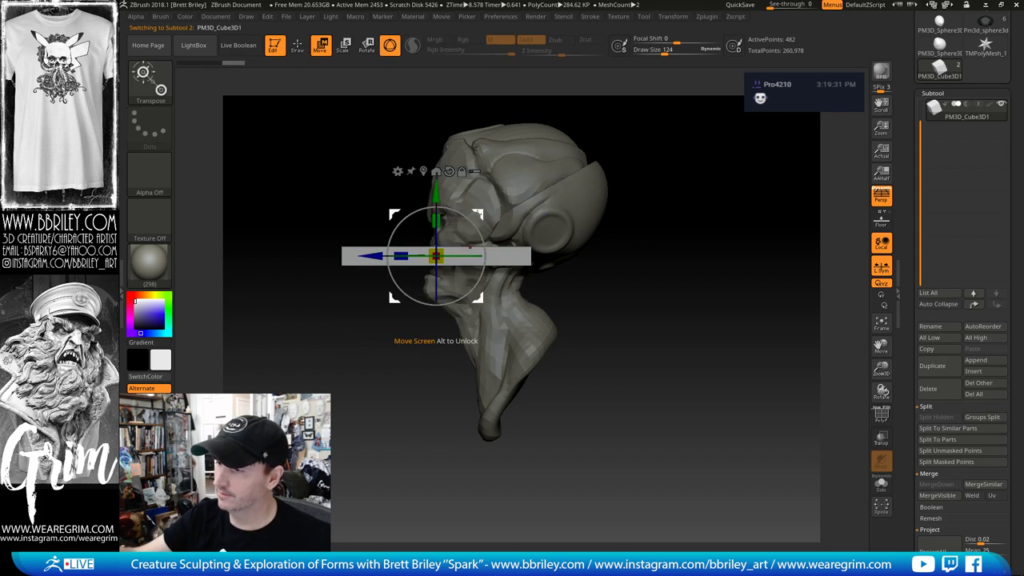
Step: Move the slab beneath the neck and fit it as a display base for the bust
drag(480, 213, 549, 387)
drag(505, 430, 497, 435)
drag(549, 383, 545, 376)
mouse_move(633, 324)
mouse_down()
mouse_move(672, 341)
mouse_move(658, 326)
mouse_up()
key(q)
key(w)
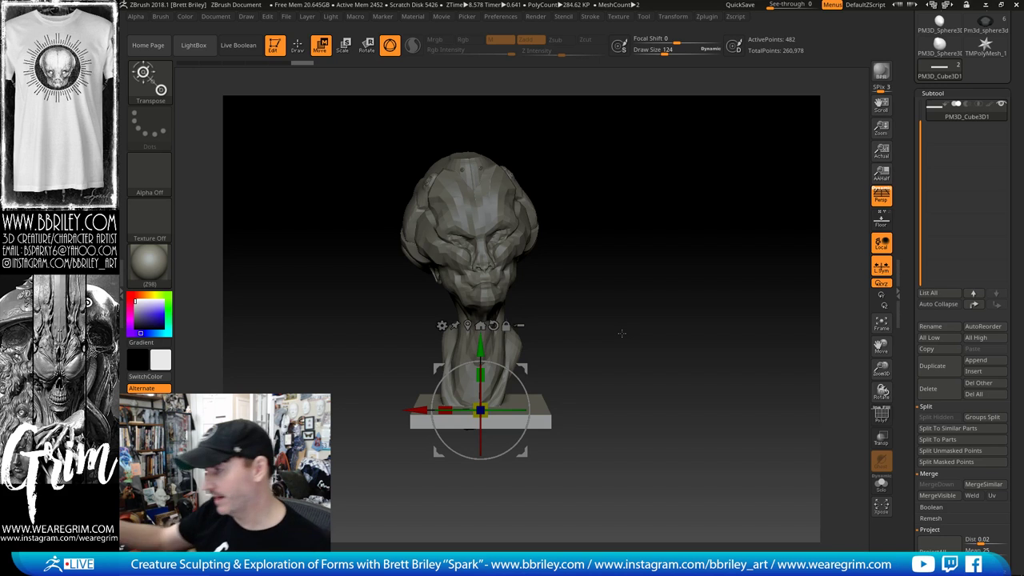
Step: Delete the slab subtool and return to the bust alone
click(940, 391)
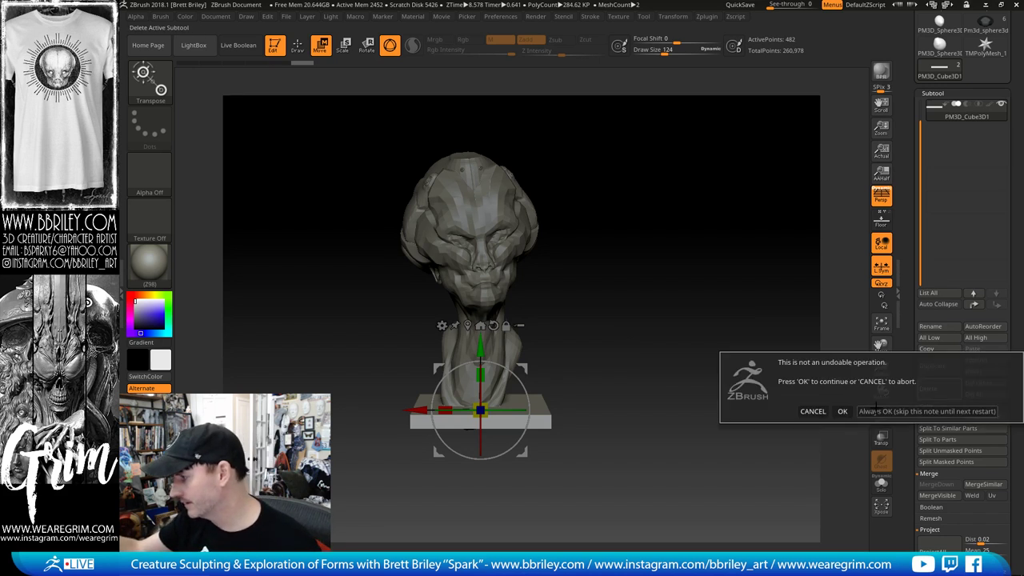
click(844, 411)
drag(714, 323, 645, 331)
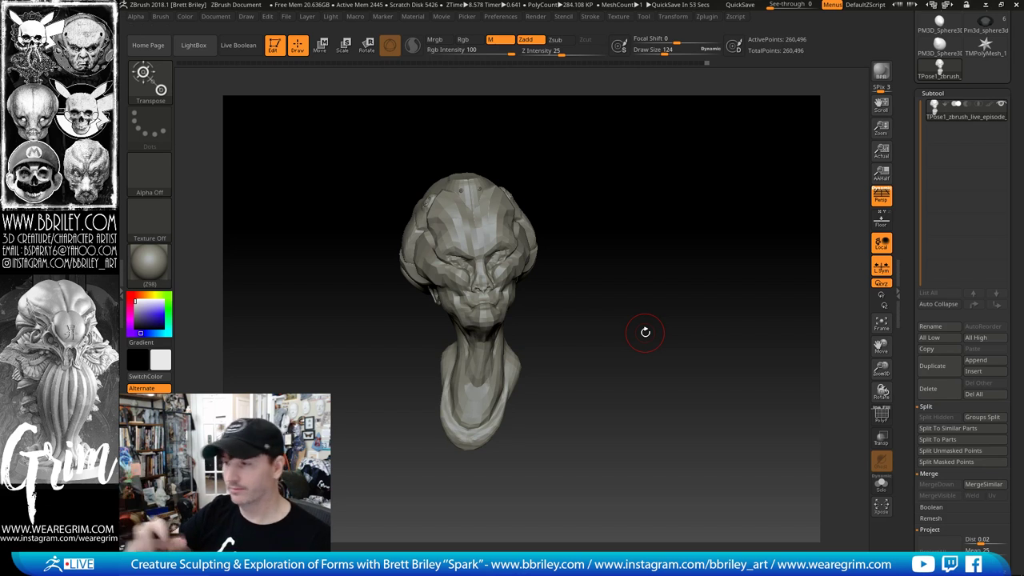
Step: Transfer the posed Transpose Master mesh back to the bust's original high-resolution subtools
mouse_move(645, 331)
mouse_down()
mouse_move(512, 256)
mouse_move(443, 189)
mouse_up()
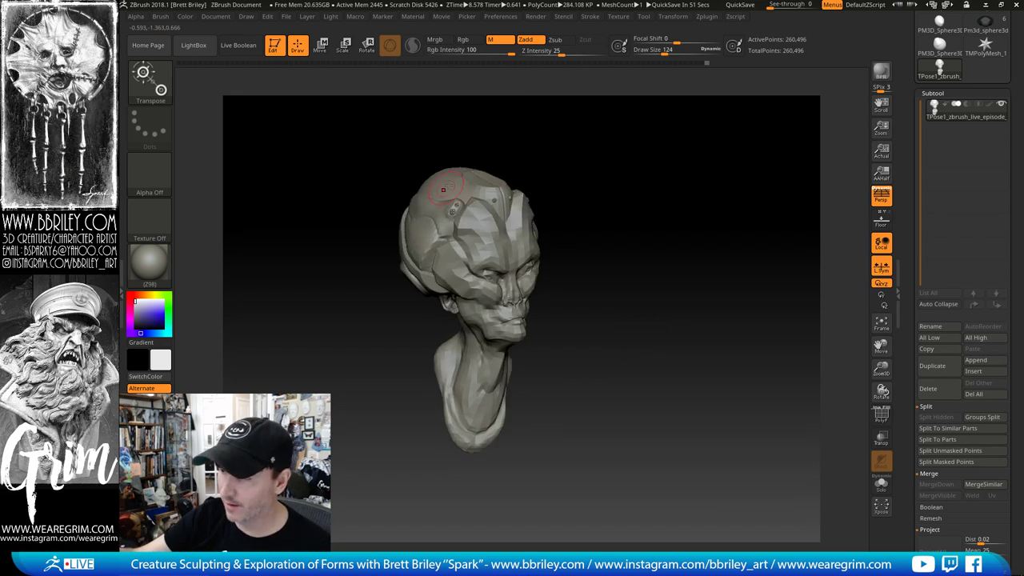
key(w)
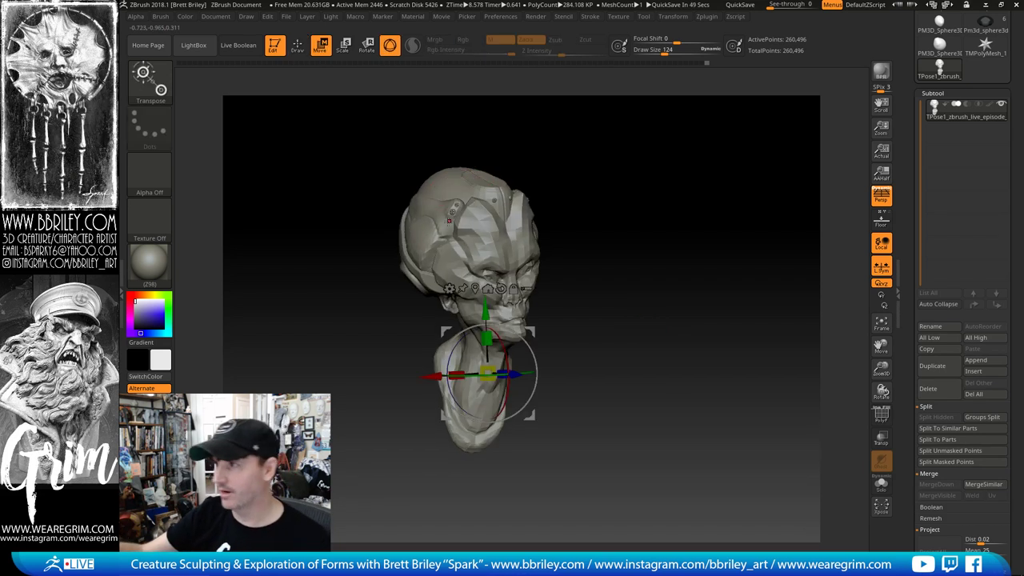
click(708, 20)
click(769, 243)
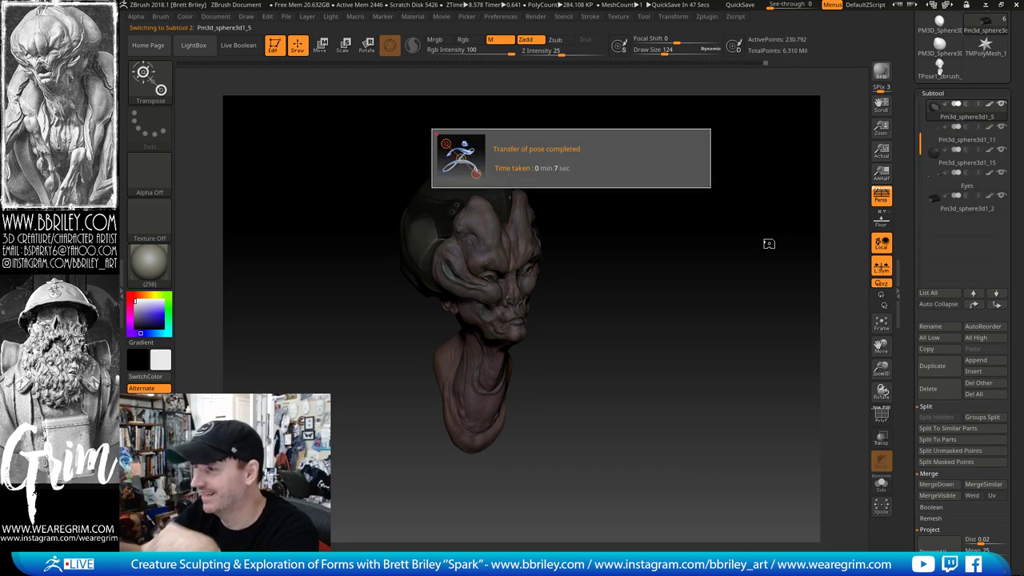
Step: Apply the zbro_IllustPaint material and place the enlarged, front-facing bust in the right half of the canvas
click(148, 262)
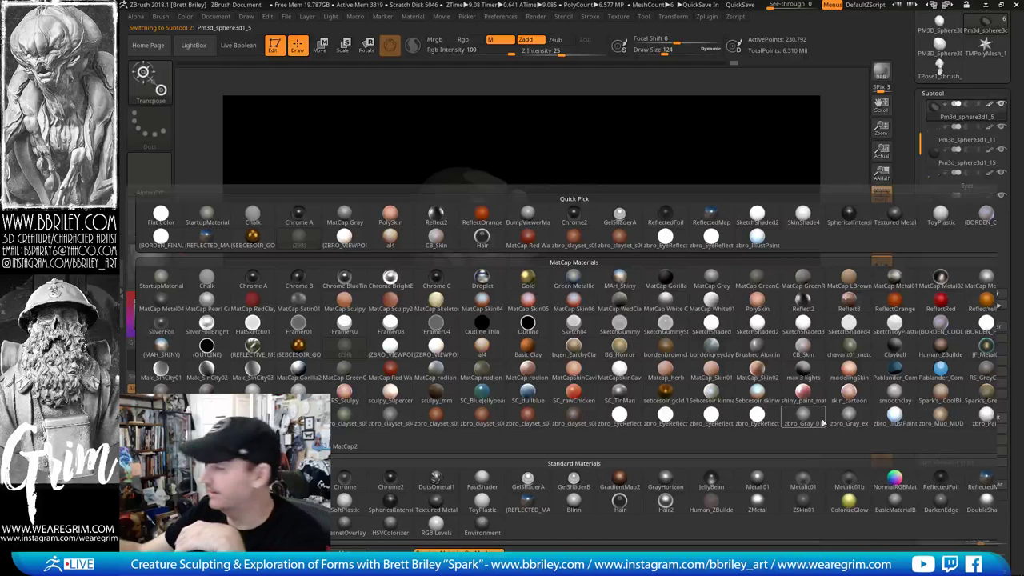
click(894, 414)
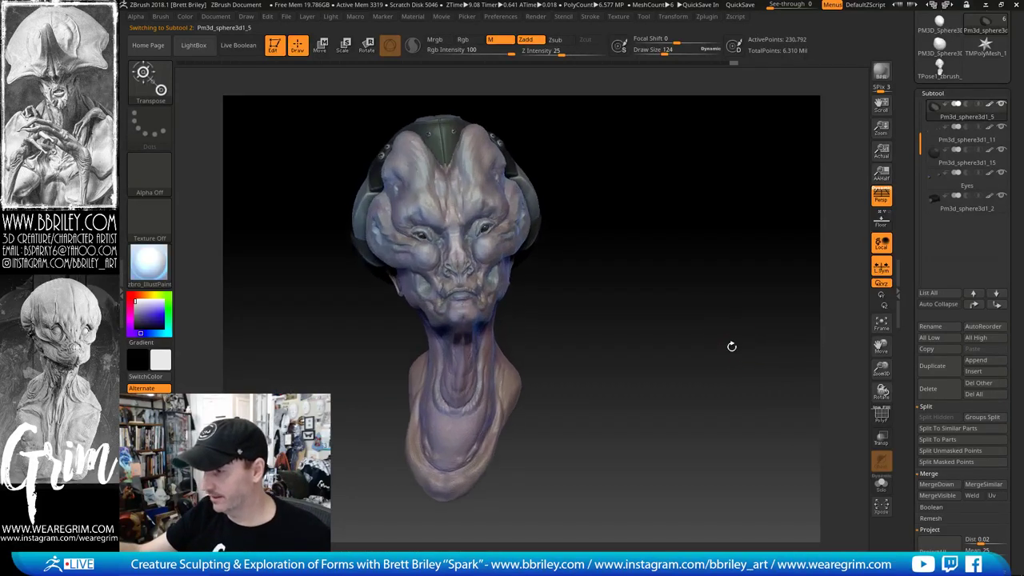
mouse_move(731, 345)
mouse_down()
mouse_move(747, 353)
mouse_move(652, 366)
mouse_move(693, 361)
mouse_move(648, 349)
mouse_up()
key(w)
key(q)
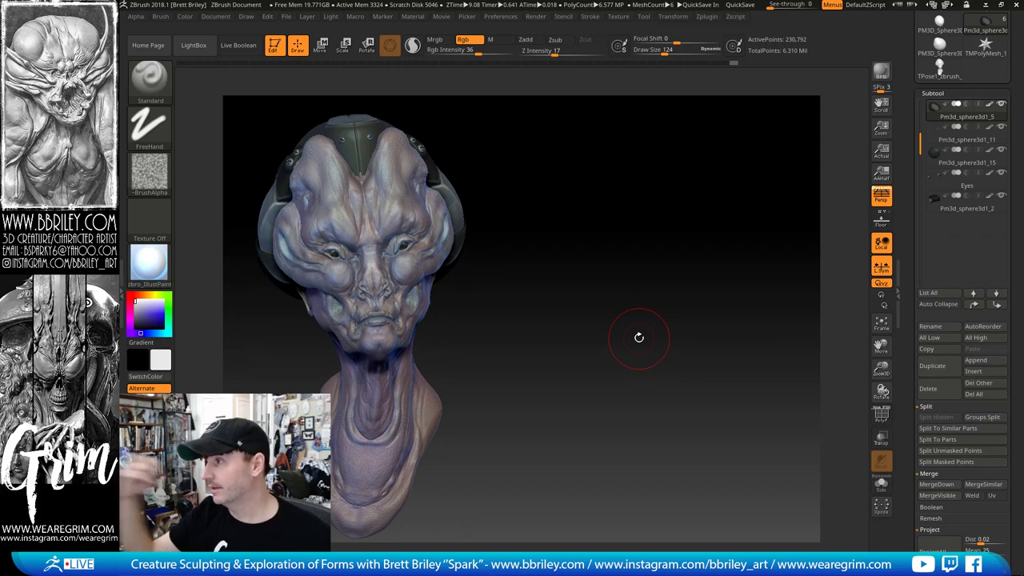
mouse_move(734, 268)
alt+mouse_down()
mouse_move(828, 282)
mouse_move(805, 288)
mouse_move(864, 284)
mouse_move(804, 286)
alt+mouse_up()
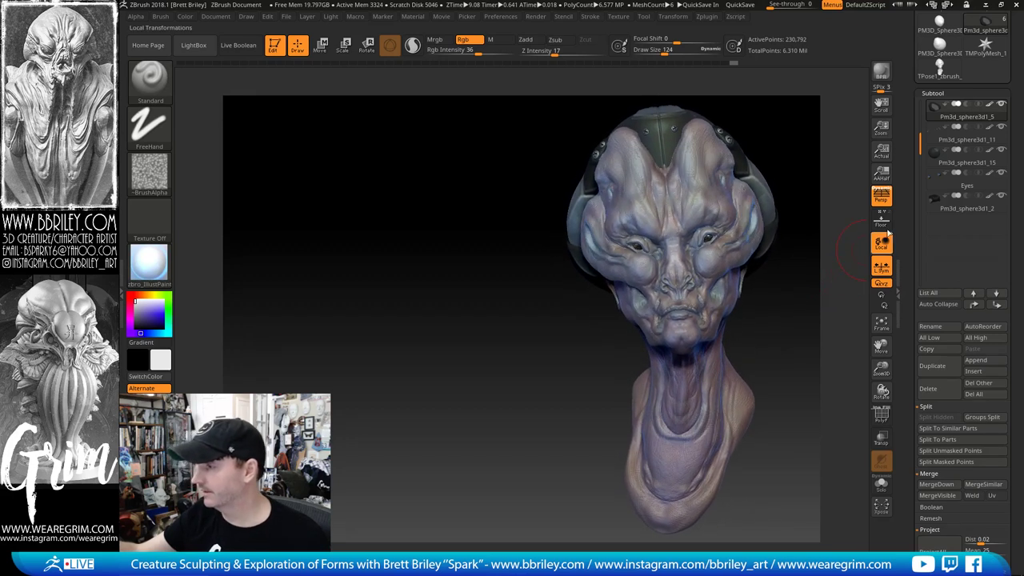
drag(902, 156, 910, 220)
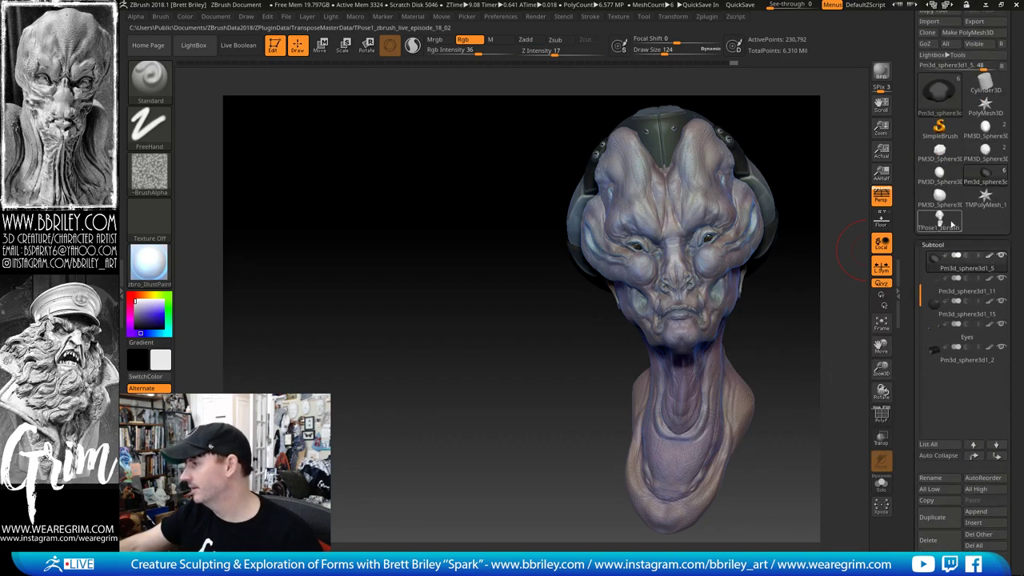
click(985, 199)
drag(914, 64, 909, 16)
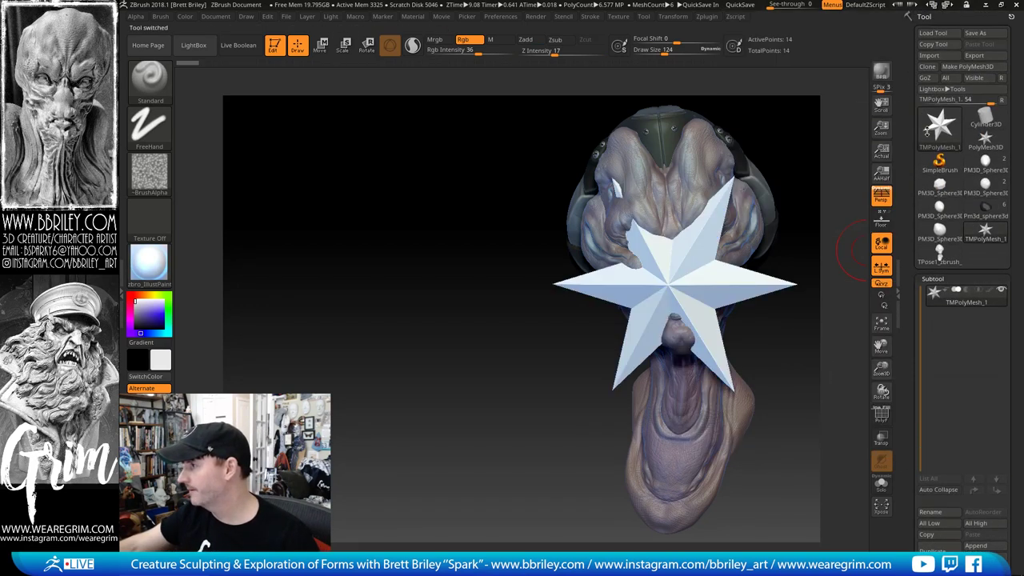
click(939, 254)
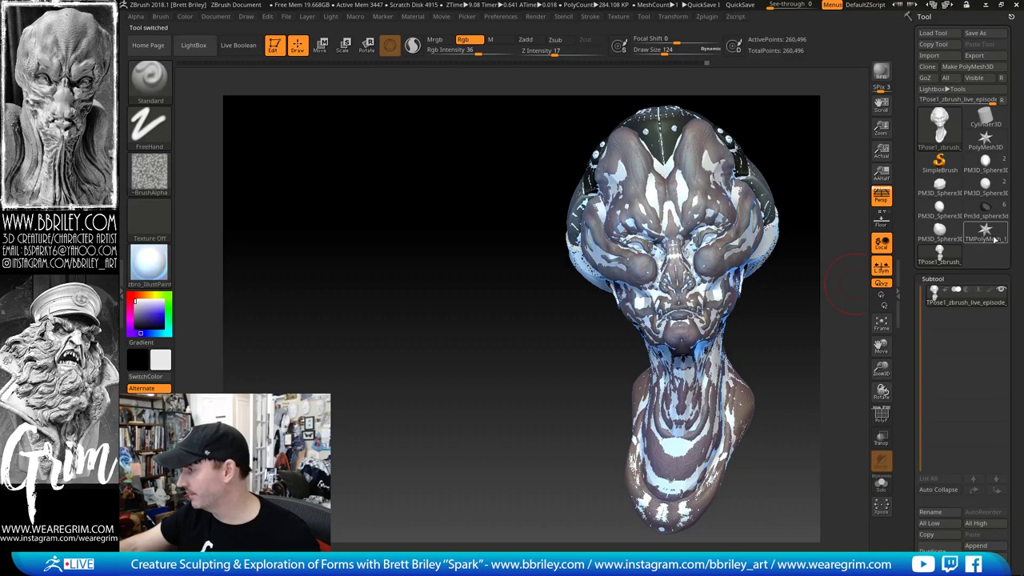
click(977, 210)
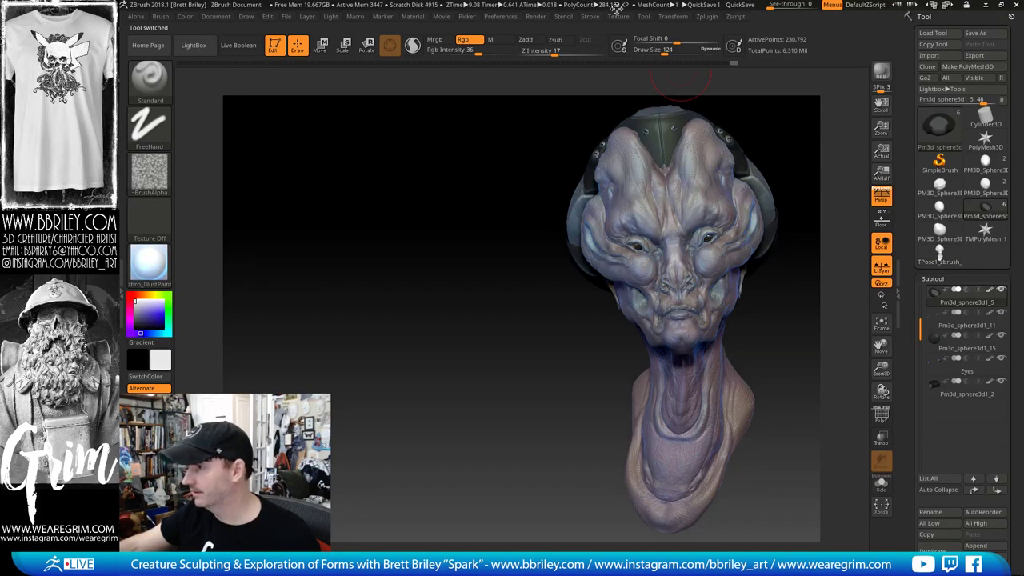
Step: Load the Zbrush_Live_Episode_18_02 tool and turn off the polypaint on all its subtools
click(644, 17)
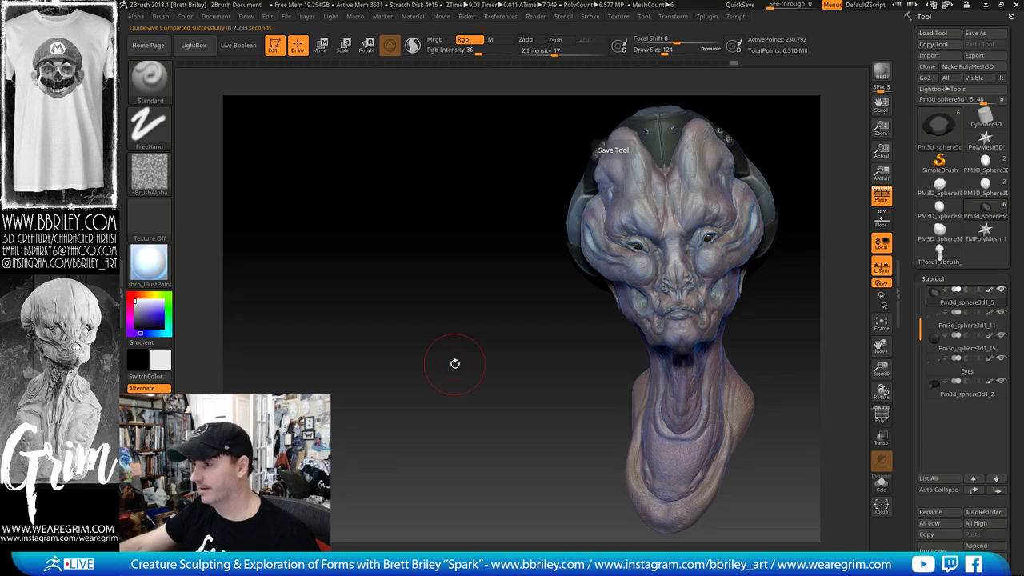
click(988, 232)
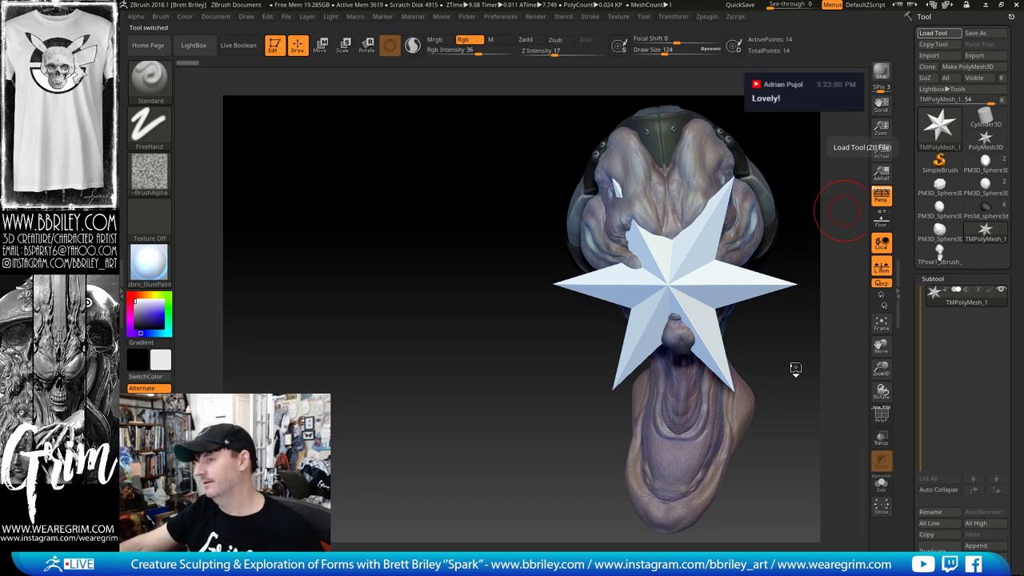
key(shift)
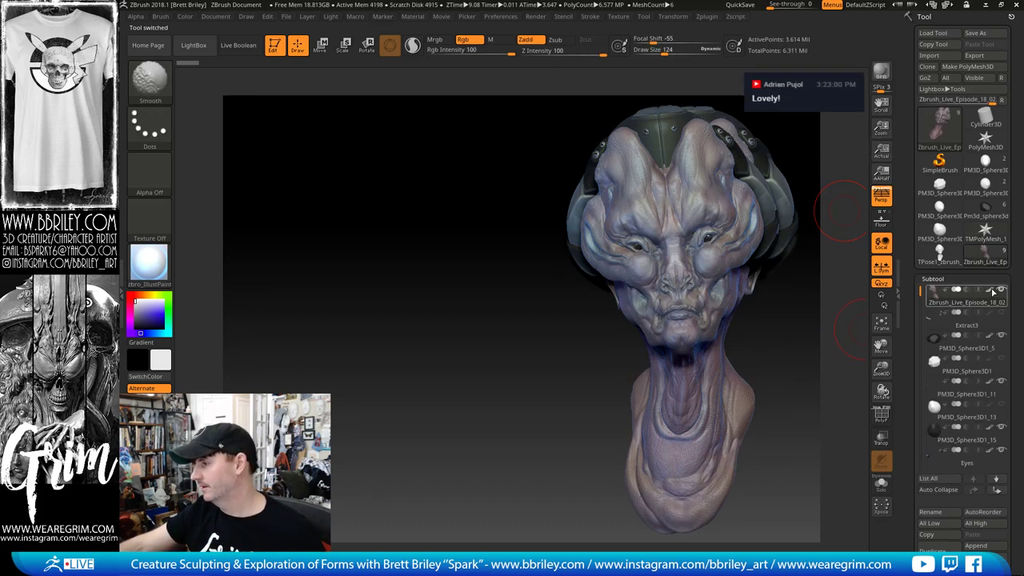
shift+click(992, 292)
Step: Position the unpainted bust beside the painted one and give it the grey (Z98) material
alt+drag(777, 345, 542, 341)
click(166, 272)
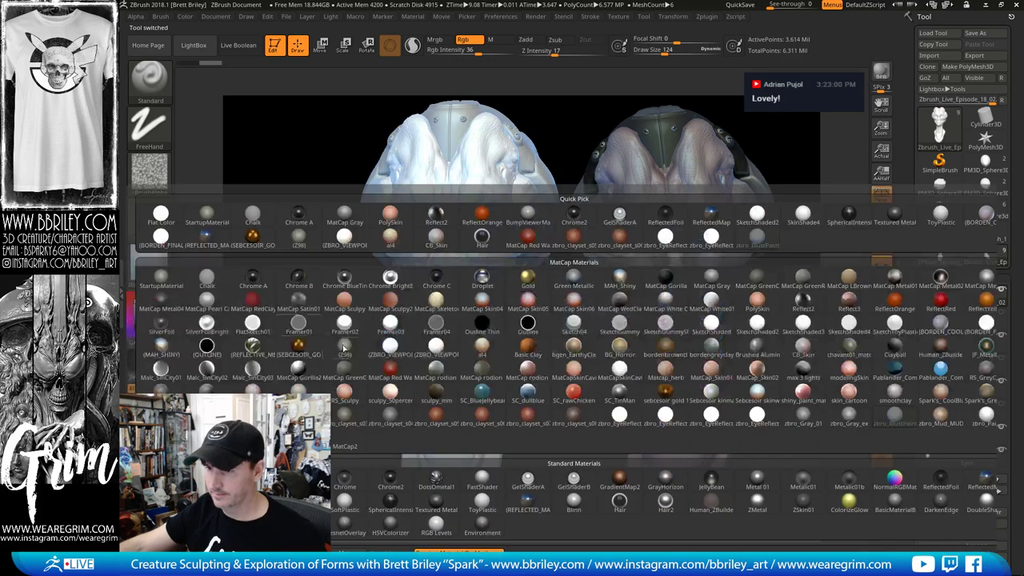
click(342, 352)
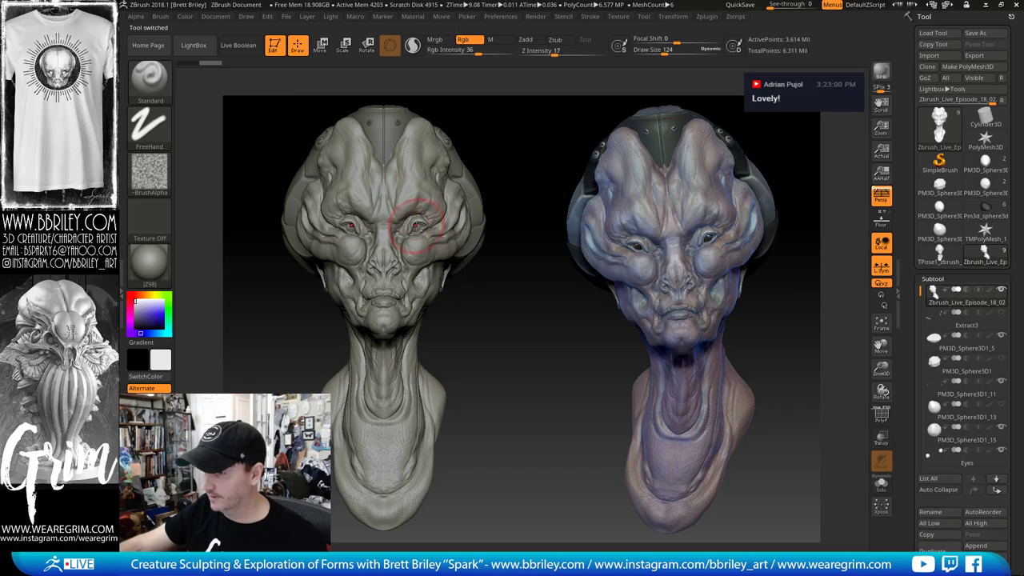
Step: Make the Eyes subtool active and set Inactive Subtool Dimming to 1 in the editing preferences
alt+click(416, 226)
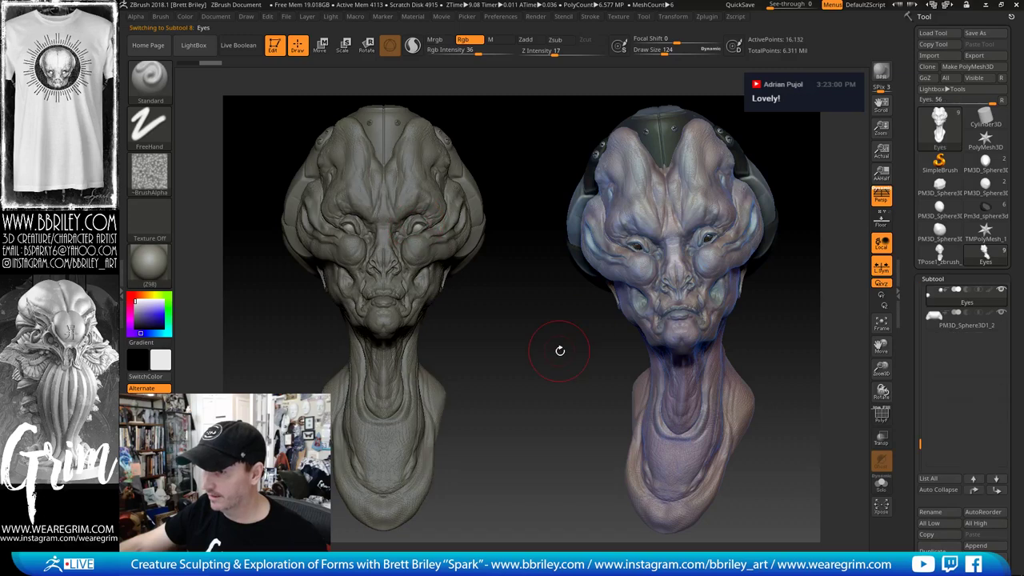
click(501, 17)
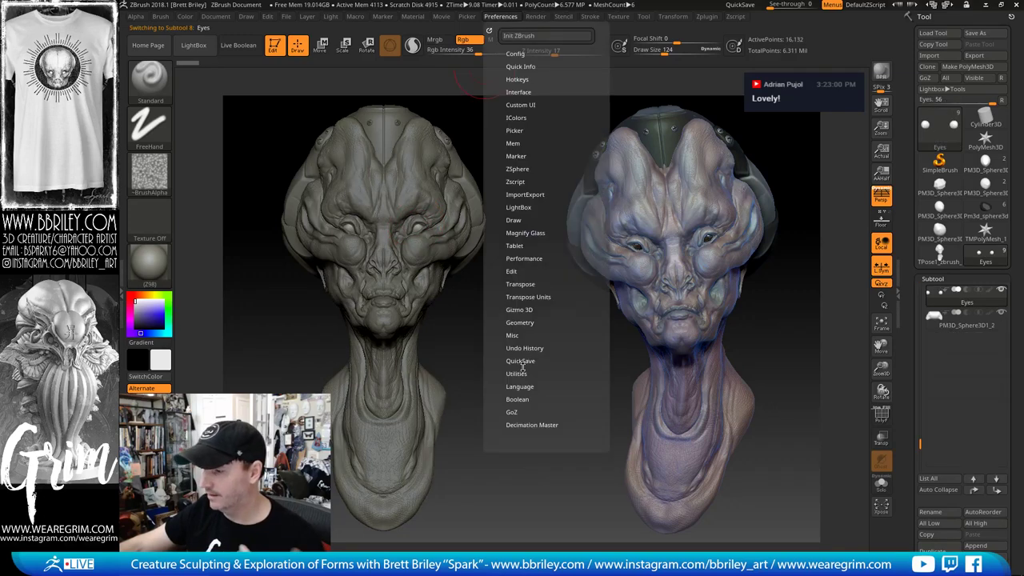
click(512, 271)
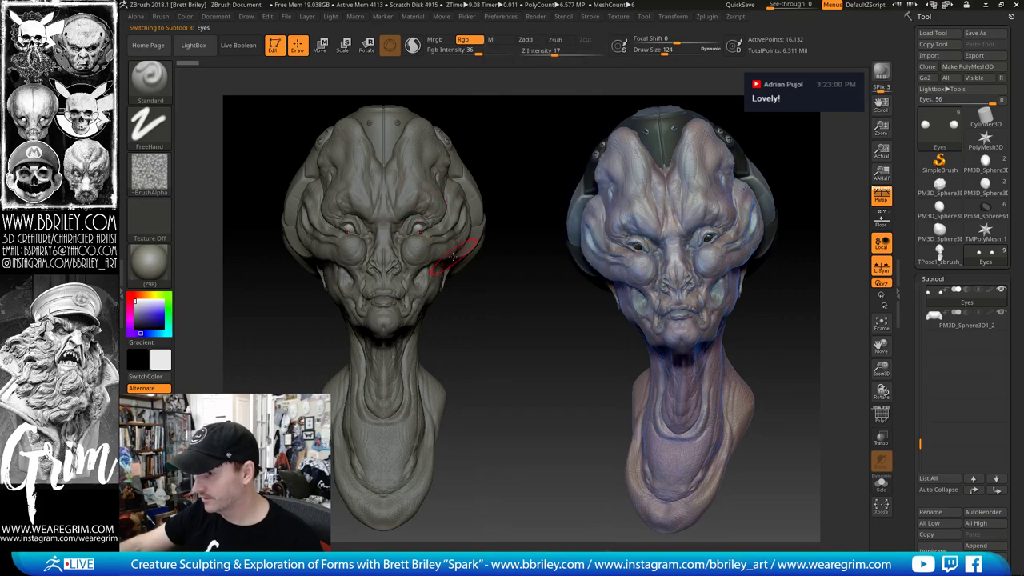
click(501, 18)
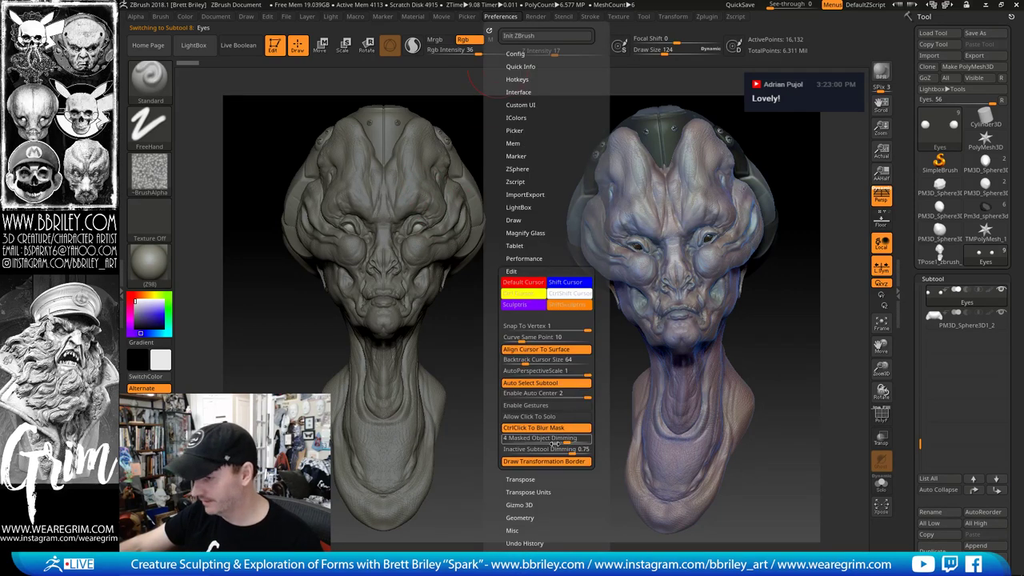
drag(573, 451, 588, 452)
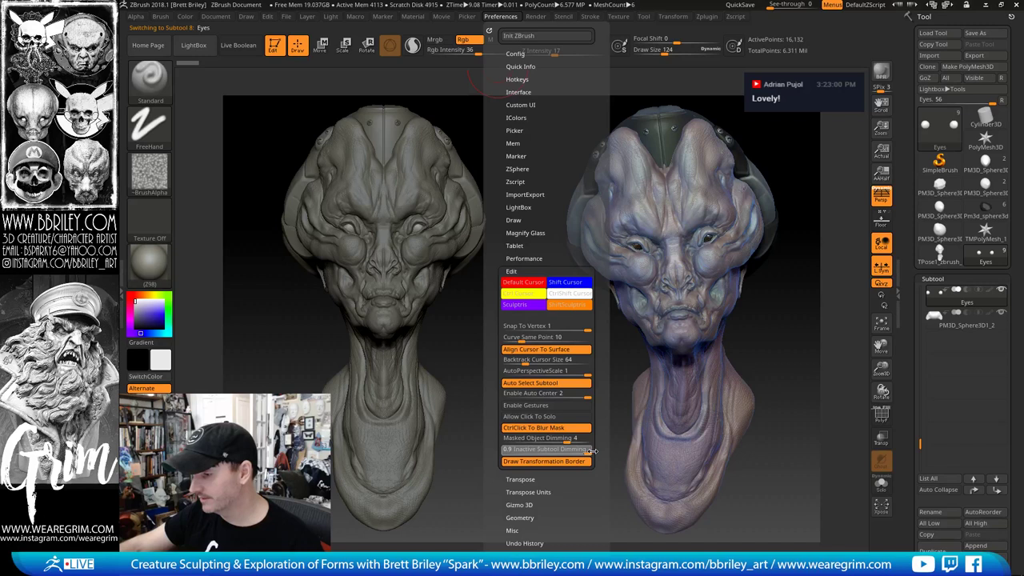
click(592, 451)
text(1)
key(Return)
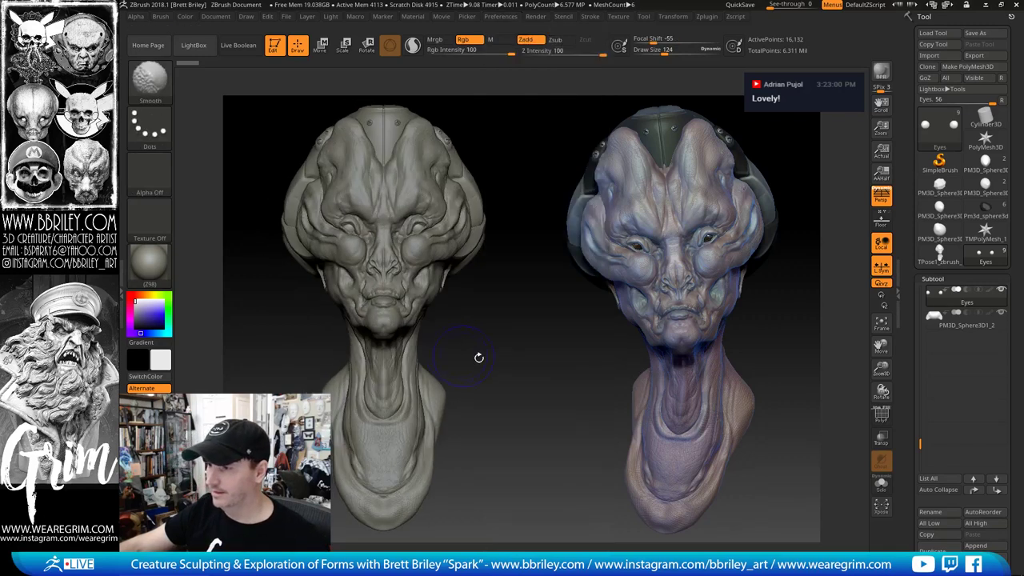
Step: Snapshot the large grey bust onto the canvas and place a smaller live copy between the two large busts
mouse_move(556, 385)
alt+mouse_down()
mouse_move(517, 386)
mouse_move(605, 401)
mouse_move(562, 380)
mouse_move(590, 419)
mouse_move(608, 408)
mouse_move(611, 424)
alt+mouse_up()
key(shift+s)
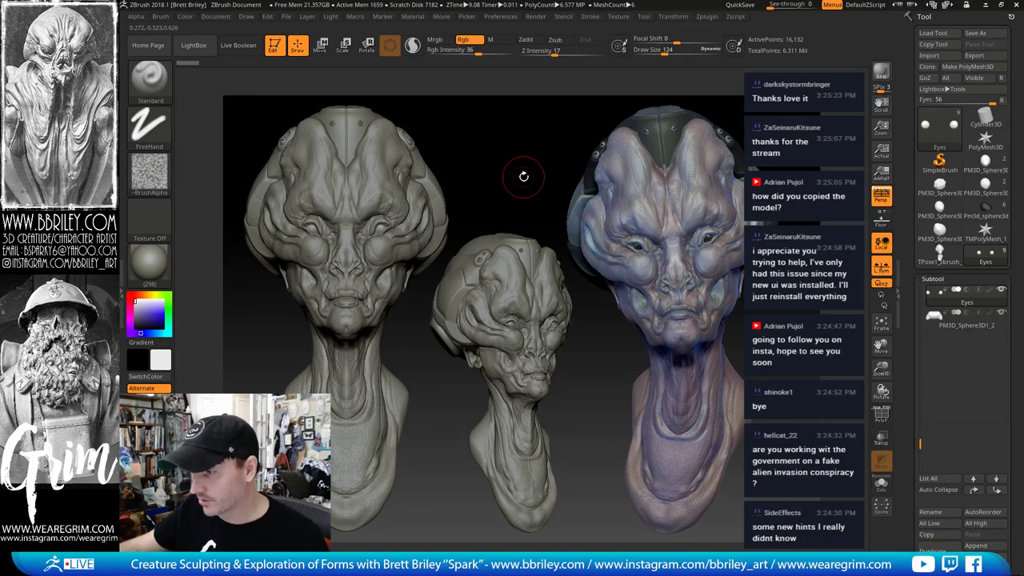
alt+drag(589, 305, 576, 237)
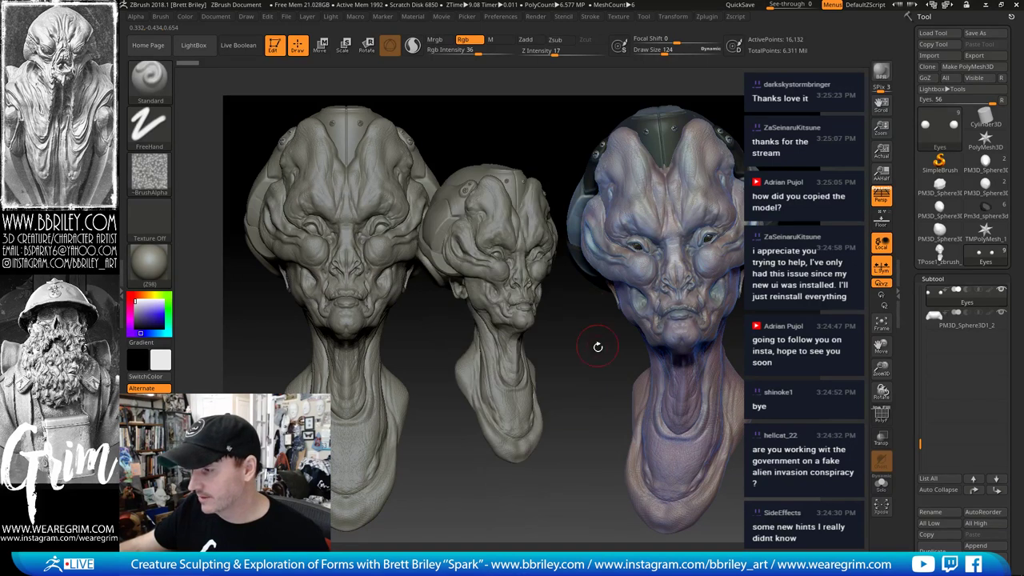
alt+drag(597, 347, 610, 419)
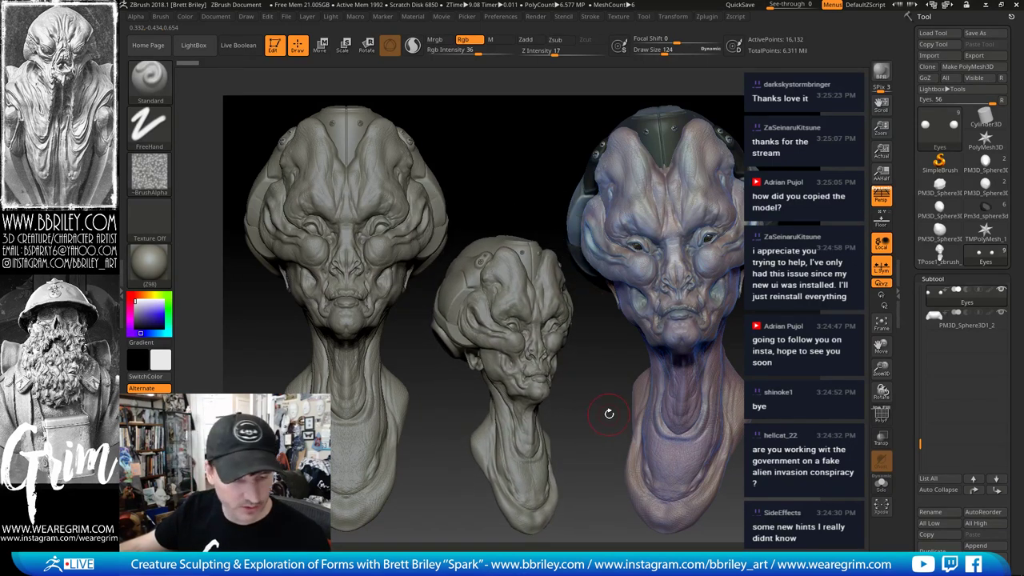
Step: Turn the small bust to a three-quarter view between the large ones and snapshot it onto the canvas
key(ctrl+shift)
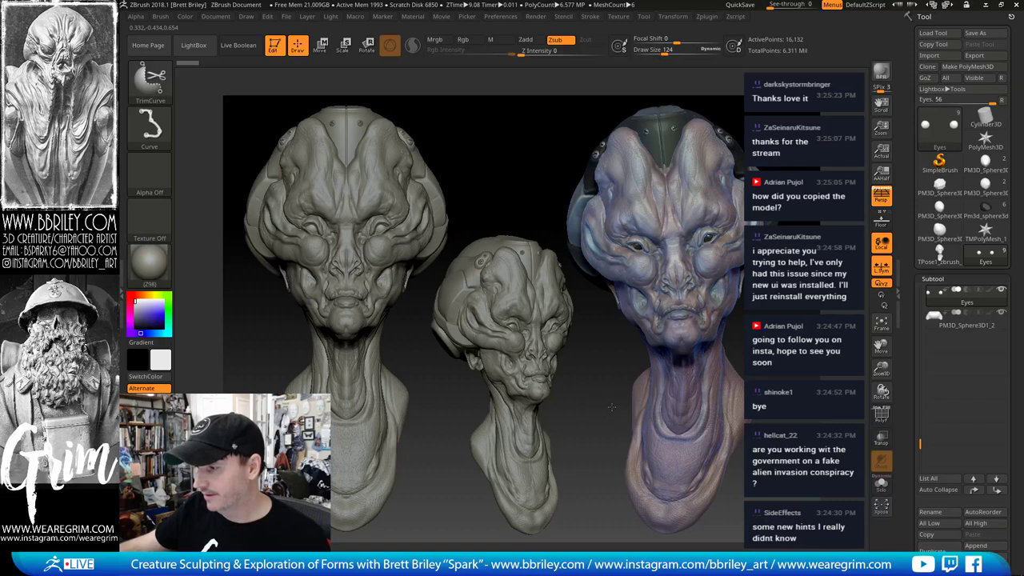
drag(610, 402, 614, 370)
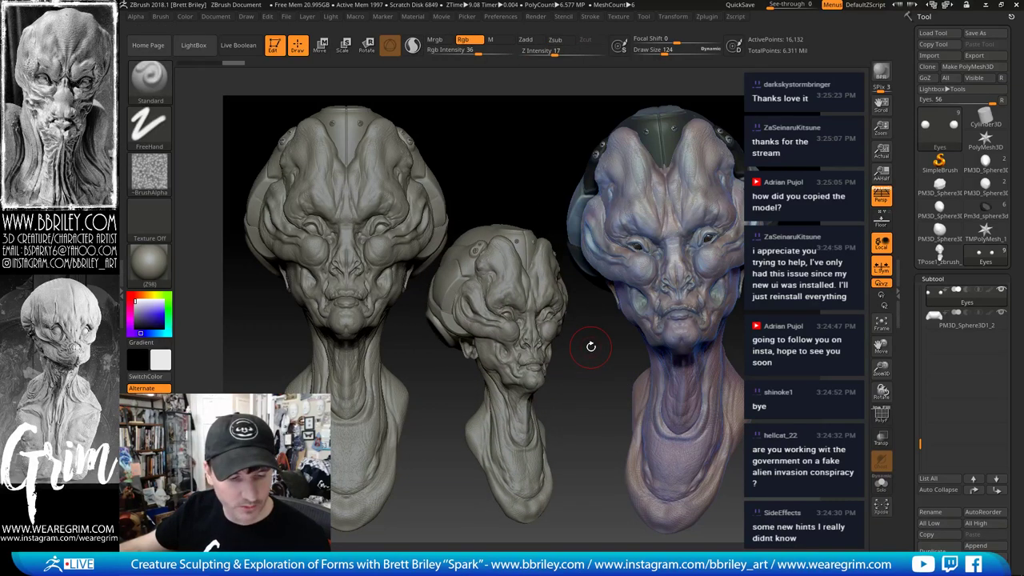
key(ctrl)
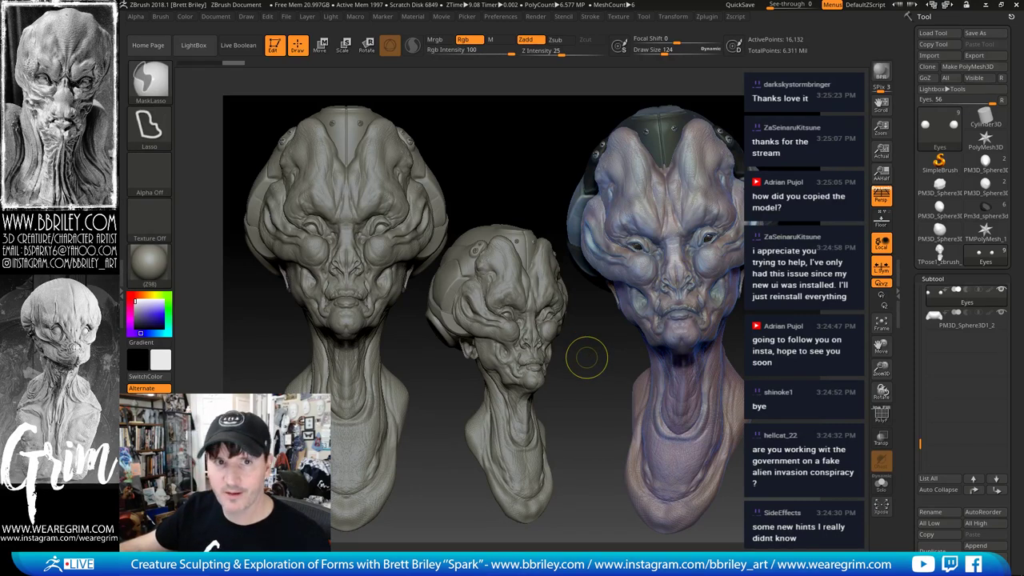
mouse_move(622, 366)
mouse_down()
mouse_move(592, 368)
mouse_move(617, 377)
mouse_move(612, 366)
mouse_move(578, 365)
mouse_up()
key(ctrl+shift)
key(ctrl)
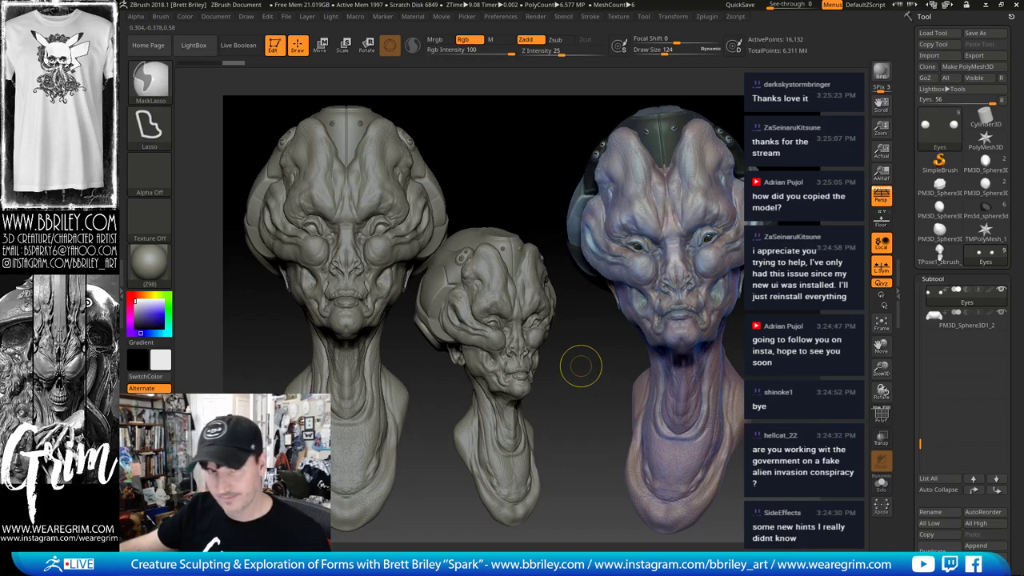
mouse_move(613, 382)
shift+mouse_down()
mouse_move(597, 395)
mouse_move(609, 396)
shift+mouse_up()
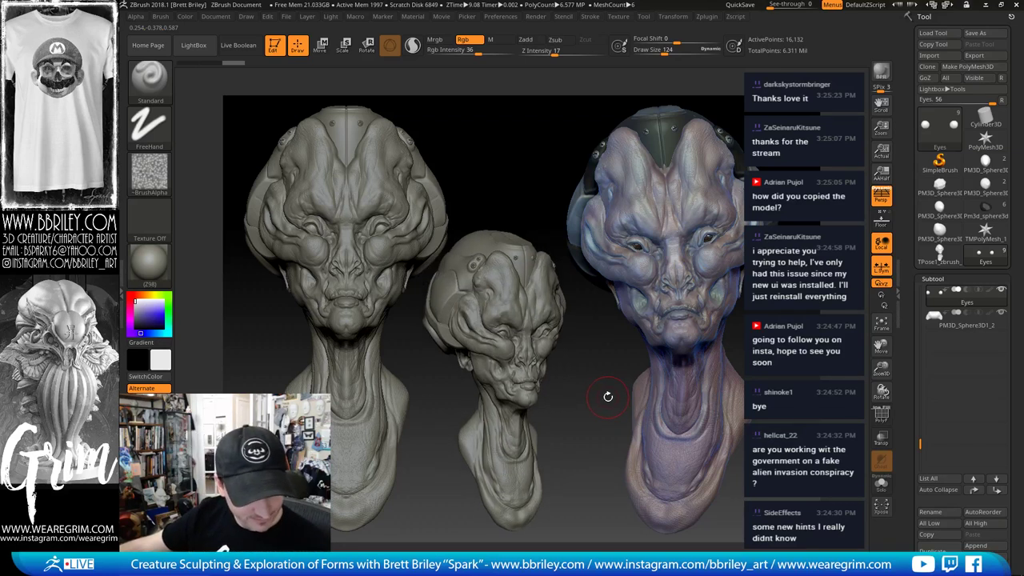
key(shift+s)
mouse_move(567, 381)
alt+mouse_down()
mouse_move(580, 342)
mouse_move(573, 257)
mouse_move(663, 521)
mouse_move(575, 363)
mouse_move(576, 333)
mouse_move(612, 404)
mouse_move(606, 478)
mouse_move(600, 352)
mouse_move(445, 370)
mouse_move(503, 374)
mouse_move(252, 400)
mouse_move(860, 409)
mouse_move(695, 364)
mouse_move(633, 323)
mouse_move(465, 384)
alt+mouse_up()
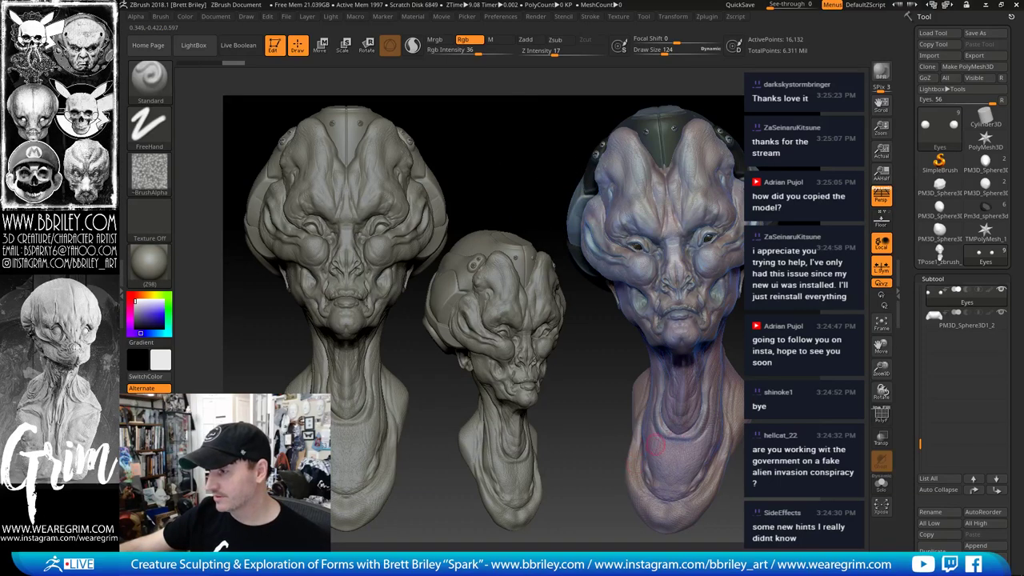